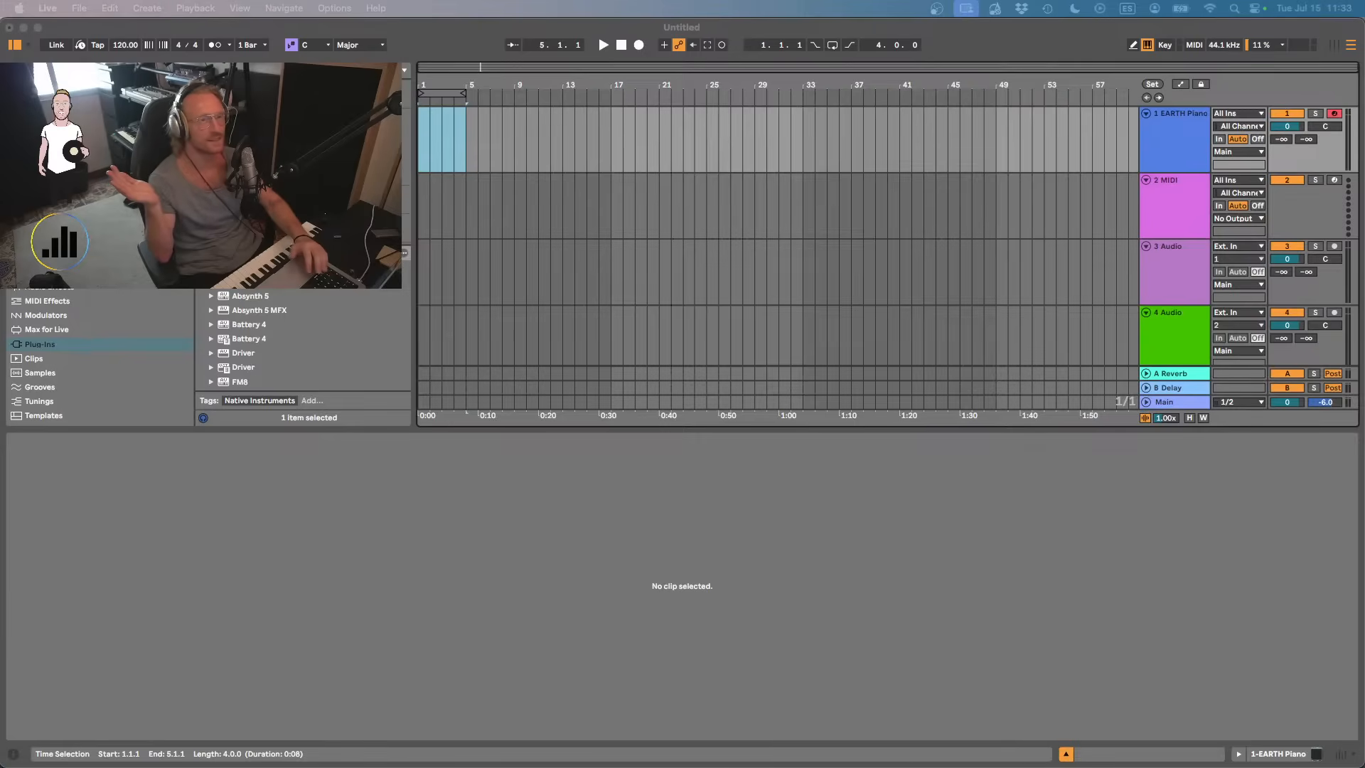
- Delete the two empty audio tracks, 3 Audio and 4 Audio
left_click(1153, 280)
left_click(1197, 271)
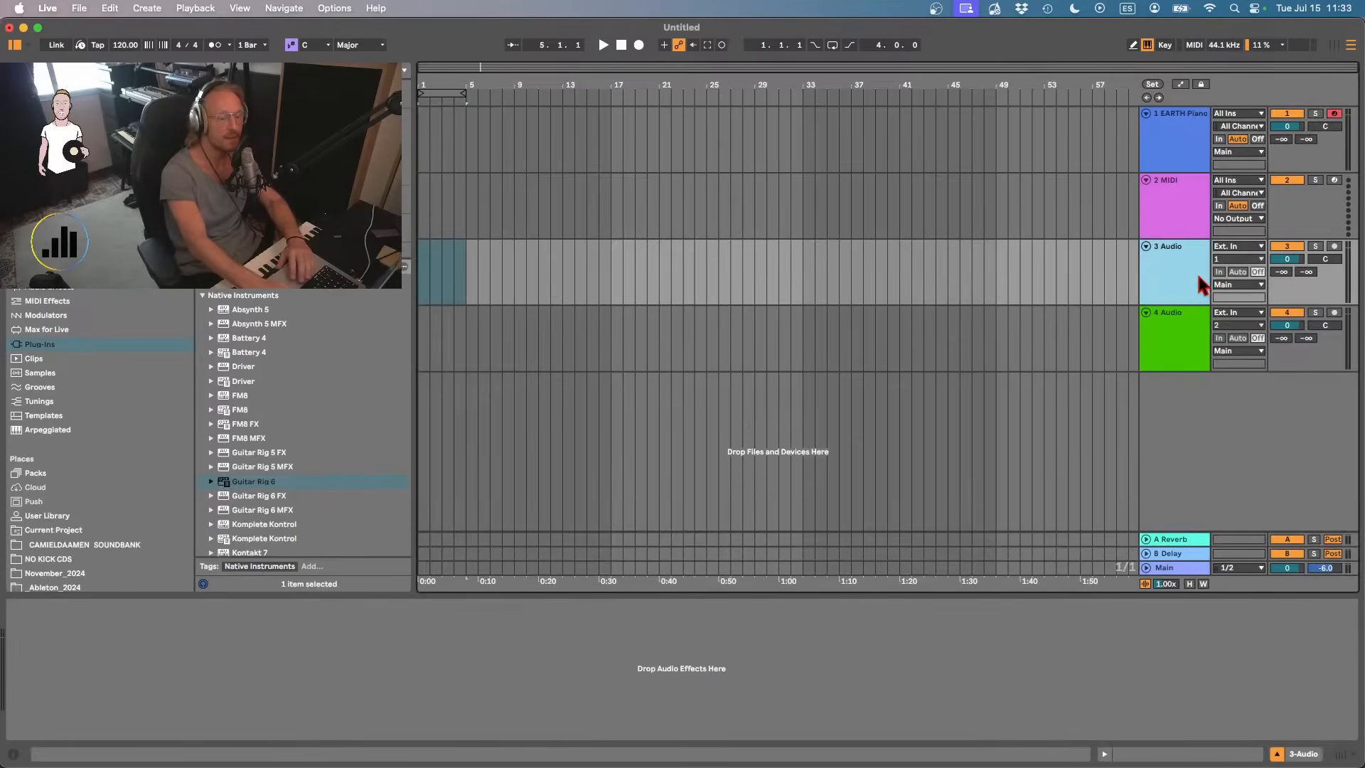
key("Delete")
key("Delete")
- Create an empty four-bar MIDI clip covering bars 1 to 4 on the EARTH Piano track
left_click(1196, 150)
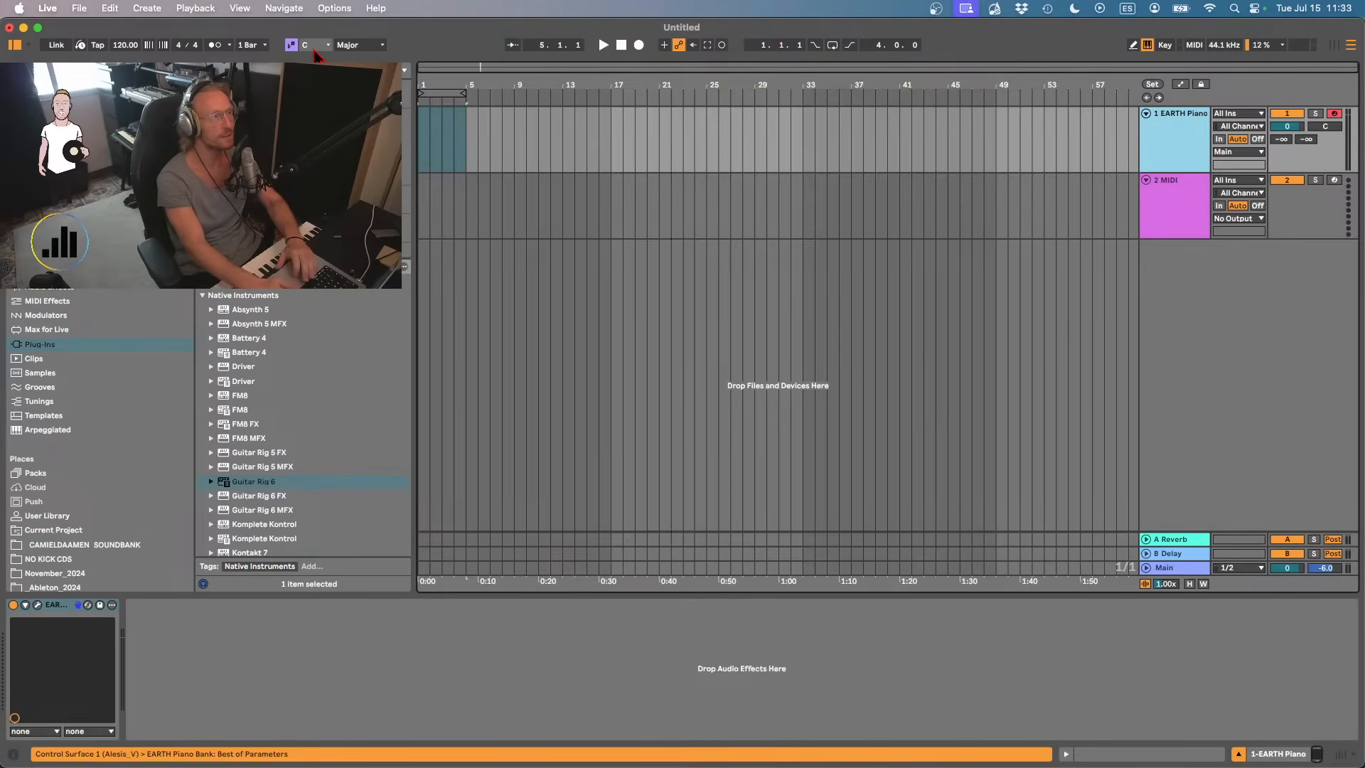
left_click(453, 134)
left_click(467, 130)
left_click_drag(467, 131, 406, 133)
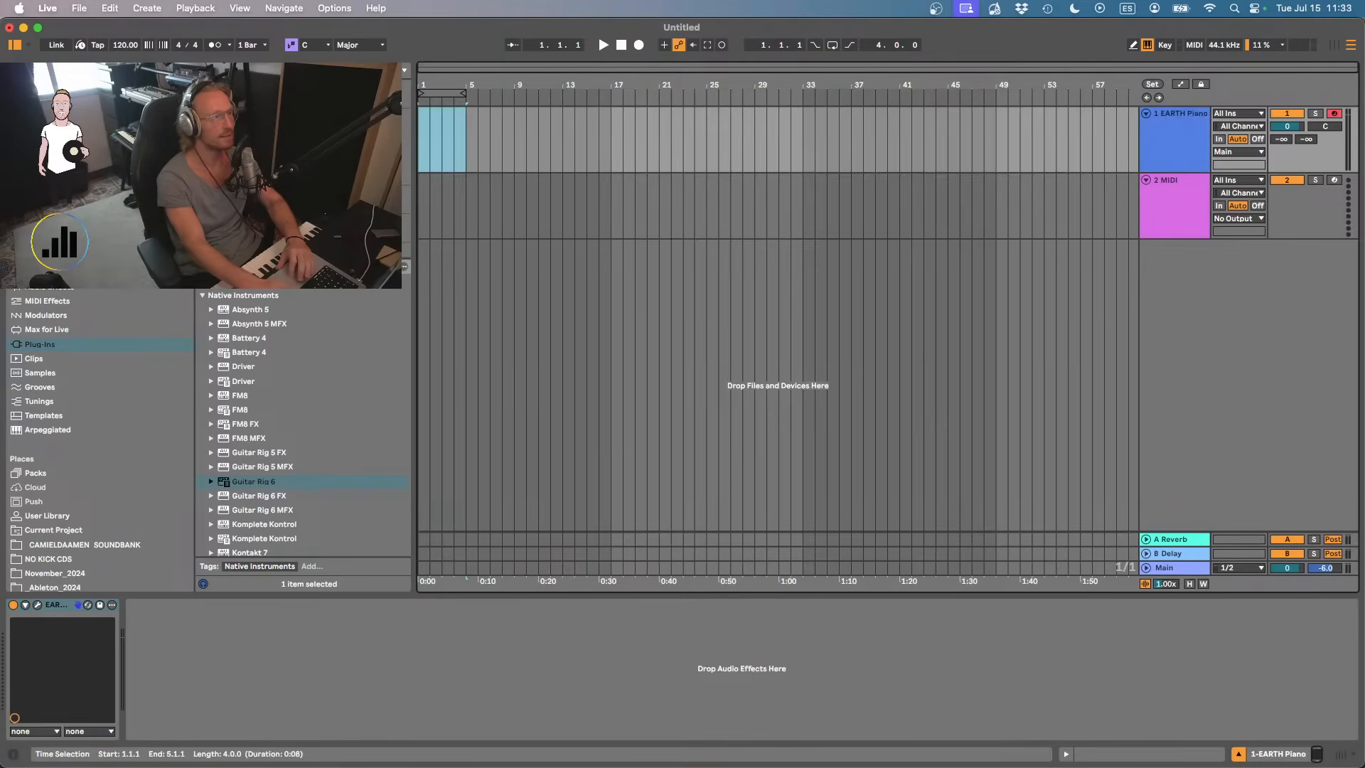
key("super+shift+m")
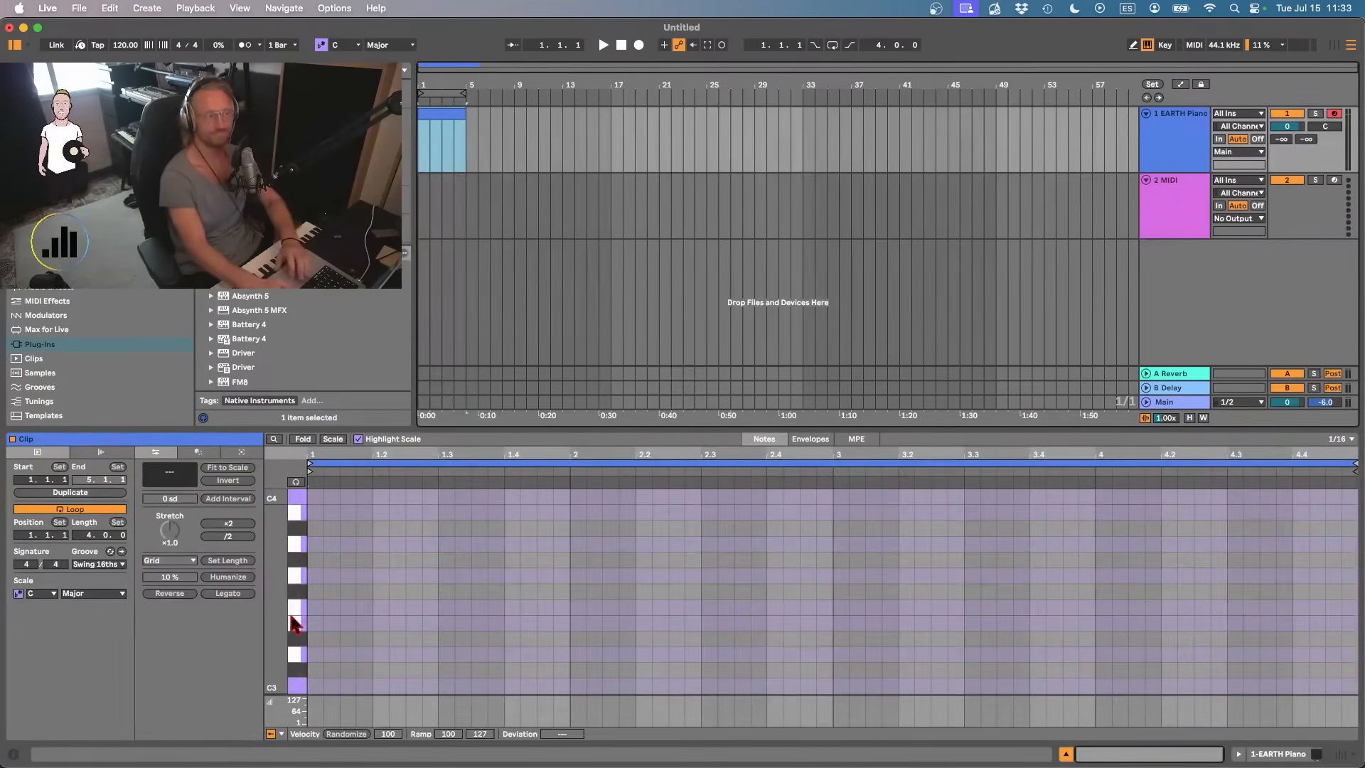
- Enter a chord of sixteenth notes D3, F3 and A3 at the very start of the MIDI clip
left_click(293, 658)
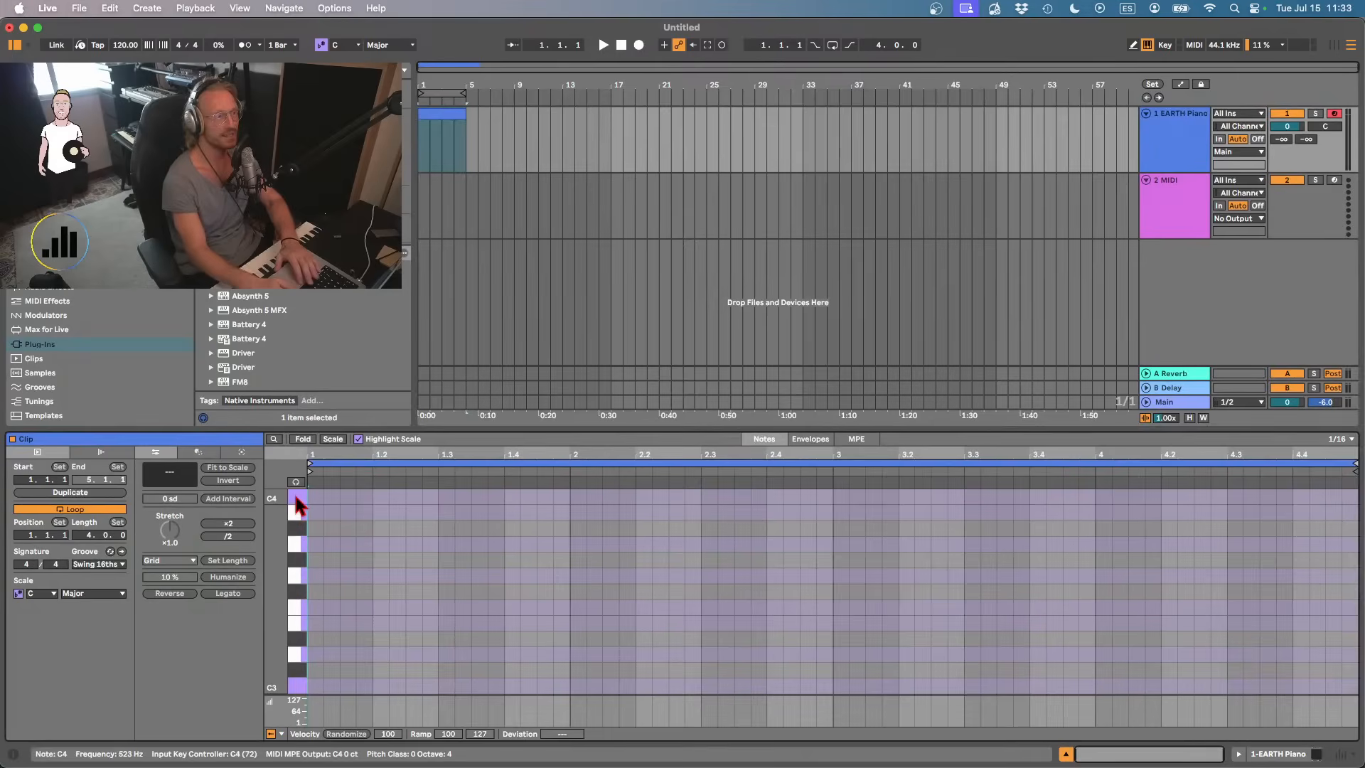
left_click(298, 663)
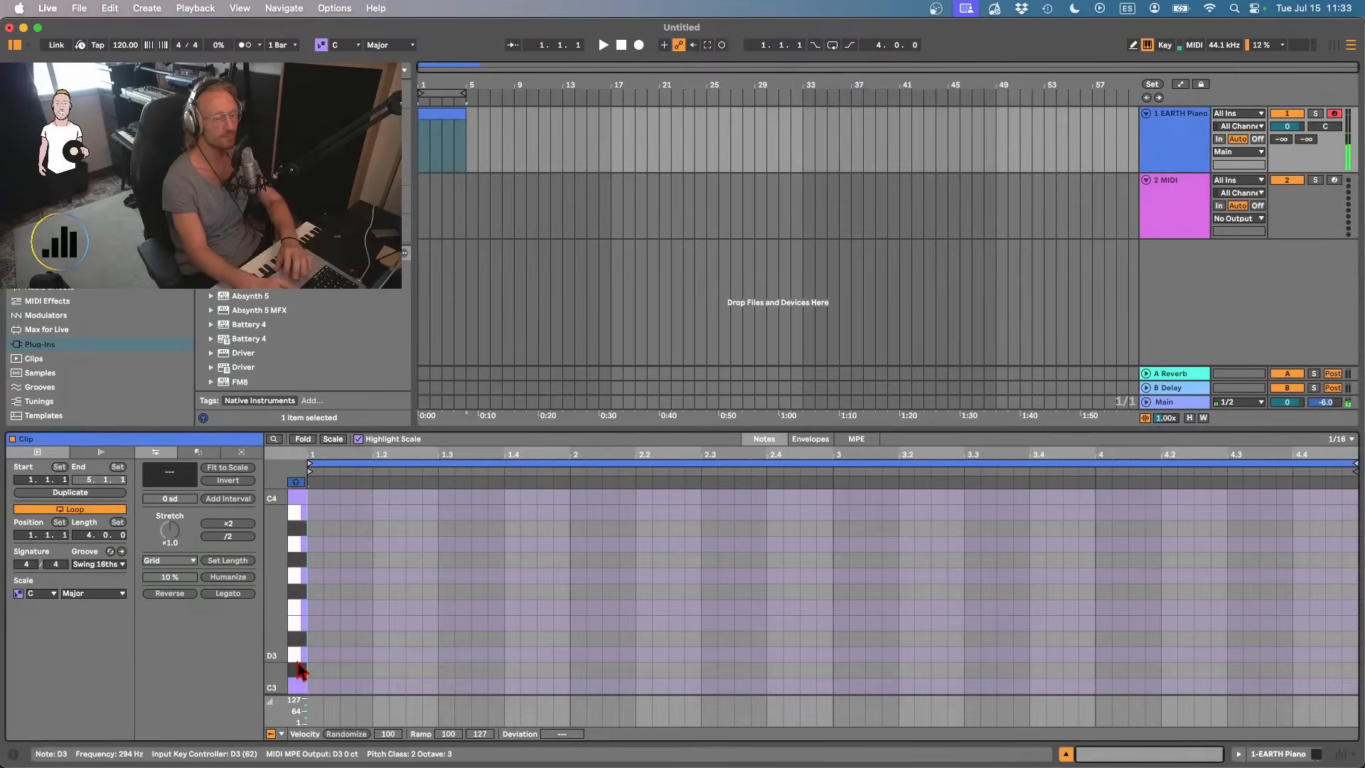
double_click(318, 652)
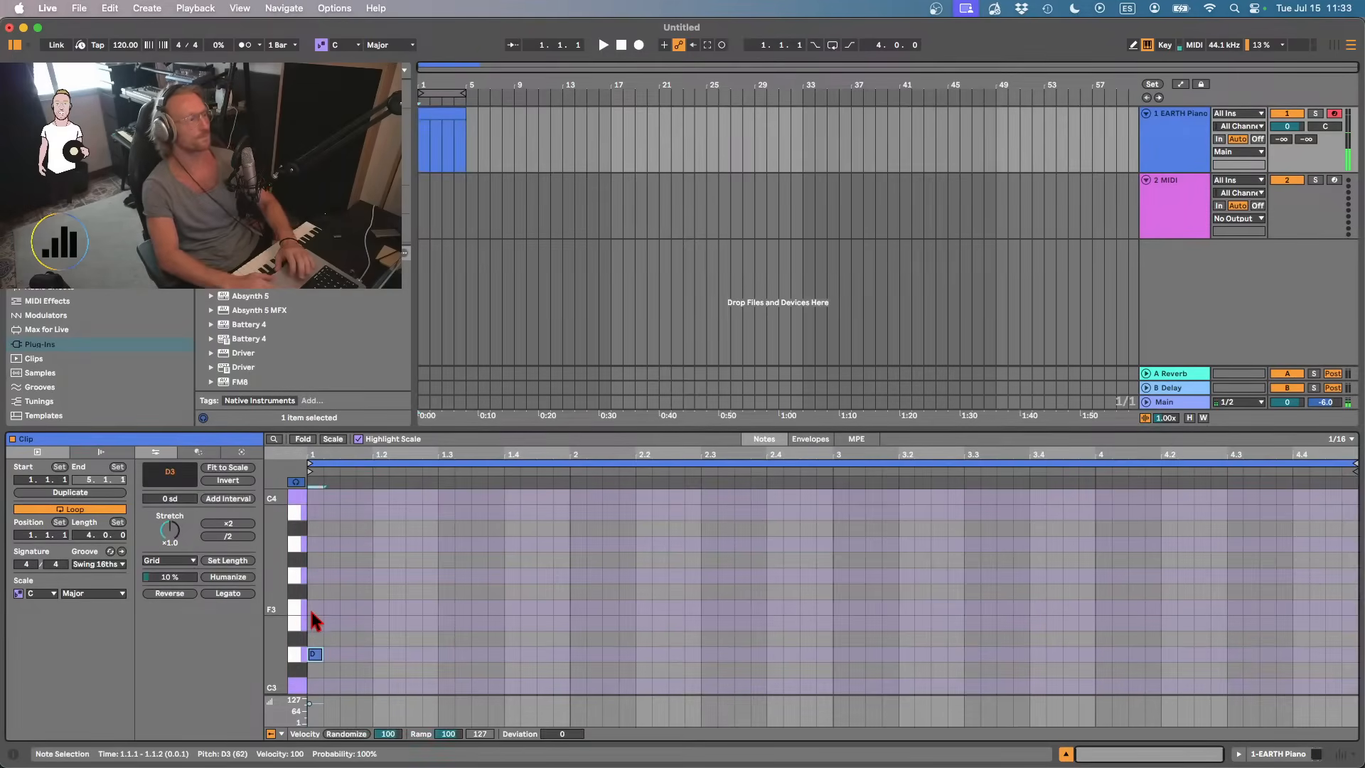
double_click(312, 606)
double_click(314, 545)
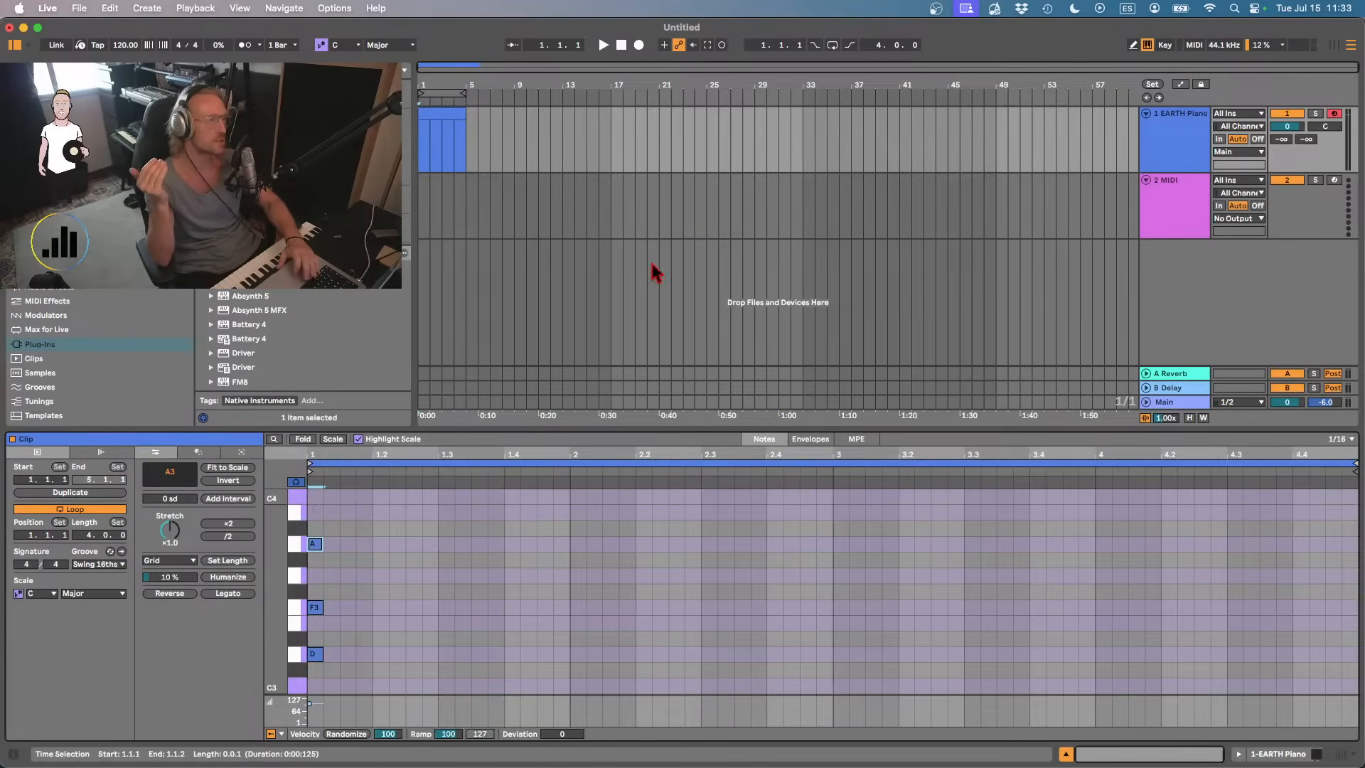
- Add Guitar Rig 6 to the EARTH Piano track and load the JC Birds for Miles preset from the Specialized FX type
left_click(1189, 147)
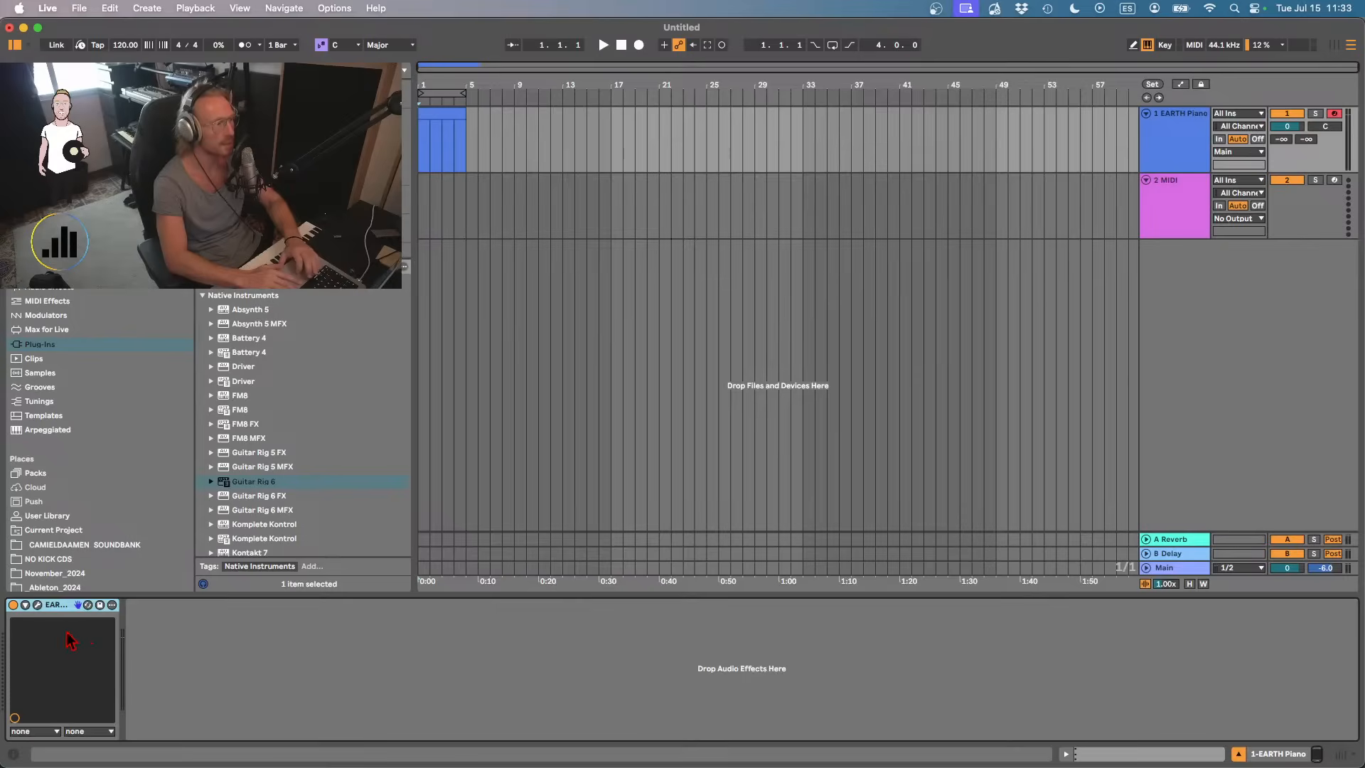
double_click(254, 482)
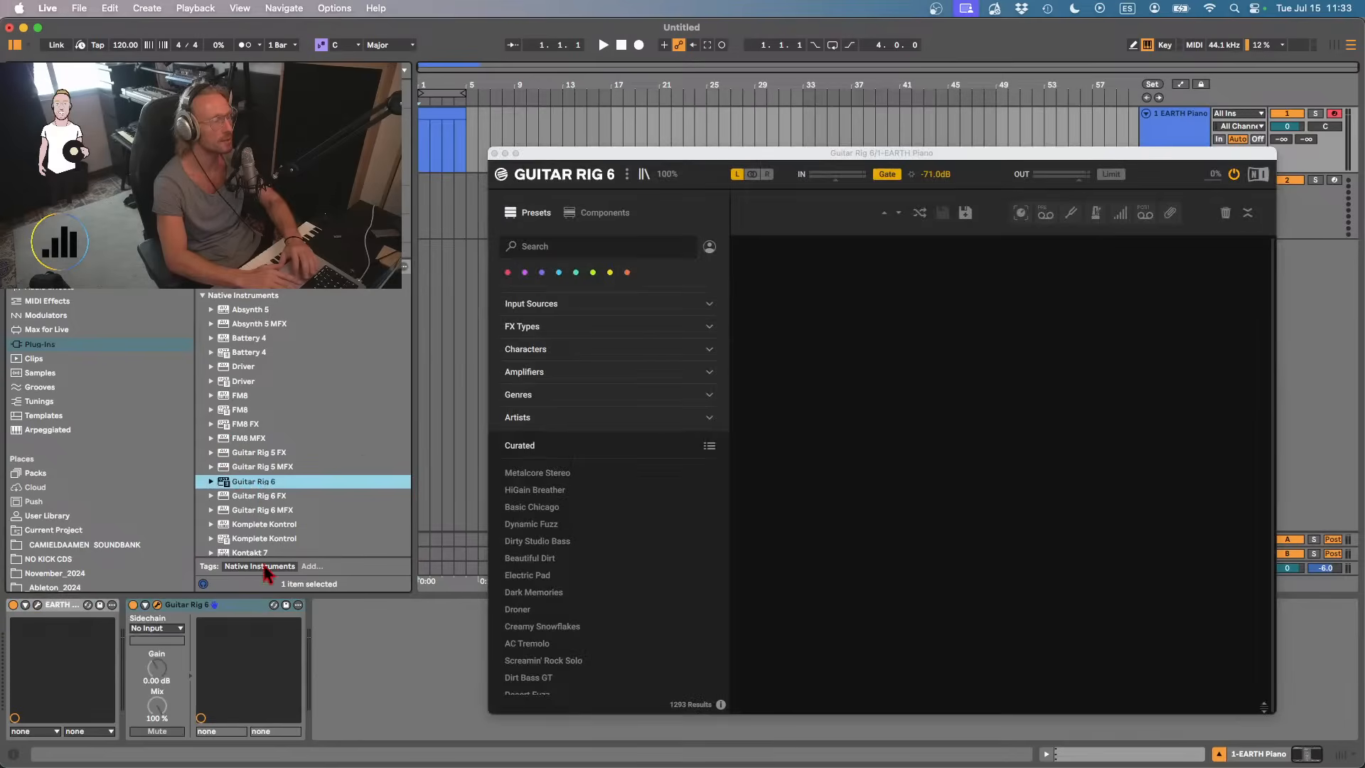
left_click(546, 332)
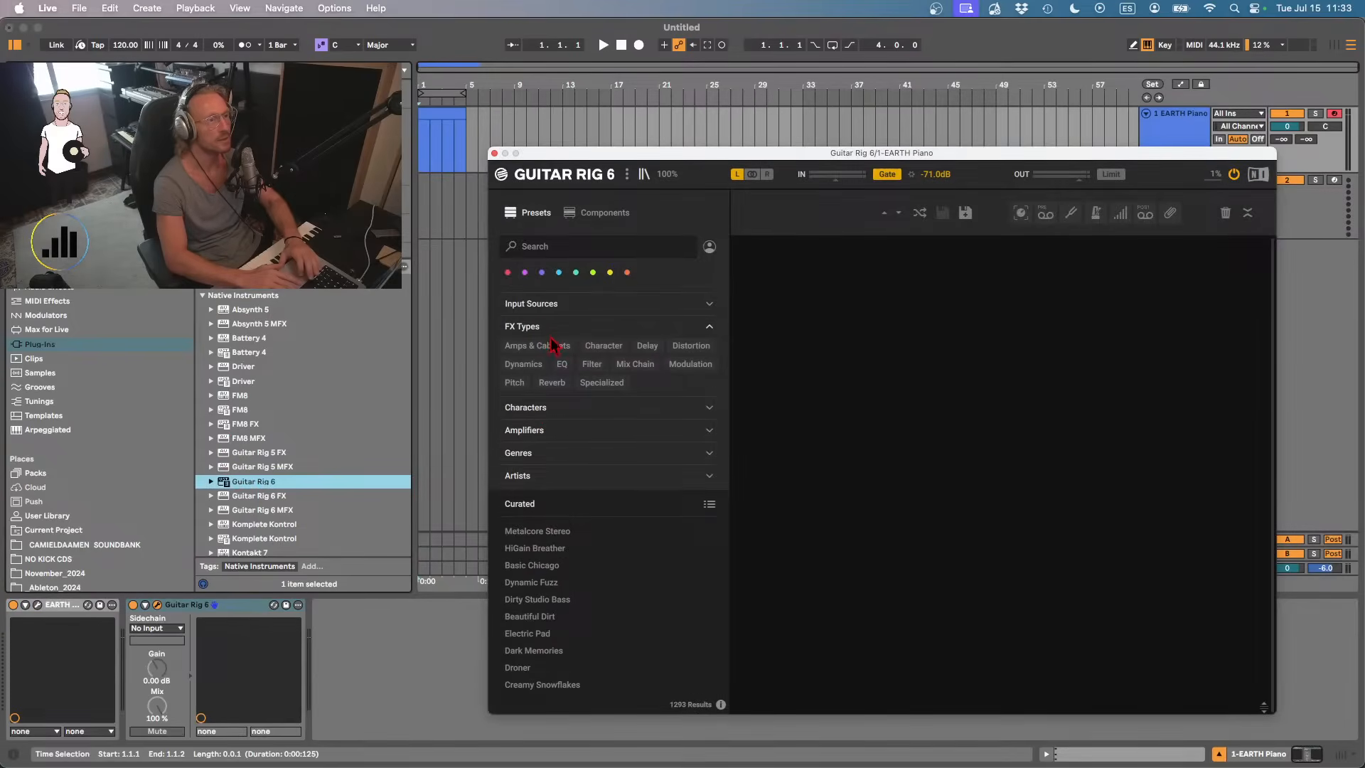
left_click(601, 384)
left_click(538, 592)
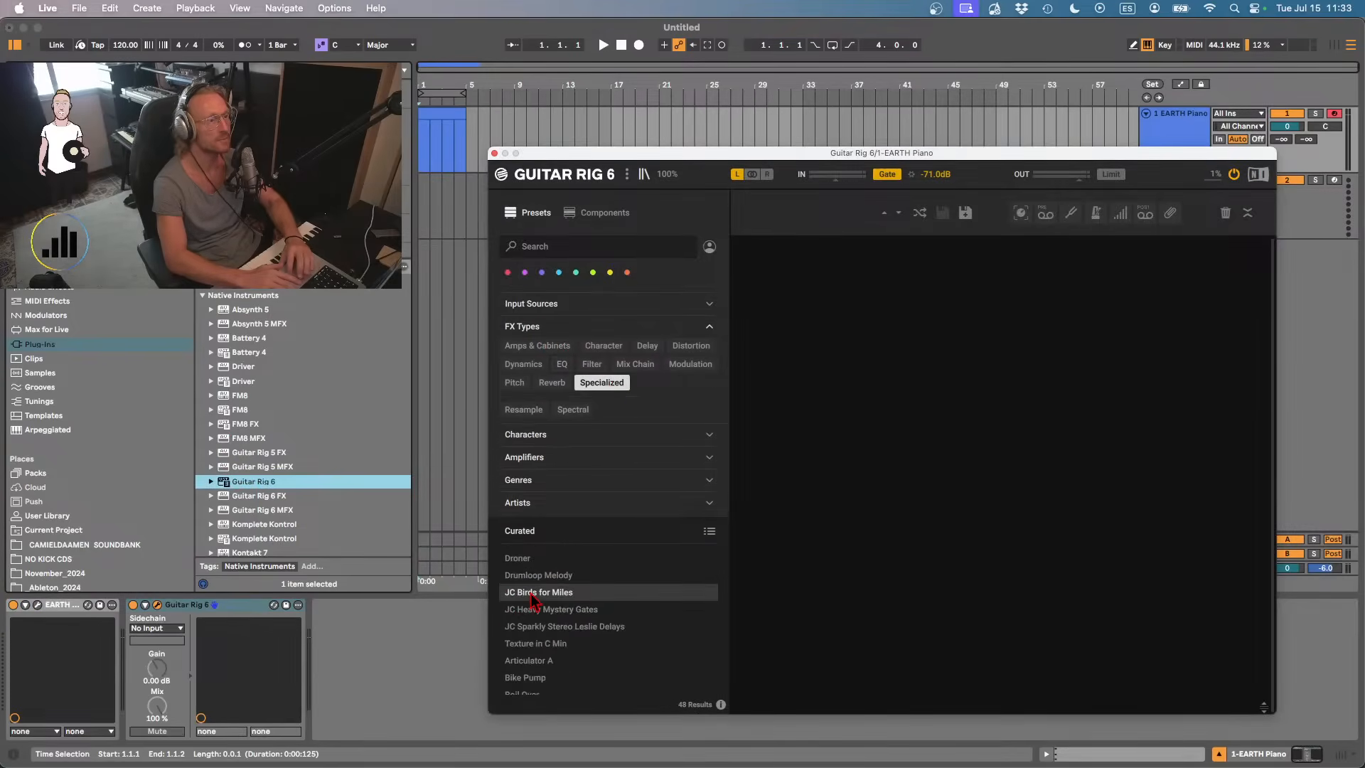
- Enable looping of the four-bar range and play the chord while examining the preset's effect rack
key("space")
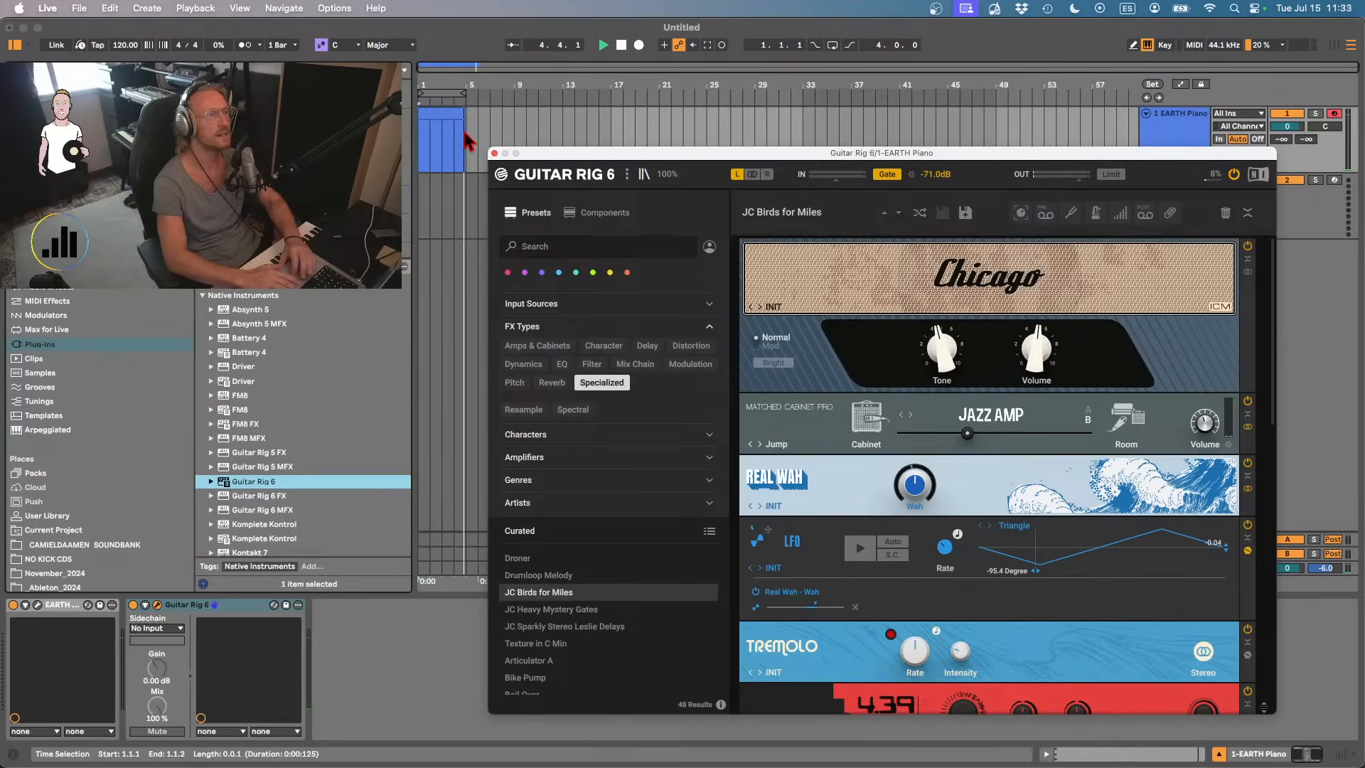
key("space")
left_click(832, 45)
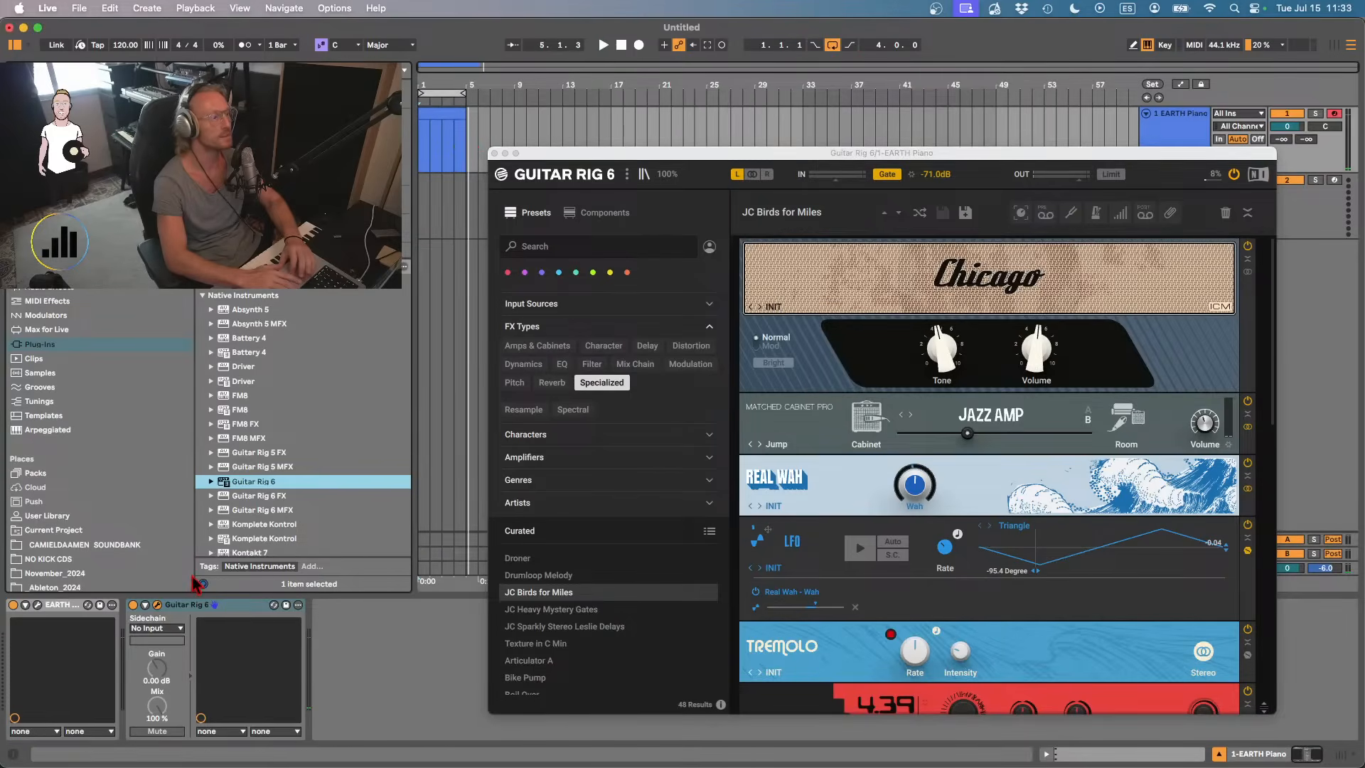
key("space")
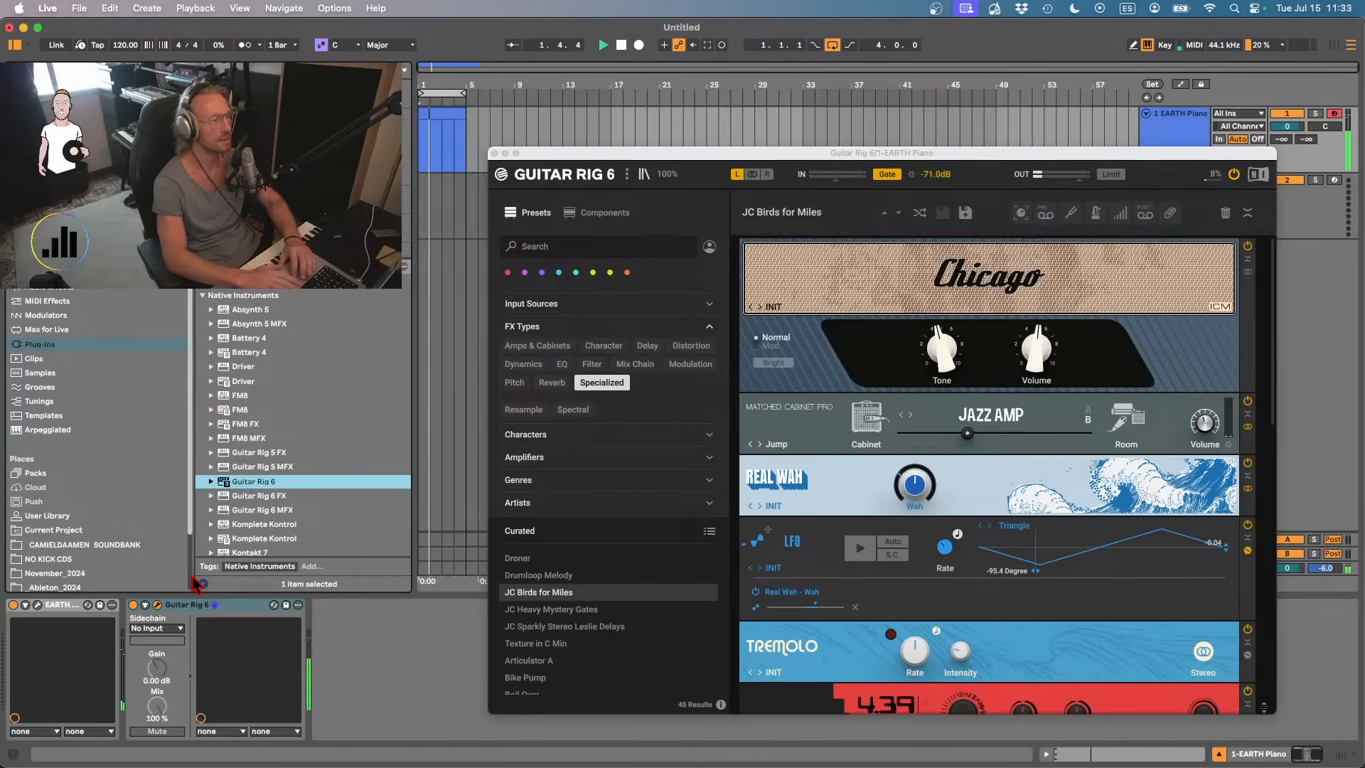
scroll(968, 497, "down", 10)
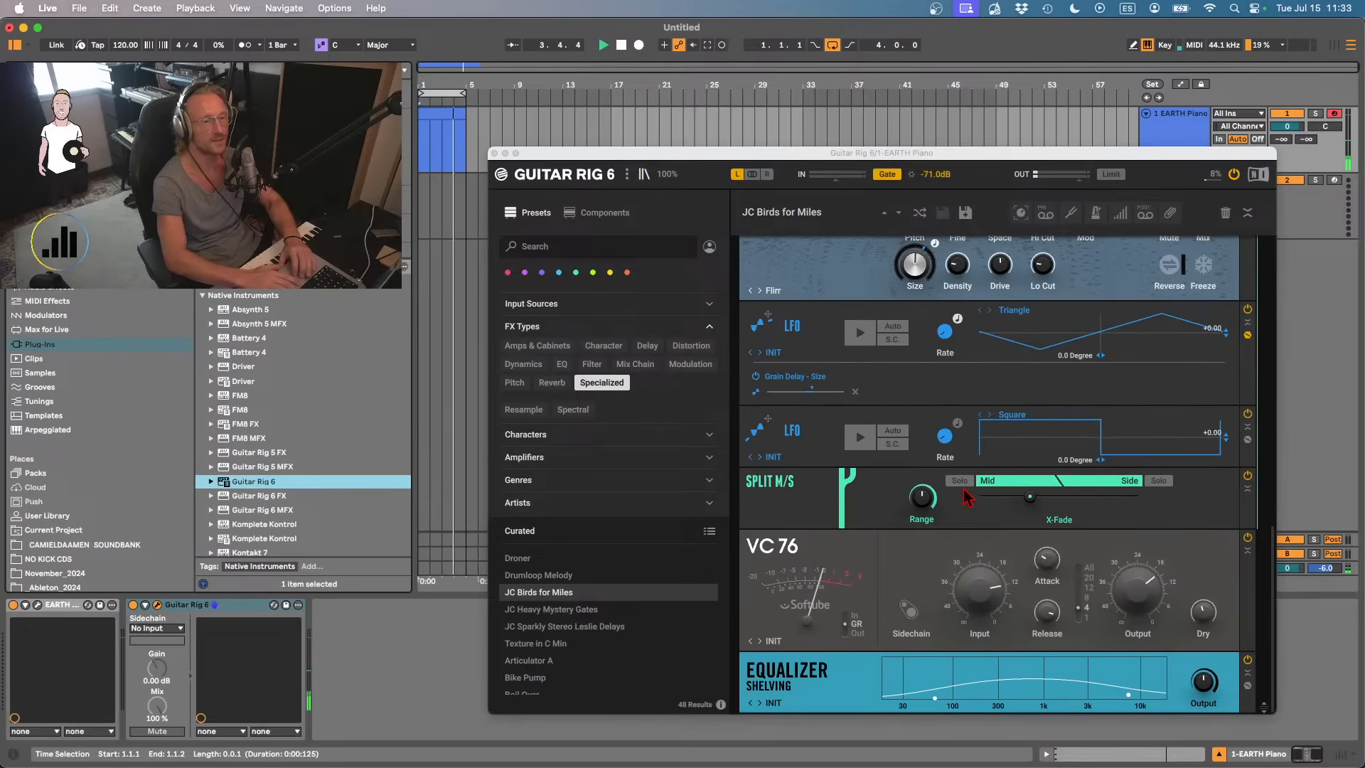
scroll(963, 489, "up", 10)
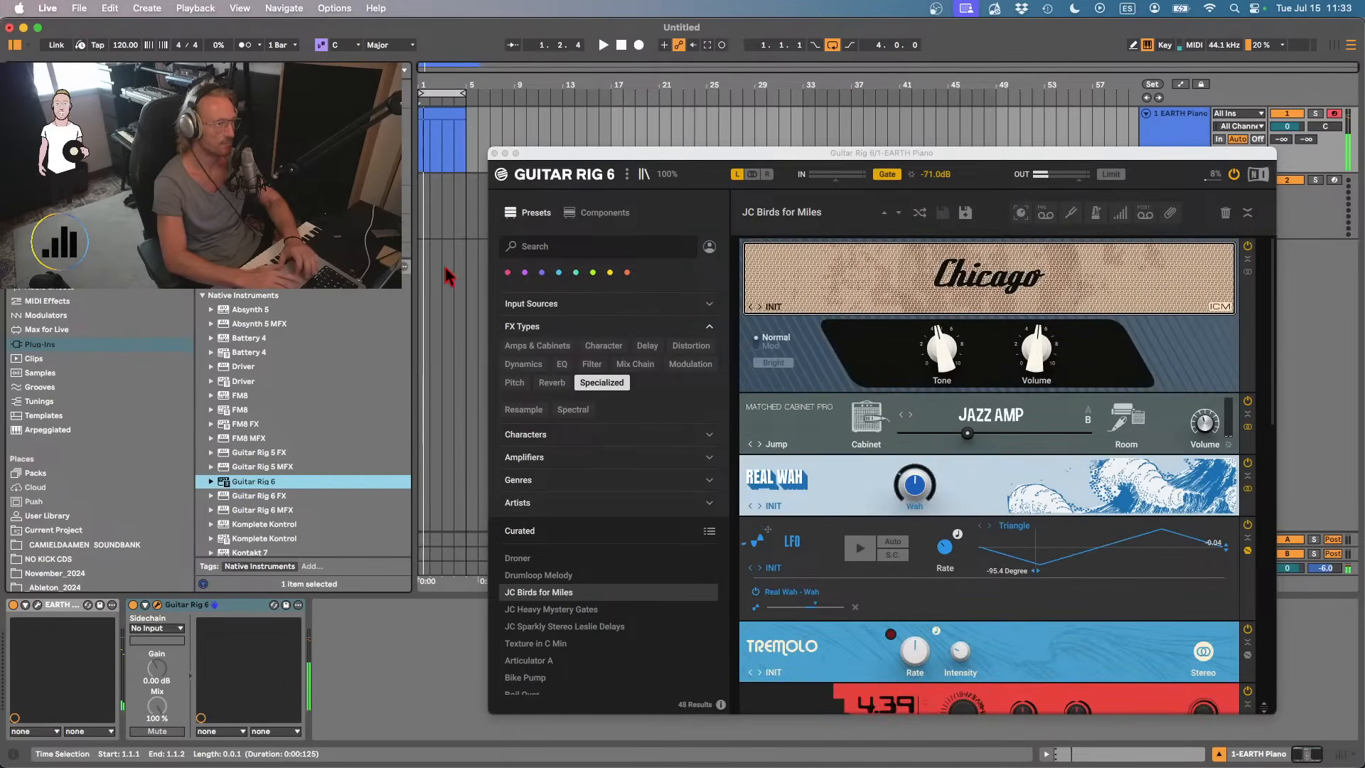
- Audition the JC Heavy Mystery Gates preset and lower the EARTH Piano track volume to -7.8 dB
left_click(553, 611)
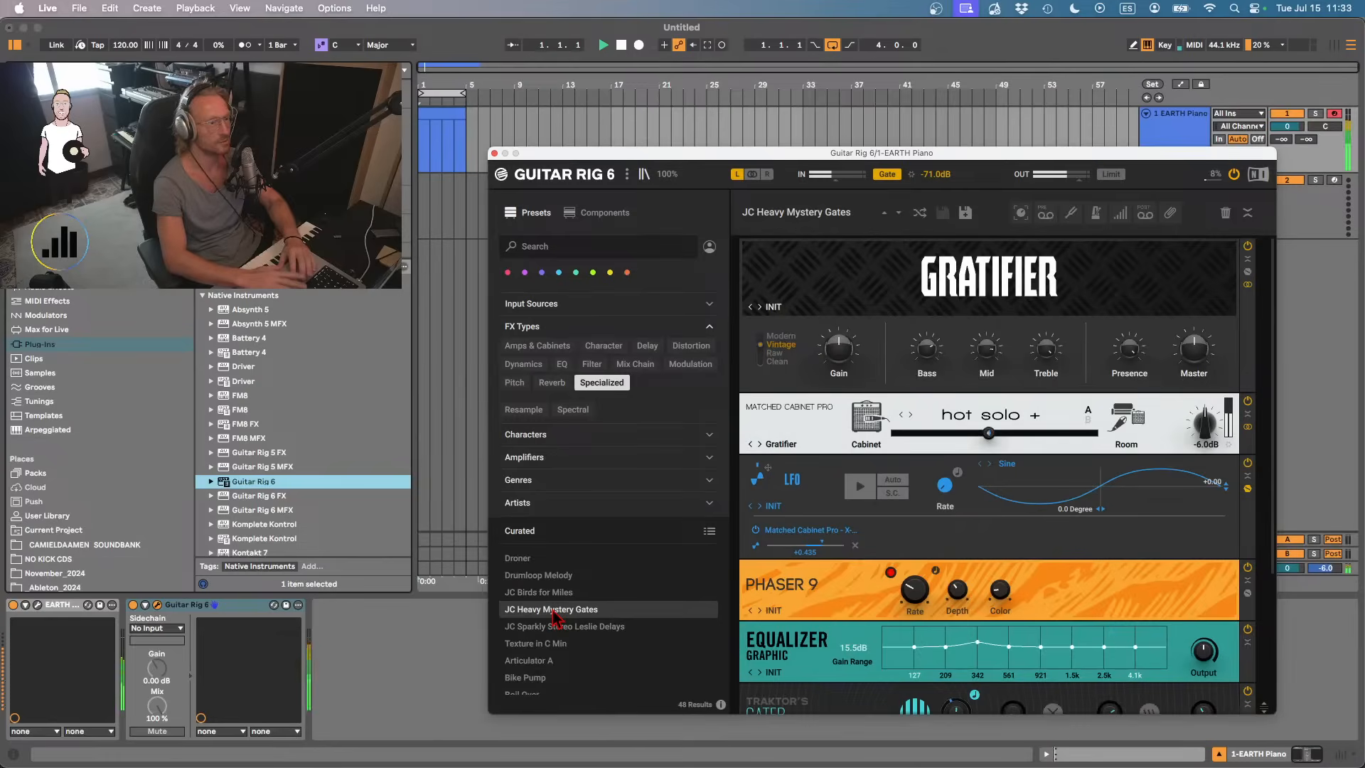
left_click_drag(1288, 126, 1287, 144)
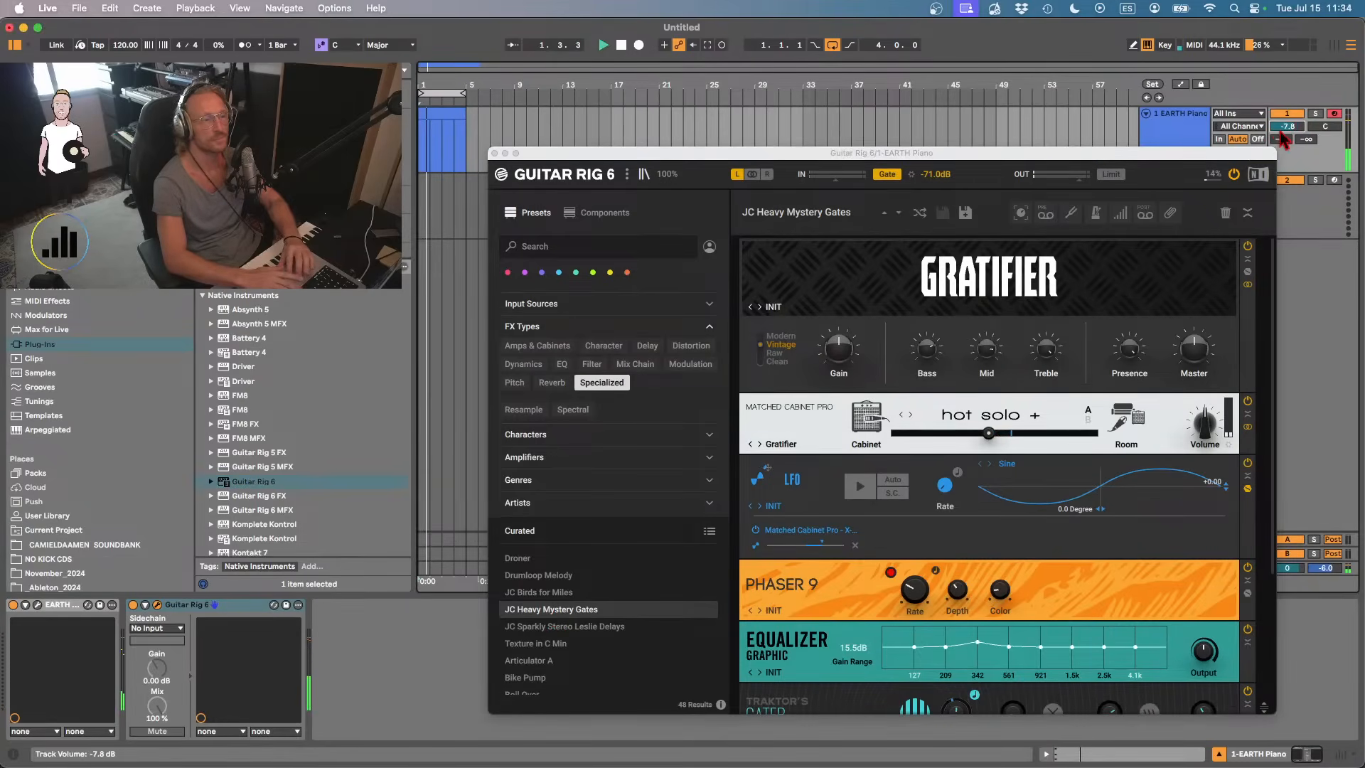
key("space")
- Audition the JC Sparkly Stereo Leslie Delays preset and switch back to JC Birds for Miles
left_click(561, 627)
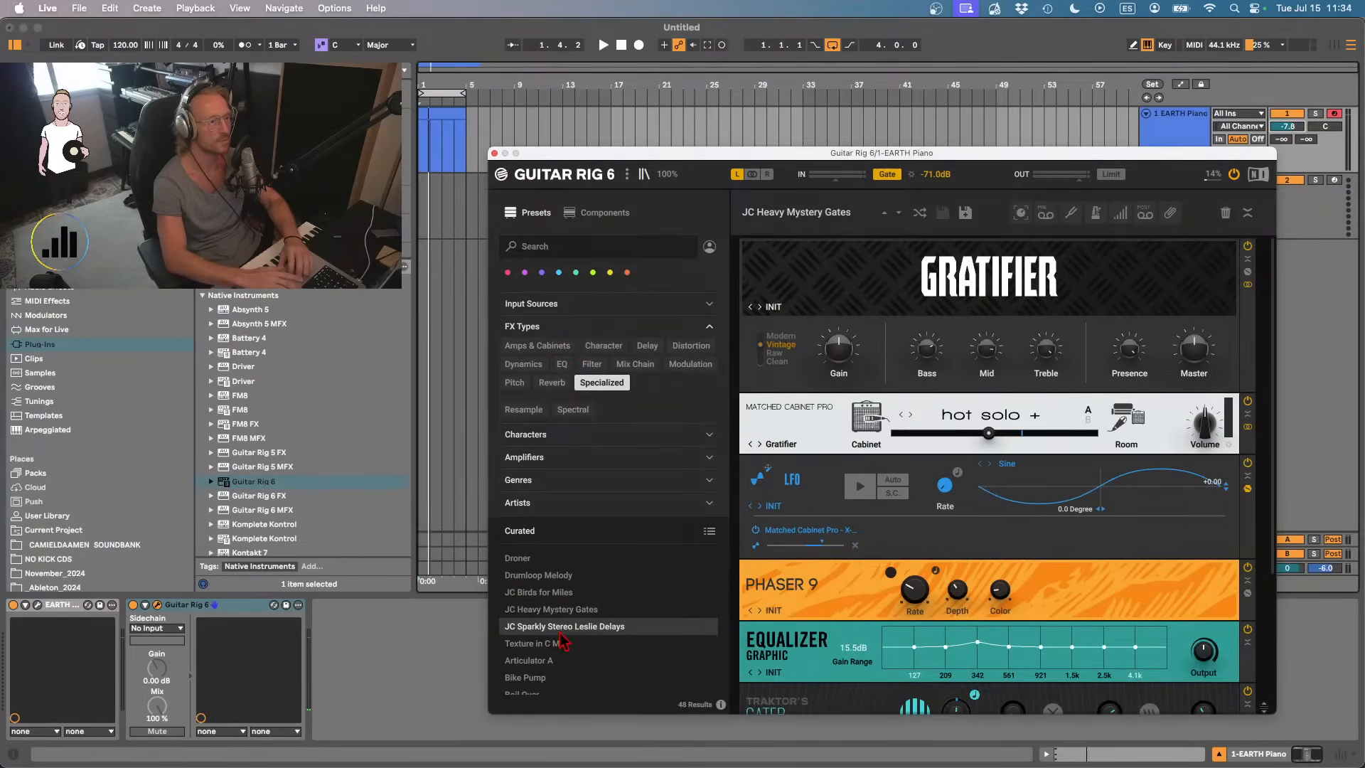
key("space")
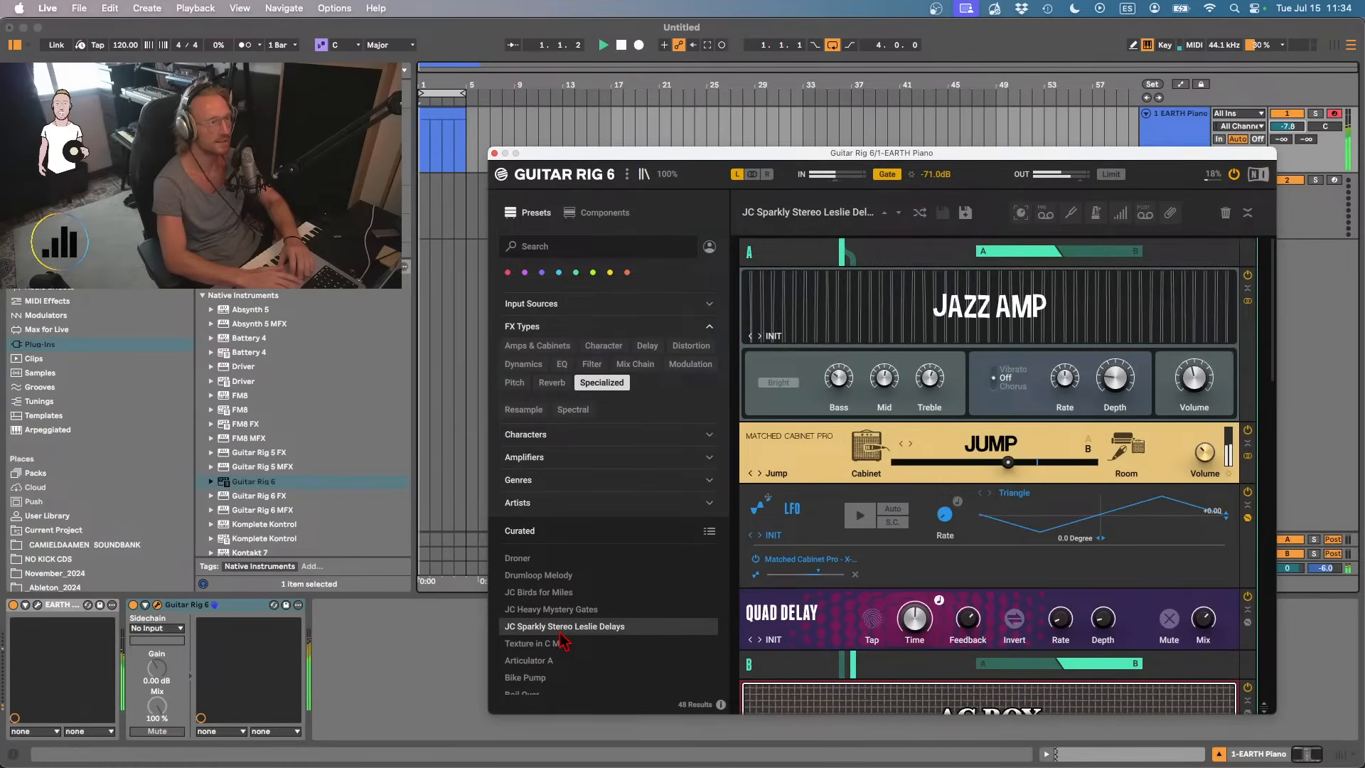
left_click(541, 594)
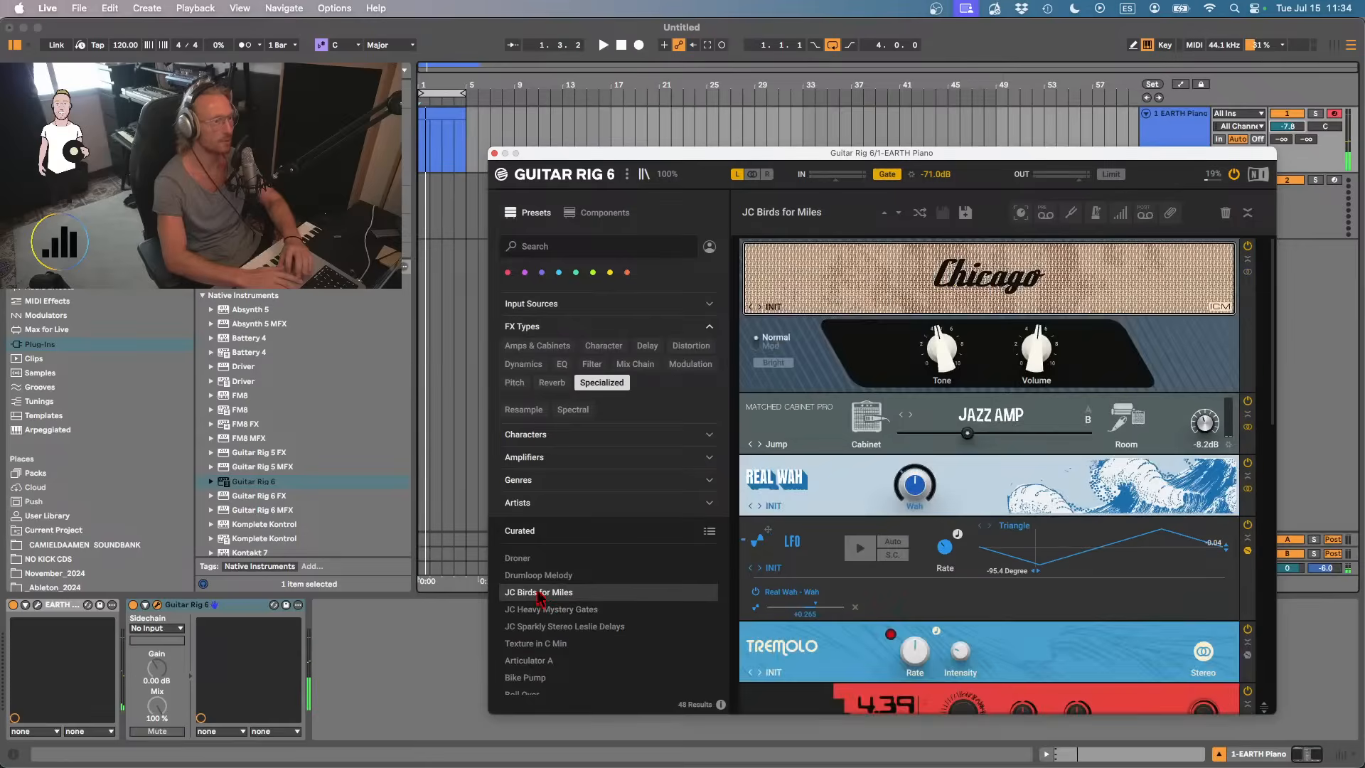
- Select the four-bar clip as the render range, move the Guitar Rig window aside and open the Export Audio/Video settings
left_click(445, 114)
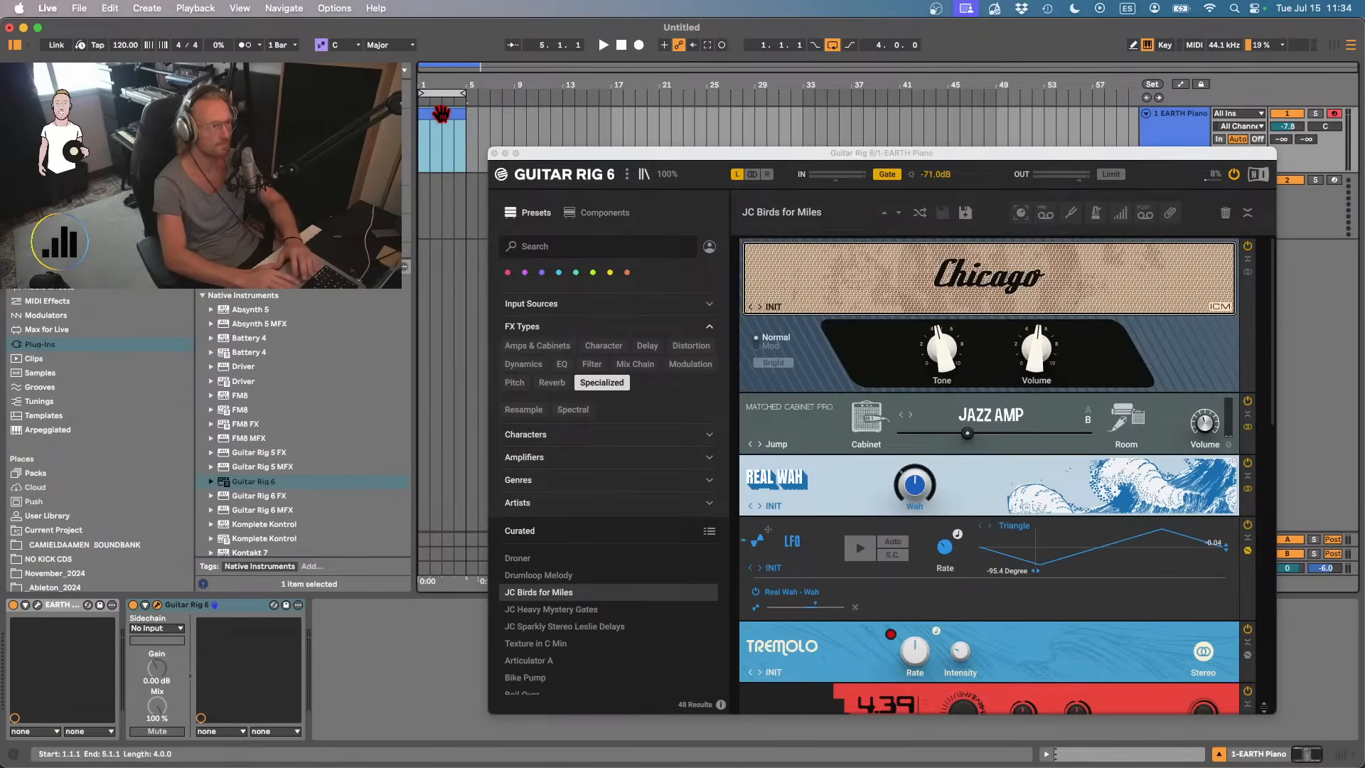
left_click_drag(839, 153, 825, 262)
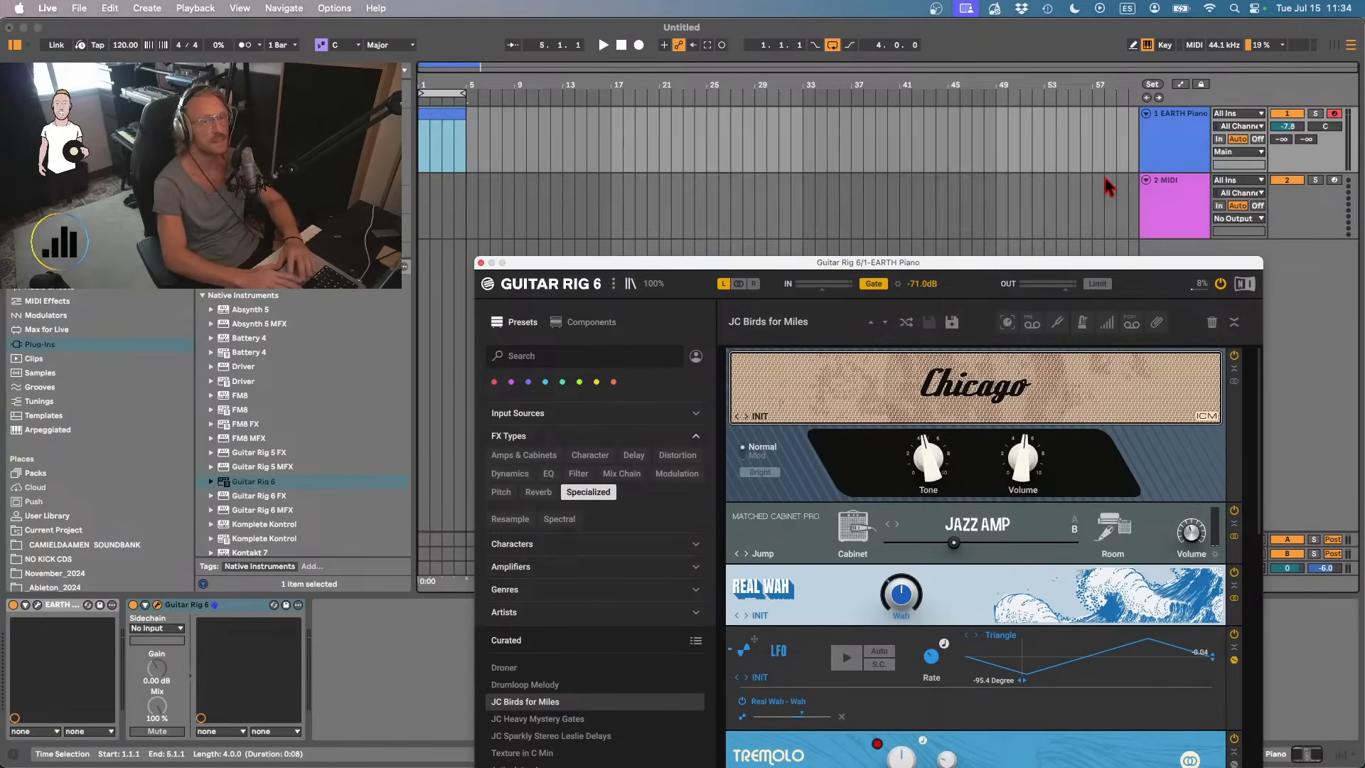
key("space")
key("space")
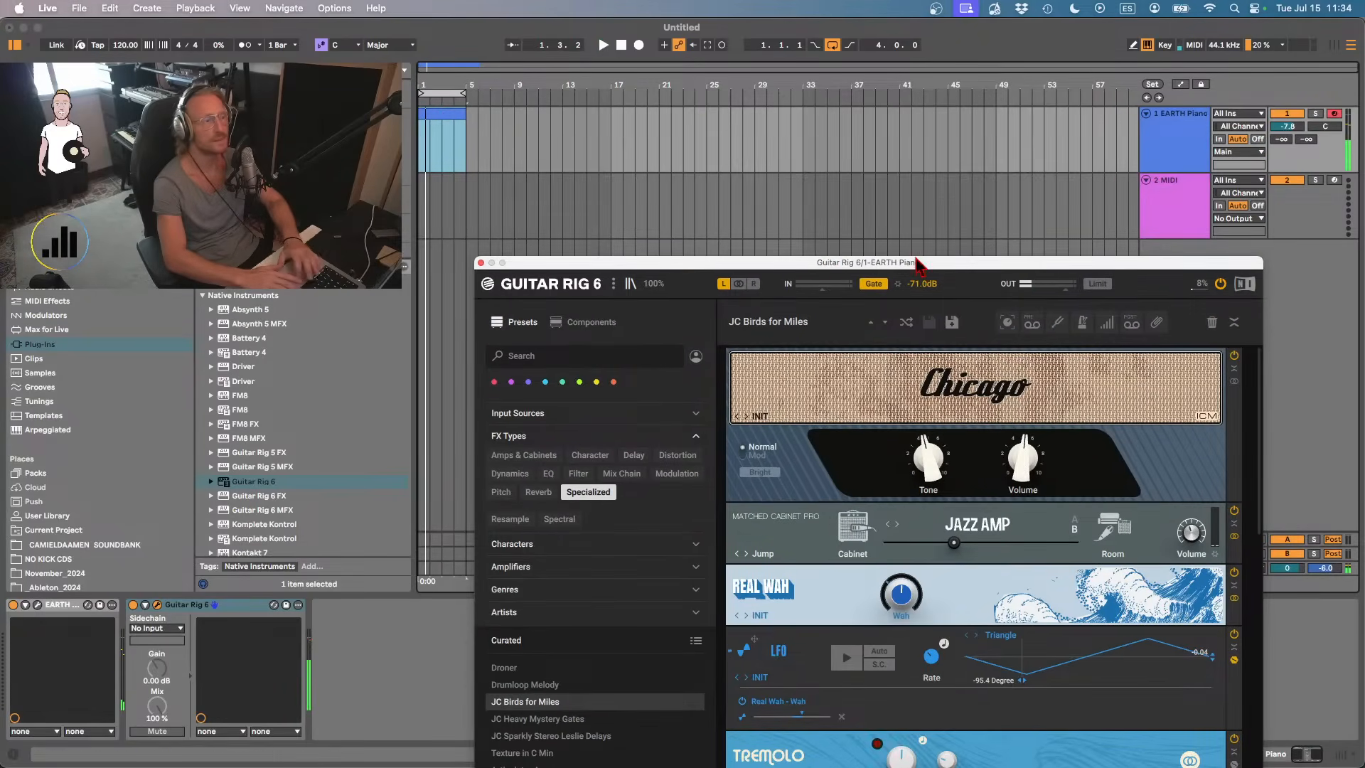
left_click_drag(536, 266, 600, 140)
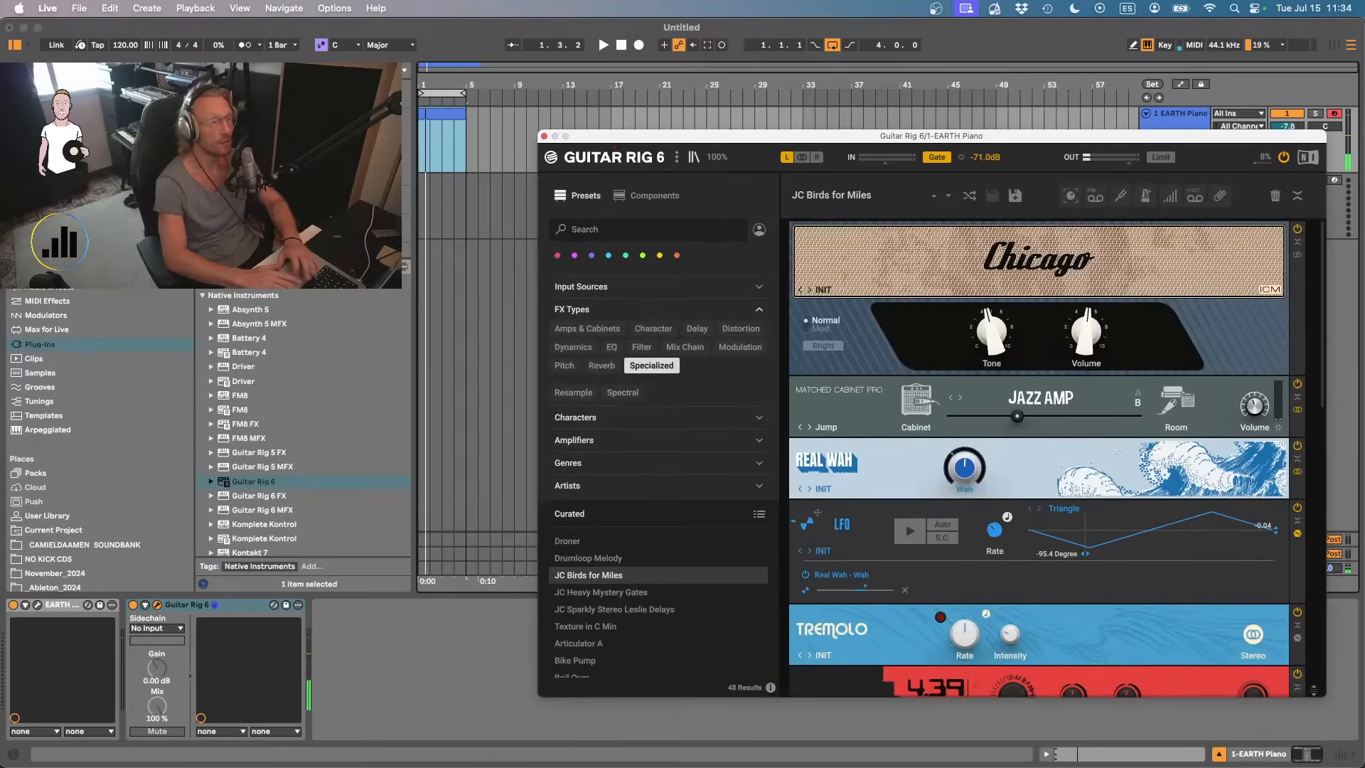
left_click(430, 113)
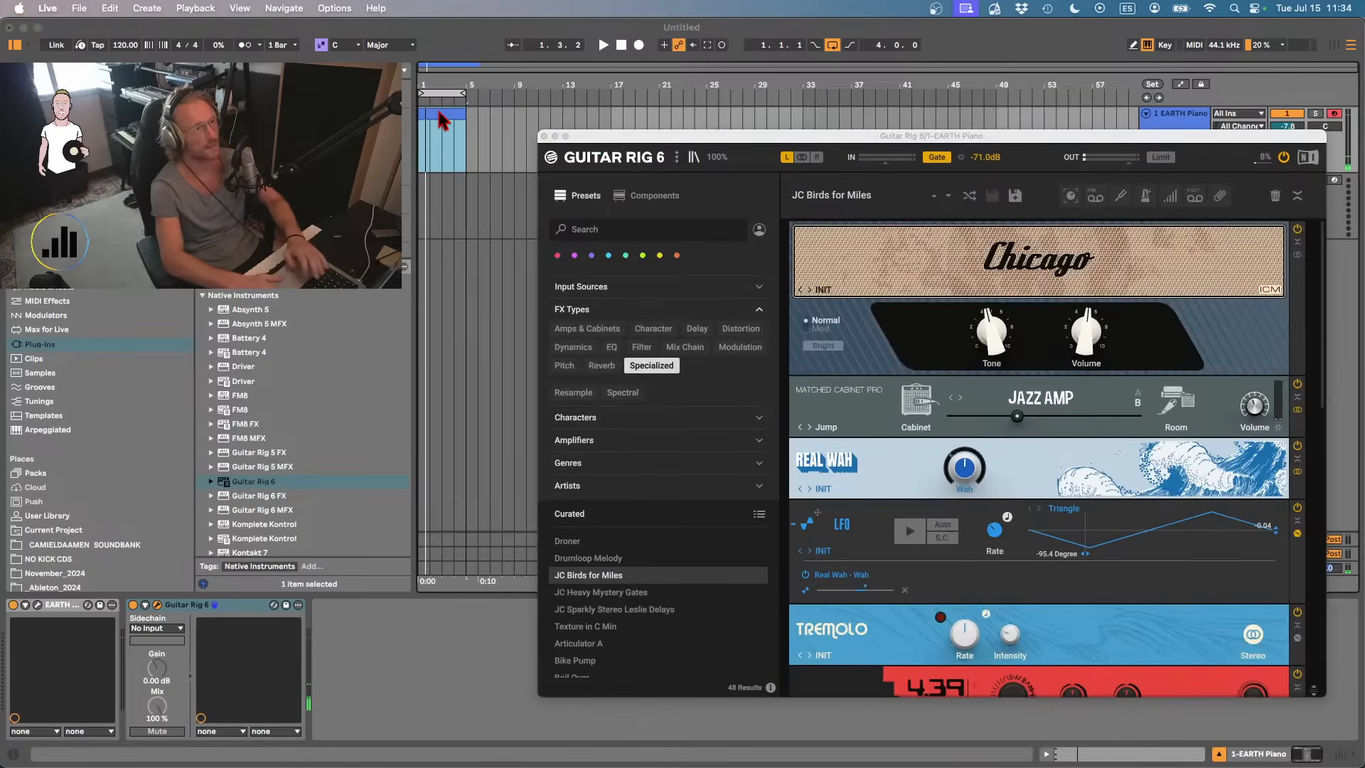
left_click_drag(610, 137, 924, 222)
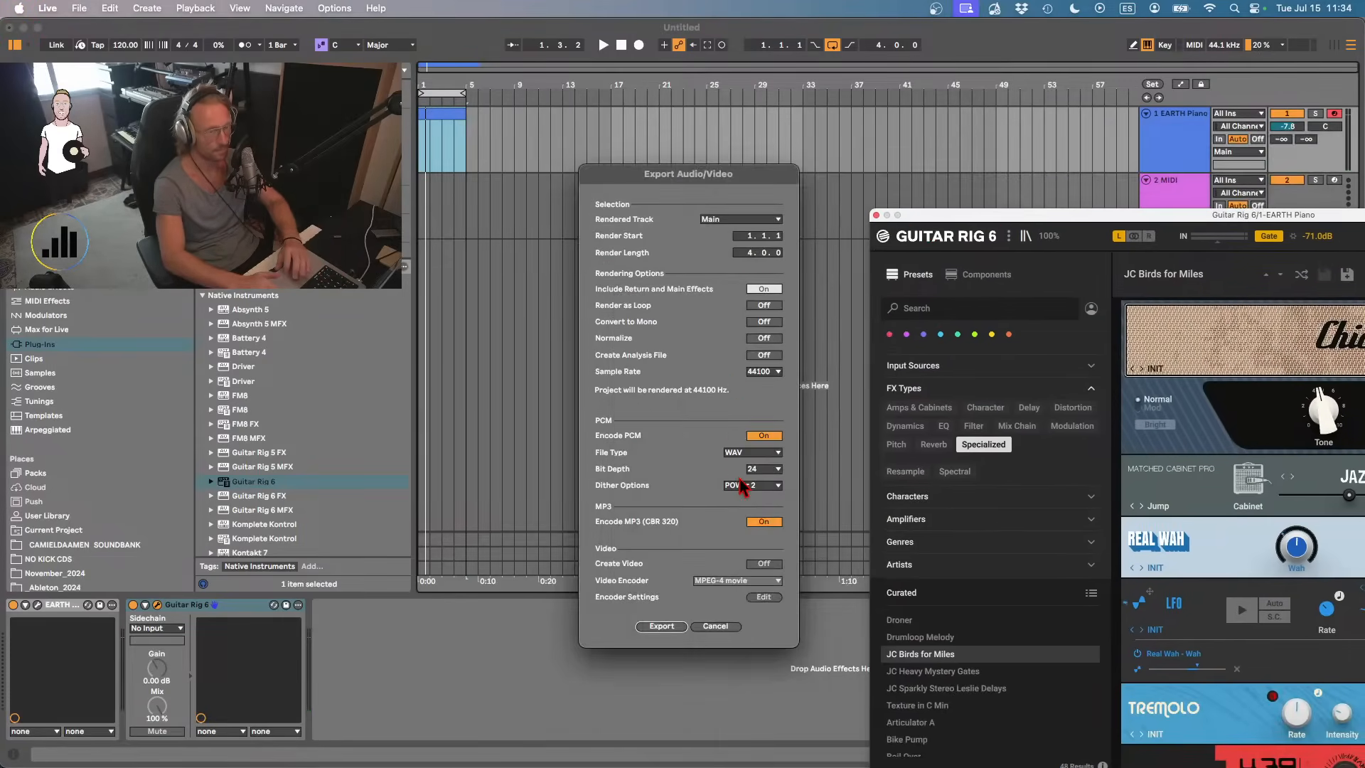
- Look through the dither options and try export bit depths of 32 and 16
left_click(774, 485)
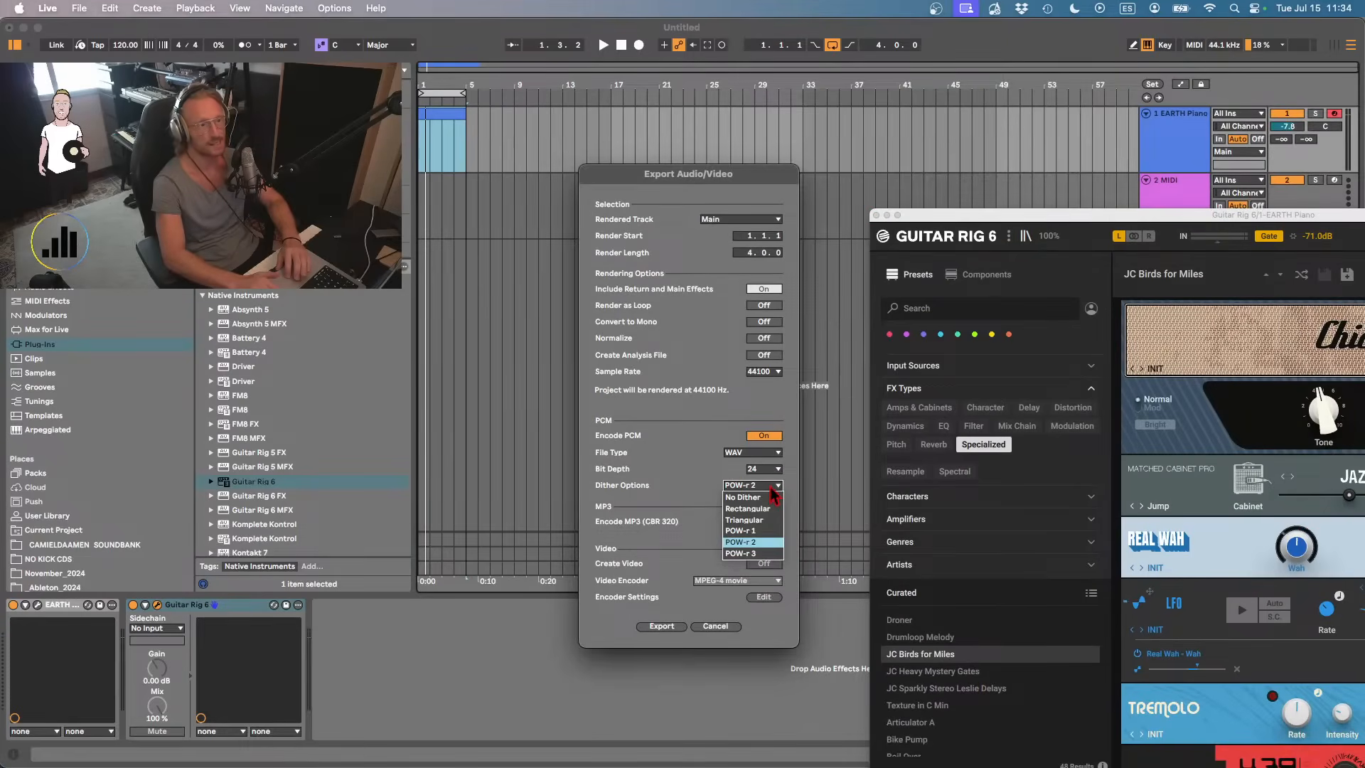
left_click(771, 487)
left_click(775, 468)
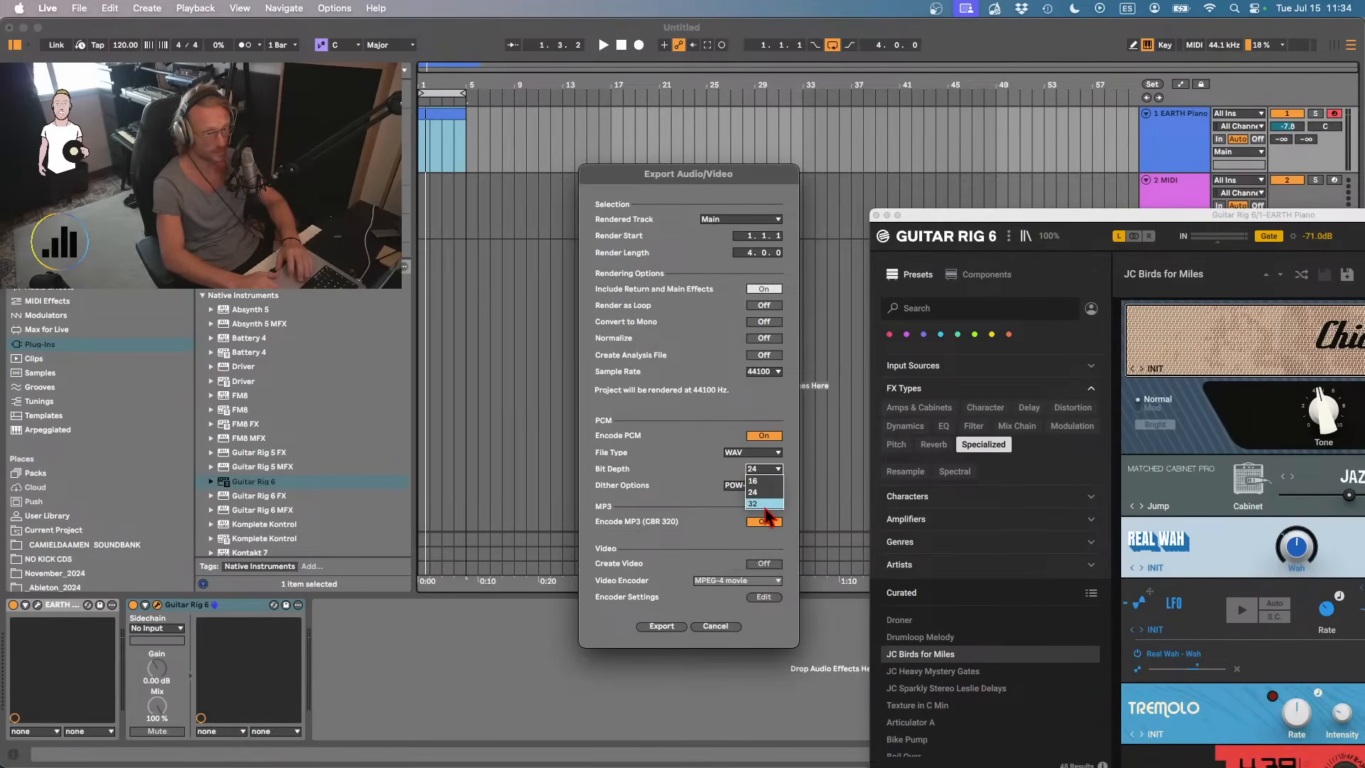
left_click(765, 505)
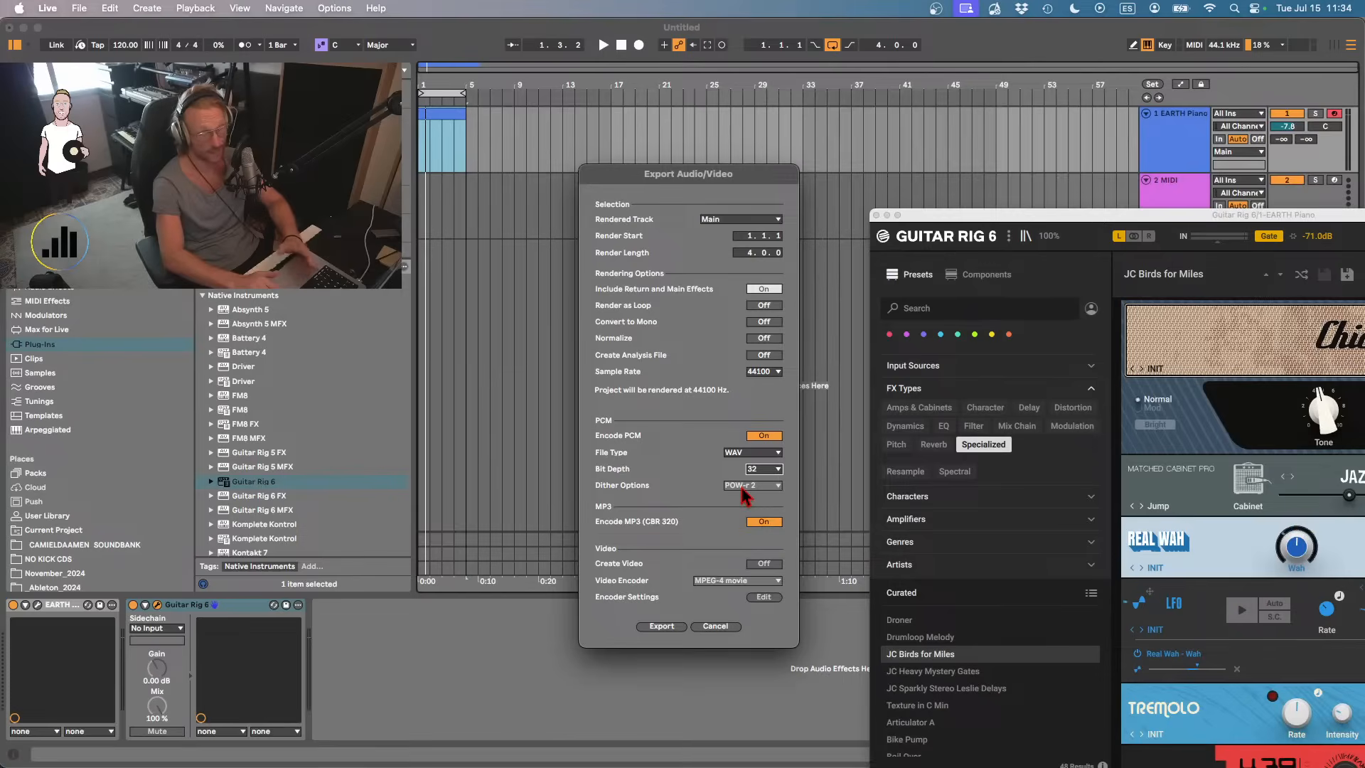
left_click(772, 471)
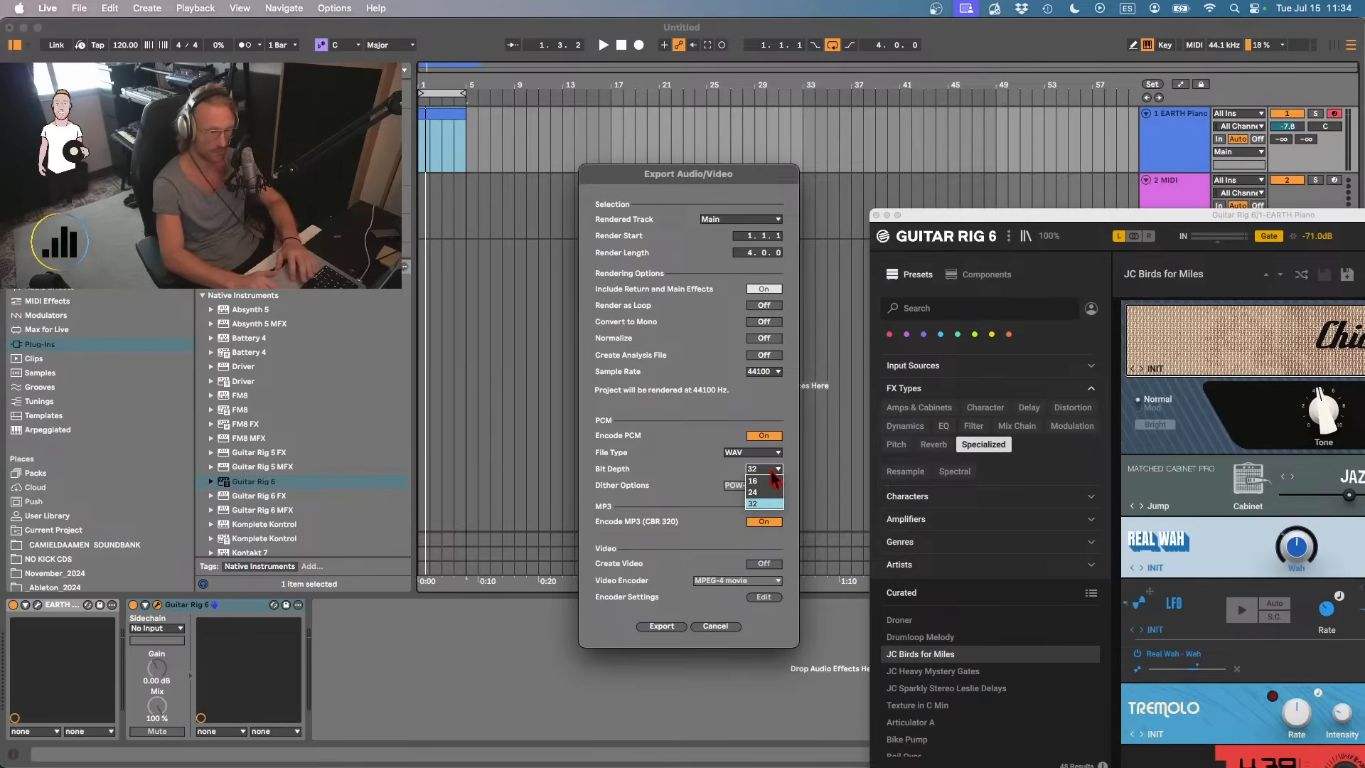
left_click(765, 481)
- Set the export bit depth to 24 and choose POW-r 2 dithering
left_click(775, 469)
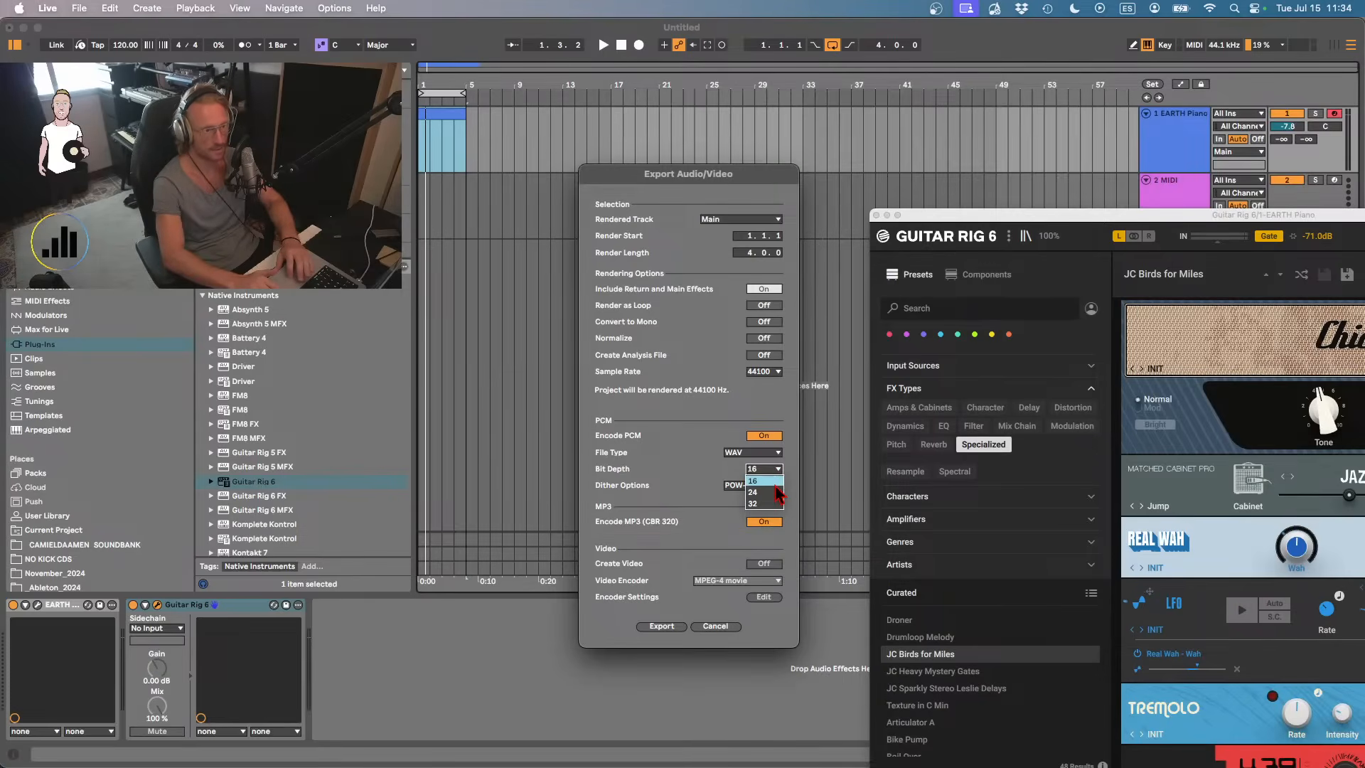
left_click(764, 493)
left_click(753, 485)
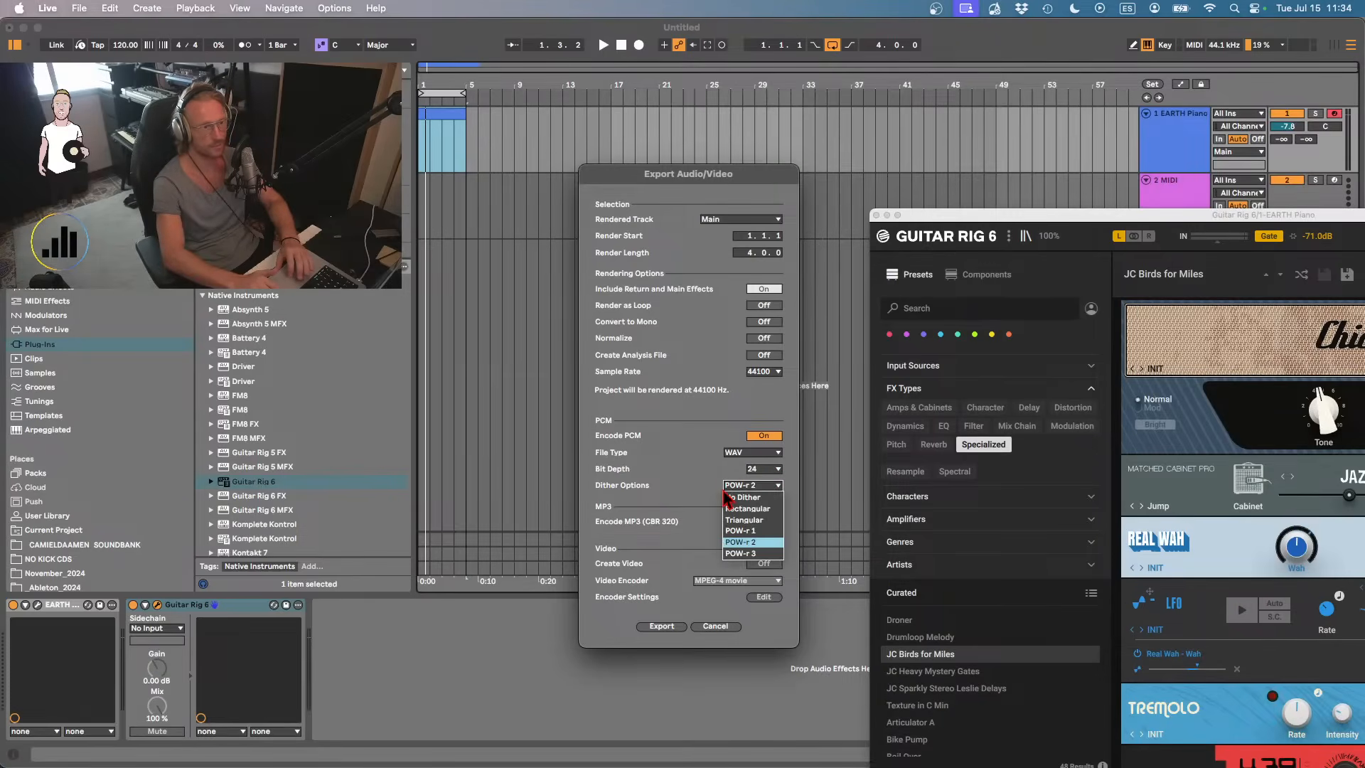
left_click(743, 542)
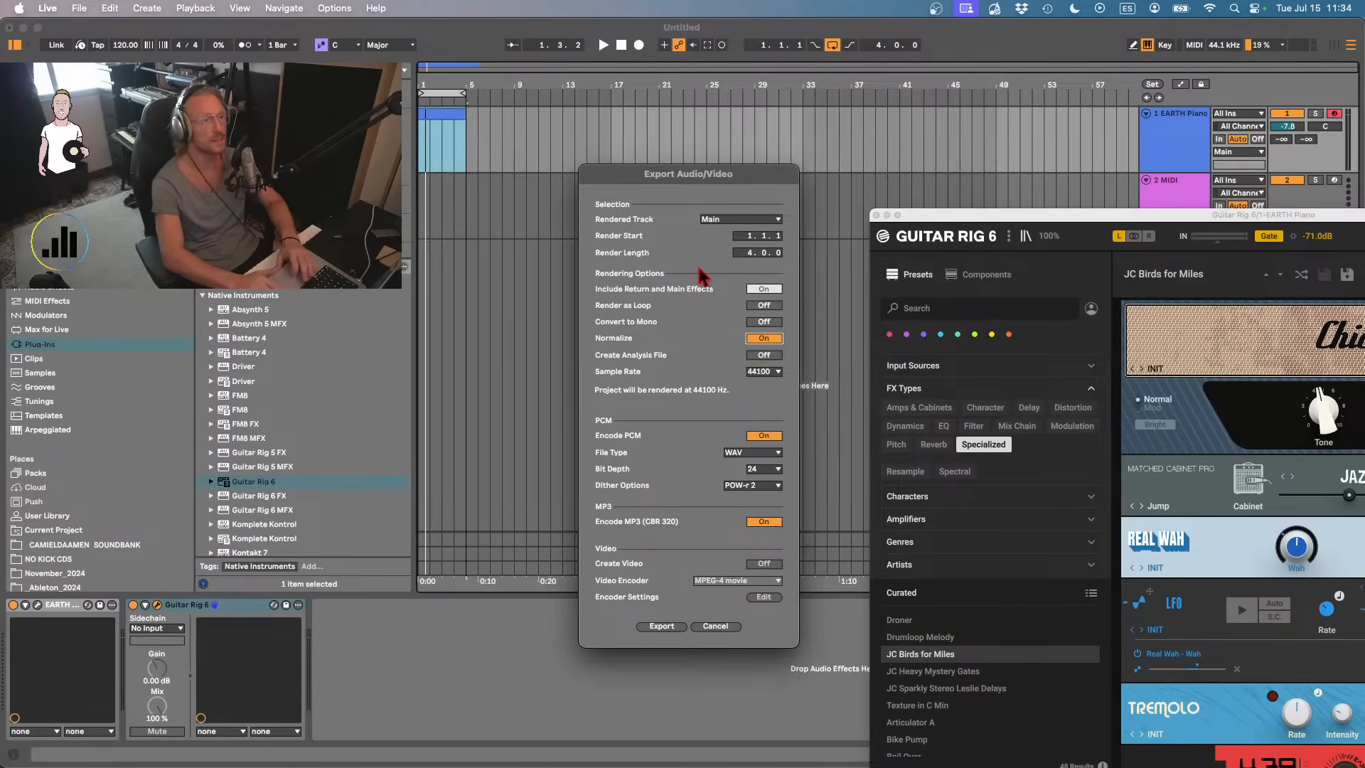
- Close the Guitar Rig window, turn off MP3 encoding, and start the export with the Music Loops folder inside LOOPS as destination
left_click(877, 215)
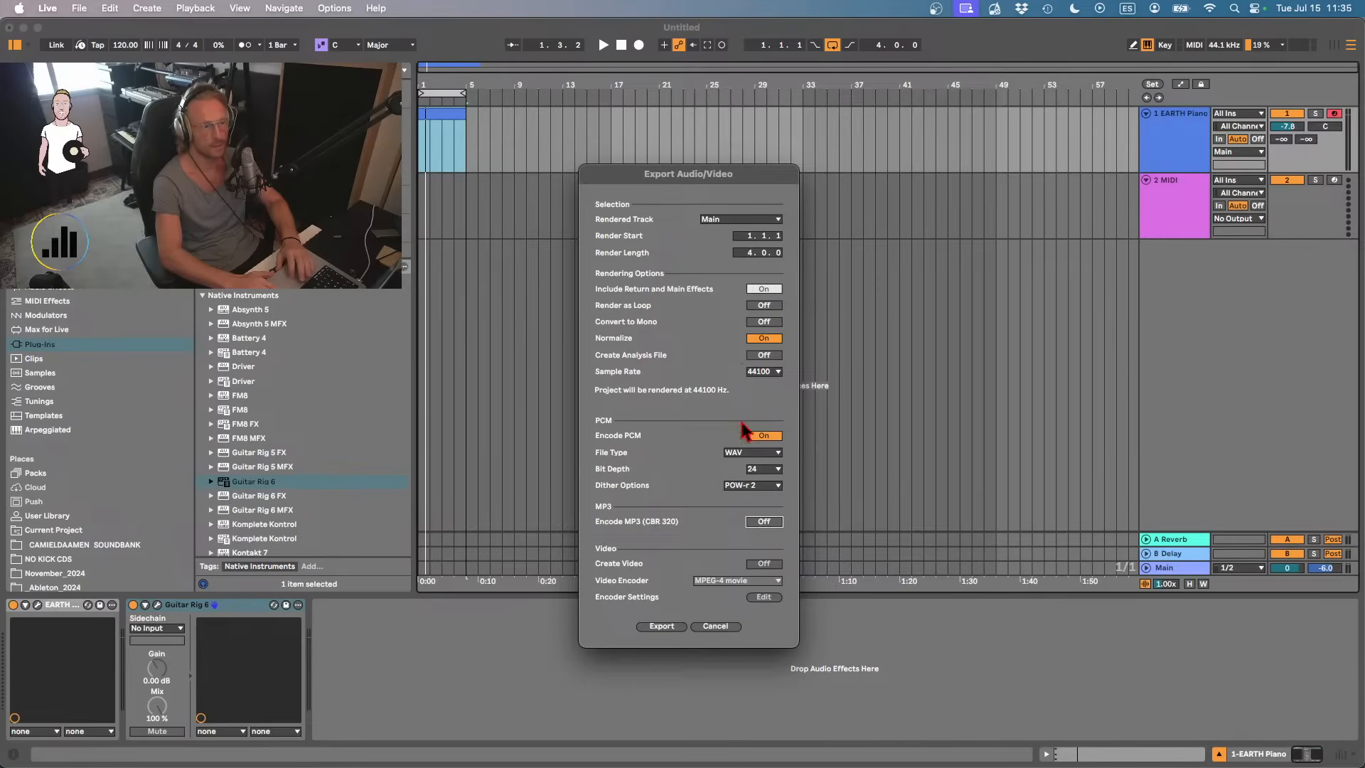
left_click(650, 629)
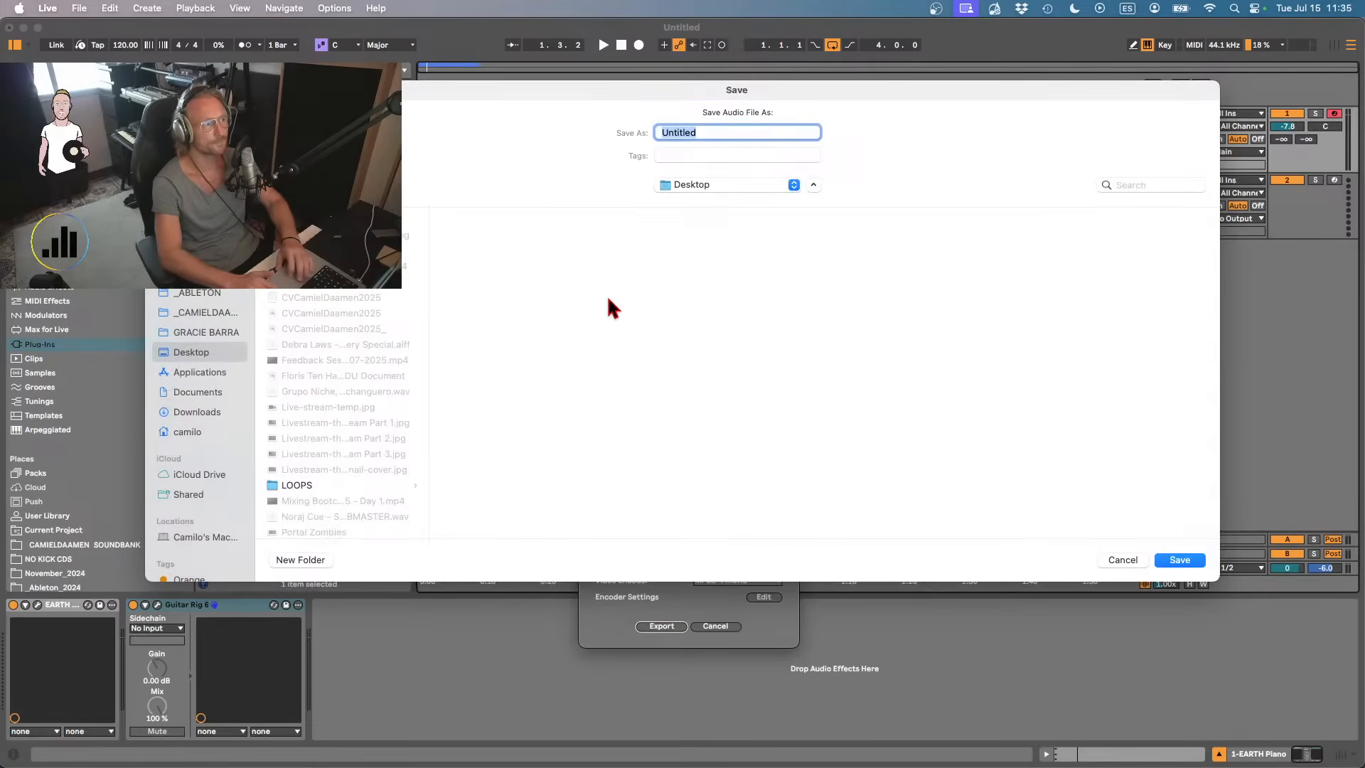
left_click_drag(428, 449, 592, 449)
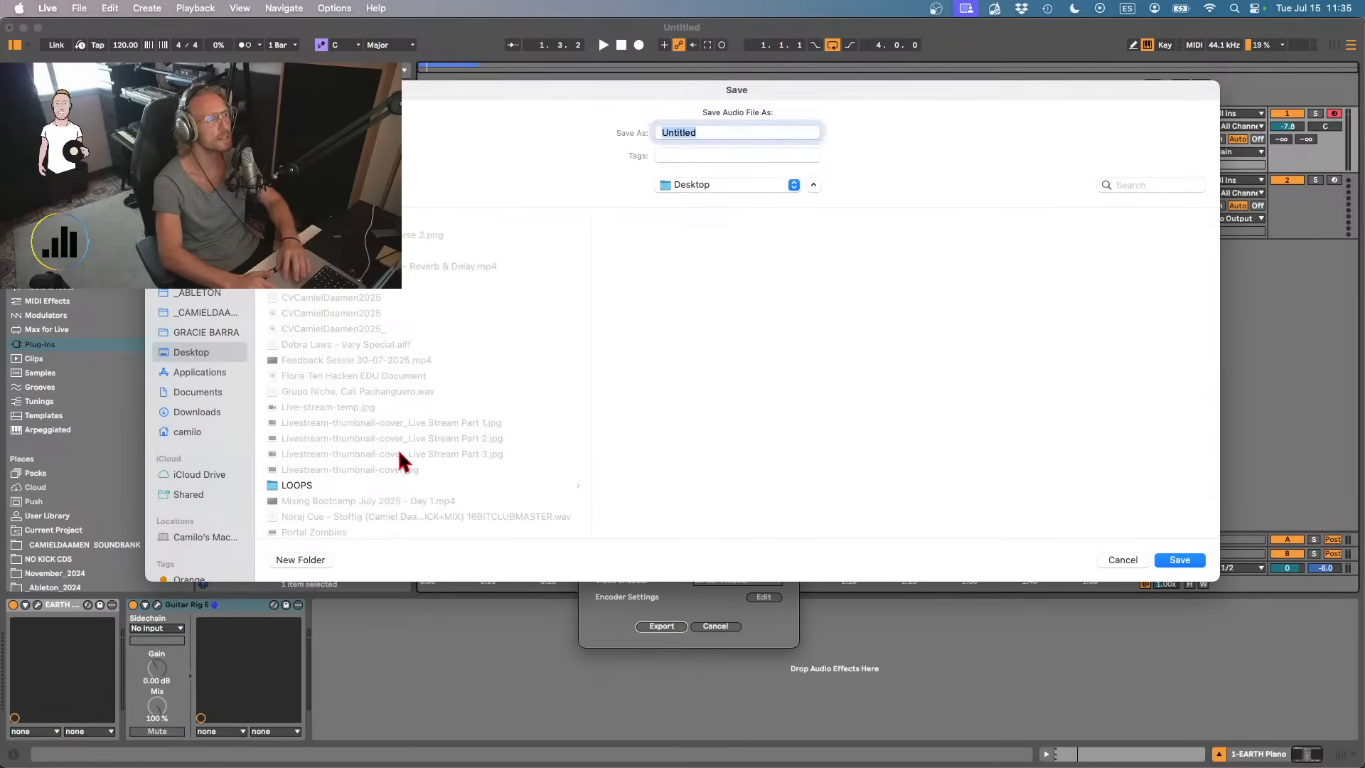
left_click(355, 485)
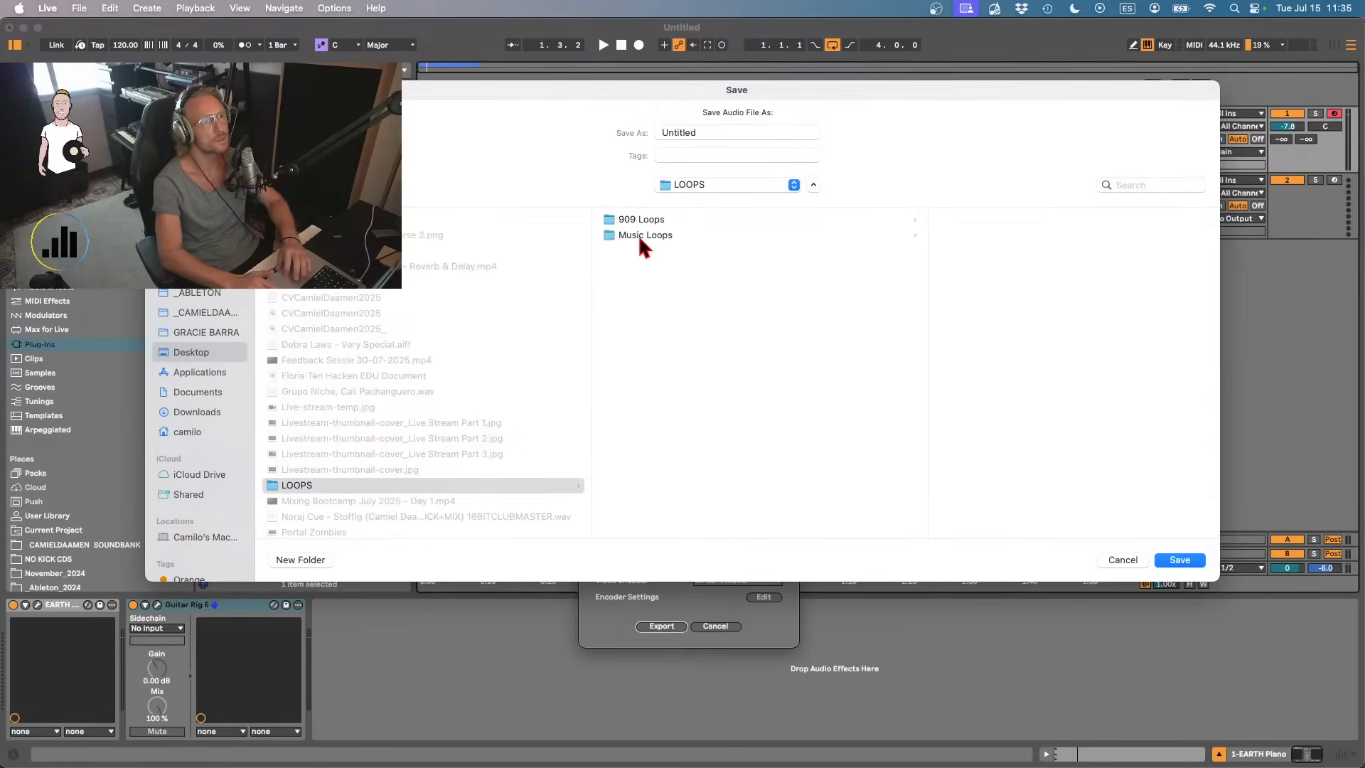
left_click(638, 235)
- Name the exported audio file Musicloop_001_Dm and save it to render the loop
double_click(693, 133)
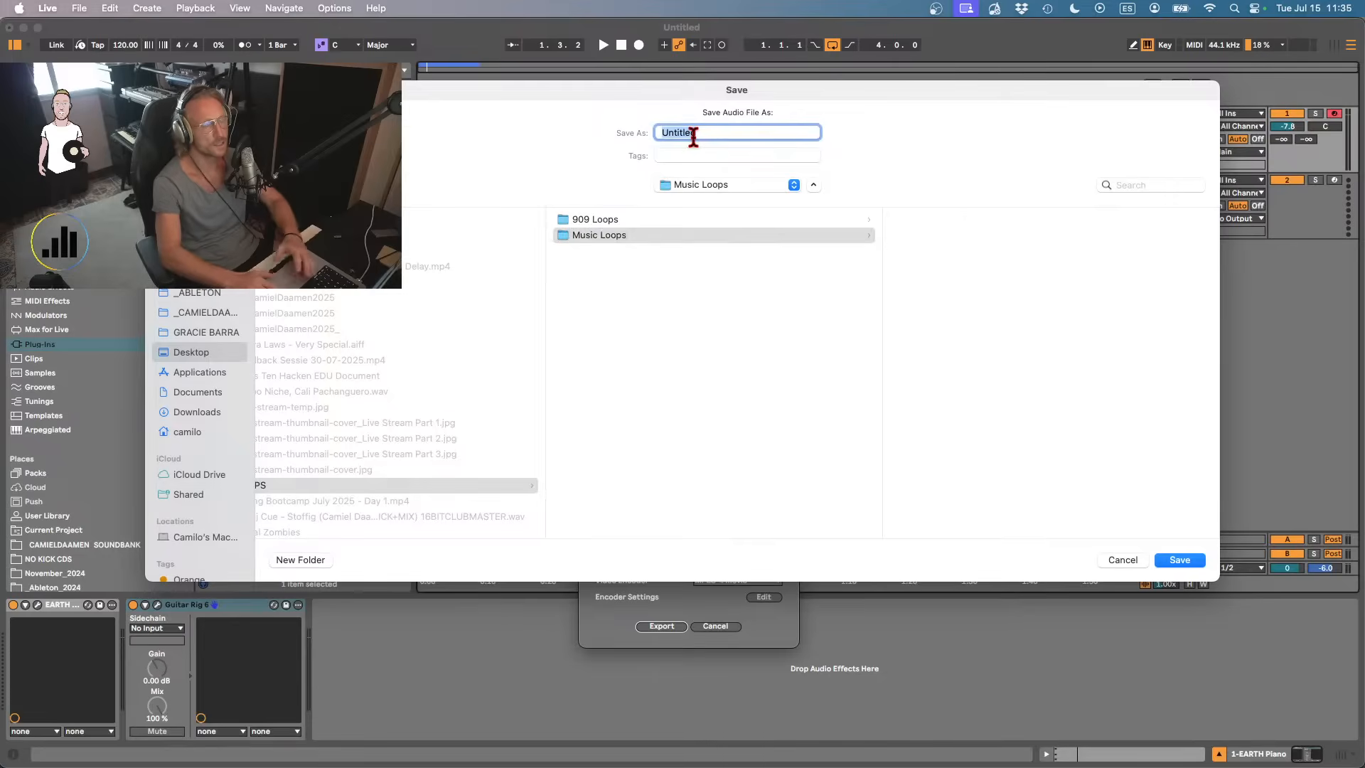
type("Musicloop")
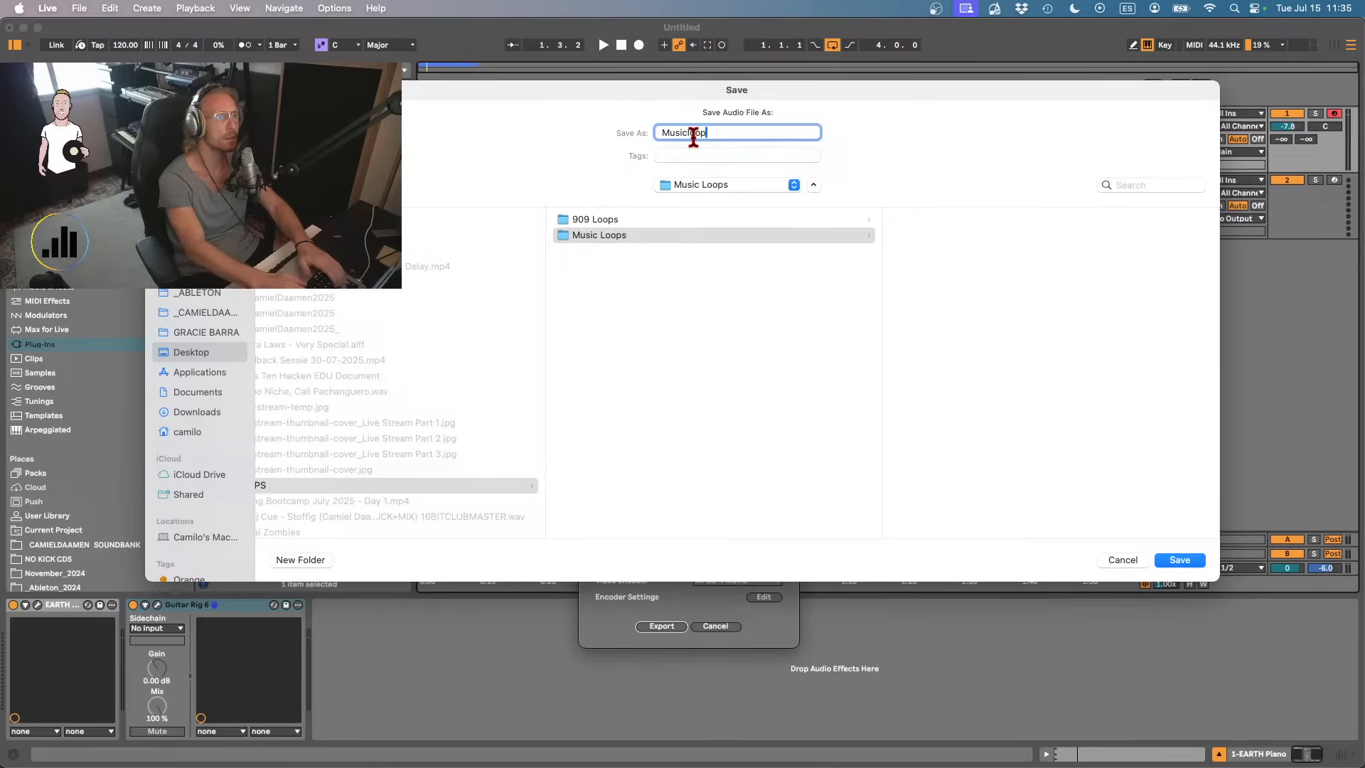
type("_001")
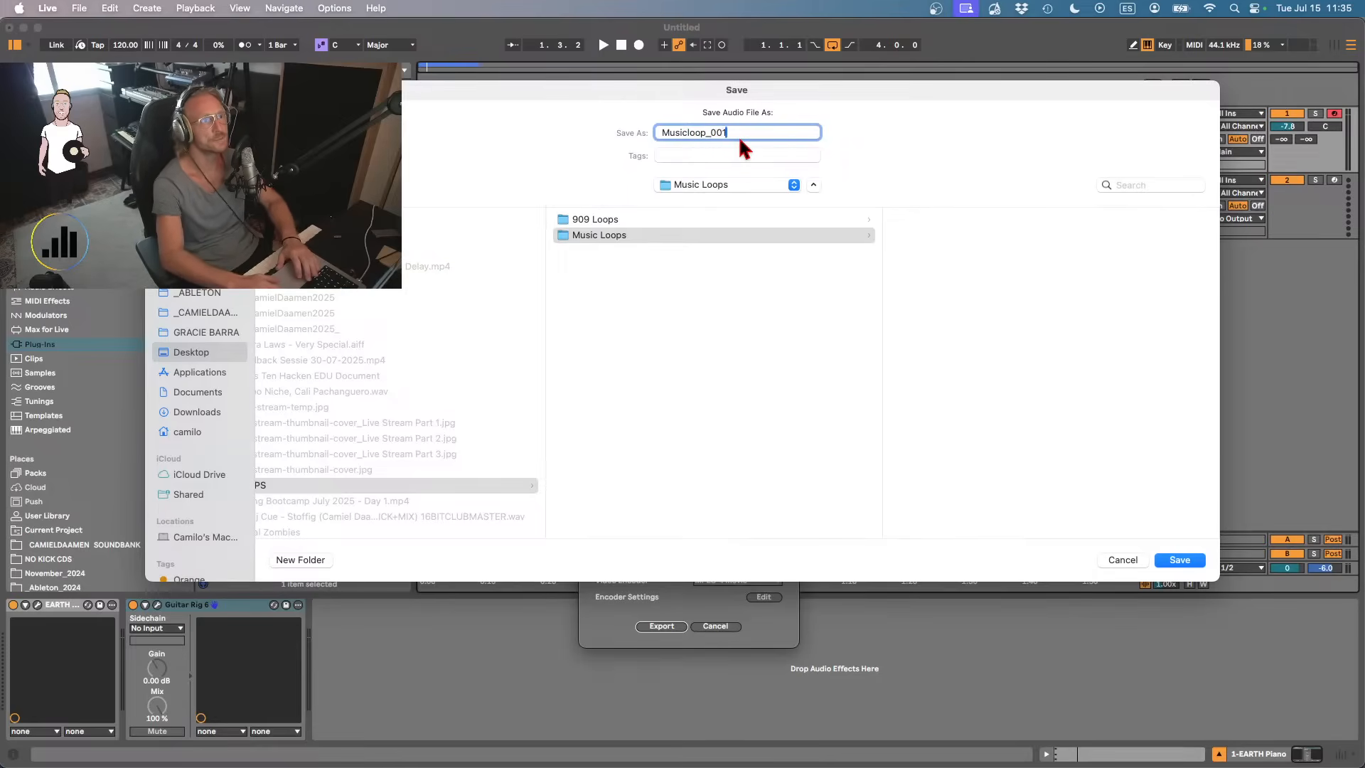
type("_Dm")
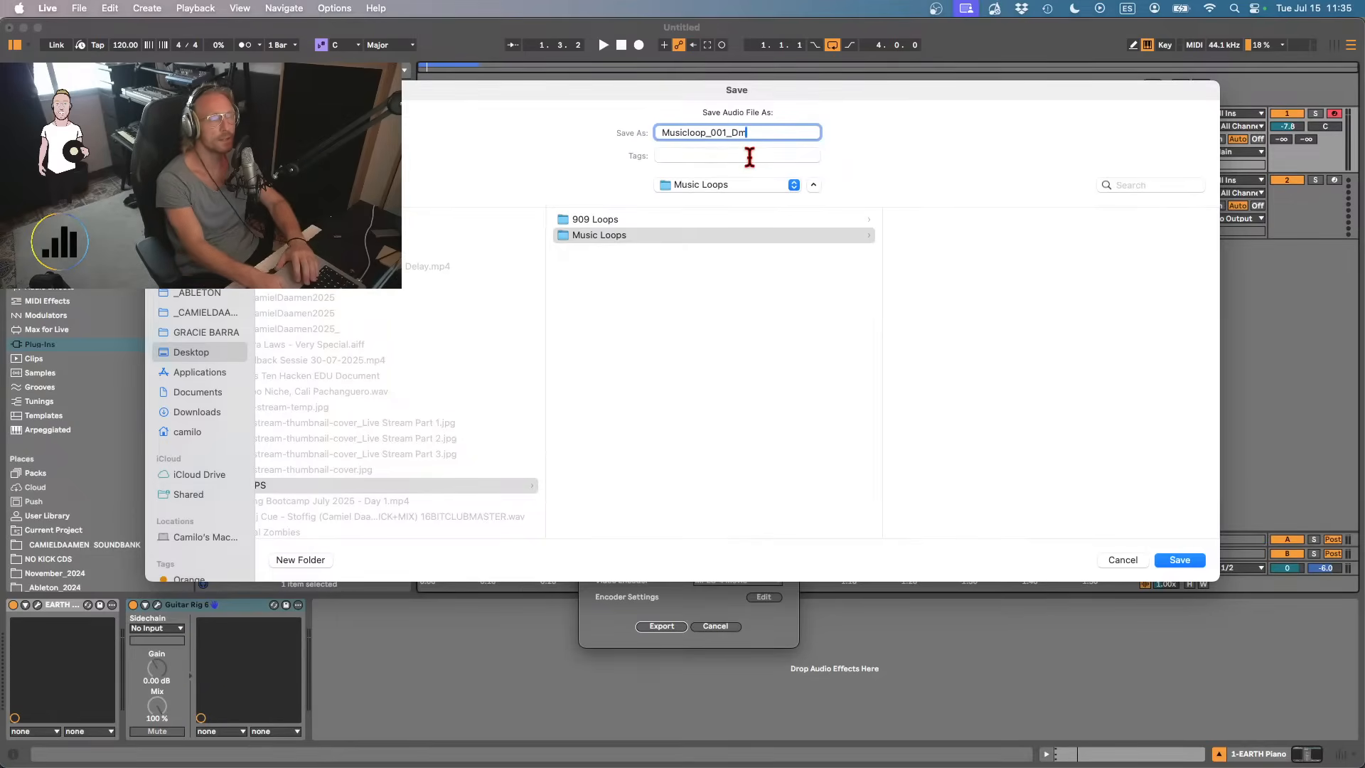
key("Return")
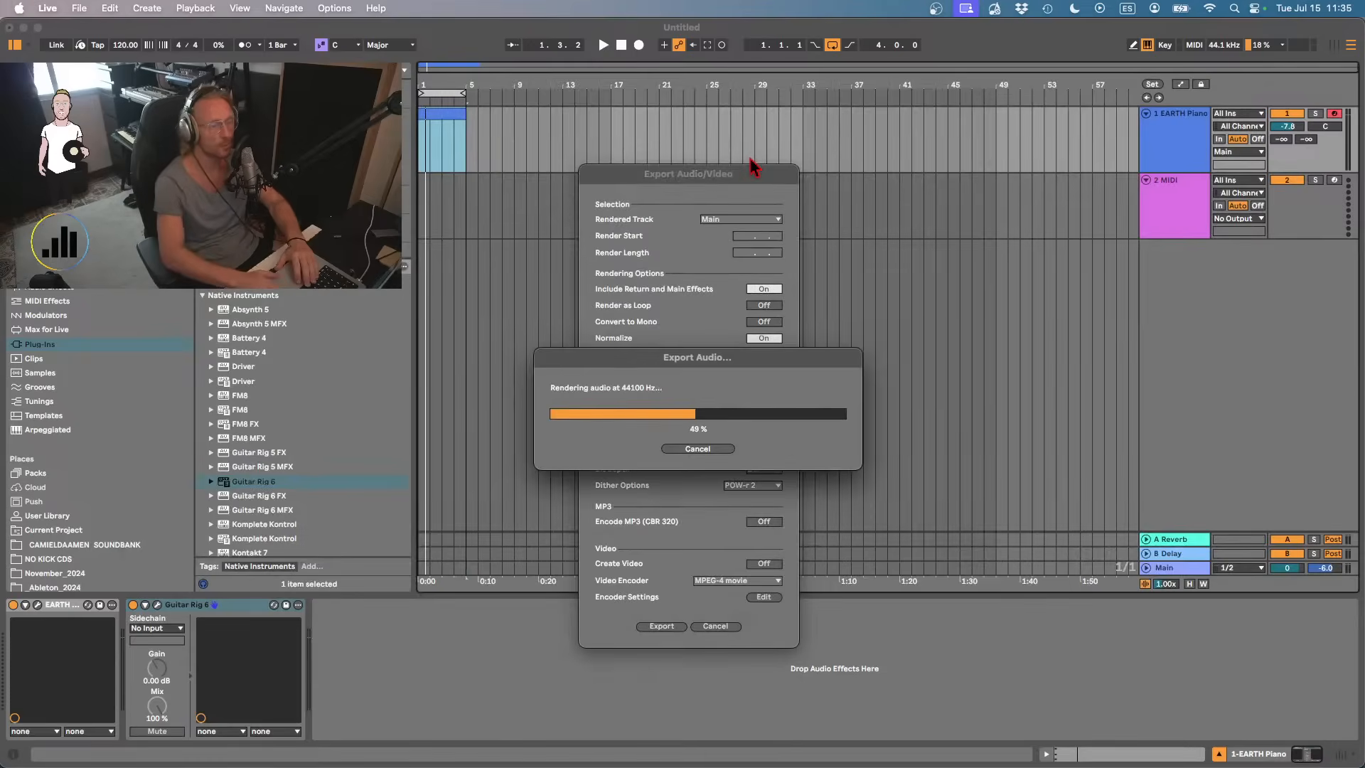
- Switch Guitar Rig 6 off and back on around playing the clip to compare the dry and processed sound
left_click(134, 605)
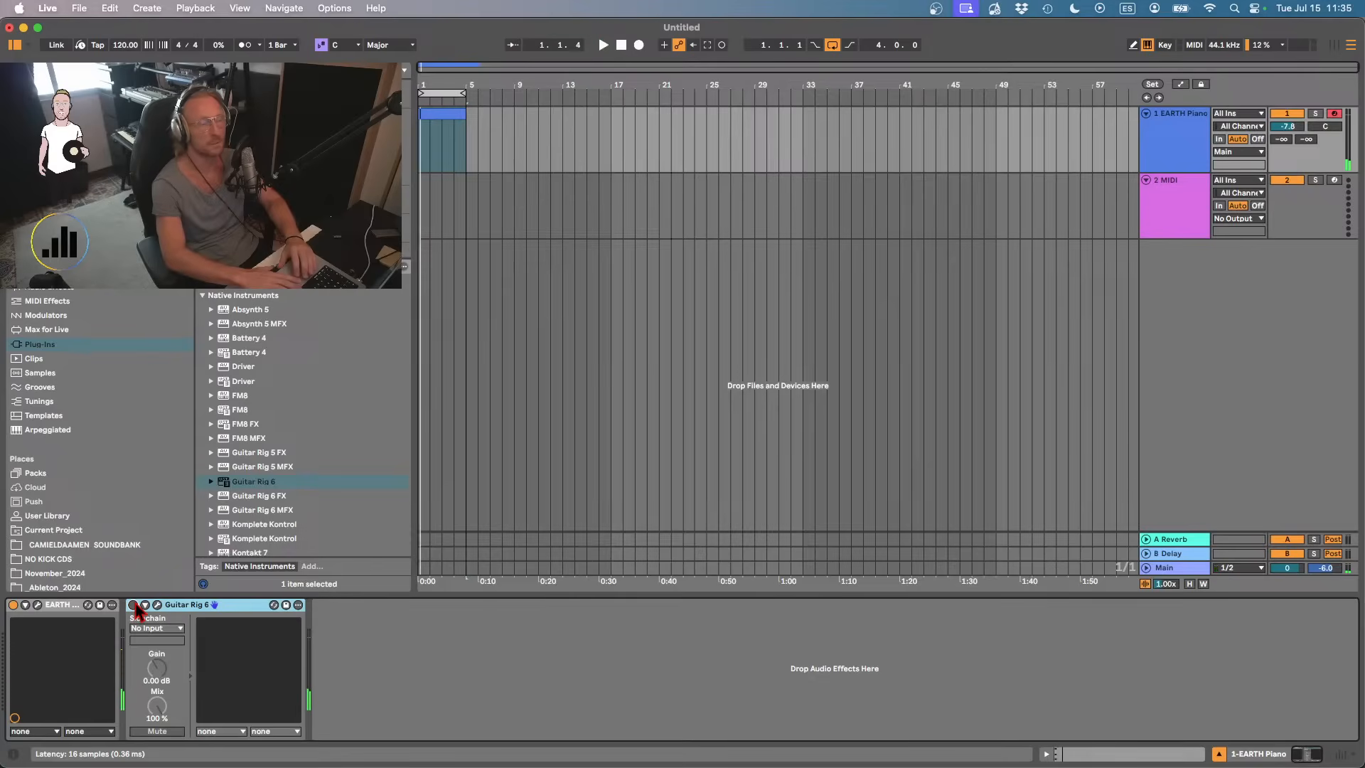
key("space")
left_click(133, 605)
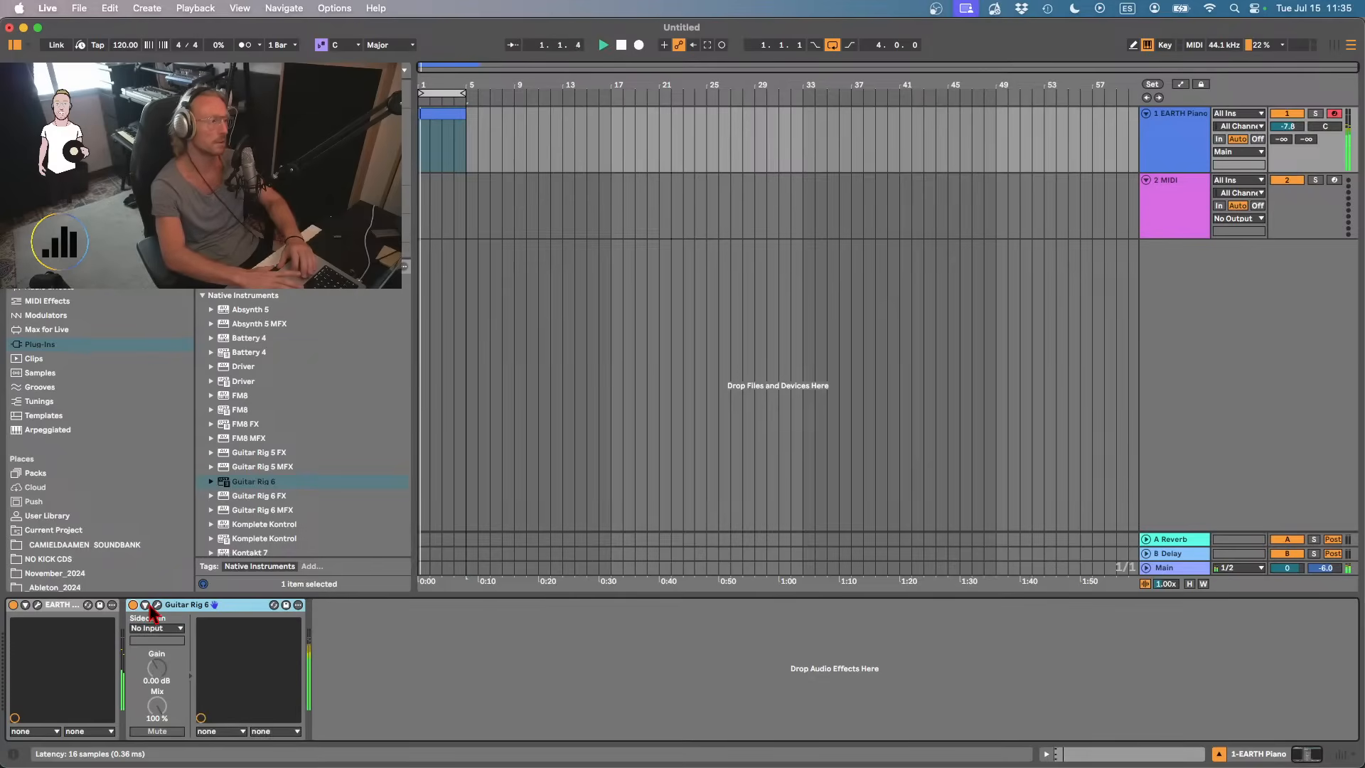
- Reopen the Guitar Rig window over the arrangement, then load and audition the JC Sparkly Stereo Leslie Delays preset
left_click(157, 605)
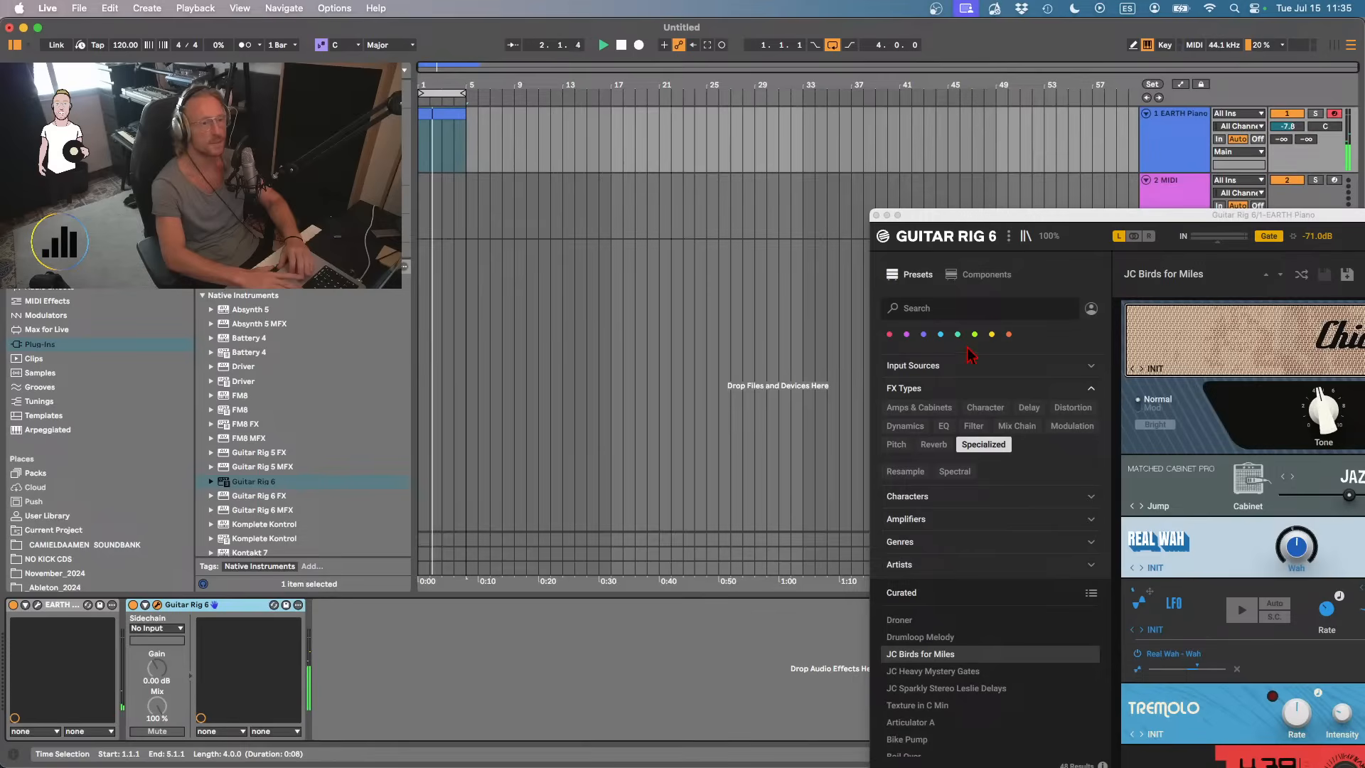
left_click_drag(1036, 217, 750, 113)
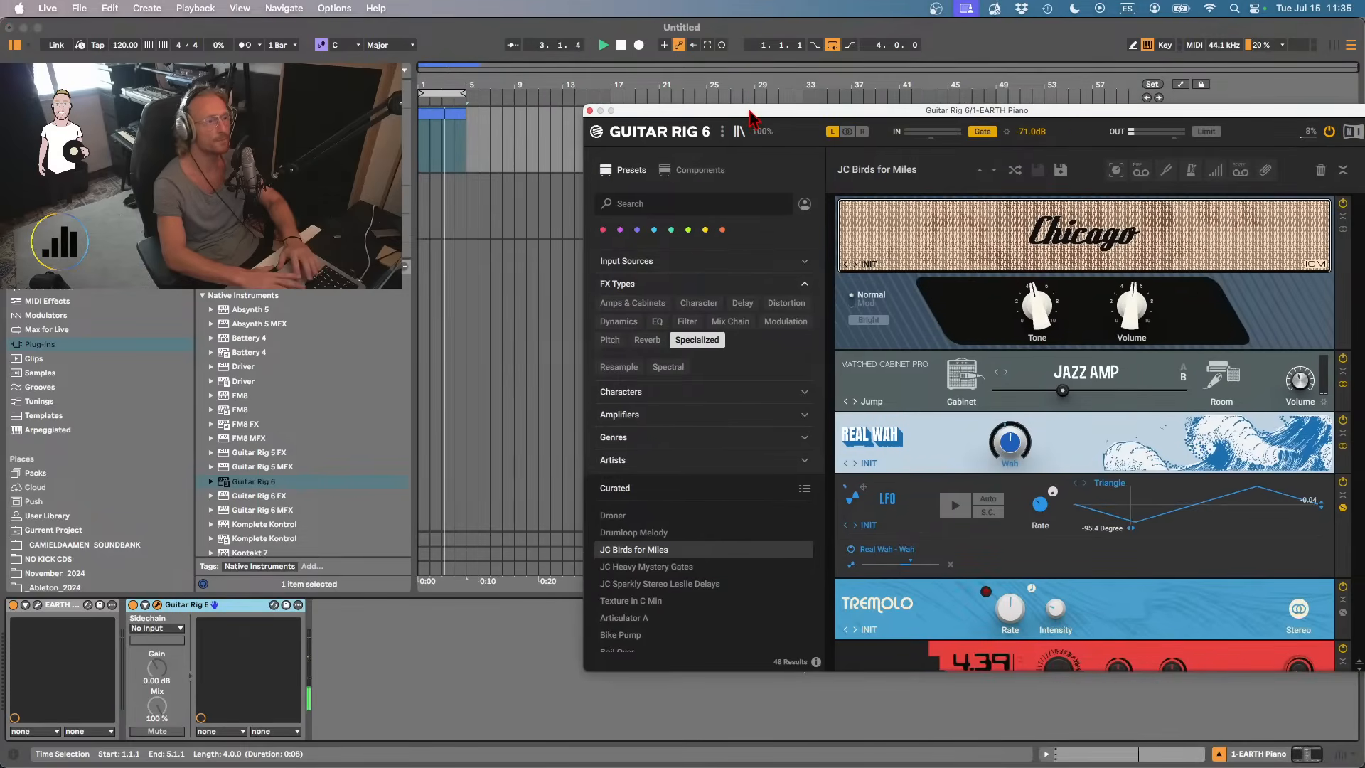
left_click(632, 585)
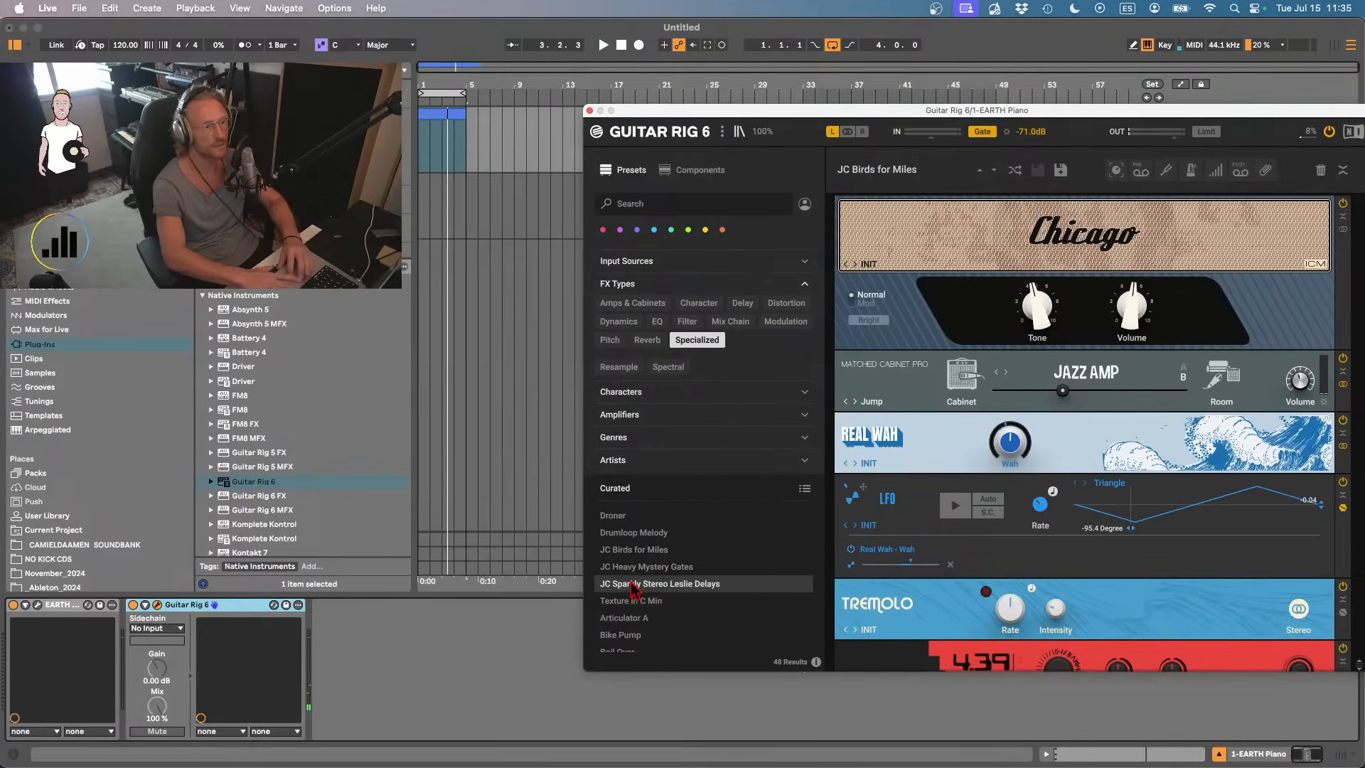
key("space")
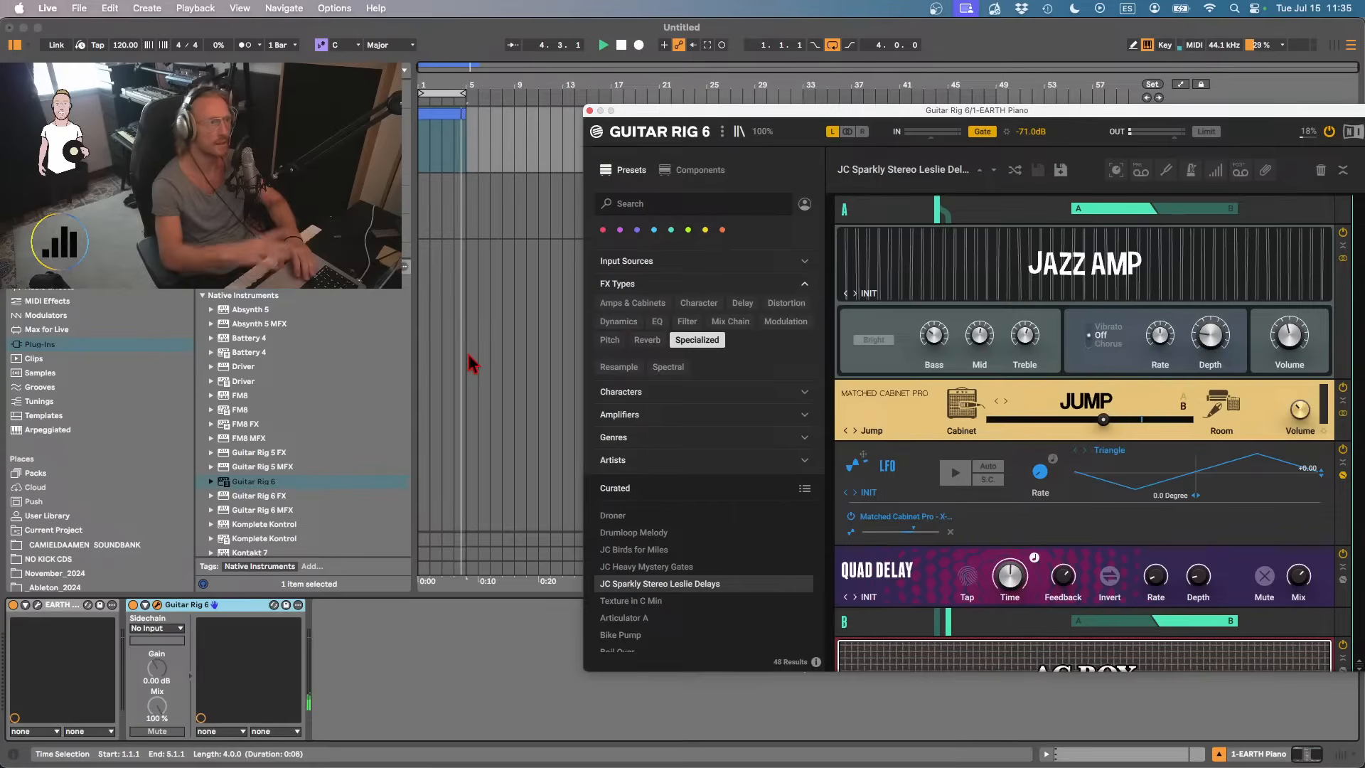
key("space")
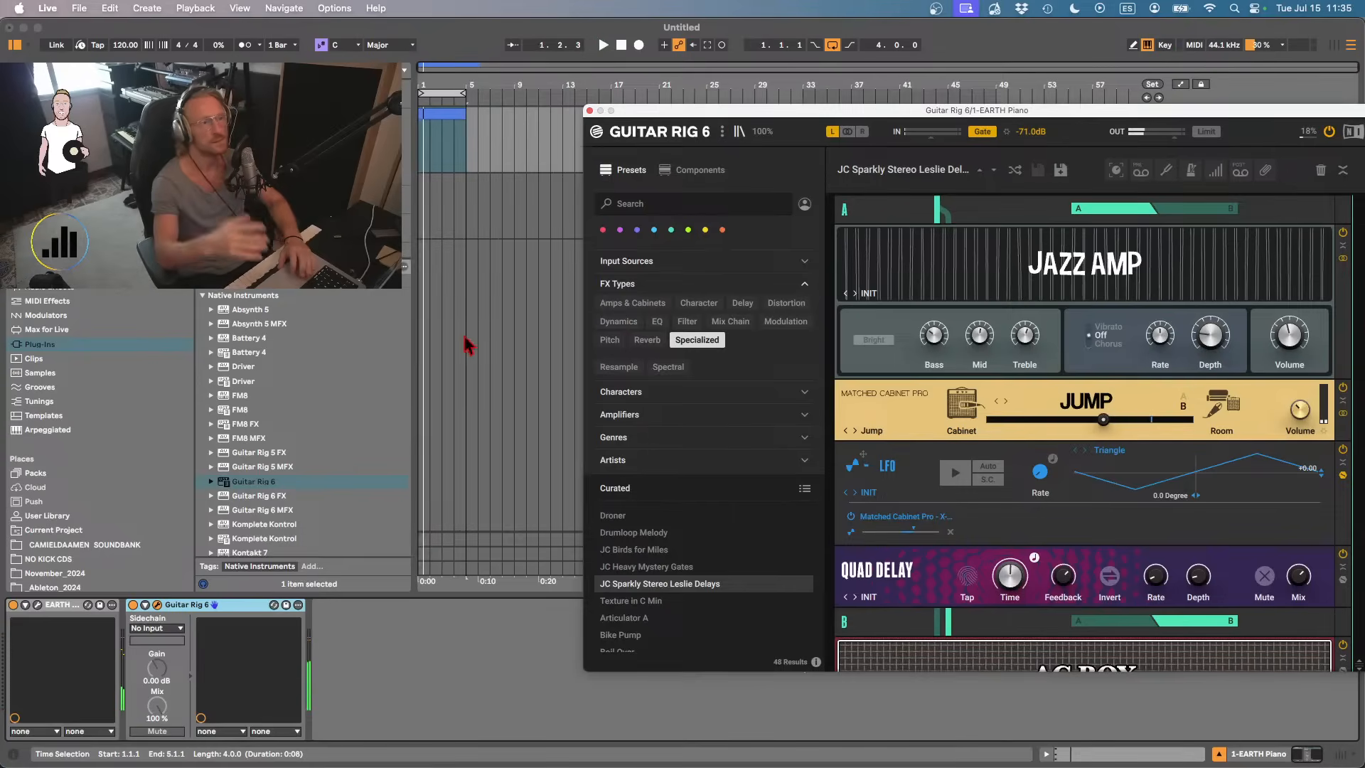
- Select the four-bar clip as the render range, close the Guitar Rig window and open the Export Audio/Video settings
left_click(538, 135)
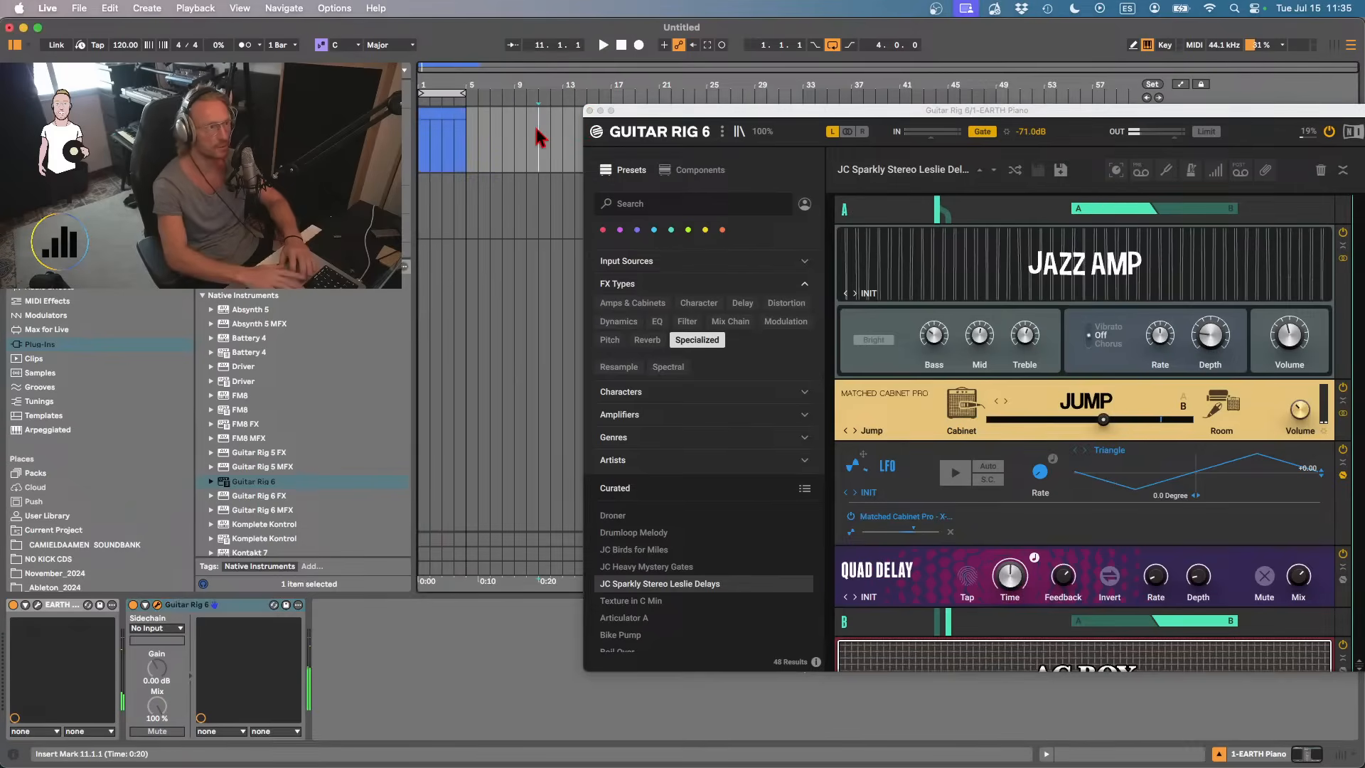
key("space")
left_click(434, 114)
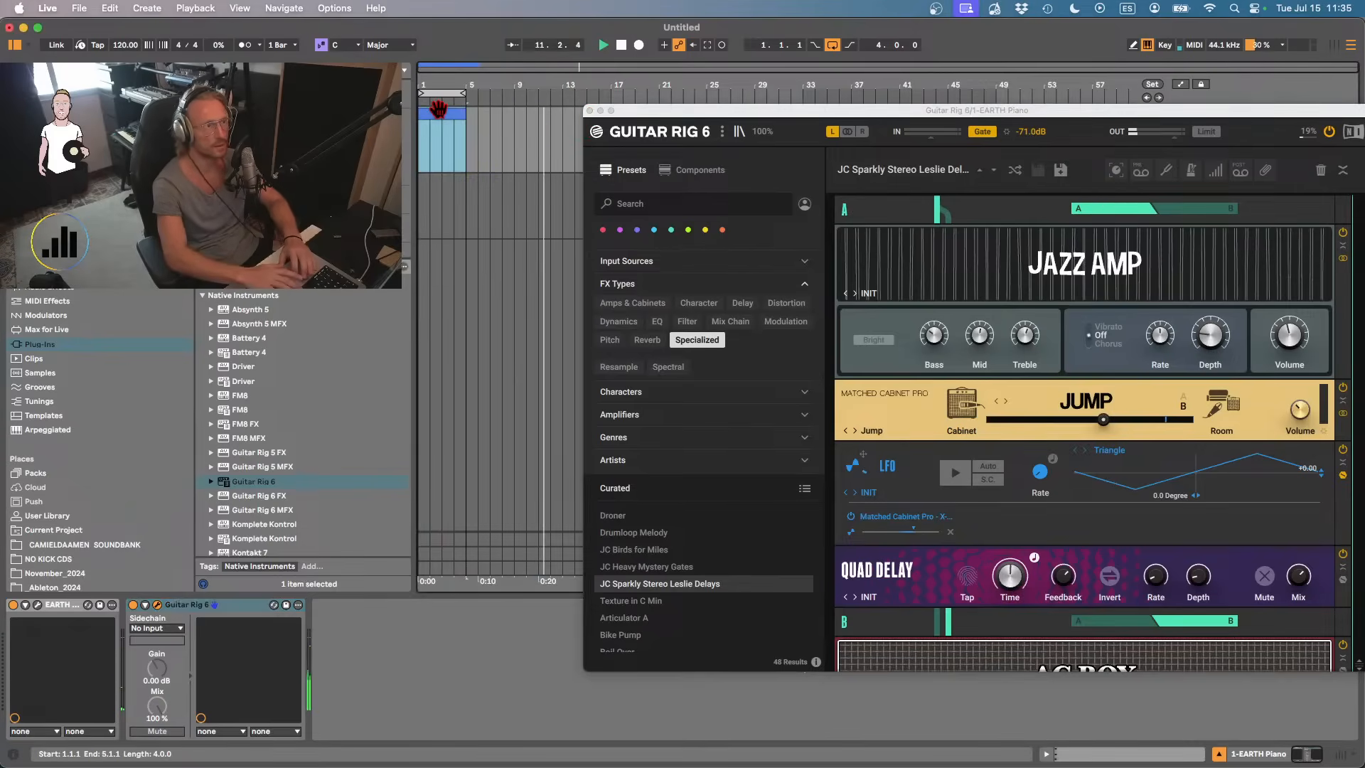
left_click(589, 111)
key("space")
key("super+shift+r")
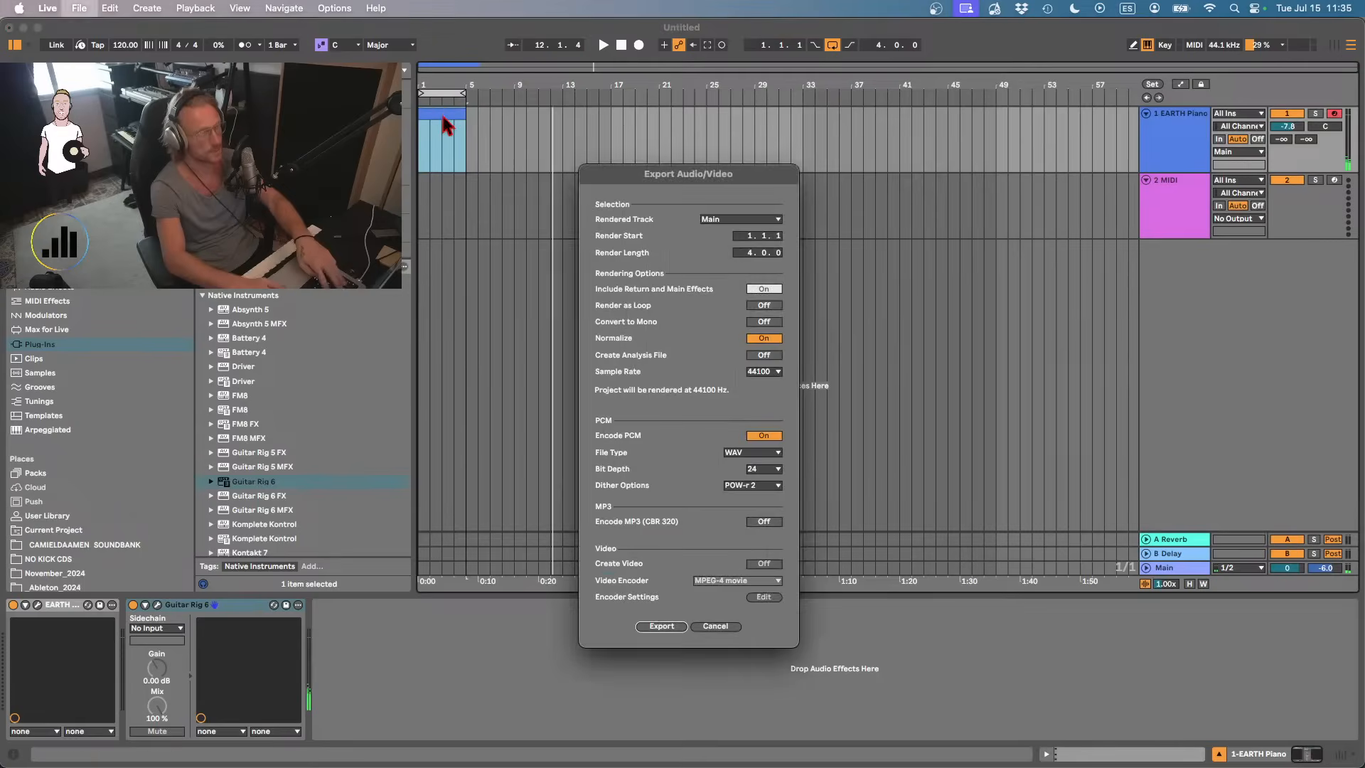
- Export the second version of the loop to the Music Loops folder as Musicloop_002_Dm
left_click(661, 626)
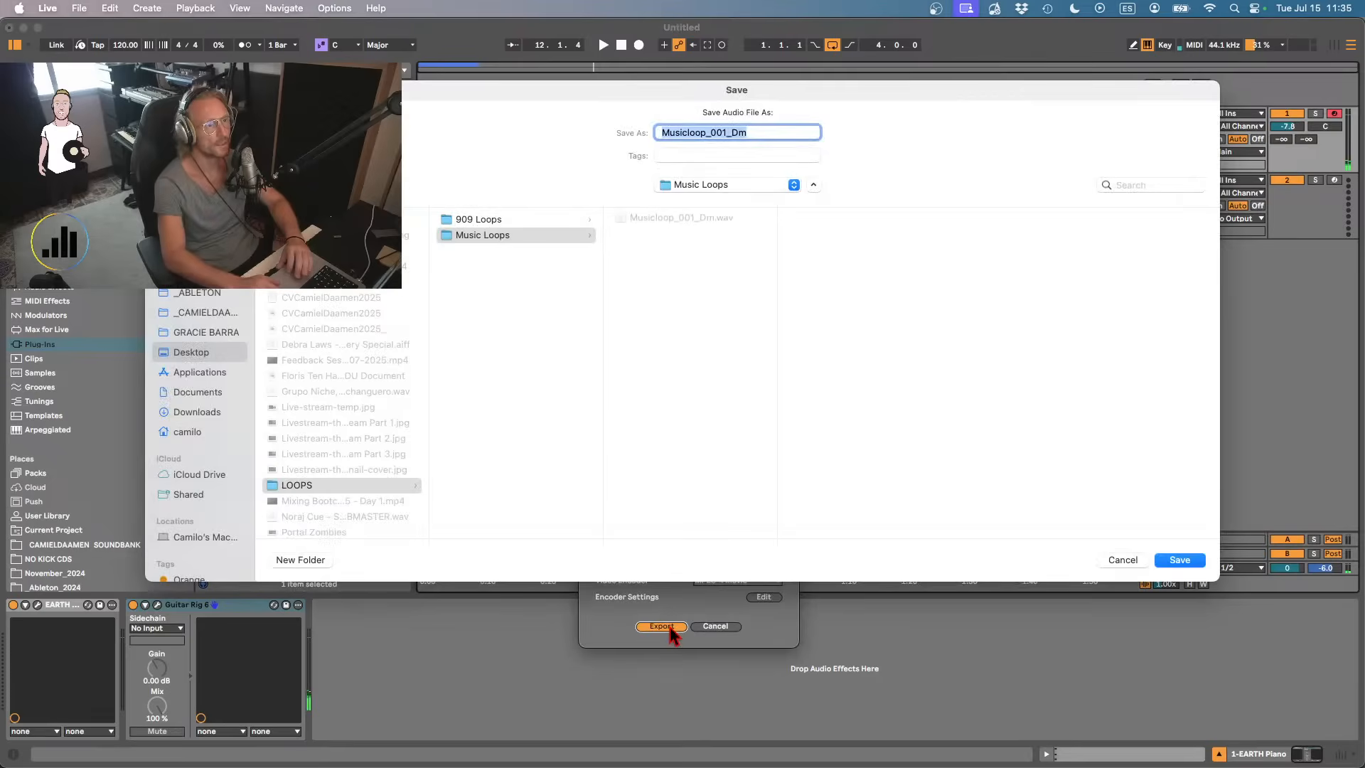
left_click(723, 132)
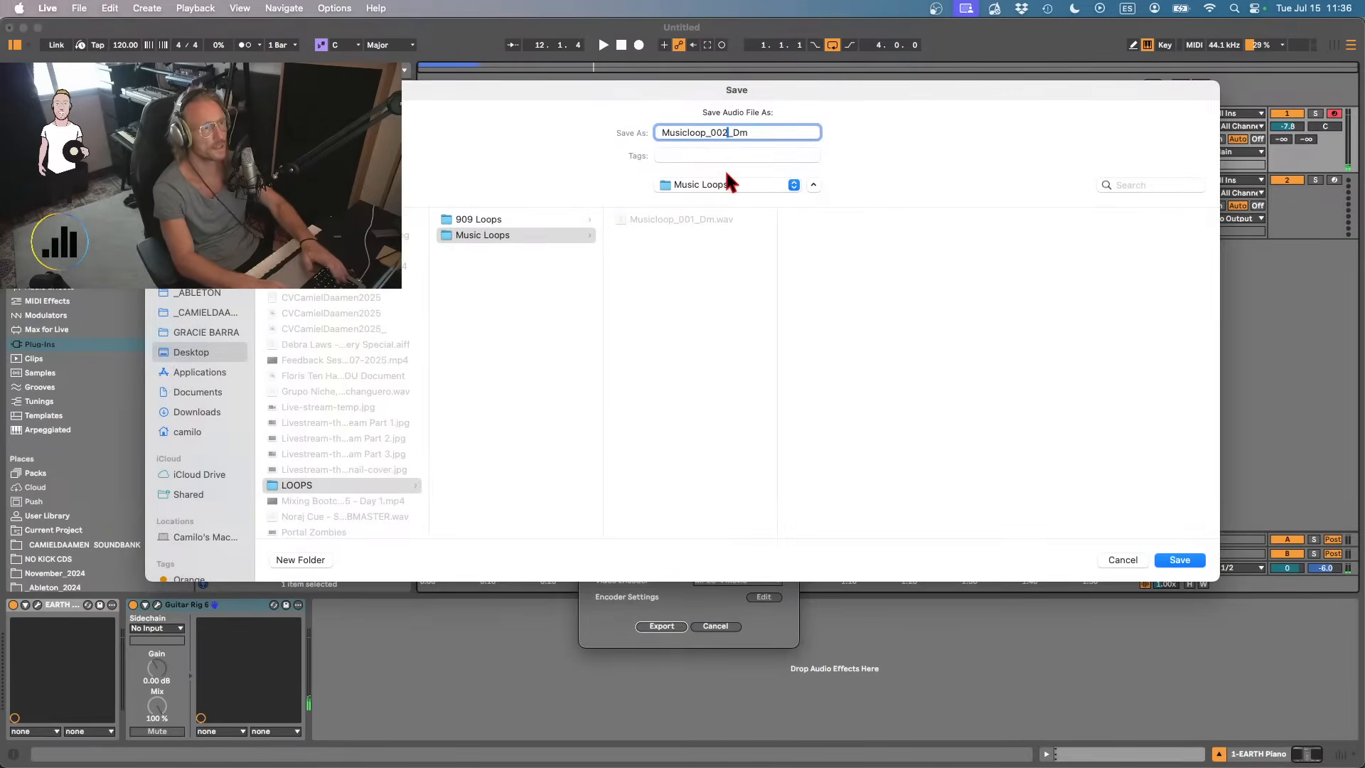
key("Return")
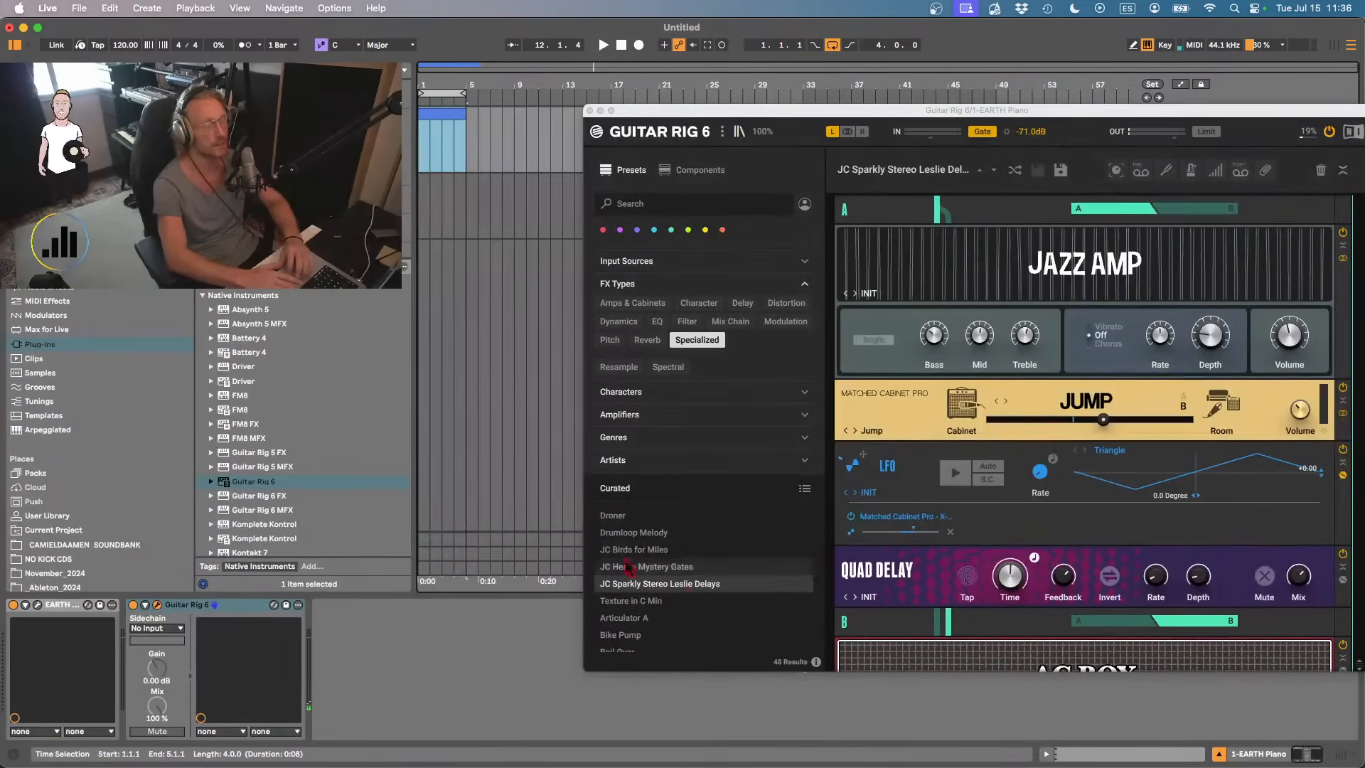
- Audition the Specialized presets Texture in C Min, Articulator A, Boil Over, Butterfly and Change Direction on the piano clip
left_click(635, 603)
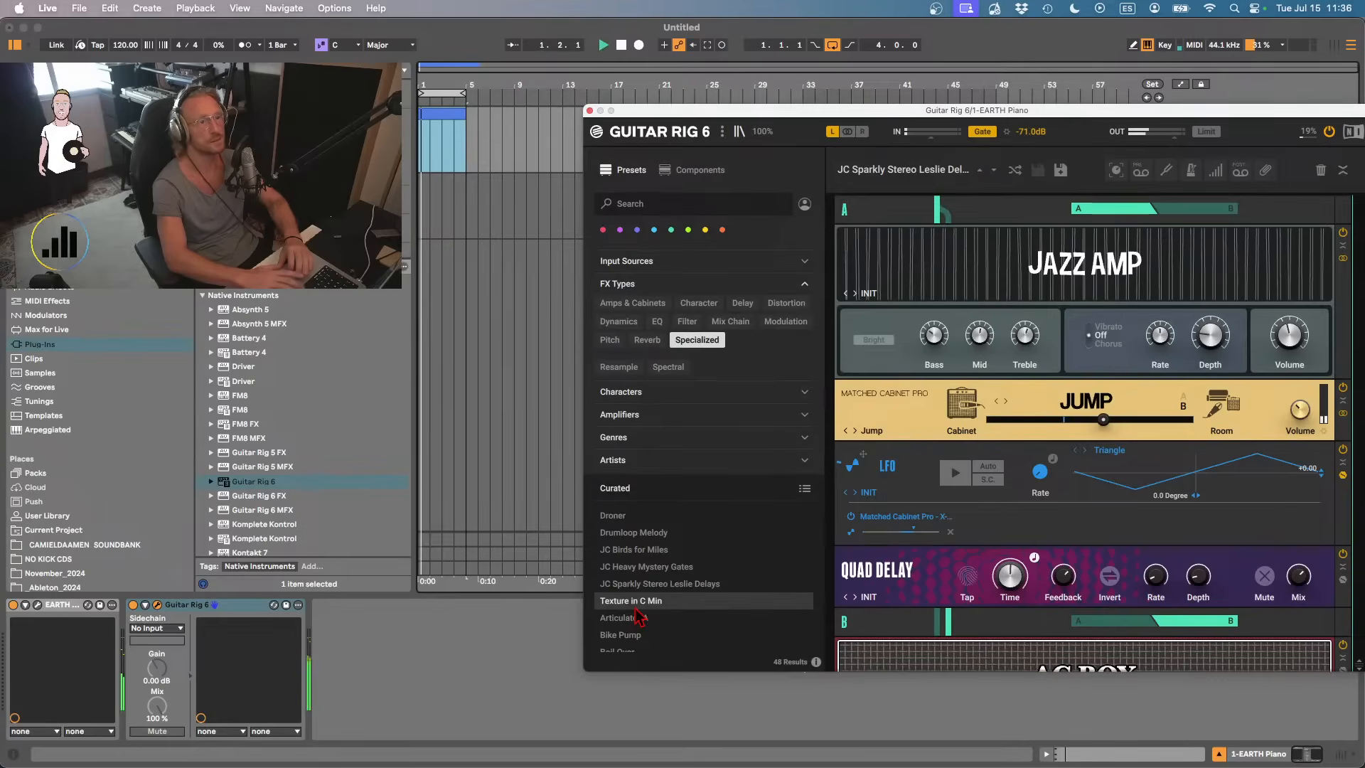
left_click(637, 619)
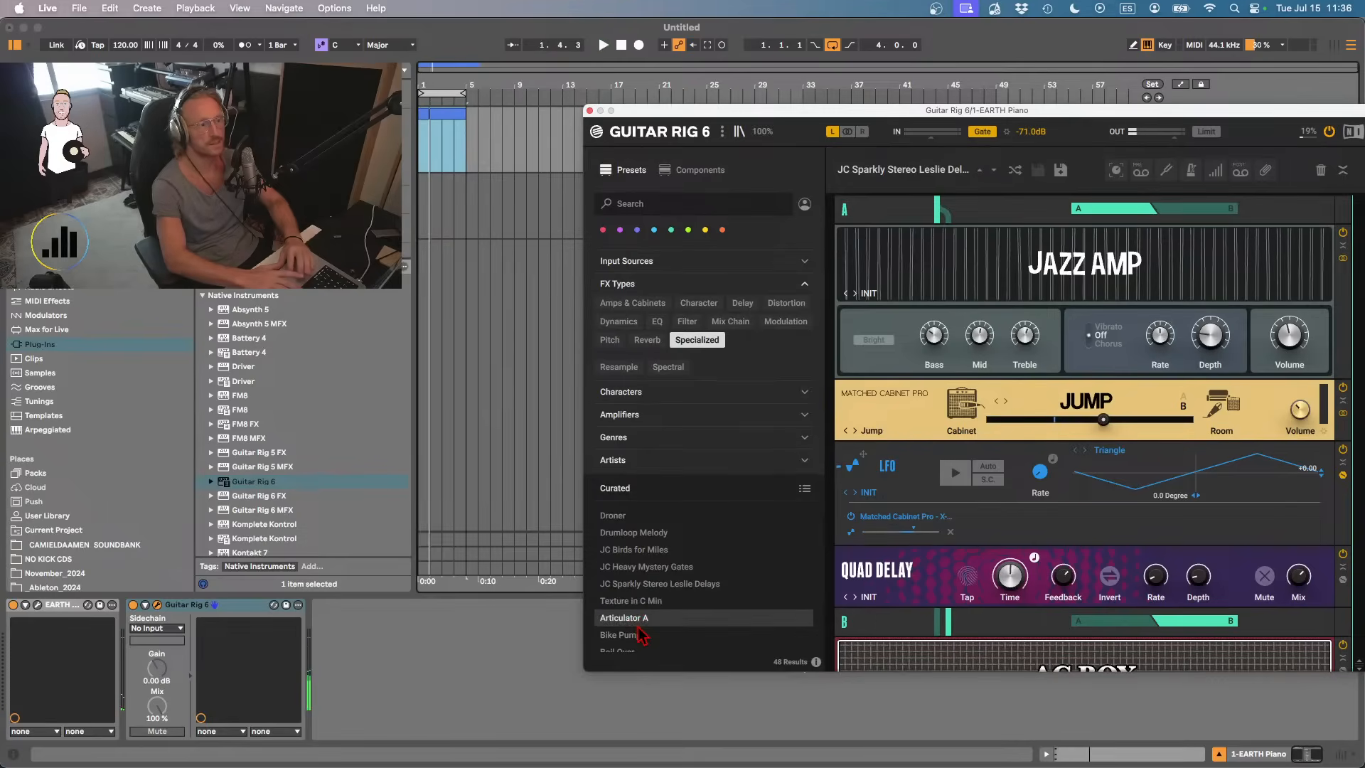
key("space")
scroll(639, 613, "down", 2)
left_click(636, 601)
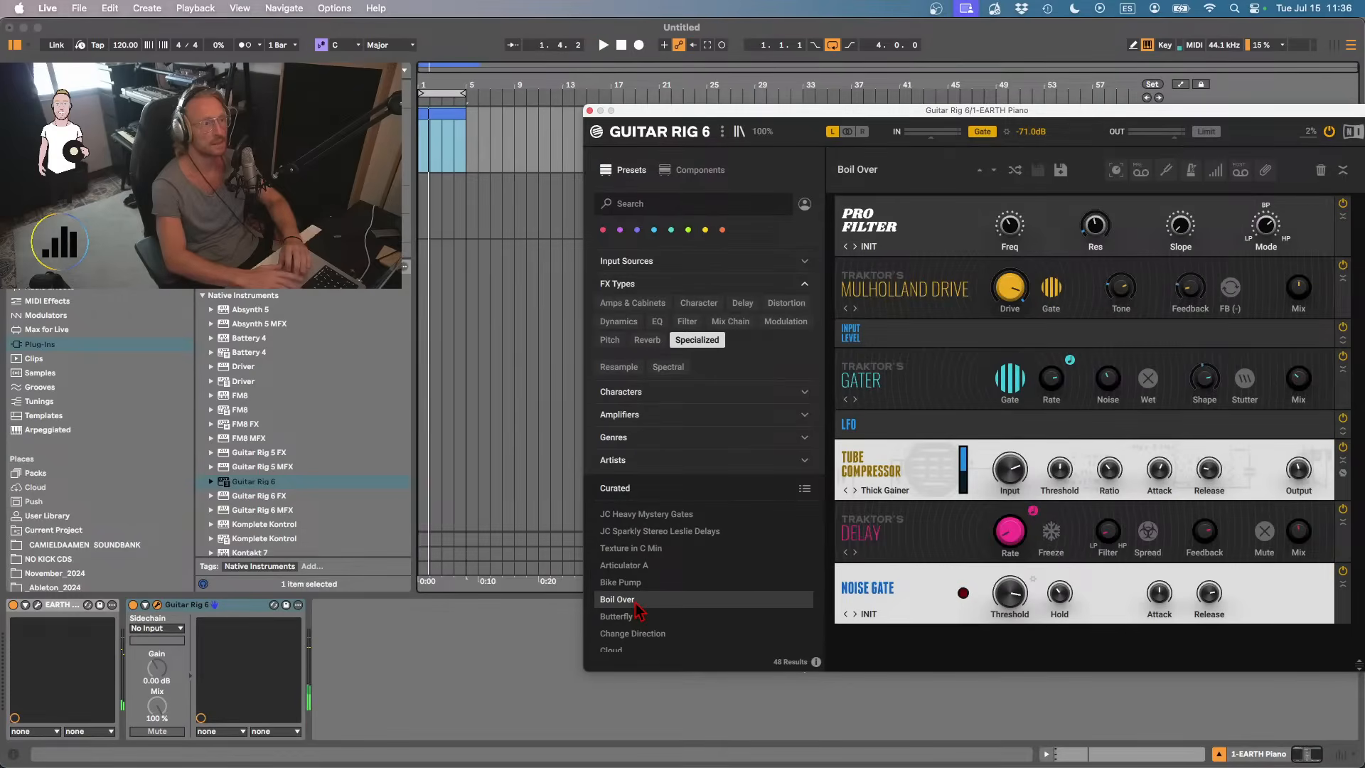
left_click(632, 615)
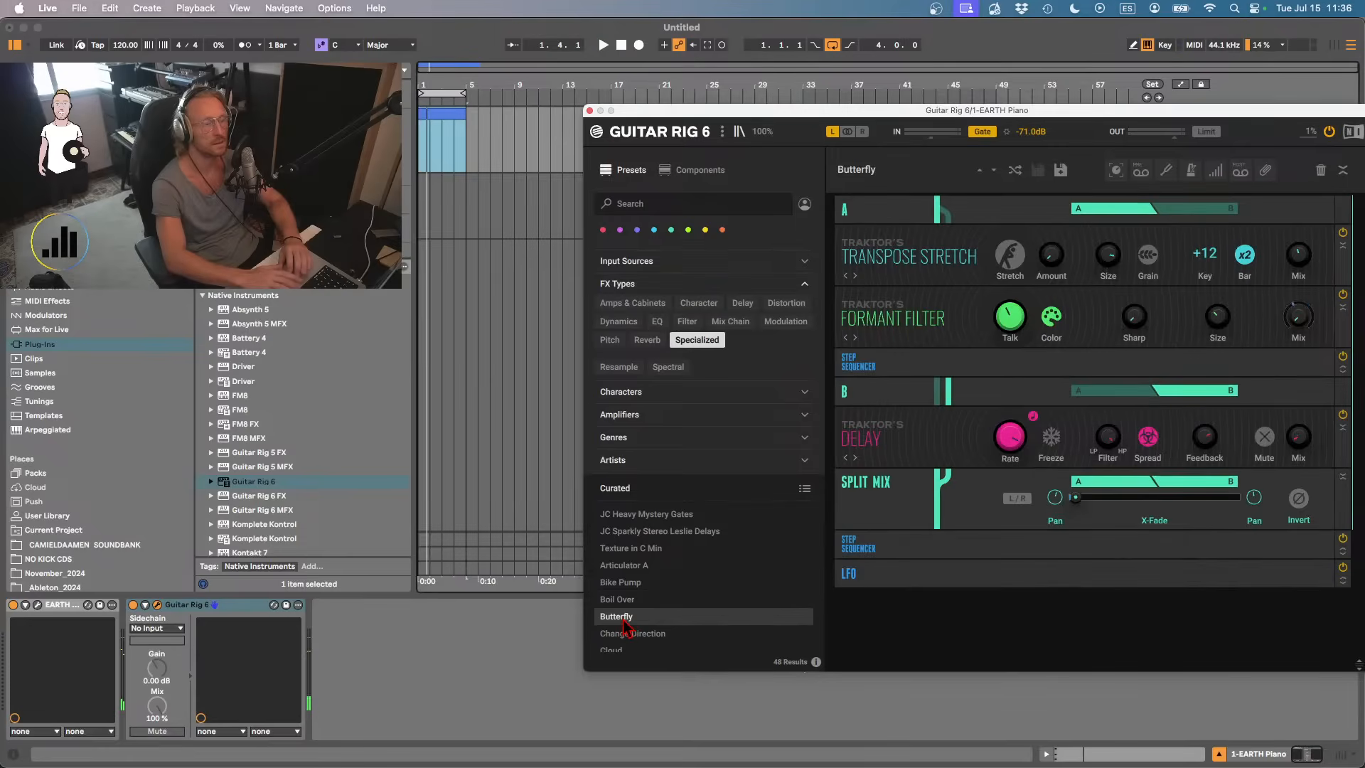
left_click(626, 635)
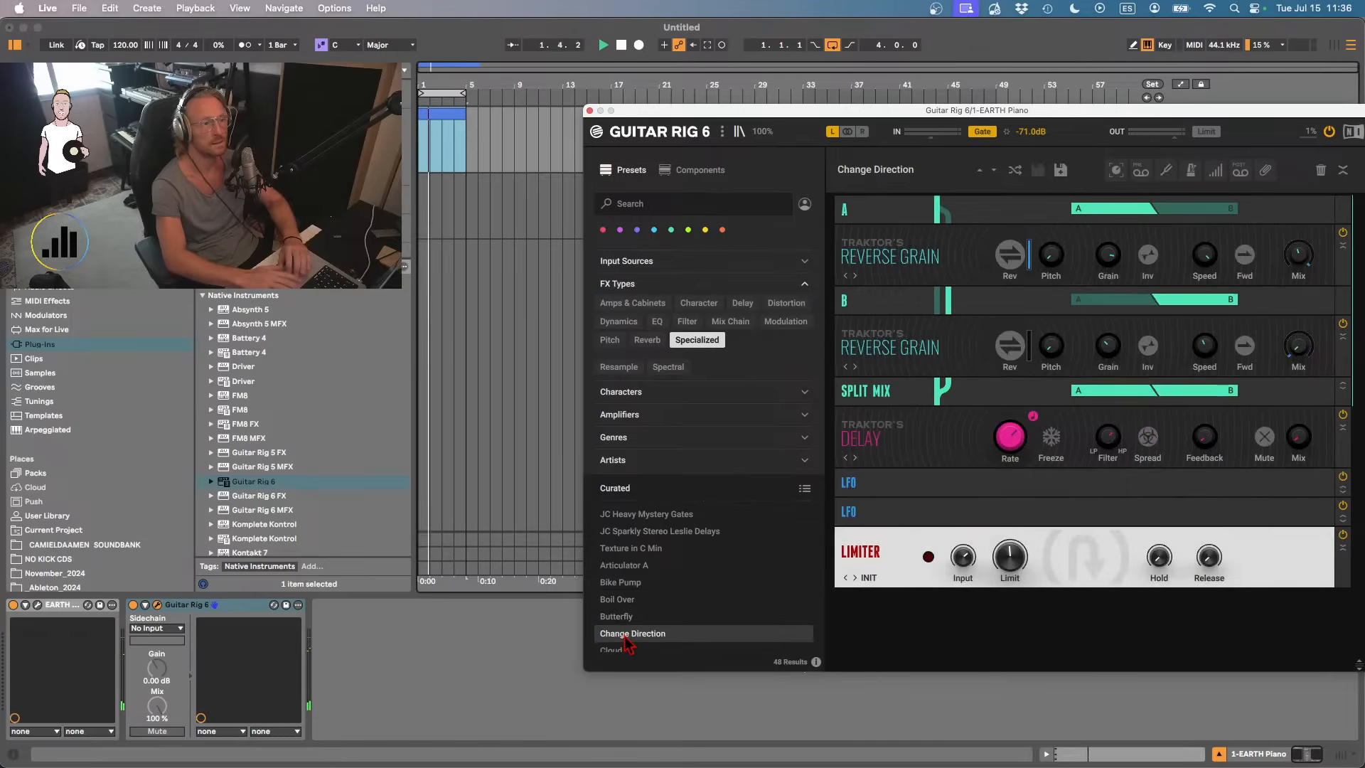
- Audition the presets Difference, Discuss This Later, Dissonance, Flicker and For Men Terra on the piano clip
scroll(627, 643, "down", 3)
left_click(625, 568)
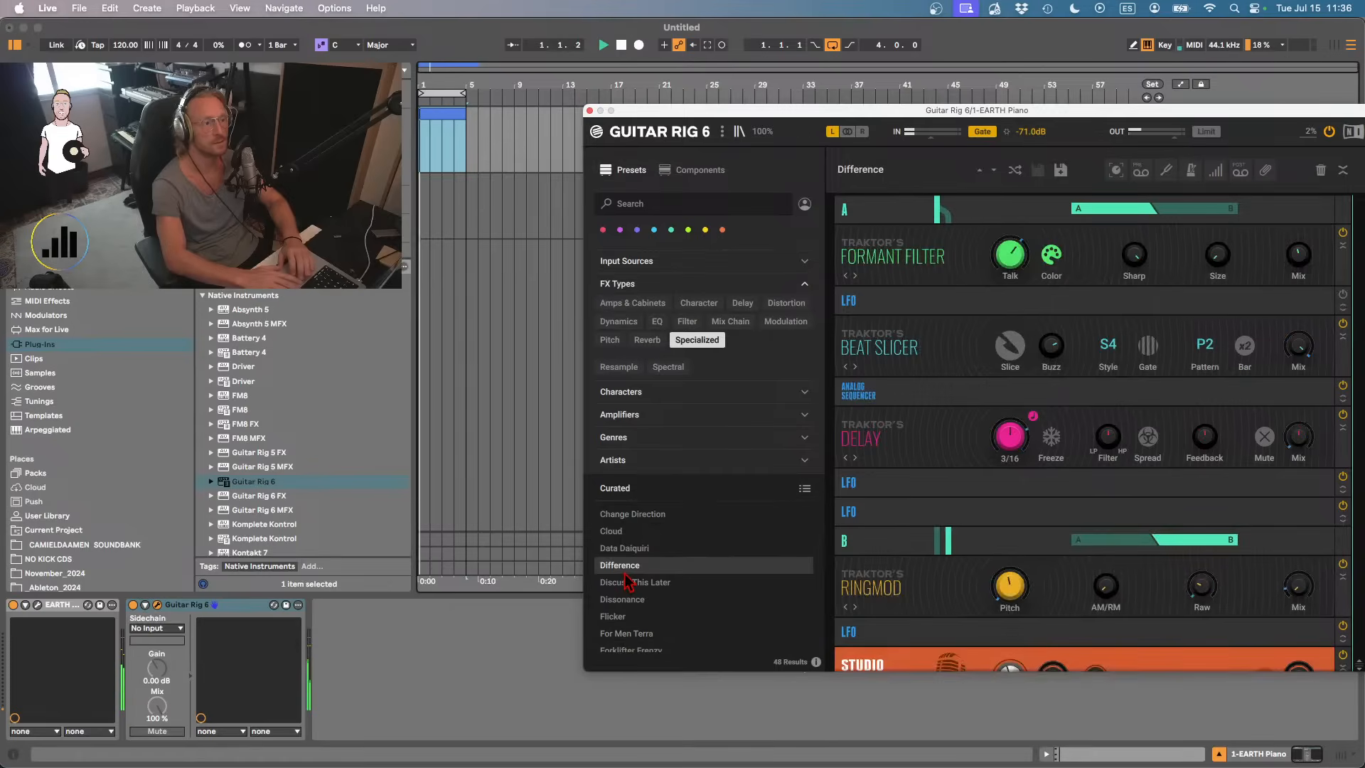
left_click(627, 583)
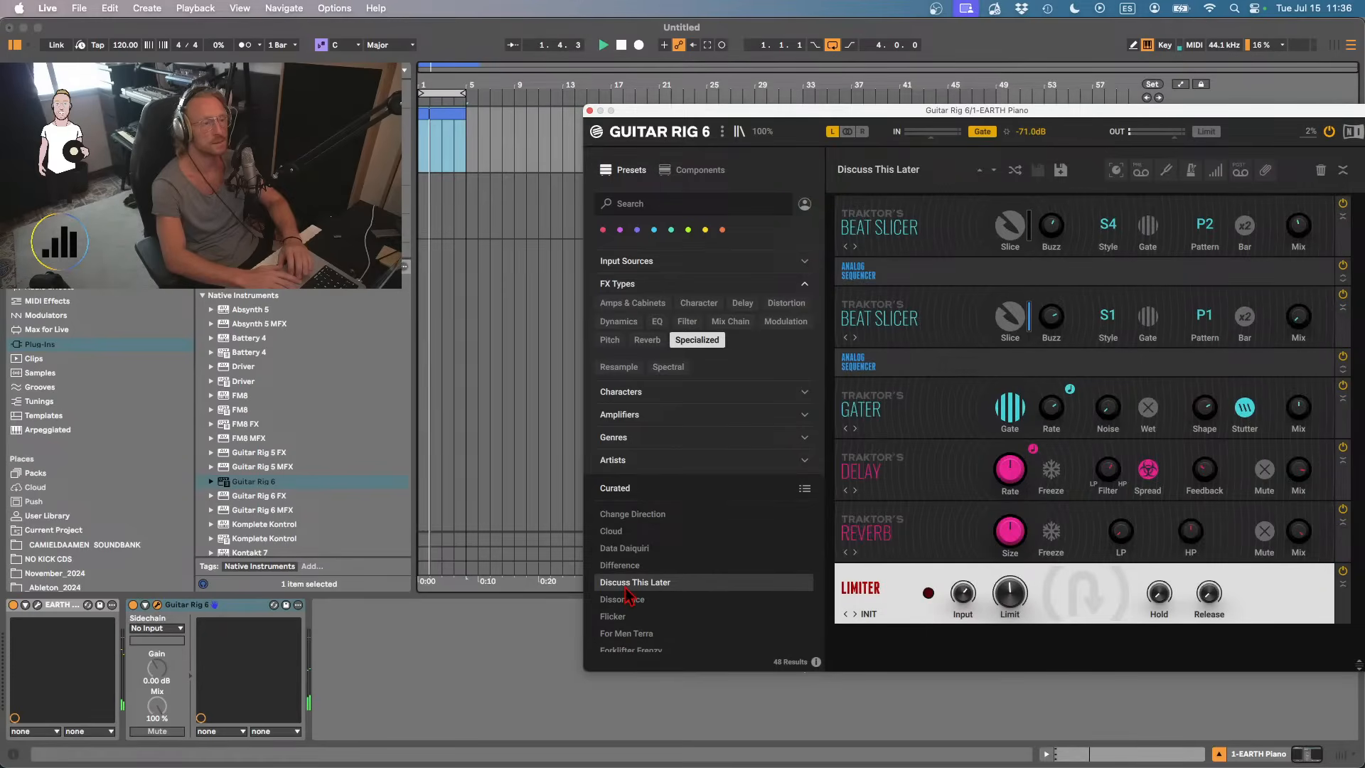
left_click(628, 598)
left_click(618, 616)
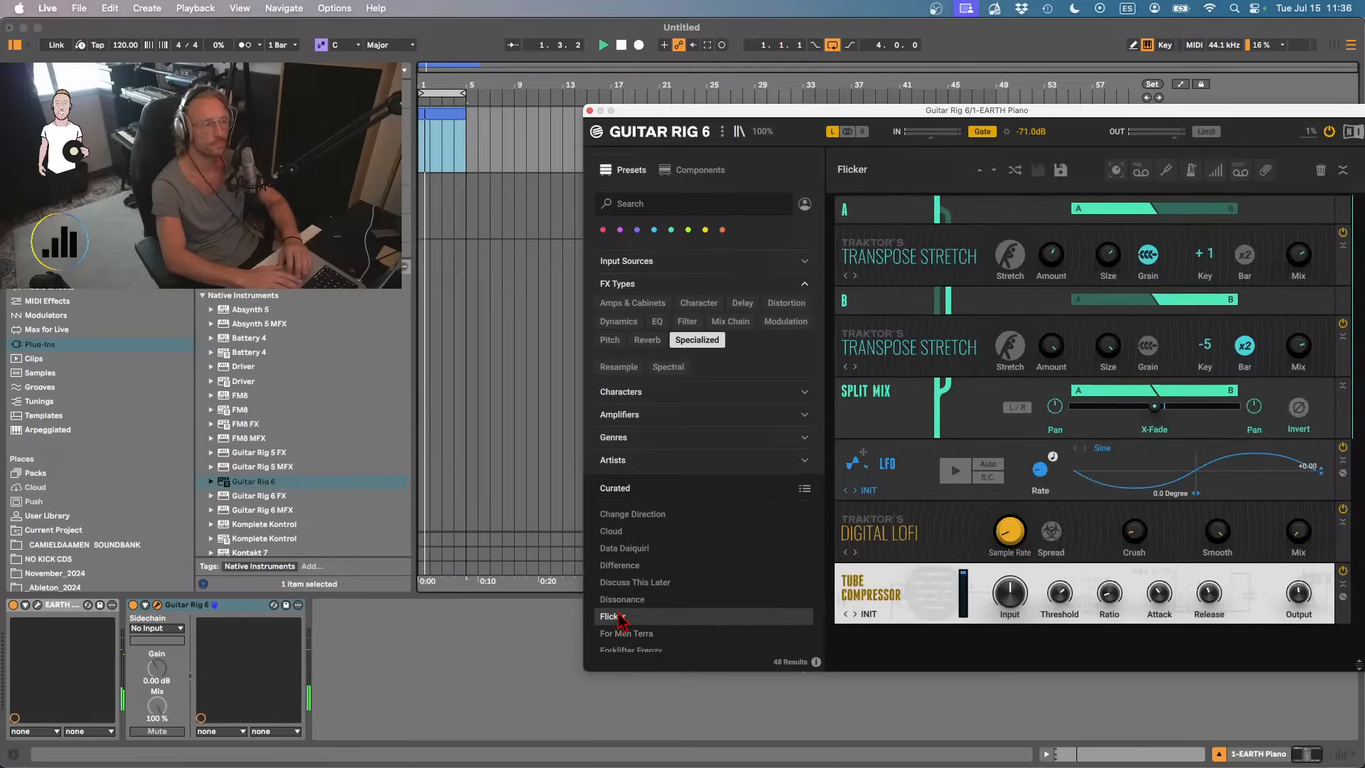
left_click(676, 635)
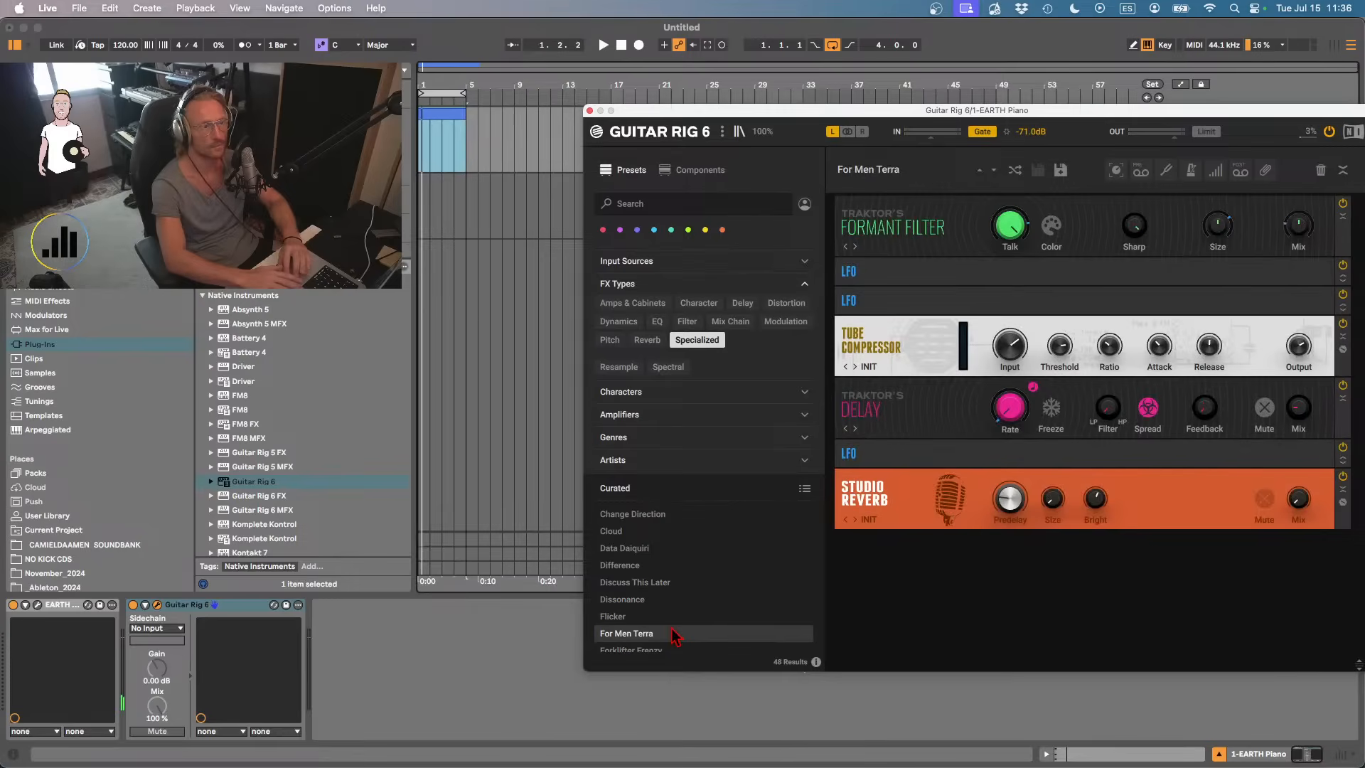
- Try the Forklifter Frenzy preset, then load Ghost Stories and audition it on the piano clip
scroll(668, 629, "down", 2)
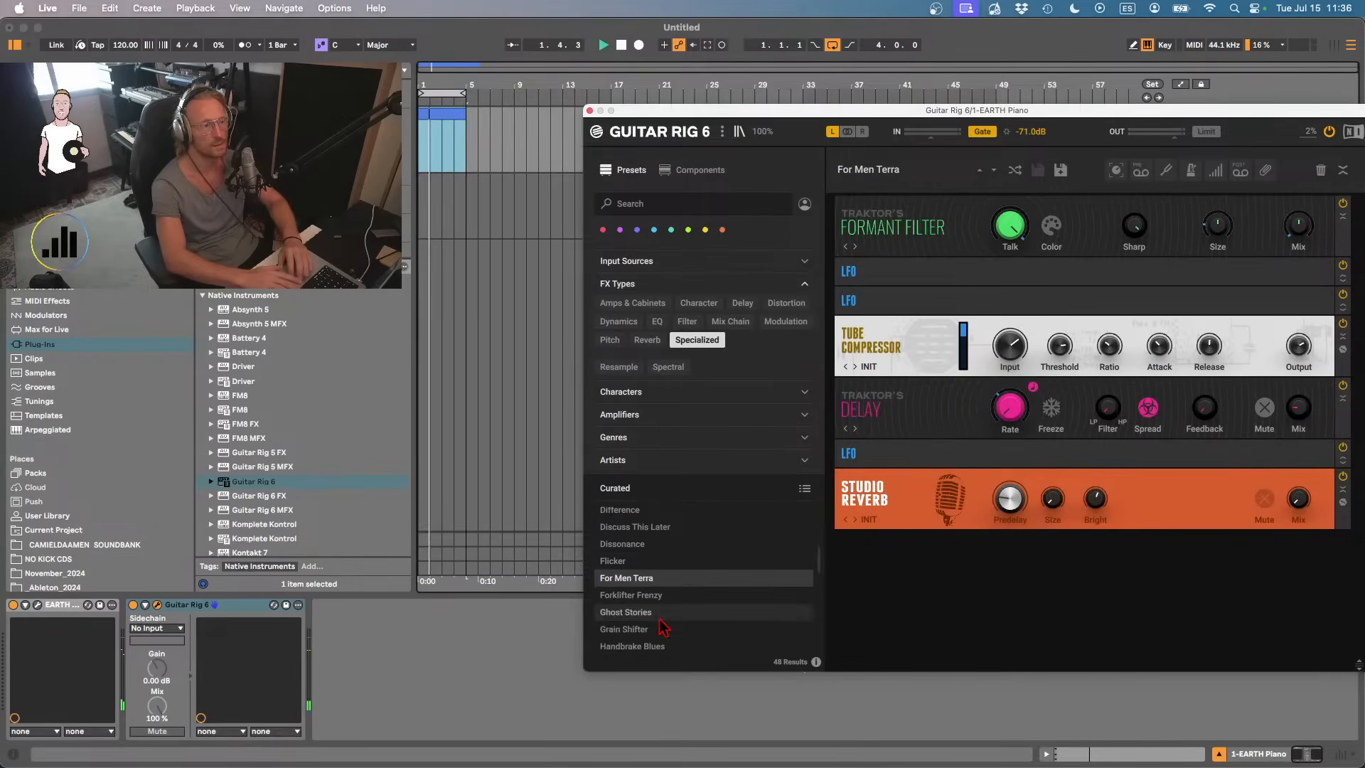
left_click(630, 597)
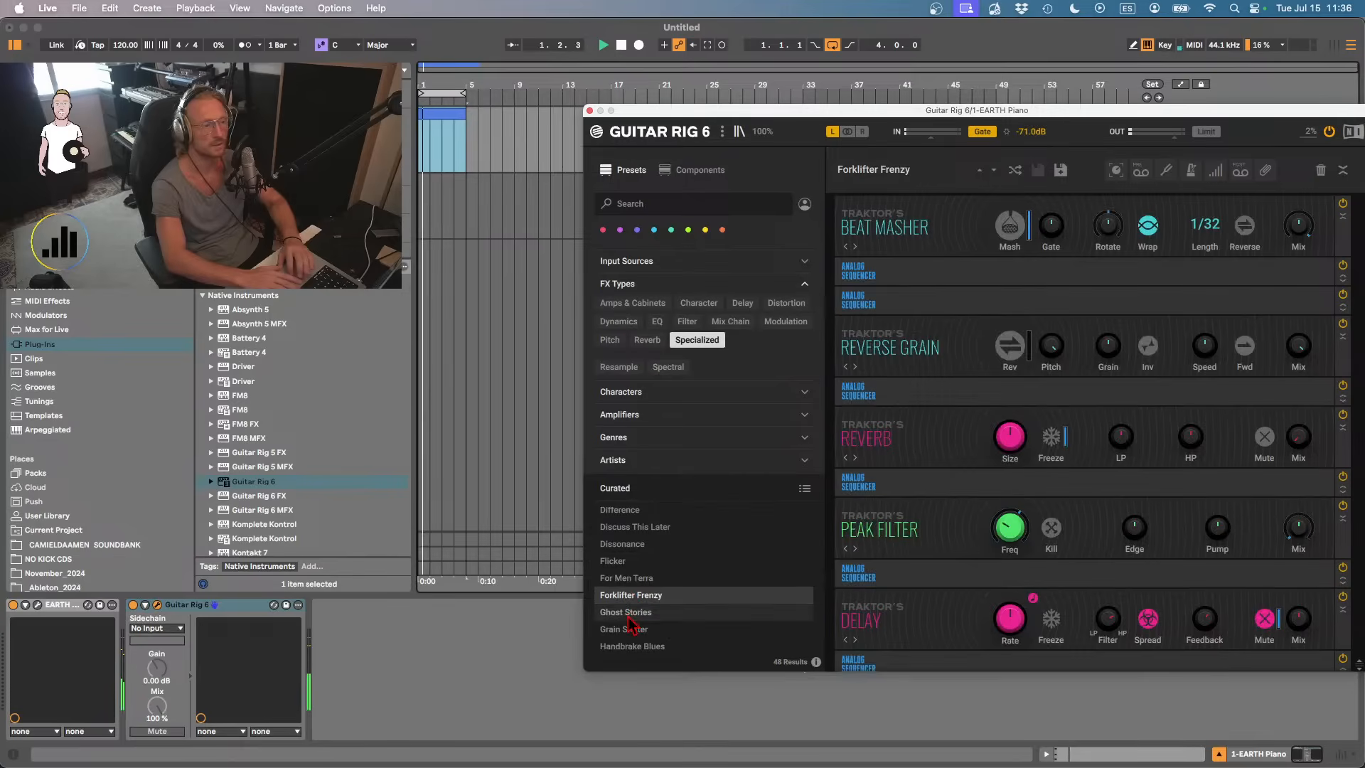
left_click(628, 612)
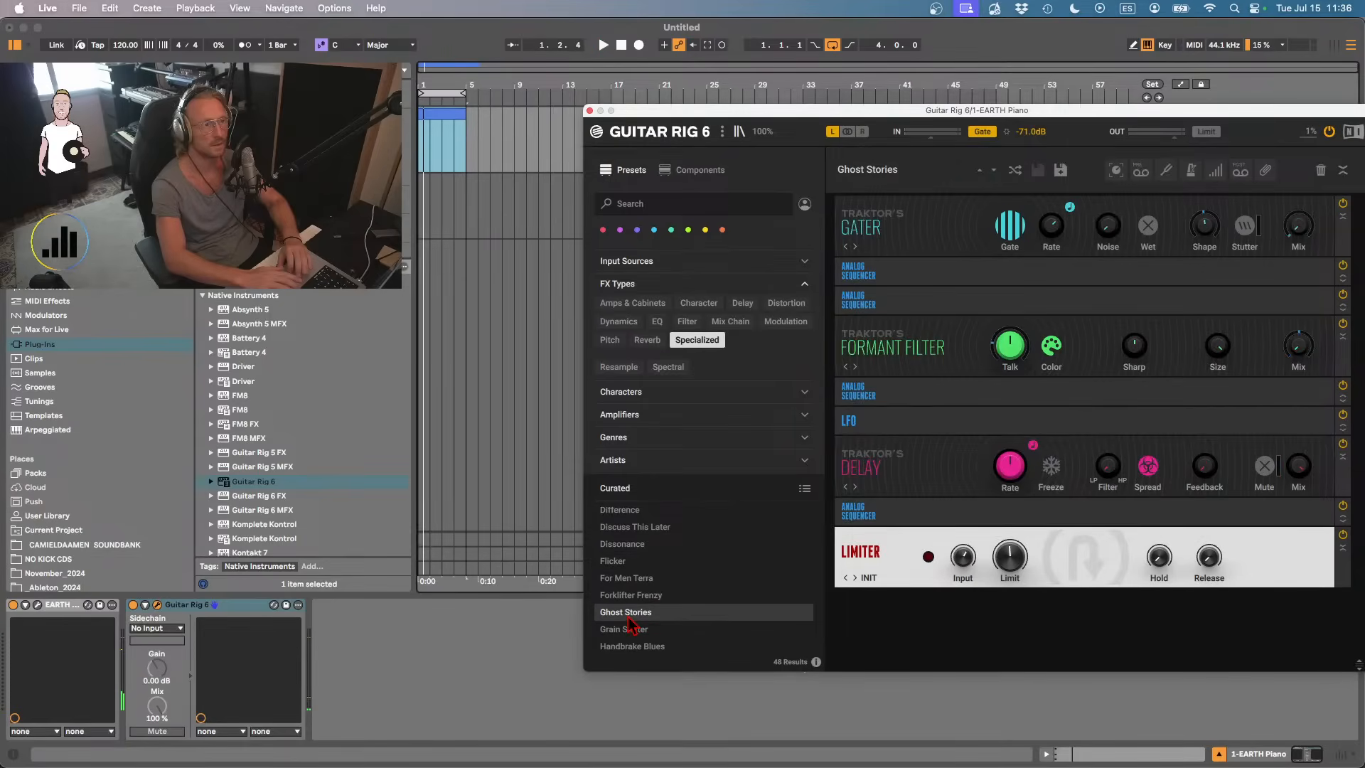
key("space")
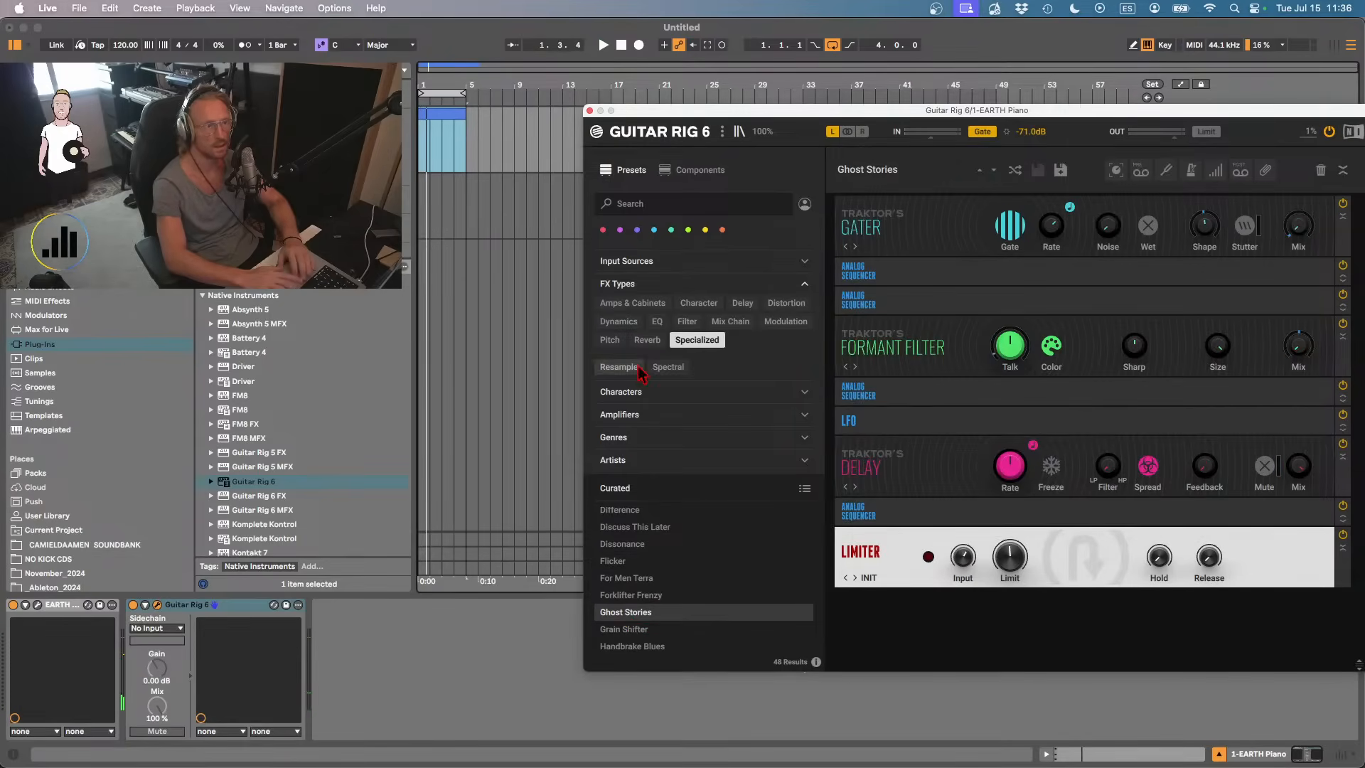
- Audition the Specialized presets Raygun Shiver, Psycho Rain, Stutter and Take Me To Your Leader on the piano clip
scroll(626, 626, "down", 10)
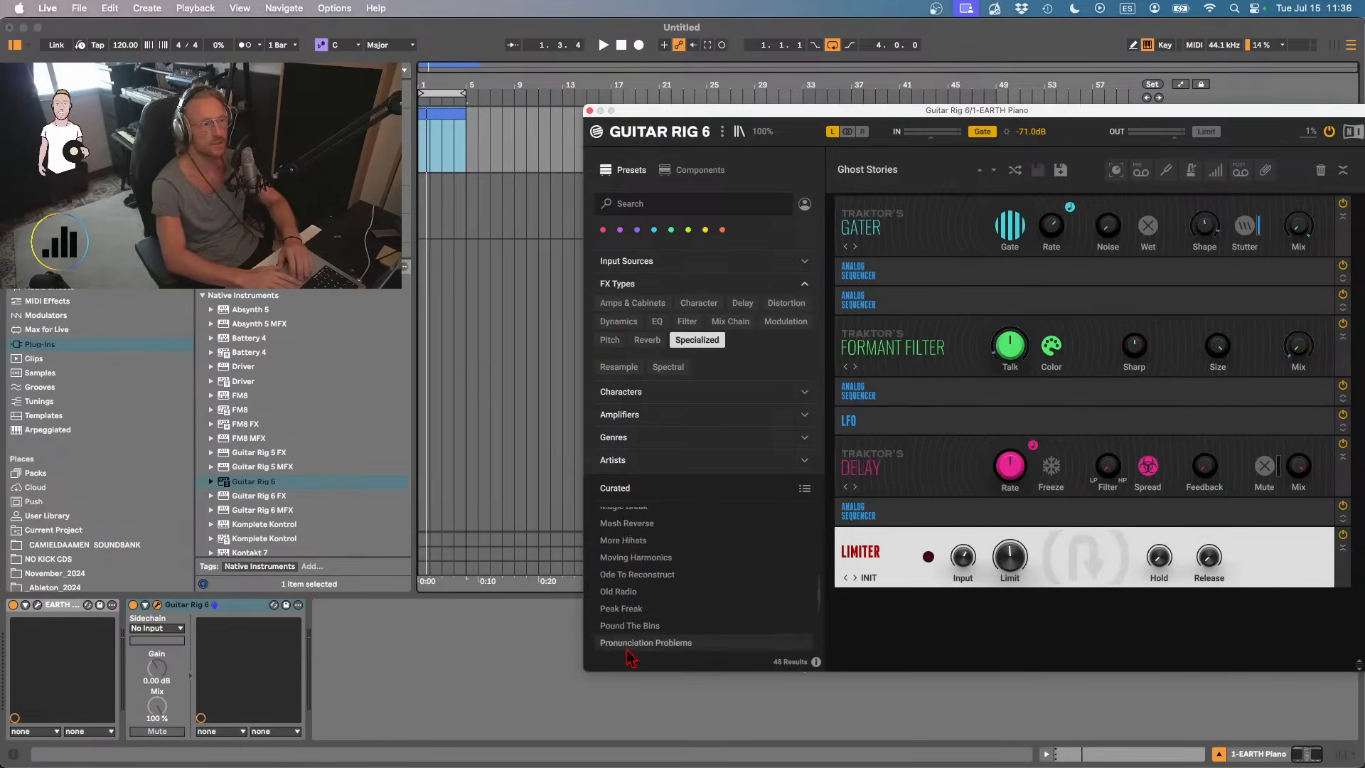
left_click(628, 614)
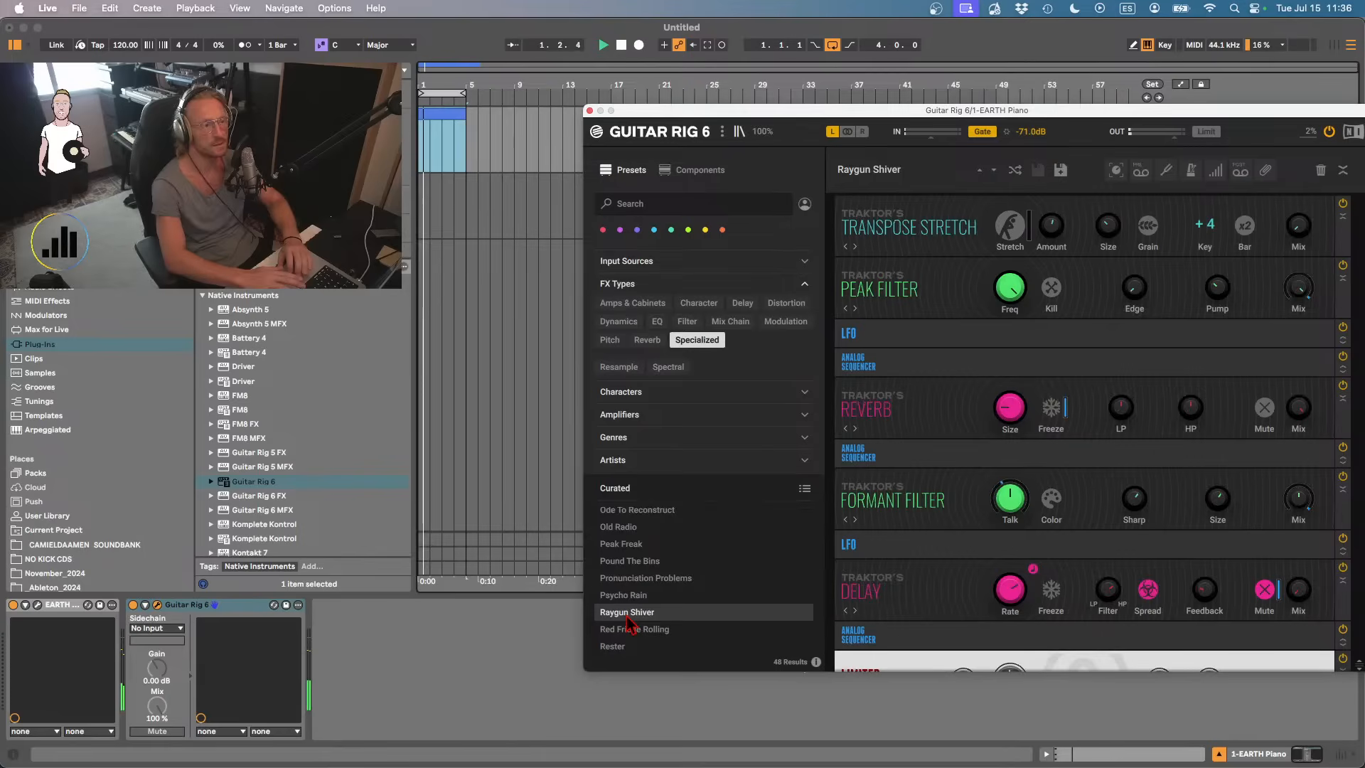
left_click(645, 596)
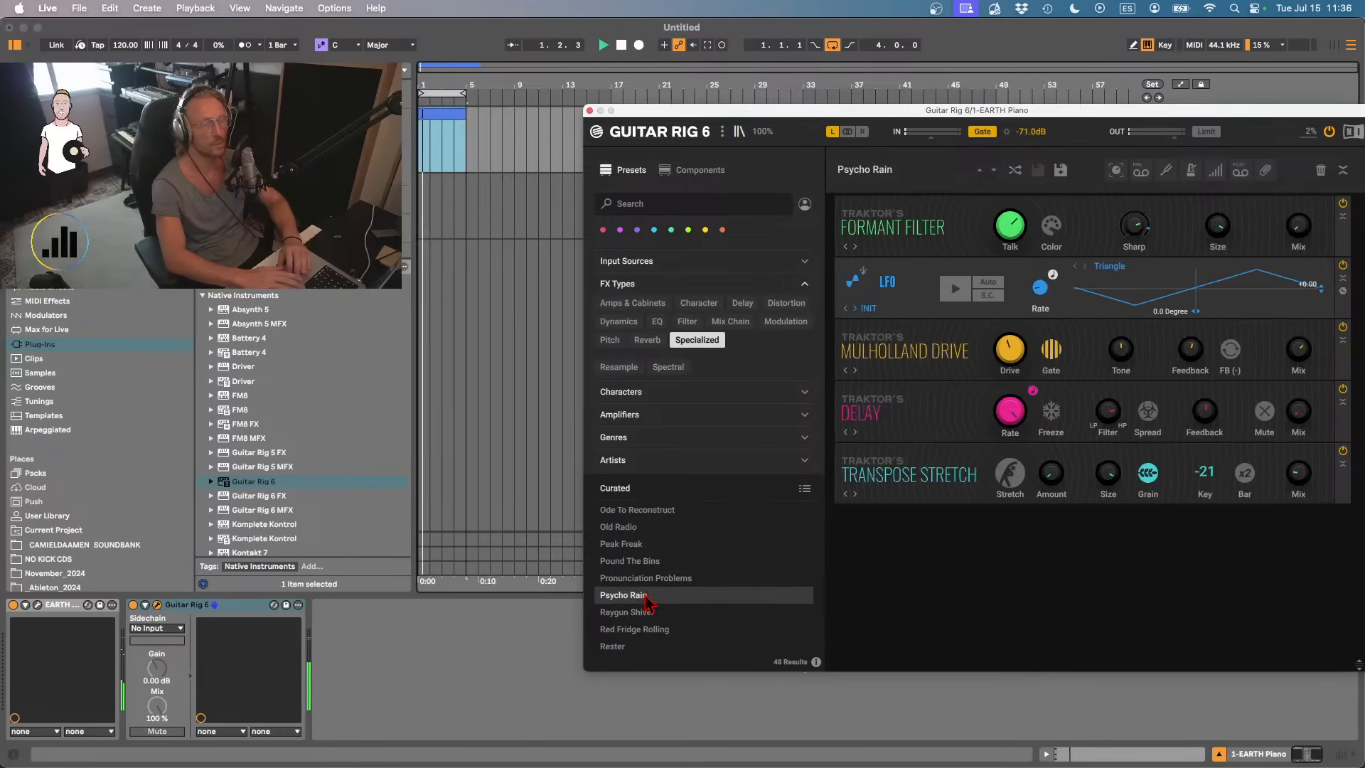
scroll(646, 599, "down", 3)
left_click(646, 595)
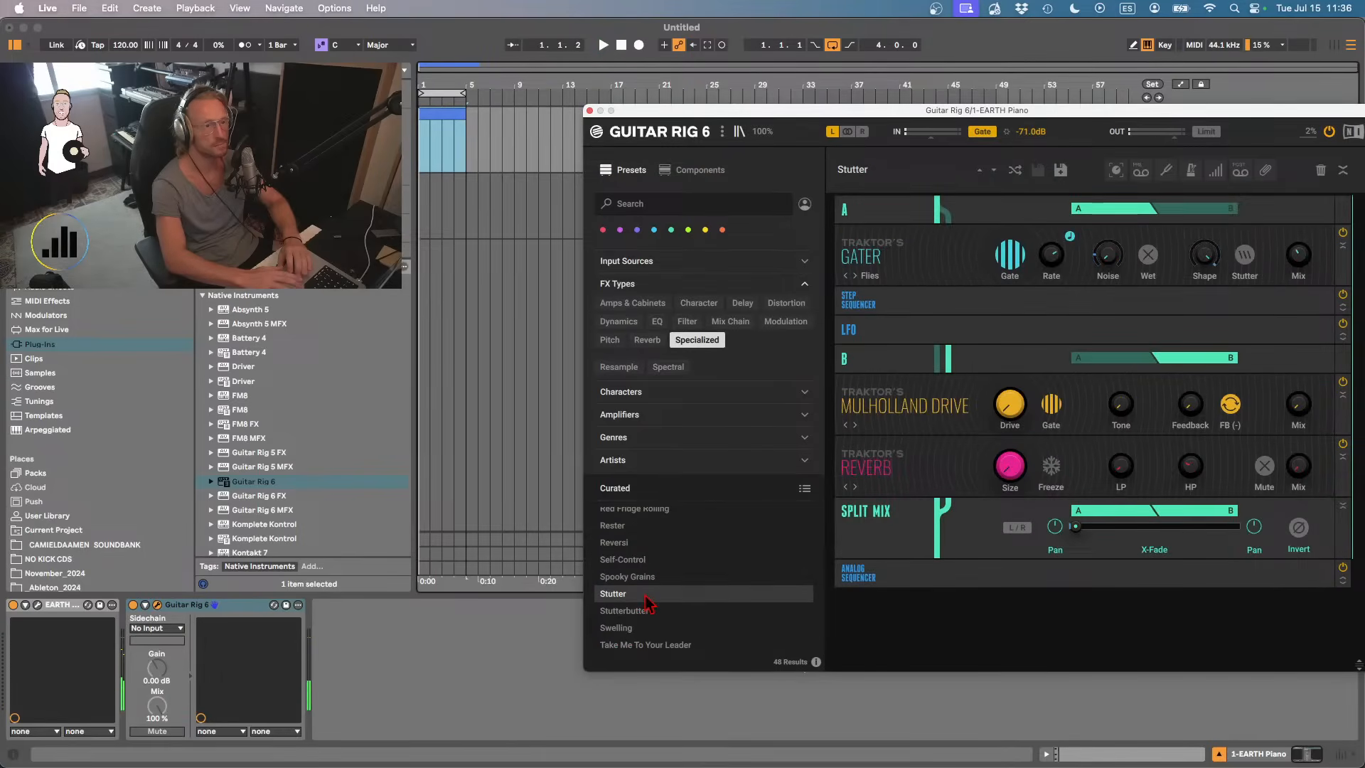
key("space")
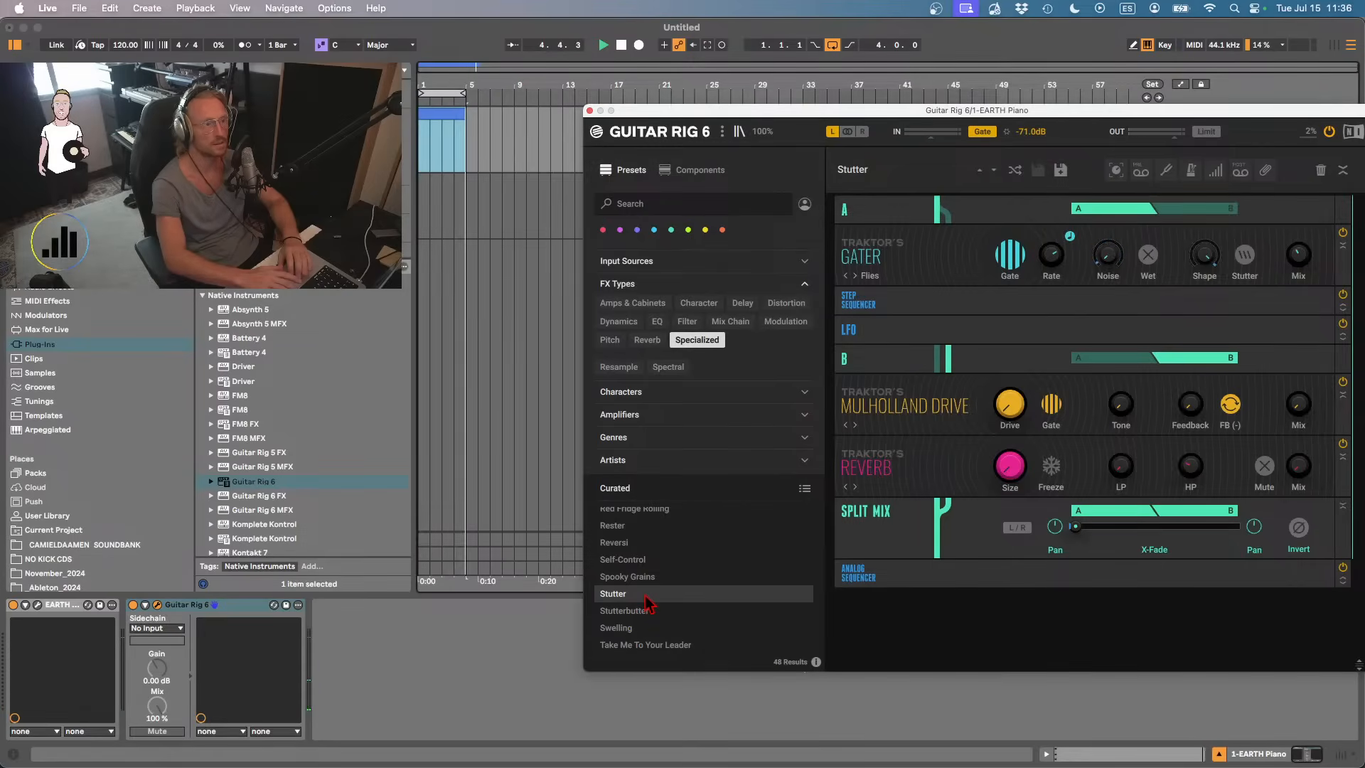
left_click(620, 645)
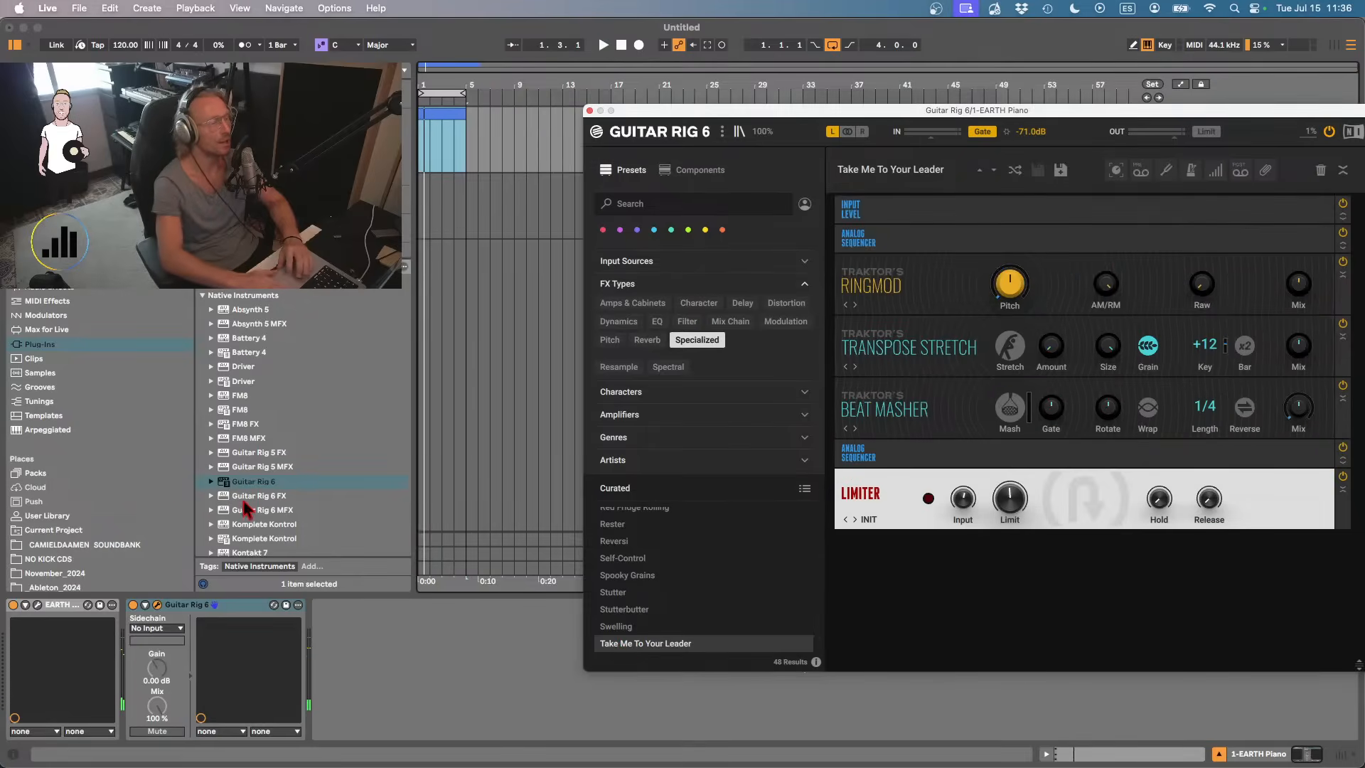
- Add the Soundtoys EffectRack after Guitar Rig 6 on the piano track, with Guitar Rig 6 switched off and the rack's window open
left_click(203, 296)
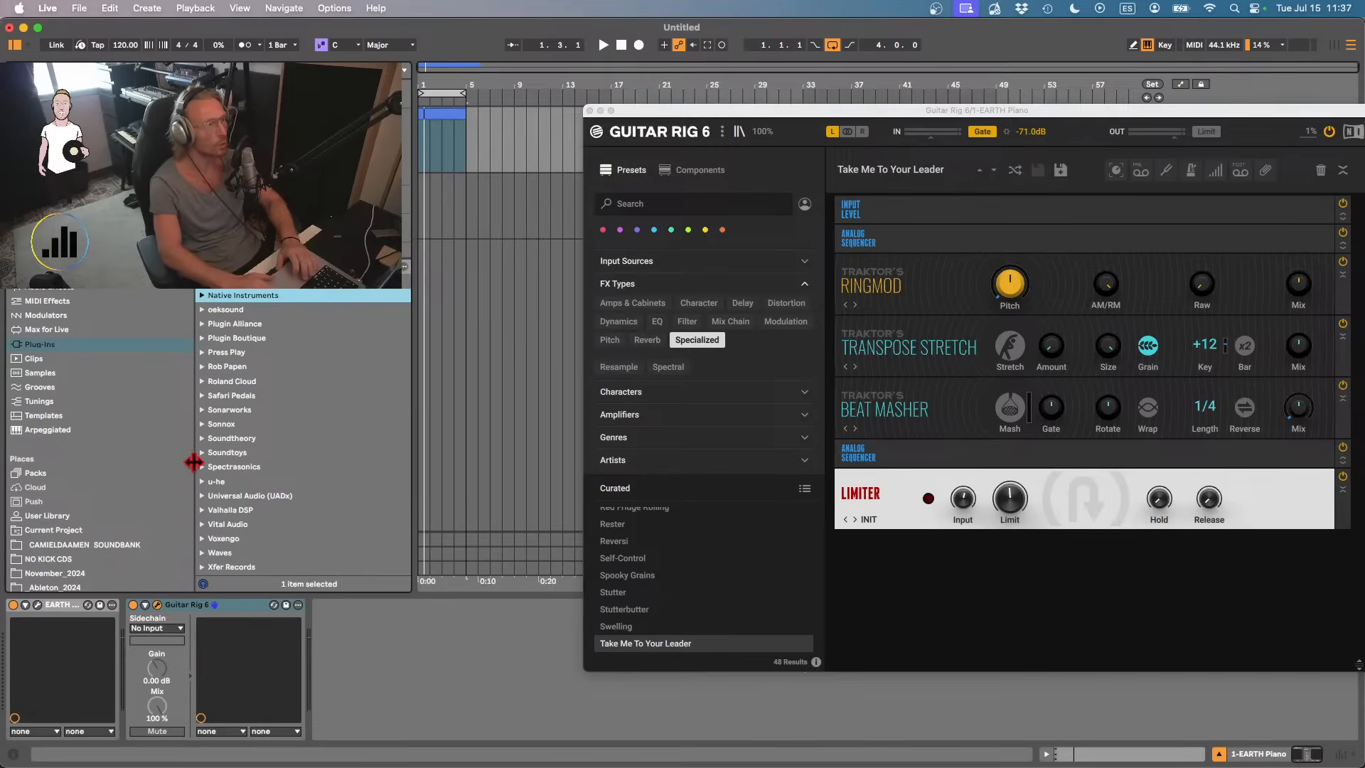
left_click(202, 452)
scroll(250, 499, "down", 5)
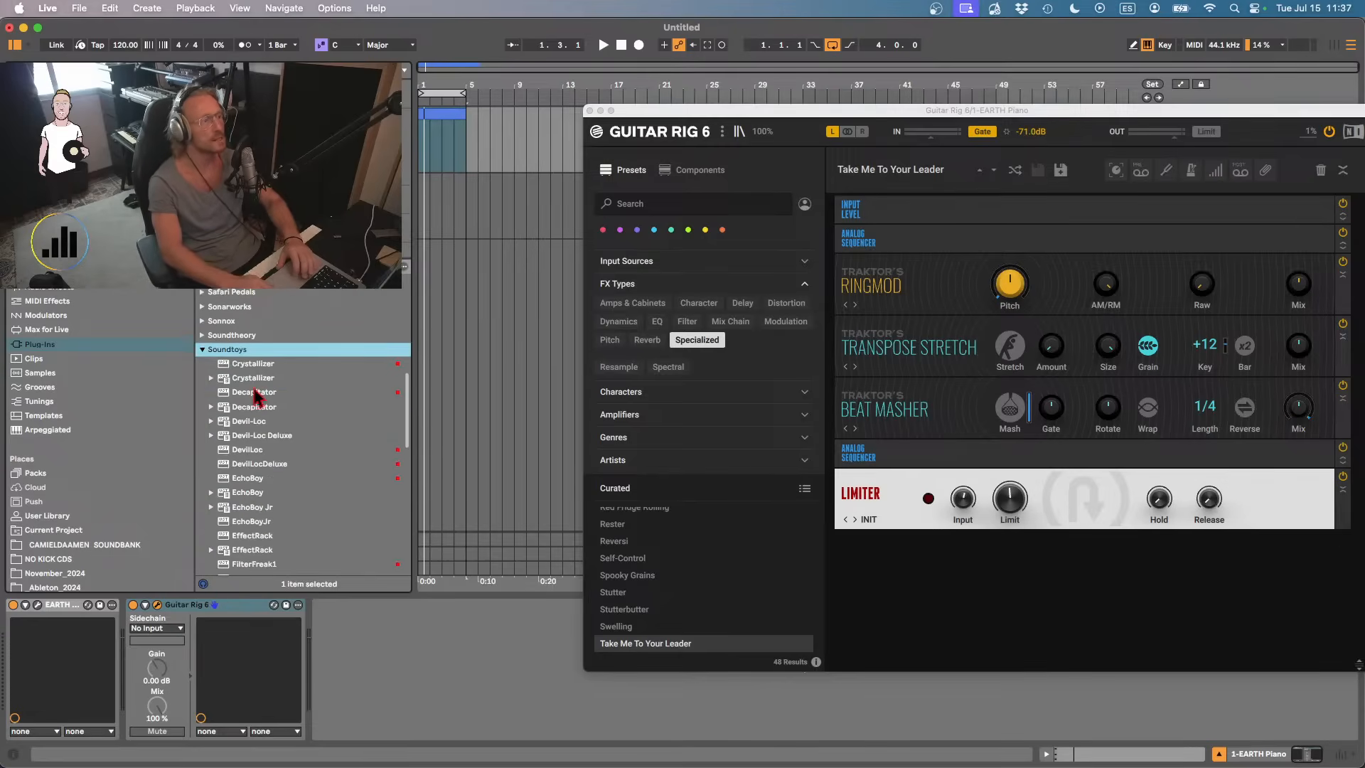
scroll(243, 490, "down", 4)
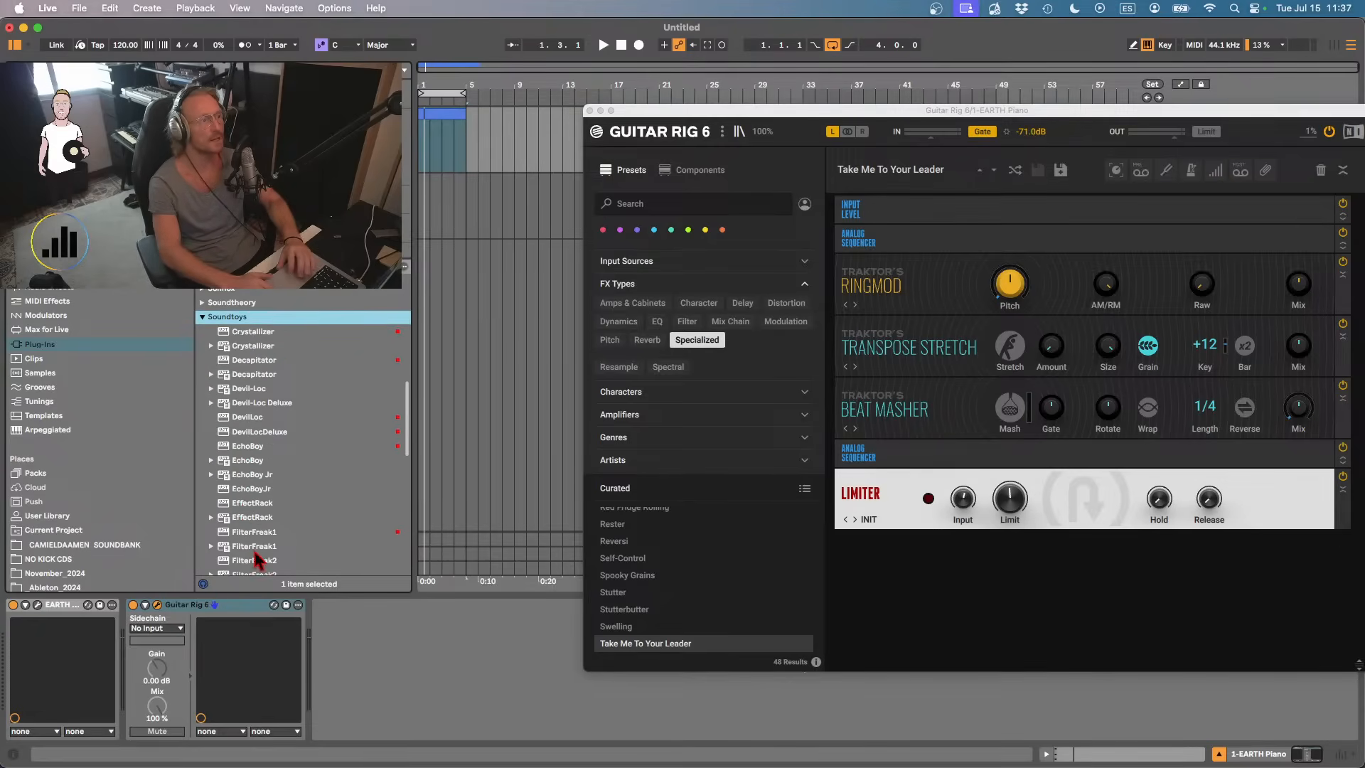
left_click(250, 492)
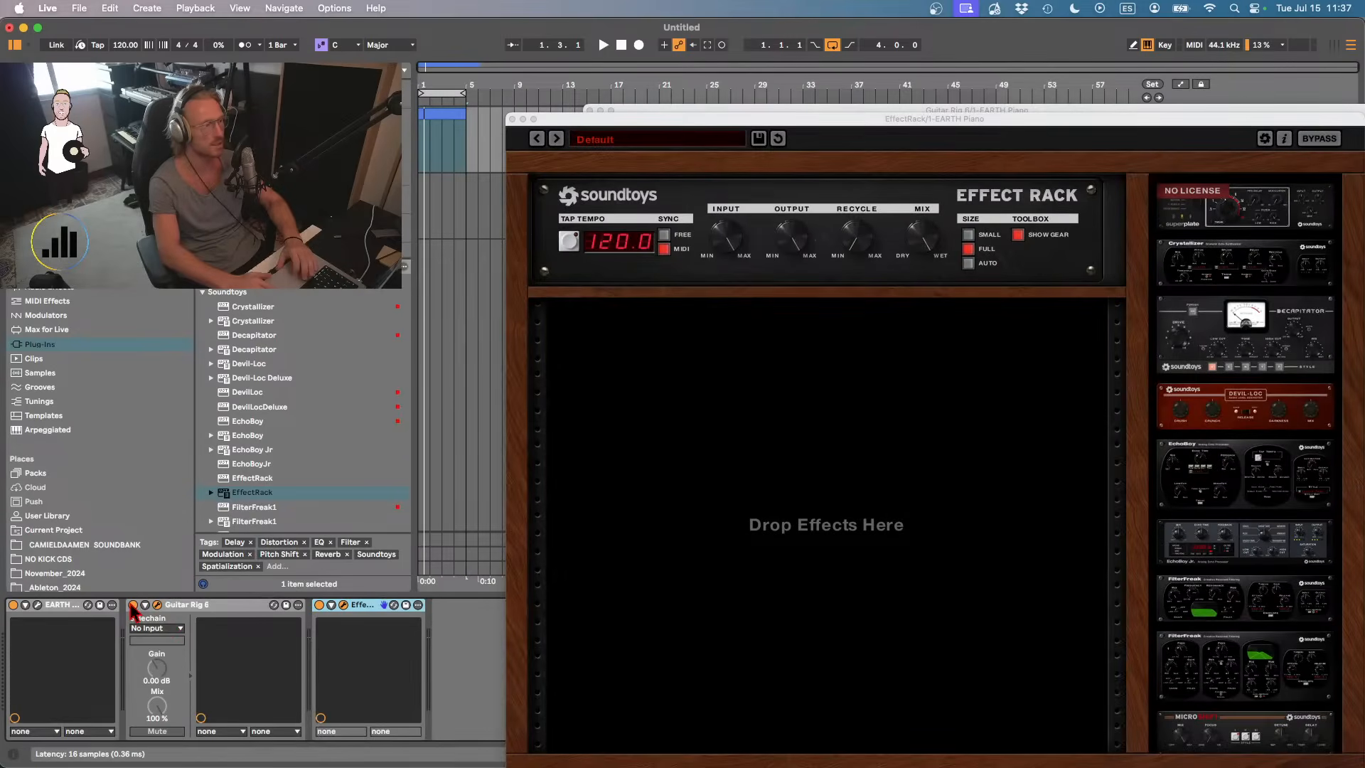
left_click(133, 605)
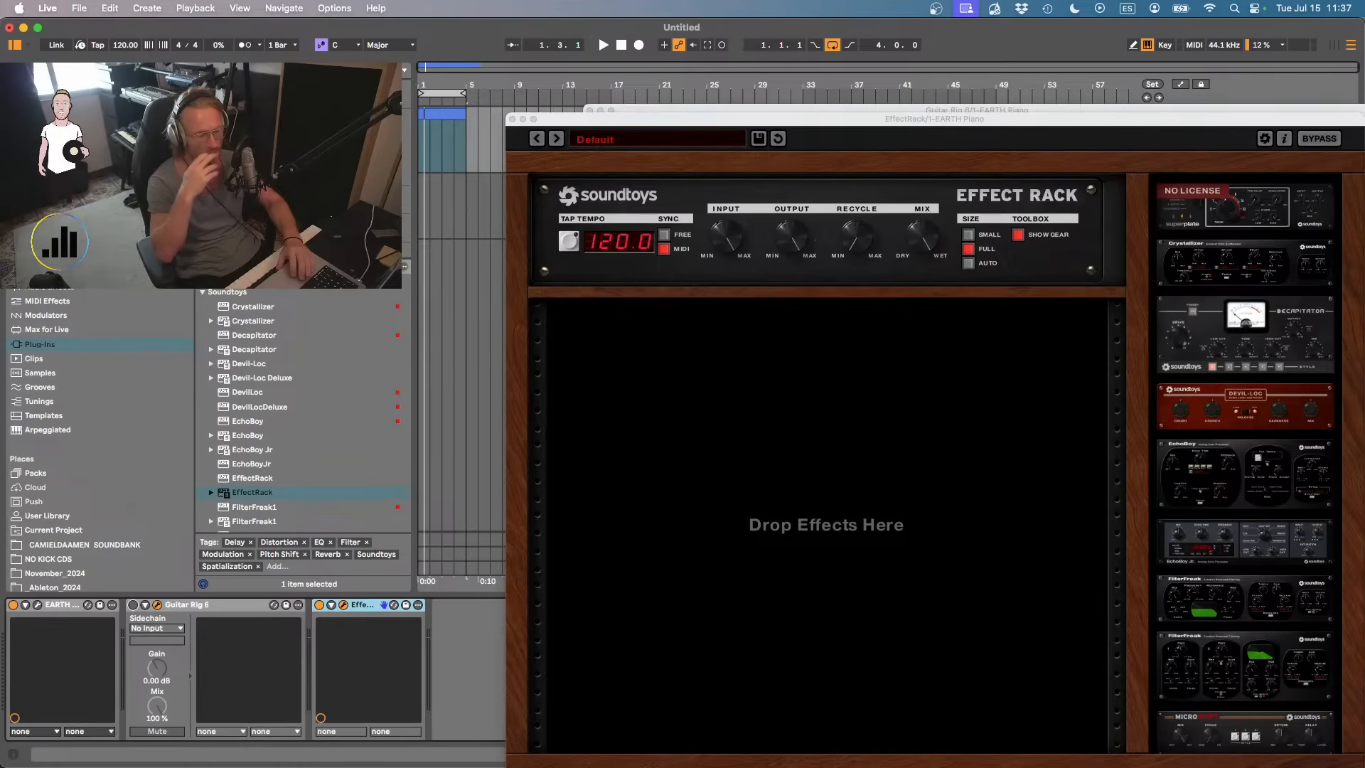
key("super+Tab")
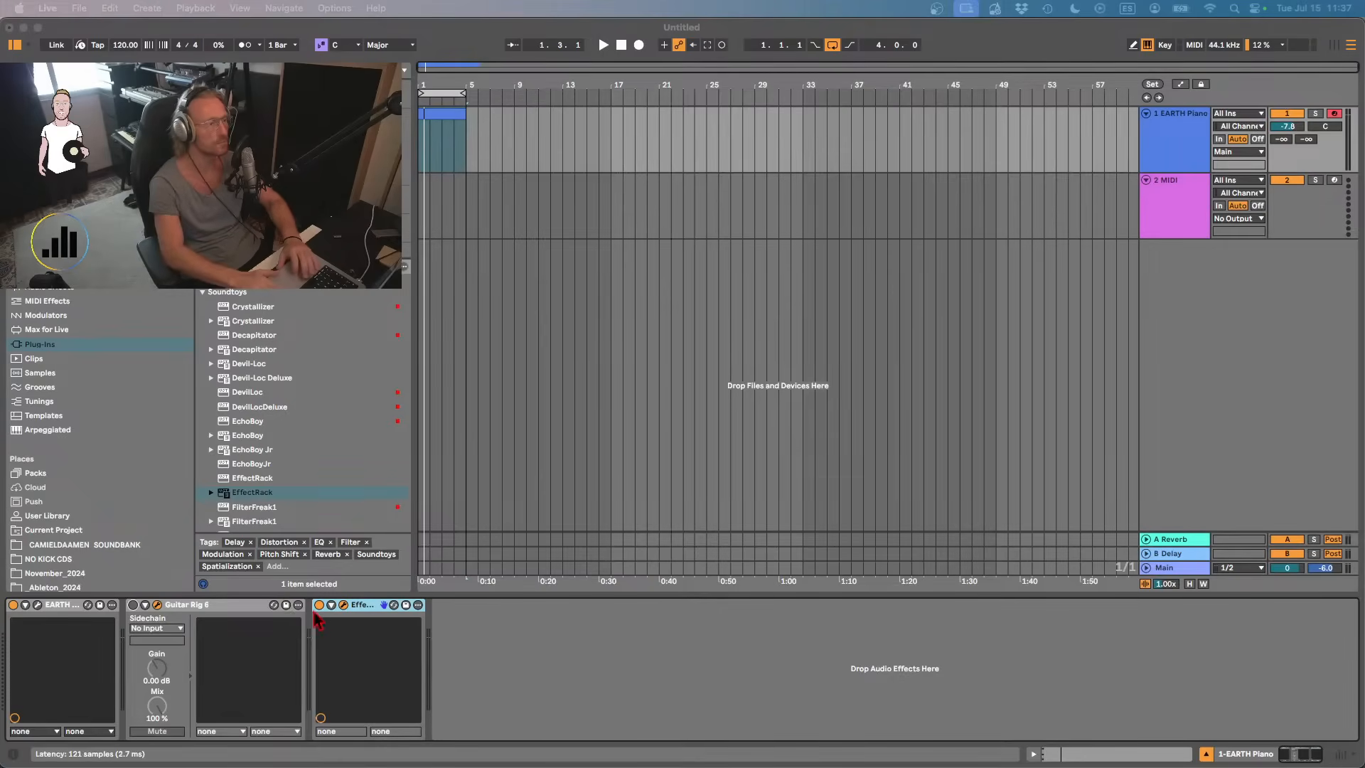
left_click(343, 604)
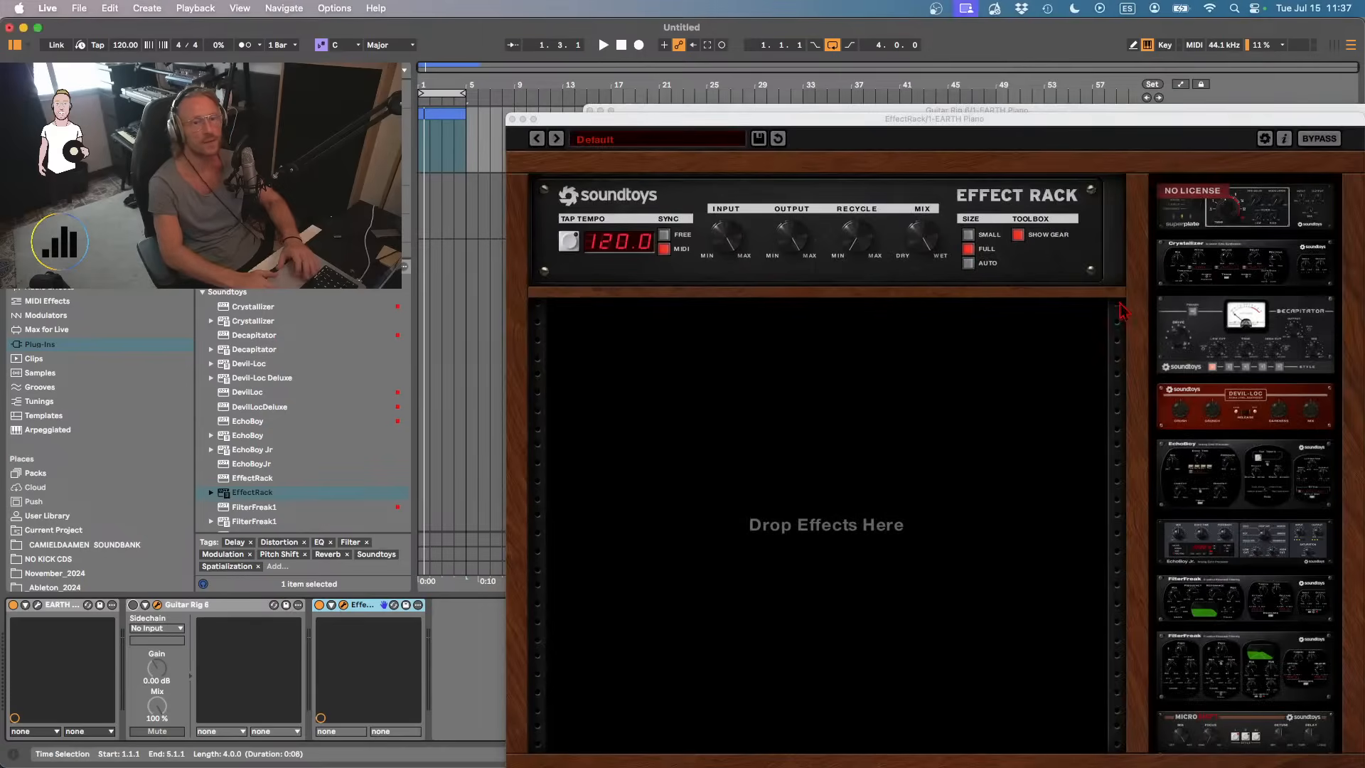
- Fill the empty EffectRack with EchoBoy Jr., EchoBoy and MicroShift, and audition the chain on the piano clip
left_click_drag(1238, 518, 1010, 506)
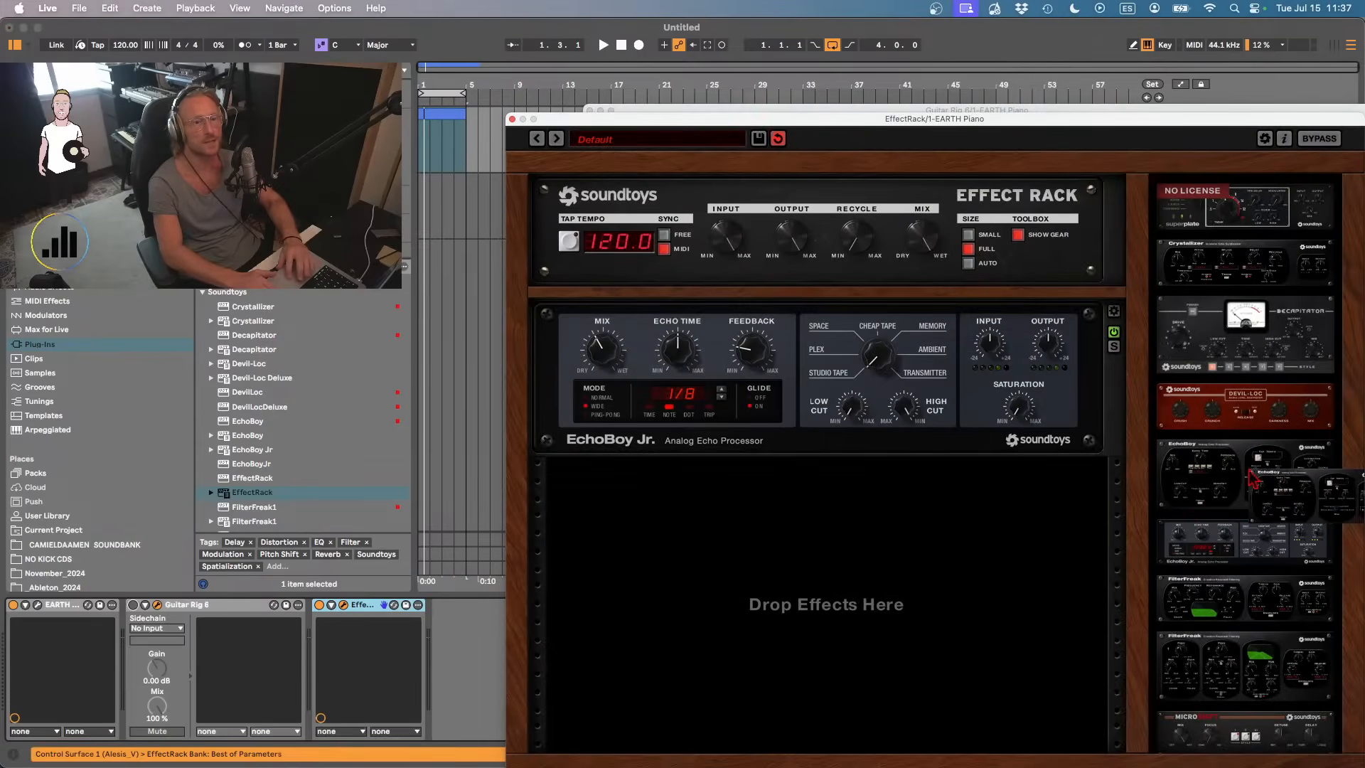
left_click_drag(1253, 481, 990, 558)
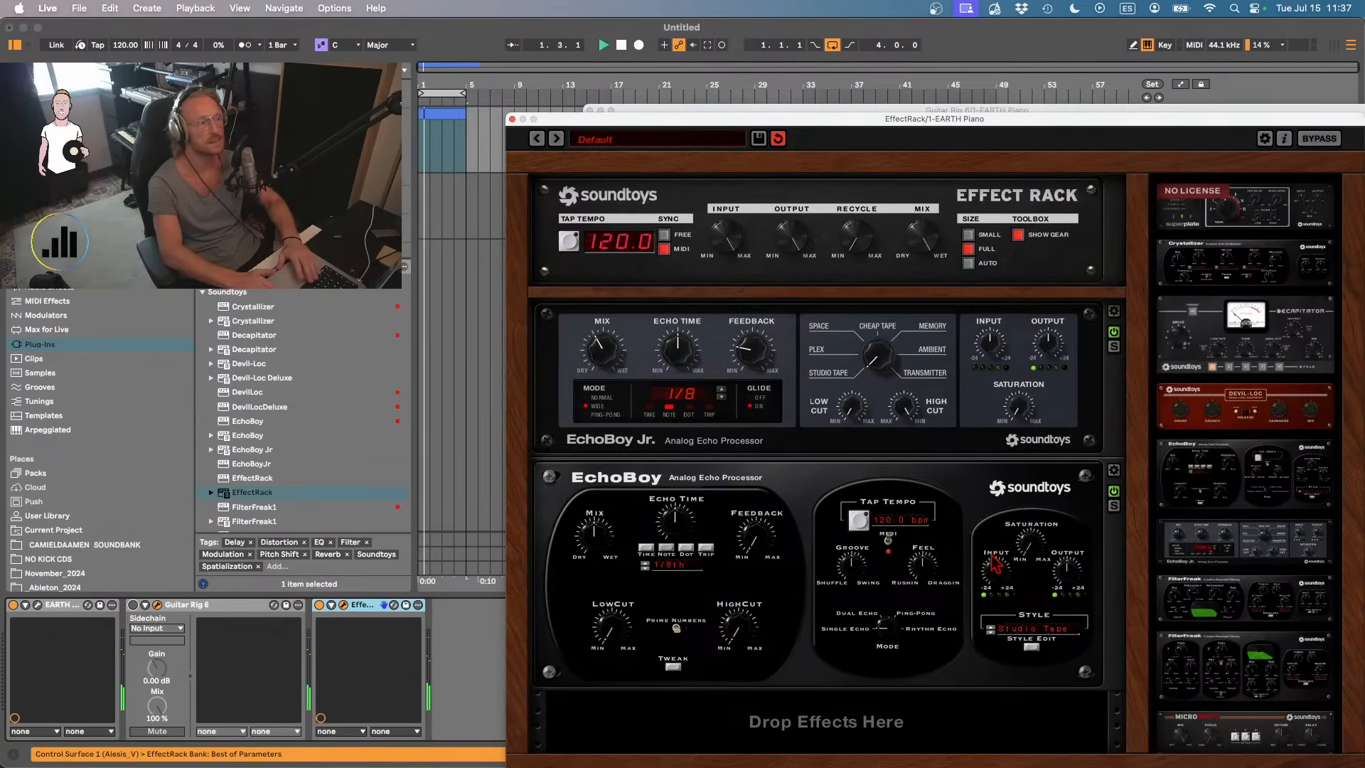
scroll(1173, 676, "down", 2)
left_click_drag(1169, 693, 1019, 717)
key("space")
scroll(879, 720, "down", 3)
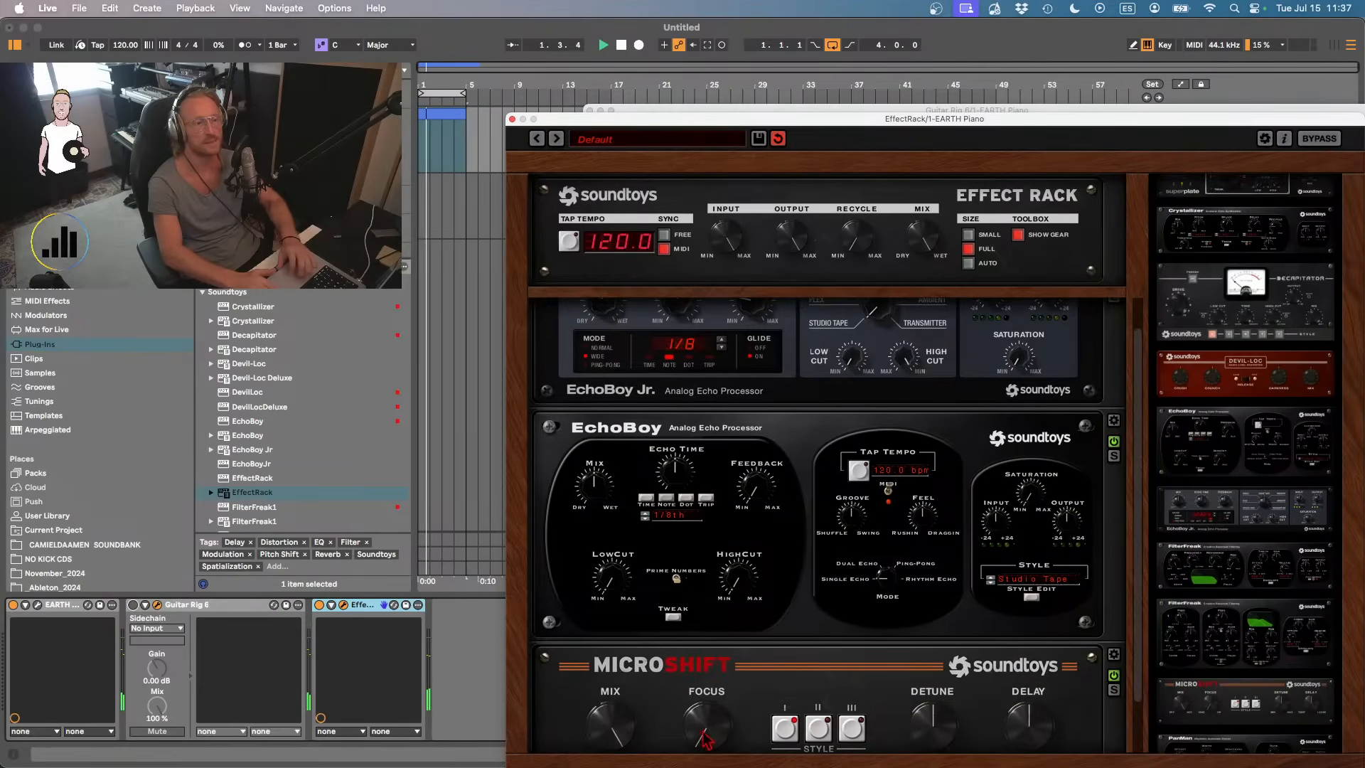
key("space")
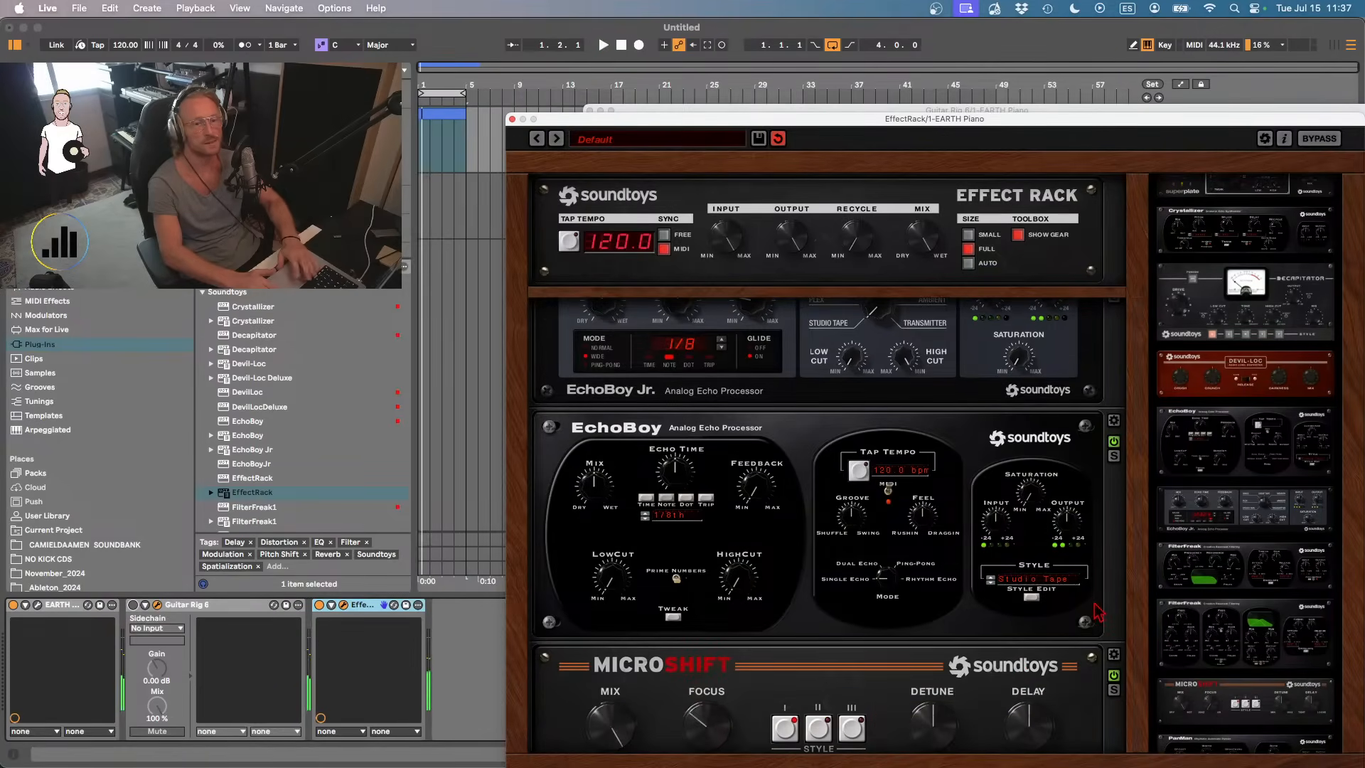
- Replace EchoBoy with PanMan and MicroShift with Radiator in the EffectRack while auditioning the piano clip
scroll(1215, 426, "down", 5)
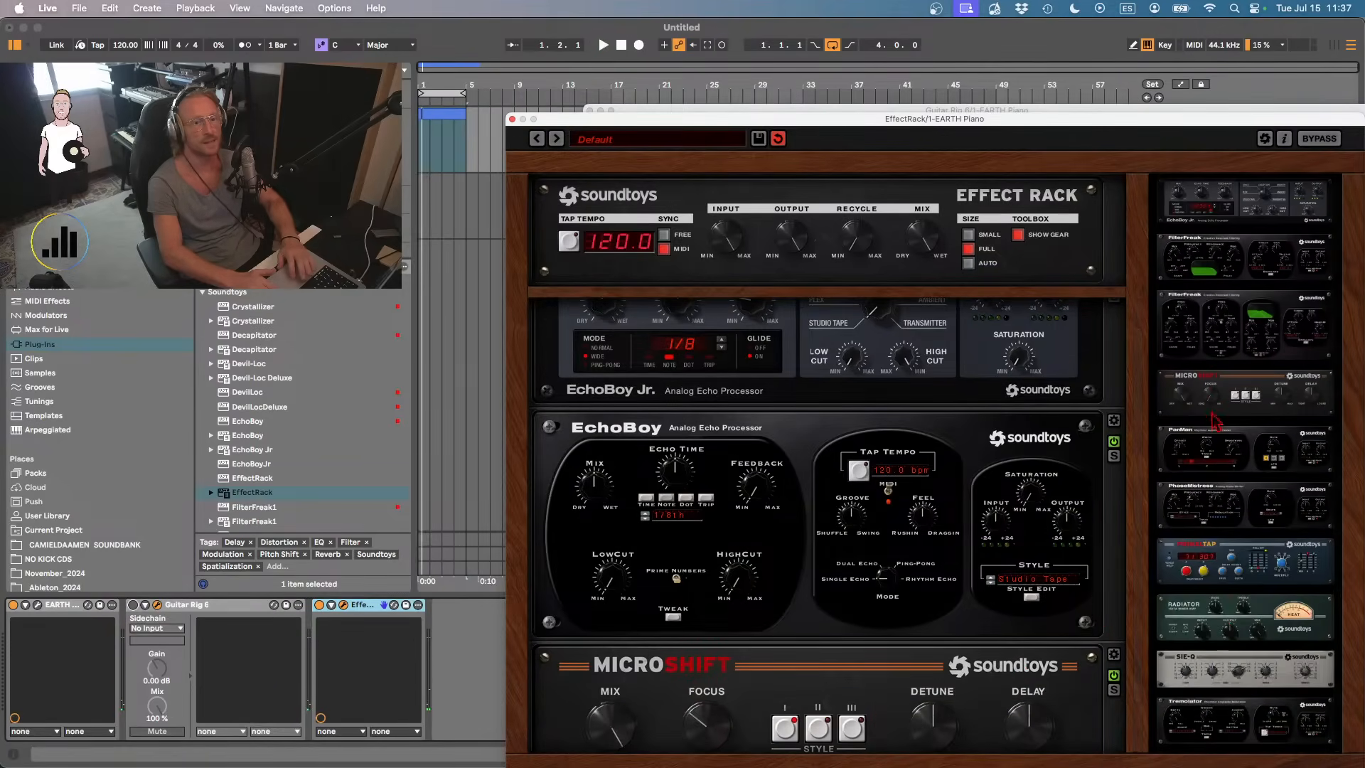
left_click_drag(1239, 471, 883, 610)
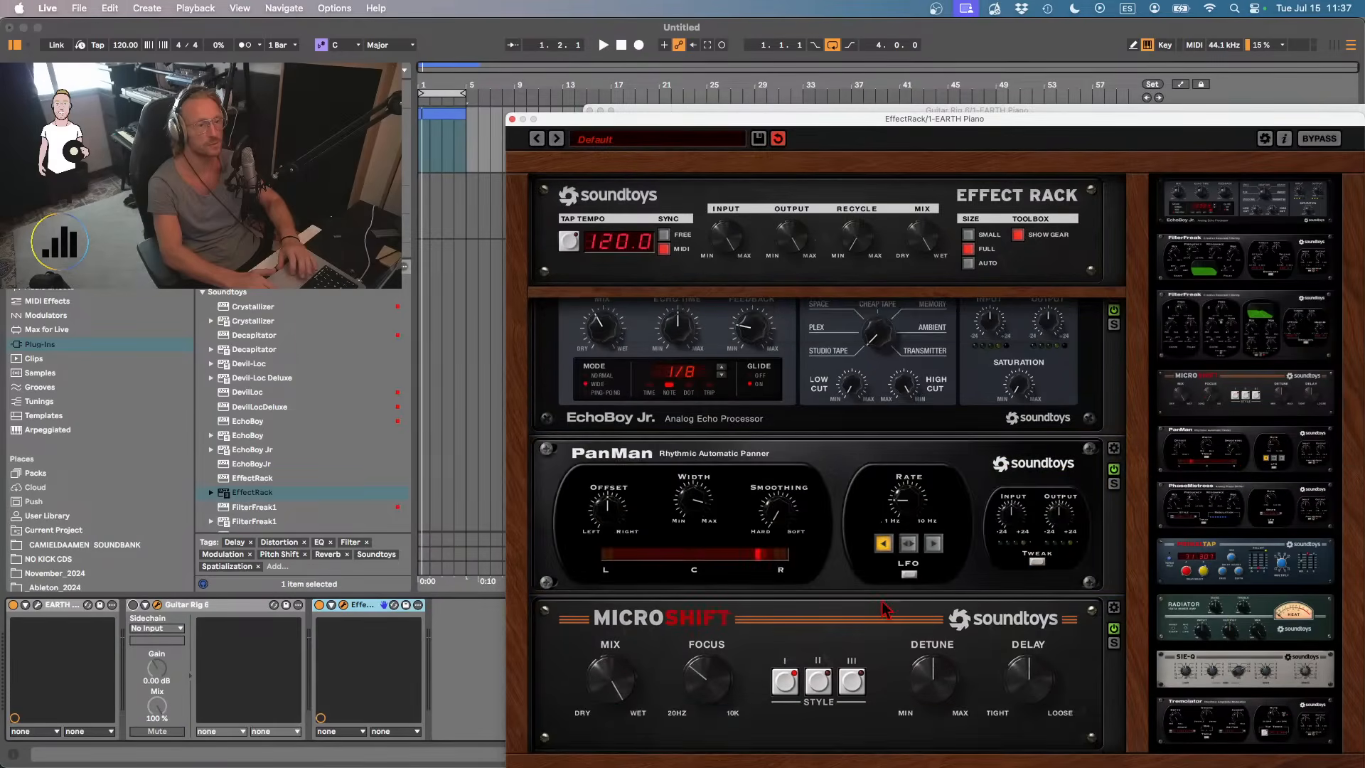
key("space")
scroll(1017, 624, "down", 2)
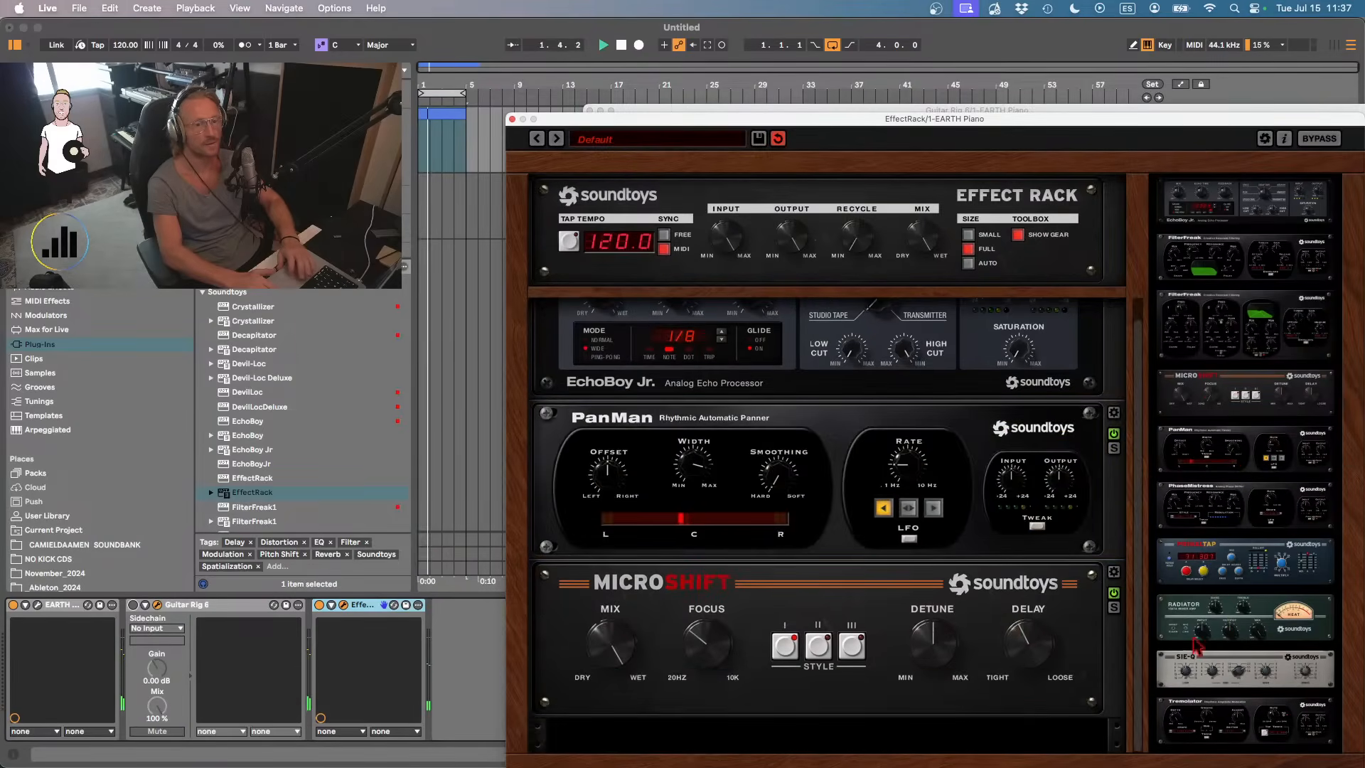
left_click_drag(1233, 635, 792, 711)
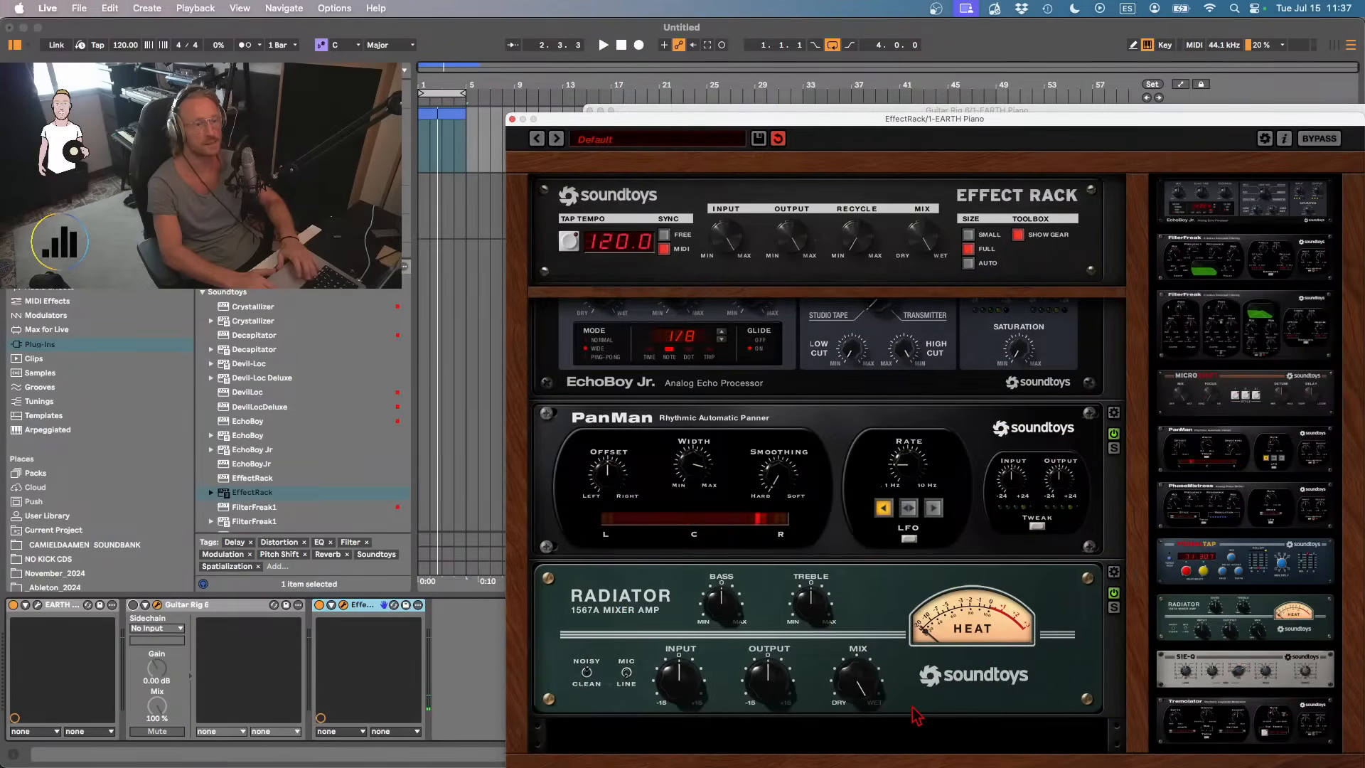
- Raise the treble and bass on the Radiator module while listening to the piano clip
left_click_drag(802, 600, 801, 581)
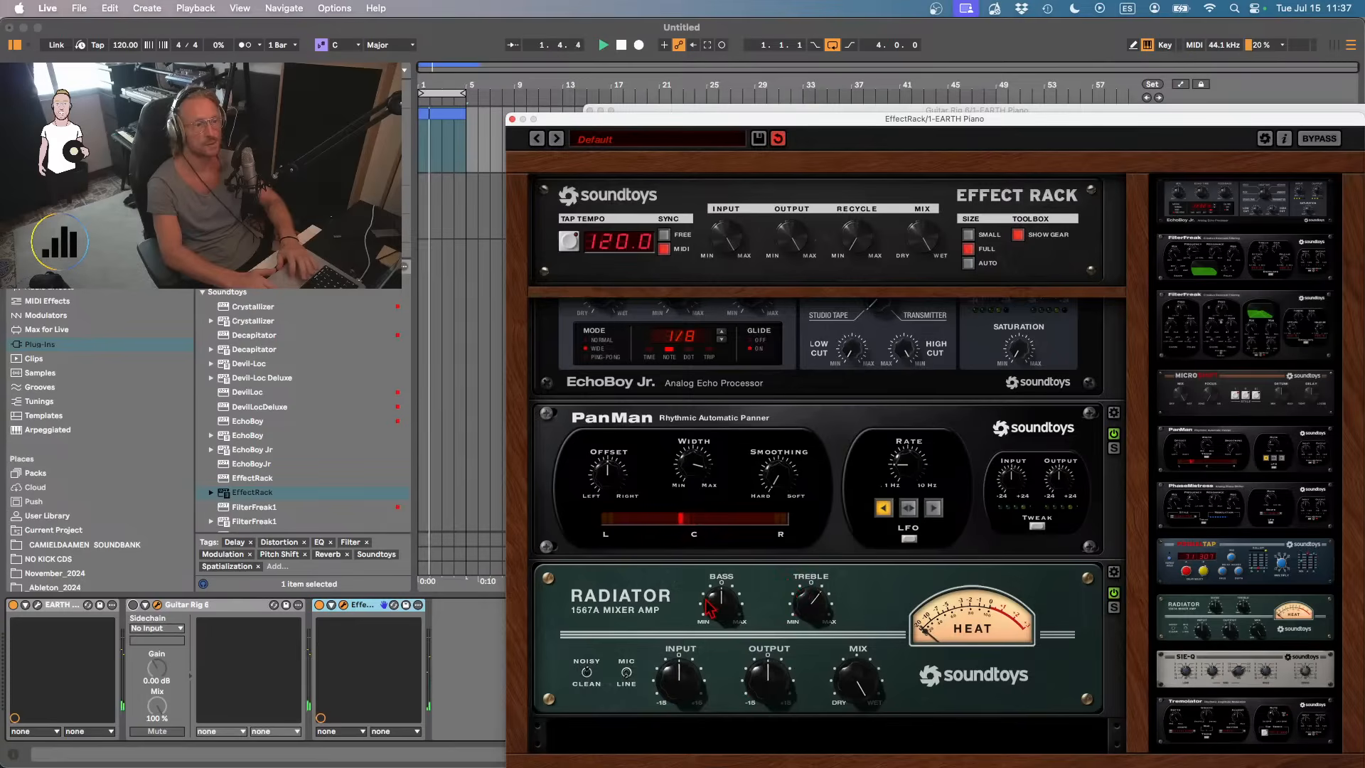
left_click_drag(714, 601, 710, 545)
key("space")
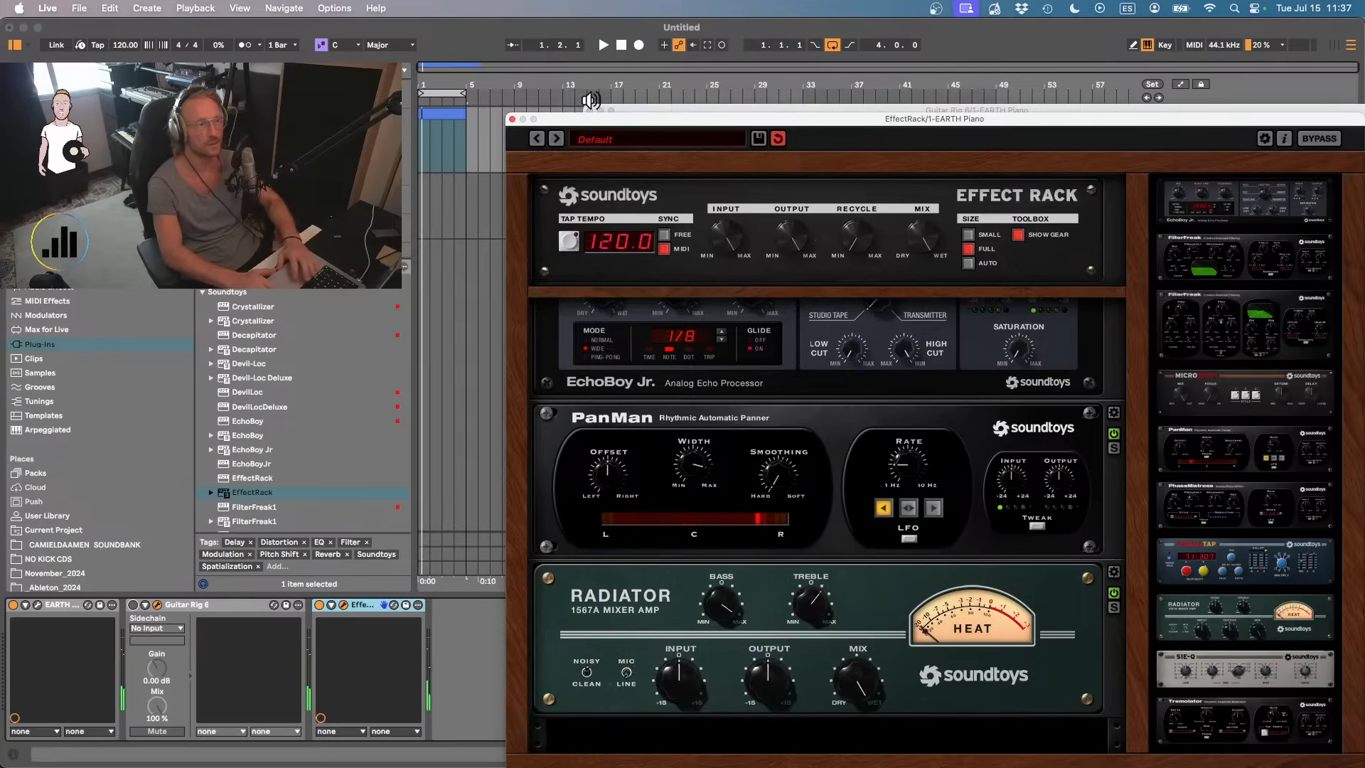
- Load the EffectRack's Modulation preset Chopped And Skewed and audition it on the piano clip
left_click(608, 140)
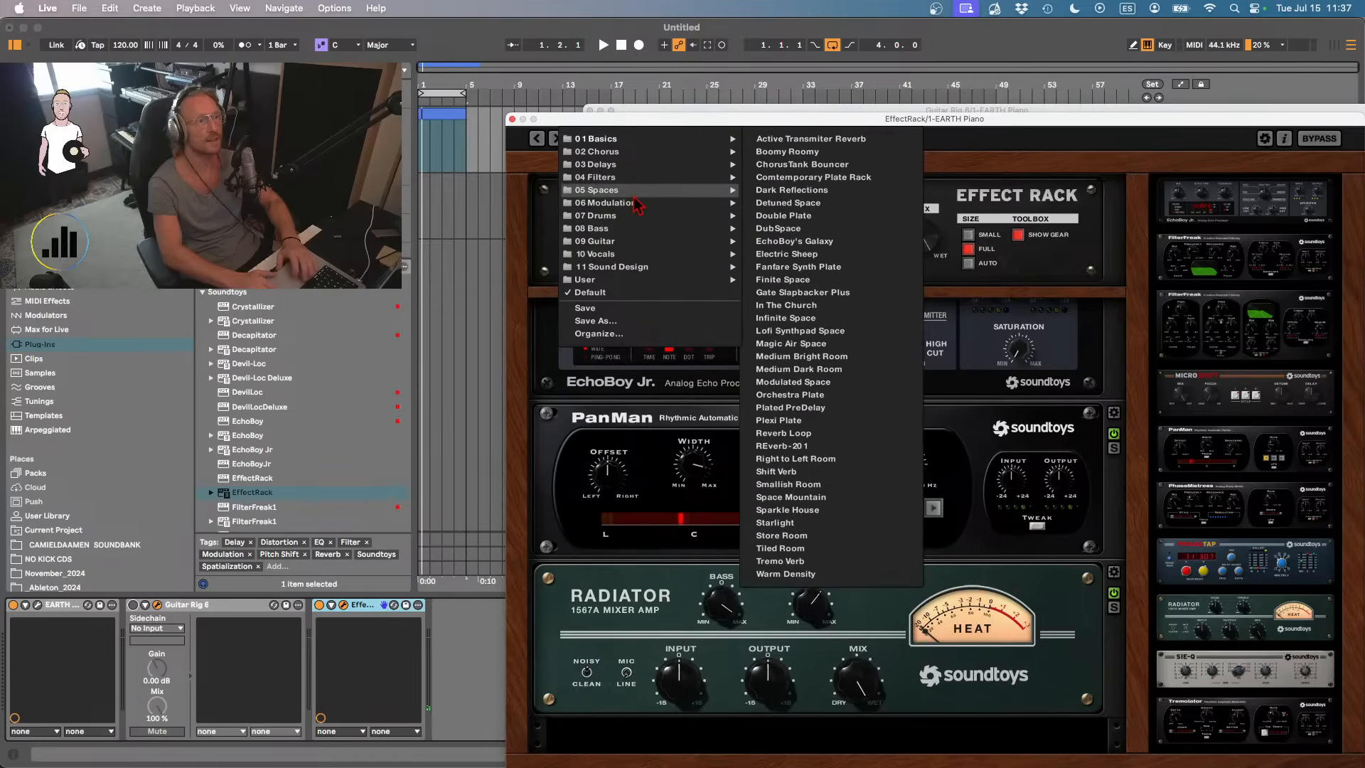
mouse_move(650, 204)
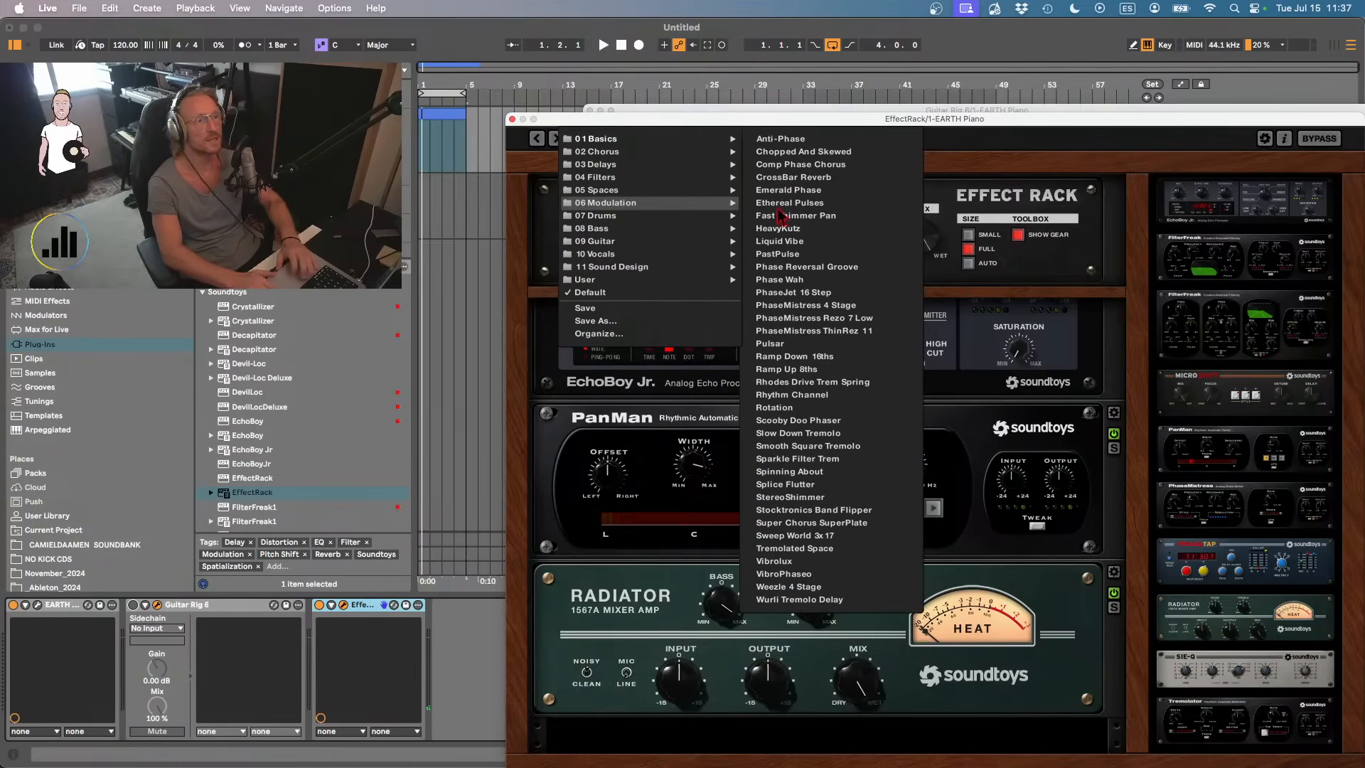
left_click(805, 156)
key("space")
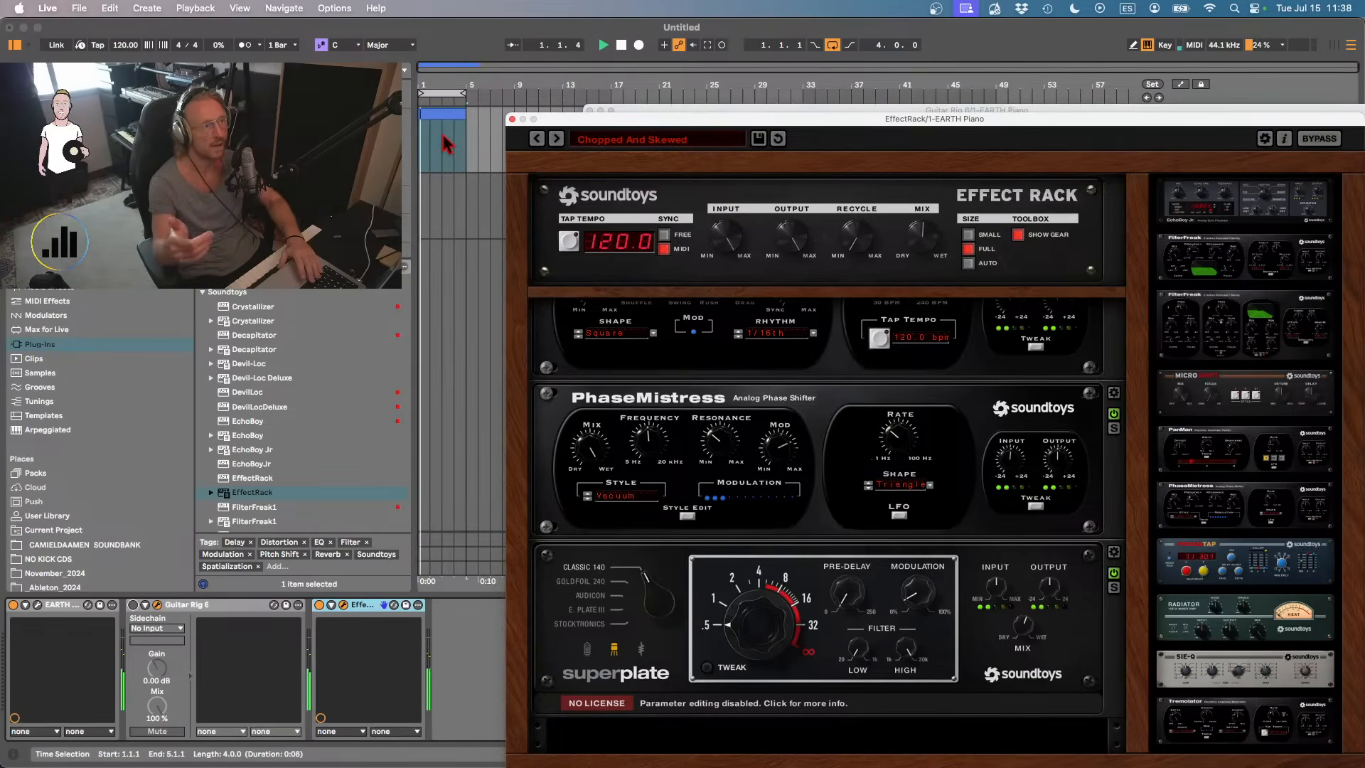
key("space")
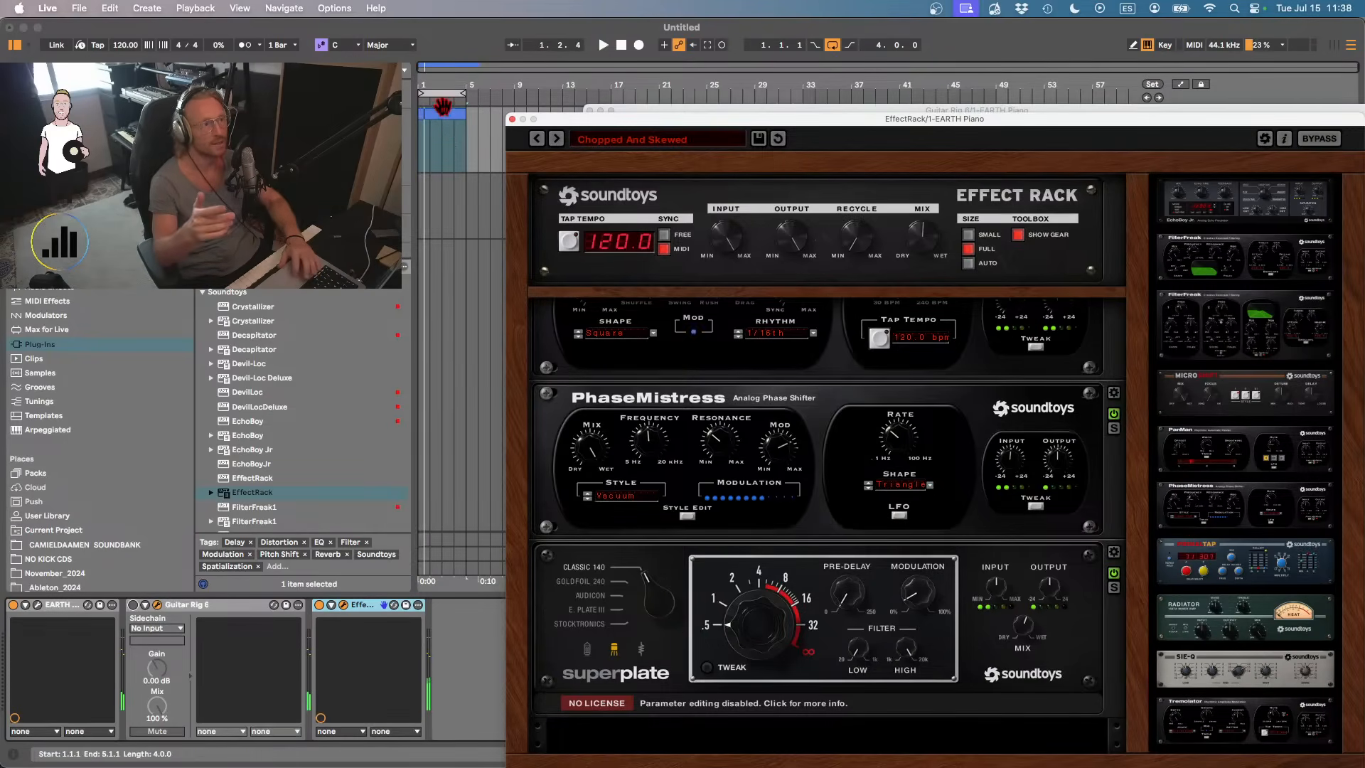
- Close the EffectRack and Guitar Rig 6 windows and open the piano clip's notes for editing
left_click(511, 119)
left_click(589, 111)
double_click(426, 117)
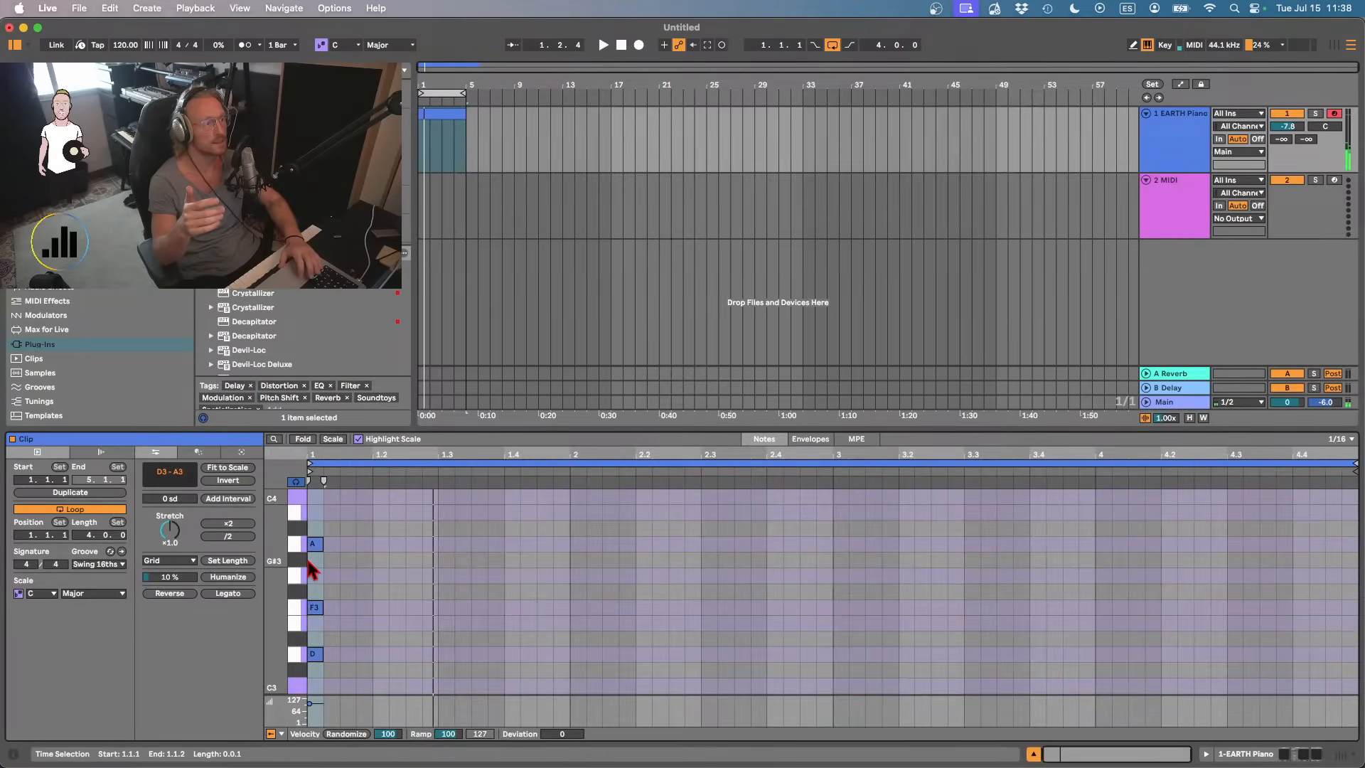
- Export the four-bar piano clip to the Music Loops folder as Musicloop_003_Dm
left_click(432, 110)
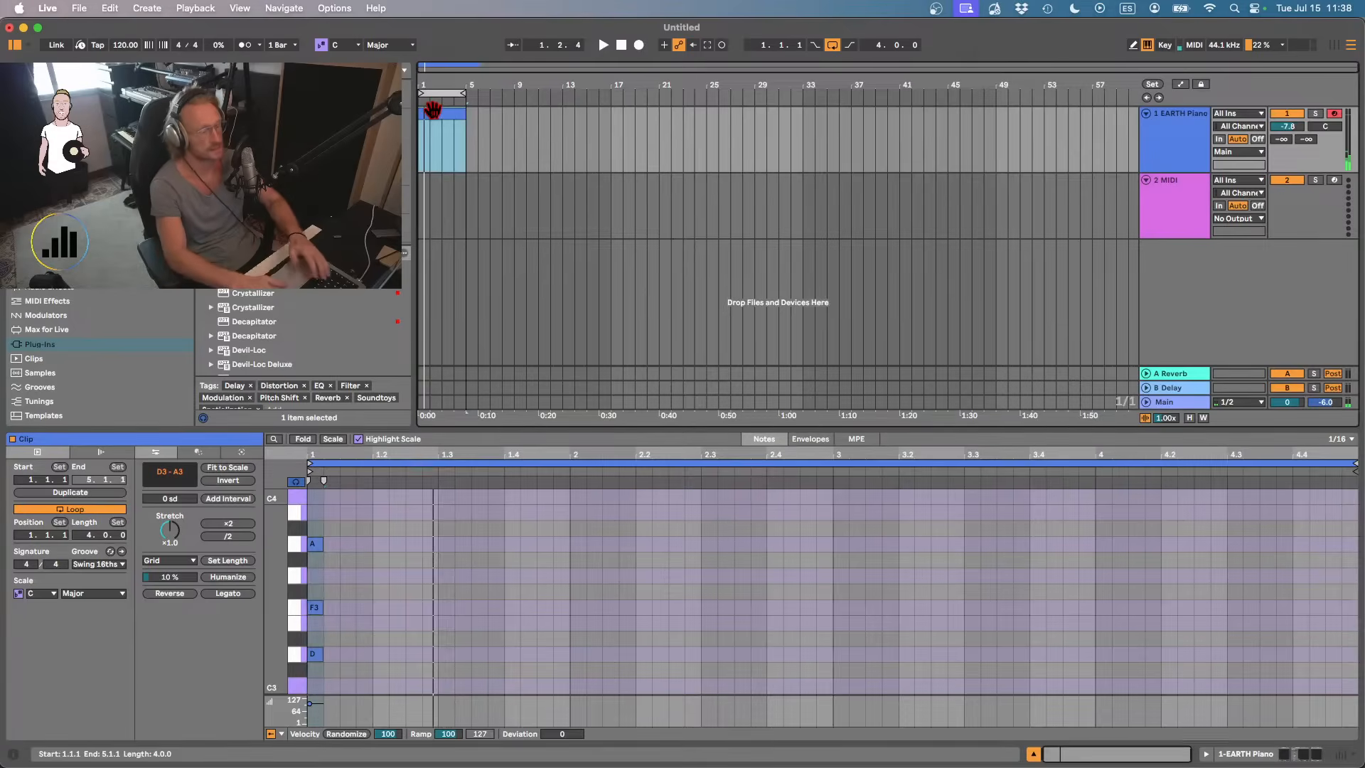
key("super+shift+r")
key("Return")
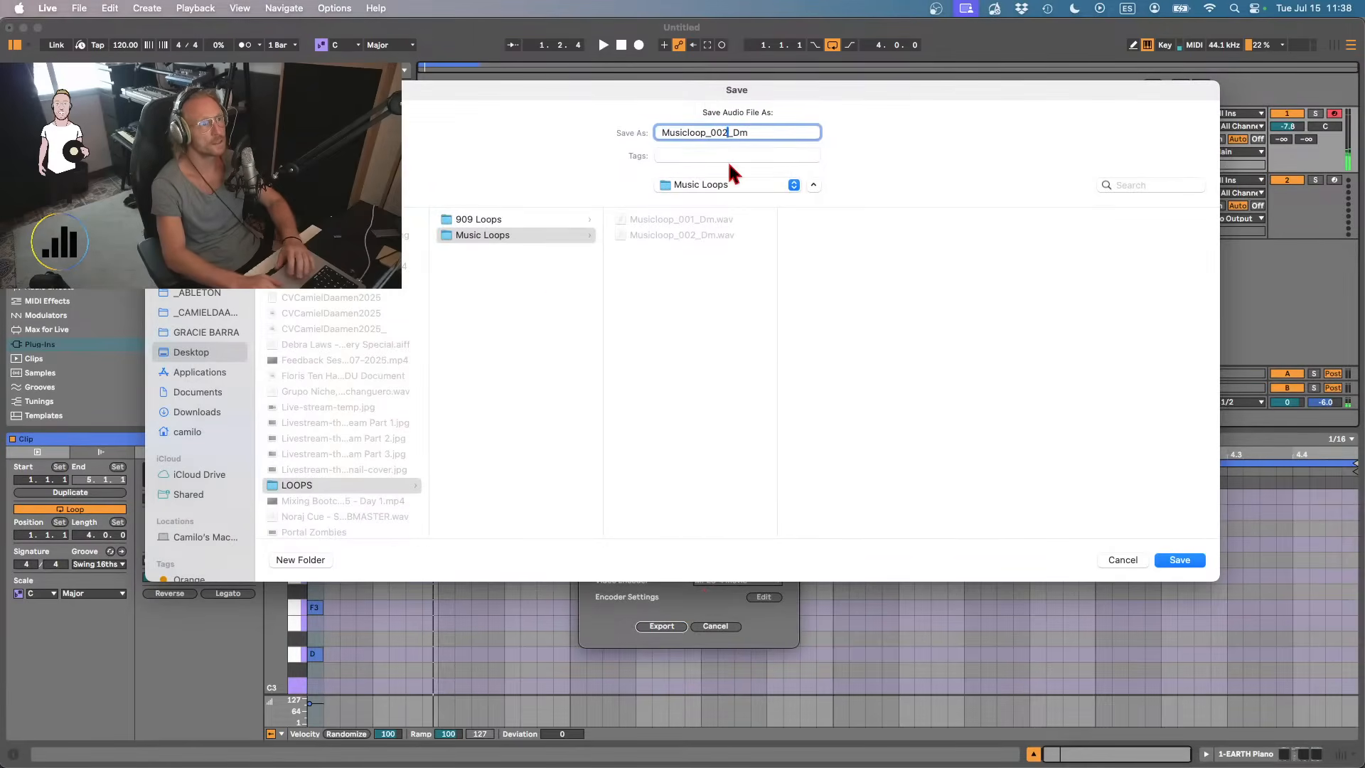
type("3")
key("Return")
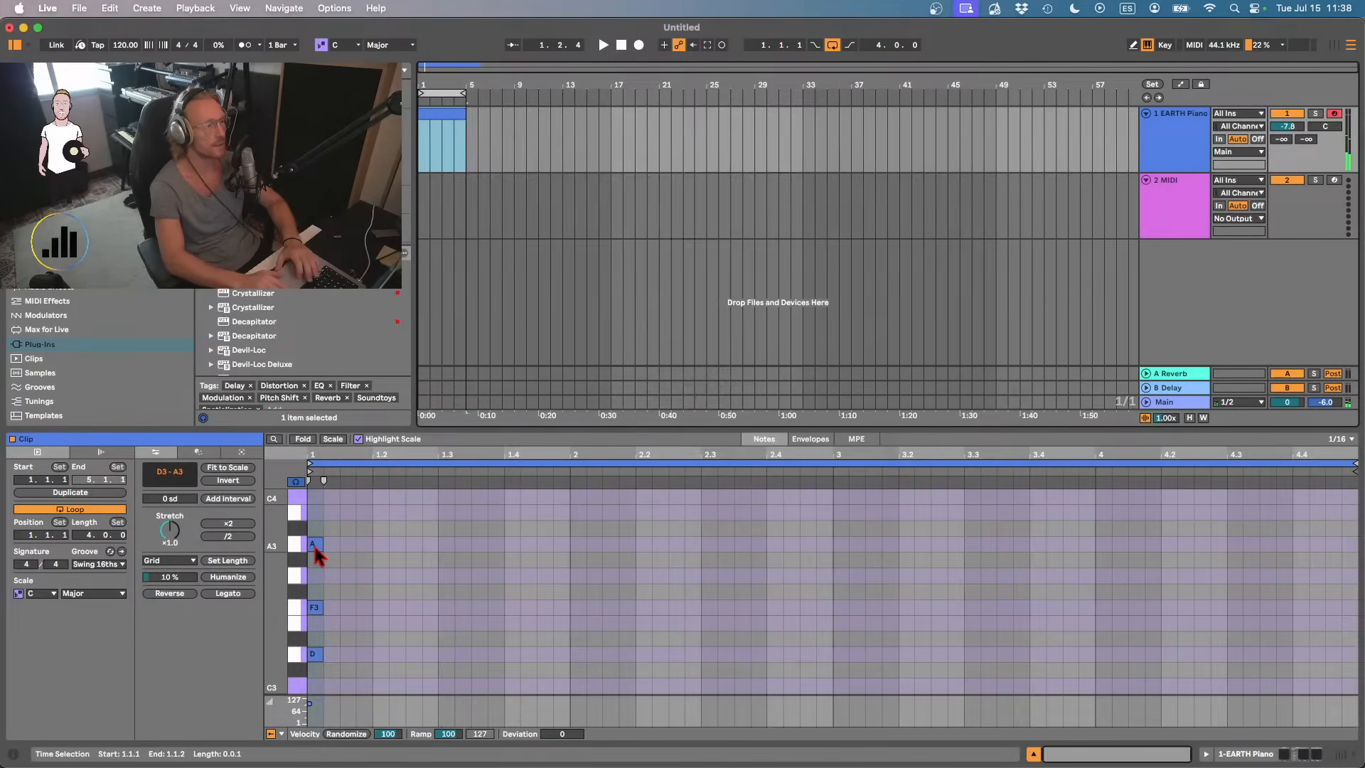
- Add C4 to the opening chord and a descending C4, A3, G3, E3, D3 line across bars 1 and 2, then play it back
double_click(315, 495)
key("space")
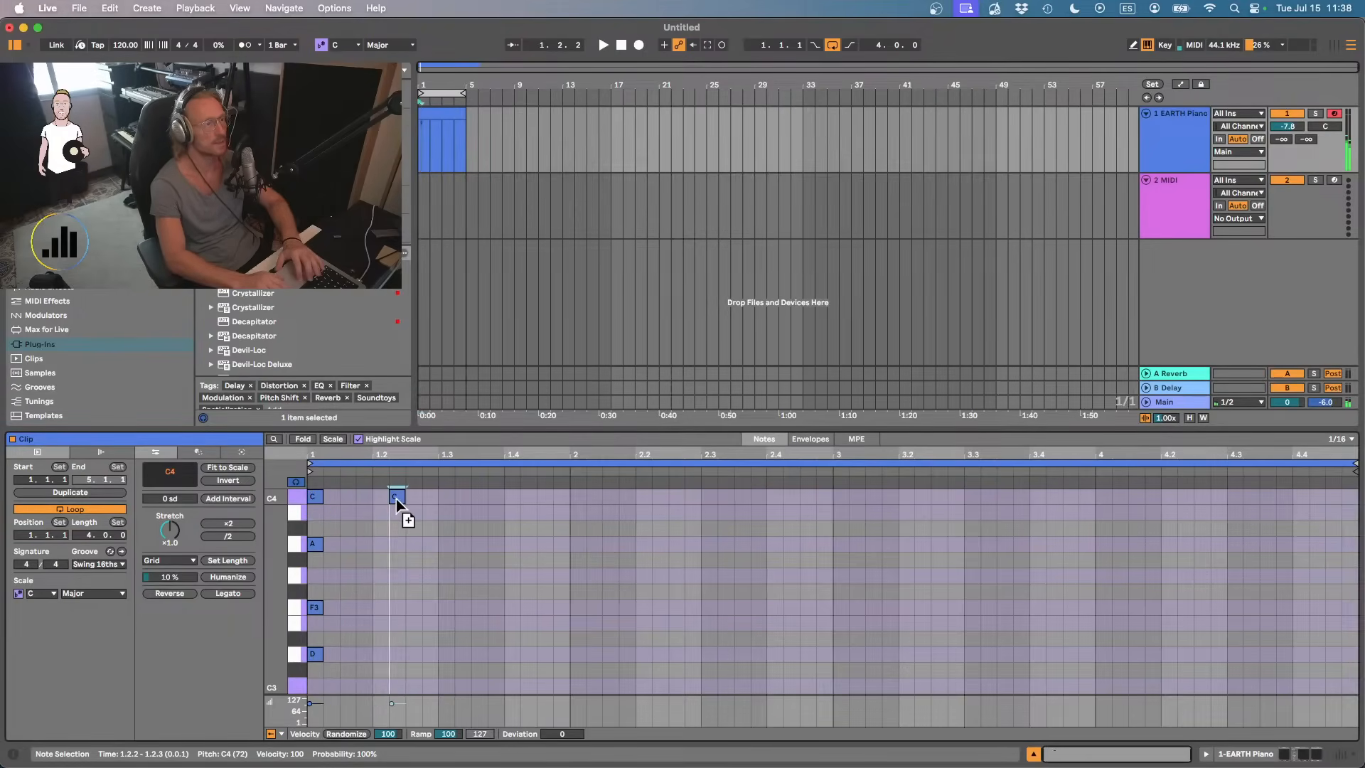
left_click_drag(395, 498, 472, 542)
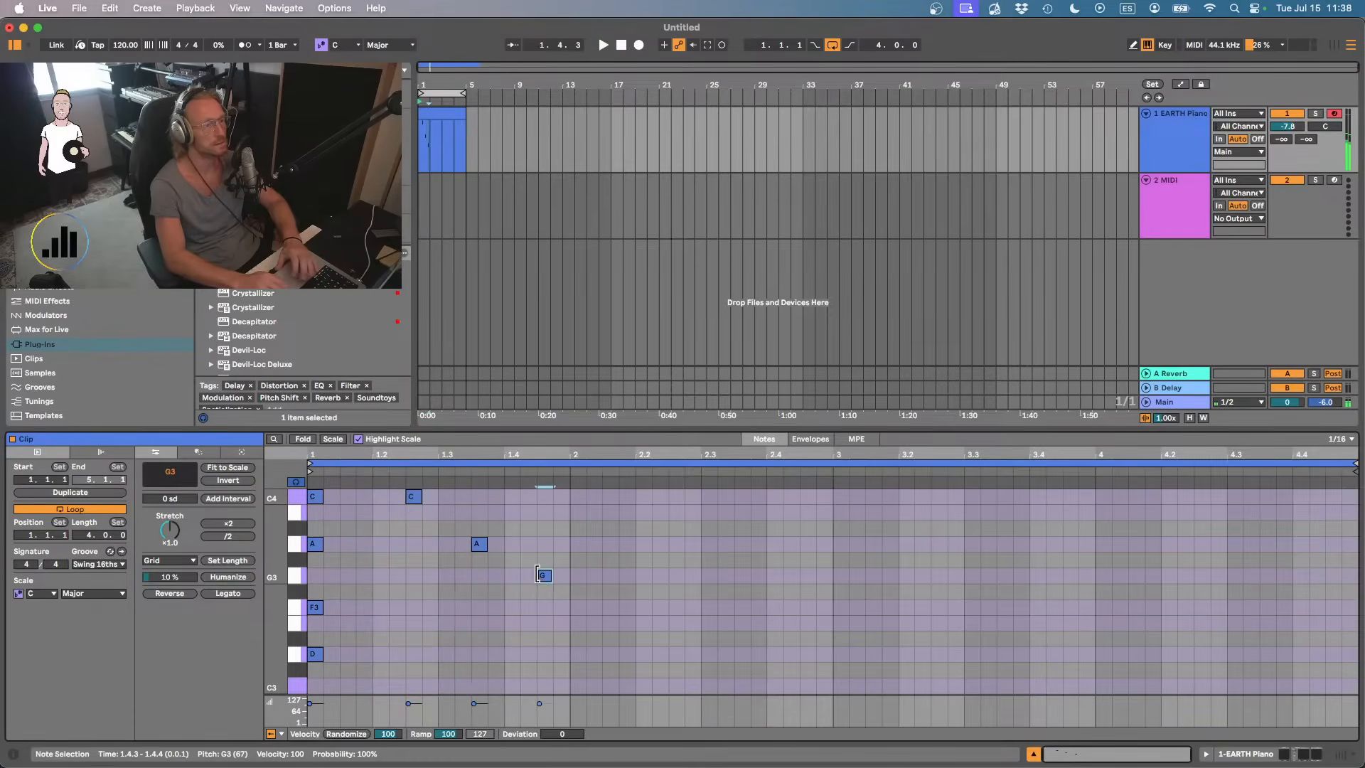
left_click_drag(537, 574, 674, 651, "alt")
key("space")
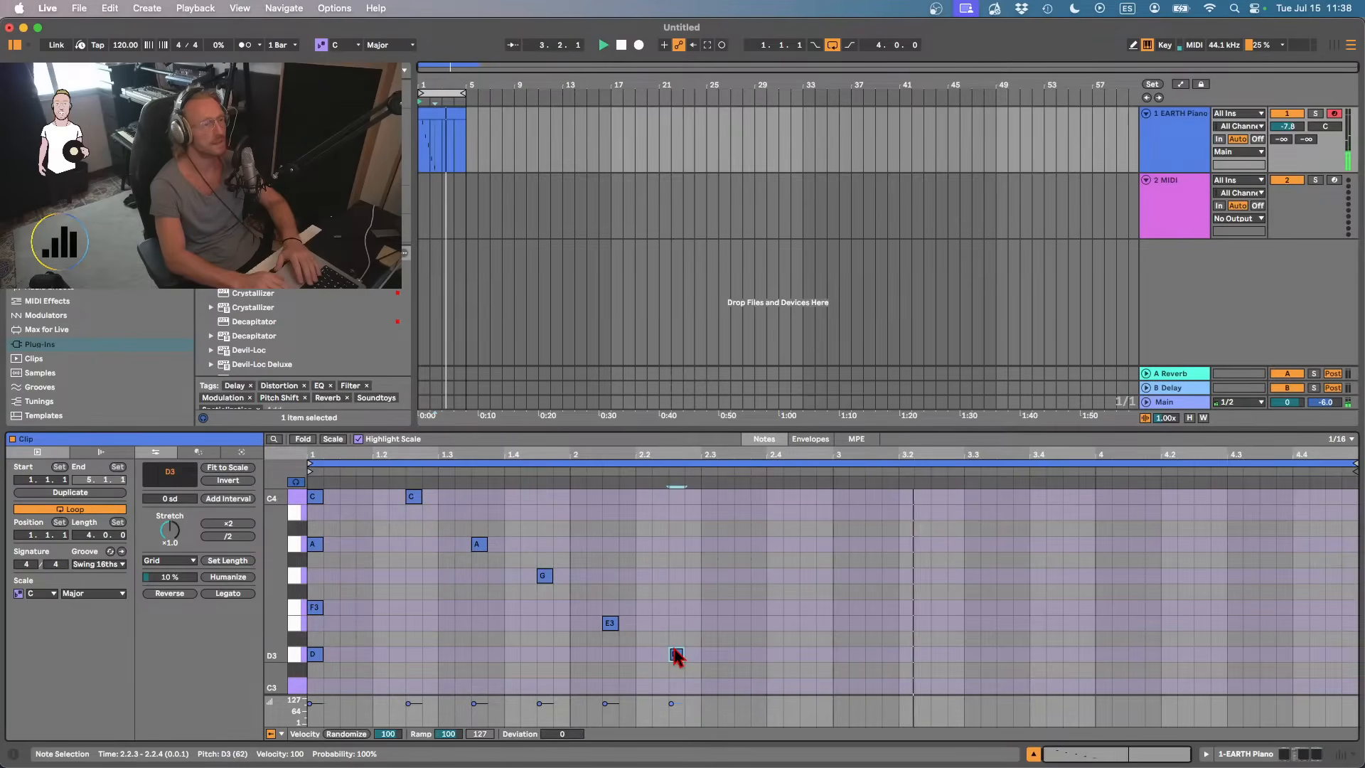
key("space")
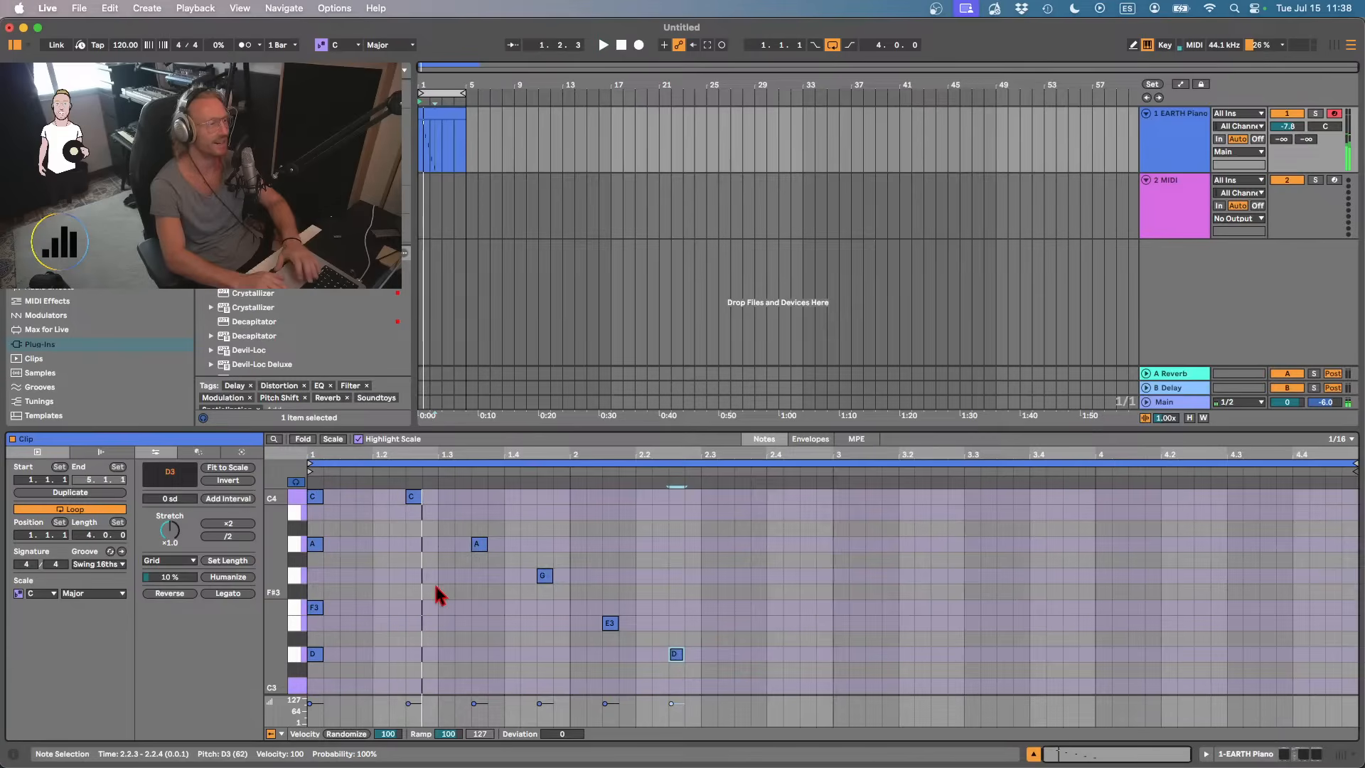
- Move the A3 and G3 notes of the descending line back to 1.2.3, directly beneath the C4 note
left_click(475, 545)
key("Left")
key("Left")
key("Left")
key("Left")
left_click(544, 575)
key("Left")
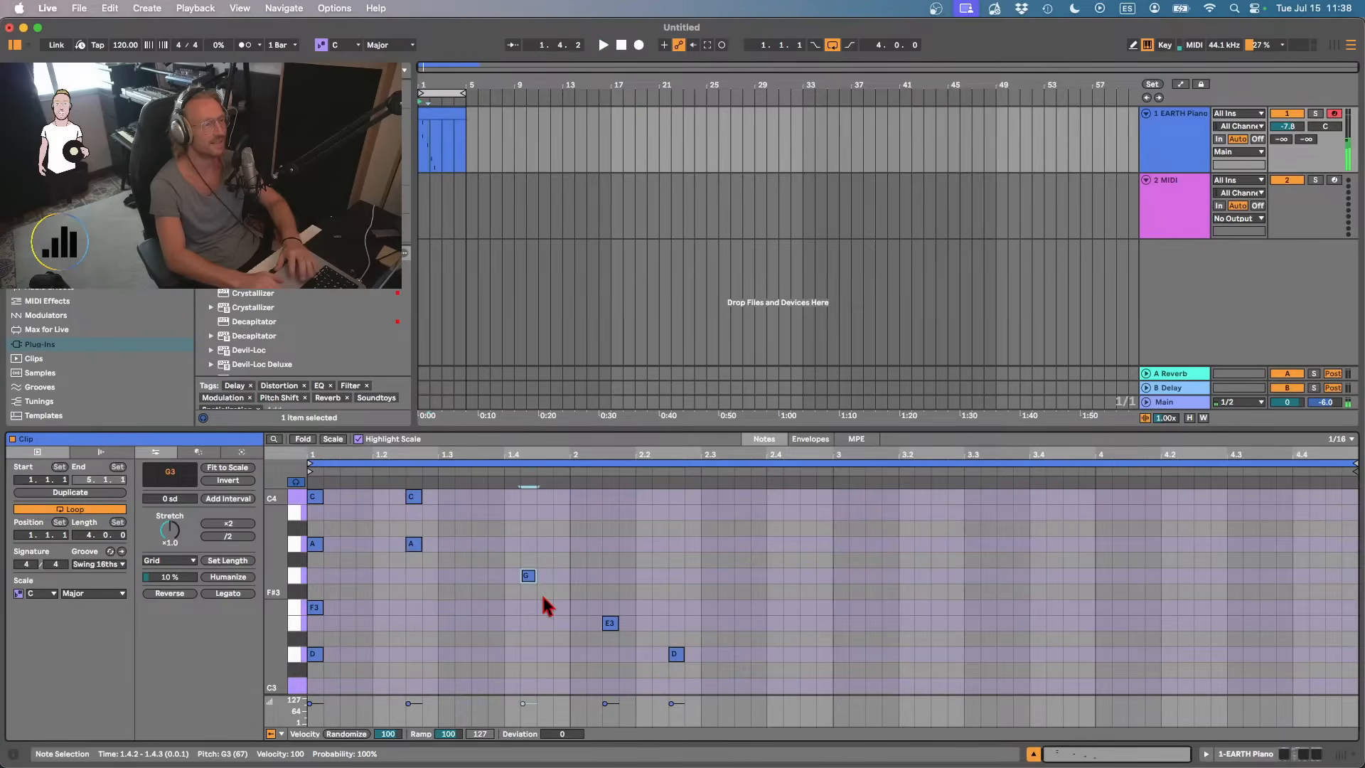
- Move the E3 note in bar 2 back to 1.2.3 so it stacks under the C4, A3 and G3 notes
left_click(612, 622)
key("Left")
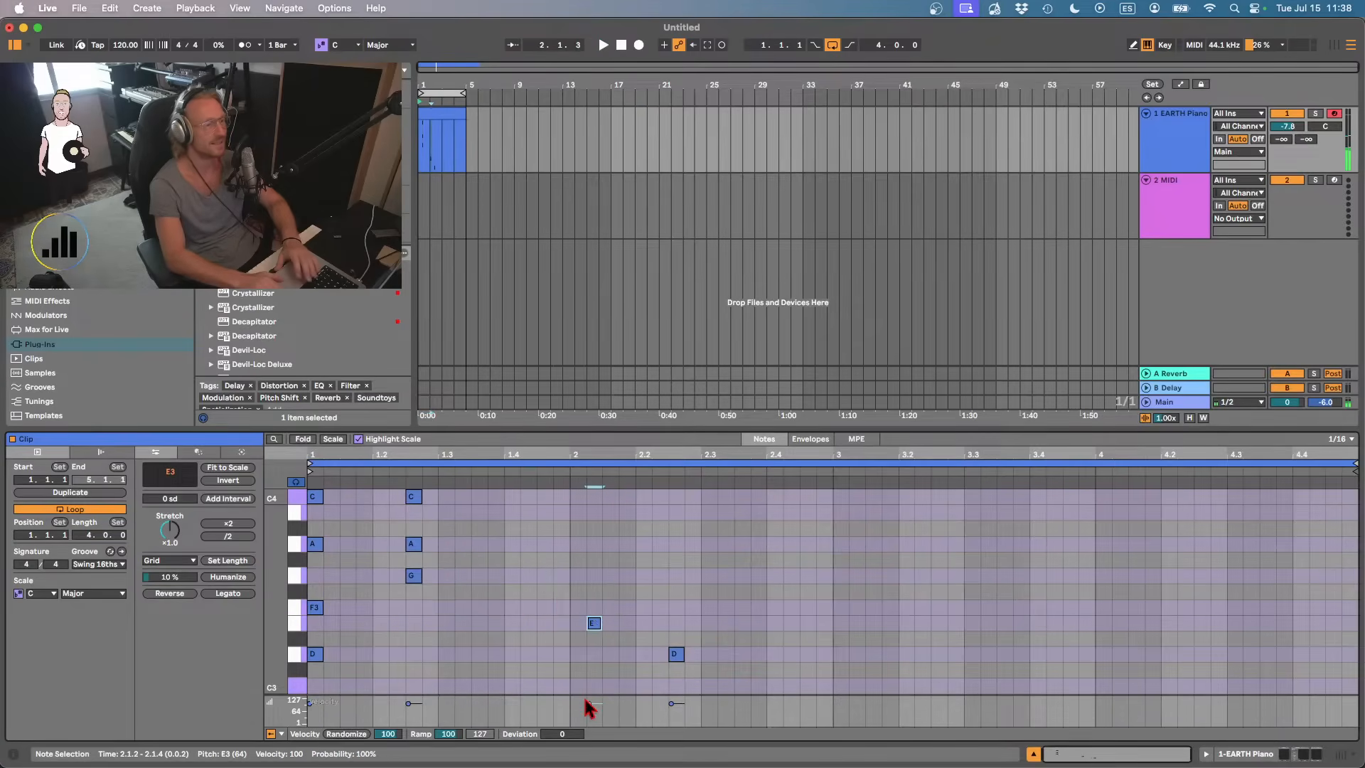
key("Left")
key("Left")
key("Left")
key("Left")
key("Left")
key("Left")
key("Left")
key("Left")
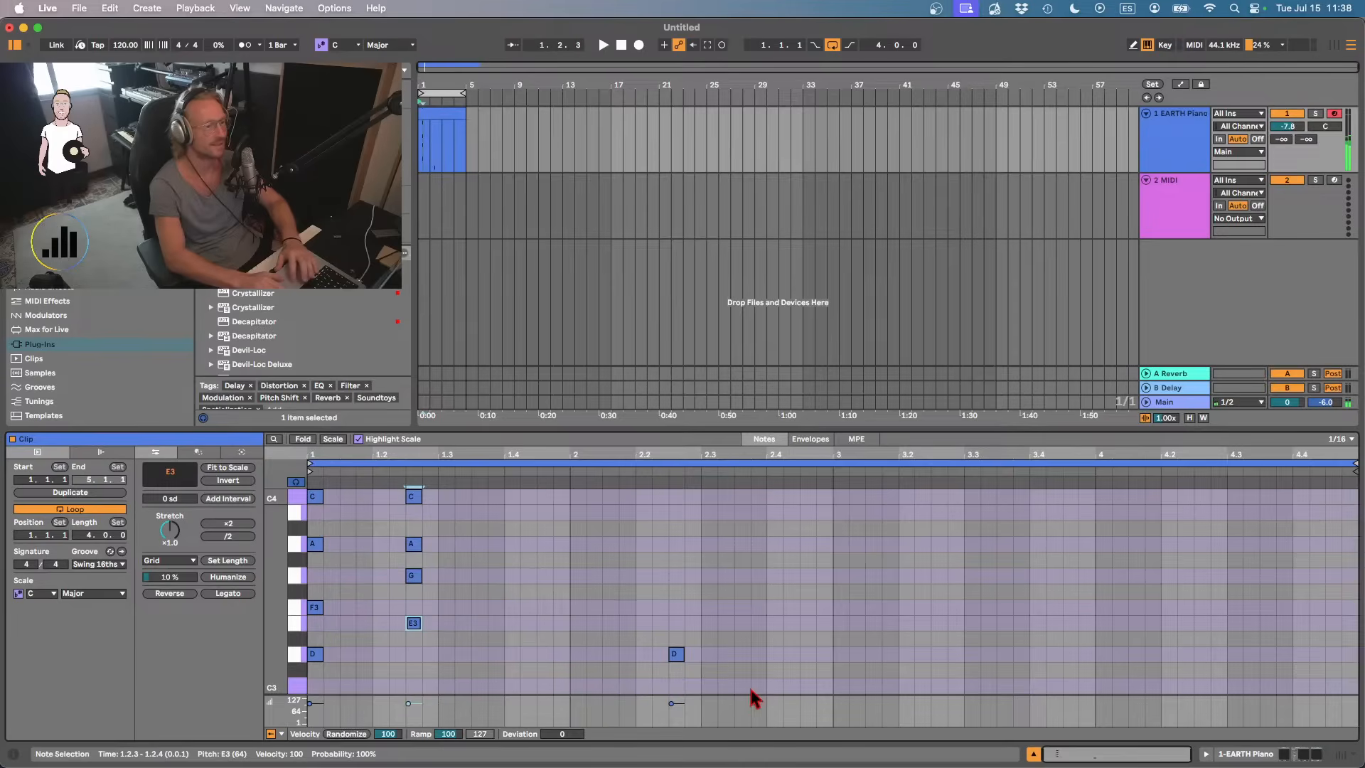
- Move the D3 note in bar 2 back to 1.2.3 to complete the second chord, and audition the piano clip
left_click(660, 655)
left_click(675, 654)
key("Left")
key("Left")
key("Left")
key("Left")
key("Left")
key("Left")
key("Left")
key("Left")
key("Left")
key("Left")
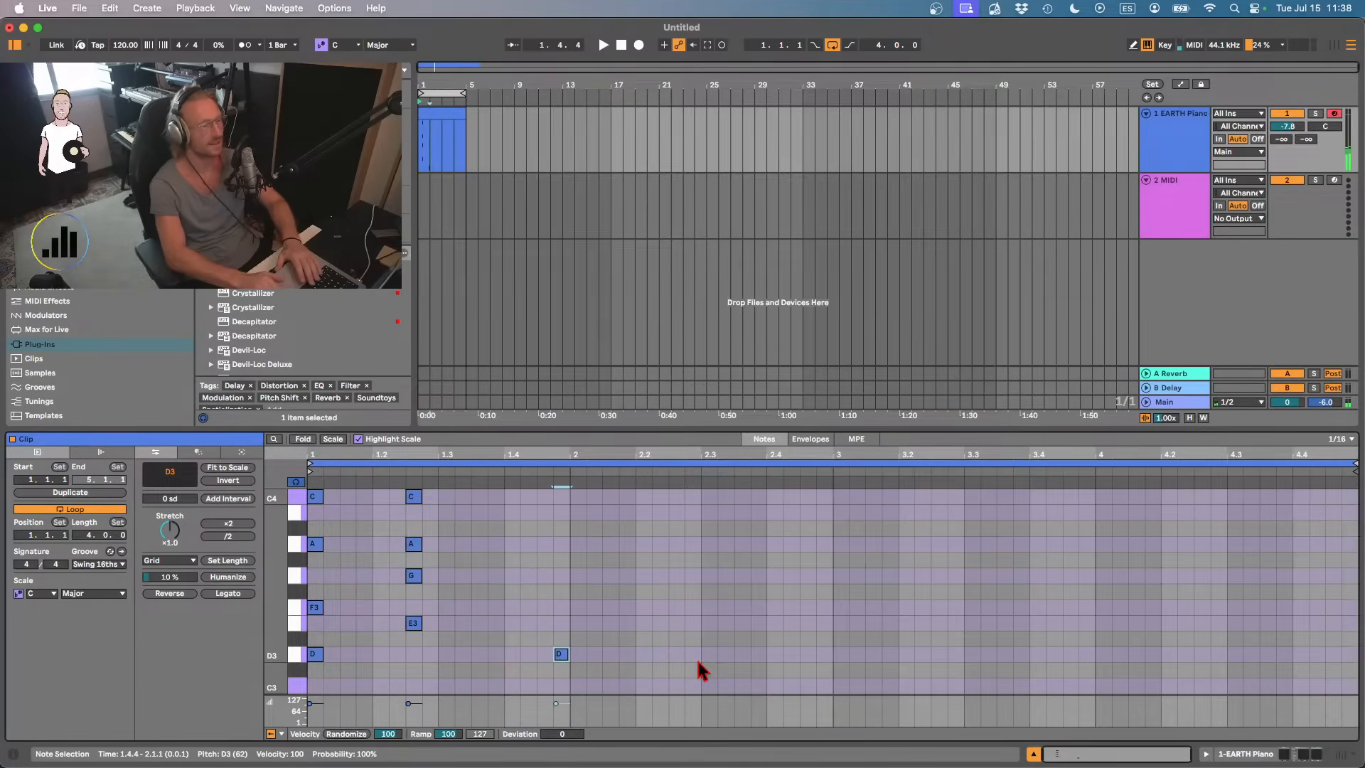
key("Left")
key("Left")
key("Left")
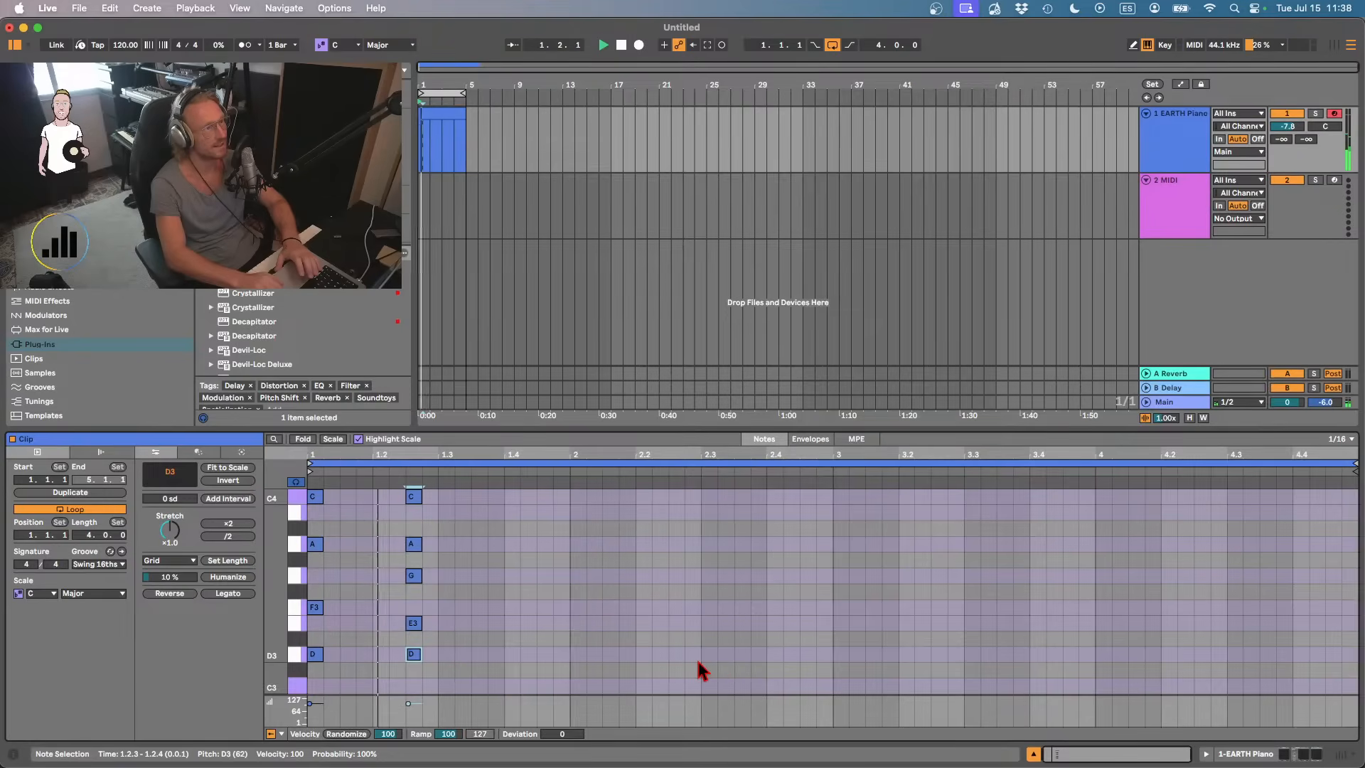
key("ctrl+Up")
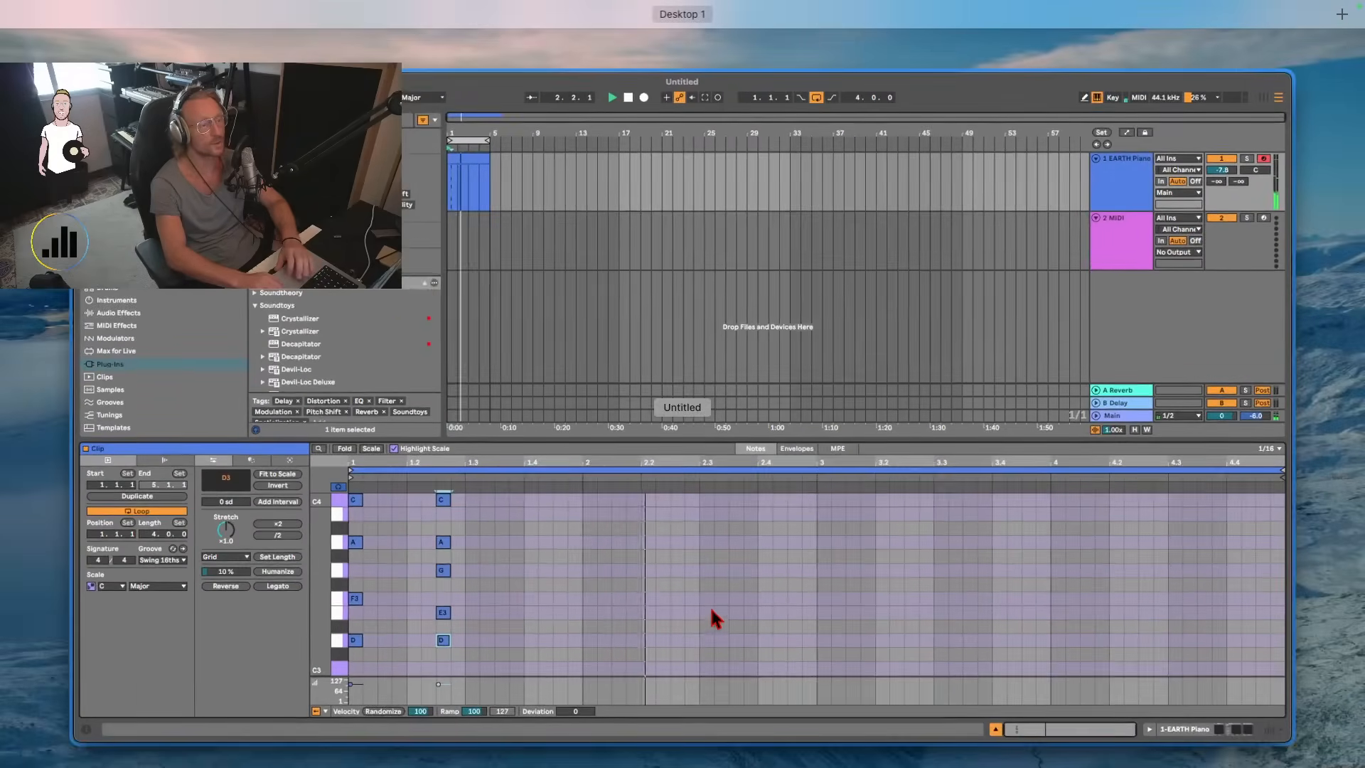
key("ctrl+Up")
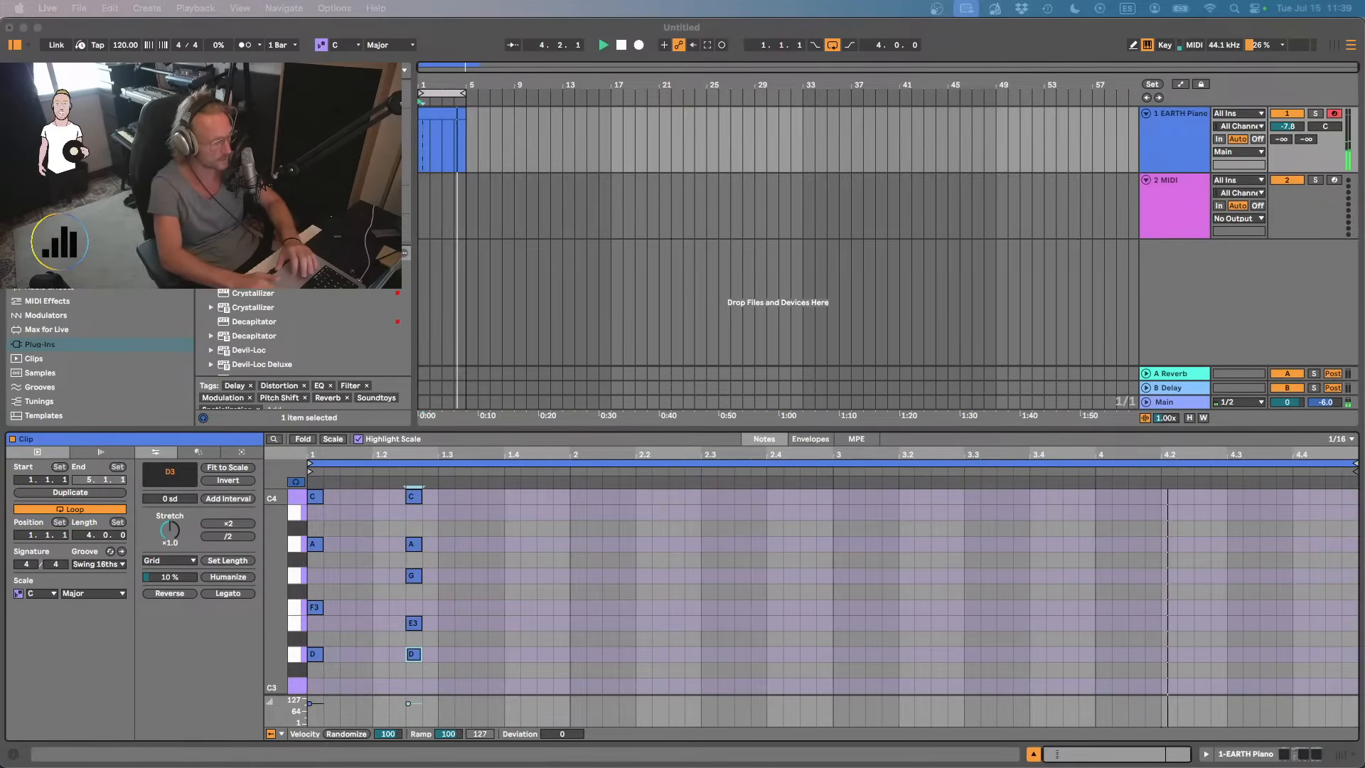
left_click(621, 46)
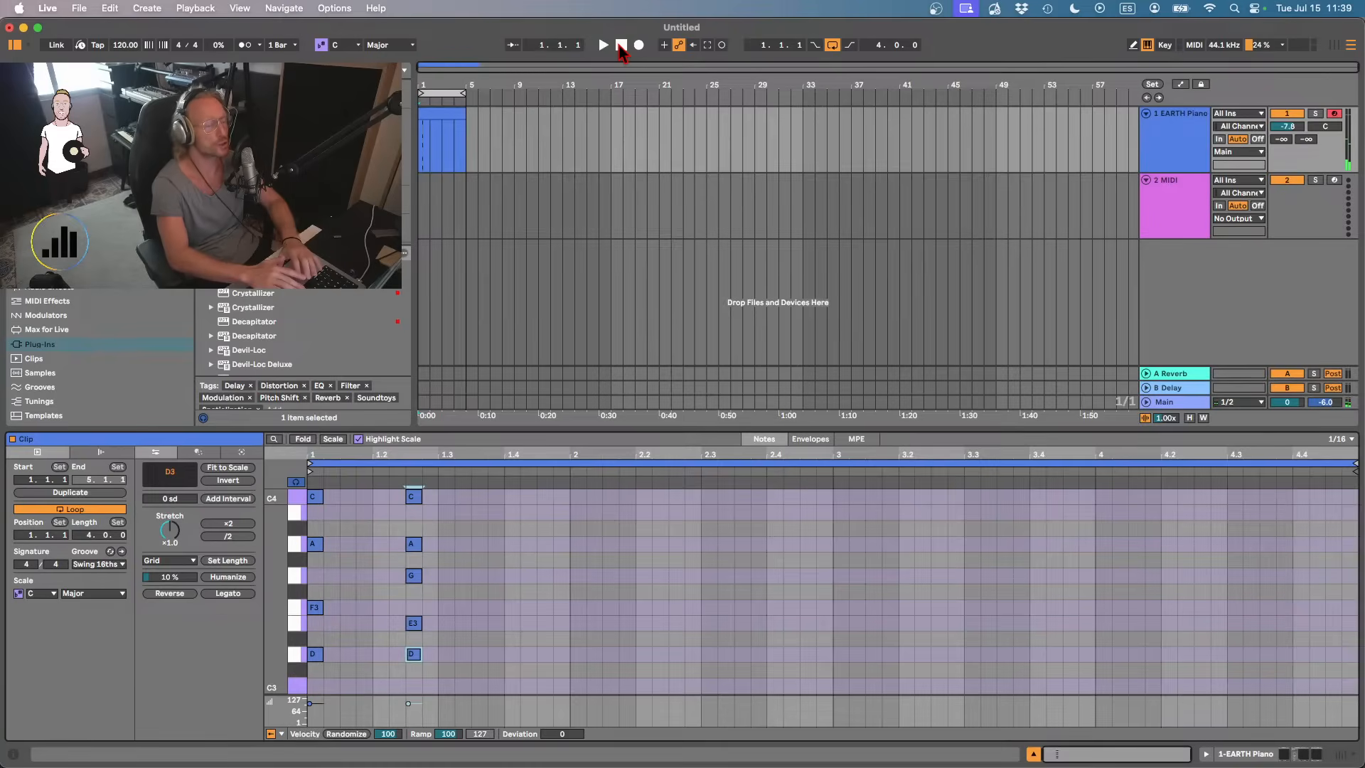
- Export the four-bar piano clip to the Music Loops folder as Musicloop_004_Dm7
left_click(450, 120)
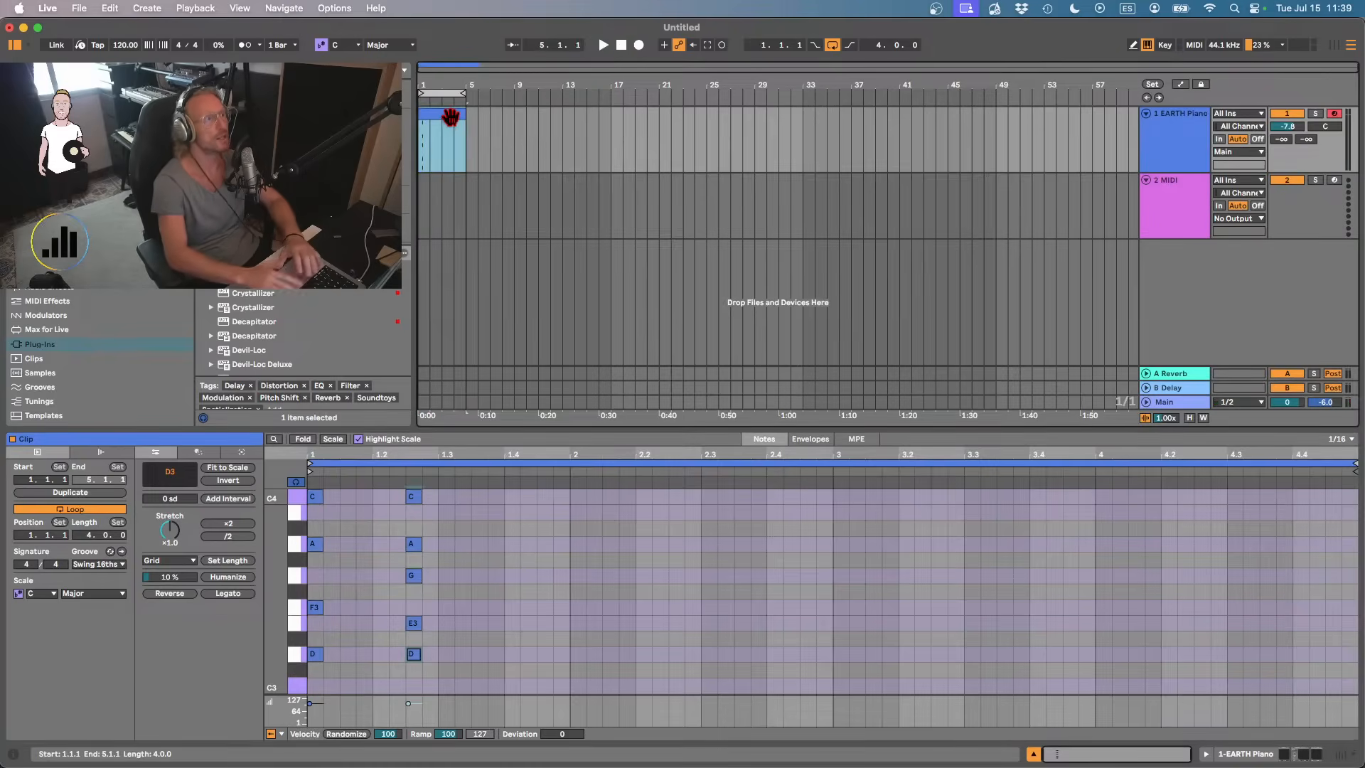
key("super+shift+r")
key("Return")
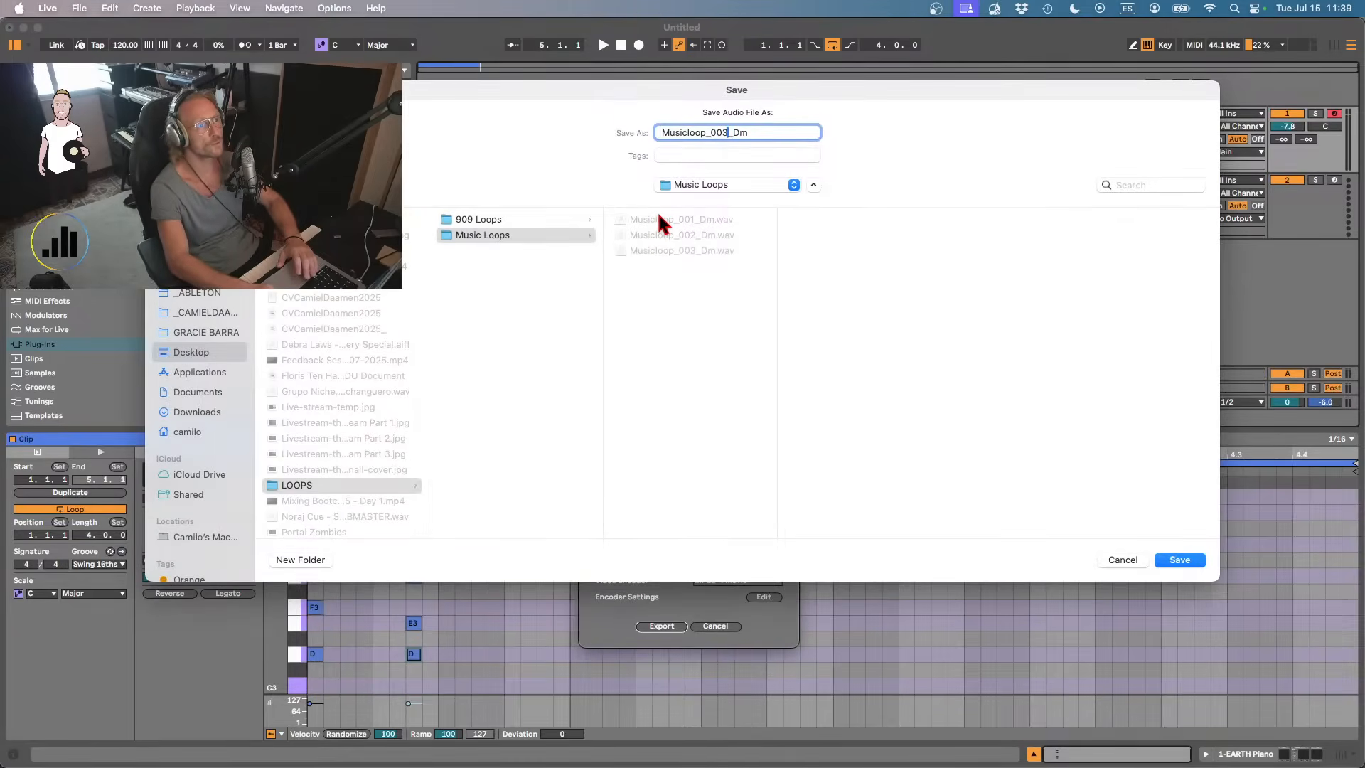
key("BackSpace")
type("5")
key("Right")
key("Right")
key("Right")
type("7")
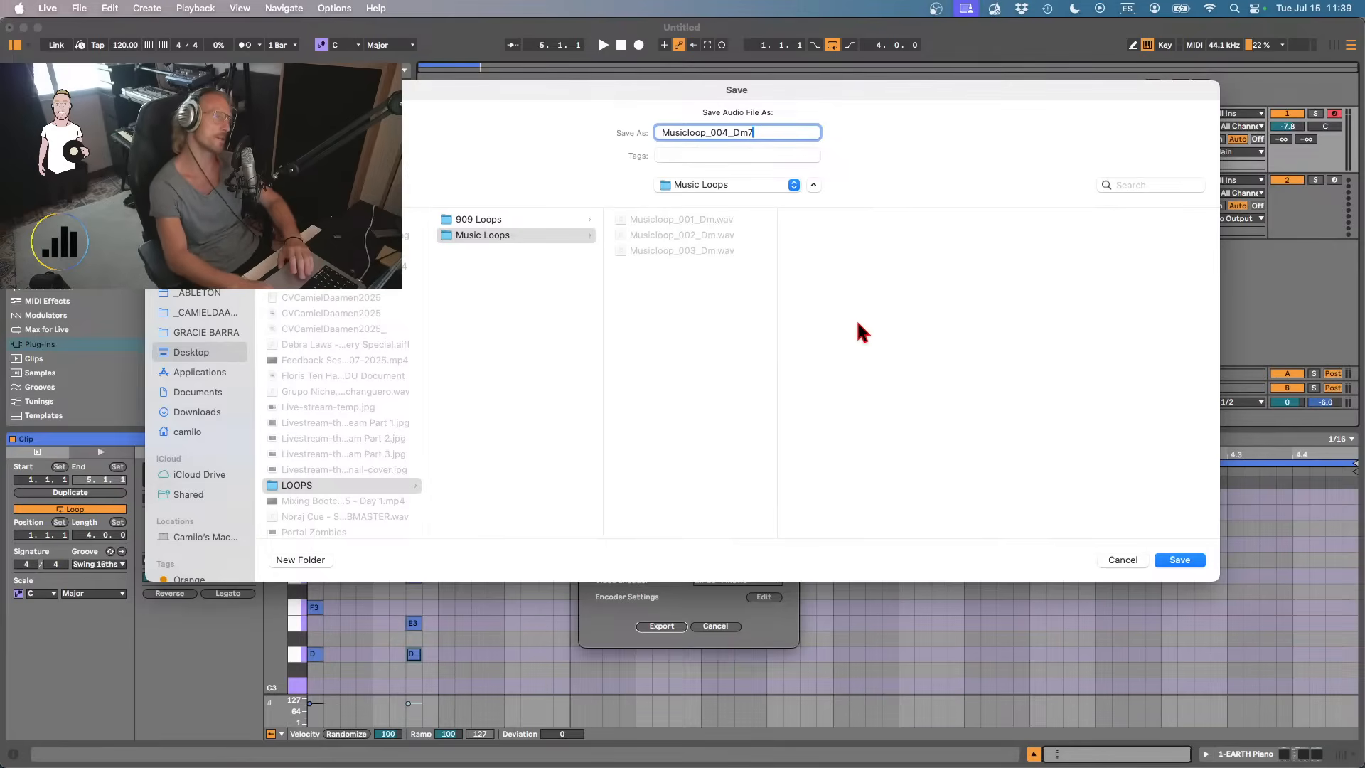
key("Return")
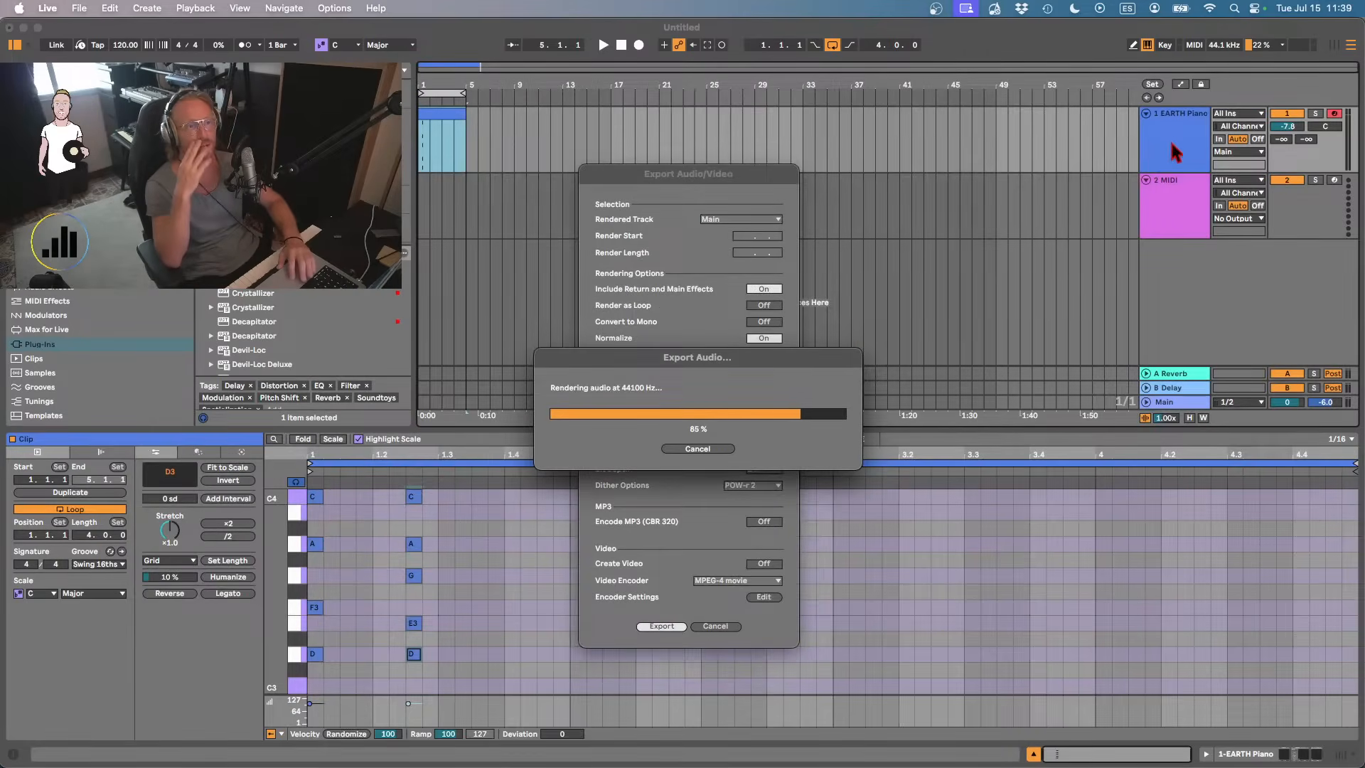
- Load Rob Papen's Blue3 synthesizer onto the empty MIDI track 2
double_click(1169, 137)
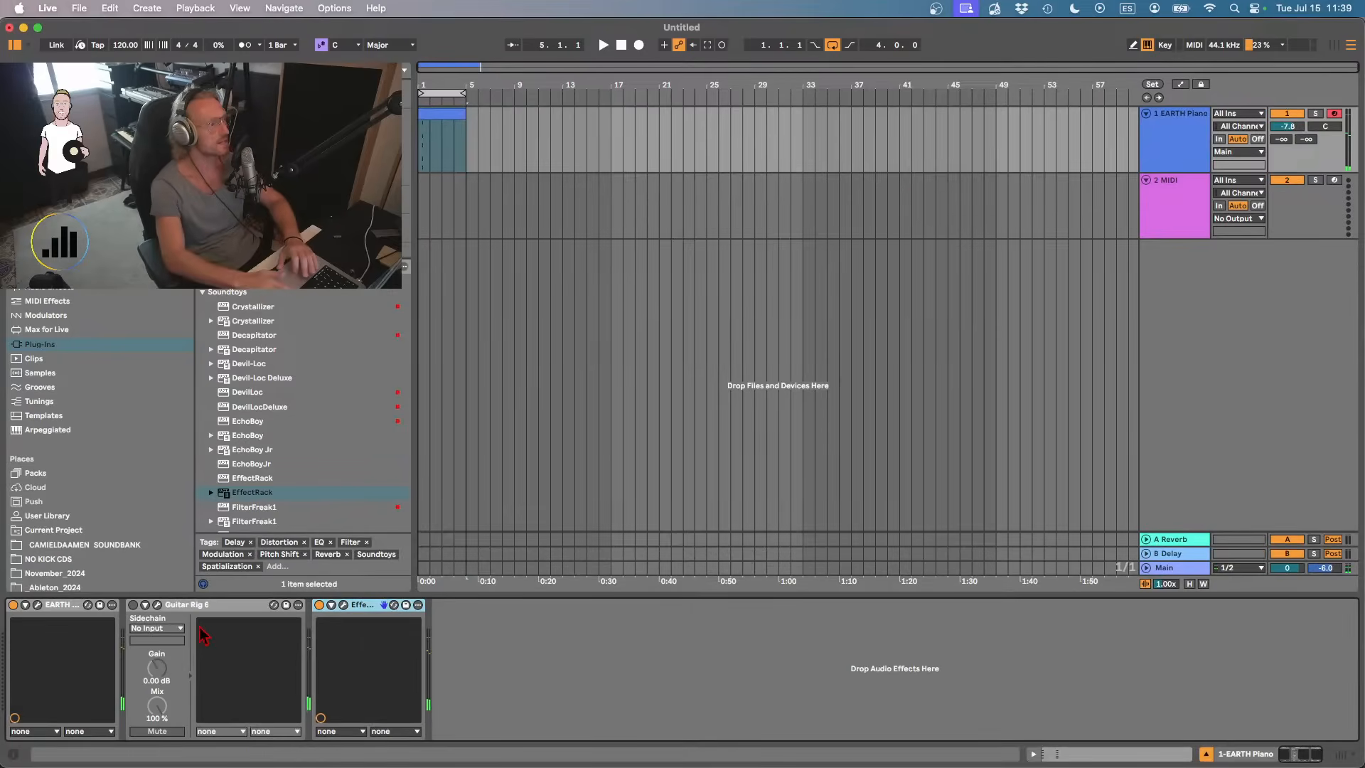
left_click(1180, 214)
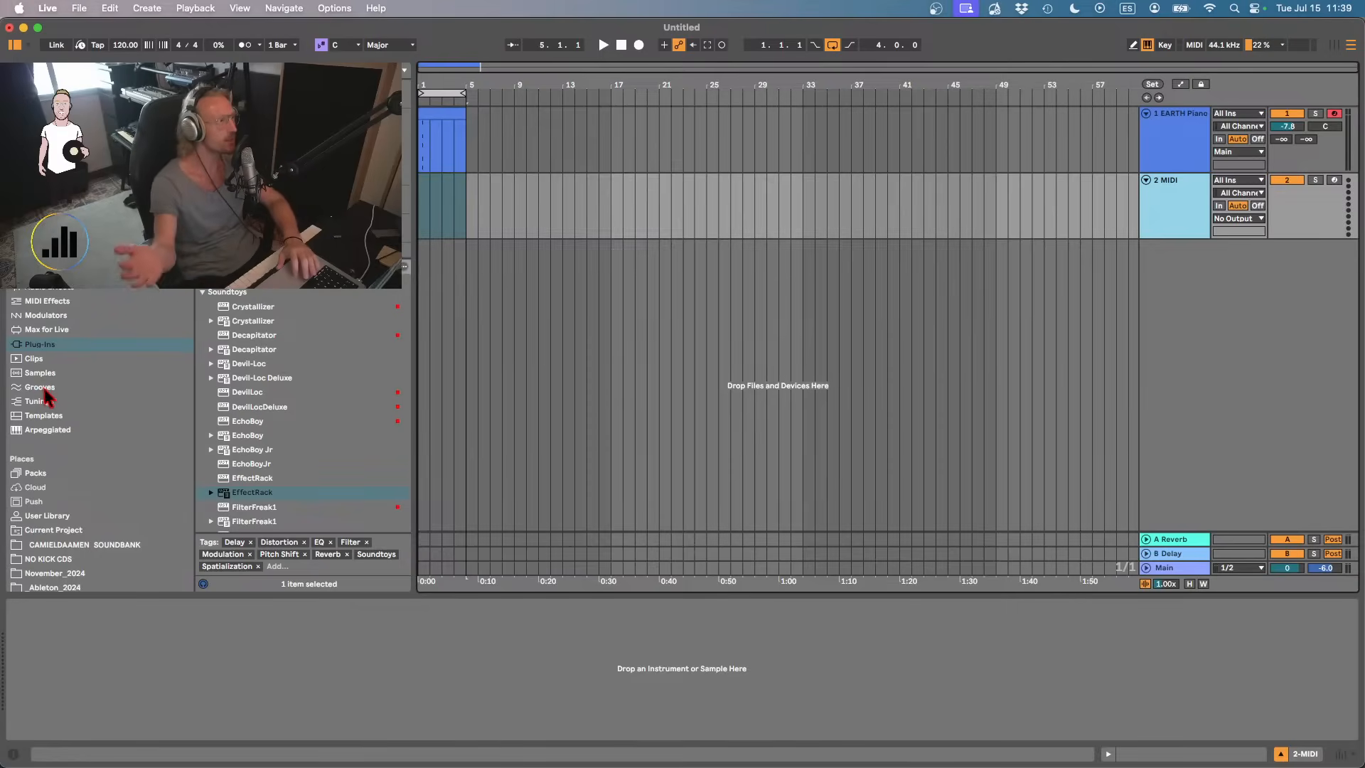
left_click(213, 368)
key("Left")
key("Left")
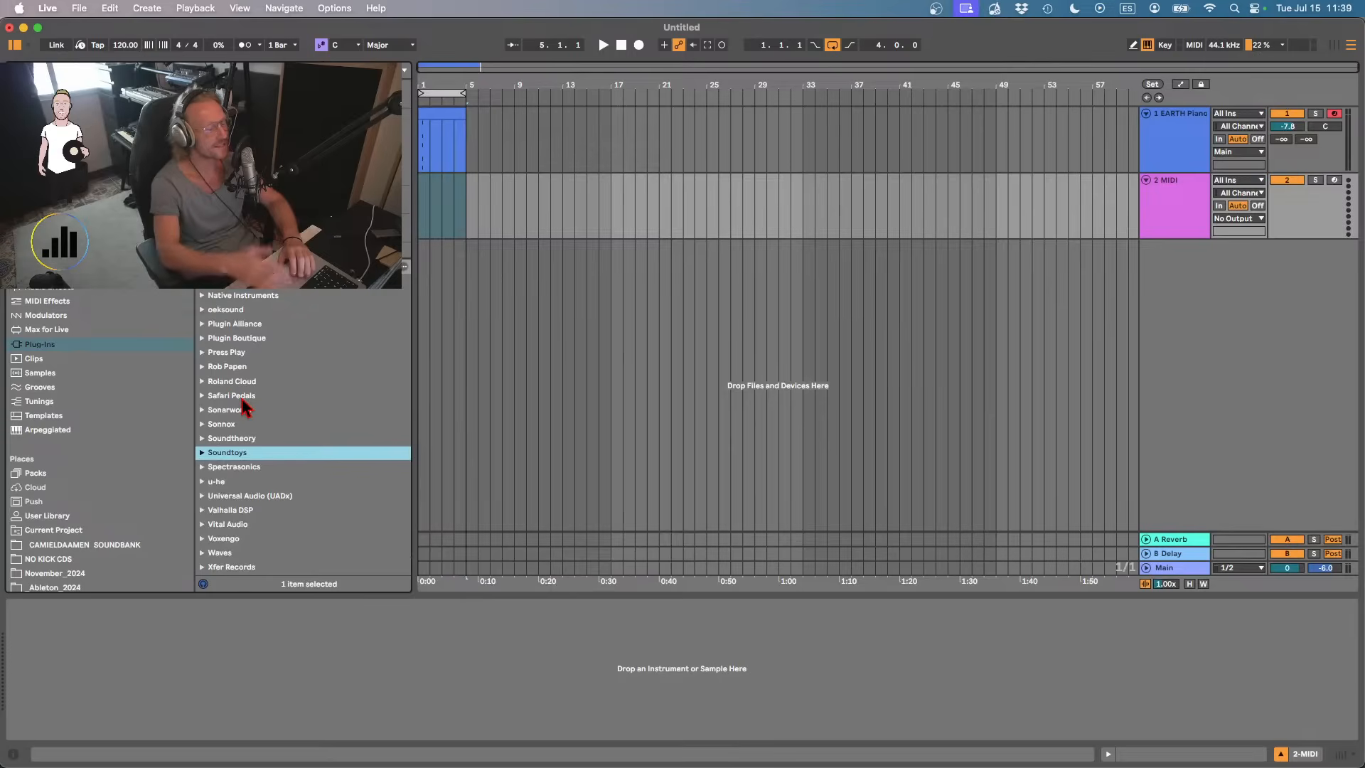
left_click(202, 366)
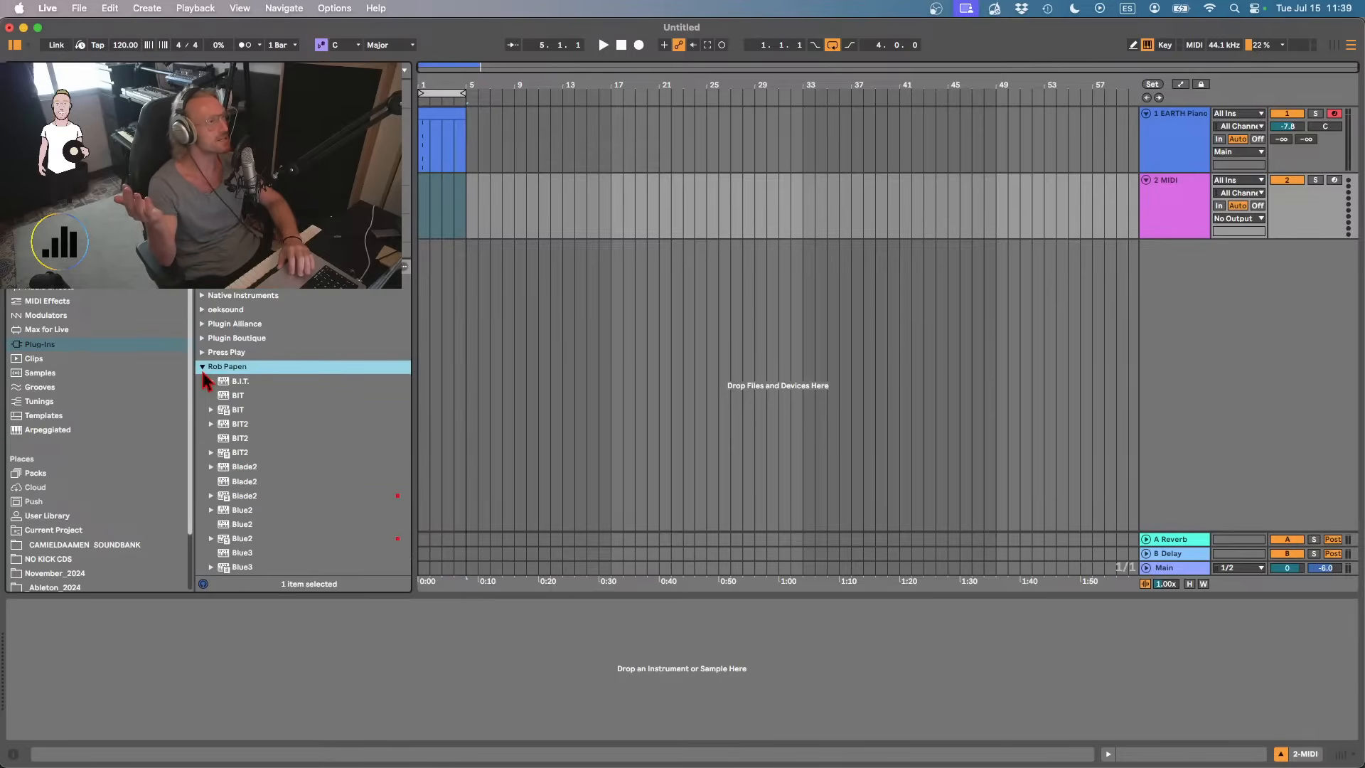
scroll(253, 482, "down", 5)
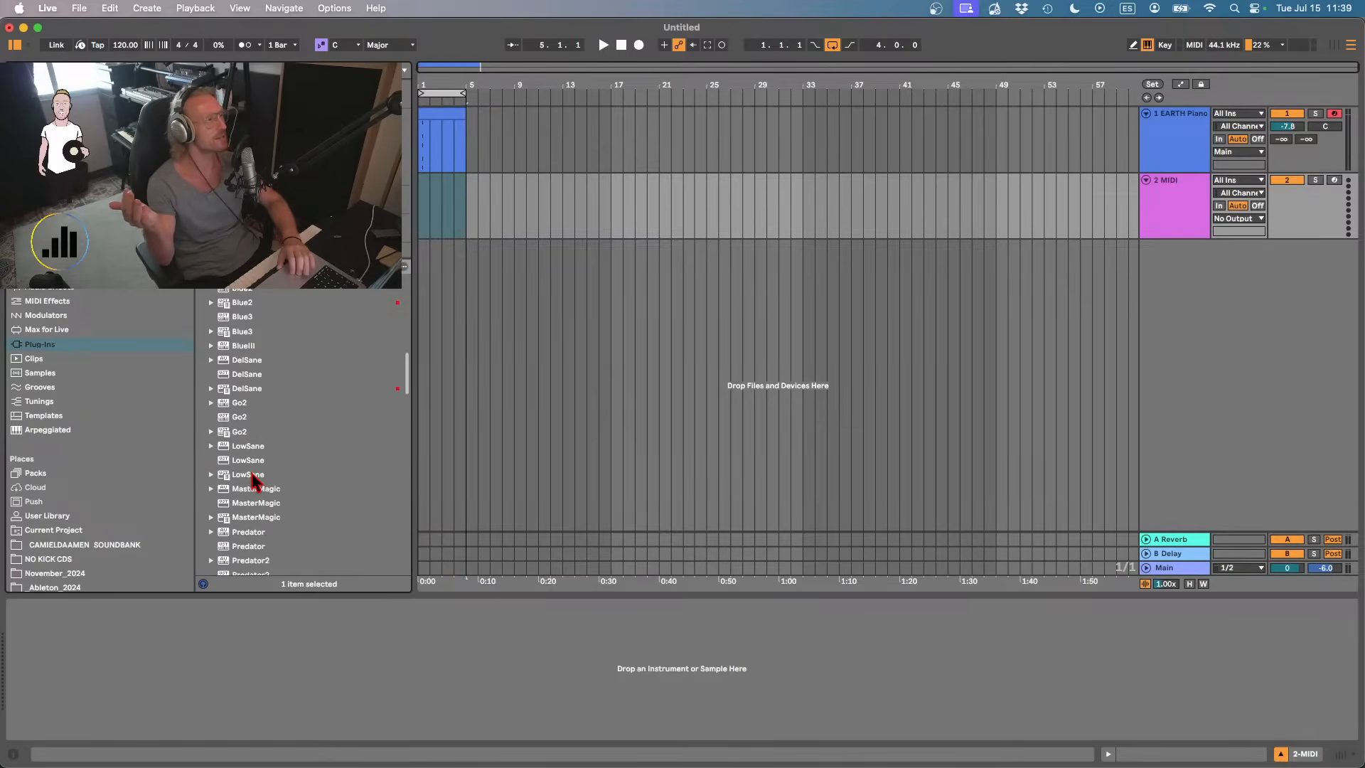
left_click_drag(249, 330, 462, 215)
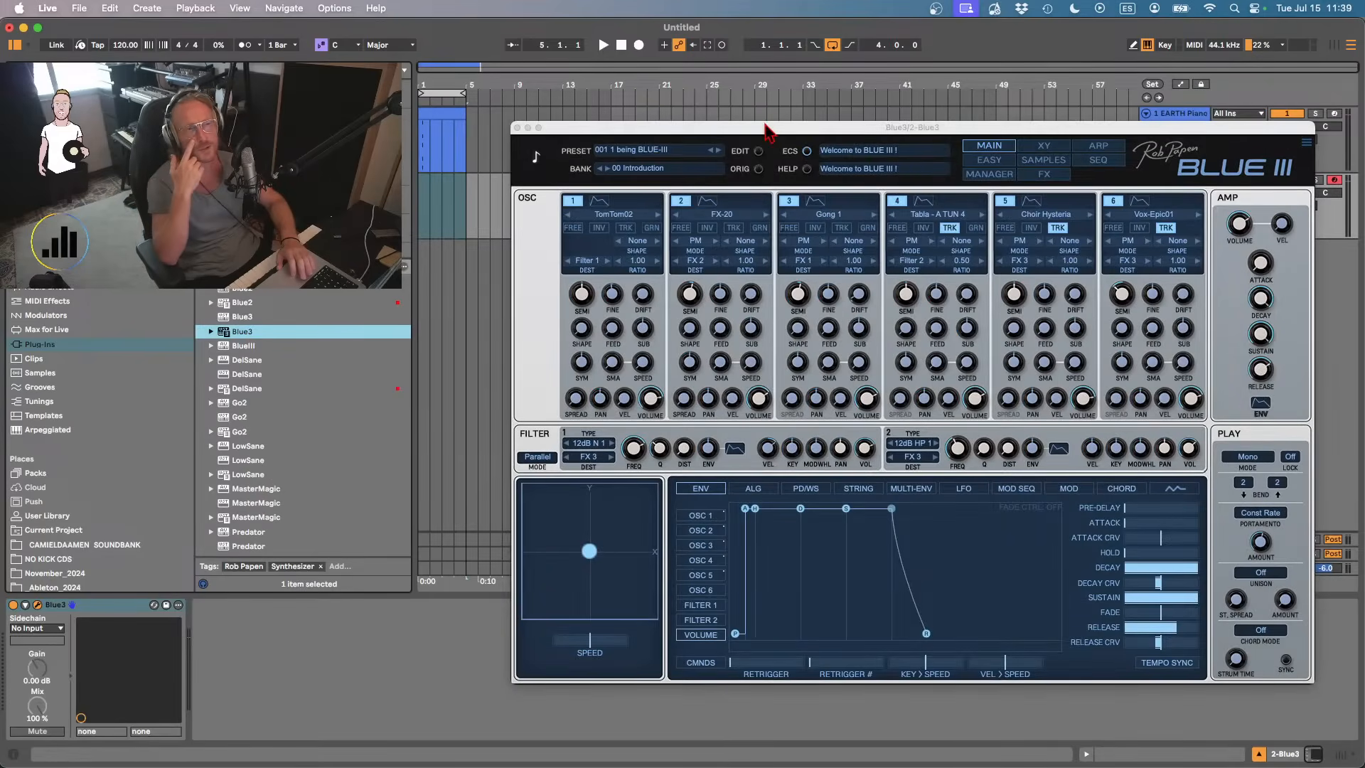
left_click_drag(768, 125, 714, 119)
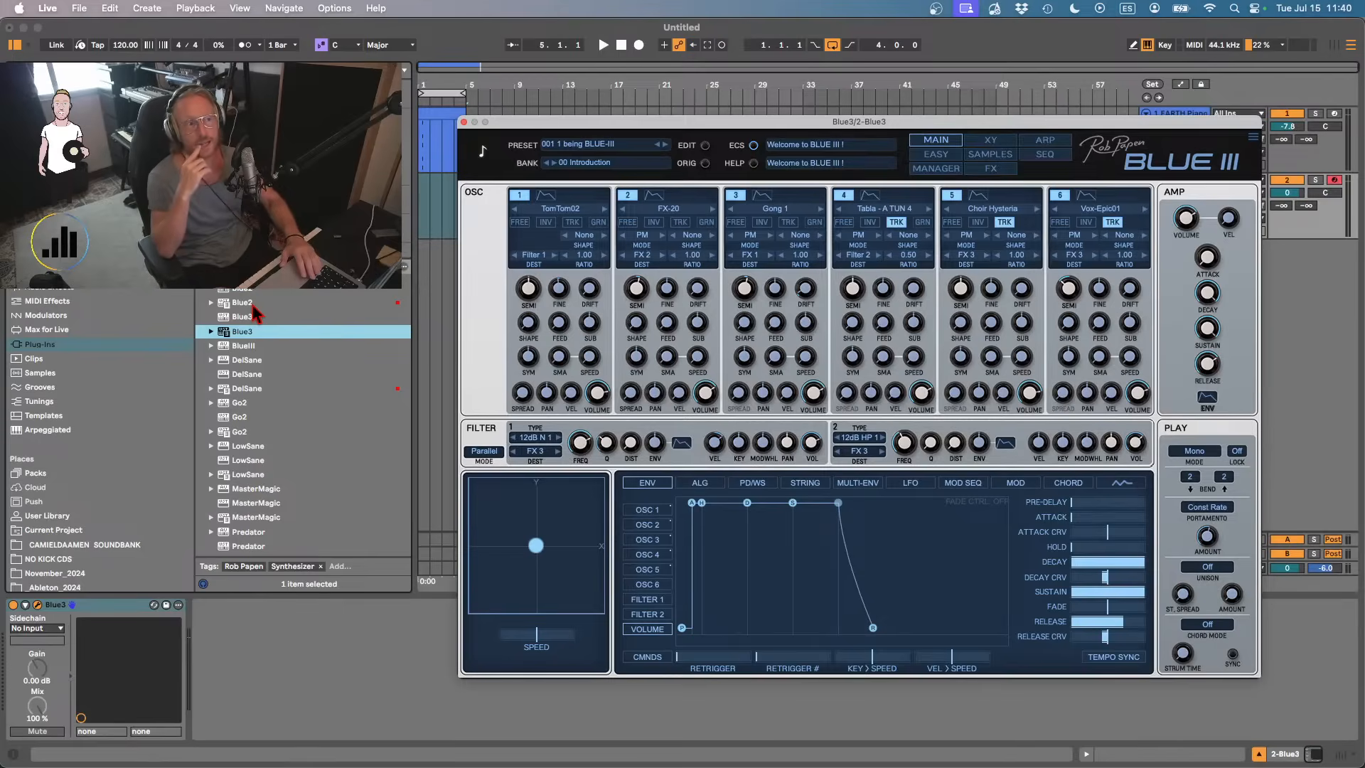
- Load the Blue III preset 070 Mad Synth Pad and move the plug-in window clear of the tracks
left_click(581, 163)
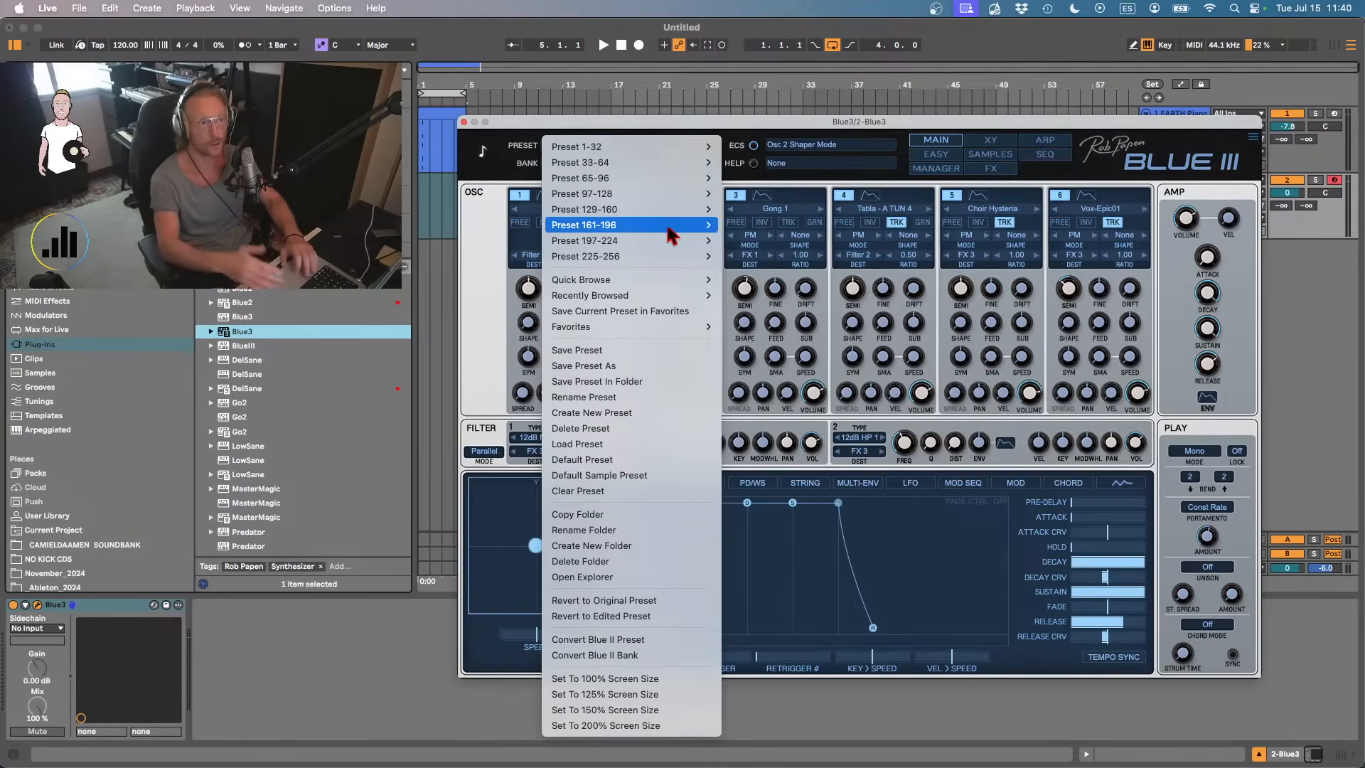
mouse_move(620, 173)
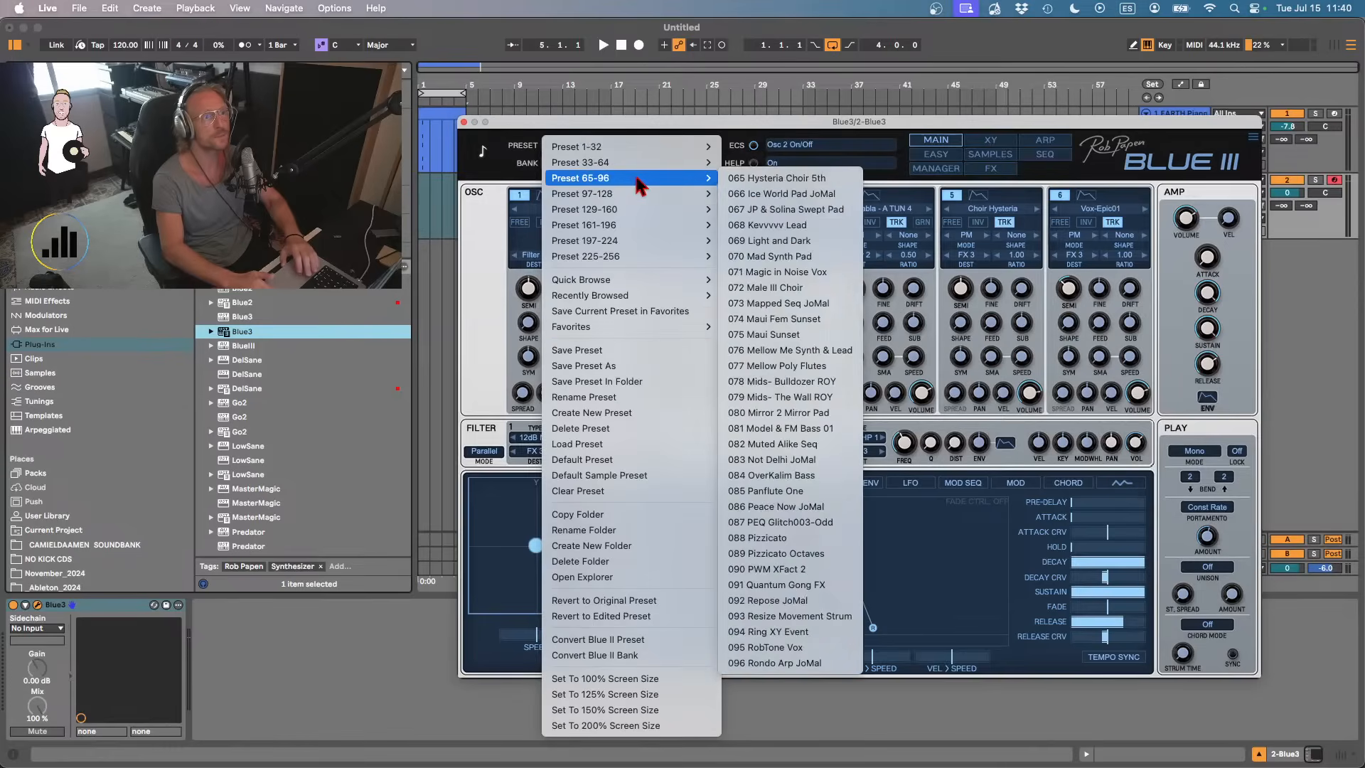
left_click(782, 263)
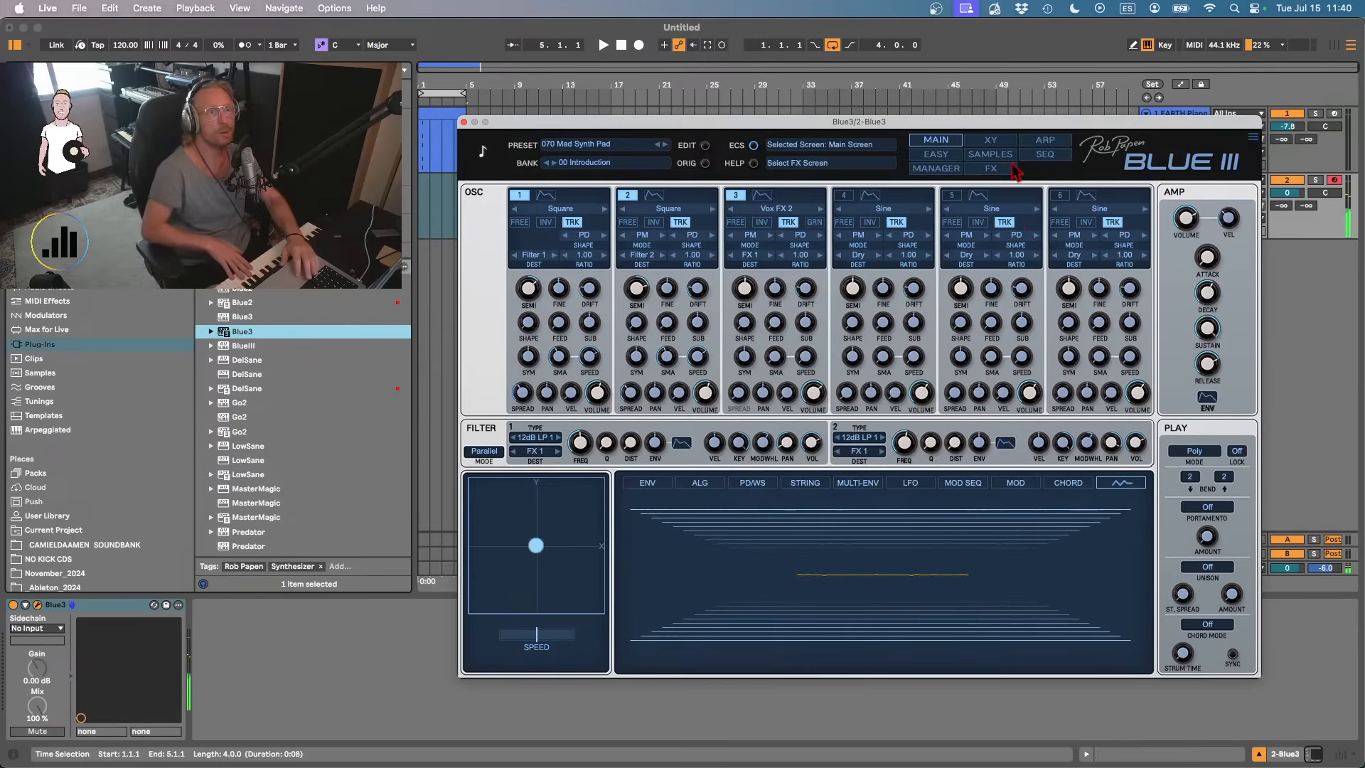
left_click_drag(1008, 122, 1123, 242)
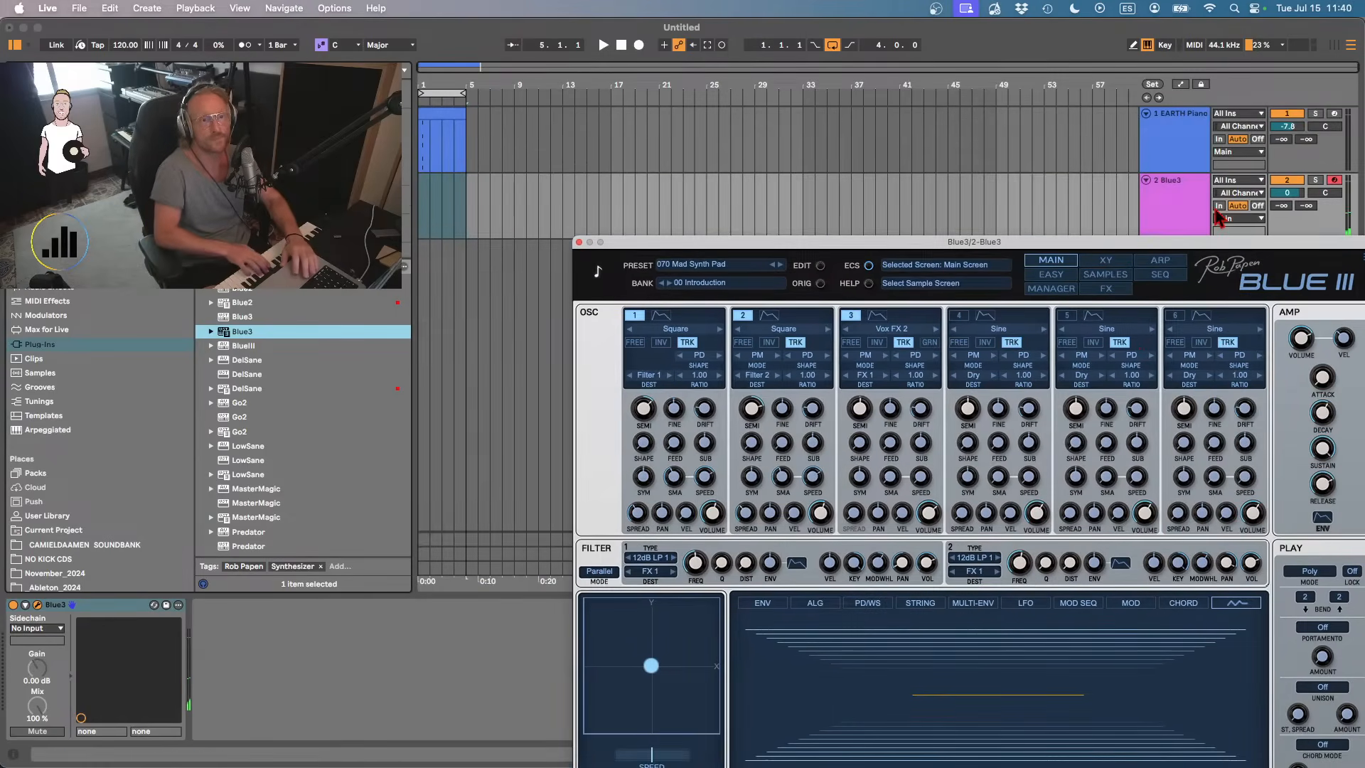
- Mute the EARTH Piano track and create an empty four-bar MIDI clip at bar 1 on the Blue3 track
left_click(456, 188)
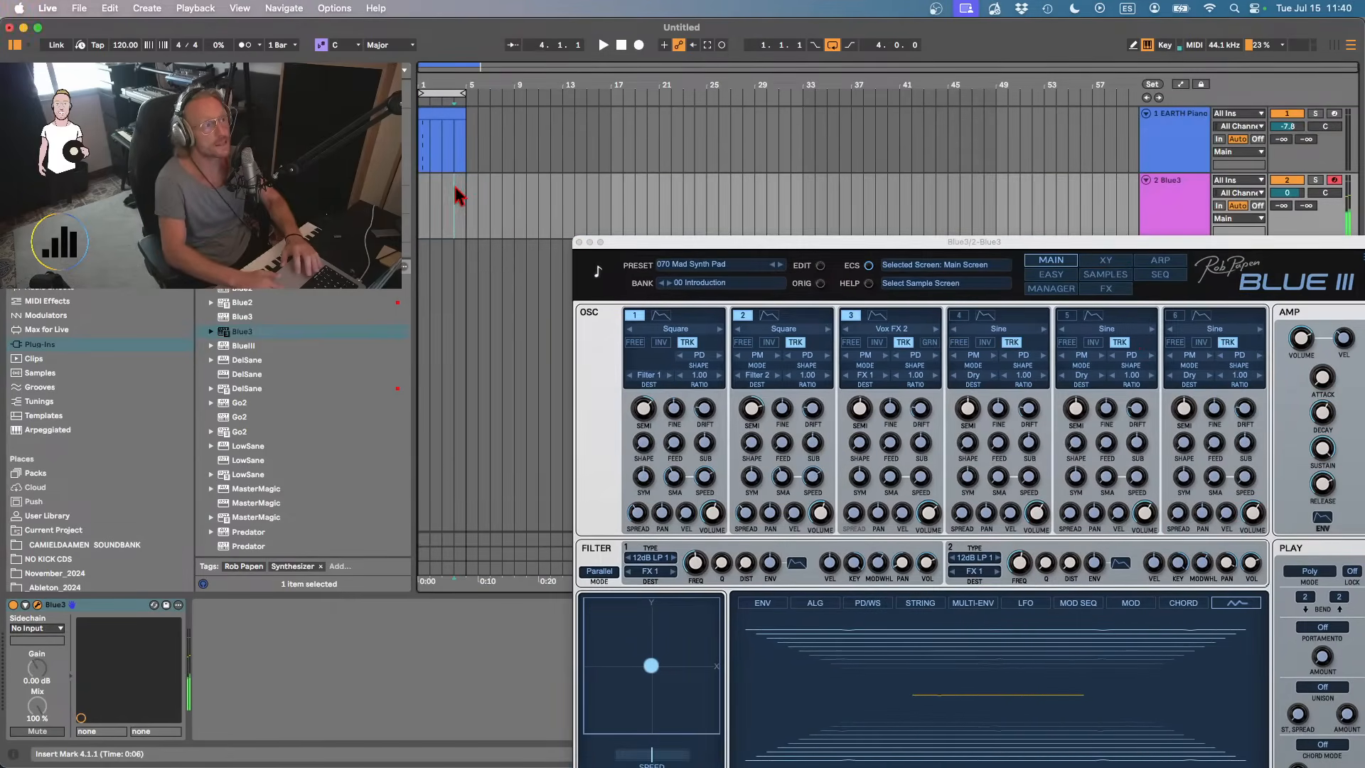
left_click_drag(464, 188, 398, 189)
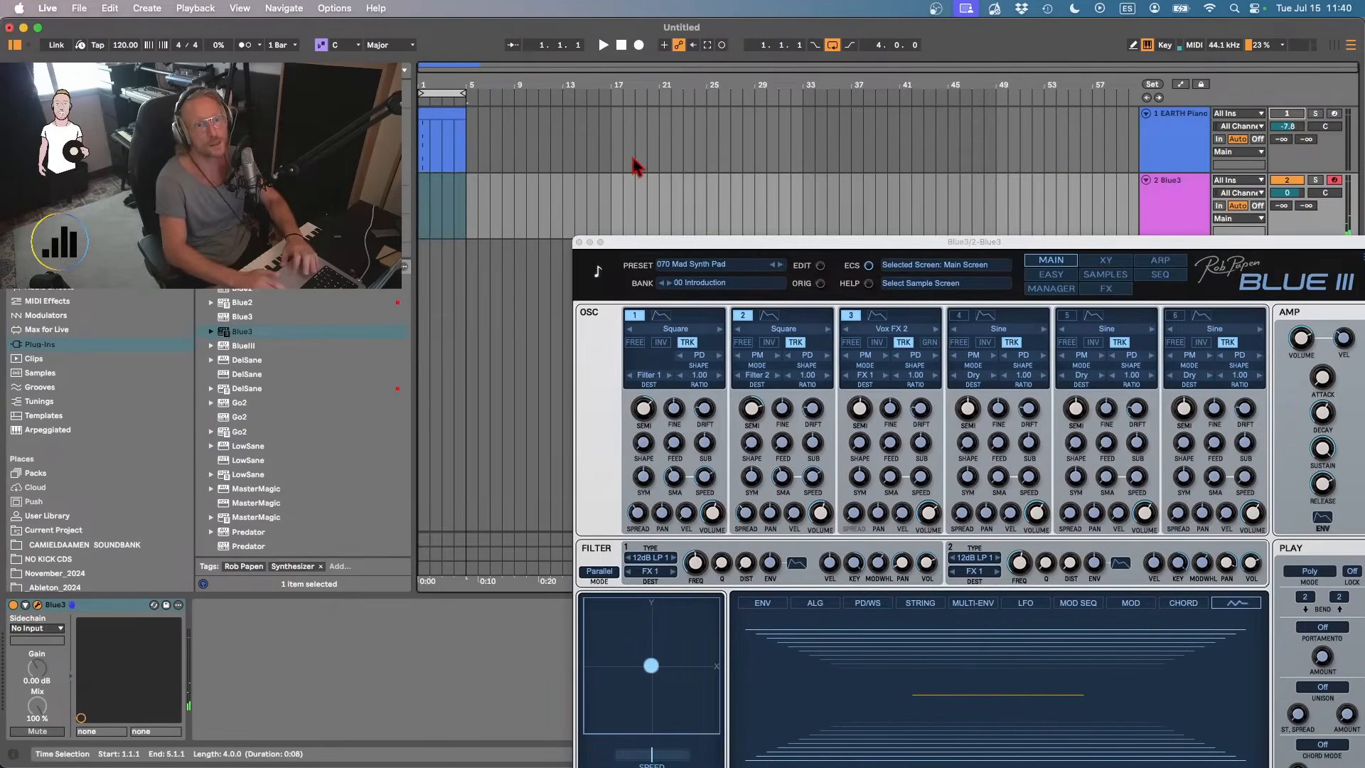
left_click(472, 206)
left_click(456, 197)
left_click_drag(459, 206, 423, 210)
key("super+shift+m")
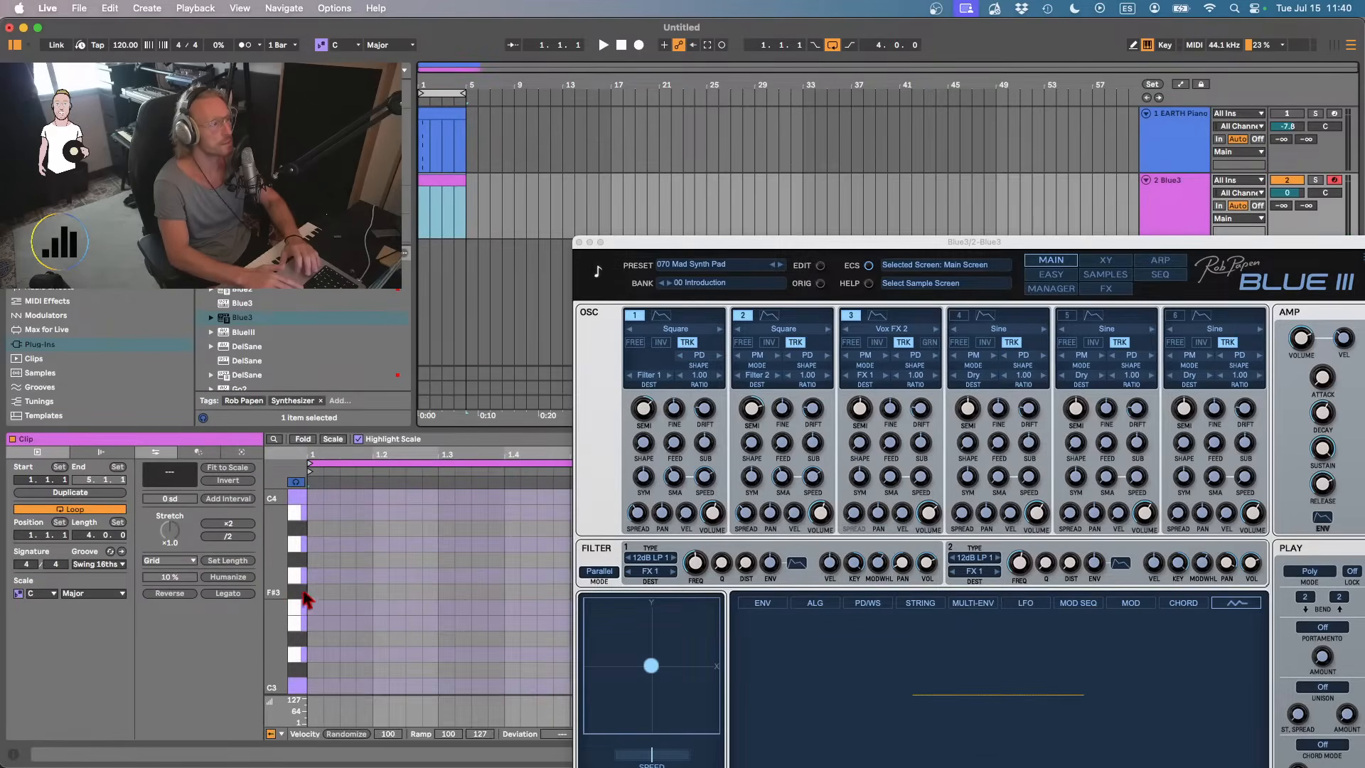
- Add a C minor chord of C3, Eb3 and G3 at the start of the Blue3 clip
double_click(313, 685)
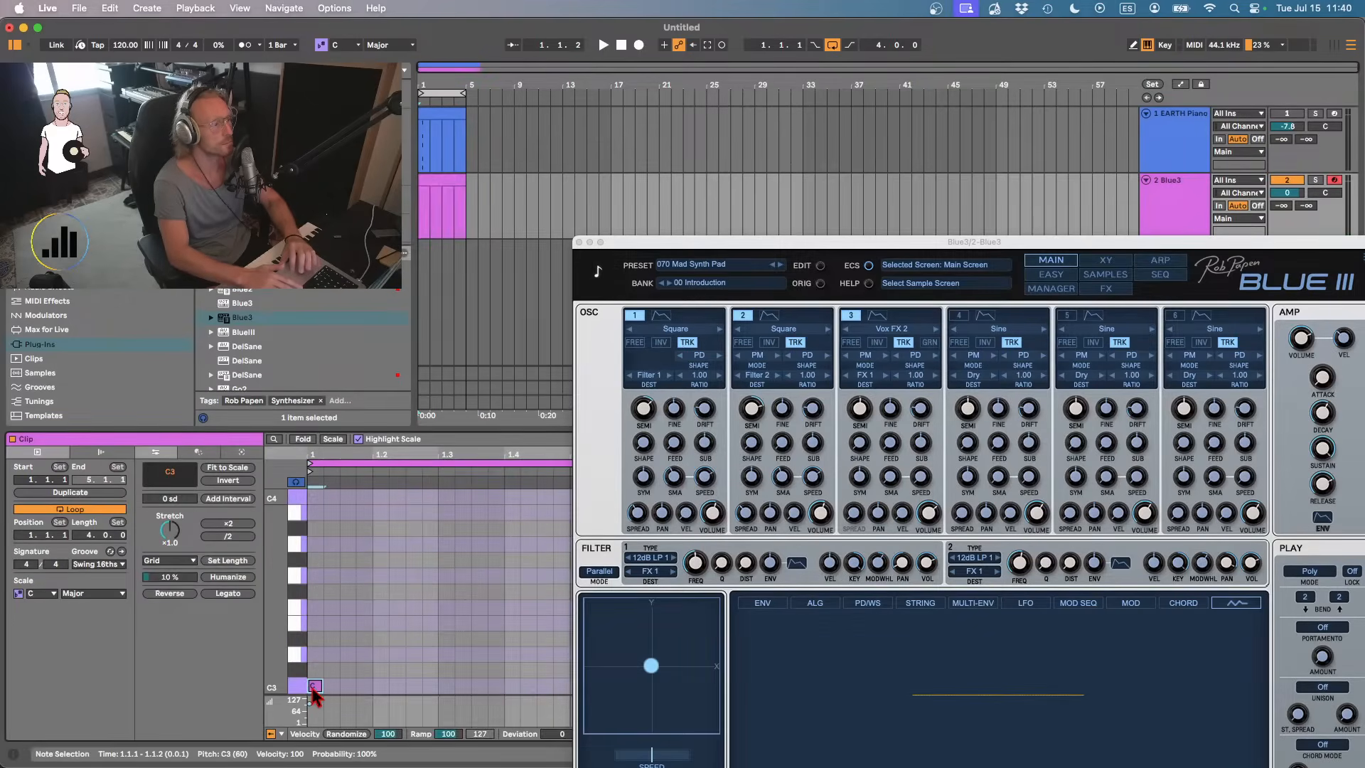
double_click(314, 623)
double_click(317, 573)
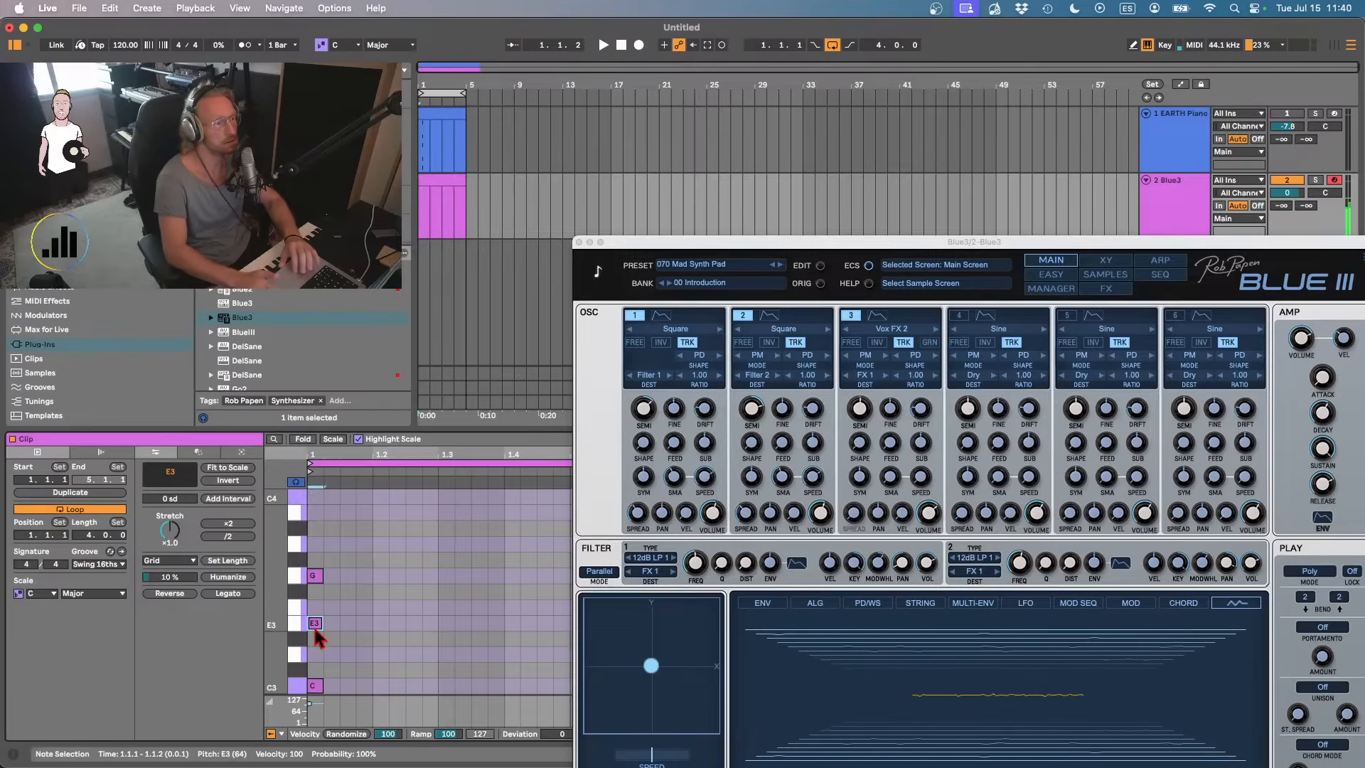
left_click_drag(314, 623, 317, 638)
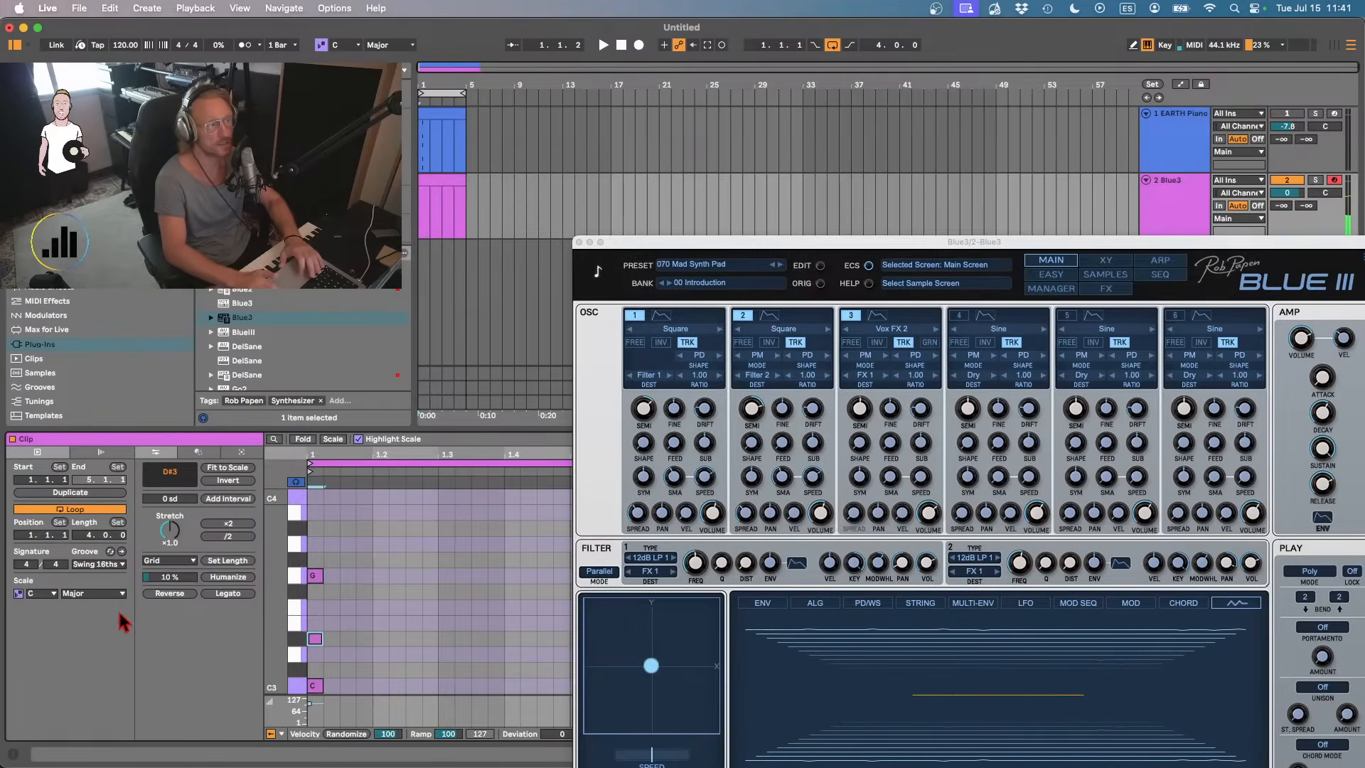
- Set the Blue3 clip's scale to C Minor and play back the pad chord
left_click(78, 593)
left_click(78, 209)
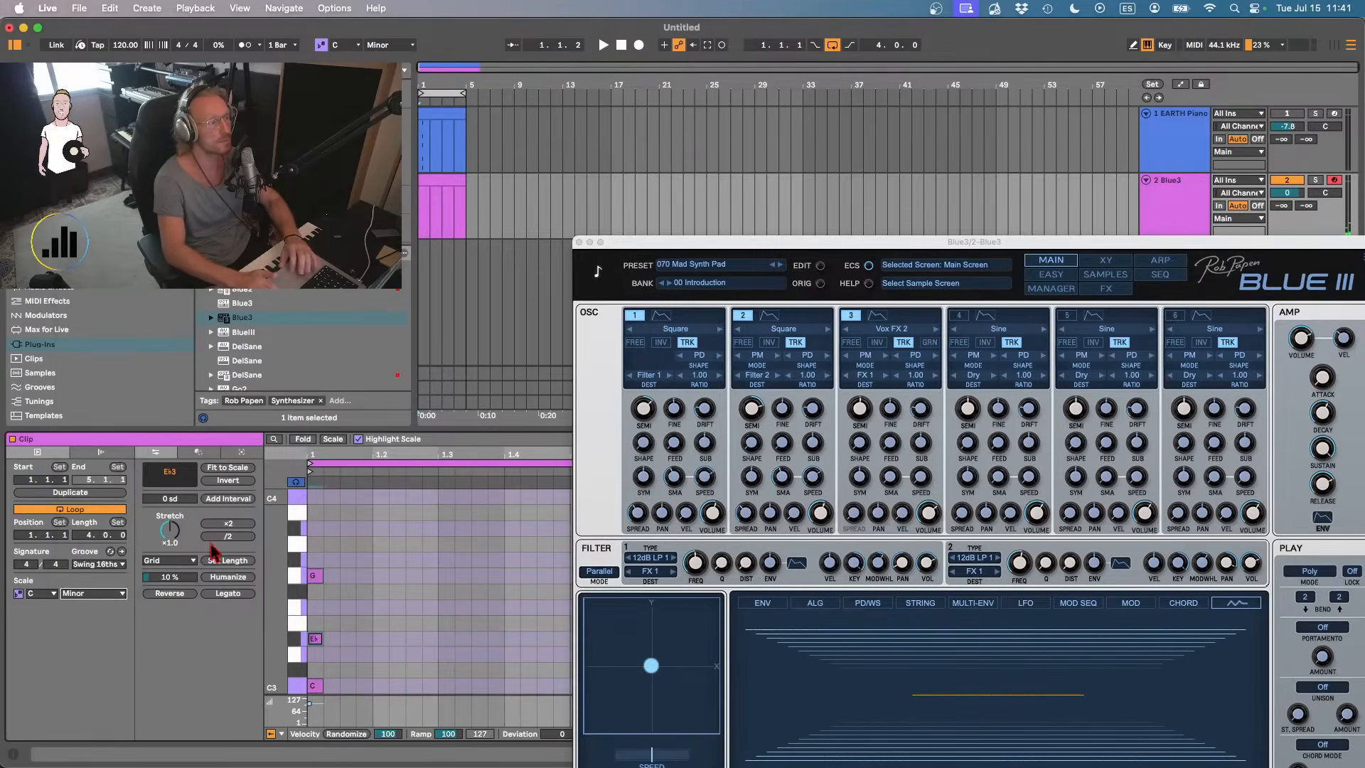
key("space")
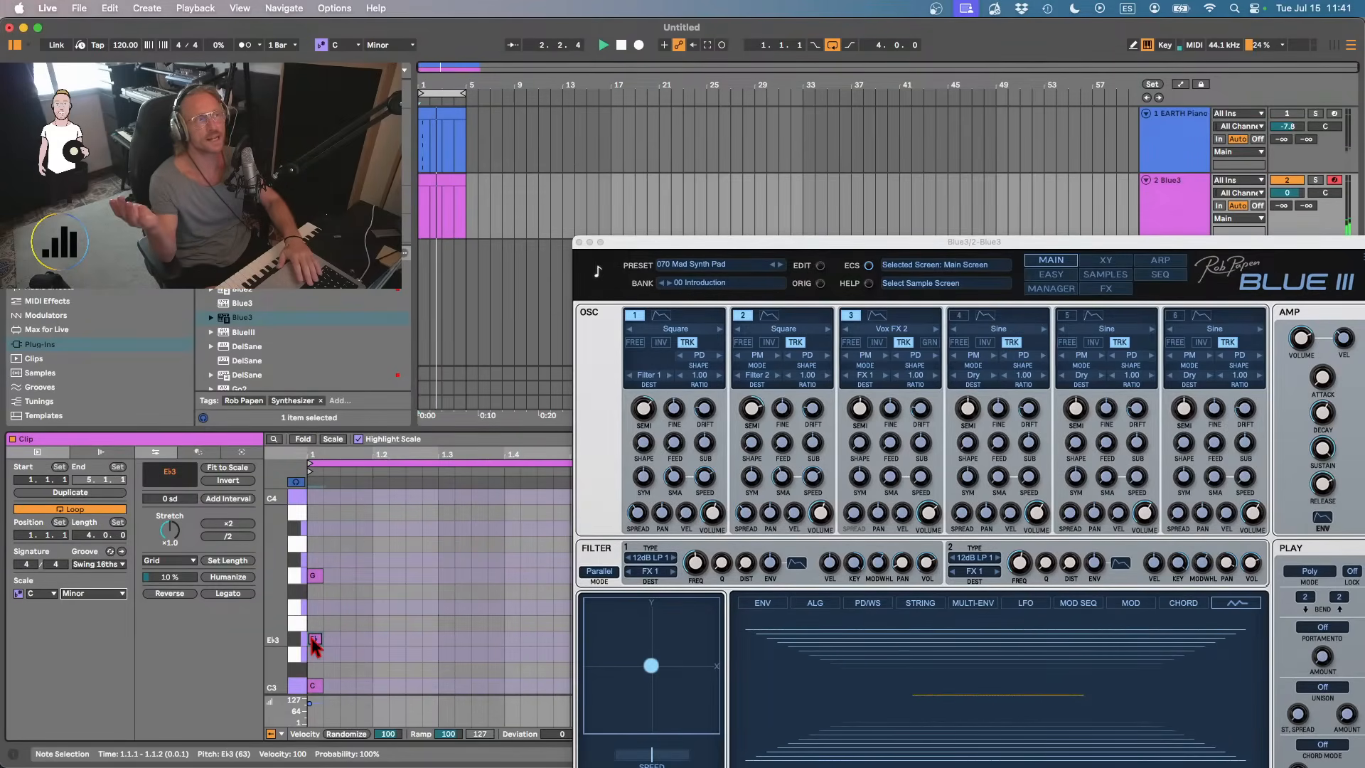
key("space")
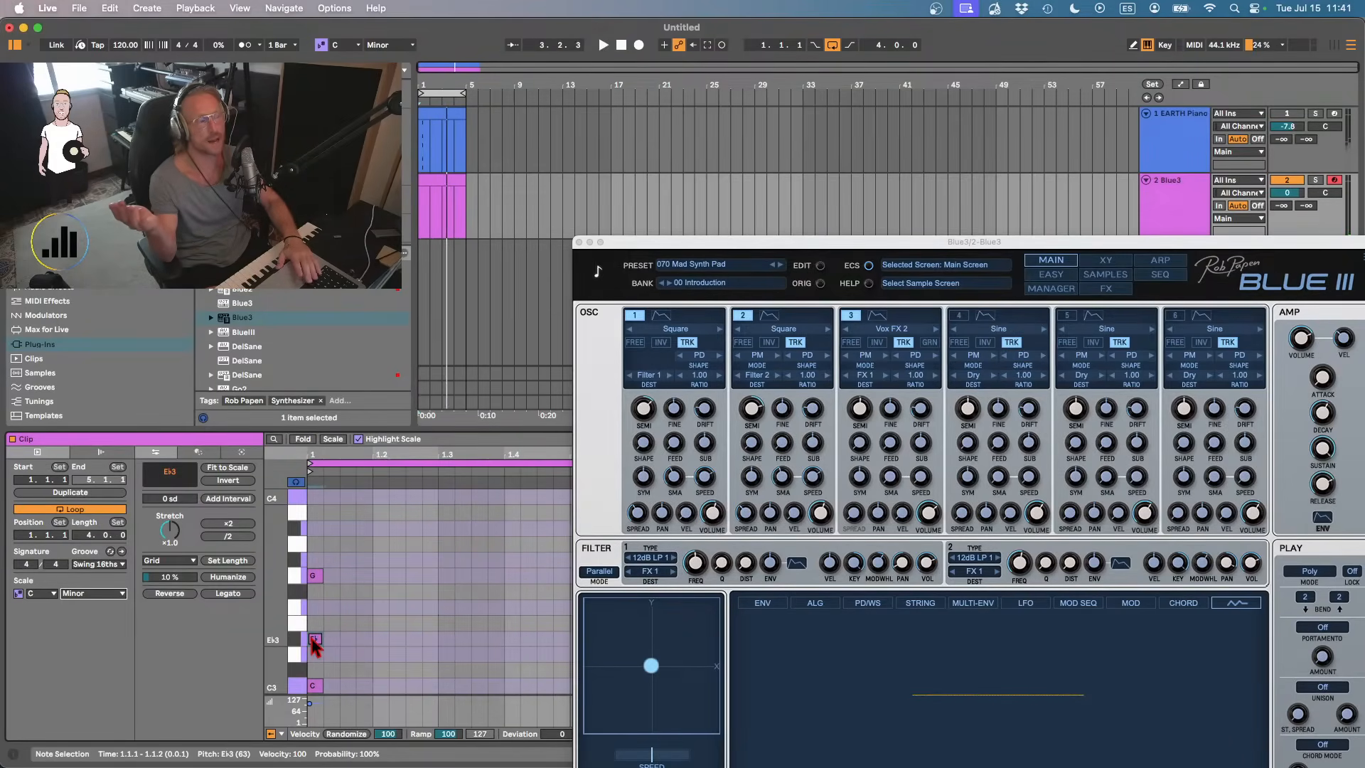
key("space")
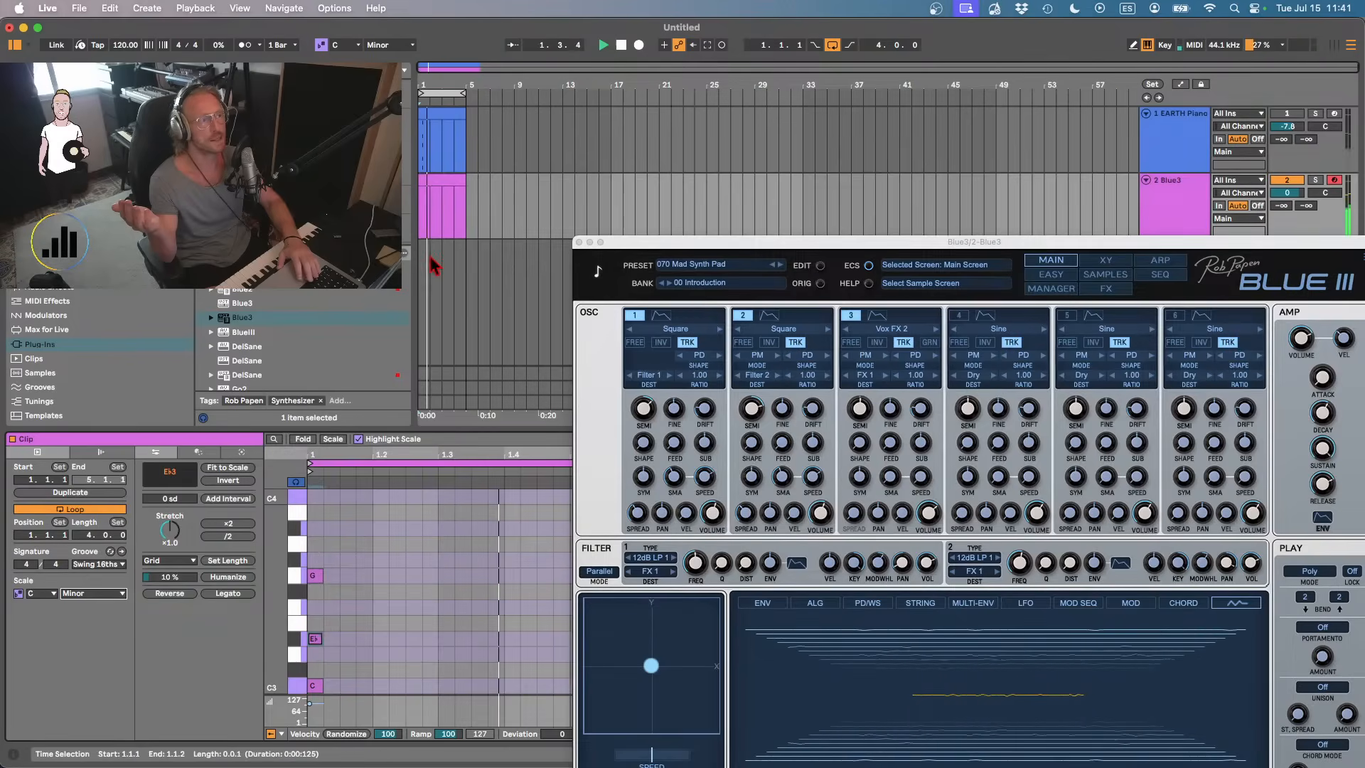
key("space")
- Start exporting the four-bar Blue3 clip as WAV and create a Stabs folder inside LOOPS for the file
left_click(442, 182)
key("super+shift+r")
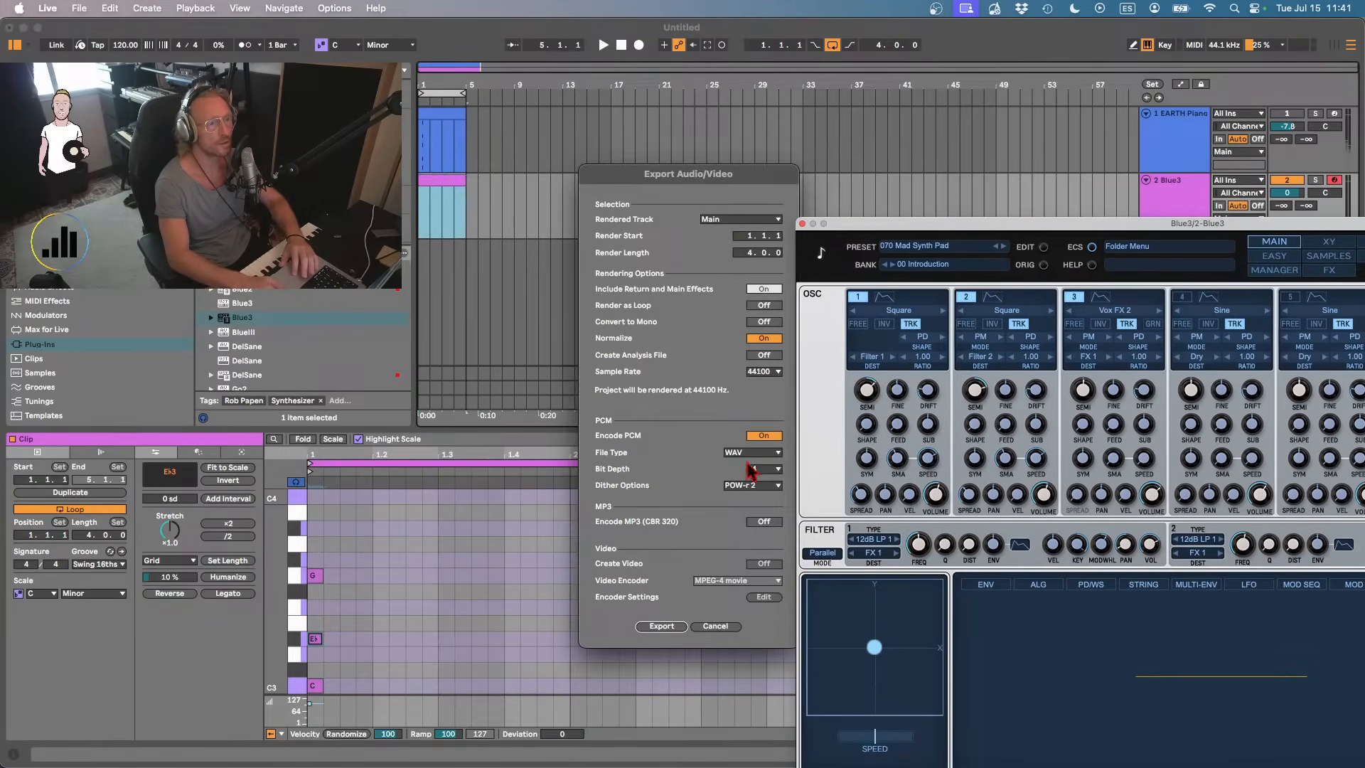
left_click(674, 628)
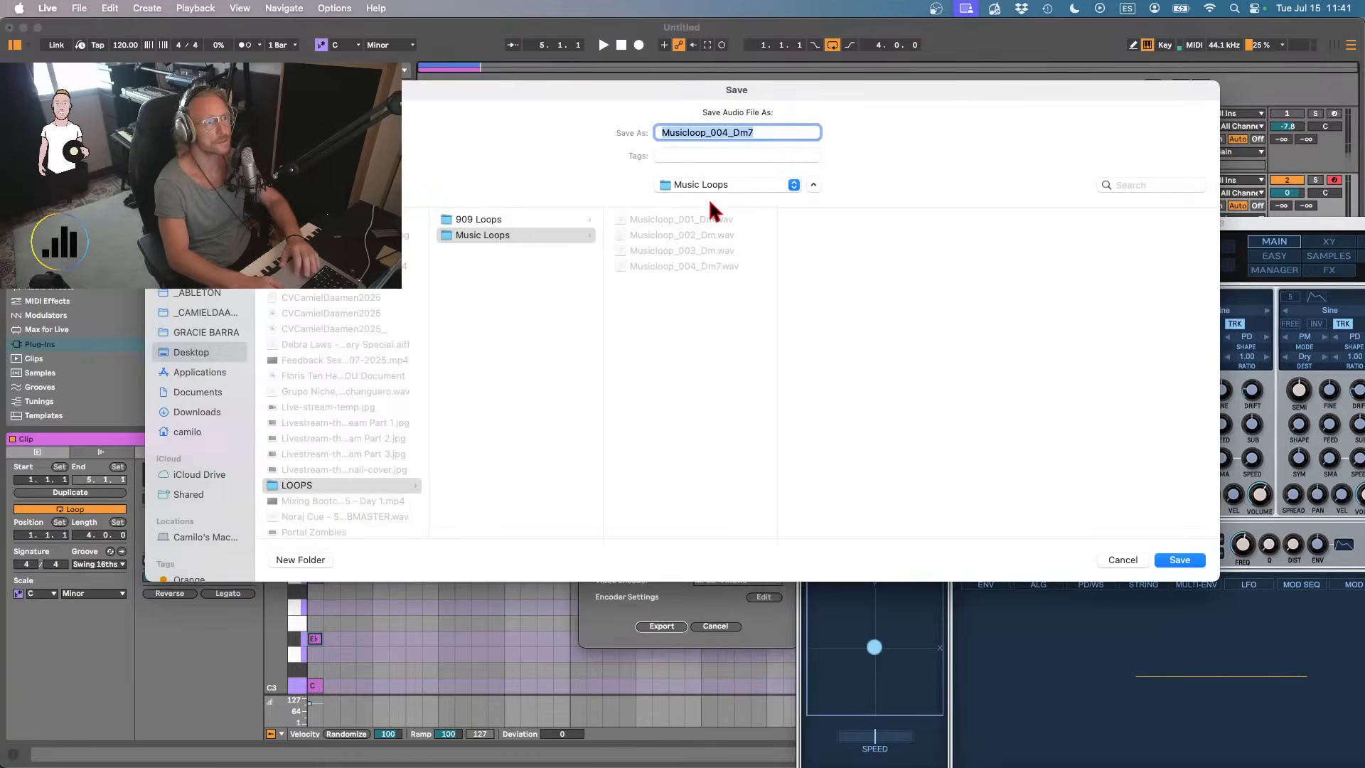
left_click(690, 133)
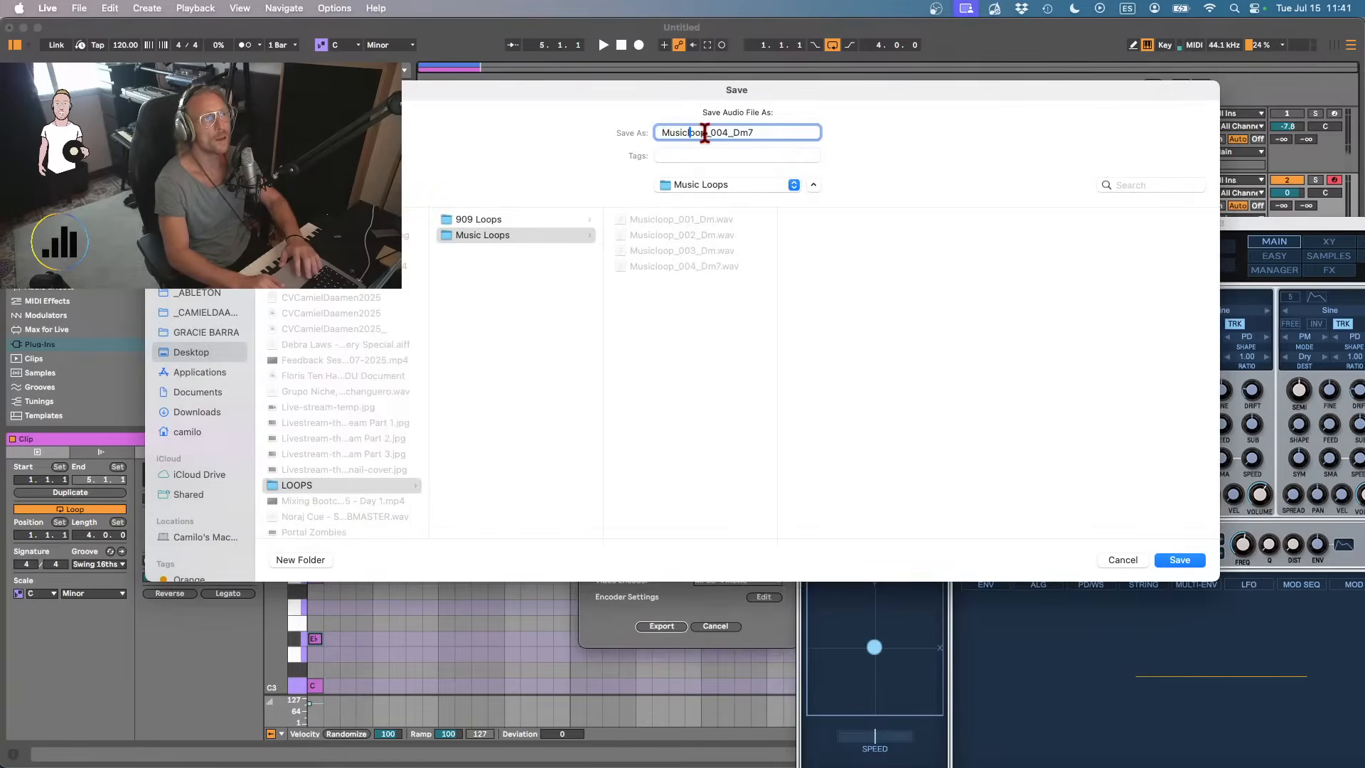
left_click(707, 186)
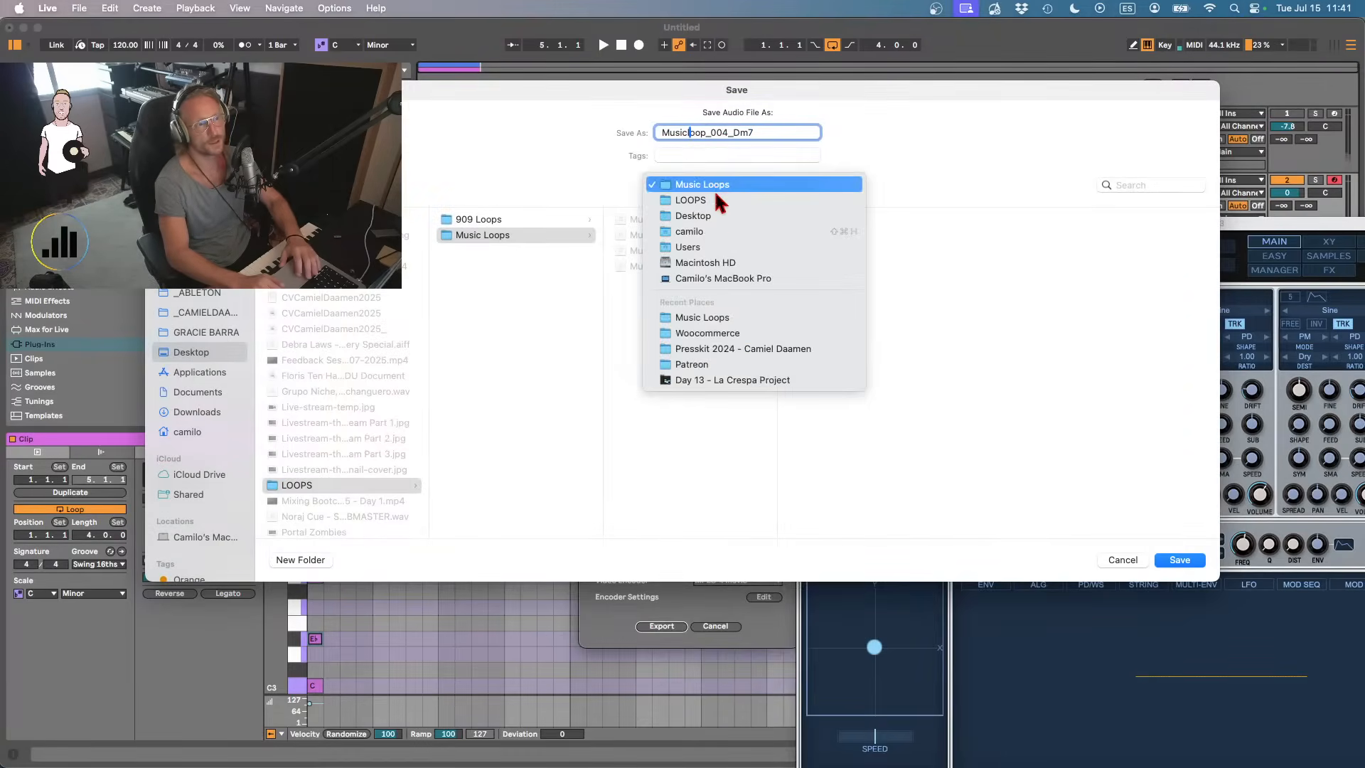
left_click(722, 206)
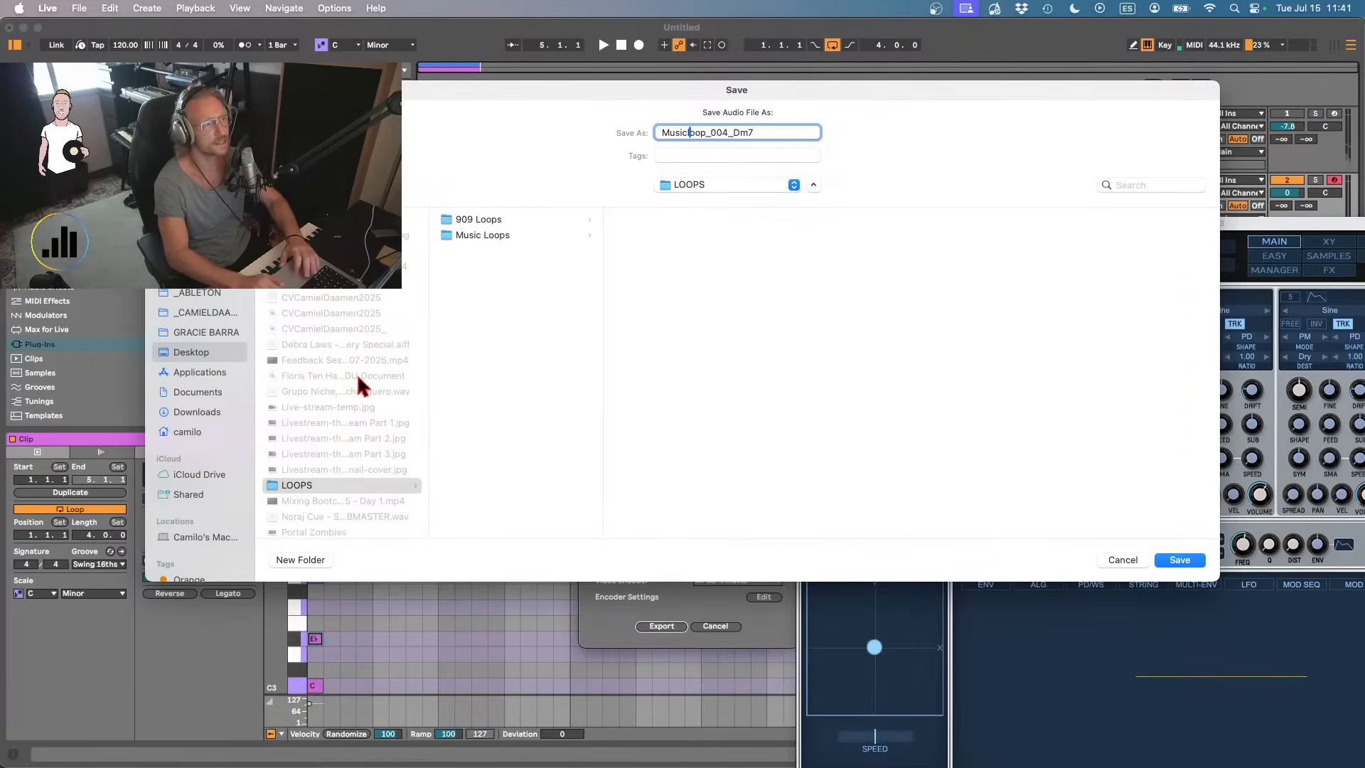
left_click(298, 560)
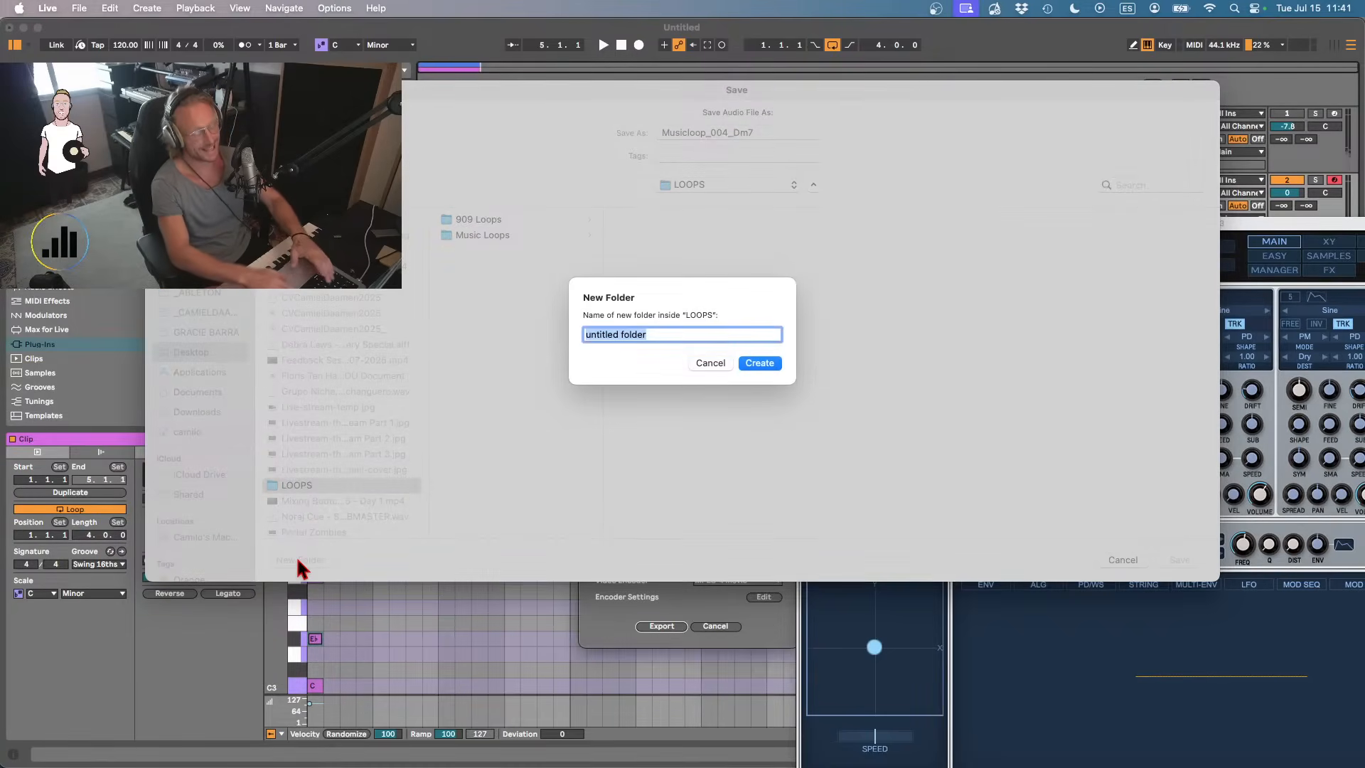
type("Stabs")
key("Return")
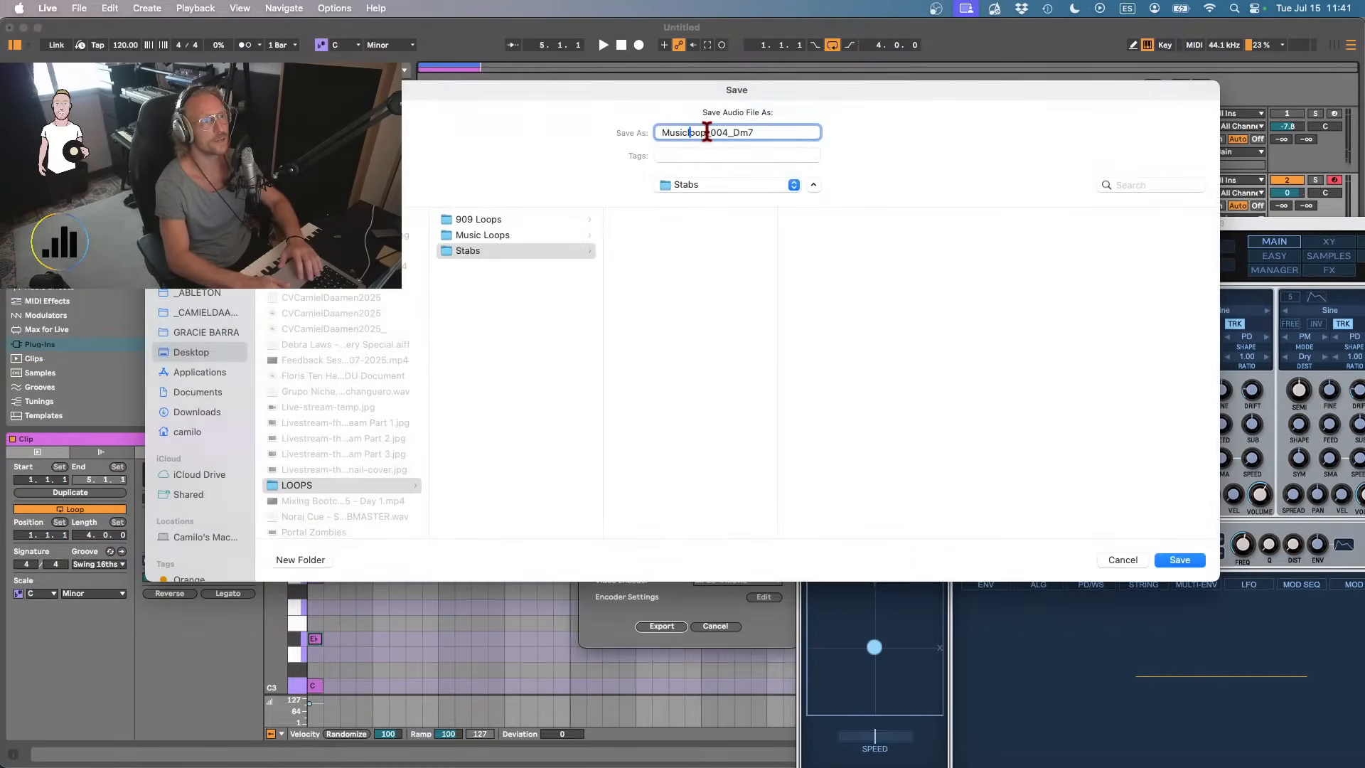
- Name the audio file Stab_001_Cm and save it in the Stabs folder
left_click_drag(709, 133, 570, 131)
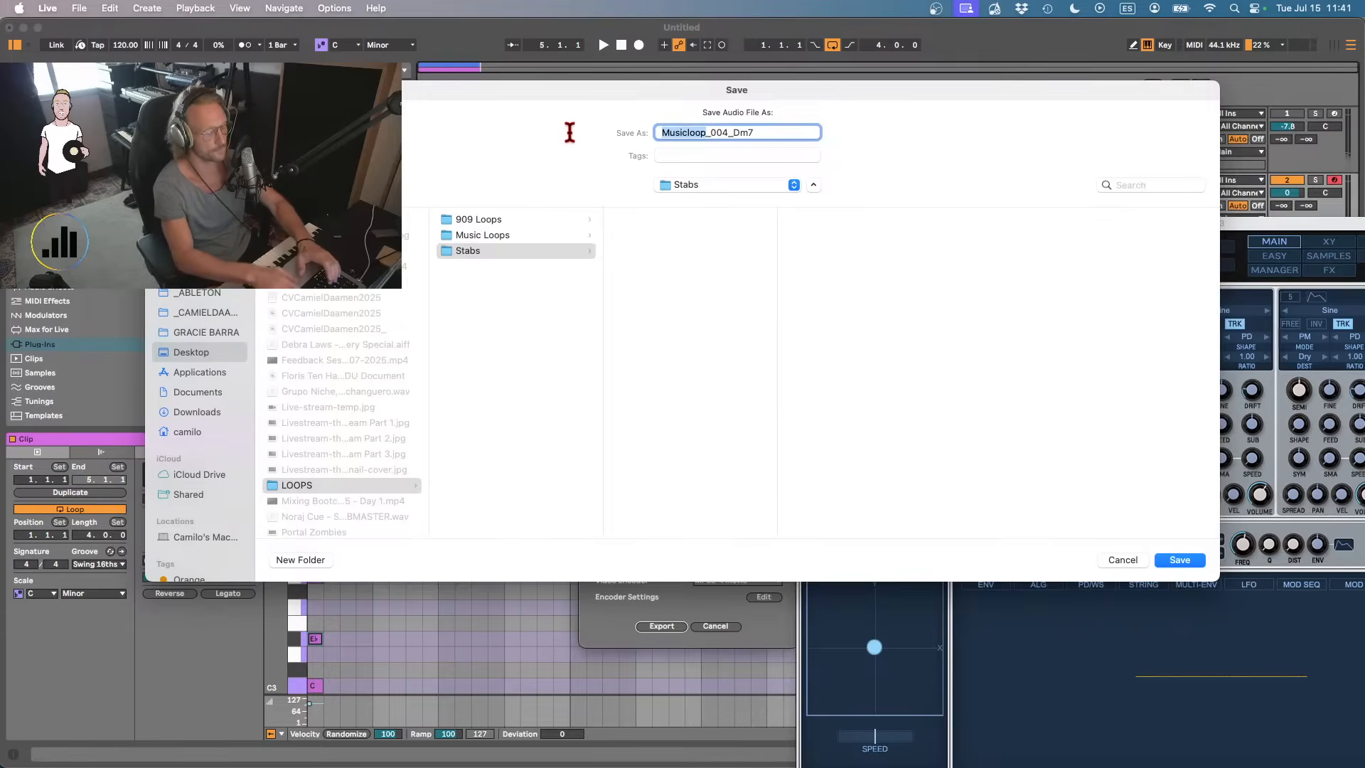
type("Stab")
key("Right")
key("BackSpace")
type("1")
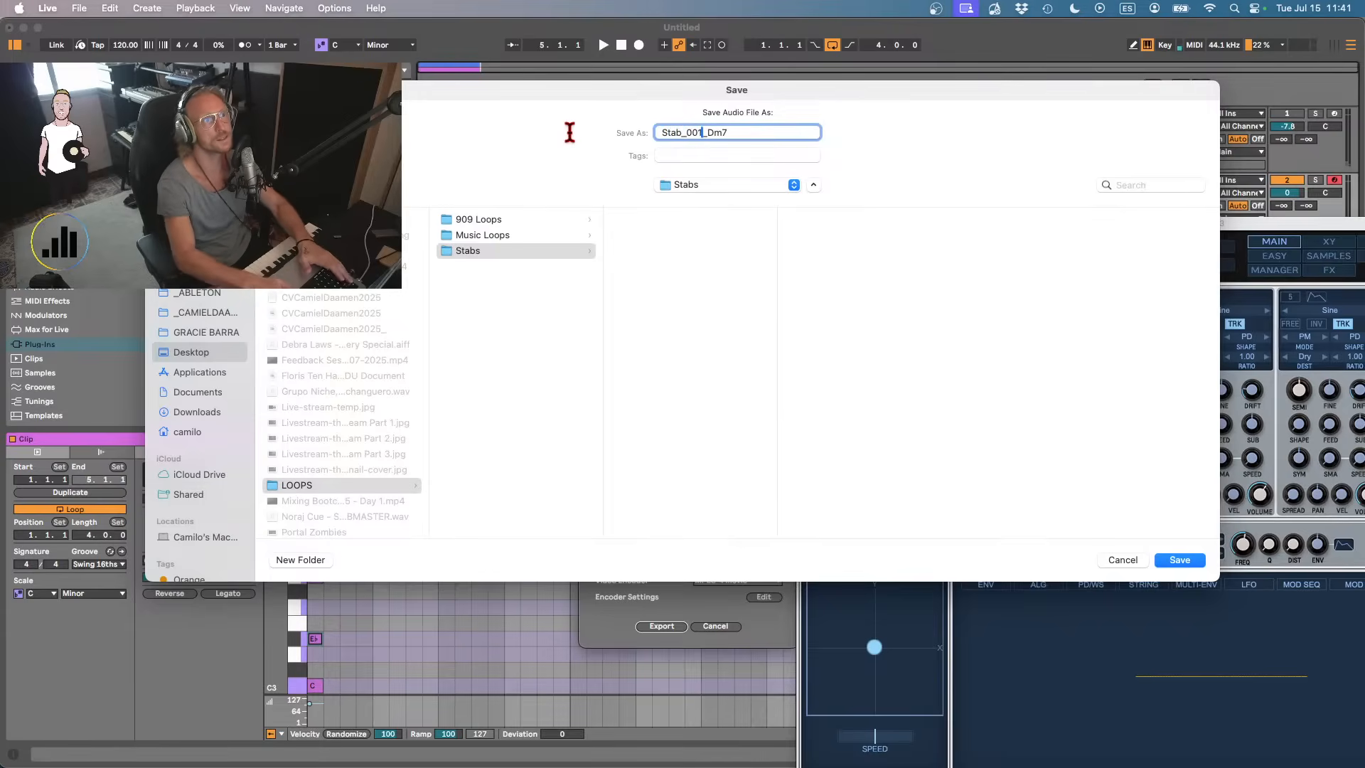
key("Right")
key("Right")
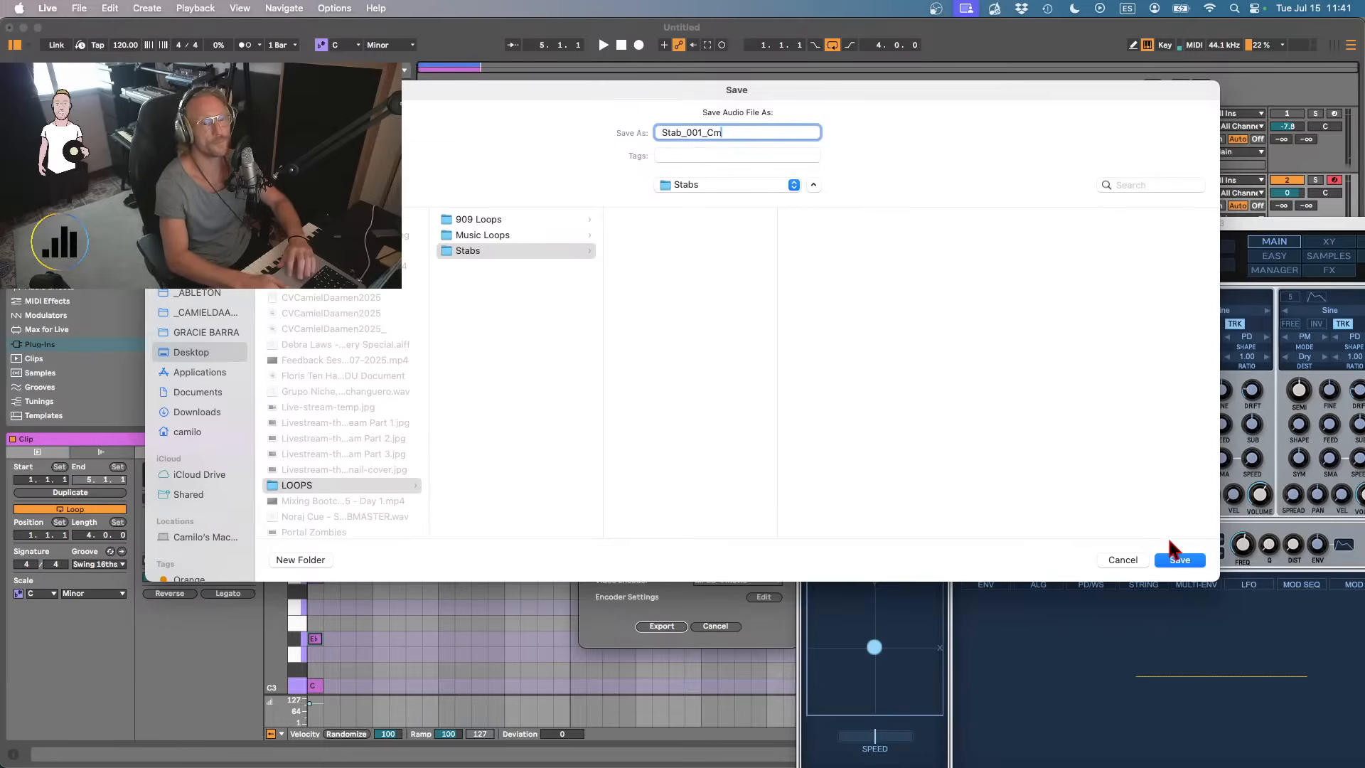
left_click(1180, 560)
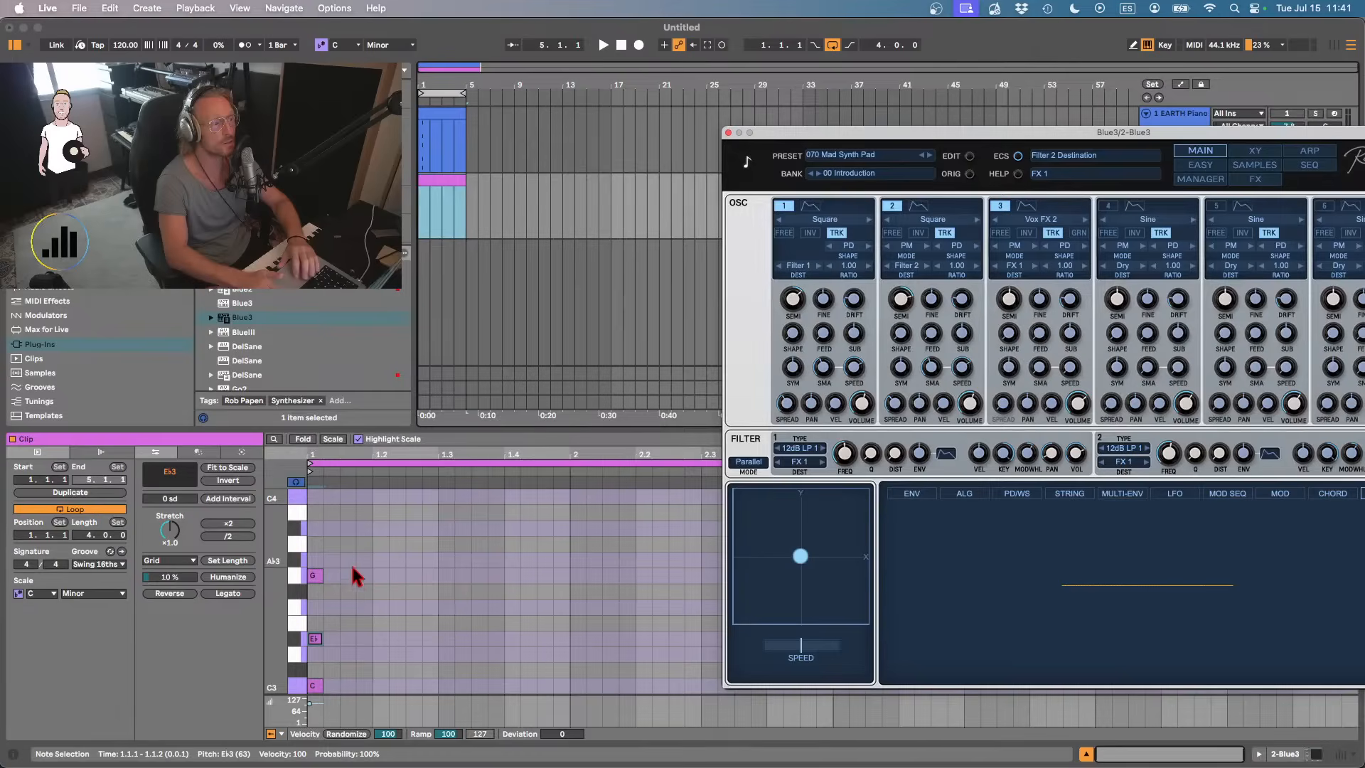
- Close the Blue III window and copy Guitar Rig 6 from the EARTH Piano track to the Blue3 track
left_click(339, 670)
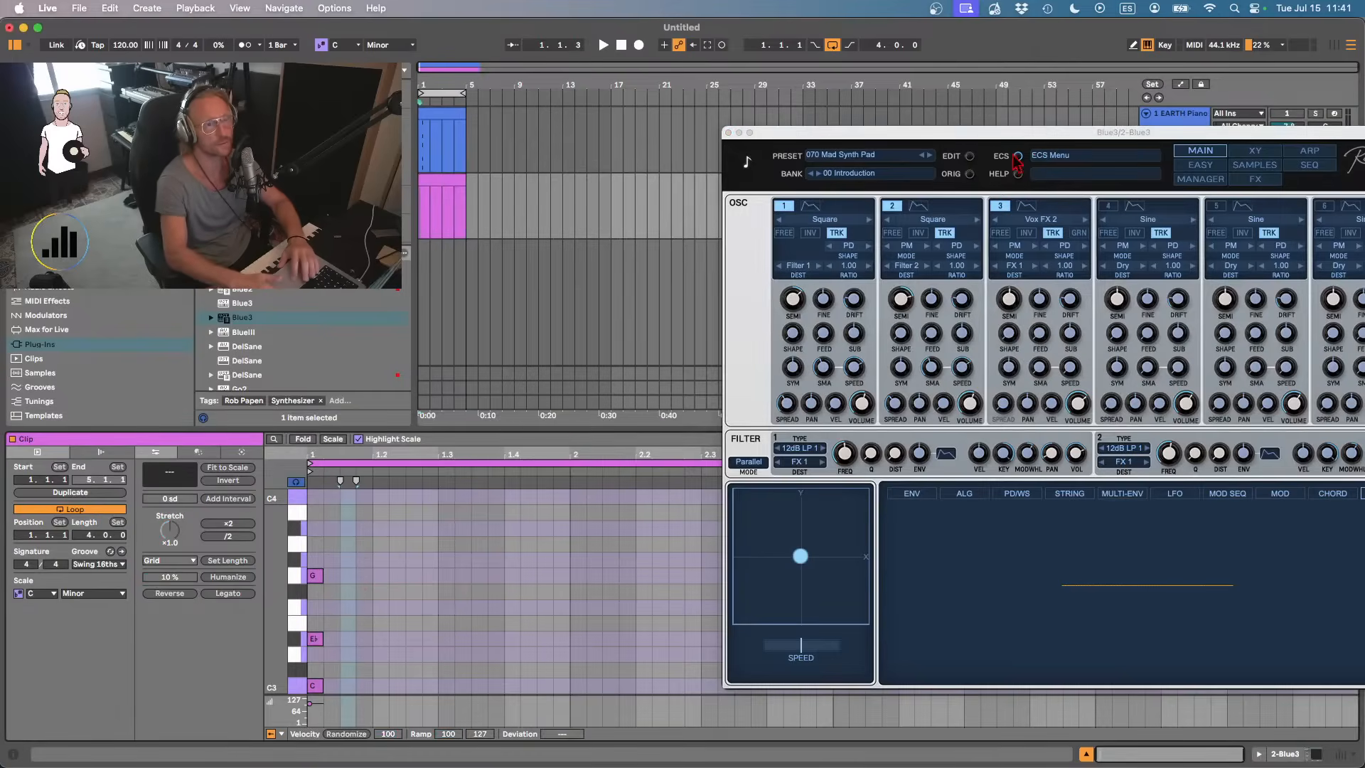
left_click_drag(863, 133, 664, 123)
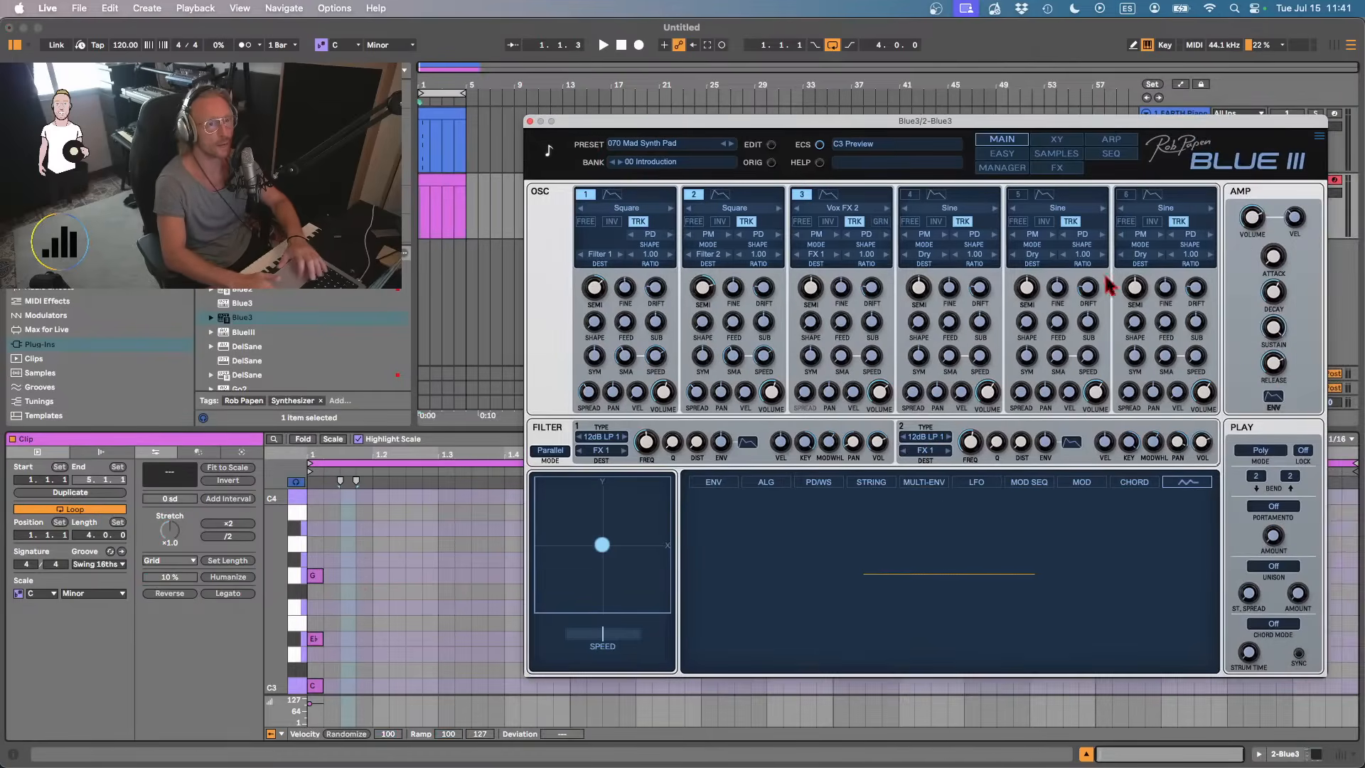
left_click(531, 123)
double_click(1161, 205)
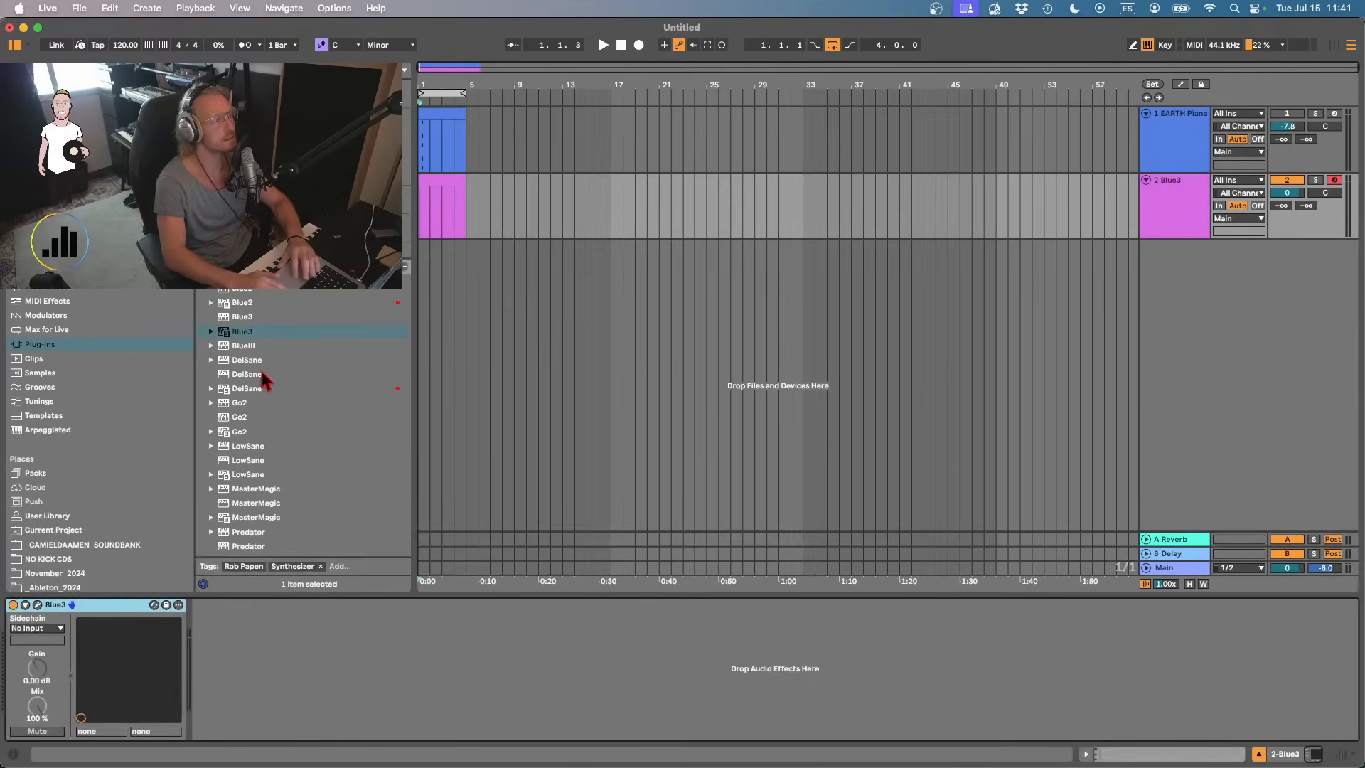
left_click(1186, 136)
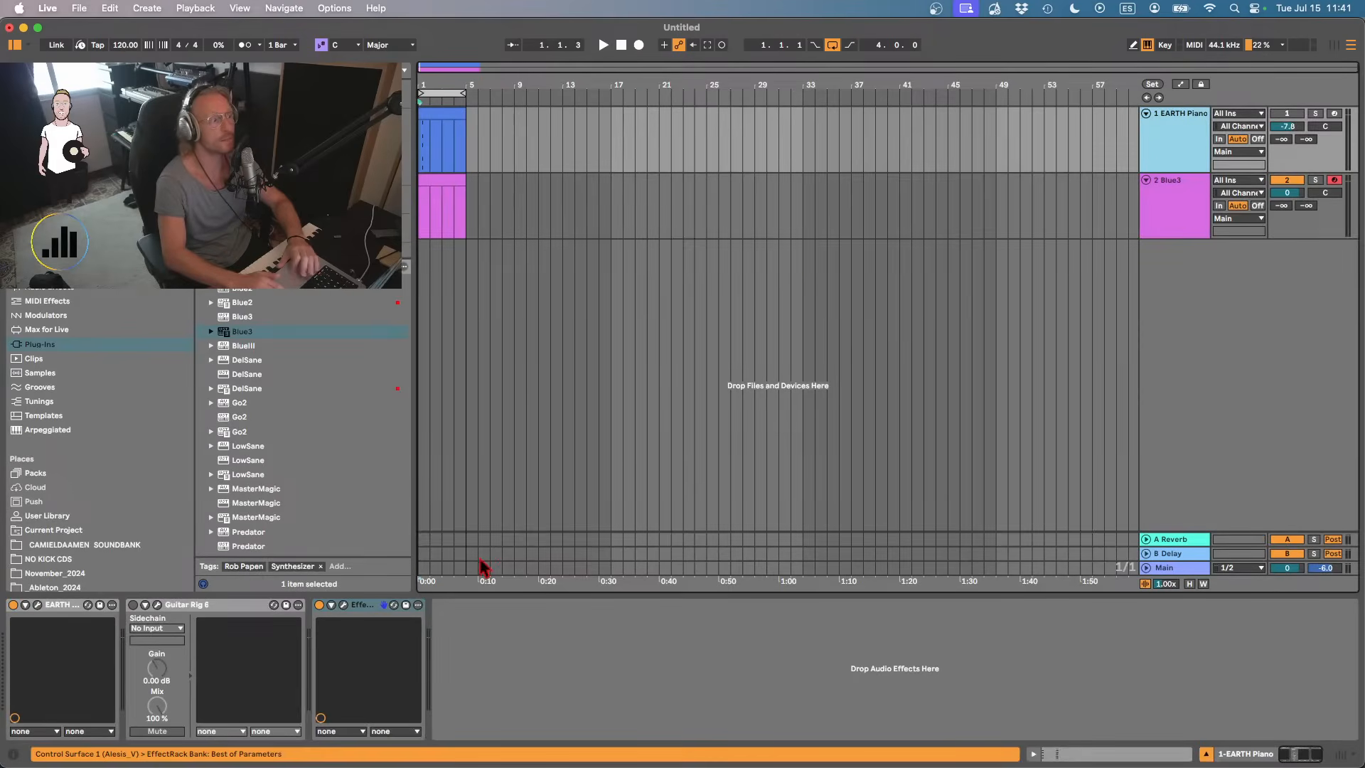
left_click(217, 606)
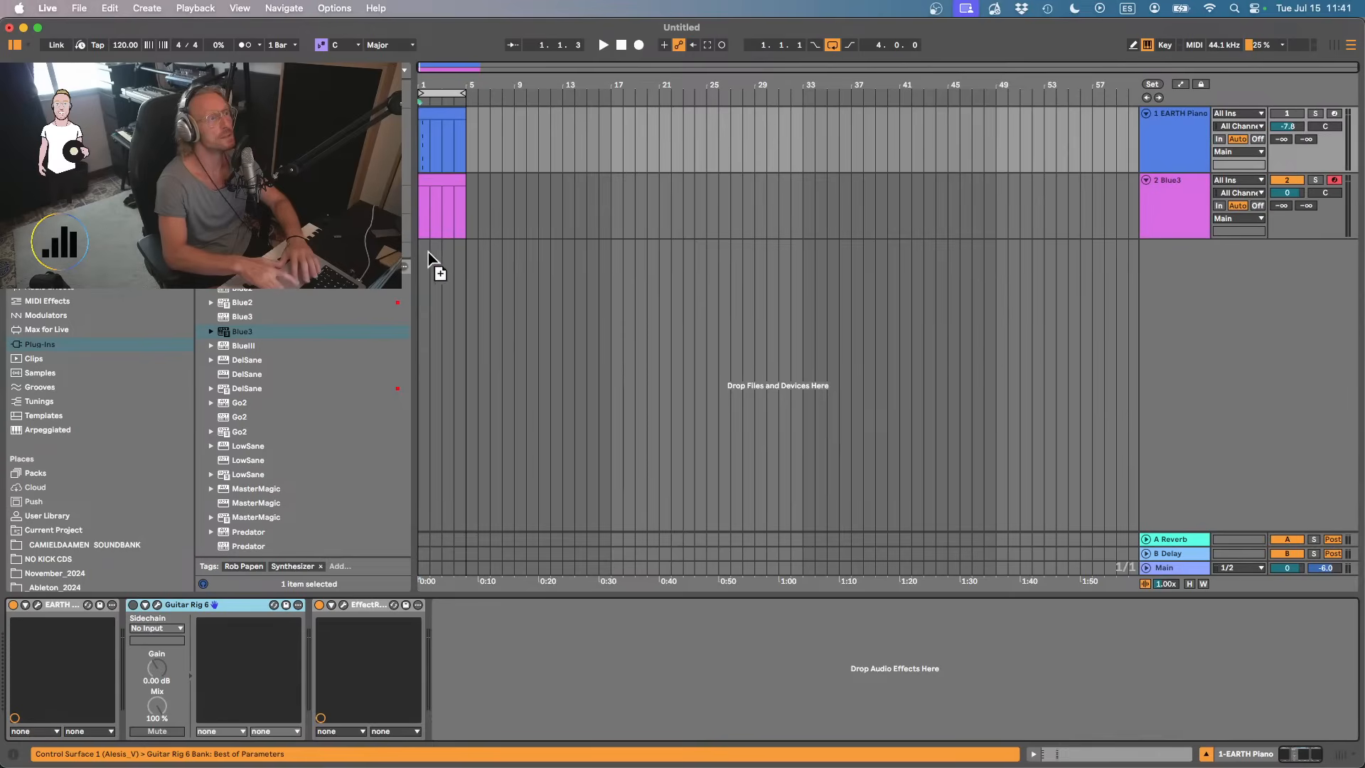
left_click(437, 214)
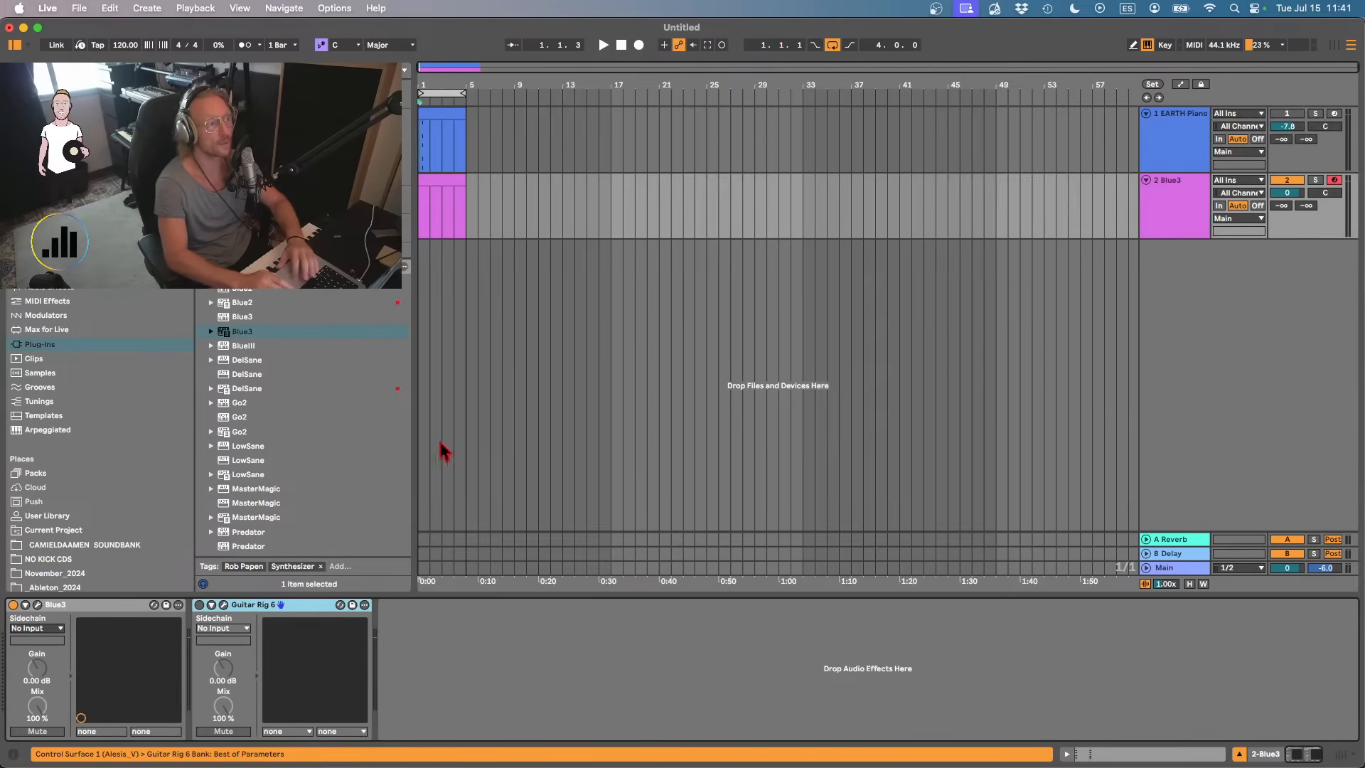
left_click(1157, 213)
- Collapse the Rob Papen plug-in folder, and enable and open Guitar Rig 6 on the Blue3 track
scroll(226, 441, "up", 10)
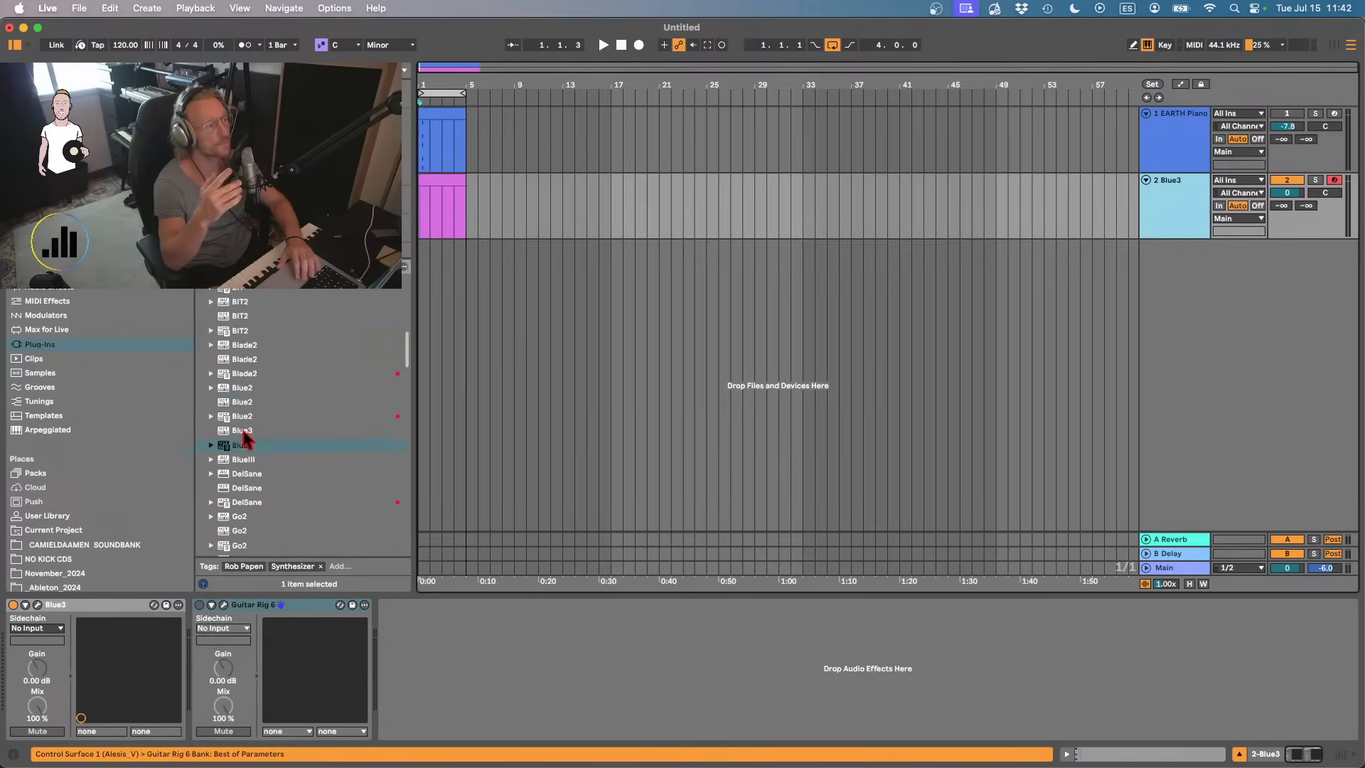
scroll(222, 453, "down", 3)
left_click(234, 506)
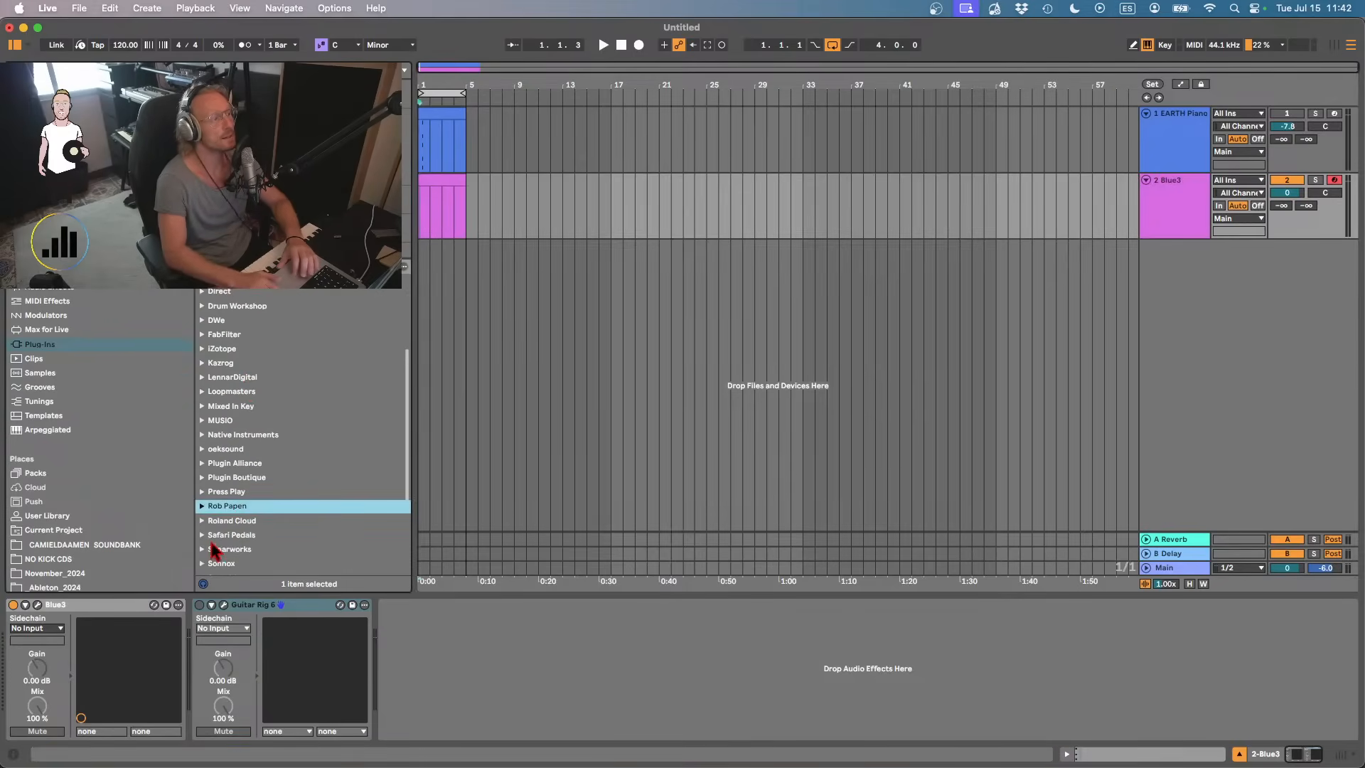
scroll(214, 551, "down", 1)
left_click(213, 615)
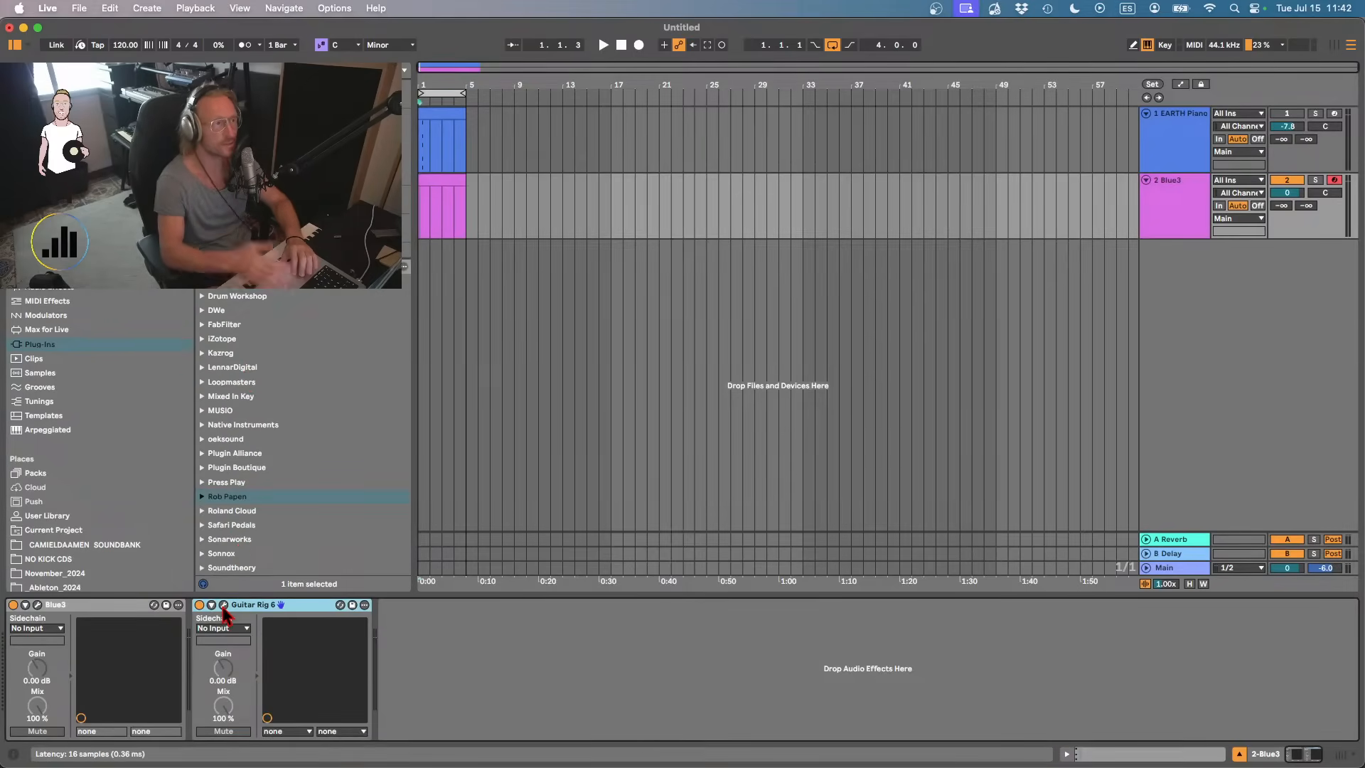
left_click(224, 606)
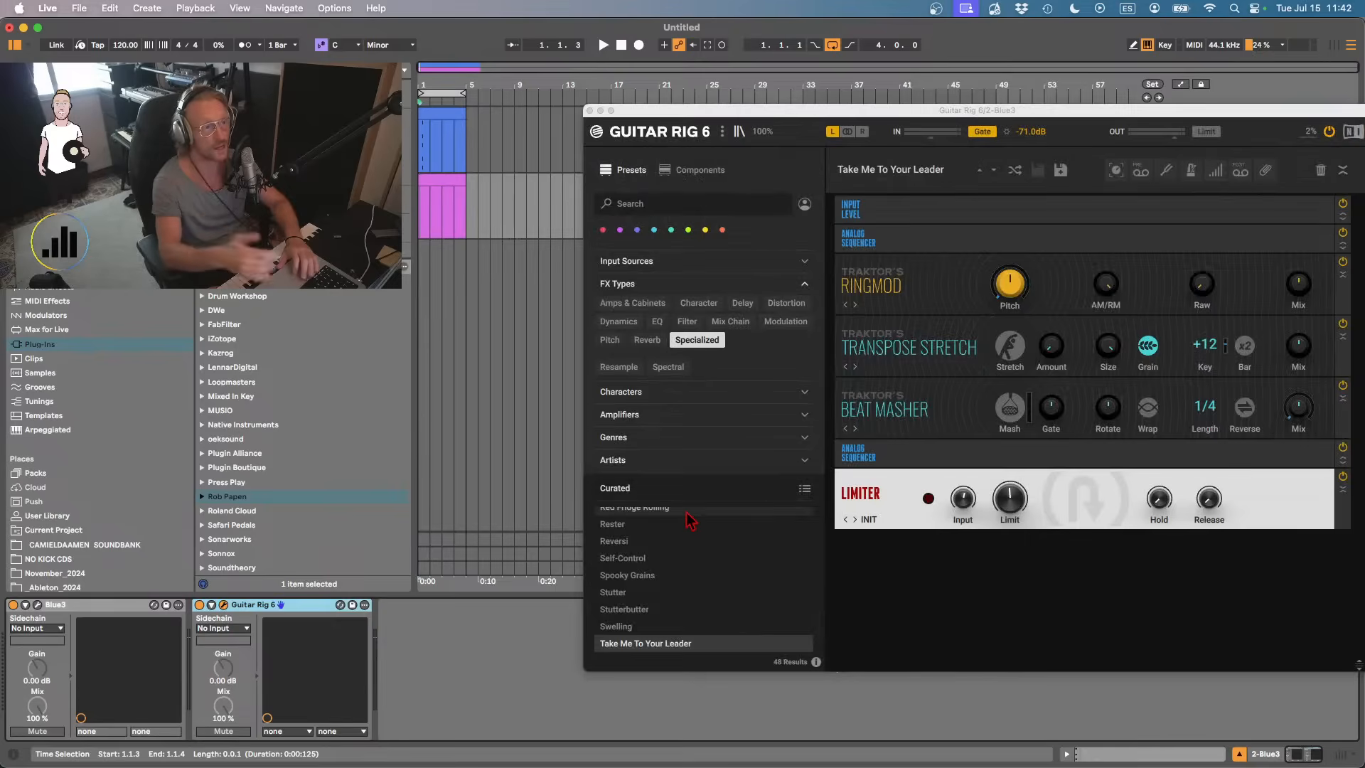
- Audition the Guitar Rig presets Self-Control and Swelling on the pad chord, and load JC Birds for Miles
scroll(688, 526, "down", 1)
left_click(638, 558)
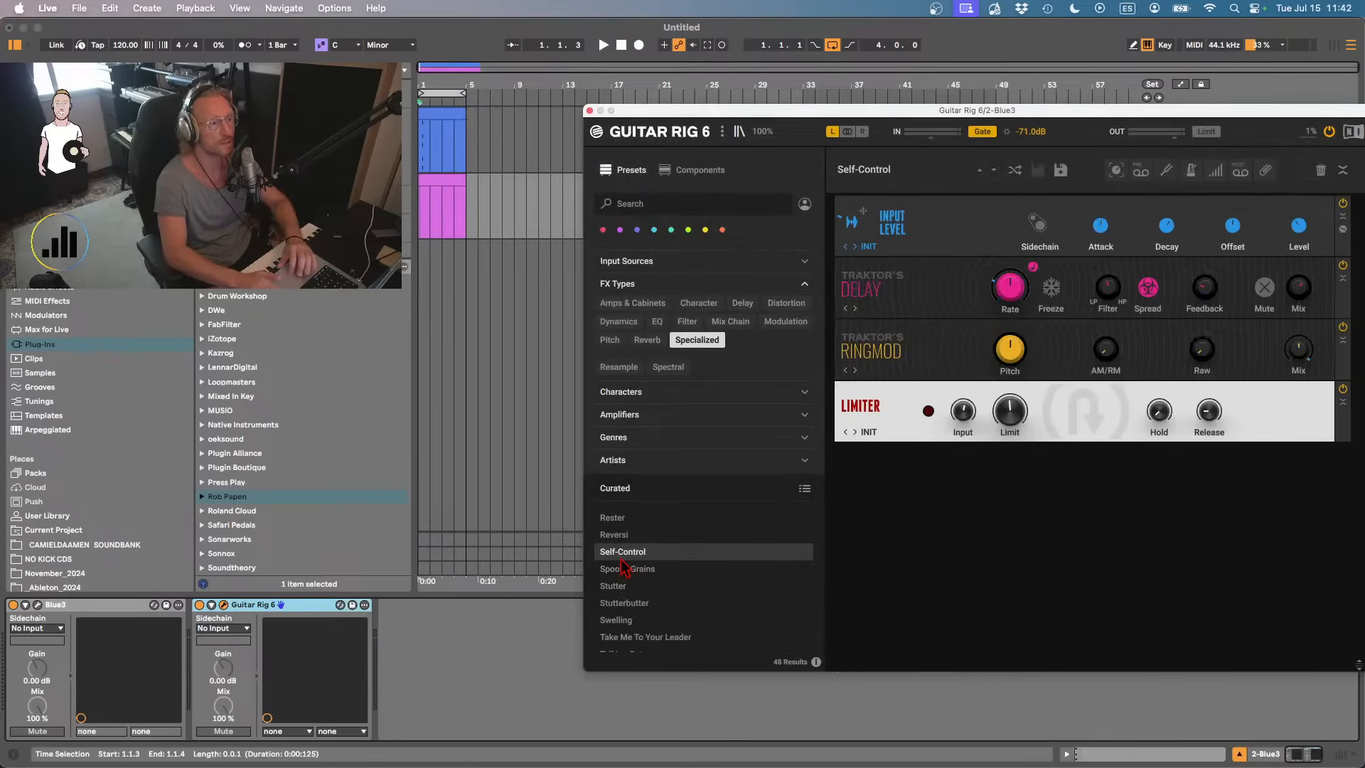
key("space")
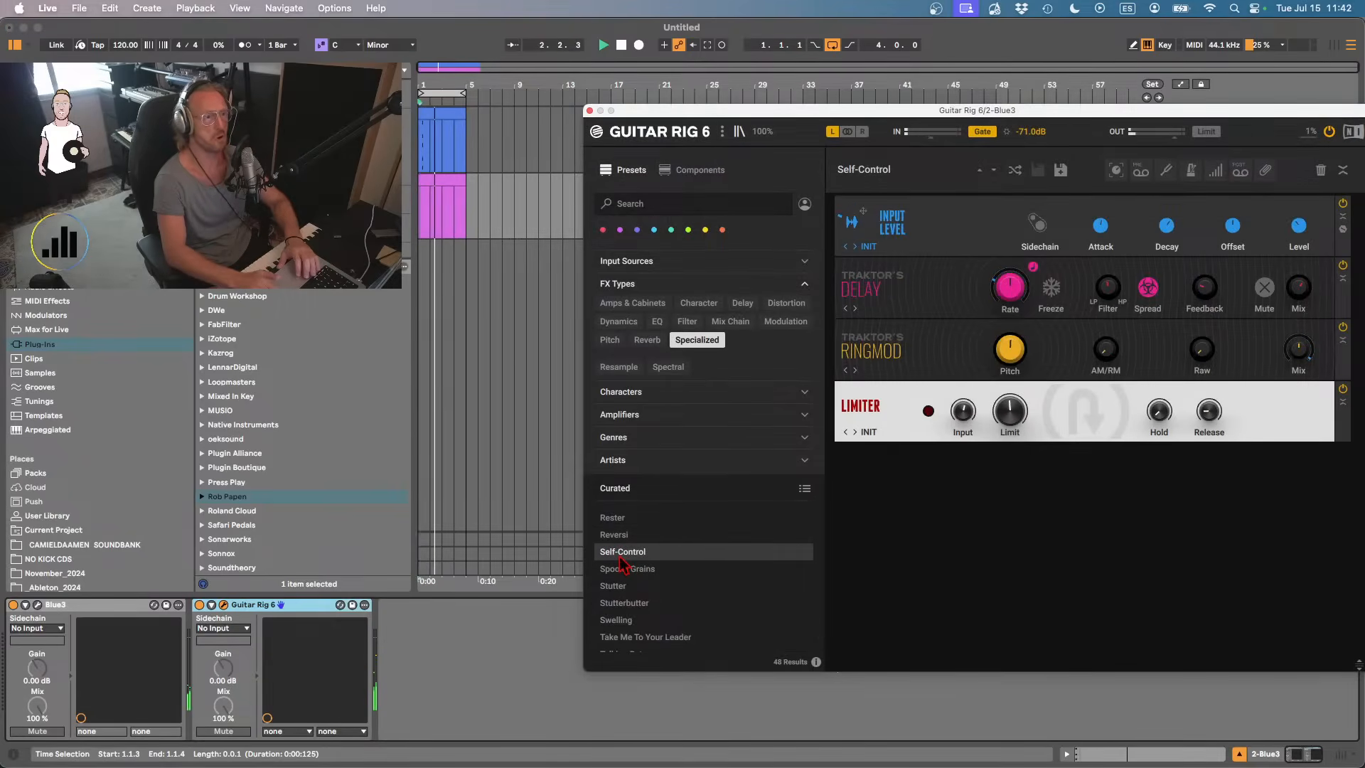
scroll(633, 618, "down", 2)
scroll(633, 625, "up", 3)
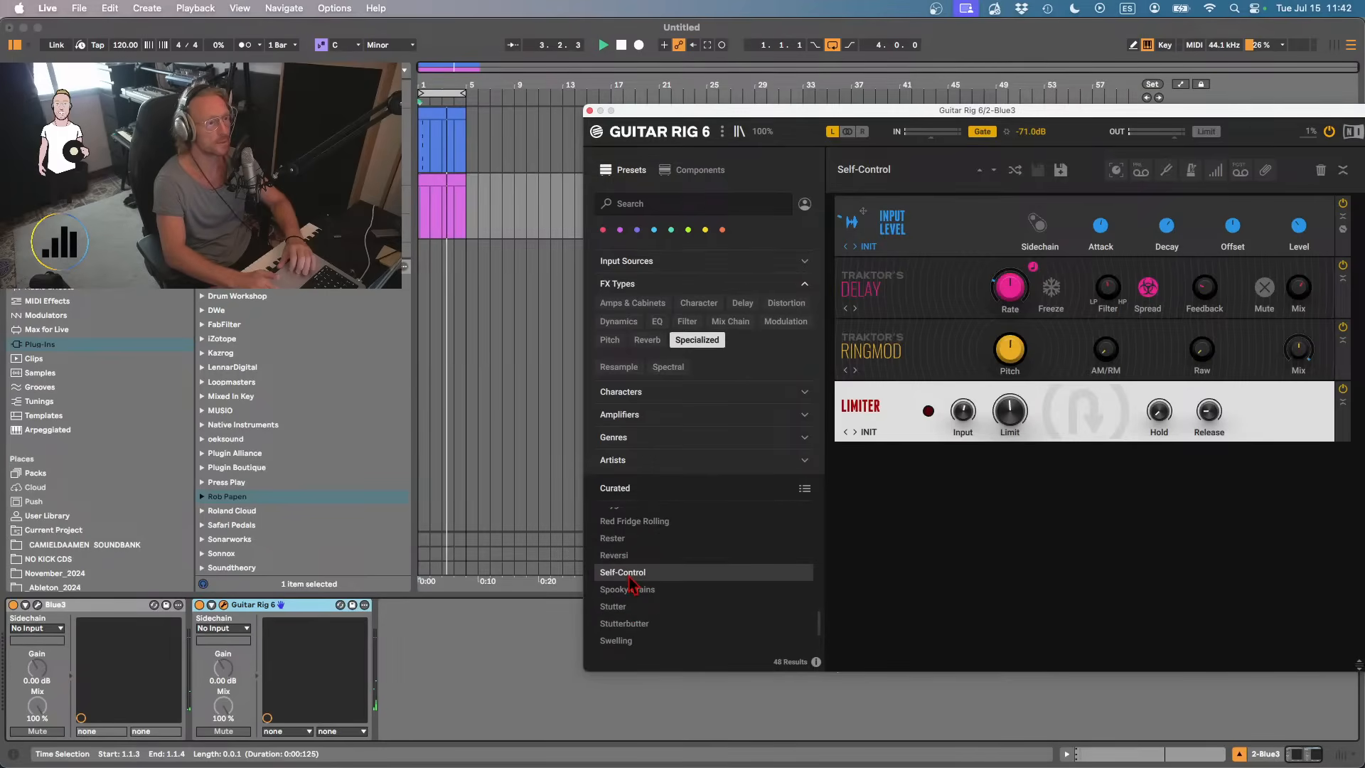
left_click(618, 640)
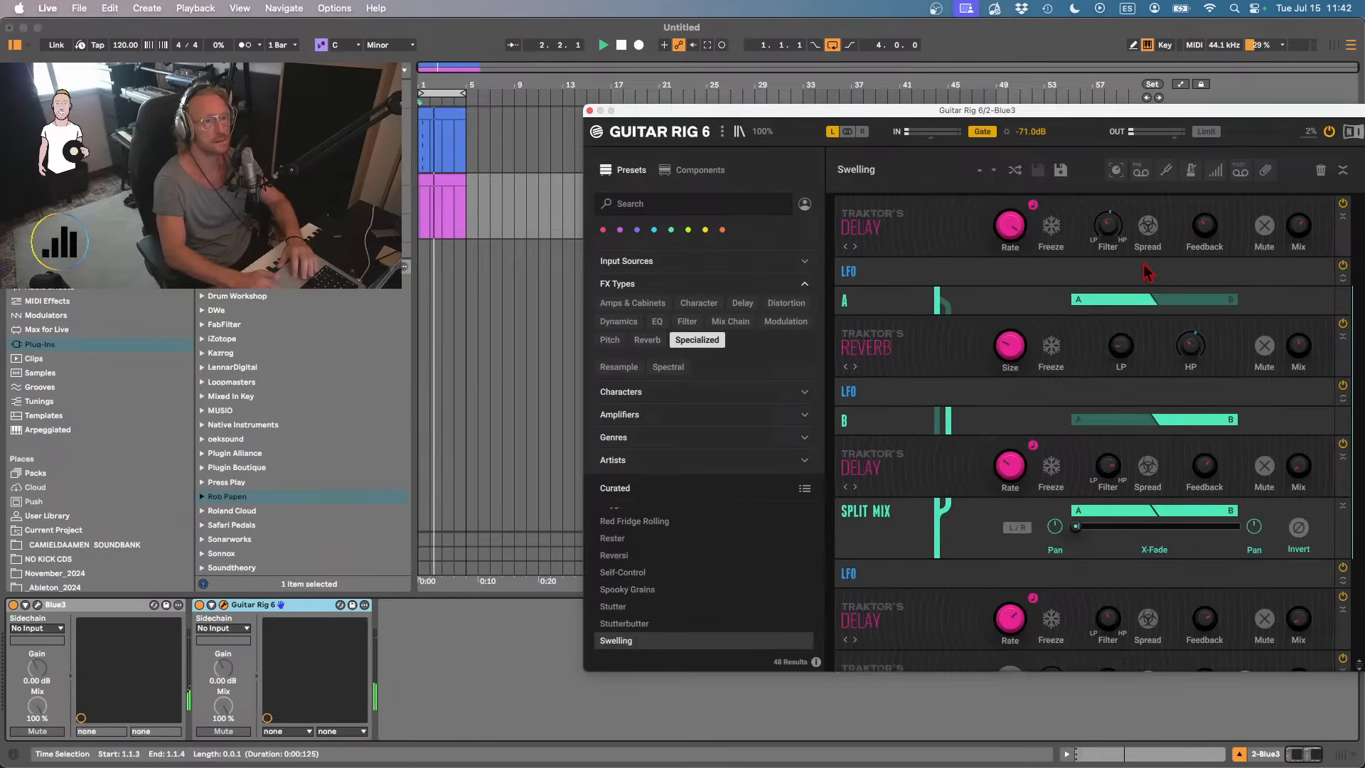
scroll(650, 562, "up", 10)
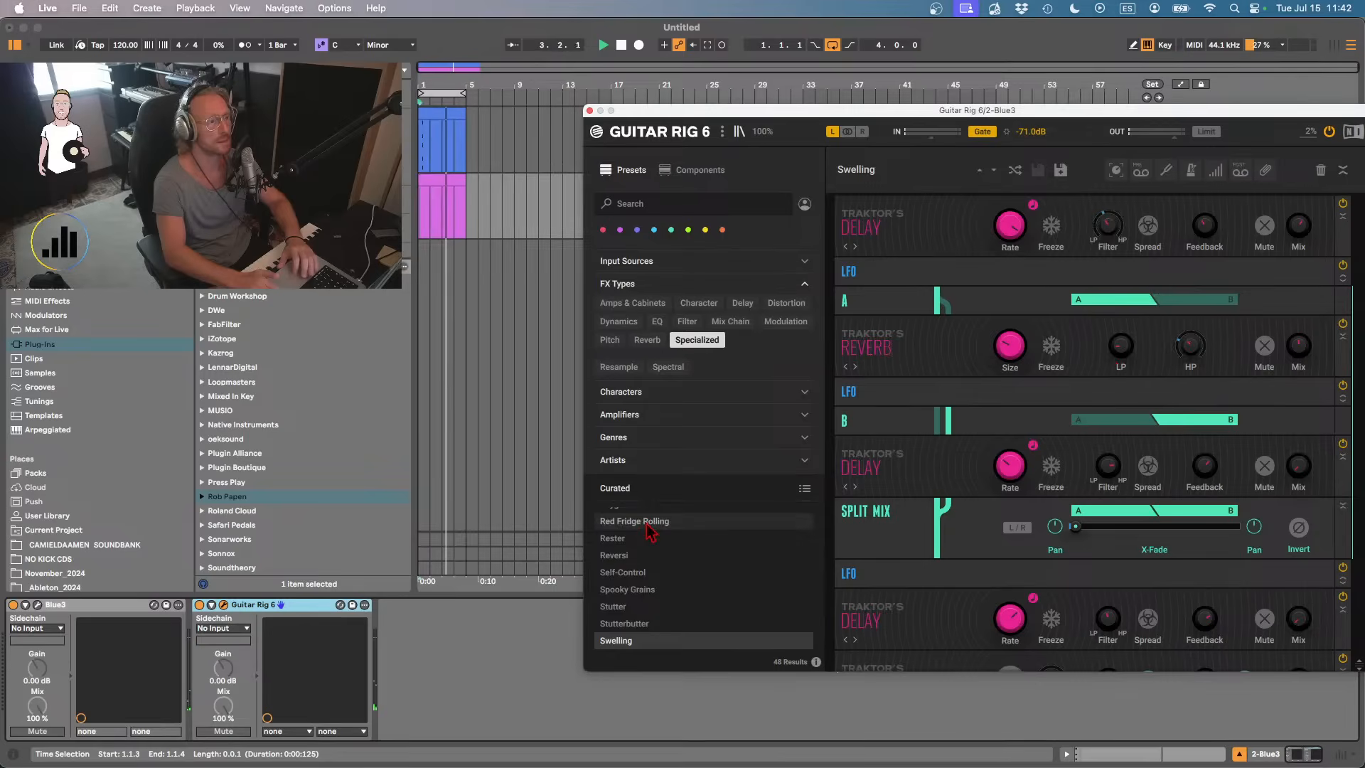
left_click(660, 557)
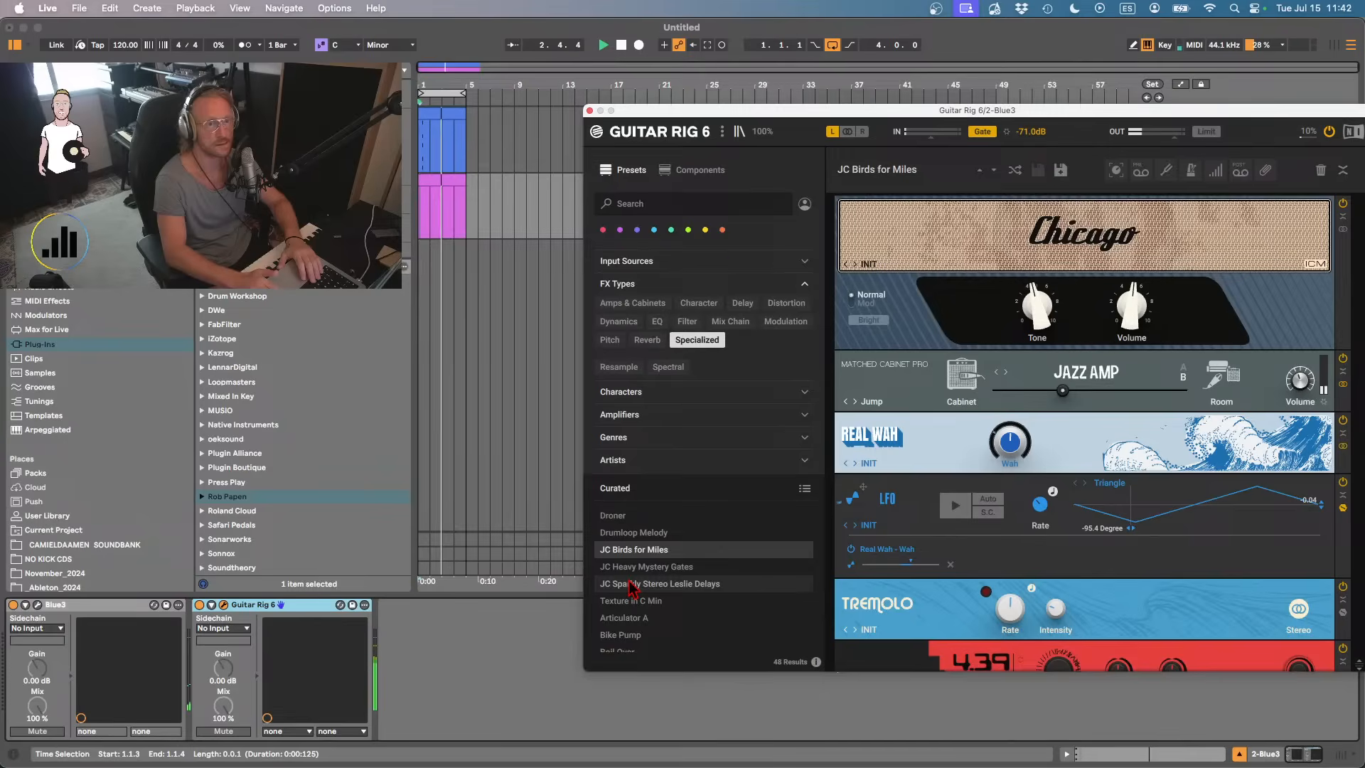
key("space")
- Select the Blue3 clip and start its four-bar audio export with POW-r 2 dithering
left_click(437, 177)
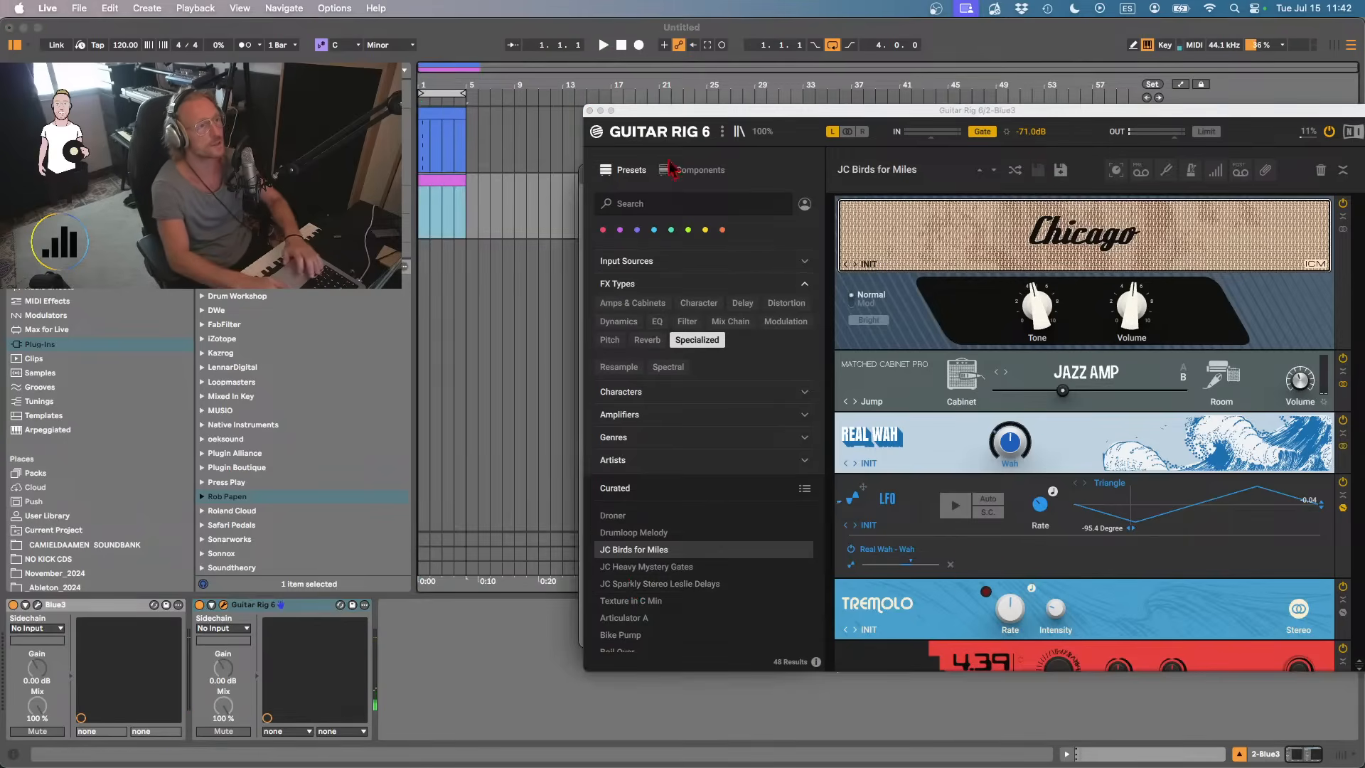
key("super+shift+r")
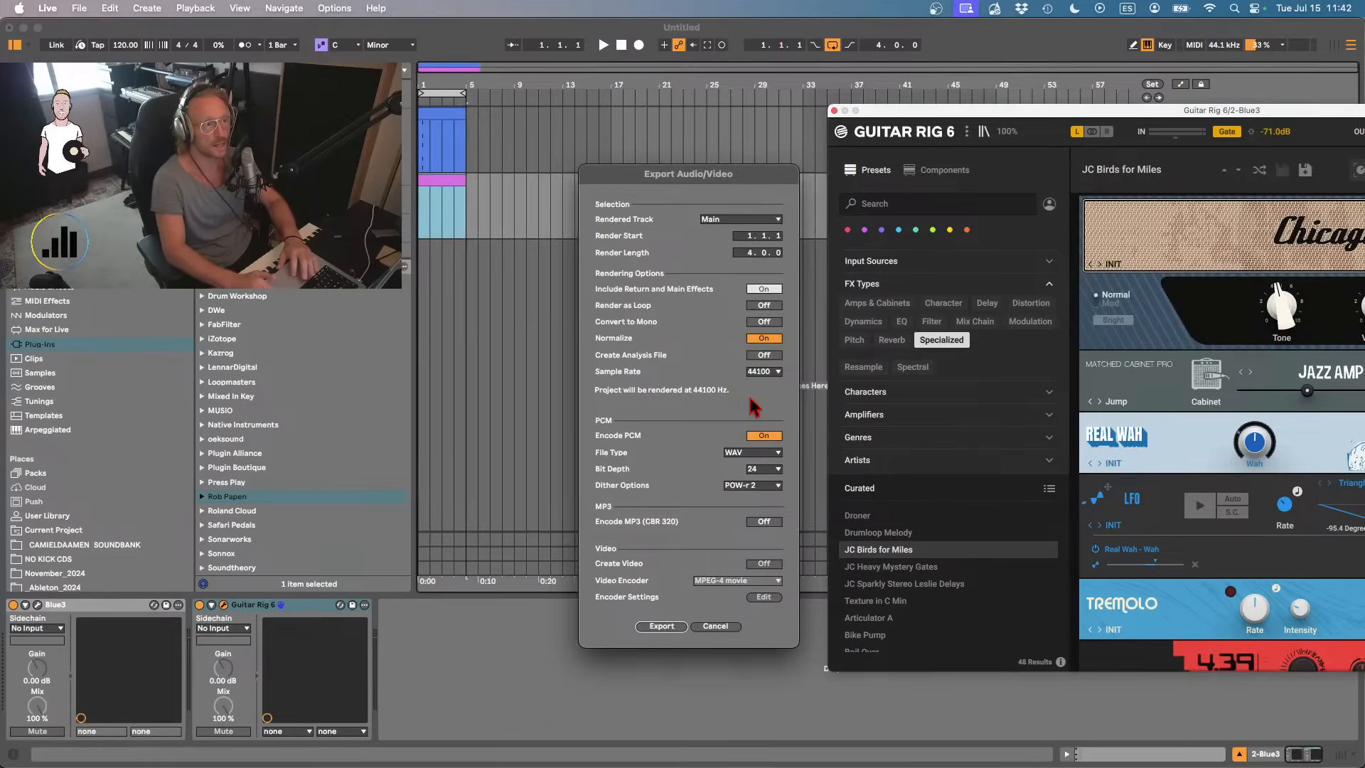
left_click(752, 488)
left_click(716, 533)
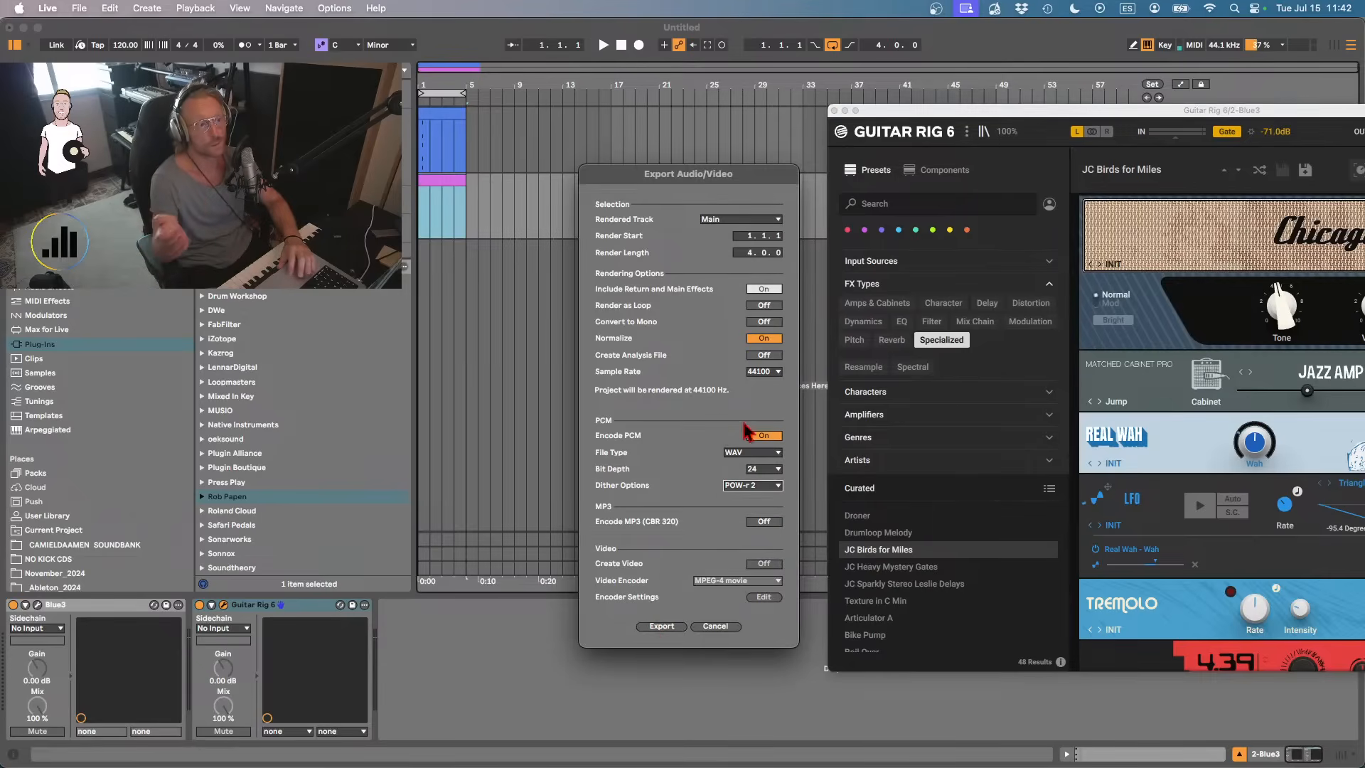
left_click(663, 626)
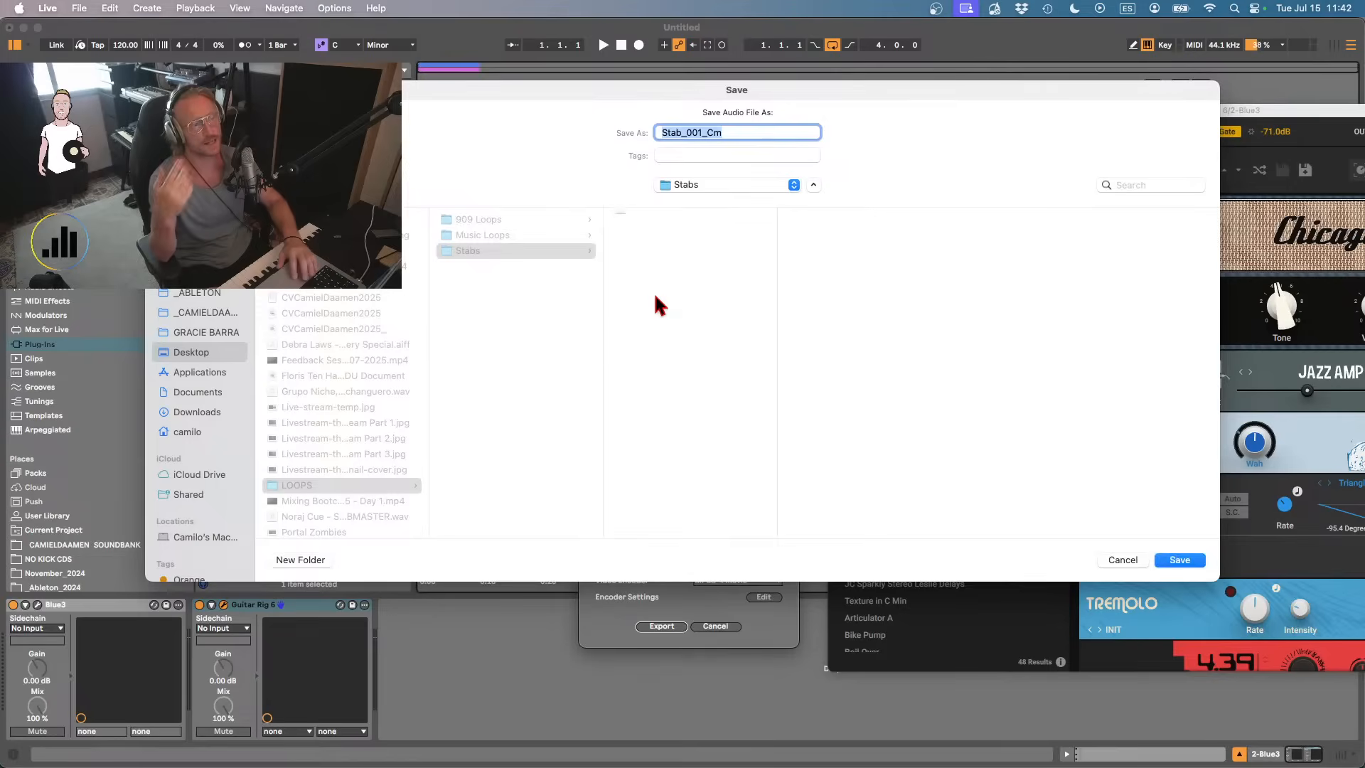
- Save the rendered audio as Musicloop_005_Cm7 in the Music Loops folder
left_click(521, 252)
left_click(583, 235)
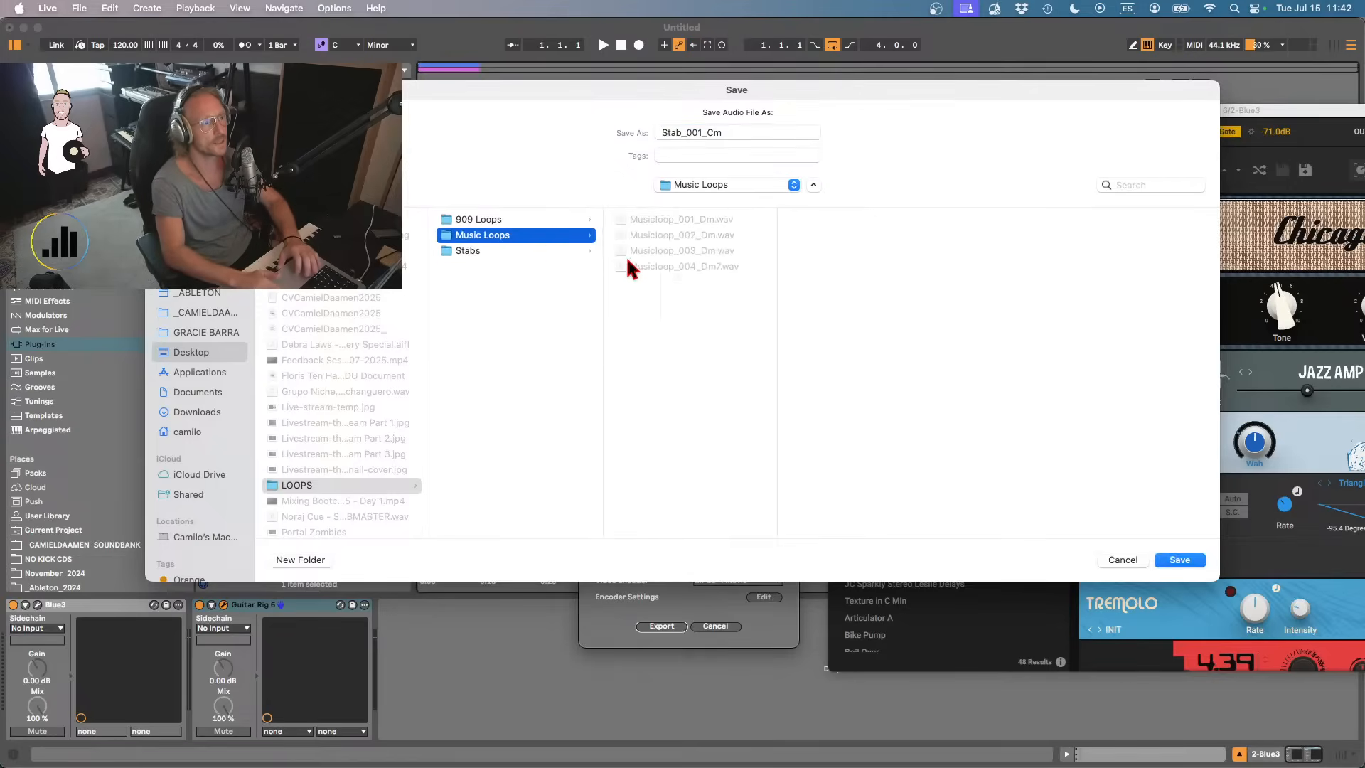
left_click(681, 267)
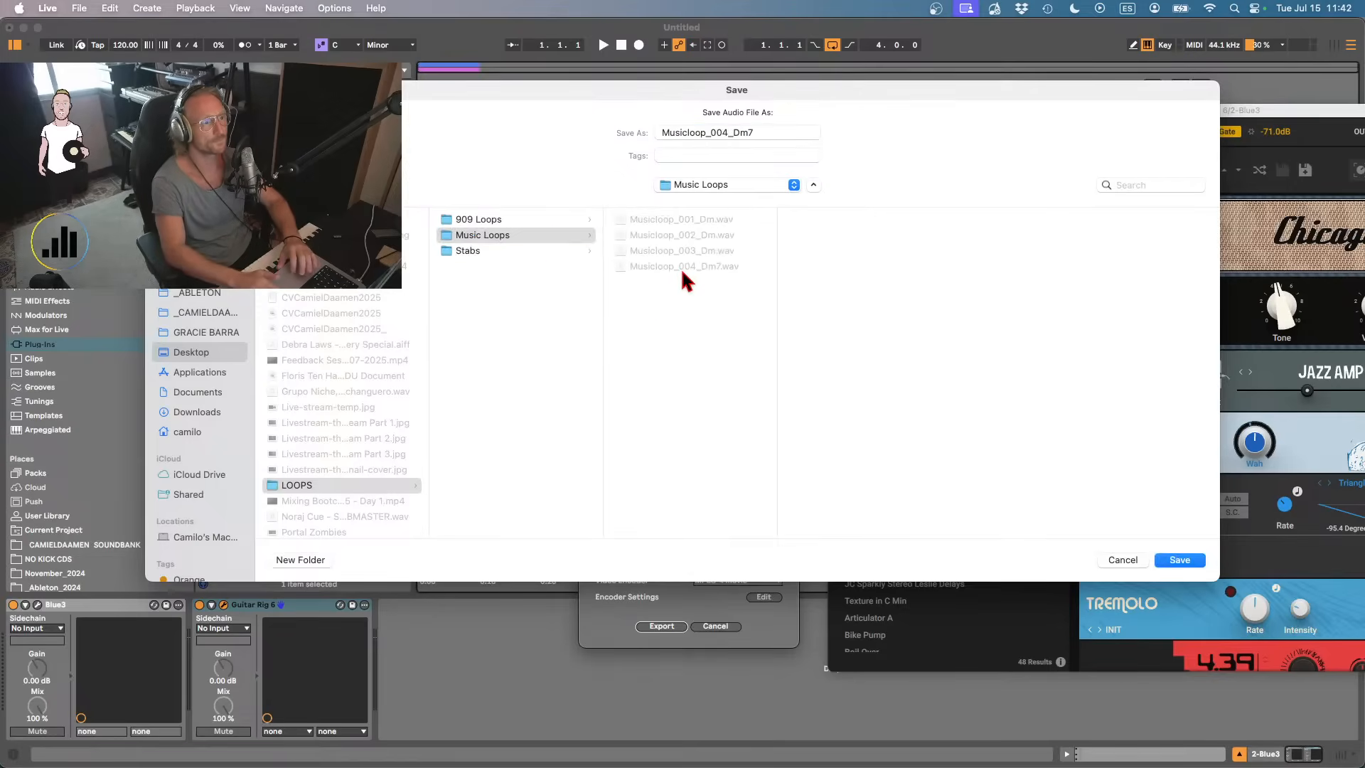
left_click(729, 132)
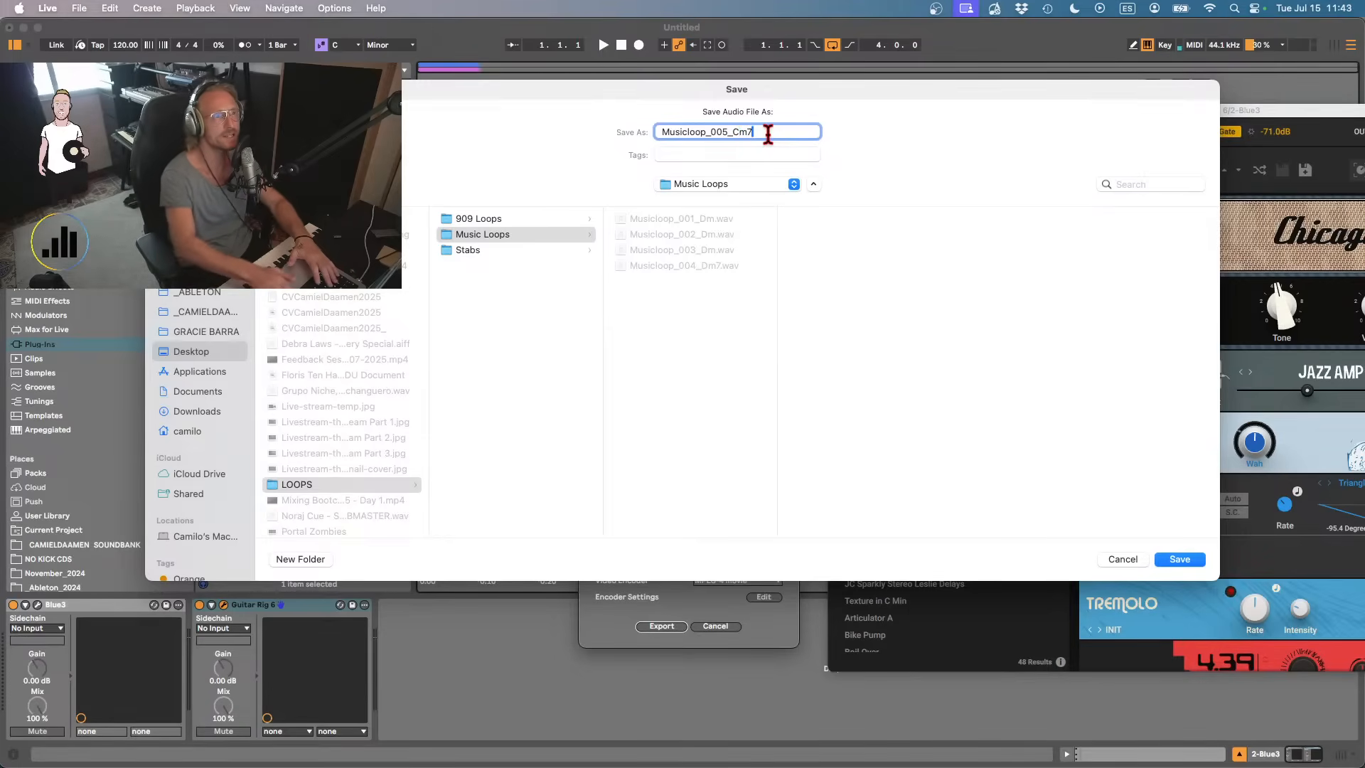
key("Return")
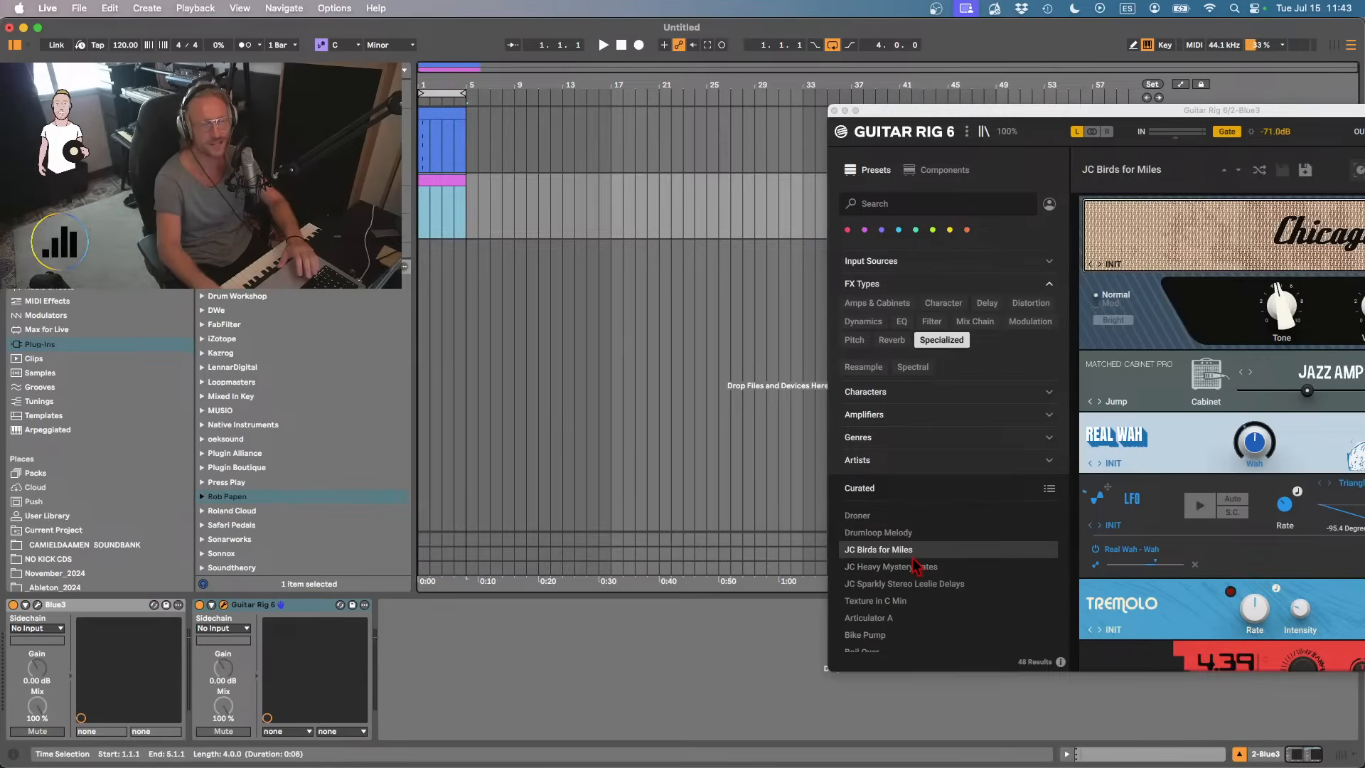
- Open Blue III on the Blue3 track and load preset 076 Mellow Me Synth & Lead
left_click_drag(973, 114, 889, 103)
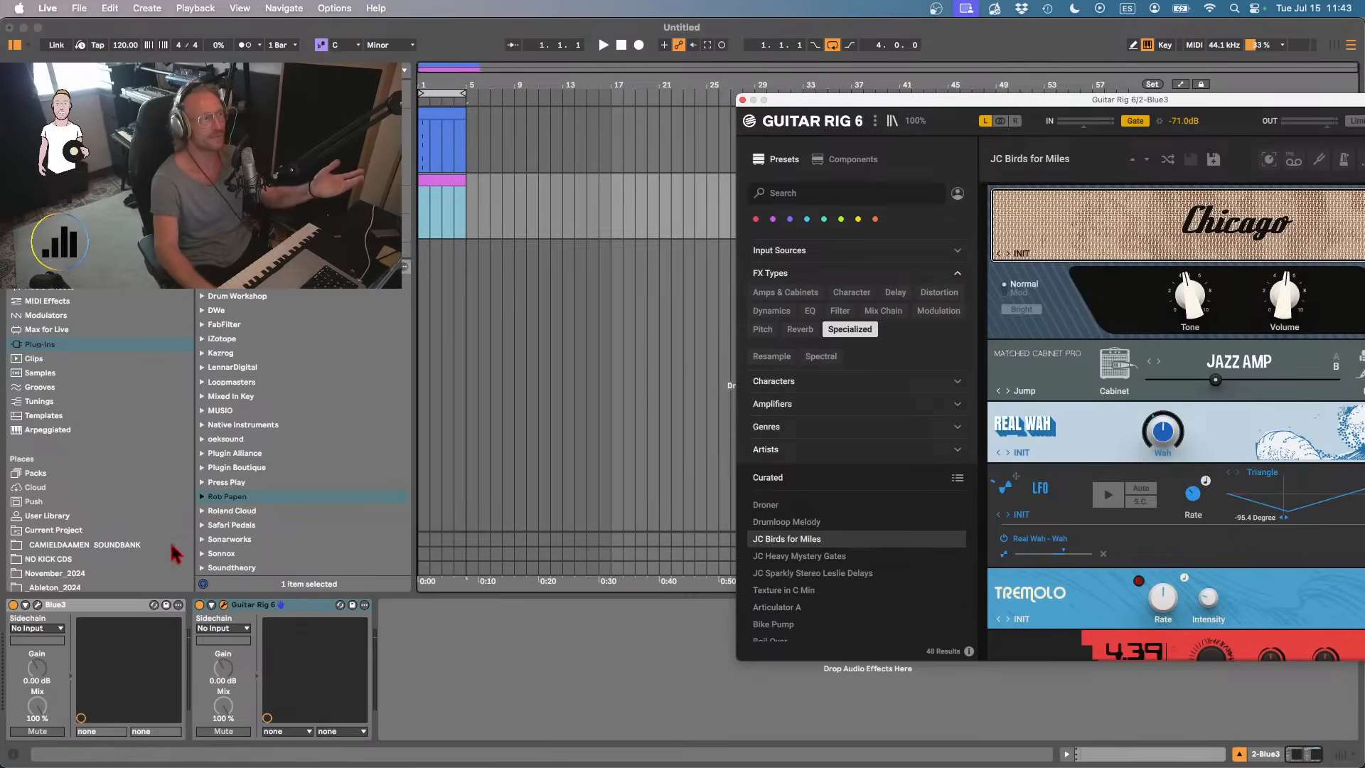
left_click(38, 604)
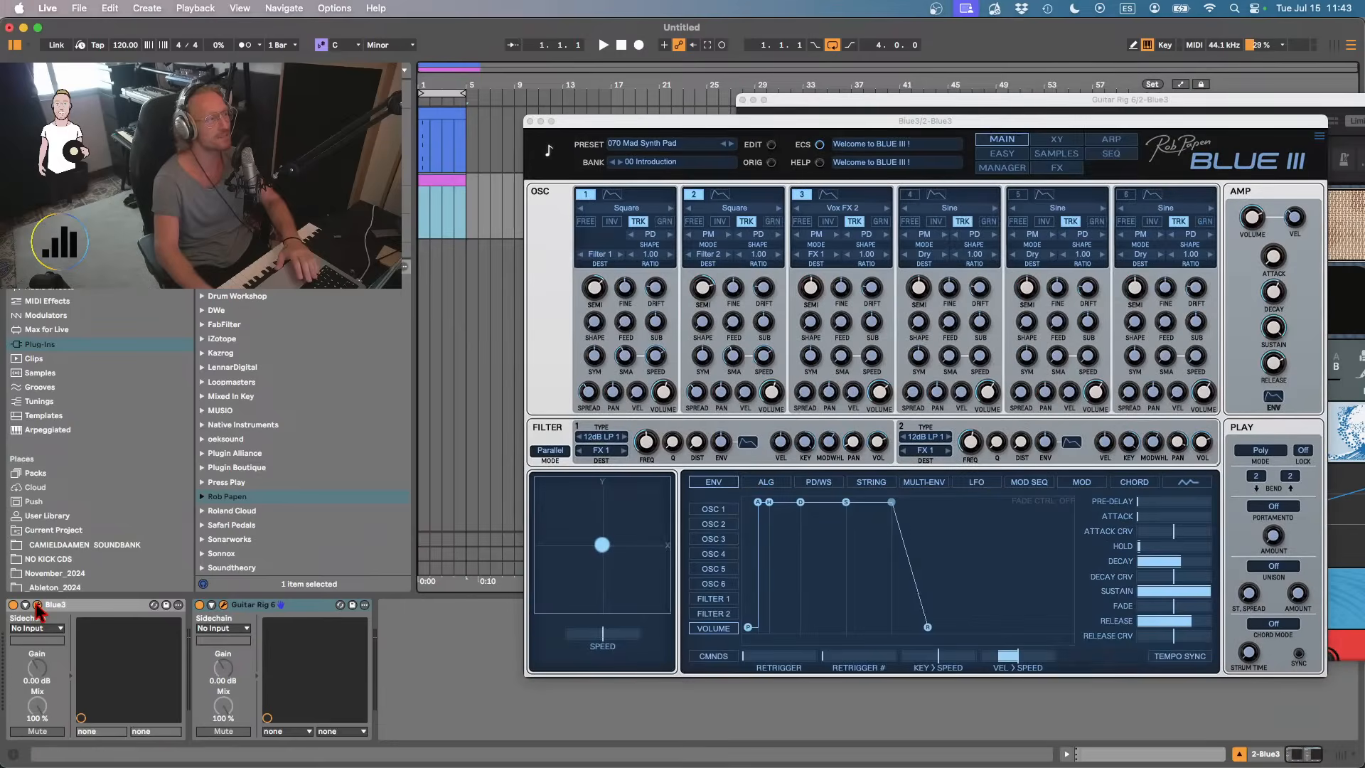
left_click(671, 144)
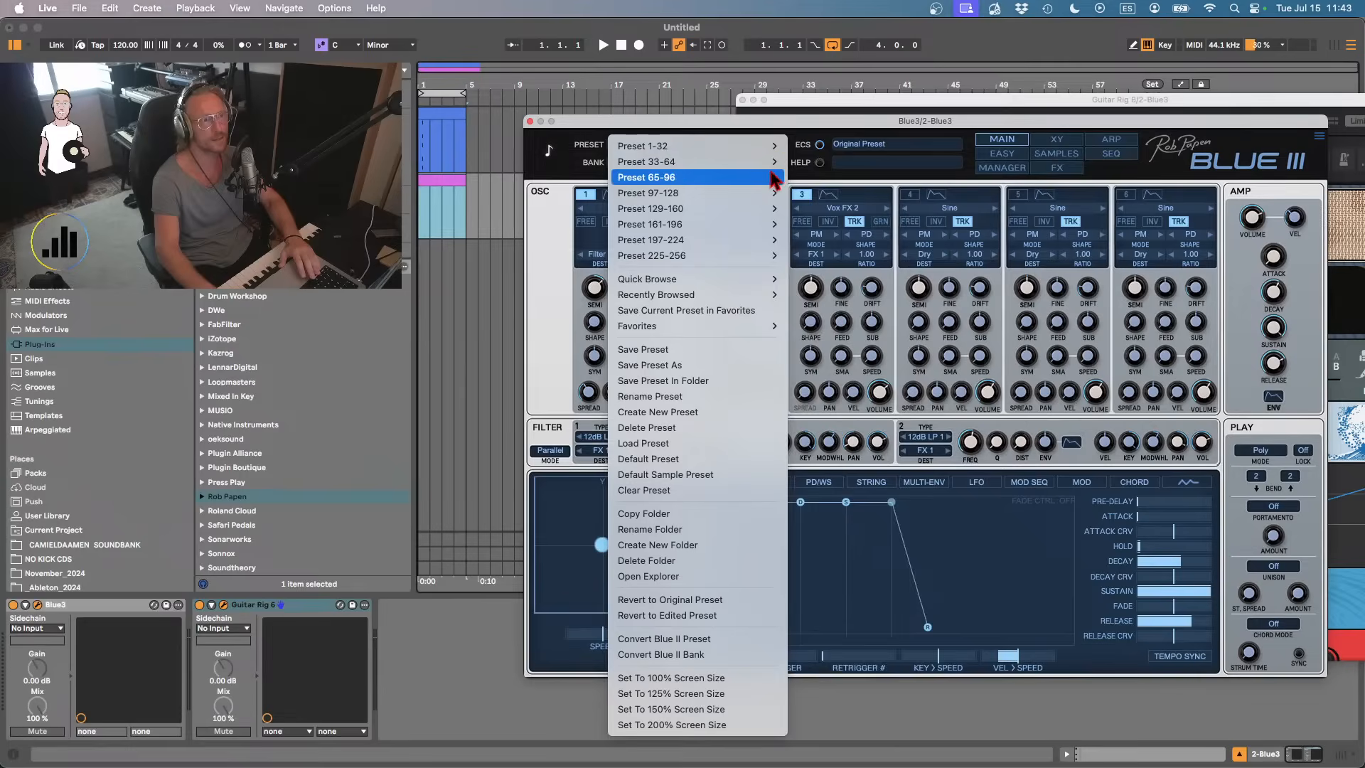
mouse_move(773, 182)
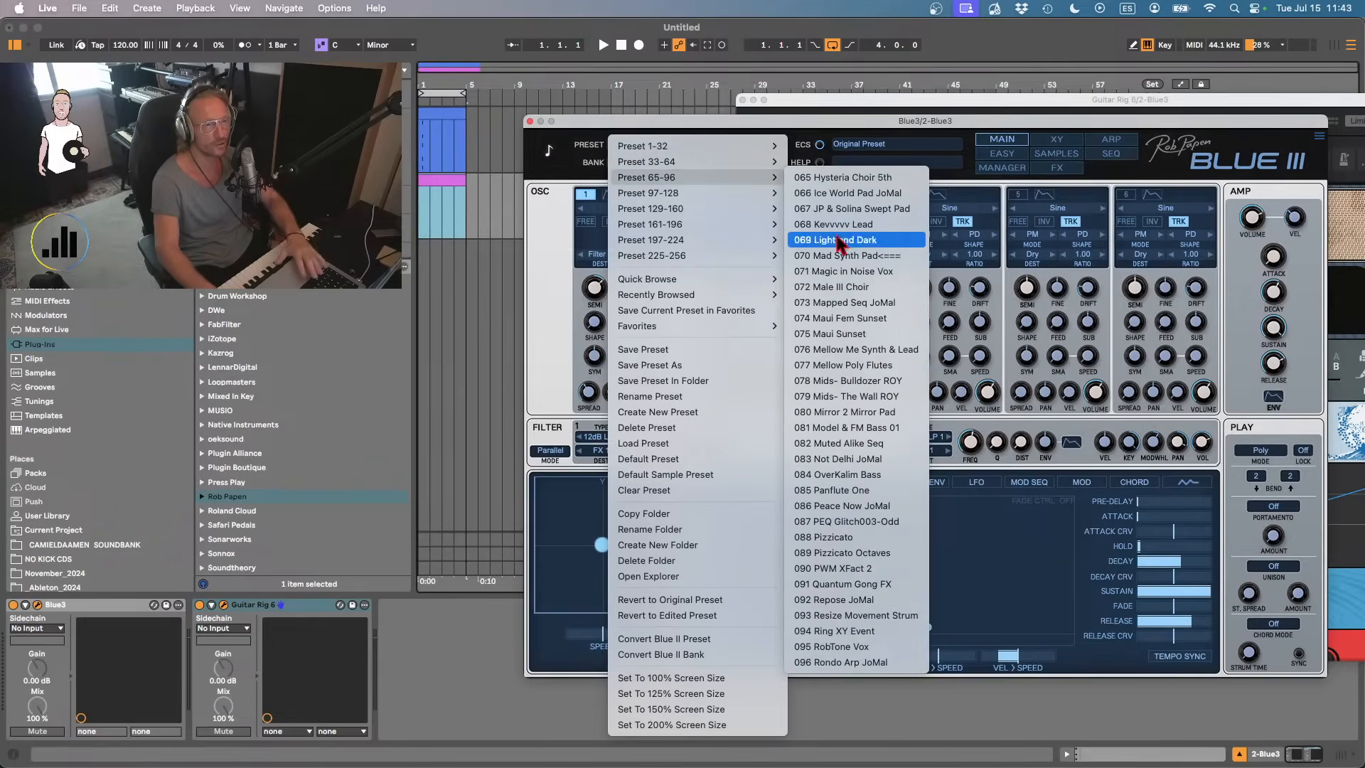
left_click(861, 351)
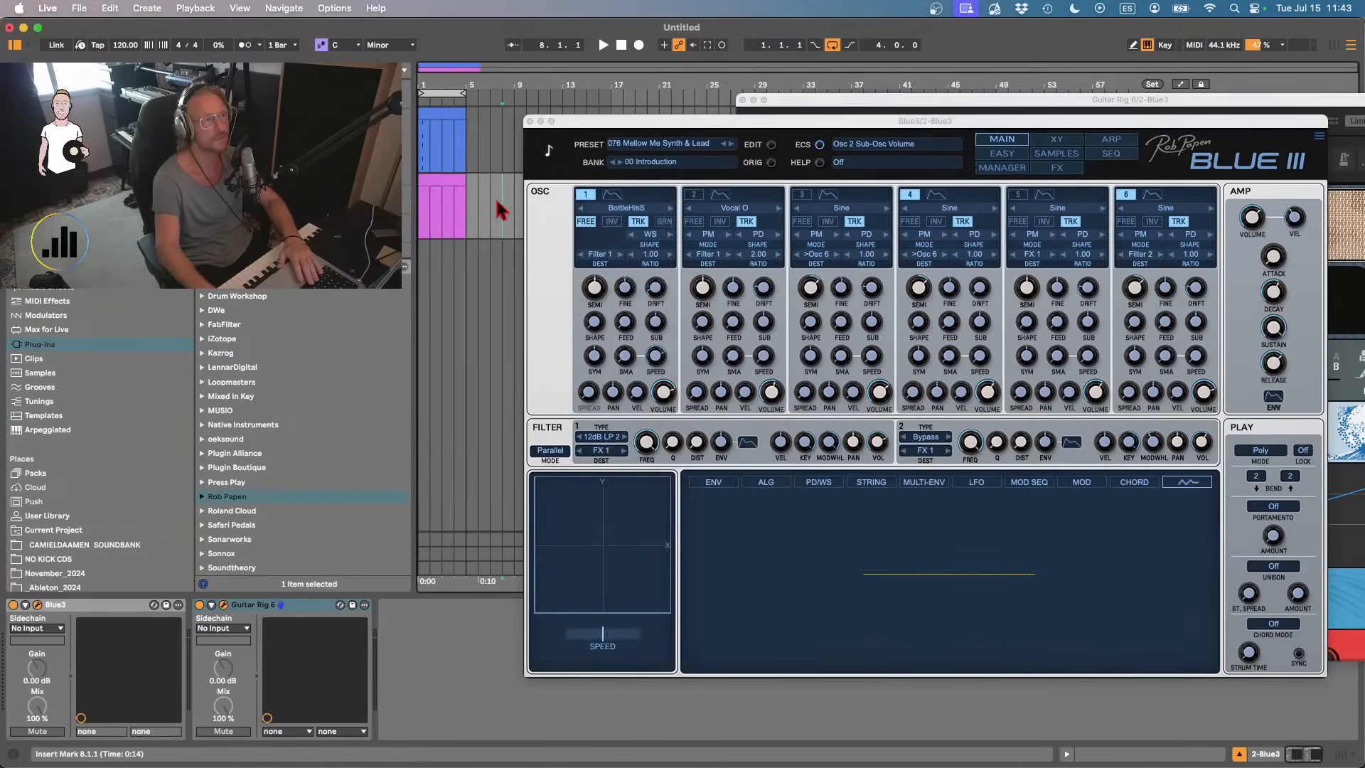
- Rearrange the plug-in windows and play the Blue3 loop, comparing the sound with Guitar Rig 6 bypassed and enabled
left_click_drag(924, 100, 558, 370)
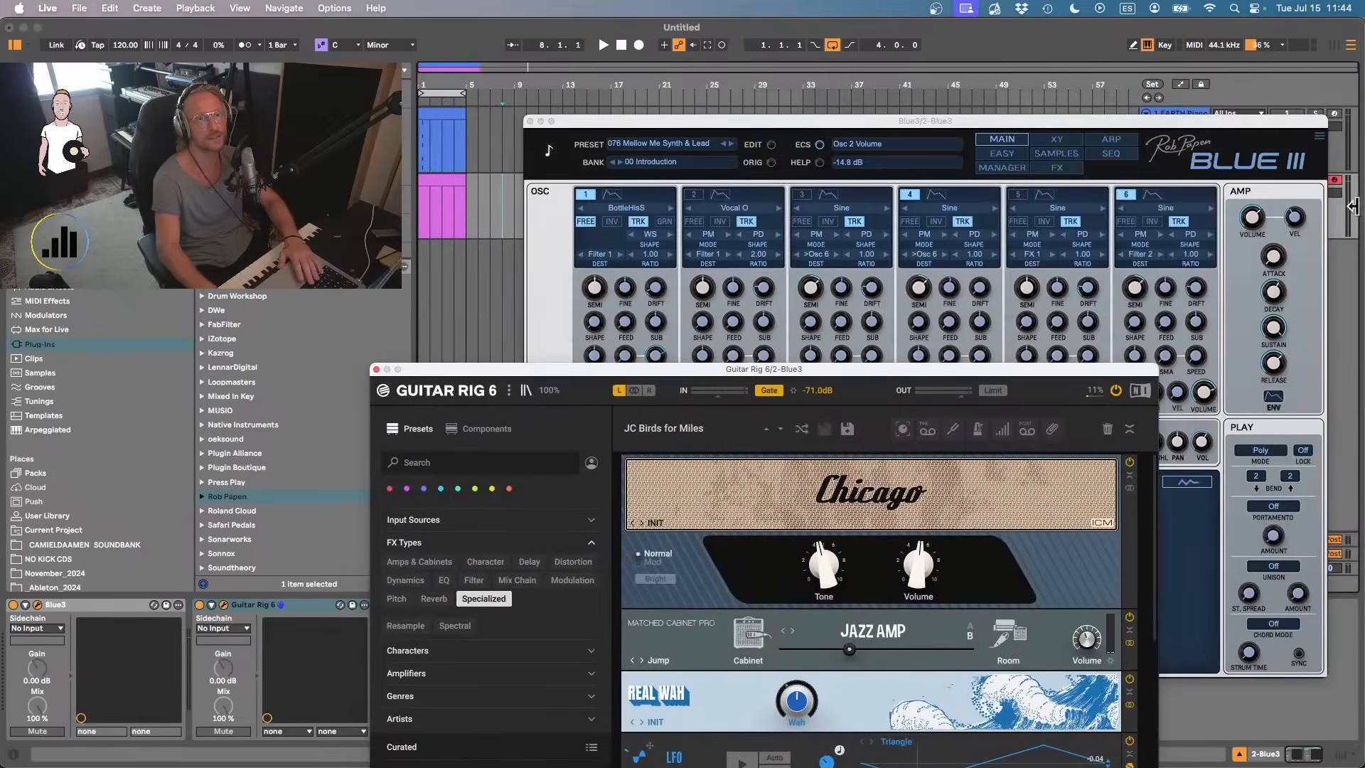
left_click_drag(1280, 122, 1138, 149)
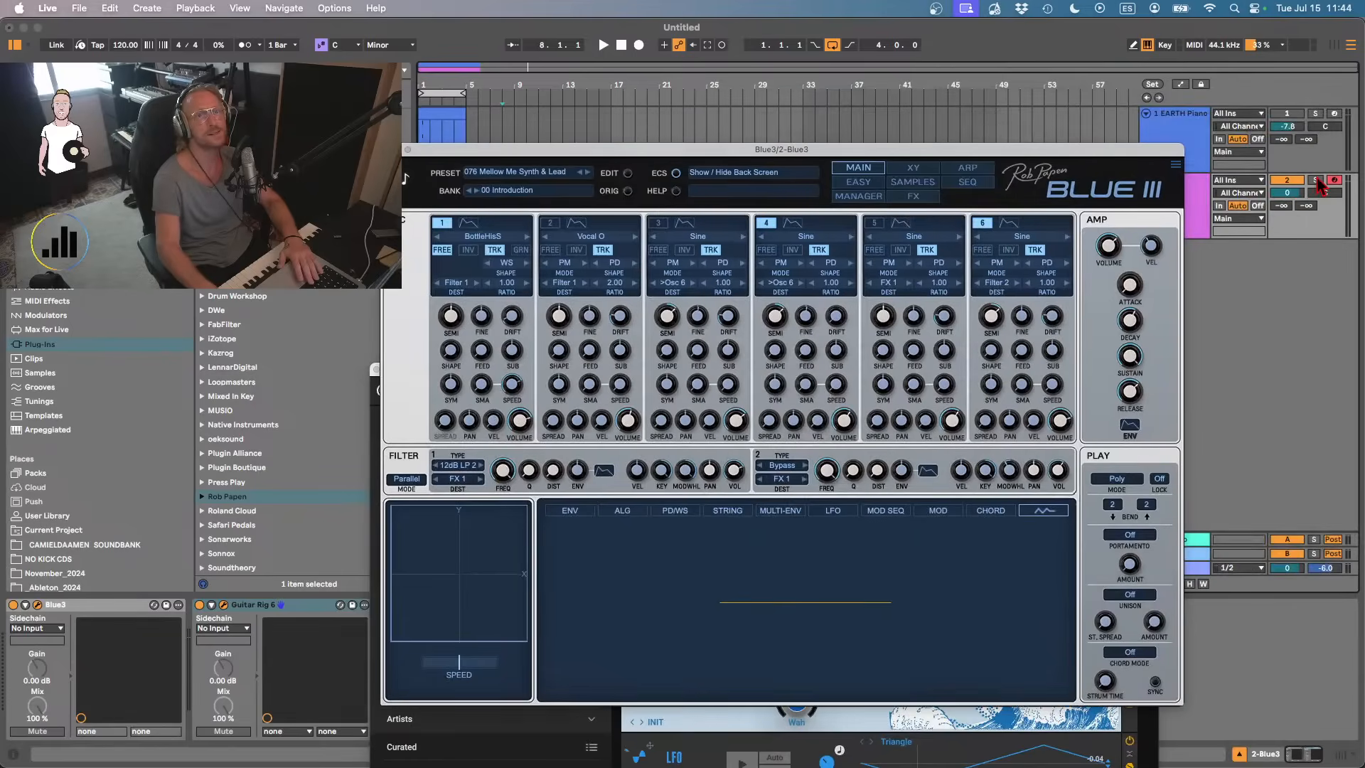
left_click(431, 90)
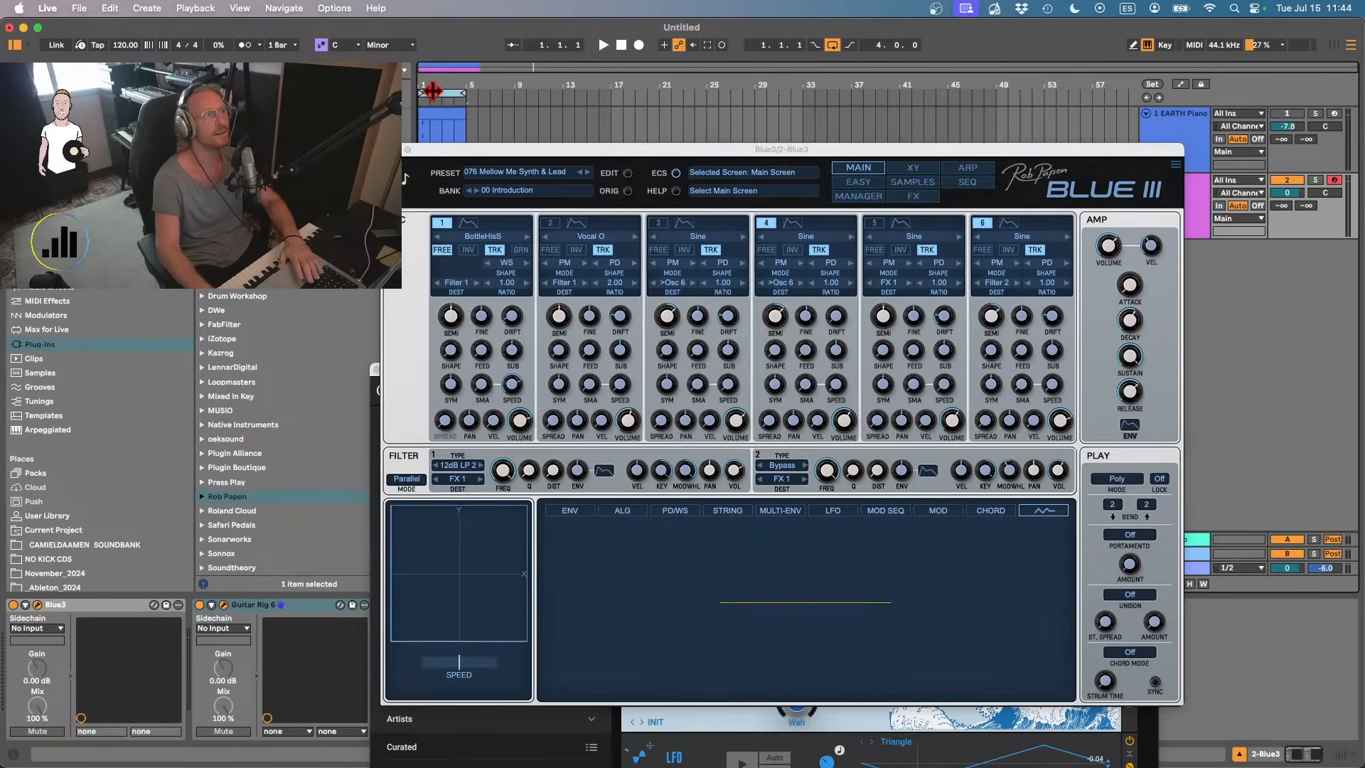
left_click_drag(505, 147, 887, 107)
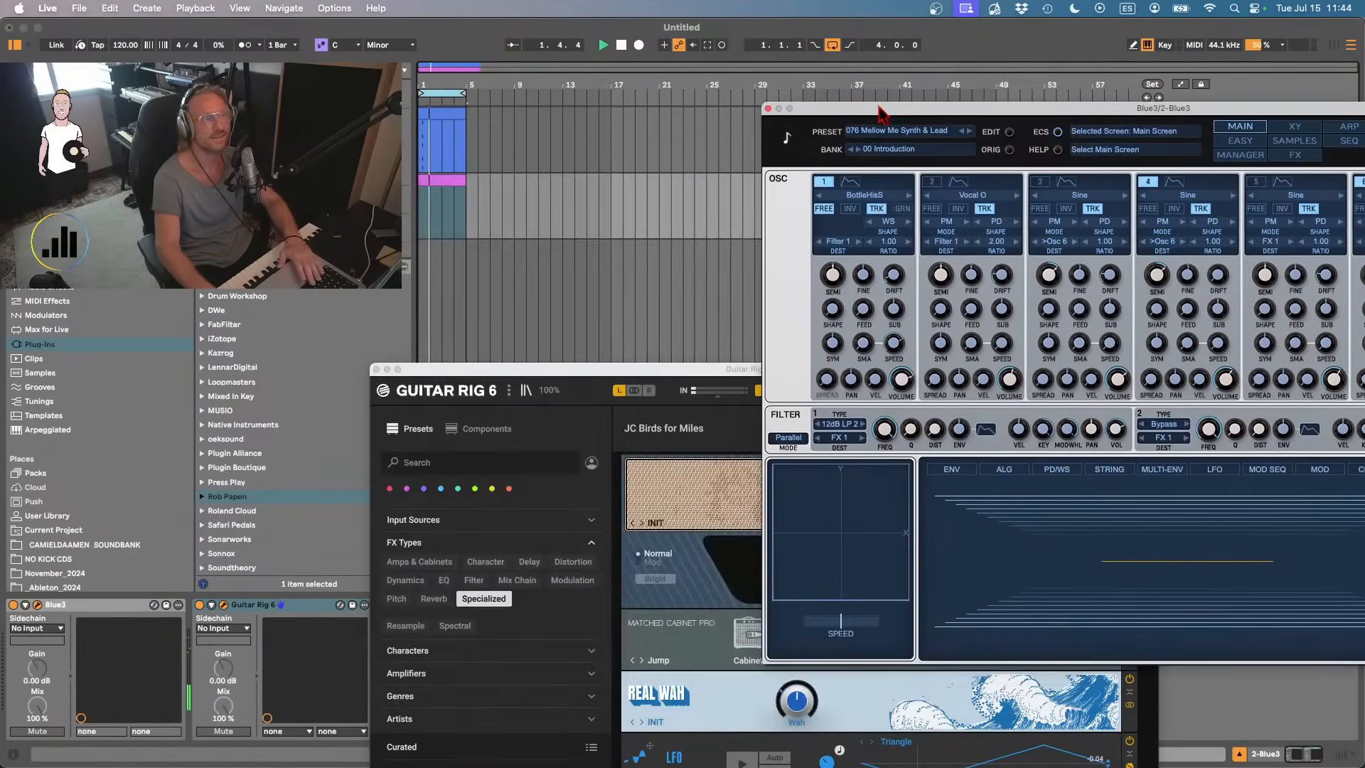
left_click(199, 613)
key("space")
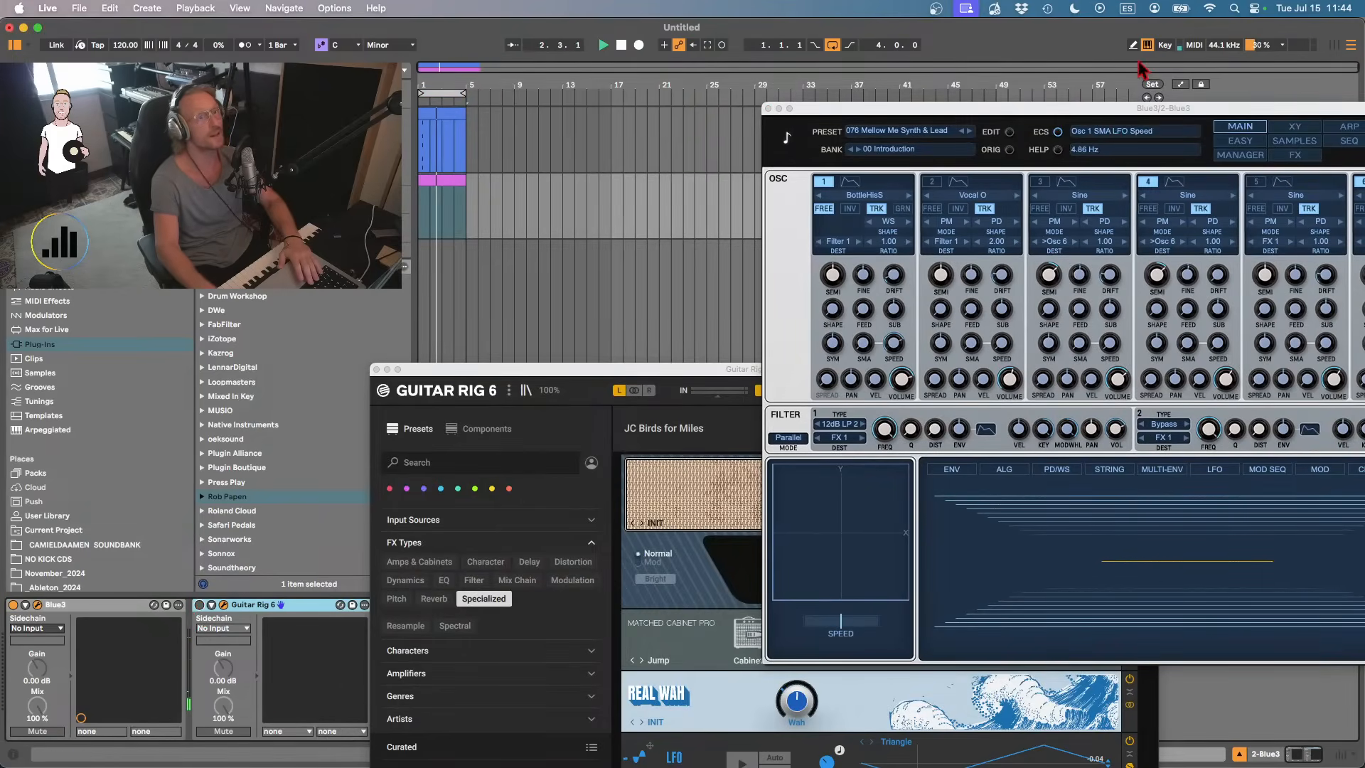
left_click(199, 605)
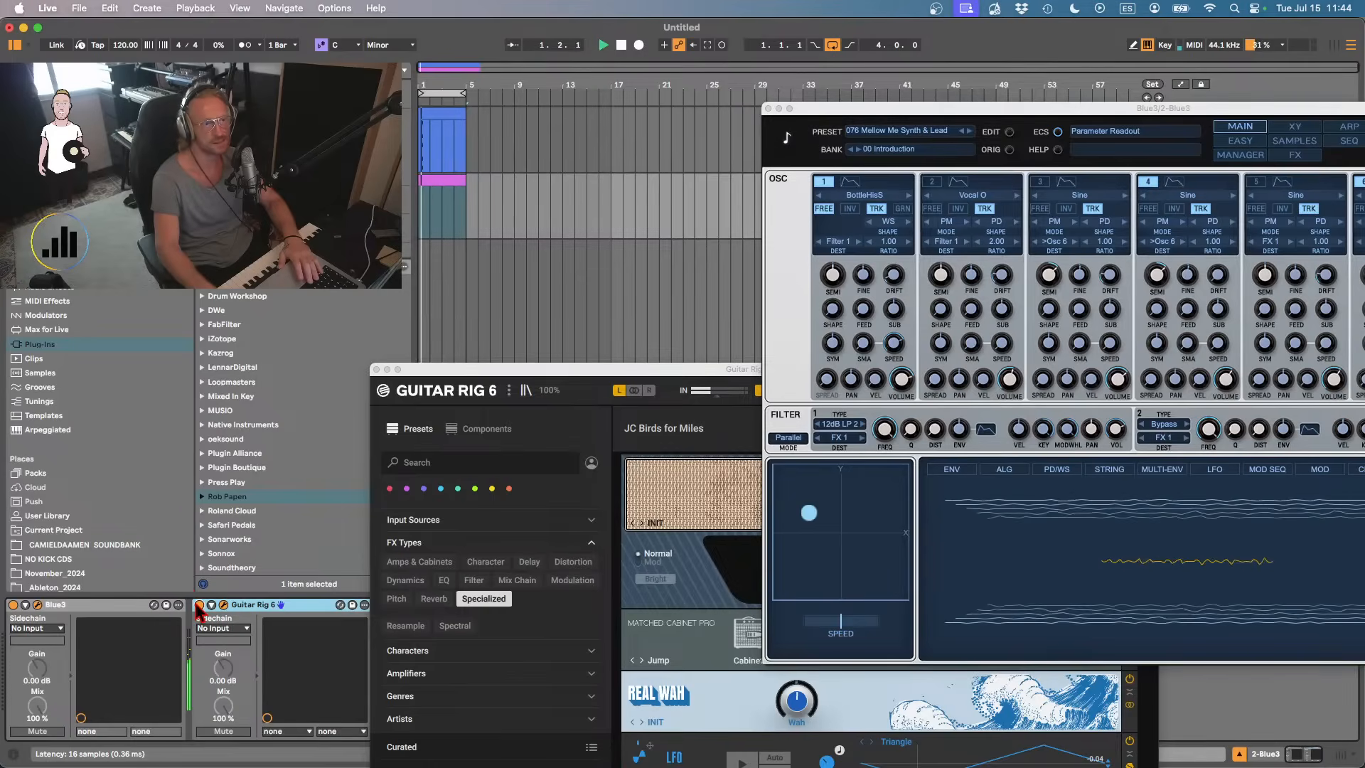
- Audition the Guitar Rig preset JC Heavy Mystery Gates and set the Blue3 track volume to -2.3 dB
left_click_drag(512, 383, 335, 163)
left_click(228, 611)
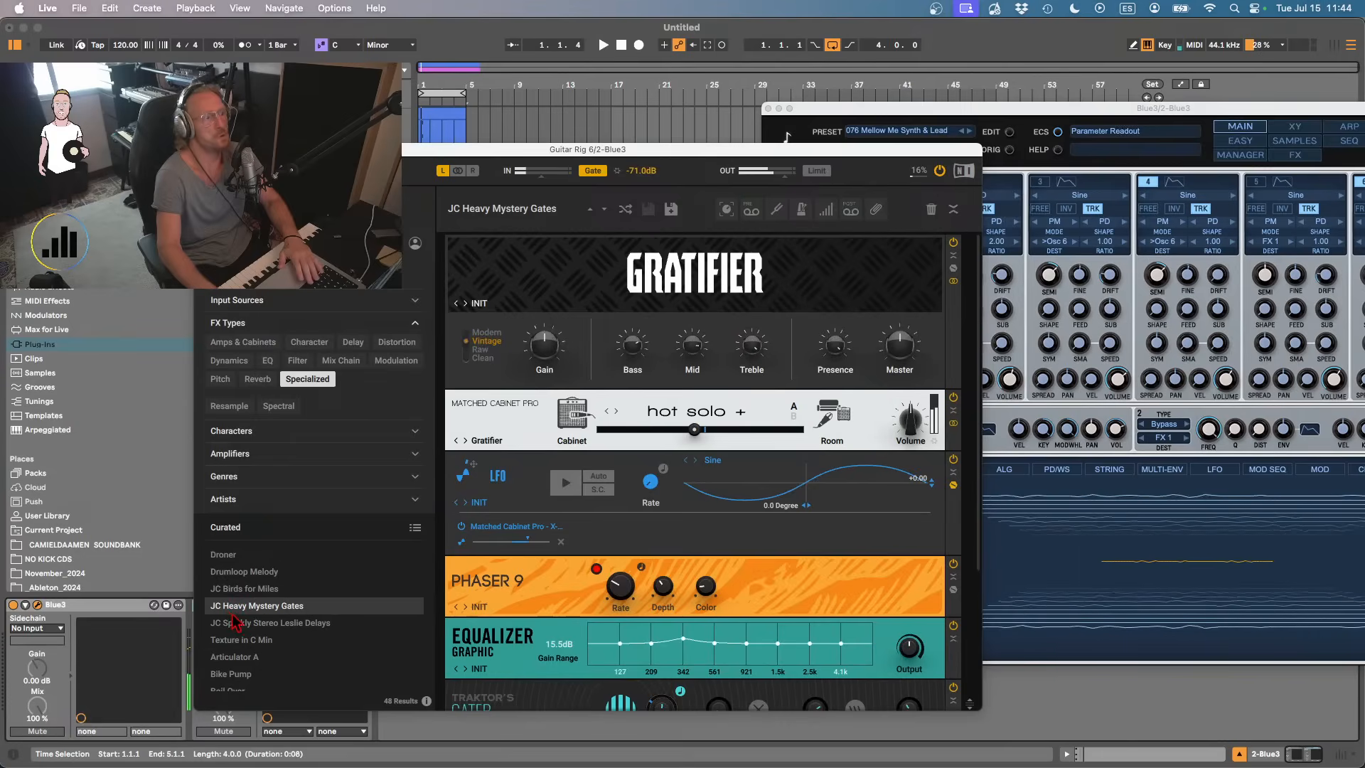
left_click_drag(1310, 111, 1268, 344)
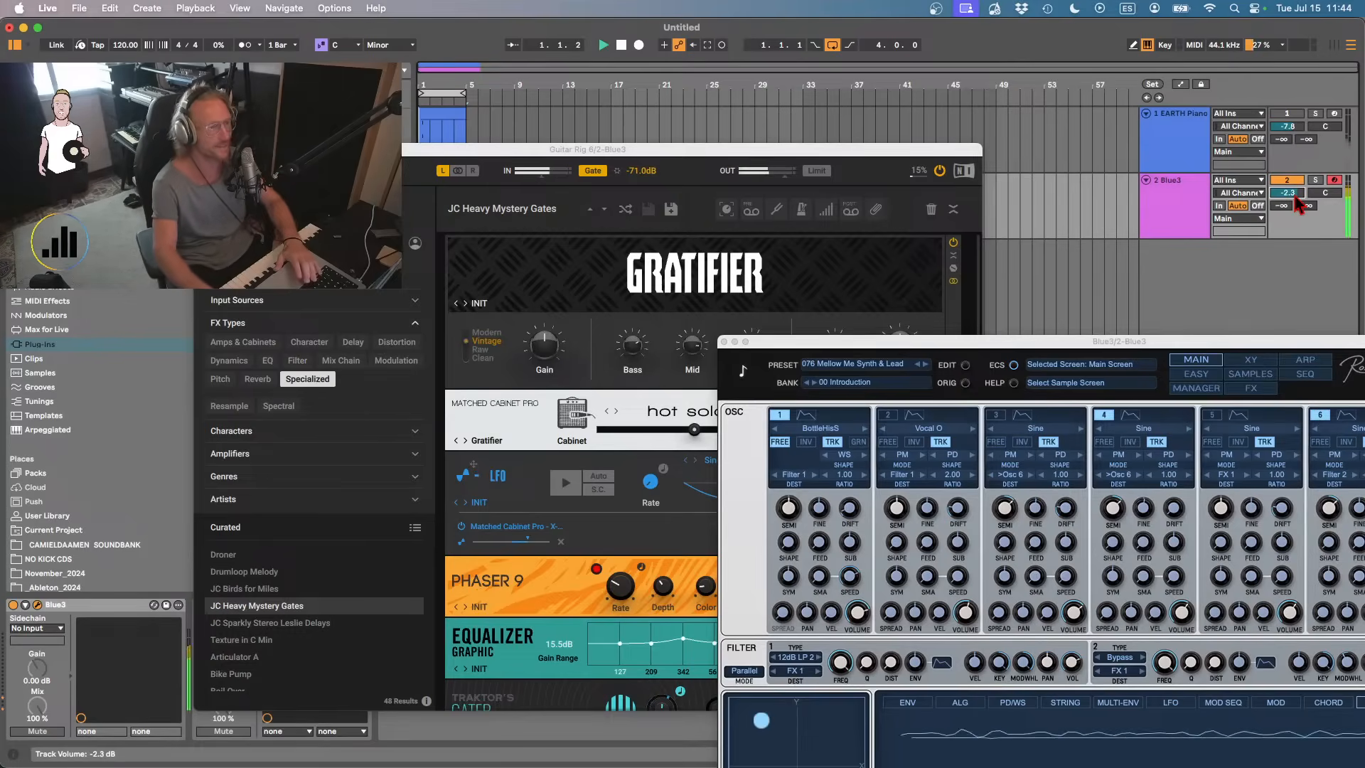
- Load the Guitar Rig preset JC Sparkly Stereo Leslie Delays, audition it on the loop, and stop playback
left_click(242, 623)
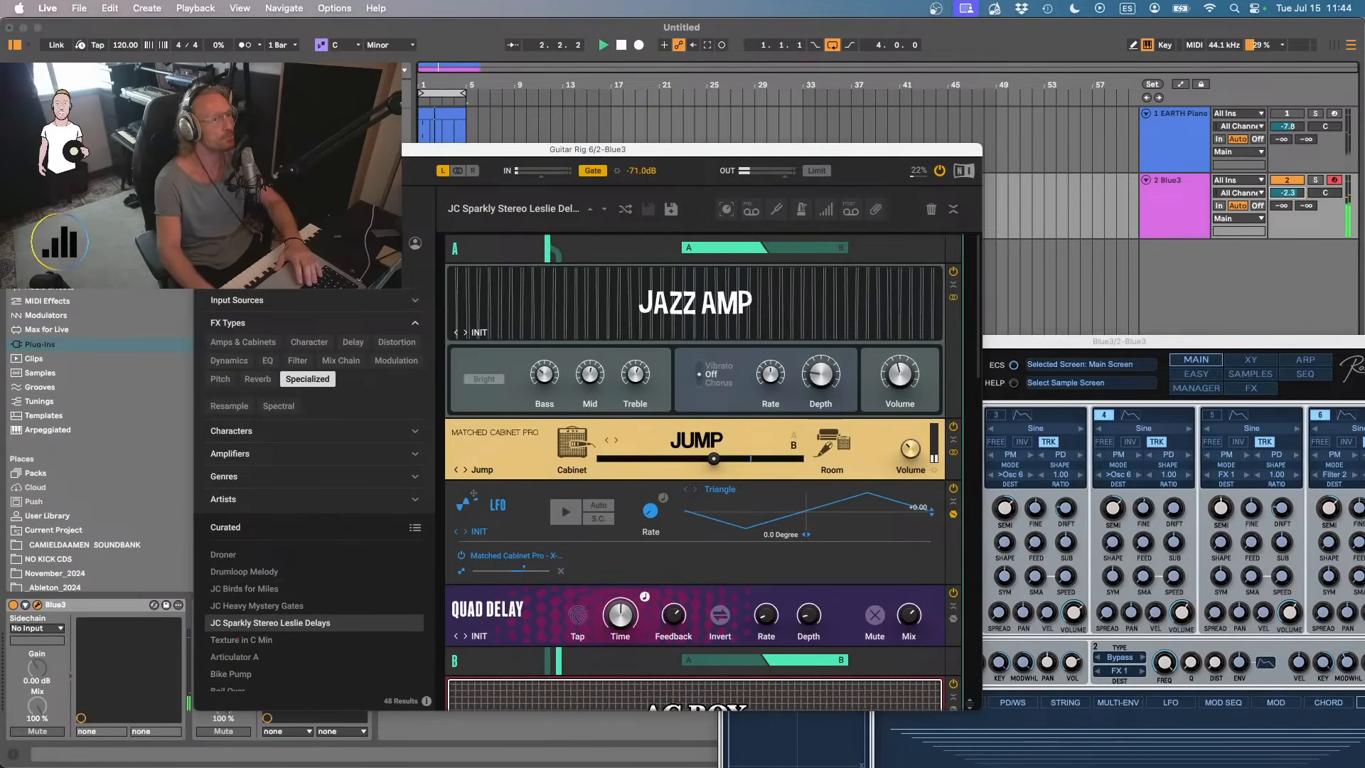
left_click_drag(420, 149, 808, 131)
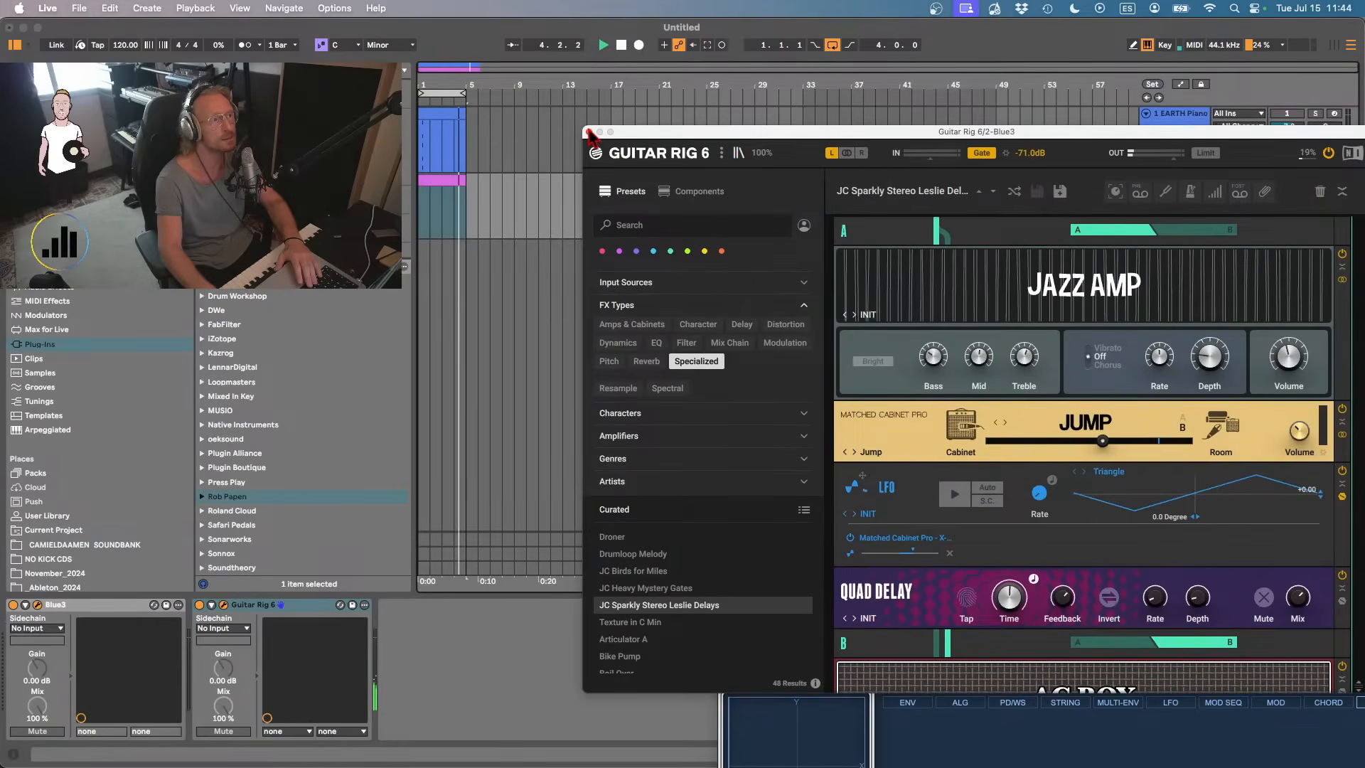
key("space")
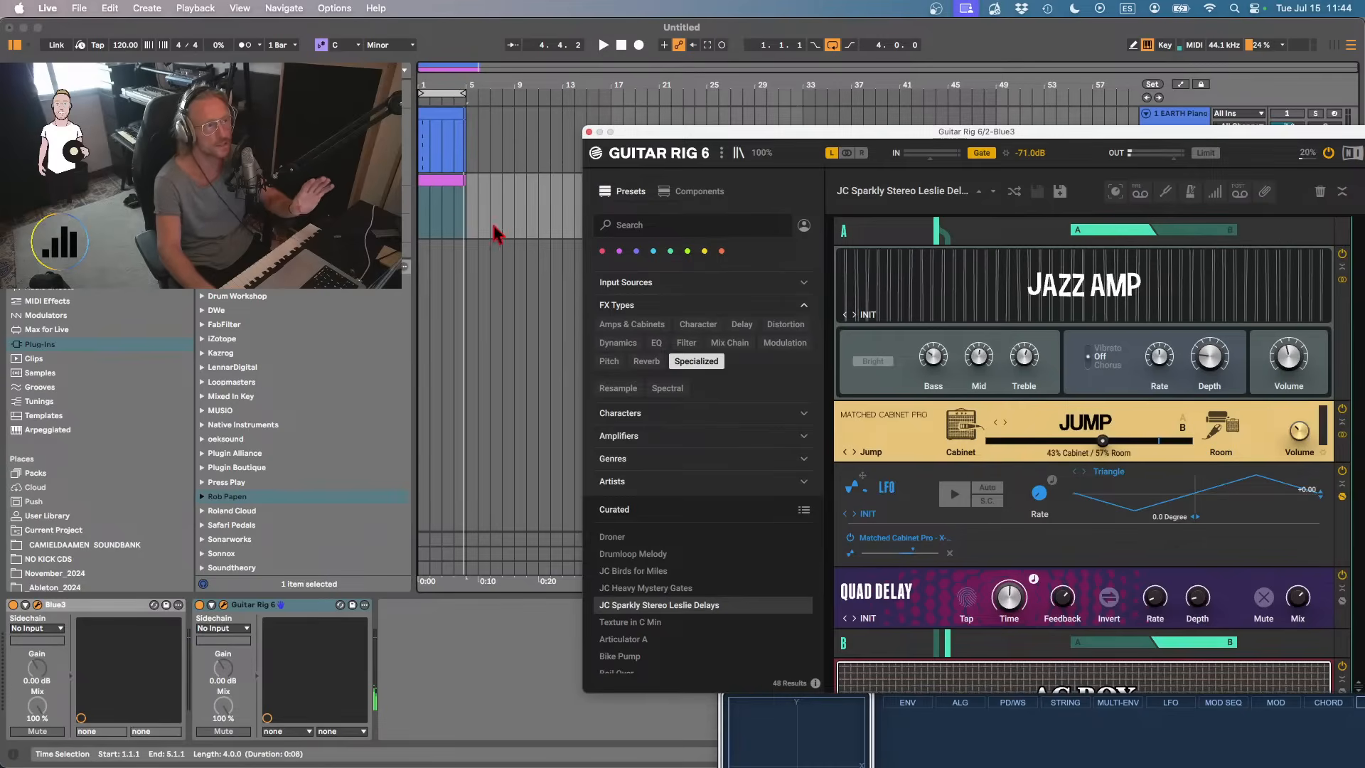
- Select the first four bars on the Blue3 track and close the Guitar Rig 6 and Blue III windows
left_click(475, 206, "shift")
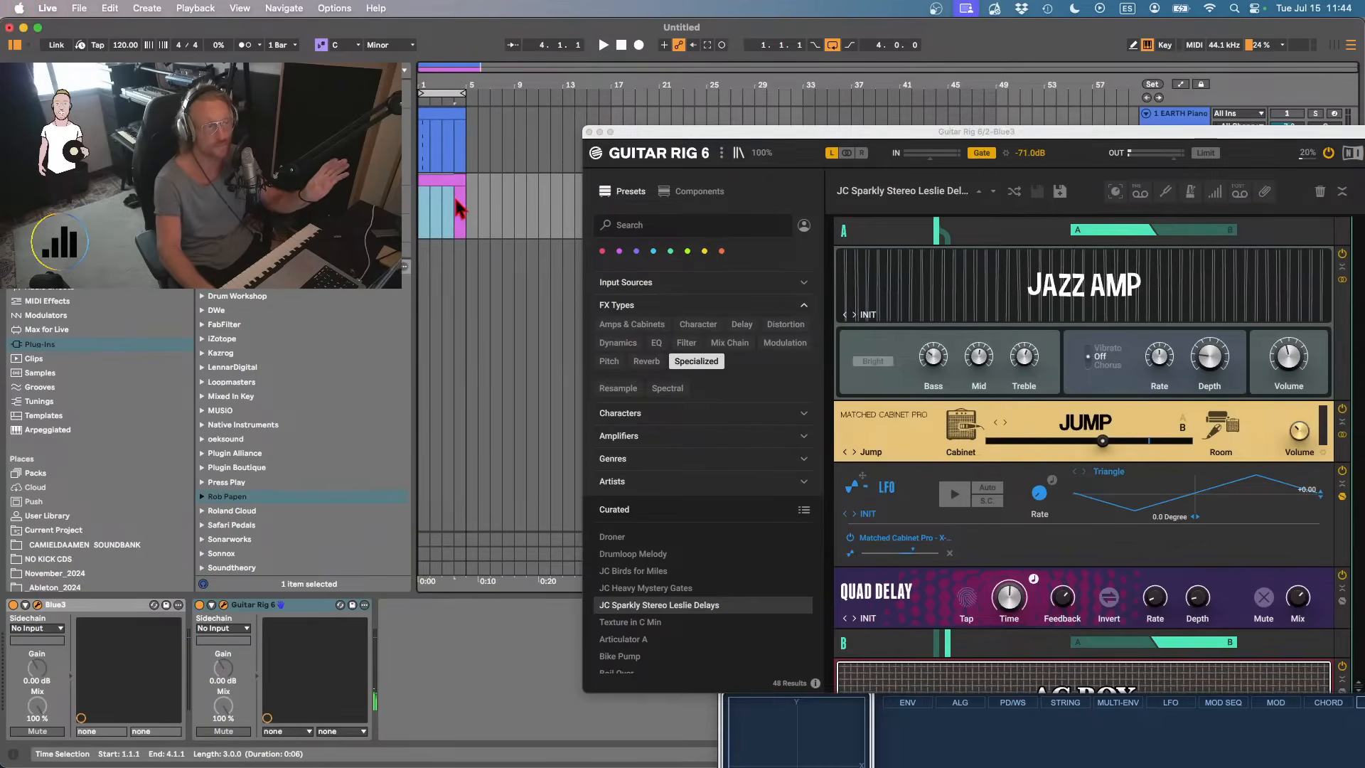
left_click(505, 207)
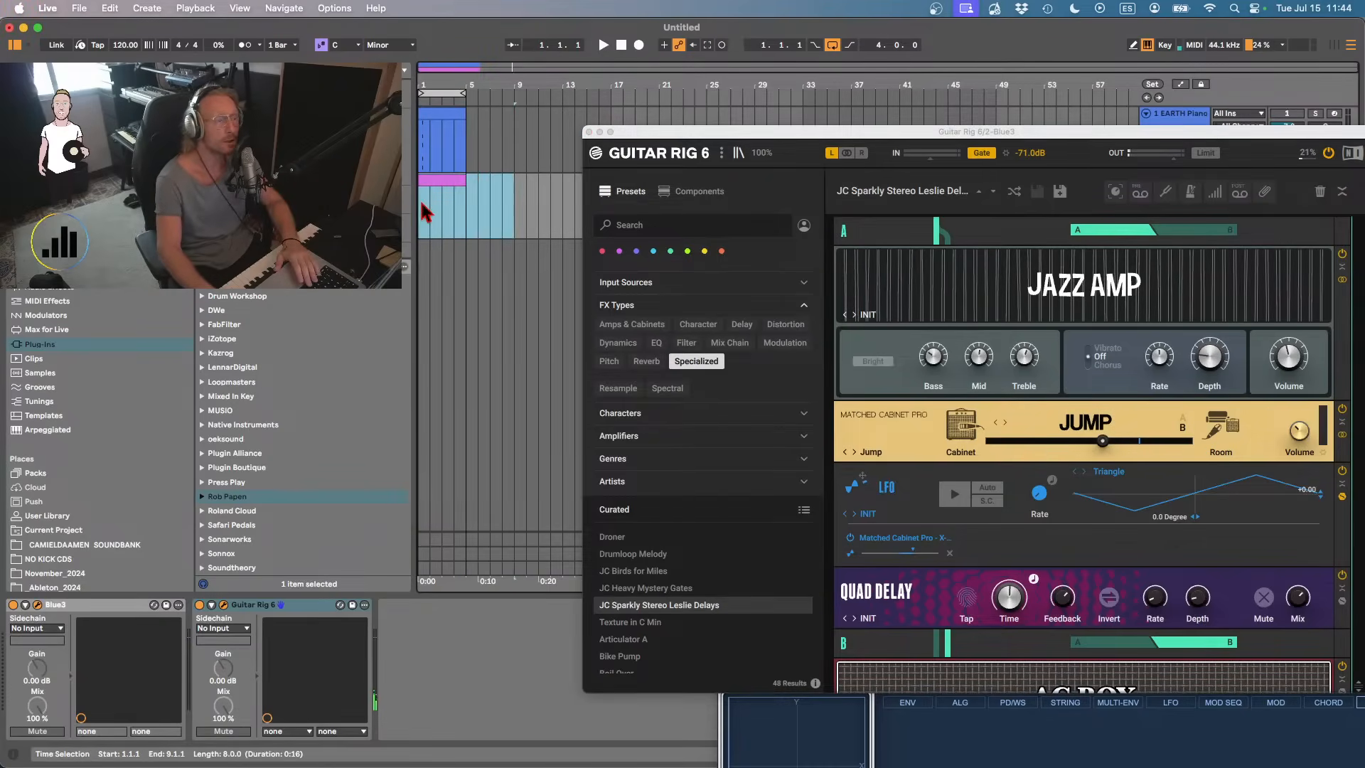
left_click(420, 205)
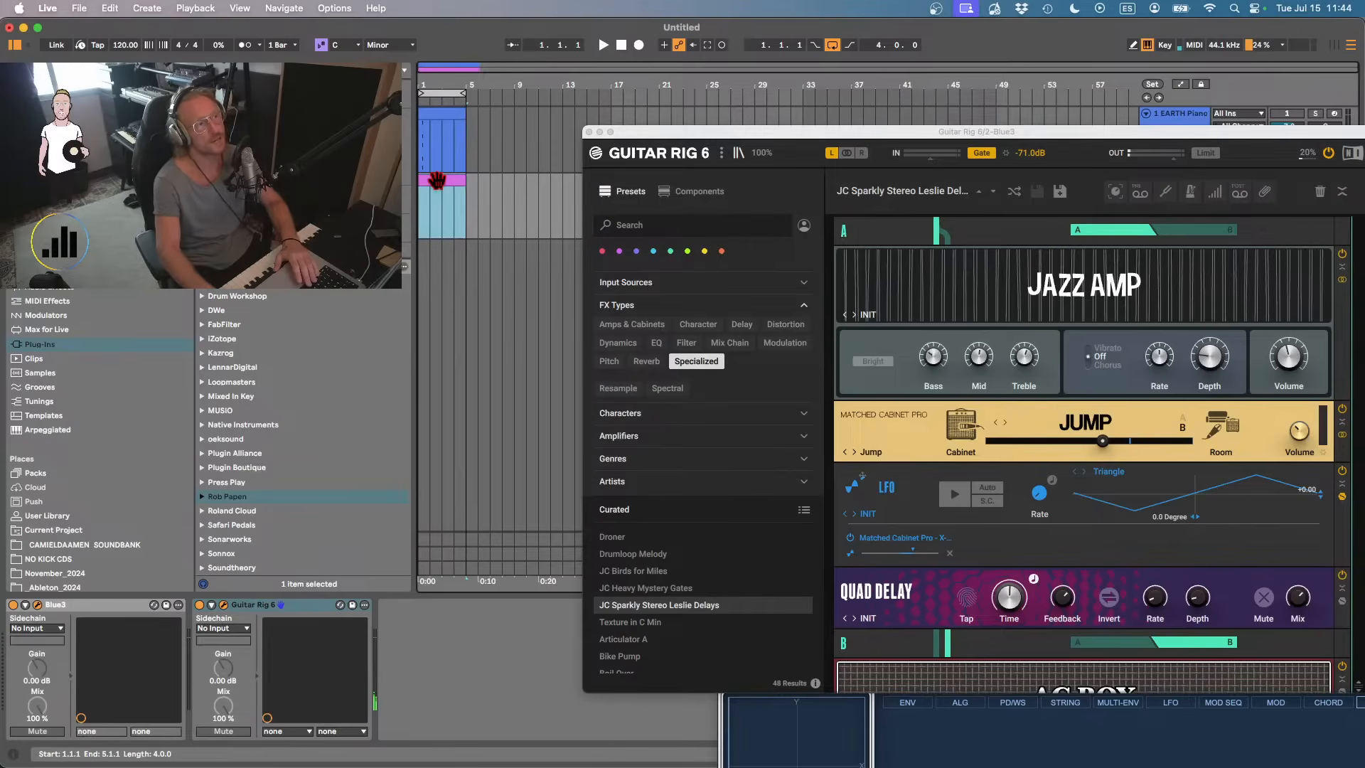
left_click(586, 132)
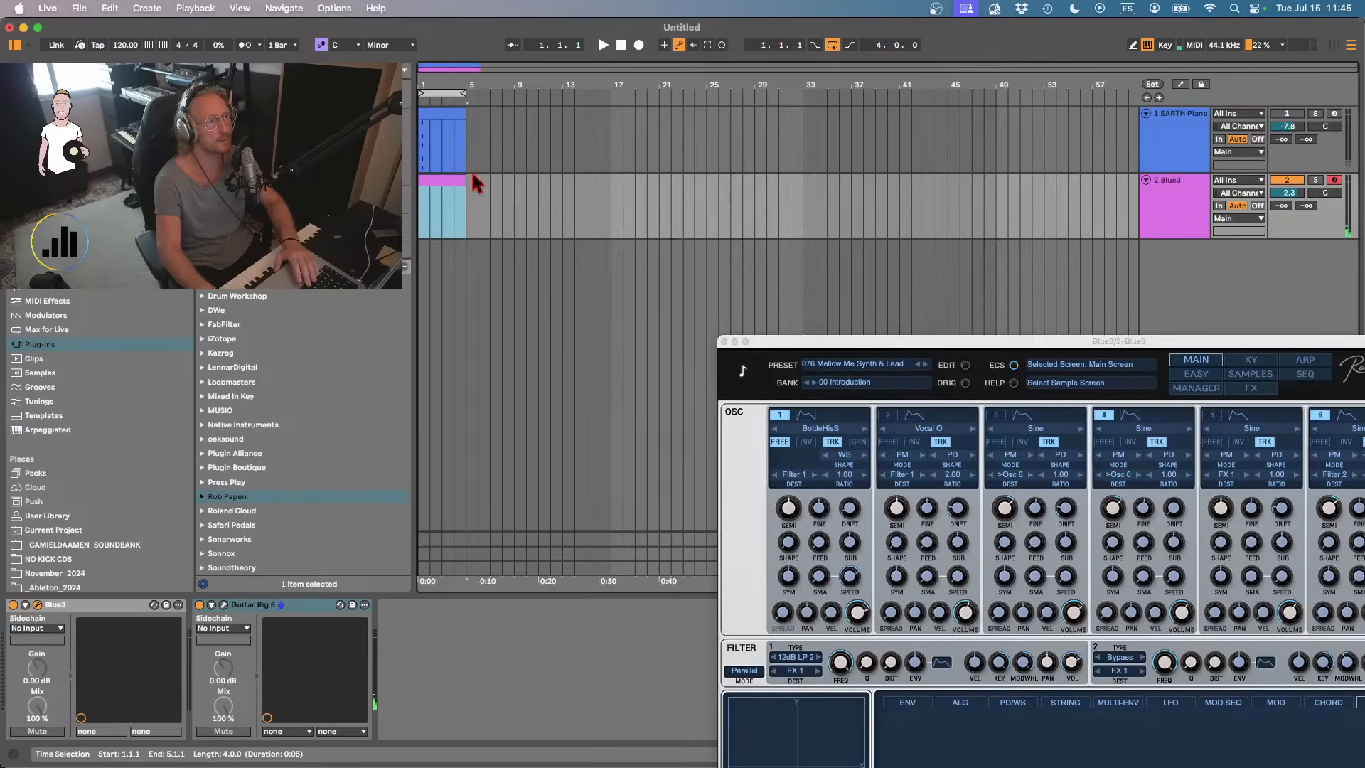
left_click(724, 343)
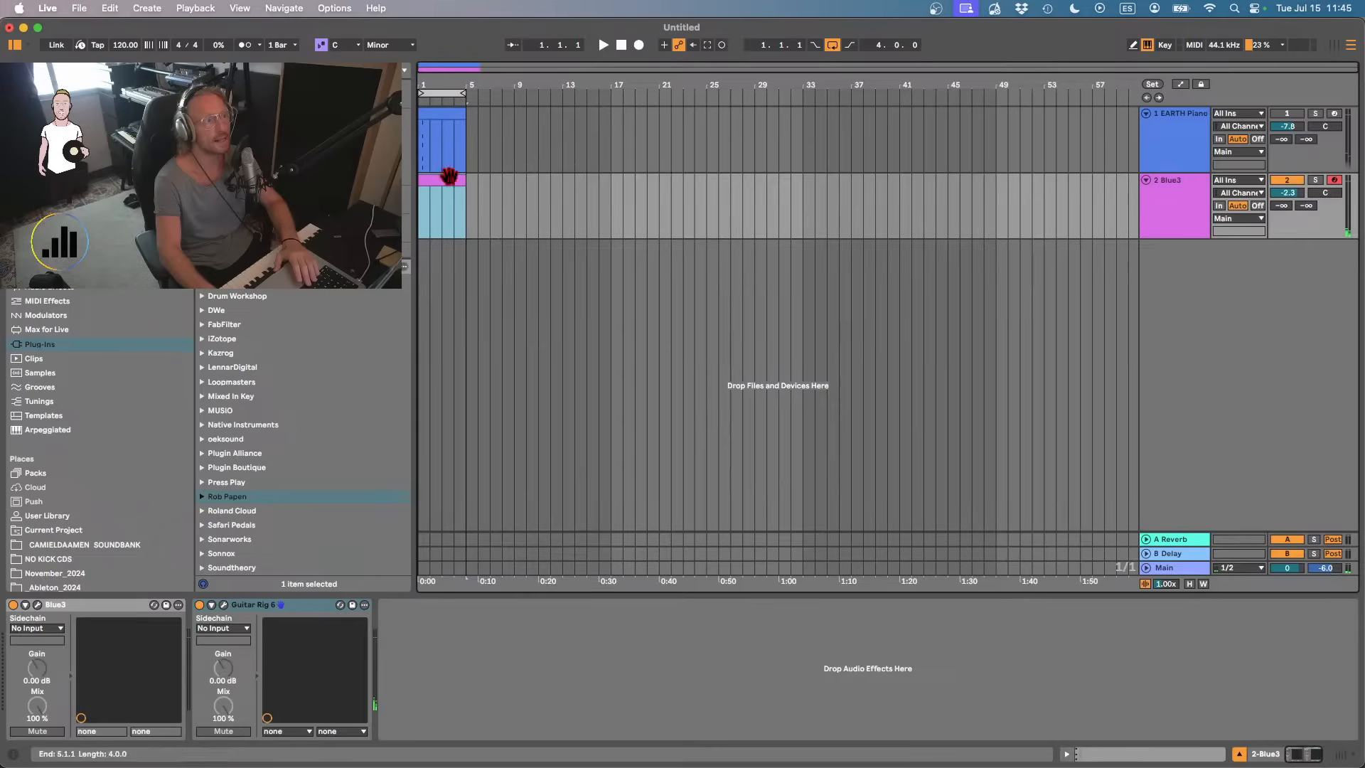
- Export the four-bar Blue3 clip as a normalized 24-bit WAV into the Music Loops folder under the next Musicloop number
left_click(435, 170)
left_click(428, 177)
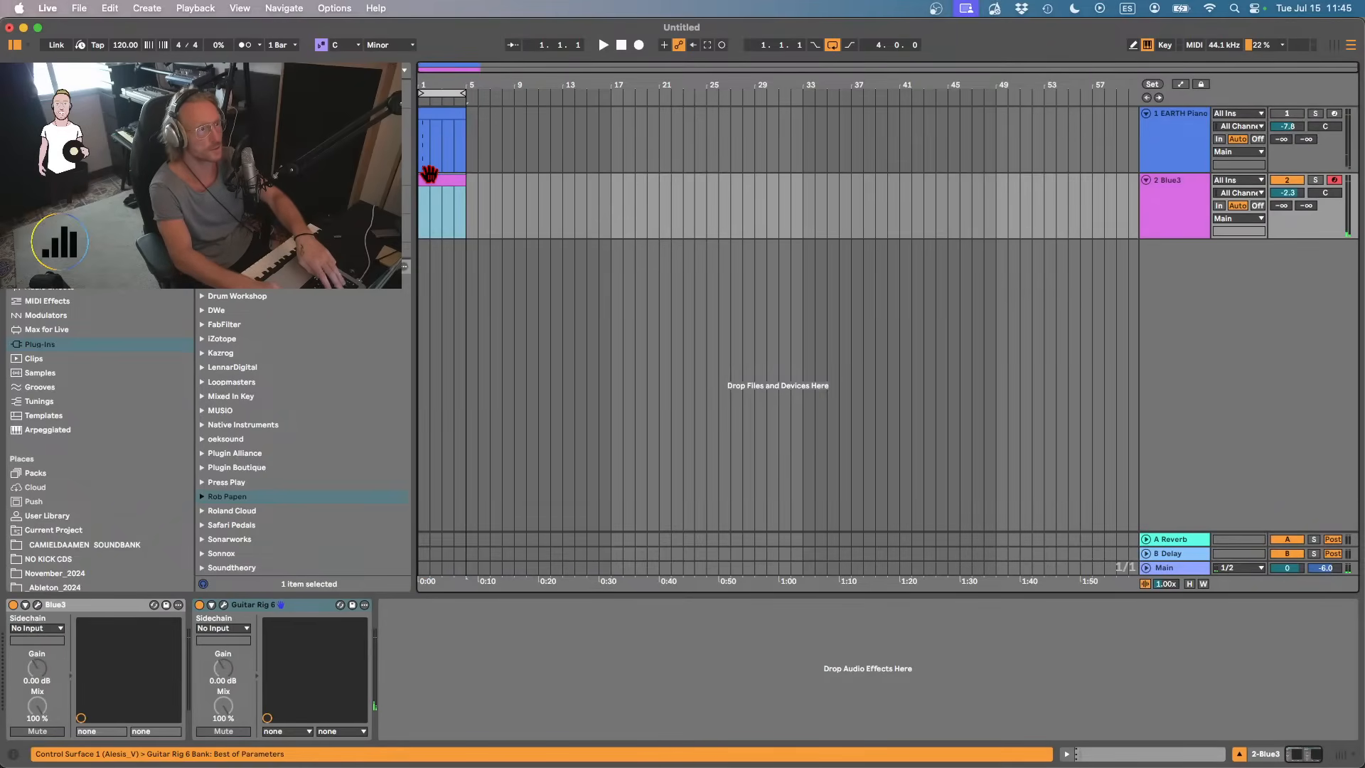
key("super+shift+r")
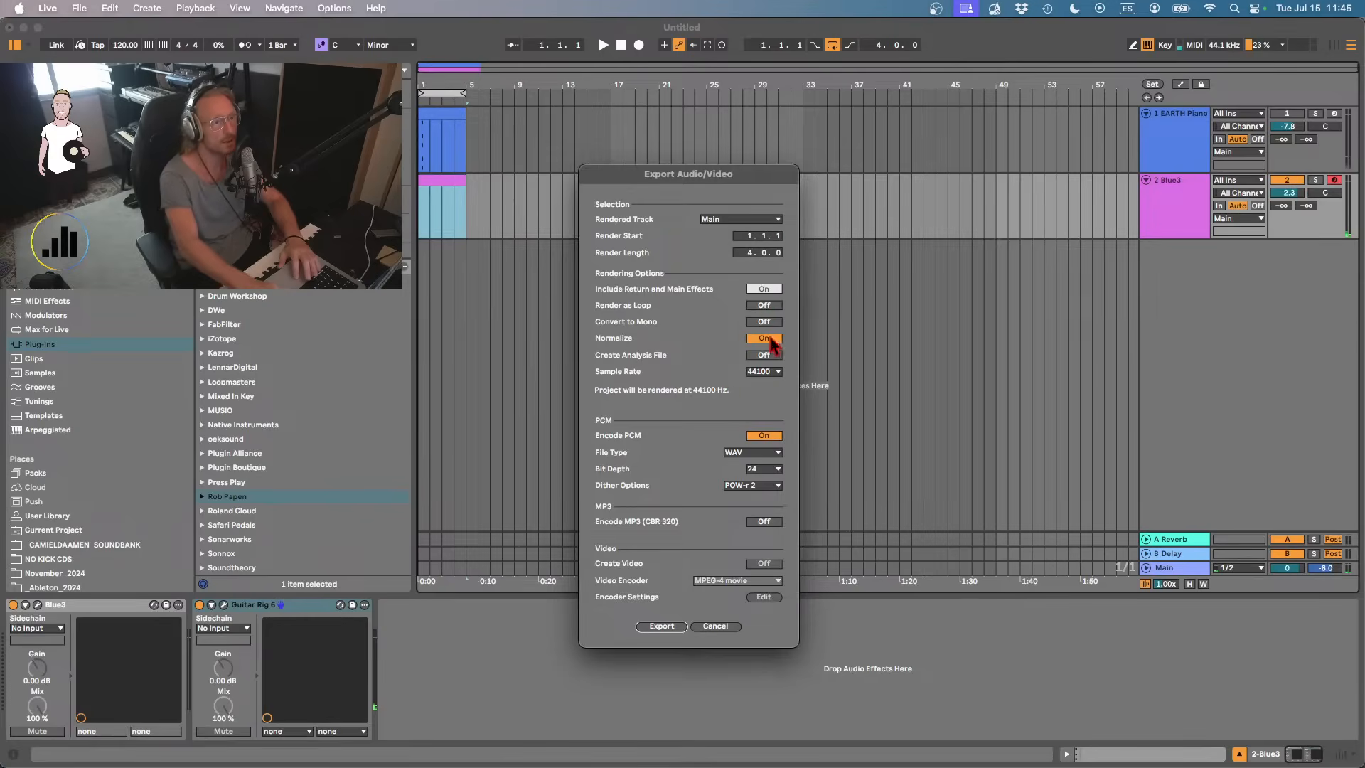
left_click(661, 626)
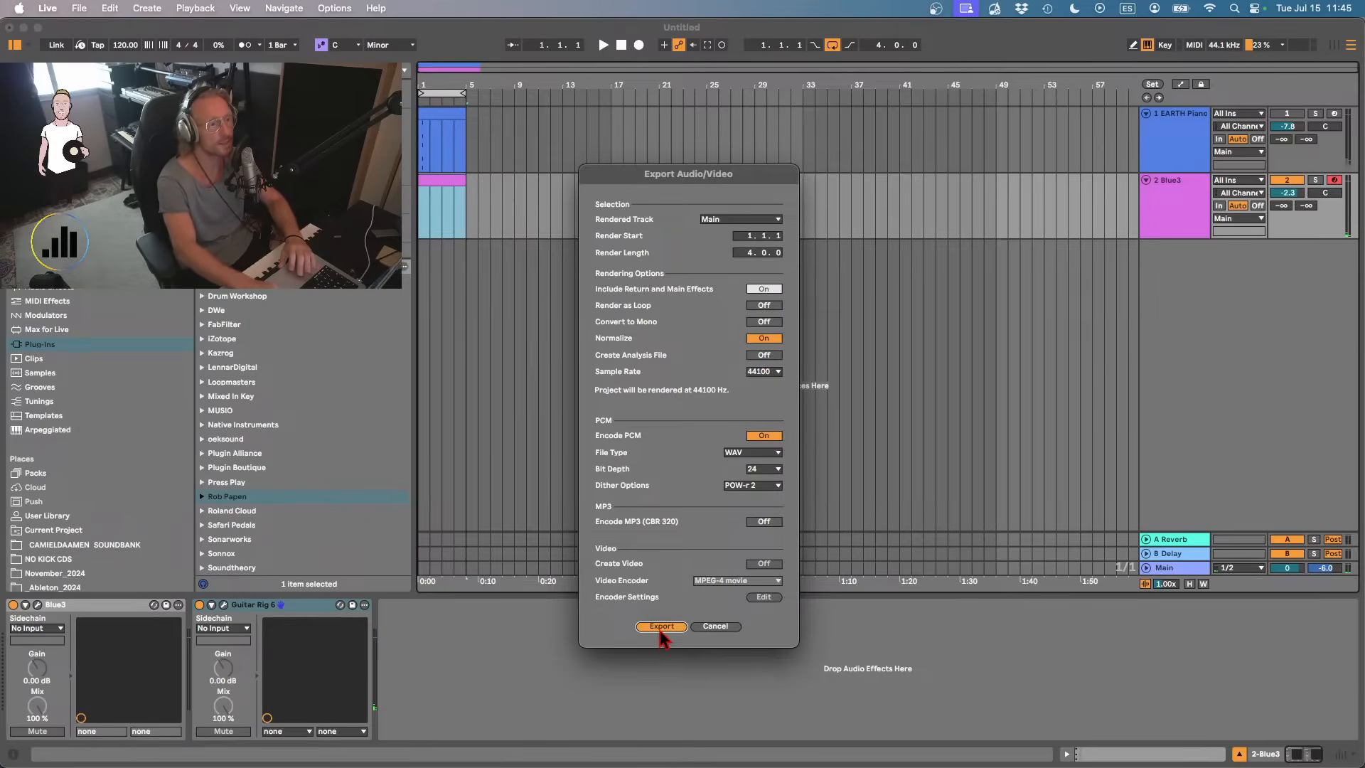
key("Right")
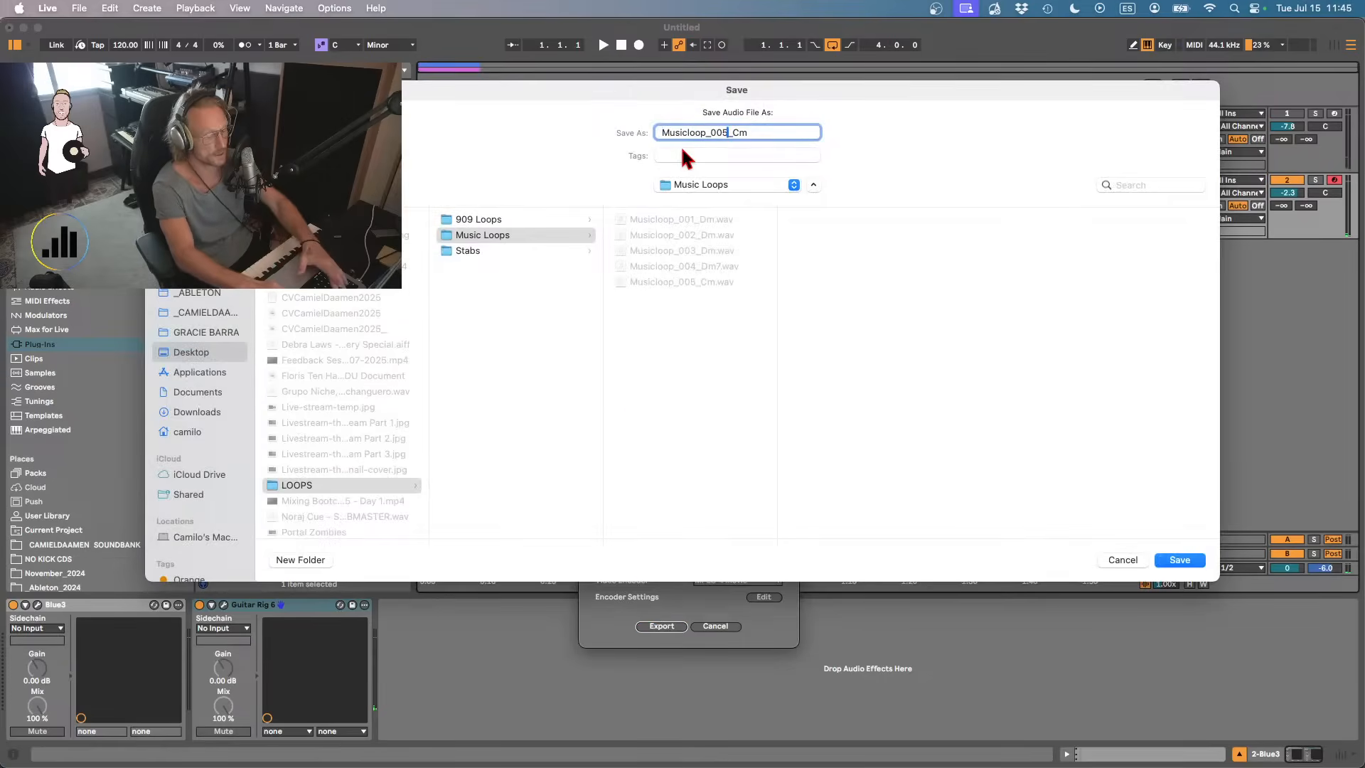
key("Return")
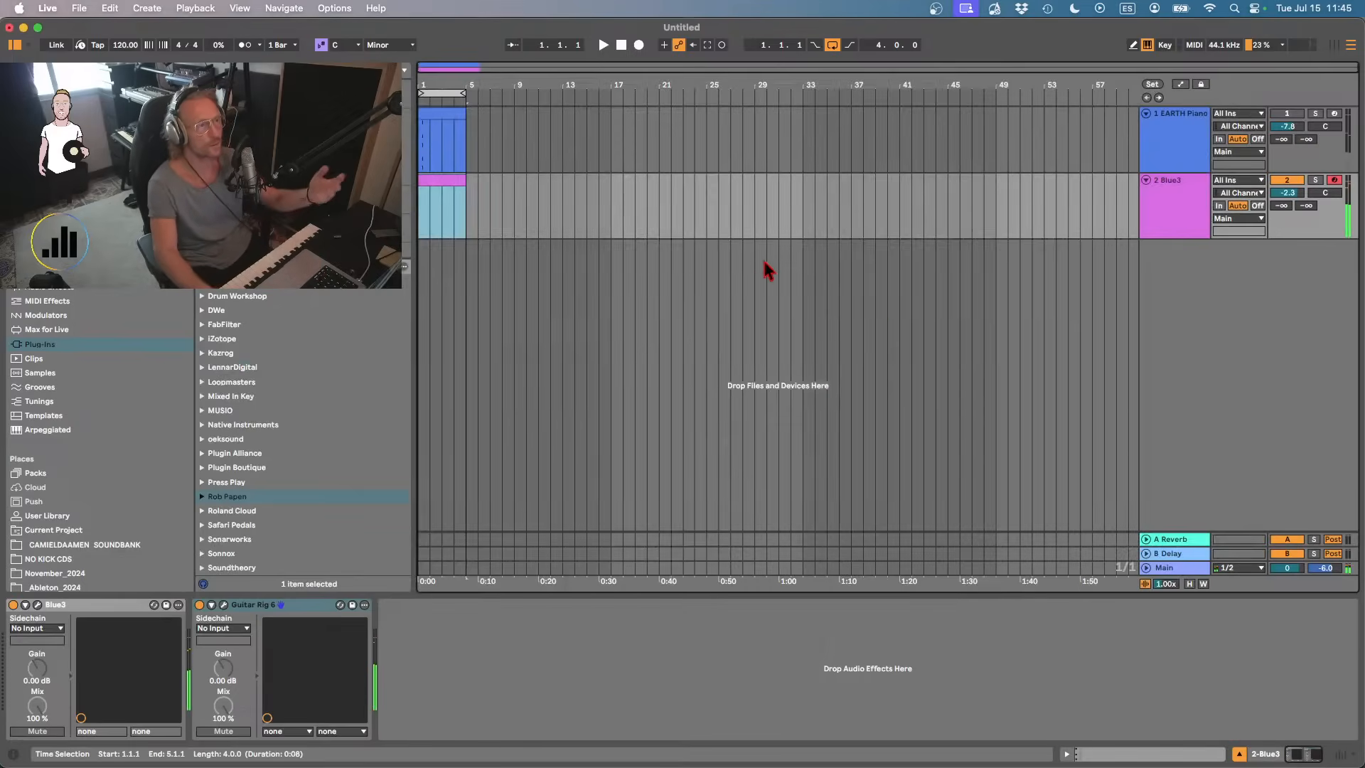
- Add a MIDI track below Blue3 and insert an empty four-bar MIDI clip at bar 1
left_click(1171, 205)
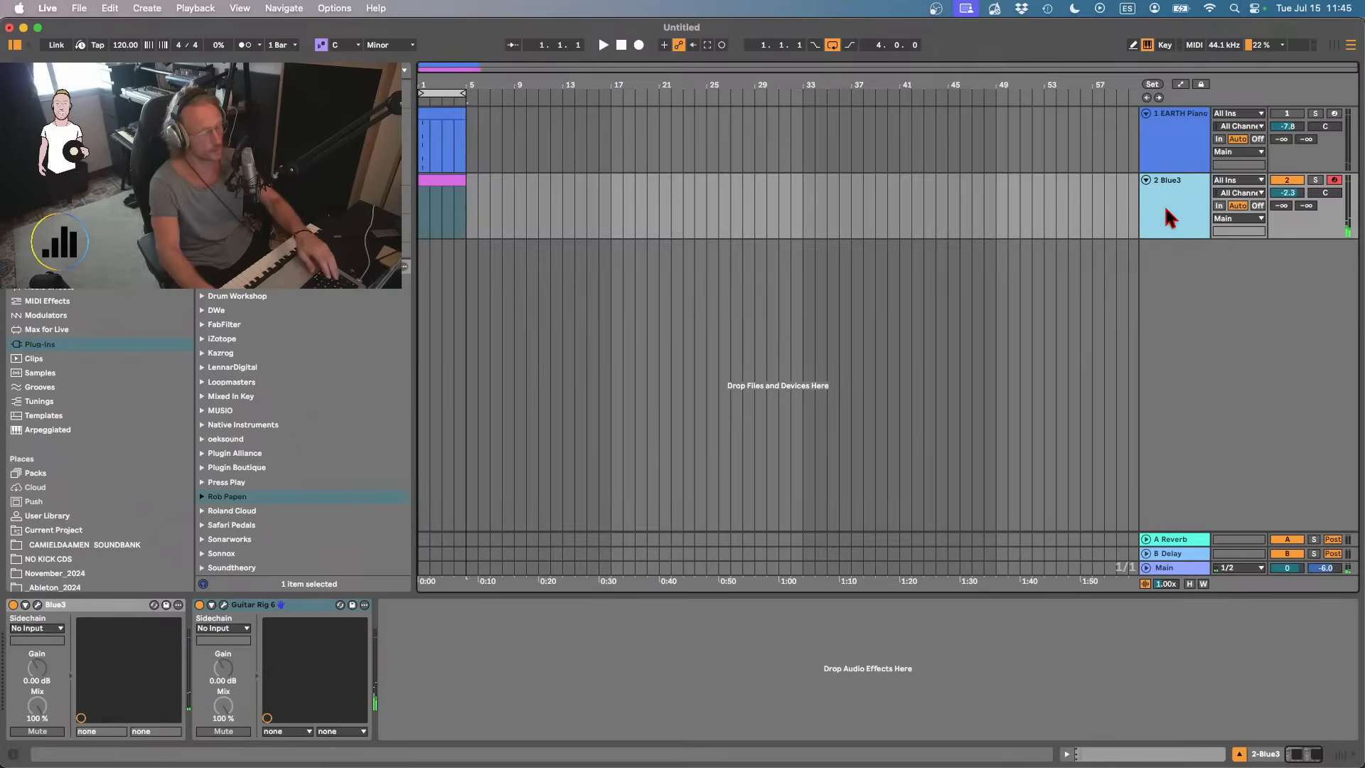
key("super+shift+t")
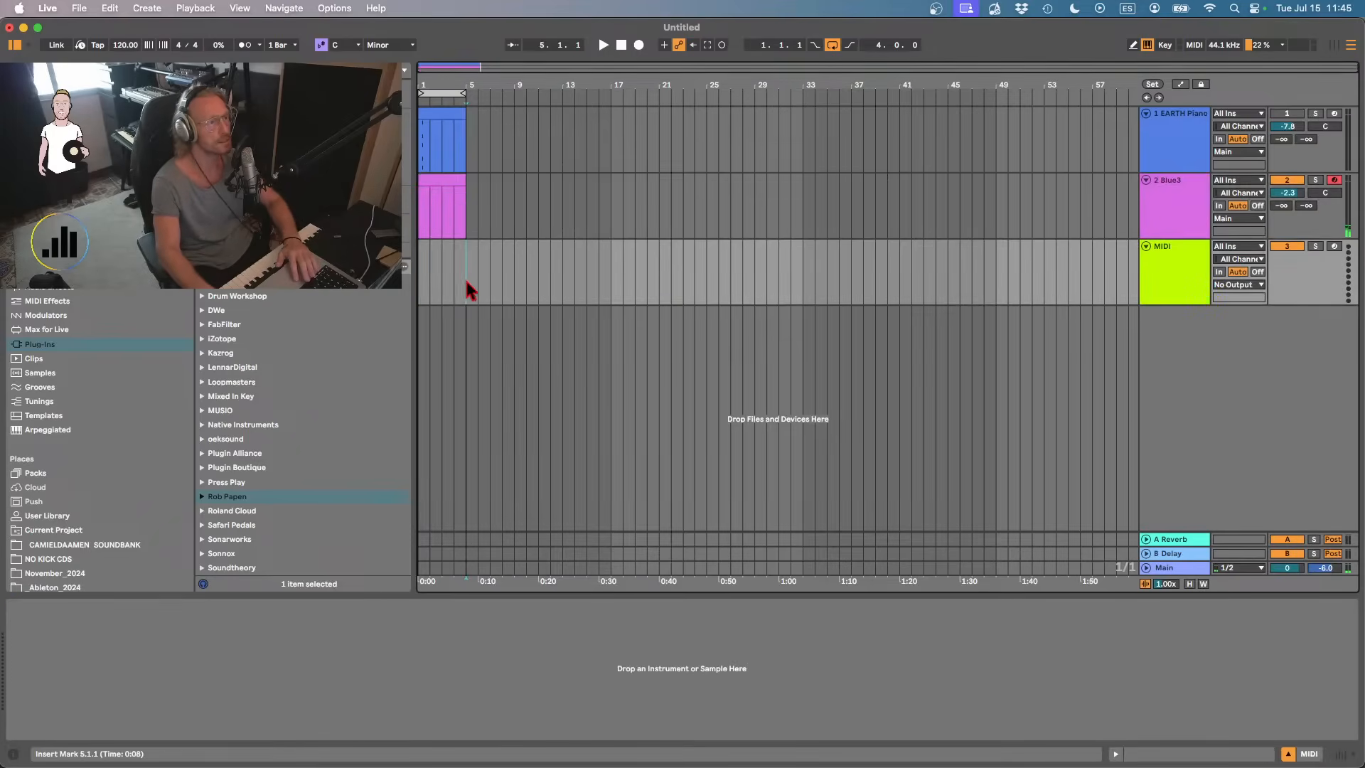
key("super+shift+m")
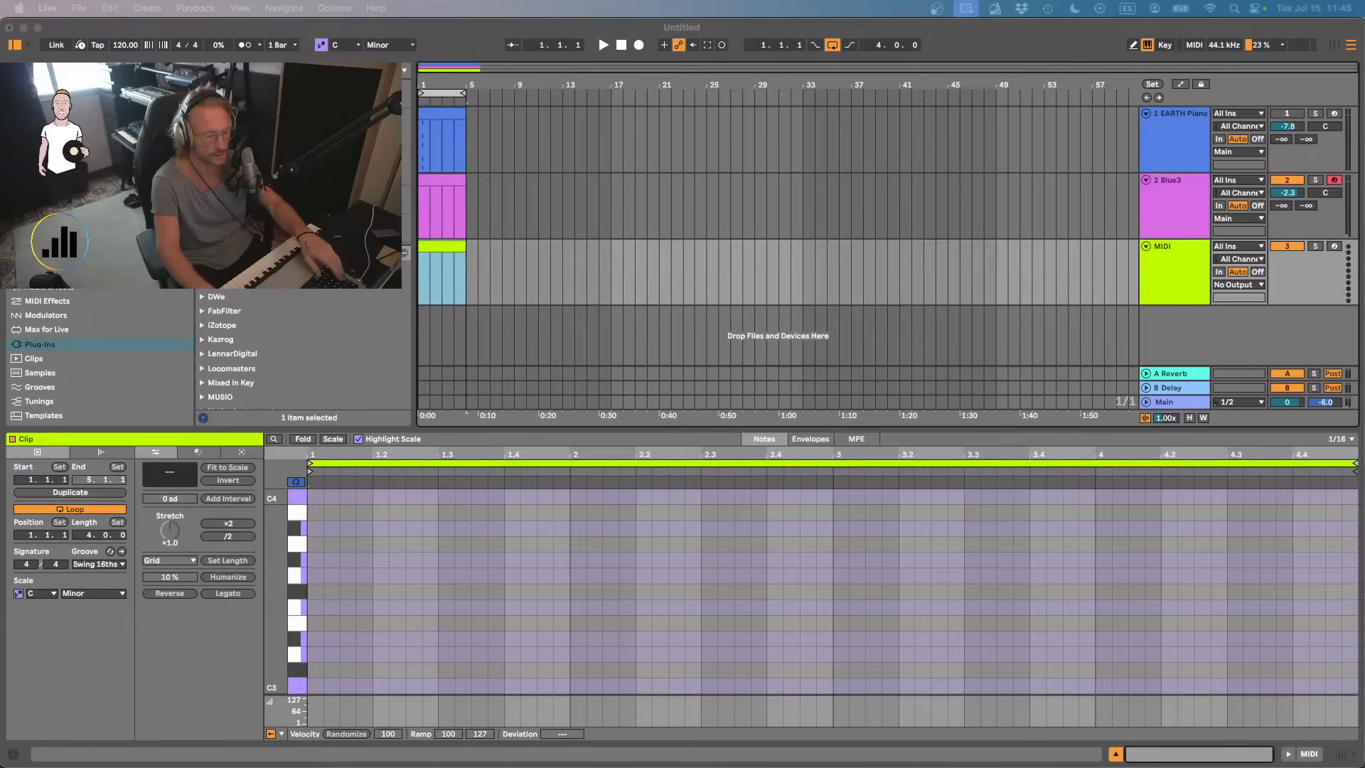
key("super+Tab")
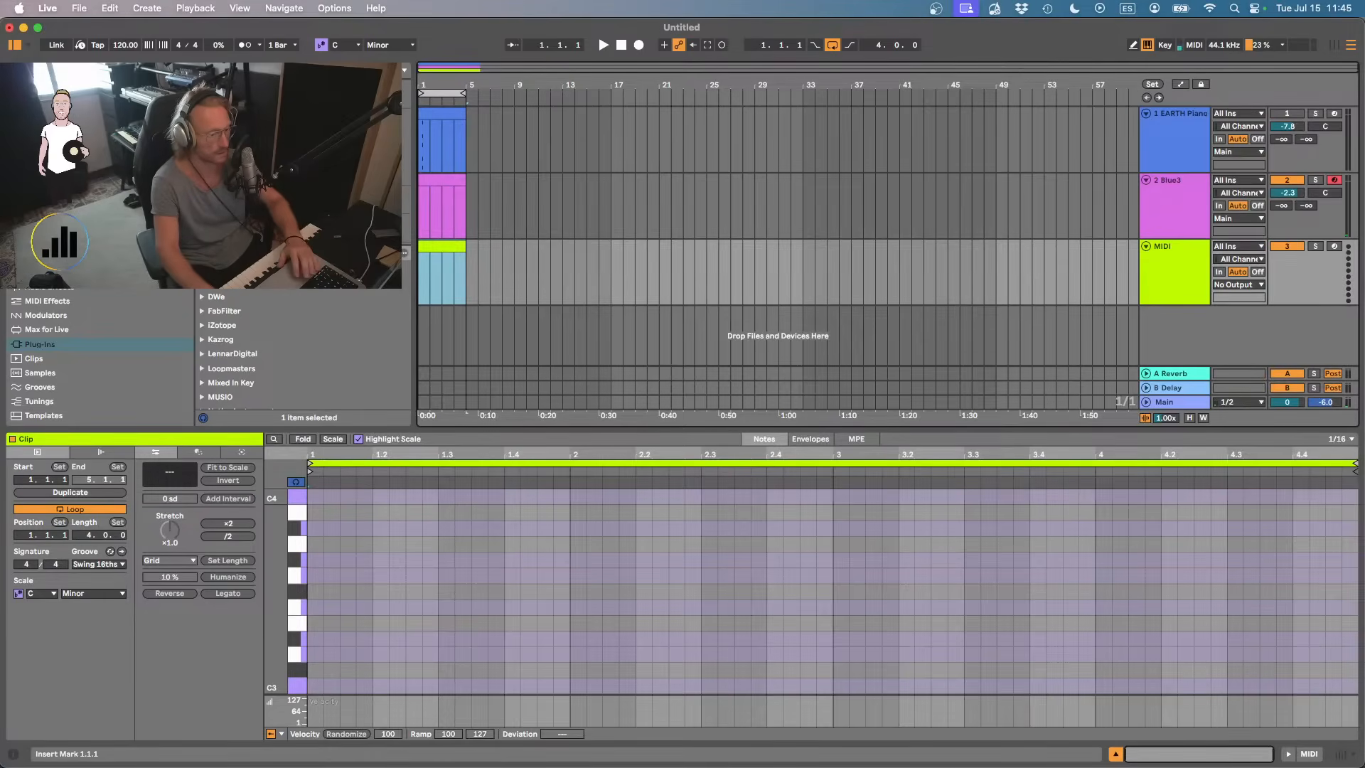
key("super+Tab")
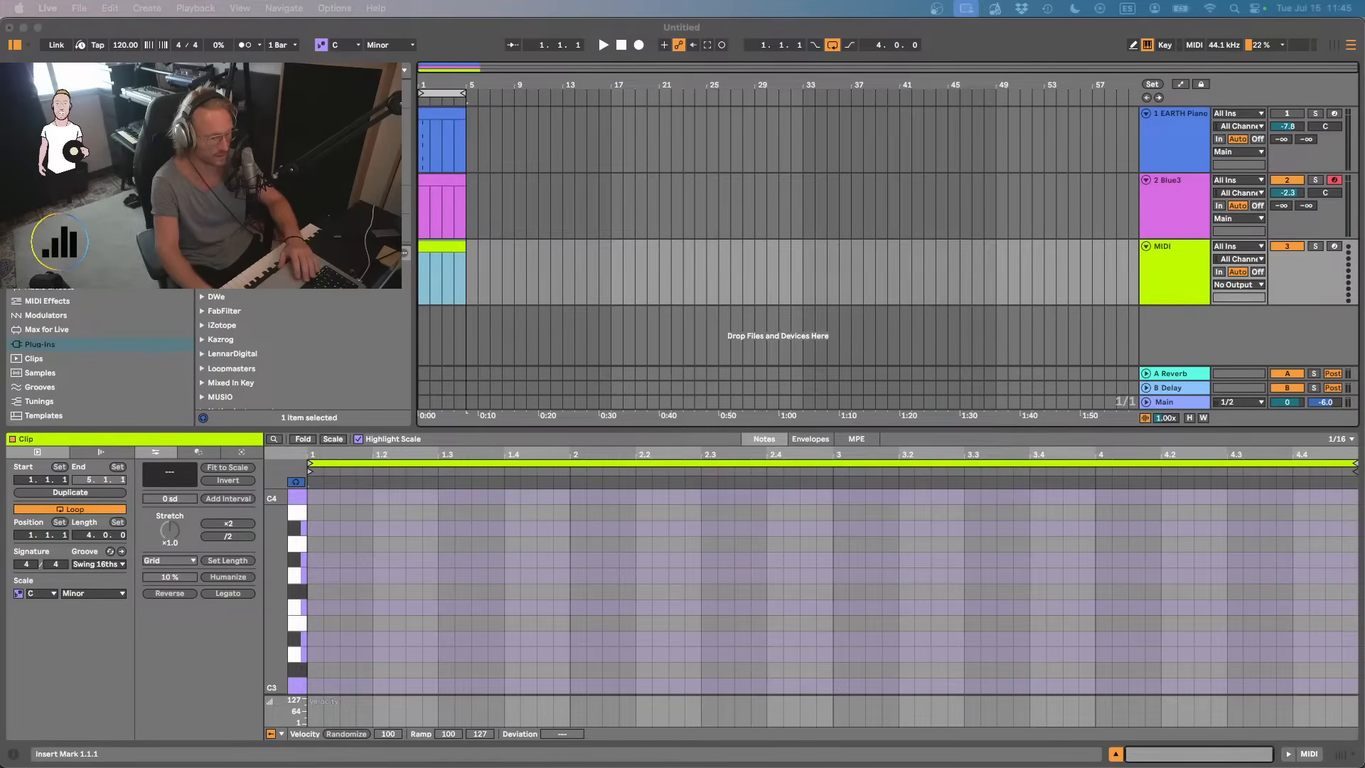
key("super+Tab")
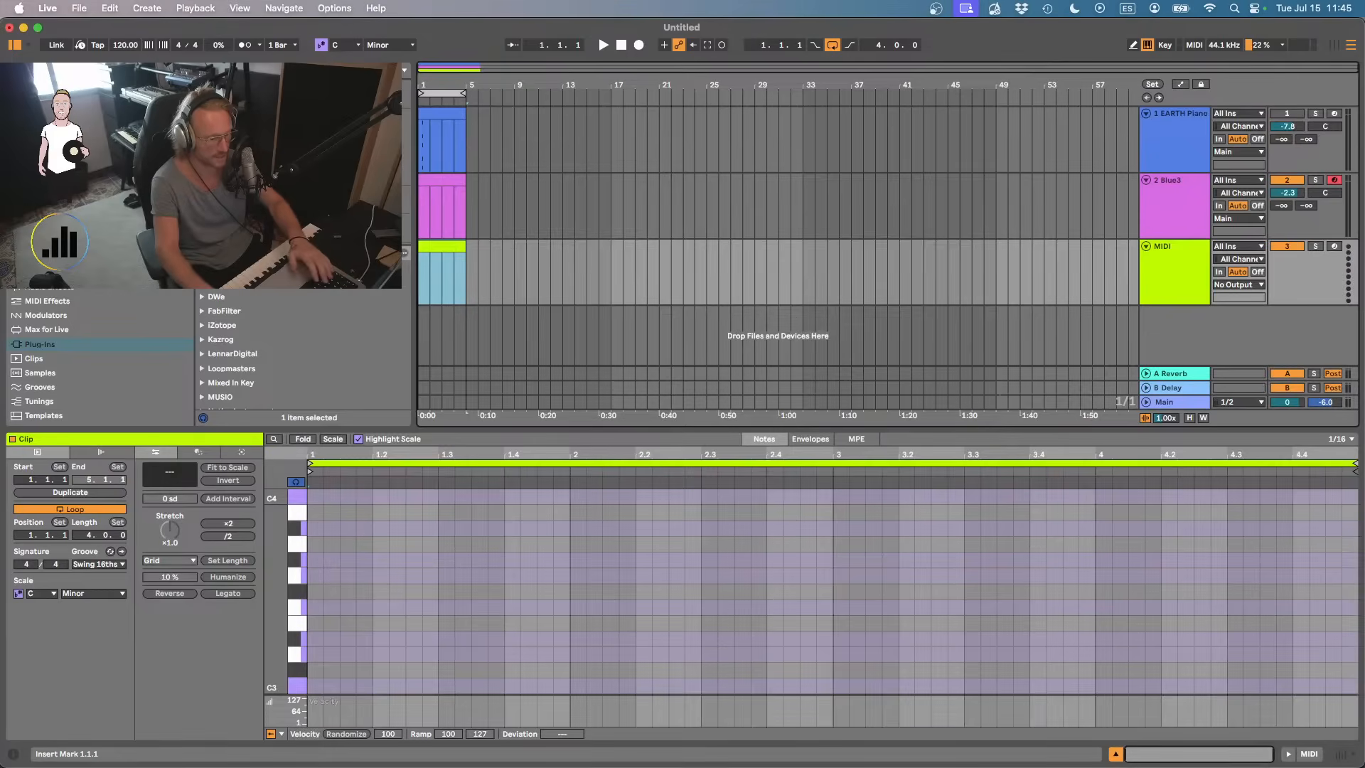
key("super+Tab")
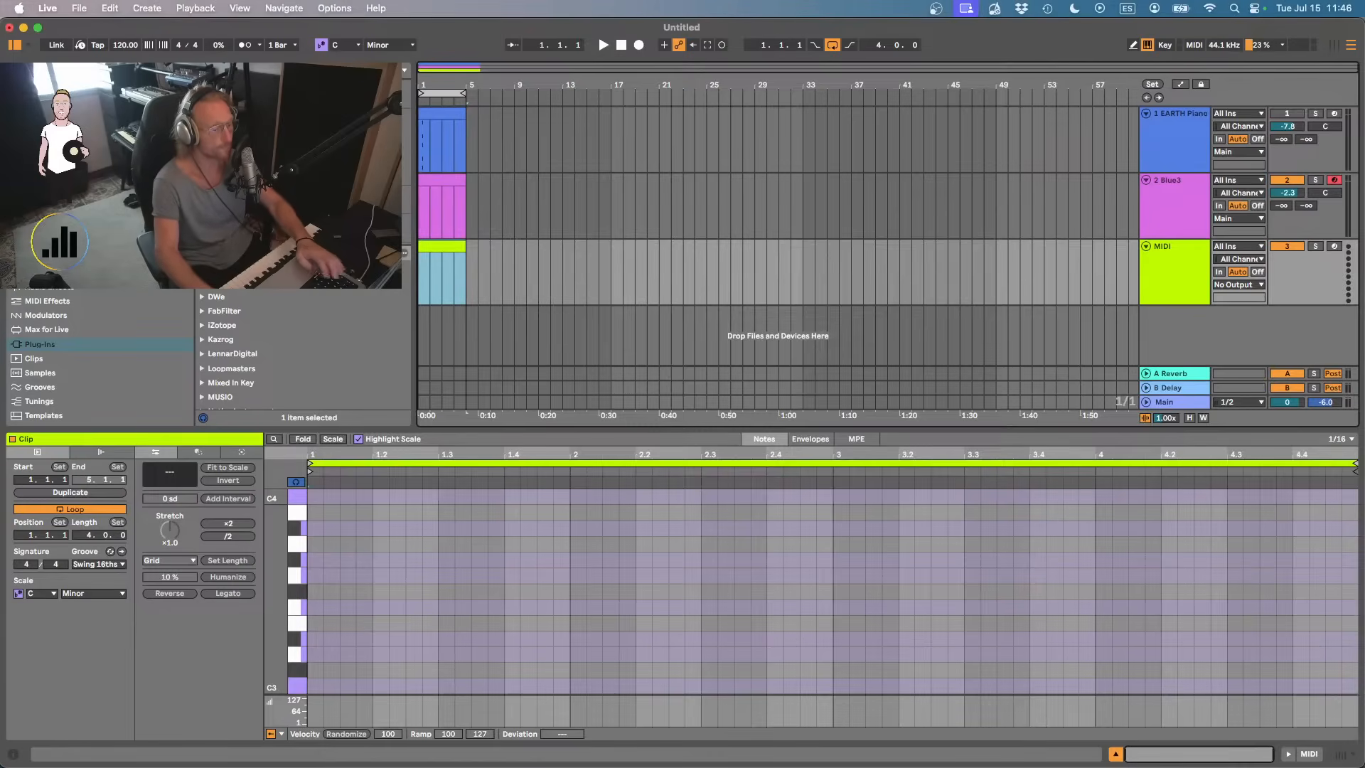
- Add G3, B♭3 and D4 notes at the very start of the empty four-bar MIDI clip
left_click(318, 684)
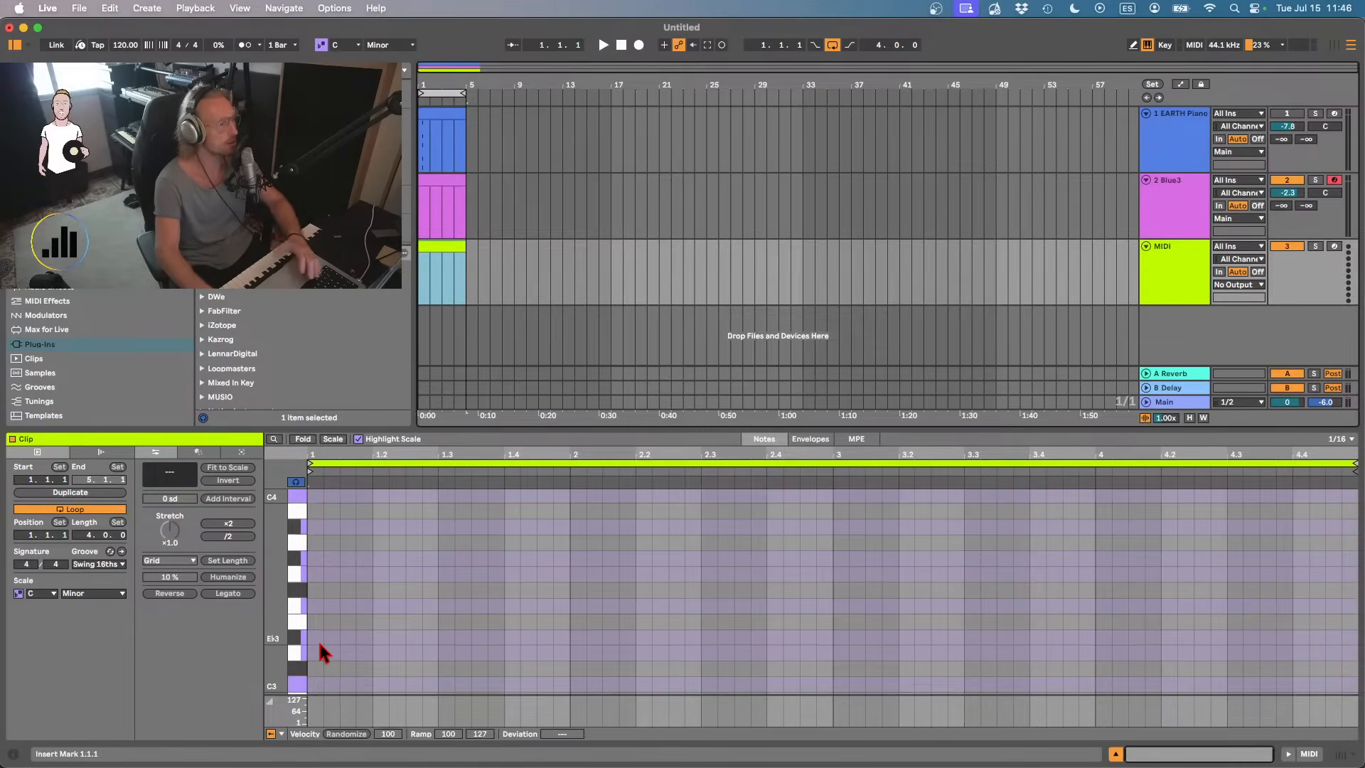
left_click(317, 569)
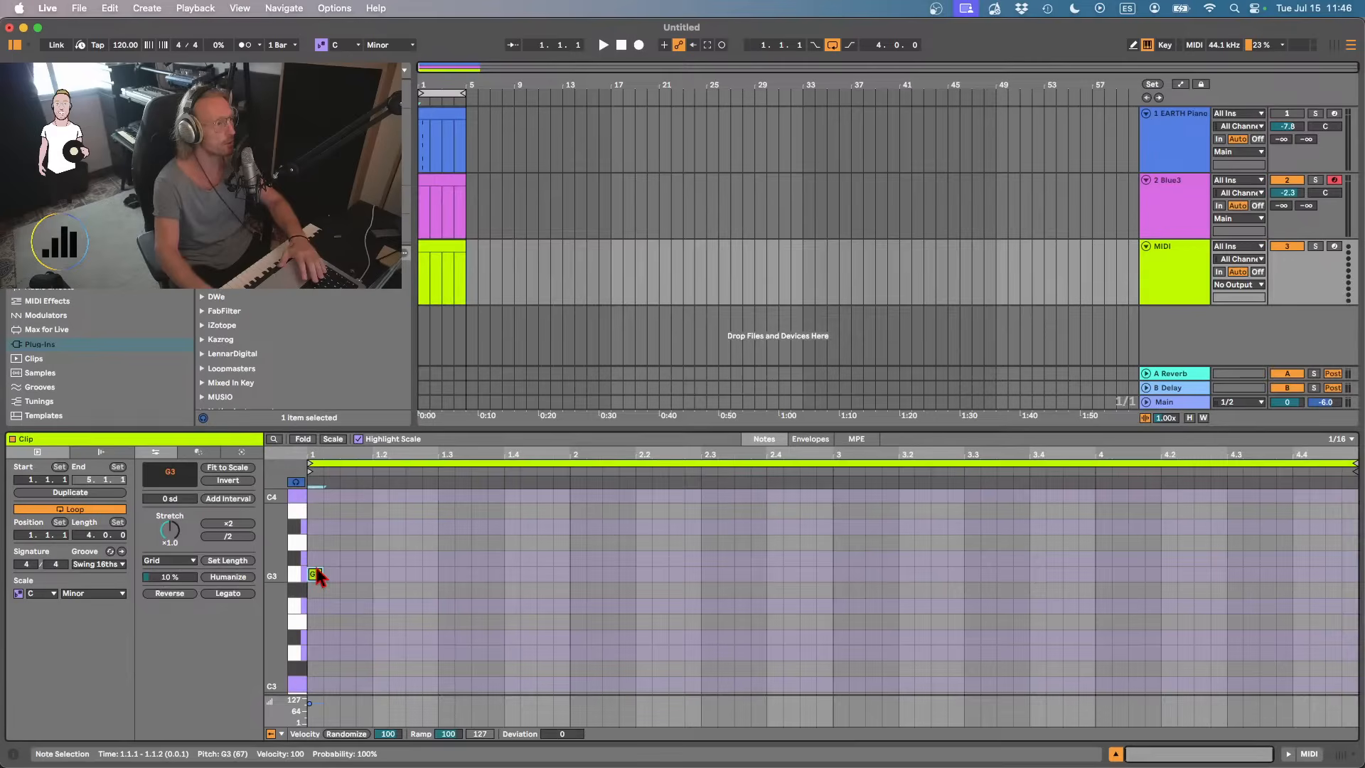
double_click(315, 574)
double_click(313, 529)
scroll(310, 530, "up", 3)
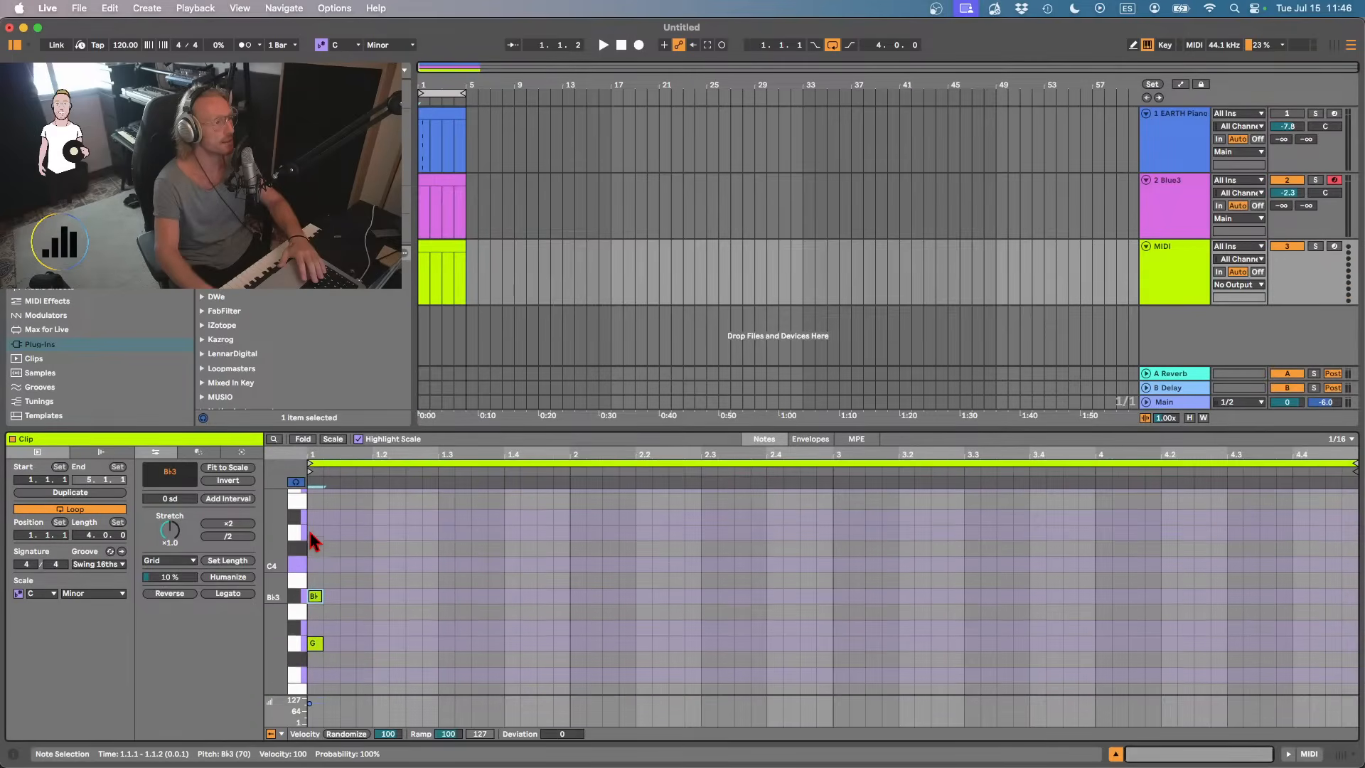
double_click(311, 535)
- Stretch the three chord notes across the clip with Legato, and add an F4 note on top at the same full length
left_click_drag(332, 519, 306, 728)
left_click(242, 596)
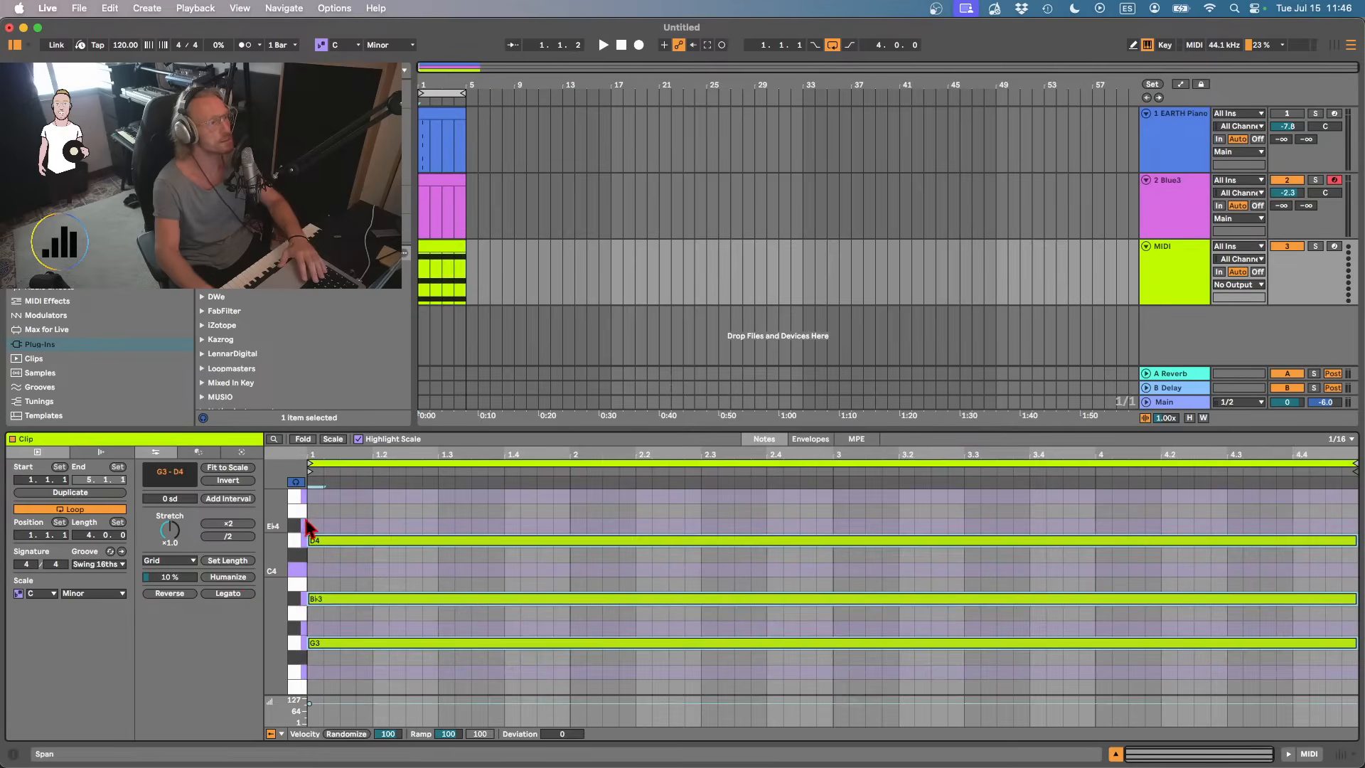
double_click(318, 495)
left_click(235, 593)
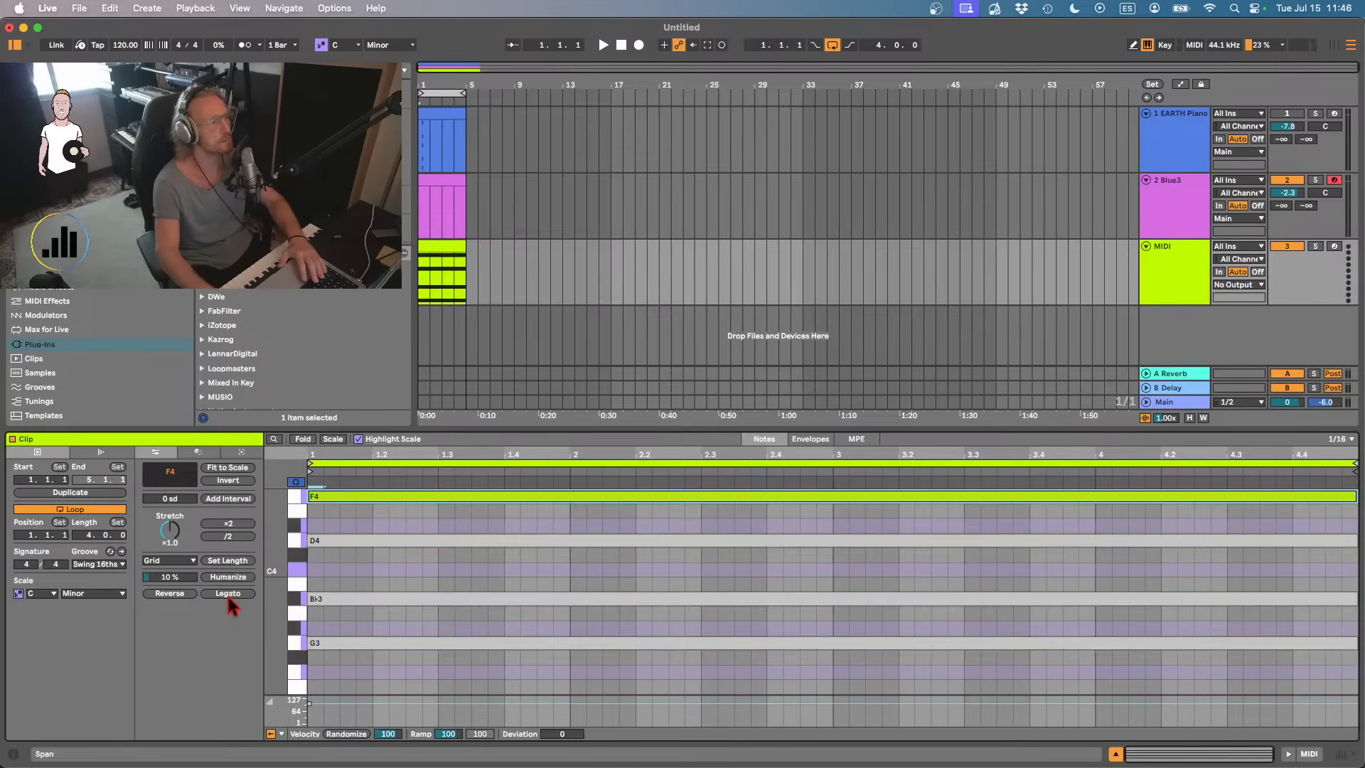
- Mute the Blue3 track and select the new MIDI track while playing the loop
left_click(1182, 269)
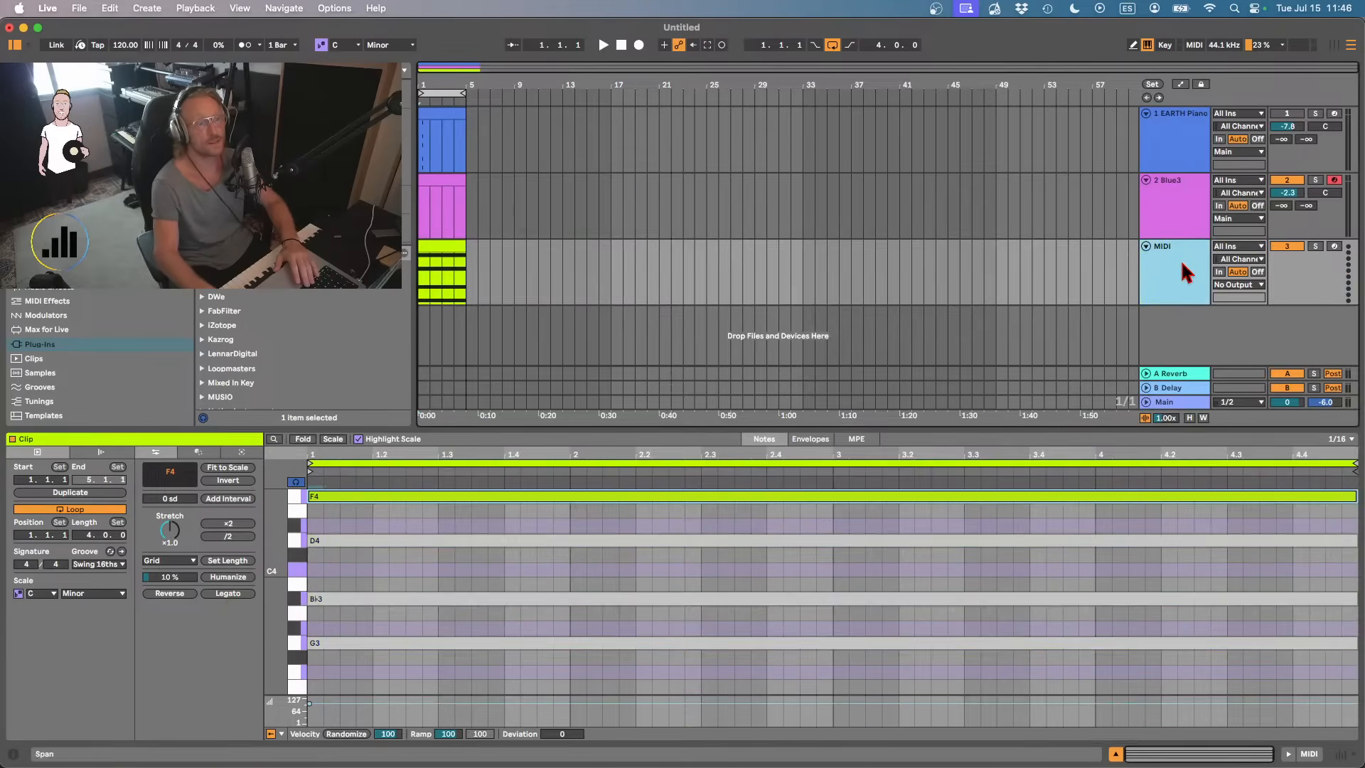
key("space")
left_click(1294, 180)
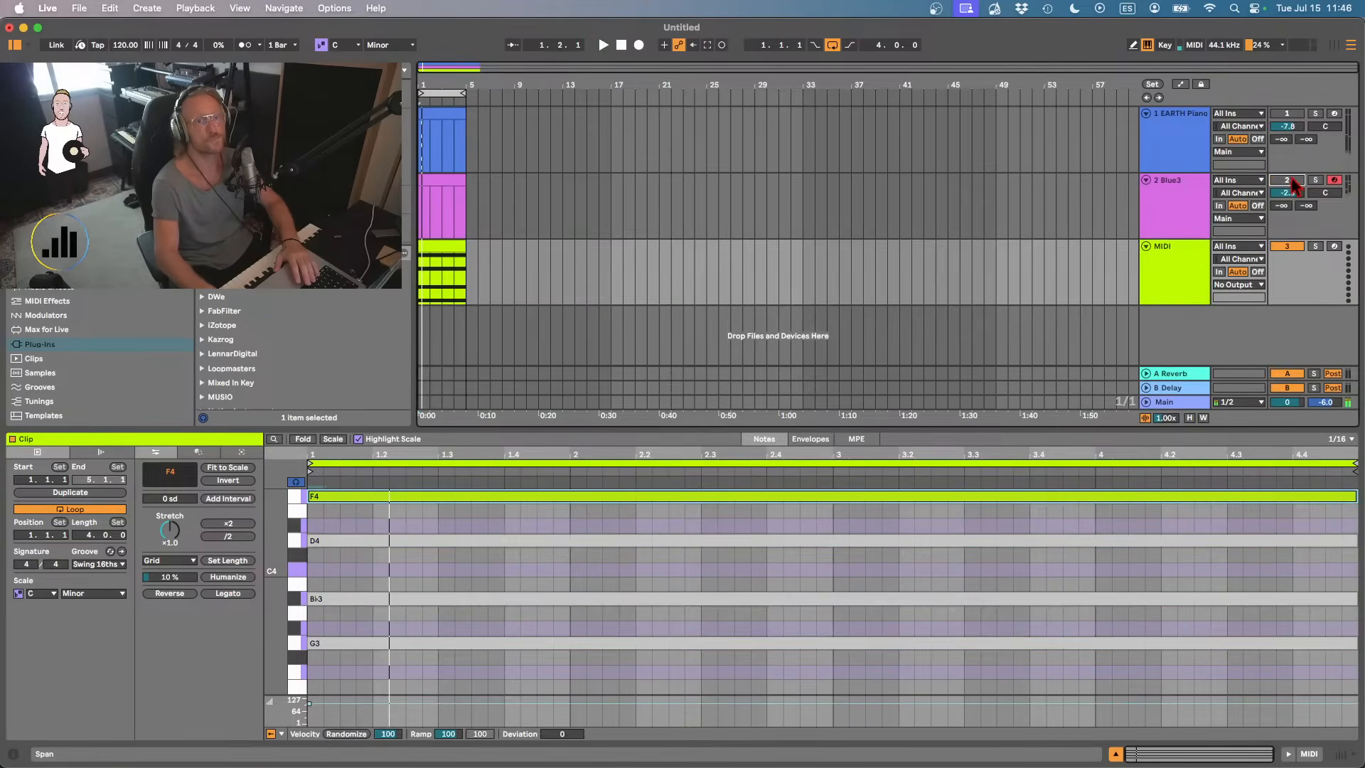
key("space")
left_click(1163, 221)
left_click(1158, 266)
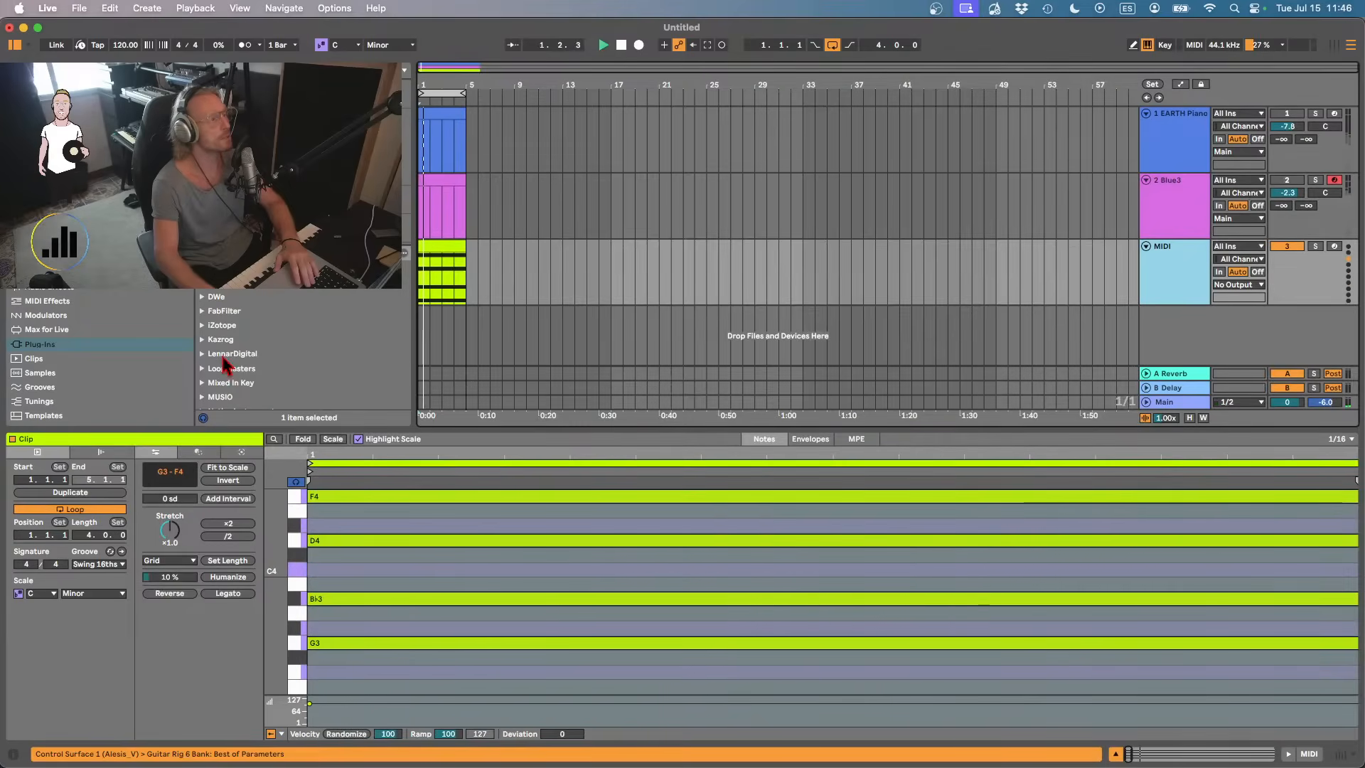
- Find DS Tantra 2 among the Plugin Alliance plug-ins and load it onto the new MIDI track
scroll(220, 359, "down", 5)
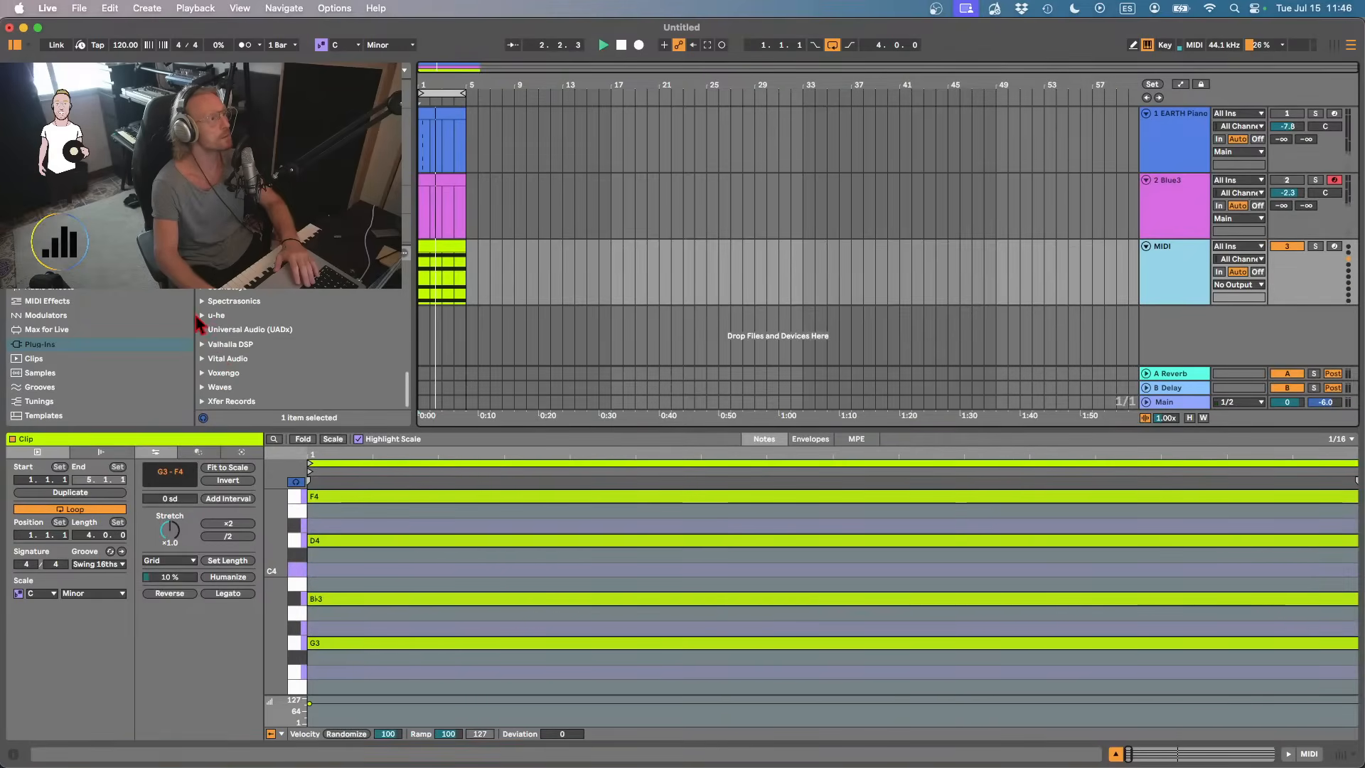
scroll(221, 359, "up", 3)
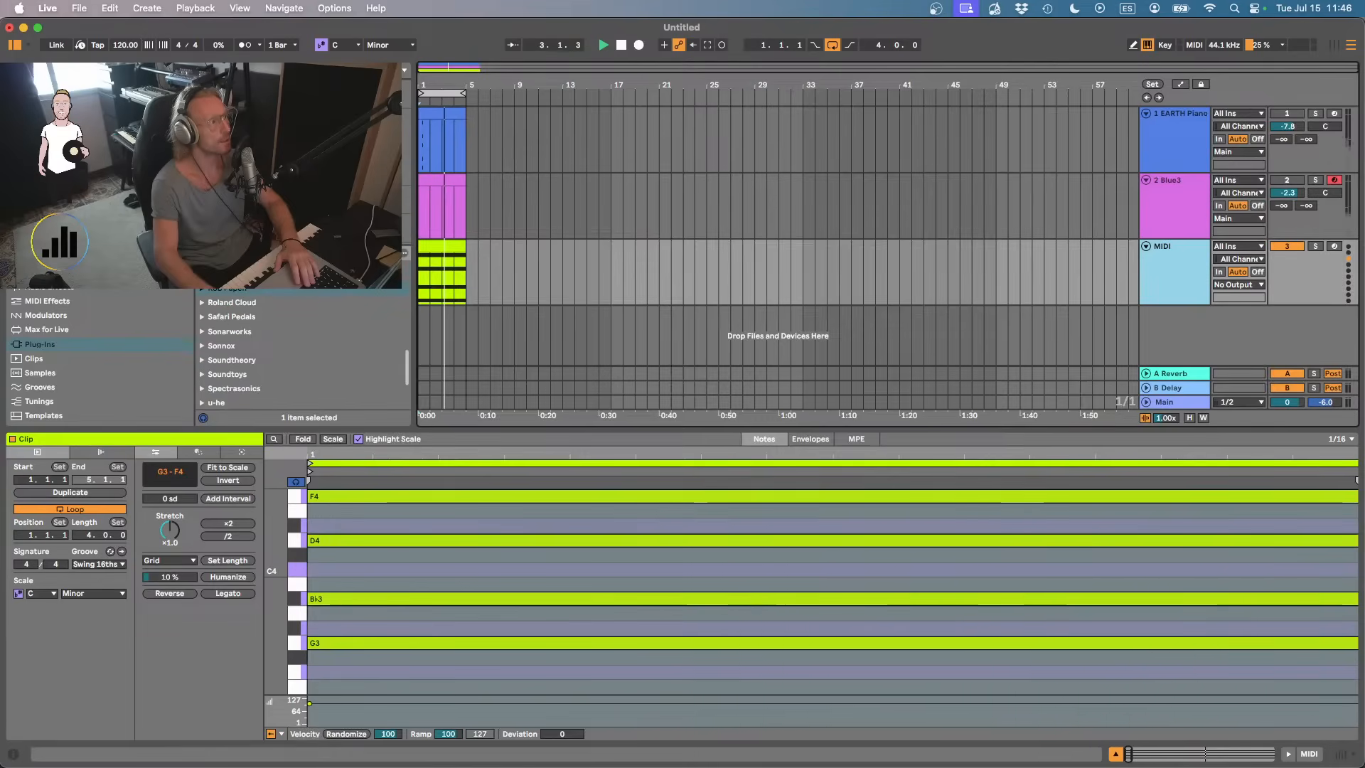
scroll(204, 349, "up", 3)
left_click(202, 343)
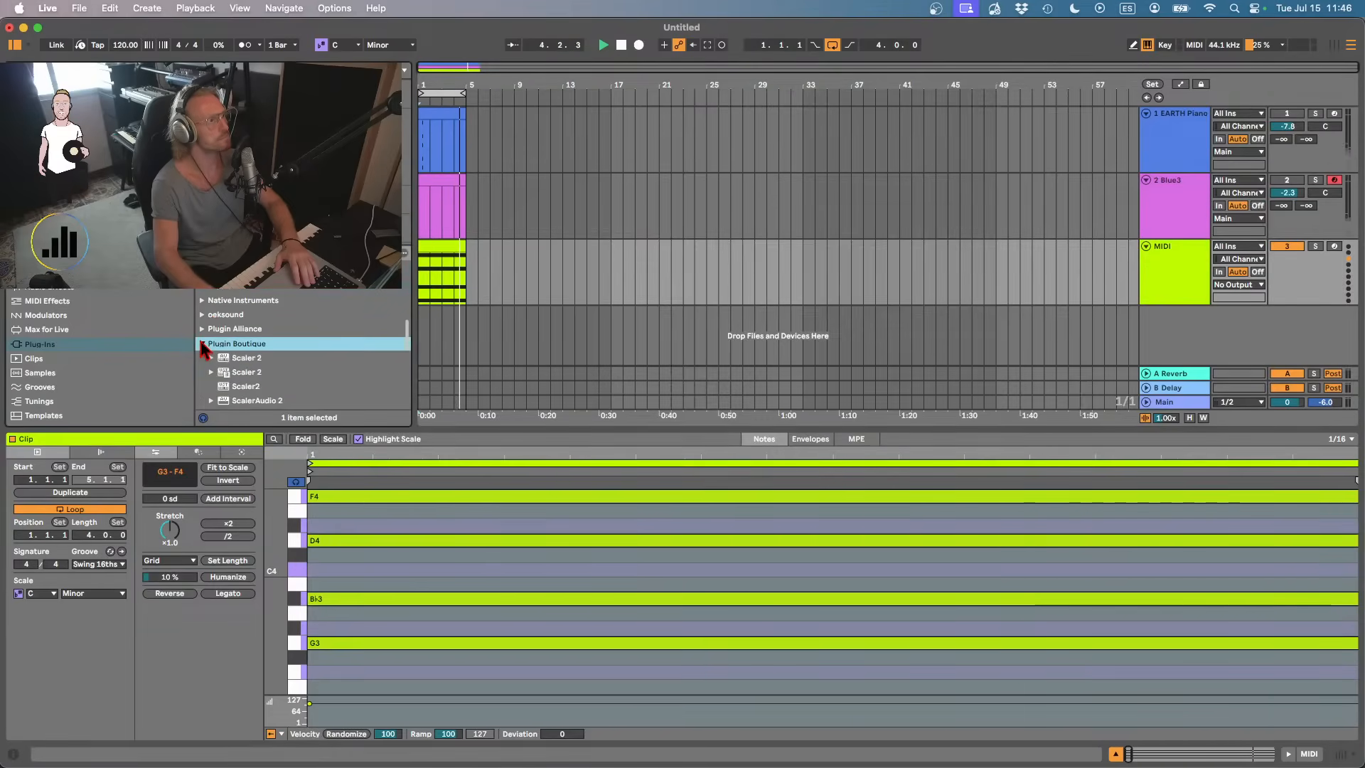
left_click(202, 343)
left_click(202, 329)
scroll(254, 375, "down", 2)
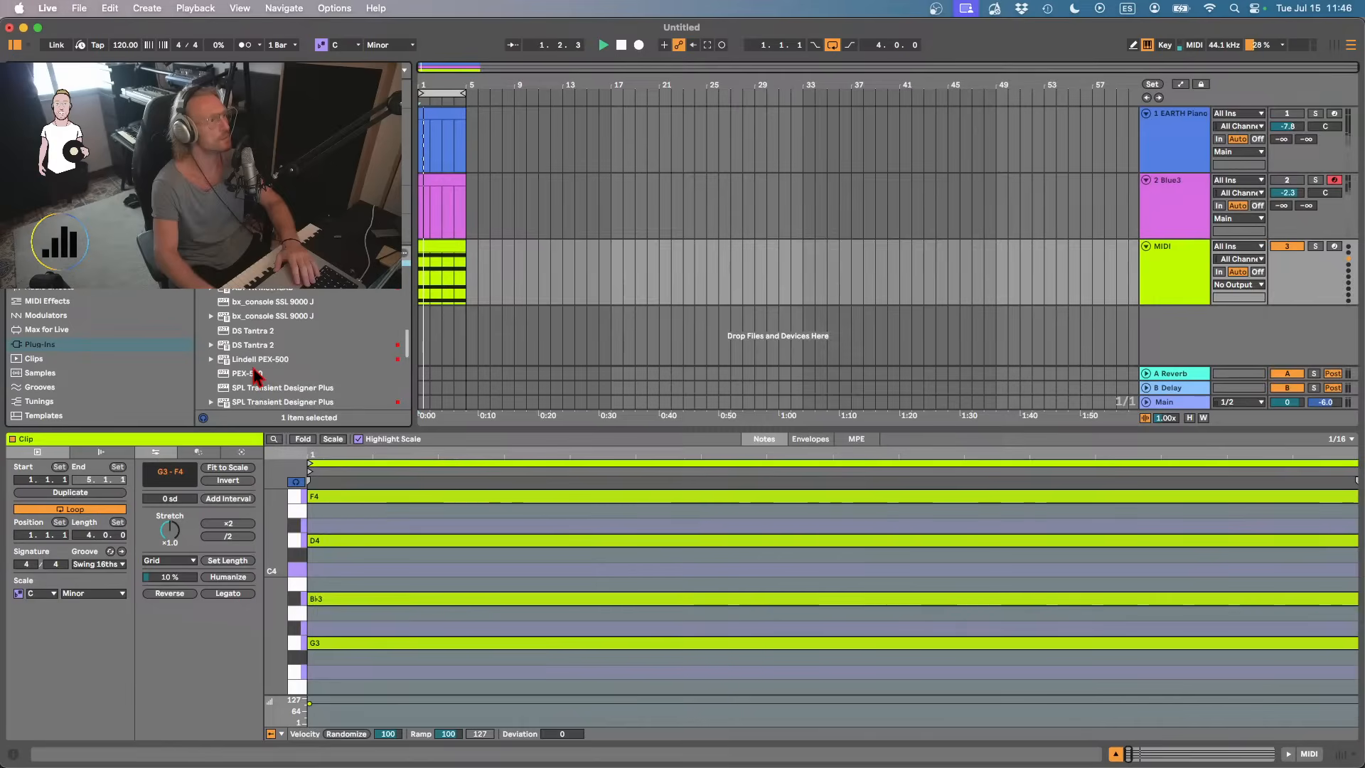
left_click_drag(253, 345, 556, 267)
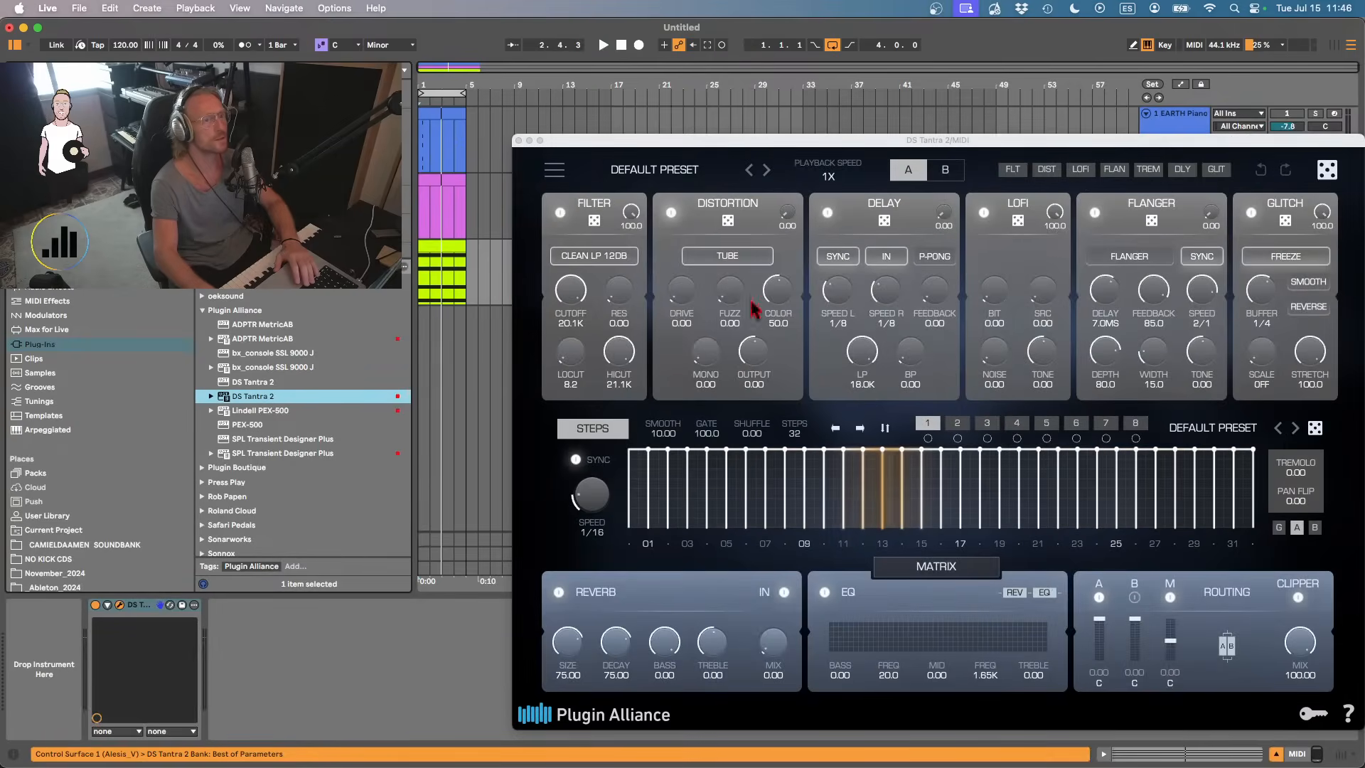
- Randomize the DS Tantra 2 step sequencer pattern several times
left_click(1315, 427)
left_click(1315, 427)
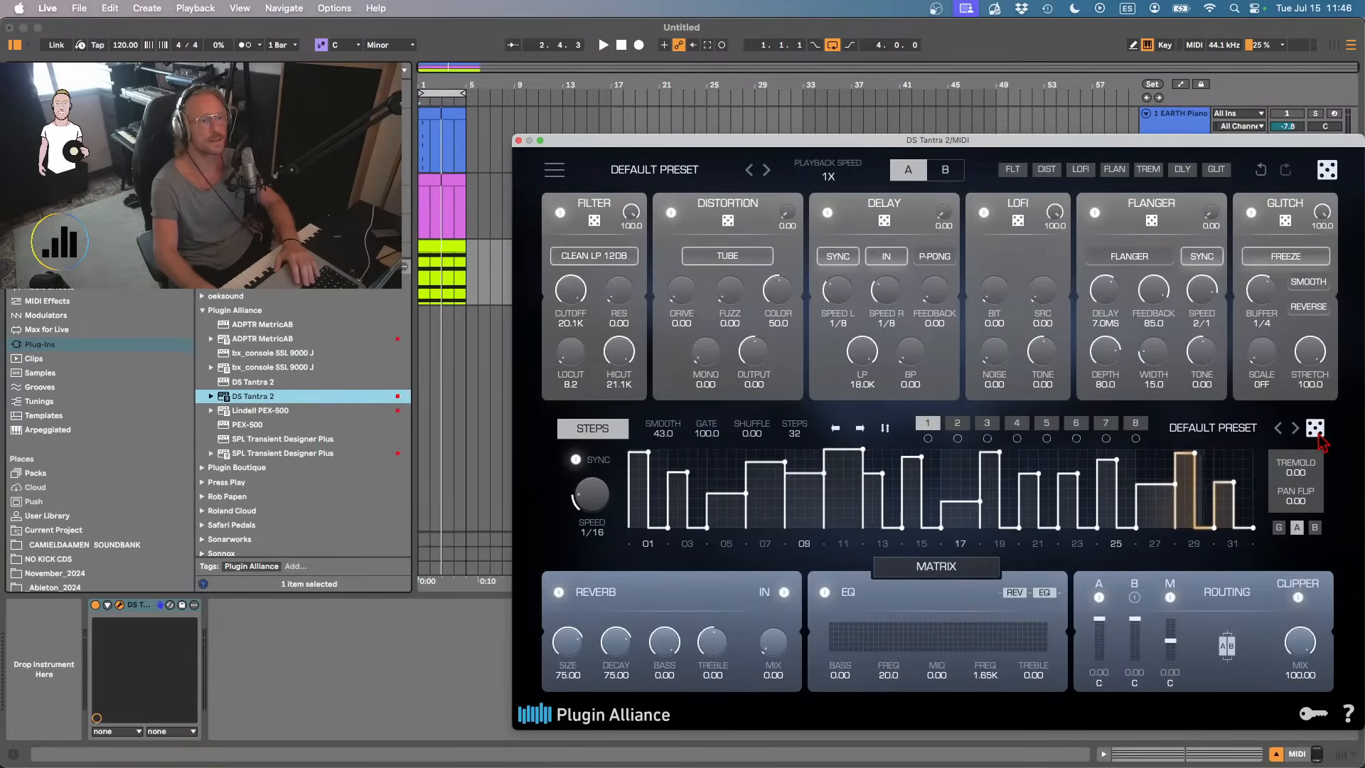
left_click(1315, 427)
left_click_drag(929, 438, 569, 295)
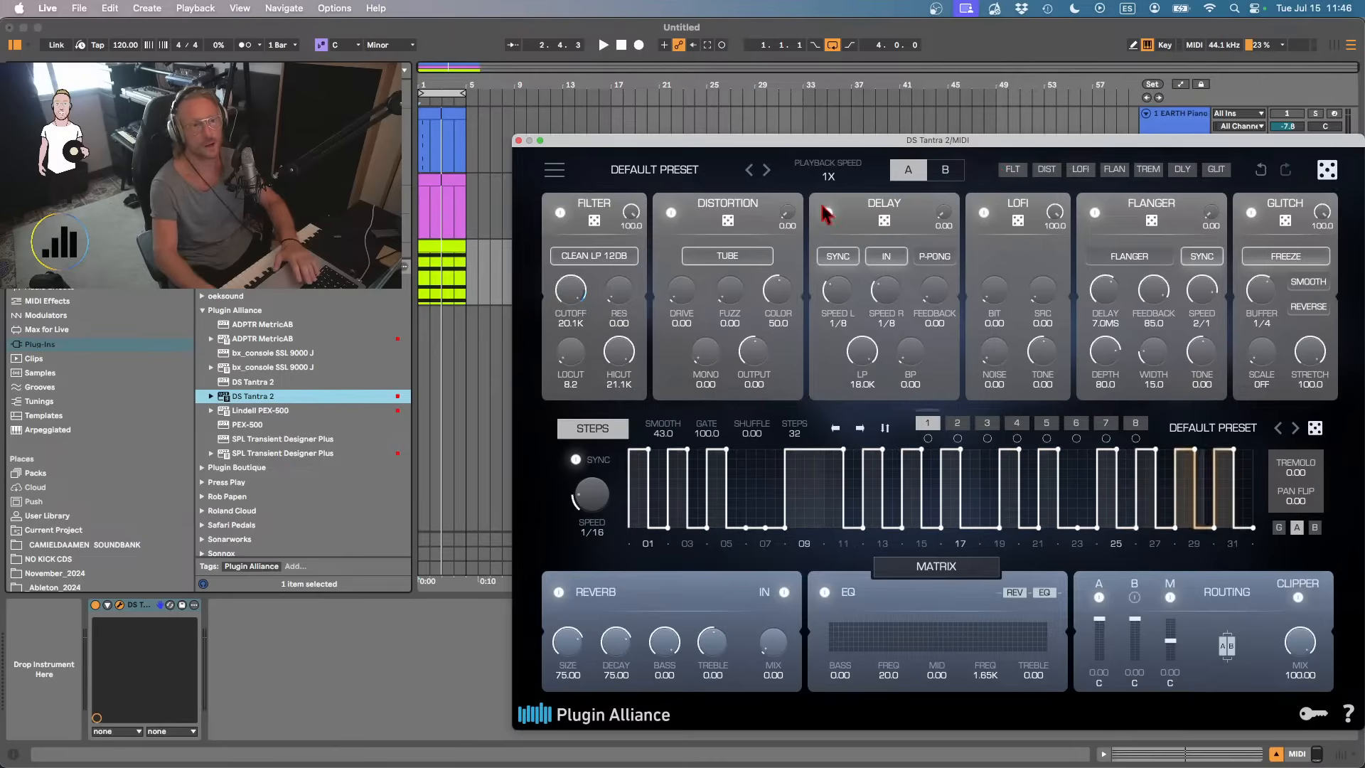
- Load the PAD Sneaky preset from Factory Set B in DS Tantra 2 and close the plug-in window
left_click(693, 174)
mouse_move(772, 323)
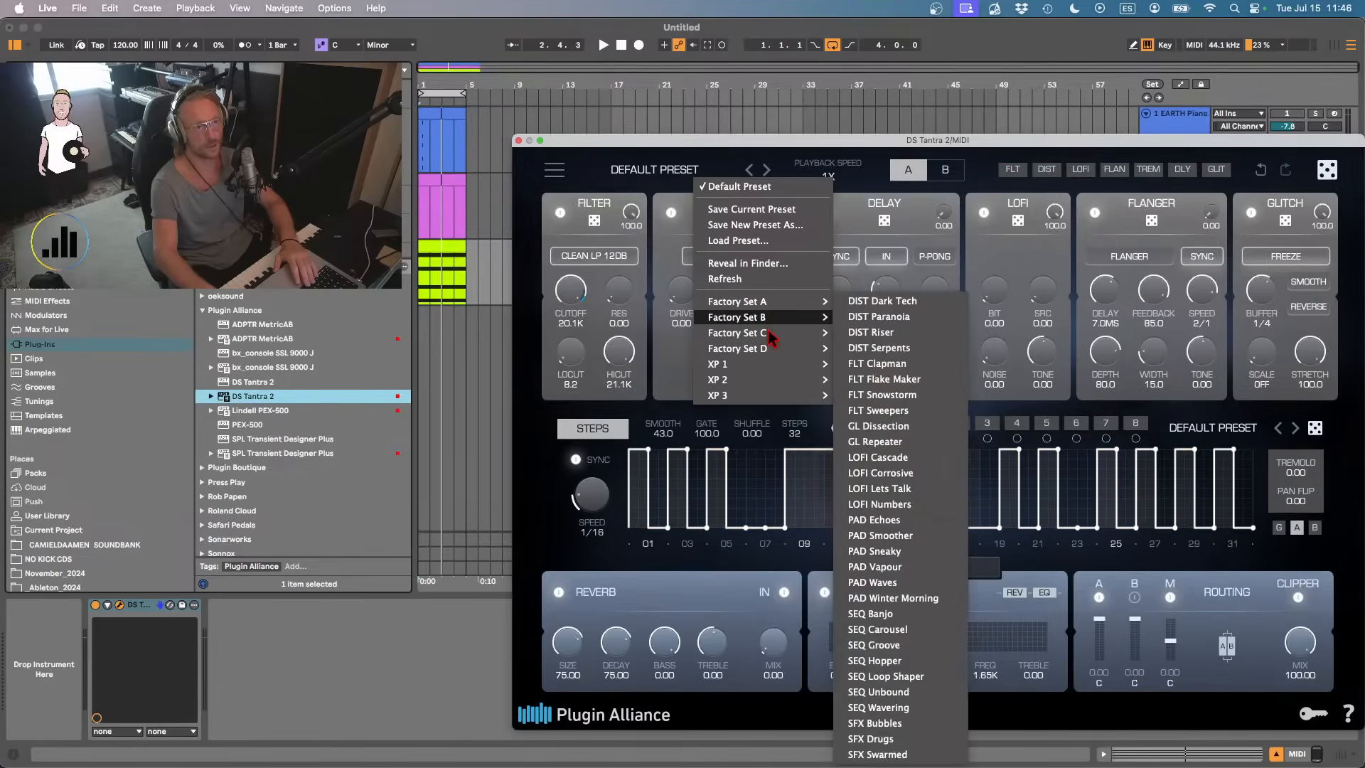
left_click(874, 552)
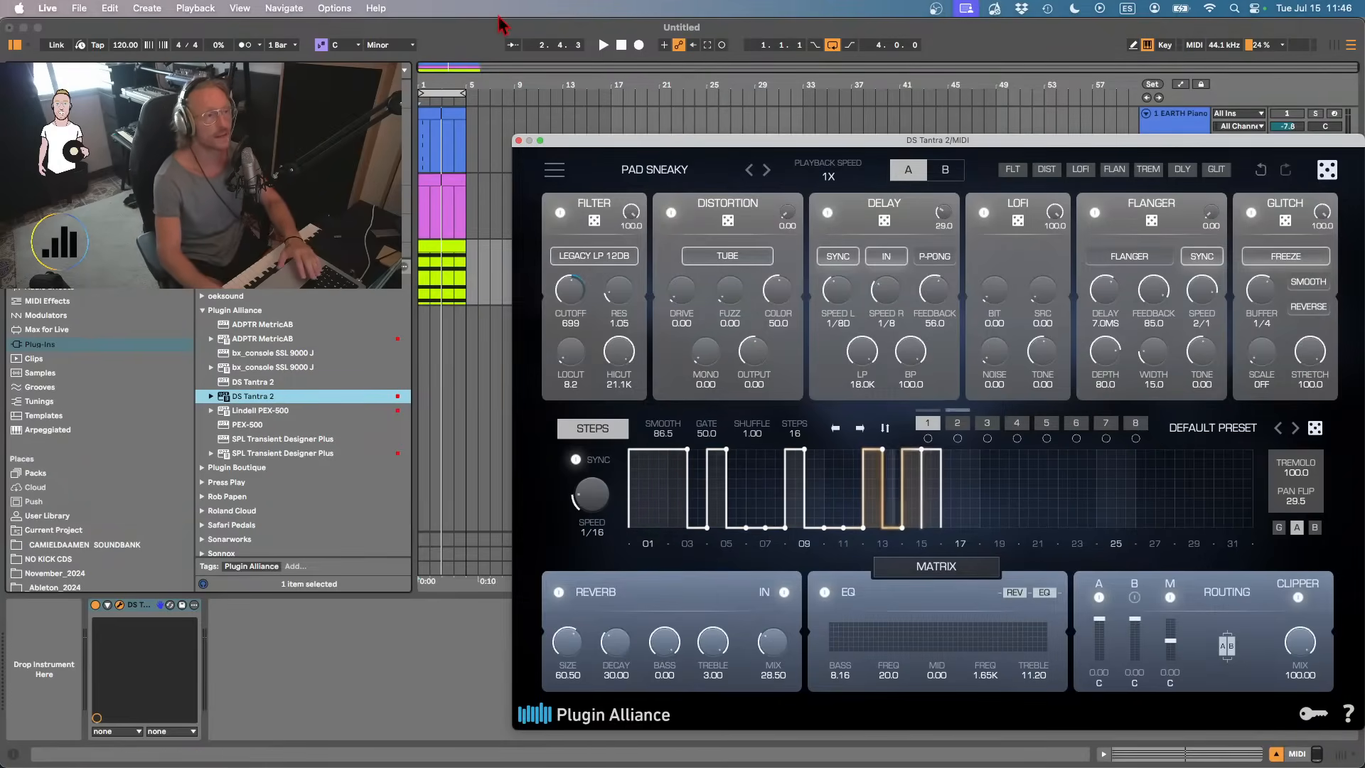
left_click(519, 140)
- Load the built-in Analog instrument onto the MIDI track ahead of DS Tantra 2
left_click(1165, 259)
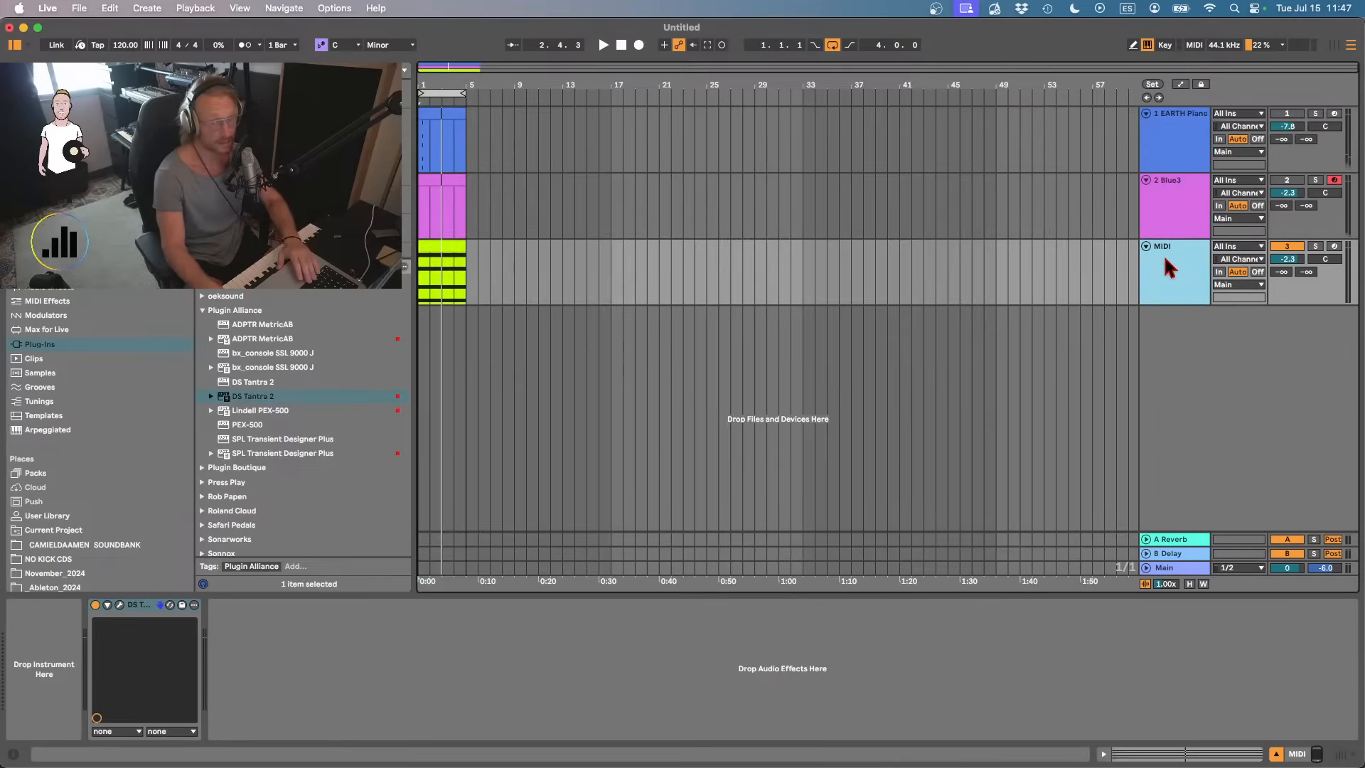
left_click(52, 273)
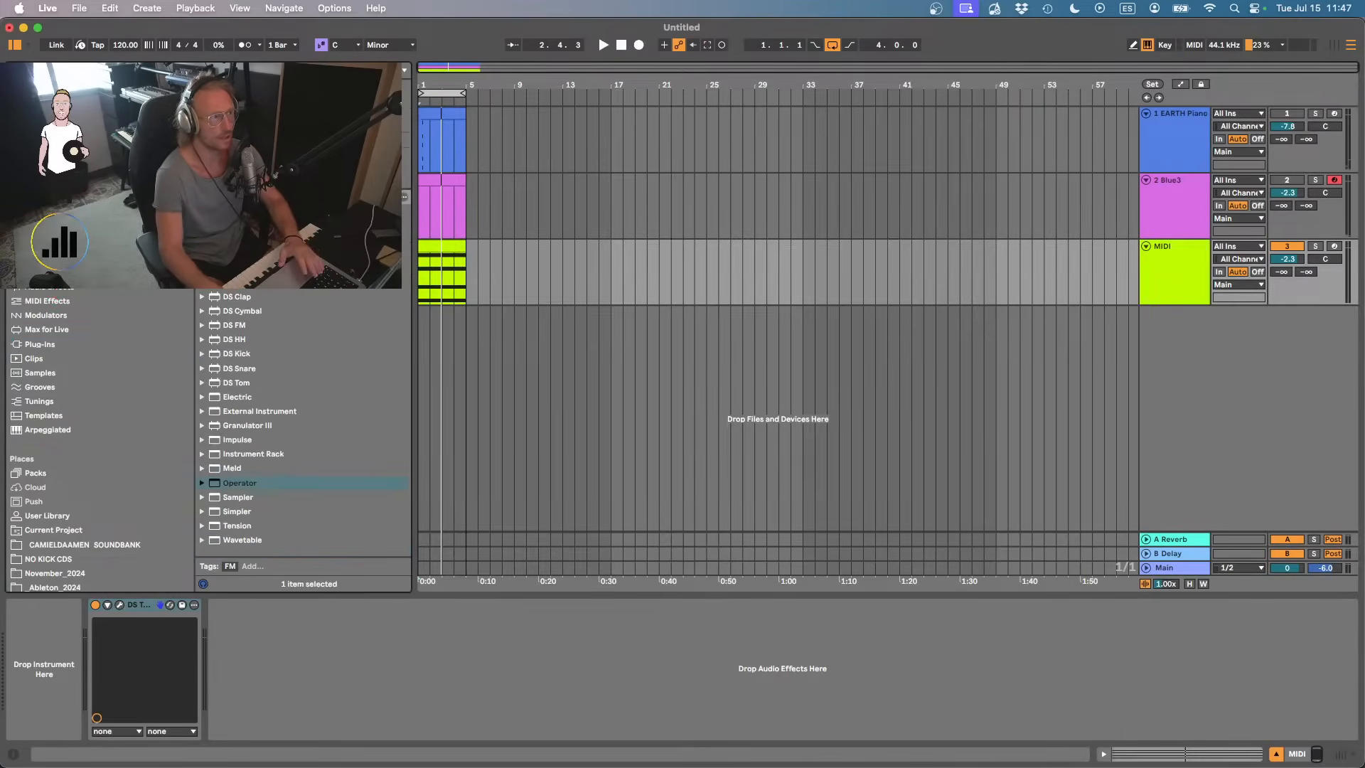
left_click(242, 212)
left_click_drag(475, 263, 475, 267)
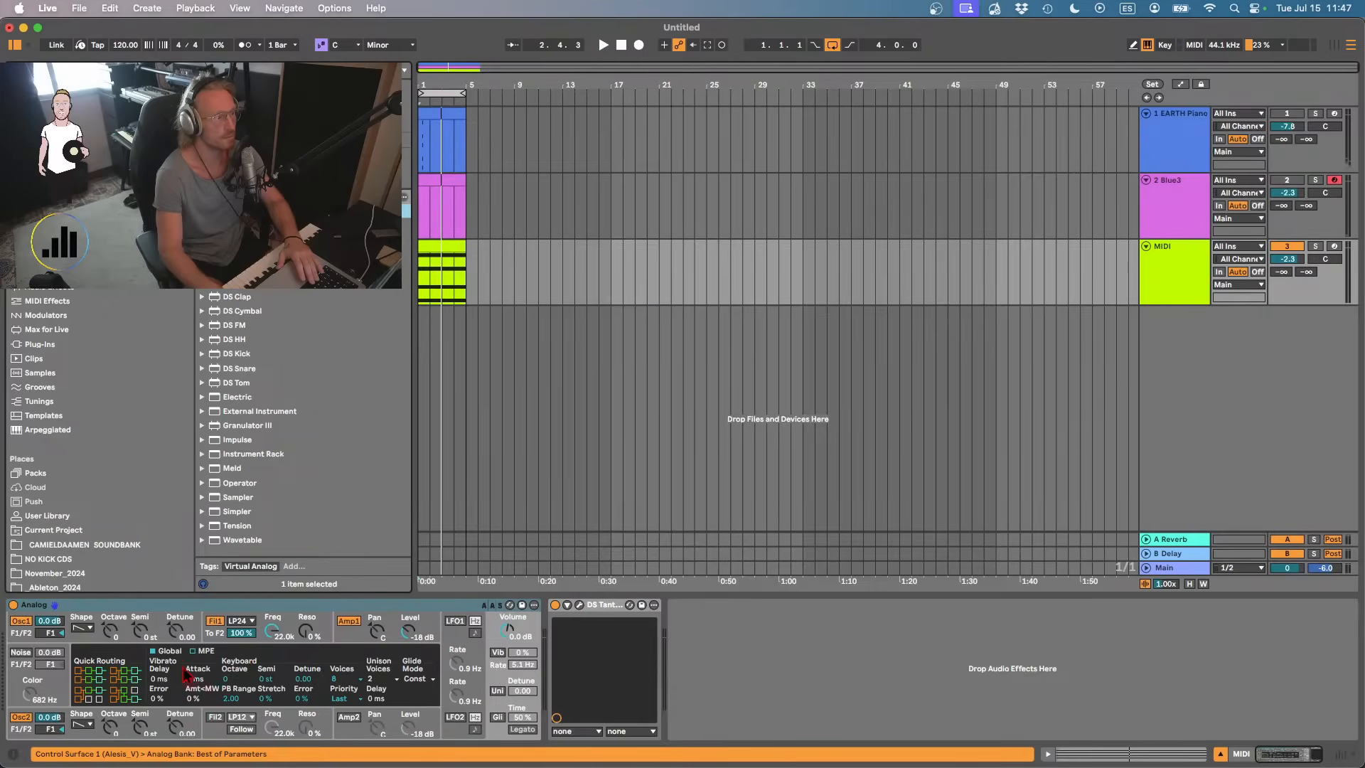
- Lower Analog's filter 1 frequency to about 382 Hz and raise its resonance to 35 % while auditioning the loop
left_click_drag(272, 630, 272, 654)
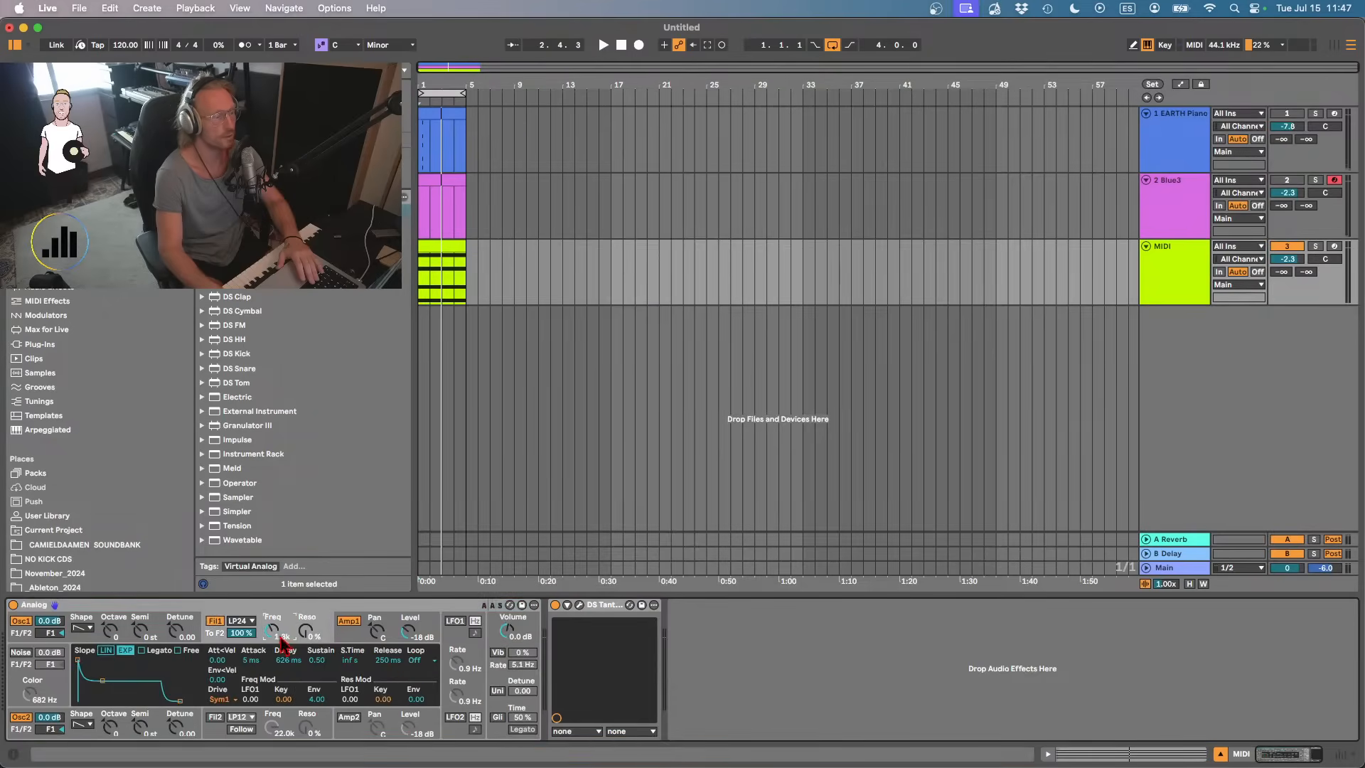
left_click(421, 320)
key("space")
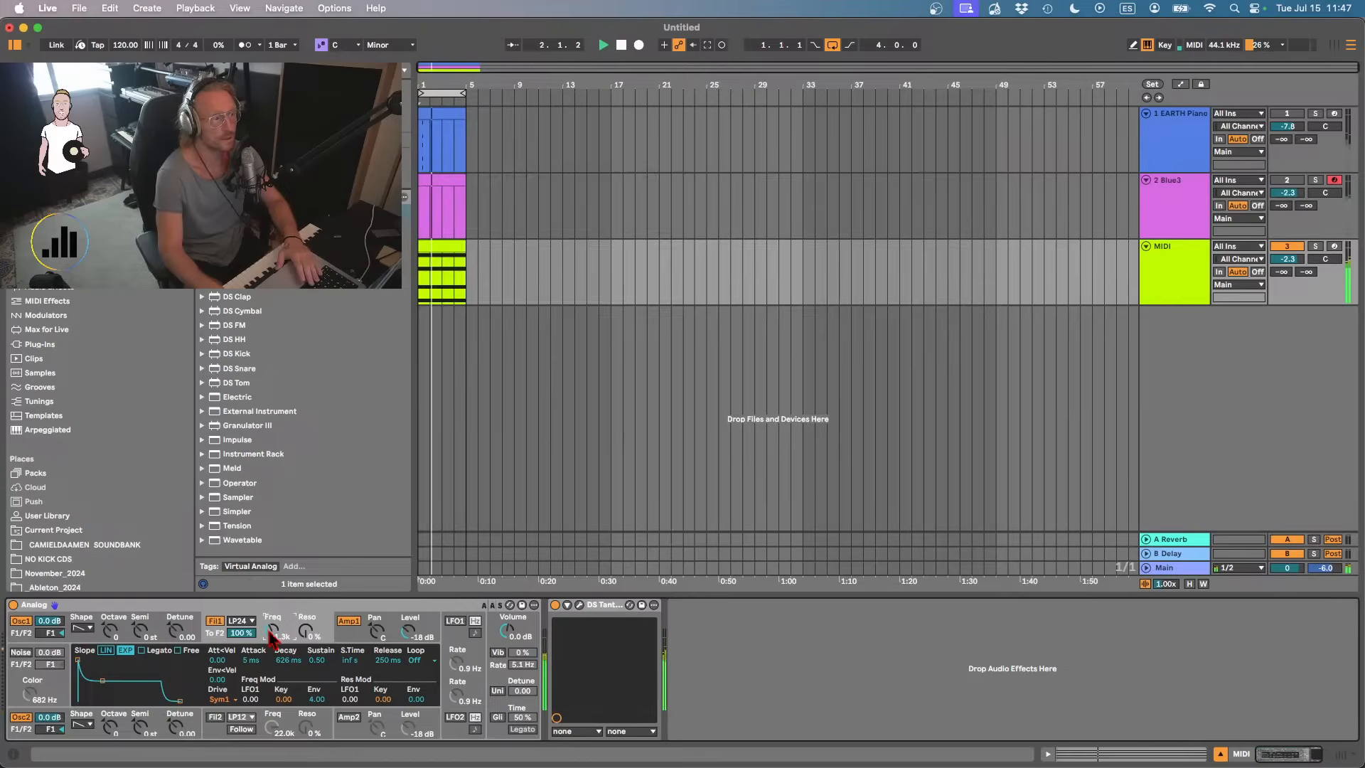
left_click_drag(272, 630, 305, 635)
key("space")
- Lengthen the attack of Analog's Amp1 envelope to about 1.29 s while listening to the loop
left_click(76, 639)
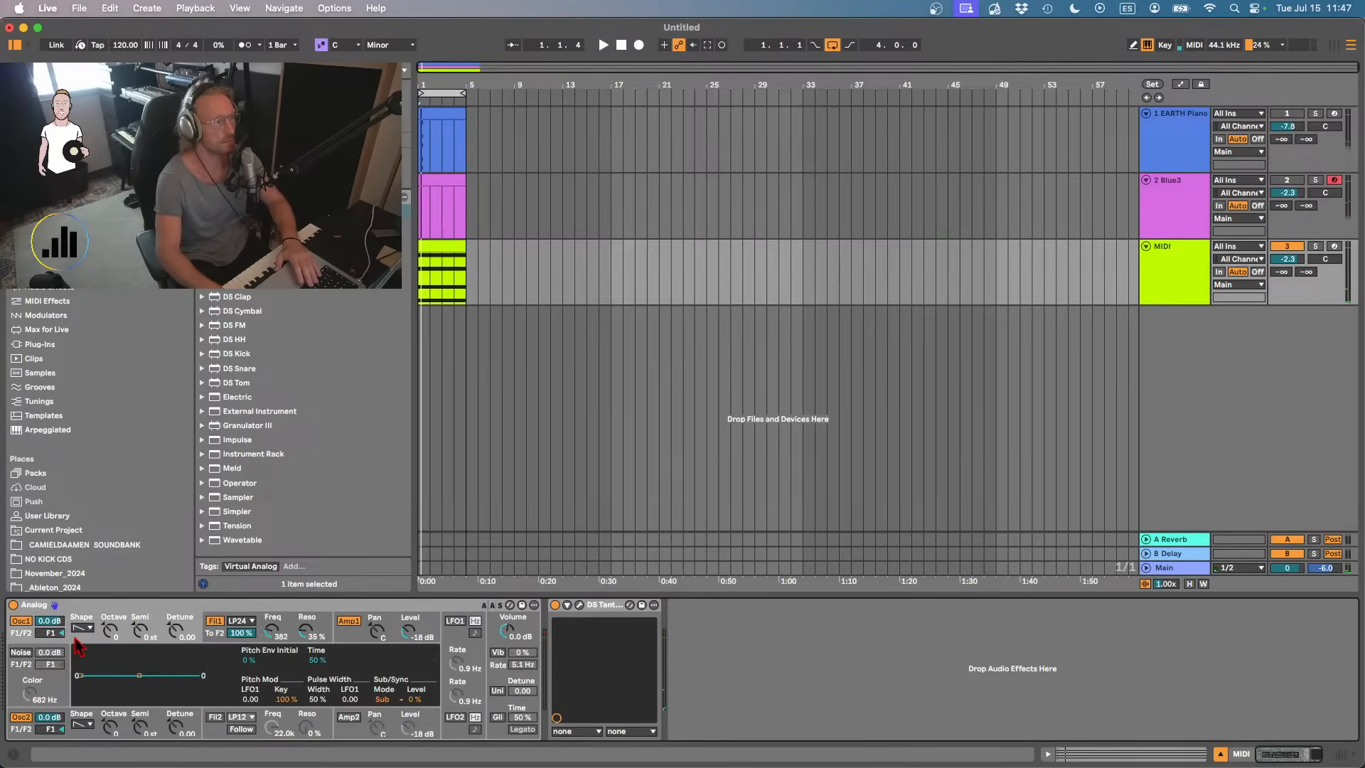
left_click(347, 623)
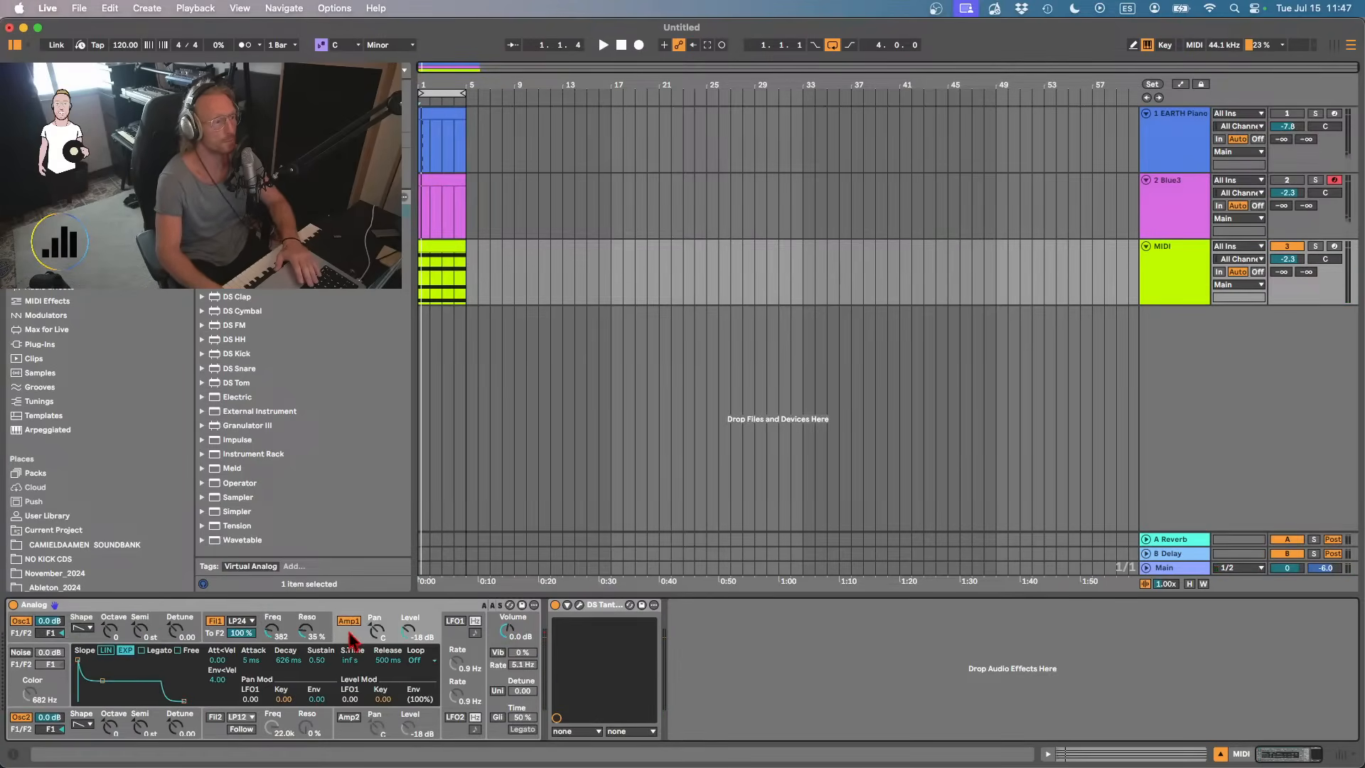
key("space")
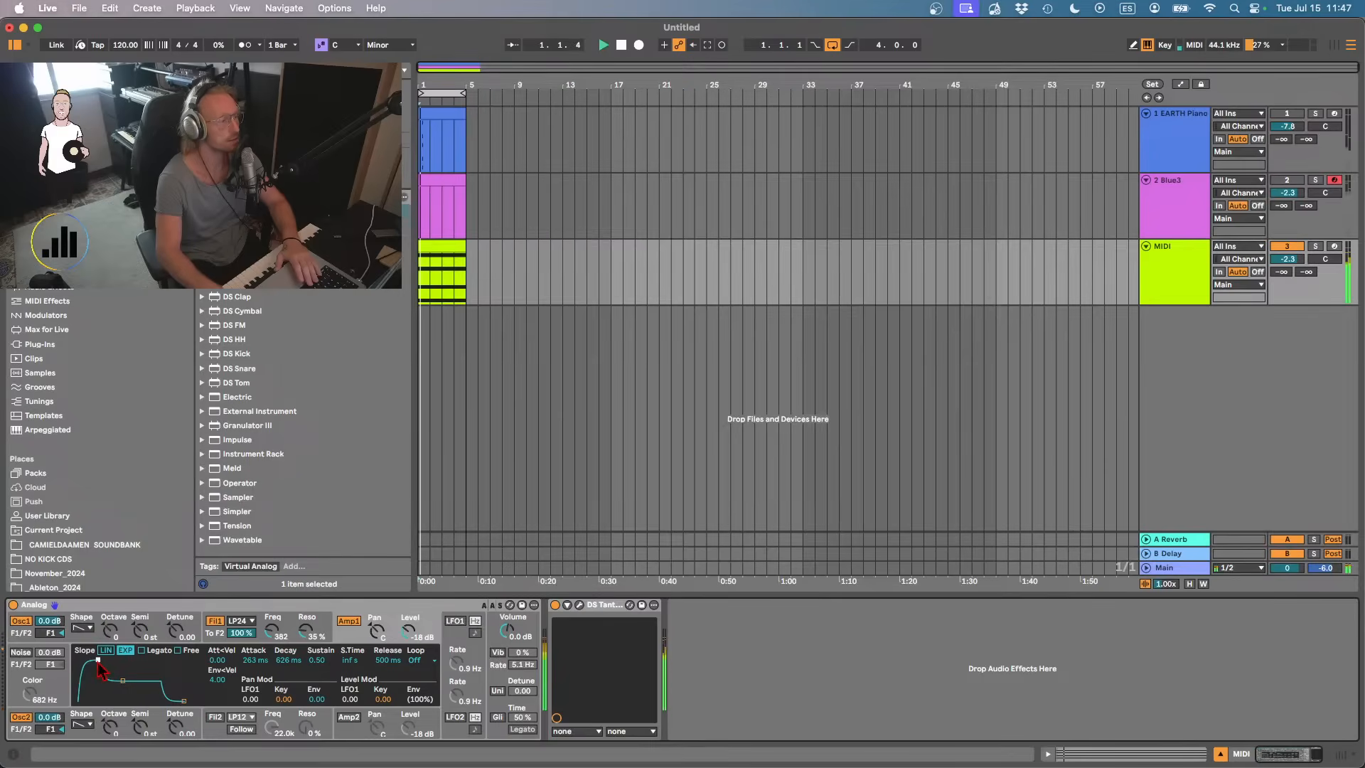
left_click_drag(98, 661, 113, 663)
key("space")
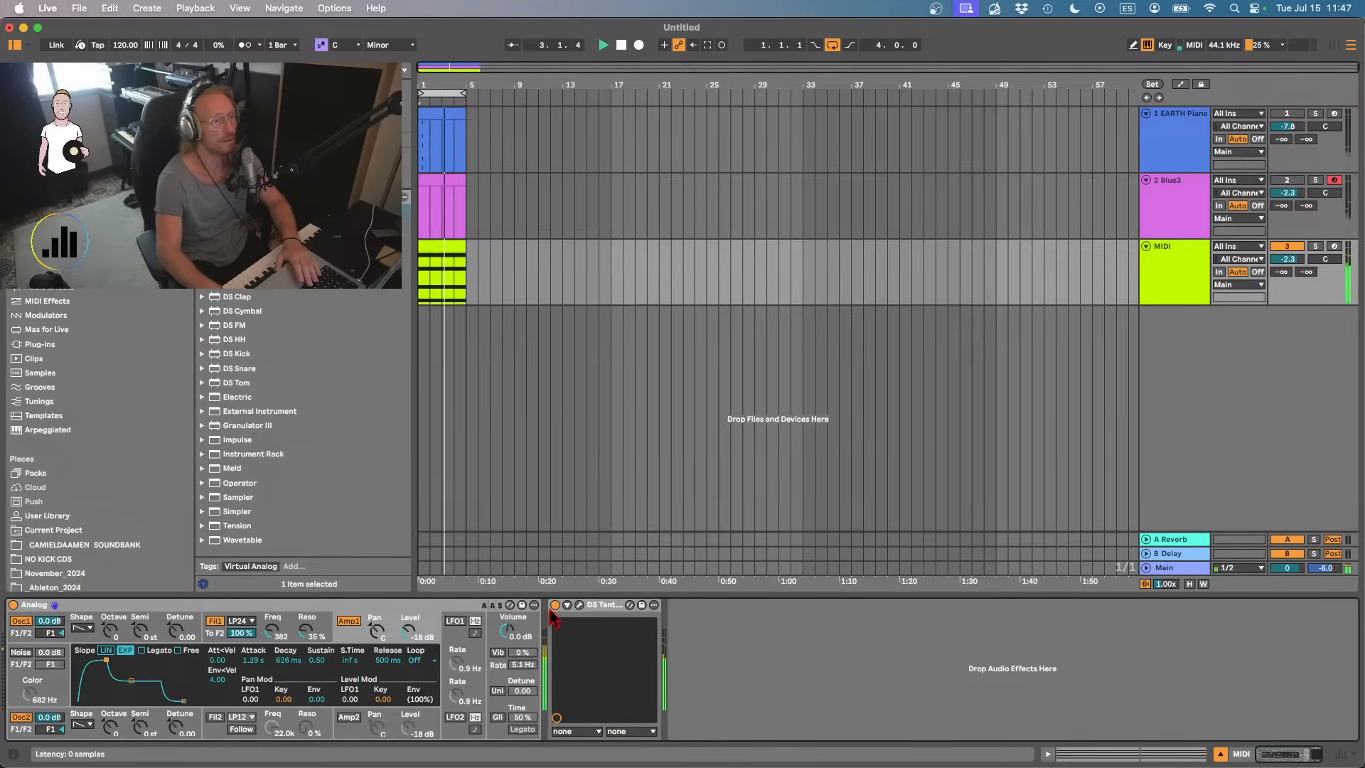
- Reopen DS Tantra 2, advance to the PAD Waves preset, and close the plug-in window
left_click(580, 605)
left_click(766, 171)
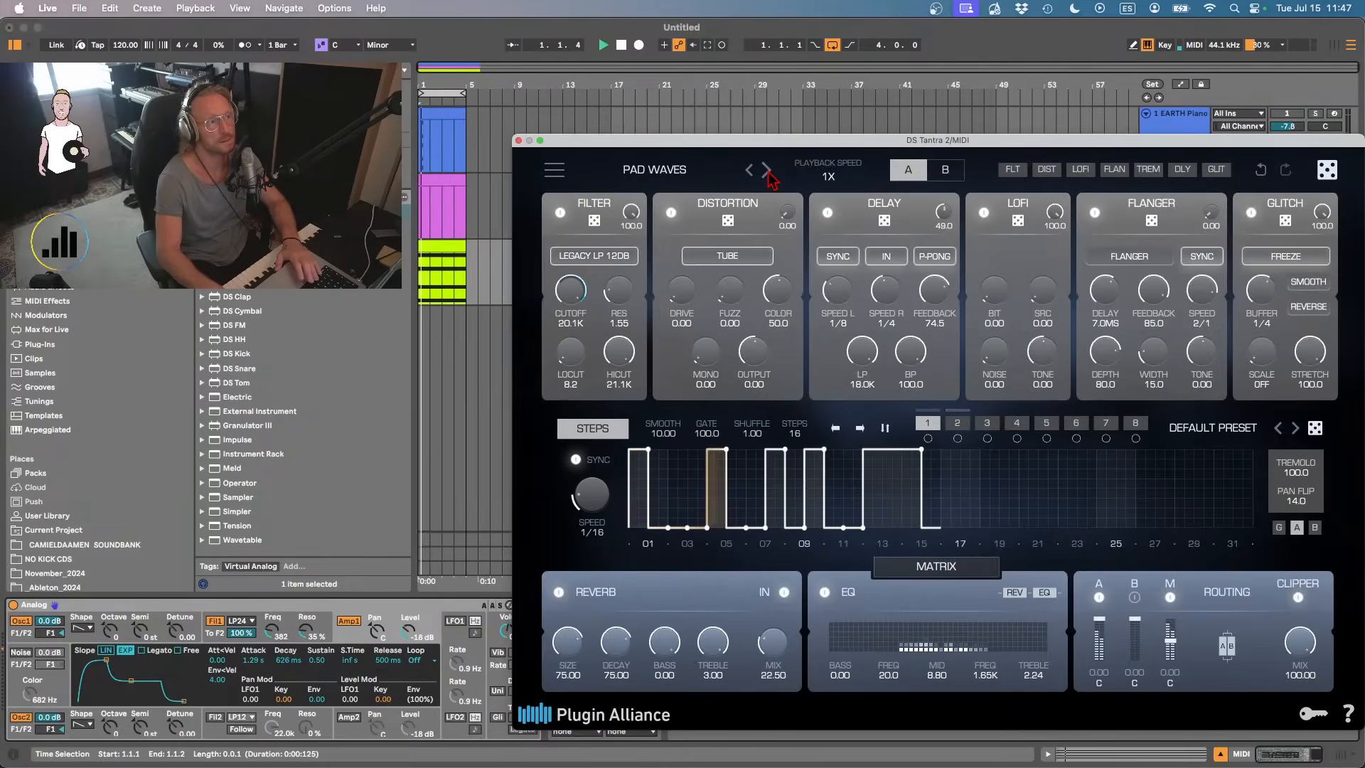
left_click(519, 141)
- Find SRX KEYBOARDS among the Roland Cloud plug-ins and load it on the MIDI track in place of Analog
left_click(259, 604)
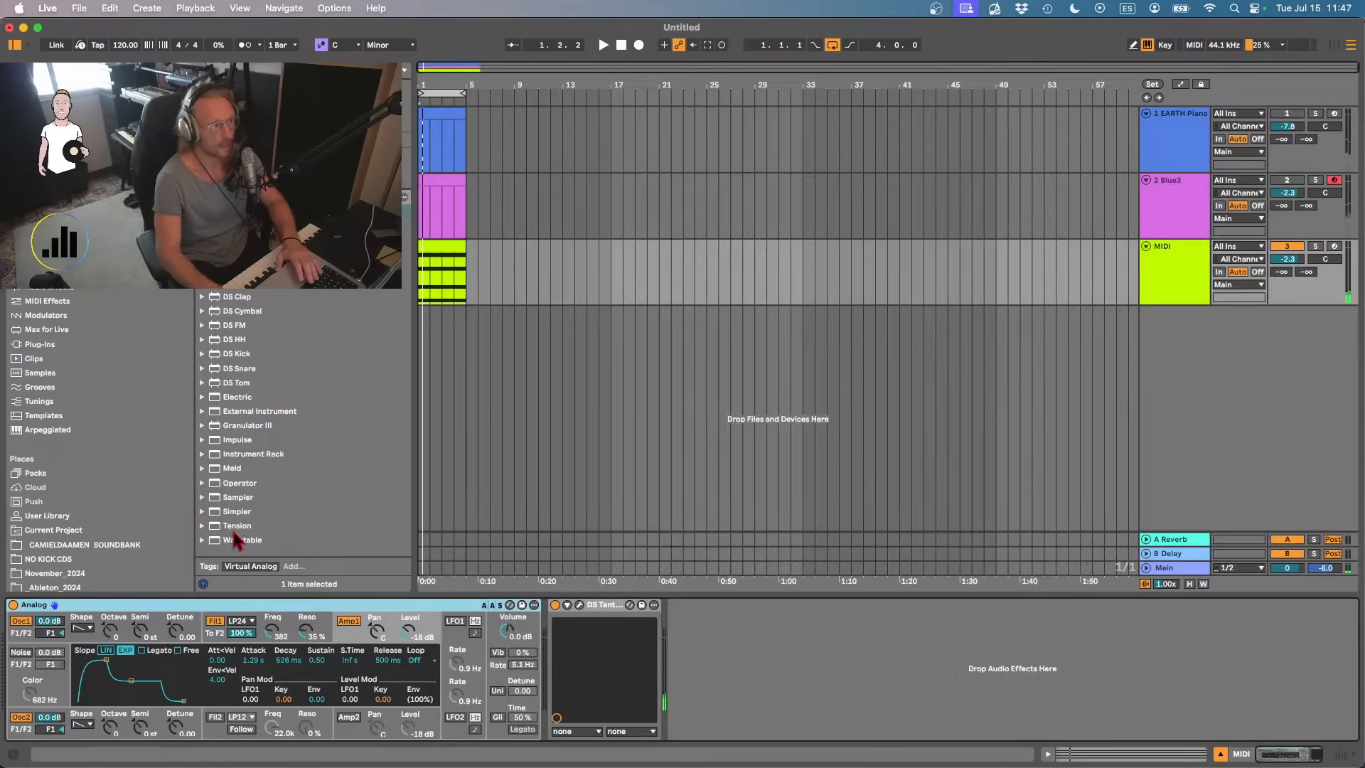
left_click(241, 485)
left_click(36, 347)
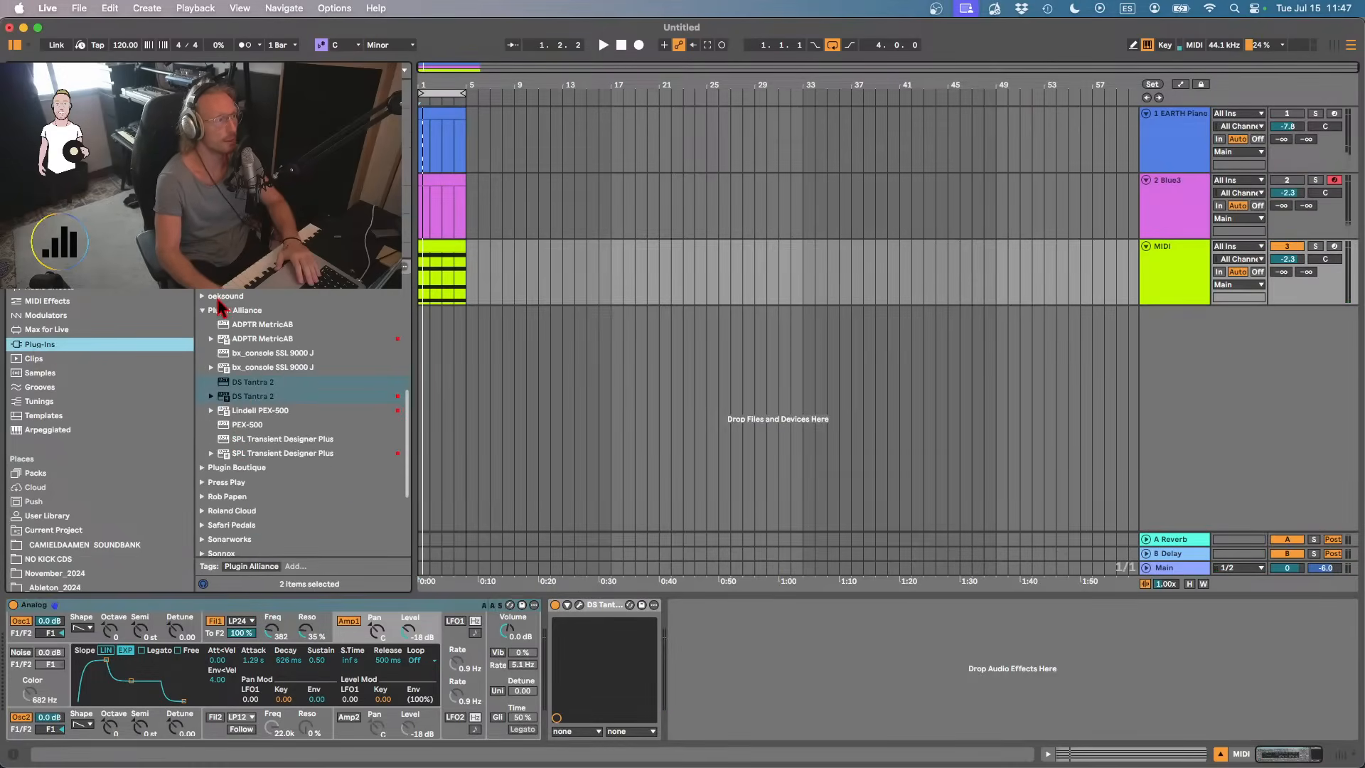
left_click(204, 311)
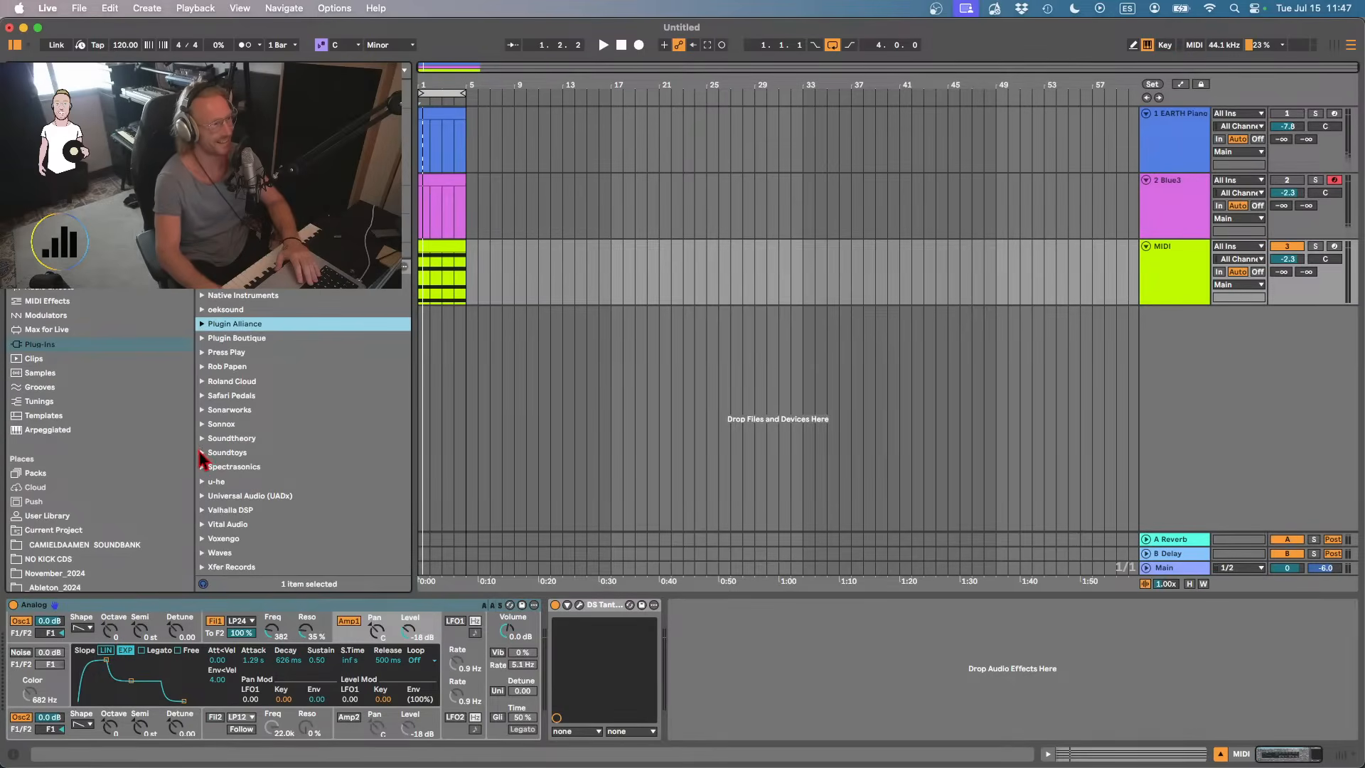
left_click(199, 384)
scroll(214, 380, "down", 4)
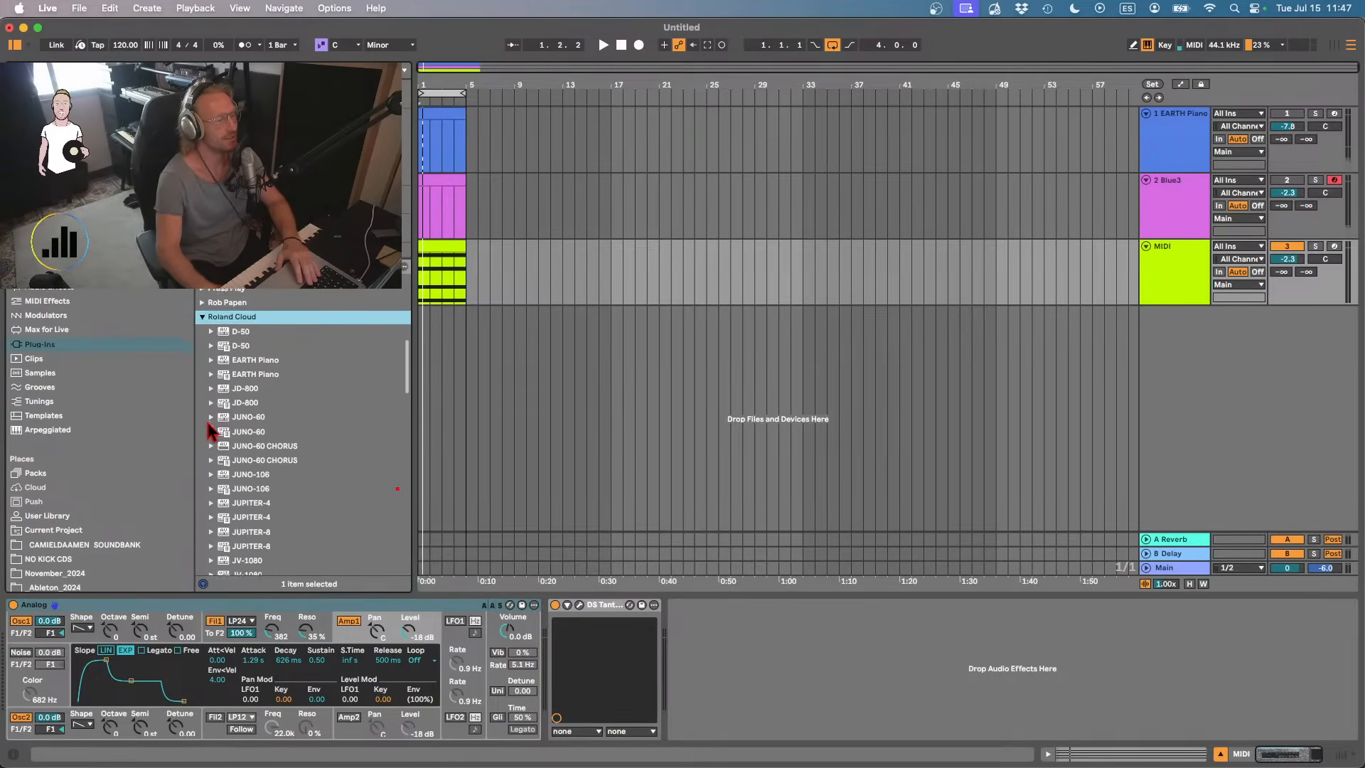
scroll(257, 455, "down", 10)
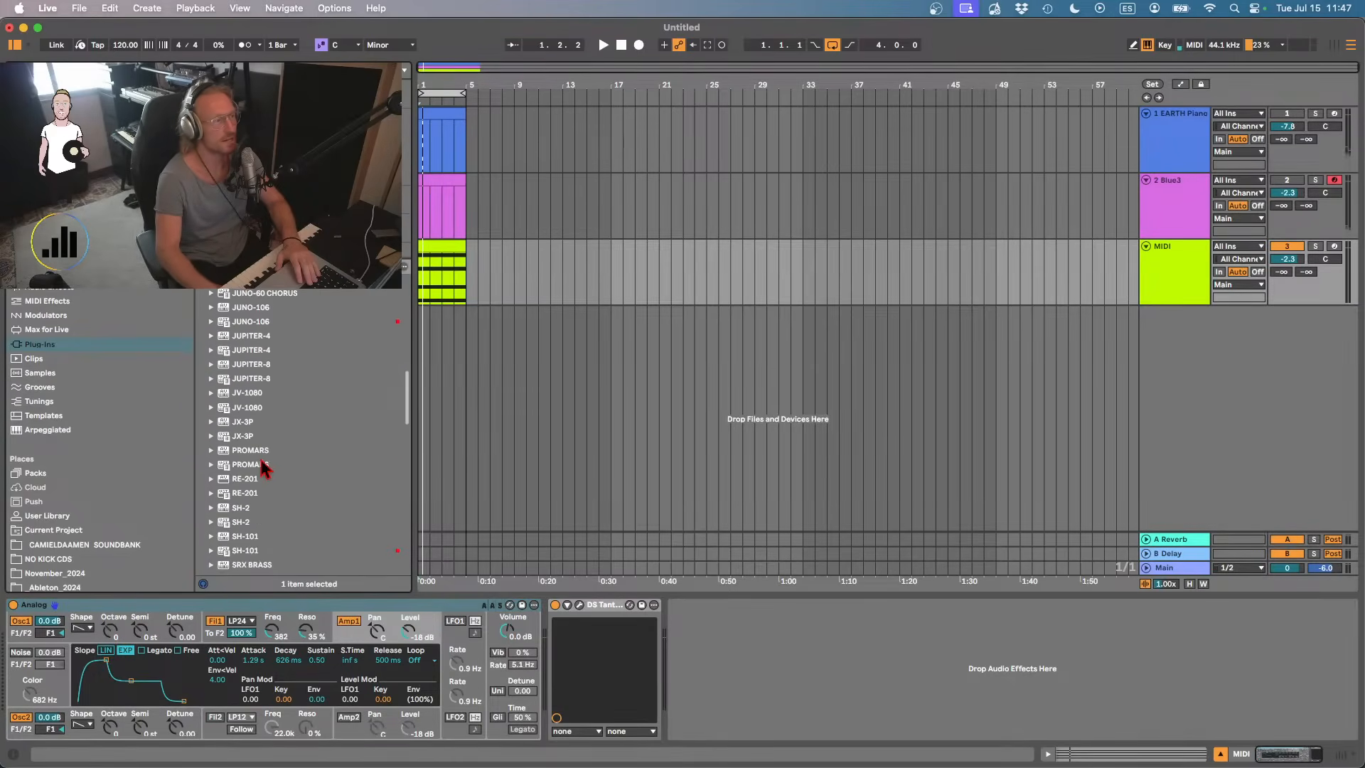
scroll(263, 465, "down", 5)
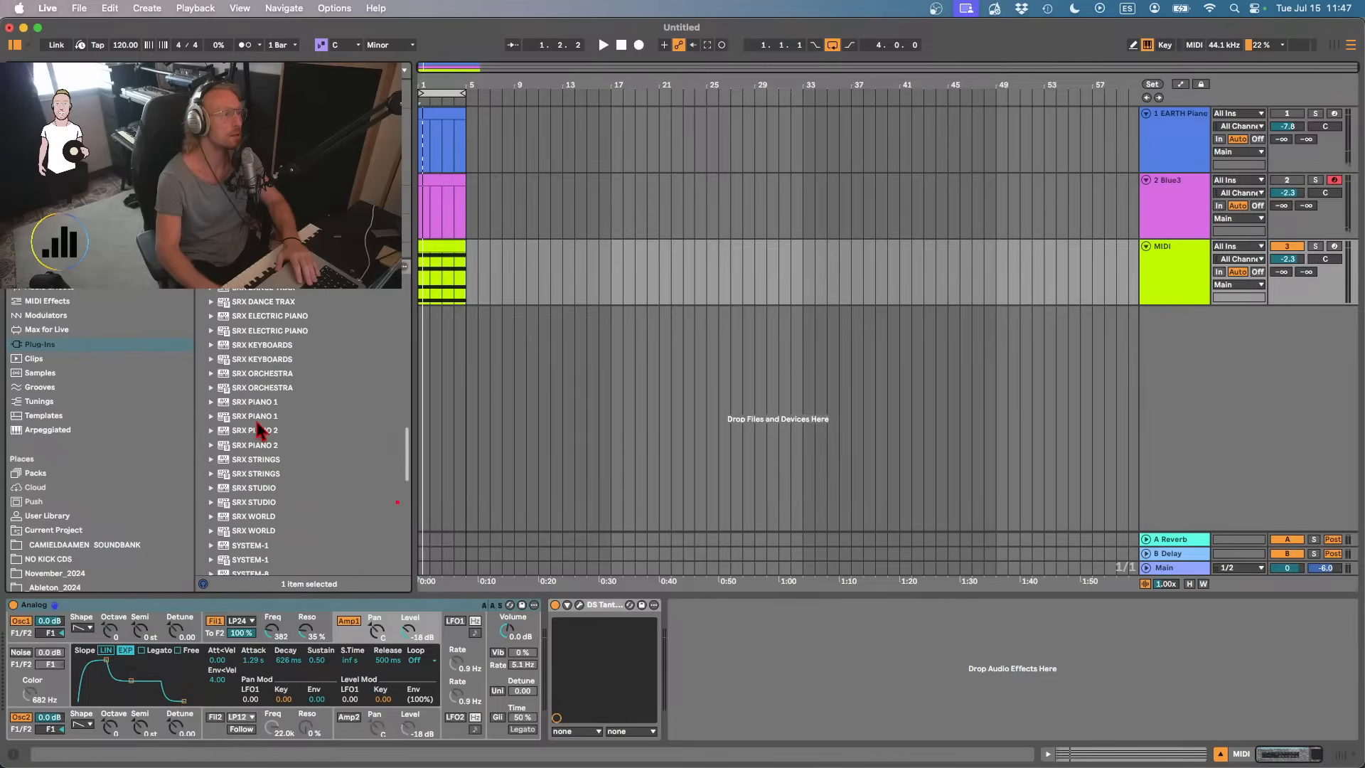
scroll(260, 430, "down", 5)
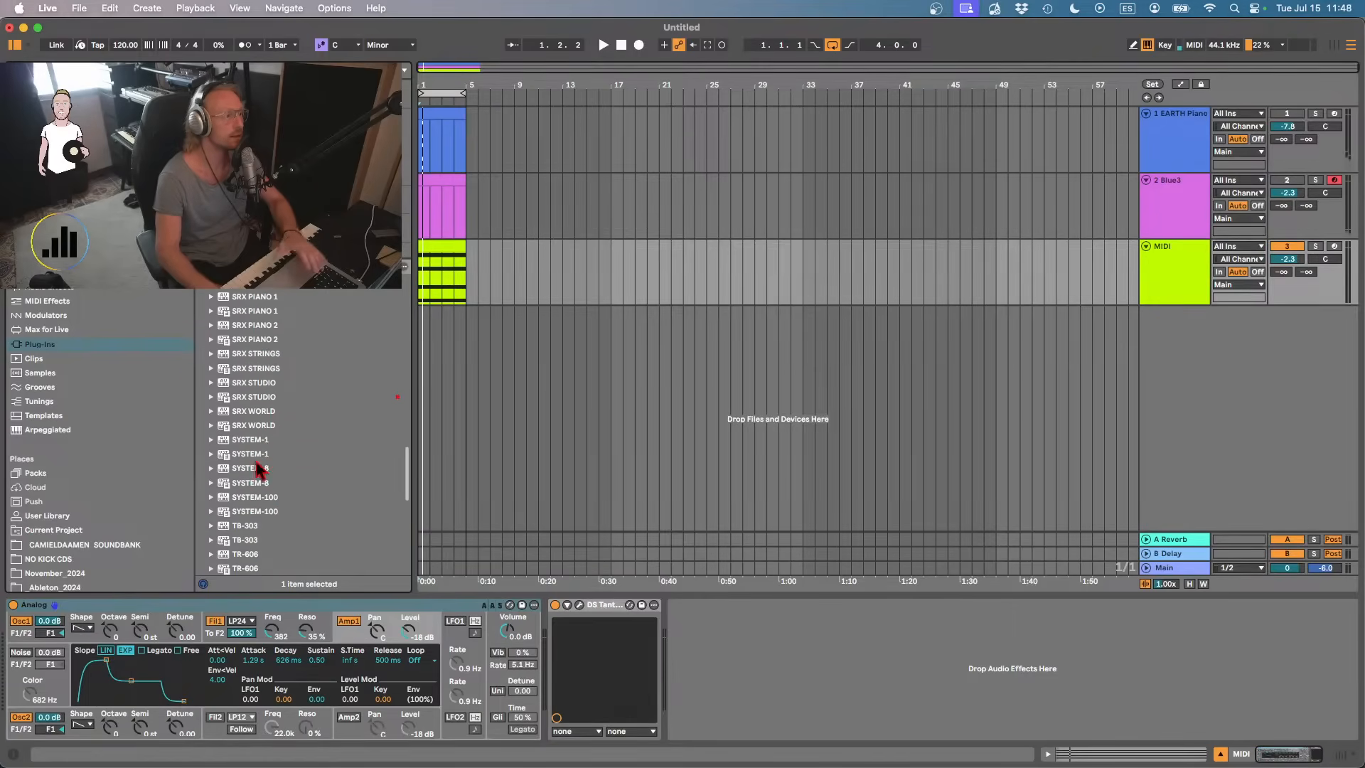
scroll(268, 433, "up", 5)
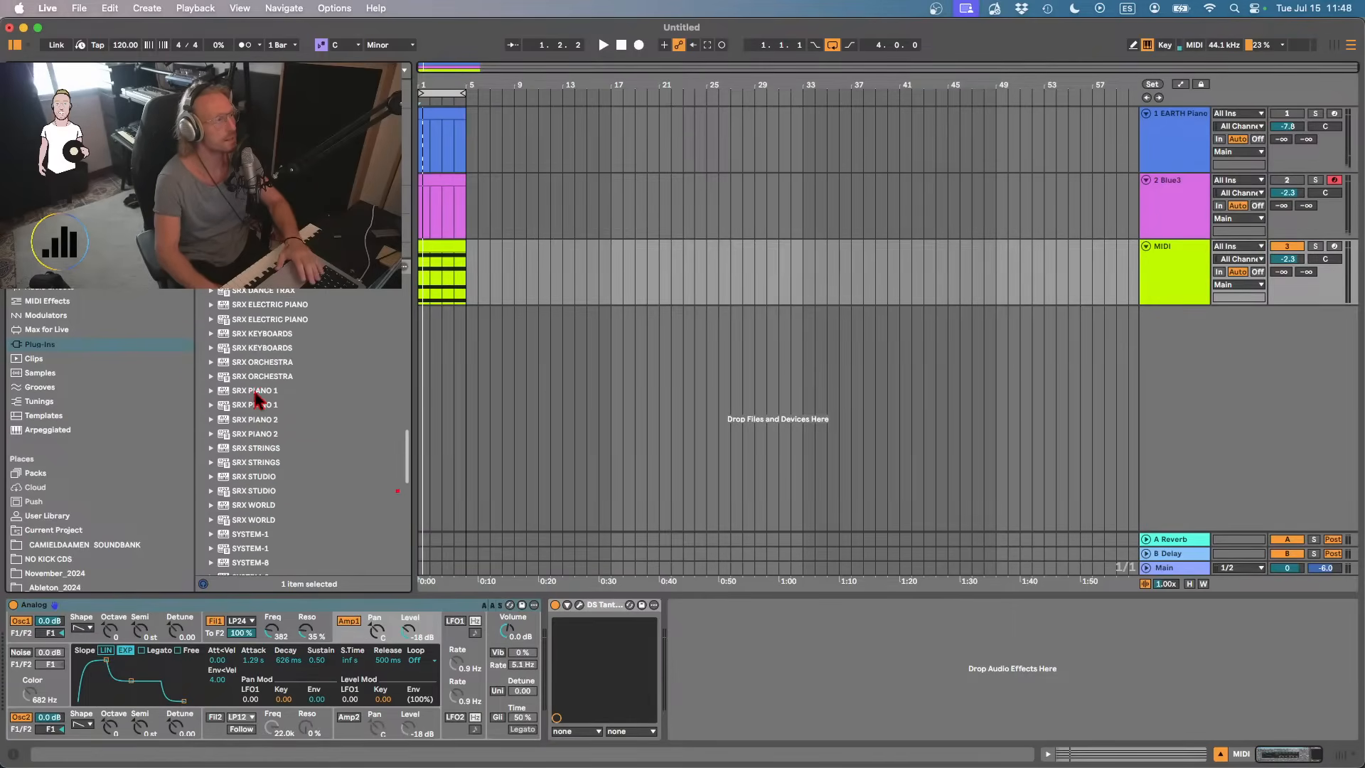
scroll(254, 405, "down", 10)
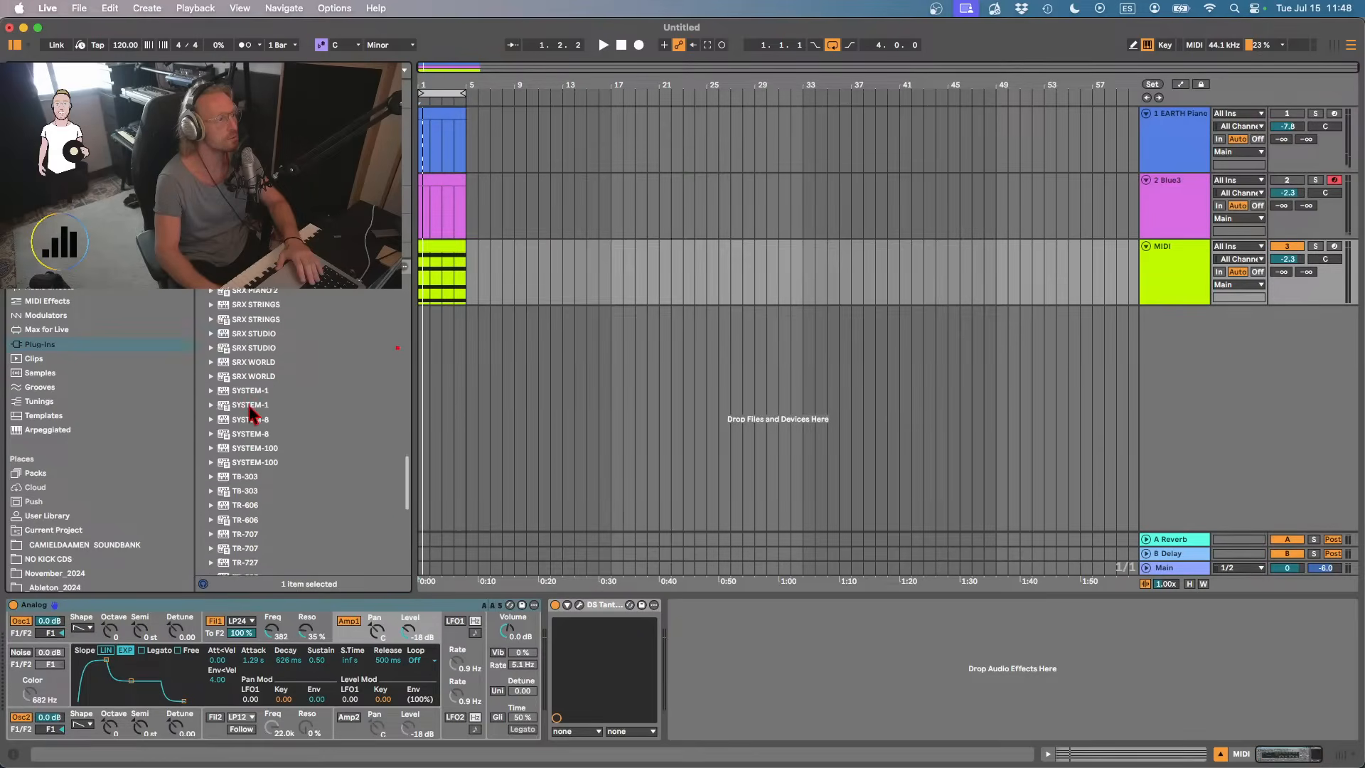
scroll(250, 412, "up", 10)
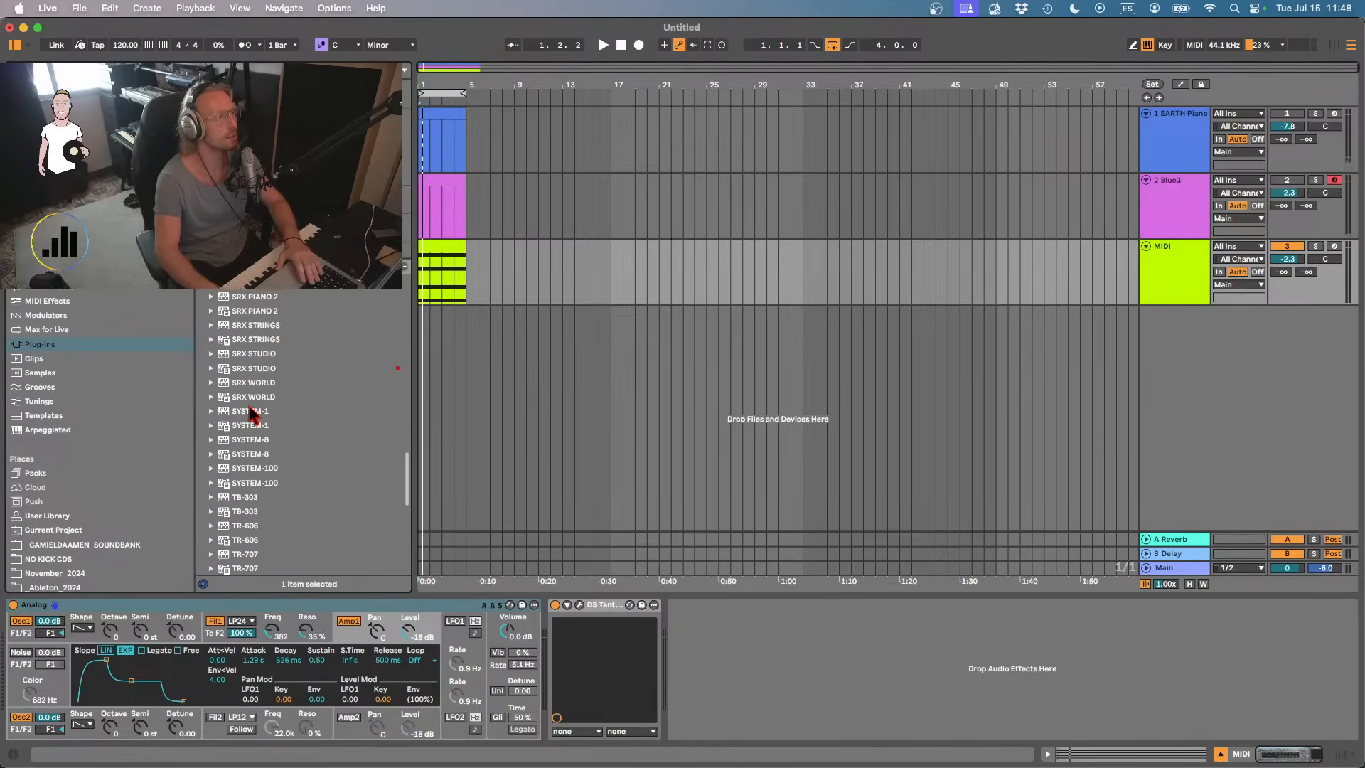
scroll(249, 409, "up", 1)
left_click(243, 326)
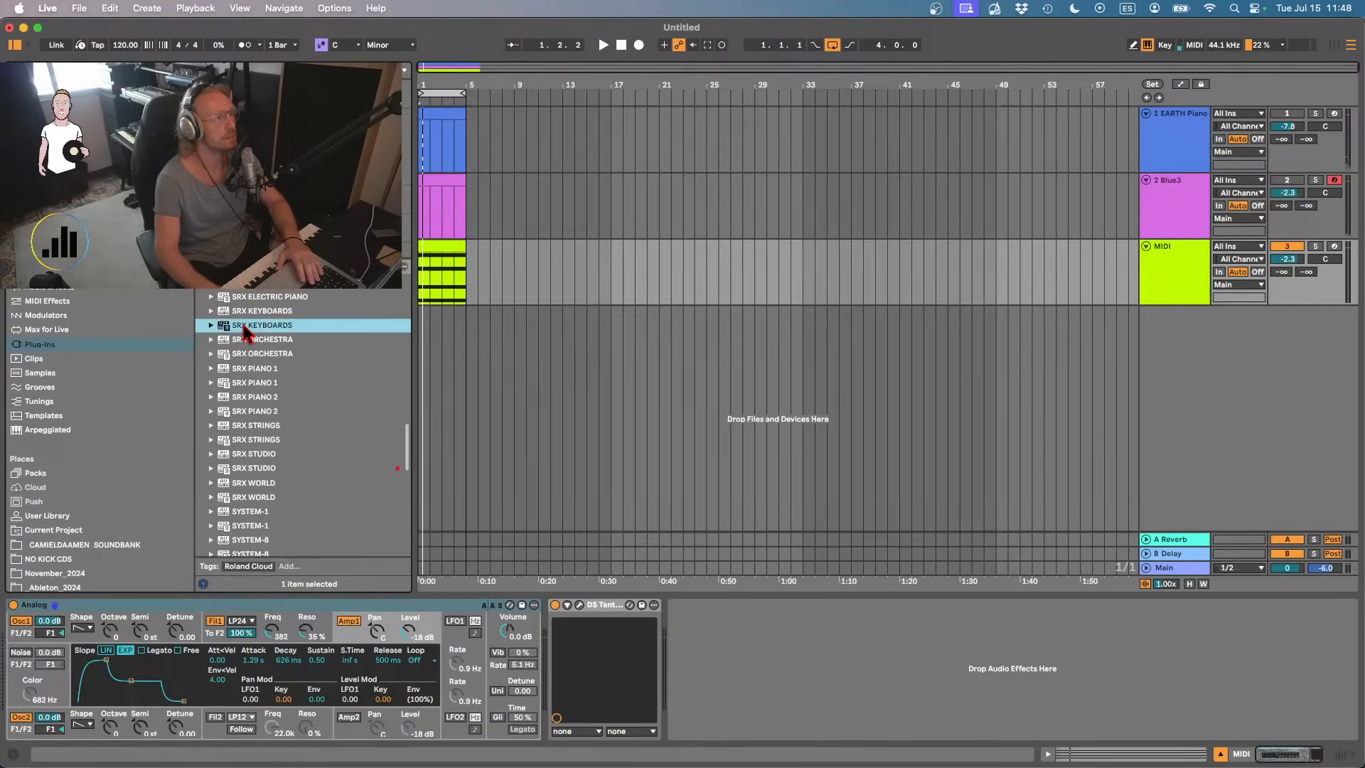
key("Return")
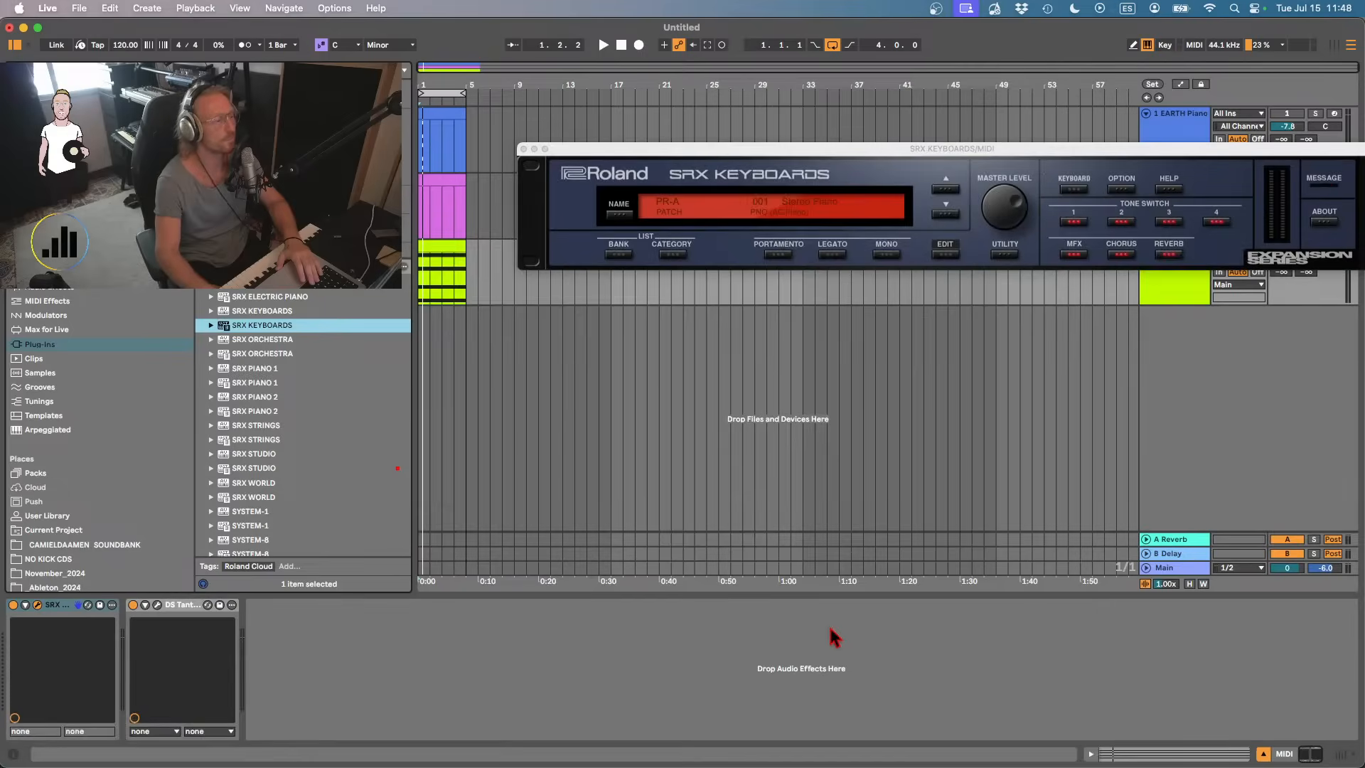
- Select patch 037: E.Harpsi 1 in SRX KEYBOARDS
left_click_drag(871, 171, 602, 180)
left_click(528, 219)
mouse_move(380, 250)
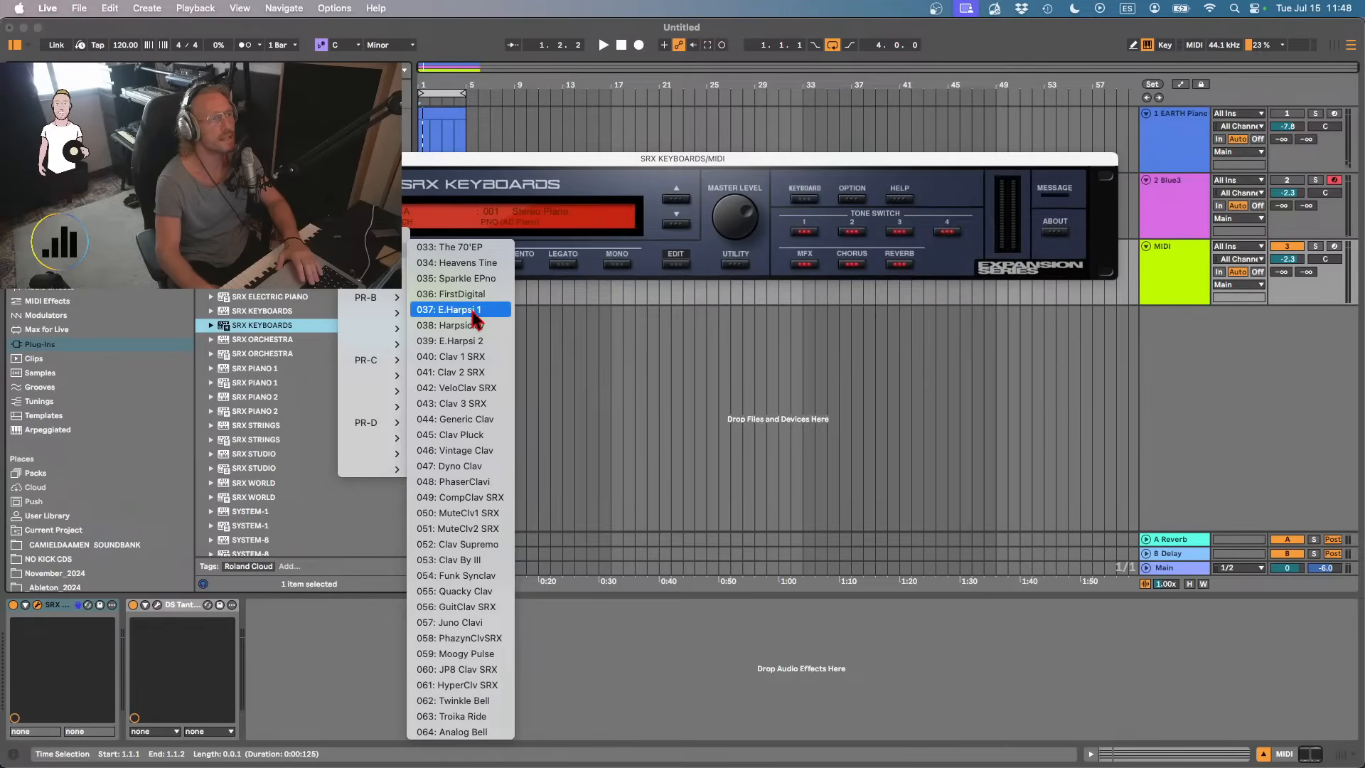
left_click(449, 309)
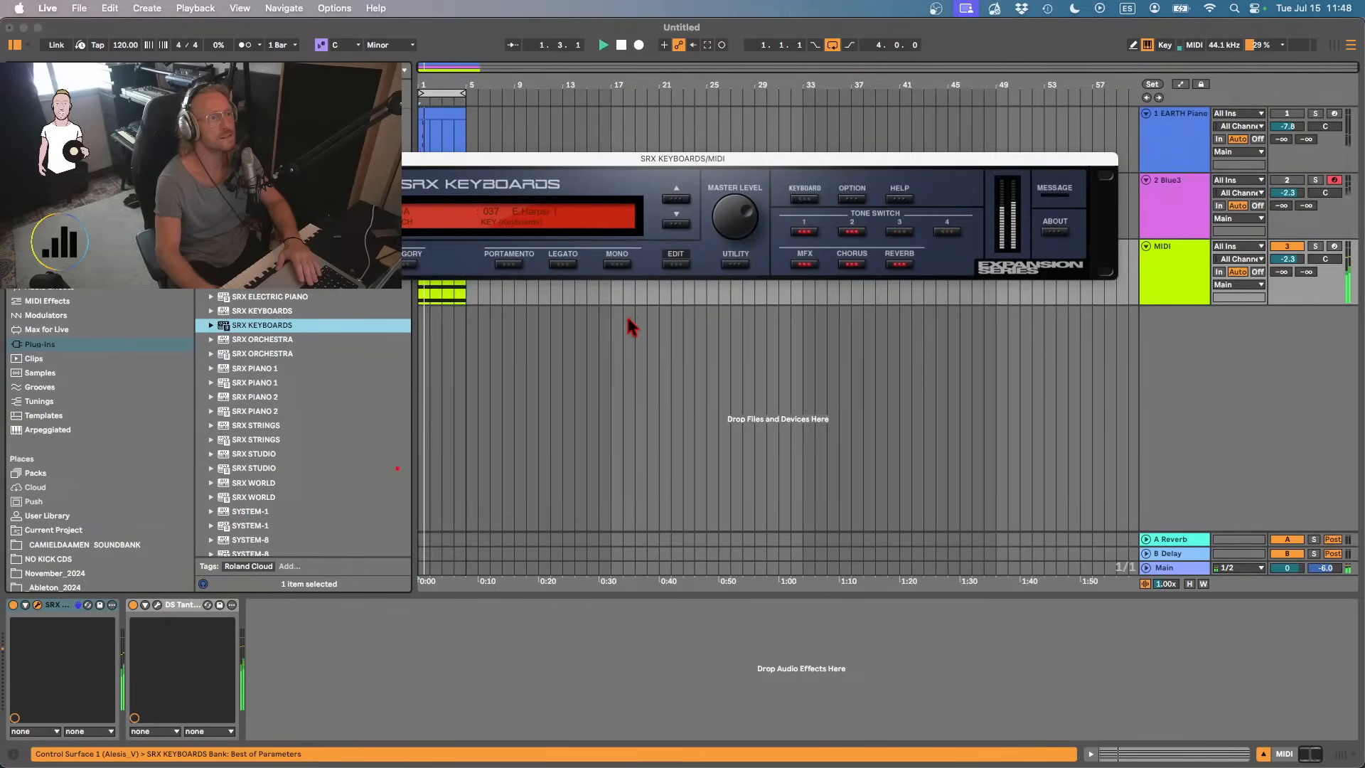
- View the E.Harpsi 1 patch edit settings while the loop plays, stop playback and close the plug-in window
left_click(676, 264)
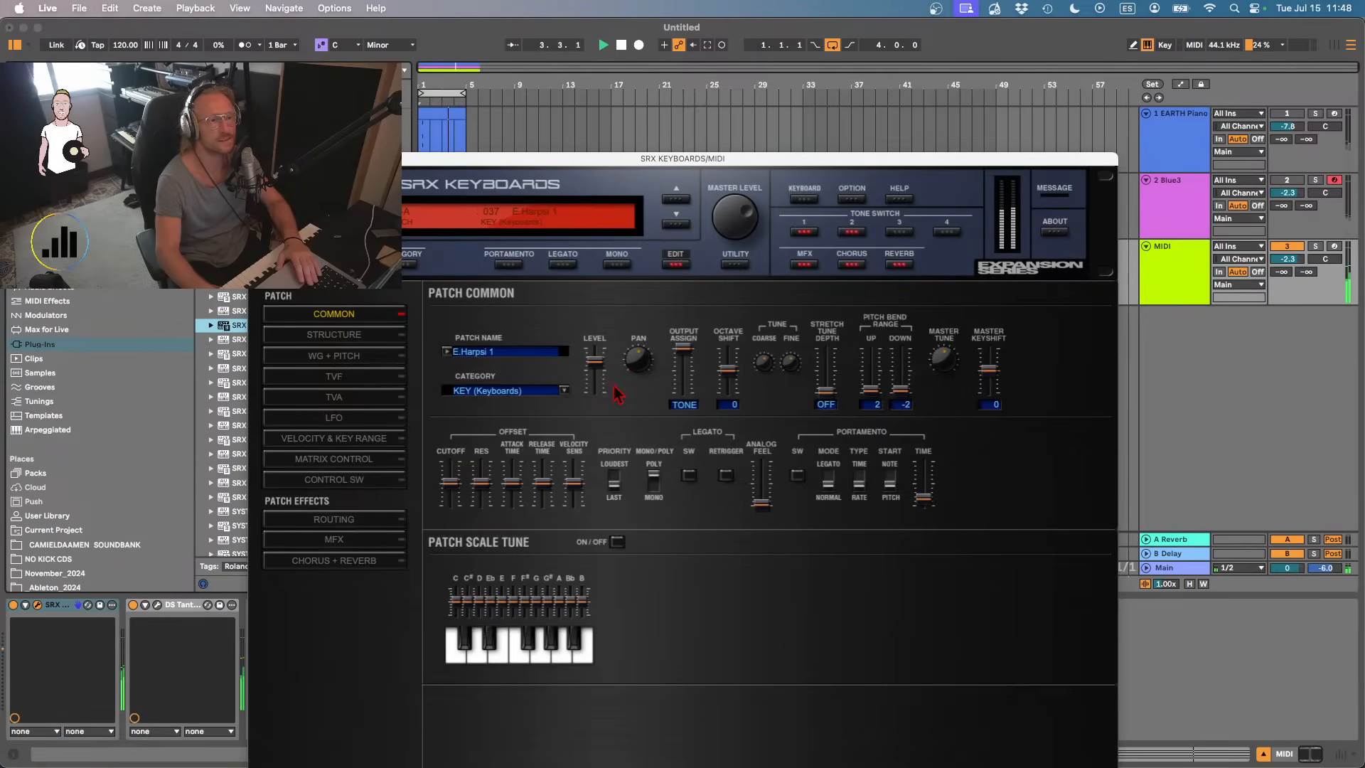
key("space")
left_click(256, 158)
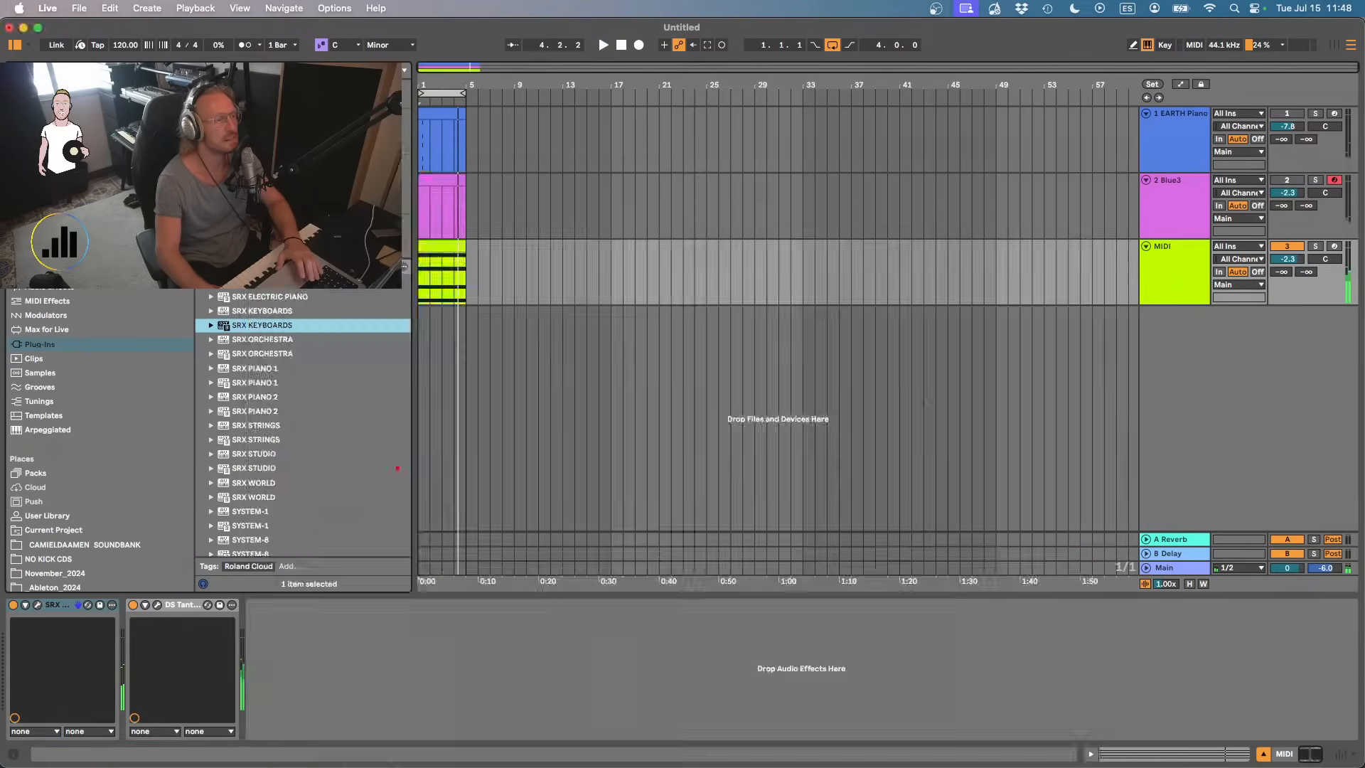
- Briefly enable the Blue3 track to hear it alongside the MIDI track, and select the MIDI track's clip
left_click(1286, 180)
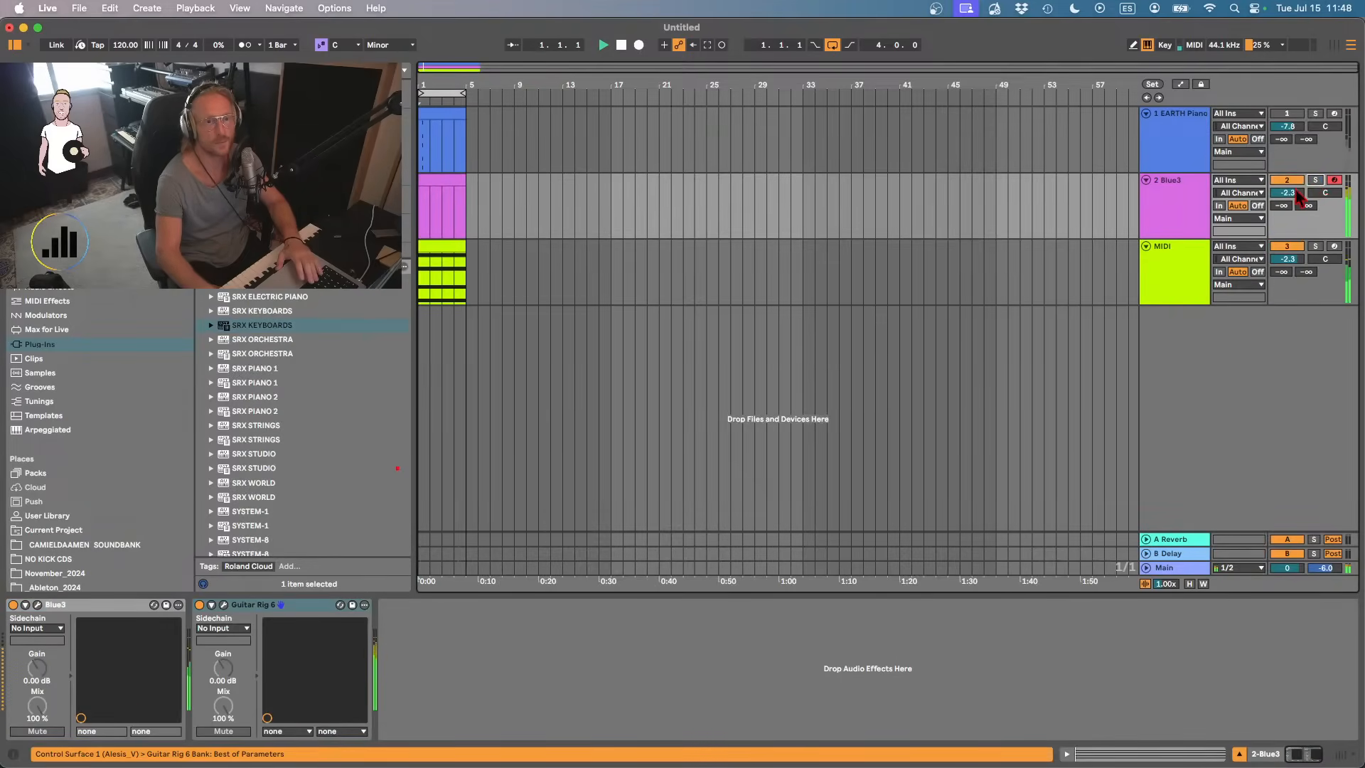
left_click(1152, 270)
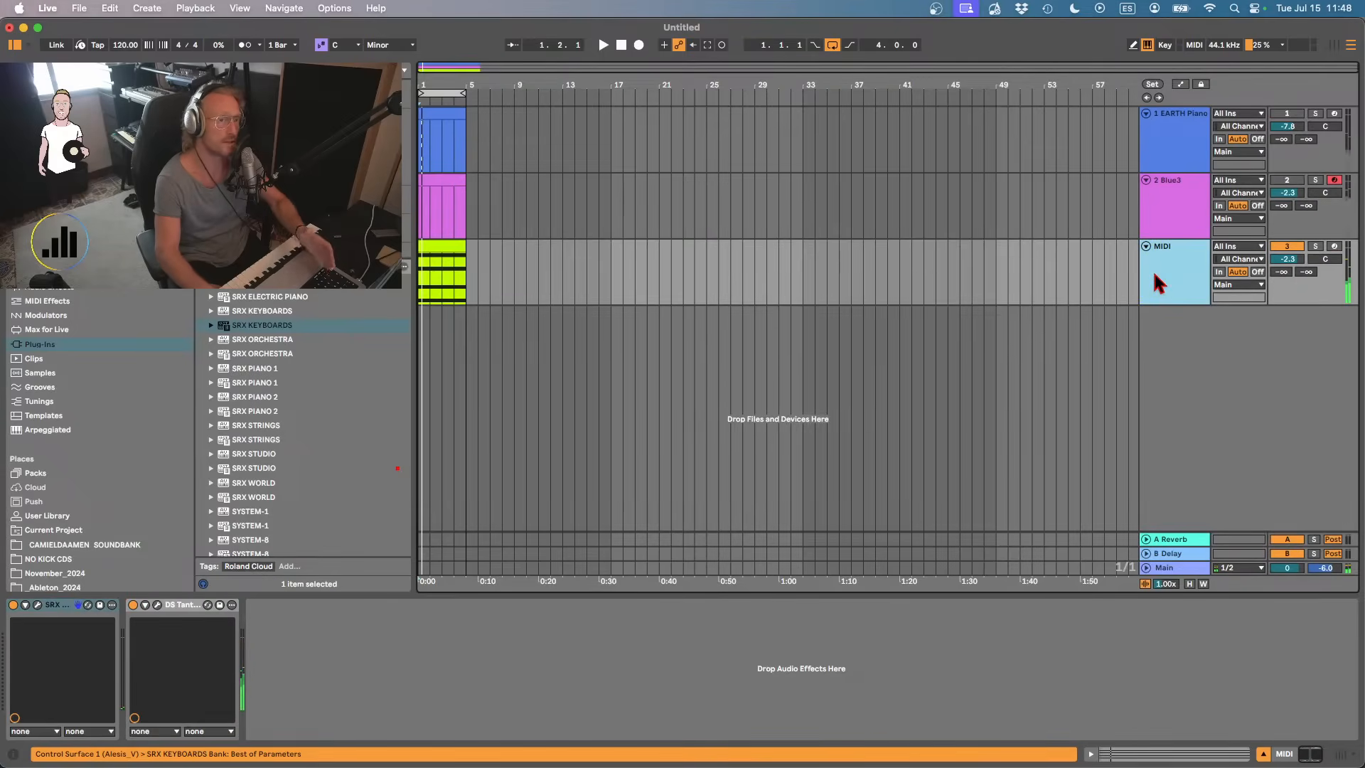
left_click(454, 247)
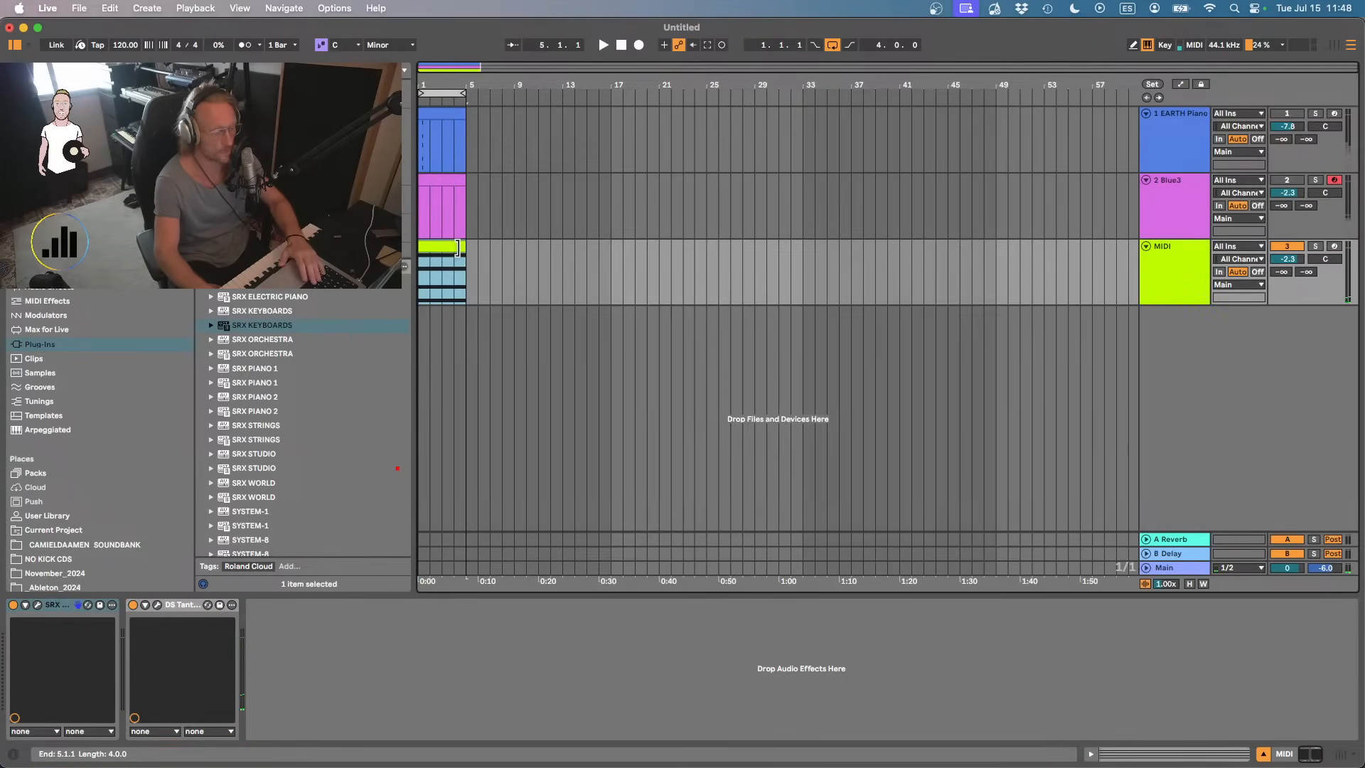
- Rename the MIDI track as TANTRA and the Blue3 track as GUITAR RIG
left_click(1163, 277)
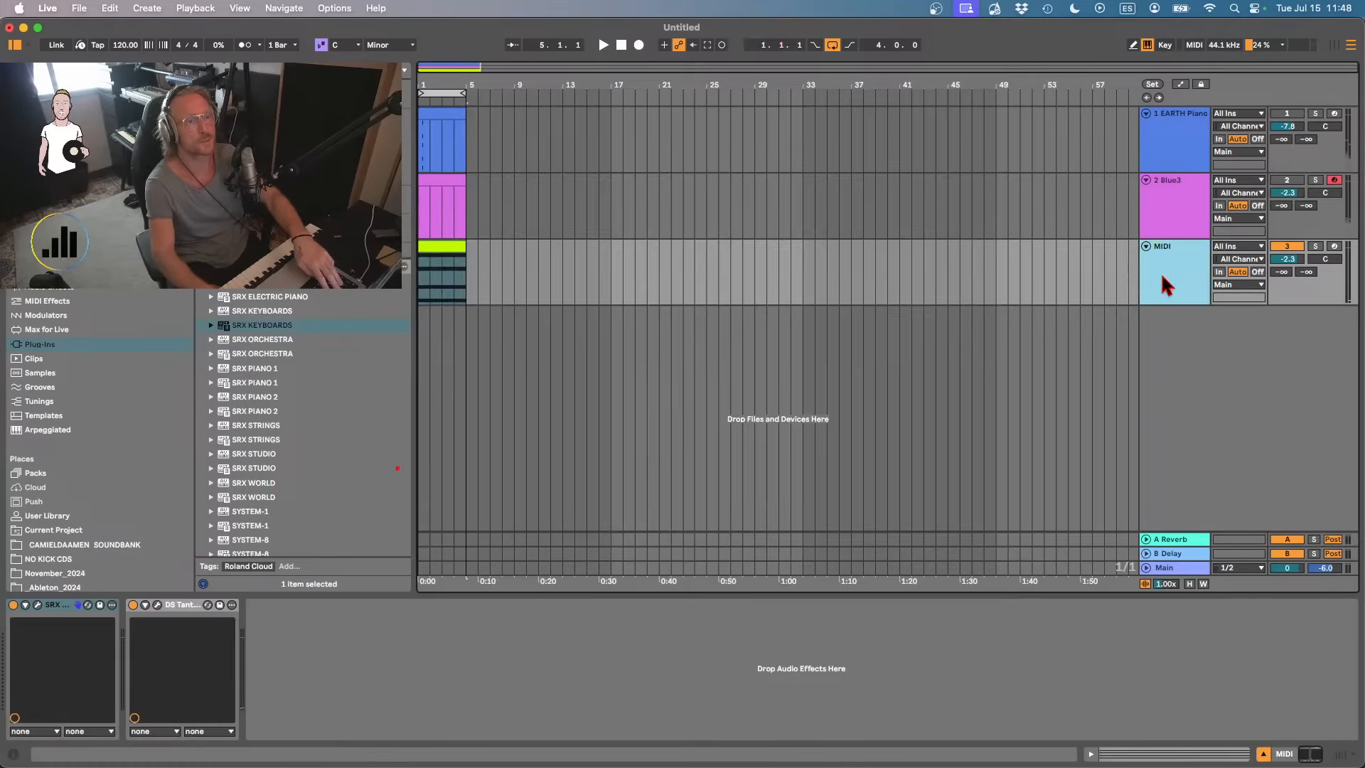
key("super+r")
type("T")
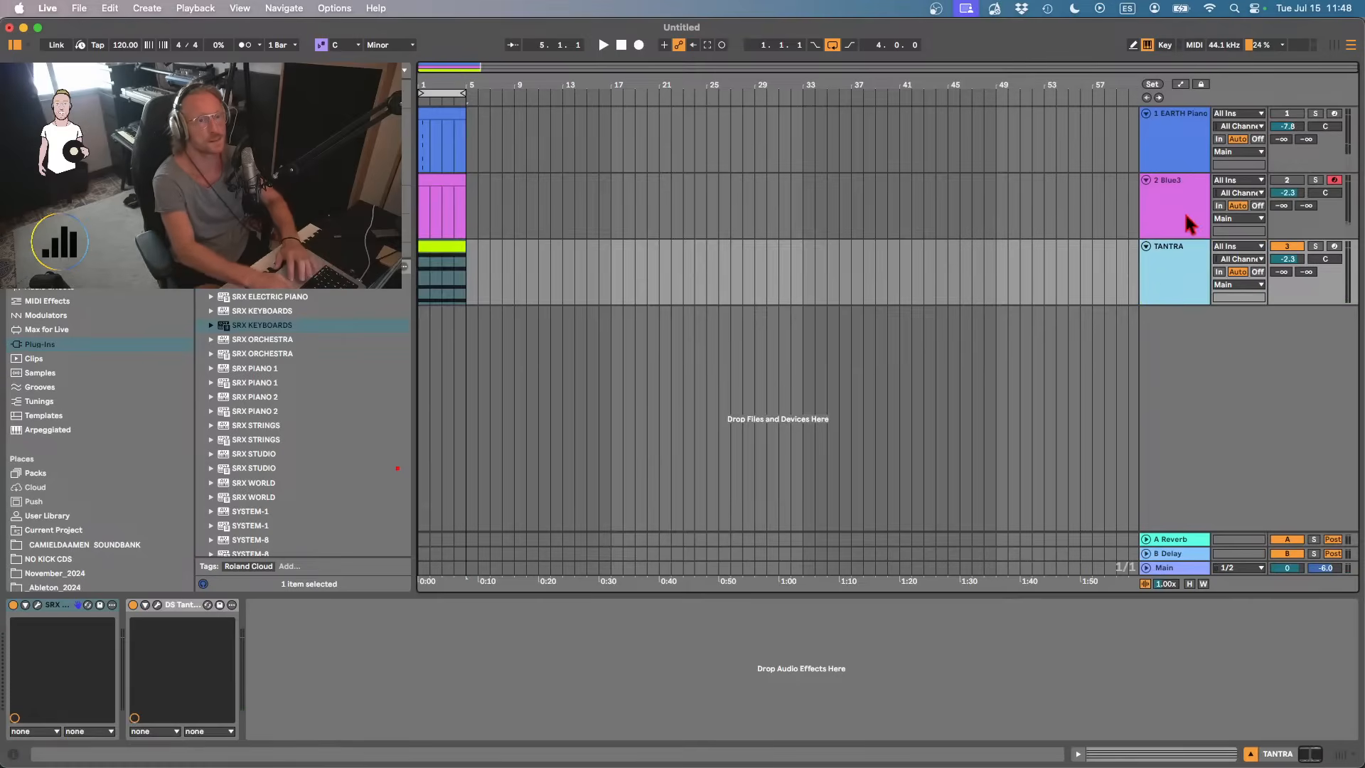
left_click(1174, 205)
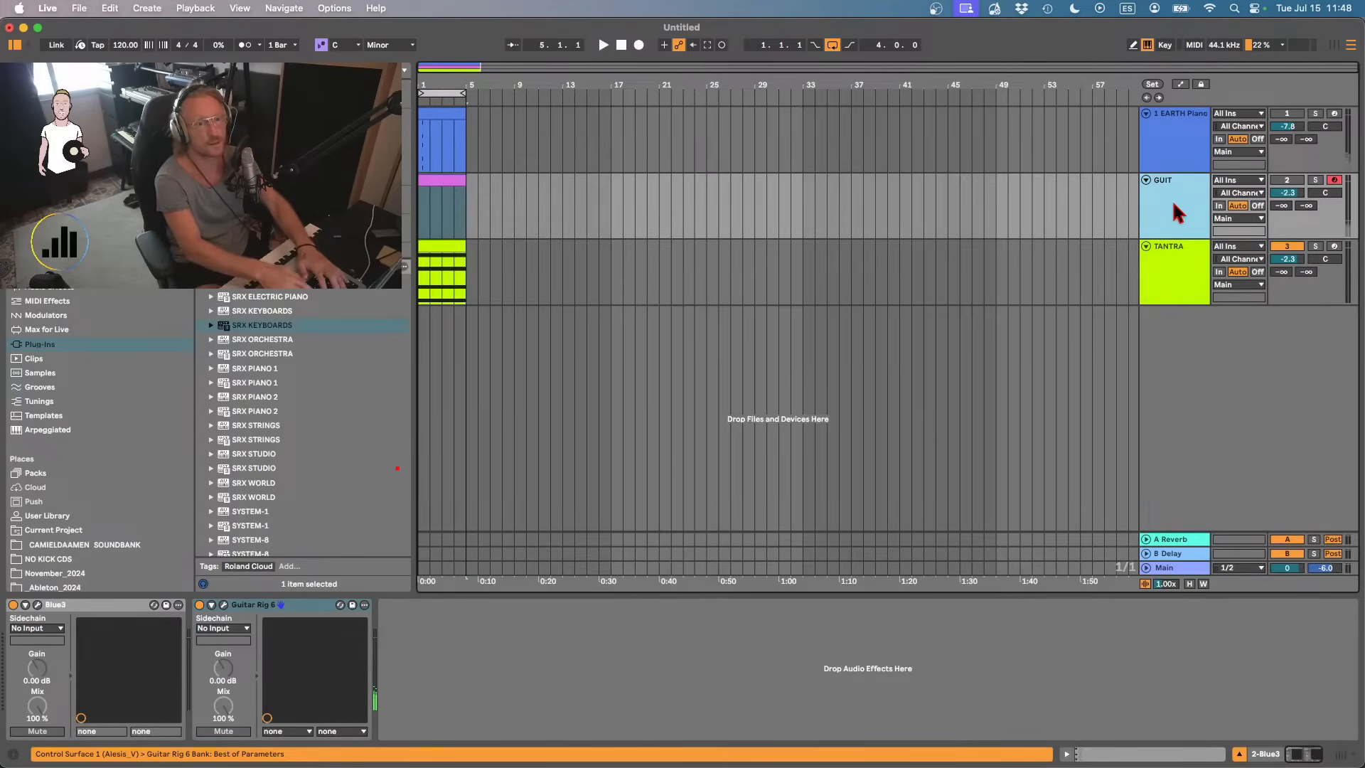
type("GUITAR RIG")
key("Return")
- Rename the EARTH Piano track as SOUNDTOYS
left_click(1182, 147)
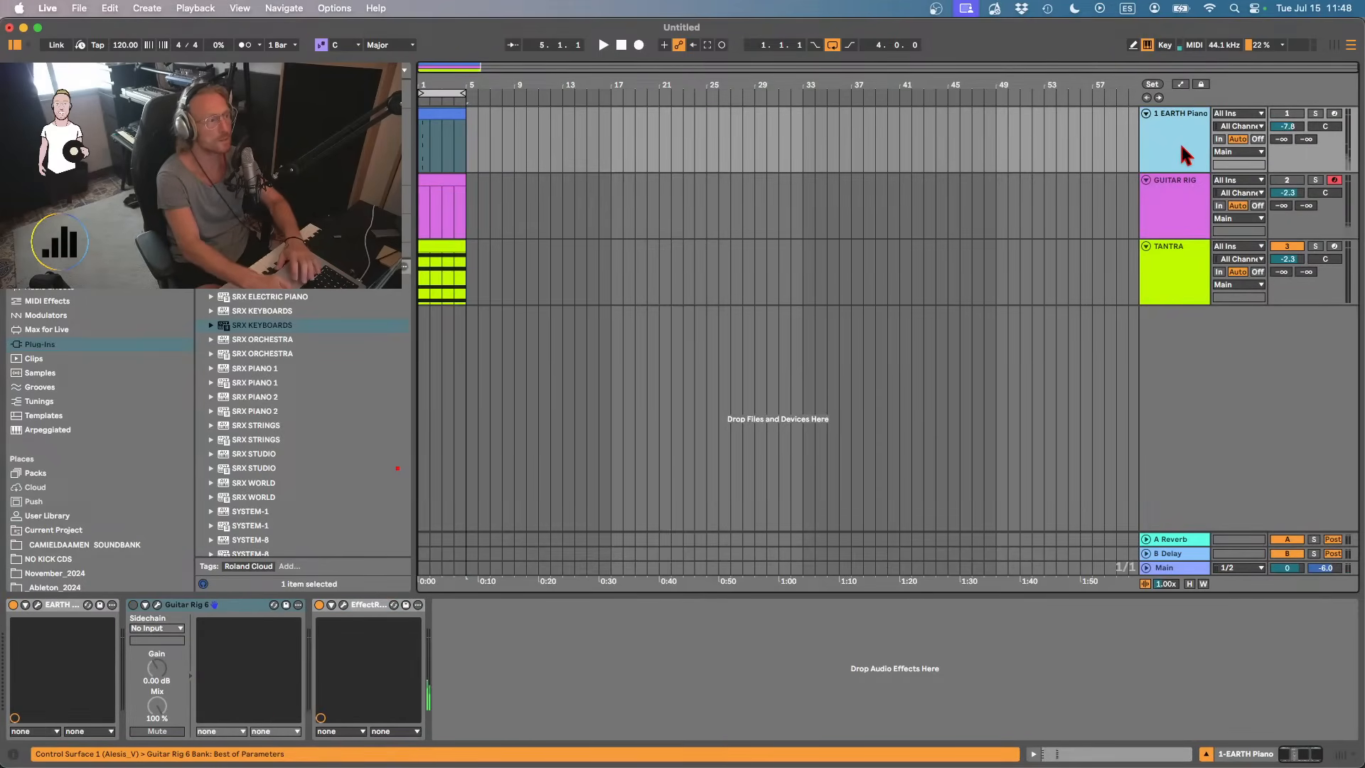
type("SOUN")
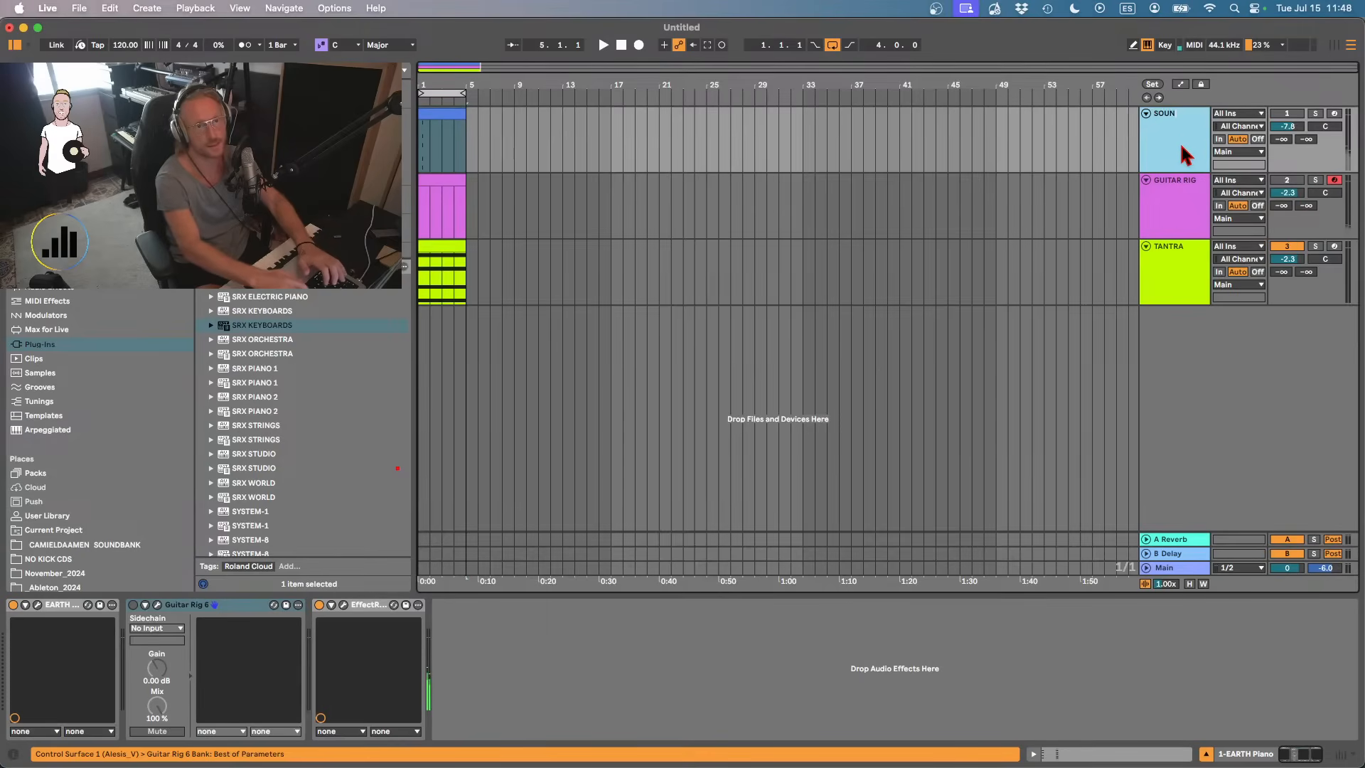
type("DTOY")
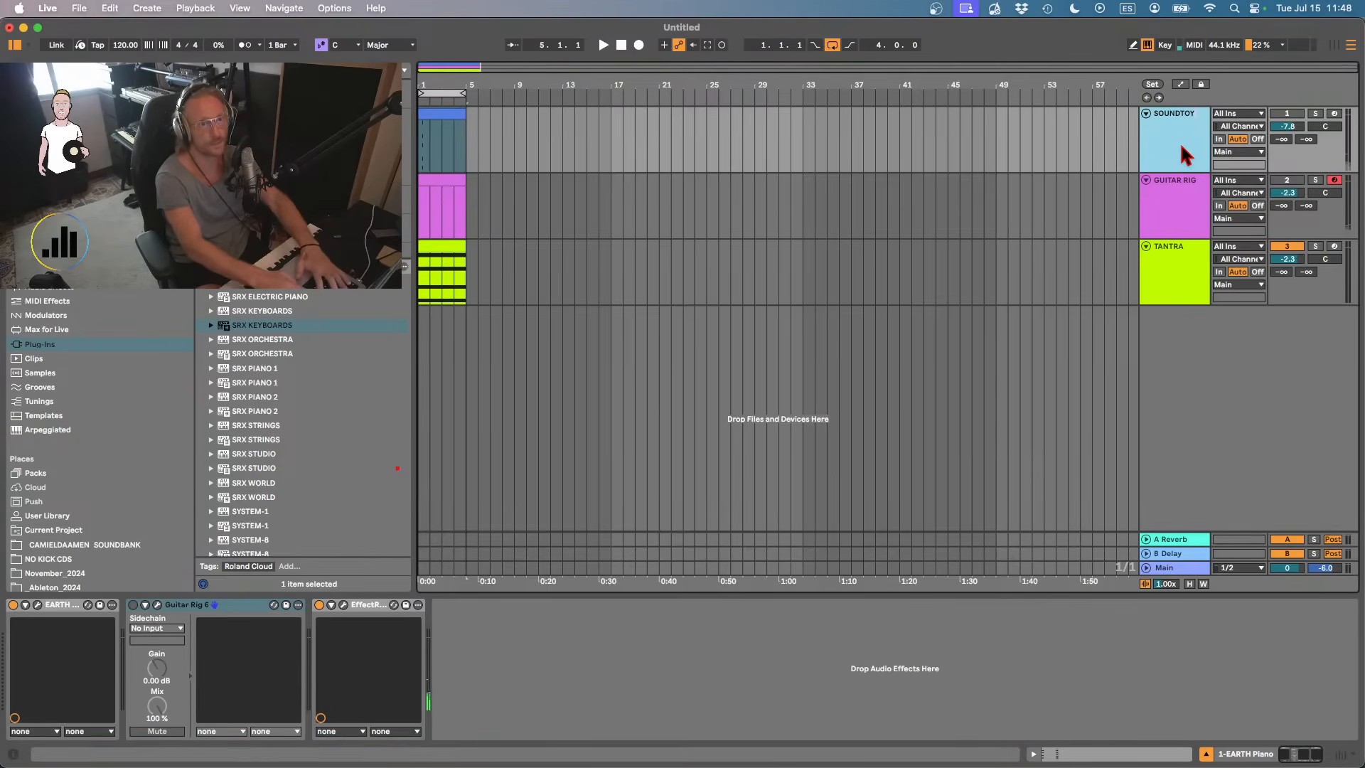
type("S")
key("Return")
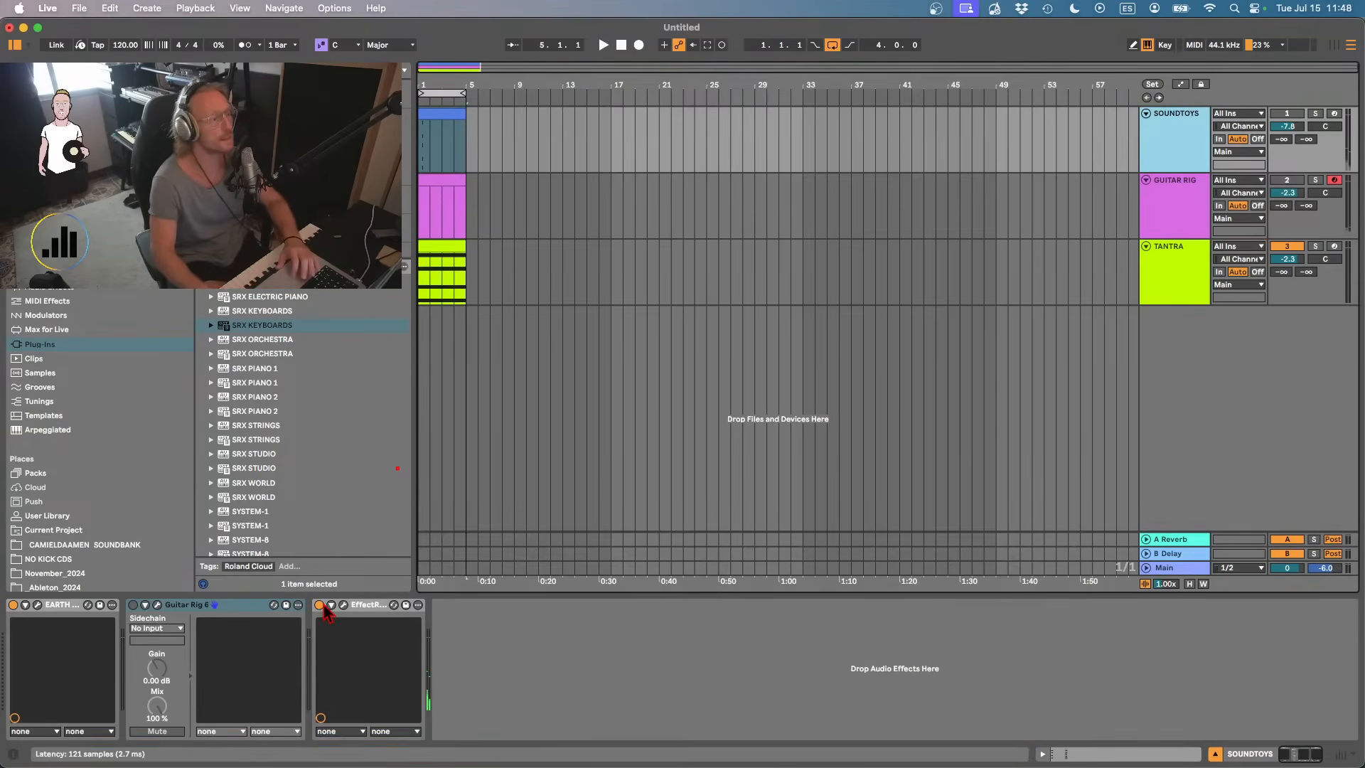
- Delete the Guitar Rig 6 device from the SOUNDTOYS track and review the device chains of all three tracks
left_click(256, 610)
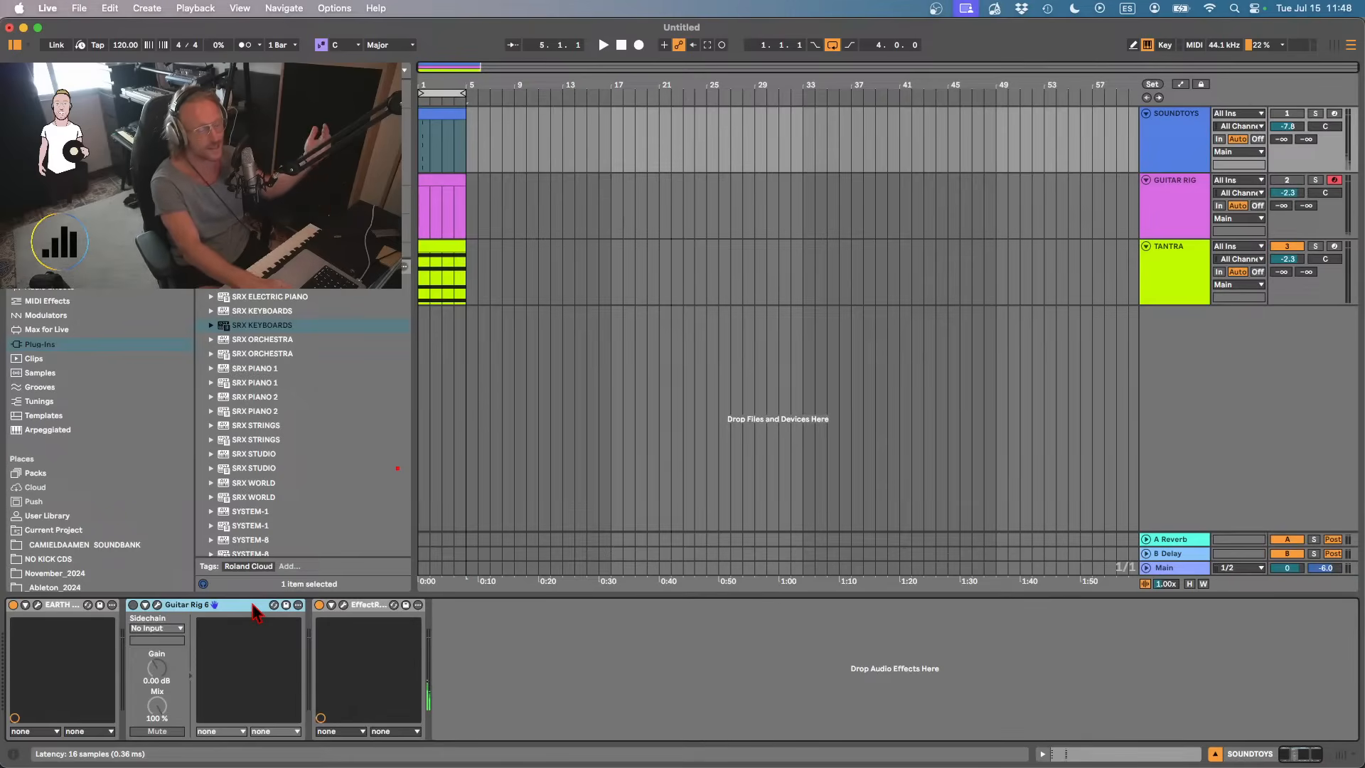
key("Delete")
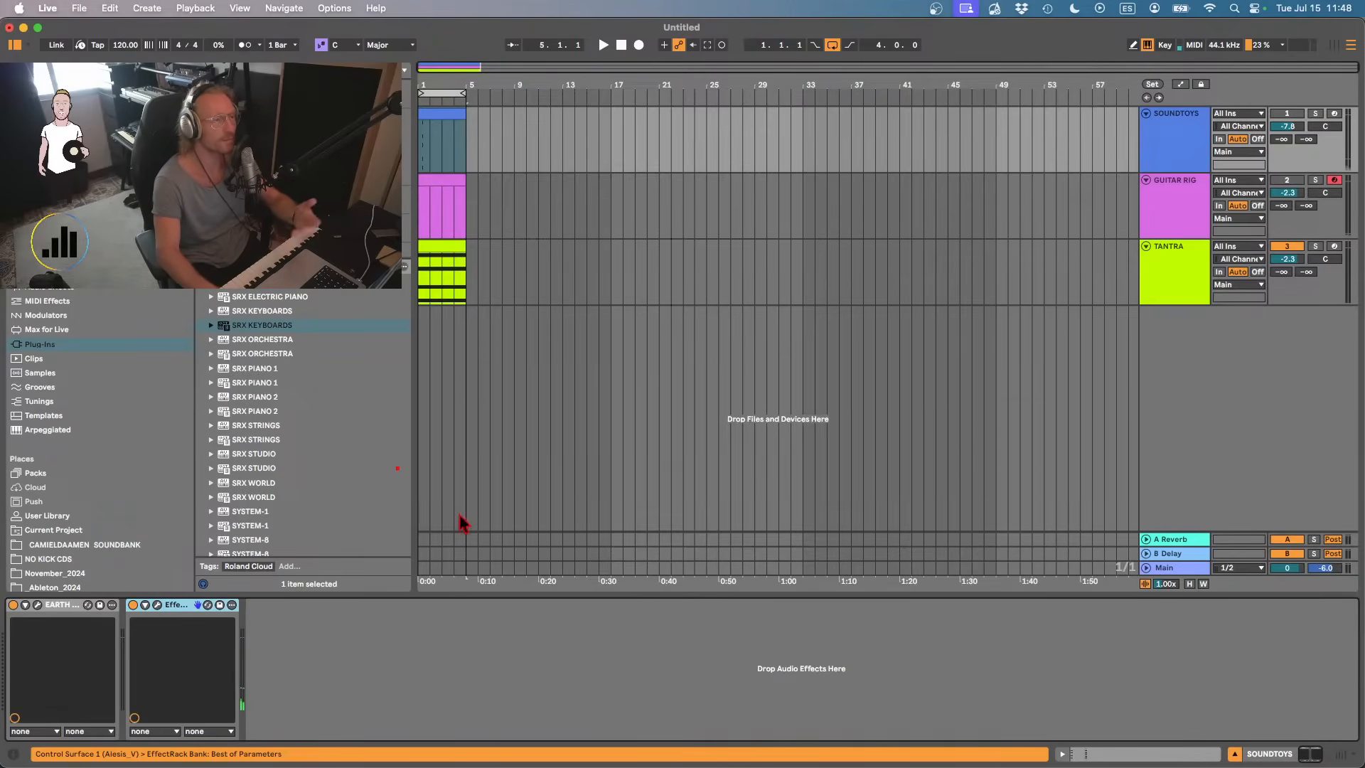
left_click(1185, 251)
left_click(1182, 200)
left_click(1177, 139)
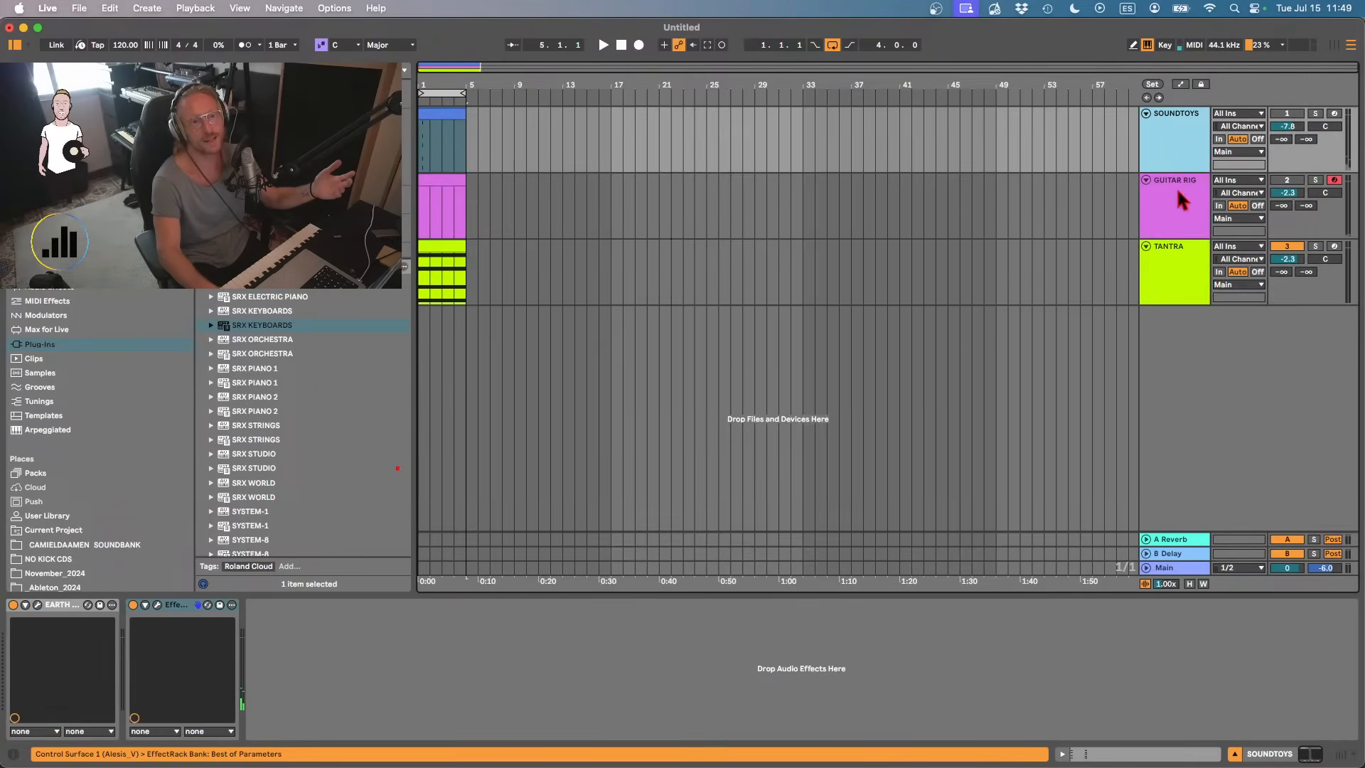
left_click(1176, 195)
left_click(1180, 250)
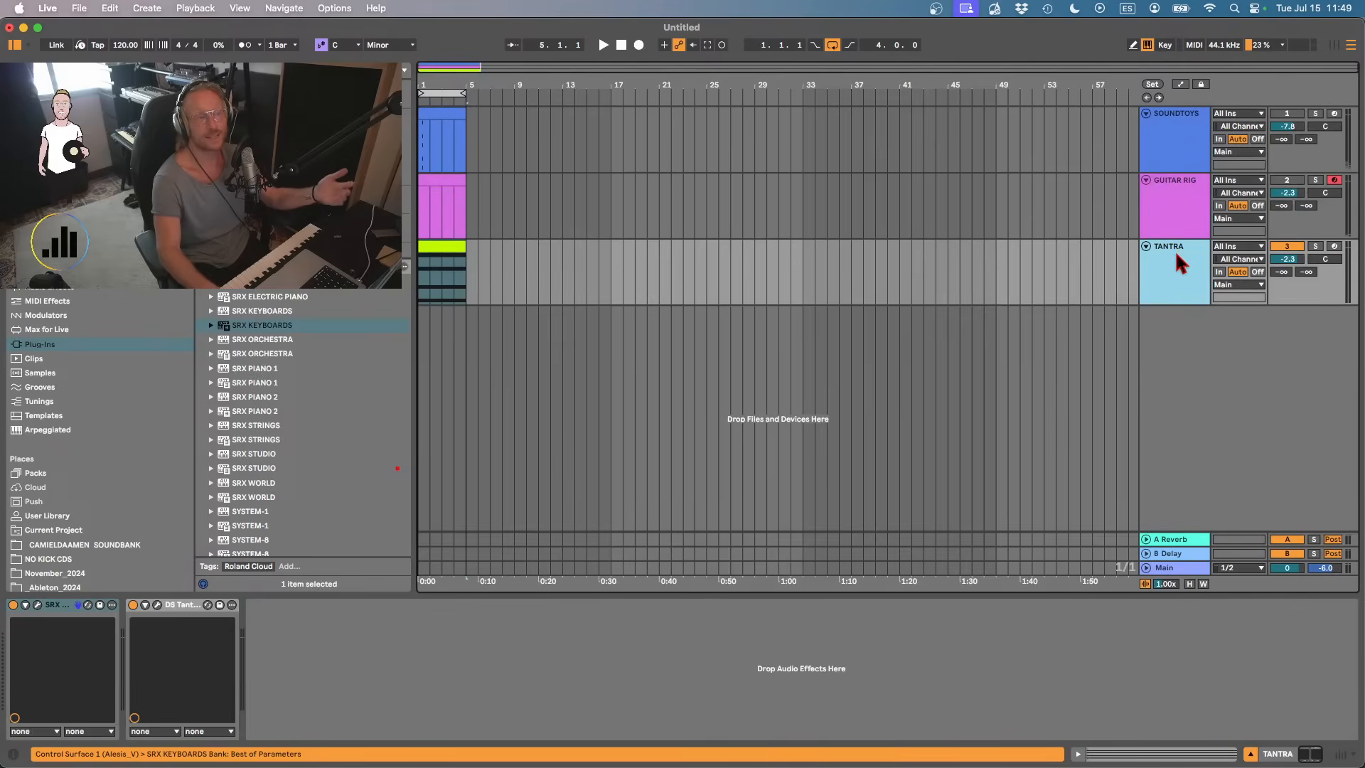
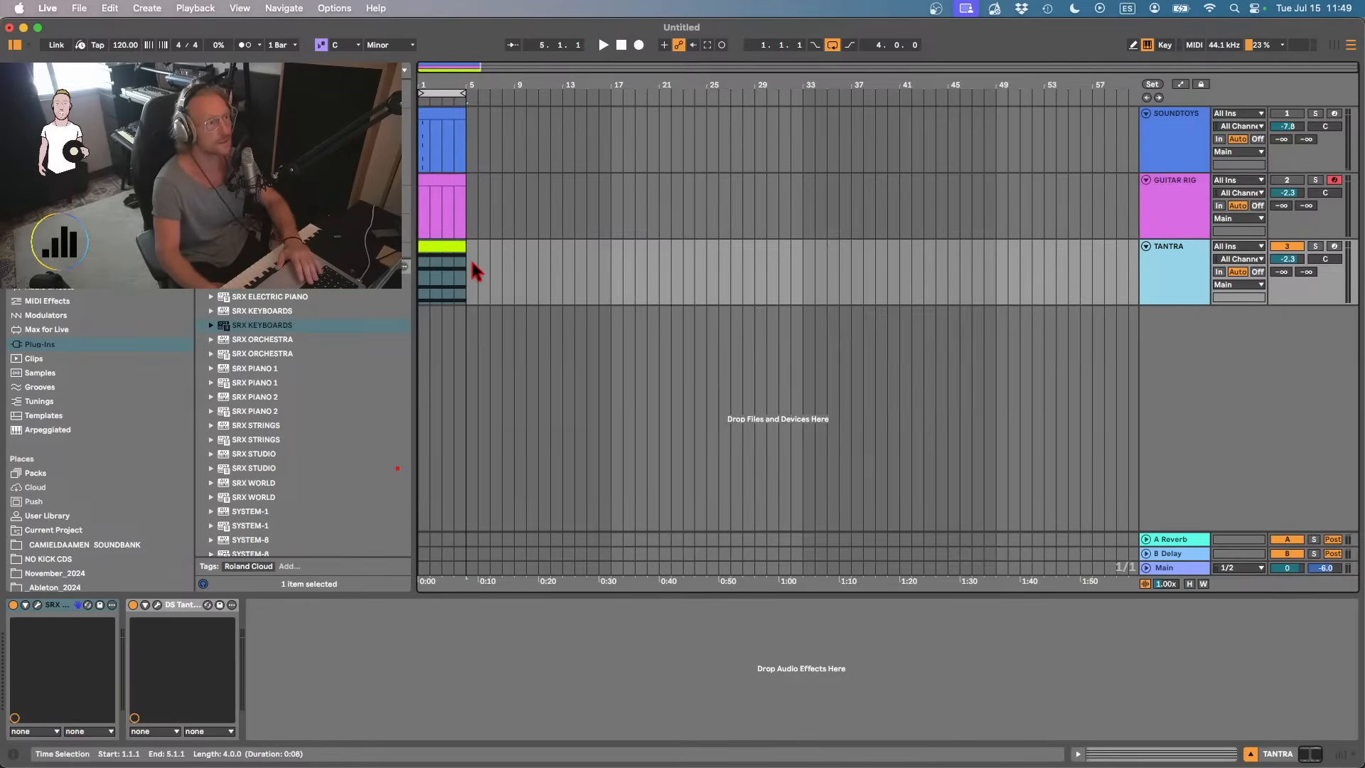
- Export the four-bar TANTRA clip as an audio file numbered Musicloop_007 in the Music Loops folder
left_click(442, 248)
key("super+shift+r")
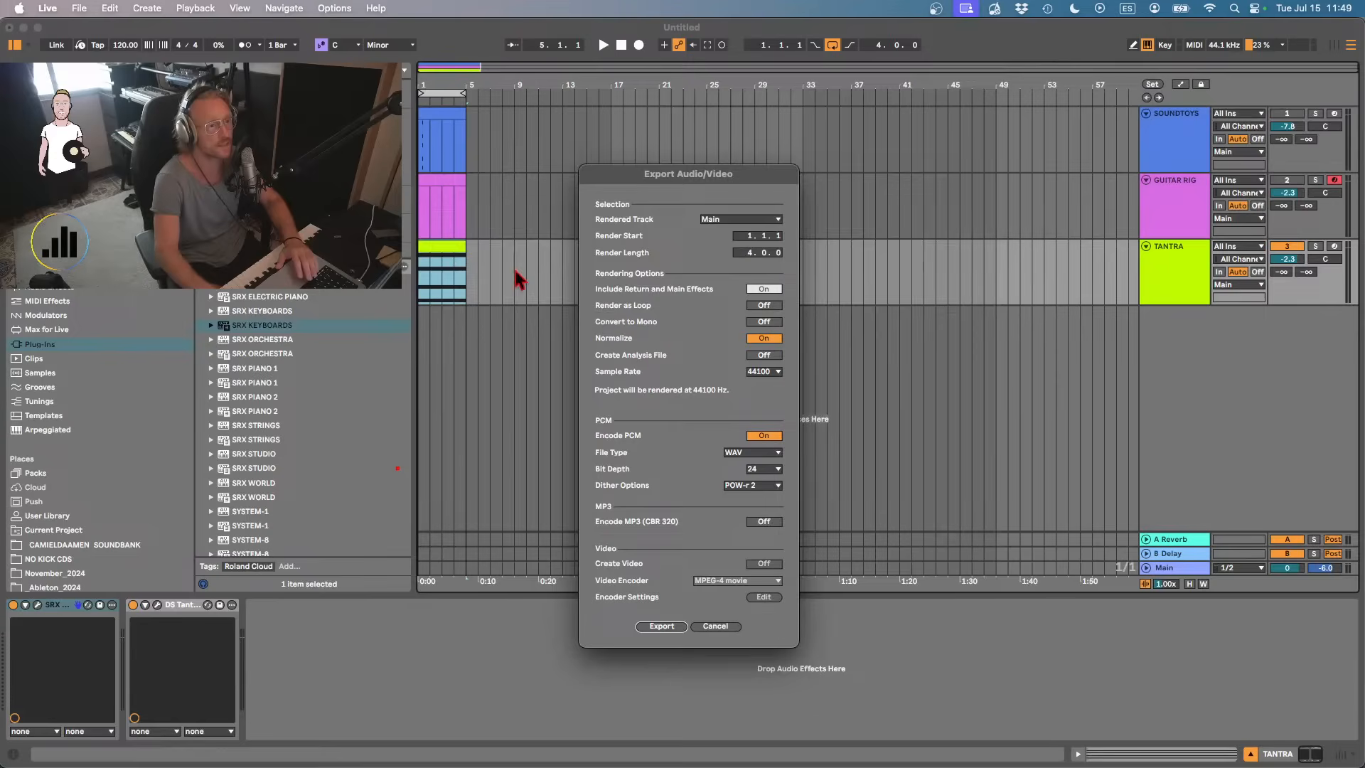
left_click(651, 629)
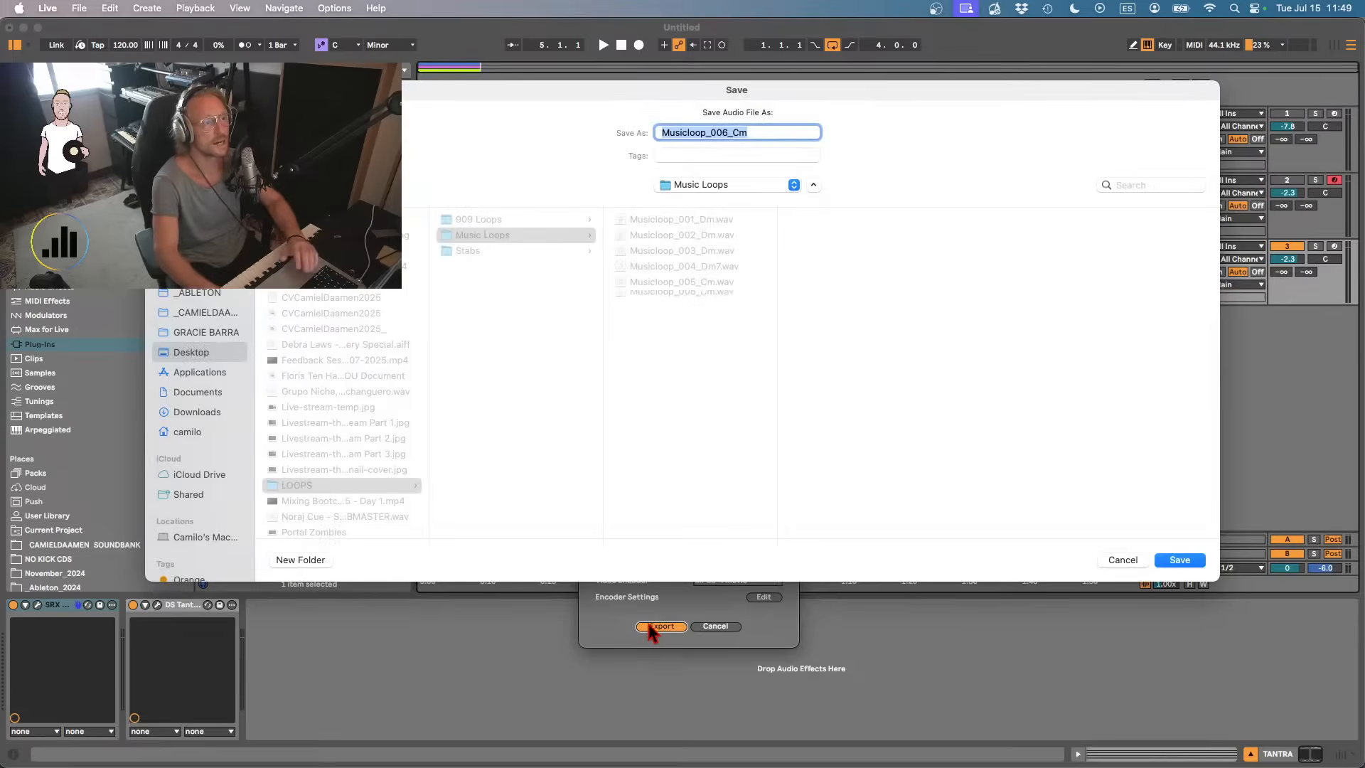
left_click(726, 134)
key("BackSpace")
type("7")
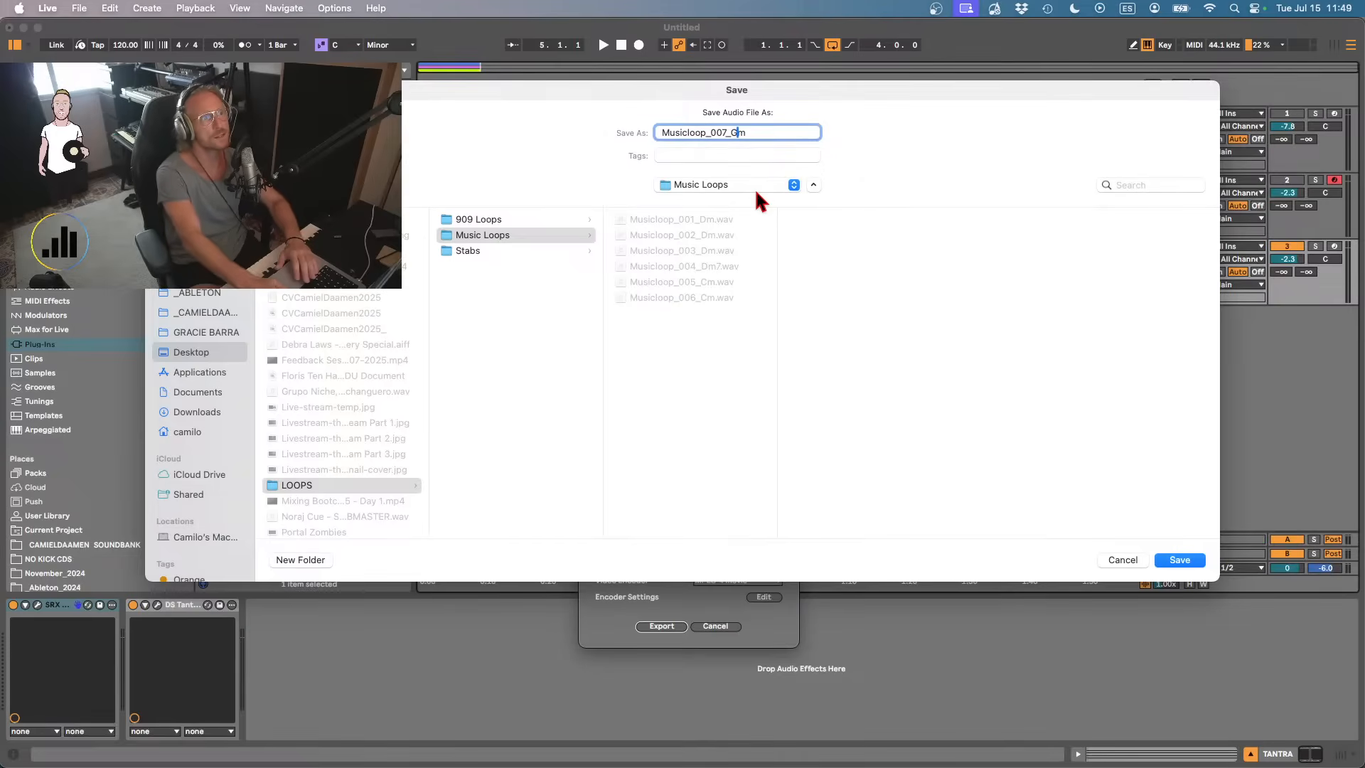
key("Return")
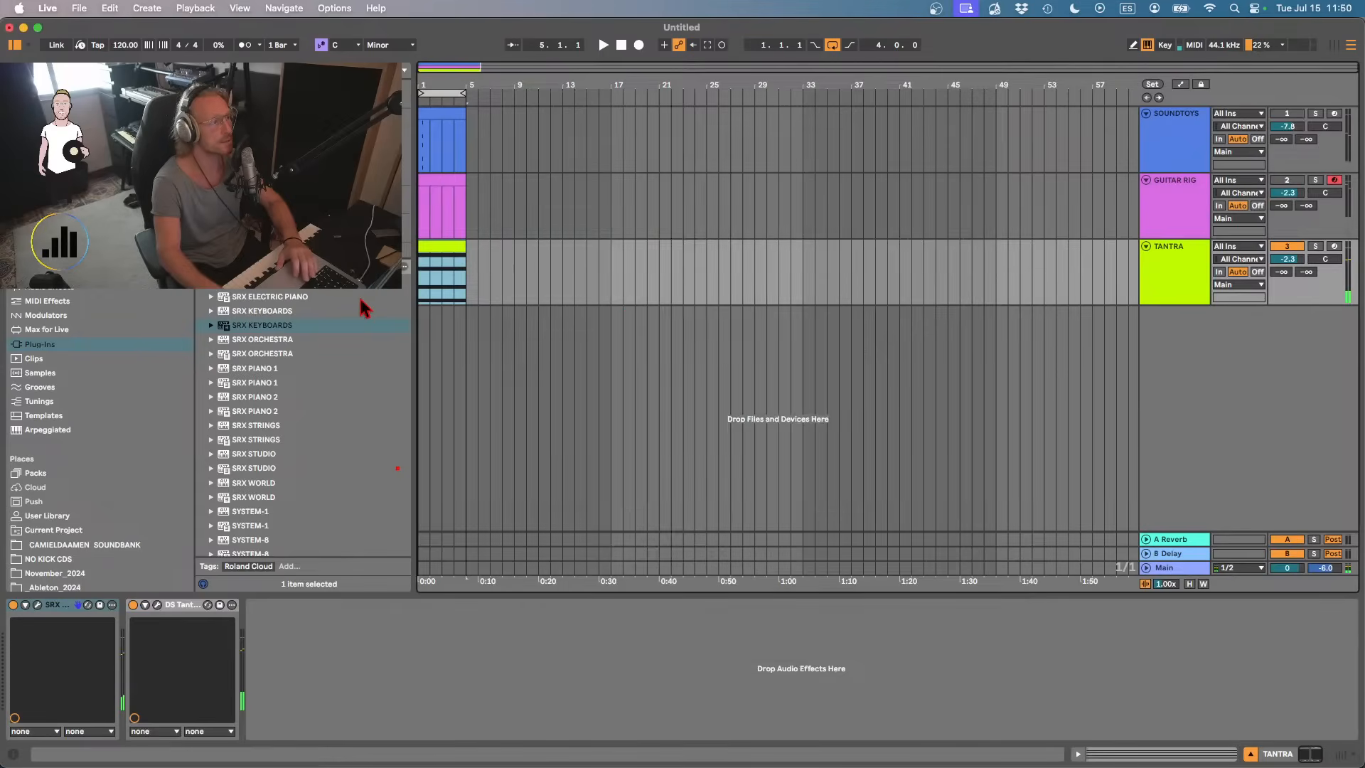
- Raise the G3 note of the TANTRA clip's chord by one octave to G4
double_click(447, 253)
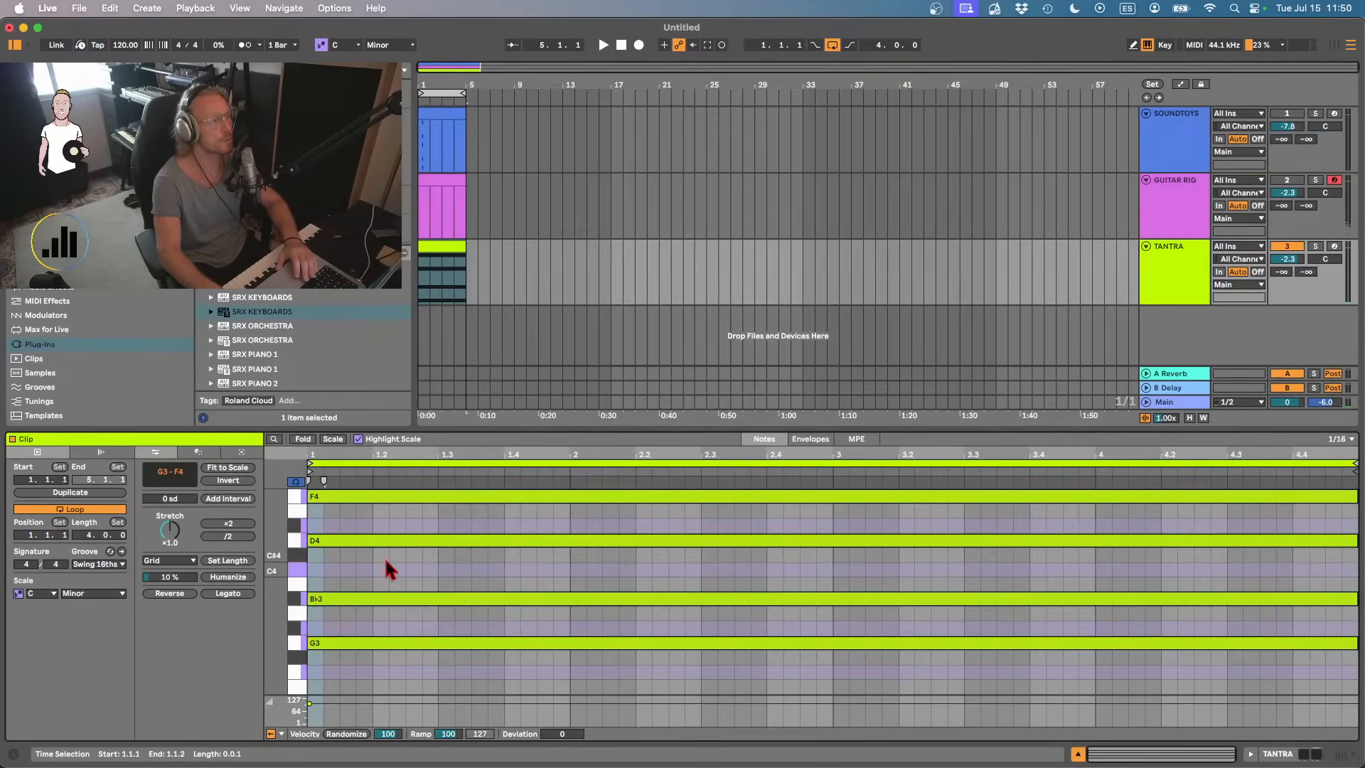
left_click(364, 644)
key("shift+Up")
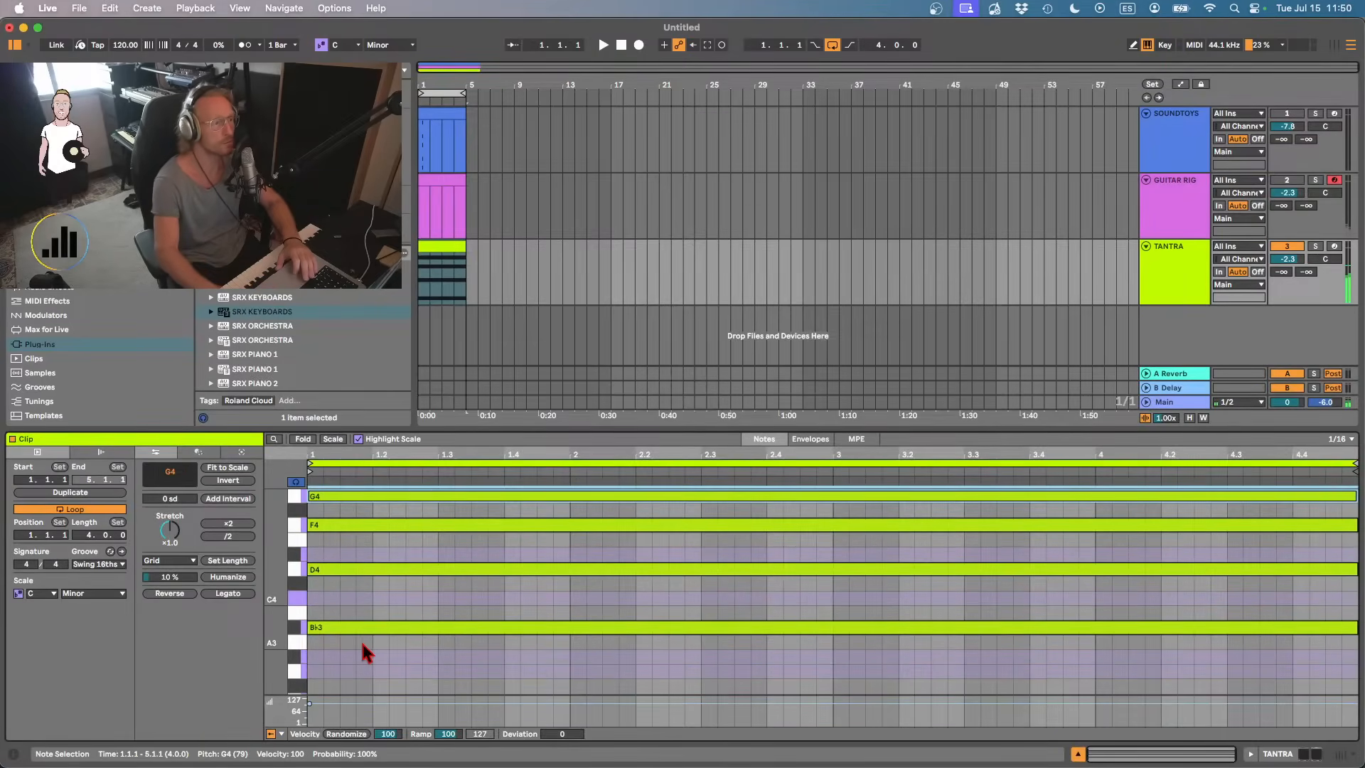
left_click(1180, 285)
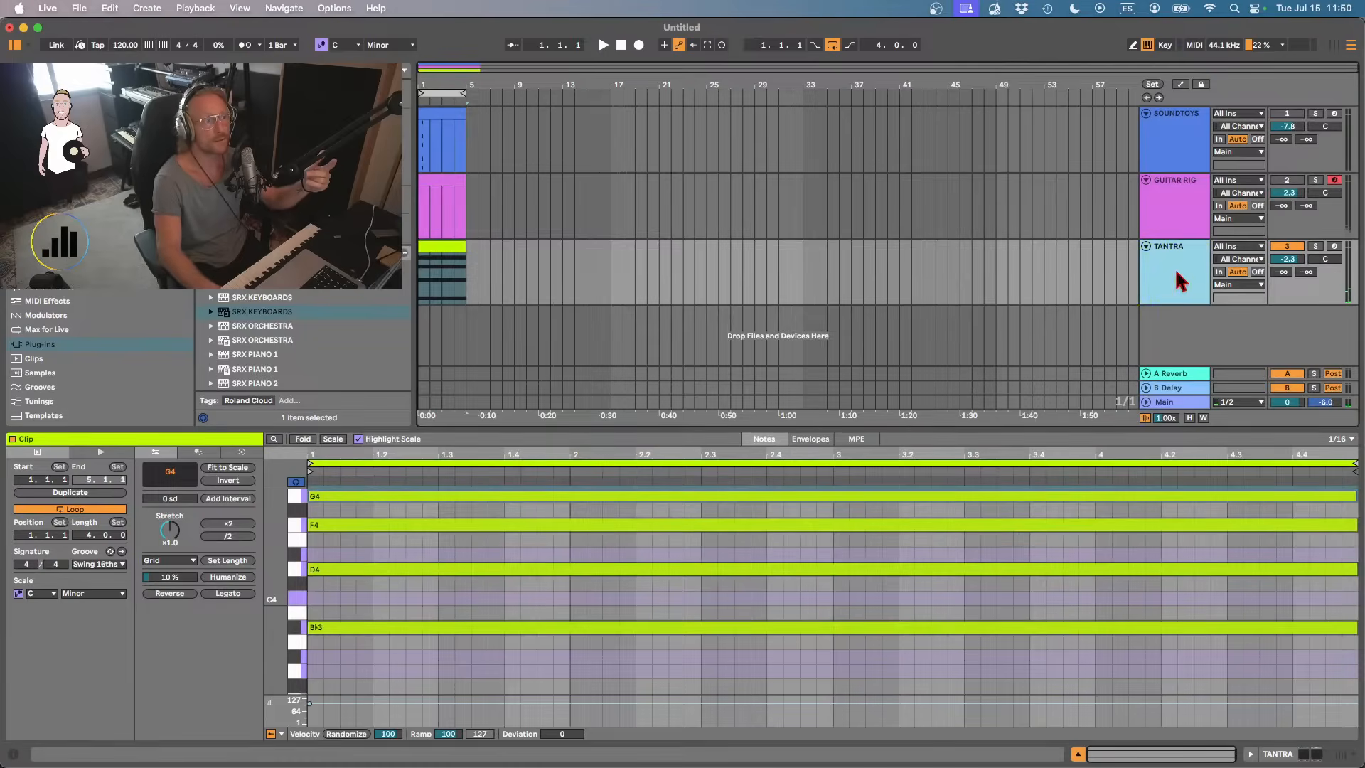
- Switch to Finder and open the Music Loops folder inside LOOPS on the Desktop
key("space")
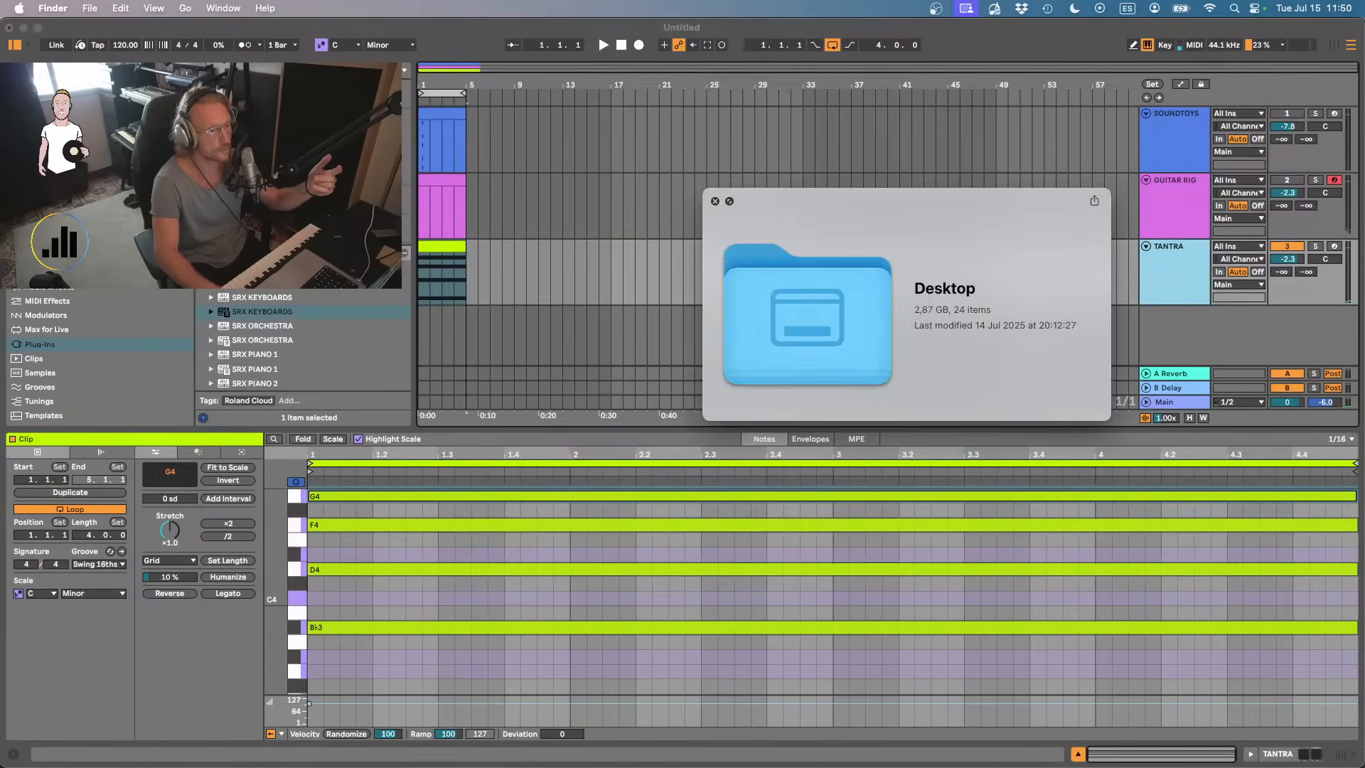
key("space")
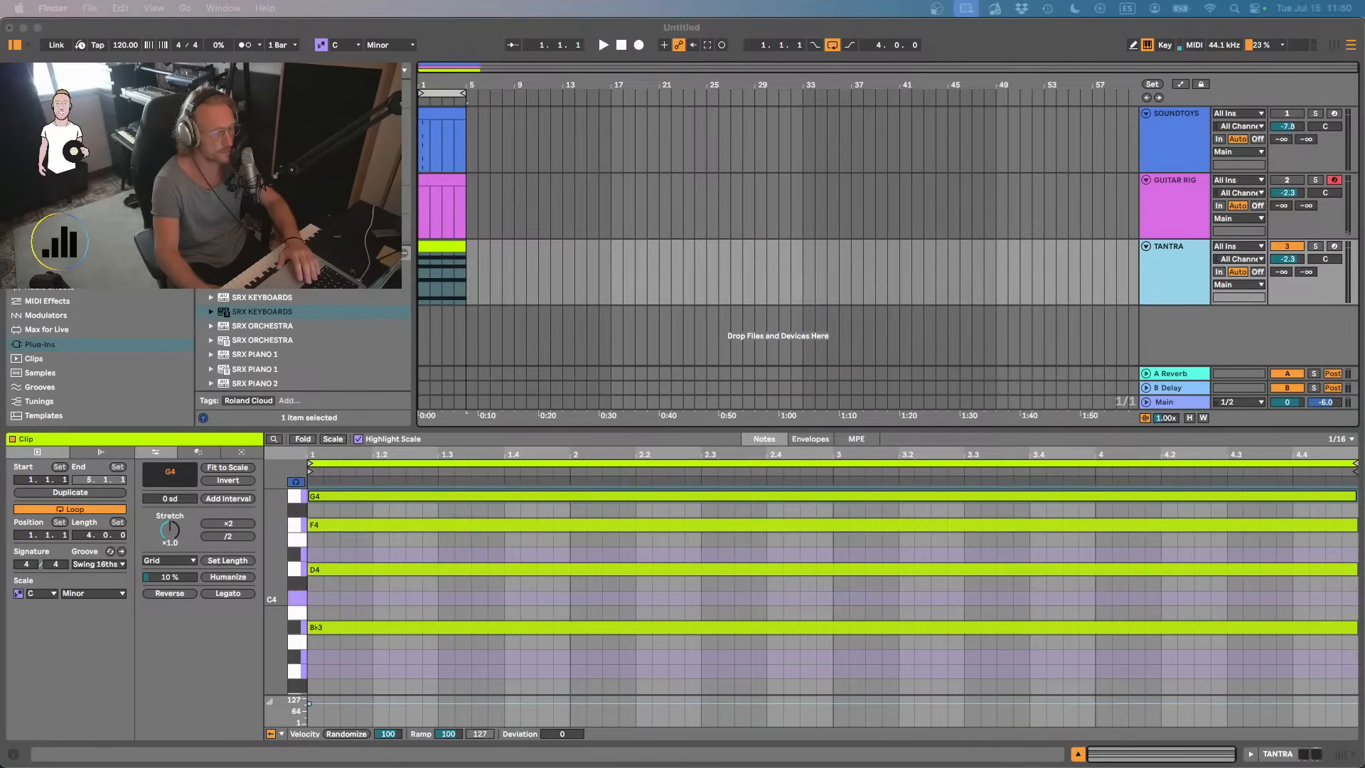
left_click_drag(719, 1, 693, 411)
left_click(695, 413)
key("super+Tab")
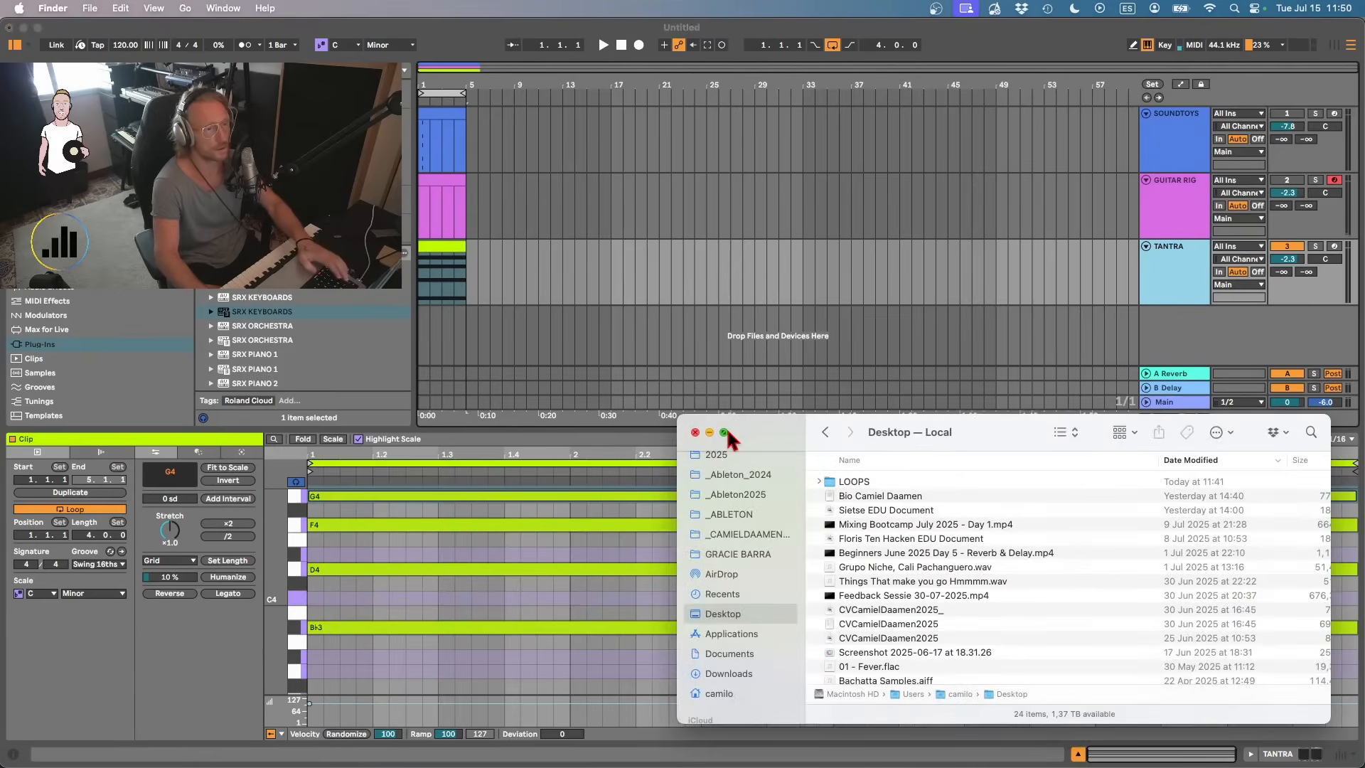
left_click_drag(966, 440, 864, 221)
double_click(753, 261)
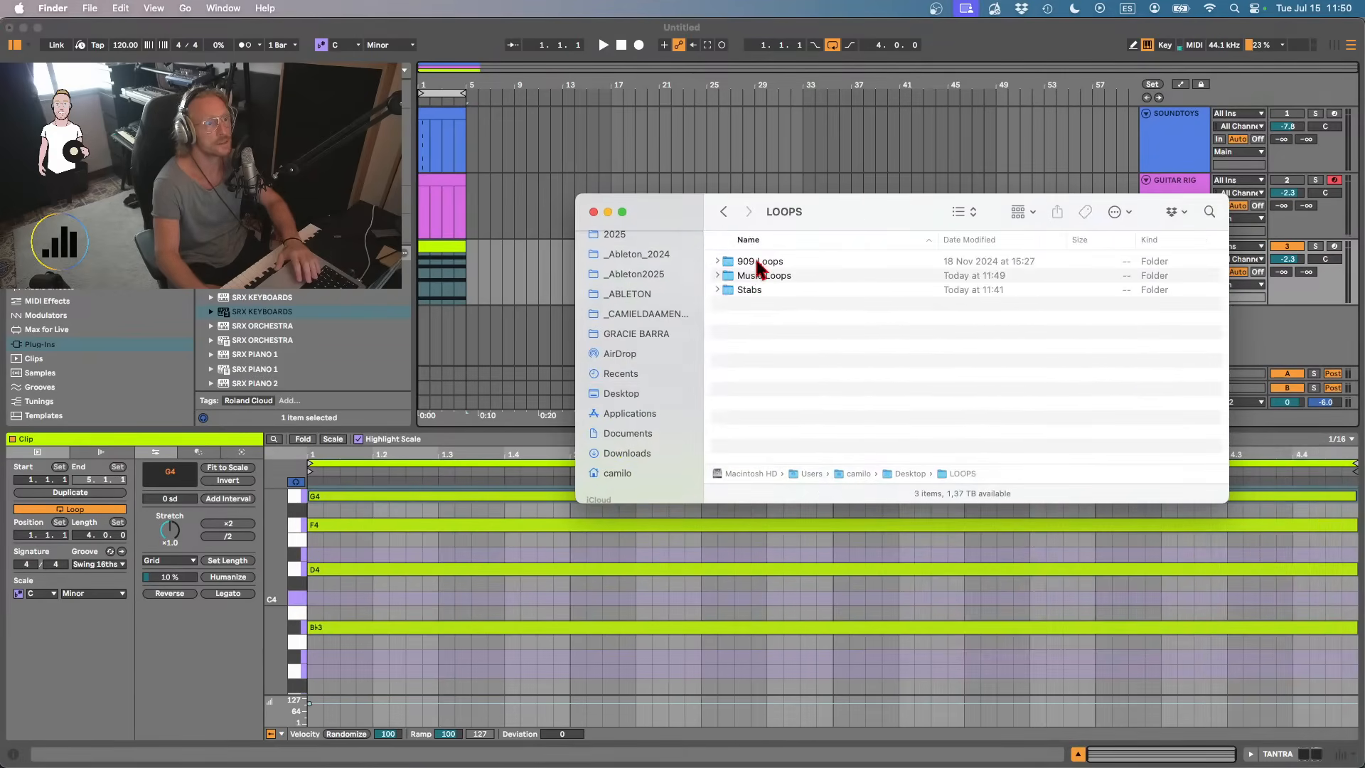
double_click(759, 277)
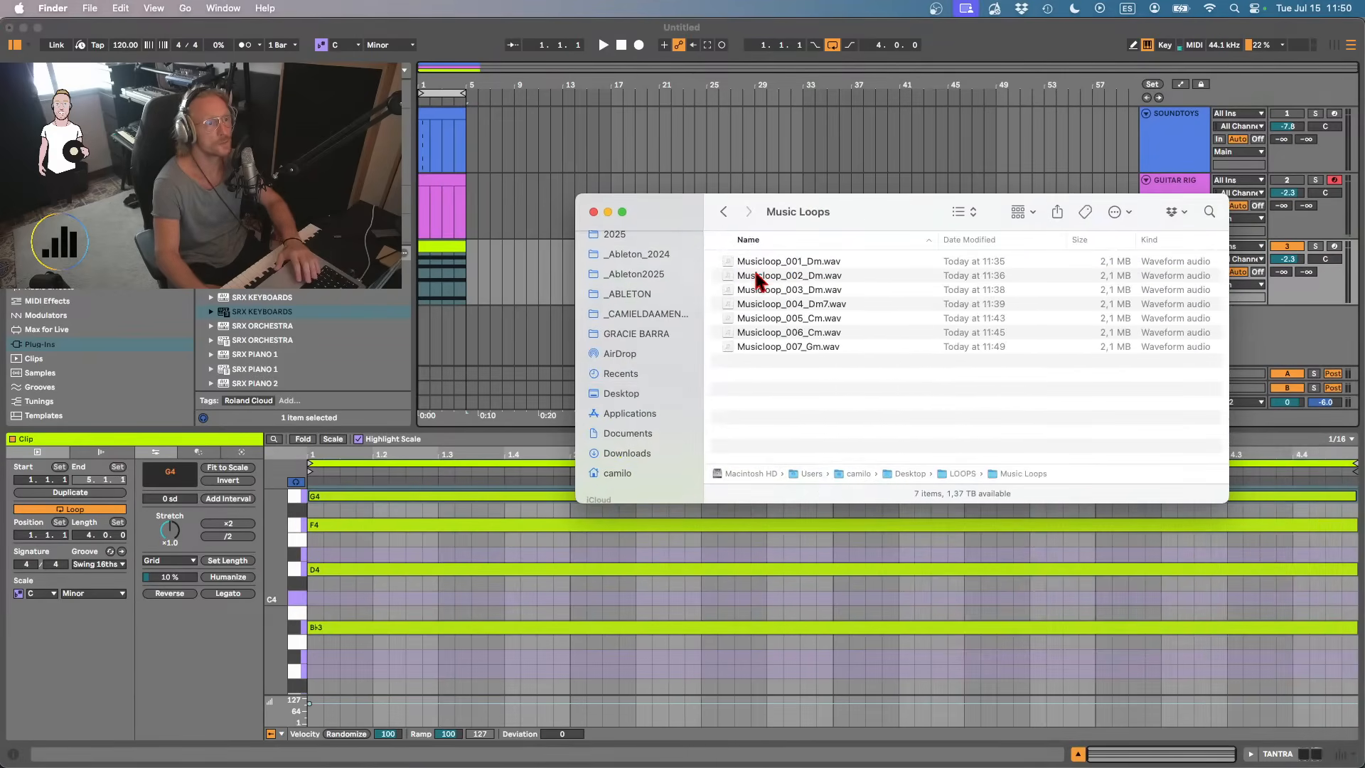
- Rename Musicloop_007_Gm.wav as Musicloop_007_Gm7.wav and minimise the Finder window
left_click(790, 346)
key("Return")
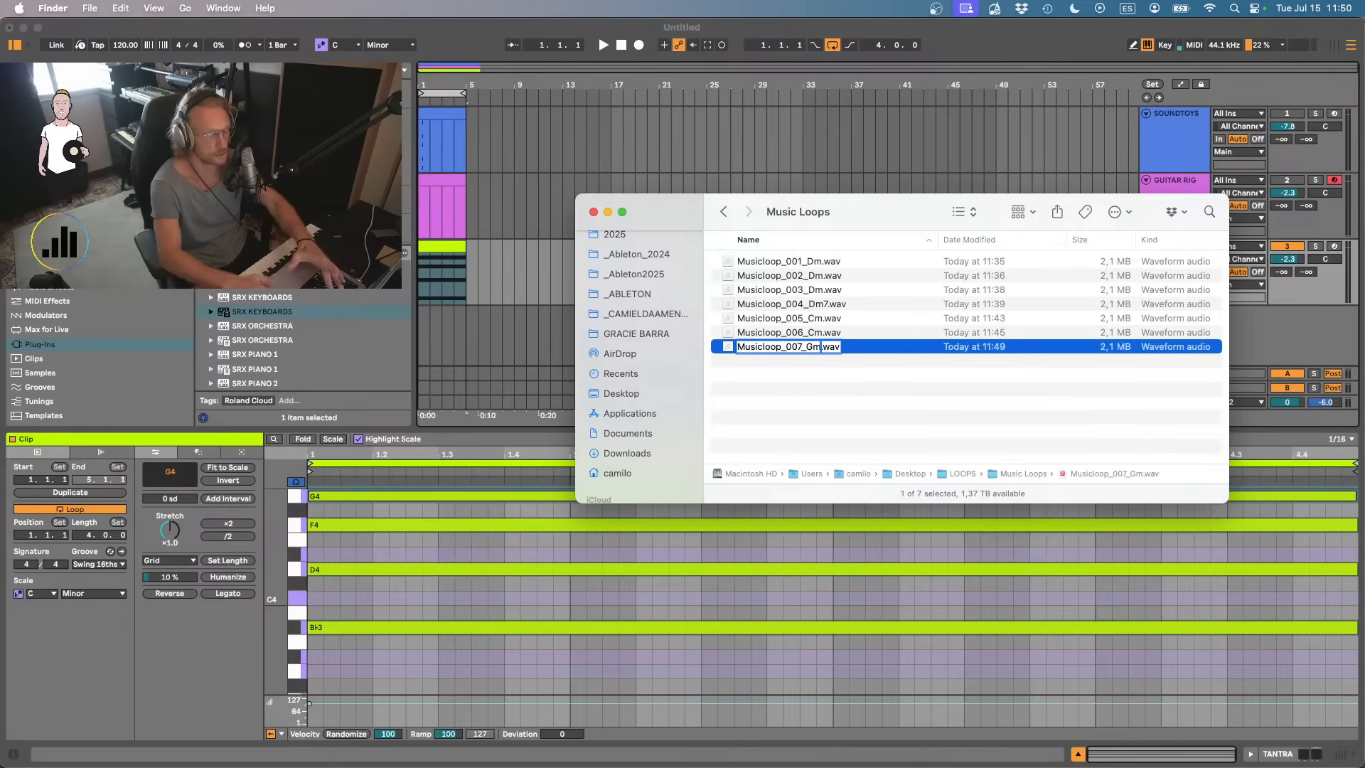
type("7")
key("Return")
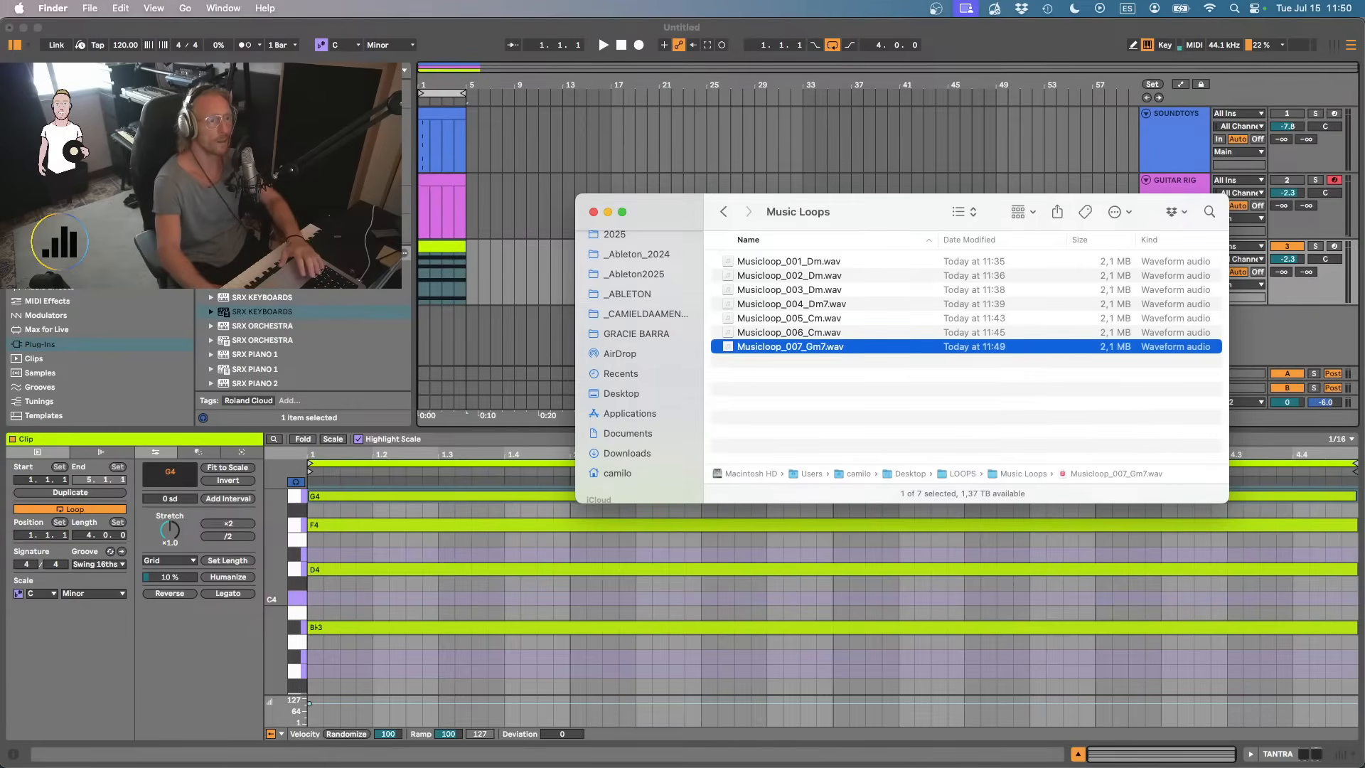
left_click(608, 212)
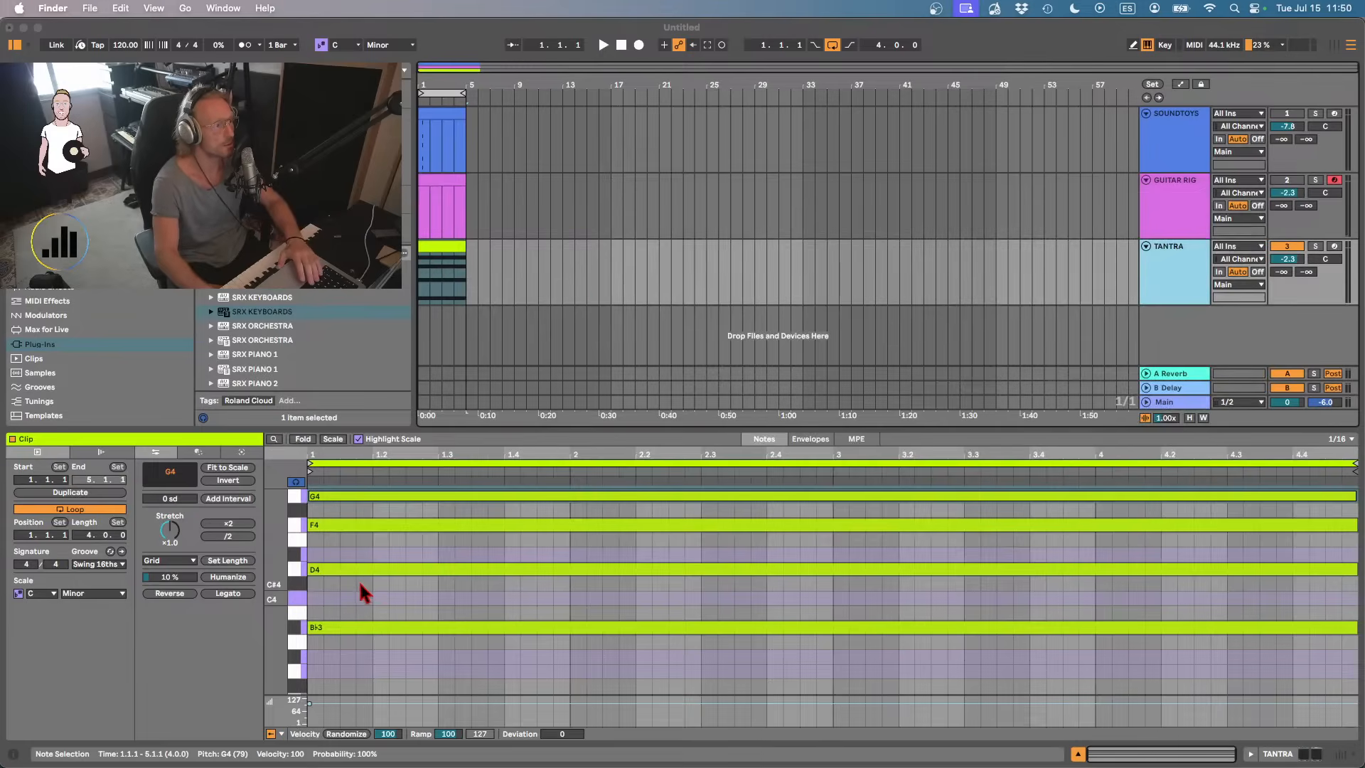
- Transpose all four notes of the TANTRA clip down one octave and play back the chord
left_click(1180, 262)
key("space")
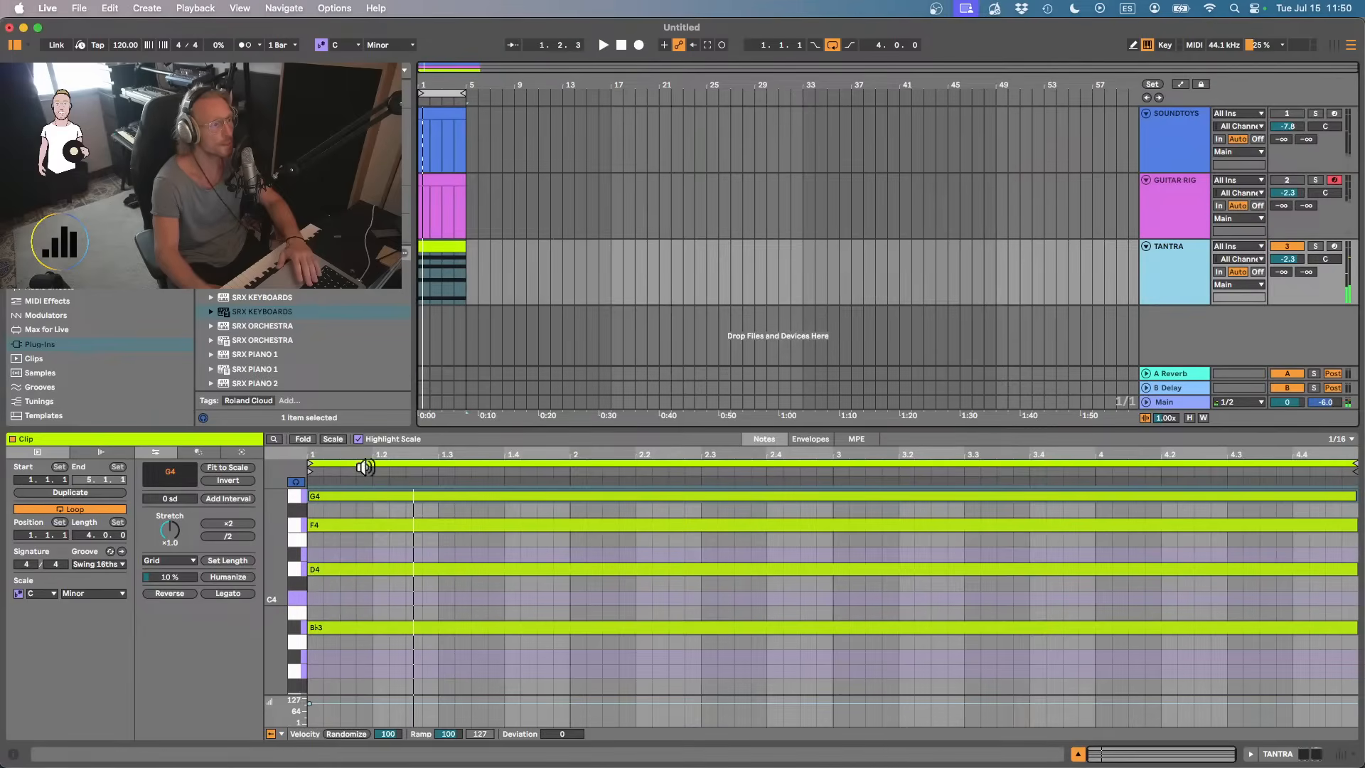
key("super+a")
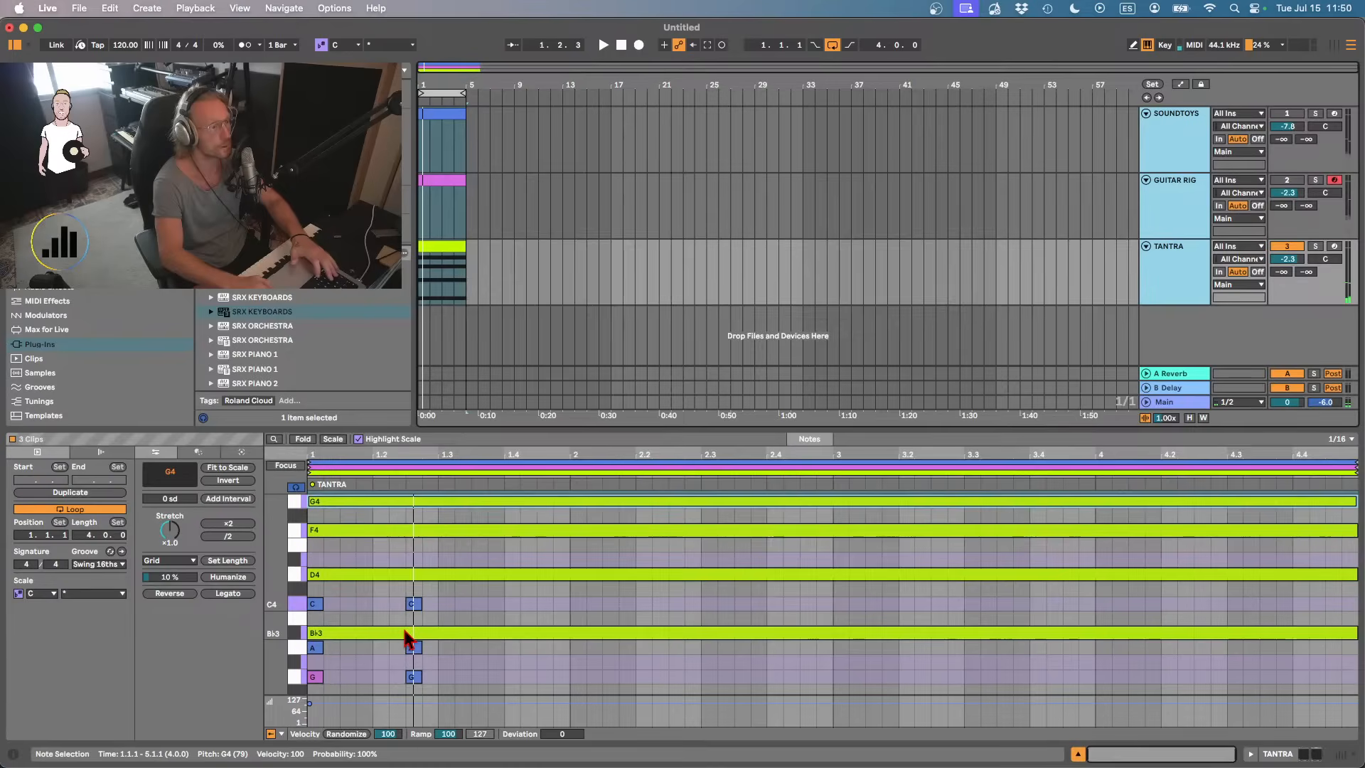
left_click(450, 276)
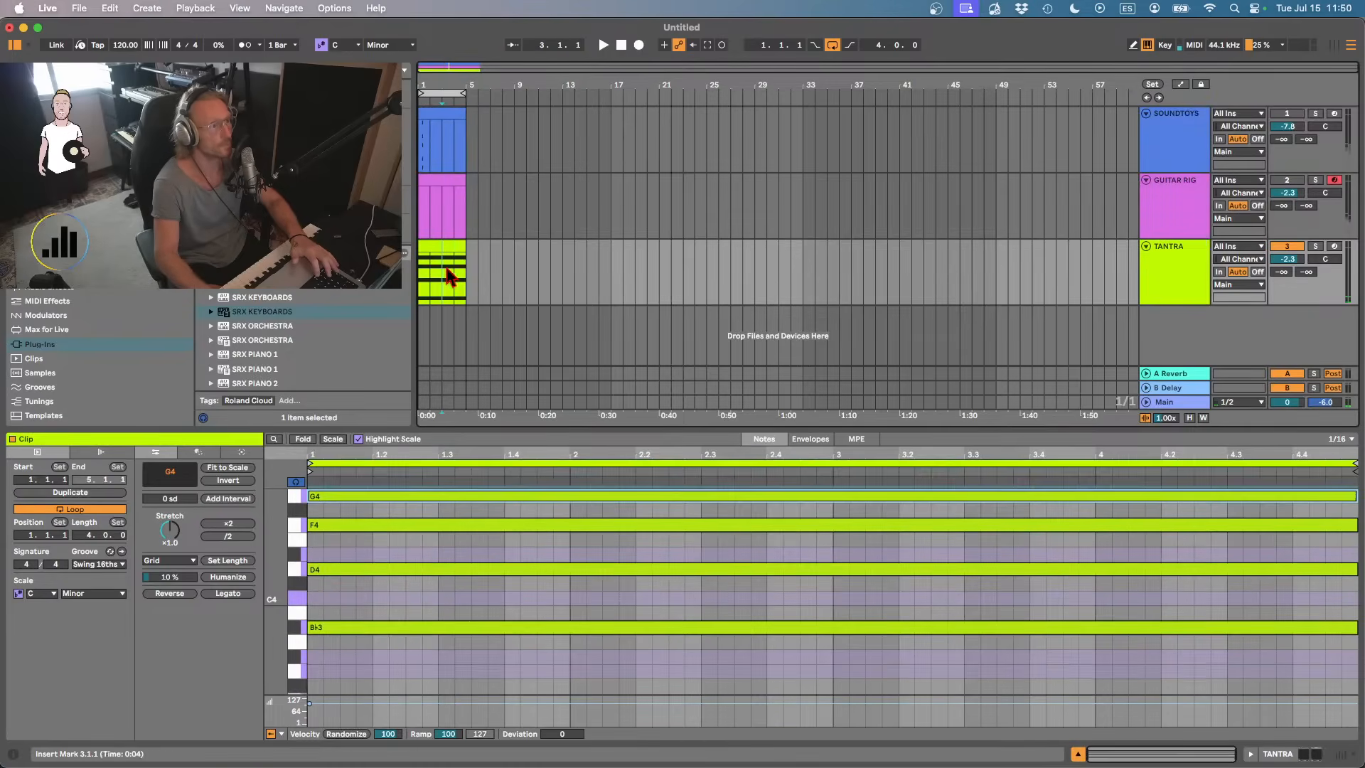
left_click(402, 640)
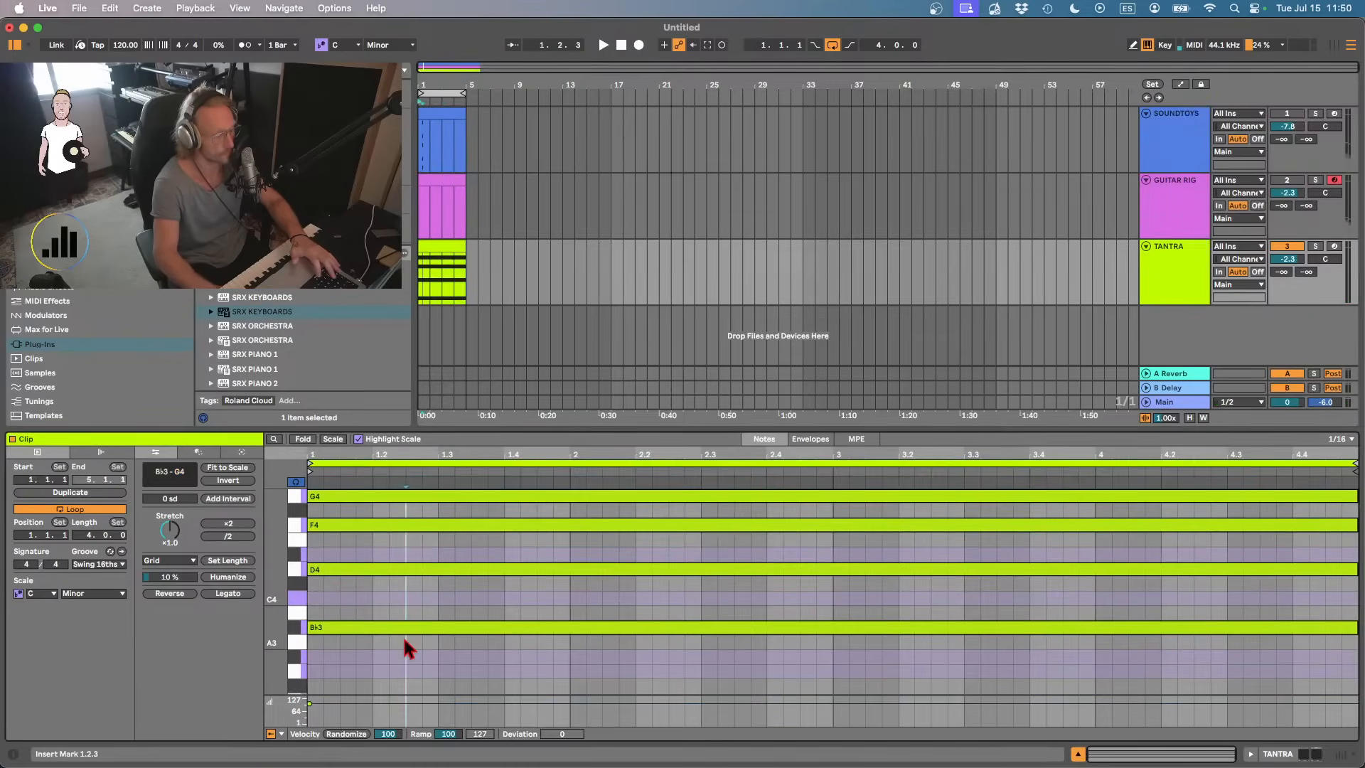
key("super+a")
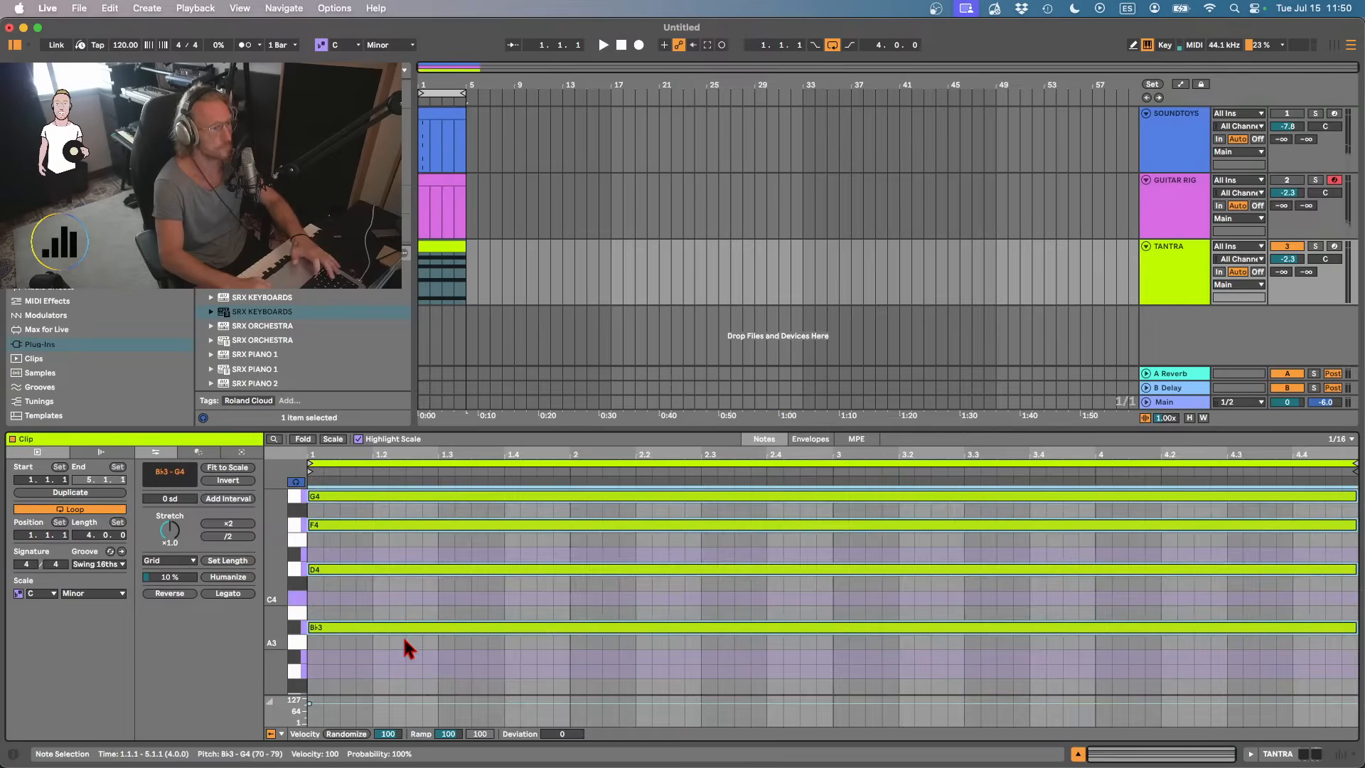
key("shift+Down")
key("space")
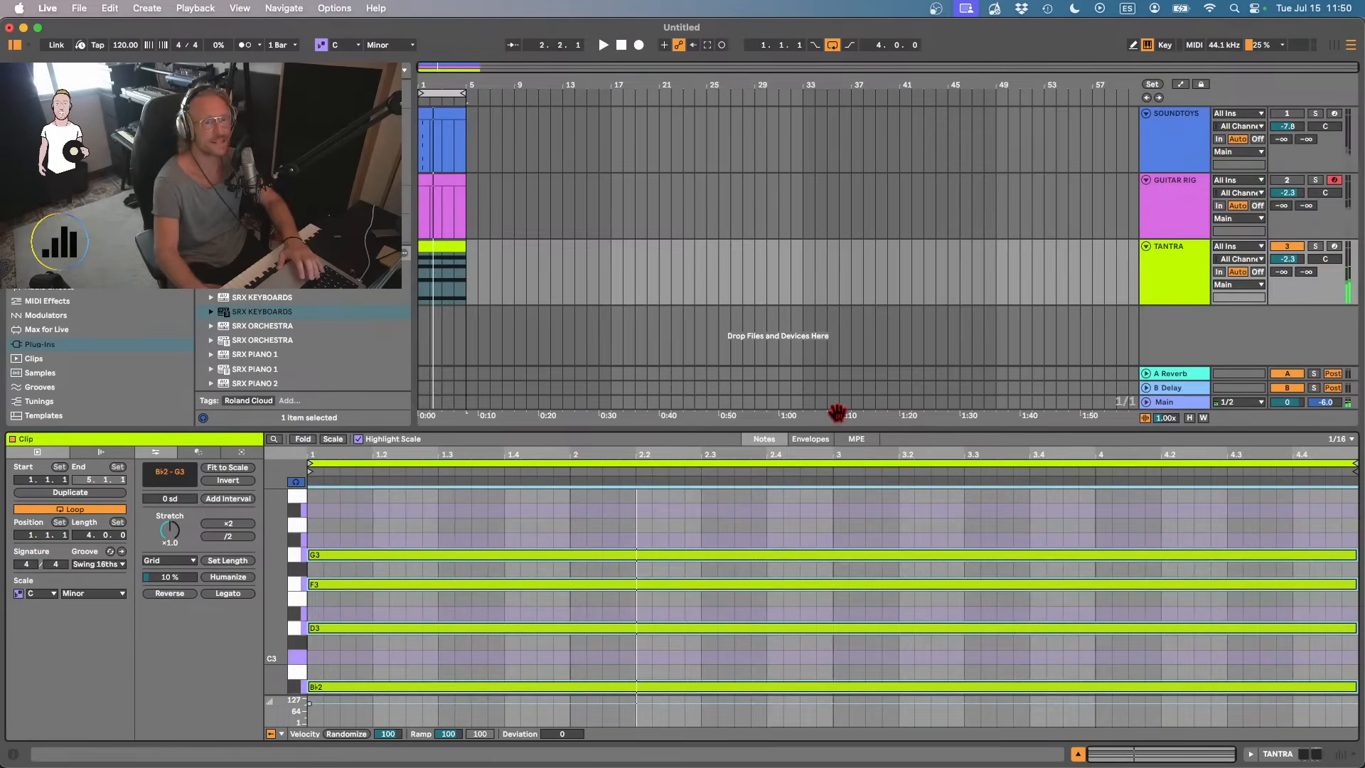
- Export the four-bar TANTRA clip as Musicloop_008_Gm in the Music Loops folder
left_click(1171, 305)
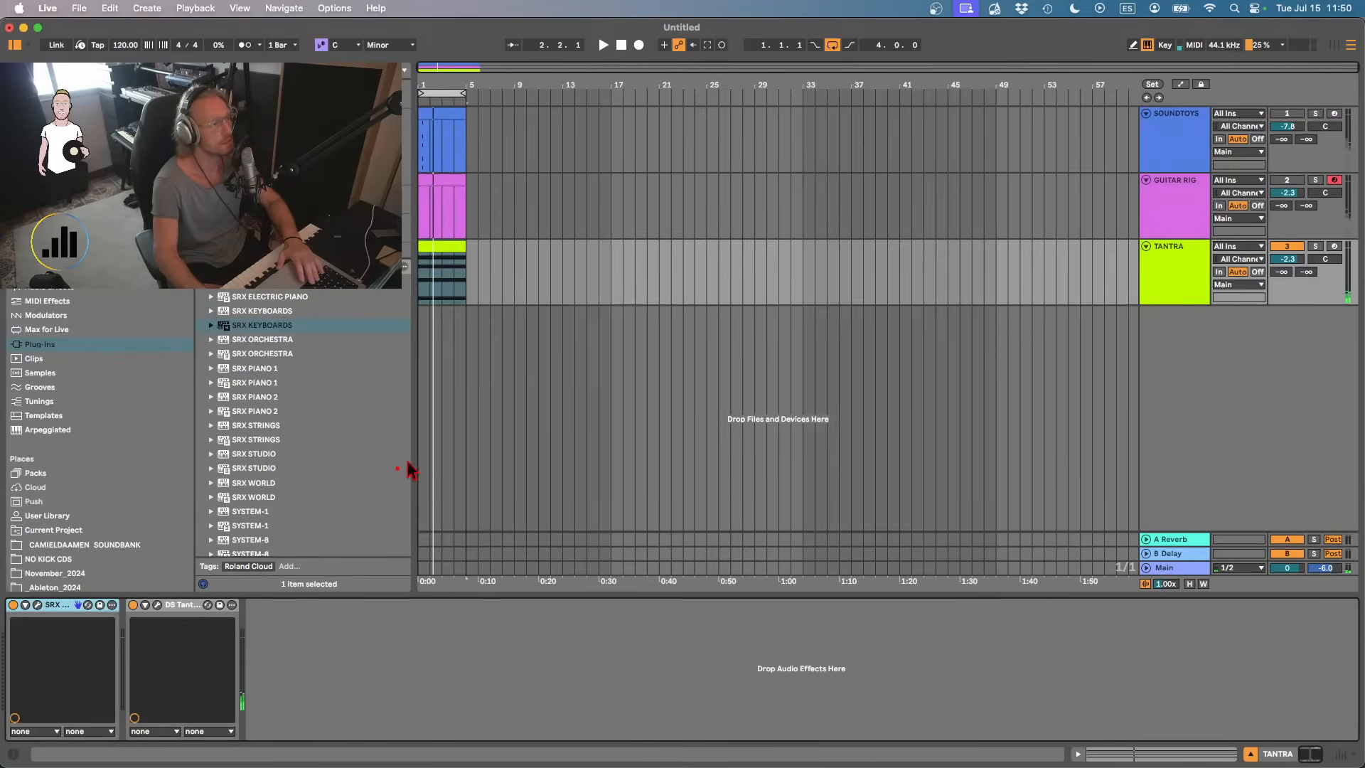
key("q")
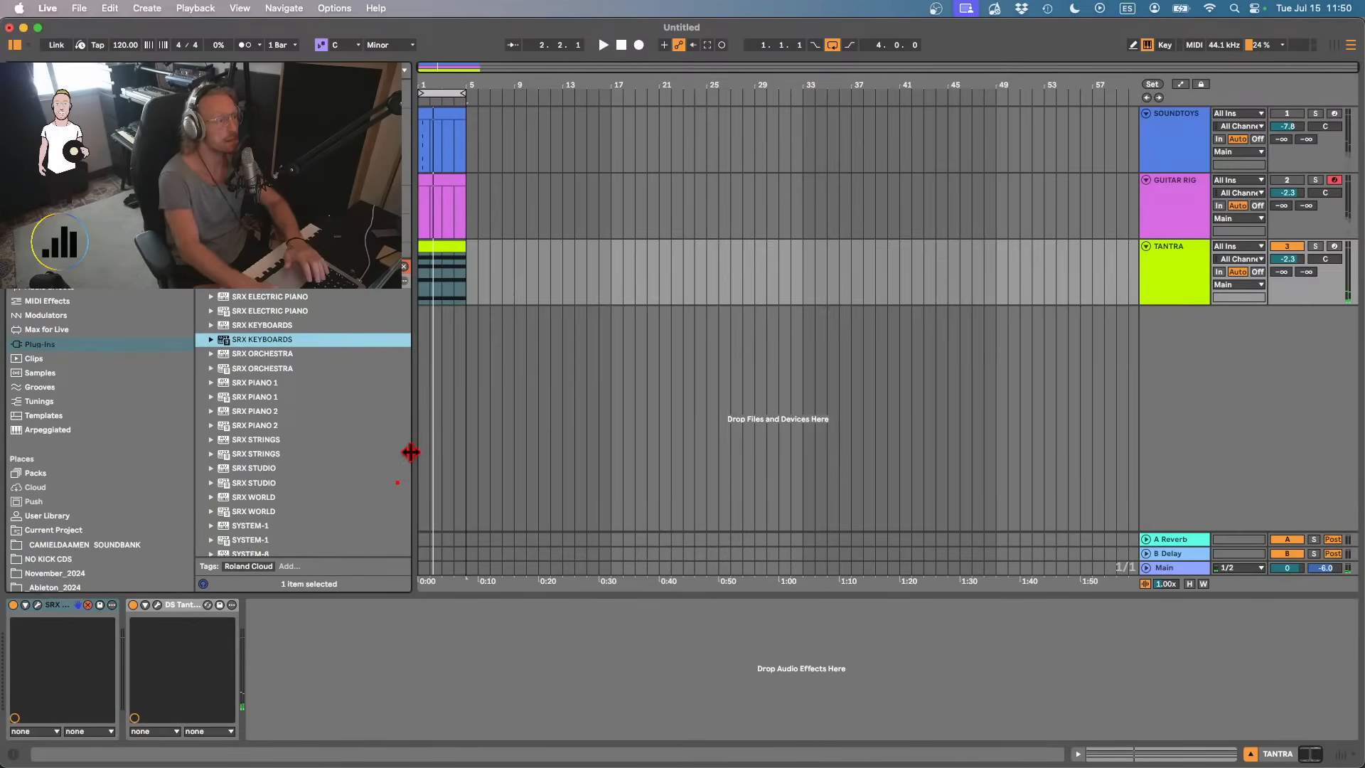
left_click(452, 249)
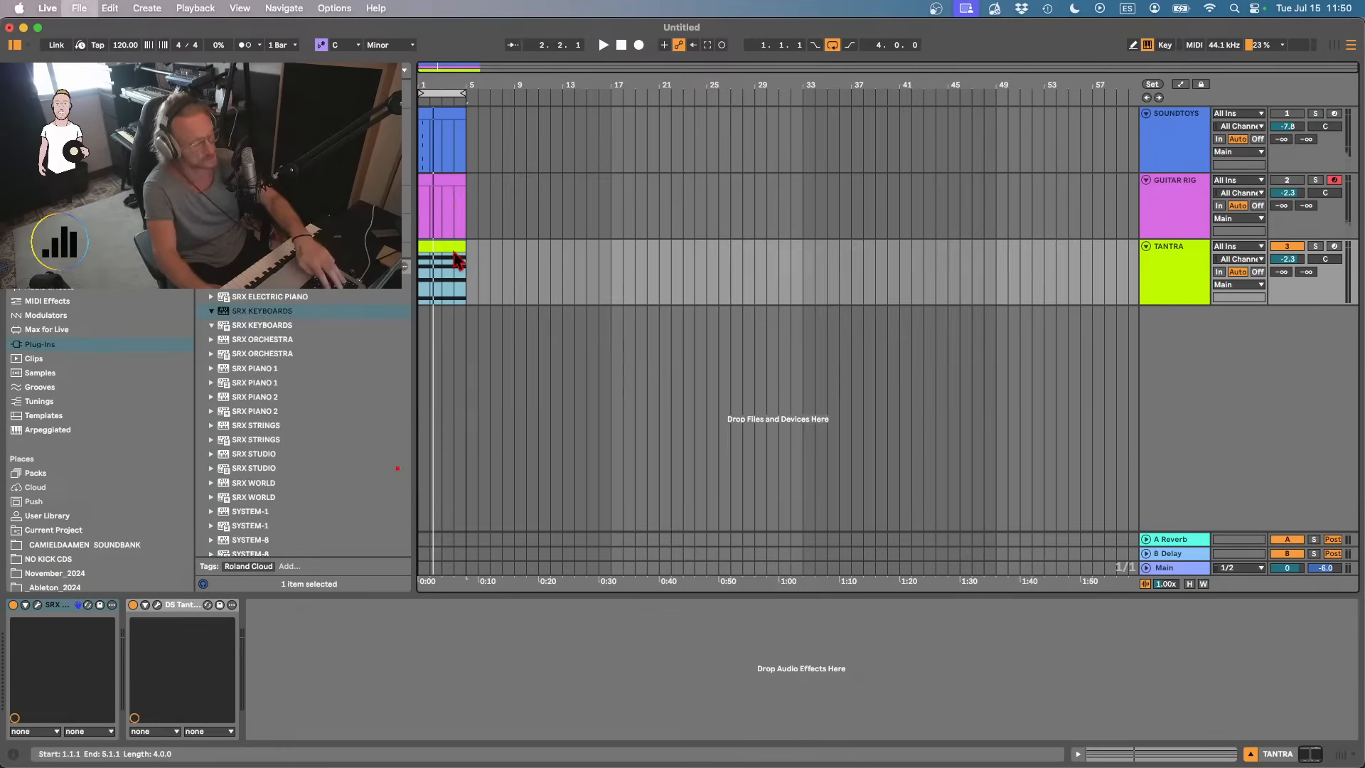
key("super+shift+r")
key("Return")
key("Right")
key("Left")
key("Left")
key("Left")
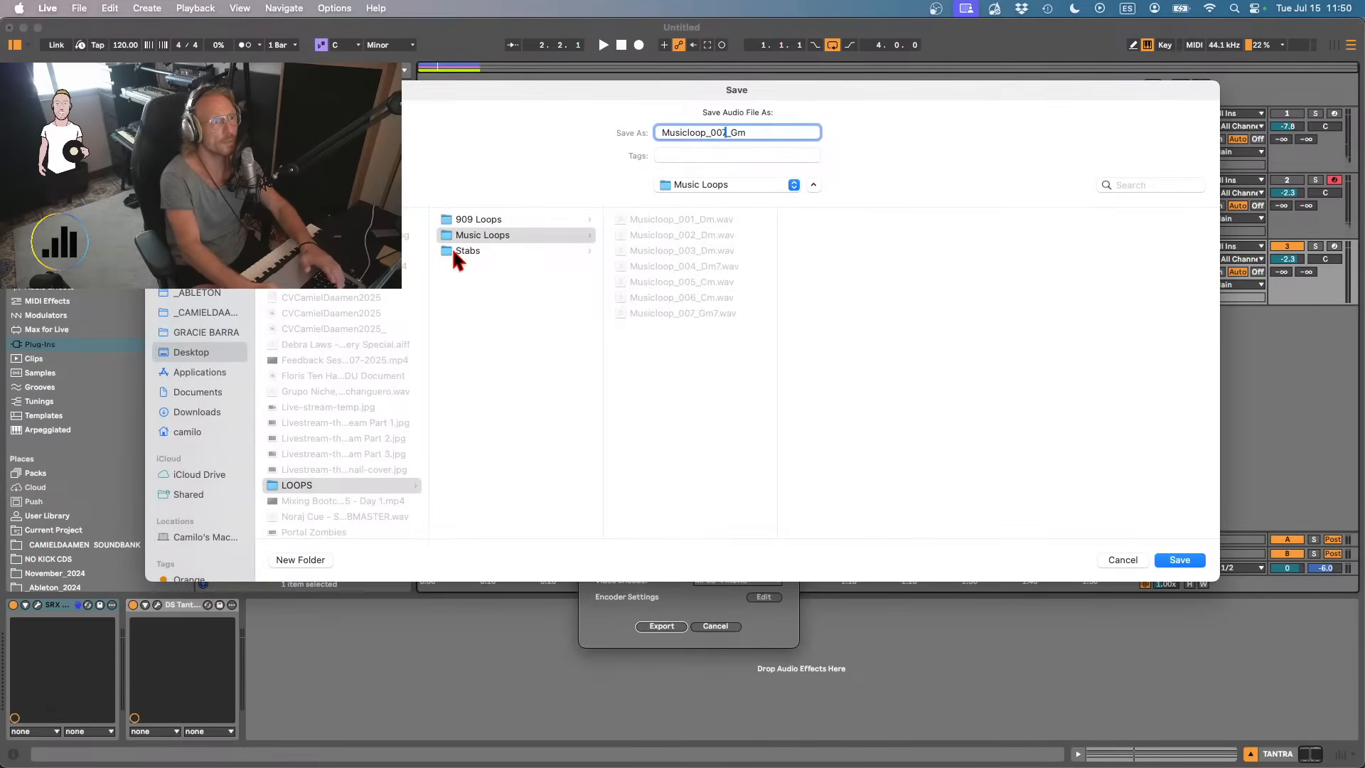
key("BackSpace")
type("8")
key("Return")
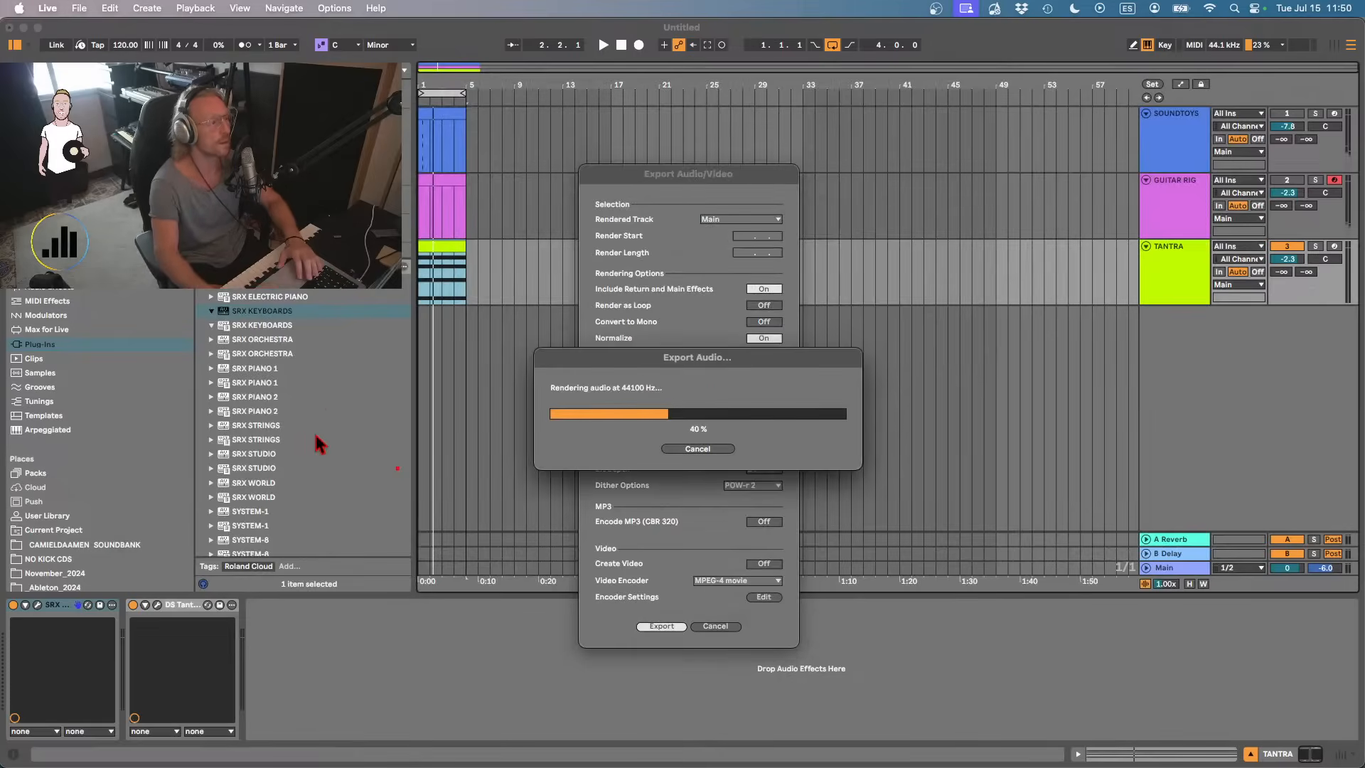
- Shorten the TANTRA chord to end at 2.3, duplicate it, and shift the copy to start at bar 3
double_click(436, 247)
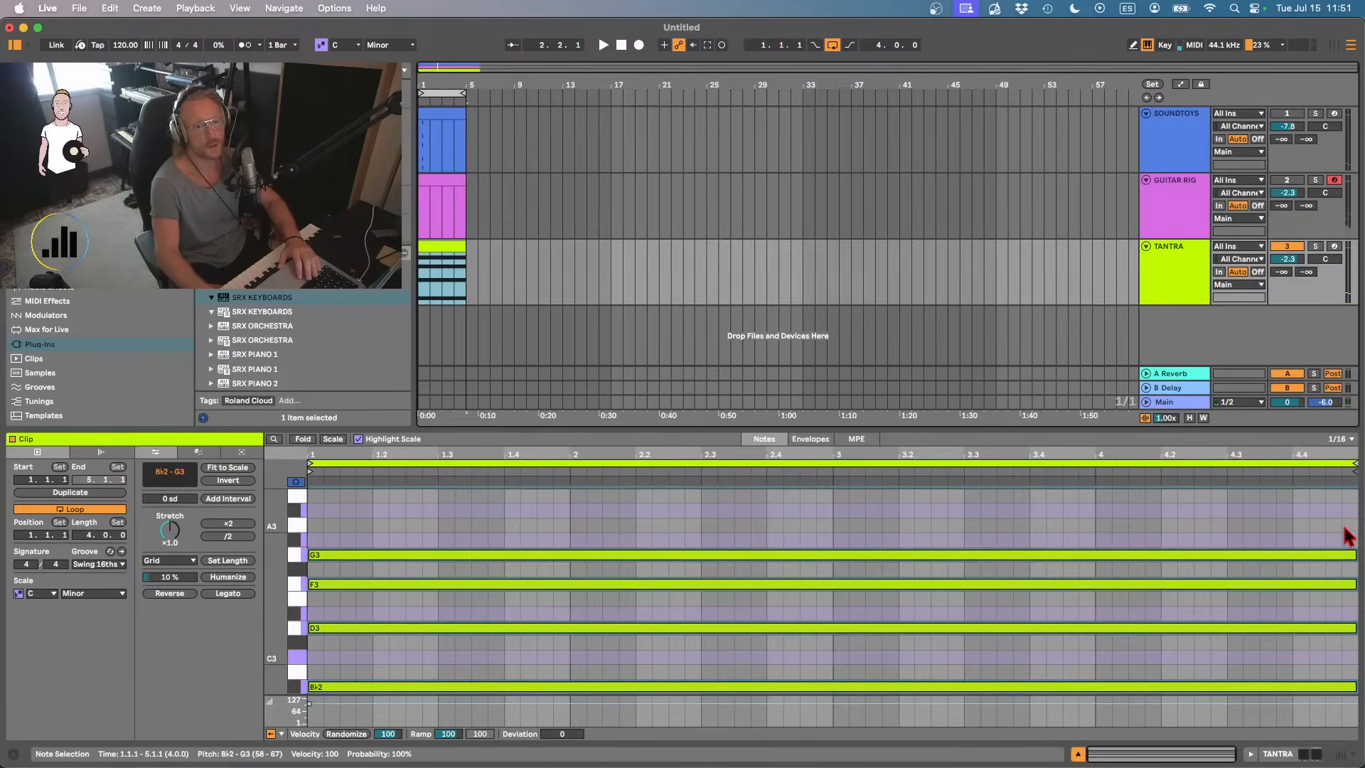
left_click_drag(1344, 528, 700, 649)
key("super+d")
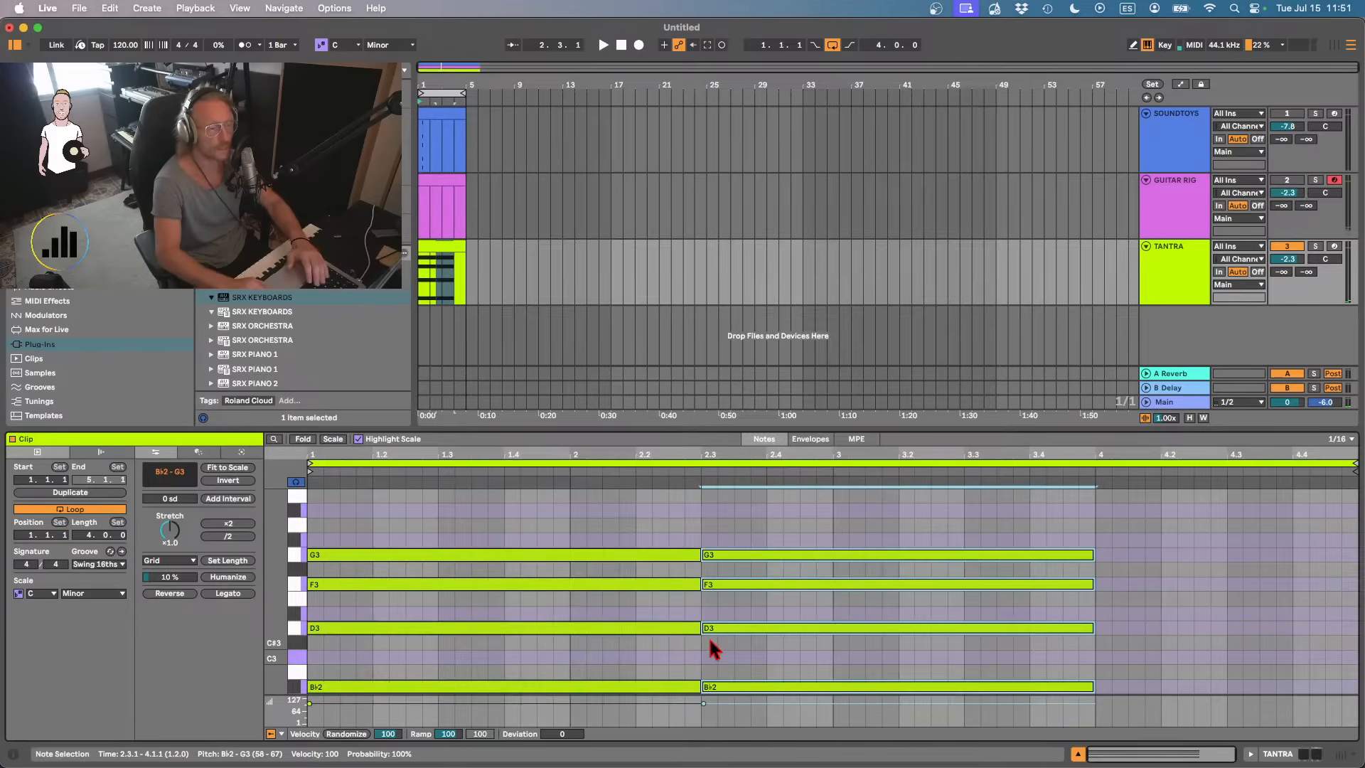
key("Right")
key("Right")
key("Right")
key("Right")
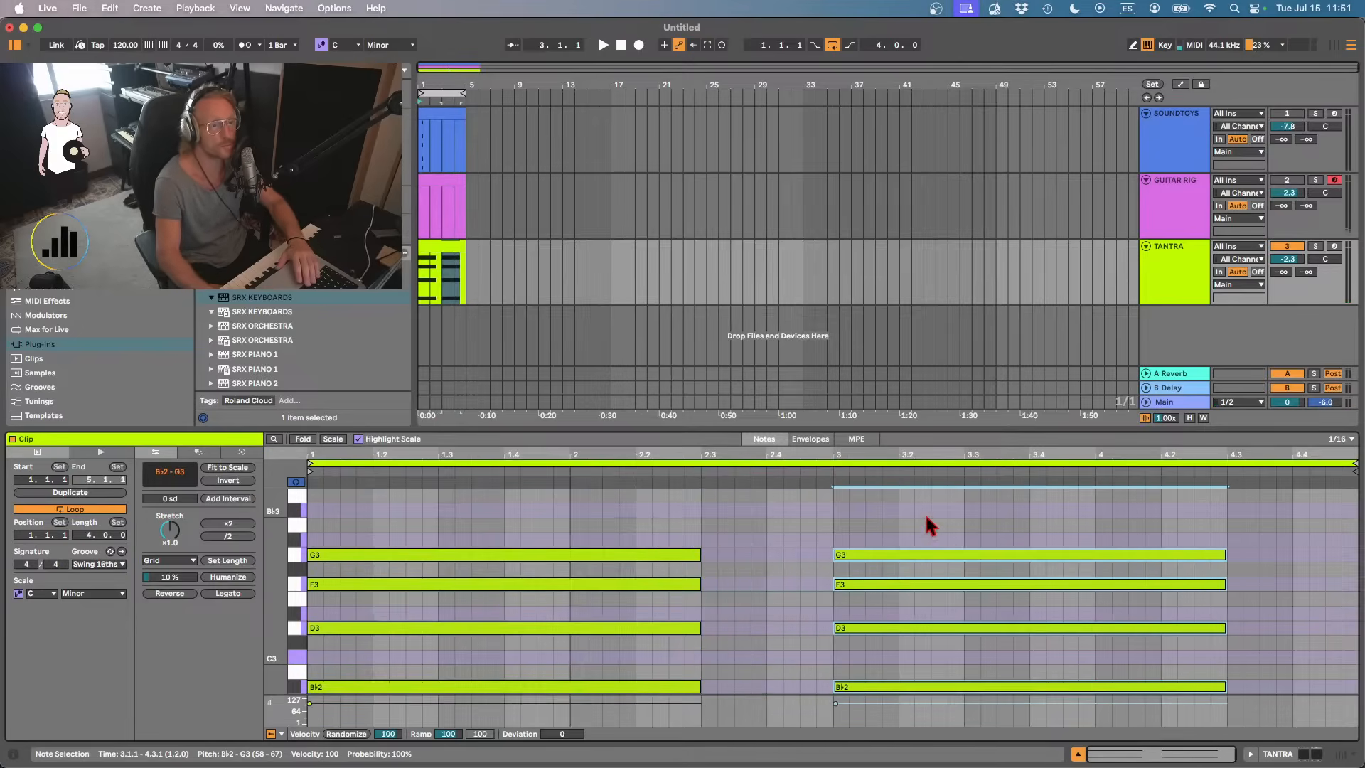
- In the second chord, raise the G3 note to B♭3 and move the B♭2 note up to A♭3
left_click(904, 555)
key("Up")
key("Up")
key("Up")
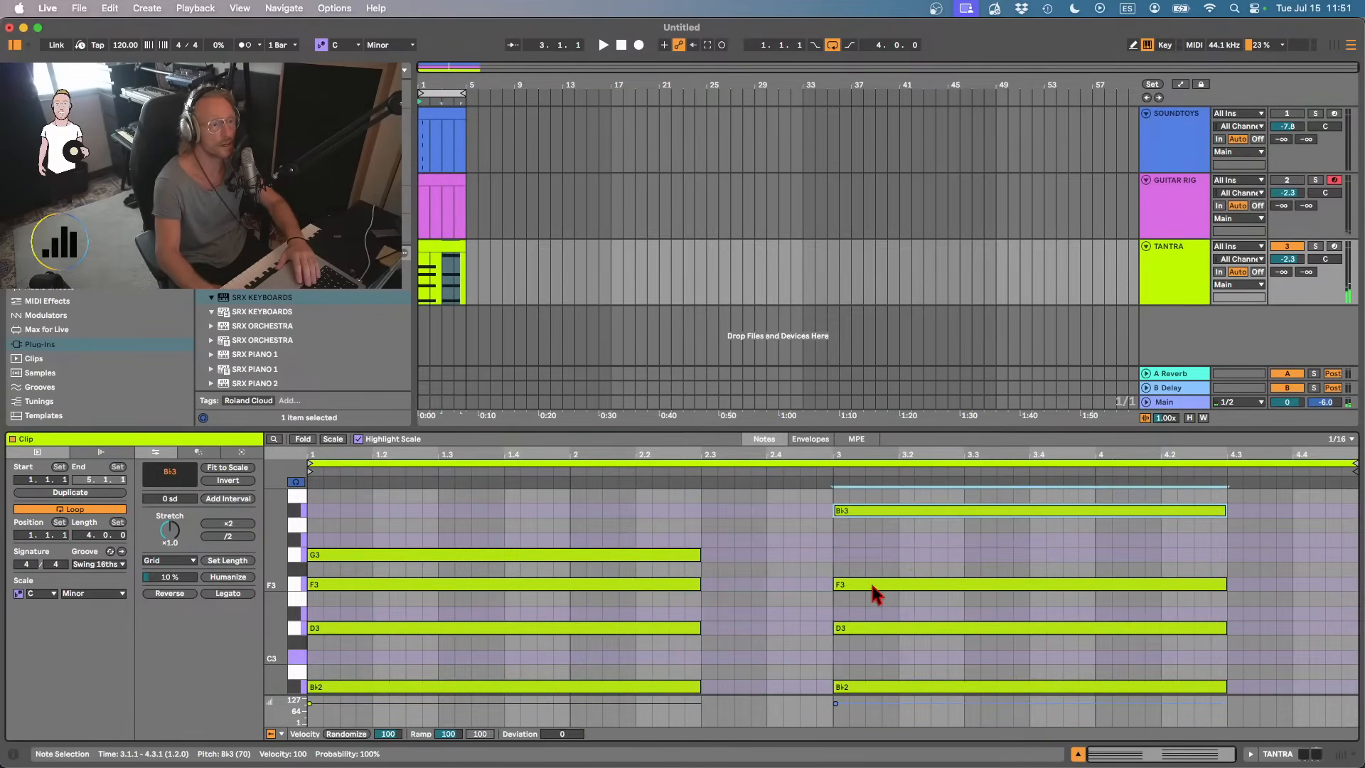
left_click(852, 630)
left_click_drag(864, 686, 867, 543)
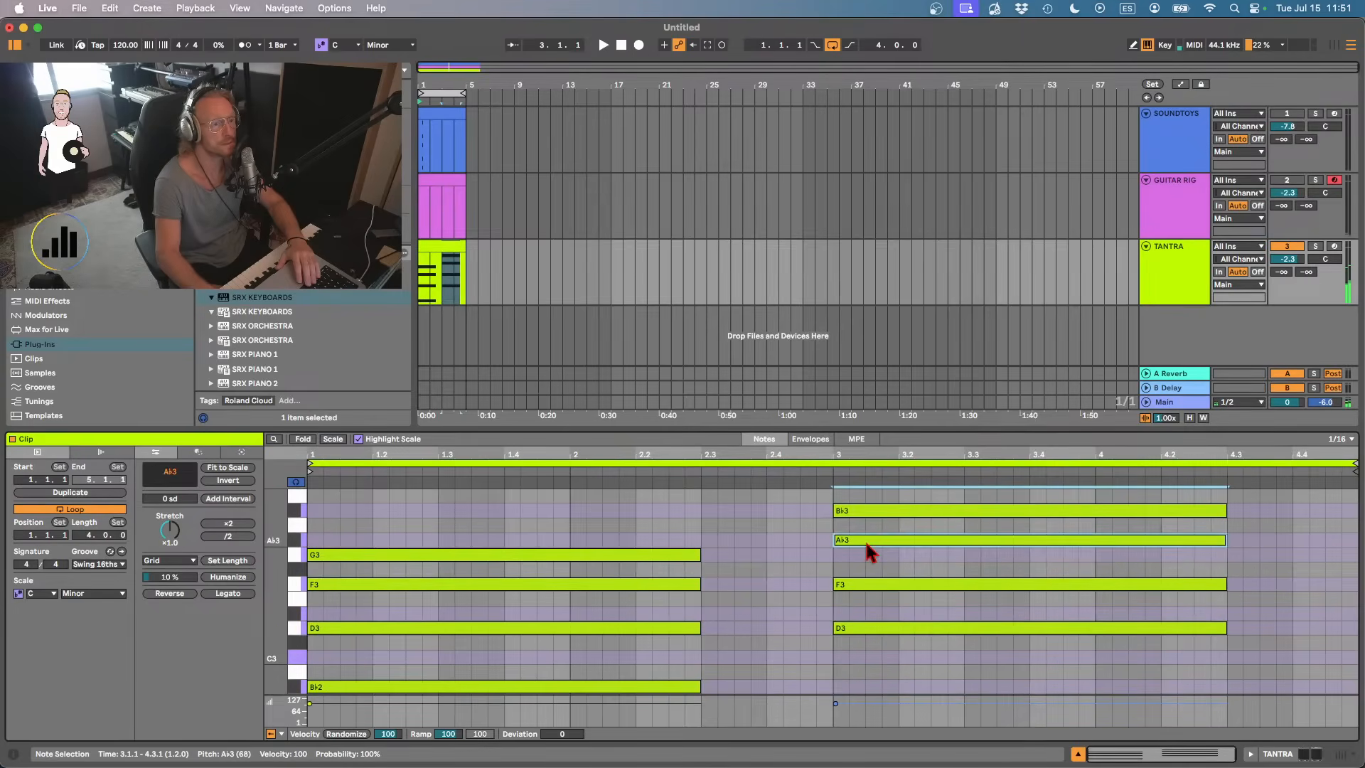
- Play back the two-chord TANTRA clip and examine the time range of each chord
key("space")
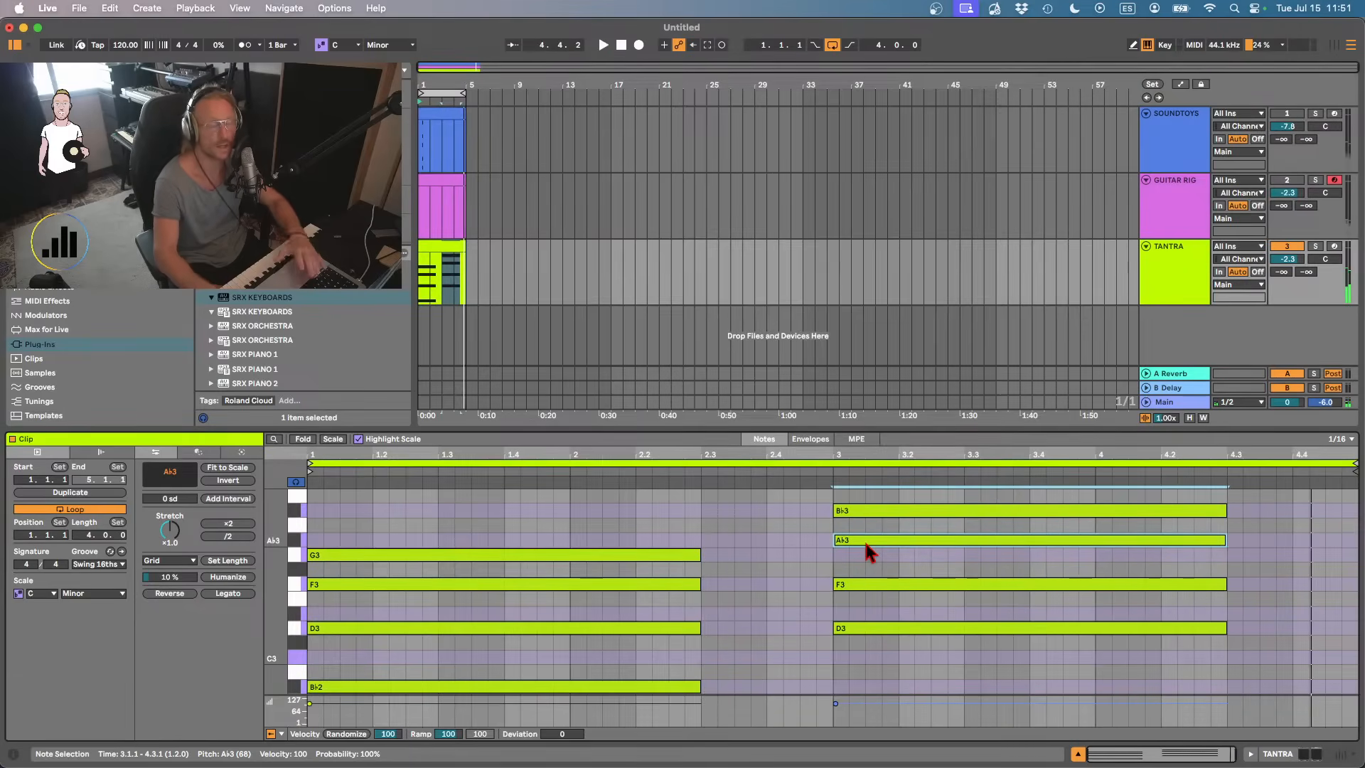
key("space")
left_click(434, 245)
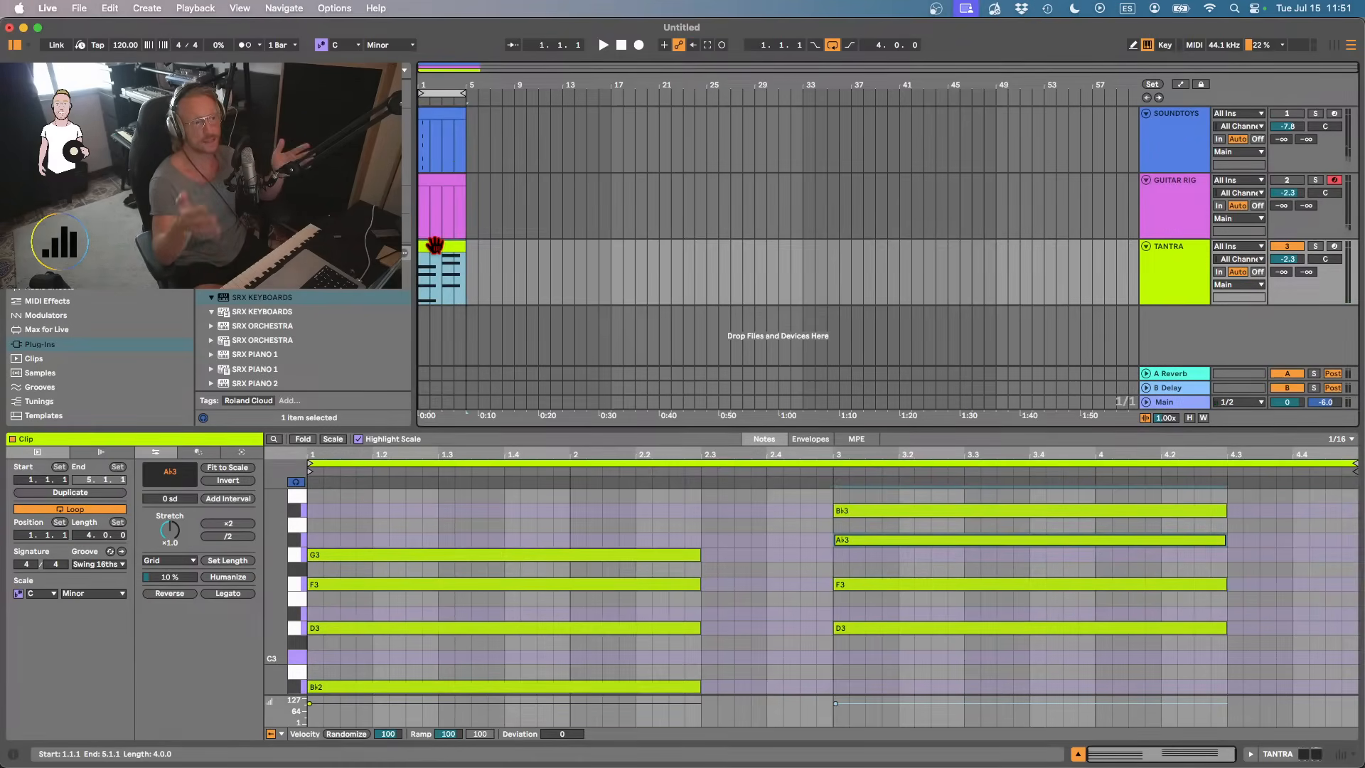
left_click_drag(814, 510, 226, 529)
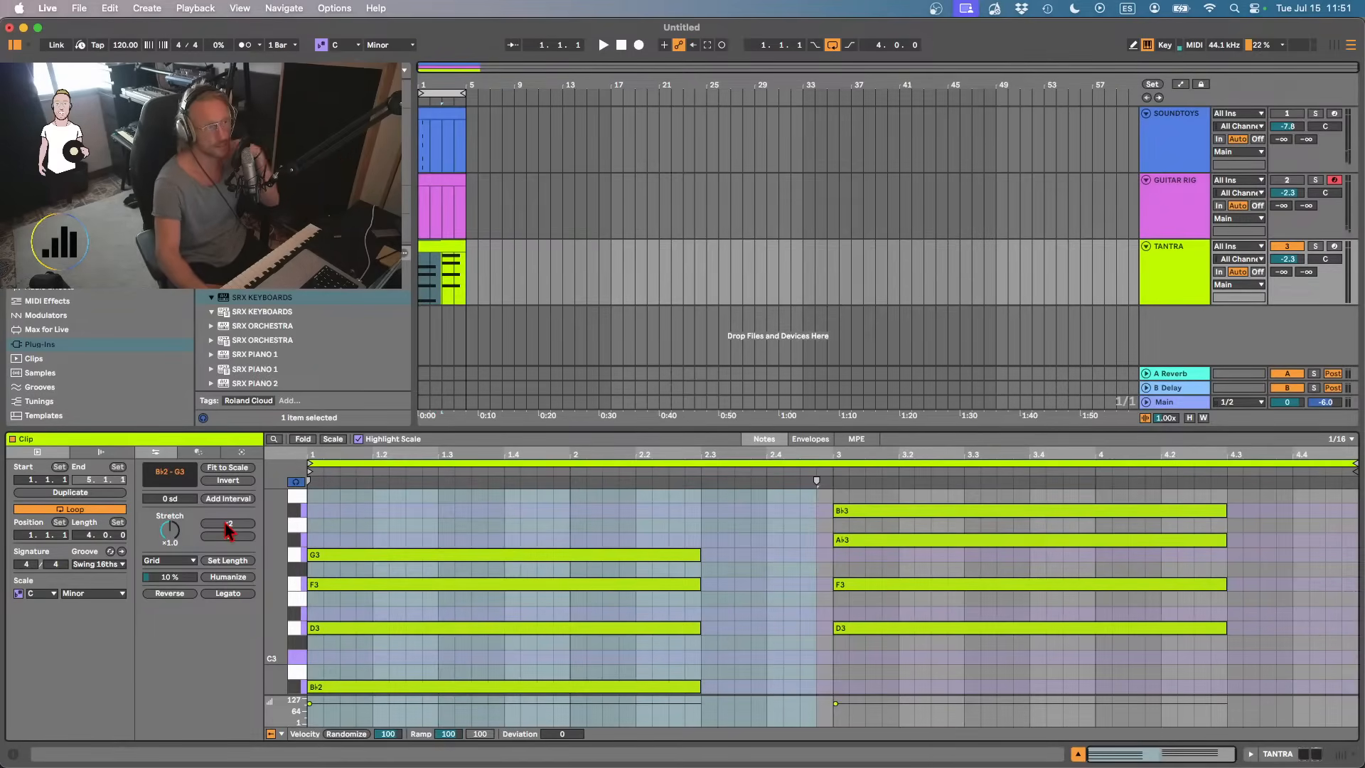
left_click_drag(850, 675, 1257, 658)
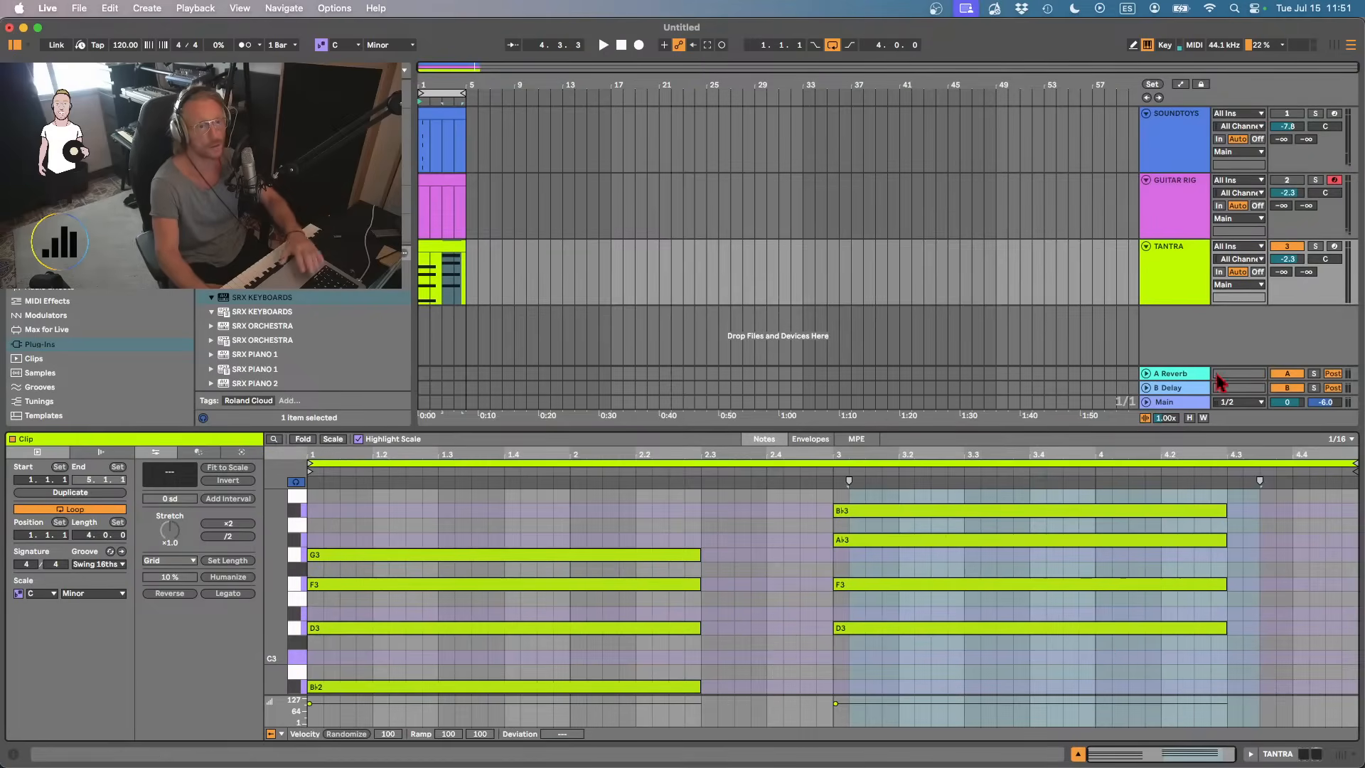
- Export the two-chord TANTRA clip as Musicloop_009_Gm in the Music Loops folder
left_click(422, 263)
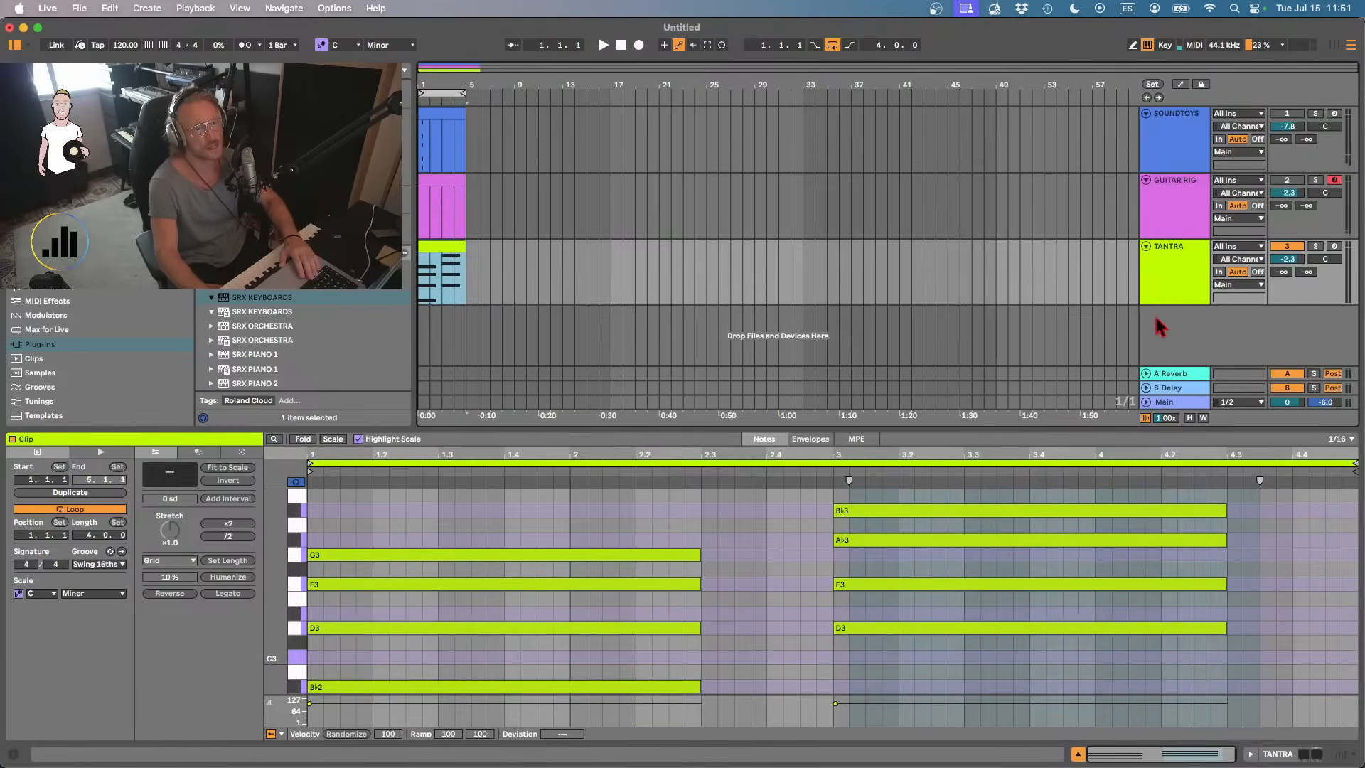
key("super+shift+r")
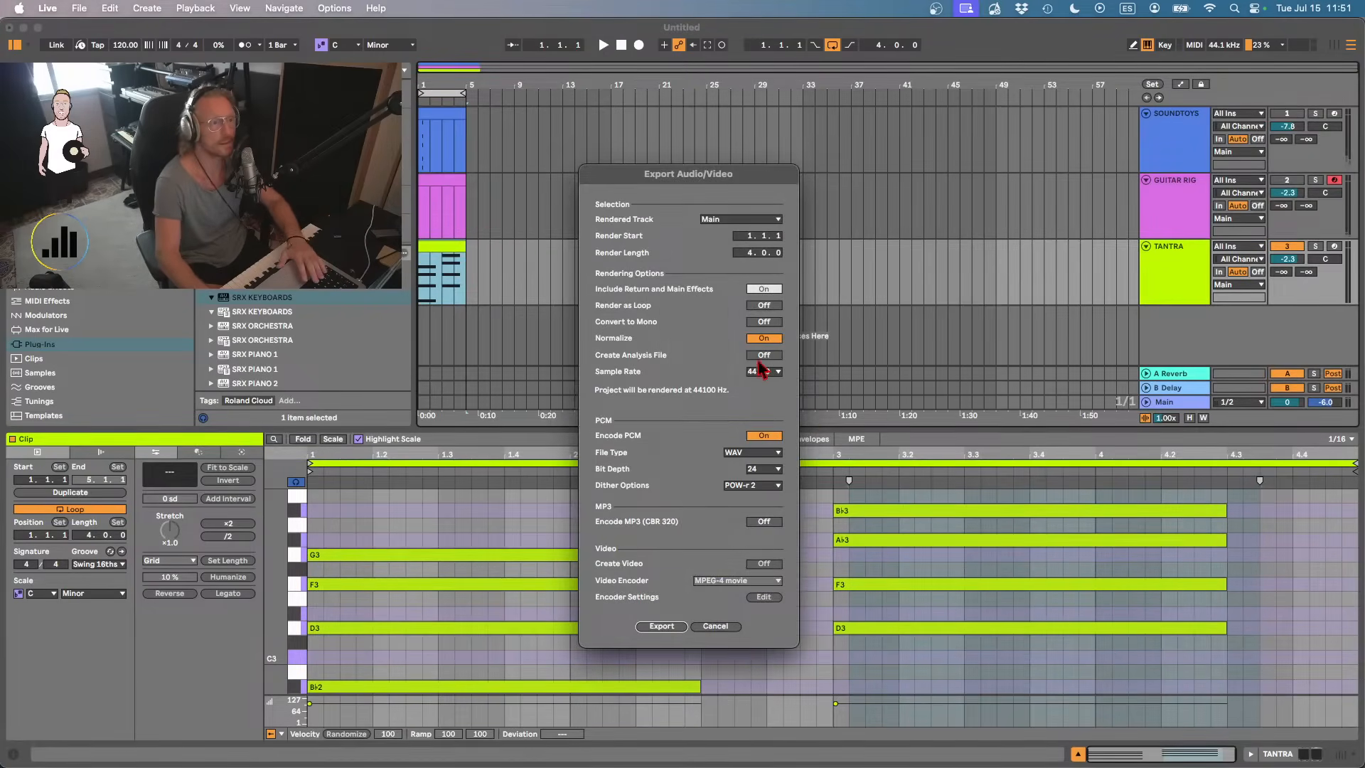
left_click(661, 626)
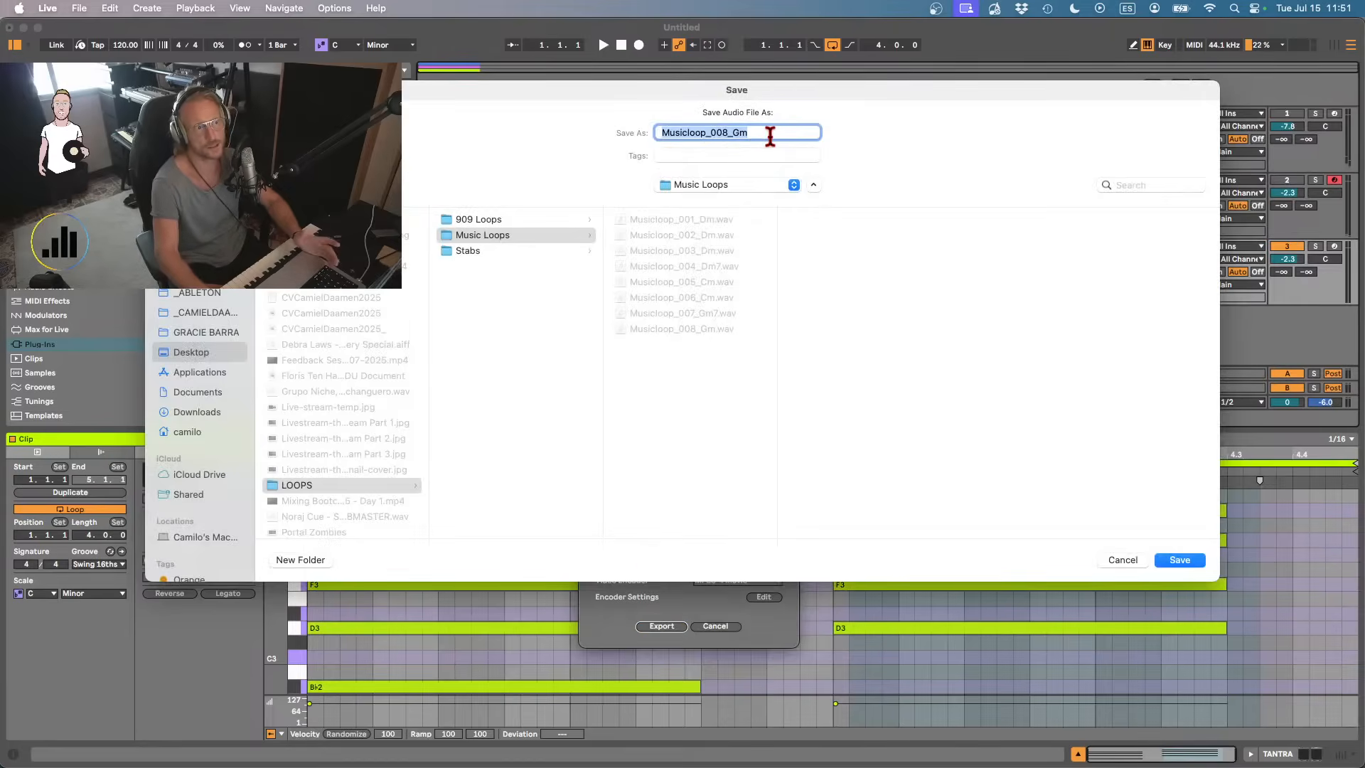
left_click(725, 132)
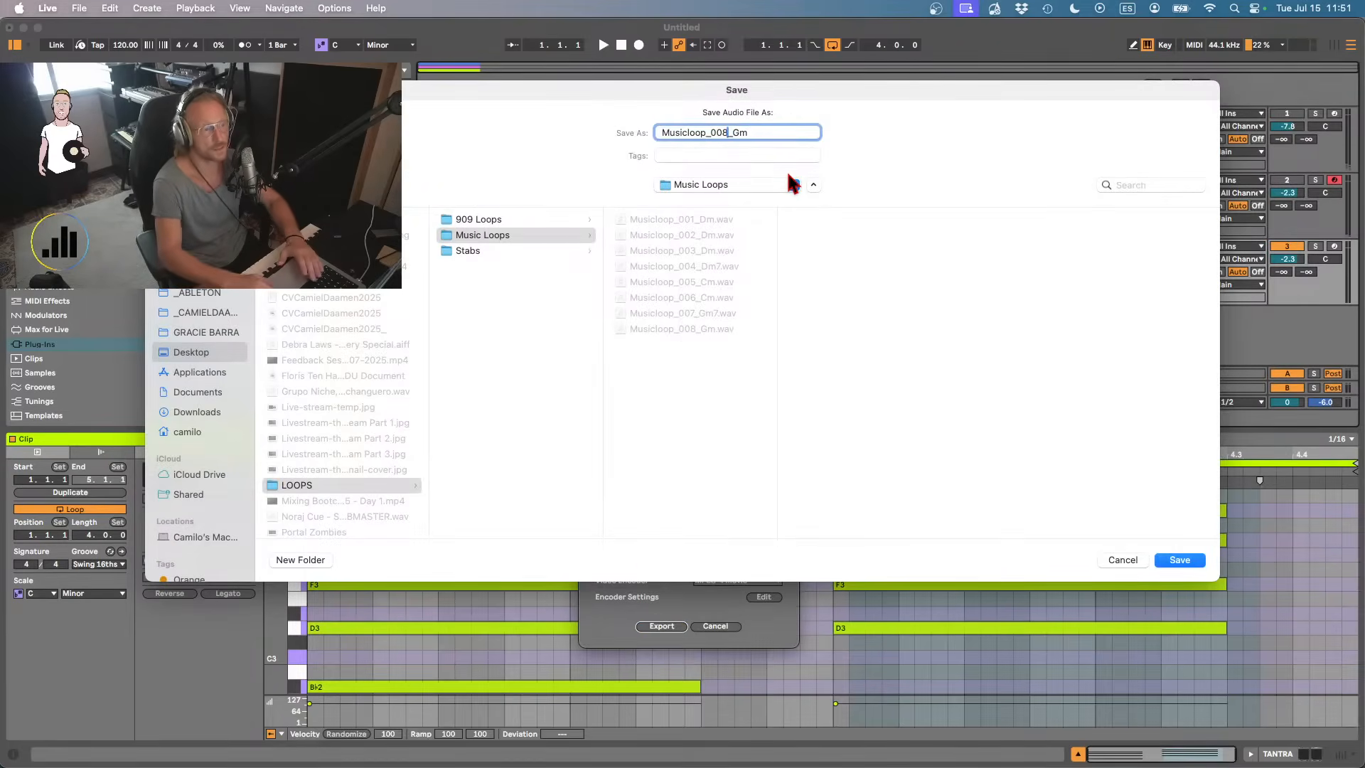
key("BackSpace")
type("9")
key("Return")
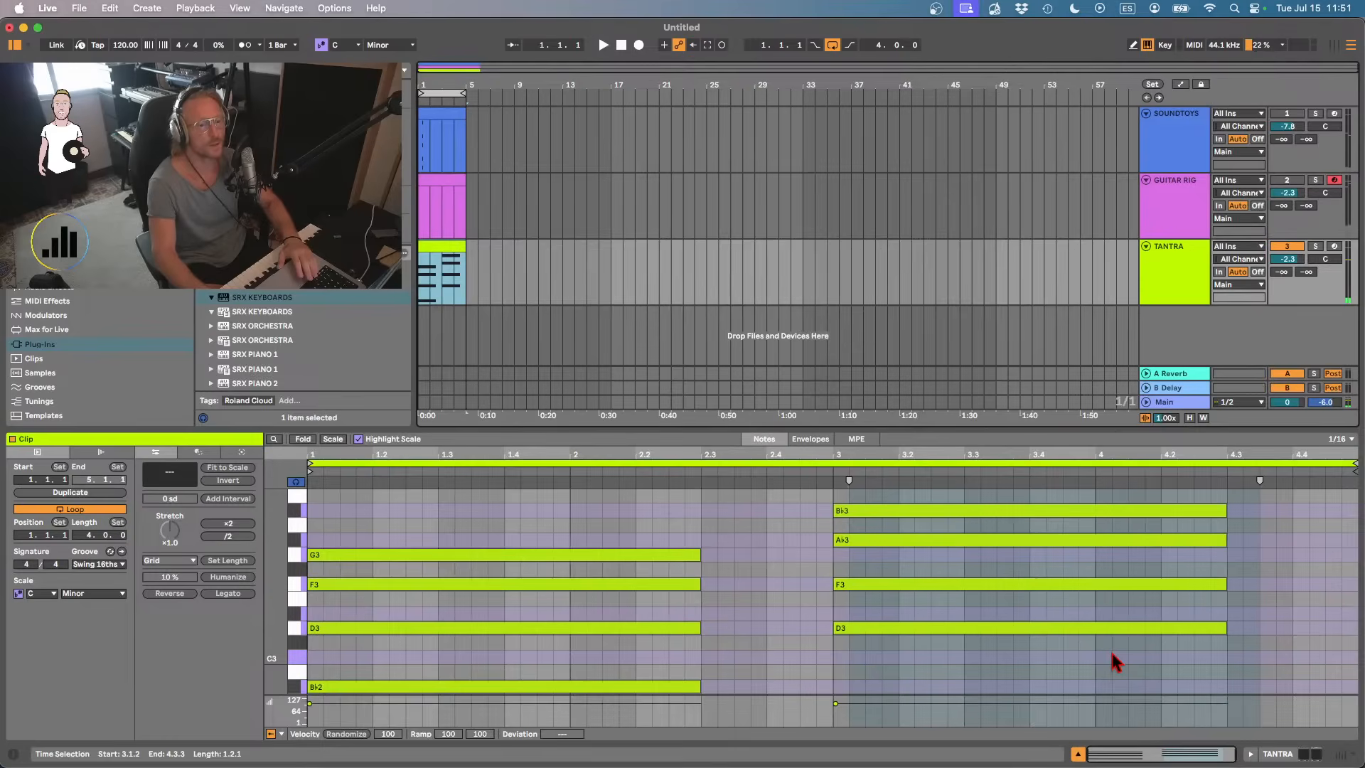
- Delete the second chord from the TANTRA clip and extend the first chord's notes to fill all four bars
left_click(1078, 754)
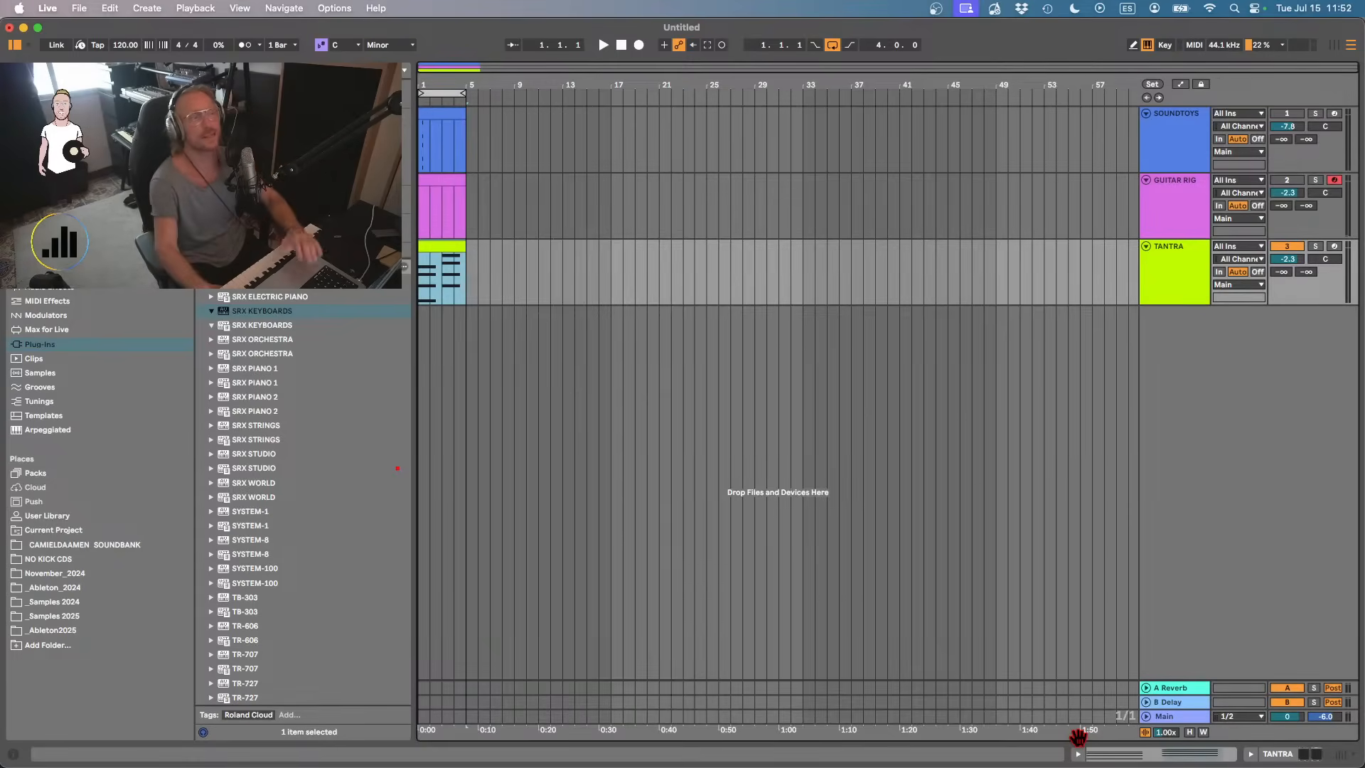
double_click(448, 246)
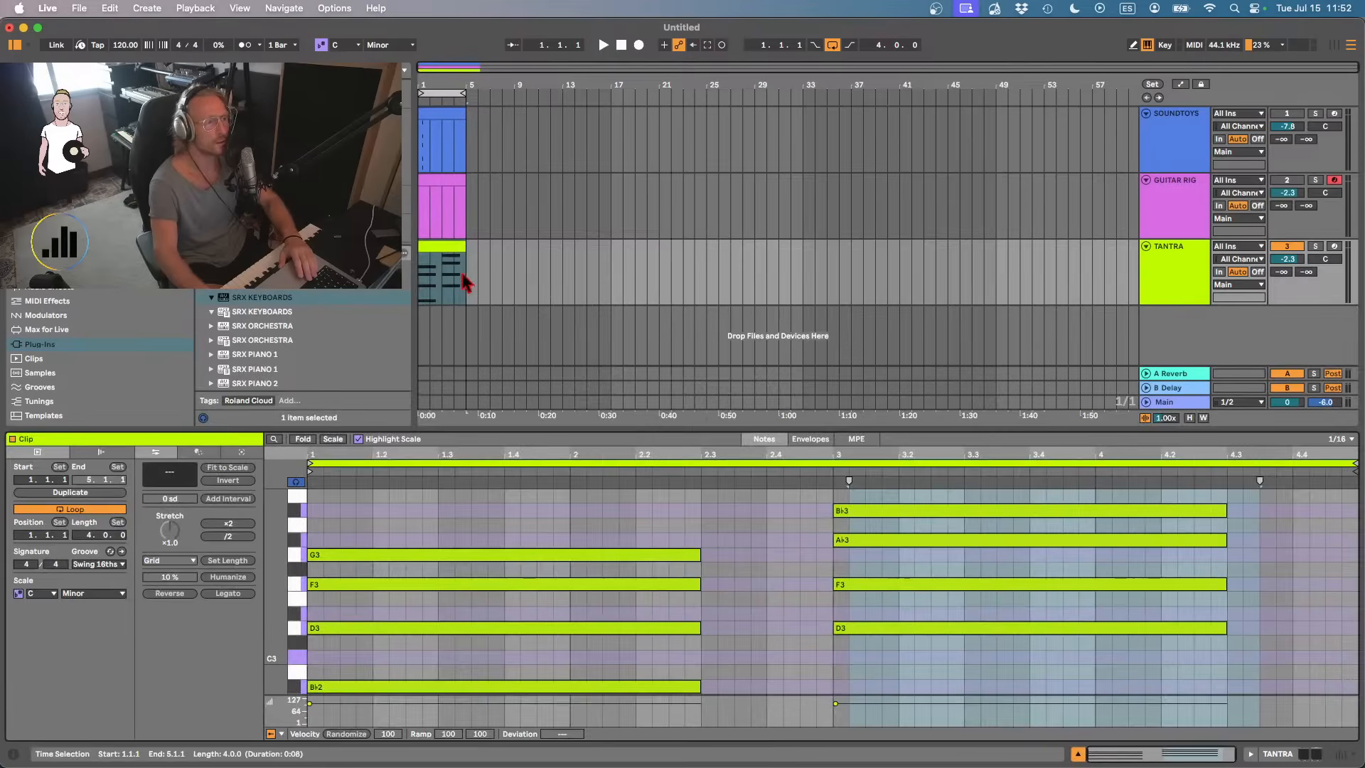
left_click_drag(913, 645, 920, 409)
key("Delete")
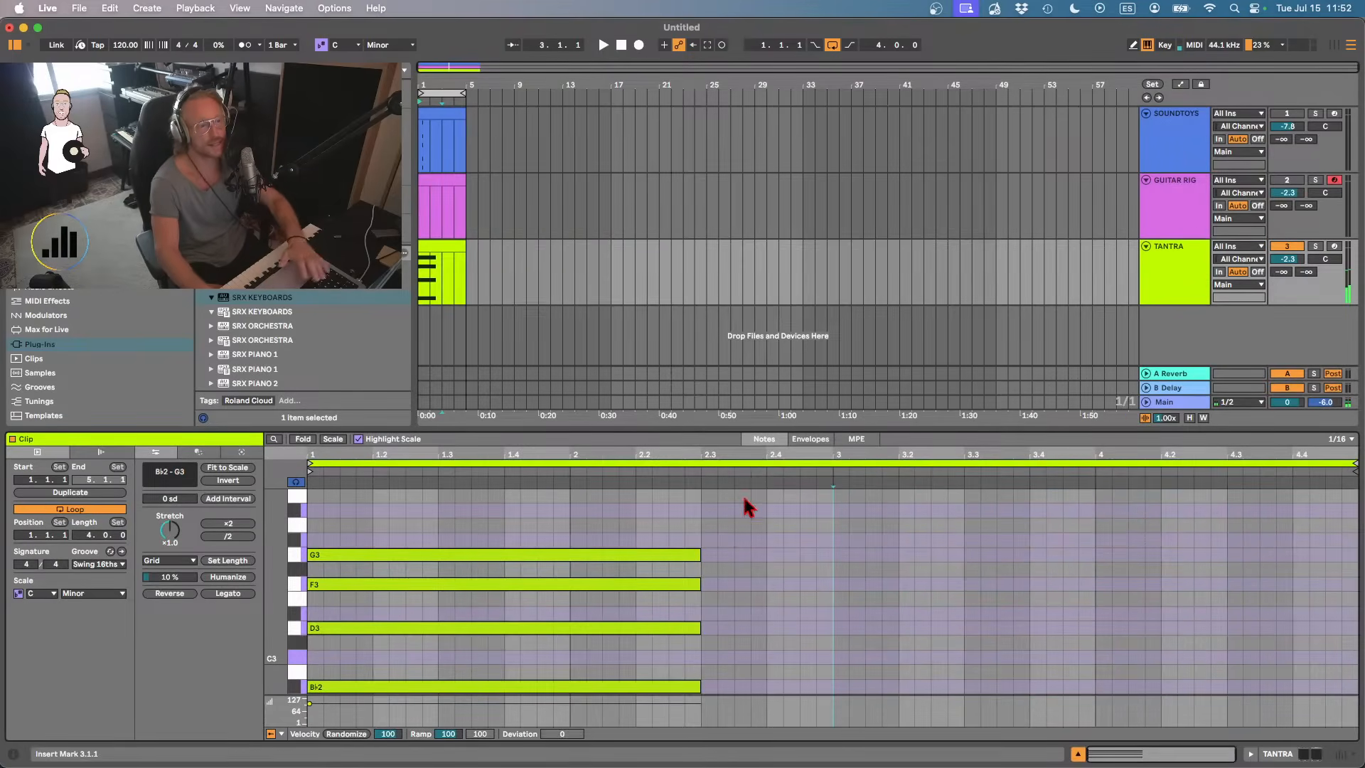
left_click_drag(740, 498, 309, 700)
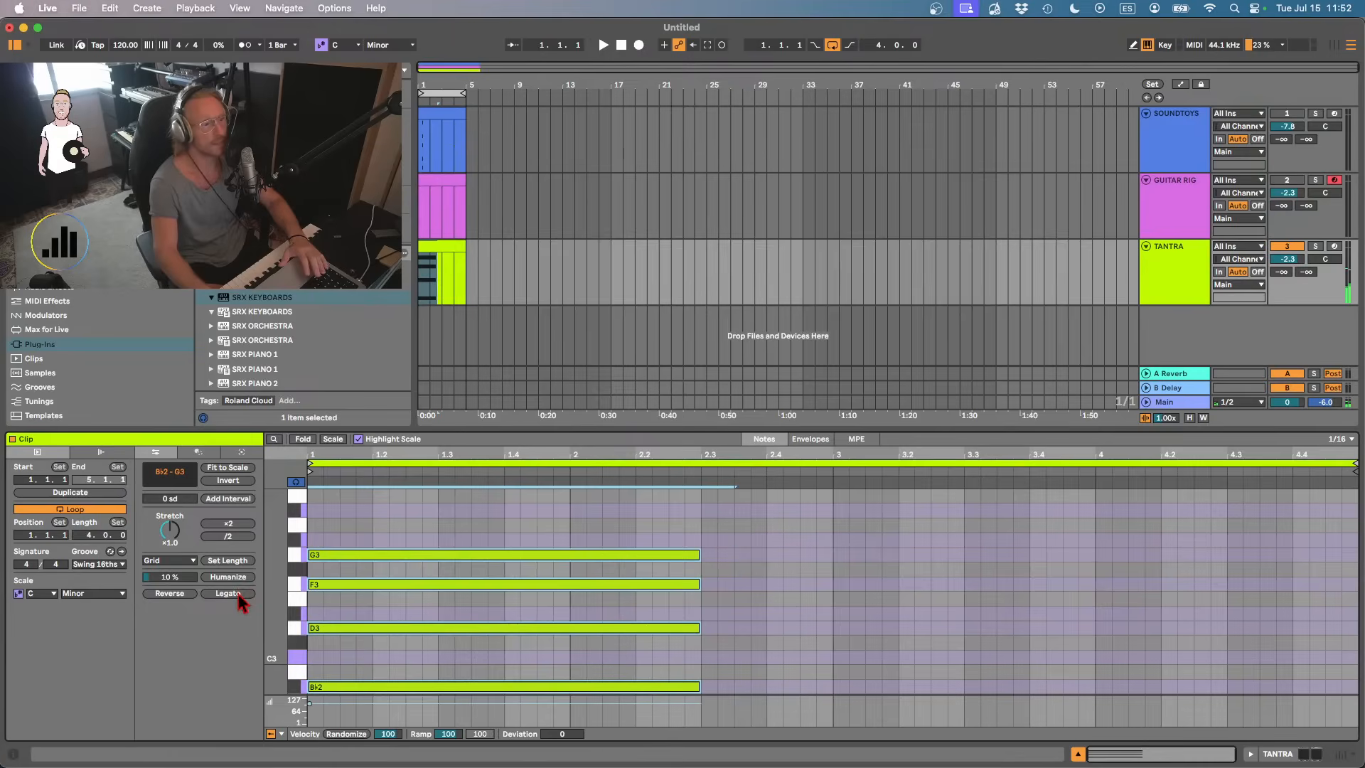
left_click_drag(737, 581, 1360, 603)
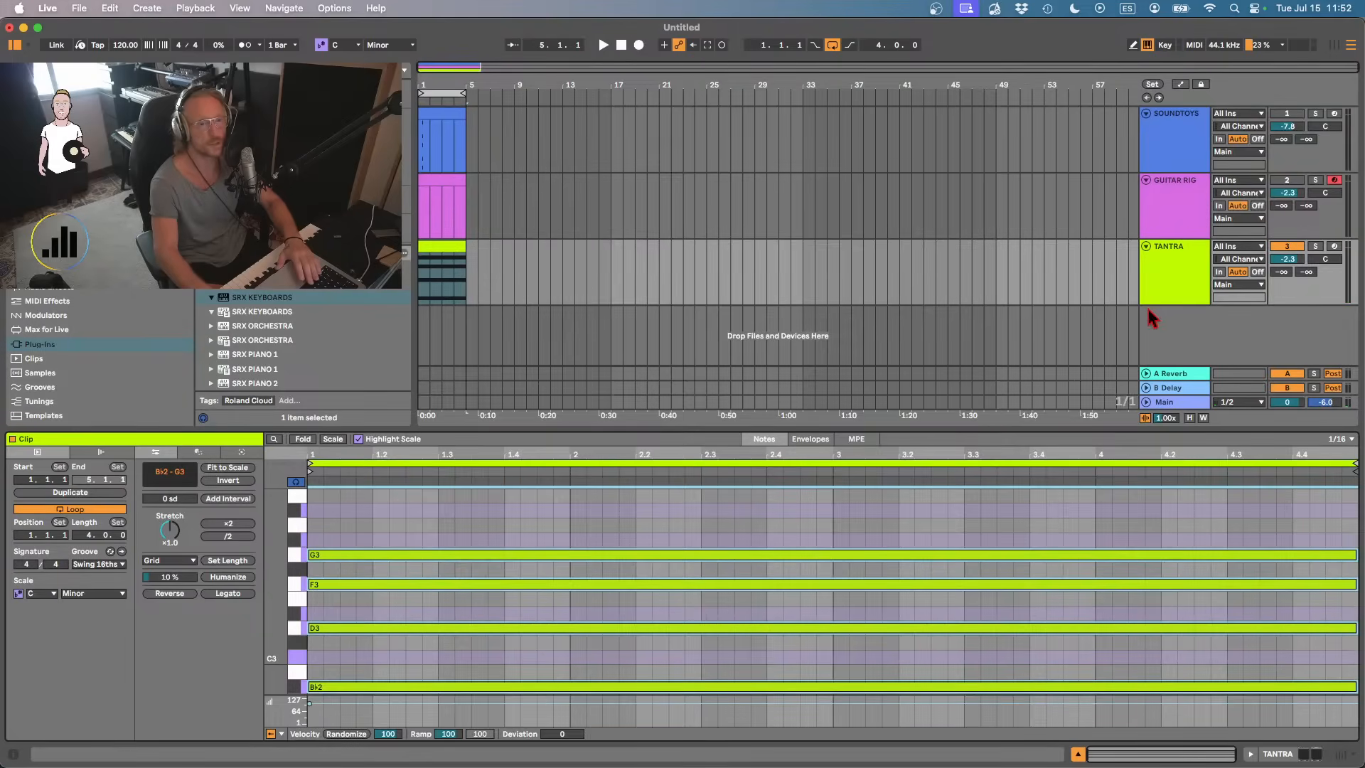
- Load the patch 104: Jazzy B in SRX KEYBOARDS on the TANTRA track and play the clip
double_click(1180, 281)
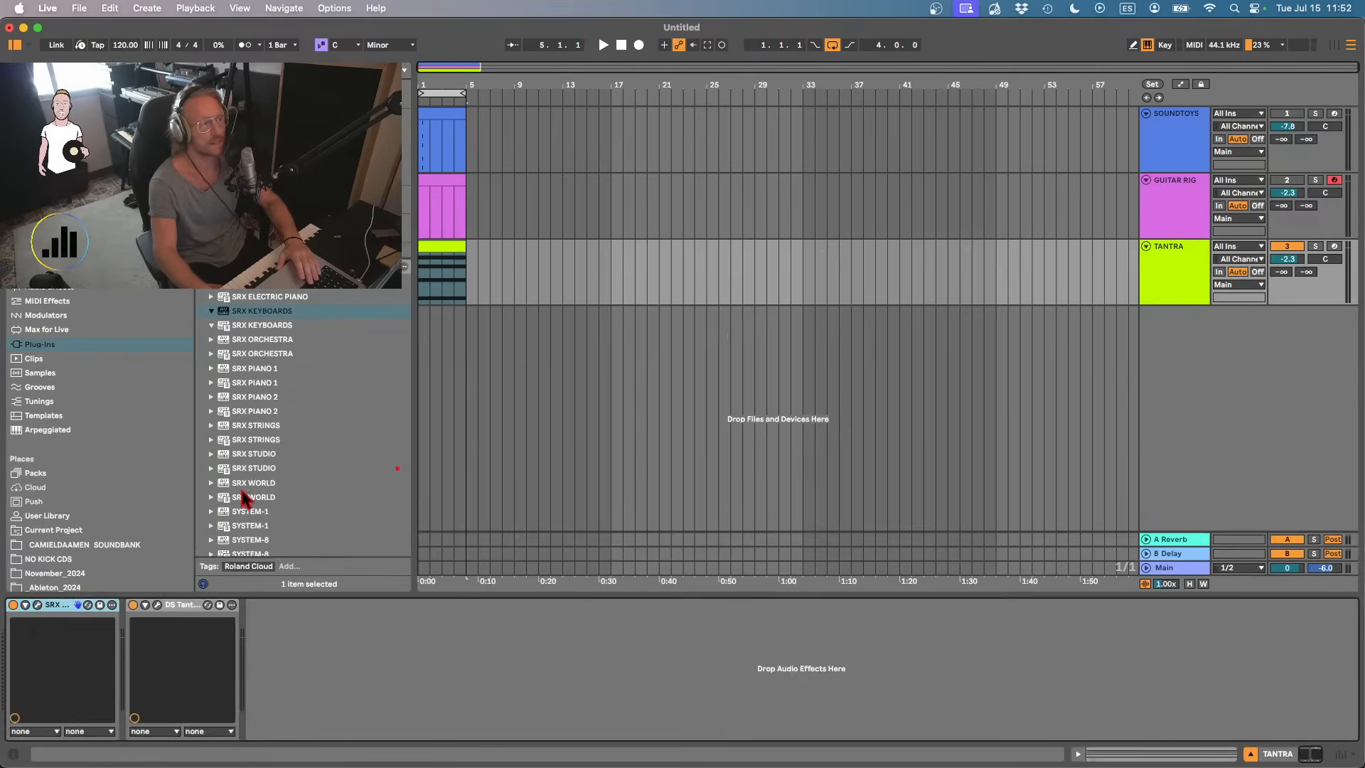
left_click(36, 606)
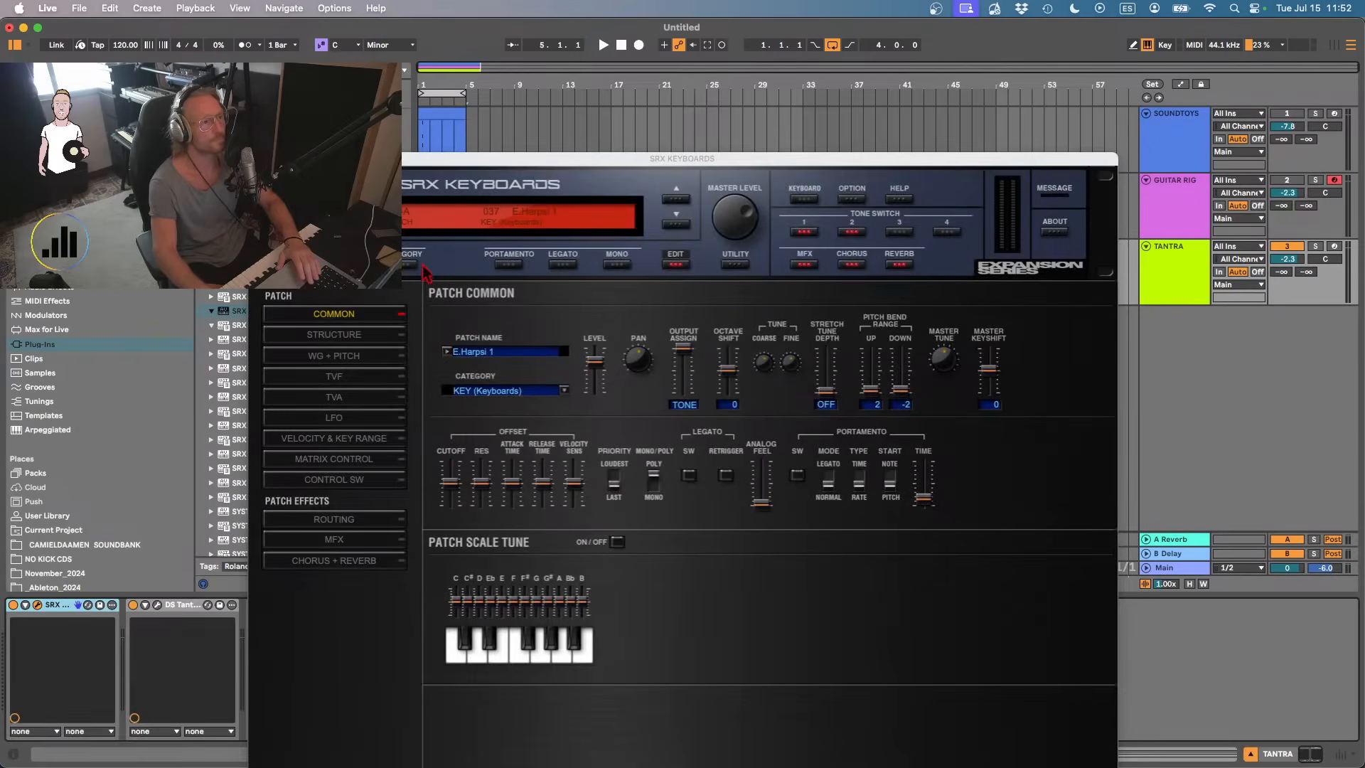
left_click(525, 216)
mouse_move(377, 344)
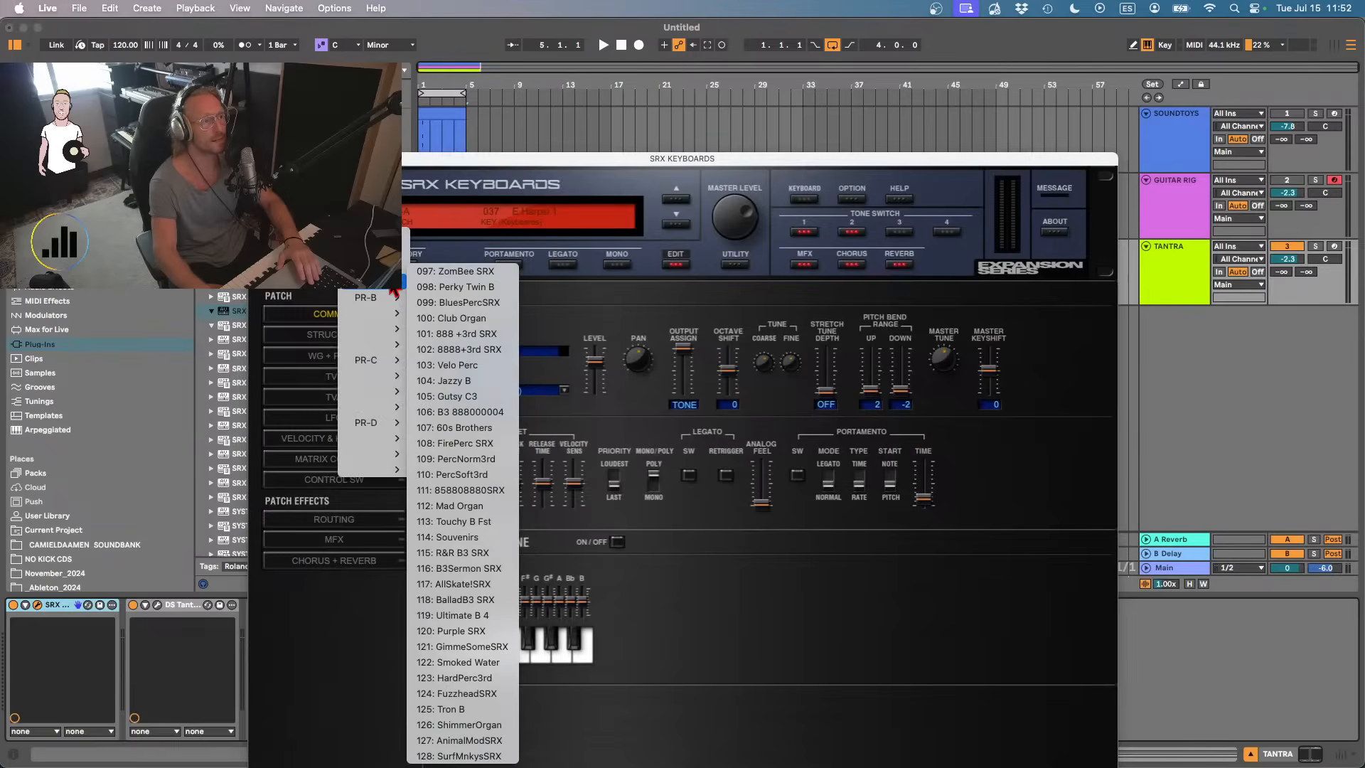
left_click(470, 383)
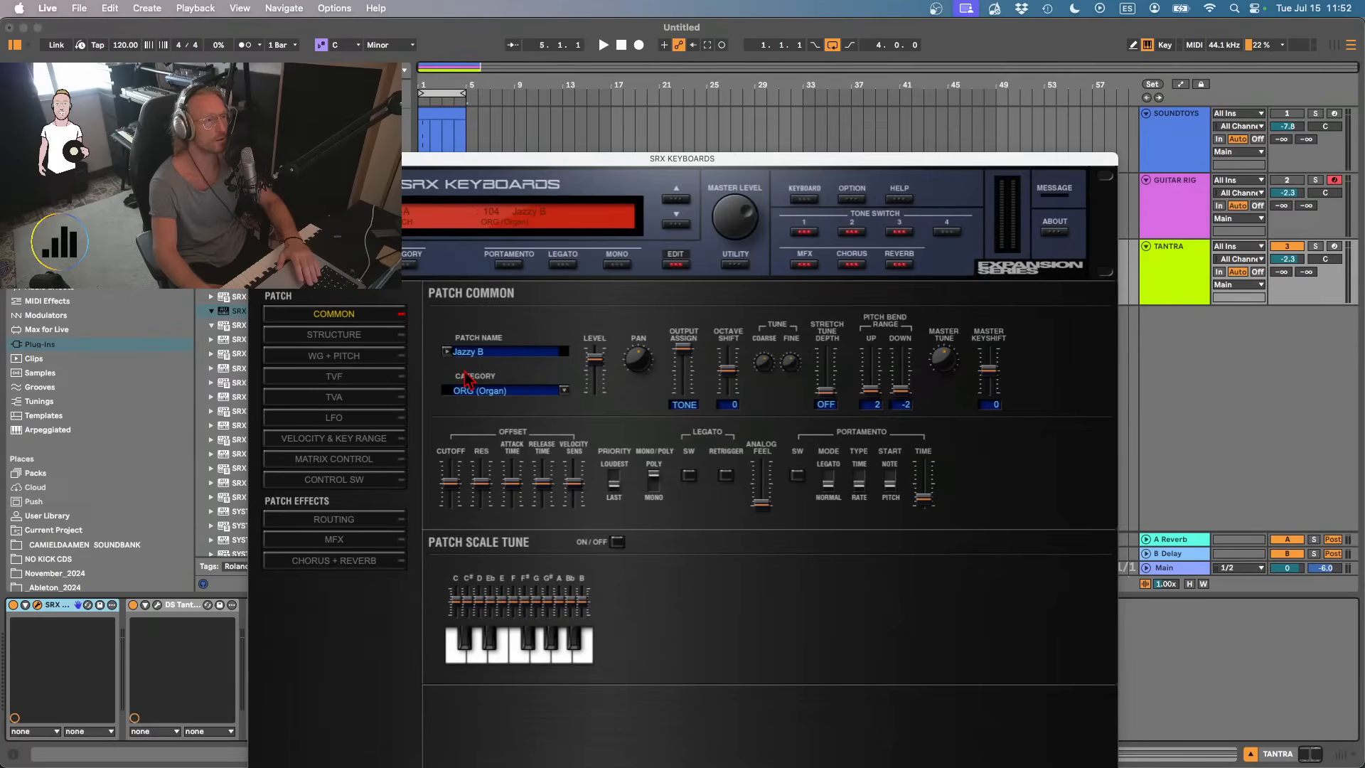
key("space")
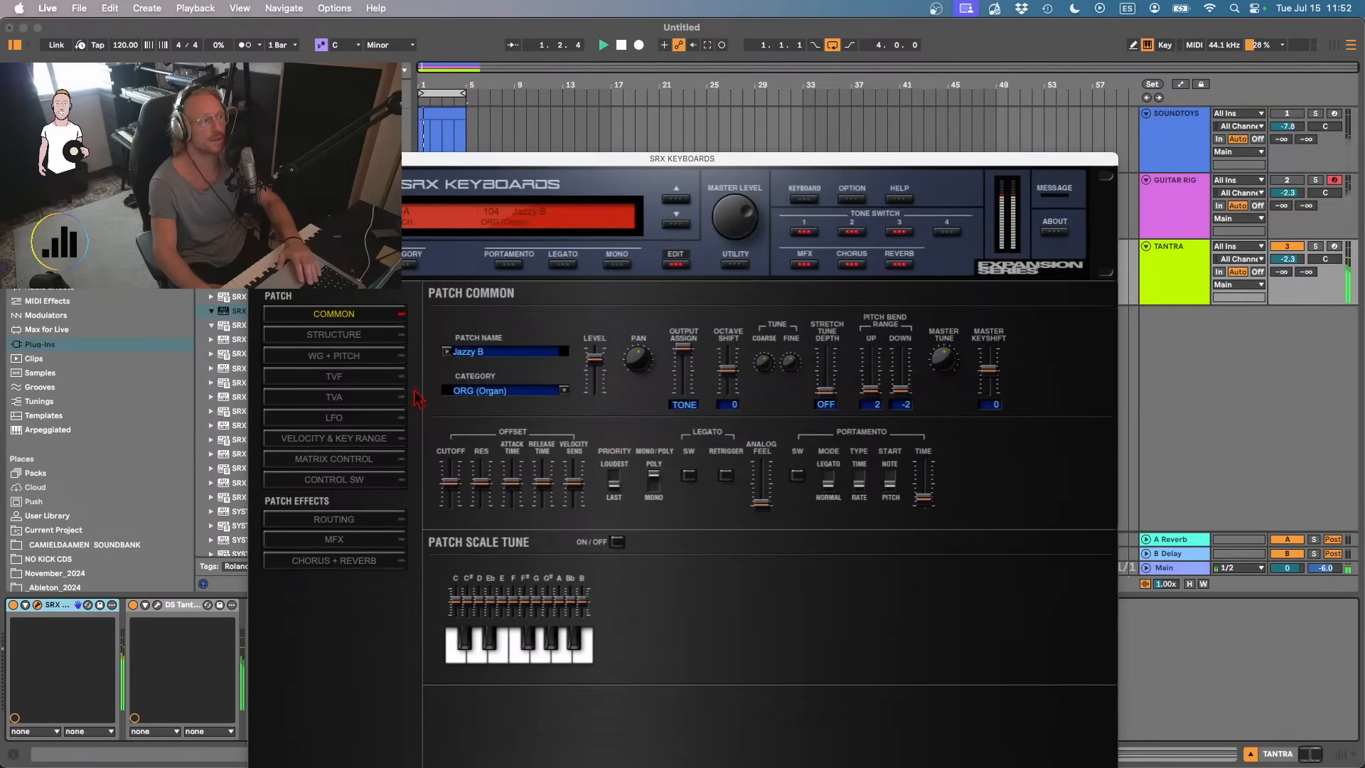
- Load the PAD Phantoms preset from Factory Set D in DS Tantra 2
left_click(158, 605)
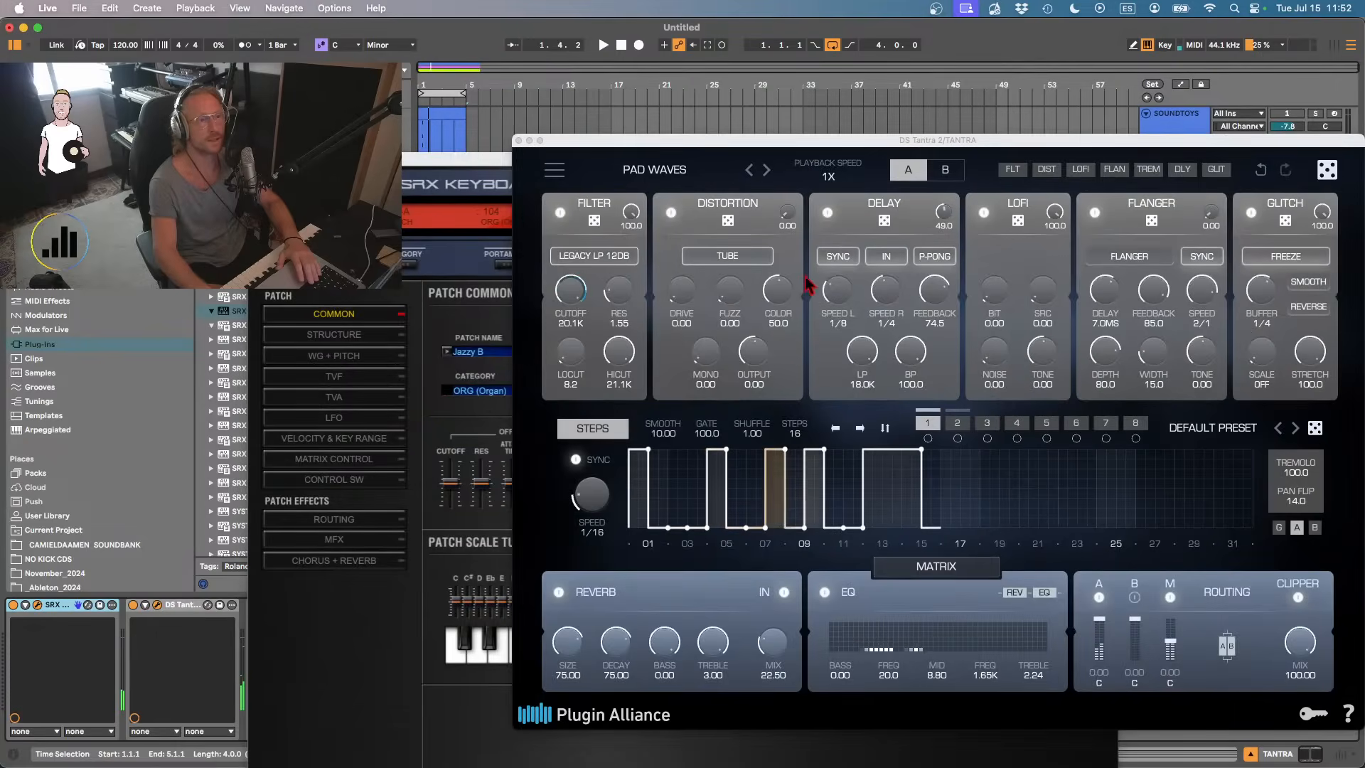
left_click(724, 188)
mouse_move(725, 339)
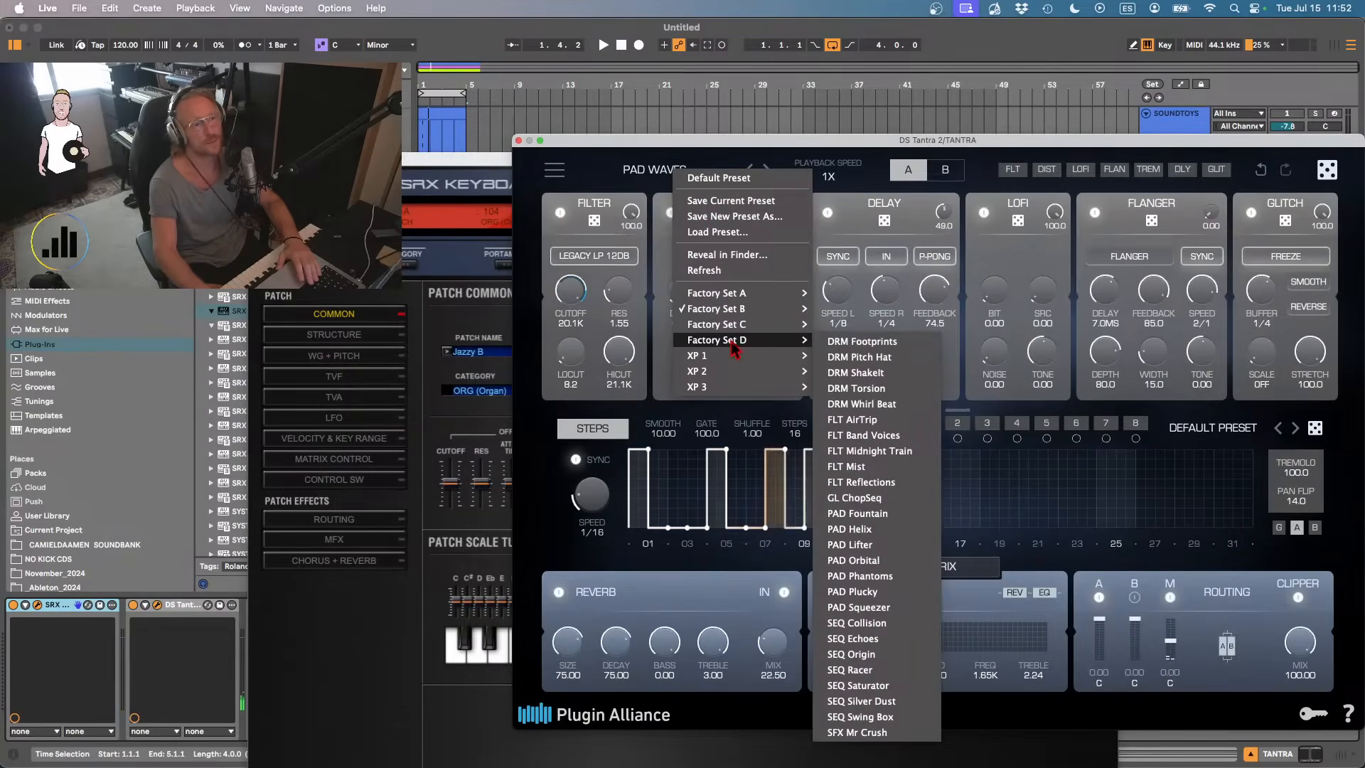
left_click(859, 574)
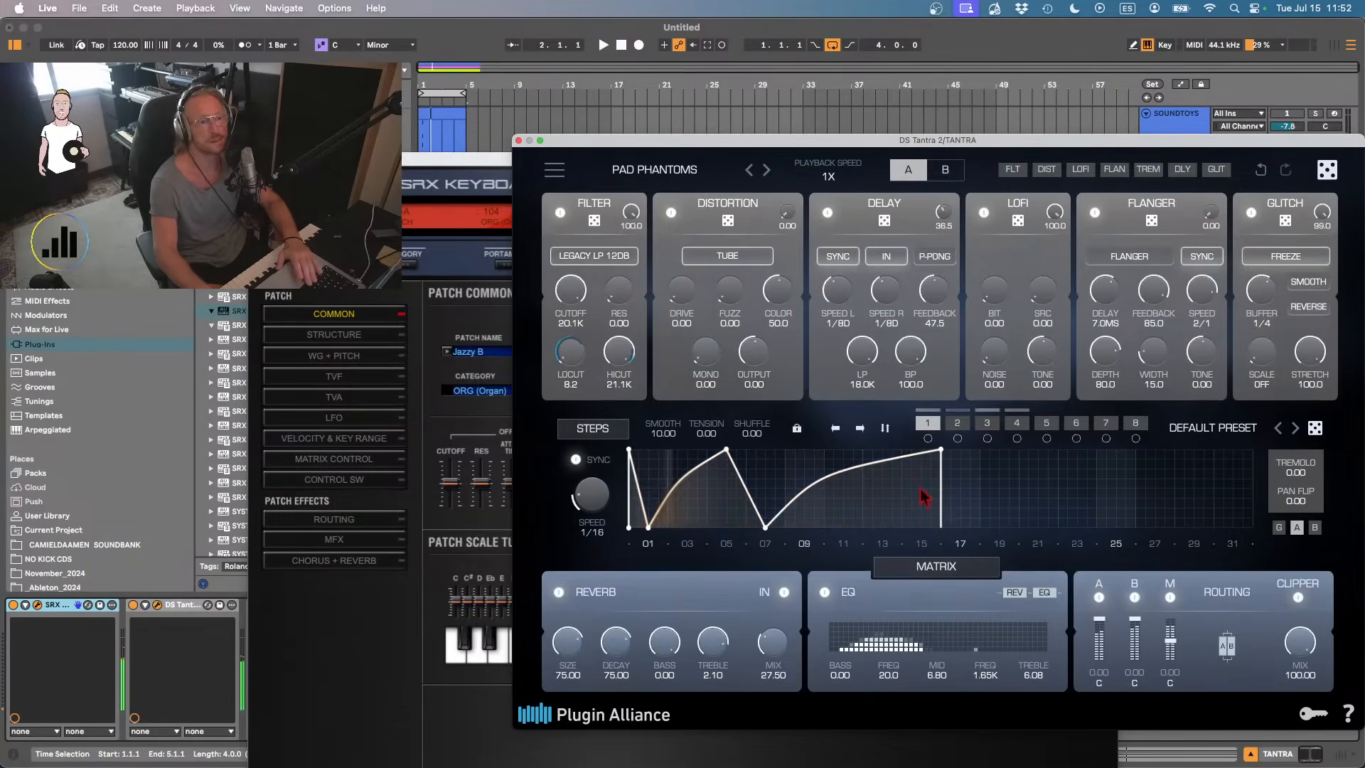
- Randomize the step patterns of sequences 2 and 4 in DS Tantra 2 while playing the clip
left_click(957, 424)
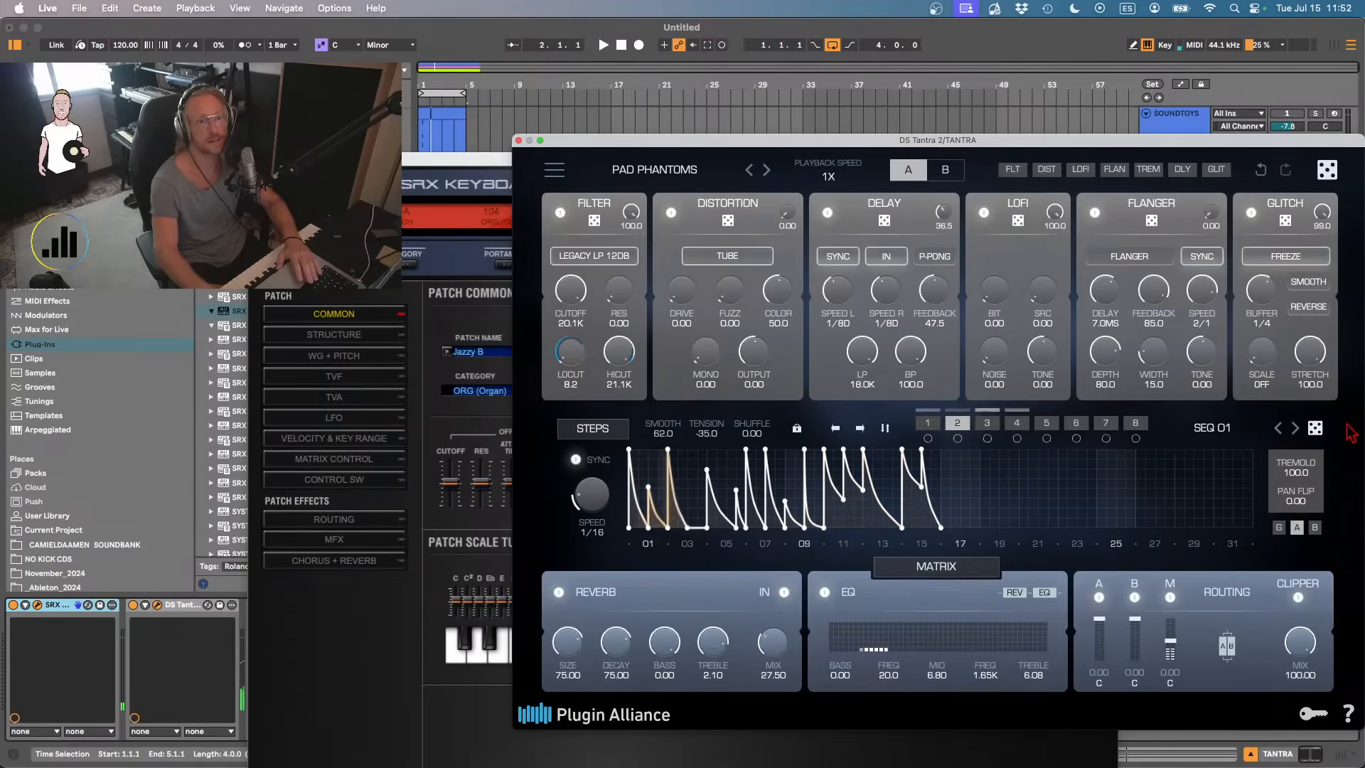
left_click(1315, 428)
key("space")
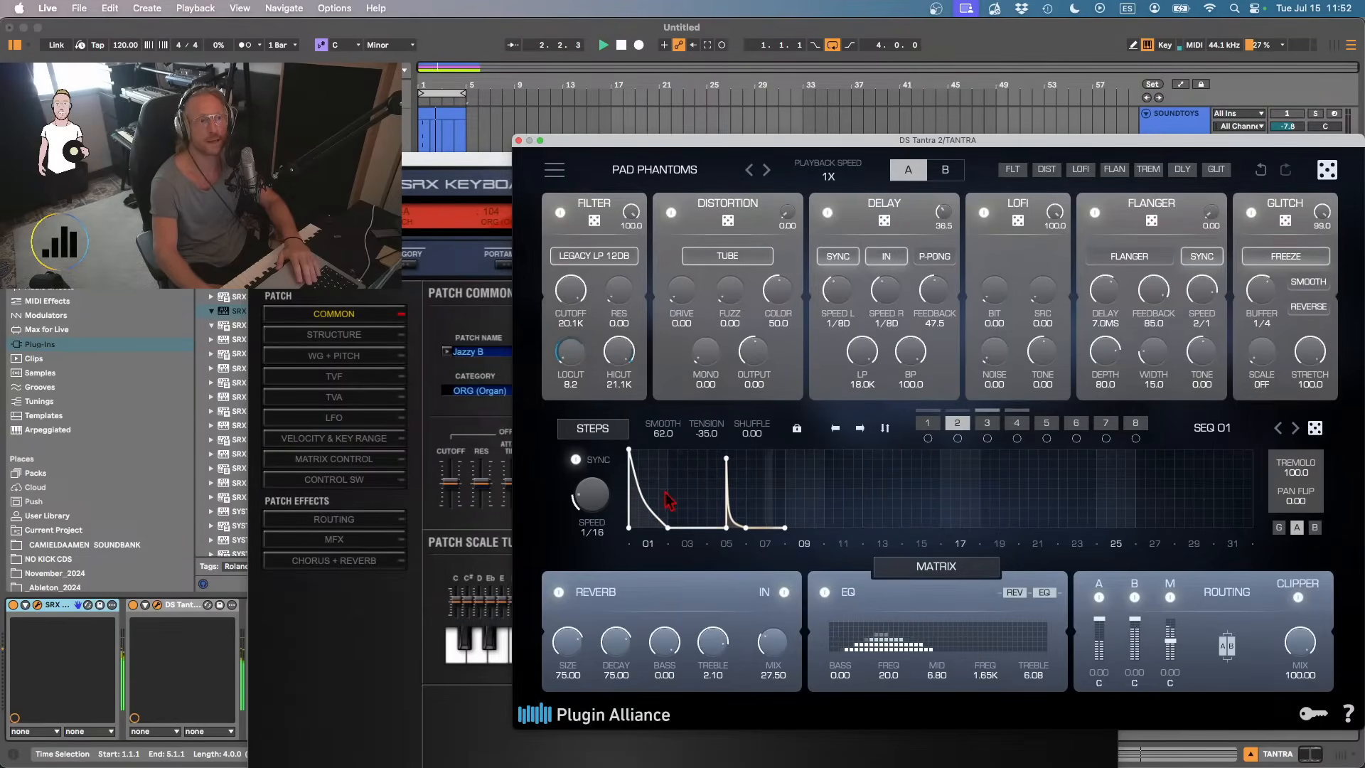
left_click(1315, 428)
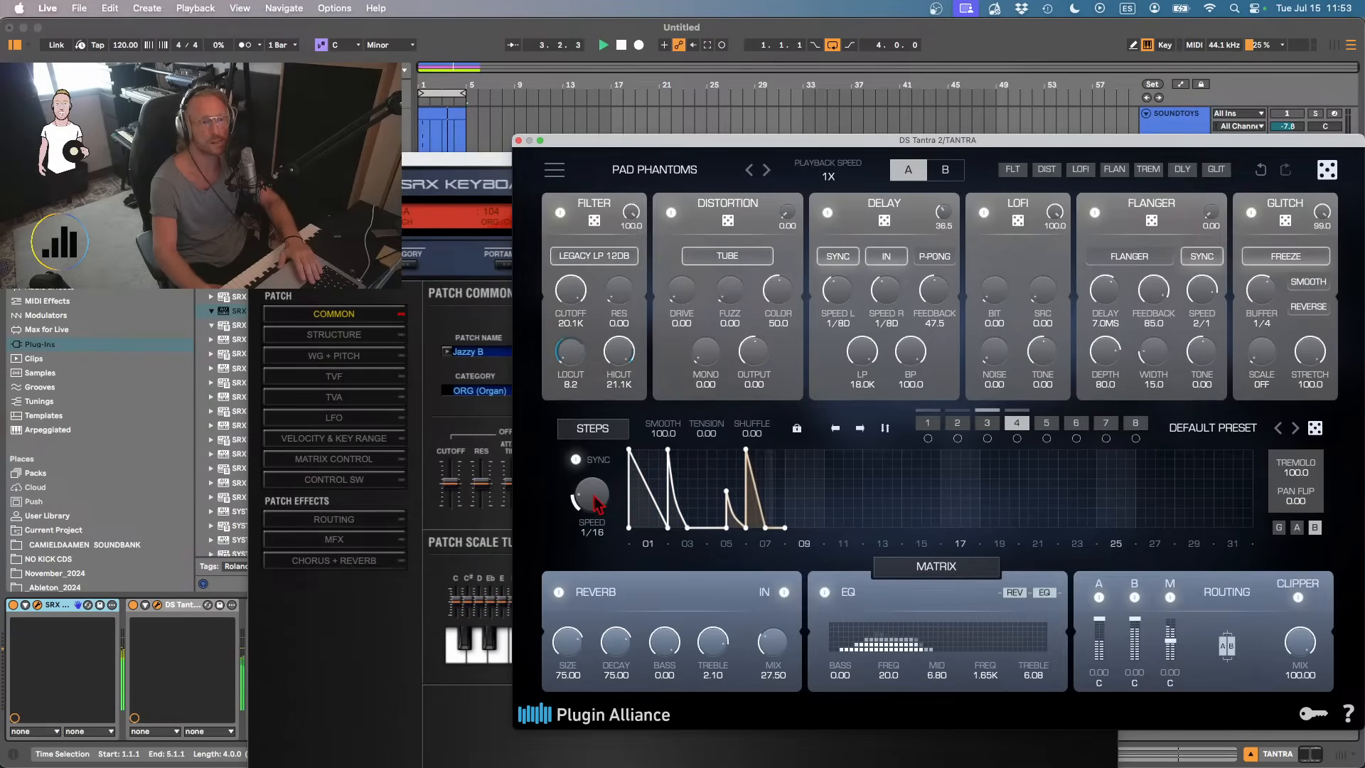
- Set sequence 4's speed to 1/32, try a shuffle of 100 and reset it to 0, and stop playback
left_click_drag(592, 493, 587, 517)
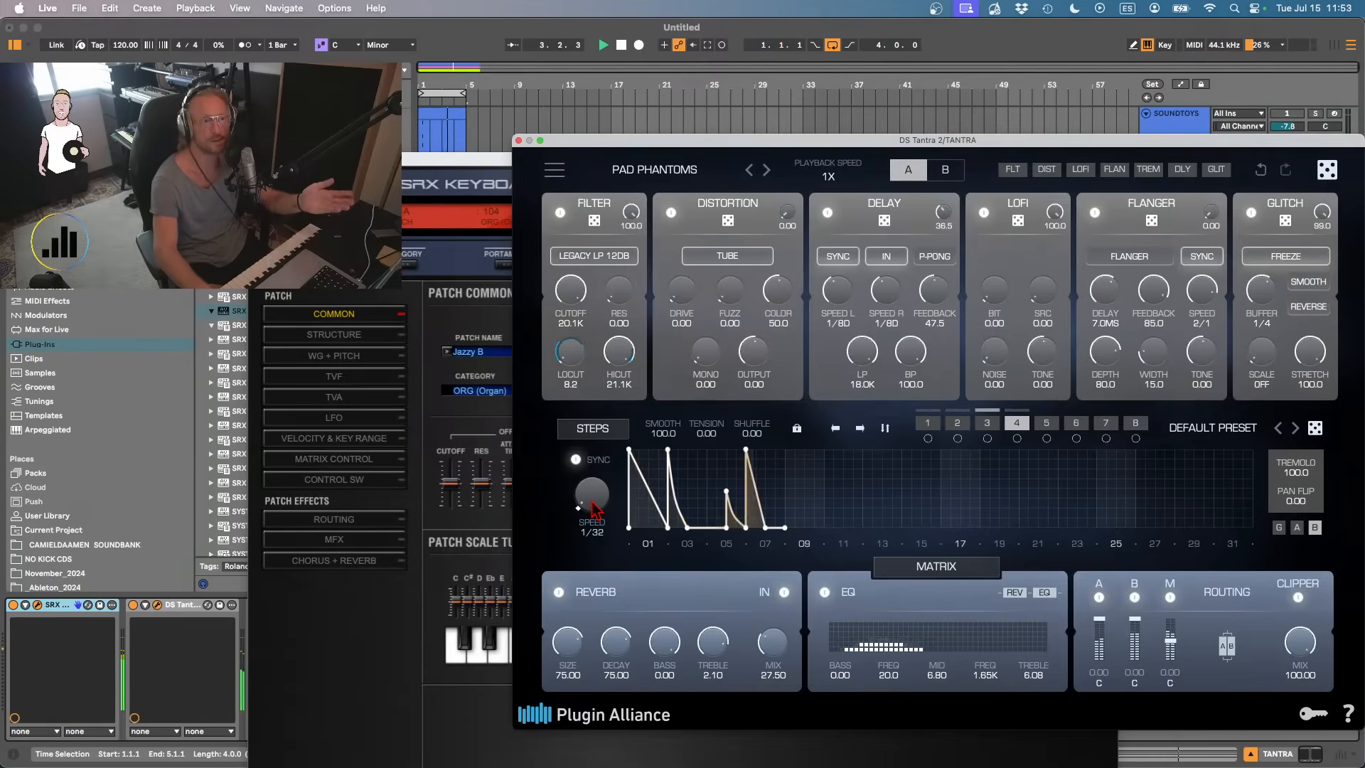
left_click_drag(751, 431, 775, 319)
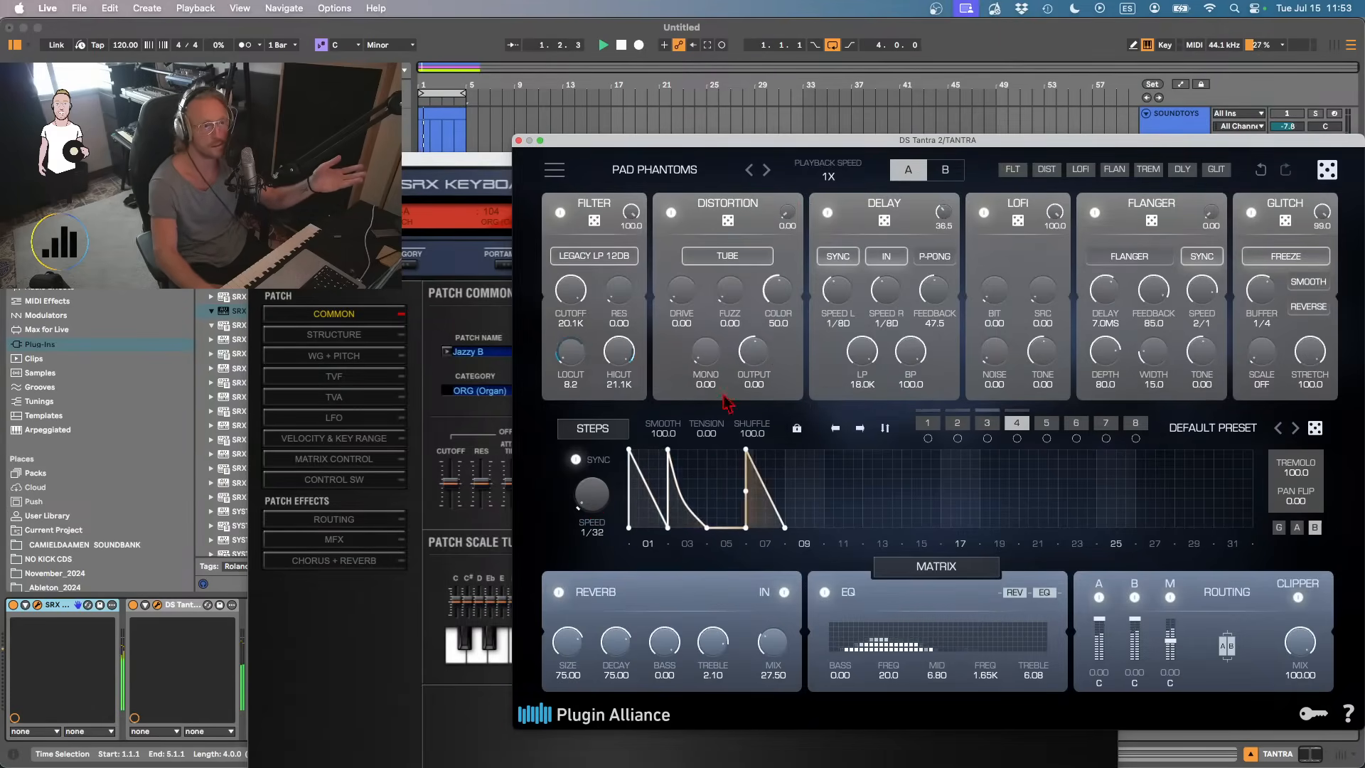
double_click(748, 435)
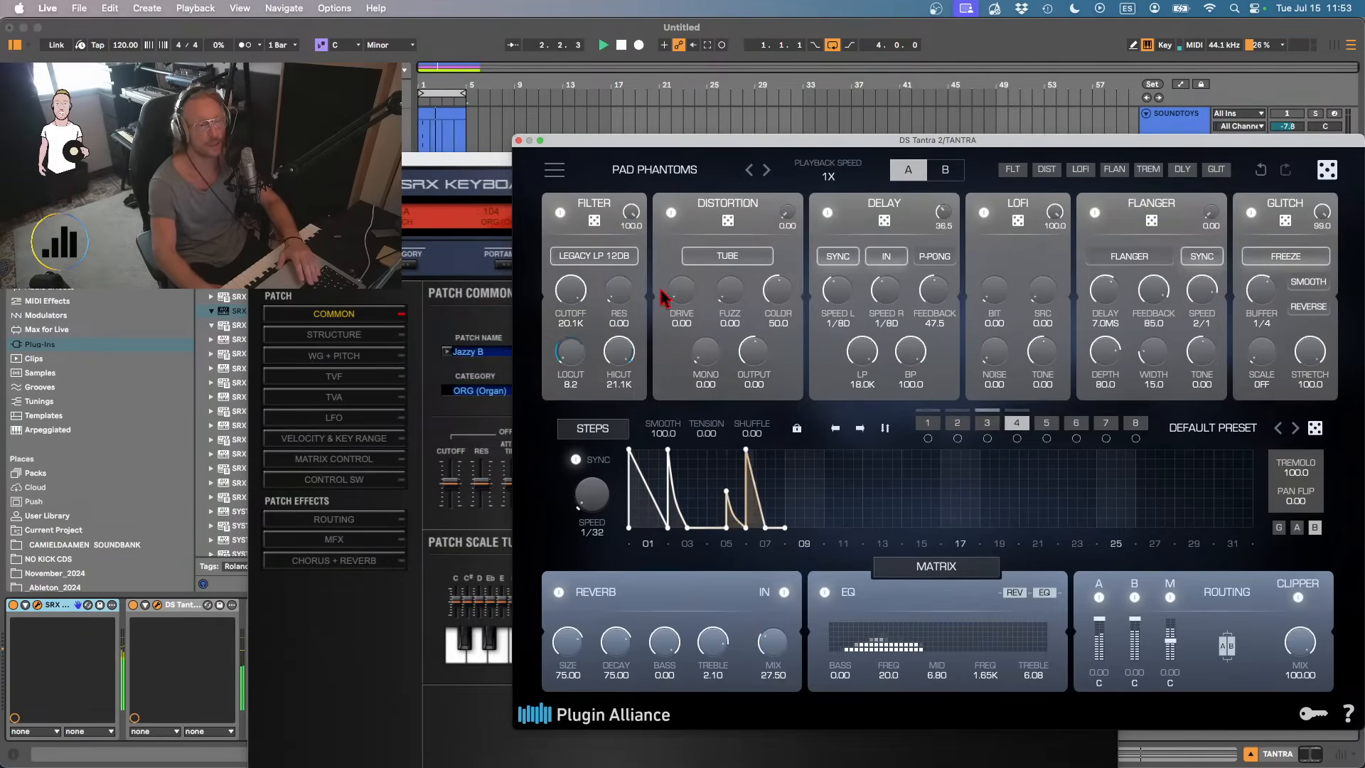
left_click(519, 141)
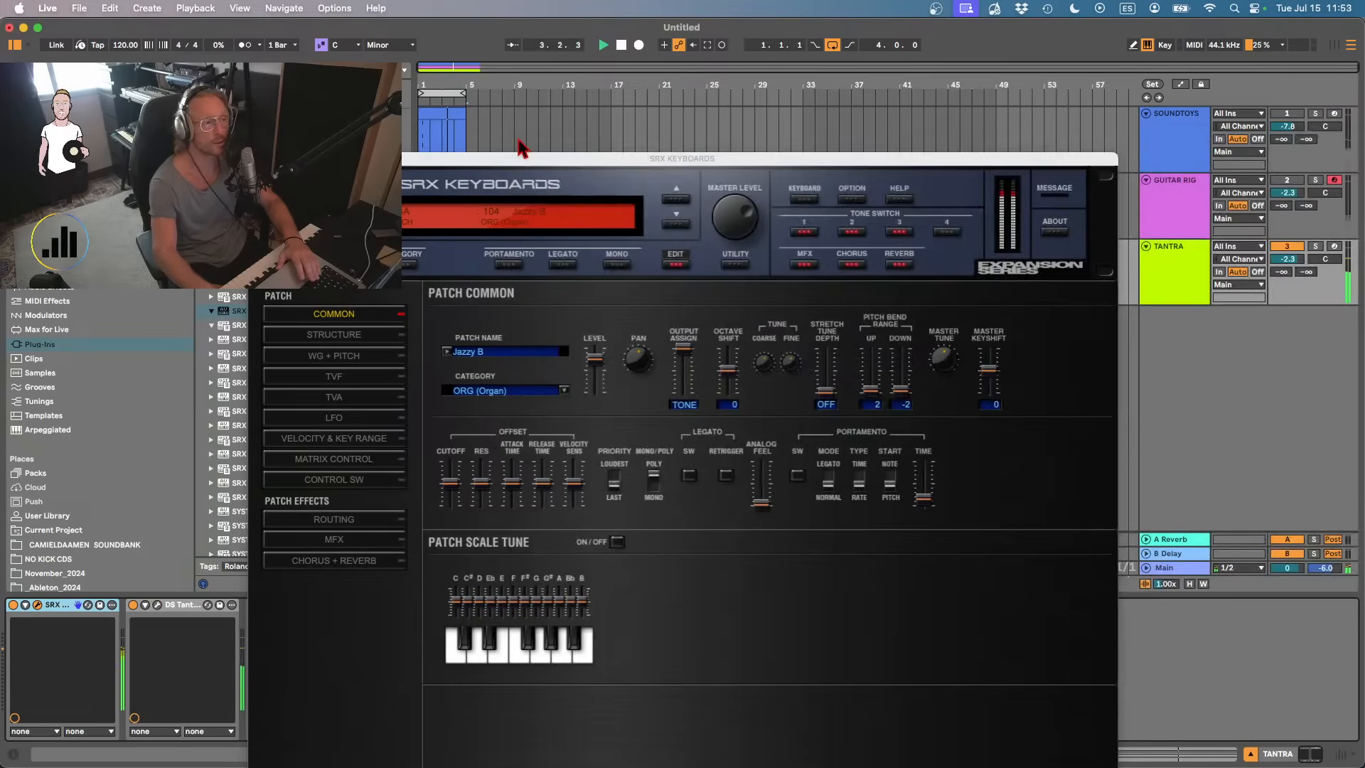
key("space")
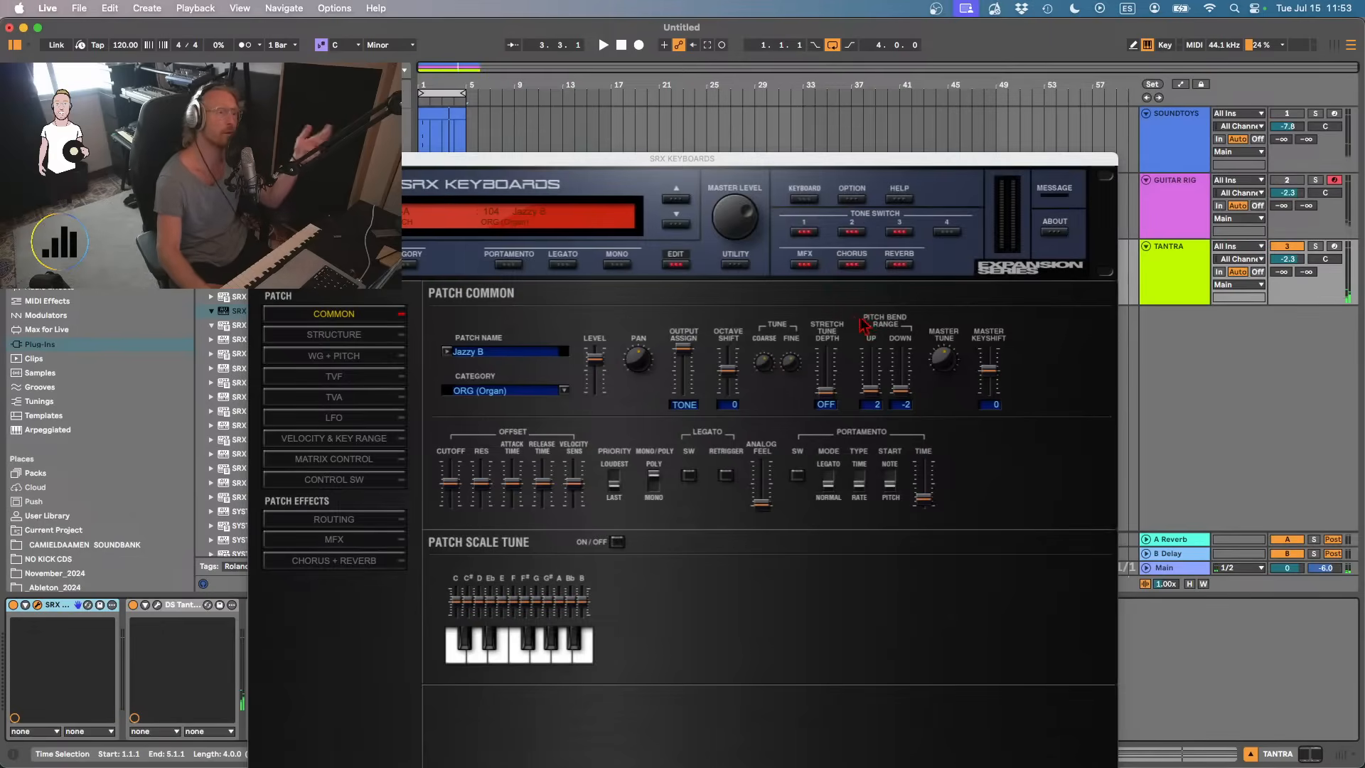
- Export the four-bar TANTRA clip as Musicloop_010_Gm in the Music Loops folder
left_click(1167, 271)
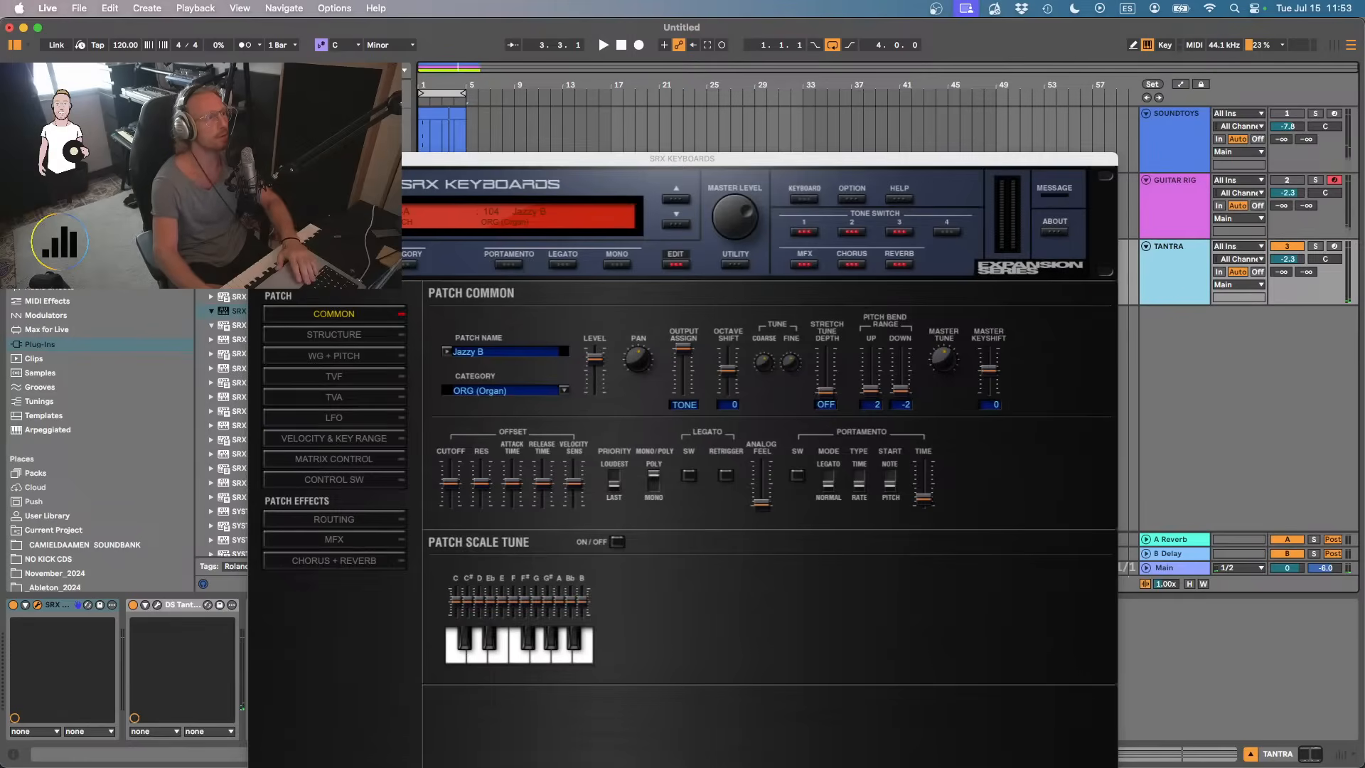
left_click(257, 158)
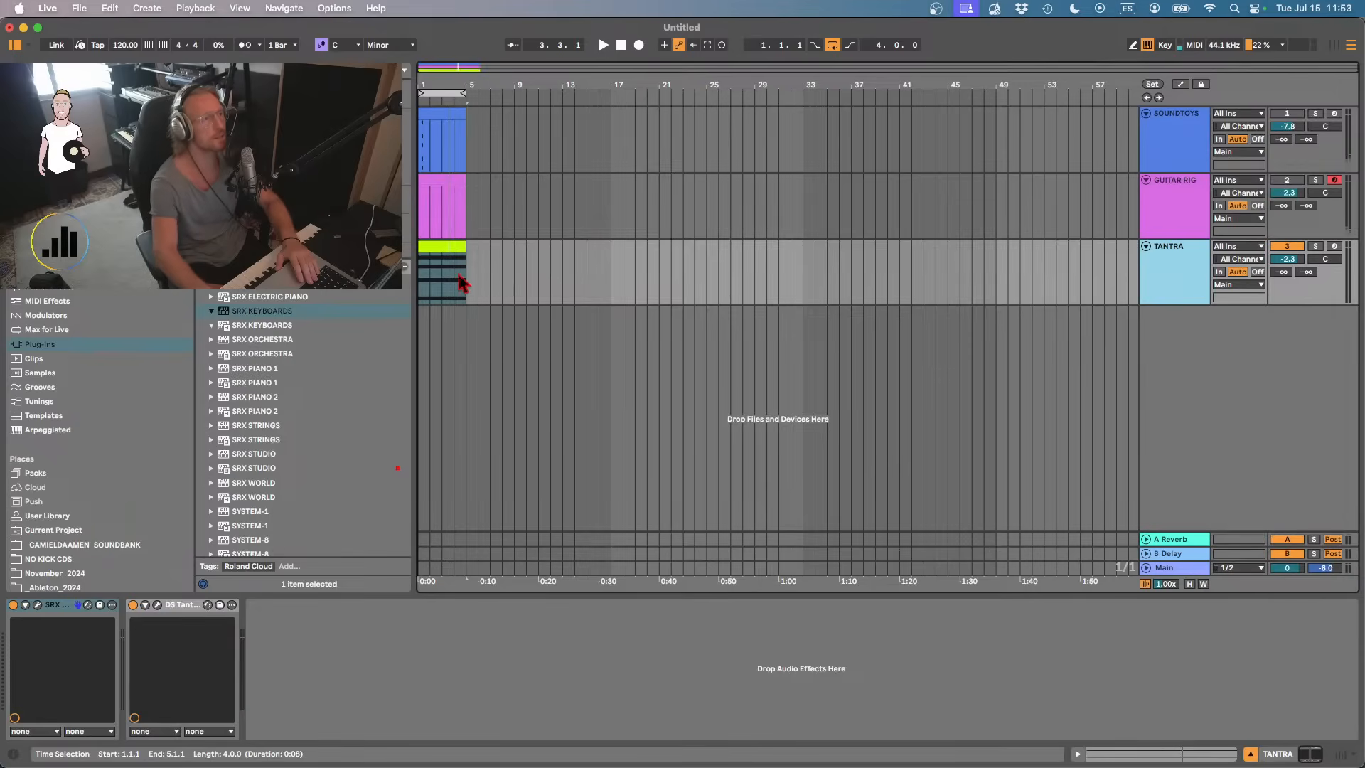
left_click(446, 261)
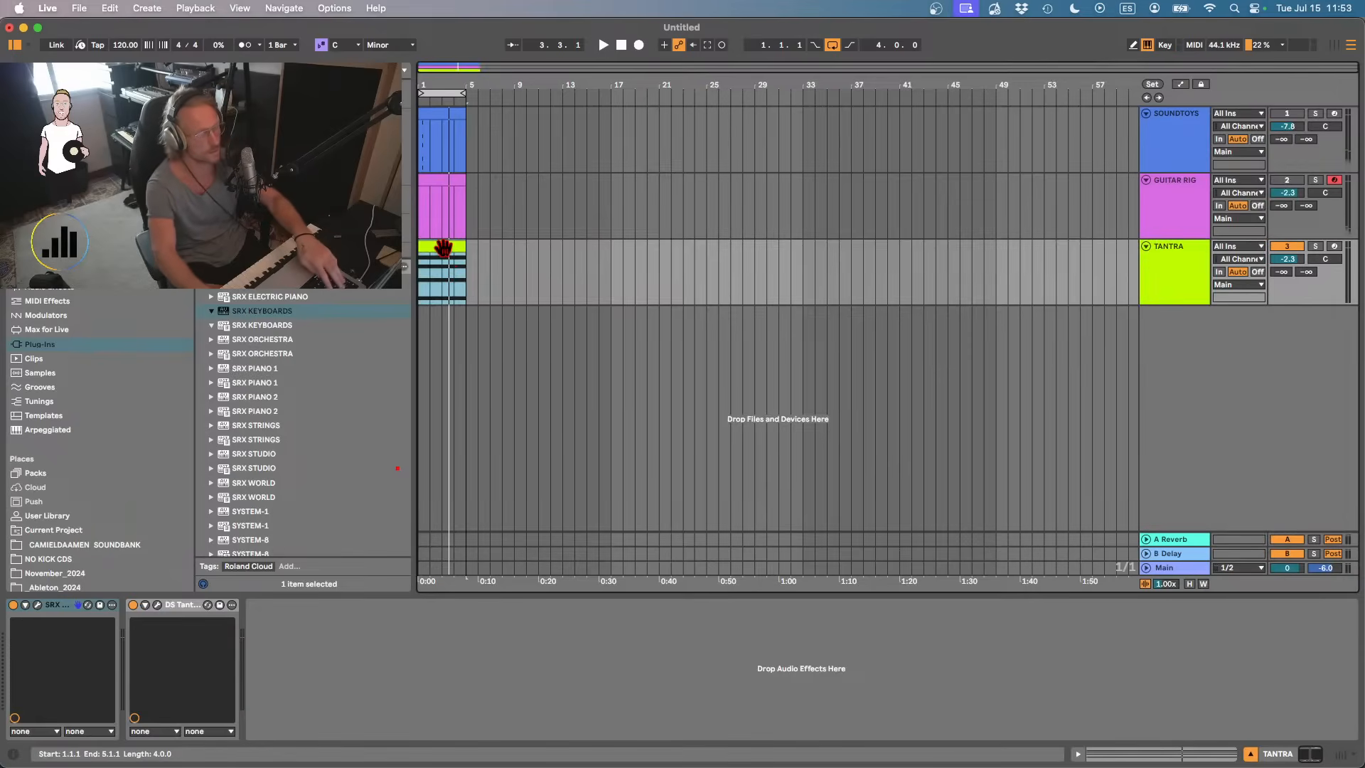
key("super+shift+r")
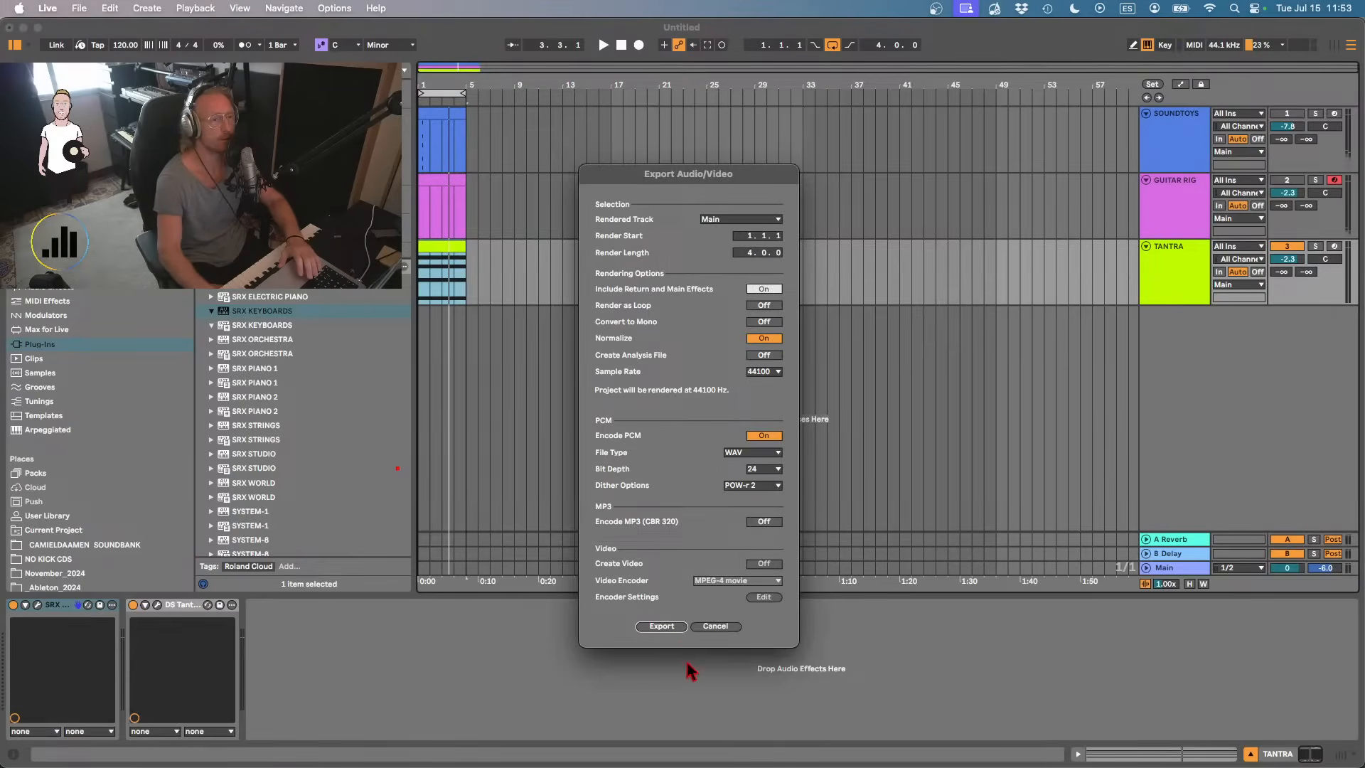
left_click(670, 627)
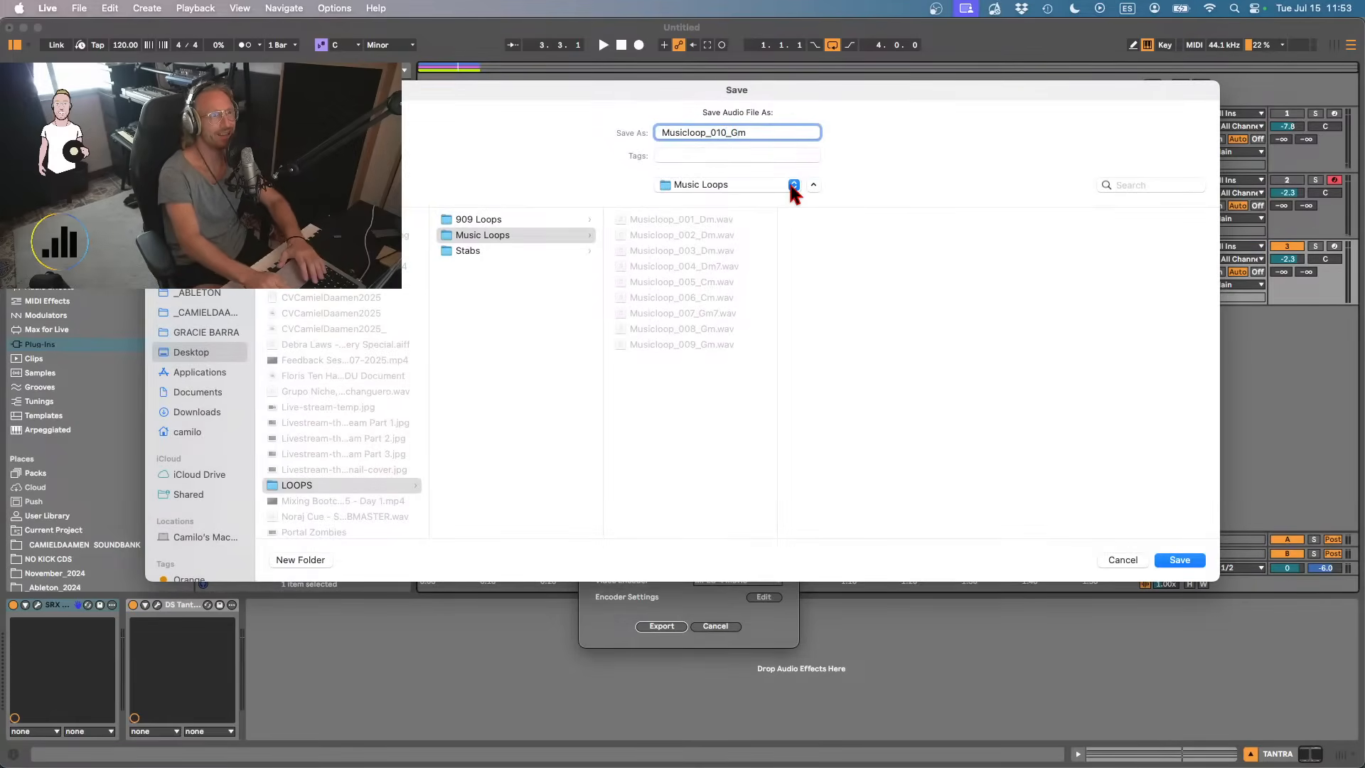
key("Return")
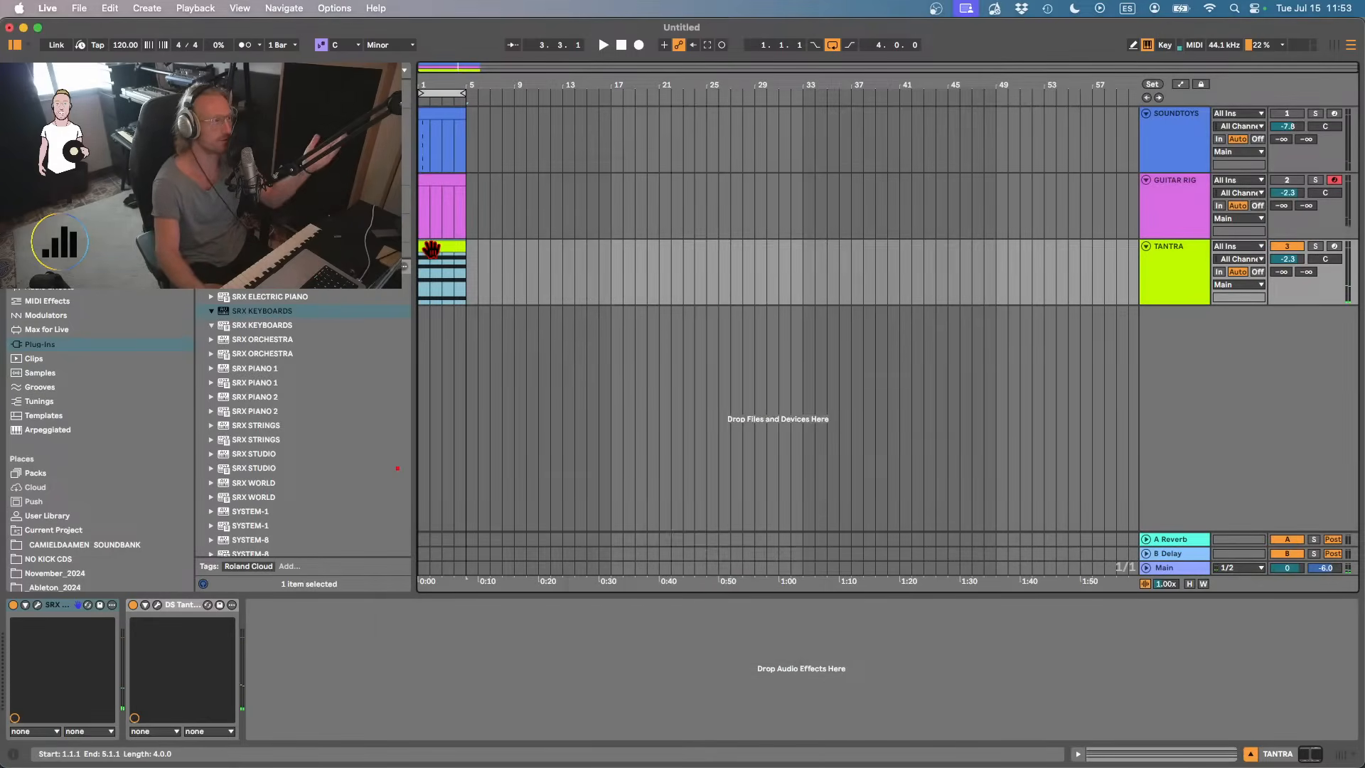
- Replace the TANTRA track's instrument with SRX ORCHESTRA, play the clip, and open the DS Tantra 2 effect
left_click(248, 340)
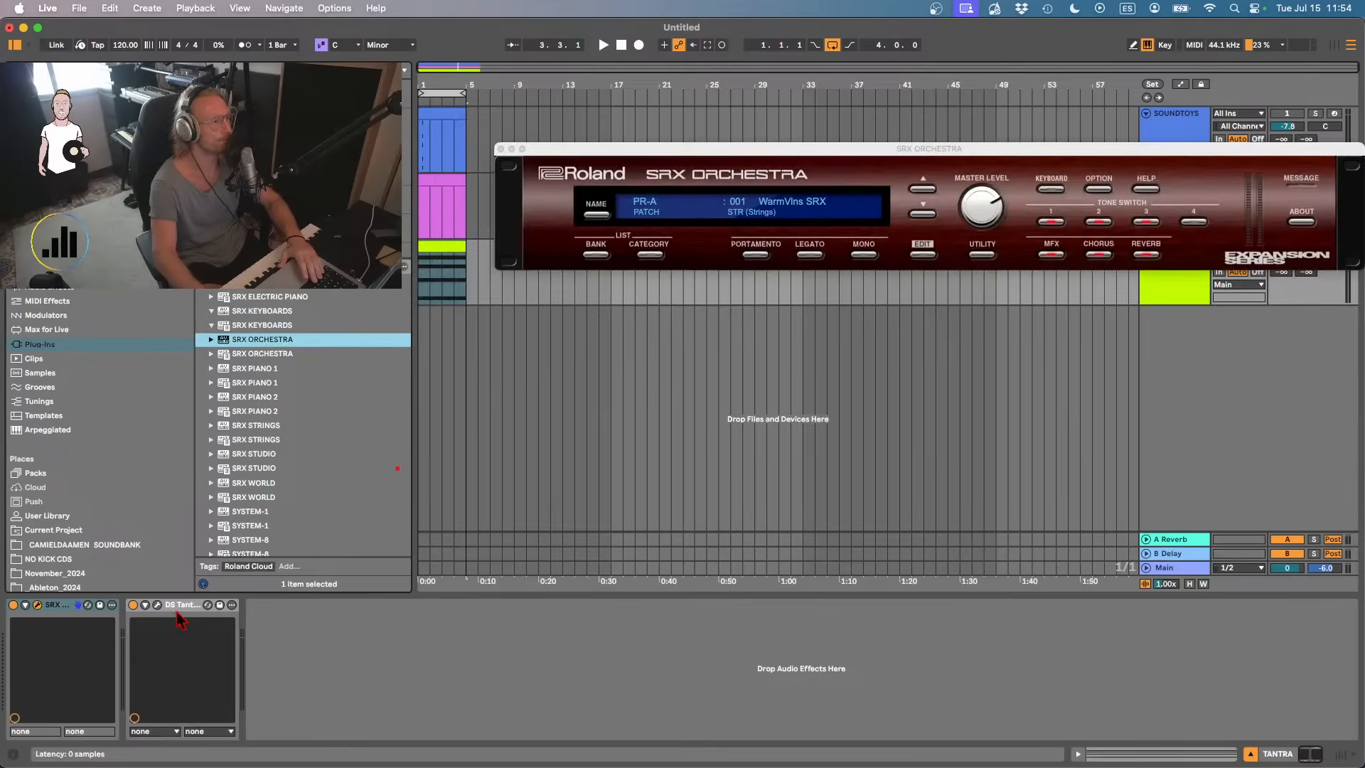
key("space")
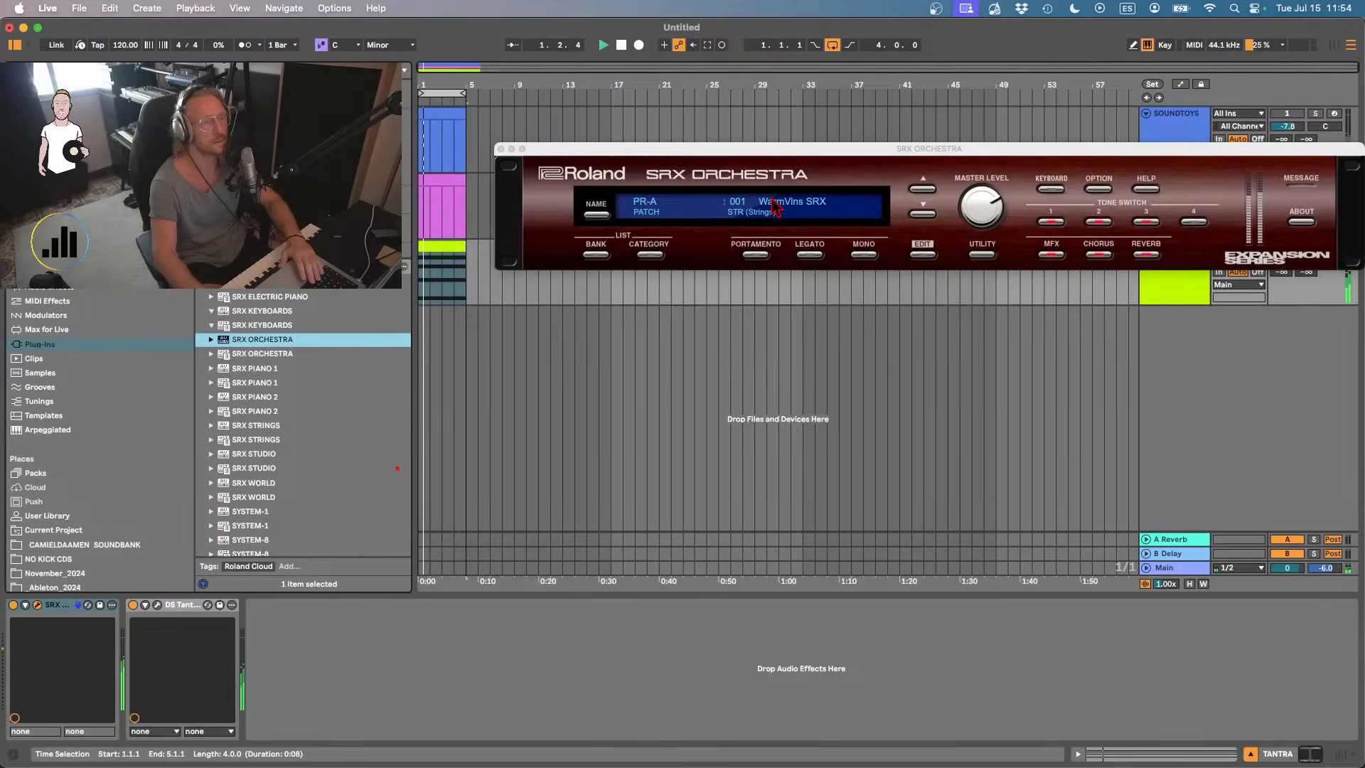
left_click(158, 605)
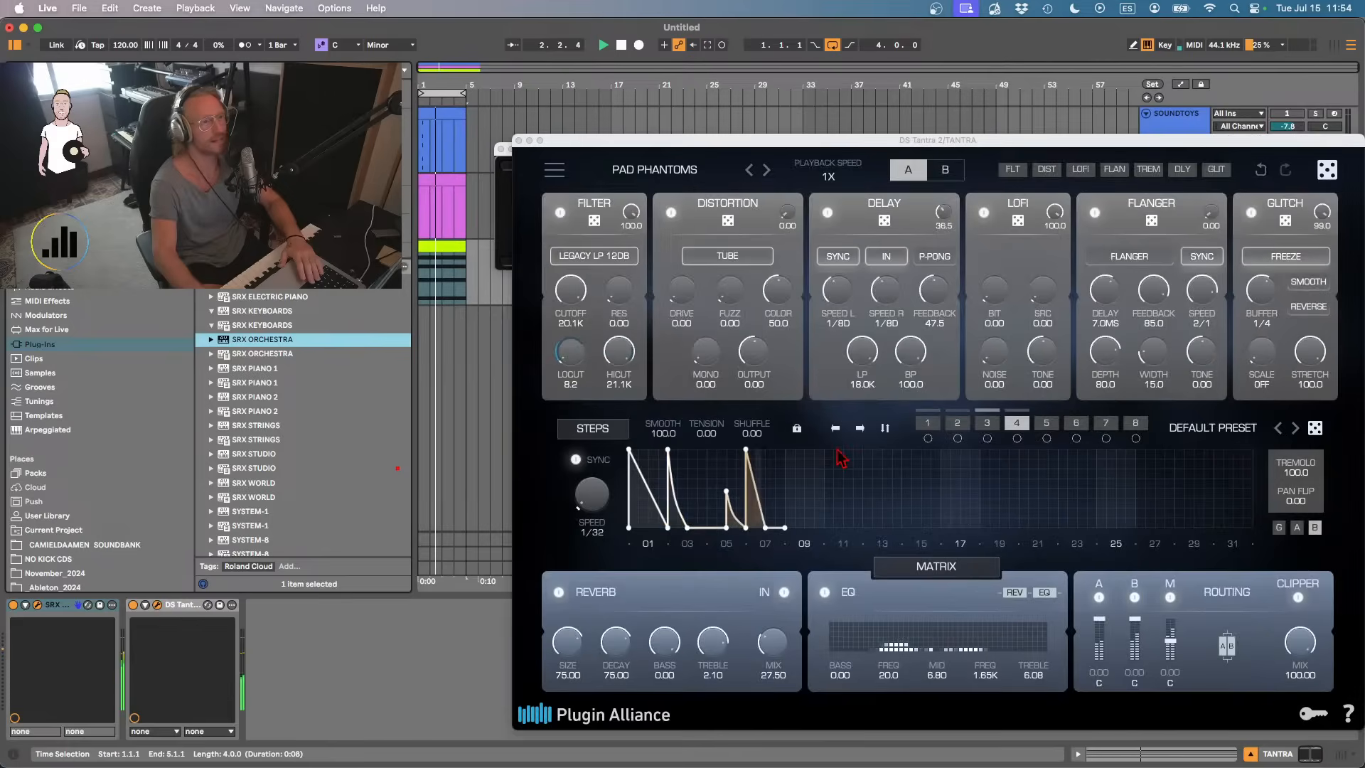
- Load the SEQ Piston preset from the XP 2 bank in DS Tantra 2 and look through sequences 1 and 2
left_click(731, 184)
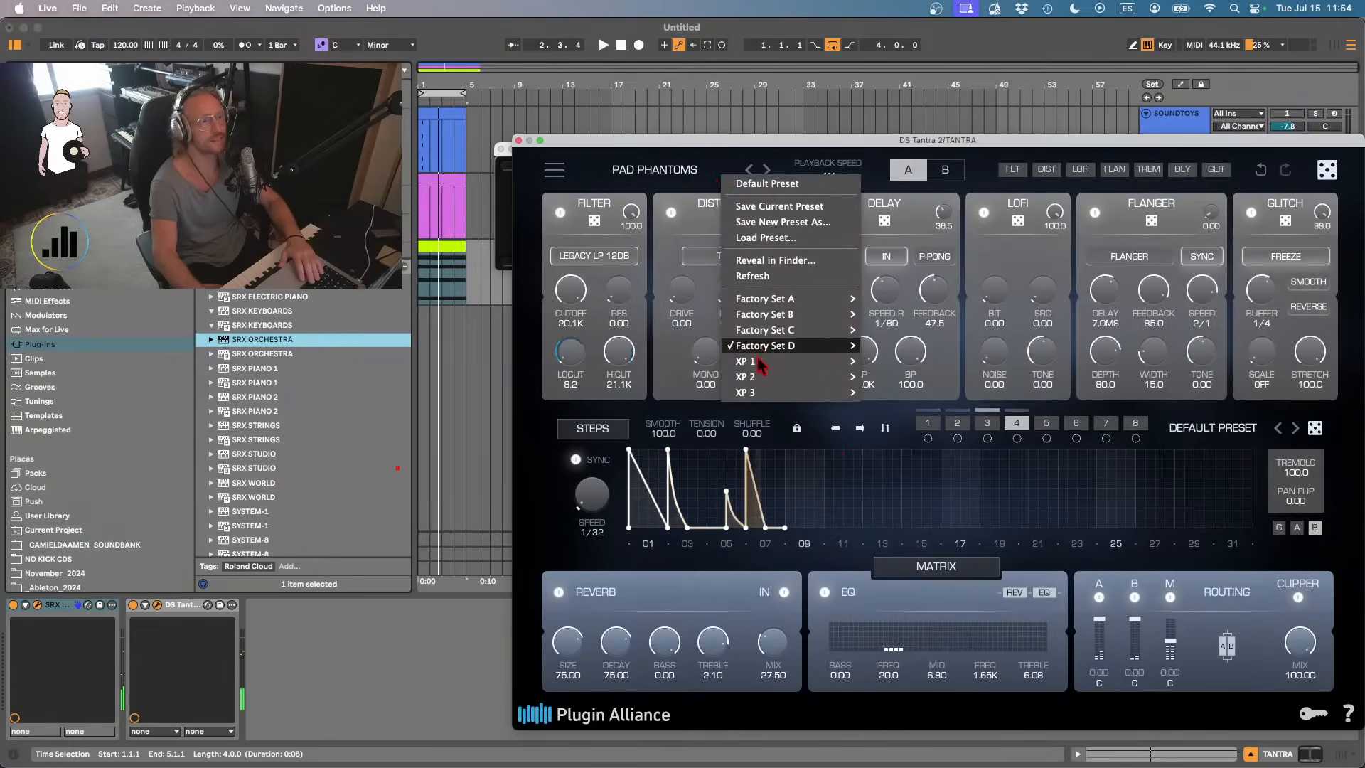
mouse_move(755, 377)
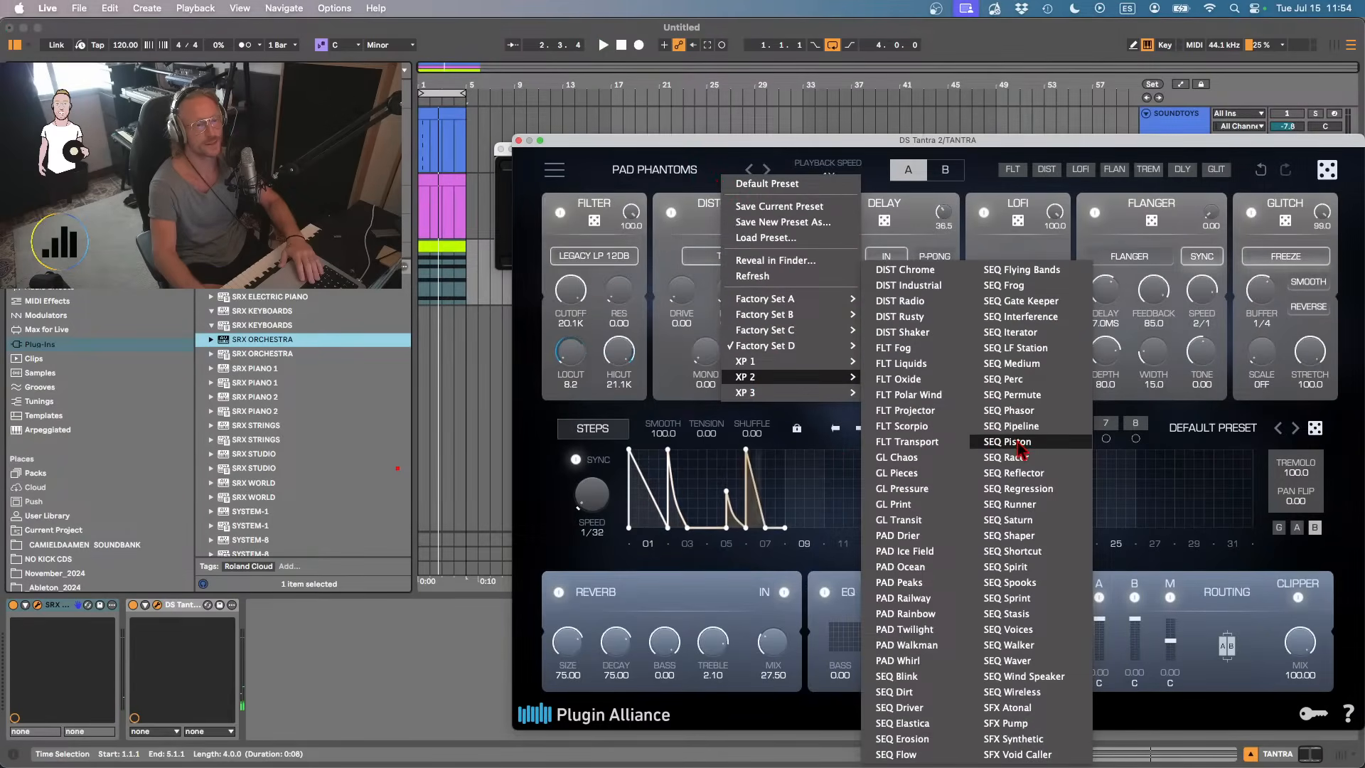
left_click(1008, 442)
left_click(960, 425)
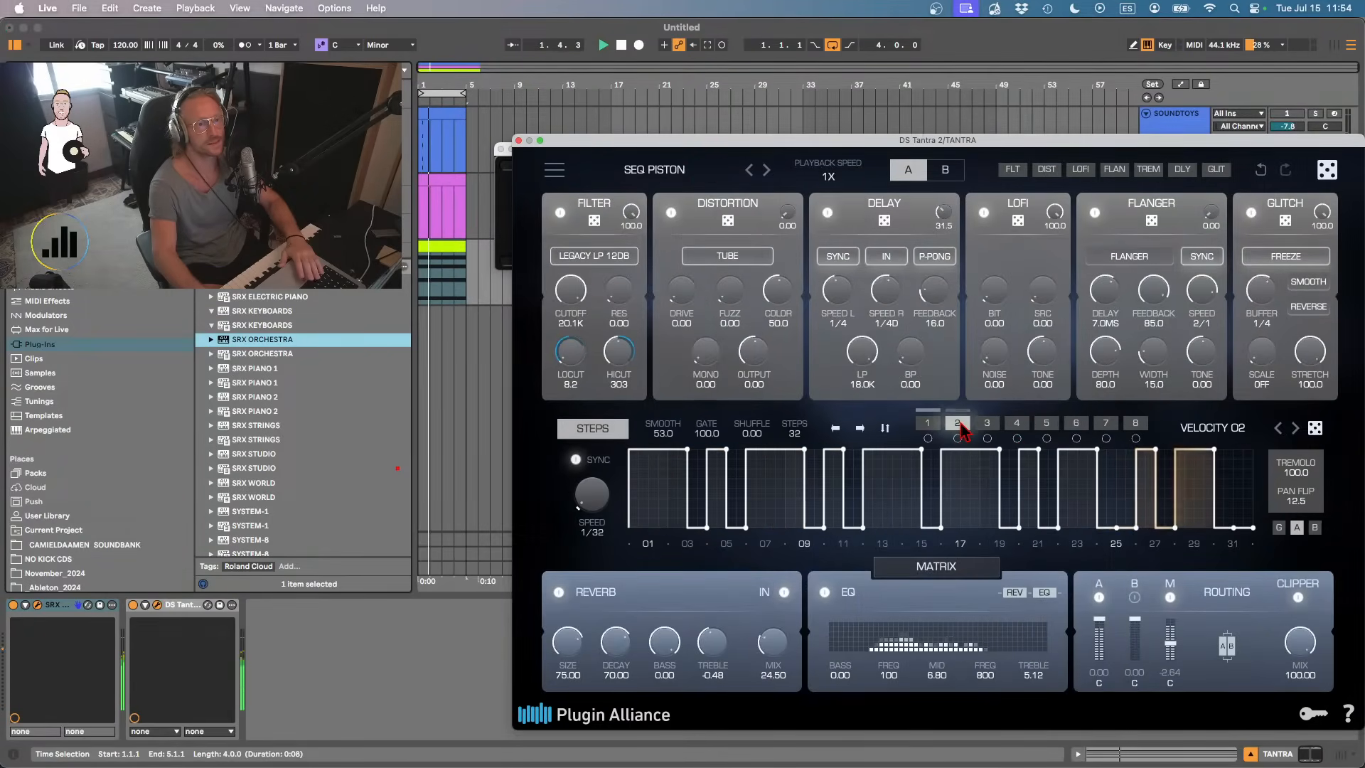
left_click(921, 425)
left_click(958, 424)
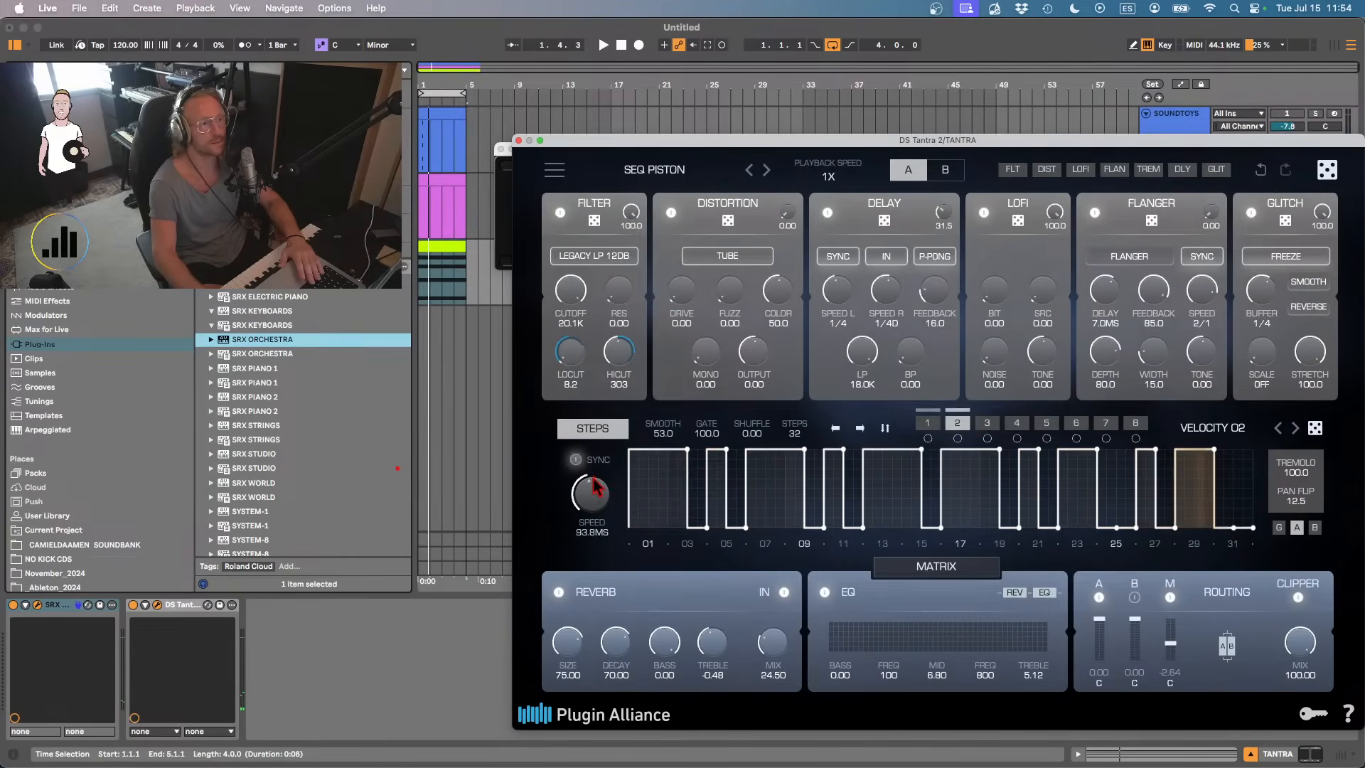
- Set sequence 2's synced speed to 1/8 and start playing the clip
left_click(576, 460)
left_click(576, 460)
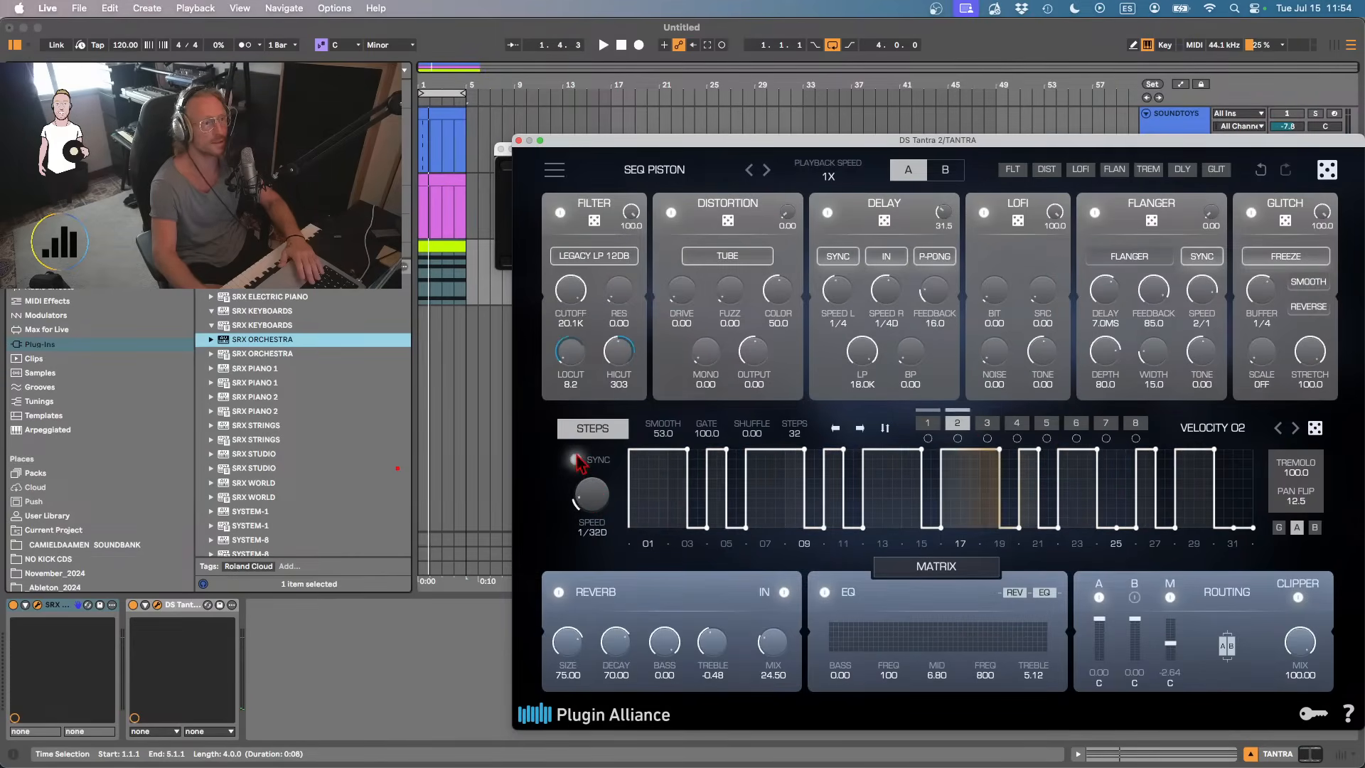
left_click_drag(594, 523, 594, 458)
key("space")
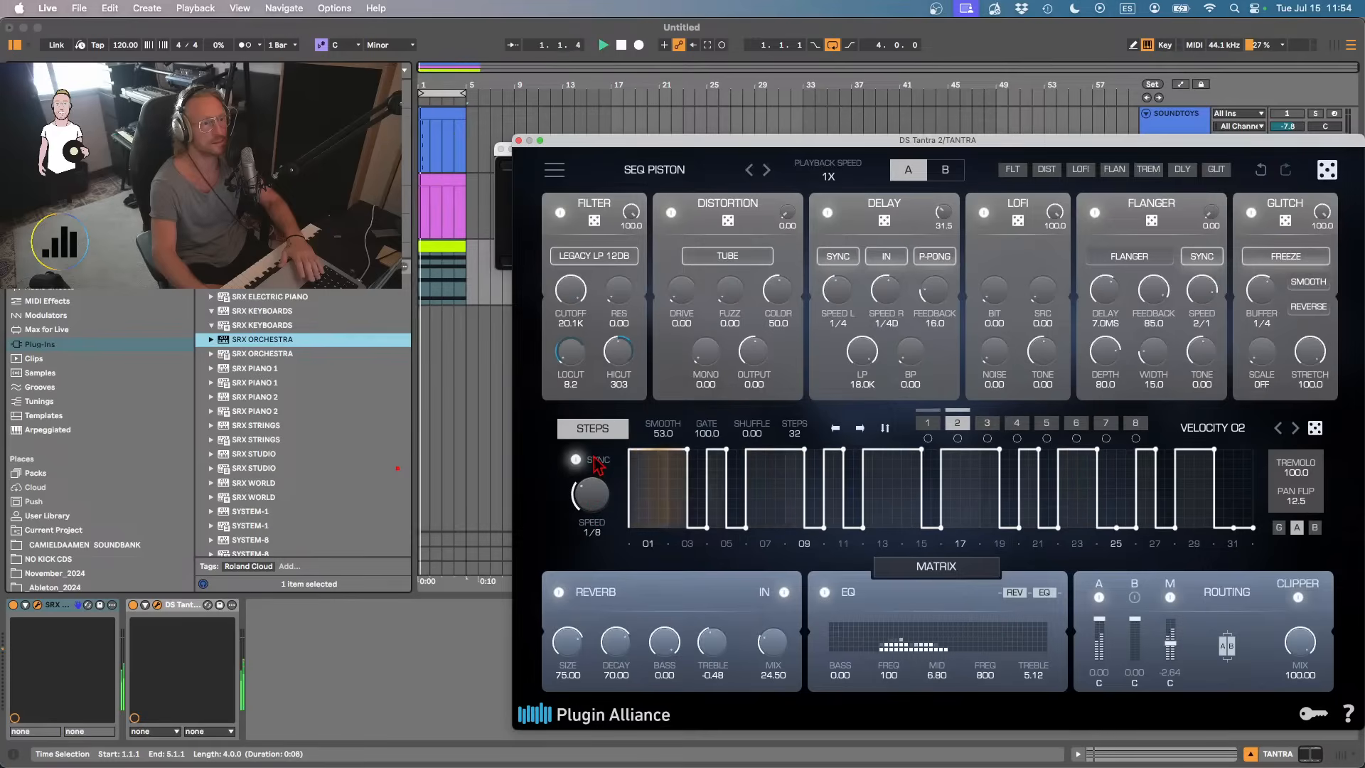
- Set sequence 1's speed to 1/16 and sequence 2's gate to 54.4 during playback
left_click(930, 425)
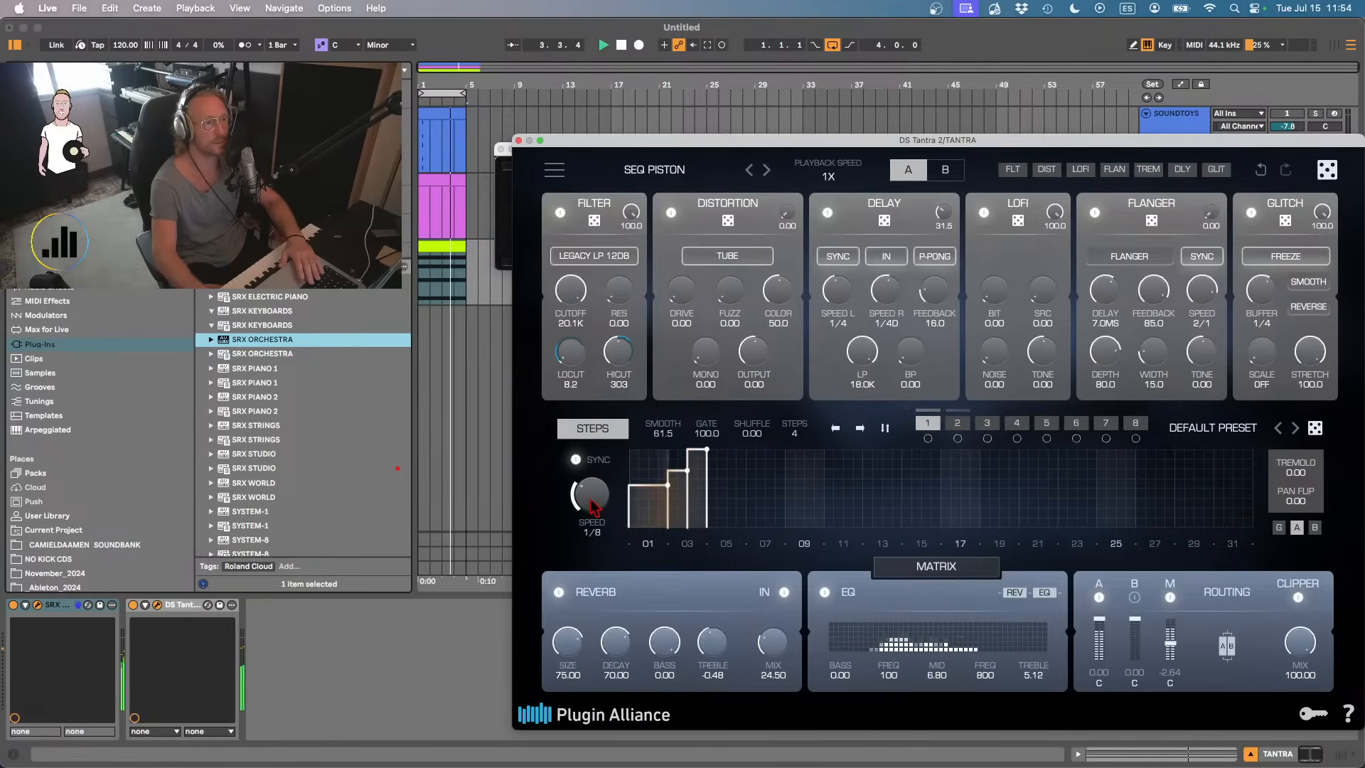
left_click_drag(589, 489, 589, 543)
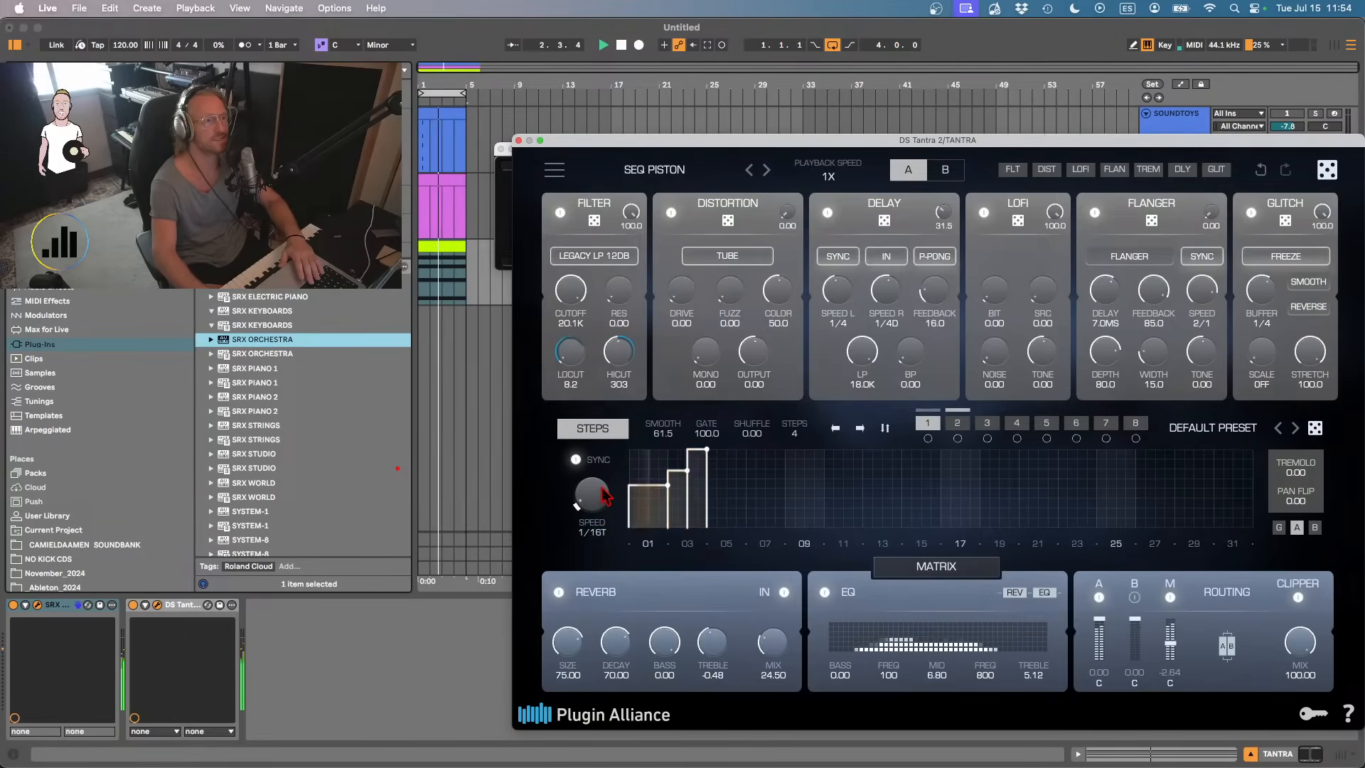
left_click_drag(604, 495, 599, 484)
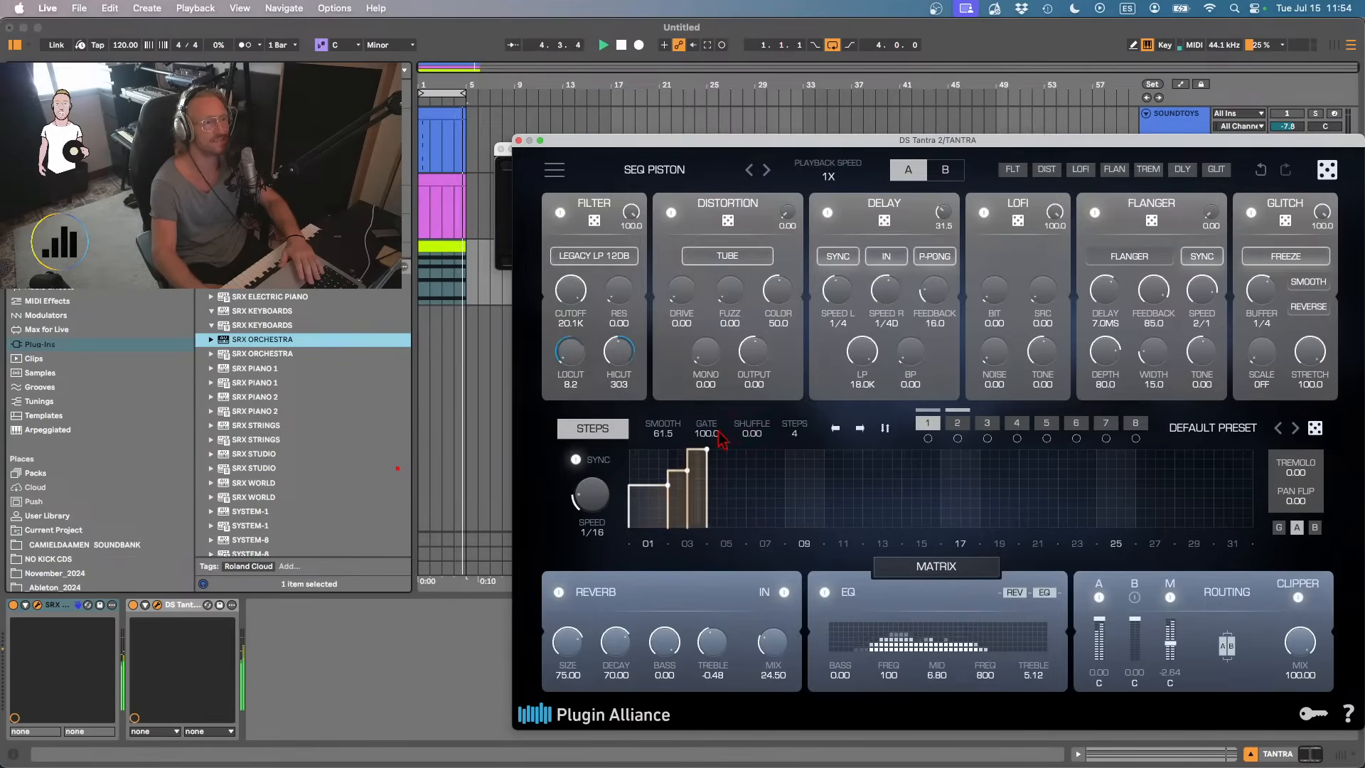
left_click_drag(722, 438, 701, 547)
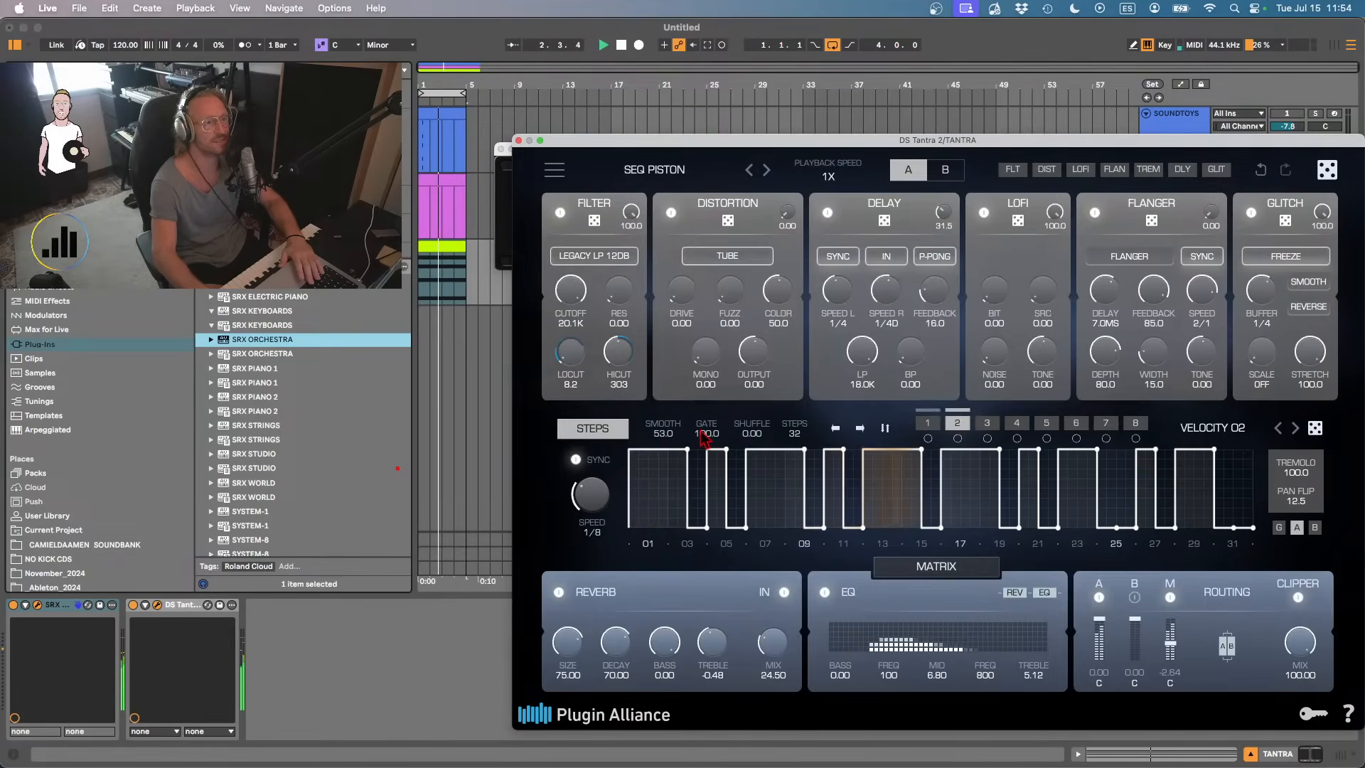
left_click_drag(707, 434, 711, 496)
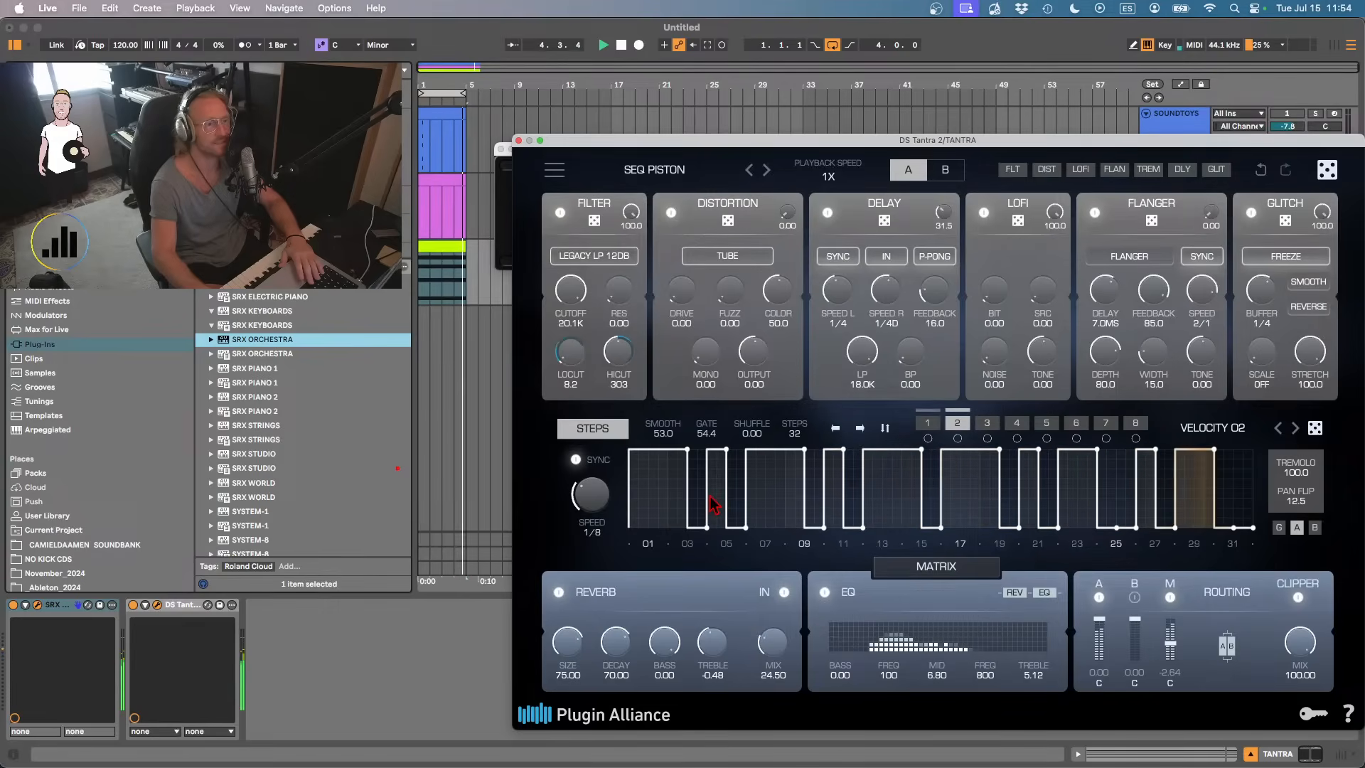
- Set the reverb's bass to -3.91 and the lofi module's bit amount to 14.0
left_click_drag(661, 666, 652, 764)
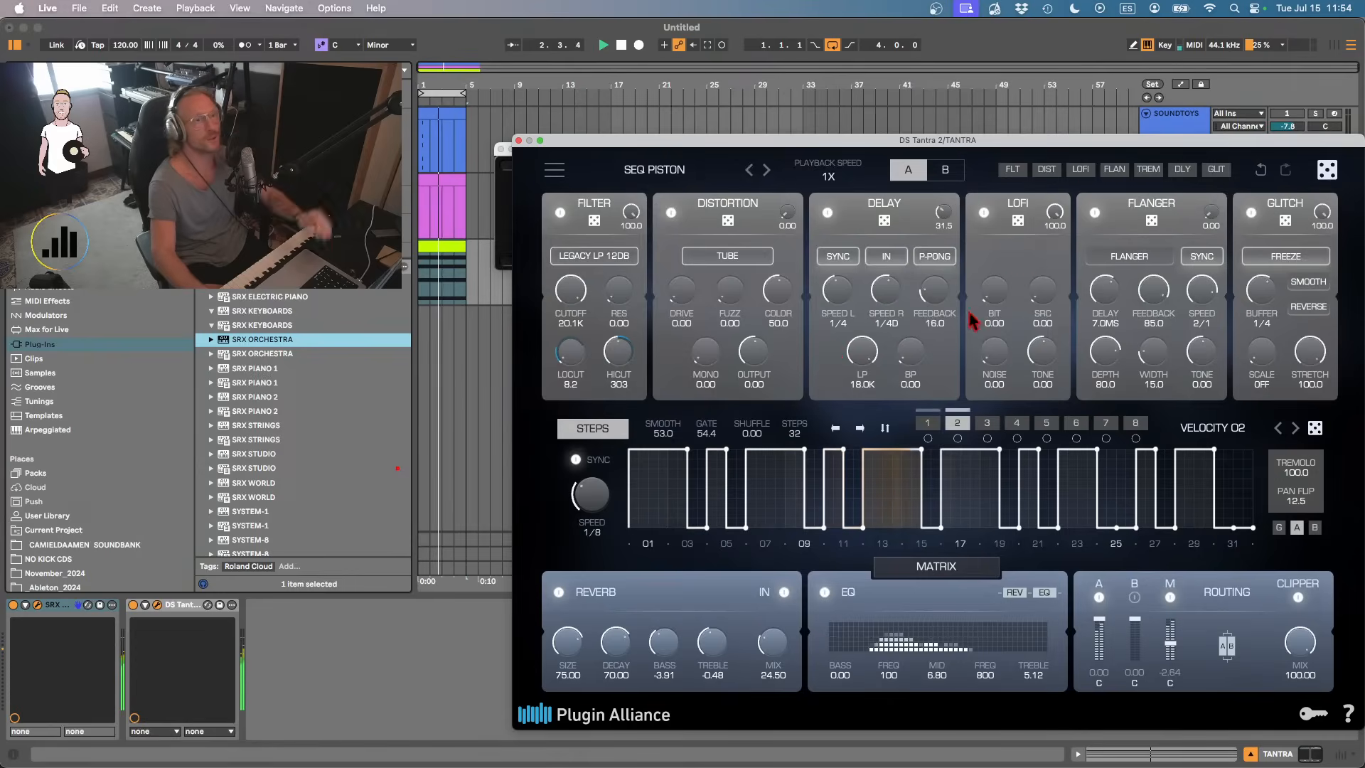
mouse_move(995, 291)
left_mouse_down()
mouse_move(966, 167)
mouse_move(971, 317)
mouse_move(983, 290)
mouse_move(1002, 302)
left_mouse_up()
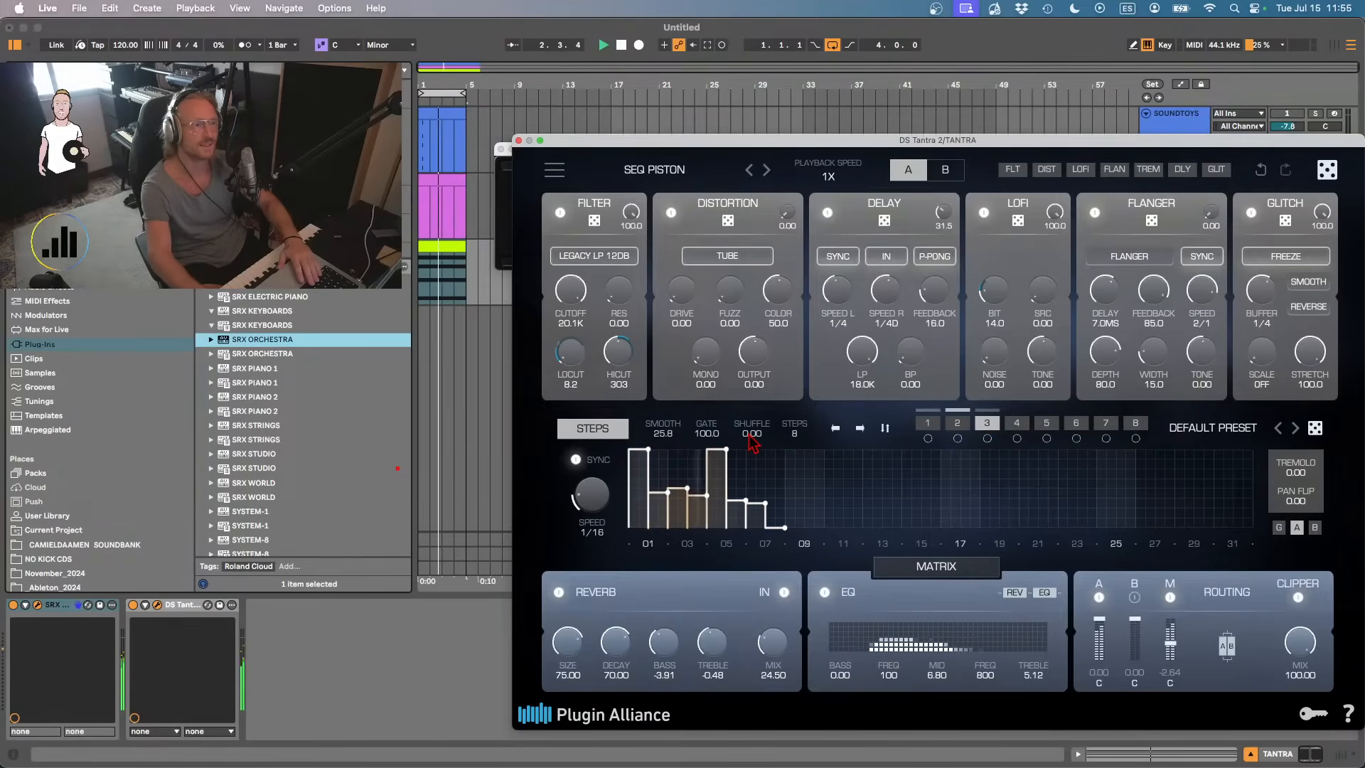
- Set sequence 3's smooth to 53.6, stop playback and close the DS Tantra 2 window
left_click_drag(707, 435, 668, 402)
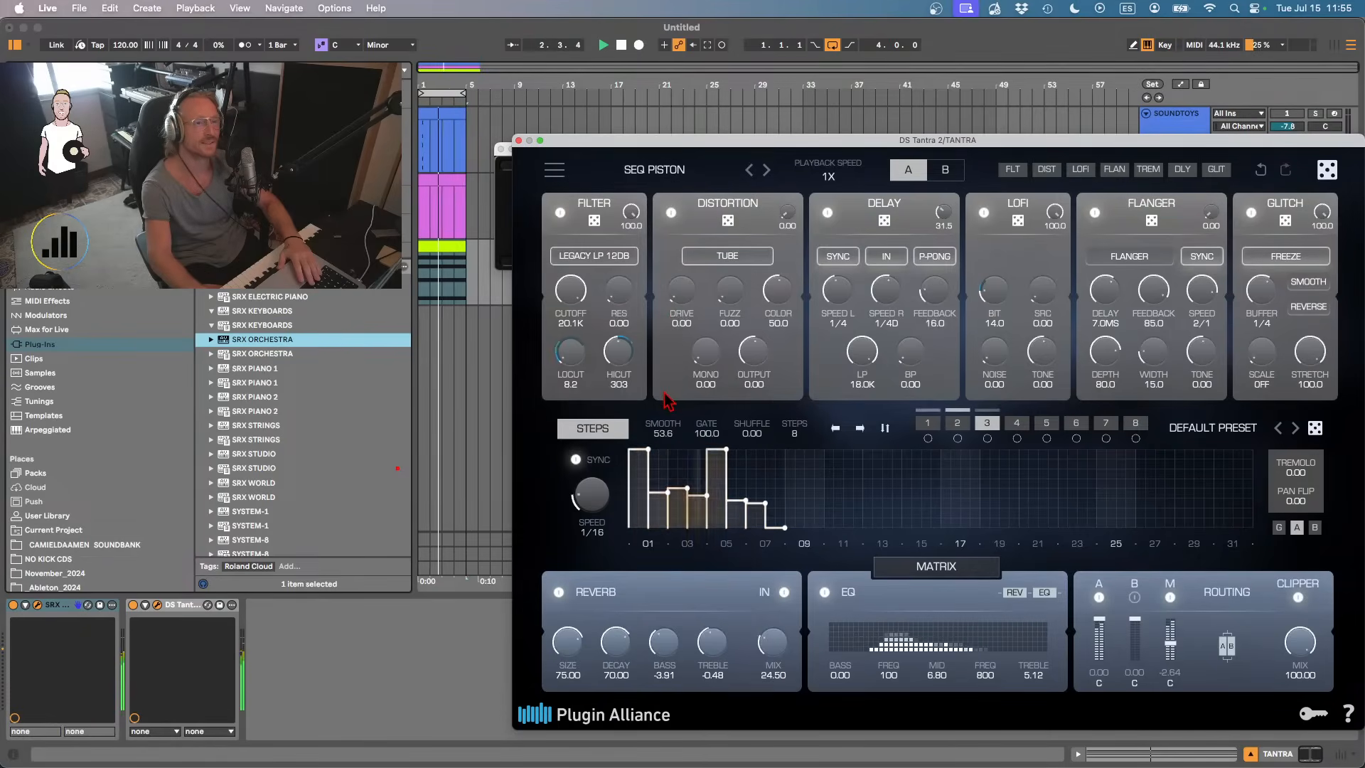
key("space")
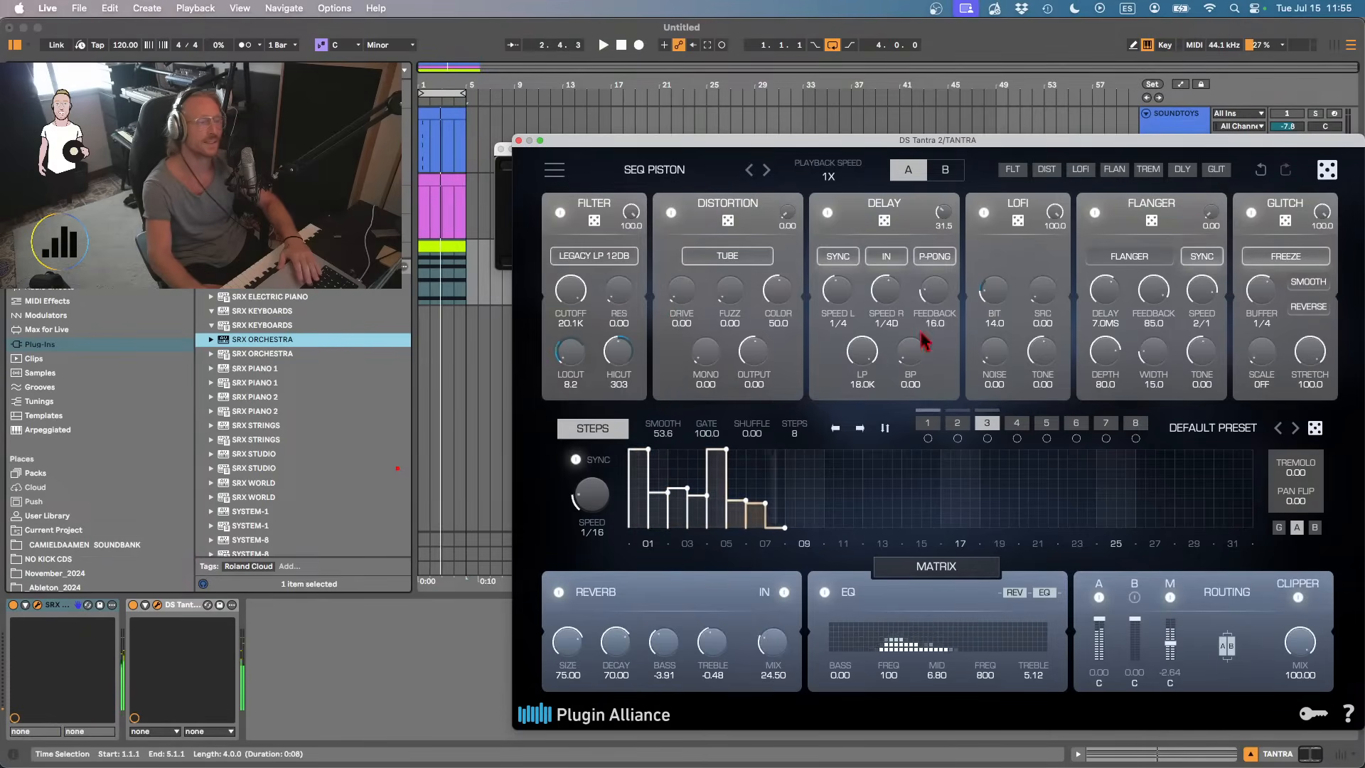
left_click(520, 141)
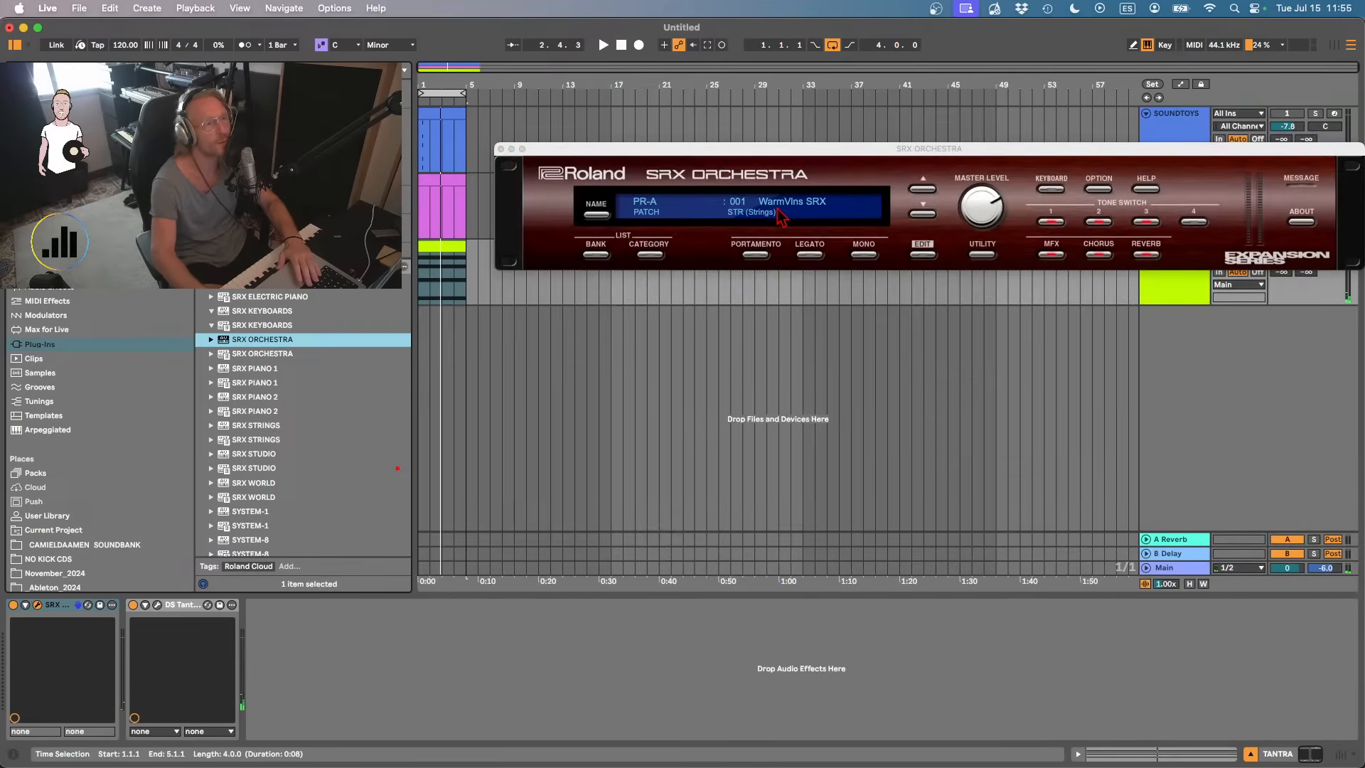
- Export the four-bar TANTRA clip as a 24-bit WAV loop in the Music Loops folder
left_click(504, 293)
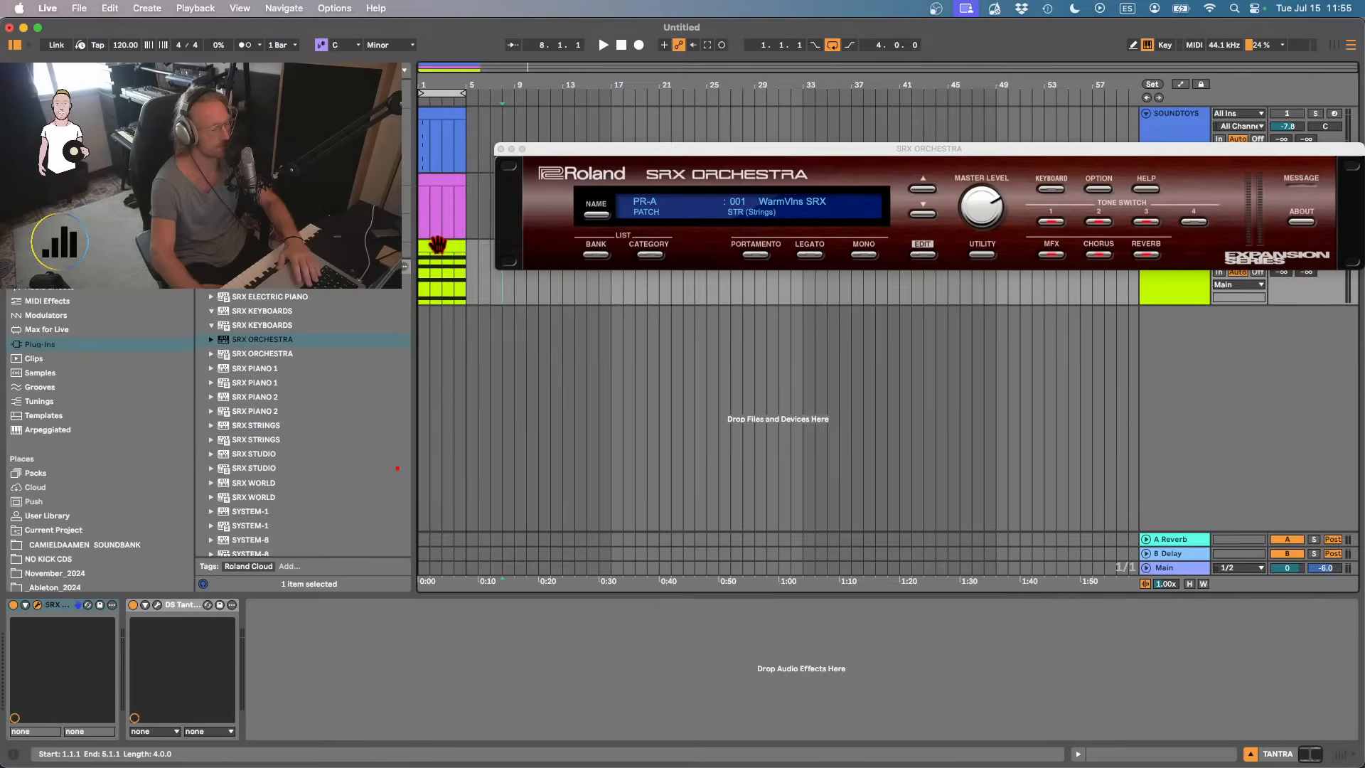
left_click(437, 245)
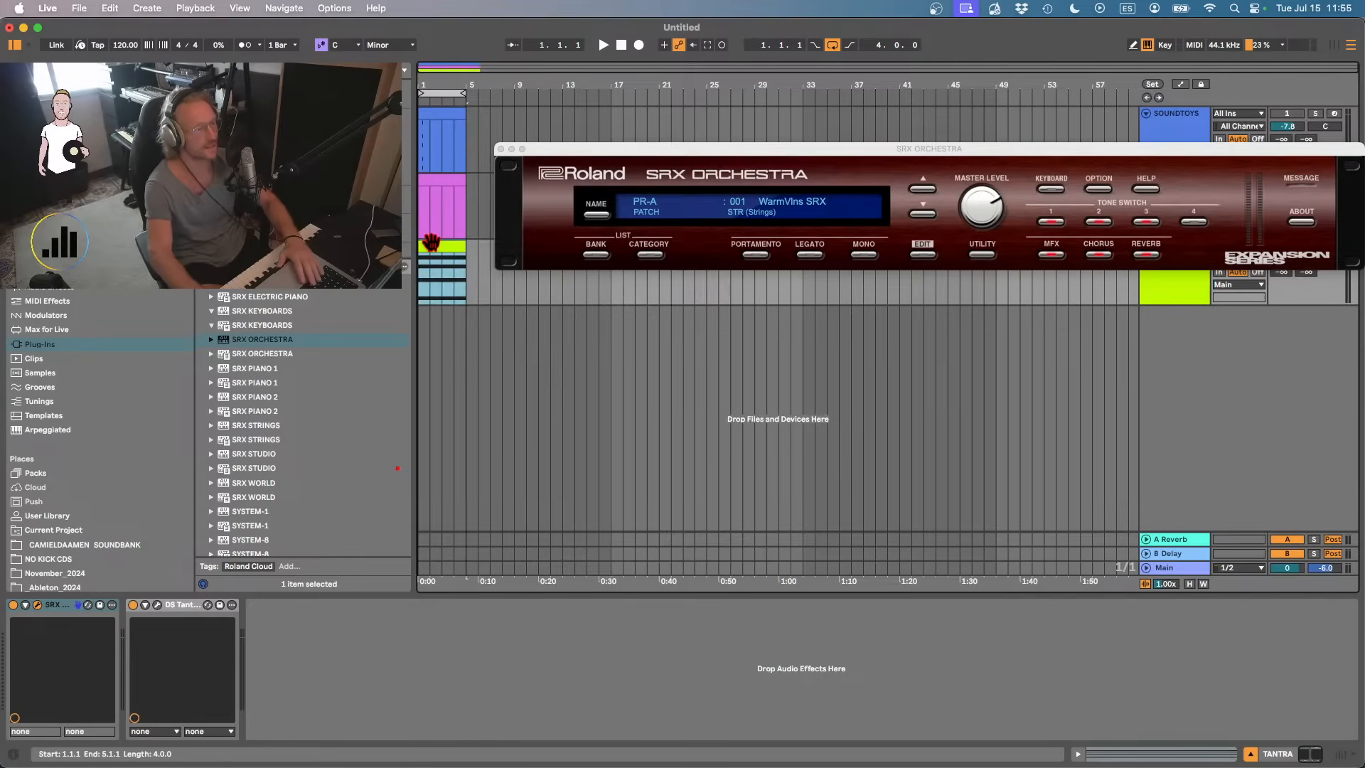
key("super+shift+r")
left_click(760, 487)
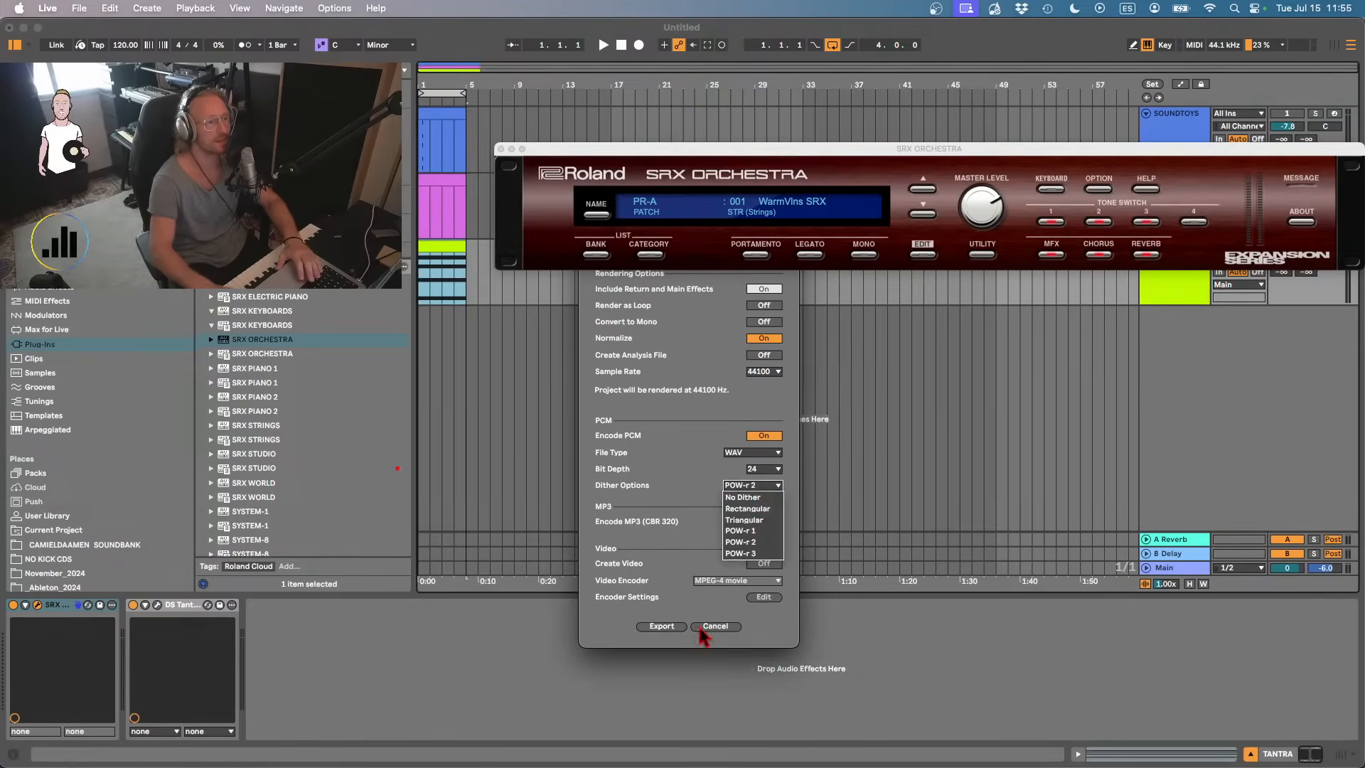
left_click(695, 639)
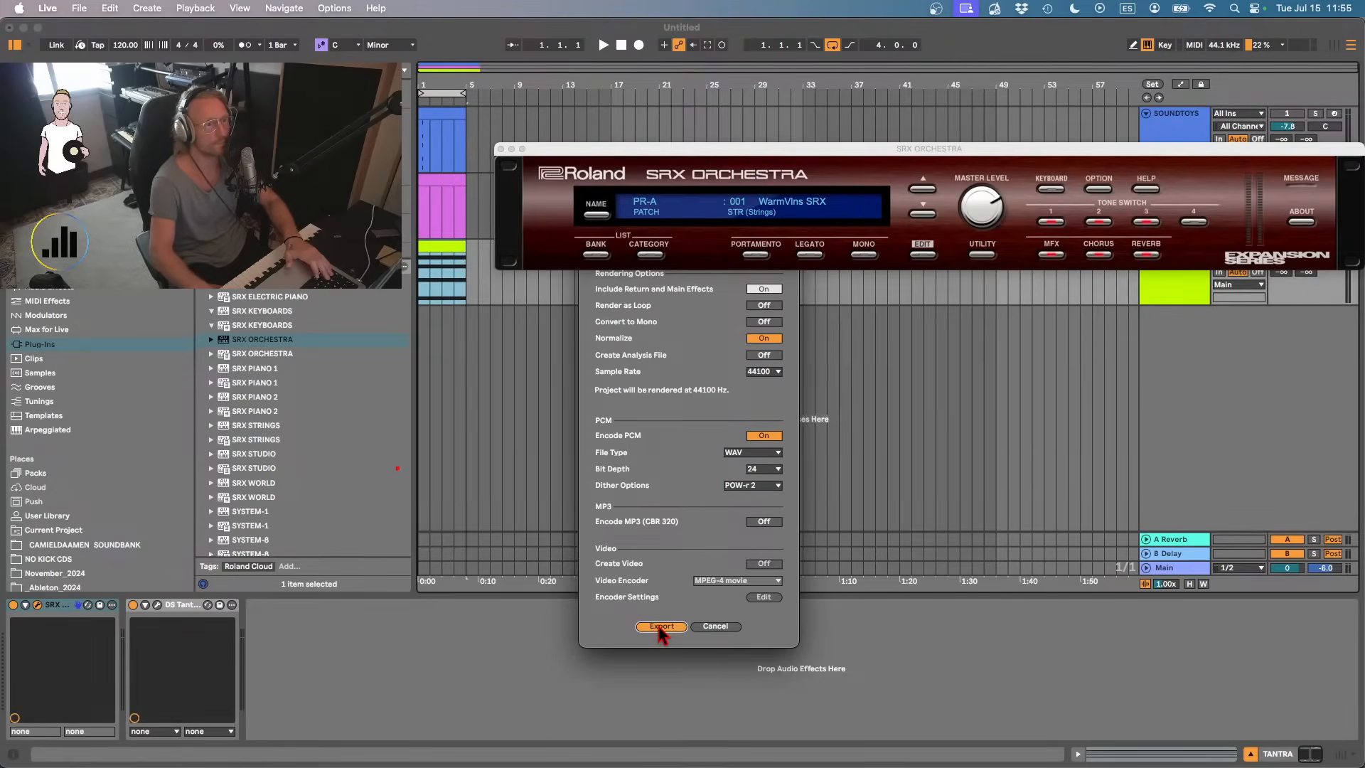
left_click(660, 627)
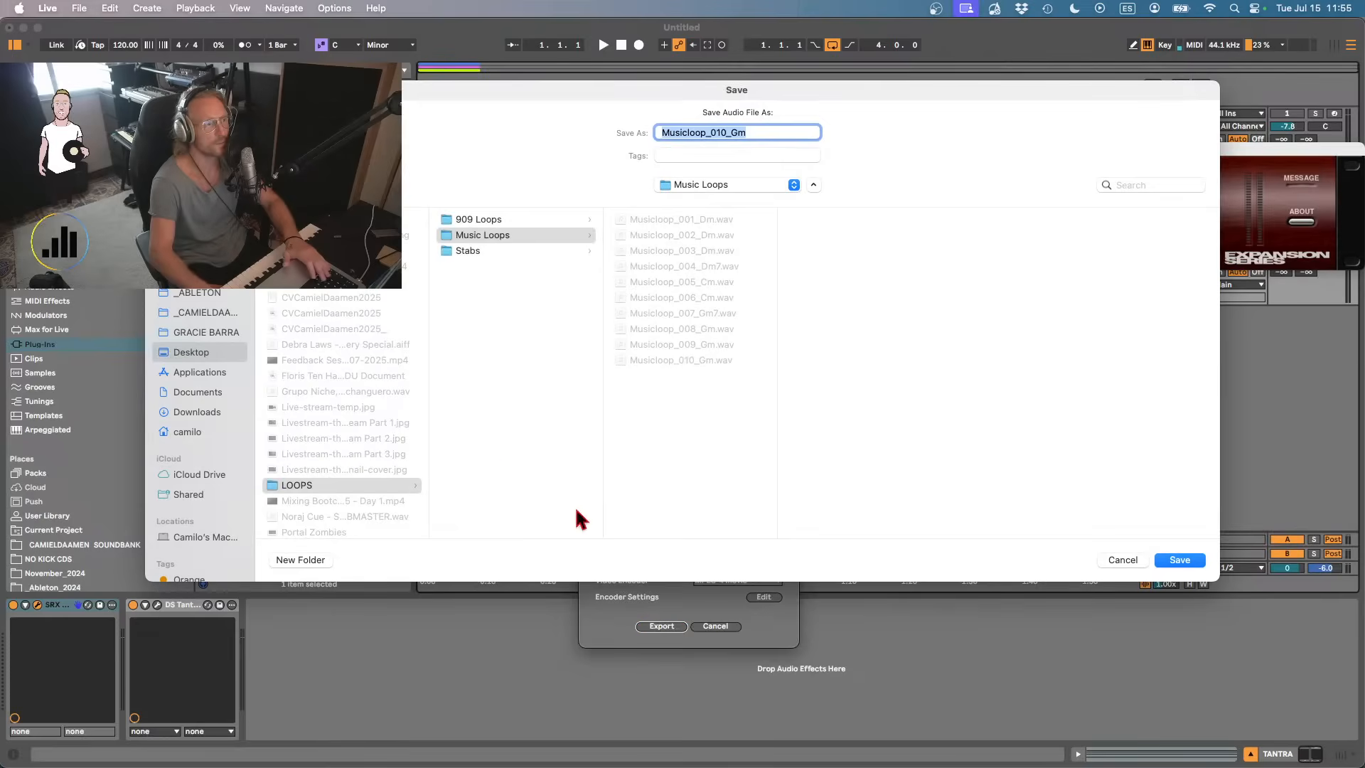
left_click(724, 135)
key("Return")
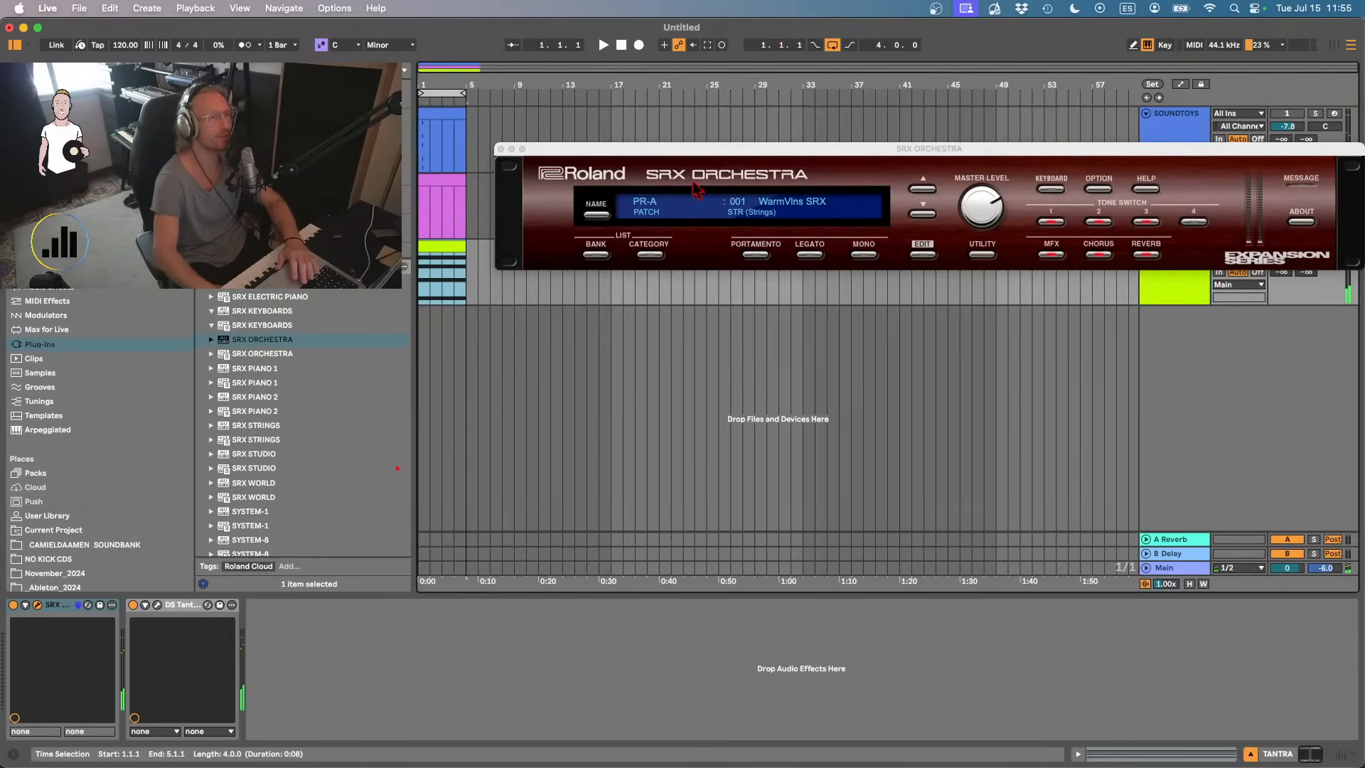
- Change the SRX ORCHESTRA patch to PR-A 039 Real Strings, audition the clip briefly, and close the instrument window
left_click(780, 203)
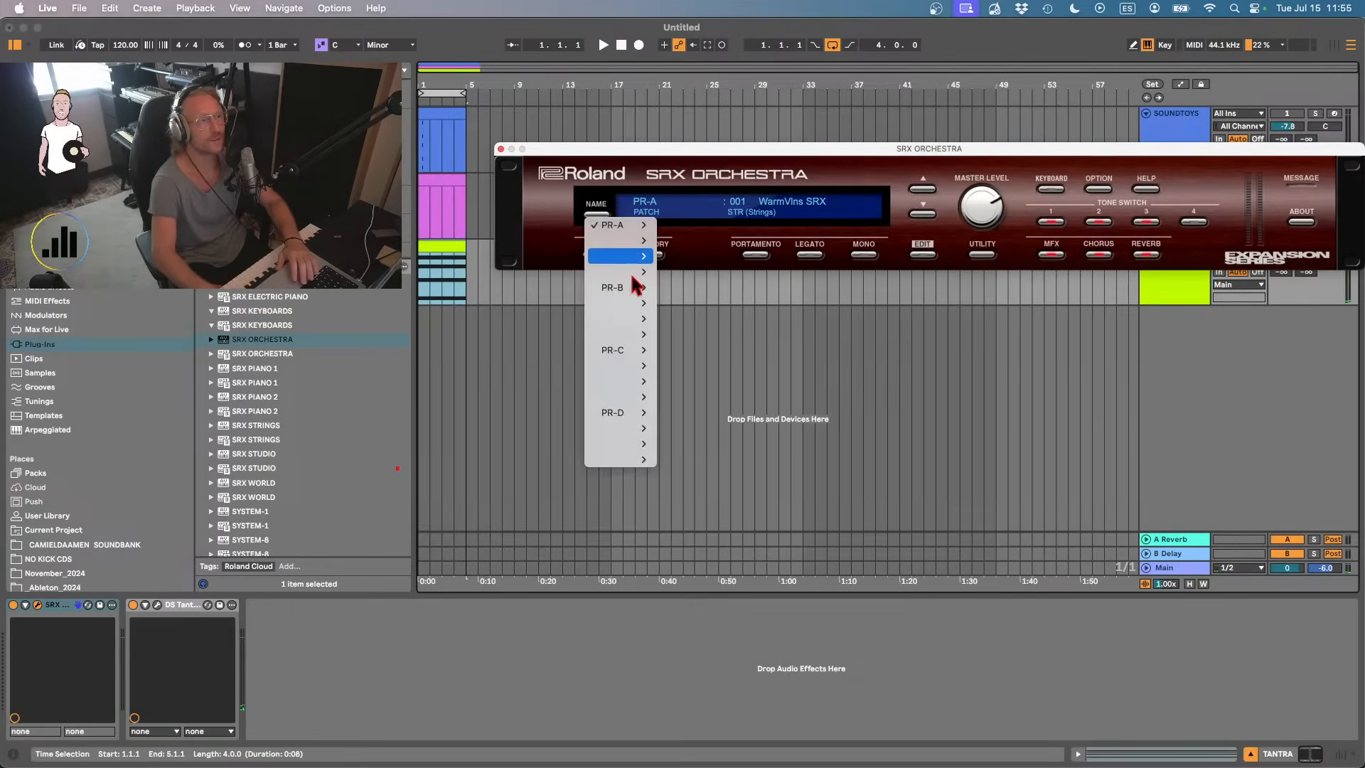
mouse_move(629, 240)
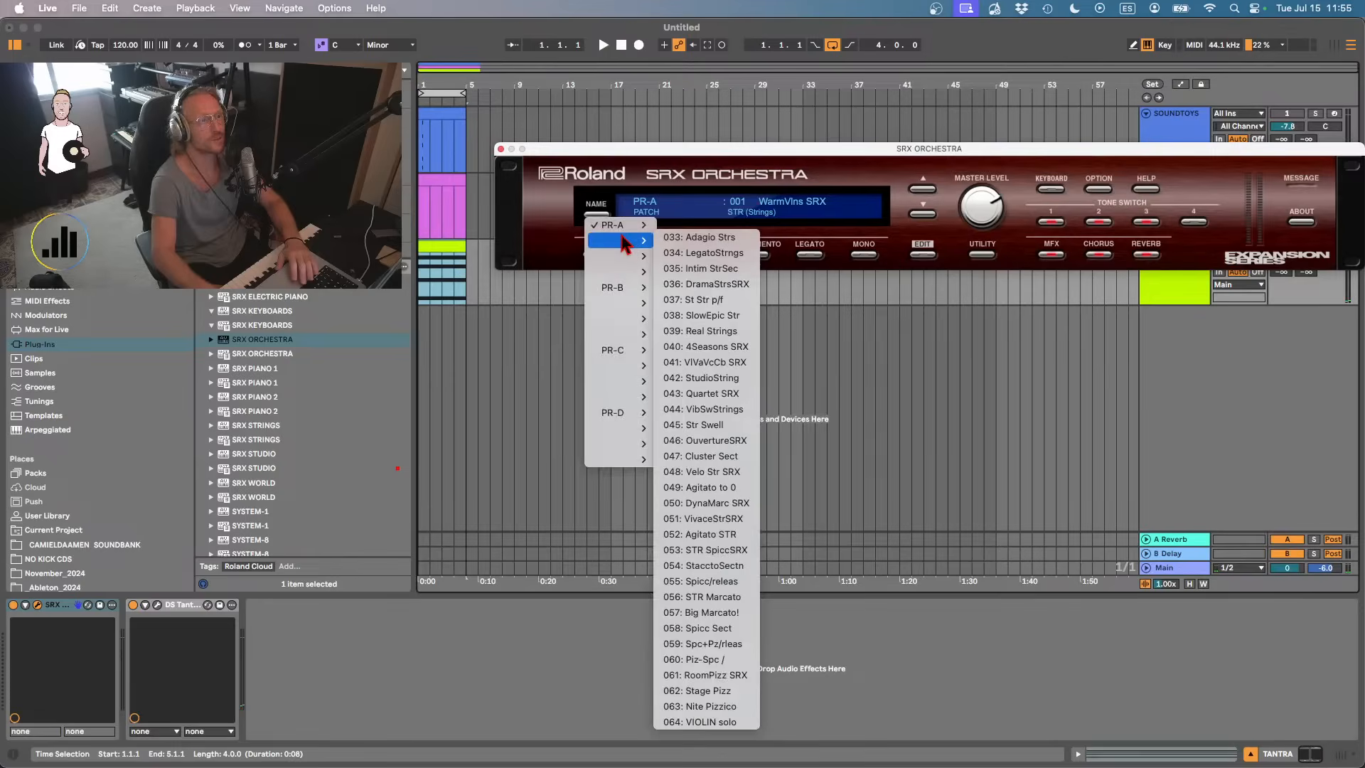
left_click(705, 331)
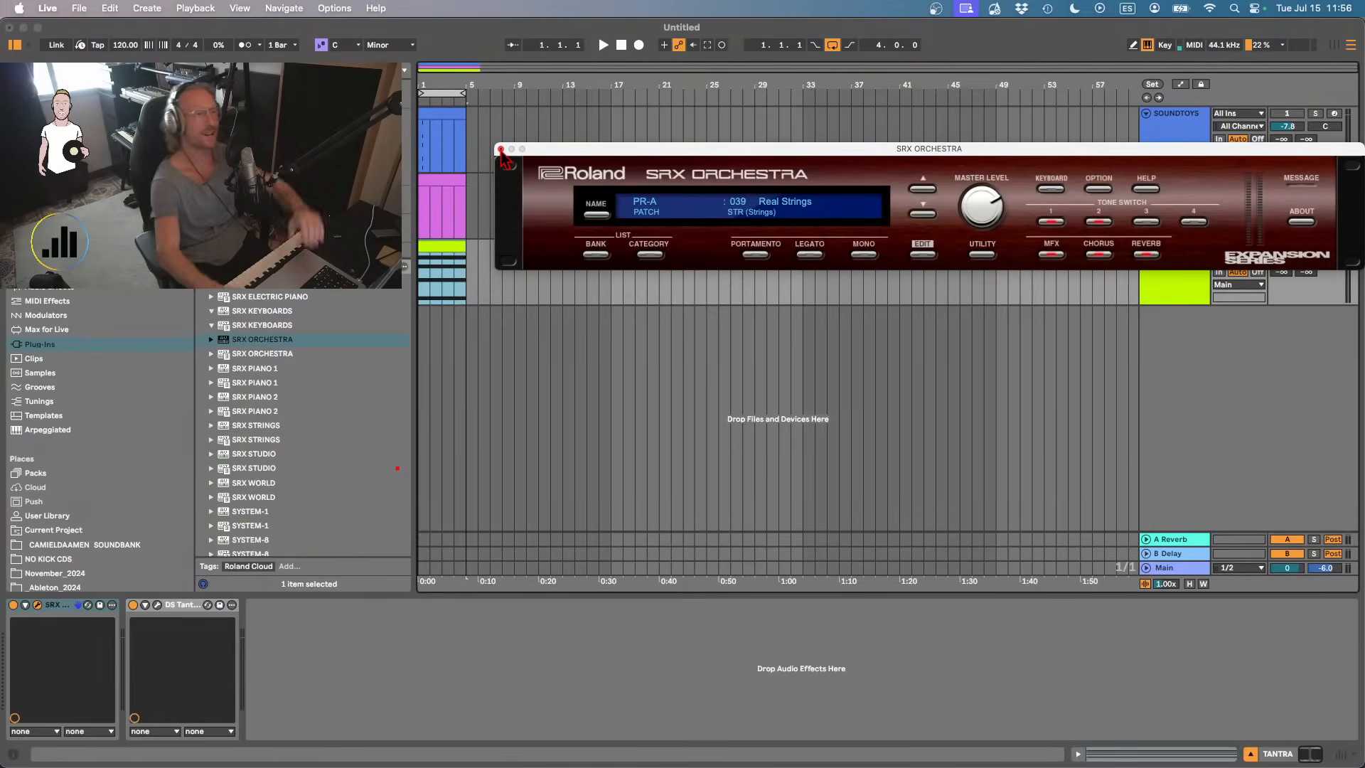
key("space")
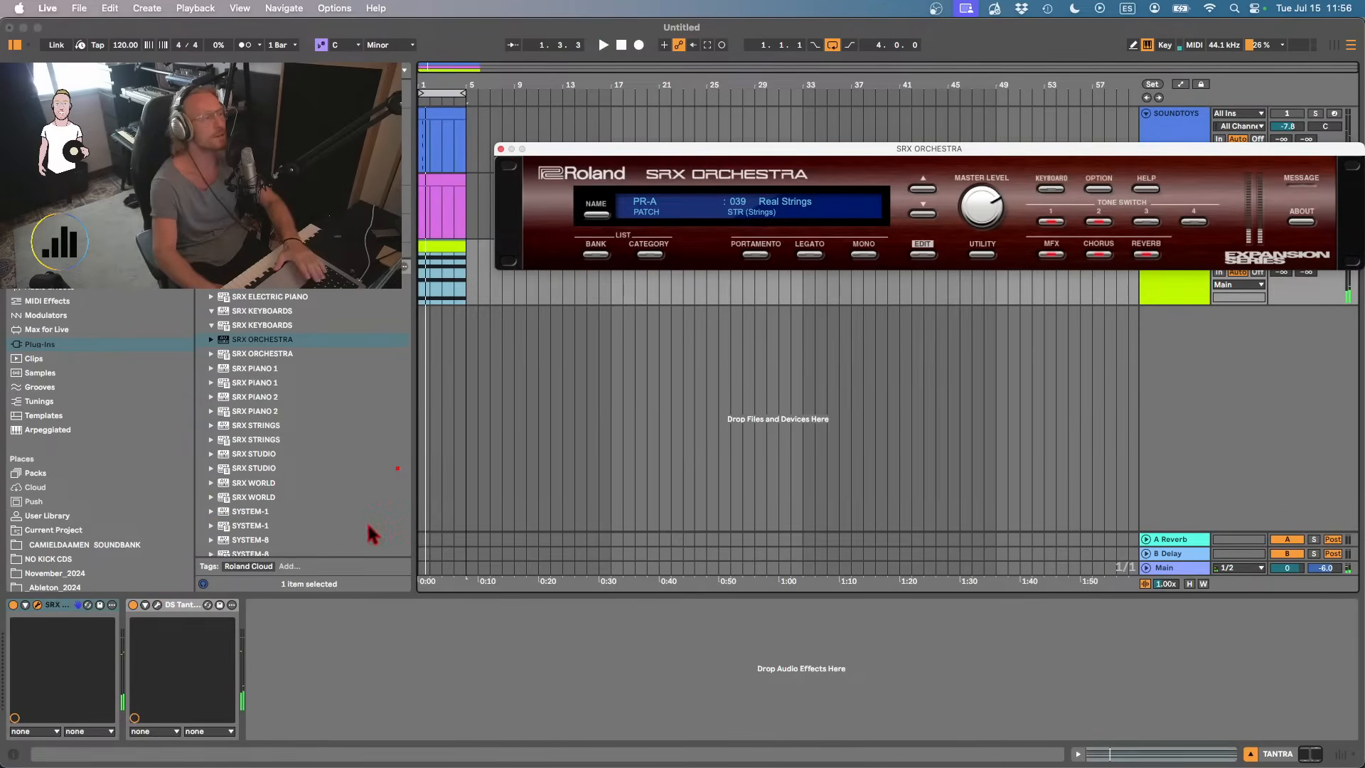
left_click(501, 149)
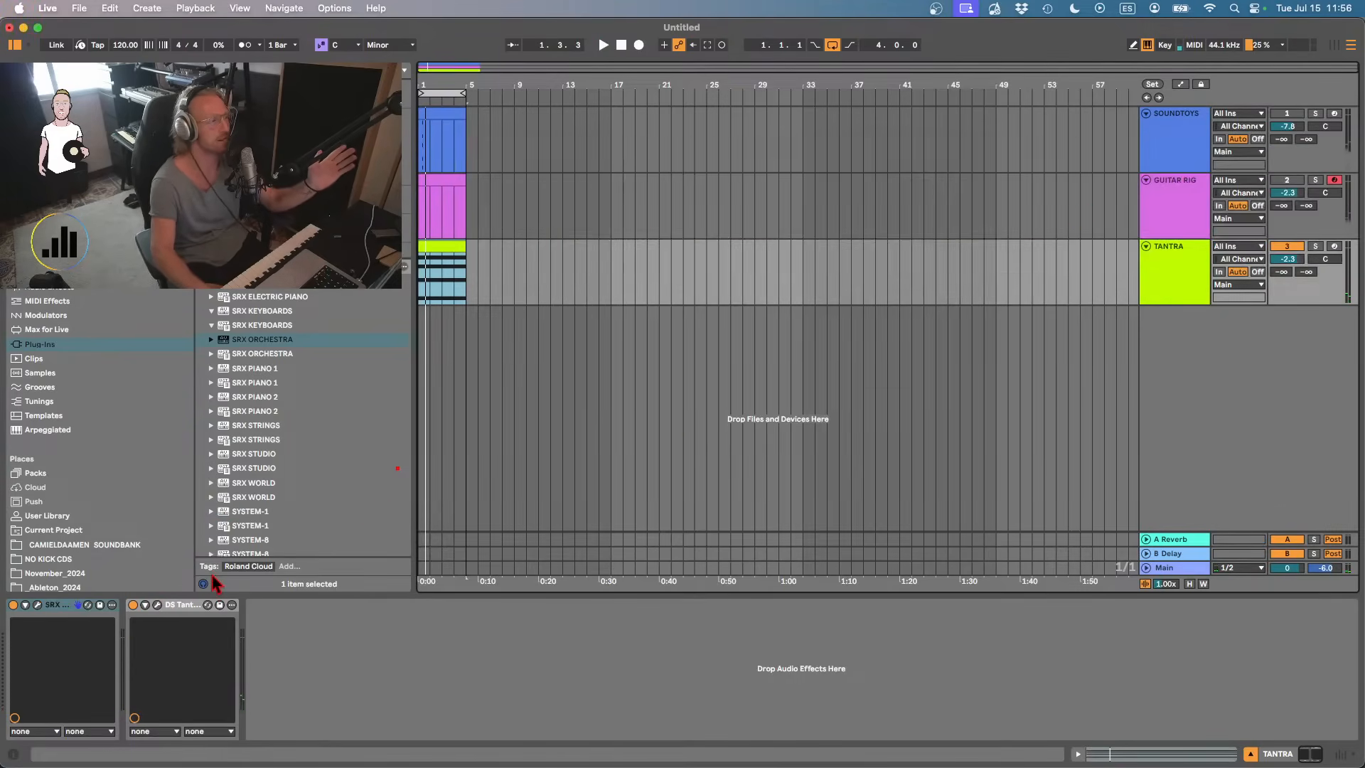
- Add the Safari Pedals Yak Delay effect after DS Tantra 2 on the TANTRA track
scroll(238, 409, "up", 10)
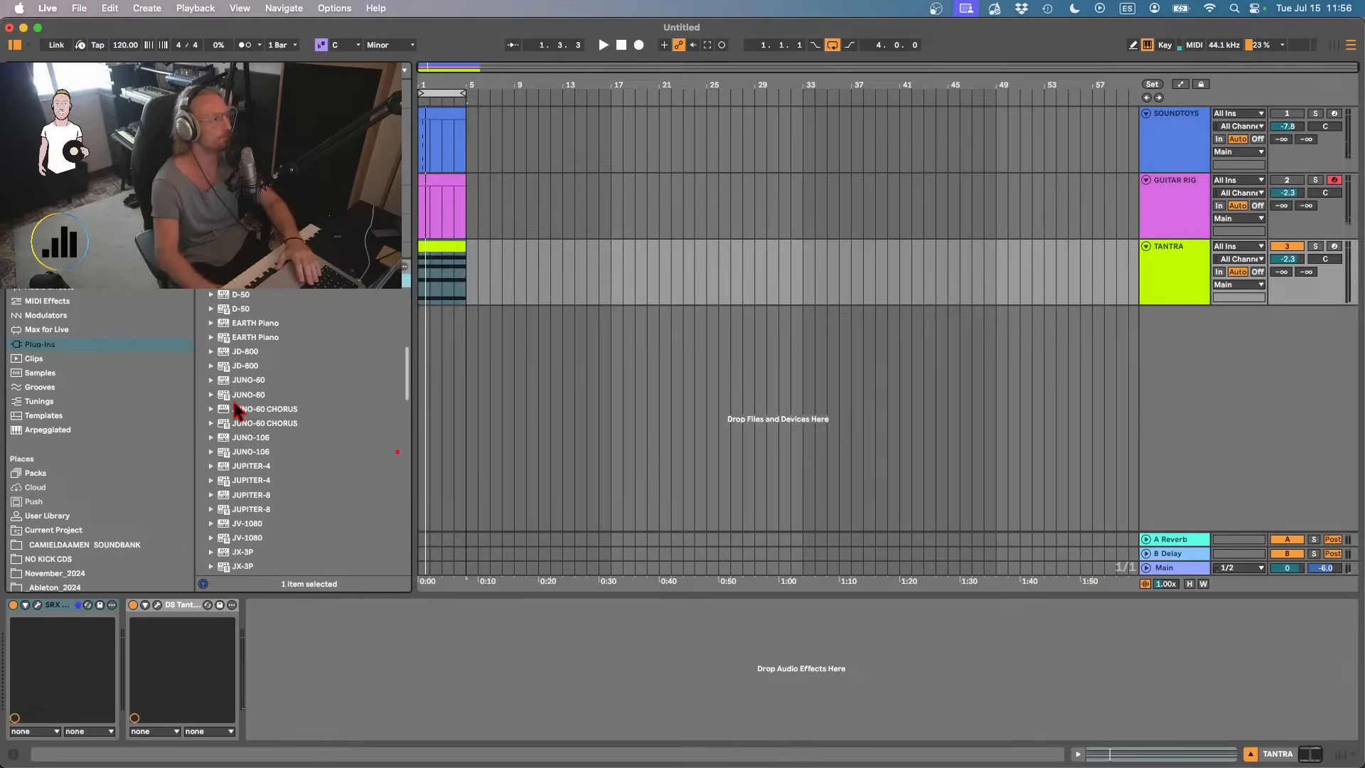
key("Left")
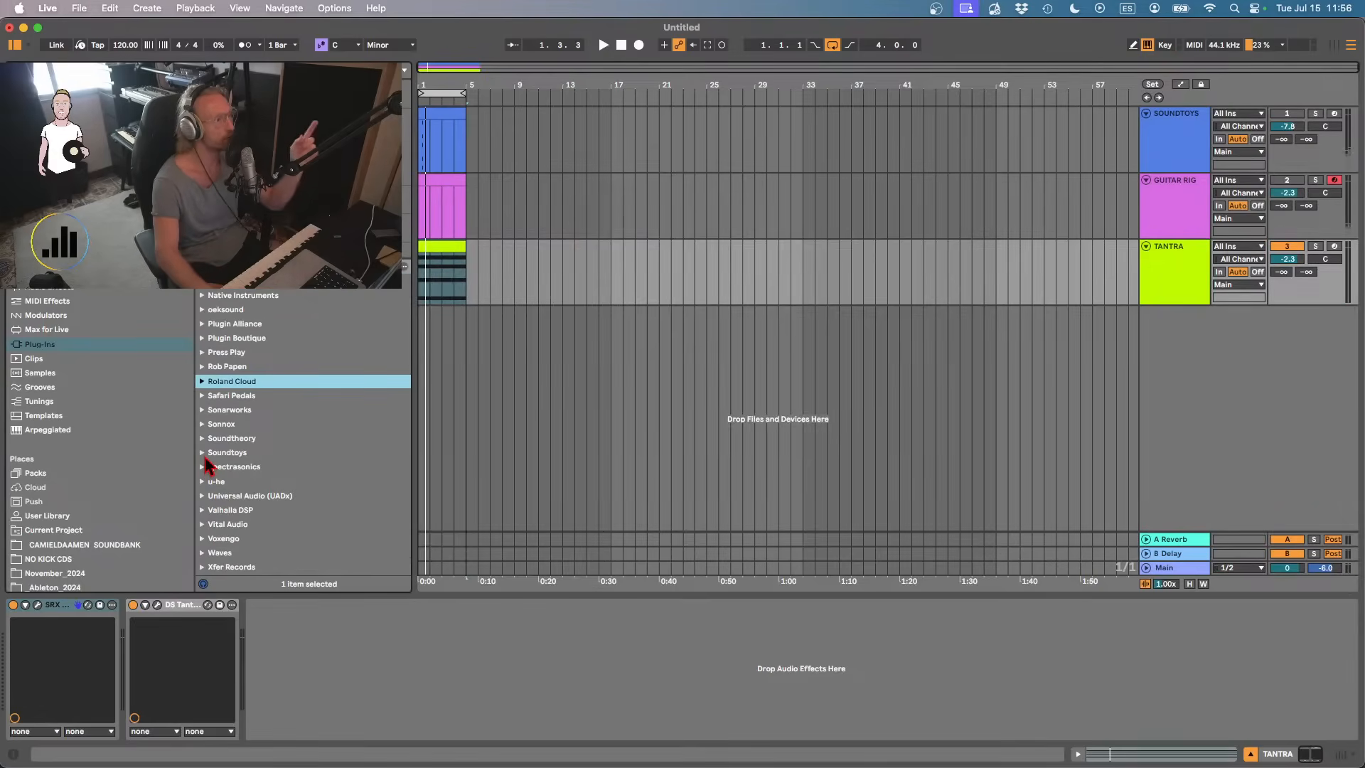
scroll(188, 538, "down", 2)
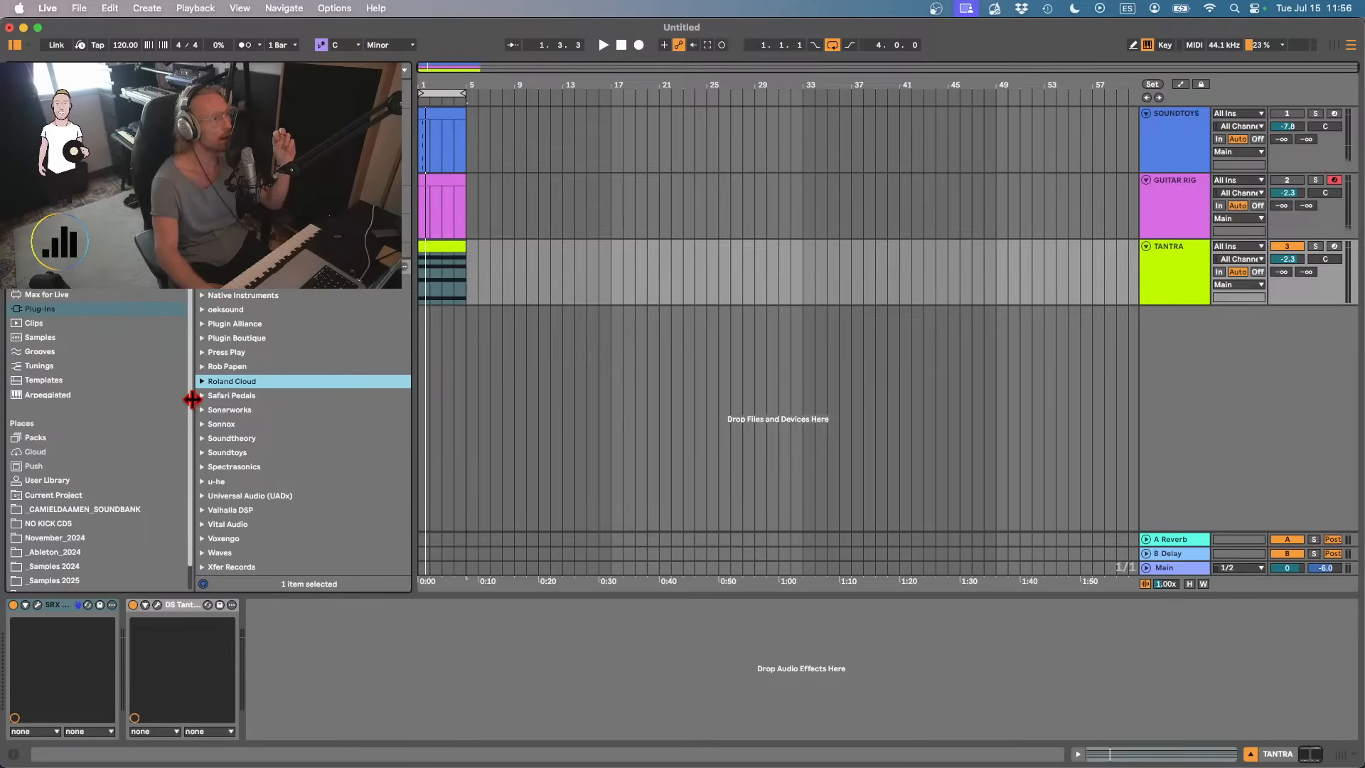
left_click(202, 396)
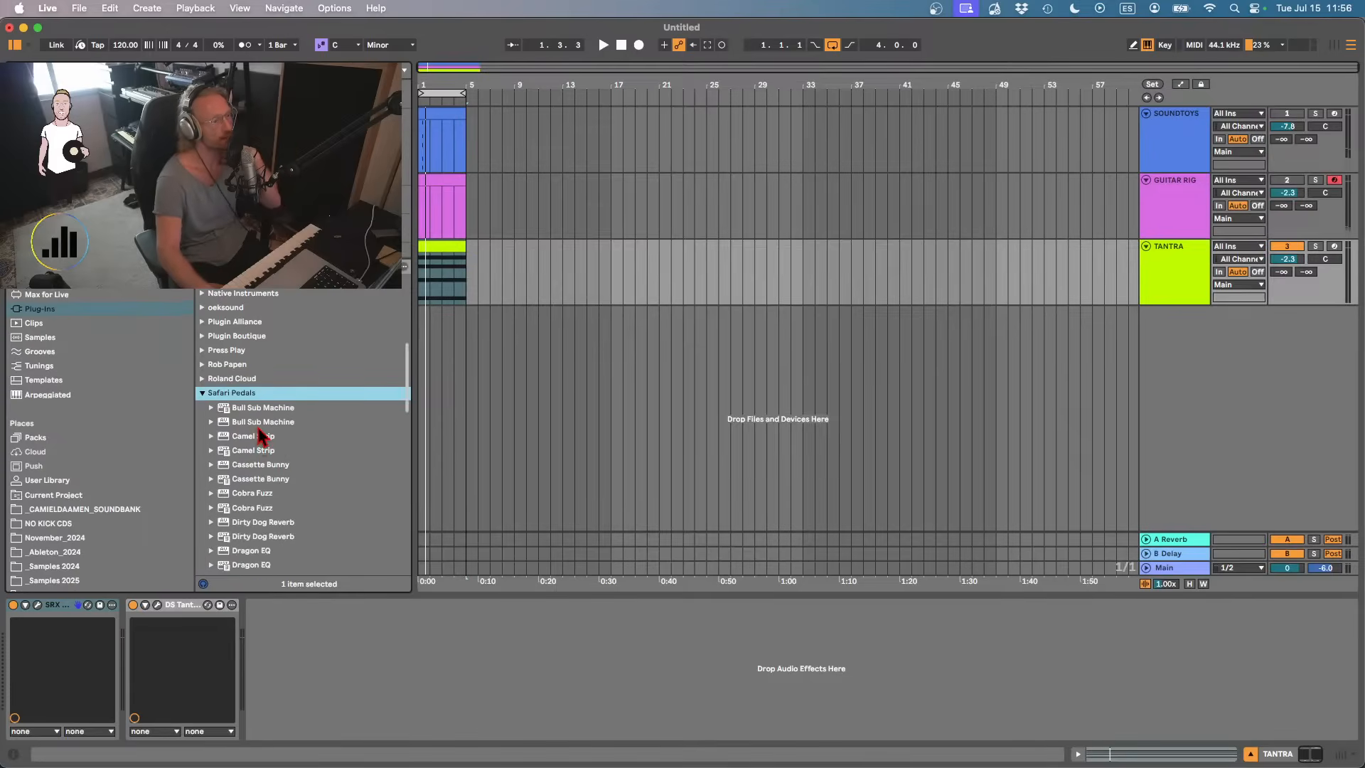
scroll(256, 448, "down", 5)
scroll(253, 489, "down", 5)
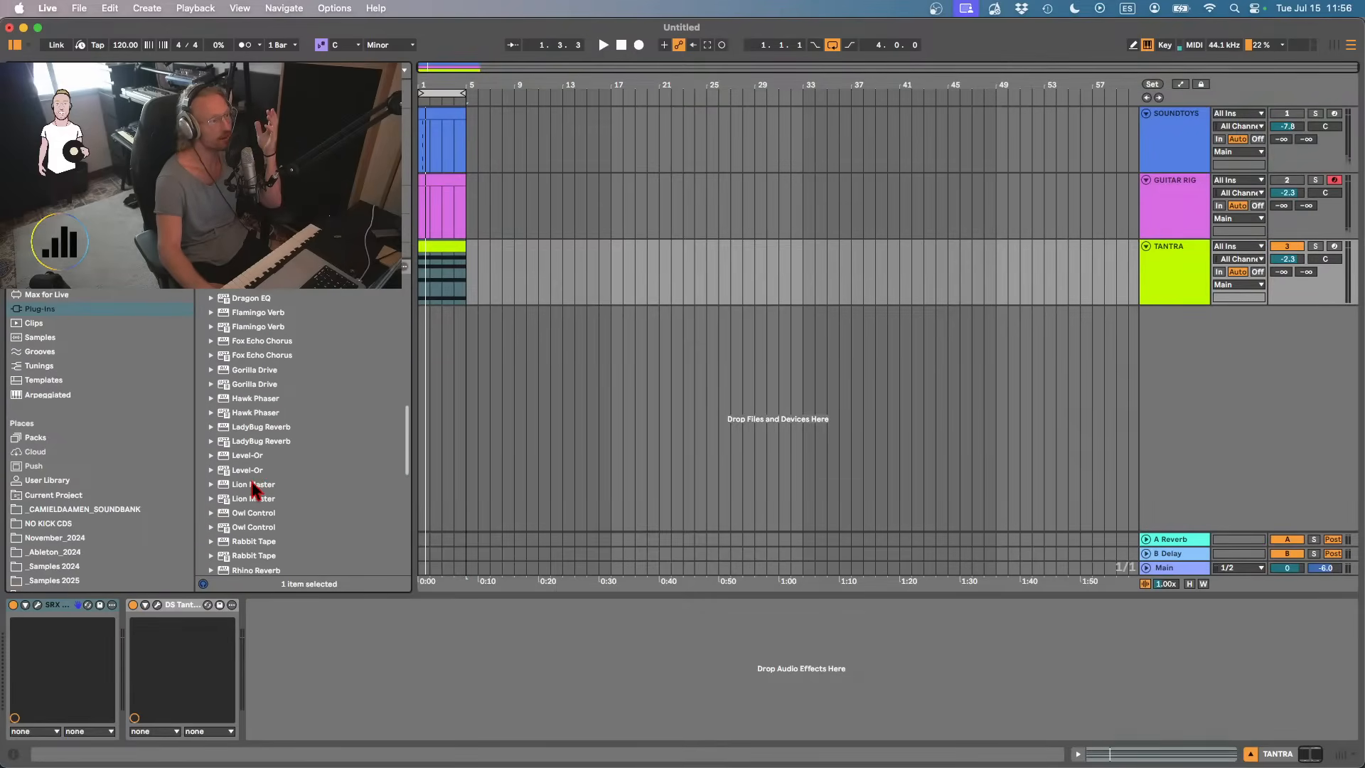
scroll(254, 489, "down", 3)
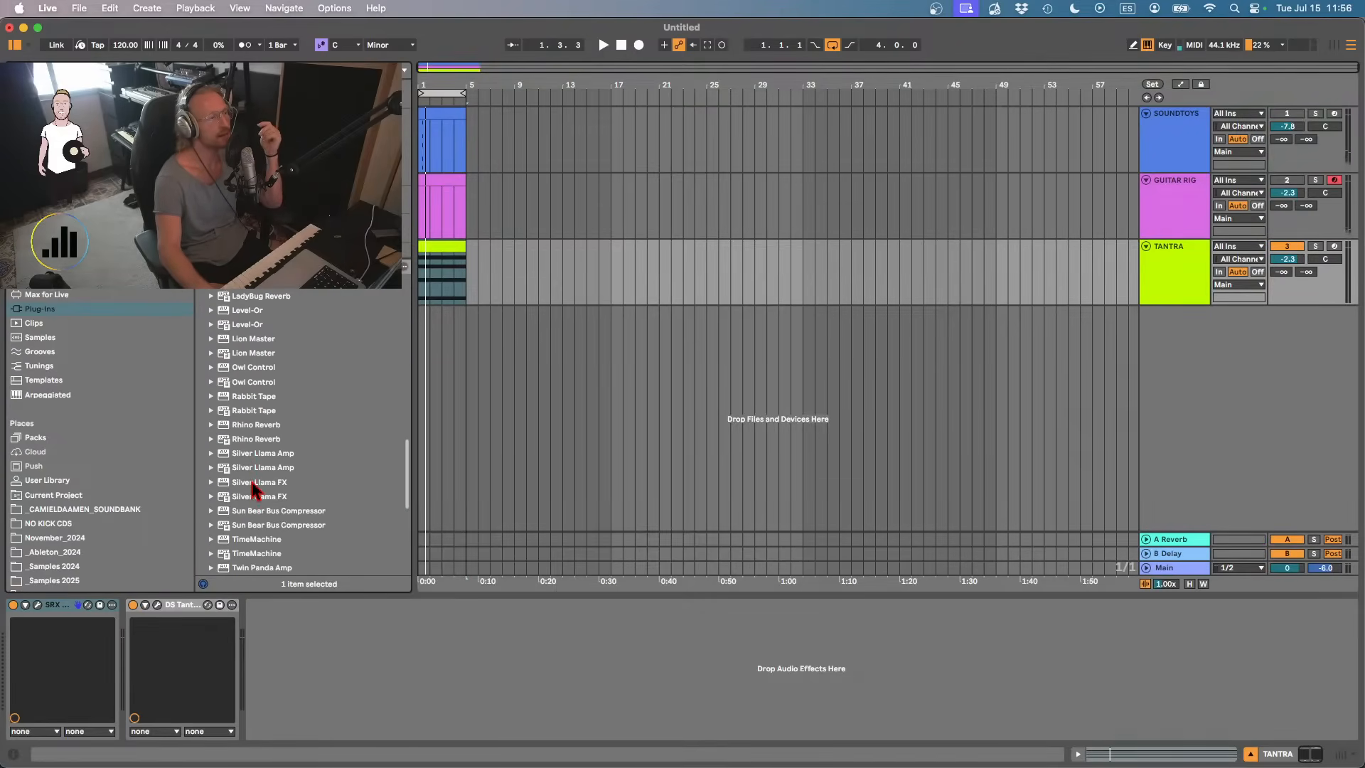
scroll(253, 489, "down", 4)
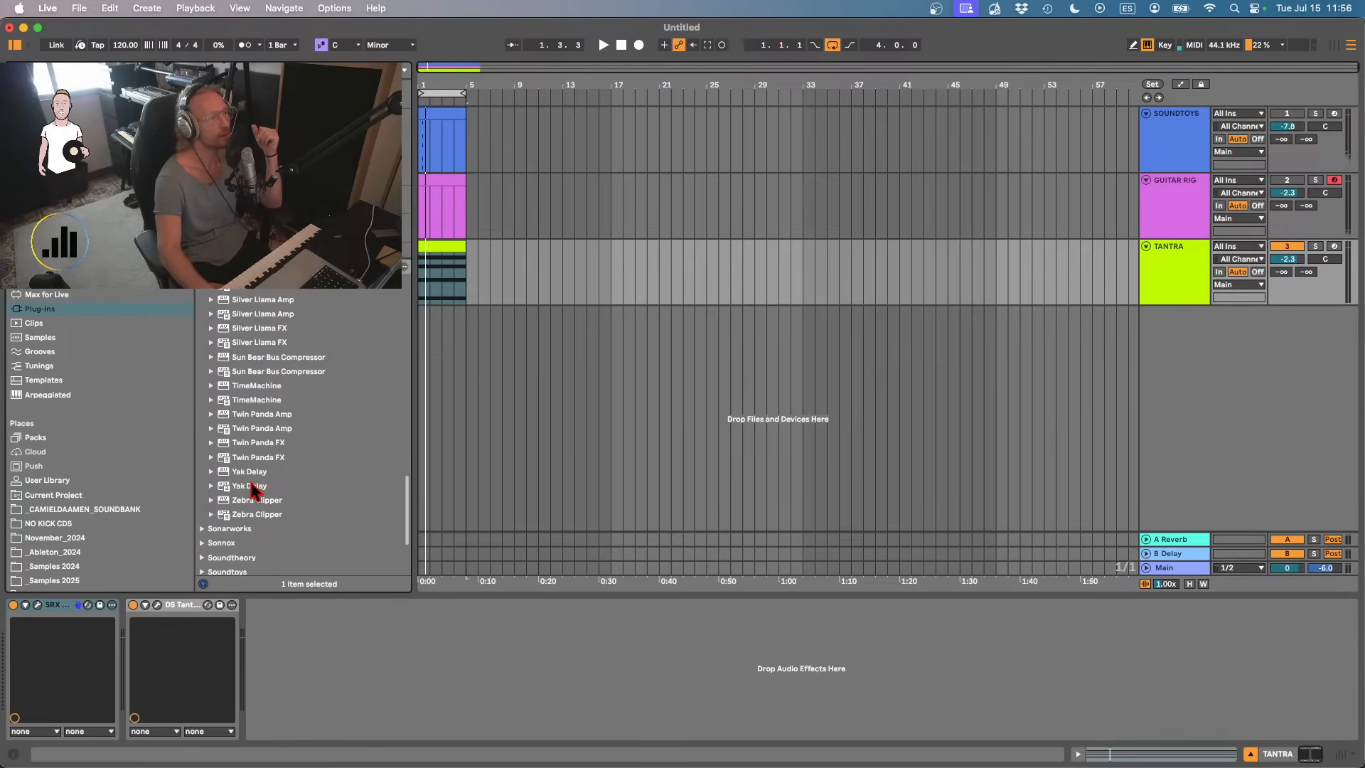
double_click(257, 487)
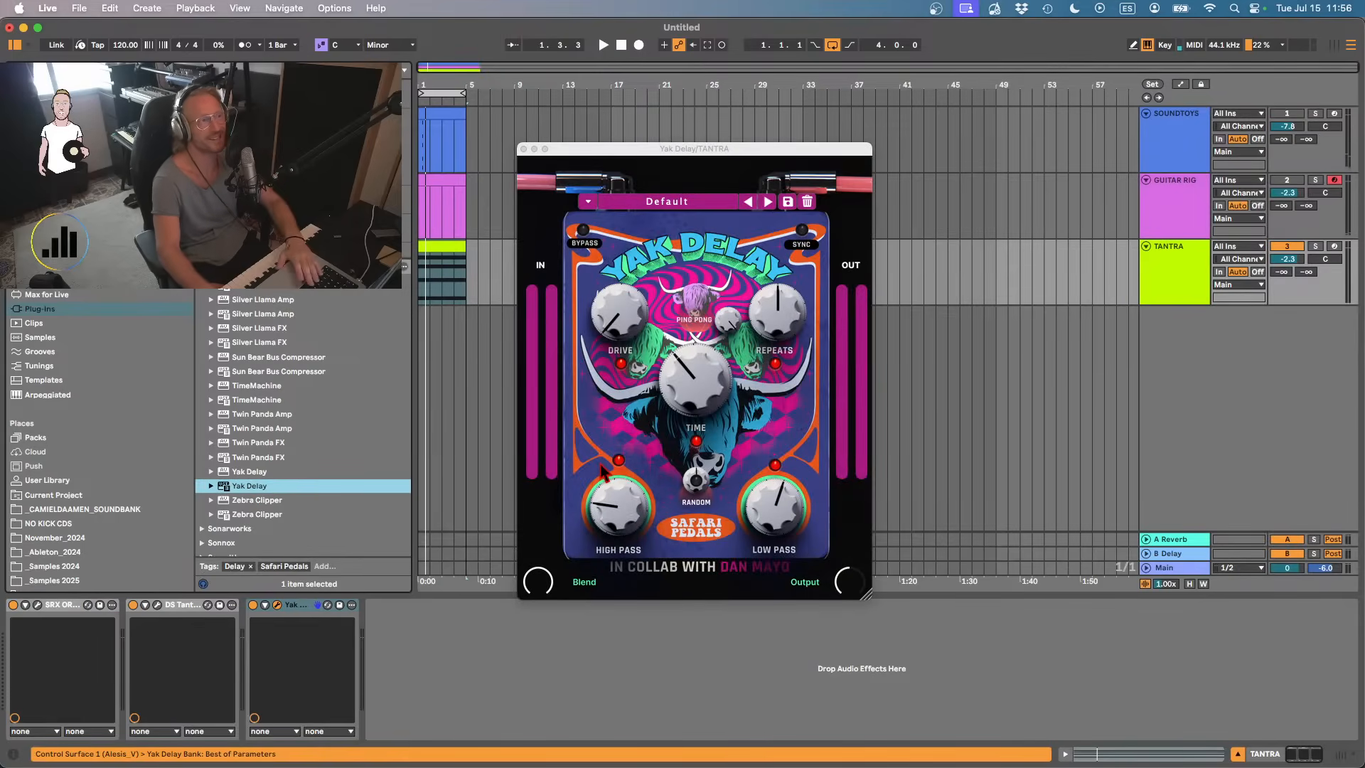
- With the TANTRA clip playing, raise Yak Delay's drive, set repeats to 33 % and sync the delay time to 1/8 dotted
key("space")
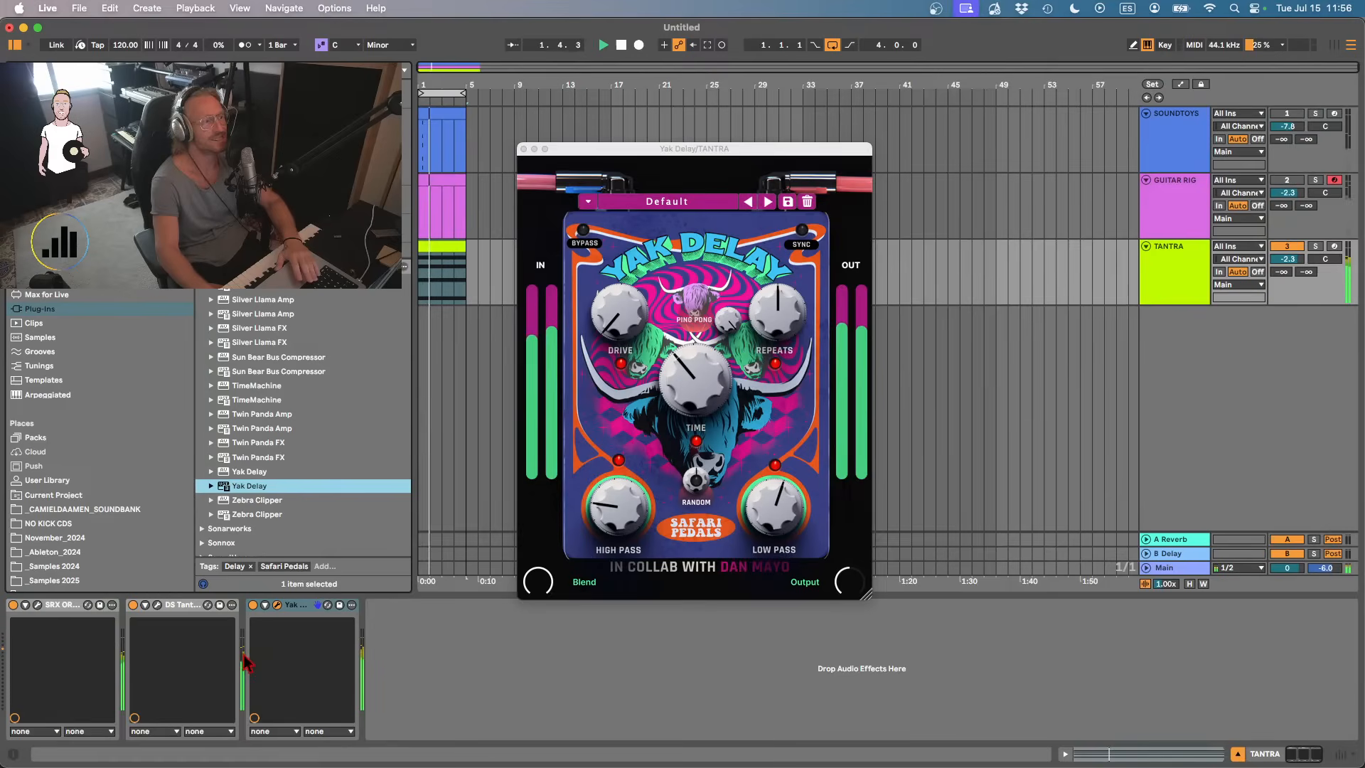
left_click_drag(619, 313, 612, 234)
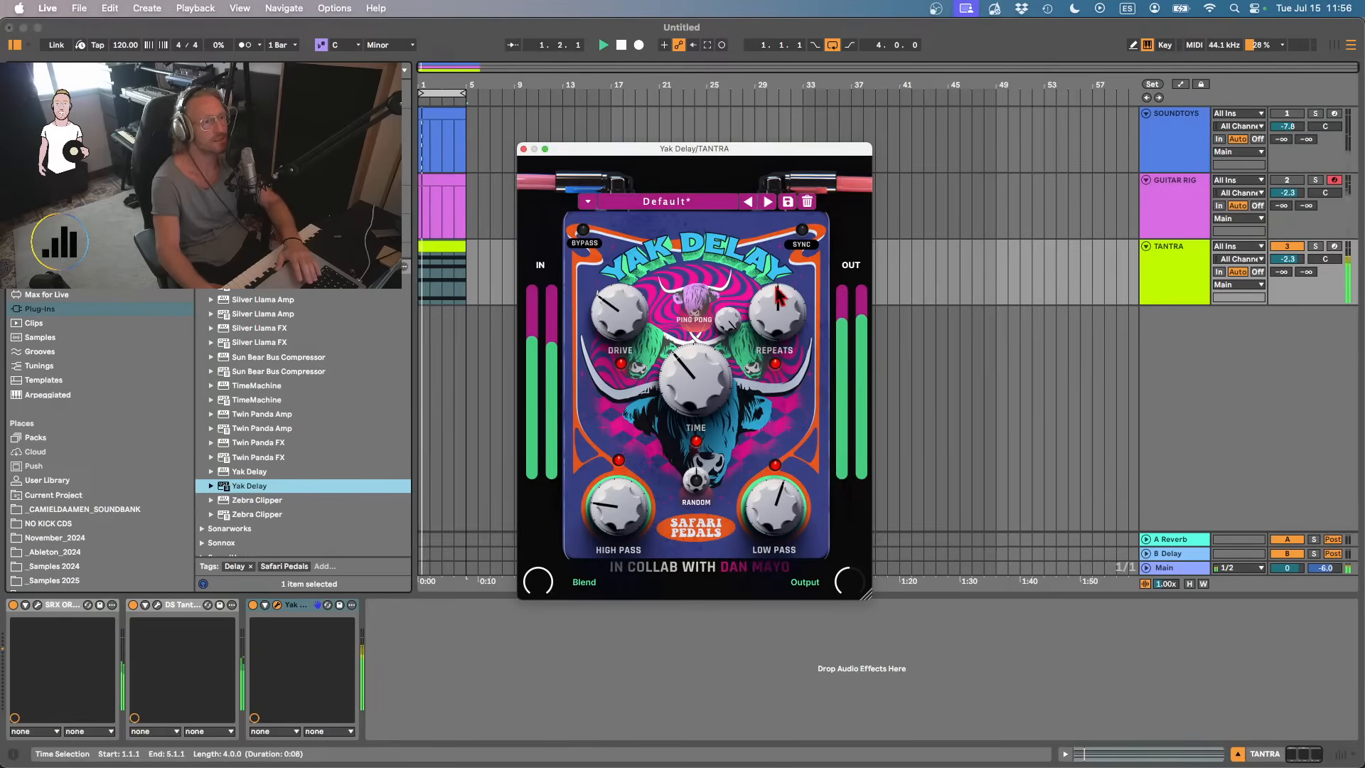
left_click_drag(777, 305, 780, 323)
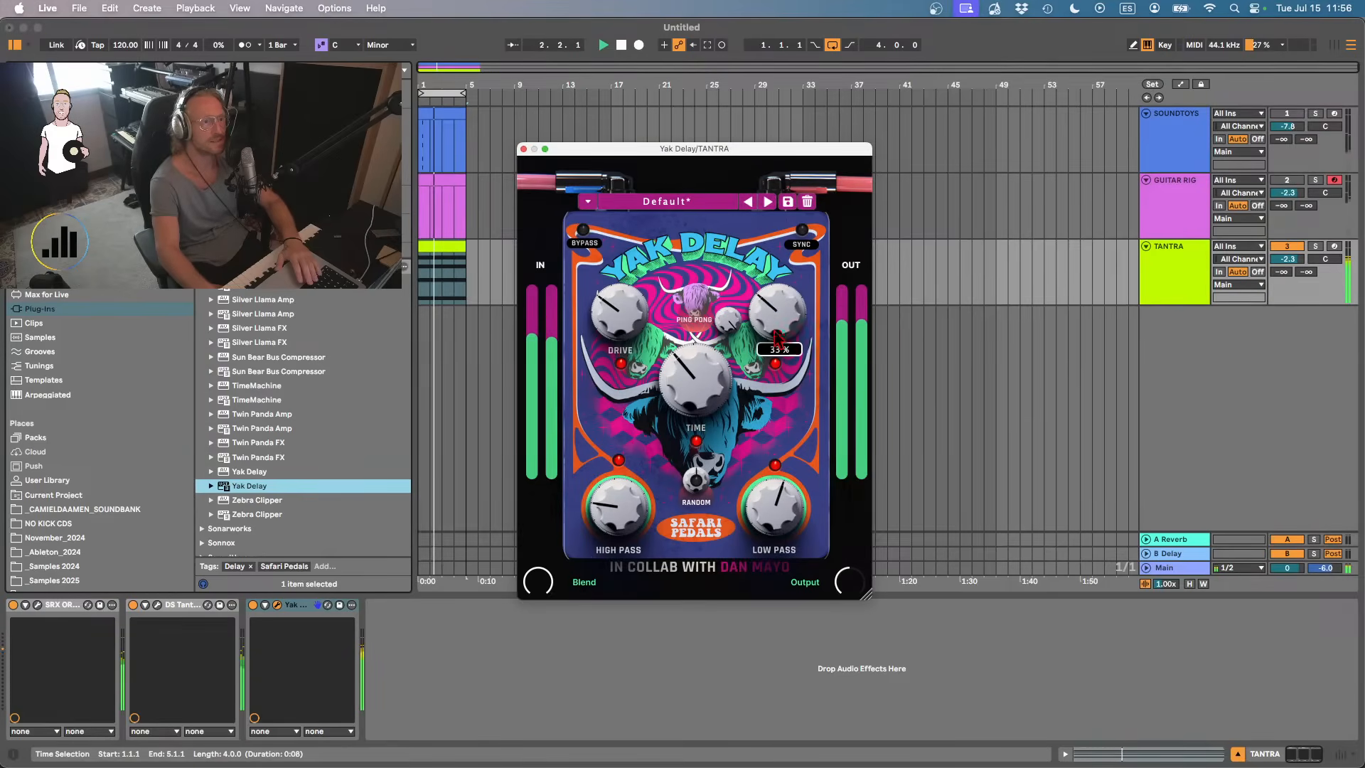
left_click_drag(716, 384, 677, 434)
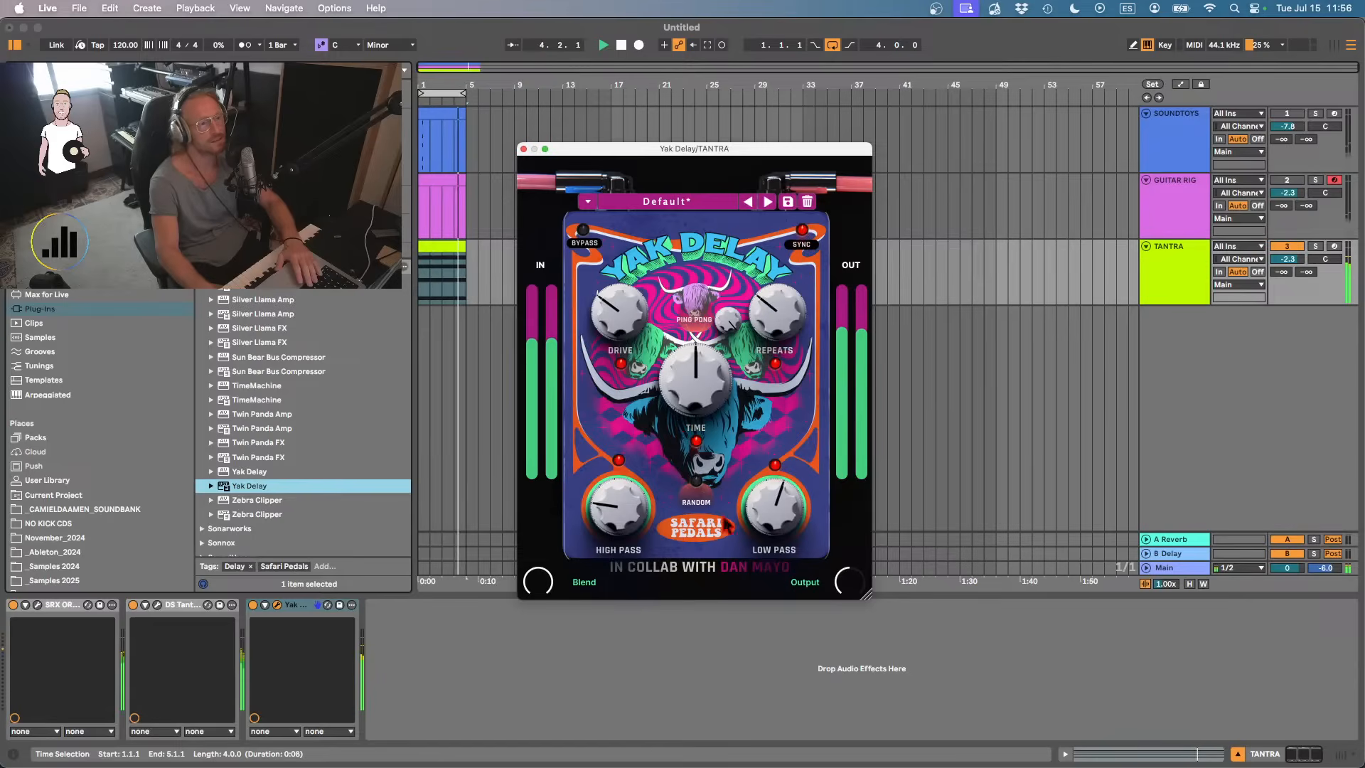
- Set Yak Delay's high pass to 654 Hz and low pass to 461 Hz, and turn its drive up further
left_click_drag(617, 501, 626, 475)
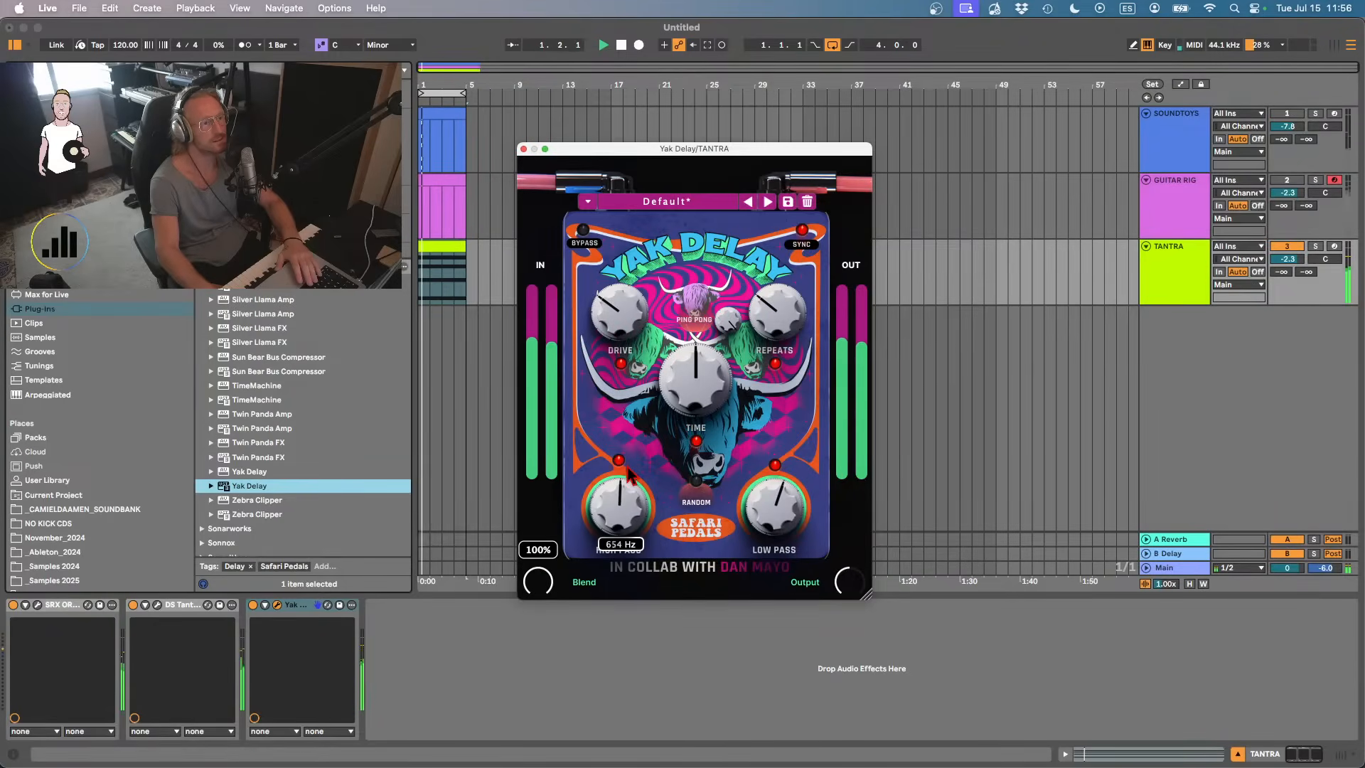
left_click_drag(779, 491, 782, 497)
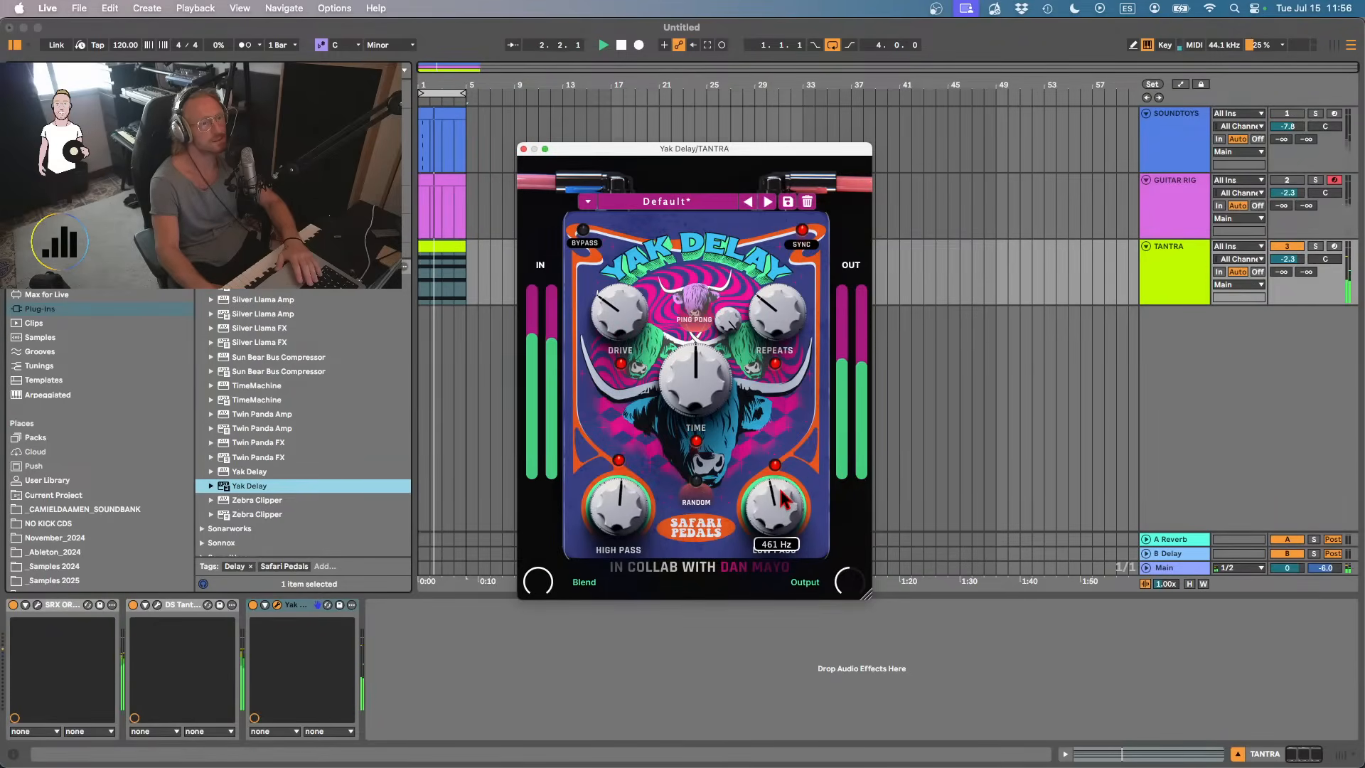
mouse_move(709, 363)
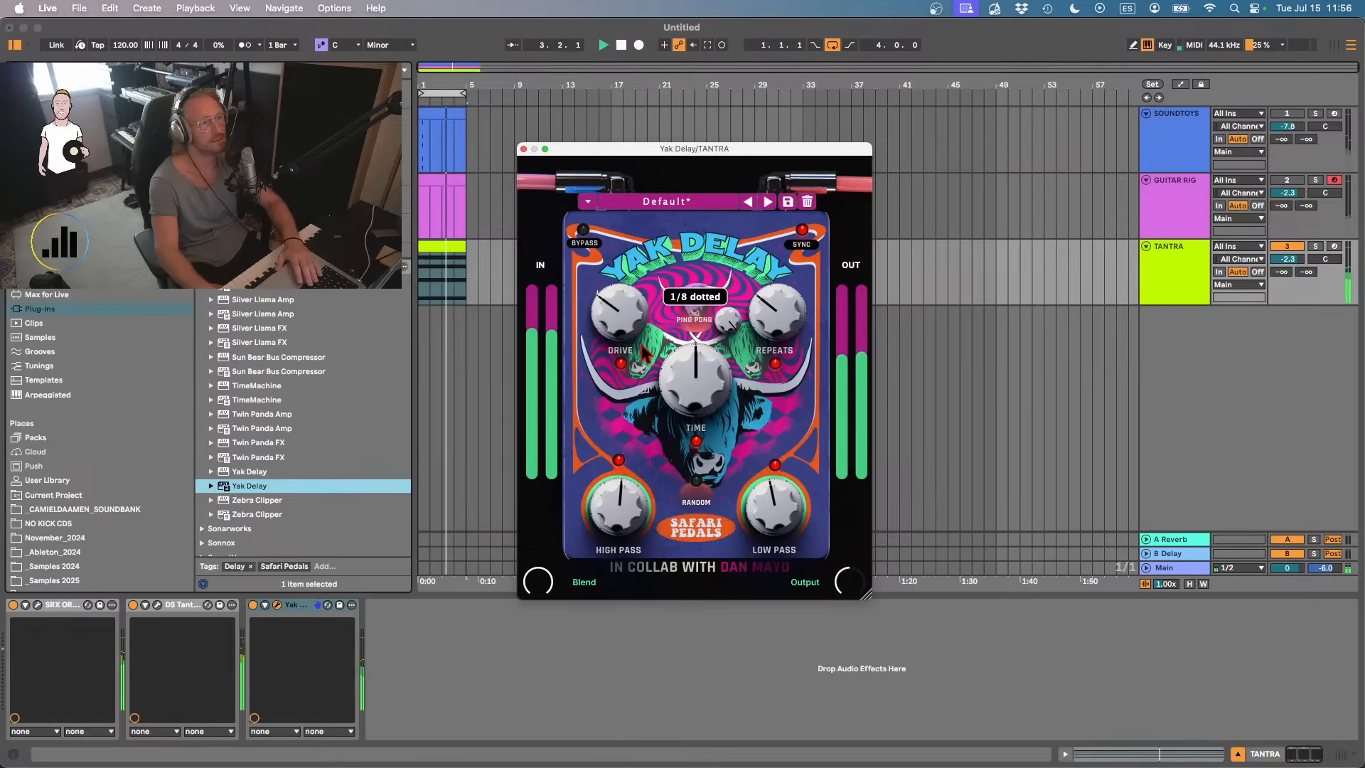
left_click_drag(631, 332, 635, 325)
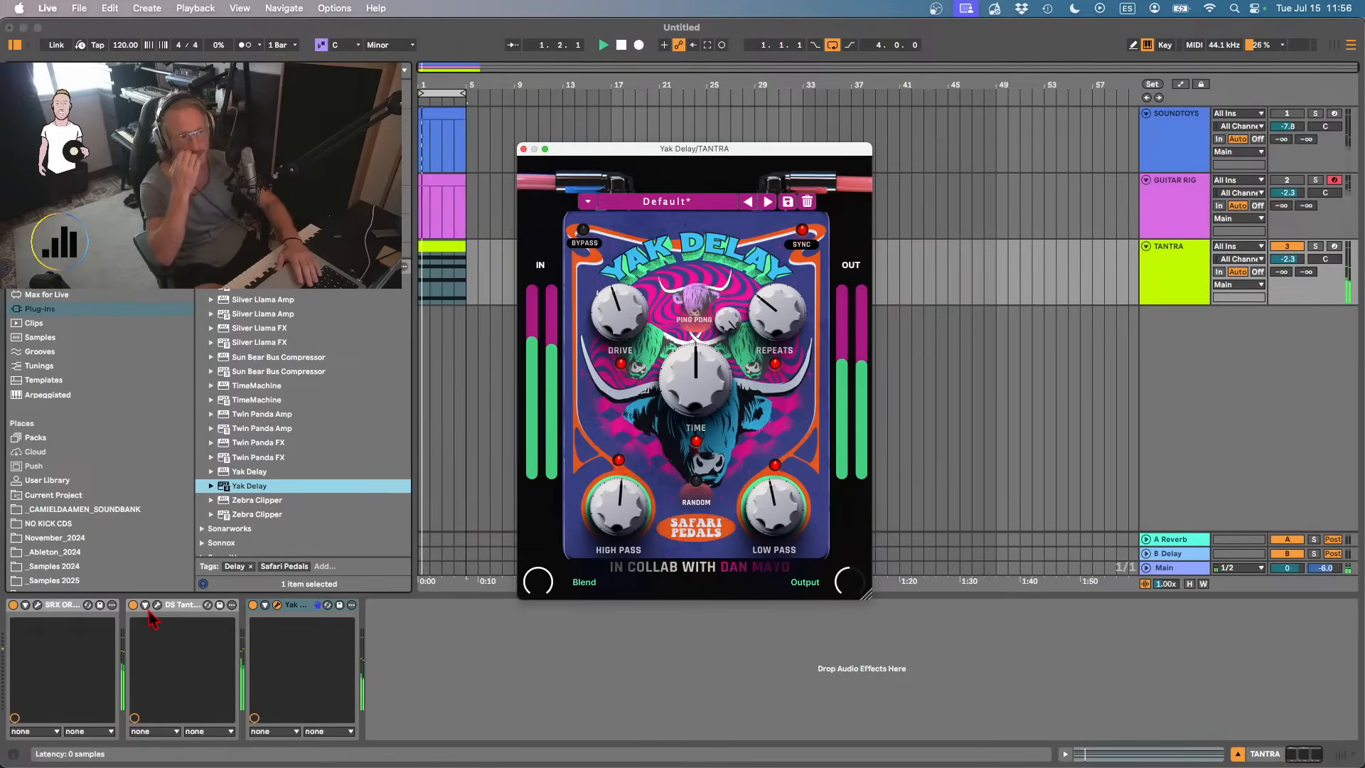
- Add the Safari Pedals Twin Panda FX effect after Yak Delay on the TANTRA track and move its window clear of the delay's
double_click(258, 442)
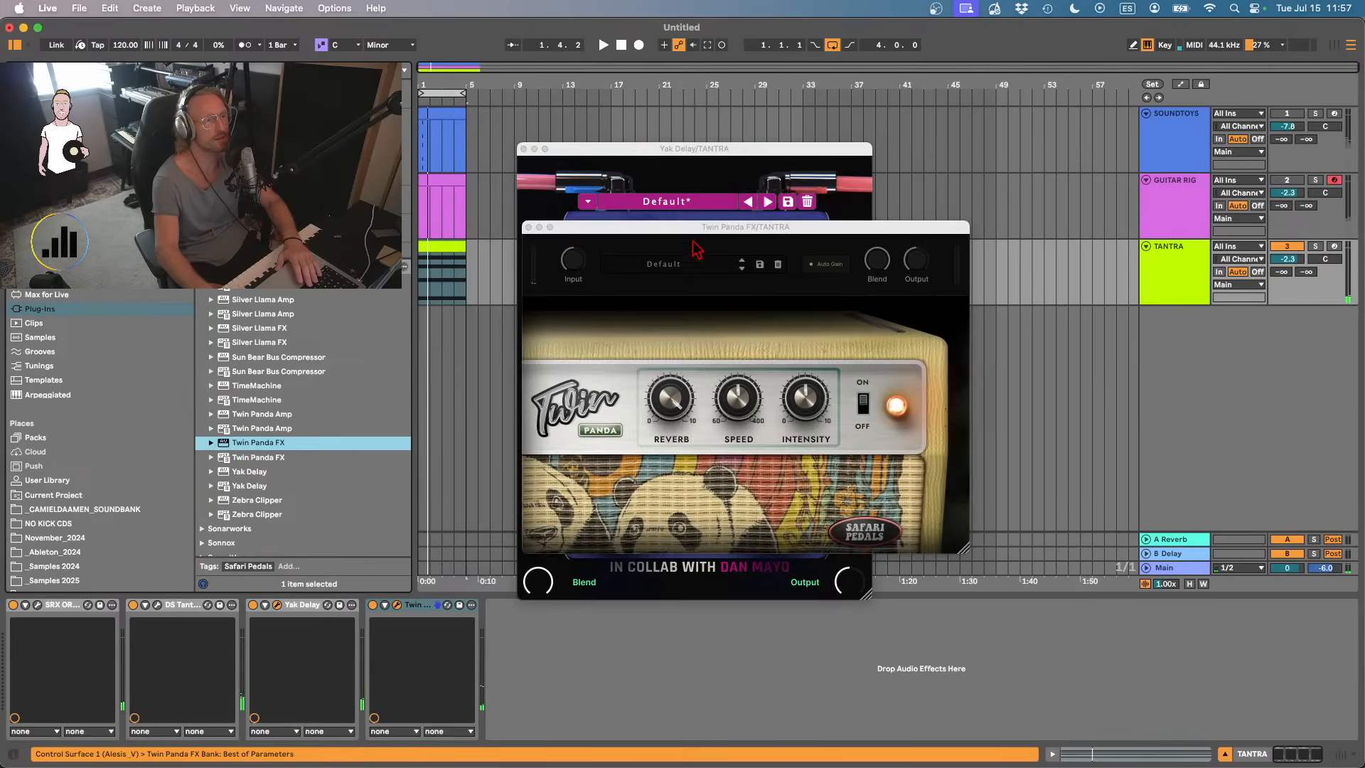
left_click_drag(690, 227, 1068, 140)
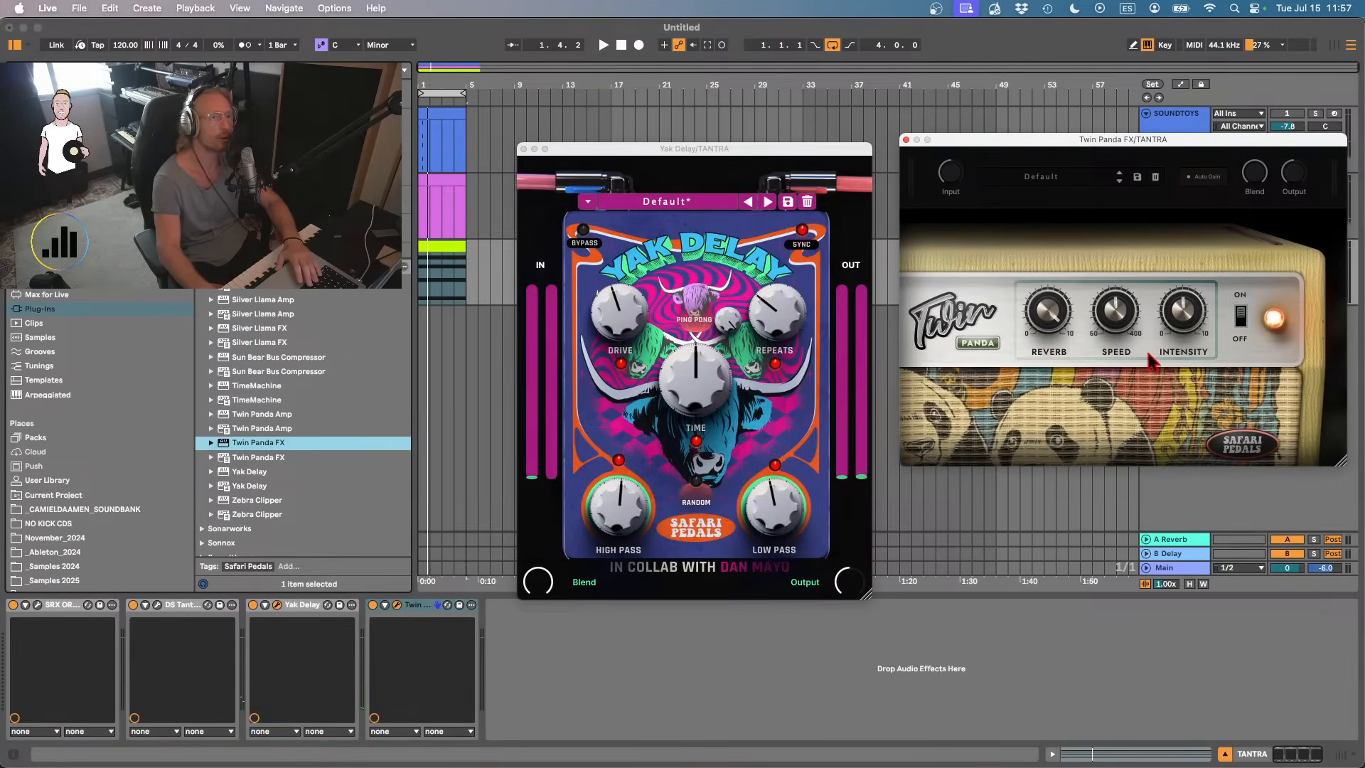
left_click_drag(1047, 313, 1048, 320)
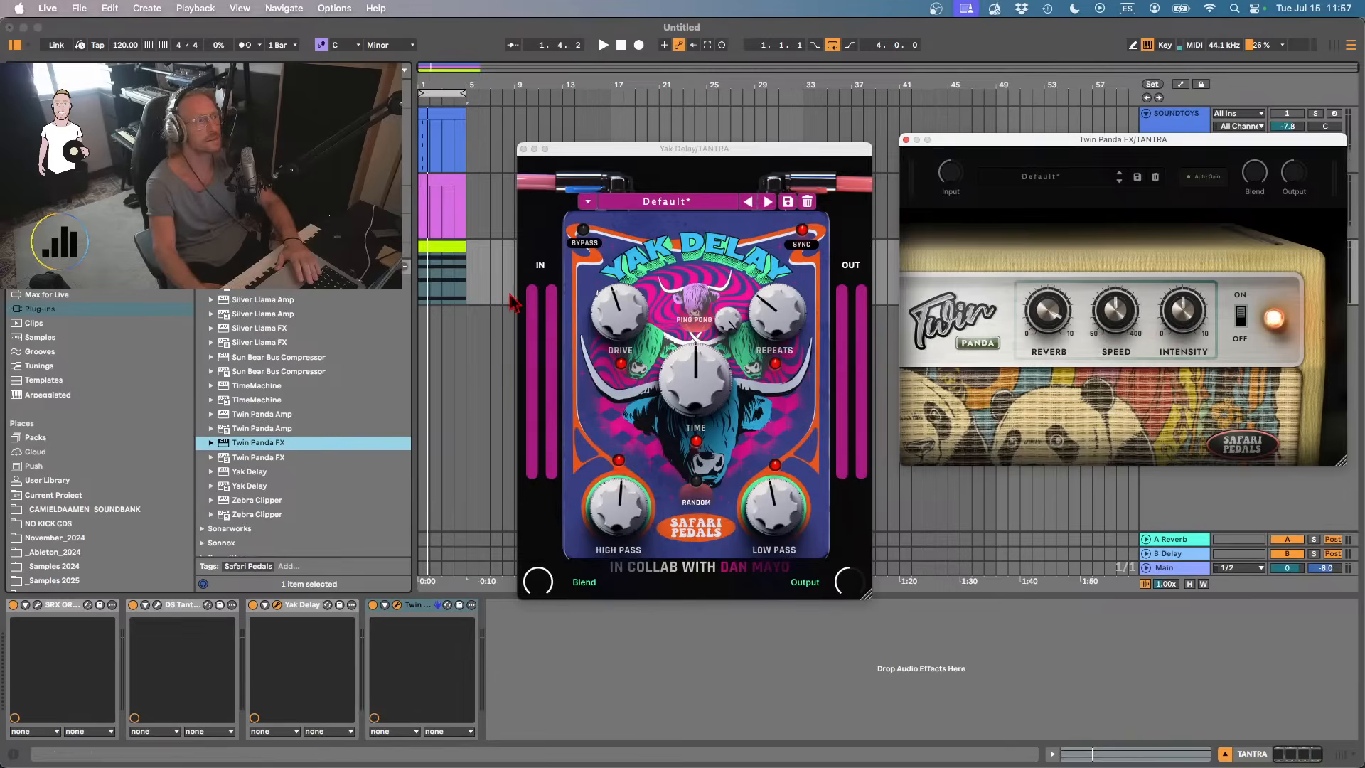
- Play the TANTRA clip and adjust Twin Panda FX's reverb, intensity and speed
left_click(439, 246)
key("space")
left_click_drag(1054, 313, 1054, 373)
left_click_drag(1188, 312, 1189, 389)
mouse_move(1121, 313)
left_mouse_down()
mouse_move(1136, 213)
mouse_move(1118, 298)
left_mouse_up()
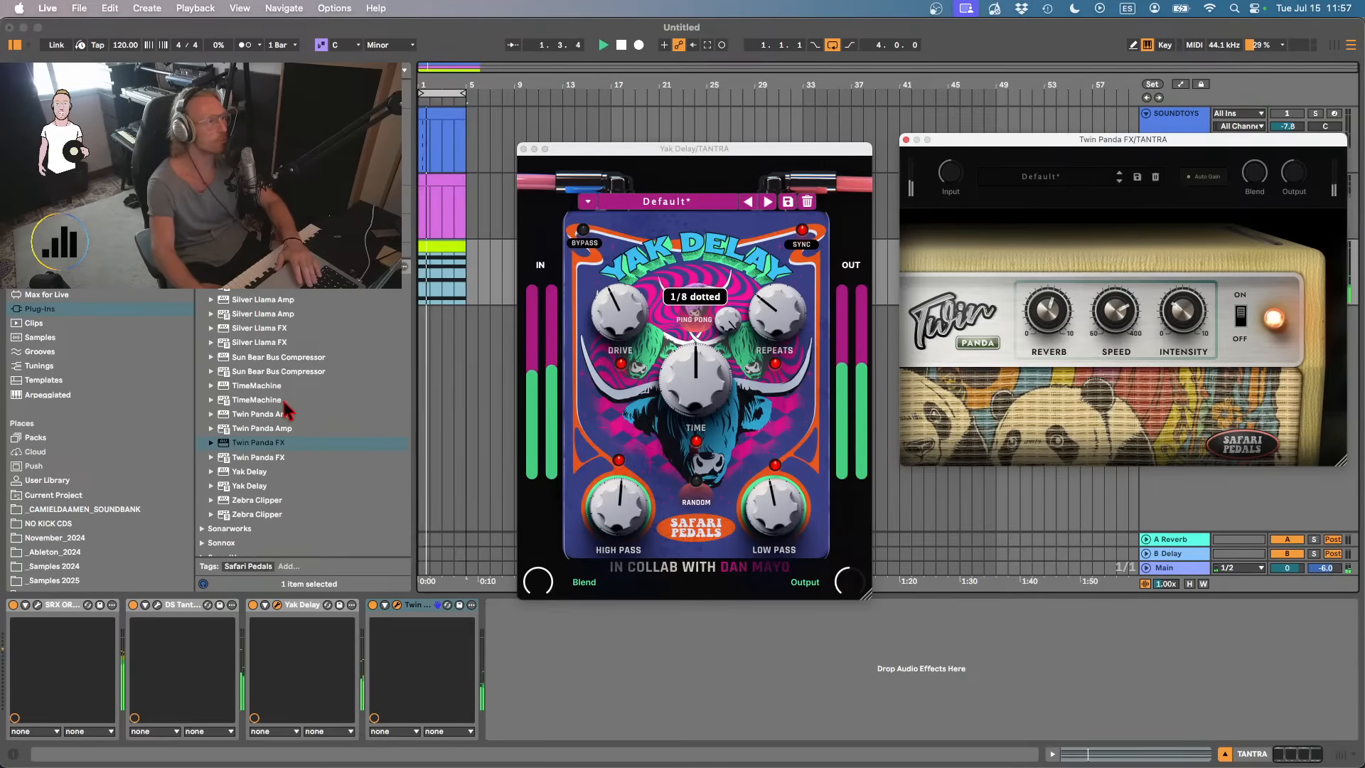
- Add the Safari Pedals TimeMachine effect after Twin Panda FX, raise its input and select the 50's mode
double_click(255, 400)
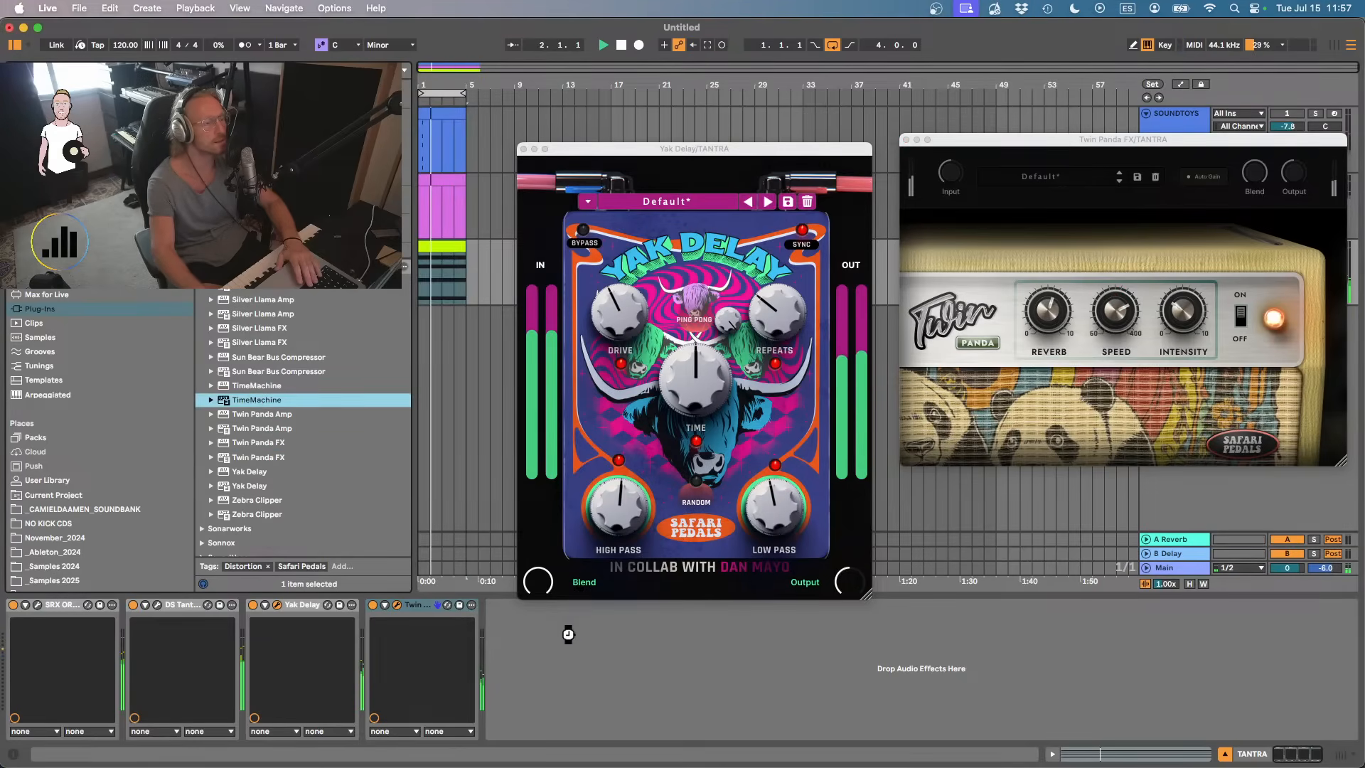
left_click(1084, 443)
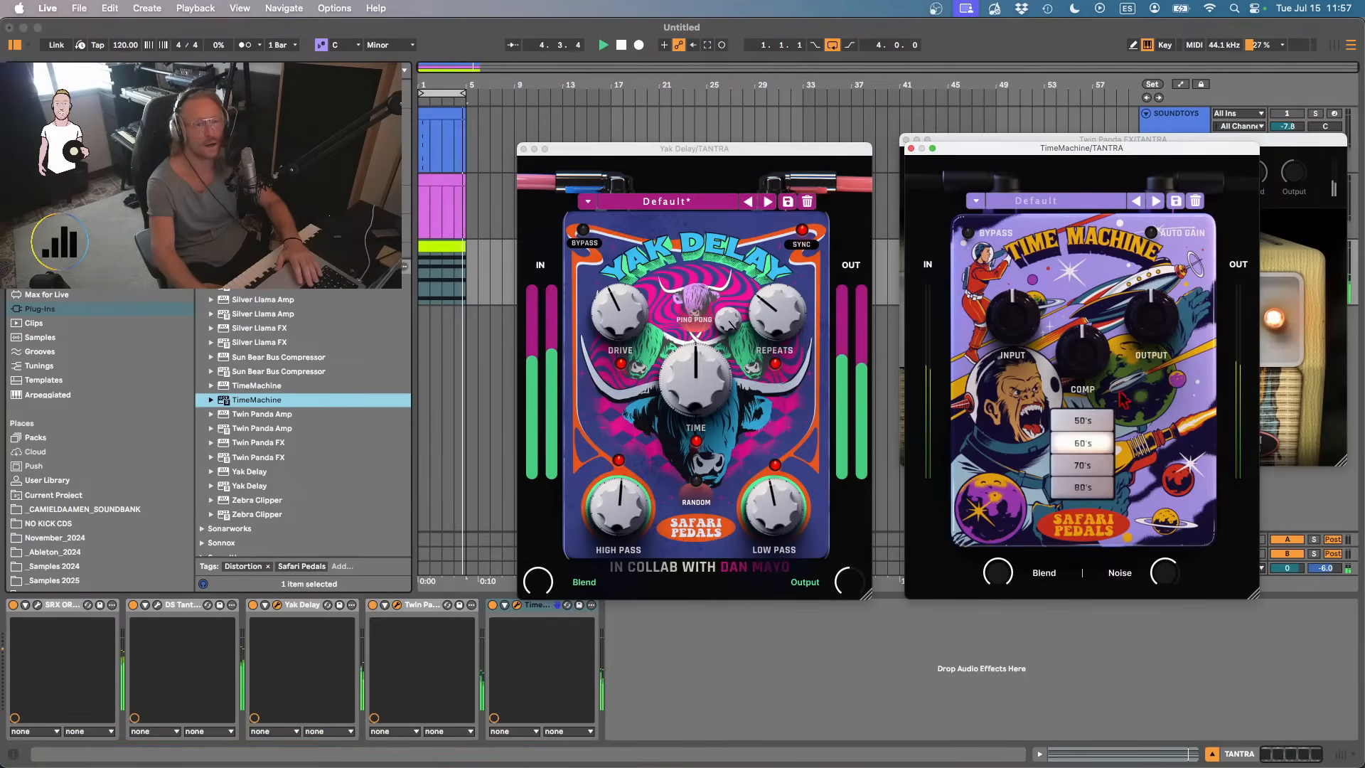
mouse_move(1085, 358)
left_mouse_down()
mouse_move(1097, 286)
mouse_move(1088, 359)
left_mouse_up()
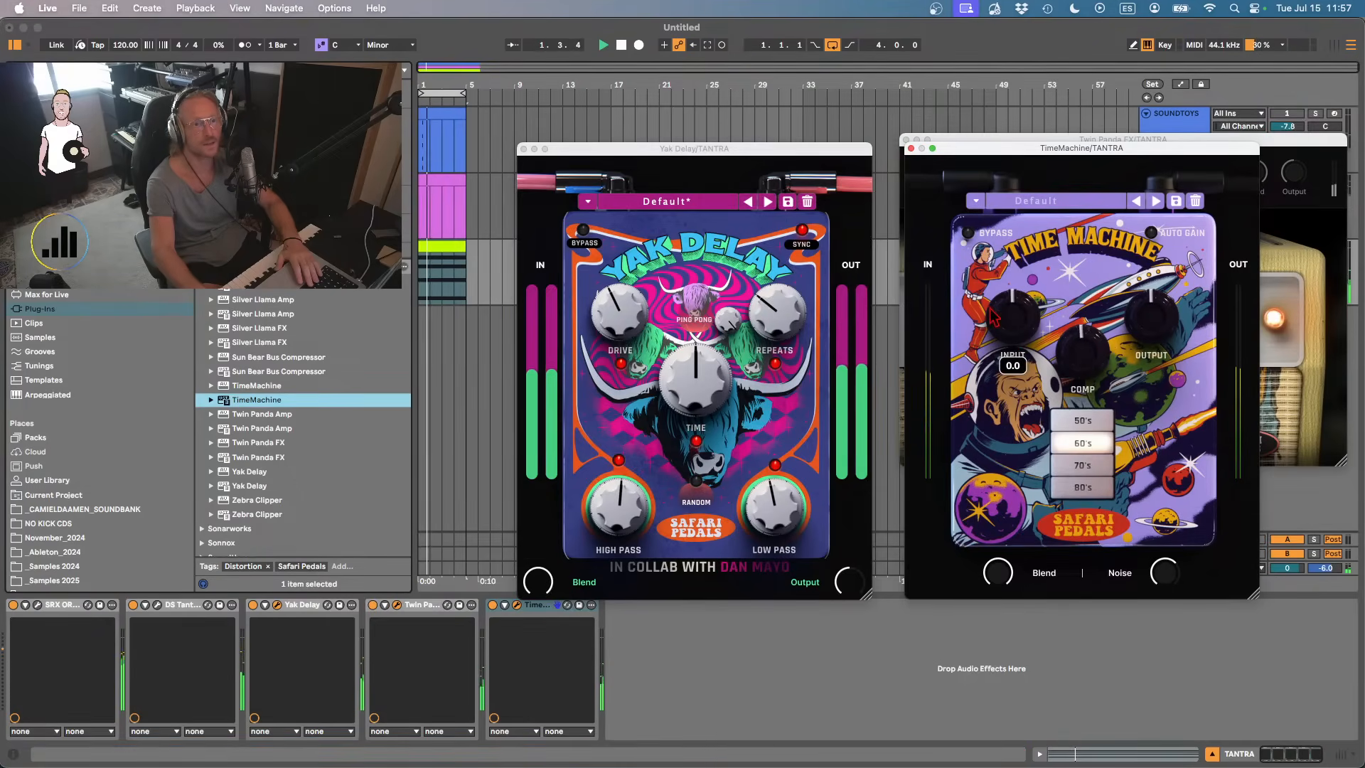
left_click_drag(993, 318, 1027, 245)
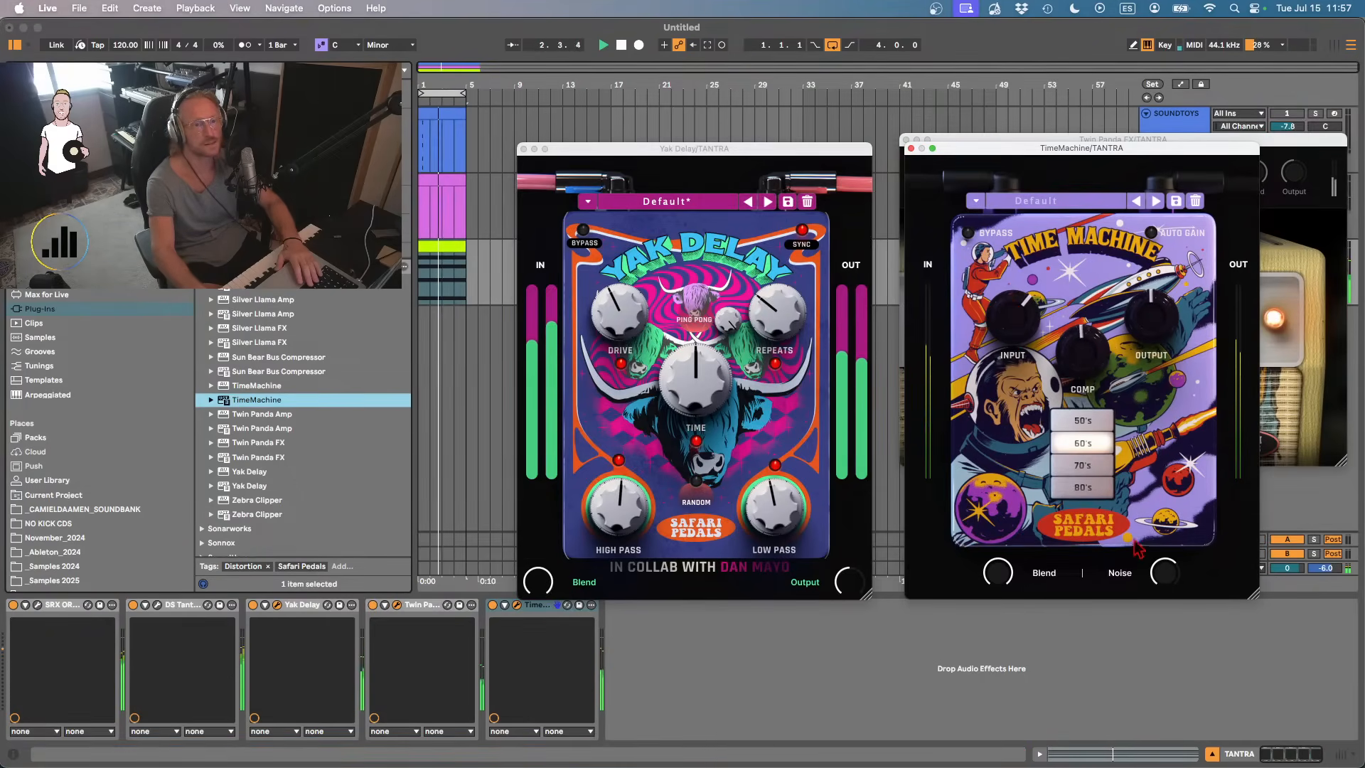
left_click(1105, 424)
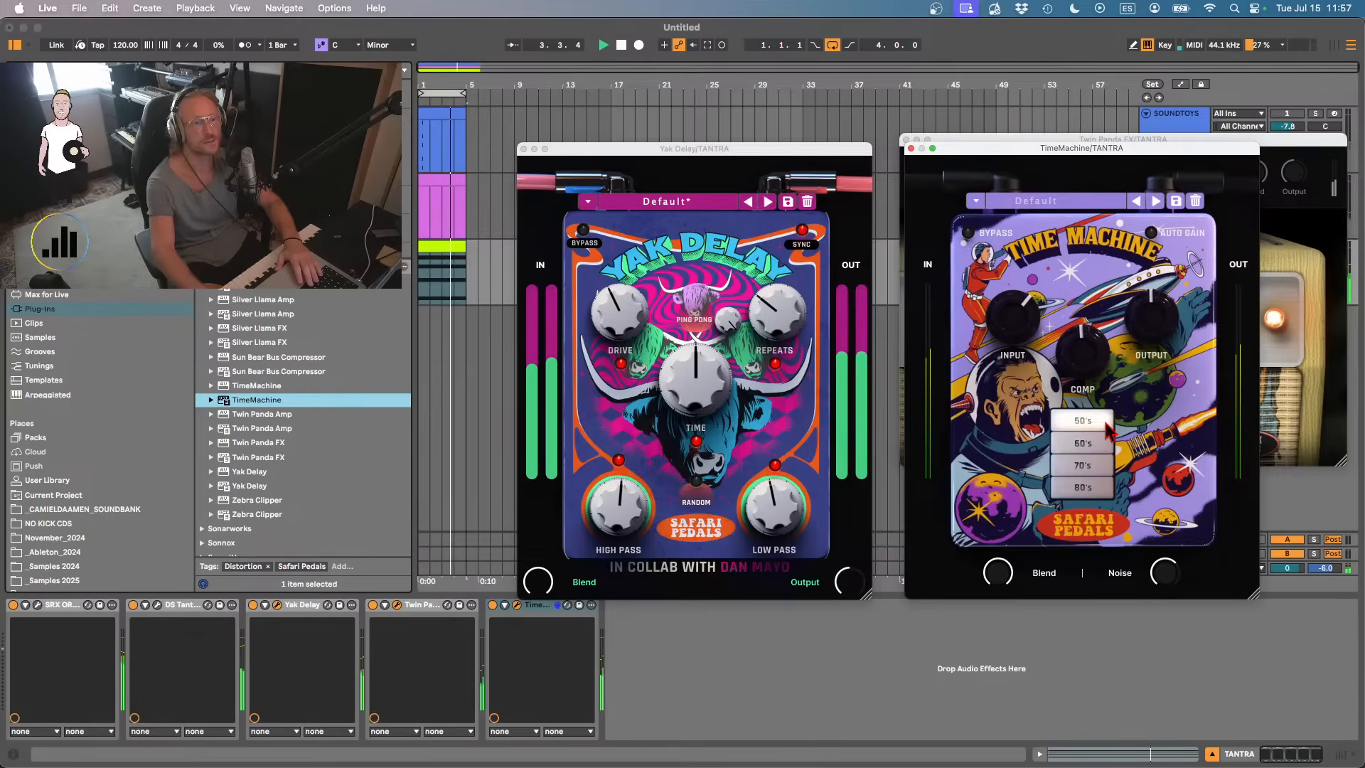
- Audition the 70's and 80's modes of TimeMachine and return it to 50's
left_click(1103, 466)
left_click(1097, 486)
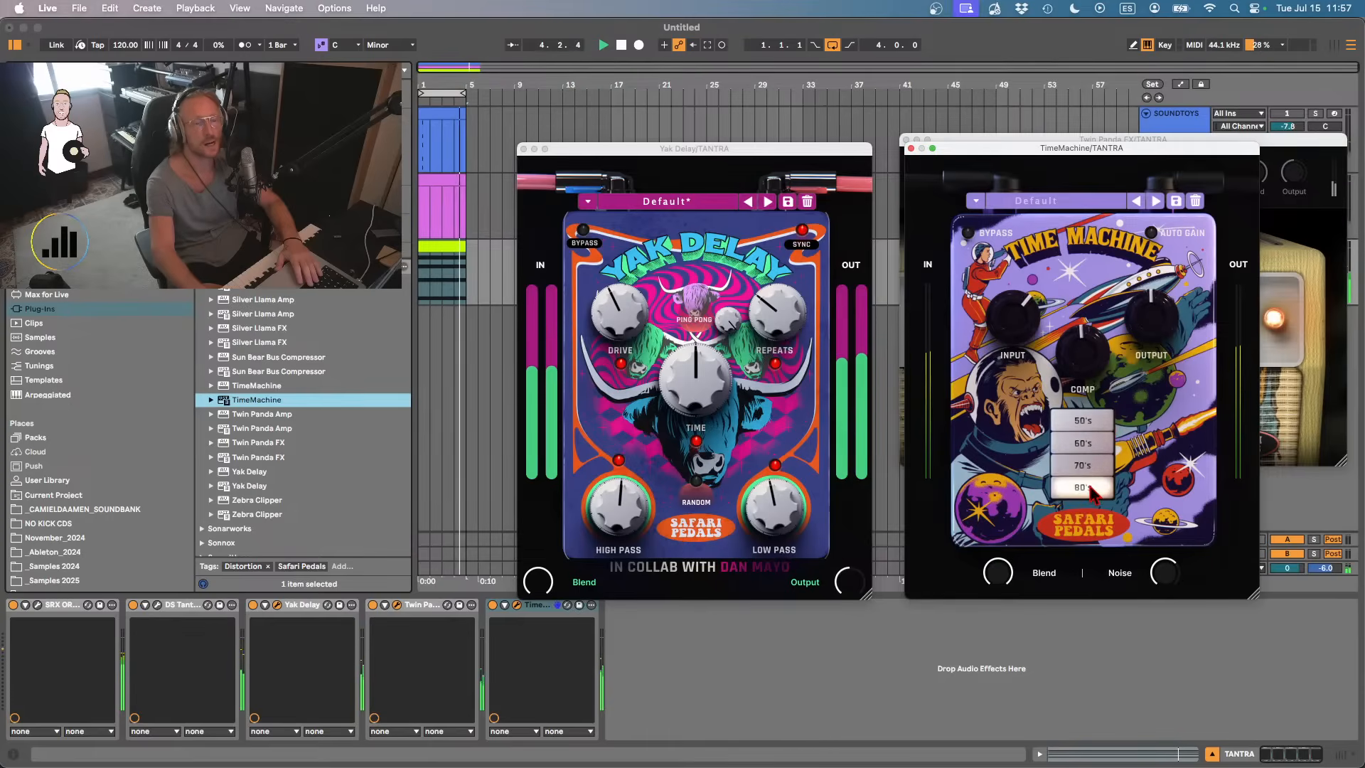
left_click(1081, 422)
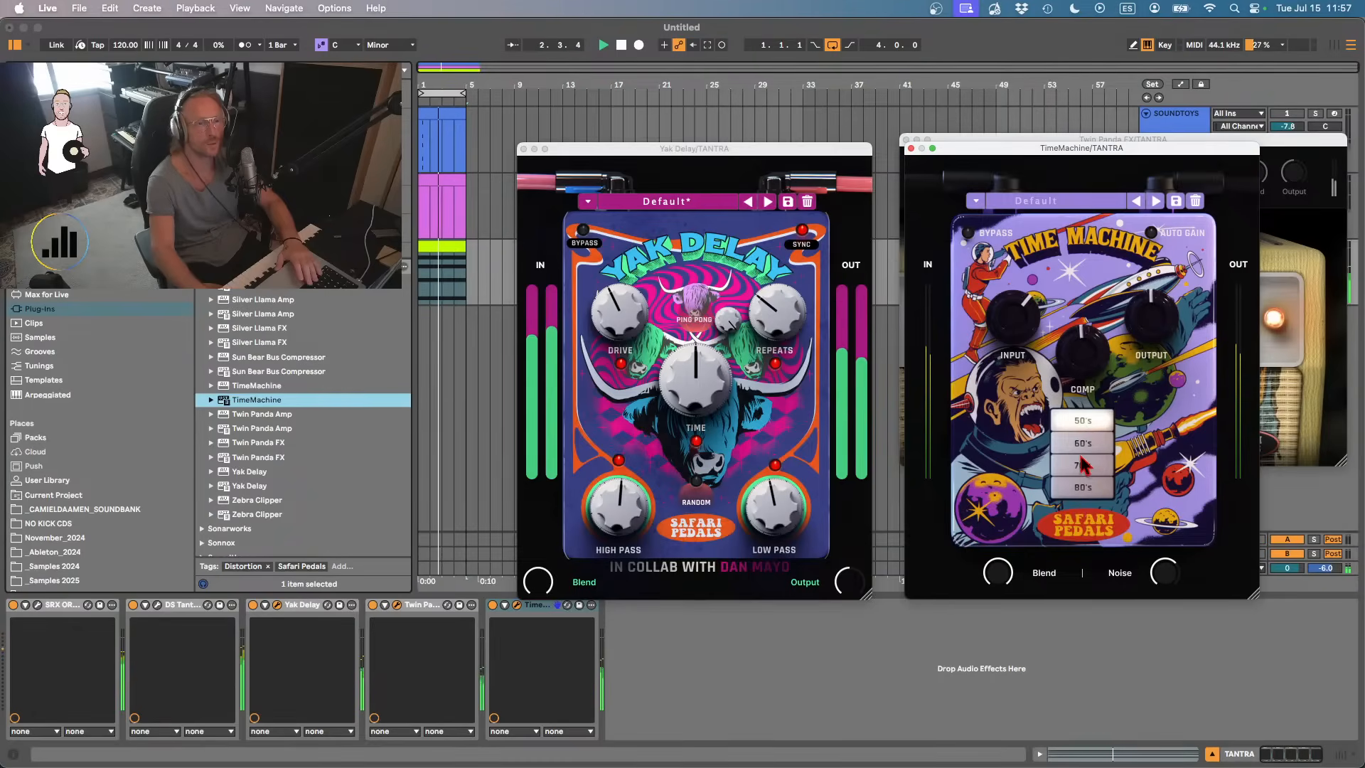
- Export the selected four-bar section as the next numbered Gm music loop in the Music Loops folder
left_click(450, 256)
key("super+shift+r")
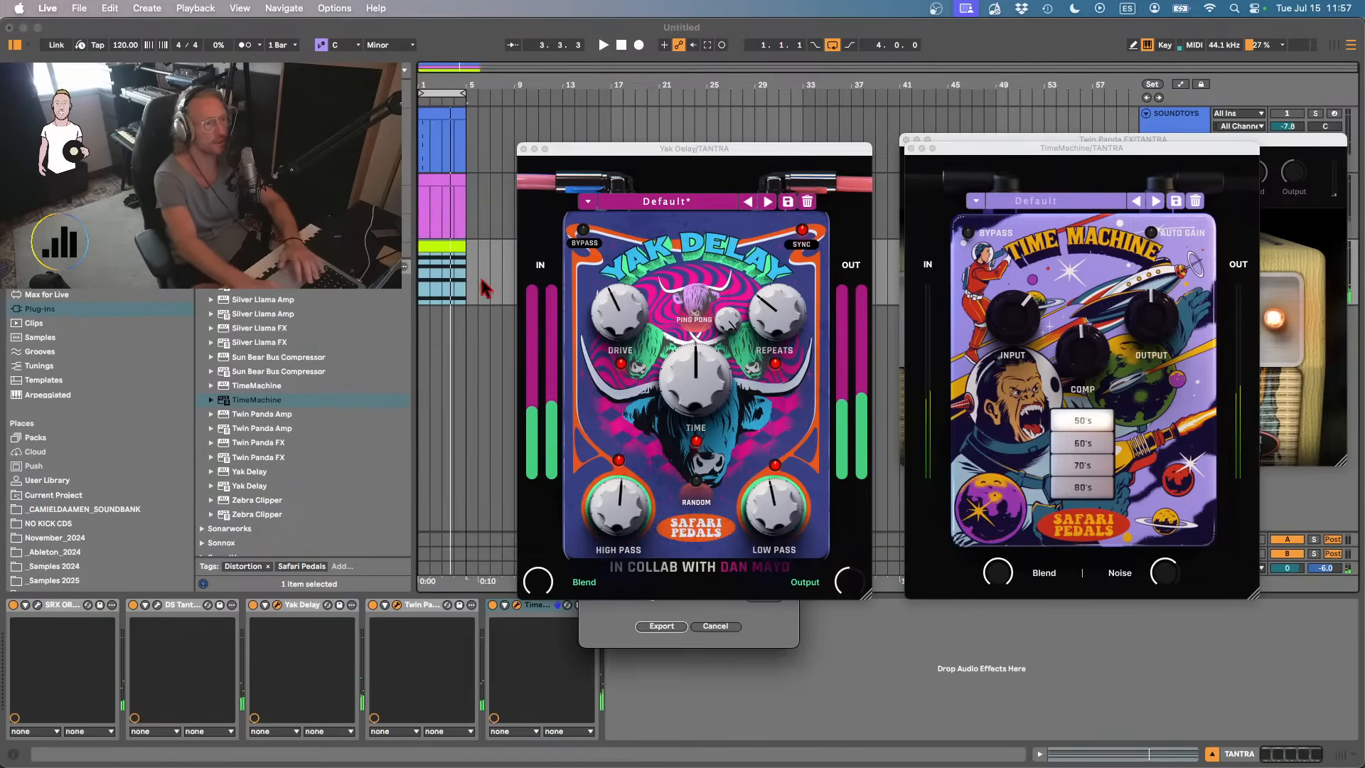
key("Return")
key("Right")
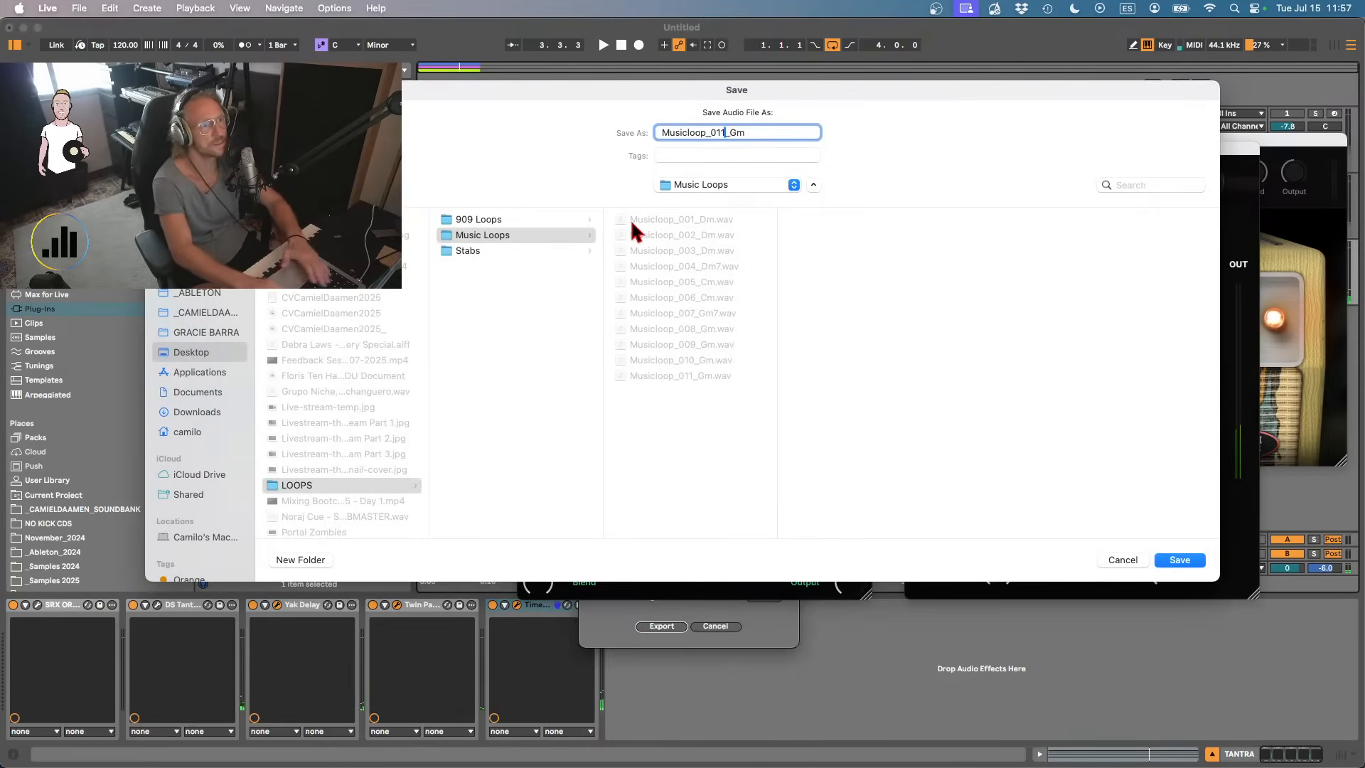
key("Return")
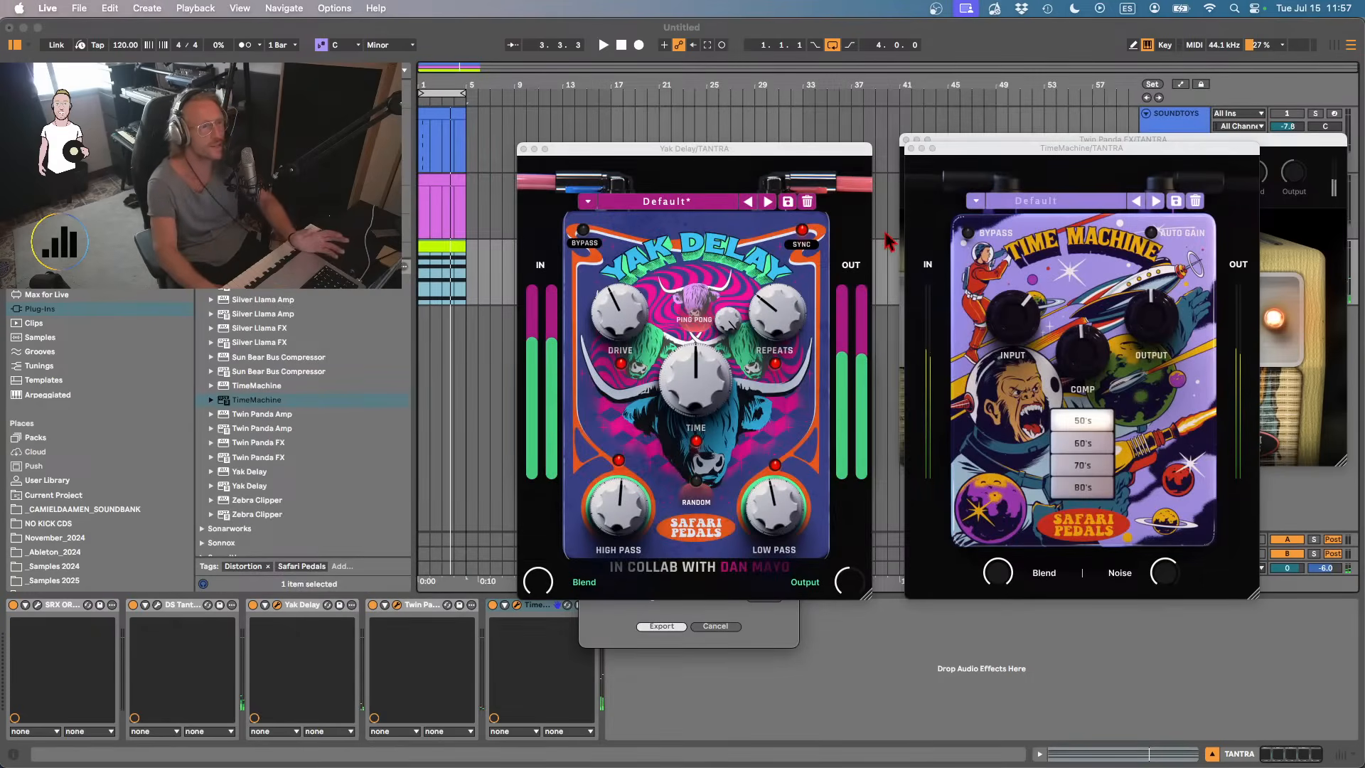
- Load the preset "Dan_s Favorites - Filthy WIDE" in Yak Delay and play the loop briefly to hear it
left_click(992, 202)
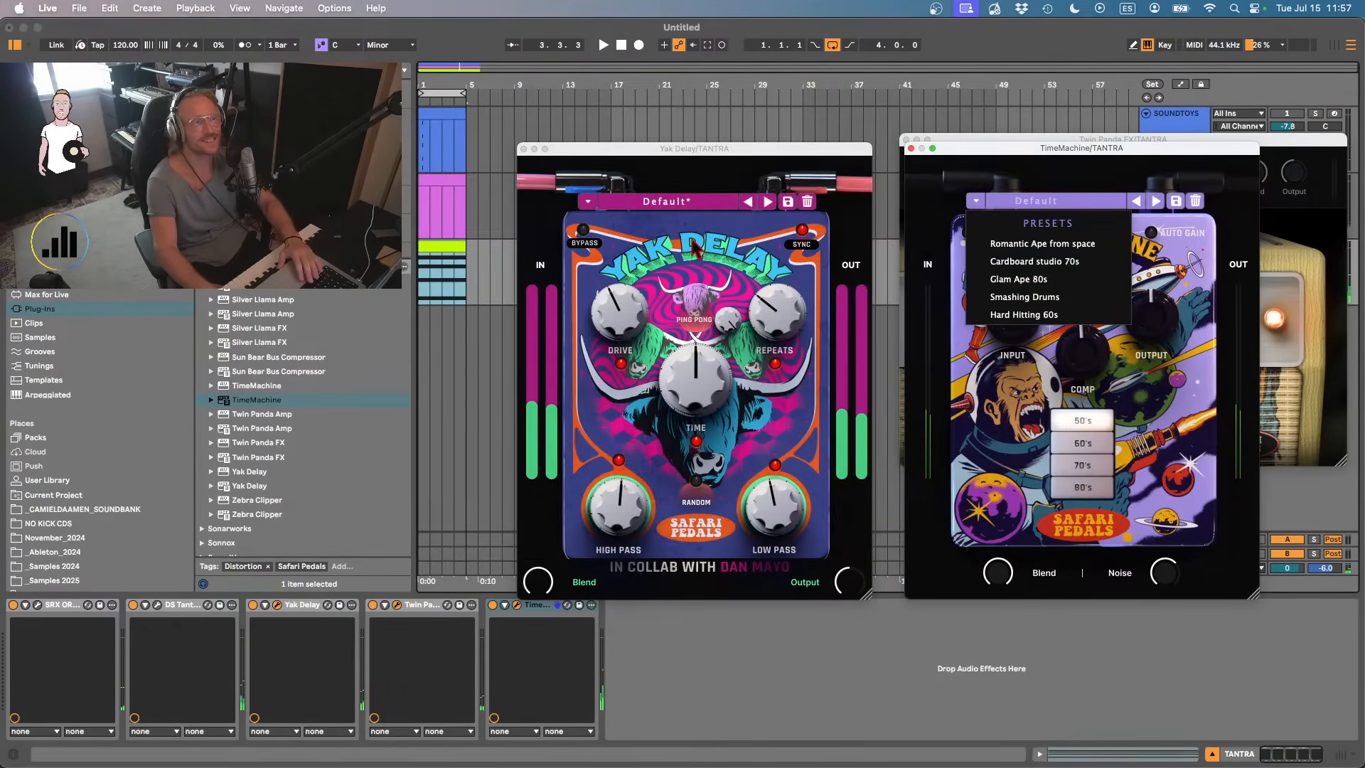
left_click(681, 202)
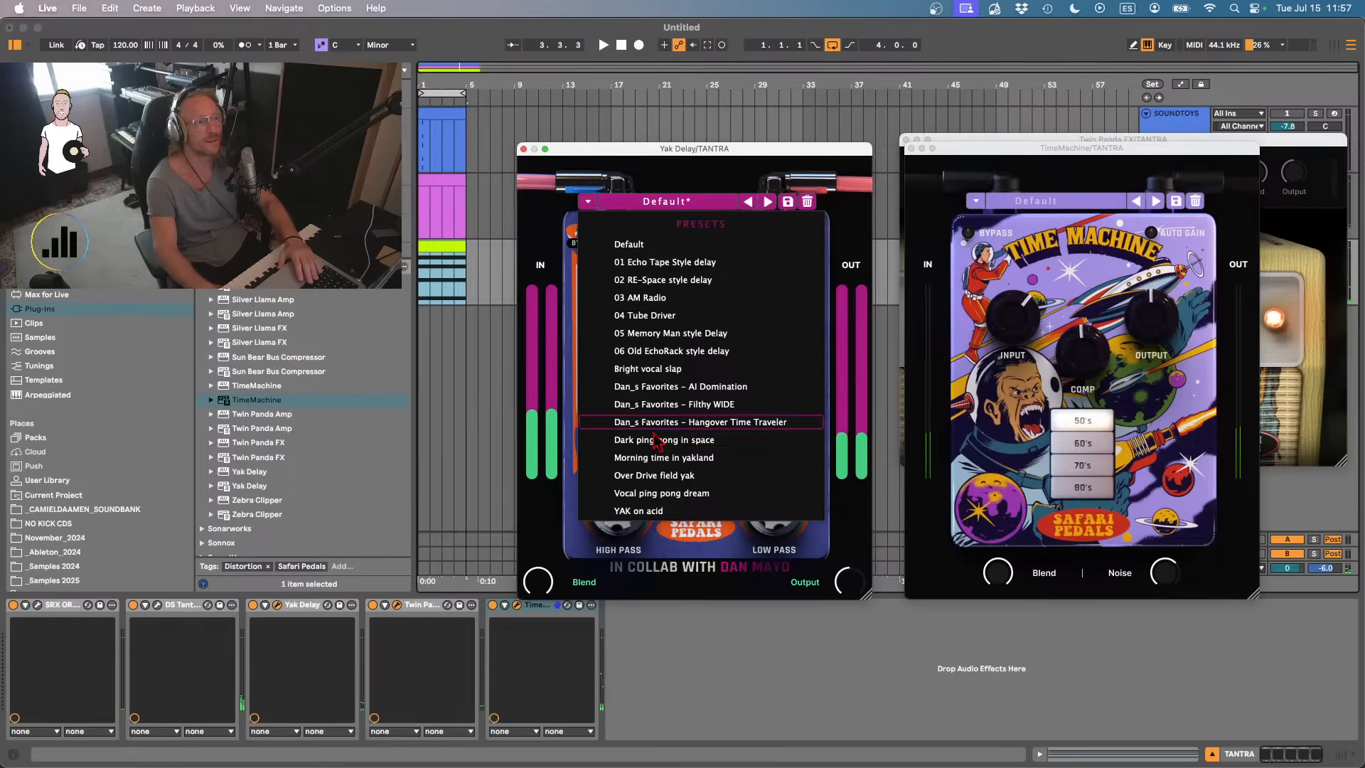
left_click(660, 404)
key("space")
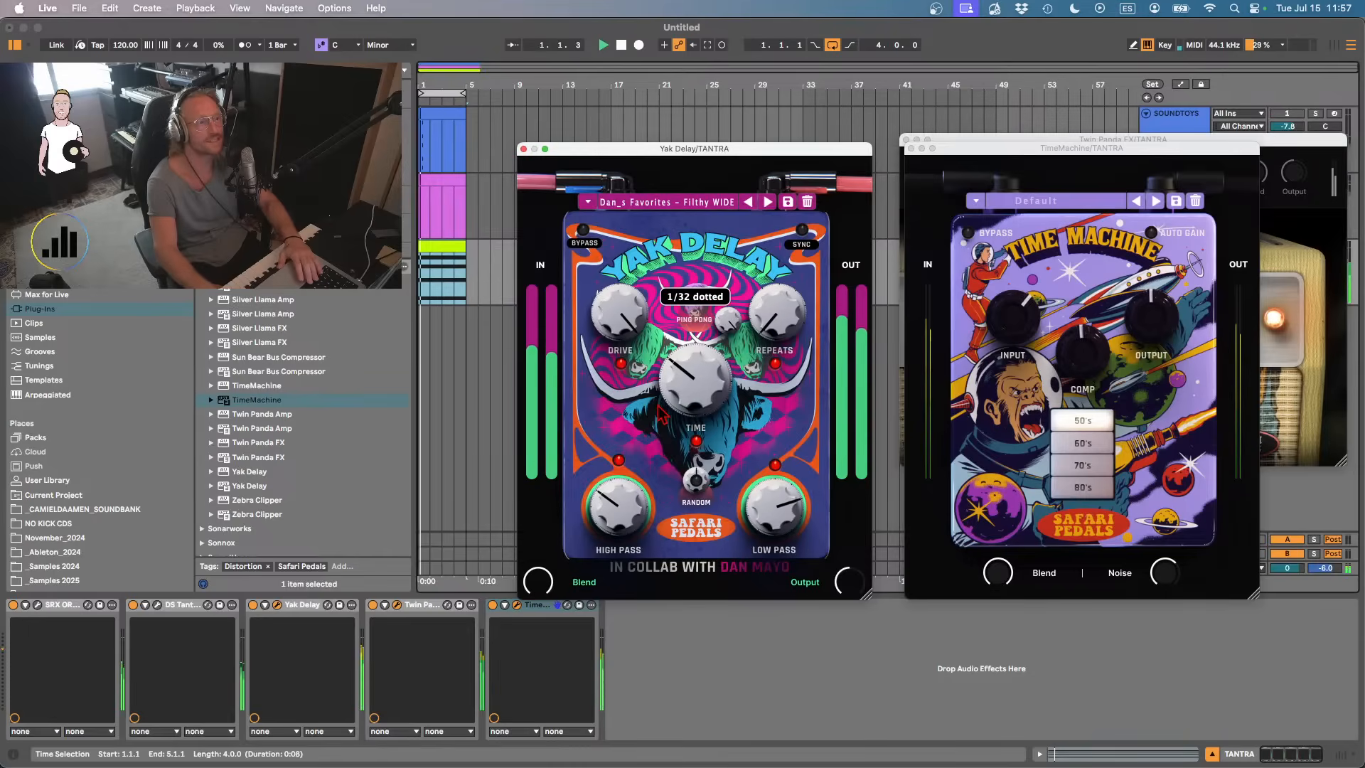
key("space")
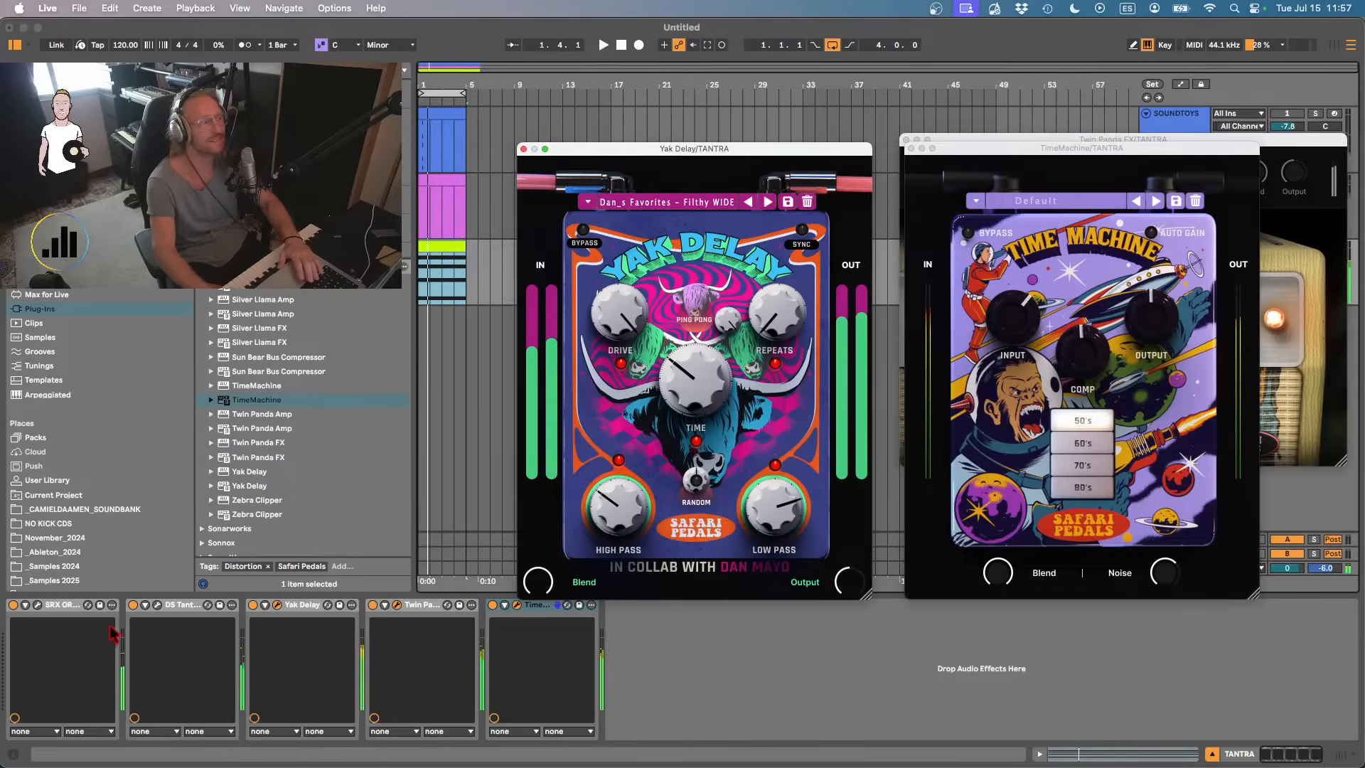
- Change the SRX Orchestra patch to PR-A 103 Full Orch. 1
left_click(37, 604)
left_click(741, 207)
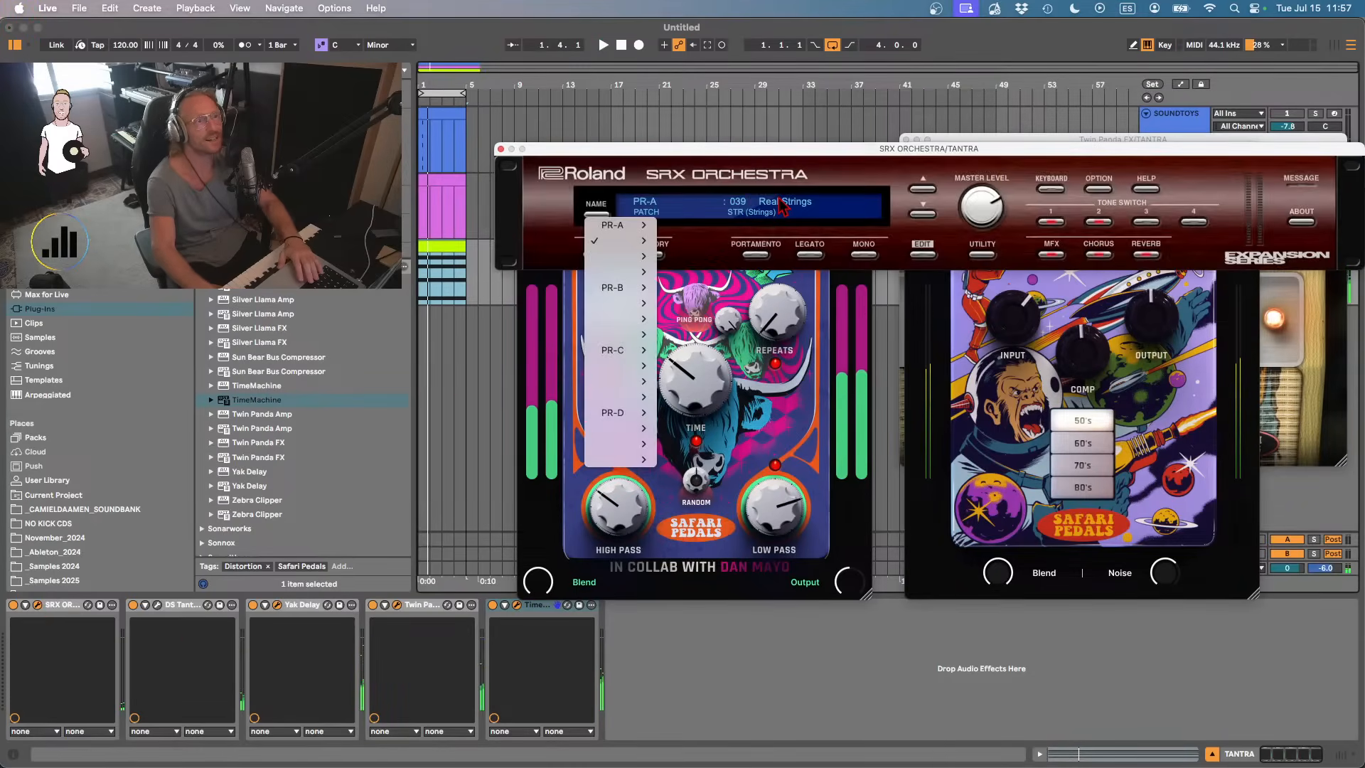
mouse_move(625, 318)
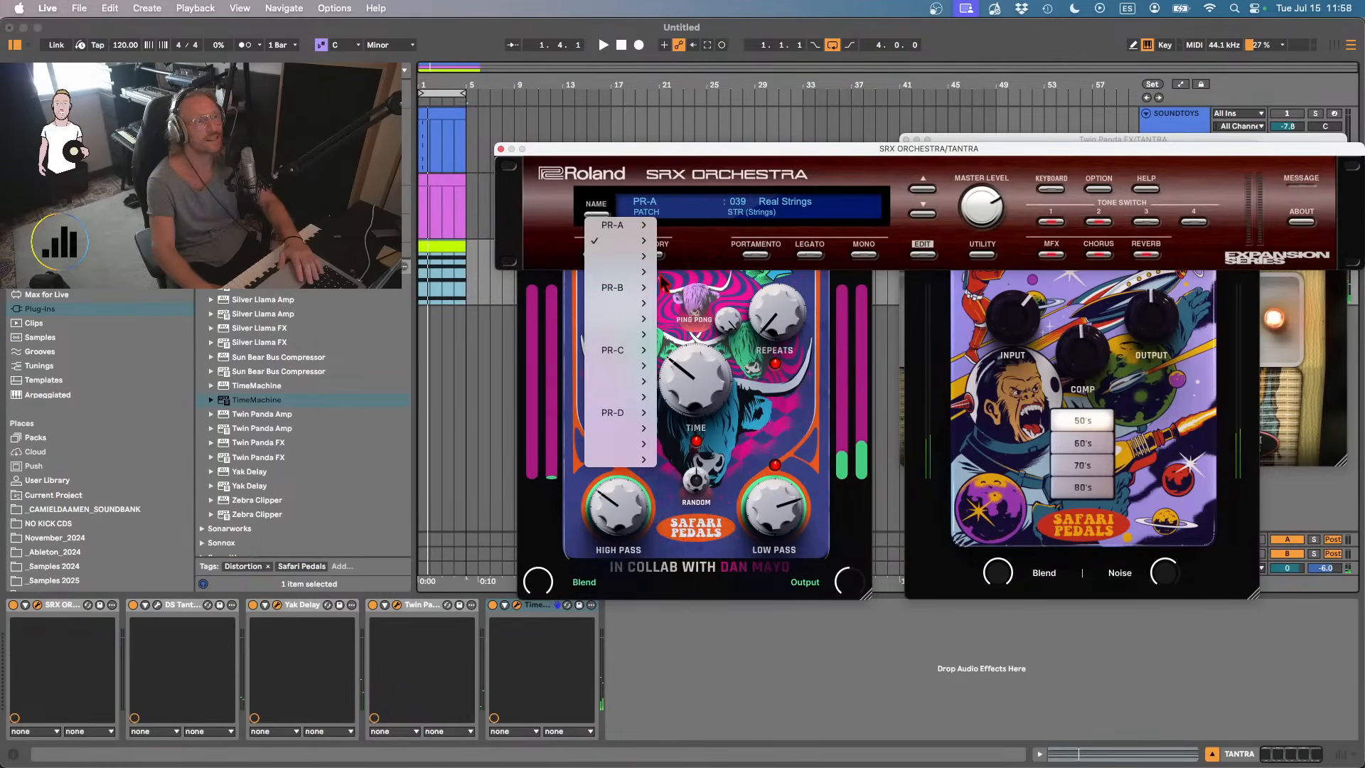
mouse_move(640, 273)
left_click(720, 363)
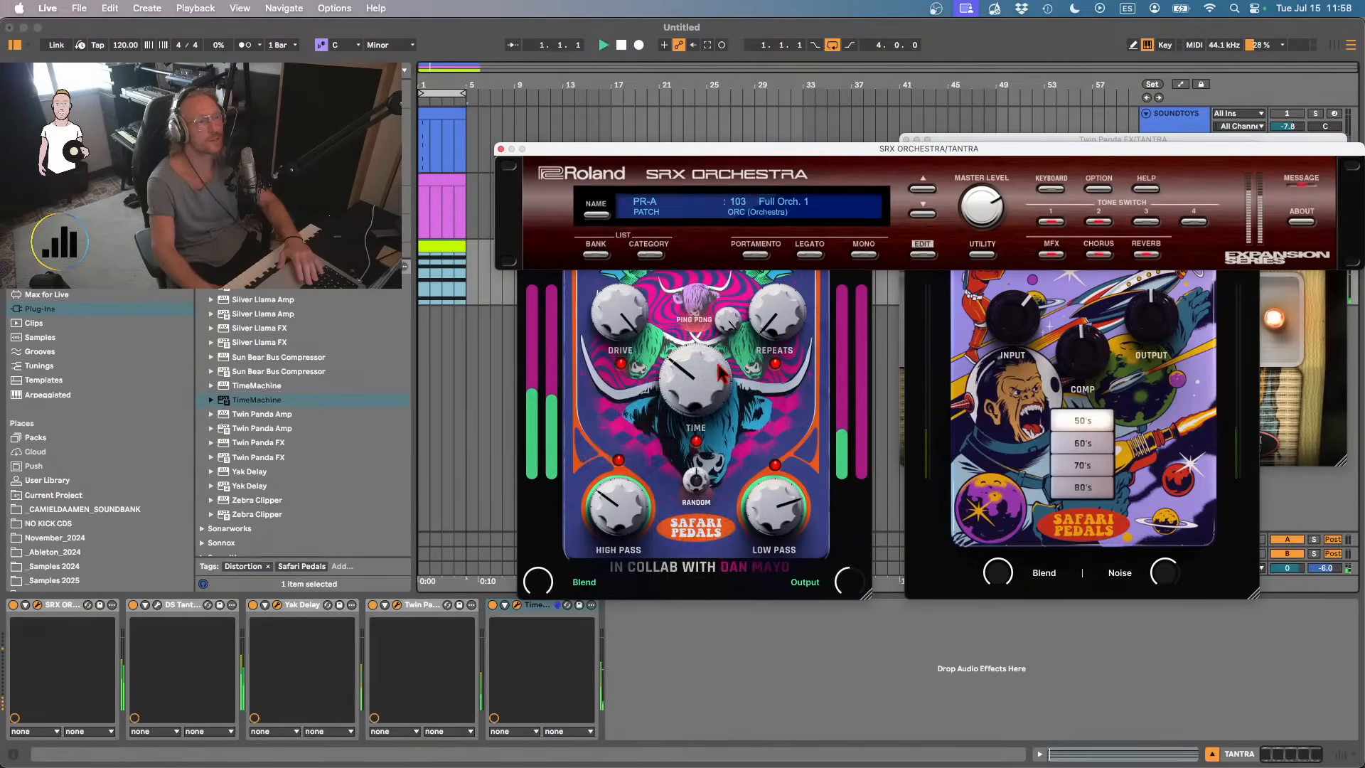
- Delete the DS Tantra device from the chain and turn down the drive of Yak Delay while the loop plays
left_click(142, 609)
key("Delete")
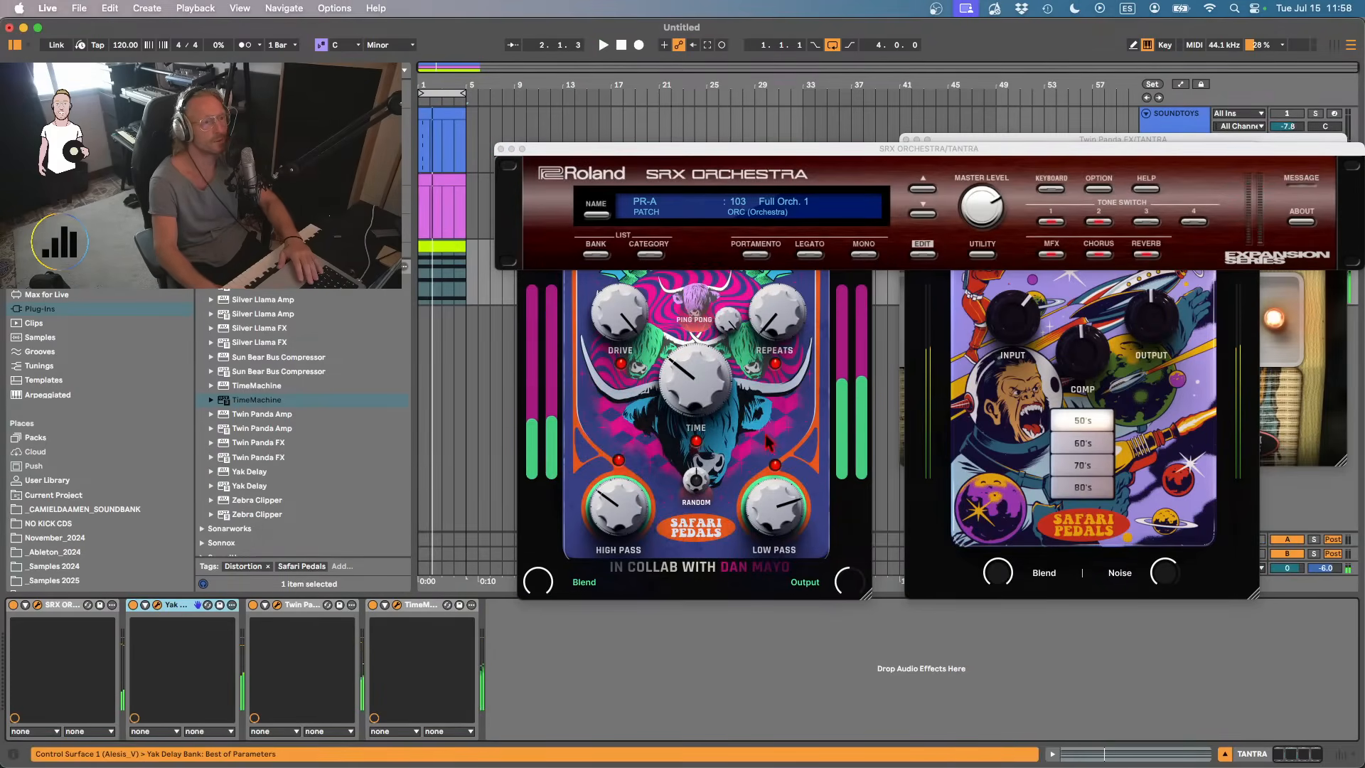
left_click(618, 390)
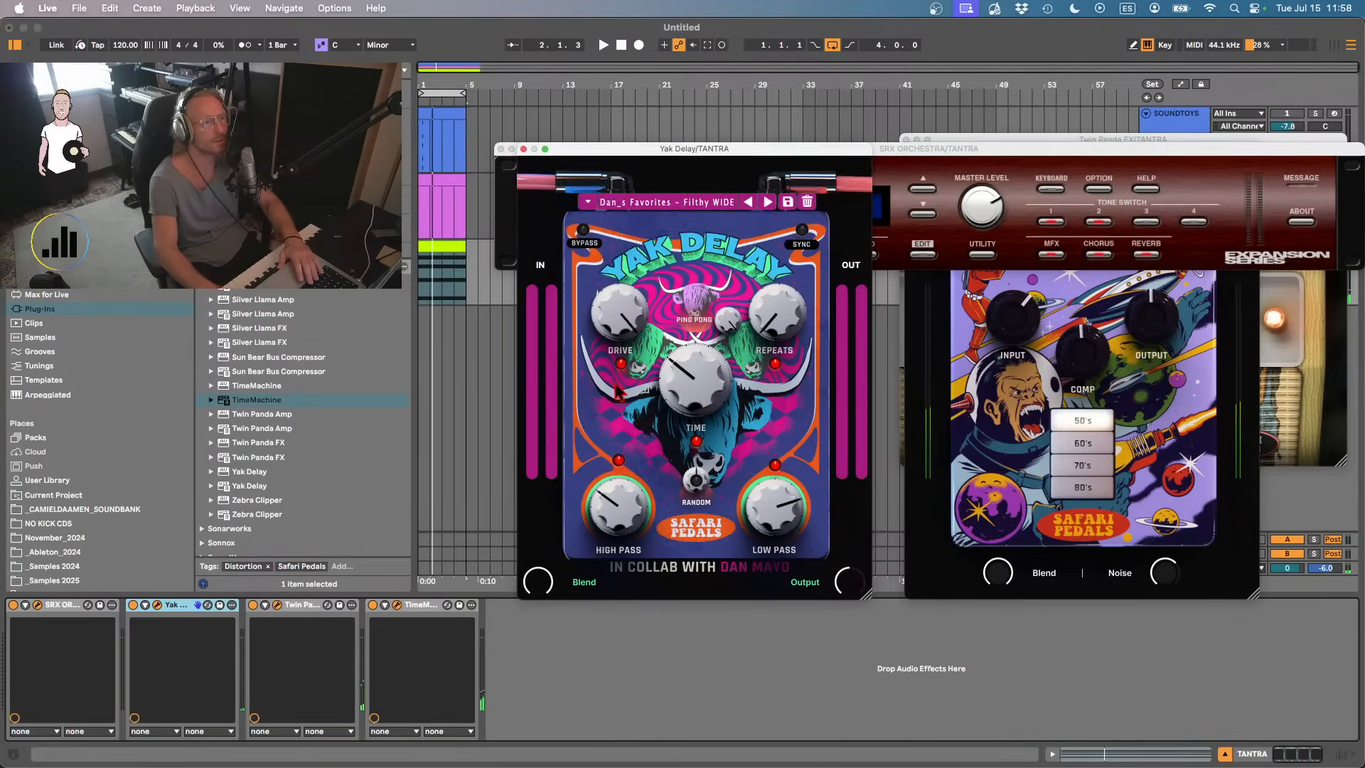
left_click_drag(620, 346, 600, 444)
left_click_drag(1010, 334, 1010, 345)
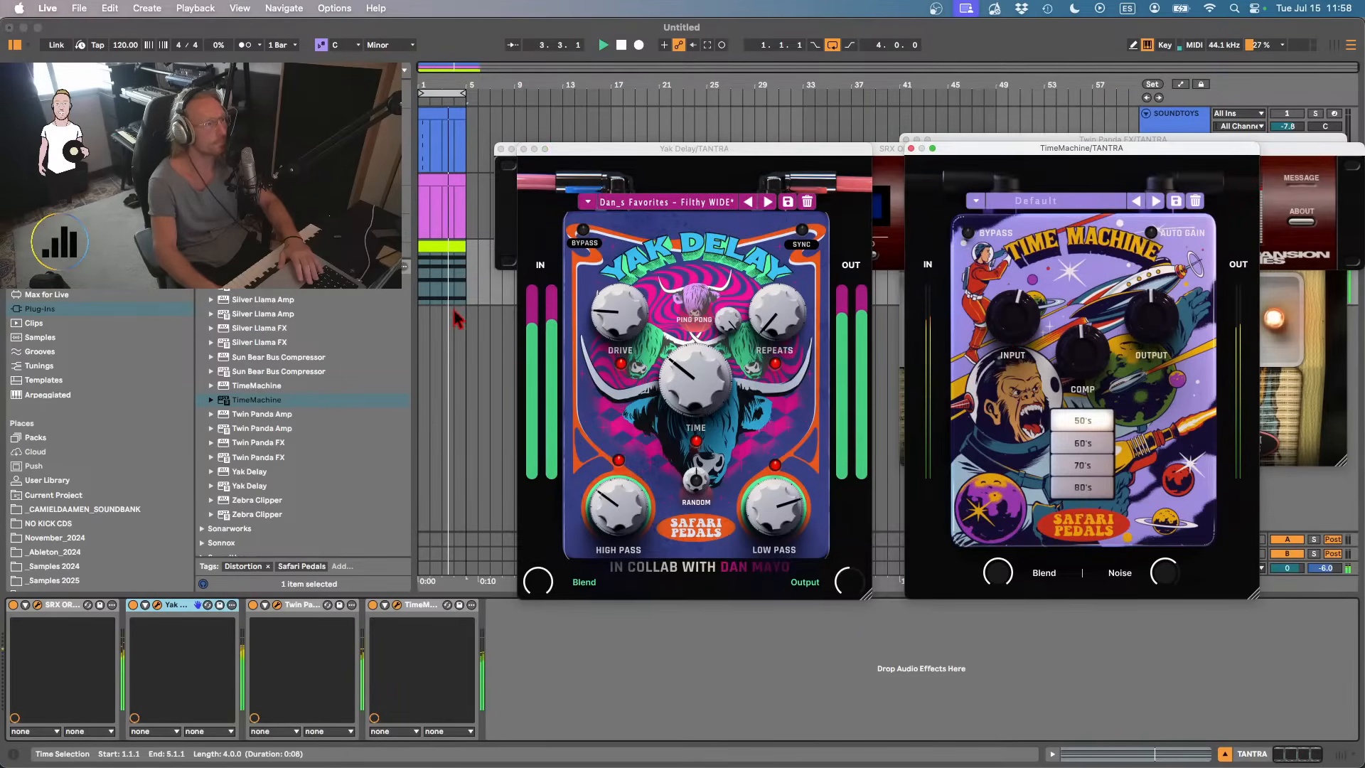
key("space")
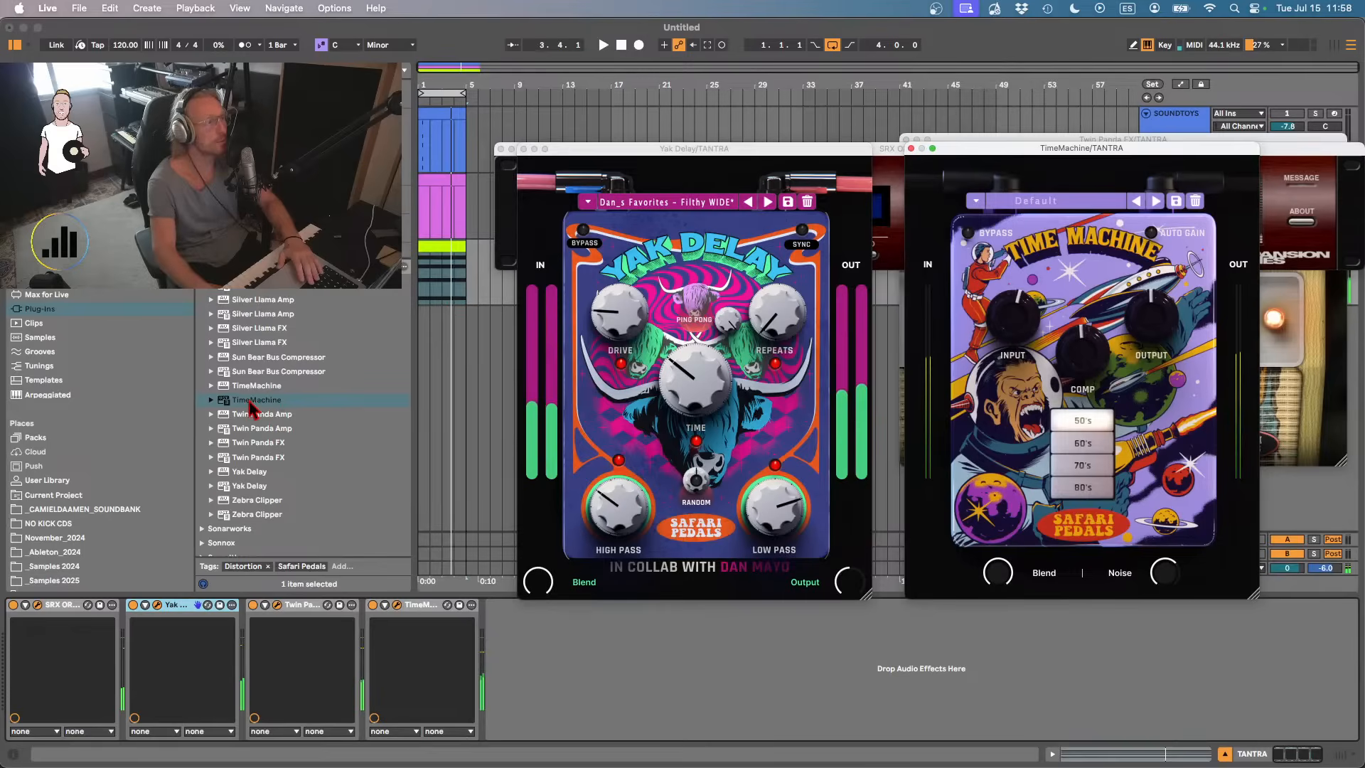
scroll(250, 407, "up", 6)
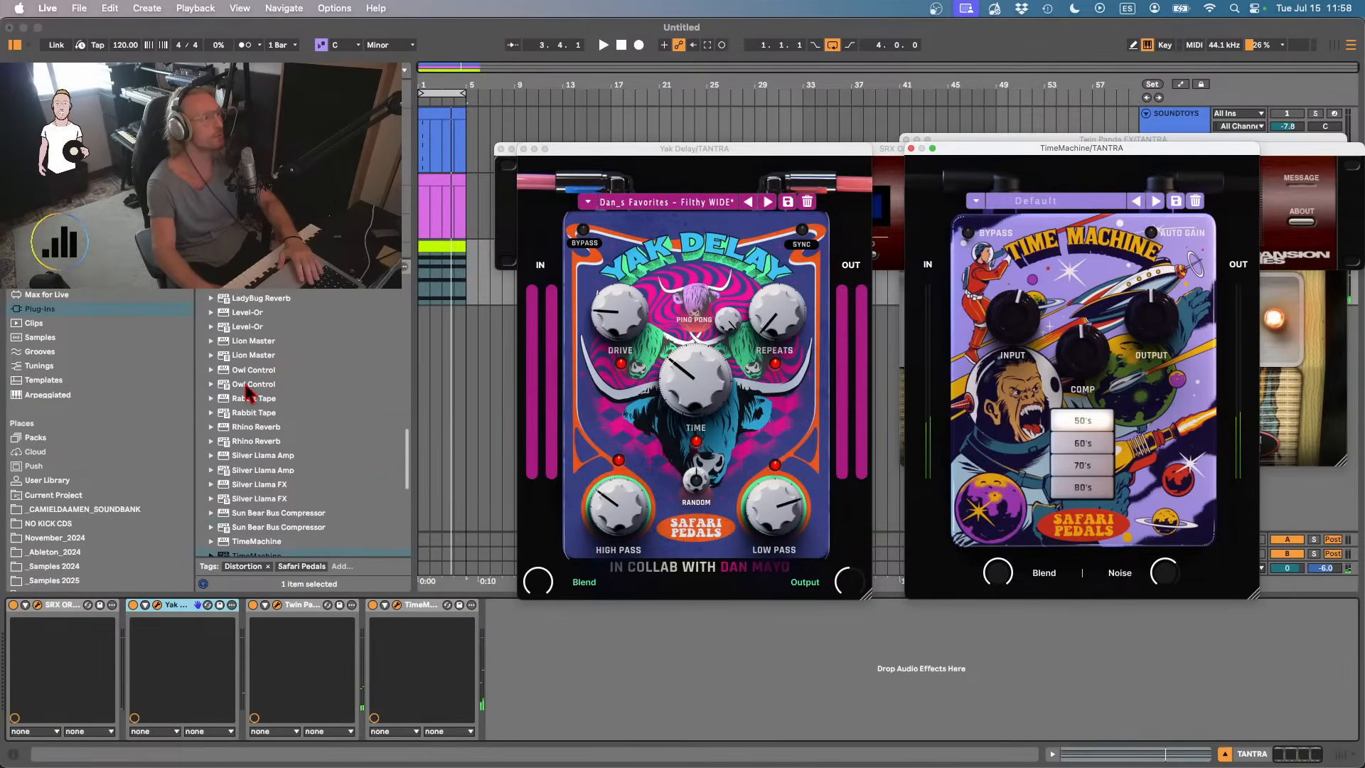
left_click(249, 385)
left_click_drag(575, 635, 575, 636)
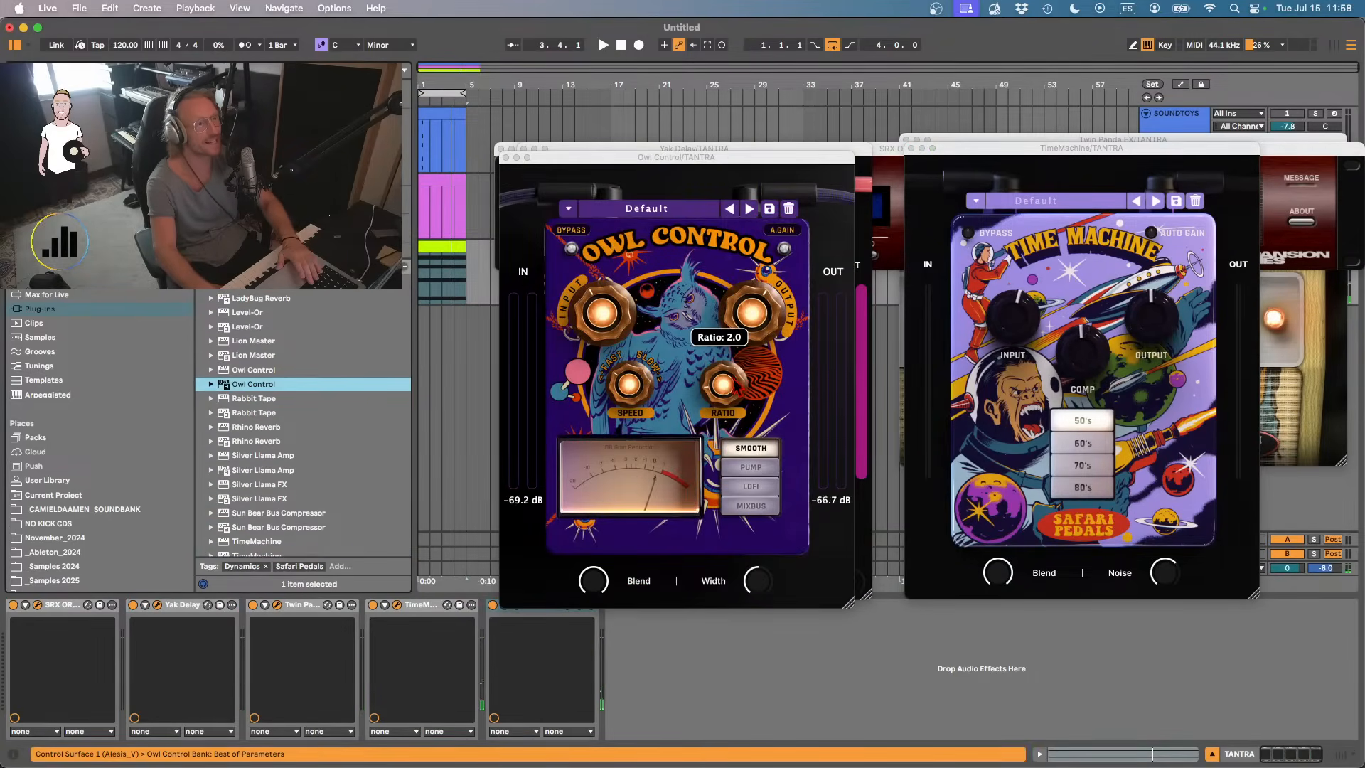
left_click(506, 158)
left_click(537, 605)
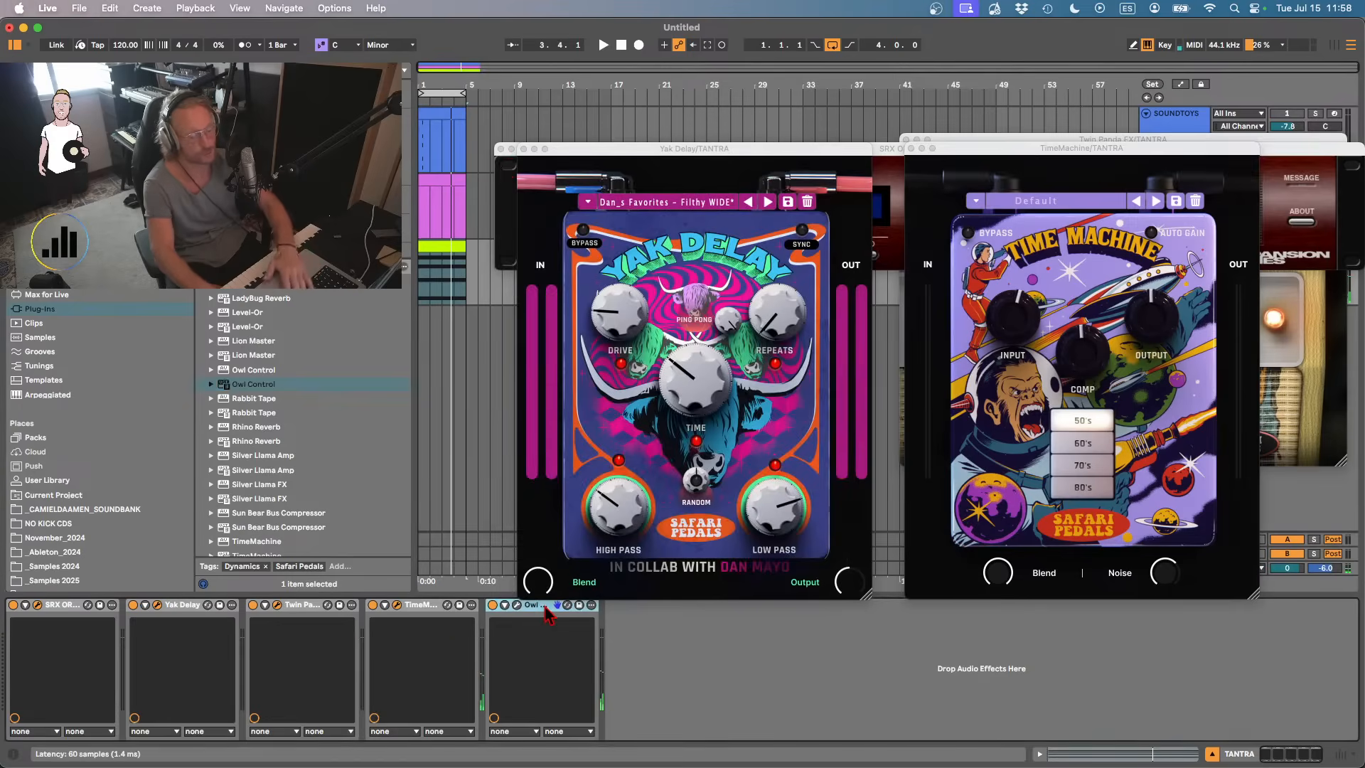
key("Delete")
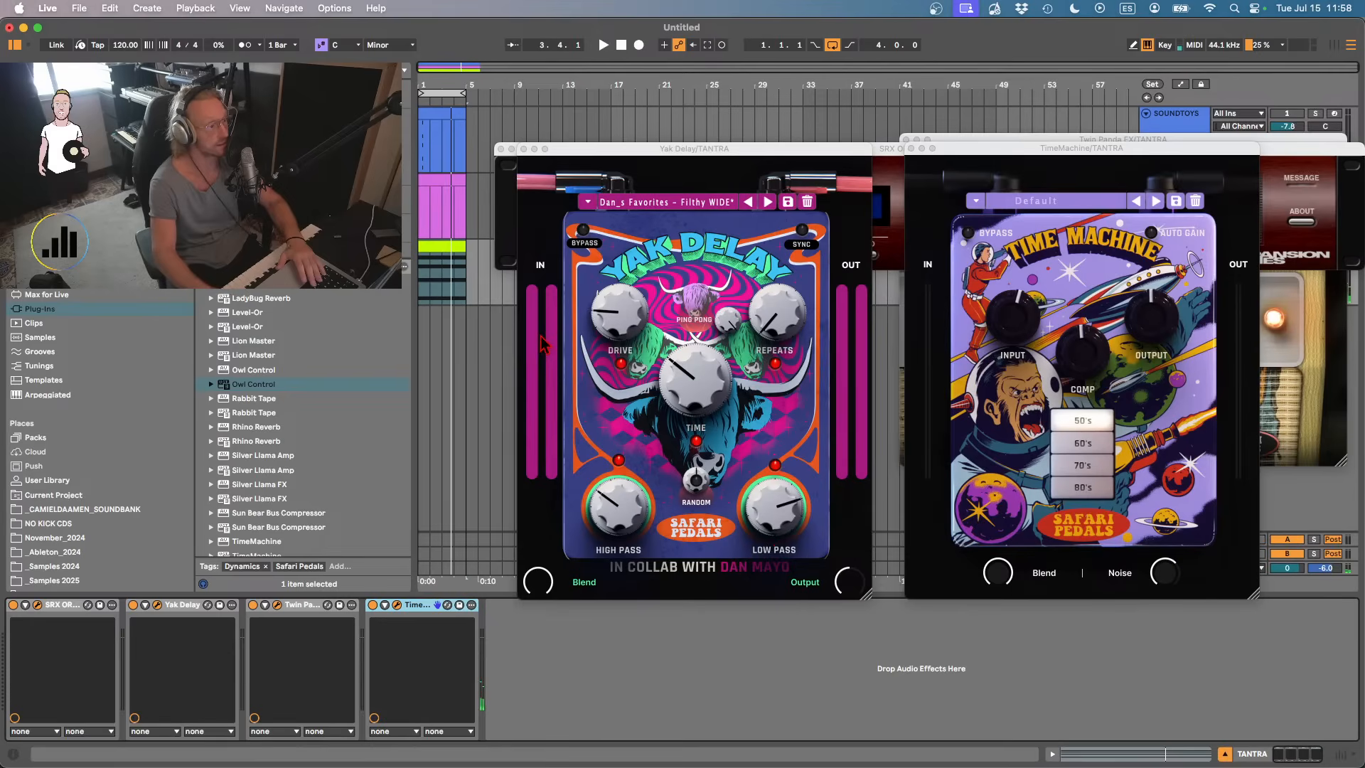
- Add Fox Echo Chorus to the end of the TANTRA device chain and lower its bass
scroll(311, 415, "up", 10)
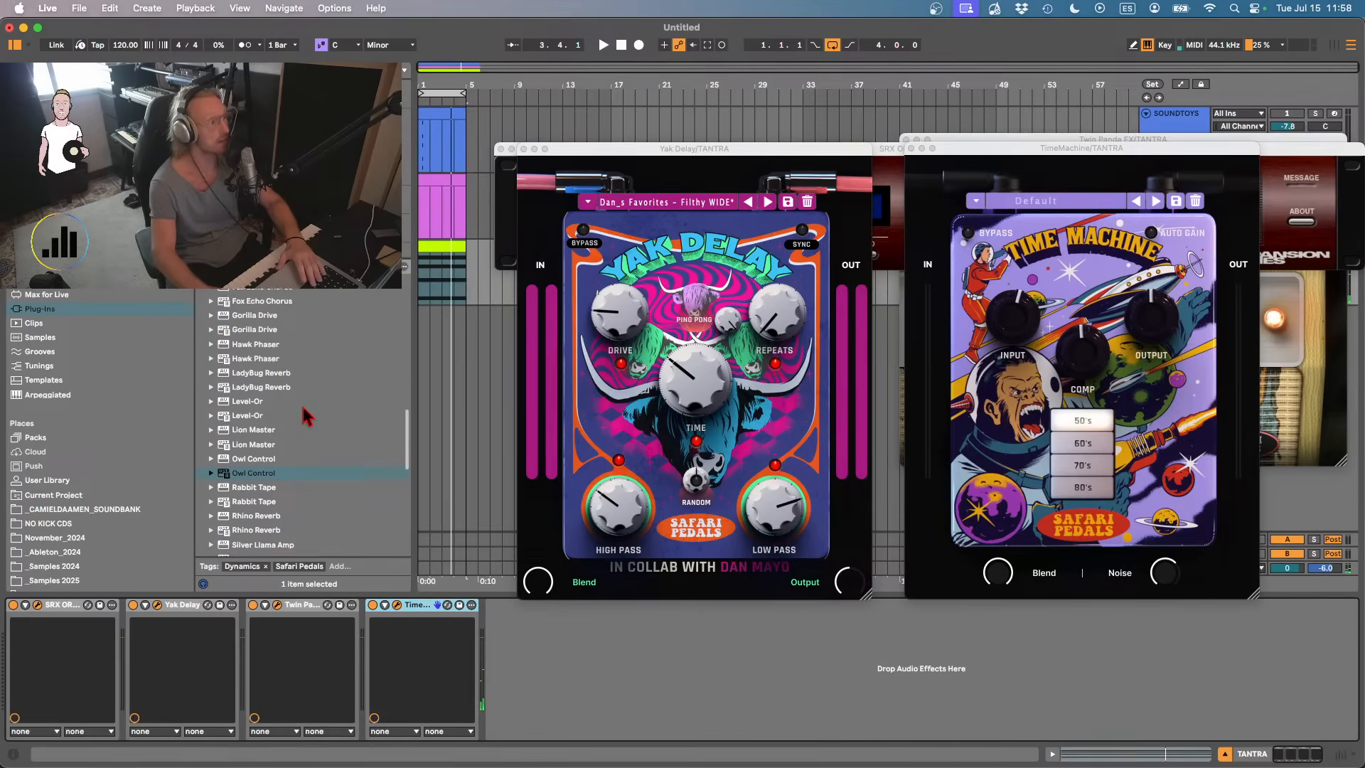
left_click(252, 386)
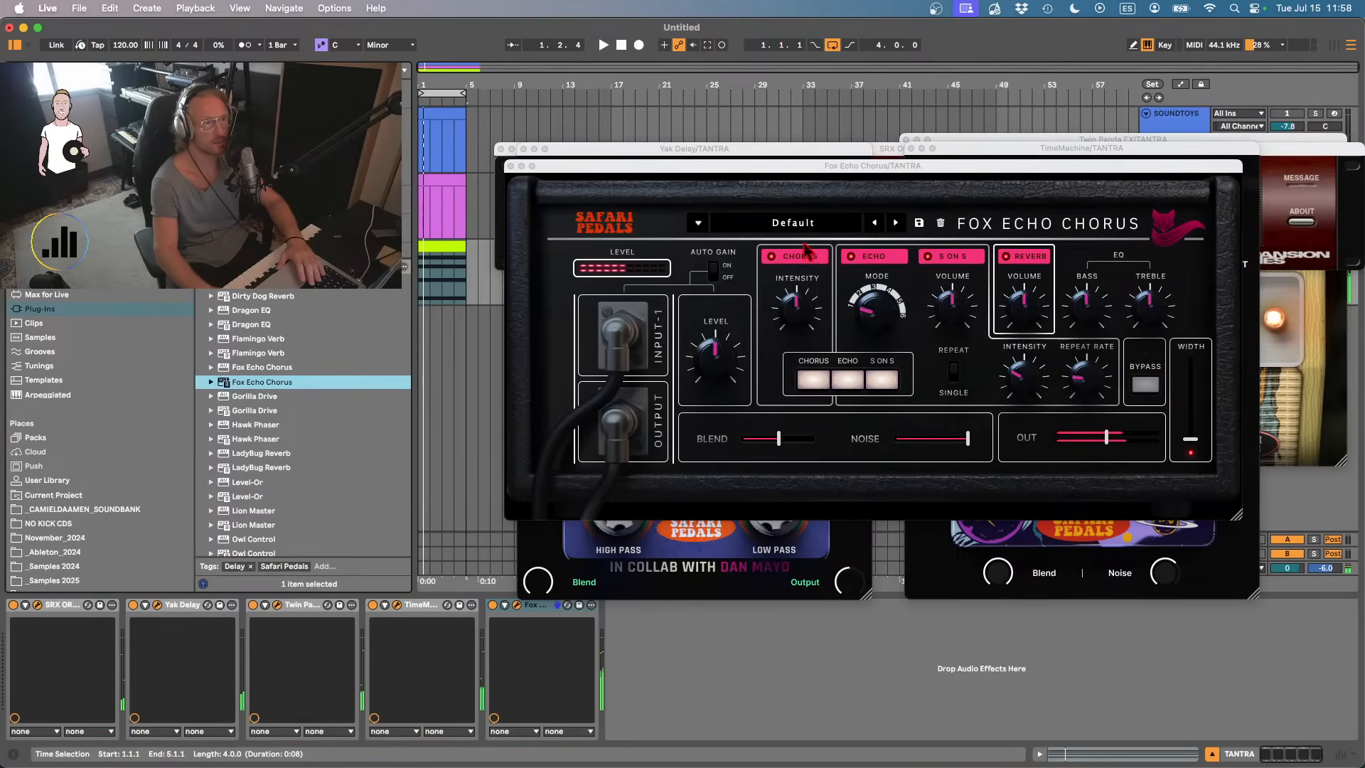
left_click_drag(1085, 310, 1073, 350)
left_click_drag(1153, 314, 1155, 305)
- Raise the intensity, repeat rate and width of Fox Echo Chorus
left_click_drag(1089, 378, 1106, 264)
left_click_drag(1024, 376, 1042, 316)
mouse_move(1086, 375)
left_mouse_down()
mouse_move(1089, 398)
mouse_move(1087, 350)
mouse_move(1087, 387)
left_mouse_up()
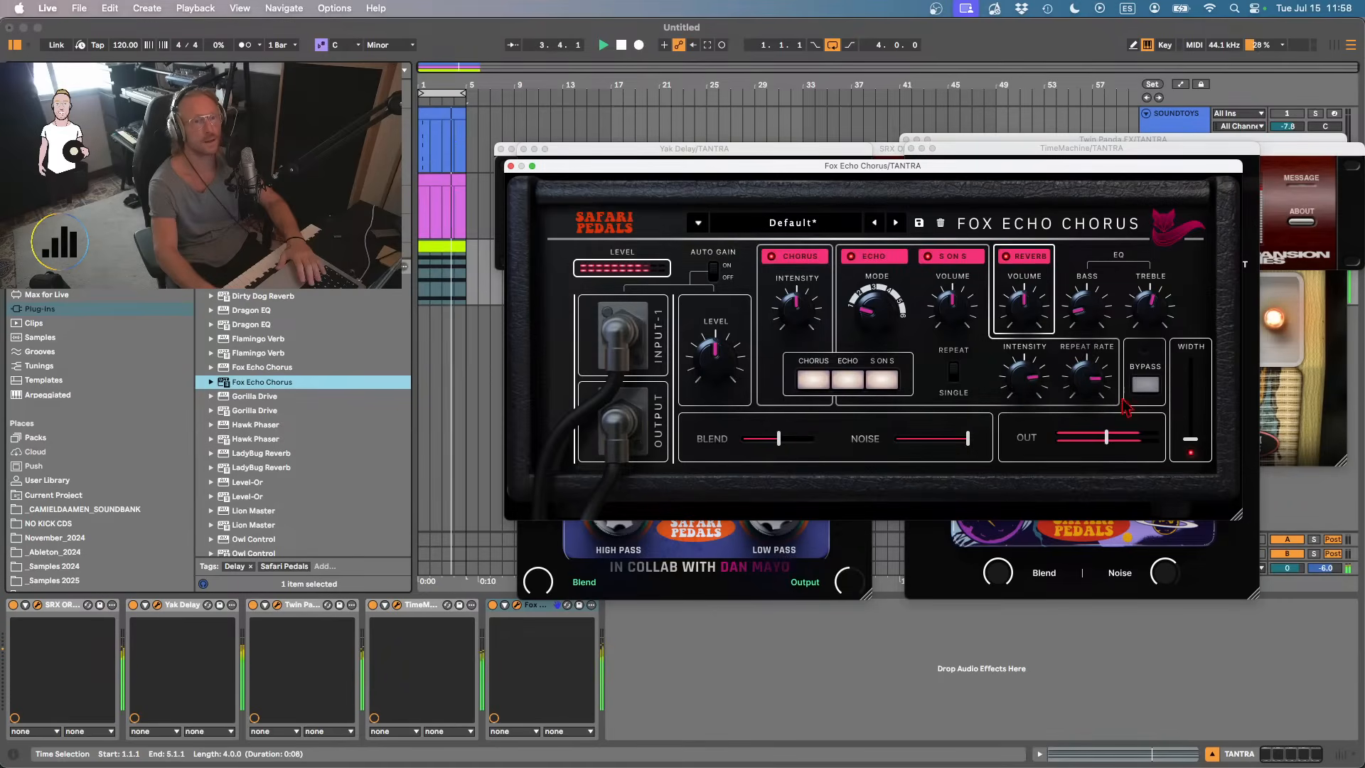
left_click_drag(1190, 446, 1194, 388)
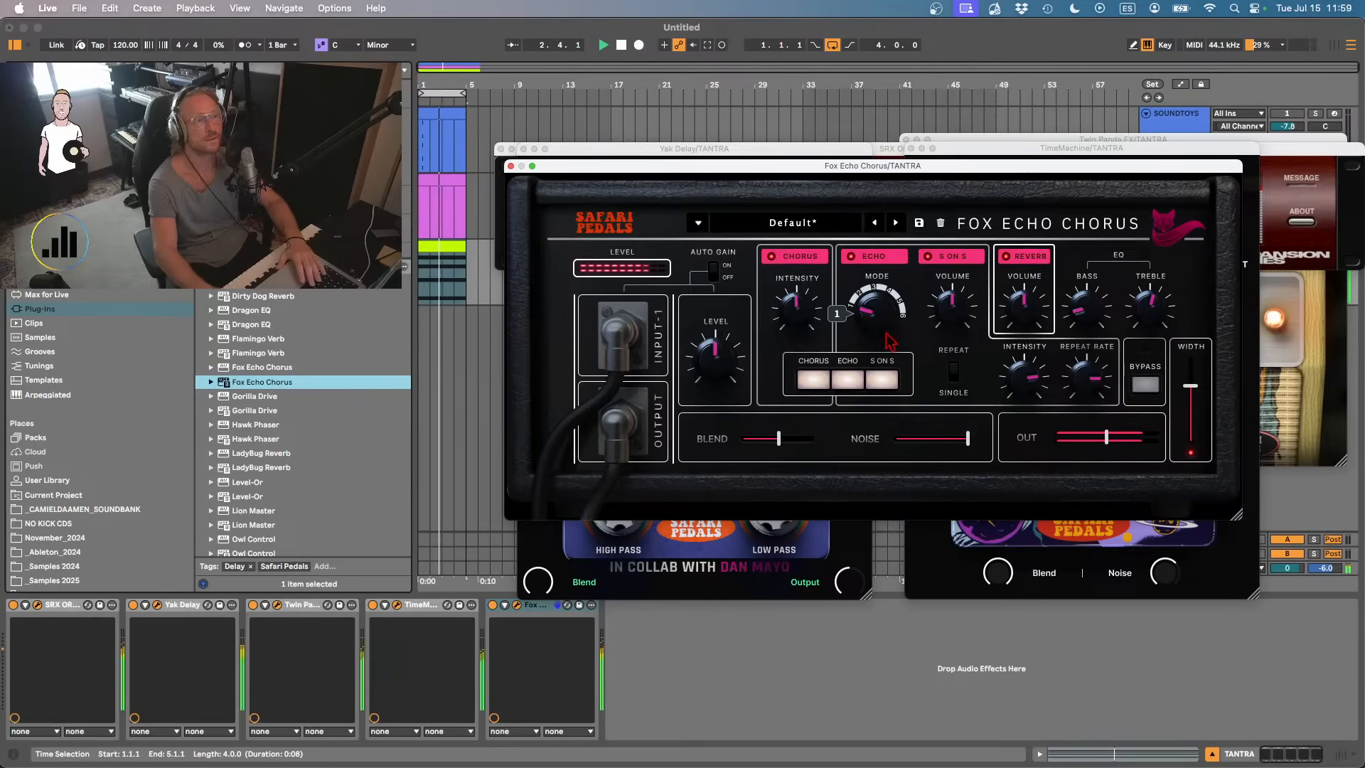
- Duplicate the four-bar TANTRA clip and extend the arrangement loop to eight bars
left_click(442, 244)
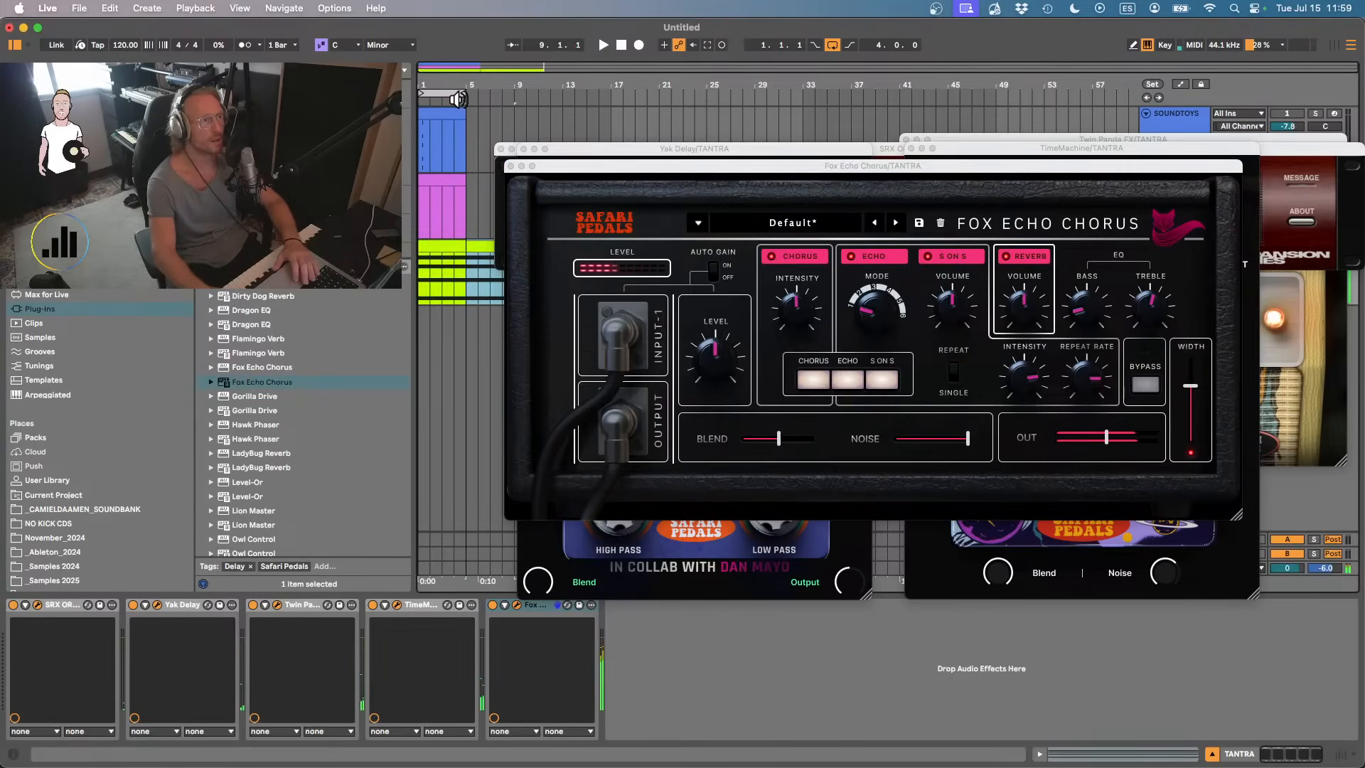
left_click_drag(458, 94, 509, 91)
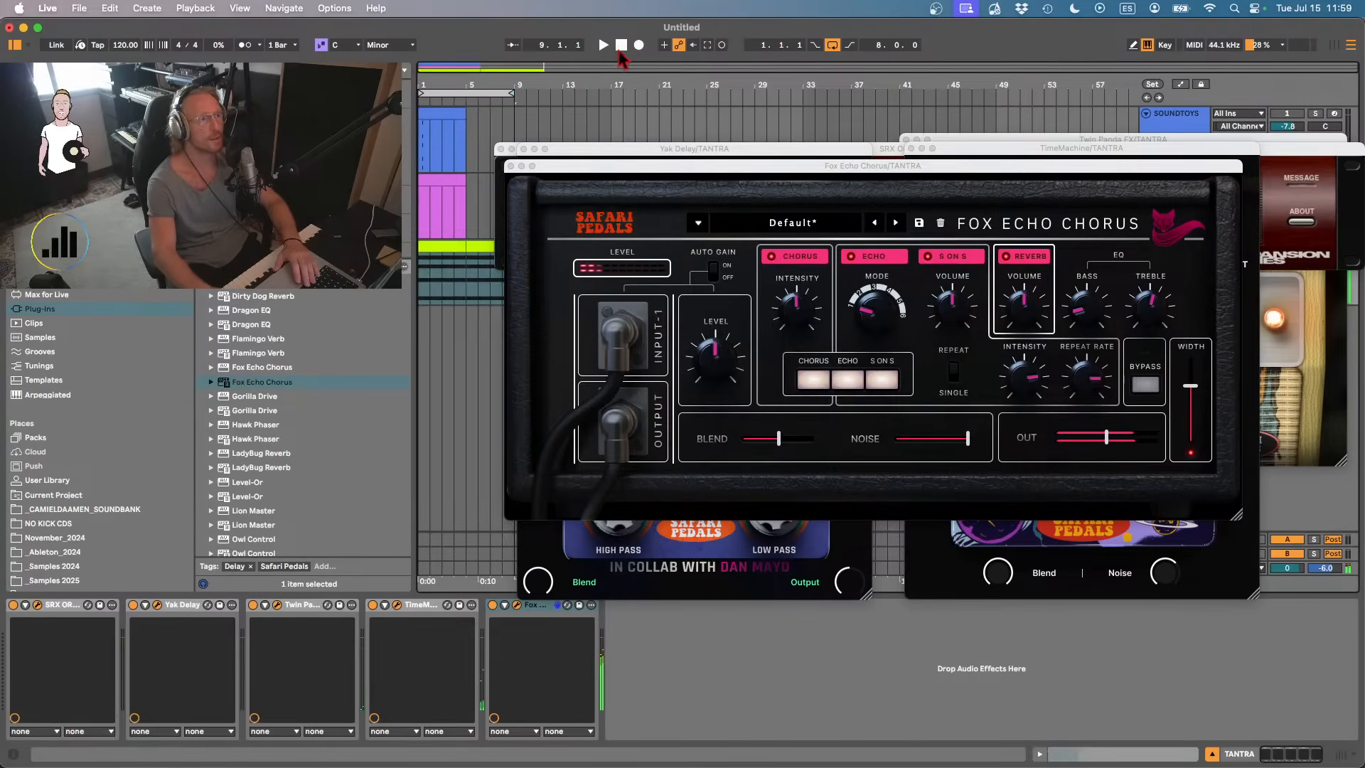
left_click(620, 45)
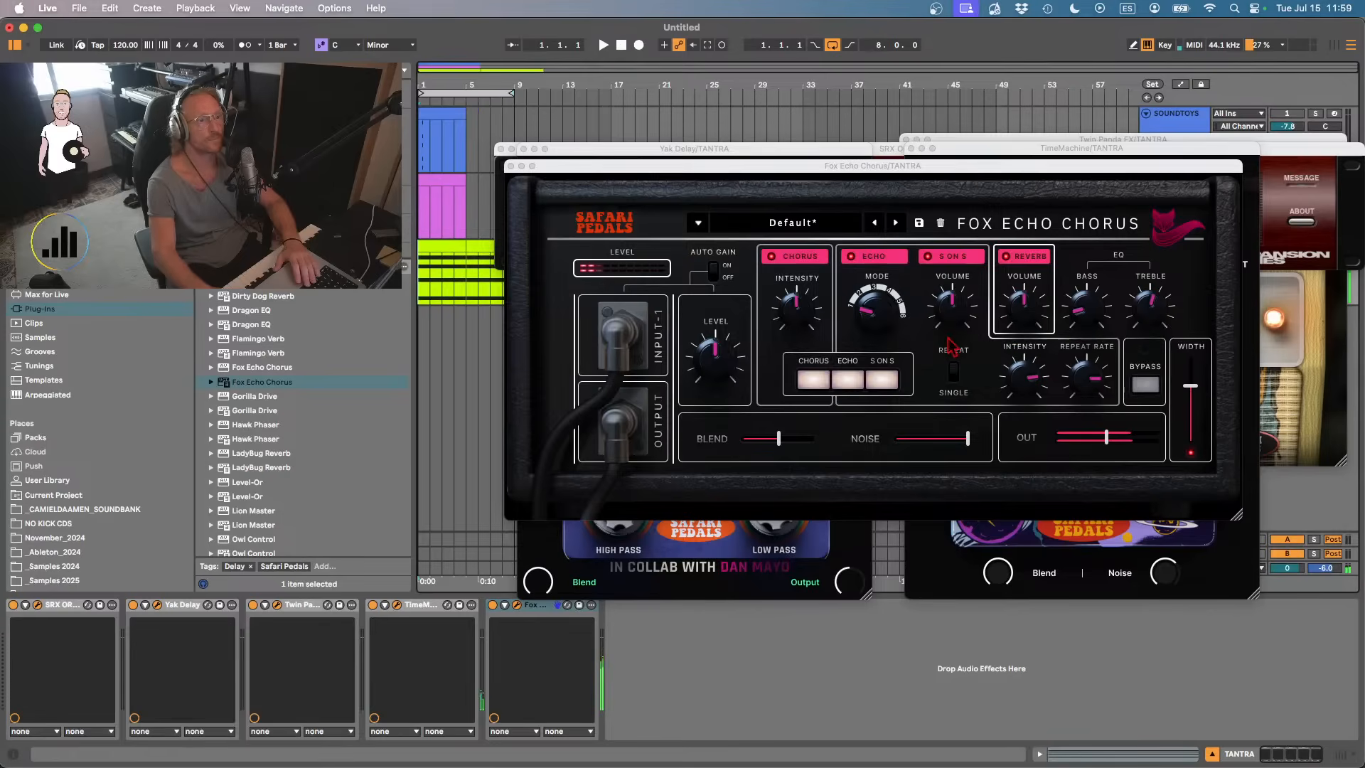
- Turn the S on S volume of Fox Echo Chorus down to near minimum and re-enable its S on S, Echo and Chorus sections
left_click_drag(1096, 384, 1099, 420)
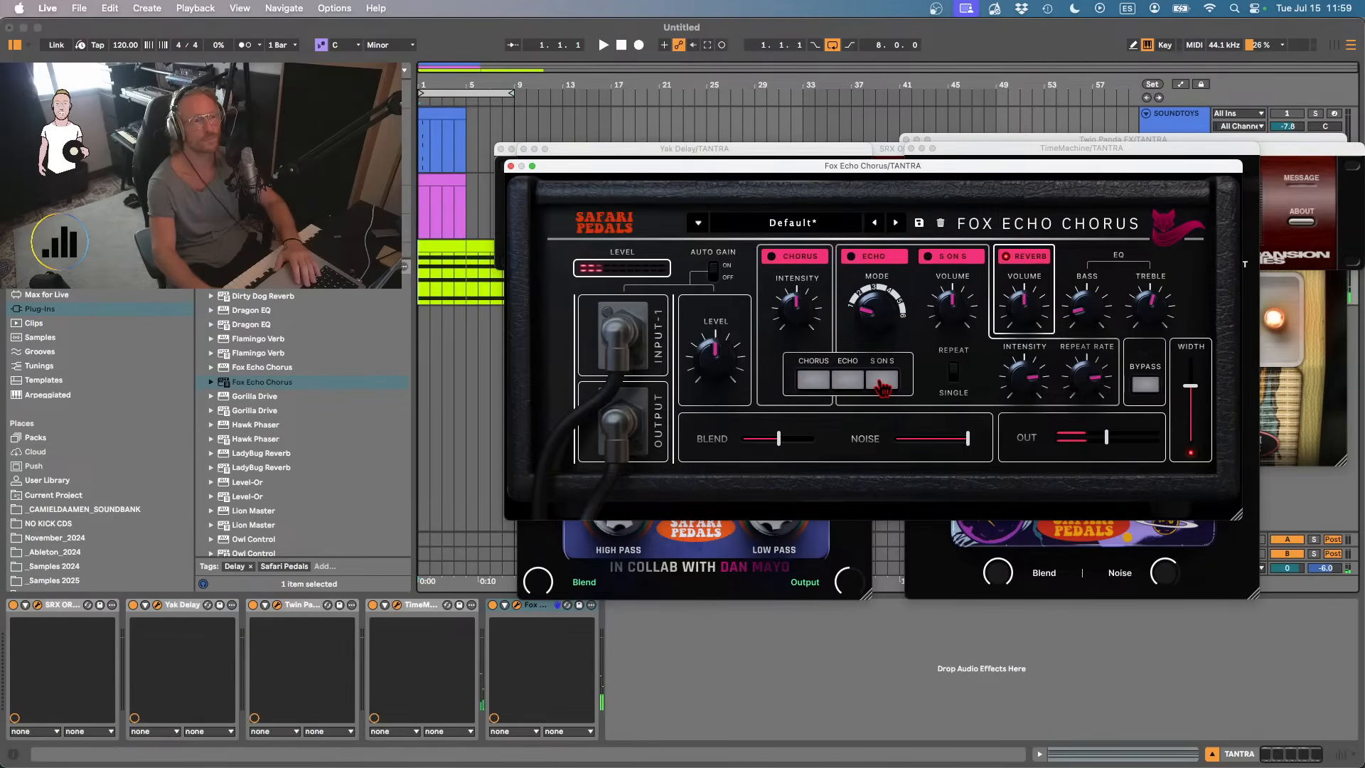
left_click_drag(944, 335, 944, 345)
left_click(871, 389)
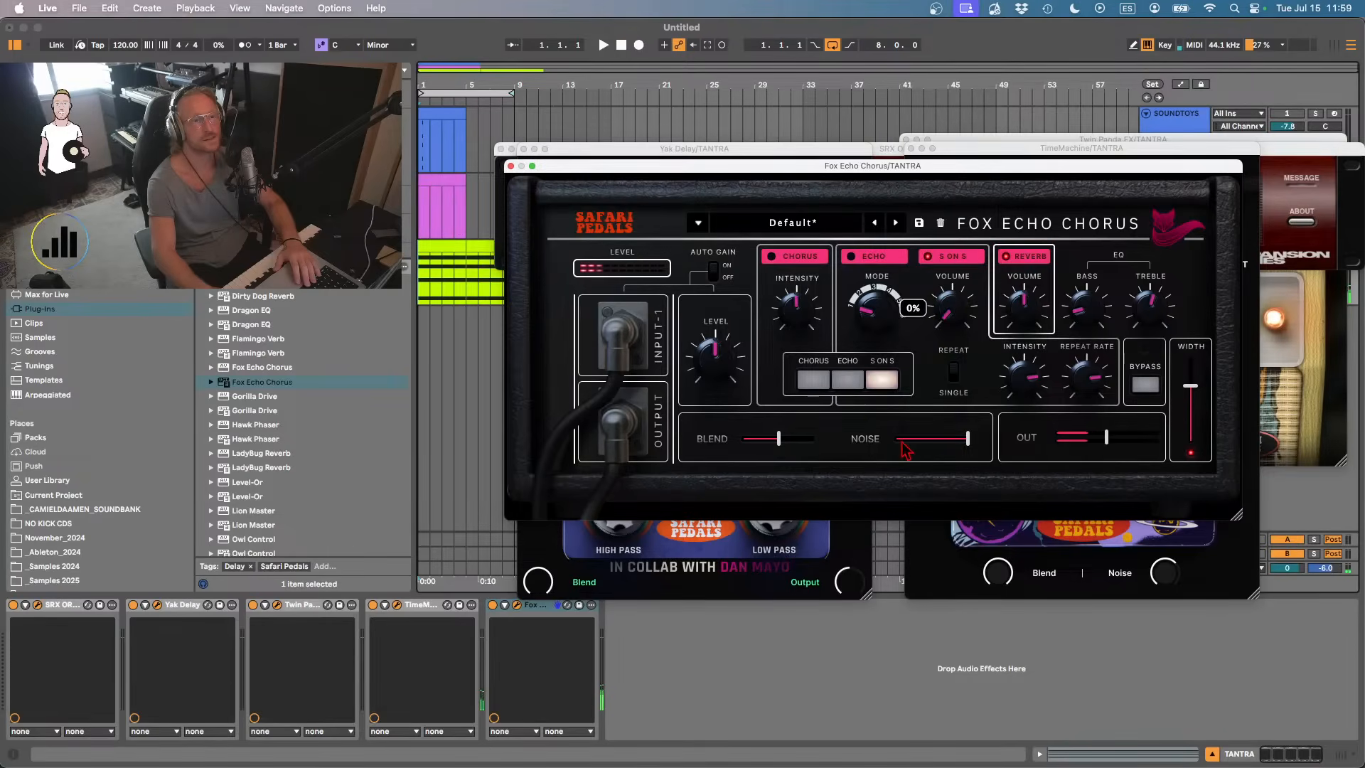
left_click_drag(945, 331, 940, 305)
left_click(840, 387)
left_click(809, 387)
left_click(855, 383)
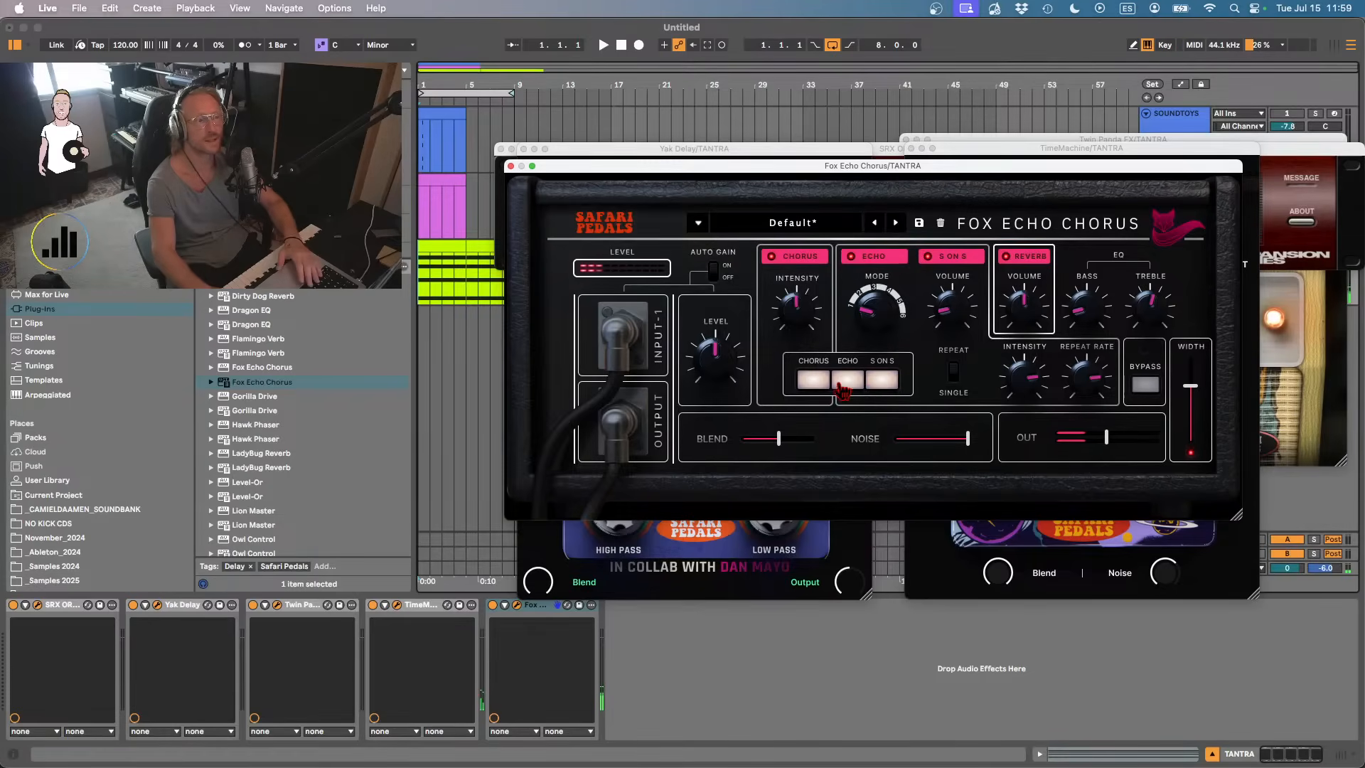
- Switch TimeMachine, Twin Panda FX and Fox Echo Chorus off and back on to compare what each contributes to the sound
left_click(372, 605)
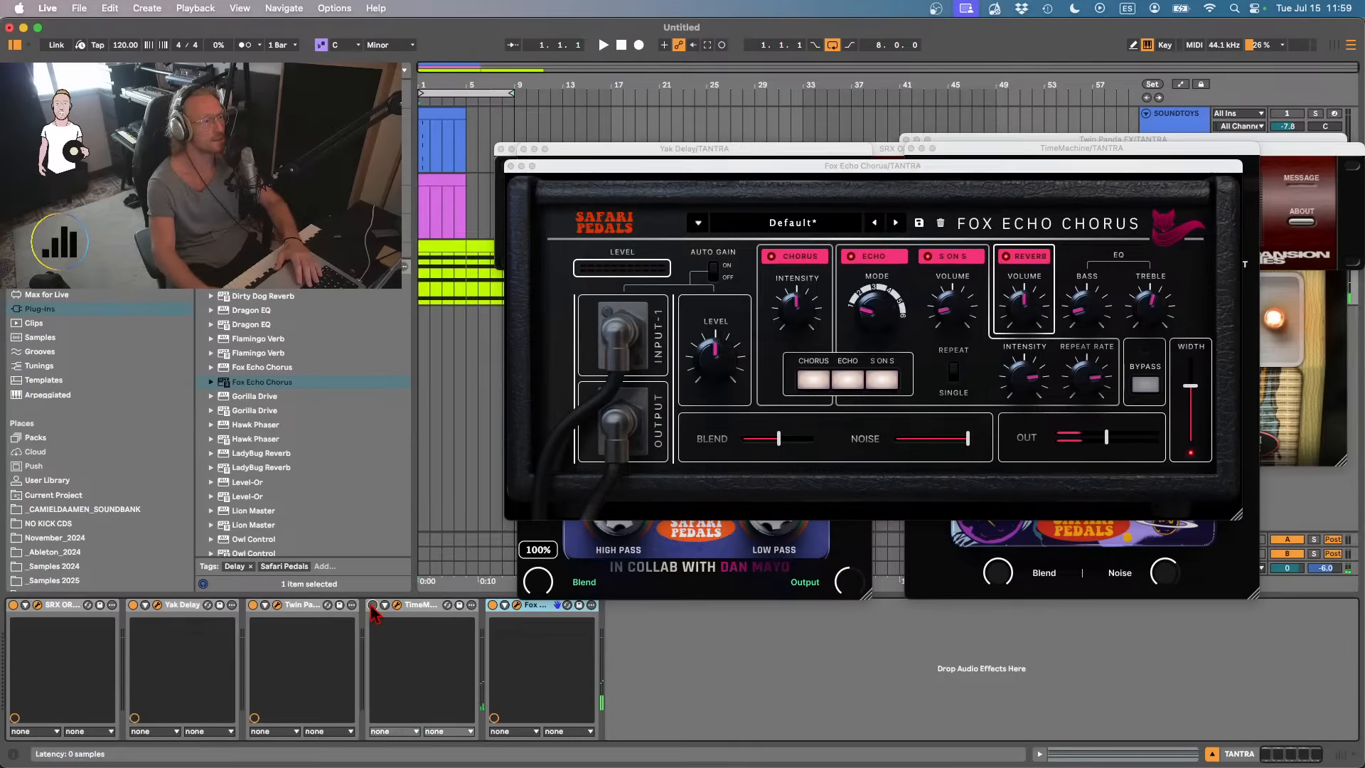
left_click(372, 605)
left_click(252, 605)
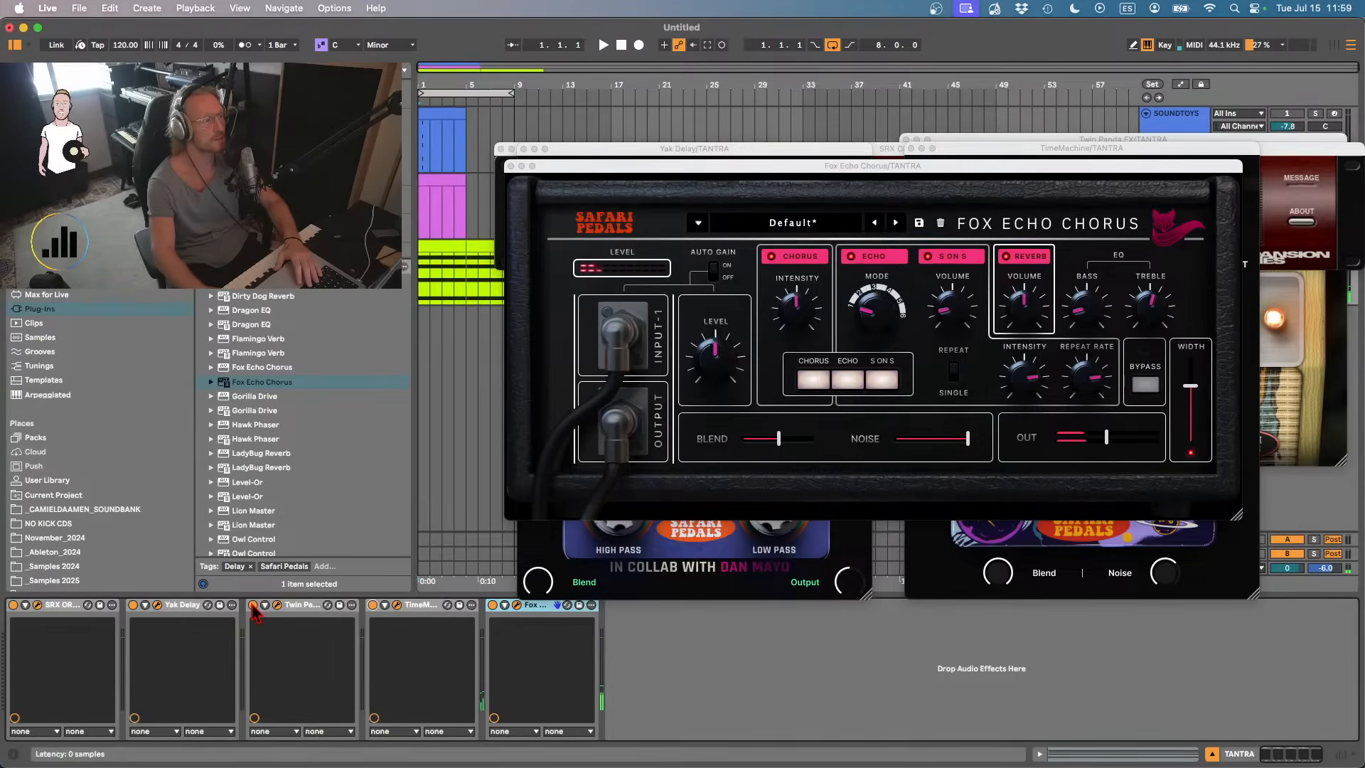
left_click(493, 605)
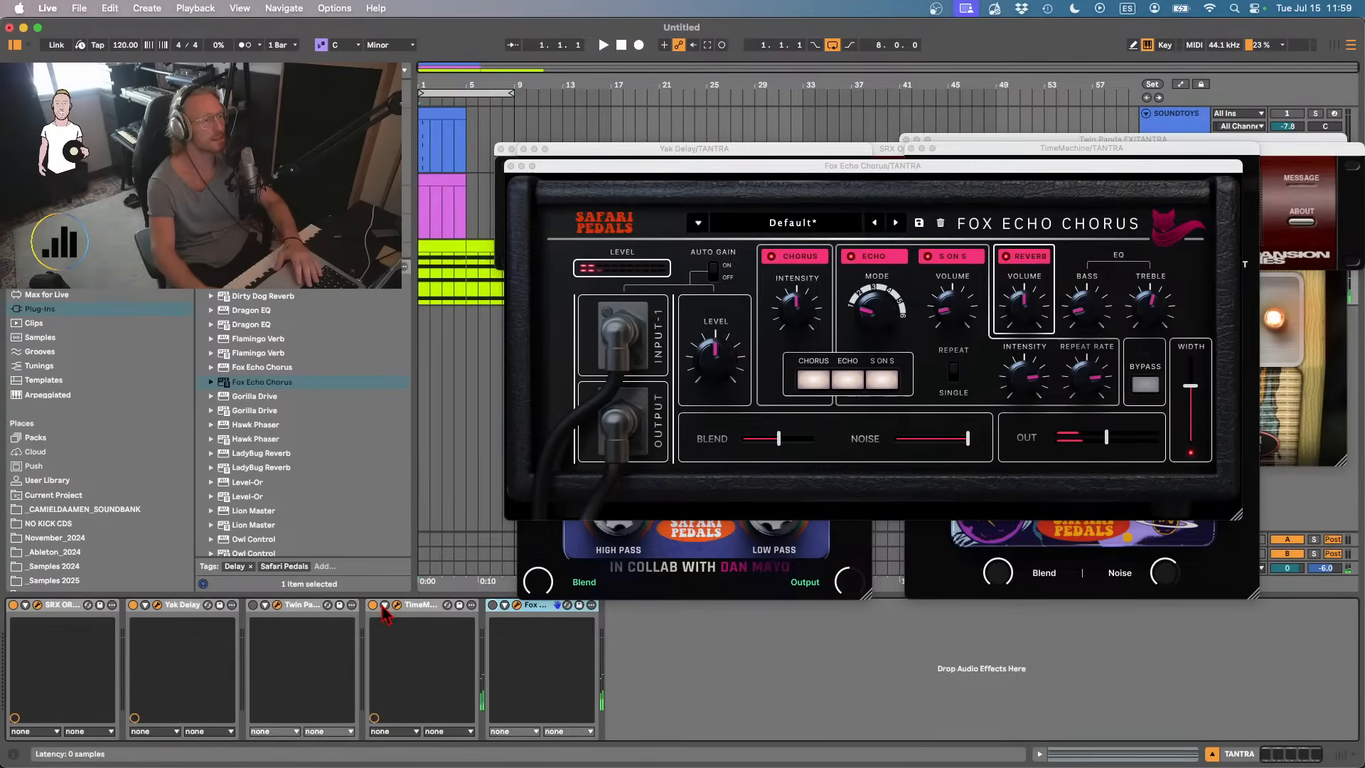
left_click(517, 606)
left_click(517, 606)
left_click(493, 605)
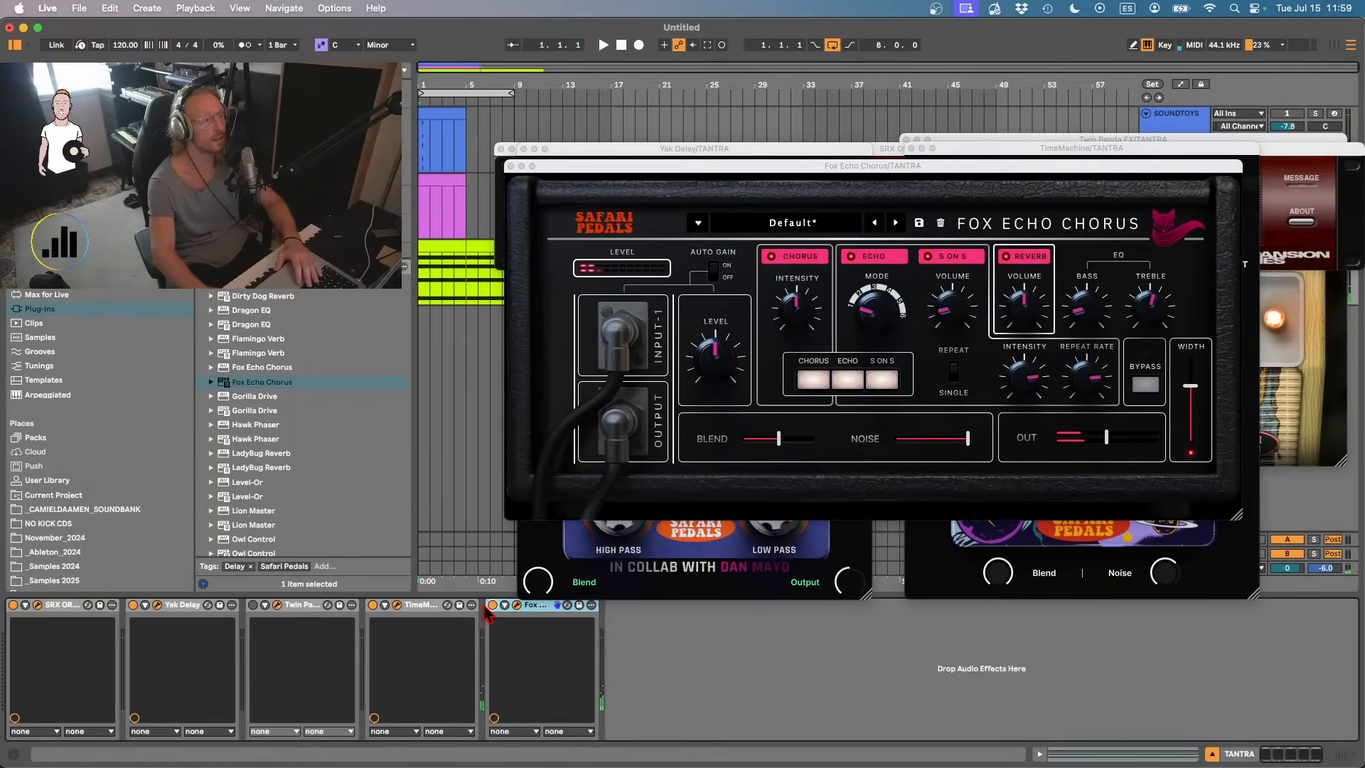
left_click(253, 605)
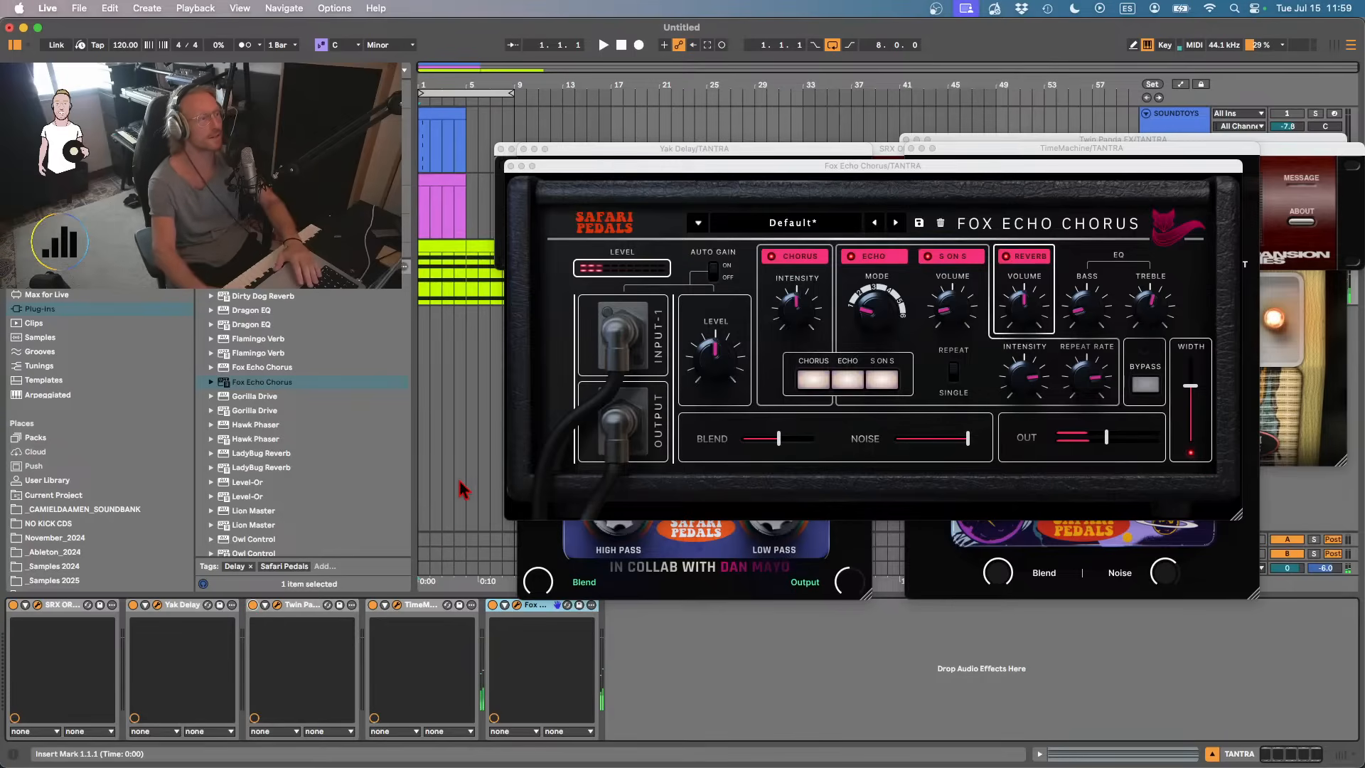
scroll(362, 440, "up", 4)
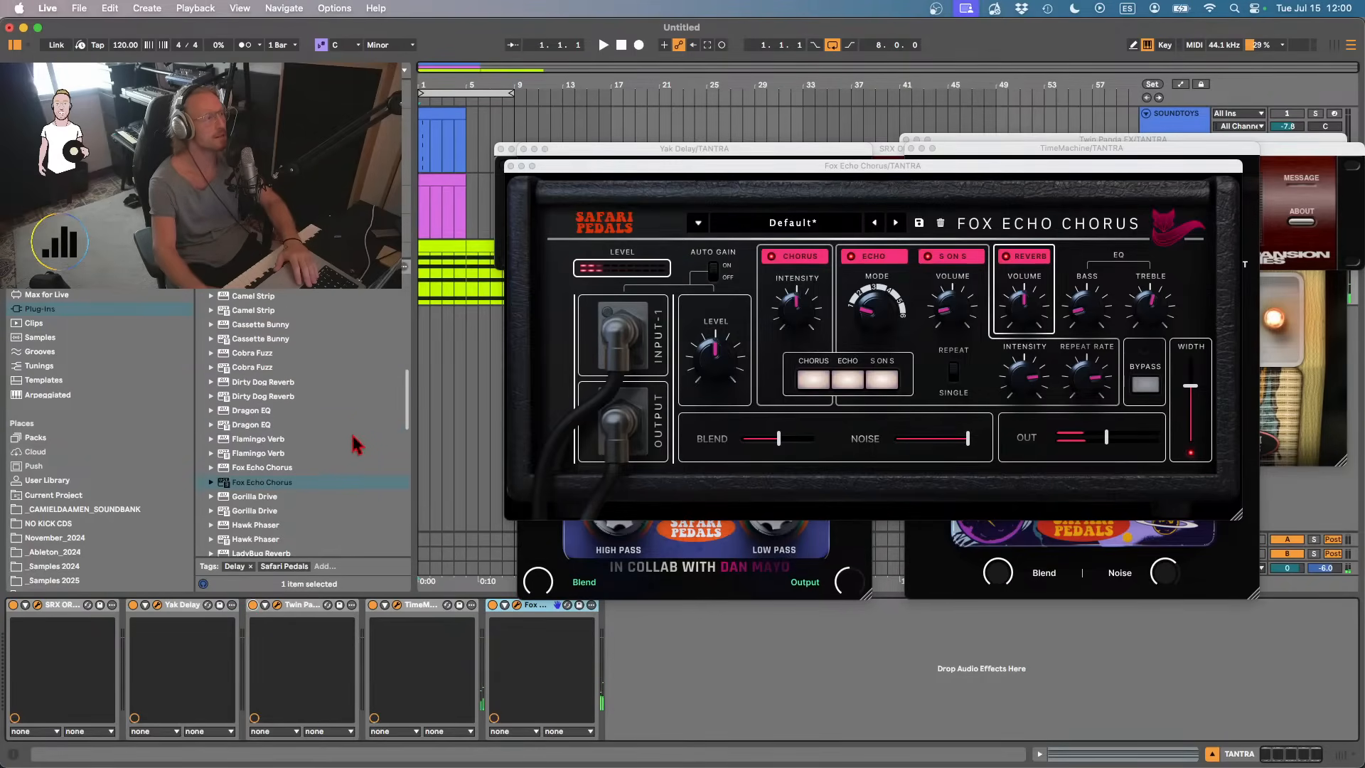
scroll(274, 332, "up", 3)
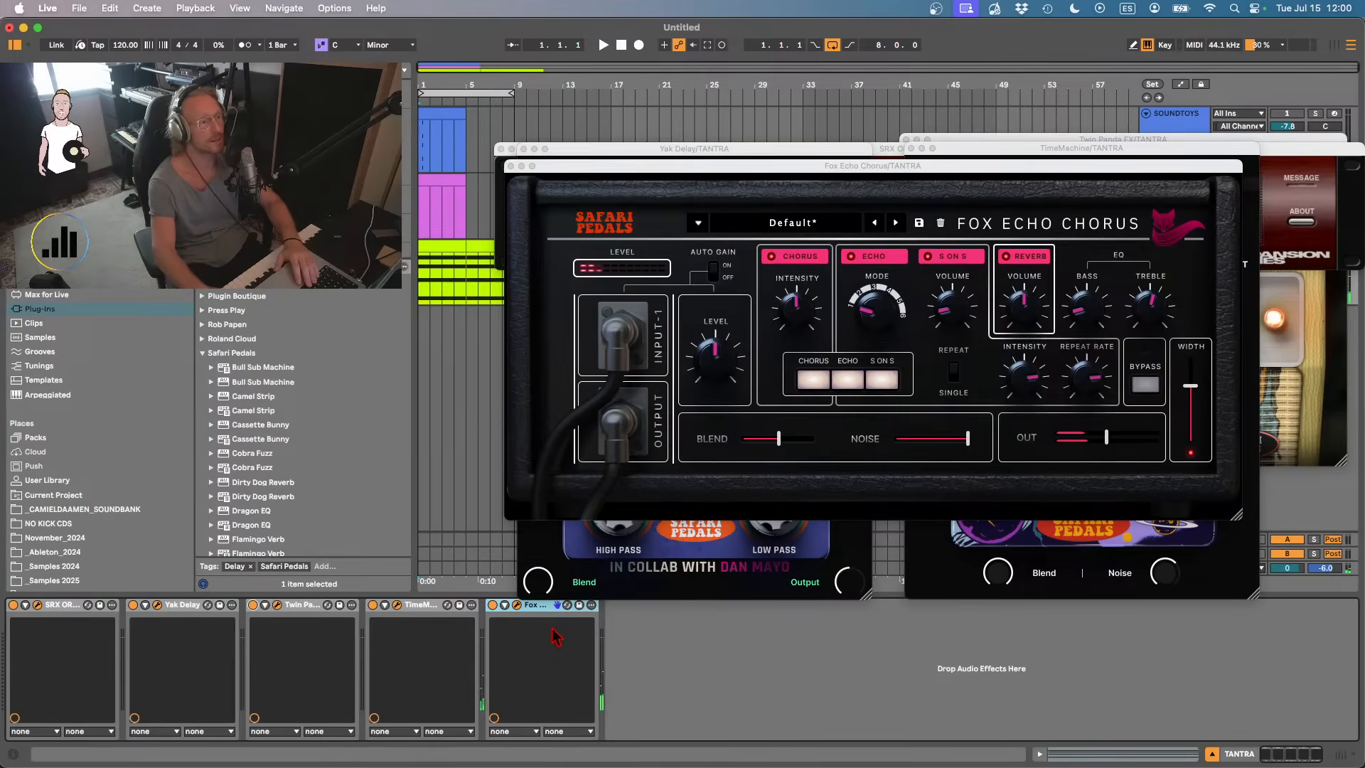
key("space")
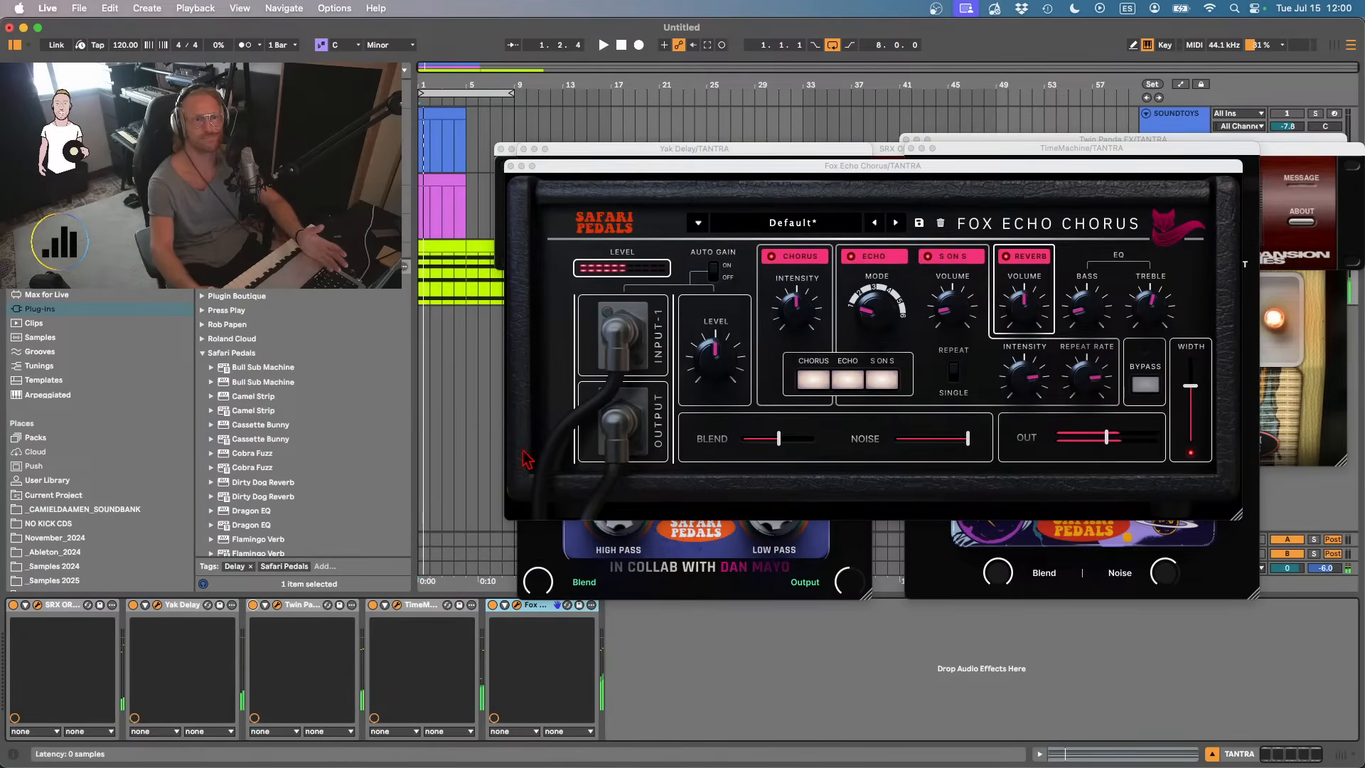
- Export the eight-bar loop range as audio named Musicloop_013_Gm into the Music Loops folder
left_click(472, 93)
key("super+shift+r")
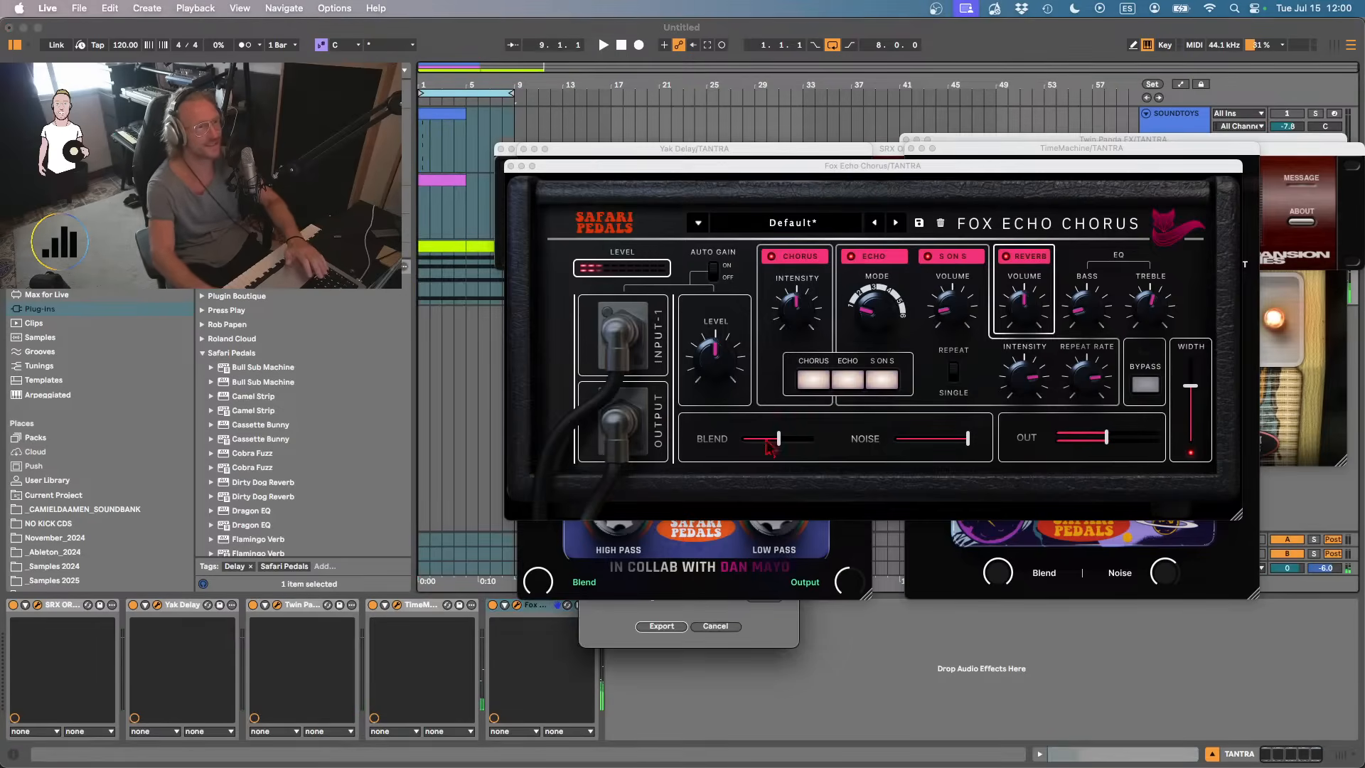
left_click(662, 627)
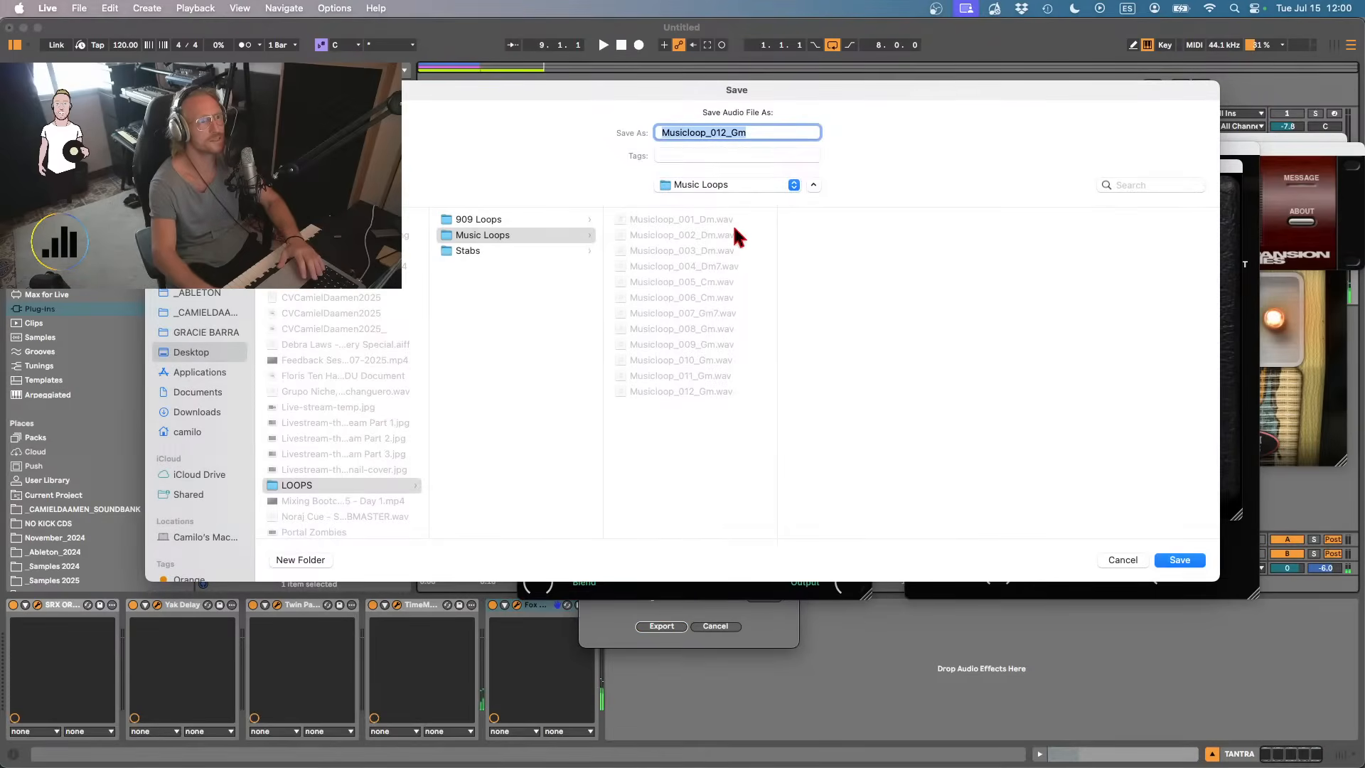
left_click(736, 133)
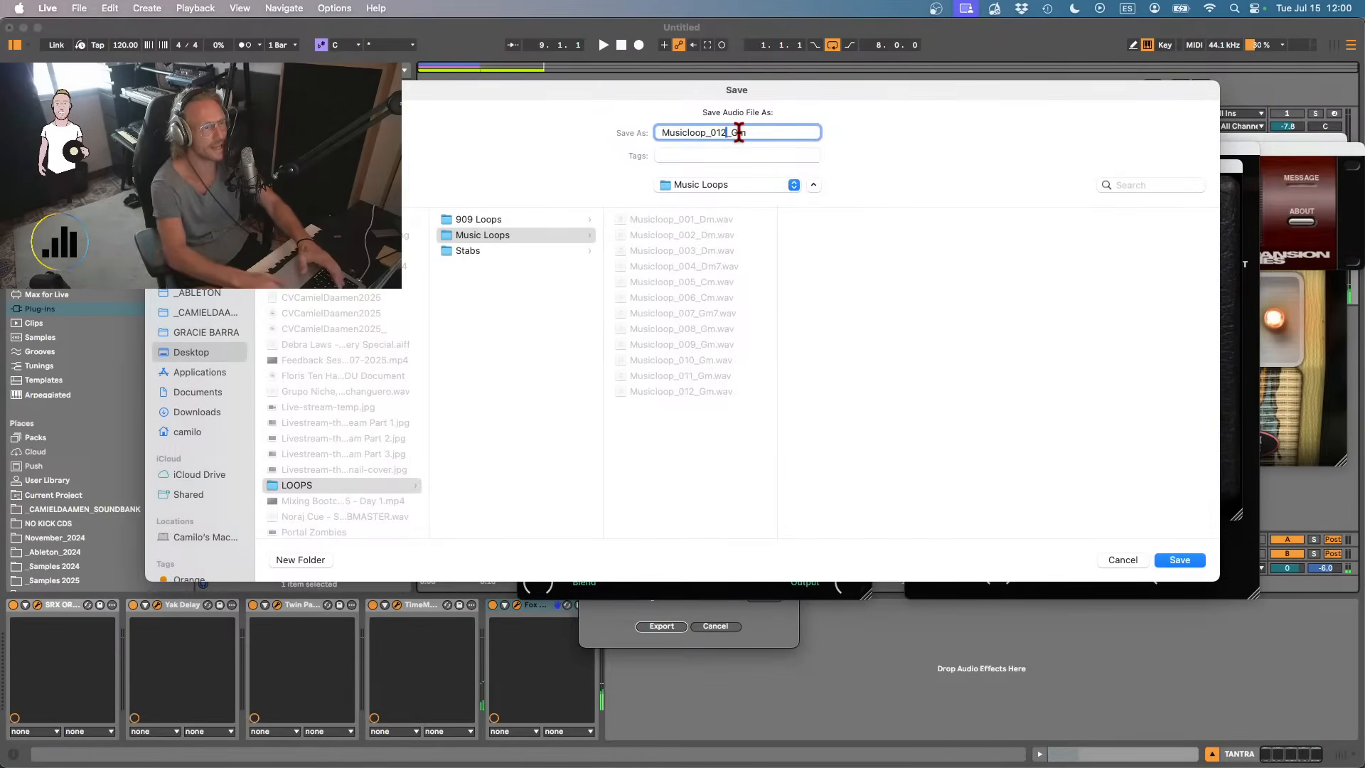
key("BackSpace")
type("3")
key("Return")
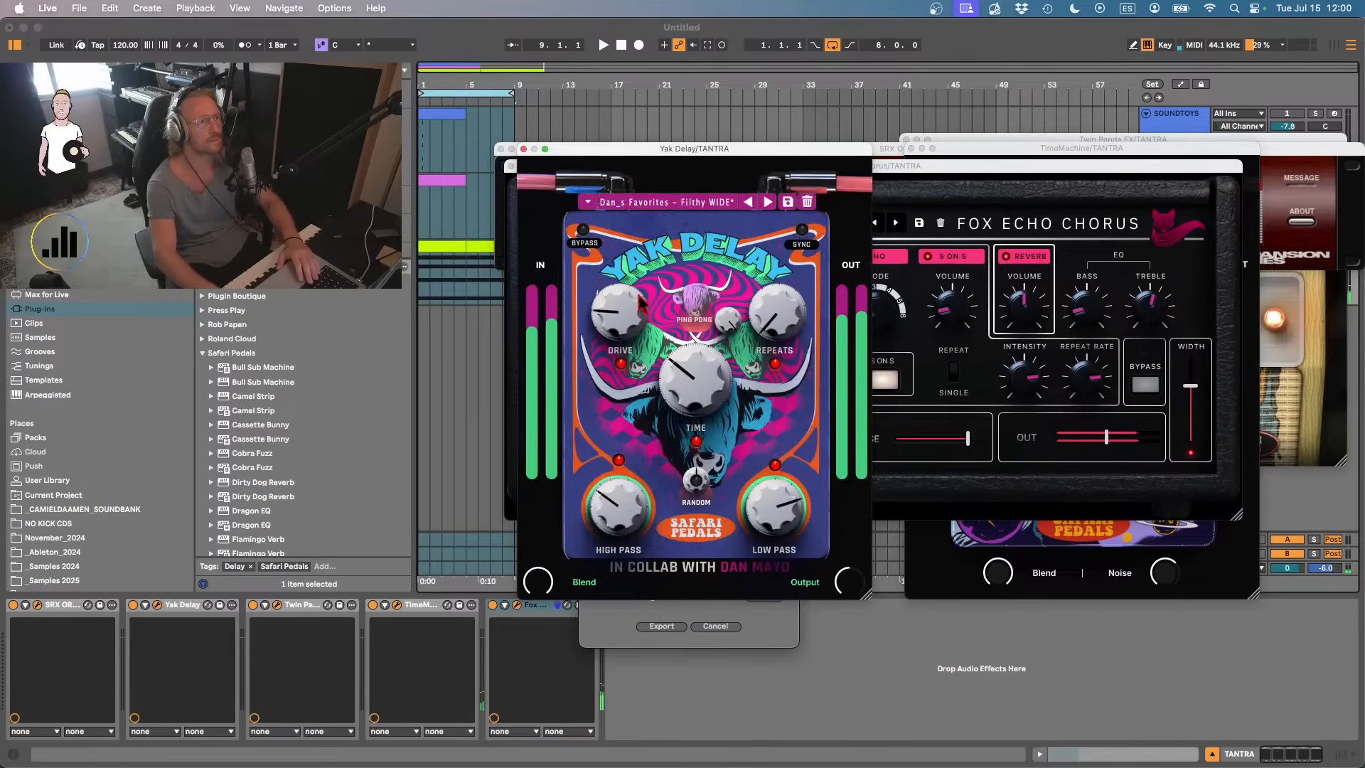
- Close the open plug-in windows of the TANTRA track
left_click(523, 149)
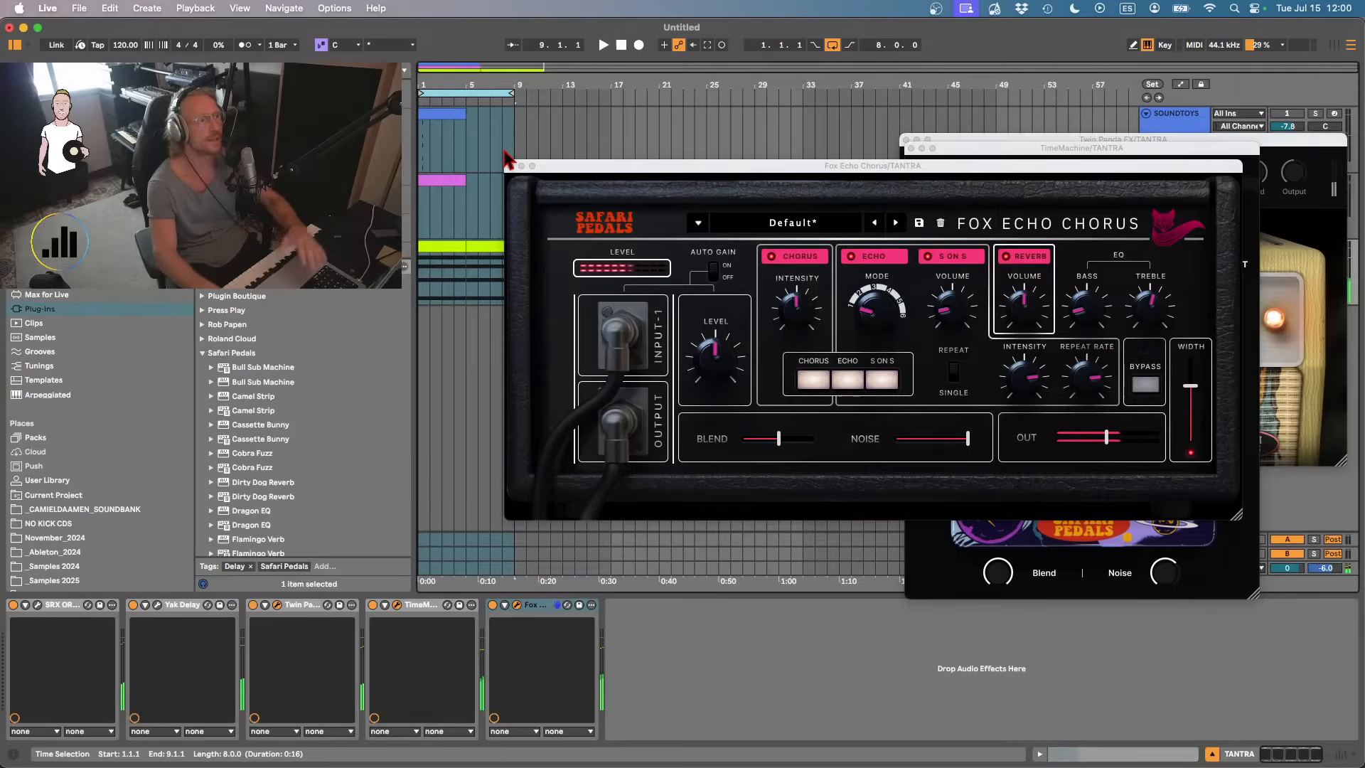
left_click(511, 165)
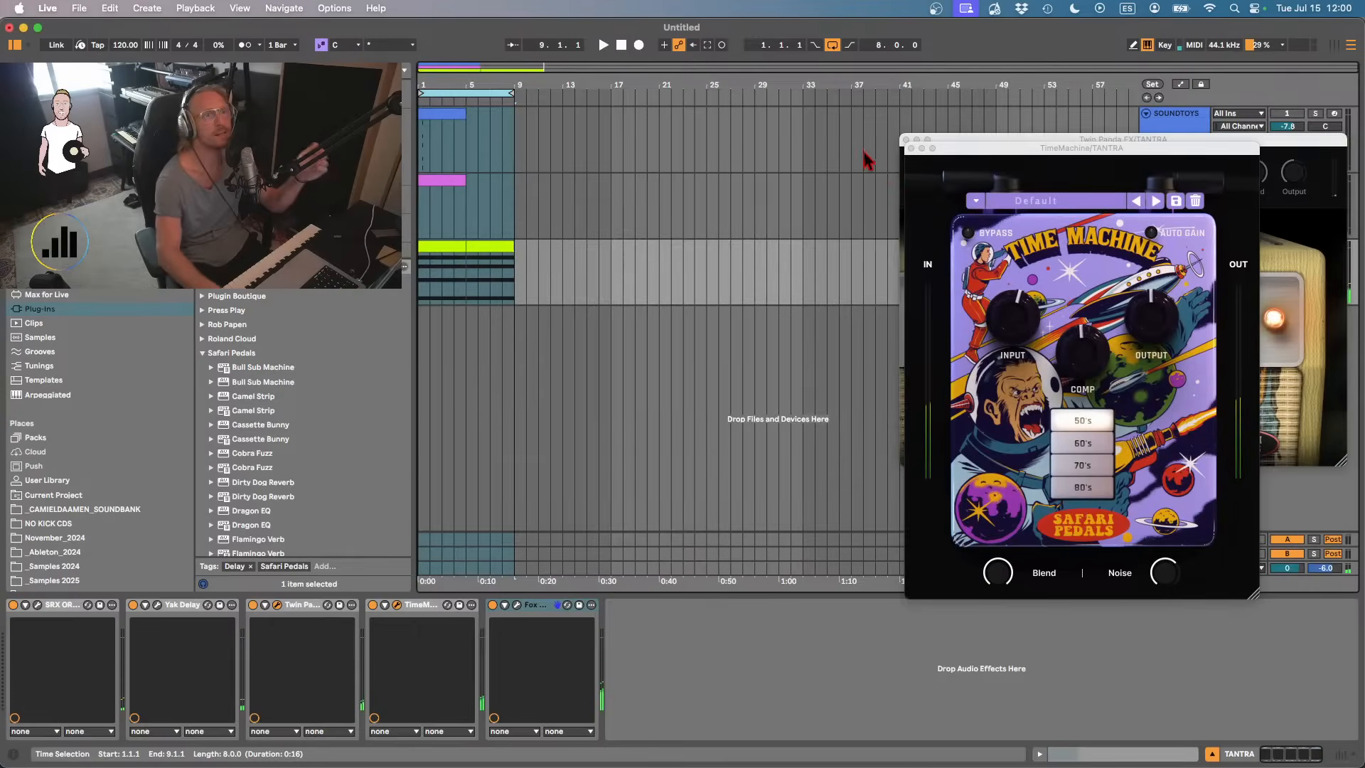
left_click(912, 149)
left_click(906, 139)
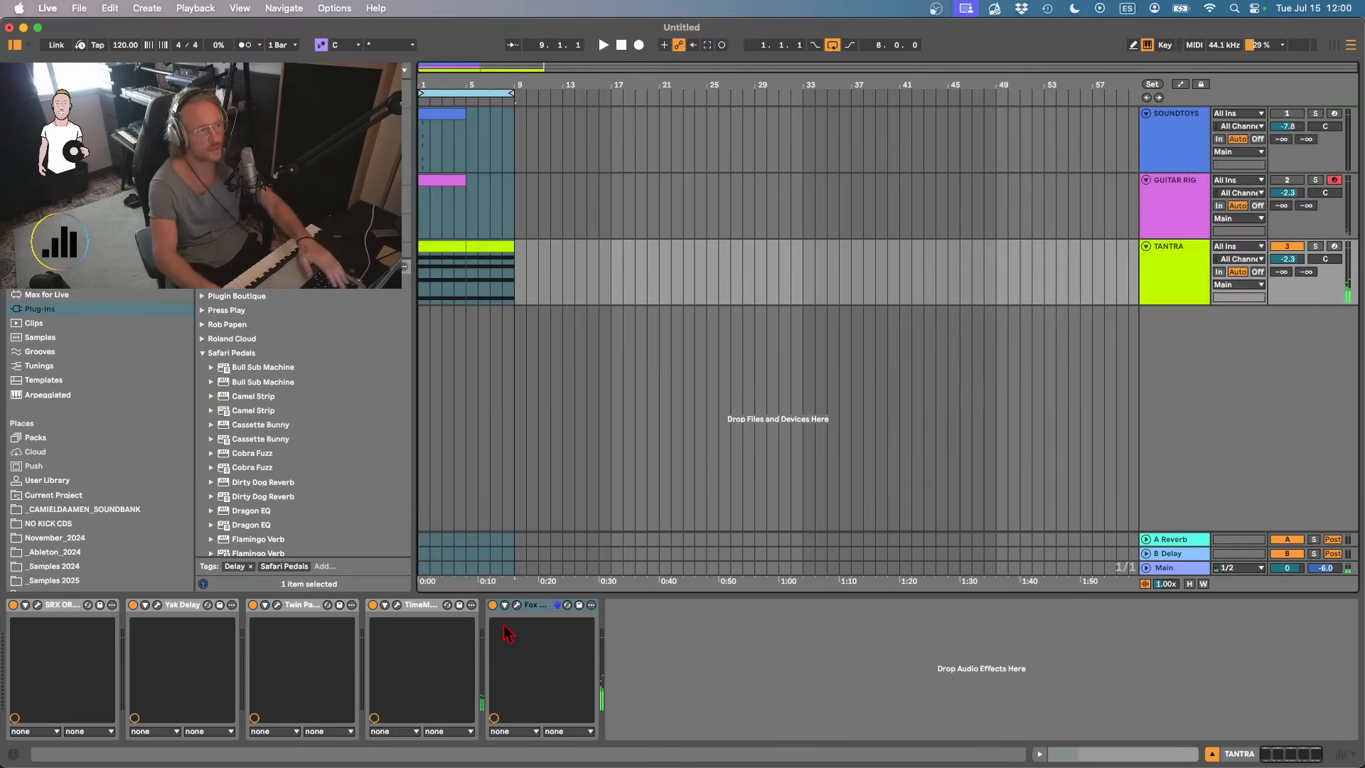
- Delete Fox Echo Chorus, TimeMachine, Twin Panda FX and Yak Delay from the TANTRA track, keeping only SRX Orchestra
key("Delete")
key("Delete")
key("Delete")
key("Delete")
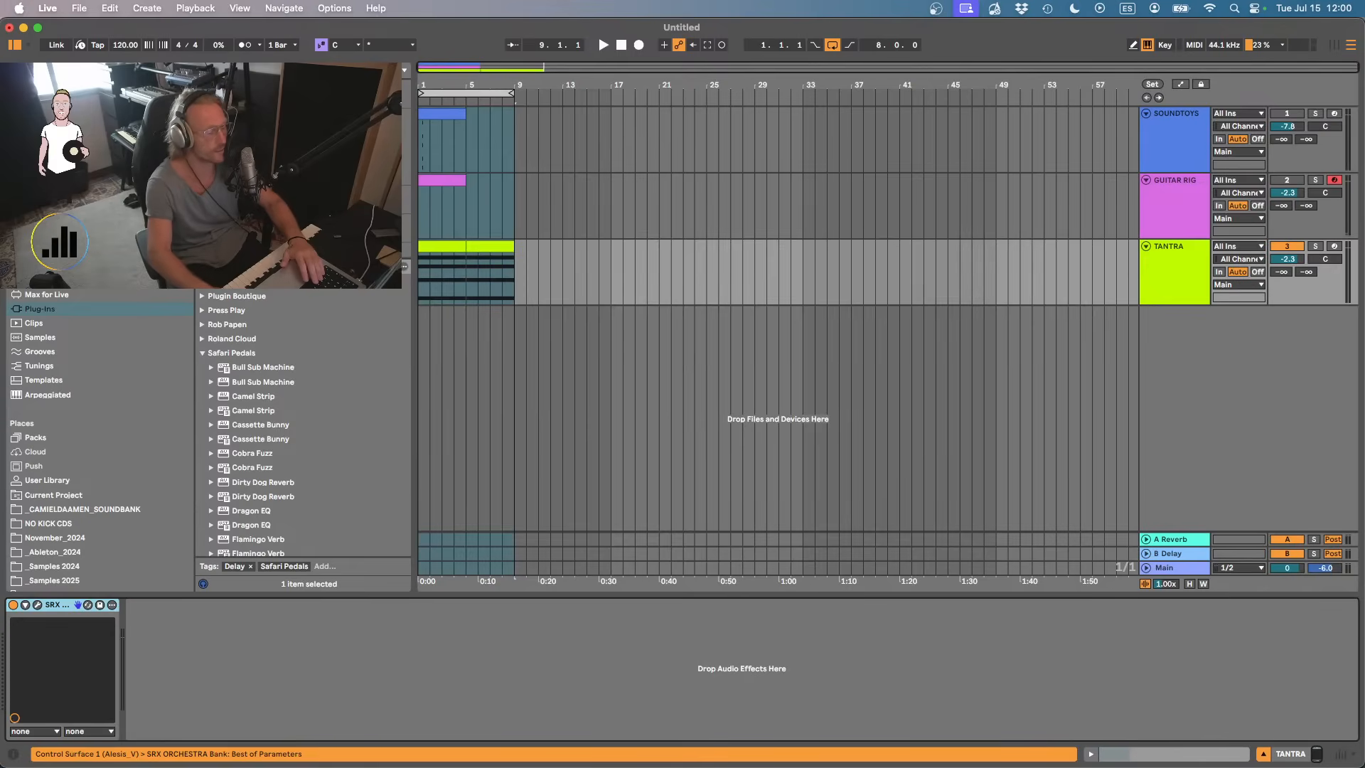
- Switch to Finder, open Music Loops inside the LOOPS folder and preview Musicloop_013_Gm.wav at a lower playback volume
key("super+Tab")
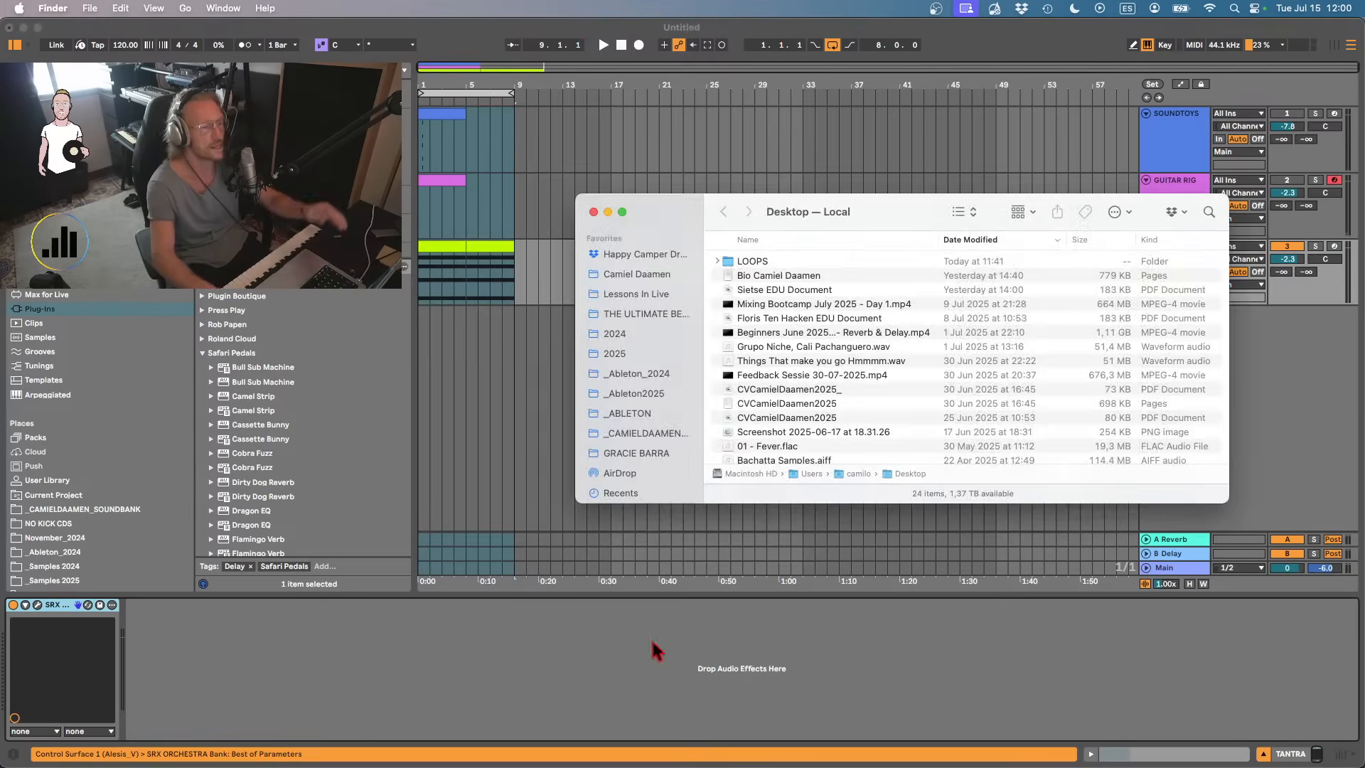
double_click(743, 261)
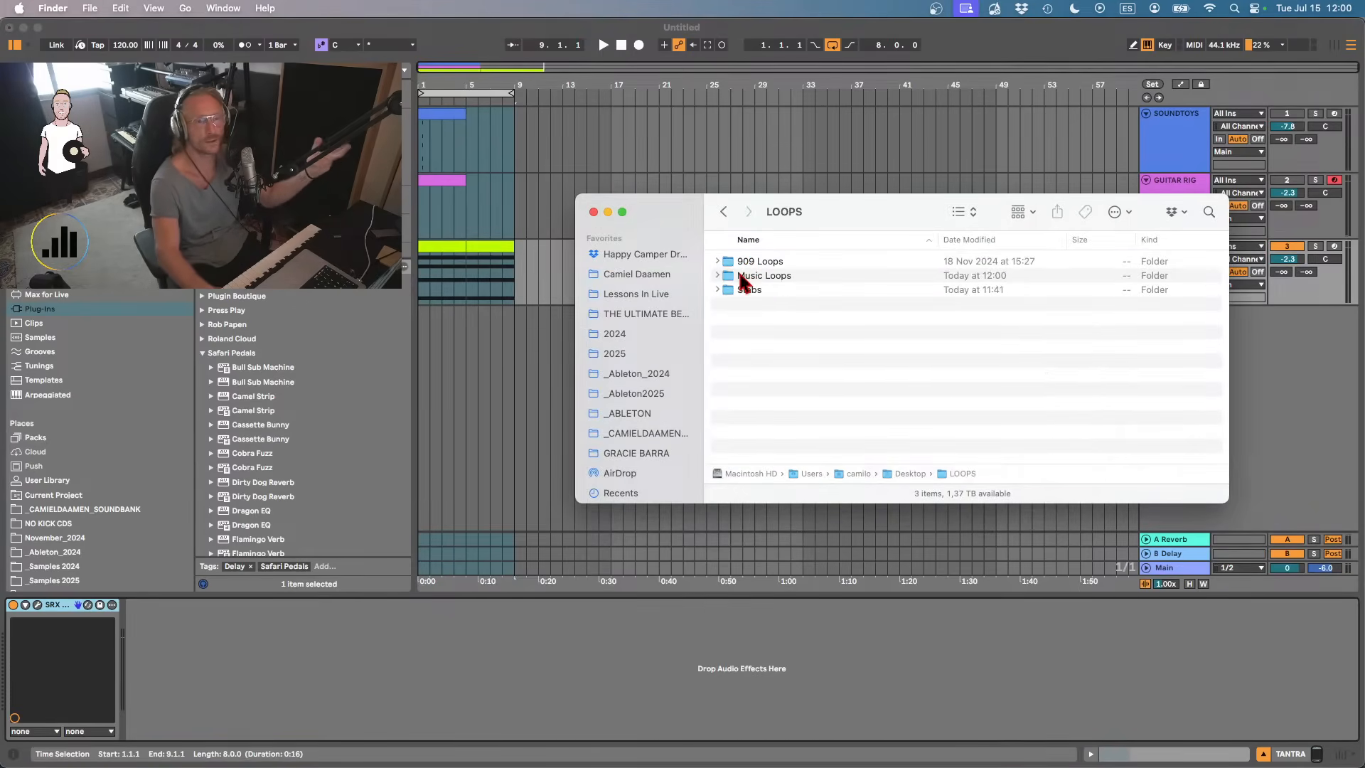
double_click(743, 277)
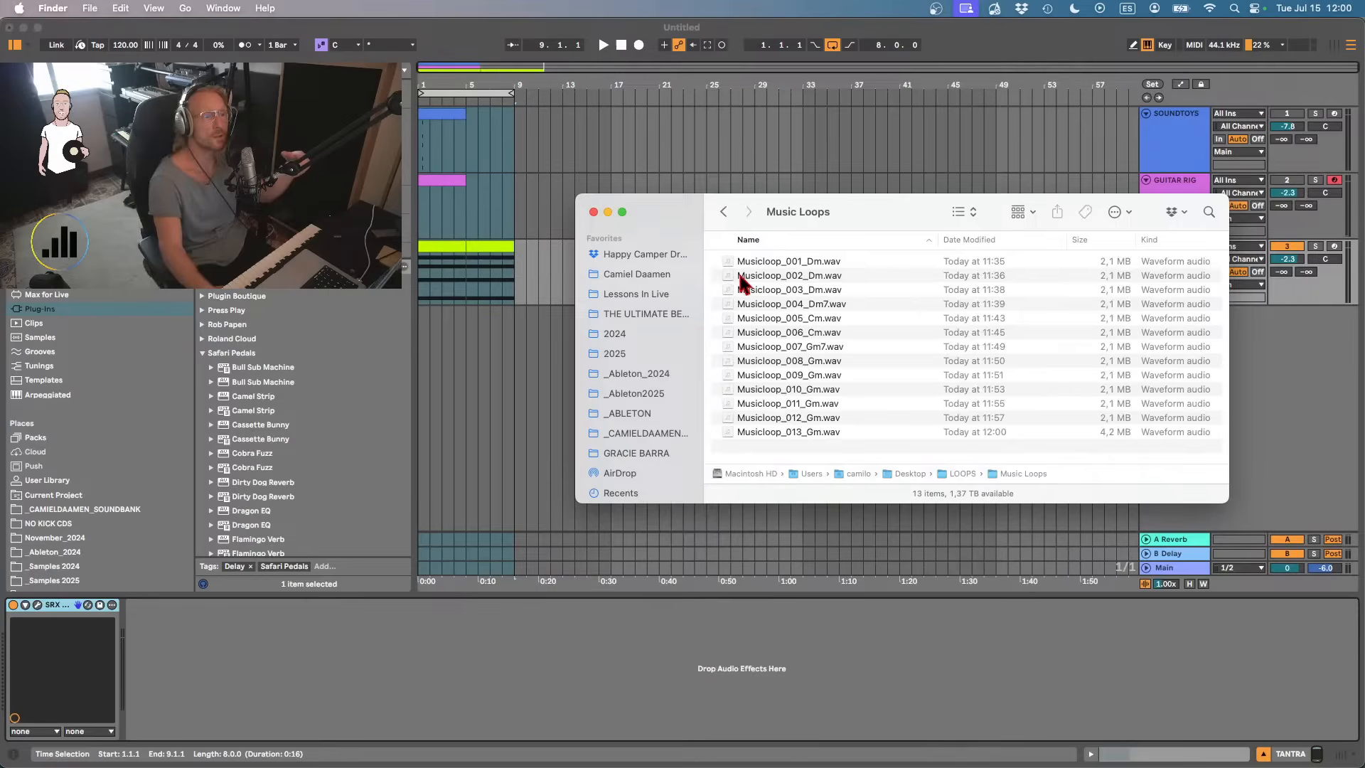
left_click(757, 433)
key("space")
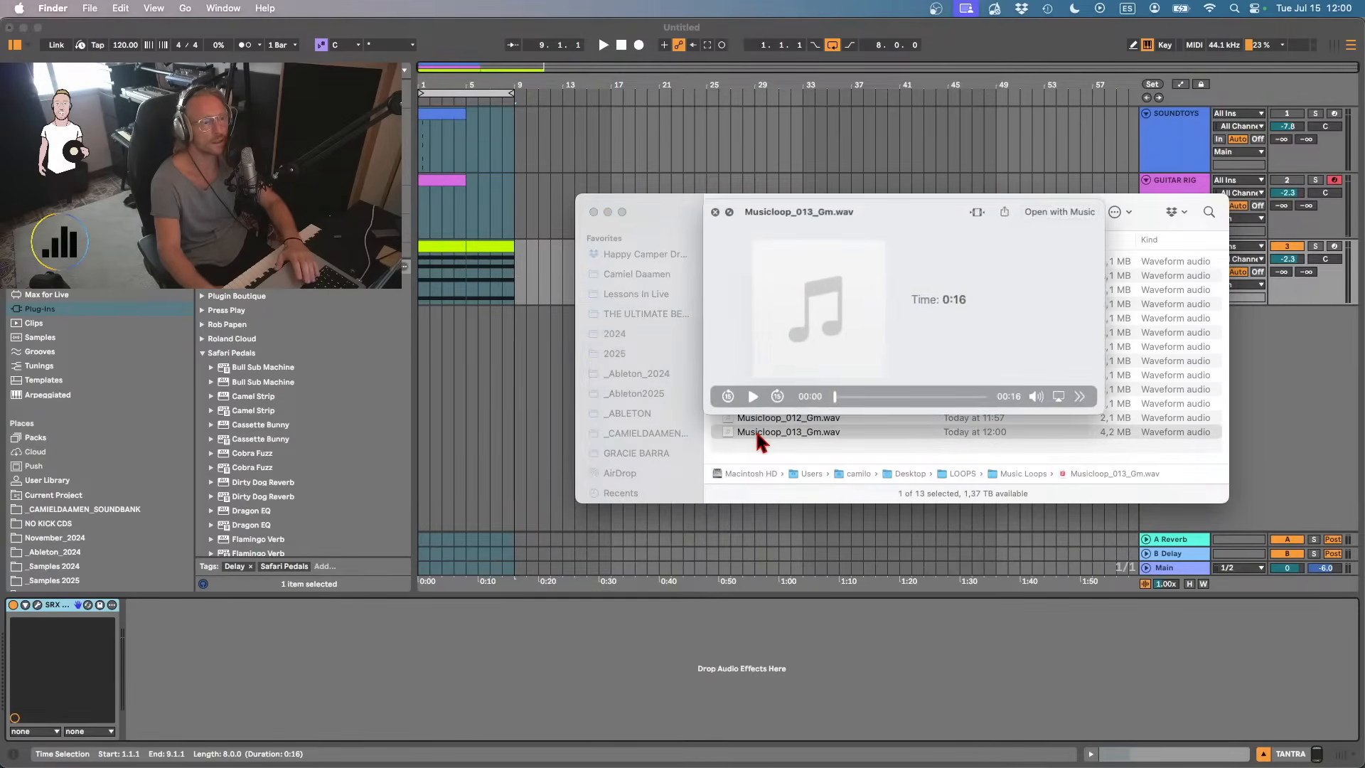
mouse_move(1043, 396)
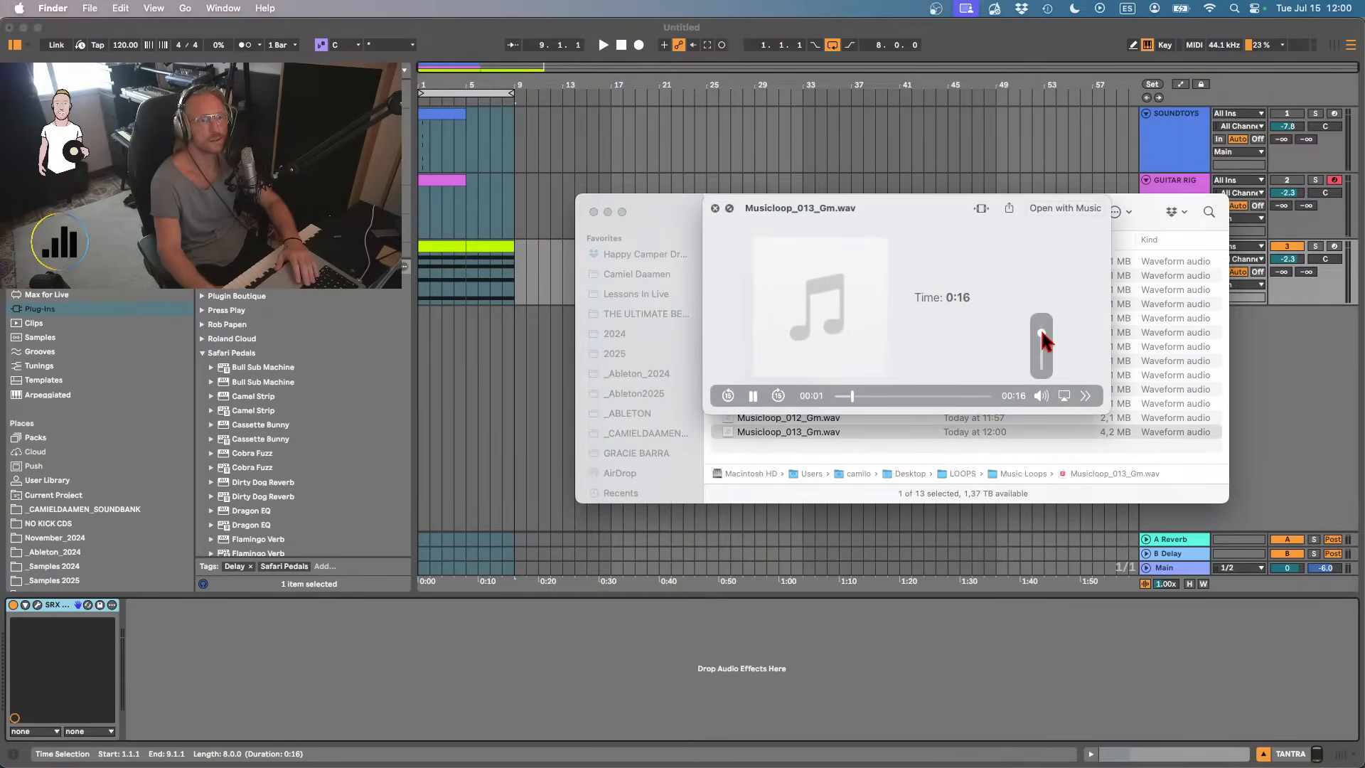
left_click_drag(1044, 347, 1045, 343)
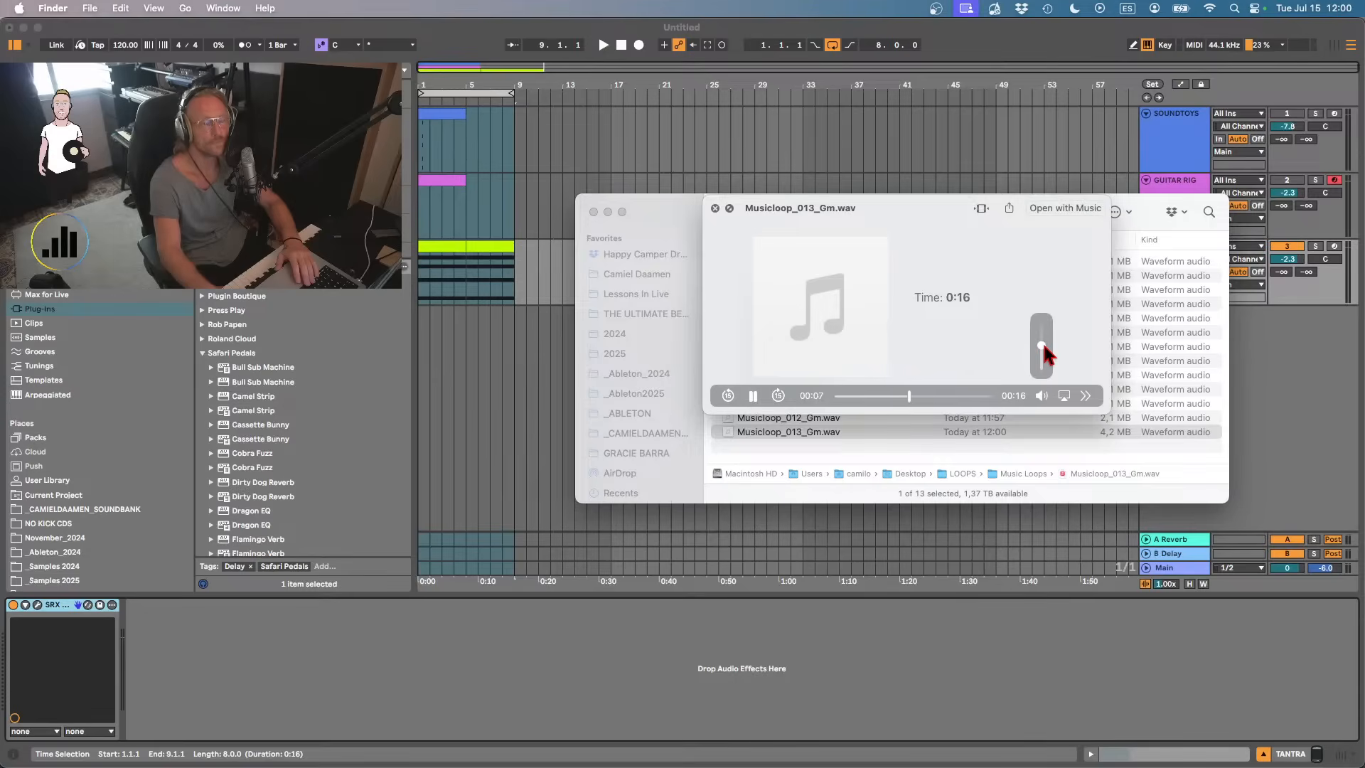
key("space")
- Preview the earlier loops from Musicloop_011_Gm.wav back to Musicloop_004_Dm7.wav, and close the Finder window
left_click(799, 404)
key("space")
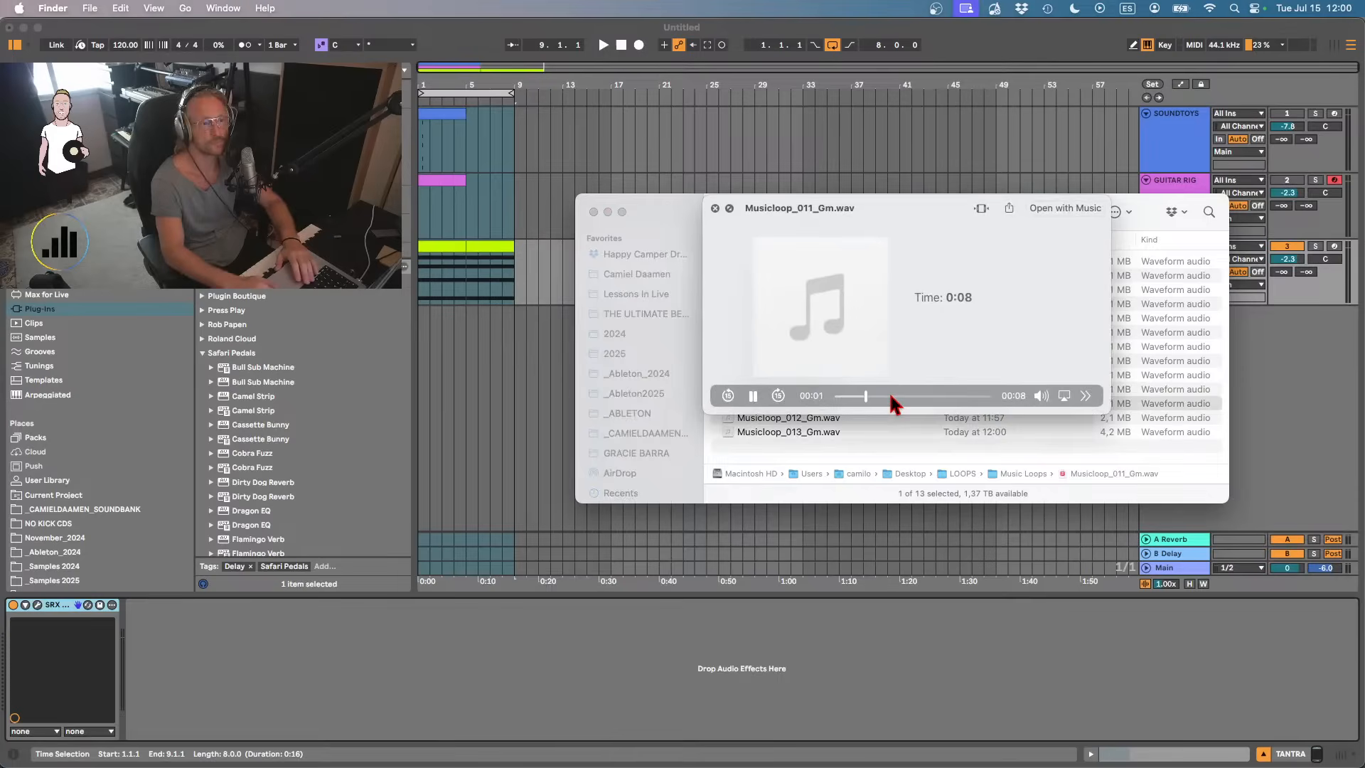
key("Up")
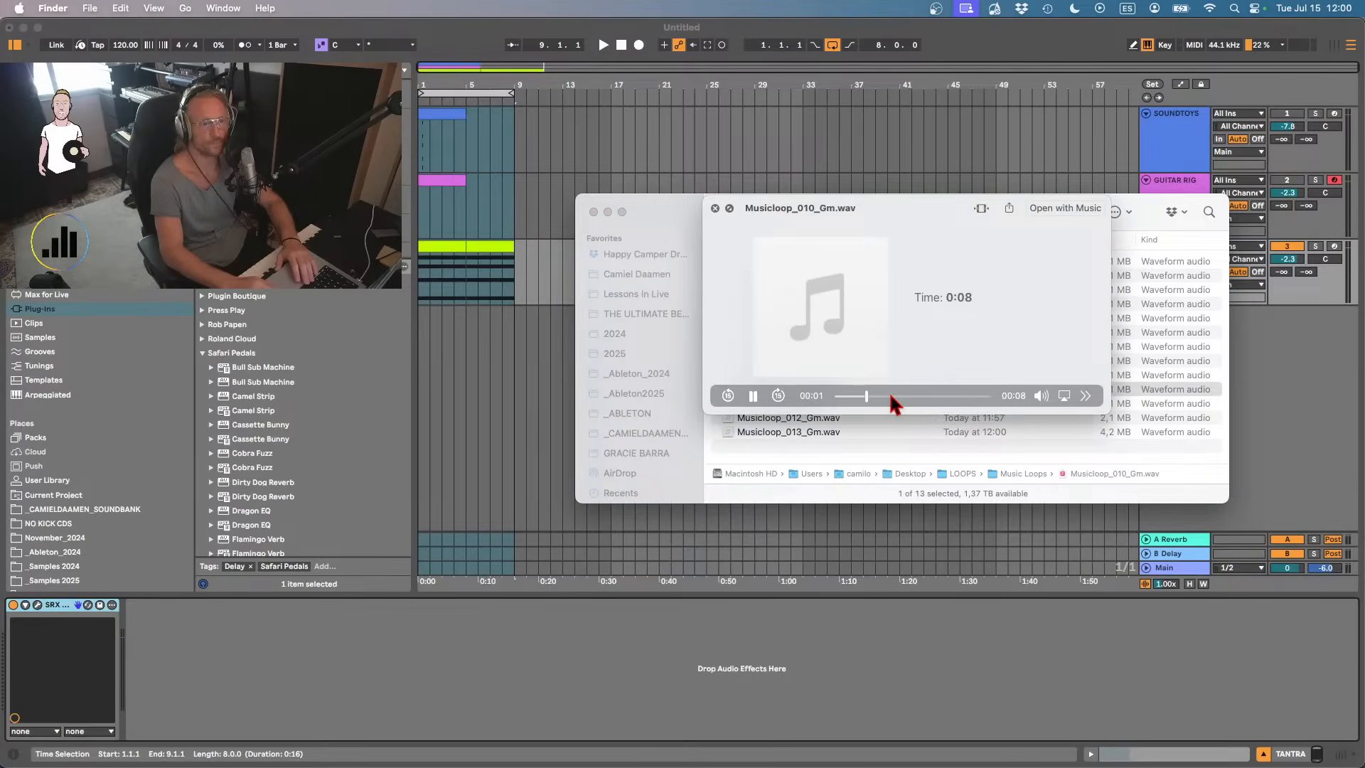
key("Up")
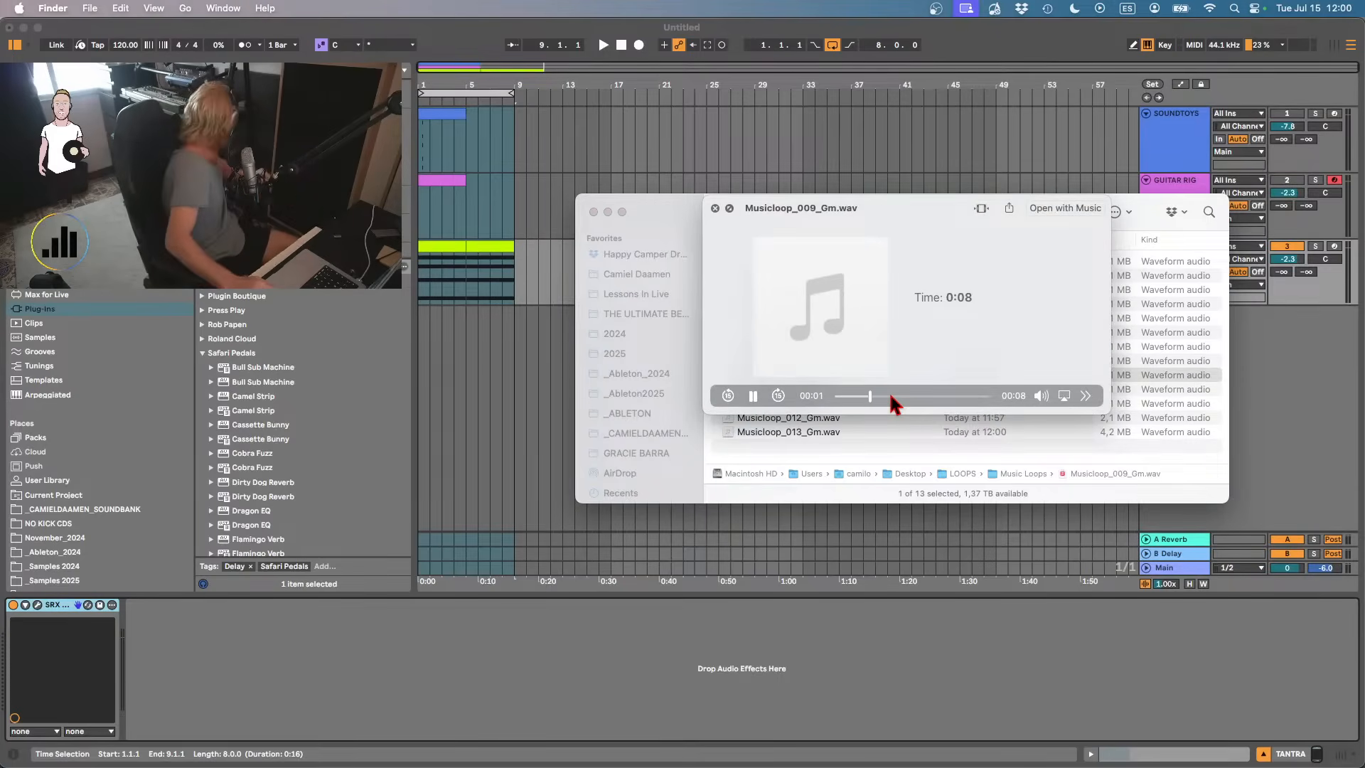
key("Up")
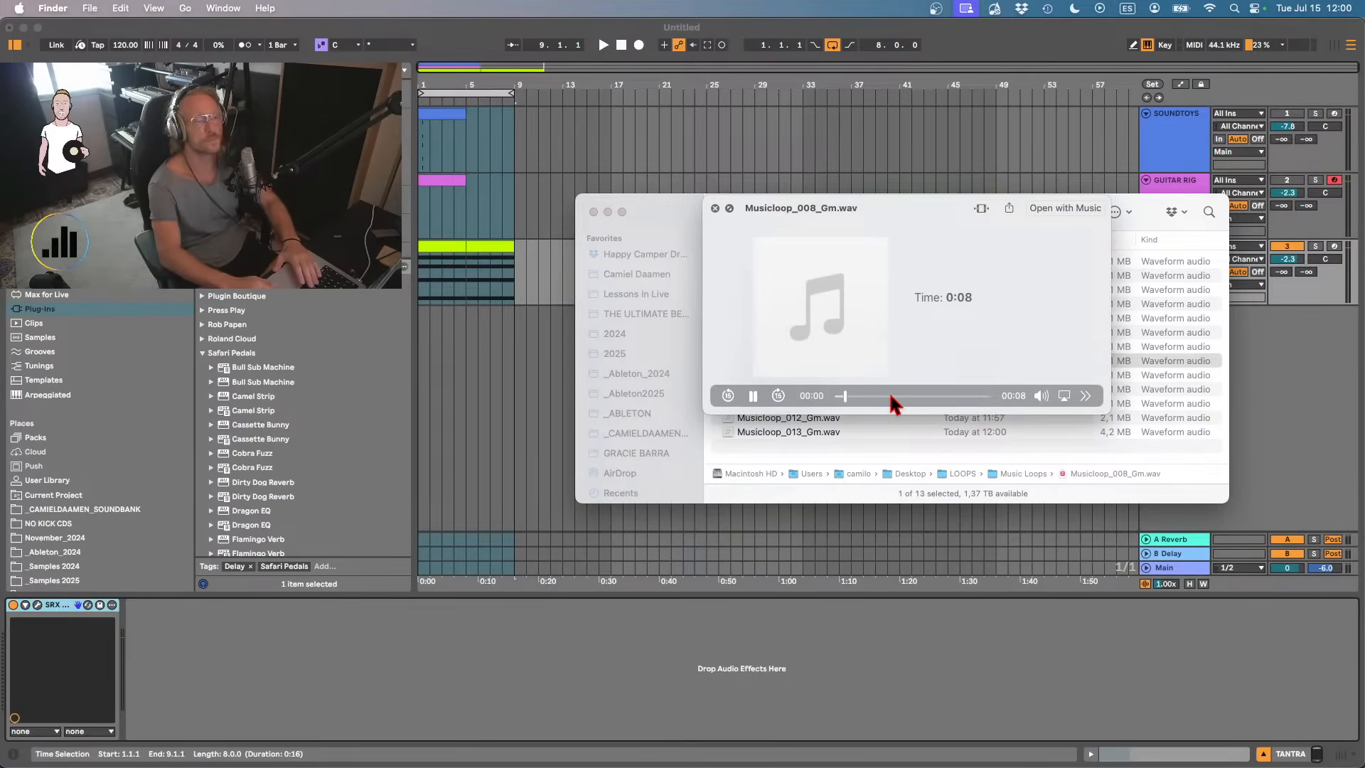
key("Up")
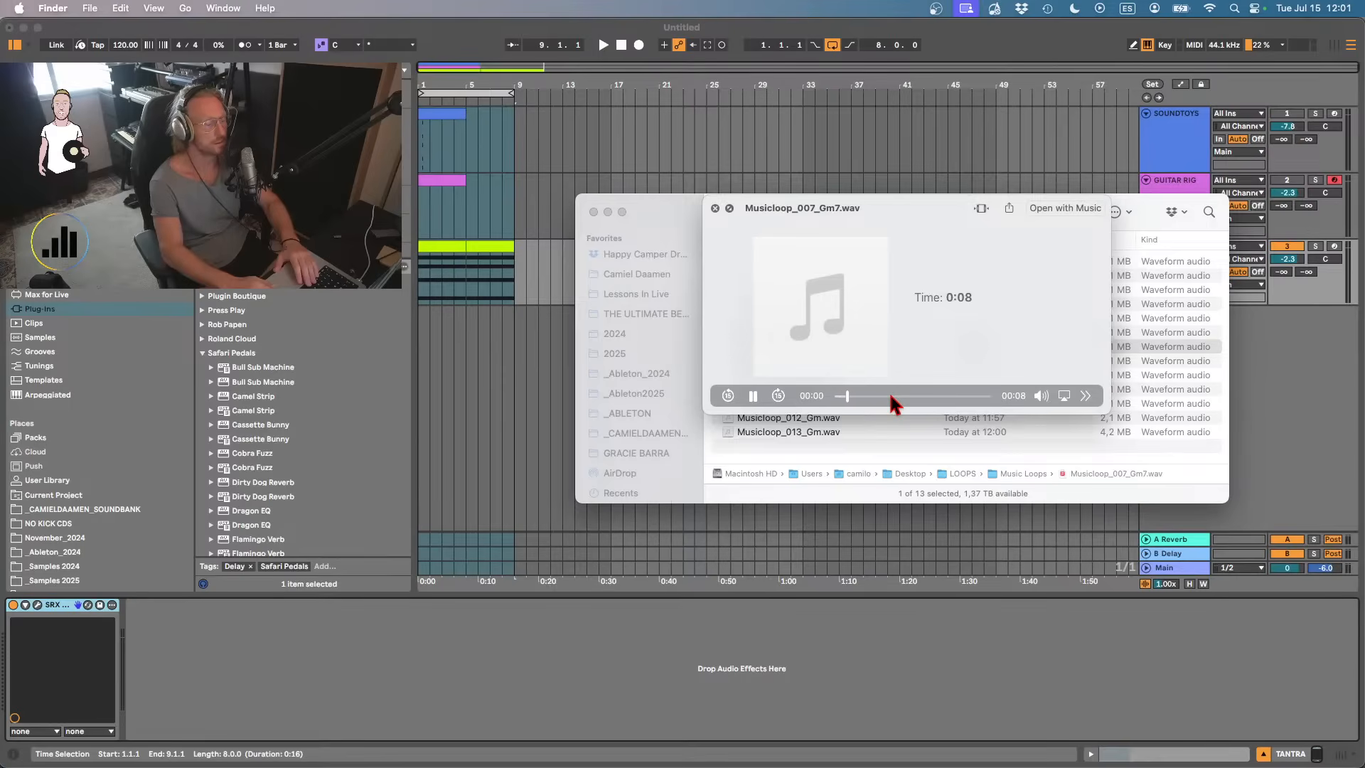
key("Up")
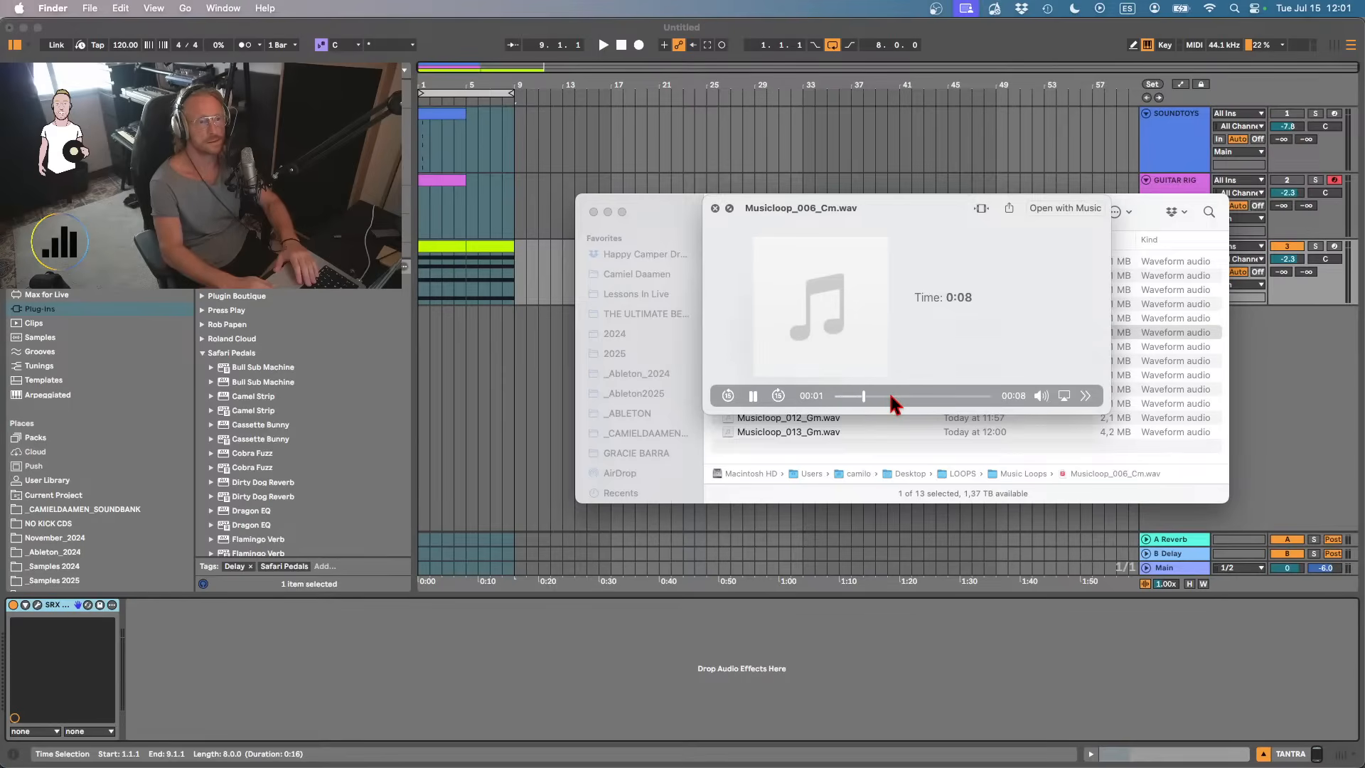
key("Up")
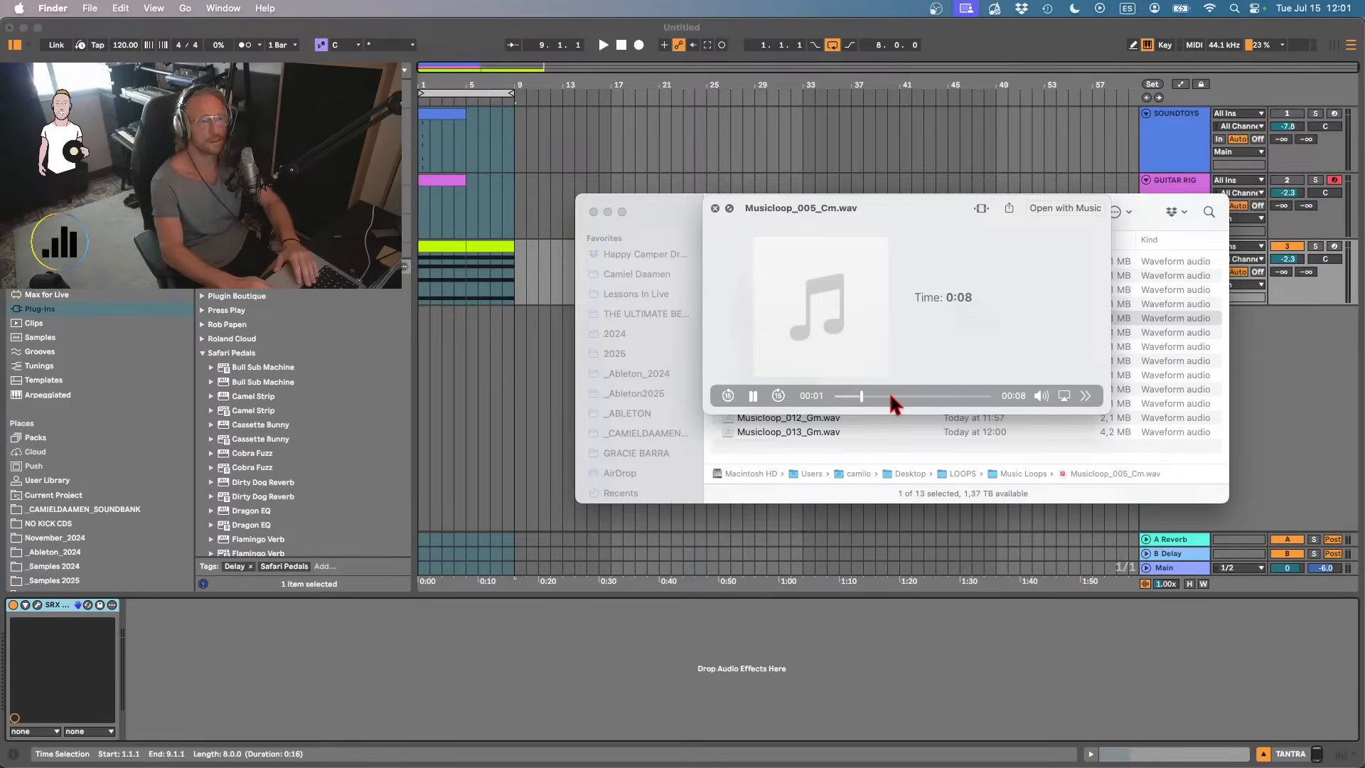
key("Up")
key("space")
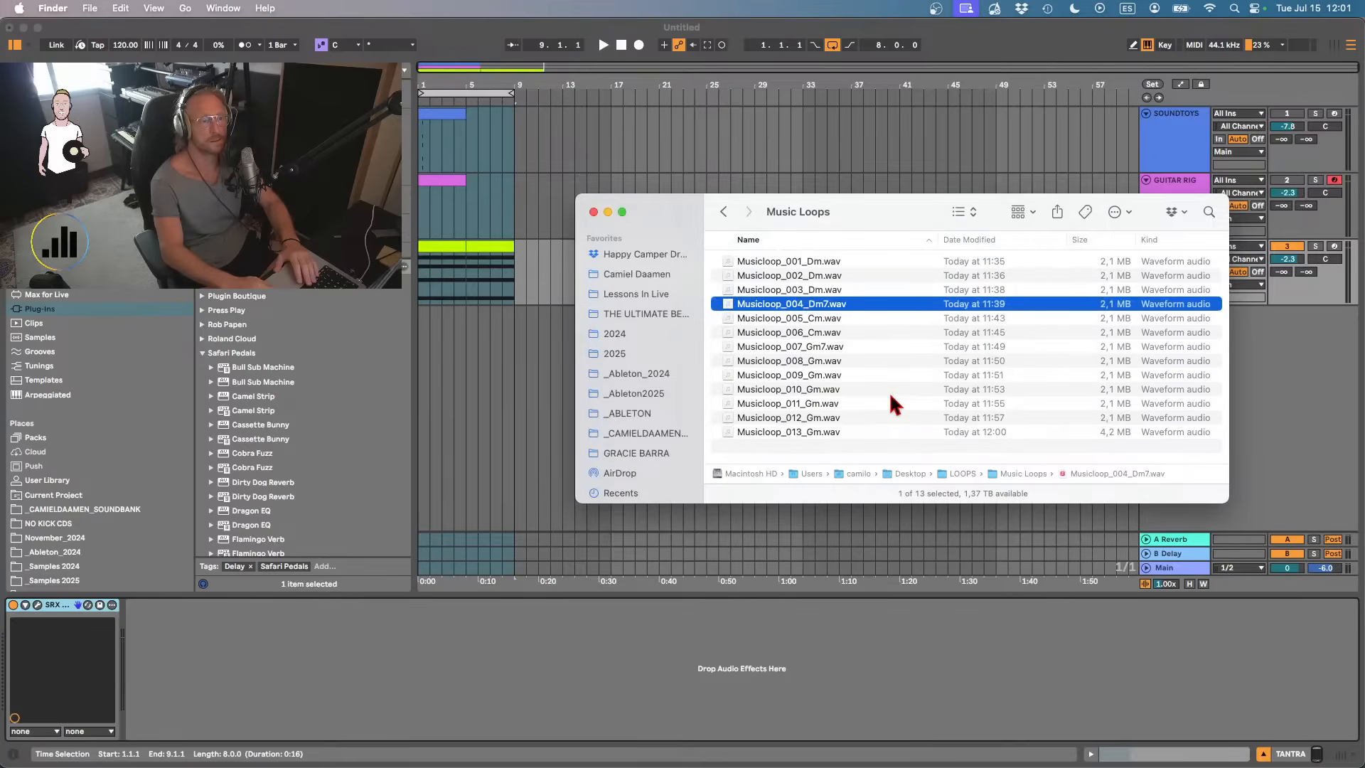
left_click(593, 212)
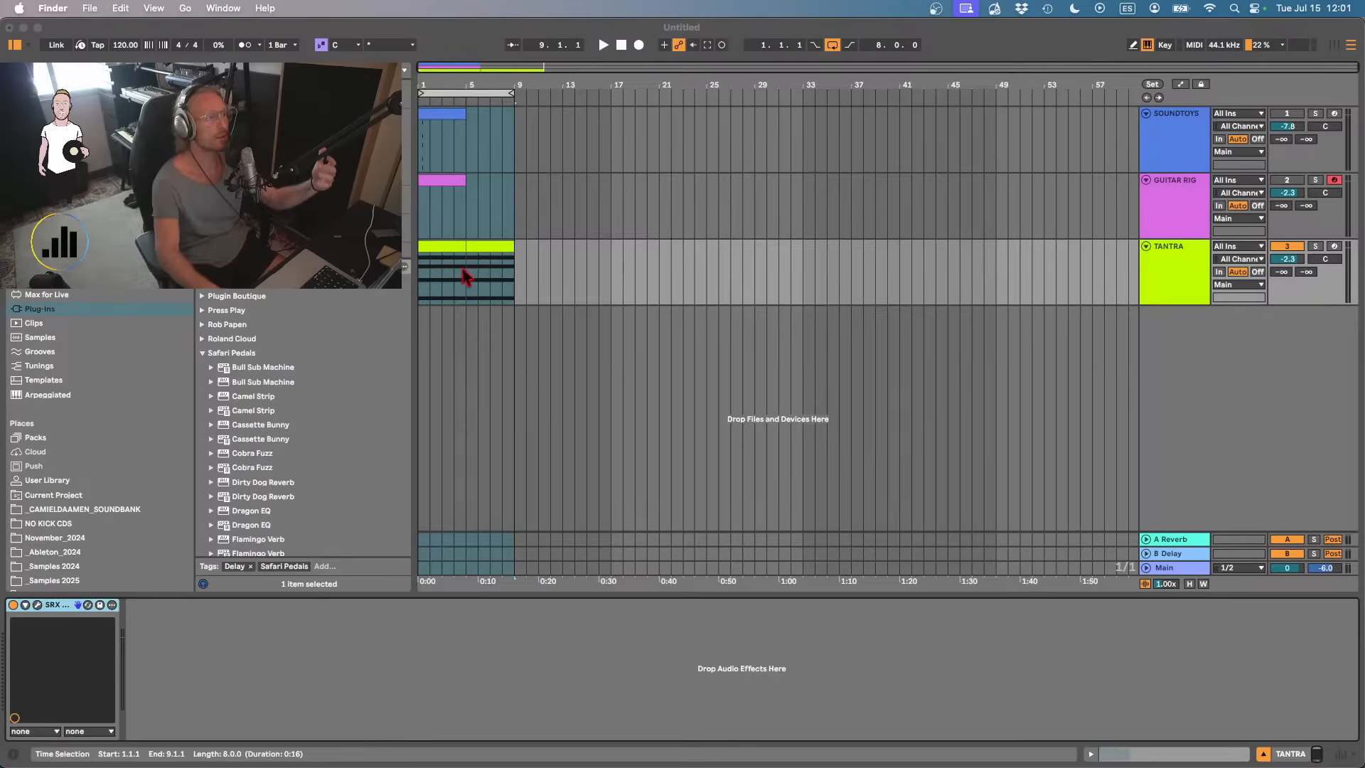
- Return to Ableton Live and collapse the Safari Pedals folder in the plug-in browser
left_click(250, 355)
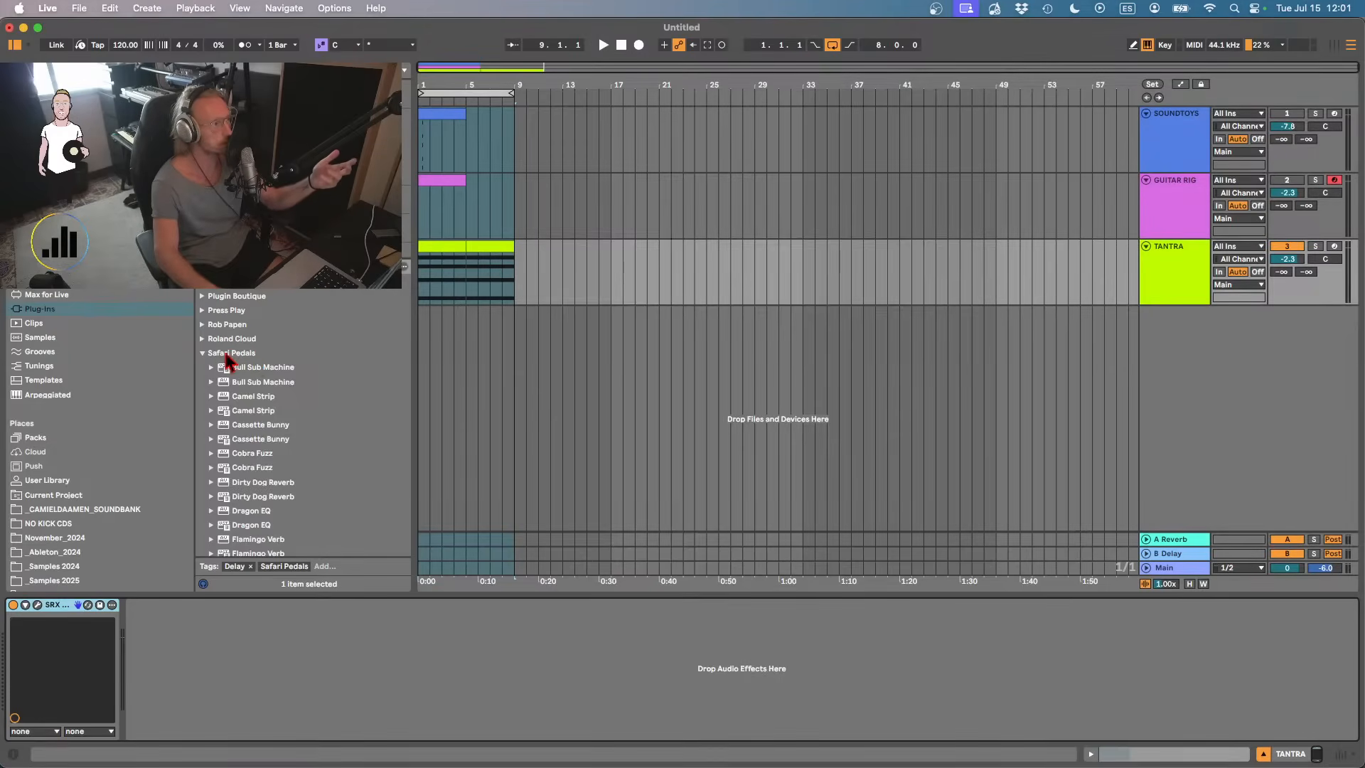
left_click(203, 355)
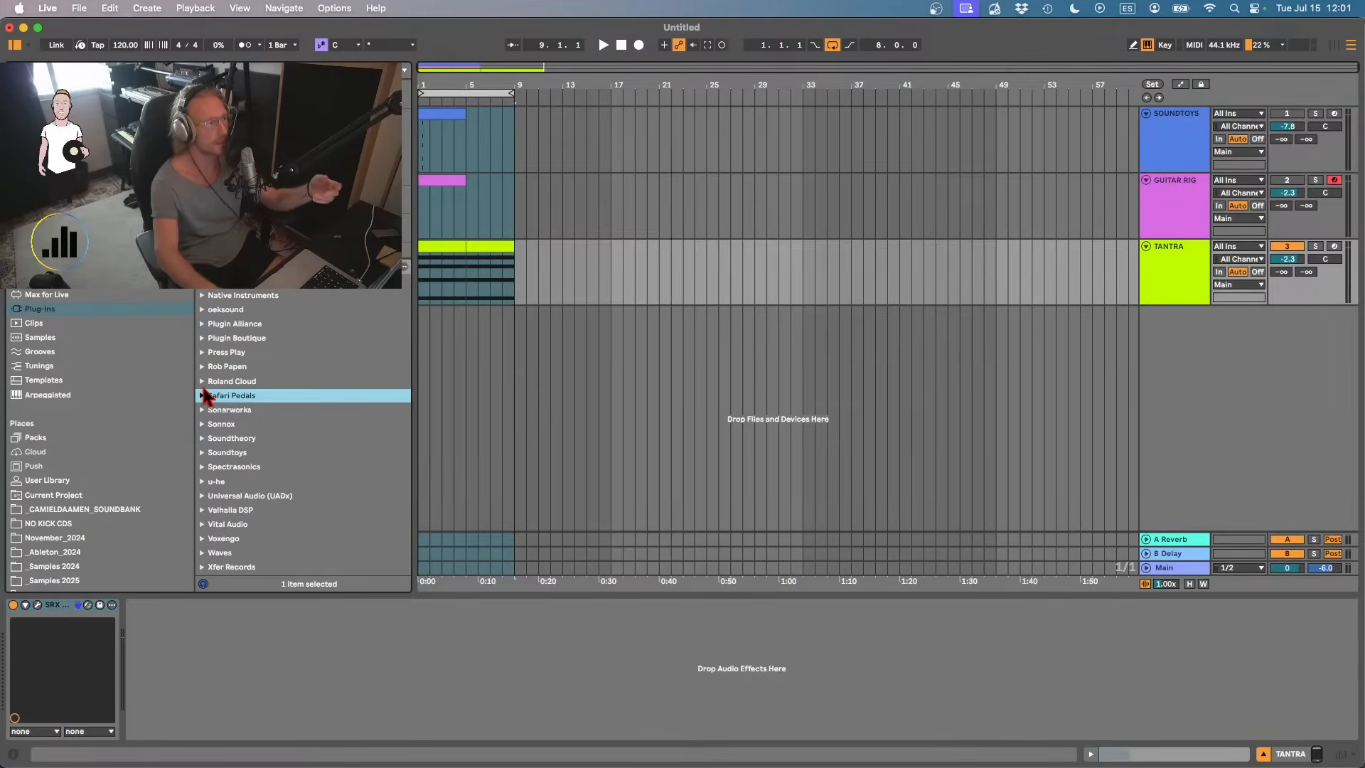
scroll(240, 382, "up", 3)
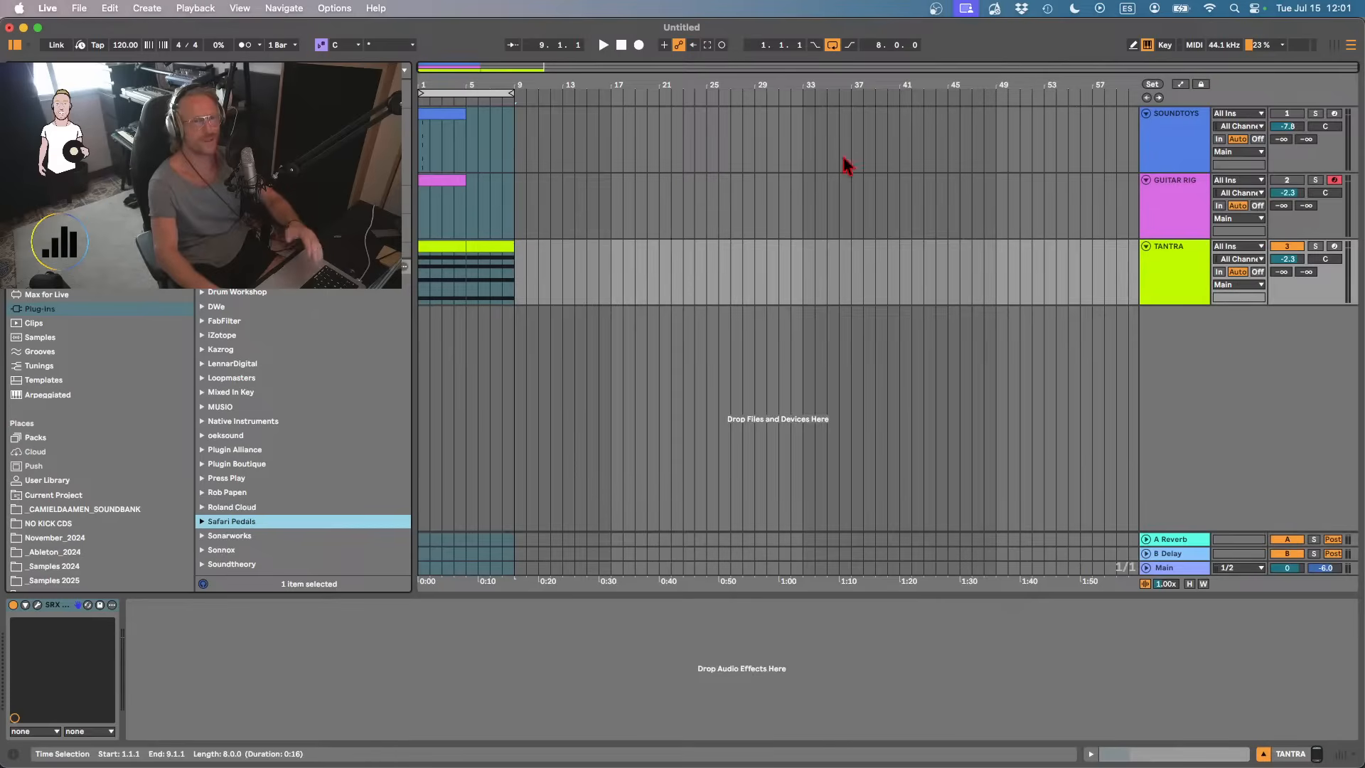
- Delete the duplicate second TANTRA clip and set the arrangement loop to the remaining four-bar clip
left_click(1169, 252)
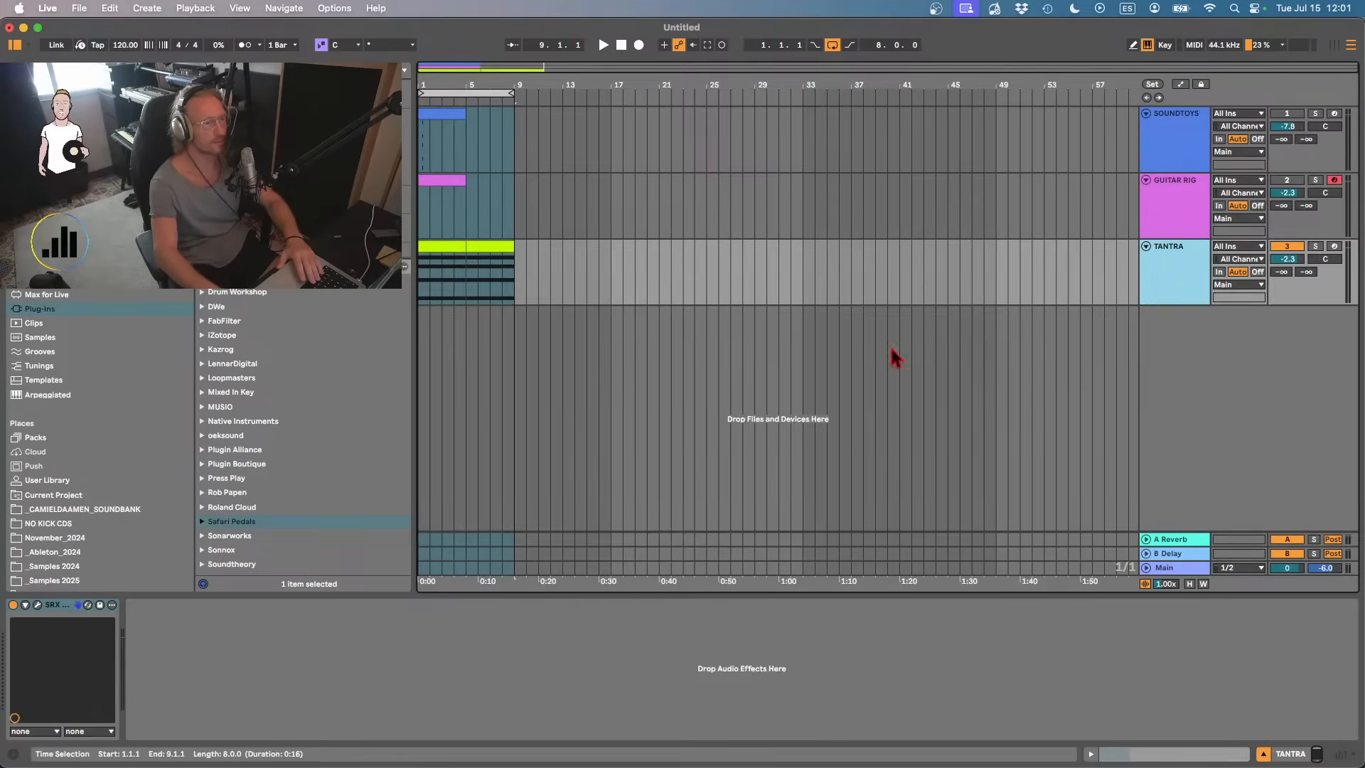
left_click(469, 246)
left_click(455, 247)
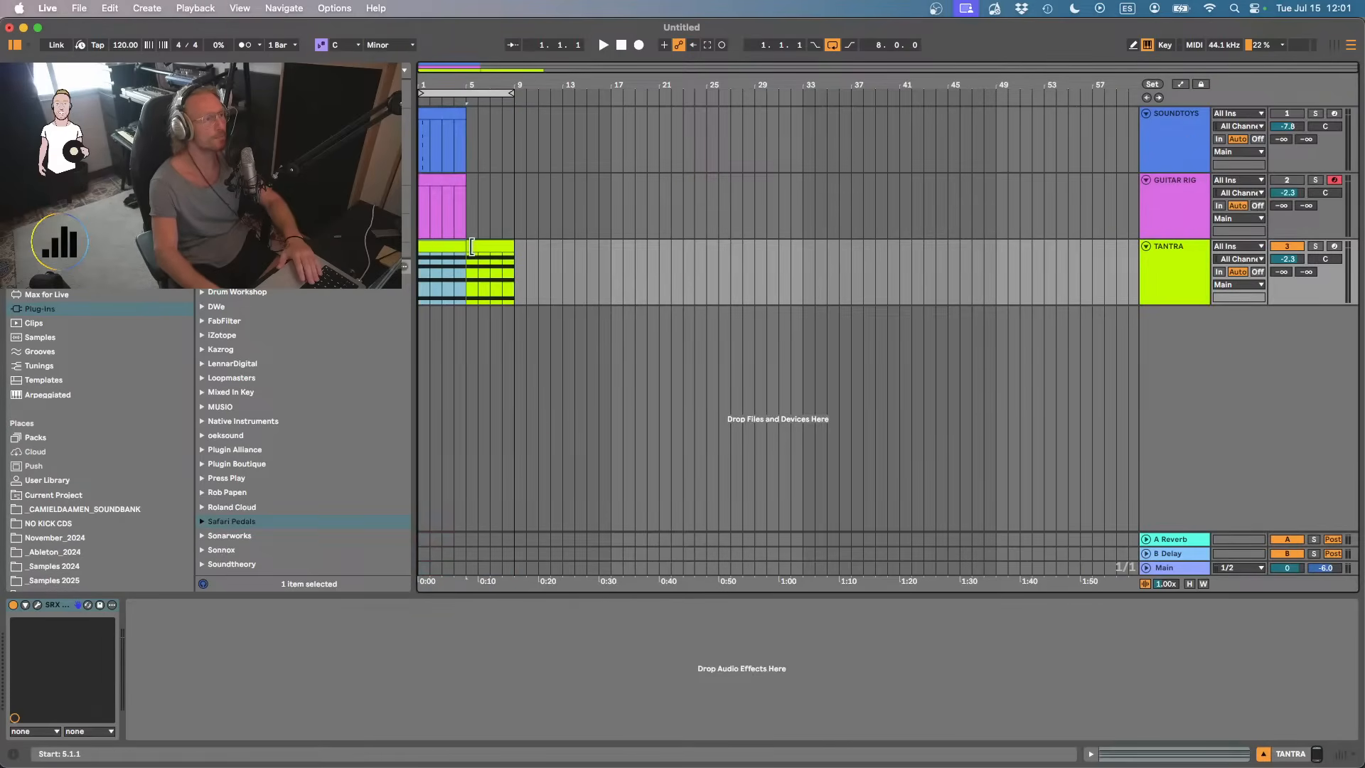
left_click(471, 247)
key("Delete")
left_click(455, 248)
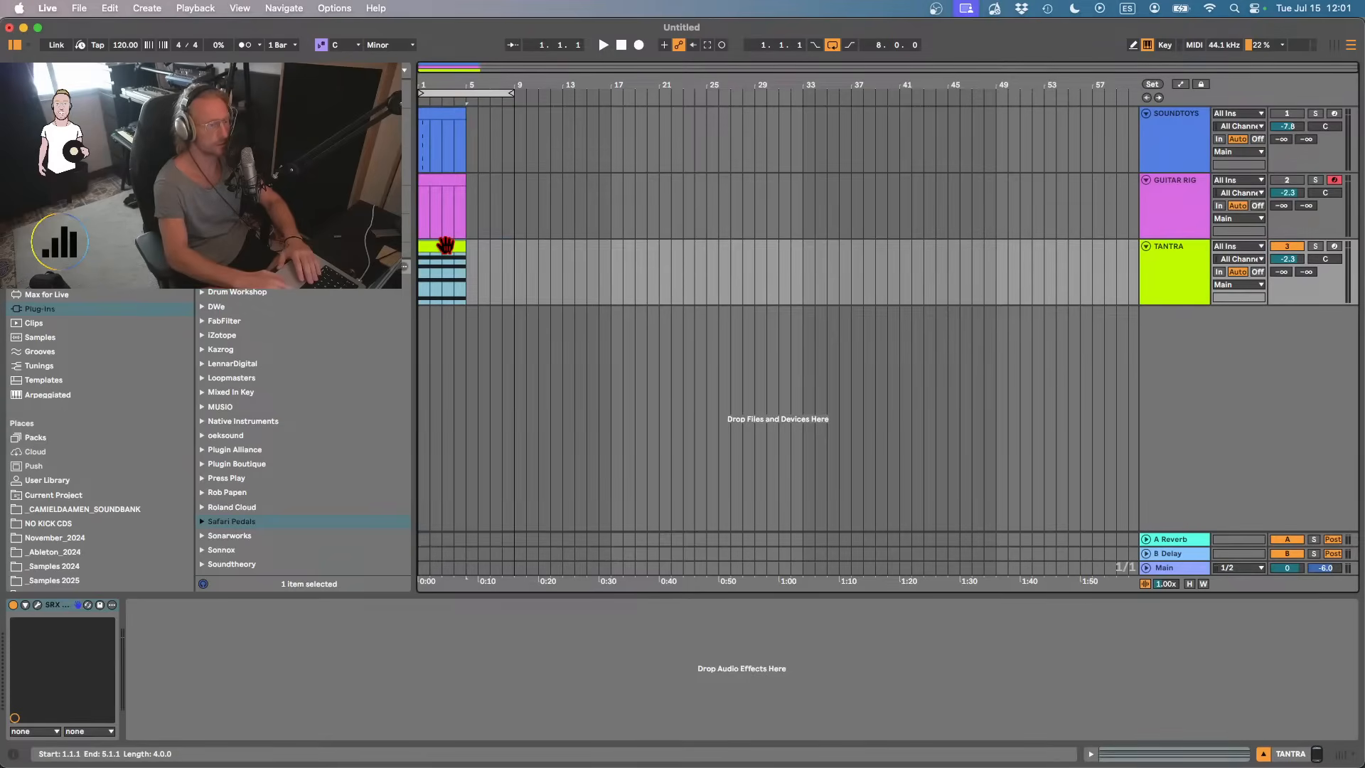
key("super+l")
- Reactivate the GUITAR RIG track and select the SOUNDTOYS track to show its devices
left_click(1163, 226)
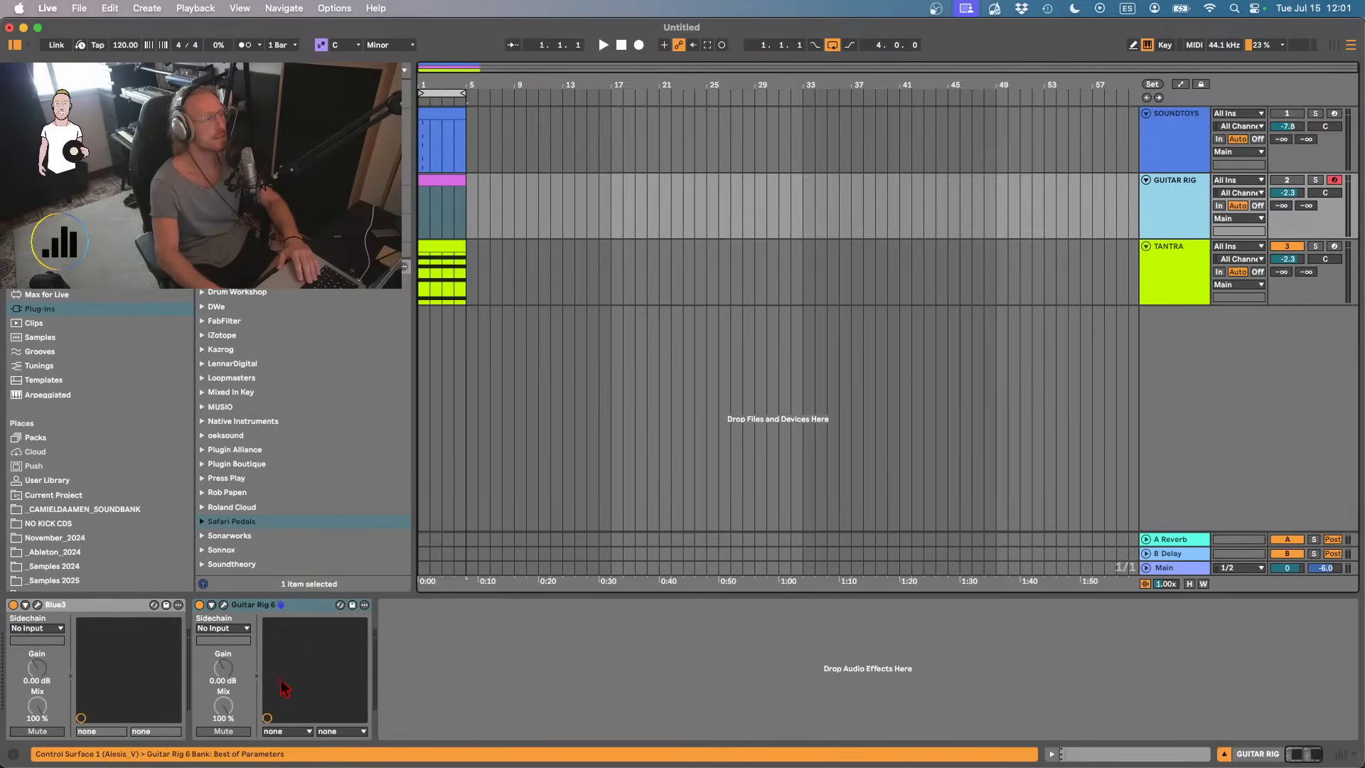
left_click(1293, 180)
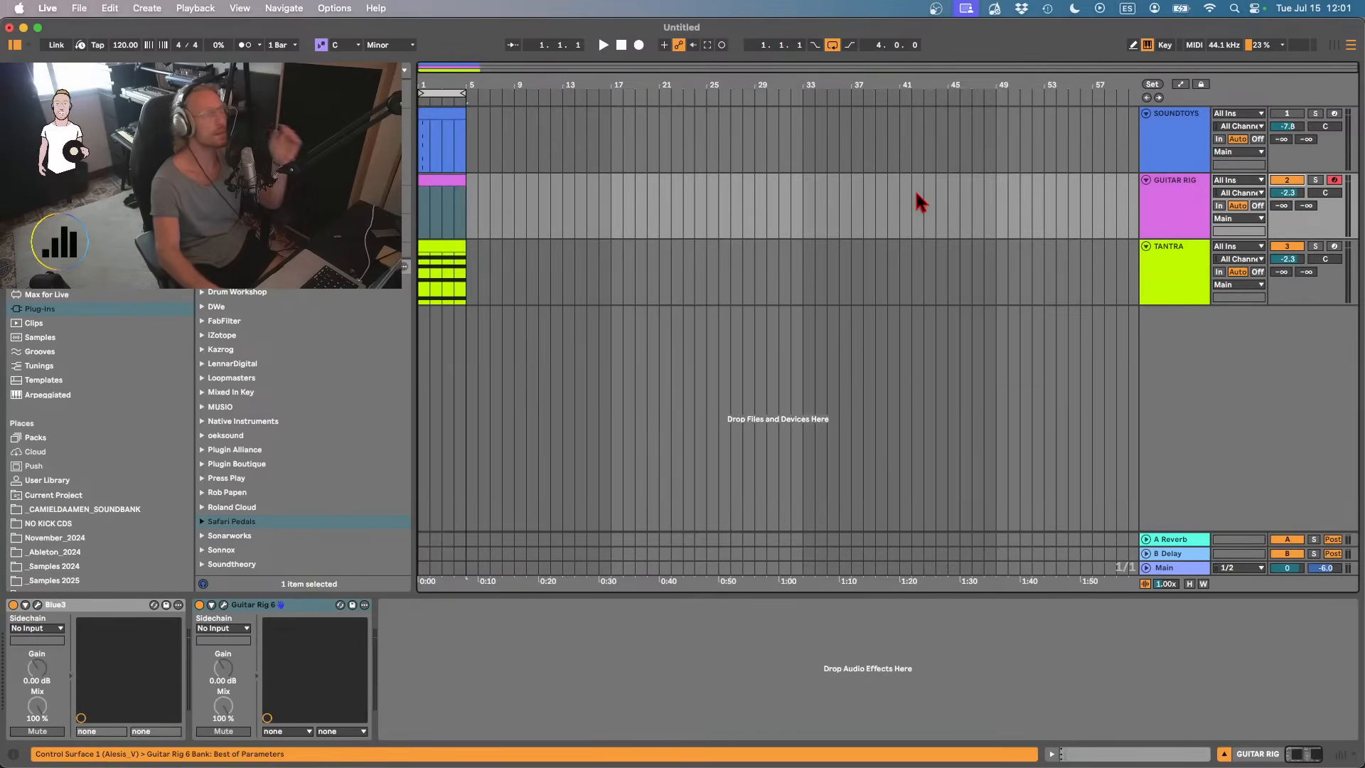
left_click(1169, 151)
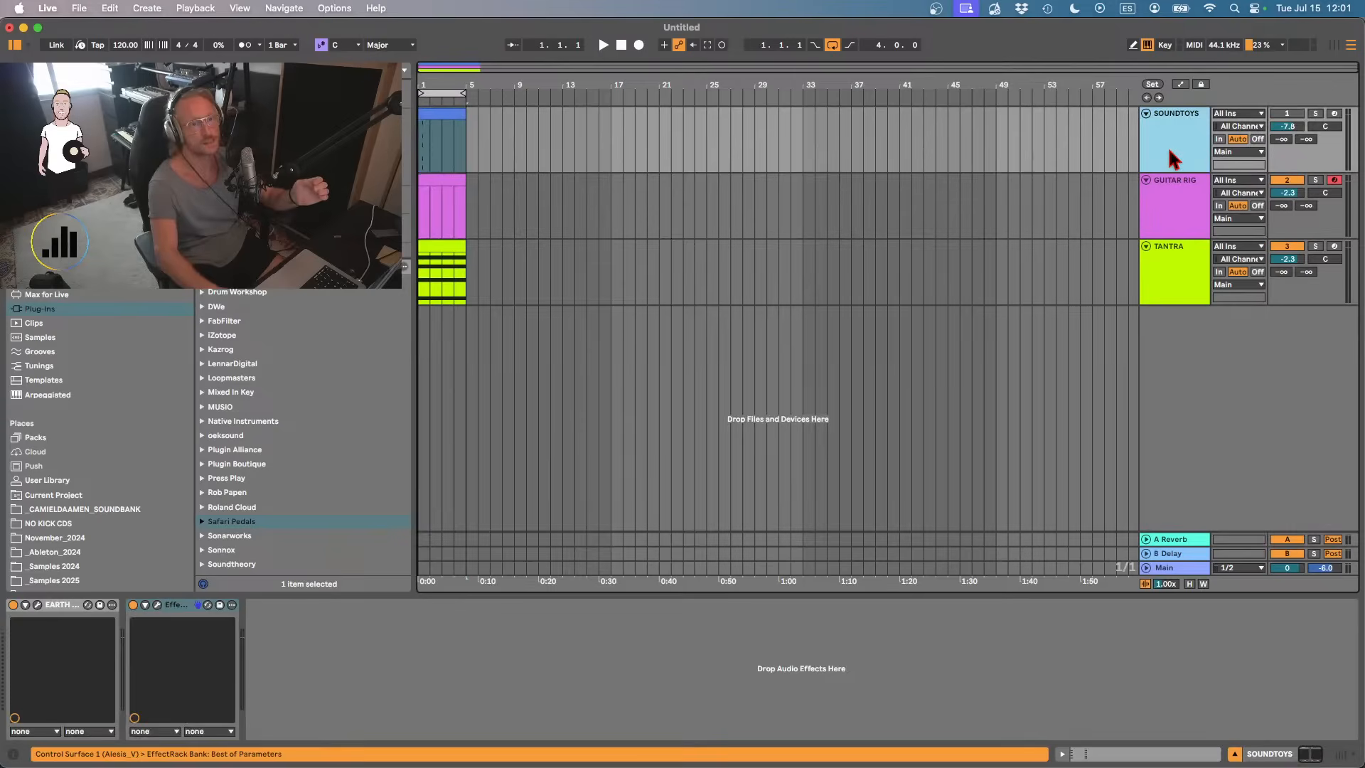
- Delete the SOUNDTOYS, GUITAR RIG and TANTRA tracks, leaving one new empty MIDI track in the set
key("Delete")
key("Delete")
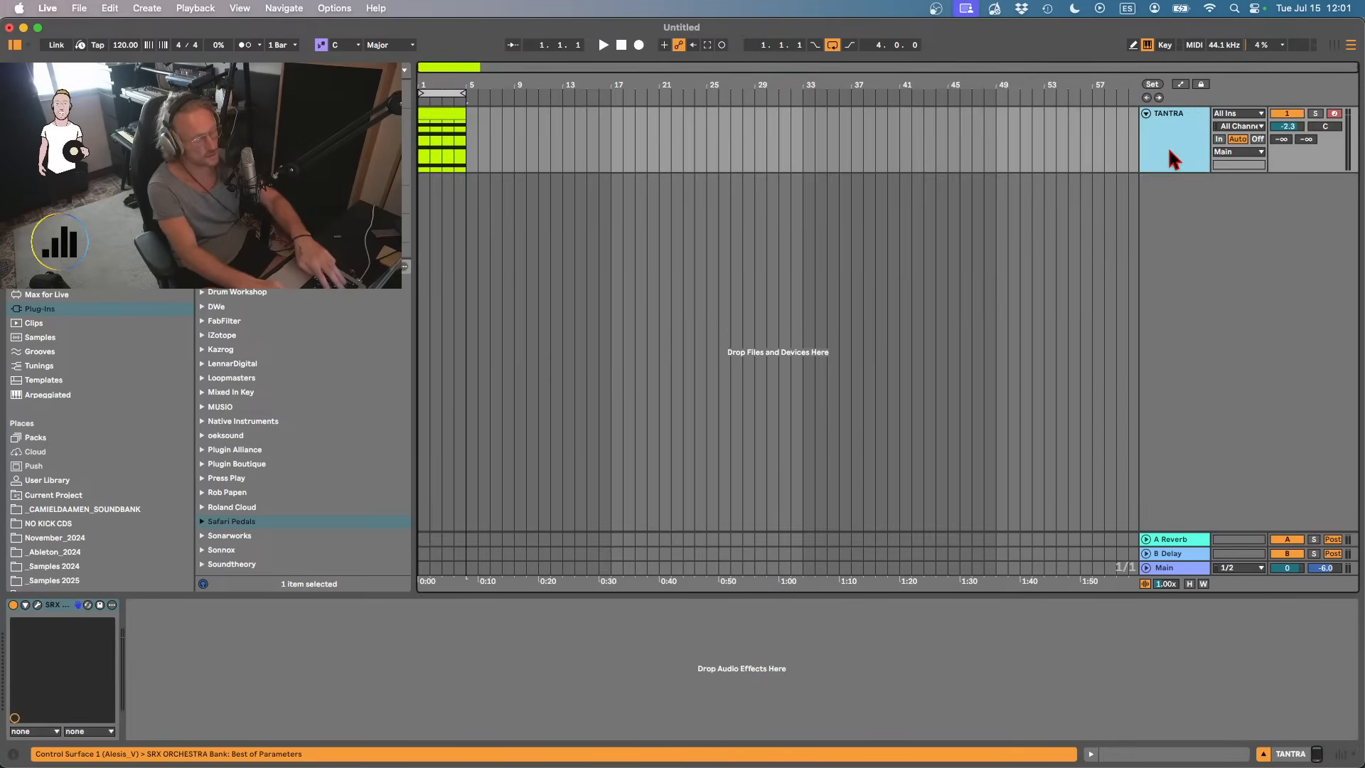
key("super+shift+t")
left_click(1169, 151)
key("Delete")
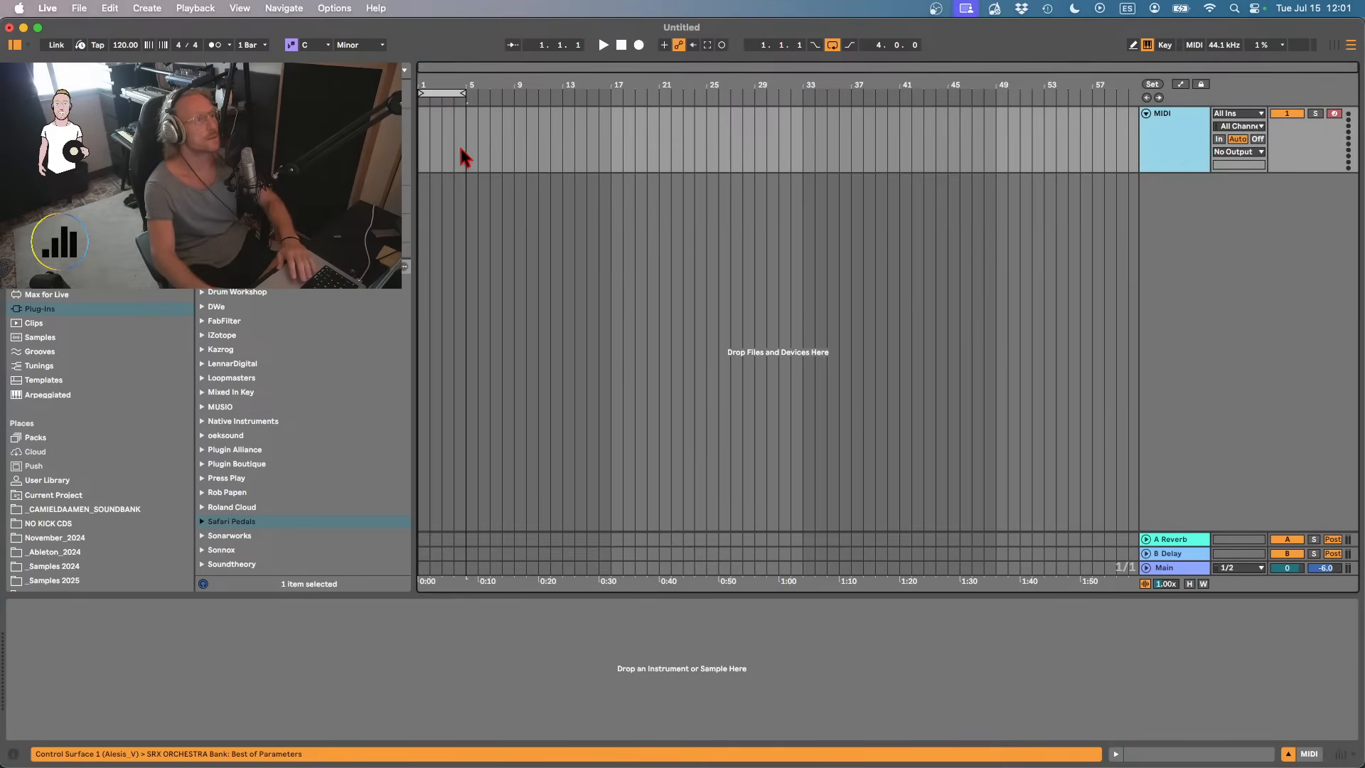
- Insert an empty four-bar MIDI clip at the start of the new track and enlarge its note editor
left_click_drag(462, 146, 418, 144)
key("super+shift+m")
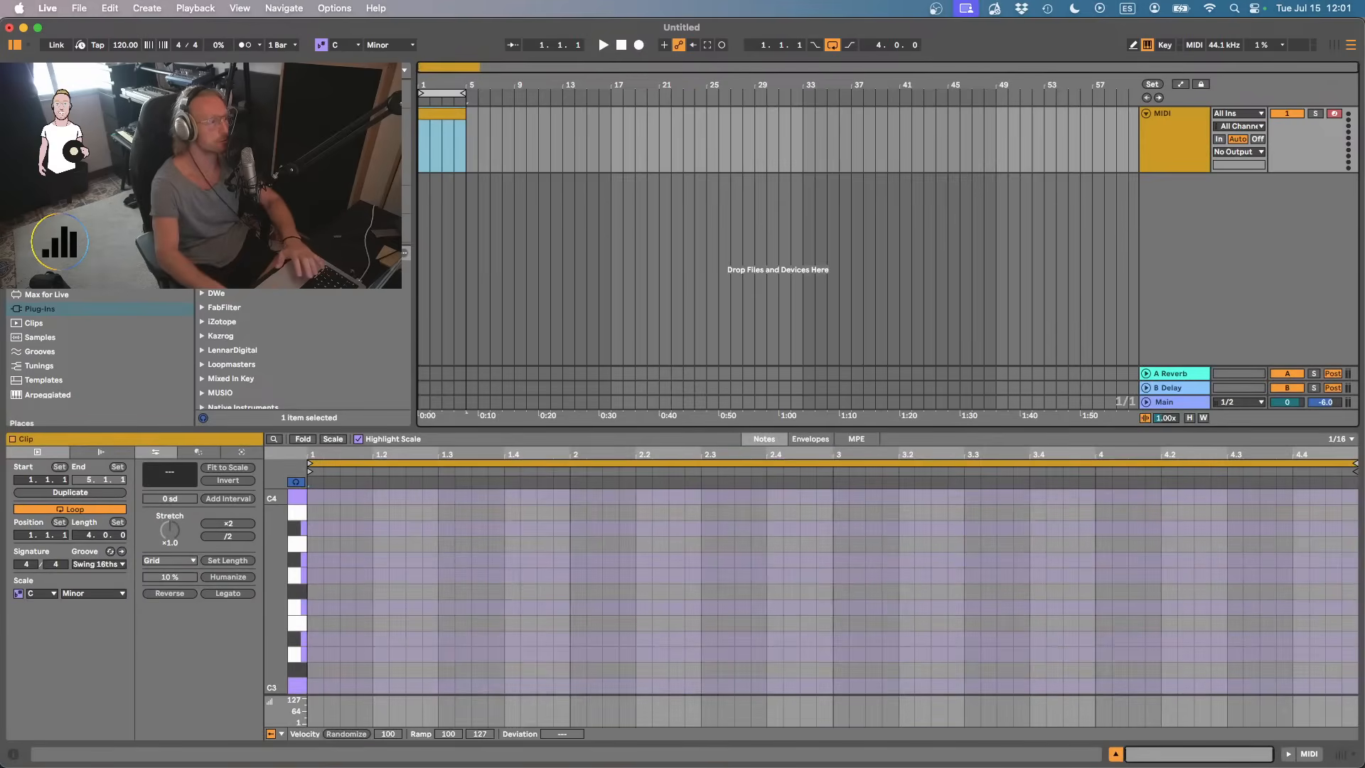
left_click_drag(523, 429, 524, 231)
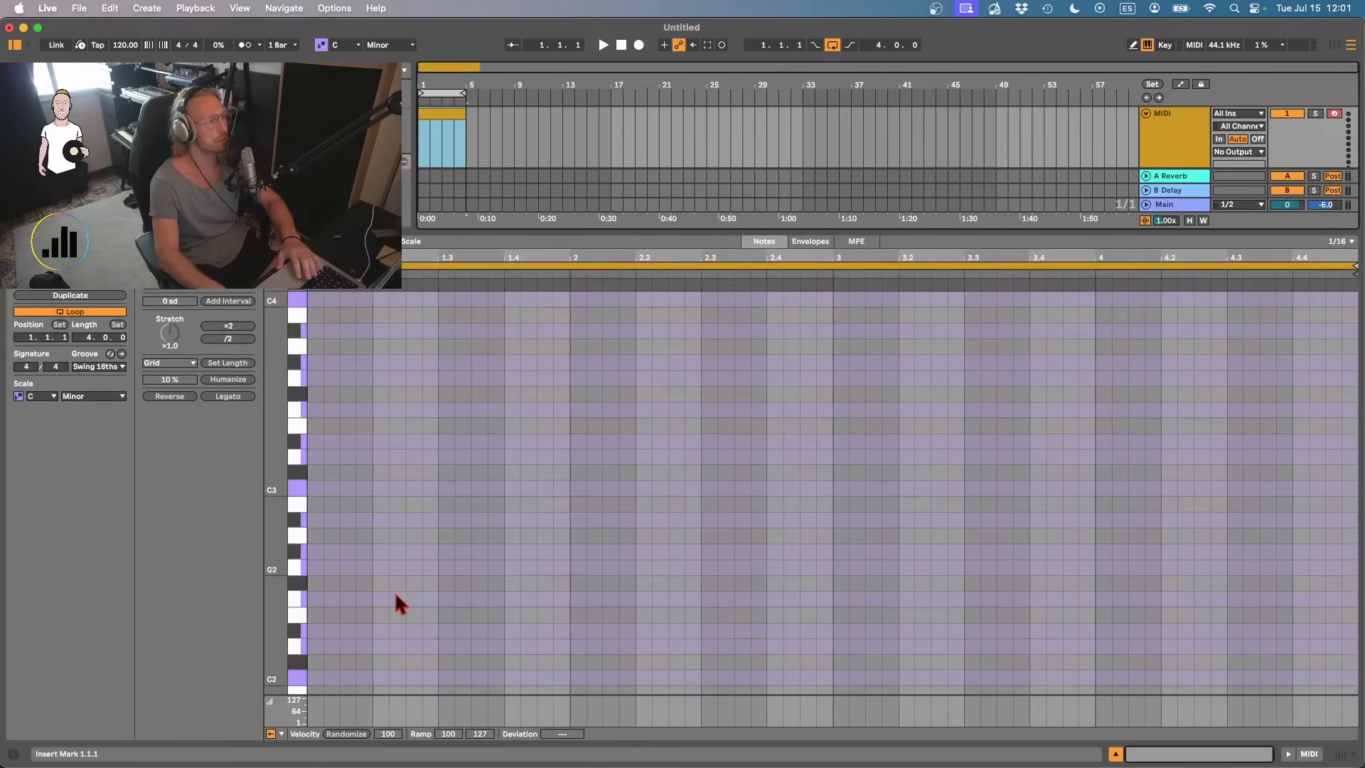
- Add an F#1 note at the start of the clip and set the clip's scale root to F#/Gb
scroll(329, 589, "down", 6)
scroll(313, 604, "down", 2)
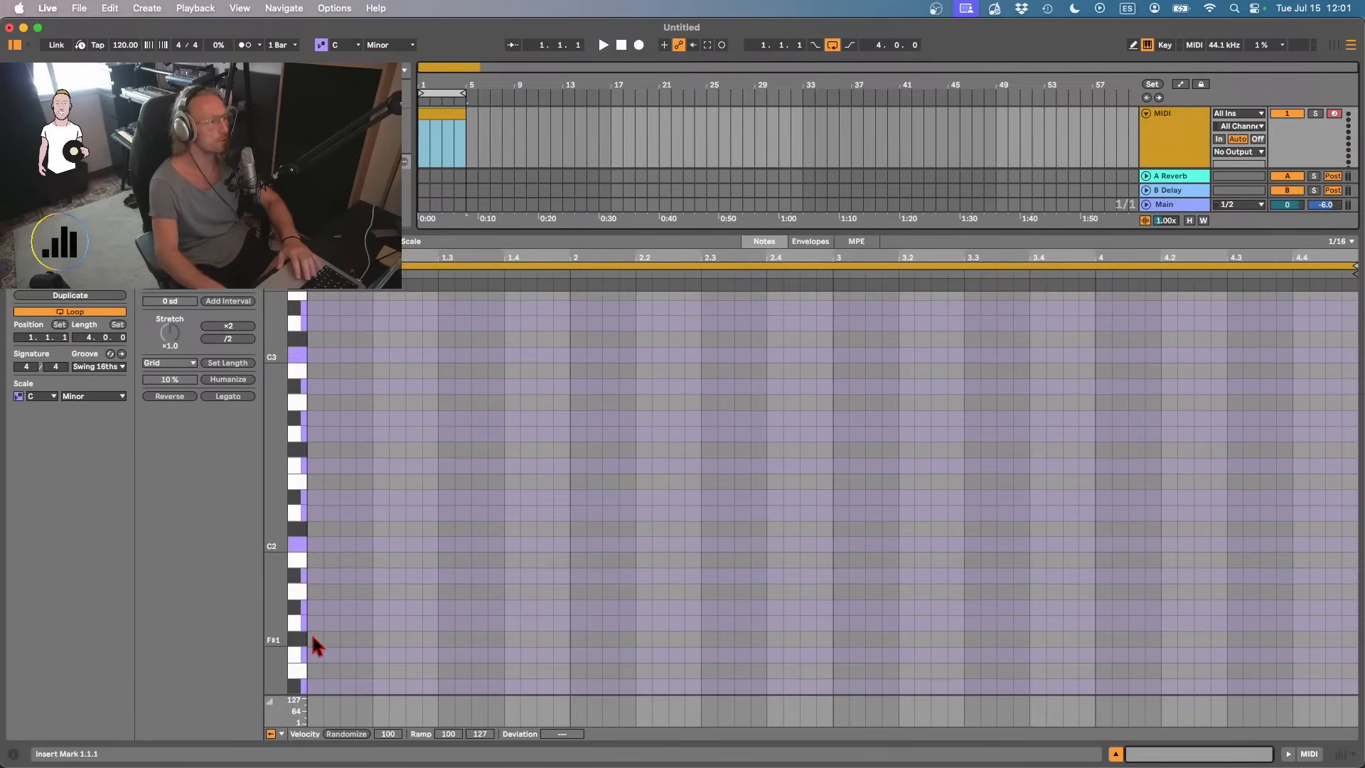
double_click(312, 638)
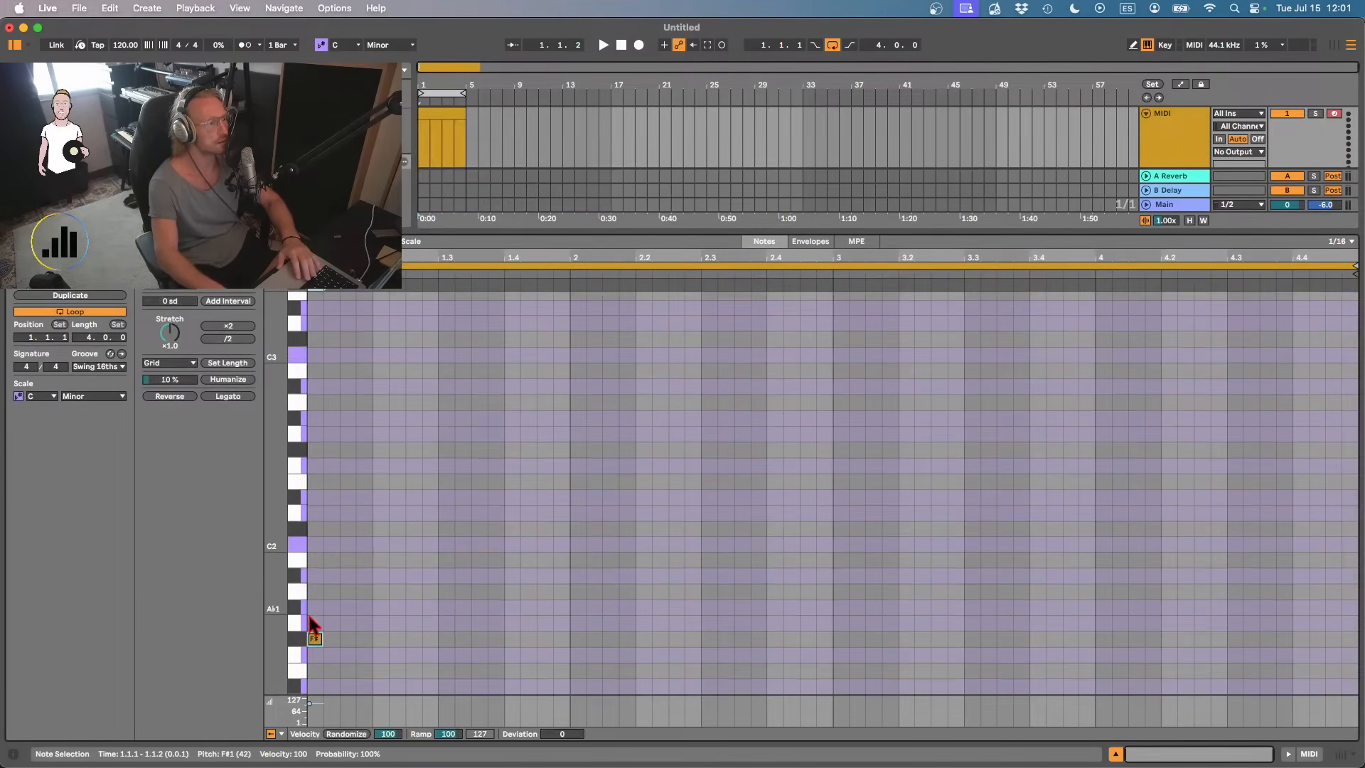
left_click(49, 396)
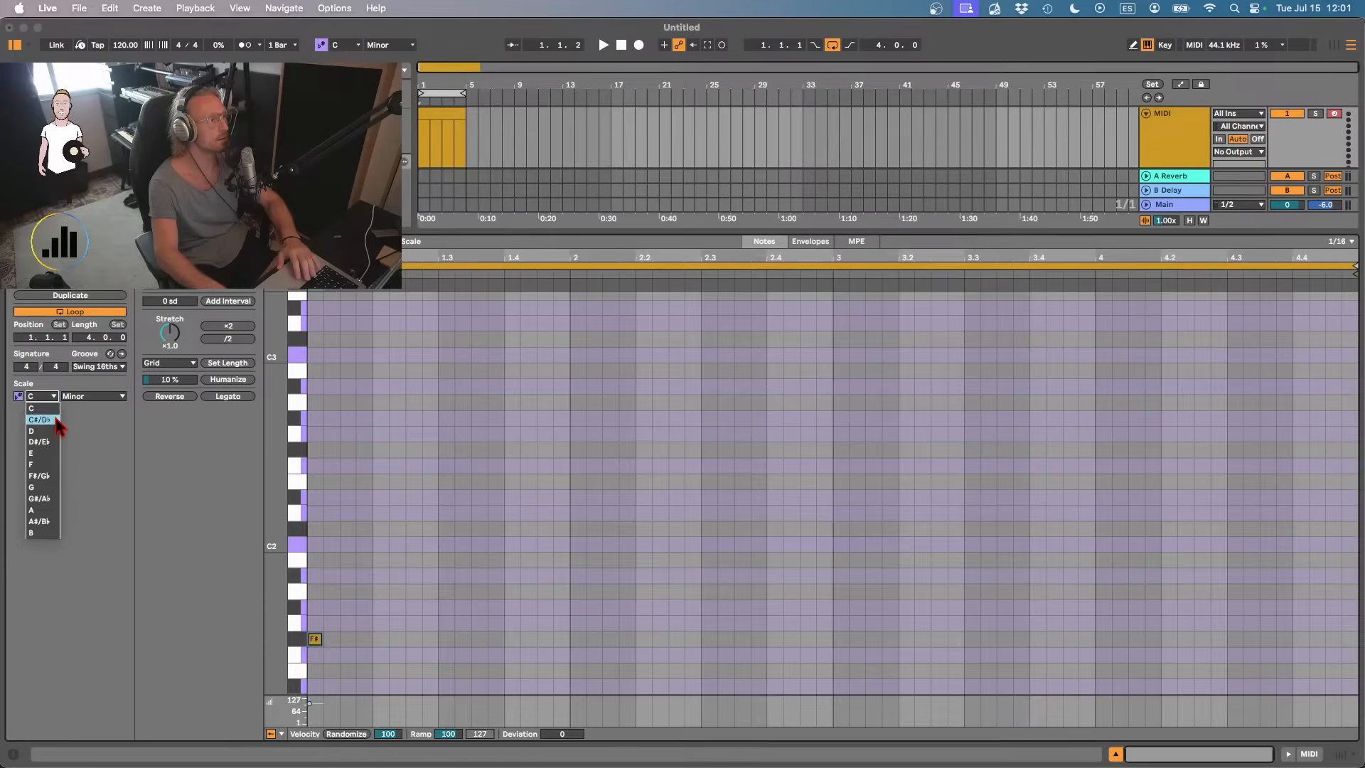
left_click(51, 479)
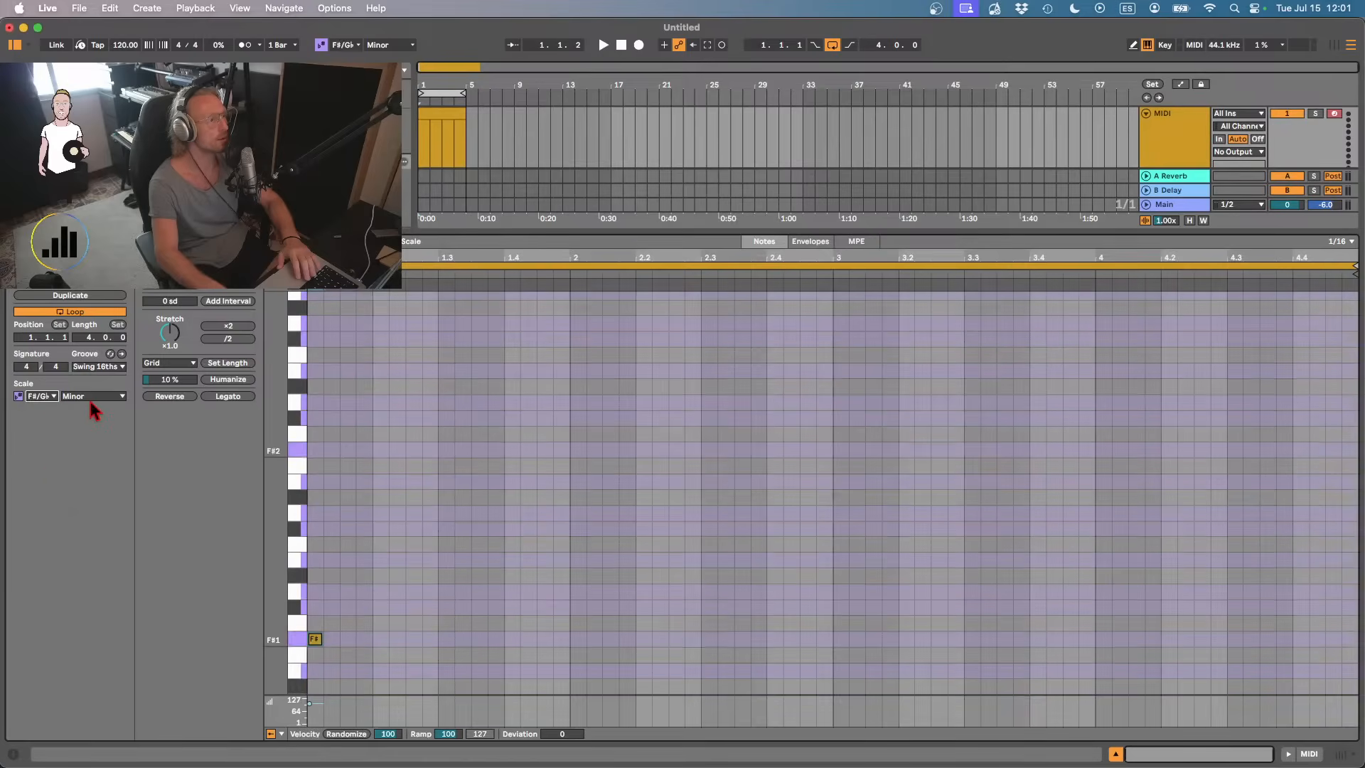
- Stack A1, C#2 and E2 above the F#1 note, lengthen all four notes to one bar, and play the clip briefly
double_click(314, 592)
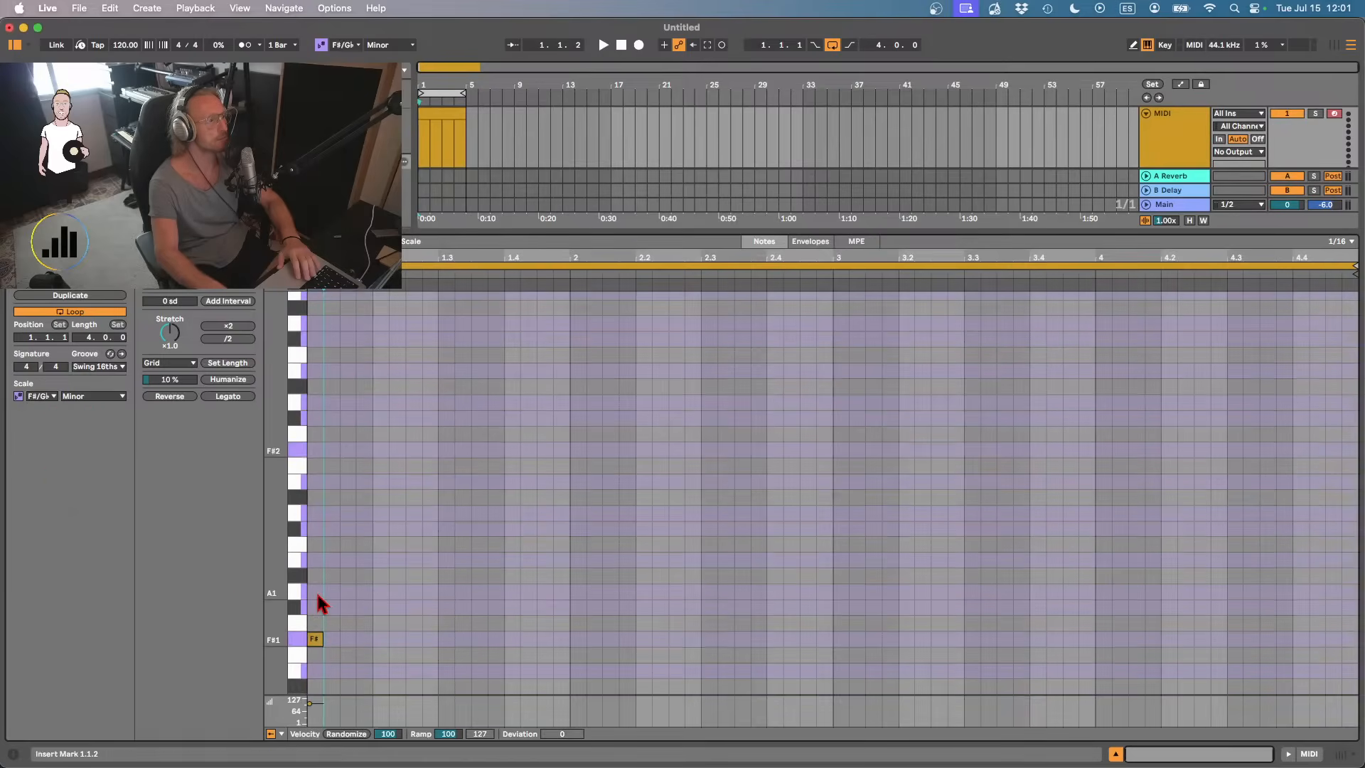
double_click(313, 531)
double_click(314, 482)
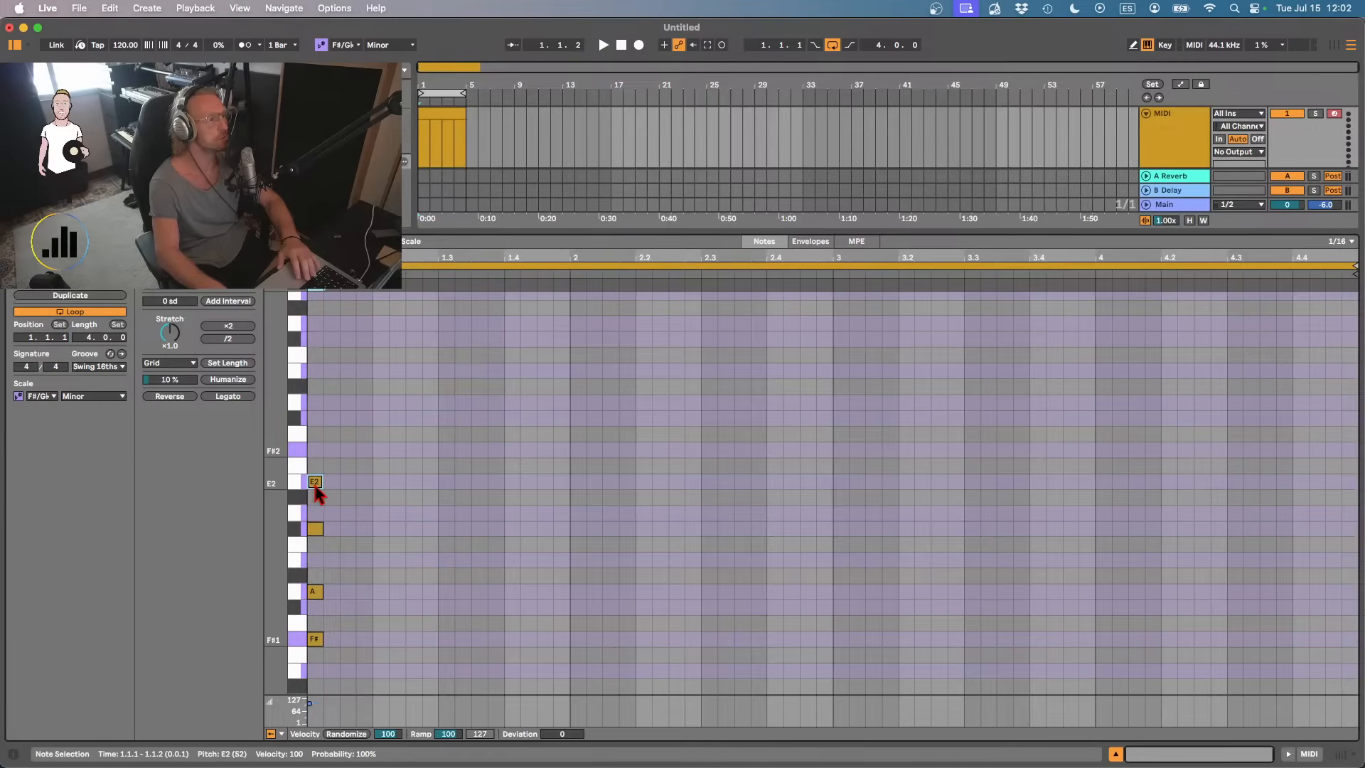
left_click_drag(333, 455, 566, 609)
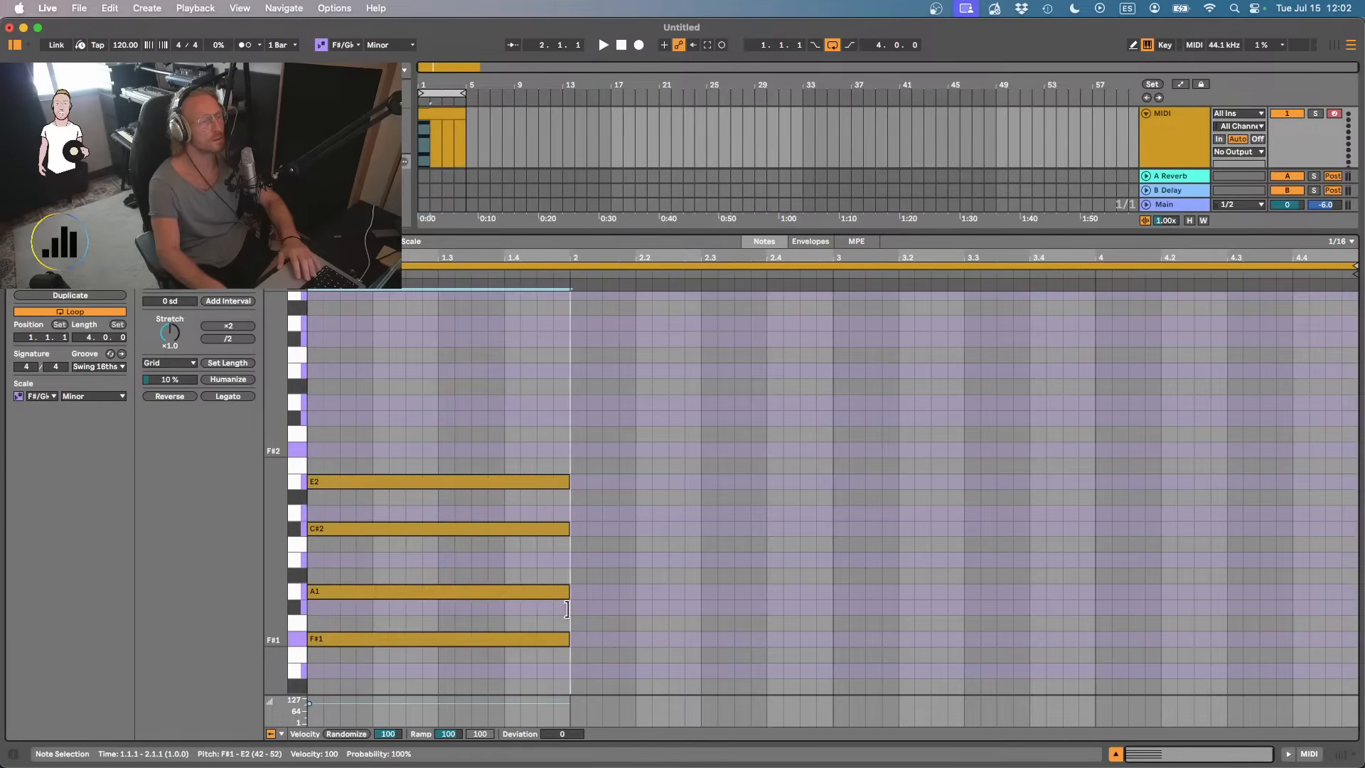
key("space")
key("space")
- Shrink the note editor and load the Spectrasonics Omnisphere instrument onto the MIDI track
left_click_drag(868, 229, 839, 572)
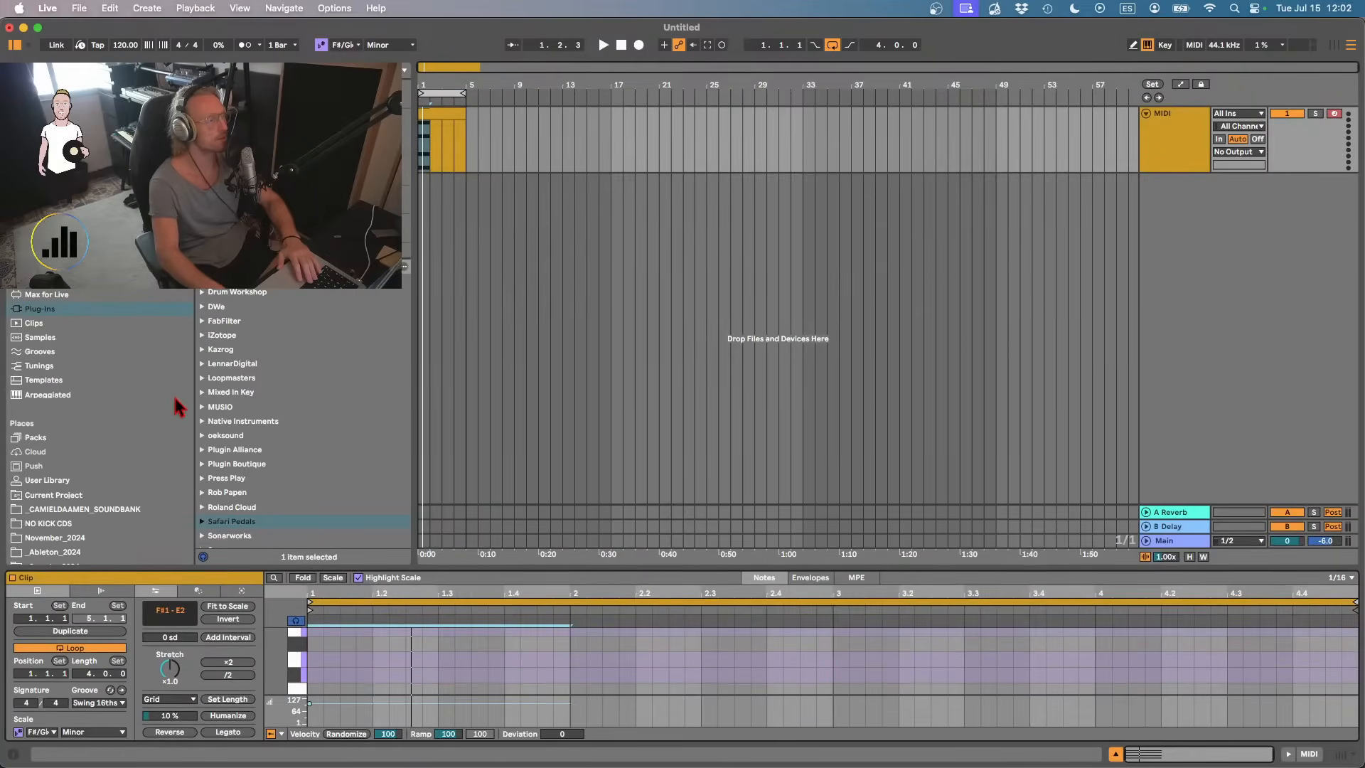
scroll(238, 438, "down", 5)
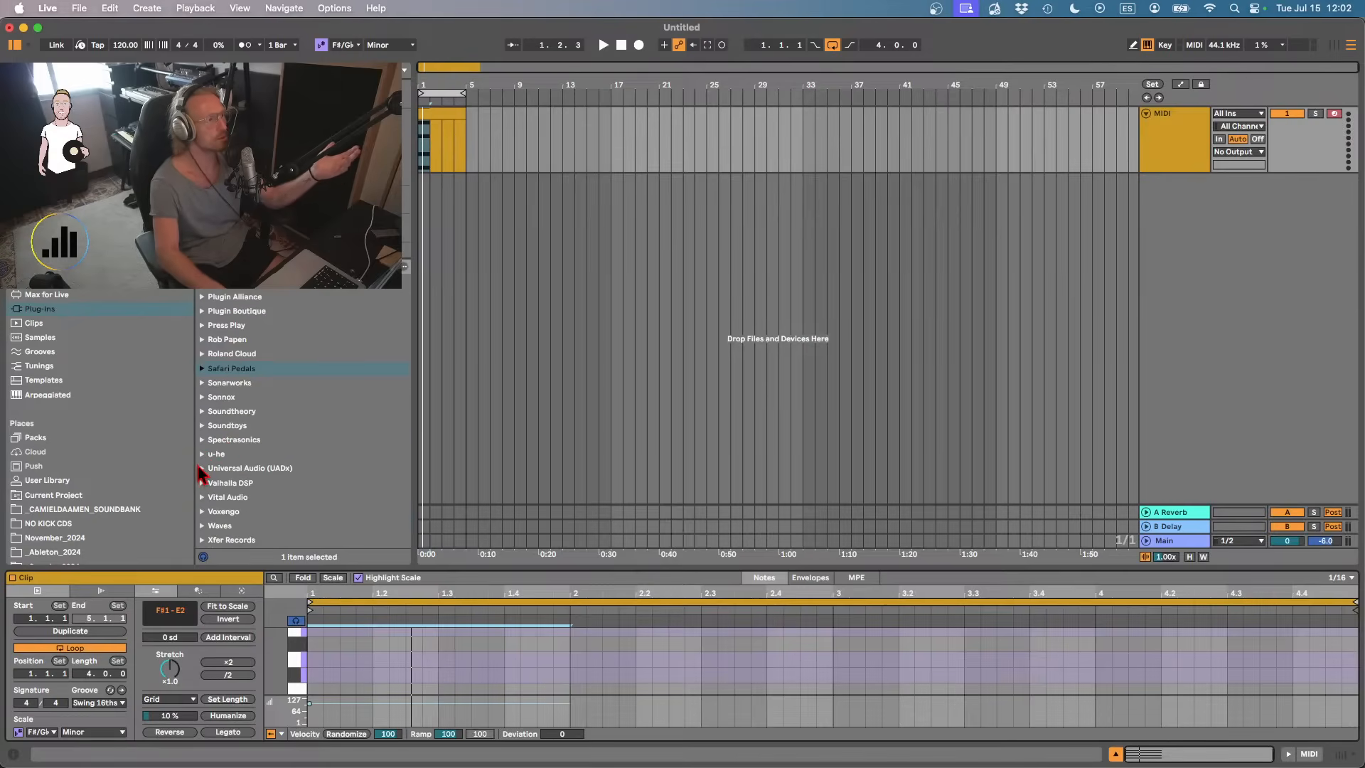
left_click(203, 440)
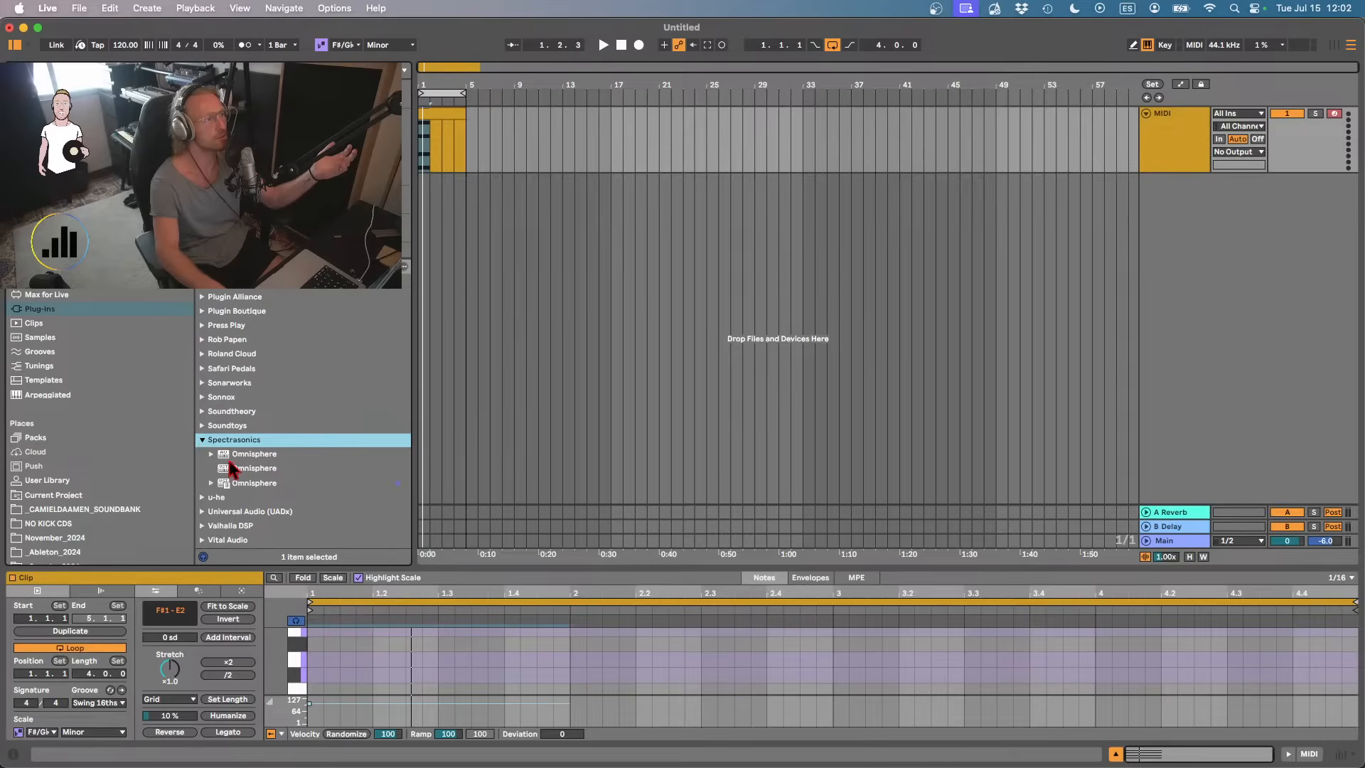
left_click(246, 485)
left_click_drag(498, 143, 490, 139)
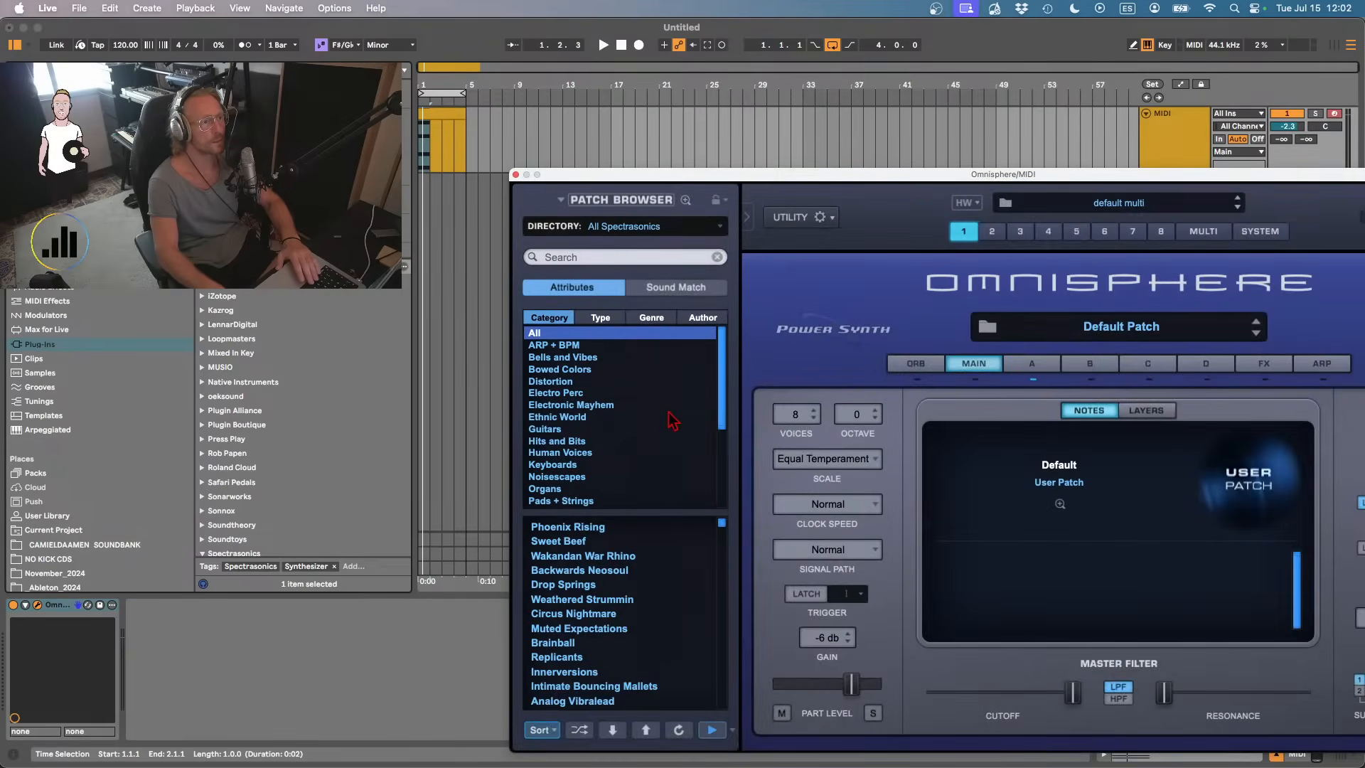
- Filter Omnisphere's full patch browser to Keyboards, Hybrid Pianos and Dance, load Retrospective Piano, and close the plug-in window
left_click(661, 200)
left_click_drag(612, 175, 397, 31)
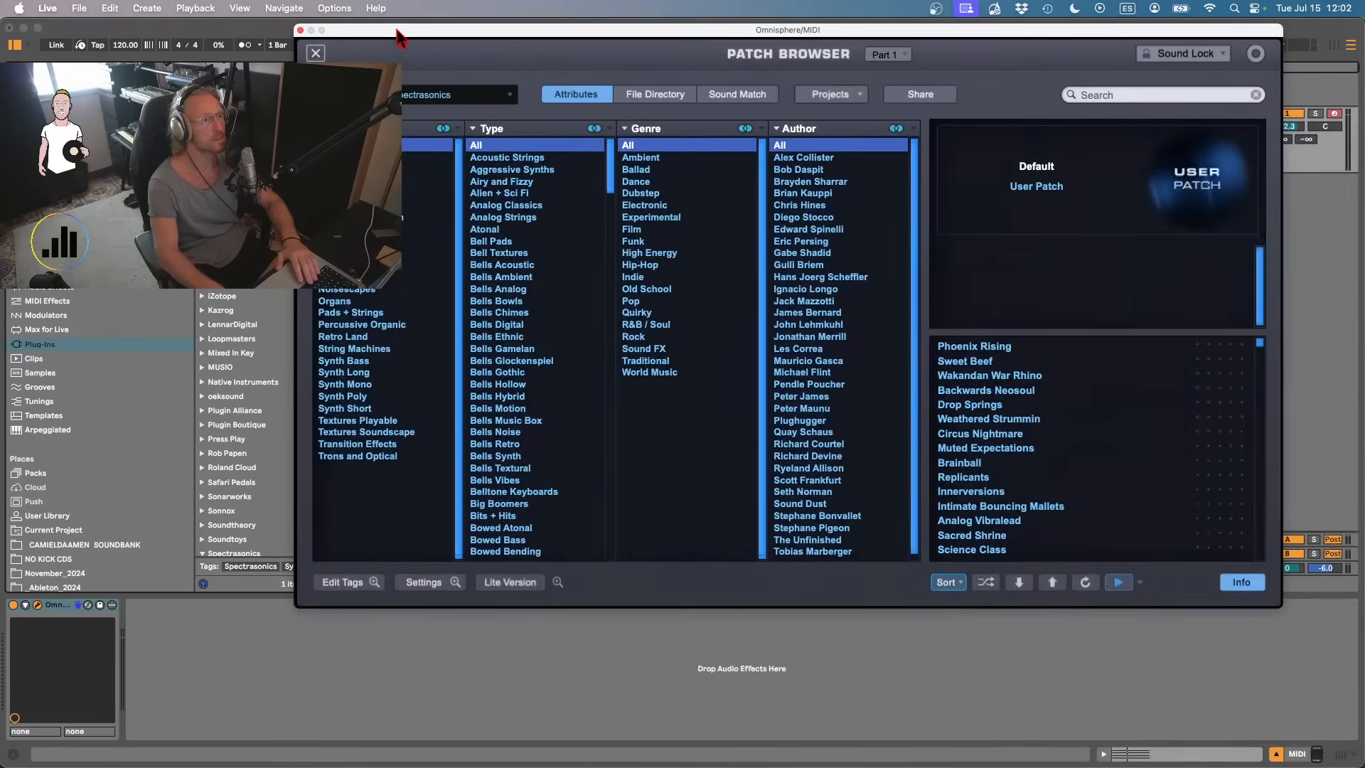
left_click(349, 281)
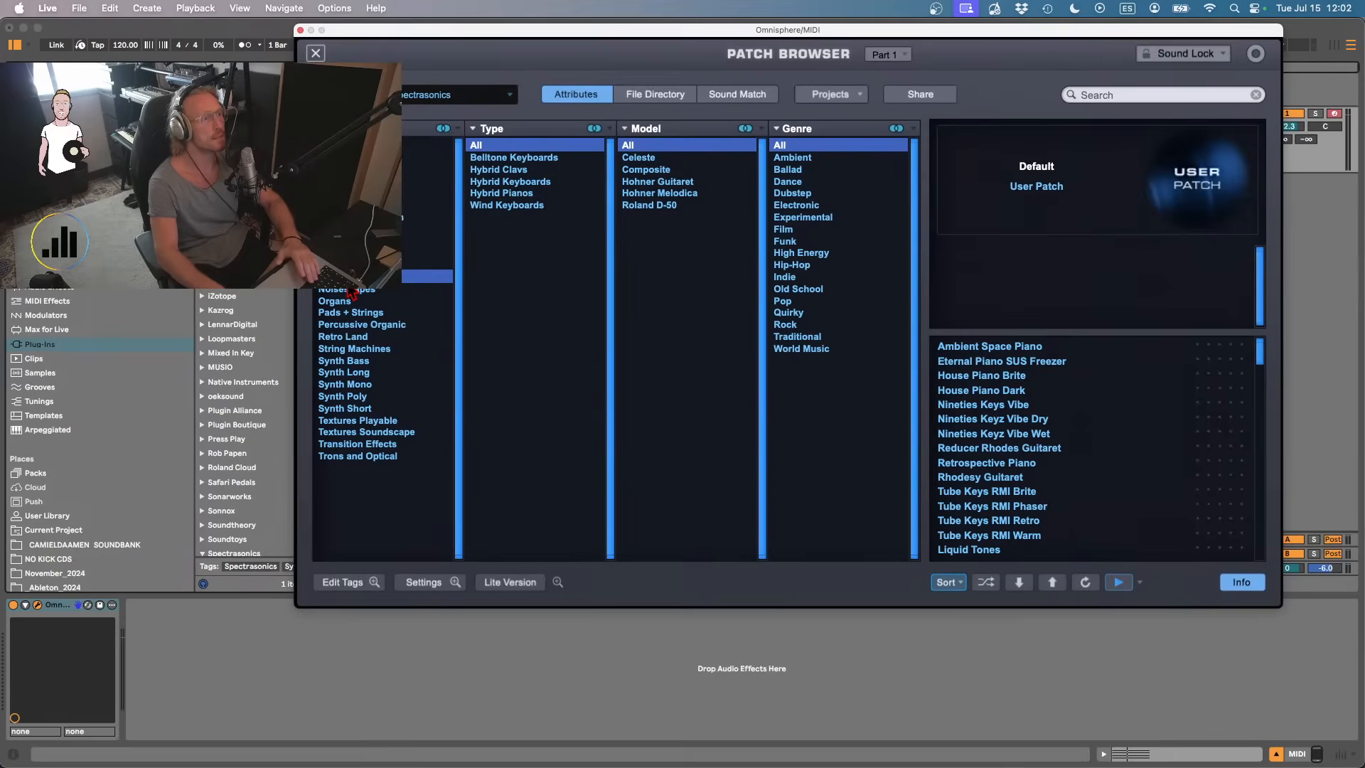
left_click(505, 197)
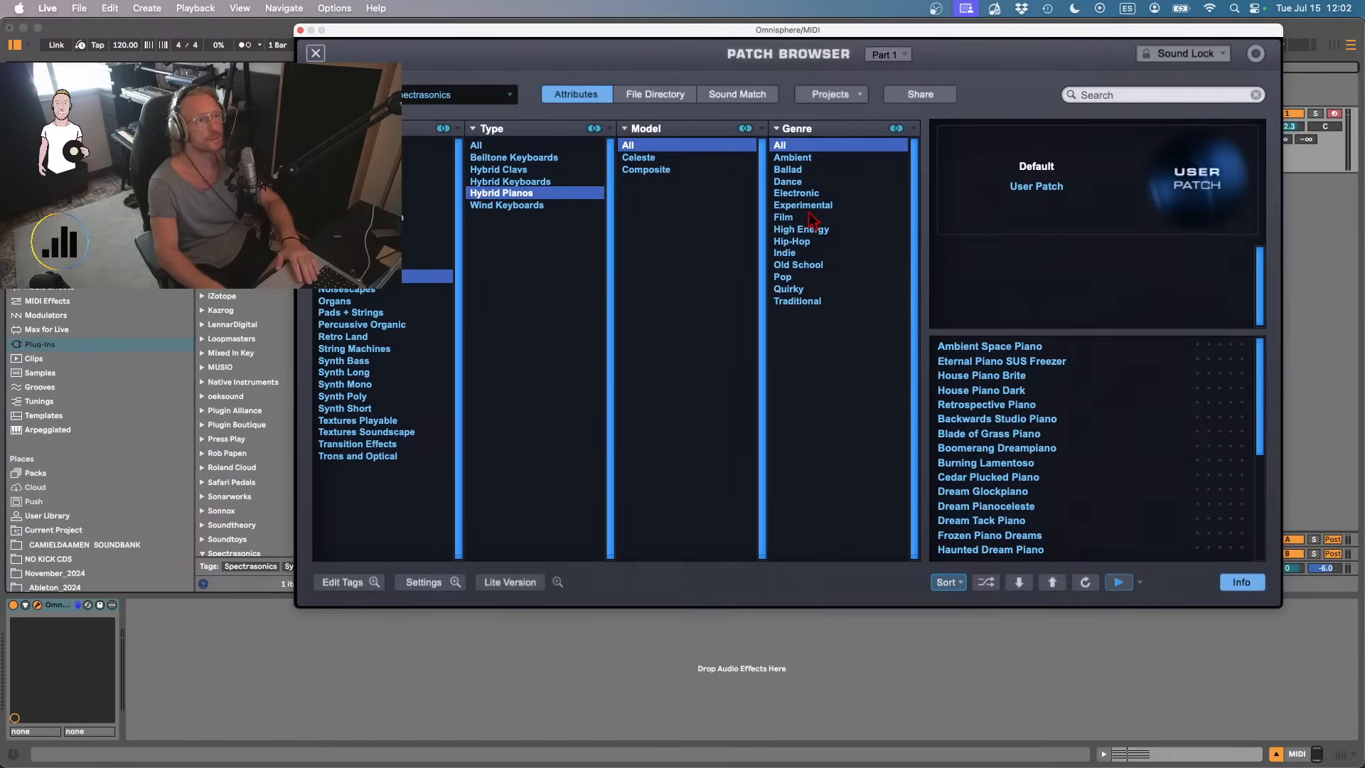
left_click(791, 182)
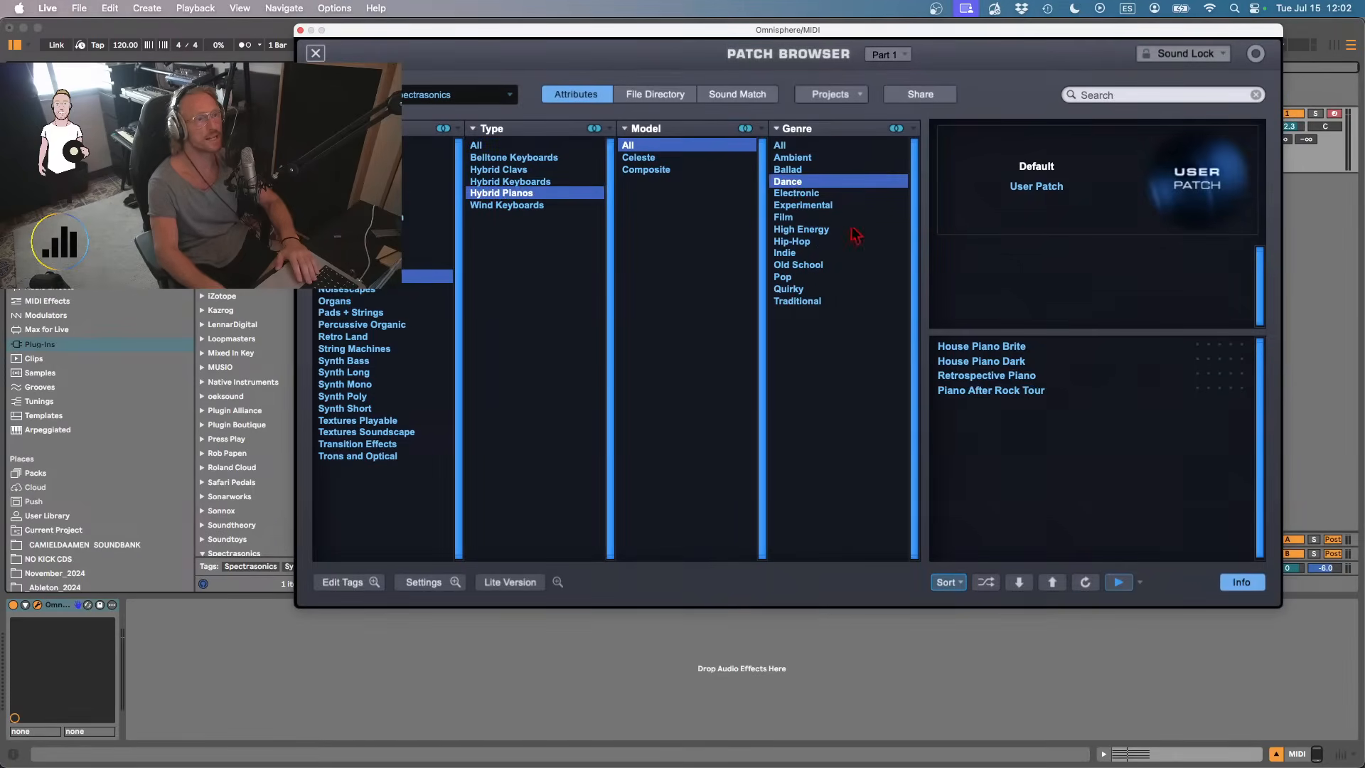
left_click(967, 377)
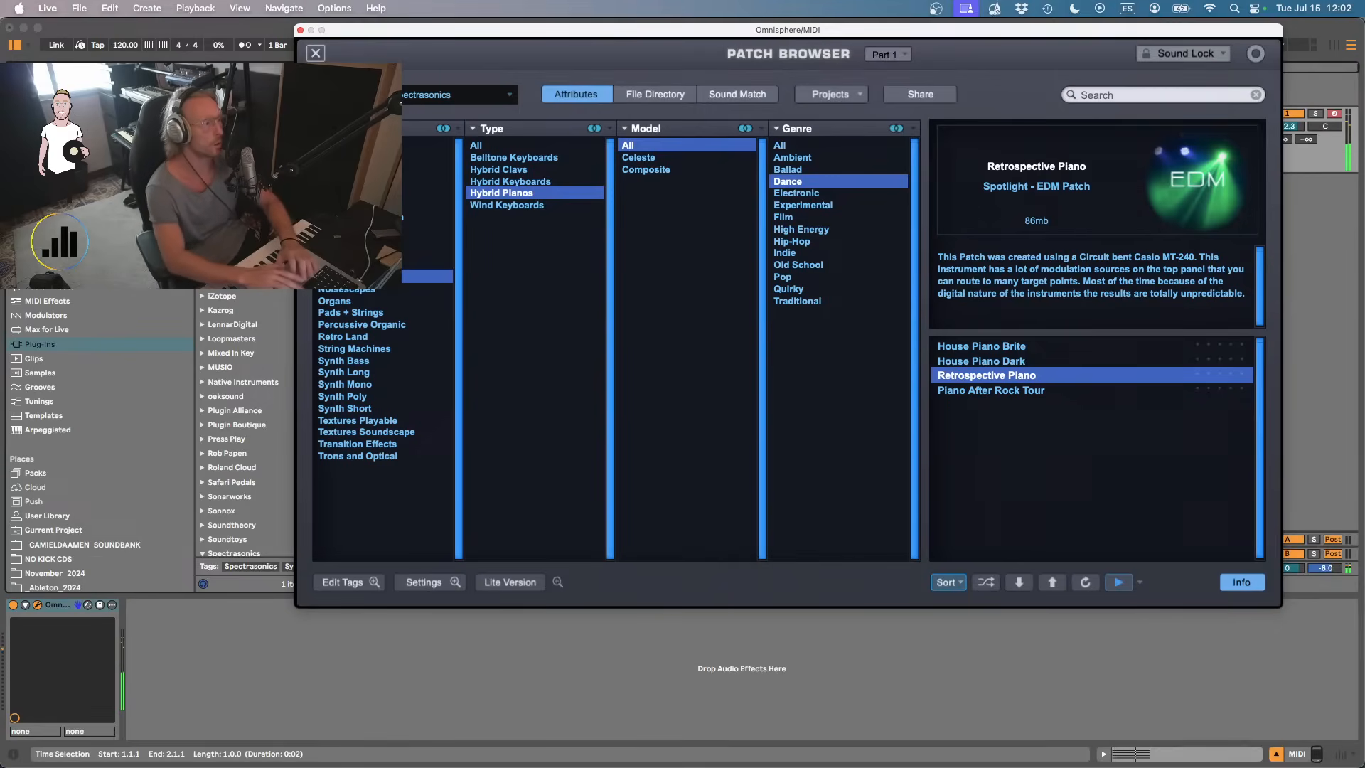
left_click(301, 31)
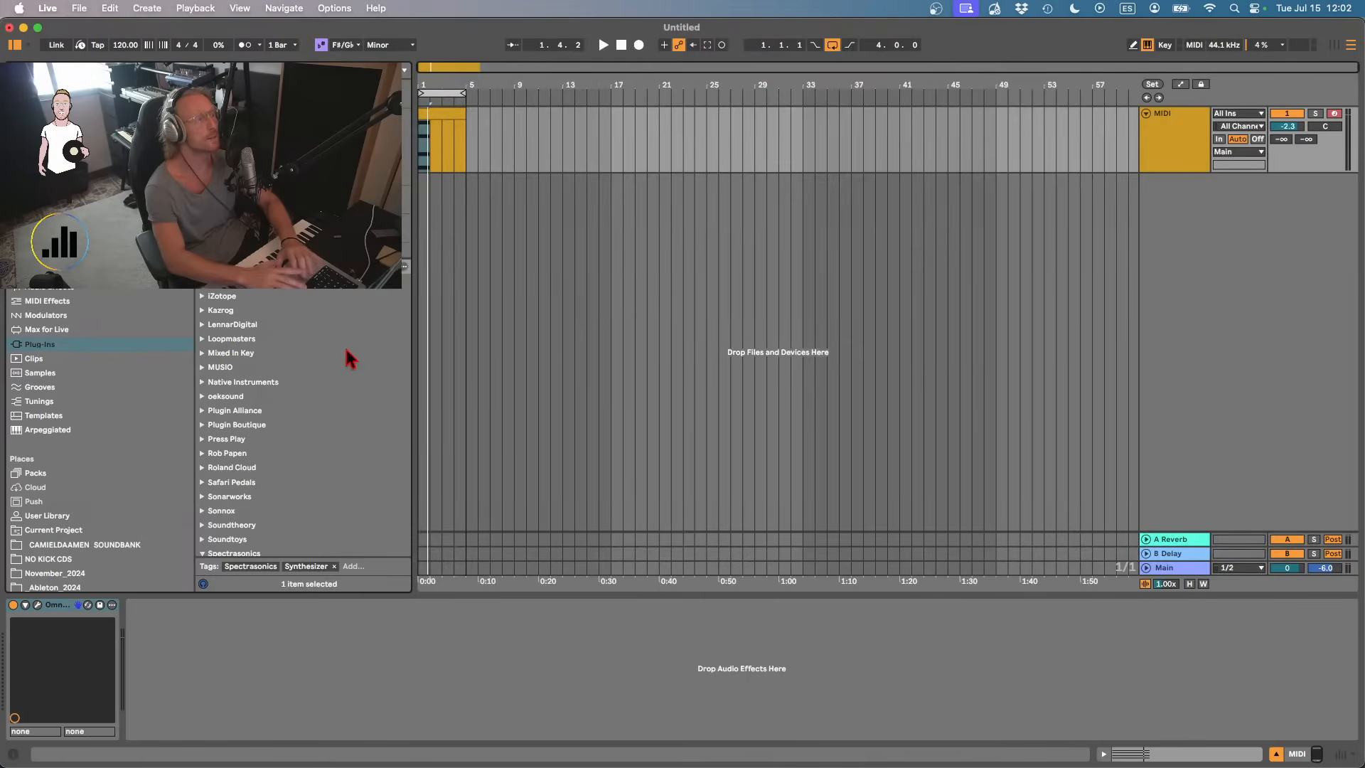
- Collapse the Spectrasonics folder and add Guitar Rig 6 from Native Instruments after Omnisphere on the MIDI track
scroll(217, 471, "down", 3)
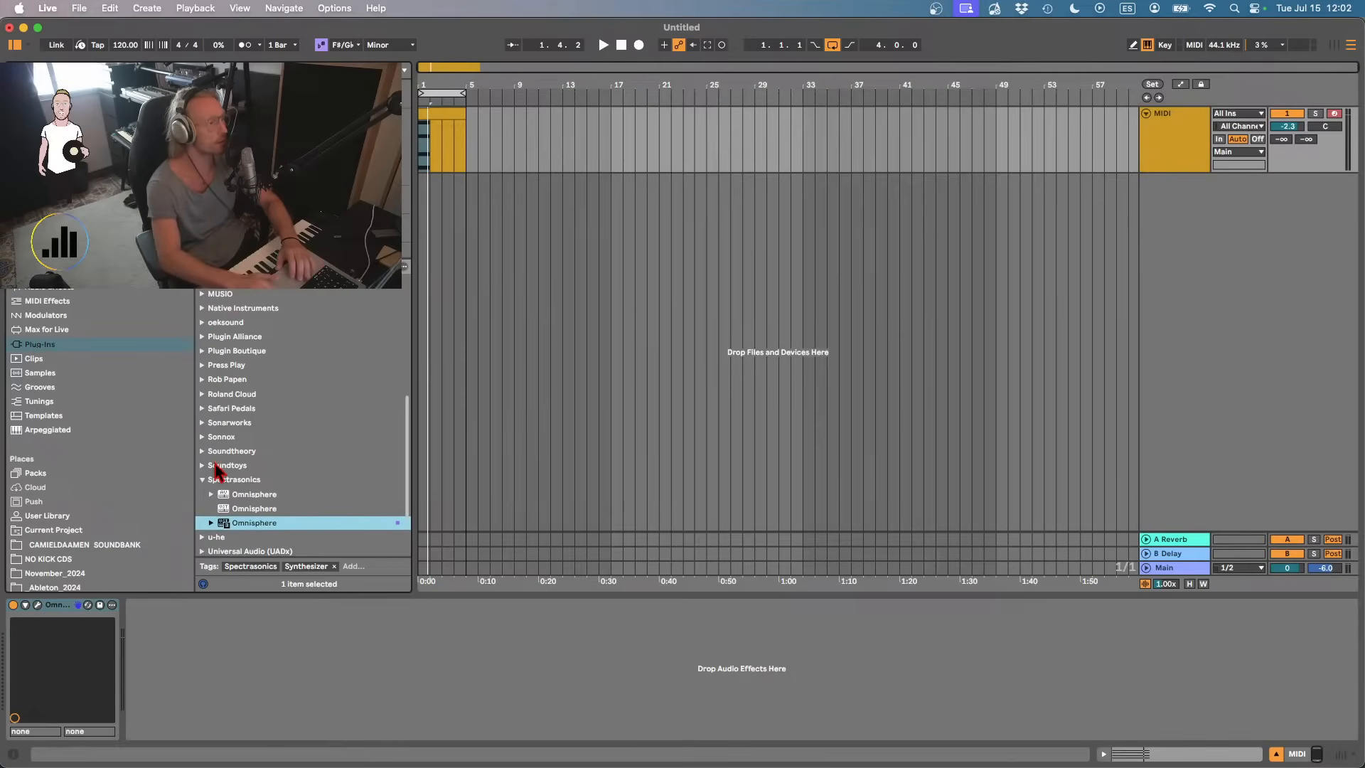
left_click(237, 480)
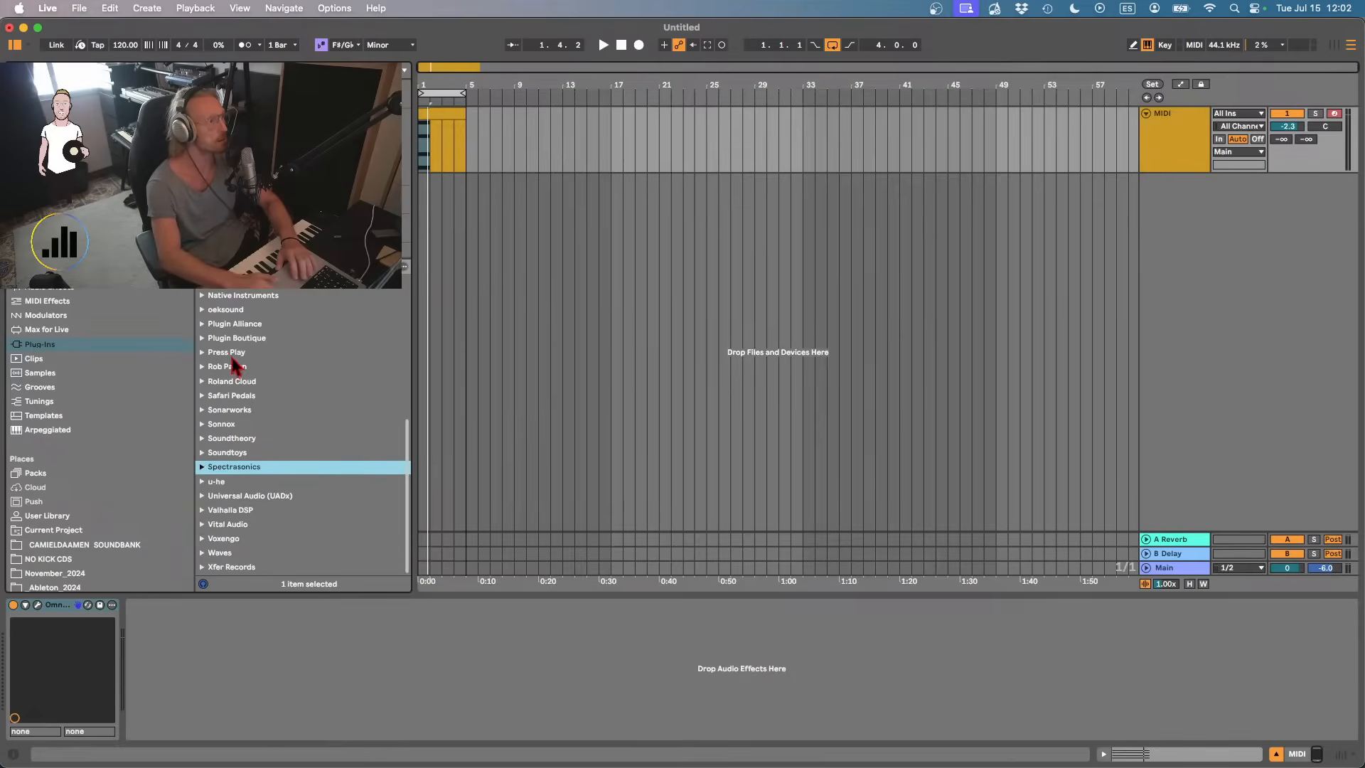
left_click(236, 298)
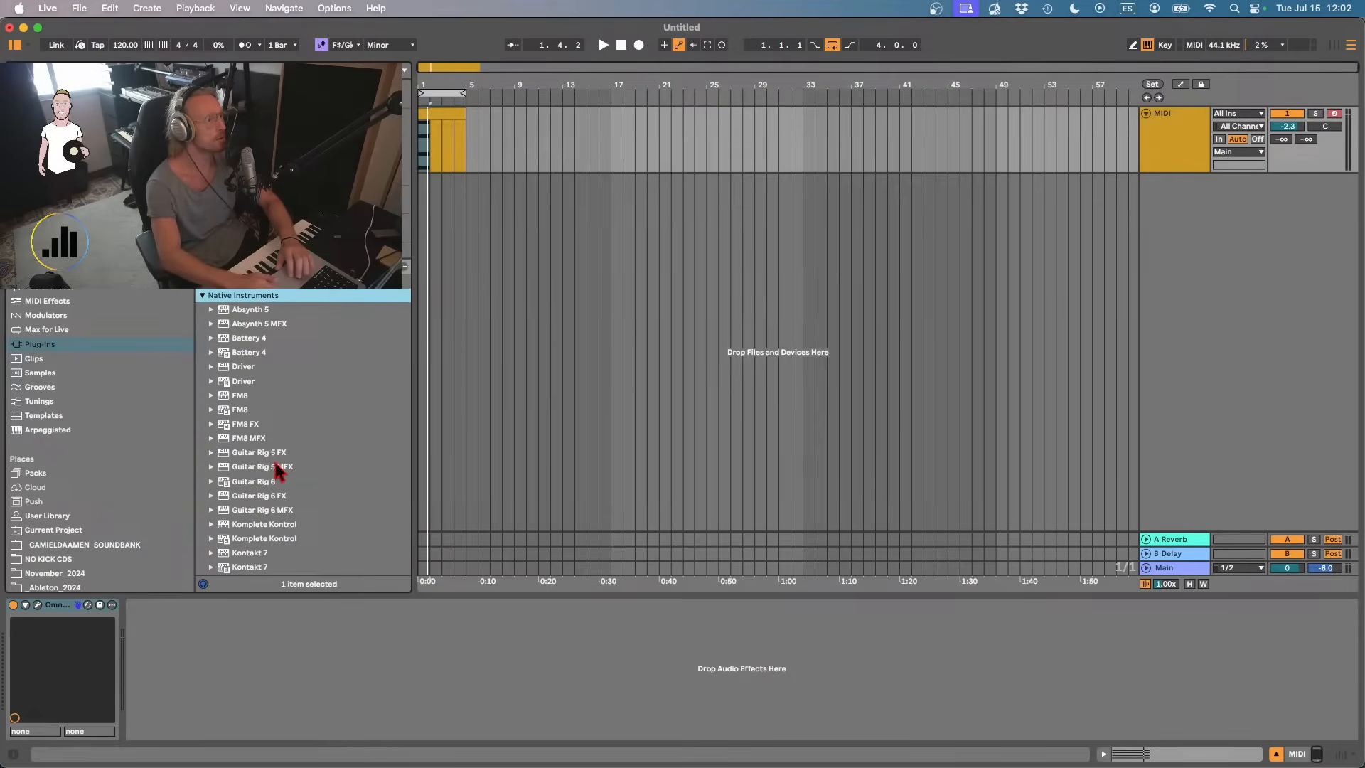
left_click_drag(269, 487, 455, 138)
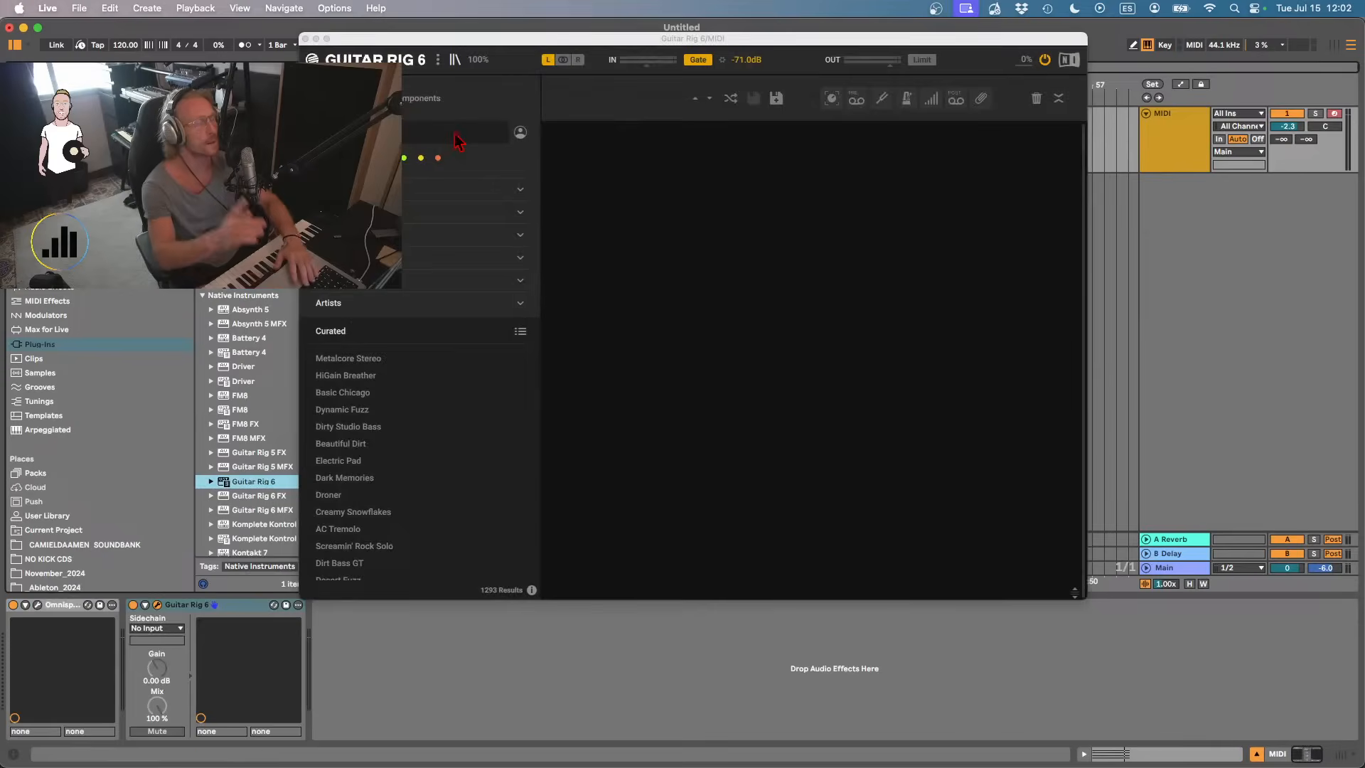
- Filter the Guitar Rig 6 presets by the Specialized FX type and load JC Birds for Miles
left_click(344, 284)
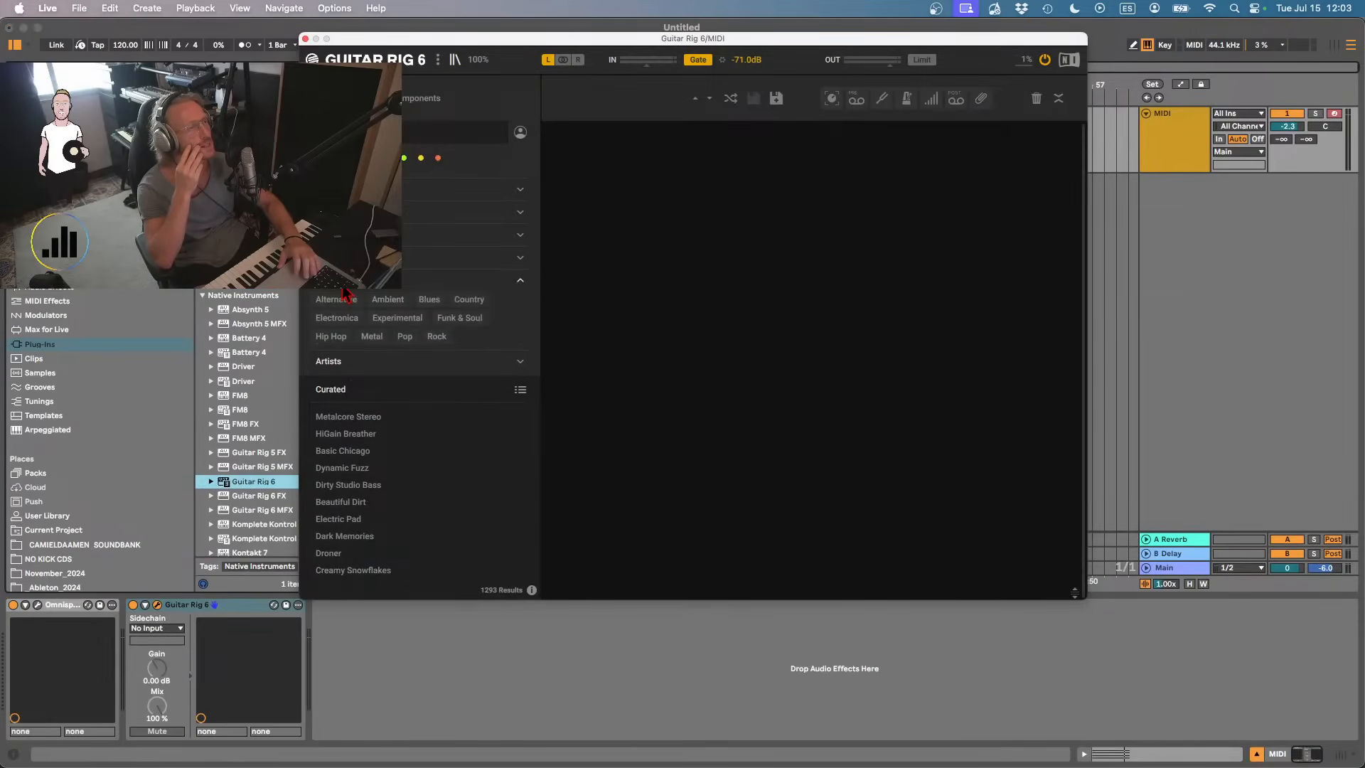
left_click(342, 283)
left_click(344, 212)
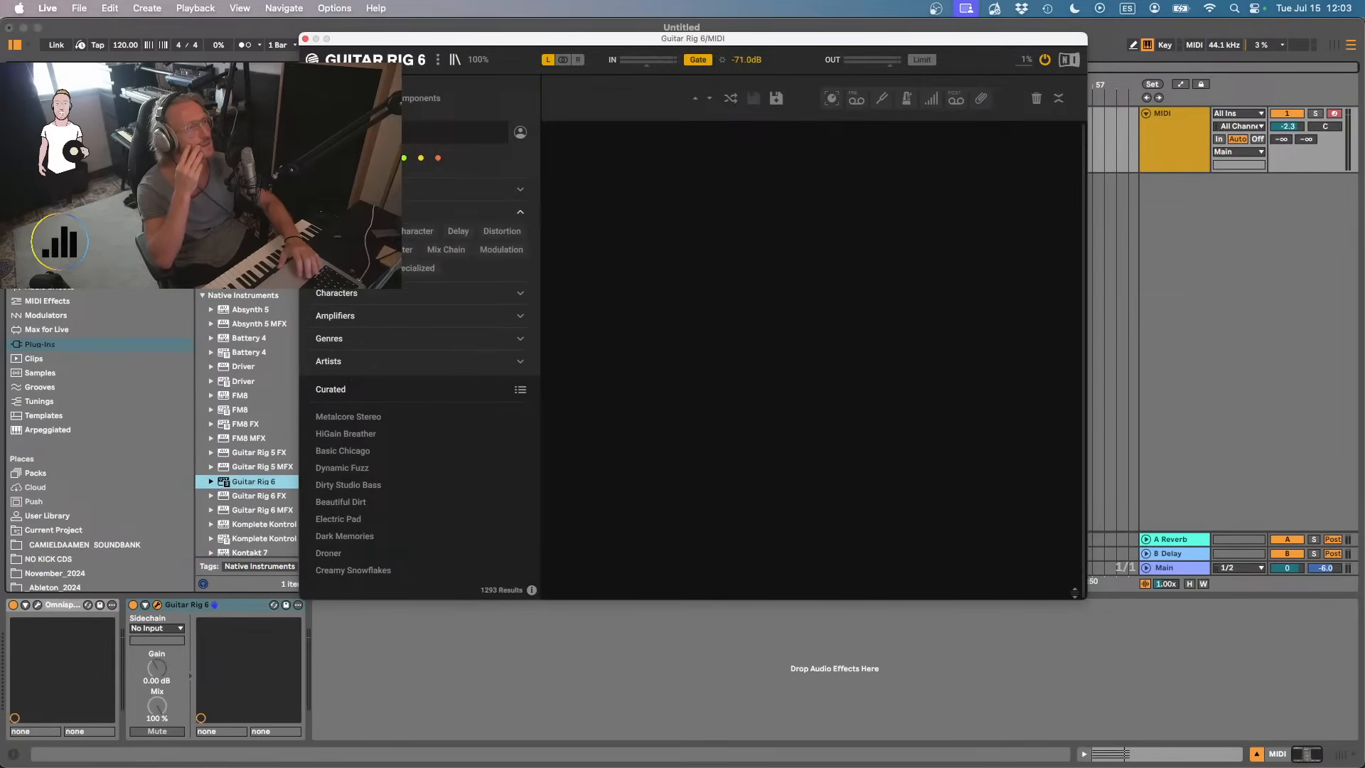
left_click(413, 270)
left_click(371, 480)
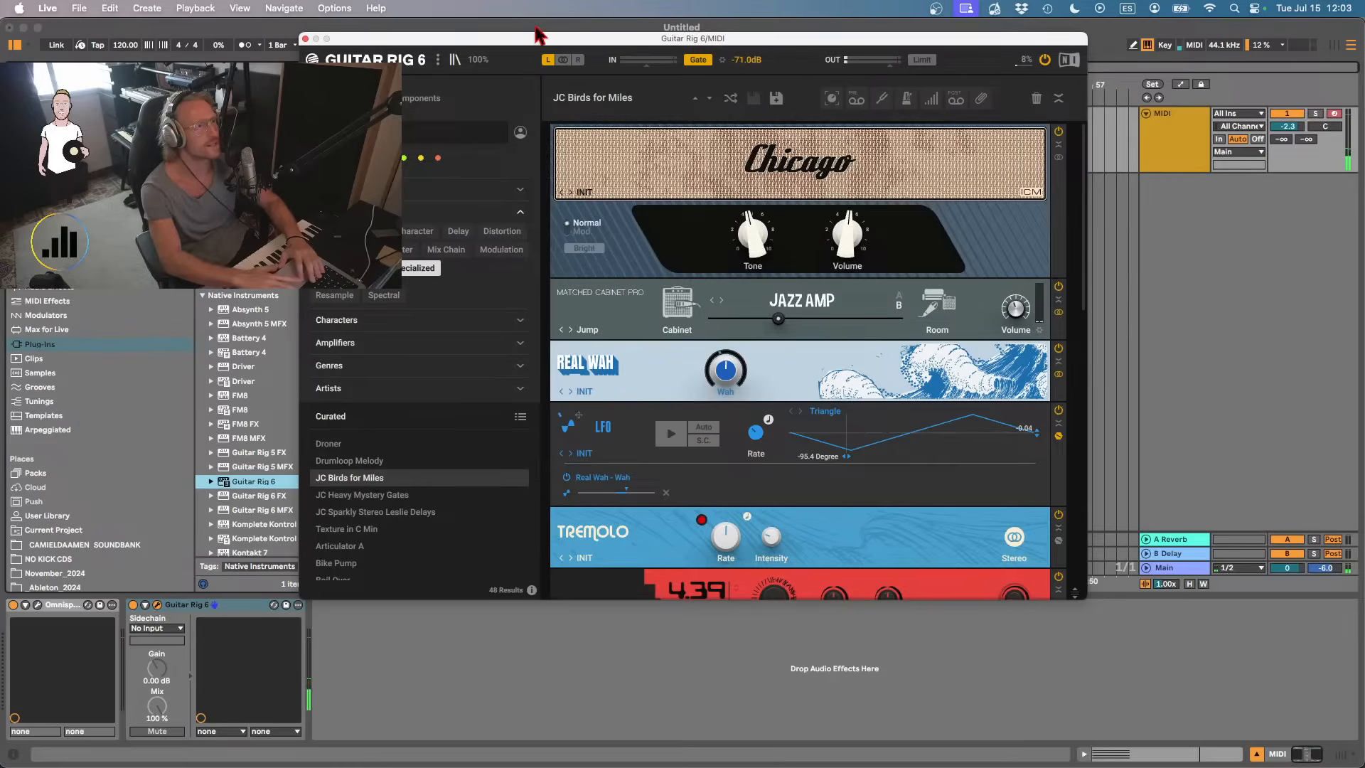
- Move the Guitar Rig window aside and export the four-bar clip from the Main track as a normalized 24-bit WAV
left_click_drag(544, 36, 752, 204)
left_click(441, 110)
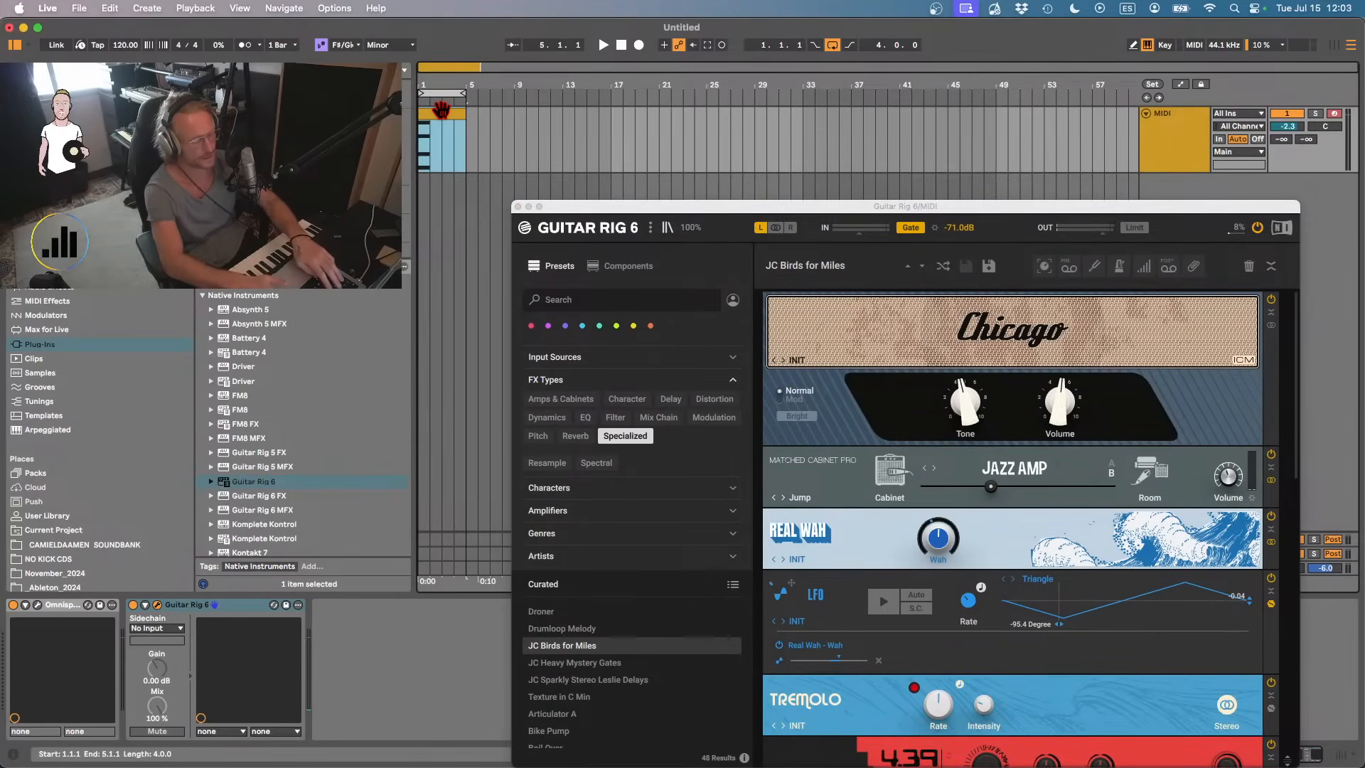
key("super+shift+r")
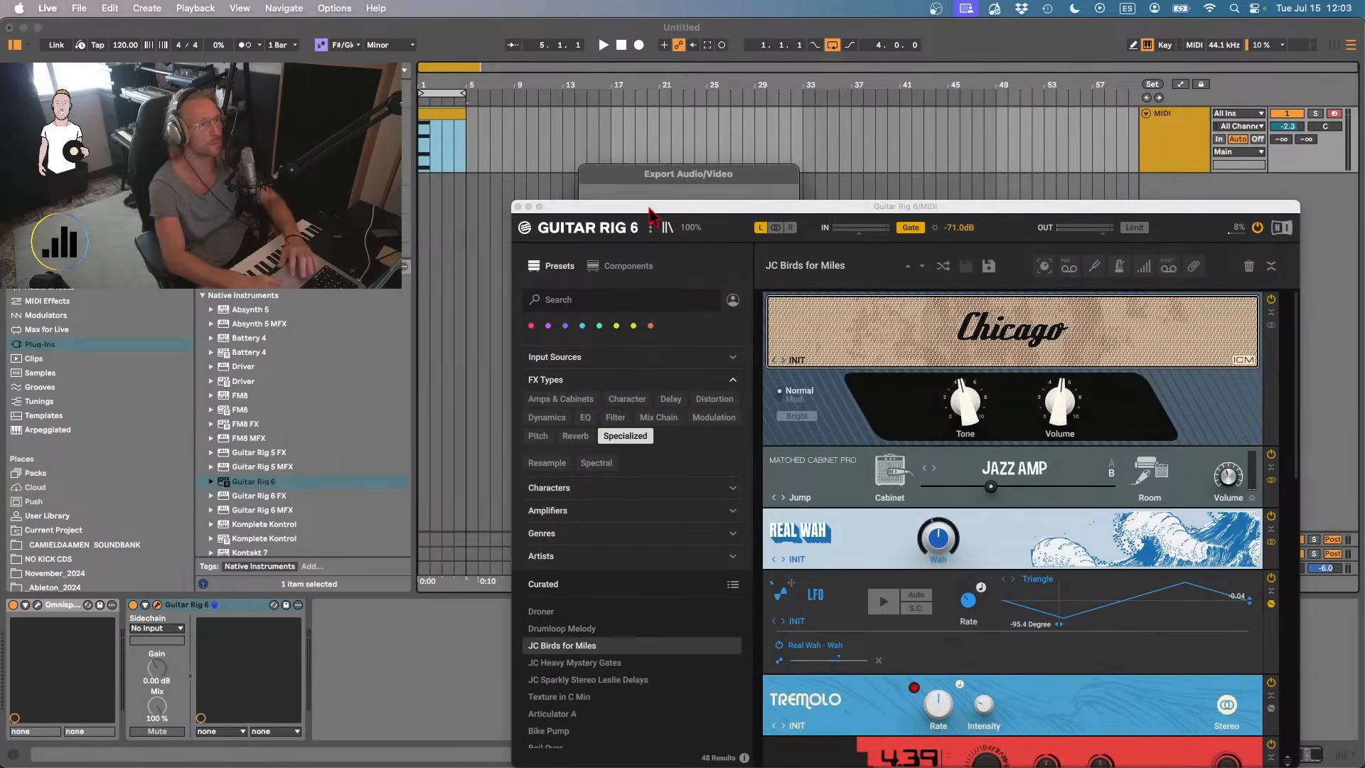
left_click_drag(649, 214, 973, 215)
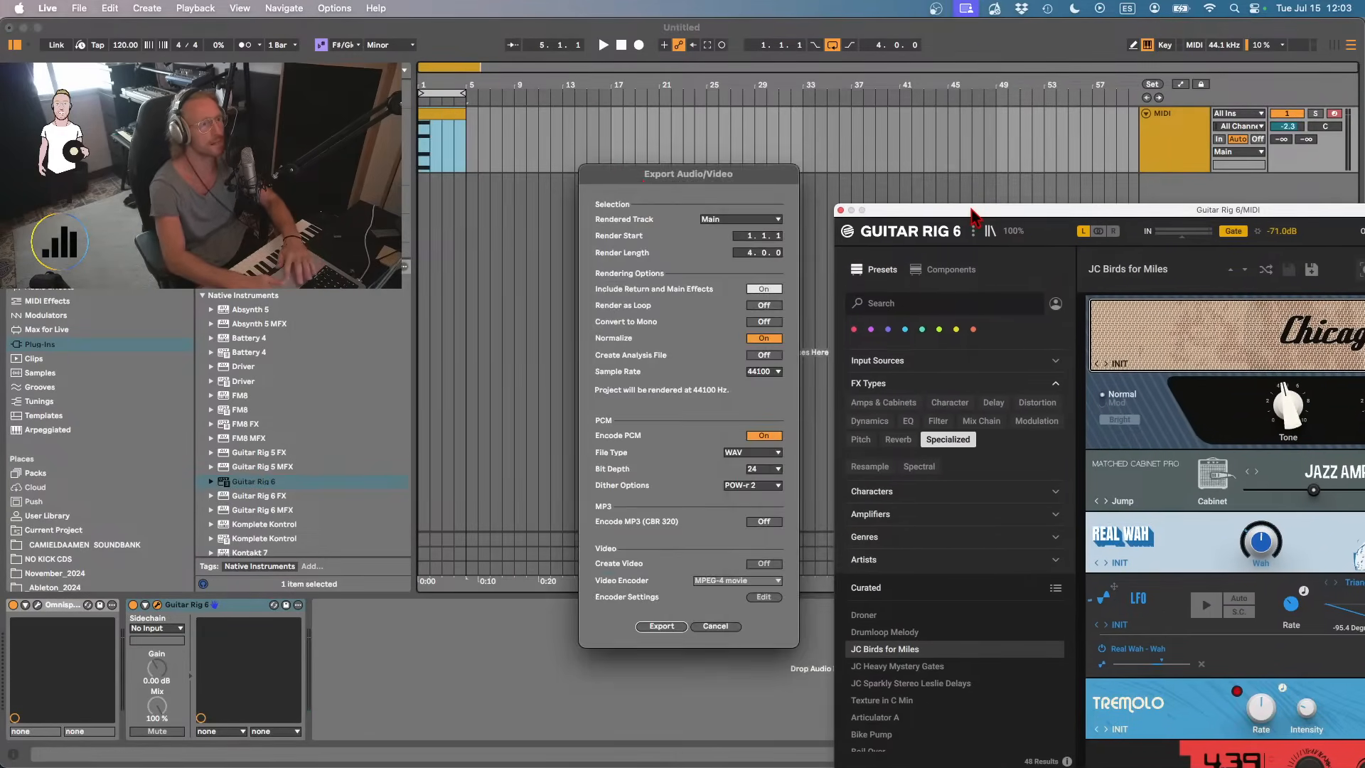
left_click(671, 622)
- Switch the keyboard input source to ABC and save the exported loop as Musicloop_014_F#m in the Music Loops folder
left_click(731, 133)
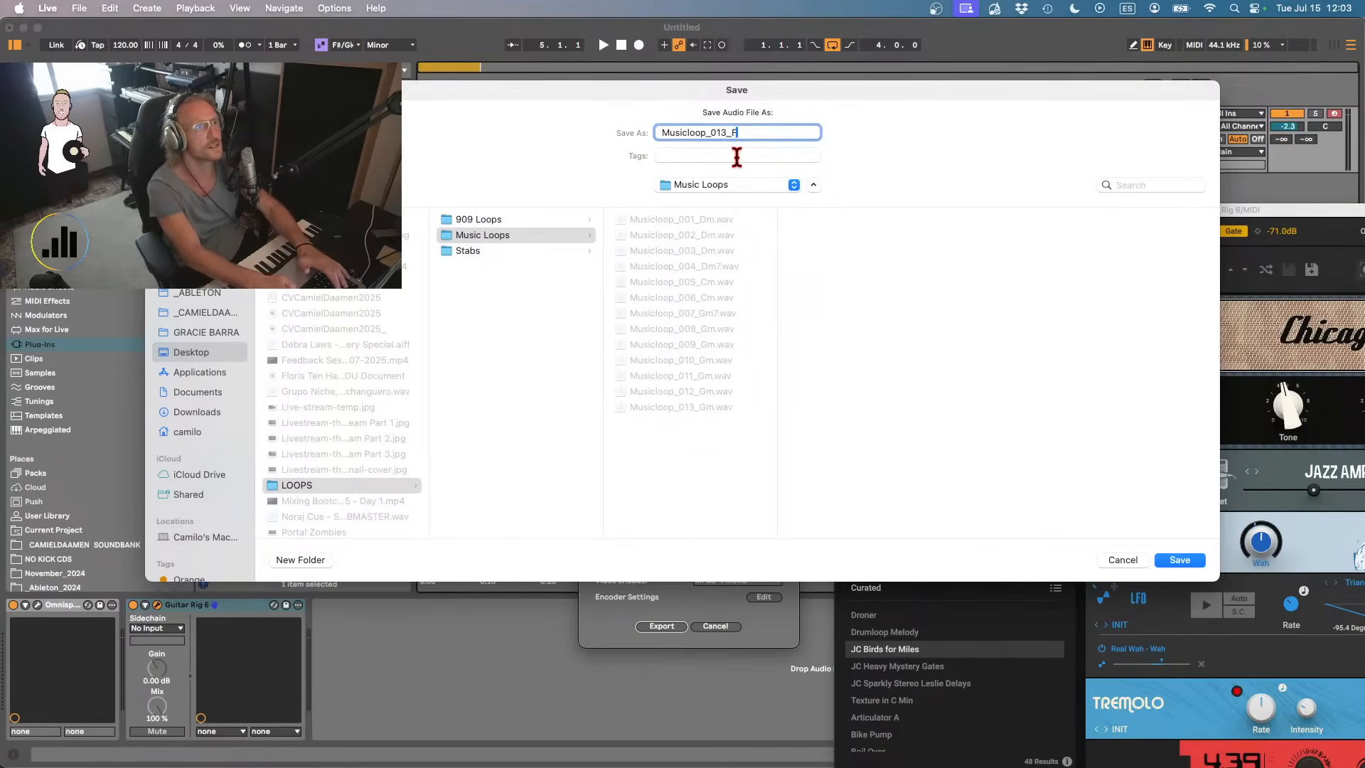
left_click(1127, 9)
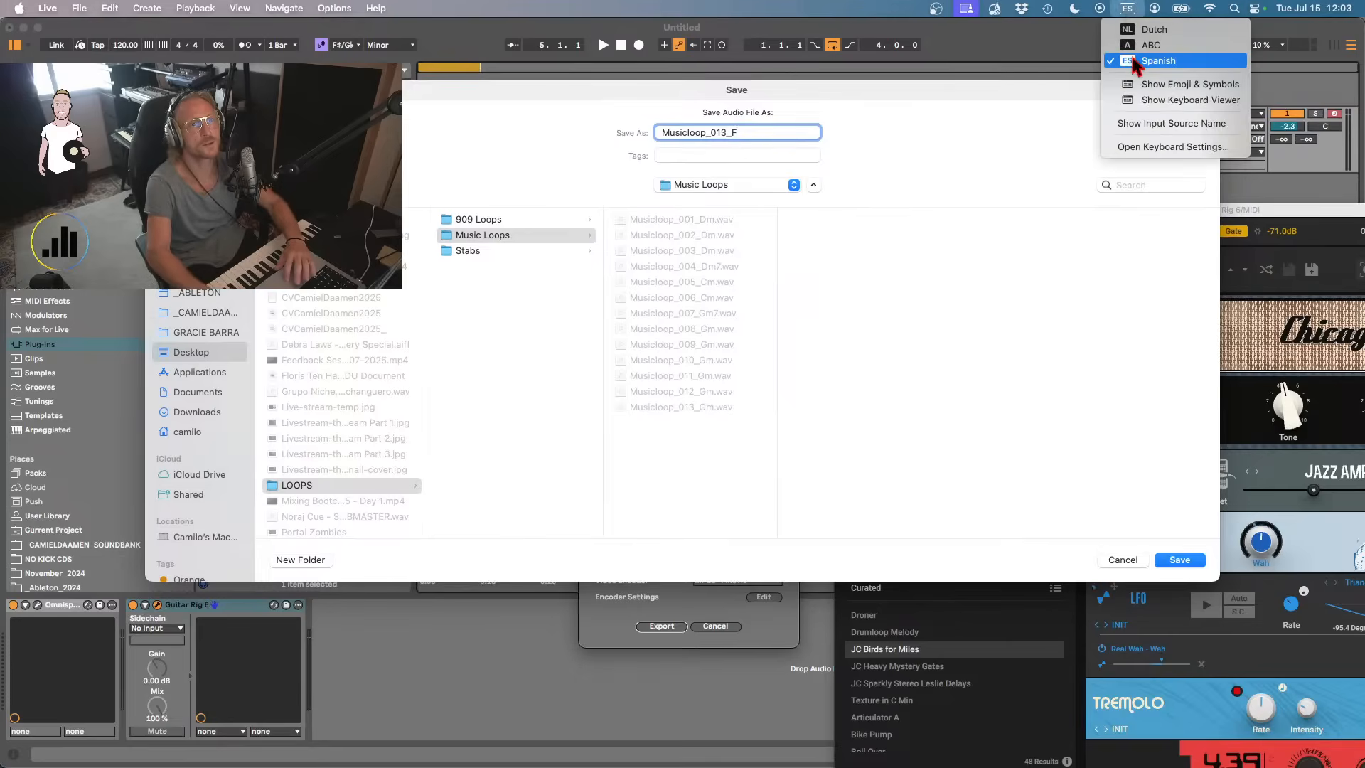
left_click(1136, 61)
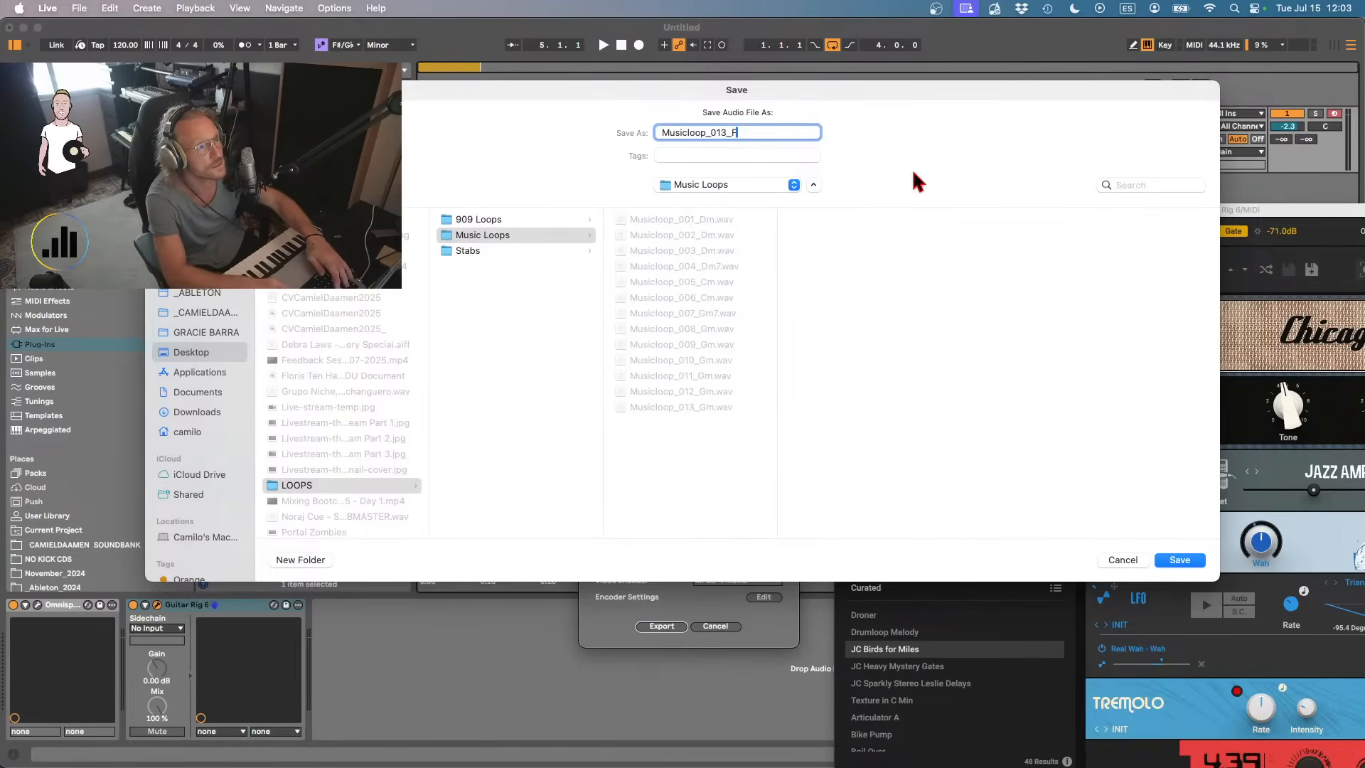
type("x3")
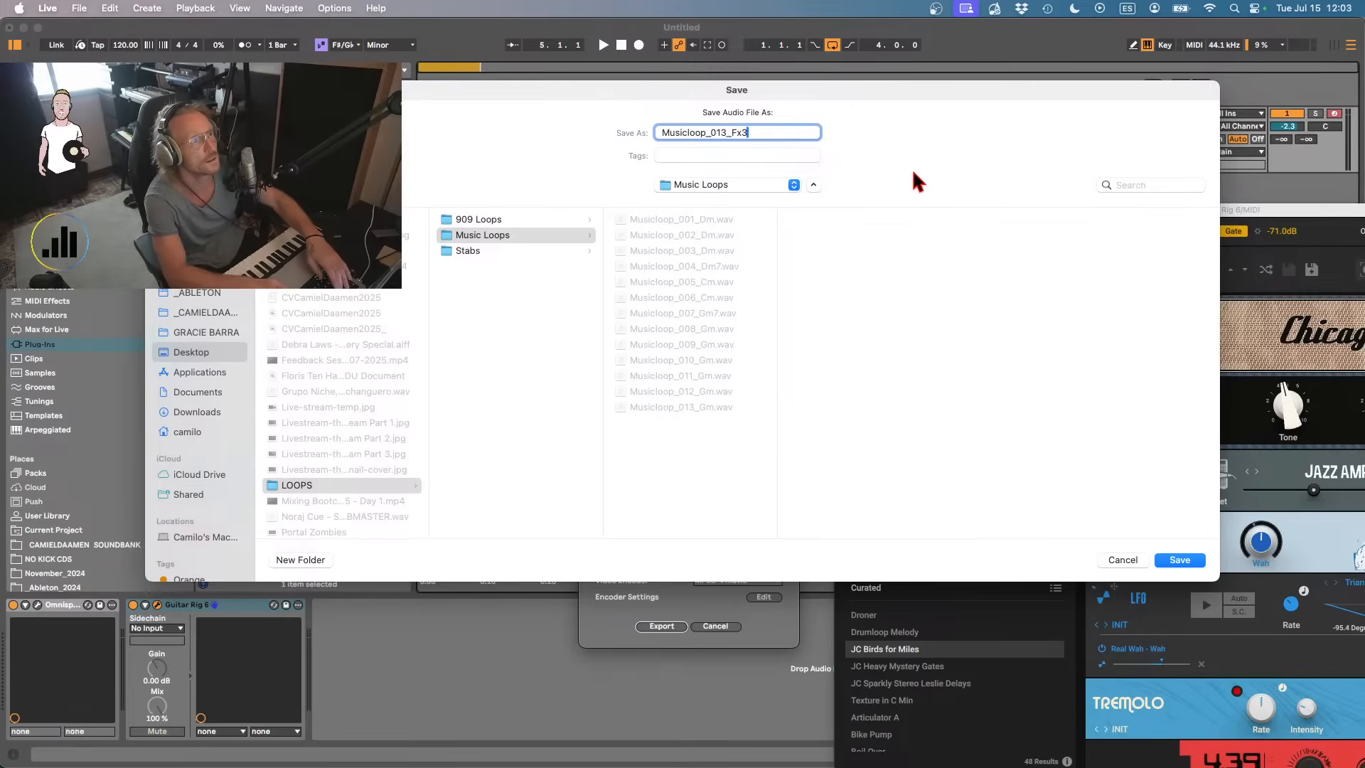
key("BackSpace")
key("BackSpace")
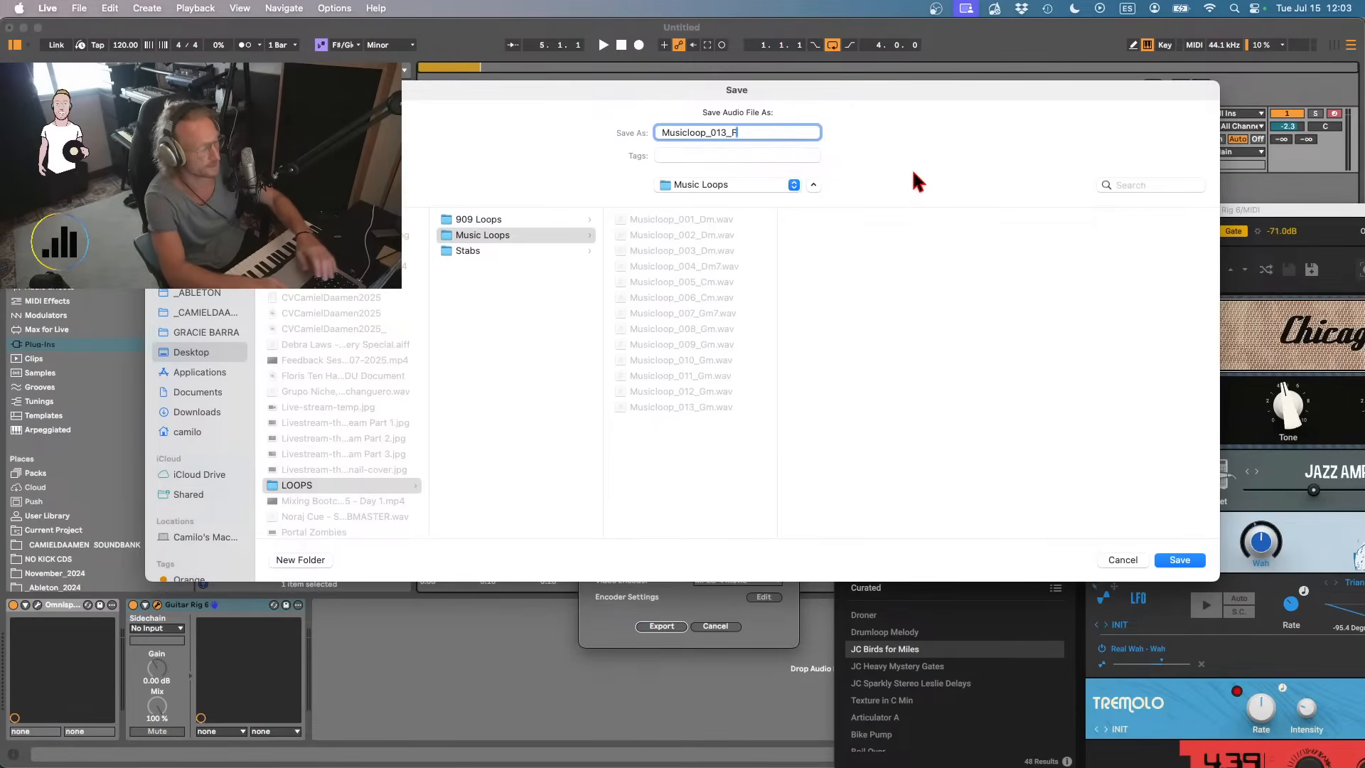
left_click(1127, 9)
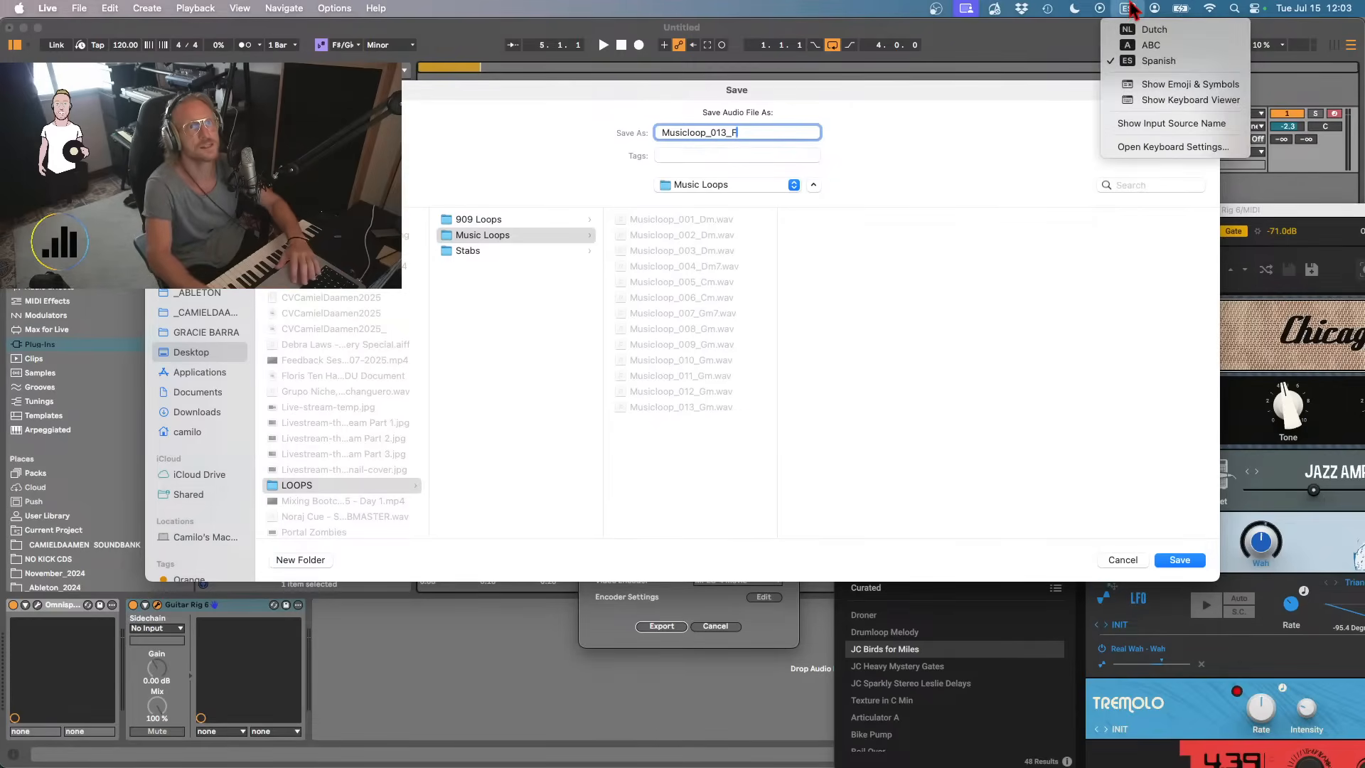
left_click(1135, 45)
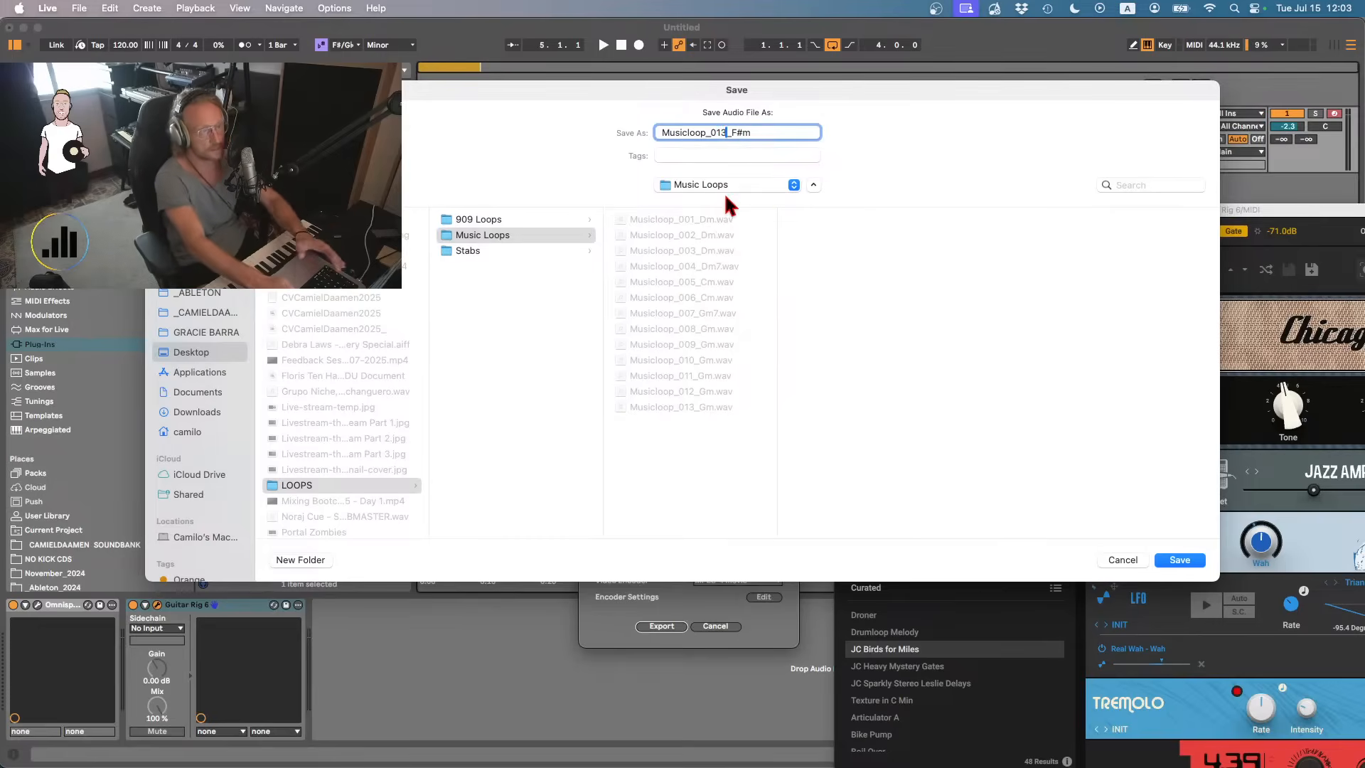
key("Return")
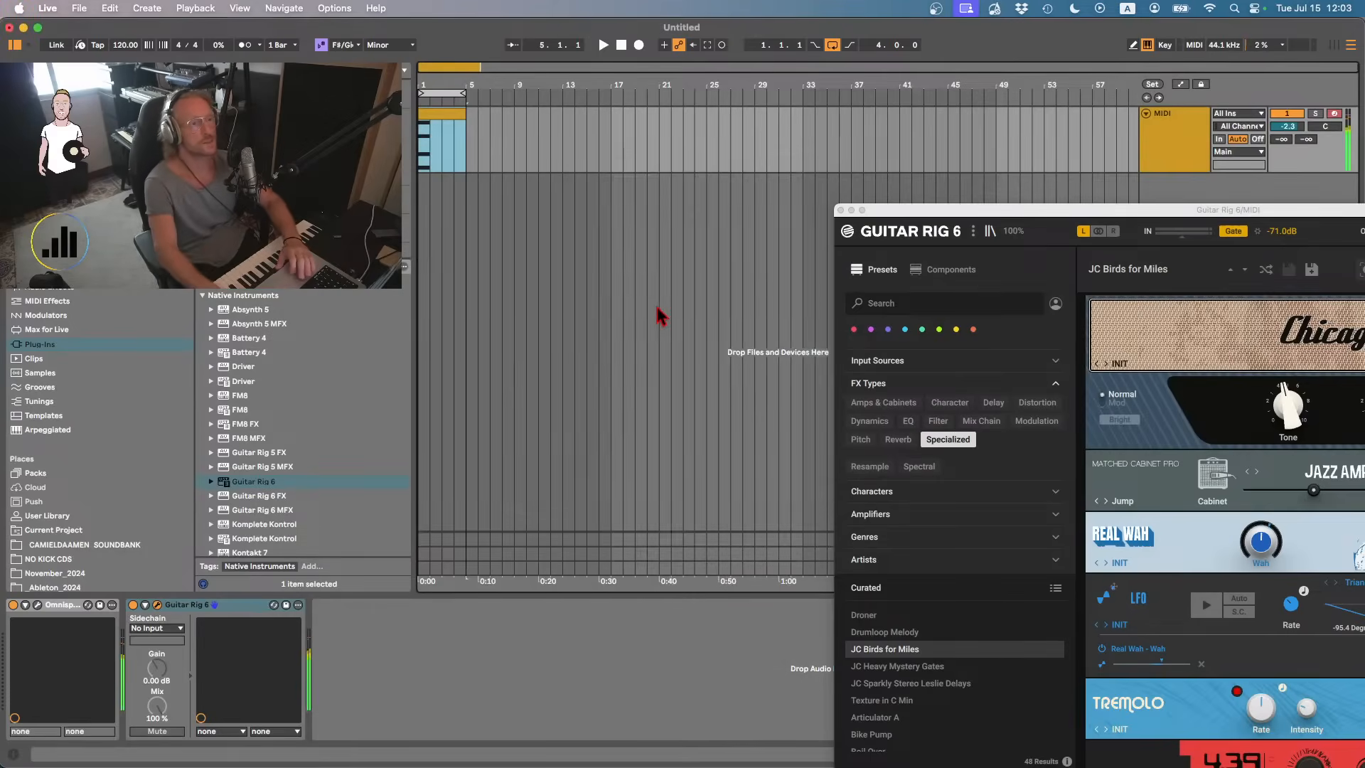
- Play the loop, bring the Guitar Rig window fully into view, and insert the RC 48 reverb component between Matched Cabinet Pro and Real Wah
key("space")
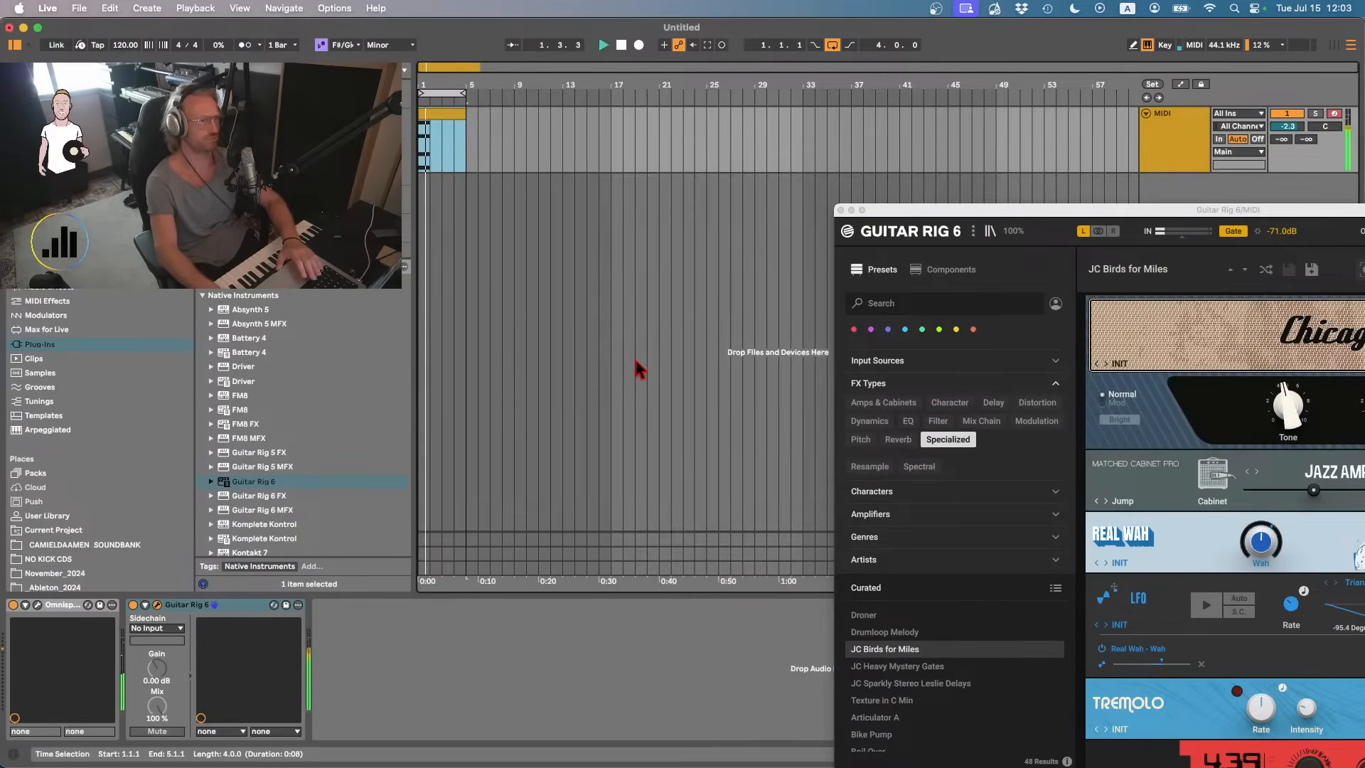
left_click_drag(1042, 212, 696, 82)
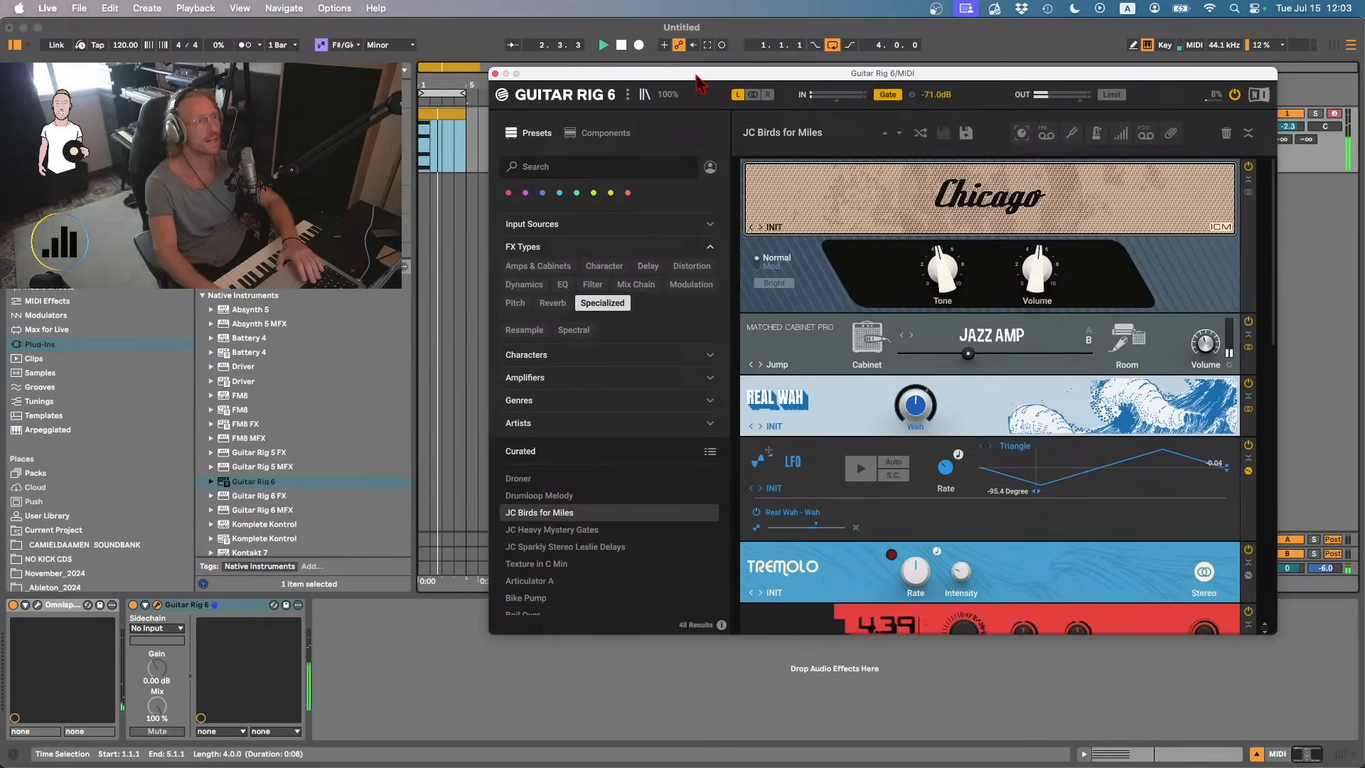
left_click(605, 137)
scroll(622, 526, "down", 5)
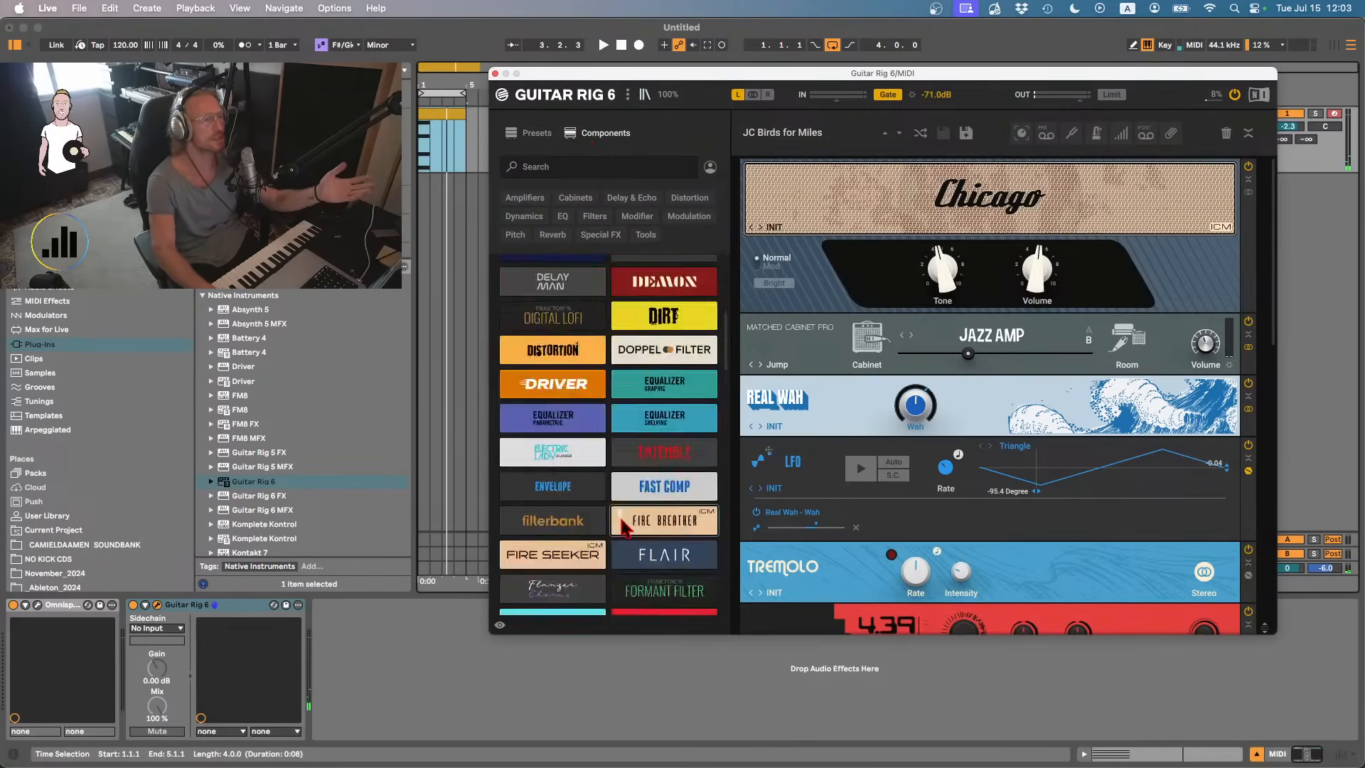
scroll(622, 527, "down", 5)
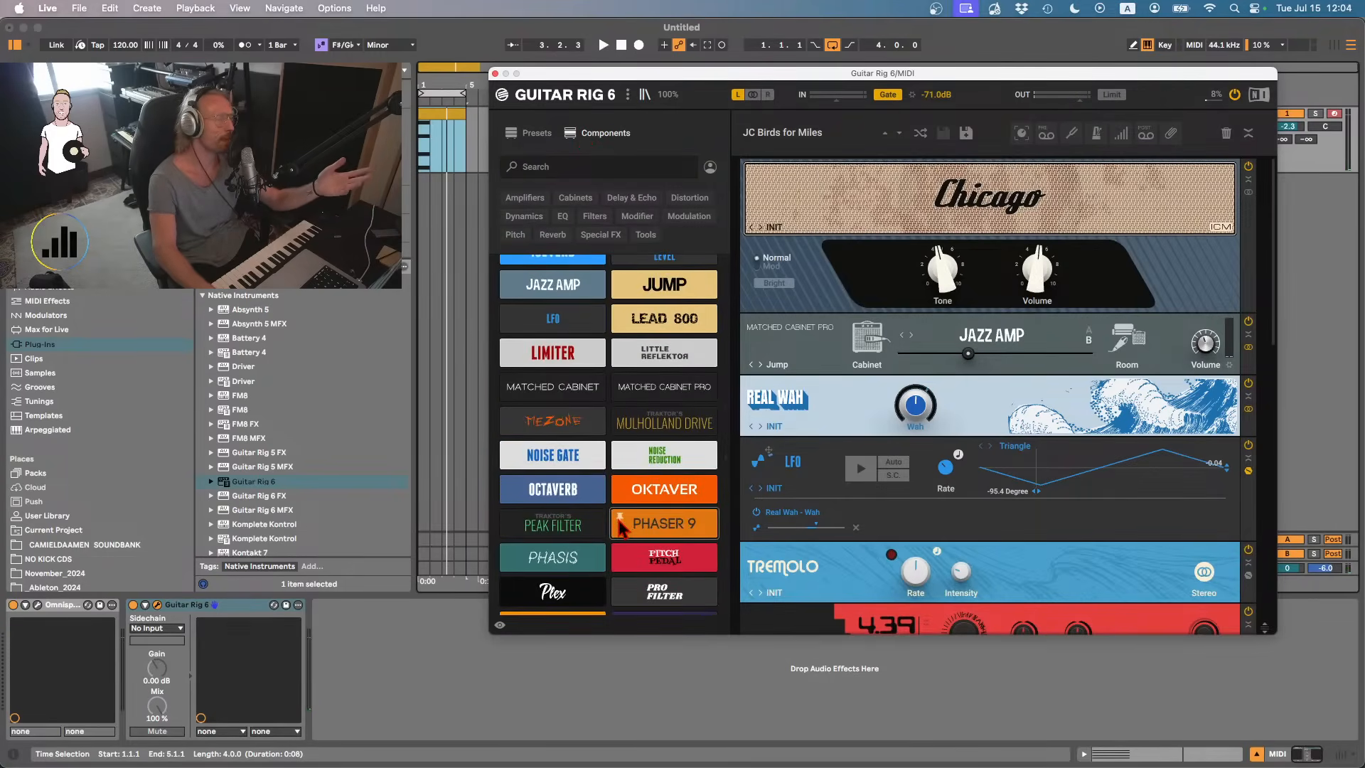
scroll(620, 523, "down", 10)
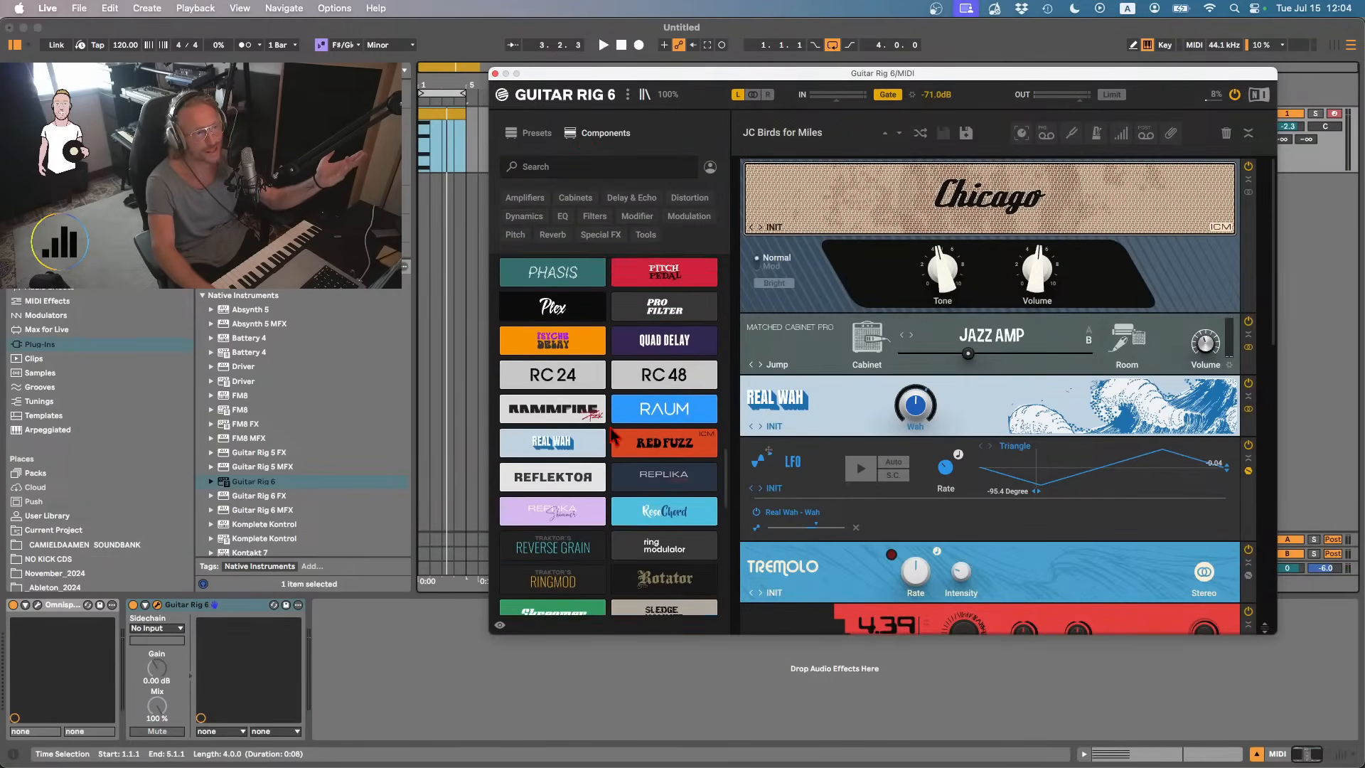
scroll(613, 435, "up", 3)
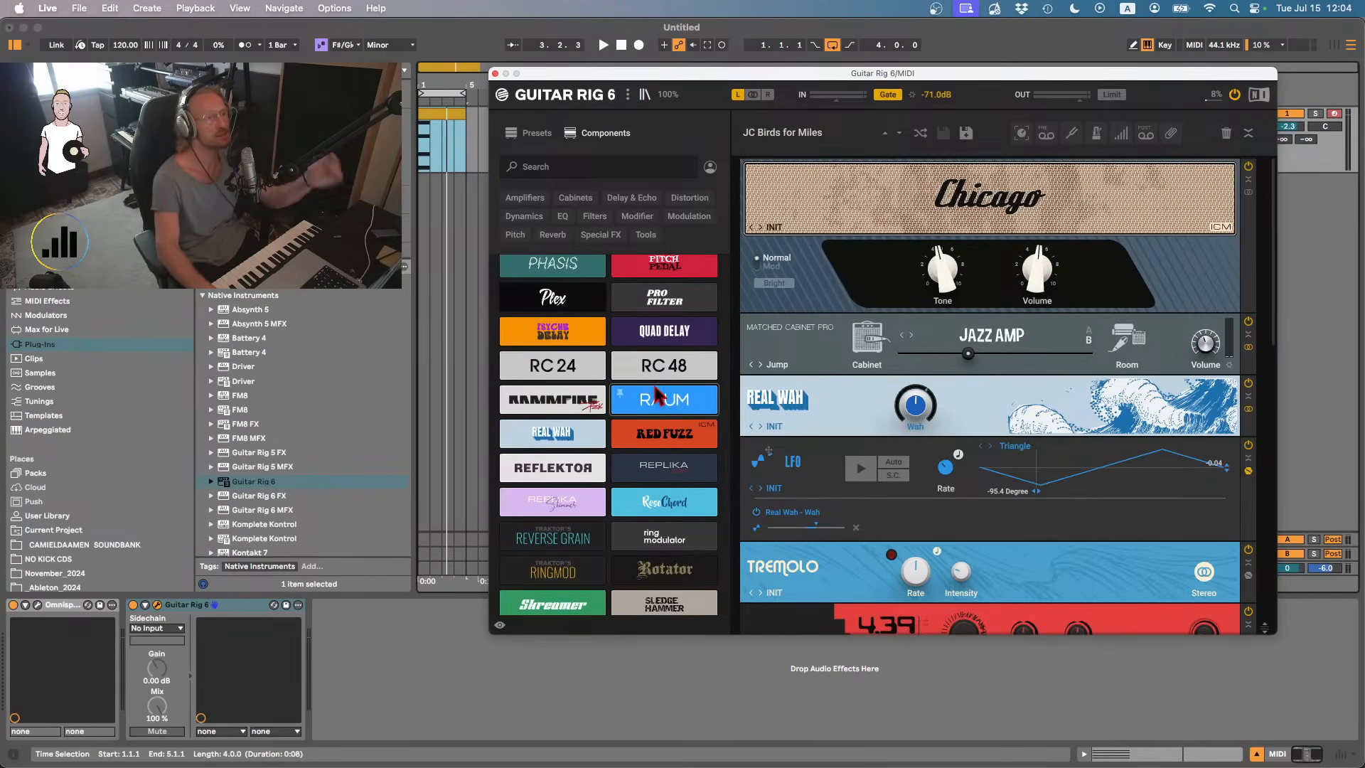
scroll(615, 383, "down", 5)
scroll(616, 384, "down", 10)
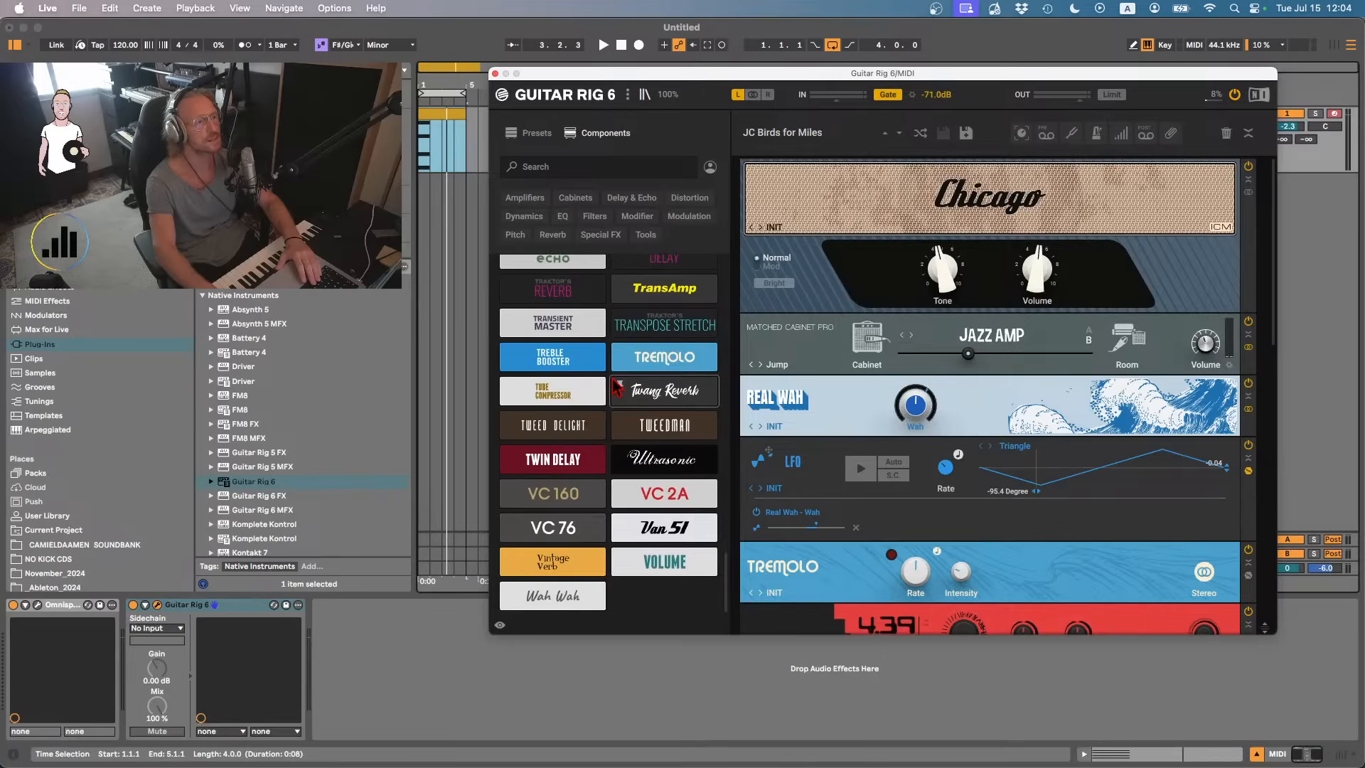
scroll(615, 388, "up", 12)
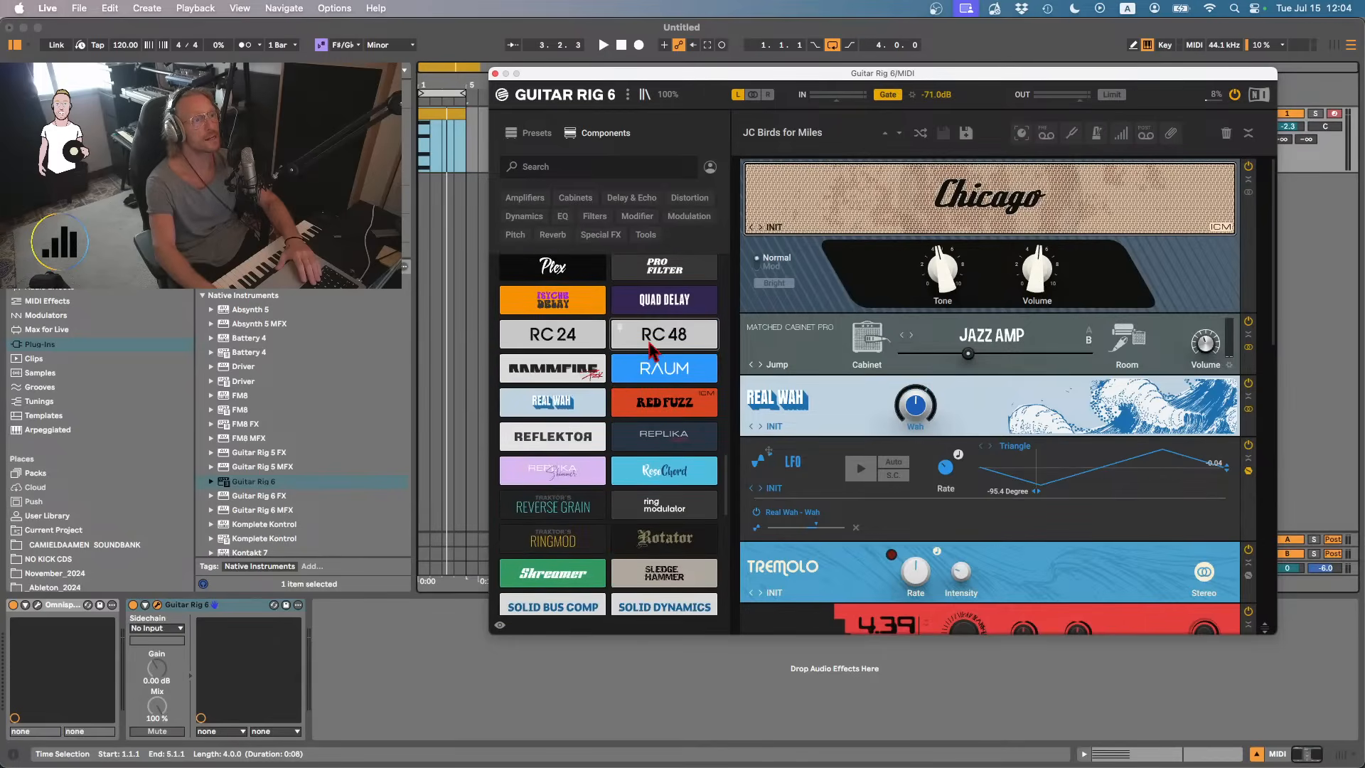
left_click_drag(650, 348, 1022, 366)
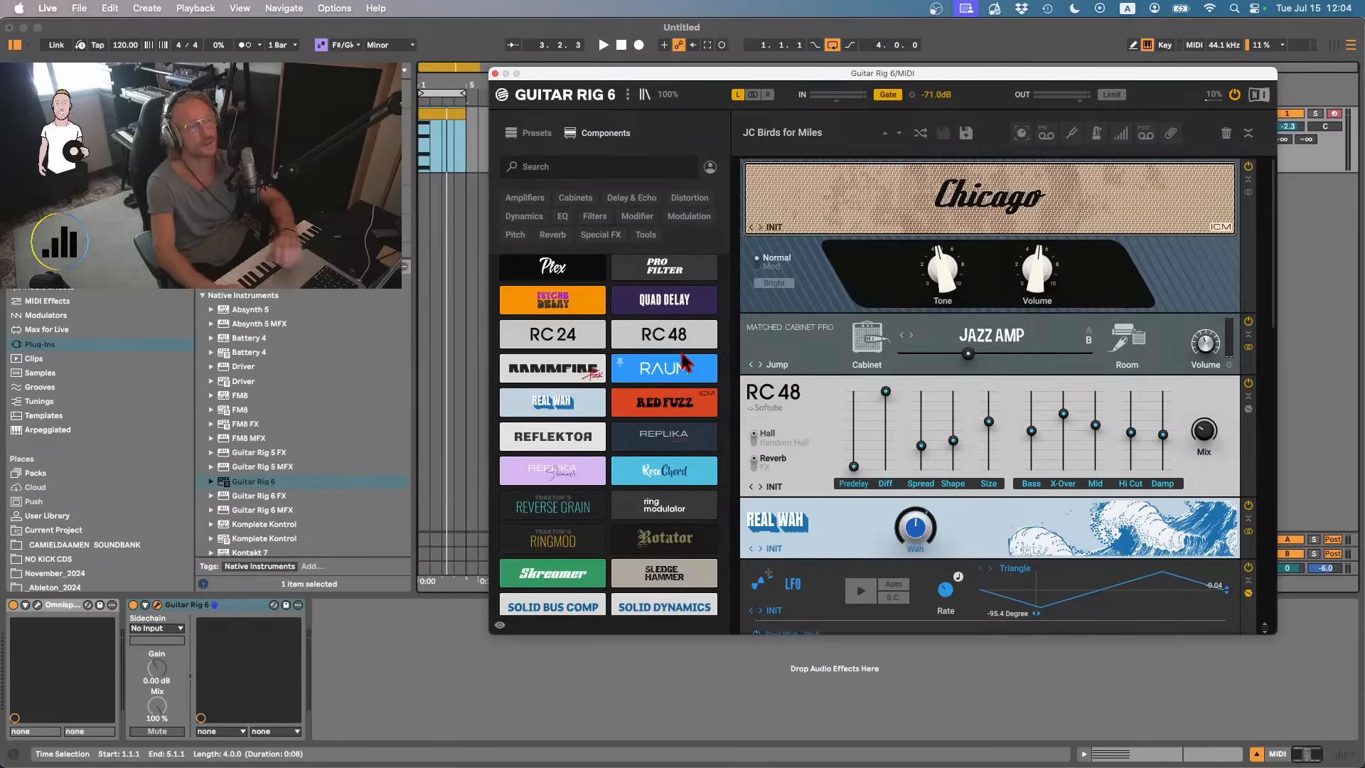
- Browse the remaining Guitar Rig components and filter them to the Special FX category
scroll(679, 368, "down", 10)
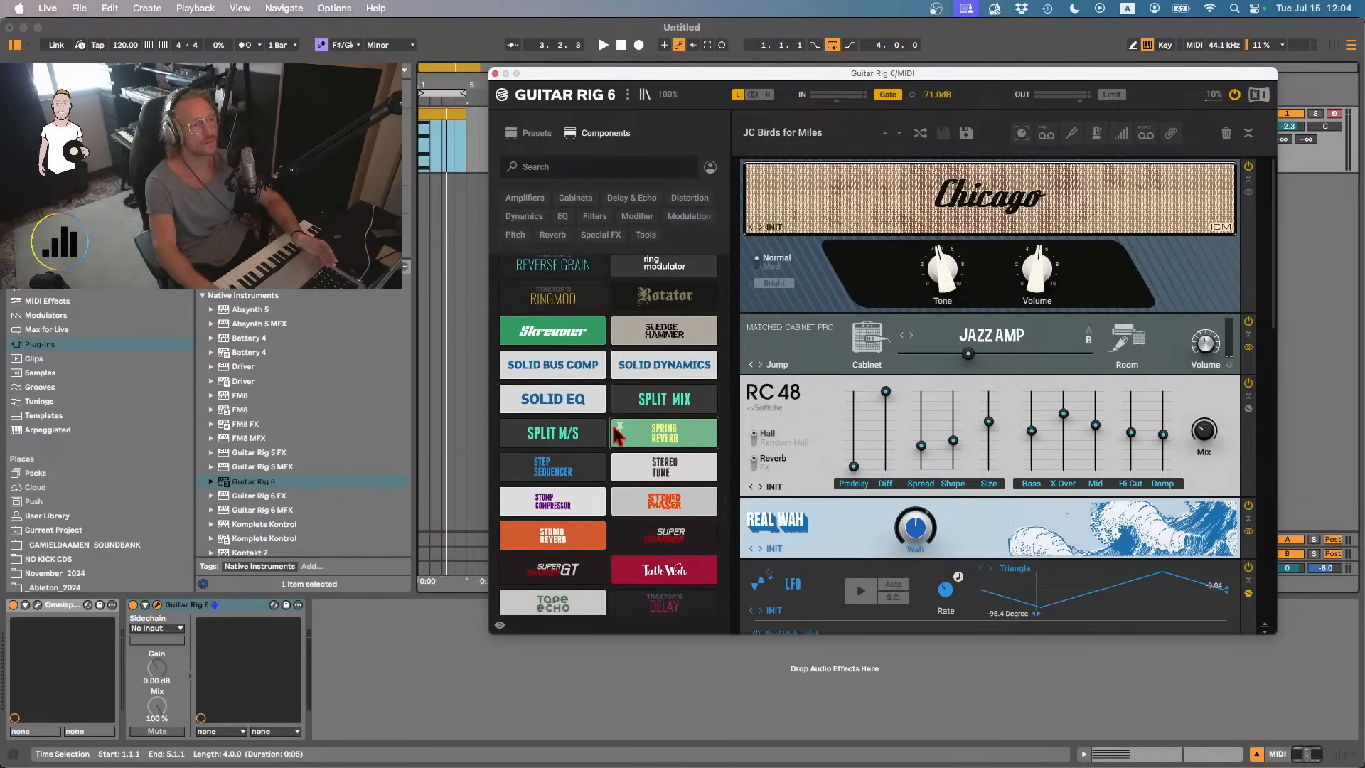
scroll(613, 435, "down", 1)
scroll(612, 435, "down", 8)
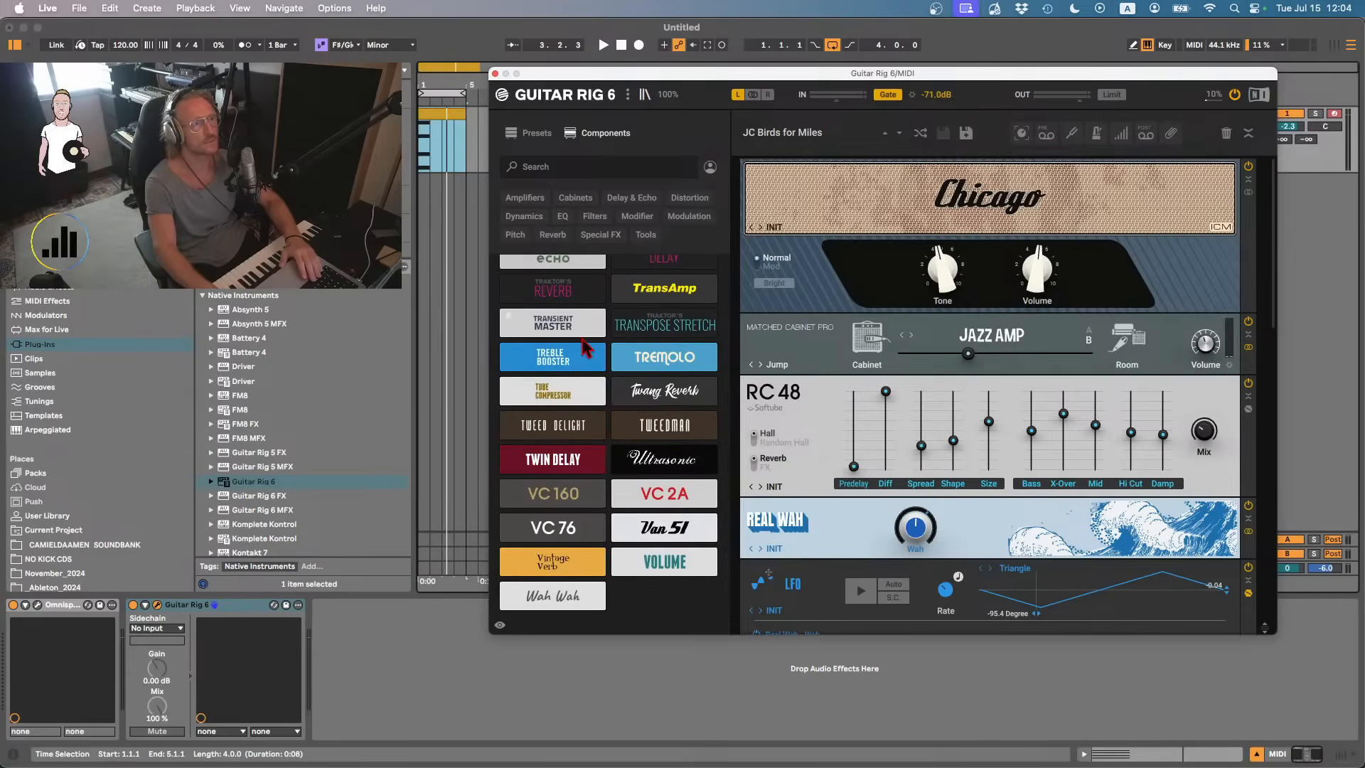
left_click(601, 236)
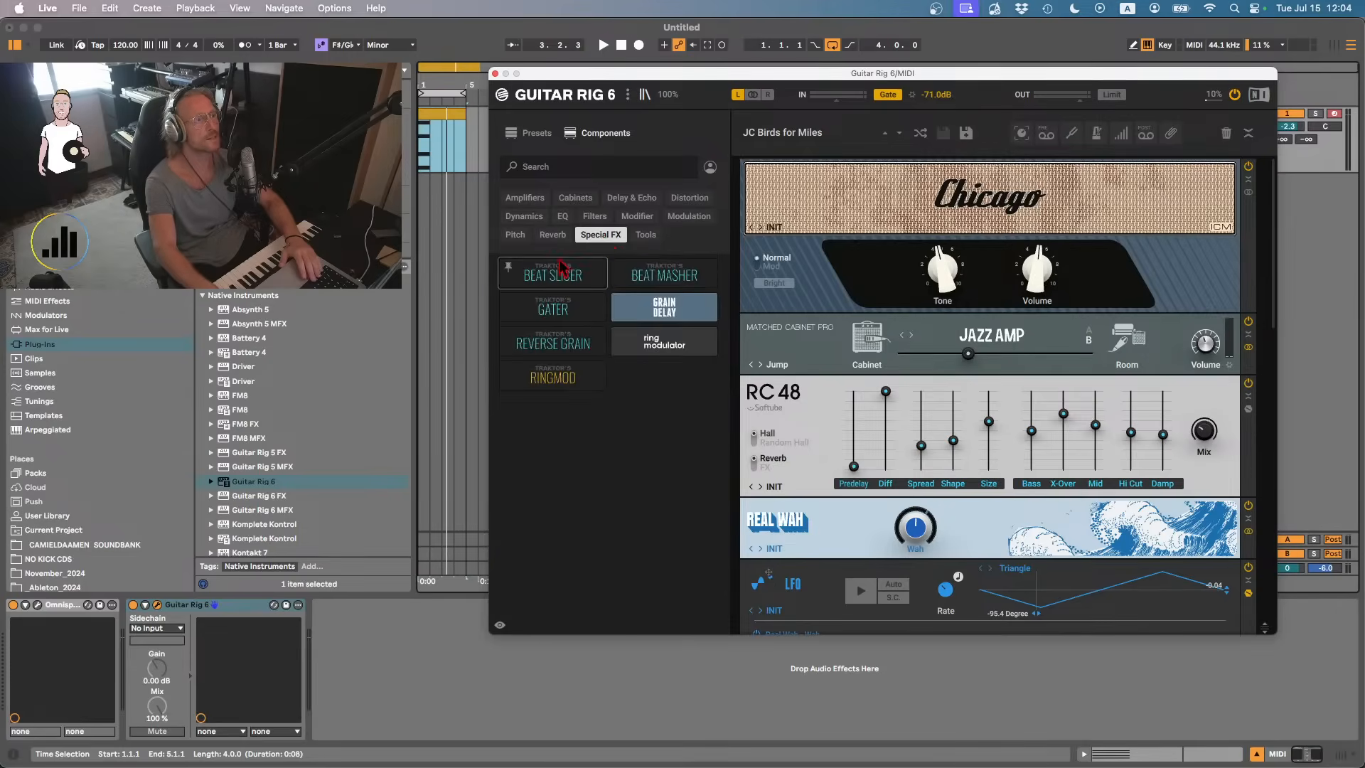
- Return to the Guitar Rig presets, add the Special FX character filter, load Forklifter Frenzy, and play the loop
left_click(539, 133)
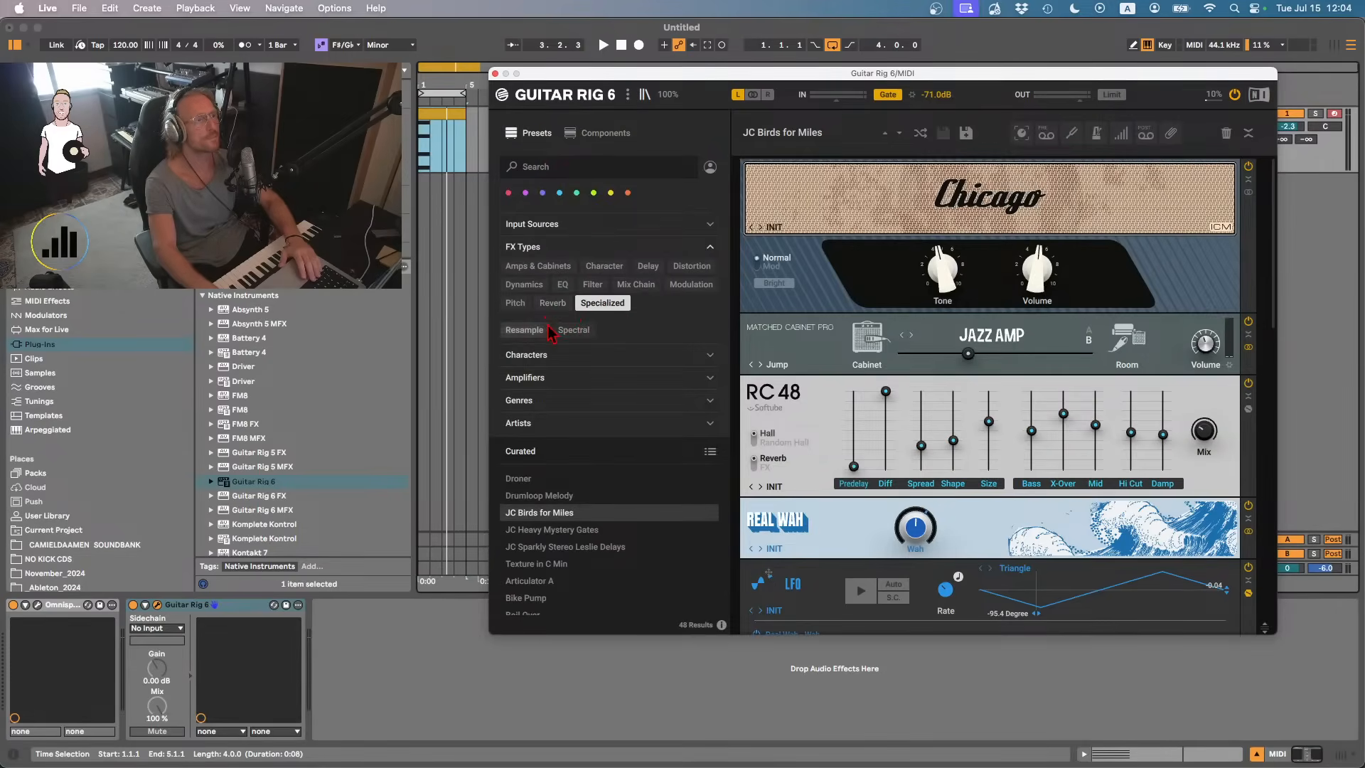
left_click(572, 228)
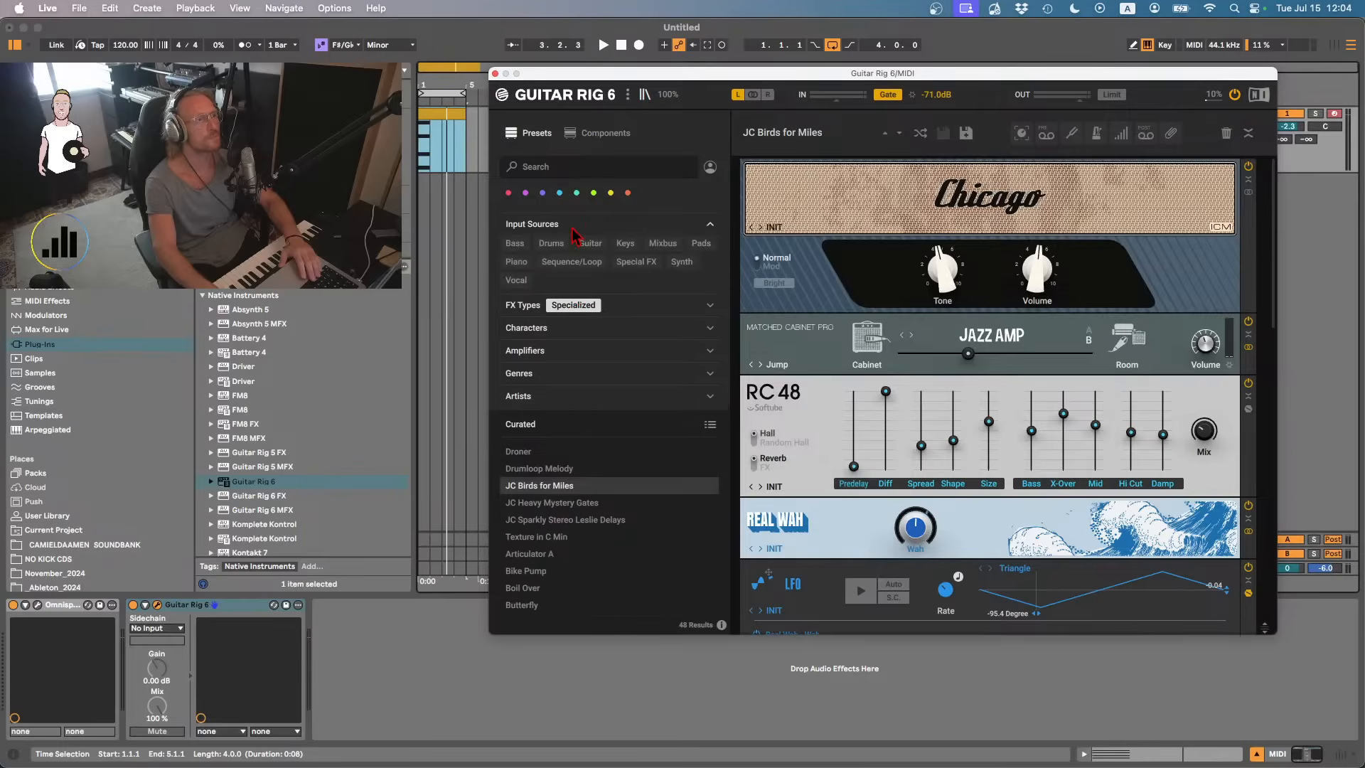
left_click(573, 228)
left_click(539, 271)
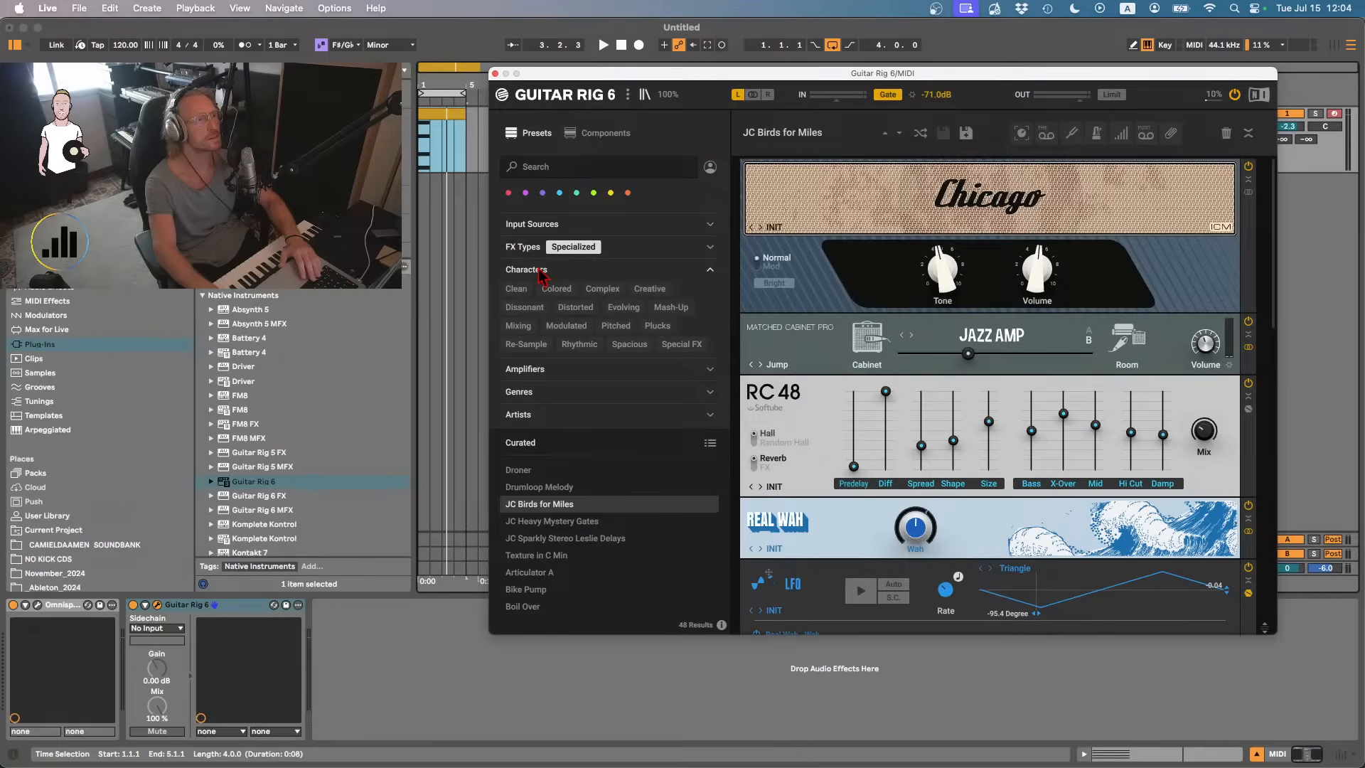
left_click(686, 347)
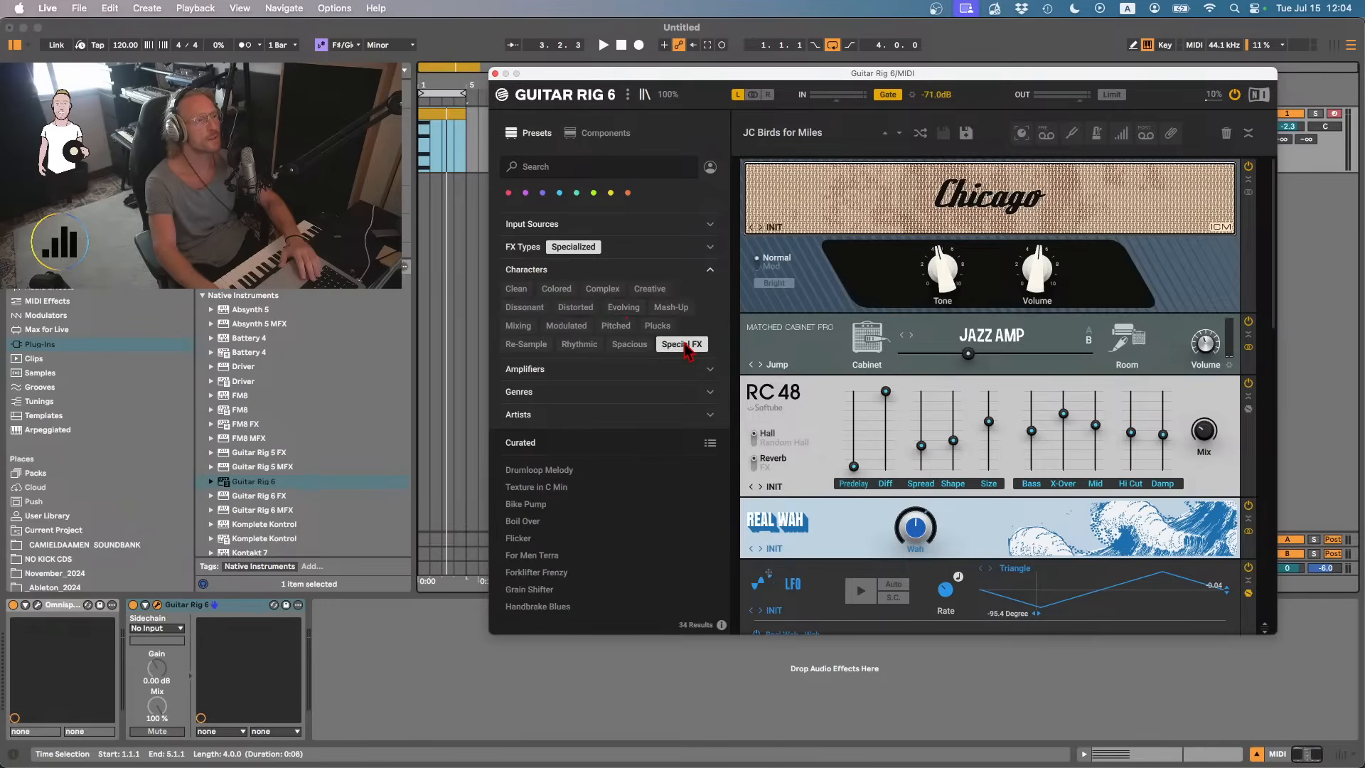
left_click(537, 573)
key("space")
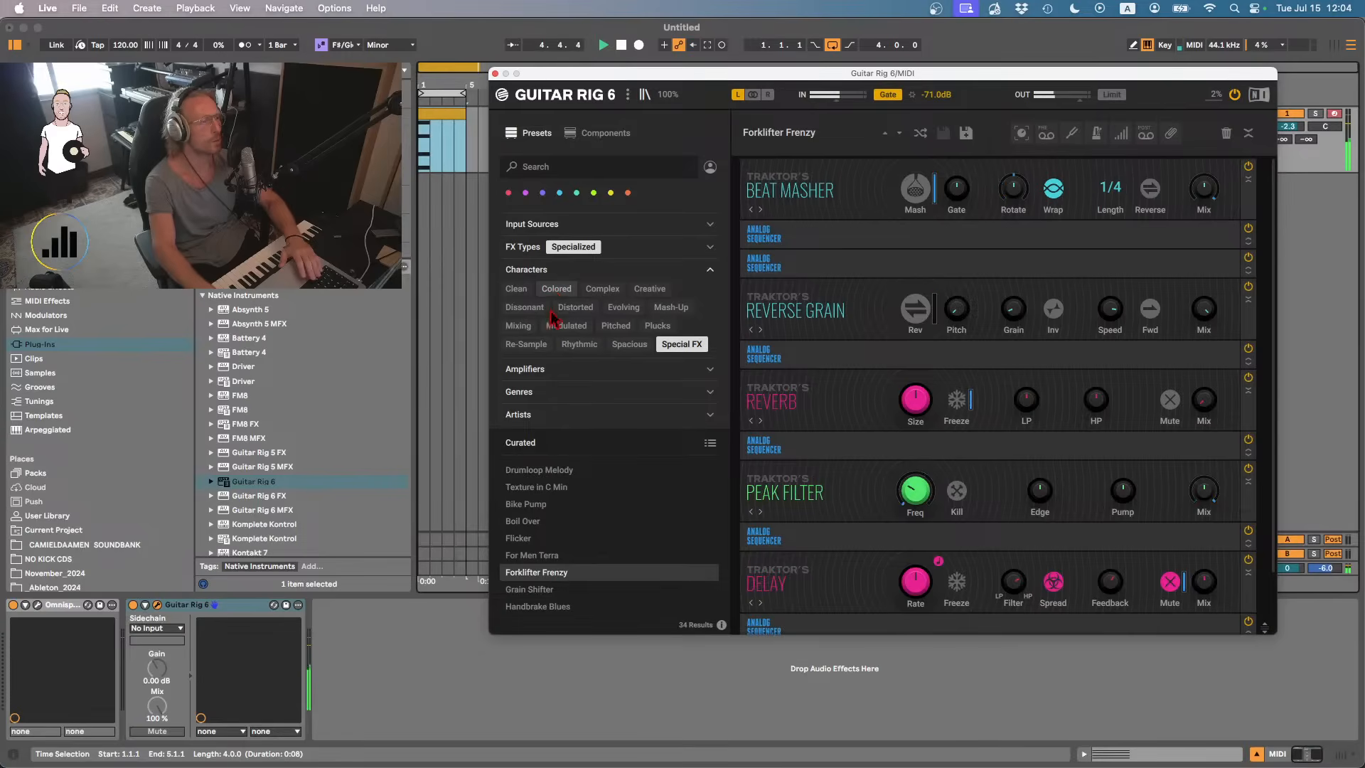
- Stop playback and export the four-bar MIDI clip as another F#m audio loop in the Music Loops folder
left_click(433, 110)
key("space")
key("super+shift+r")
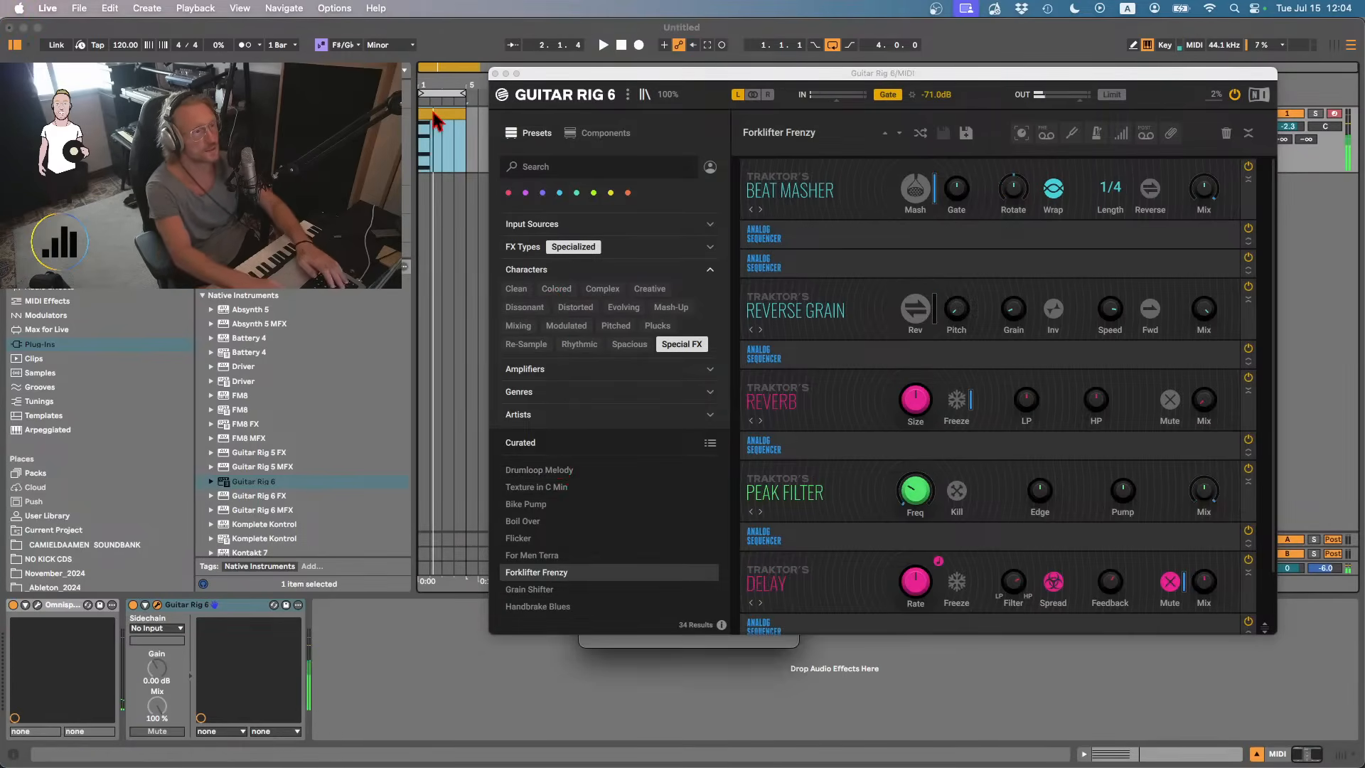
key("Return")
key("Right")
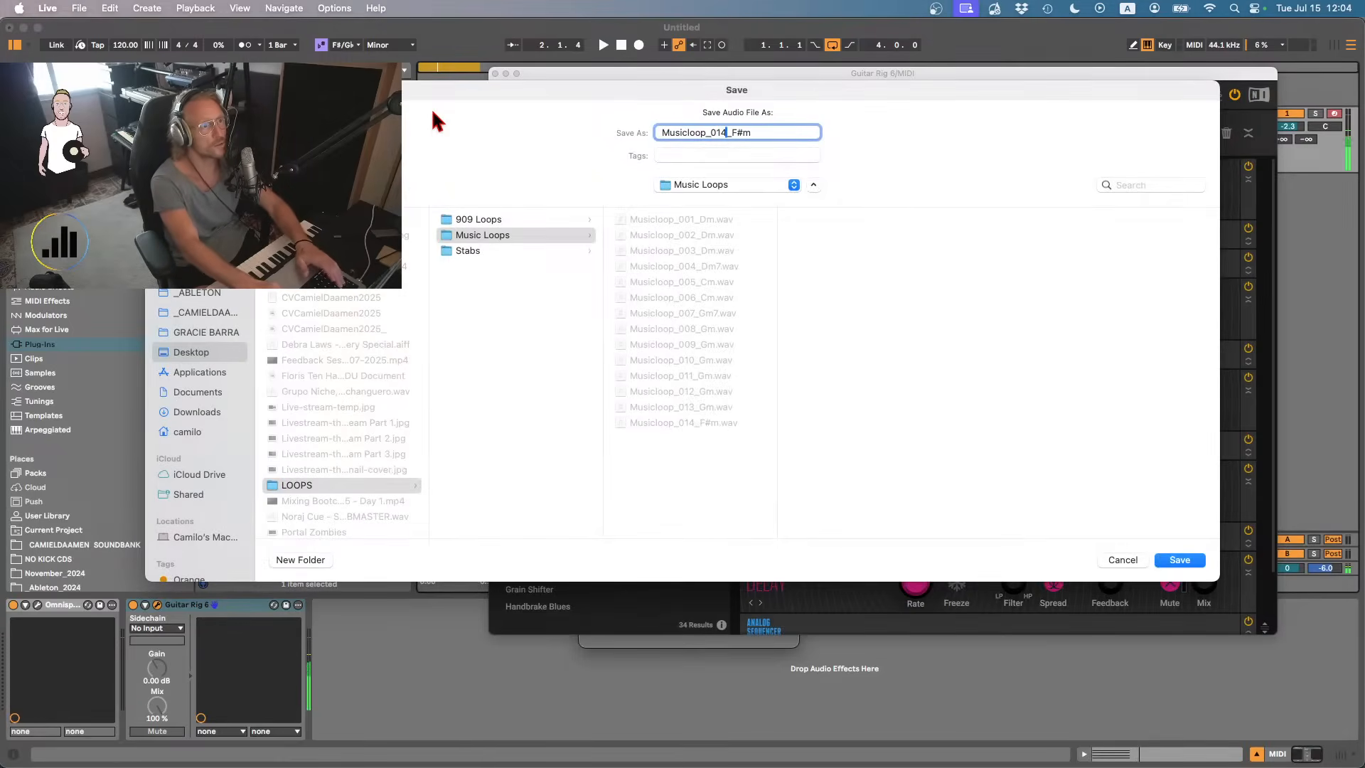
key("Return")
- Load the Mash Reverse preset in Guitar Rig and audition it on the four-bar clip
left_click(432, 110)
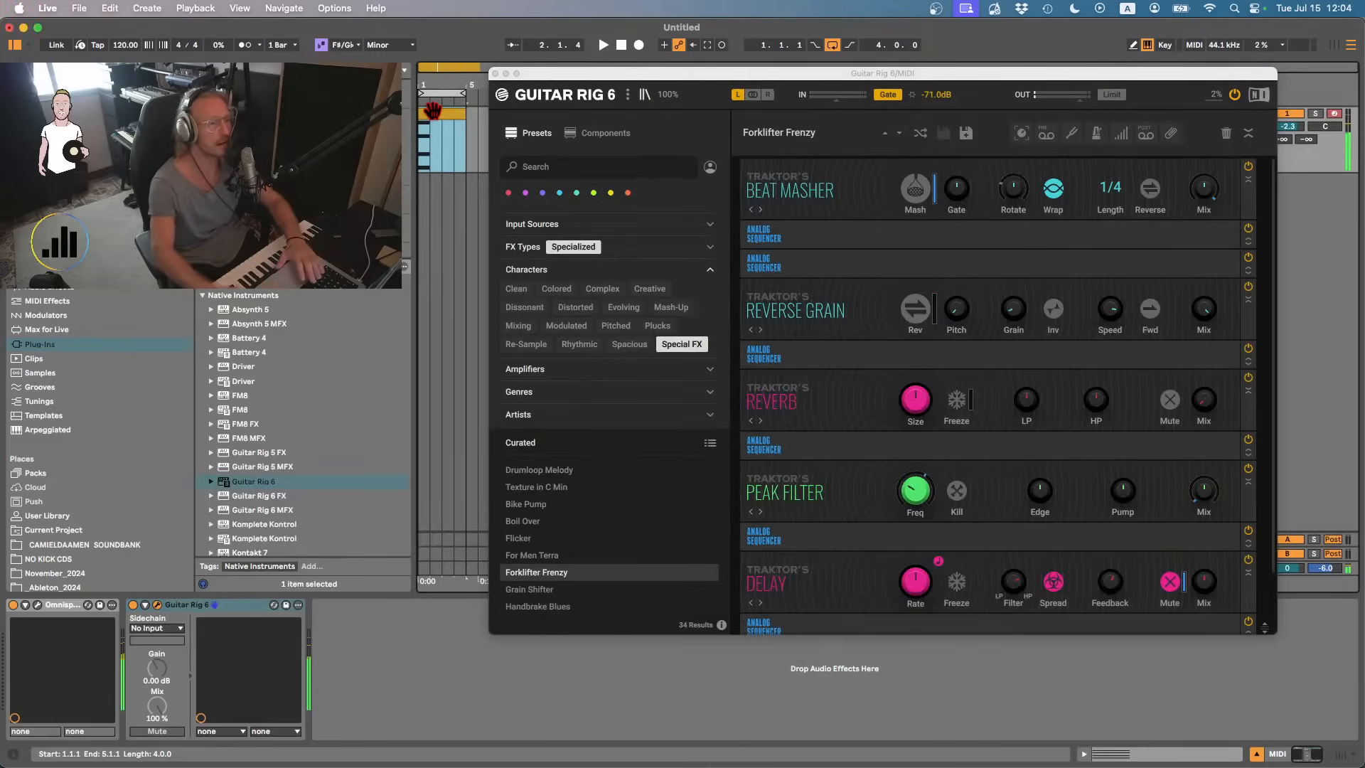
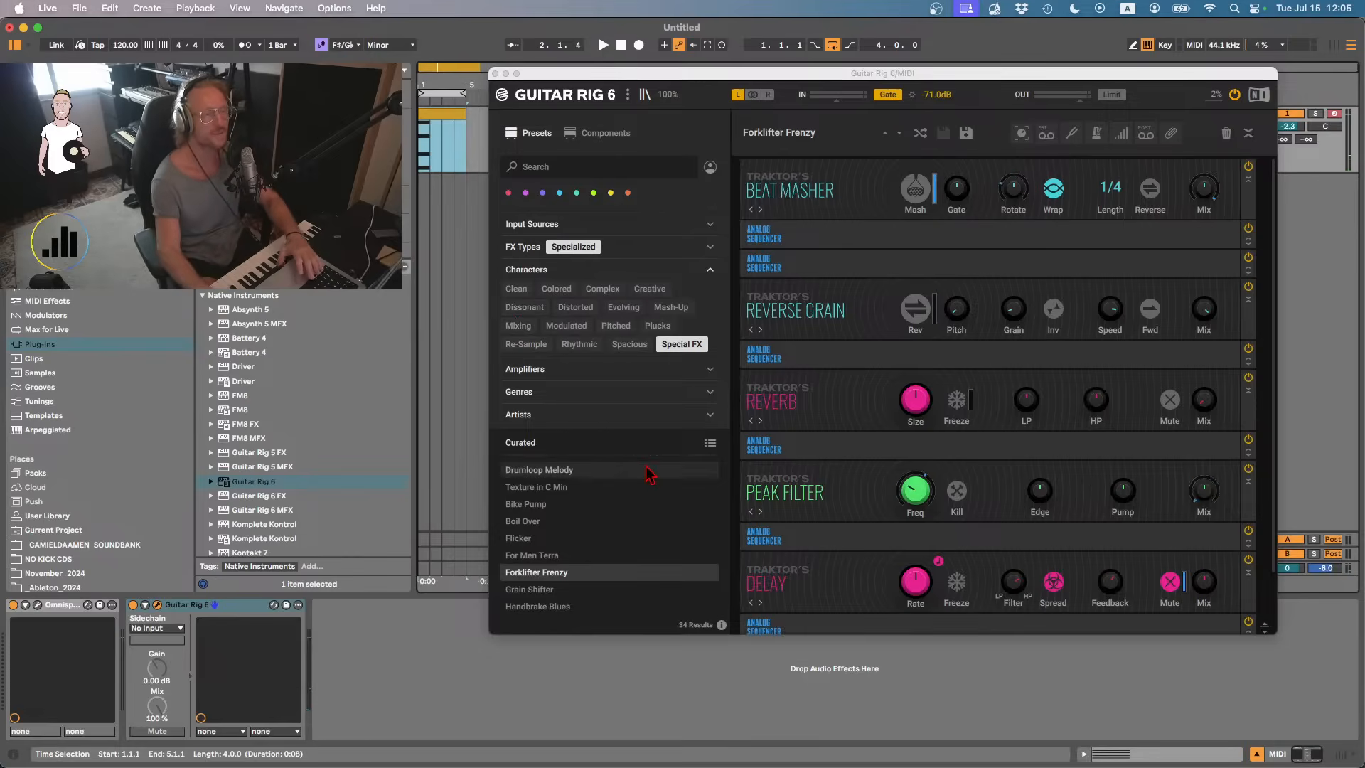
scroll(597, 566, "down", 3)
scroll(594, 558, "down", 2)
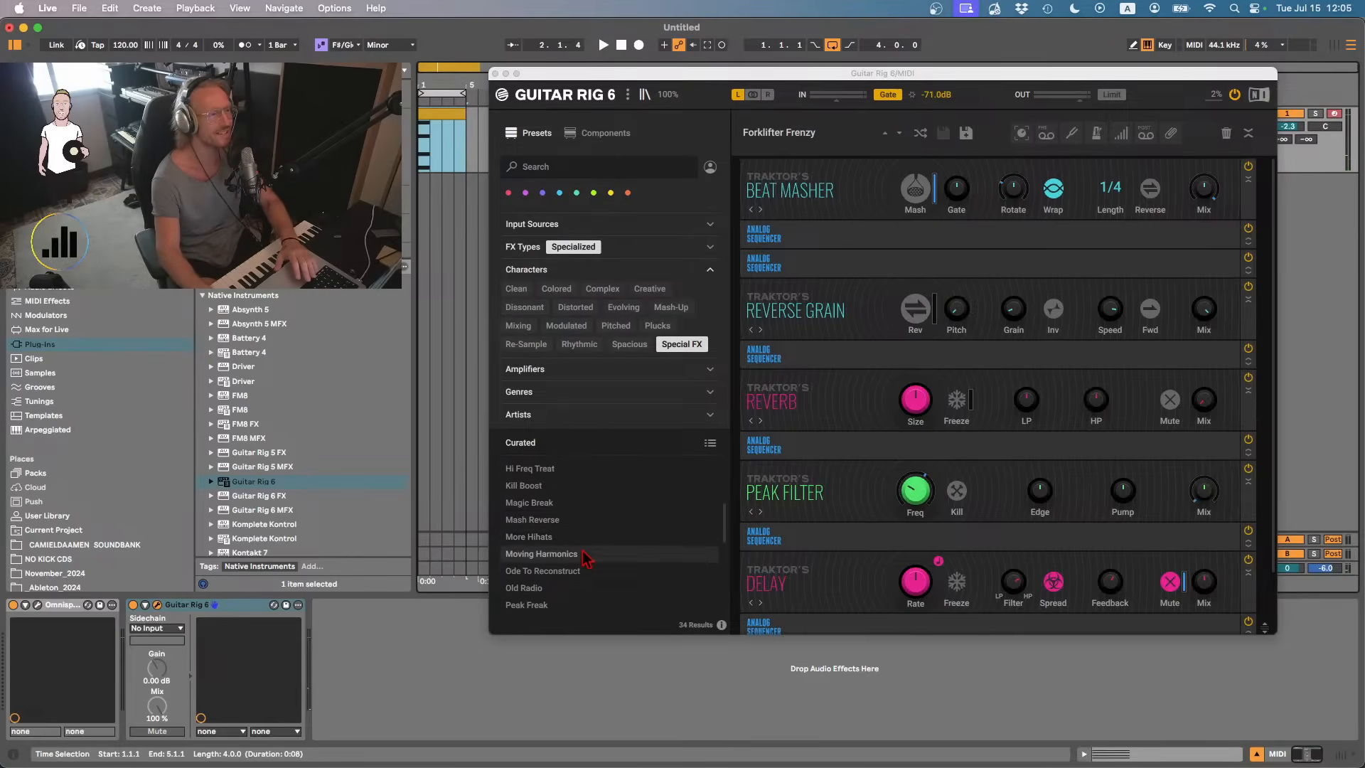
left_click(552, 525)
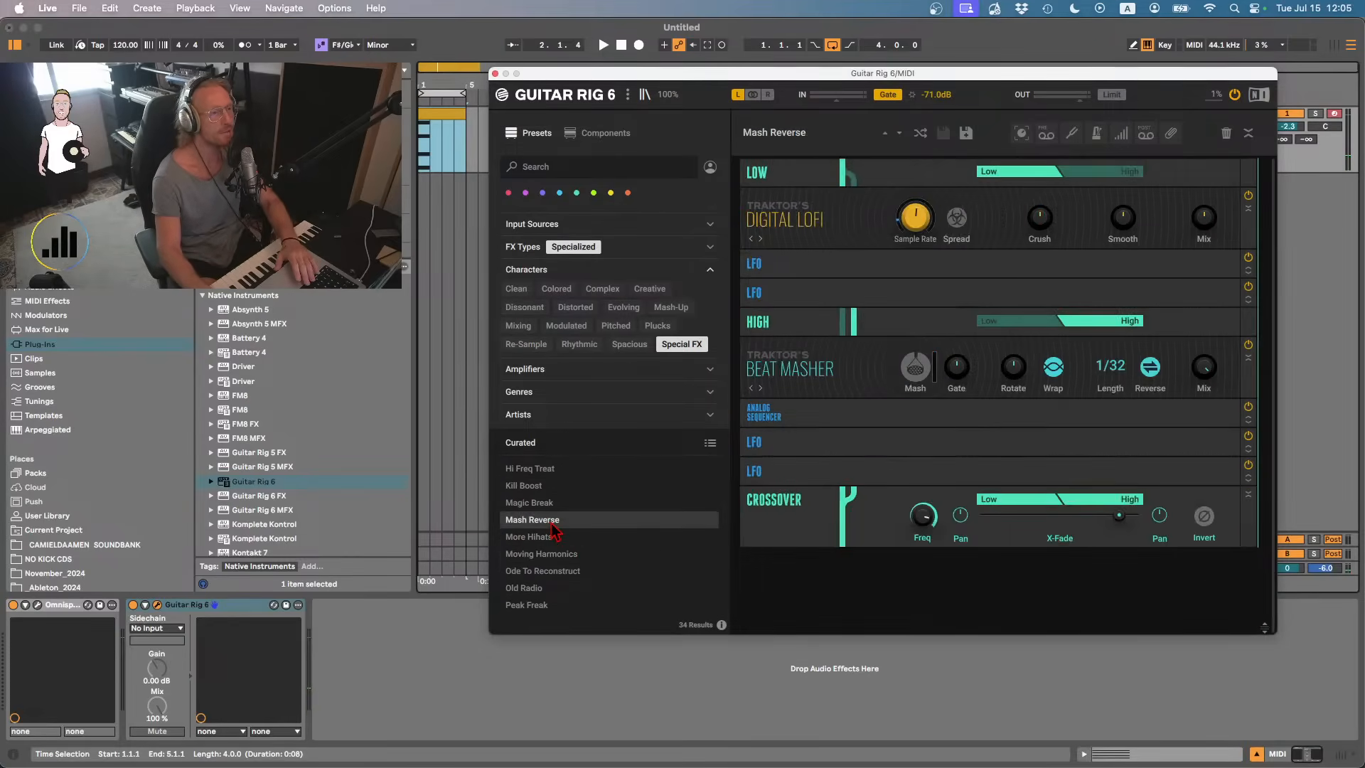
key("space")
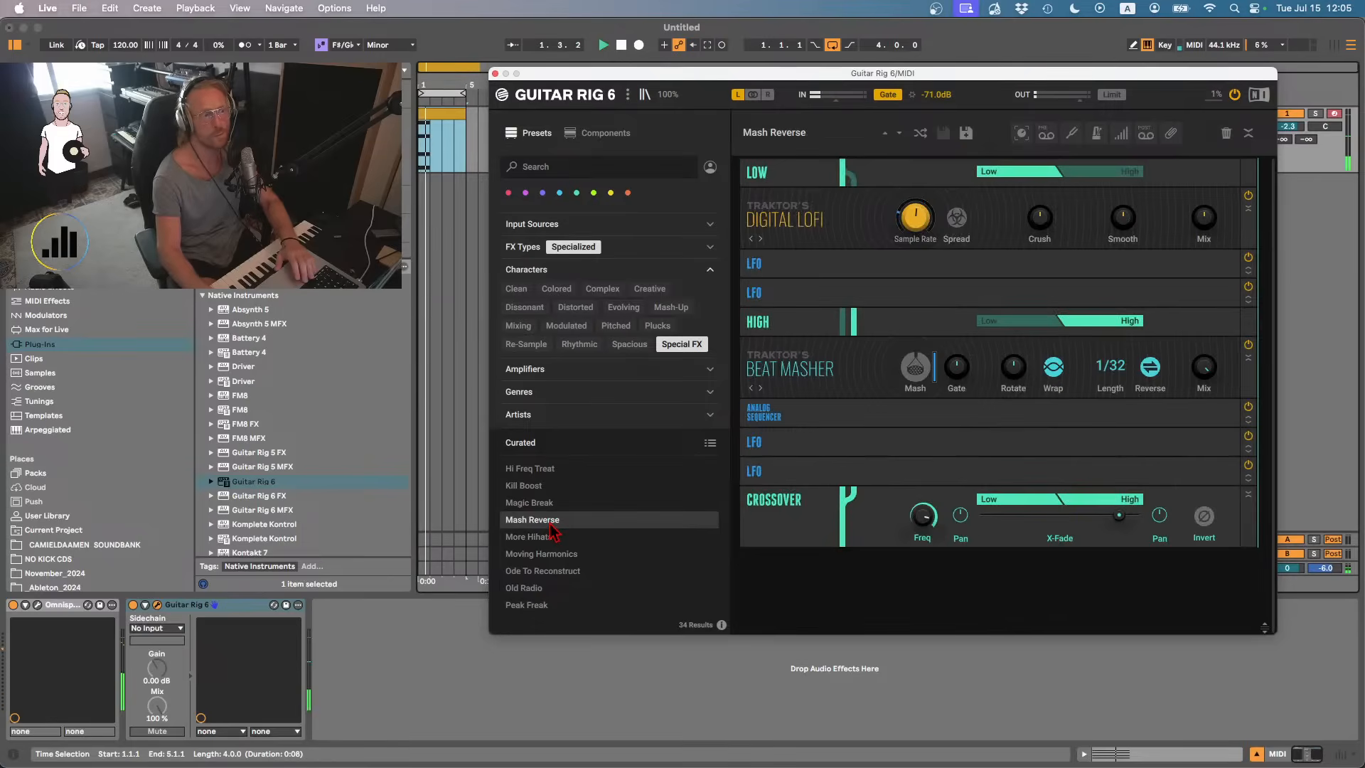
key("space")
key("space")
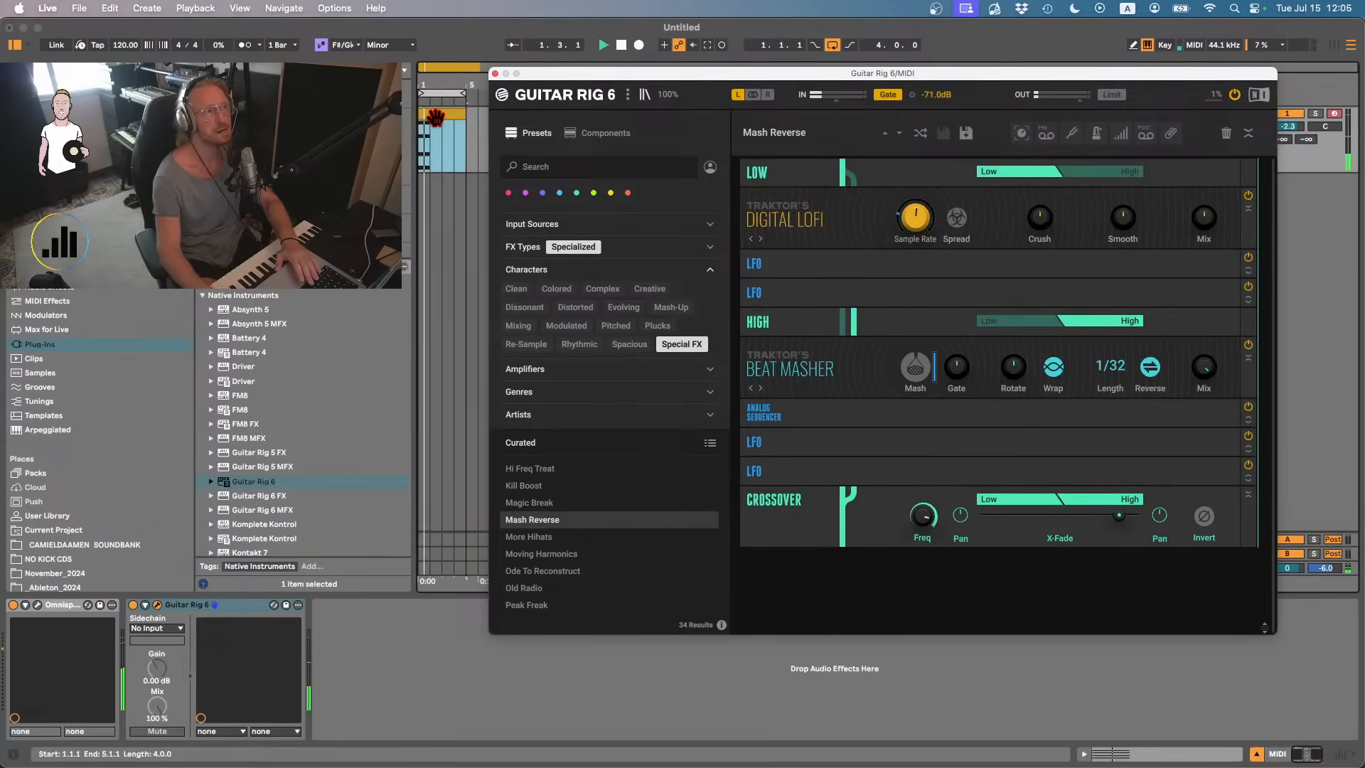
key("space")
- Open the MIDI clip in the note editor and close the Guitar Rig window
left_click(436, 115)
double_click(436, 114)
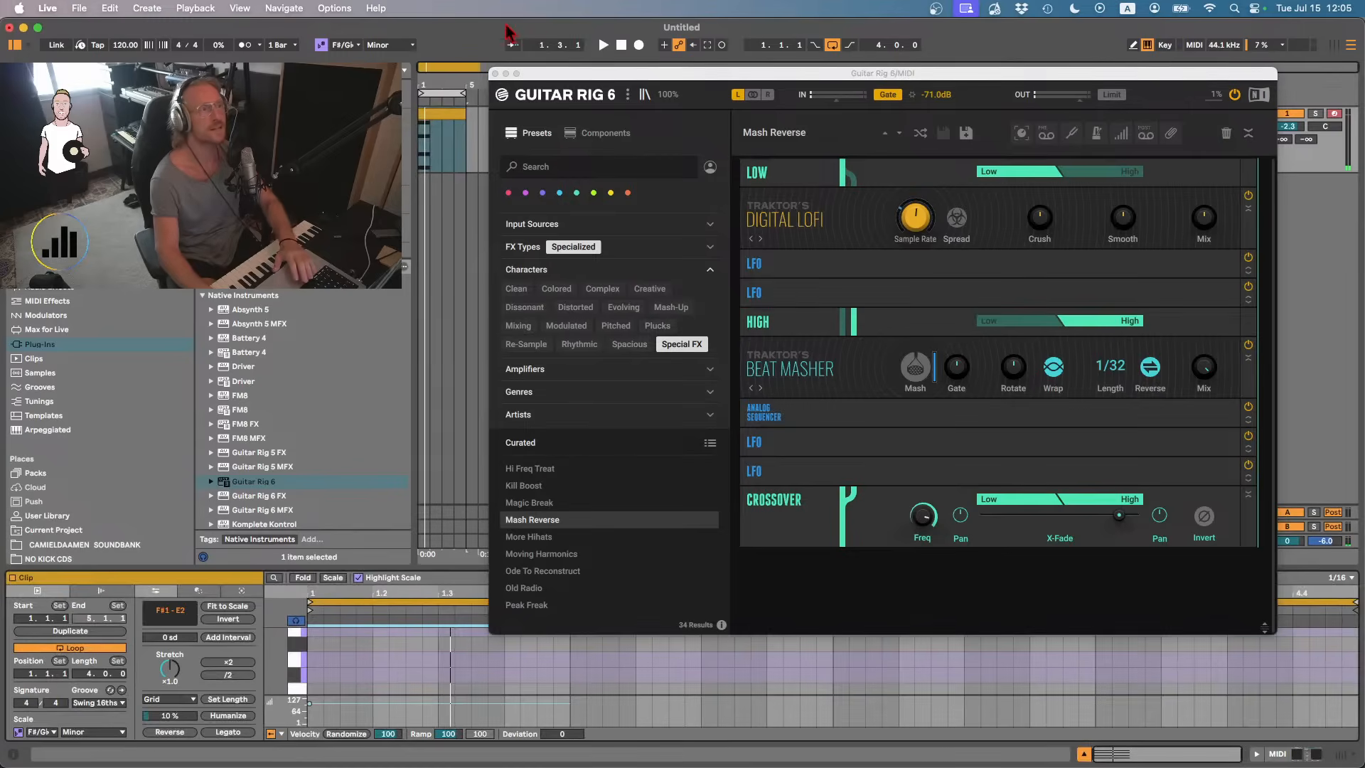
left_click(495, 73)
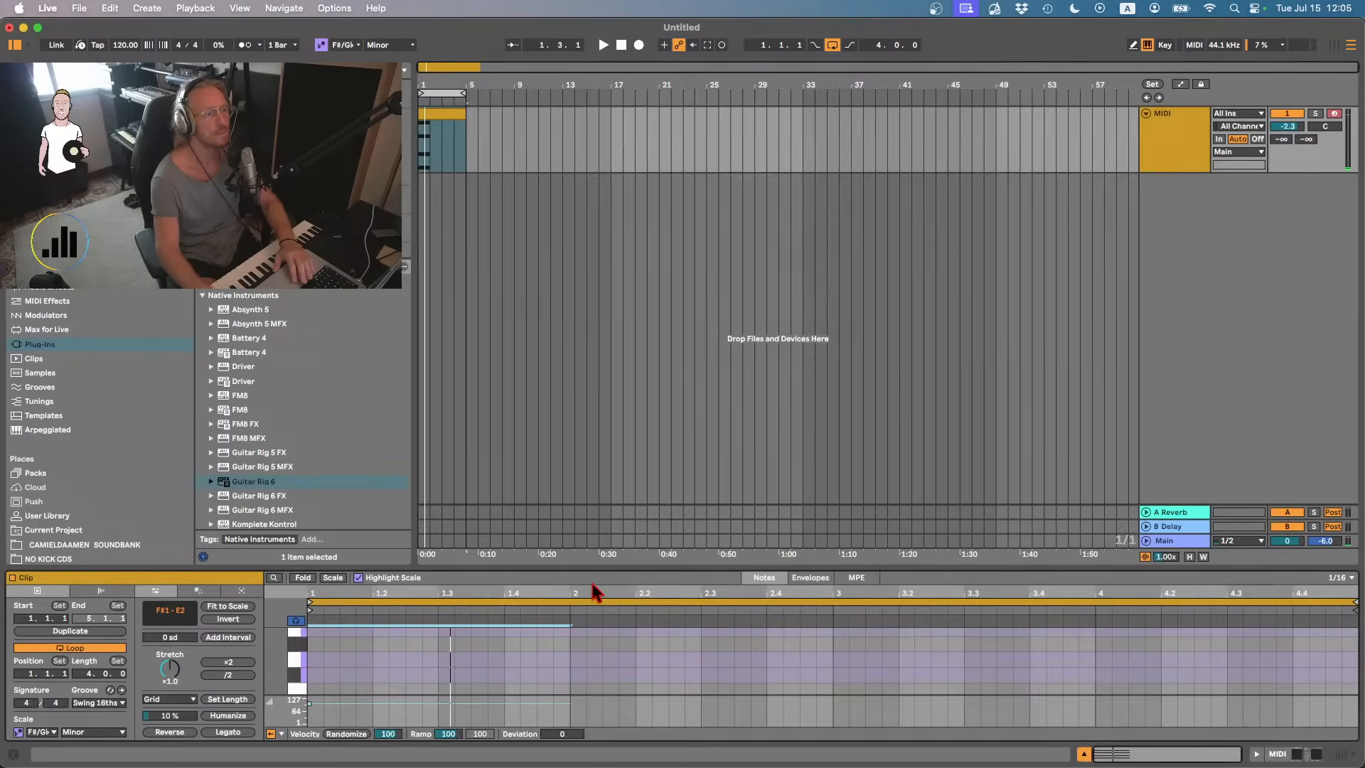
- Enlarge the note editor, shorten the upper three chord notes (A1 to E2) to a sixteenth, and select three sixteenths from the clip start
left_click_drag(593, 568, 597, 307)
left_click_drag(609, 506, 362, 701)
left_click_drag(566, 668, 338, 654)
left_click_drag(354, 556, 291, 695)
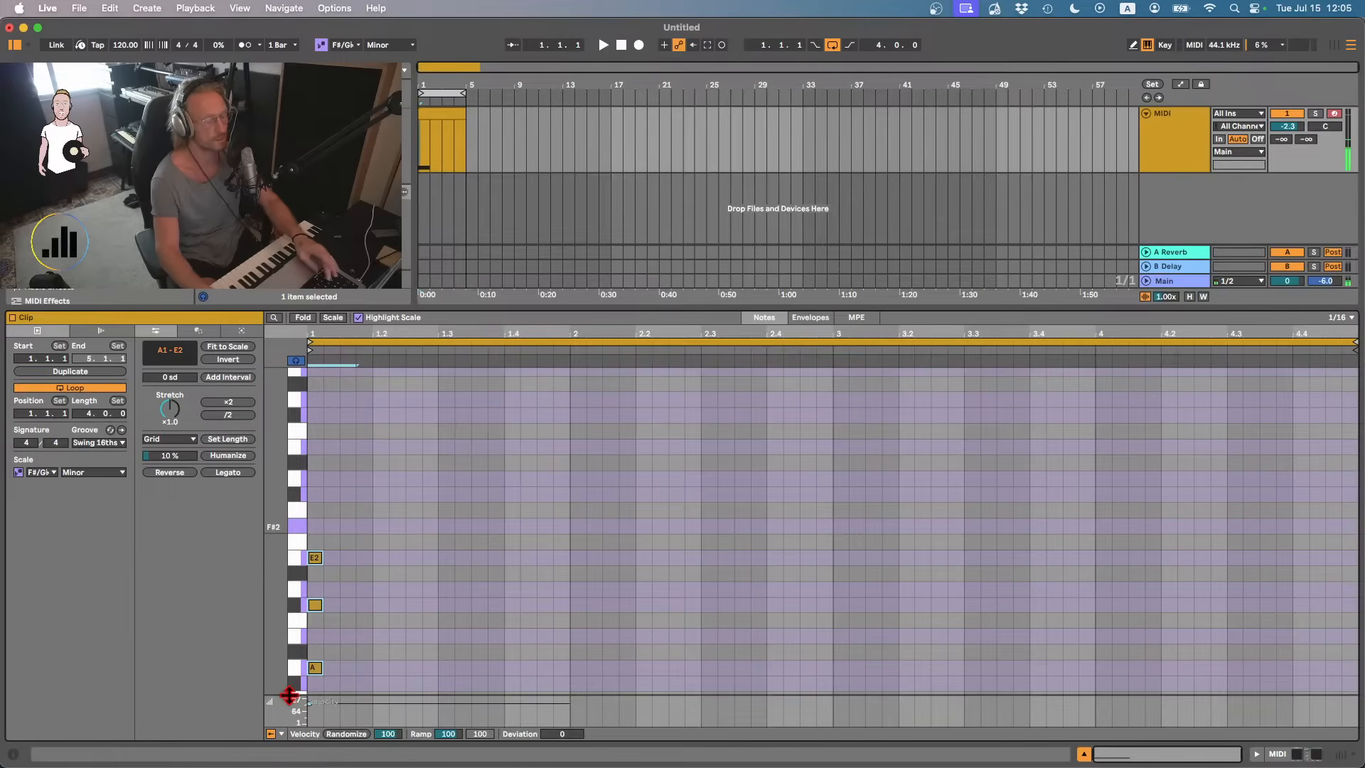
- Duplicate the short chord every three sixteenths until it fills the first two bars of the clip
key("super+d")
key("super+d")
key("super+d")
key("super+d")
key("super+d")
key("super+d")
key("super+d")
key("super+d")
key("space")
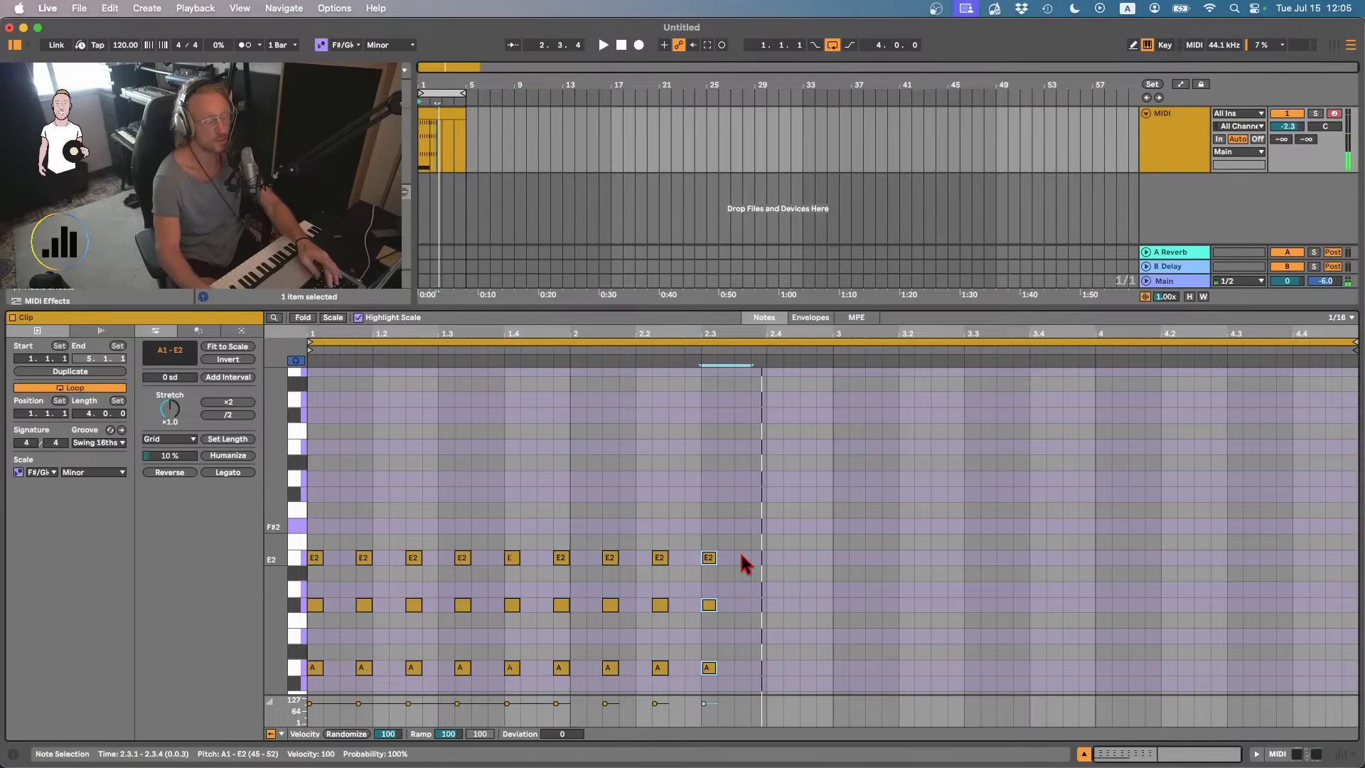
key("super+d")
key("super+d")
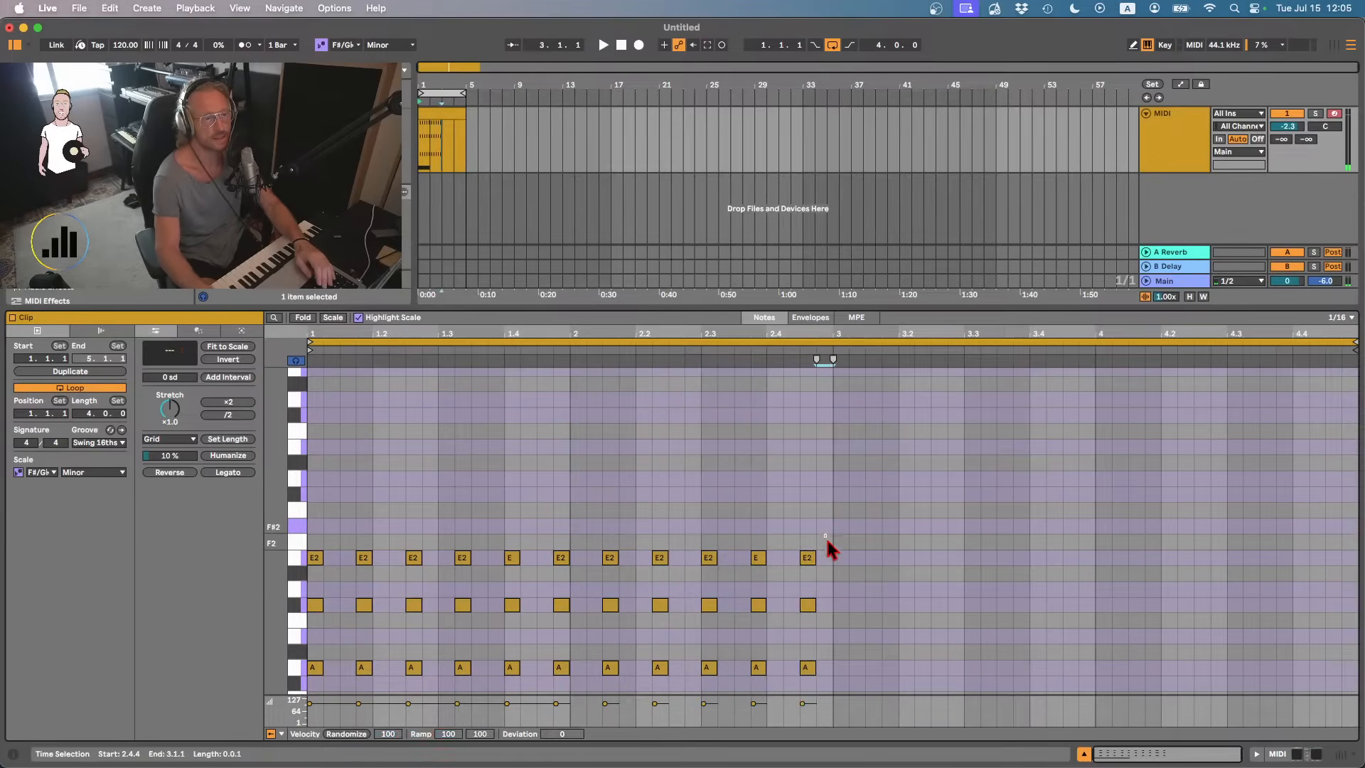
- Copy the two-bar chord pattern to the start of bar 3 to fill bars 3 and 4, and play the clip
left_click_drag(826, 536, 235, 750)
key("super+d")
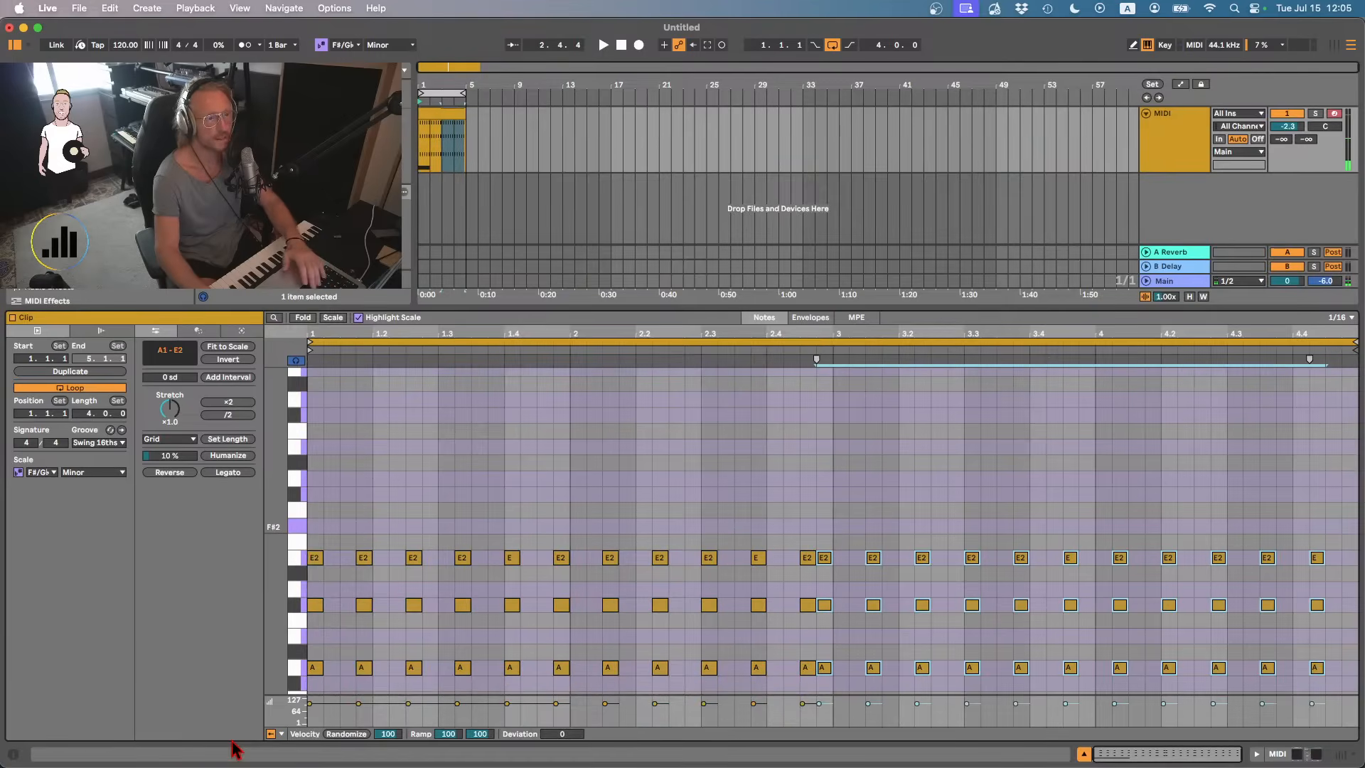
key("space")
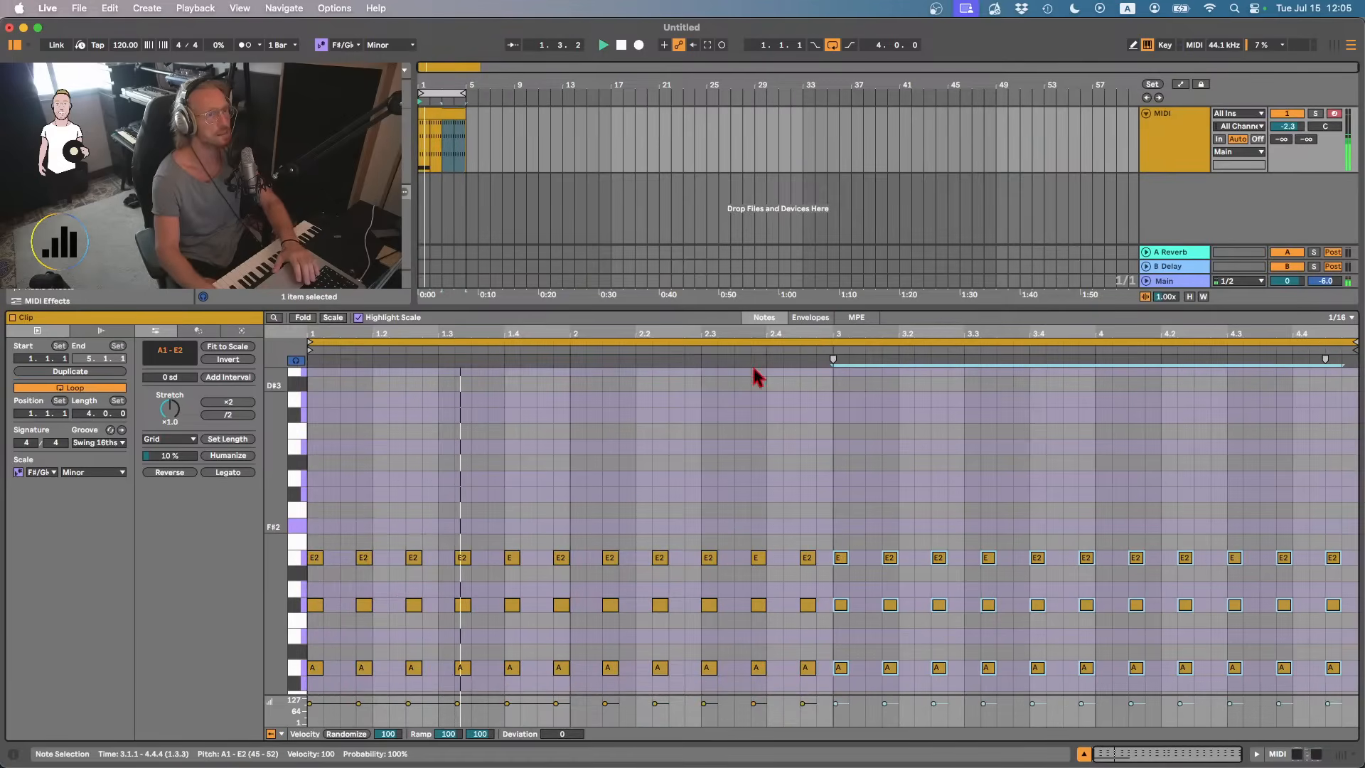
- Add an Auto Filter after Guitar Rig 6 with its frequency at 1.74 kHz and resonance at 41%
left_click(1173, 141)
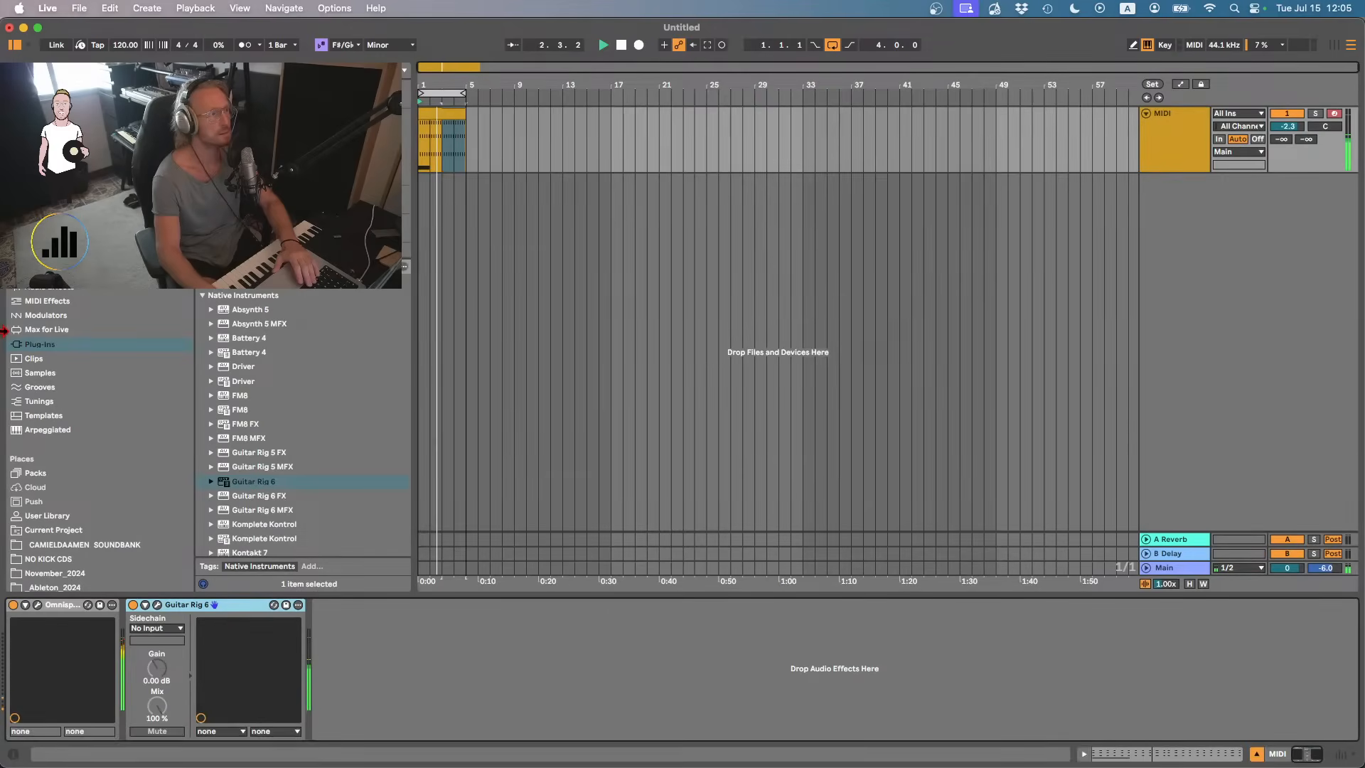
left_click(37, 289)
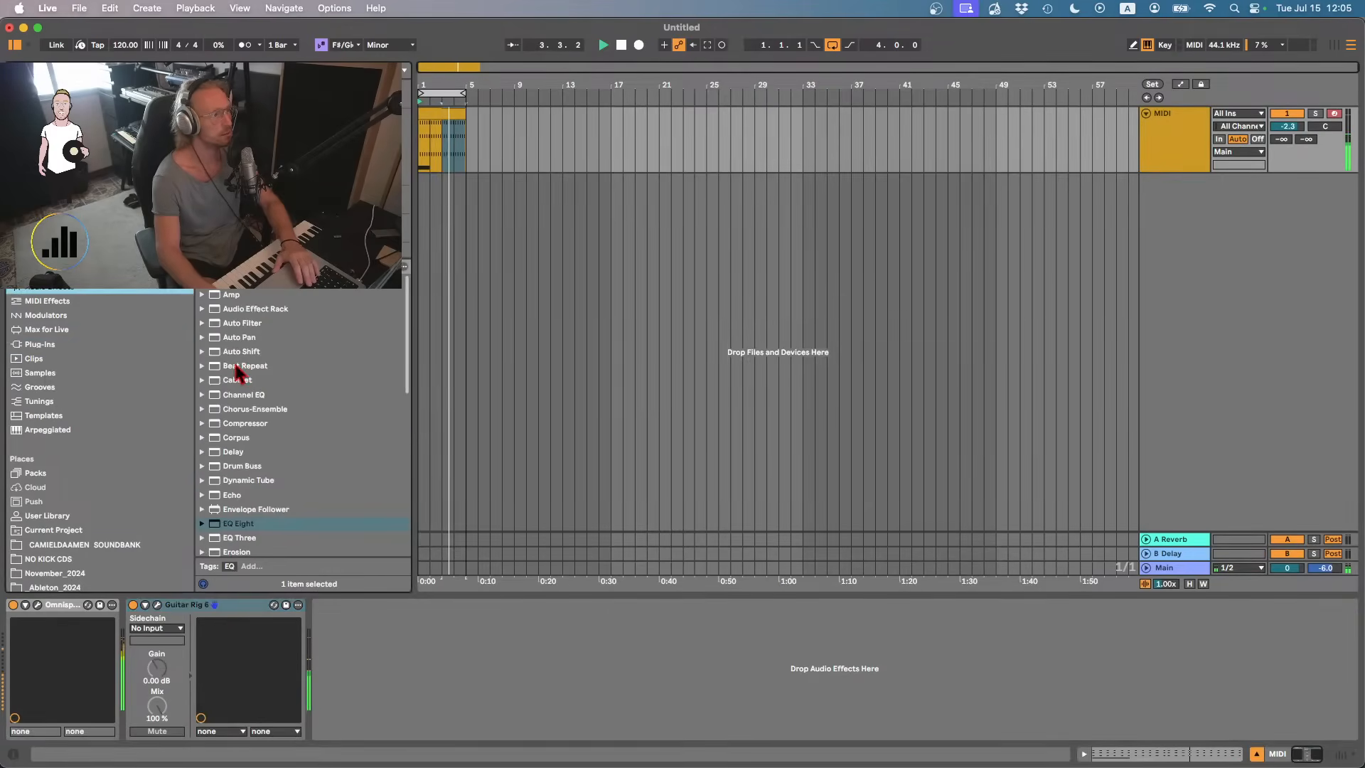
scroll(239, 370, "down", 3)
left_click(244, 235)
double_click(244, 234)
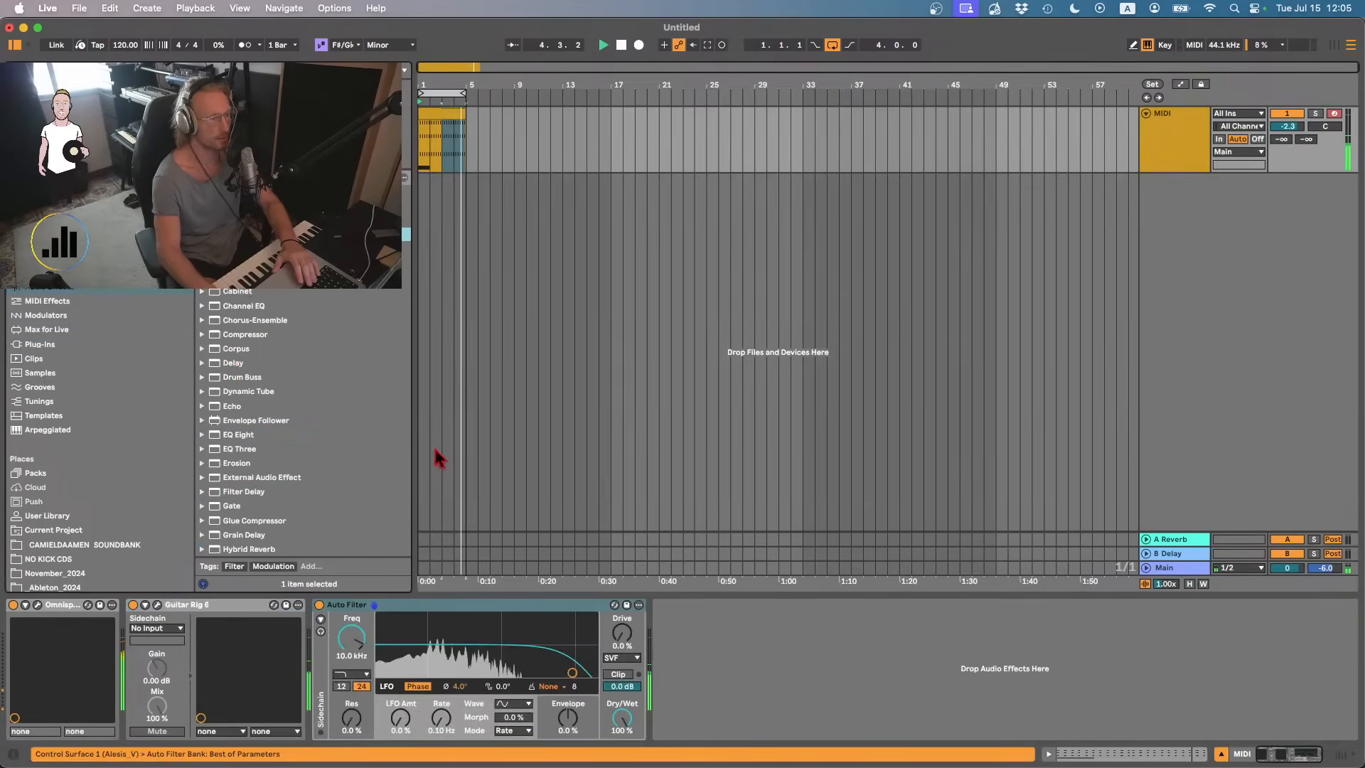
left_click_drag(591, 664, 518, 649)
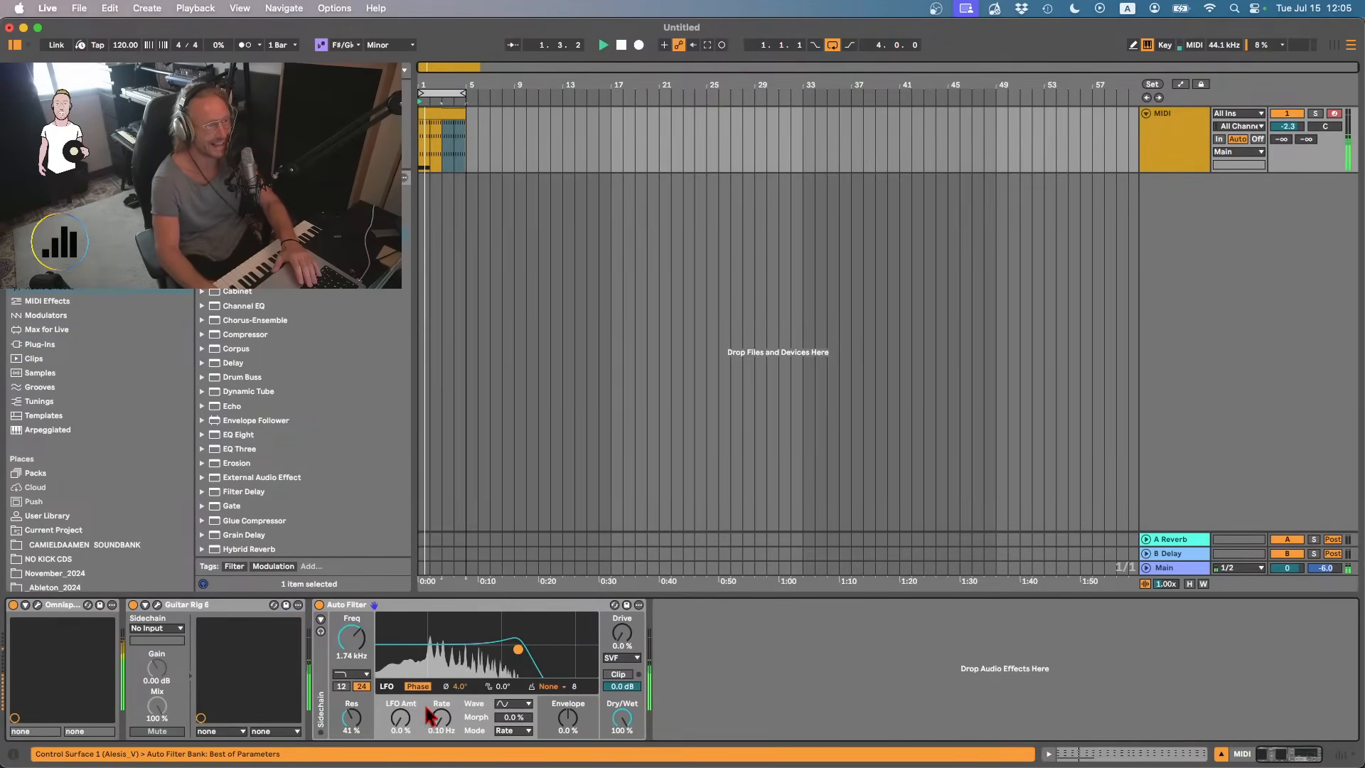
- Set the Auto Filter LFO to 23% amount, 0.18 Hz rate, -83% morph and a 259° phase offset
mouse_move(407, 719)
left_mouse_down()
mouse_move(407, 701)
mouse_move(441, 697)
mouse_move(410, 708)
left_mouse_up()
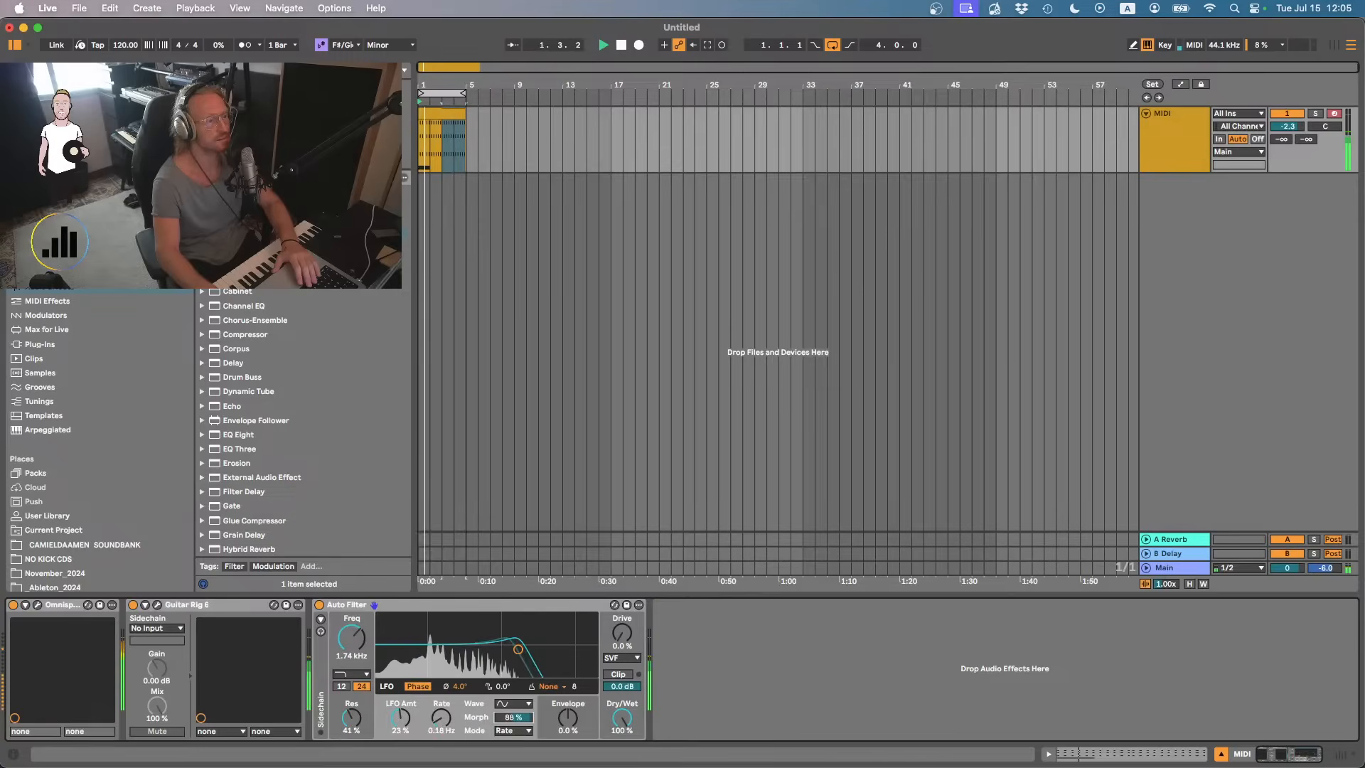
left_click_drag(514, 717, 513, 766)
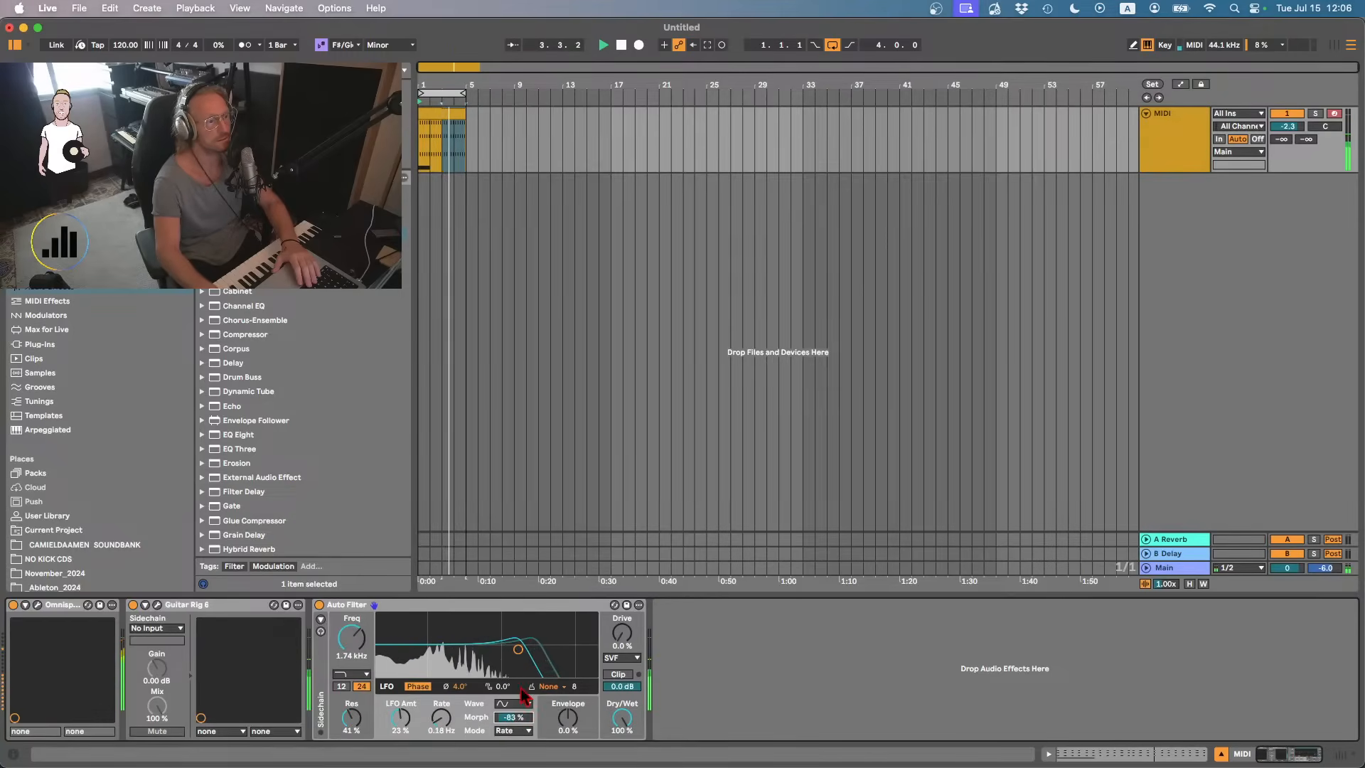
left_click_drag(521, 689, 522, 661)
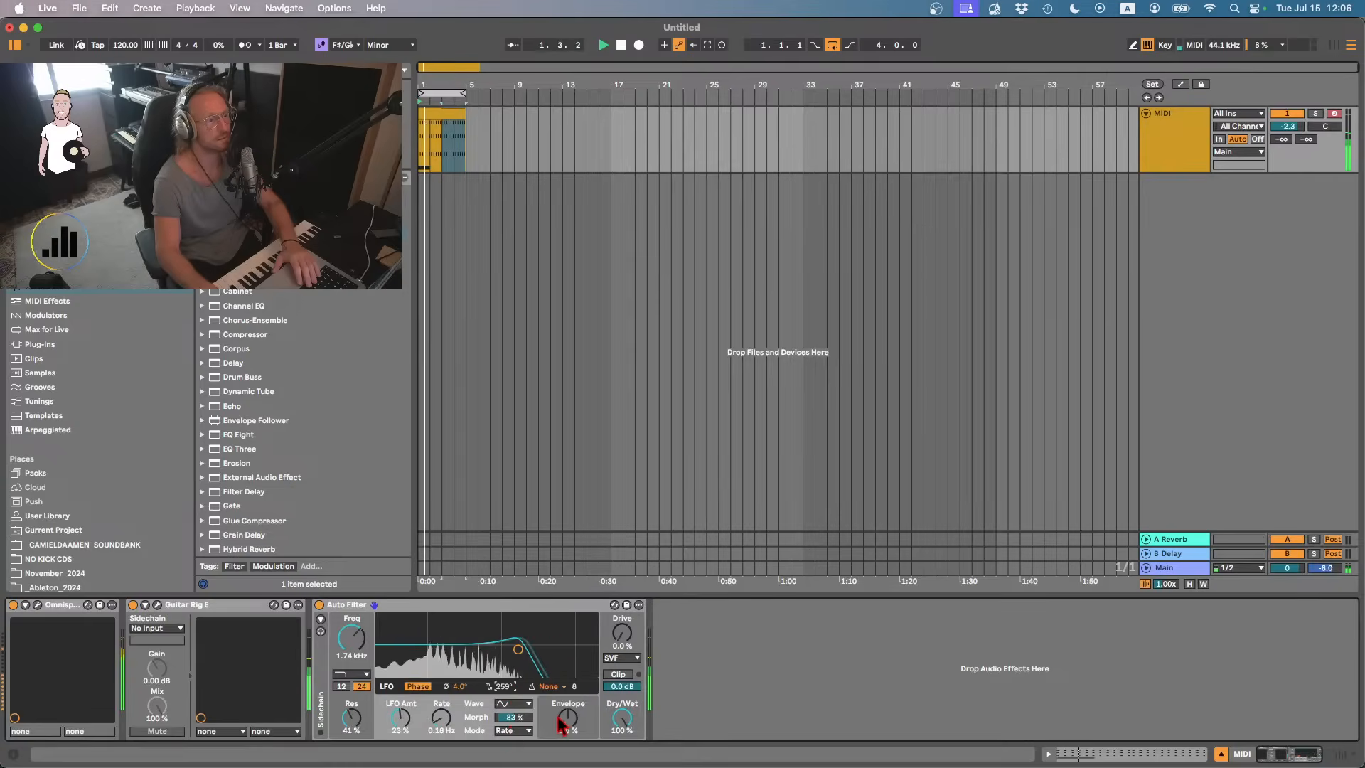
- Set the Auto Filter envelope to -27% with sample and hold at 1/4, and raise the drive to 13%
left_click_drag(568, 722, 569, 728)
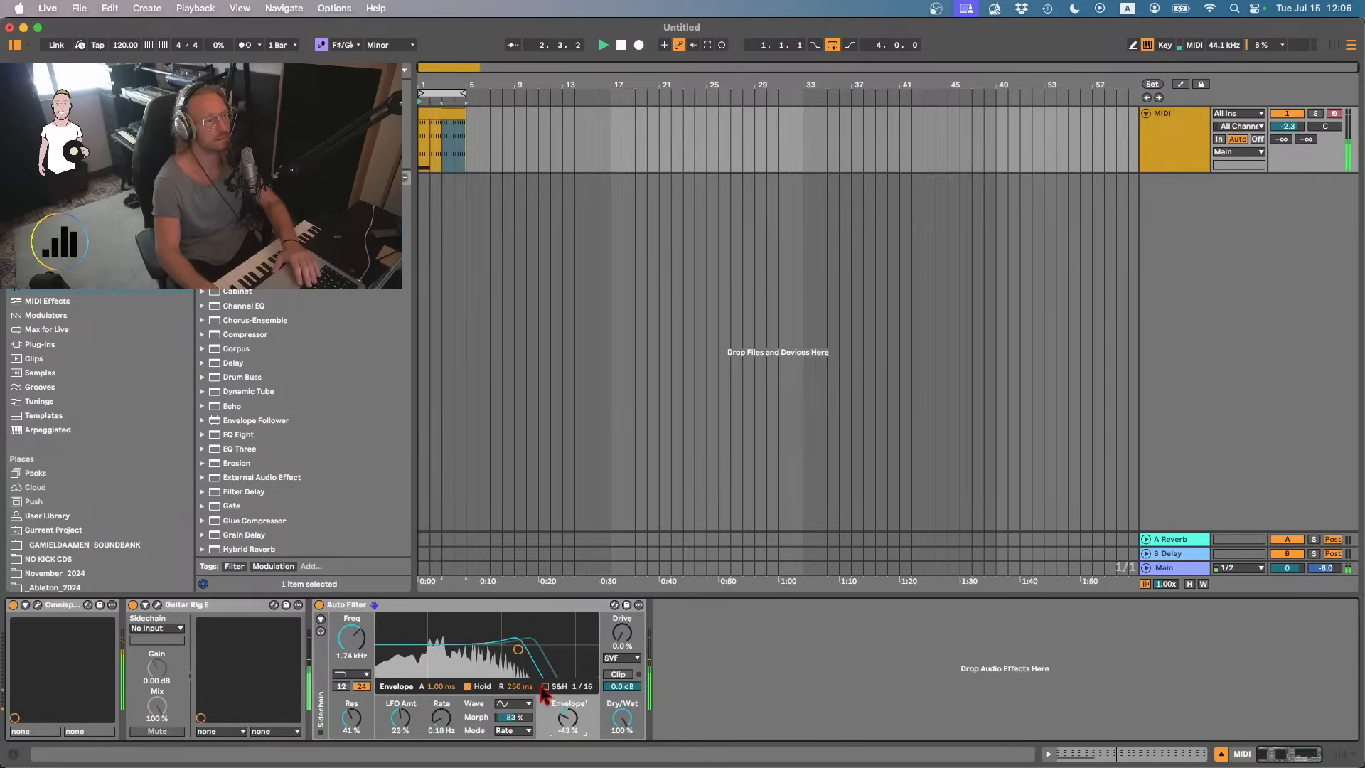
left_click(565, 687)
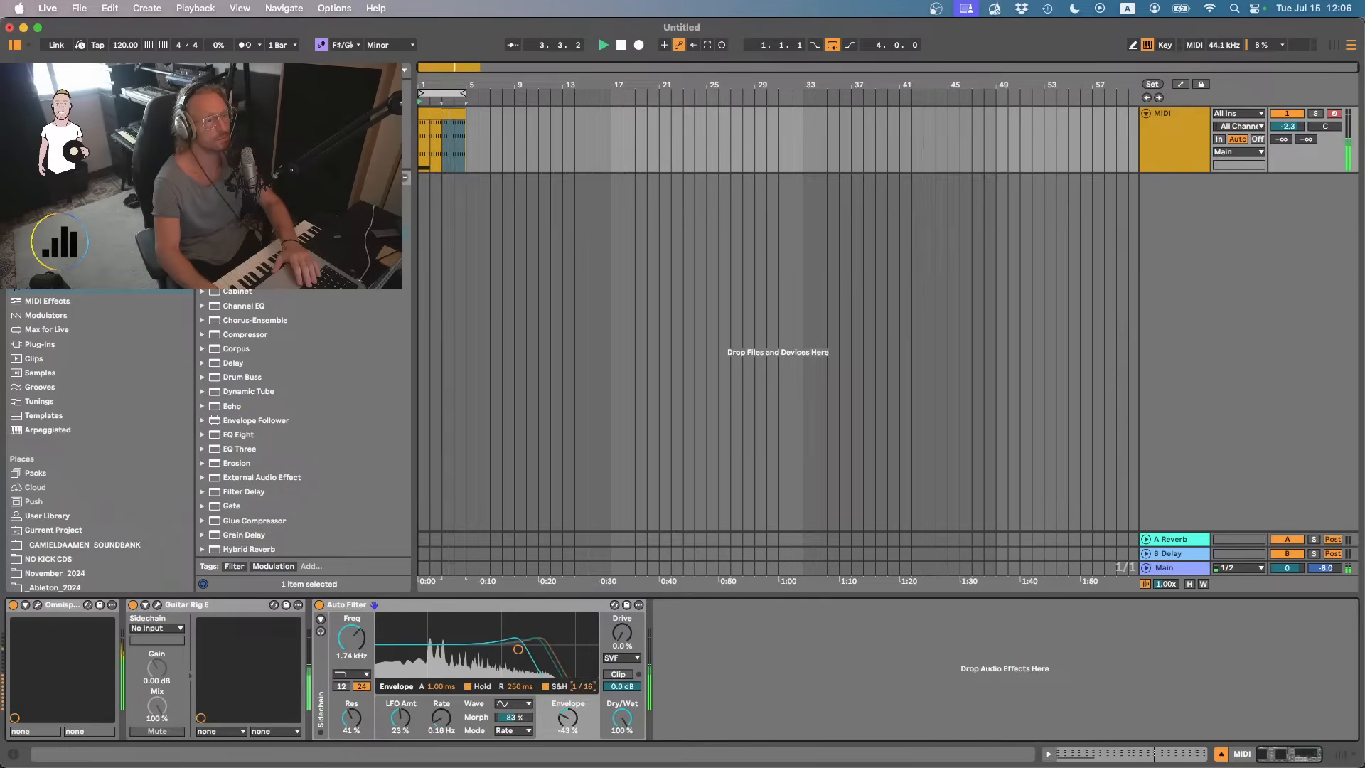
mouse_move(581, 687)
left_mouse_down()
mouse_move(581, 670)
mouse_move(570, 700)
mouse_move(570, 626)
mouse_move(570, 702)
left_mouse_up()
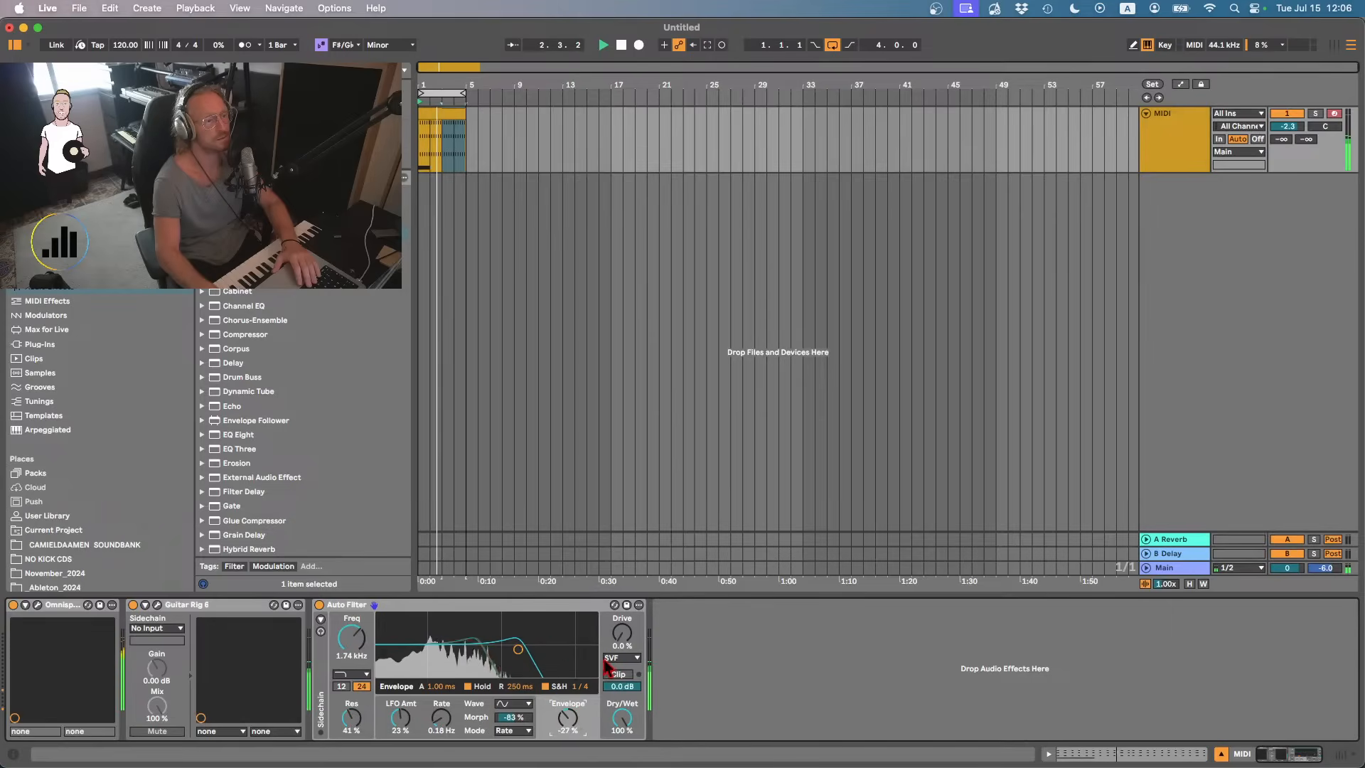
left_click_drag(621, 633, 622, 624)
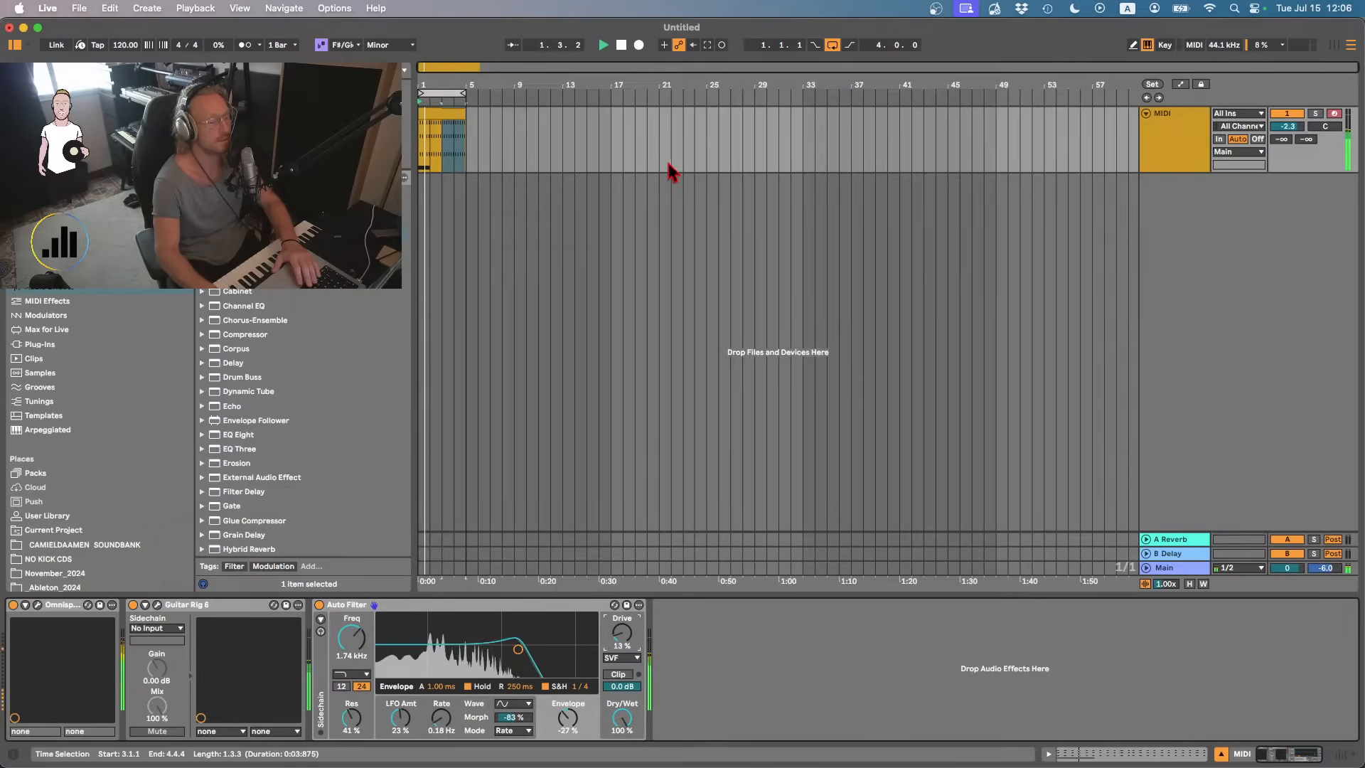
- Stop playback and export the four-bar MIDI clip as the next numbered F#m audio loop in the Music Loops folder
left_click(453, 111)
key("space")
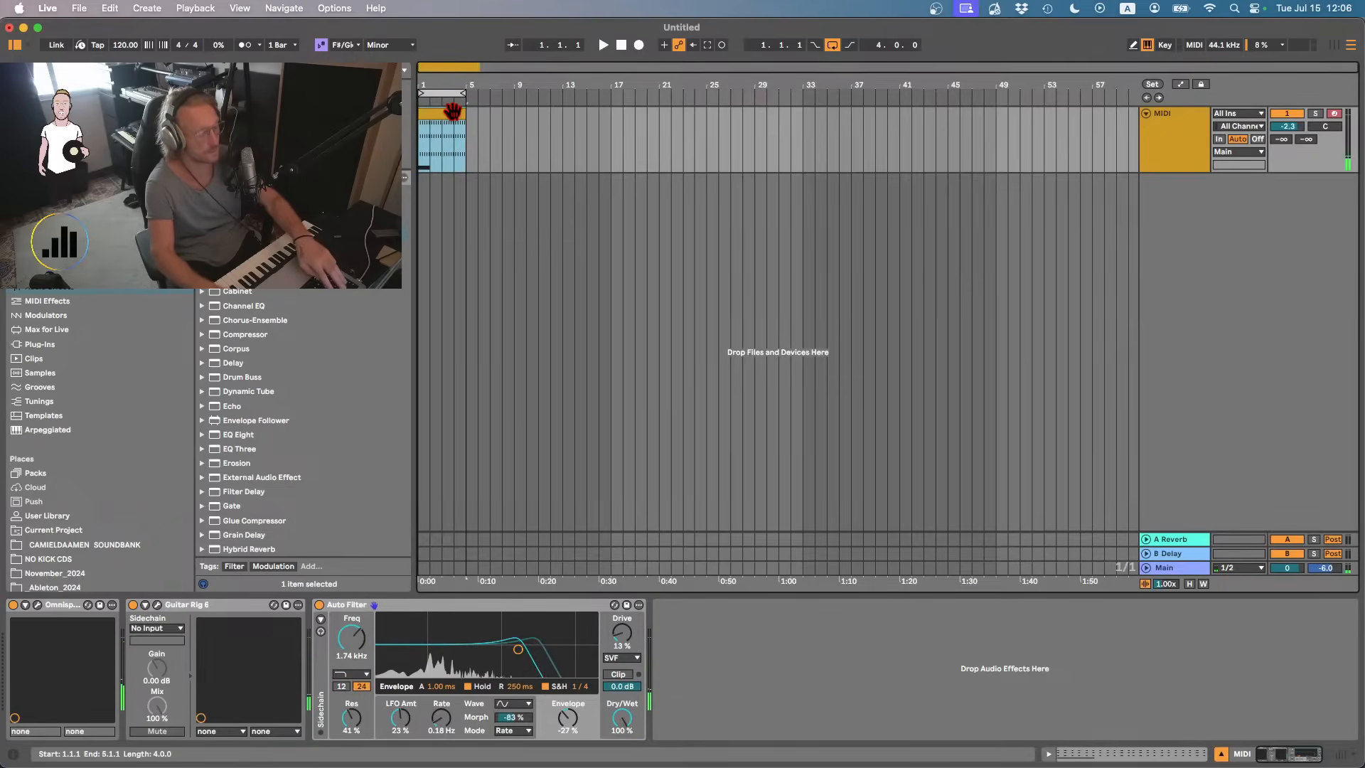
key("super+shift+r")
key("Return")
key("Right")
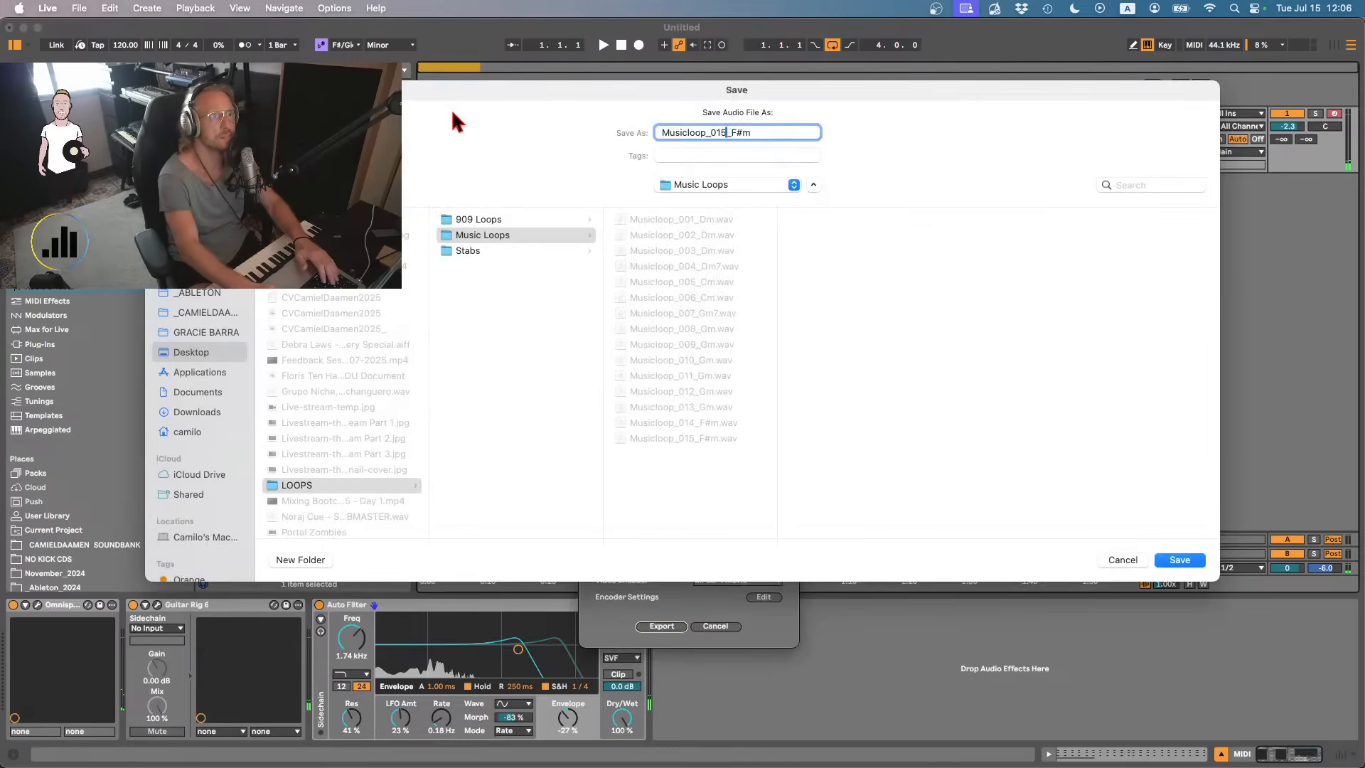
key("Return")
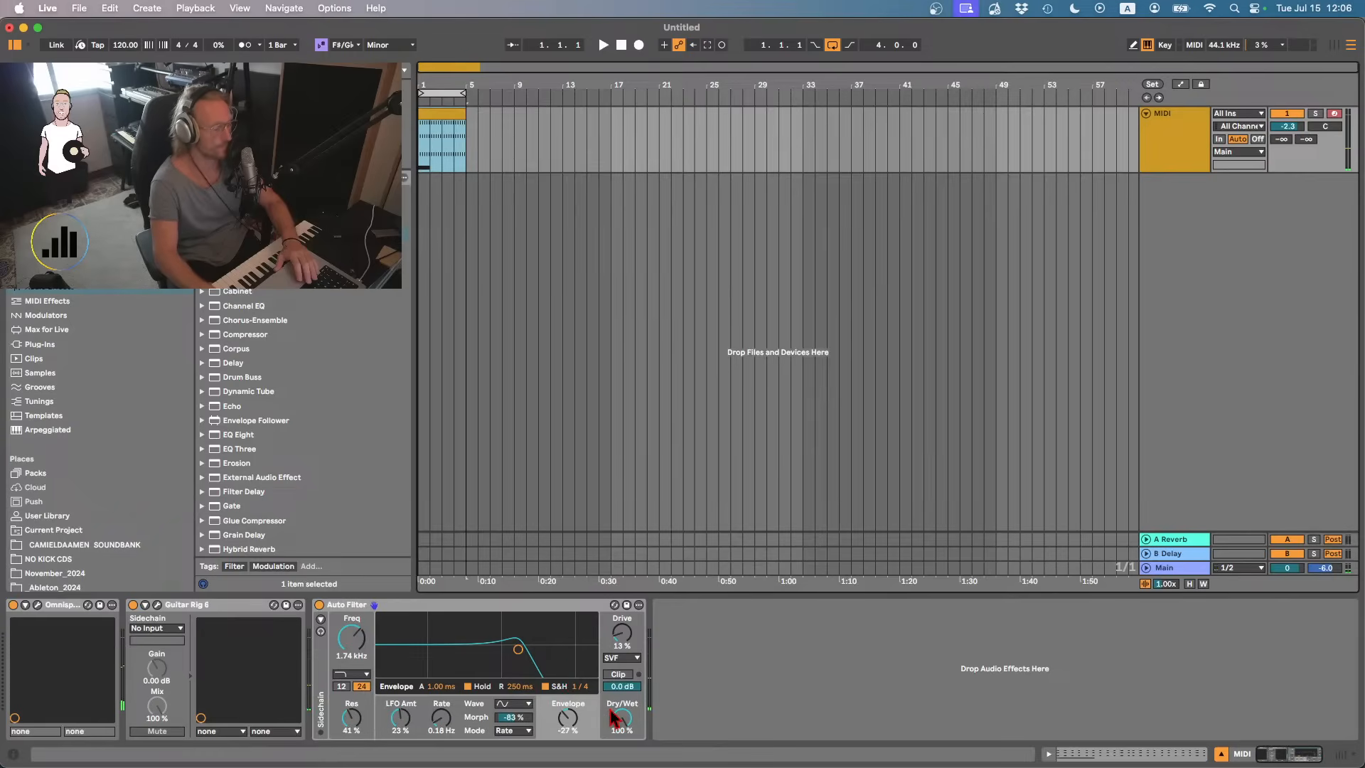
- Delete the Auto Filter from the MIDI track
left_click_drag(518, 649, 479, 618)
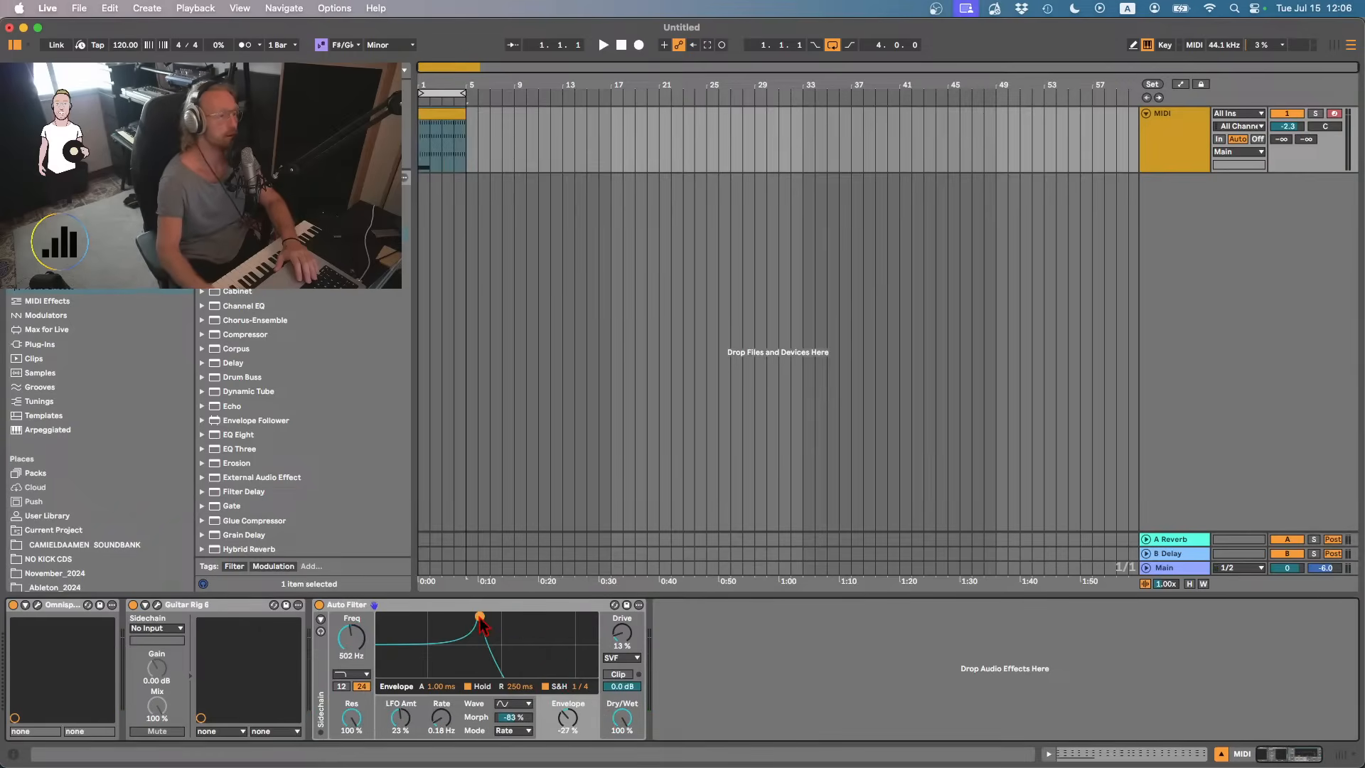
left_click(495, 640)
key("Delete")
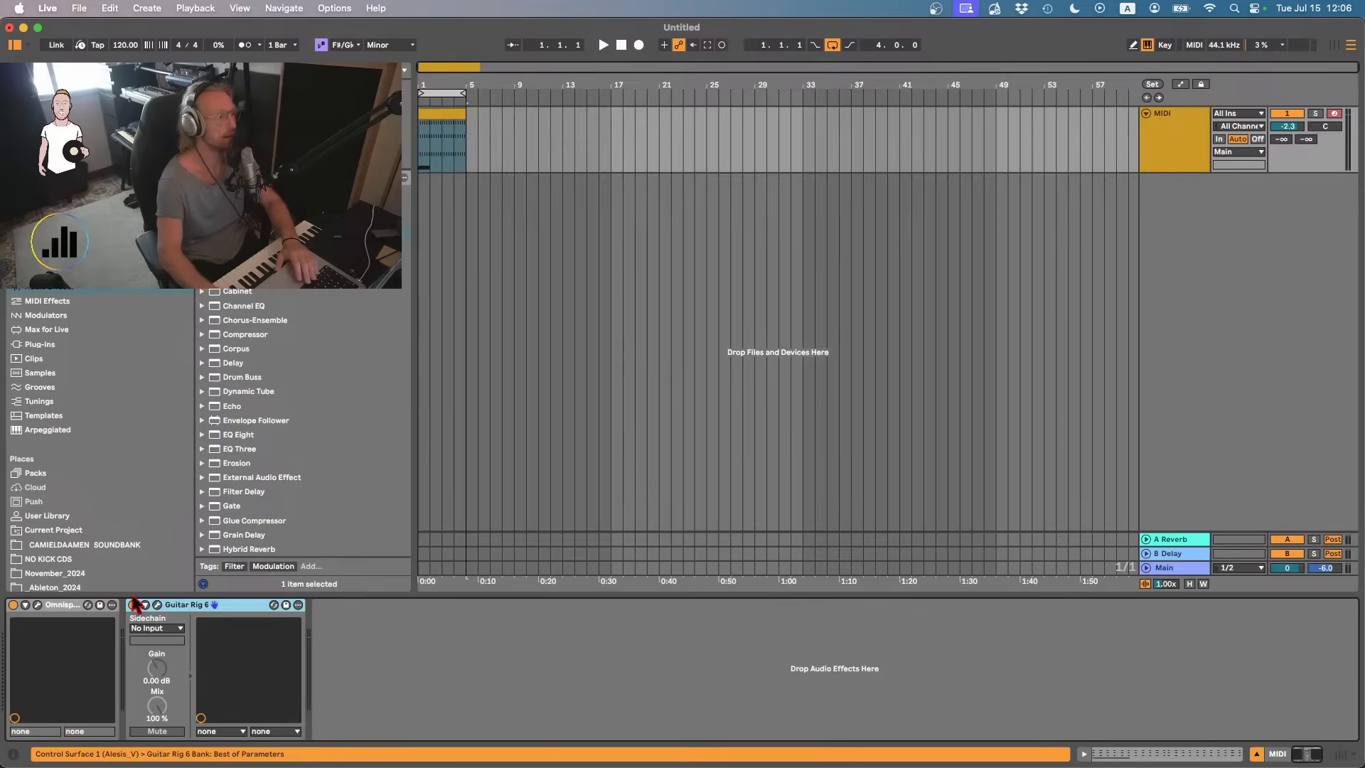
- Open the Omnisphere patch browser, load Silly Robots in Space from the Playable Polyphonic group's Deep Stuff type, and audition it
left_click(38, 605)
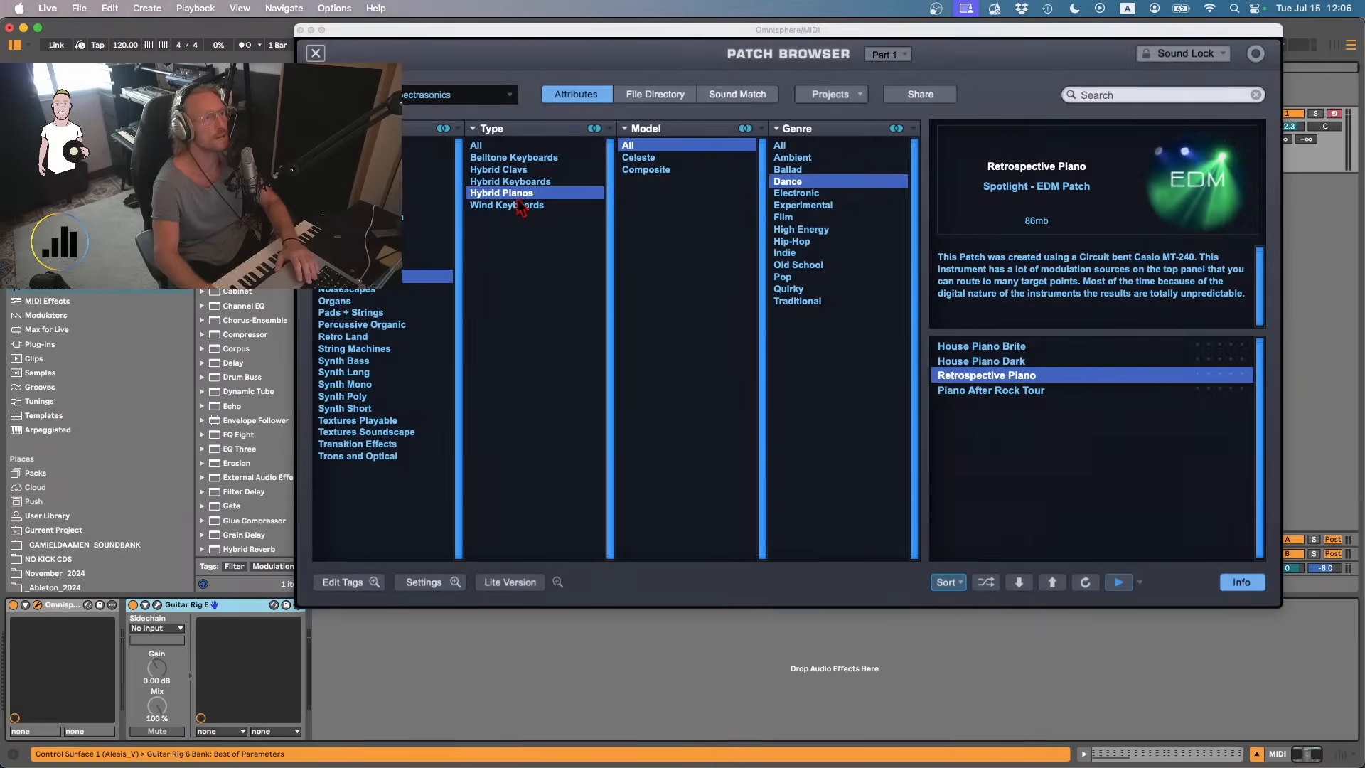
left_click(431, 229)
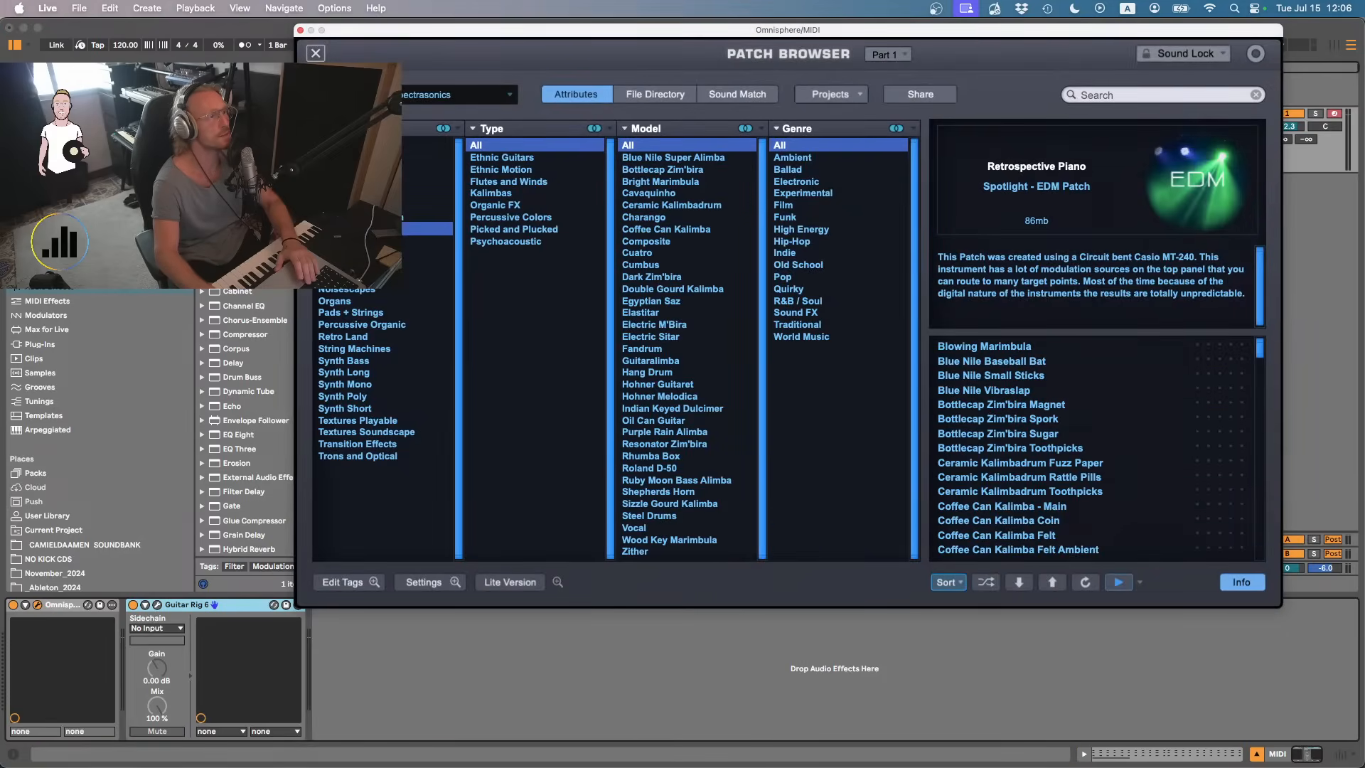
left_click(431, 216)
left_click(538, 181)
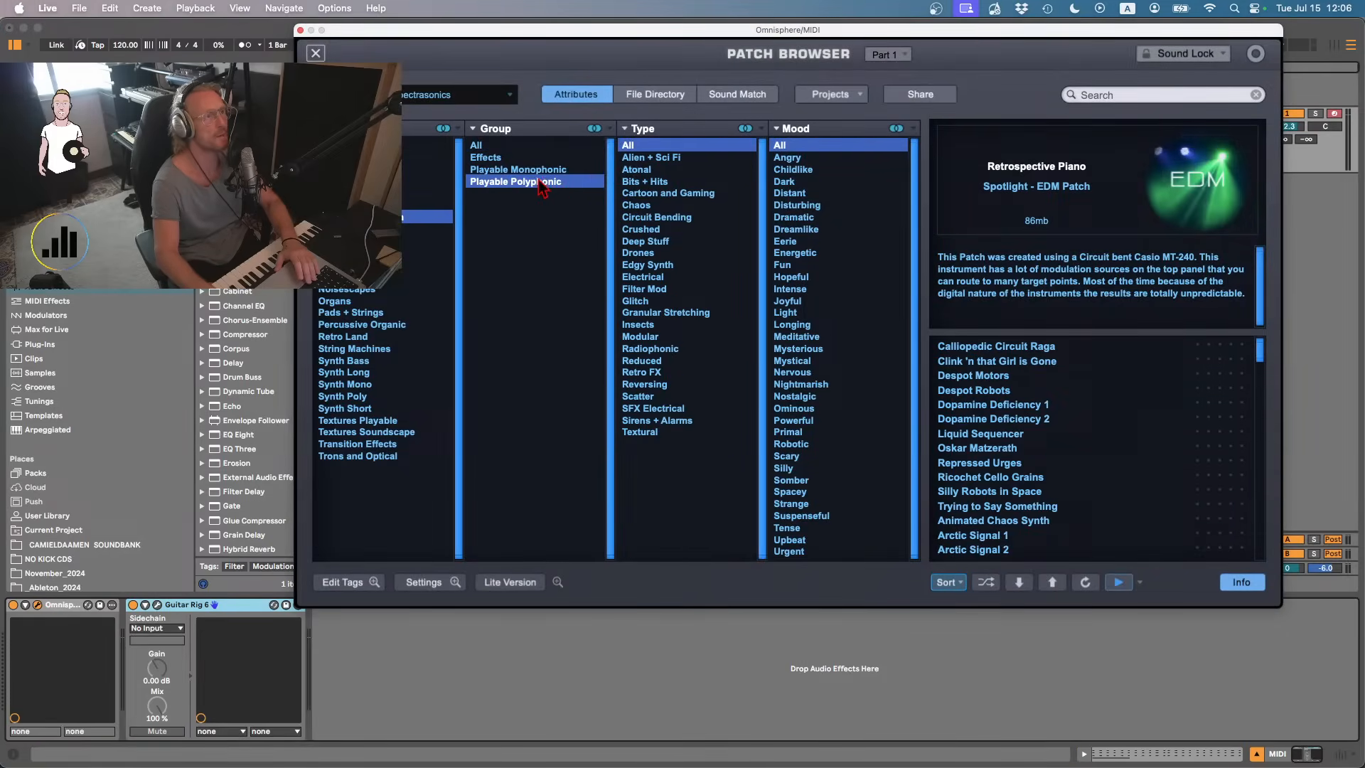
left_click(645, 244)
left_click(988, 348)
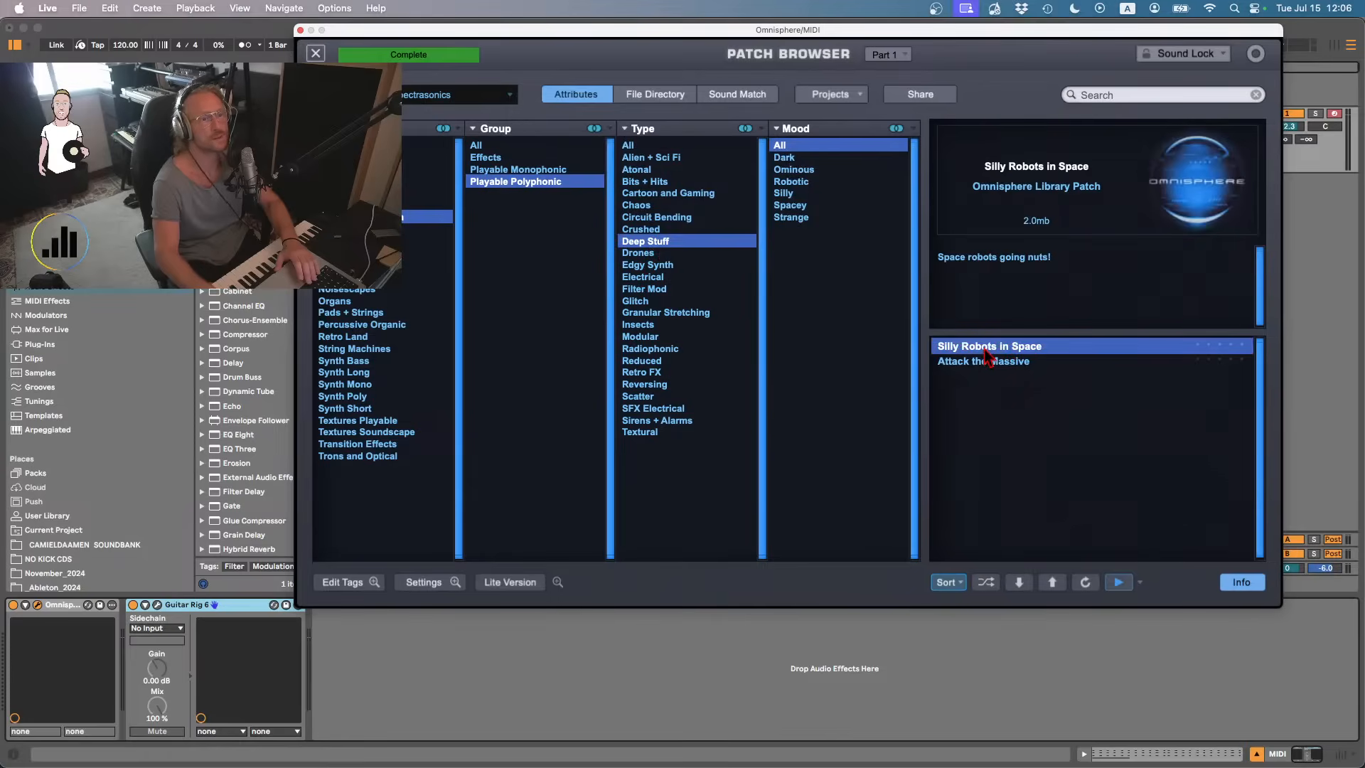
left_click(1319, 435)
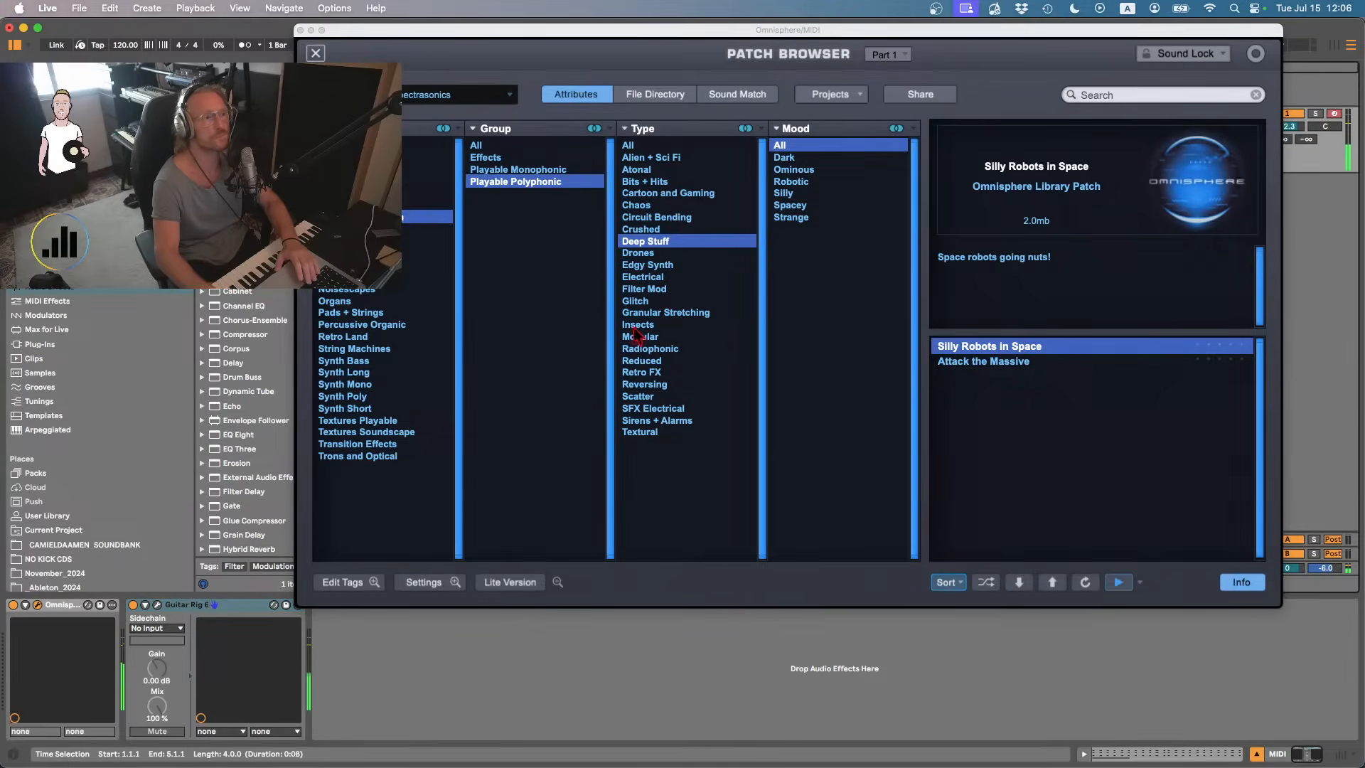
- Load the Bellzo Pad patch from the Pads + Strings category, filtered by Bell Pads type and Old School genre
left_click(338, 290)
left_click(339, 300)
left_click(345, 312)
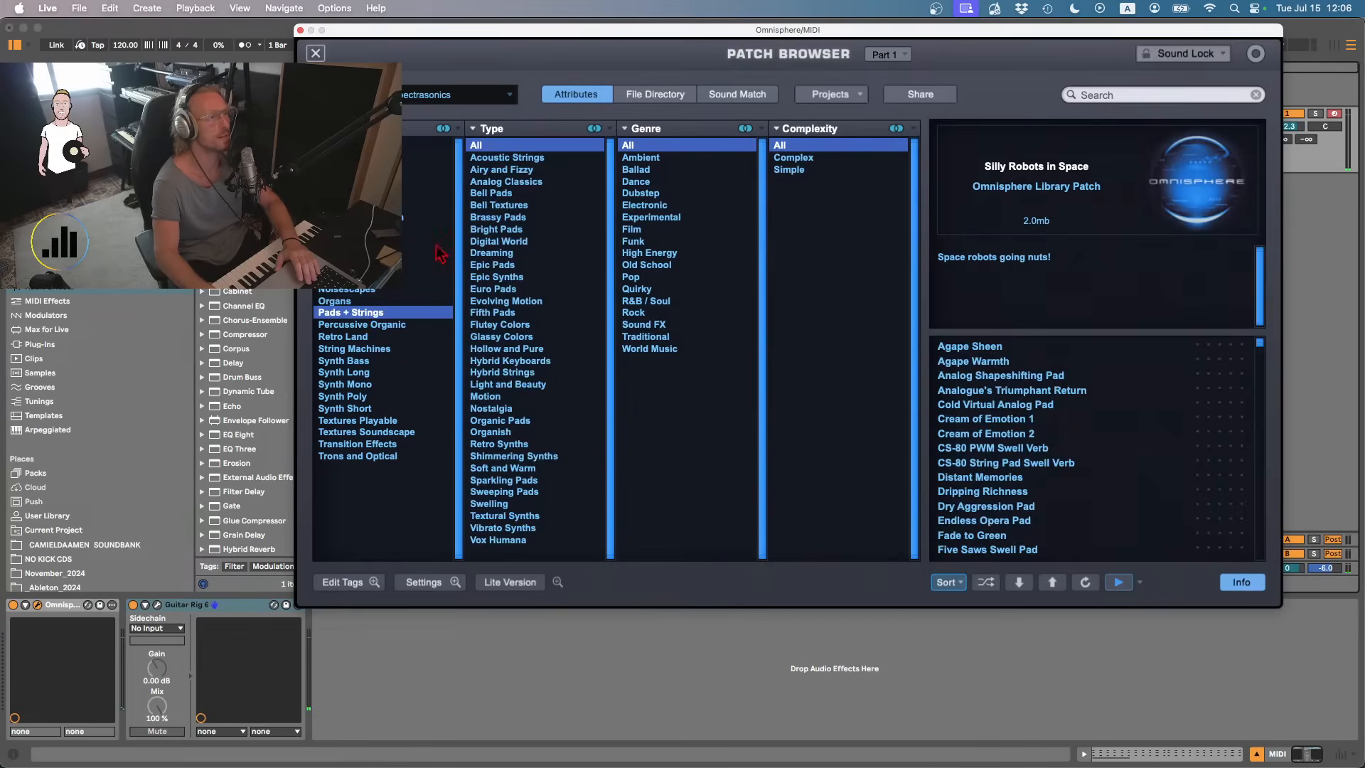
left_click(502, 195)
left_click(718, 193)
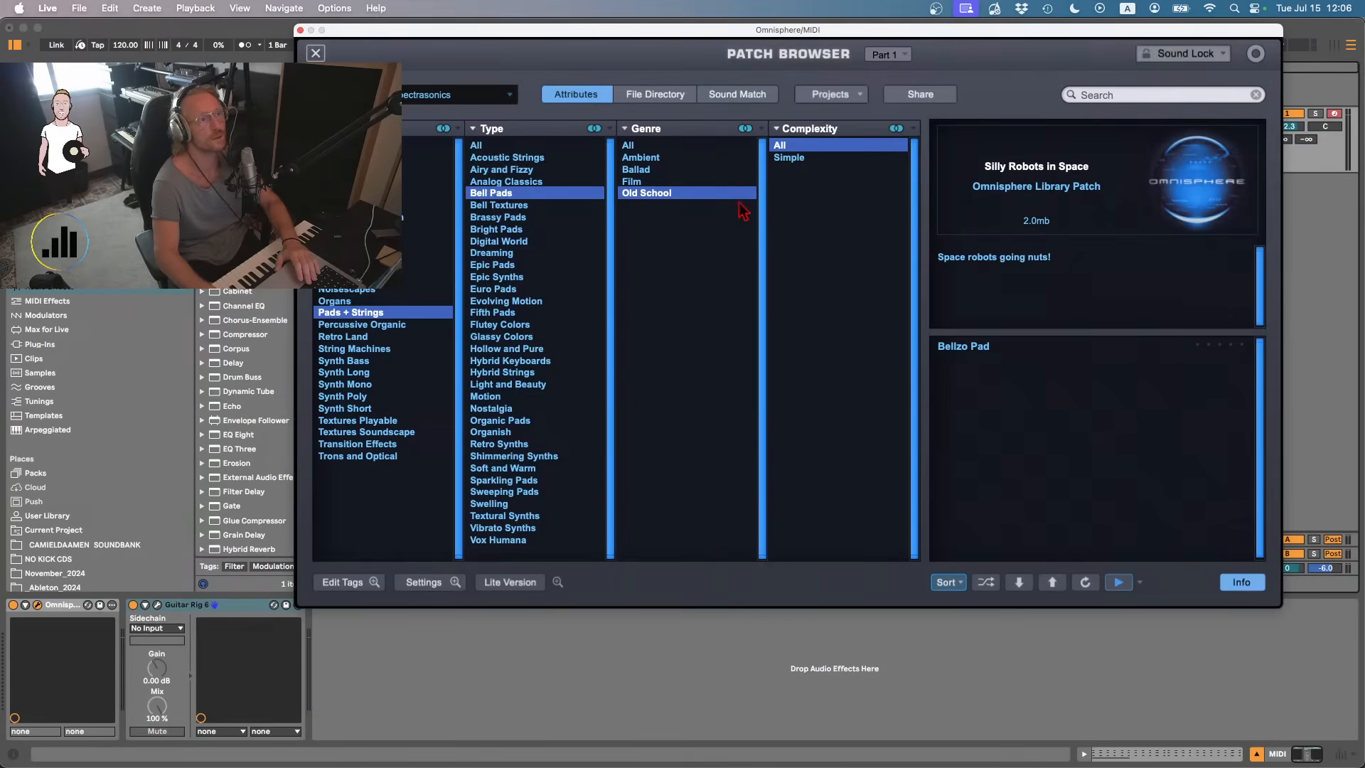
left_click(976, 348)
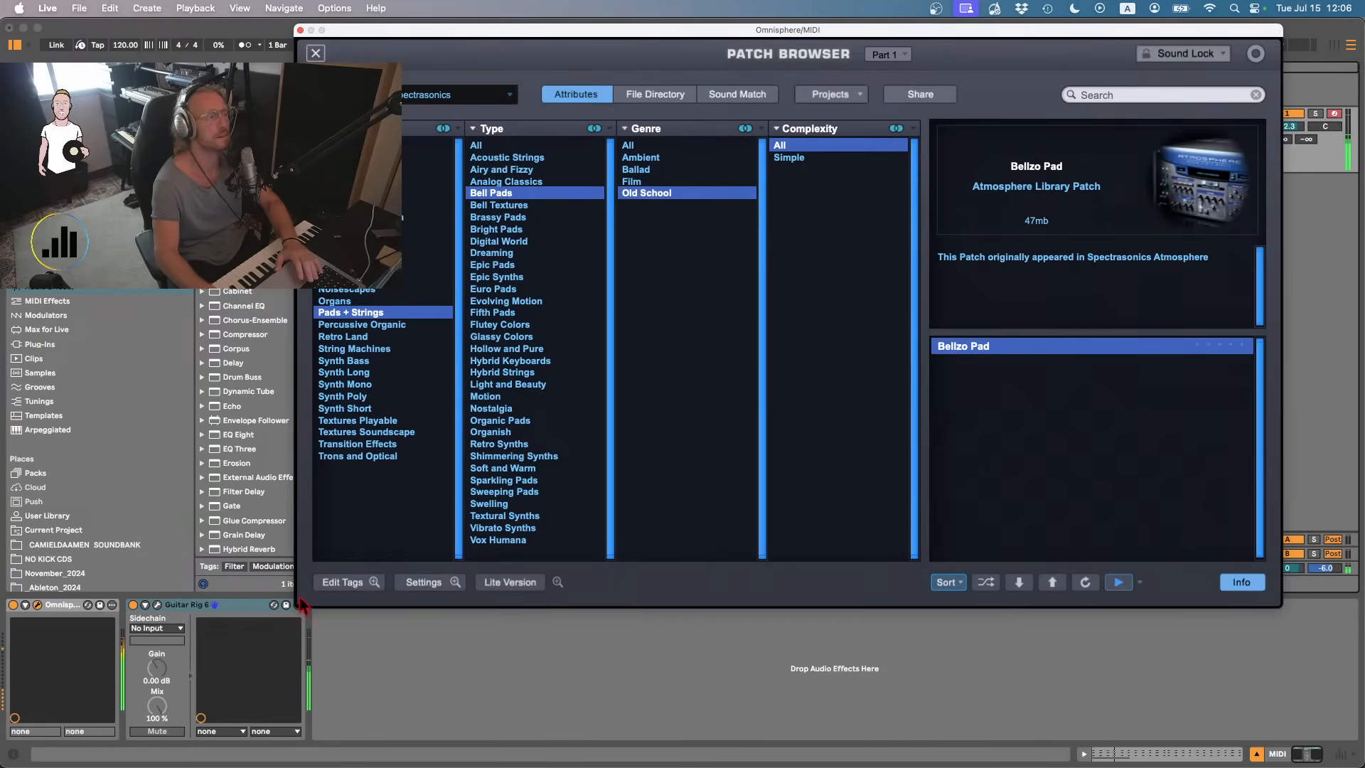
- Compare the pad with Guitar Rig 6 off and on, and open the Guitar Rig 6 window
left_click(132, 613)
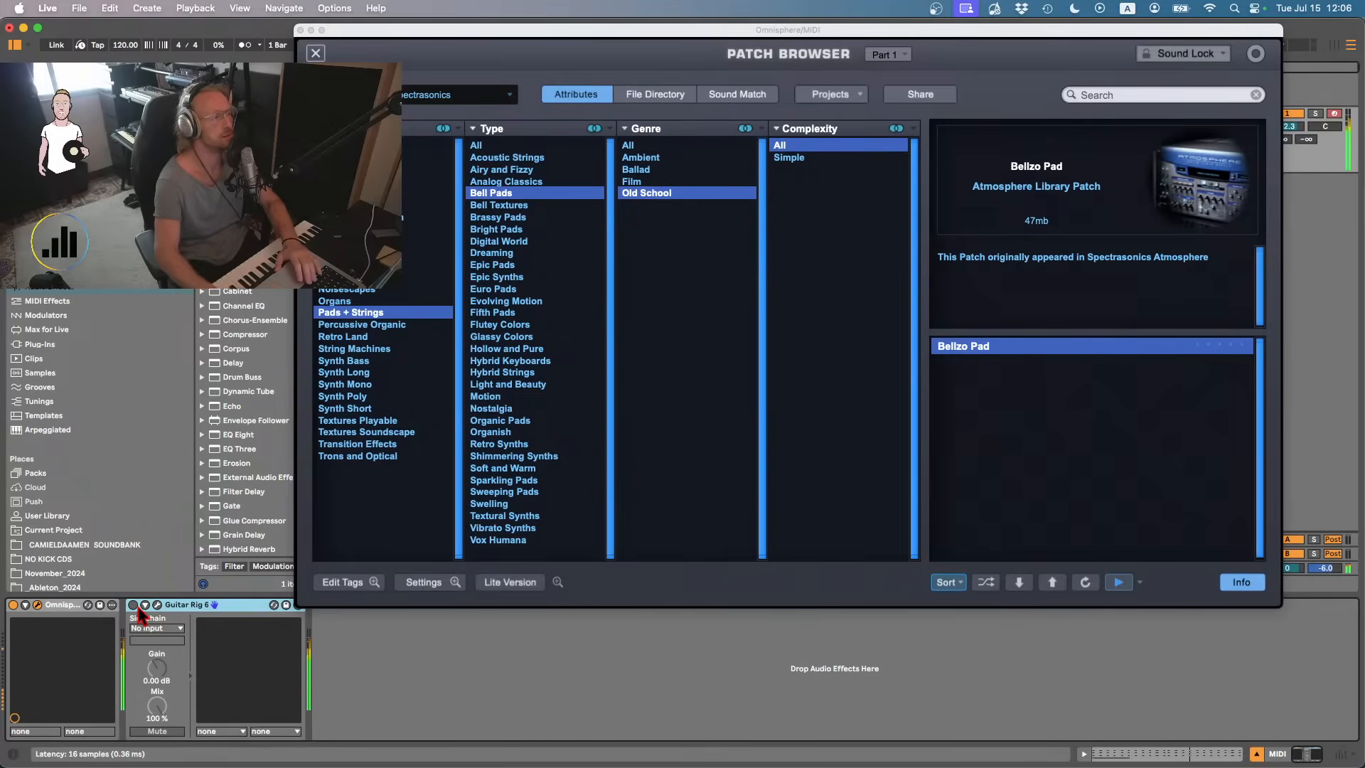
left_click(133, 605)
left_click(157, 605)
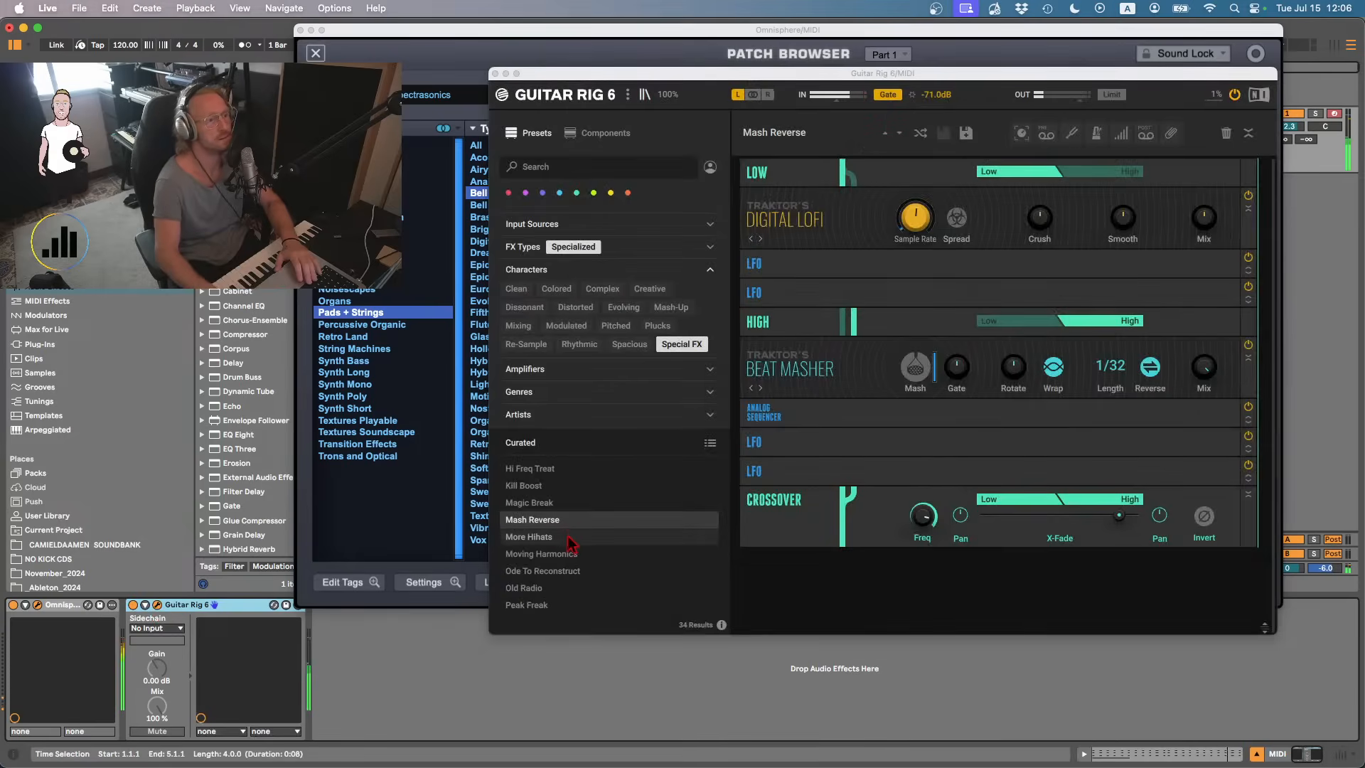
- Try the More Hihats, Moving Harmonics and Hi Freq Treat presets on the playing pad loop
left_click(540, 537)
left_click(549, 559)
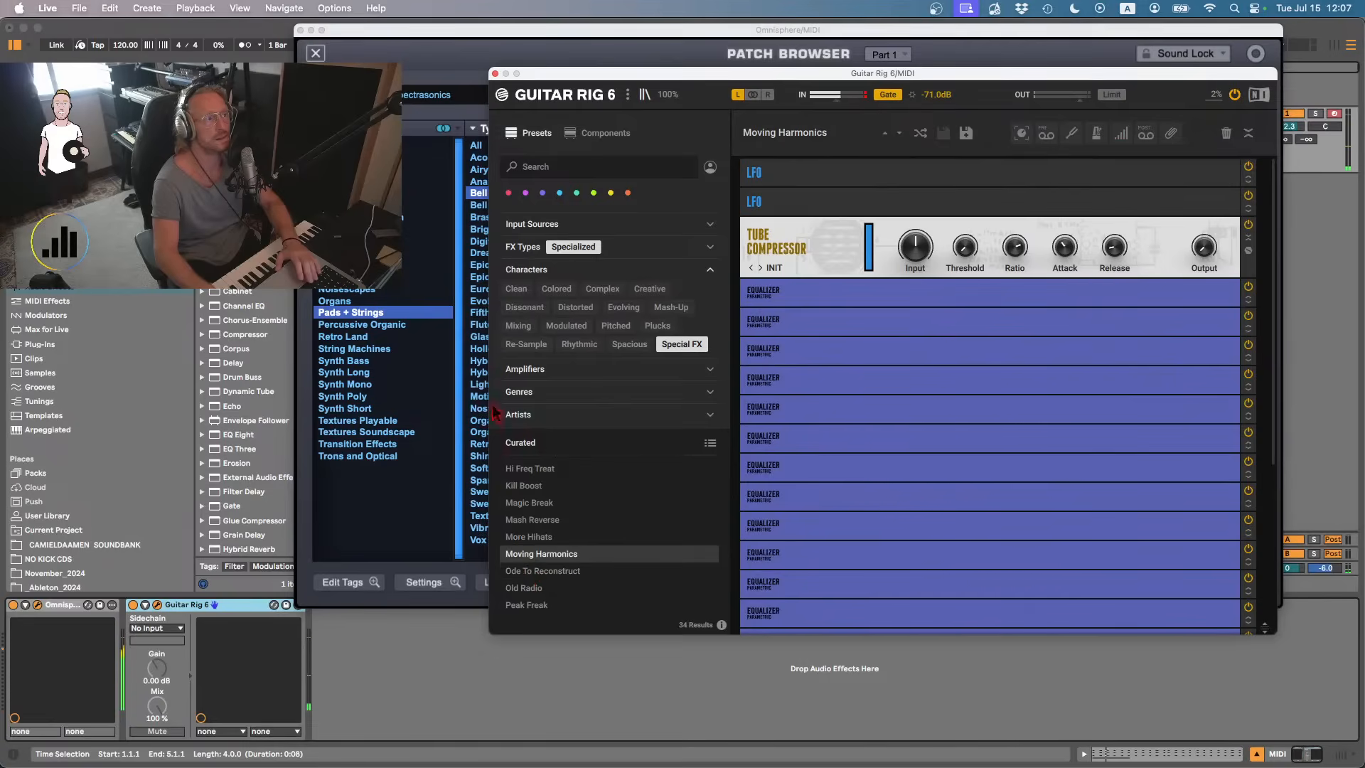
left_click(514, 467)
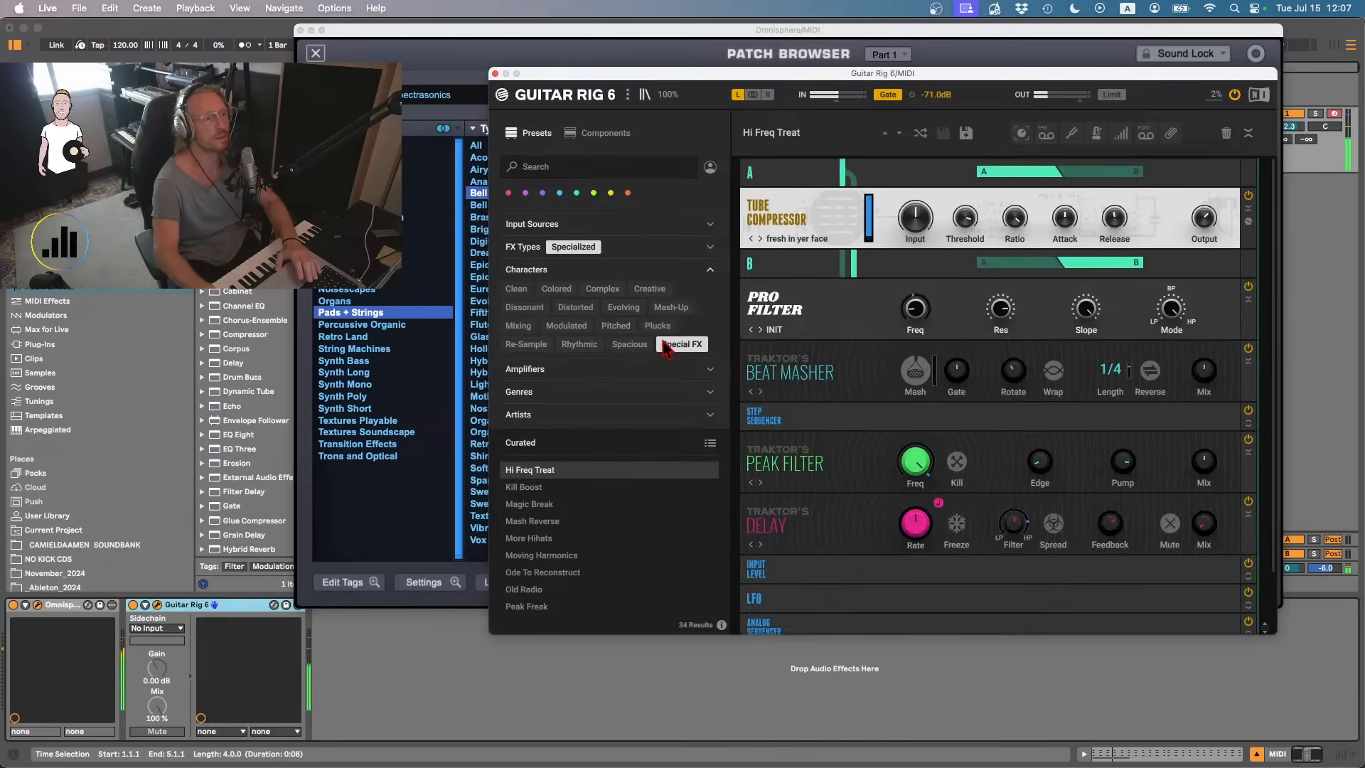
- Switch the Guitar Rig character filter to Spacious and load the JC Birds for Miles preset
left_click(628, 345)
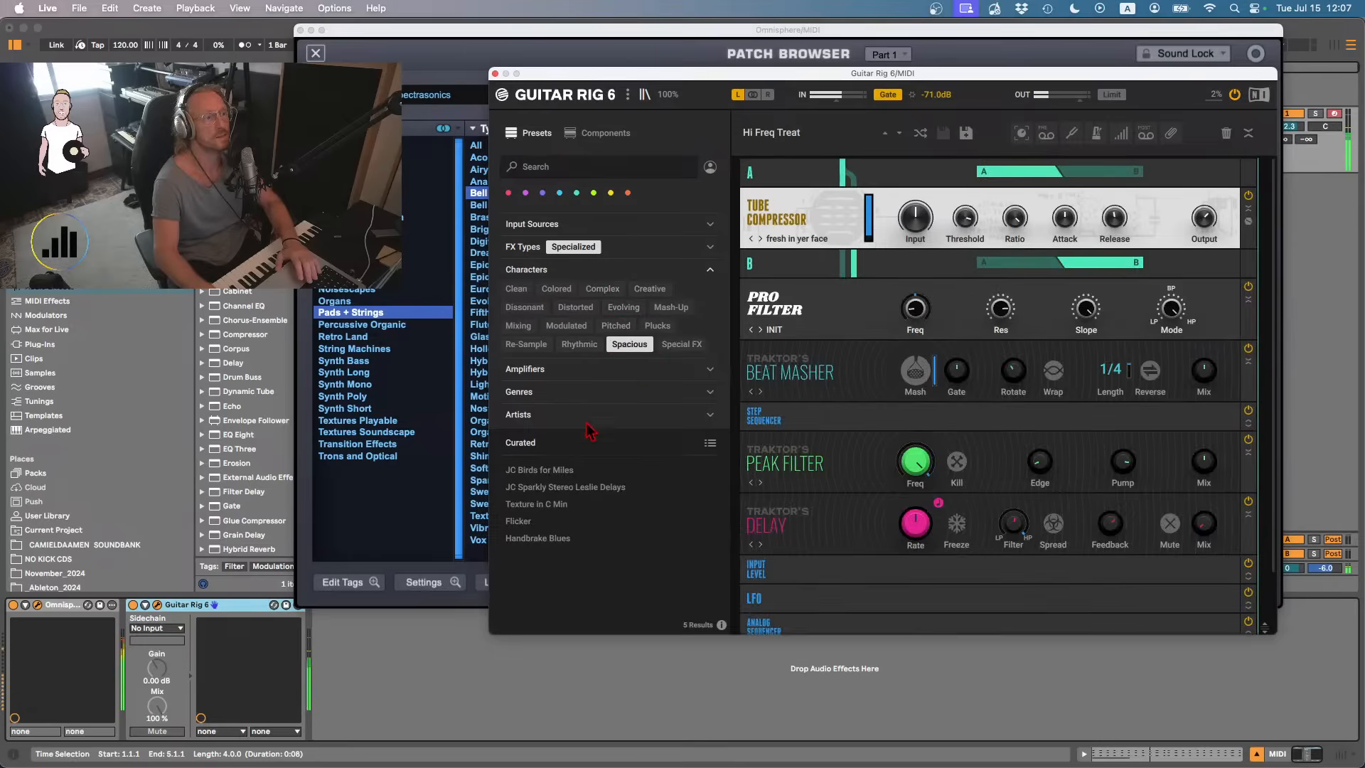
left_click(538, 490)
left_click(532, 474)
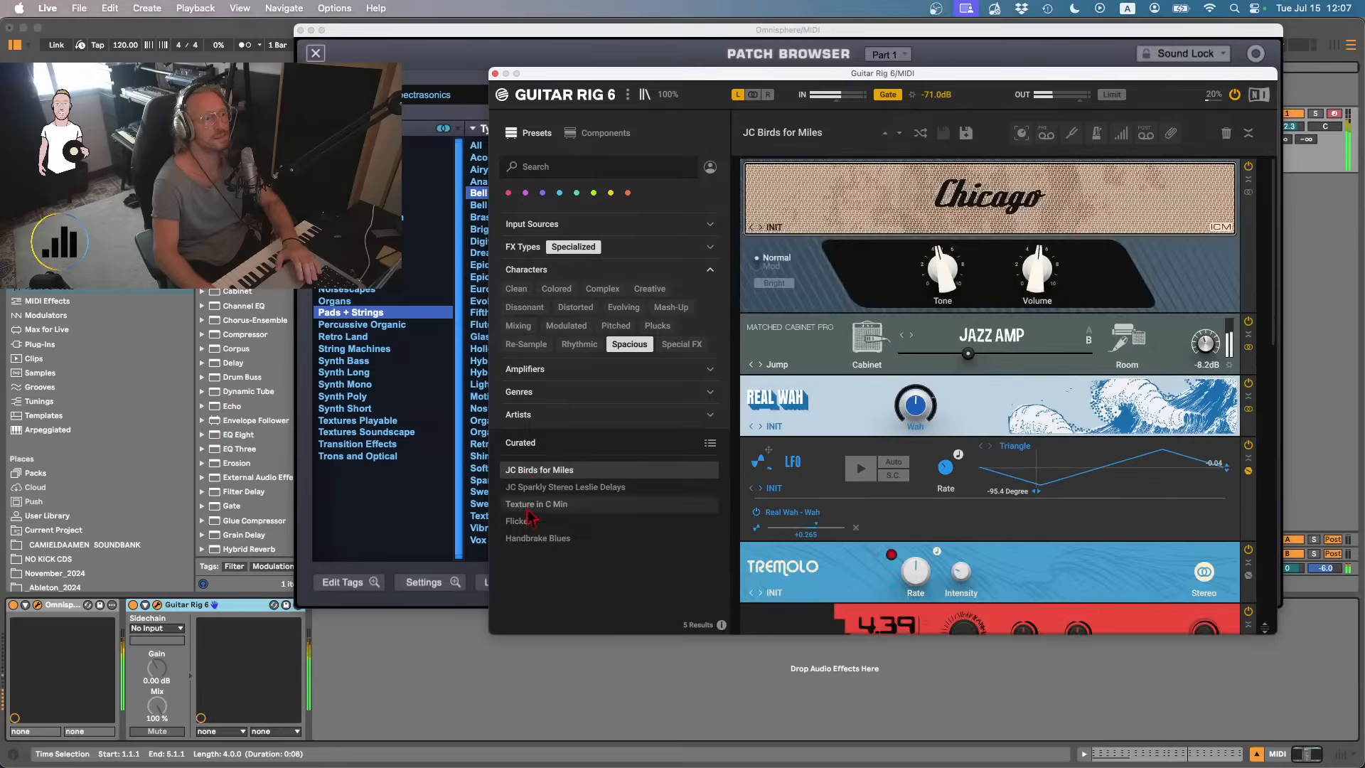
- Try the Flicker preset on the pad loop, and the Dissonance preset from the Dissonant character filter
left_click(526, 520)
left_click(540, 310)
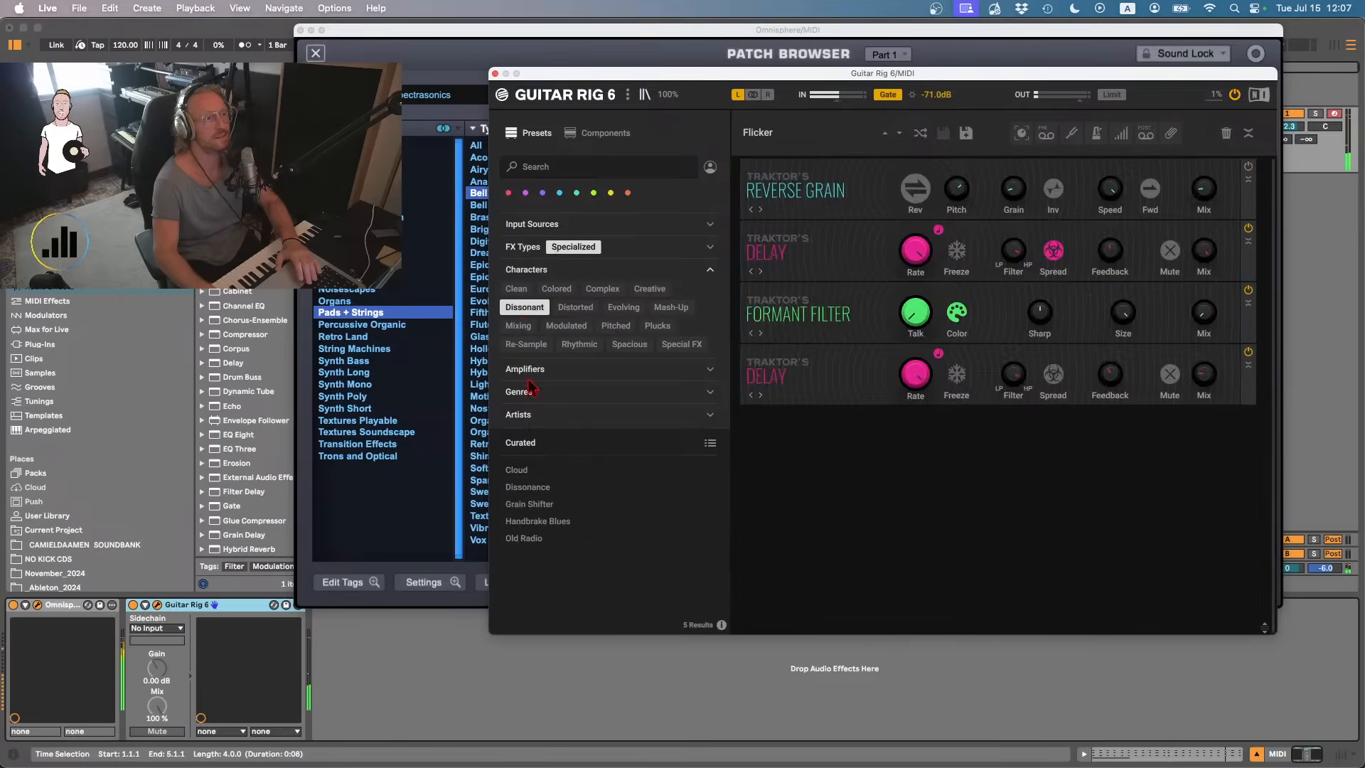
left_click(542, 489)
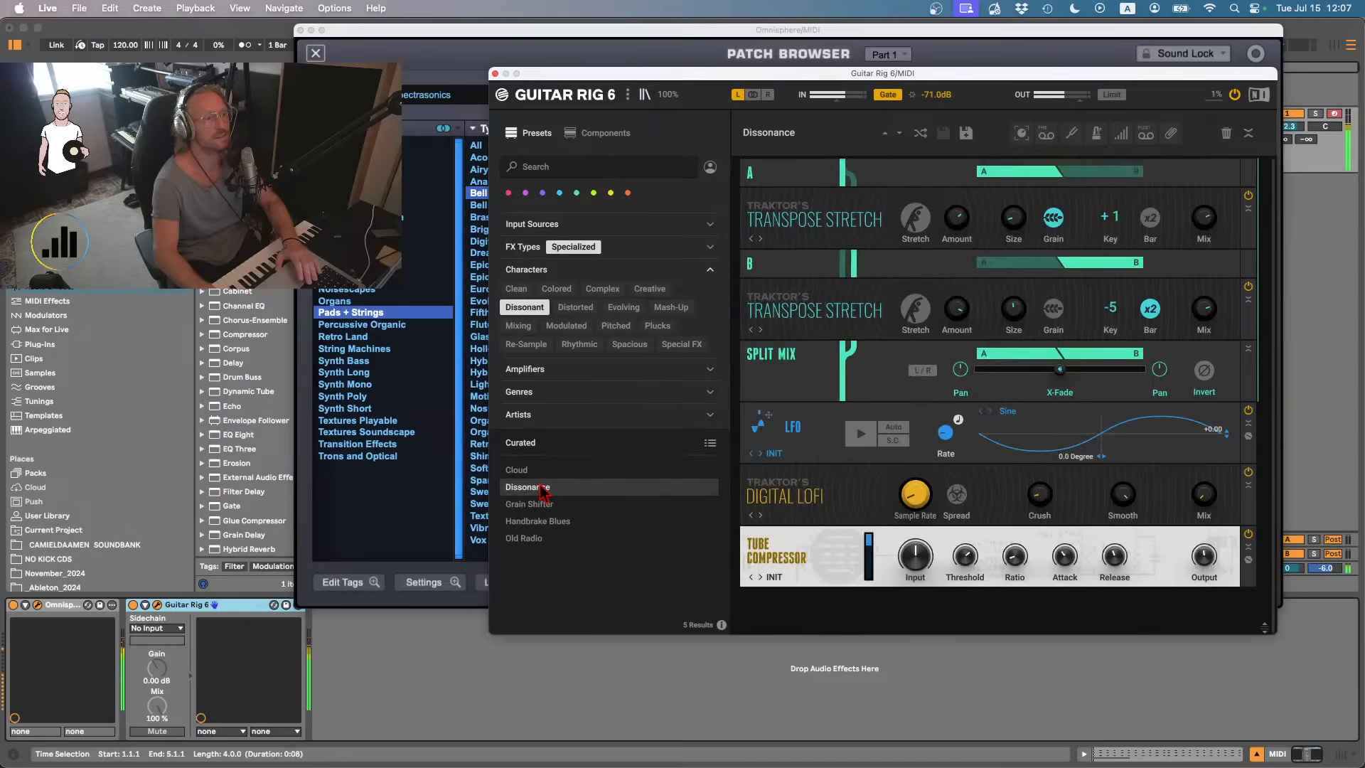
- Switch the Guitar Rig character filter to Modulated, audition presets such as Magic Break and Old Radio, and load Psycho Rain
left_click(555, 326)
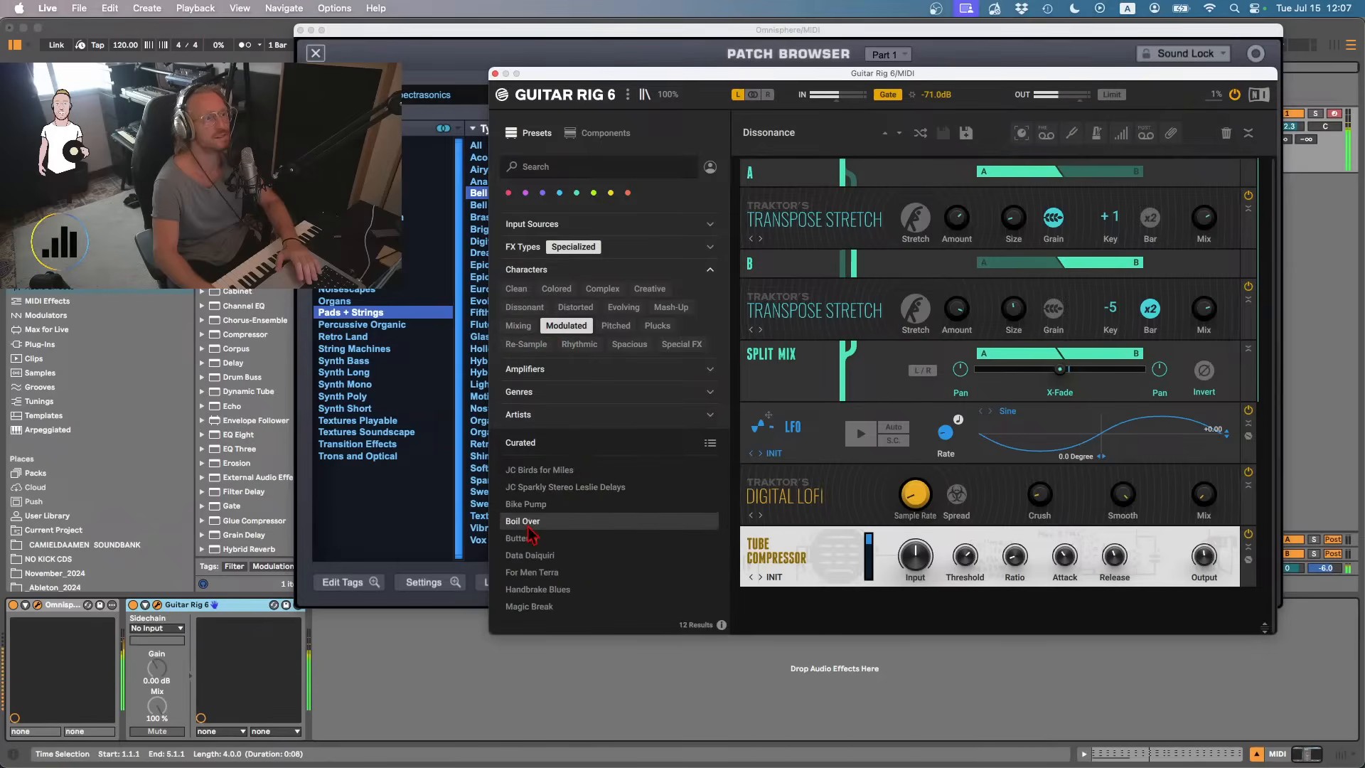
left_click(532, 523)
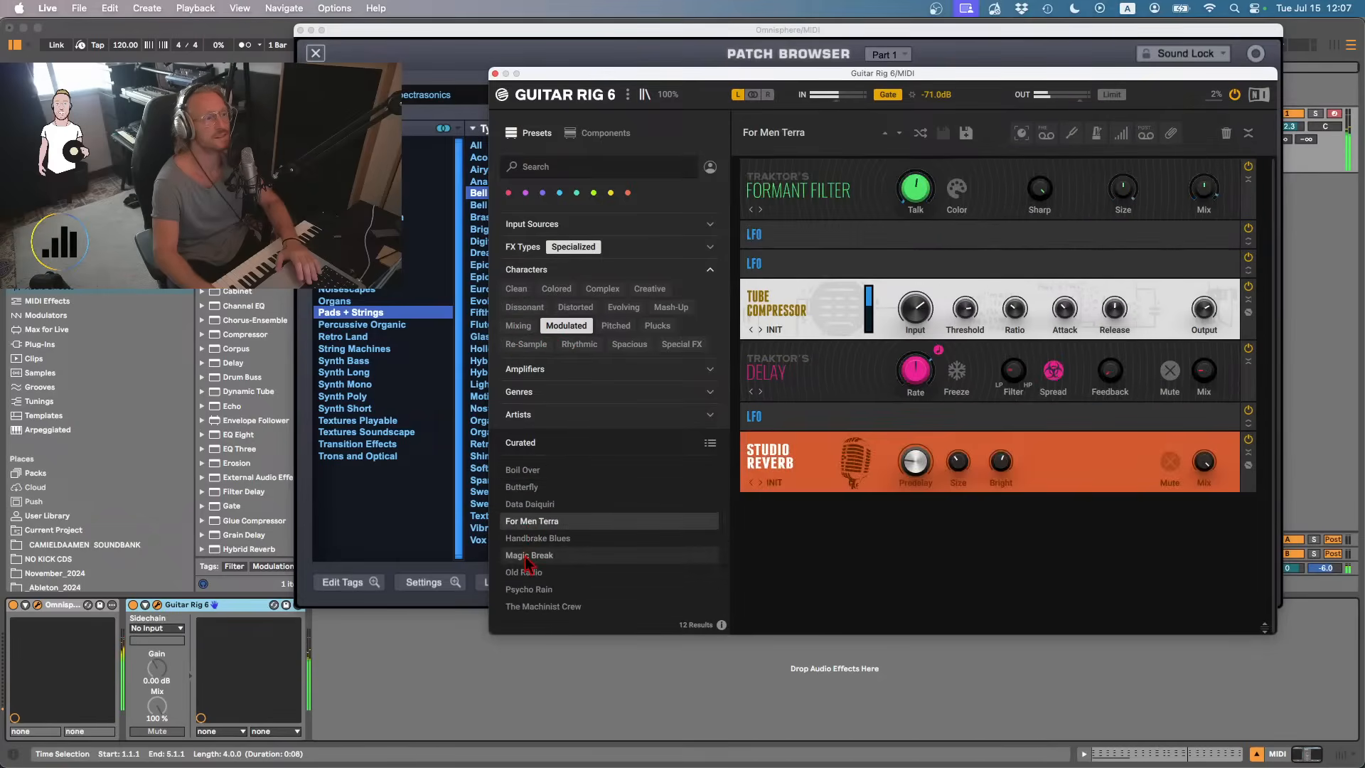
left_click(529, 555)
left_click(527, 573)
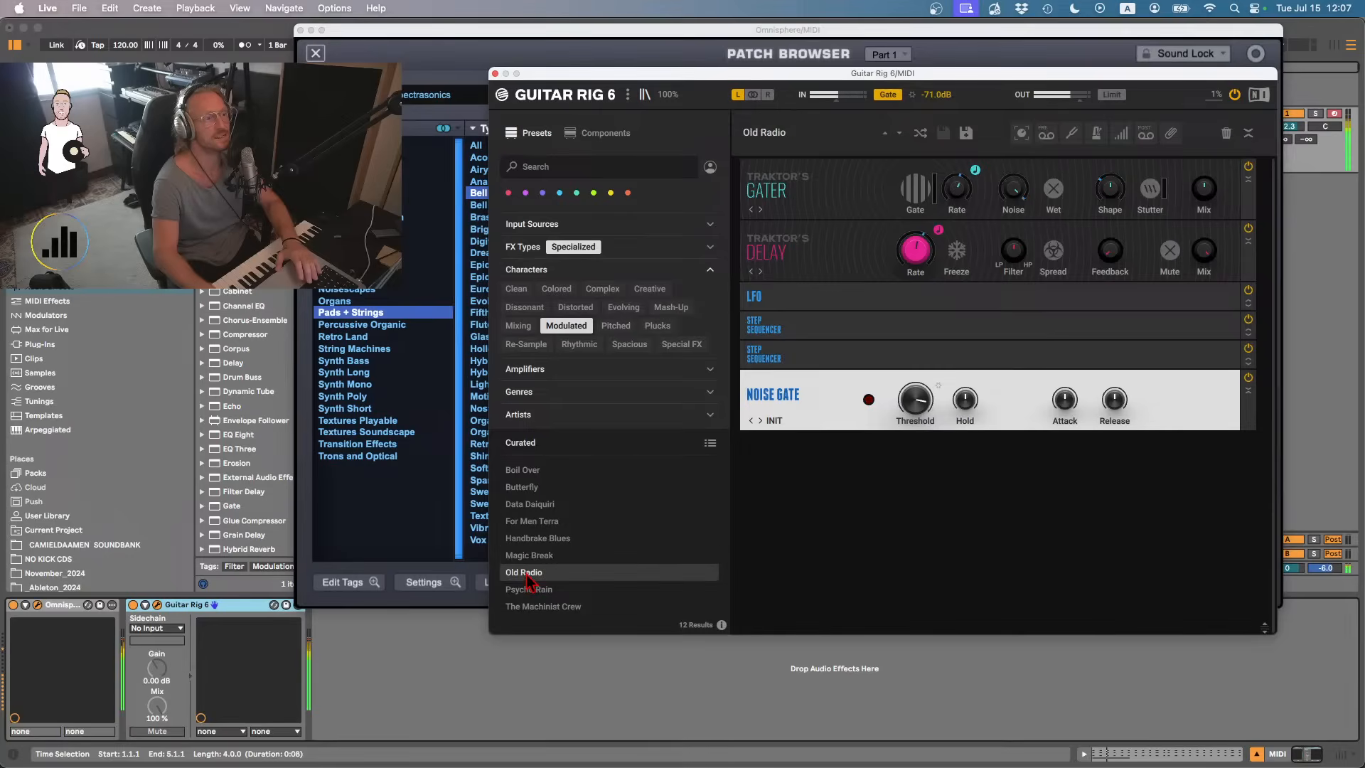
left_click(531, 594)
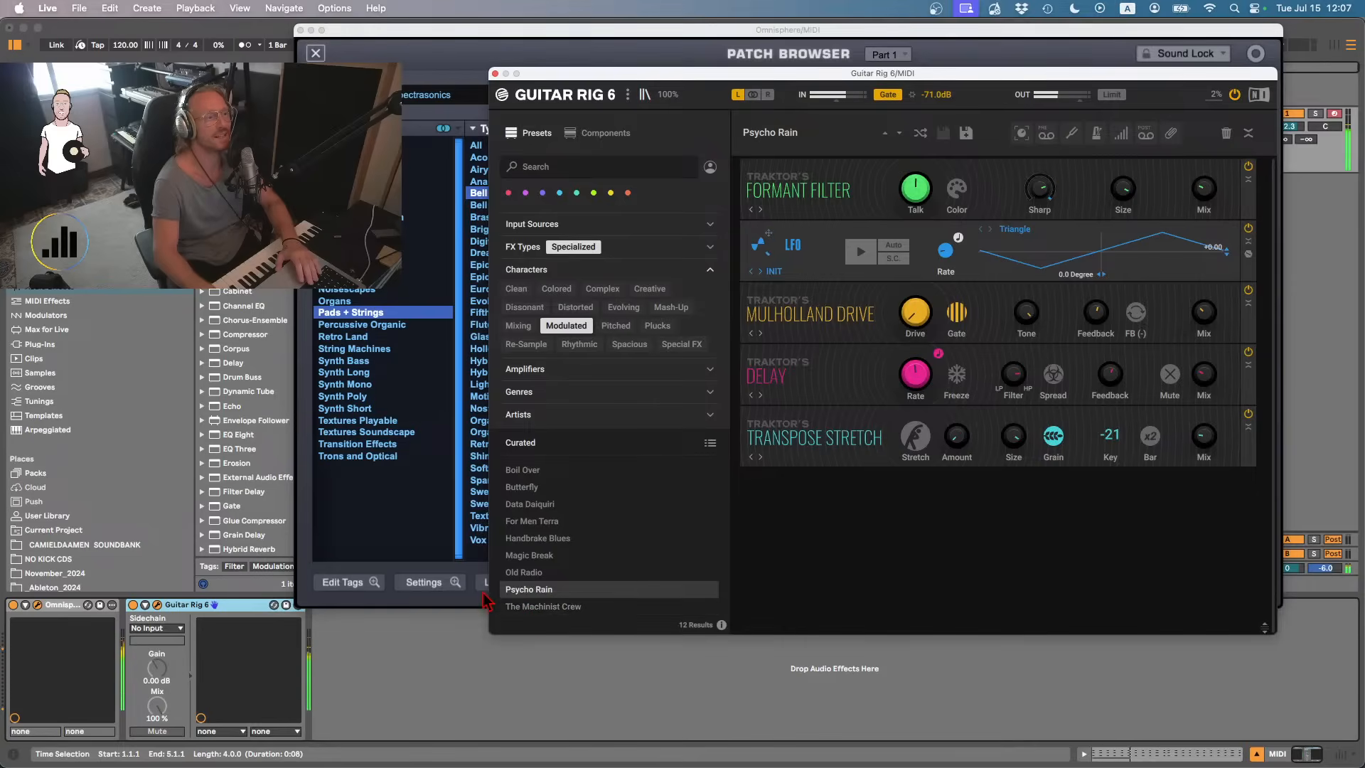
- Close the Omnisphere window, open the MIDI clip's notes and transpose all of them up one octave
left_click(299, 40)
left_click(300, 30)
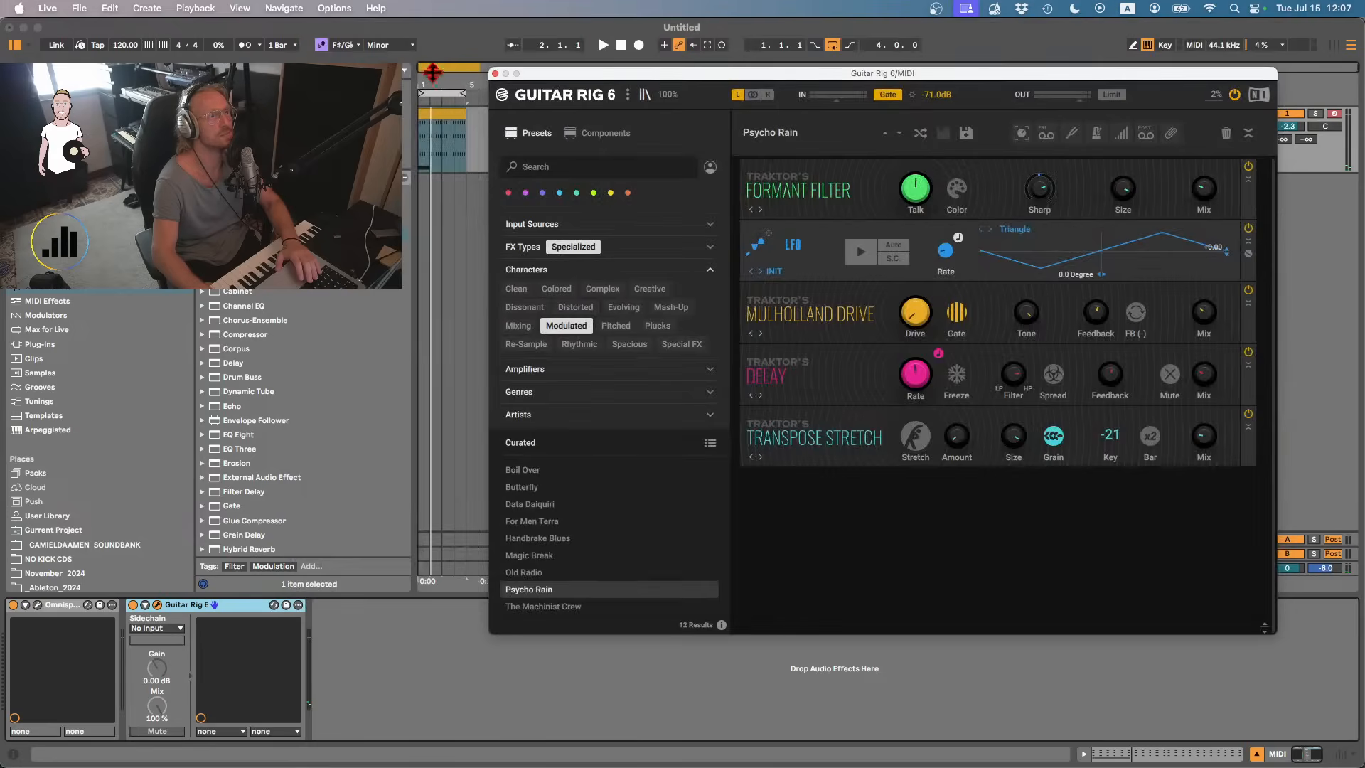
double_click(437, 112)
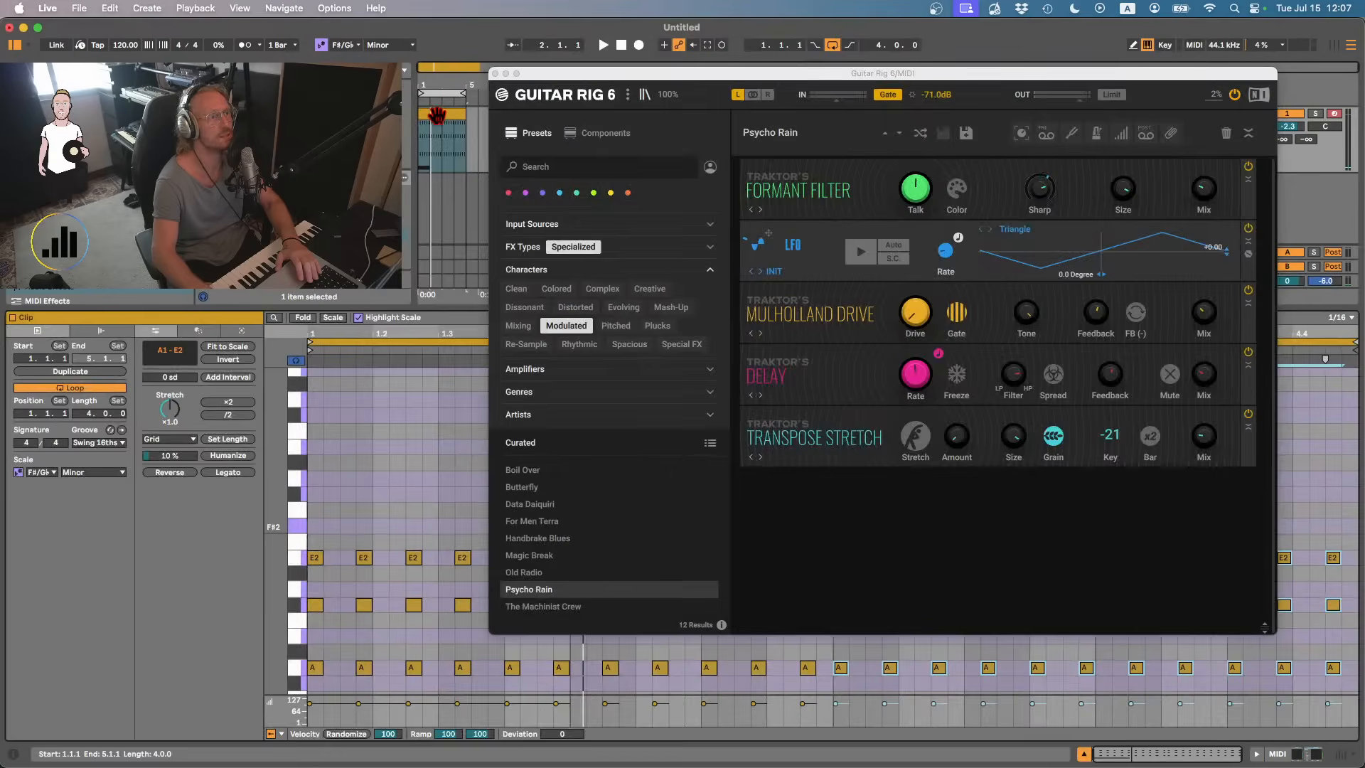
left_click(369, 442)
key("super+a")
key("shift+Up")
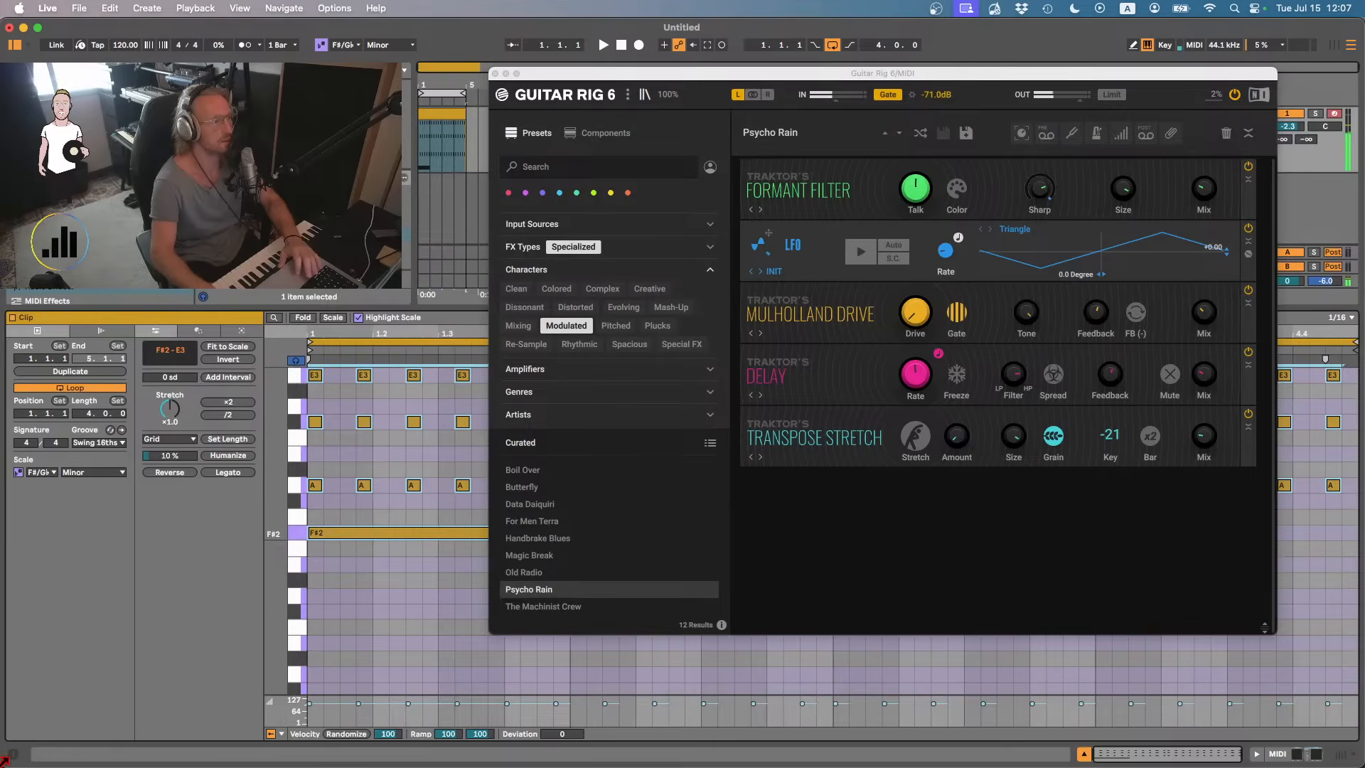
- Close the Guitar Rig window and shorten the bar-long F#2 note to a sixteenth, with a three-sixteenth time selection from 1.1.1
left_click(410, 534)
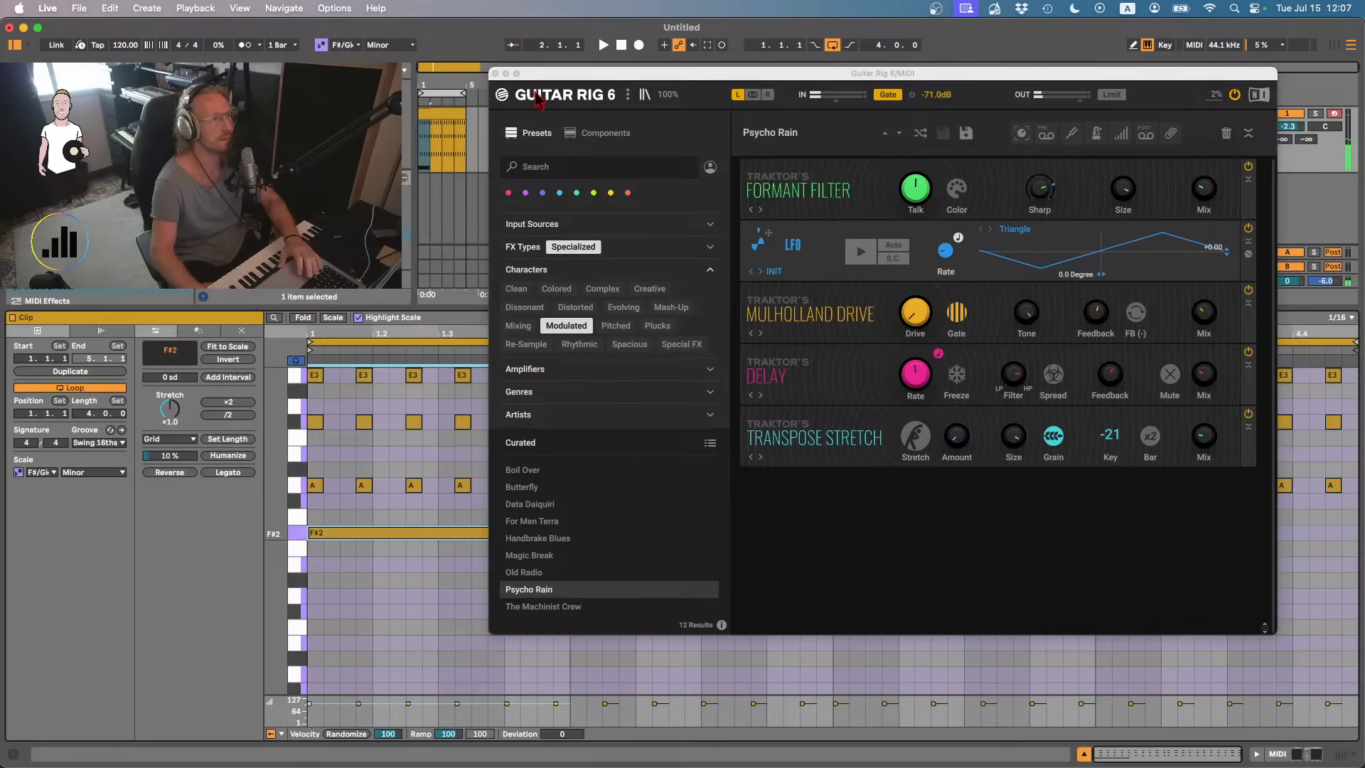
left_click(495, 73)
scroll(576, 432, "up", 5)
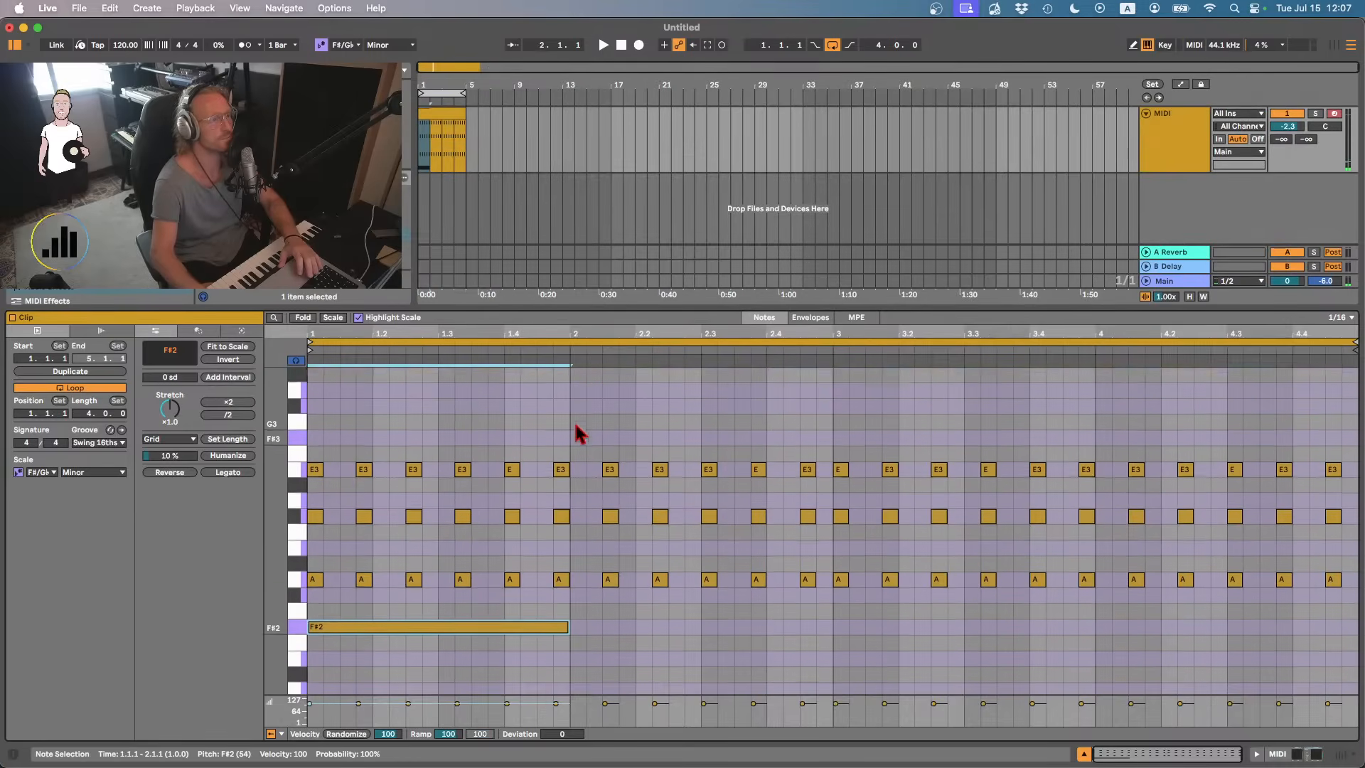
left_click_drag(567, 642, 326, 642)
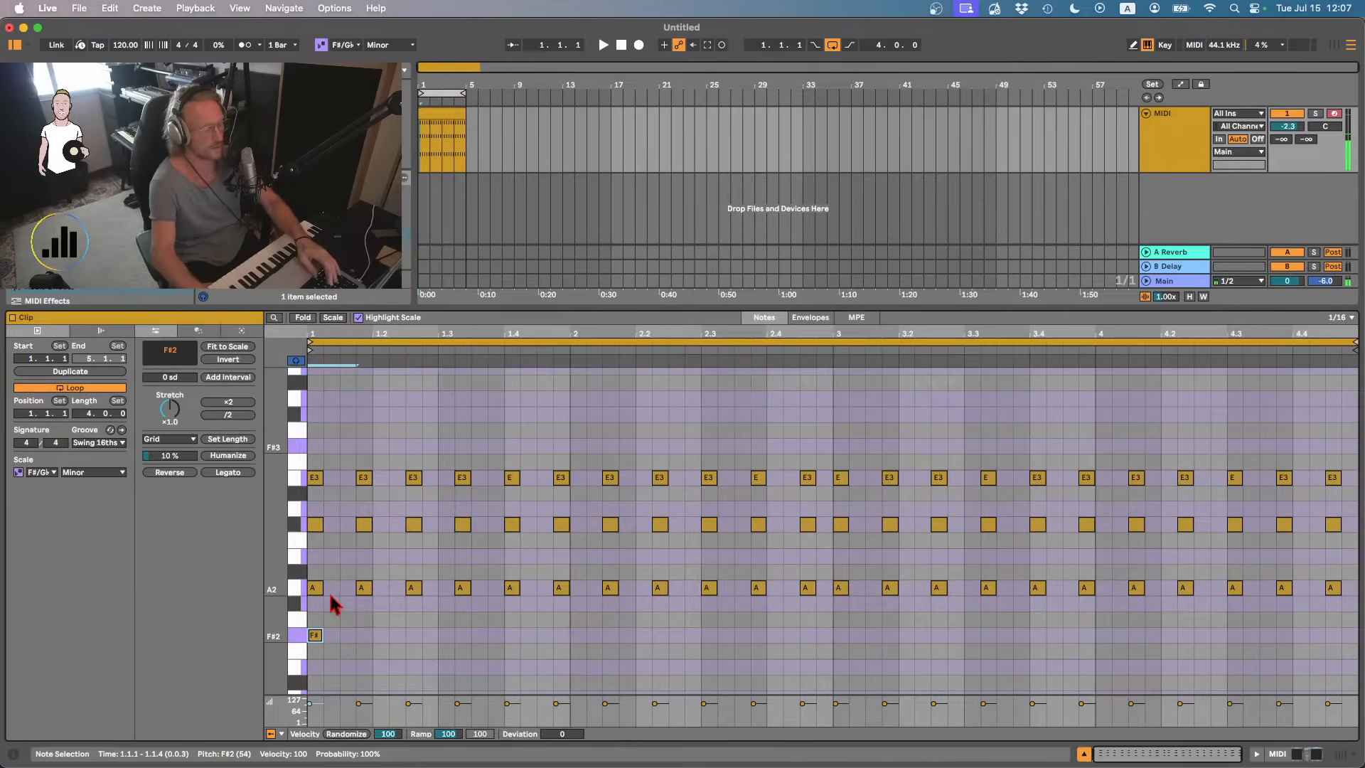
- Repeat the short F#2 note every three sixteenths from bar 1 into bar 3
key("super+d")
key("super+d")
key("super+d")
key("super+d")
key("super+d")
key("super+d")
key("super+d")
key("super+d")
key("super+d")
key("super+d")
key("super+d")
key("super+d")
key("super+d")
key("super+d")
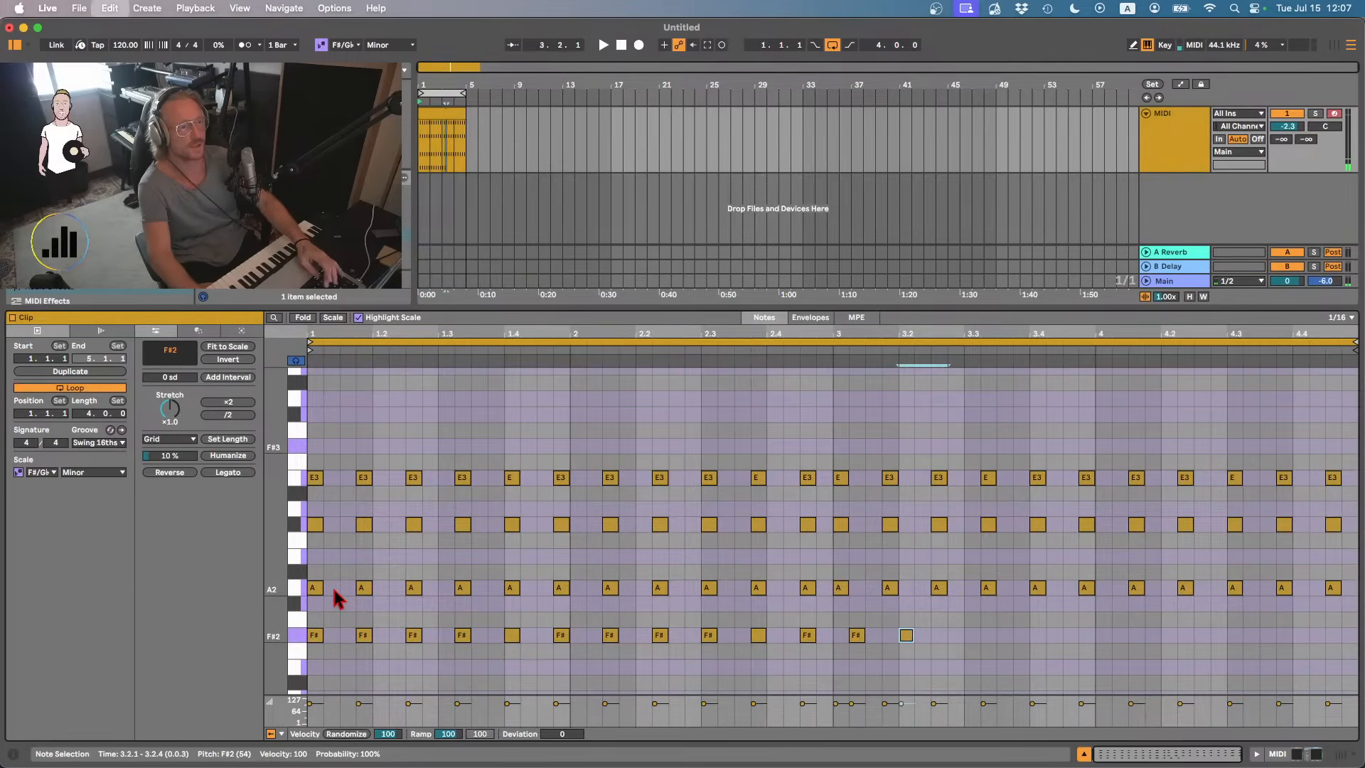
- Shift the last four F#2 notes one sixteenth earlier to start on bar 3, and repeat the note to the clip's end
left_click_drag(846, 633, 1106, 676)
key("Left")
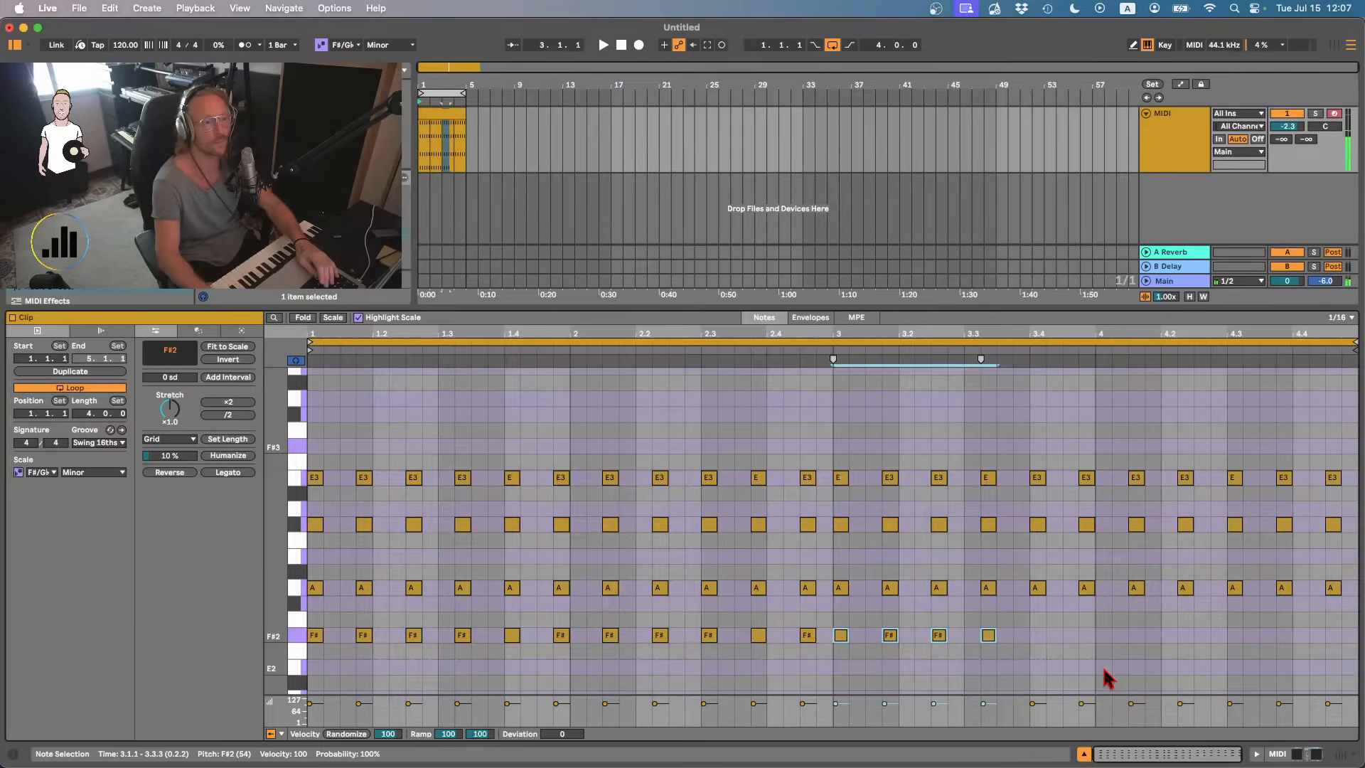
left_click(1009, 640)
left_click(988, 636)
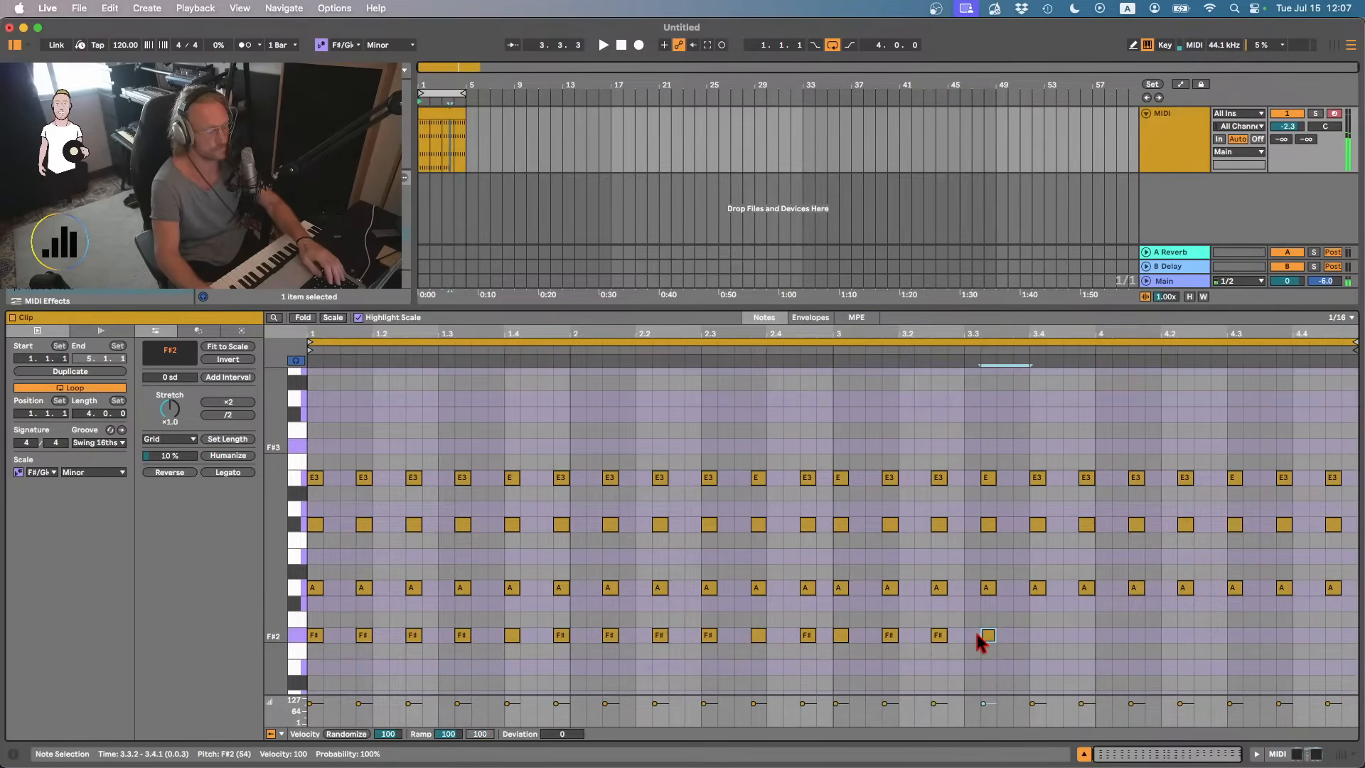
key("super+d")
key("super+d")
key("super+d")
key("super+d")
key("super+d")
key("super+d")
key("super+d")
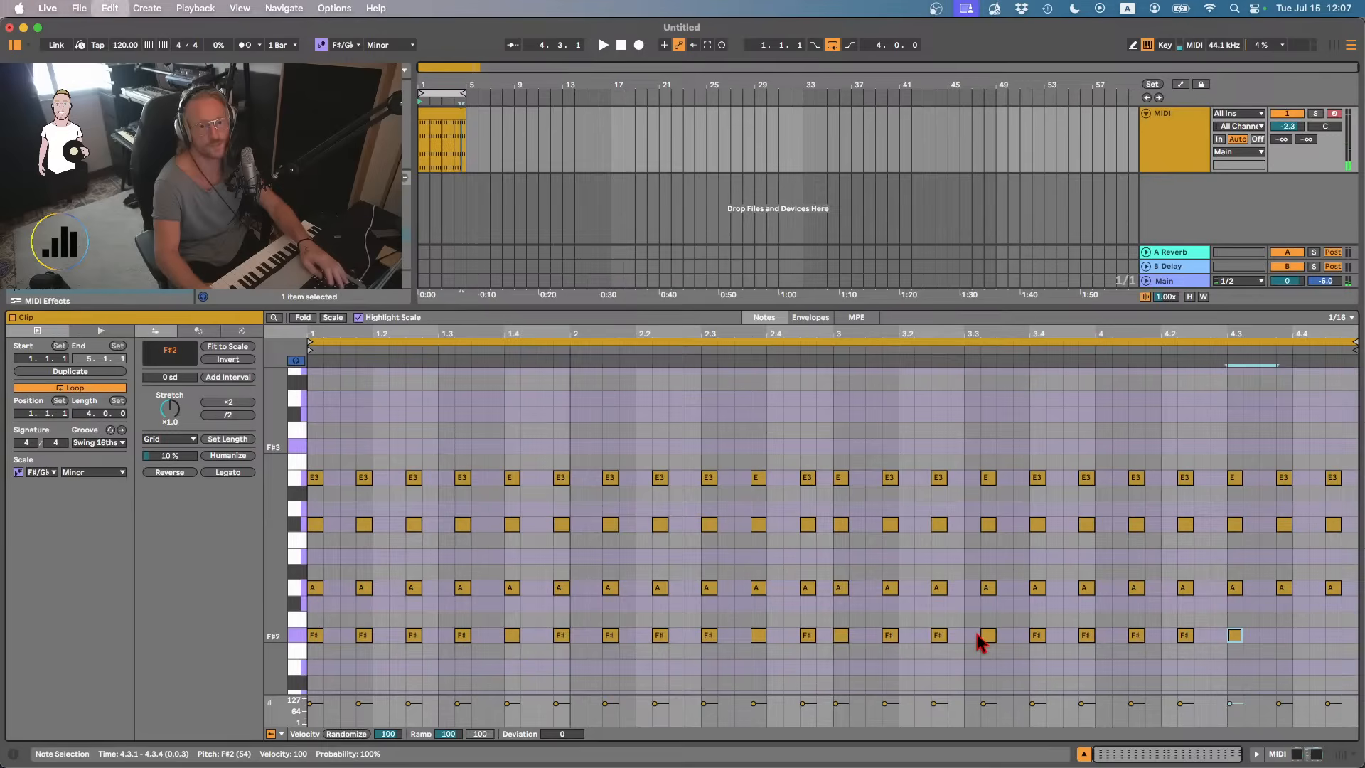
key("space")
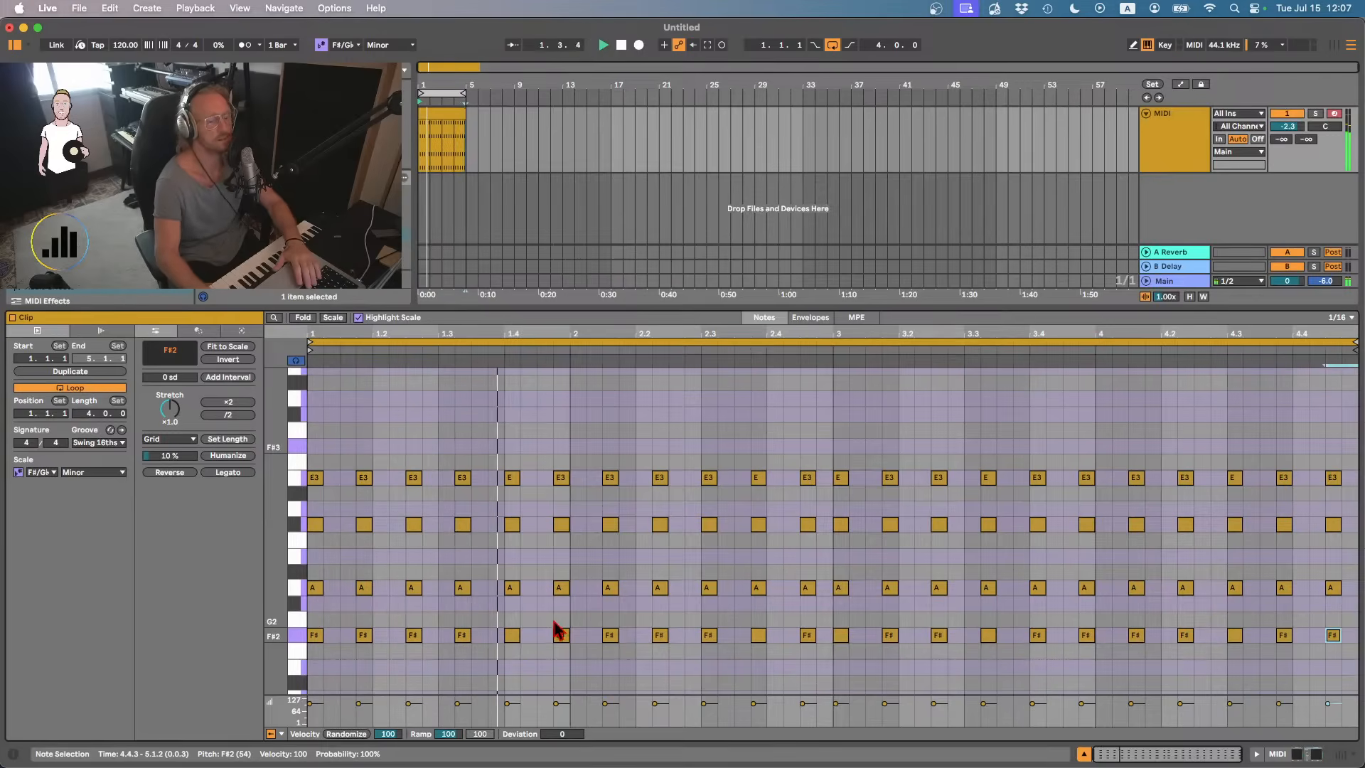
key("space")
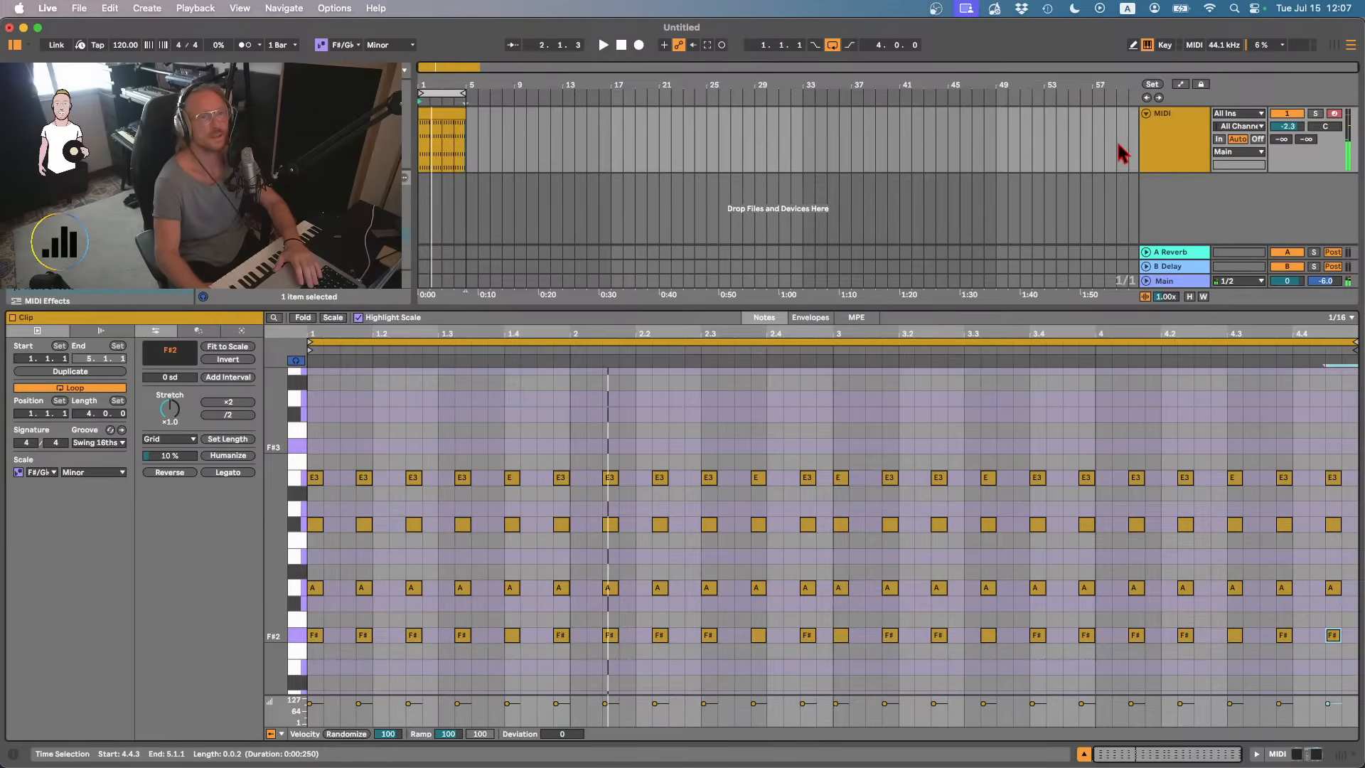
- Replace the Omnisphere patch with D50 - Glass Voices Cinema from the Digital World type, Old School genre
left_click(1166, 142)
left_click(153, 604)
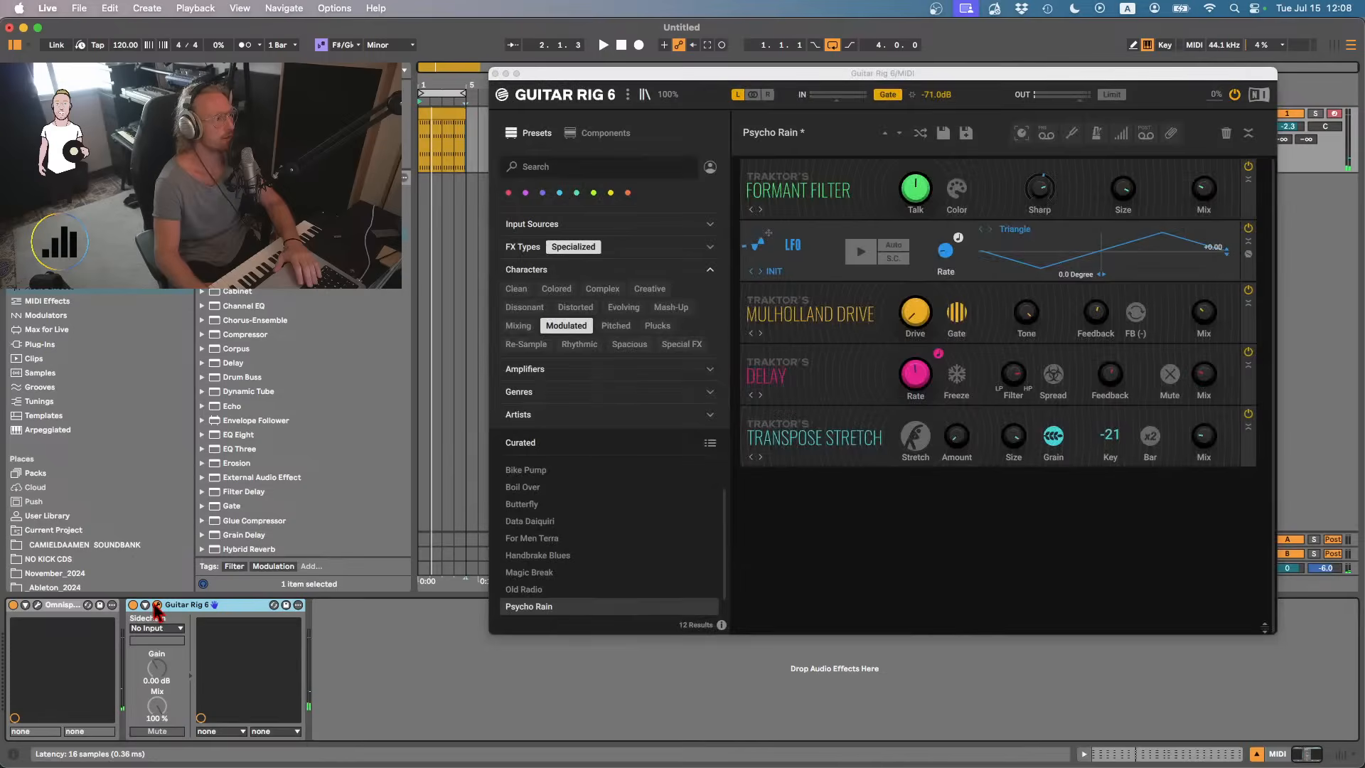
left_click(154, 605)
left_click(36, 605)
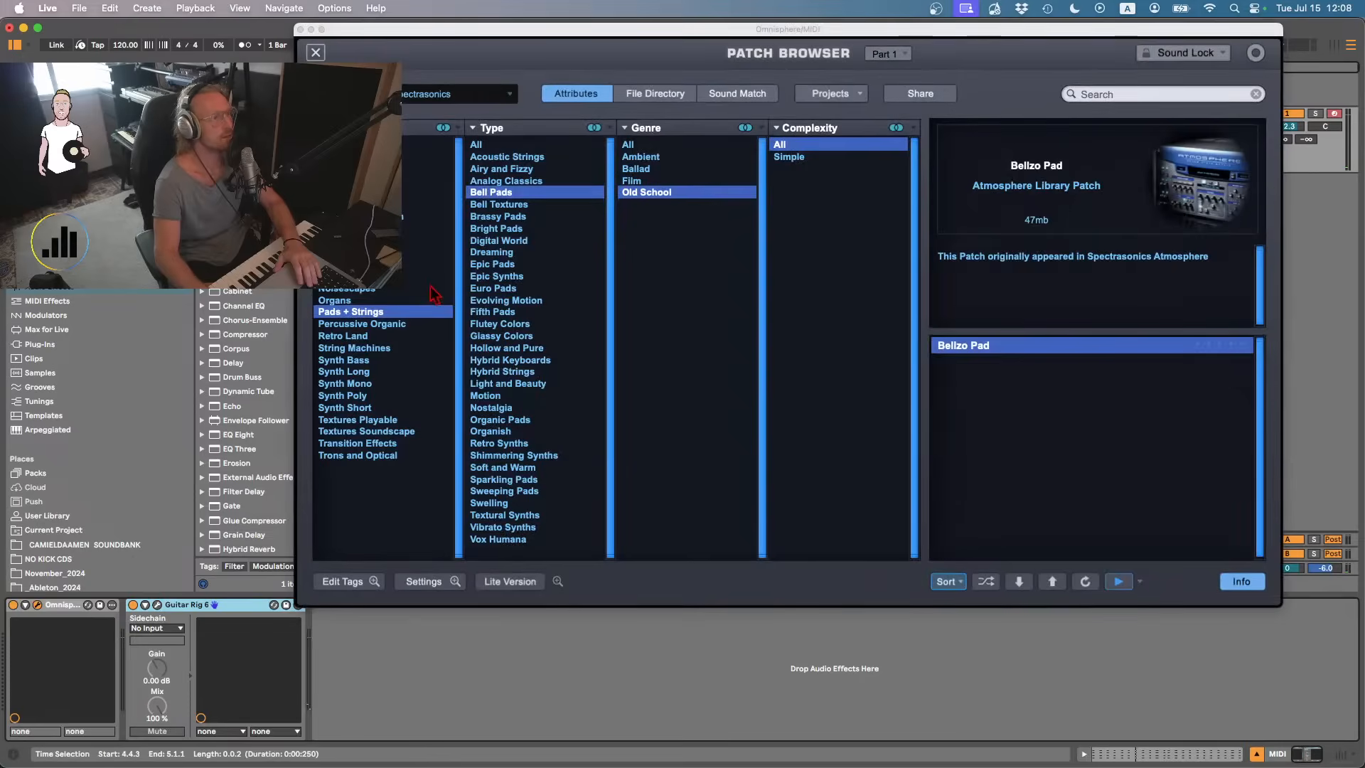
left_click(499, 240)
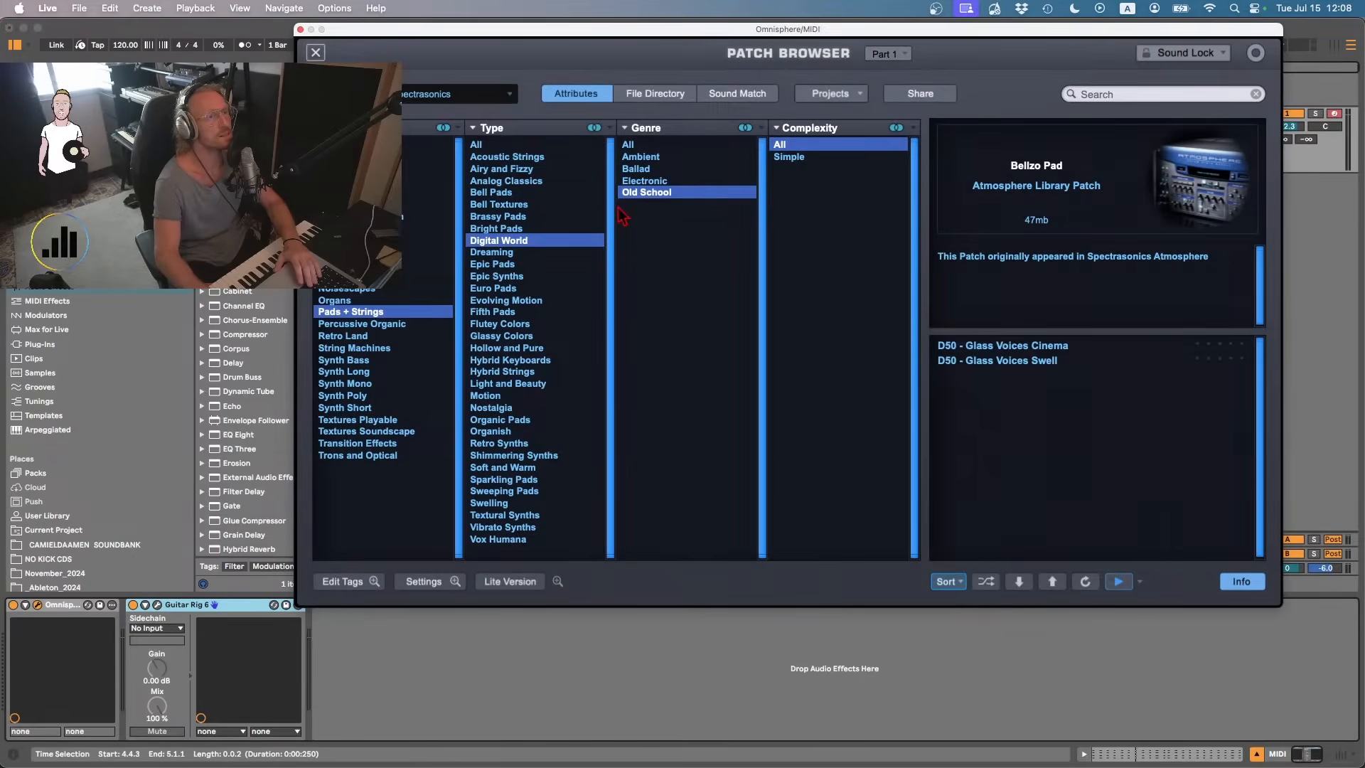
left_click(1015, 344)
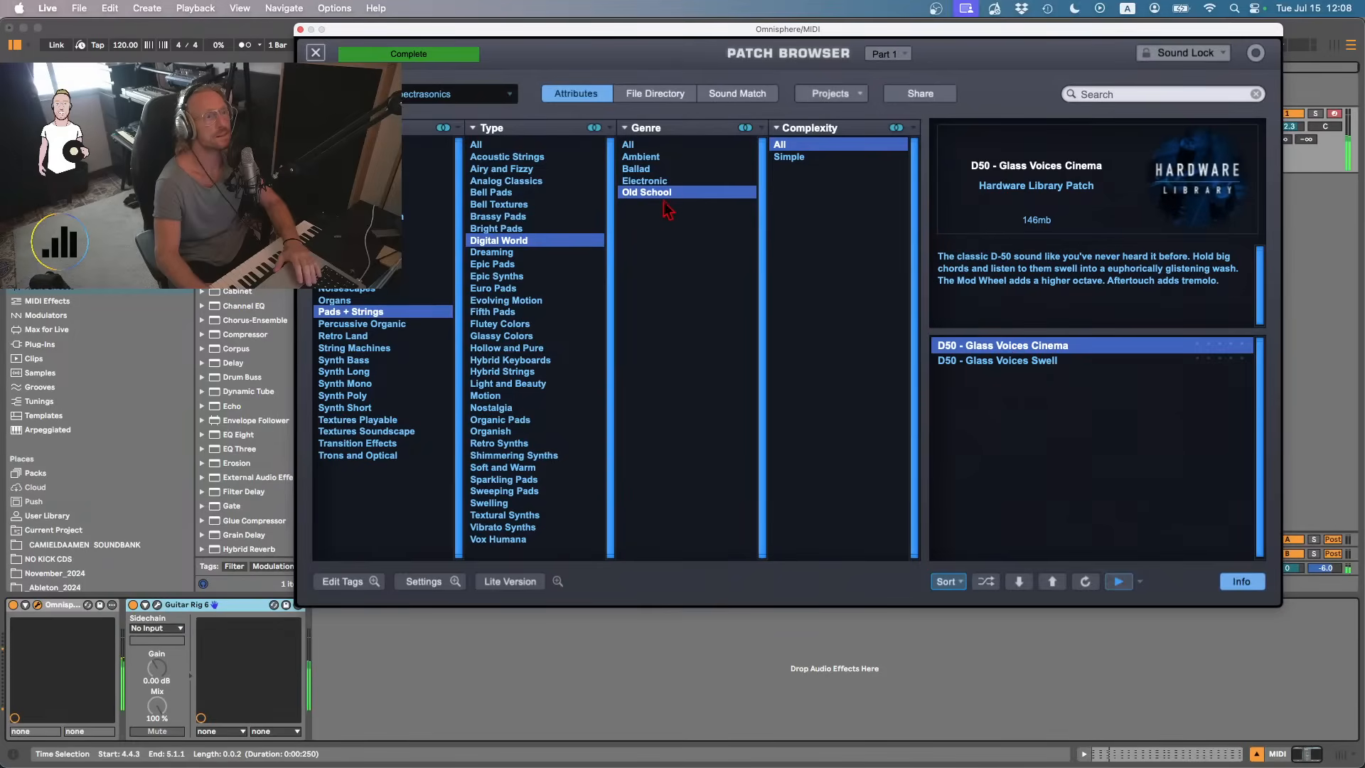
- Close the Omnisphere window, select the four-bar MIDI clip and start its audio export
left_click(299, 31)
double_click(431, 116)
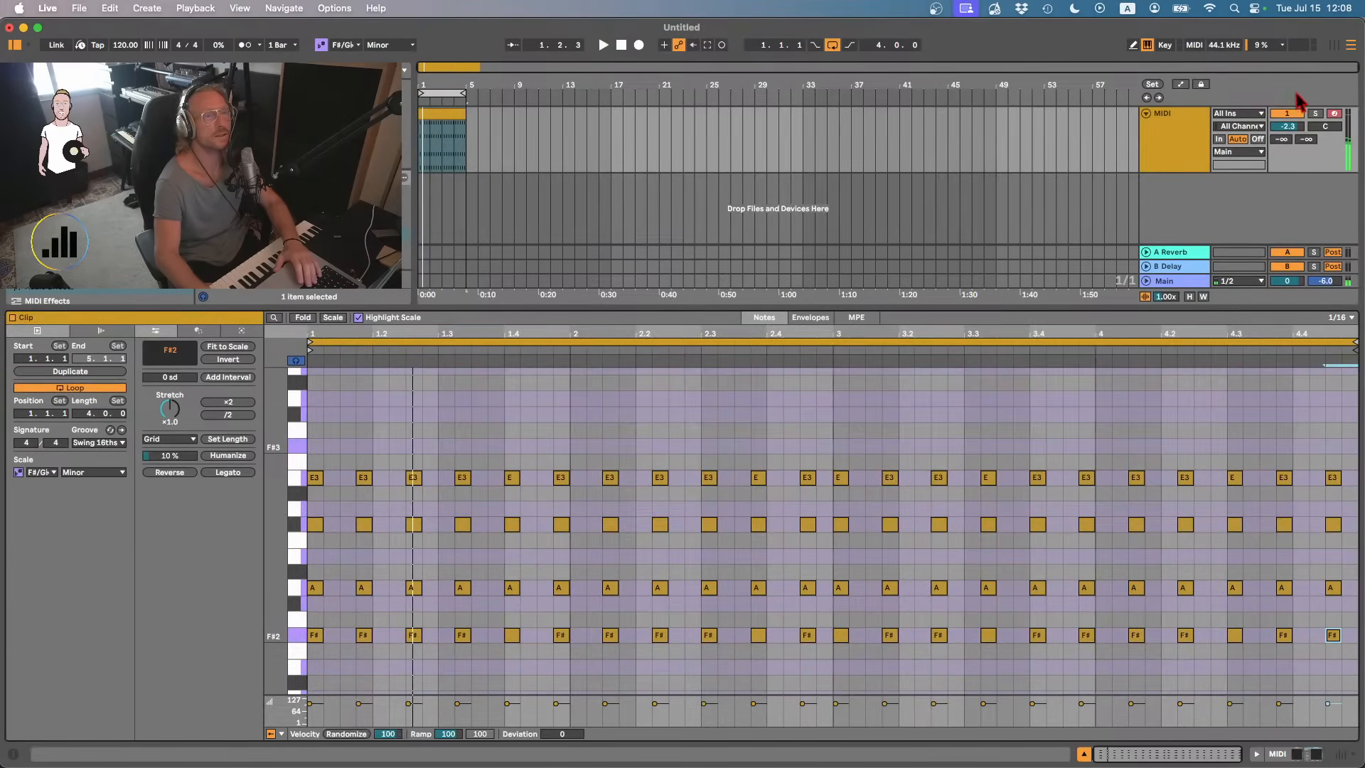
left_click(1180, 128)
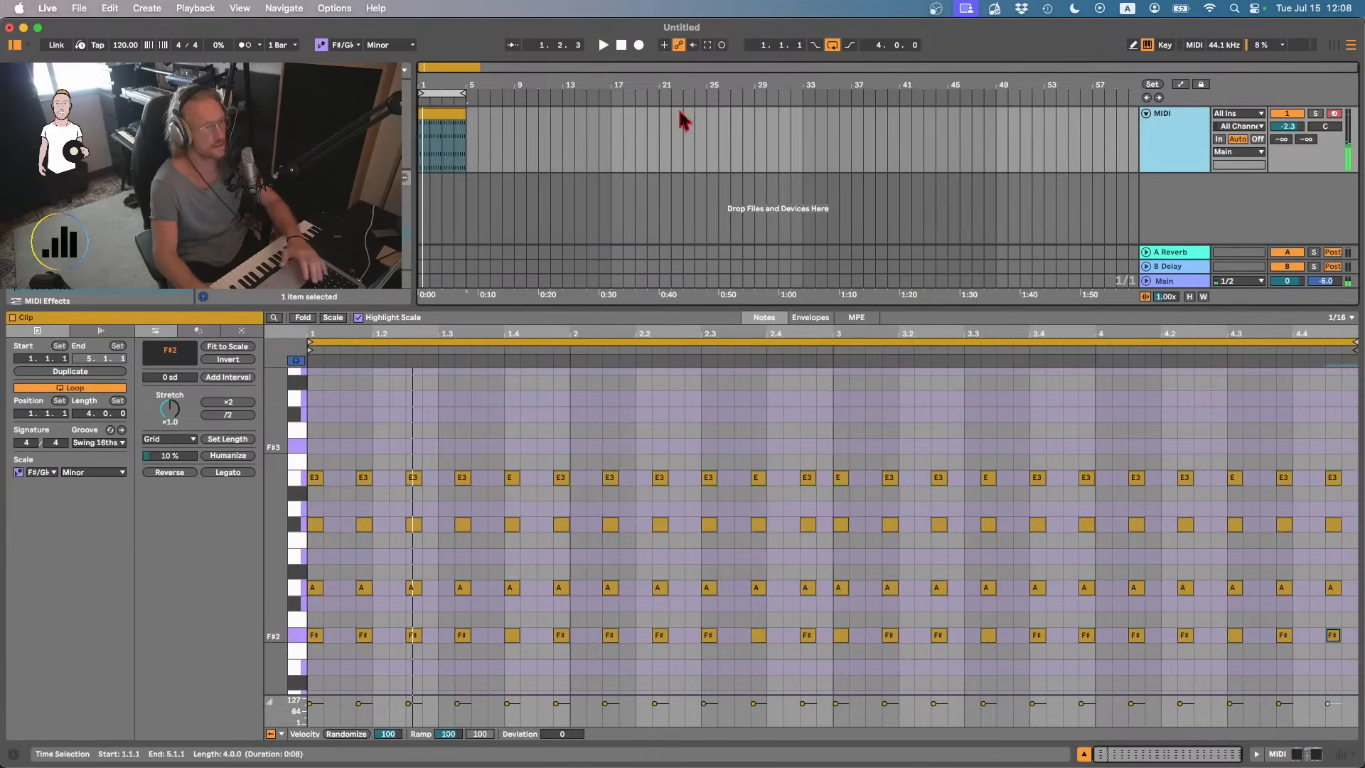
key("super+shift+r")
key("Return")
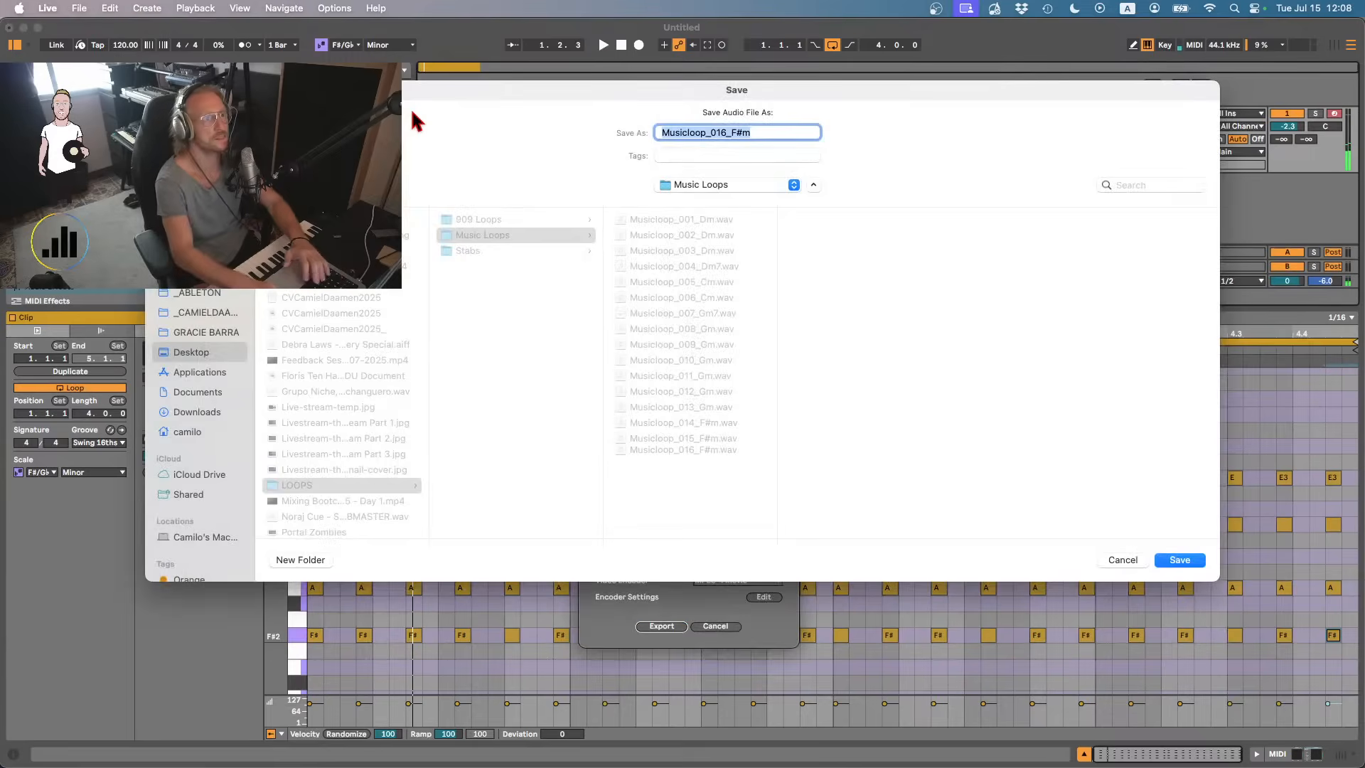
- Save the exported audio as Musicloop_017_F#m in the Music Loops folder
key("Right")
key("Left")
key("Left")
key("Left")
key("Left")
key("BackSpace")
type("7")
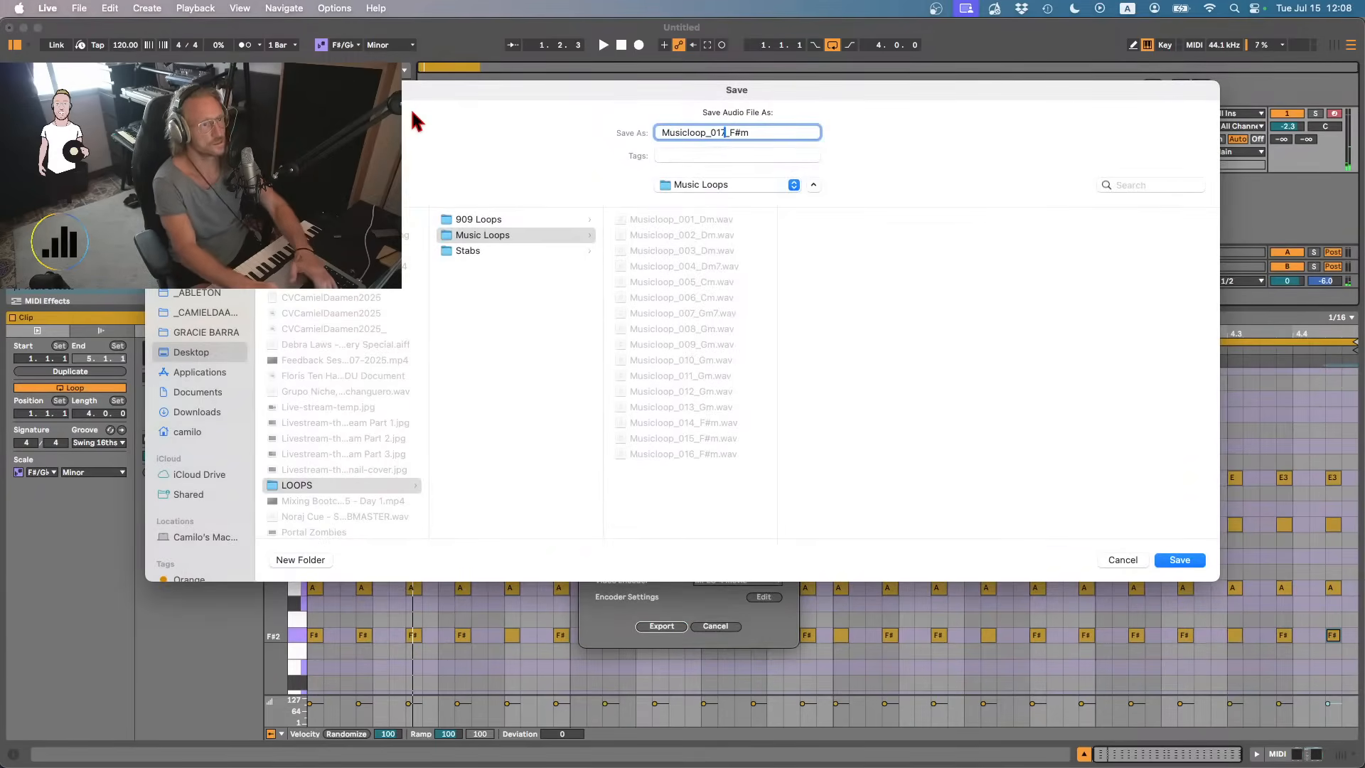
key("Return")
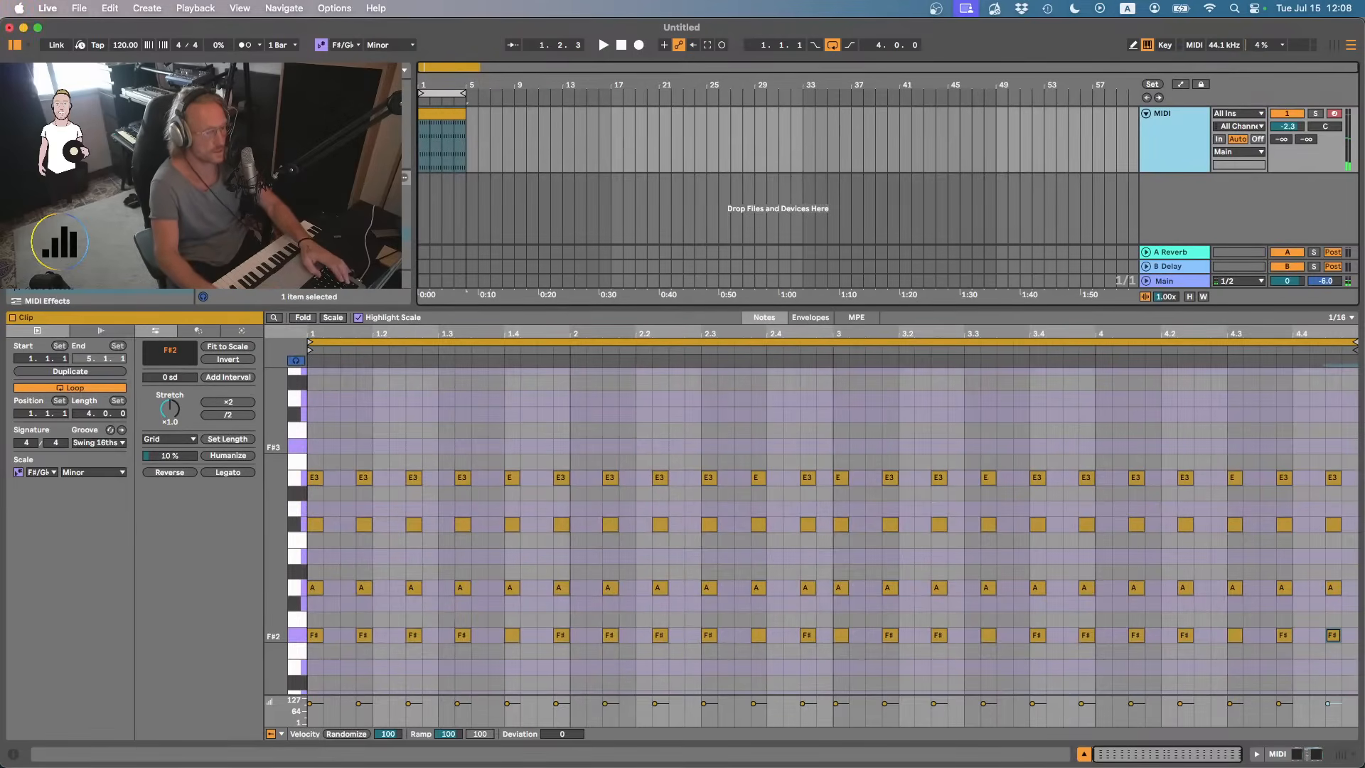
- Switch to Finder, preview Musicloop_017_F#m.wav in LOOPS > Music Loops, and close the Finder window
key("super+Tab")
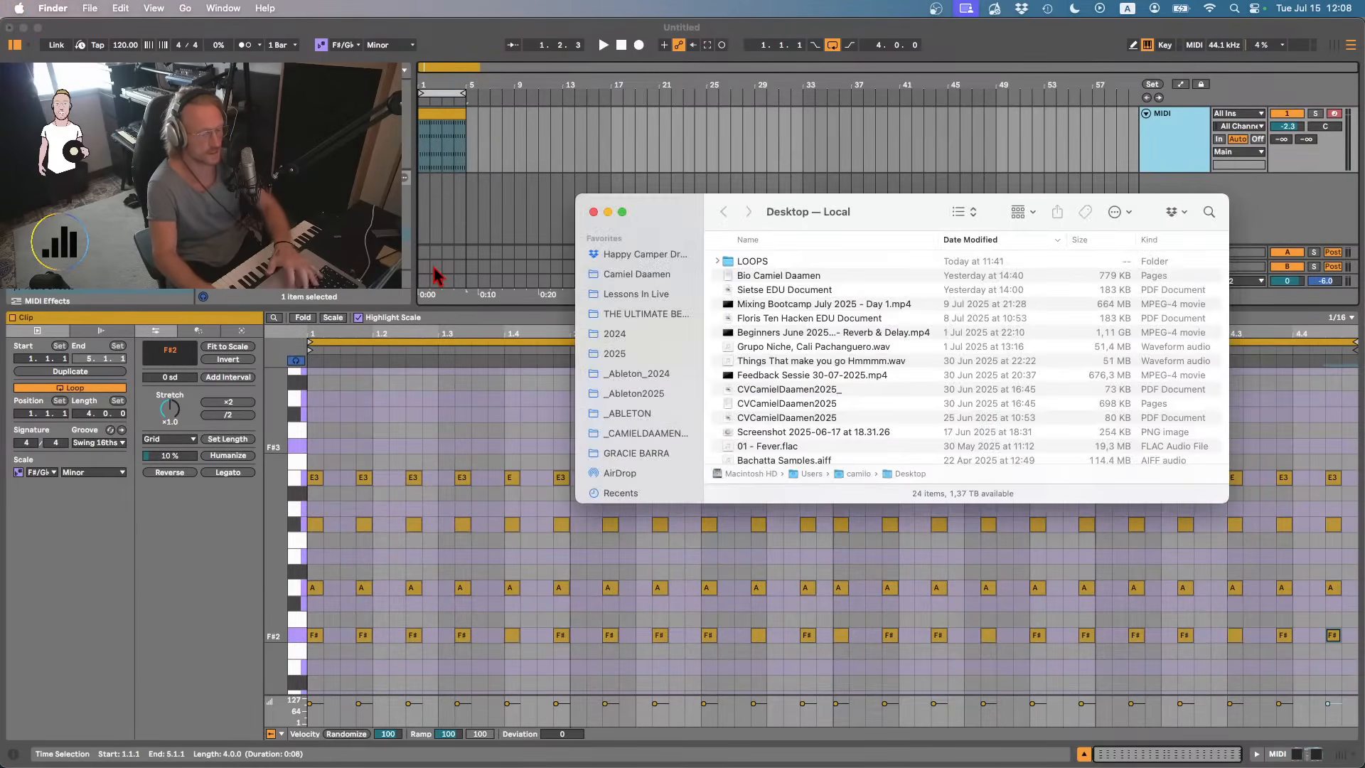
double_click(750, 263)
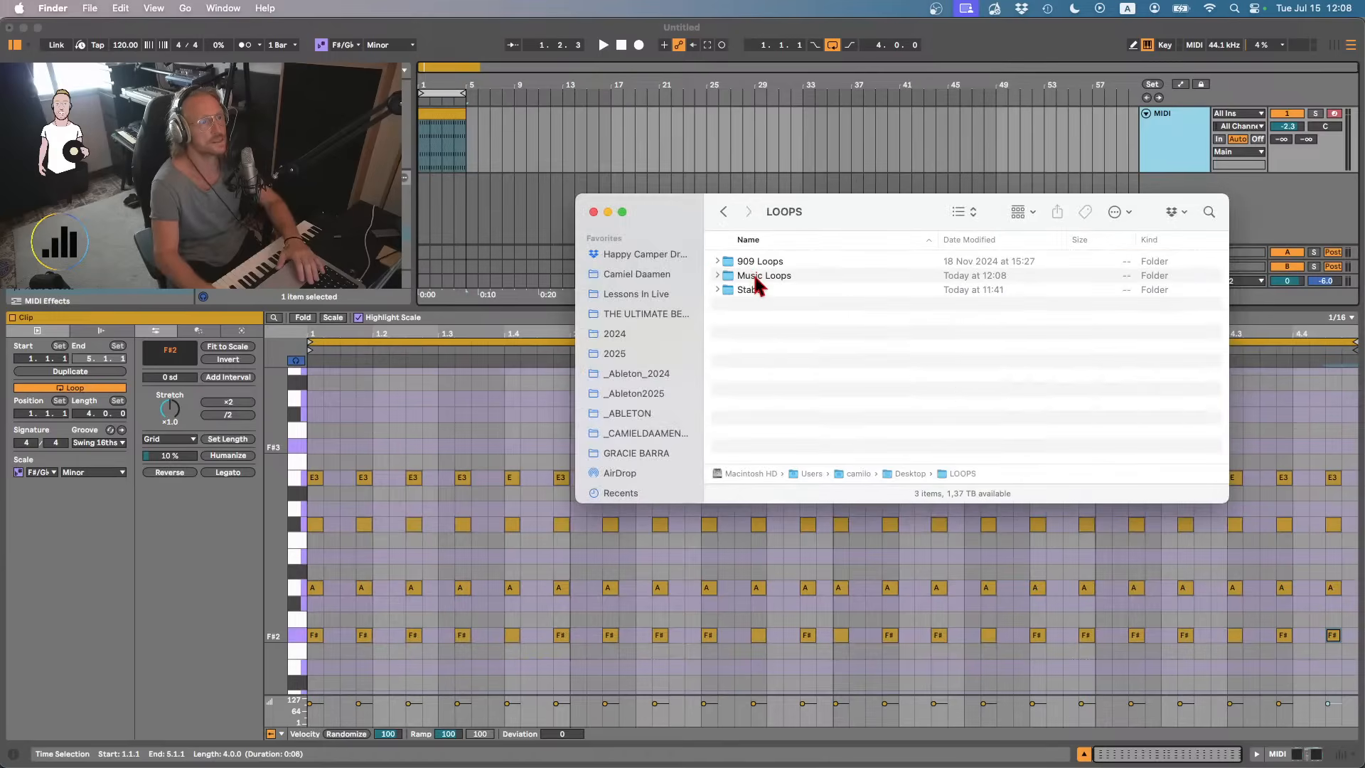
double_click(755, 276)
scroll(764, 420, "down", 2)
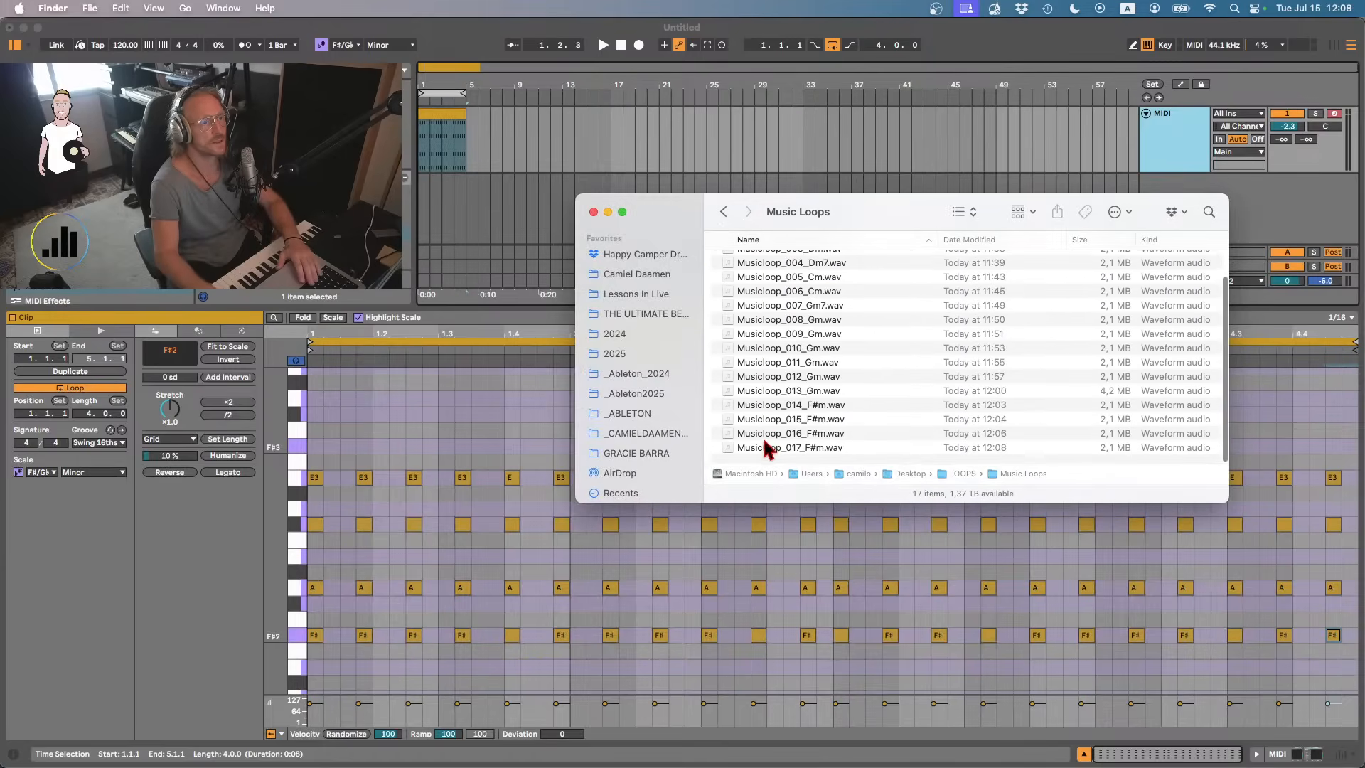
left_click(768, 449)
key("space")
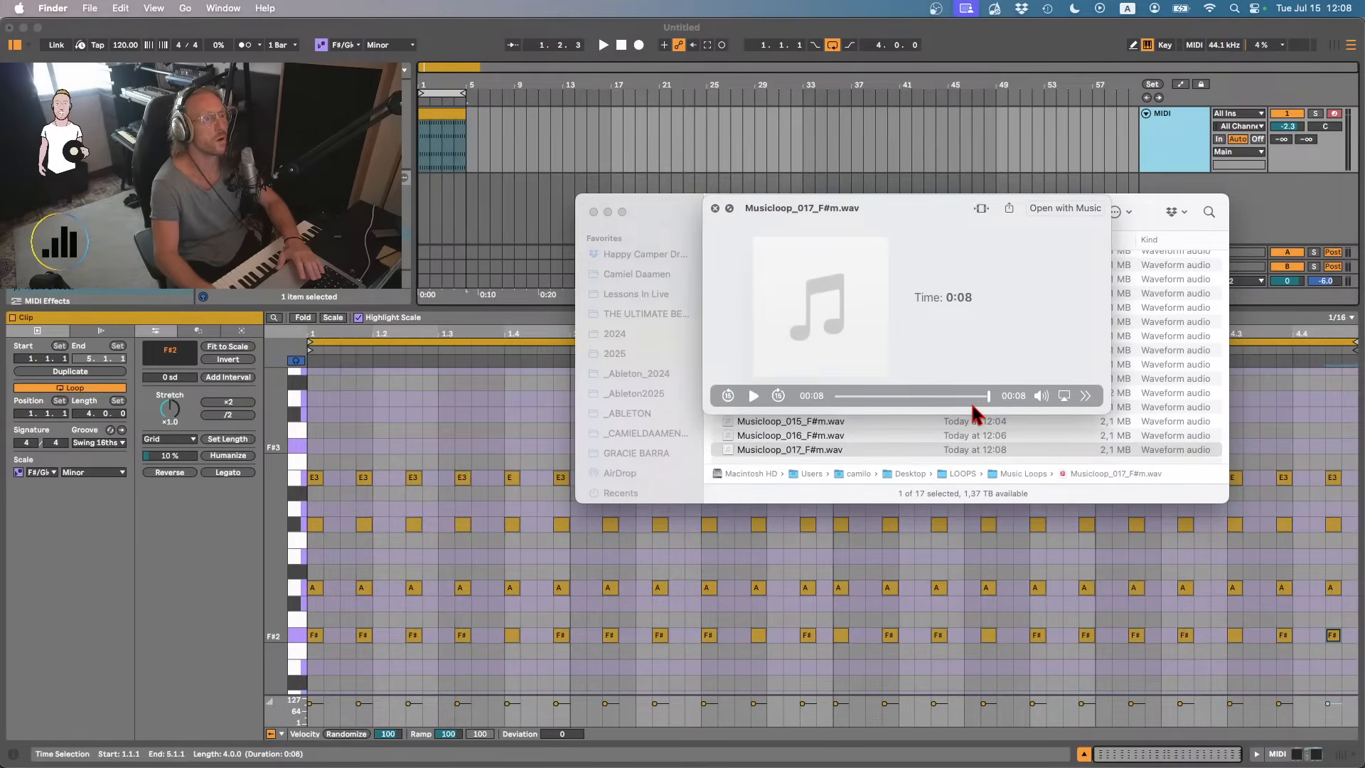
key("space")
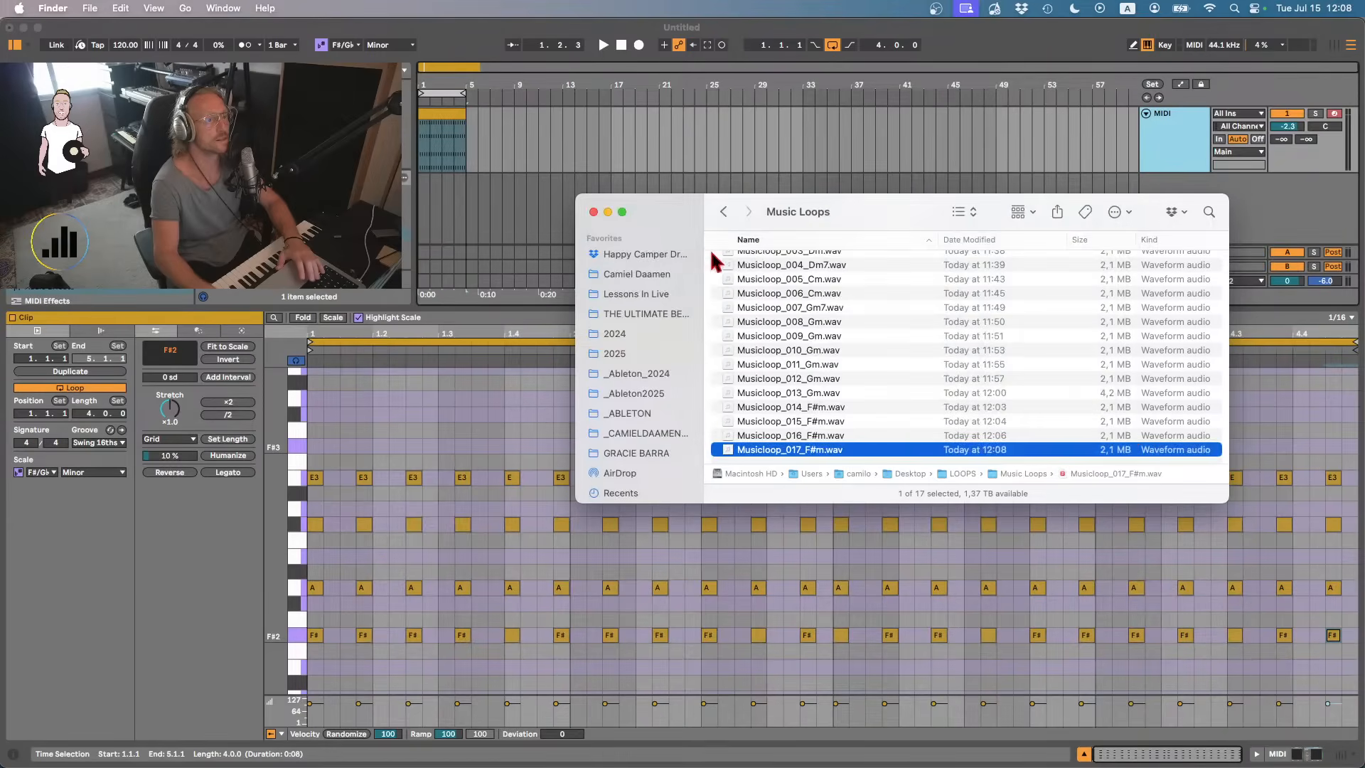
left_click(594, 212)
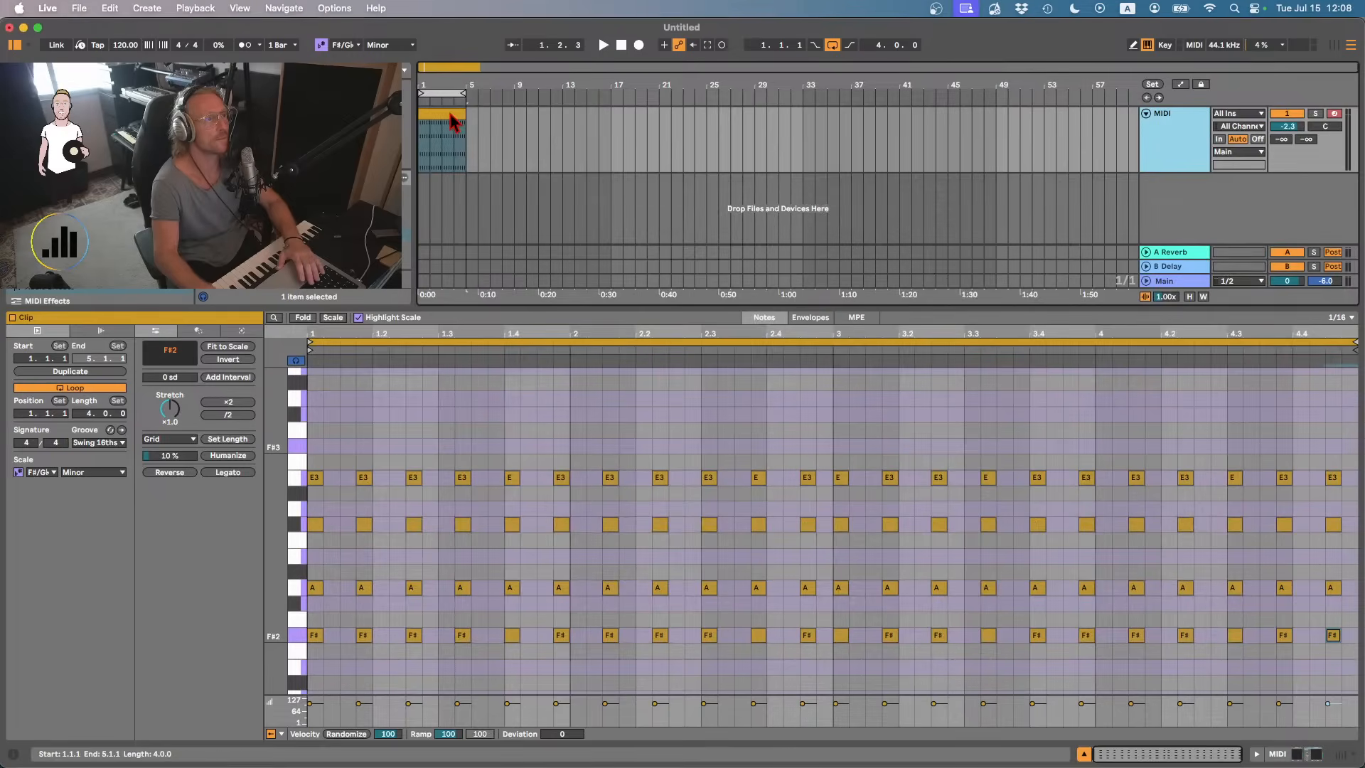
- Duplicate the four-bar MIDI clip and set the arrangement loop around both clips, spanning eight bars
left_click(448, 114)
key("super+d")
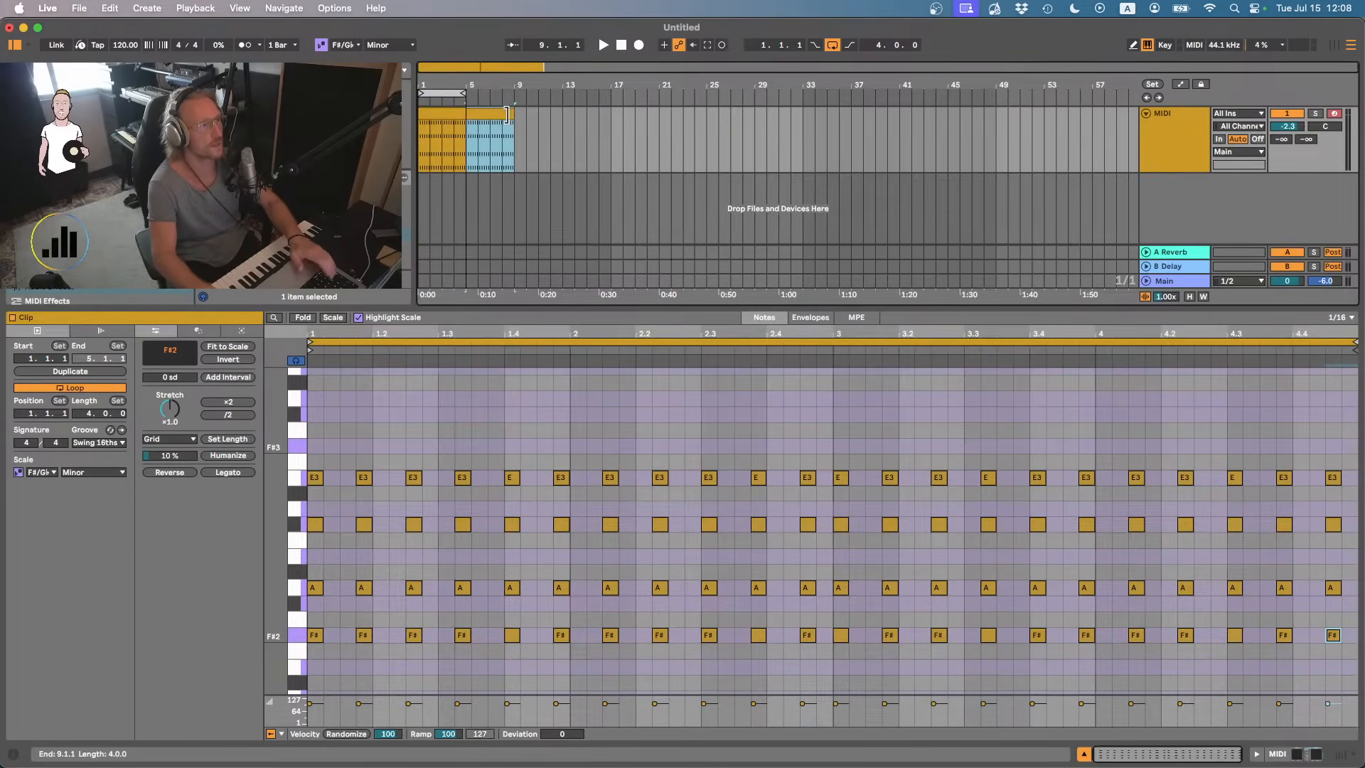
left_click(440, 114, "shift")
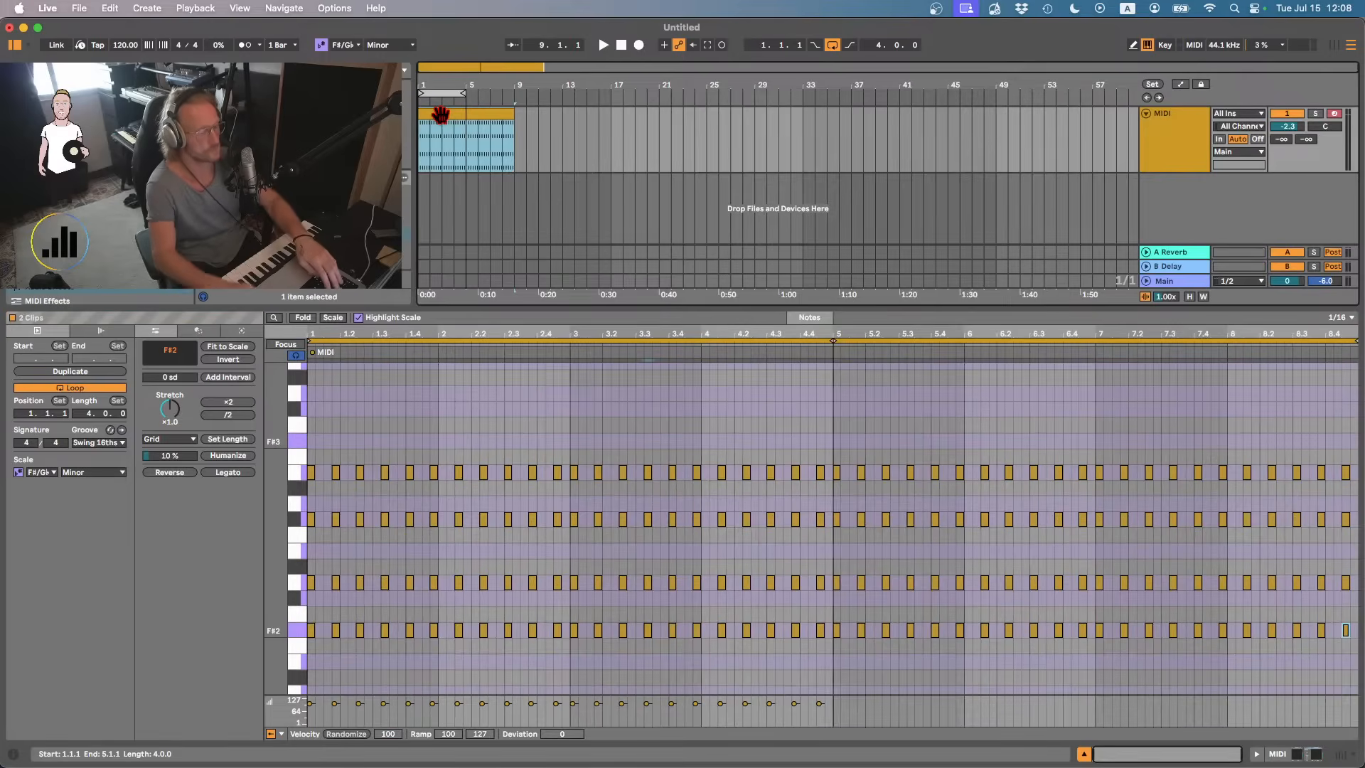
key("super+l")
- Export the eight-bar selection as Musicloop_017_F#m in the Music Loops folder, replacing the existing file
key("super+shift+r")
key("Return")
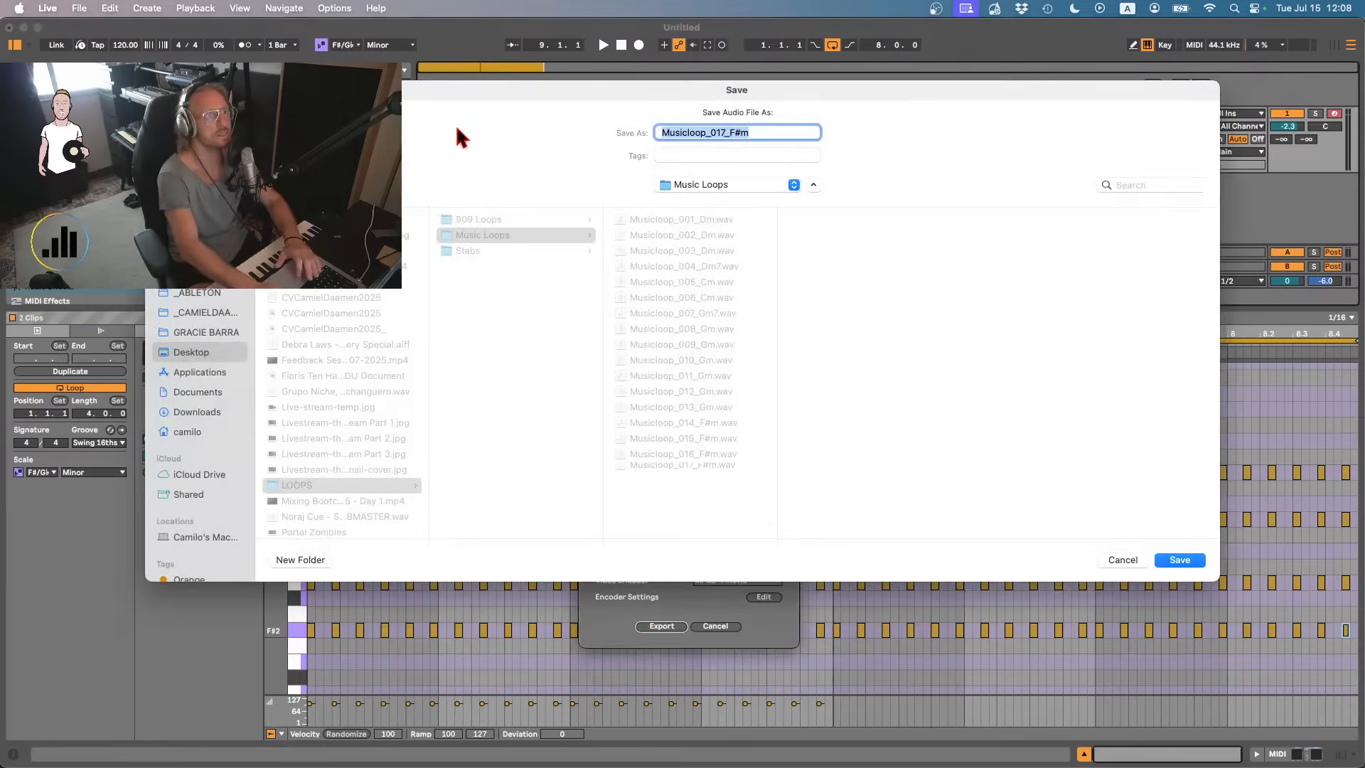
key("Return")
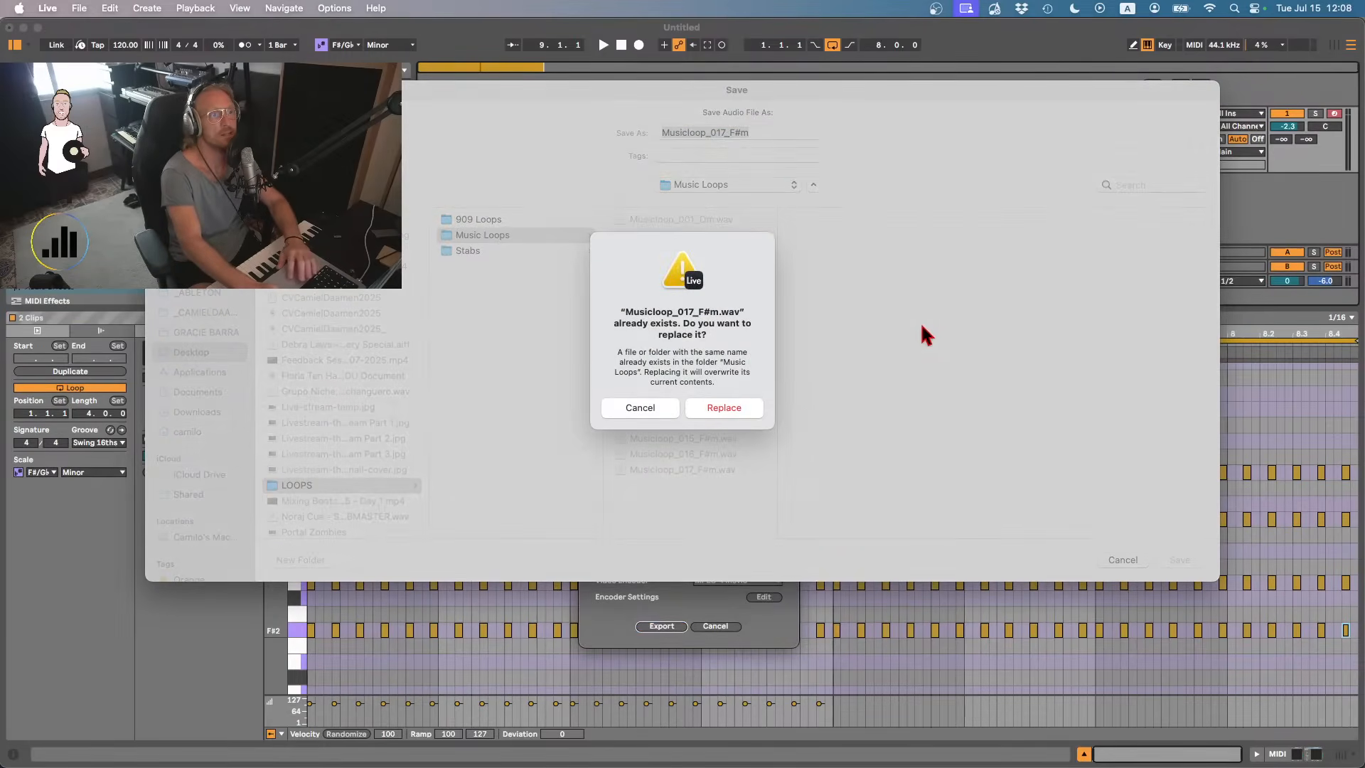
left_click(752, 402)
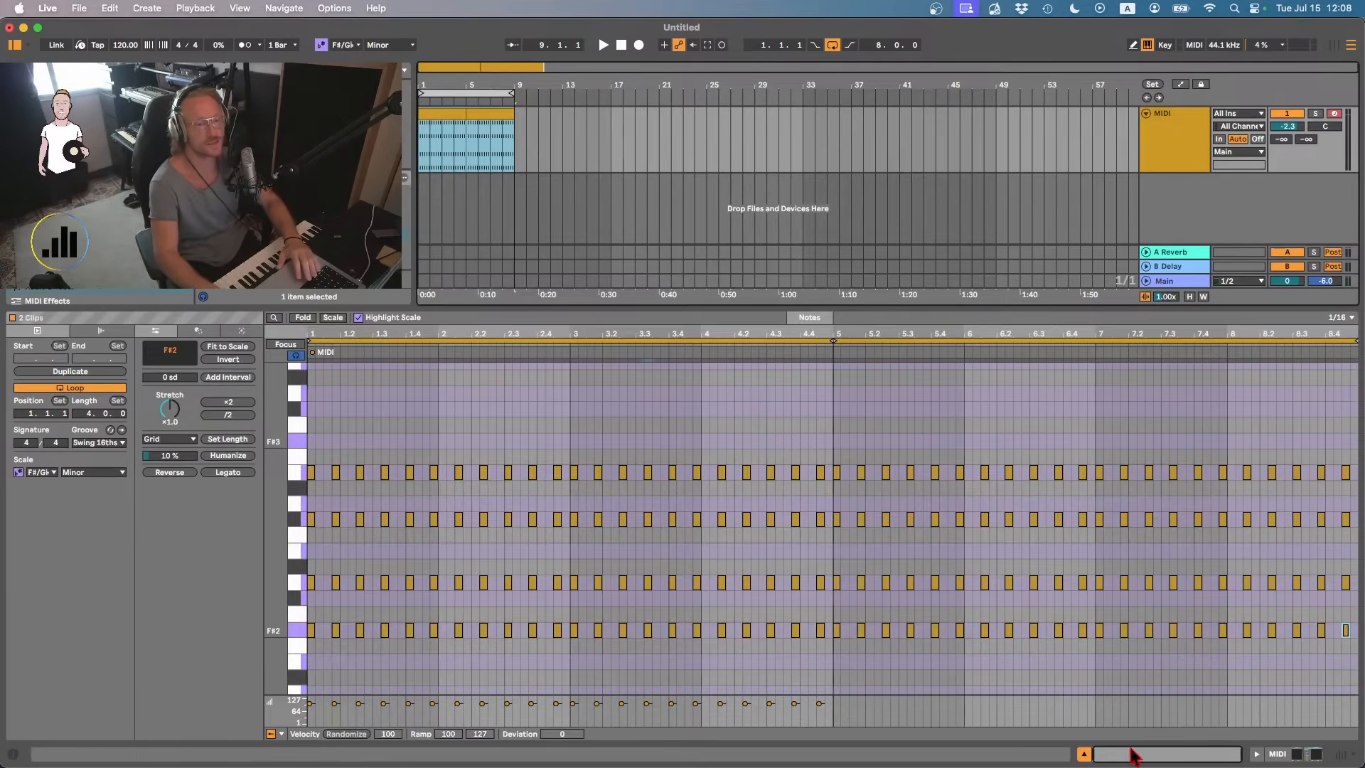
- Load the Plugin Alliance effect DS Tantra 2 onto the MIDI track after Guitar Rig 6
left_click(1083, 754)
left_click(1180, 122)
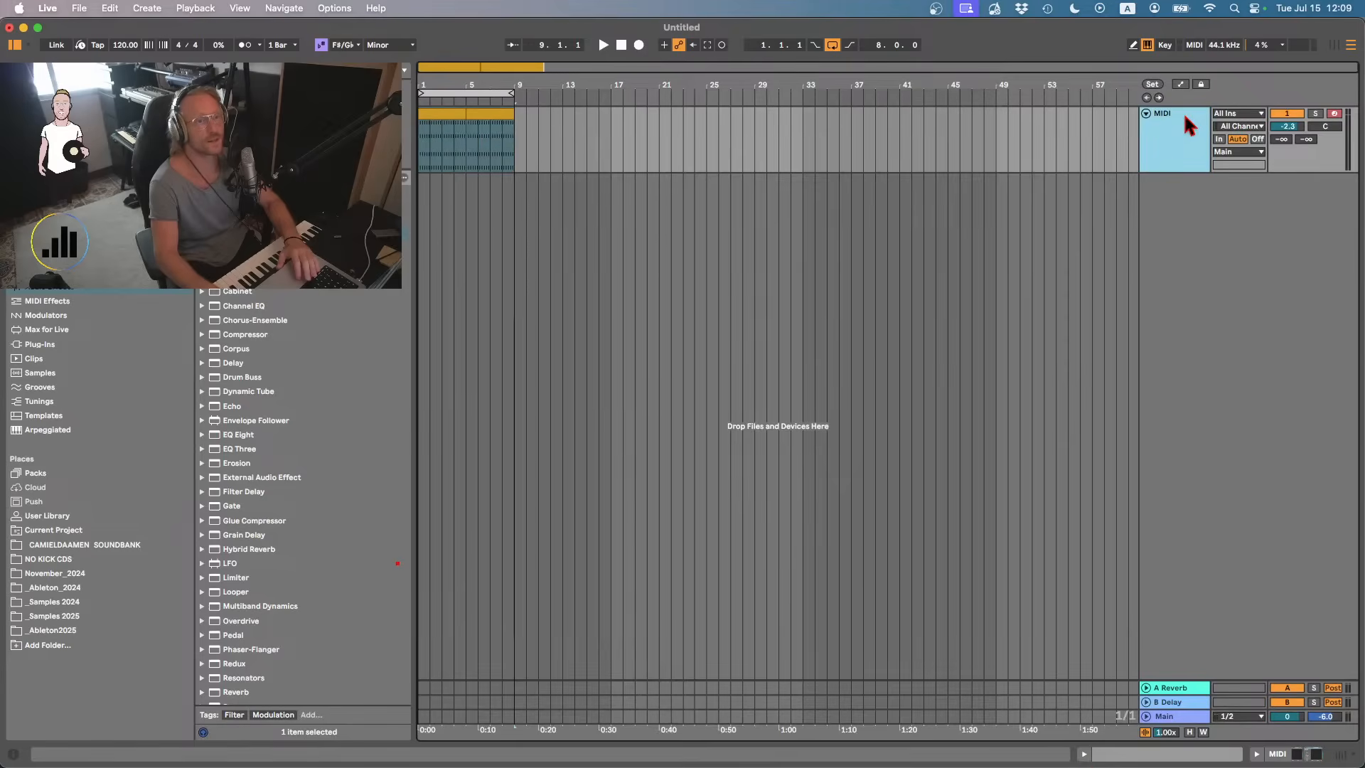
left_click(469, 133)
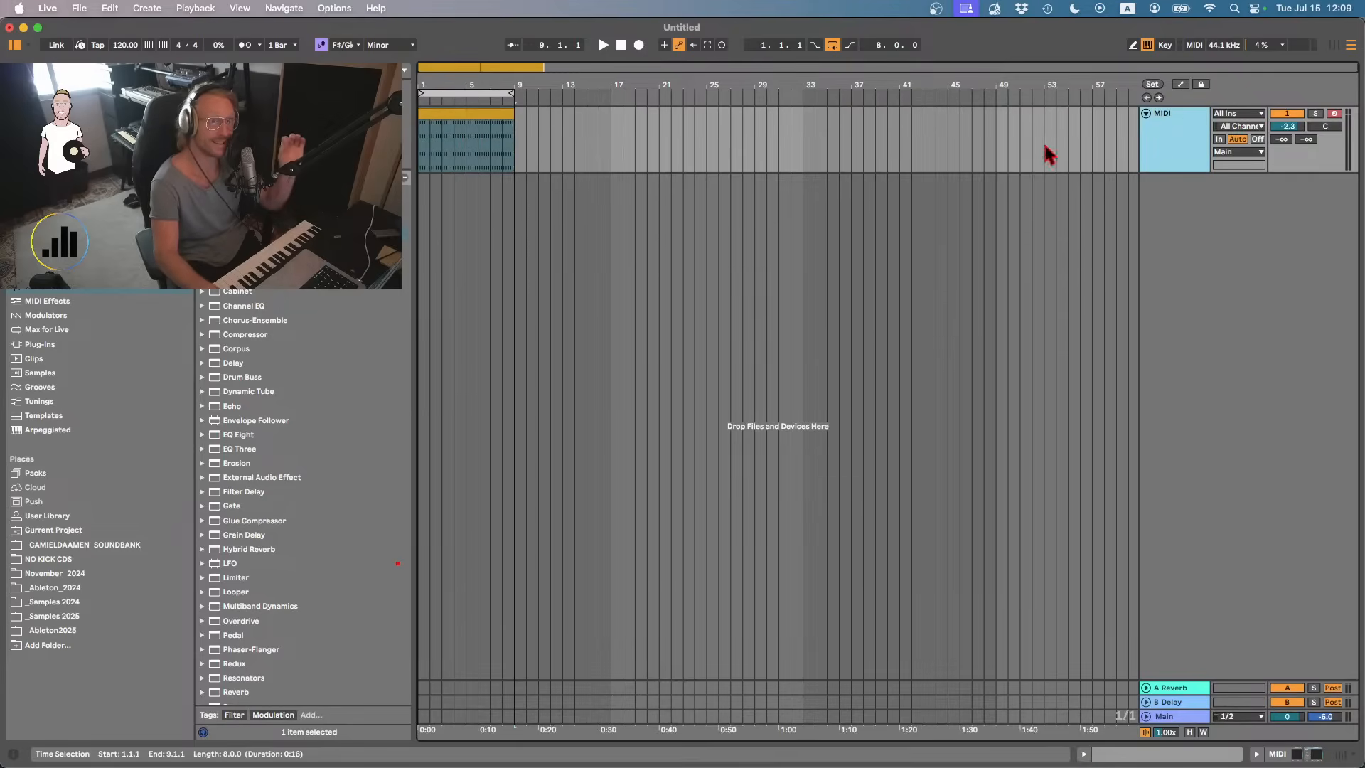
left_click(1174, 151)
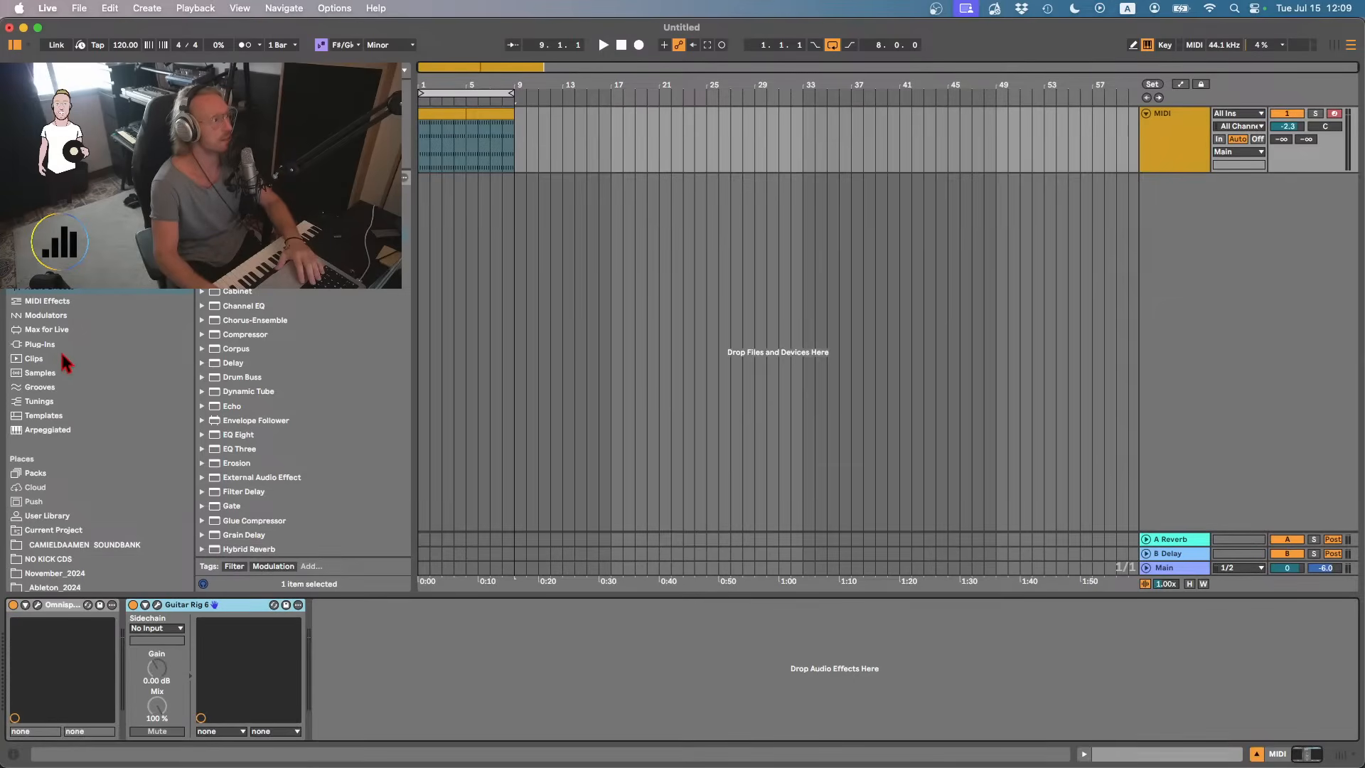
left_click(40, 344)
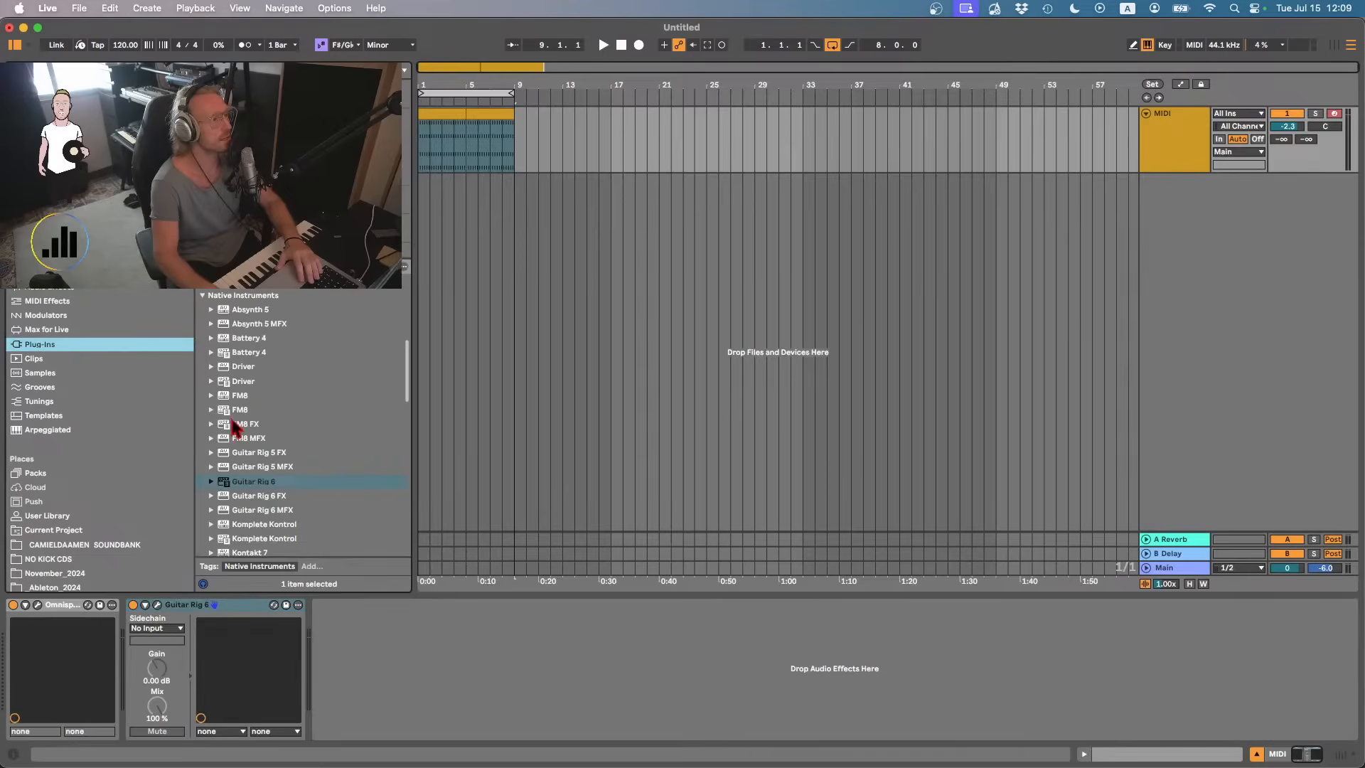
left_click(202, 297)
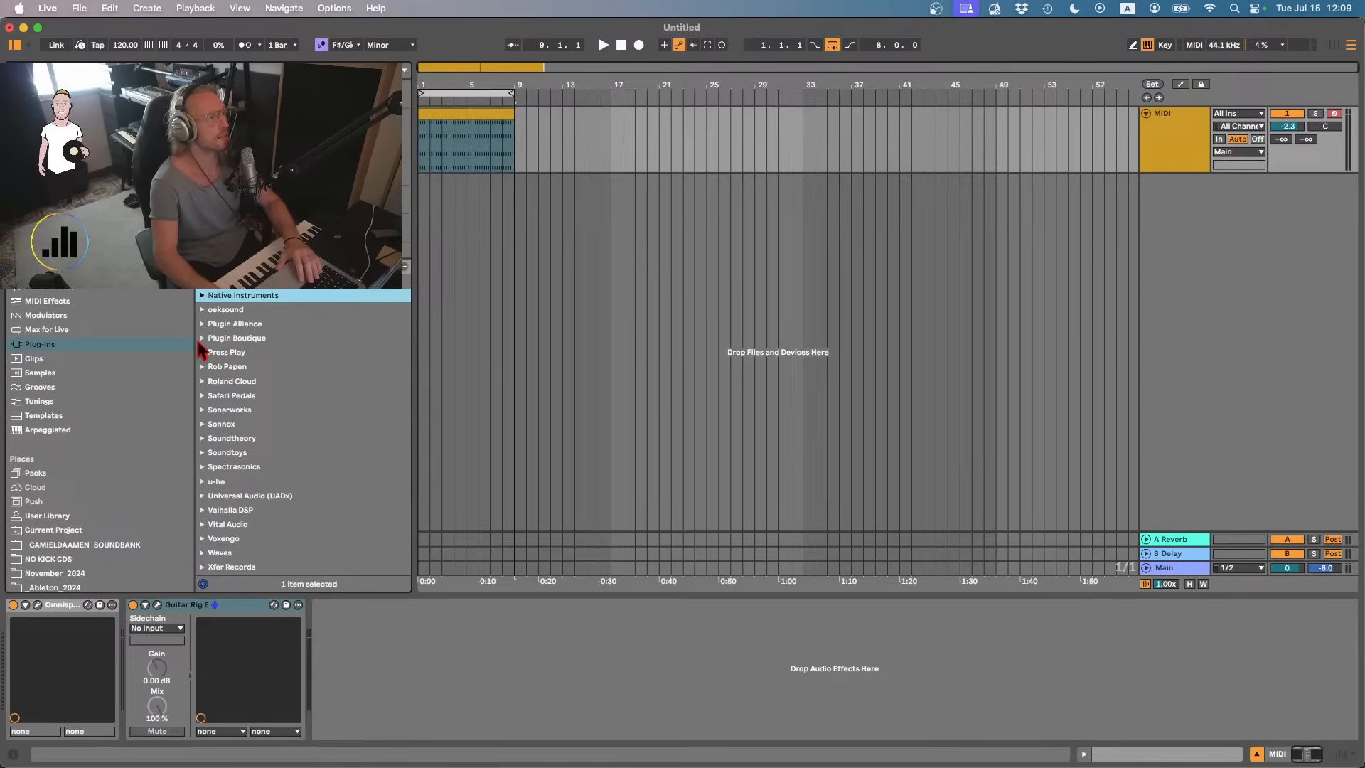
left_click(202, 324)
left_click(203, 324)
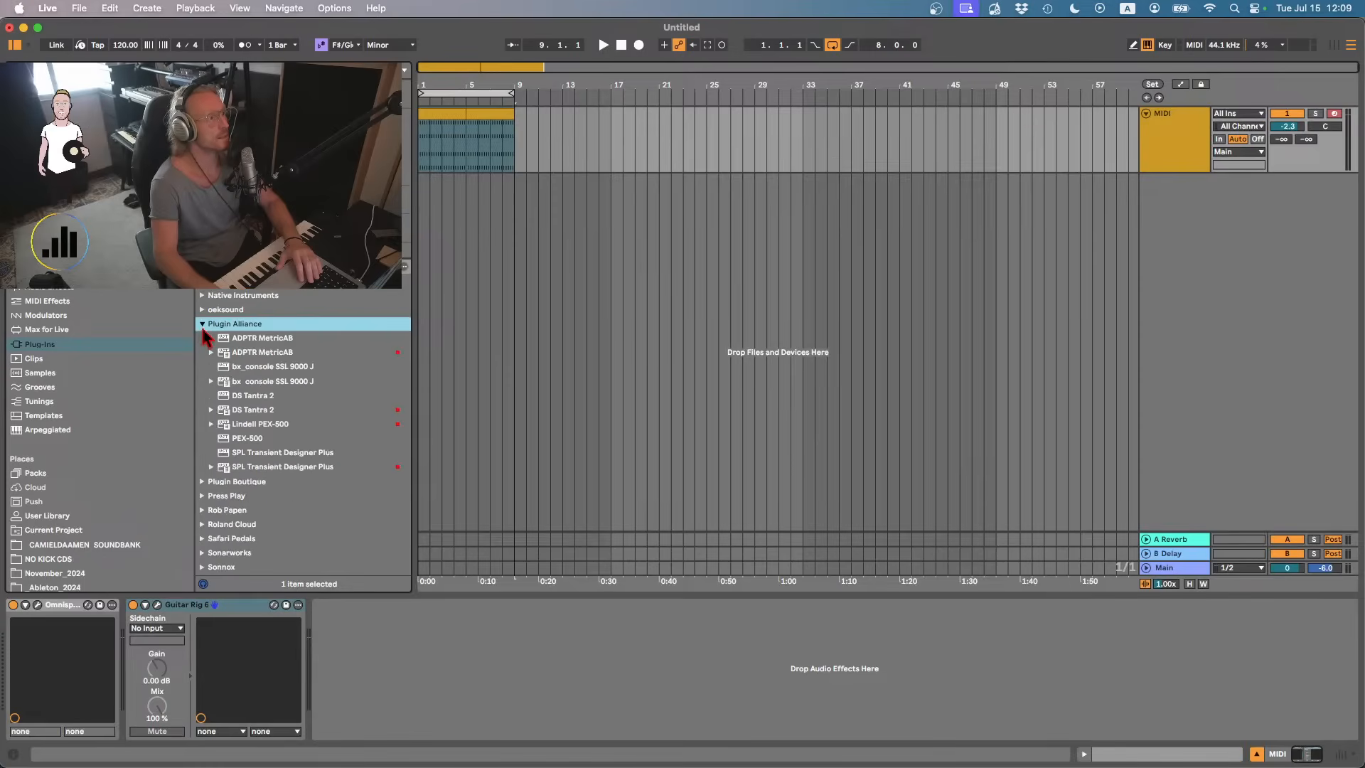
double_click(246, 412)
- Load the Seq Replicator factory preset in DS Tantra 2
left_click(492, 91)
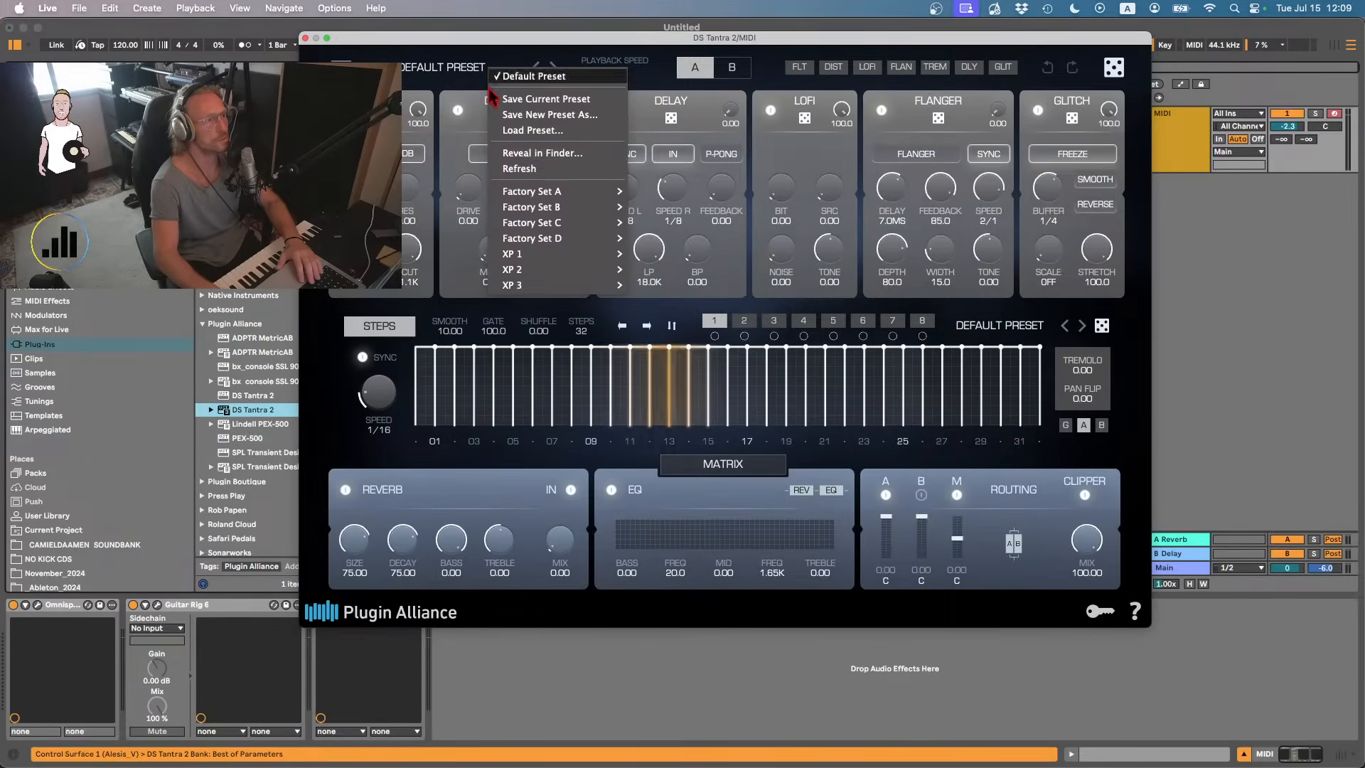
mouse_move(548, 268)
left_click(914, 481)
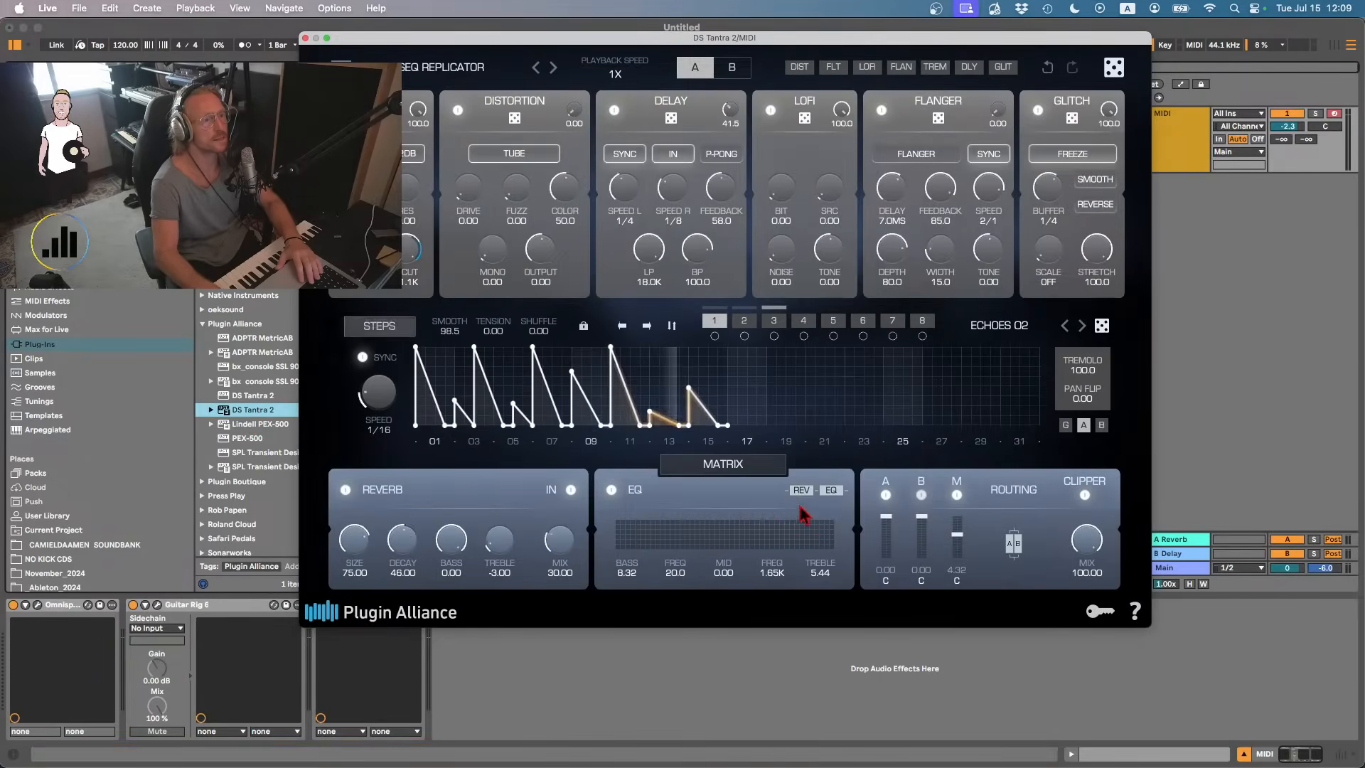
- Randomize the patterns of DS Tantra 2's modulators 1 and 2, and set modulator 2's speed to 1/8
left_click(744, 319)
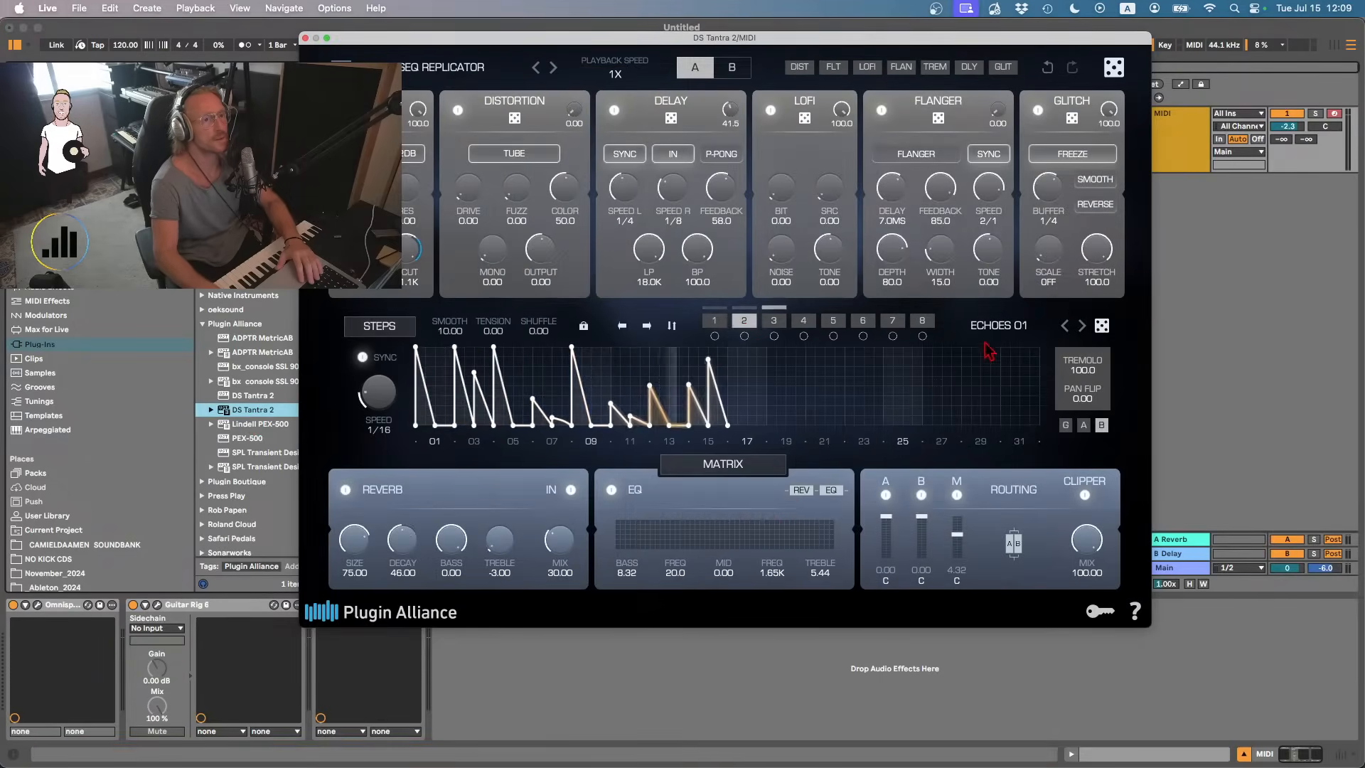
left_click(714, 320)
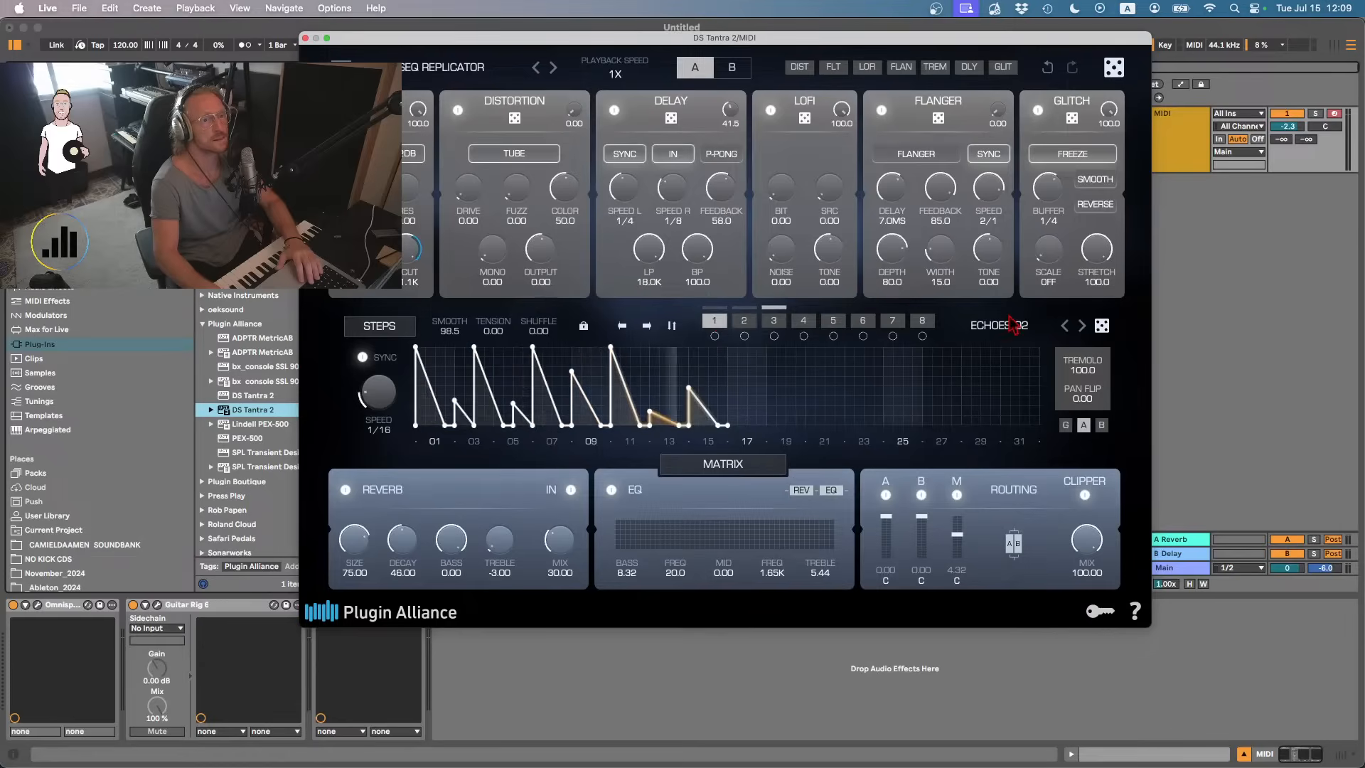
left_click(1101, 326)
left_click(1101, 326)
left_click(1101, 325)
left_click(1101, 326)
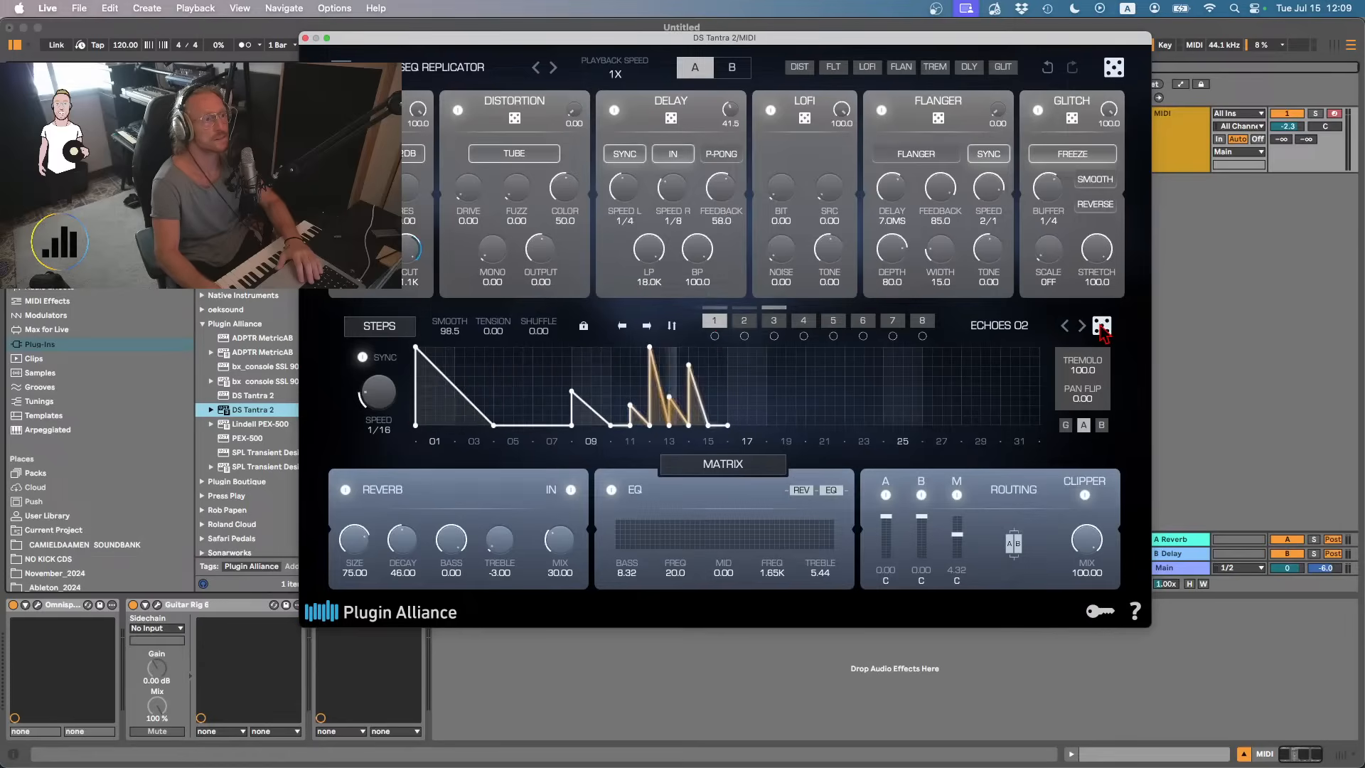
left_click(743, 320)
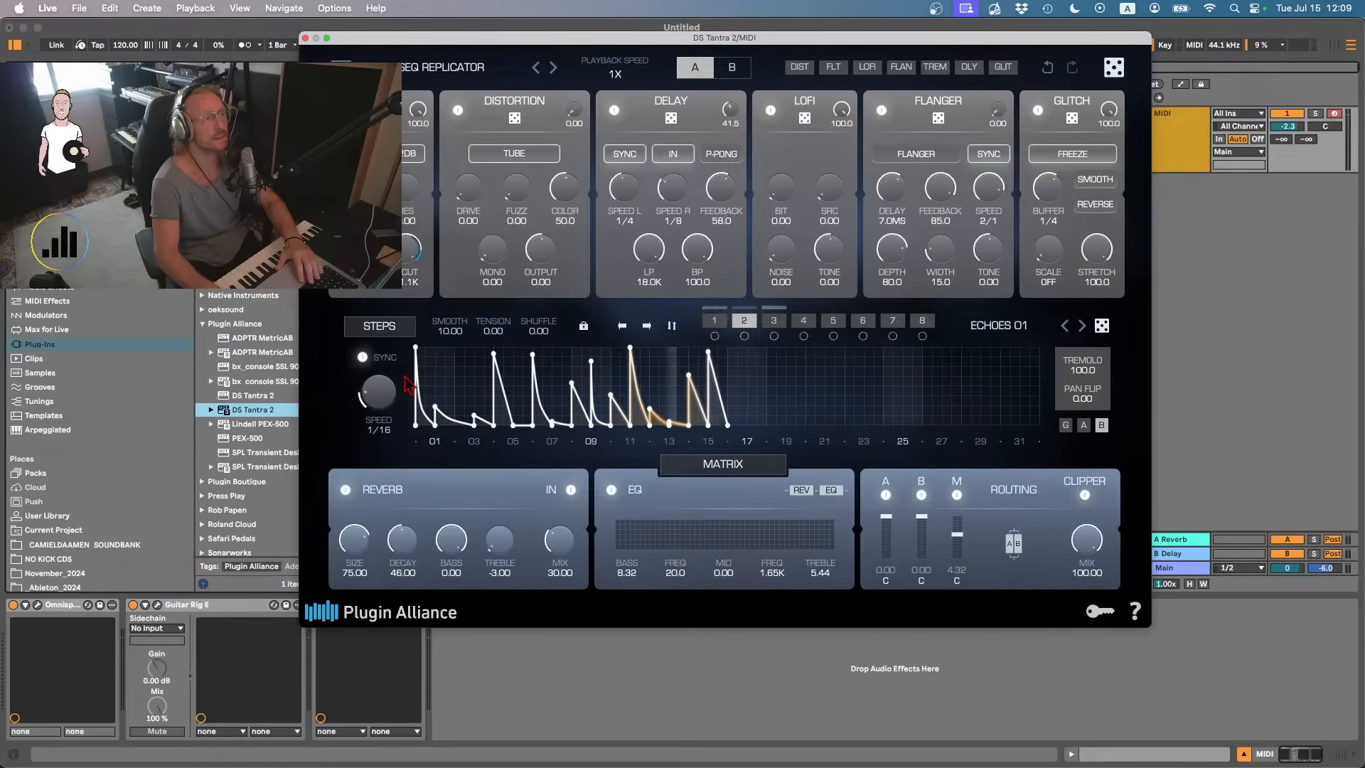
left_click_drag(383, 391, 390, 362)
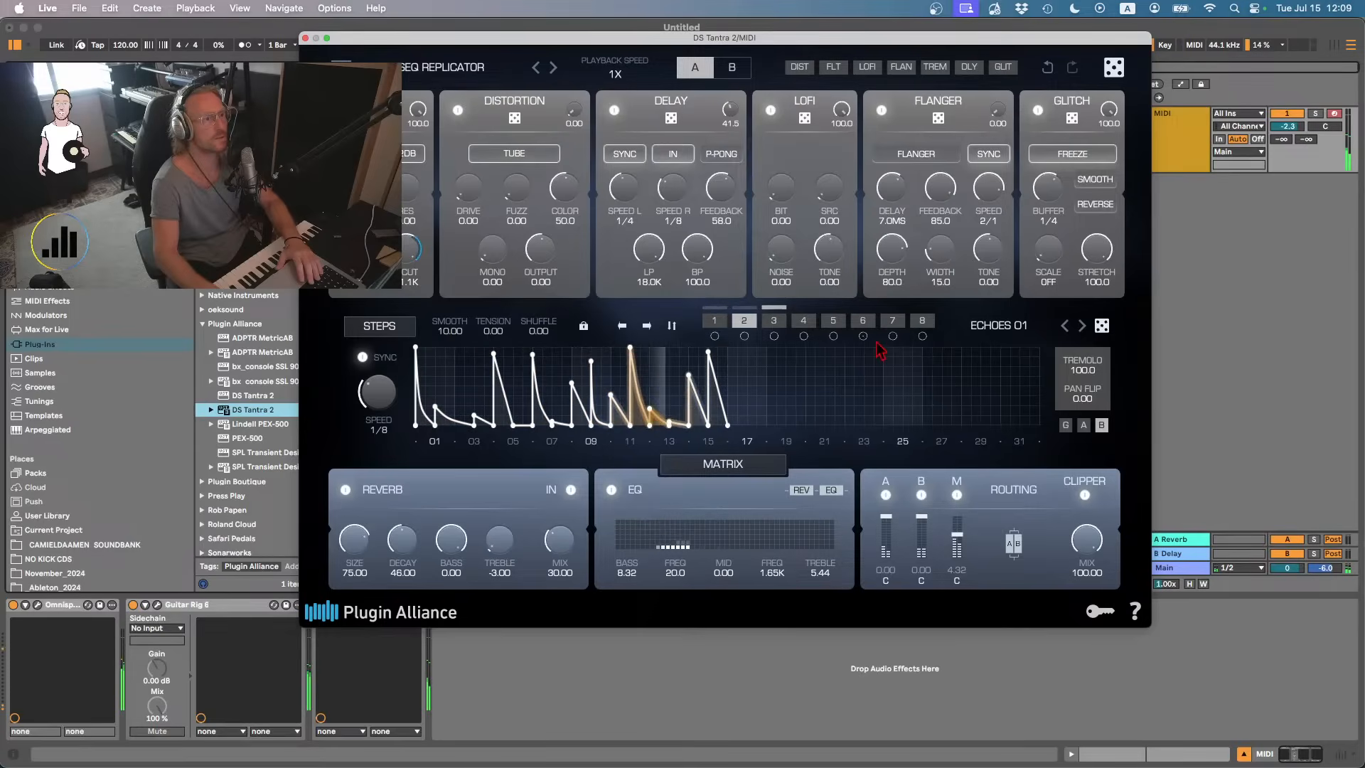
- Randomize modulator 4's step pattern, assign it to the Flanger mix at 15.4, and close the DS Tantra 2 window
left_click(803, 321)
left_click(1101, 325)
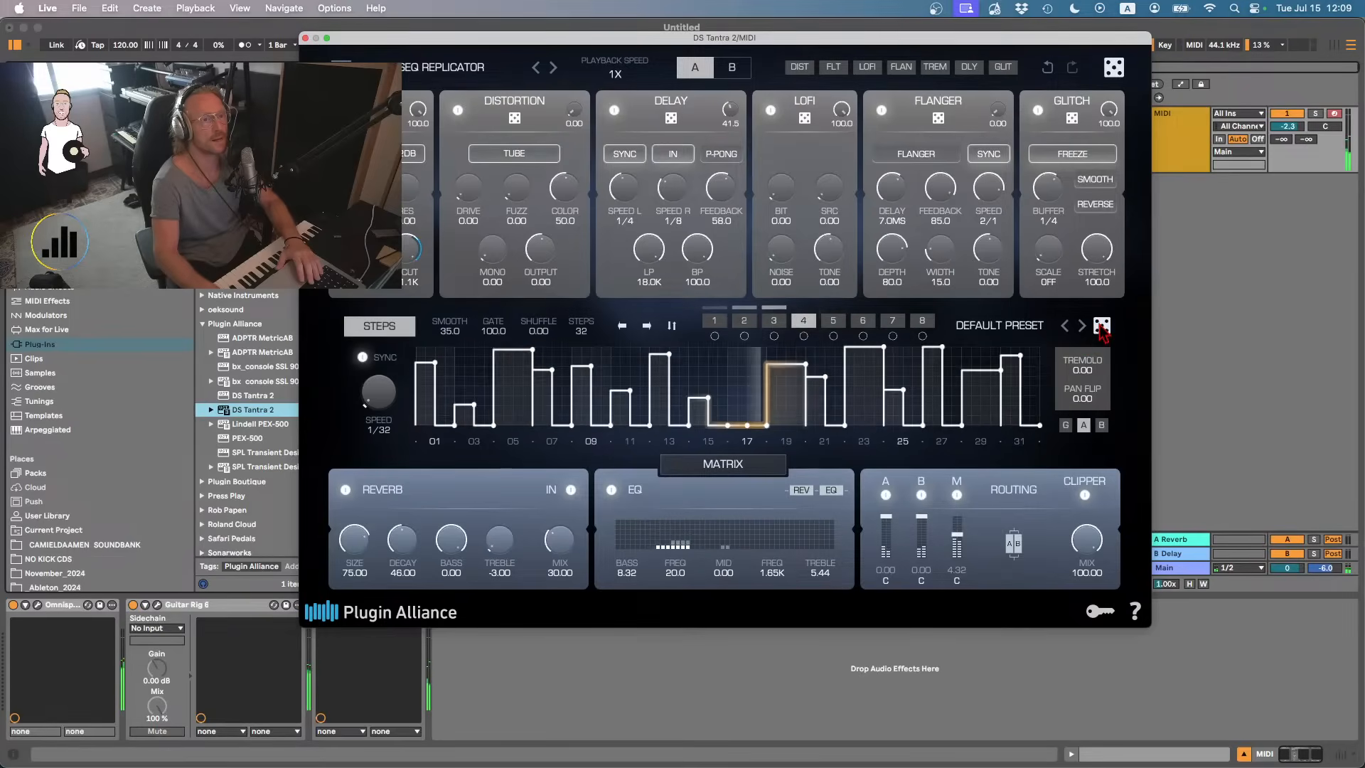
left_click_drag(804, 337, 995, 112)
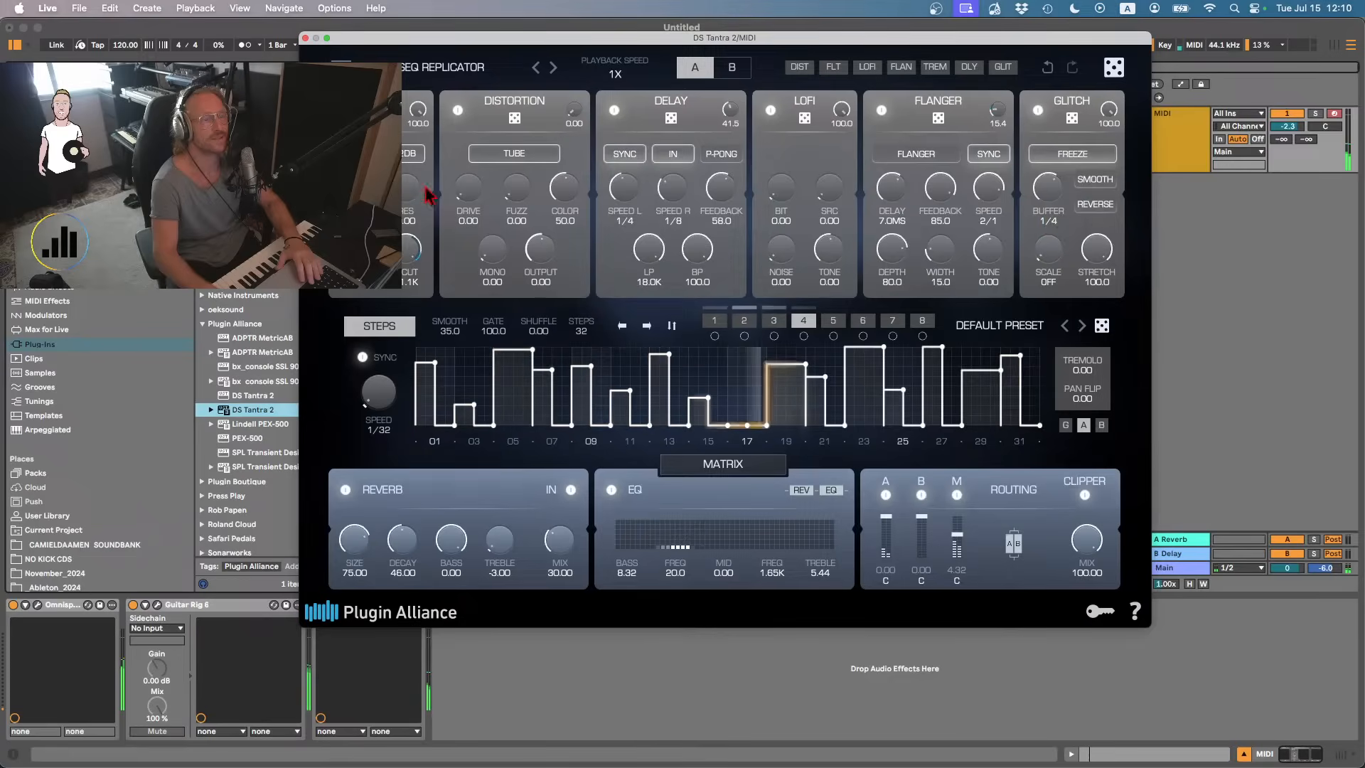
left_click(307, 39)
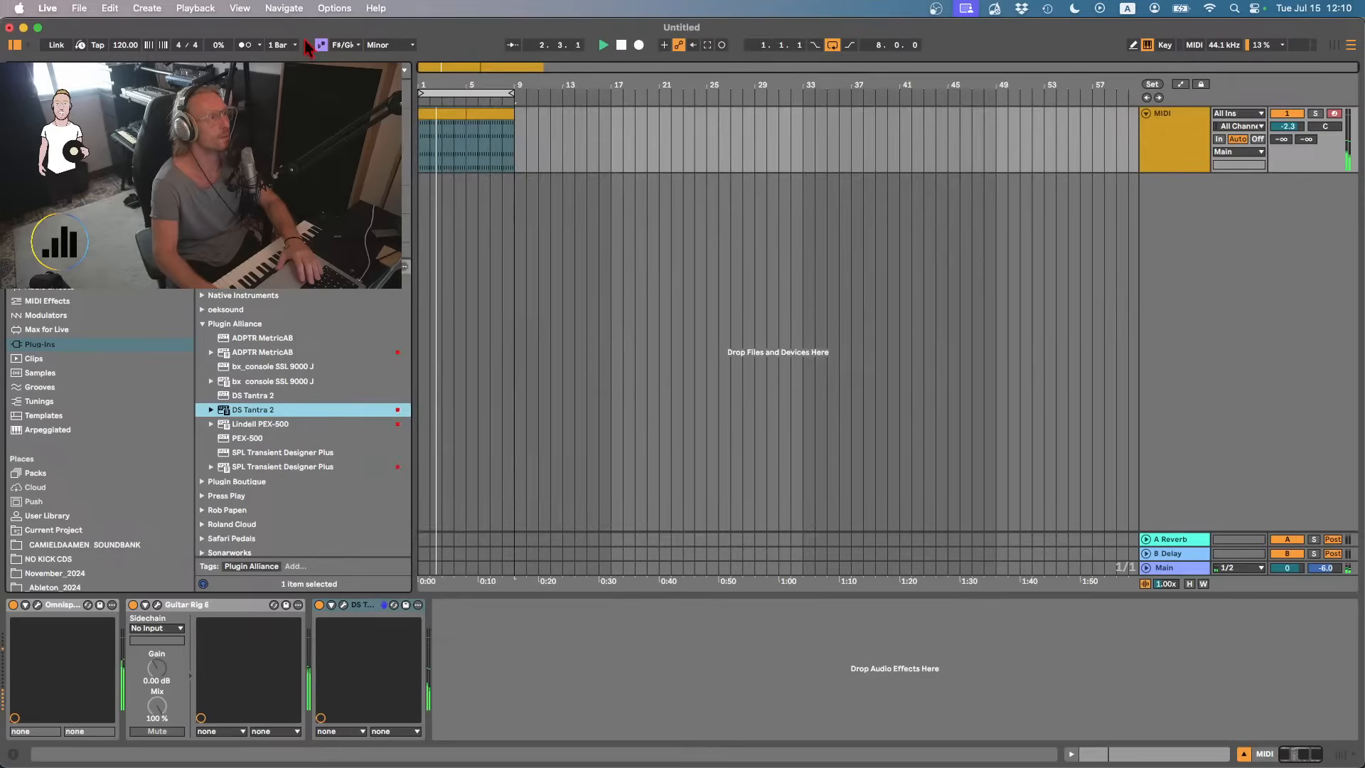
- Shorten the arrangement loop to the first four bars, open the first MIDI clip and play it back
left_click_drag(510, 92, 455, 94)
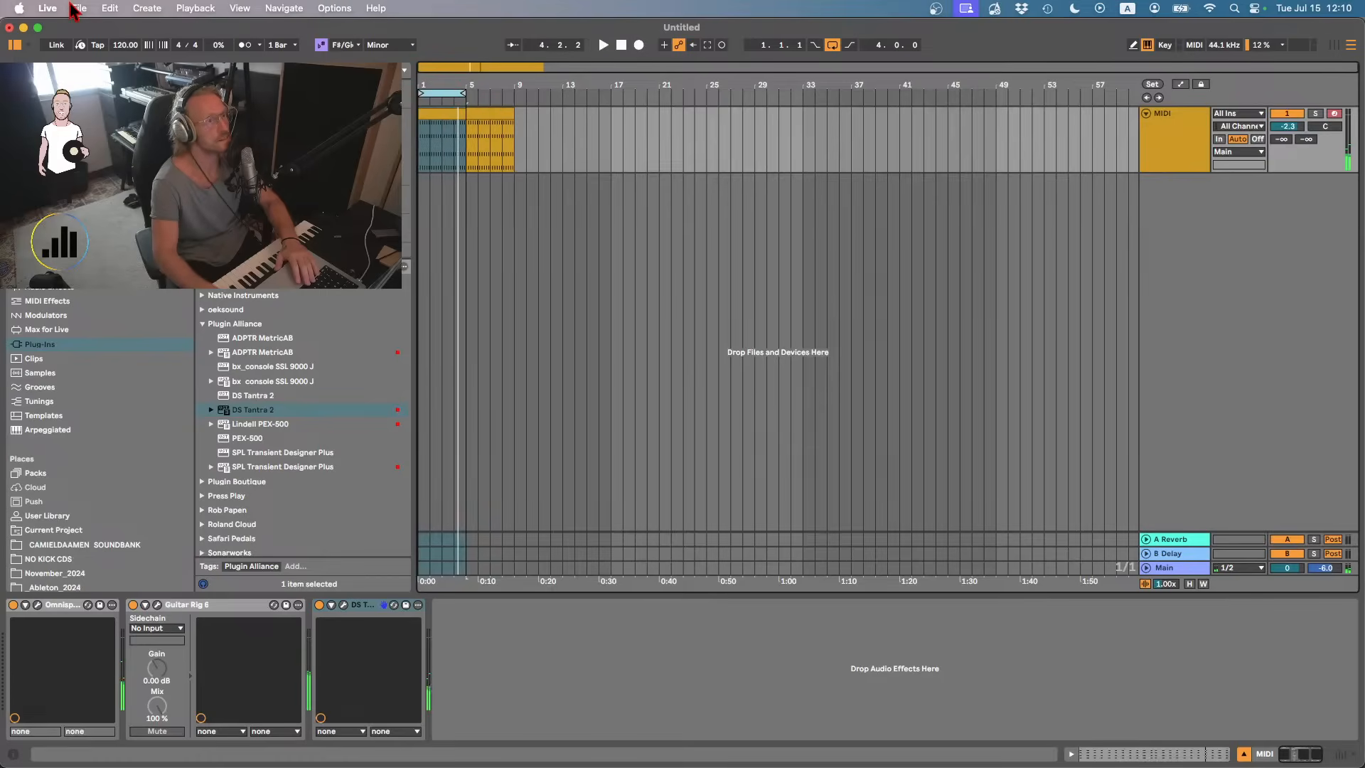
double_click(444, 116)
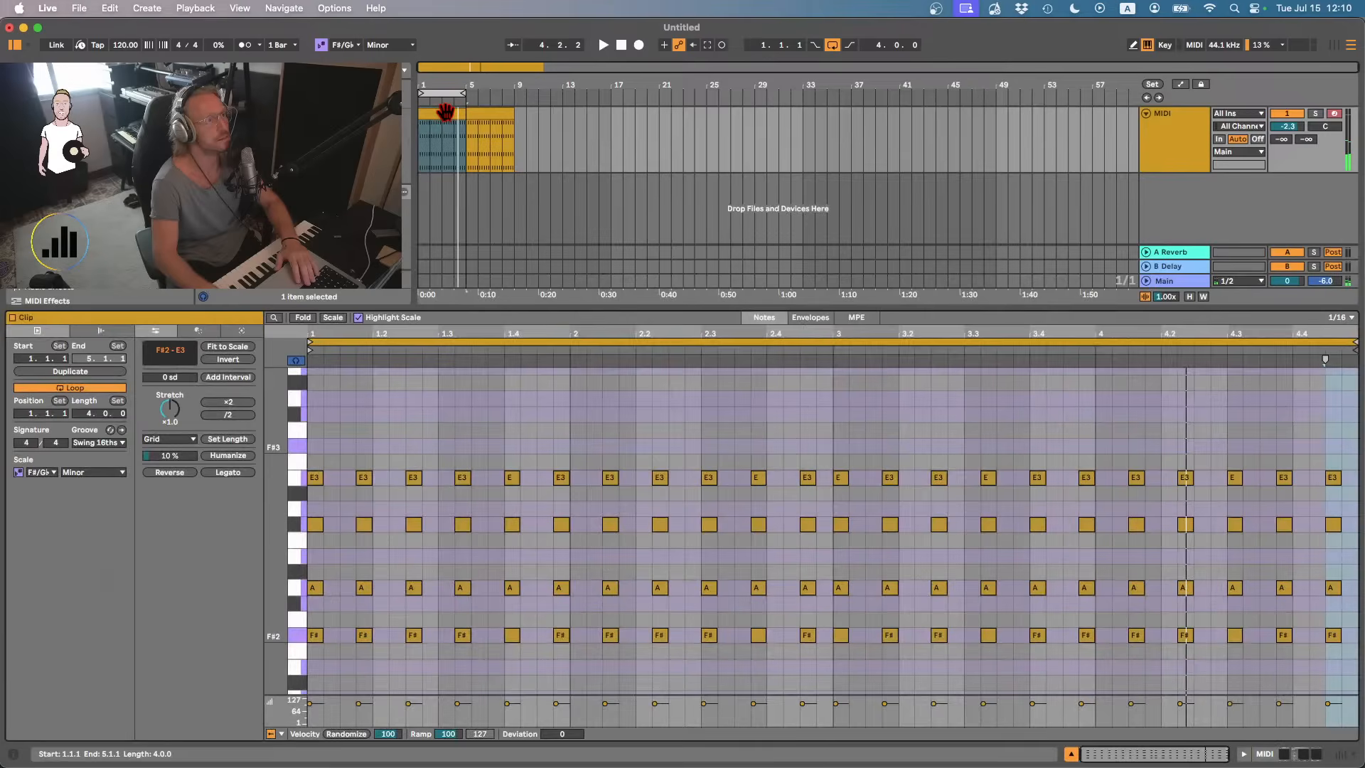
key("space")
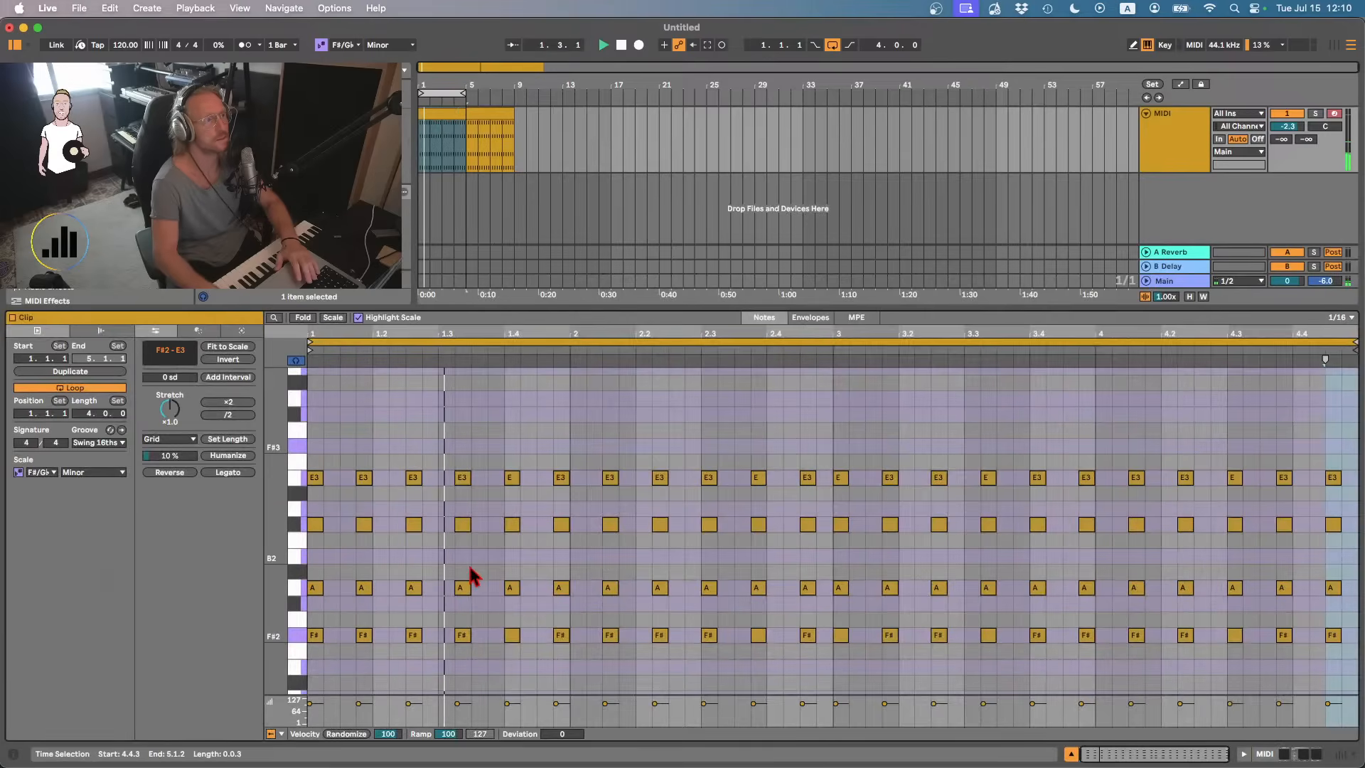
scroll(469, 572, "down", 4)
scroll(468, 565, "up", 5)
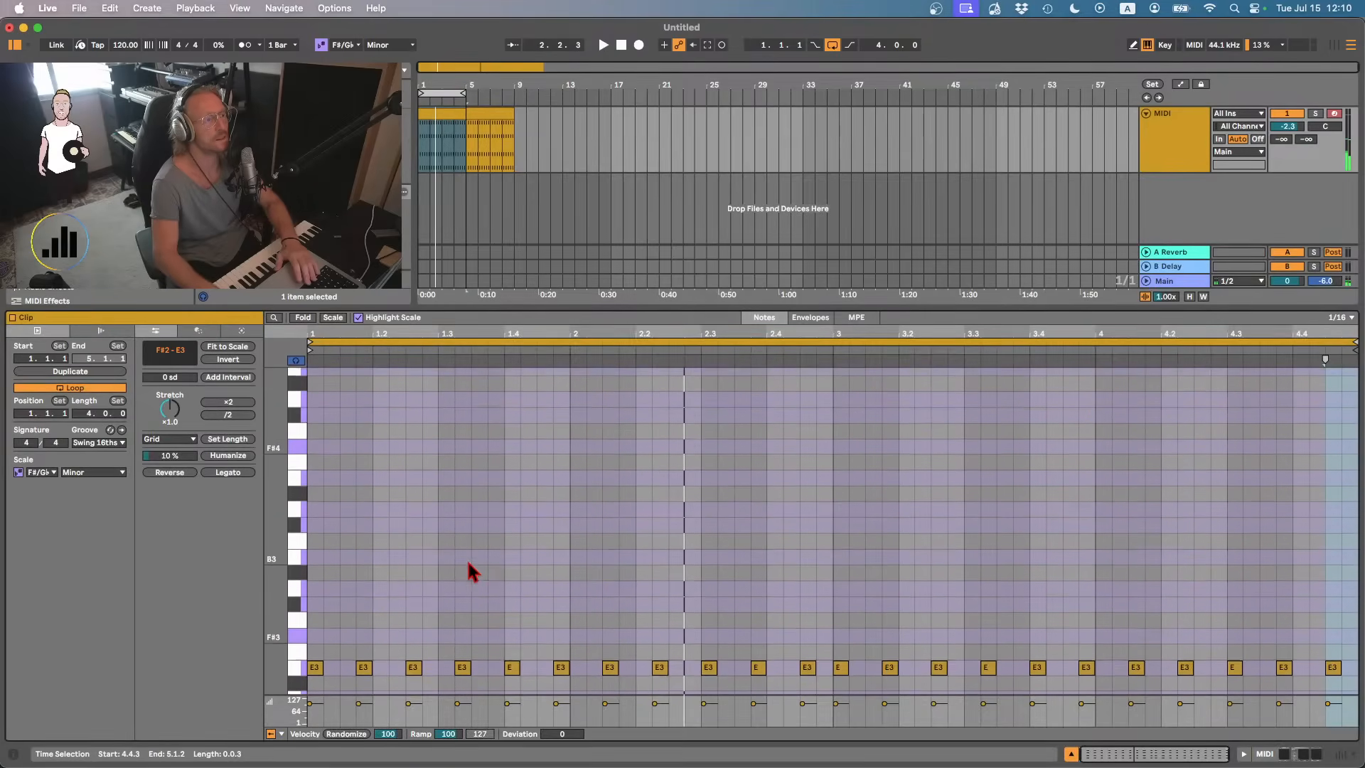
key("space")
- Select the first four-bar clip and export its audio as Musicloop_018_F#m in the Music Loops folder
left_click(438, 113)
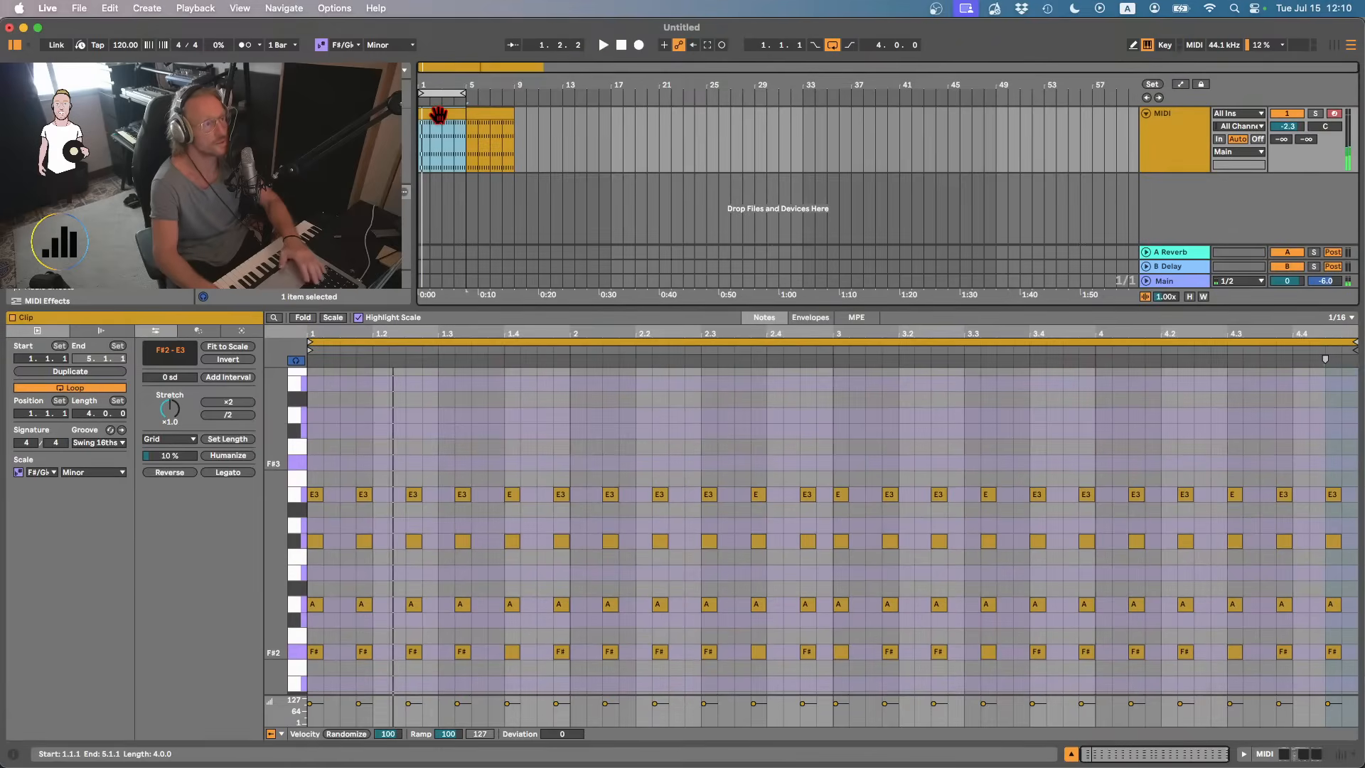
key("super+shift+r")
key("Return")
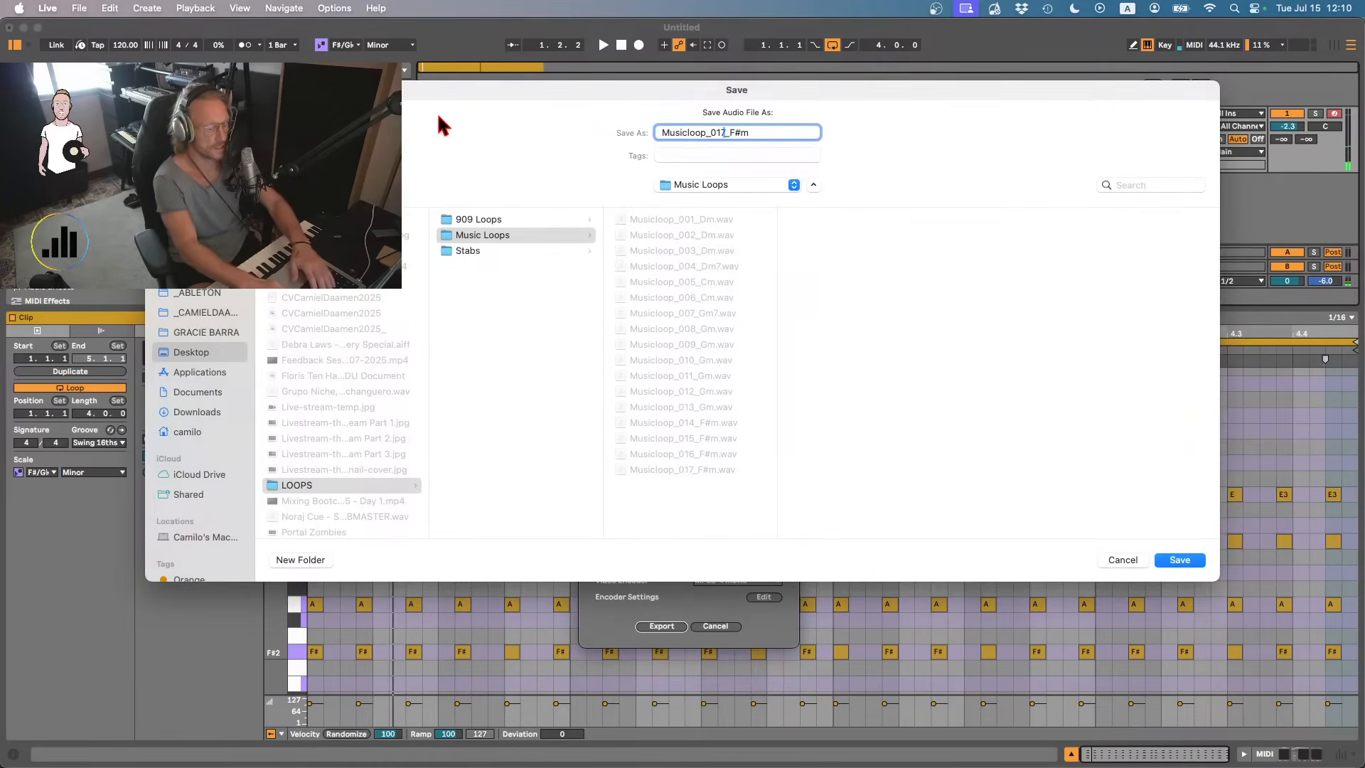
key("Return")
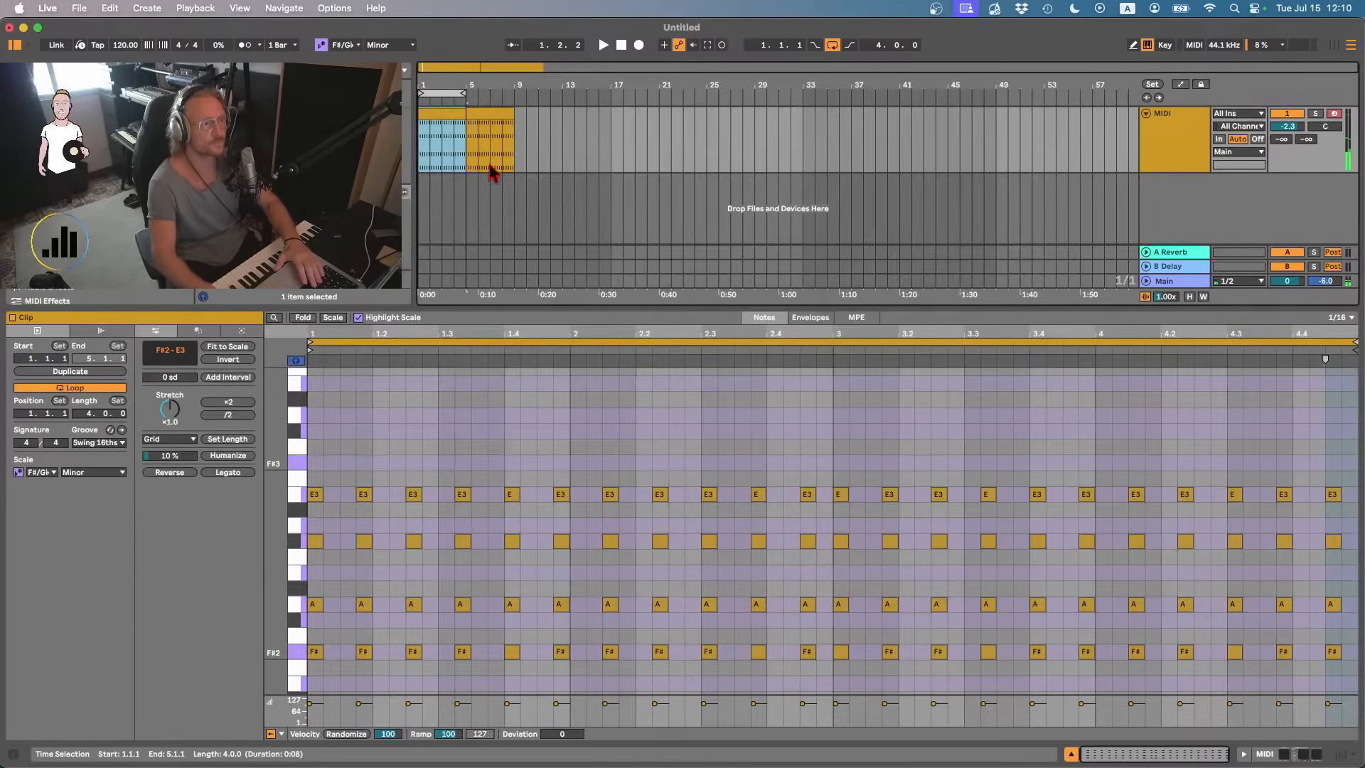
- Play the four-bar loop again, clear the clip selection and stop playback
key("space")
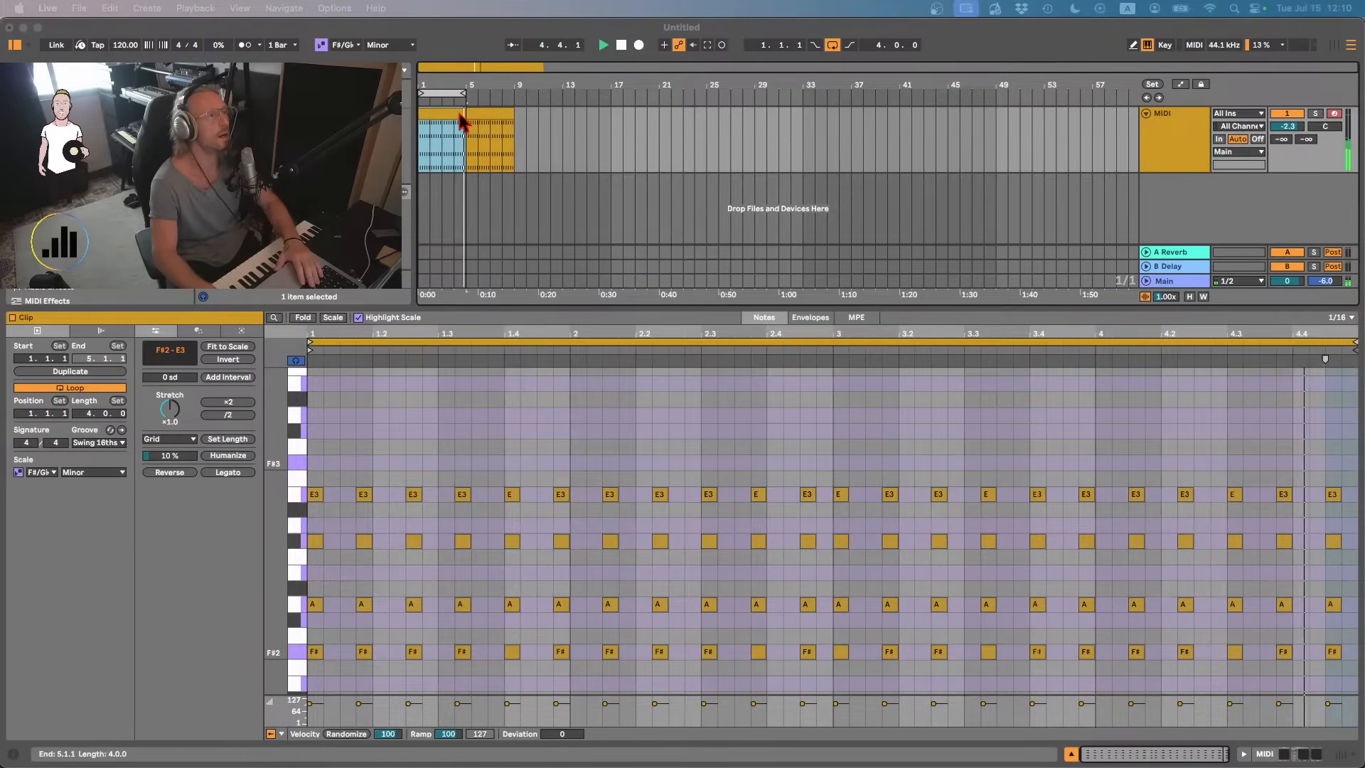
left_click(536, 138)
key("space")
- Switch to Finder, open LOOPS > Music Loops on the Desktop and preview Musicloop_018_F#m.wav
key("super+Tab")
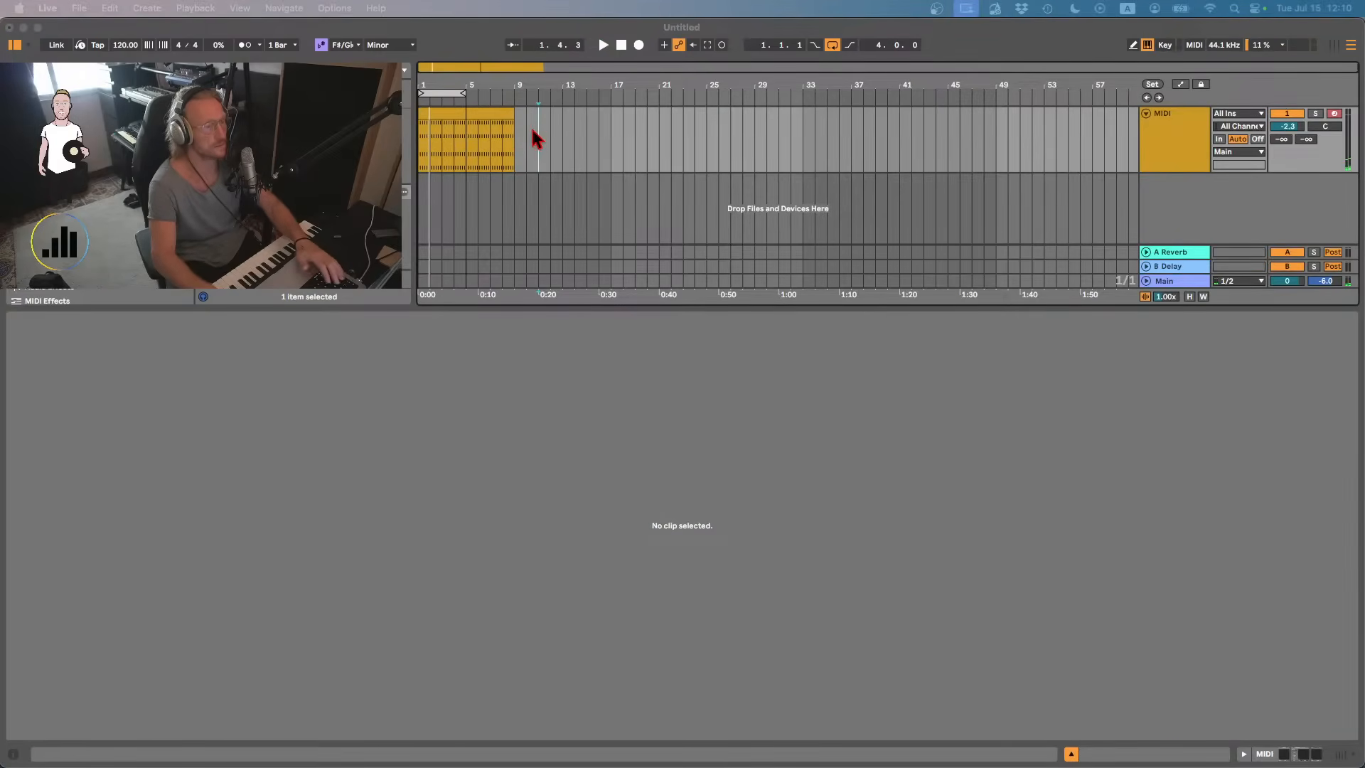
left_click(537, 142)
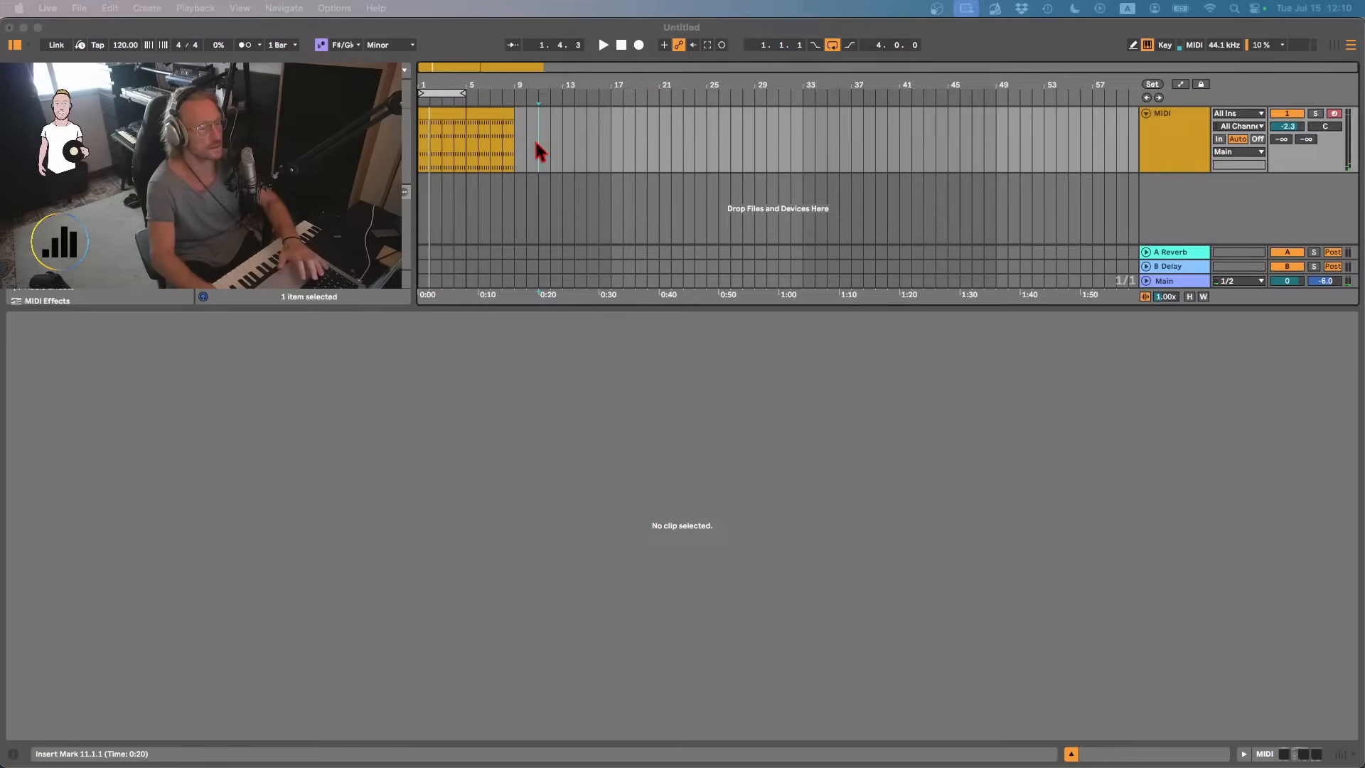
key("super+o")
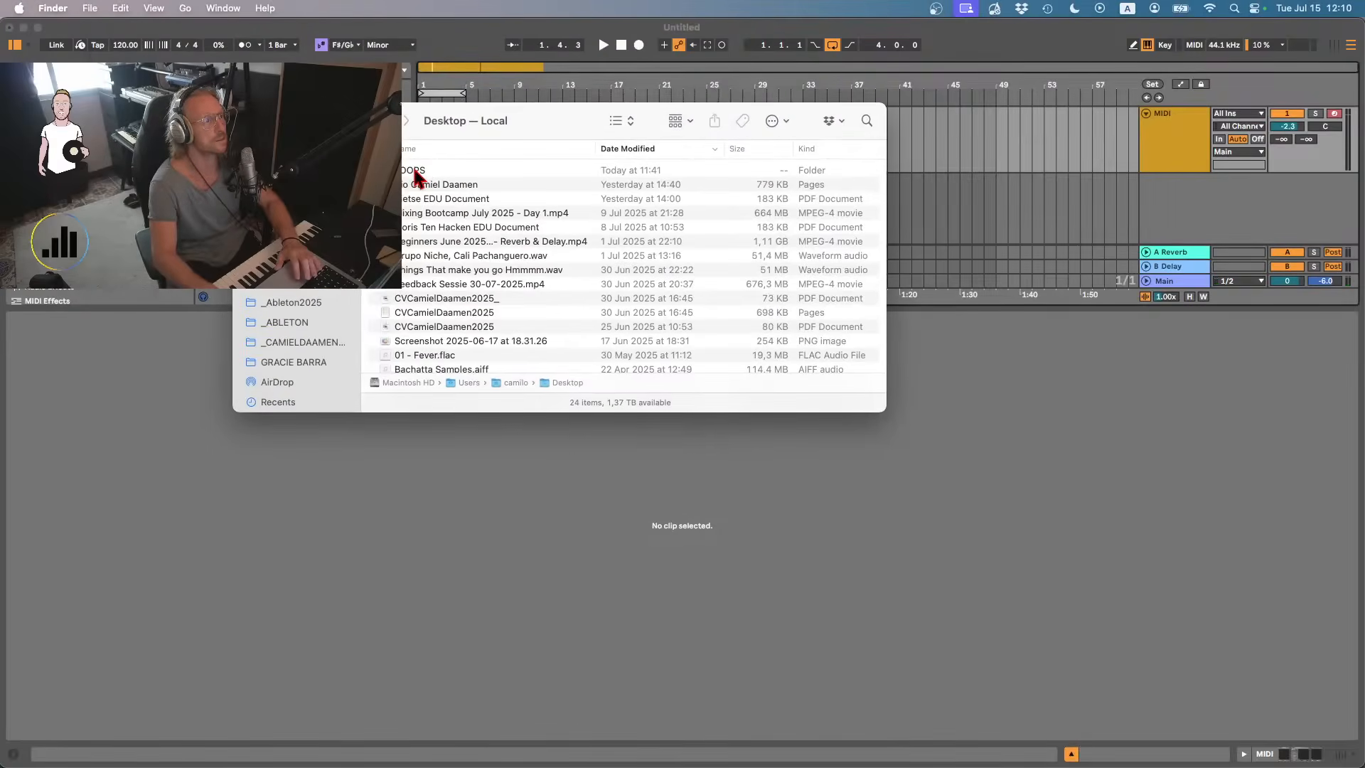
double_click(420, 172)
double_click(415, 186)
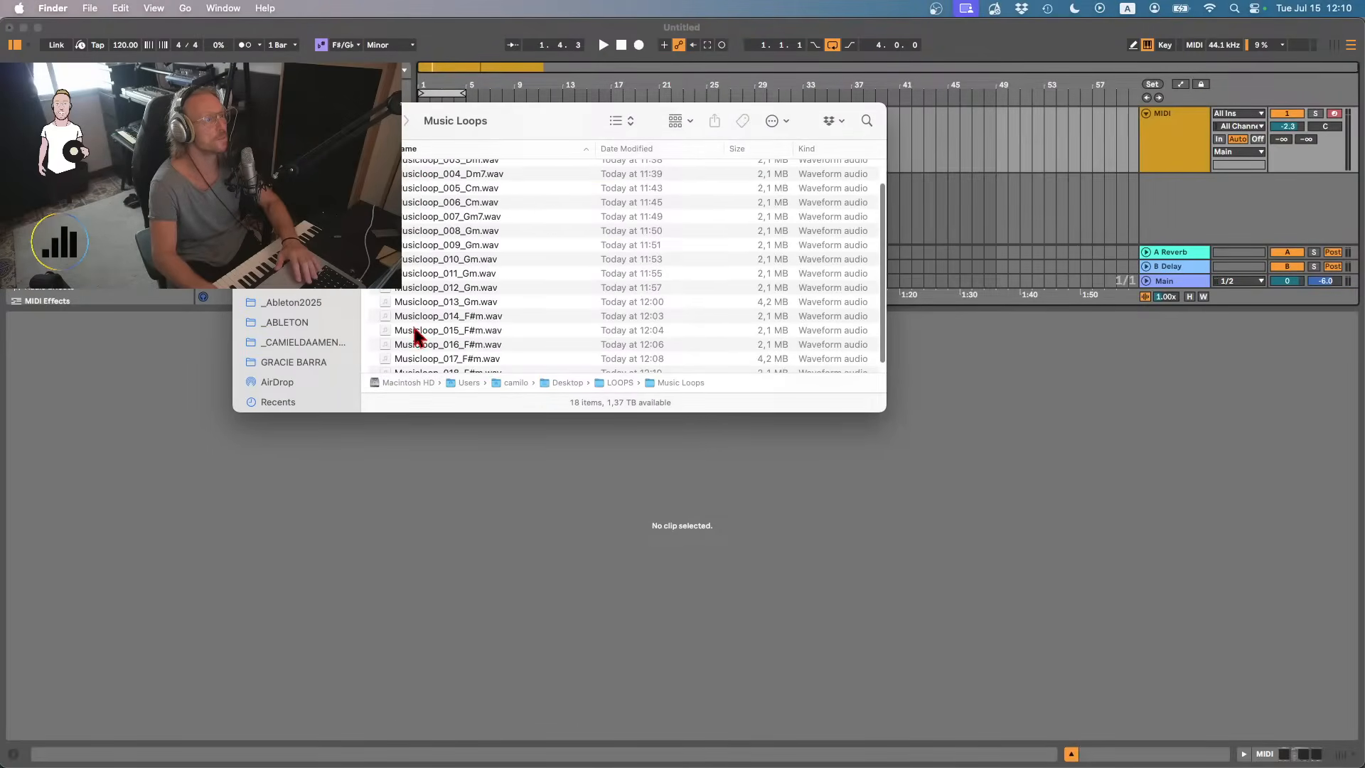
scroll(412, 334, "down", 4)
left_click(415, 357)
key("space")
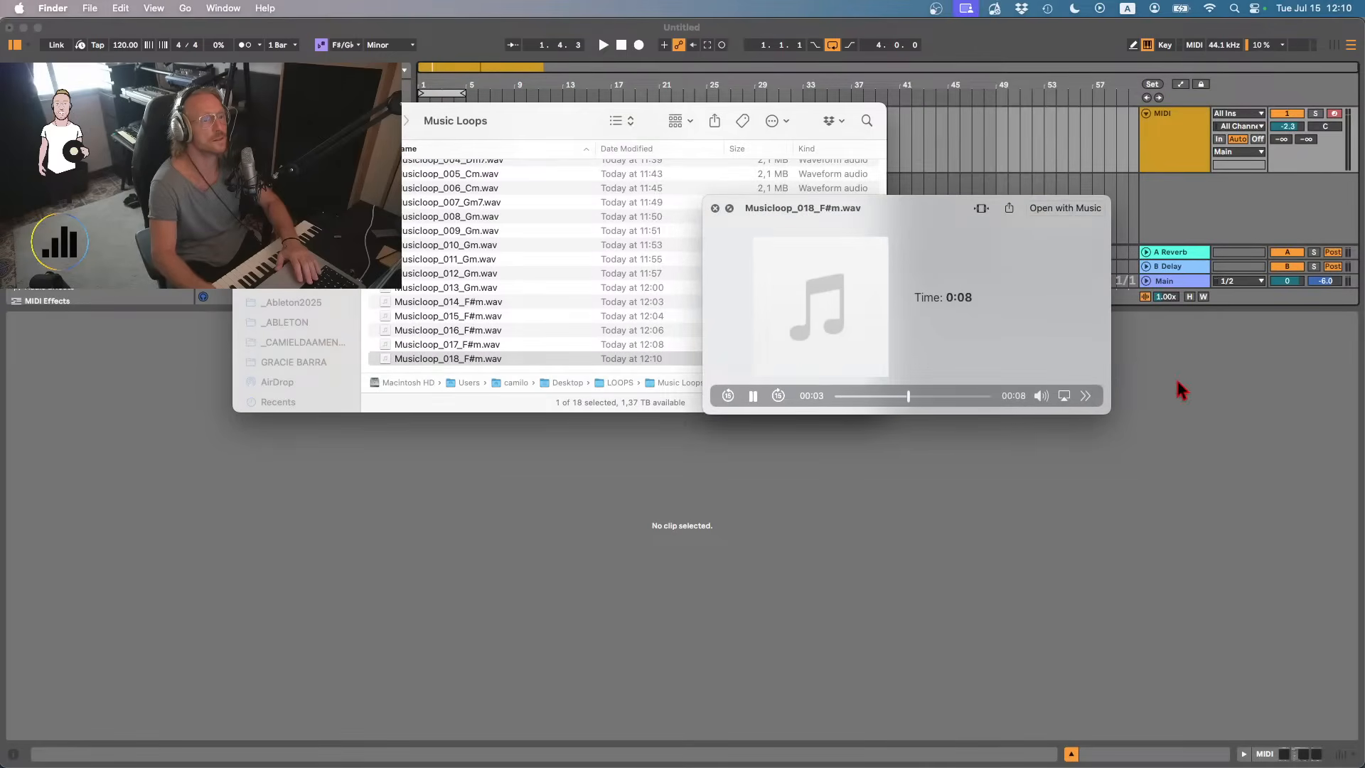
mouse_move(1042, 395)
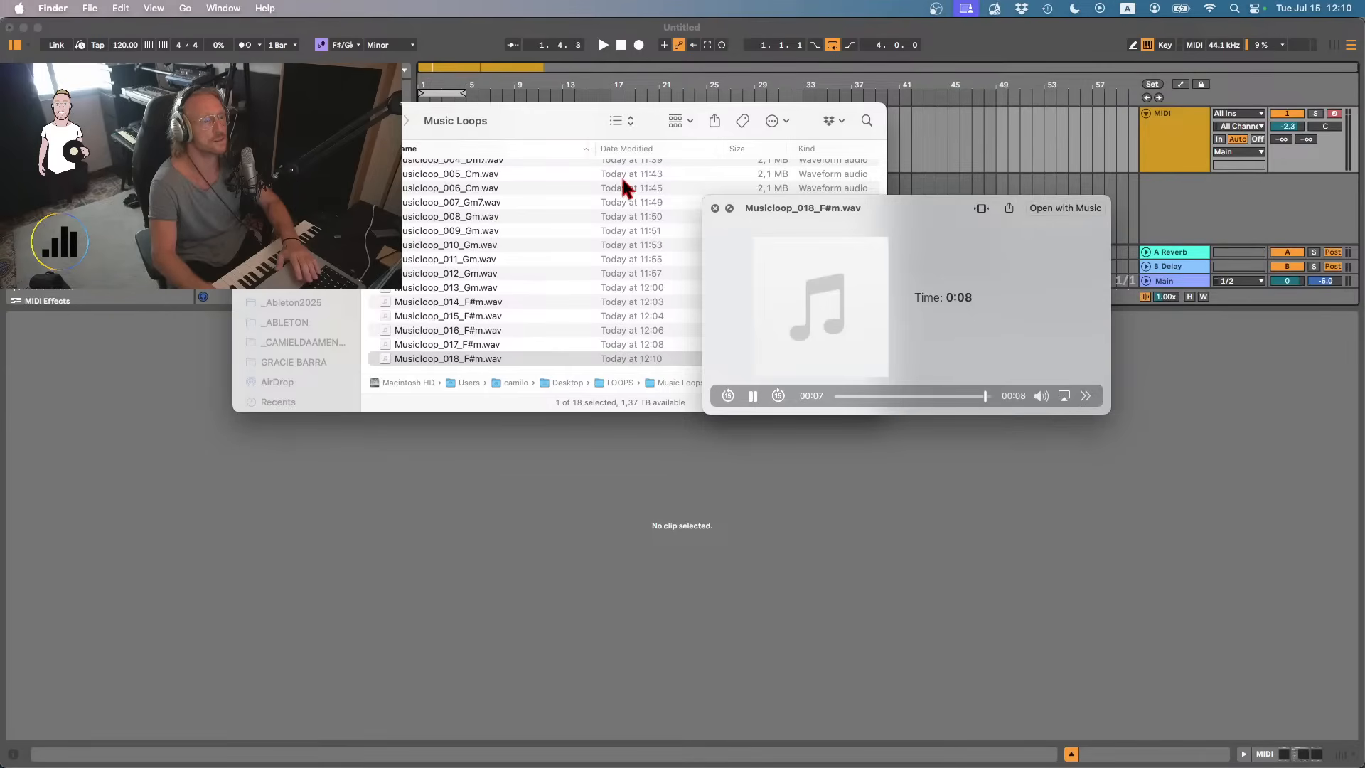
- Close the loop preview and the Finder window, and briefly play the first MIDI clip in the arrangement
key("space")
key("super+w")
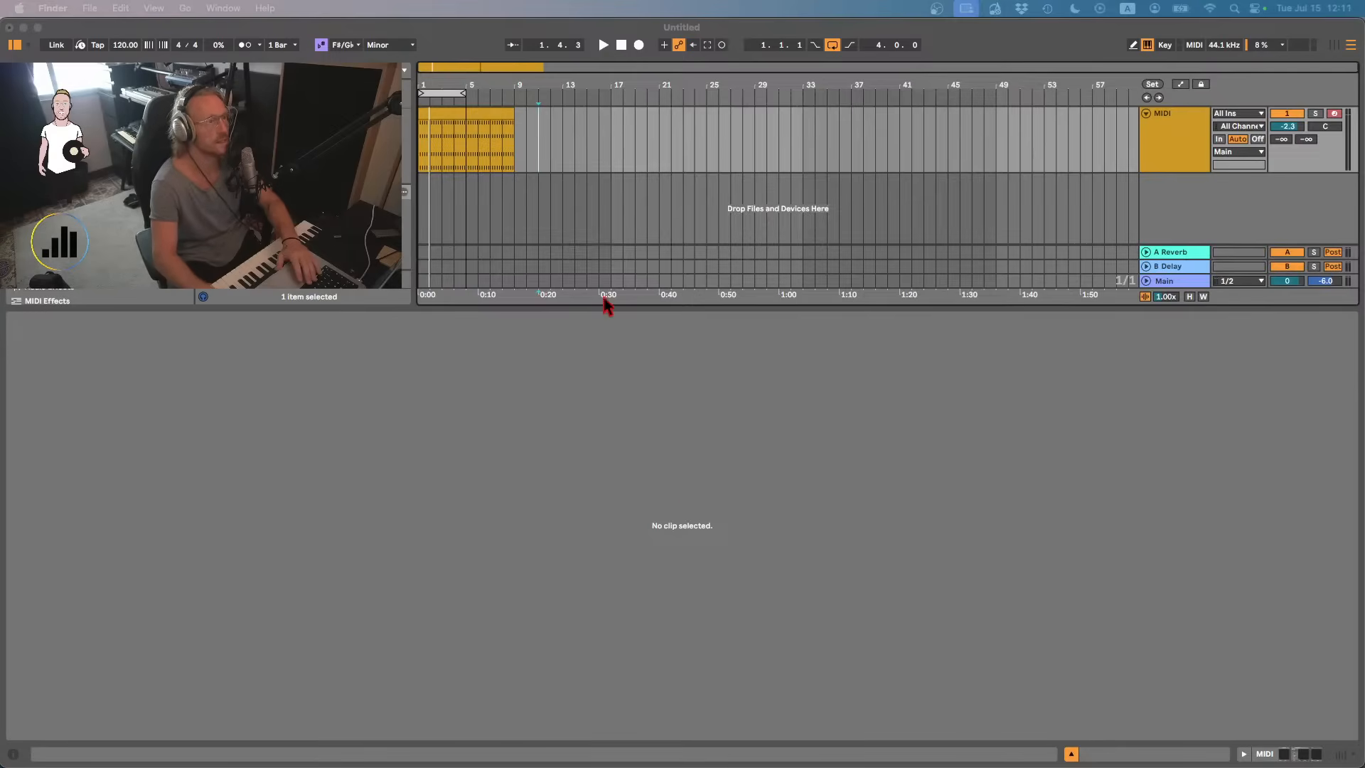
left_click(447, 110)
left_click(445, 110)
key("space")
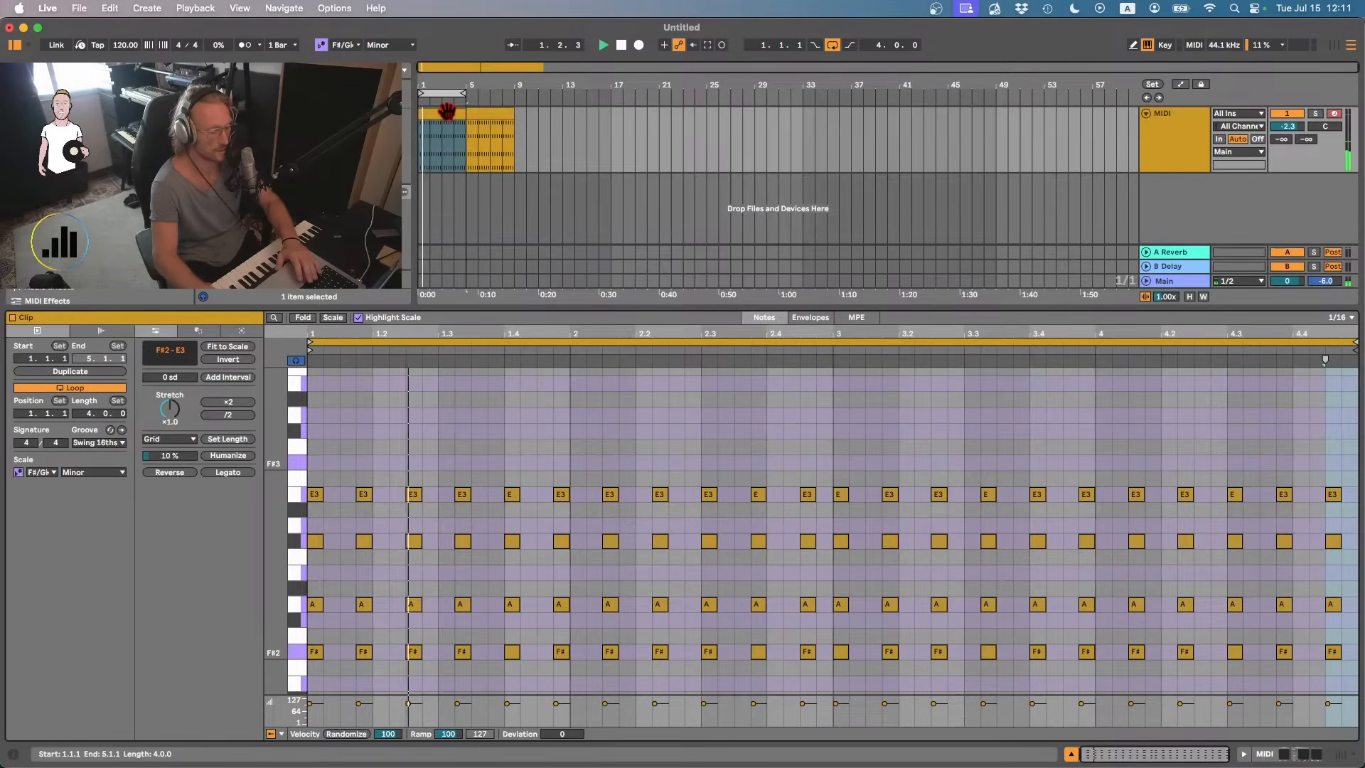
key("space")
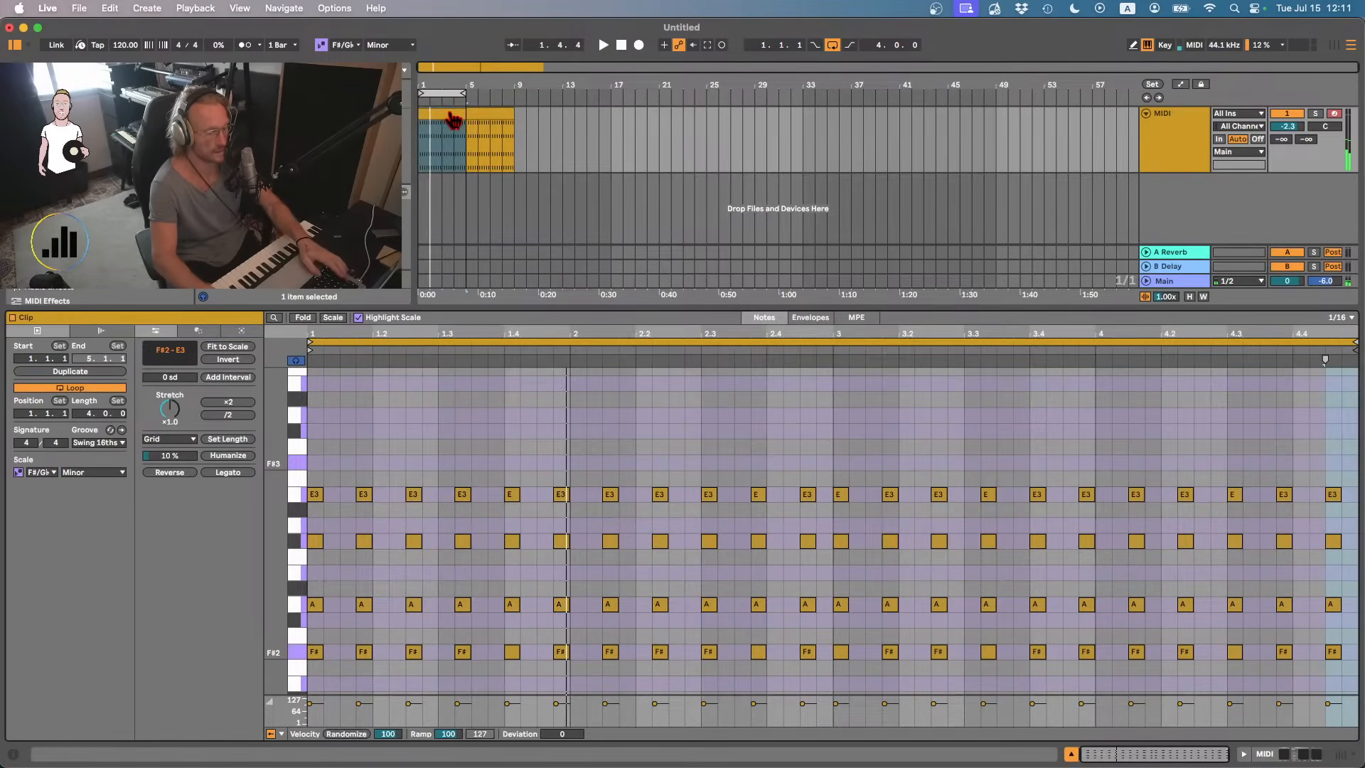
- Reopen LOOPS > Music Loops in a new Finder window, preview Musicloop_018_F#m.wav again and close the window
key("super+Tab")
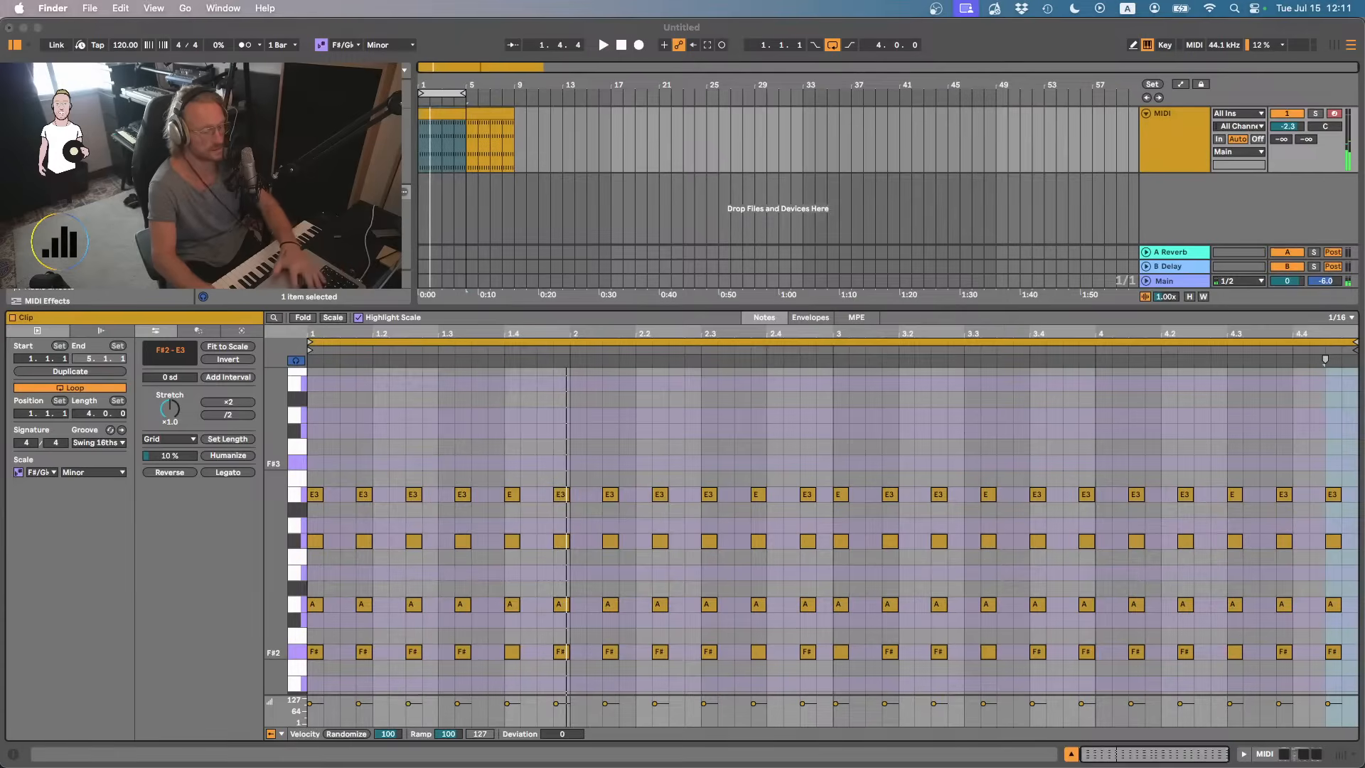
key("super+n")
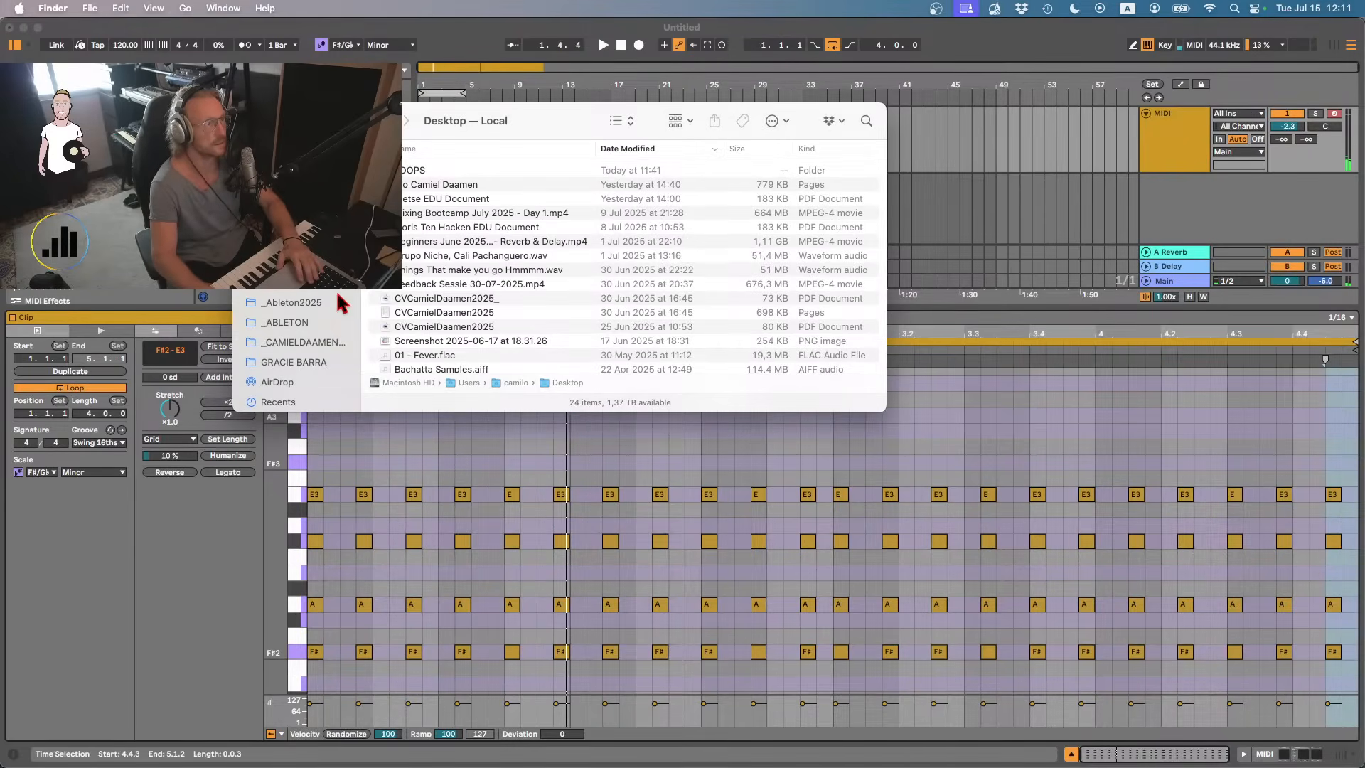
double_click(426, 171)
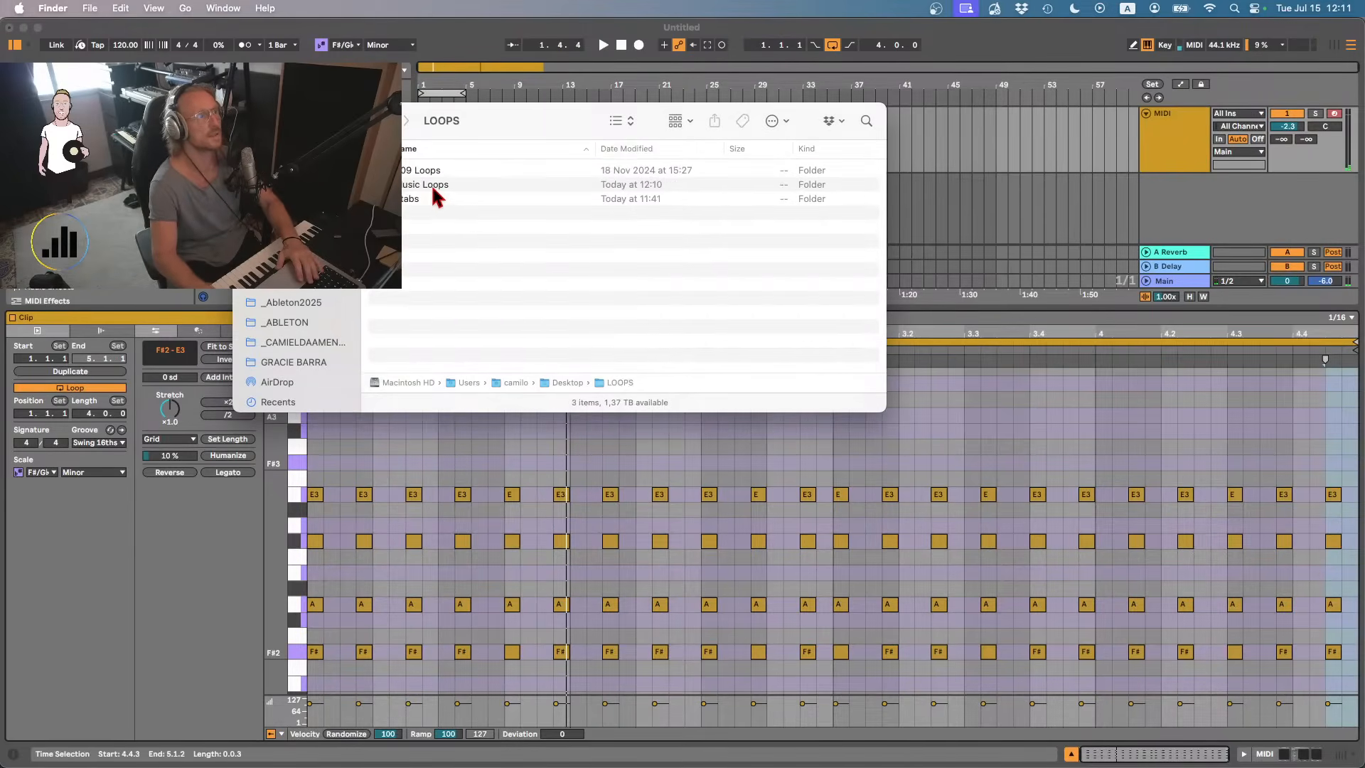
double_click(432, 187)
left_click(454, 359)
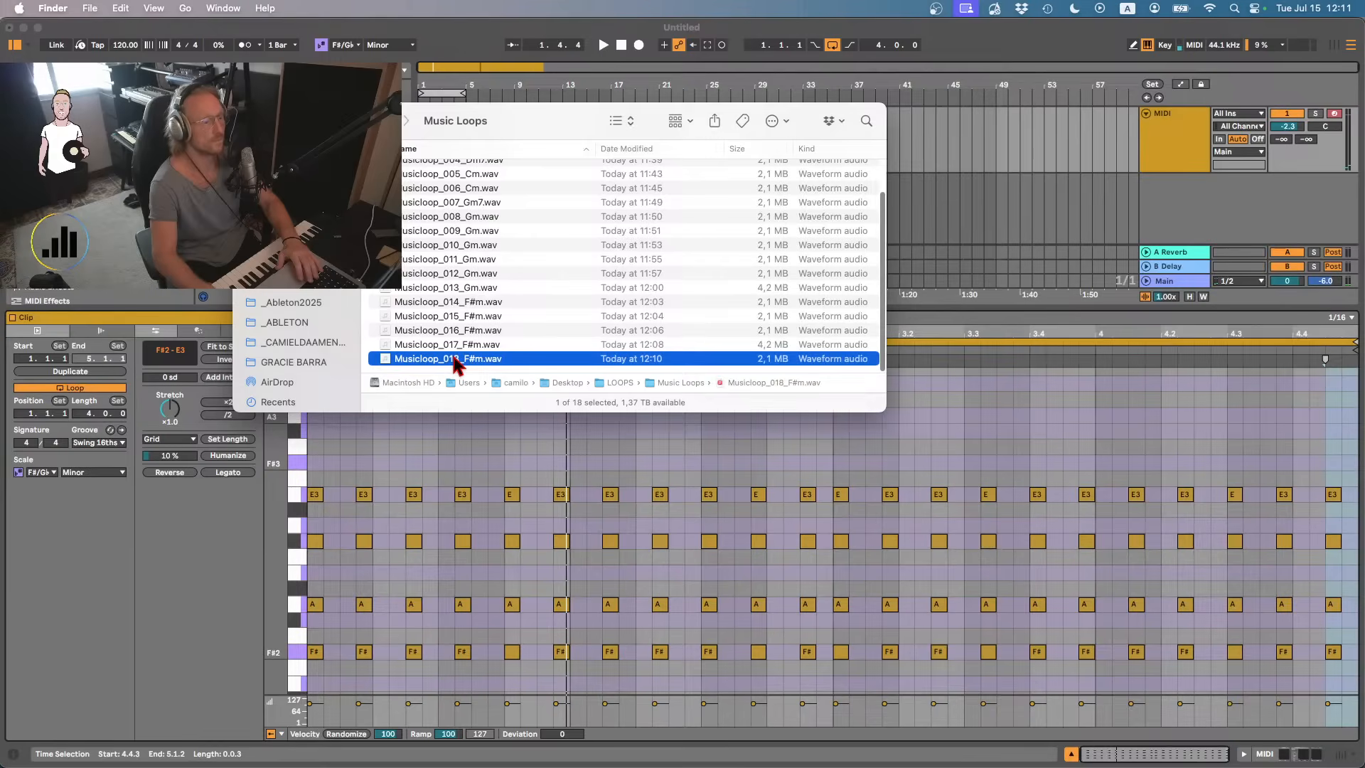
key("space")
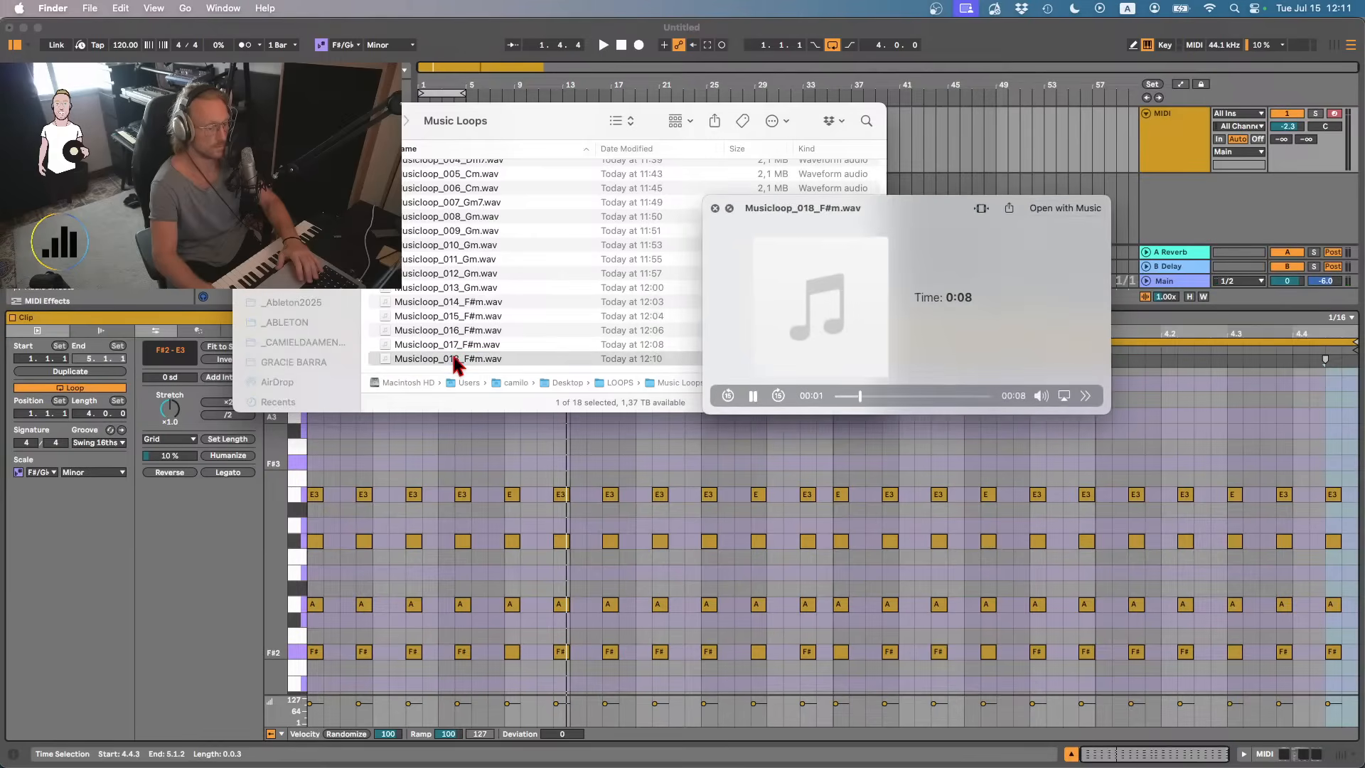
key("space")
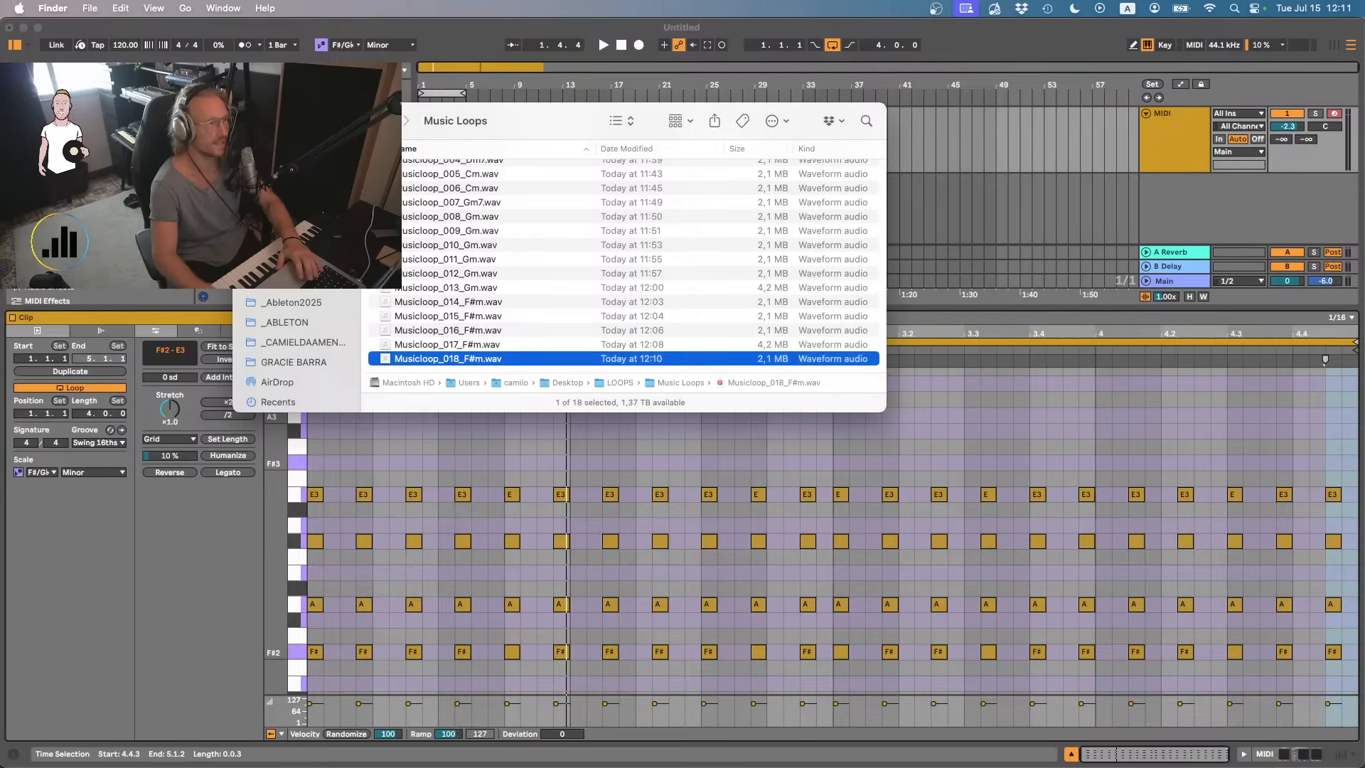
key("super+w")
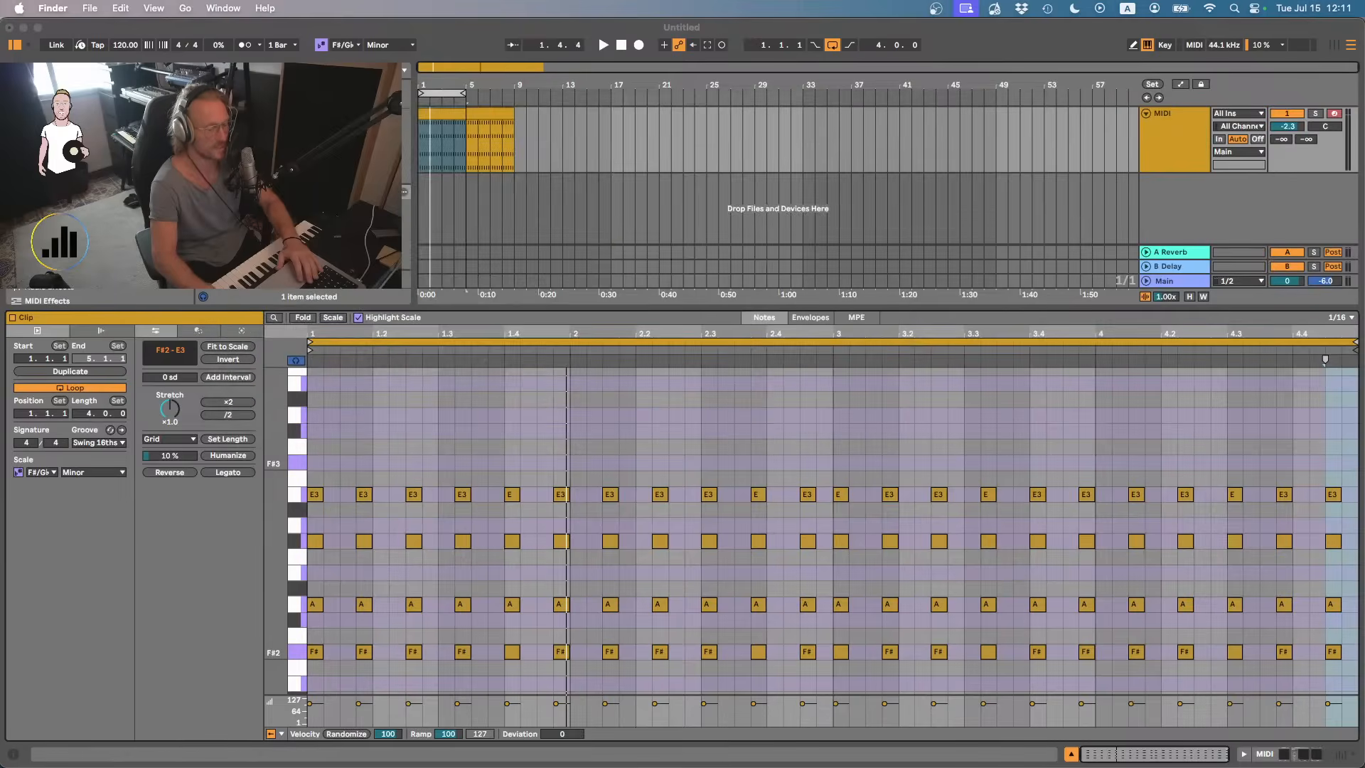
- Return to Ableton Live and delete both four-bar MIDI clips from the MIDI track
left_click(1235, 165)
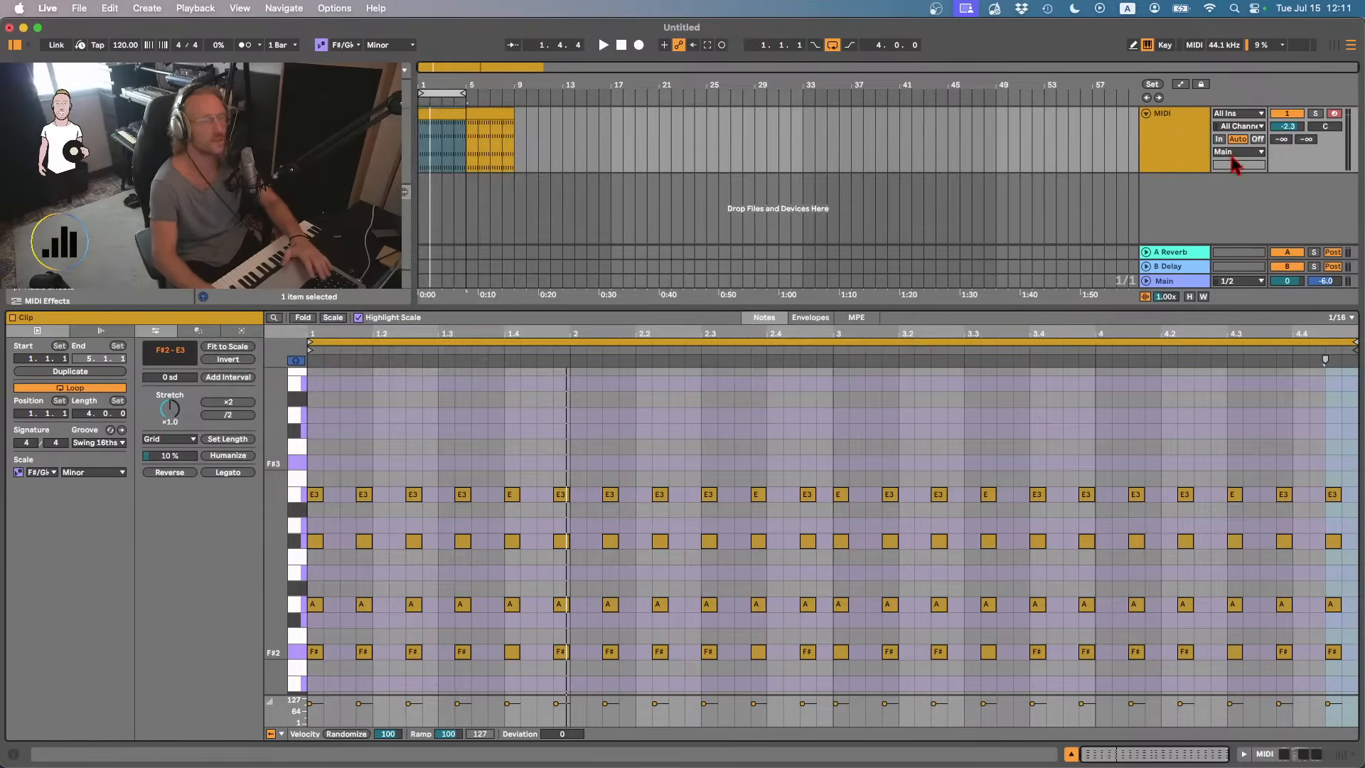
left_click_drag(1026, 308, 1008, 529)
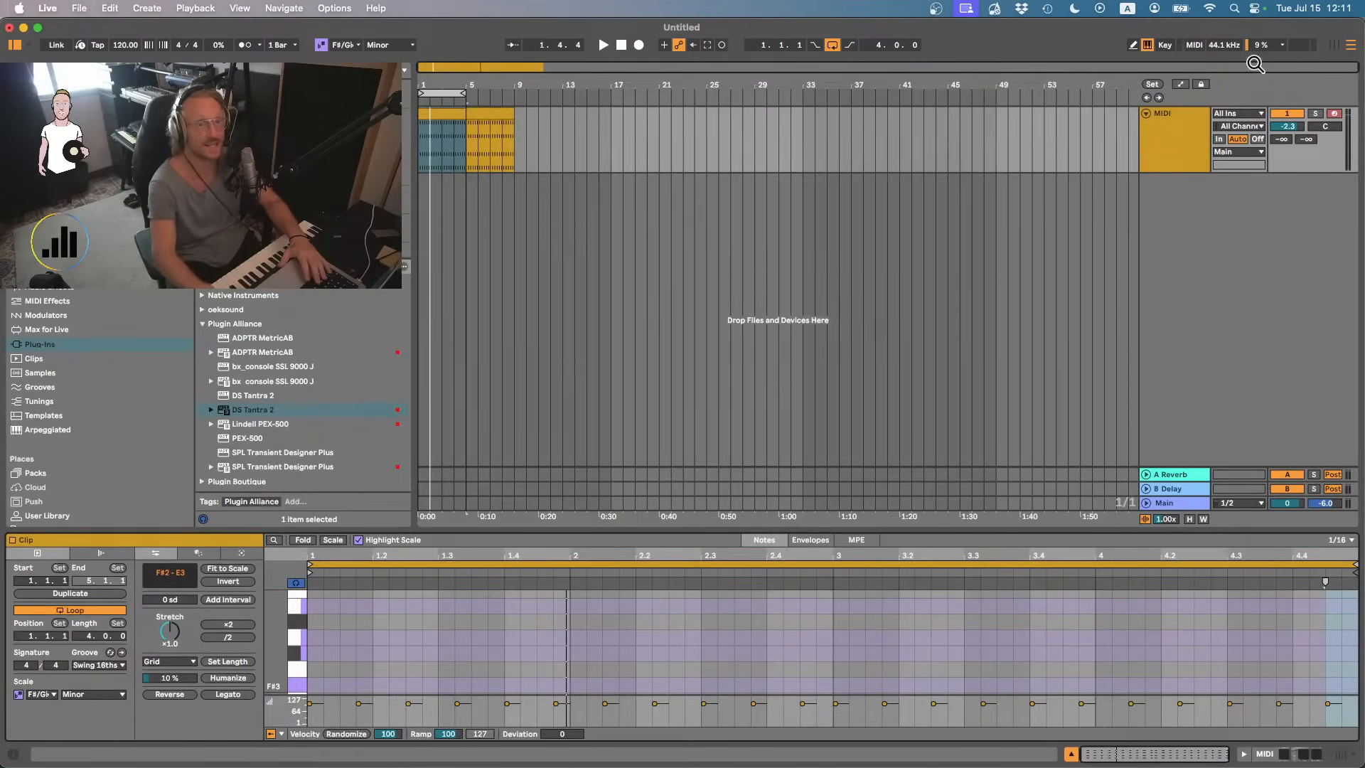
left_click(780, 238)
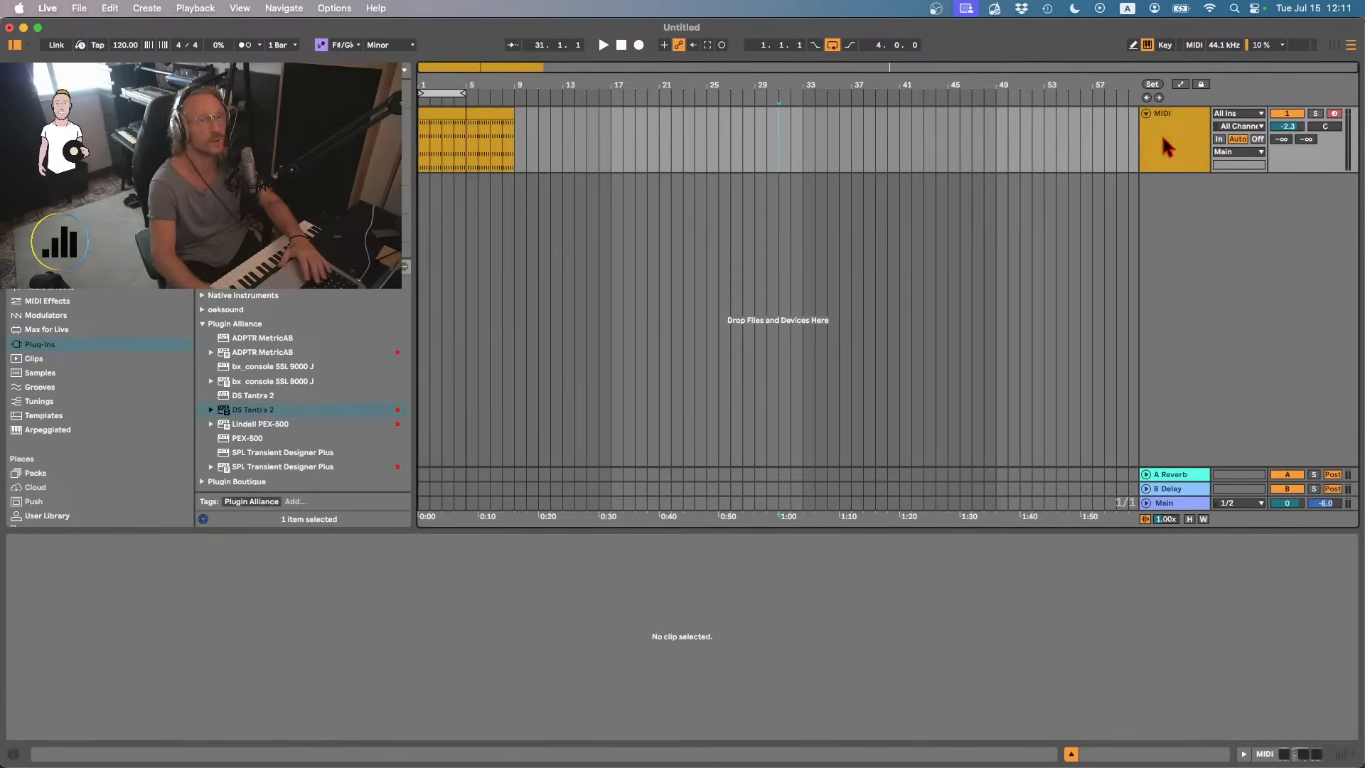
left_click_drag(467, 135, 513, 135)
key("Delete")
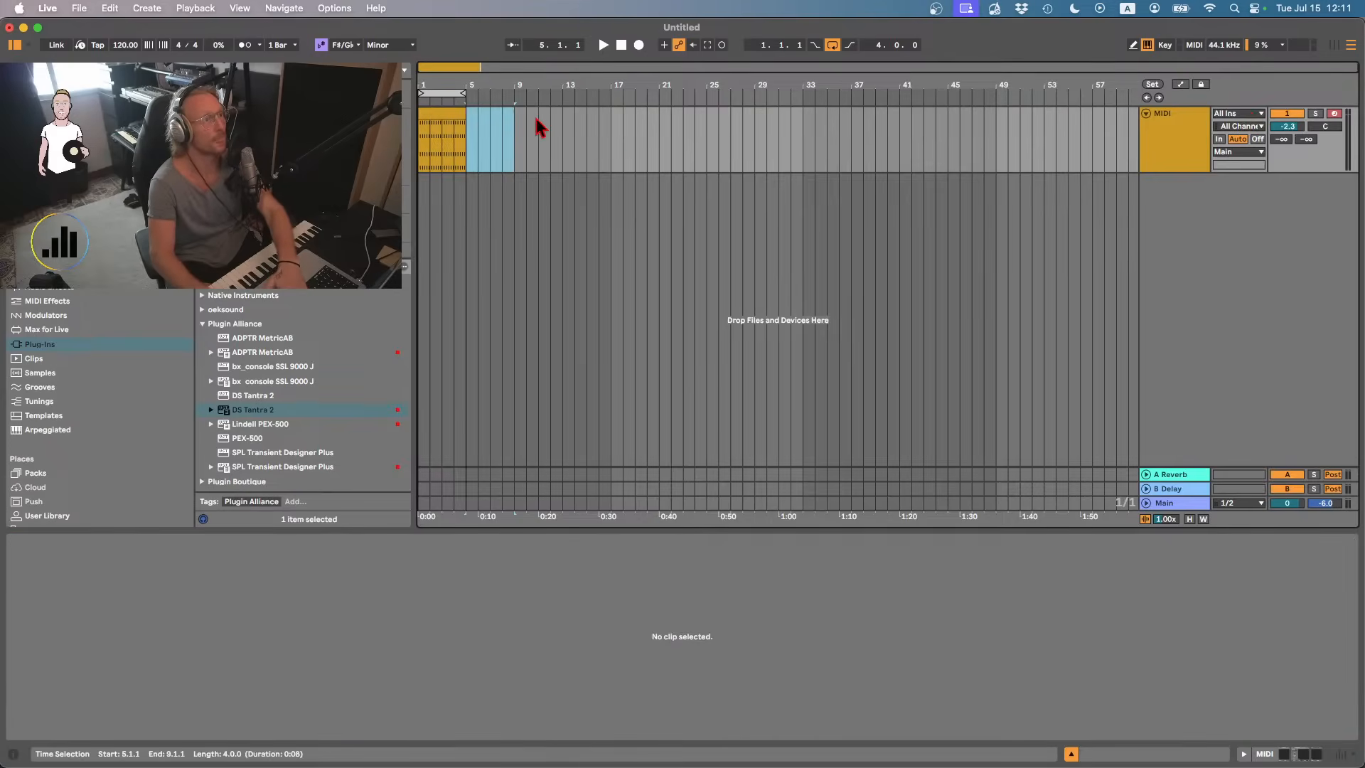
left_click(430, 120)
key("Delete")
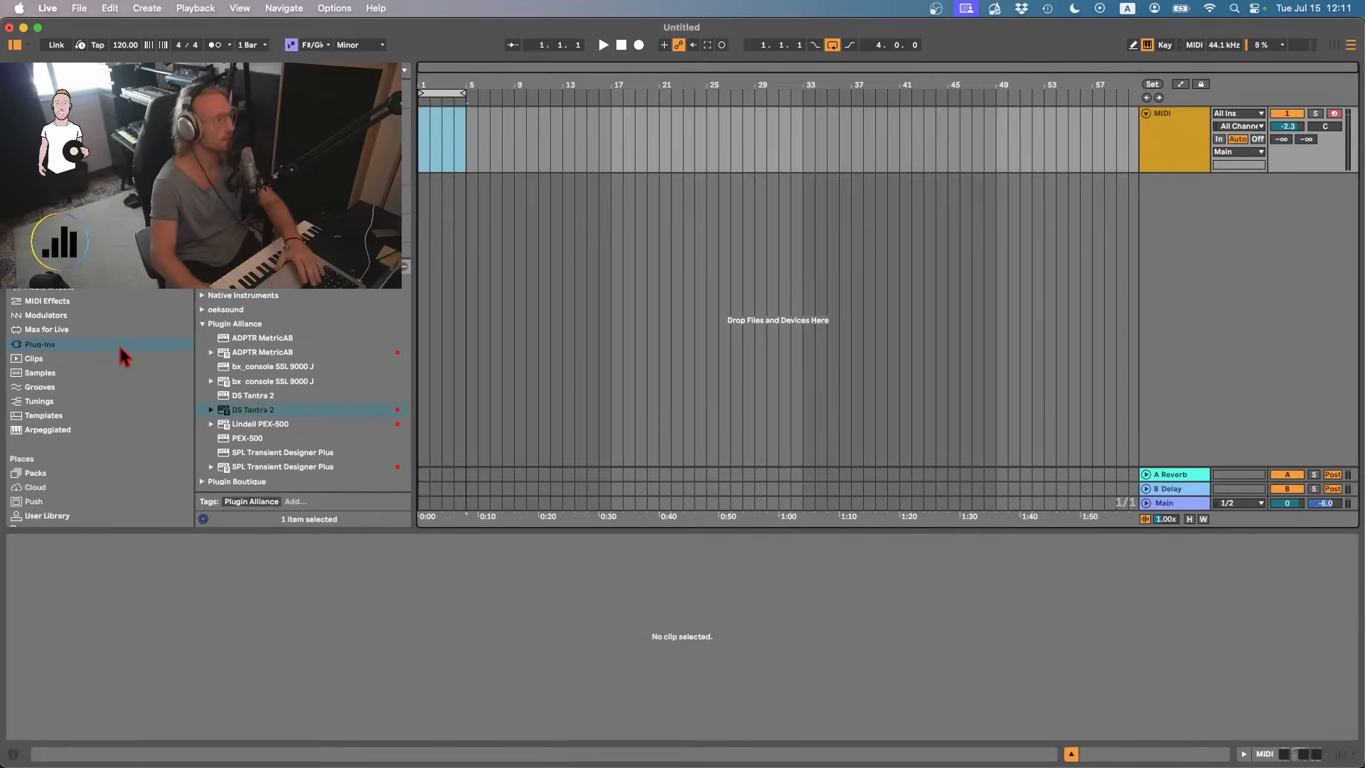
- Insert an empty four-bar MIDI clip in the first four bars and set its scale root to G#/Ab
left_click(467, 130)
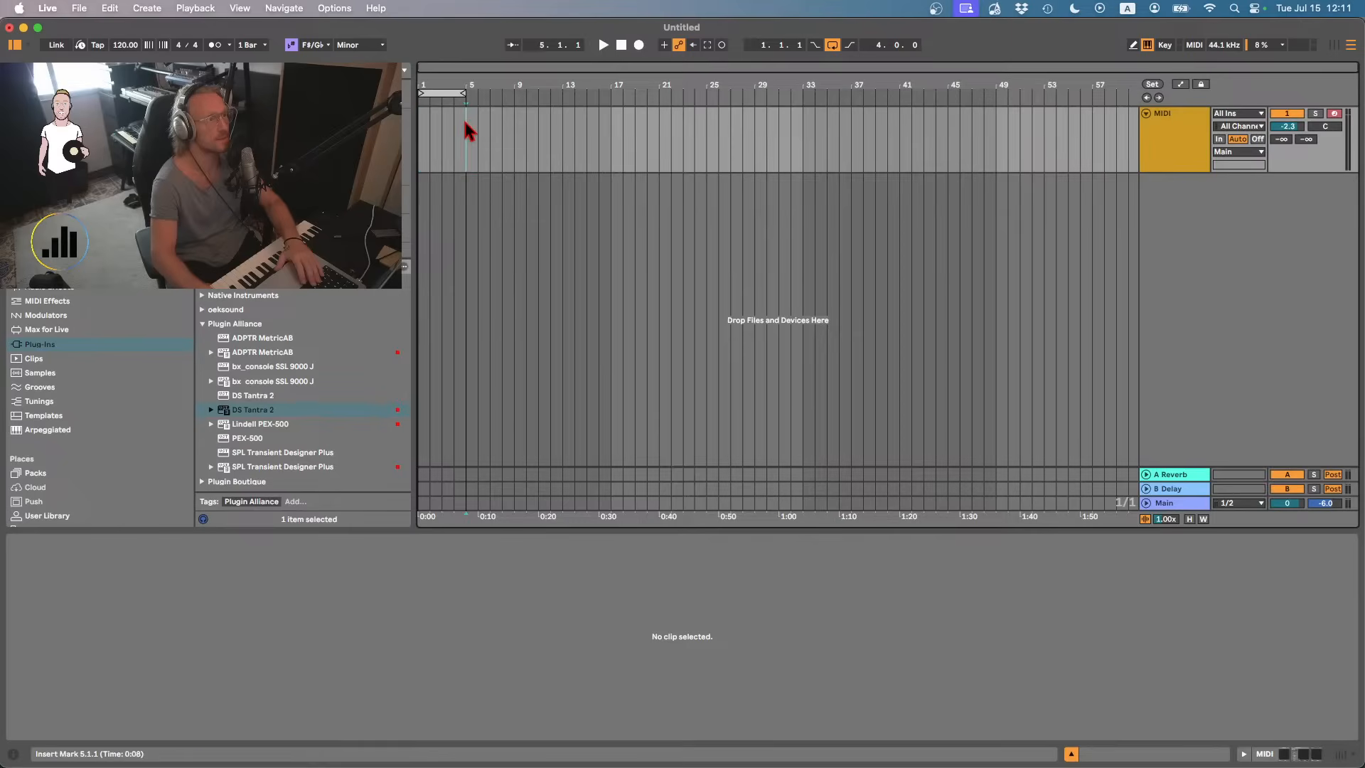
key("super+z")
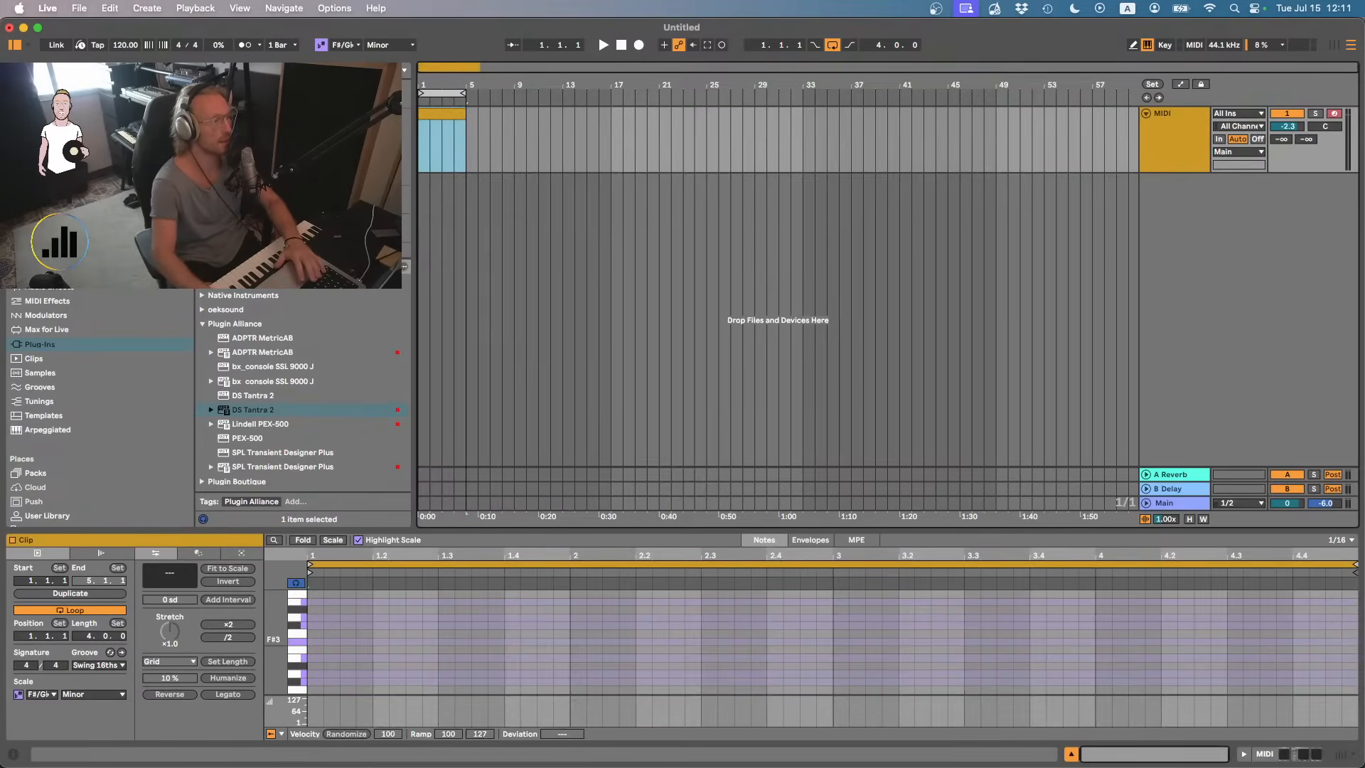
left_click_drag(467, 526, 467, 334)
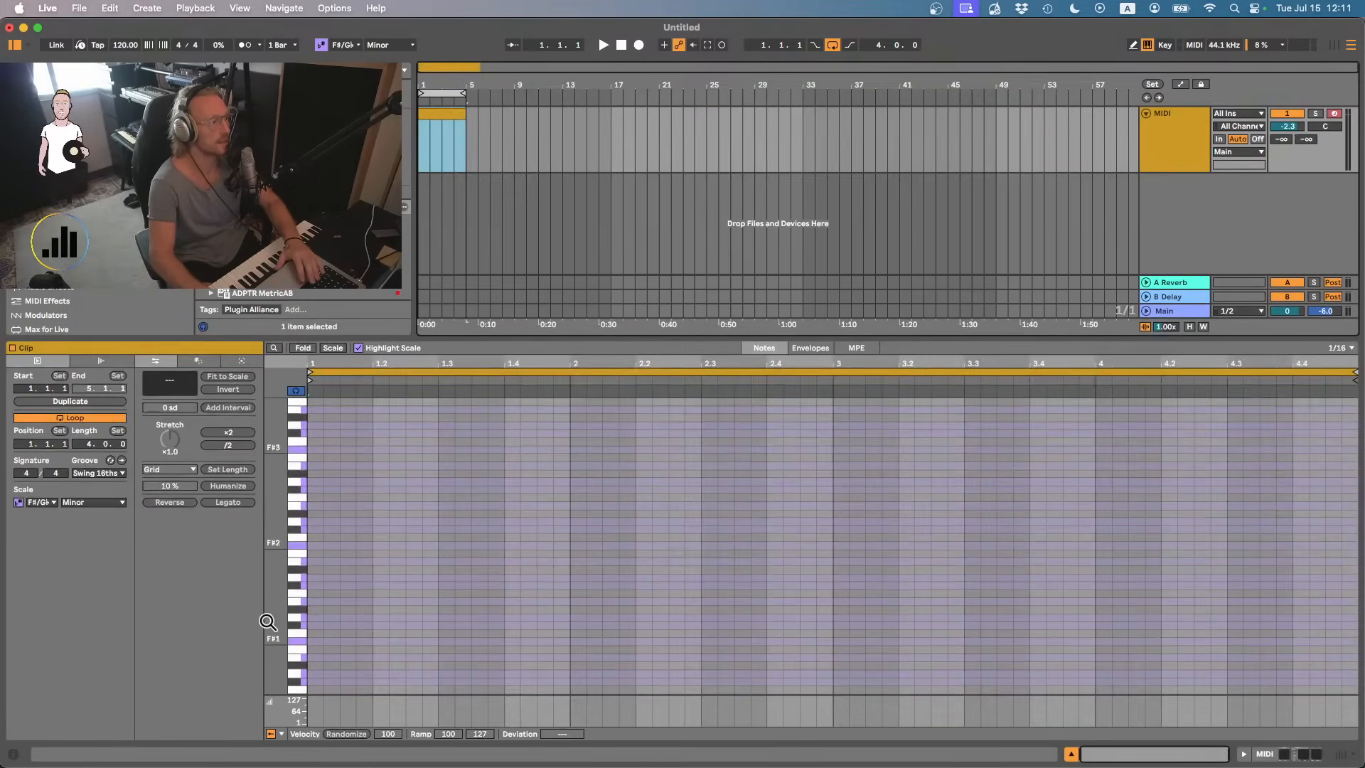
left_click(51, 503)
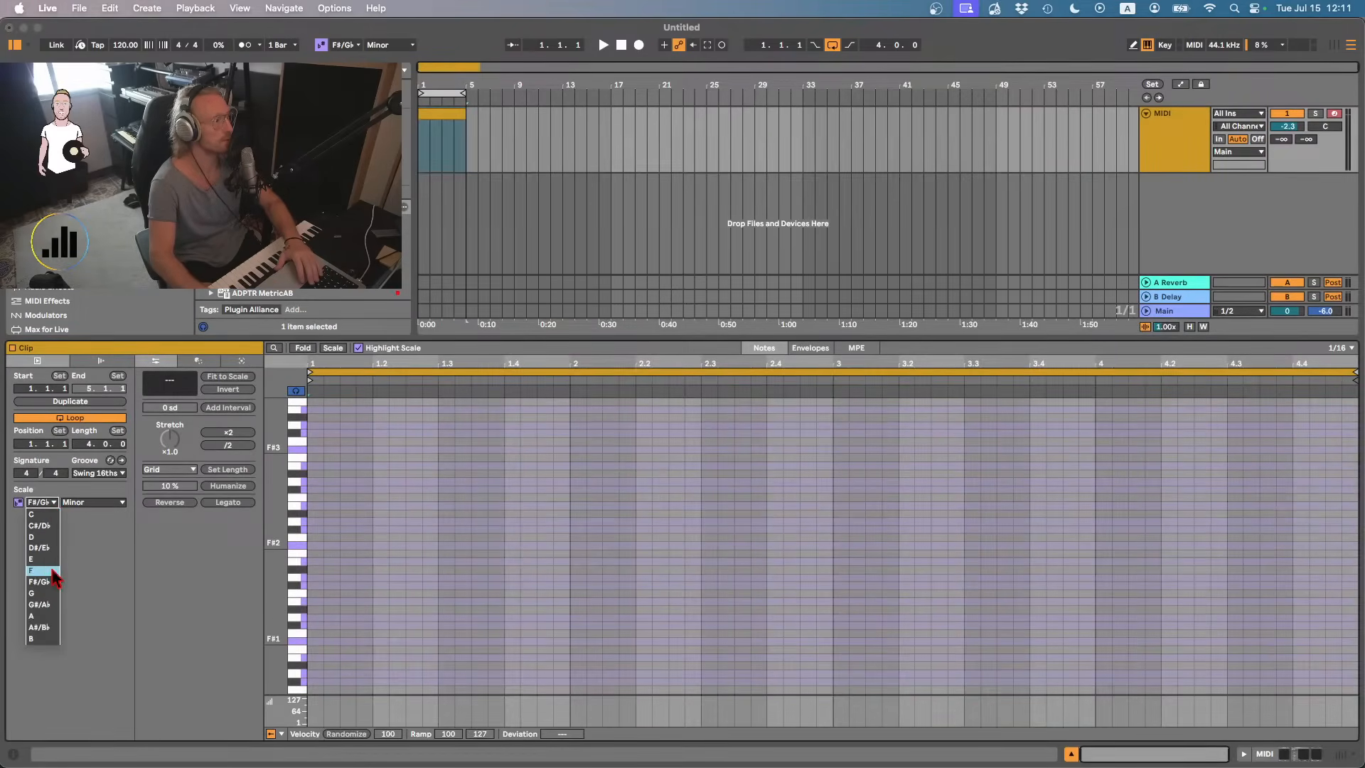
left_click(43, 605)
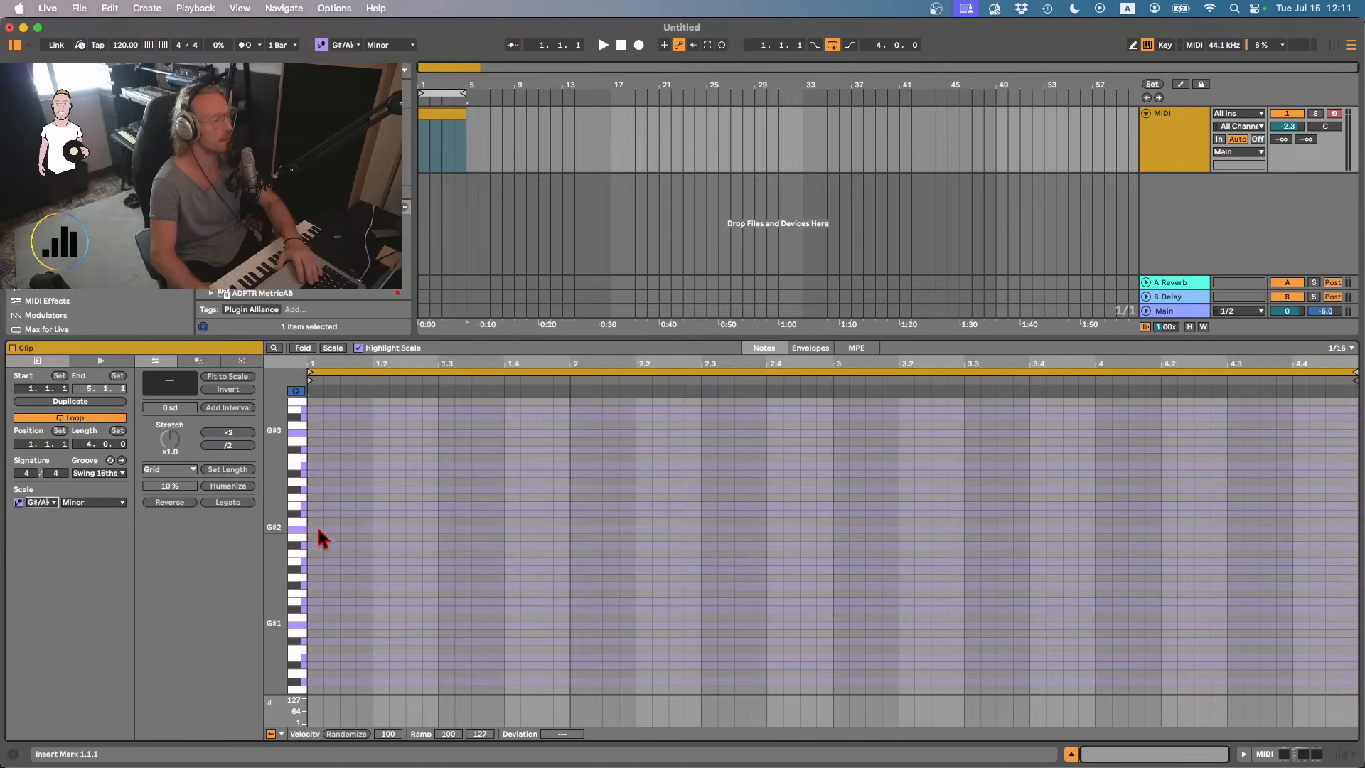
- Enter a chord of G#1, B1, D#2 and F#2 at the clip start and extend it across all four bars
double_click(313, 625)
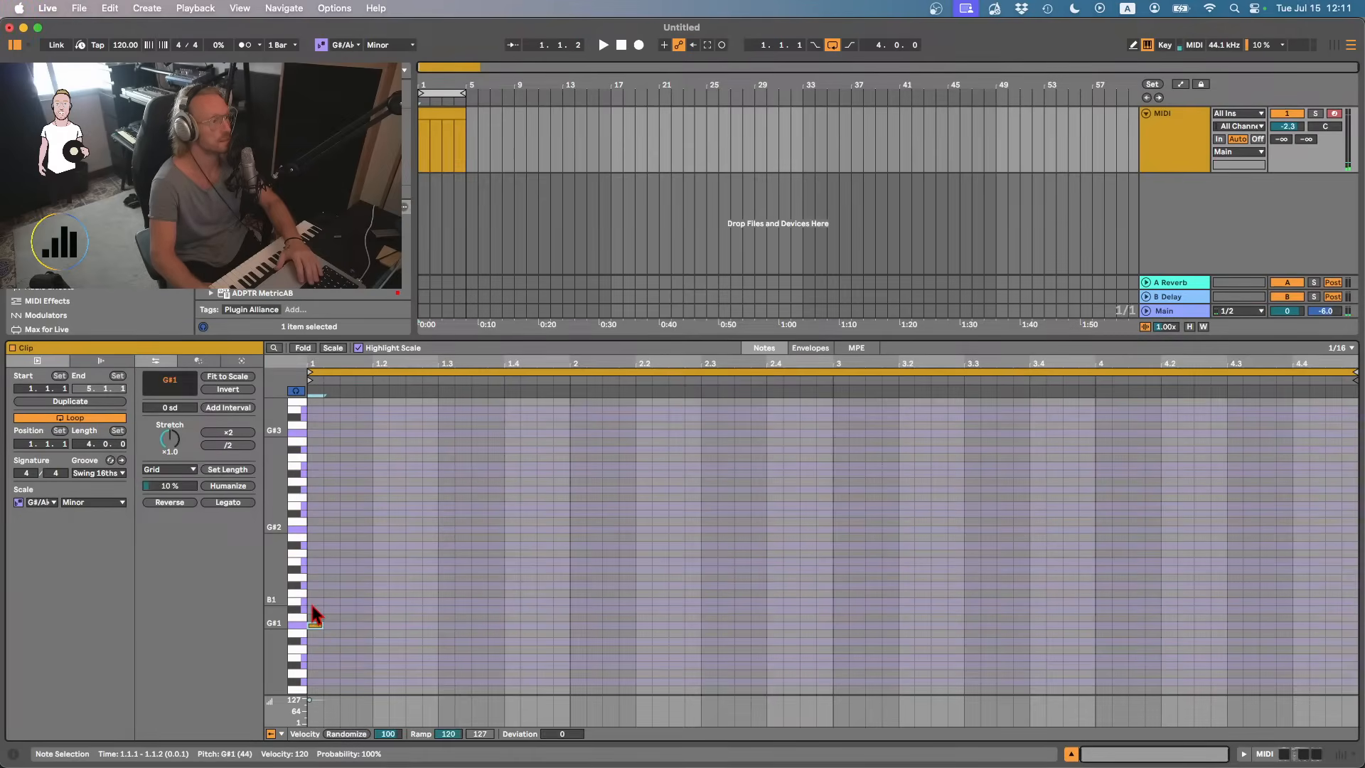
double_click(313, 602)
left_click(313, 580)
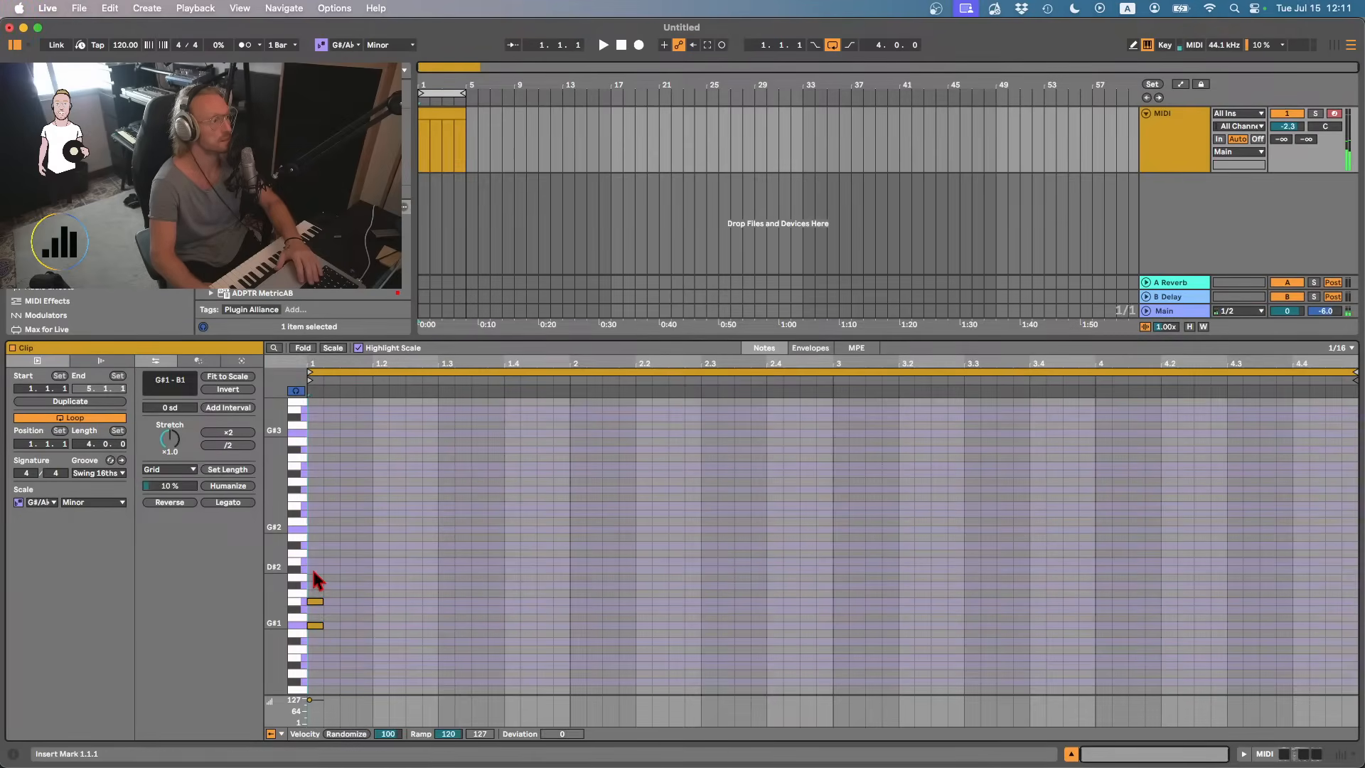
double_click(314, 570)
double_click(314, 547)
left_click(323, 533)
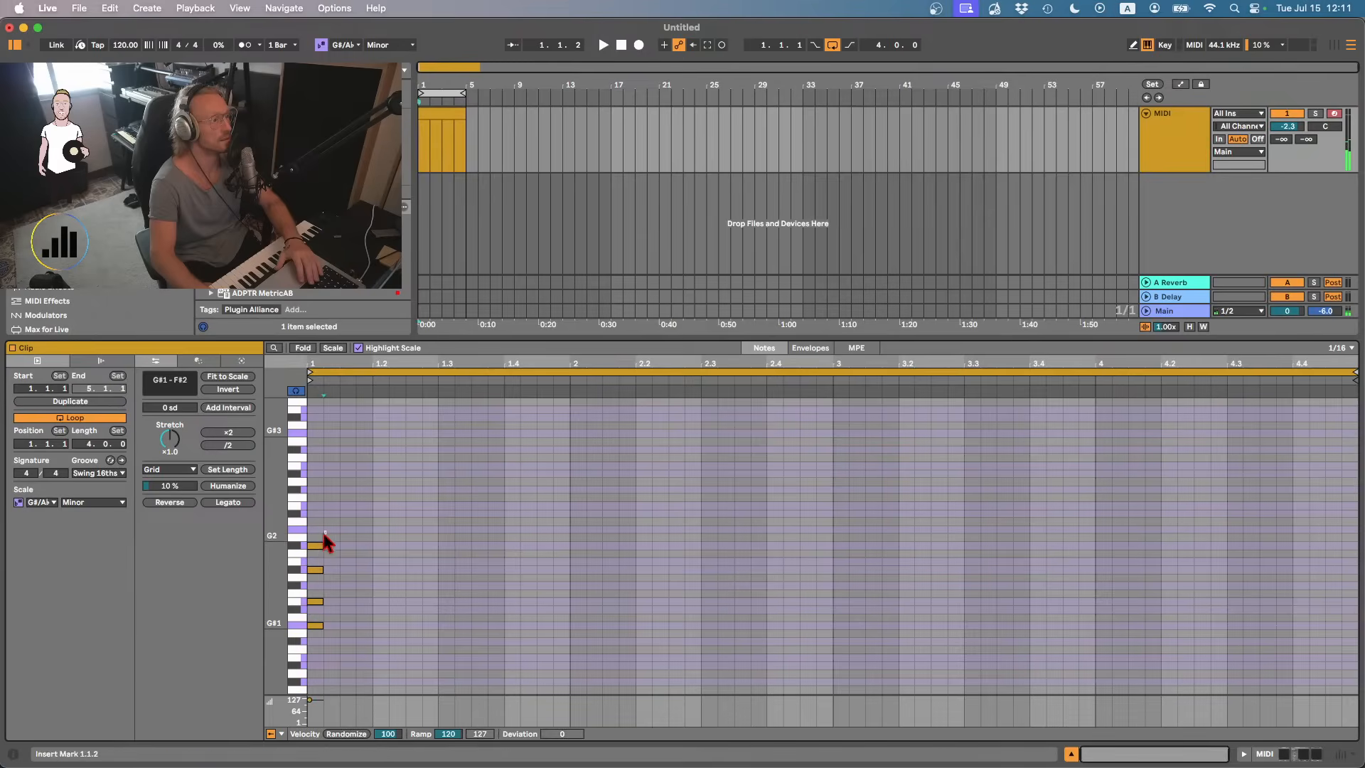
left_click_drag(321, 531, 294, 668)
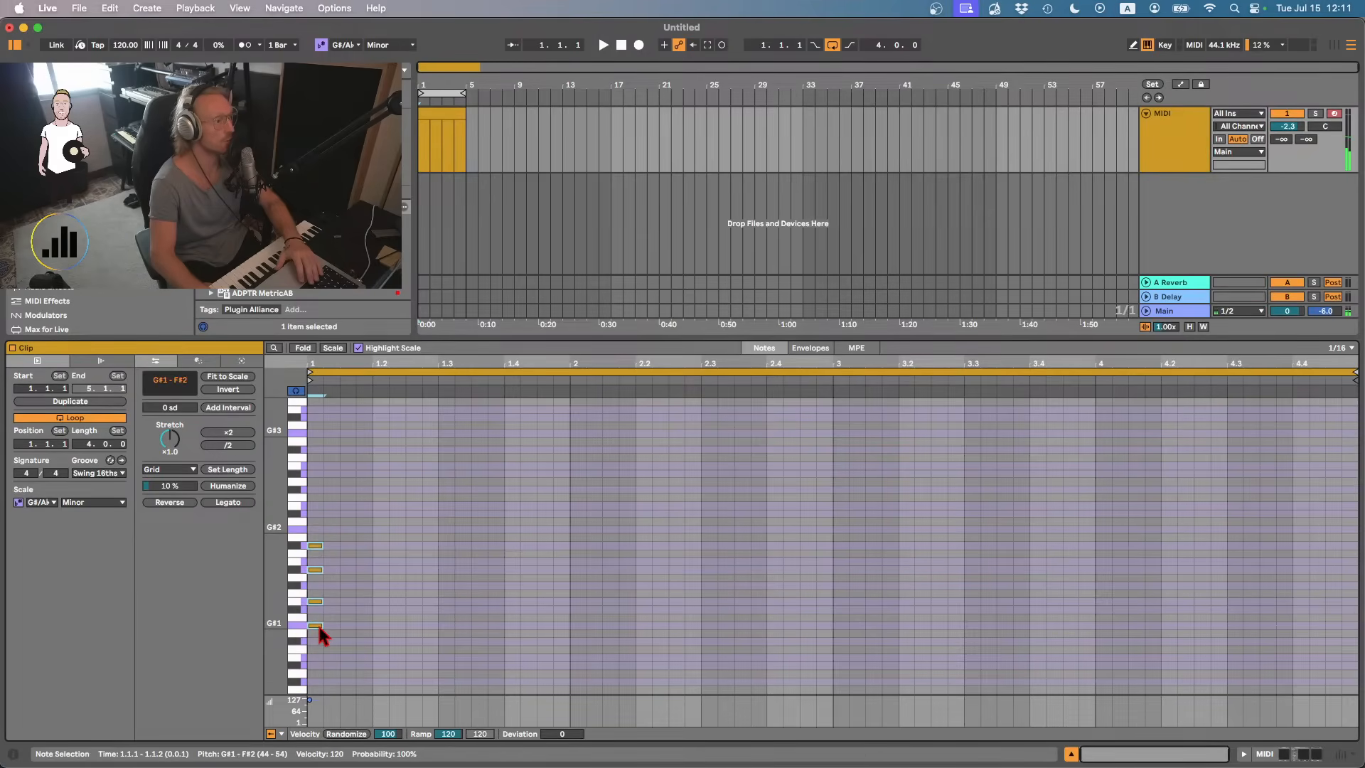
left_click_drag(321, 624, 1354, 575)
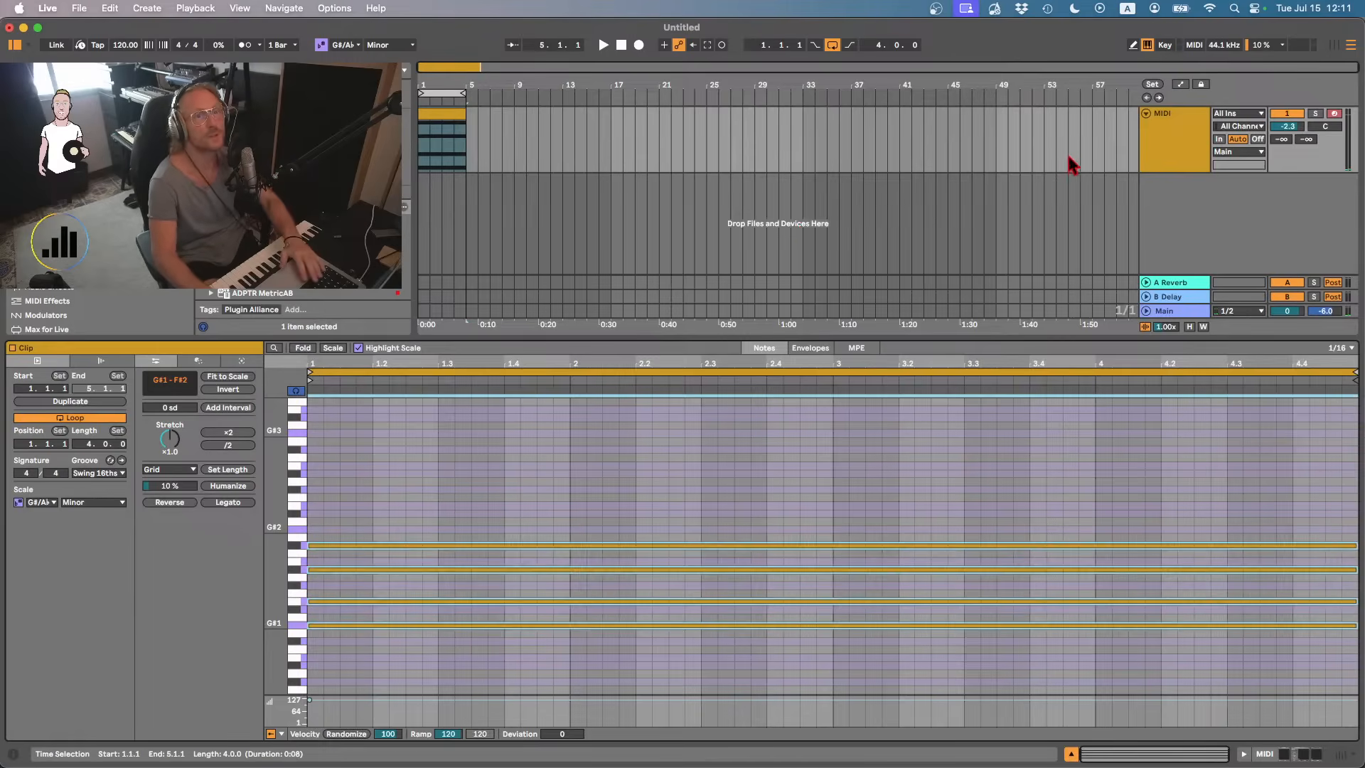
- Turn off Guitar Rig 6 on the MIDI track and add the Soundtoys Tremolator plug-in after DS Tantra 2
left_click(1162, 144)
double_click(1160, 135)
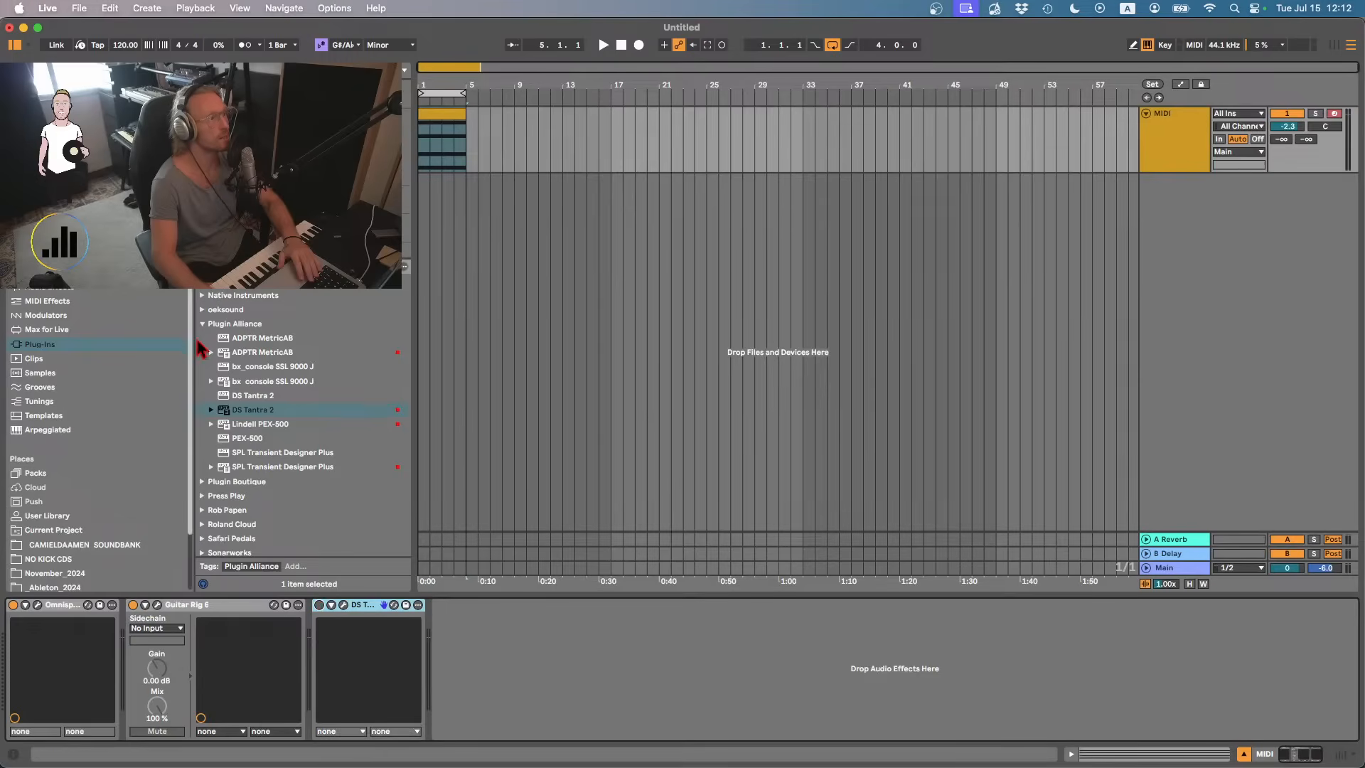
left_click(203, 324)
left_click(202, 453)
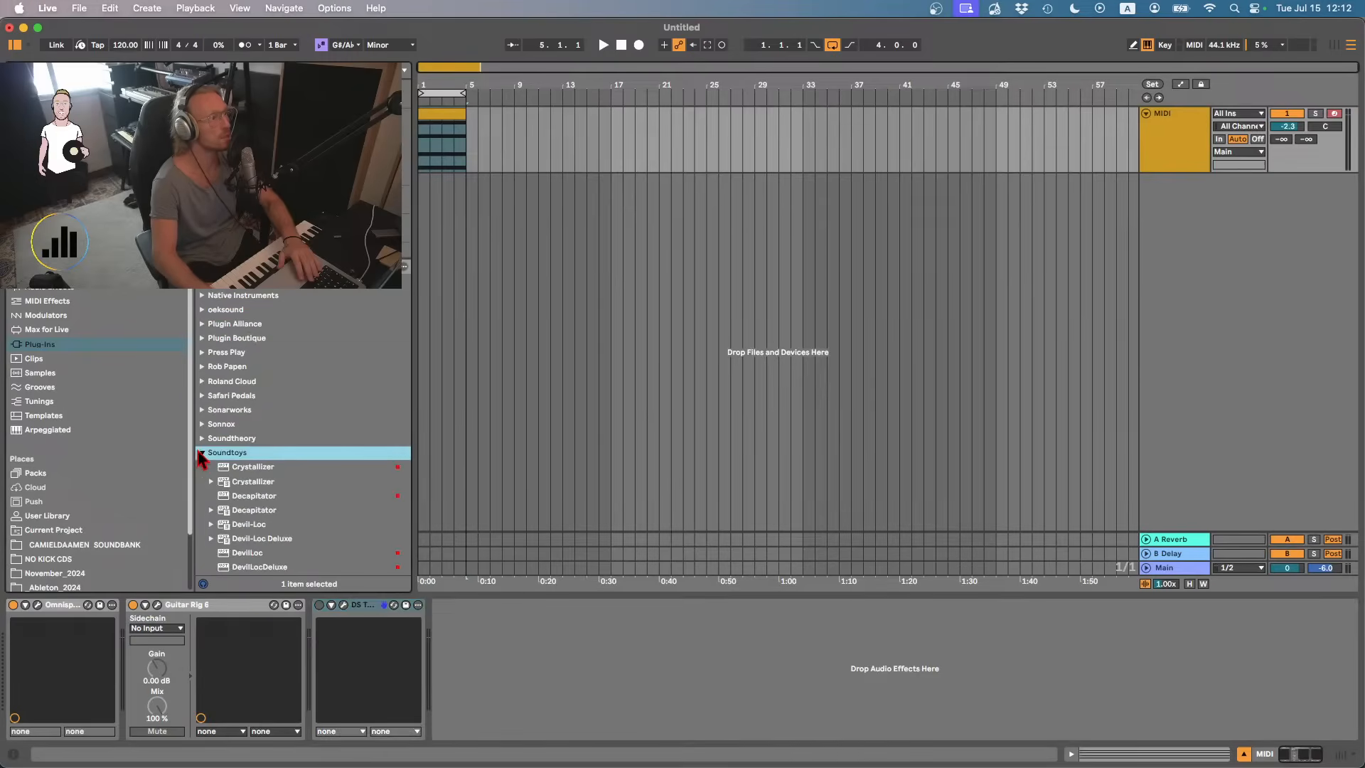
scroll(209, 526, "down", 2)
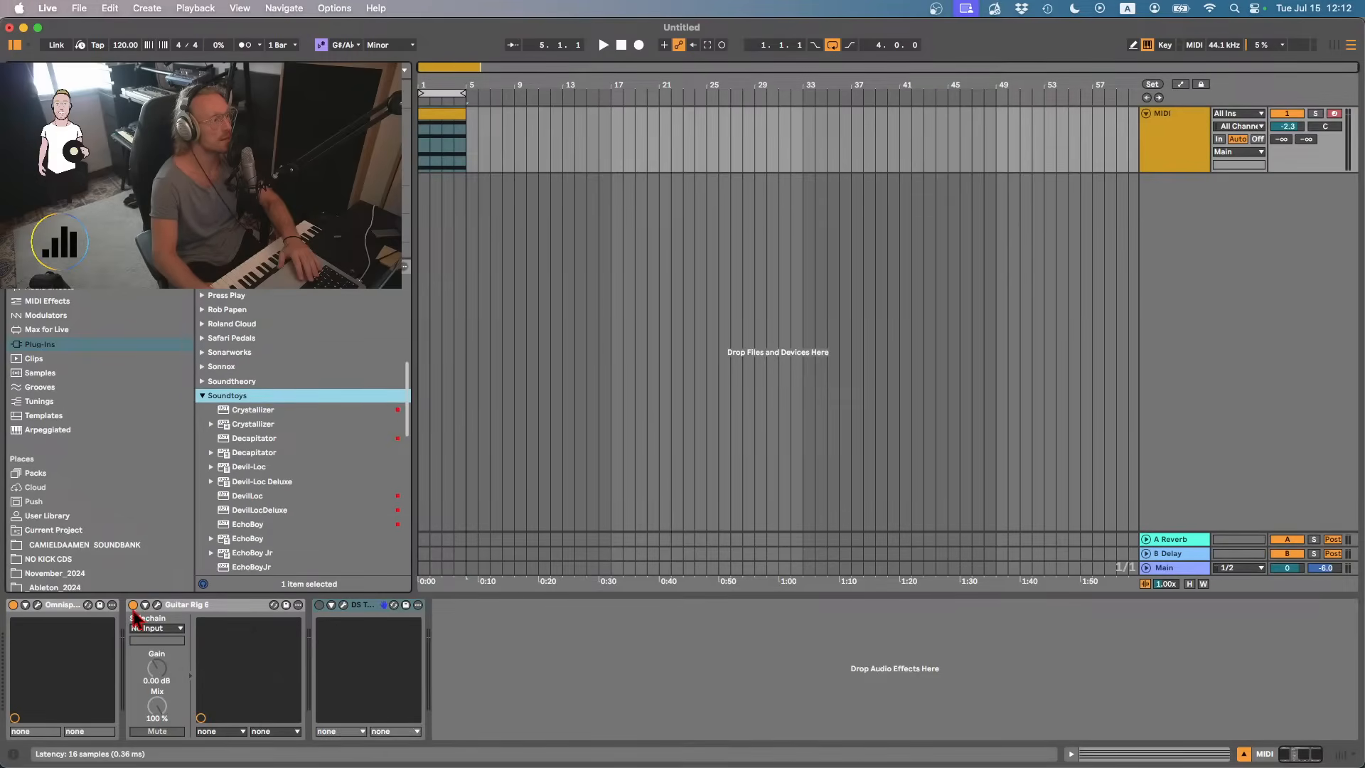
left_click(133, 605)
scroll(229, 511, "down", 10)
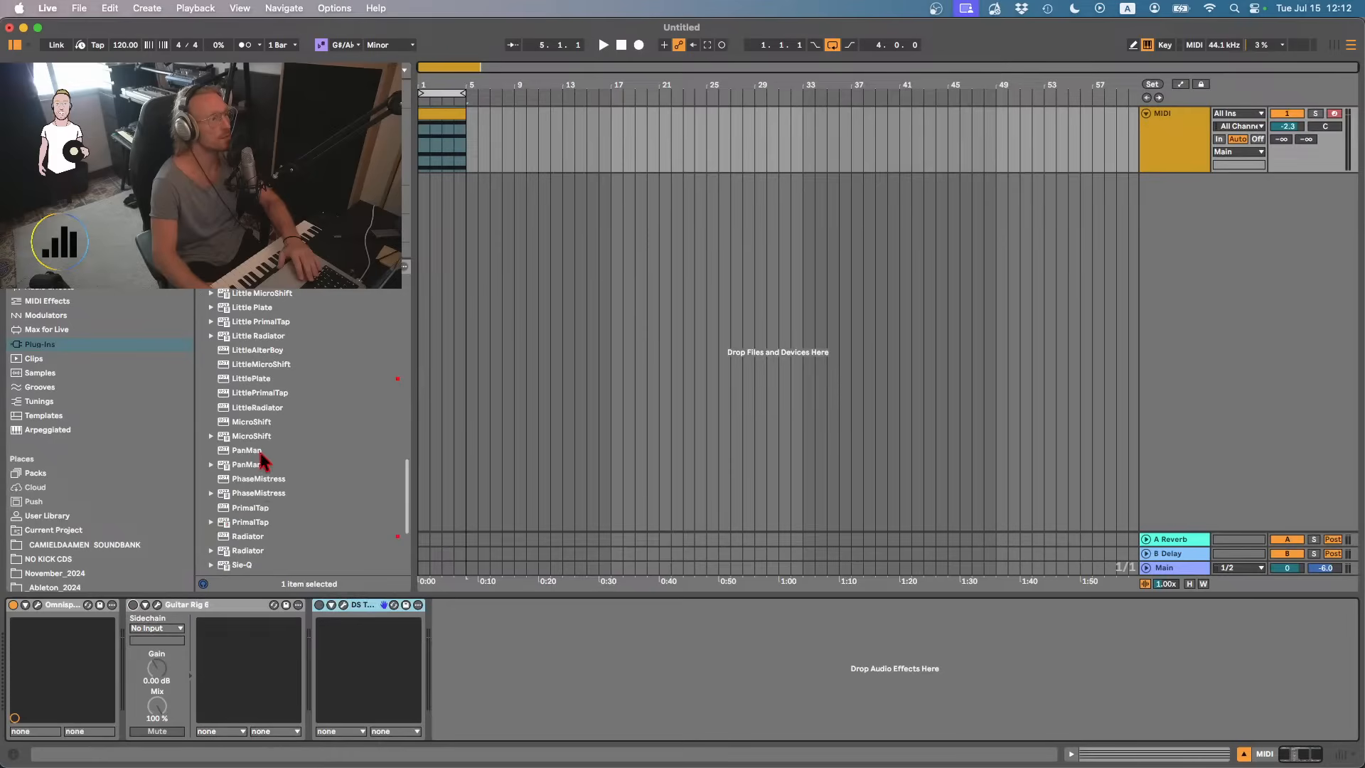
scroll(223, 489, "up", 5)
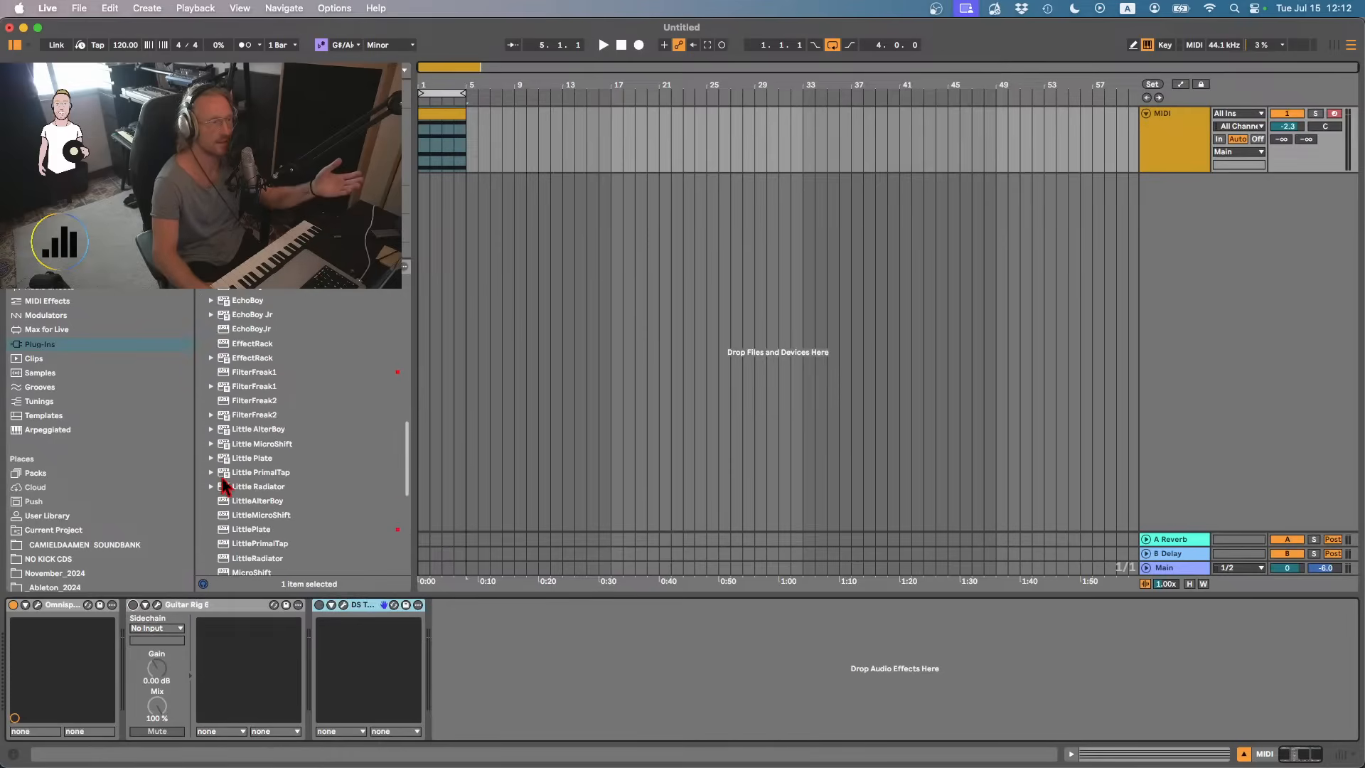
scroll(226, 477, "down", 8)
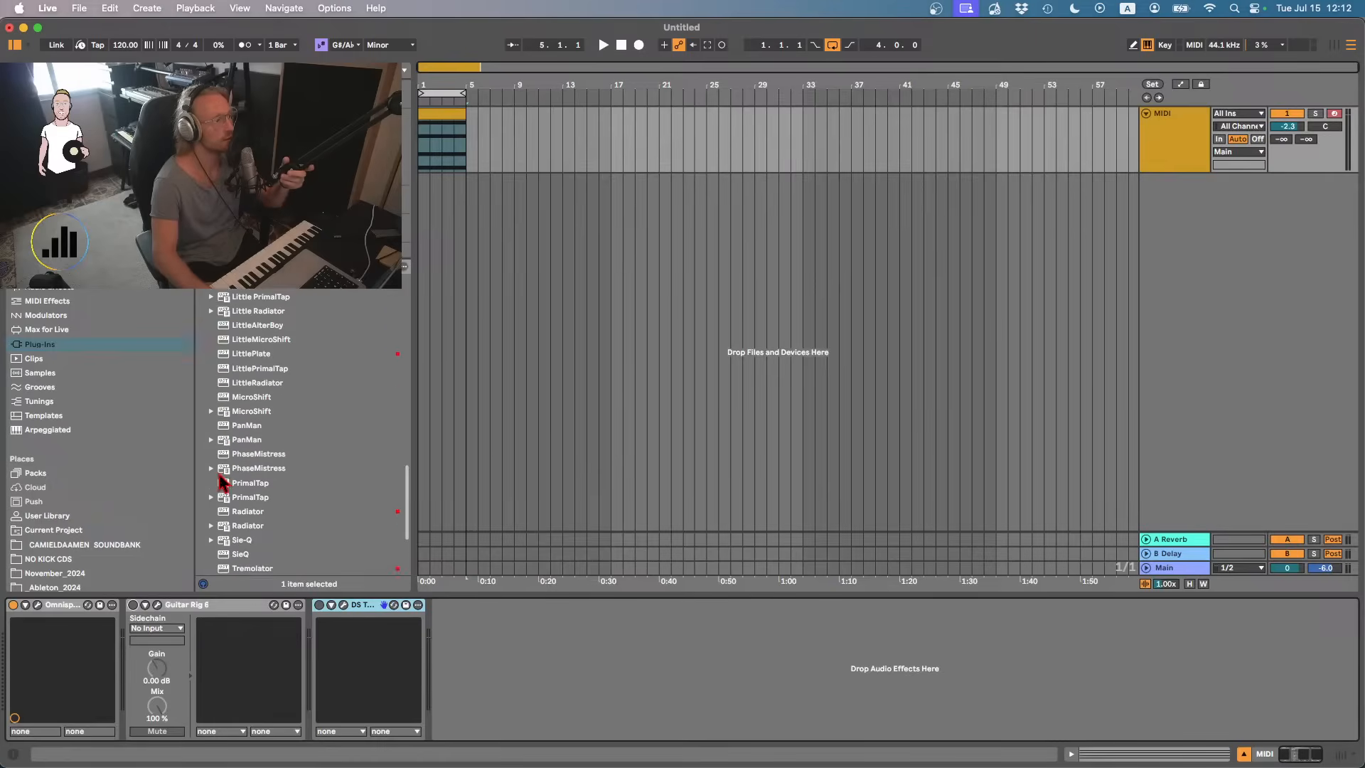
left_click_drag(249, 509, 478, 635)
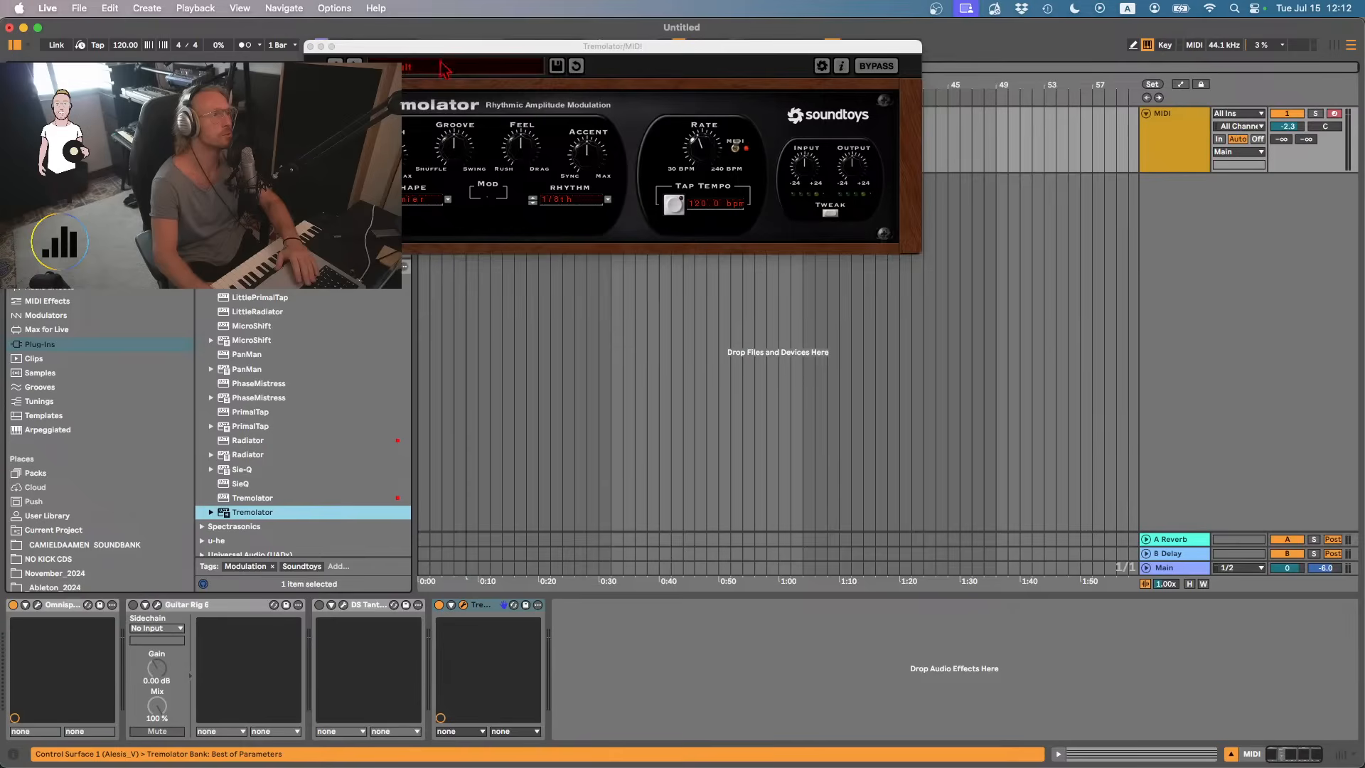
- Load the 1-16th Grv Sine preset from the simple rhythms category in Tremolator
left_click(443, 67)
mouse_move(434, 105)
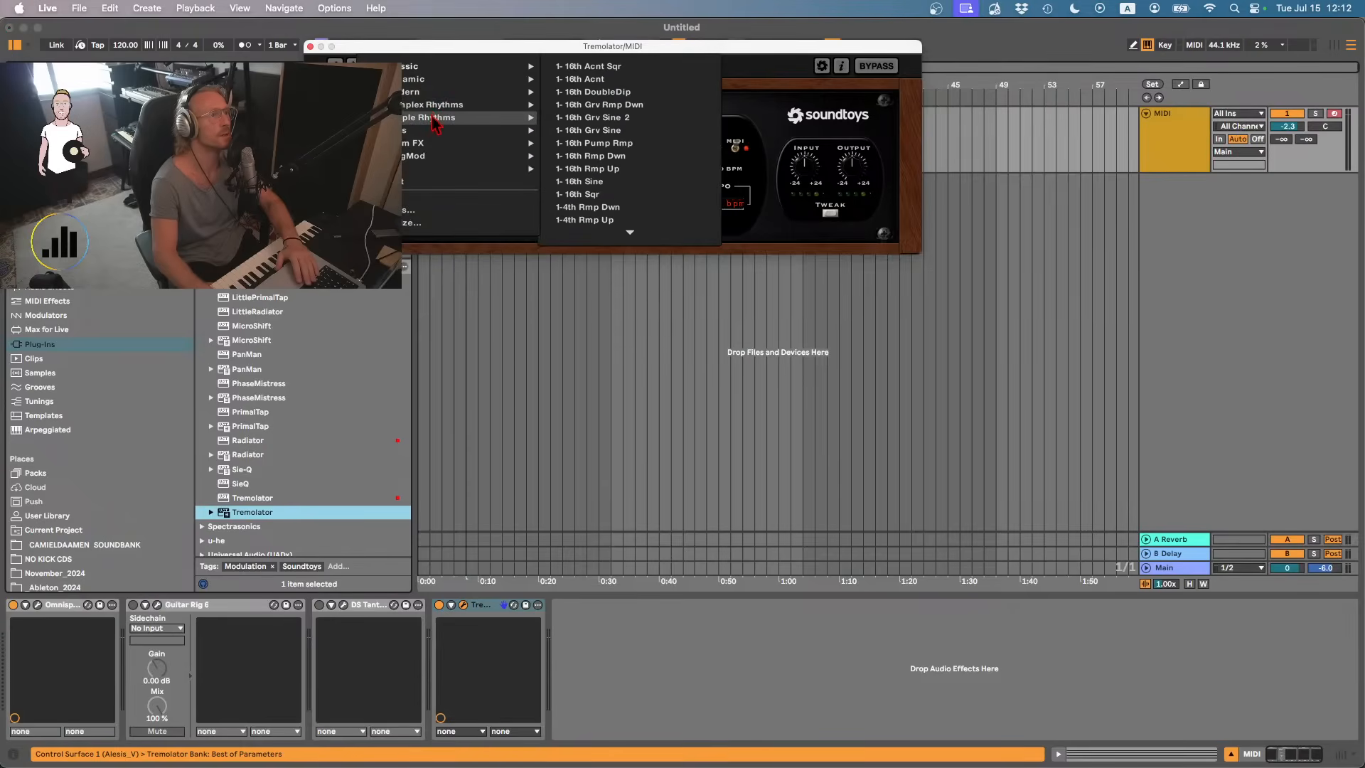
left_click(565, 133)
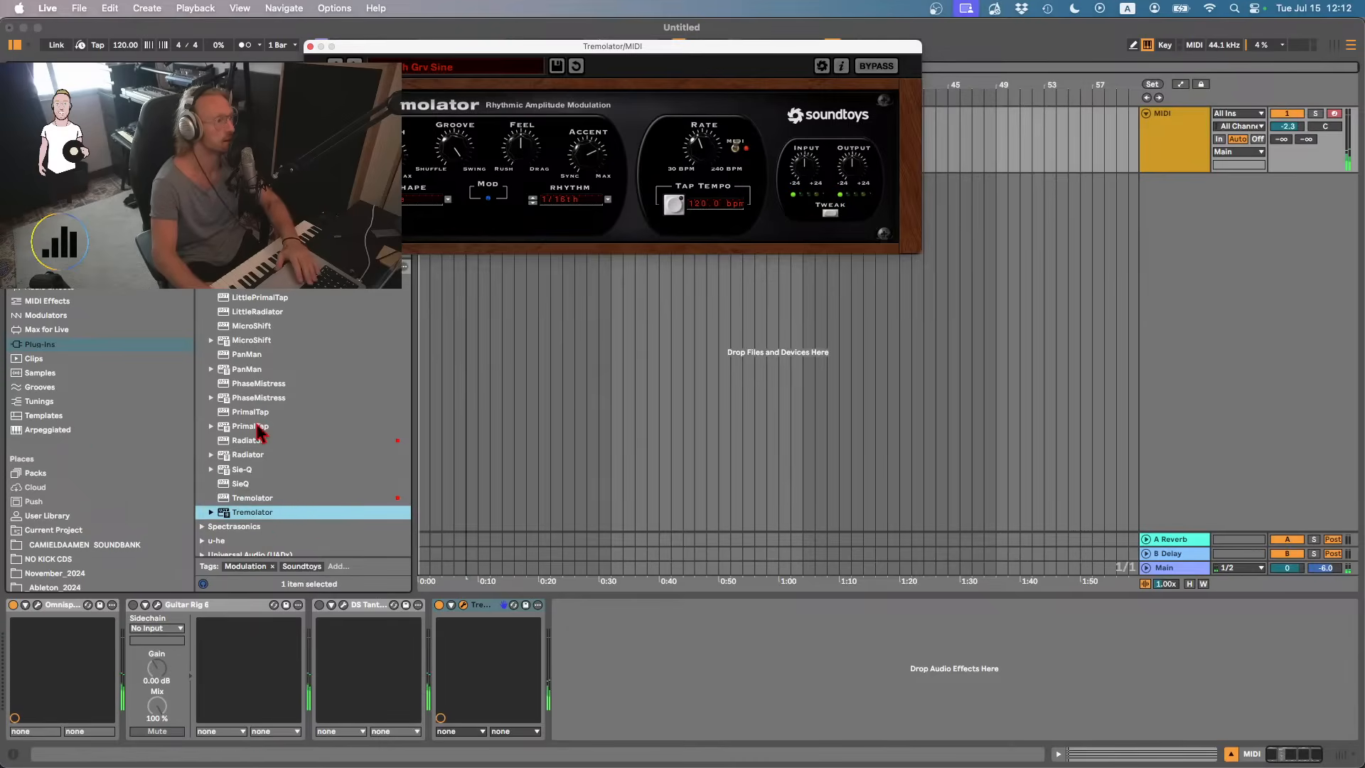
- Add the Soundtoys Crystallizer after Tremolator and load its Long Reversal Eko preset from the reverse echo category
scroll(252, 355, "up", 10)
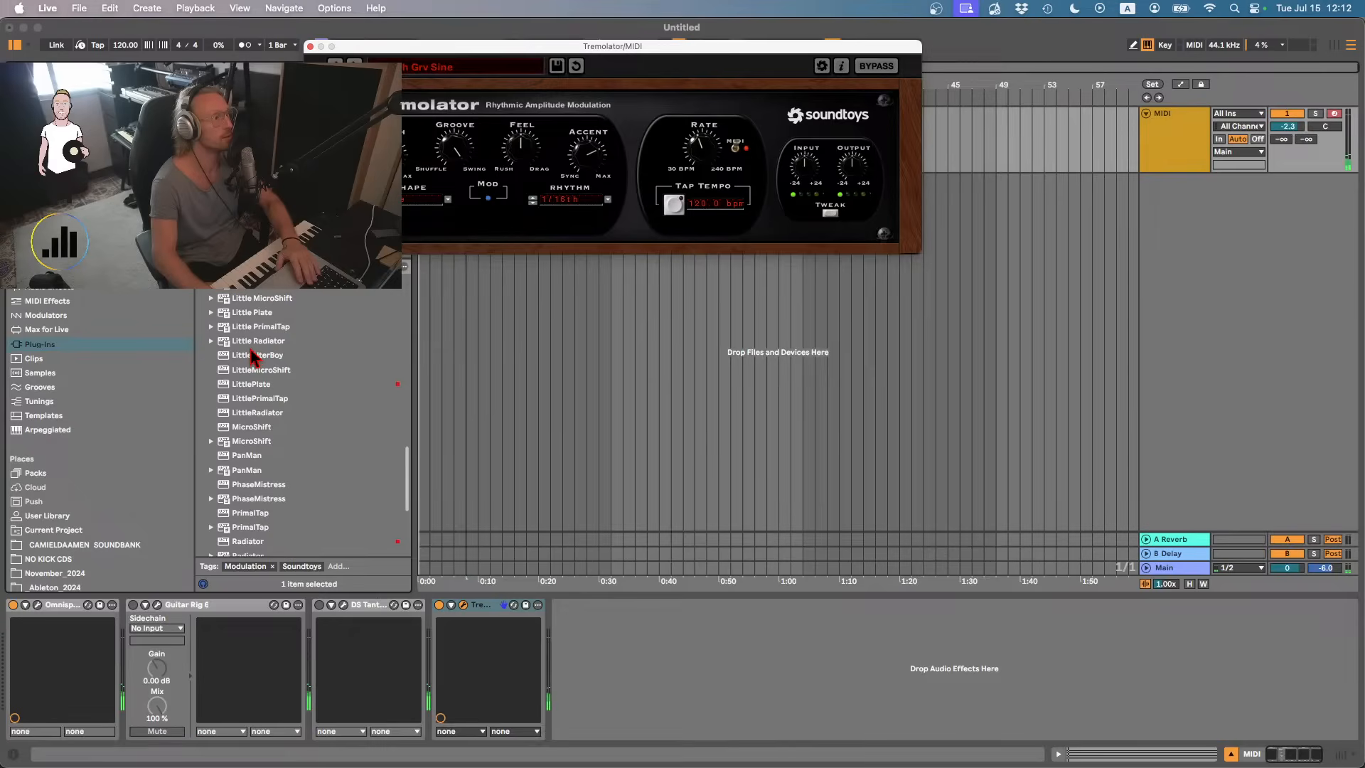
scroll(254, 331, "up", 4)
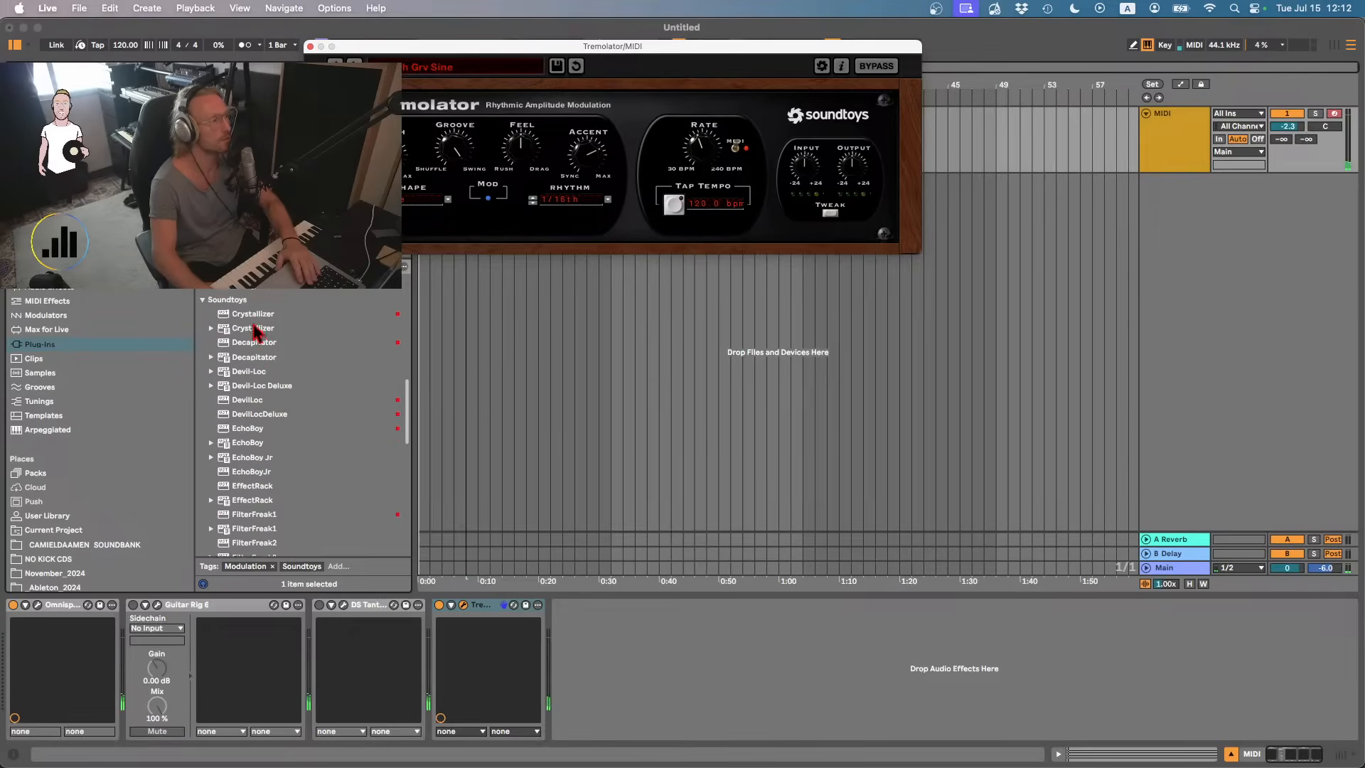
double_click(248, 366)
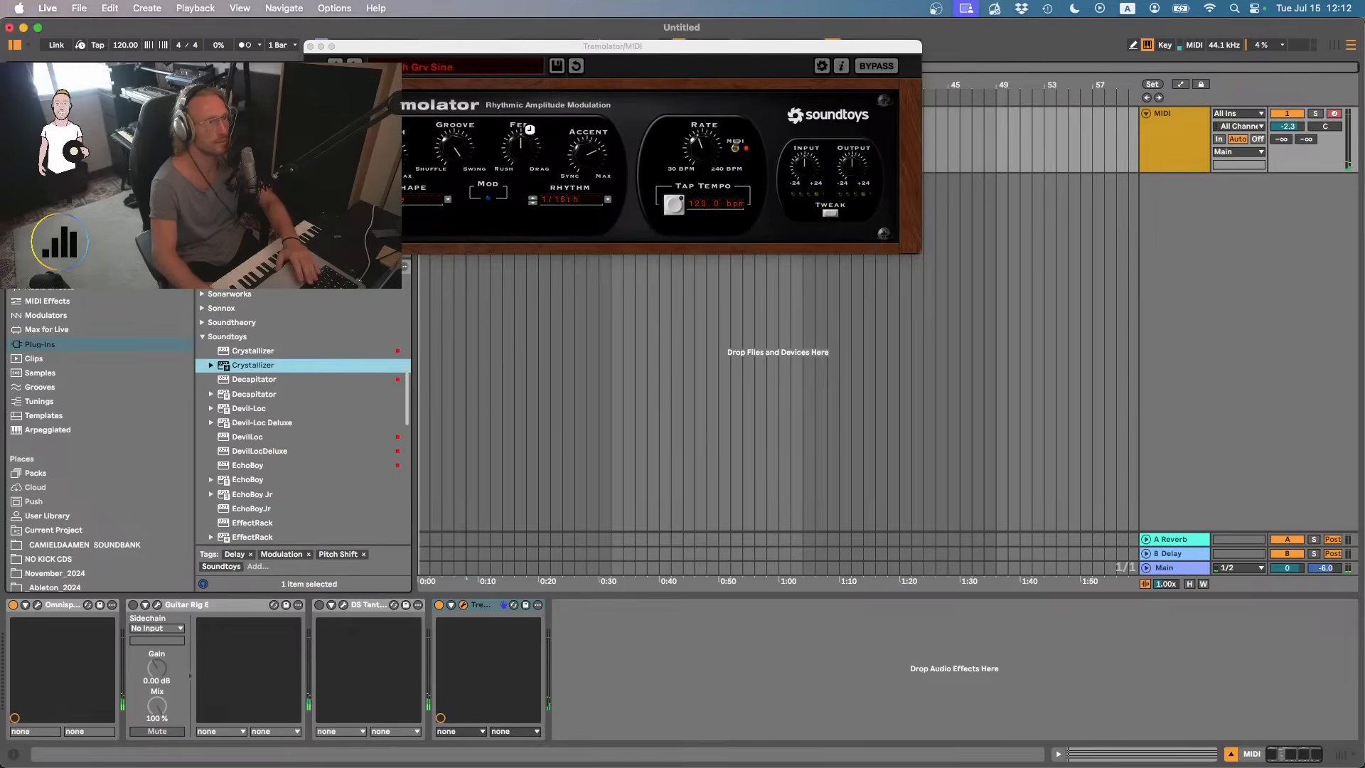
left_click(459, 71)
mouse_move(447, 142)
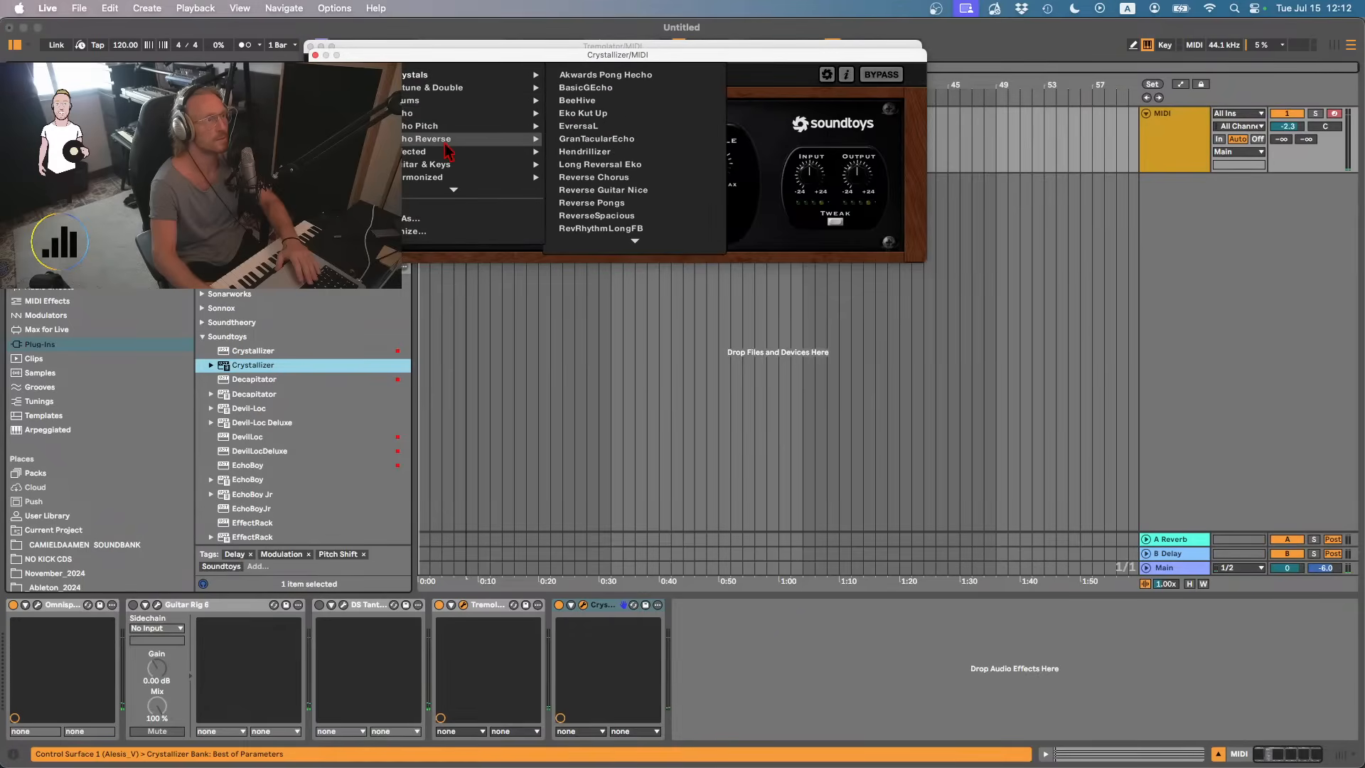
left_click(619, 164)
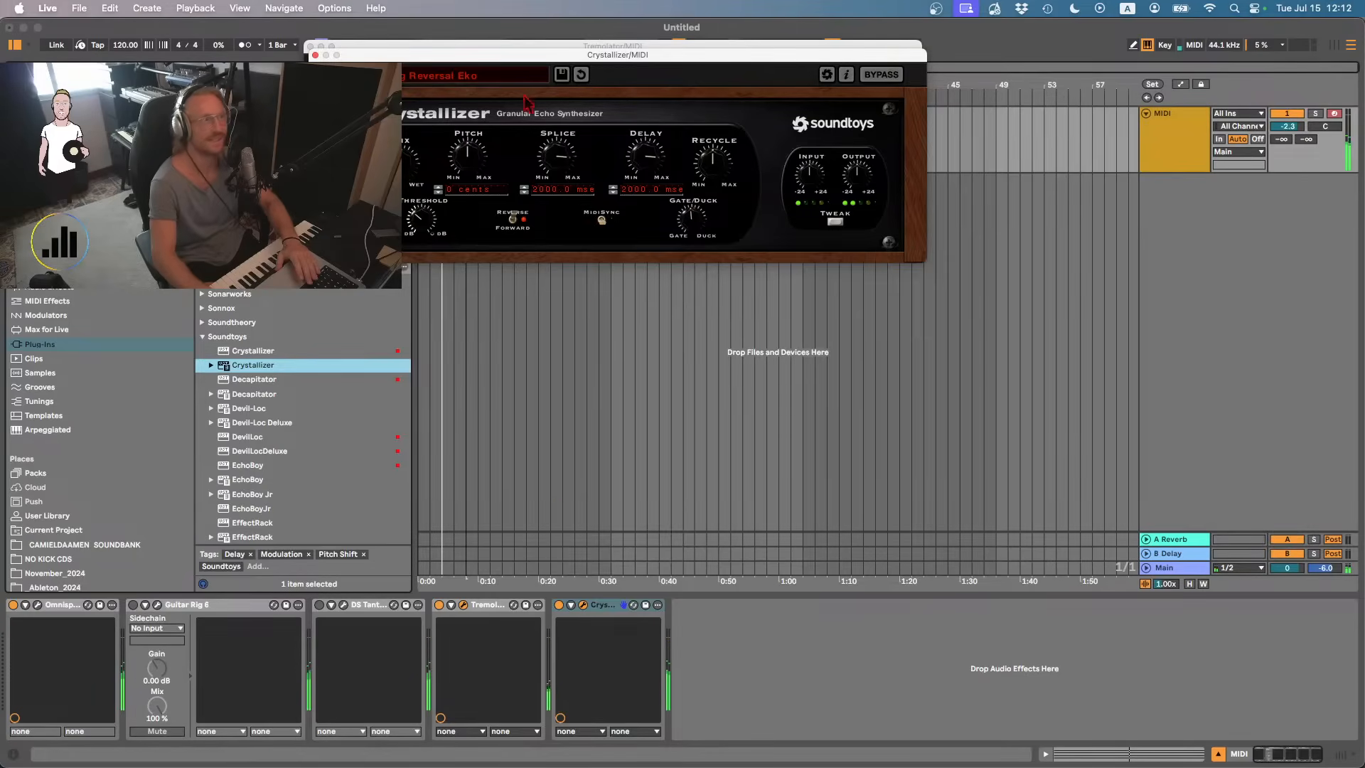
- Close the Tremolator window, audition the chord loop and turn Crystallizer's Recycle down
left_click_drag(460, 57, 693, 306)
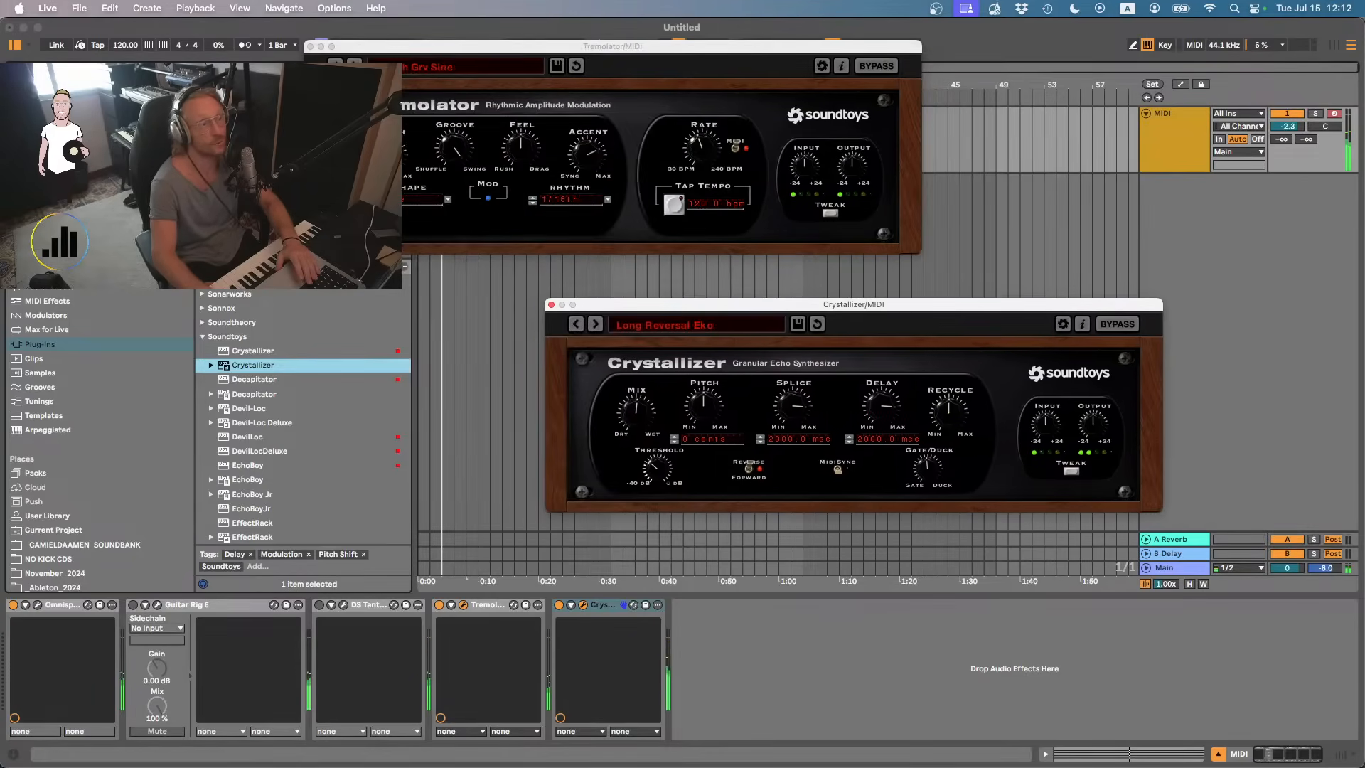
left_click(309, 47)
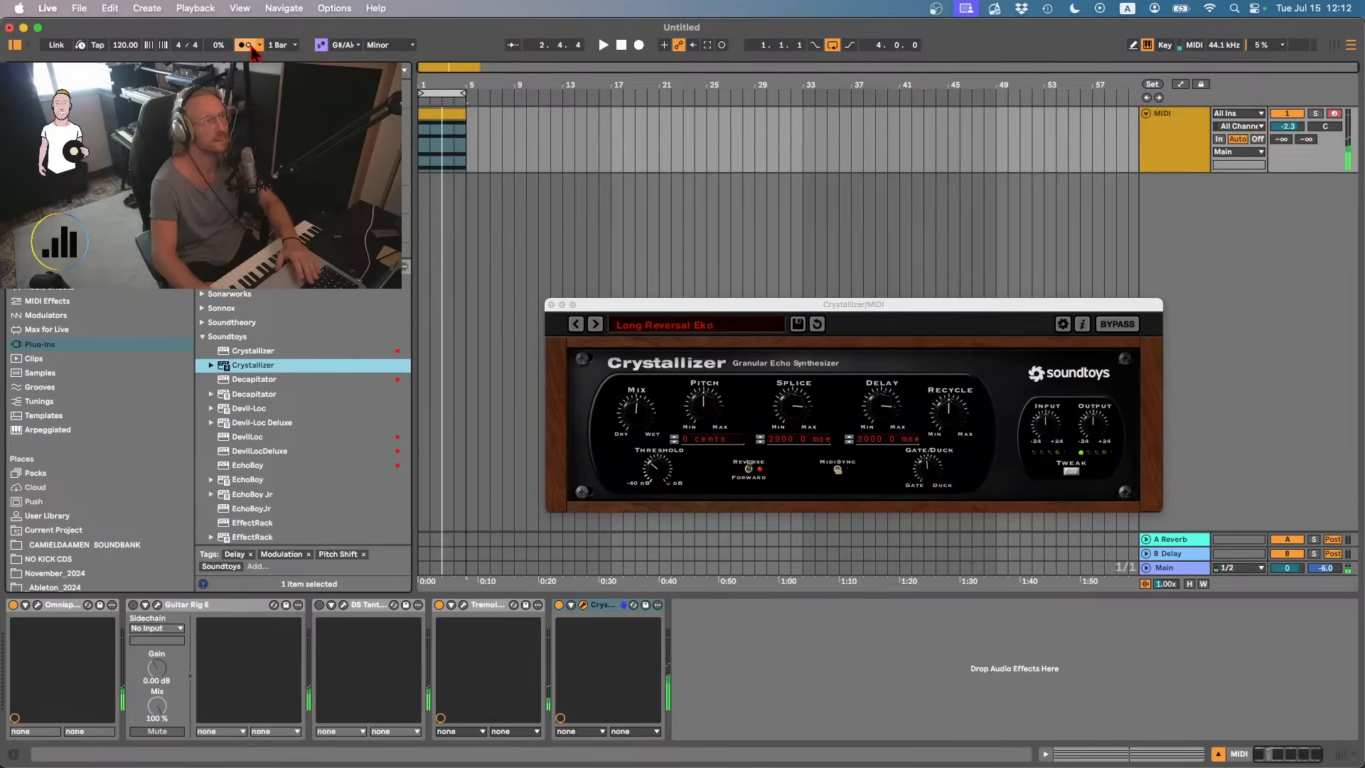
key("space")
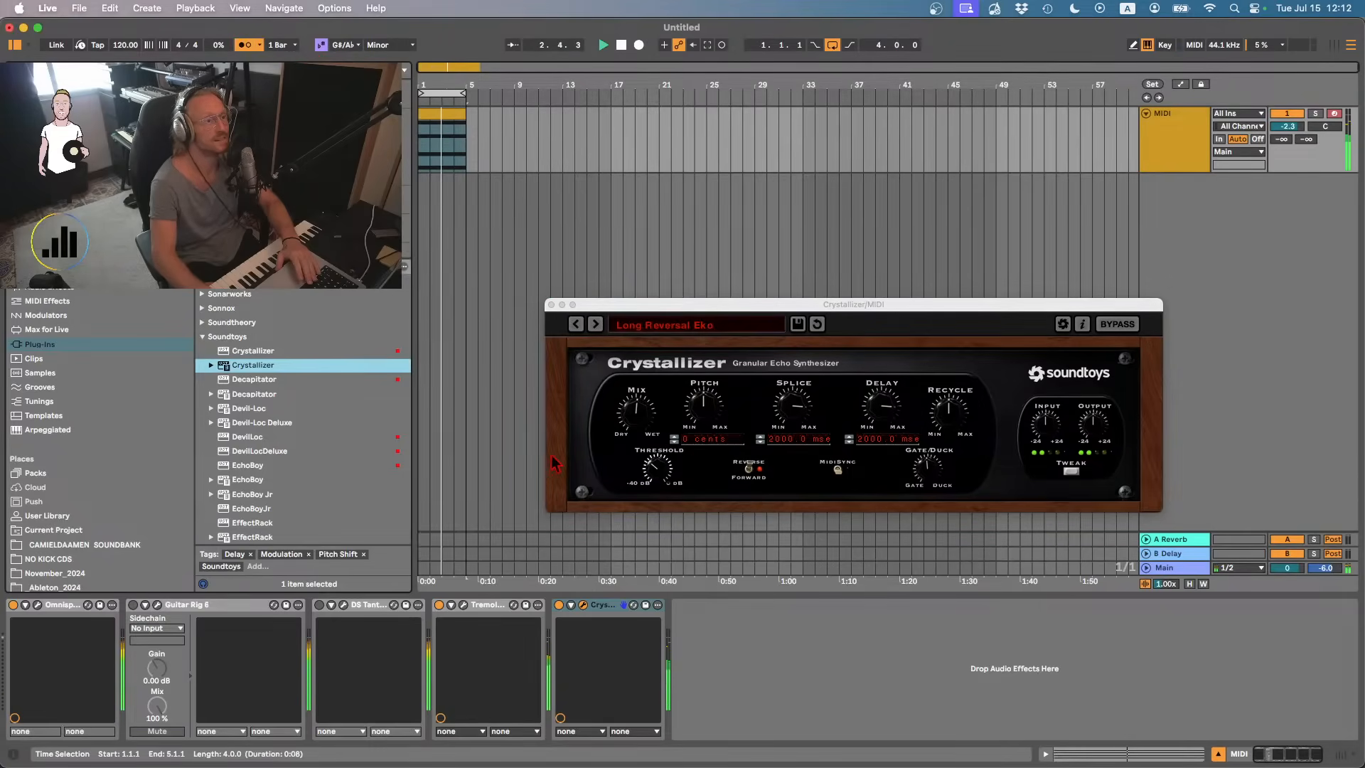
key("space")
left_click_drag(932, 411, 933, 683)
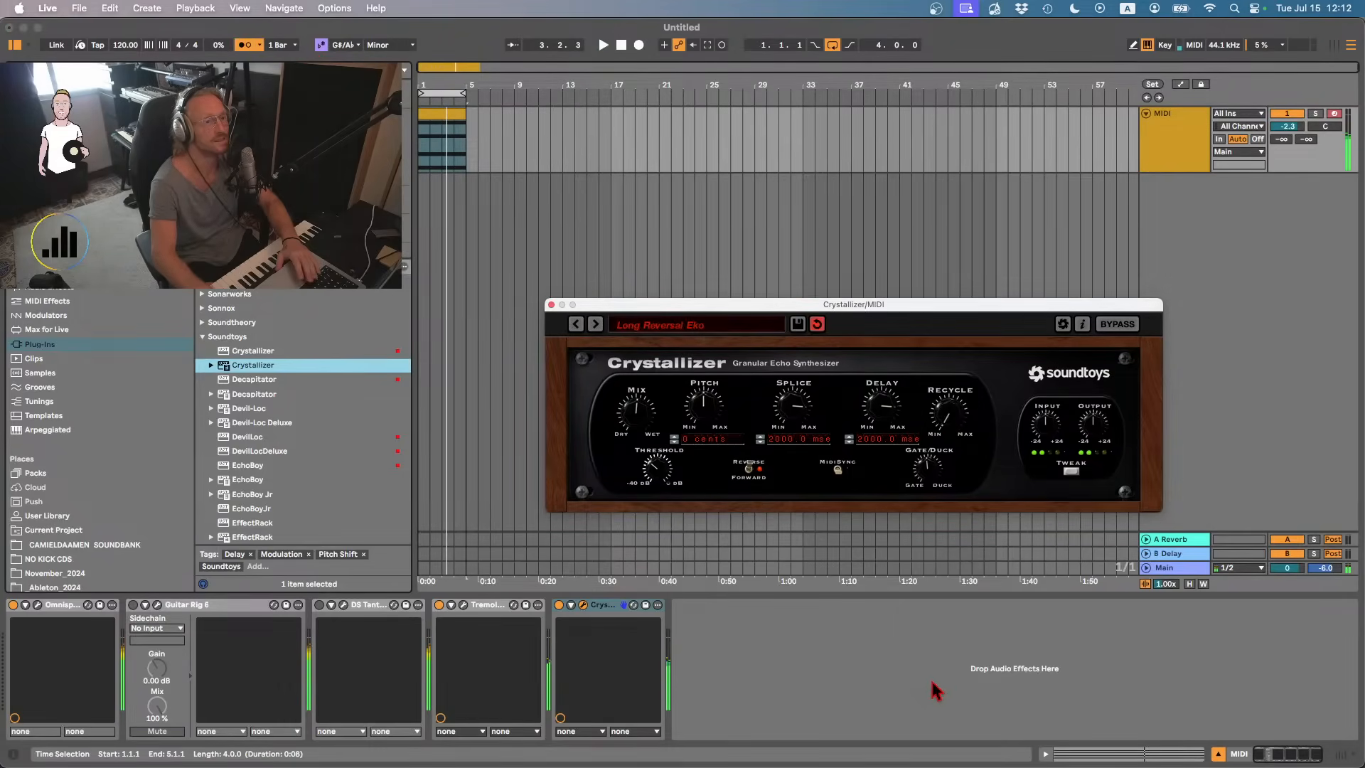
- Reopen Tremolator, turn down its Depth beside Groove, check the Tweak section and close the plug-in window
left_click(463, 605)
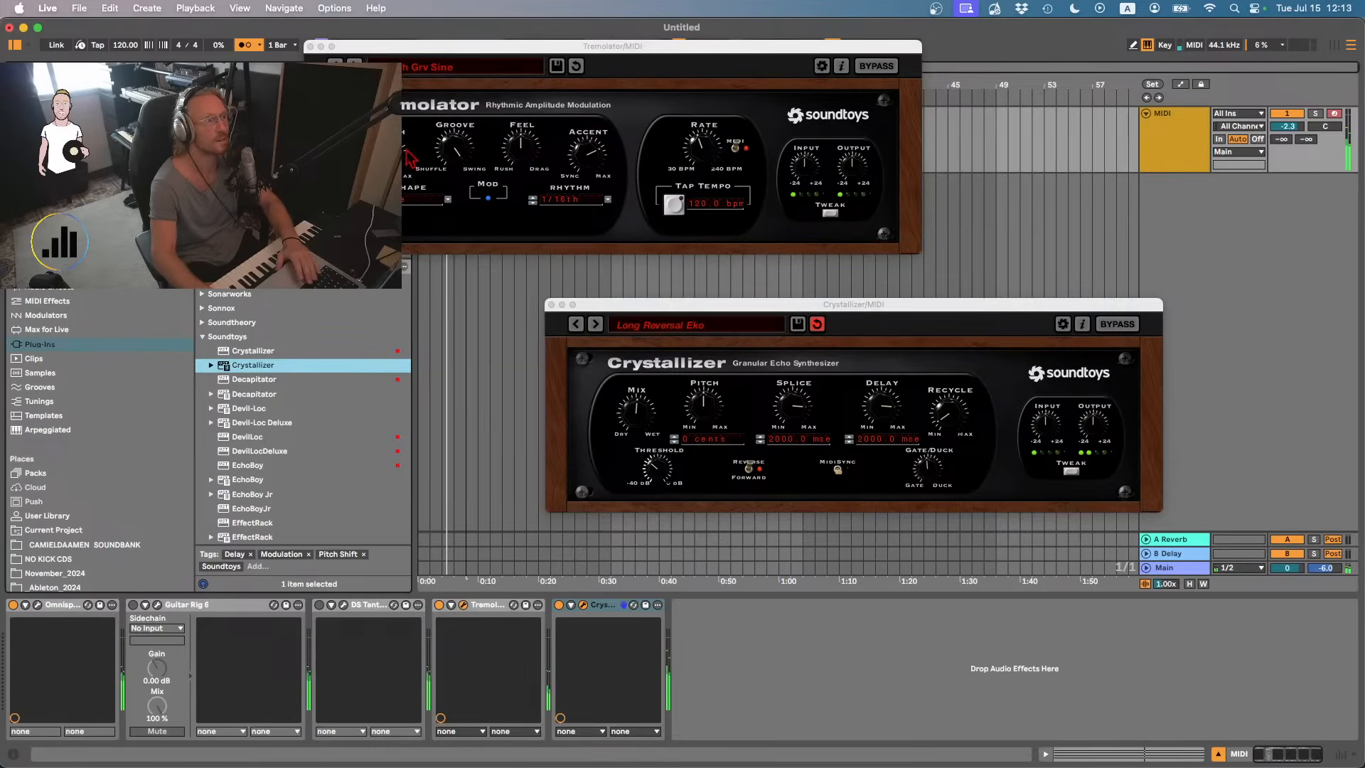
left_click_drag(388, 152, 354, 585)
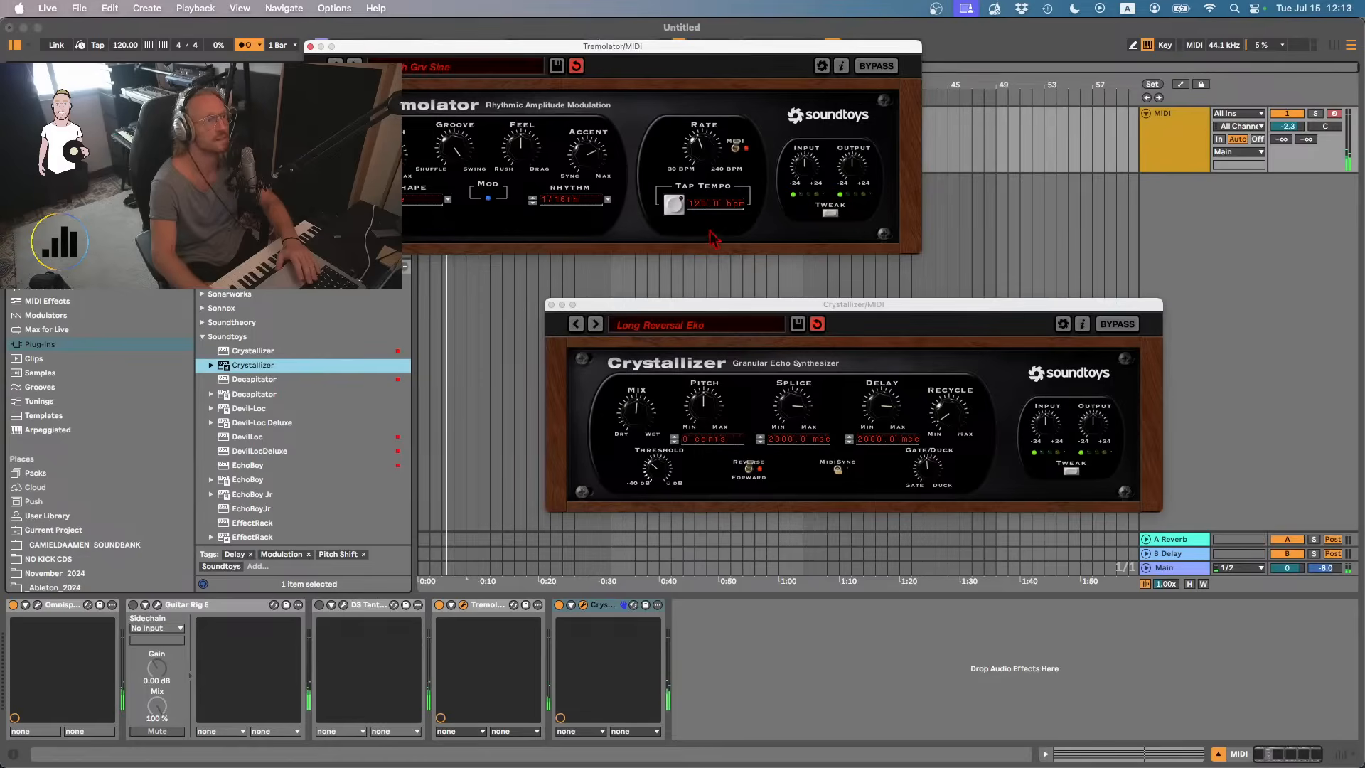
left_click(830, 213)
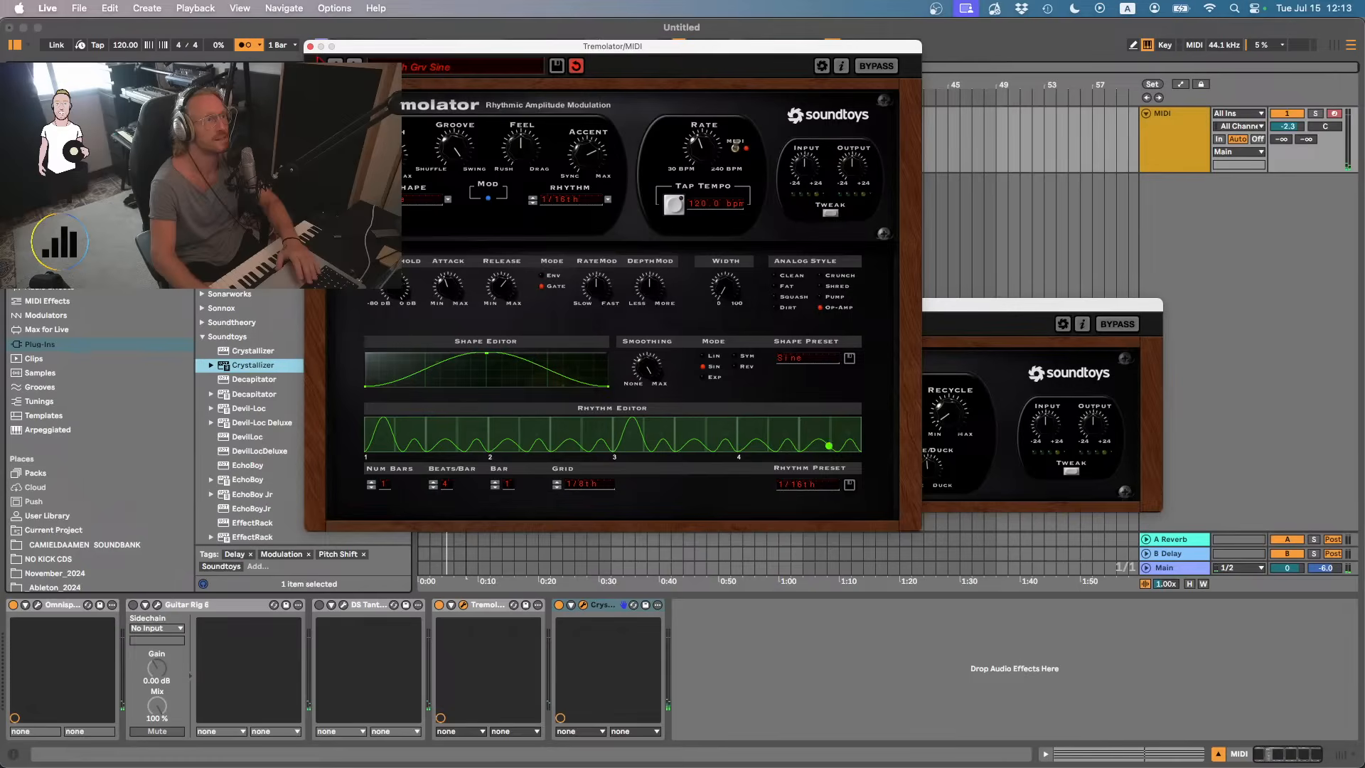
left_click(310, 47)
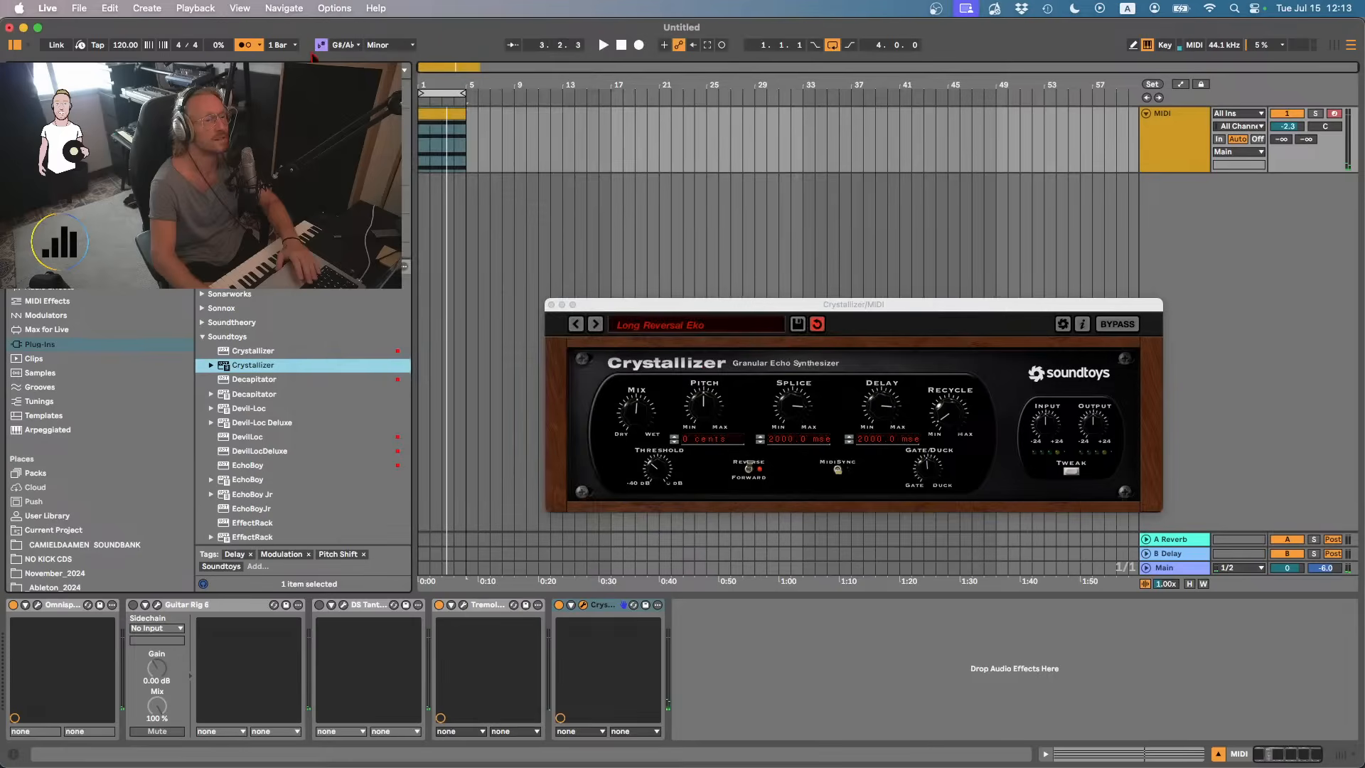
- Close the Crystallizer window, play the chord clip from the start and switch off the metronome
left_click(550, 307)
left_click(551, 304)
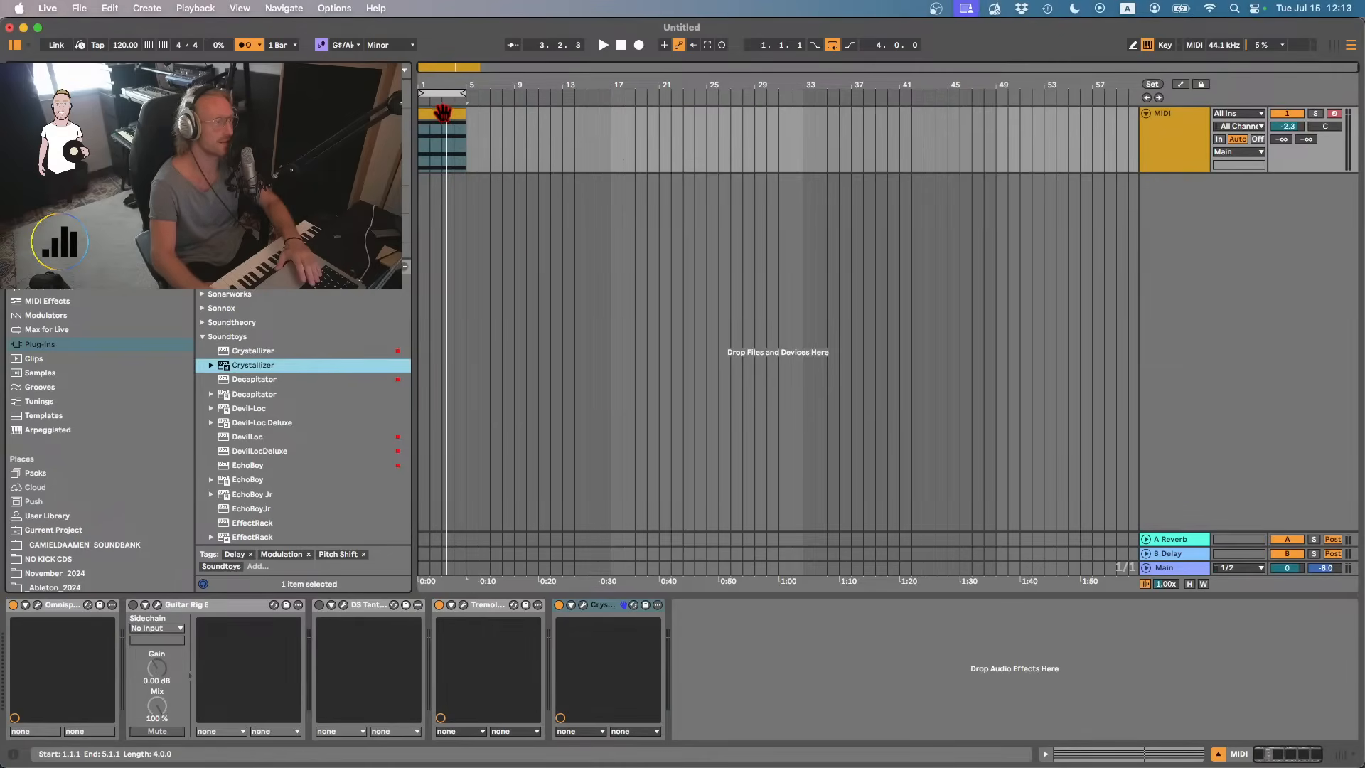
left_click(440, 111)
key("space")
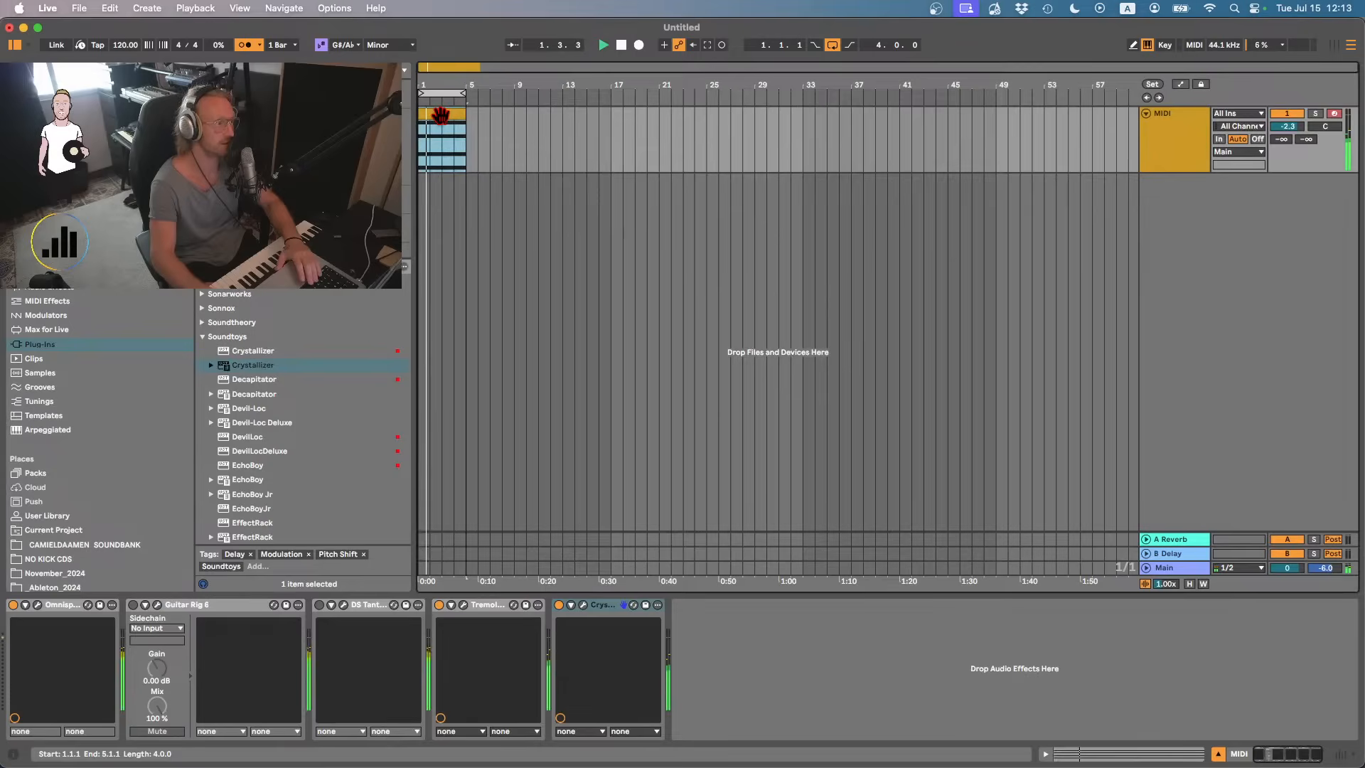
left_click(245, 45)
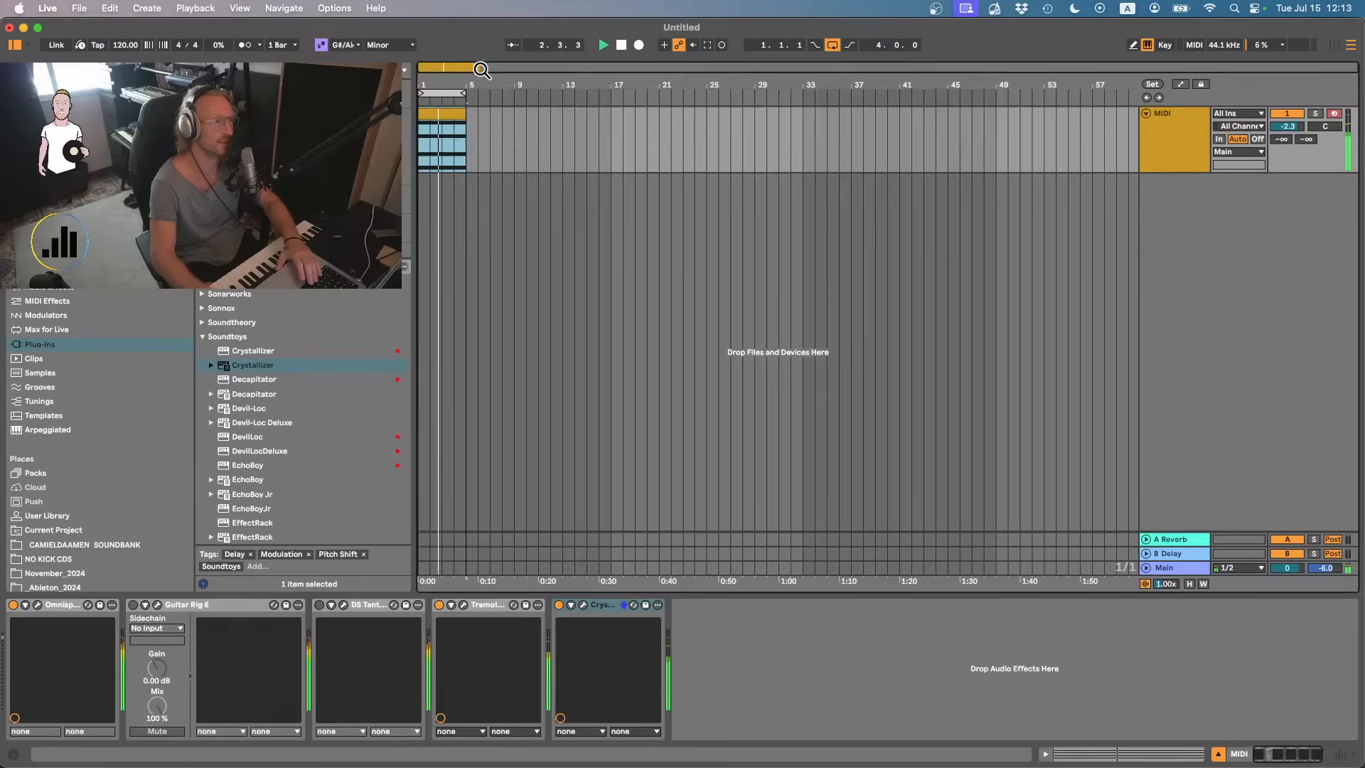
- Extend the arrangement loop to 12 bars during playback to include the effect tail, and stop playback
left_click_drag(458, 89, 513, 88)
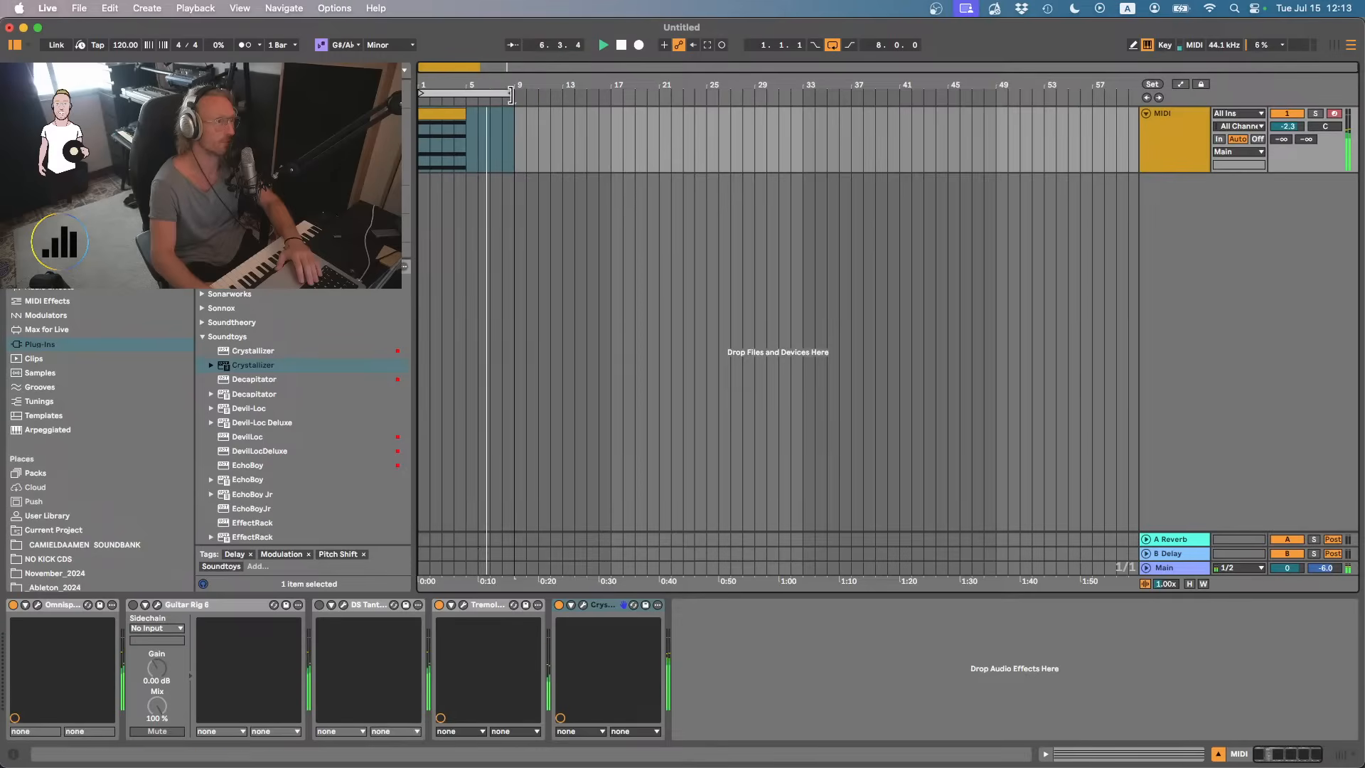
left_click_drag(513, 91, 558, 92)
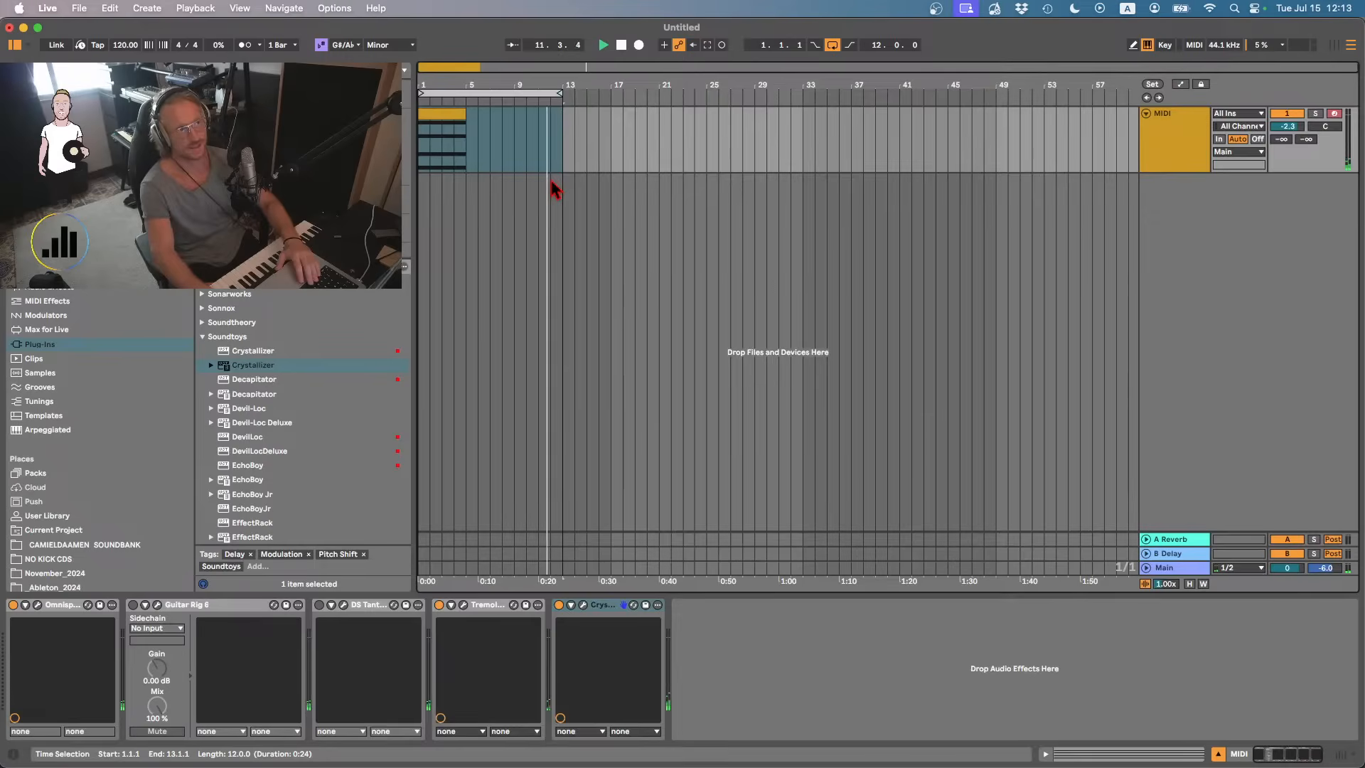
key("space")
- Export the 12-bar loop range as Musicloop_019_G#m in the Music Loops folder
left_click(497, 97)
key("super+shift+r")
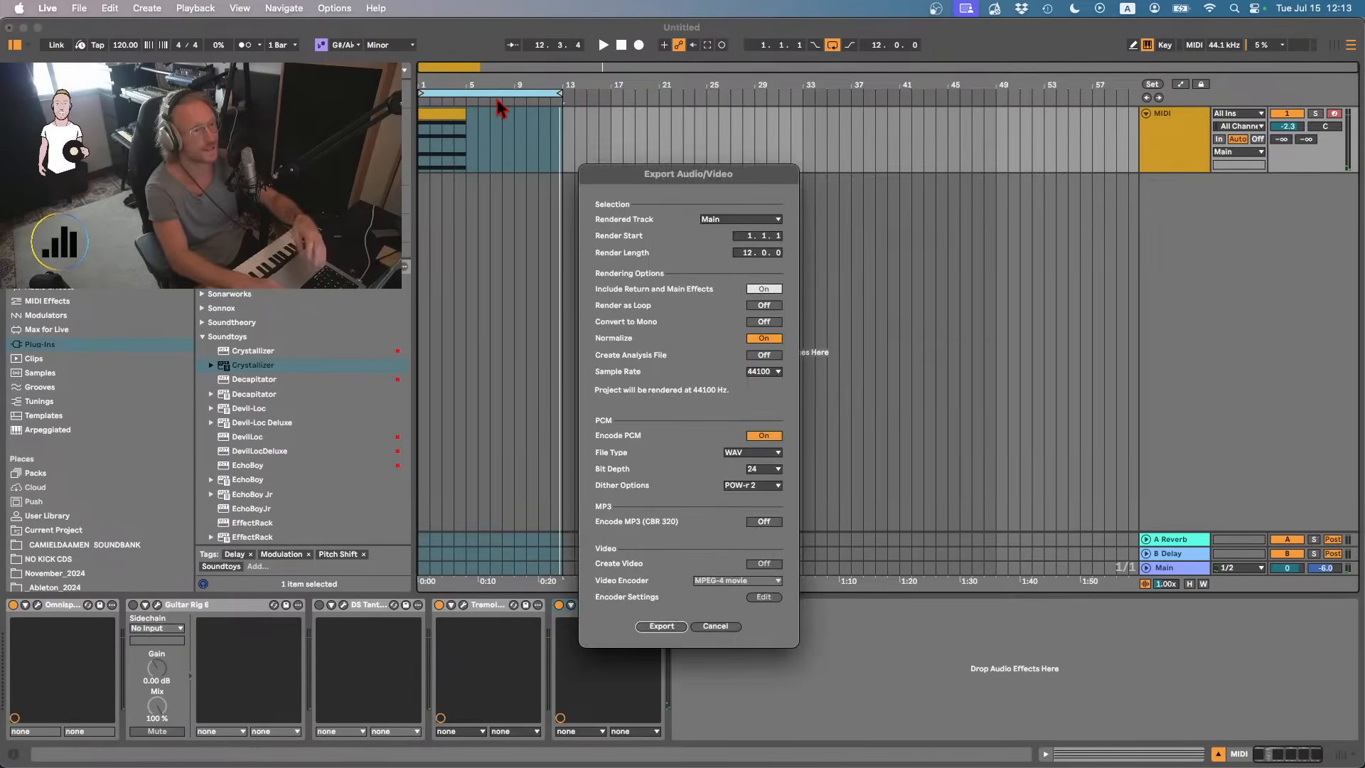
key("Return")
key("Right")
key("Left")
key("Left")
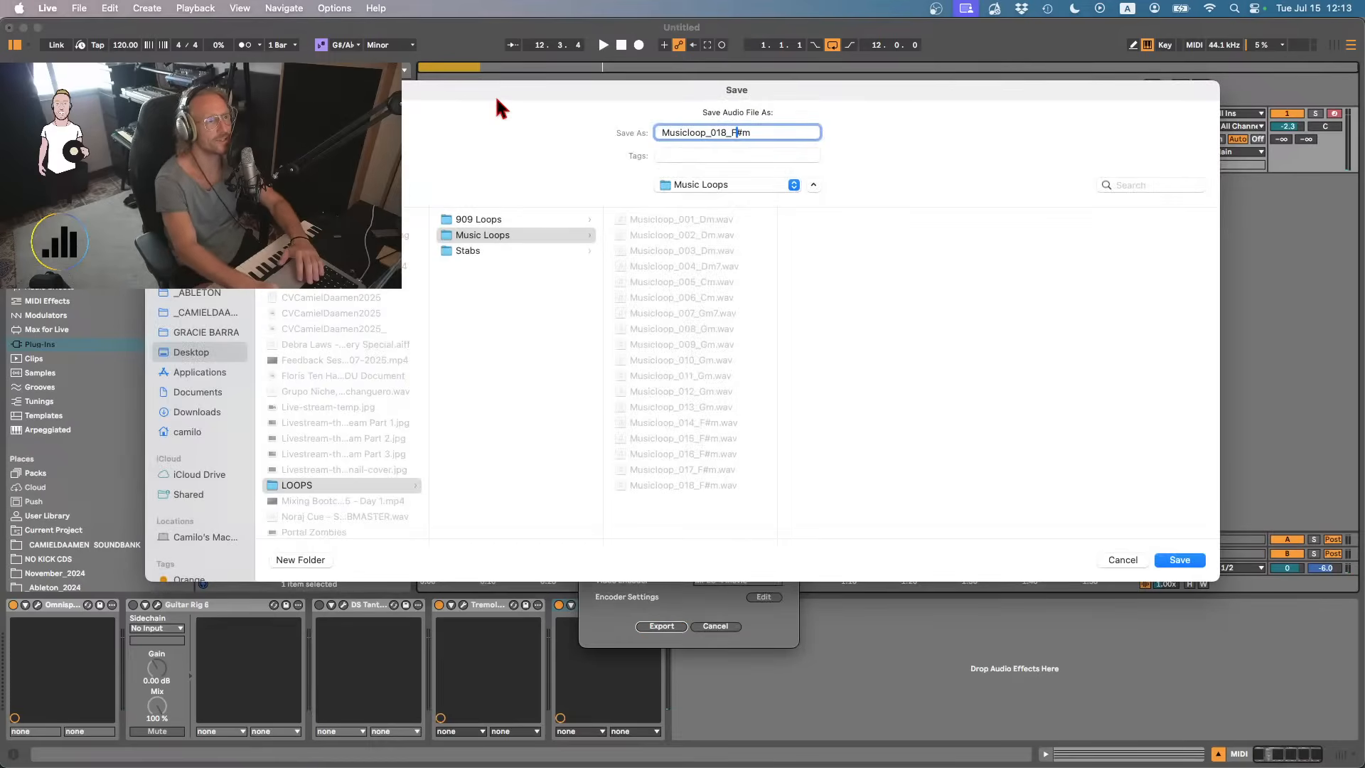
key("BackSpace")
type("9")
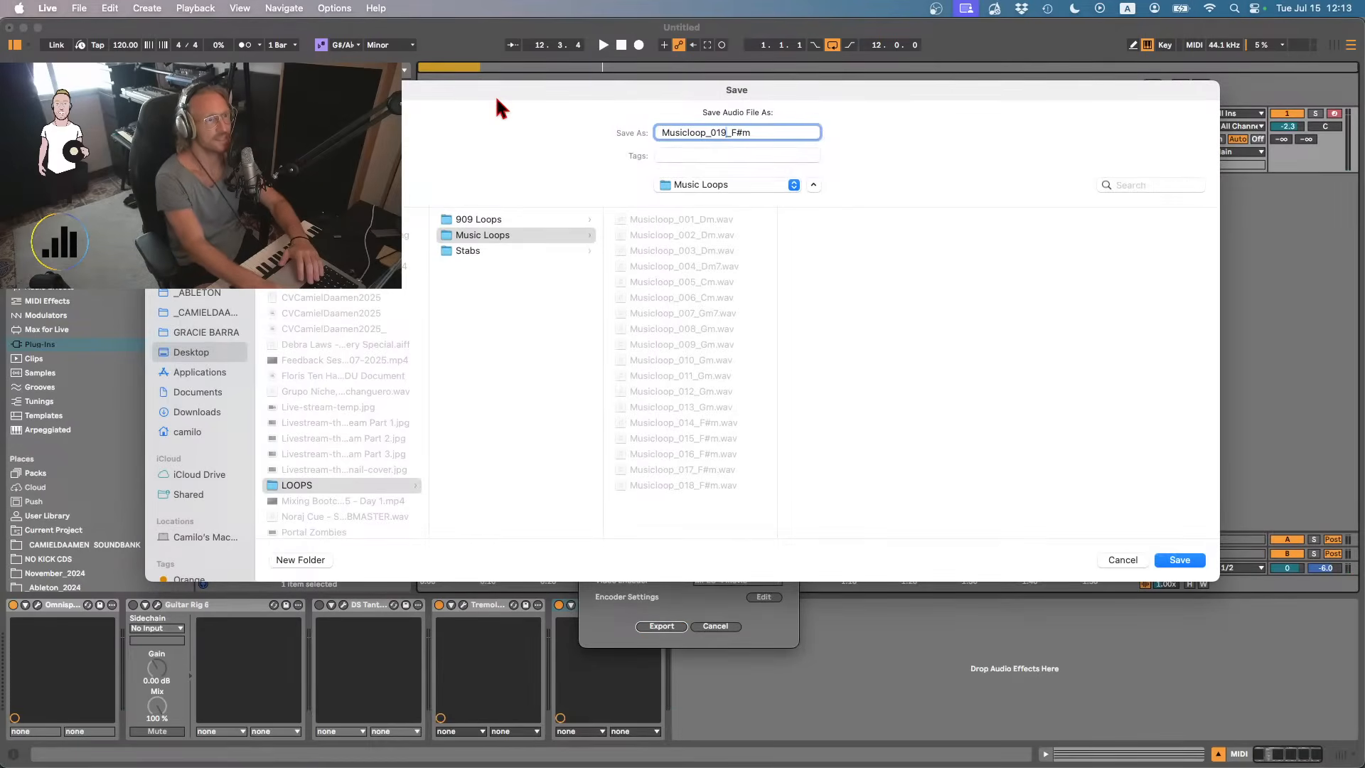
key("Right")
key("Right")
key("BackSpace")
type("G")
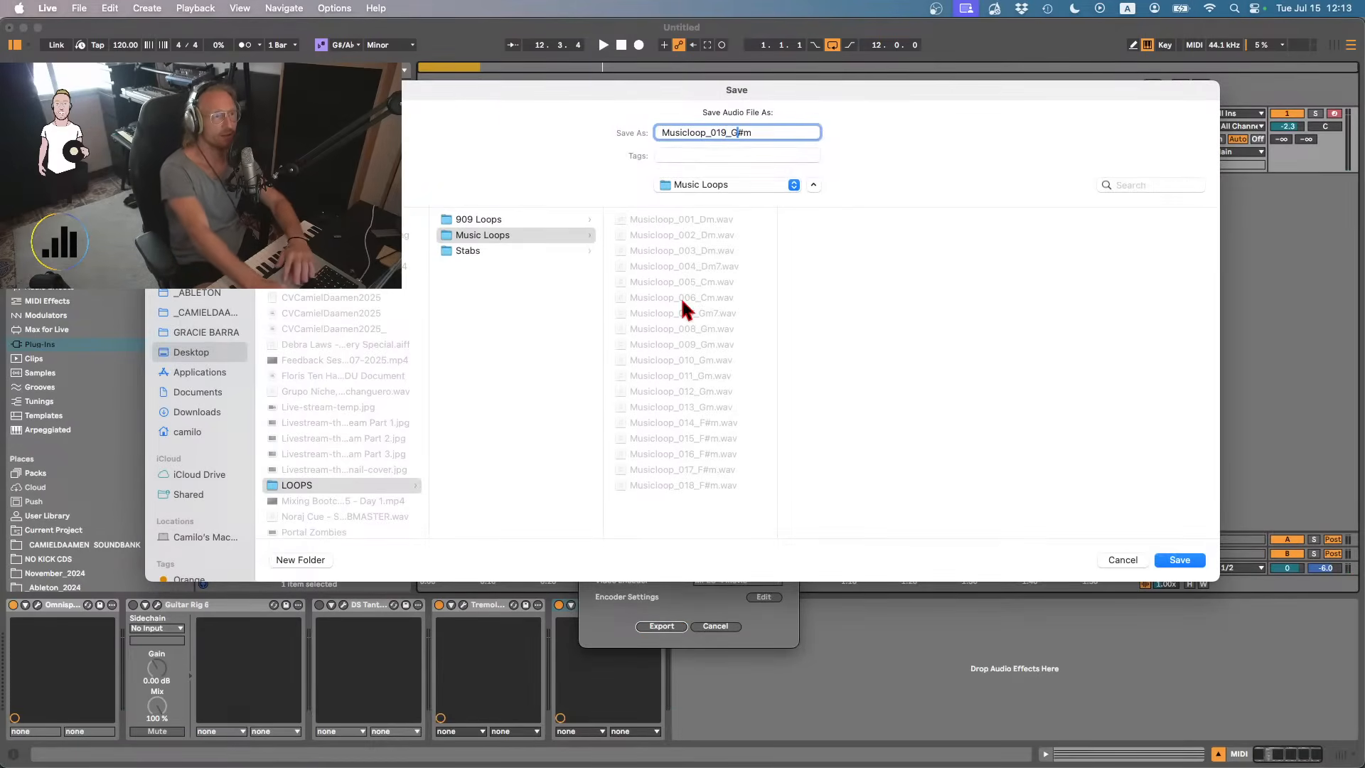
key("Return")
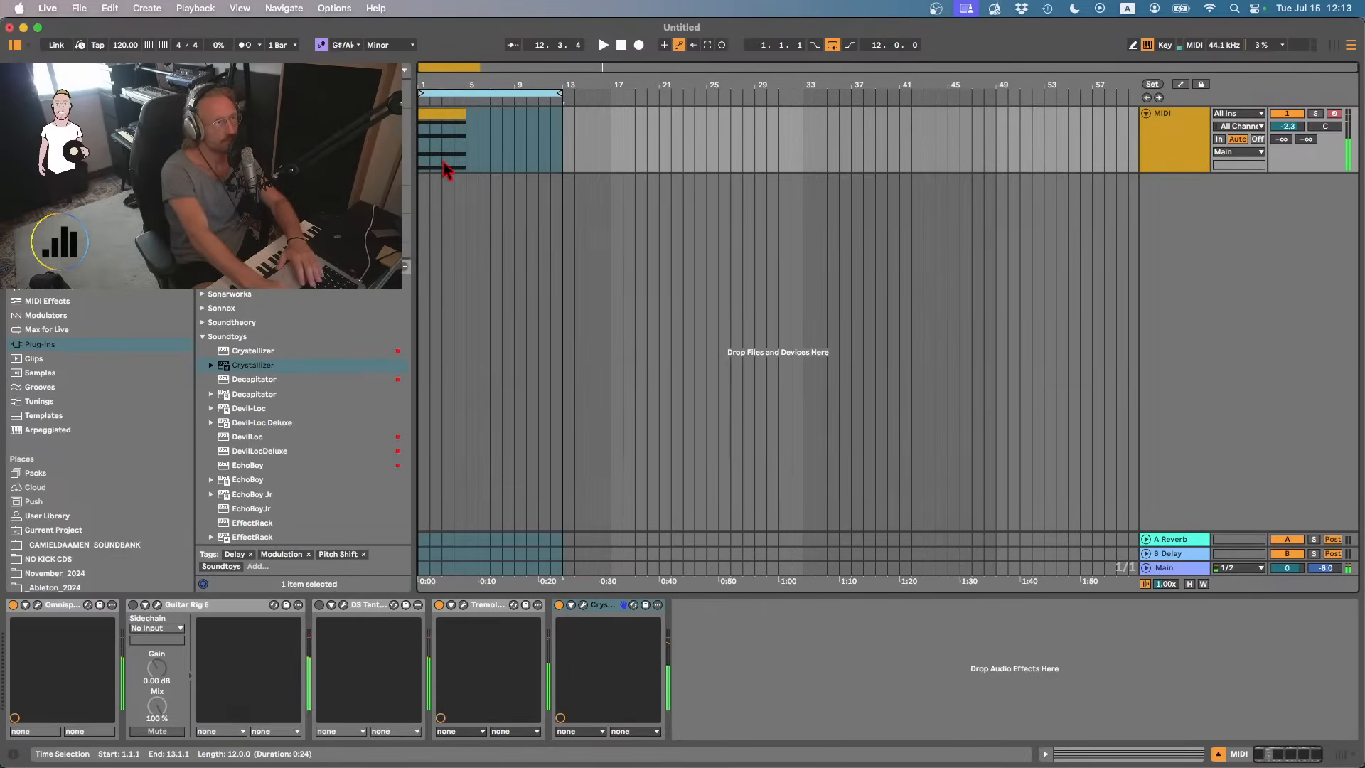
- Load the Glass Bender Fifths patch from Omnisphere's Glassy Colors pads on the MIDI track and close the plug-in window
double_click(435, 114)
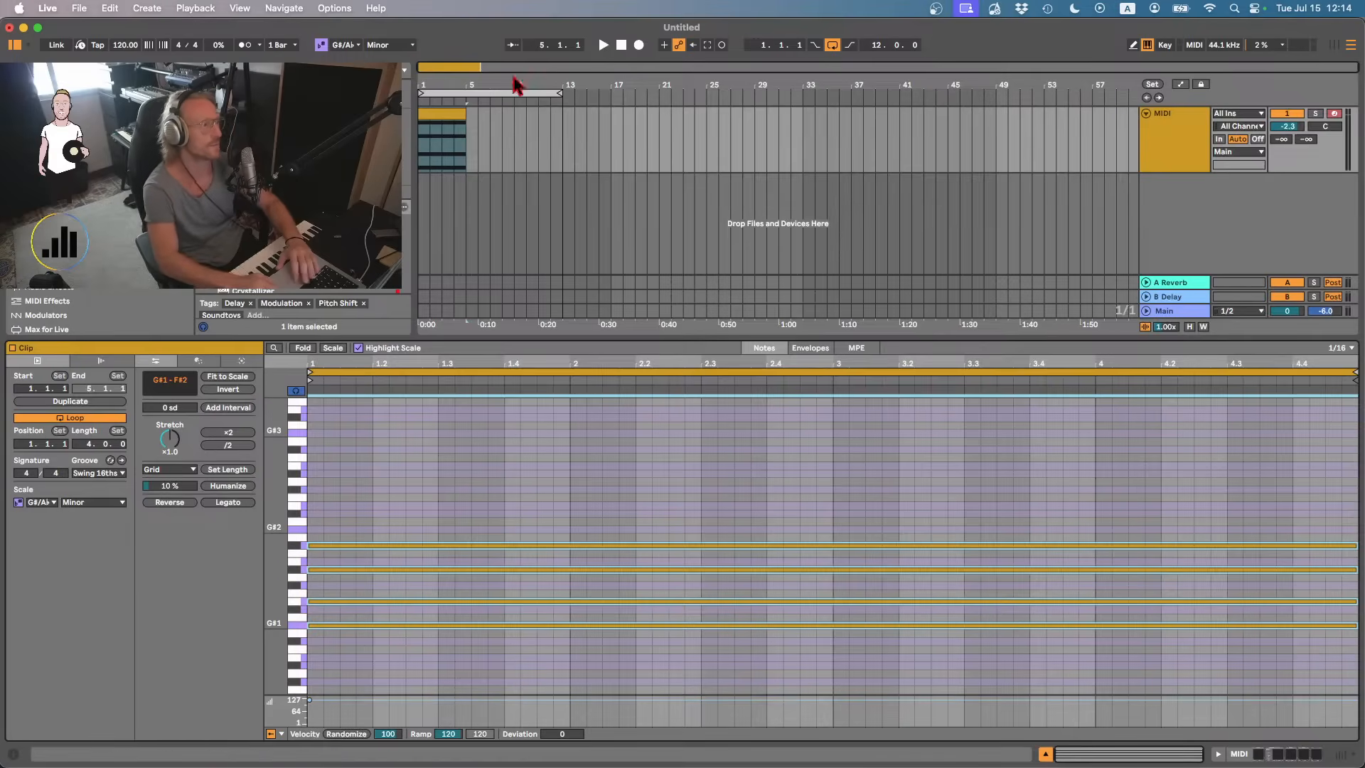
left_click(1166, 150)
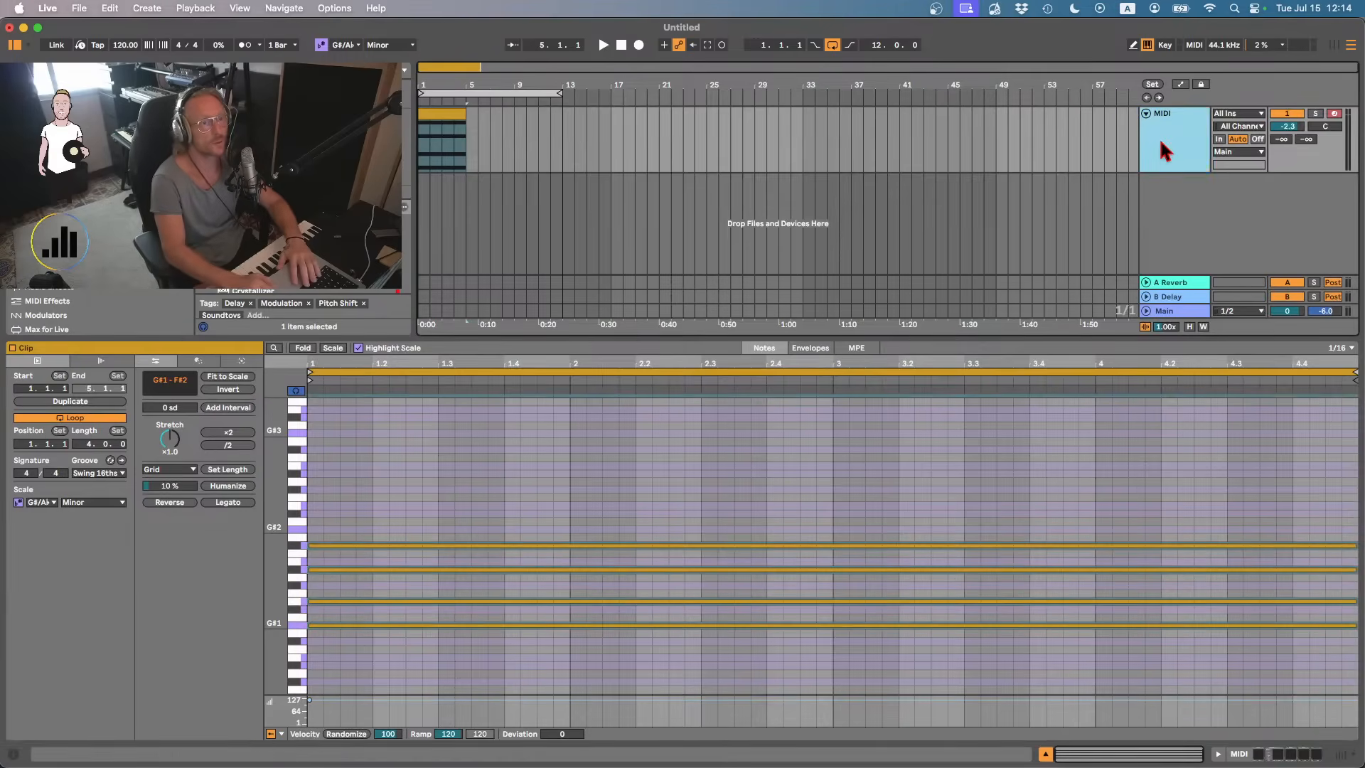
double_click(1165, 149)
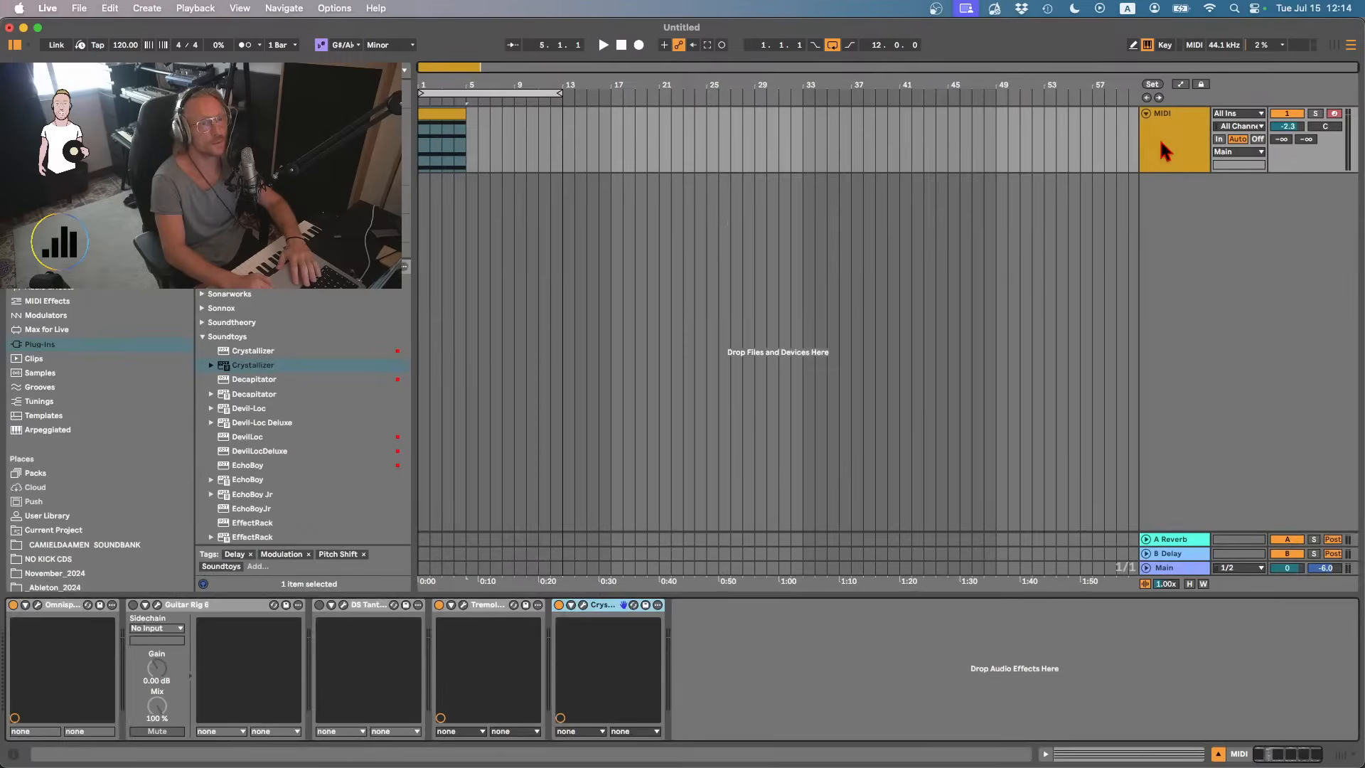
left_click(38, 606)
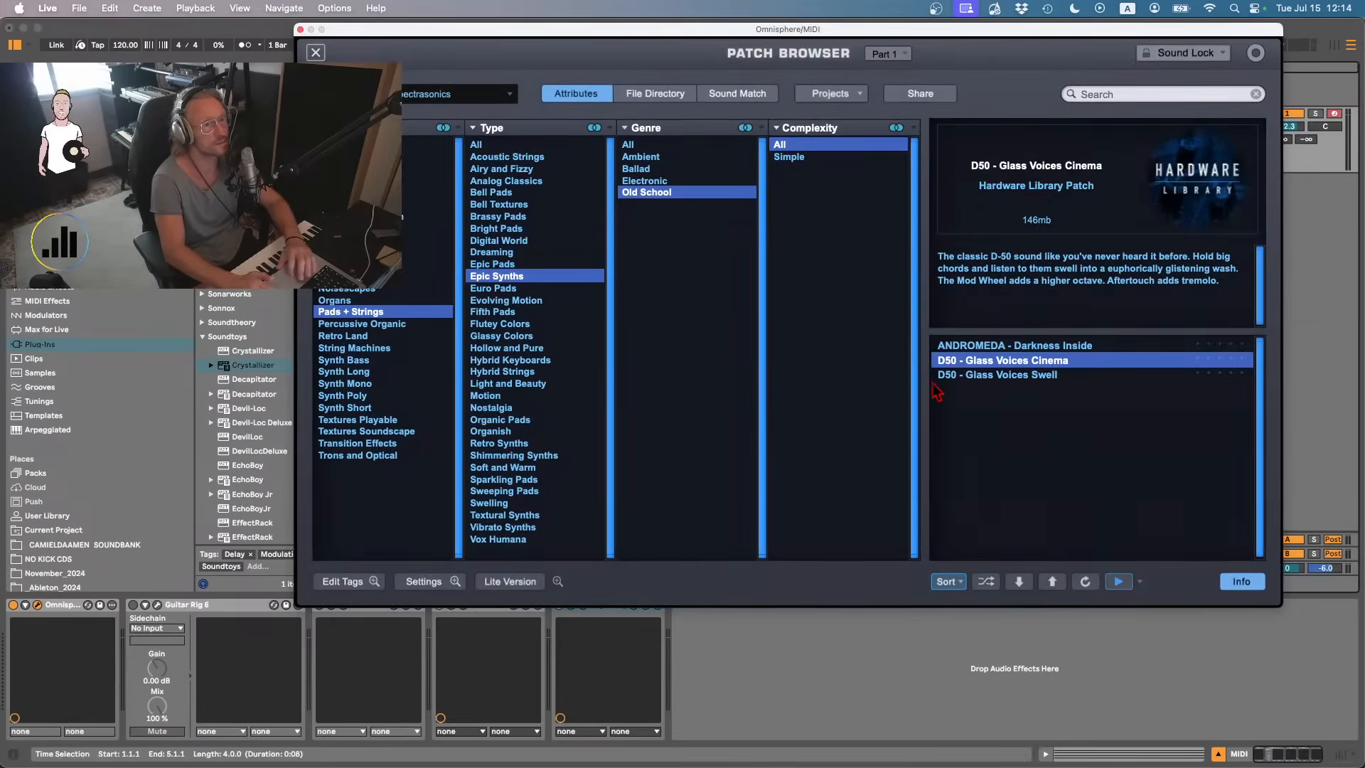
left_click(990, 375)
left_click(490, 335)
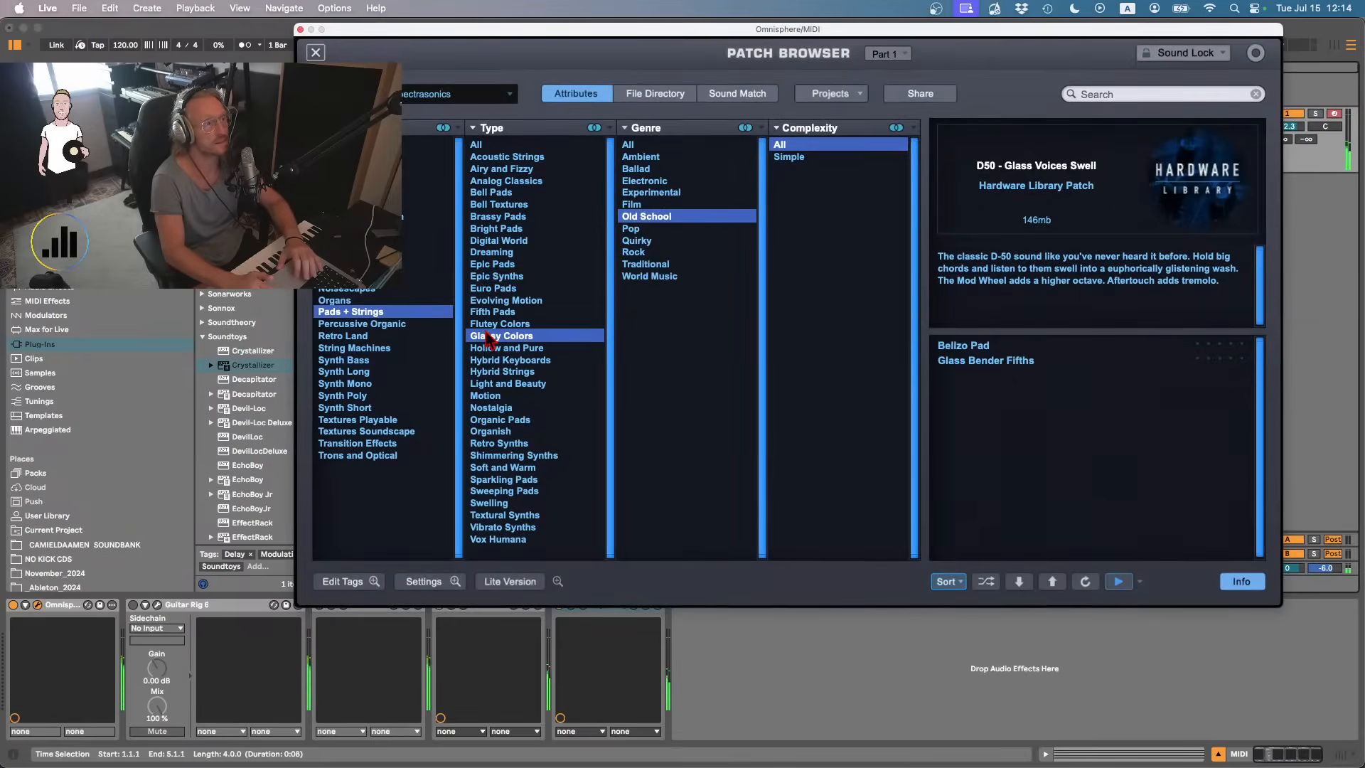
left_click(965, 366)
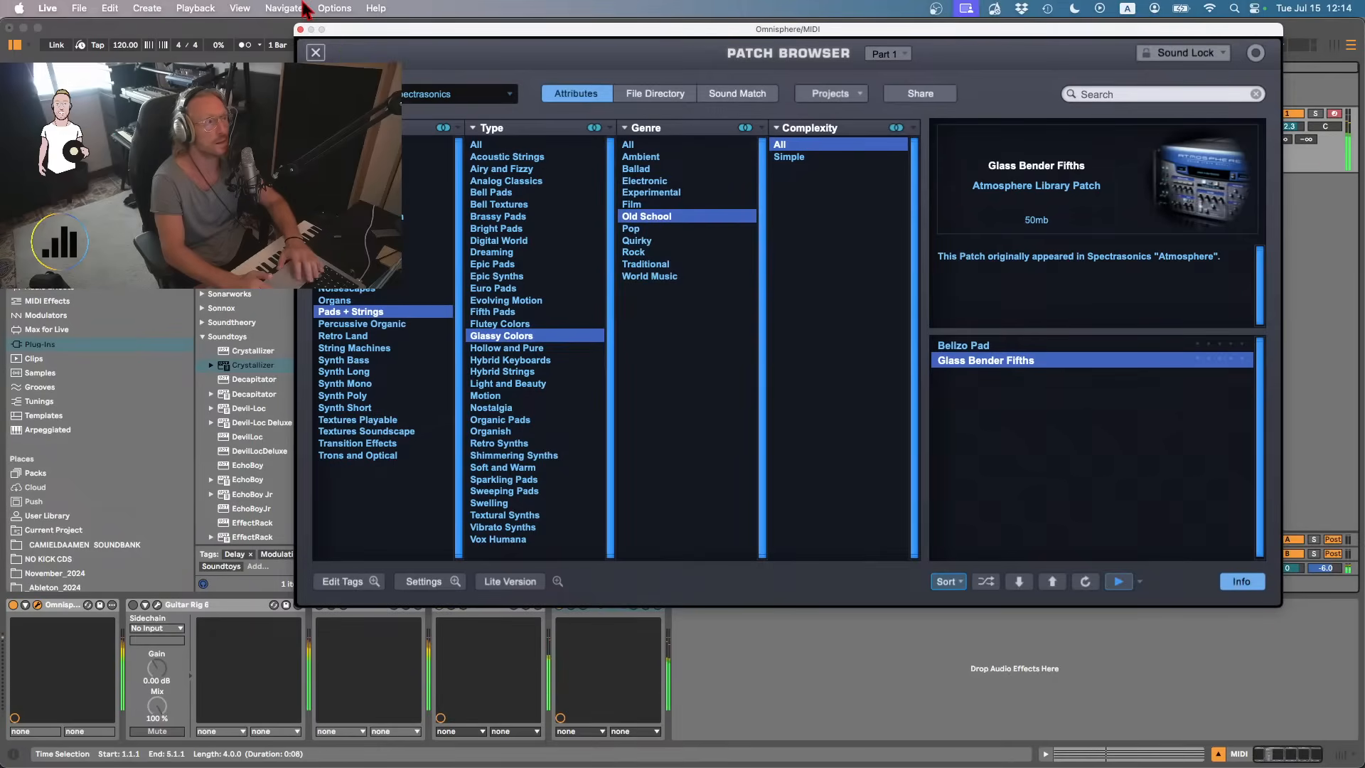
left_click(301, 30)
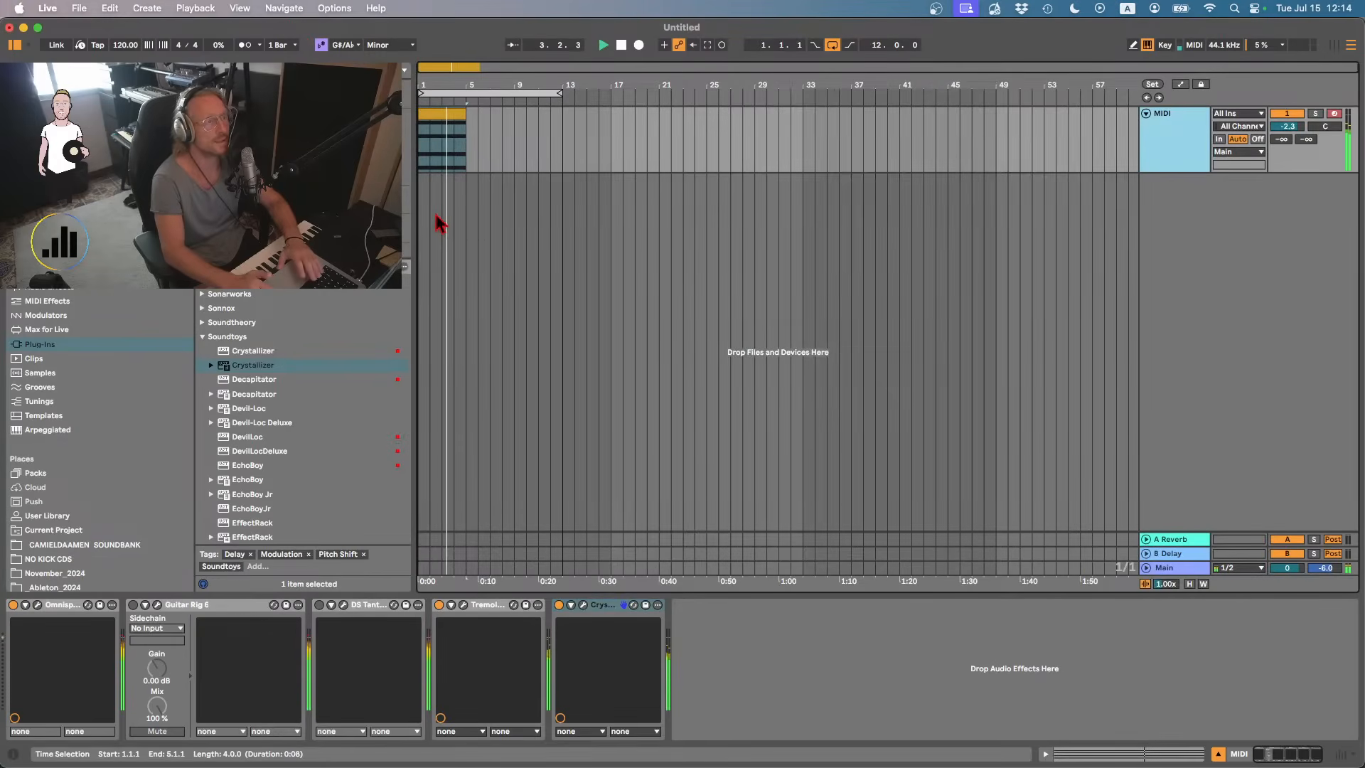
- Export the same 12-bar range with the new patch as Musicloop_020_G#m in the Music Loops folder
left_click(477, 90)
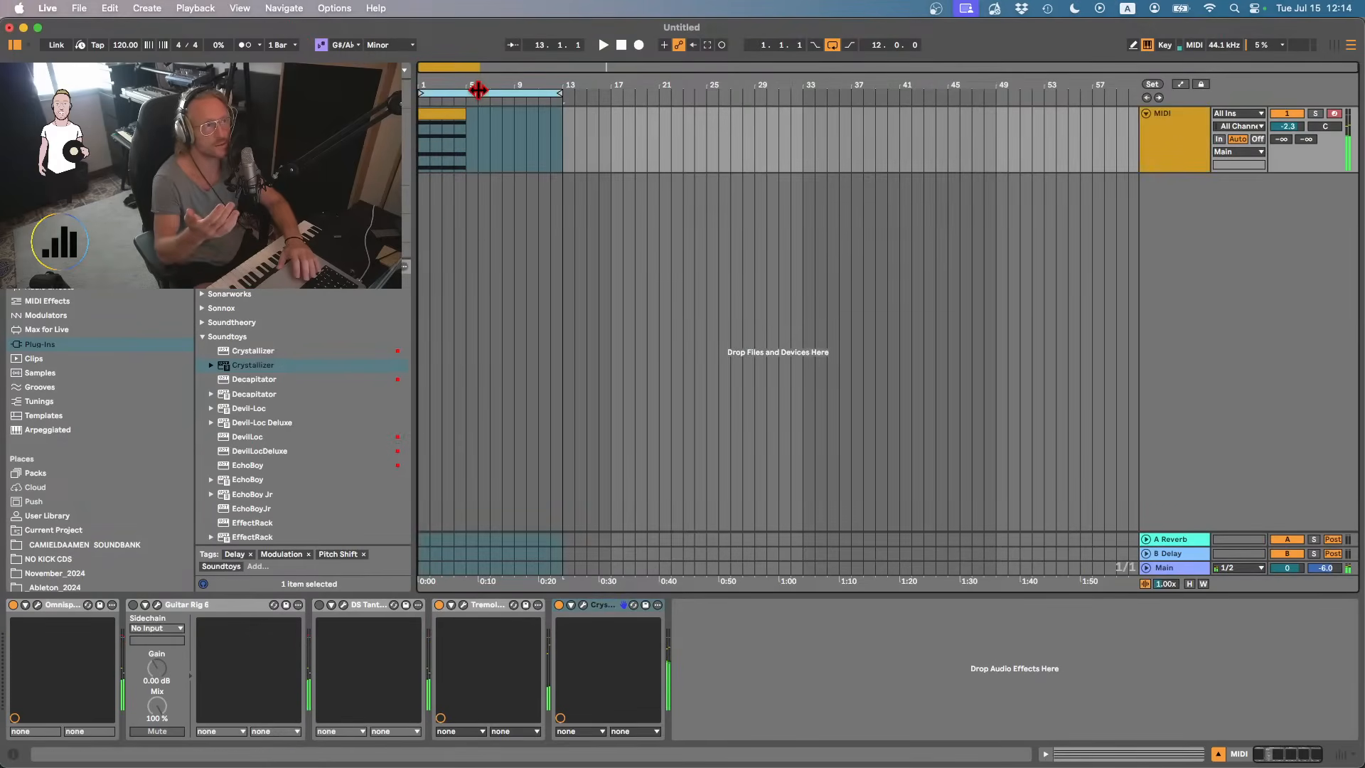
key("super+shift+r")
key("Return")
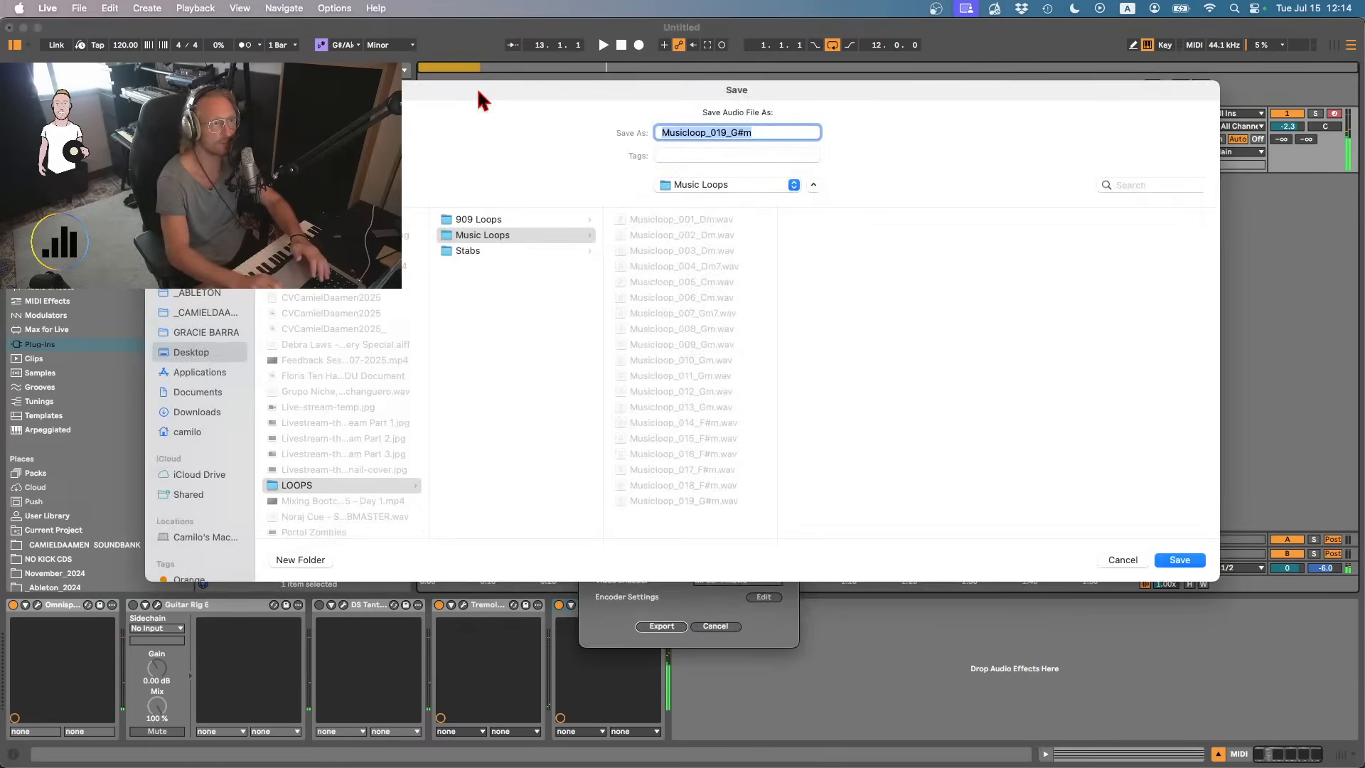
key("Right")
key("Left")
key("Left")
key("Left")
key("Left")
key("BackSpace")
key("BackSpace")
type("20")
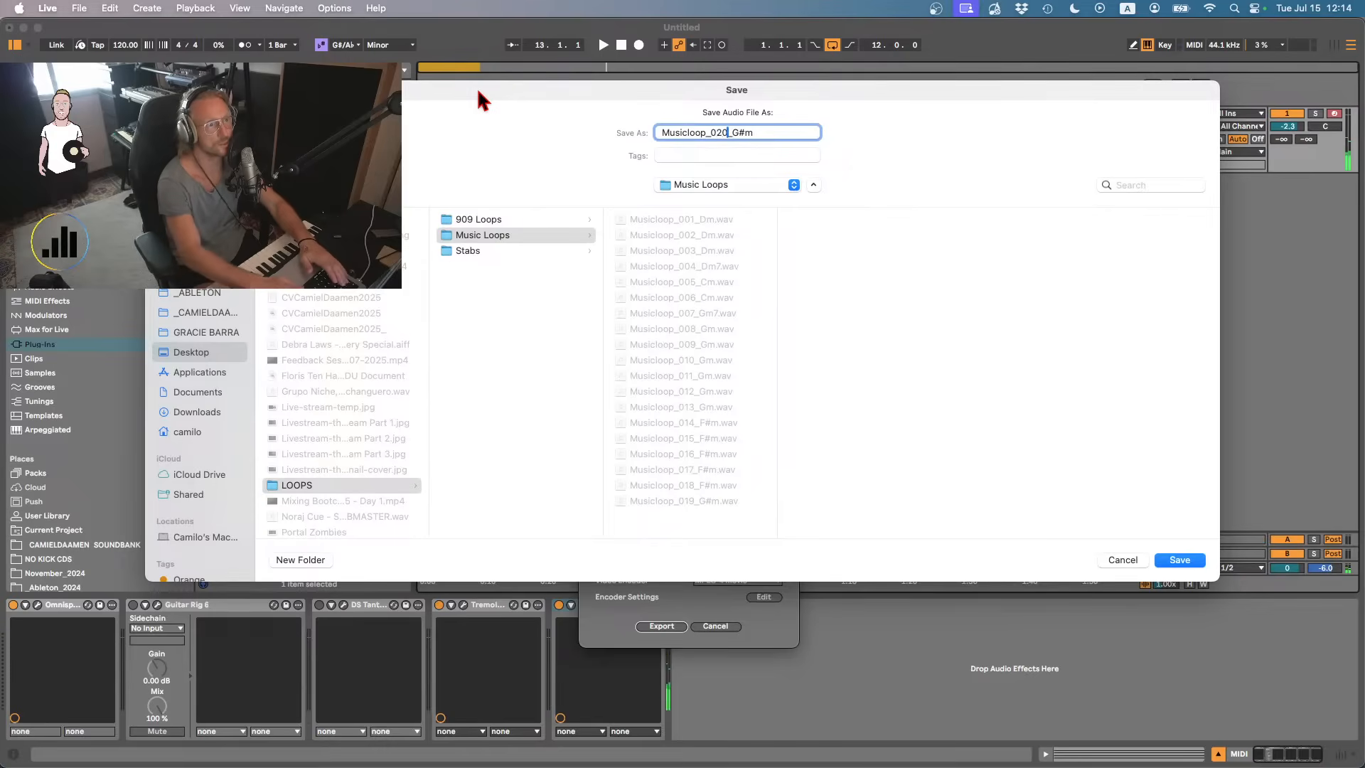
key("Return")
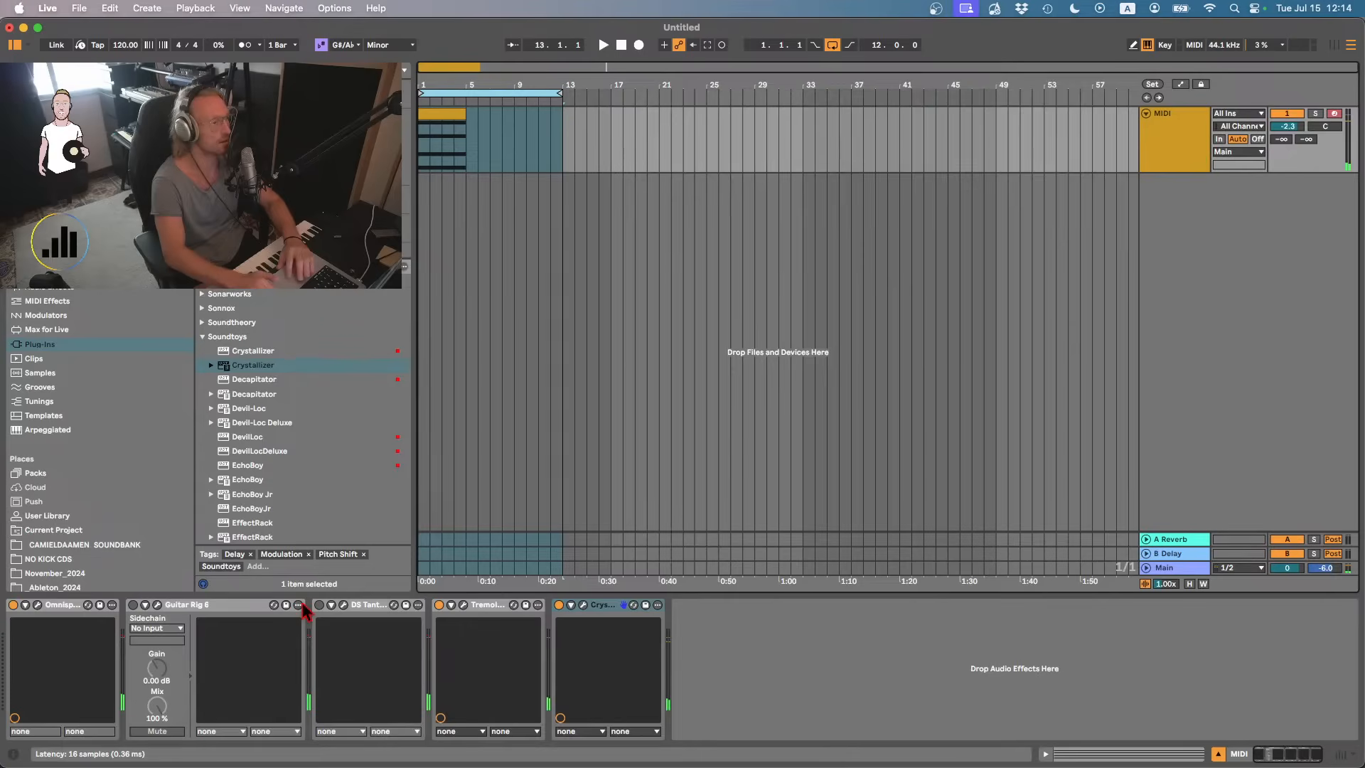
- Enable DS Tantra 2 on the MIDI track and set its overall mix to 38.50
left_click(343, 604)
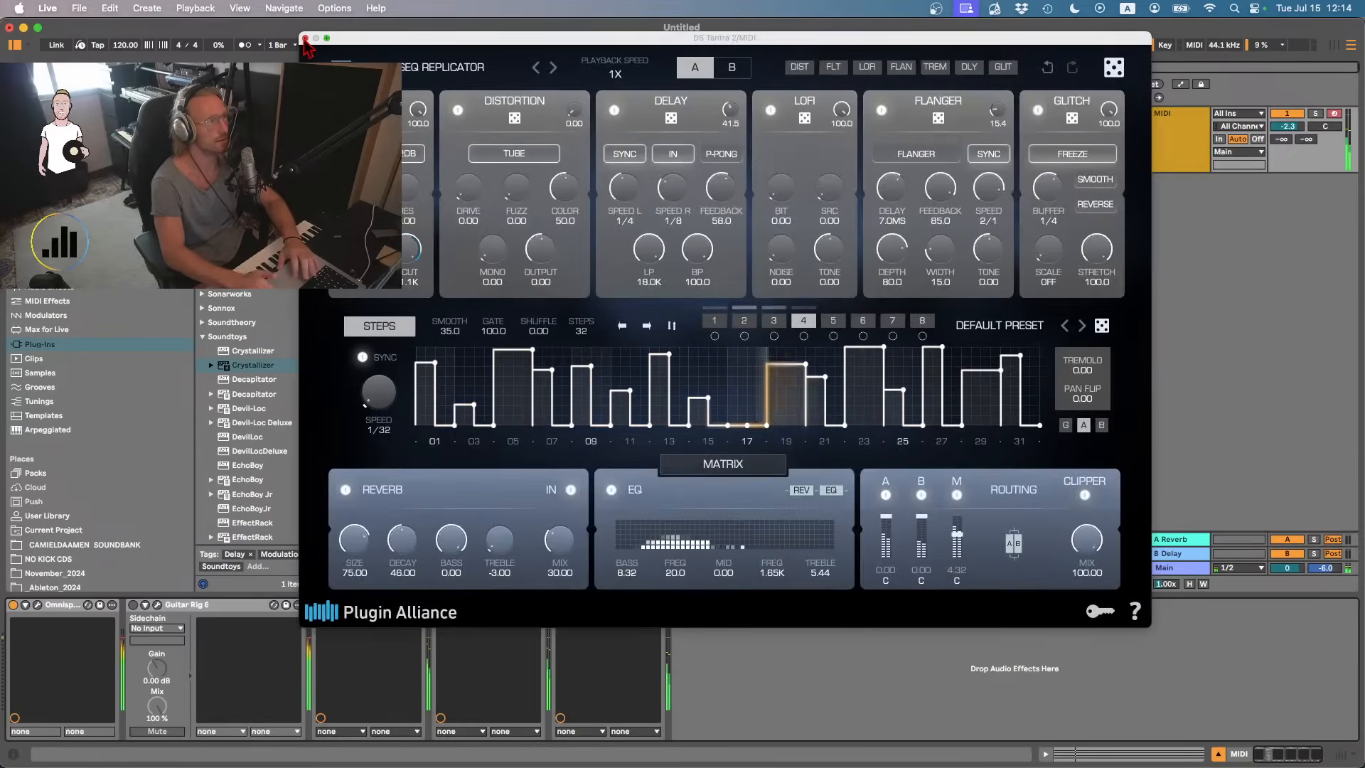
left_click(305, 38)
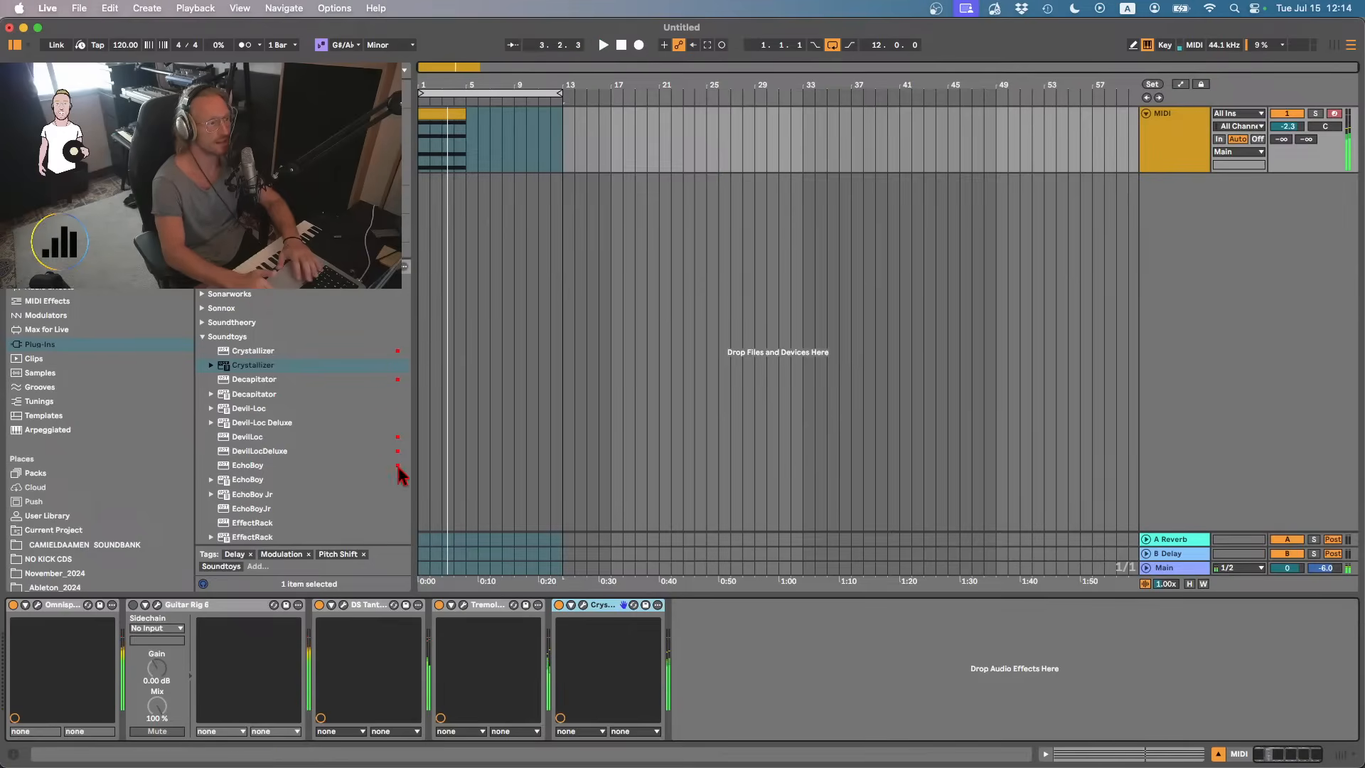
left_click(344, 605)
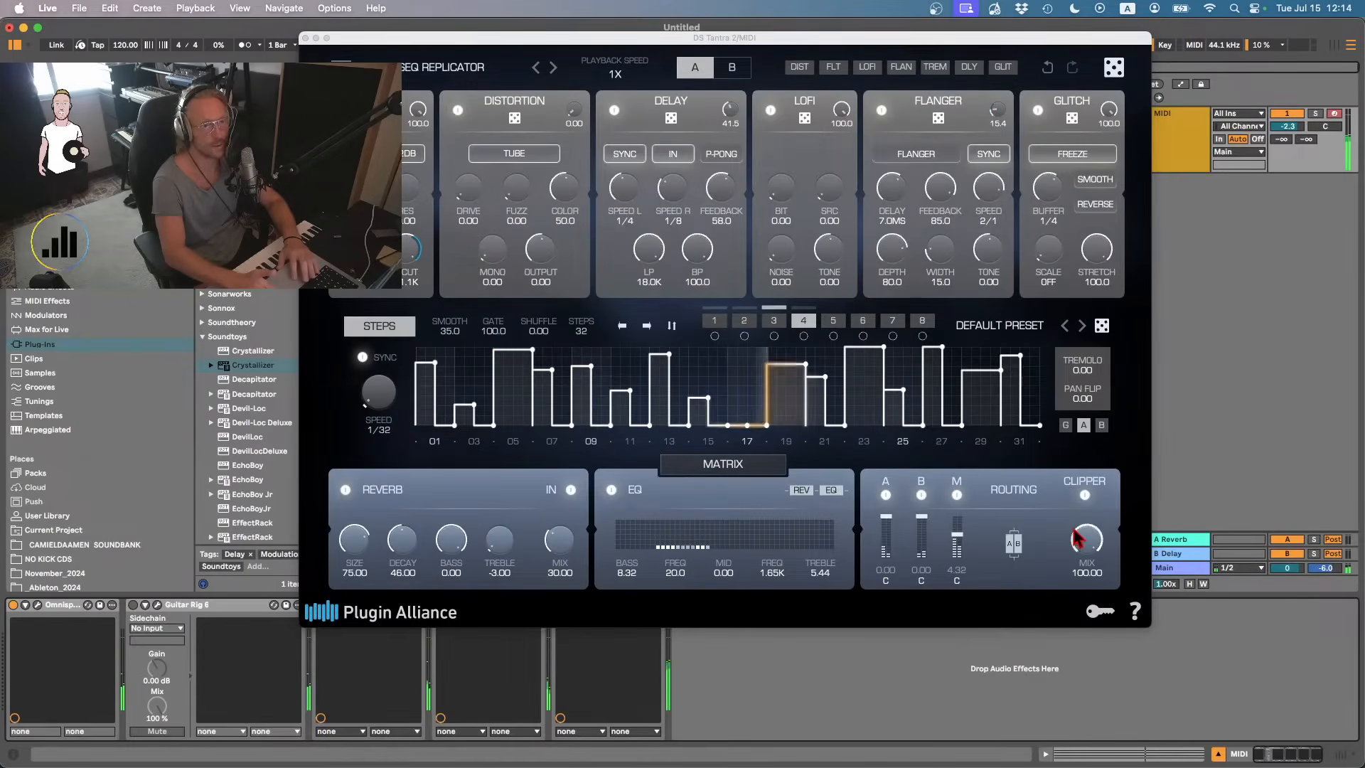
left_click_drag(1082, 536, 1087, 642)
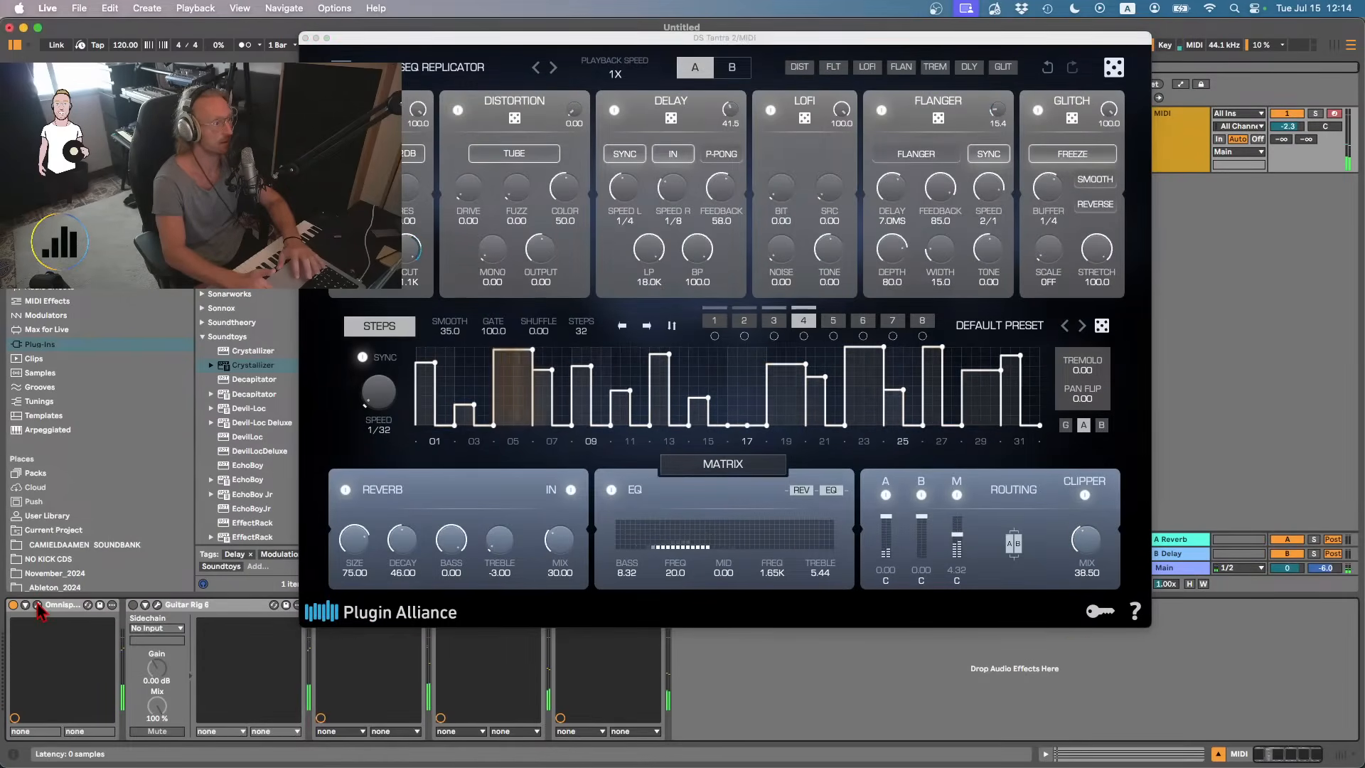
- Load Omnisphere's D50 - Fantasia Grains patch from the Hybrid Keyboards pads, Electronic genre, and hide the plug-in windows
left_click(37, 604)
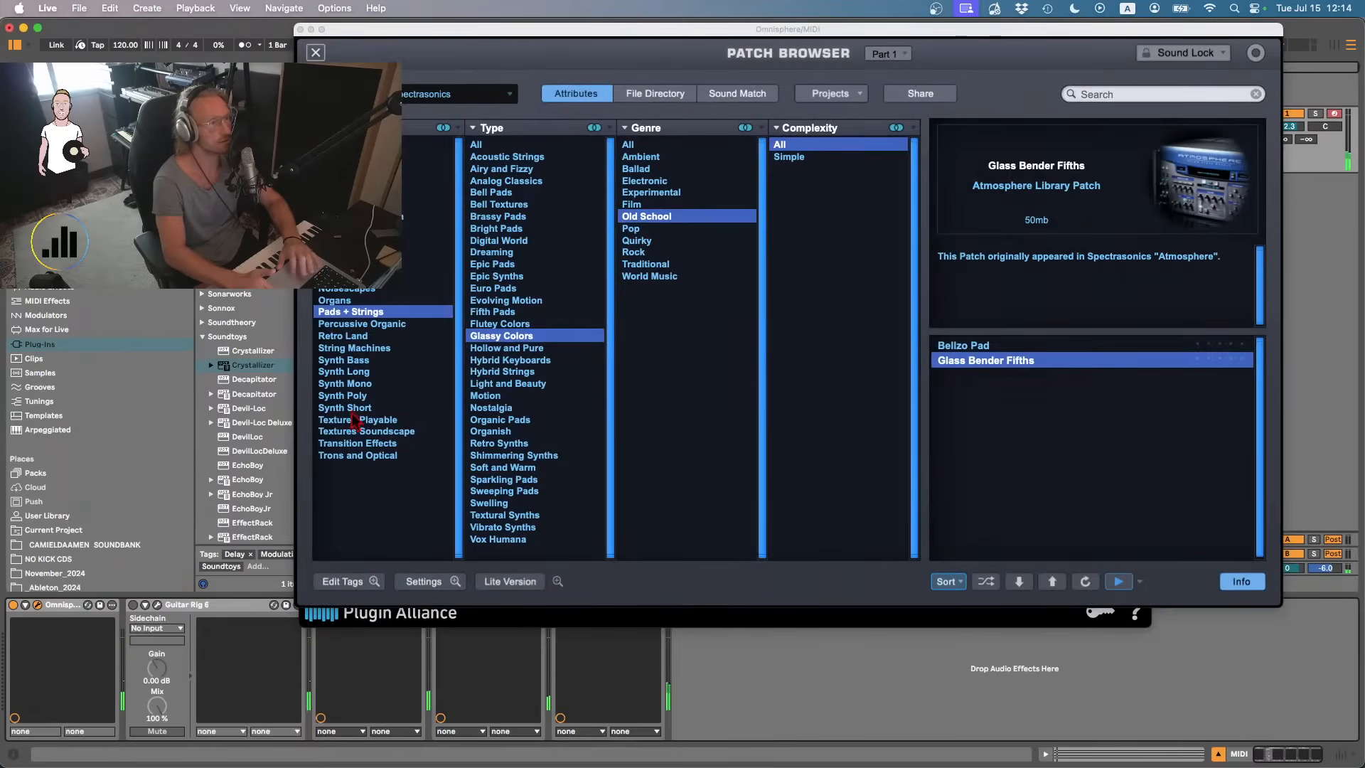
left_click(648, 182)
left_click(956, 347)
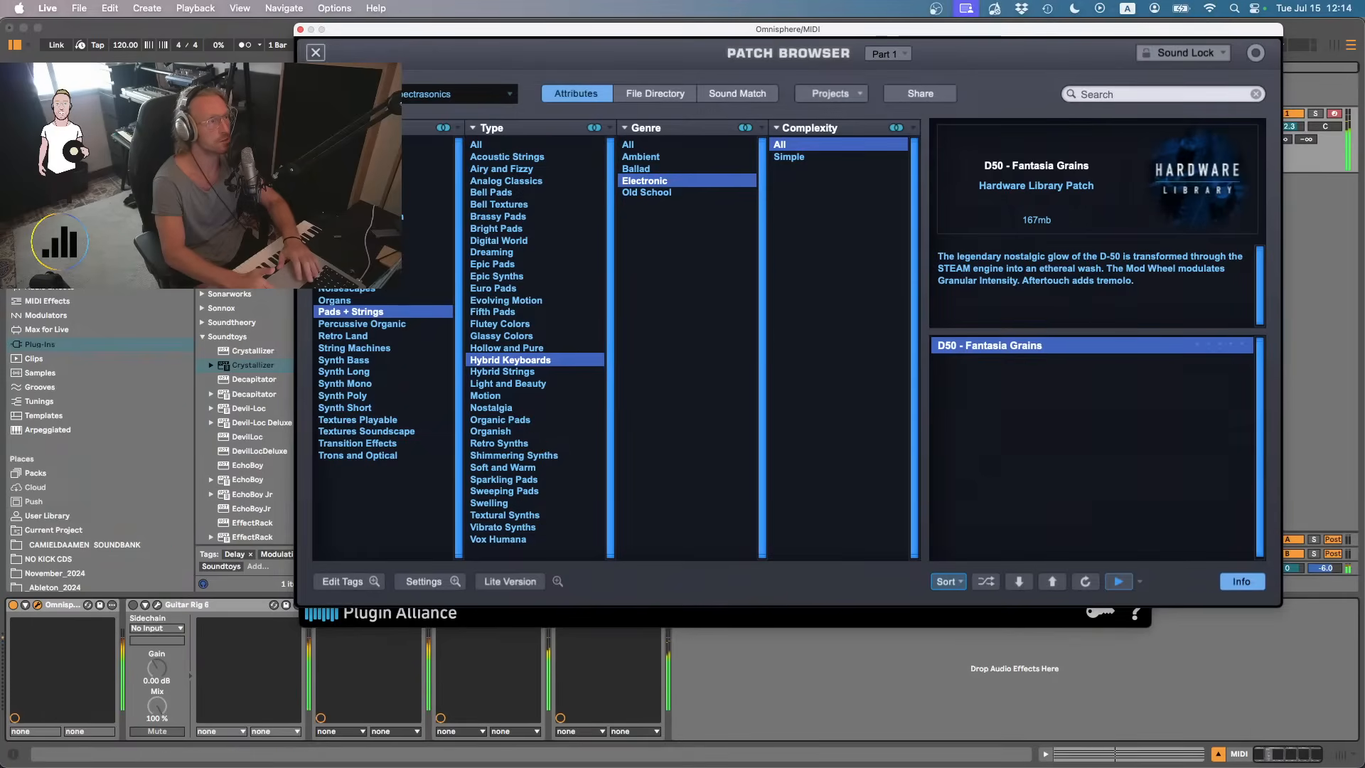
left_click(301, 29)
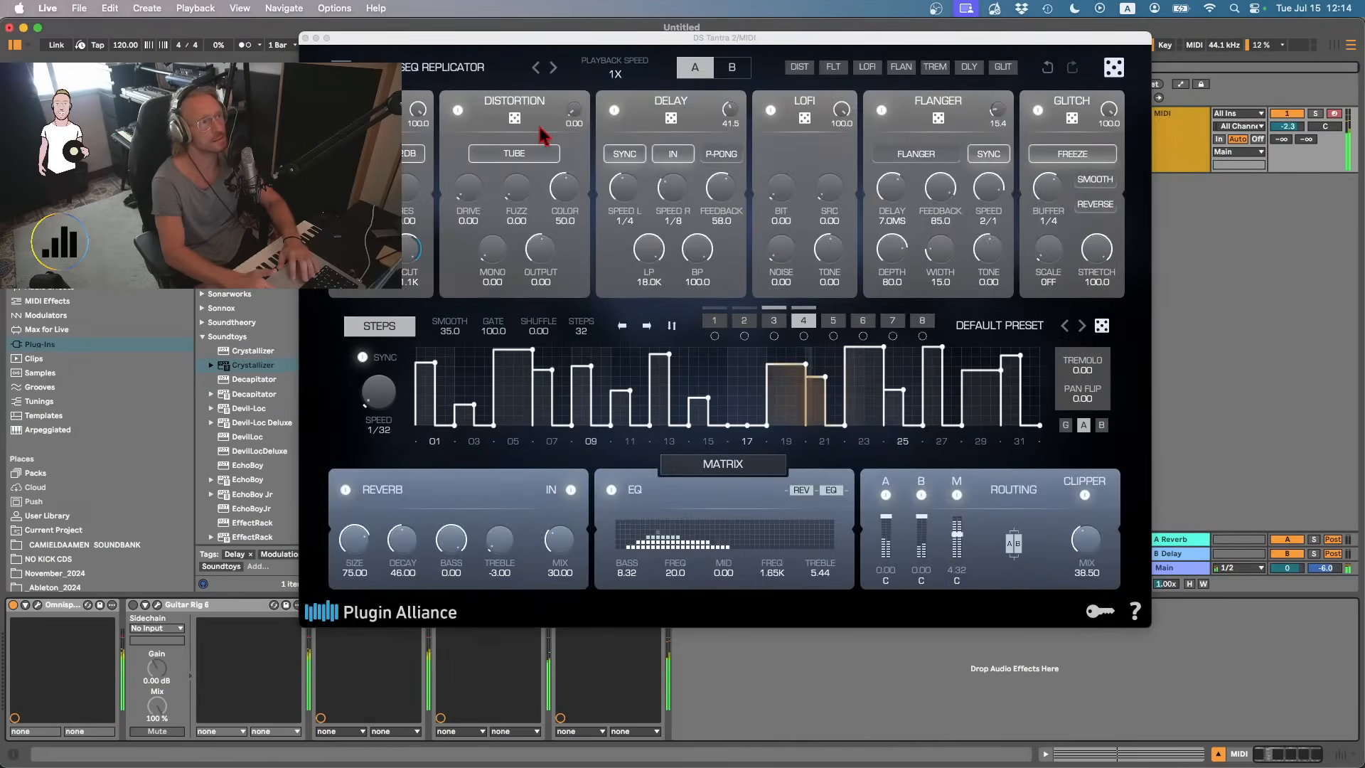
key("super+alt+p")
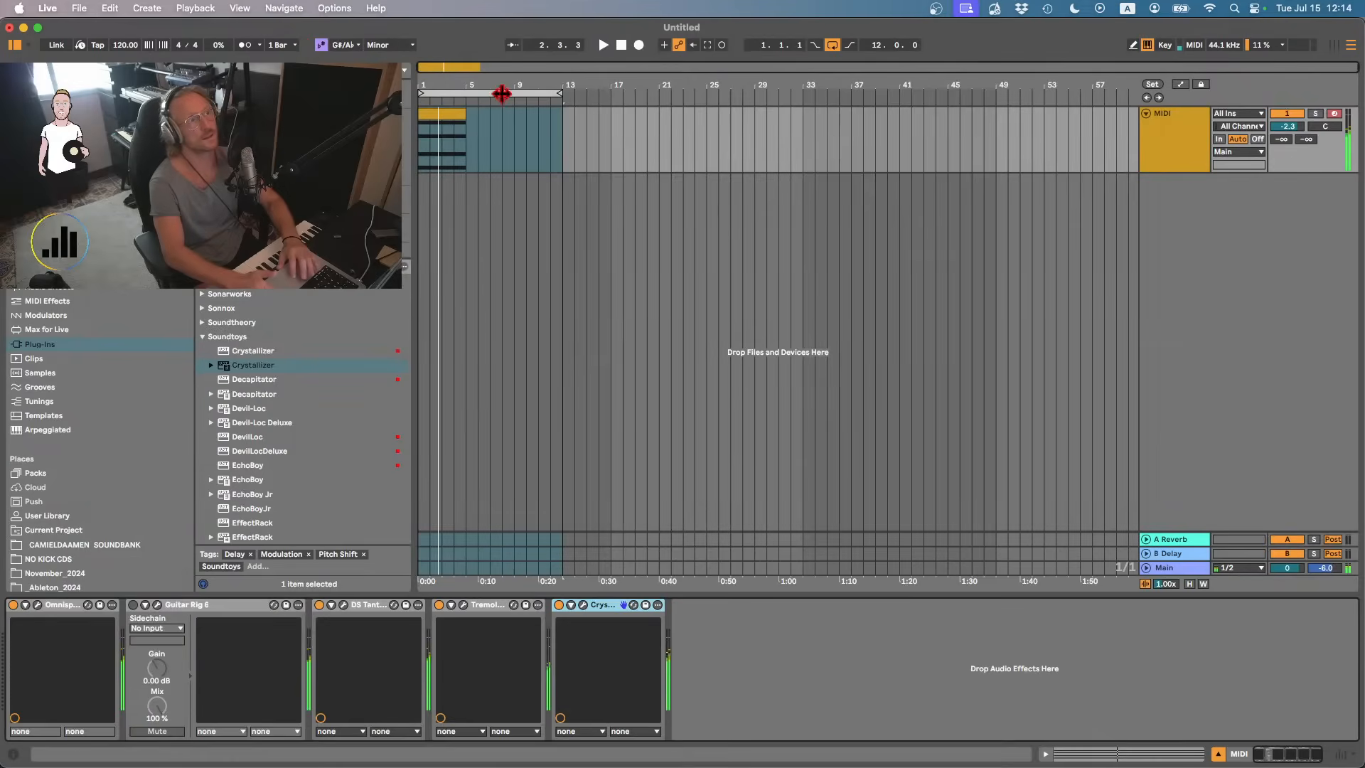
- Raise the MIDI clip's G#1 and B1 notes by one octave during playback and hide the clip view
double_click(441, 118)
key("space")
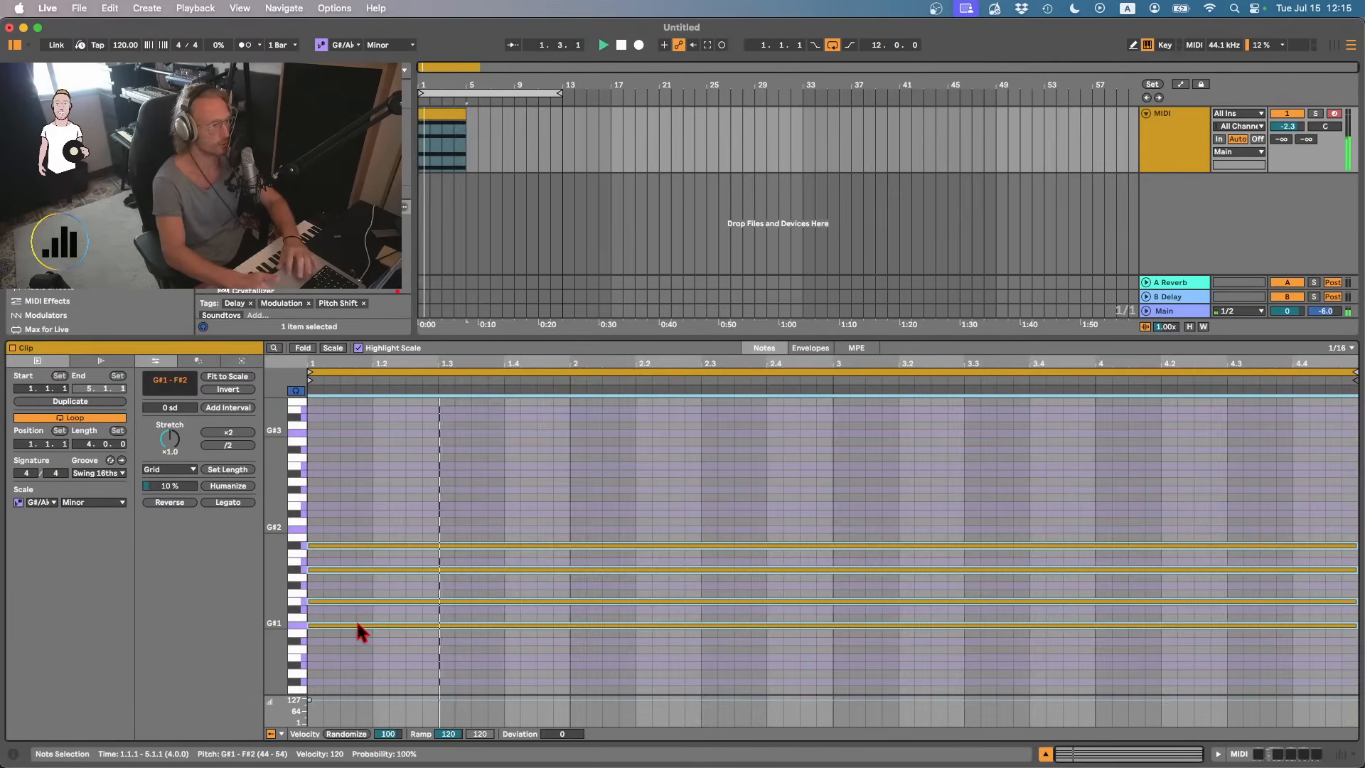
left_click(356, 623)
key("shift+Up")
left_click(353, 600)
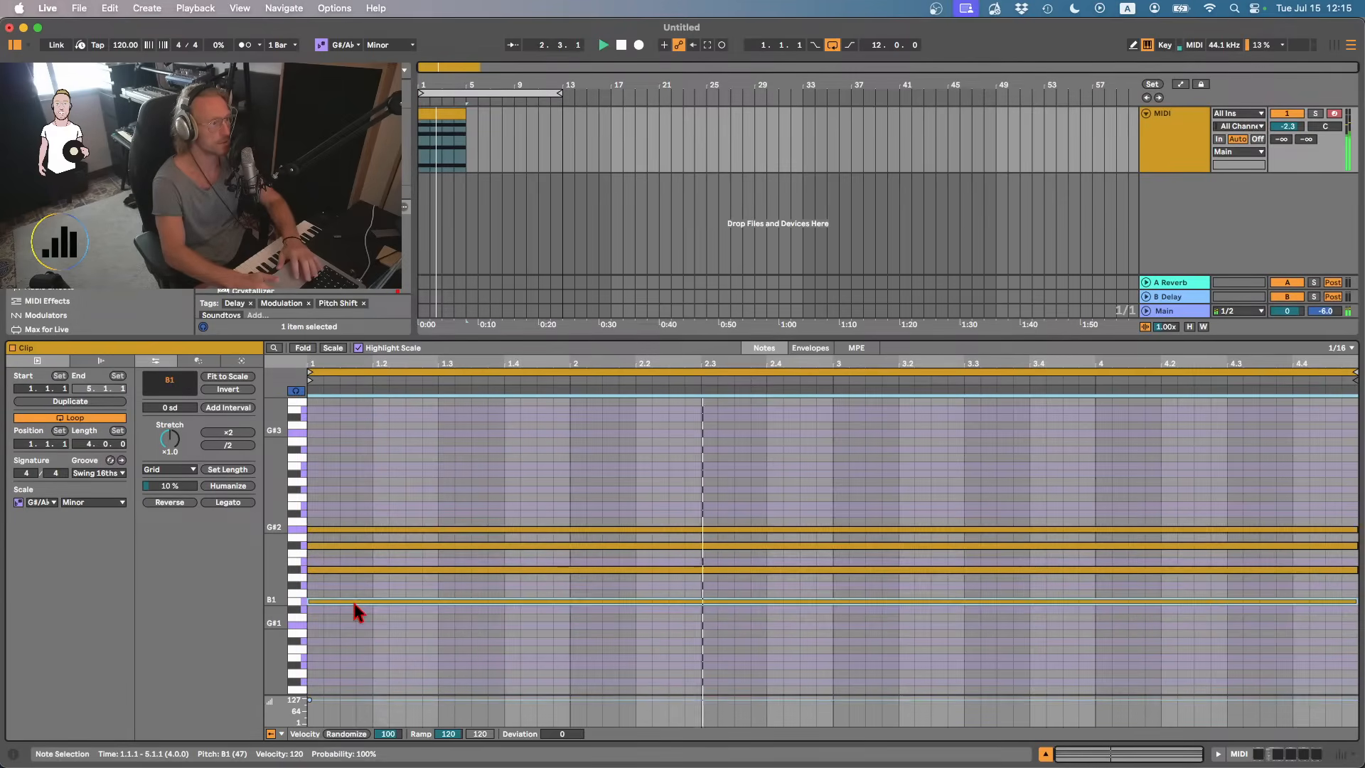
key("shift+Up")
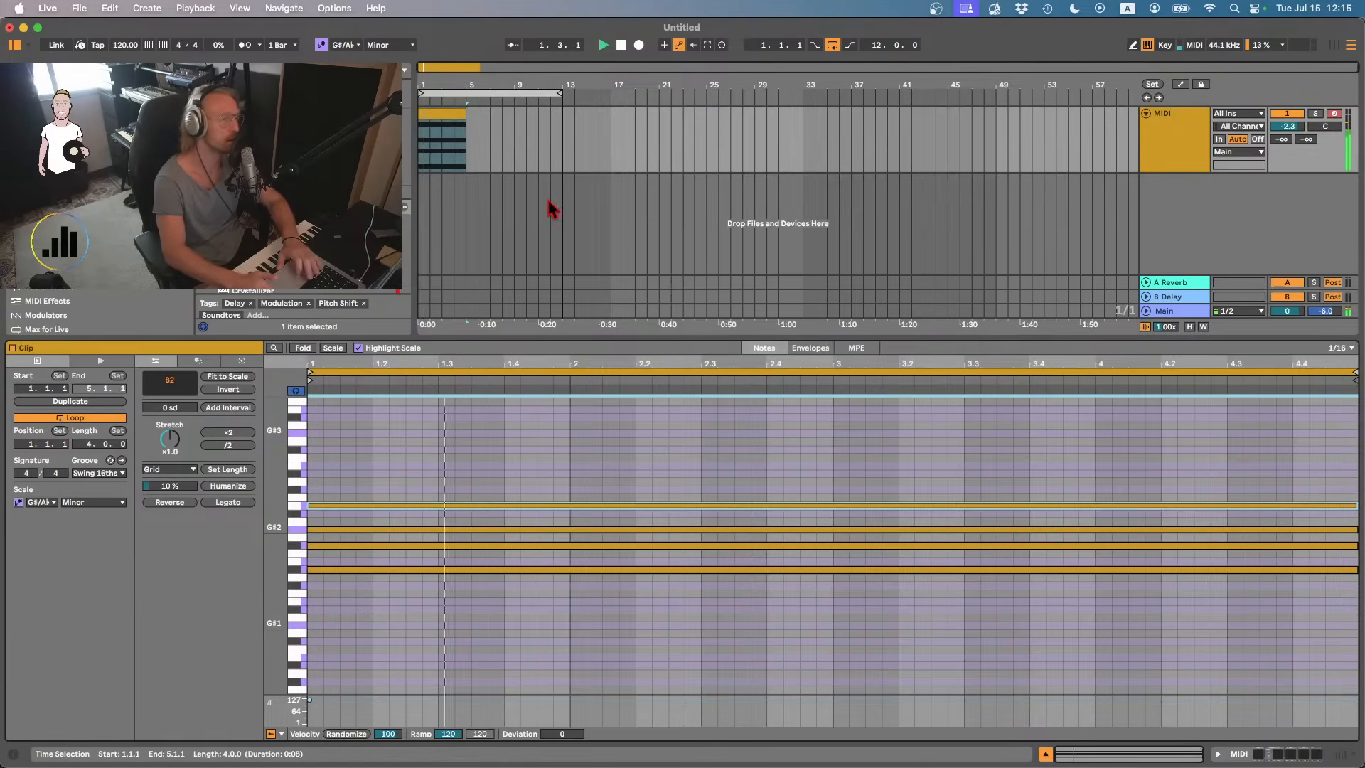
key("space")
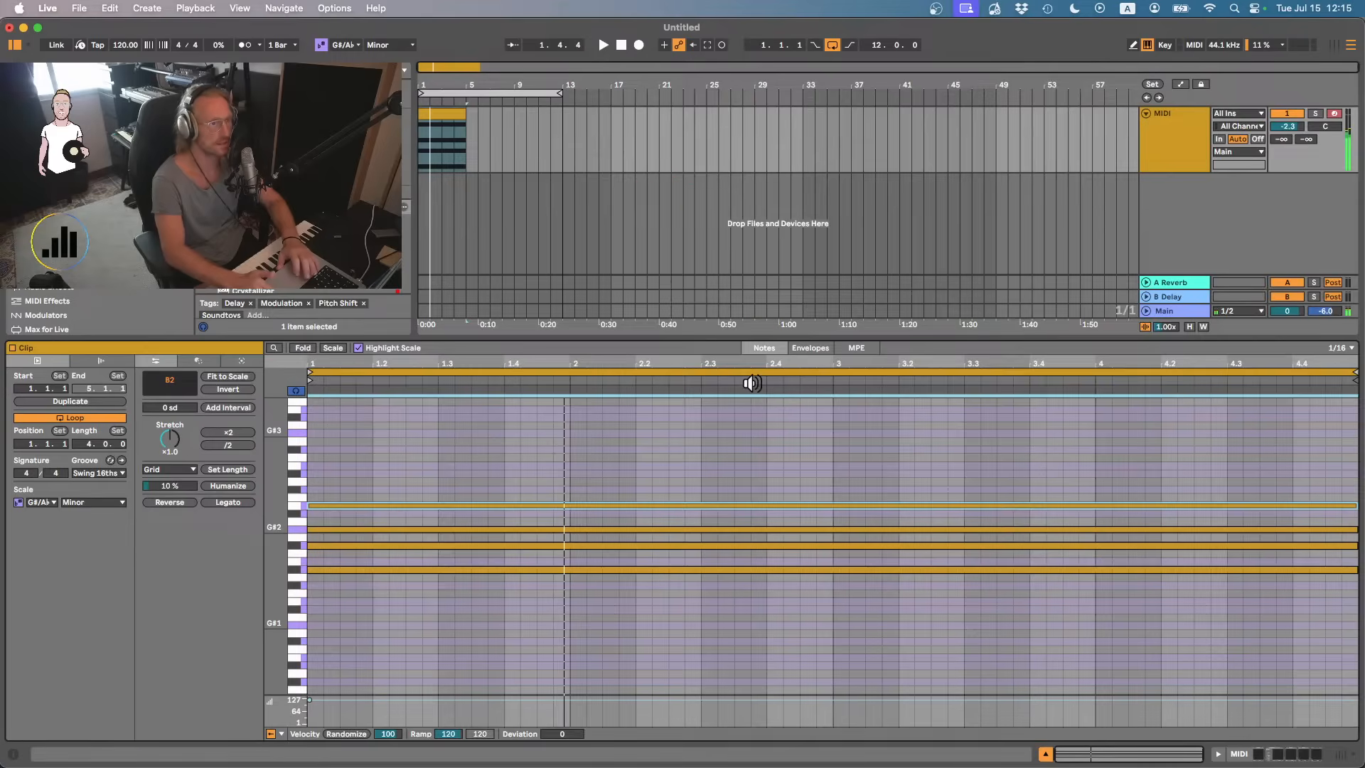
left_click_drag(762, 339, 746, 424)
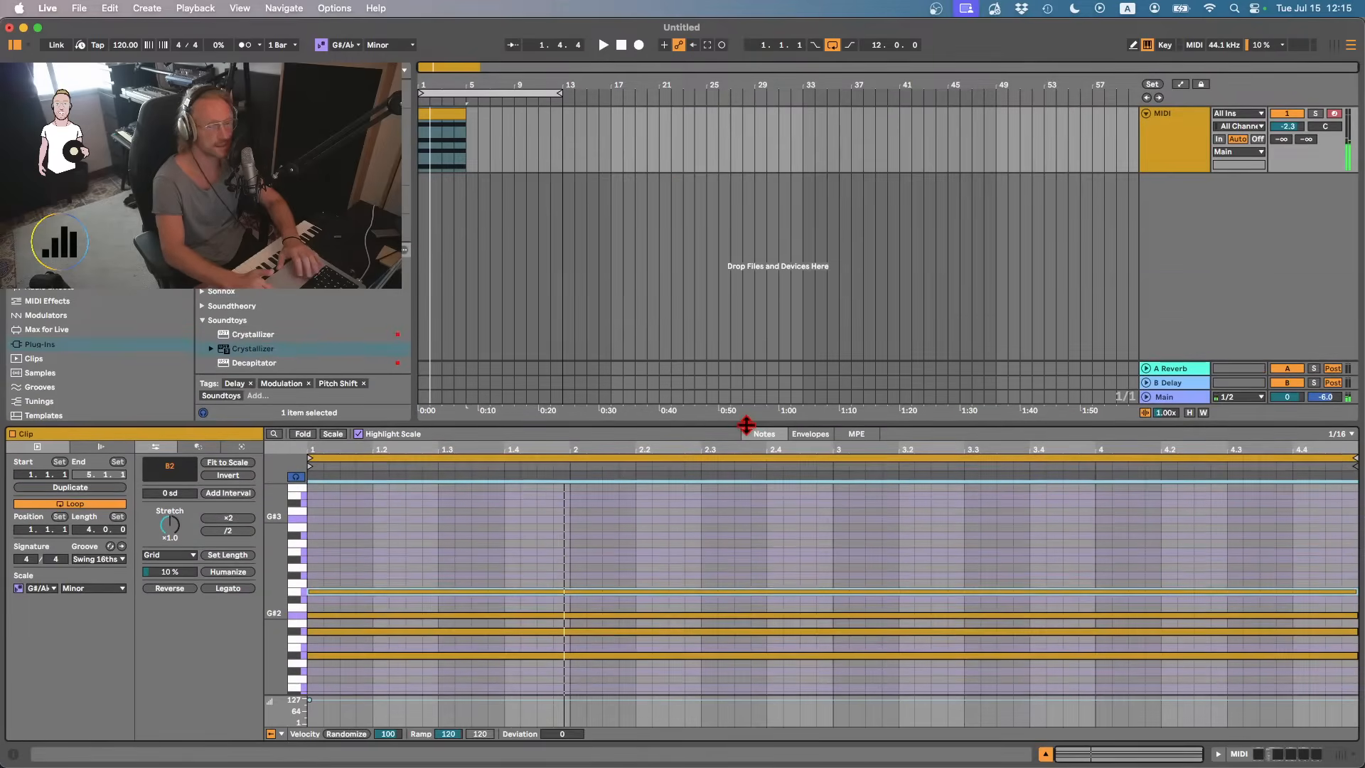
left_click(1044, 754)
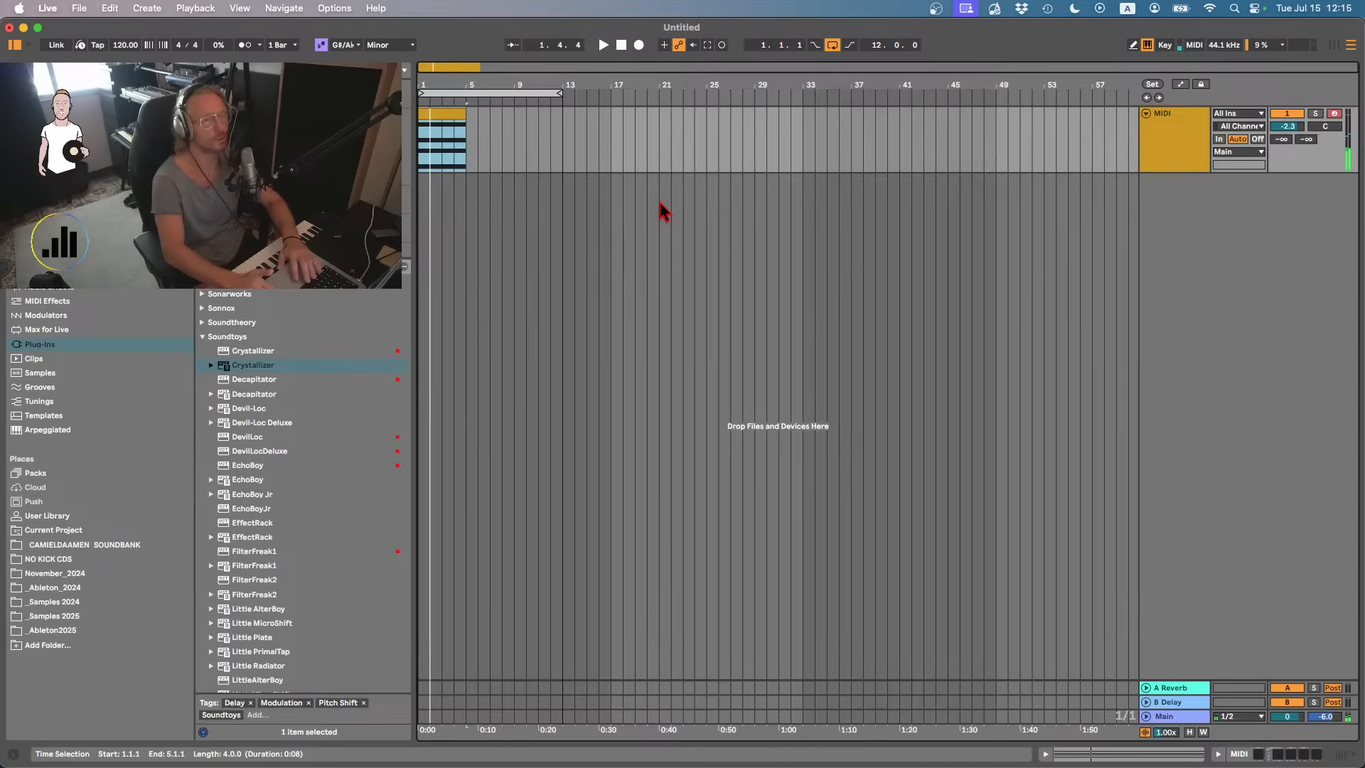
- Export the 12-bar loop range as Musicloop_021_G#m in the Music Loops folder
left_click(499, 97)
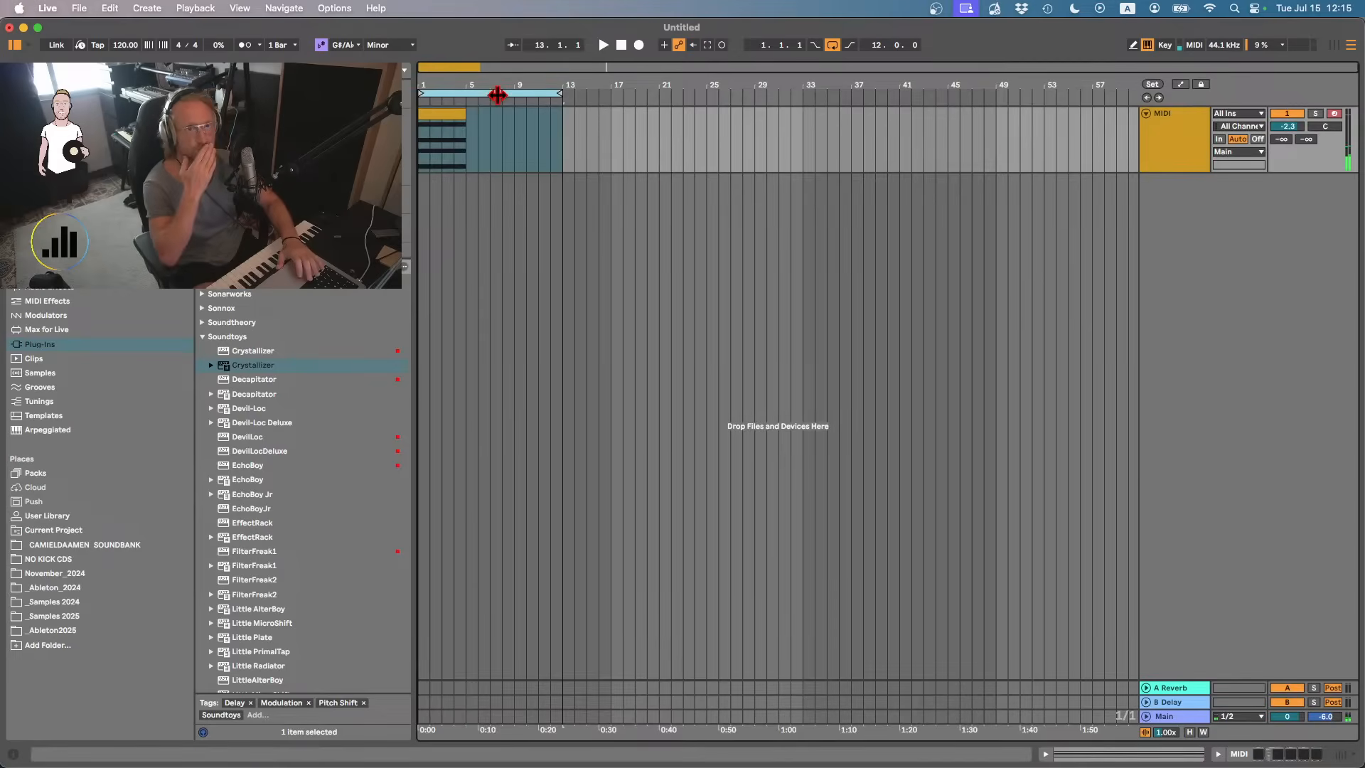
left_click(1170, 139)
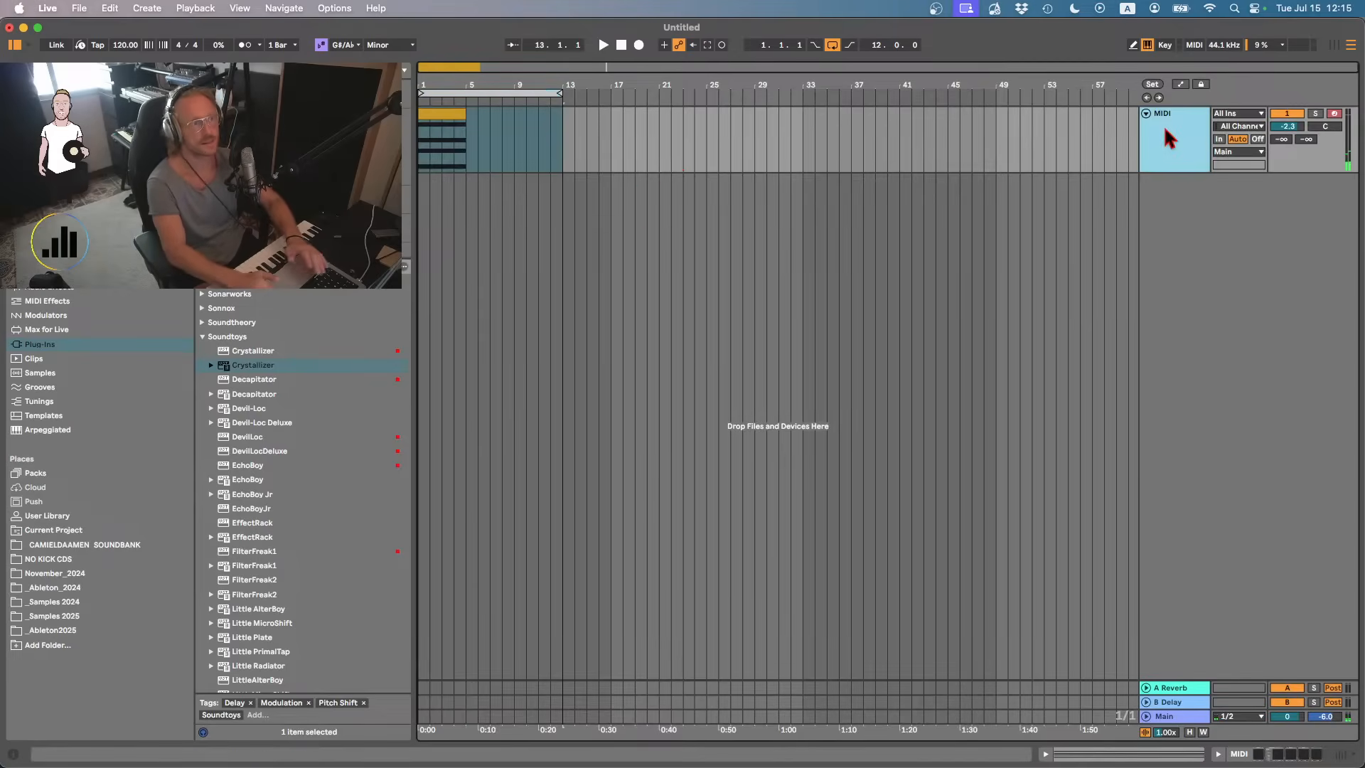
left_click(473, 94)
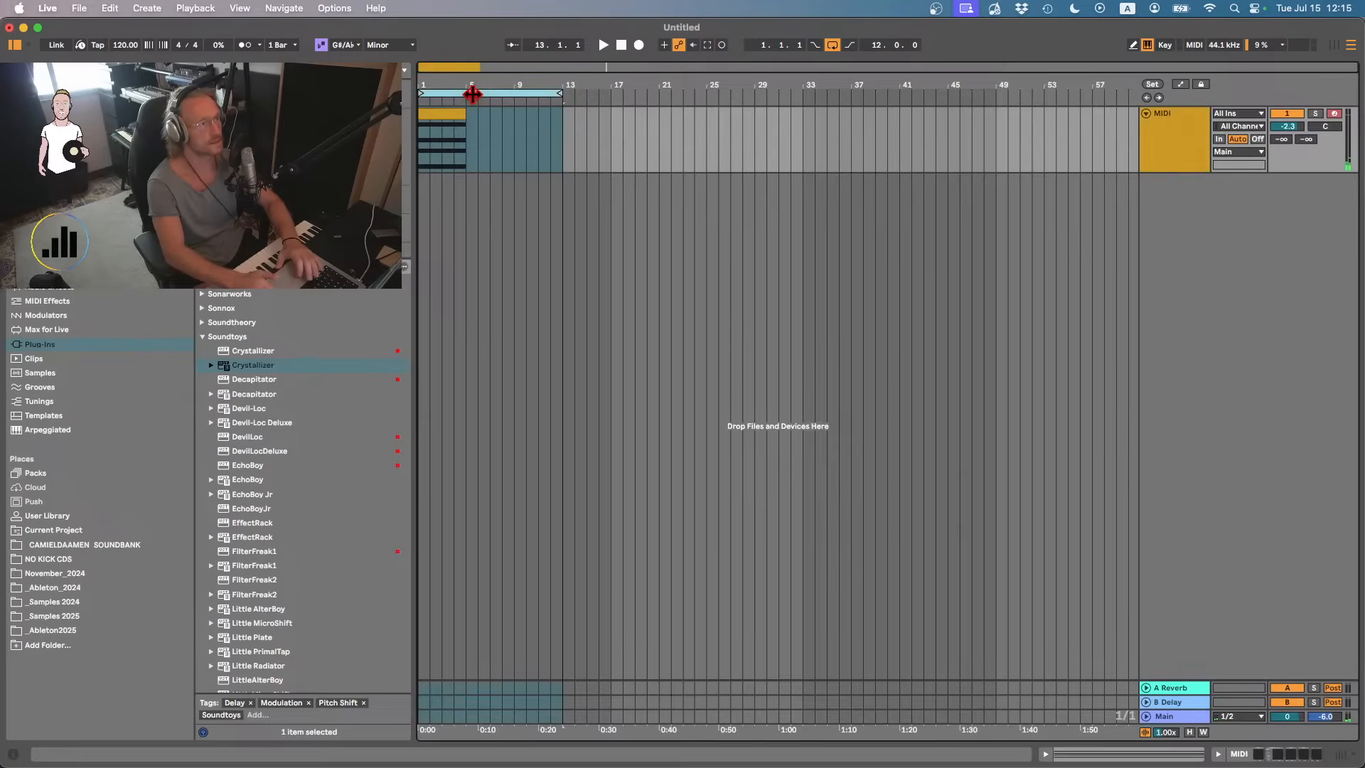
key("super+shift+r")
key("Return")
key("Right")
key("Left")
key("Left")
key("Left")
key("Left")
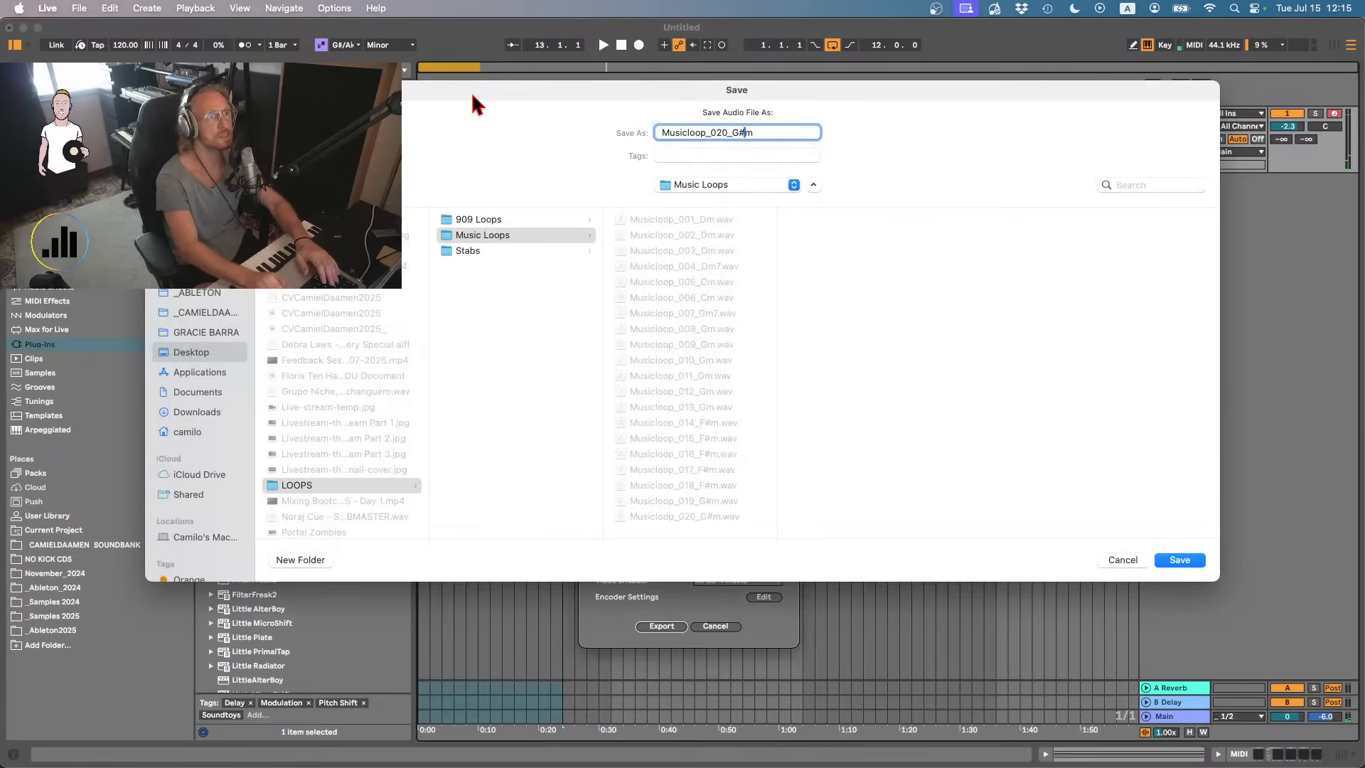
key("BackSpace")
type("1")
key("Return")
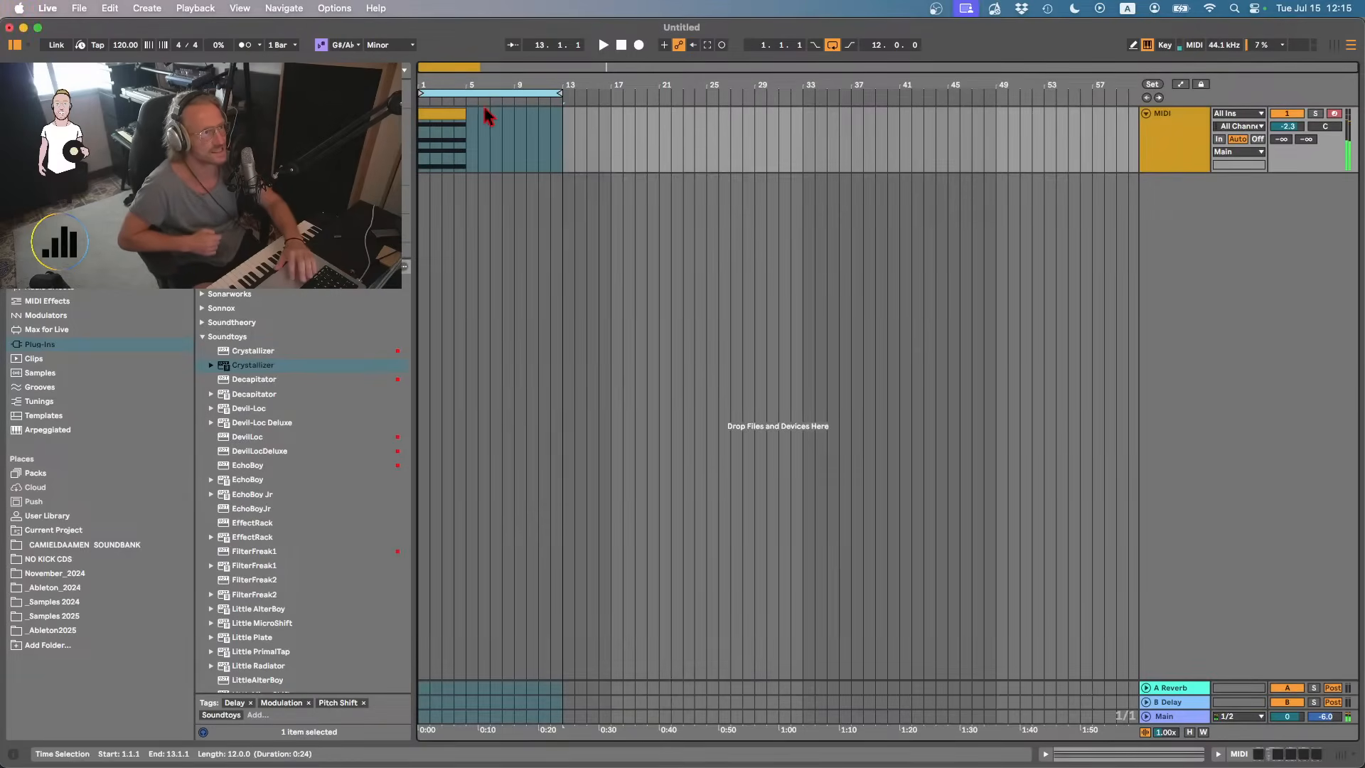
- Collapse the Soundtoys folder and shorten all four chord notes in the MIDI clip to an eighth note from bar 1
double_click(1151, 144)
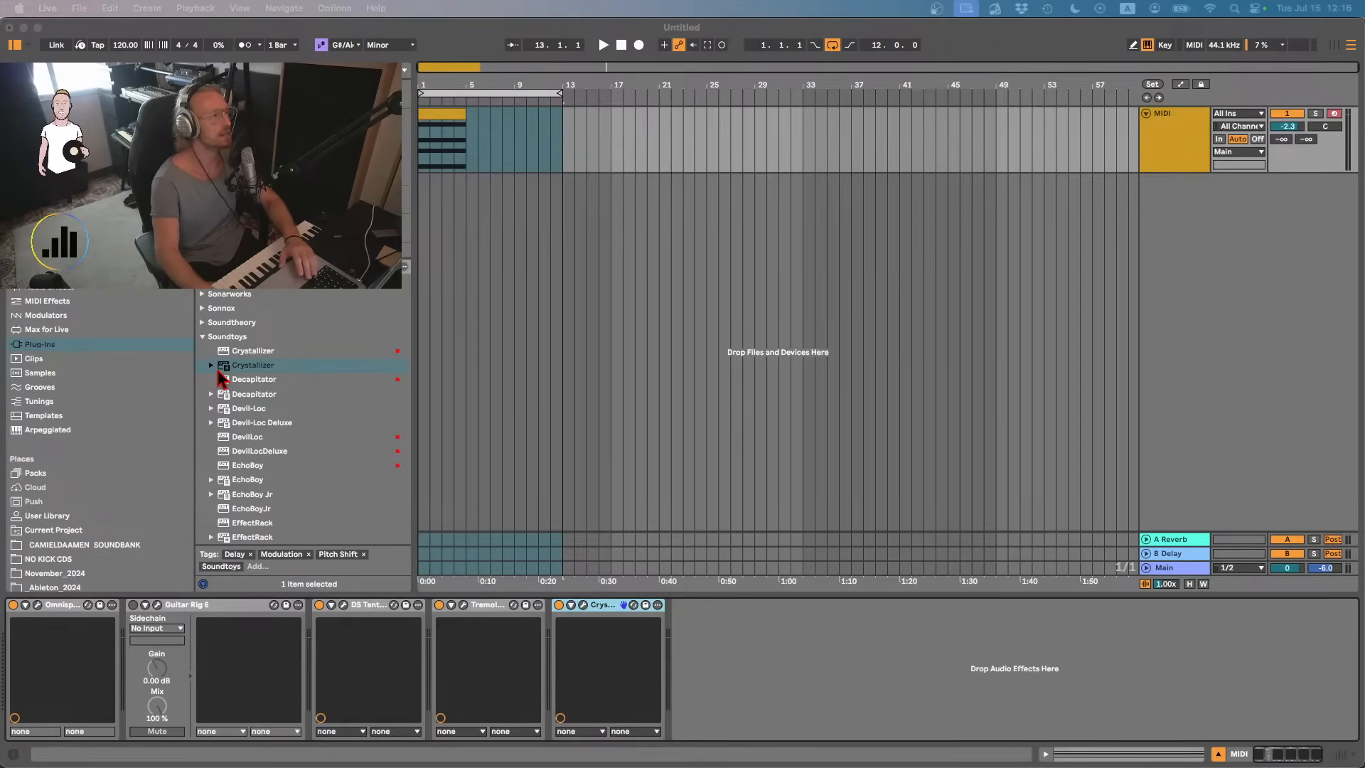
left_click(203, 337)
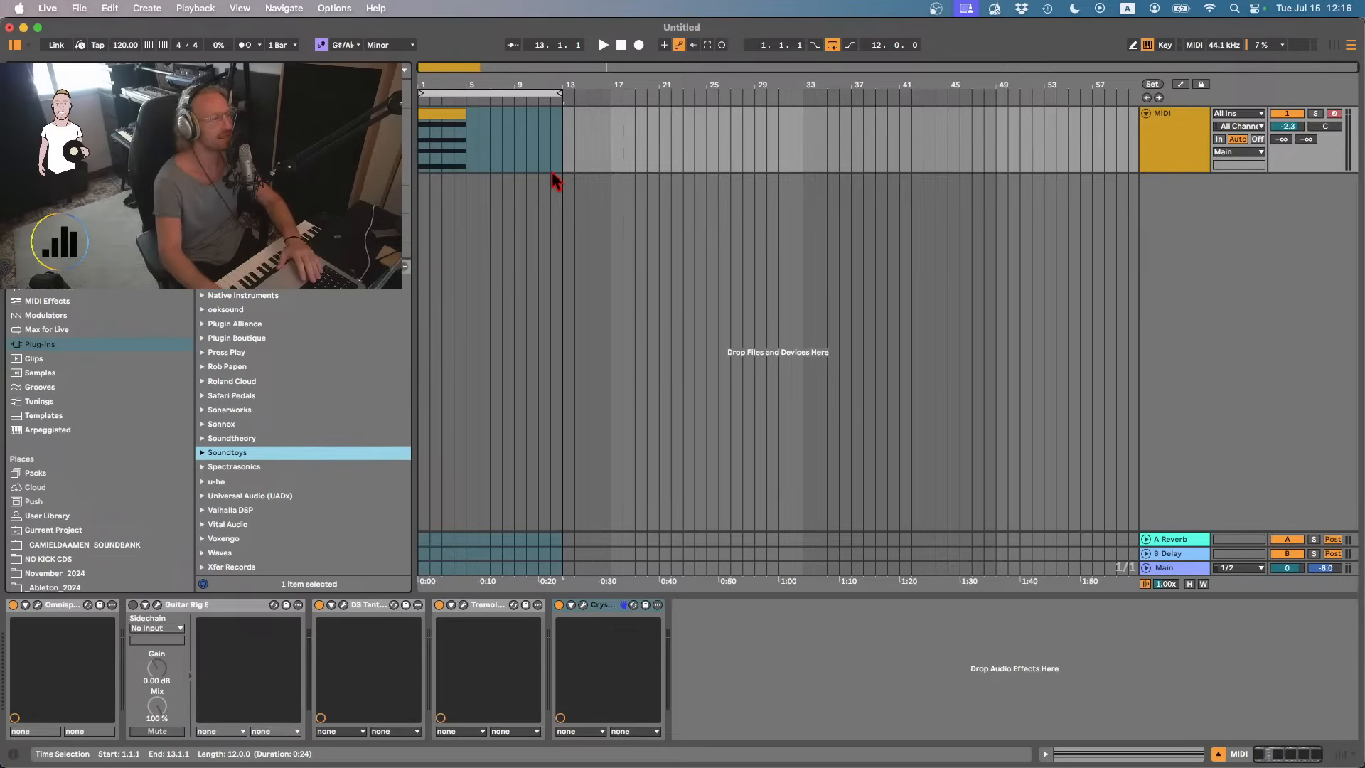
double_click(425, 112)
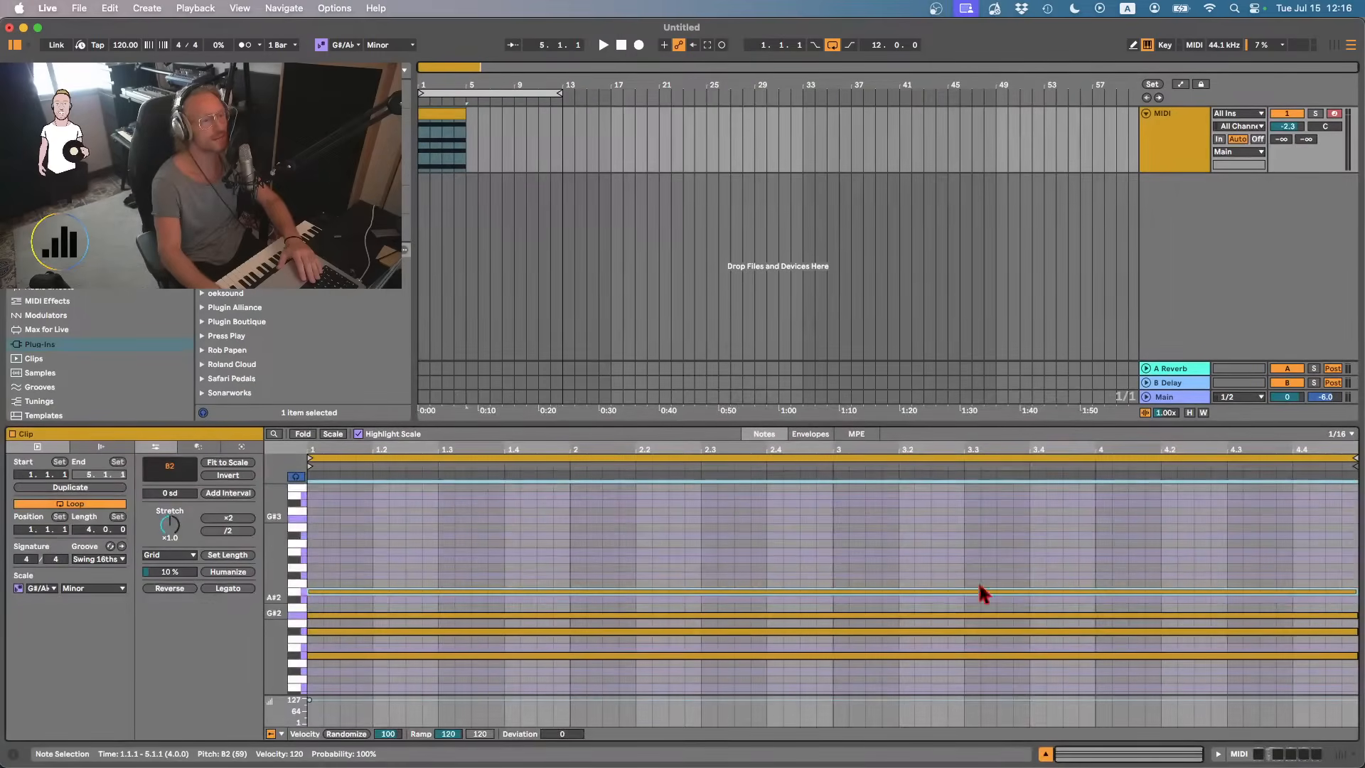
key("super+a")
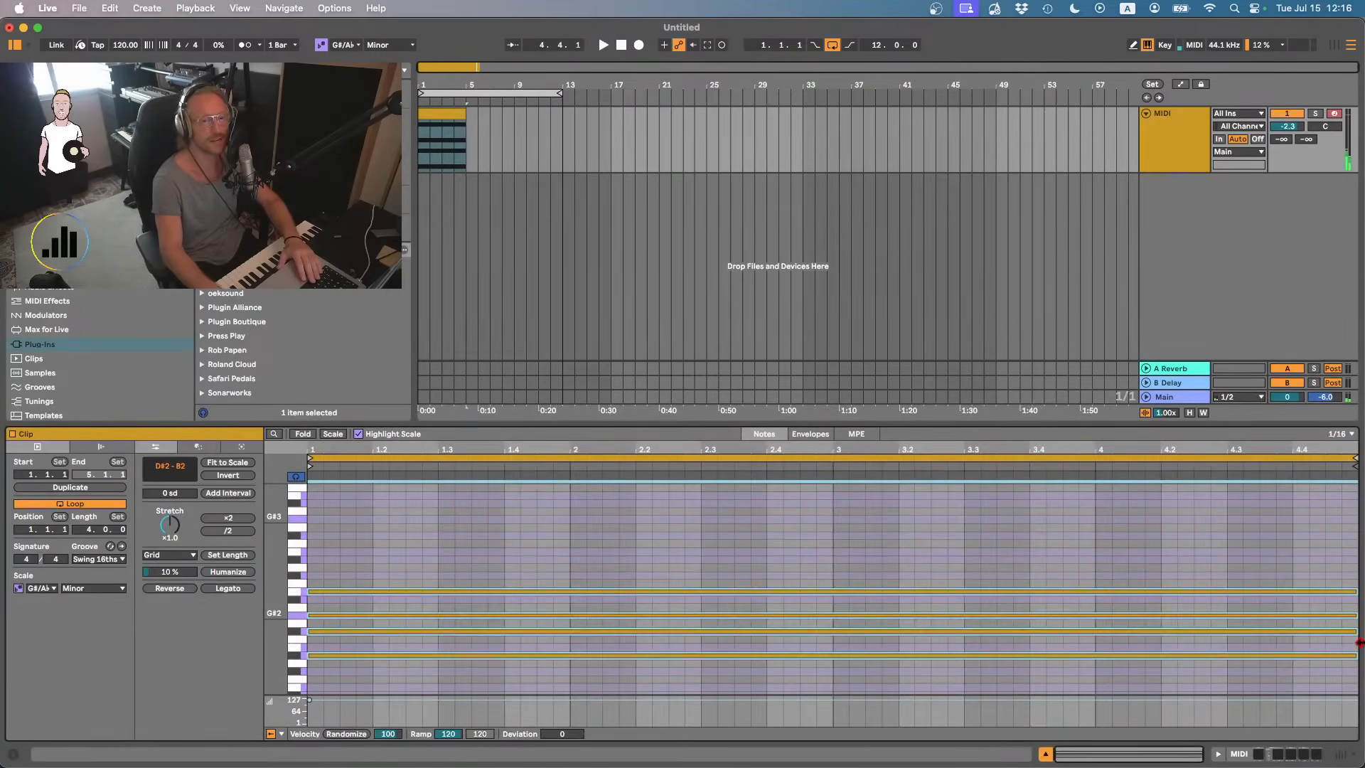
left_click(1350, 591)
left_click_drag(1344, 603, 337, 596)
left_click(442, 315)
- Delete Guitar Rig 6, DS Tantra 2, Tremolator and Crystallizer from the MIDI track, and play the loop with Omnisphere alone
left_click(1205, 152)
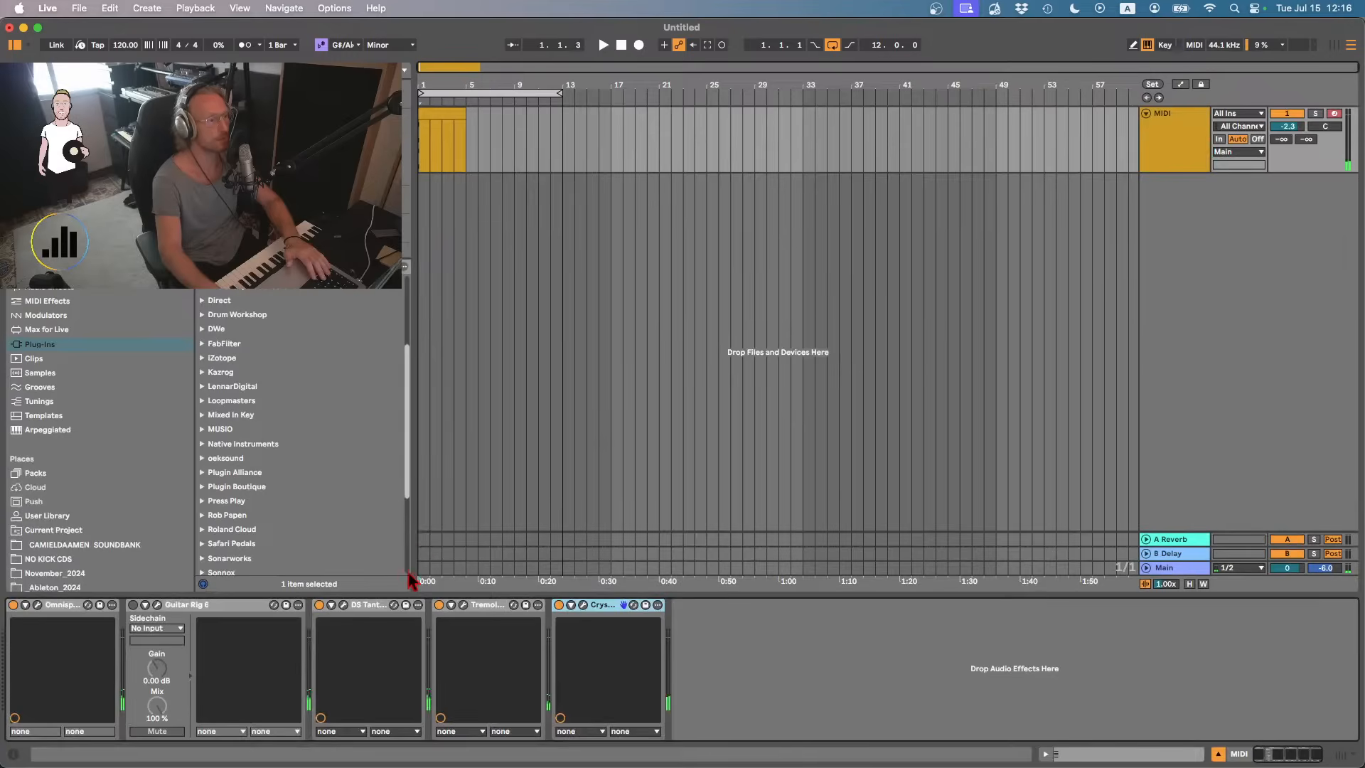
key("Delete")
key("Delete")
key("Delete")
key("Delete")
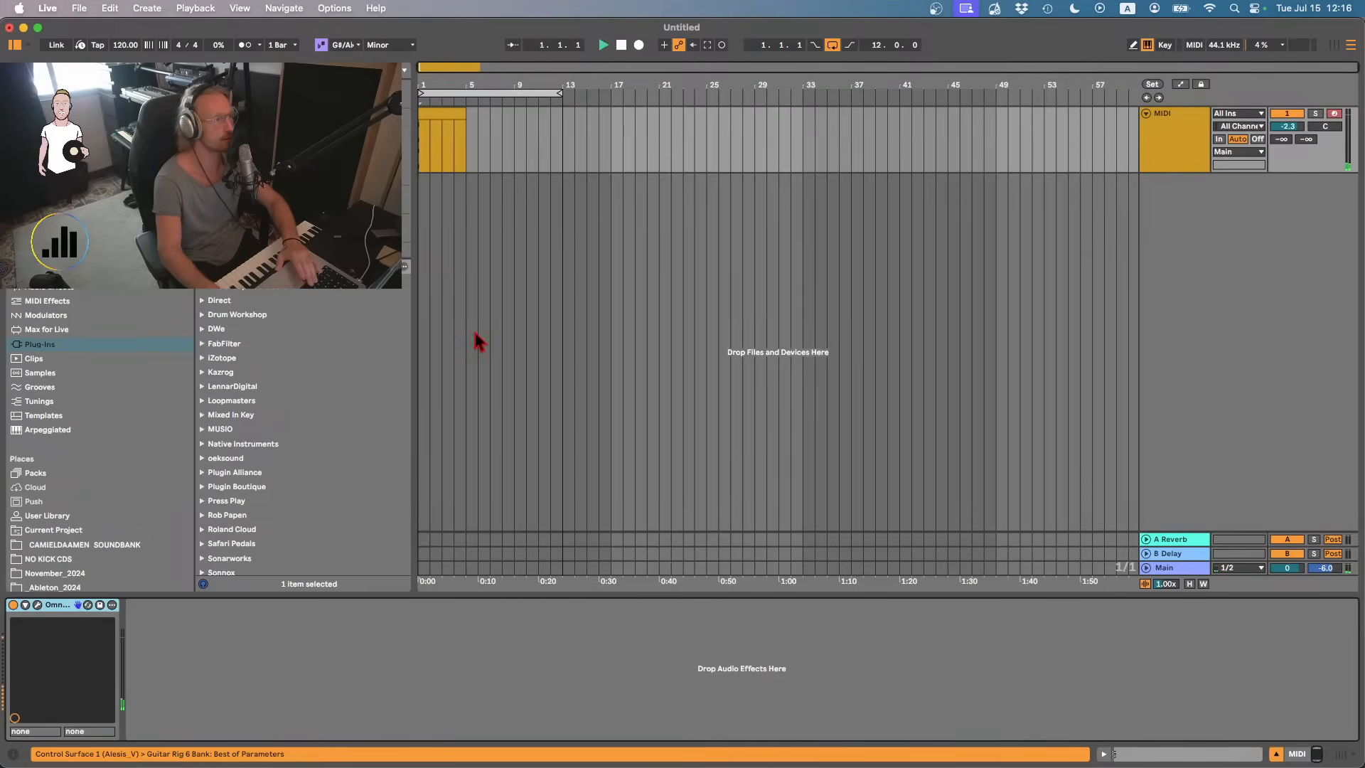
key("space")
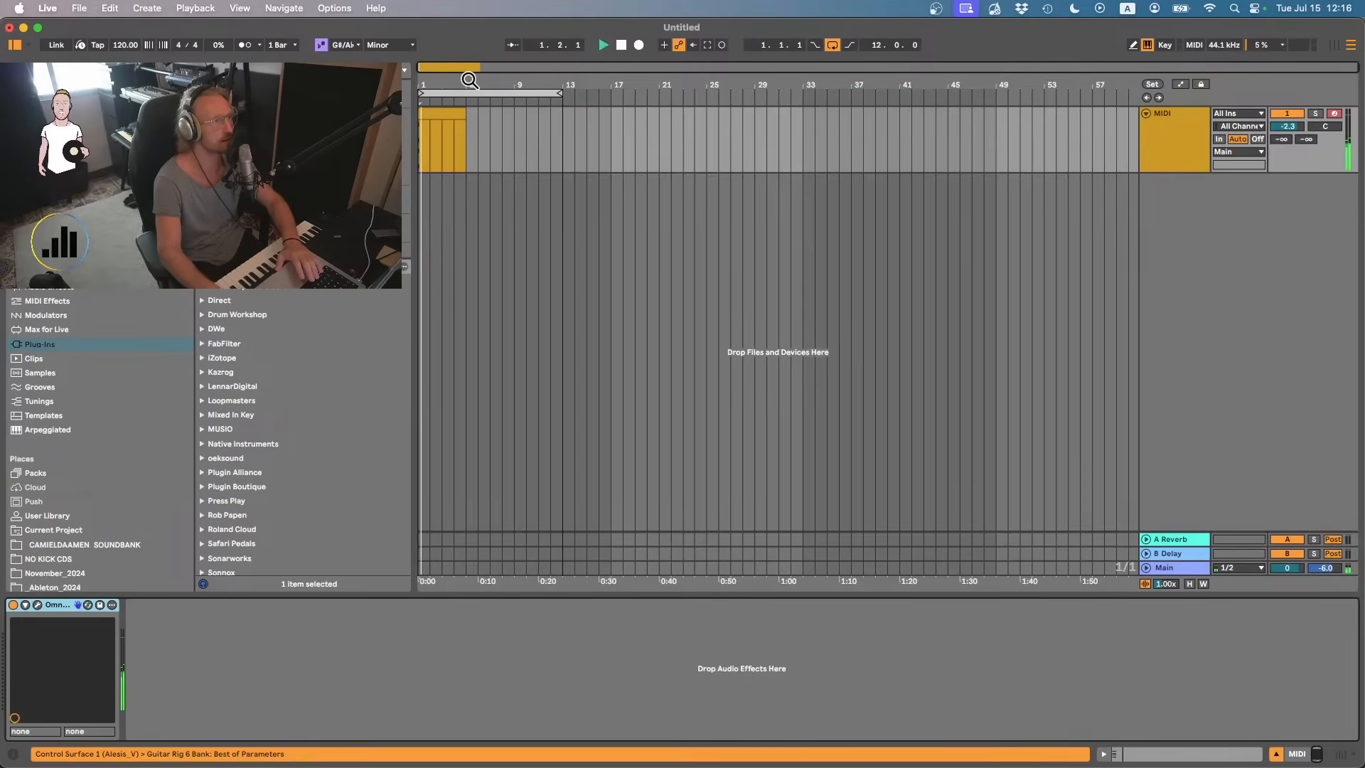
- Duplicate the short chord to the start of bar 2 and lower the copy's B2 note by one octave
double_click(438, 116)
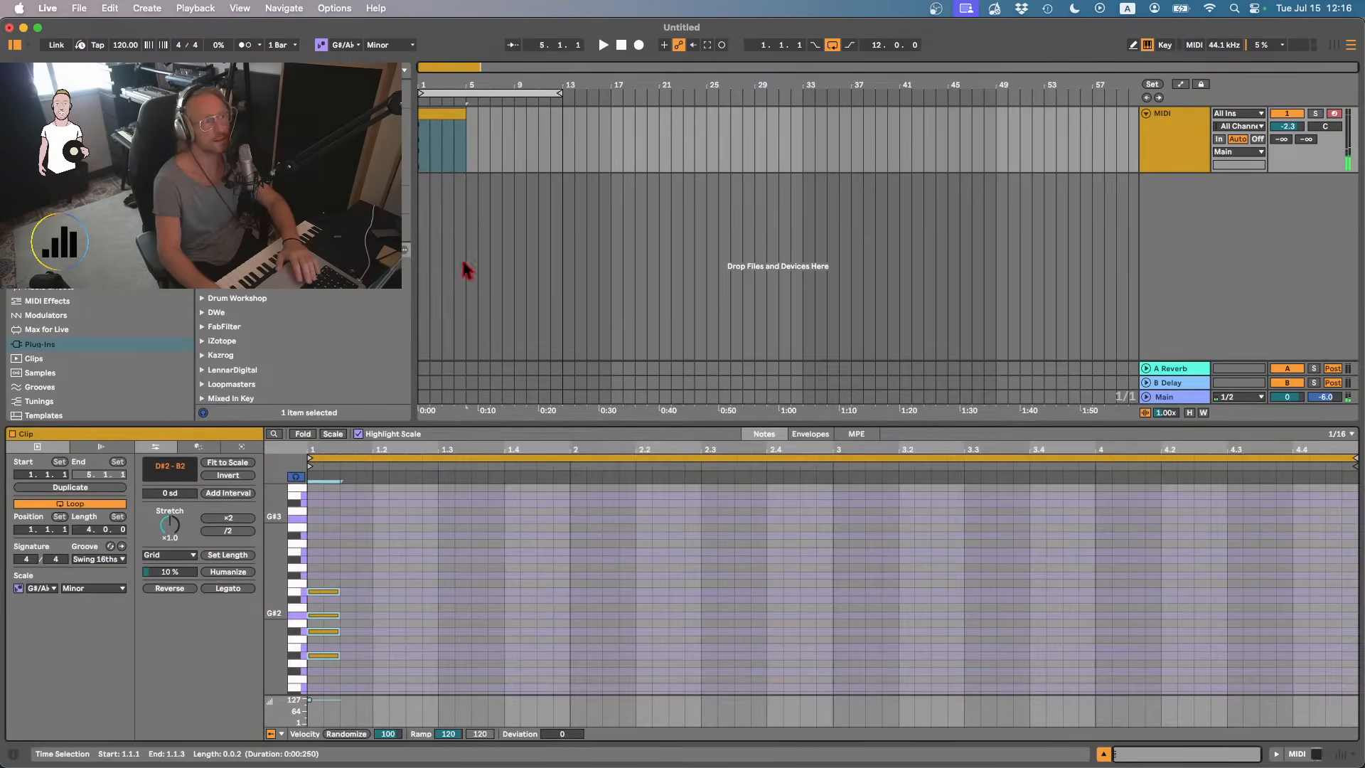
key("space")
key("super+d")
key("Right")
key("Right")
key("Right")
key("Right")
key("Right")
key("Right")
key("Right")
key("Right")
key("Right")
key("Right")
key("Right")
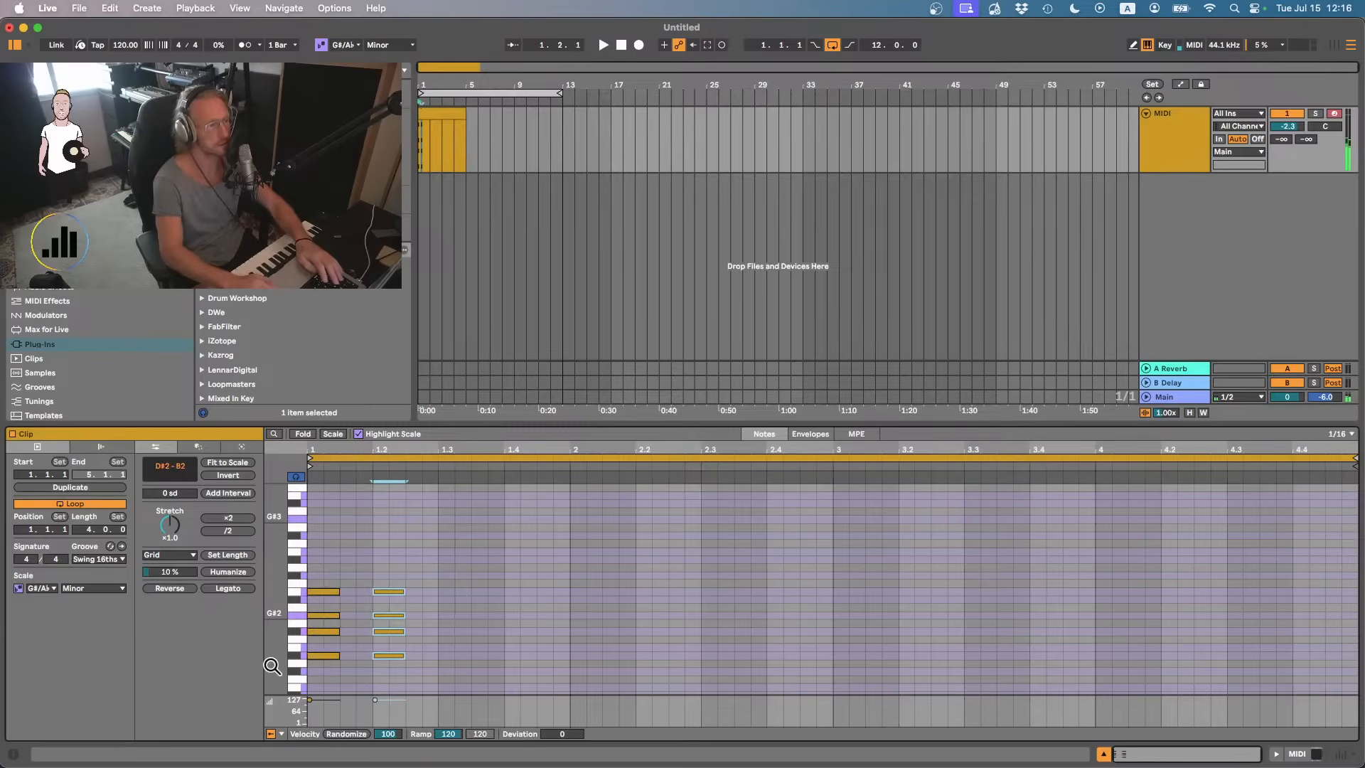
key("Right")
key("Right")
key("Right")
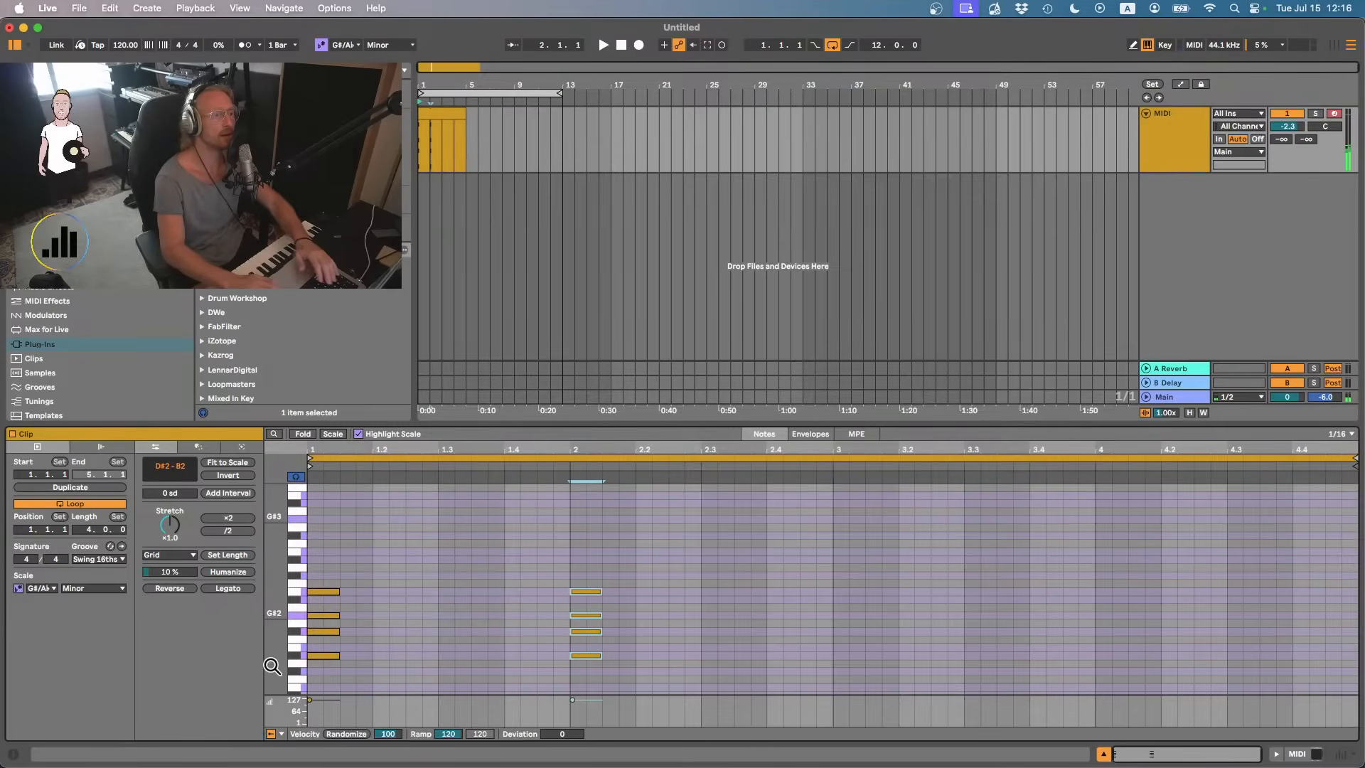
left_click(587, 590)
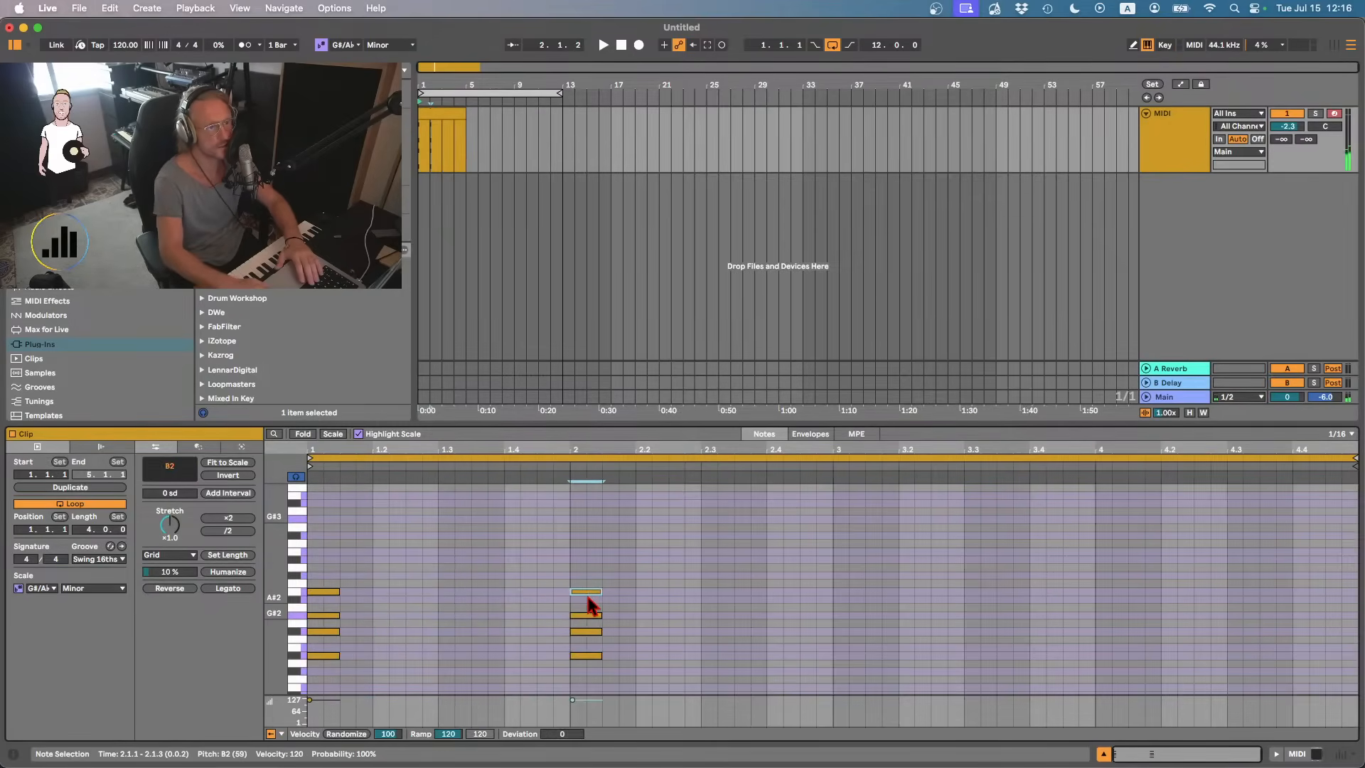
- Duplicate the bar 2 chord to the start of bar 3 and raise the copy's D#2 and F#2 notes by one octave
left_click_drag(591, 606, 589, 698)
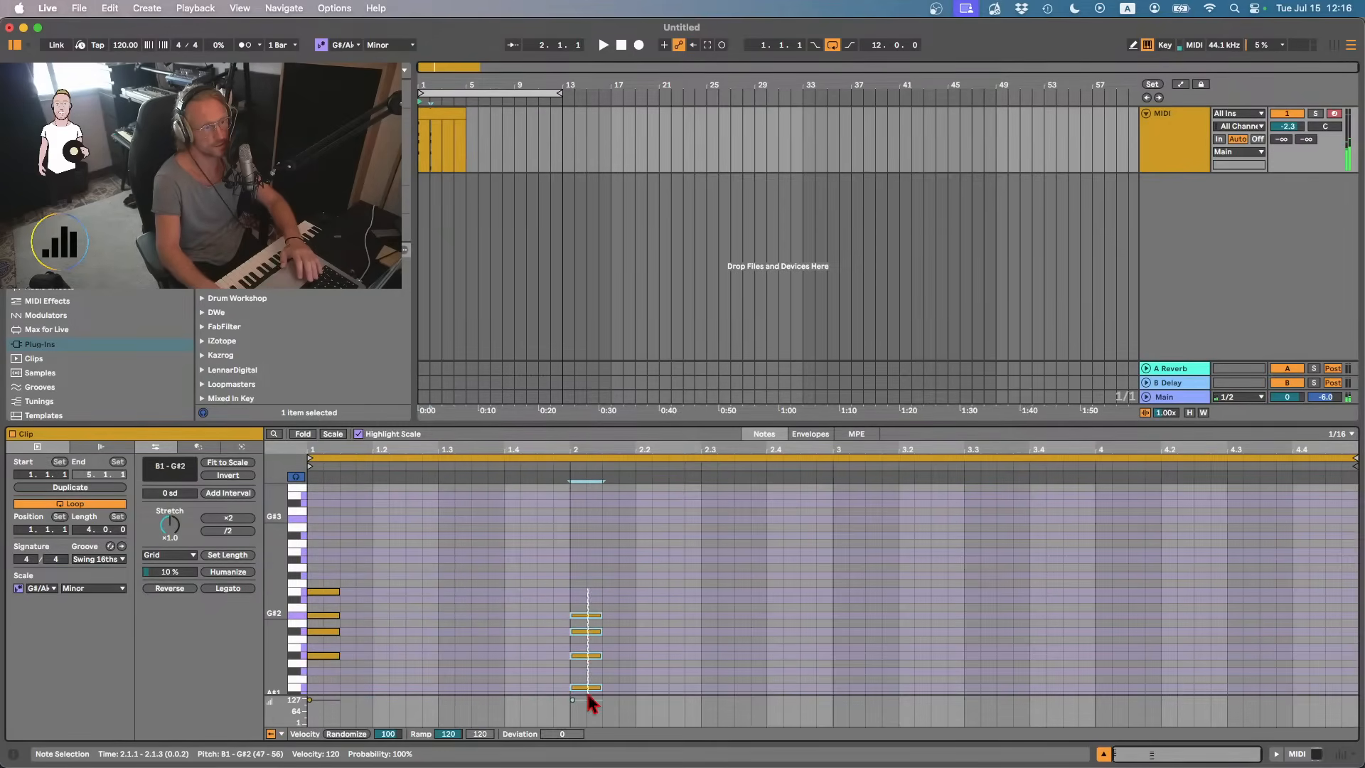
key("super+d")
key("Right")
key("Right")
key("Right")
key("Right")
key("Right")
key("Right")
key("Right")
key("Right")
key("Right")
key("Right")
key("Right")
key("Right")
key("Right")
key("Right")
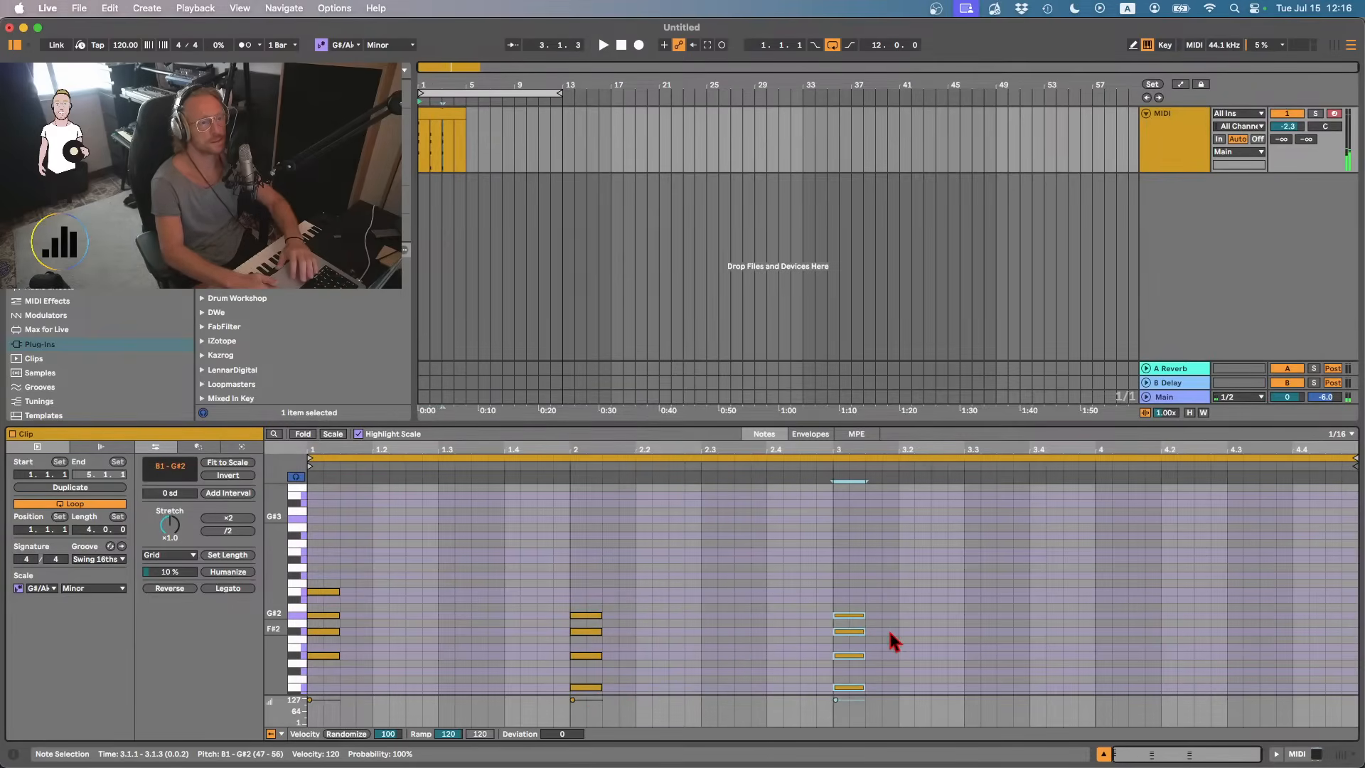
left_click_drag(892, 658, 859, 632)
key("shift+Up")
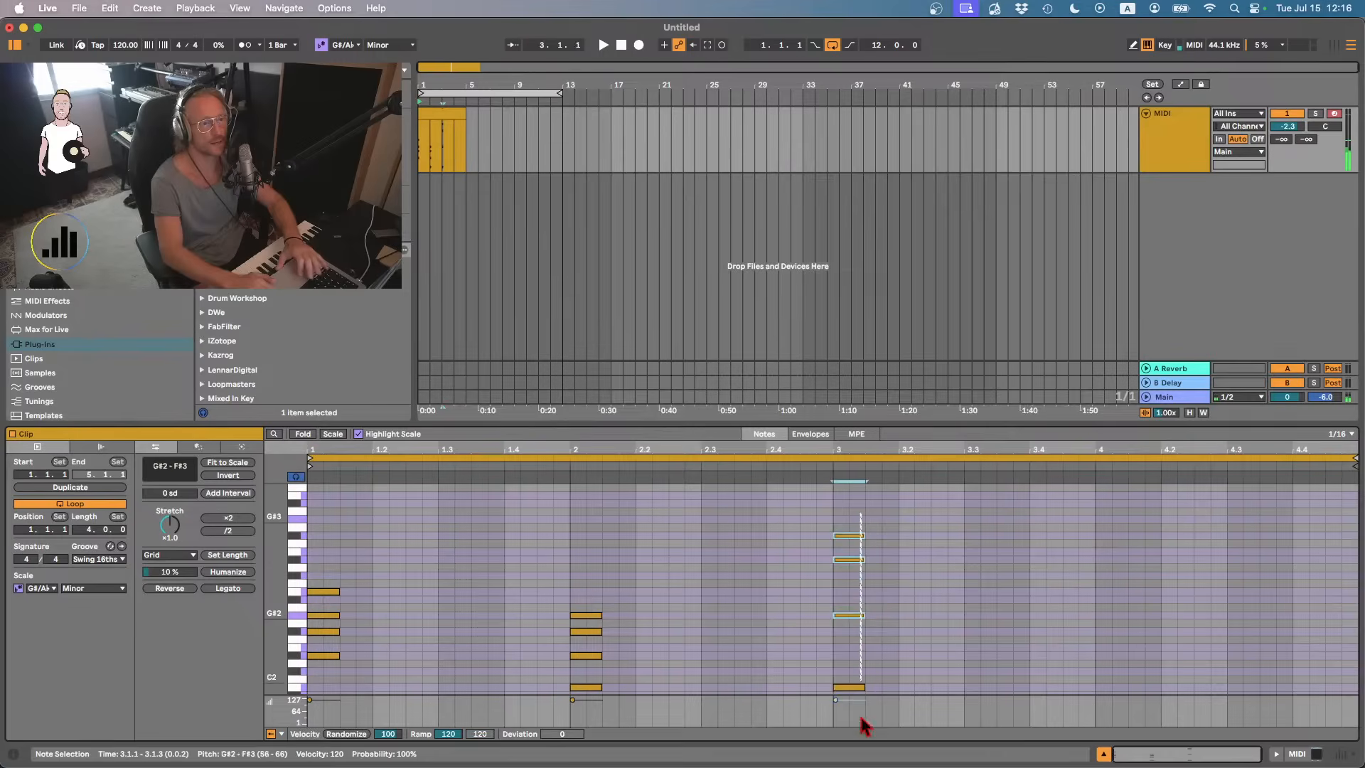
- Duplicate the bar 3 chord to the start of bar 4 and lower the copy's F#3 note by one octave
key("super+d")
key("Right")
key("Right")
key("Right")
key("Right")
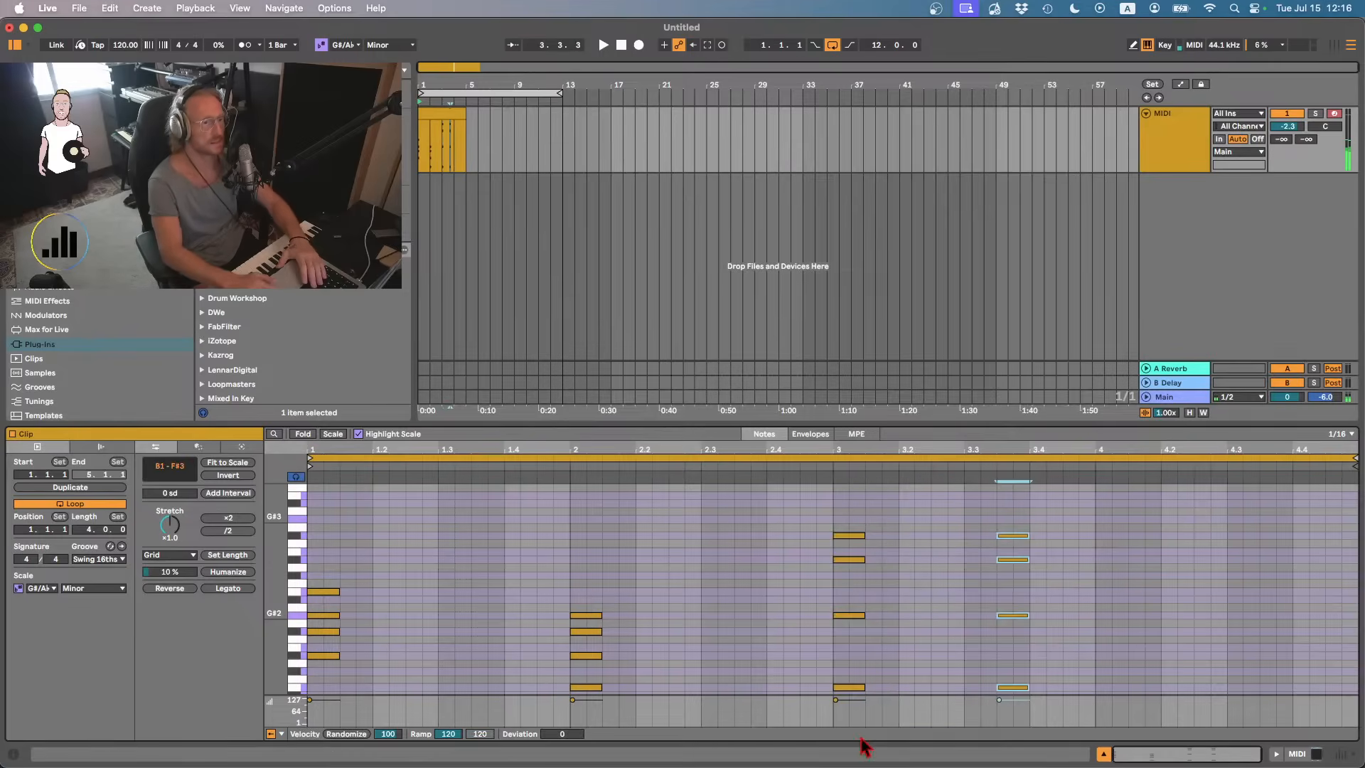
left_click(1108, 536)
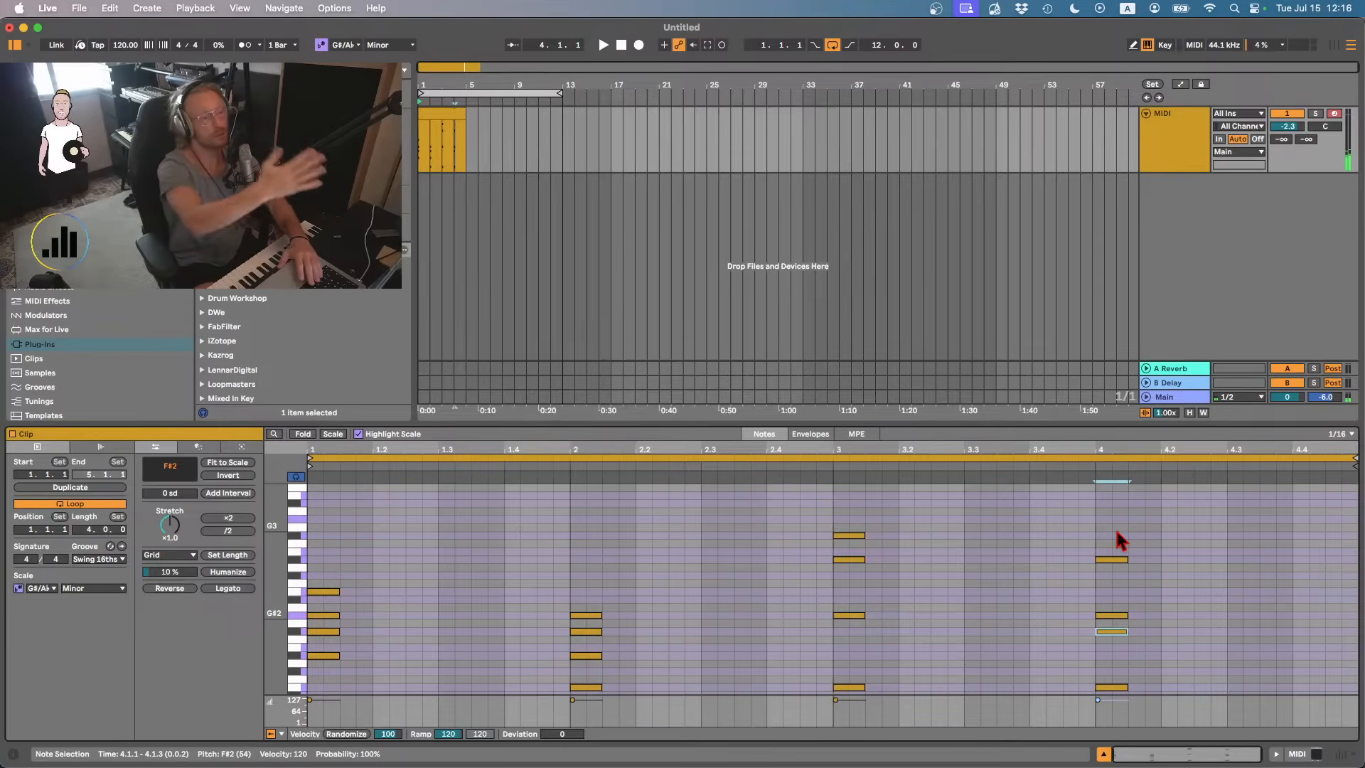
- Set the arrangement loop to the four-bar chord clip and show the MIDI track's device chain
left_click(438, 114)
key("super+l")
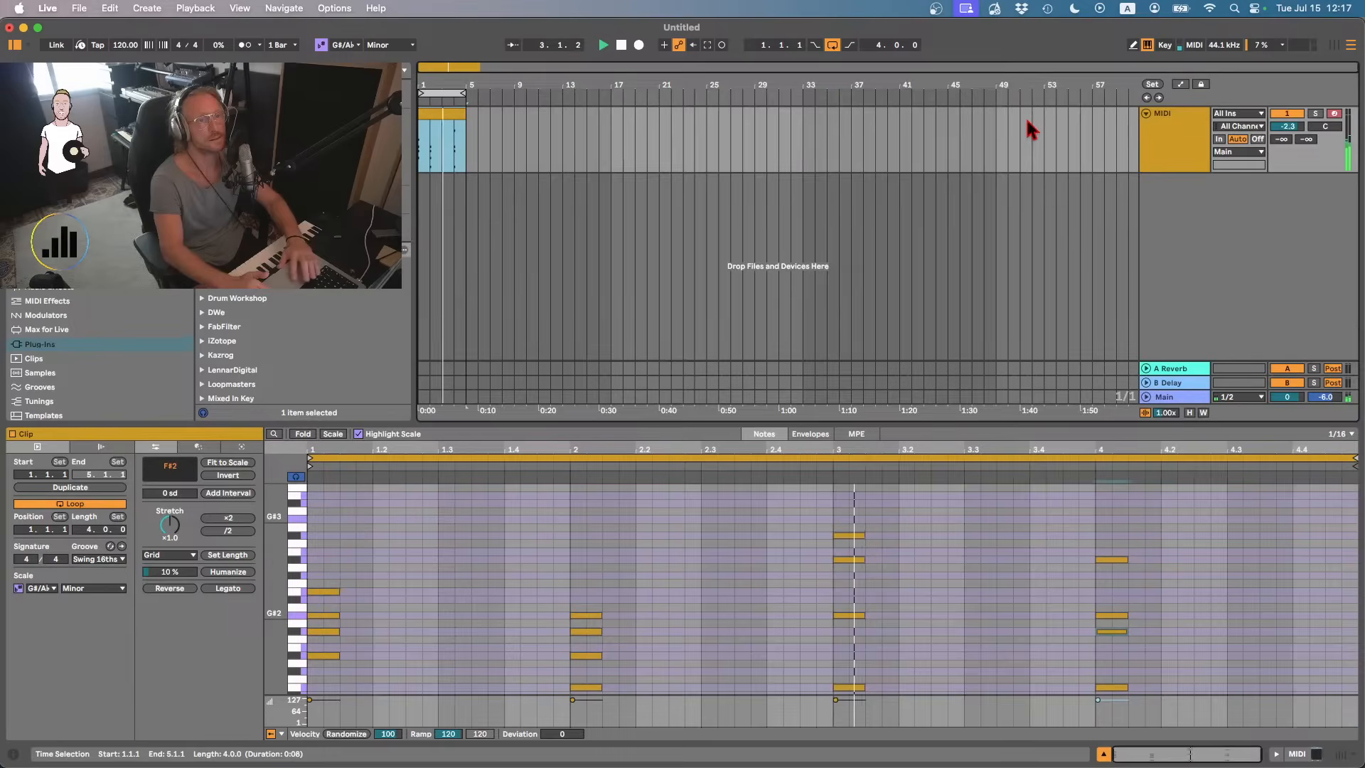
left_click(1151, 122)
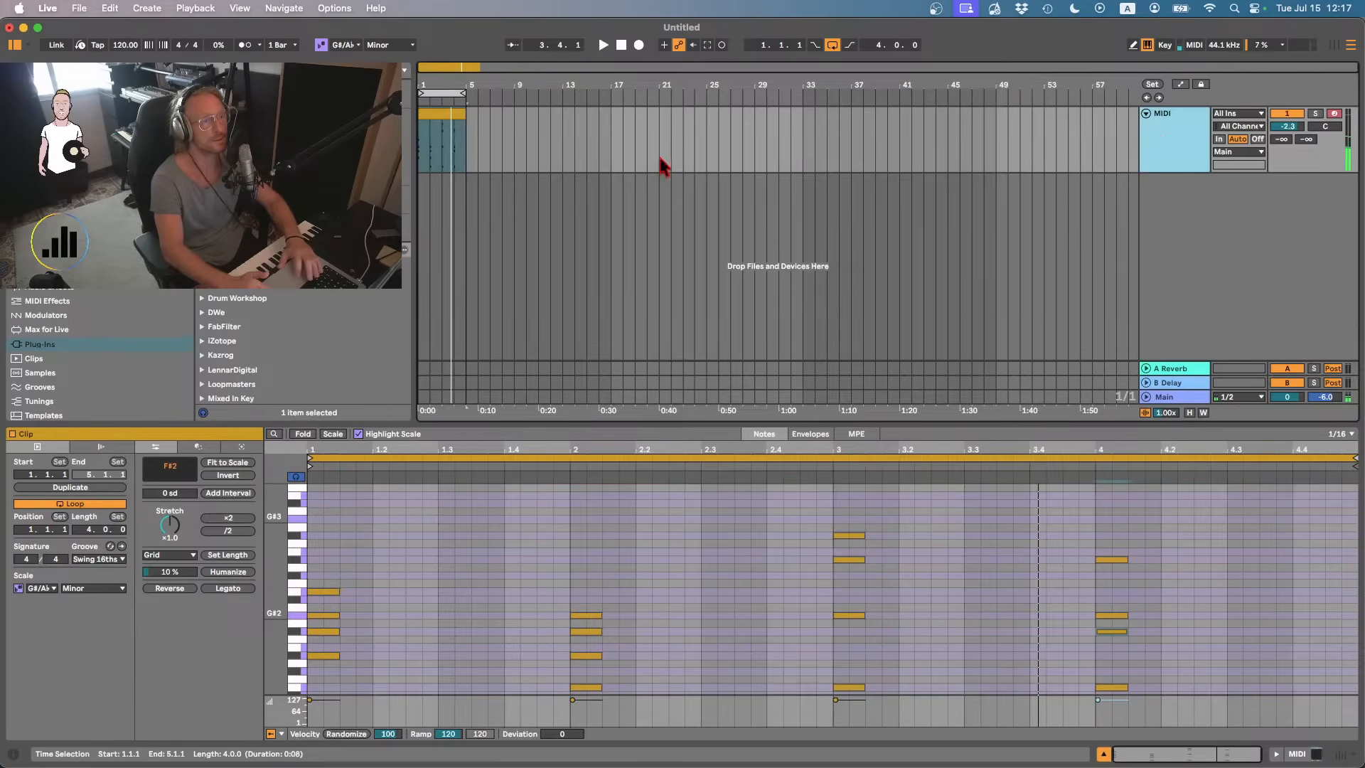
left_click(1173, 131)
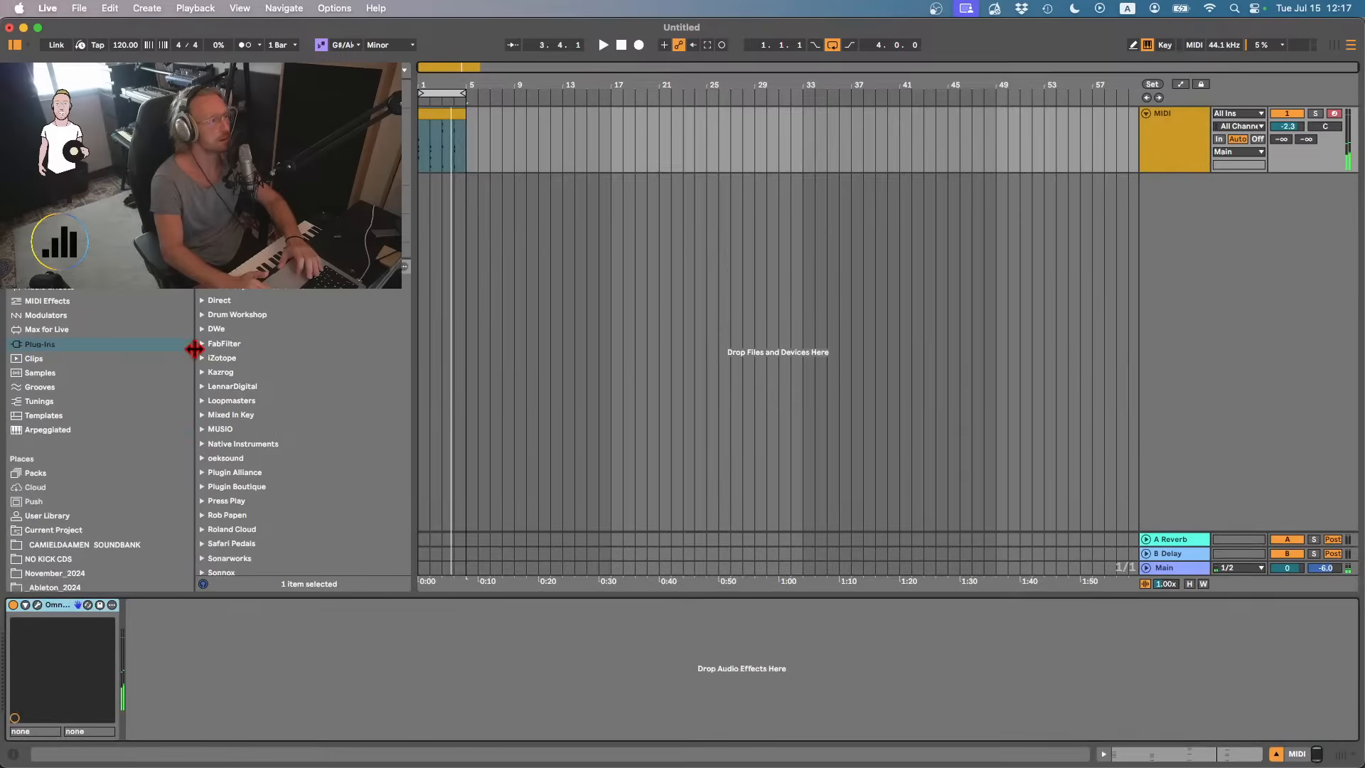
- Add EQ Eight after Omnisphere and, with the loop playing, set band 2 to -4.59 dB at 72.6 Hz
left_click(69, 291)
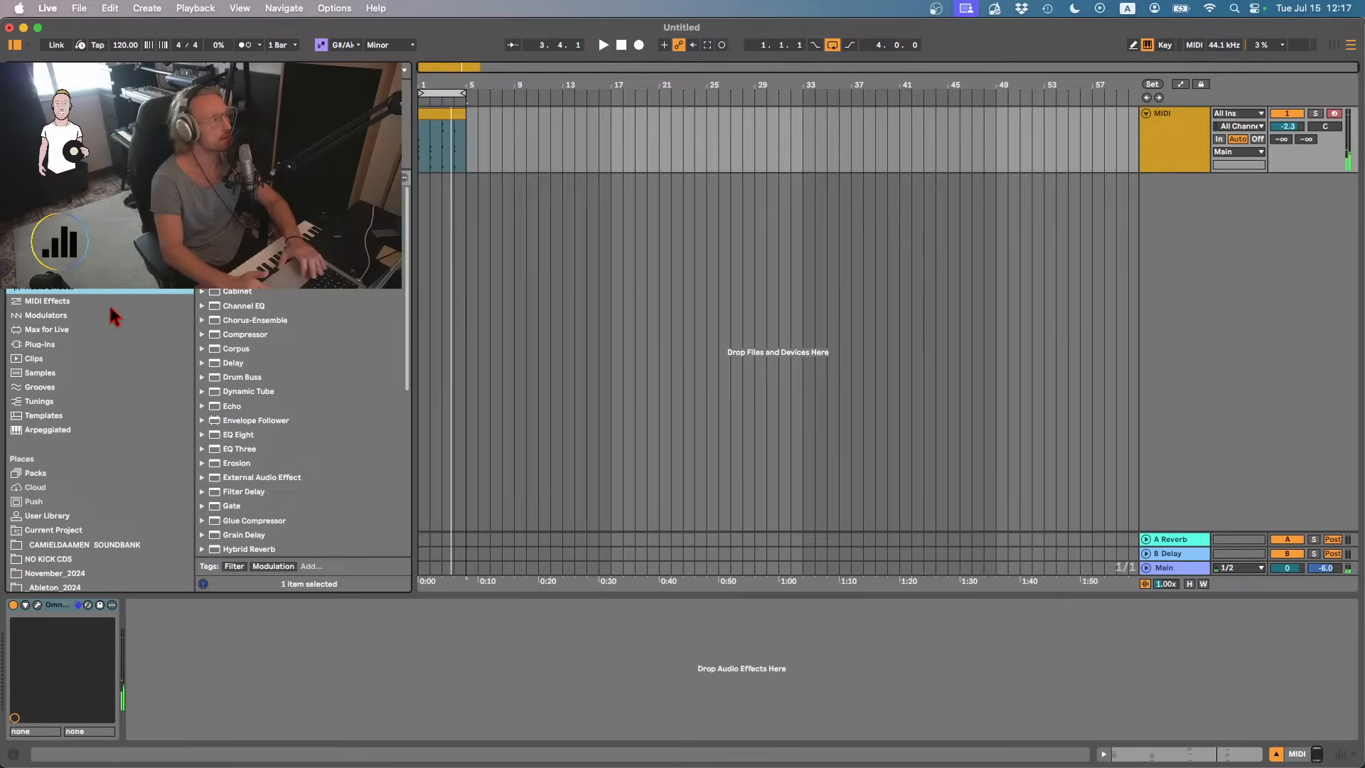
double_click(238, 435)
key("space")
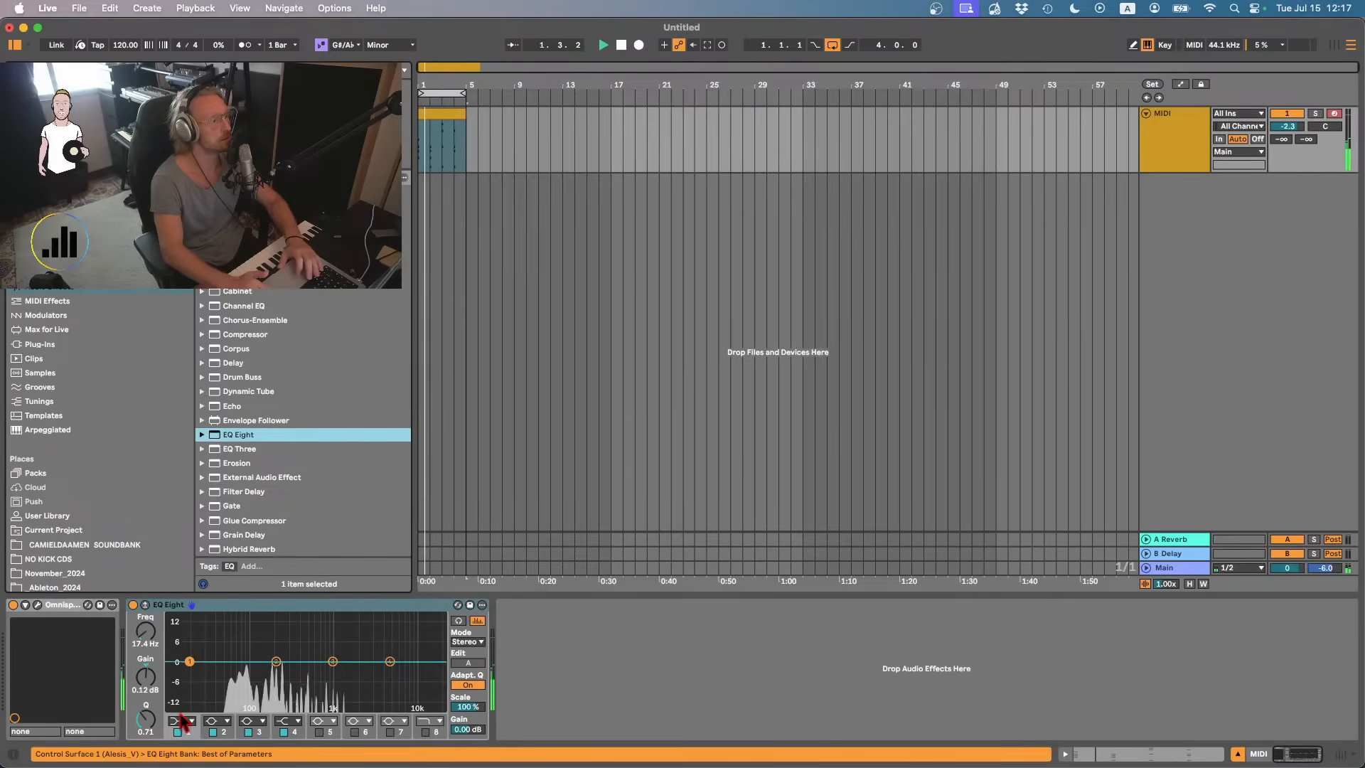
left_click_drag(276, 661, 239, 675)
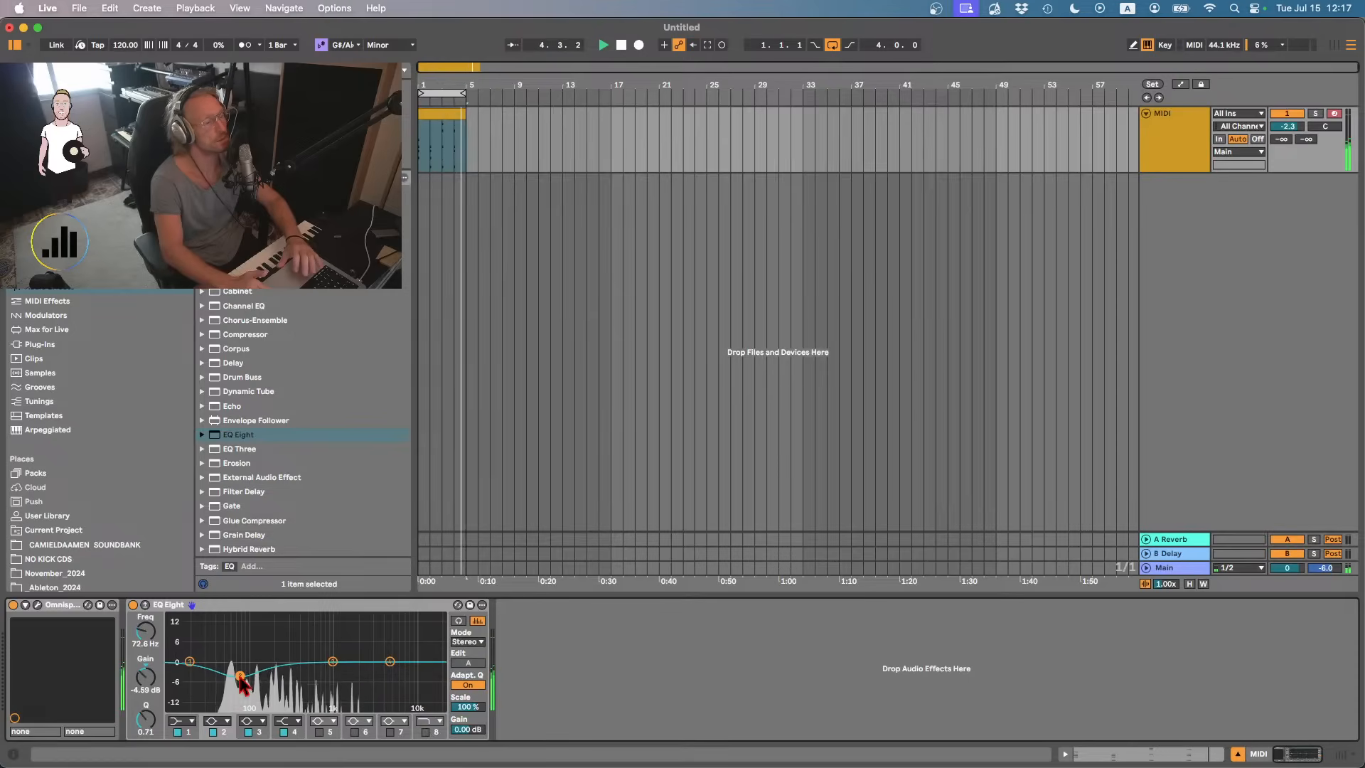
- Add Chorus-Ensemble after EQ Eight with a rate of 0.15 Hz and an amount of 30 %
scroll(257, 380, "down", 2)
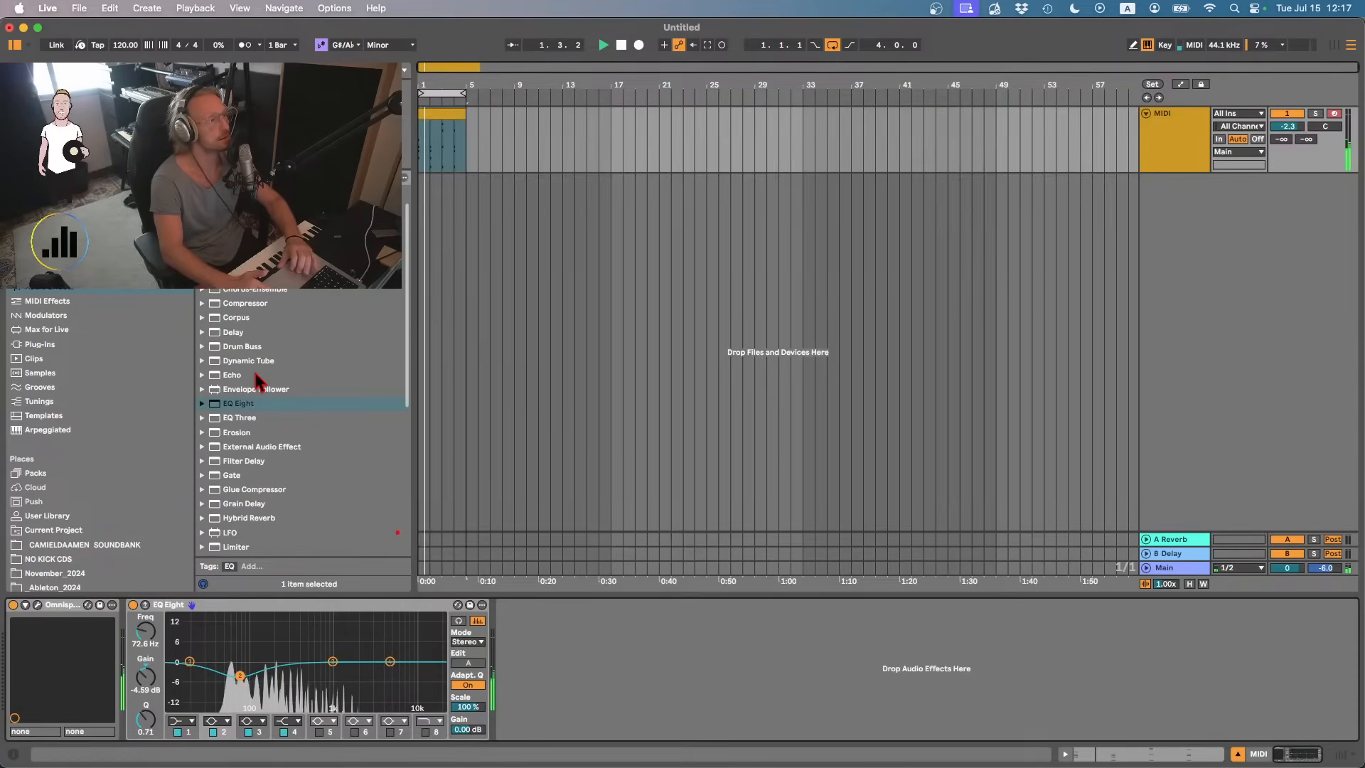
left_click_drag(240, 292, 566, 711)
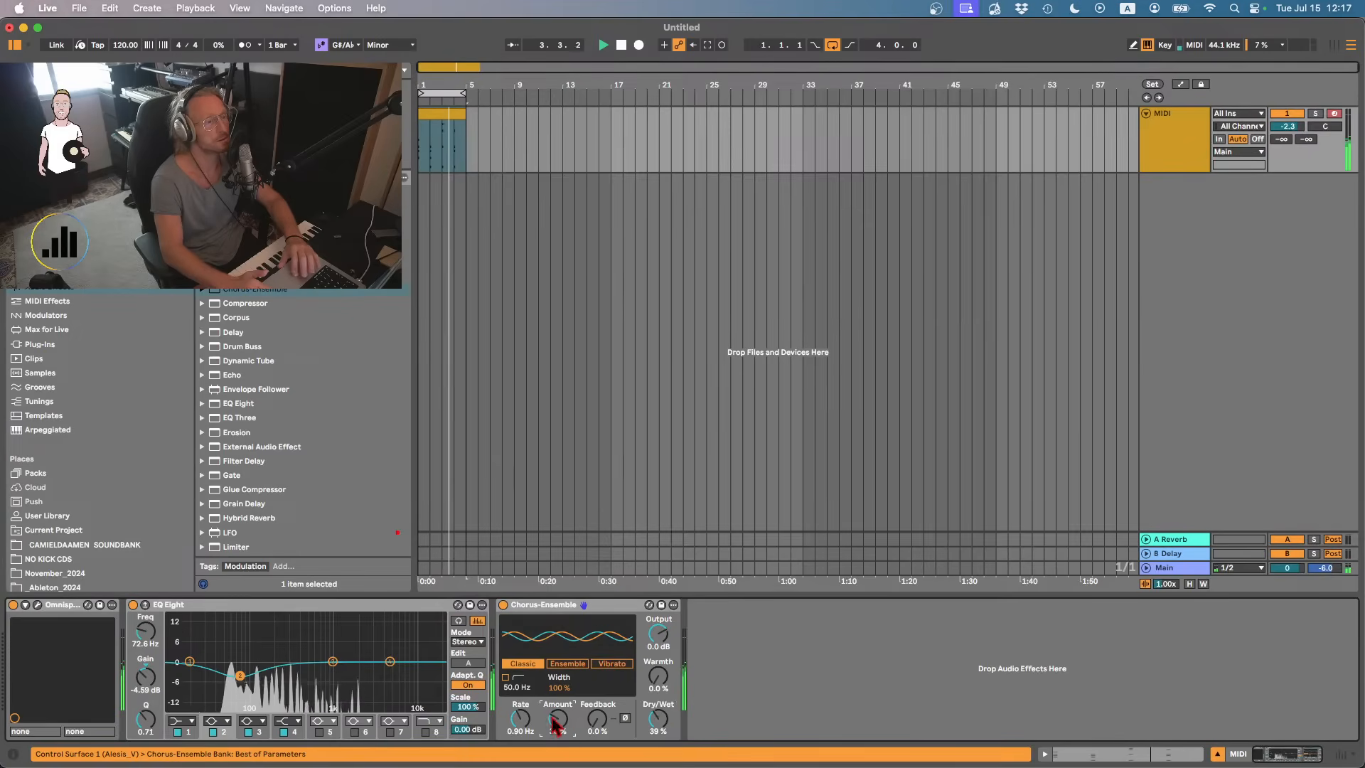
left_click_drag(520, 719, 520, 746)
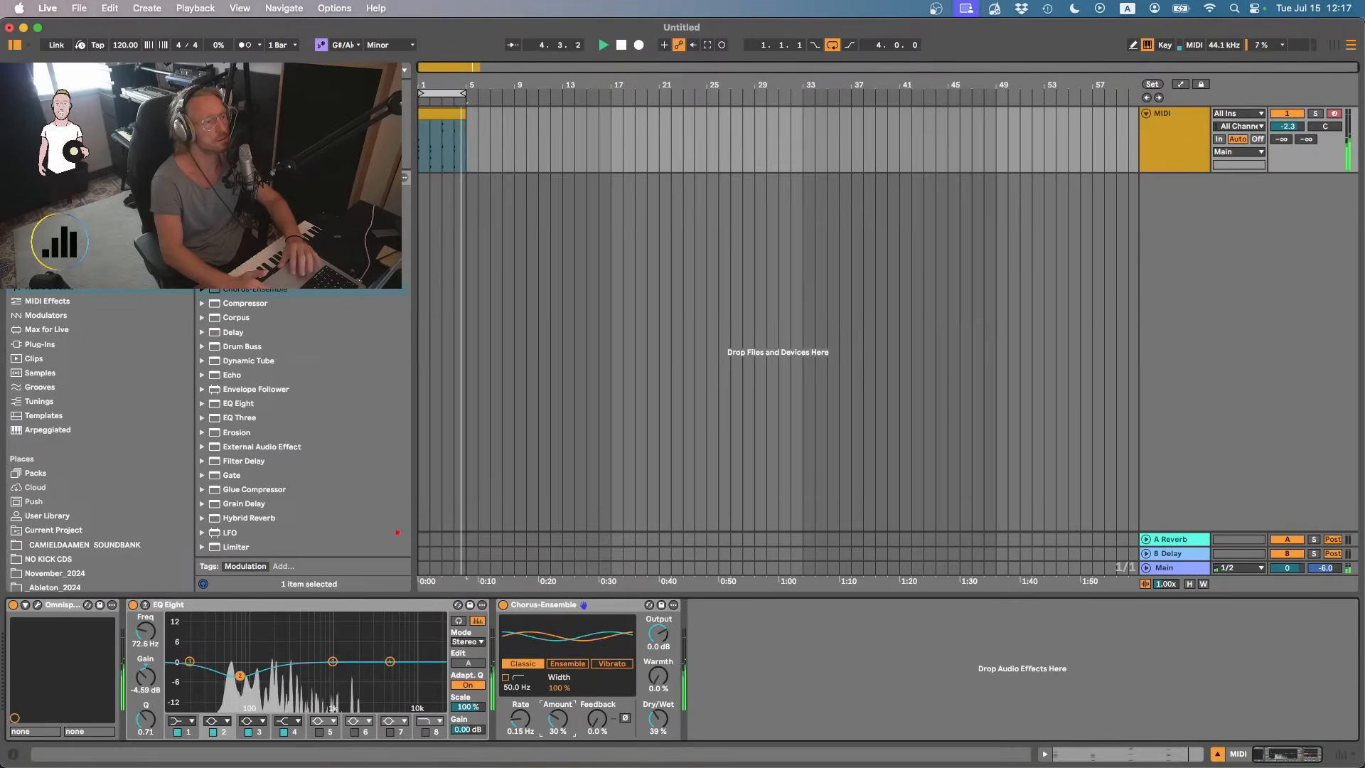
- Add Saturator's A Bit Warmer preset after Chorus-Ensemble
scroll(287, 427, "down", 14)
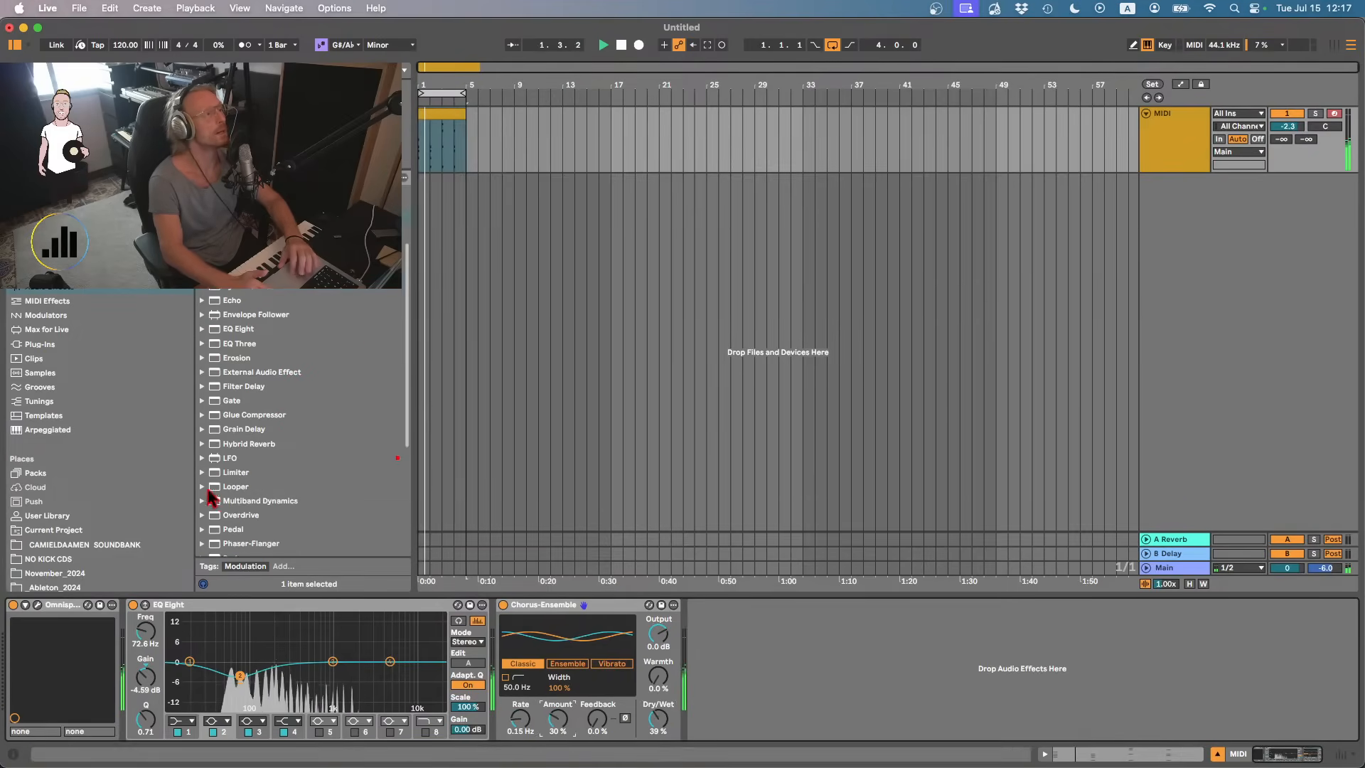
scroll(283, 445, "down", 4)
left_click(238, 437)
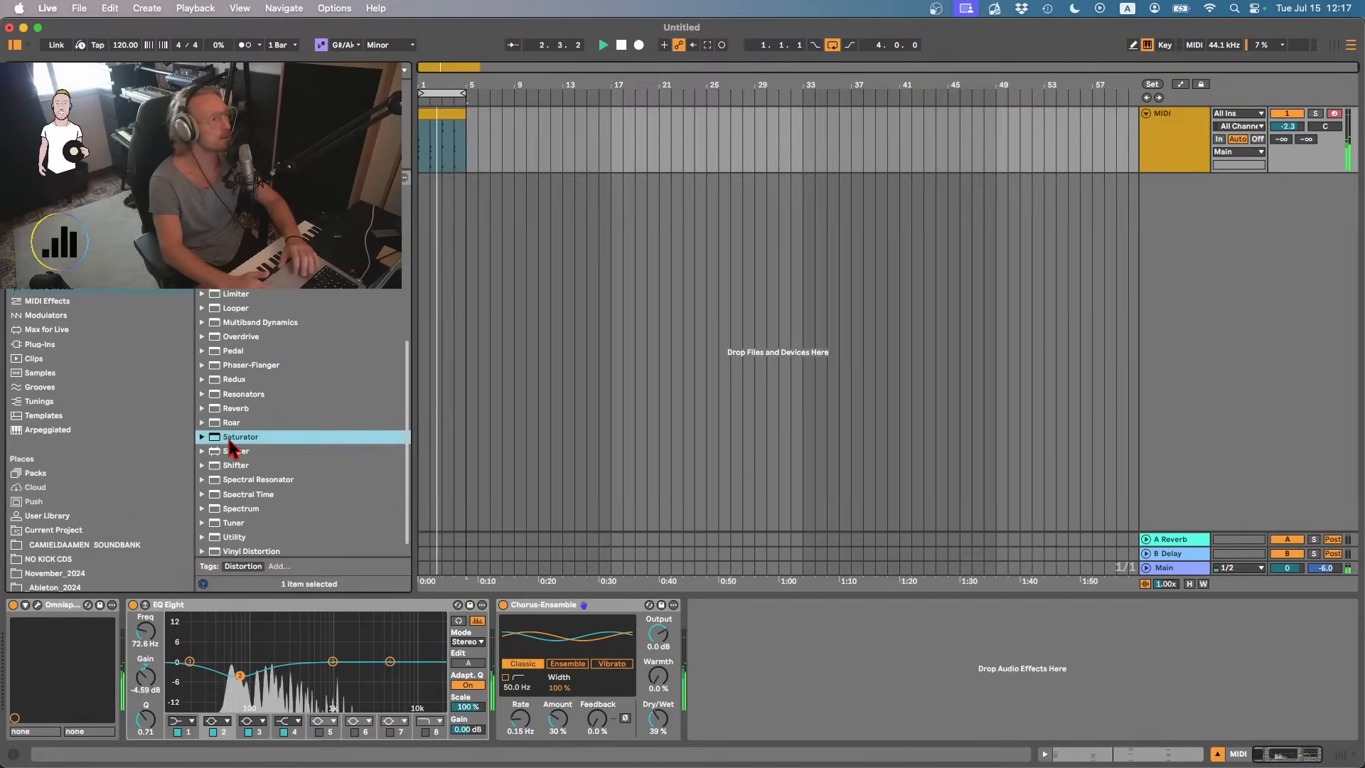
double_click(274, 467)
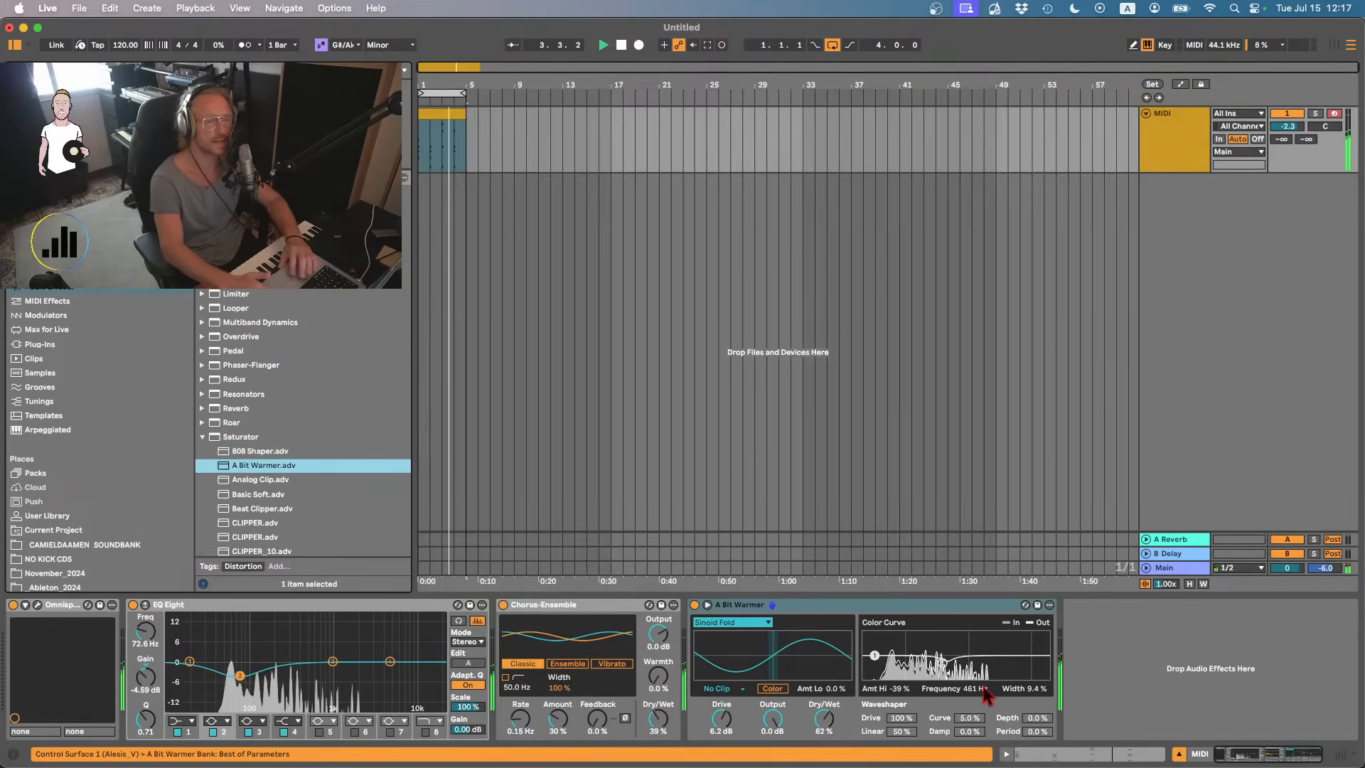
- Set A Bit Warmer's dry/wet to 50 %, drive to 5.7 dB and output to -3.6 dB, comparing against bypass
left_click_drag(824, 719, 824, 735)
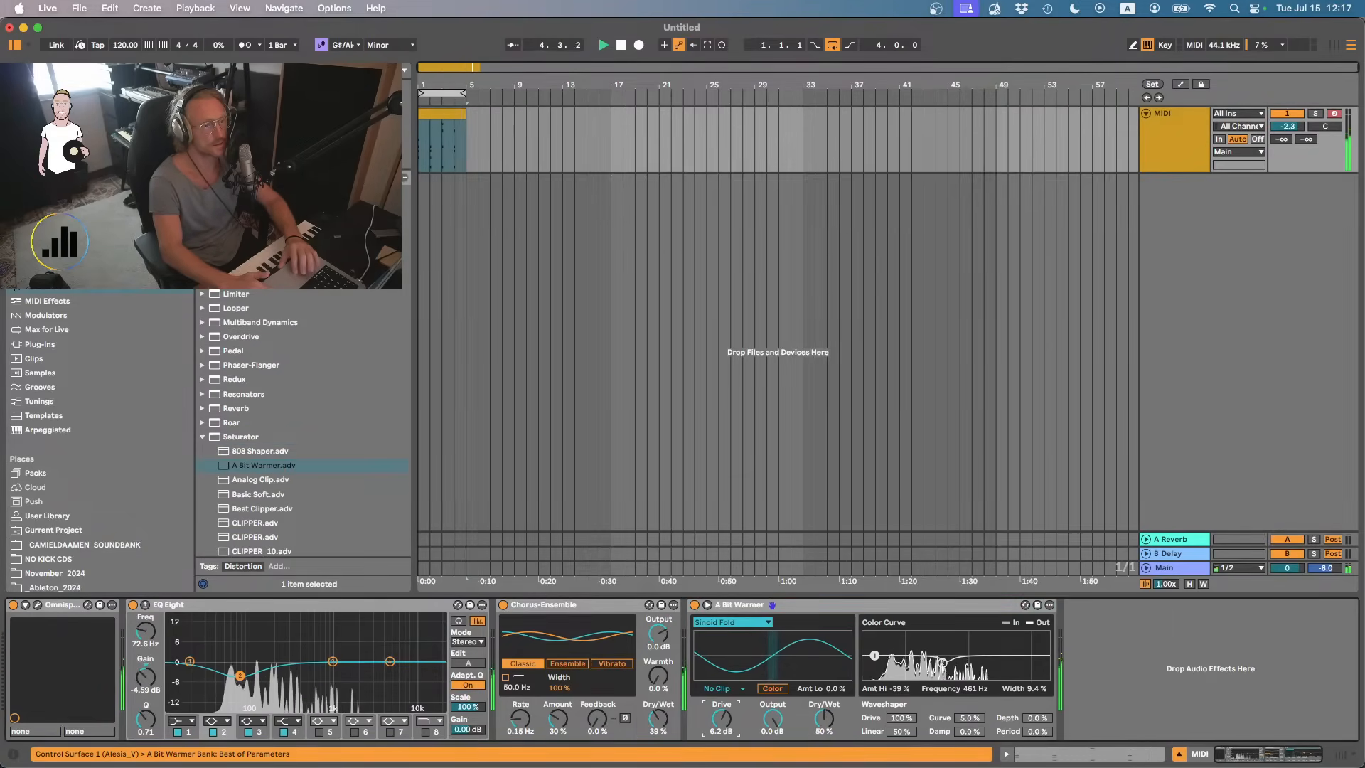
left_click_drag(728, 725, 795, 734)
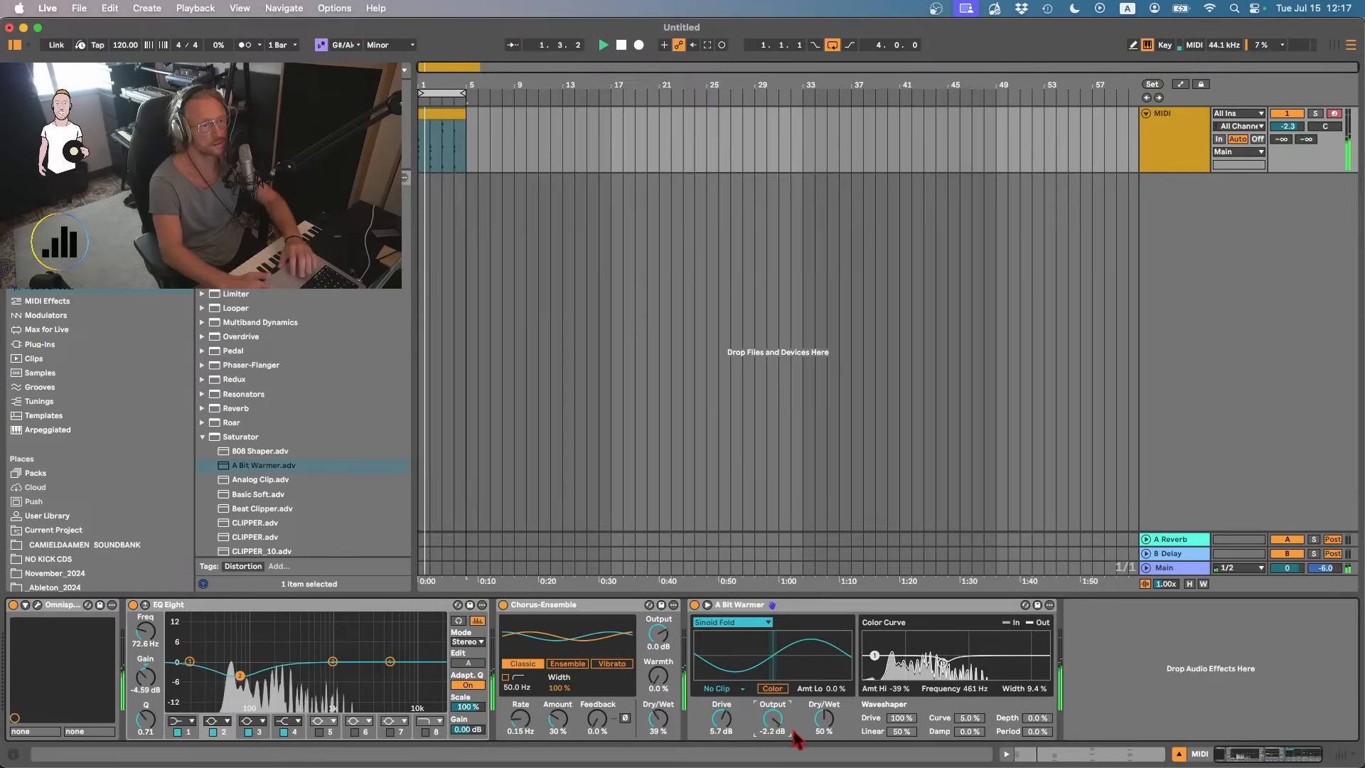
left_click(695, 605)
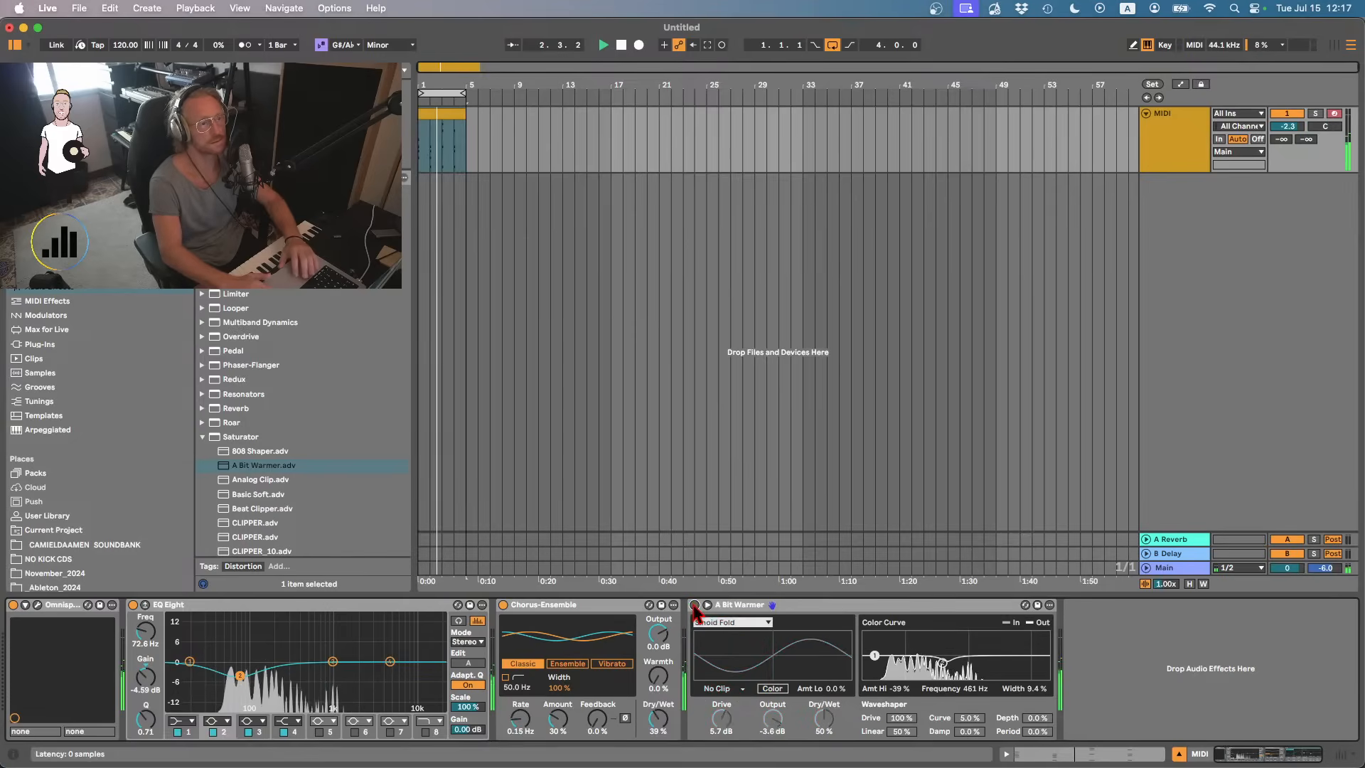
left_click(695, 605)
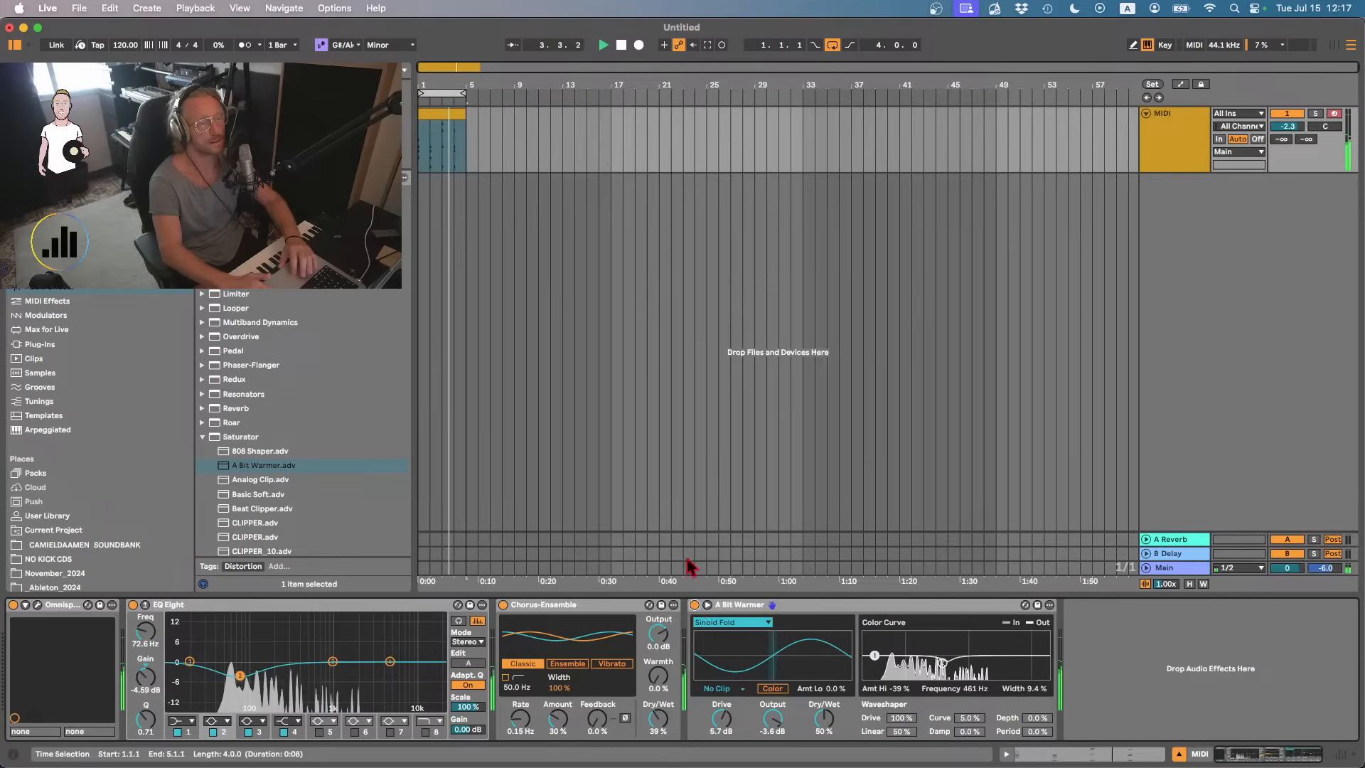
- Add Erosion at 5.69 kHz with an amount of 10.7, and check the loop briefly against the metronome
double_click(226, 438)
scroll(226, 438, "up", 5)
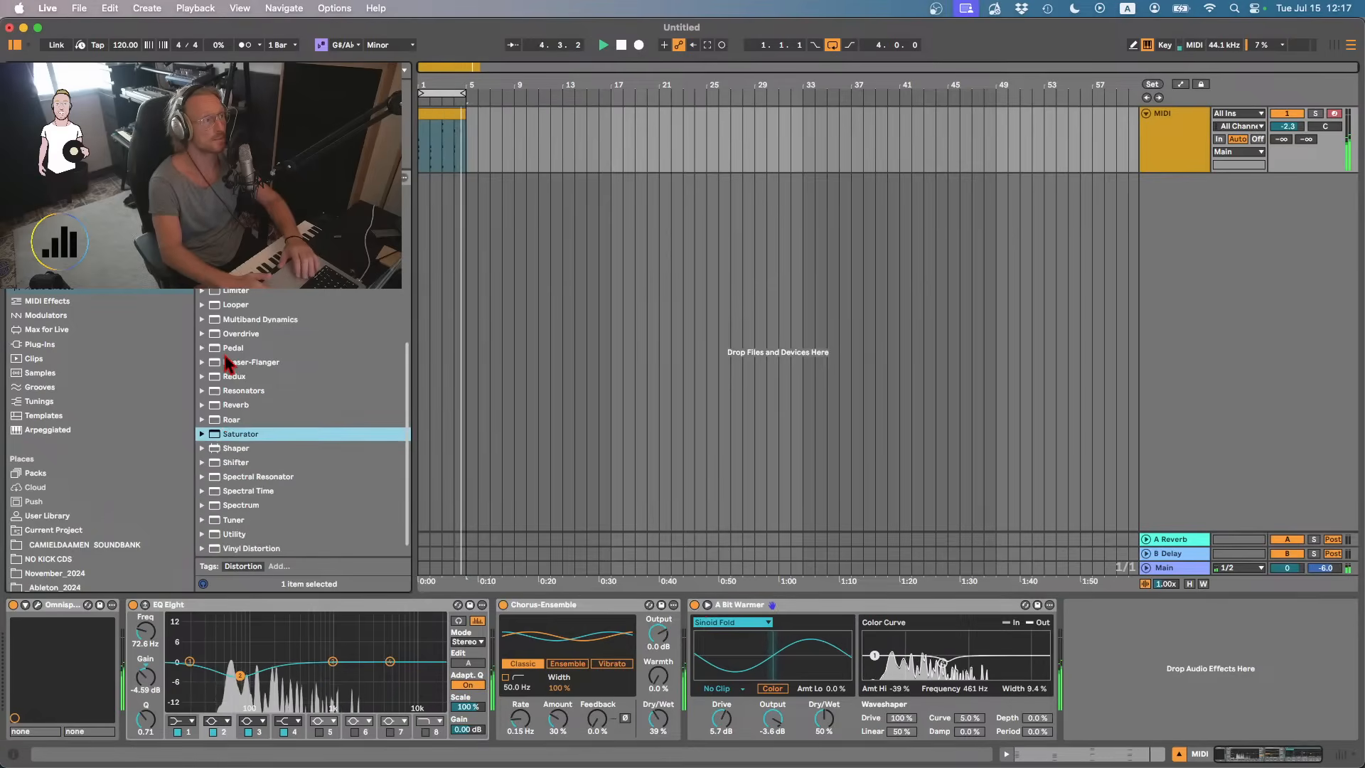
scroll(234, 356, "up", 1)
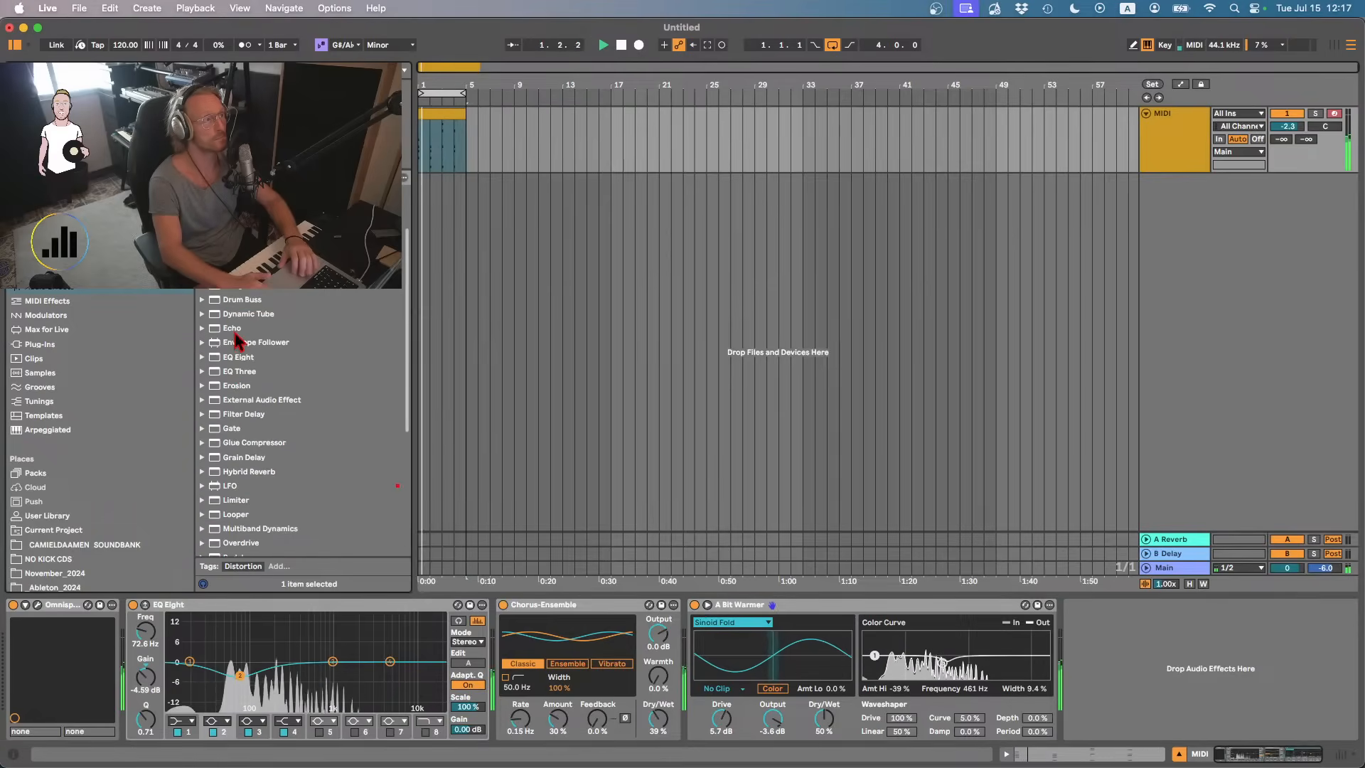
double_click(234, 385)
left_click_drag(1145, 681, 1145, 669)
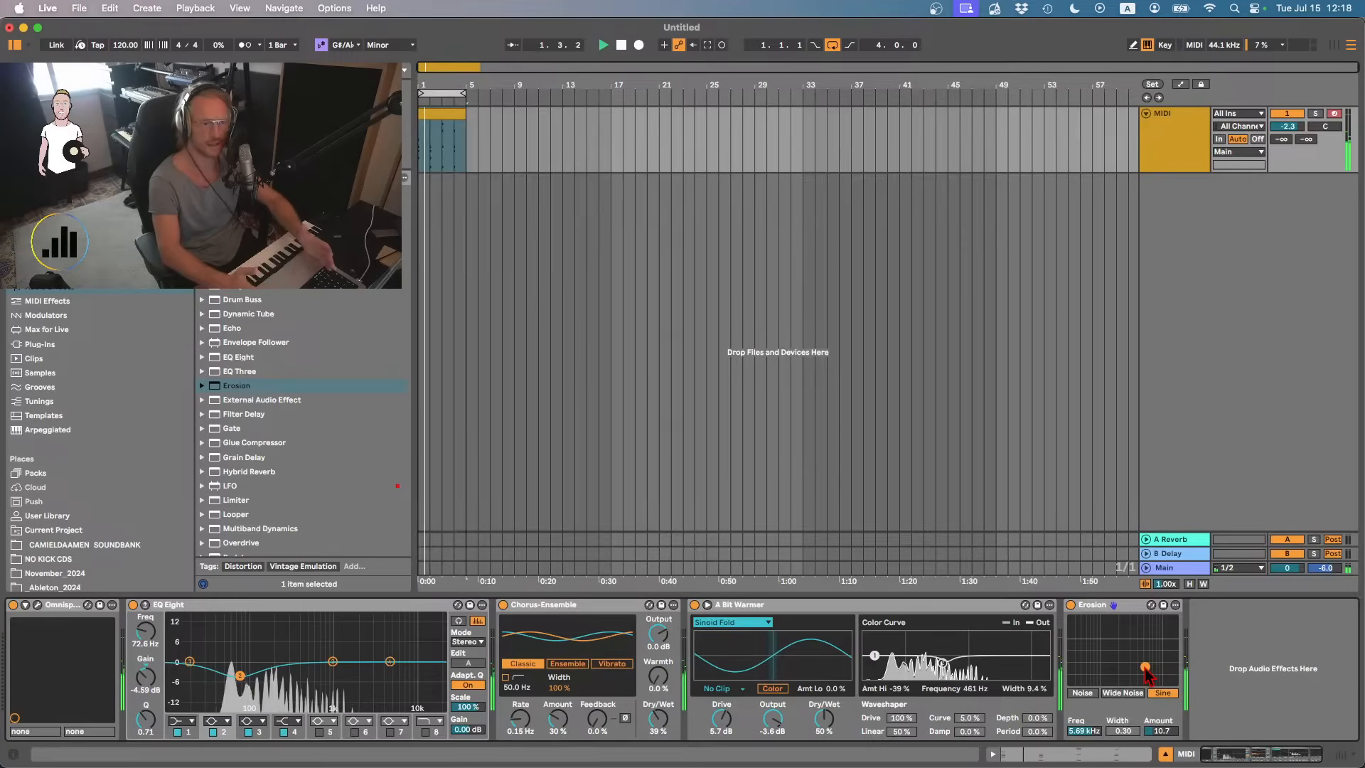
left_click(248, 46)
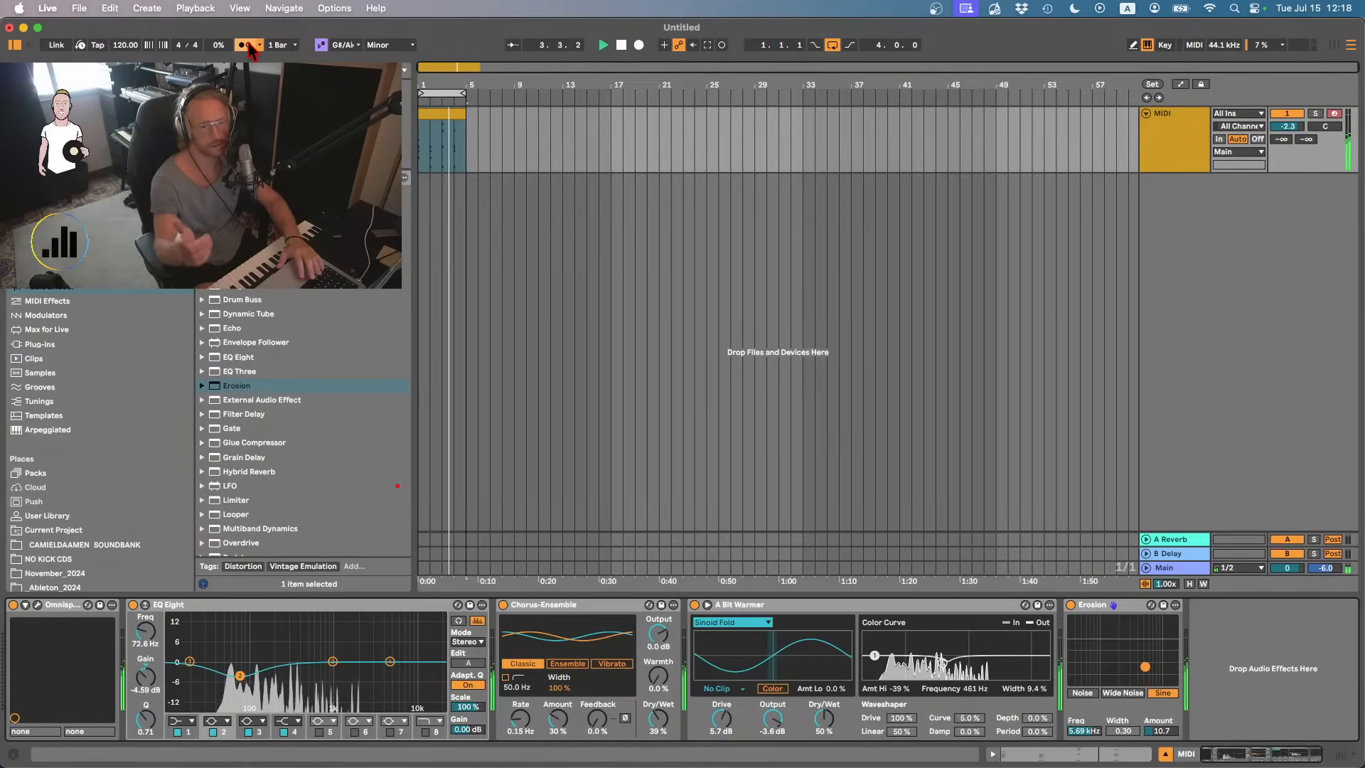
left_click(248, 45)
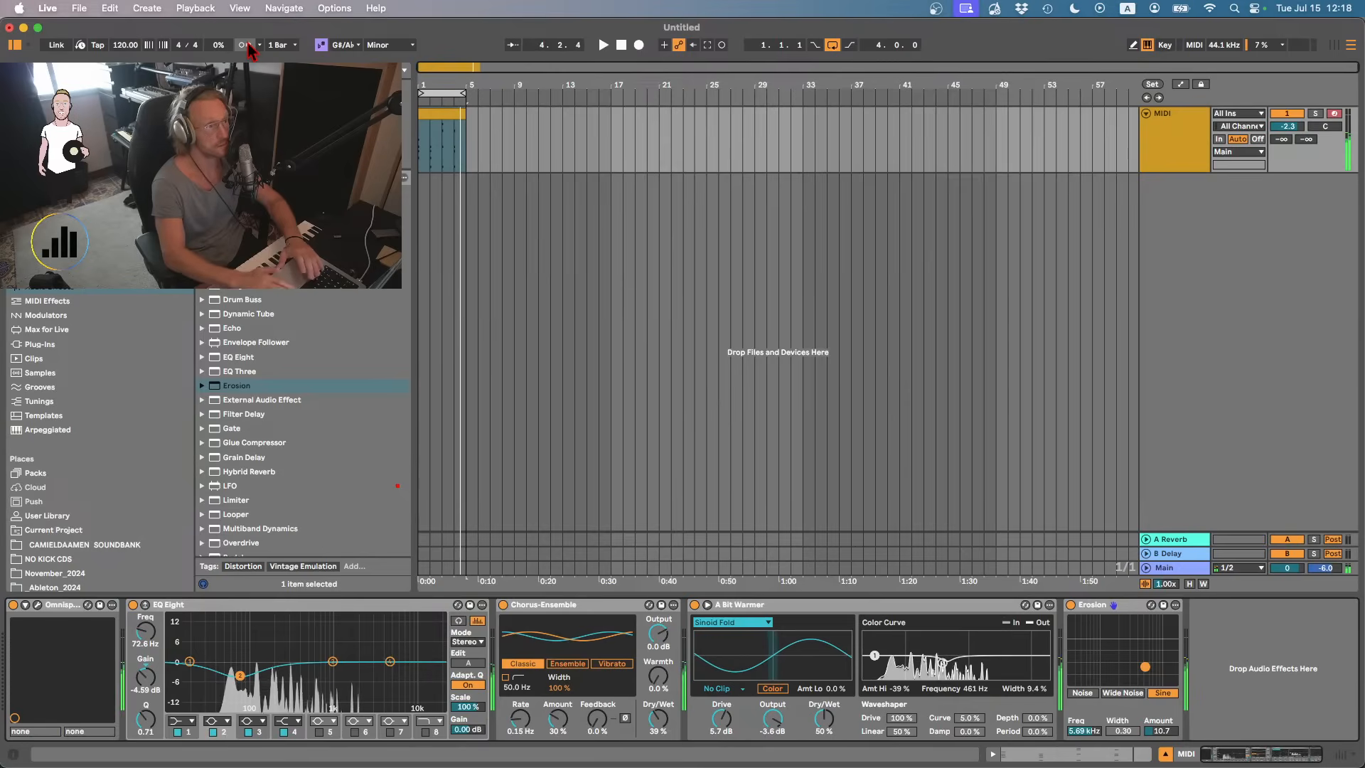
- Duplicate the four-bar chord clip once and set the arrangement loop to span both clips, eight bars
left_click(452, 115)
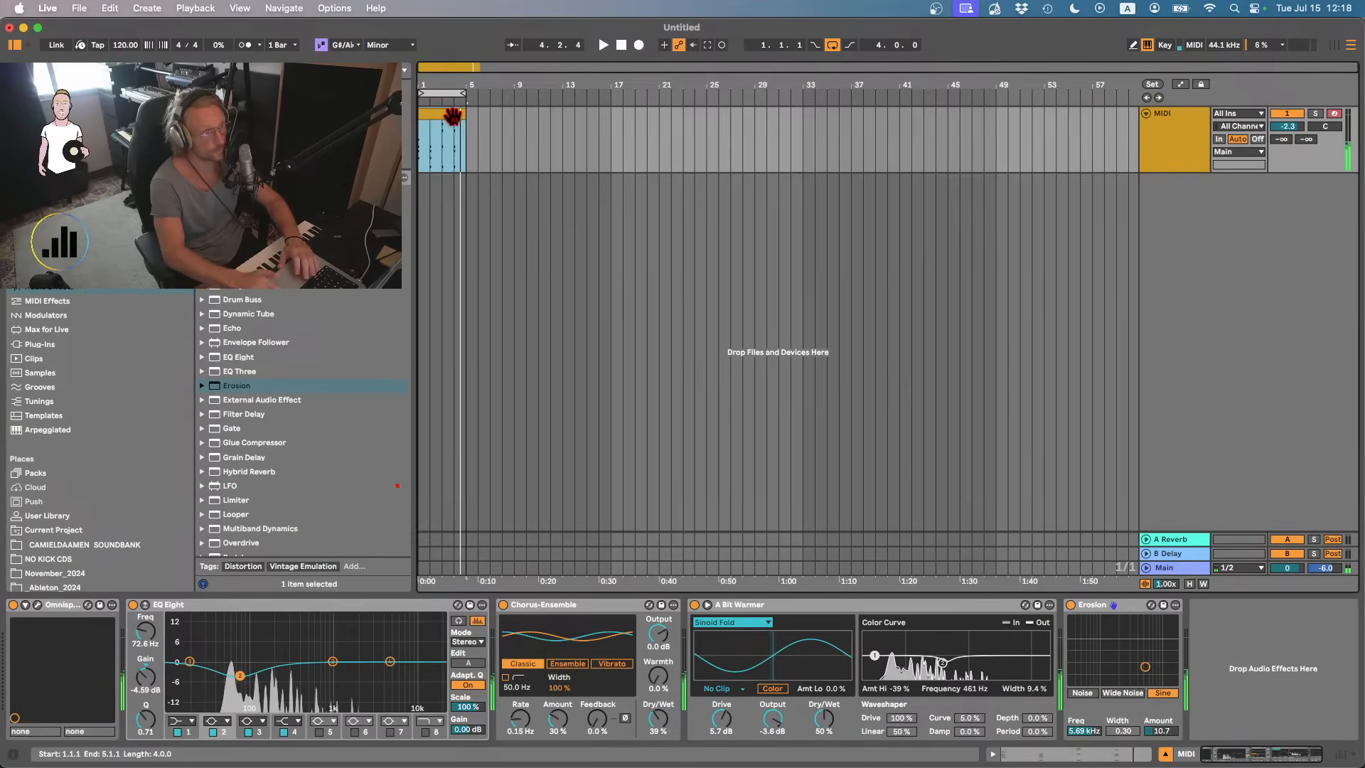
key("super+d")
left_click(452, 116)
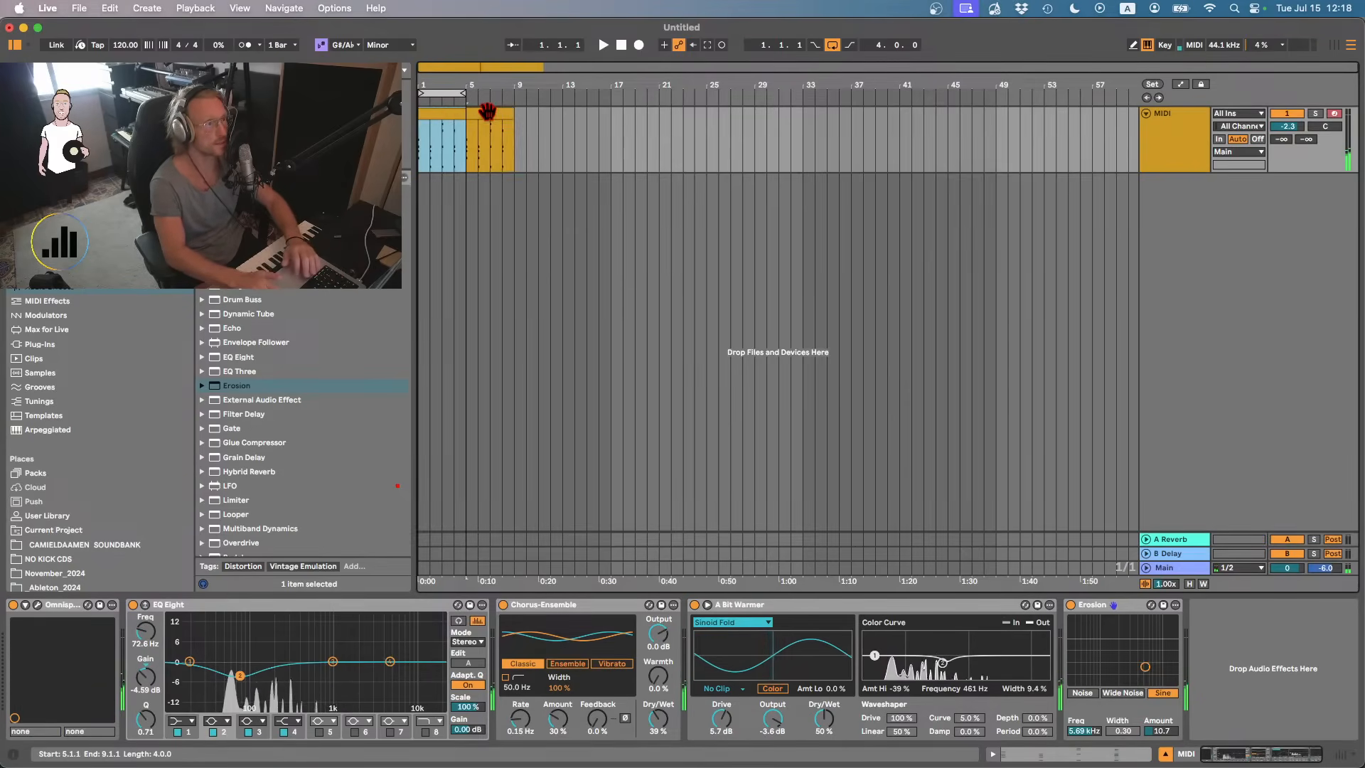
left_click(492, 113, "shift")
key("super+l")
- Export the eight-bar loop from the Main track as a normalized 24-bit WAV into the Music Loops folder
key("super+shift+r")
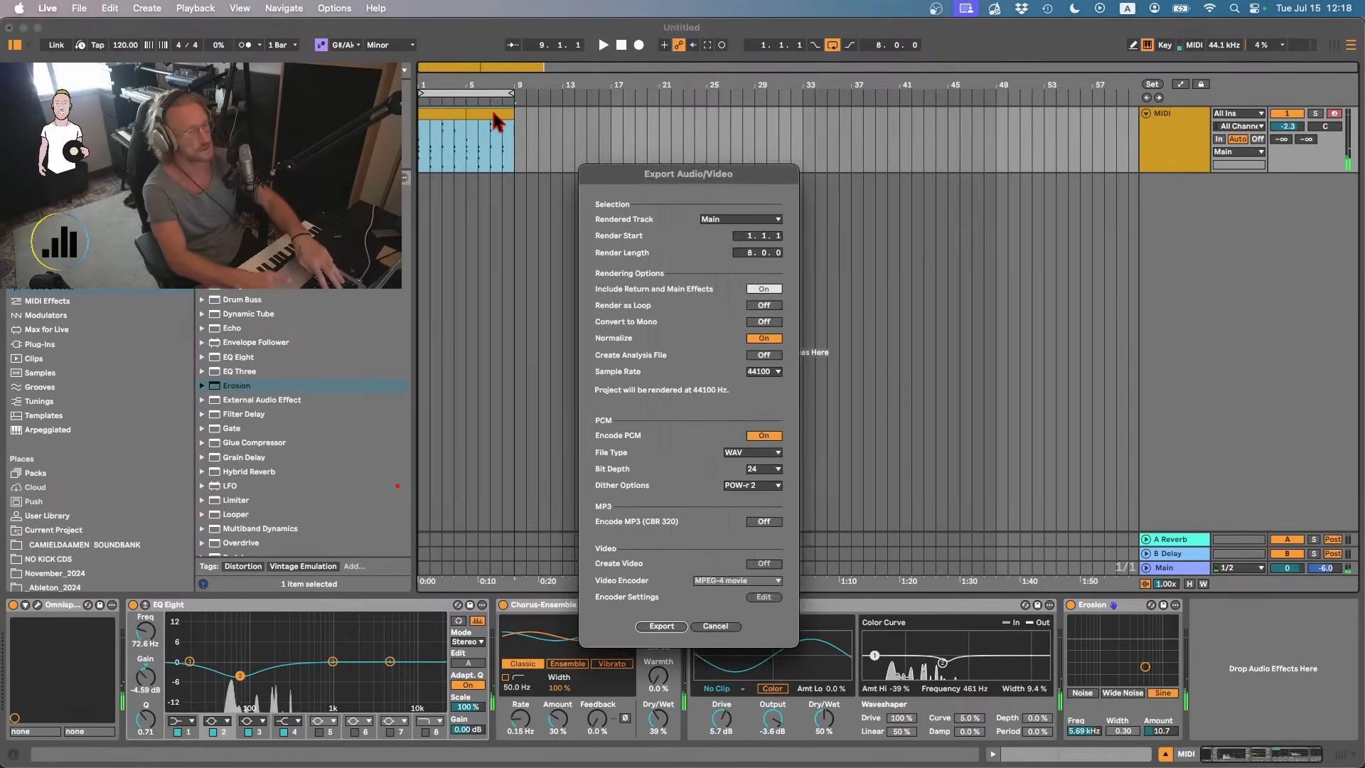
key("Return")
key("Right")
key("Left")
key("Left")
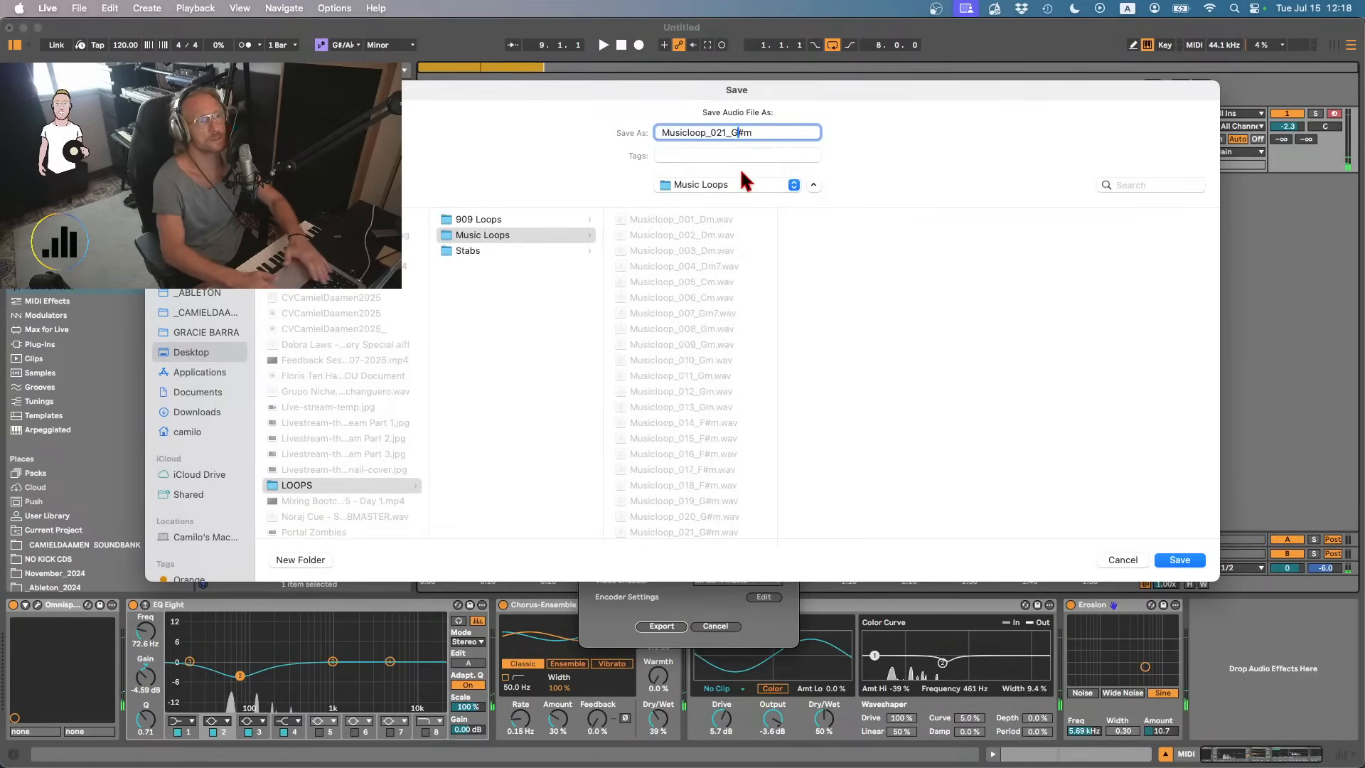
key("Return")
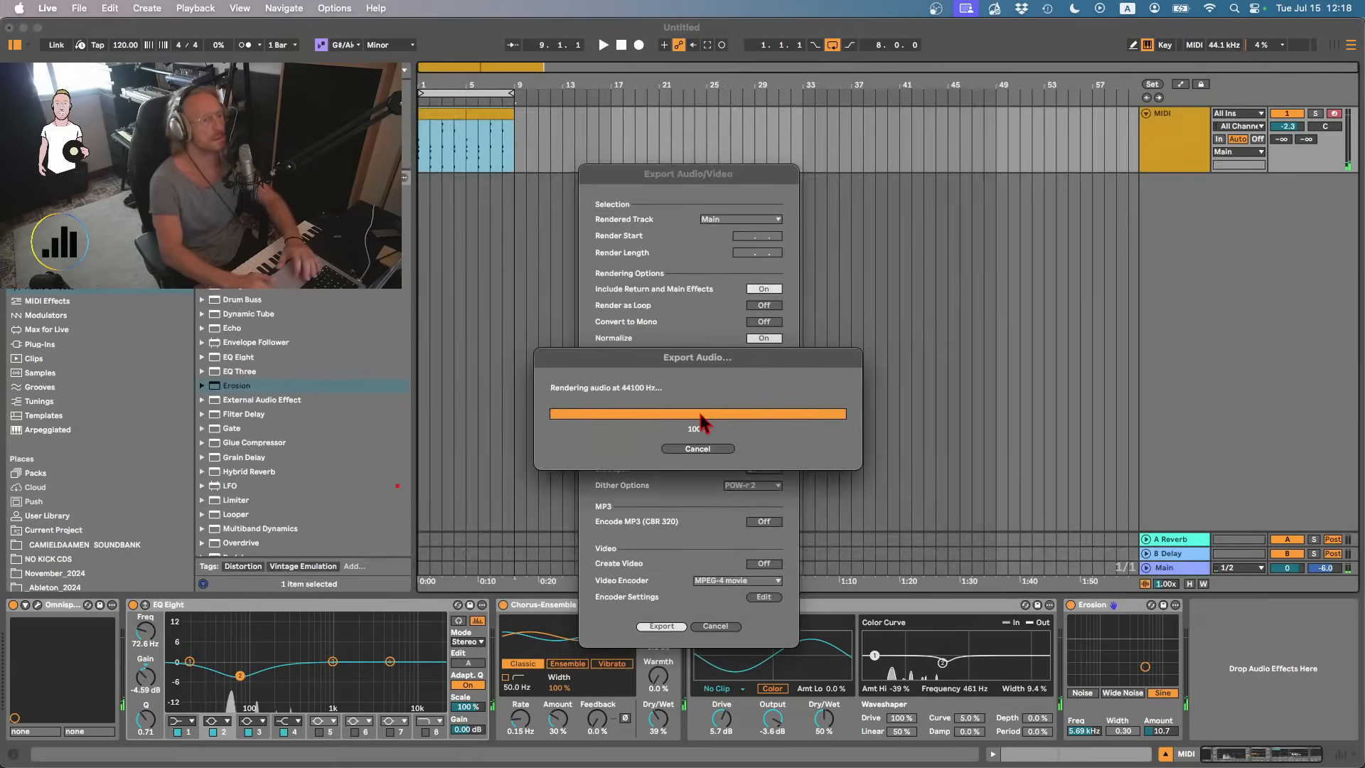
- Play the loop and audition Omnisphere's D50 - Staccato Heaven Pulse patch from the Glassy Colors pads
key("space")
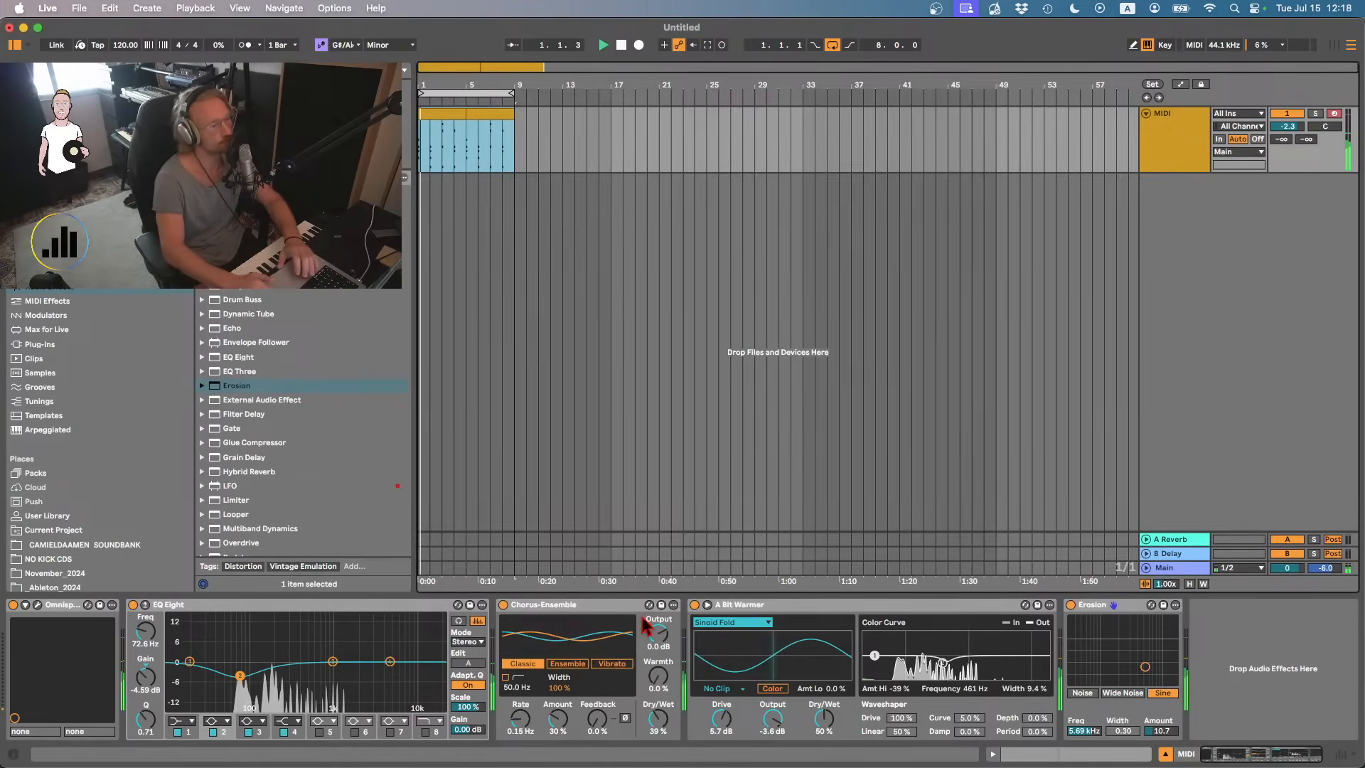
left_click(37, 605)
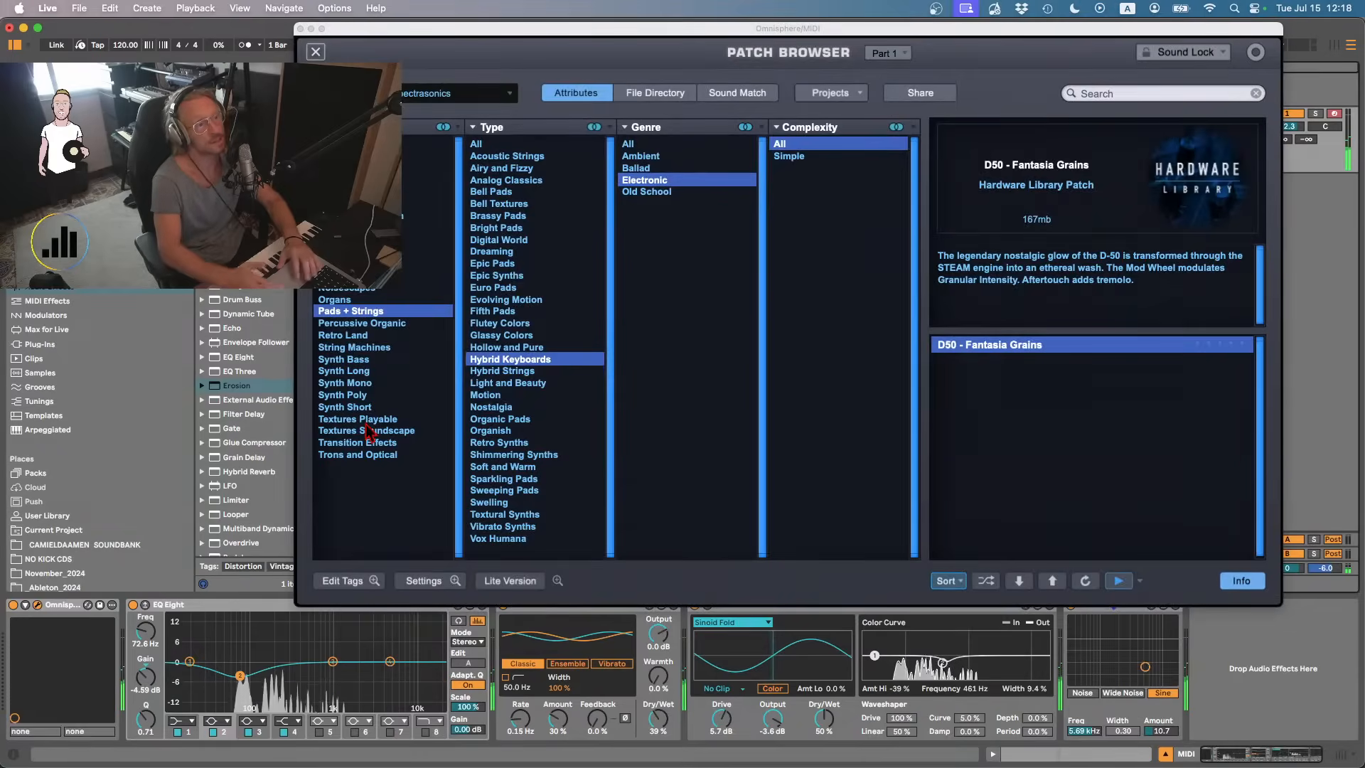
left_click(492, 334)
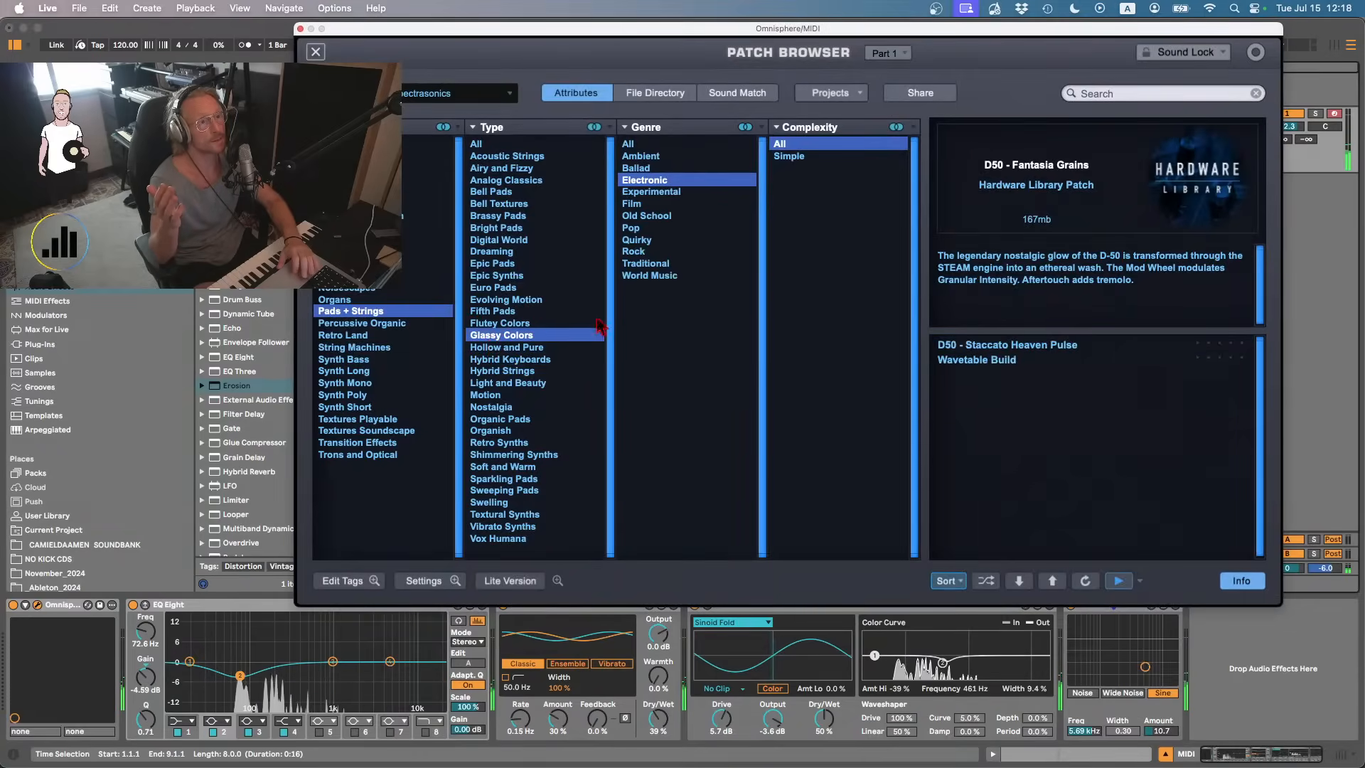
left_click(977, 347)
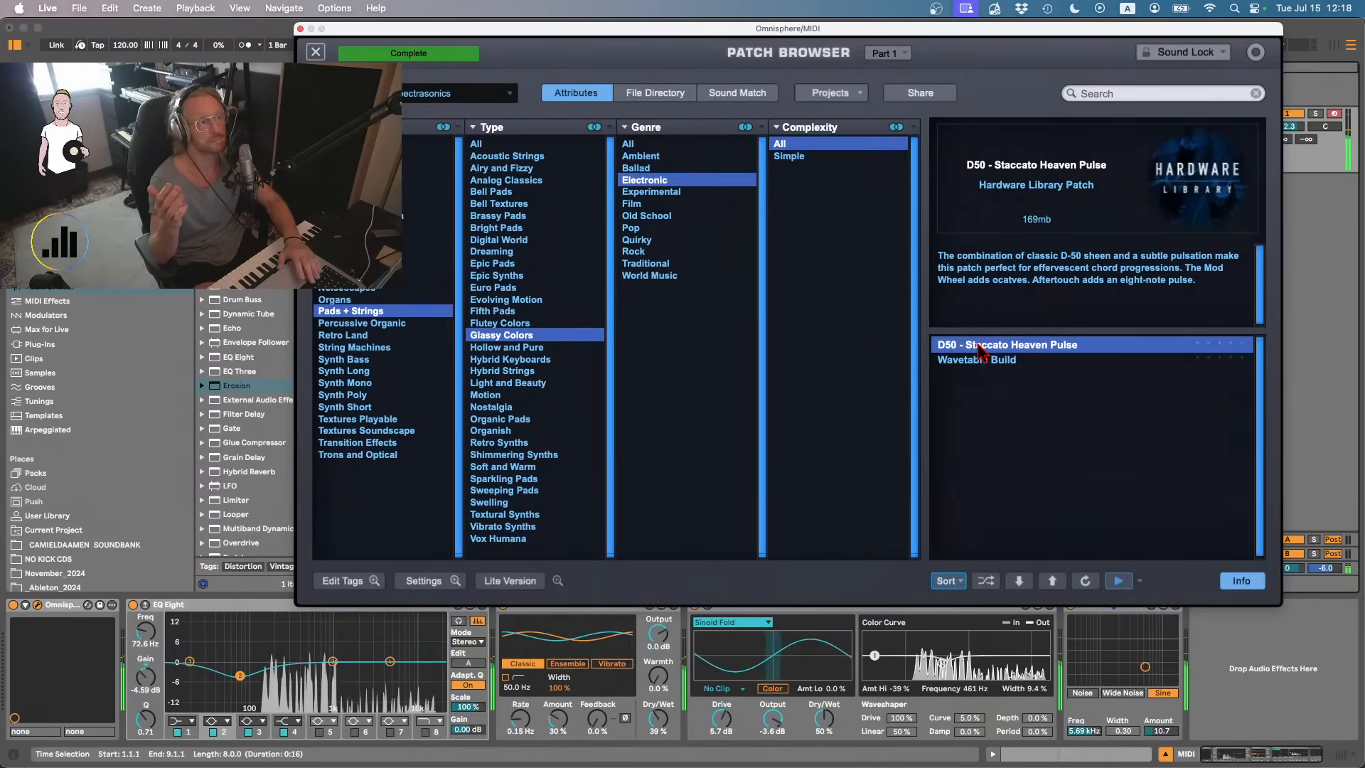
- Filter the pads to the Nostalgia type and audition Super Juno Pad, JP08 - Subtle Haunting and JU06 - Juno PWM Pad on the loop
left_click(510, 420)
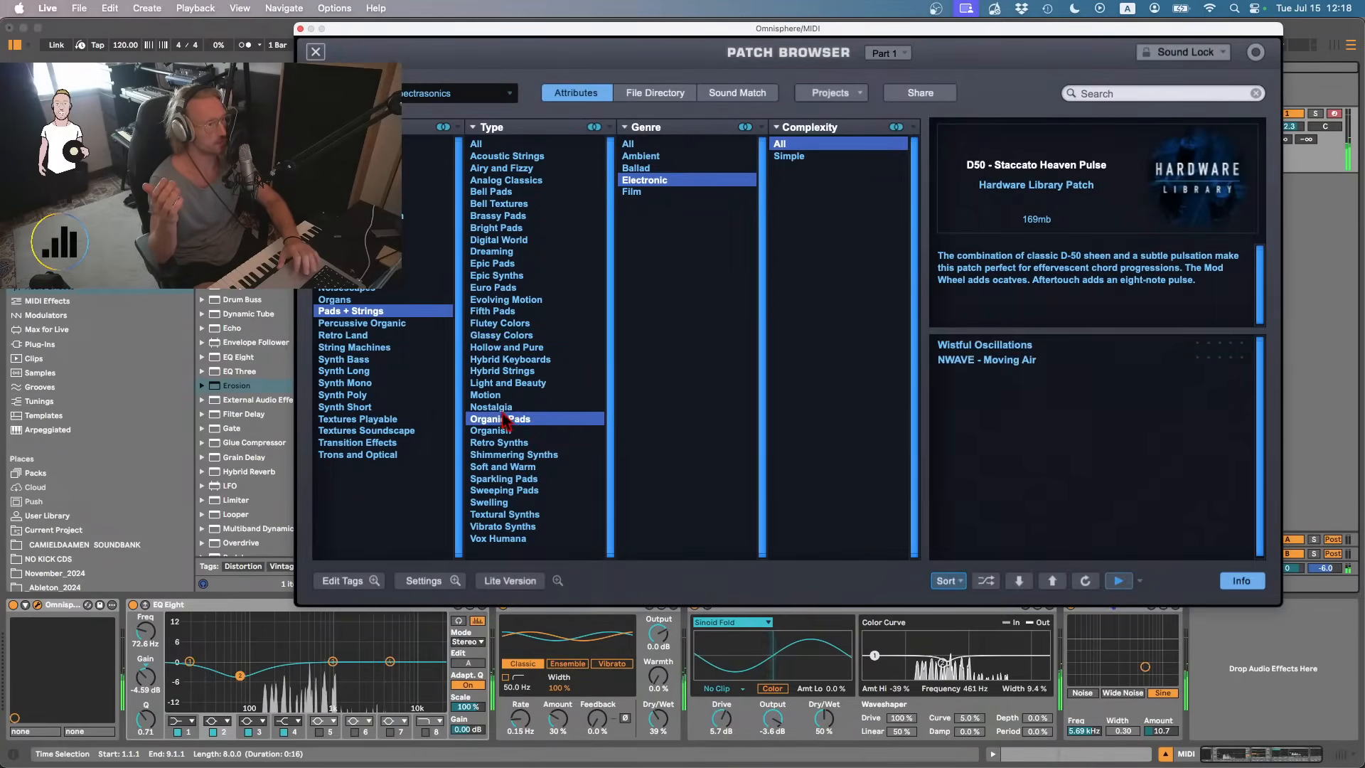
left_click(498, 407)
left_click(977, 376)
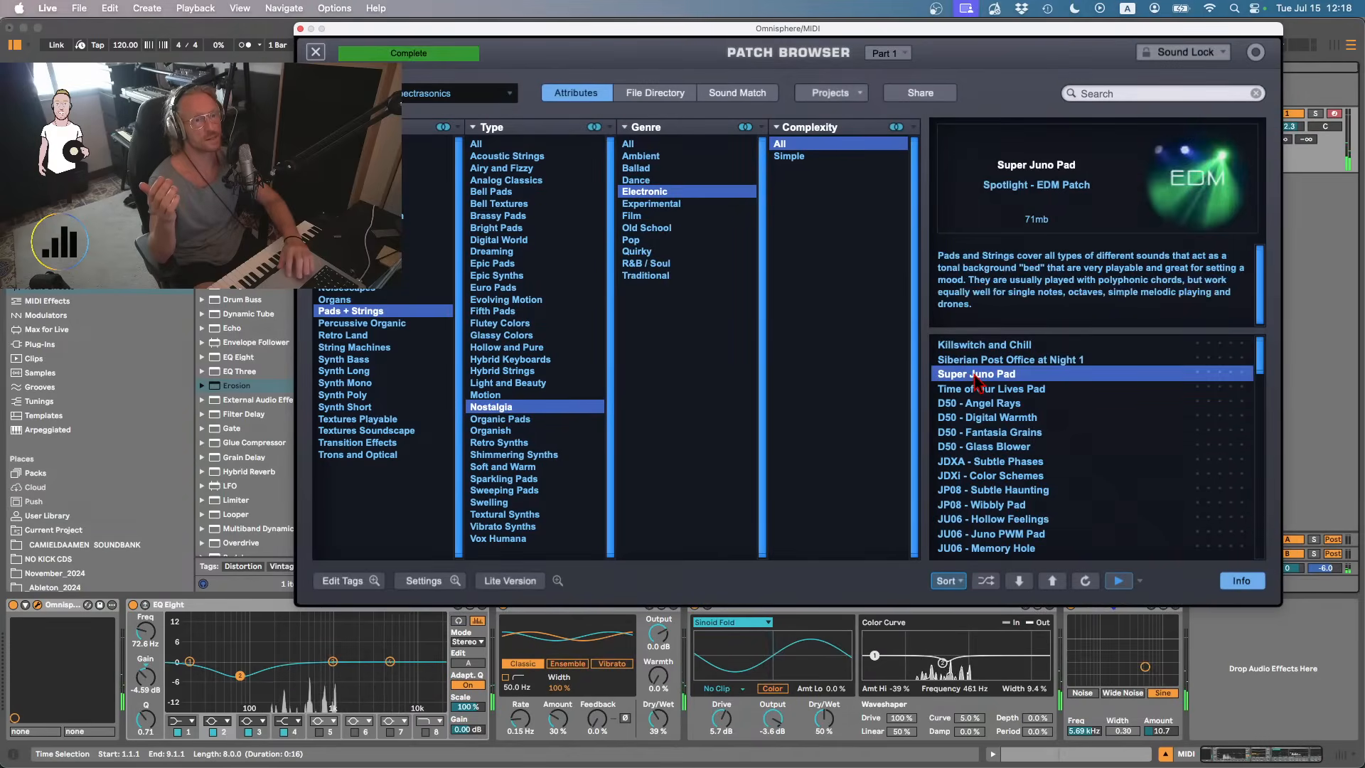
left_click(952, 490)
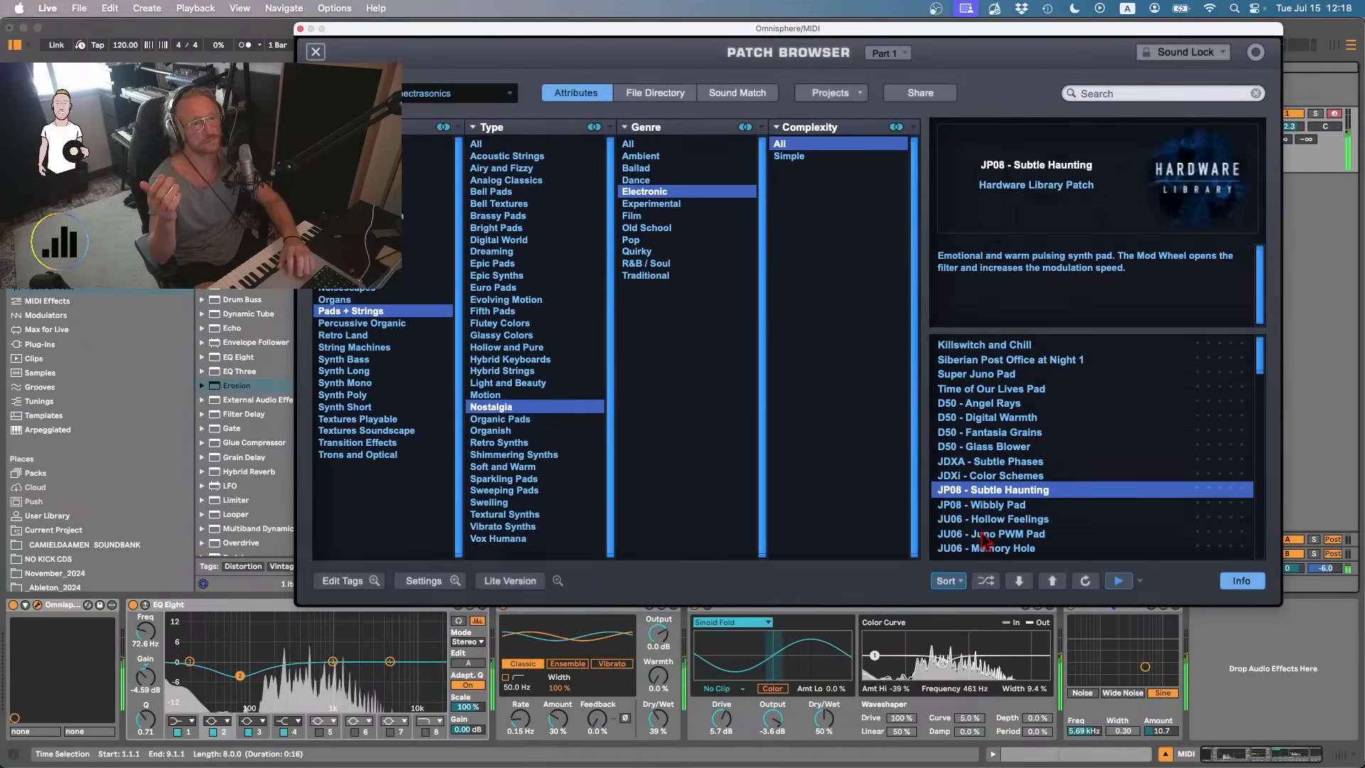
left_click(1012, 533)
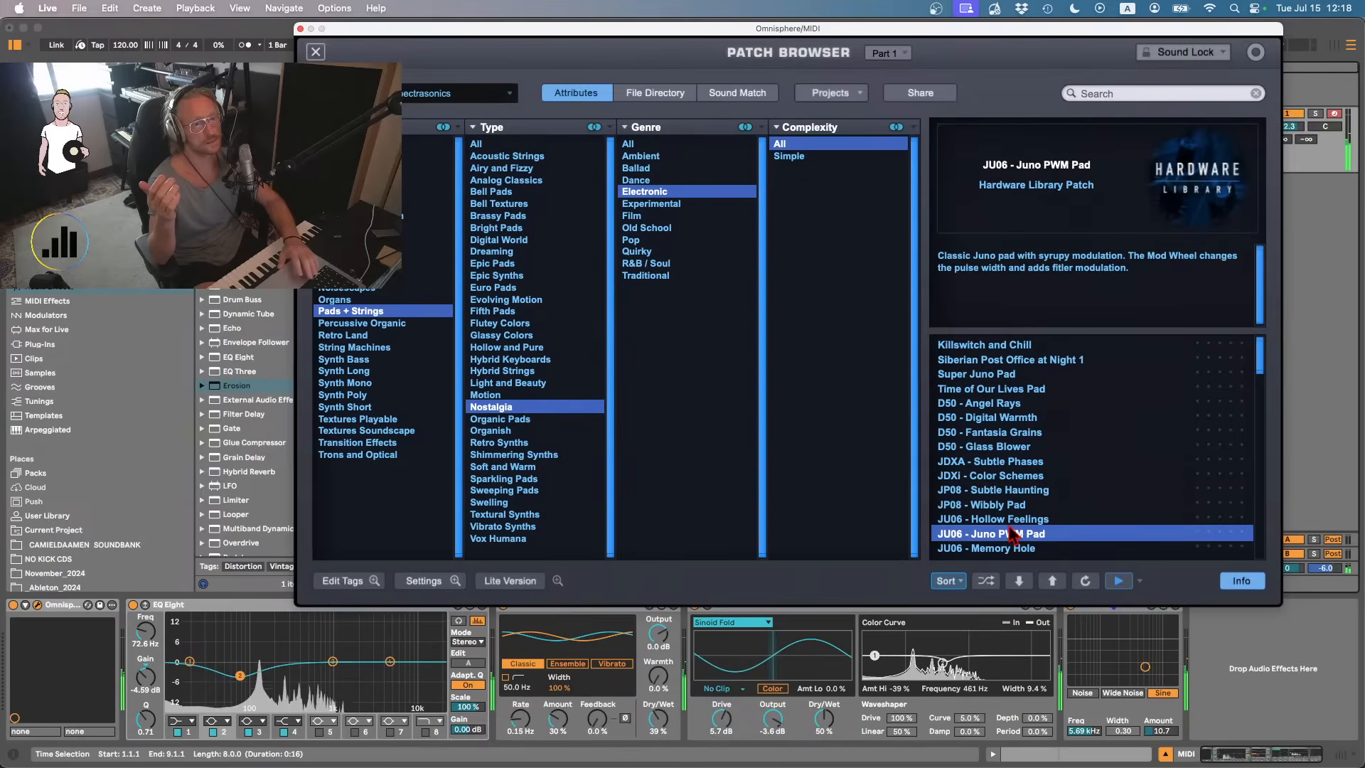
- Audition the JUNO - Broken Dark Places patch from the Nostalgia pads on the playing loop
scroll(1013, 535, "down", 5)
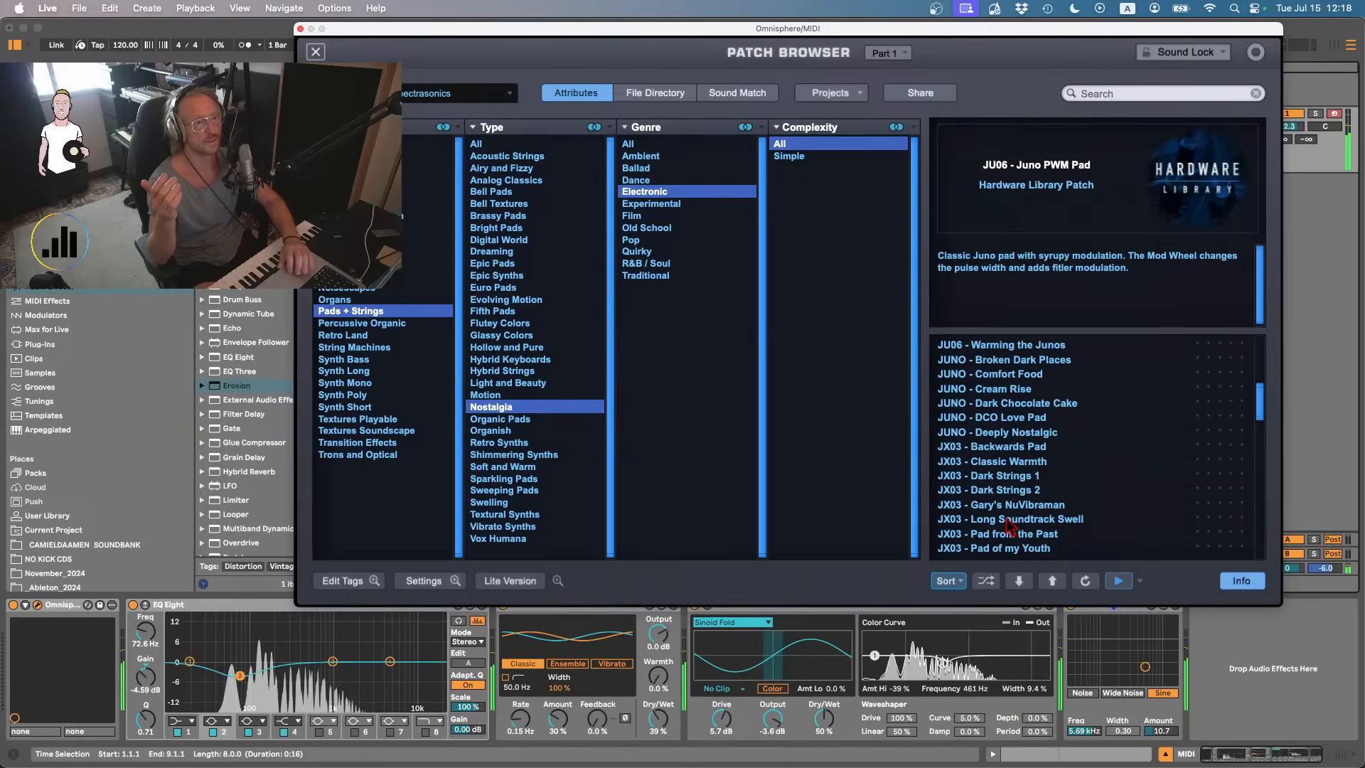
scroll(990, 453, "up", 2)
left_click(989, 448)
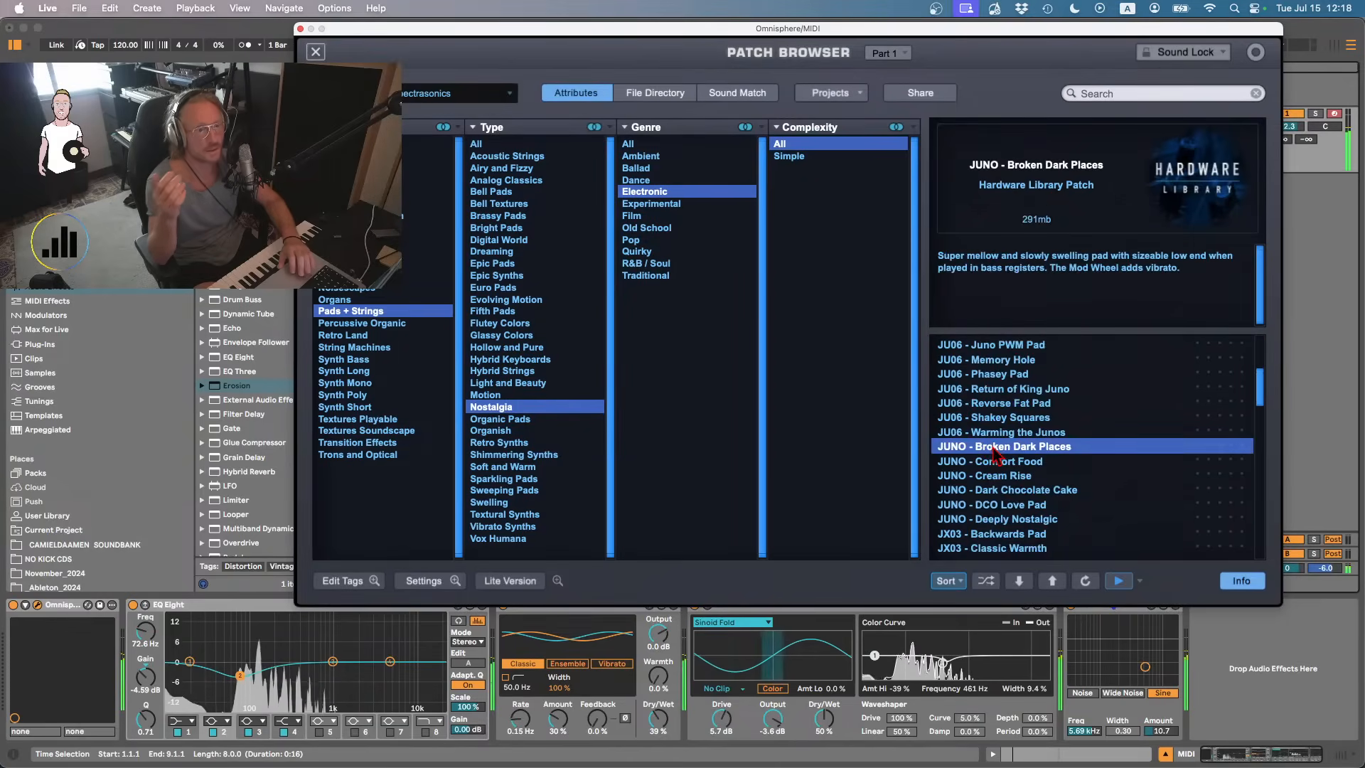
- Audition PRO2 - Paraphonic PWM, the PRO6 Eighties Soft Pad, Warm Pad and Wide Pad patches, and PRO8 - Beauty Pad
scroll(983, 471, "up", 4)
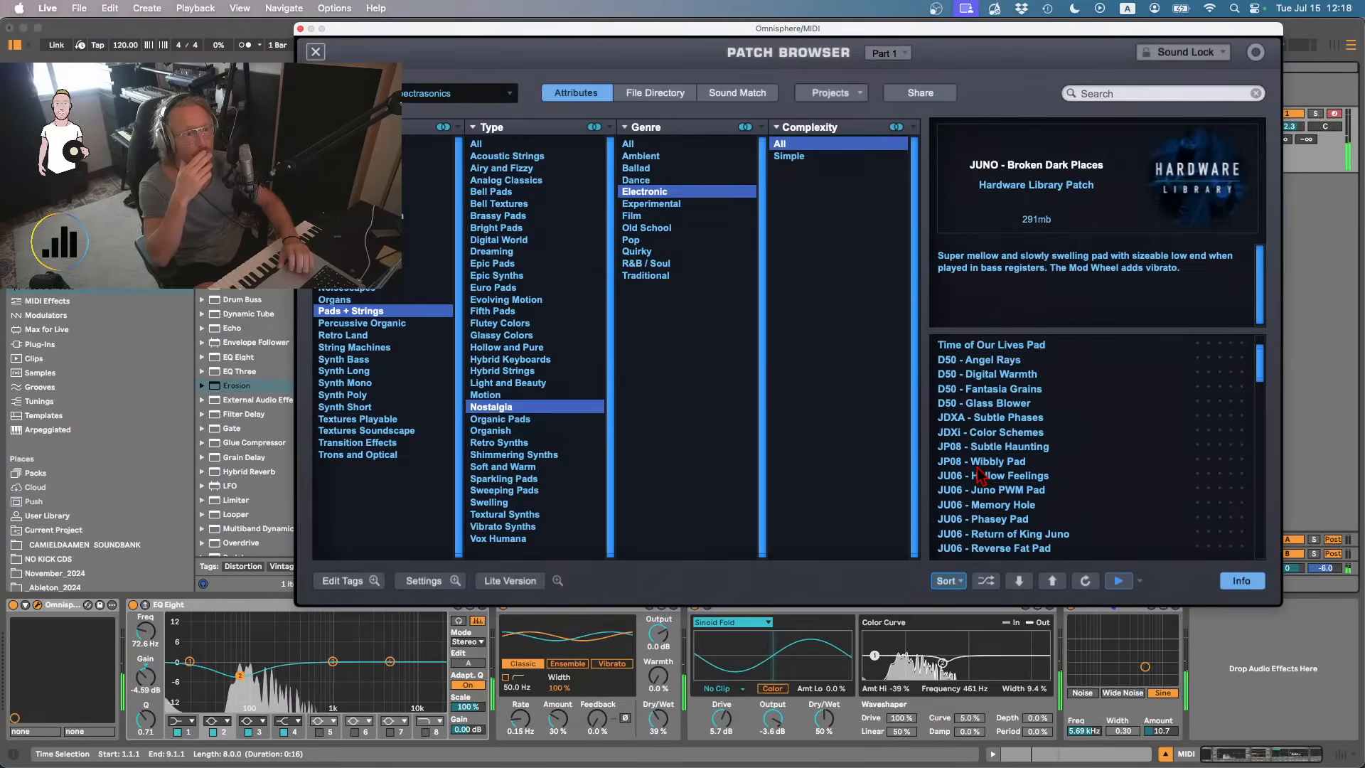
scroll(981, 474, "up", 1)
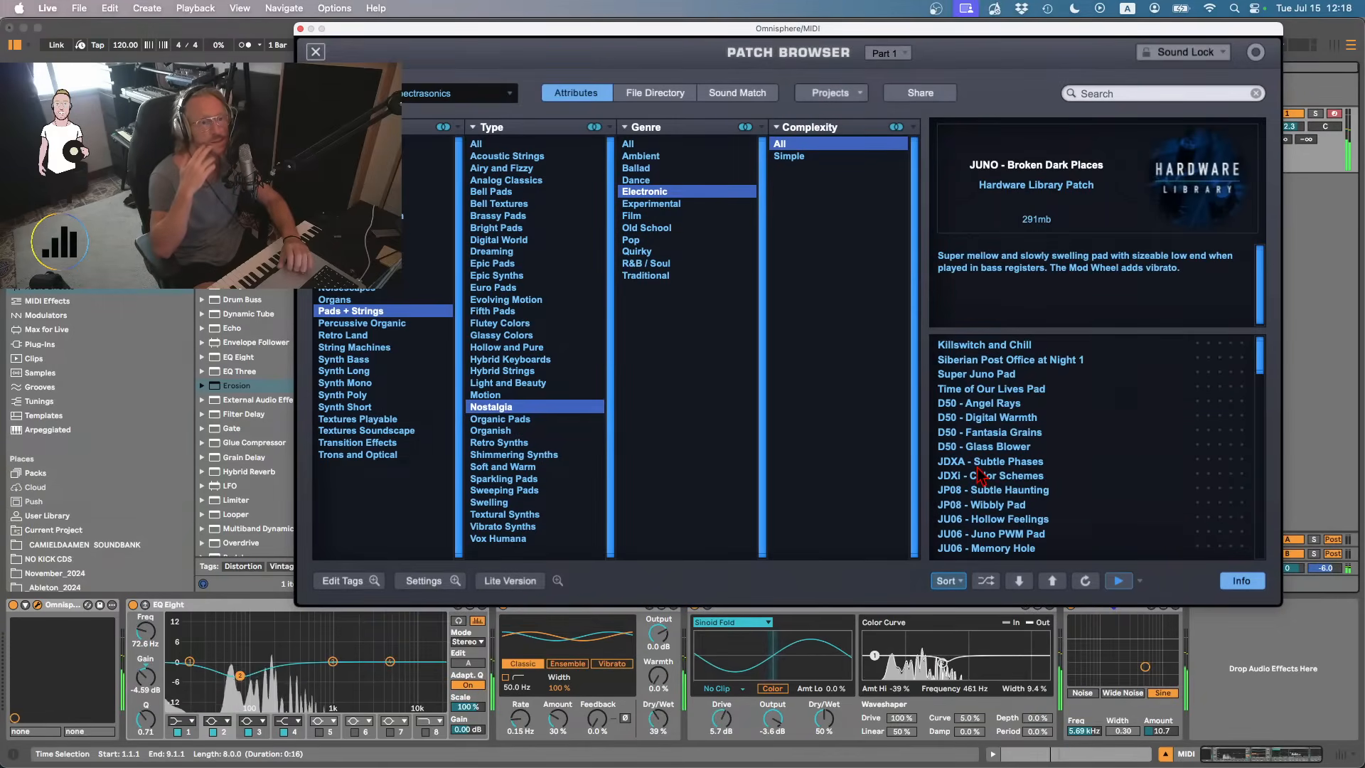
scroll(981, 475, "down", 10)
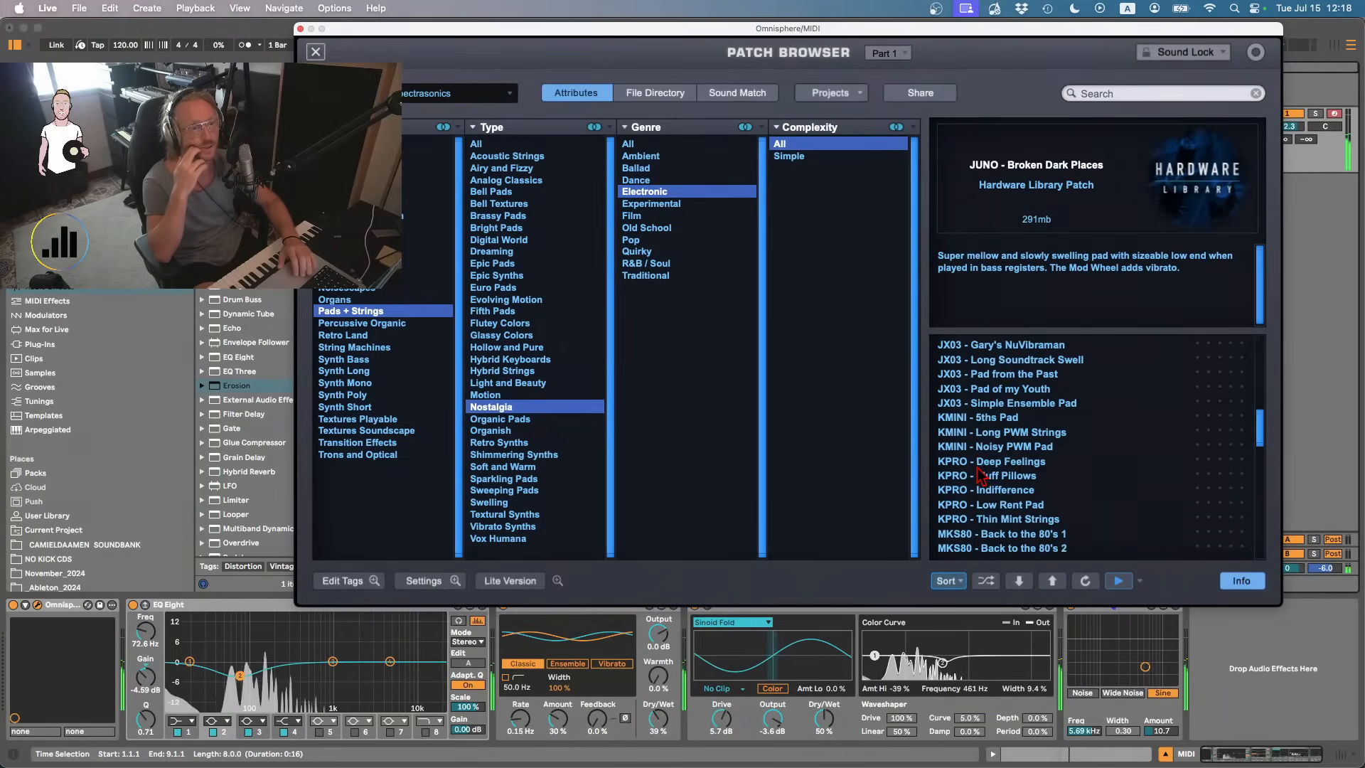
scroll(981, 475, "down", 12)
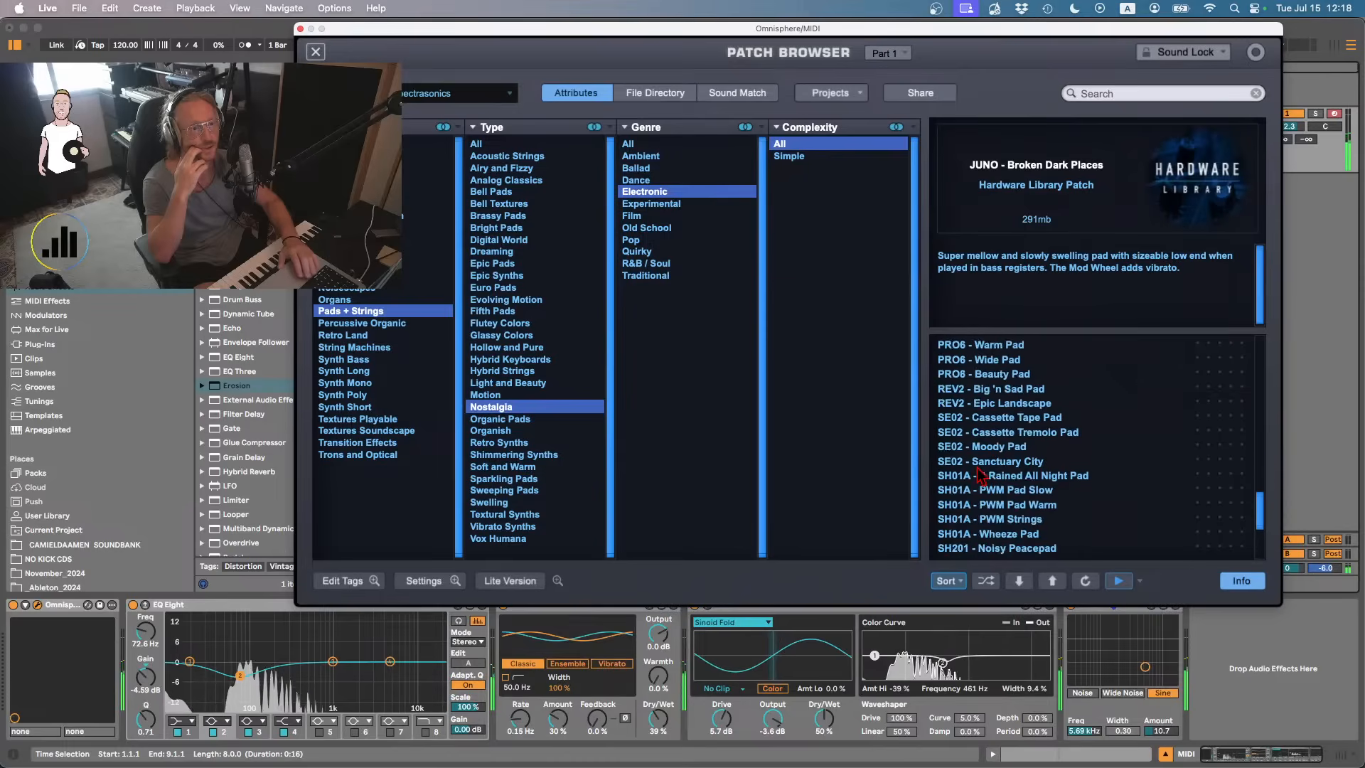
scroll(981, 475, "up", 3)
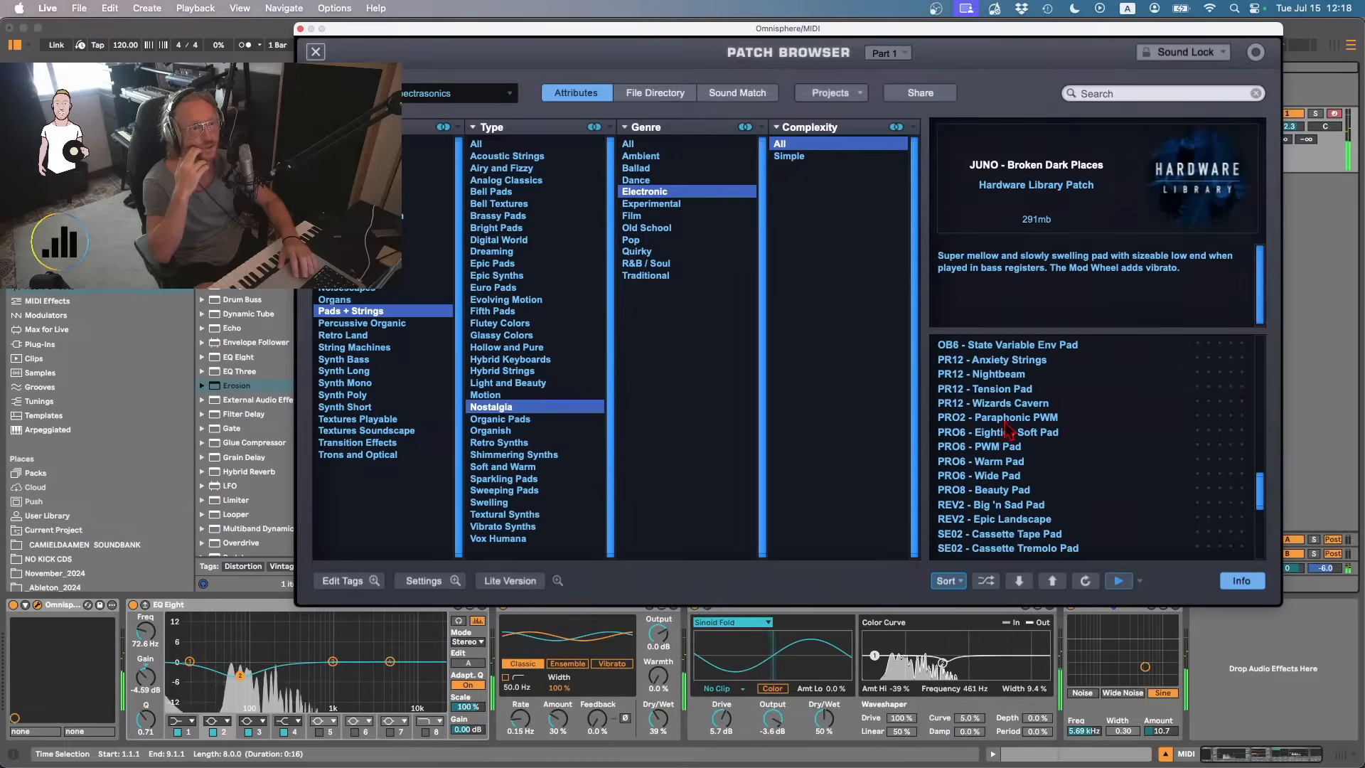
left_click(1006, 419)
left_click(1004, 437)
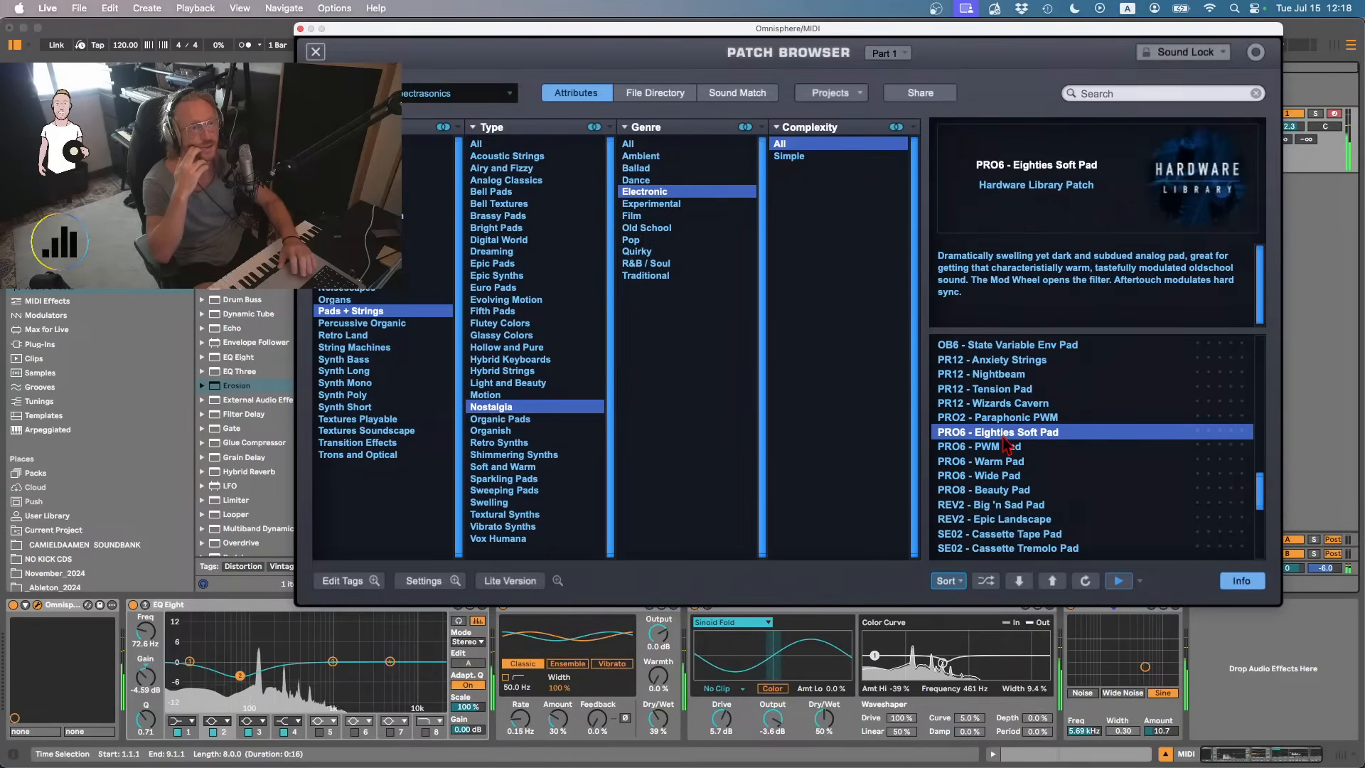
left_click(1007, 462)
left_click(1008, 476)
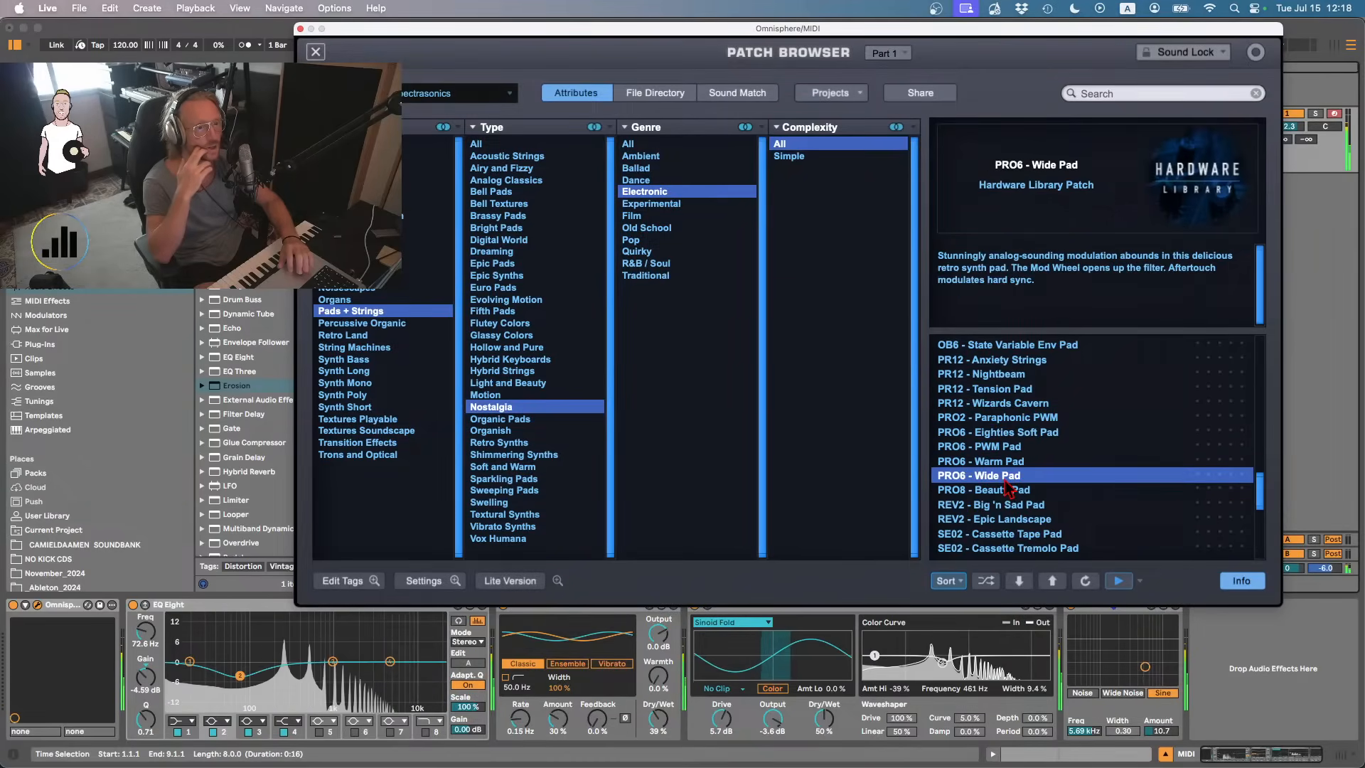
left_click(1009, 491)
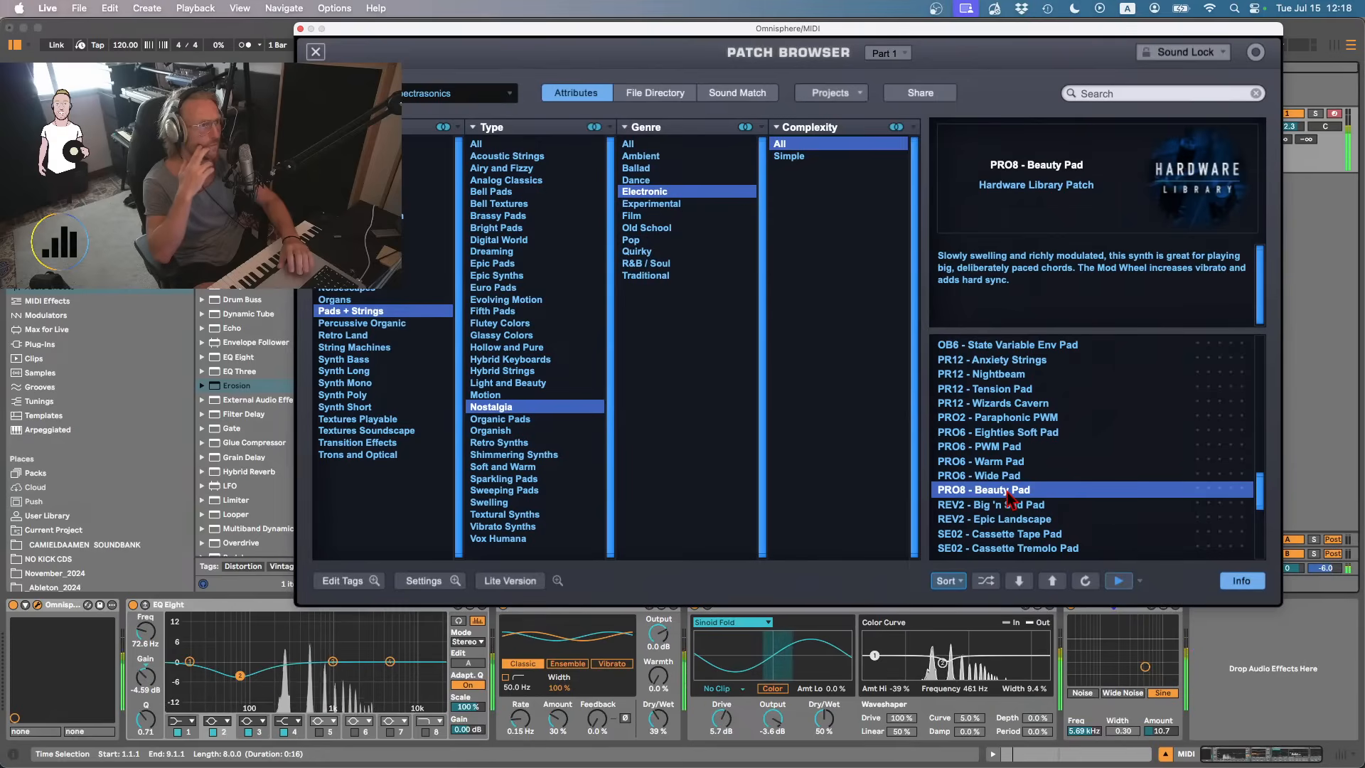
- Load the MKS80 - Classic Soundtrack patch from the Nostalgia pads and listen to it on the loop
scroll(1010, 484, "up", 5)
left_click(1010, 389)
scroll(1010, 389, "up", 3)
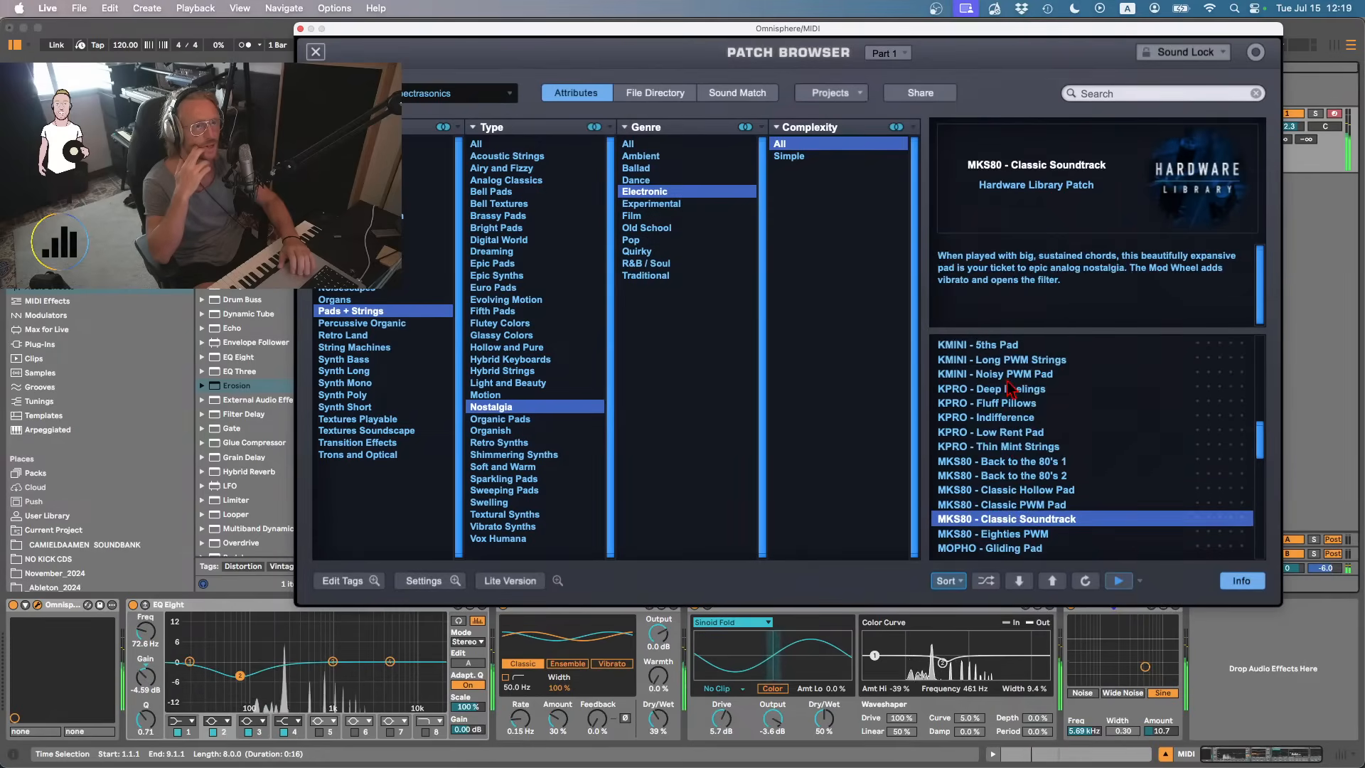
- Audition the hardware pad patches KPRO - Deep Feelings, D50 - Fantasia Grains and D50 - Glass Blower
left_click(1011, 388)
scroll(1011, 388, "up", 5)
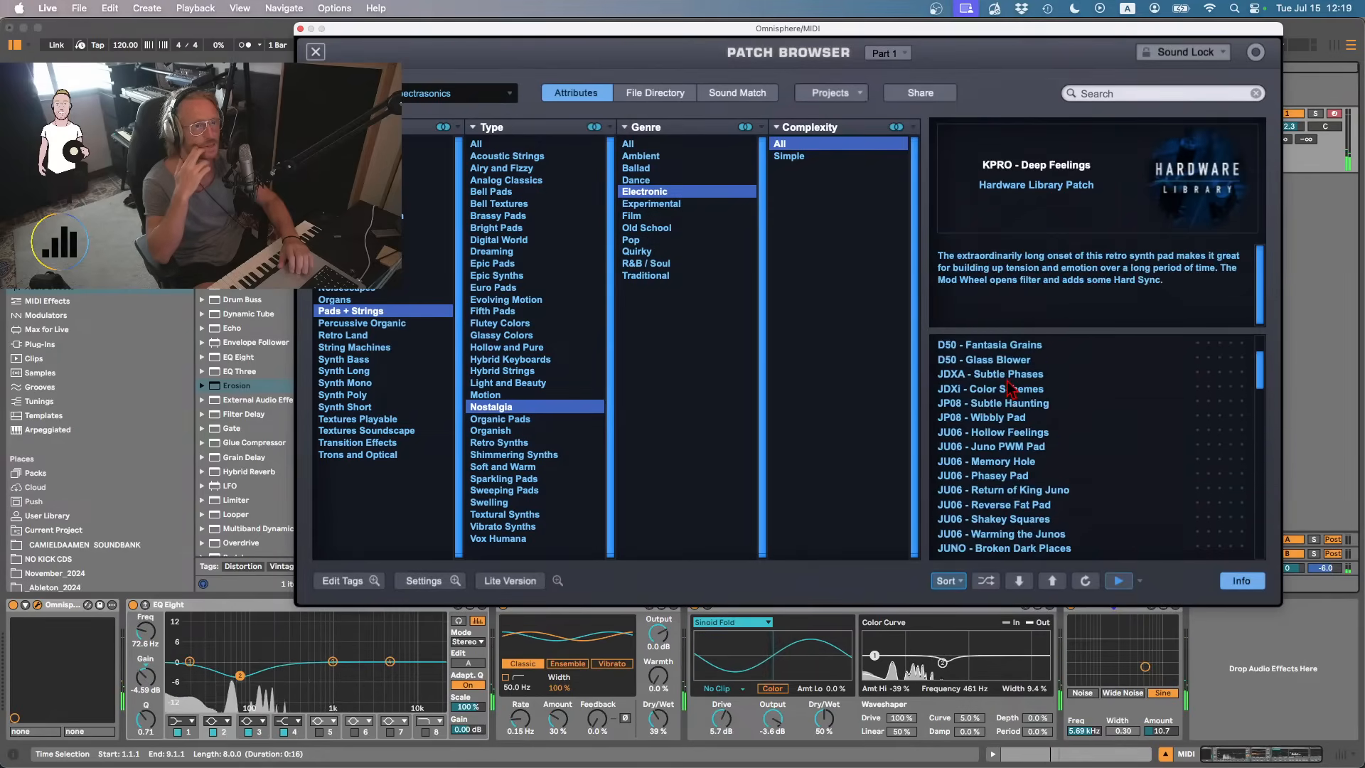
scroll(1009, 387, "up", 1)
left_click(1010, 388)
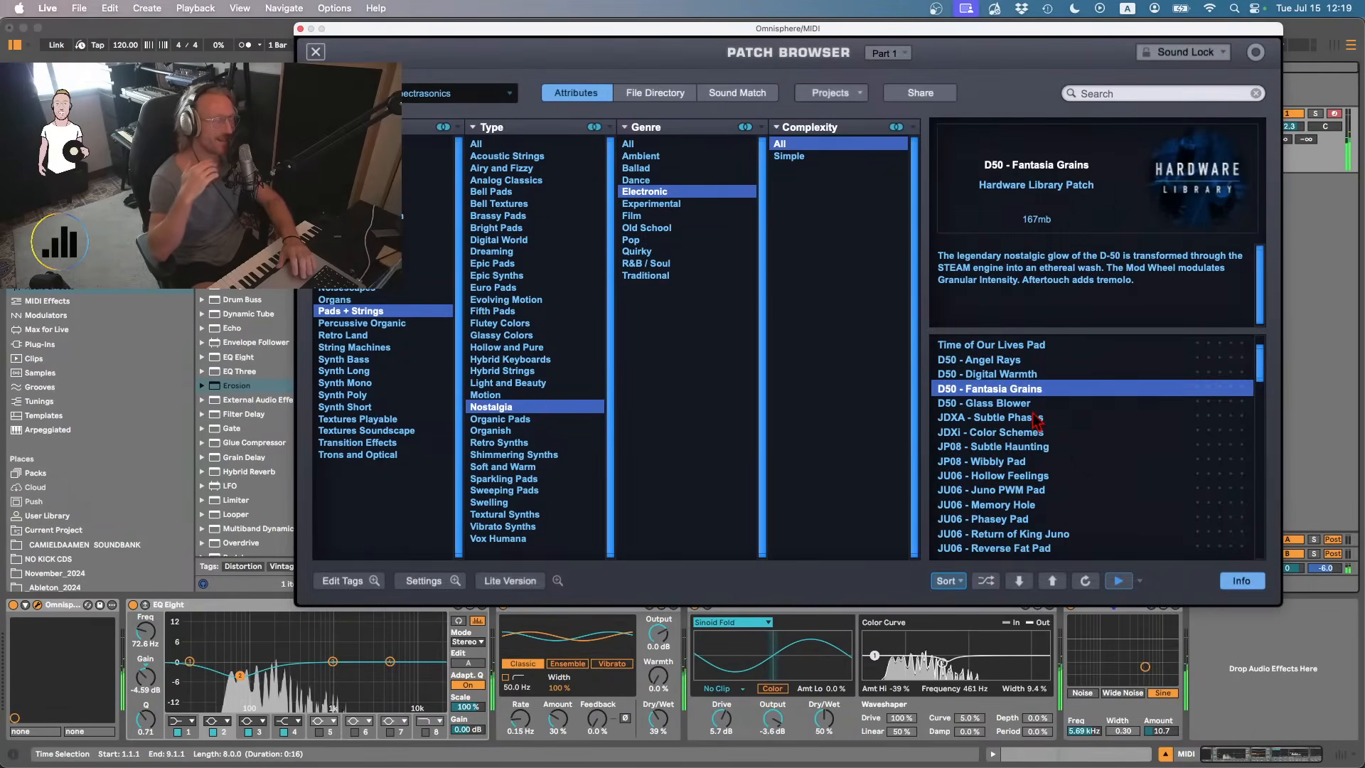
left_click(1011, 404)
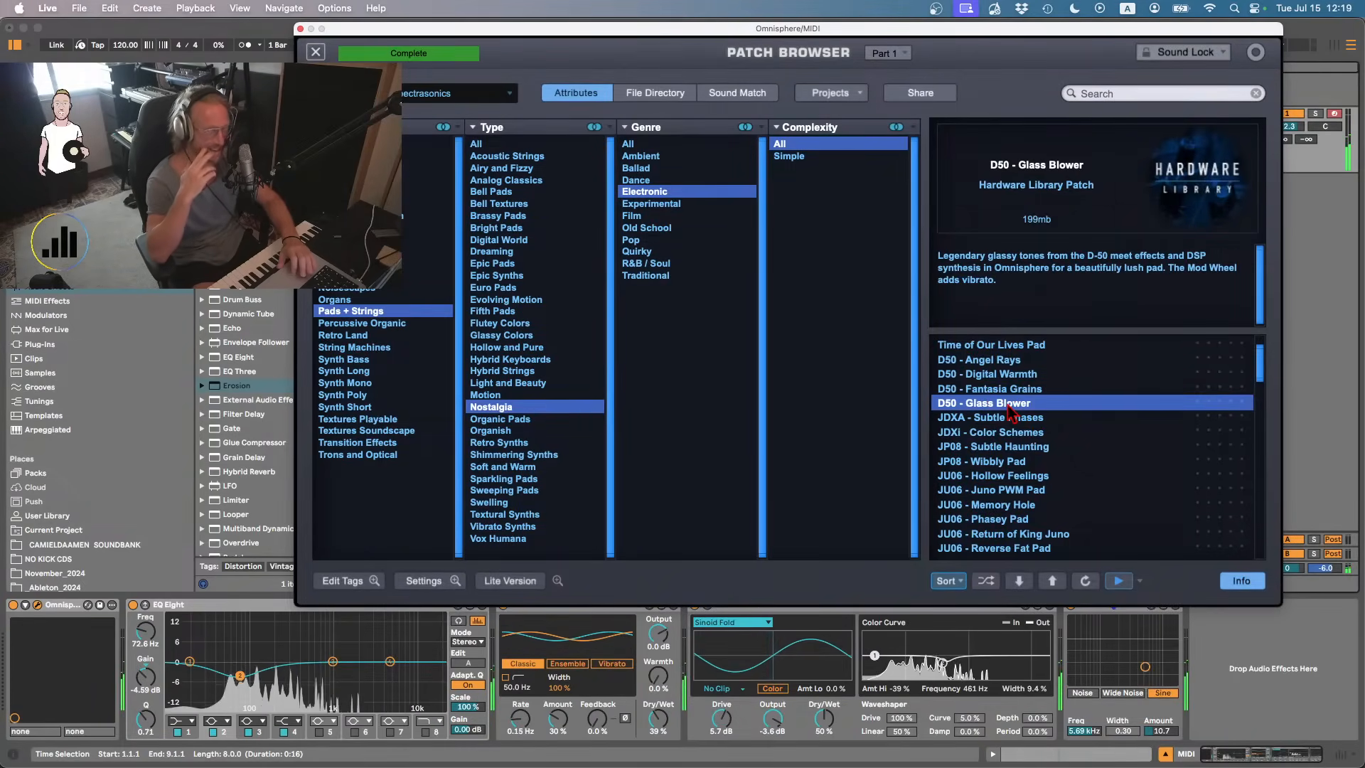
- Audition the EDM pad patches Super Juno Pad and Killswitch and Chill, returning to Super Juno Pad
scroll(1011, 426, "up", 1)
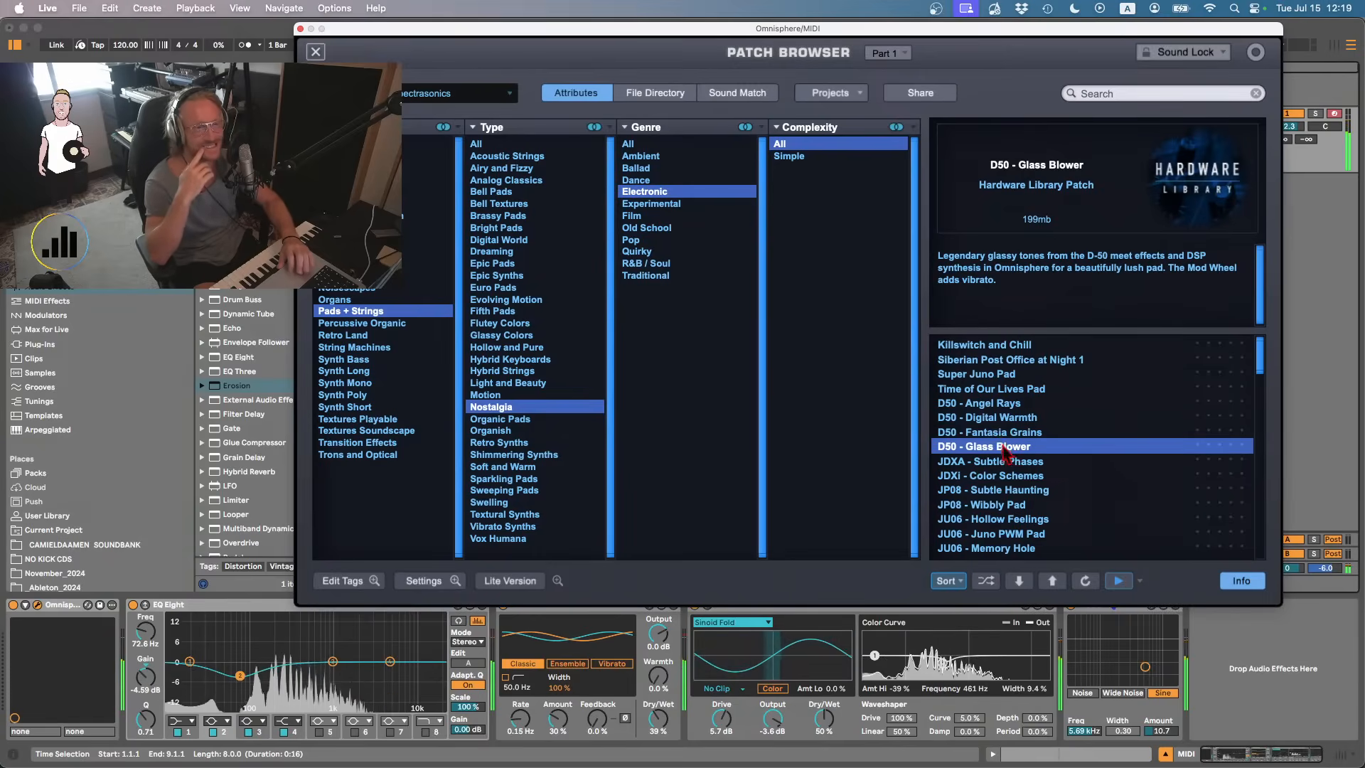
left_click(1010, 461)
left_click(978, 375)
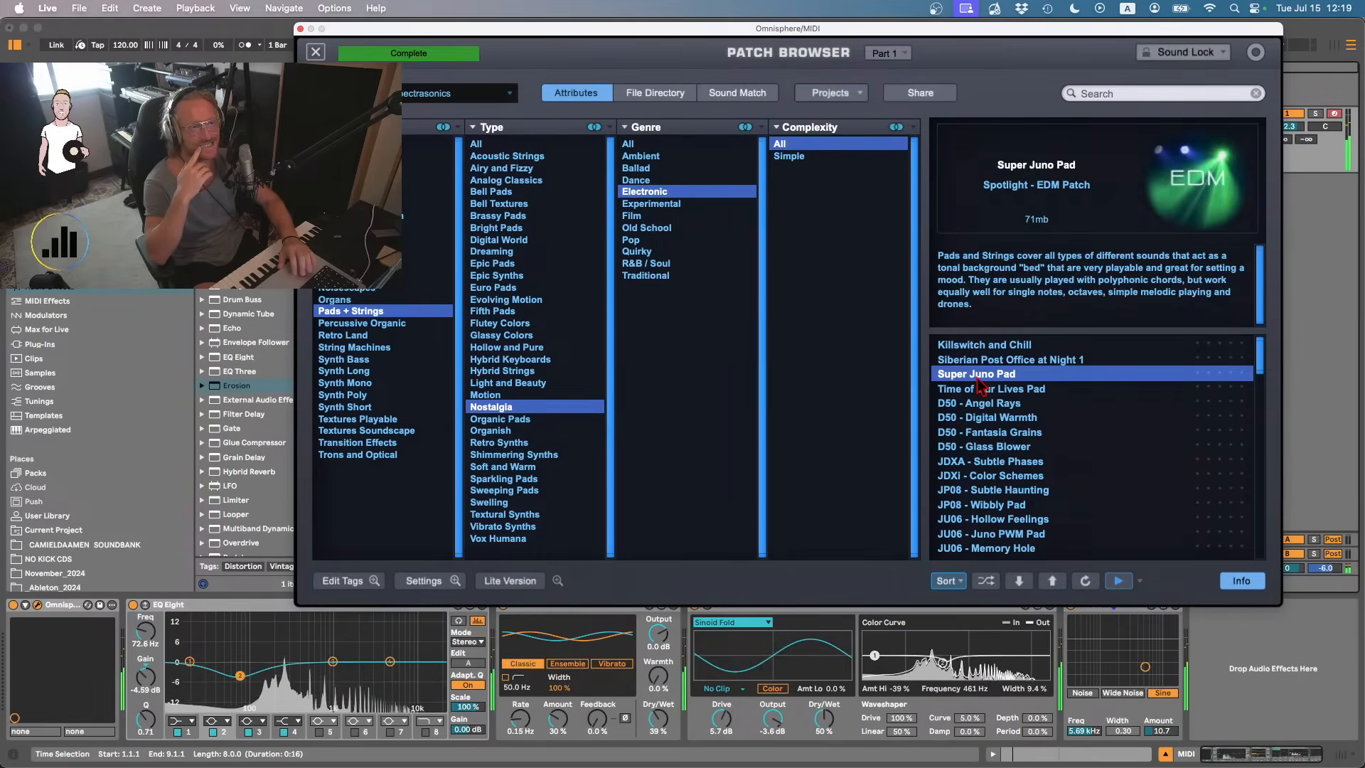
left_click(995, 348)
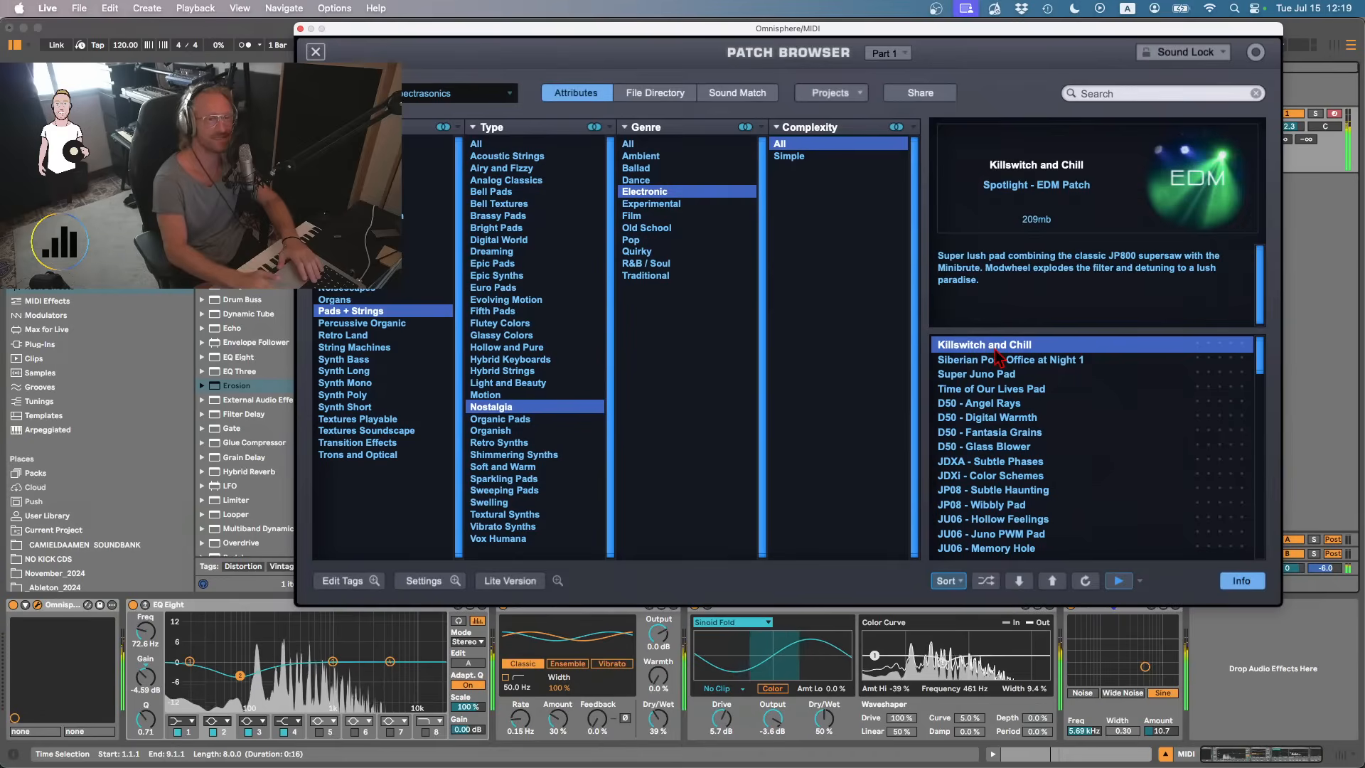
left_click(991, 370)
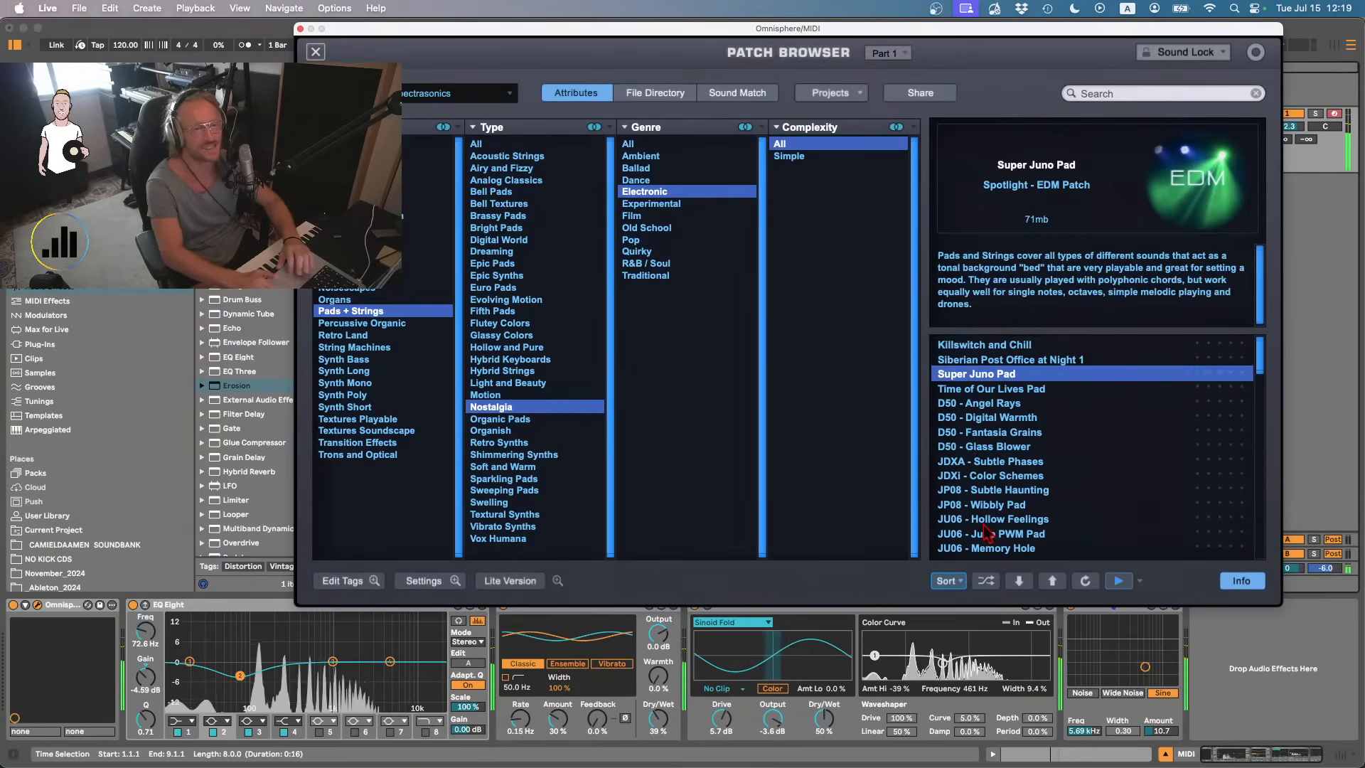
- Try JU06 - Reverse Fat Pad, load JU06 - Return of King Juno instead, and close the Omnisphere window
scroll(985, 533, "down", 3)
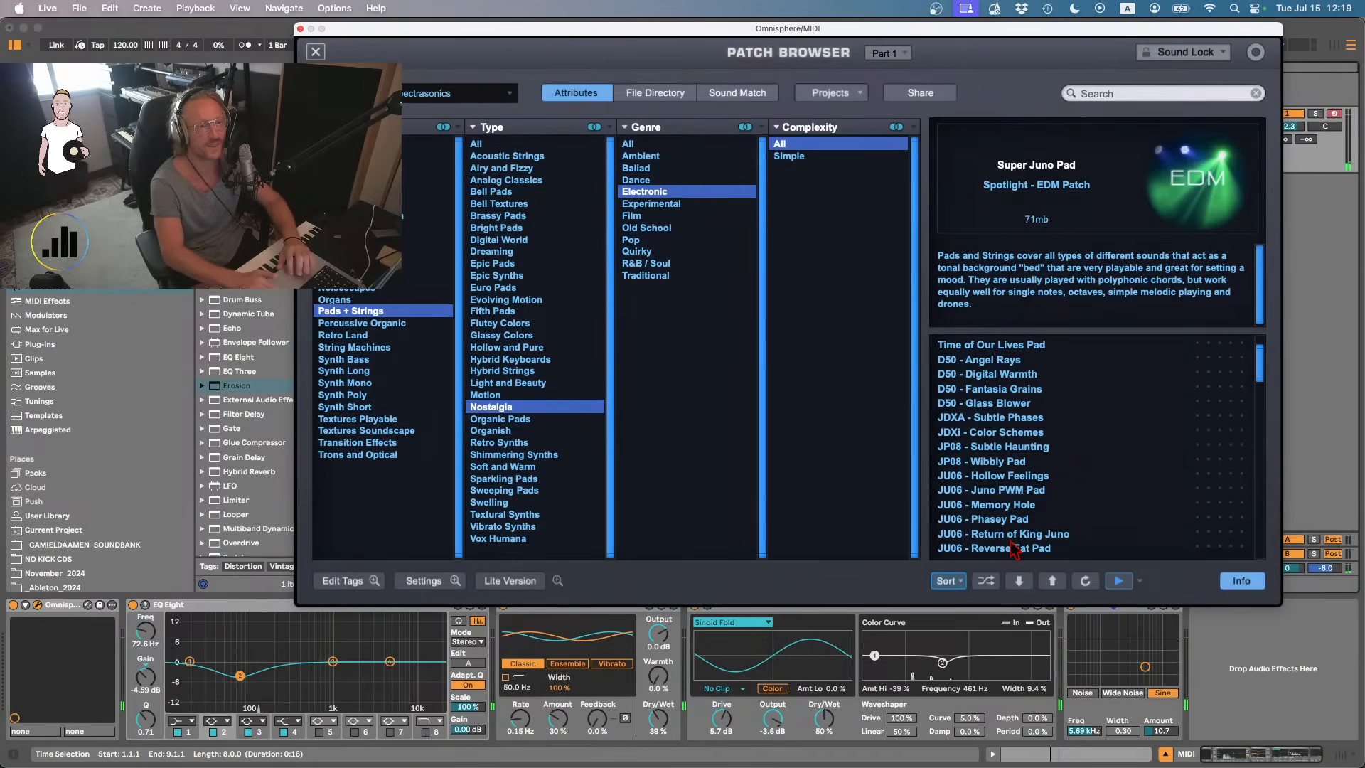
left_click(1015, 548)
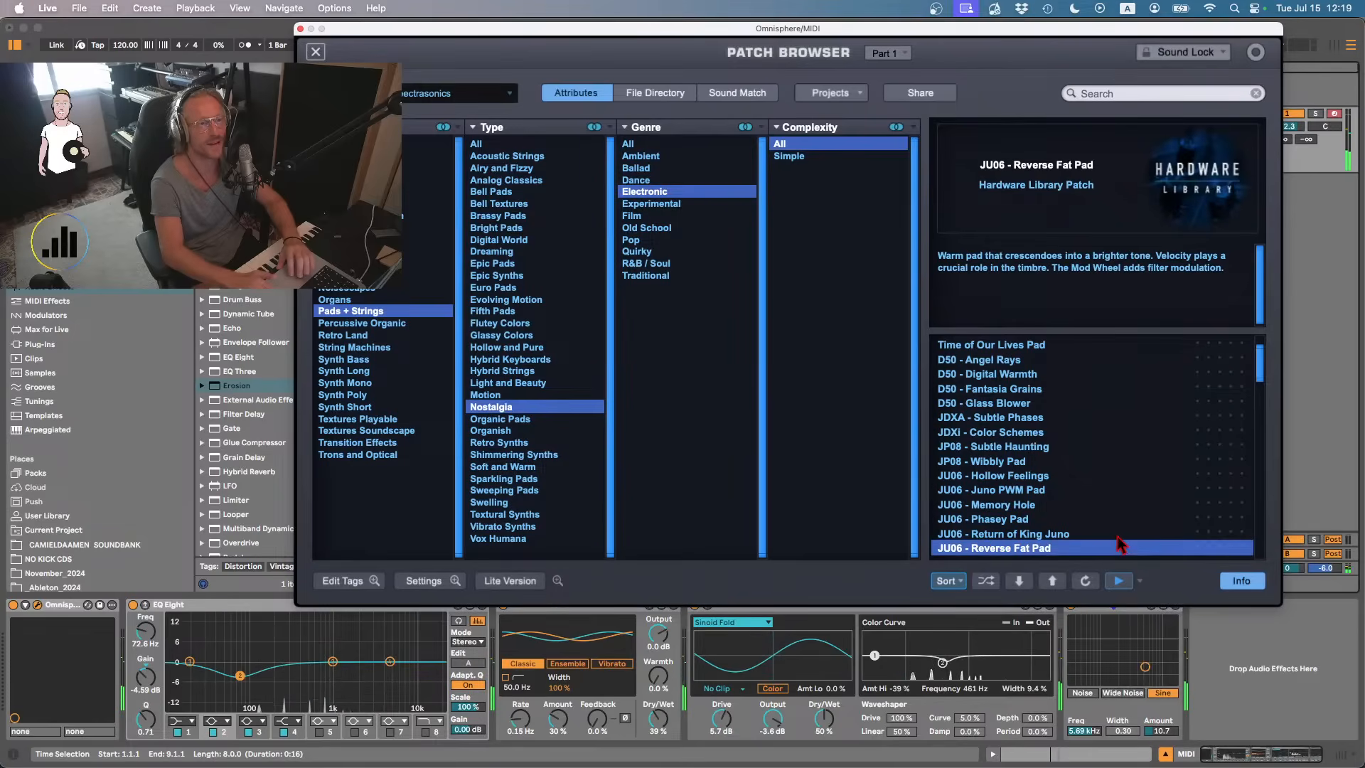
left_click(1028, 538)
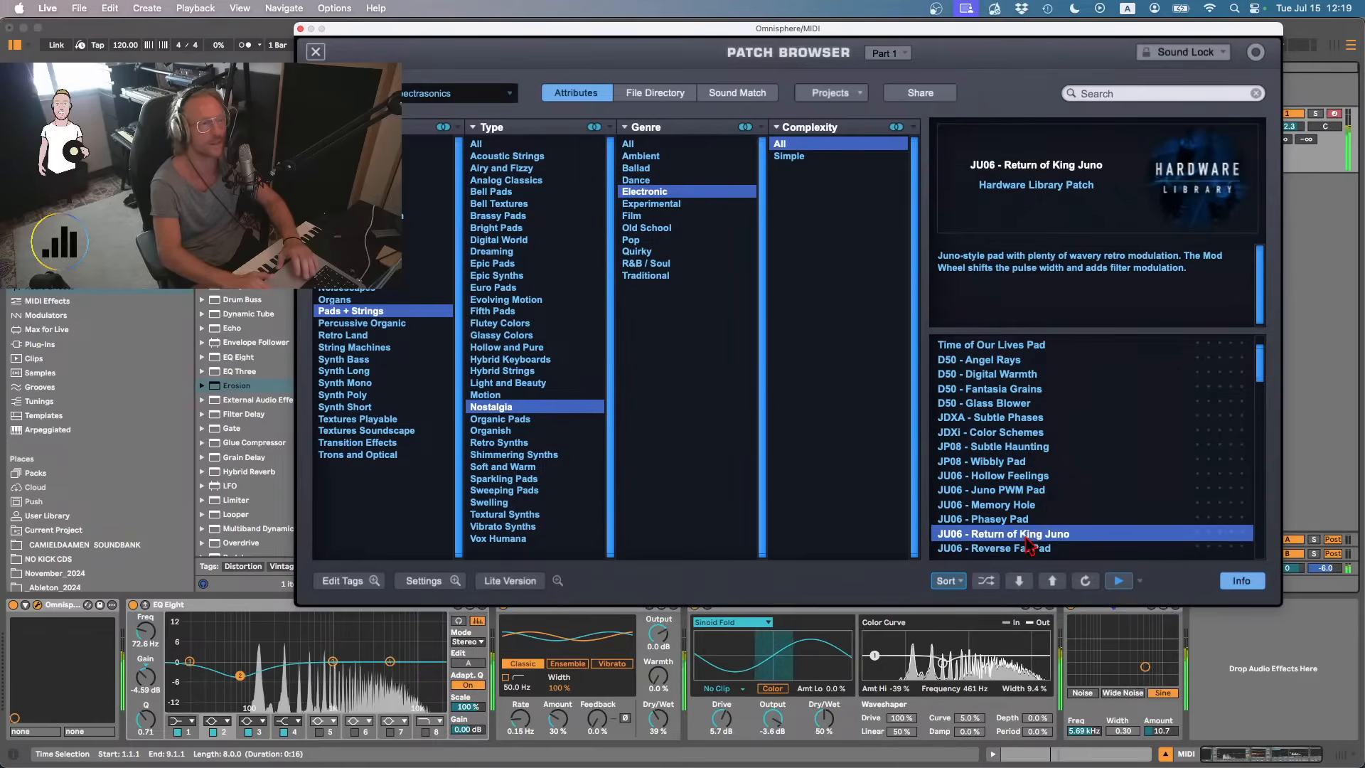
left_click(300, 29)
- Add an Auto Filter after Erosion and set its low-pass cutoff to about 489 Hz with 27% resonance
scroll(302, 426, "up", 3)
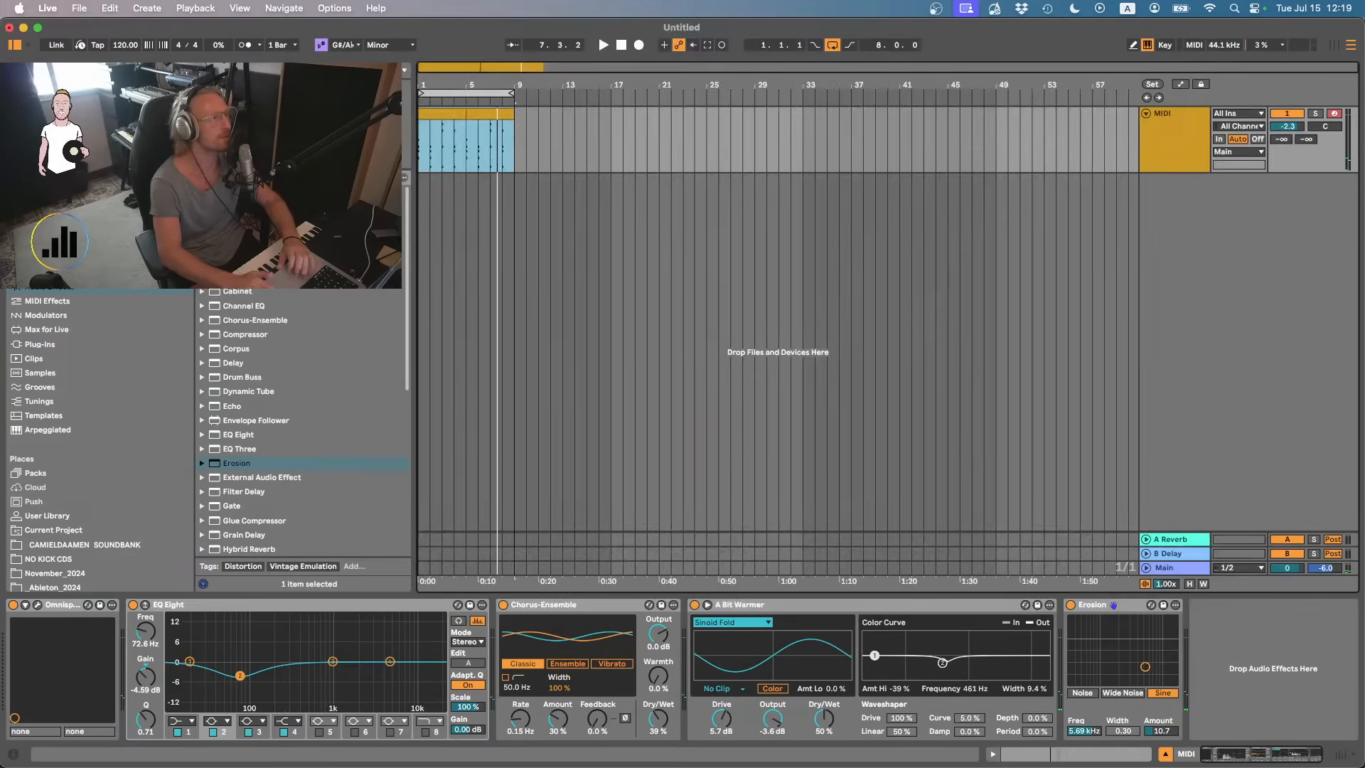
left_click_drag(249, 234, 1183, 672)
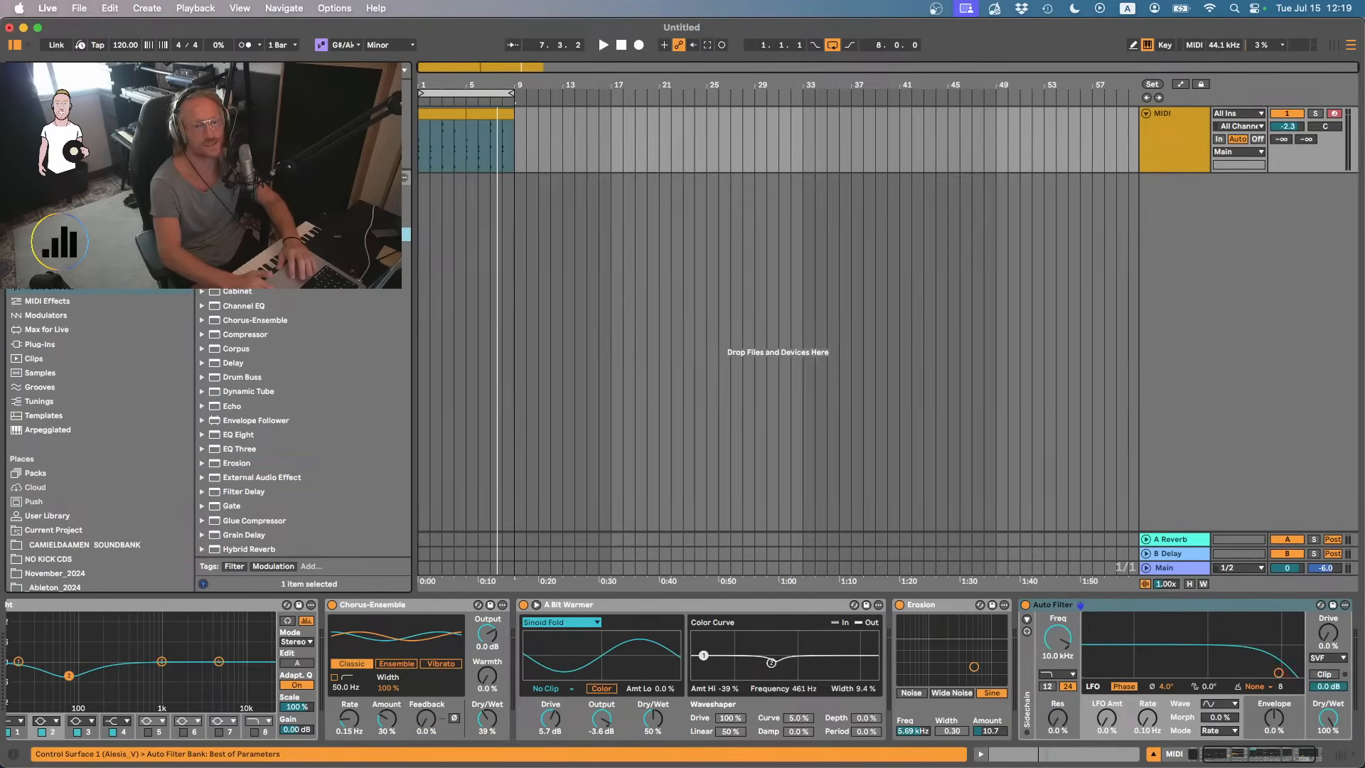
left_click_drag(1278, 672, 1186, 661)
- Play the loop and set the Auto Filter's envelope amount to about 68% and its drive to 1.6%
key("space")
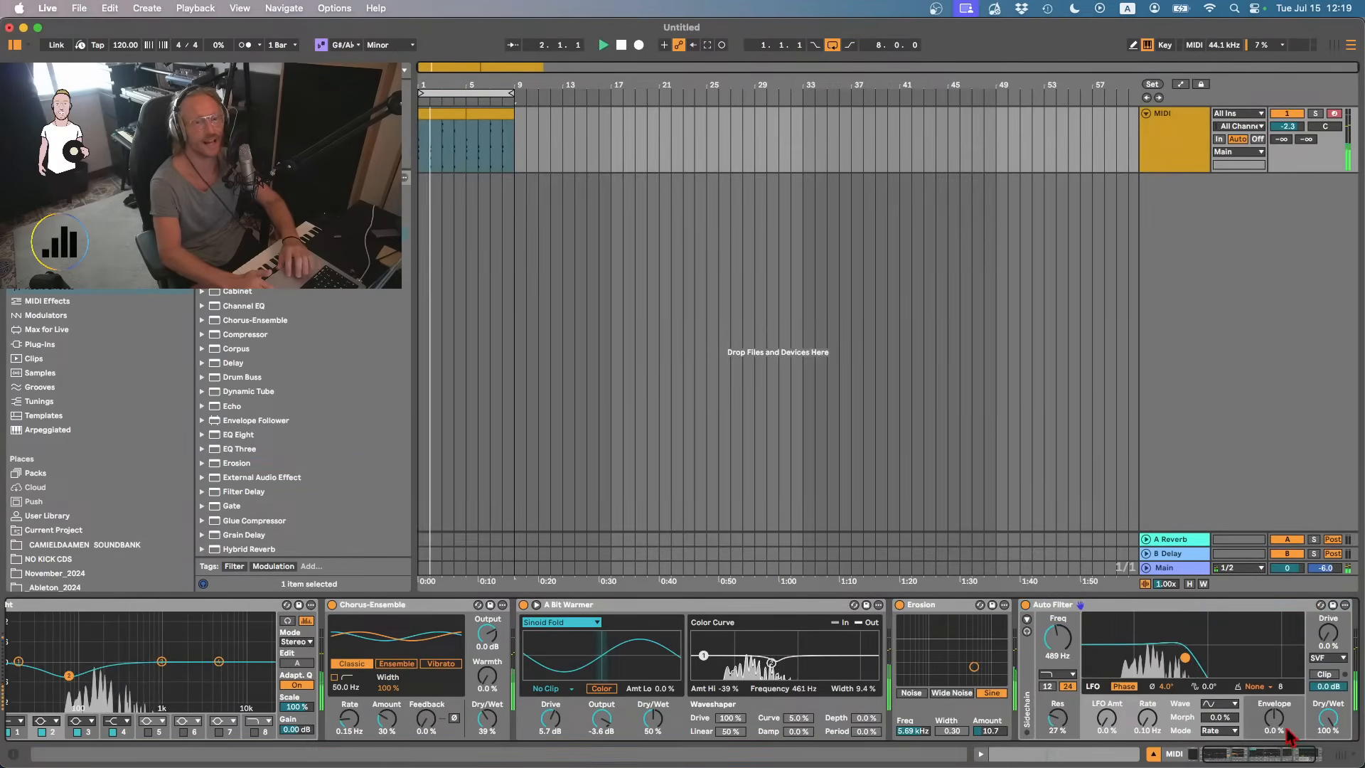
left_click_drag(1274, 718, 1273, 689)
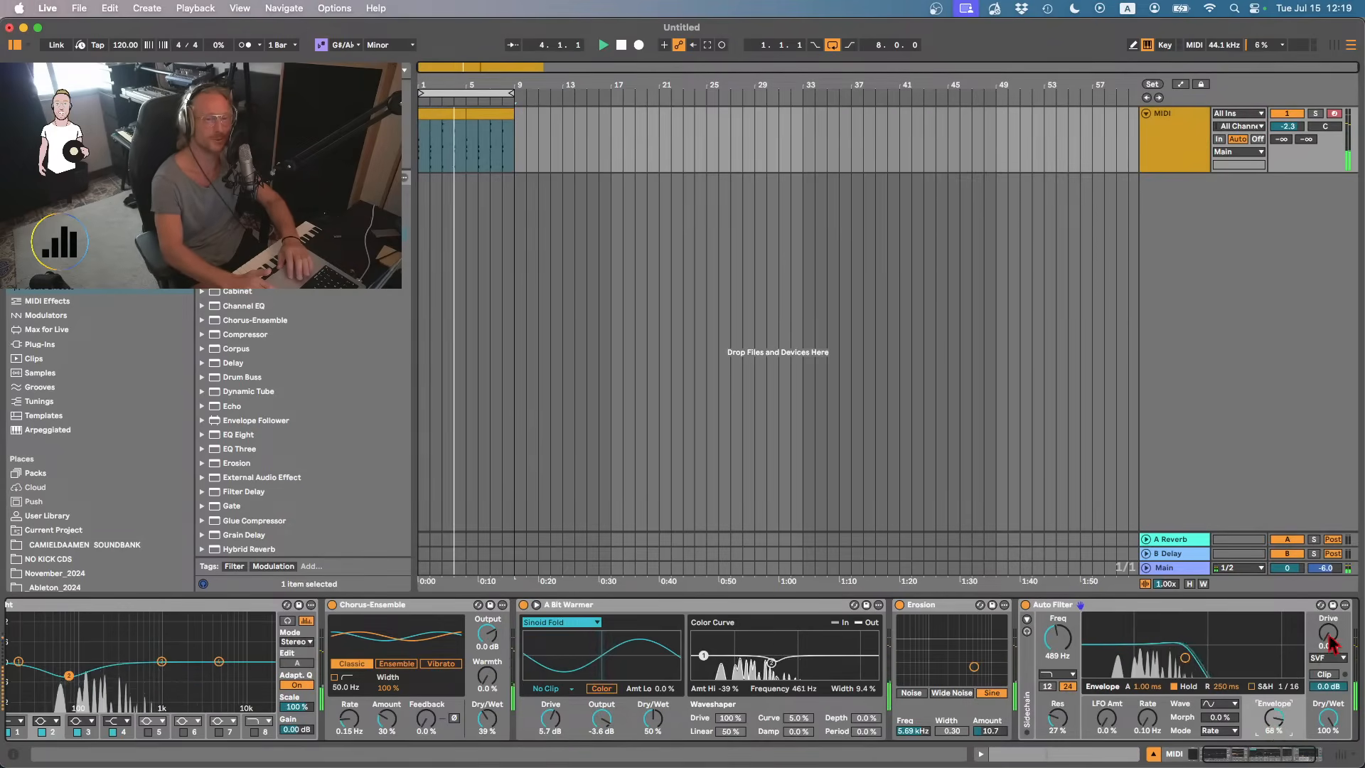
left_click_drag(1327, 634, 1328, 630)
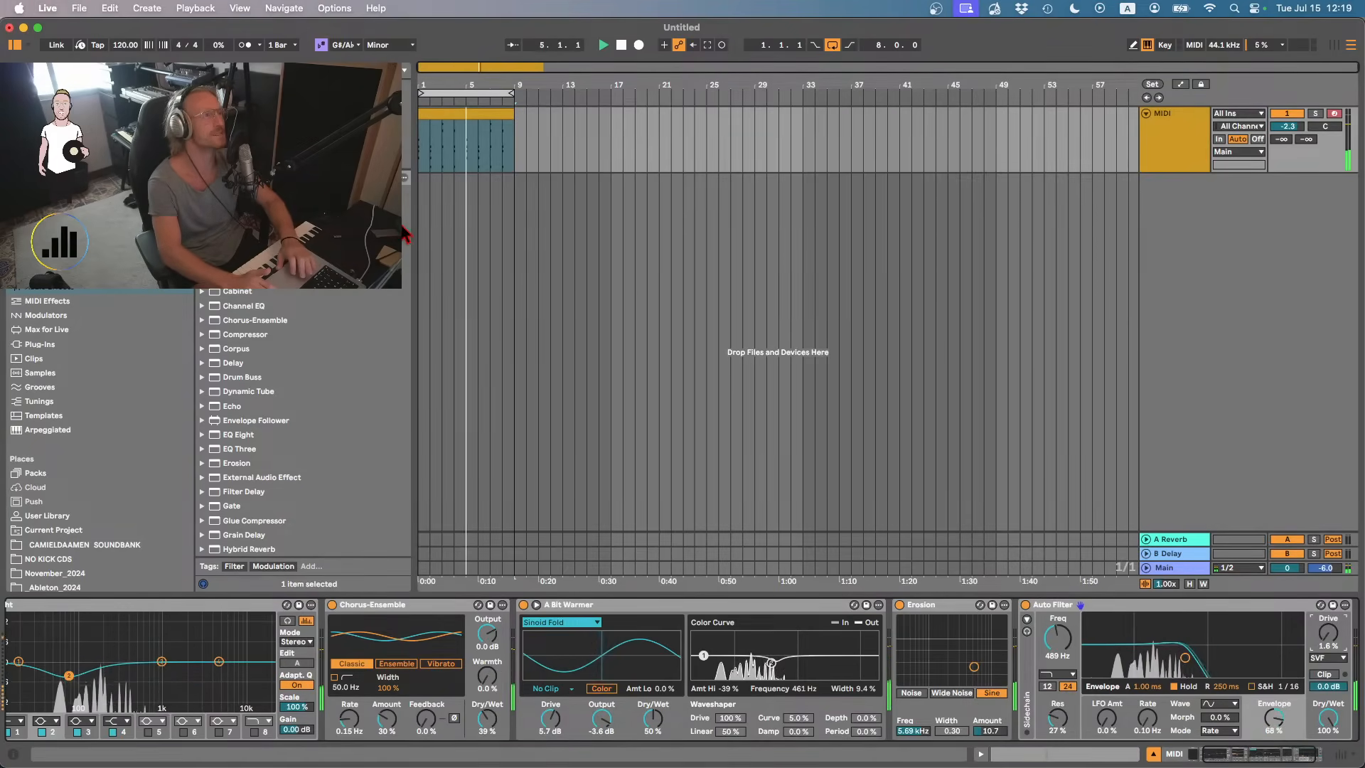
- Stop playback, select both MIDI clips and export them as Musicloop_023_G#m into the Music Loops folder
left_click(435, 113)
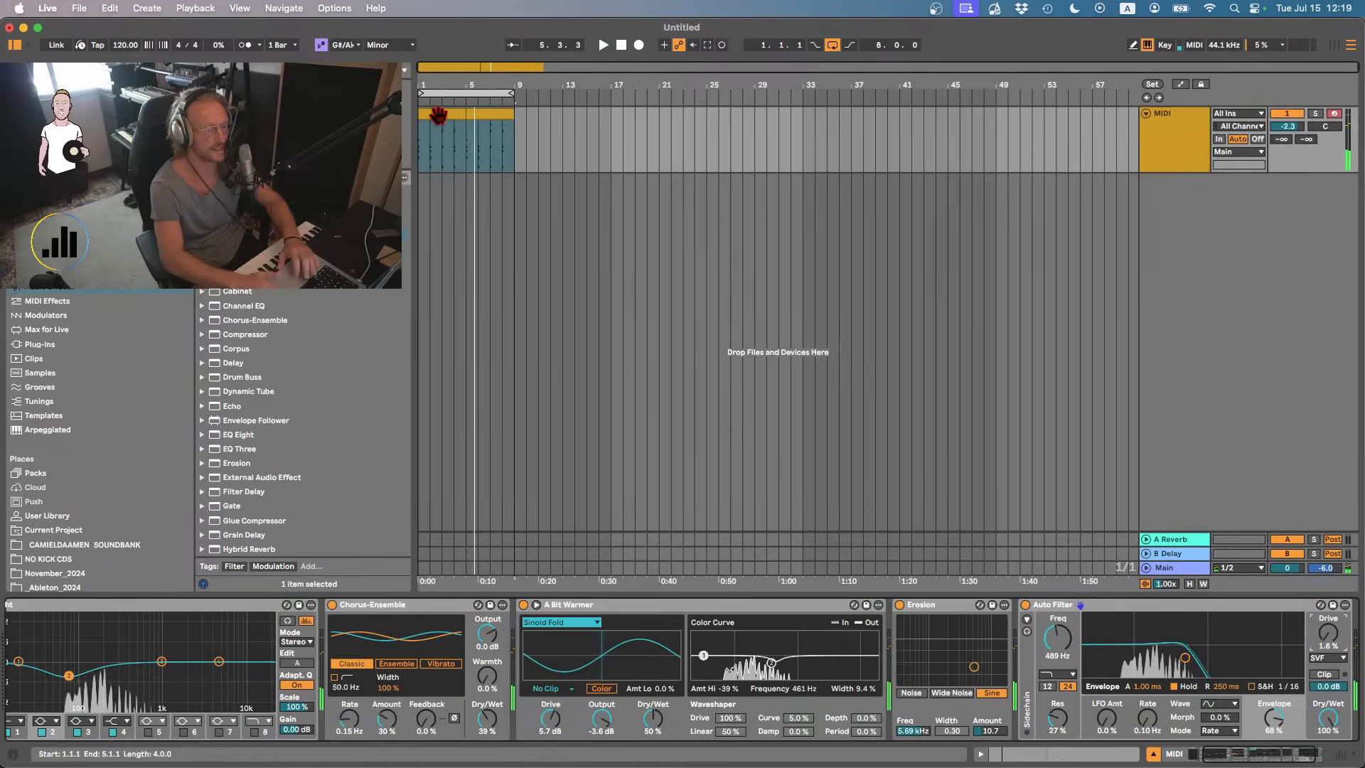
key("space")
left_click(493, 109)
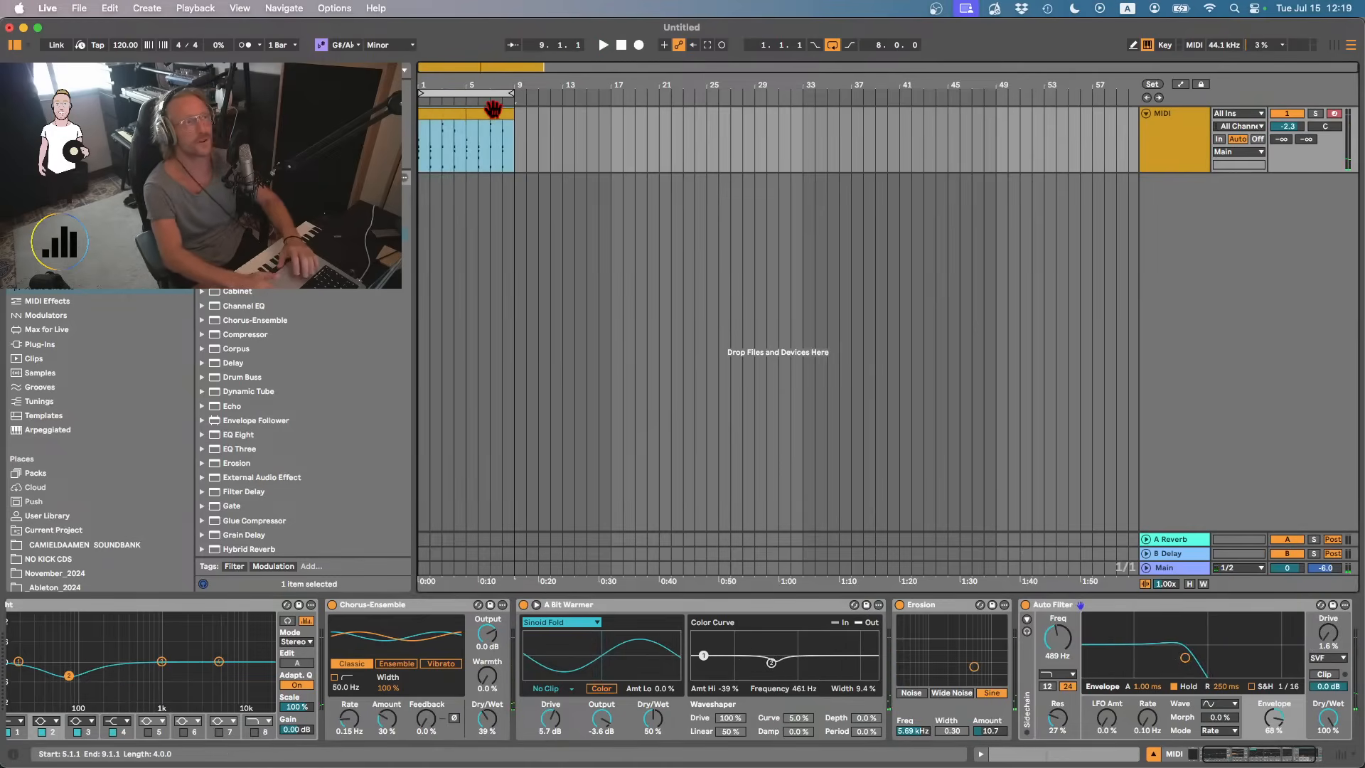
key("super+shift+r")
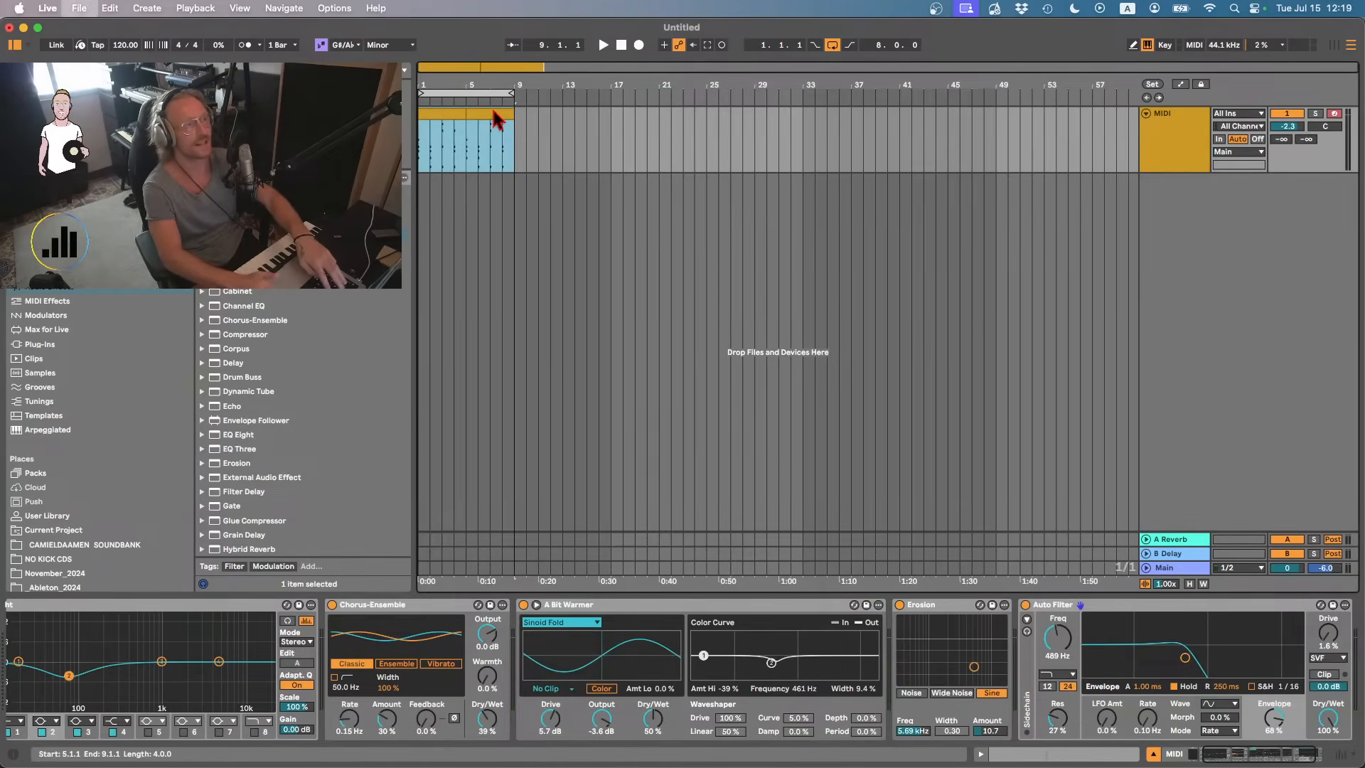
left_click(658, 627)
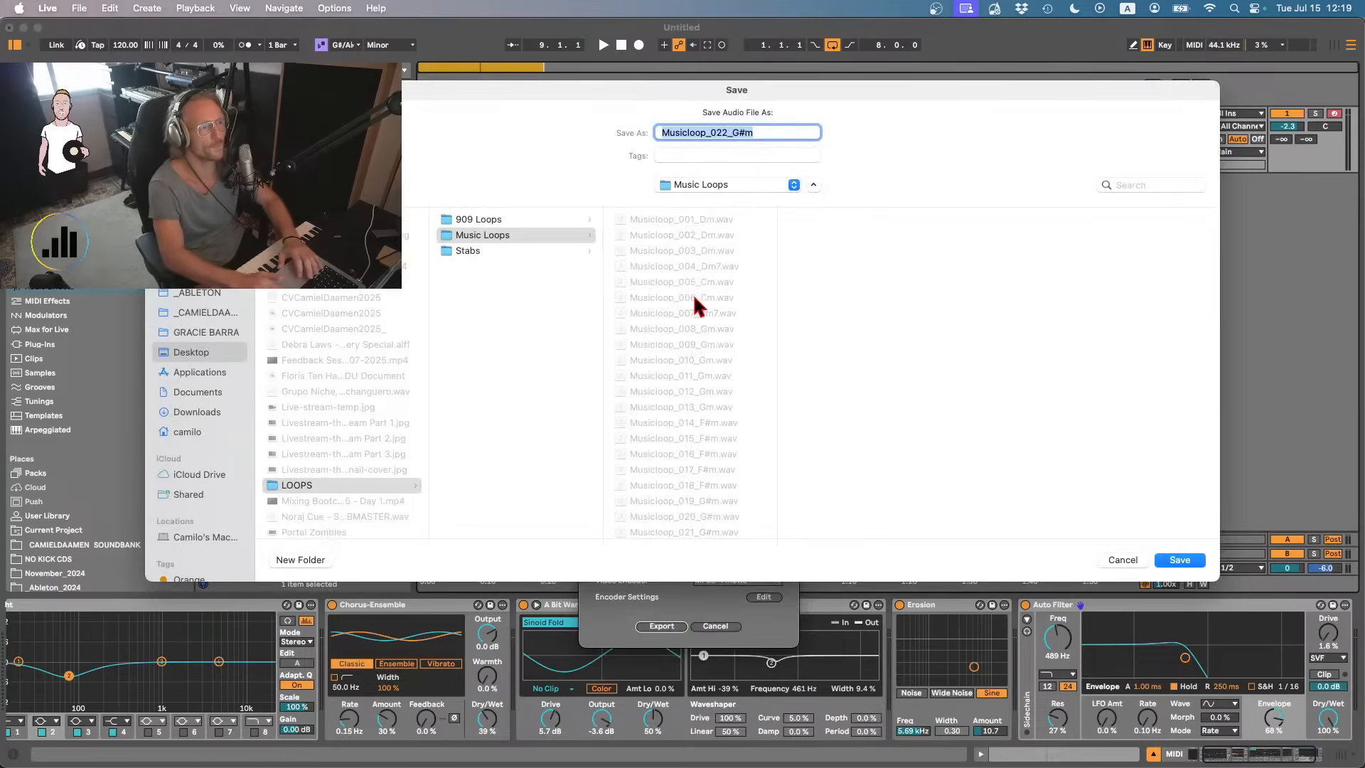
key("BackSpace")
type("3")
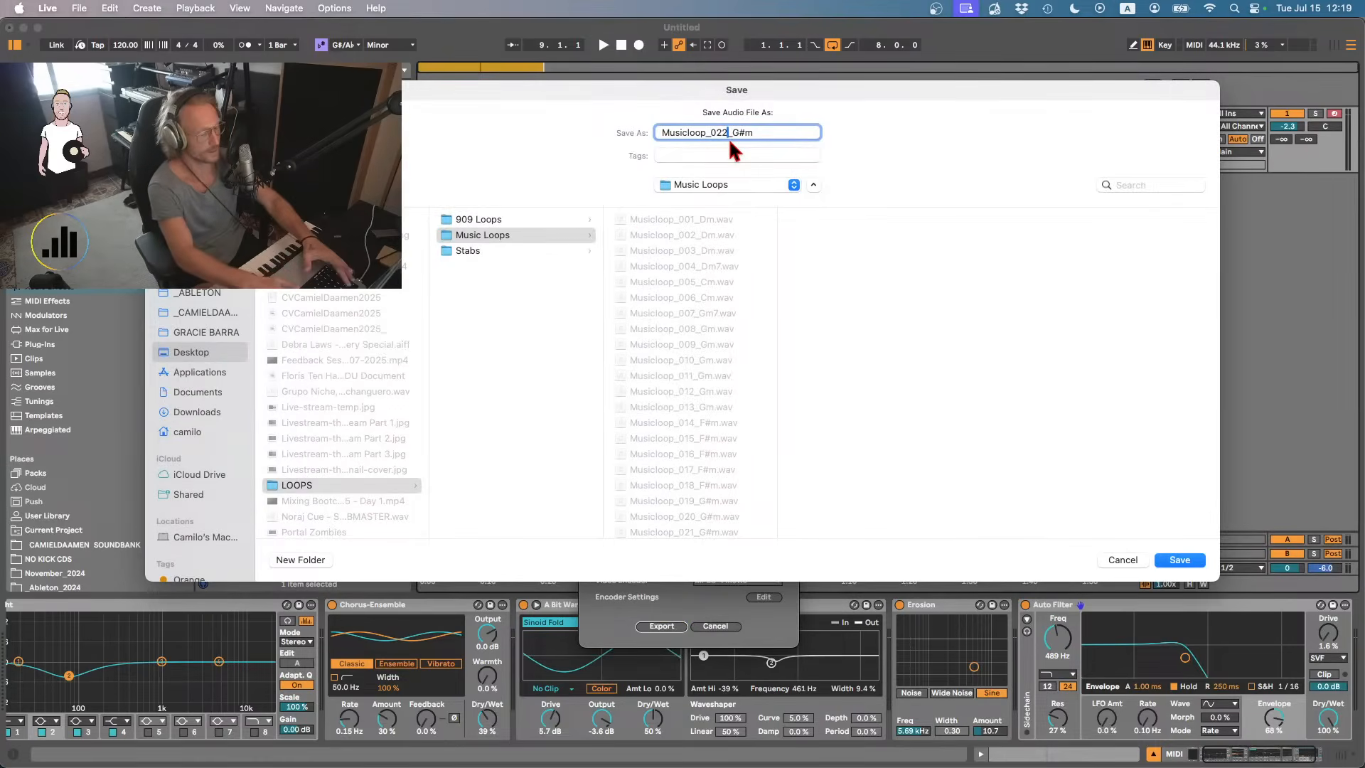
left_click(1173, 562)
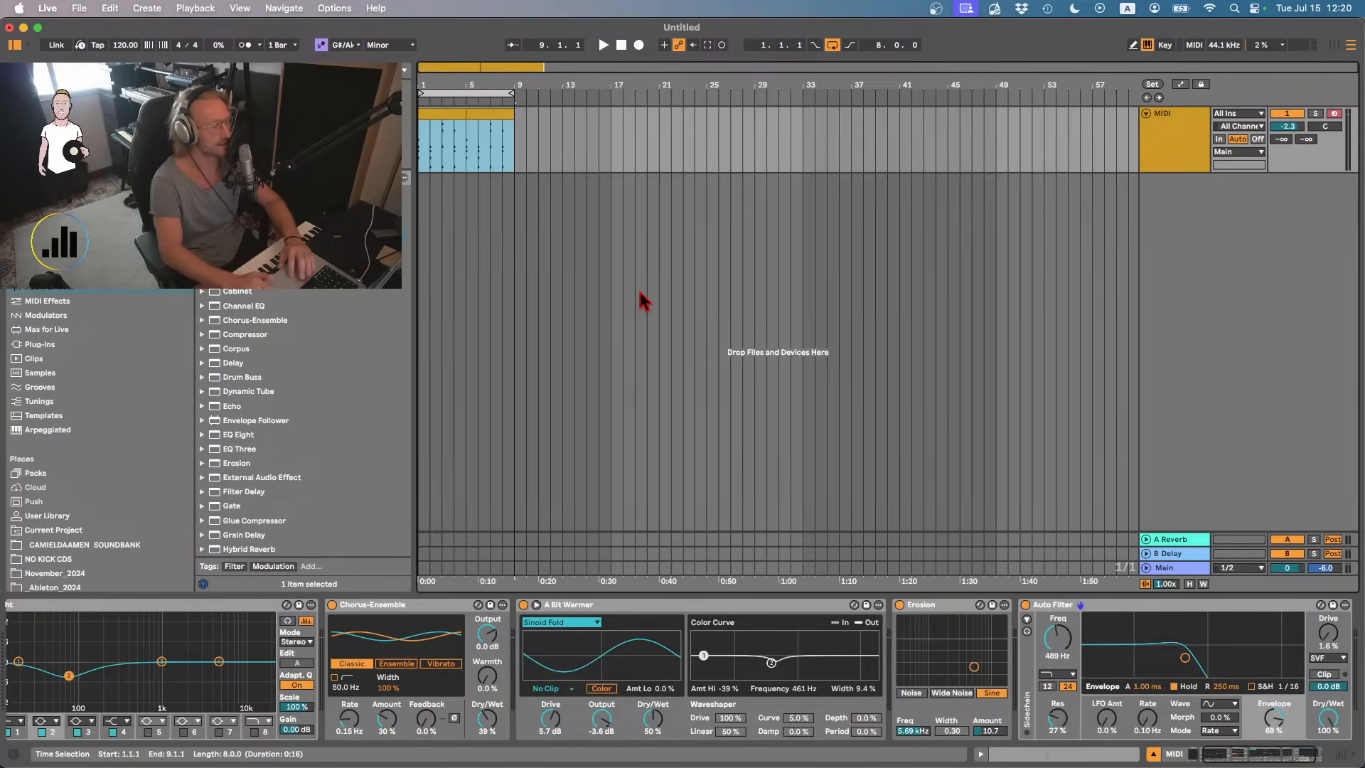
- Move the second MIDI clip to bar 1, replacing the first clip, and loop its four bars
left_click(498, 116)
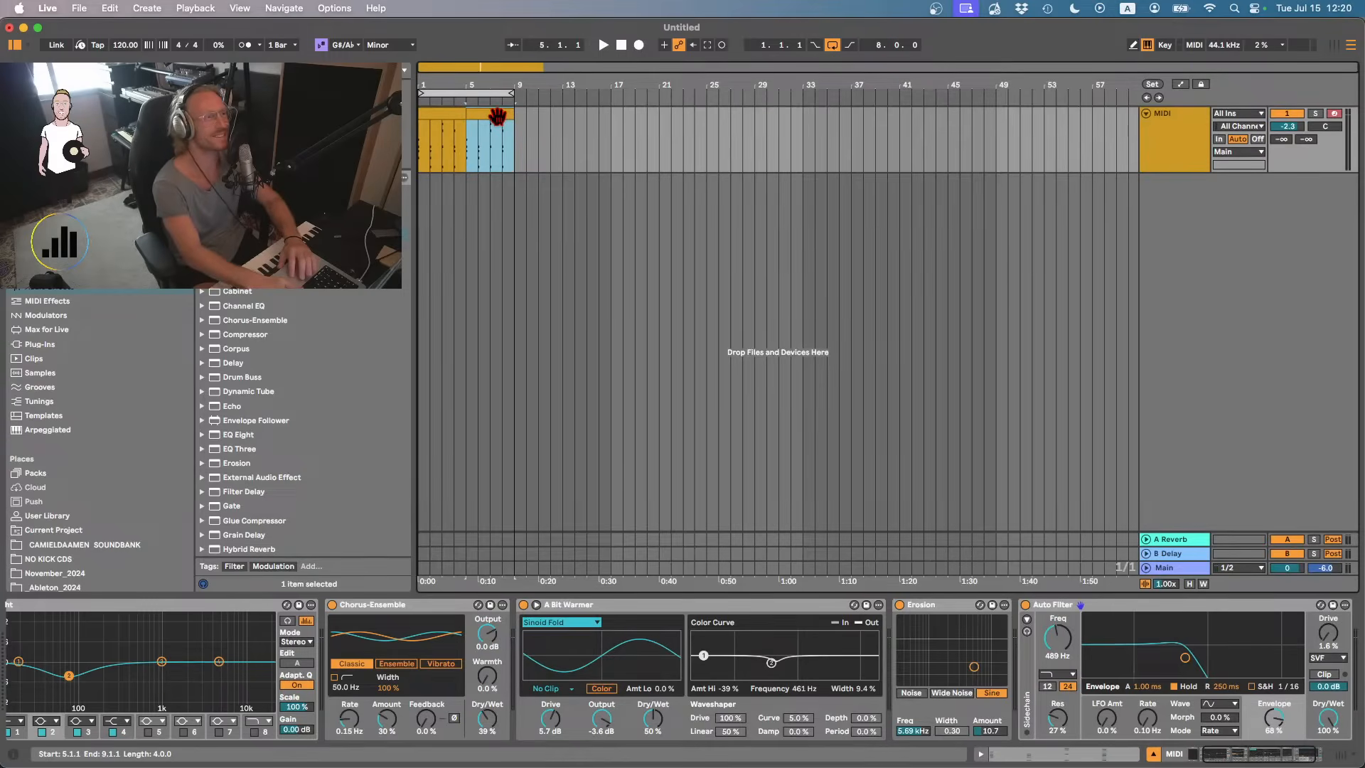
left_click_drag(498, 116, 436, 115)
key("super+l")
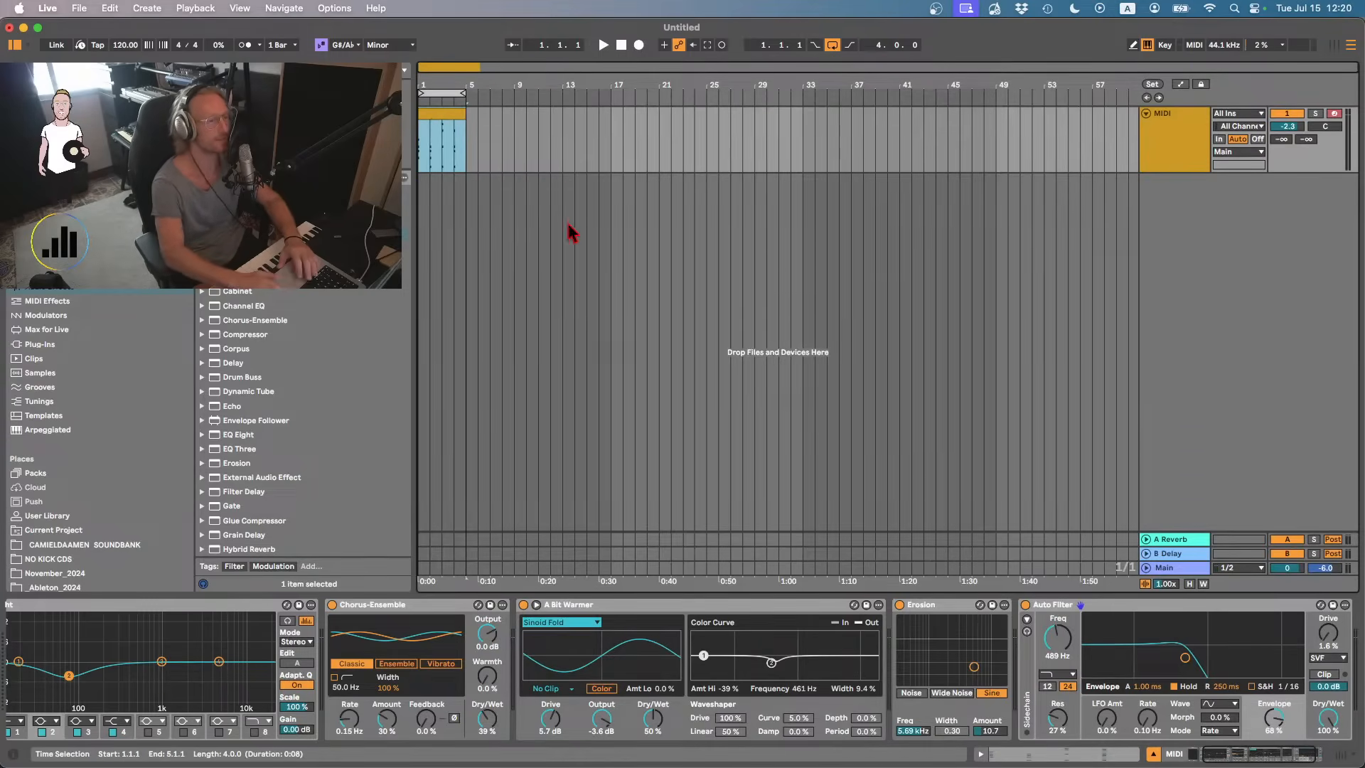
- Delete the MIDI track's entire device chain, from Auto Filter back through EQ Eight and the Omnisphere instrument
left_click(1123, 624)
key("Delete")
key("Delete")
key("Delete")
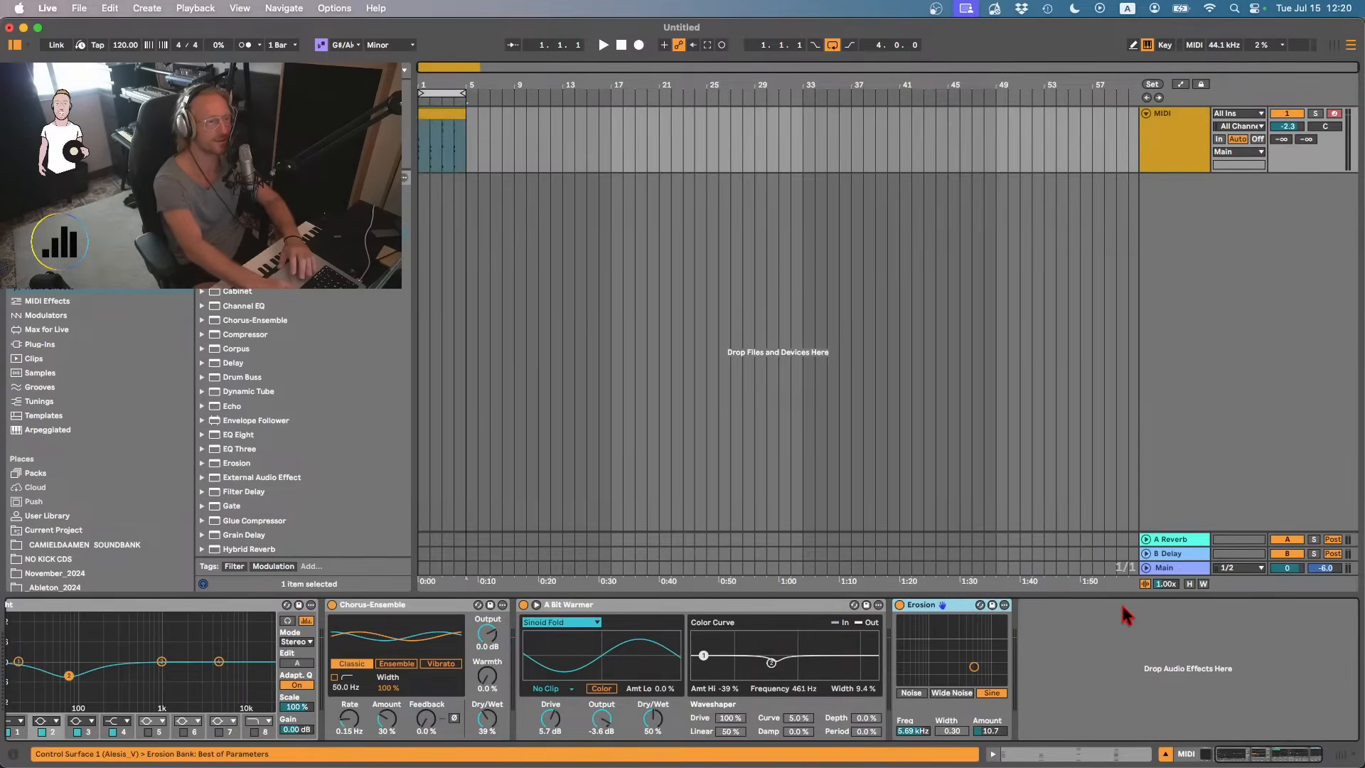
key("Delete")
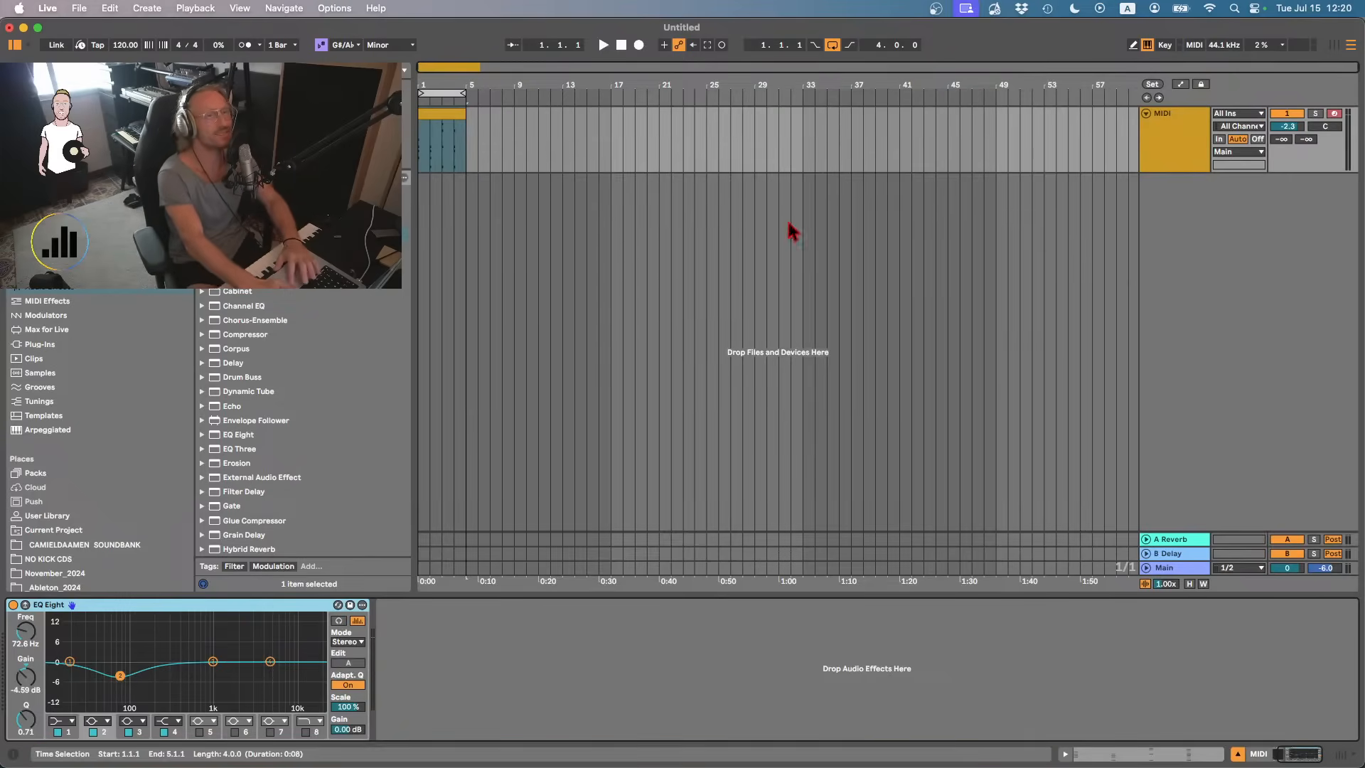
key("Delete")
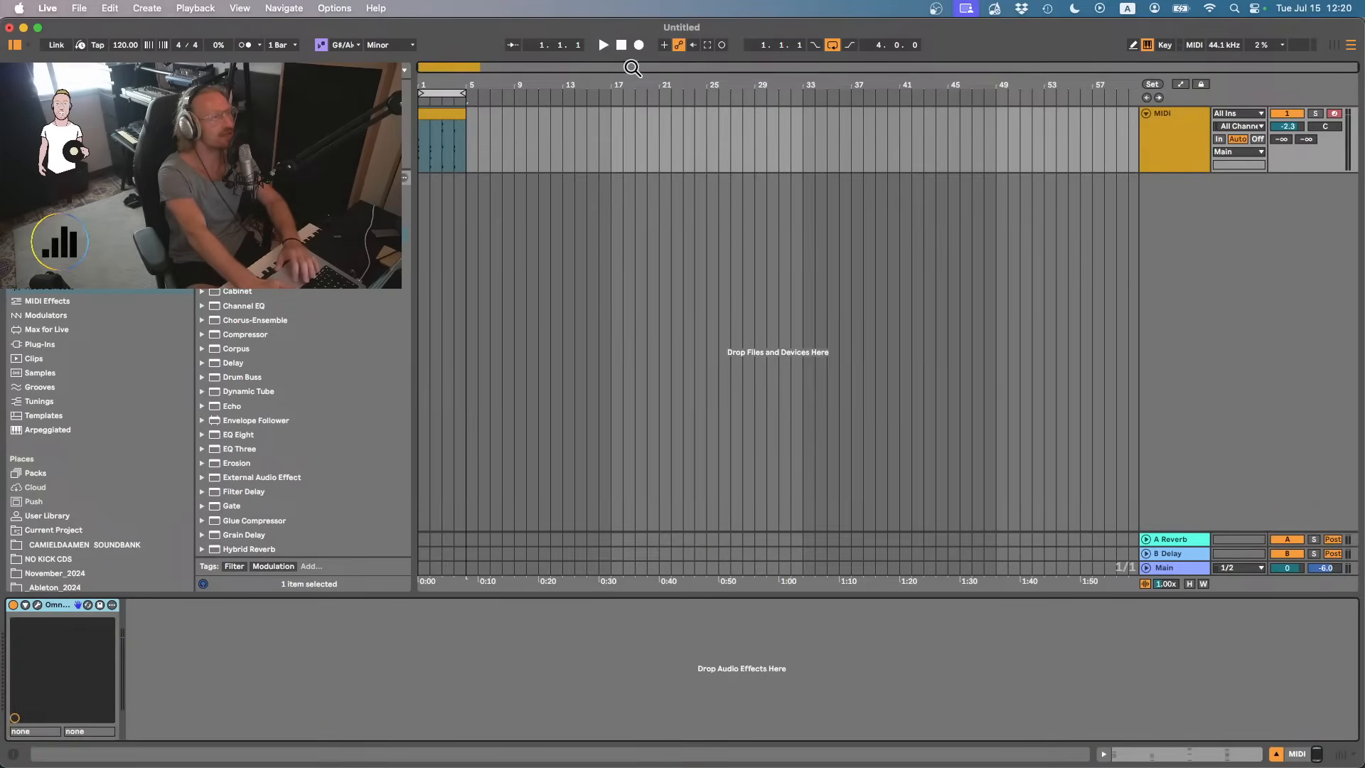
left_click(53, 604)
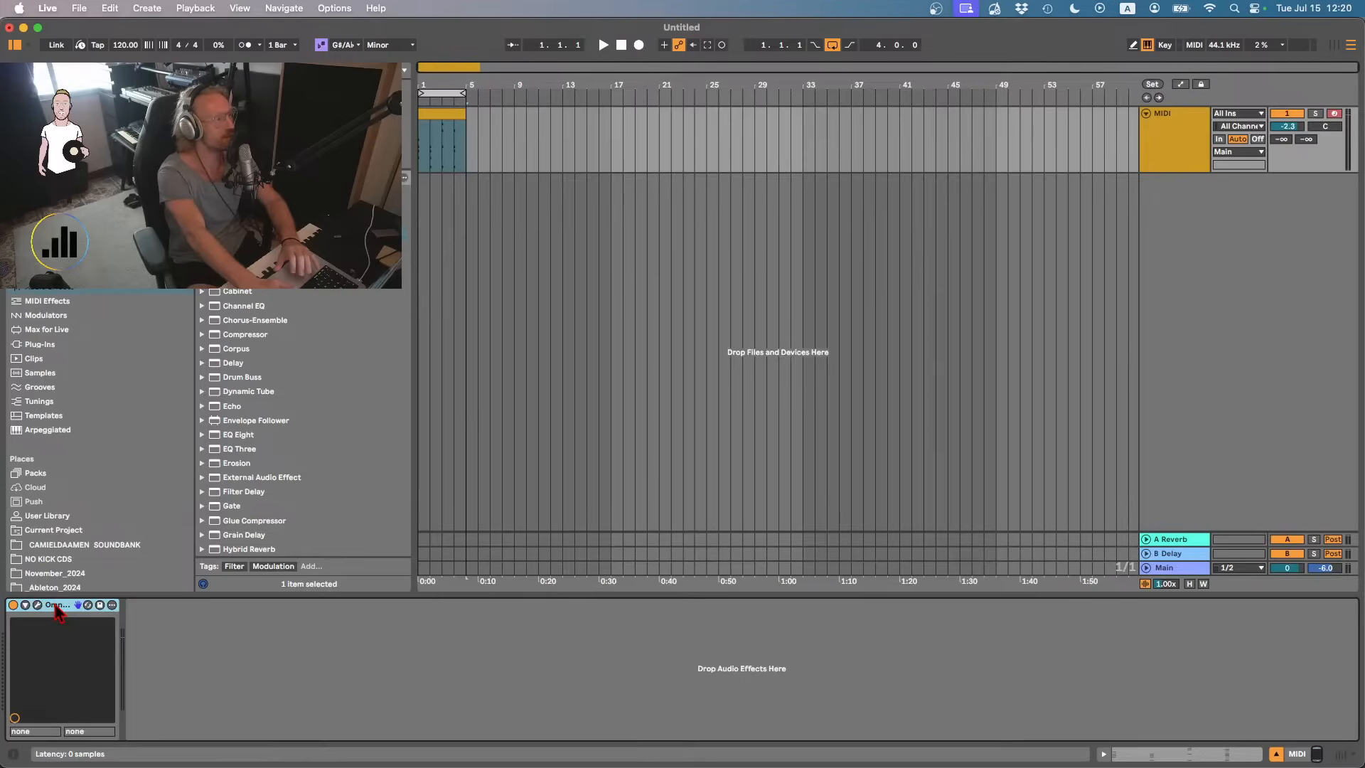
key("Delete")
- Load Rob Papen's Predator3 synthesizer plug-in onto the MIDI track
left_click(53, 345)
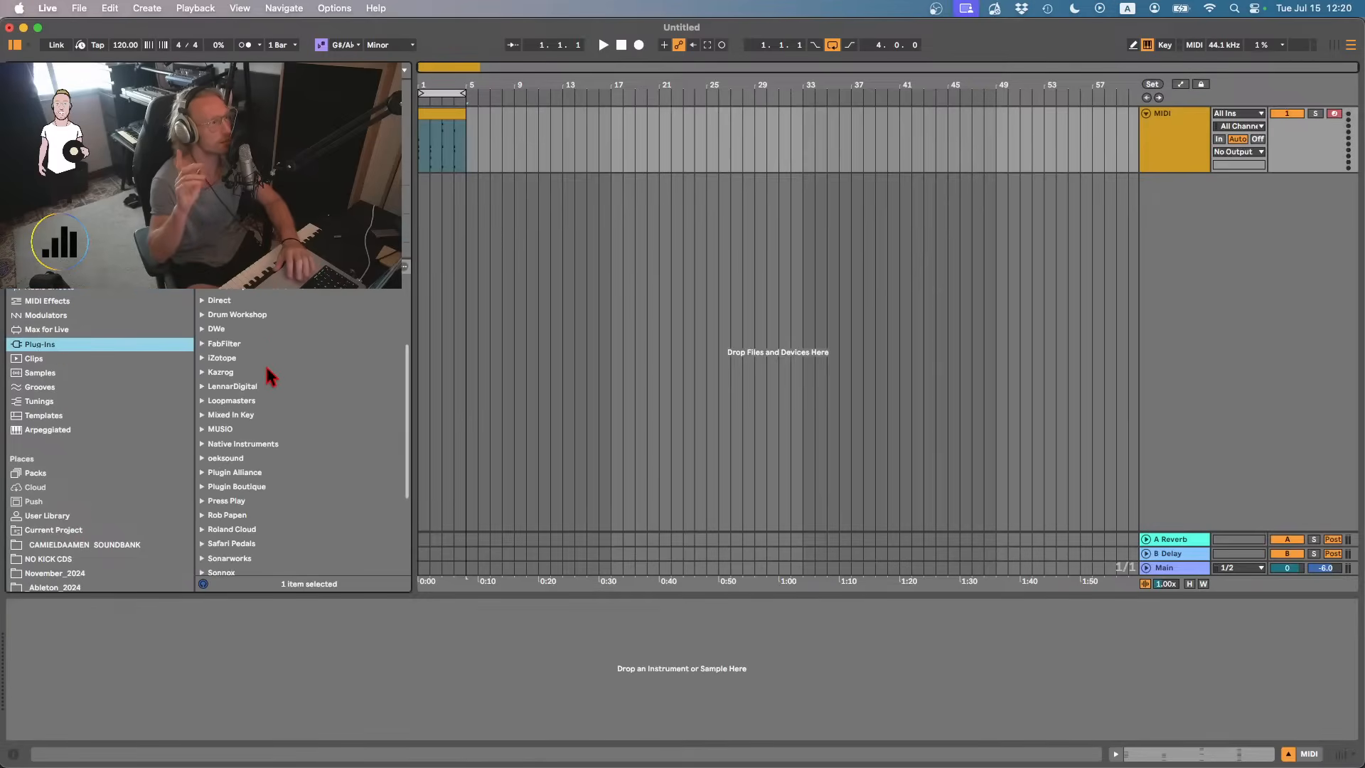
scroll(268, 375, "down", 10)
left_click(233, 441)
double_click(231, 432)
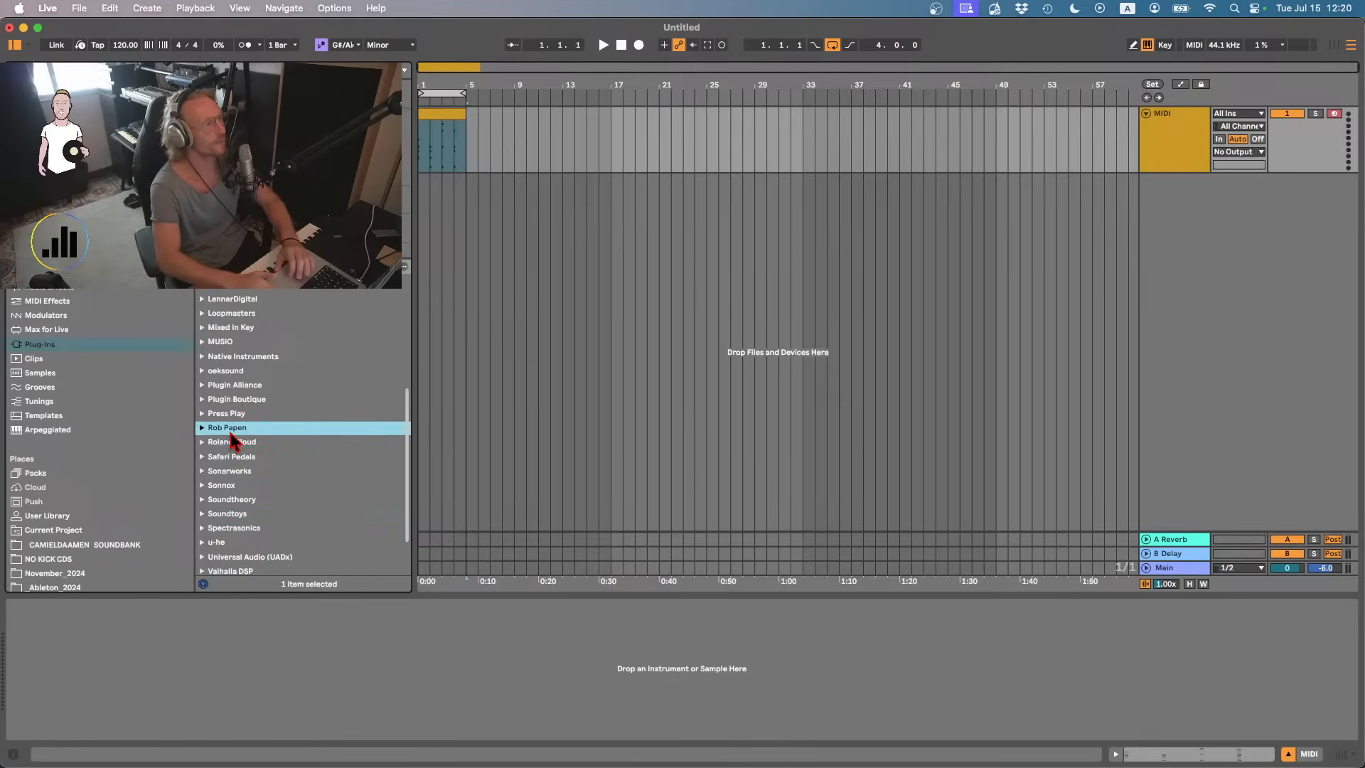
scroll(231, 434, "down", 5)
scroll(233, 439, "down", 3)
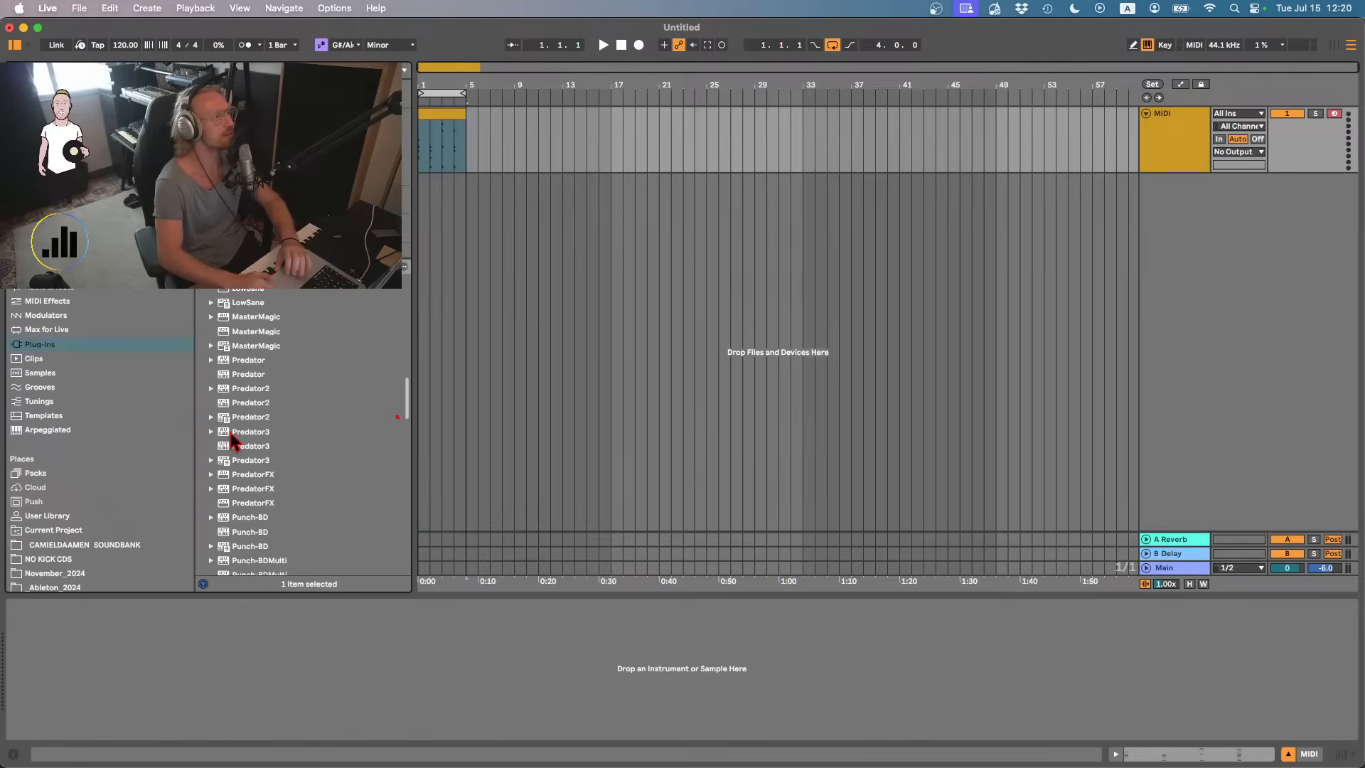
left_click(252, 447)
left_click(253, 462)
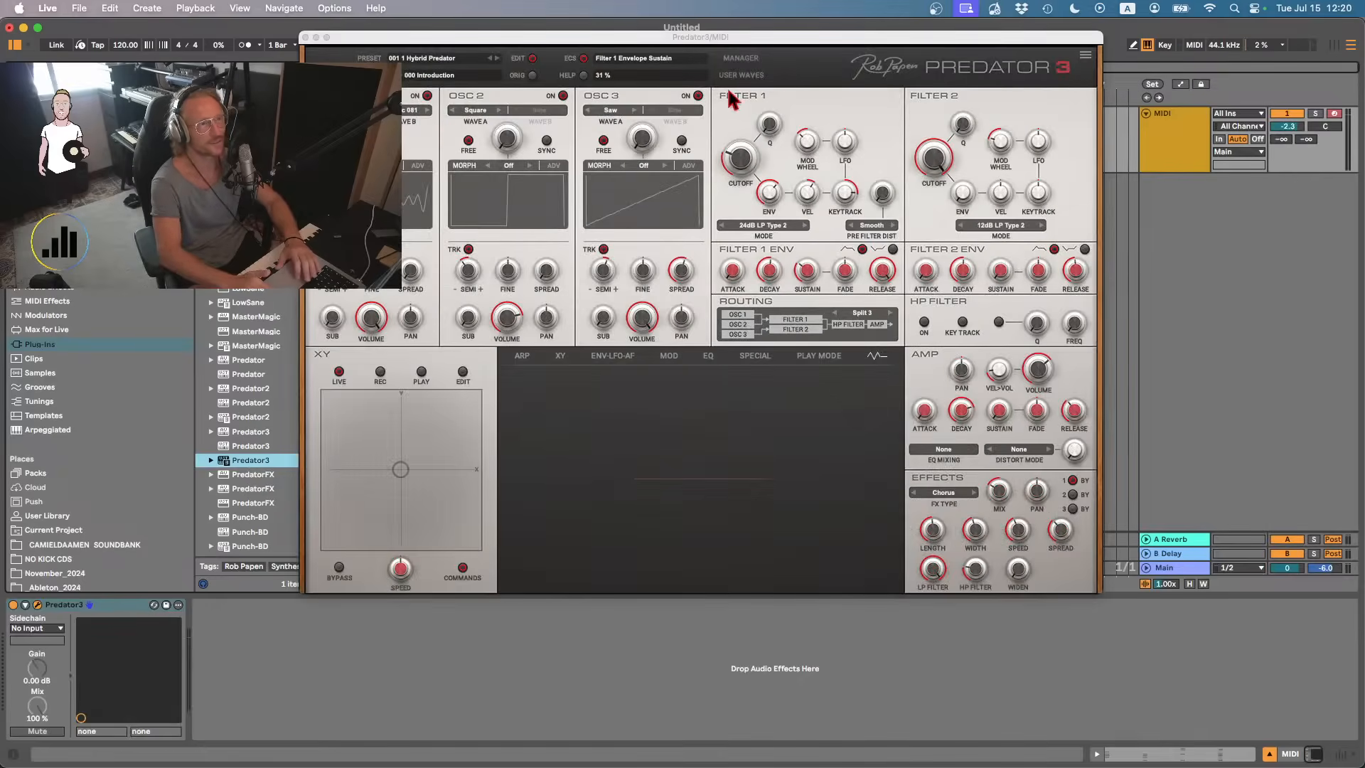
- Load the preset arp- Cheese King from Predator3's 102 Predator dance 03 bank
left_click(754, 59)
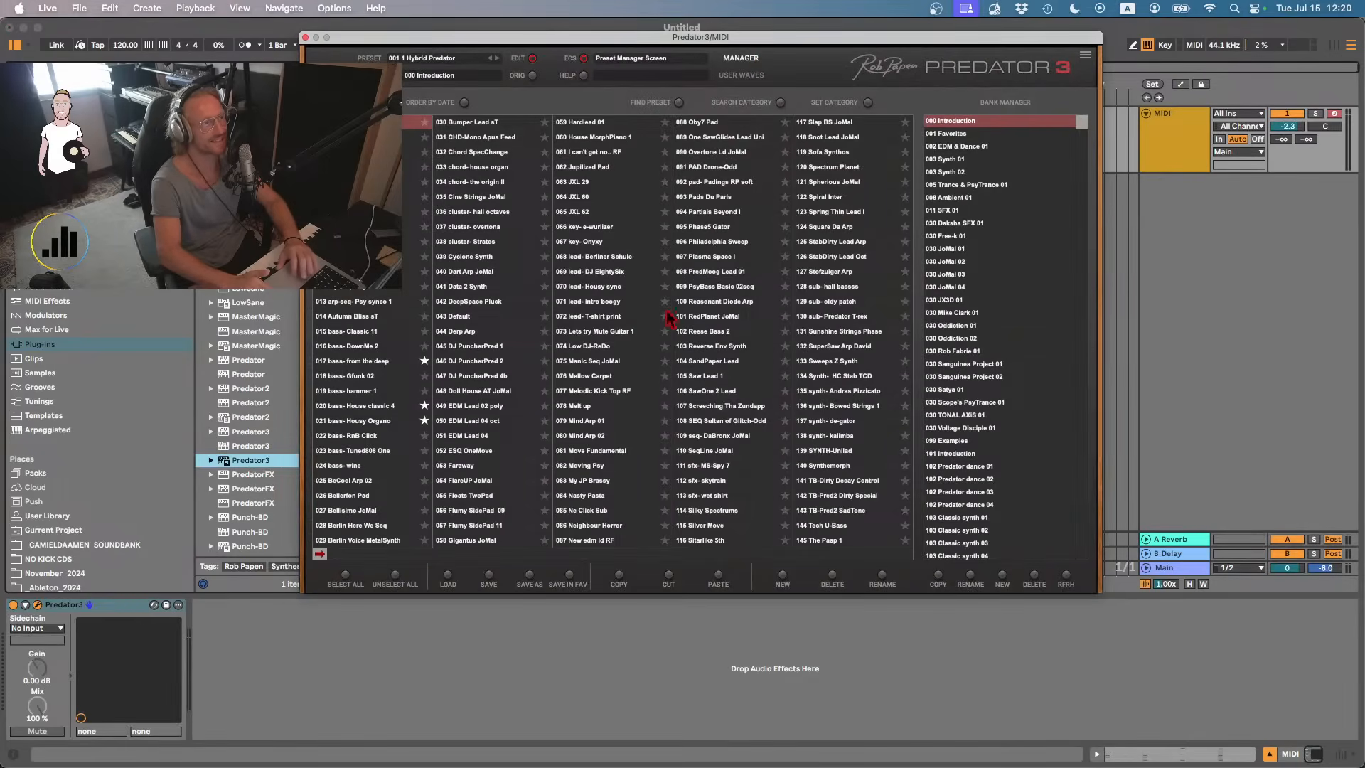
left_click(948, 492)
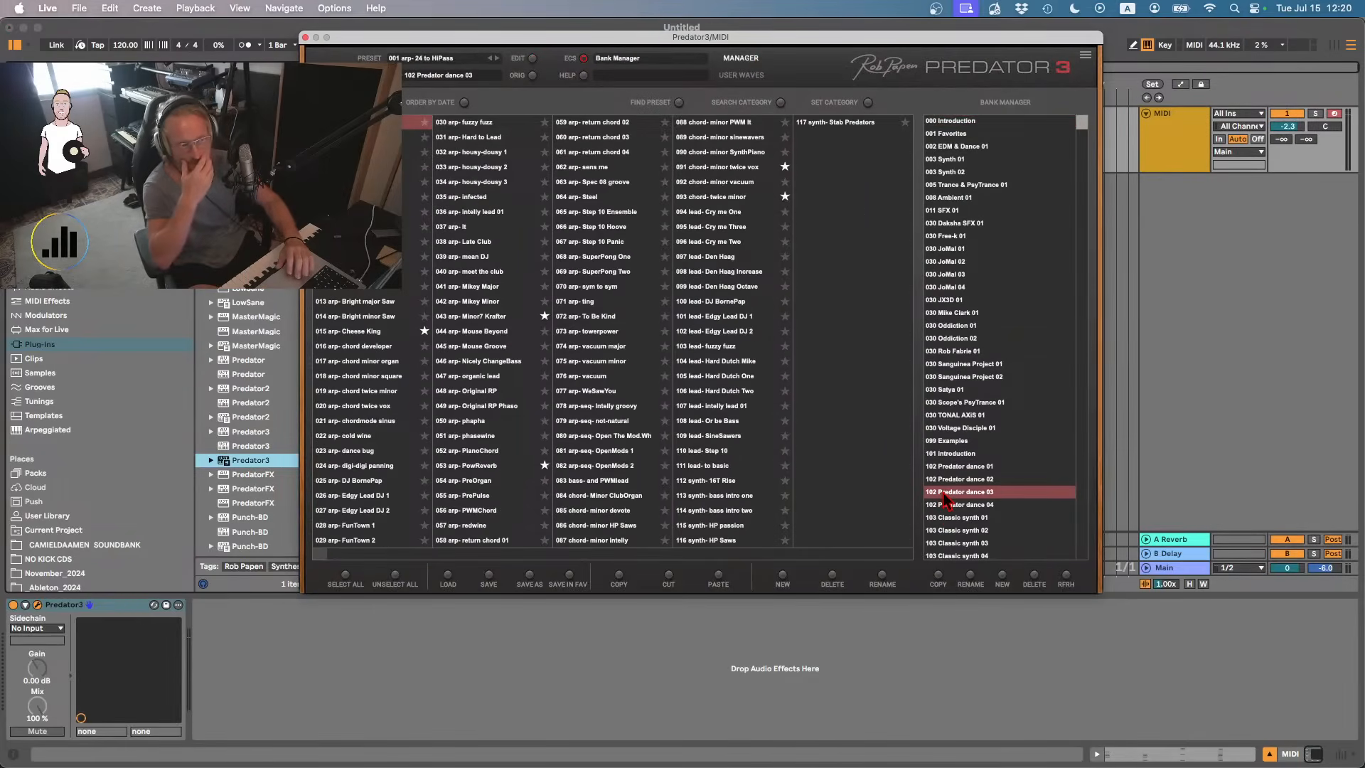
left_click(367, 332)
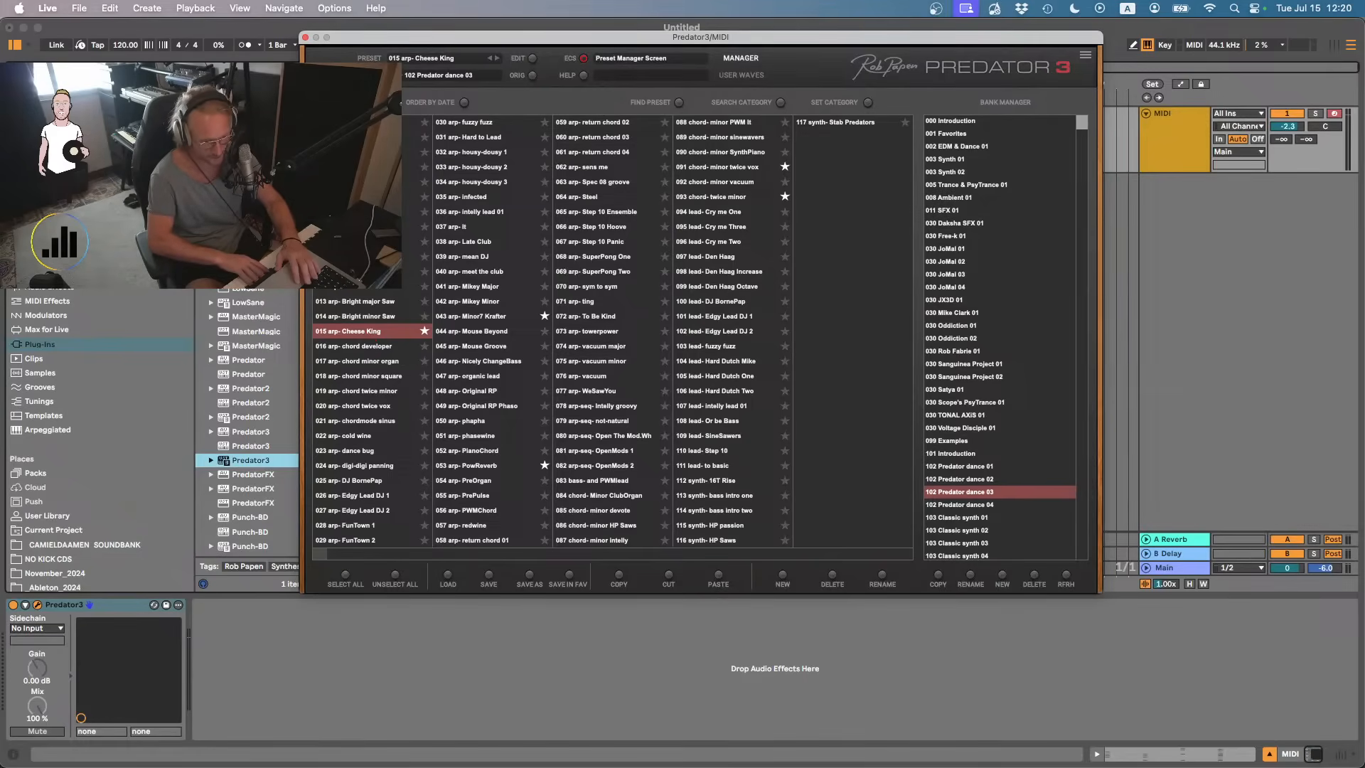
key("super+Tab")
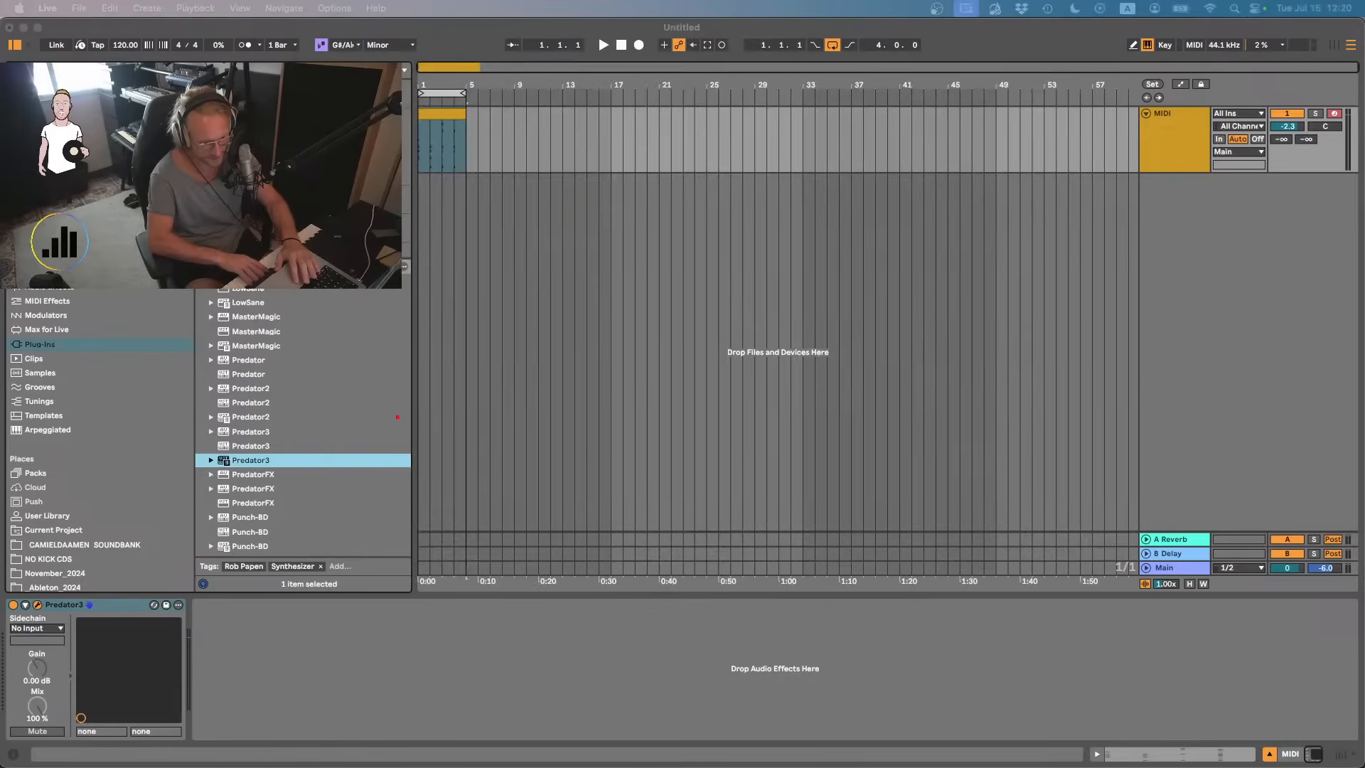
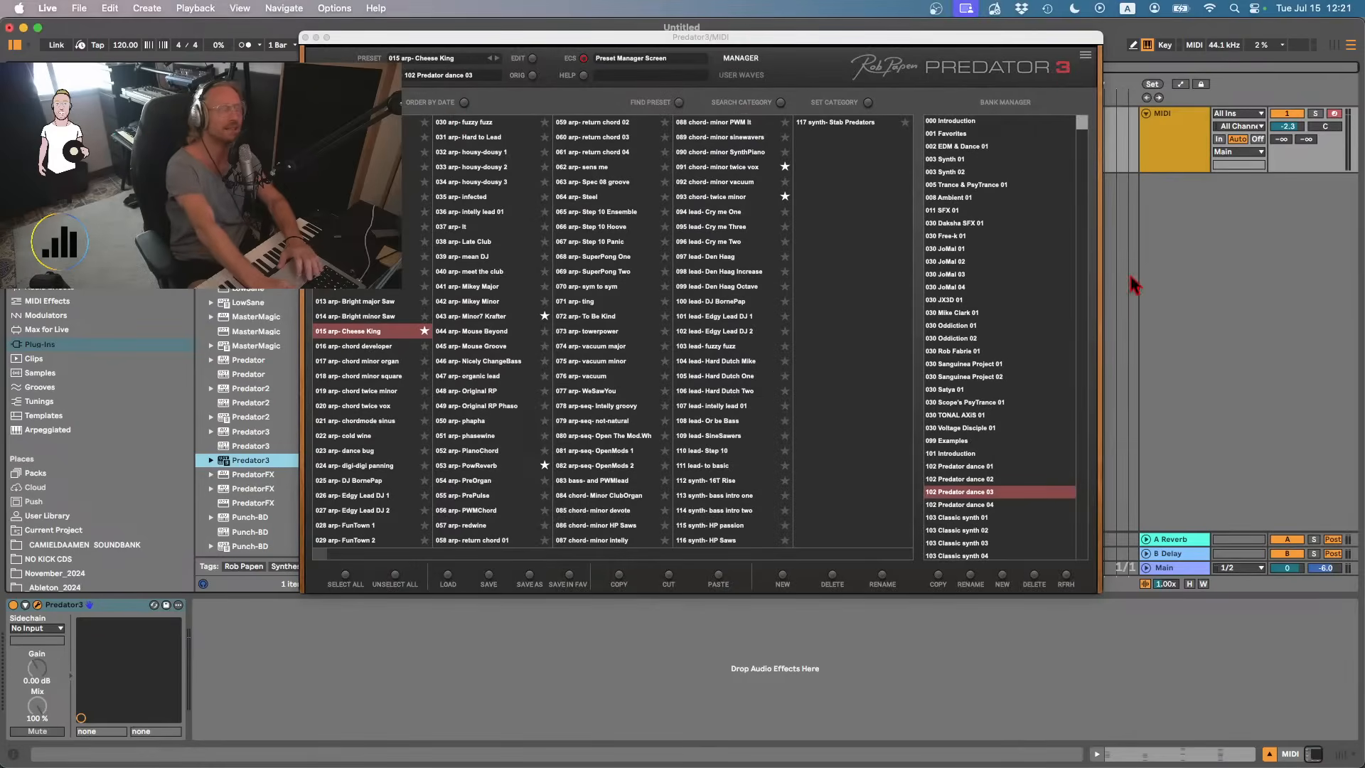
- Replace the four-bar MIDI clip with a new empty clip over the same bars and set its scale root to B
left_click_drag(665, 37, 1029, 103)
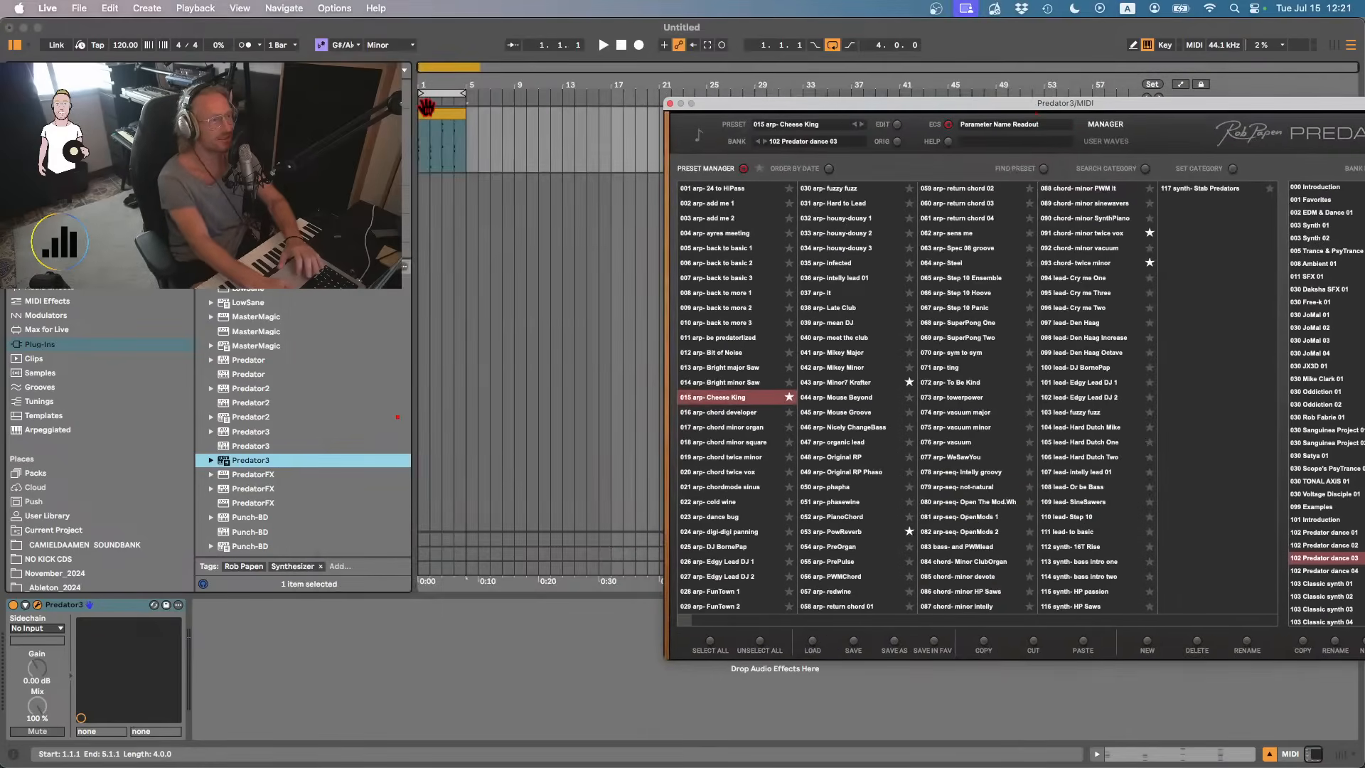
left_click(435, 113)
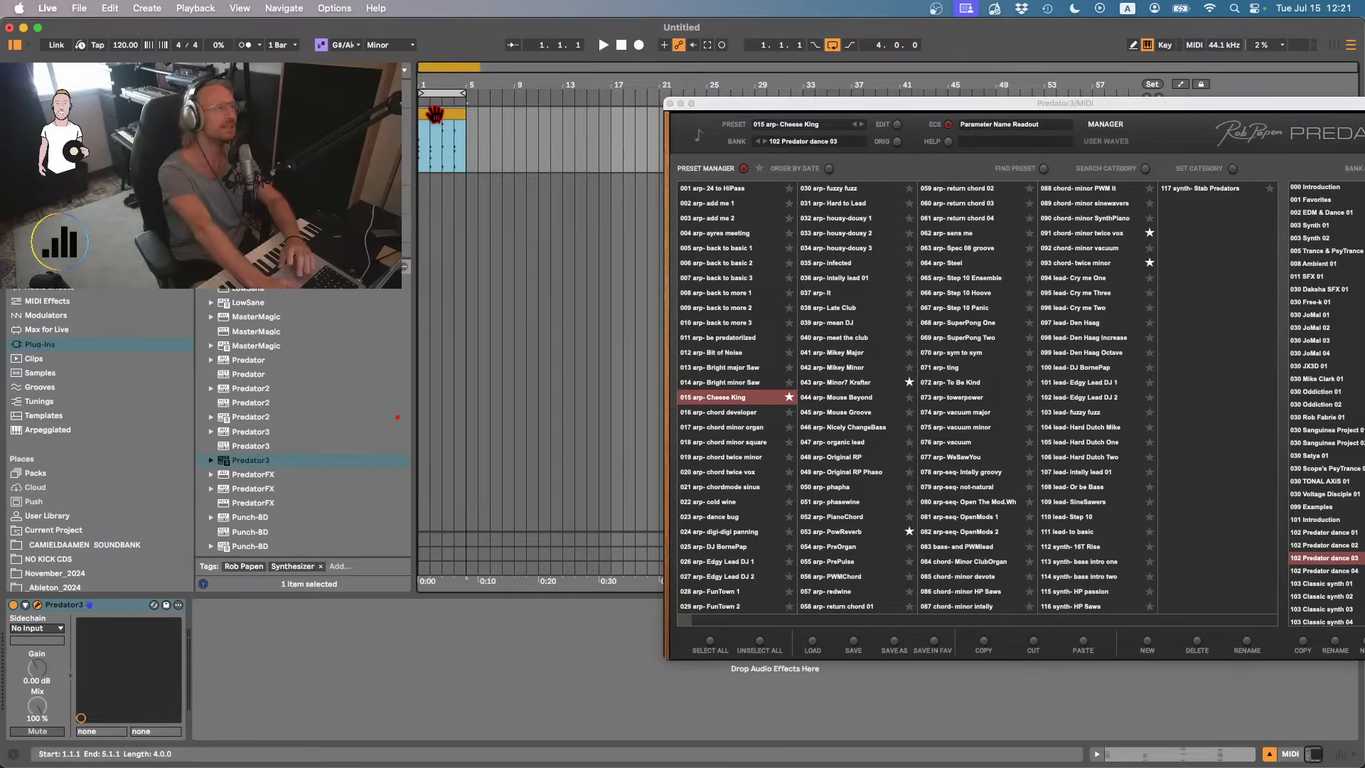
key("Delete")
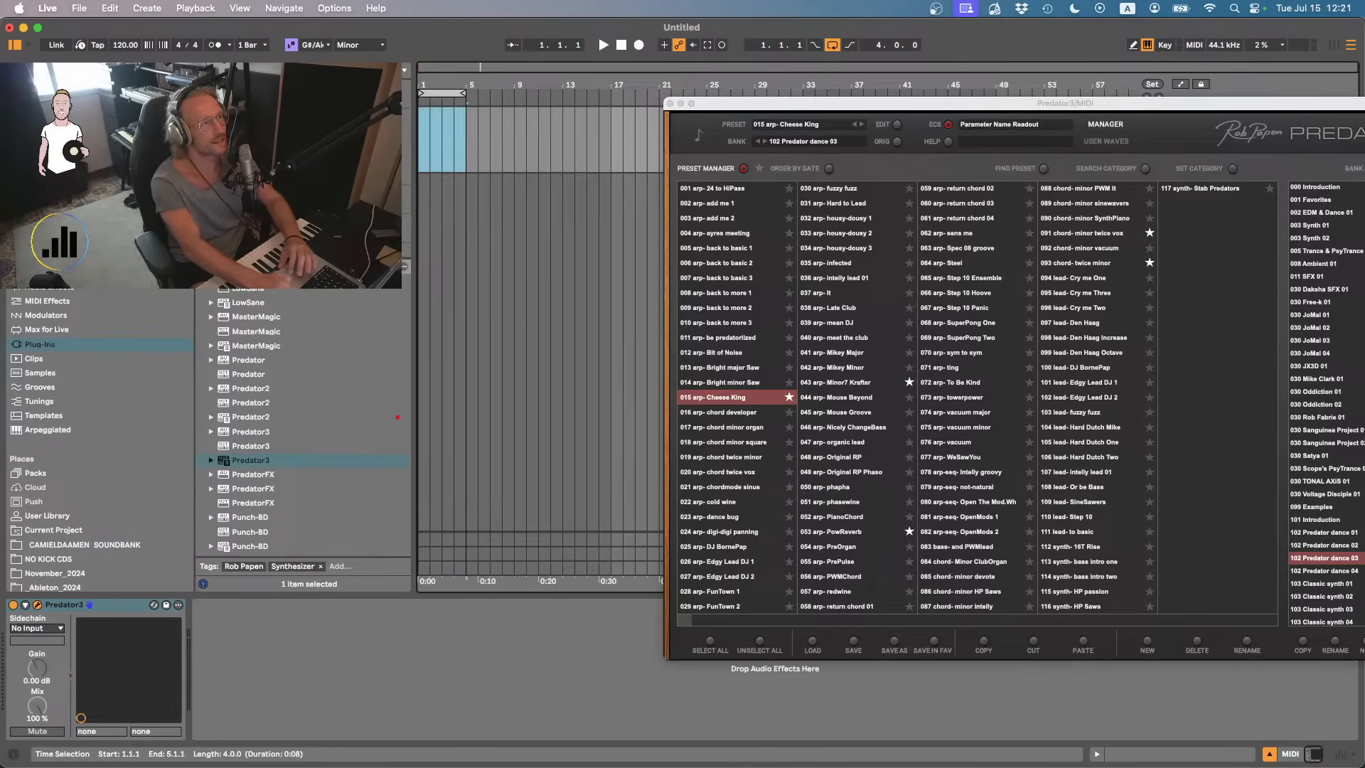
key("super+shift+m")
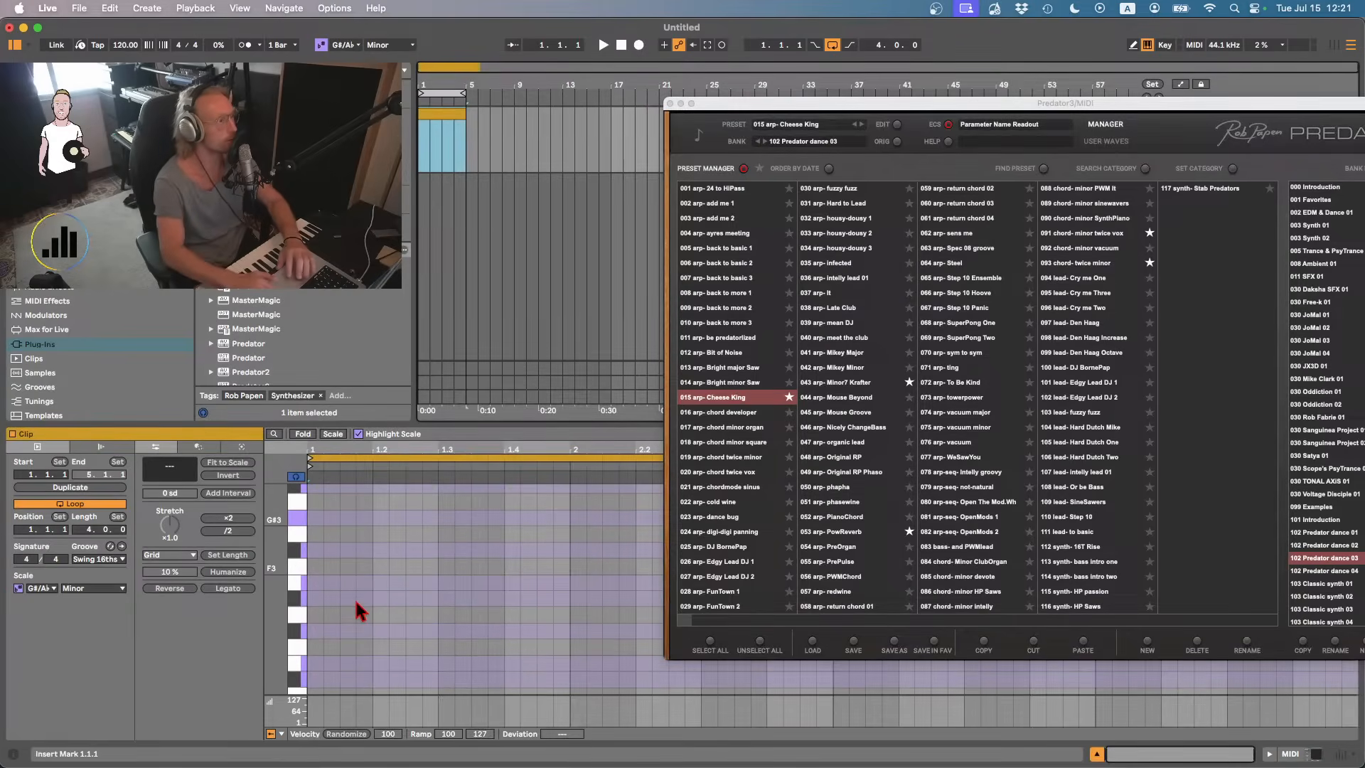
left_click(51, 589)
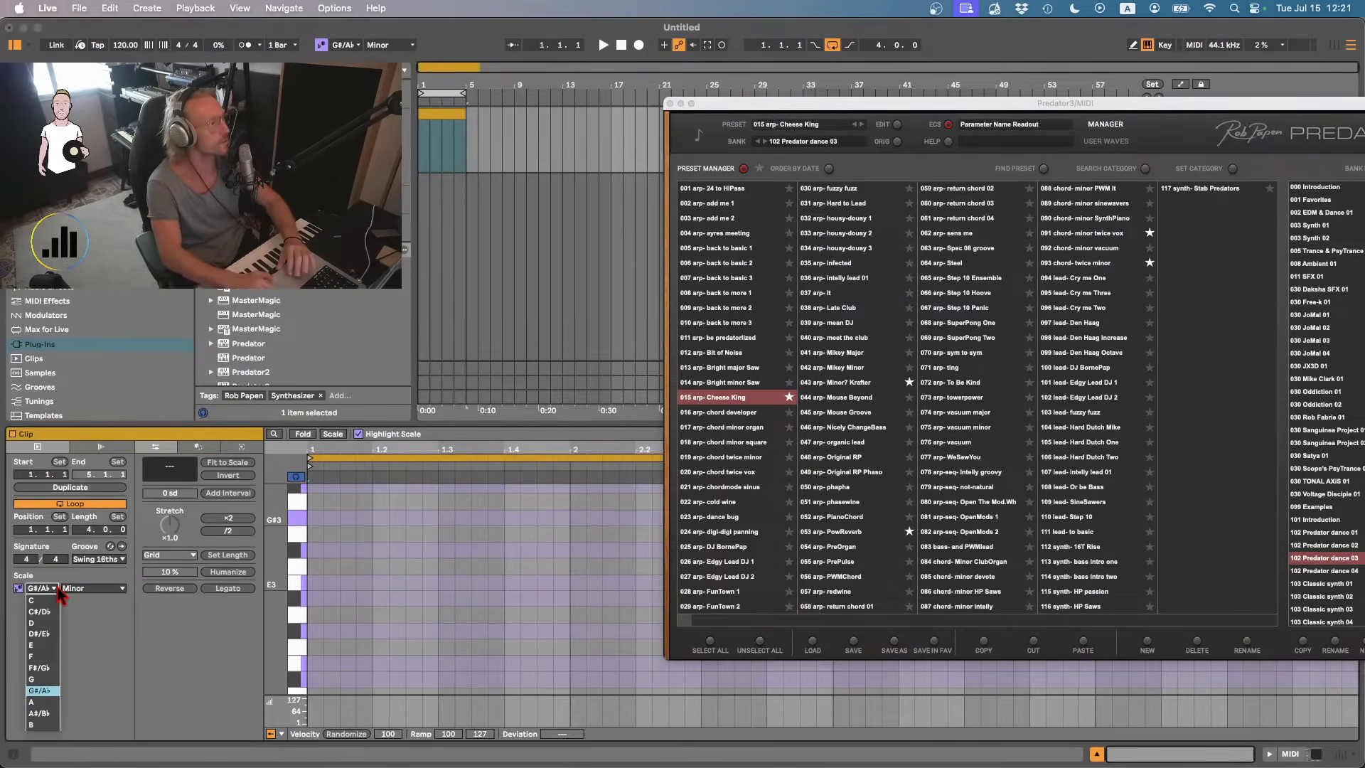
left_click(35, 725)
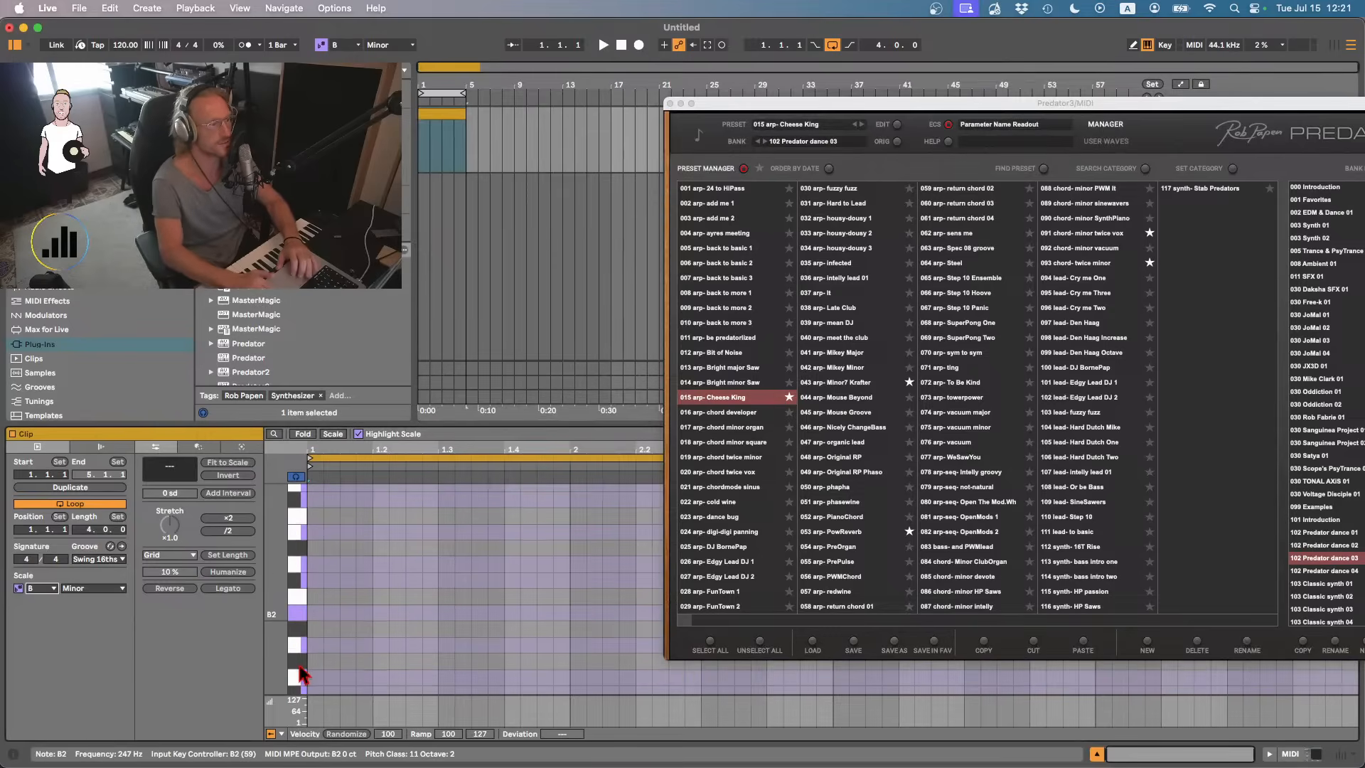
- Draw sixteenth B2 notes at 1.1.1 and 1.2.3, with a D3 note from 1.1.2 to 1.2.2 between them
double_click(316, 615)
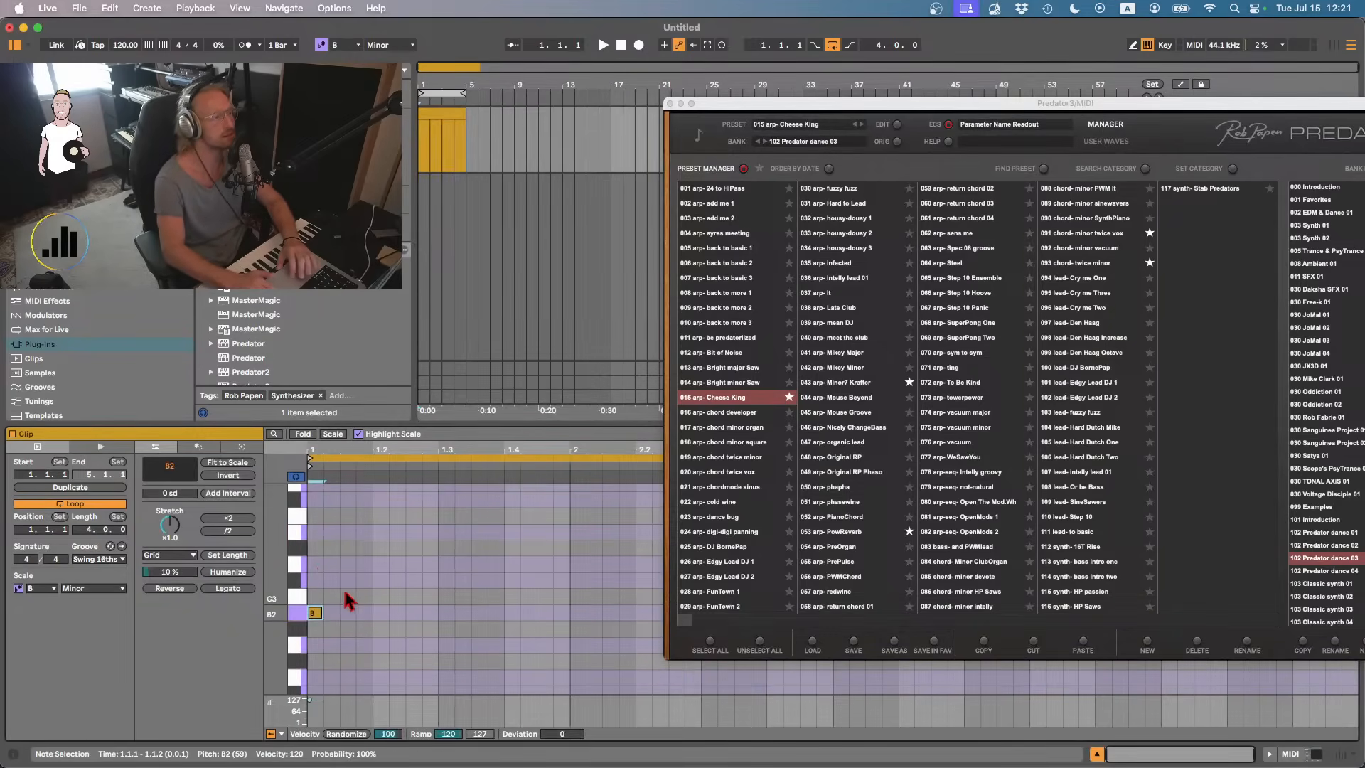
double_click(379, 563)
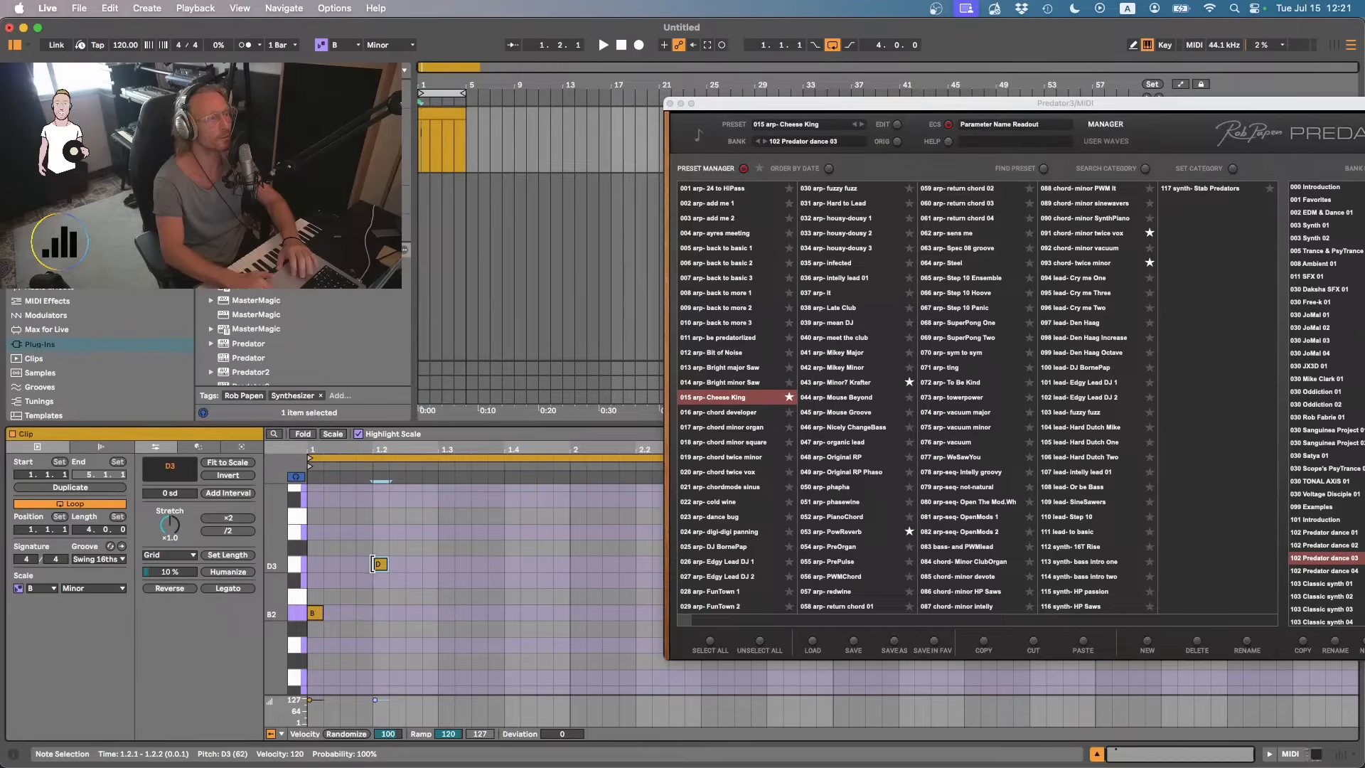
left_click_drag(368, 559, 327, 565)
key("space")
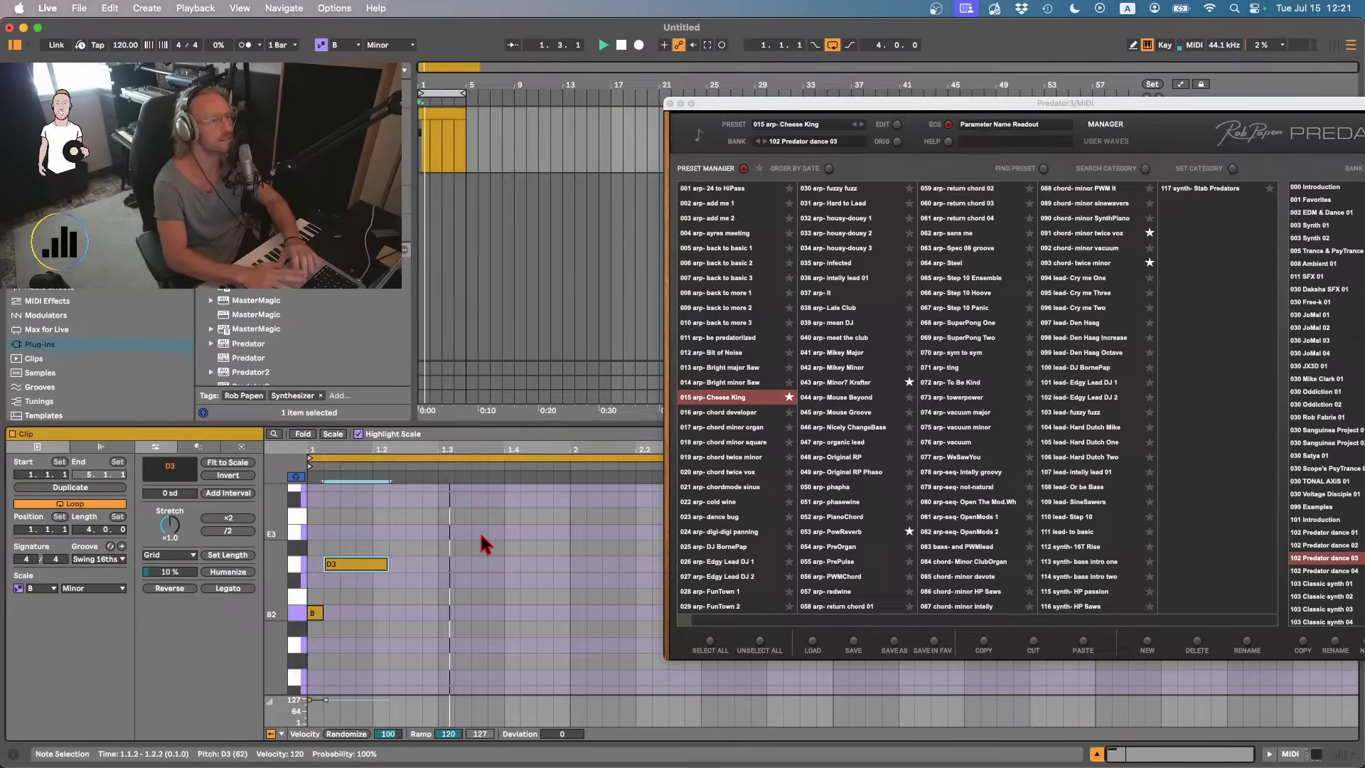
key("space")
left_click(670, 104)
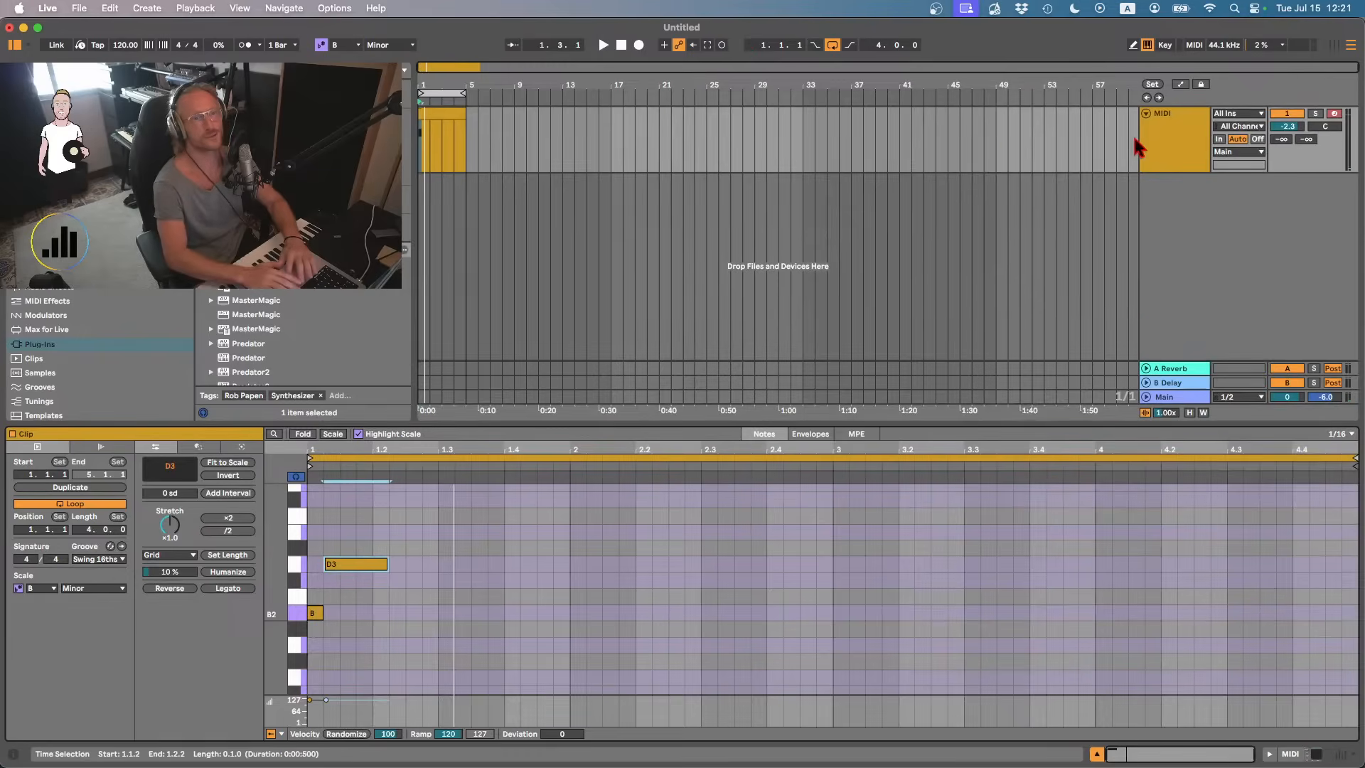
double_click(412, 612)
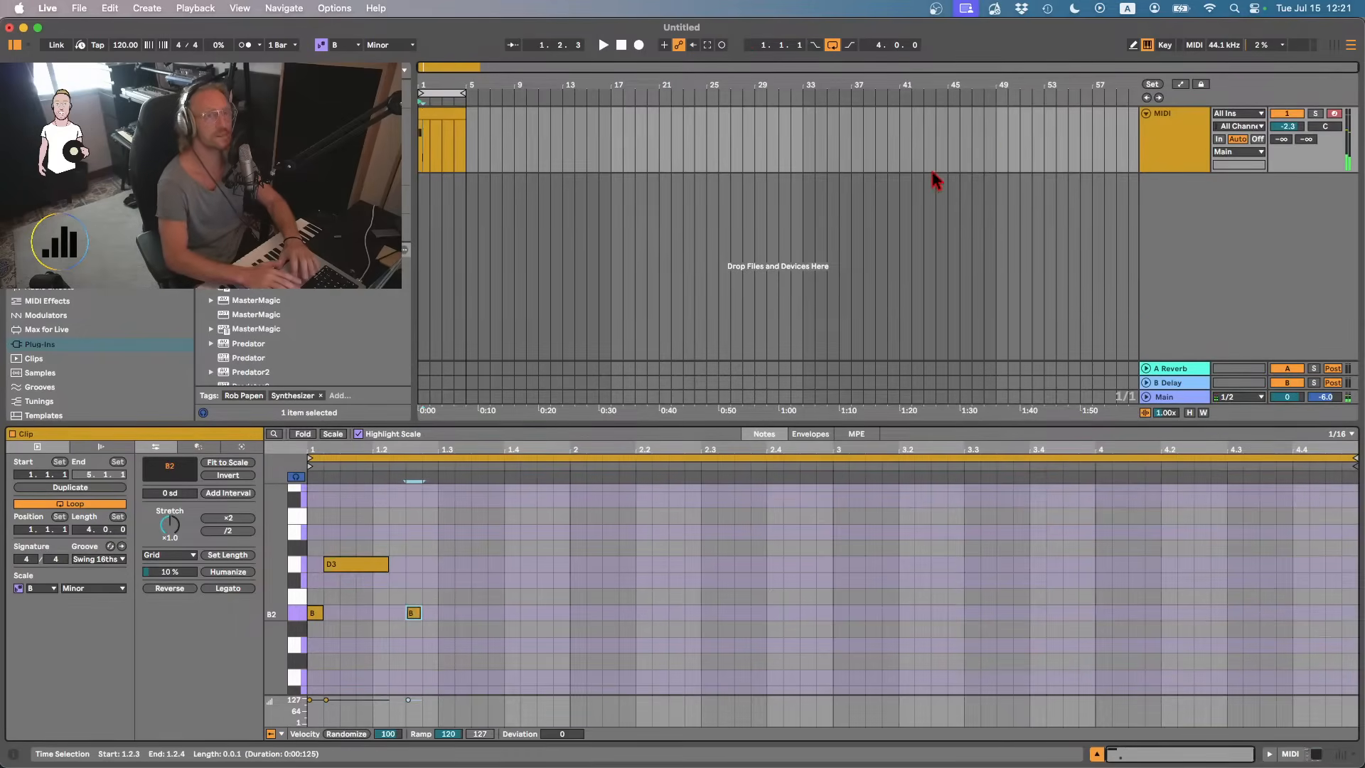
- Load Rob Papen's PredatorFX plug-in after Predator3 on the MIDI track
double_click(1171, 137)
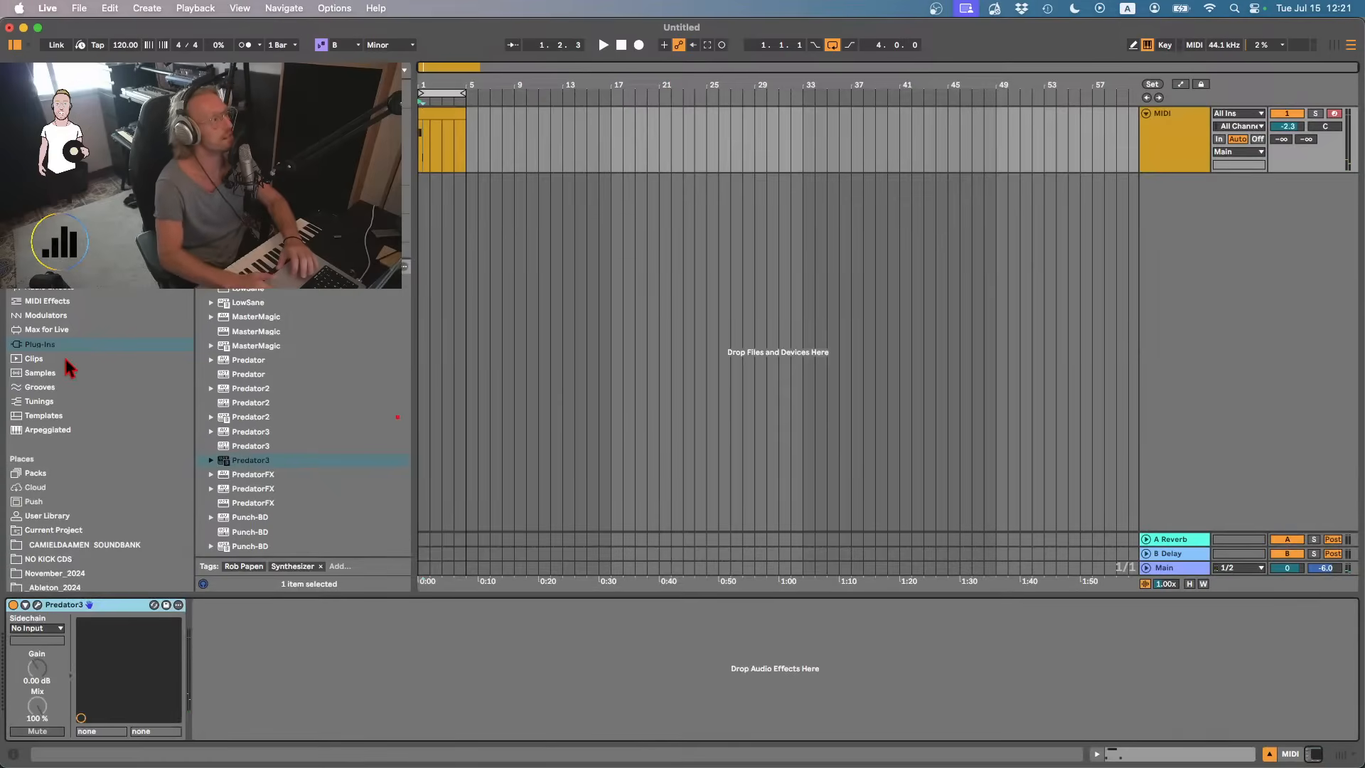
left_click(247, 428)
key("Left")
key("Left")
key("Right")
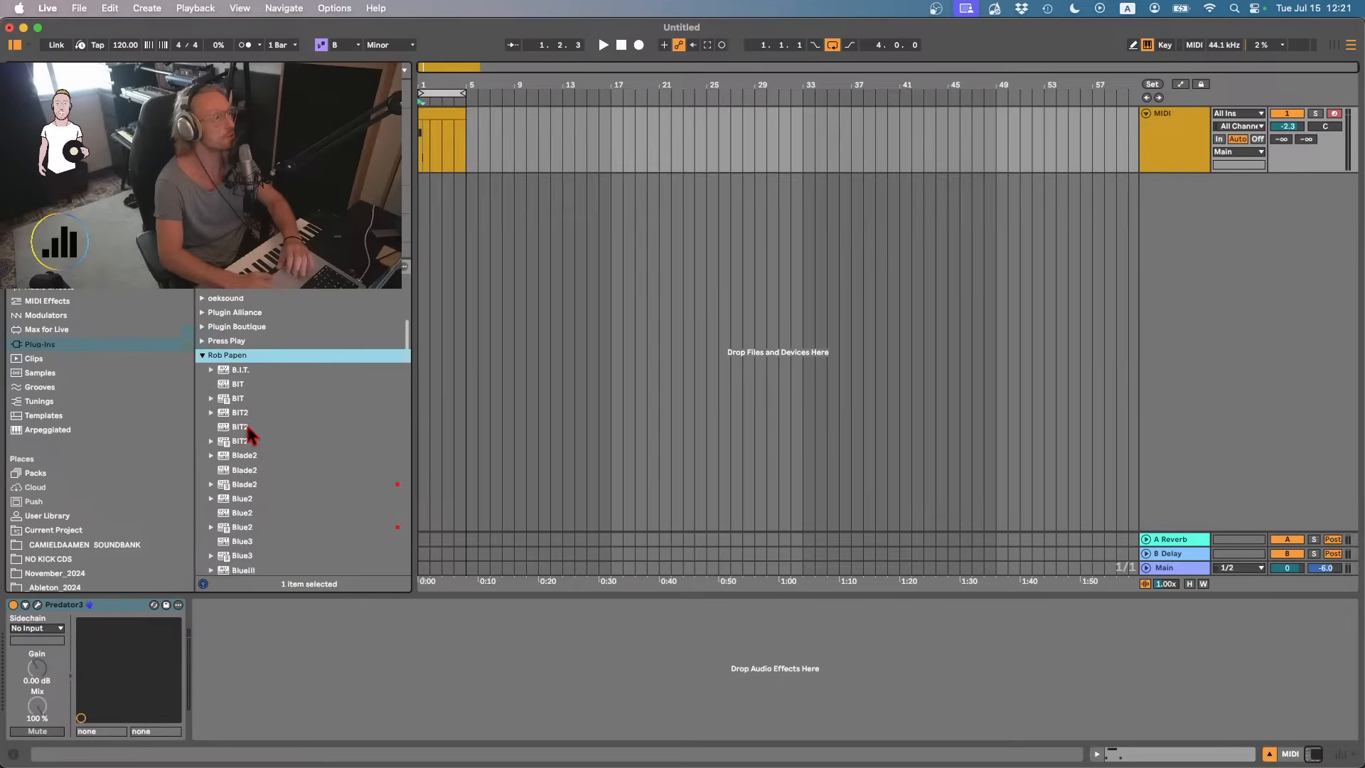
scroll(246, 423, "down", 10)
scroll(248, 431, "down", 8)
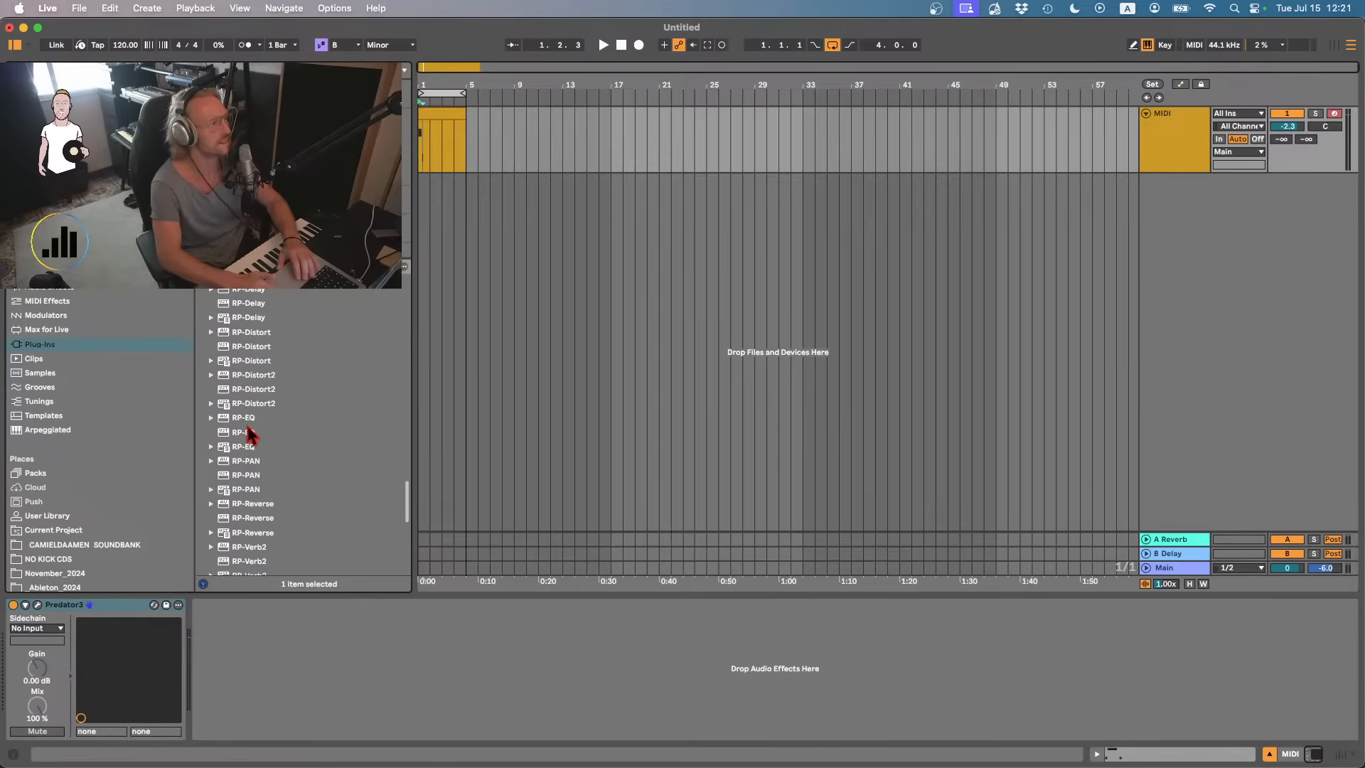
scroll(249, 497, "up", 6)
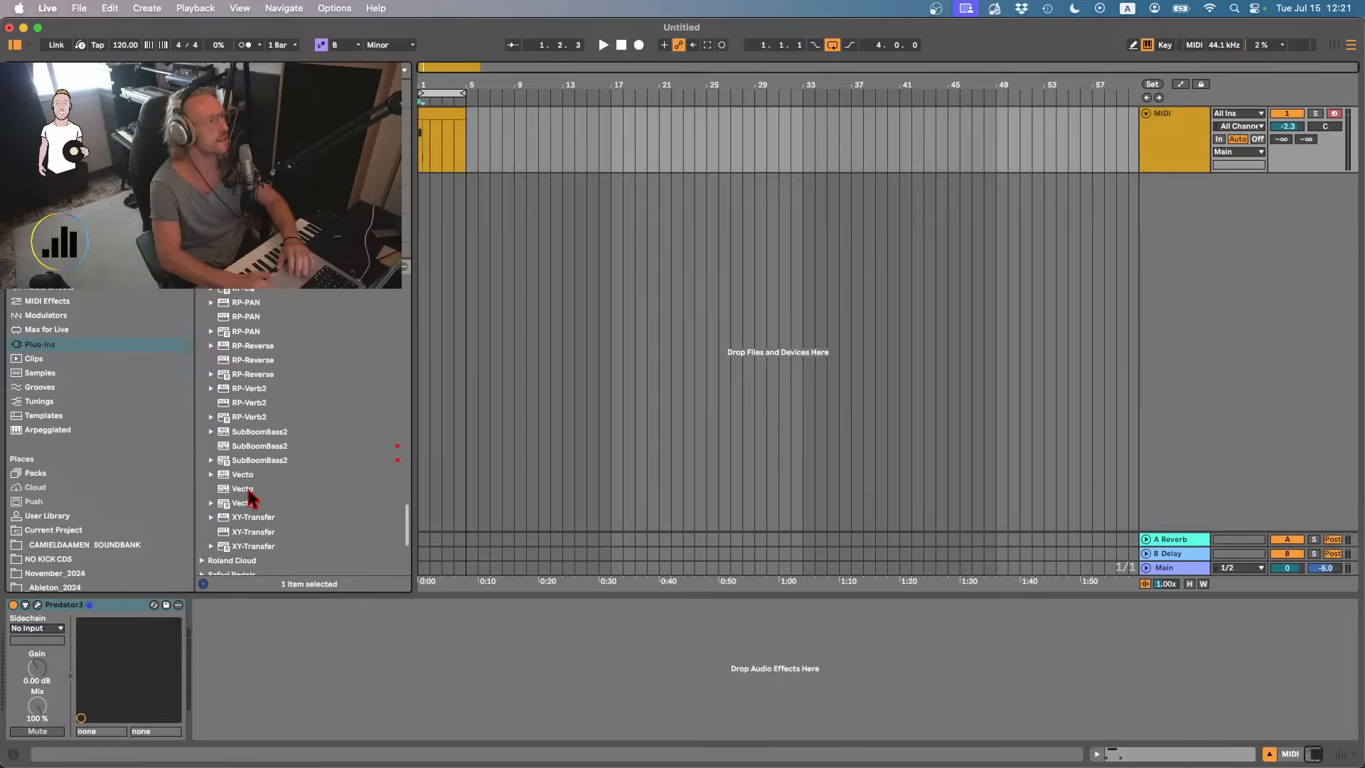
scroll(239, 423, "up", 6)
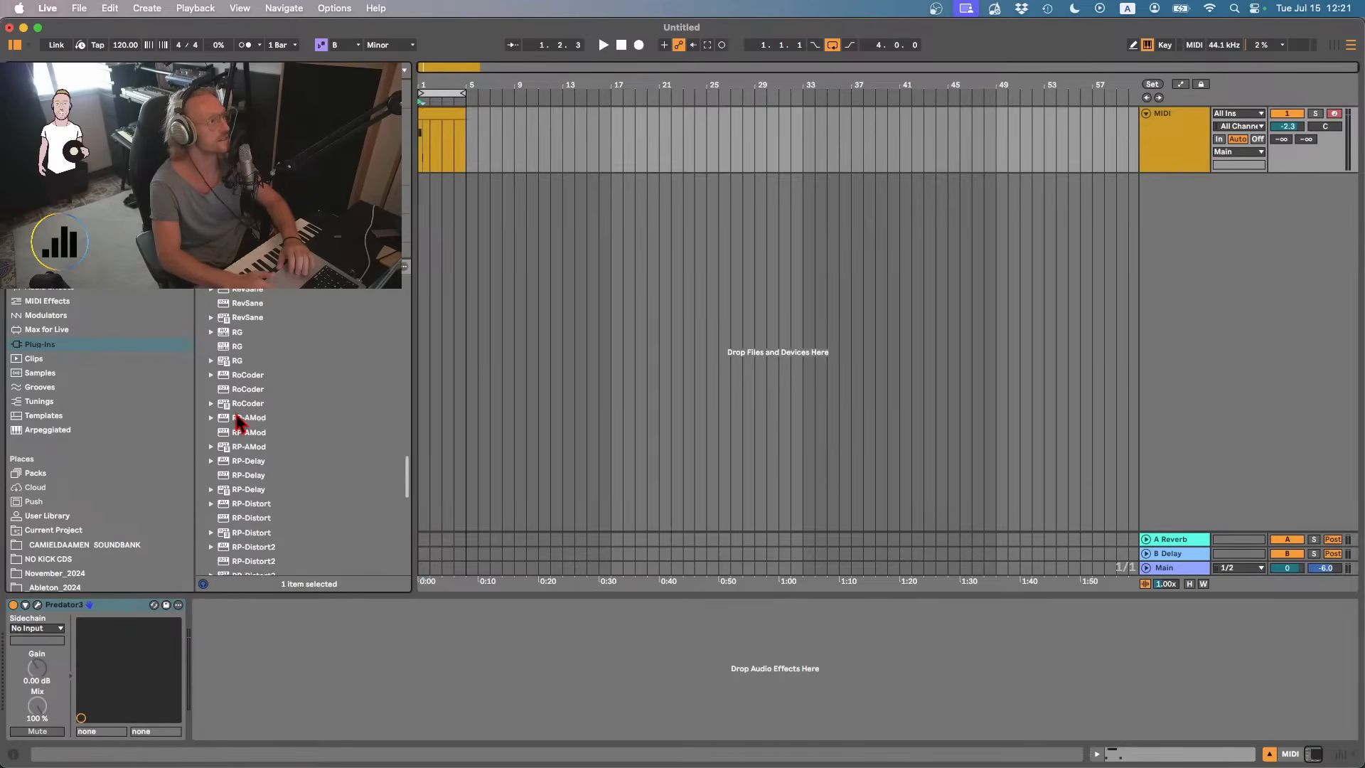
scroll(239, 422, "up", 8)
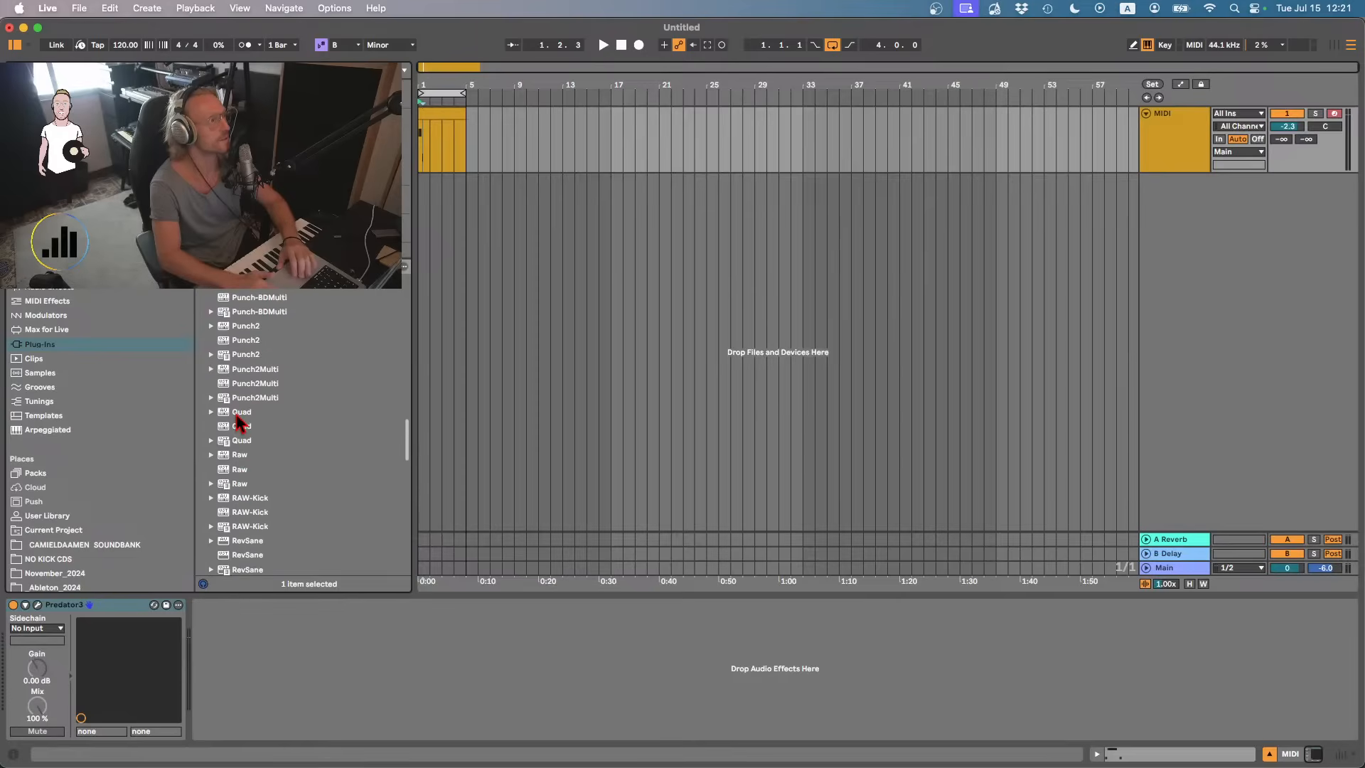
left_click(273, 386)
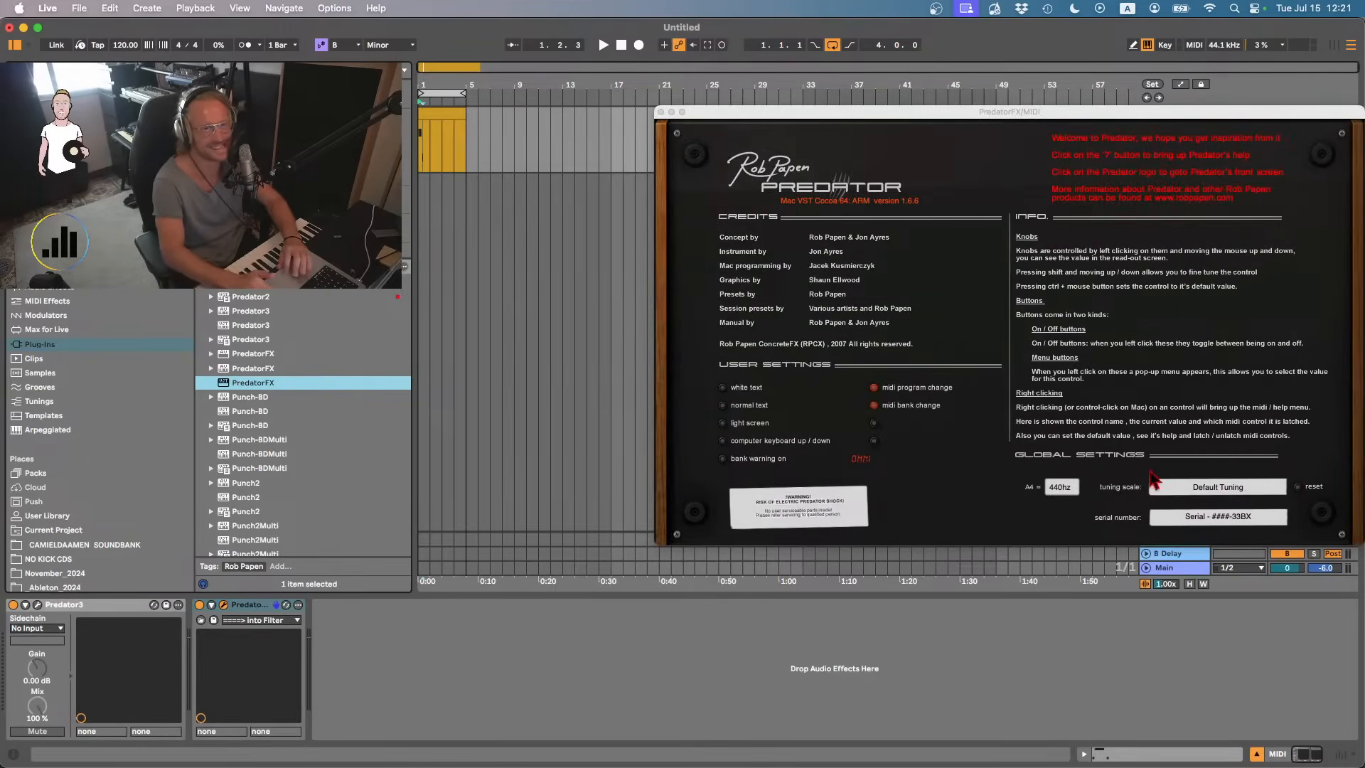
- Set PredatorFX's first effect to Stereo Delay and adjust its feedback while the loop plays
left_click(809, 204)
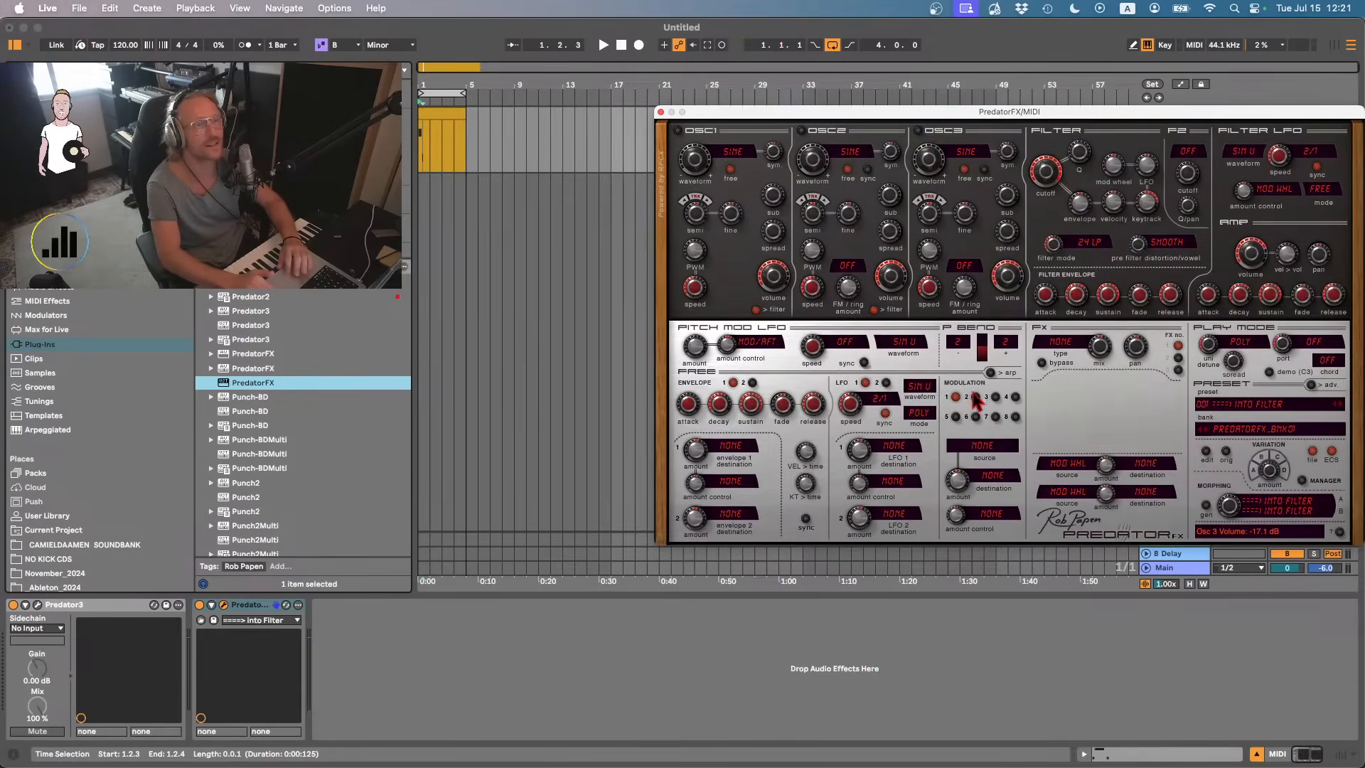
key("space")
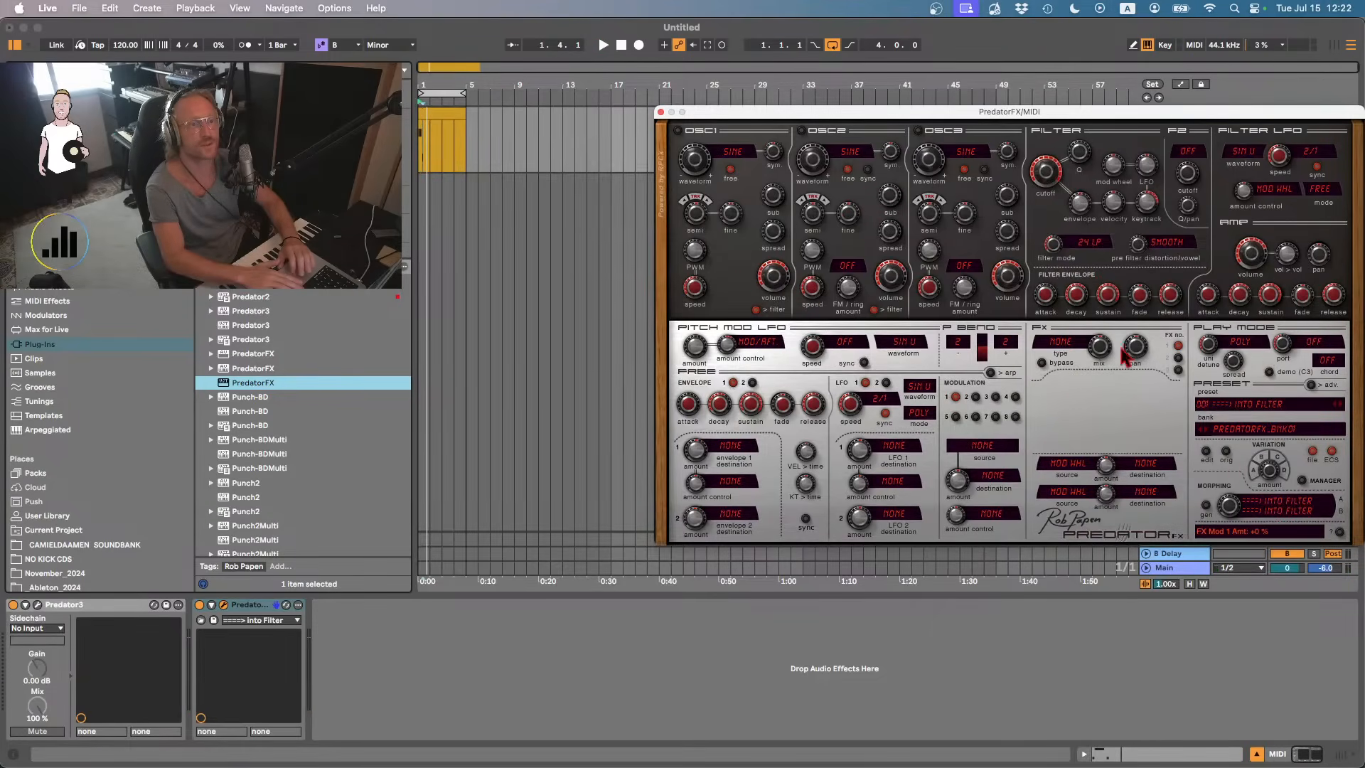
left_click(1041, 343)
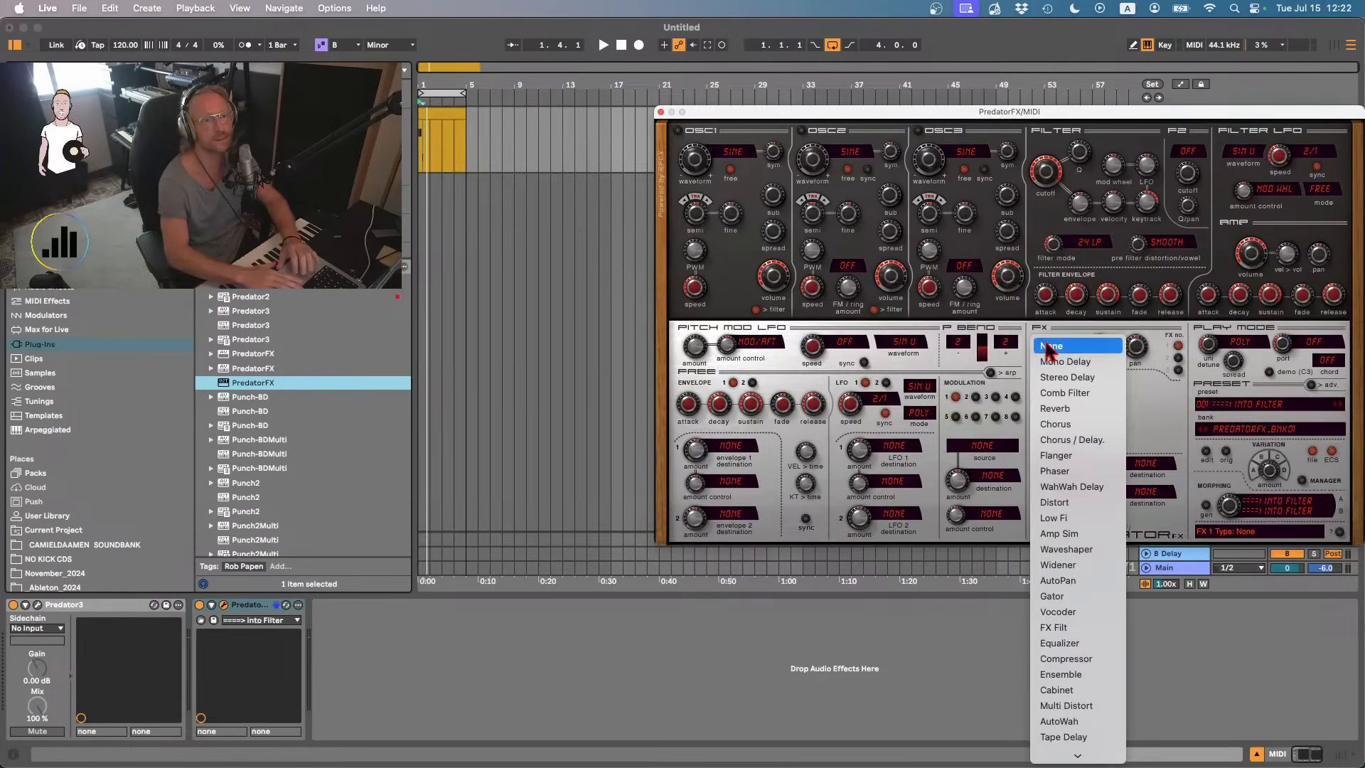
left_click(1061, 384)
key("space")
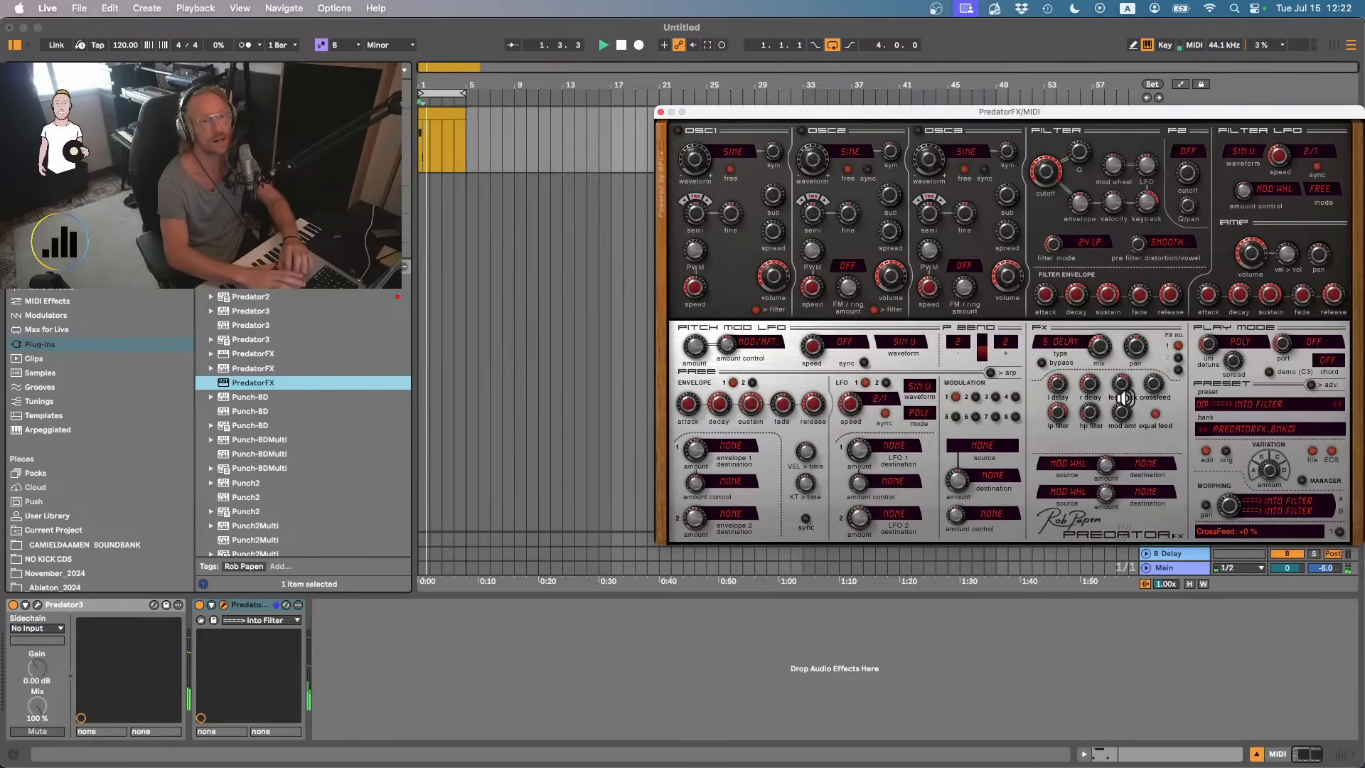
left_click_drag(1123, 397, 1123, 368)
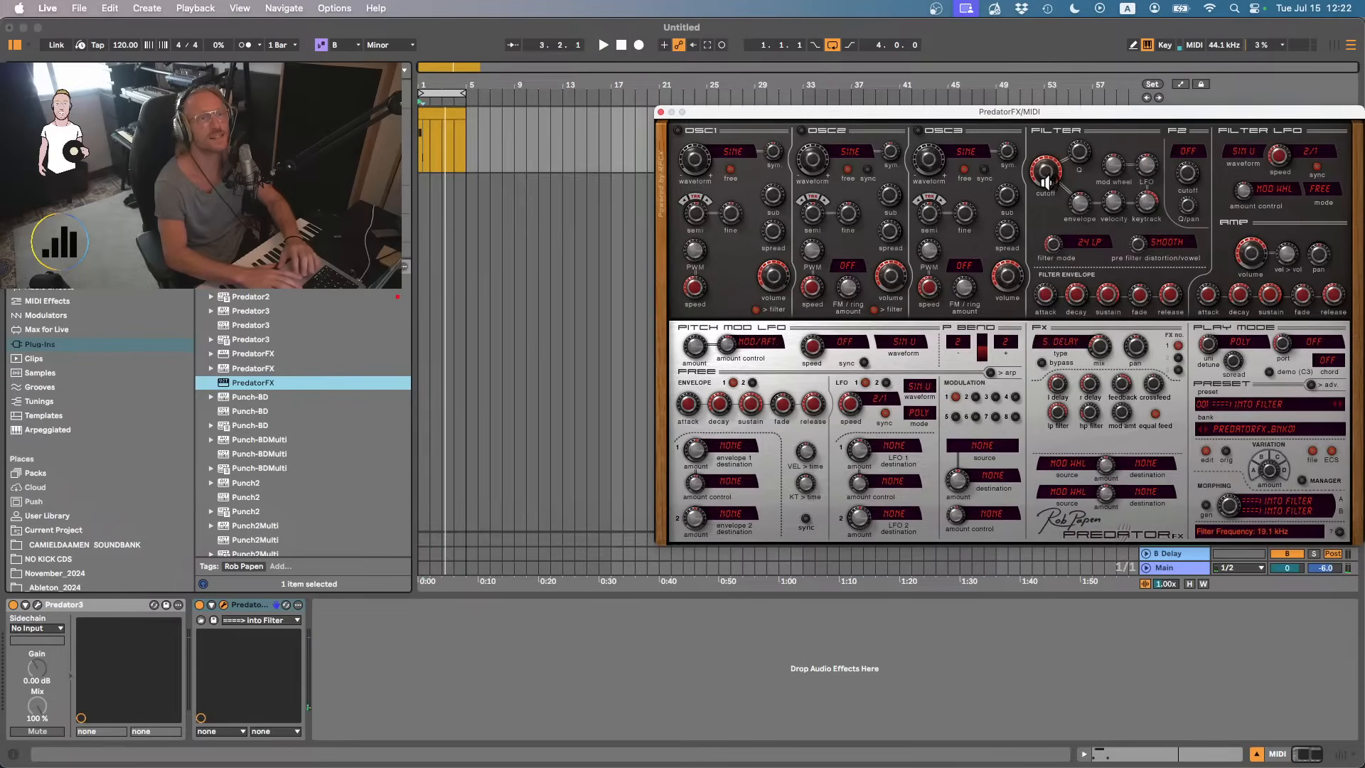
- Adjust PredatorFX's filter cutoff and raise the filter resonance to 78% while auditioning the loop
left_click_drag(1044, 181, 1048, 212)
mouse_move(1079, 151)
left_mouse_down()
mouse_move(1096, 88)
mouse_move(1056, 164)
left_mouse_up()
key("space")
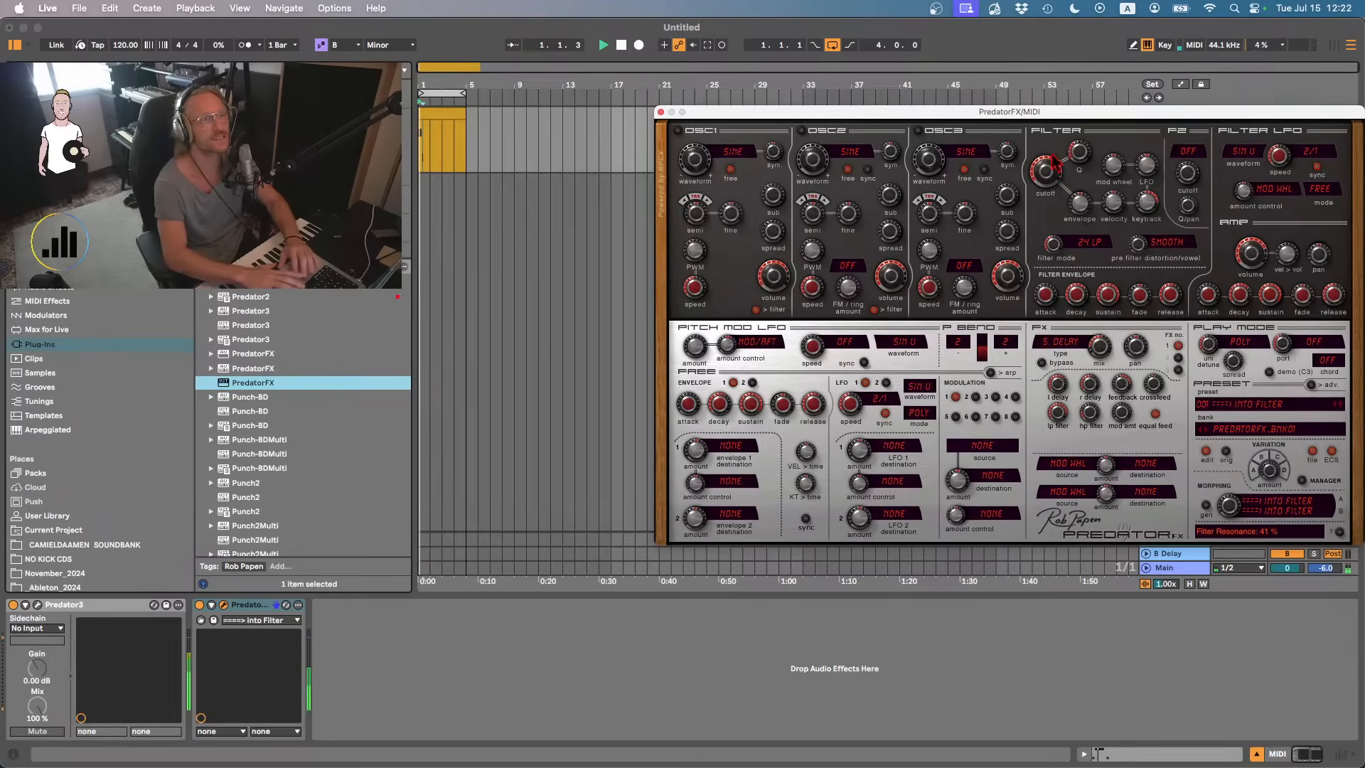
left_click_drag(1050, 214, 1086, 100)
key("space")
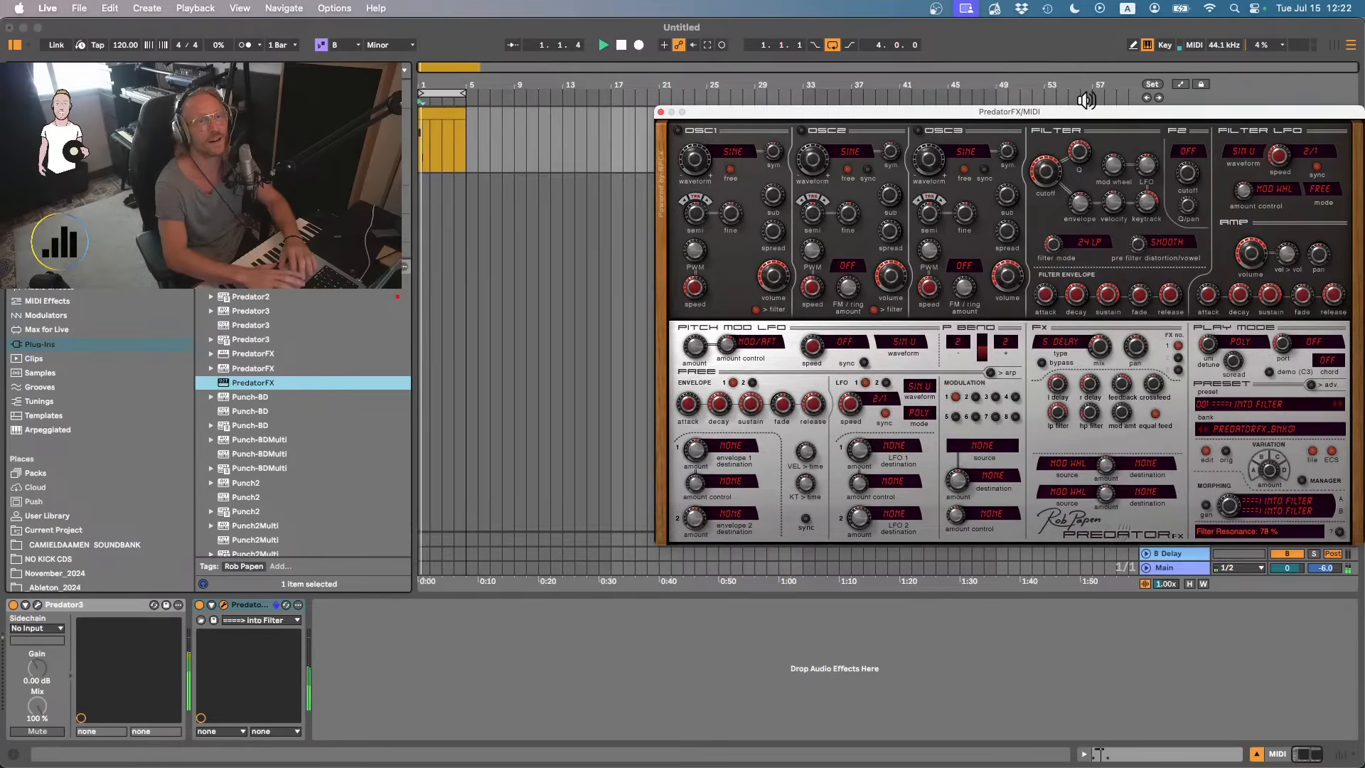
- Adjust the stereo delay's crossfeed and set the first FX modulation's destination to 1 LP Filt, with the mod wheel as source
left_click_drag(1152, 371, 1153, 409)
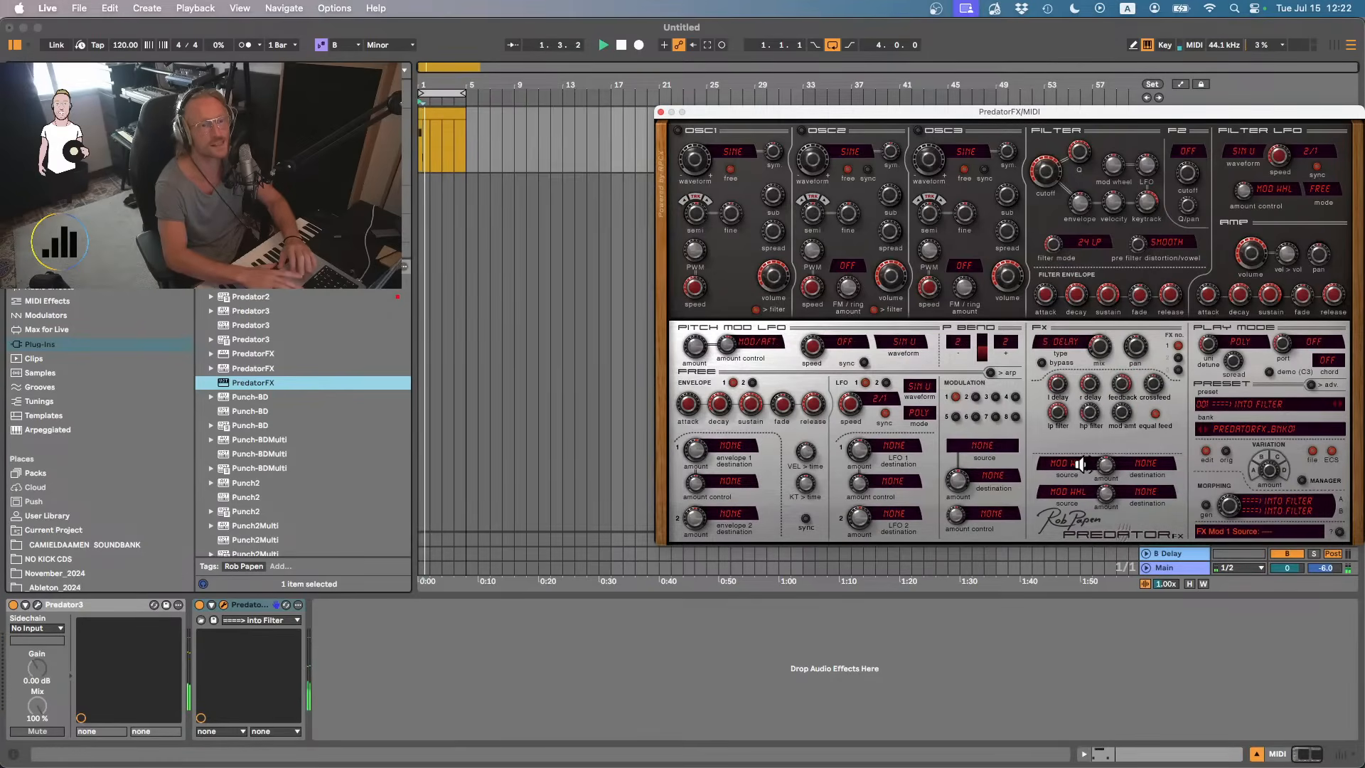
left_click(1141, 463)
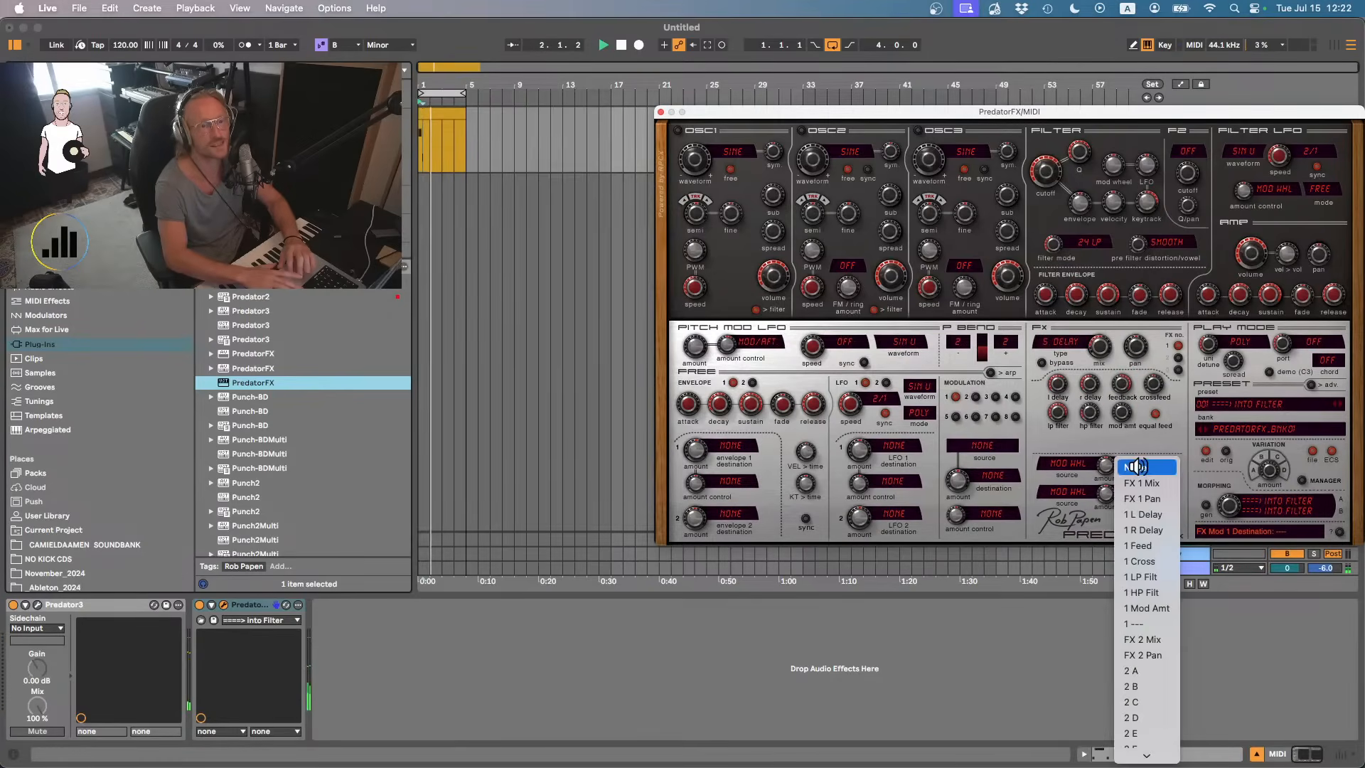
left_click(1045, 470)
left_click(1066, 464)
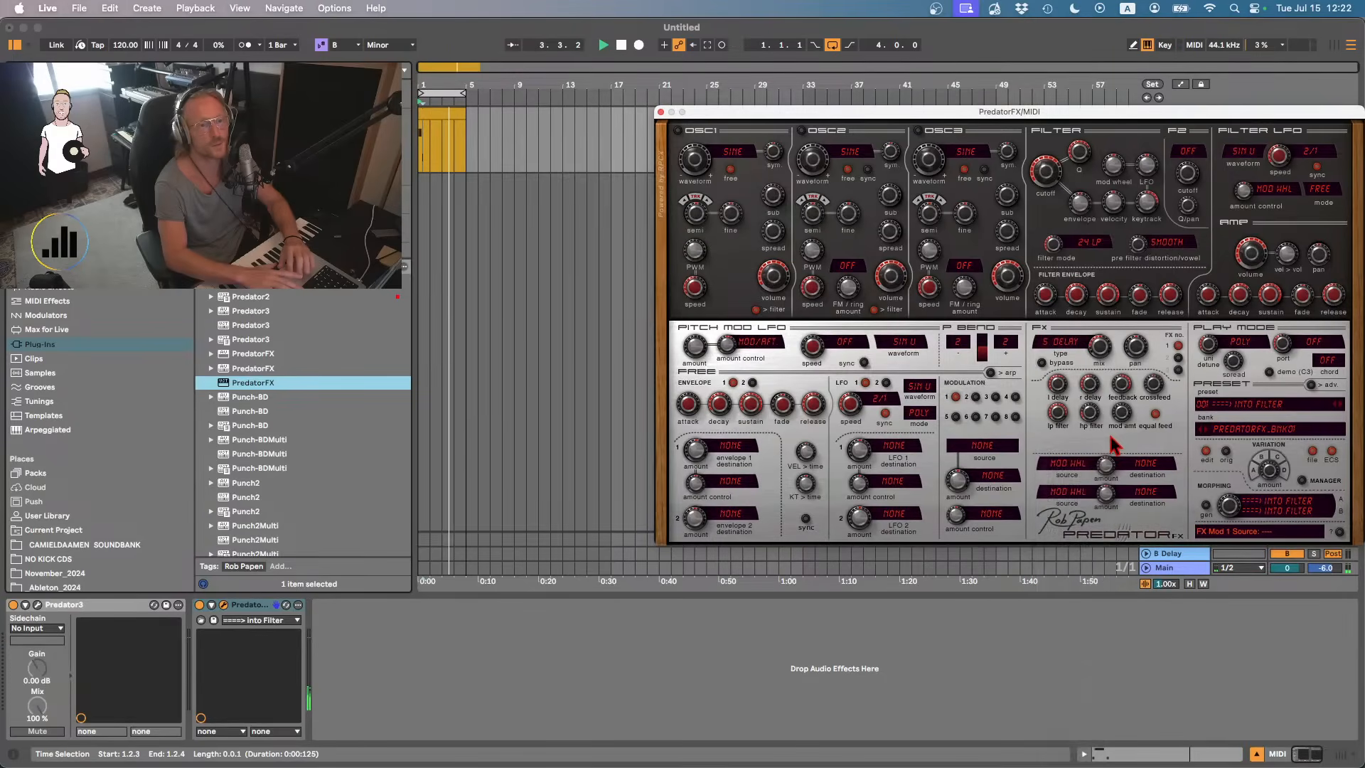
left_click(1093, 468)
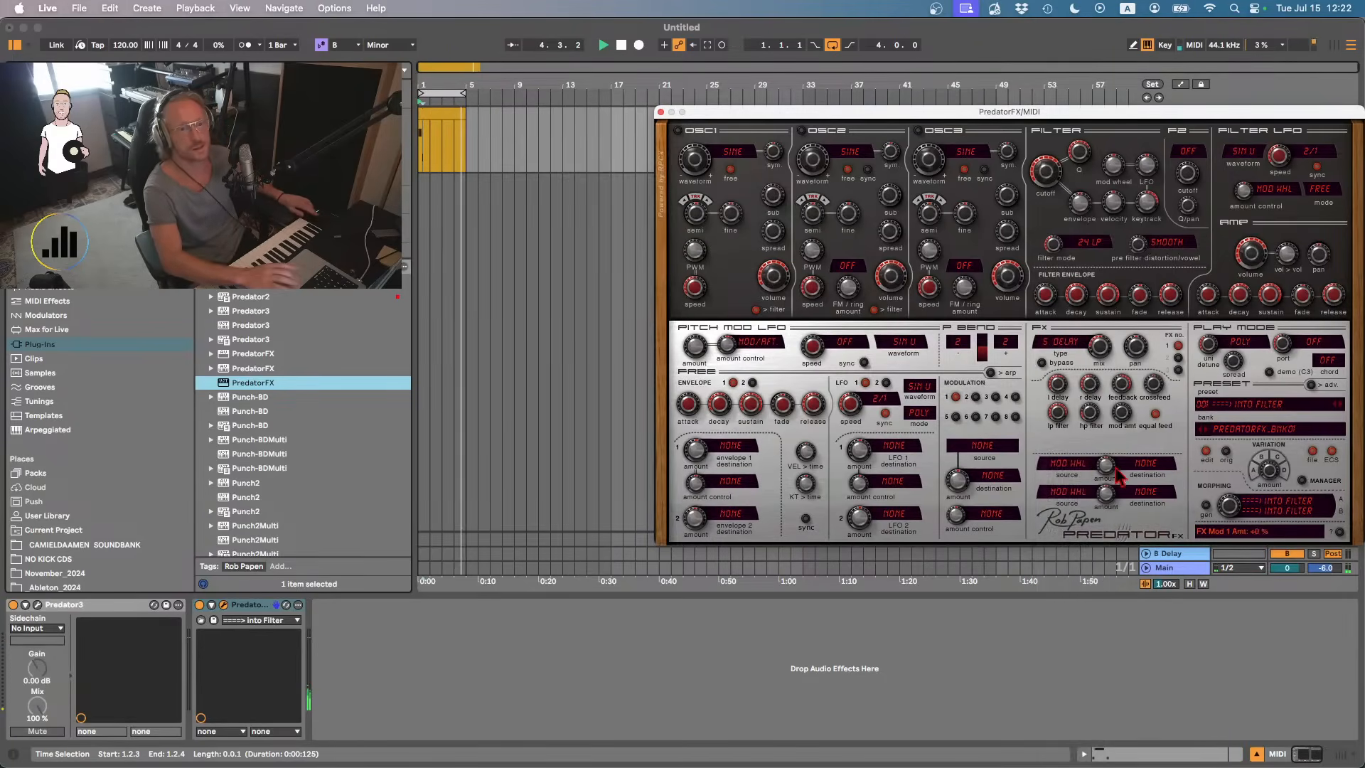
left_click(1146, 464)
left_click(1139, 582)
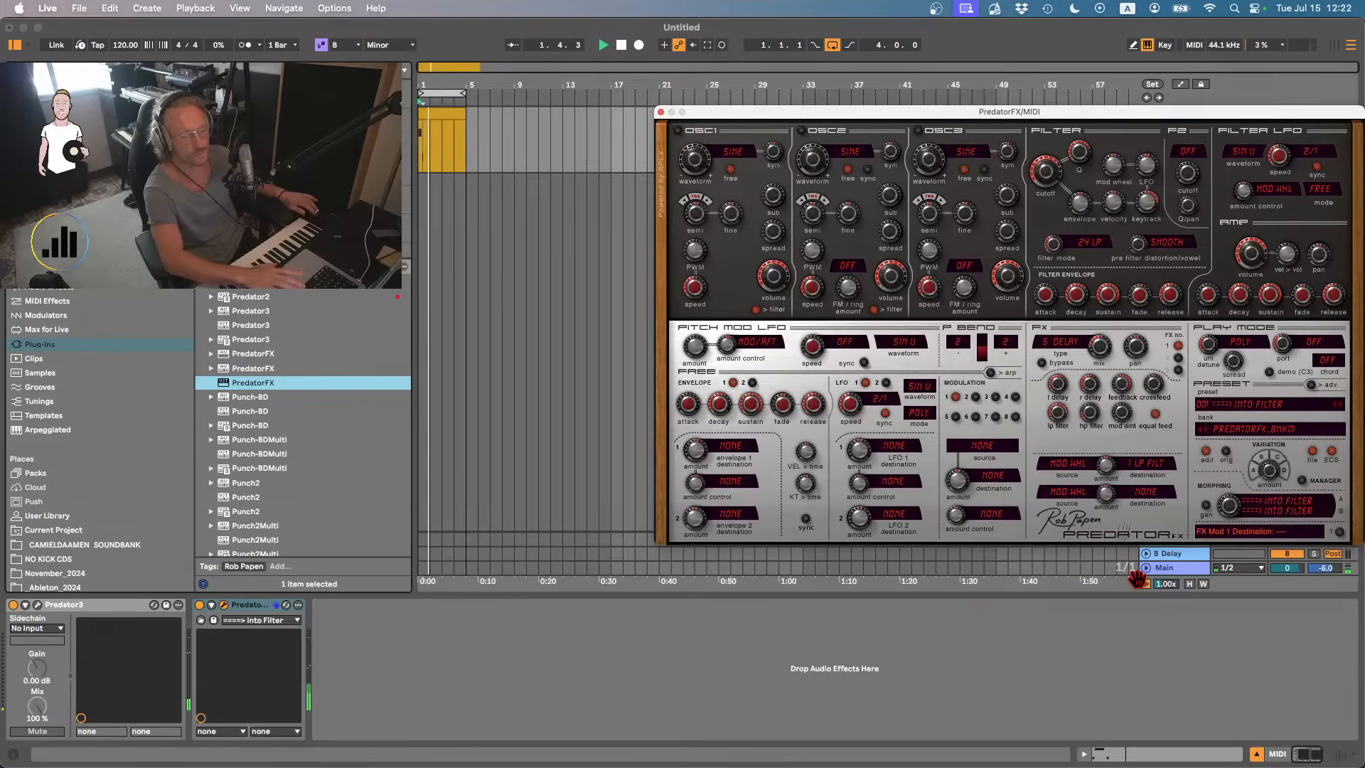
key("space")
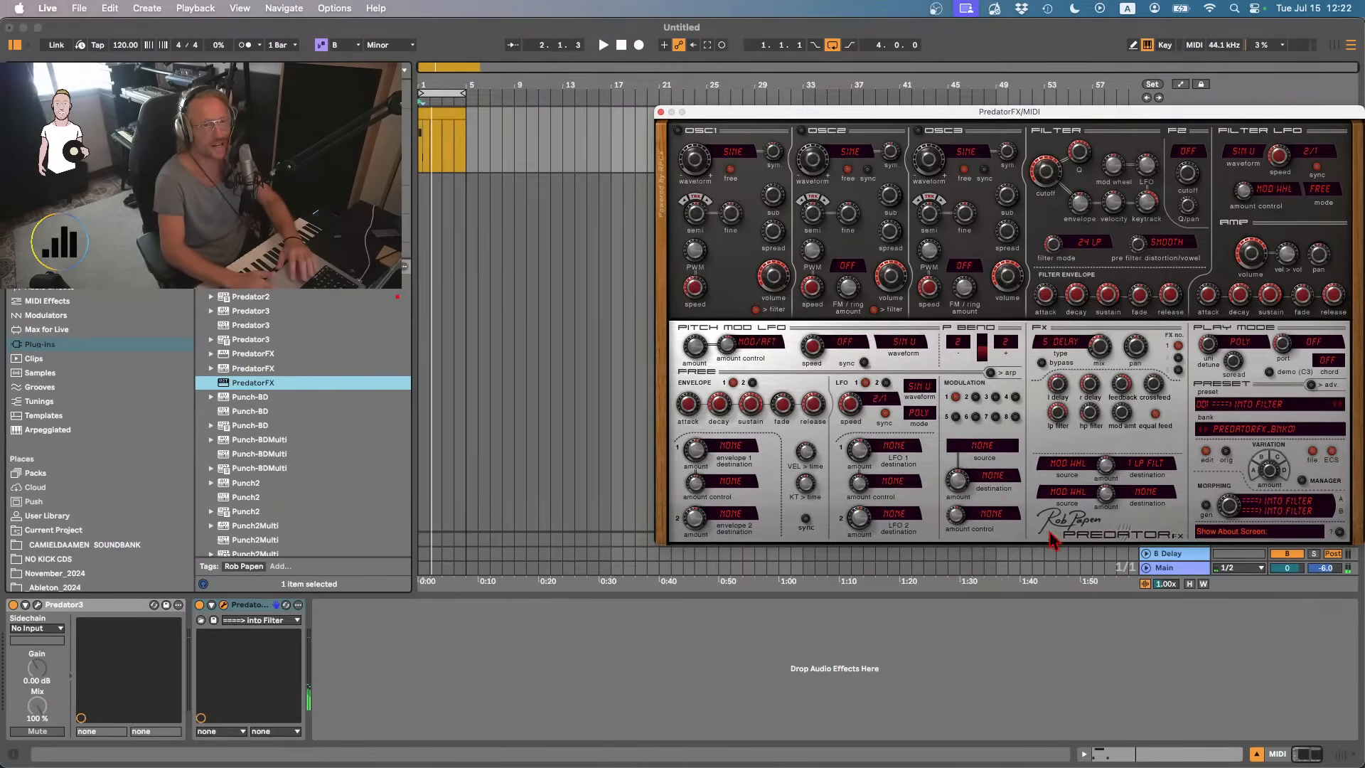
- Duplicate the MIDI clip's first two bars into bars 3 and 4, and play the loop from the start
left_click(441, 128)
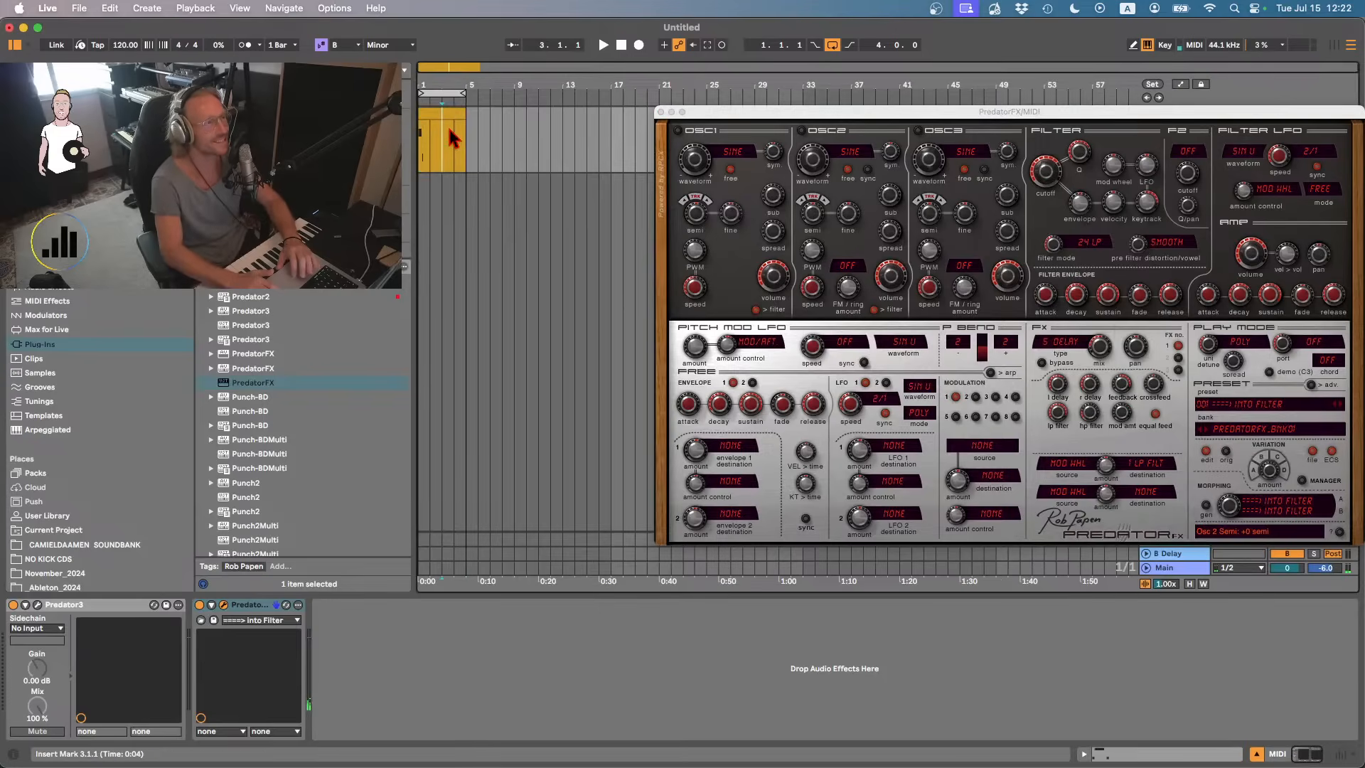
left_click_drag(445, 130, 420, 126)
key("super+d")
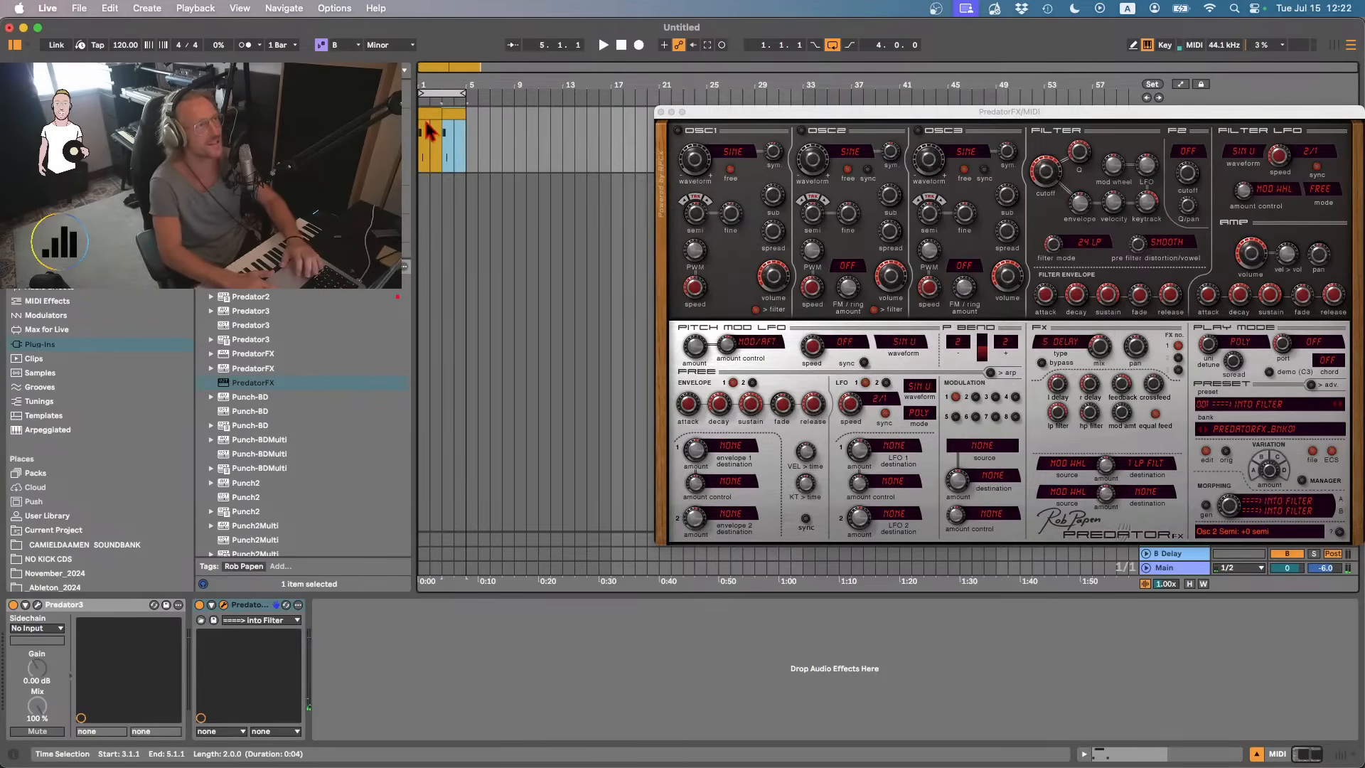
left_click(424, 112)
key("space")
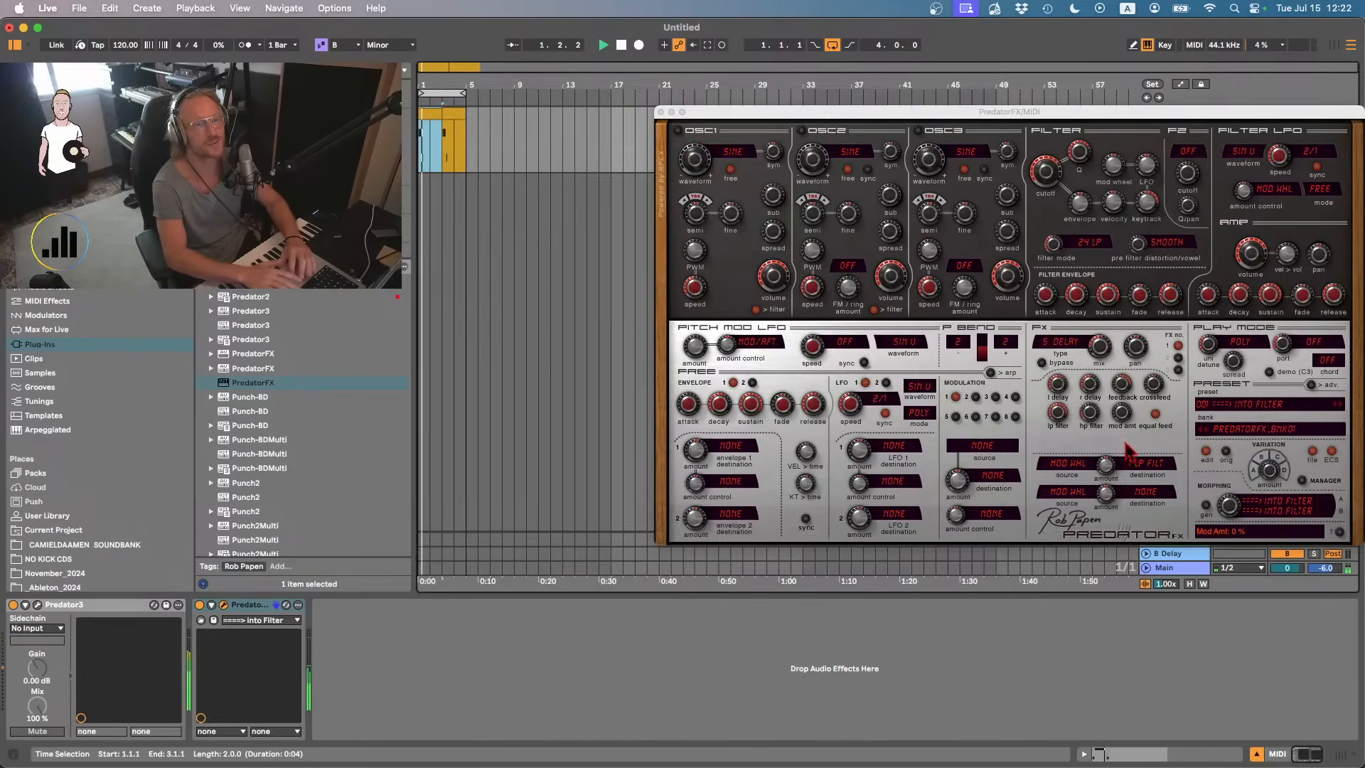
- Adjust PredatorFX's first FX modulation amount while the loop plays and change its source to Velocity
mouse_move(1100, 466)
left_mouse_down()
mouse_move(1100, 438)
mouse_move(1109, 479)
left_mouse_up()
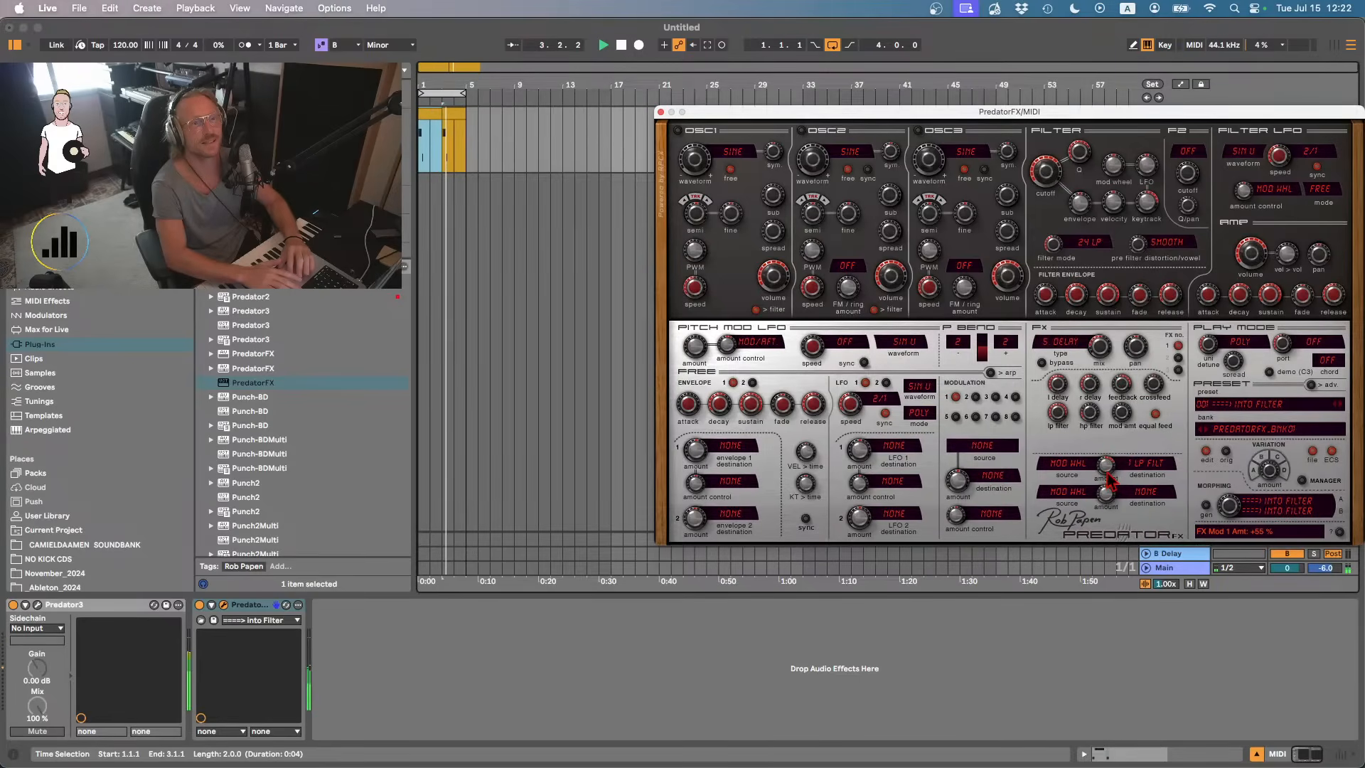
right_click(1108, 480)
left_click(1131, 590)
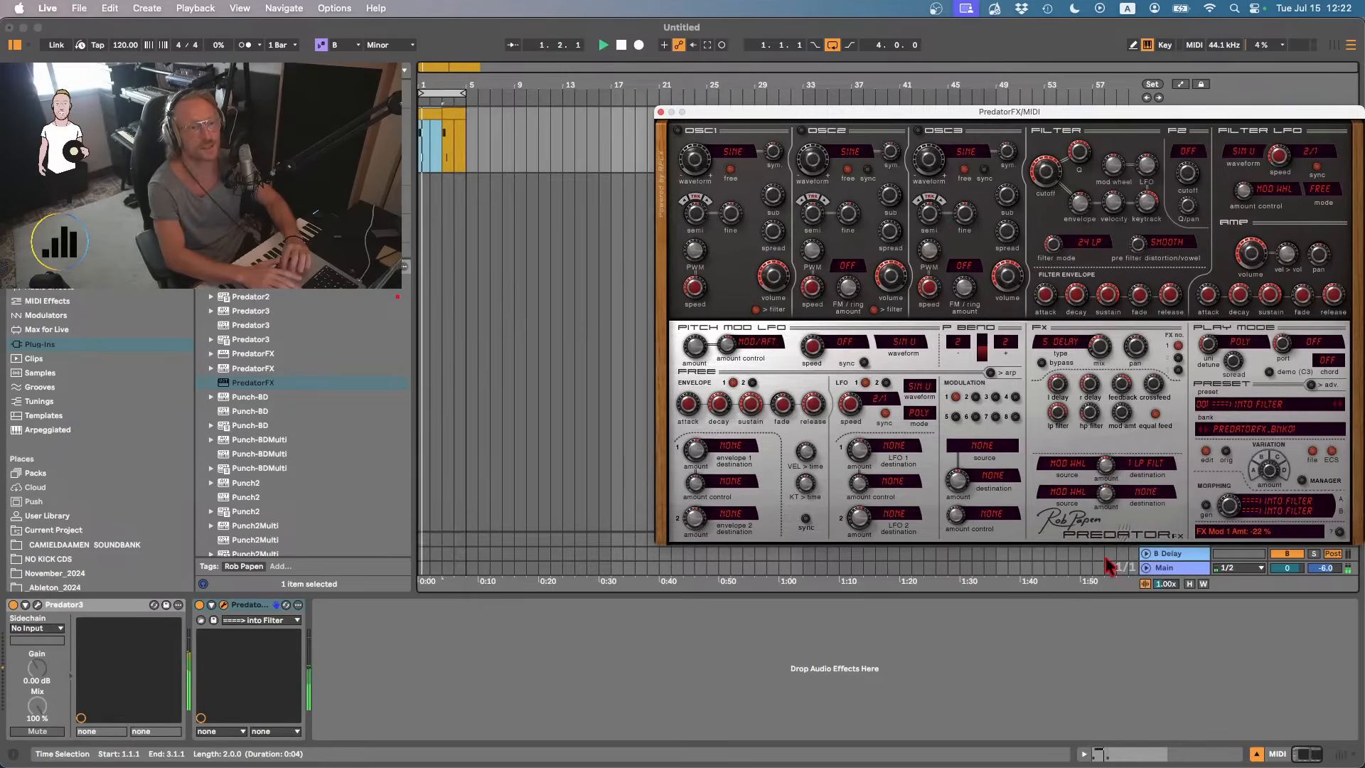
left_click(1082, 471)
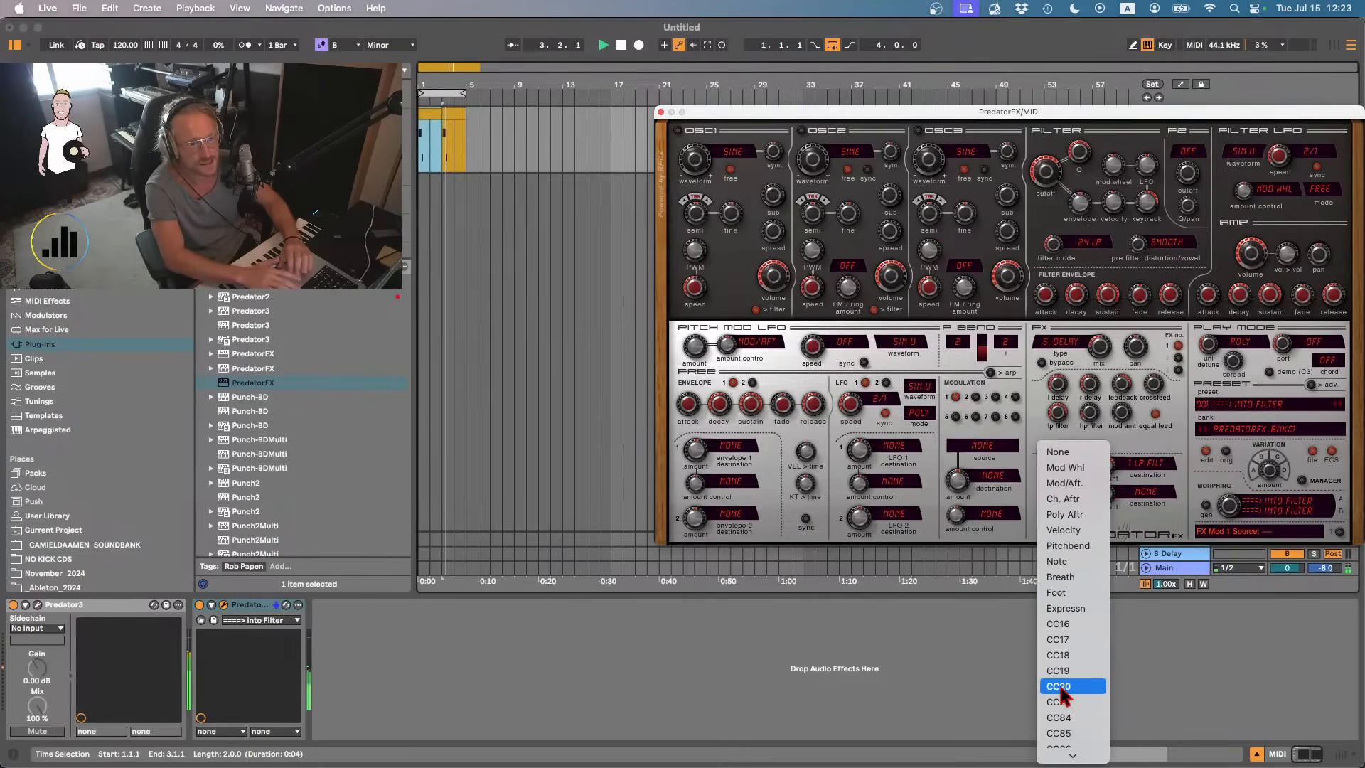
mouse_move(1068, 756)
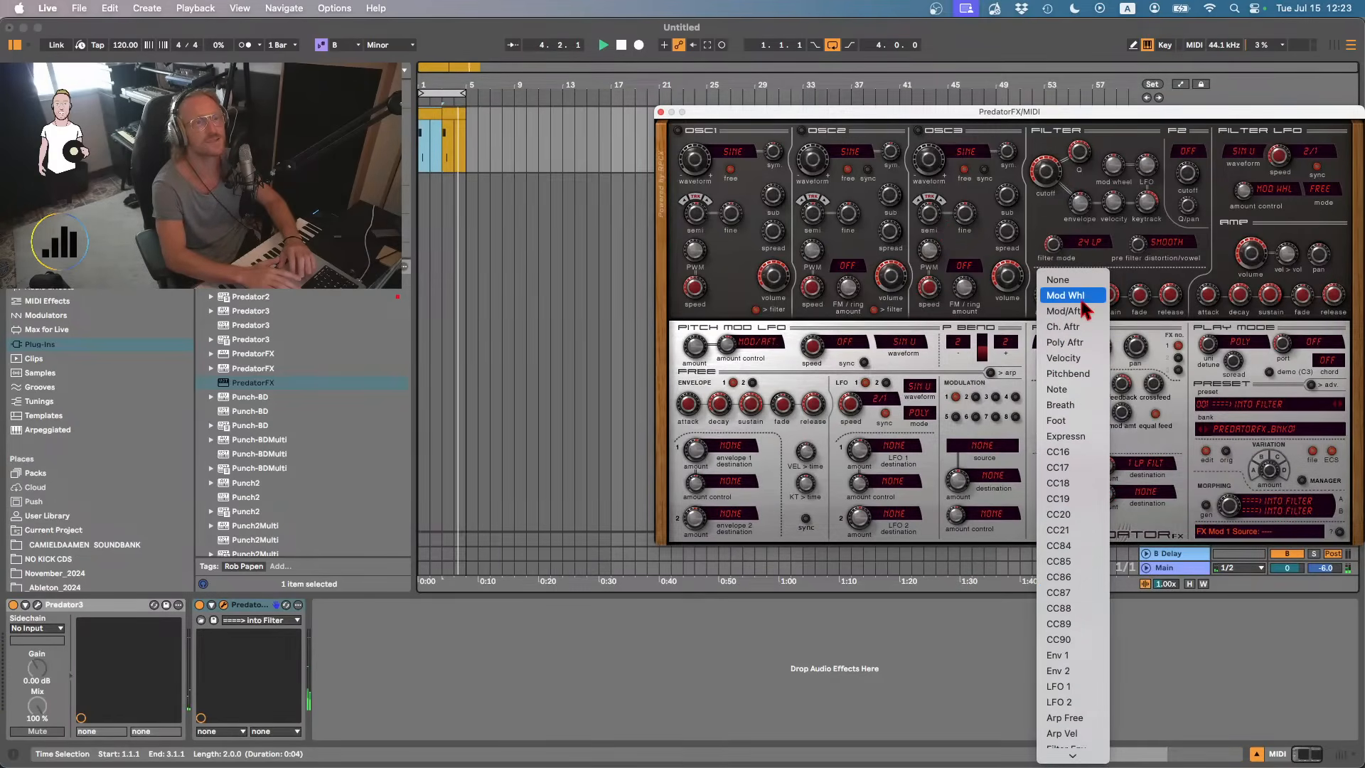
left_click(1081, 359)
- Lower the D3 note's velocity in the second MIDI clip and adjust the velocity of the second B2 note
double_click(451, 113)
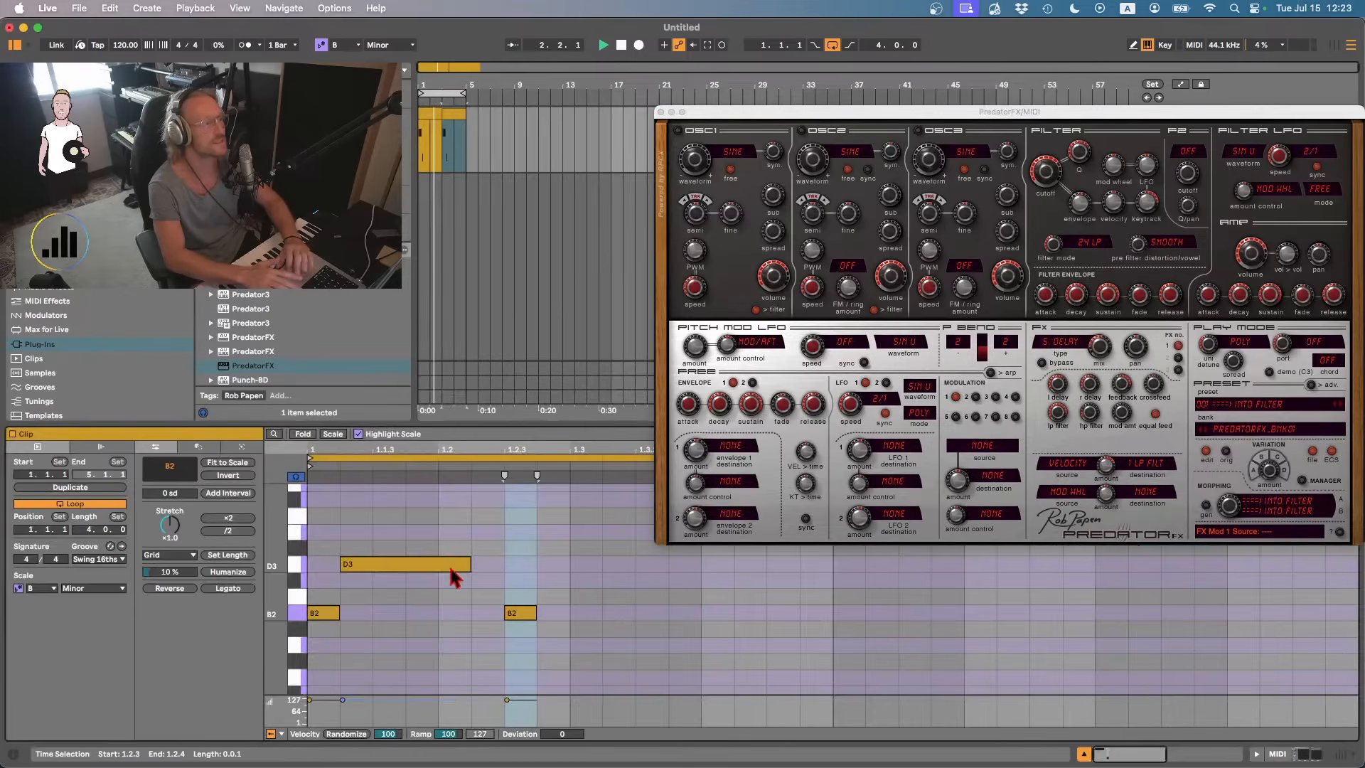
left_click_drag(364, 699, 363, 712)
left_click_drag(517, 699, 518, 703)
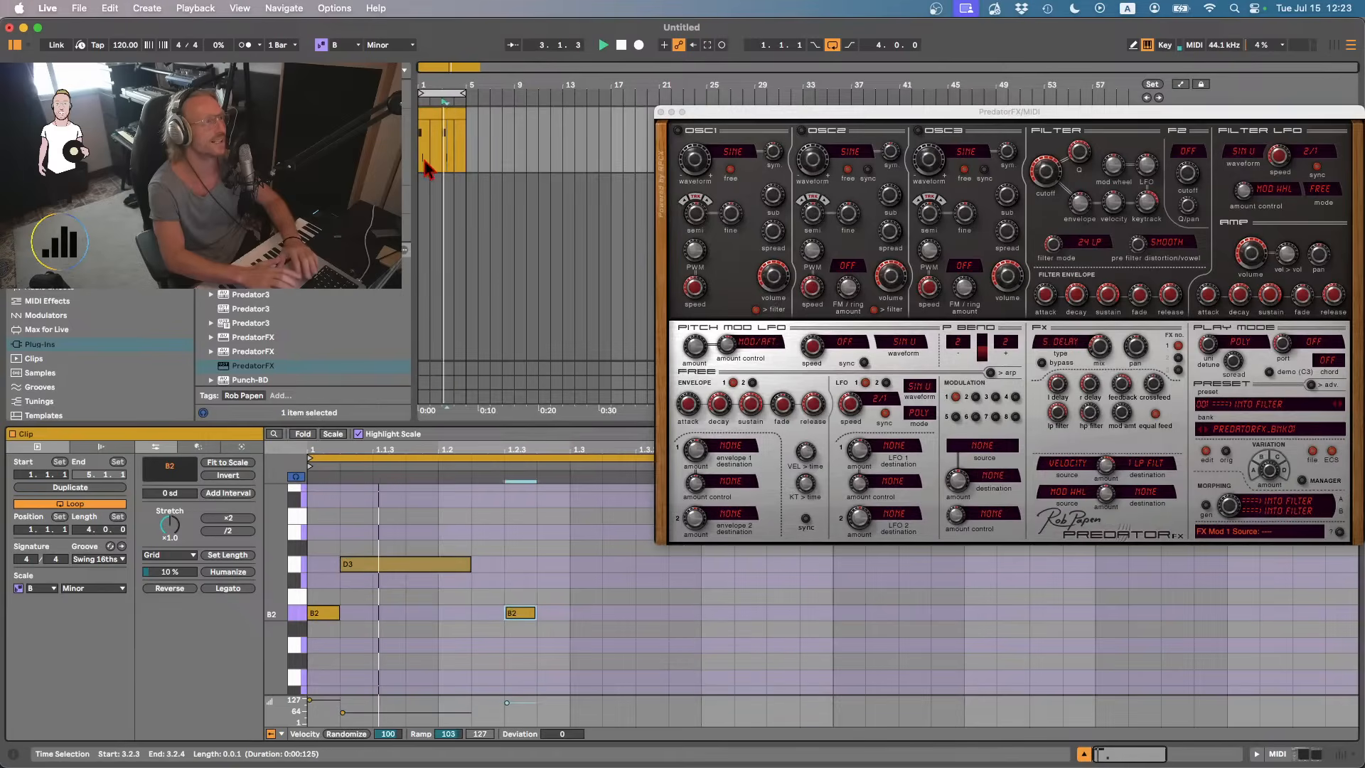
left_click(426, 165)
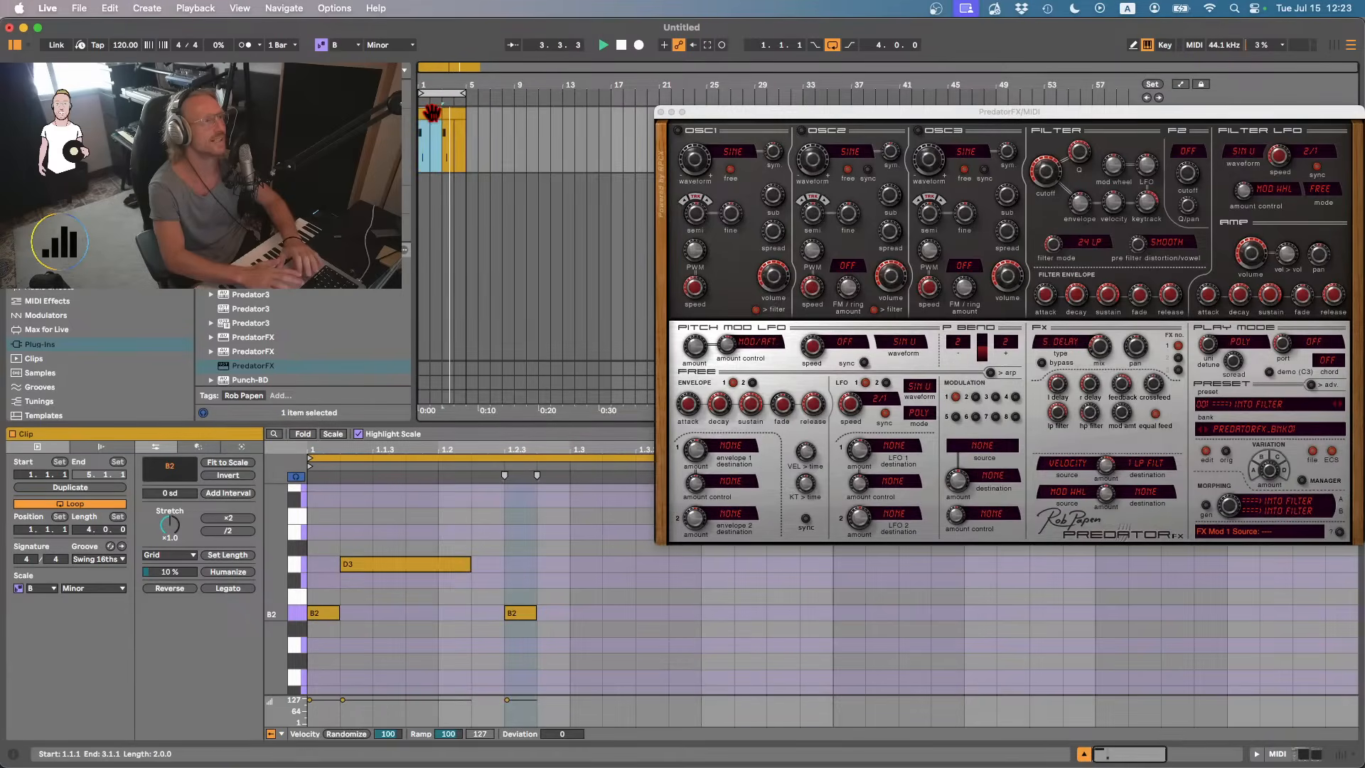
- Reopen PredatorFX from the MIDI track's device chain and set its stereo delay feedback to +61%
left_click(660, 112)
left_click(1151, 131)
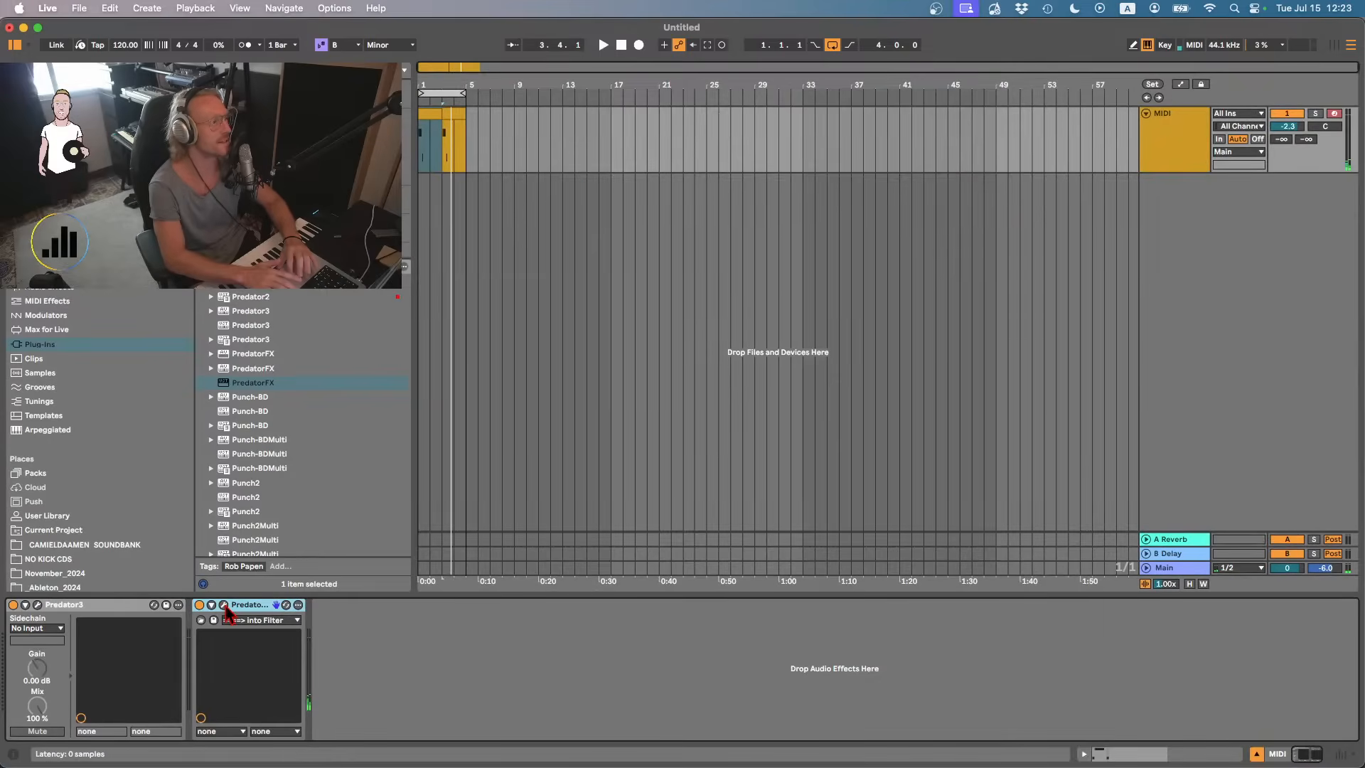
left_click(224, 605)
left_click_drag(1123, 390, 1126, 403)
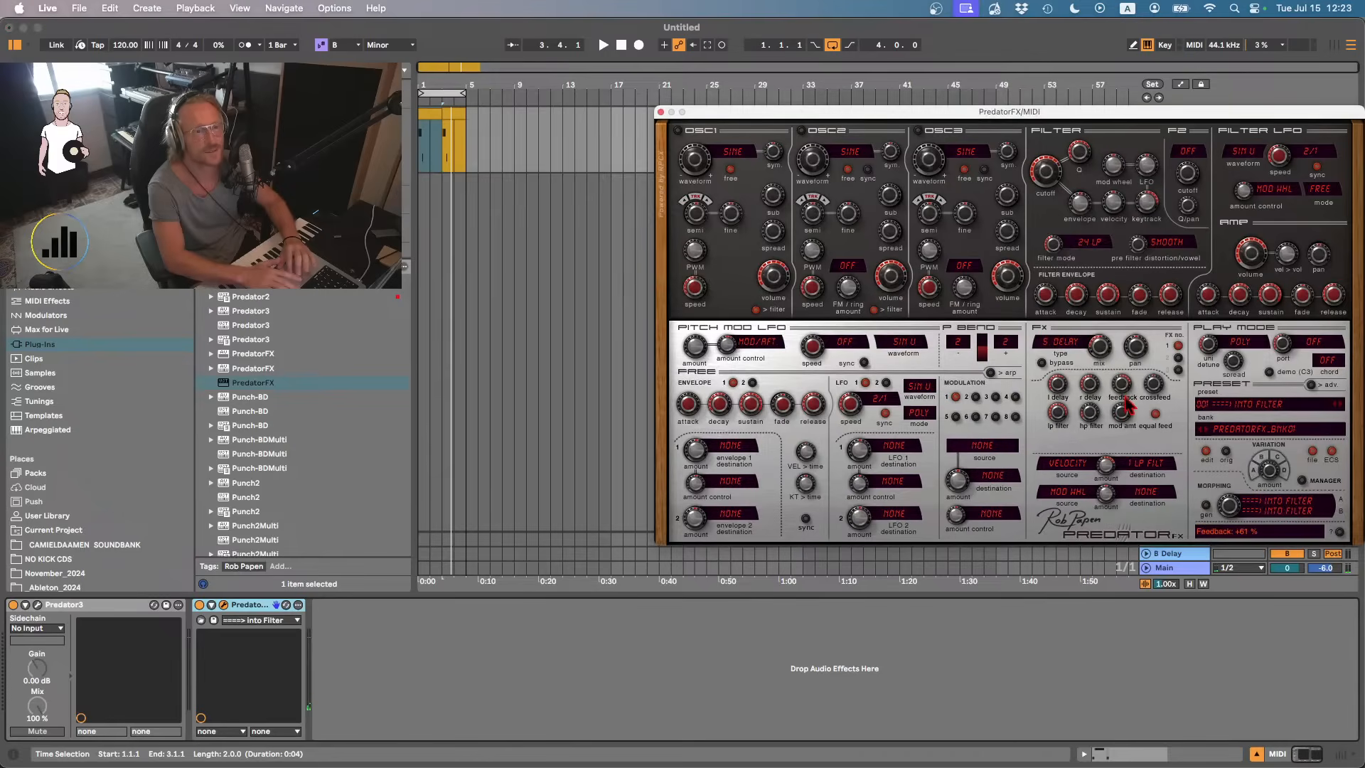
- Load Native Instruments' Guitar Rig 6 from the plug-in browser onto the MIDI track after PredatorFX
left_click(289, 349)
key("Left")
key("Left")
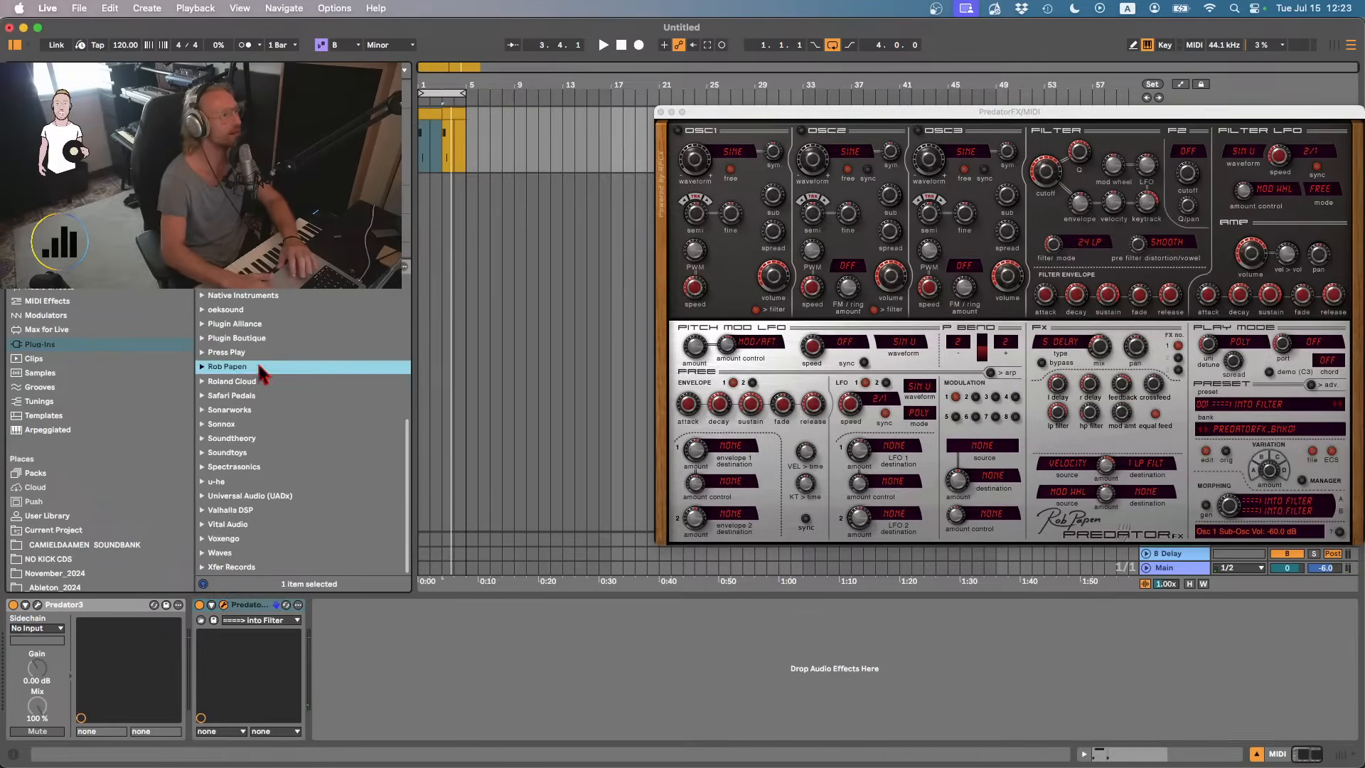
left_click_drag(251, 313, 250, 302)
left_click(244, 306)
double_click(244, 300)
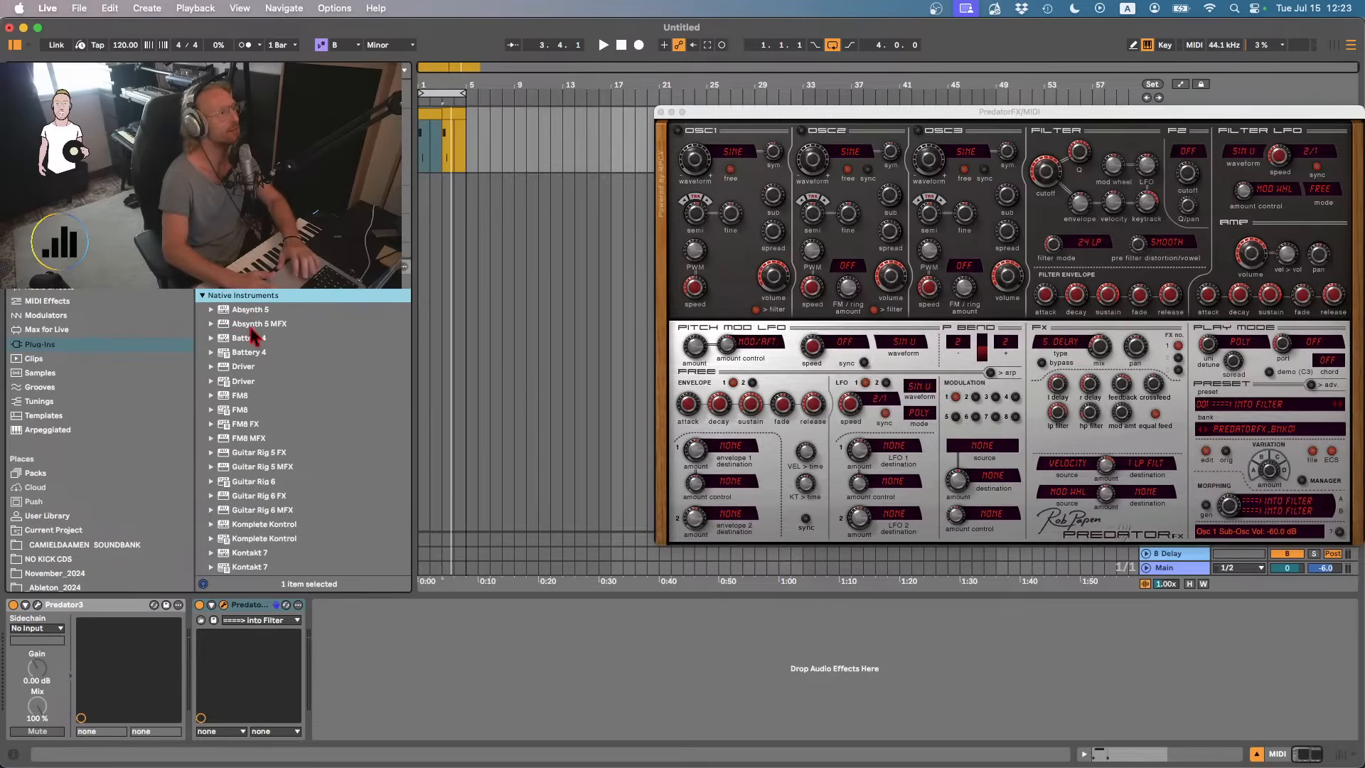
double_click(275, 481)
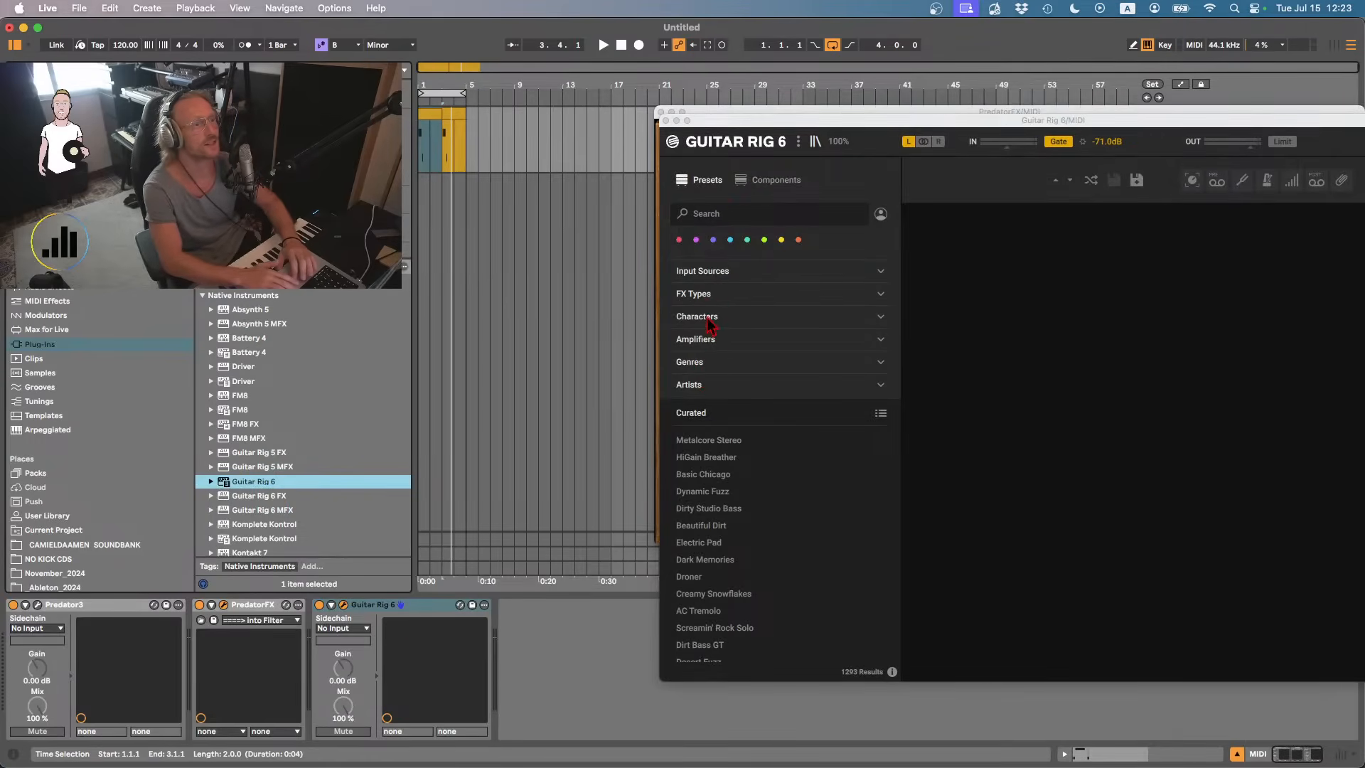
- Filter Guitar Rig 6's presets by the Specialized FX type and load JC Birds for Miles to audition the loop
left_click(707, 296)
left_click(773, 349)
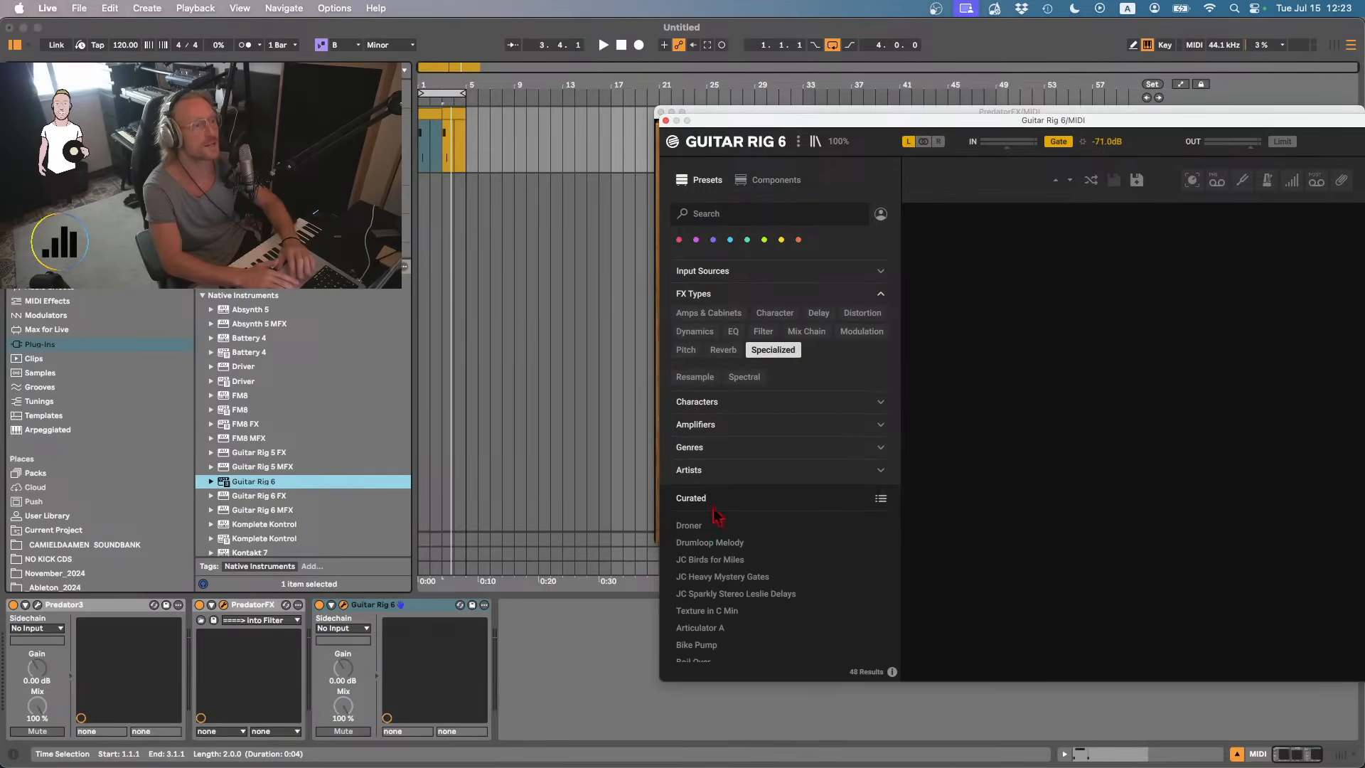
left_click(732, 561)
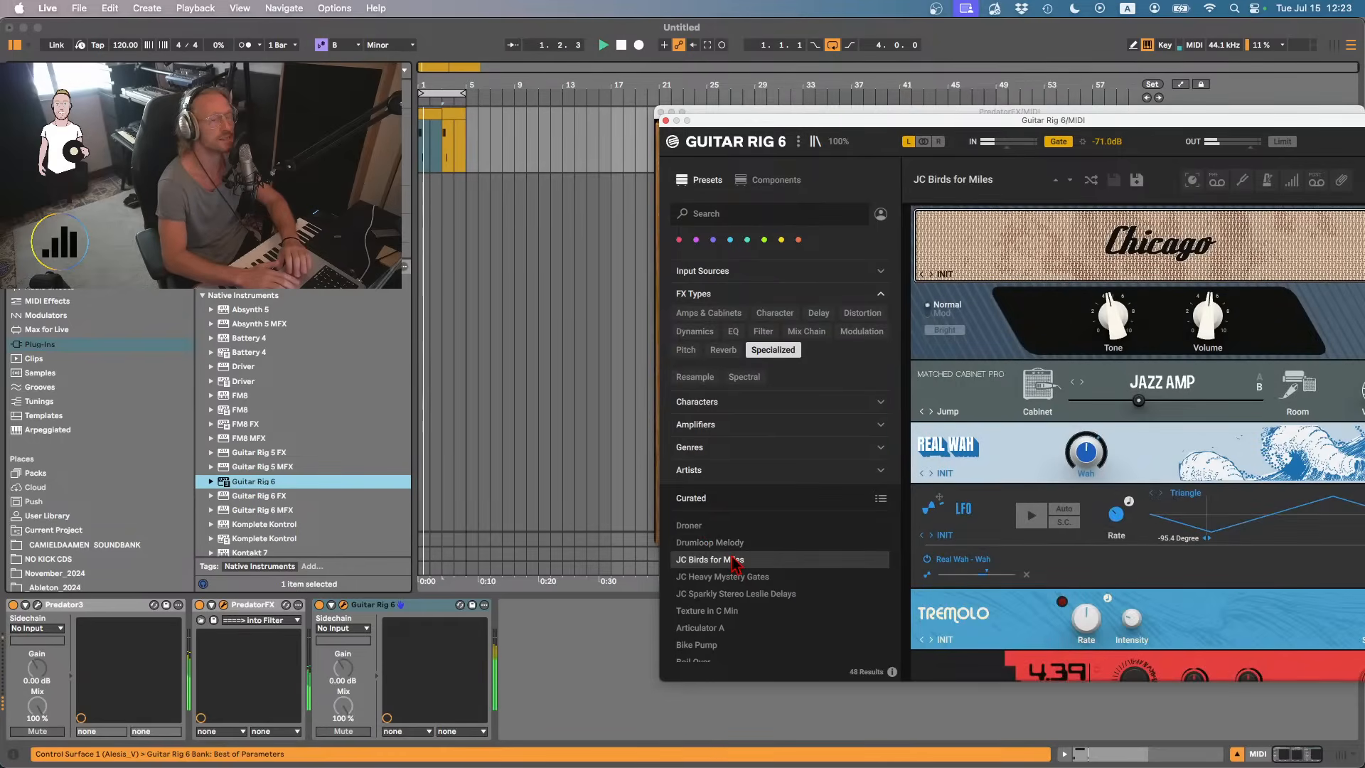
left_click_drag(825, 125, 745, 136)
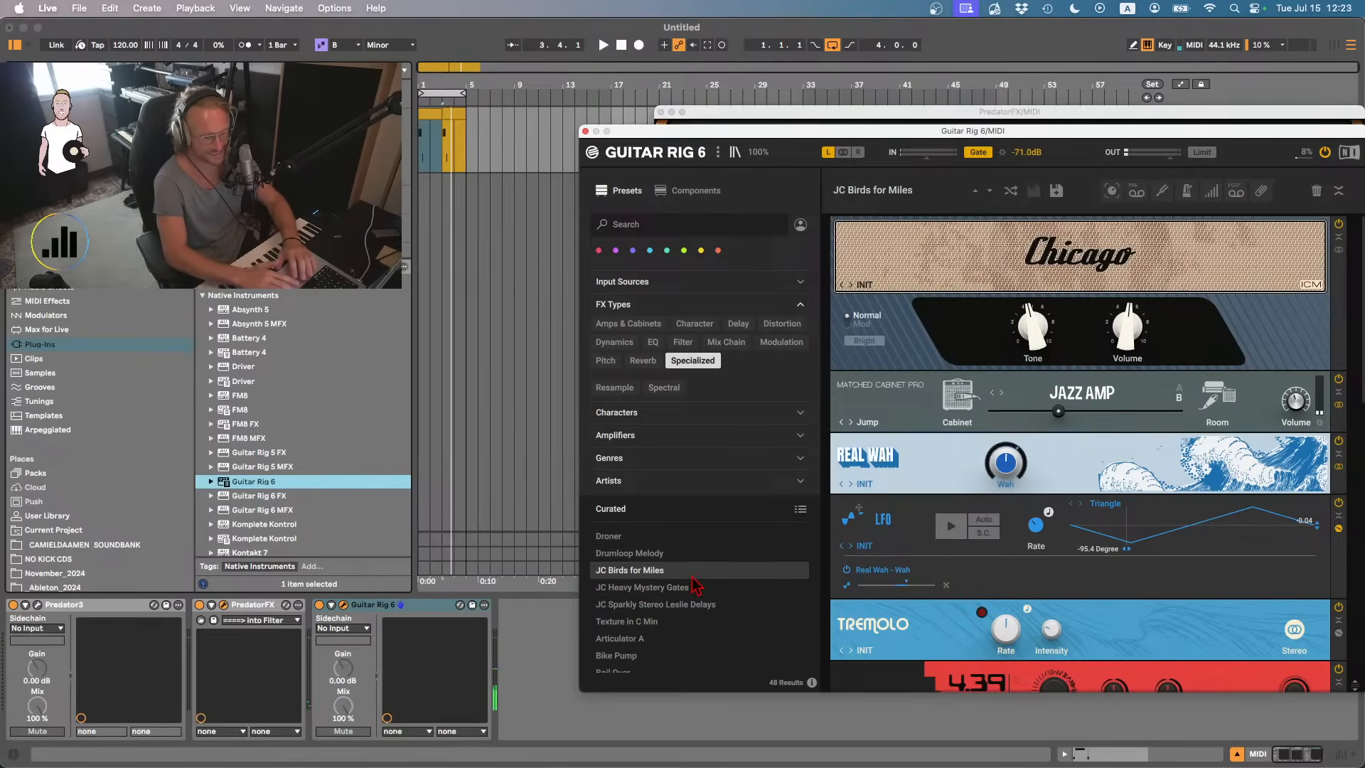
- Audition the JC Sparkly Stereo Leslie Delays, Butterfly, Change Direction, For Men Terra and Forklifter Frenzy presets, and return to JC Birds for Miles
left_click(680, 611)
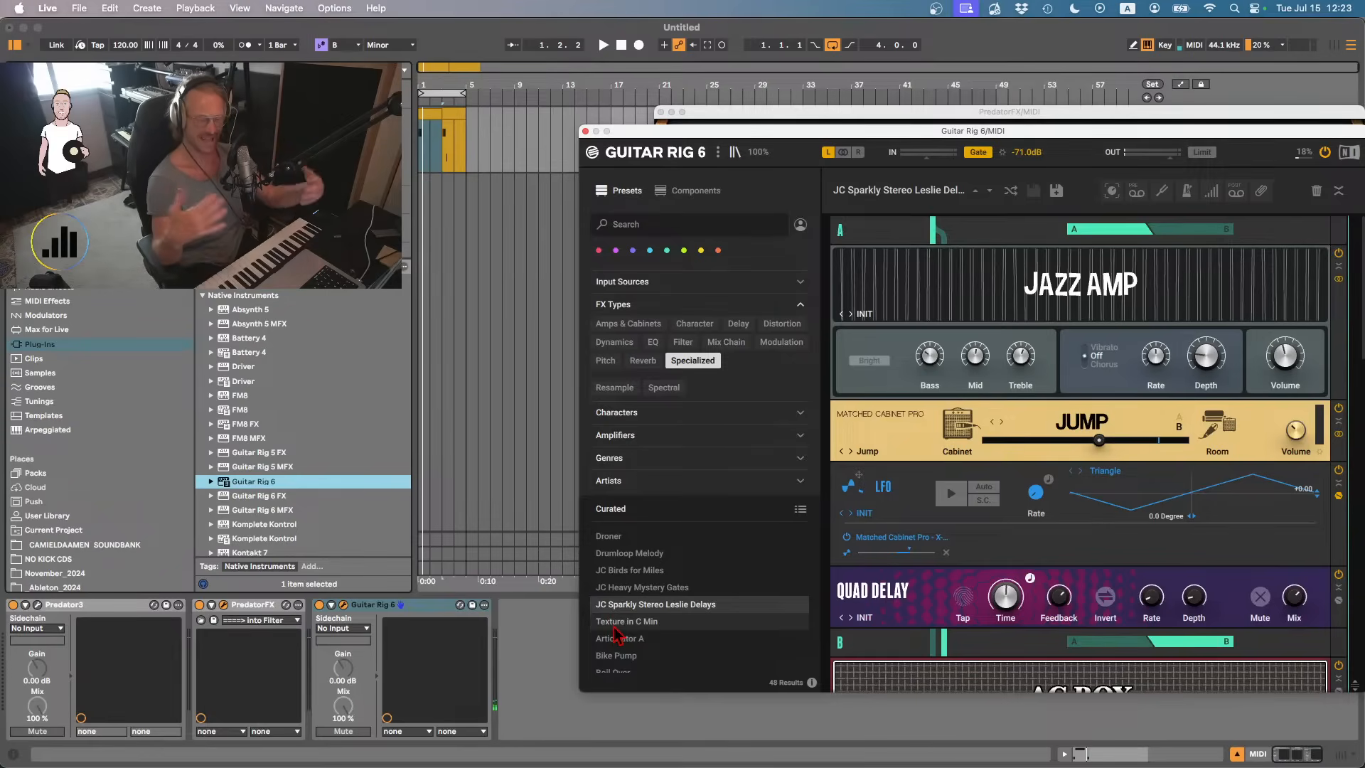
scroll(616, 633, "down", 3)
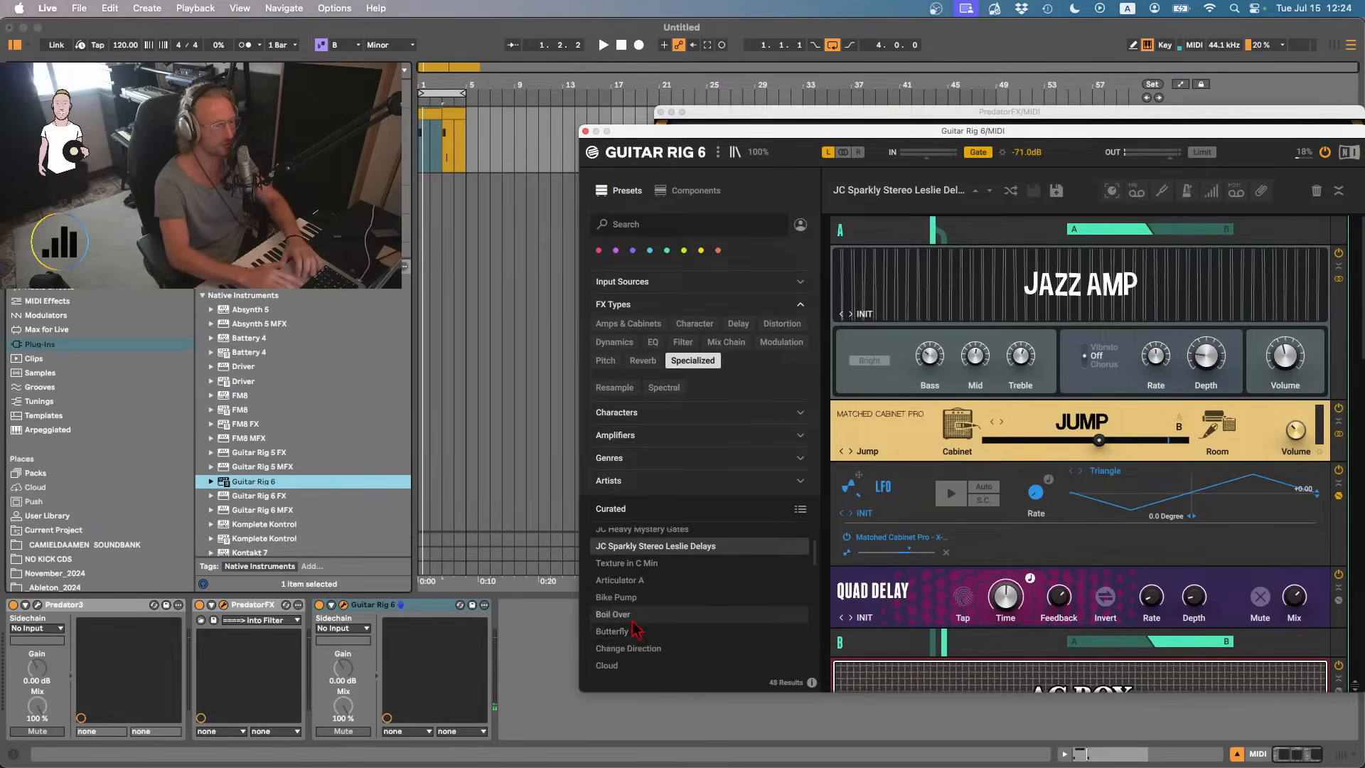
left_click(635, 622)
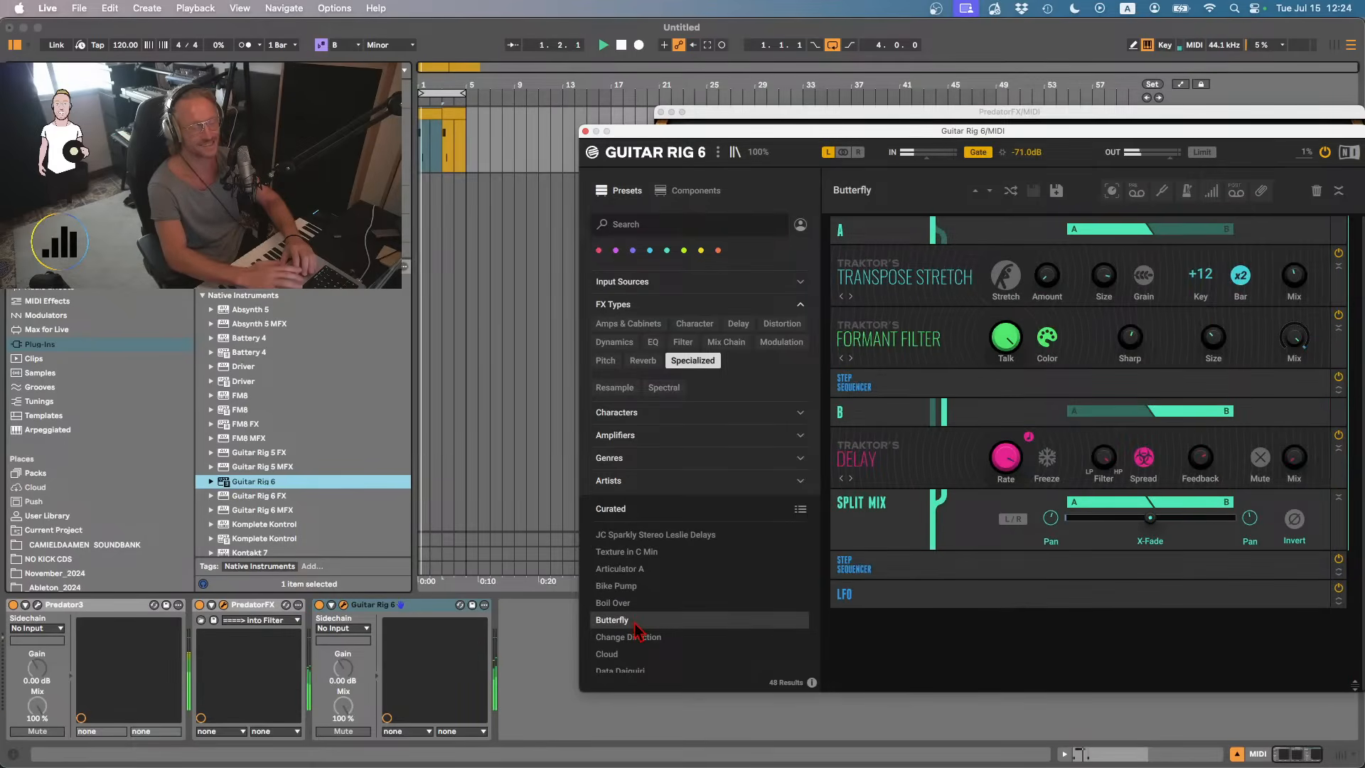
left_click(644, 638)
scroll(633, 640, "down", 5)
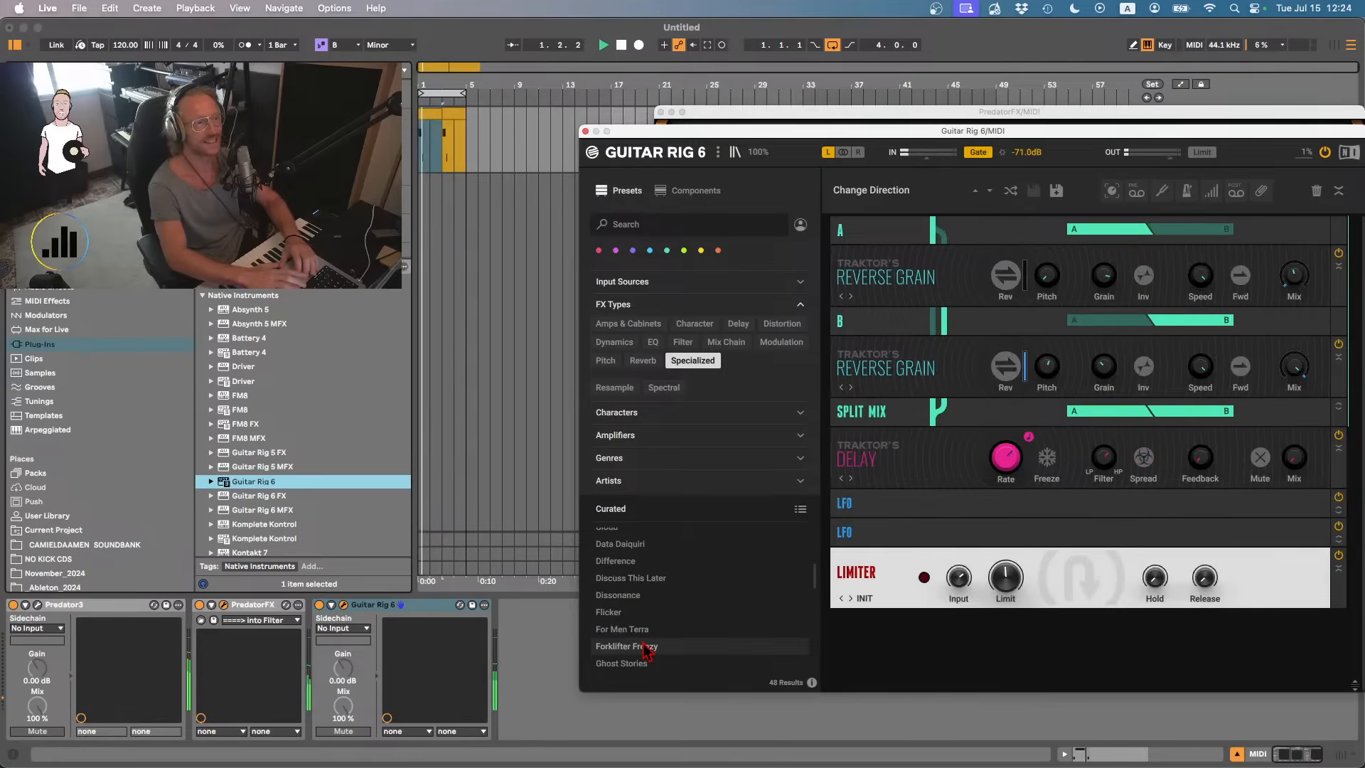
left_click(625, 631)
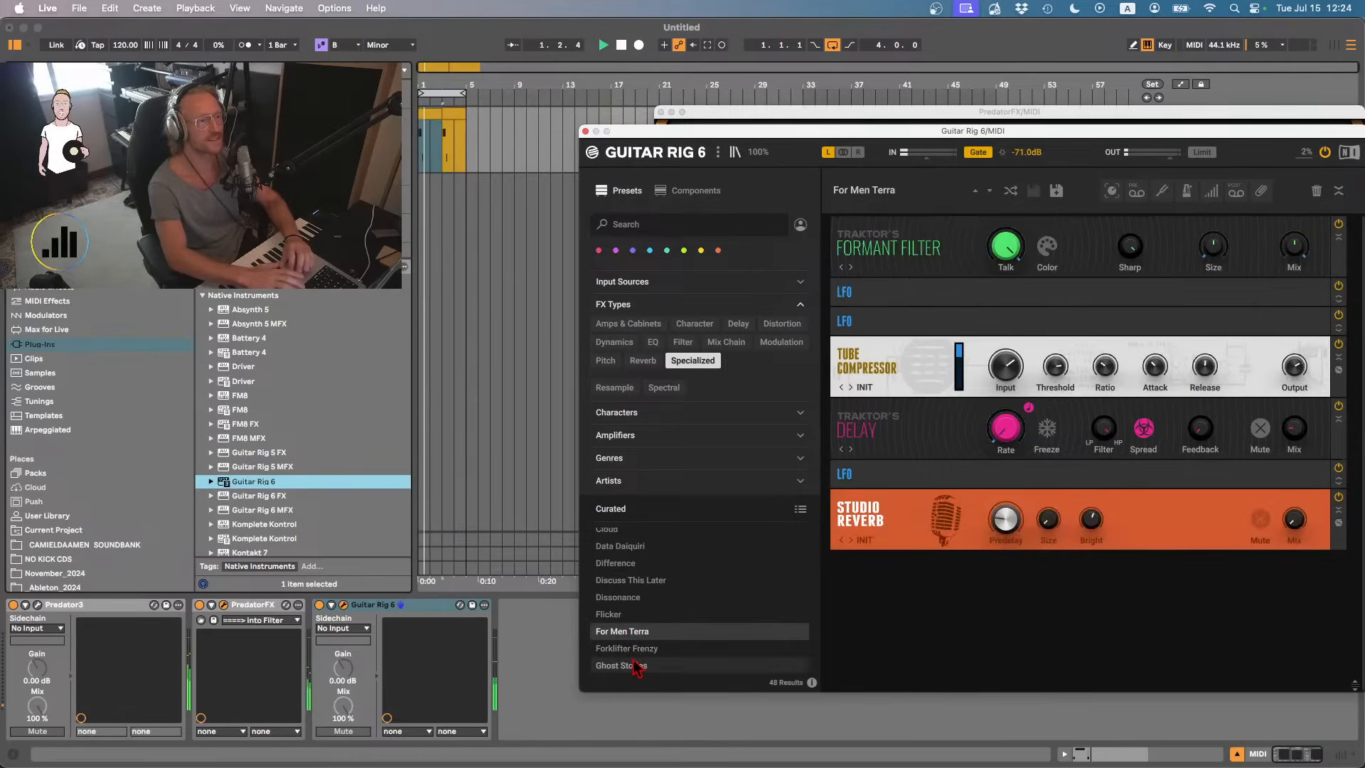
left_click(634, 648)
scroll(629, 654, "down", 5)
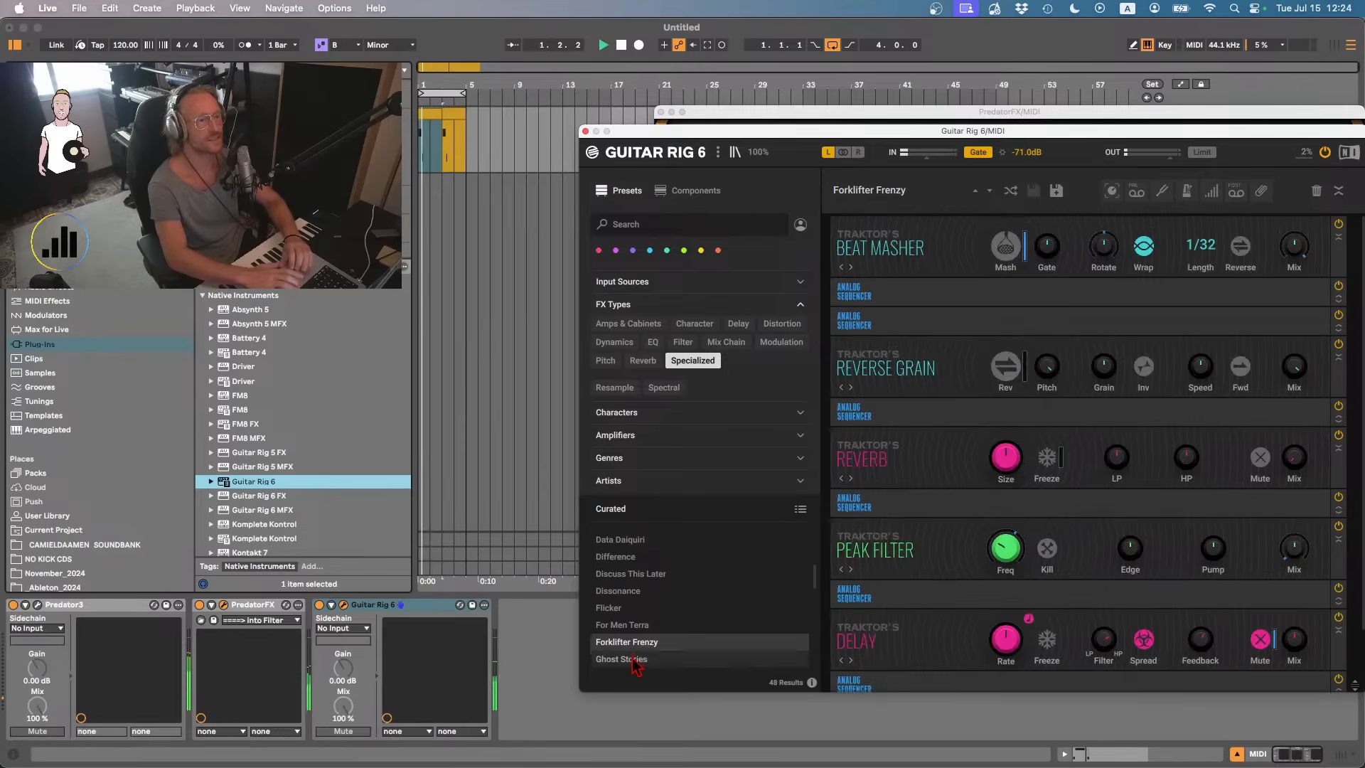
scroll(622, 640, "up", 5)
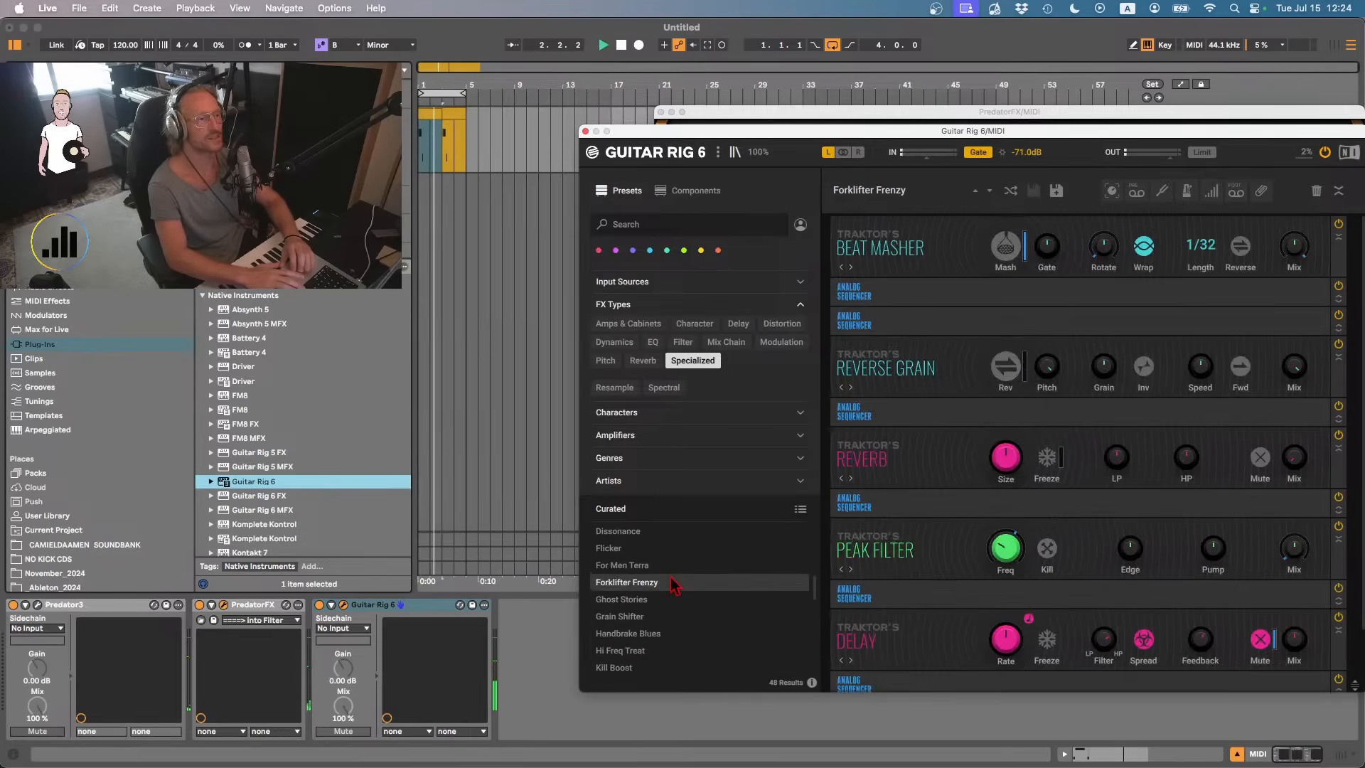
scroll(664, 617, "up", 10)
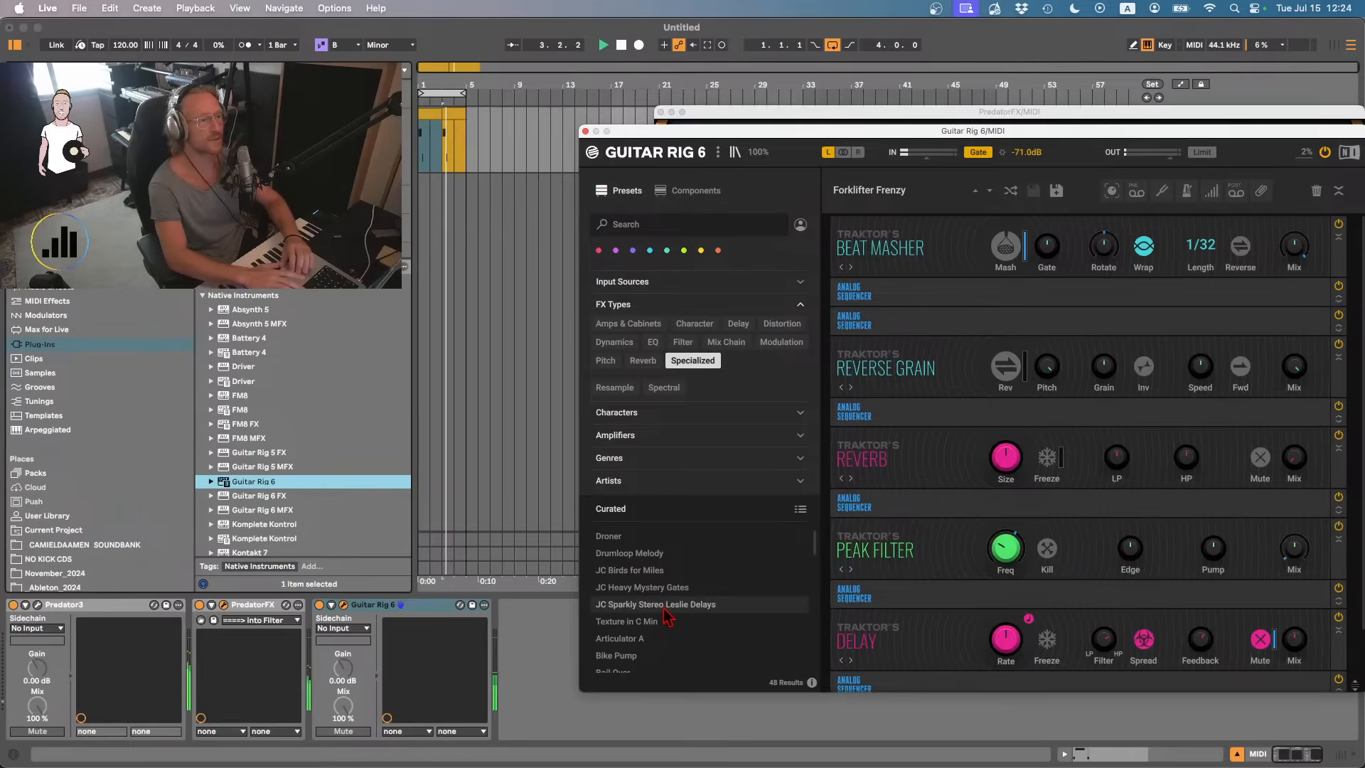
left_click(644, 573)
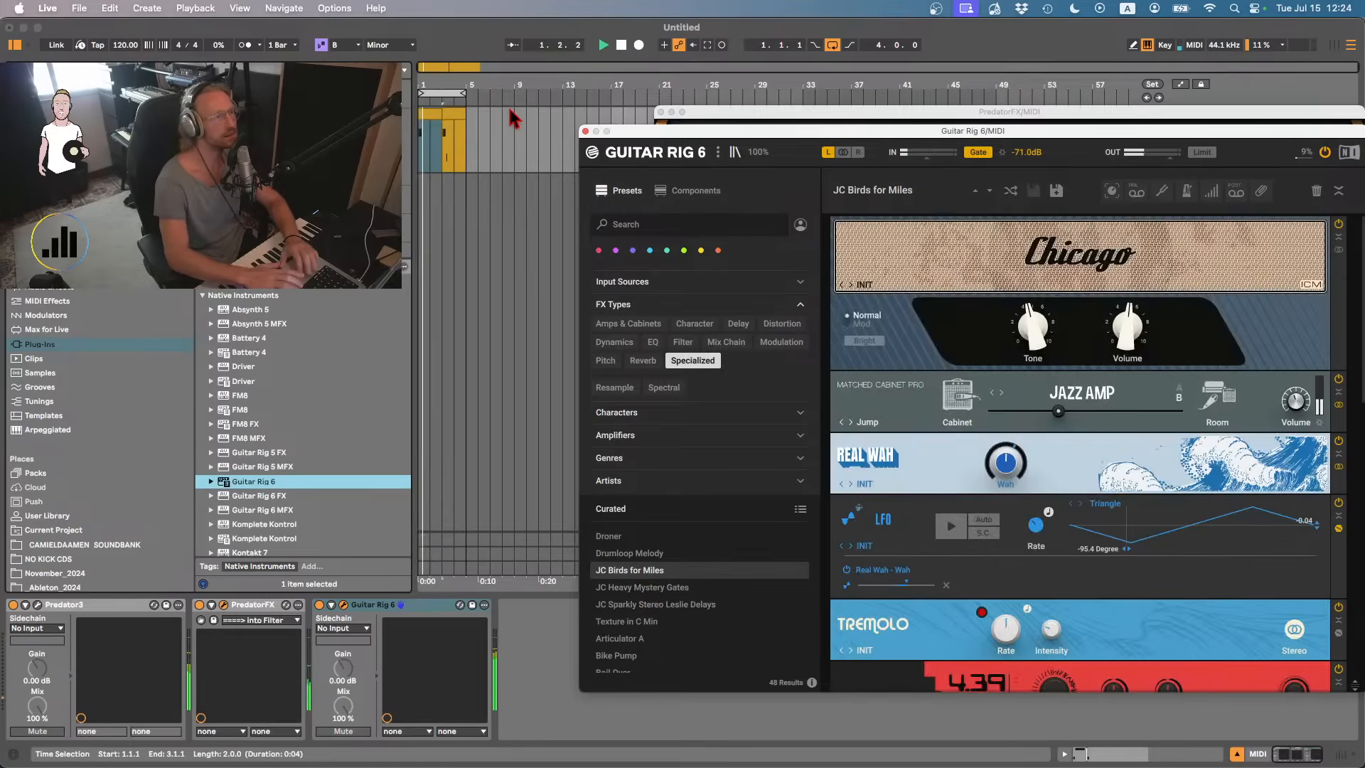
- Export the four-bar loop range as an audio file named Musicloop_024_Bm in the Music Loops folder
left_click(442, 93)
key("super+shift+r")
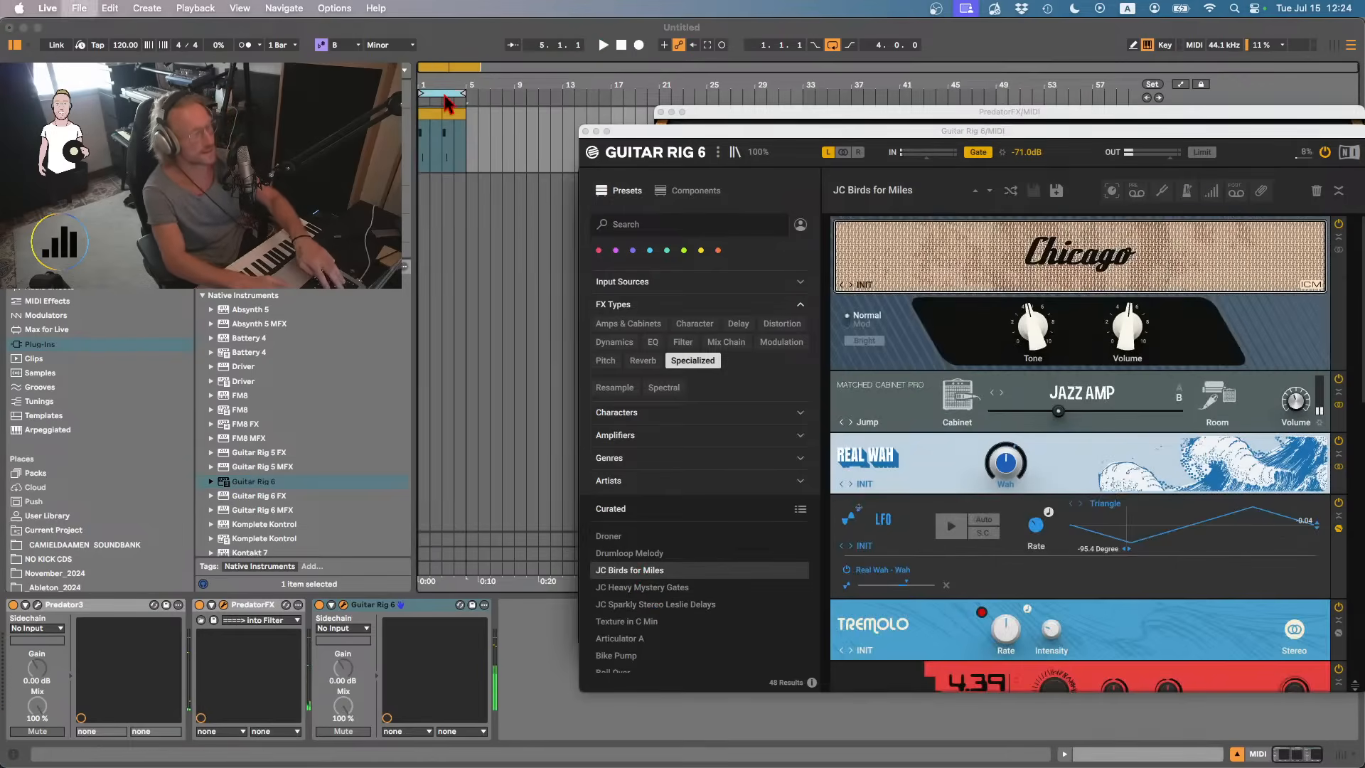
key("Return")
key("Right")
key("Left")
key("Left")
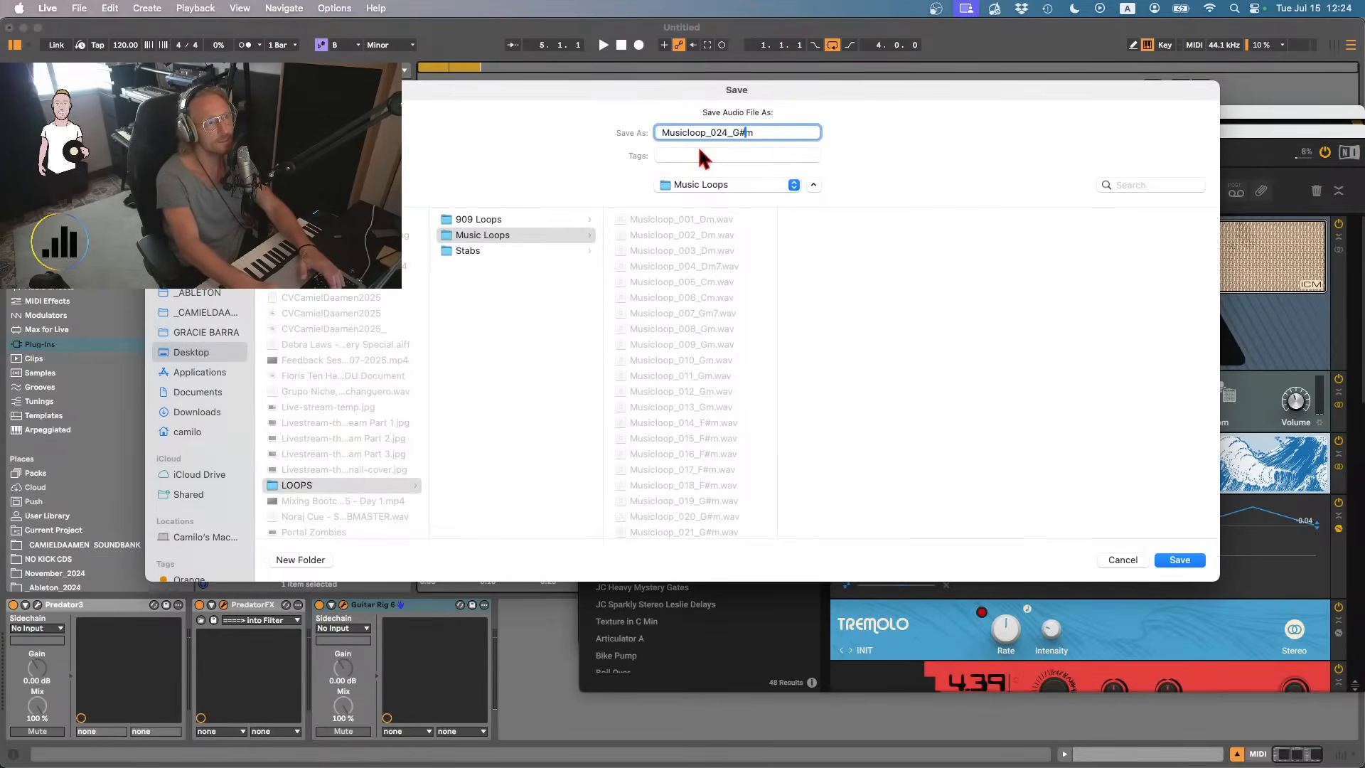
key("Delete")
key("Delete")
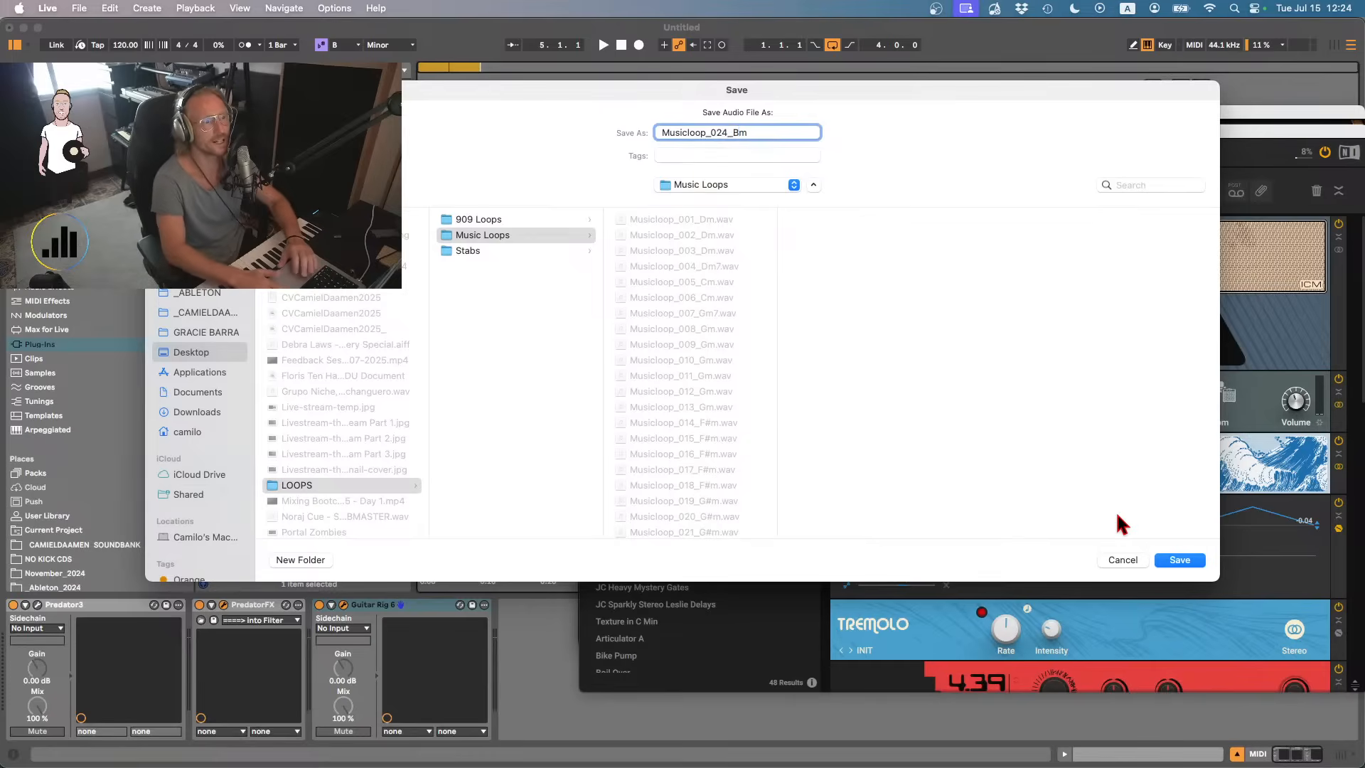
left_click(1180, 560)
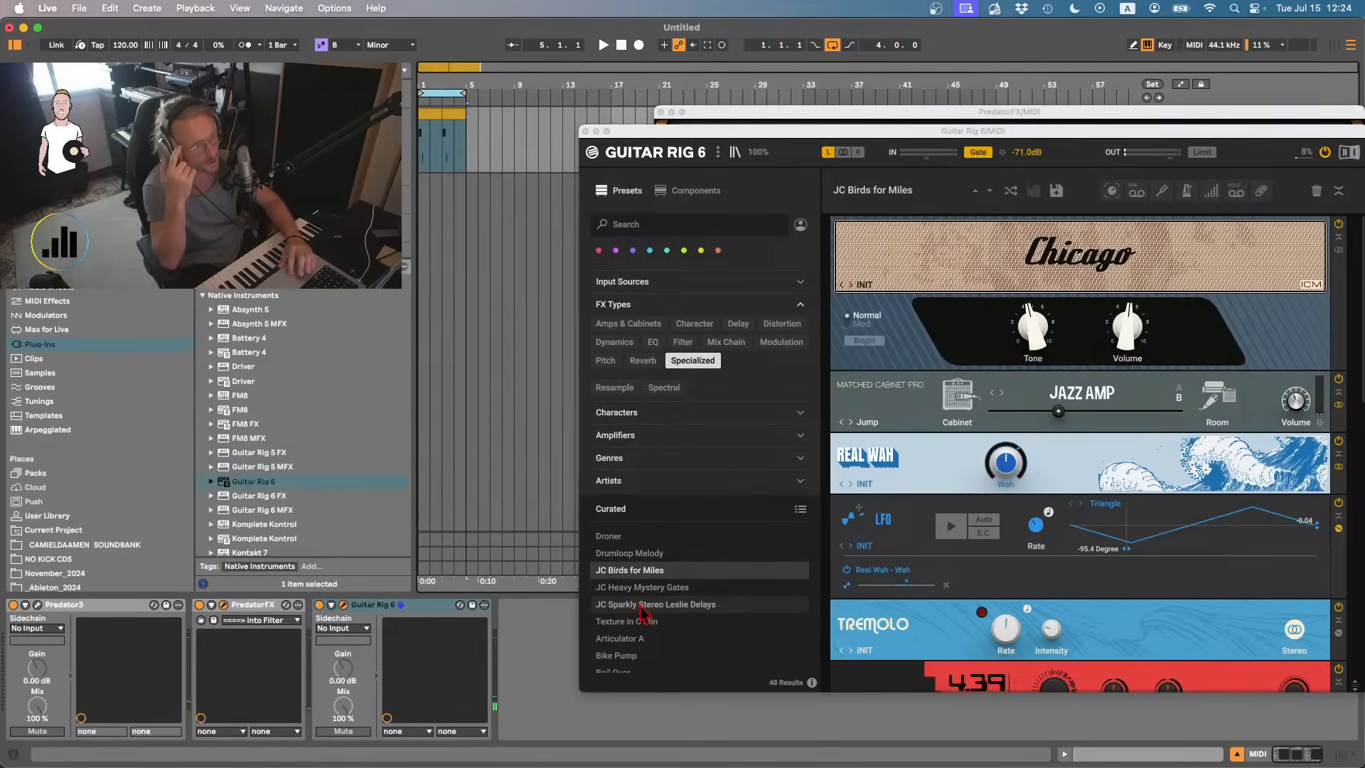
- Load the JC Heavy Mystery Gates preset in Guitar Rig 6 and play the loop to audition it
left_click(640, 589)
key("space")
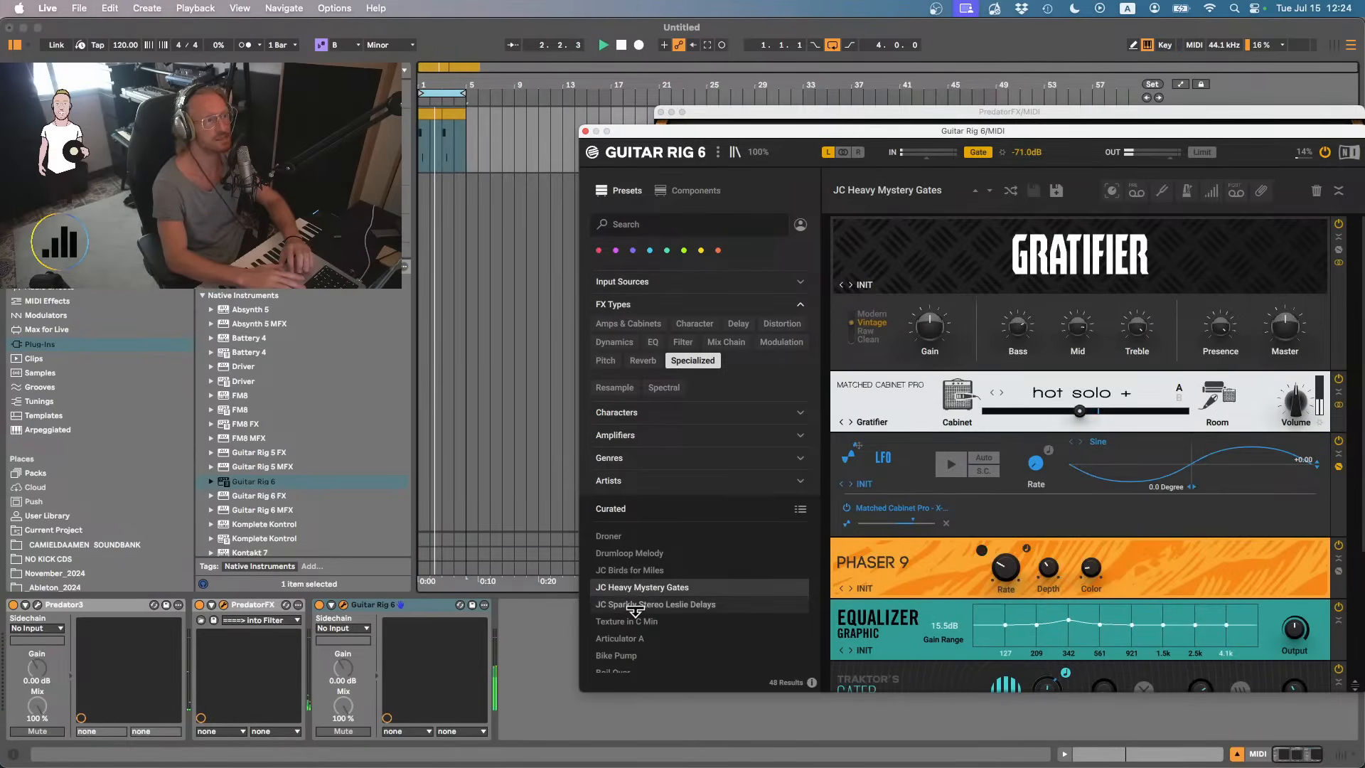
left_click(635, 606)
key("space")
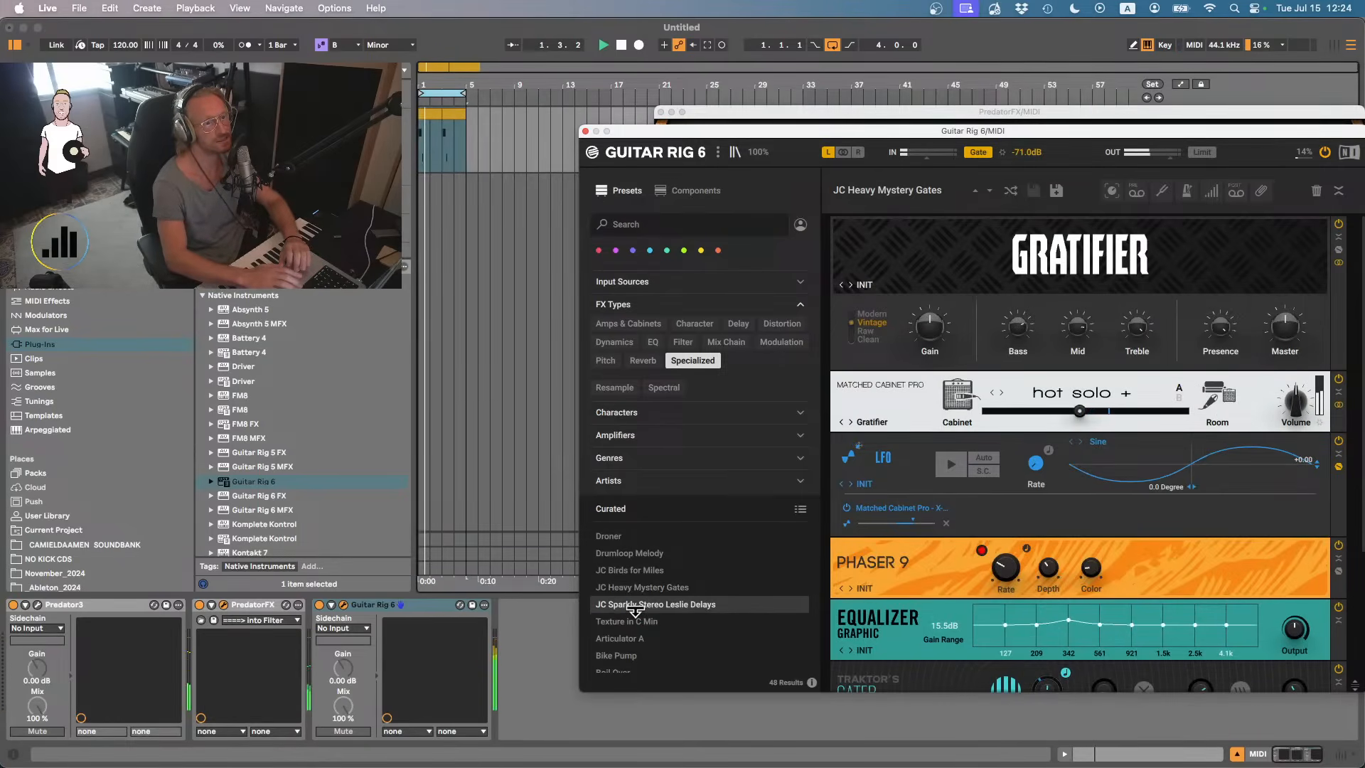
- Adjust the Gratifier's presence to 8.15, set the Gater's noise to 12 and stop playback
left_click(1033, 324)
left_click_drag(1033, 325, 1035, 374)
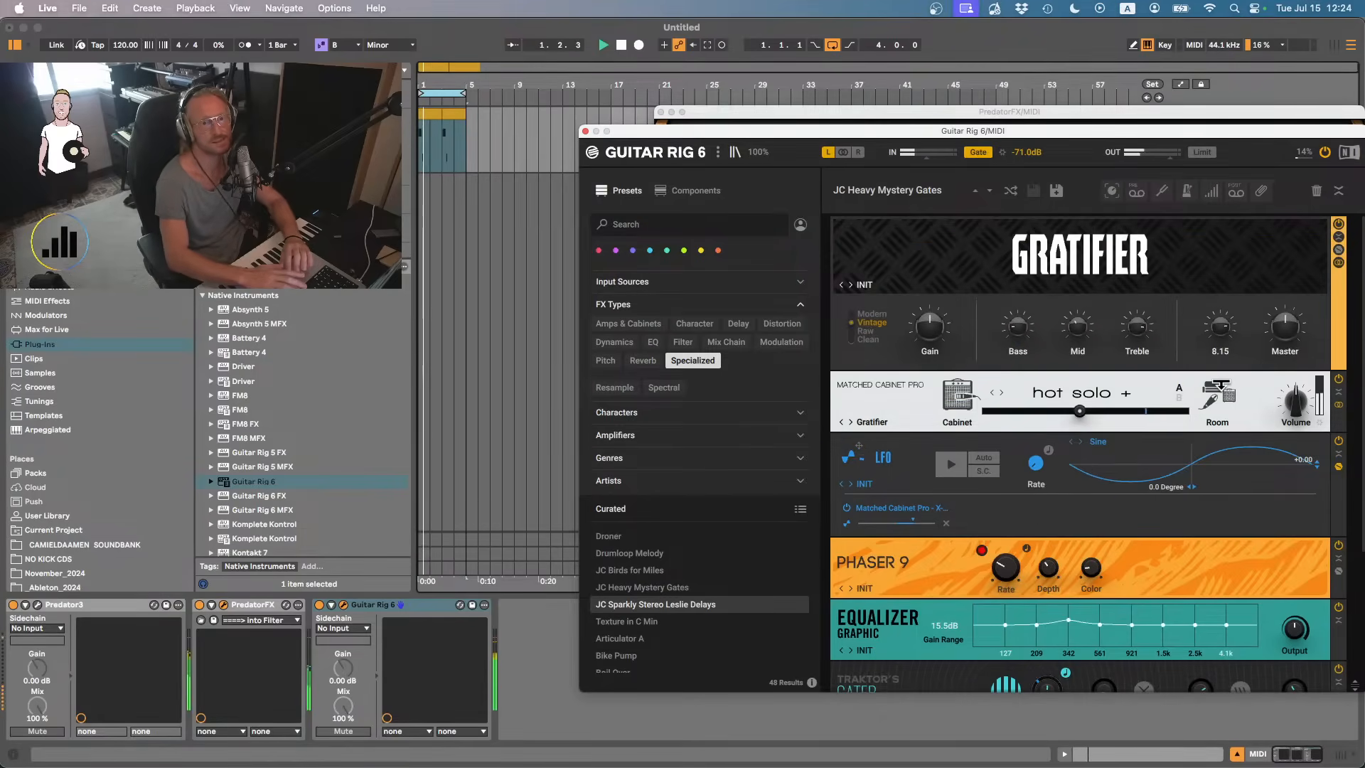
scroll(984, 538, "down", 4)
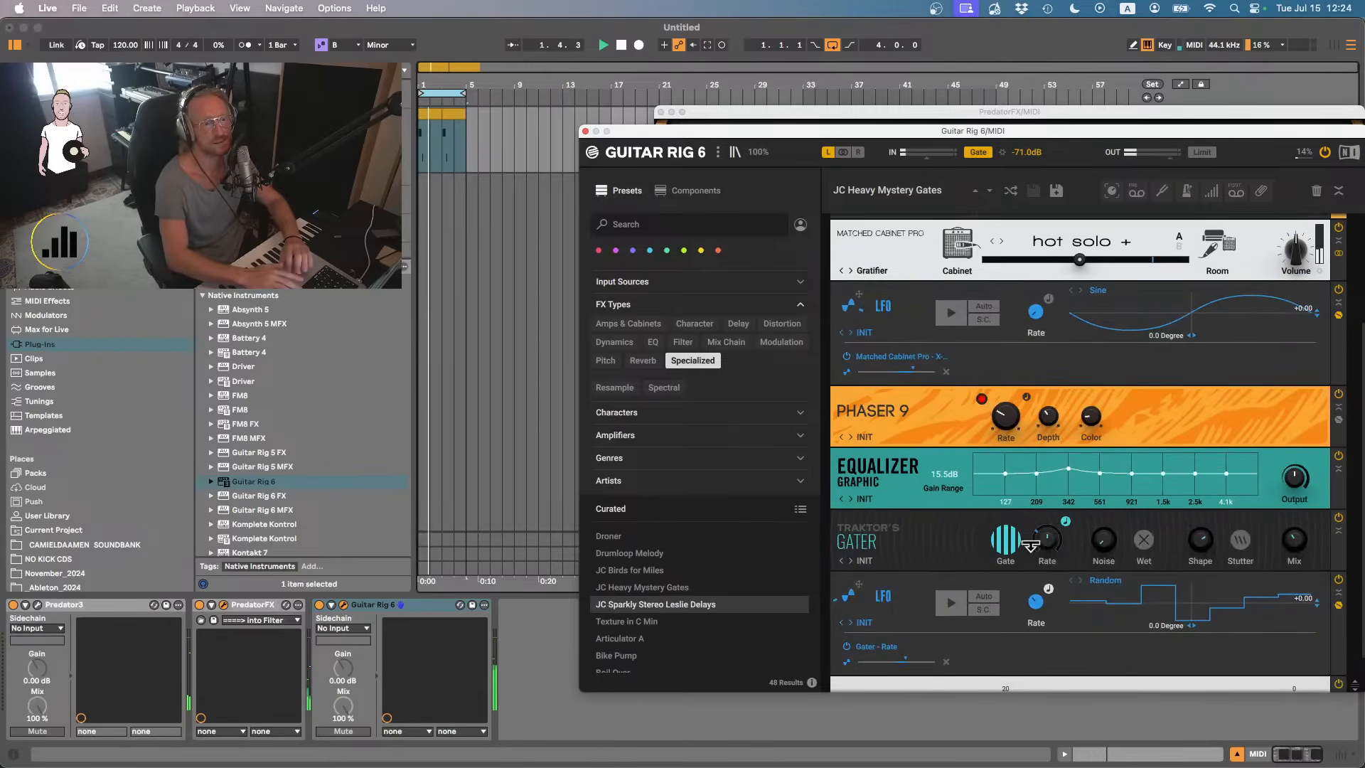
scroll(937, 640, "down", 1)
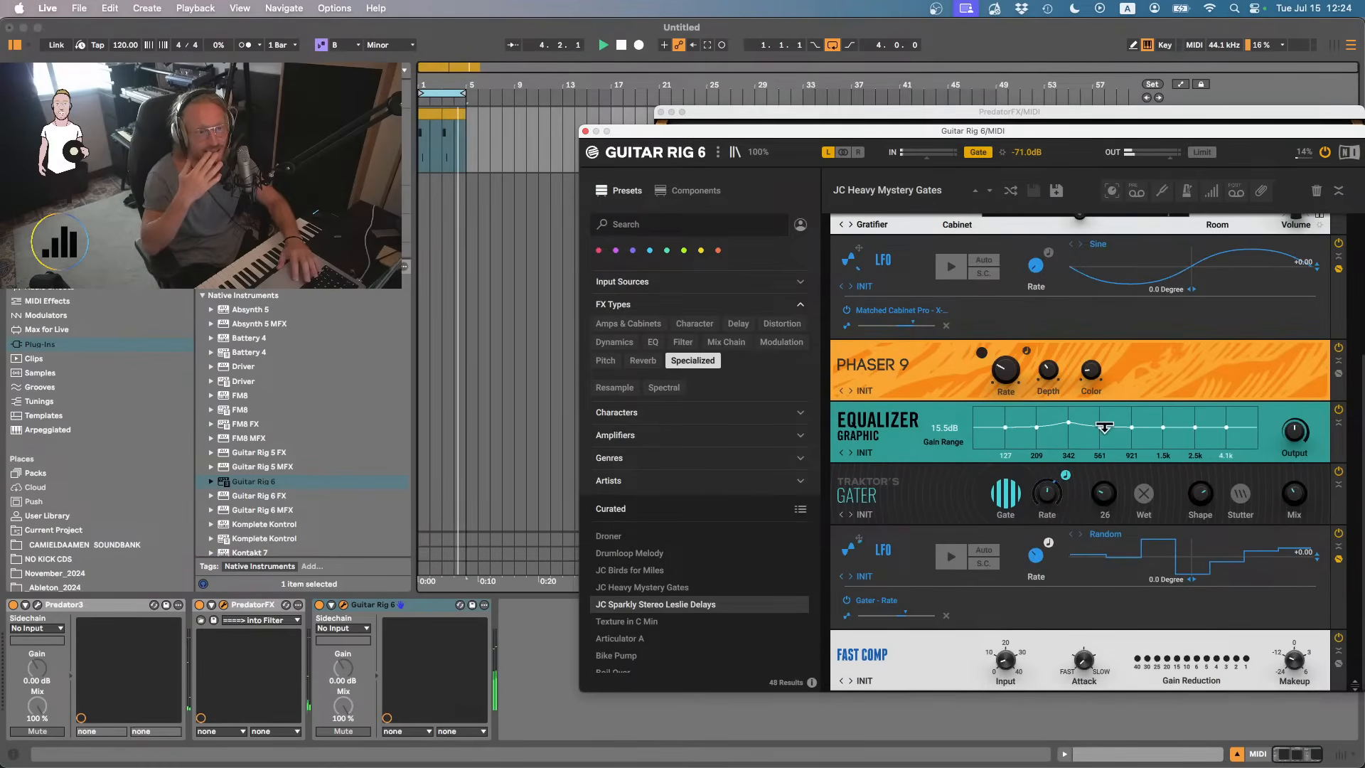
left_click_drag(1104, 427, 1102, 469)
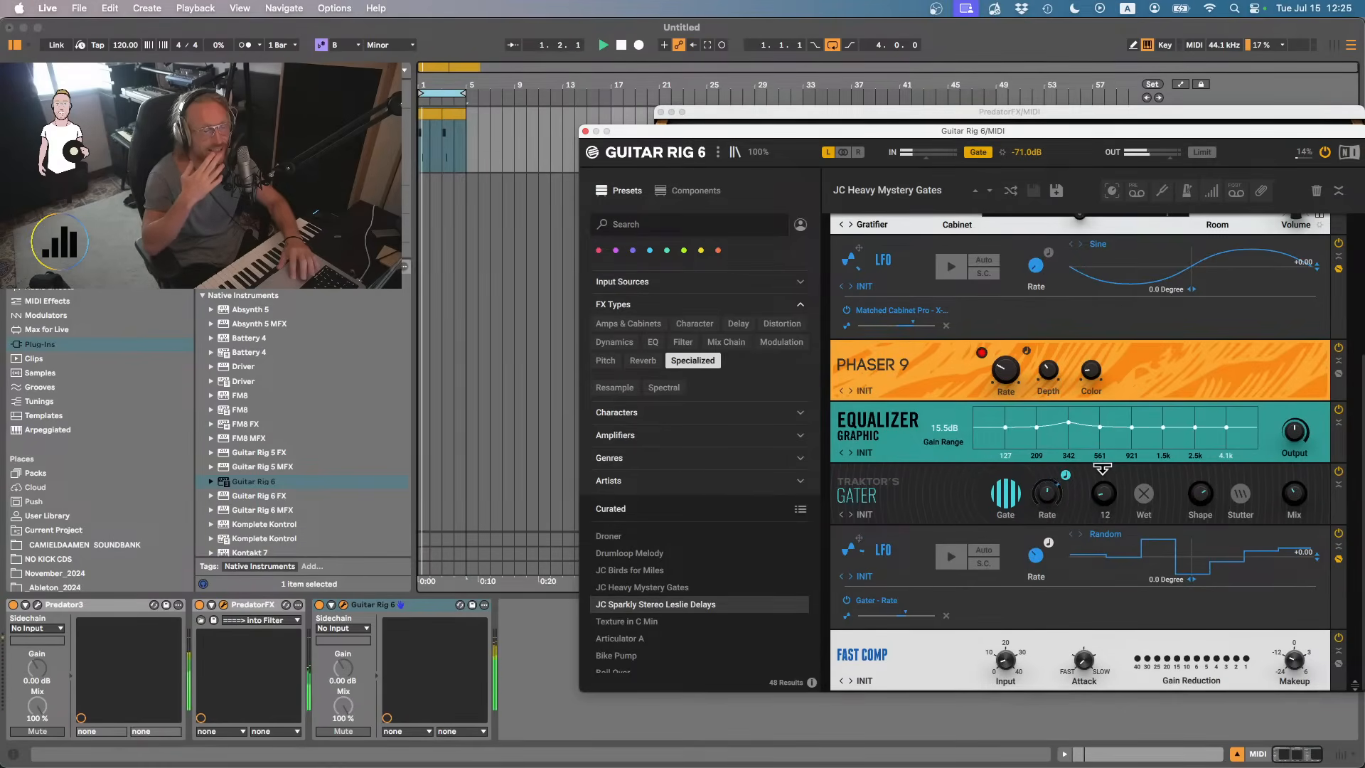
key("space")
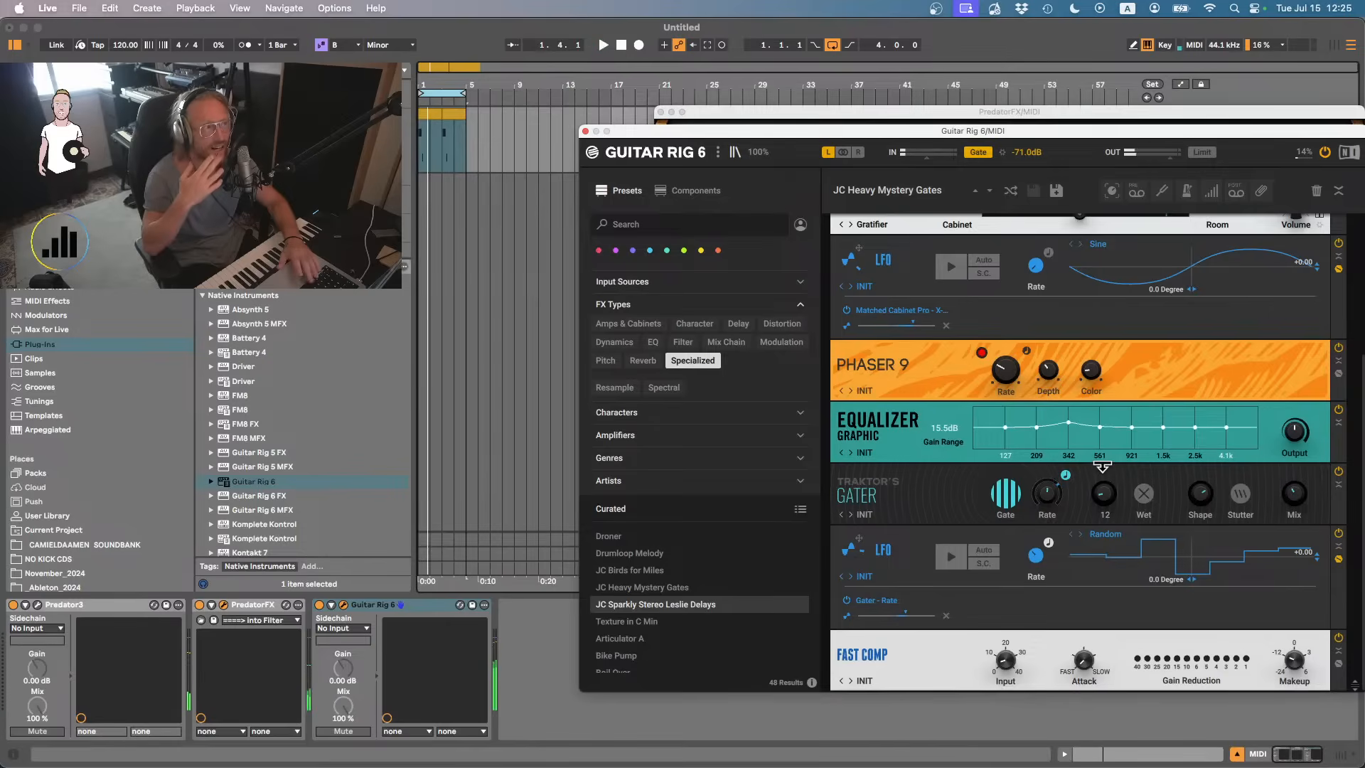
- Duplicate the four bars of clips up to bar 9 and extend the loop range to eight bars
left_click(459, 110)
key("super+d")
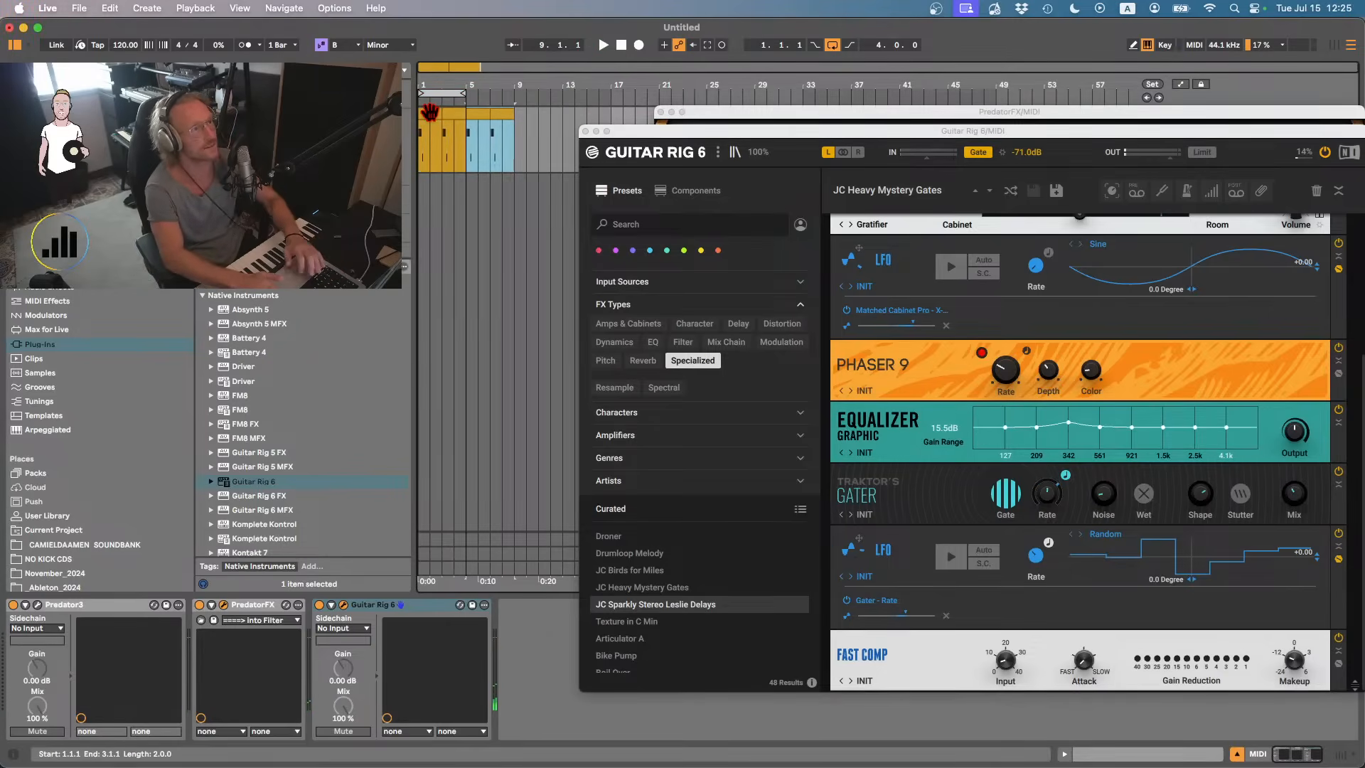
left_click_drag(466, 92, 505, 93)
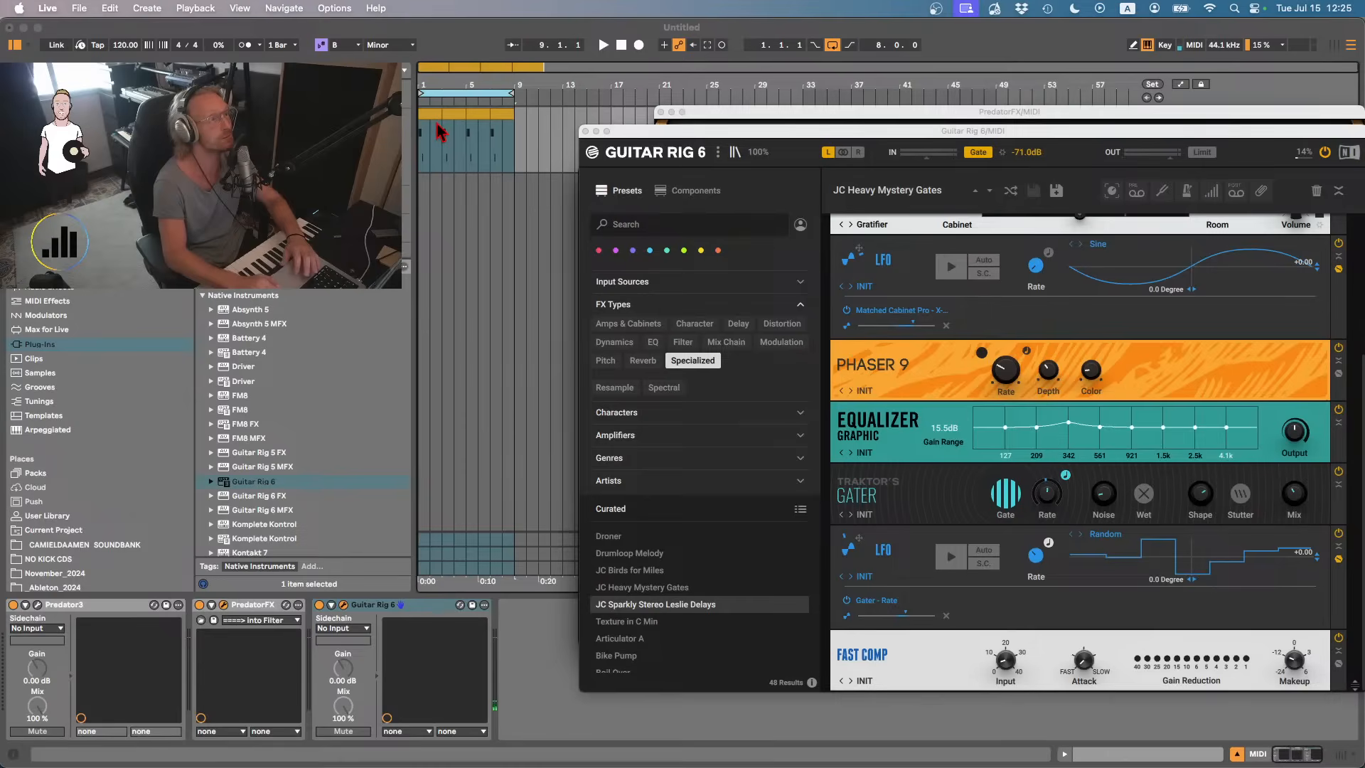
- Close the plug-in windows and export the eight-bar clip range as an audio file named Musicloop_025_Bm in the Music Loops folder
left_click(584, 132)
left_click(660, 112)
left_click(714, 626)
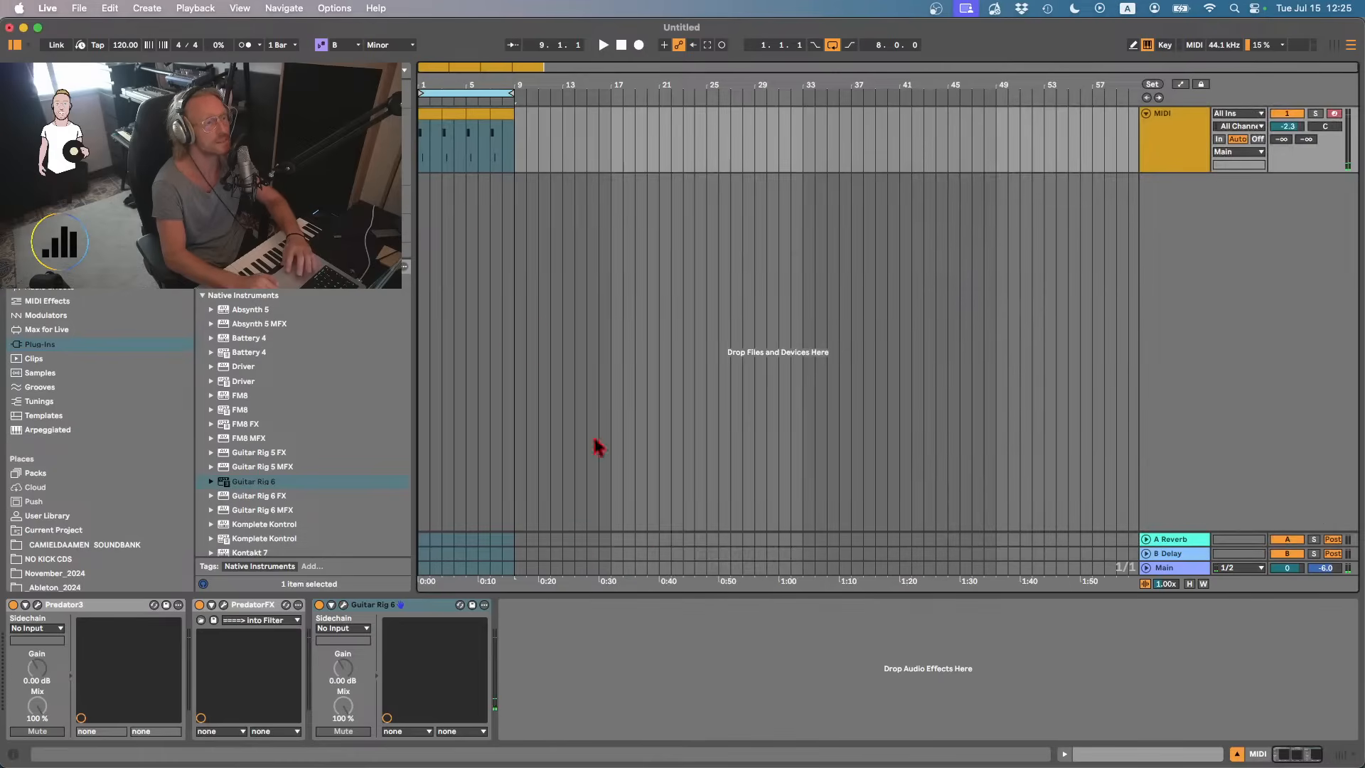
left_click(427, 113)
left_click(504, 114, "shift")
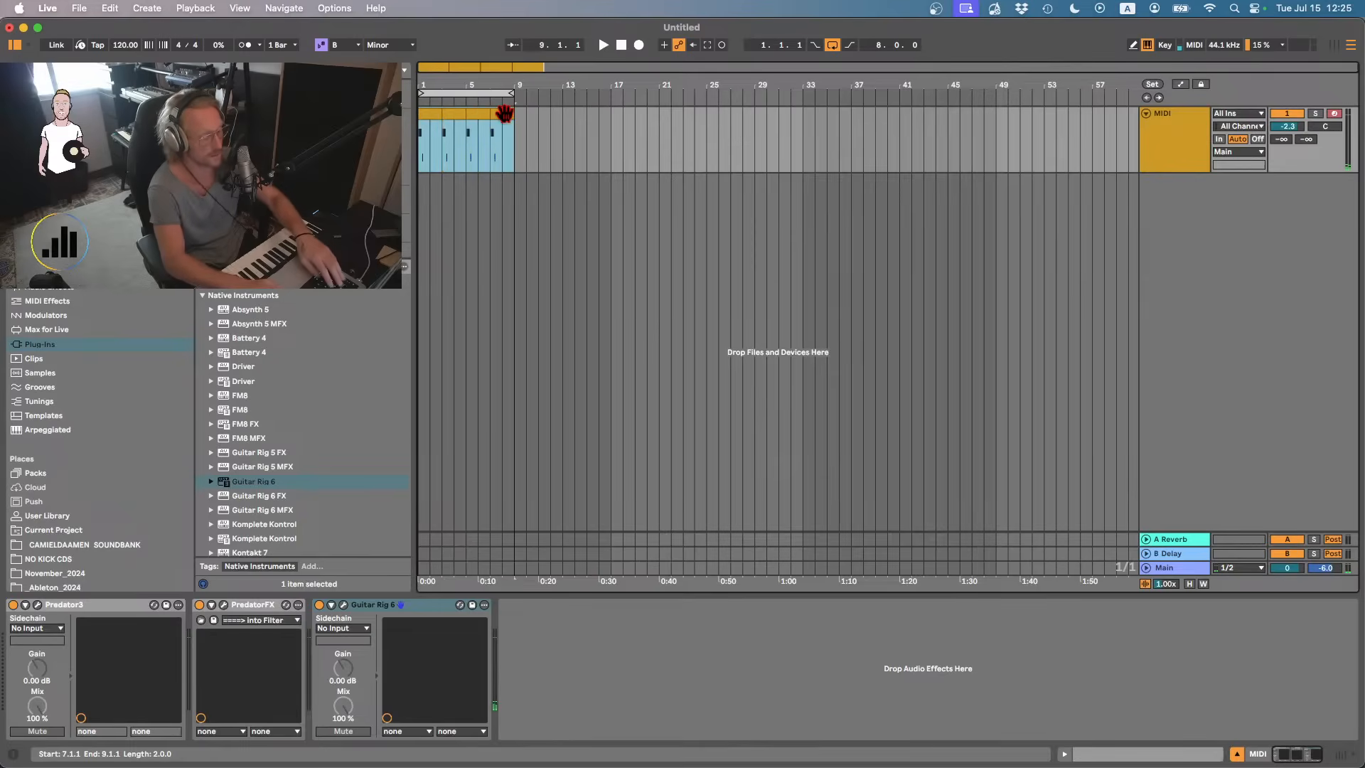
key("super+shift+r")
key("Return")
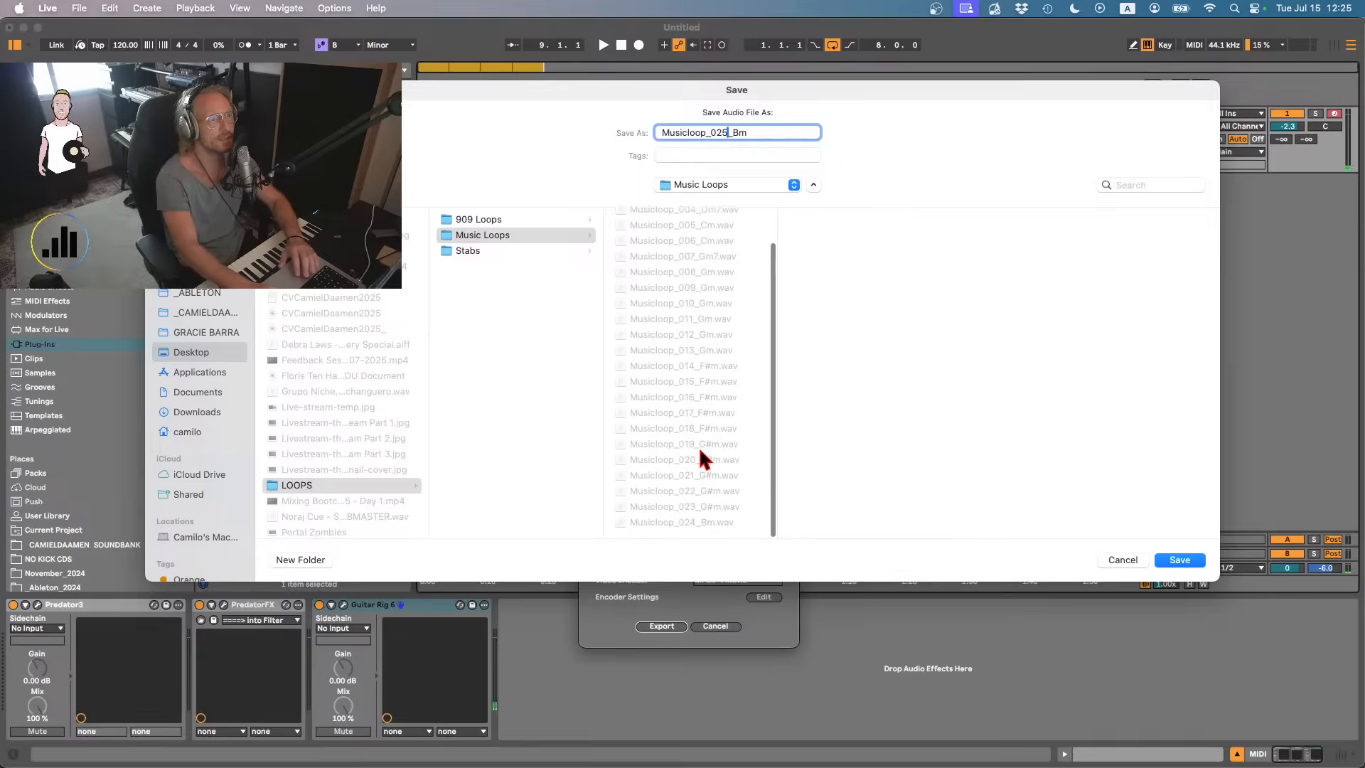
key("Return")
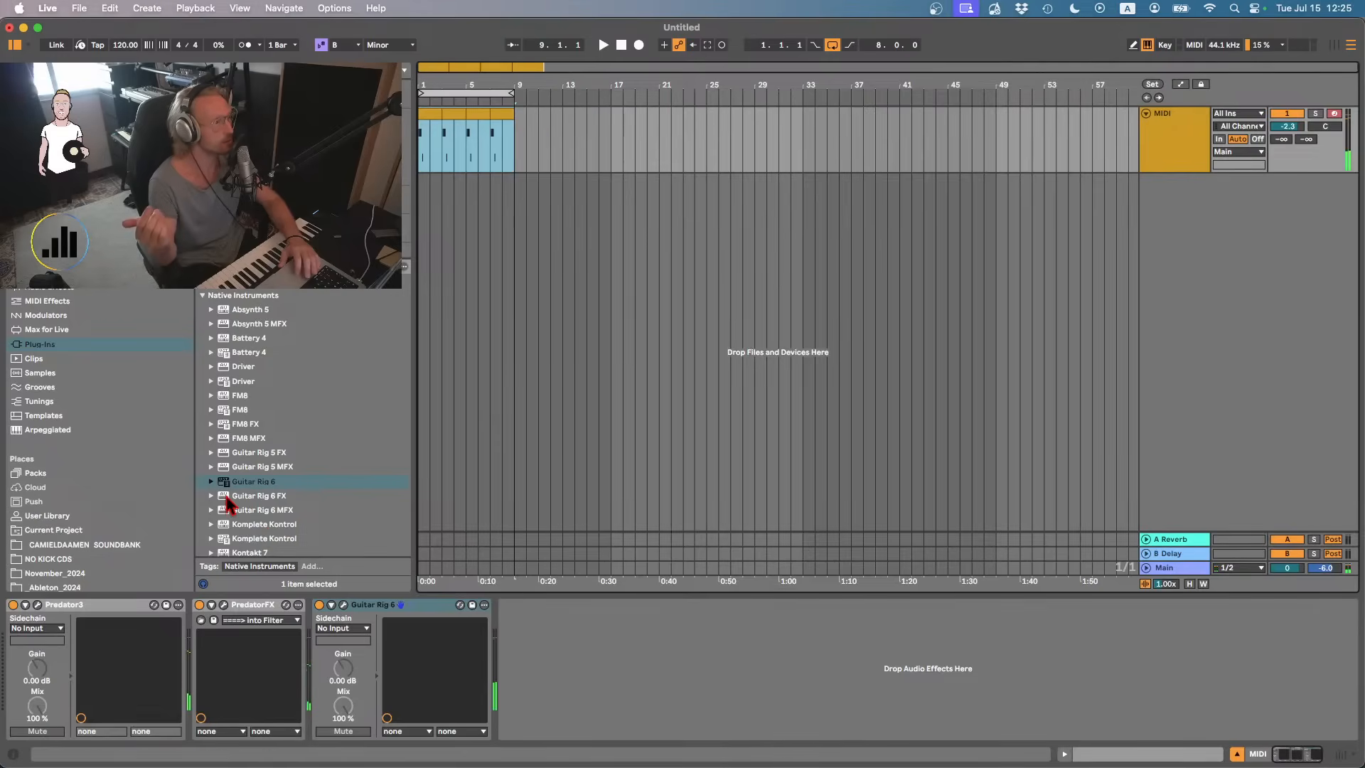
- Try FM8 FX after Guitar Rig 6 with its Cabinet, Talk Wah, Phaser and Flanger effects turned on
left_click(243, 426)
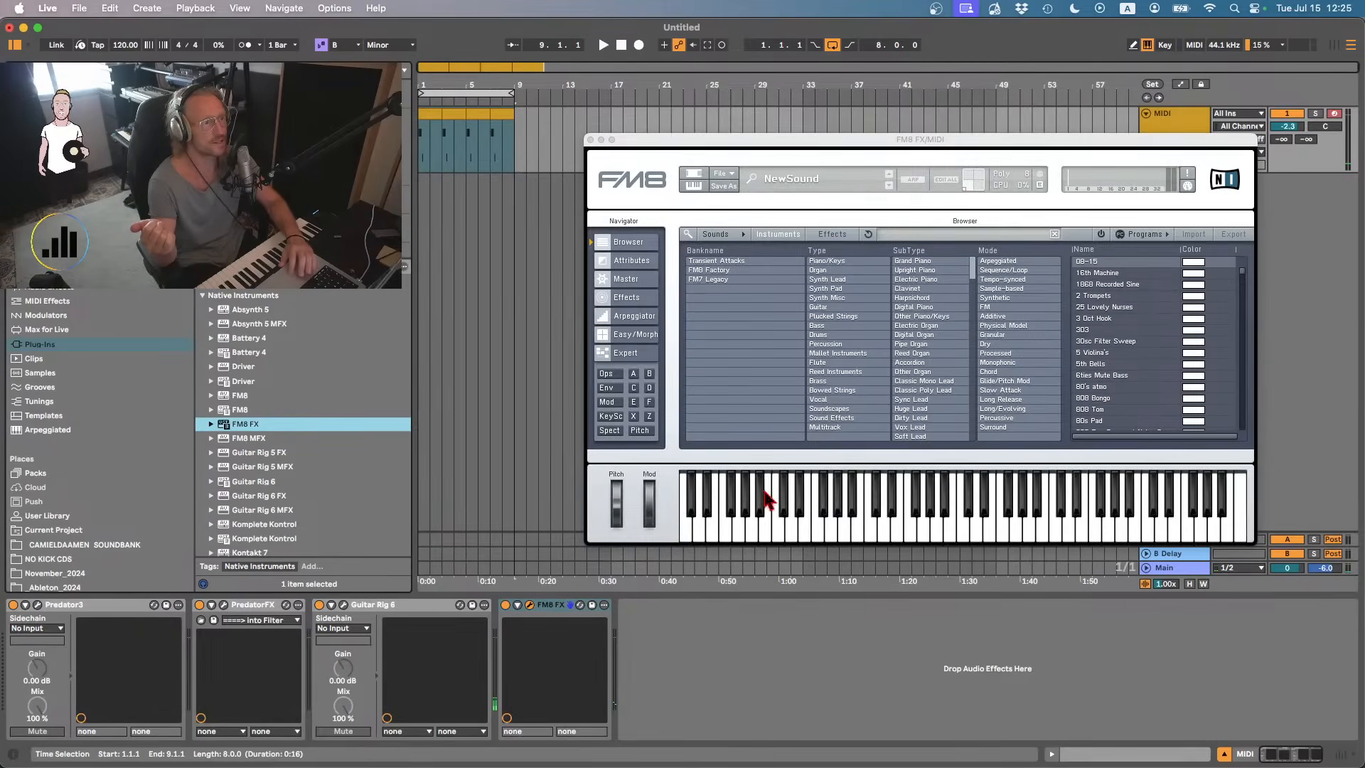
left_click_drag(814, 512, 766, 512)
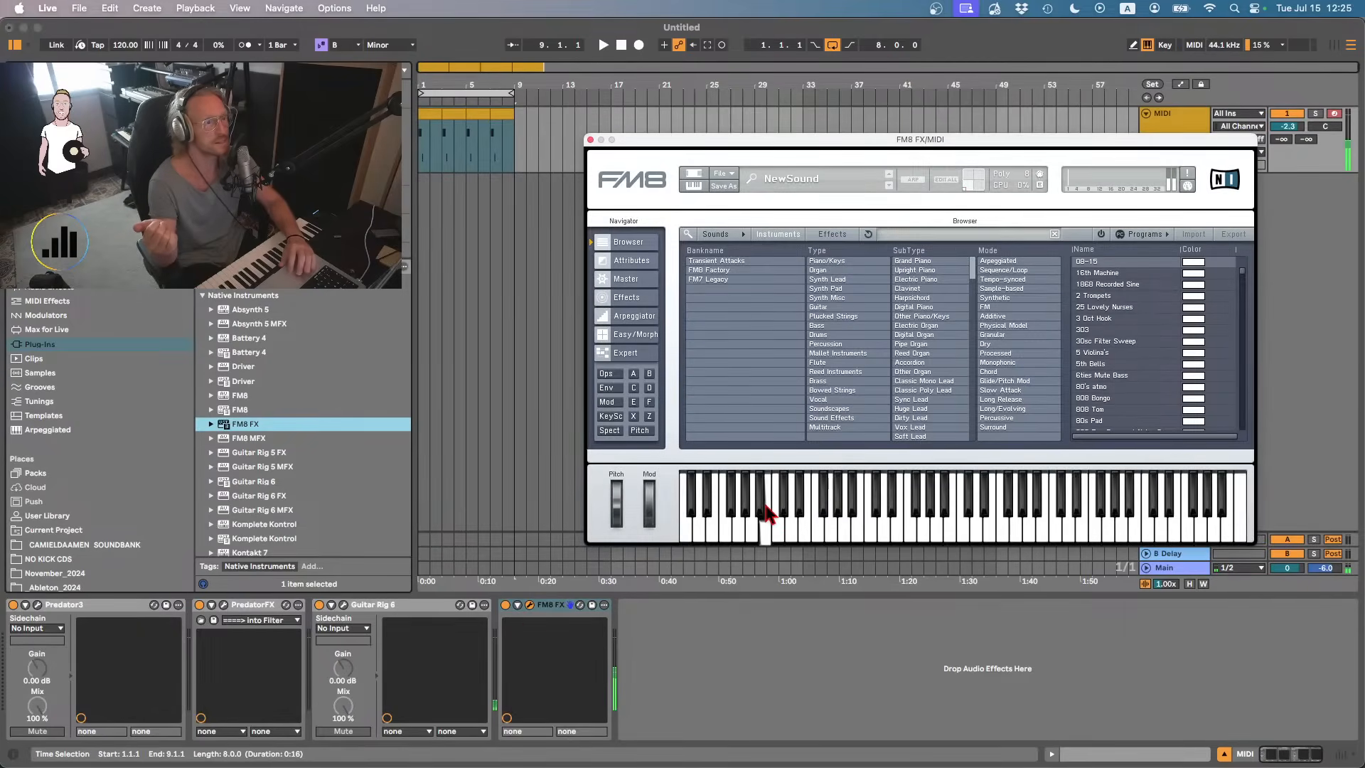
left_click(617, 298)
left_click(734, 343)
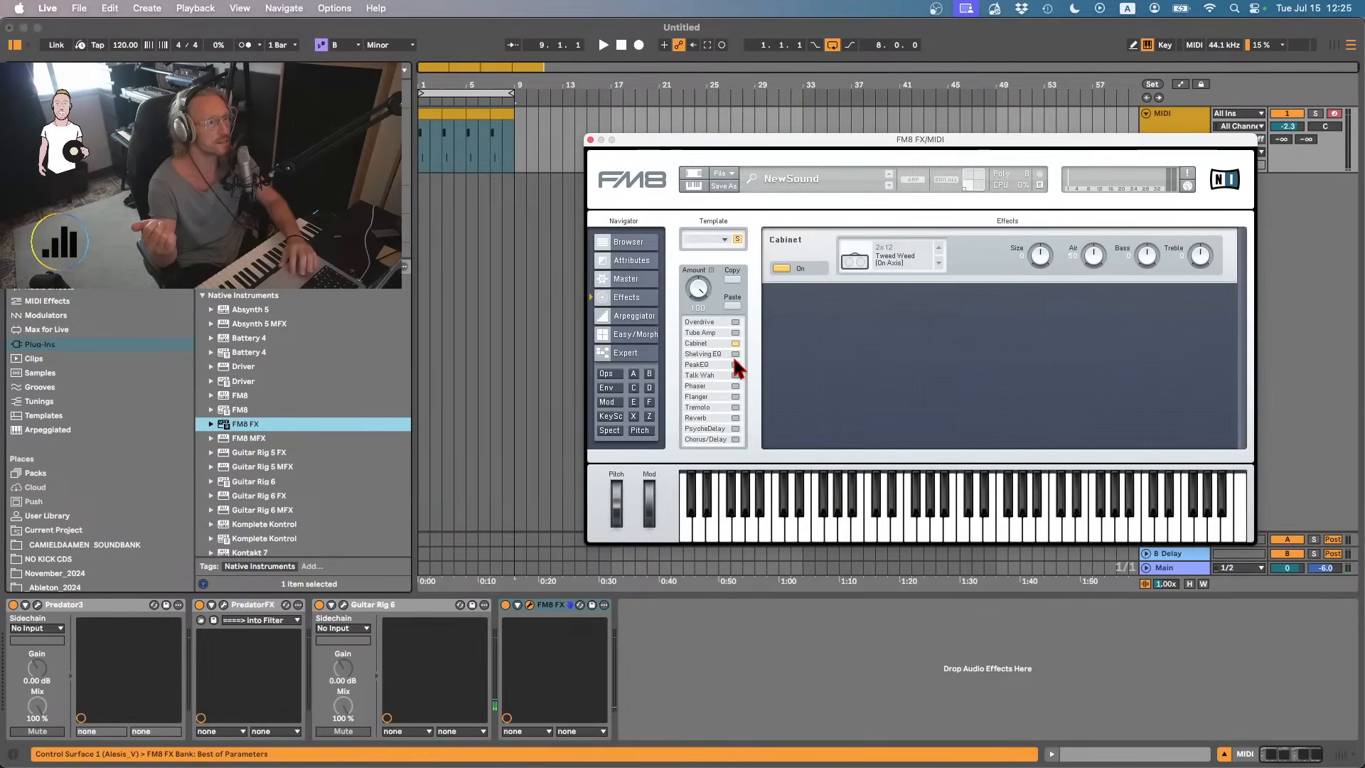
left_click(735, 375)
left_click(734, 386)
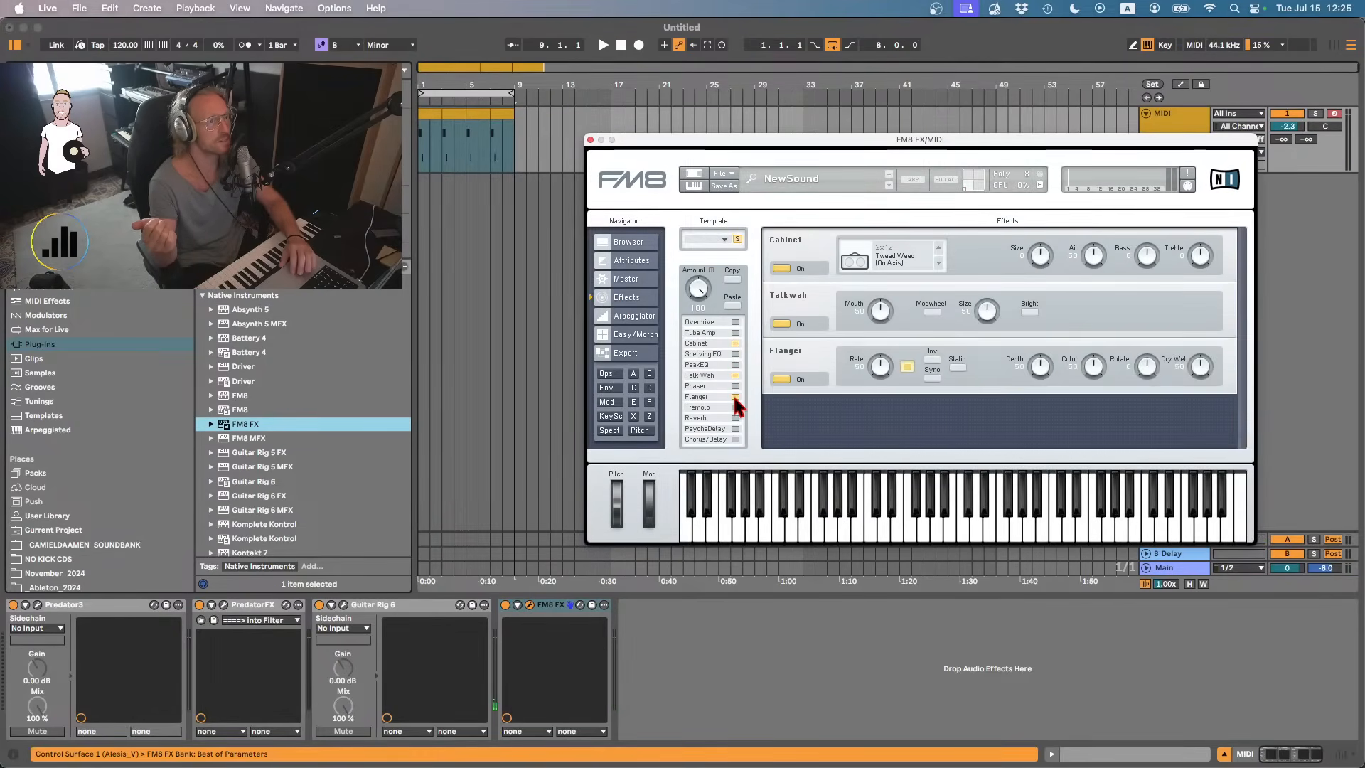
left_click(735, 397)
- Bypass Guitar Rig 6 and PredatorFX, audition the loop through FM8 FX, and switch FM8 FX off
left_click(318, 605)
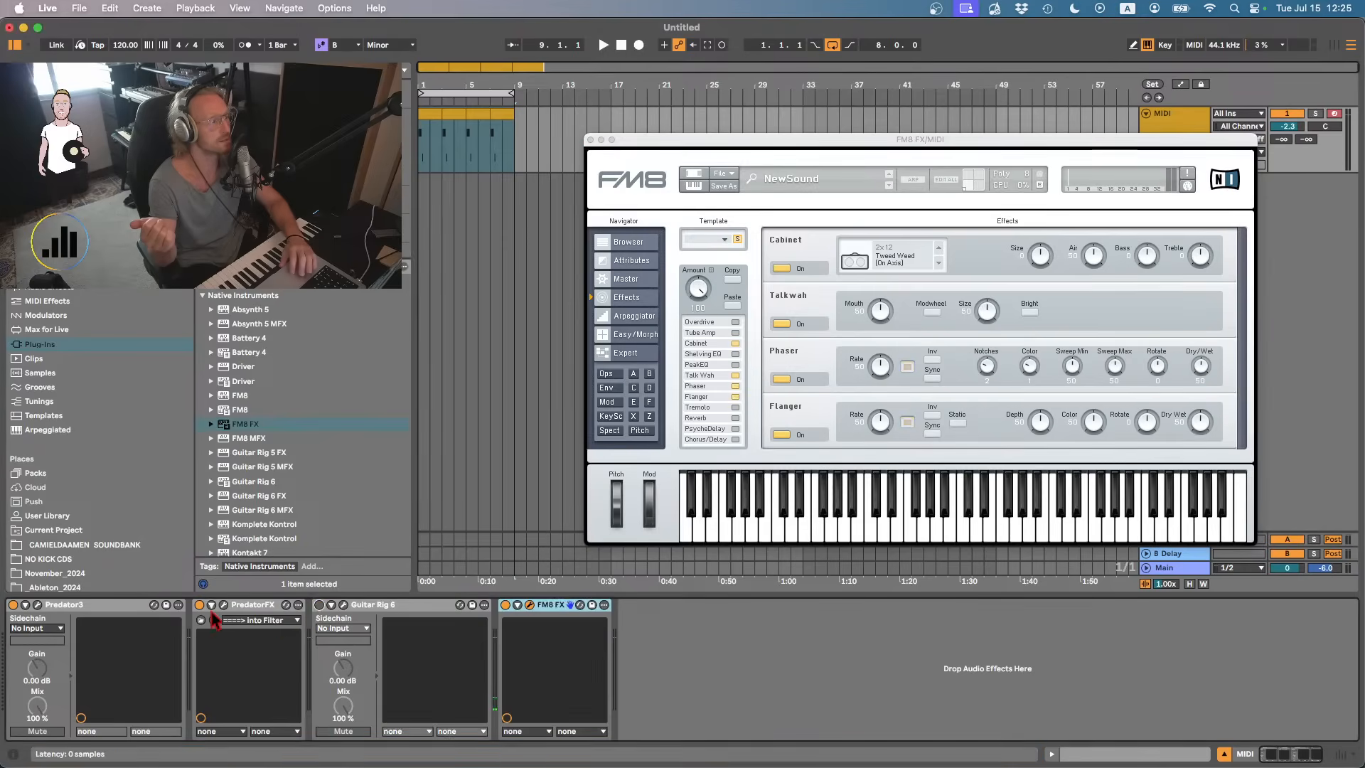
key("space")
left_click(201, 605)
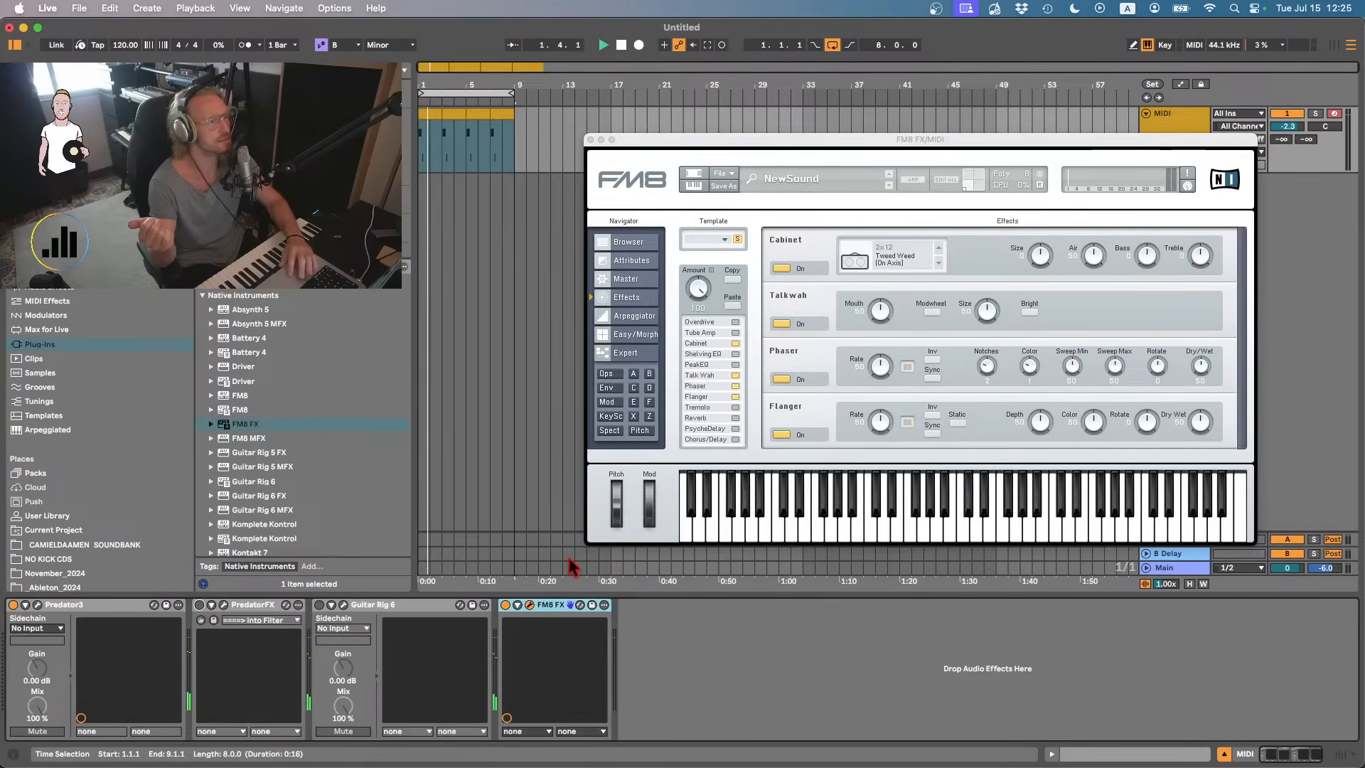
left_click(791, 508)
left_click(770, 506)
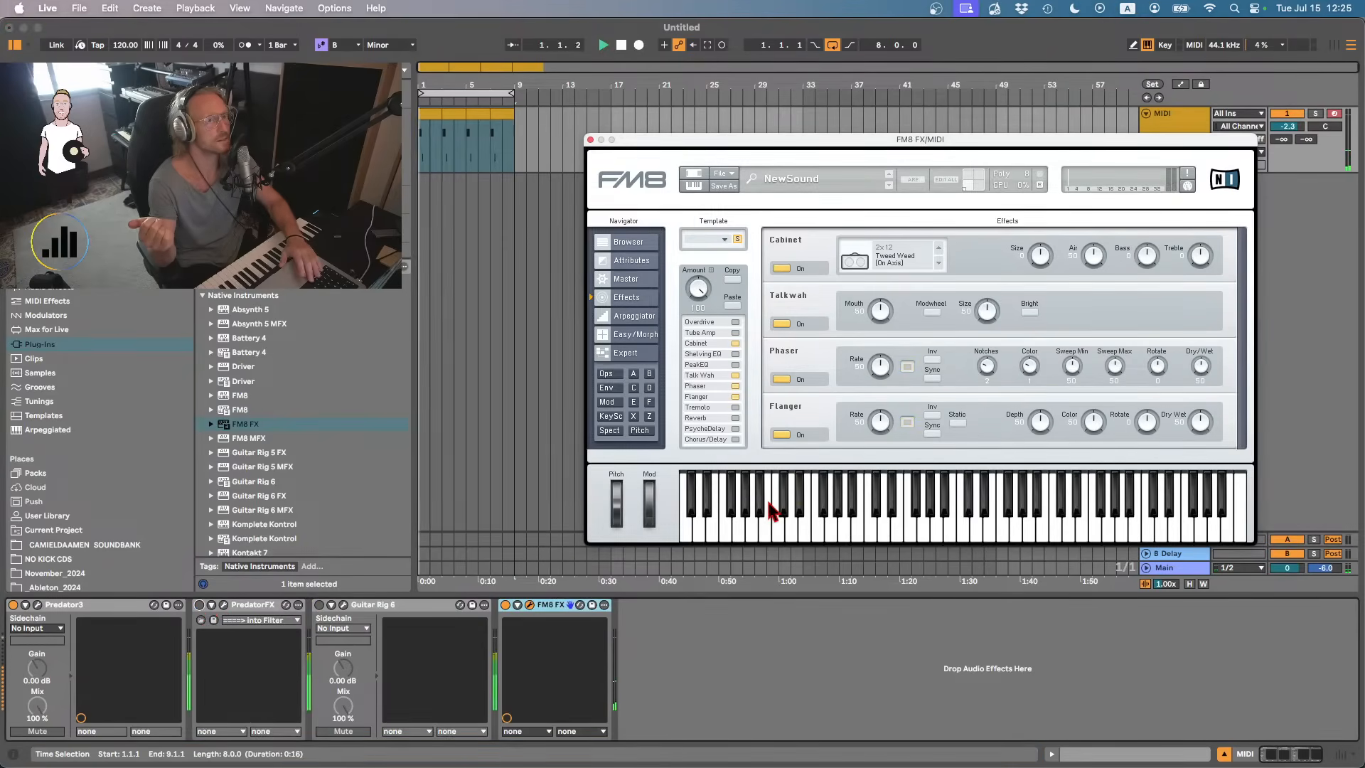
left_click(505, 605)
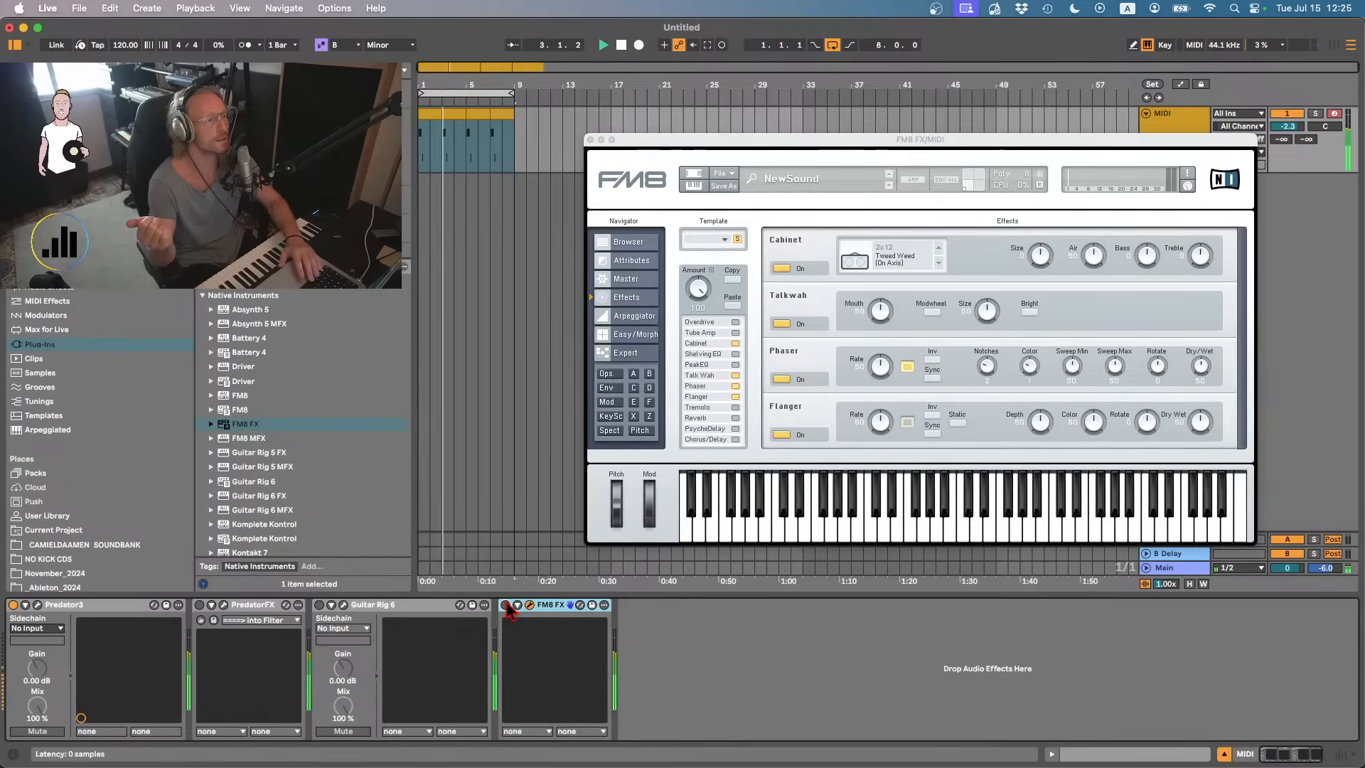
- Replace FM8 FX with FM8 MFX and turn on its Shelving EQ, Talk Wah, Phaser and Tremolo effects
double_click(245, 437)
left_click(551, 604)
key("Delete")
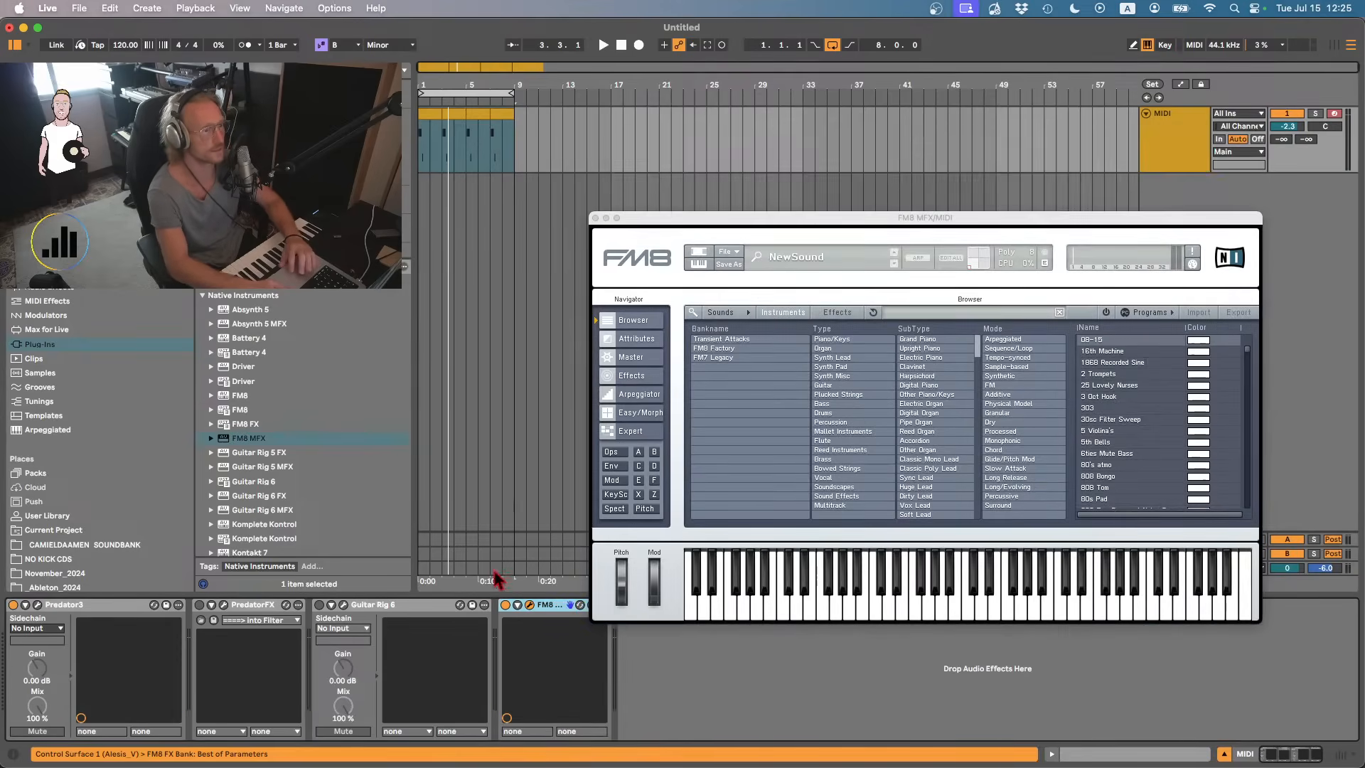
left_click(627, 376)
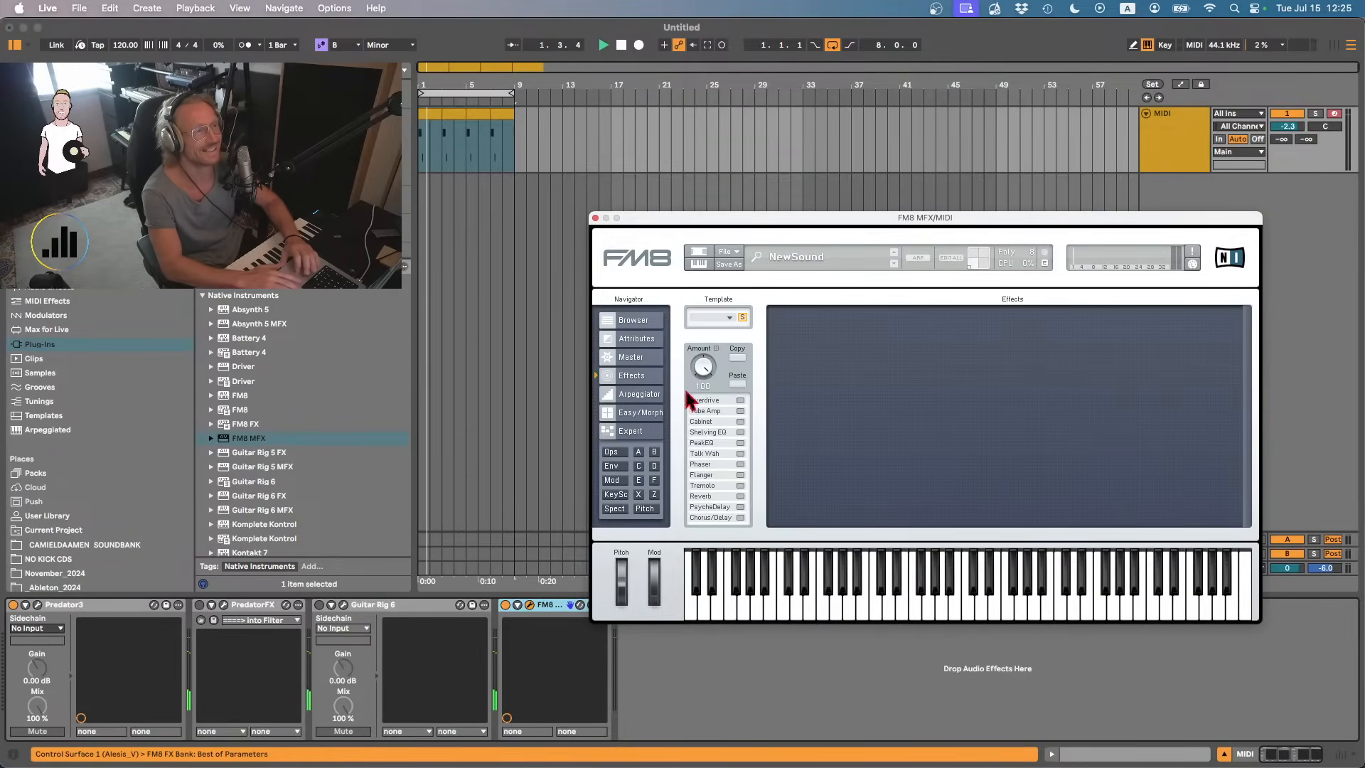
left_click(740, 431)
left_click(740, 453)
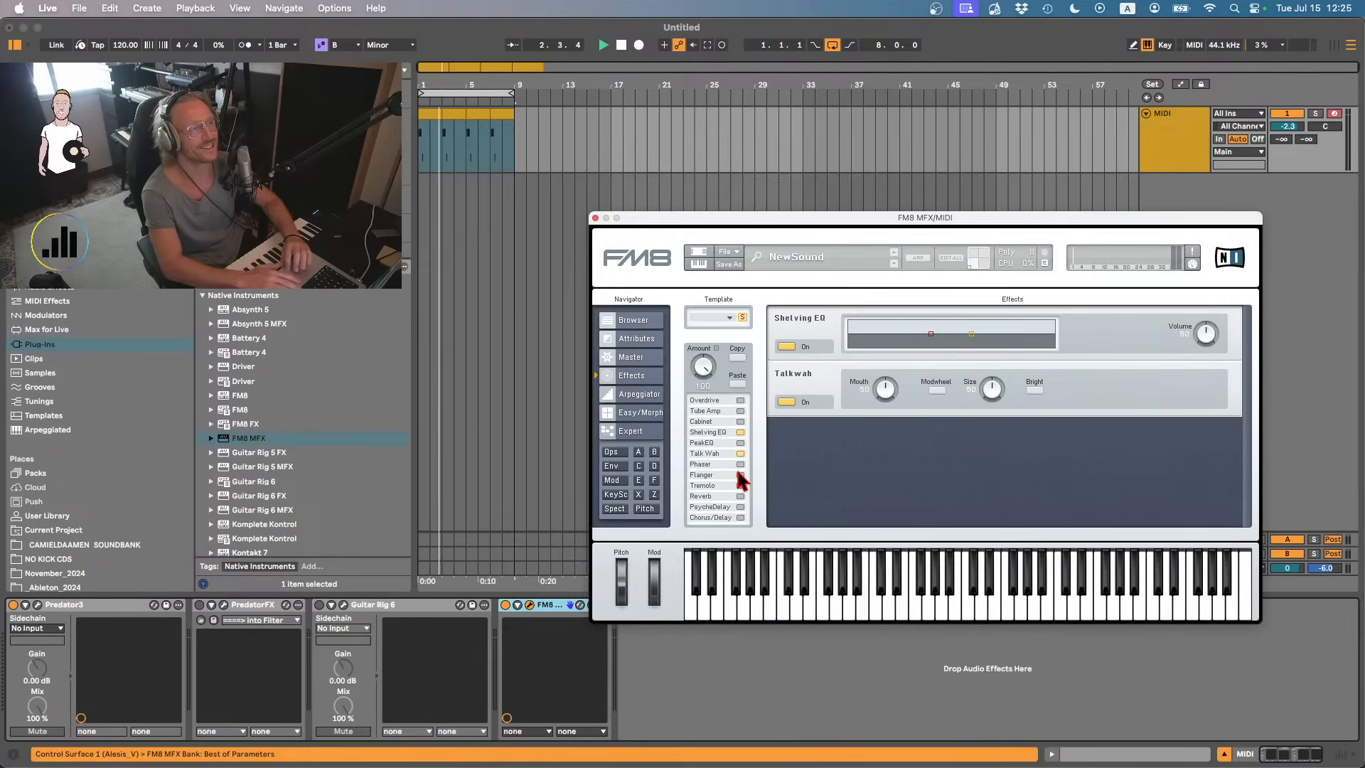
left_click(740, 484)
left_click(739, 464)
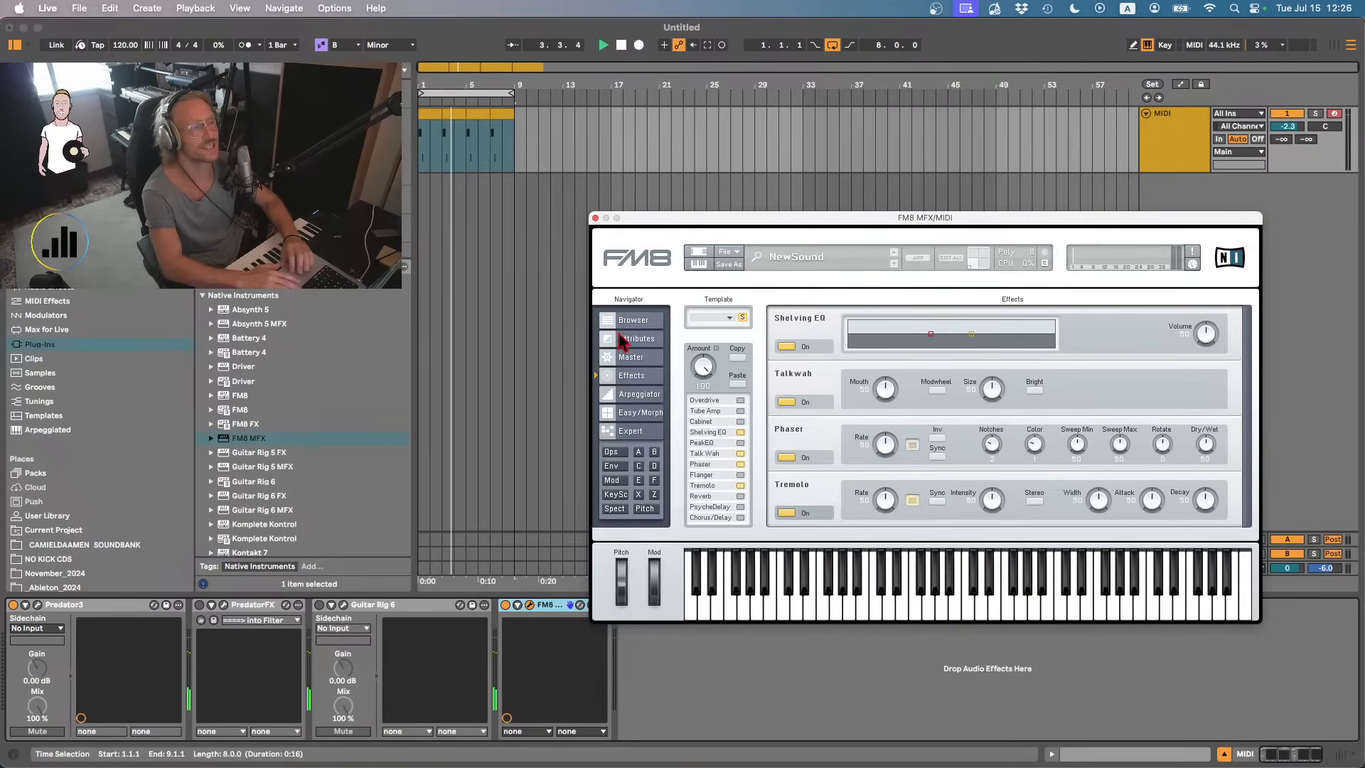
- Remove FM8 MFX, Guitar Rig 6, PredatorFX and Predator3 from the MIDI track and collapse the Native Instruments plug-in folder
left_click(503, 606)
key("Delete")
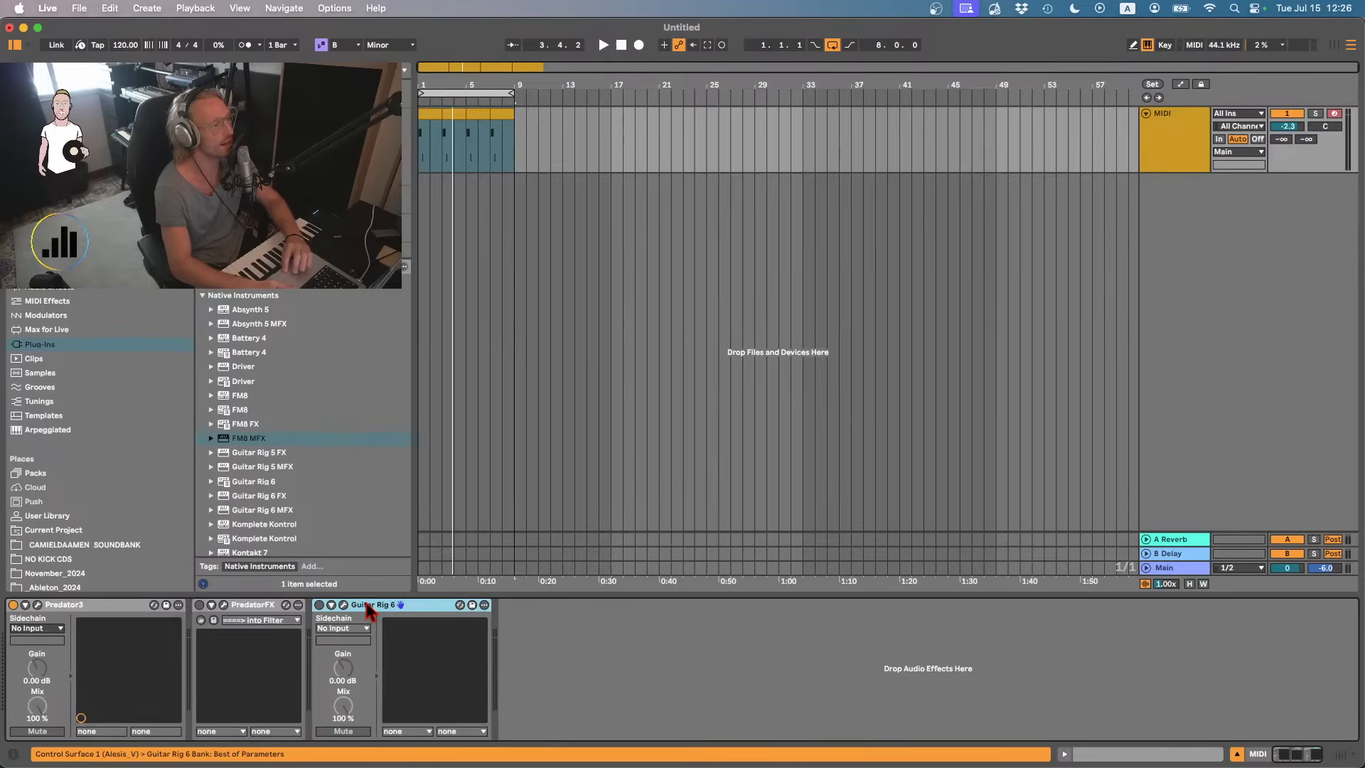
key("Delete")
left_click(261, 607)
key("Delete")
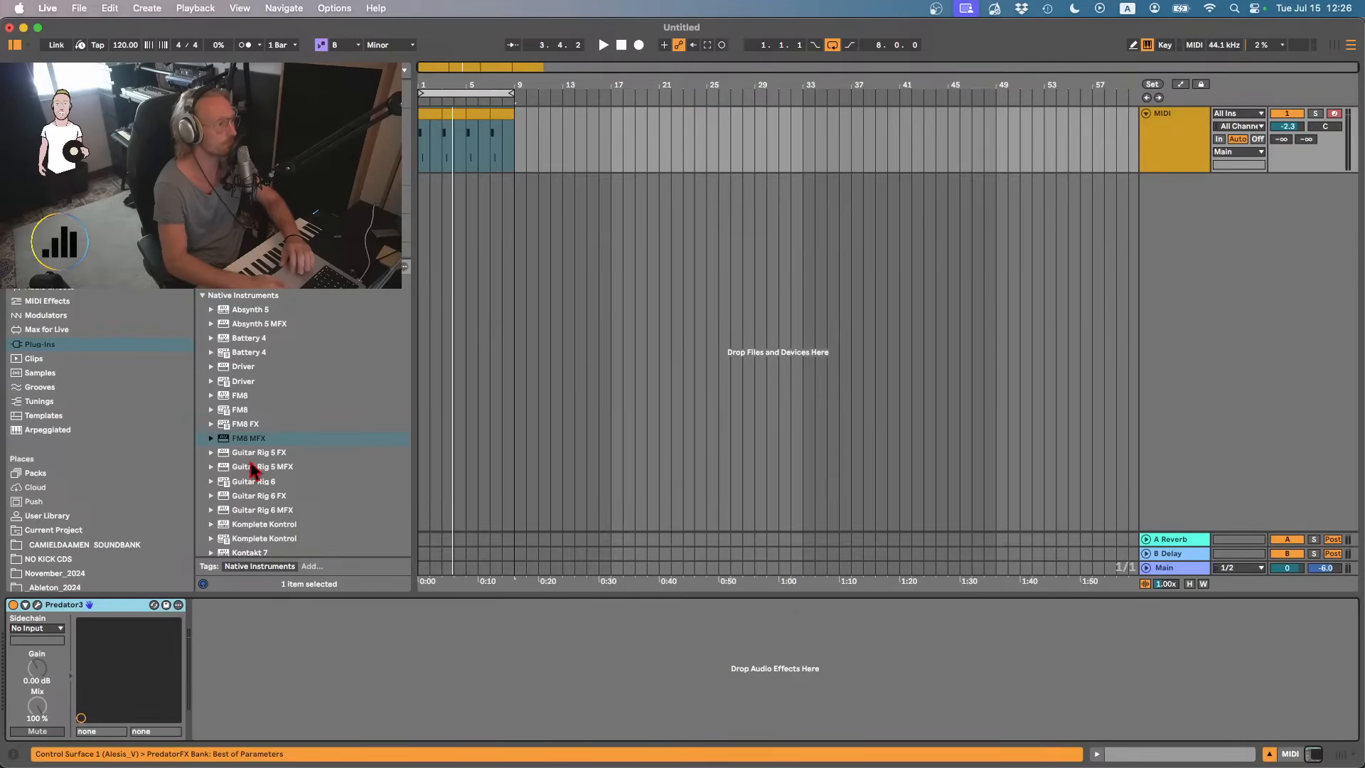
left_click(260, 452)
key("Left")
key("Left")
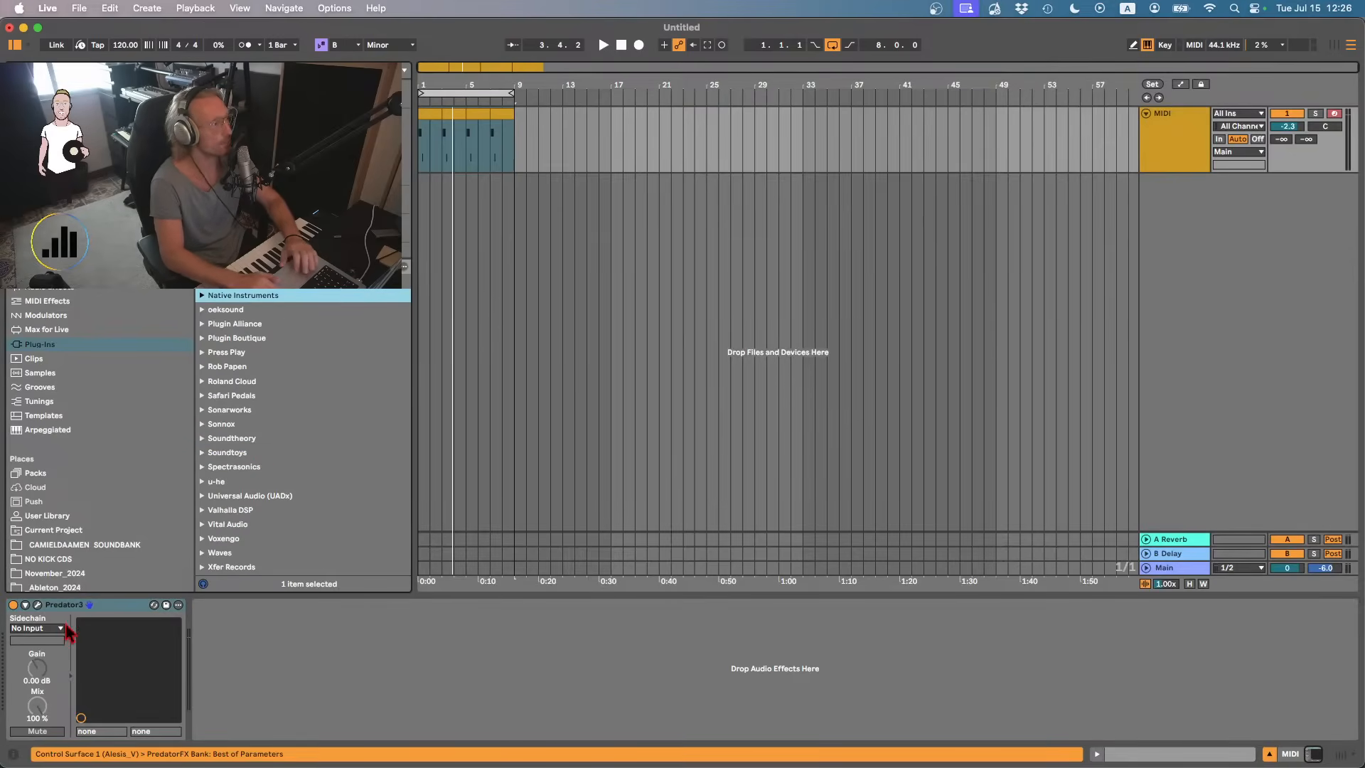
key("Delete")
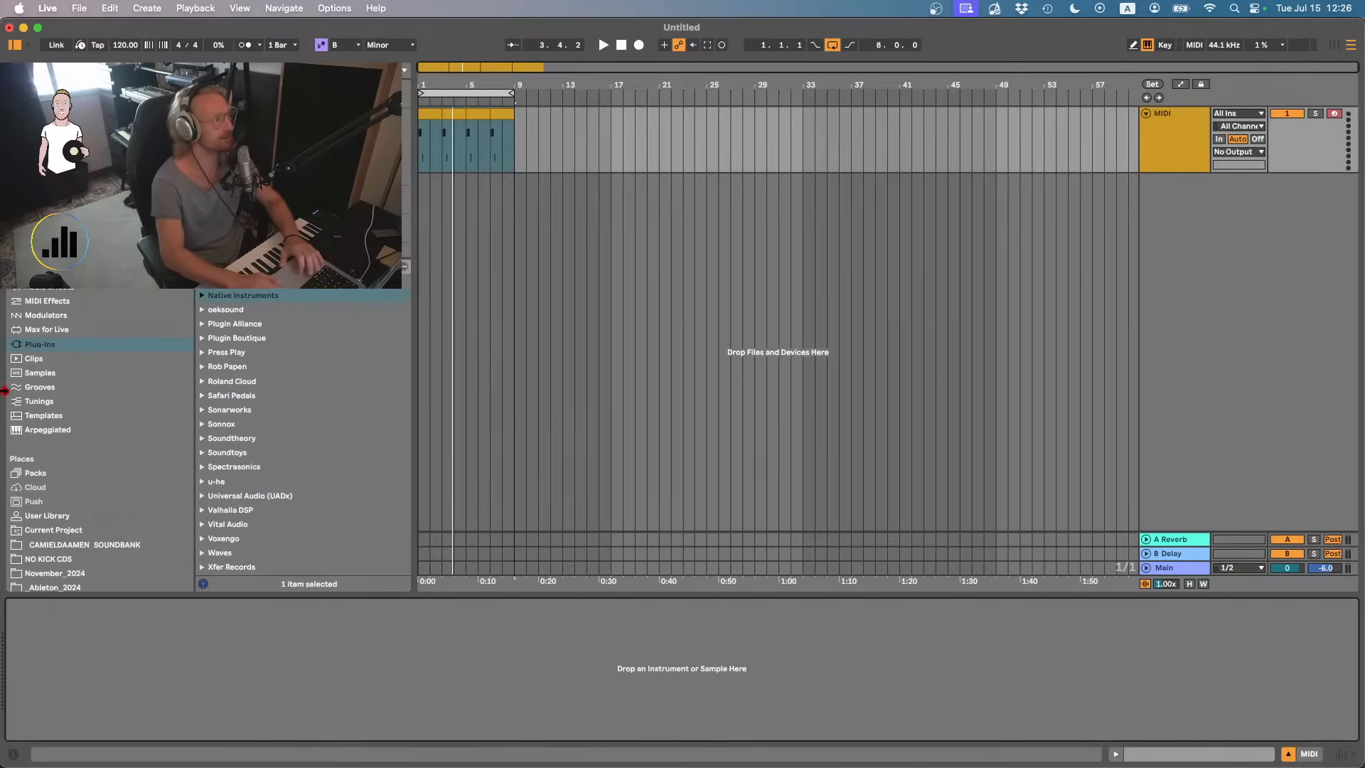
- Delete the old clips and create an empty MIDI clip over a looped four-bar range starting at bar 1
left_click(496, 113)
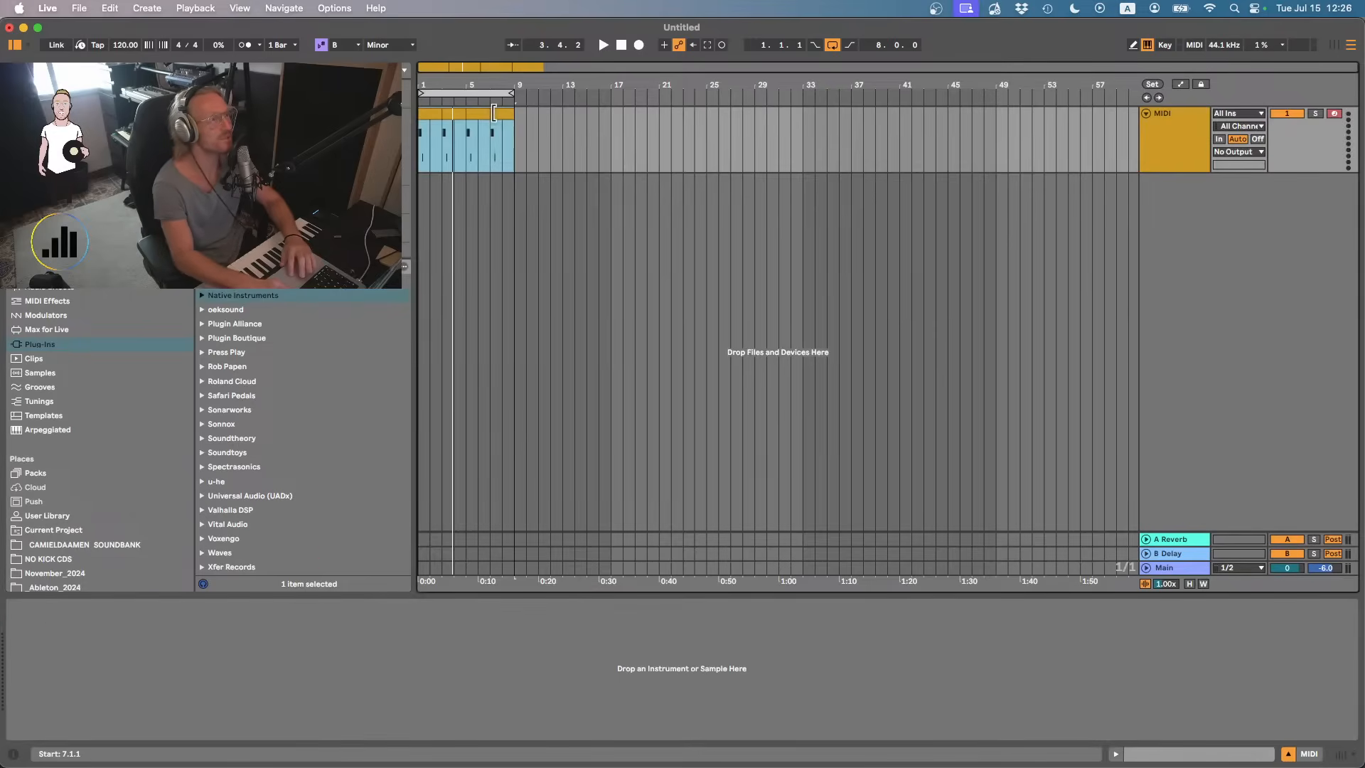
key("Delete")
left_click(451, 127)
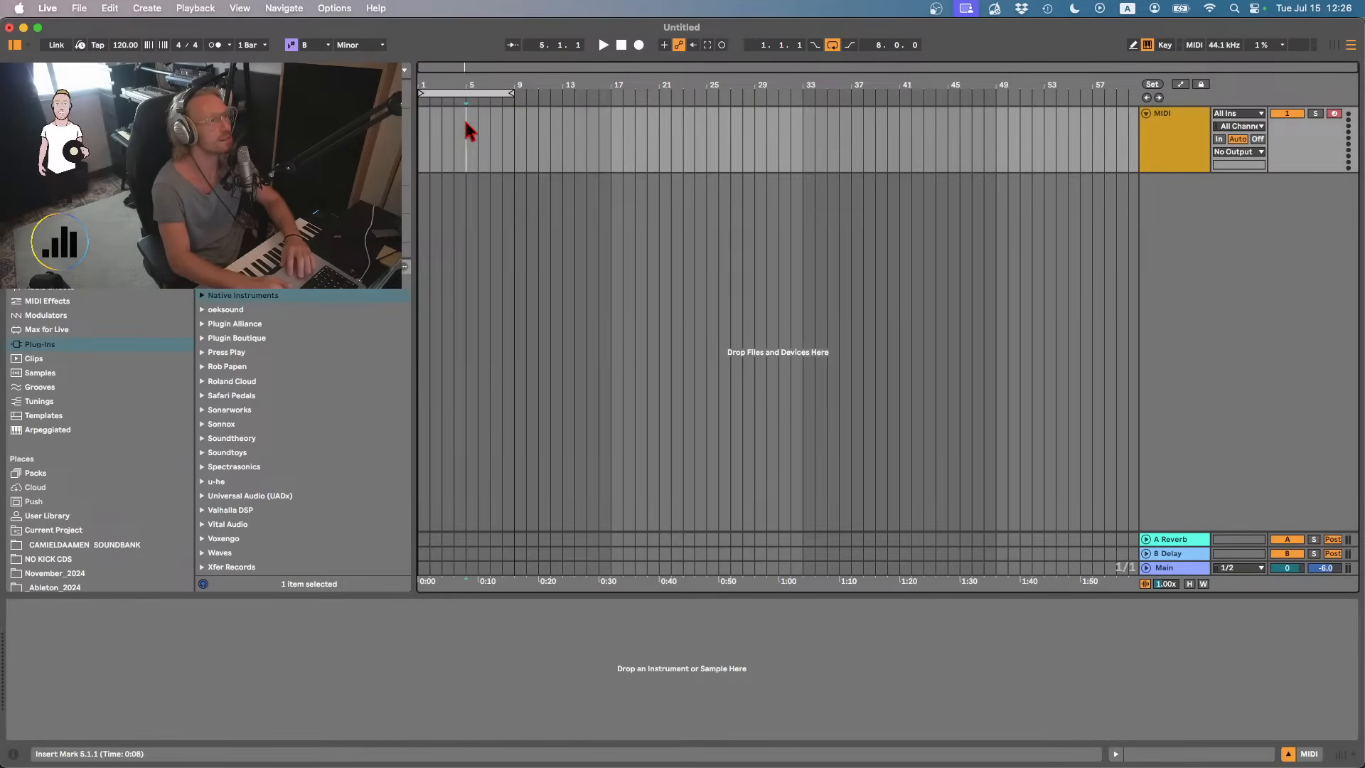
left_click_drag(468, 130, 421, 130)
key("super+l")
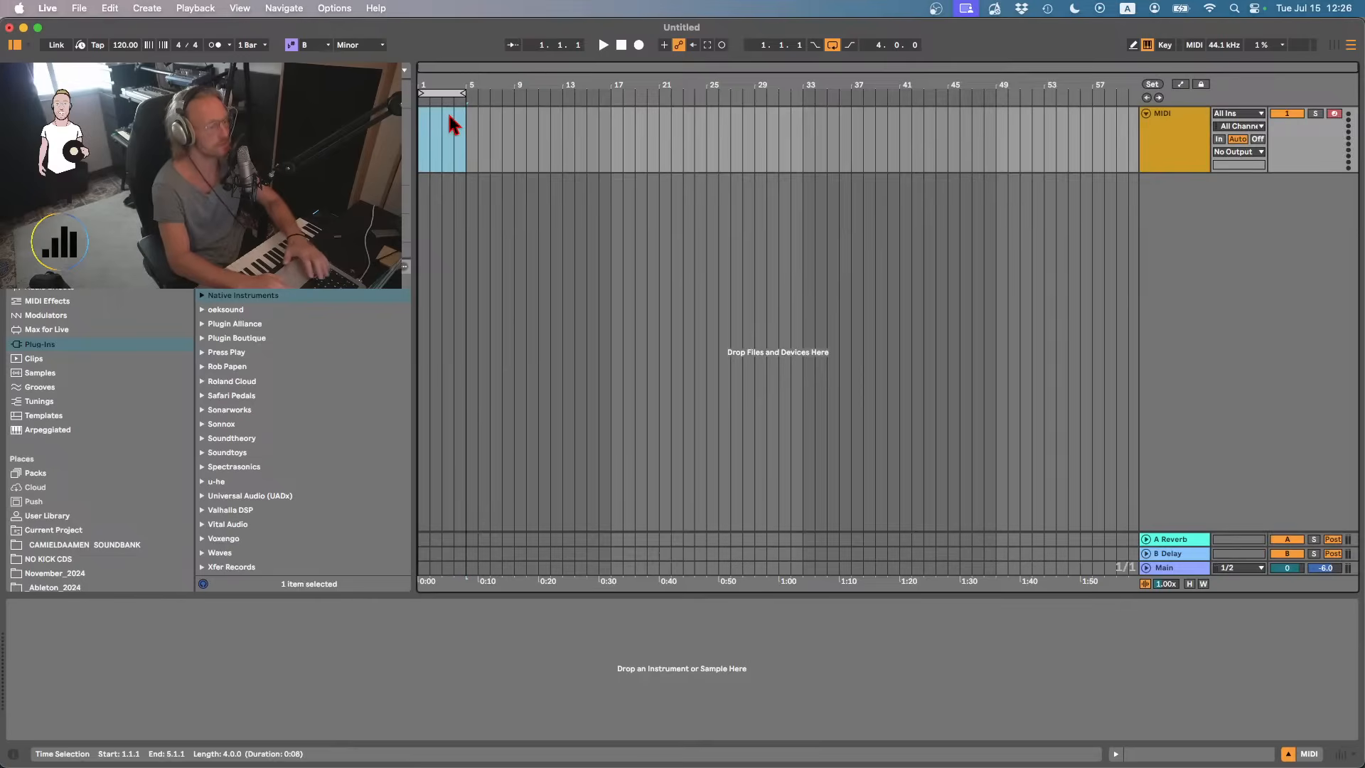
key("super+shift+m")
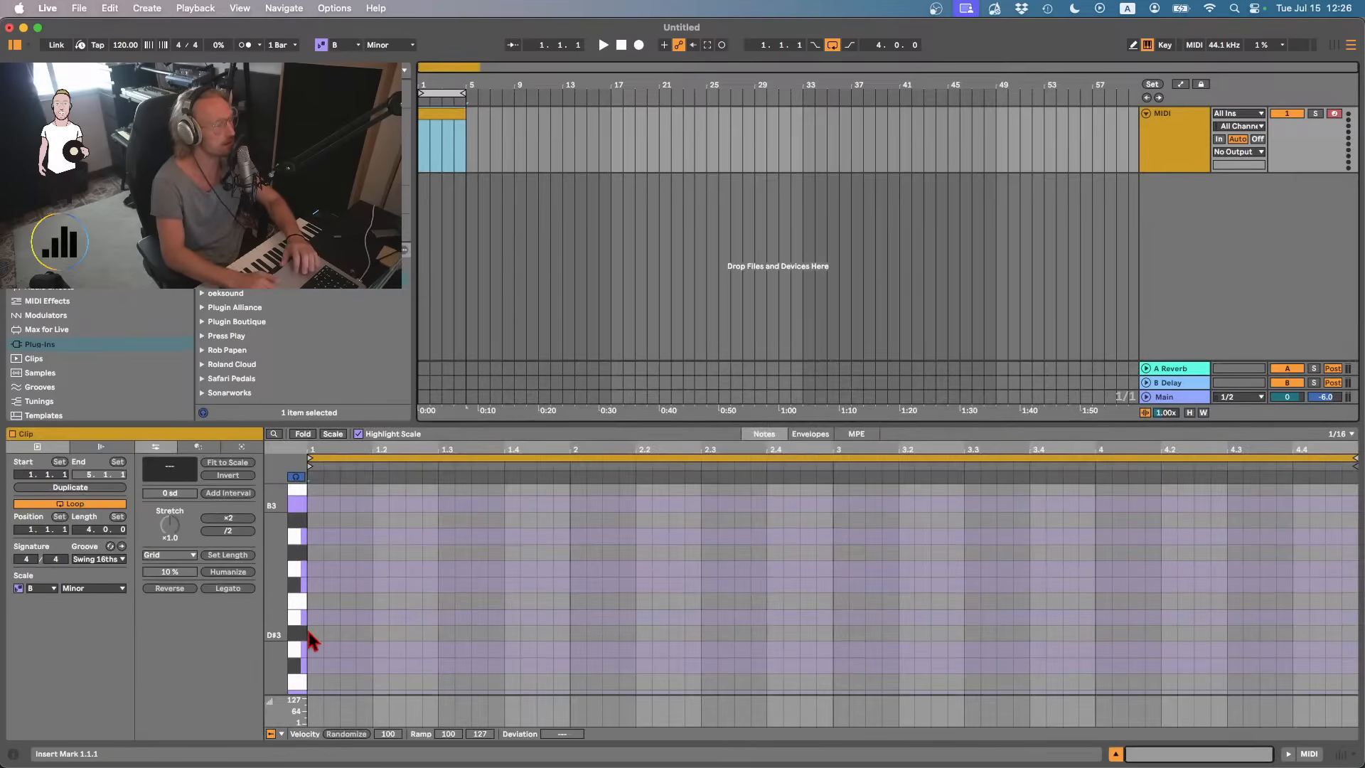
- Enter sixteenth notes D3, F3, A3 and C4 as a chord at 1.1.1 and set the clip's scale root to D
double_click(318, 651)
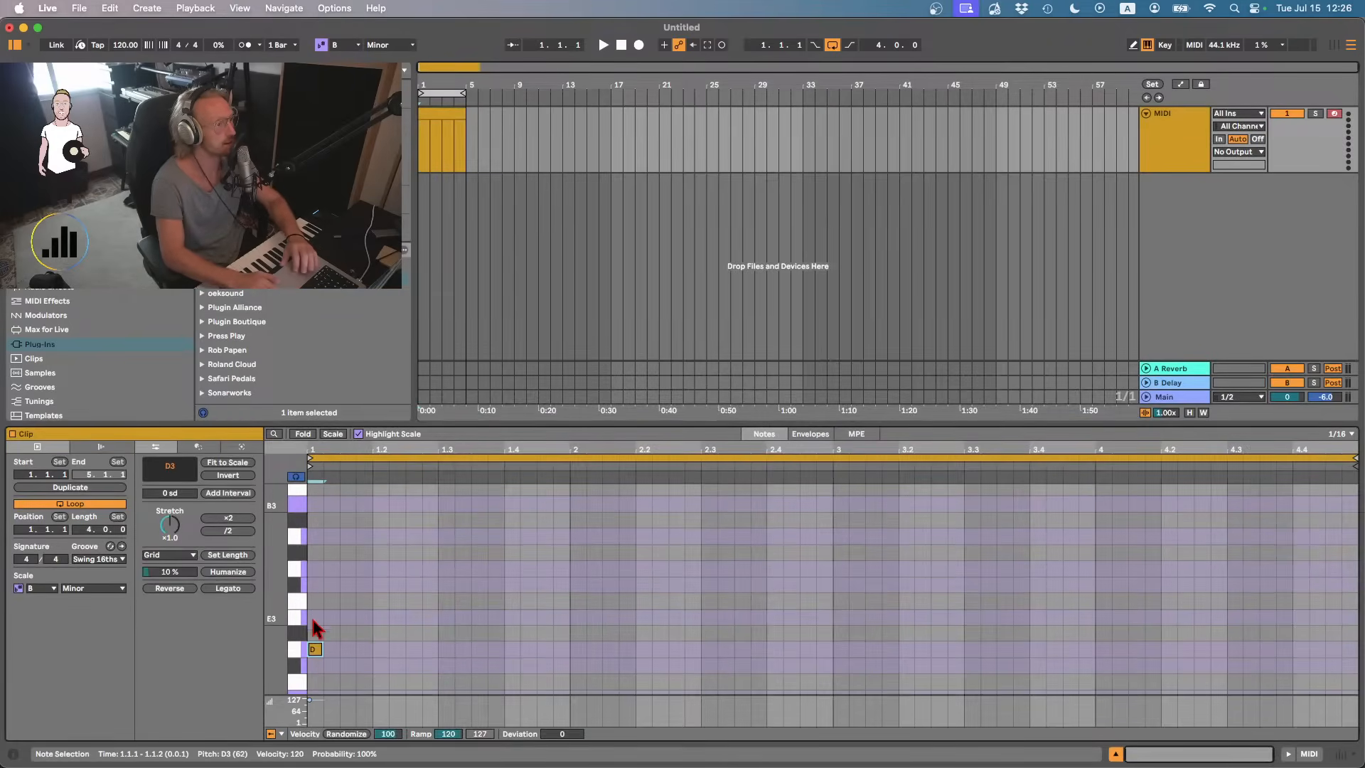
double_click(314, 602)
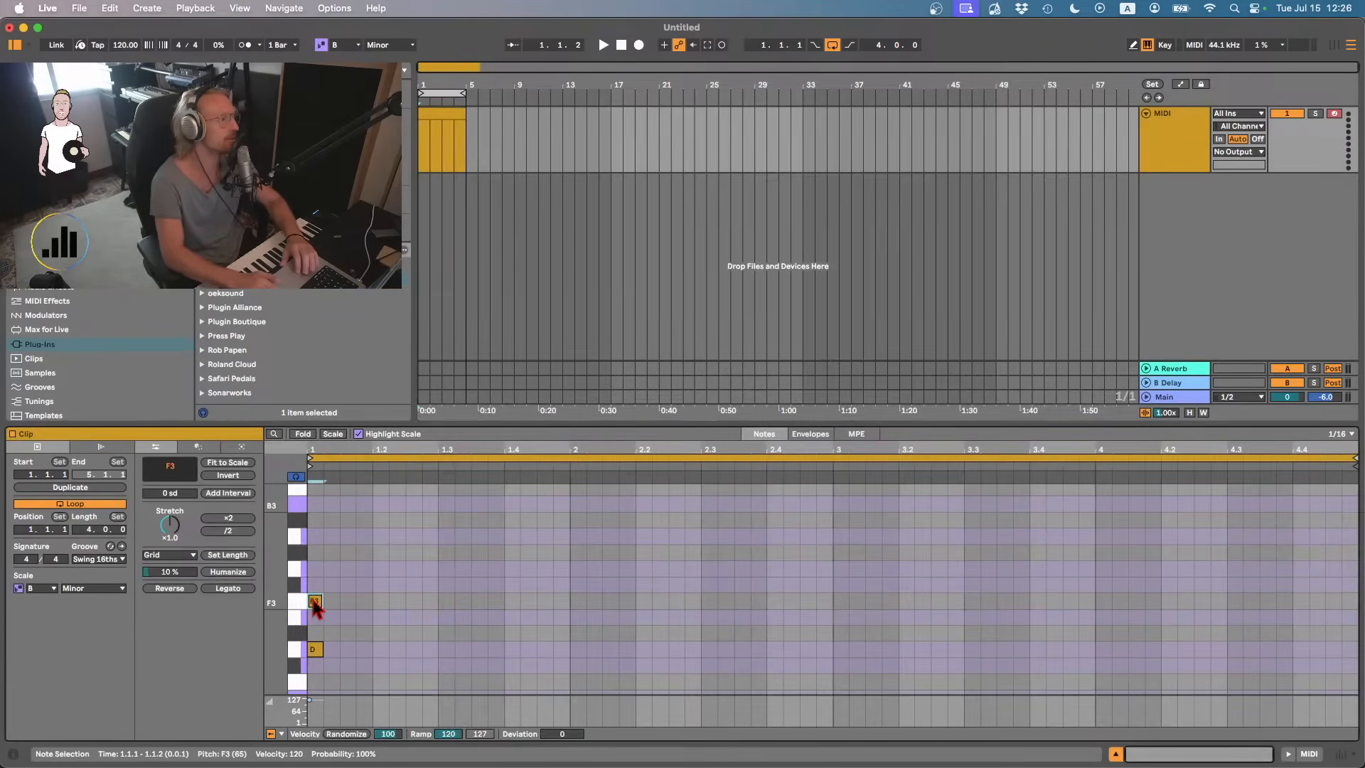
double_click(312, 540)
left_click_drag(318, 517, 317, 651)
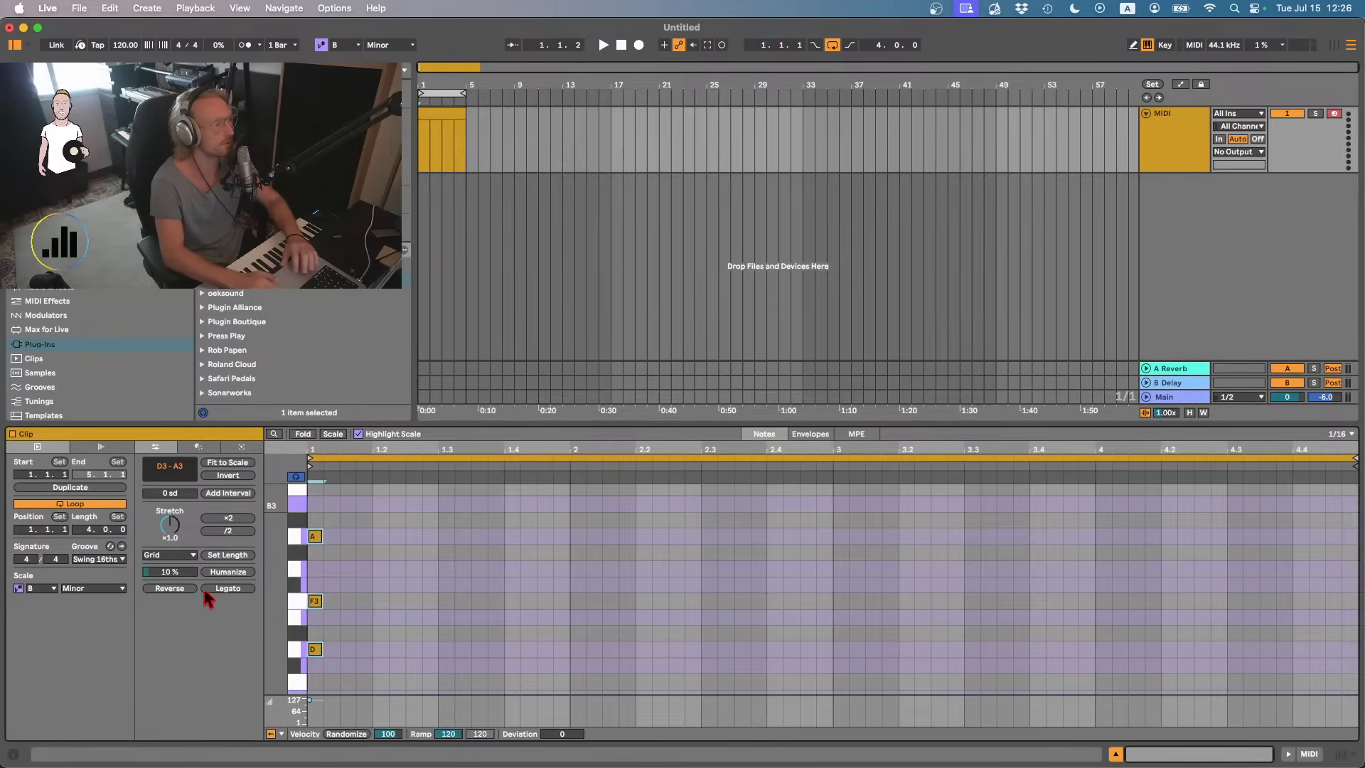
left_click(327, 546)
scroll(341, 545, "up", 2)
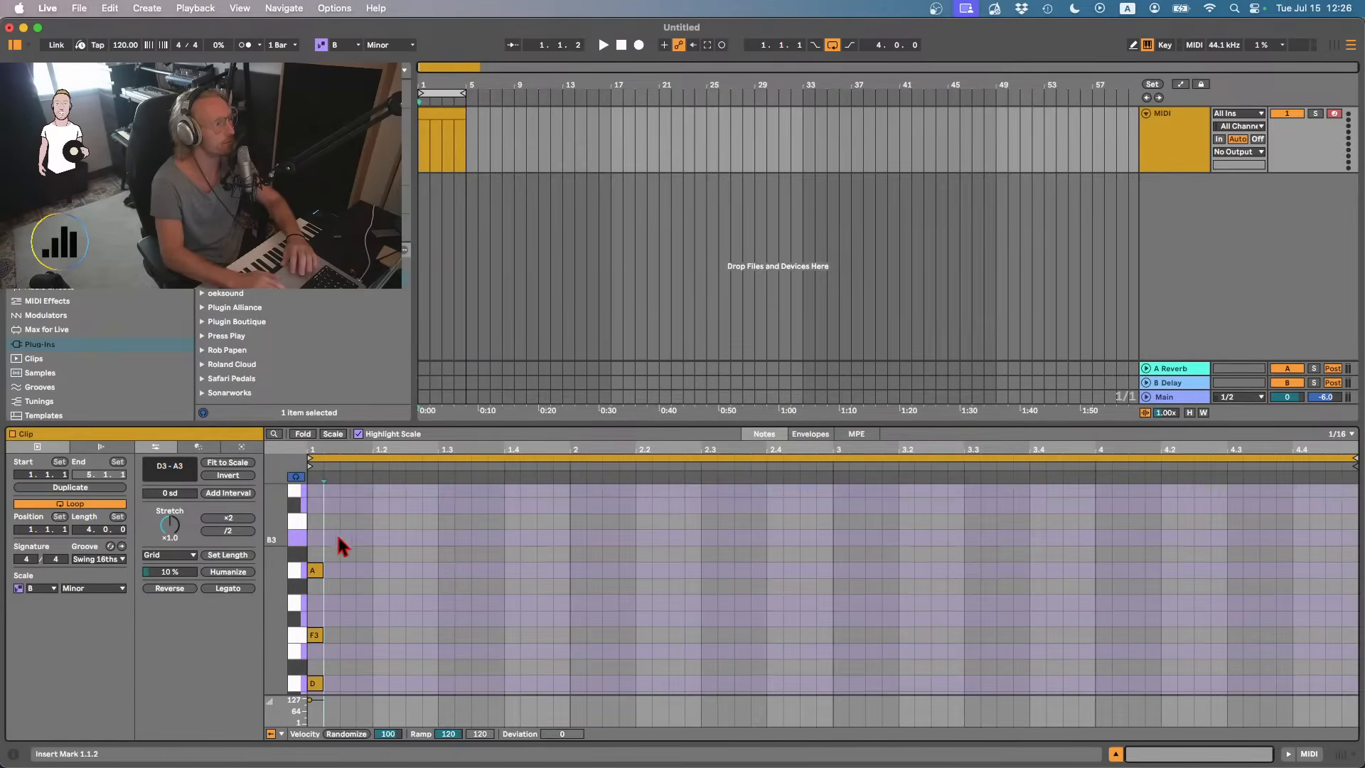
double_click(315, 521)
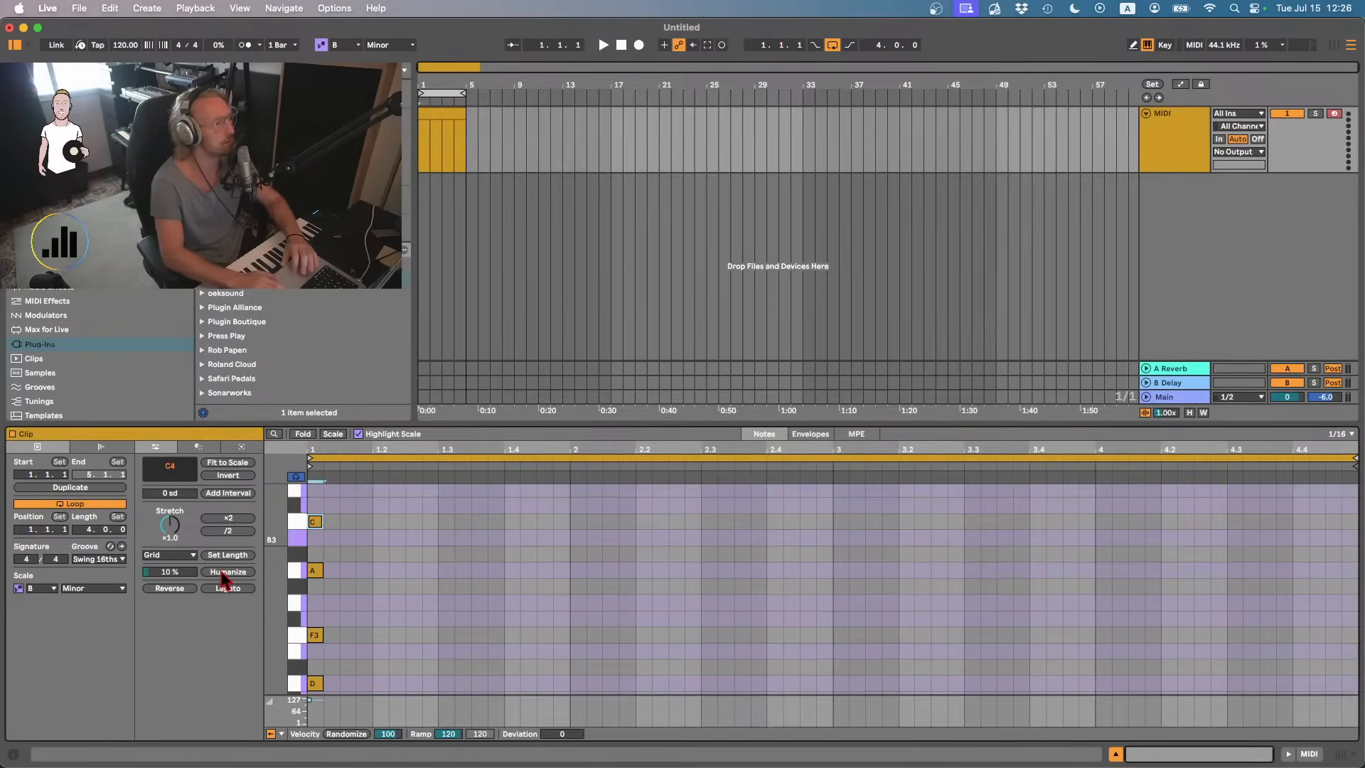
left_click(42, 588)
left_click(48, 615)
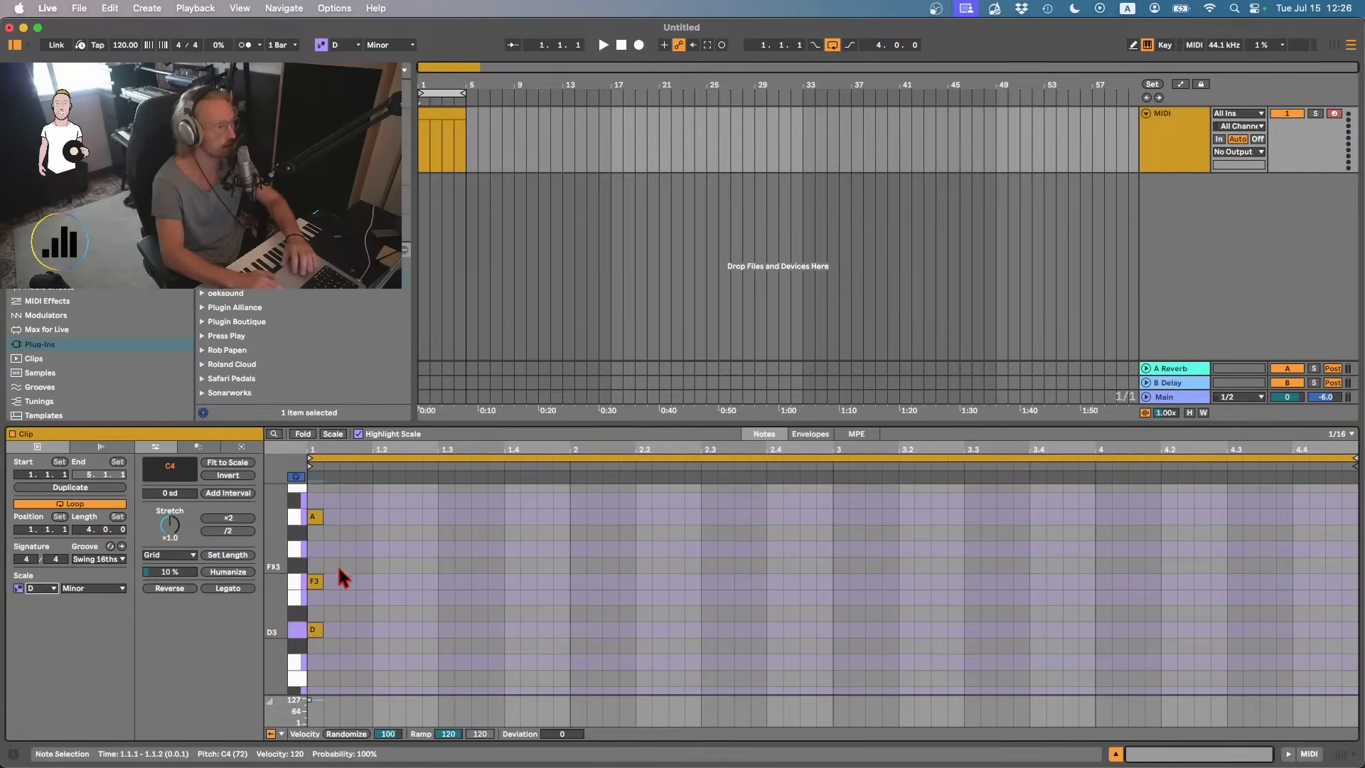
- Lengthen the four chord notes to two sixteenths each and show the MIDI track's device chain
scroll(330, 590, "down", 2)
left_click_drag(335, 654, 272, 442)
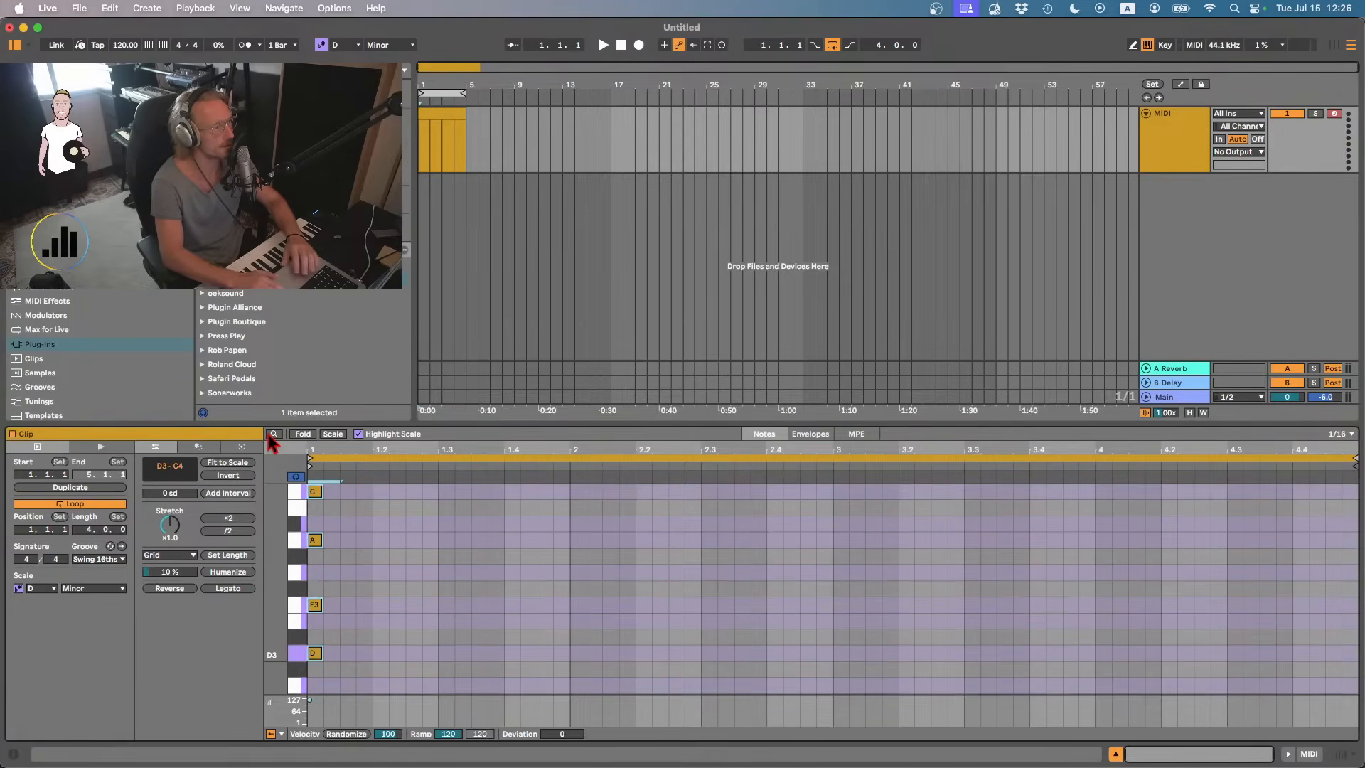
left_click(237, 590)
key("space")
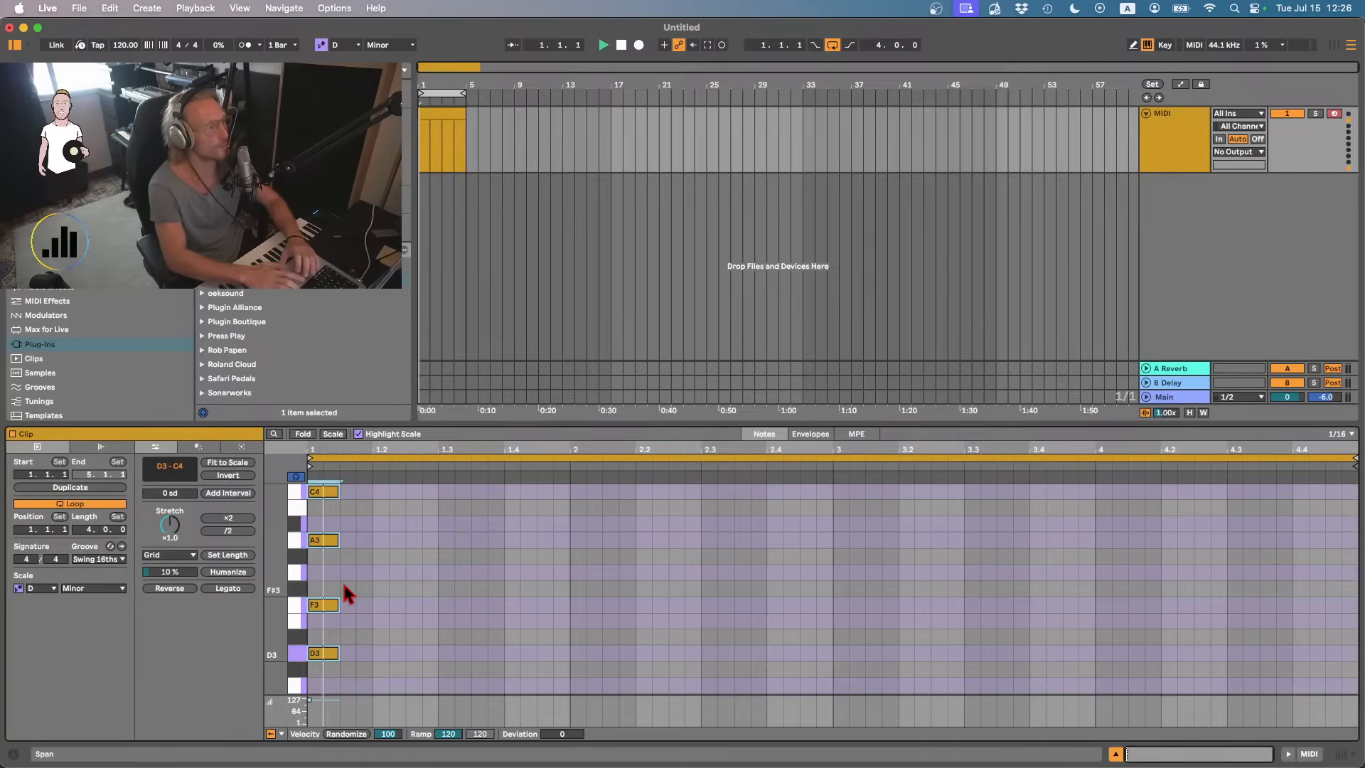
left_click(1180, 143)
double_click(1181, 145)
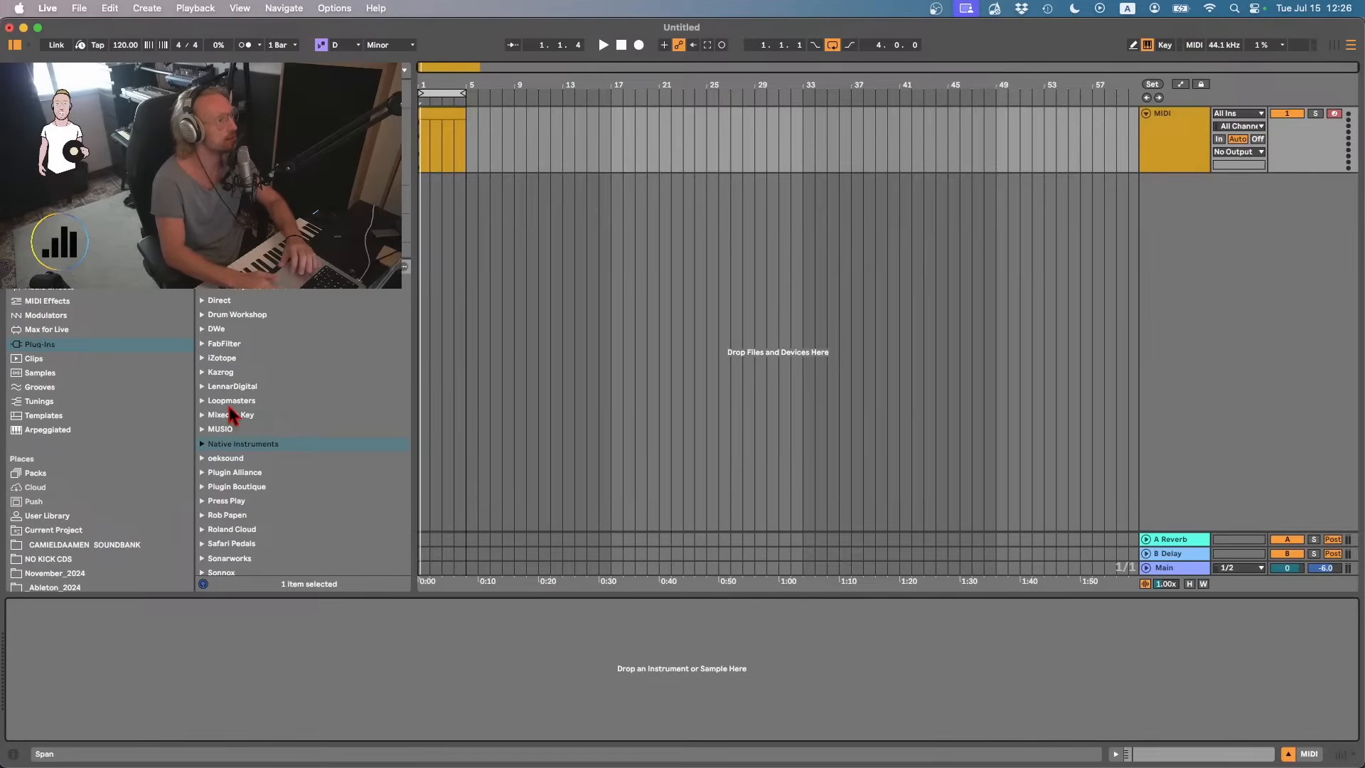
- Load the JUNO-60 instrument from the Roland Cloud plug-ins onto the MIDI track
scroll(237, 469, "down", 3)
left_click(235, 477)
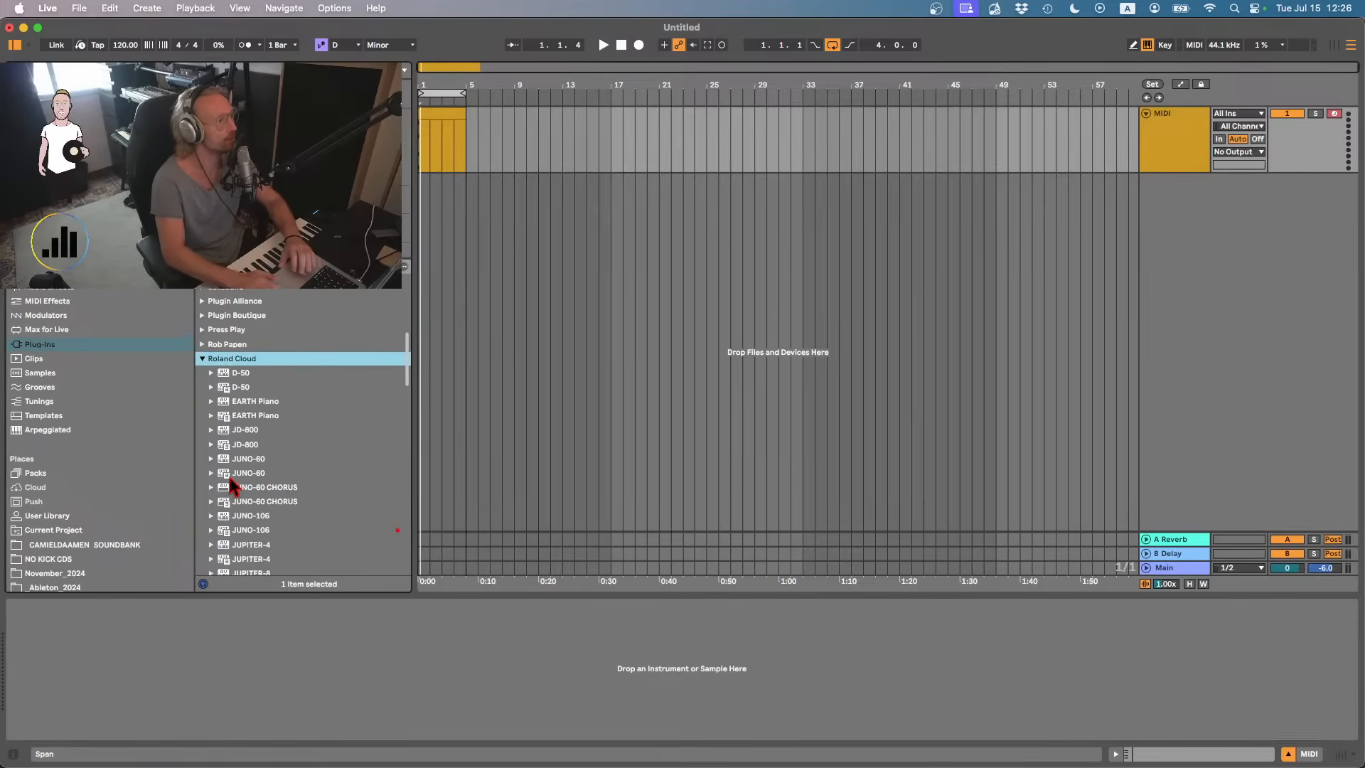
scroll(191, 474, "down", 2)
scroll(242, 501, "down", 2)
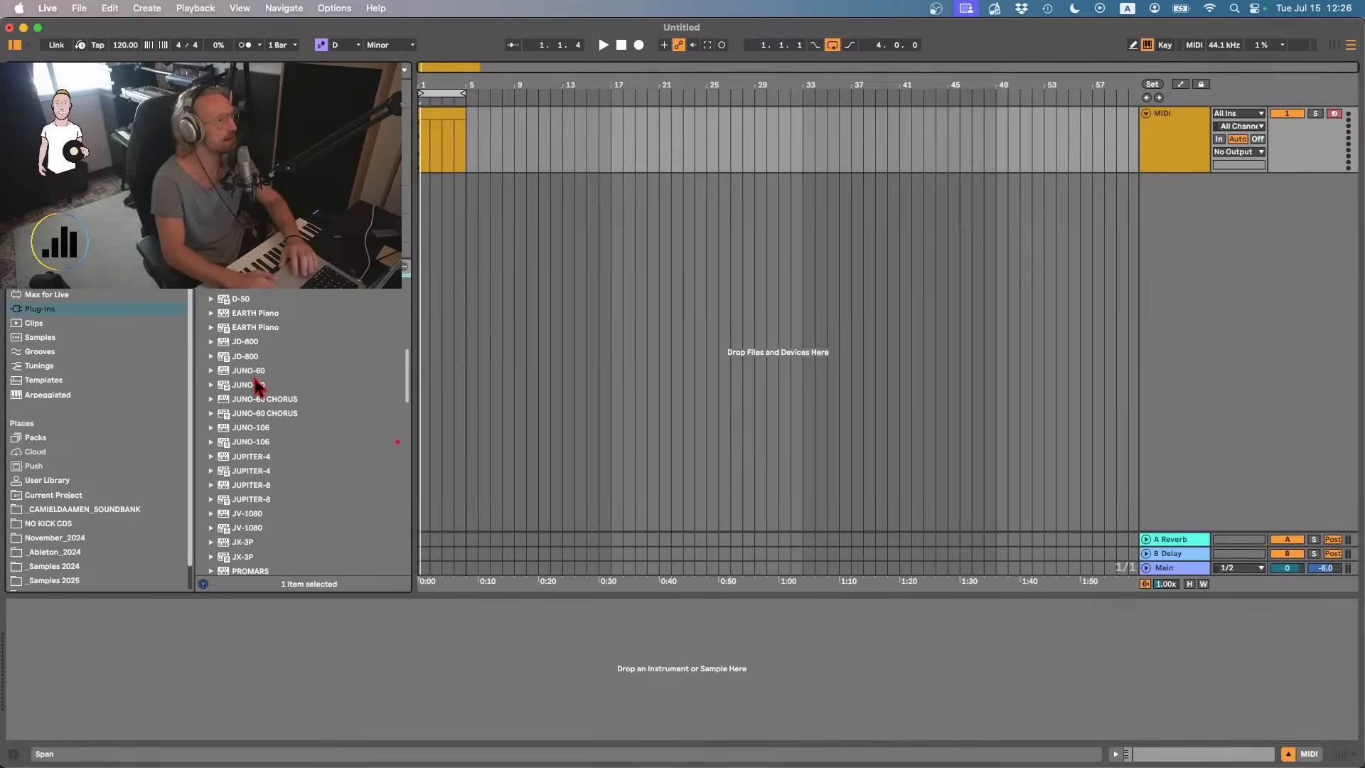
left_click(257, 385)
left_click(238, 359)
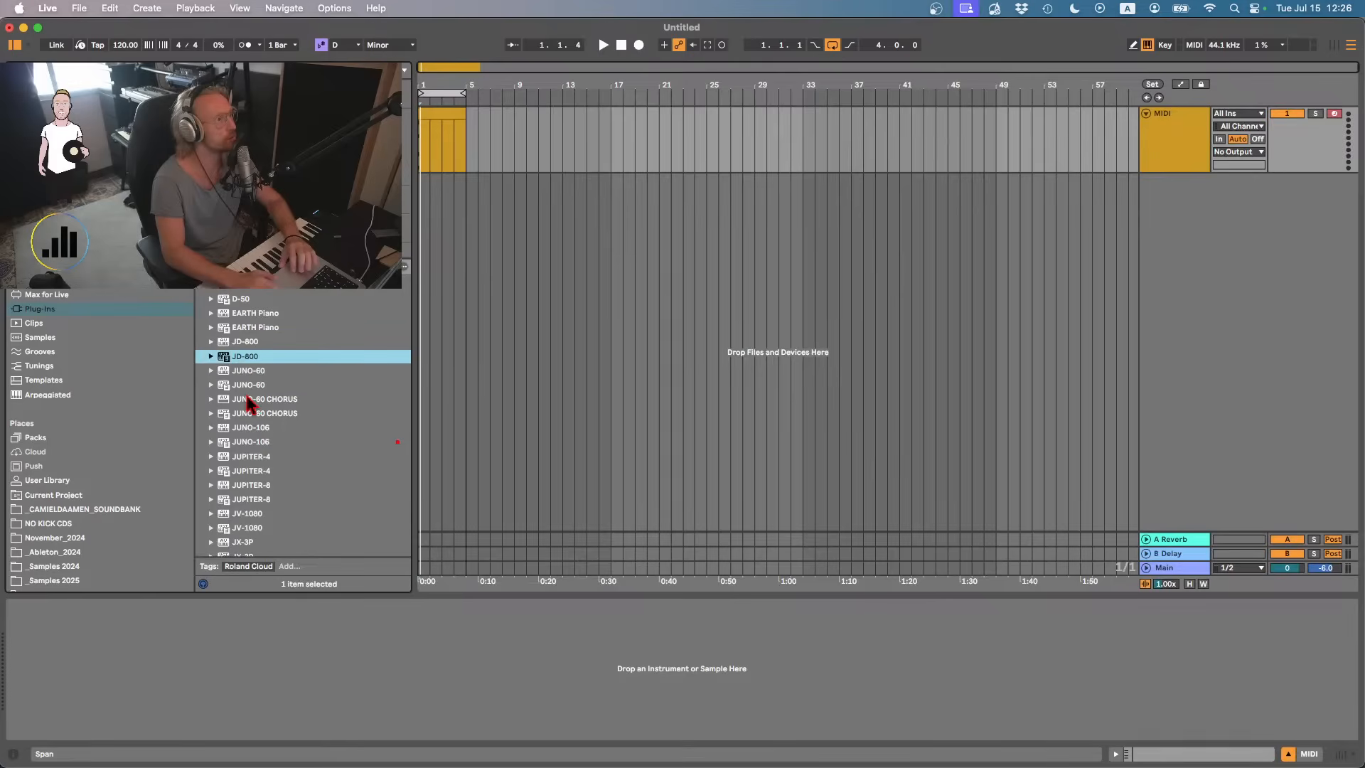
left_click(243, 387)
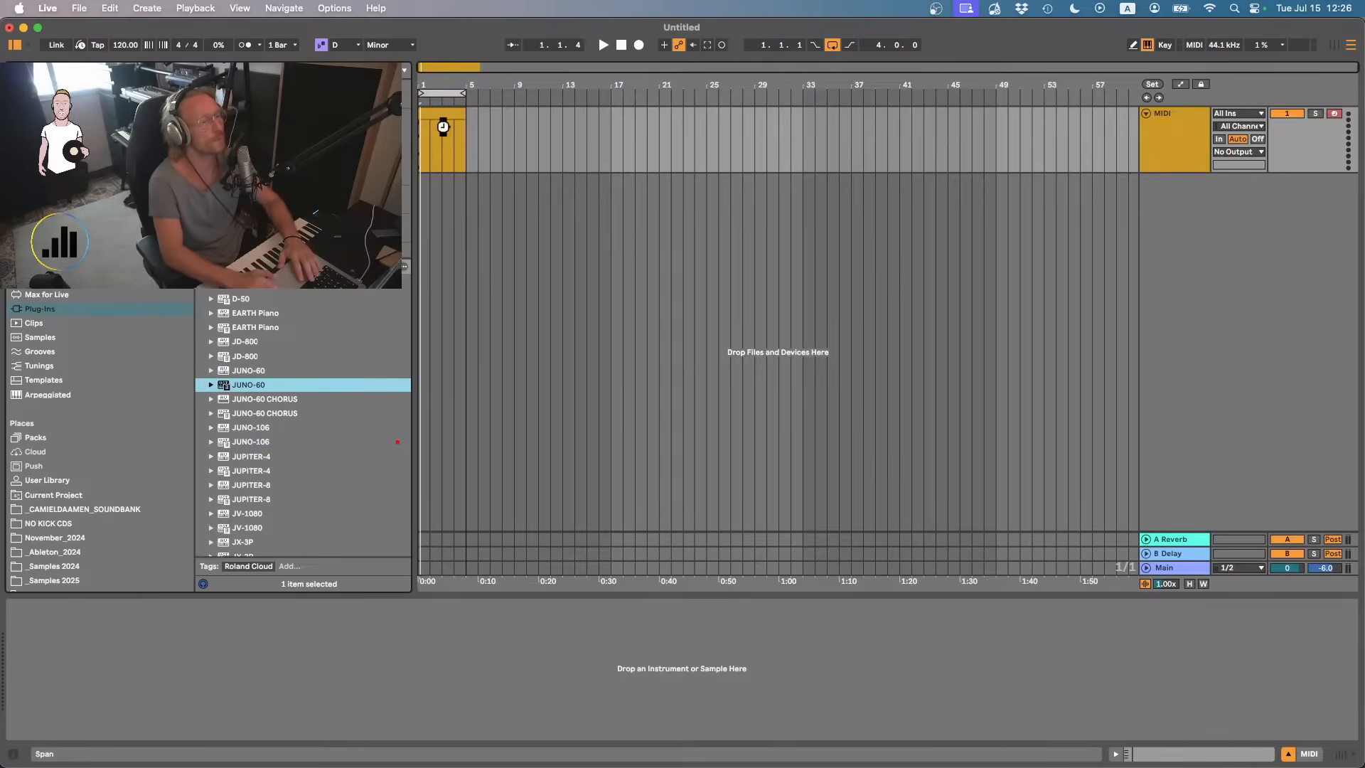
- Play the loop, lower the JUNO-60's VCF frequency to 29 and close the synth window
key("space")
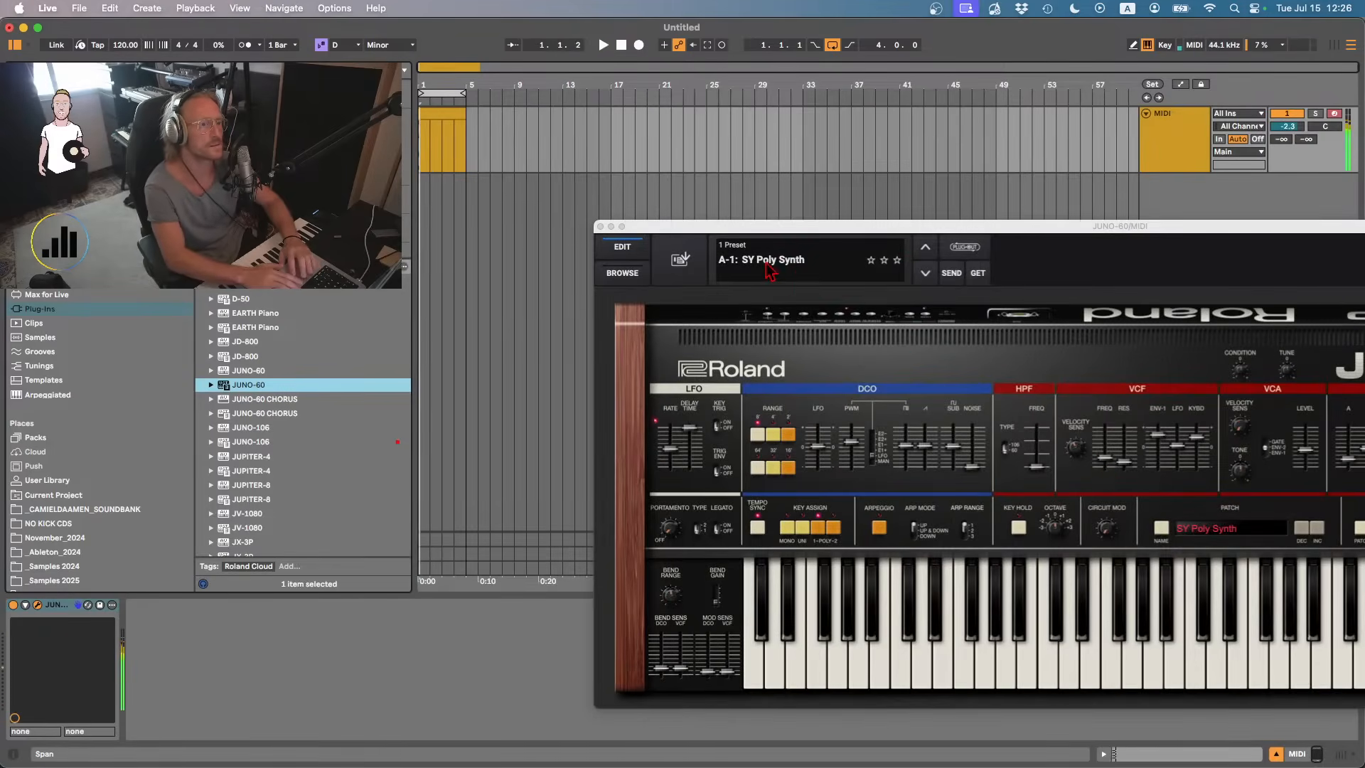
left_click_drag(1006, 227, 788, 183)
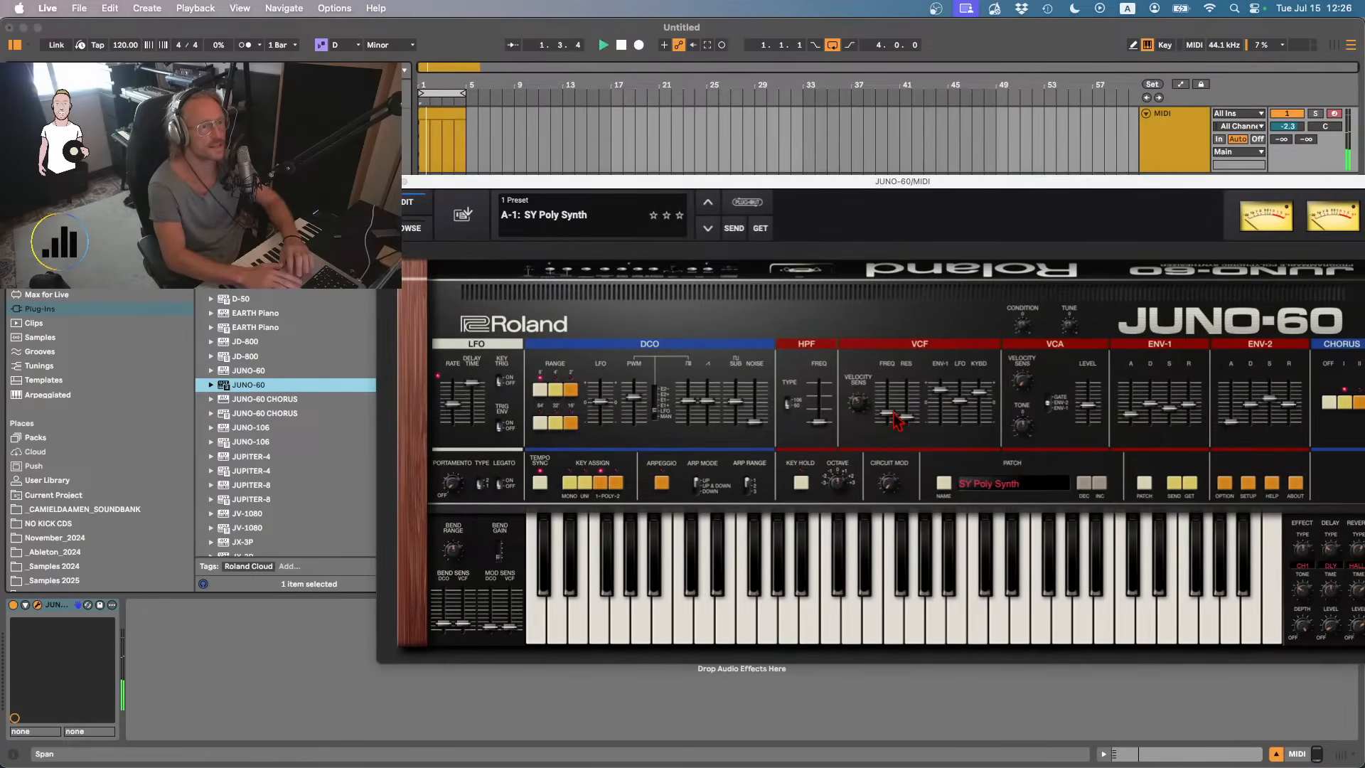
mouse_move(891, 415)
left_mouse_down()
mouse_move(894, 428)
mouse_move(894, 398)
mouse_move(892, 426)
left_mouse_up()
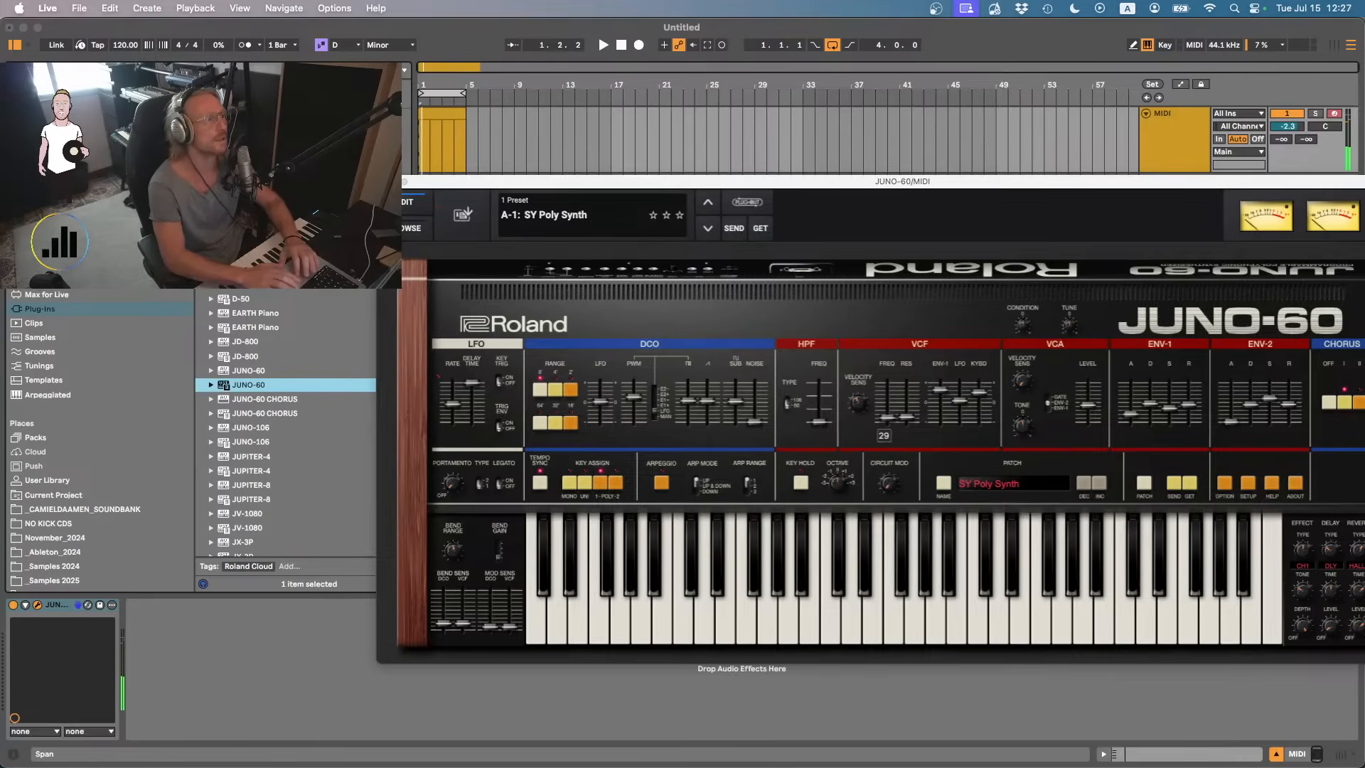
left_click(385, 181)
- Copy the opening chord to 1.1.4 in the clip, shorten the copy to about 1.5 sixteenths and set its velocity to 55
double_click(432, 114)
left_click(342, 444)
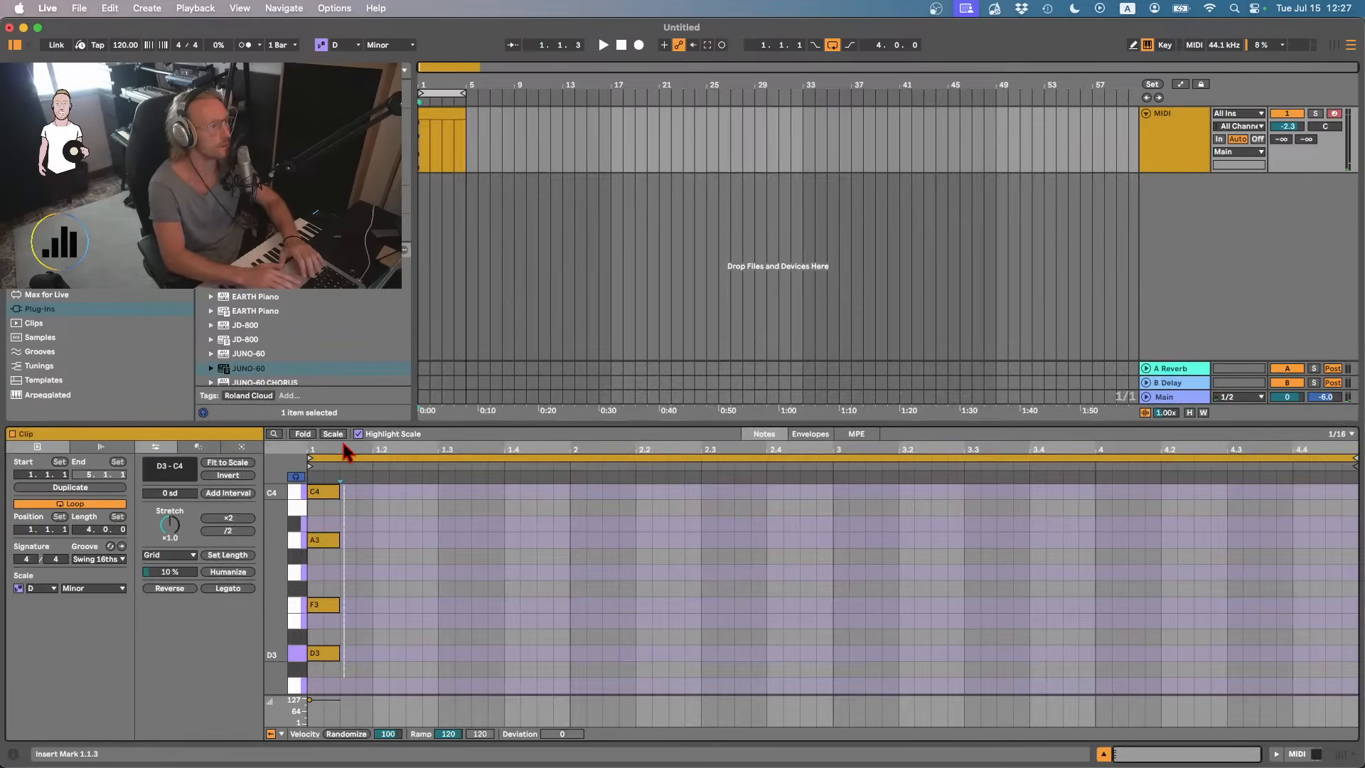
left_click_drag(329, 694, 317, 488)
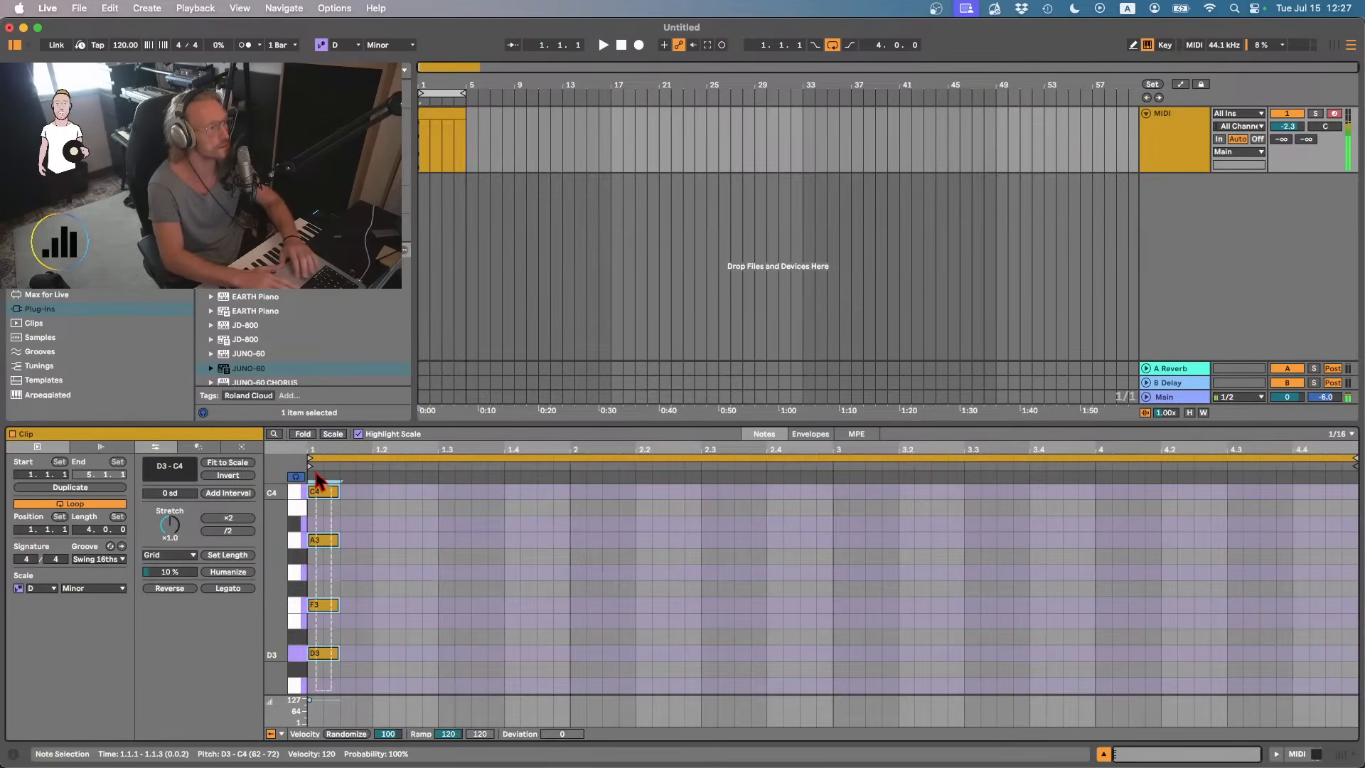
key("super+d")
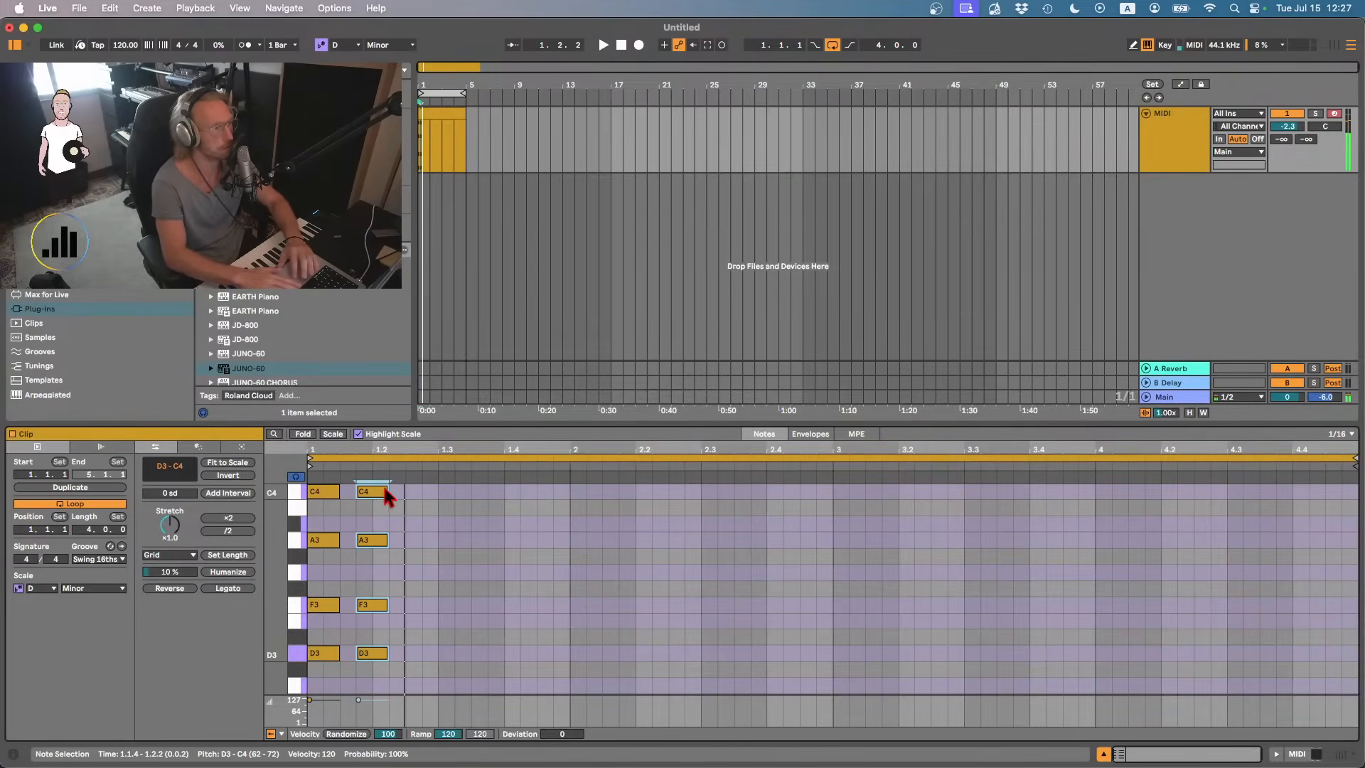
left_click_drag(384, 492, 378, 491)
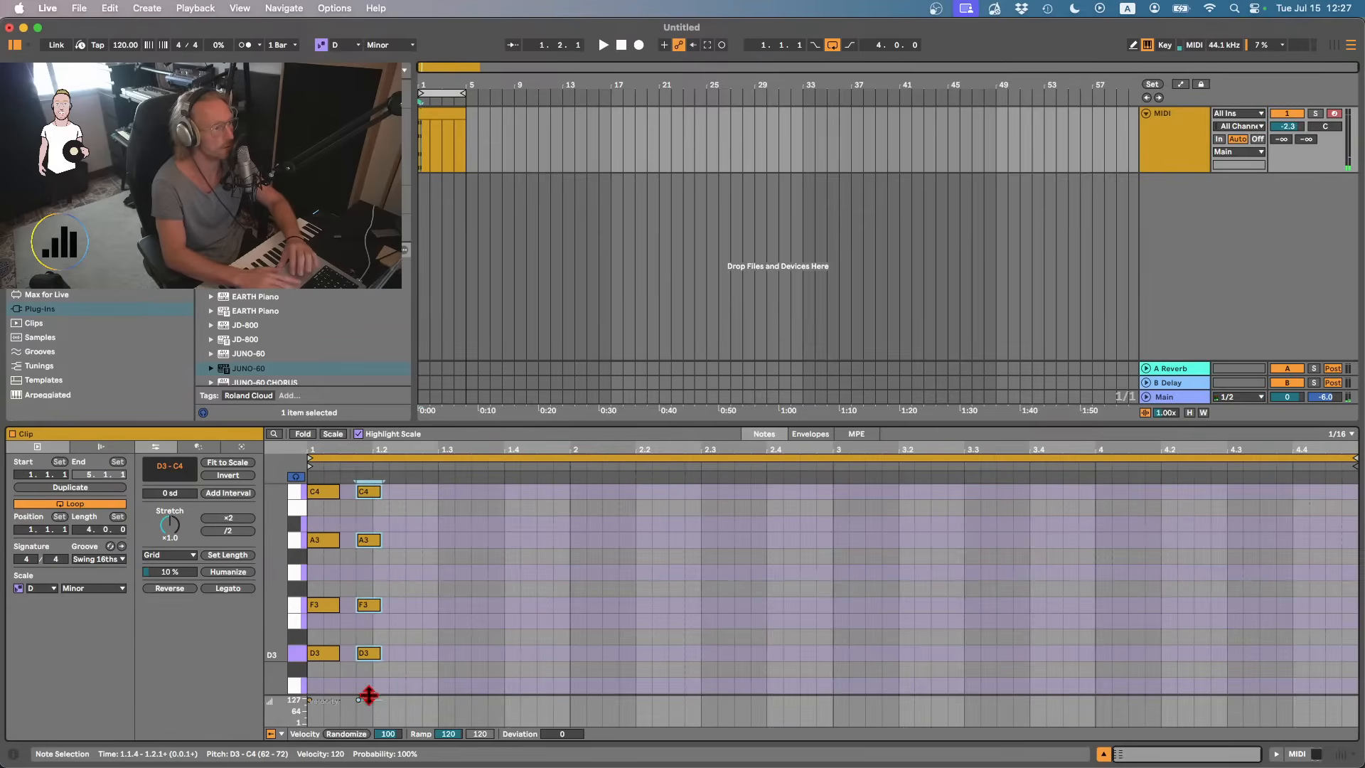
left_click_drag(369, 695, 365, 714)
key("space")
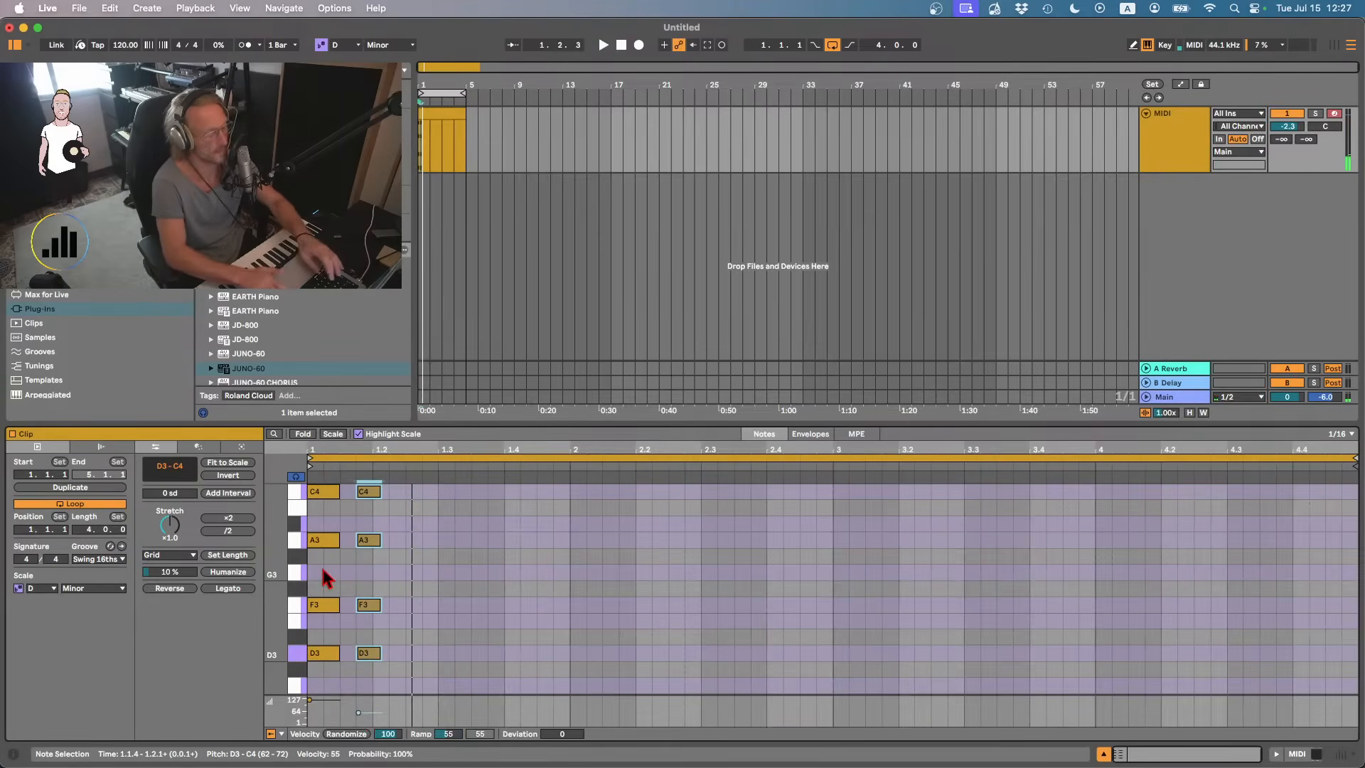
- Duplicate the short chord to 1.2.3 and set the copy's velocity to 90
key("super+d")
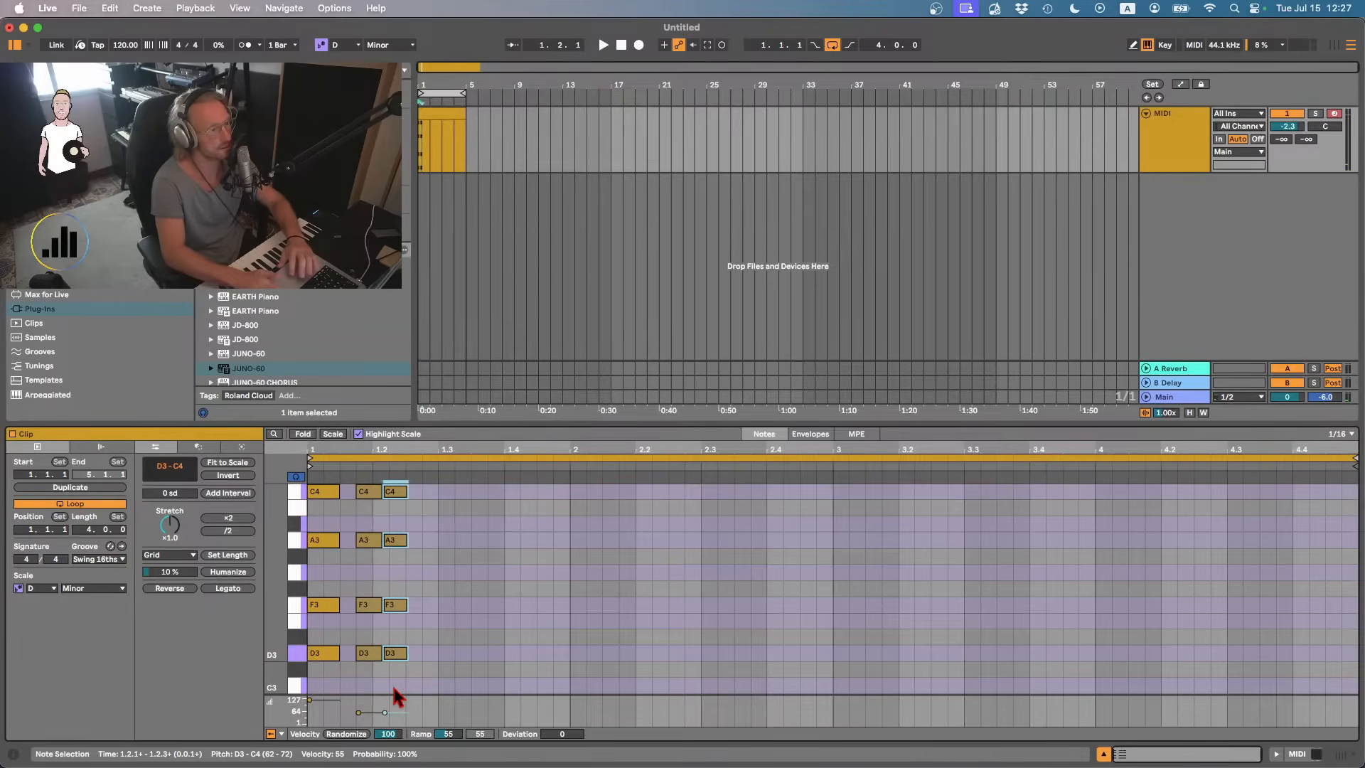
key("Right")
key("Right")
left_click_drag(418, 712, 417, 710)
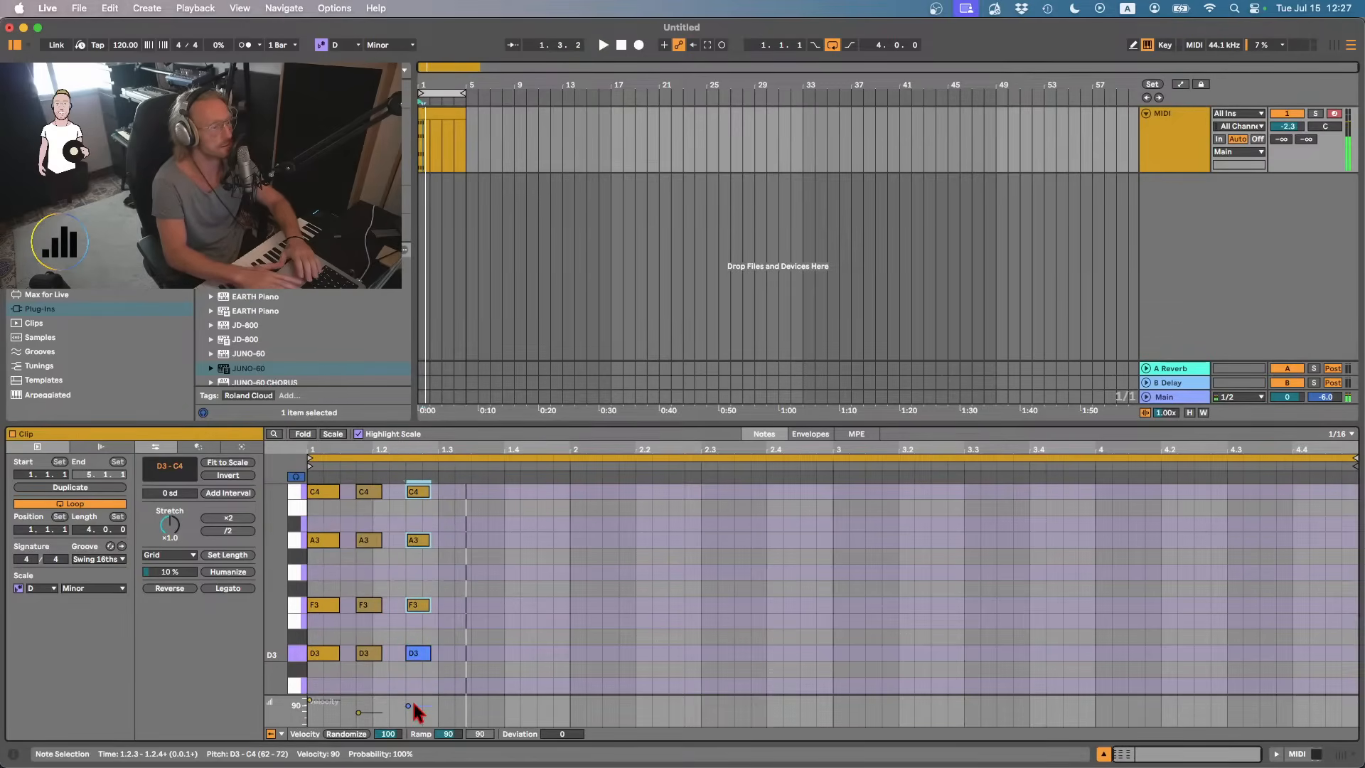
key("space")
key("space")
- Duplicate the chord at 1.2.3 to 1.3.2 and set the copy's velocity to 67
left_click(467, 494)
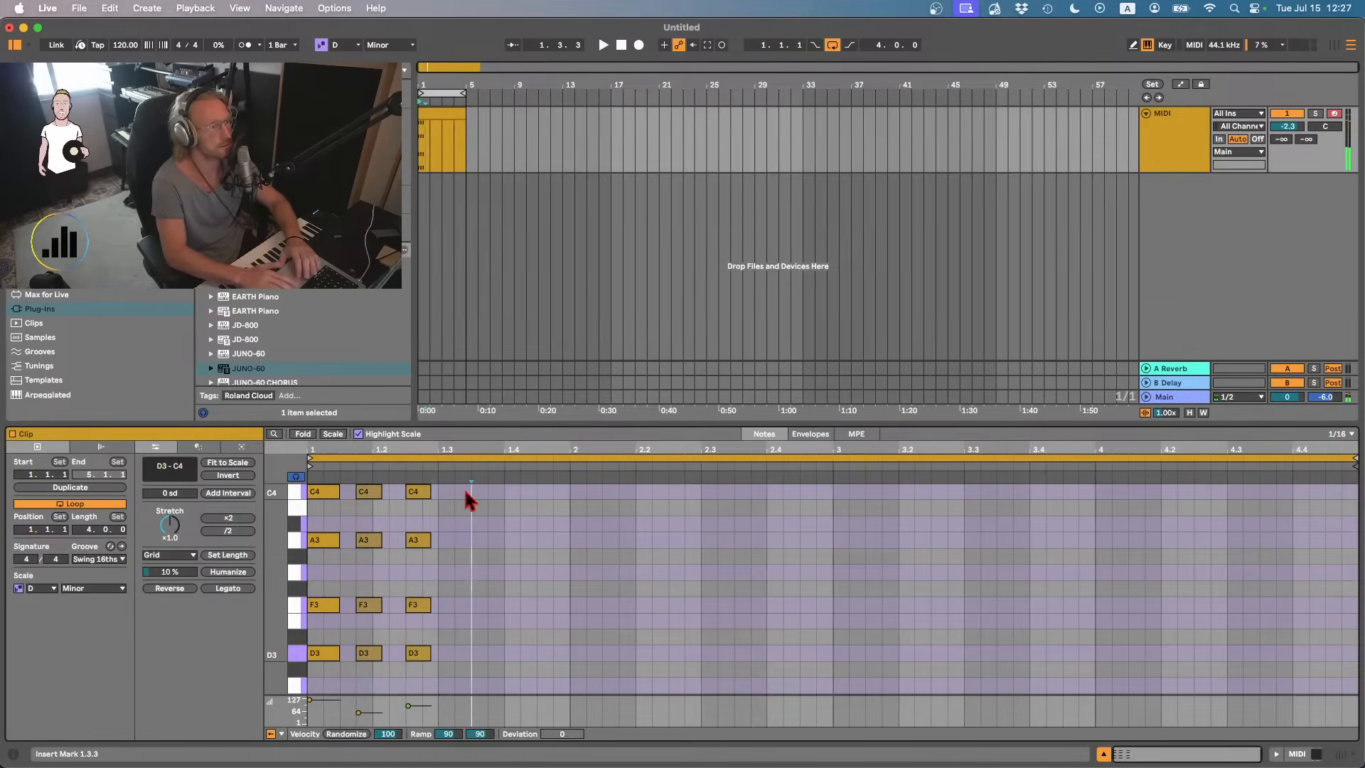
left_click_drag(441, 489, 419, 684)
key("super+d")
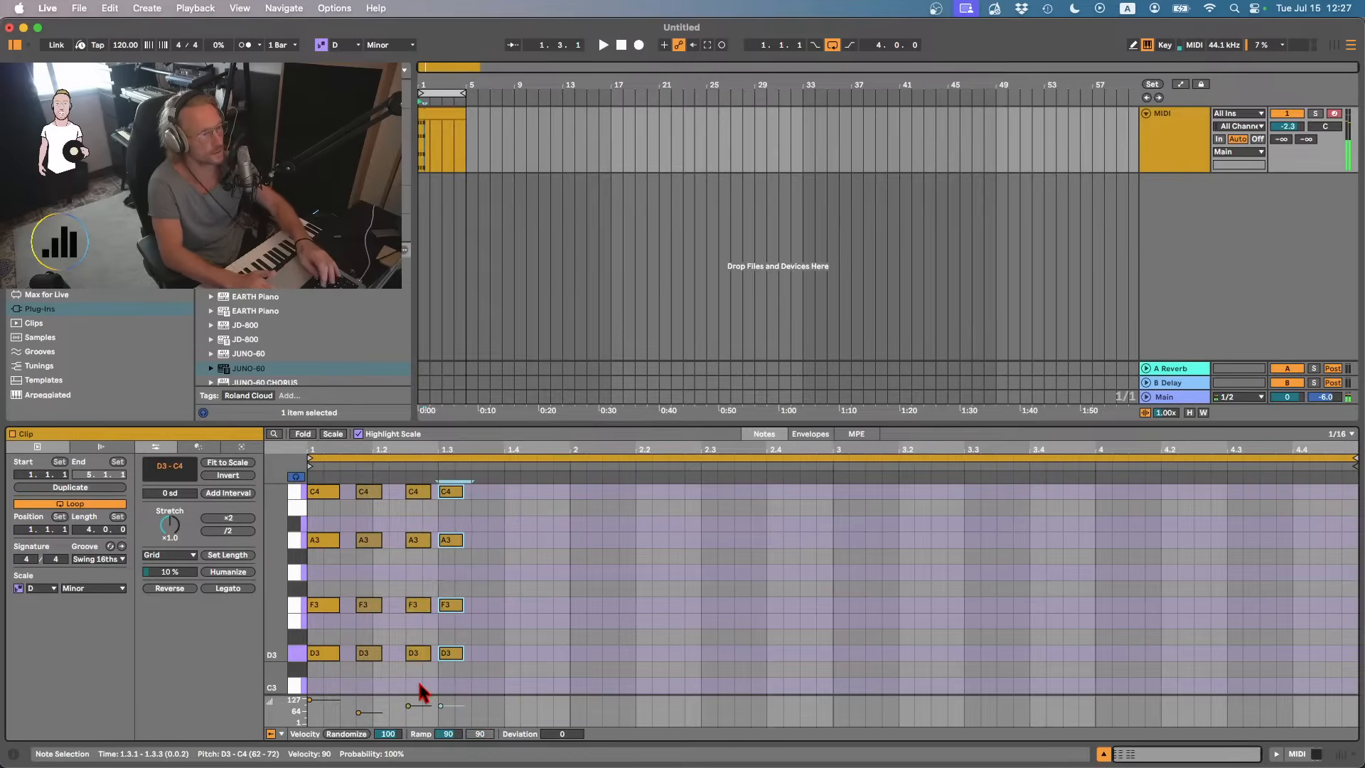
key("Right")
key("space")
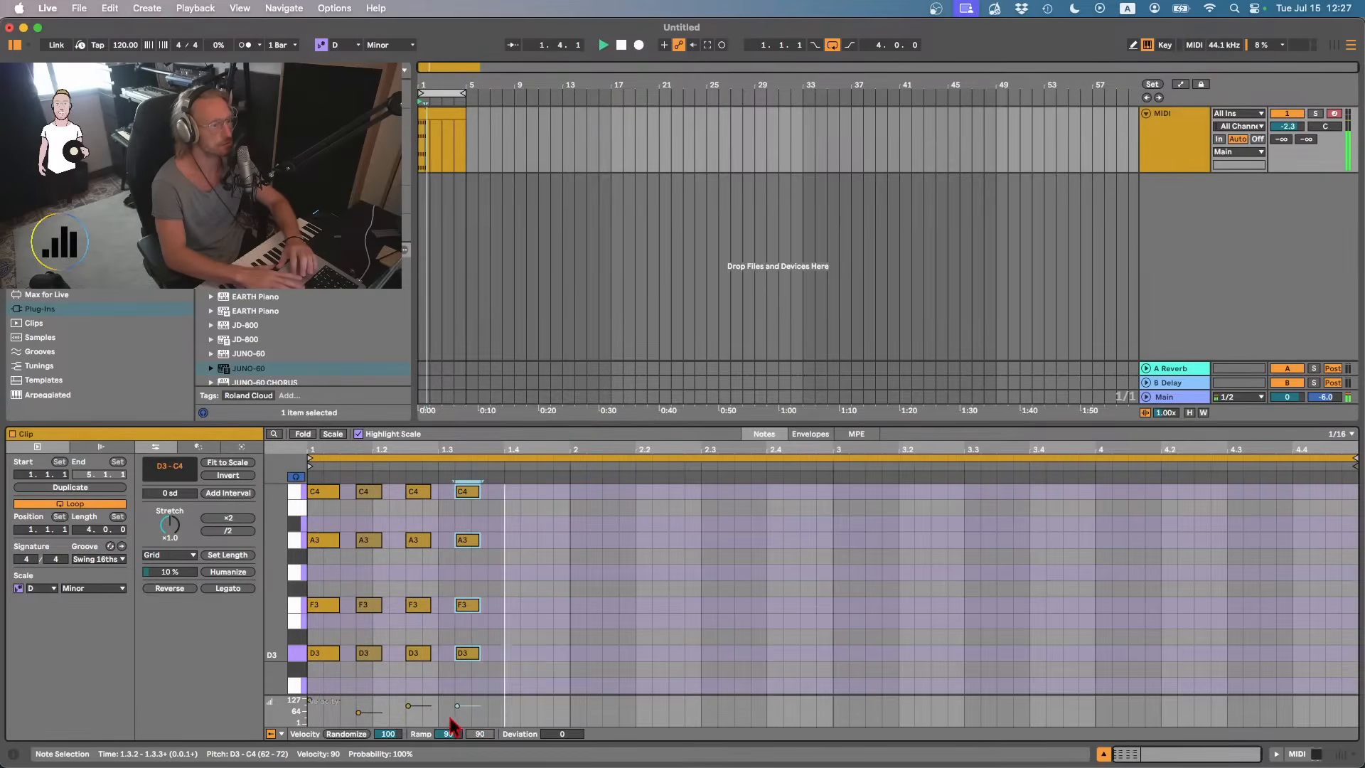
key("space")
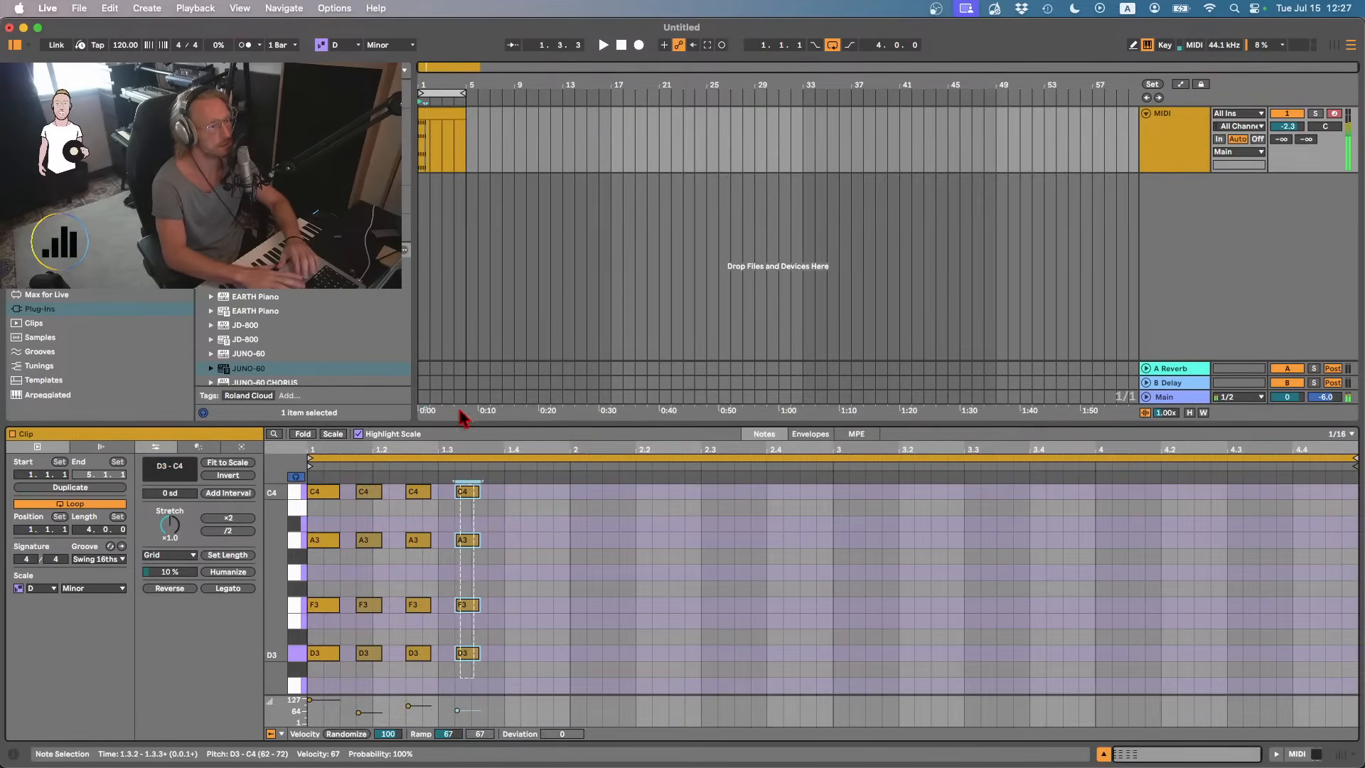
- Duplicate the chord at 1.3.2 to 1.4.1 and raise the copy's velocity to 91
key("super+d")
key("Right")
key("Right")
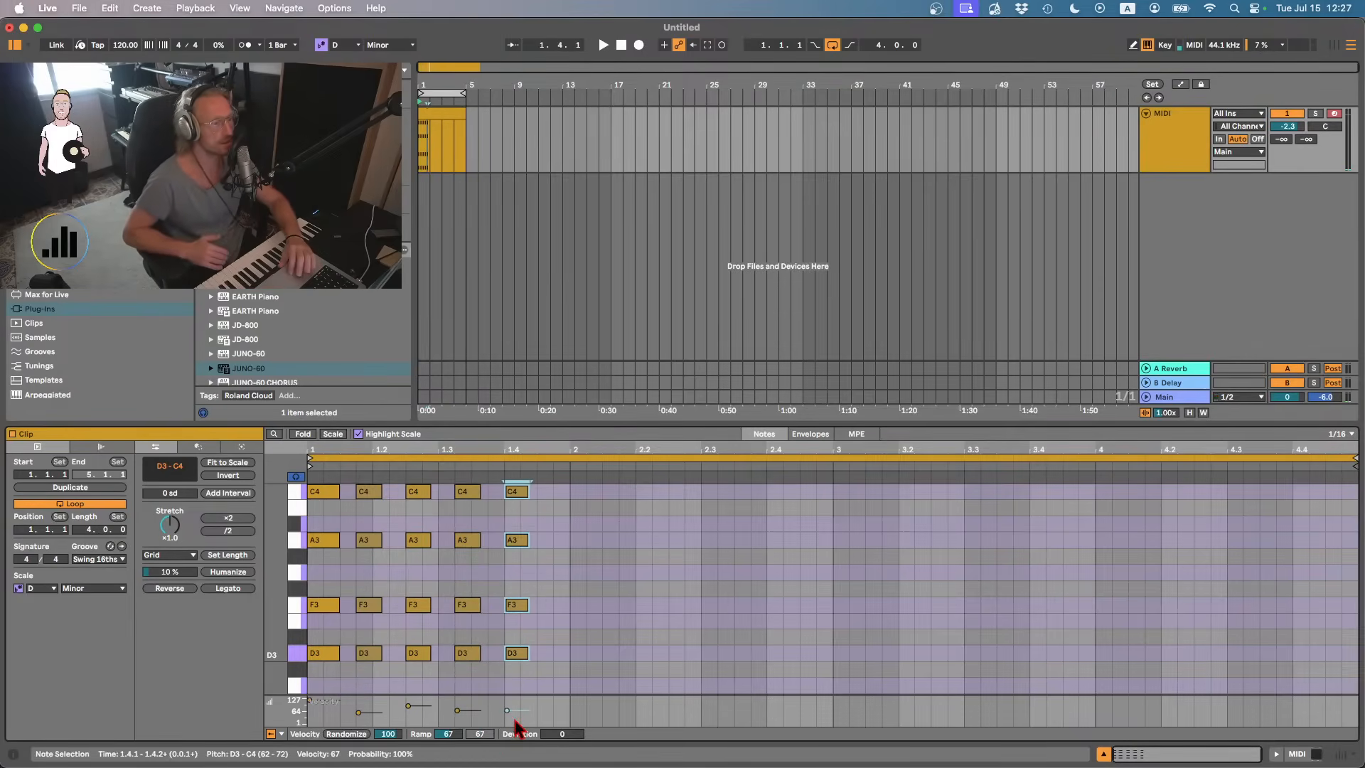
left_click(514, 681)
key("space")
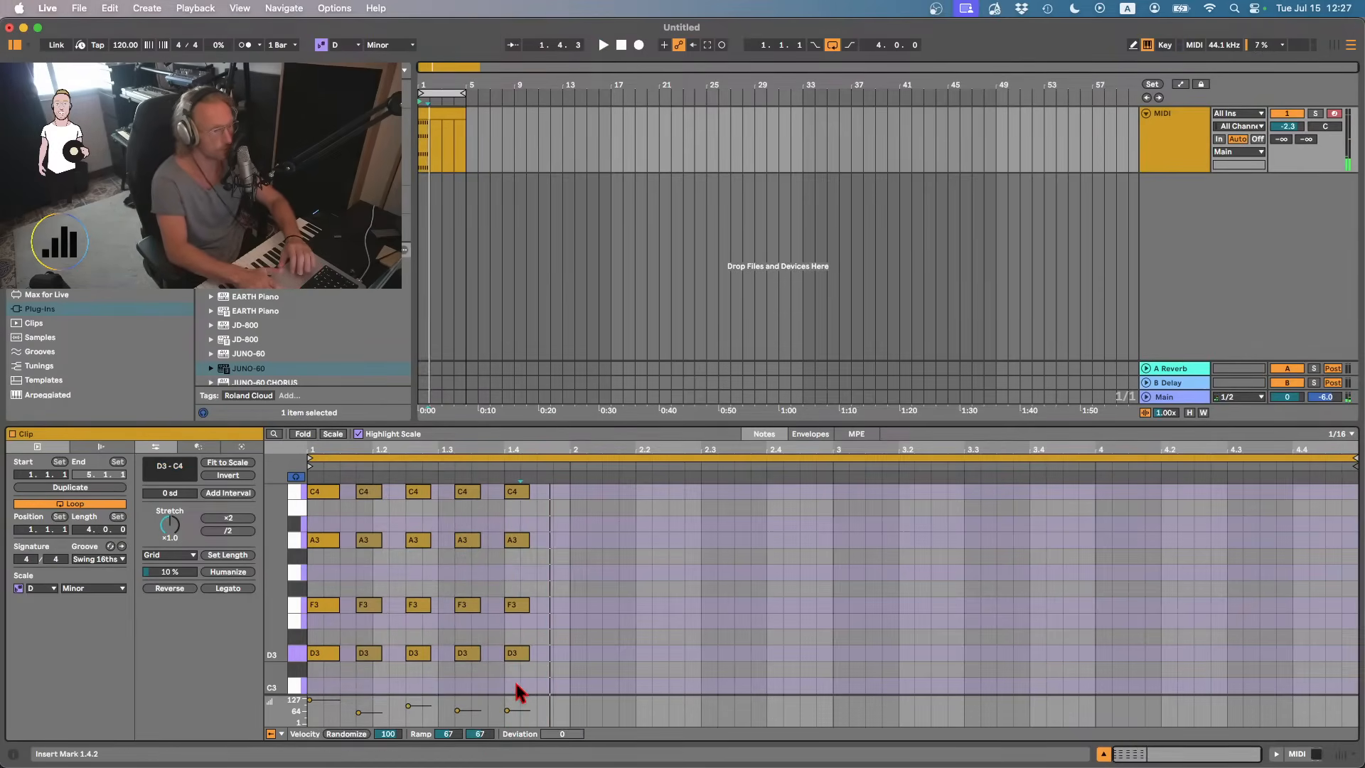
left_click_drag(515, 680, 516, 448)
left_click_drag(507, 710, 506, 708)
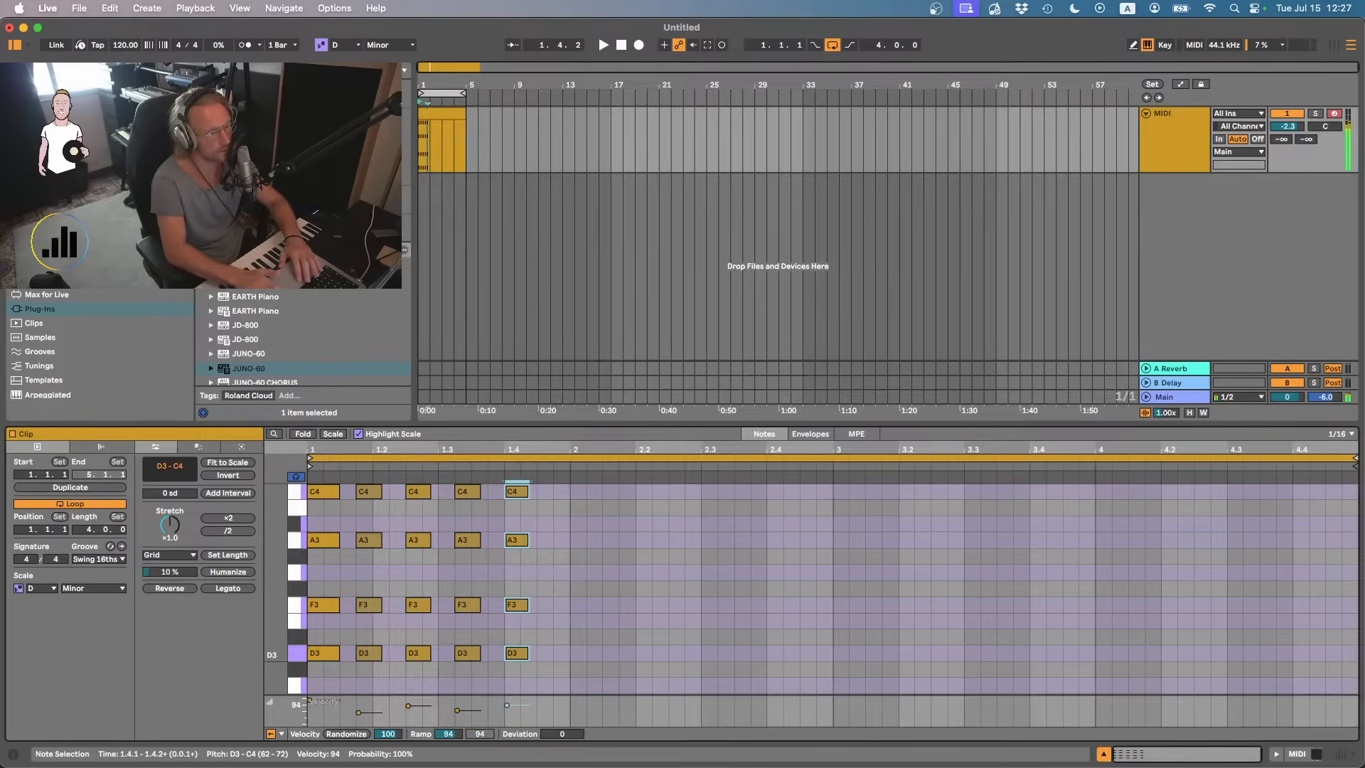
- Duplicate the chord at 1.4.1 to 1.4.3, set the copy's velocity to 36 and audition the pattern
key("super+d")
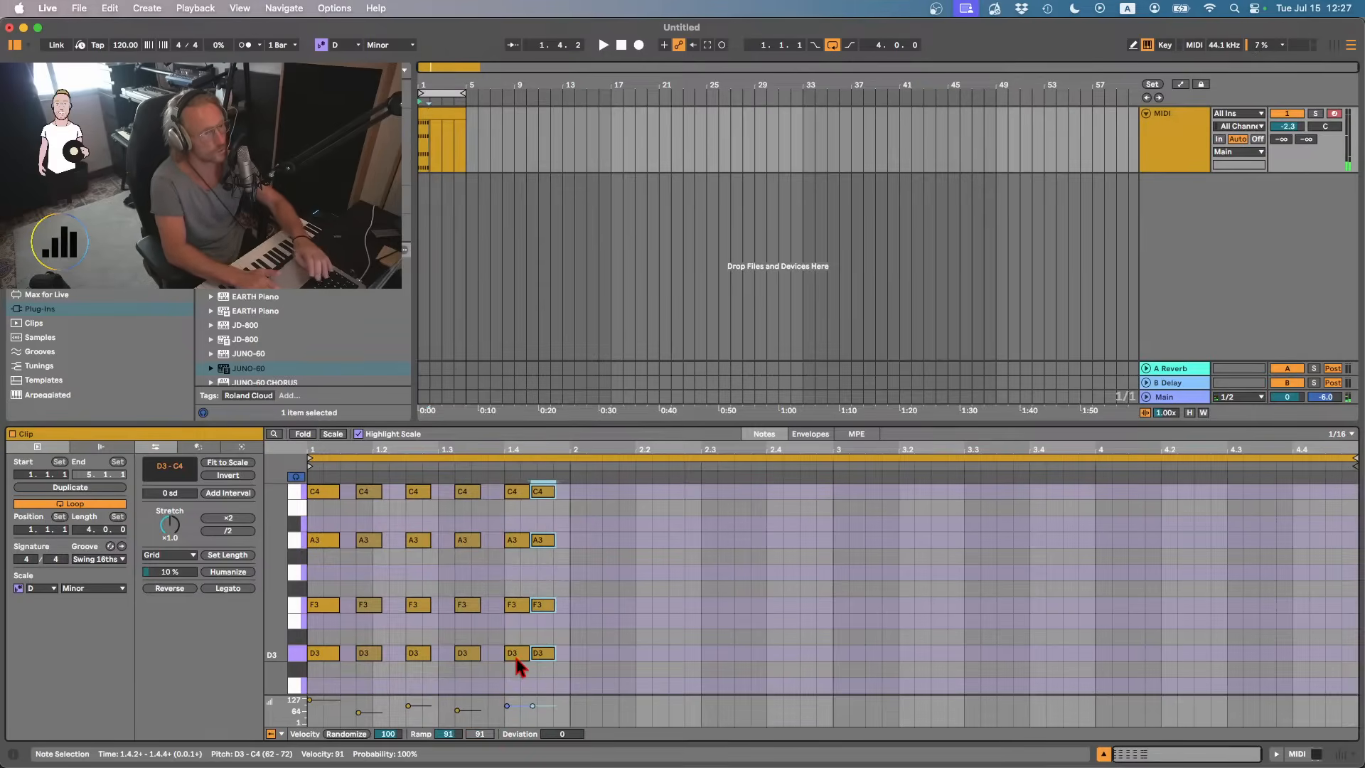
key("Right")
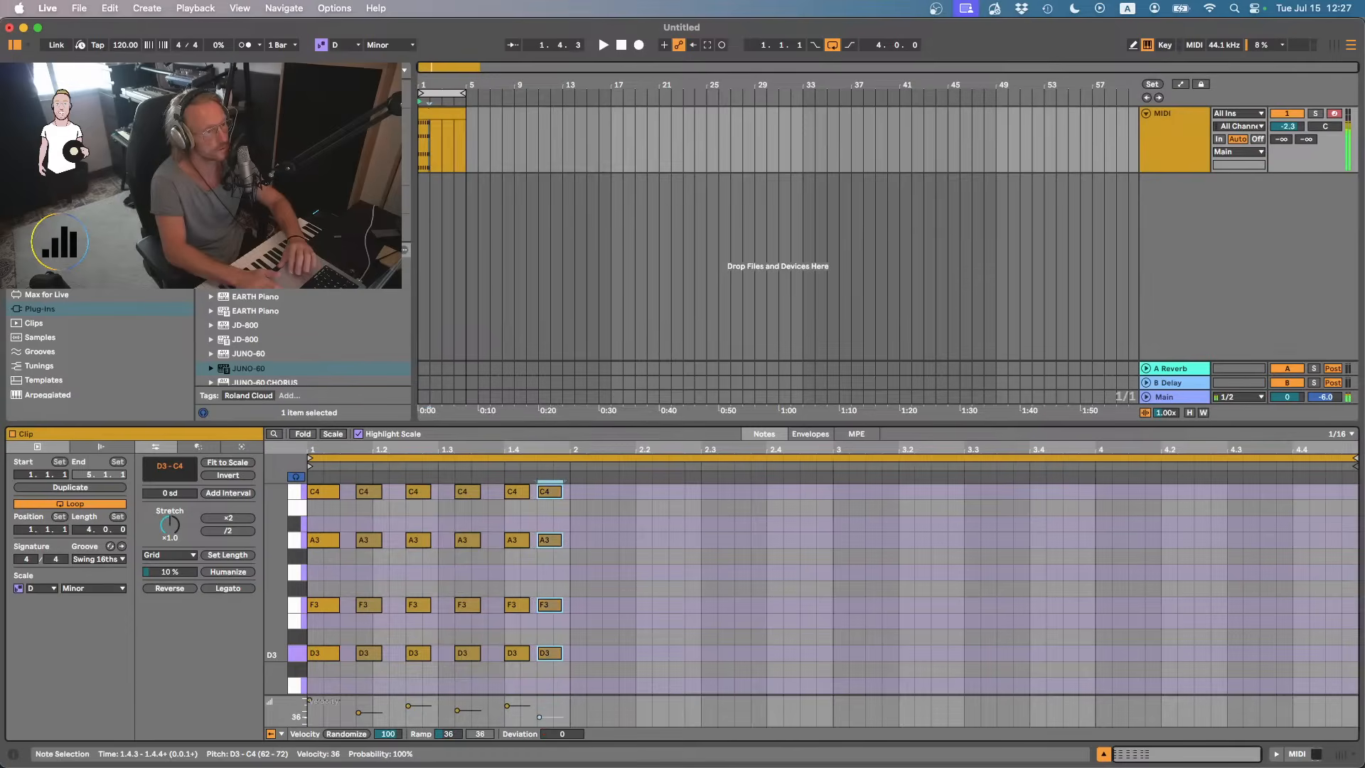
key("space")
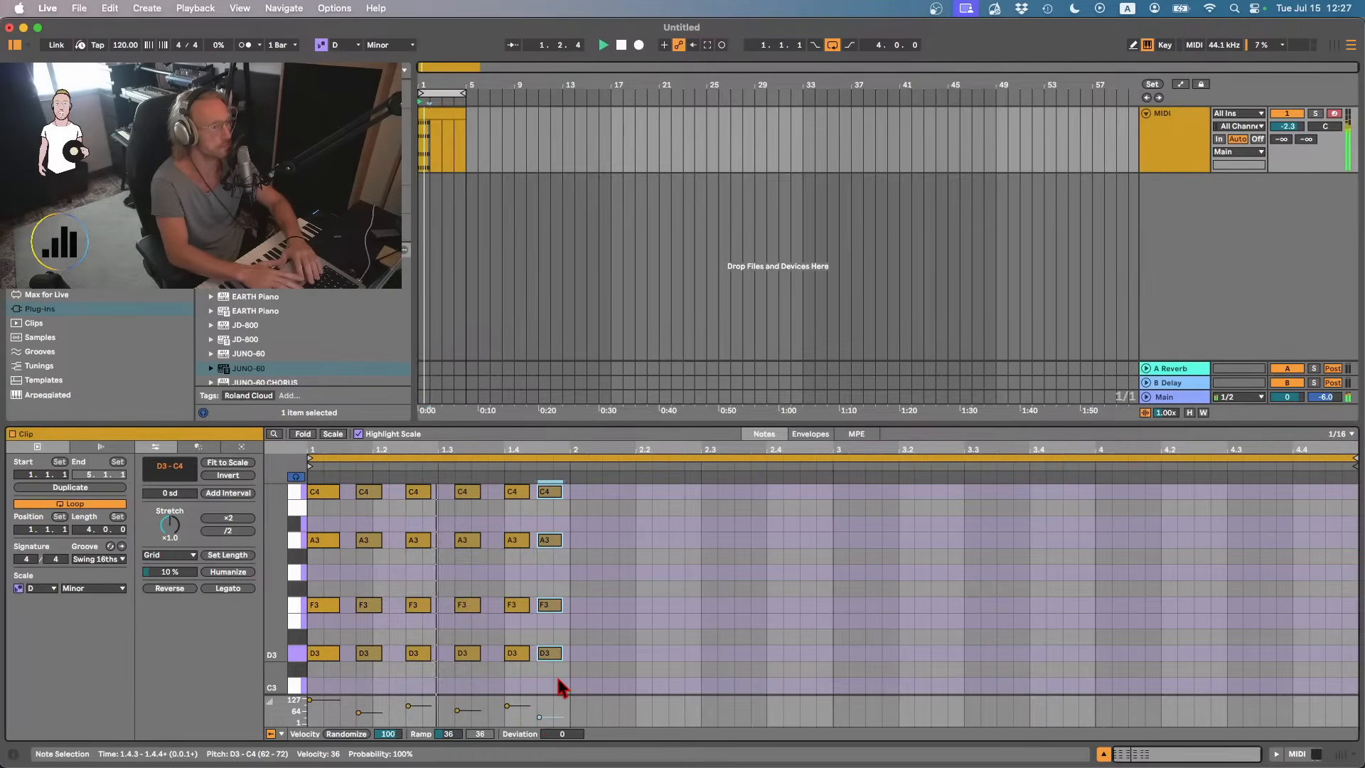
key("space")
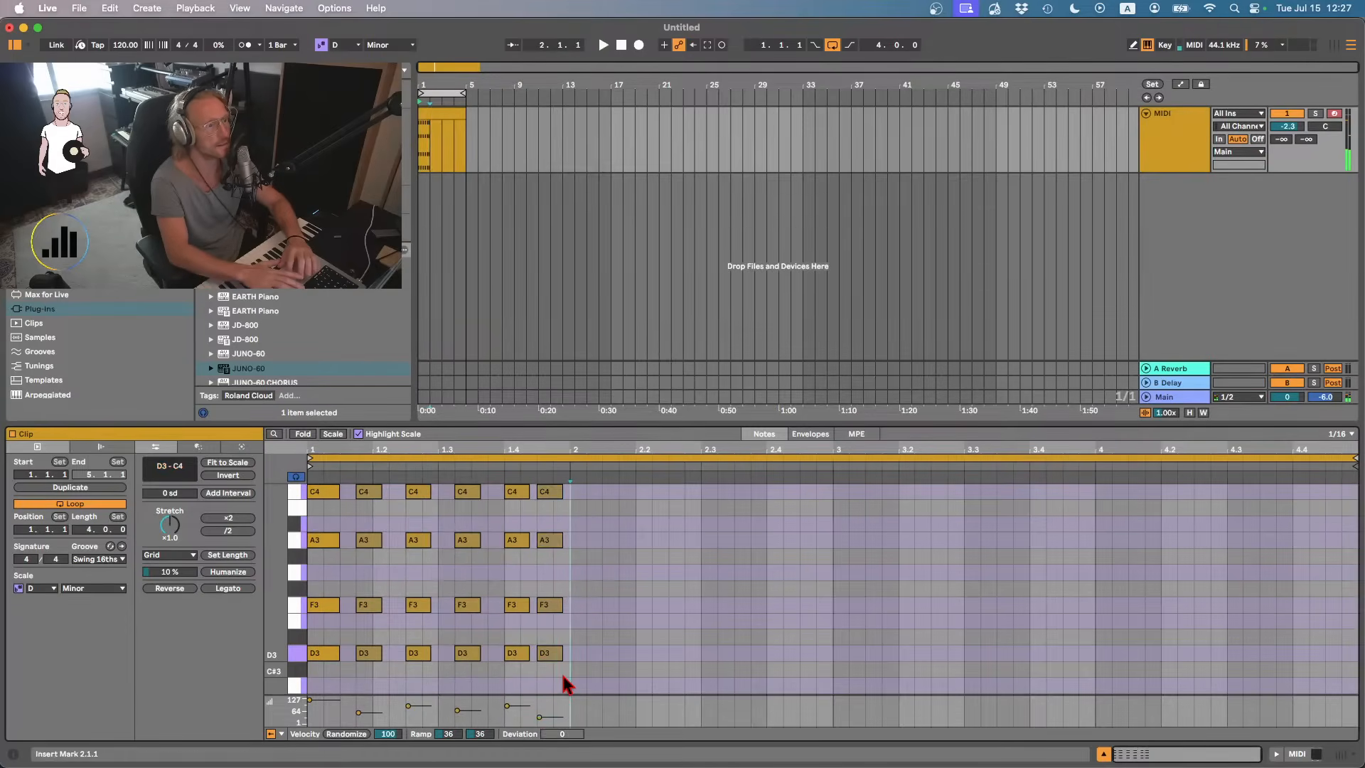
- Duplicate the whole one-bar chord pattern into bars 2 and 3
left_click_drag(562, 672, 263, 413)
key("ctrl+d")
key("space")
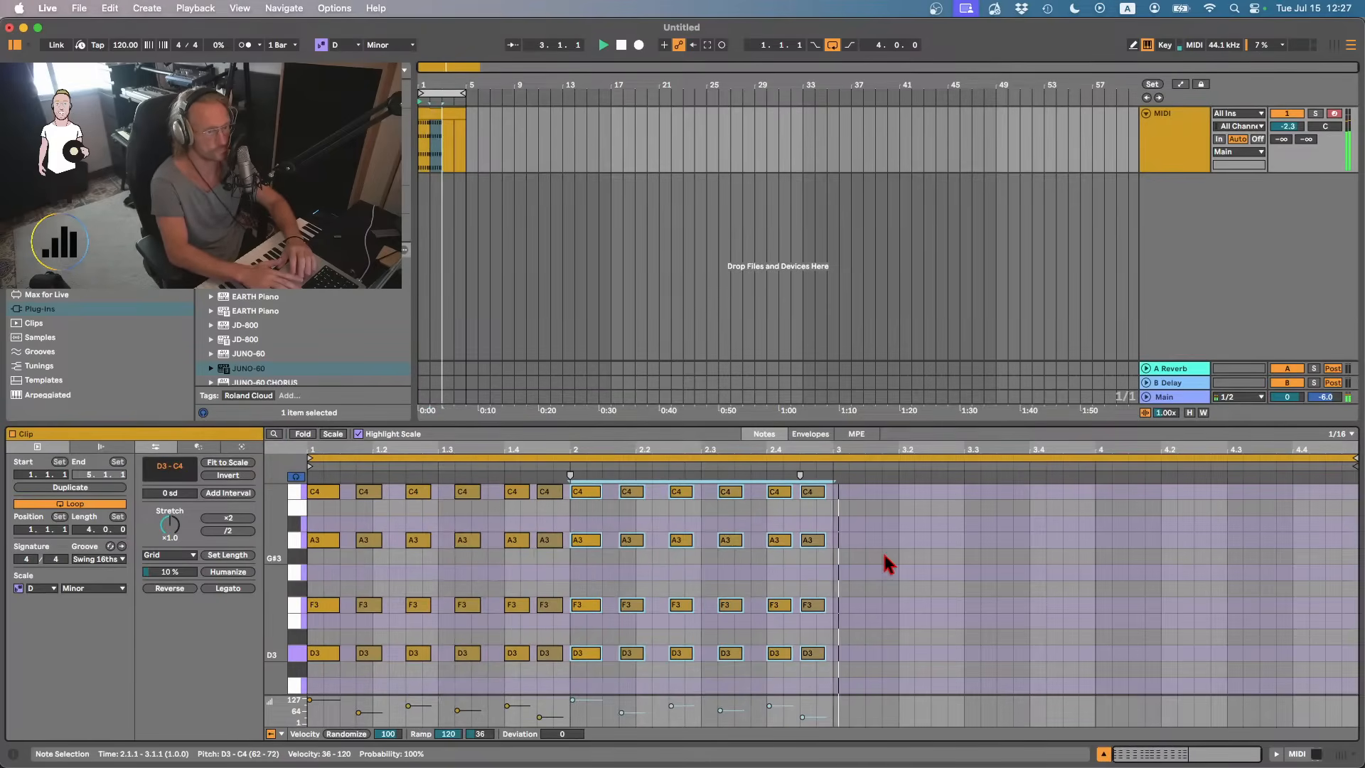
key("space")
key("ctrl+d")
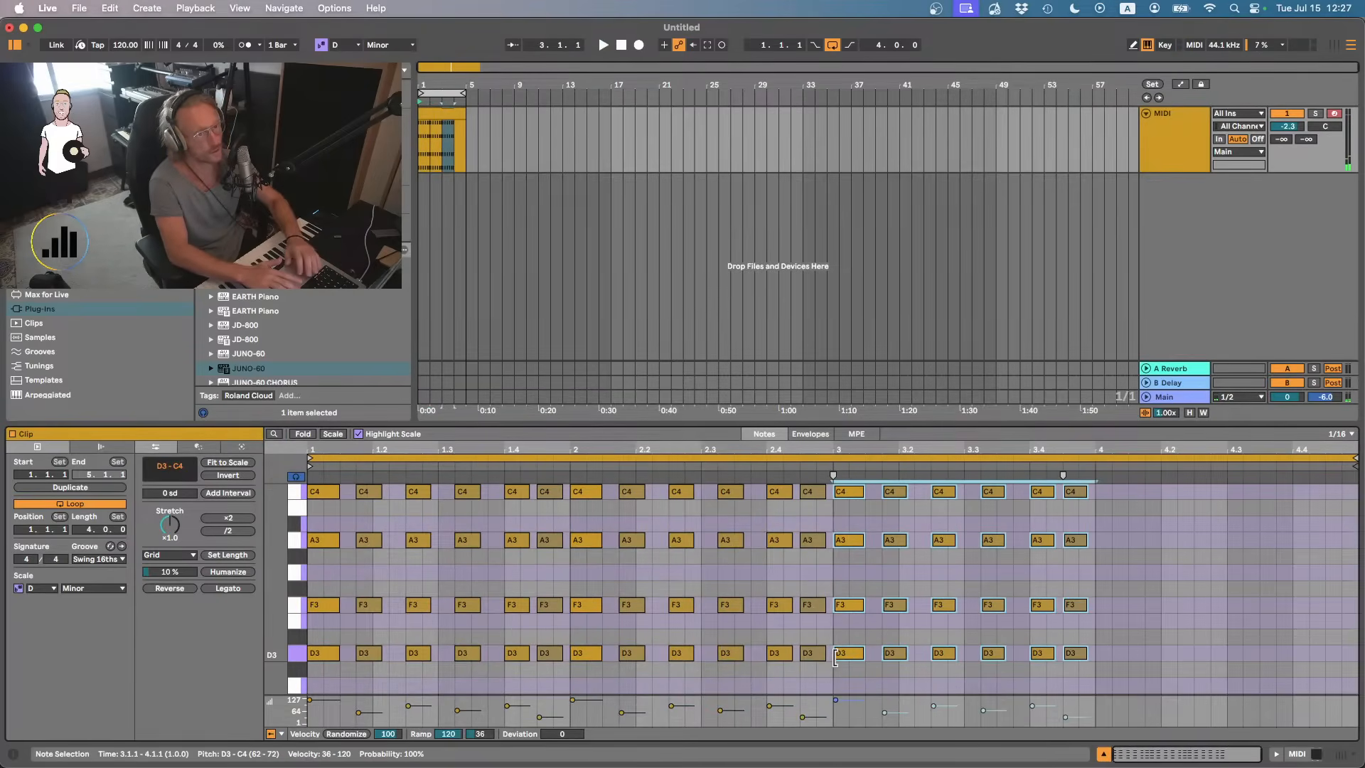
- Set the velocity of the chord at 3.1.1 to 70 and duplicate the bar 3 pattern into bar 4
left_click_drag(836, 676, 849, 456)
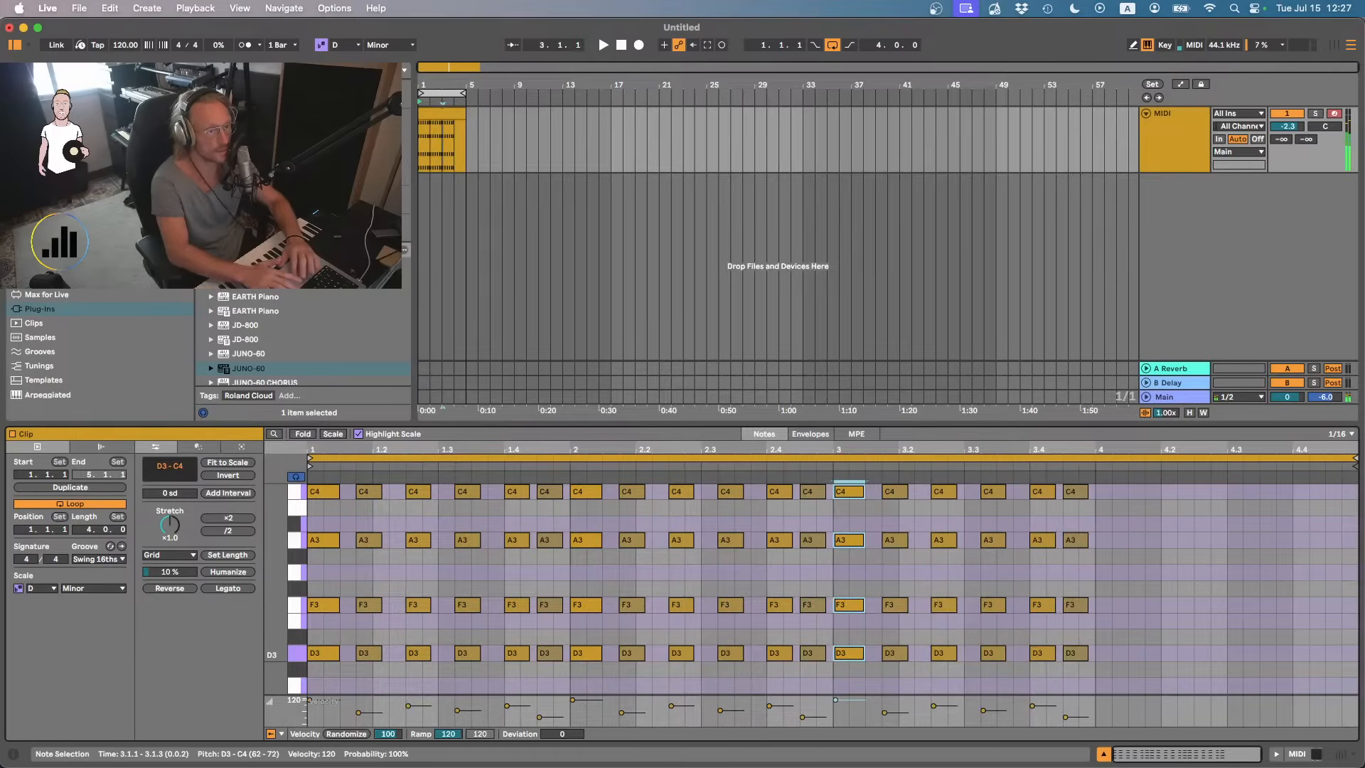
left_click_drag(846, 712, 846, 713)
key("space")
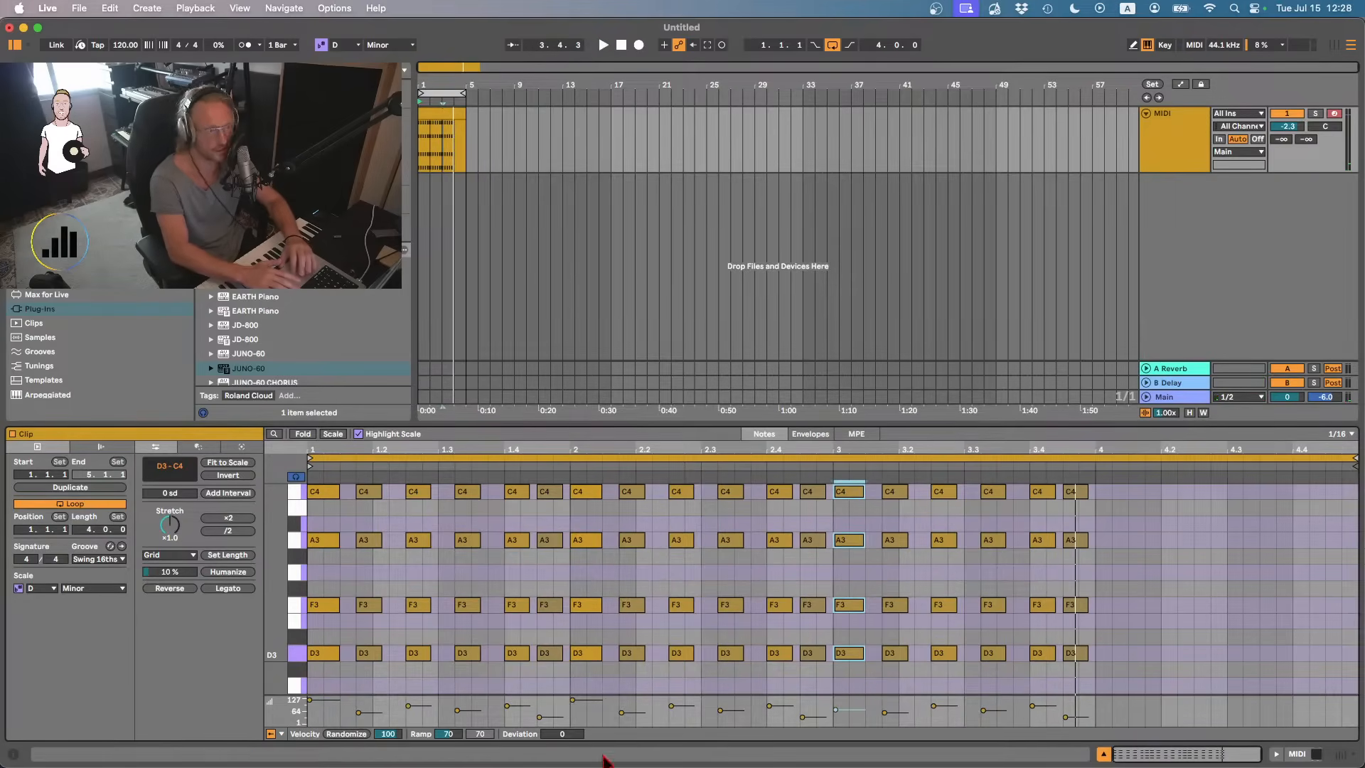
left_click_drag(1117, 666, 861, 453)
key("super+d")
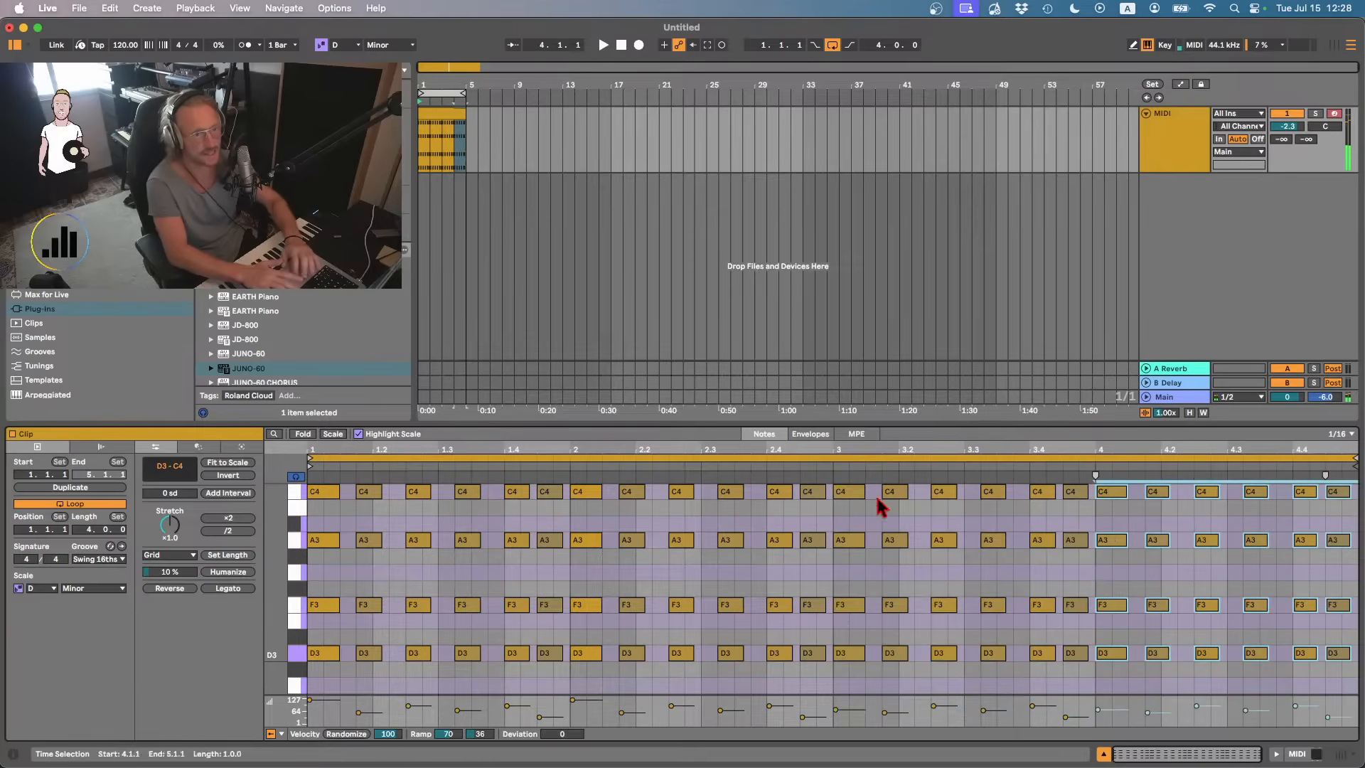
- Vary the bar 3 accents: lower the 3.2.3 chord's velocity, set the 3.3.2 chord to 94 and the 3.4.3 chord to 109
left_click(939, 693)
left_click_drag(934, 705, 984, 452)
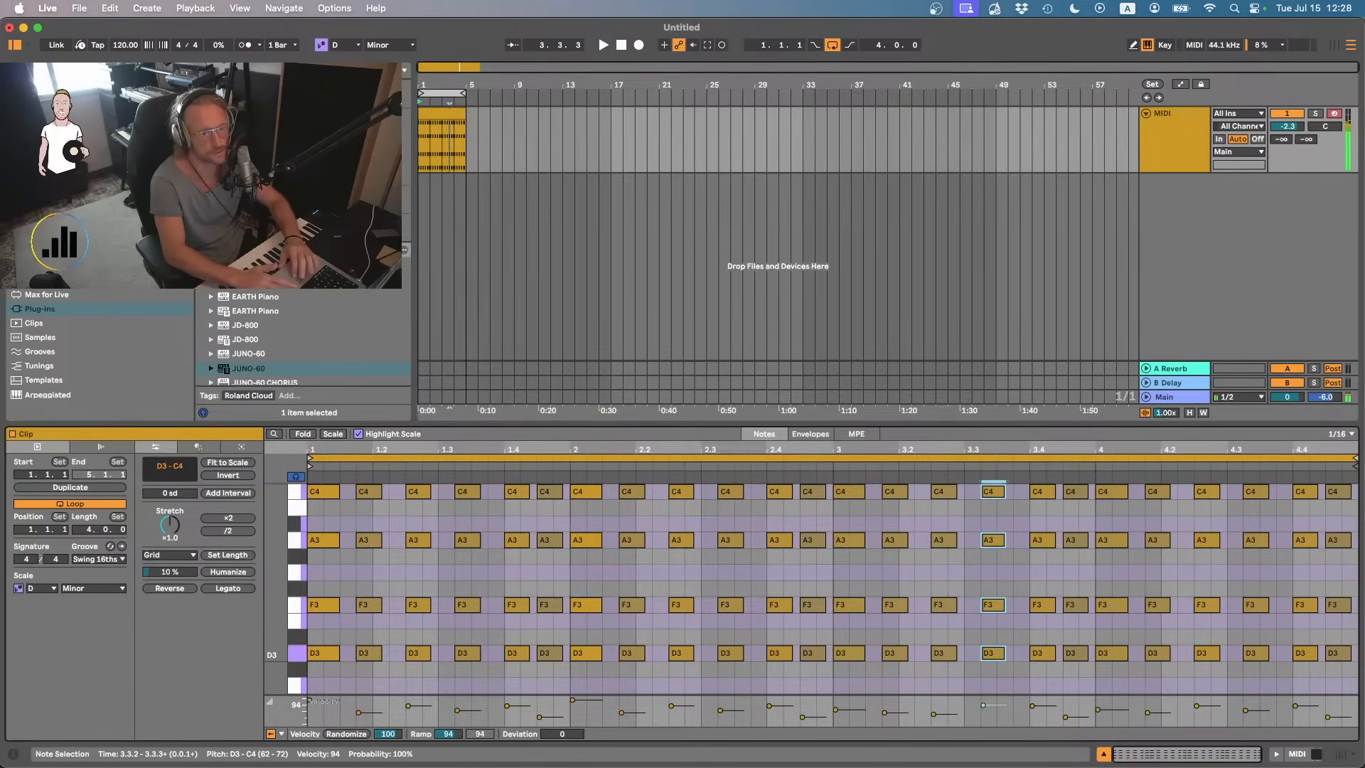
left_click_drag(1073, 678, 1073, 370)
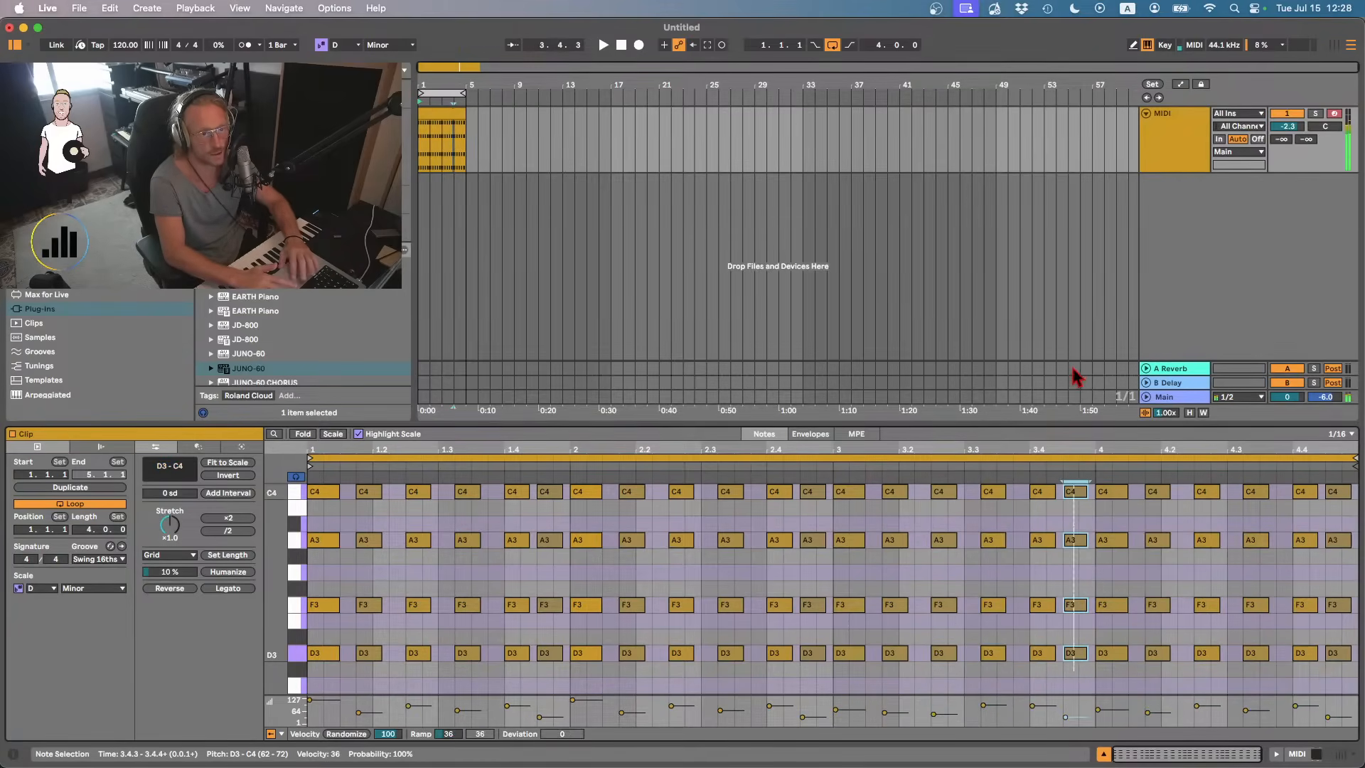
left_click_drag(1065, 704, 1071, 717)
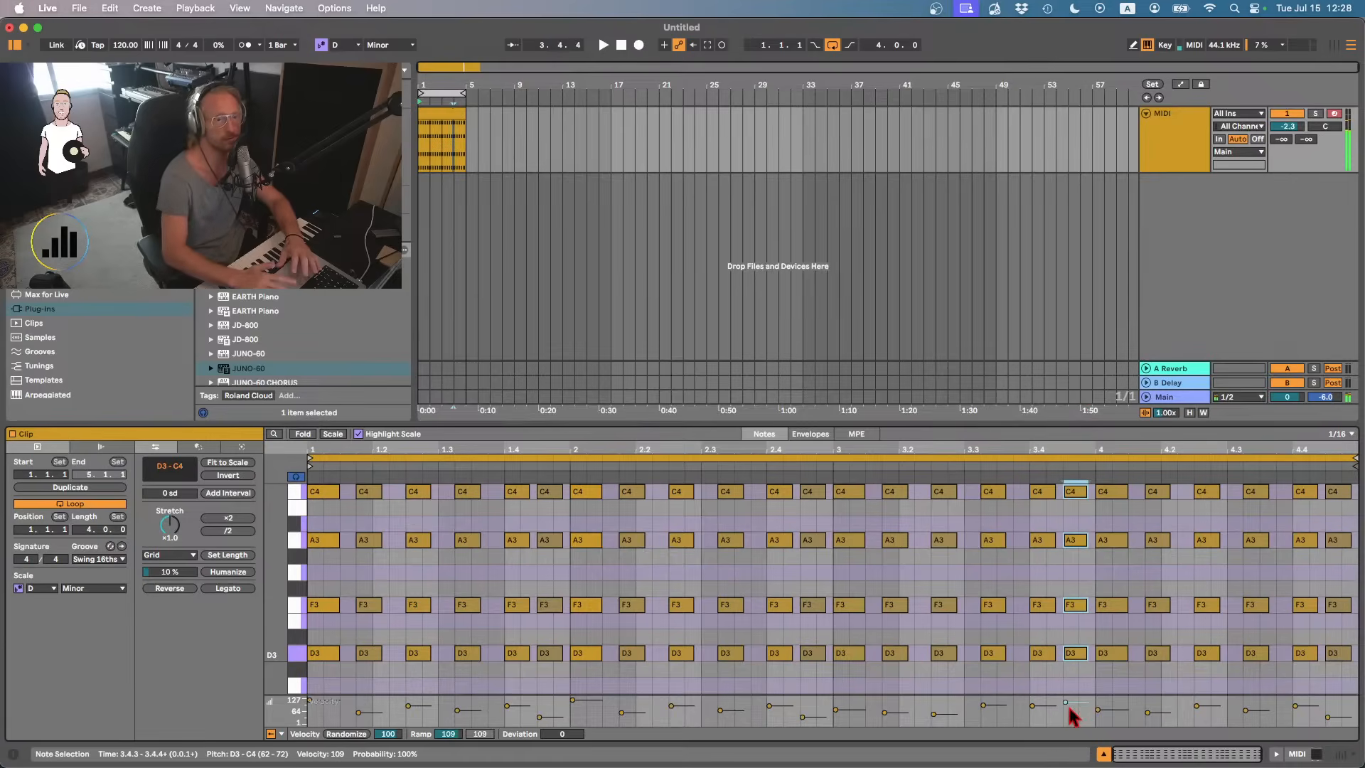
- Vary the bar 4 accents: set the chord at 4.1.1 to velocity 48 and the chord at 4.1.4 to 91
left_click(1101, 725)
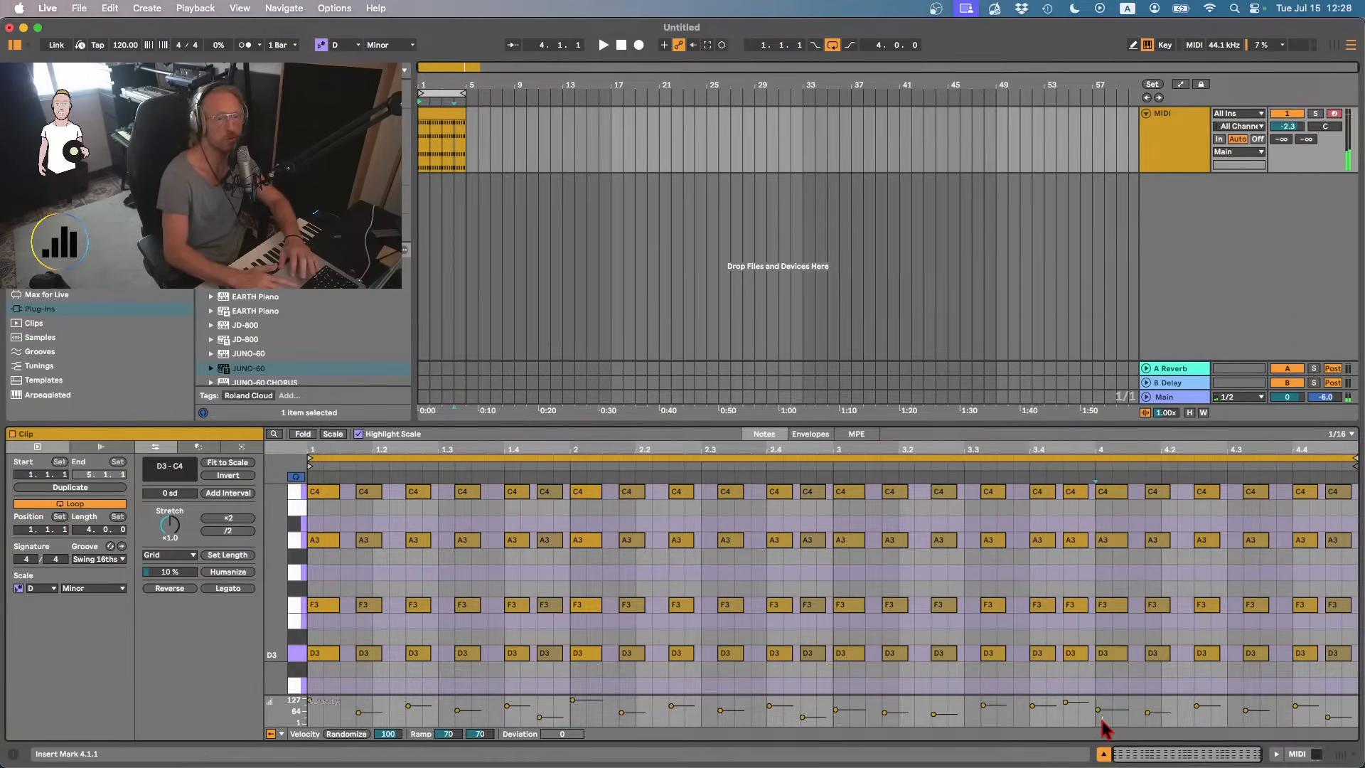
left_click_drag(1106, 695, 1097, 463)
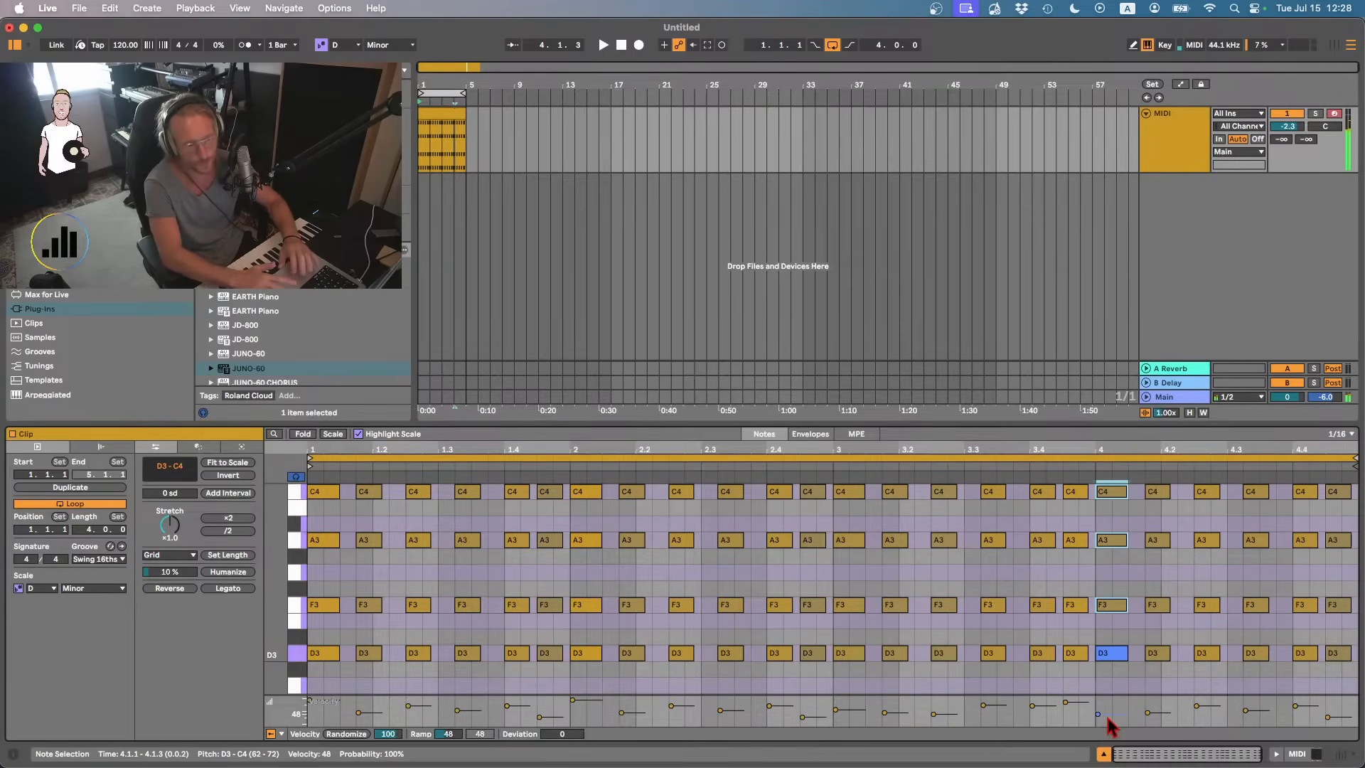
left_click_drag(1204, 695, 1202, 475)
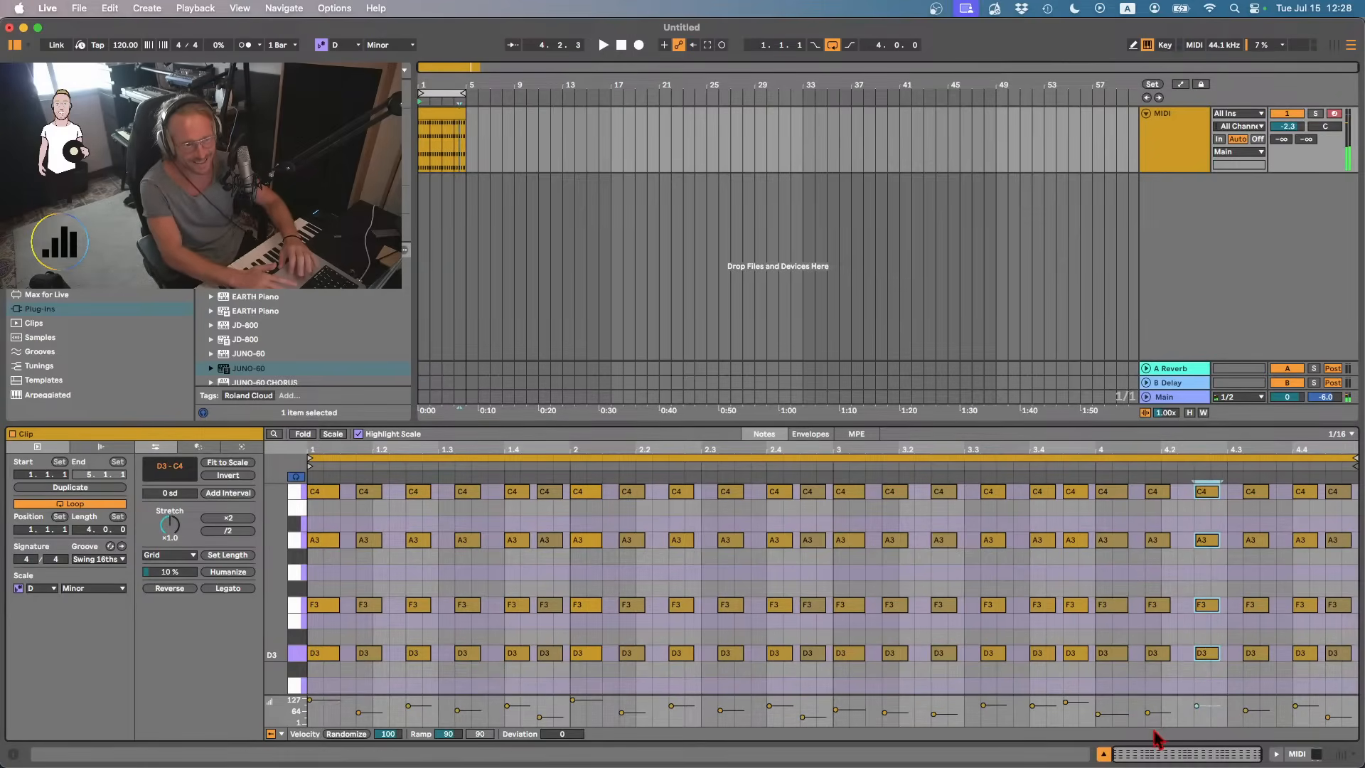
left_click_drag(1160, 677, 1161, 488)
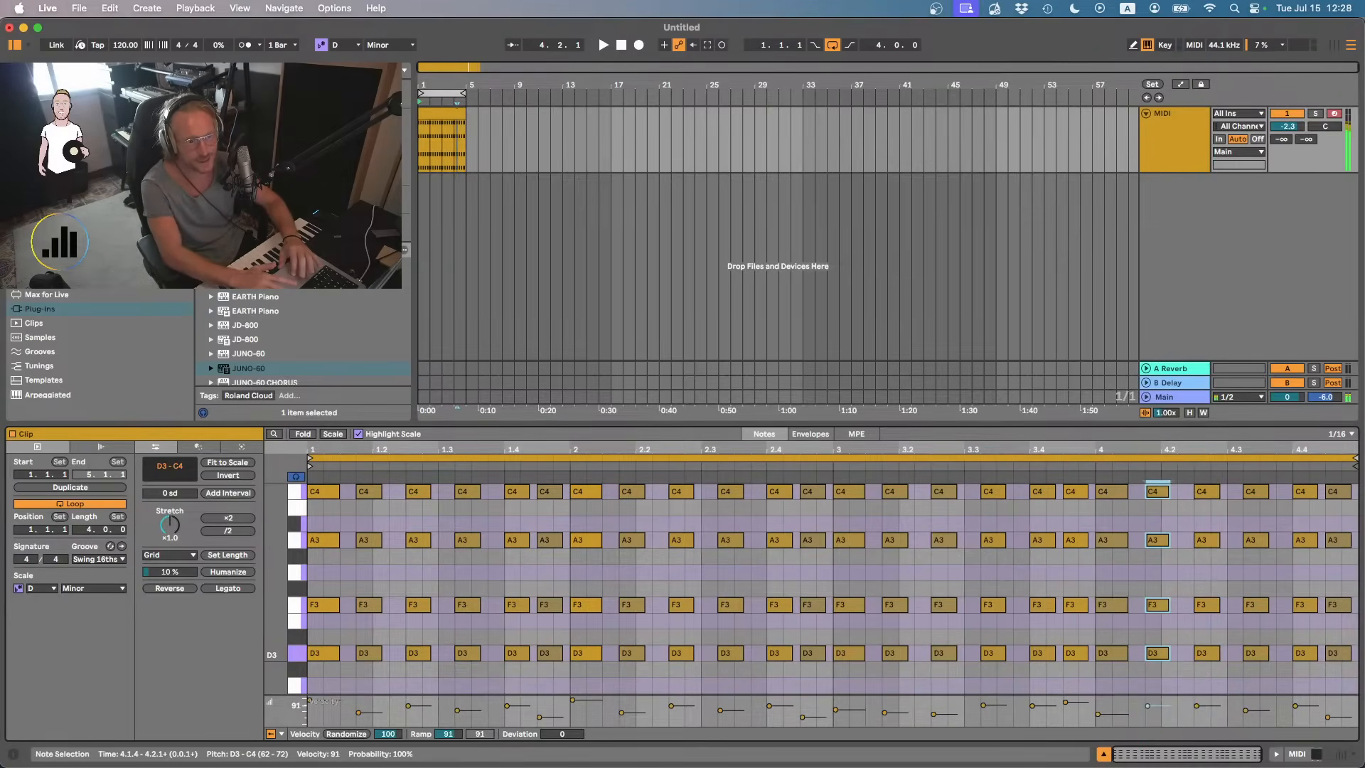
- Set the 4.2.3 chord's velocity to 44, lower the 4.4.1 chord's, set the 4.4.3 chord to 69 and audition the pattern
left_click_drag(1207, 711, 1206, 532)
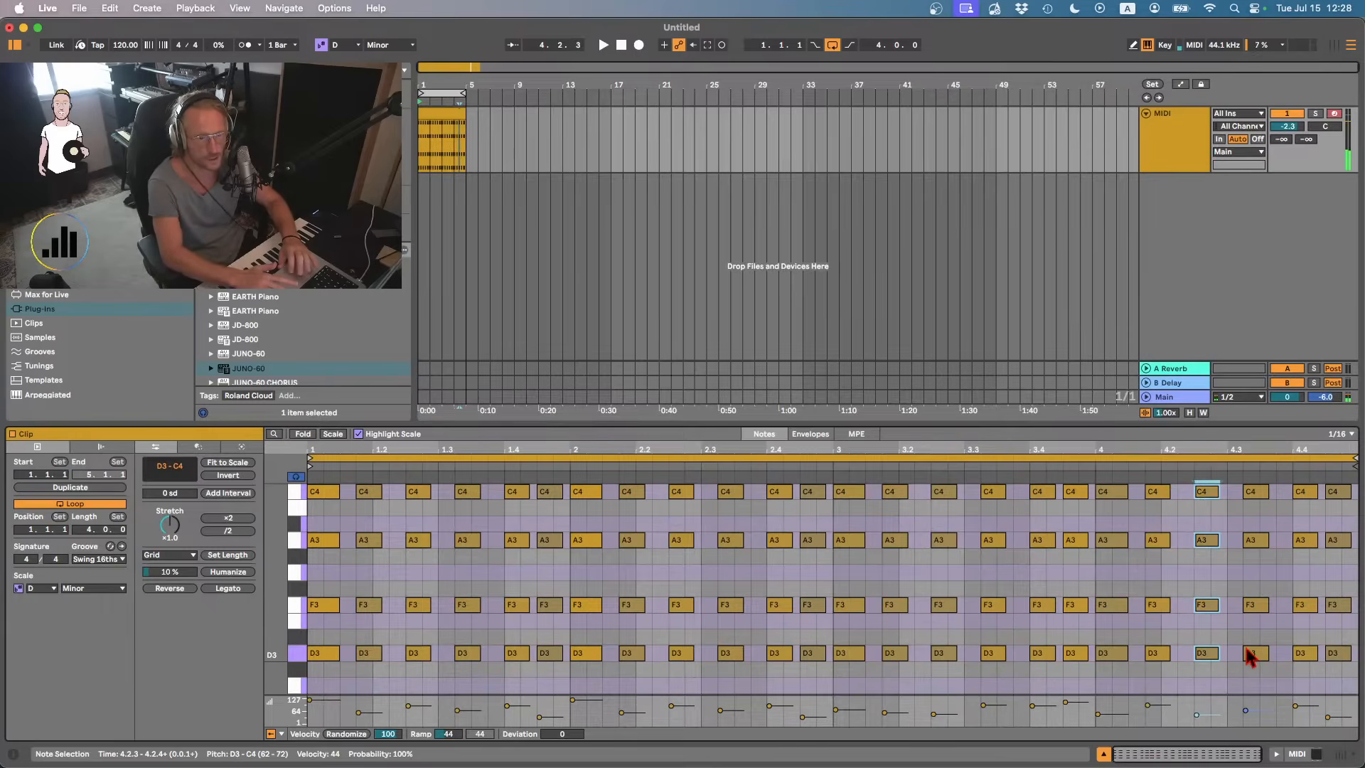
left_click_drag(1311, 686, 1305, 471)
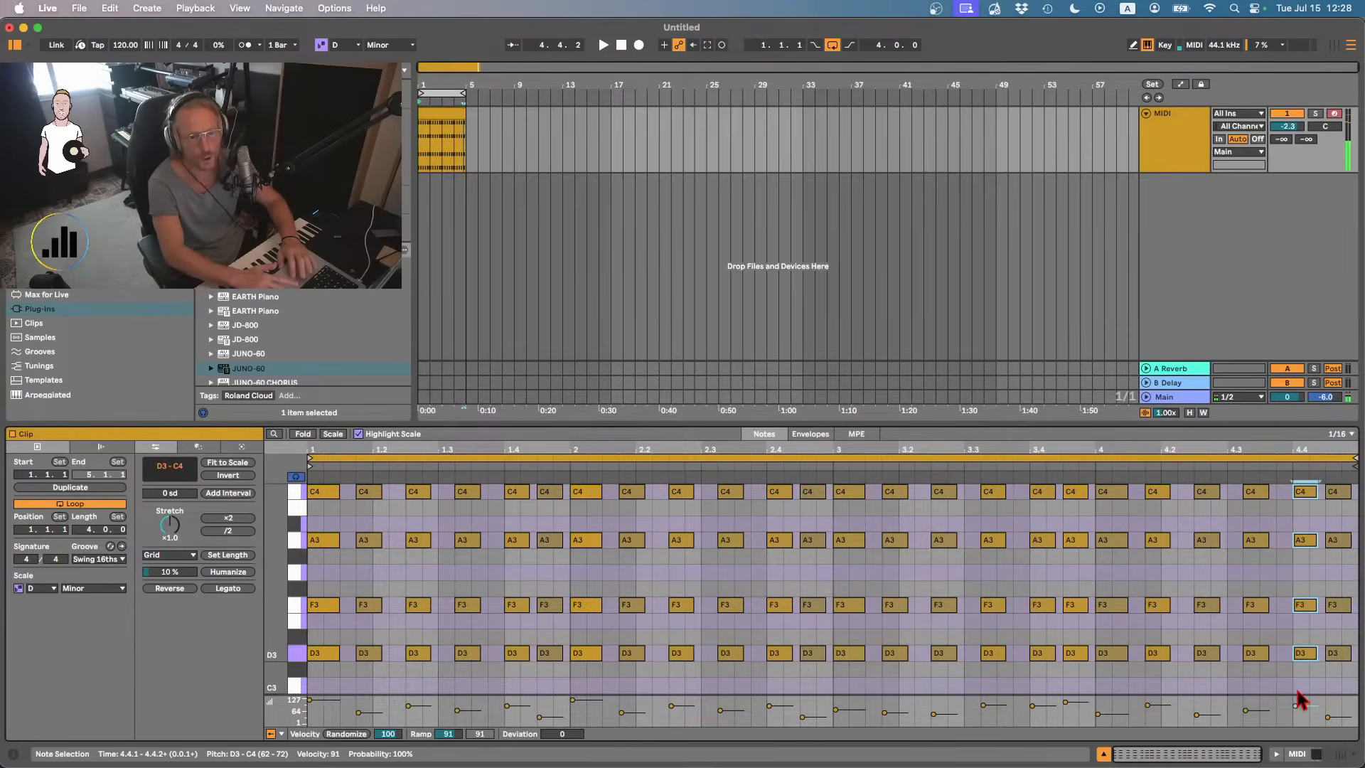
left_click_drag(1331, 677, 1331, 488)
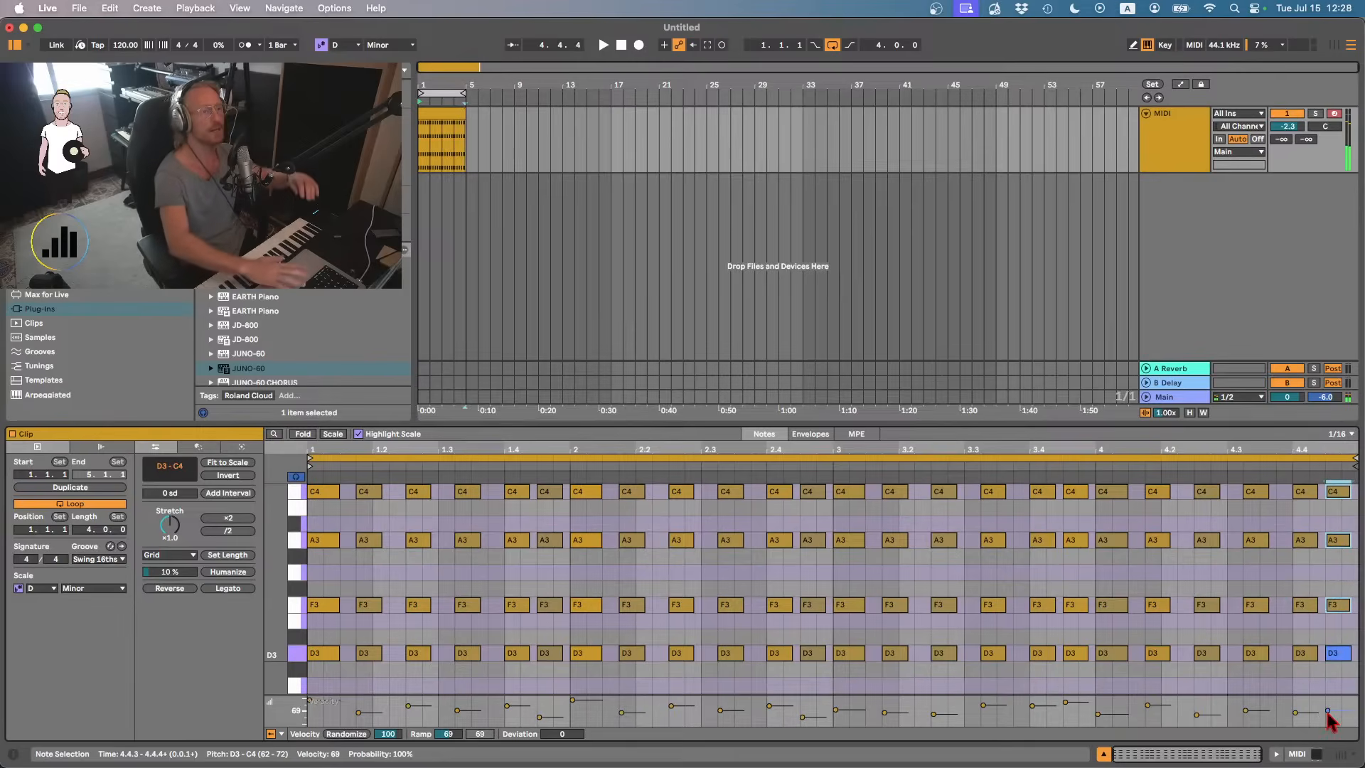
key("space")
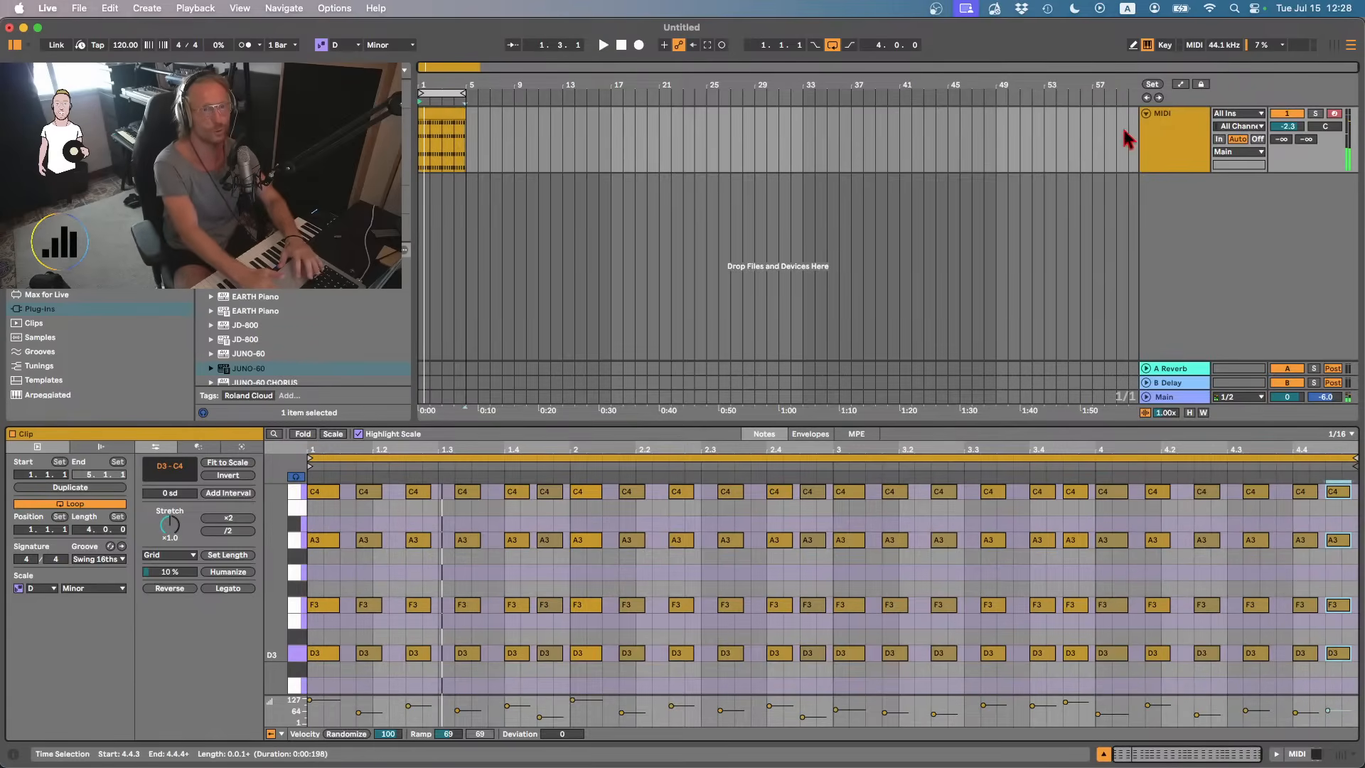
- Export the four-bar clip as a WAV file named Musicloop_026_Dm7 in the Music Loops folder
left_click(1155, 129)
left_click(444, 109)
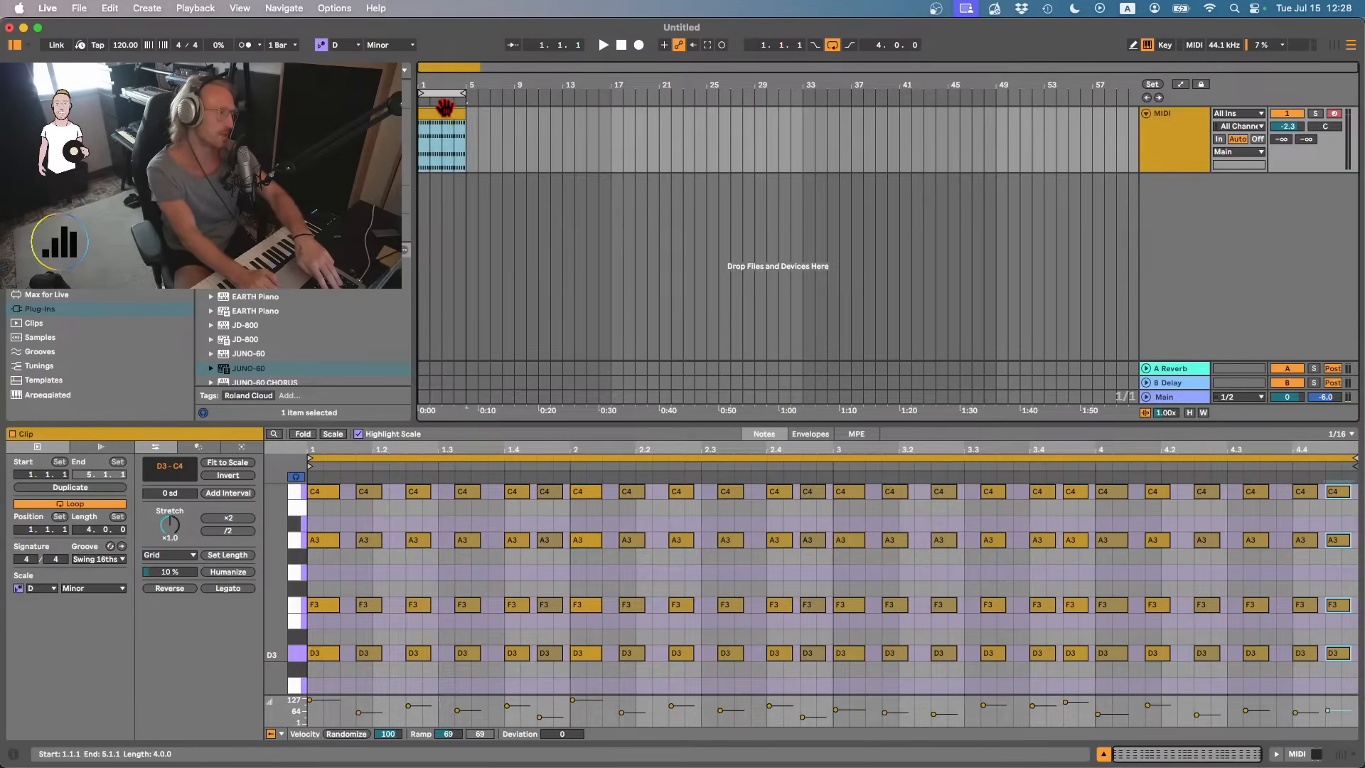
key("super+shift+r")
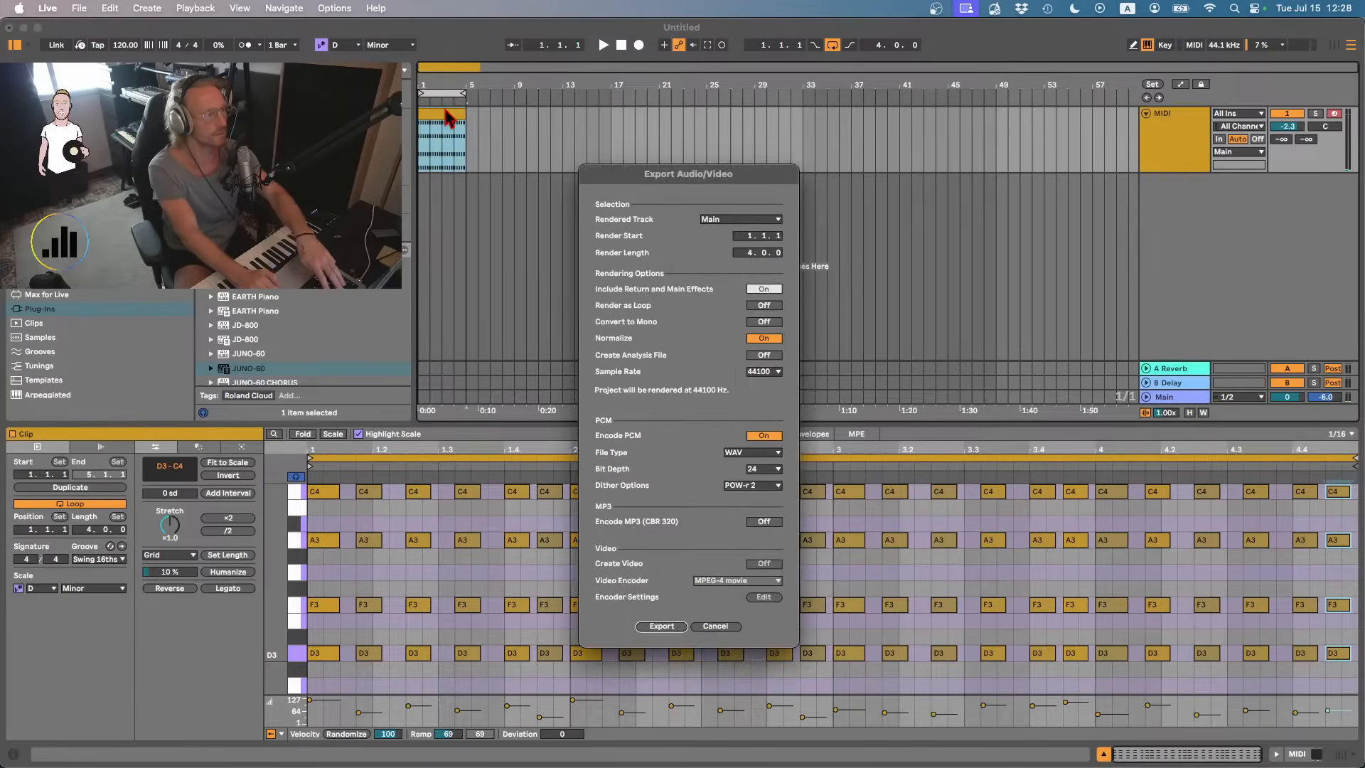
left_click(661, 626)
left_click(726, 134)
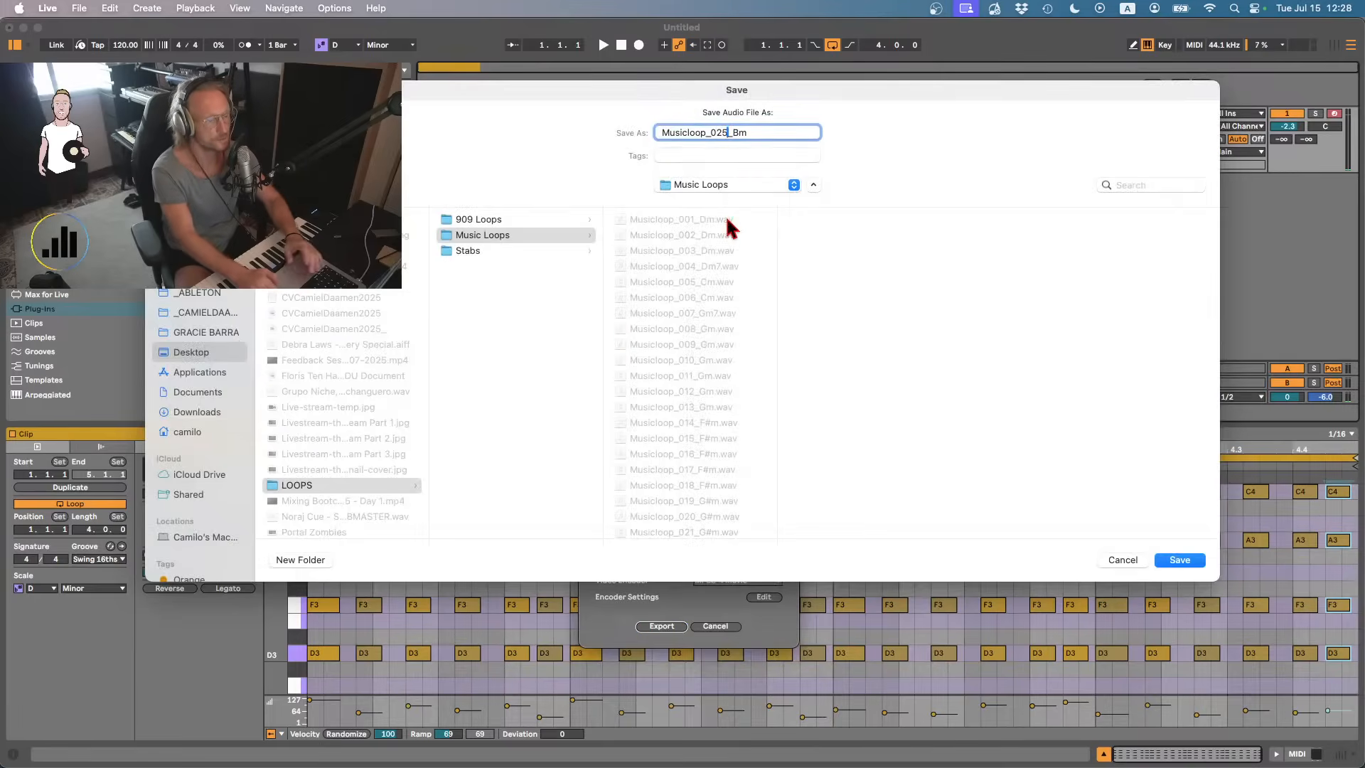
key("BackSpace")
type("6")
key("BackSpace")
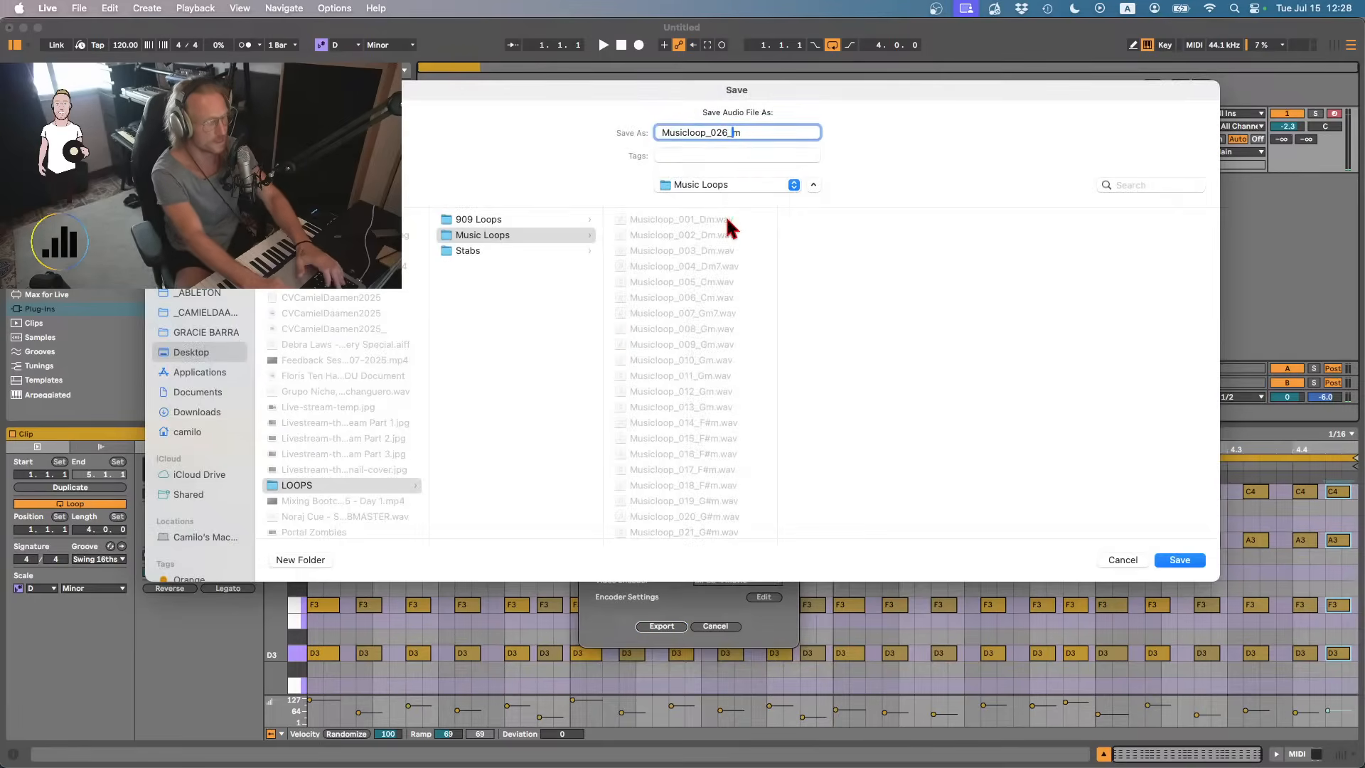
type("D")
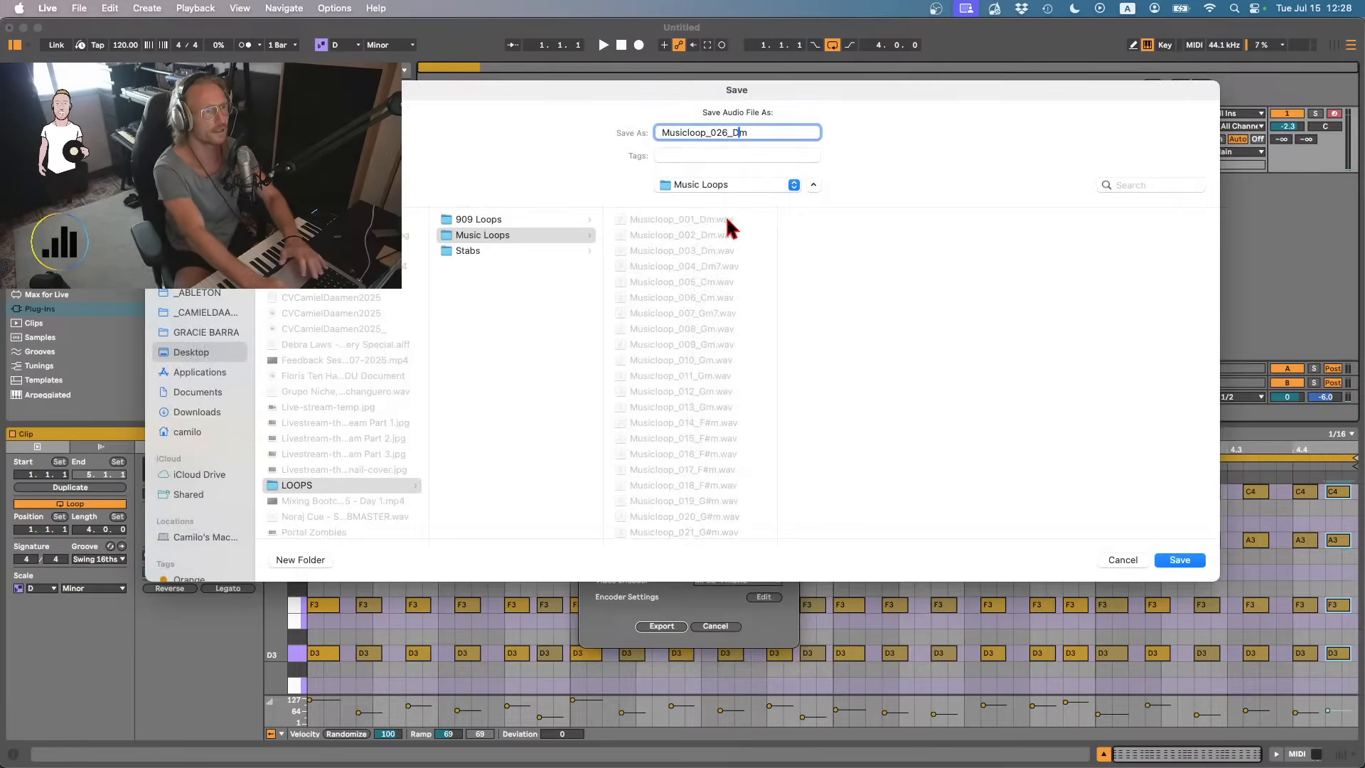
left_click(1174, 561)
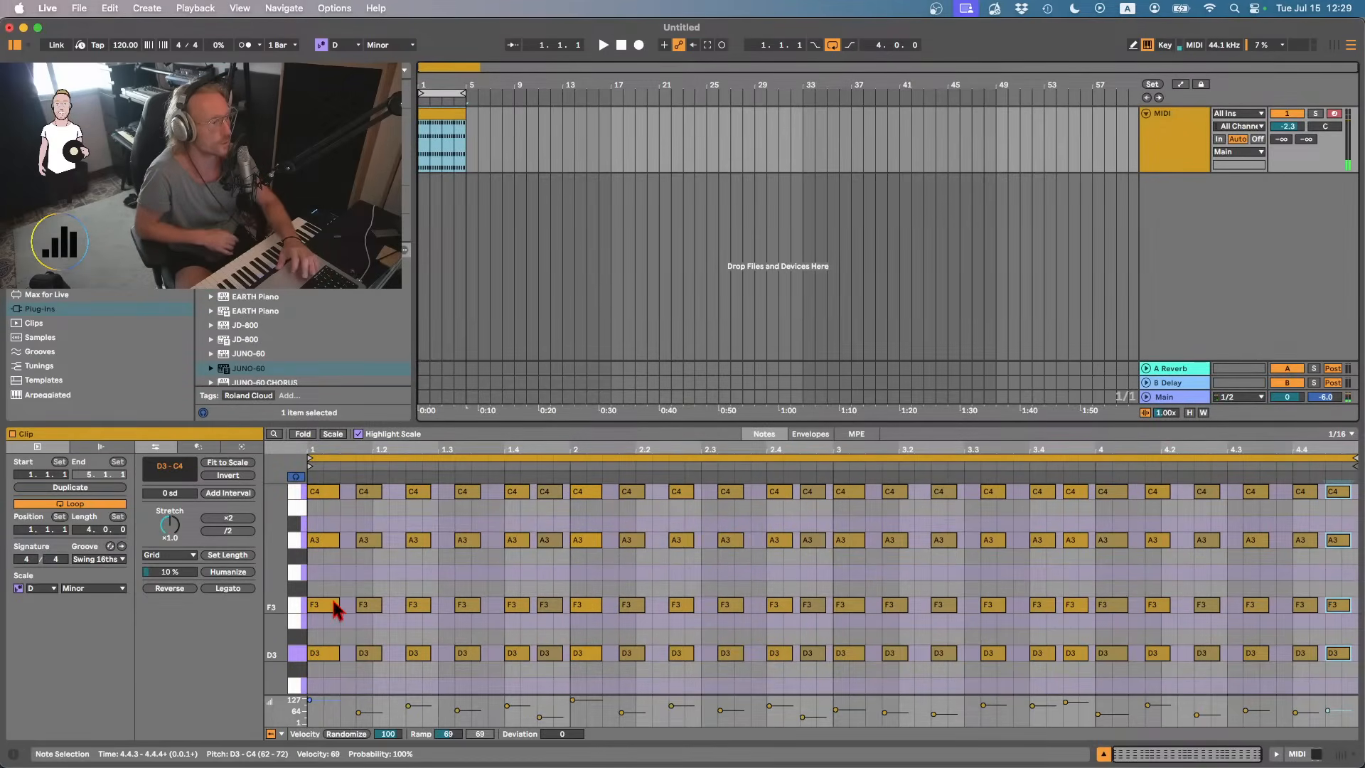
- Transpose all D3 notes up one octave to D4 and audition the new voicing
left_click(295, 653)
key("shift+Up")
key("space")
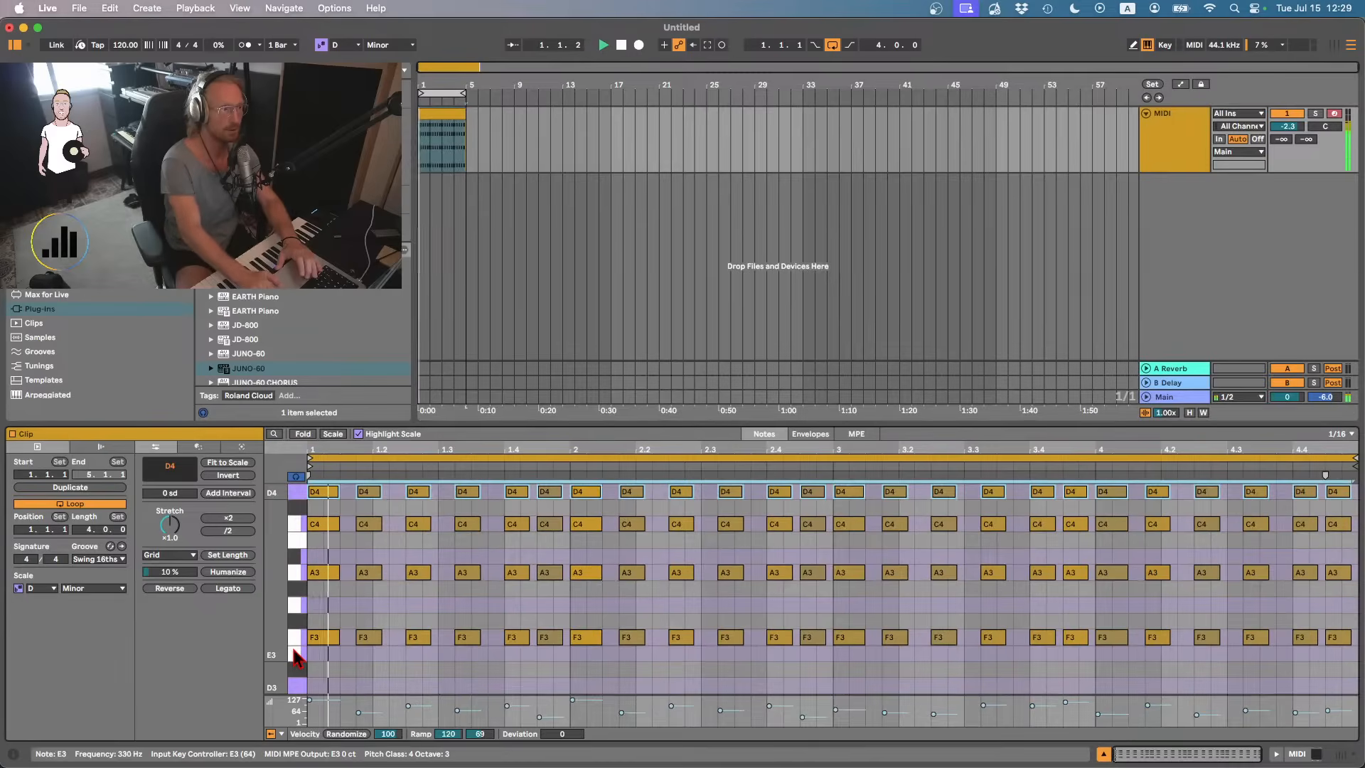
key("space")
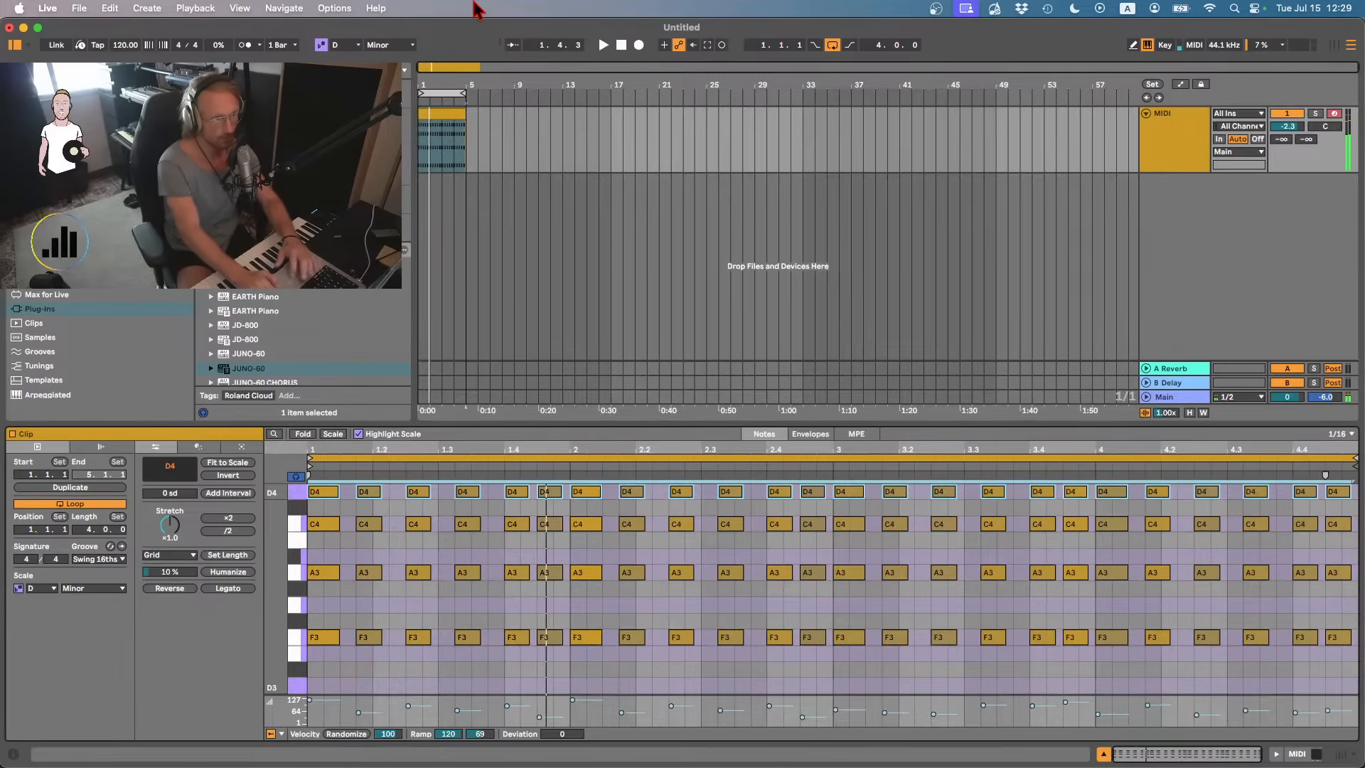
- Export the four-bar clip to the Music Loops folder as Musicloop_027_Dm7
left_click(450, 115)
key("super+shift+r")
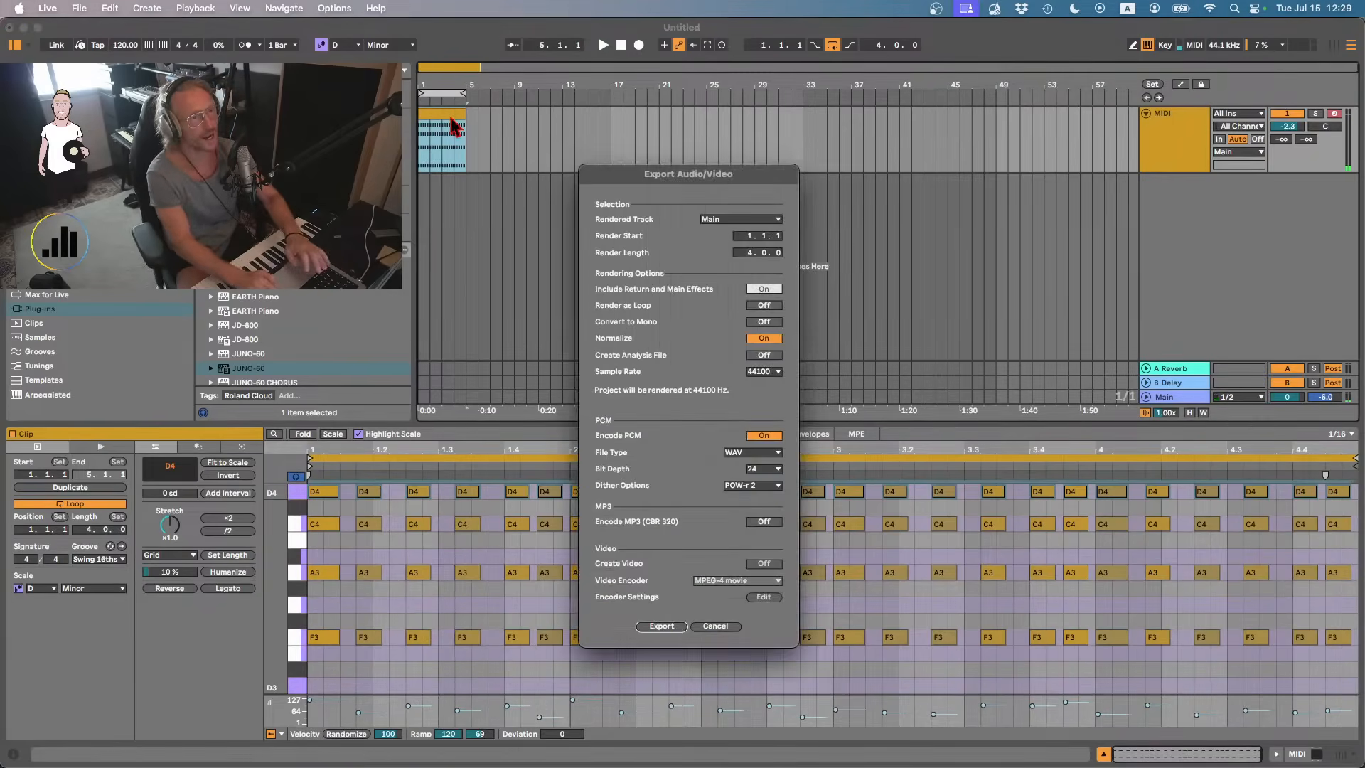
key("Return")
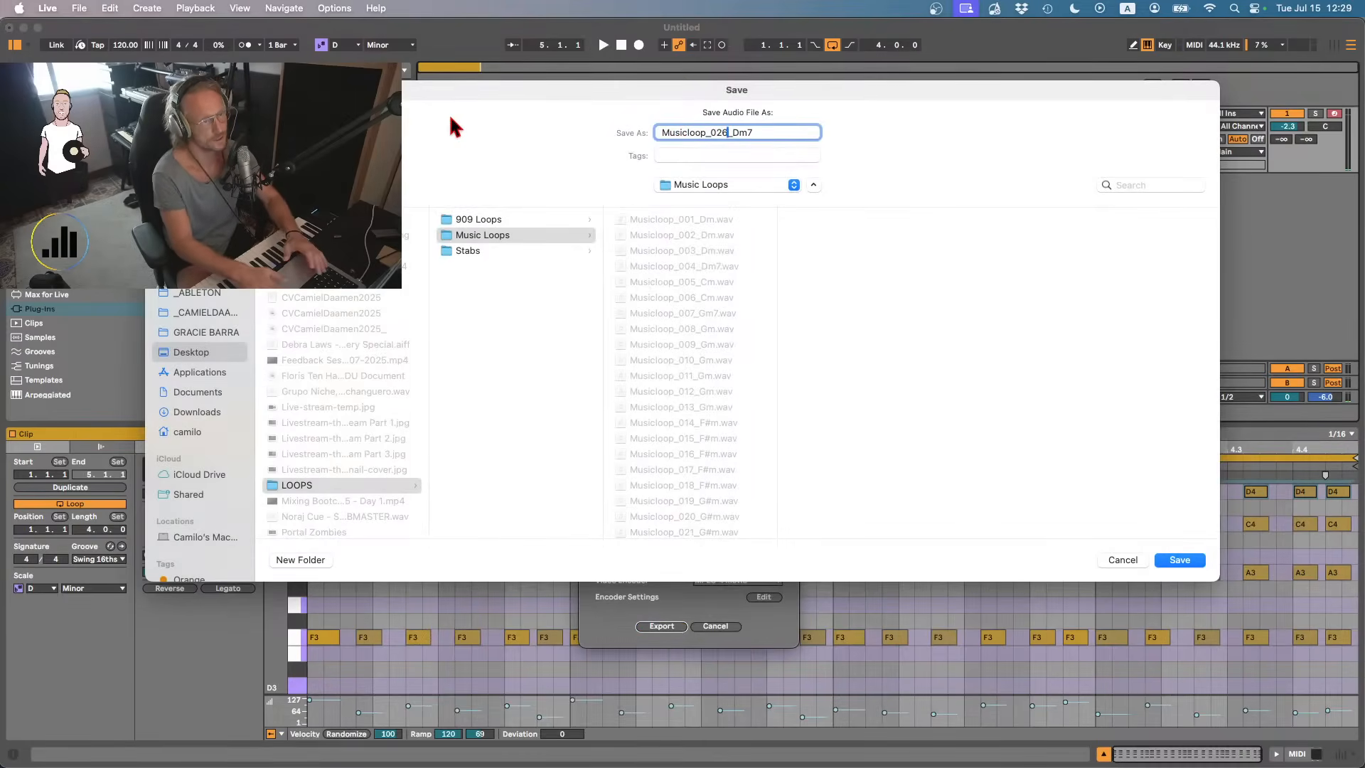
key("Return")
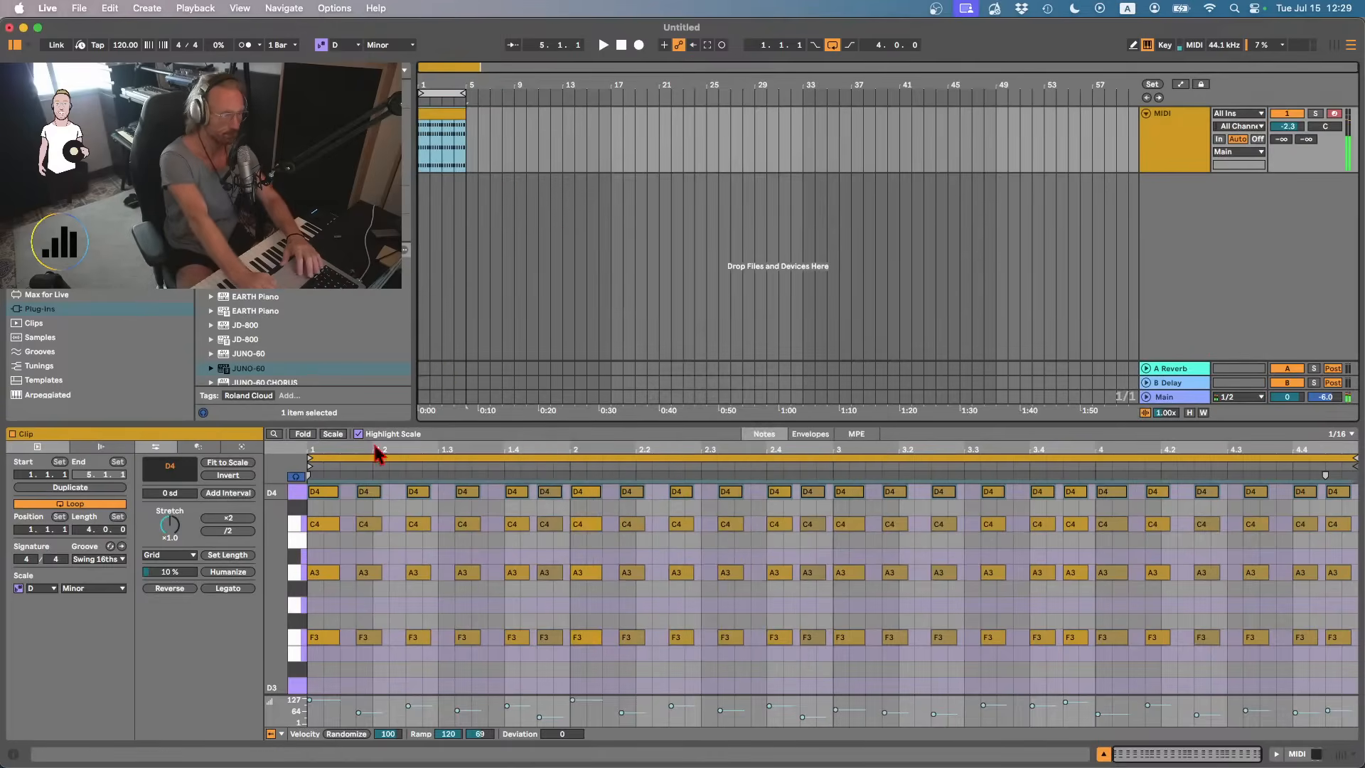
- Transpose all A3 notes up one octave to A4 and audition the changed chords
left_click(289, 572)
key("shift+Up")
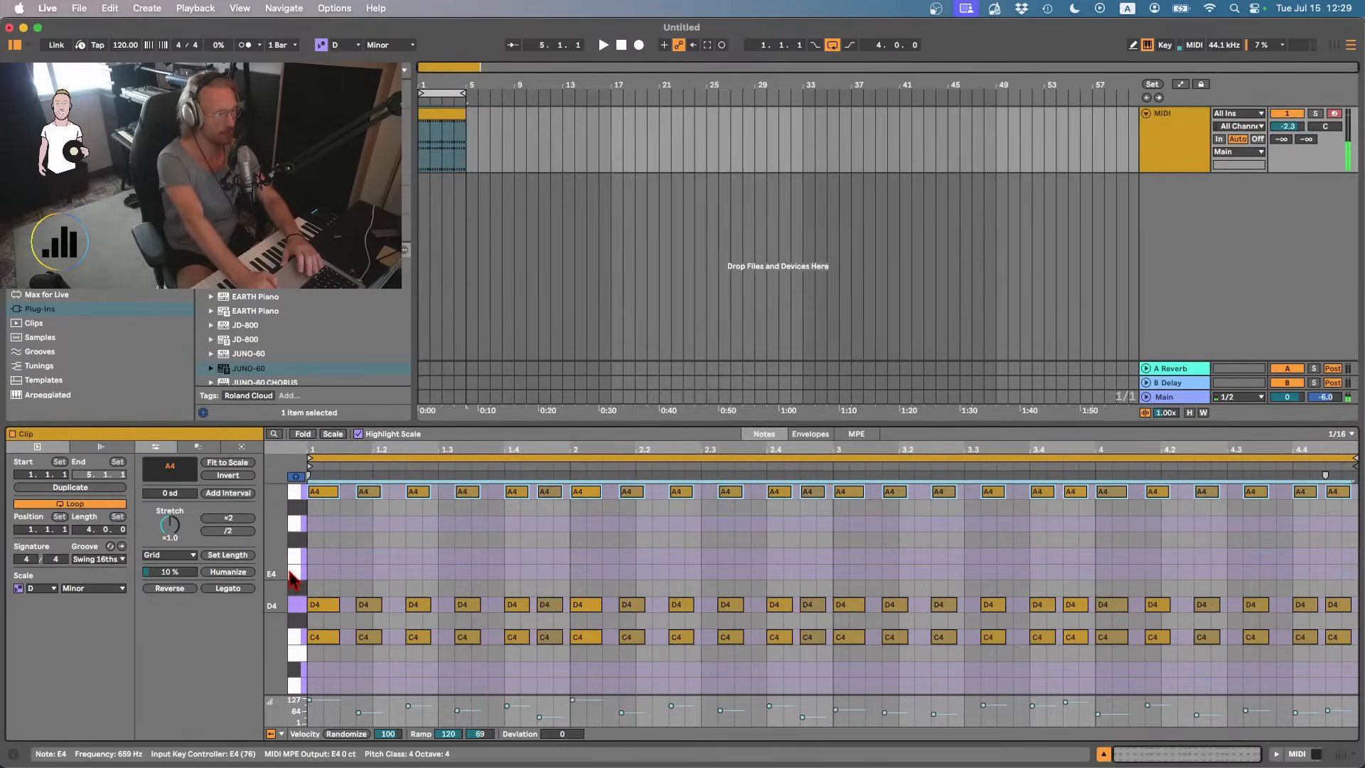
key("space")
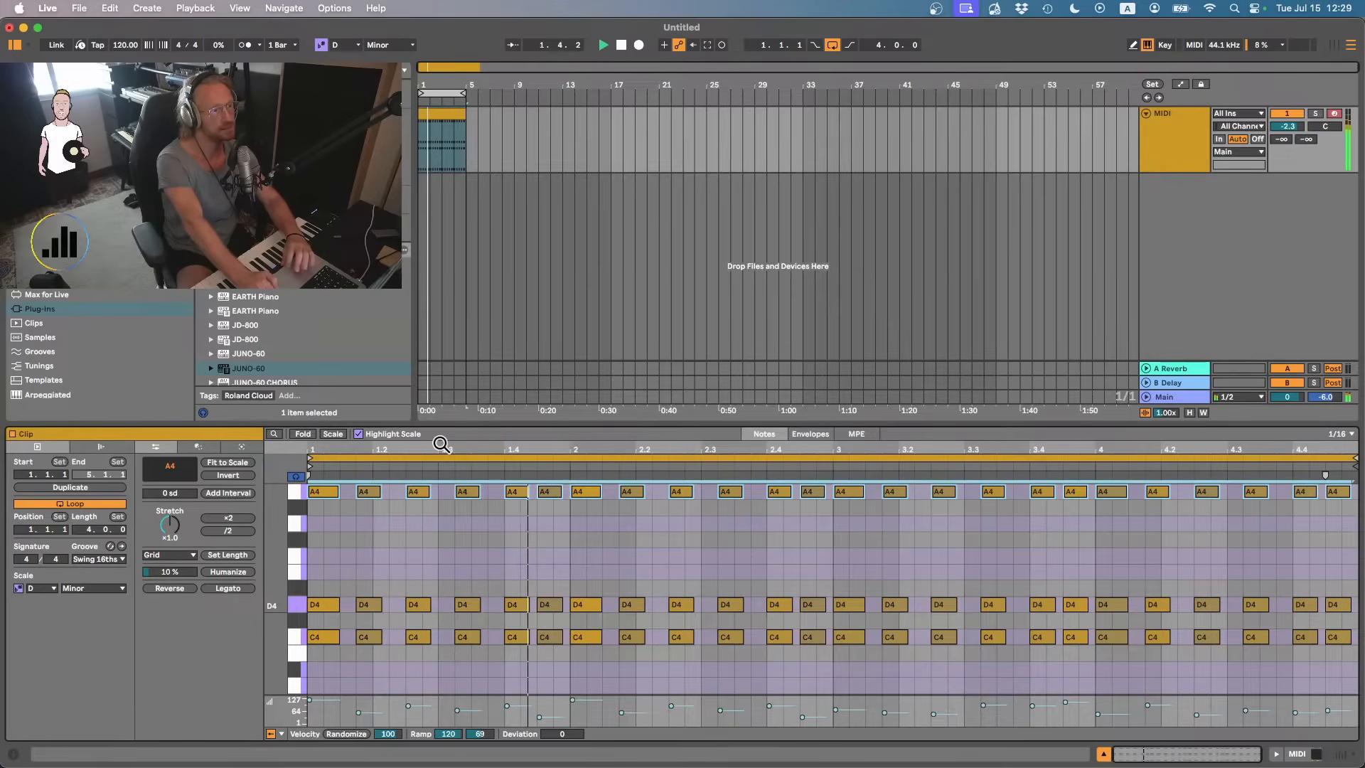
scroll(435, 539, "down", 5)
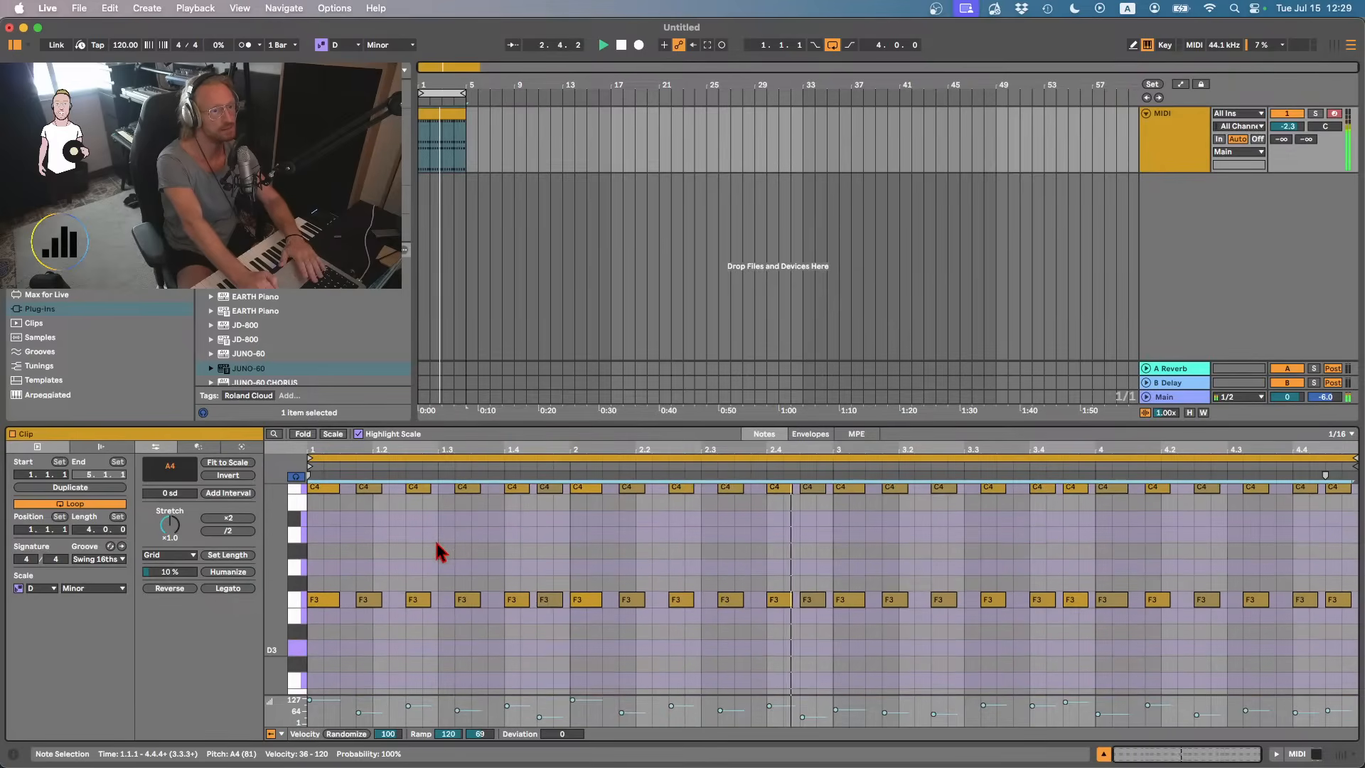
- Export the revoiced four-bar clip to Music Loops under the next loop number after Musicloop_027_Dm7
left_click(447, 119)
key("super+shift+r")
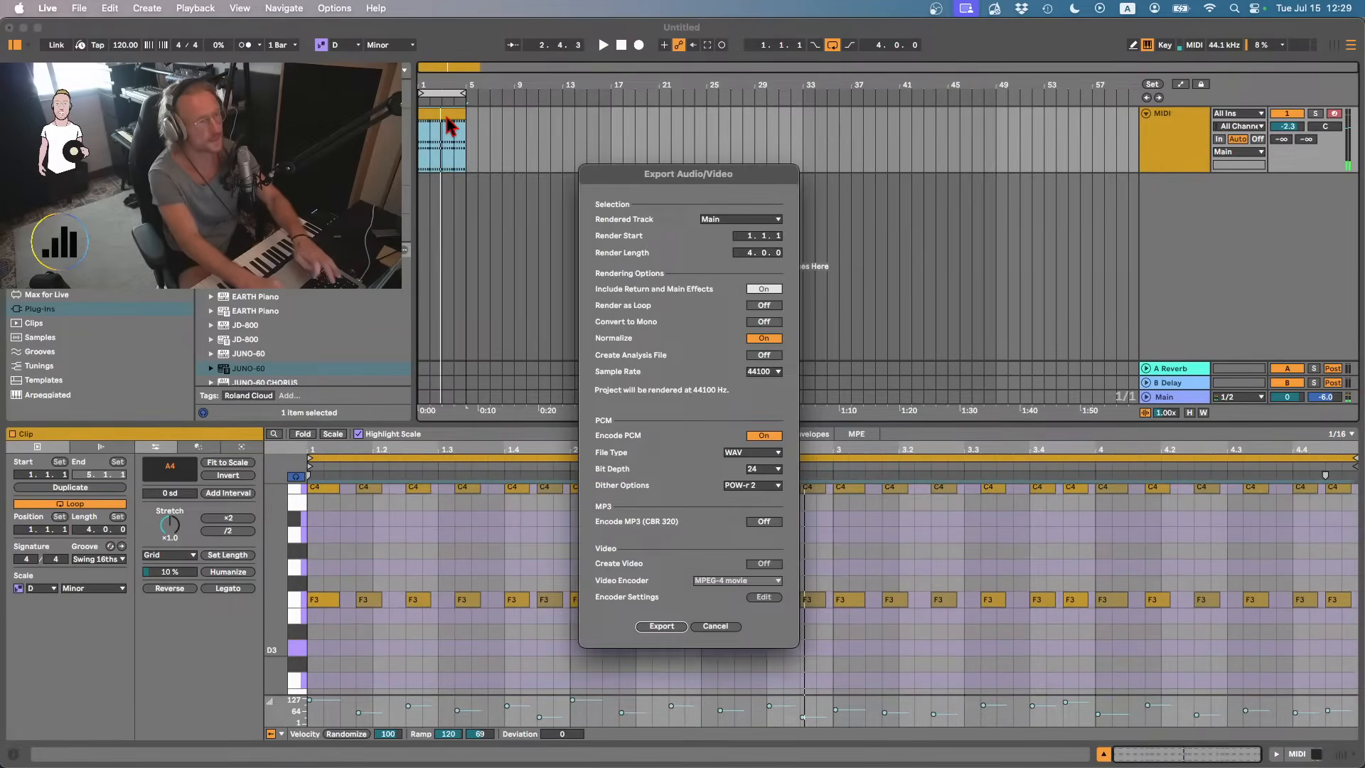
key("Return")
key("Right")
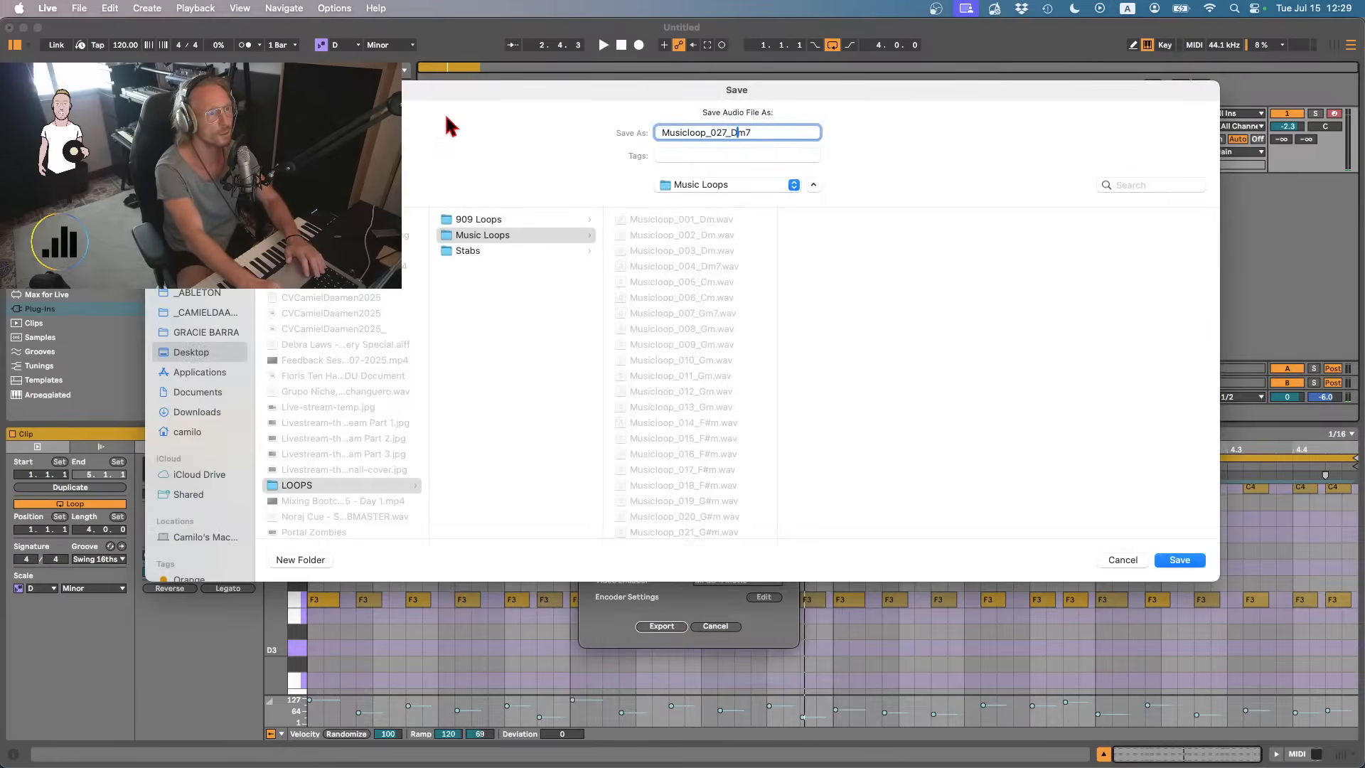
key("BackSpace")
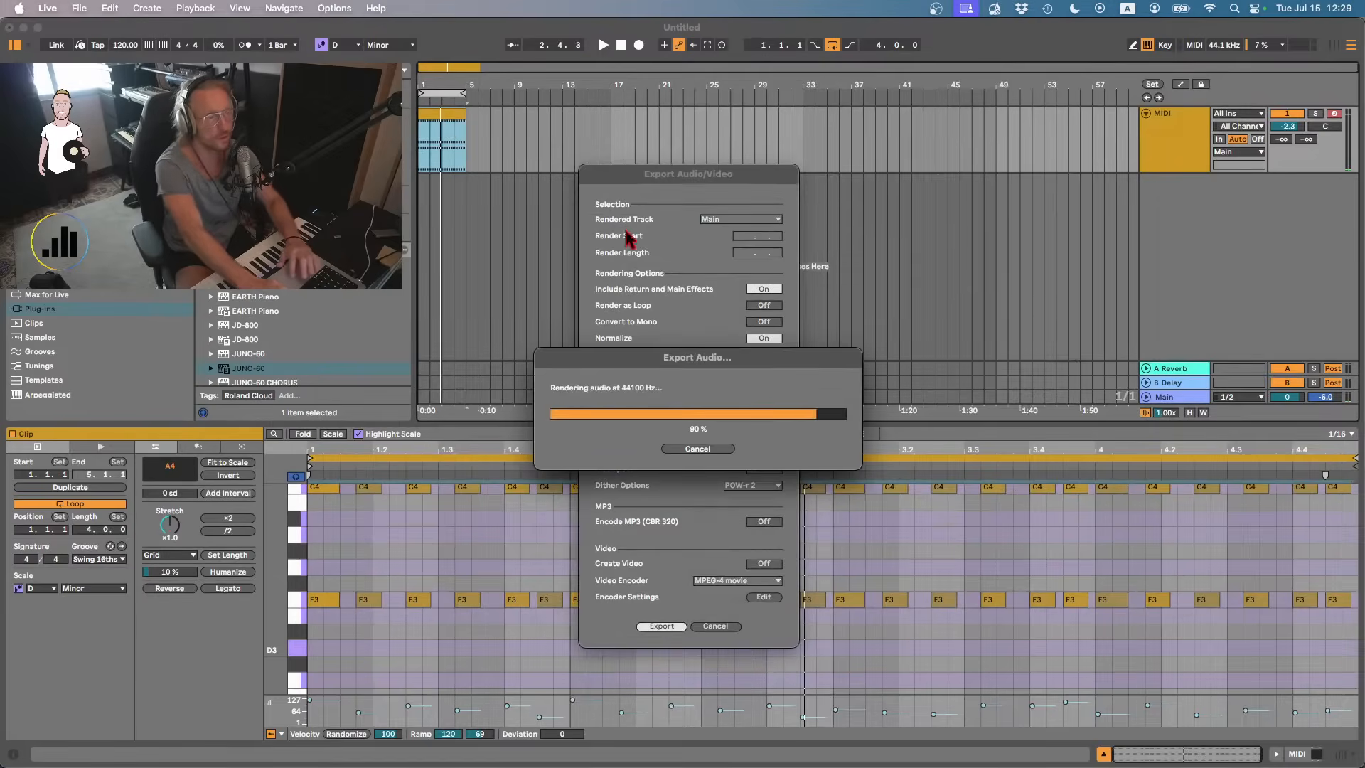
- Add an Auto Filter after the JUNO-60, lower its low-pass cutoff to 203 Hz with about 25% resonance, and audition it
scroll(711, 526, "up", 3)
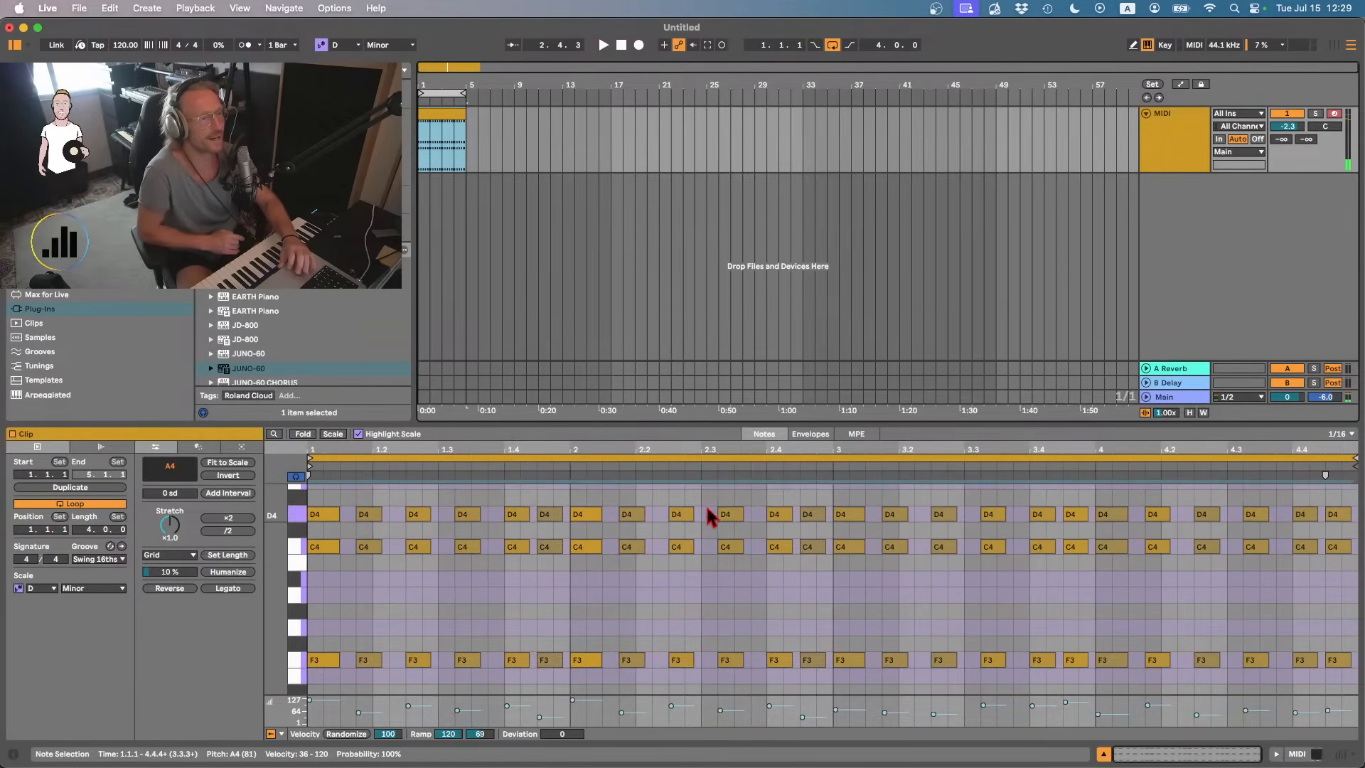
left_click_drag(756, 423, 753, 182)
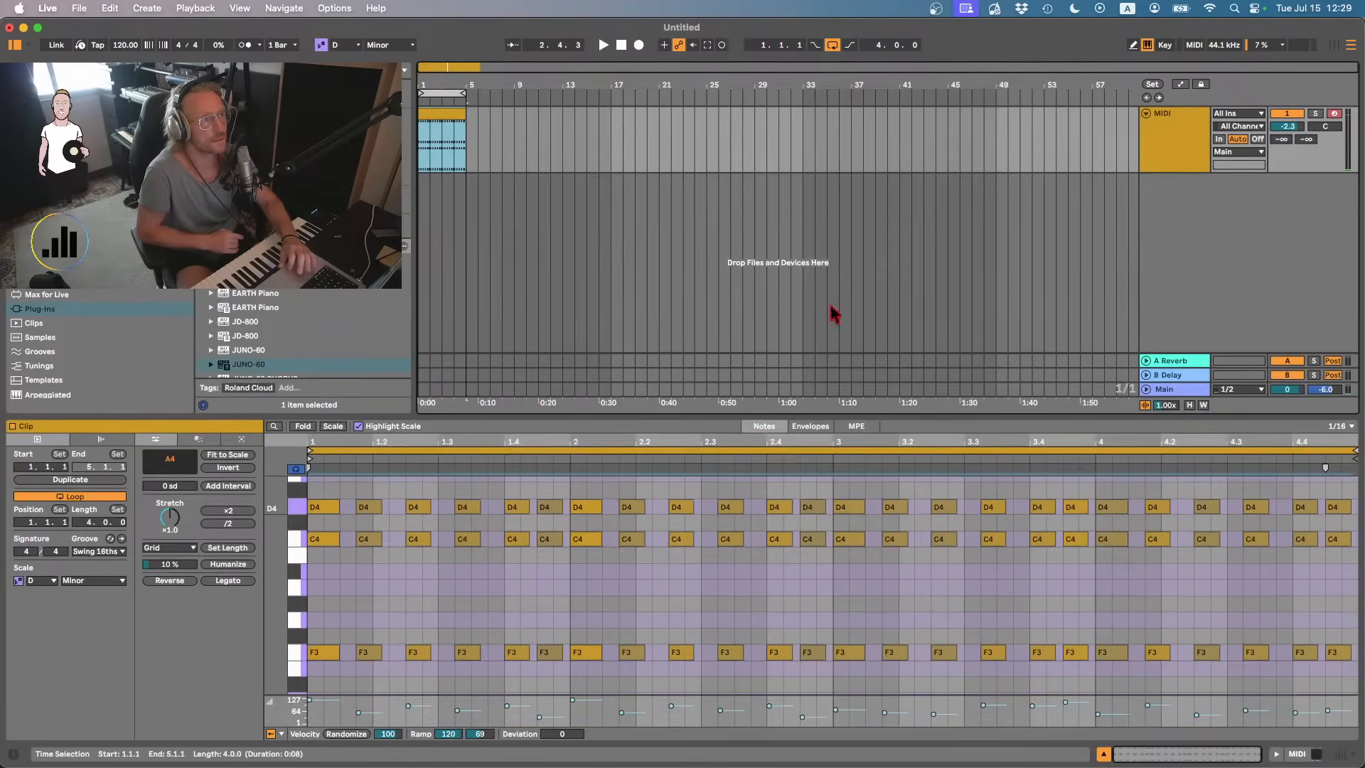
left_click_drag(831, 313, 1158, 142)
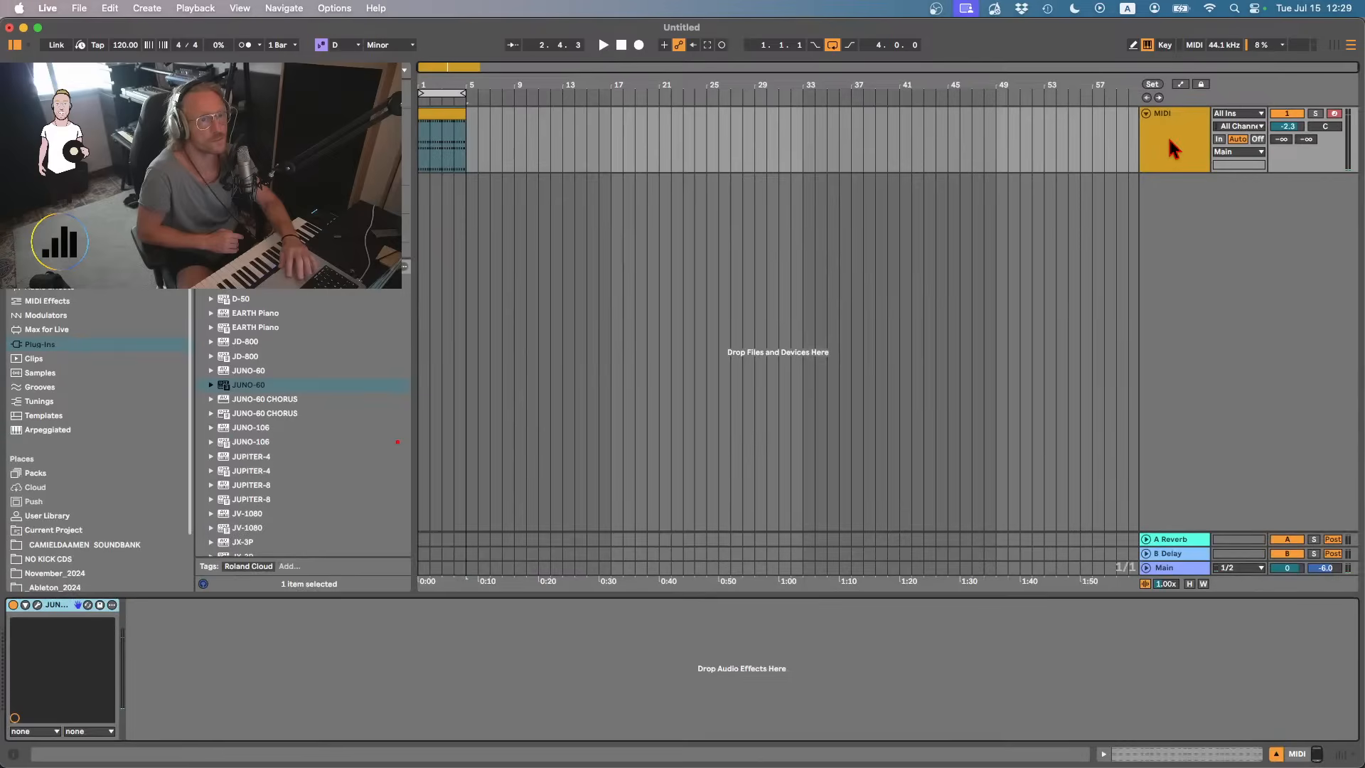
left_click(46, 291)
double_click(238, 234)
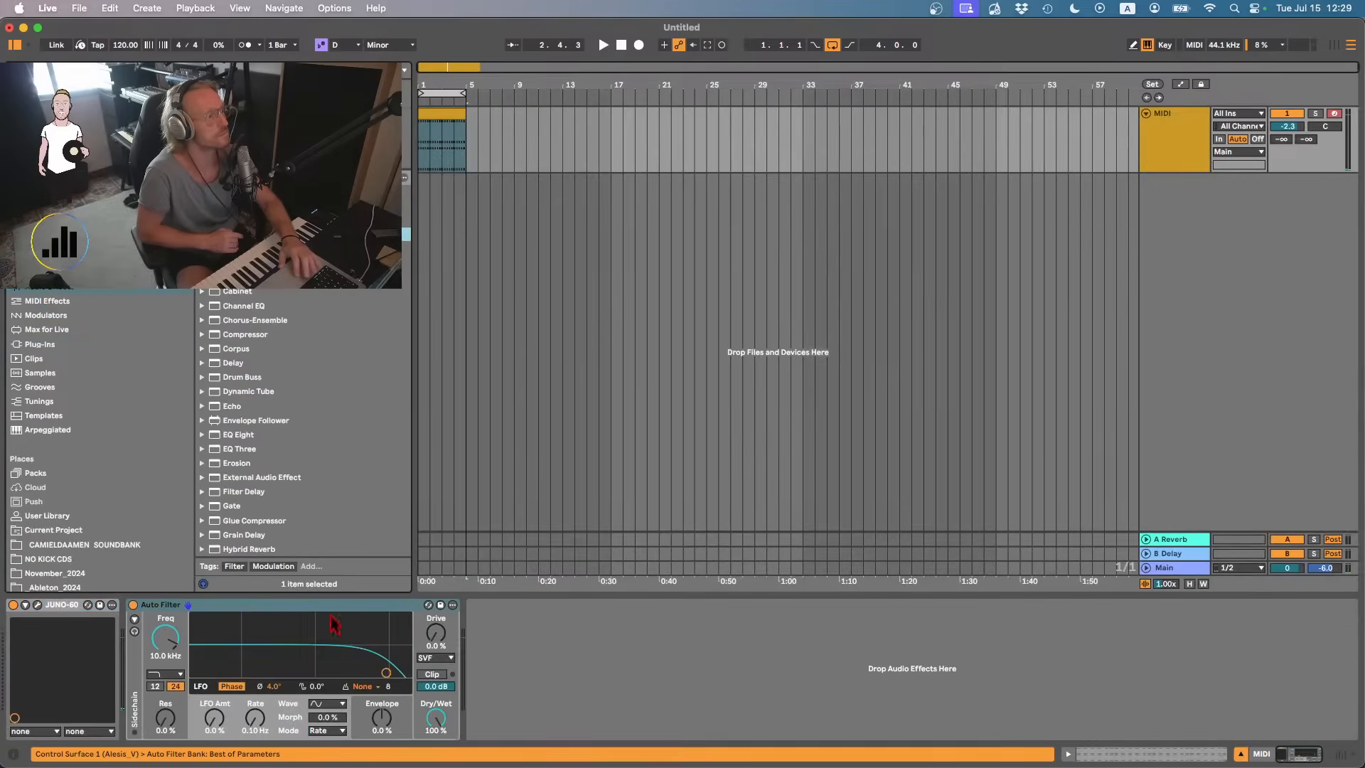
left_click_drag(335, 625, 310, 665)
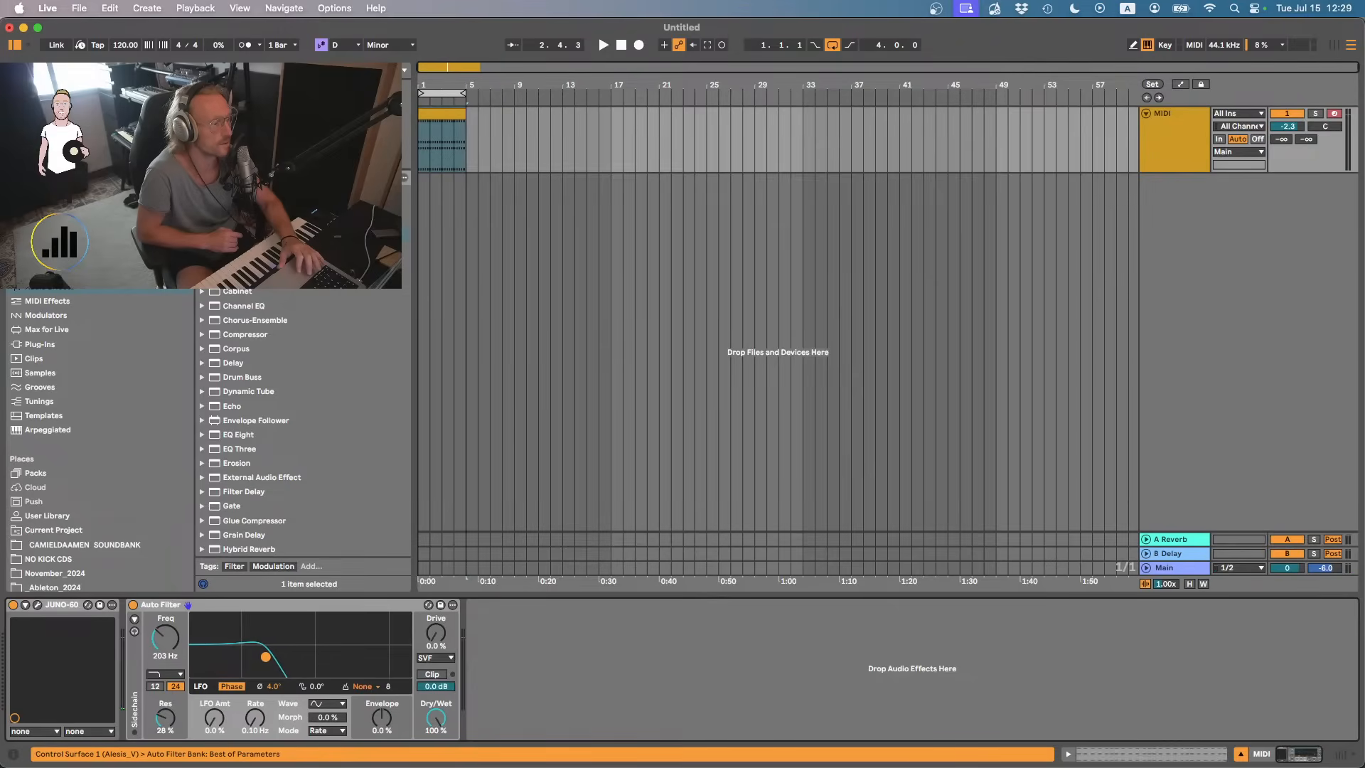
key("space")
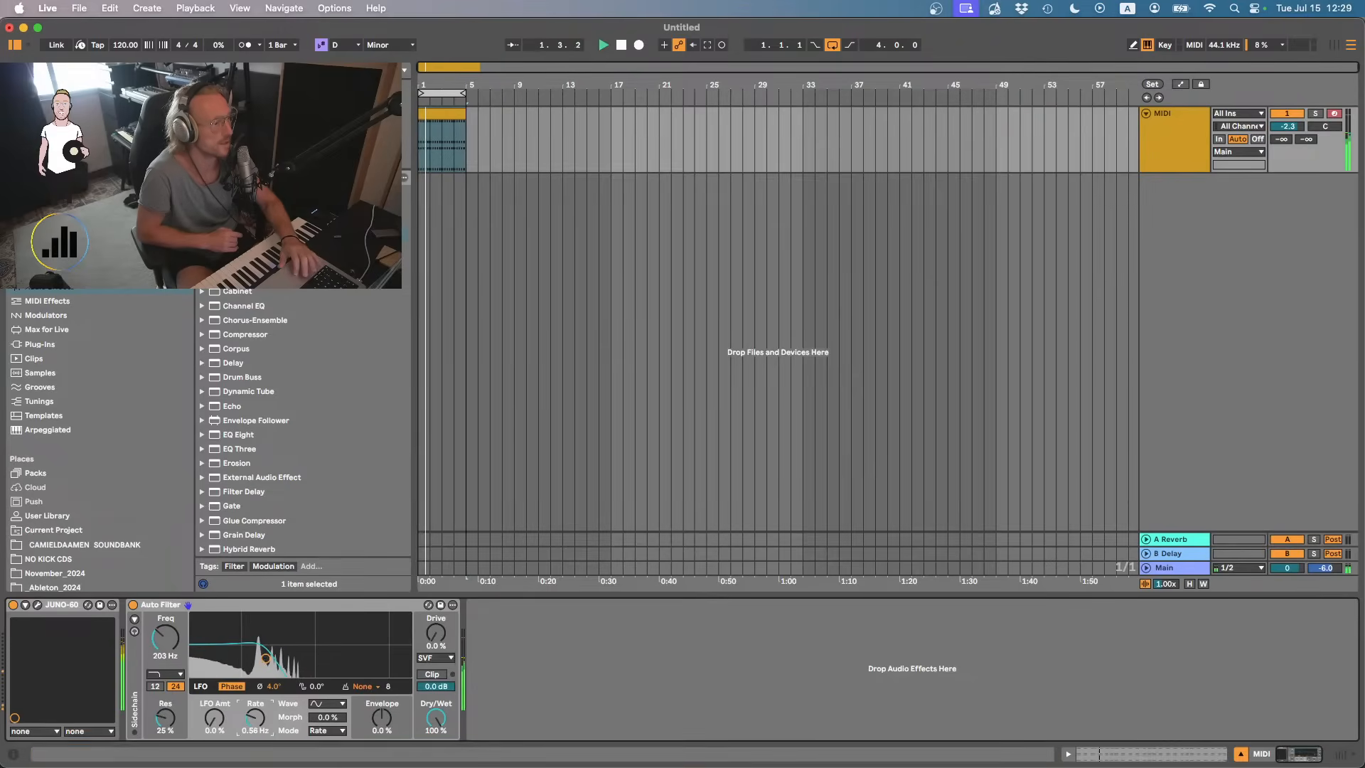
- Set the Auto Filter's LFO to 8.8% at 0.28 Hz and raise the cutoff to 7.72 kHz with 37% resonance
mouse_move(254, 719)
left_mouse_down()
mouse_move(218, 726)
mouse_move(219, 704)
mouse_move(262, 730)
left_mouse_up()
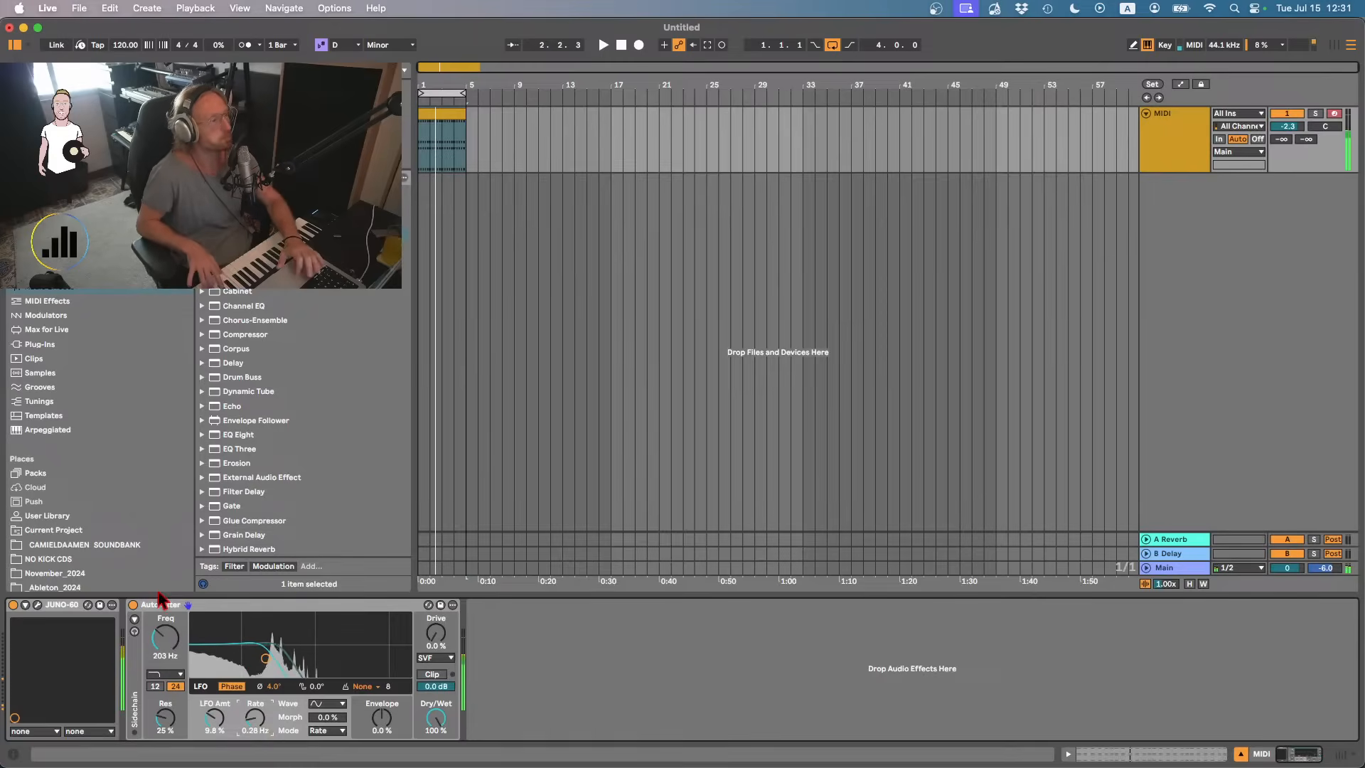
left_click_drag(265, 658, 377, 651)
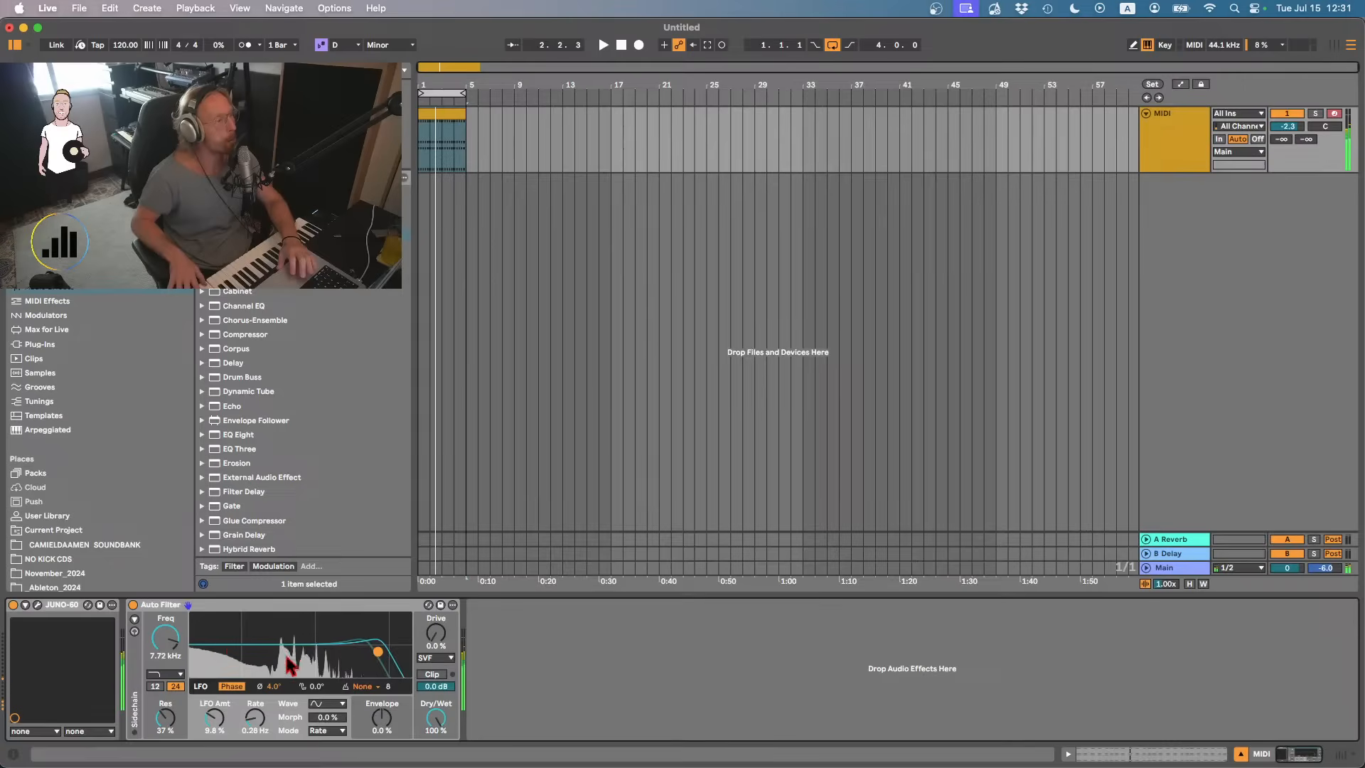
- Delete the Auto Filter from the JUNO-60 track and reopen the MIDI clip's notes
left_click(133, 605)
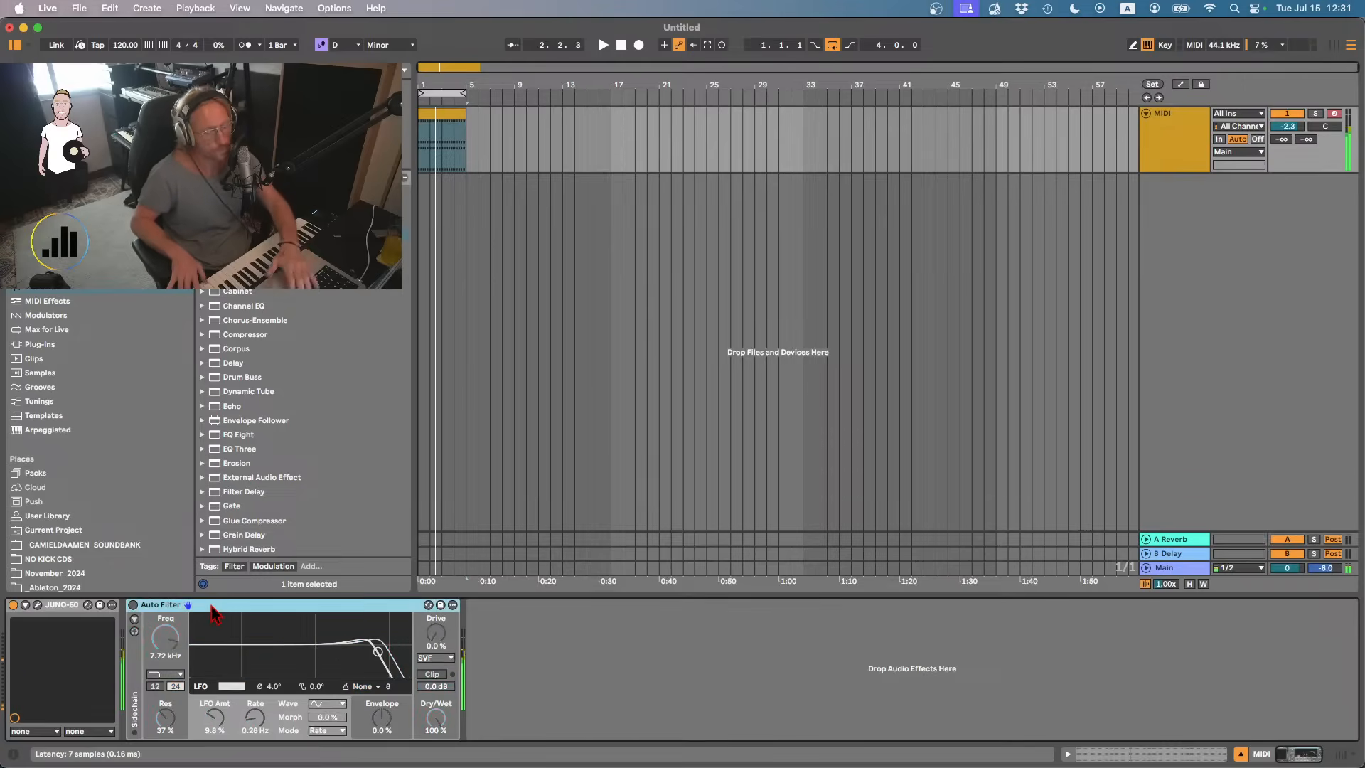
key("Delete")
double_click(437, 112)
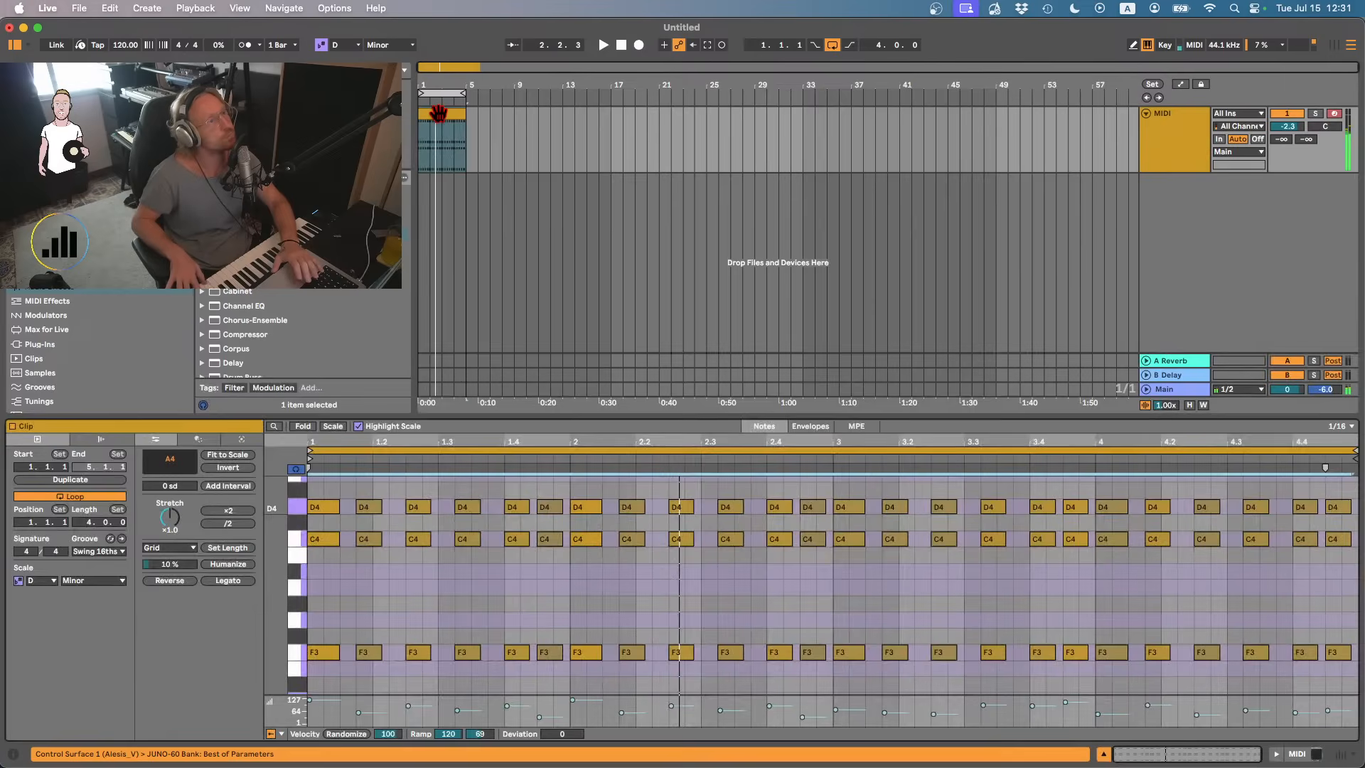
- Delete all the chord notes from the four-bar MIDI clip
key("super+a")
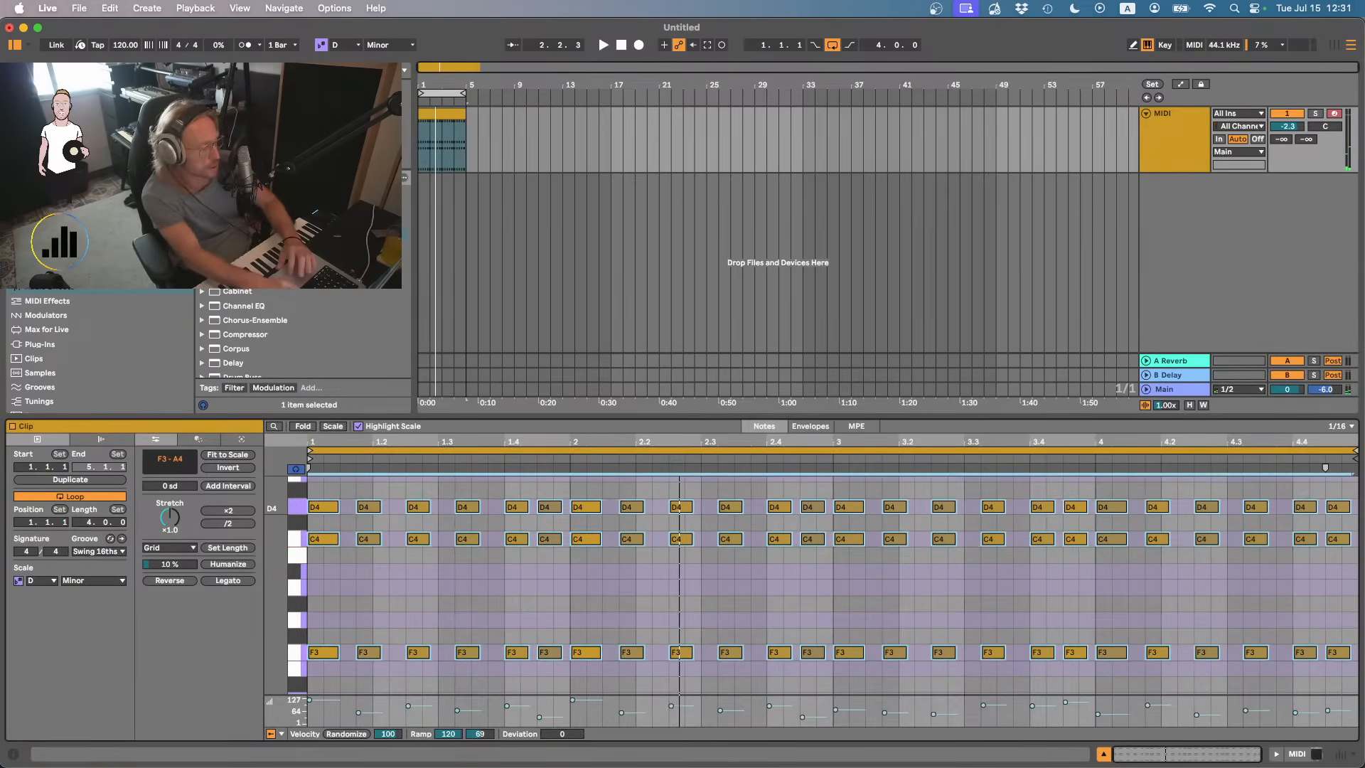
key("Delete")
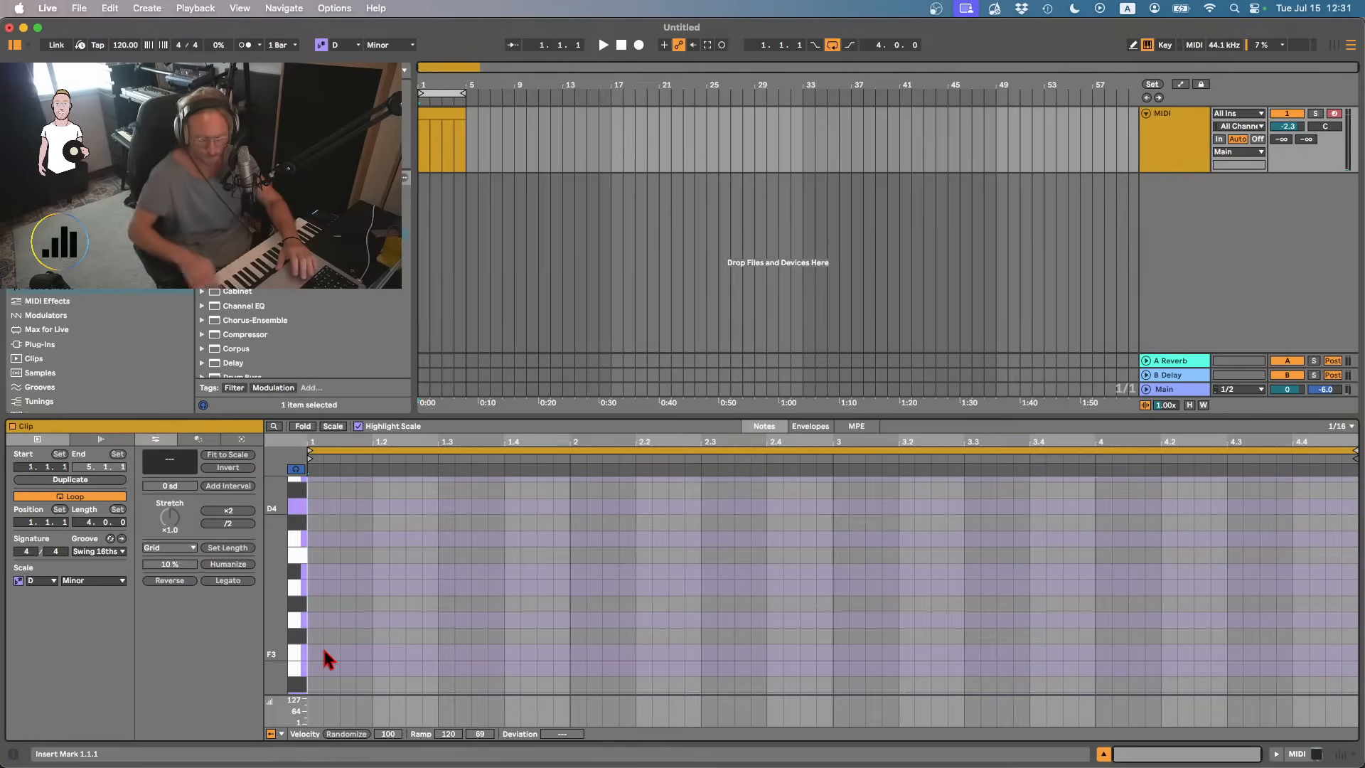
- Enter a sixteenth-note chord of F4, B♭4 and C5 at the start of the empty clip
scroll(303, 650, "down", 3)
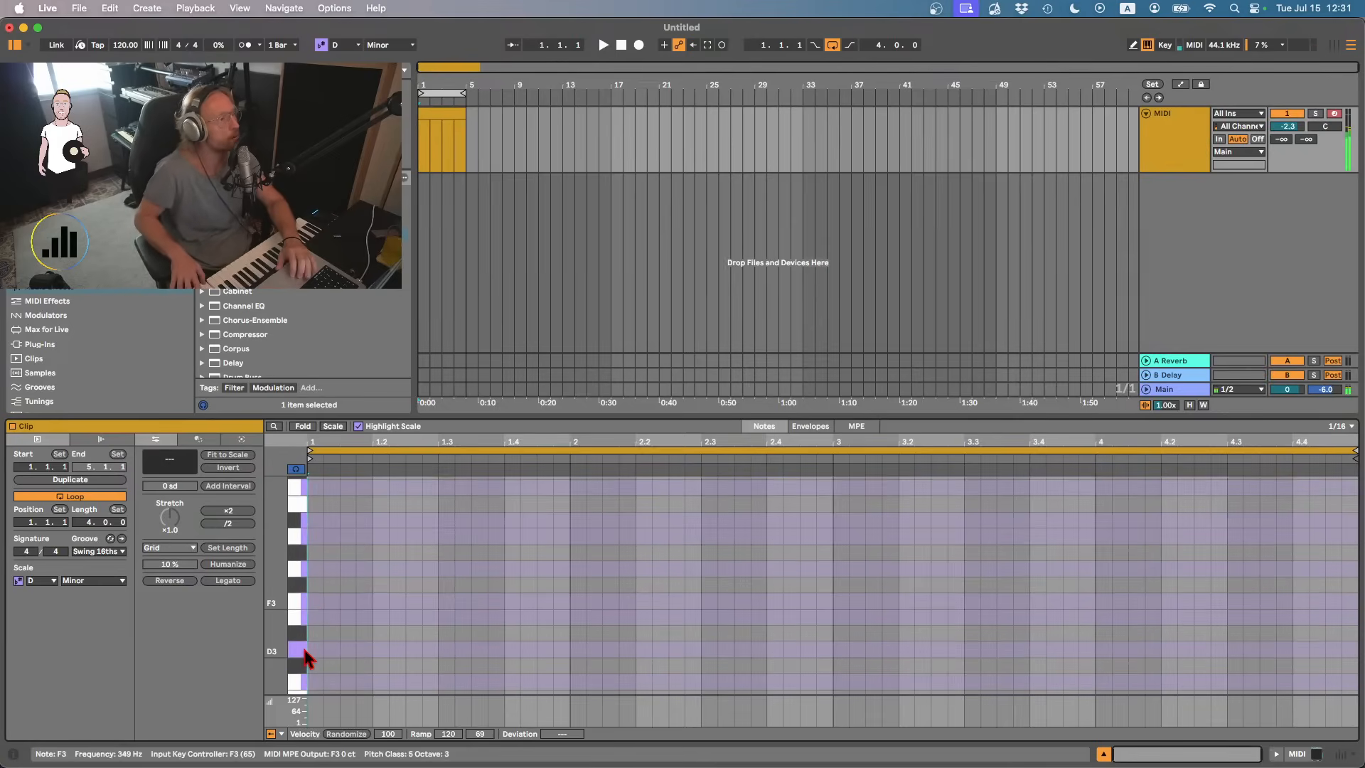
scroll(275, 594, "down", 6)
scroll(276, 595, "up", 3)
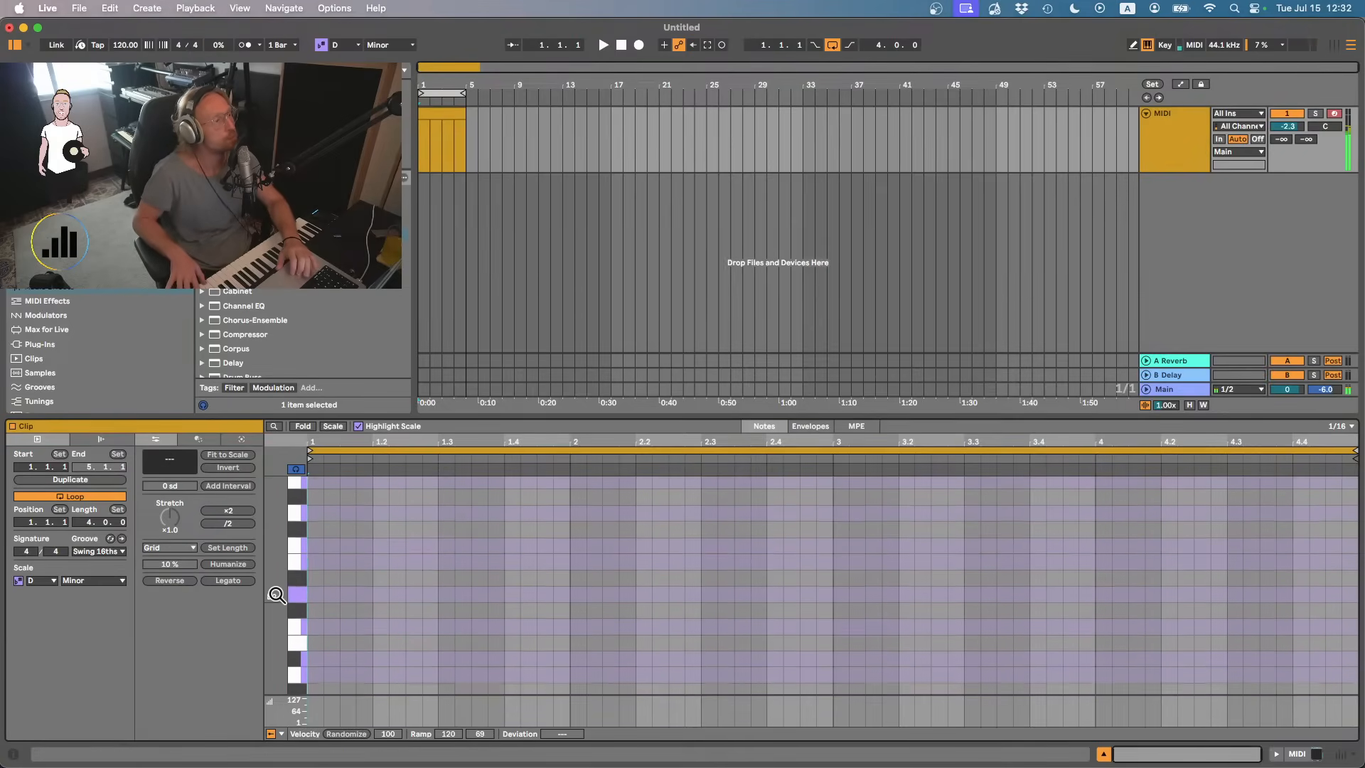
scroll(276, 594, "up", 3)
left_click(455, 112)
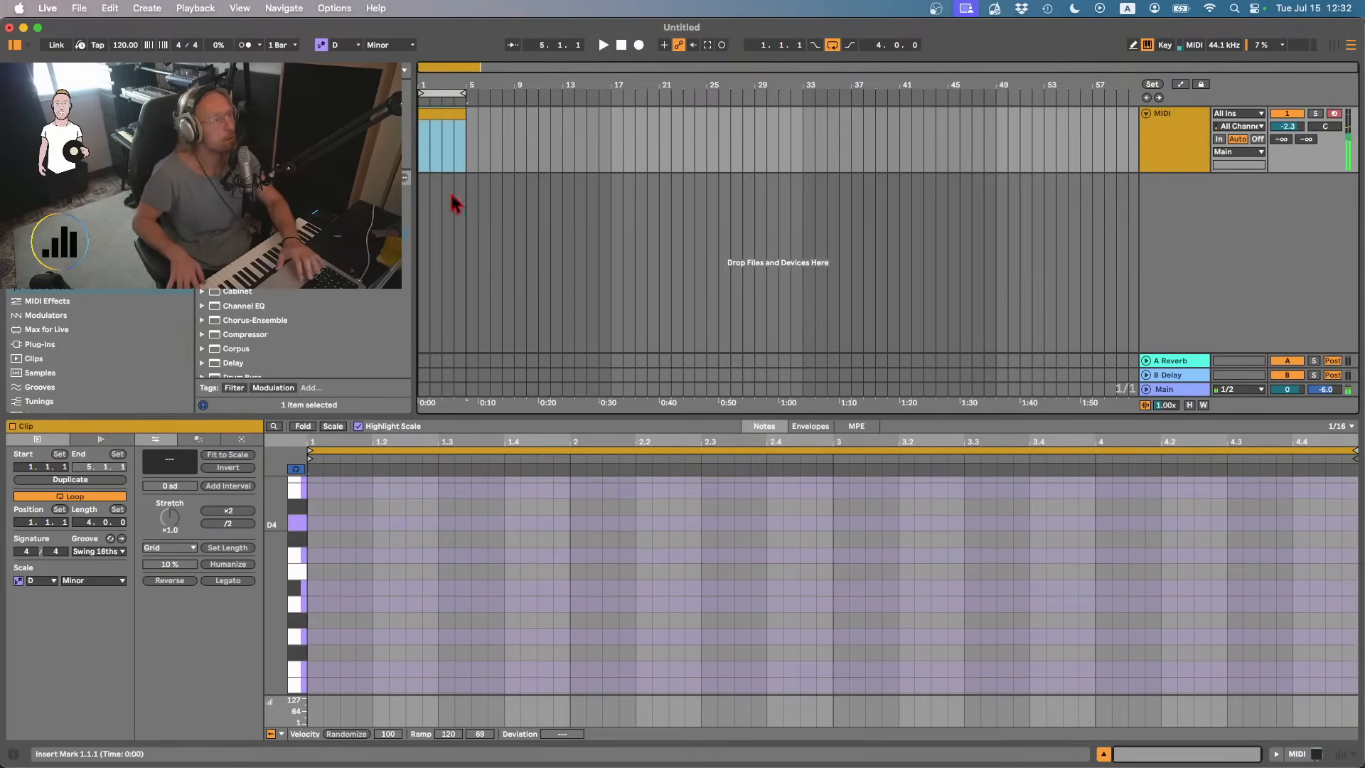
scroll(347, 533, "up", 10)
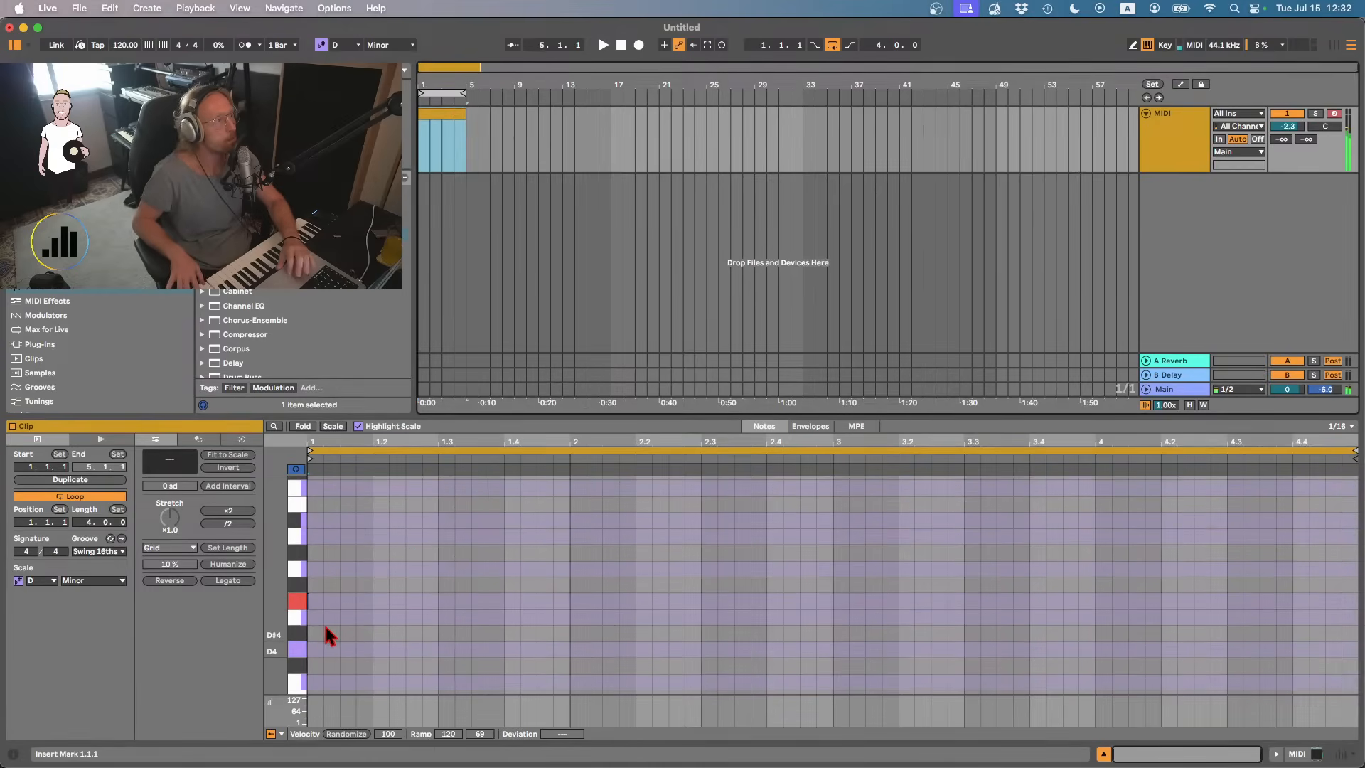
scroll(323, 622, "down", 5)
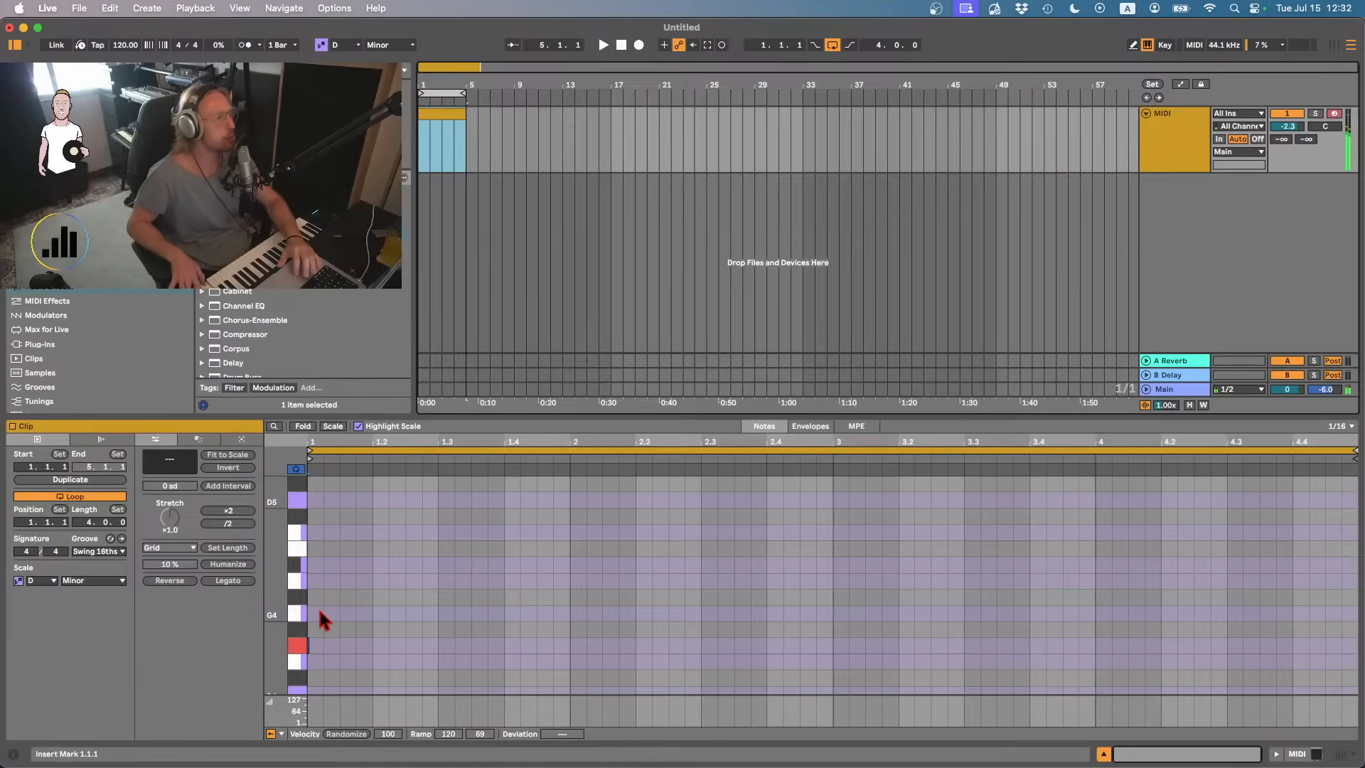
double_click(317, 646)
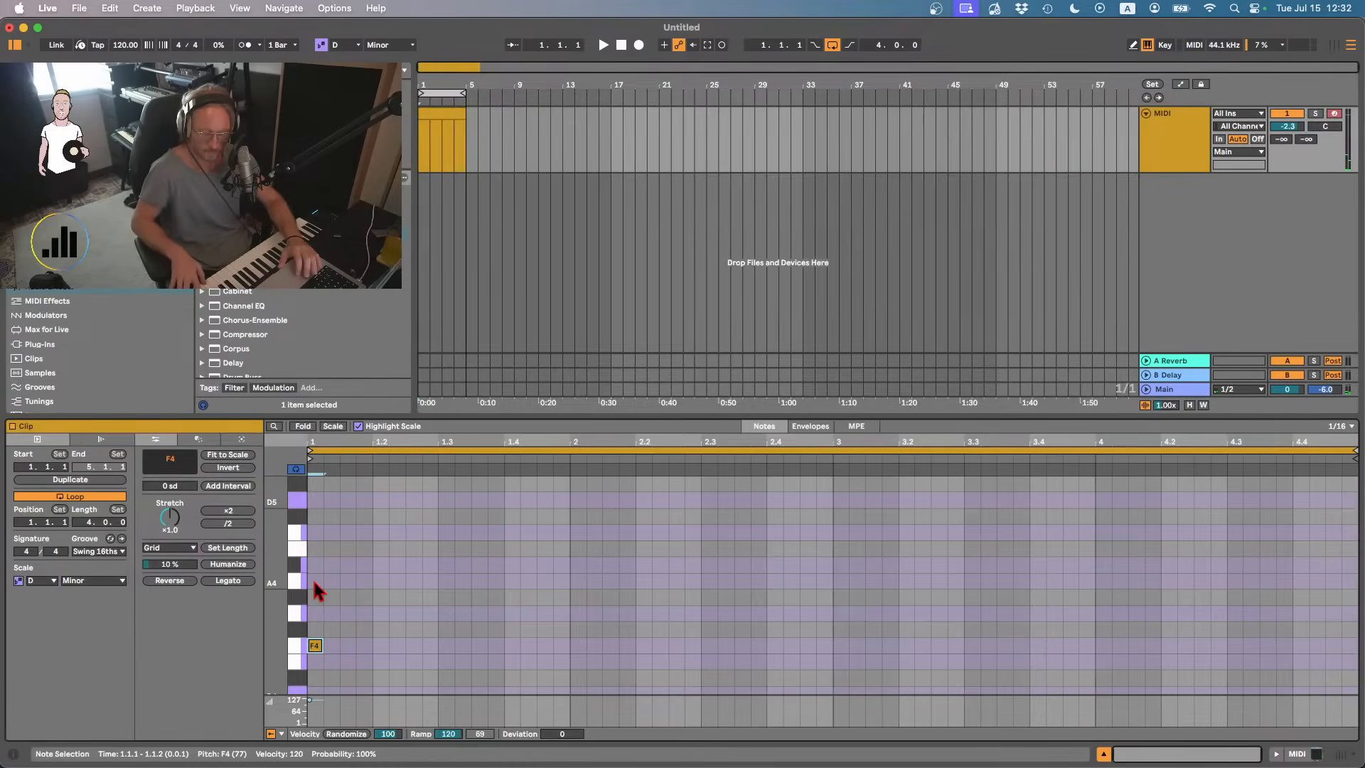
double_click(315, 565)
double_click(315, 517)
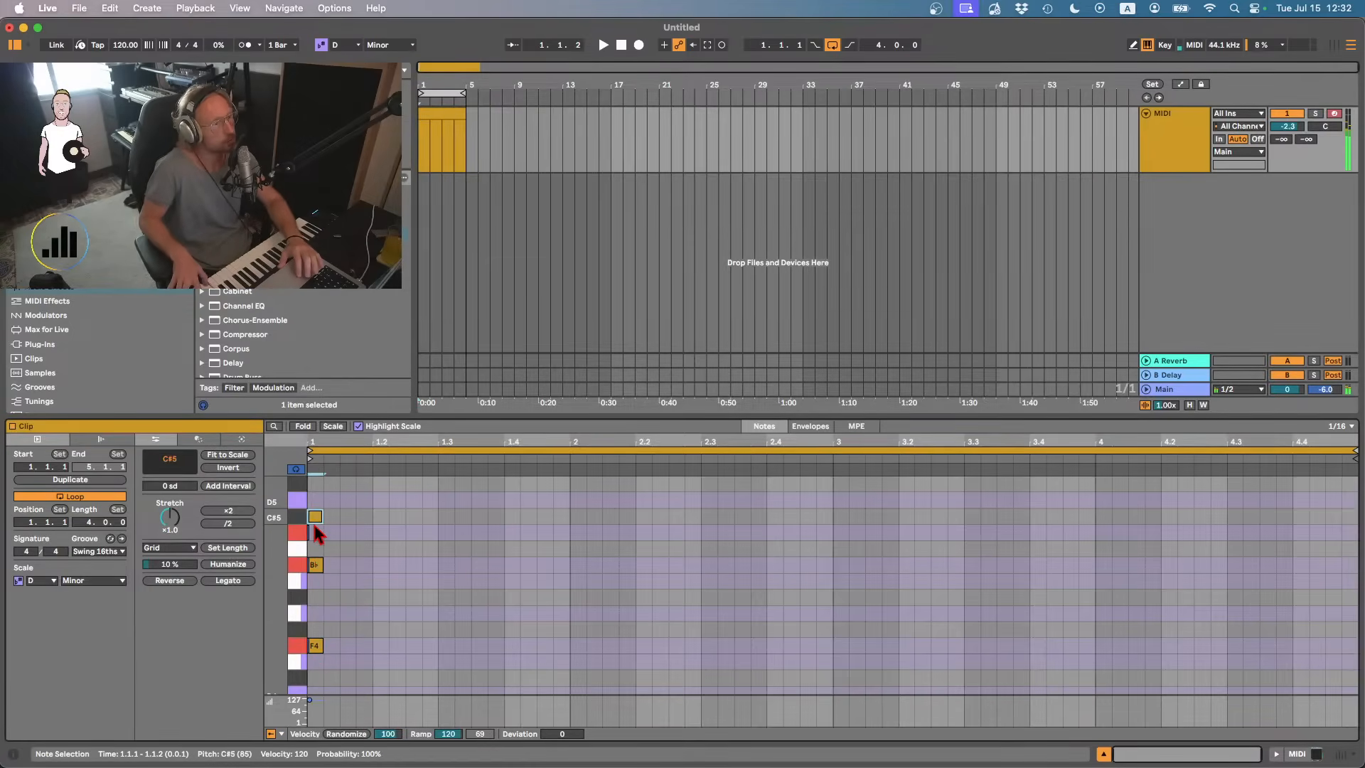
key("Down")
- Lengthen all three chord notes to fill the four bars and play the clip
left_click_drag(345, 489, 288, 750)
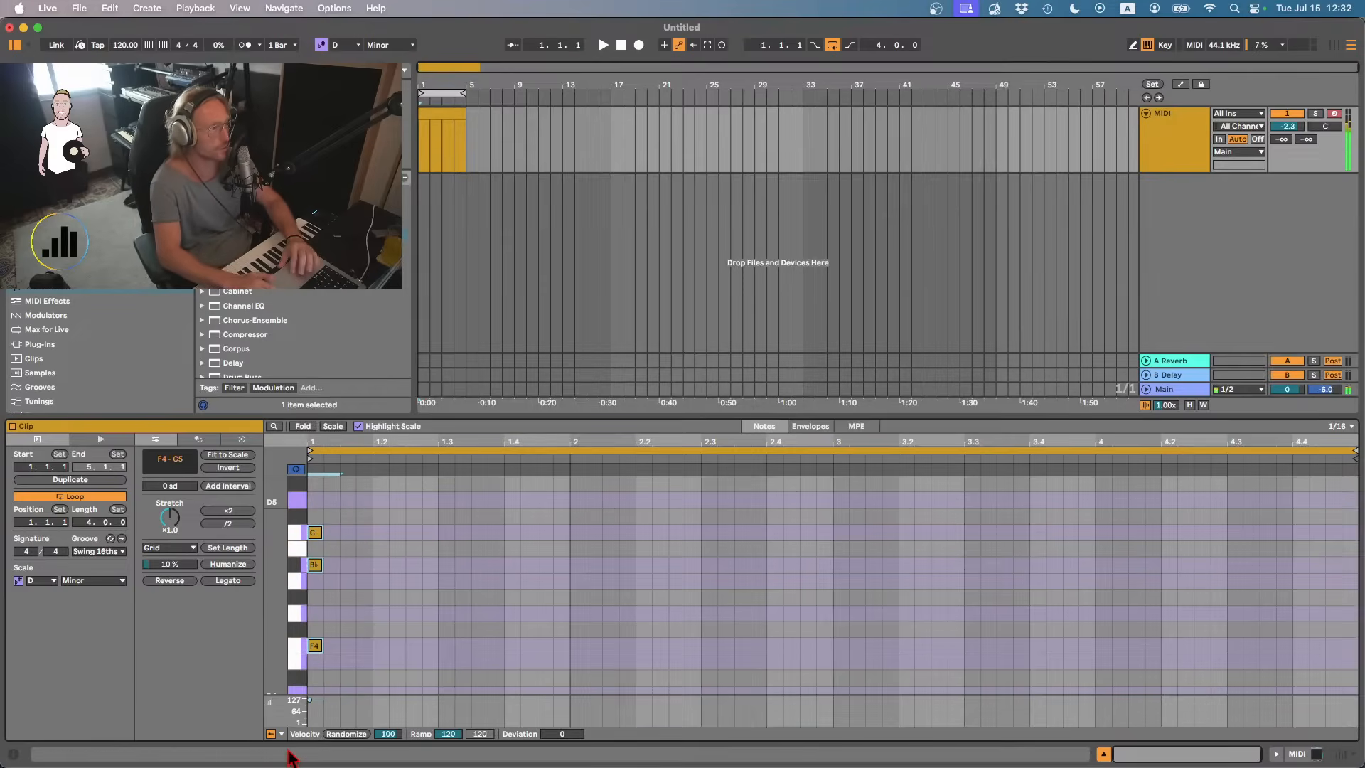
left_click(238, 580)
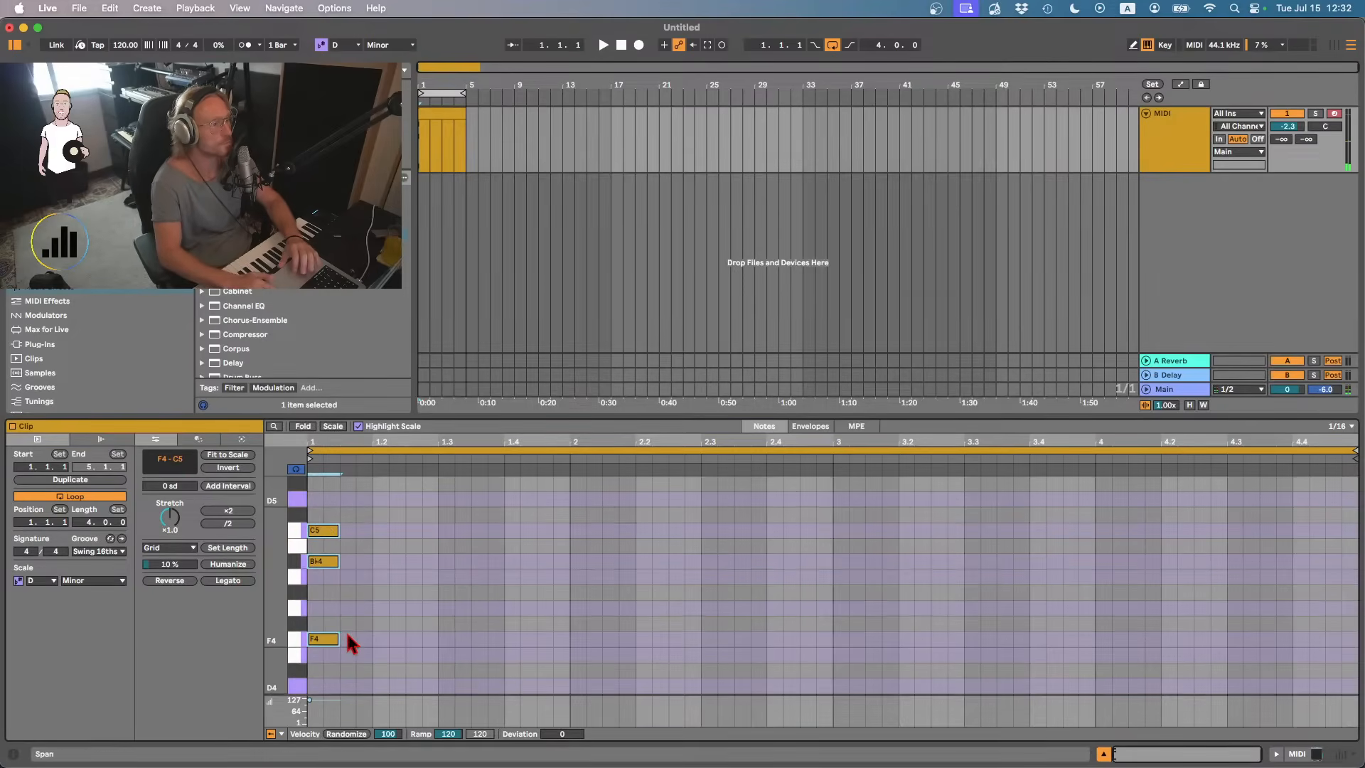
left_click_drag(337, 638, 1354, 635)
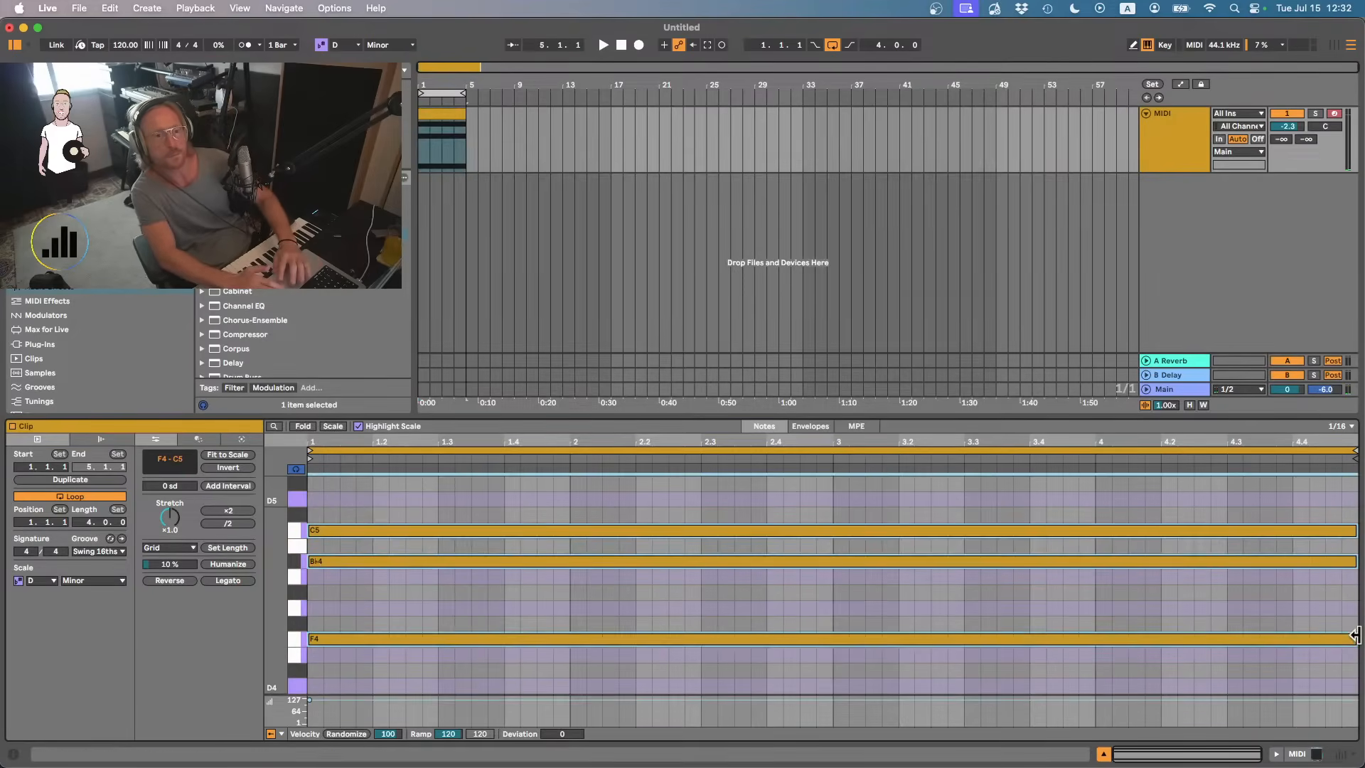
key("space")
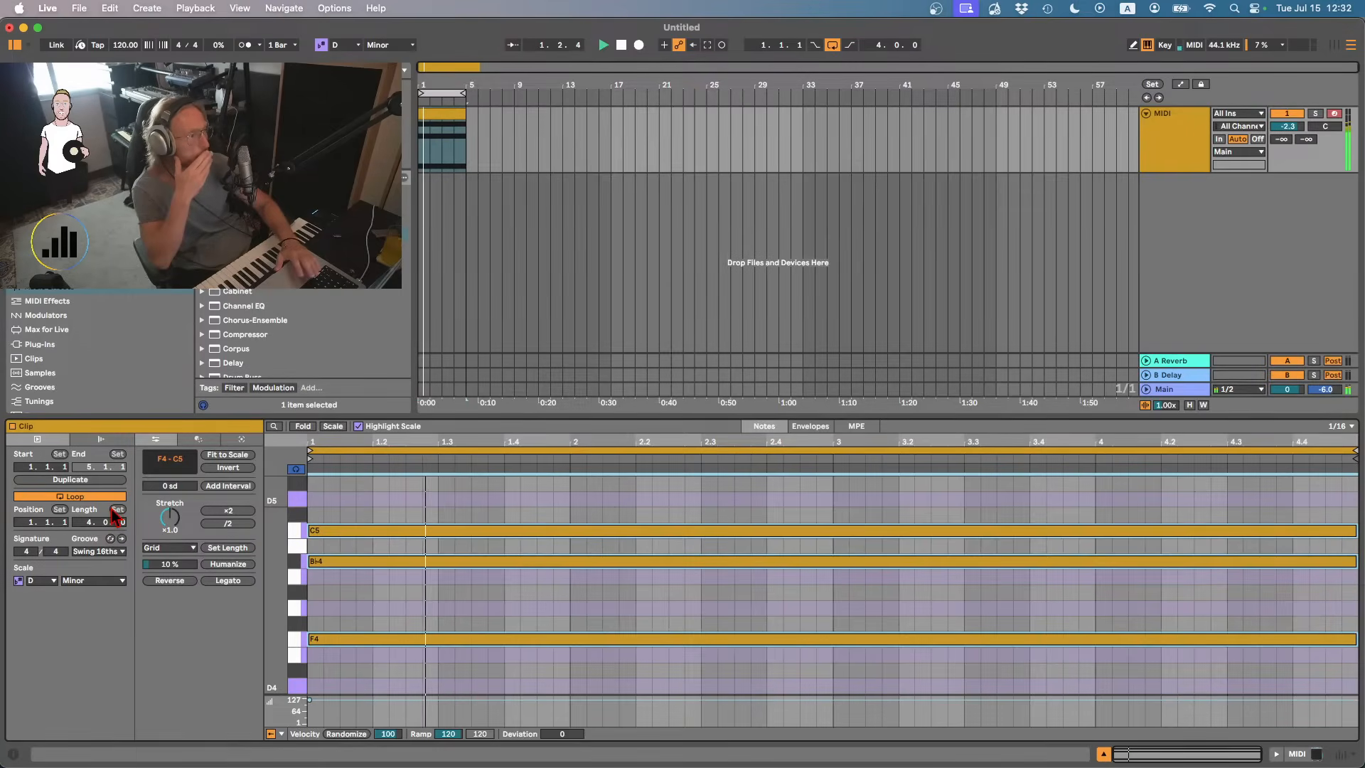
- Apply the Arpeggiate transformation to the held chord at a 1/16 rate with 2 steps and a distance of +3 scale degrees
left_click(198, 440)
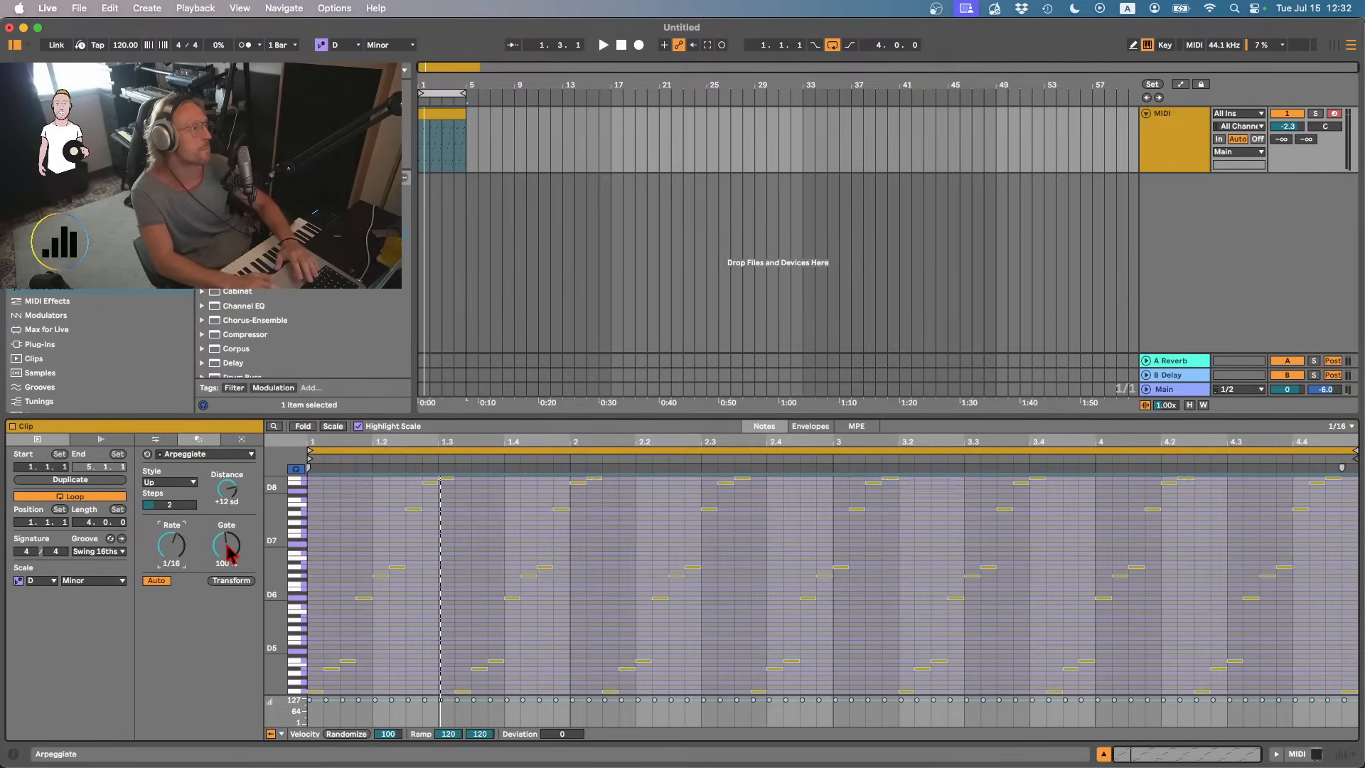
key("space")
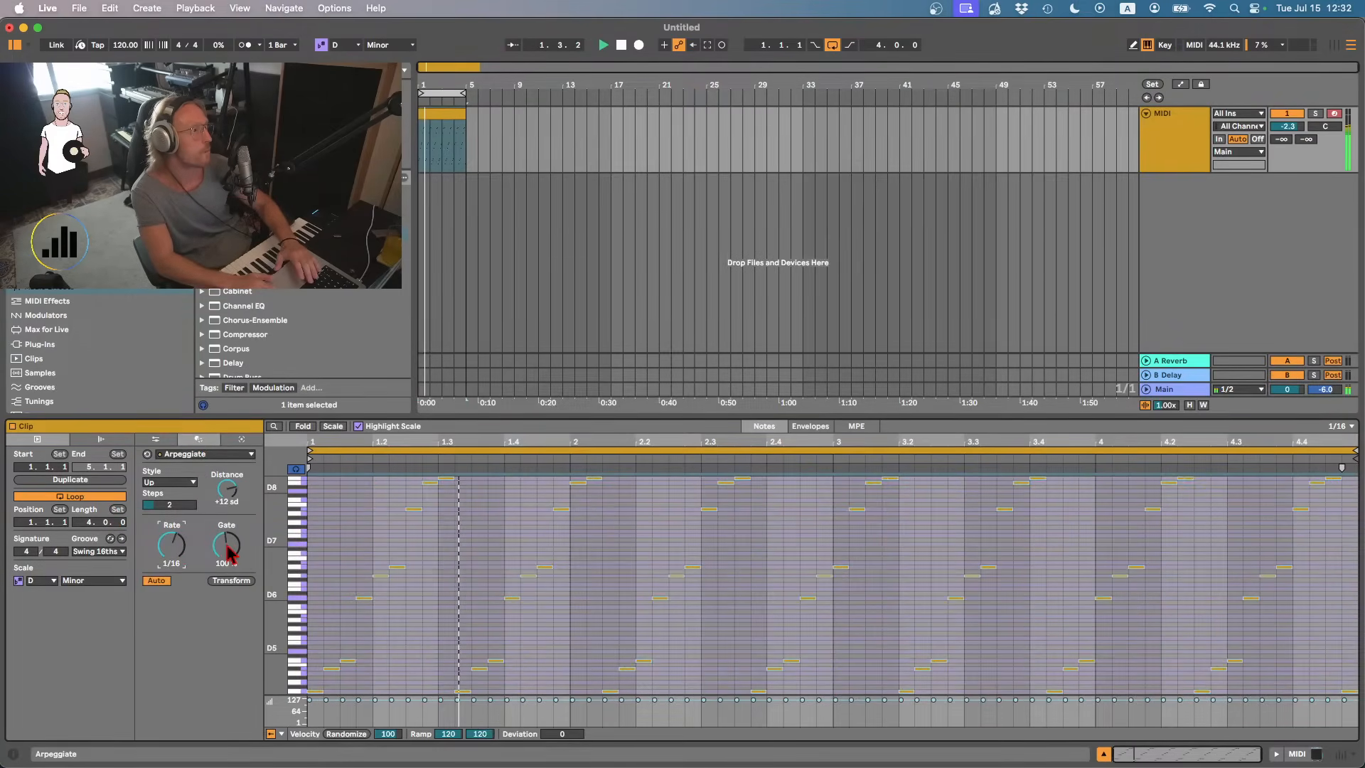
left_click_drag(227, 484, 263, 506)
key("space")
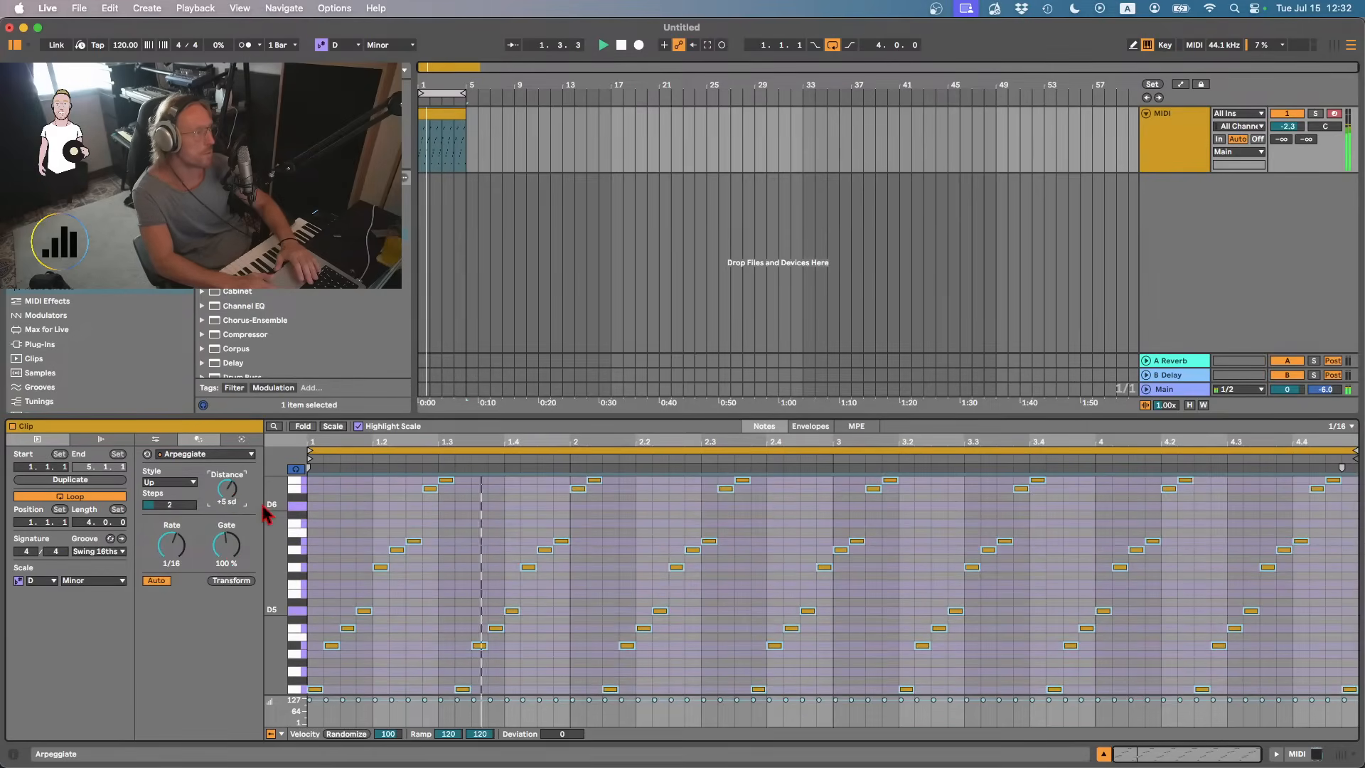
key("Down")
key("Down")
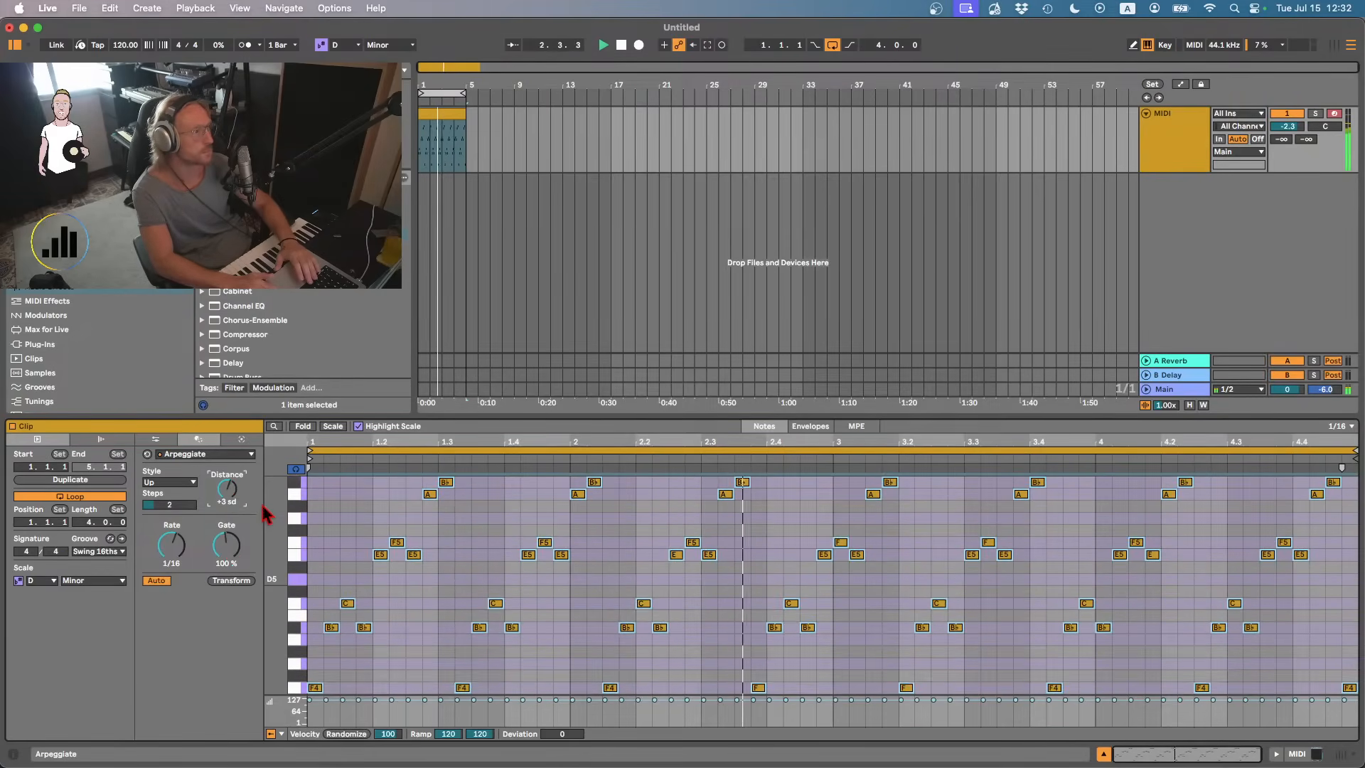
- Set the arpeggio style to Down & Up with a 42% gate and audition the pattern
left_click(169, 482)
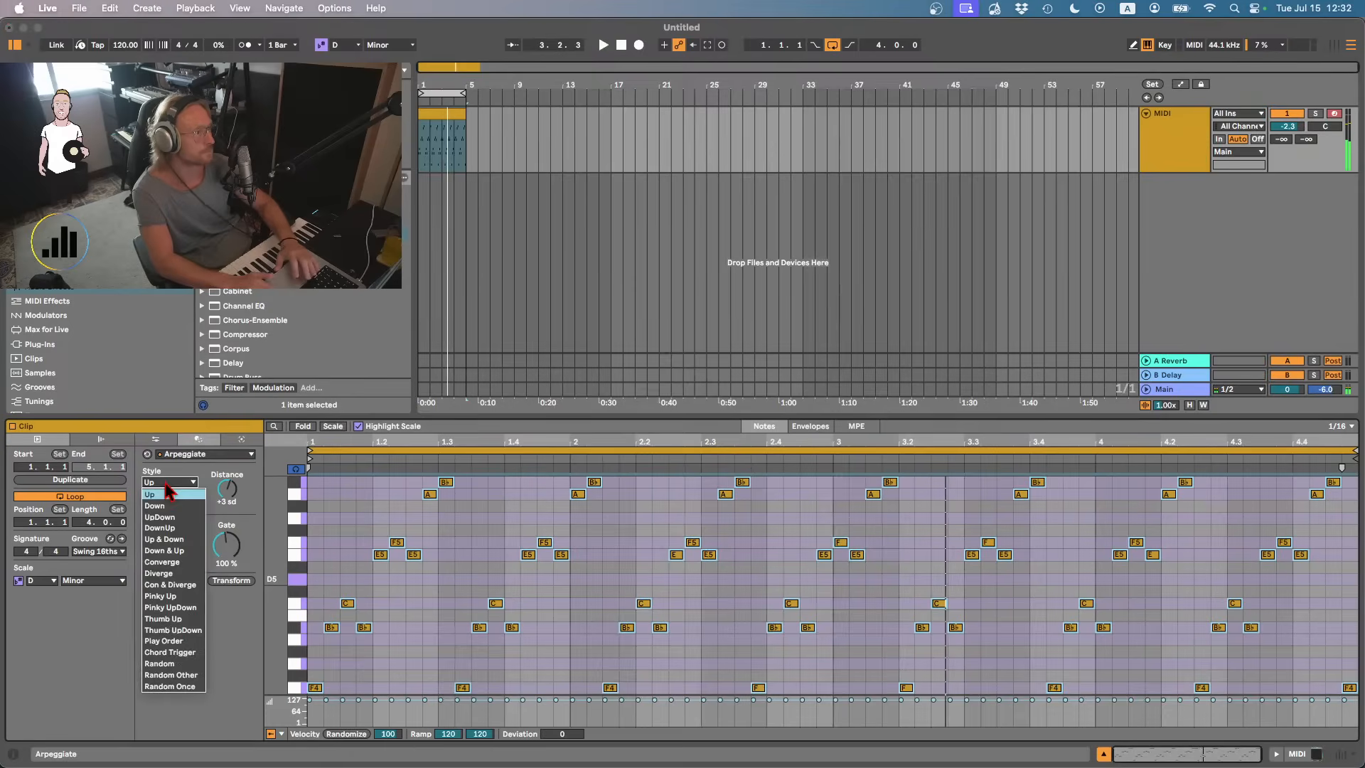
left_click(174, 551)
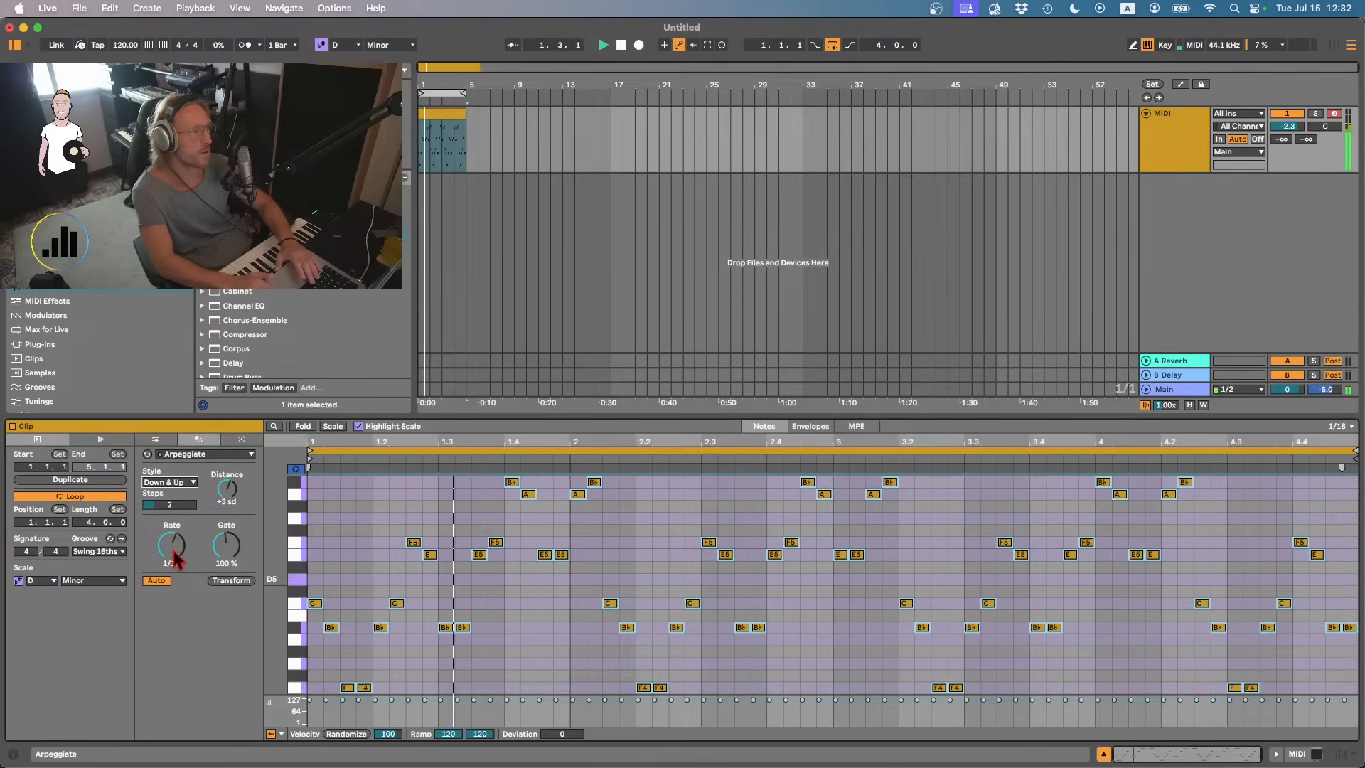
left_click_drag(226, 545, 226, 581)
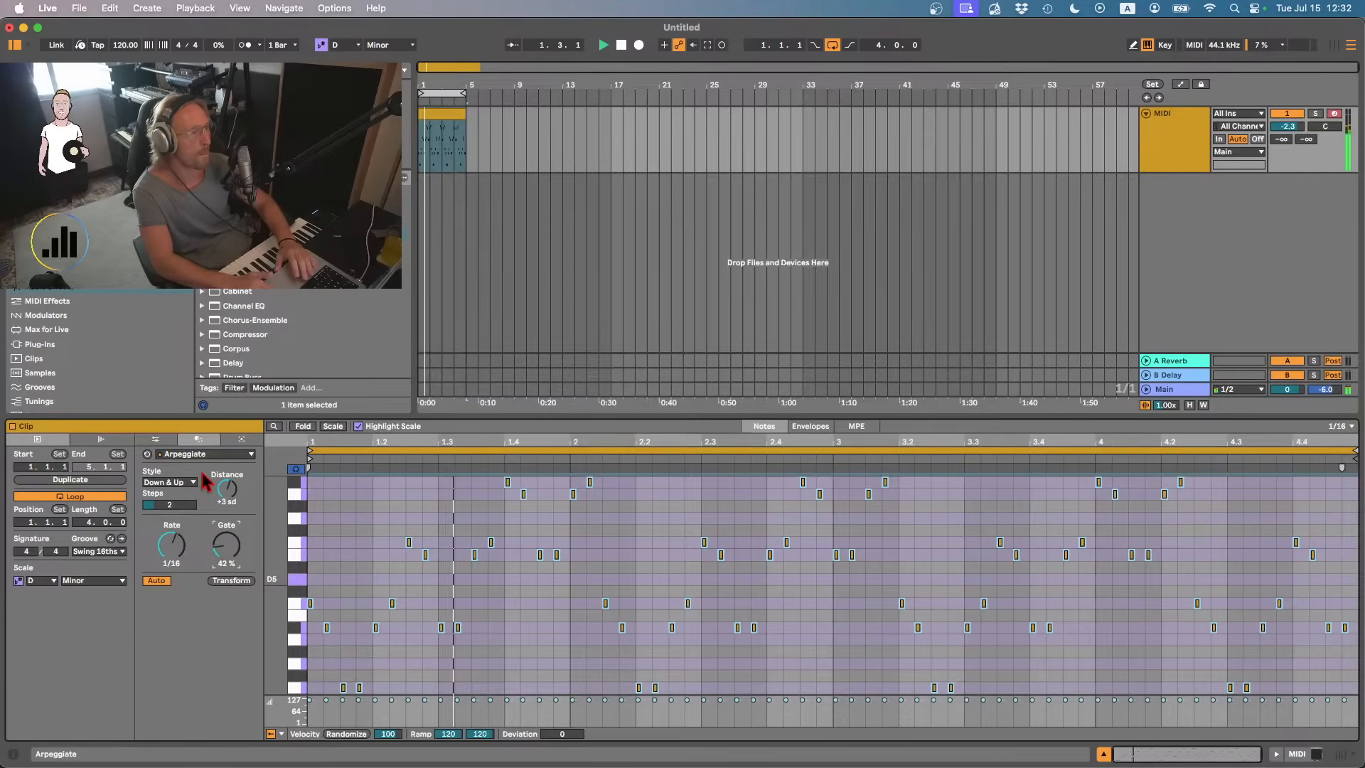
left_click(242, 45)
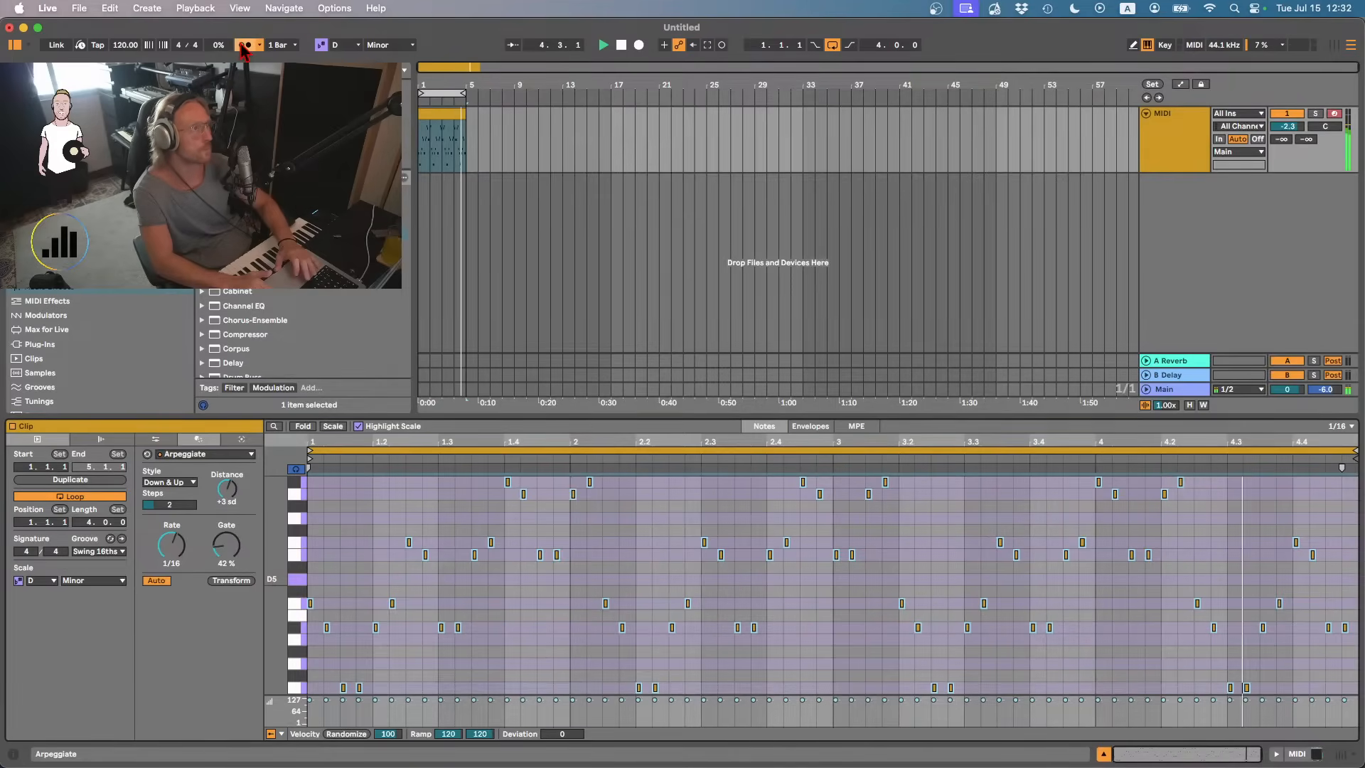
left_click(243, 46)
- Export the arpeggiated four-bar clip to Music Loops under the next loop number after Musicloop_028_Dm7
left_click(432, 103)
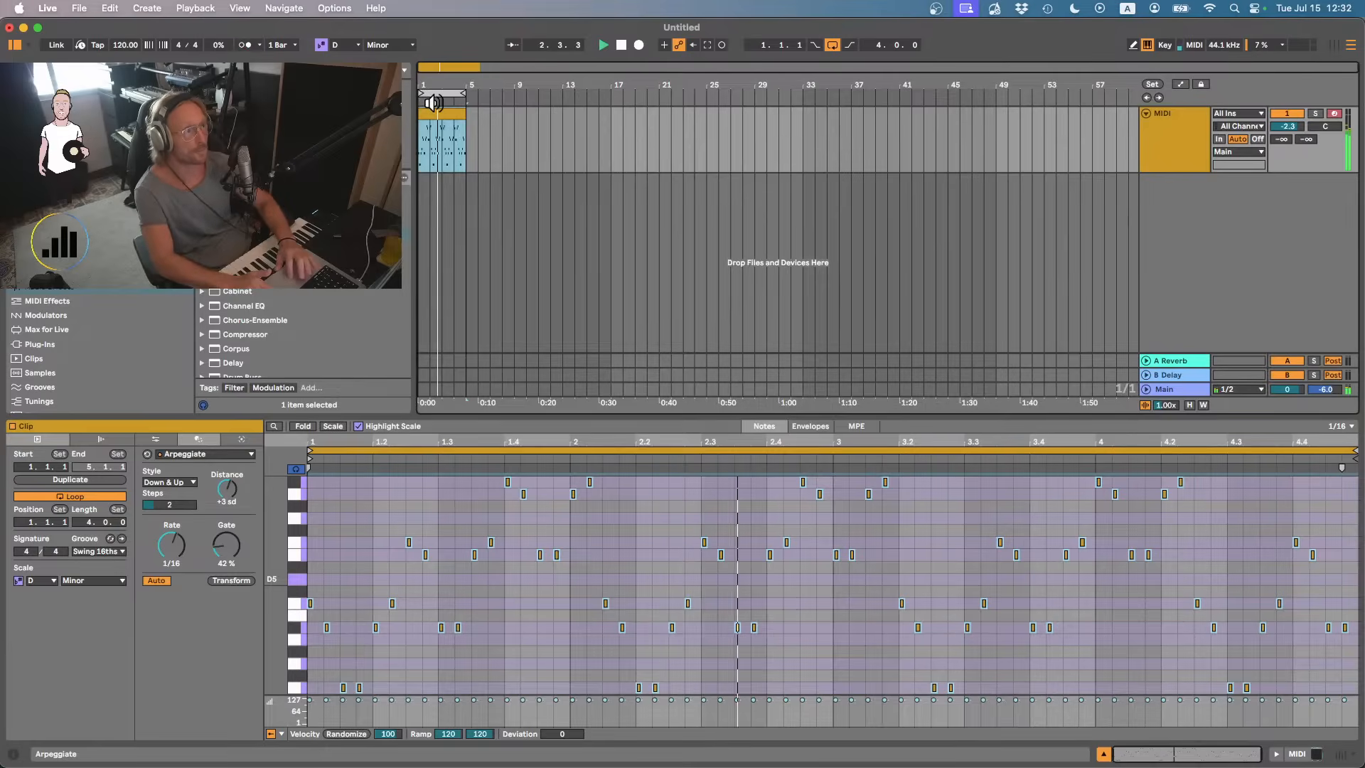
key("space")
key("super+shift+r")
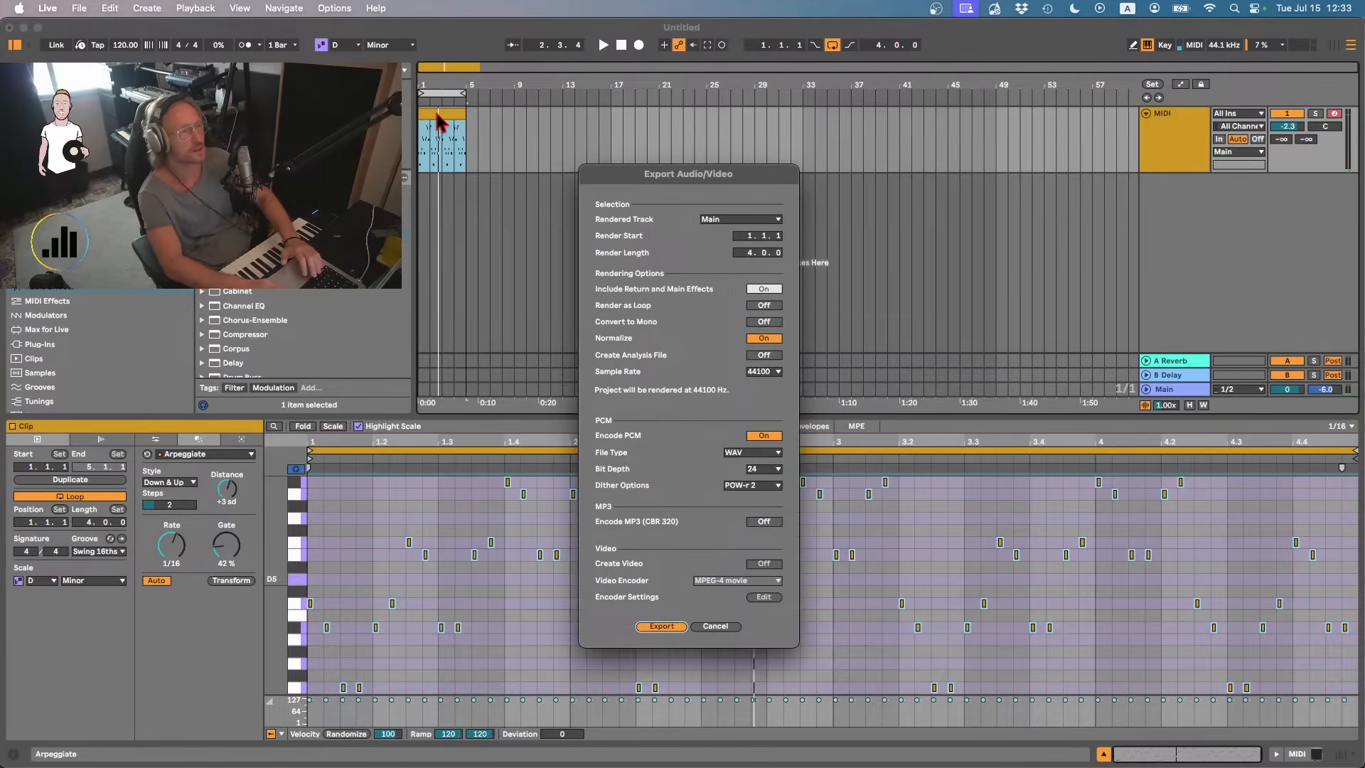
key("Return")
key("Right")
key("Left")
key("Left")
key("Left")
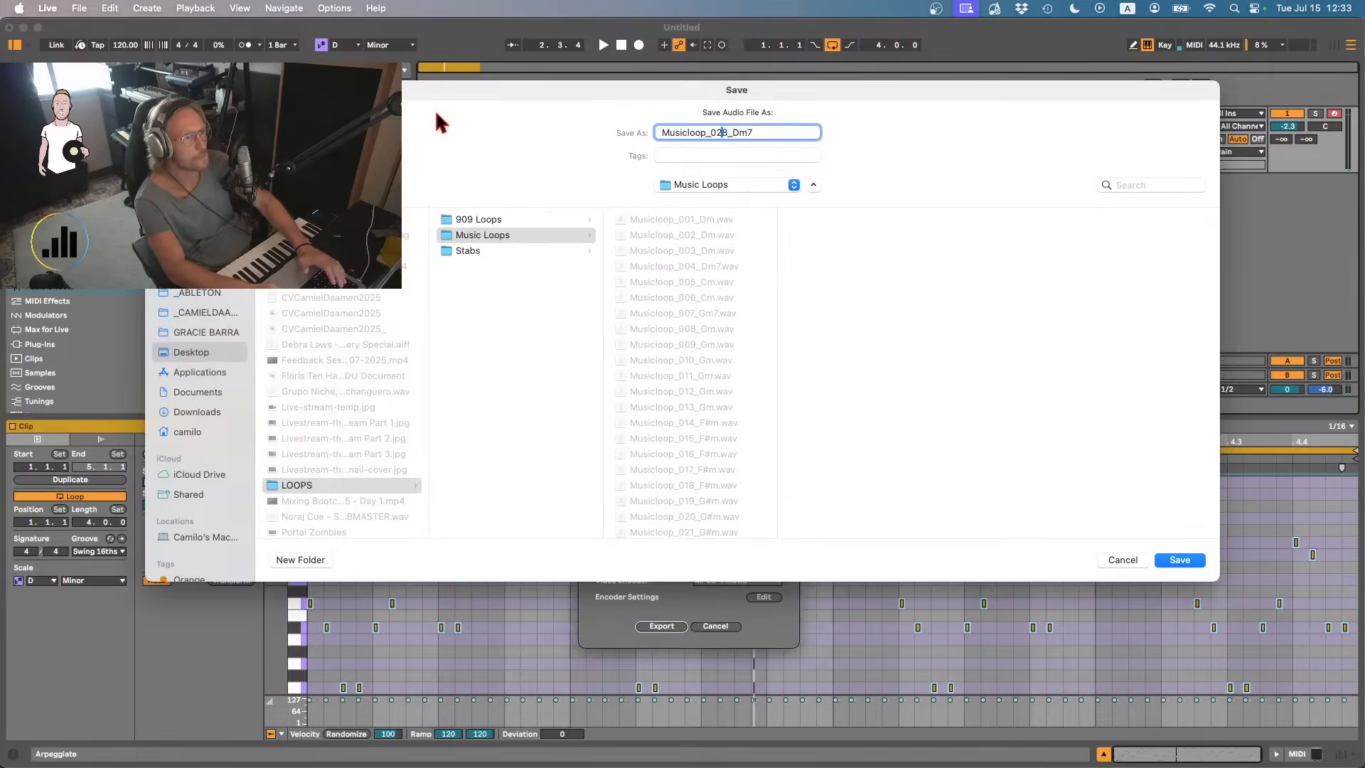
key("Return")
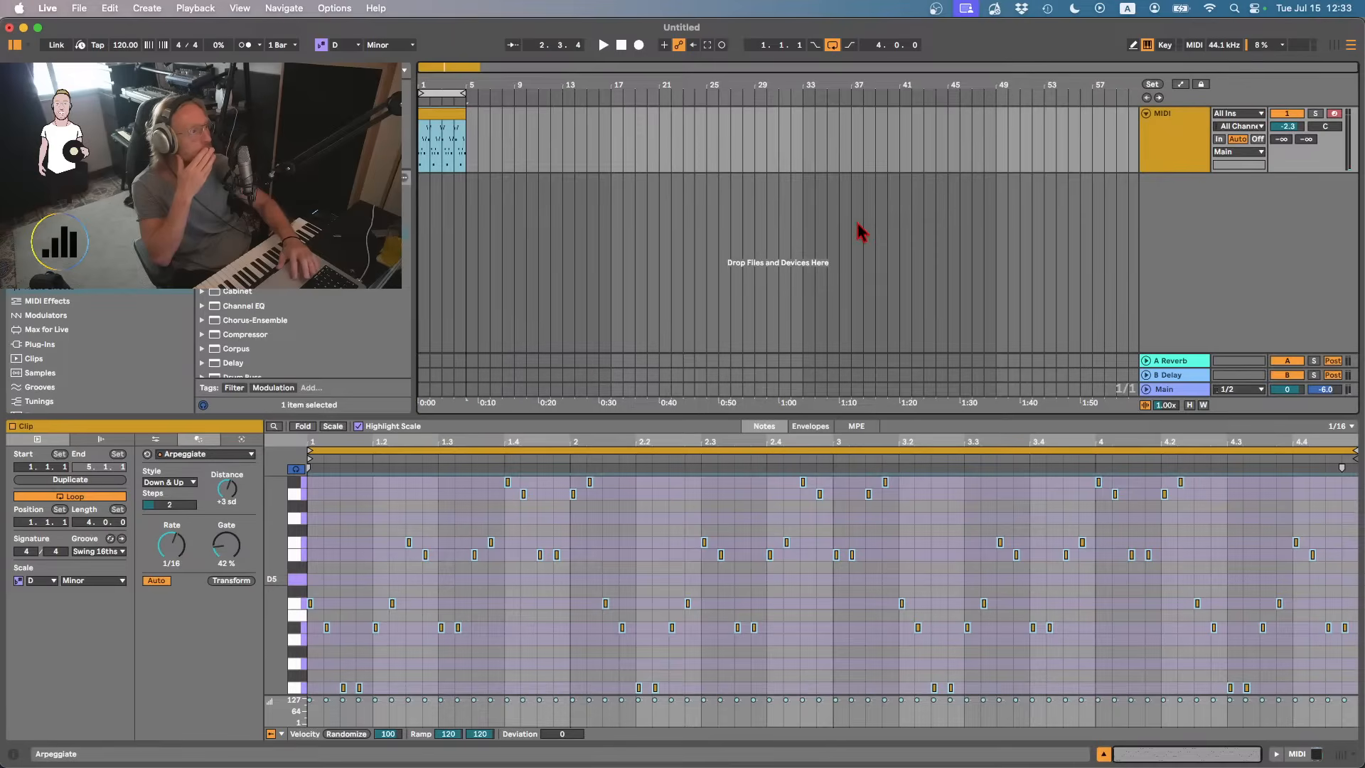
- Open the JUNO-60, load preset E-8 BL Fairytale, and lower its VCF resonance to 0 while auditioning the arpeggio
left_click(1153, 159)
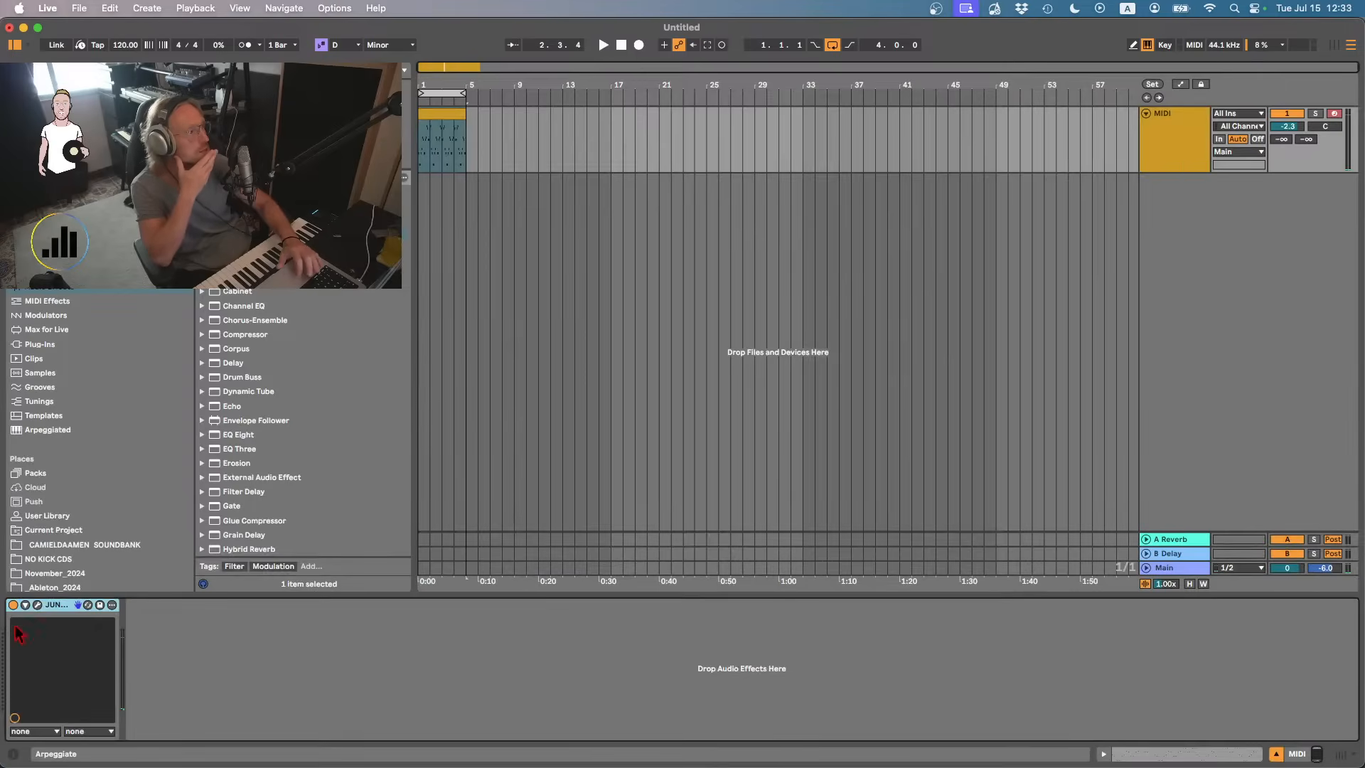
left_click(38, 605)
left_click(610, 209)
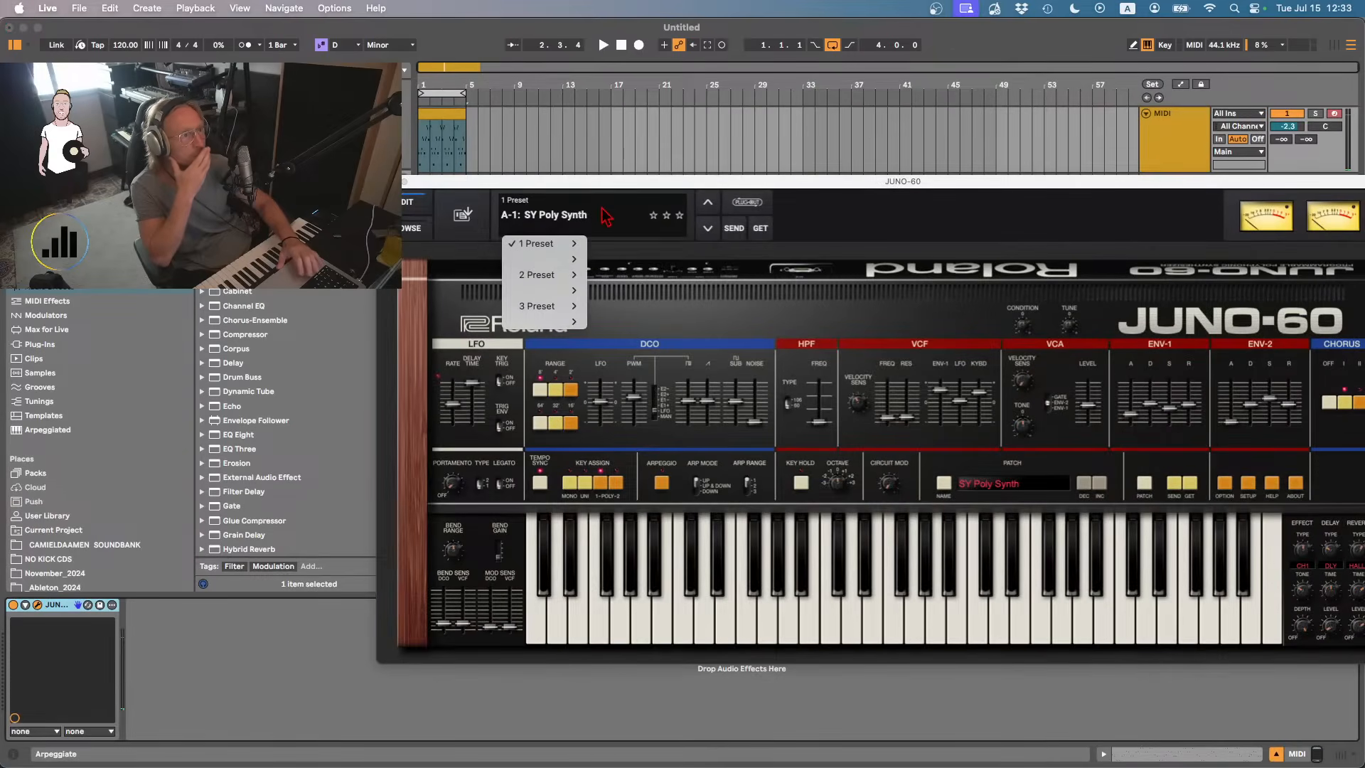
mouse_move(571, 270)
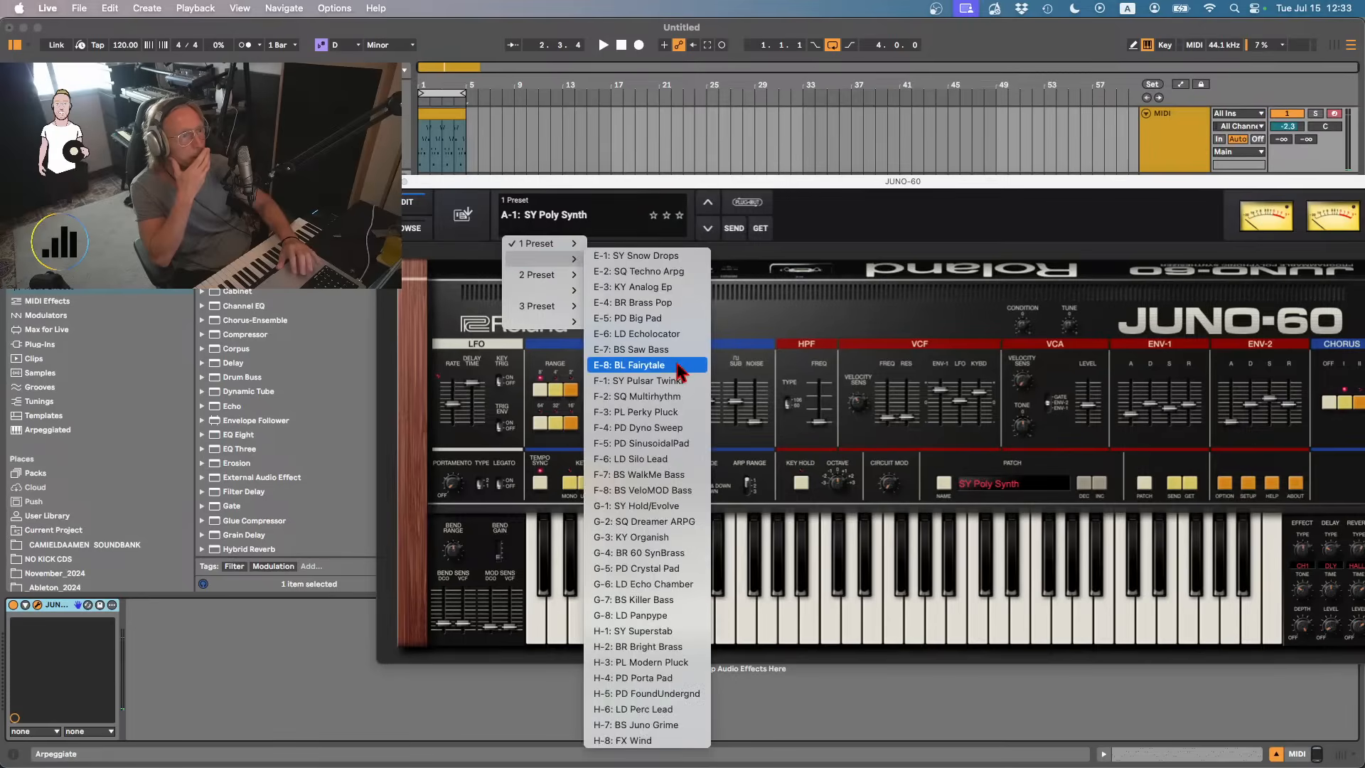
left_click(648, 365)
key("space")
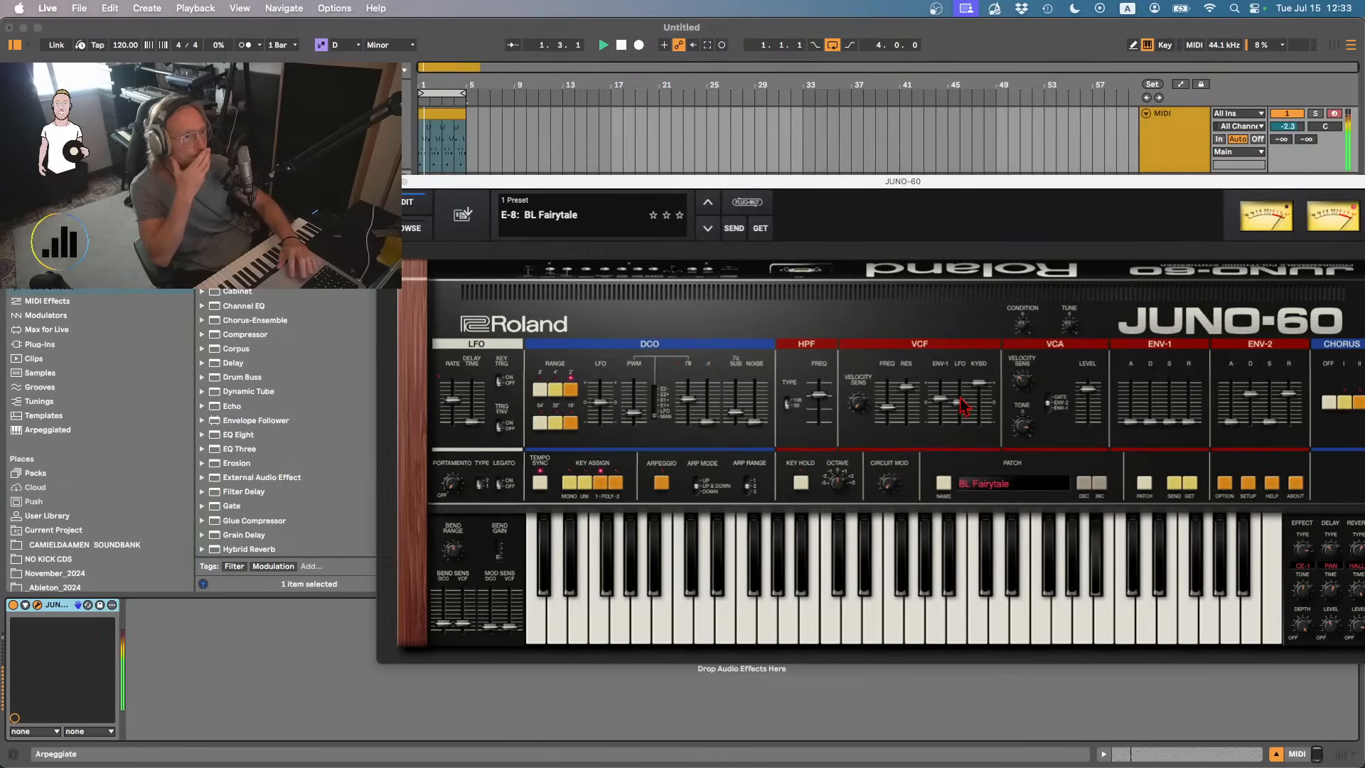
left_click_drag(916, 398, 915, 457)
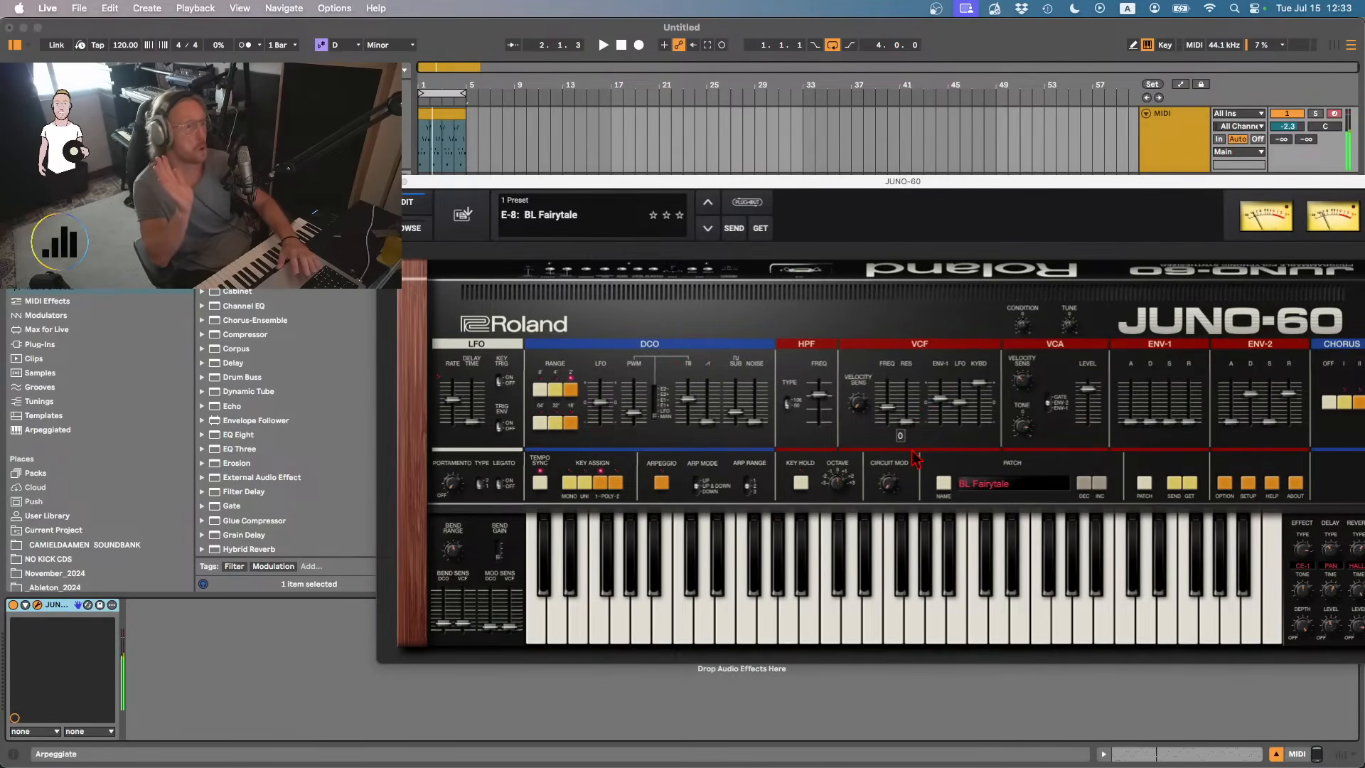
- Advance the JUNO-60 to preset F-3 PL Perky Pluck and audition it with the VCF cutoff lowered to 51
left_click(706, 229)
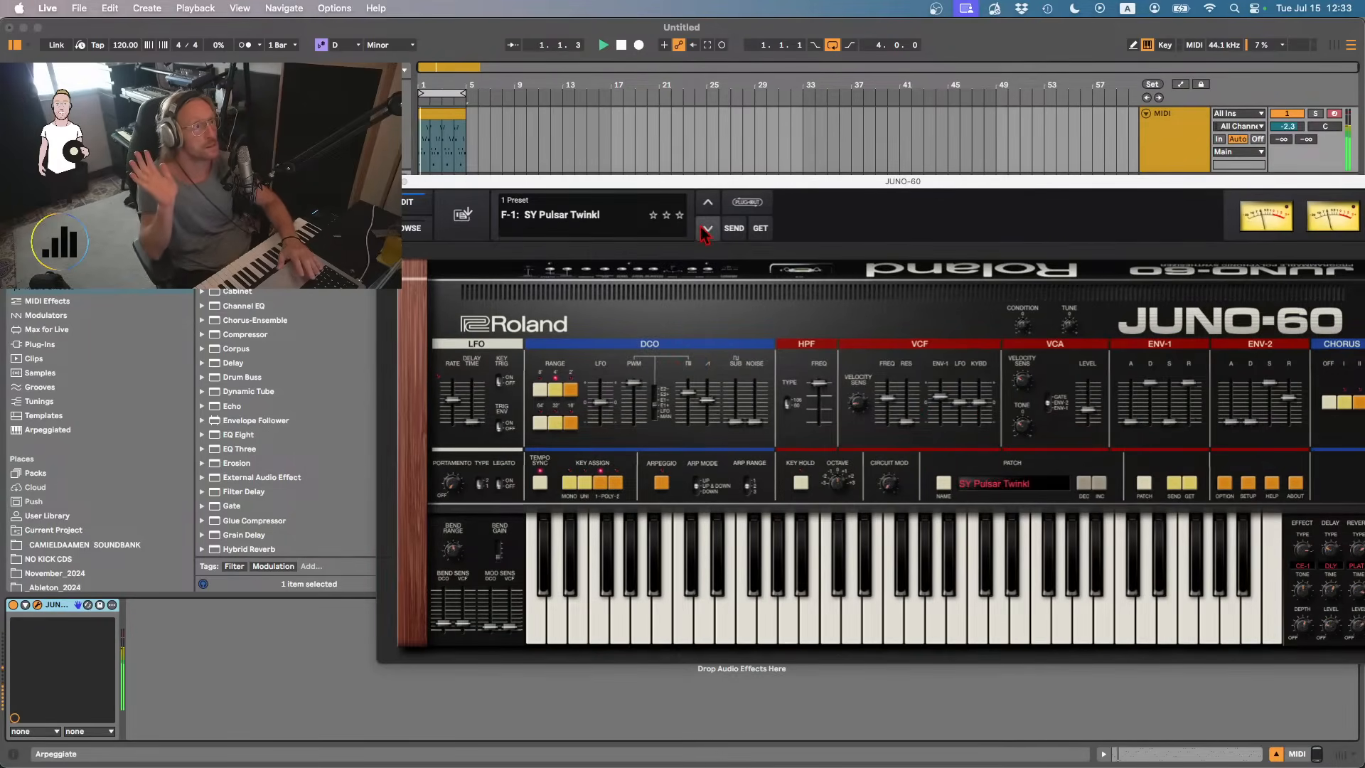
left_click(706, 229)
left_click(706, 229)
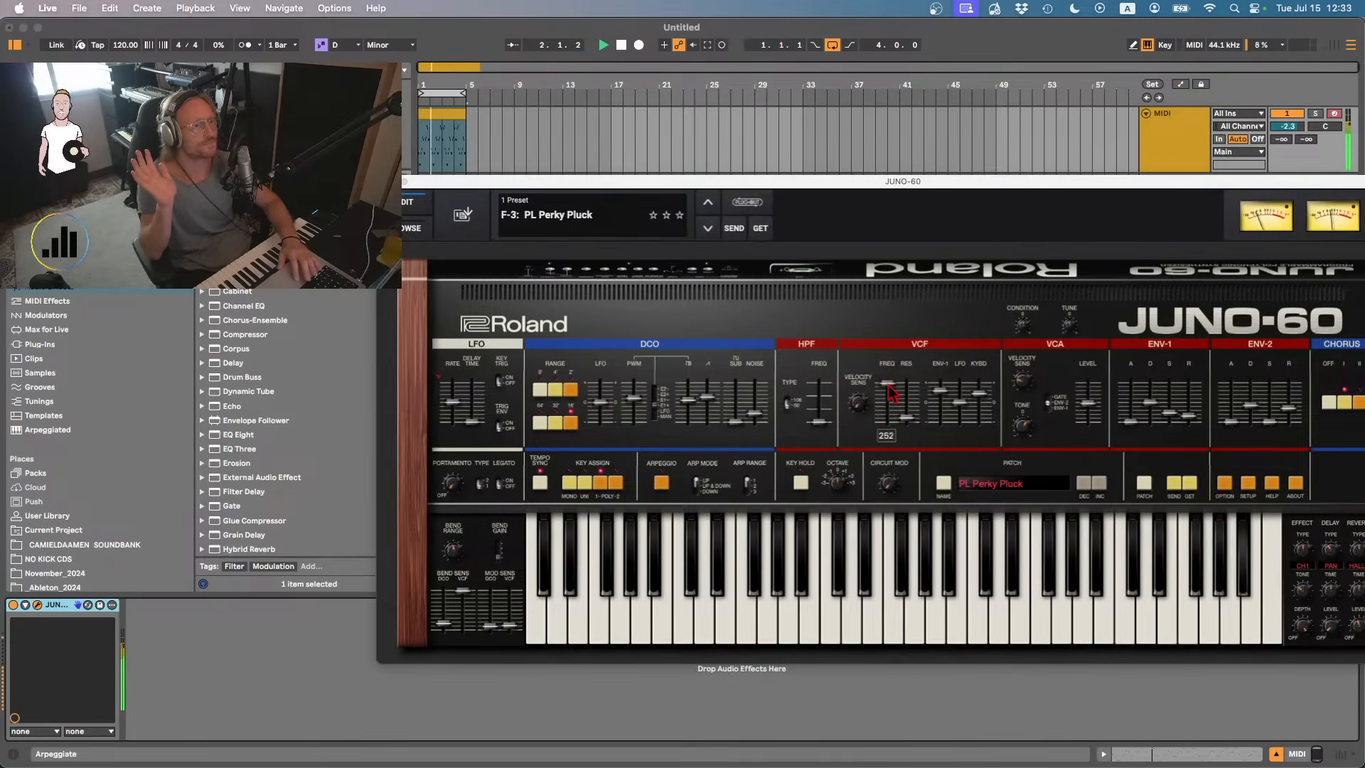
mouse_move(887, 412)
left_mouse_down()
mouse_move(887, 432)
mouse_move(887, 415)
left_mouse_up()
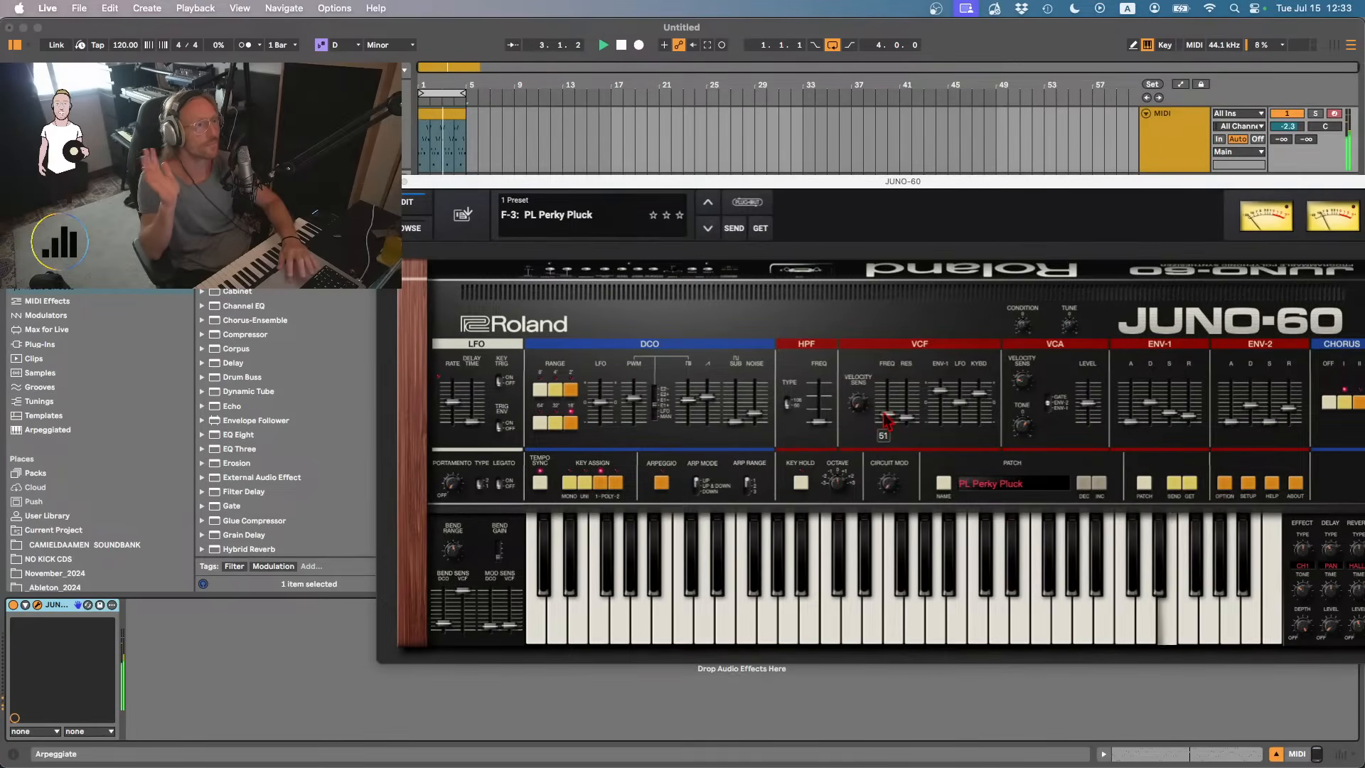
key("space")
- Advance the JUNO-60 past F-4 PD Dyno Sweep to preset F-5 PD SinusoidalPad and audition the arpeggio with it
left_click(706, 229)
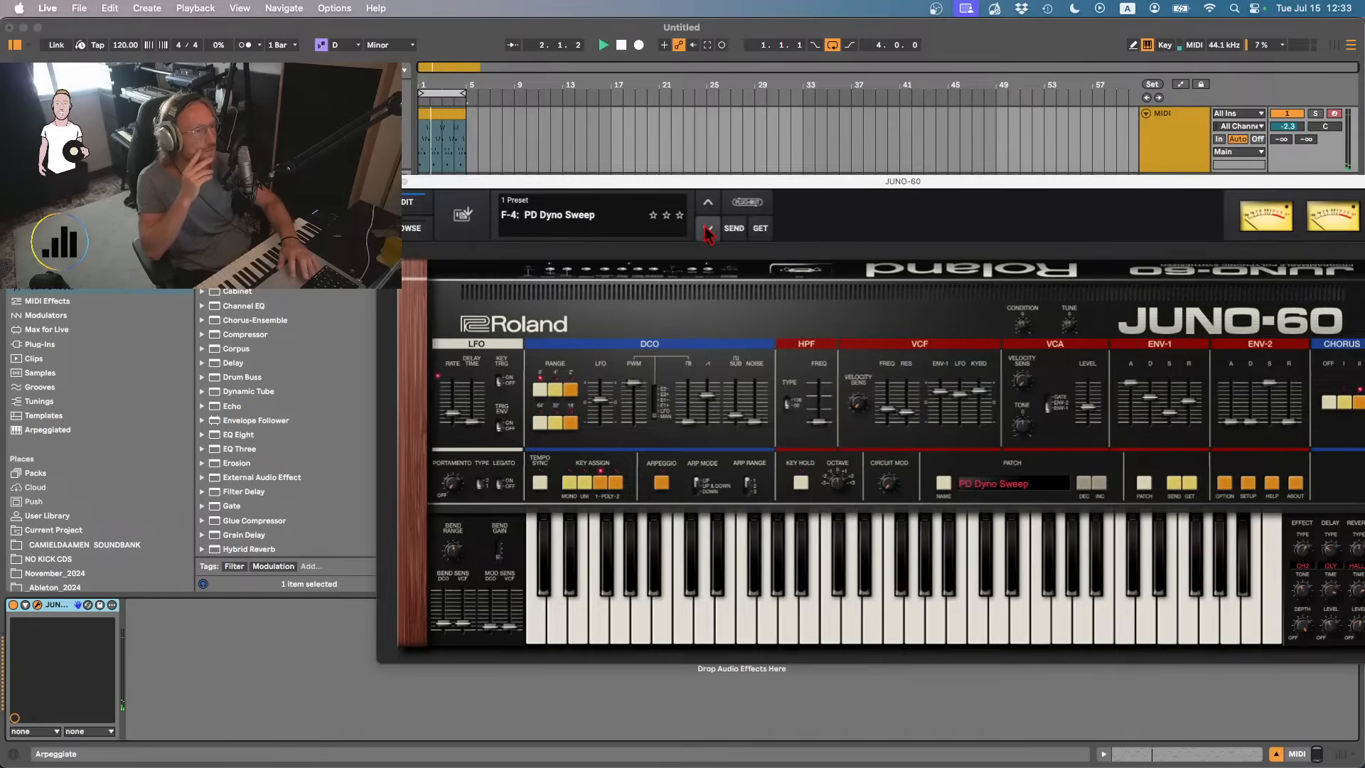
left_click(705, 230)
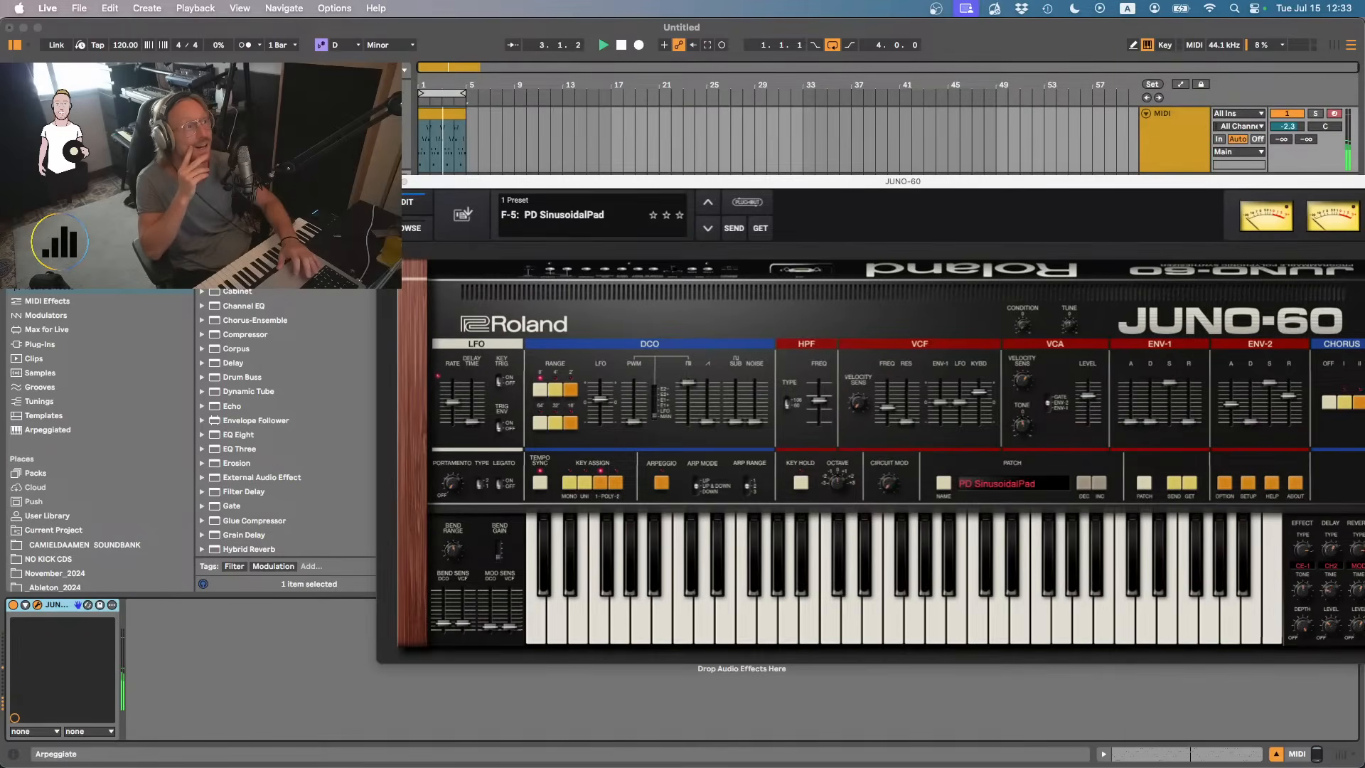
- Set the Arpeggiate rate of the four-bar clip to 1/8 and its gate to 66% while auditioning the pattern
left_click(383, 181)
key("space")
left_click(430, 114)
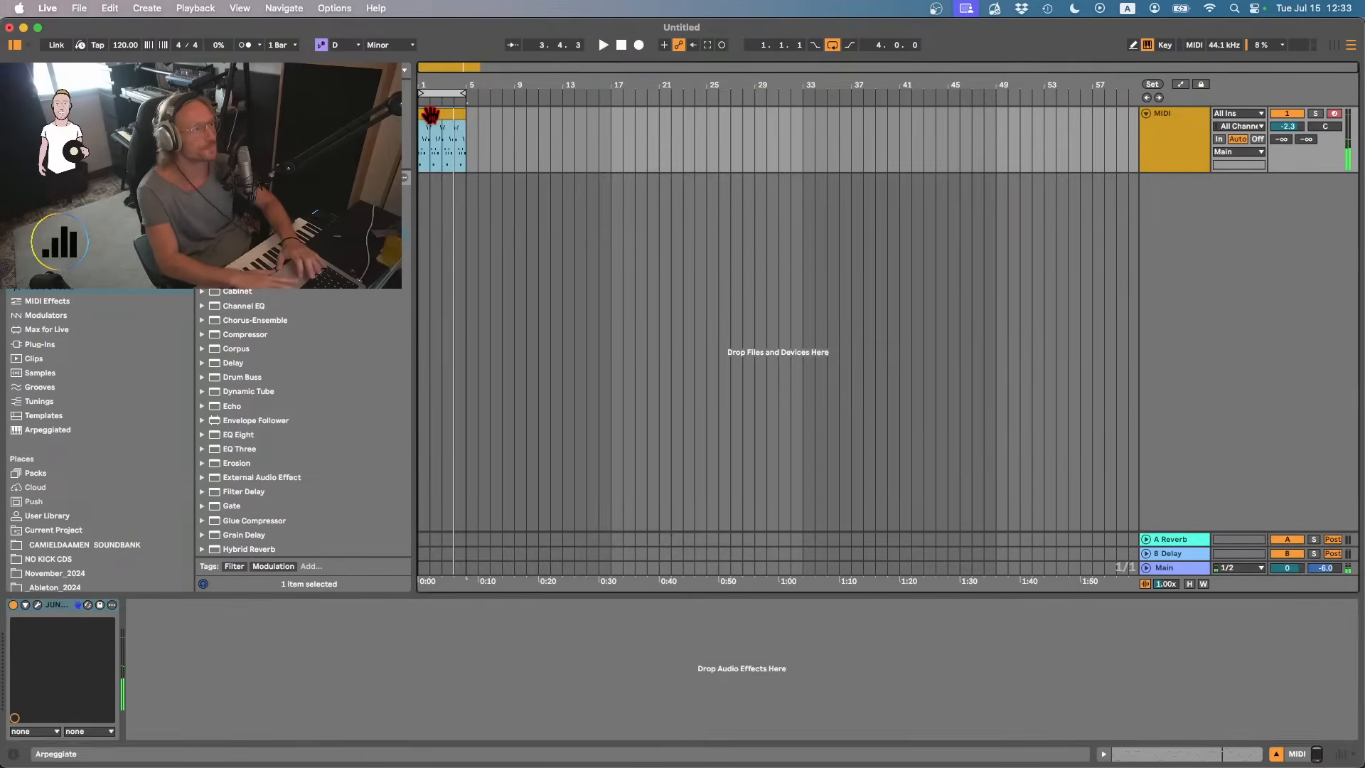
double_click(430, 114)
left_click_drag(175, 557, 206, 577)
key("space")
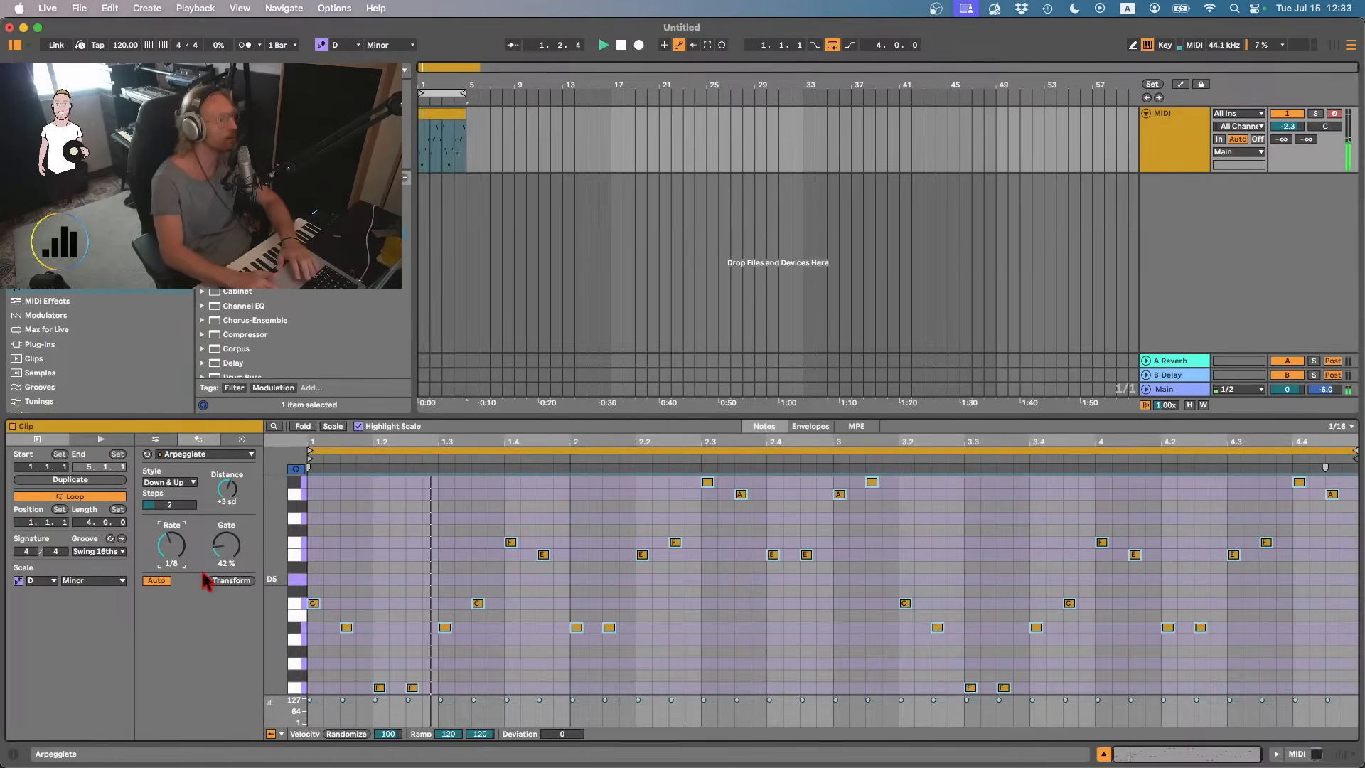
mouse_move(226, 545)
left_mouse_down()
mouse_move(226, 516)
mouse_move(232, 549)
left_mouse_up()
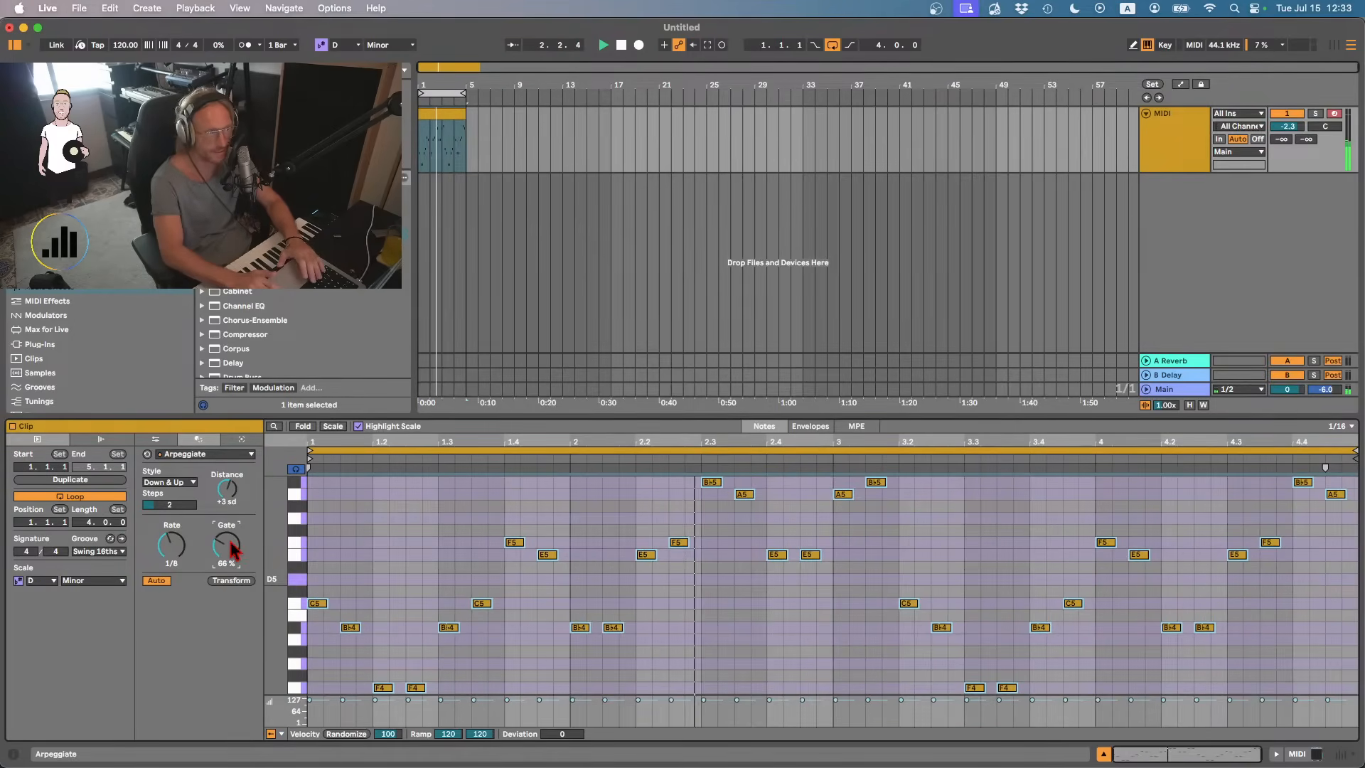
- Delete all E5 and B♭5 notes from the arpeggiated clip
key("space")
left_click(300, 555)
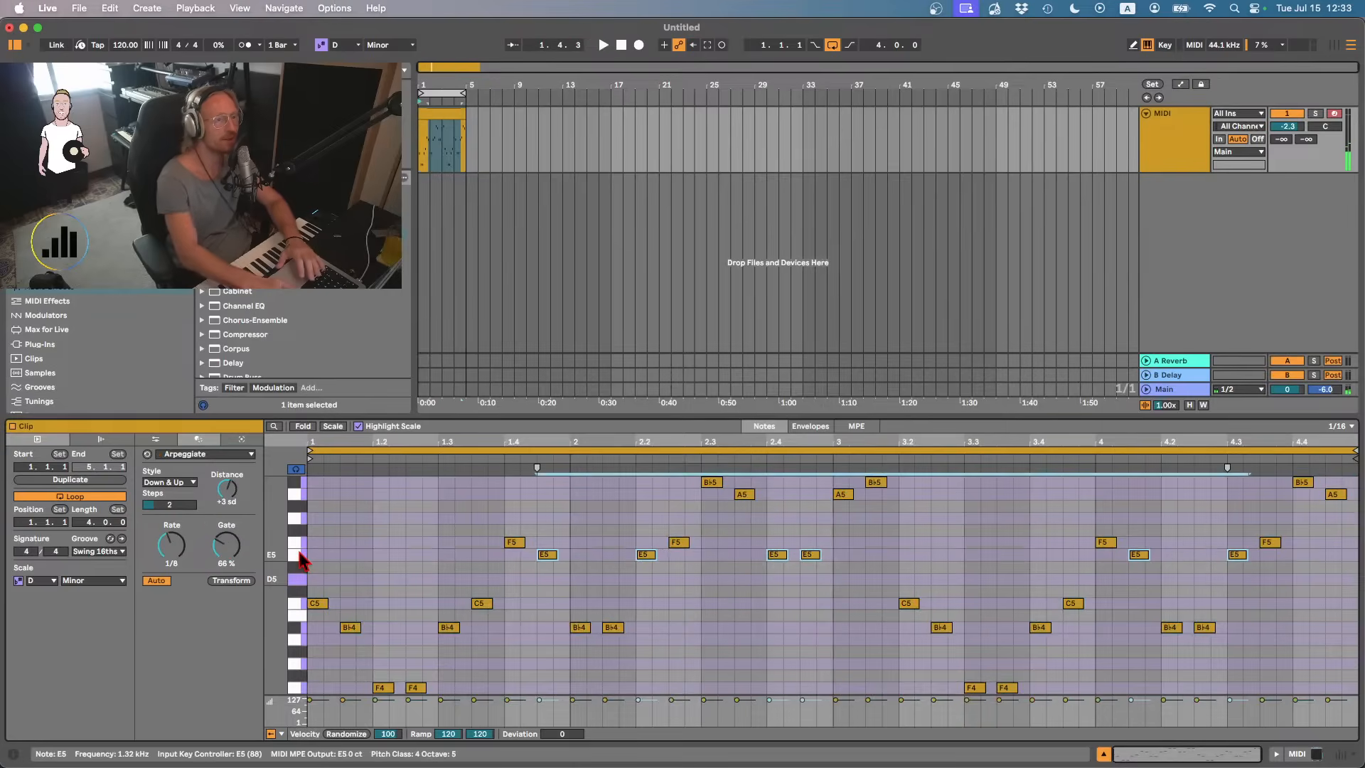
key("Delete")
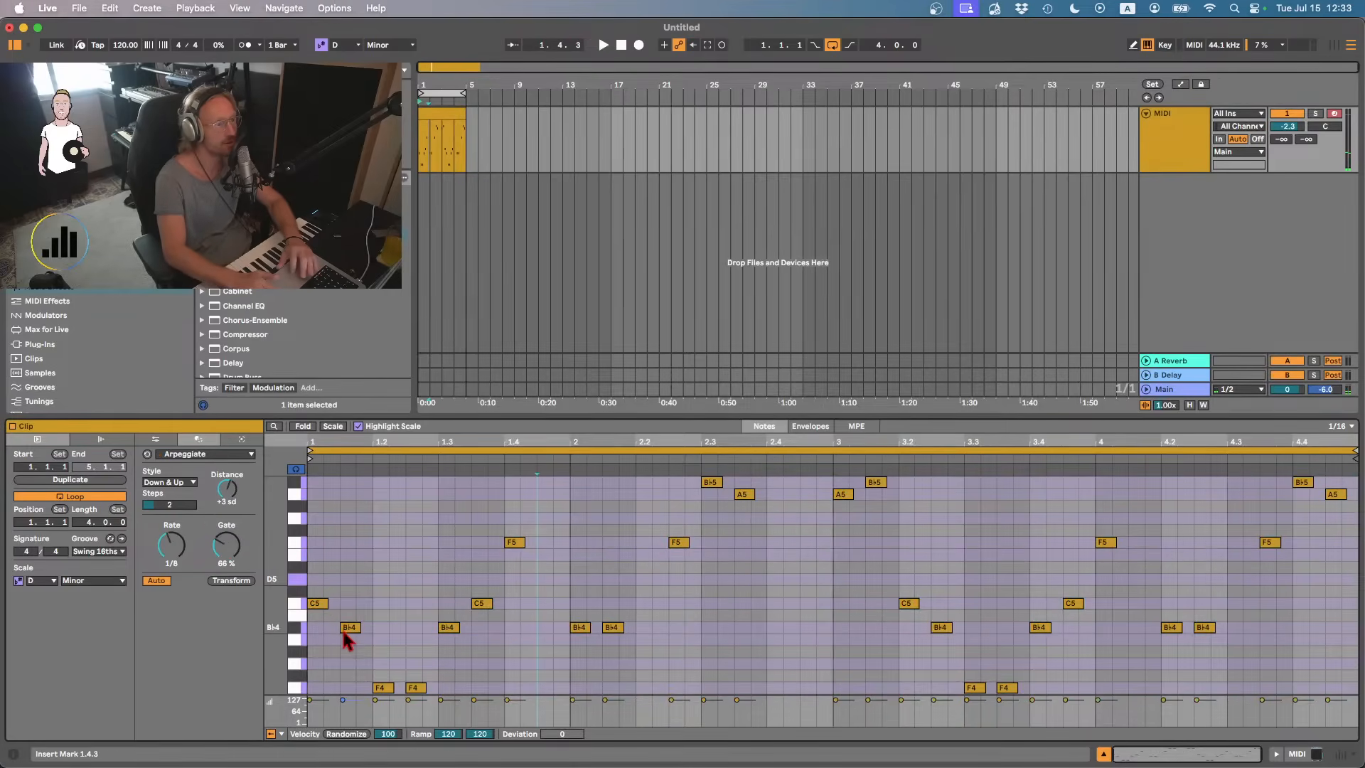
left_click(297, 494)
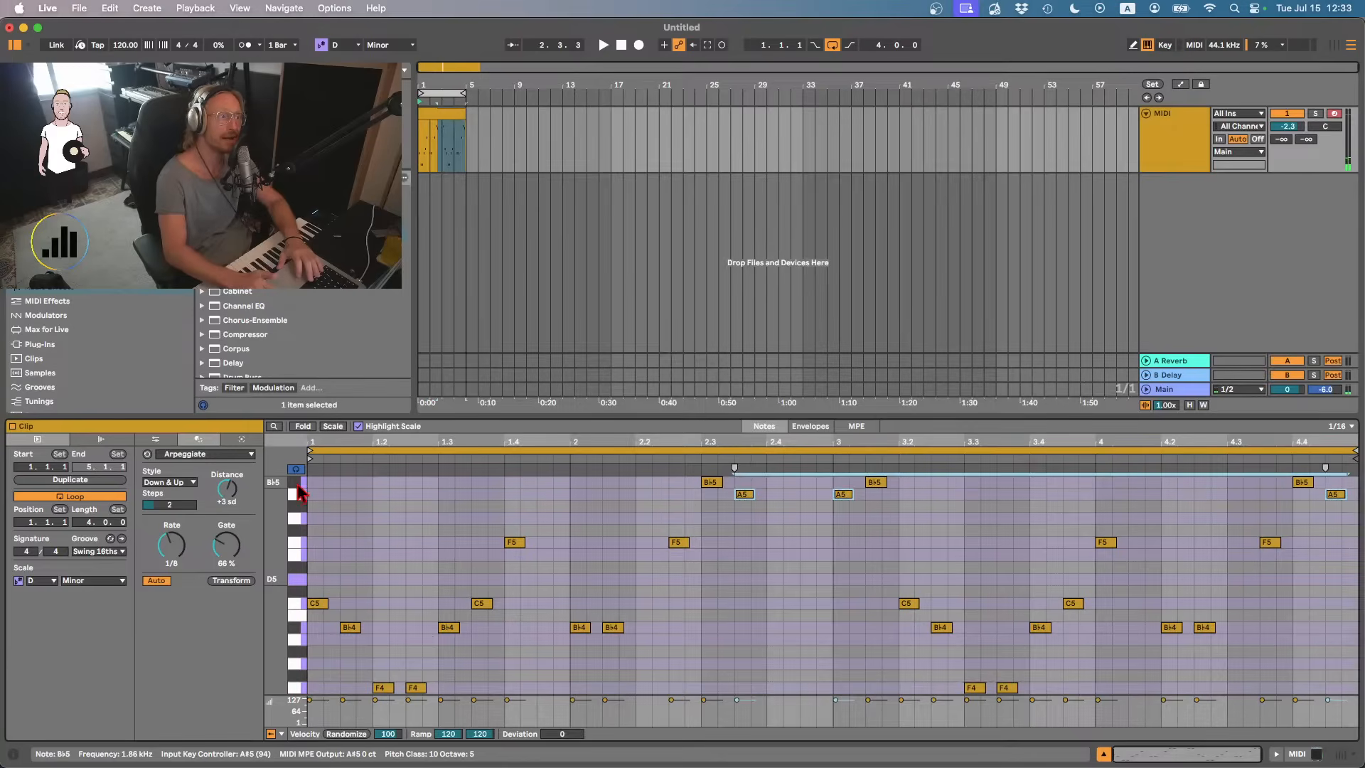
left_click(299, 487)
key("Delete")
- Audition the thinned pattern, delete all B♭4 notes, and set the Arpeggiate gate to 94%
key("space")
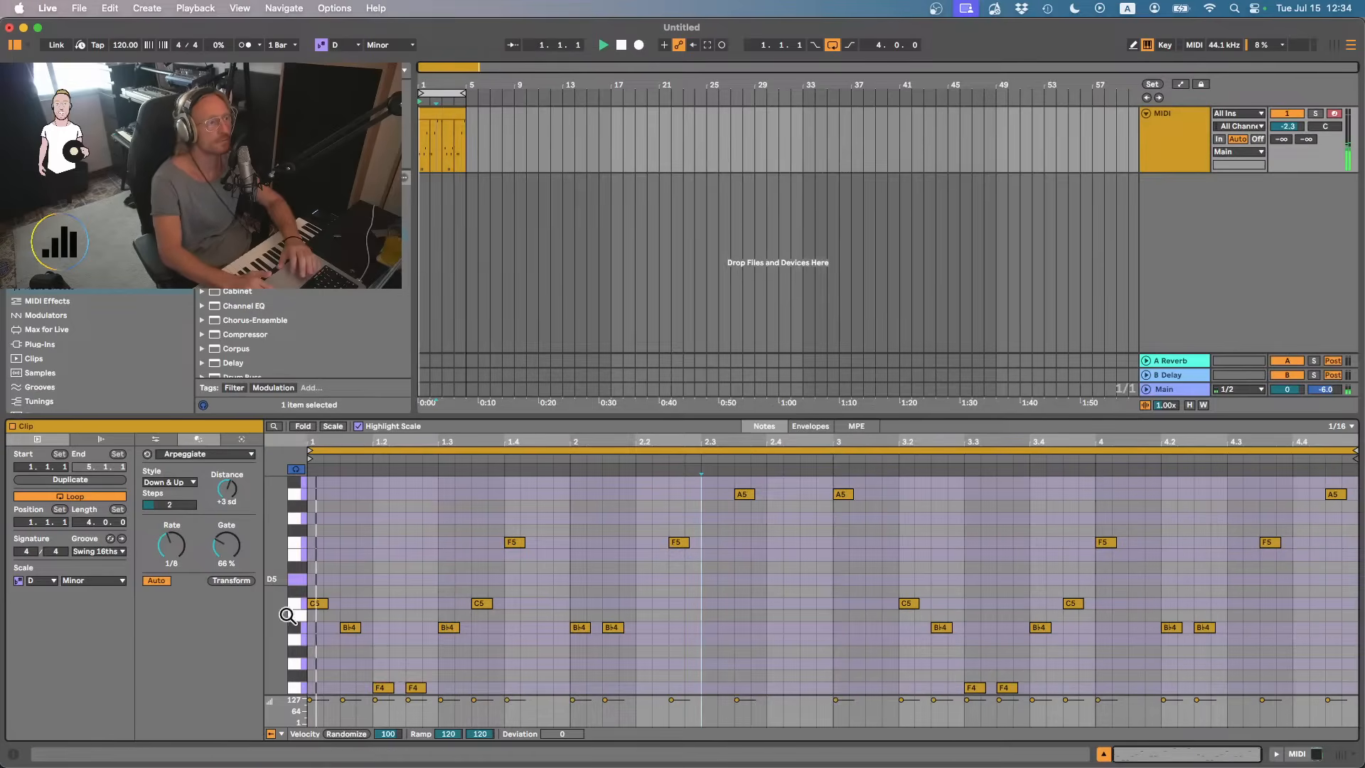
left_click(295, 628)
key("Delete")
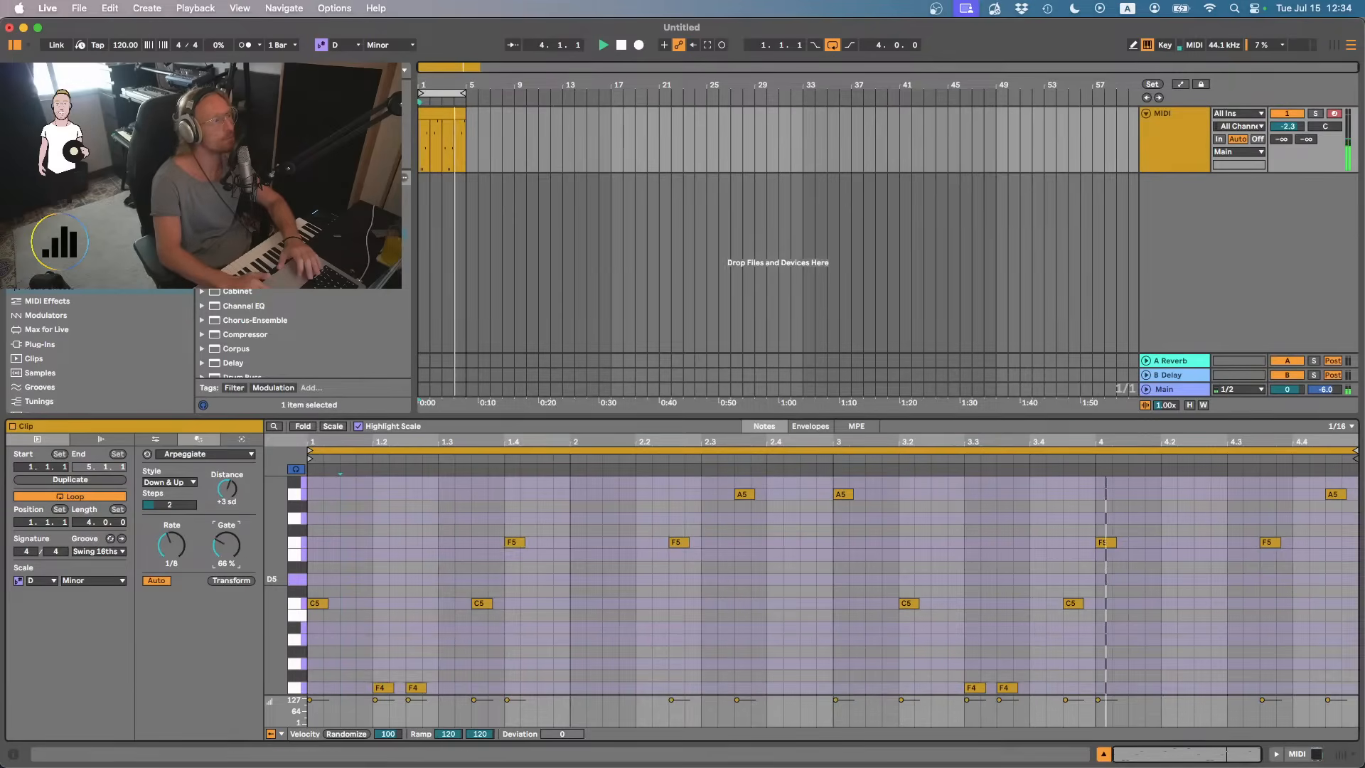
left_click_drag(226, 545, 227, 526)
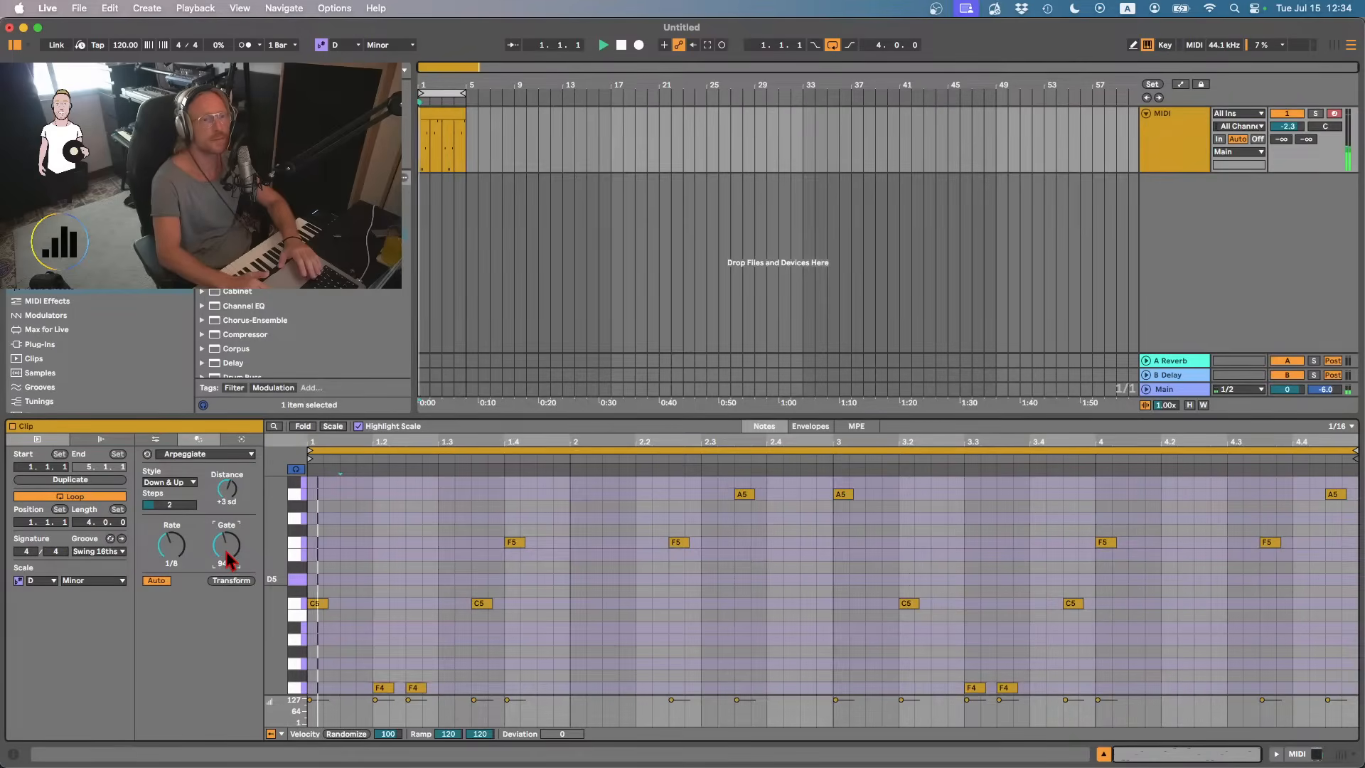
- Export the four-bar clip to Music Loops under the next loop number after Musicloop_029_Dm7
left_click(438, 114)
key("shift+super+r")
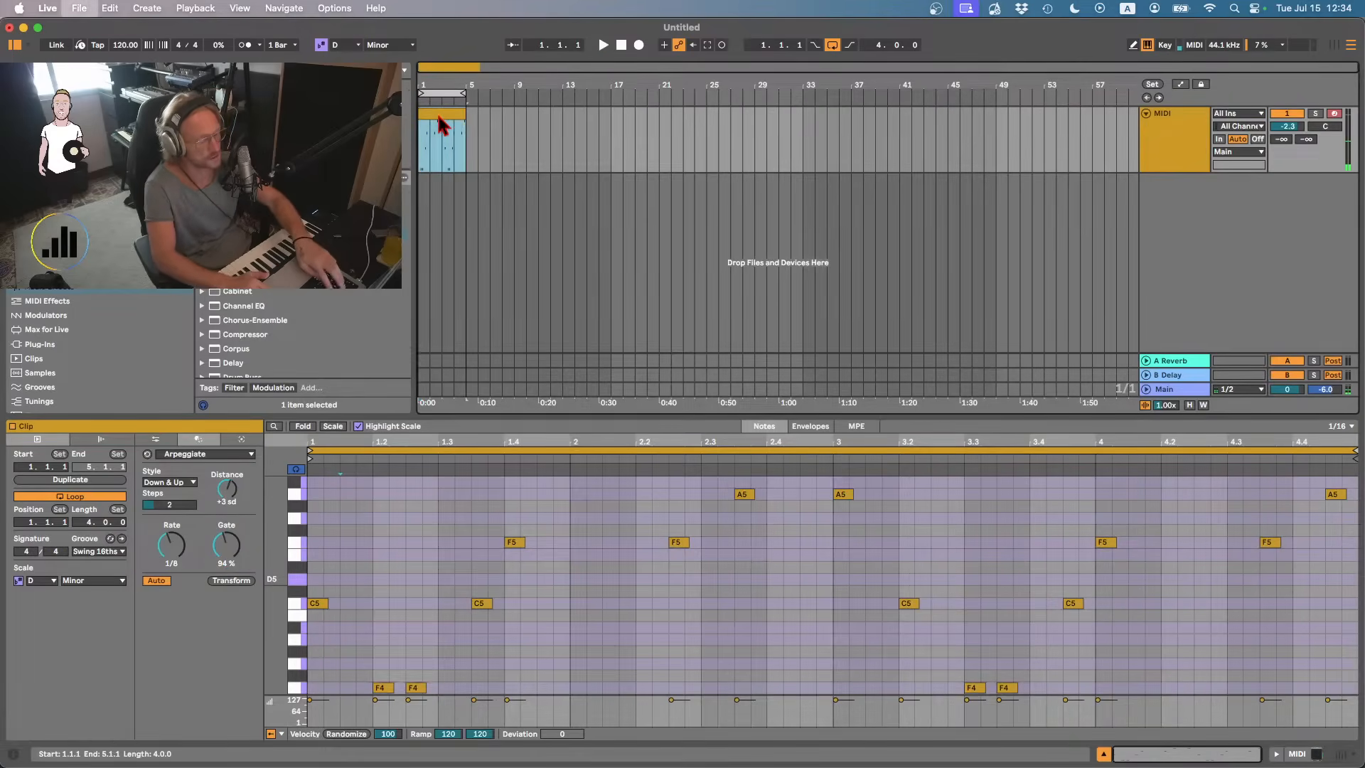
key("Return")
key("Right")
key("Left")
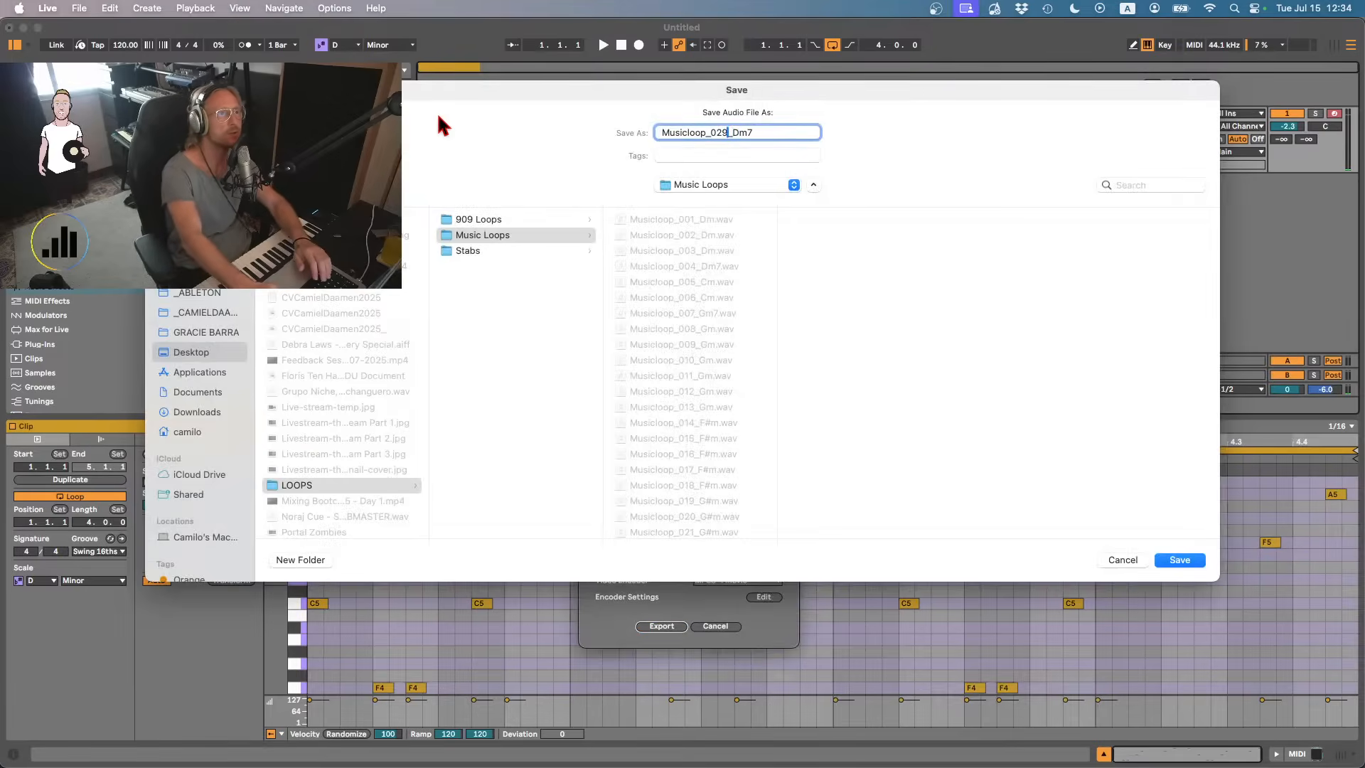
key("Return")
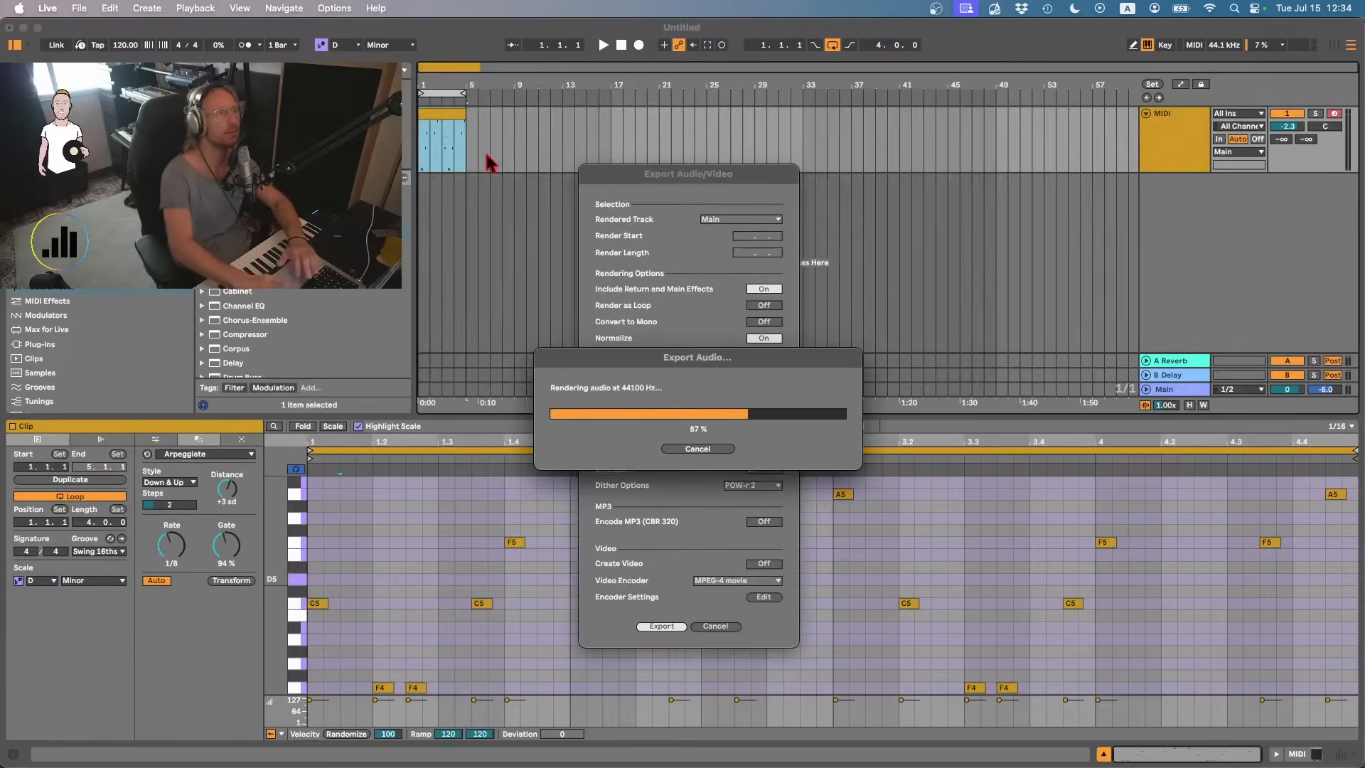
- Delete the exported clip and replace the JUNO-60 on the MIDI track with the JUPITER-8 plug-in
left_click(433, 115)
key("Delete")
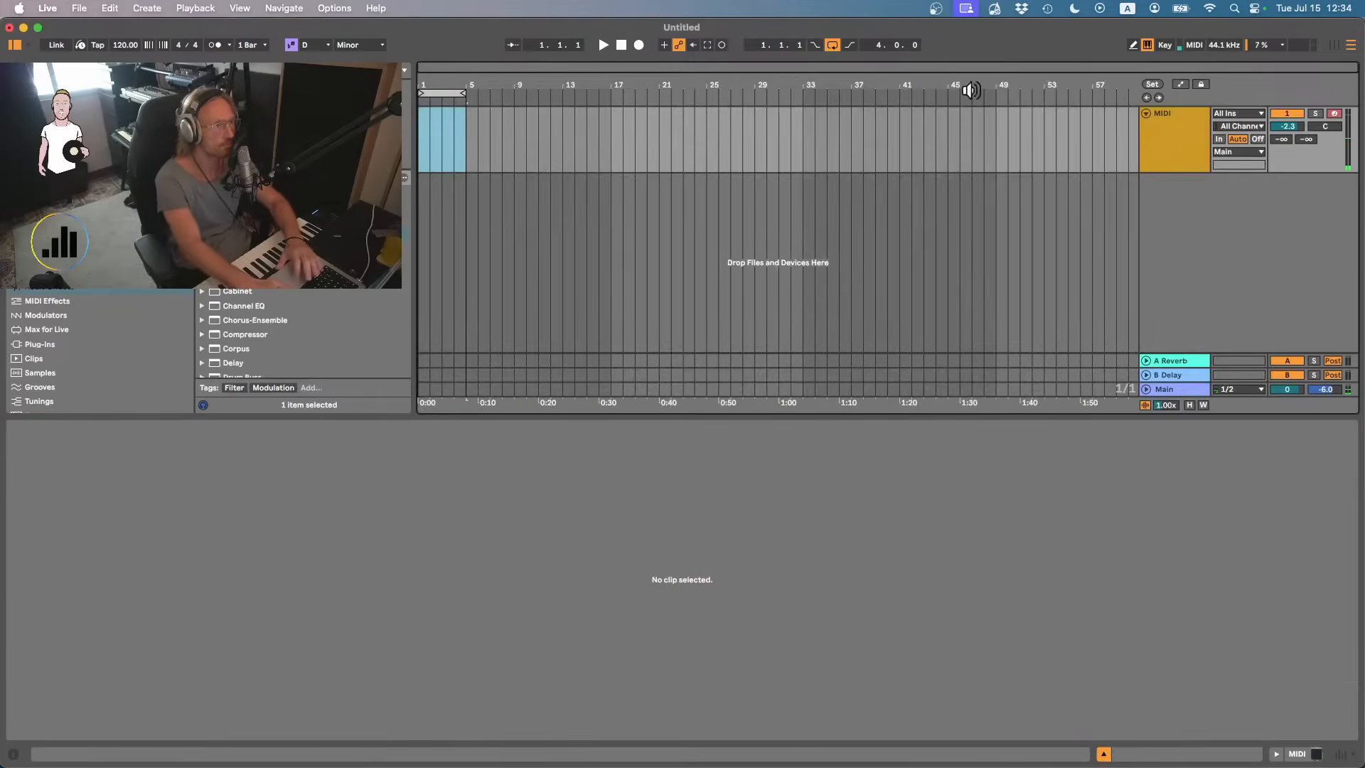
left_click(1182, 142)
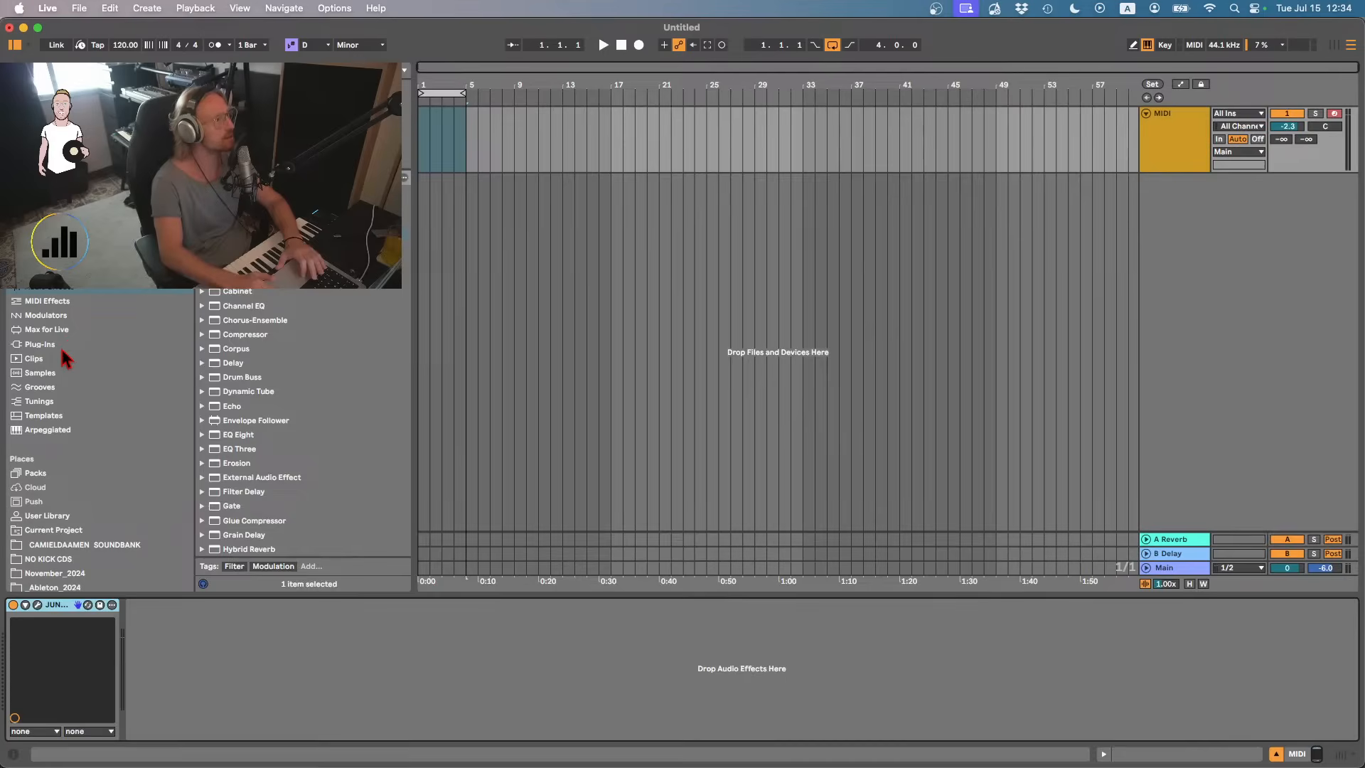
left_click(63, 347)
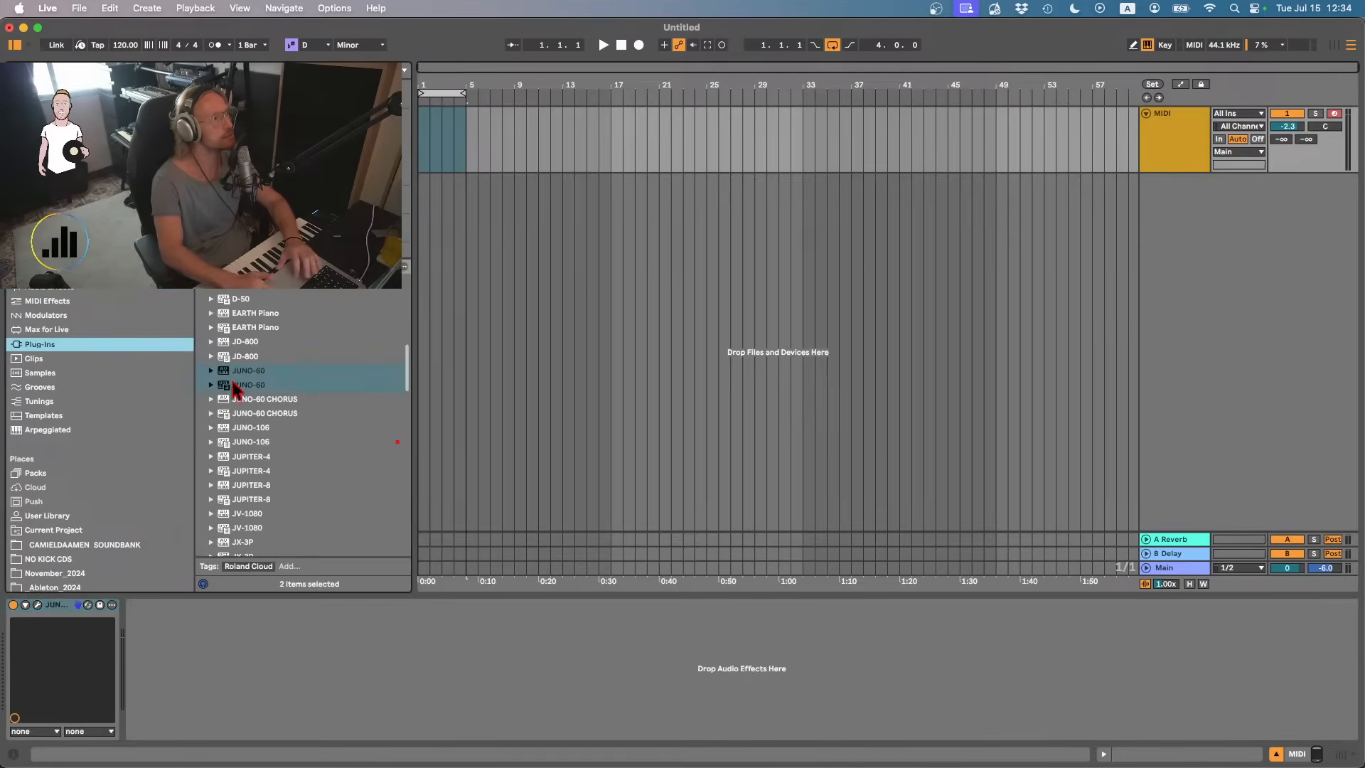
left_click(234, 388)
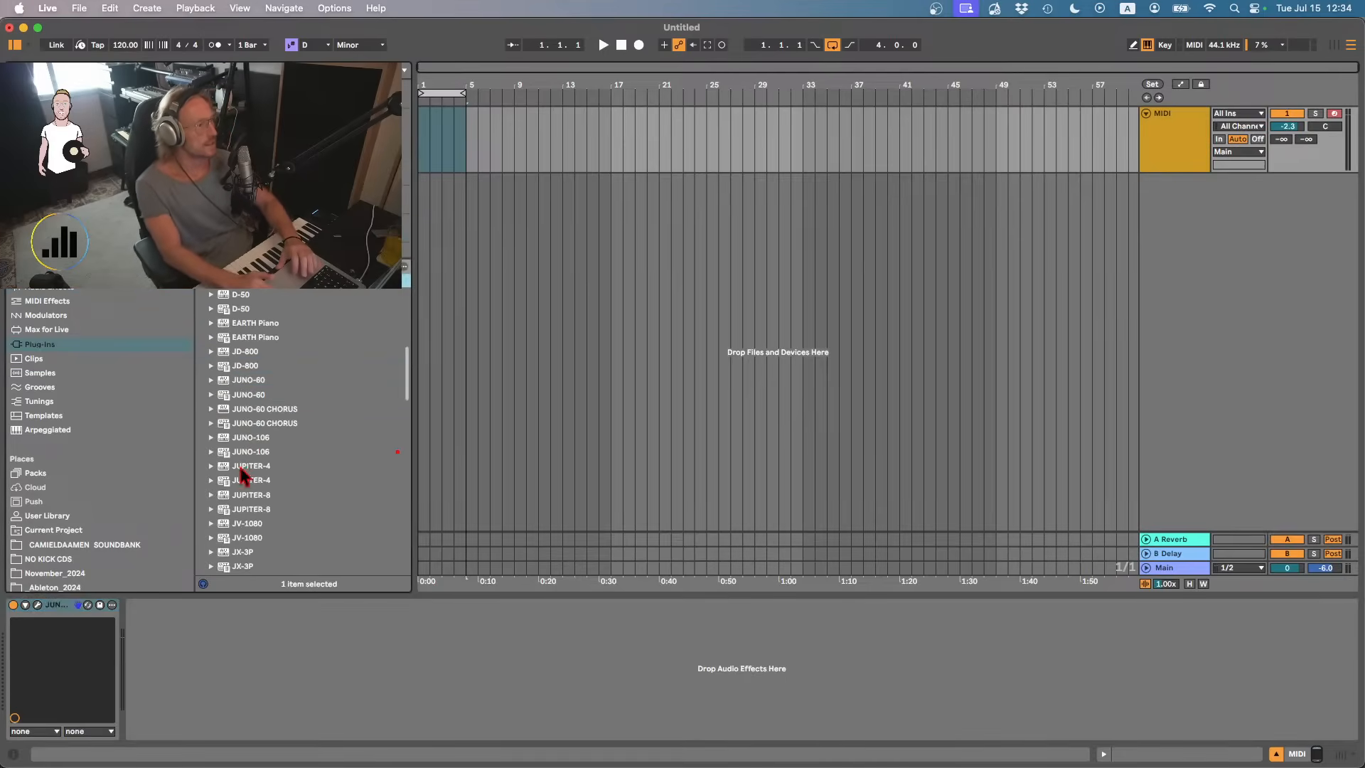
left_click(253, 508)
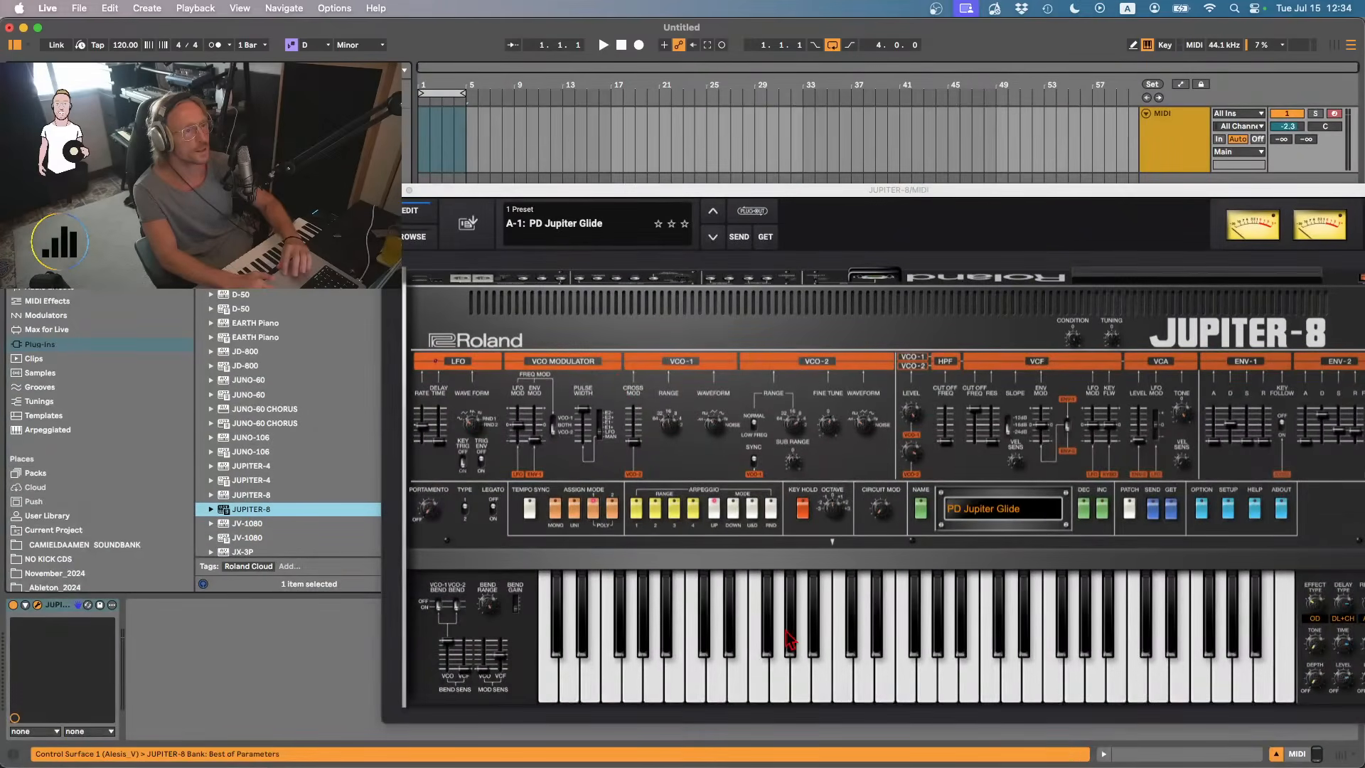
left_click(788, 640)
- Create an empty MIDI clip at bar 1 of the track and shorten it to two bars
left_click(466, 138)
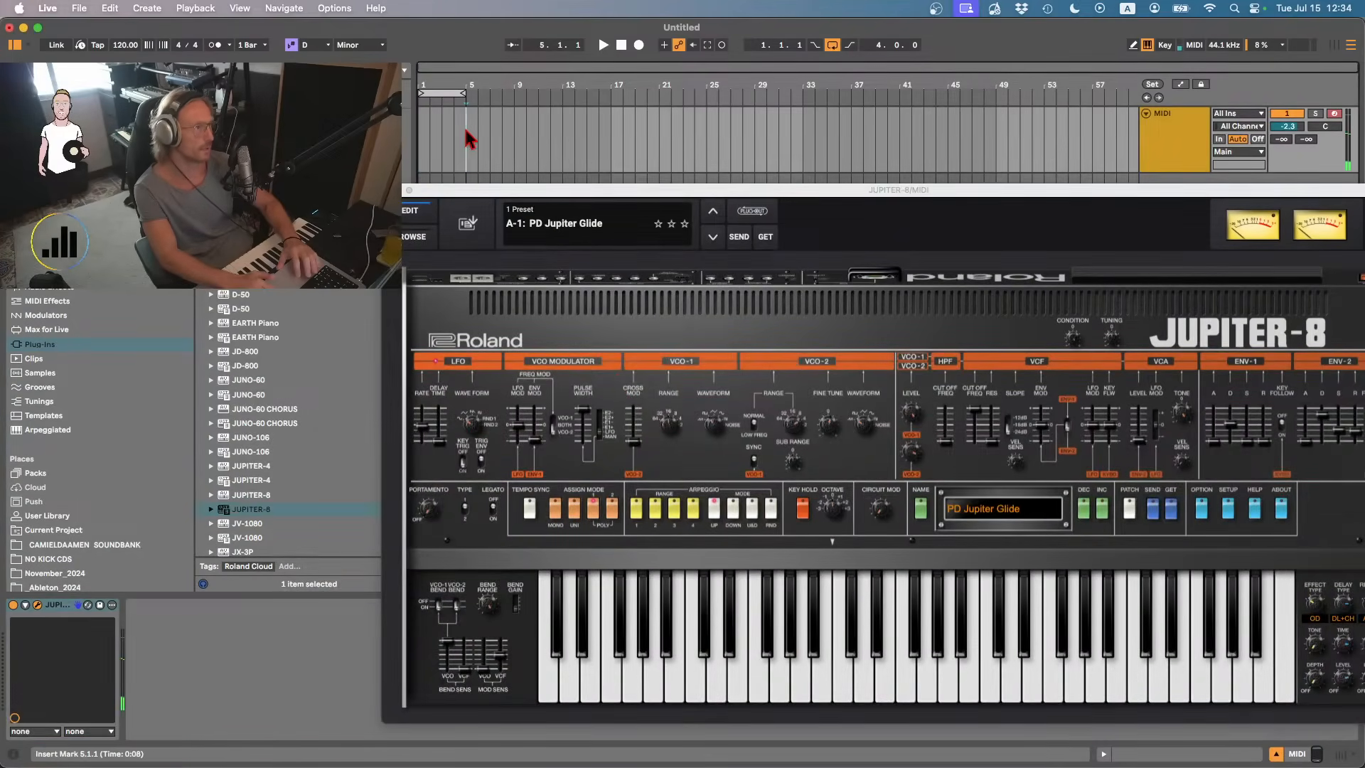
left_click_drag(466, 130, 419, 141)
key("super+shift+m")
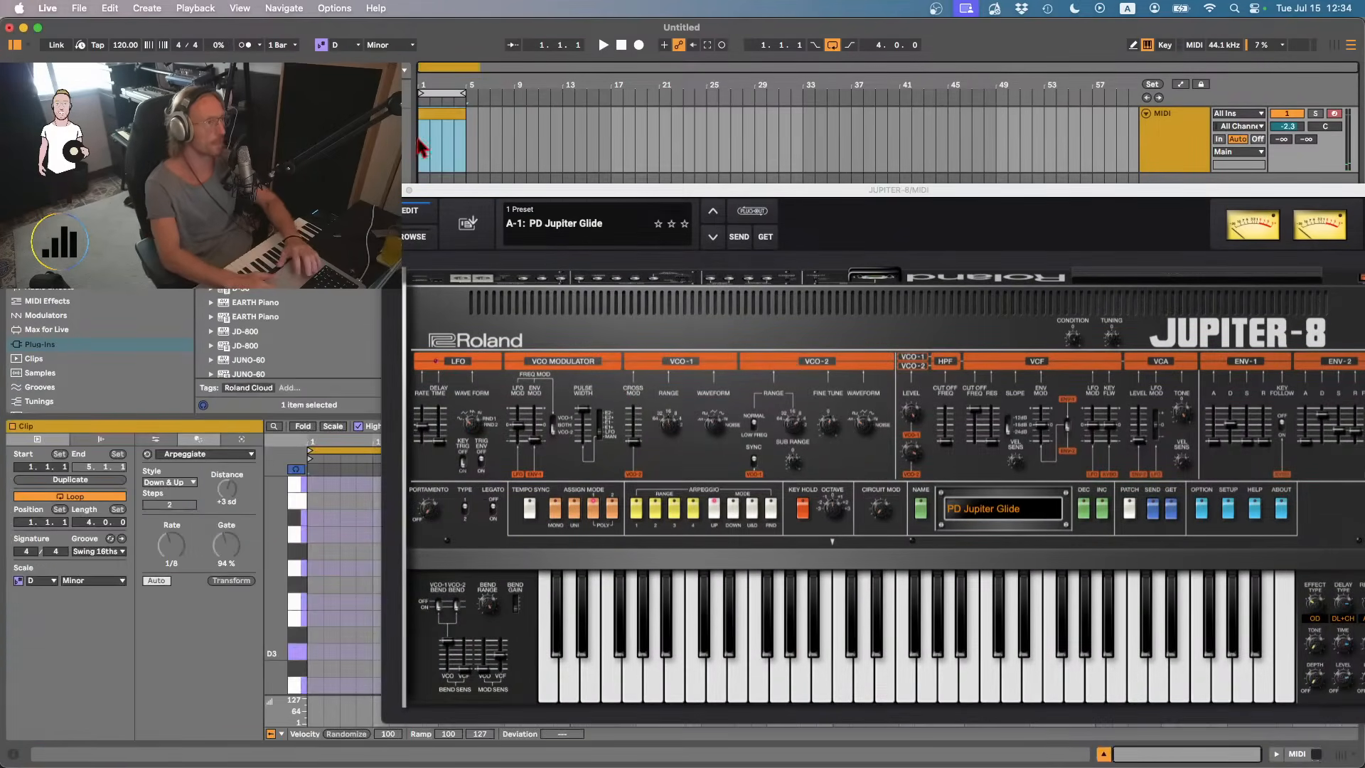
left_click(408, 191)
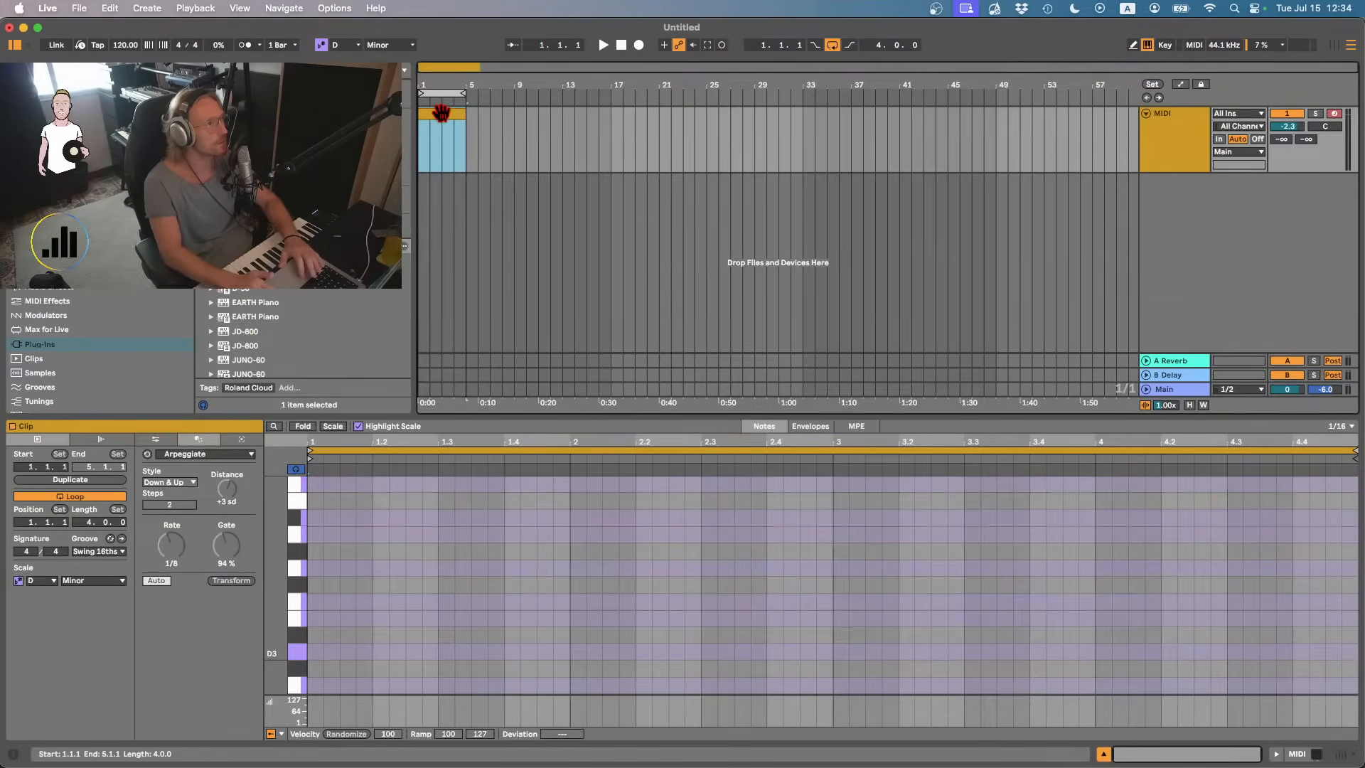
mouse_move(465, 114)
left_mouse_down()
mouse_move(430, 113)
mouse_move(441, 113)
left_mouse_up()
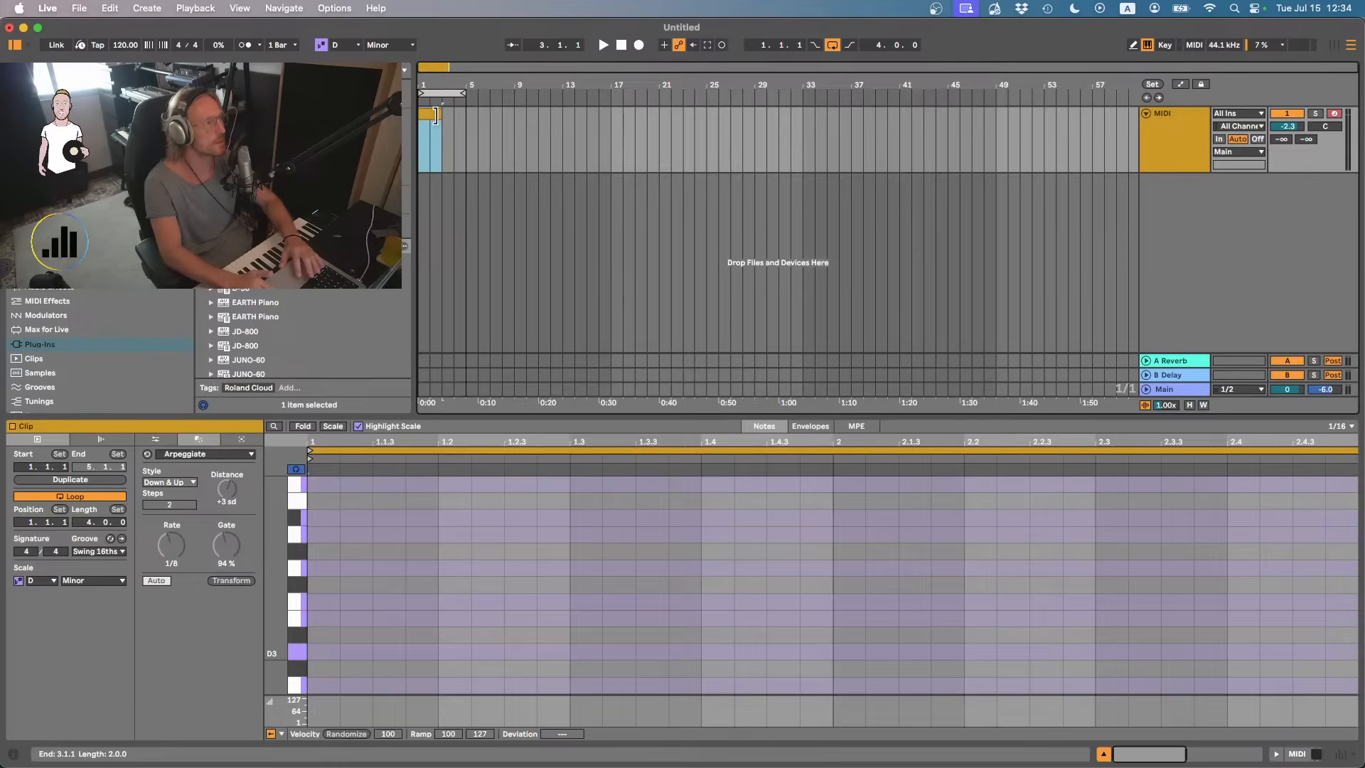
- Set the clip scale to E Minor and draw an E3, G3 and B3 chord at its start, each note an eighth long
left_click(51, 581)
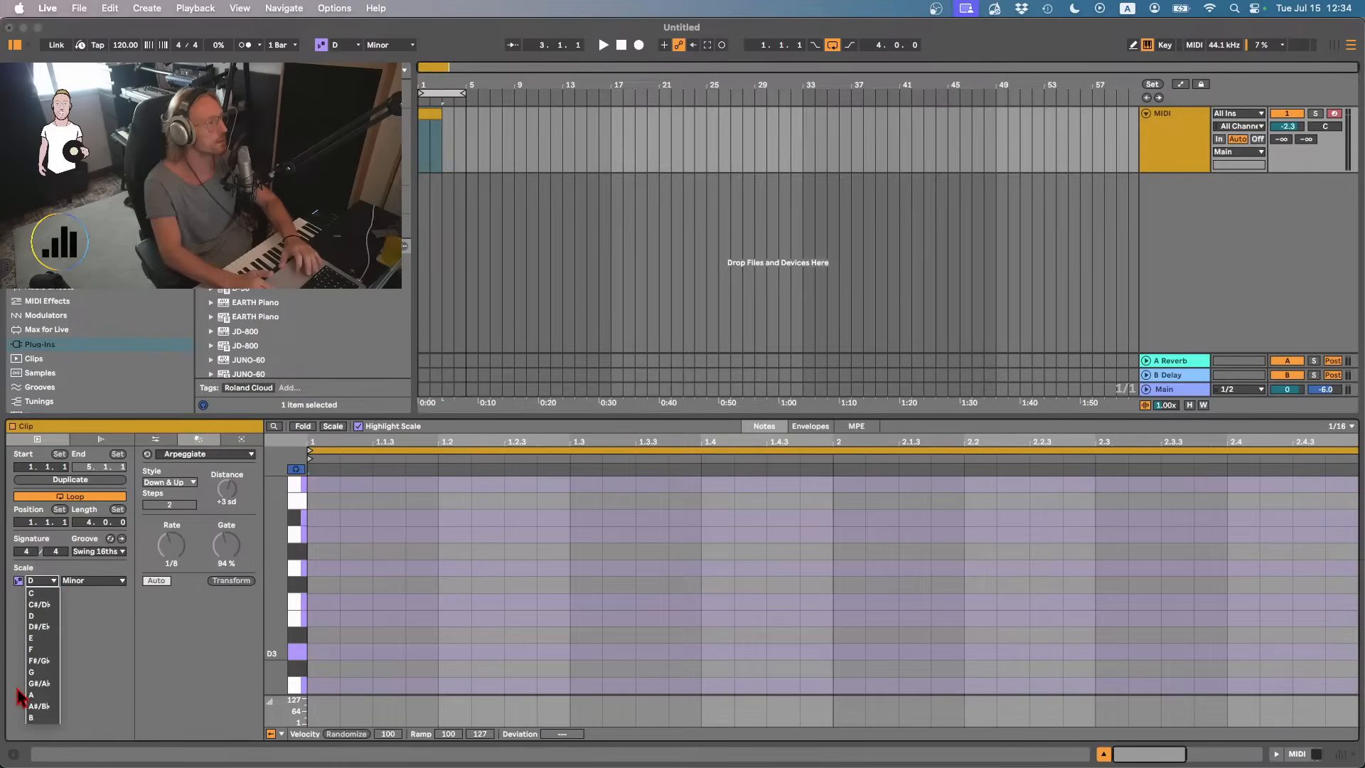
left_click(32, 638)
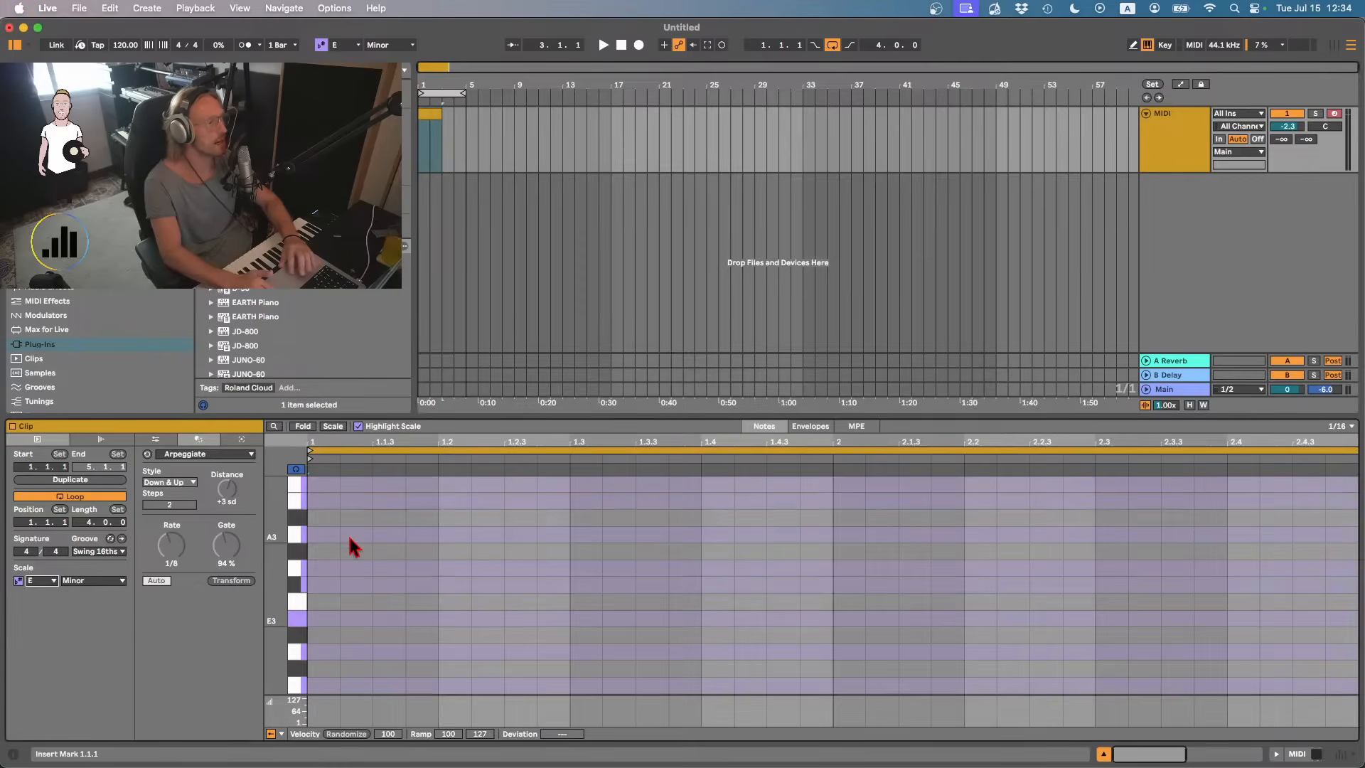
double_click(319, 618)
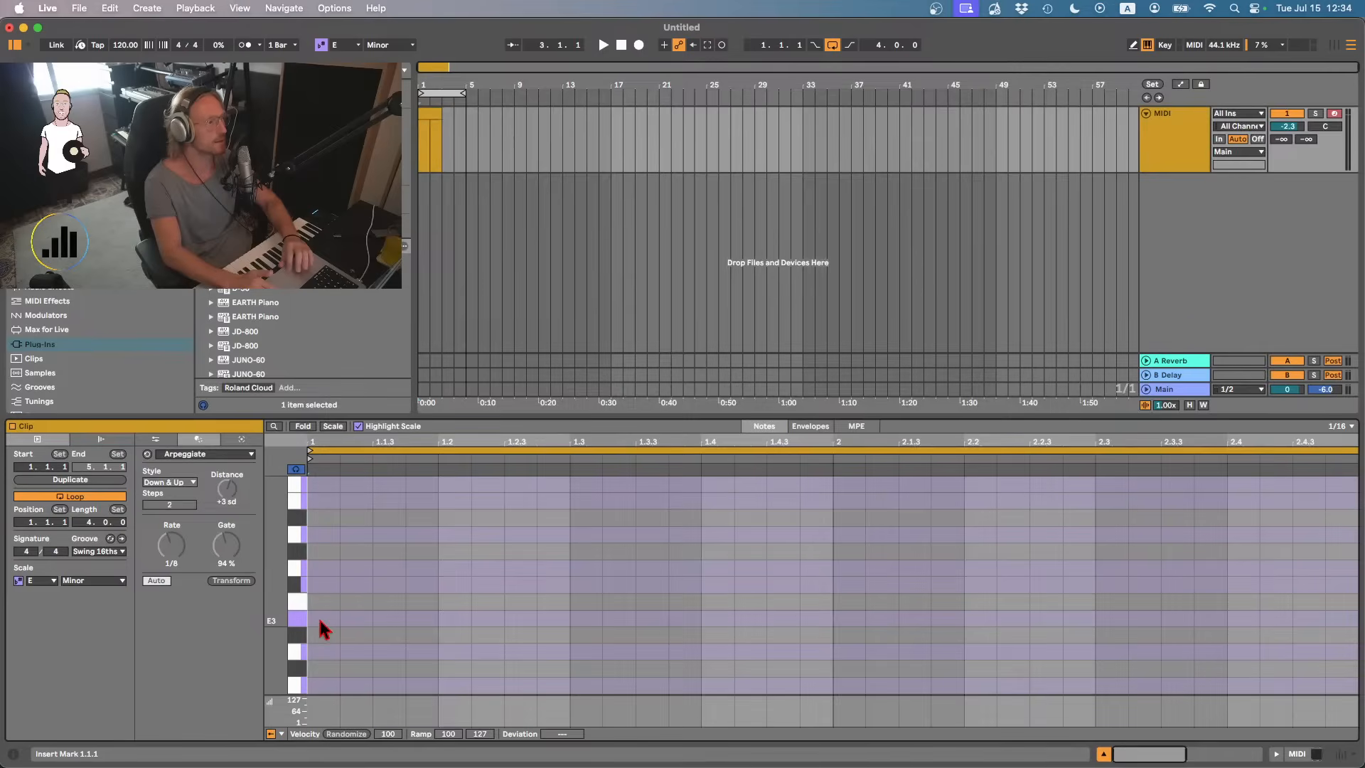
double_click(315, 571)
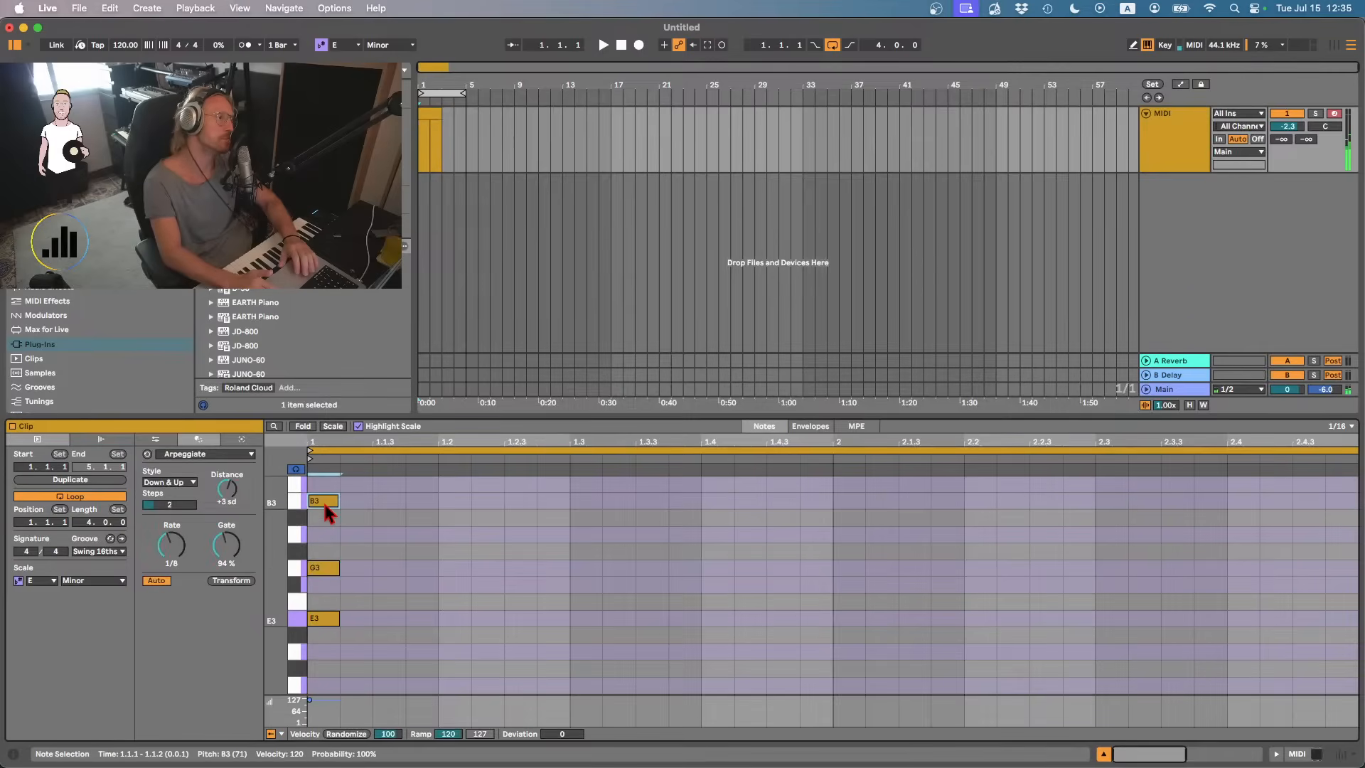
double_click(323, 501)
left_click_drag(345, 498, 371, 618)
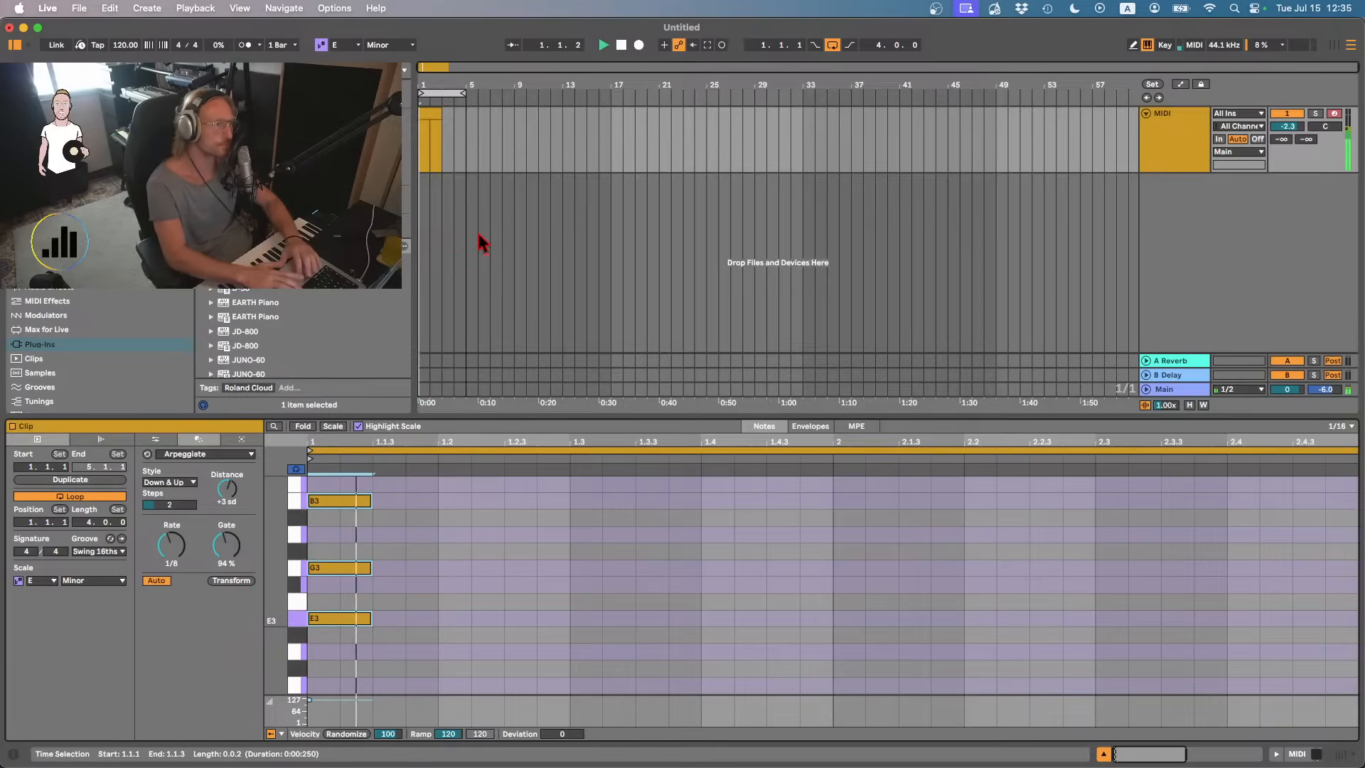
- Load the JUPITER-8 preset E-5 PL Stac Echo and audition the E minor chord with it
left_click(1187, 138)
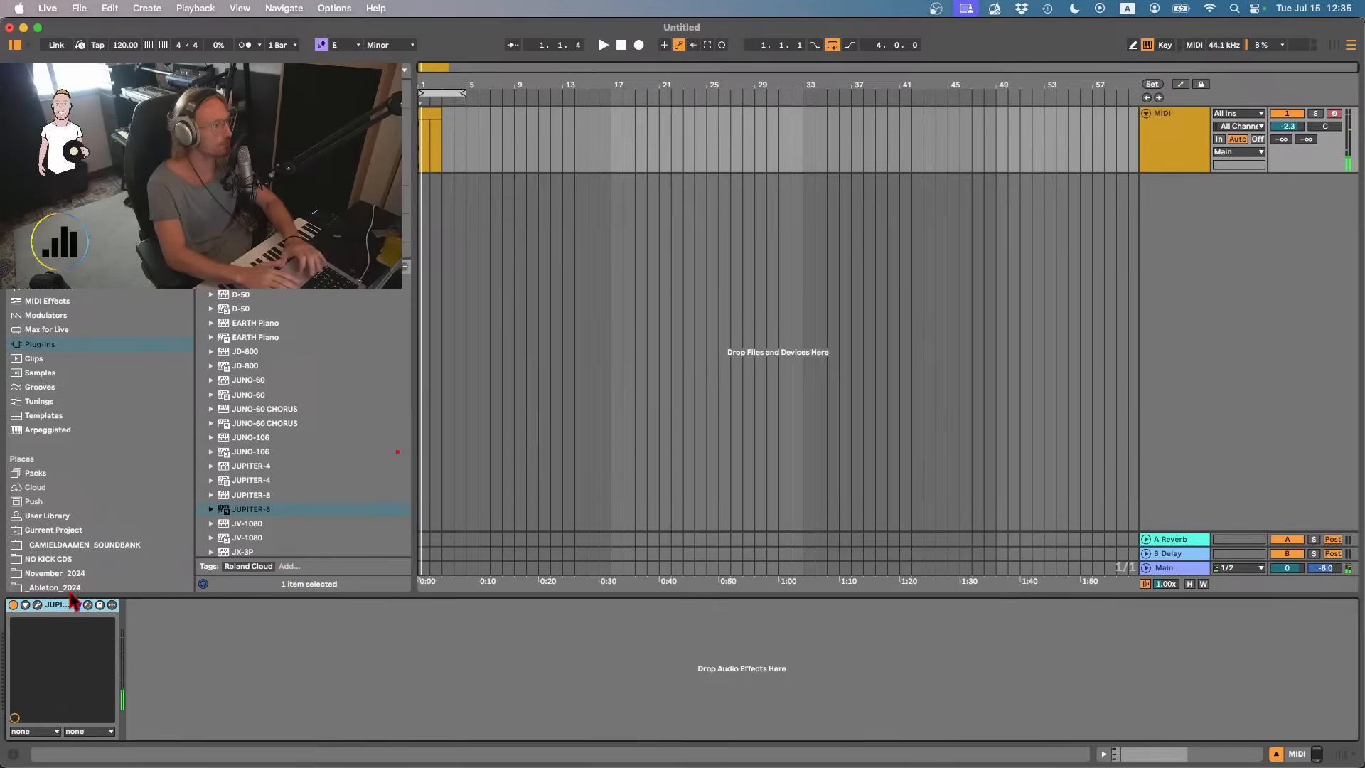
left_click(38, 605)
left_click(540, 224)
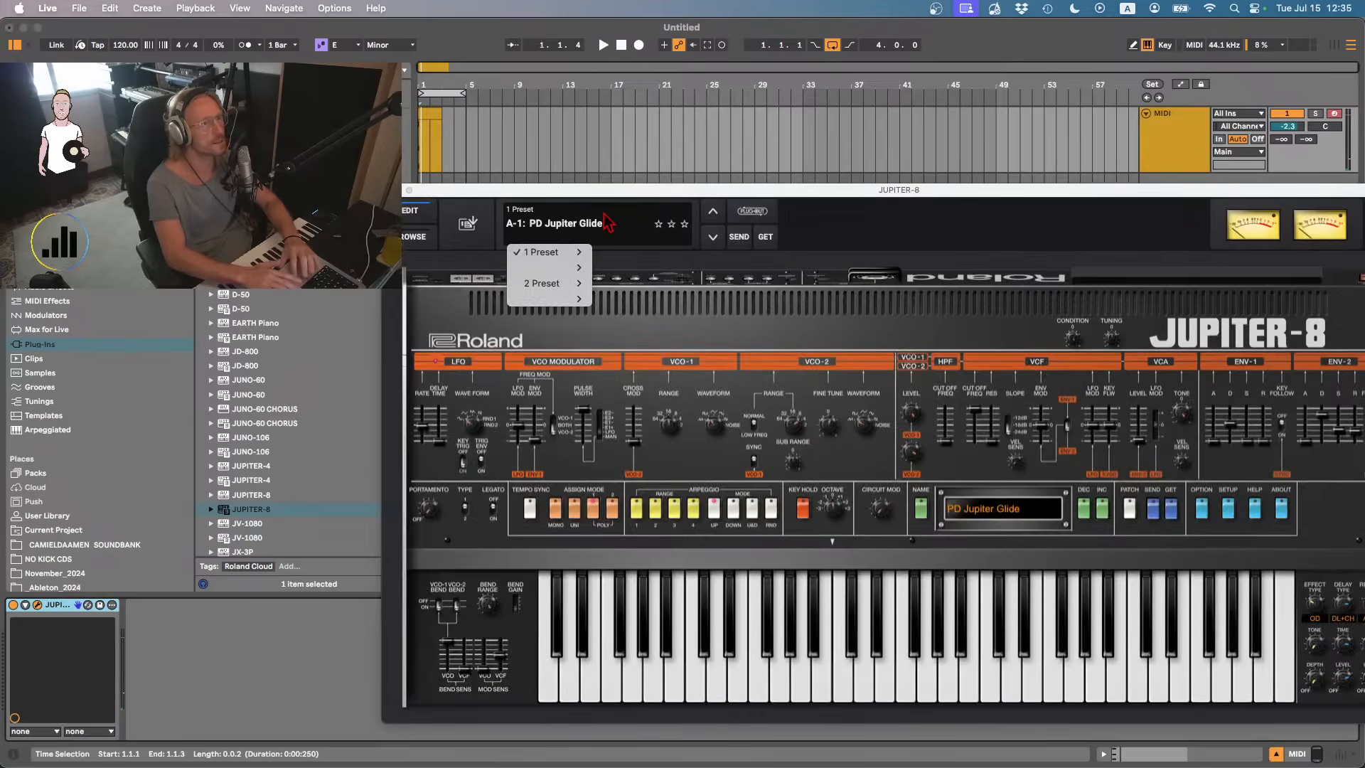
mouse_move(543, 267)
left_click(664, 327)
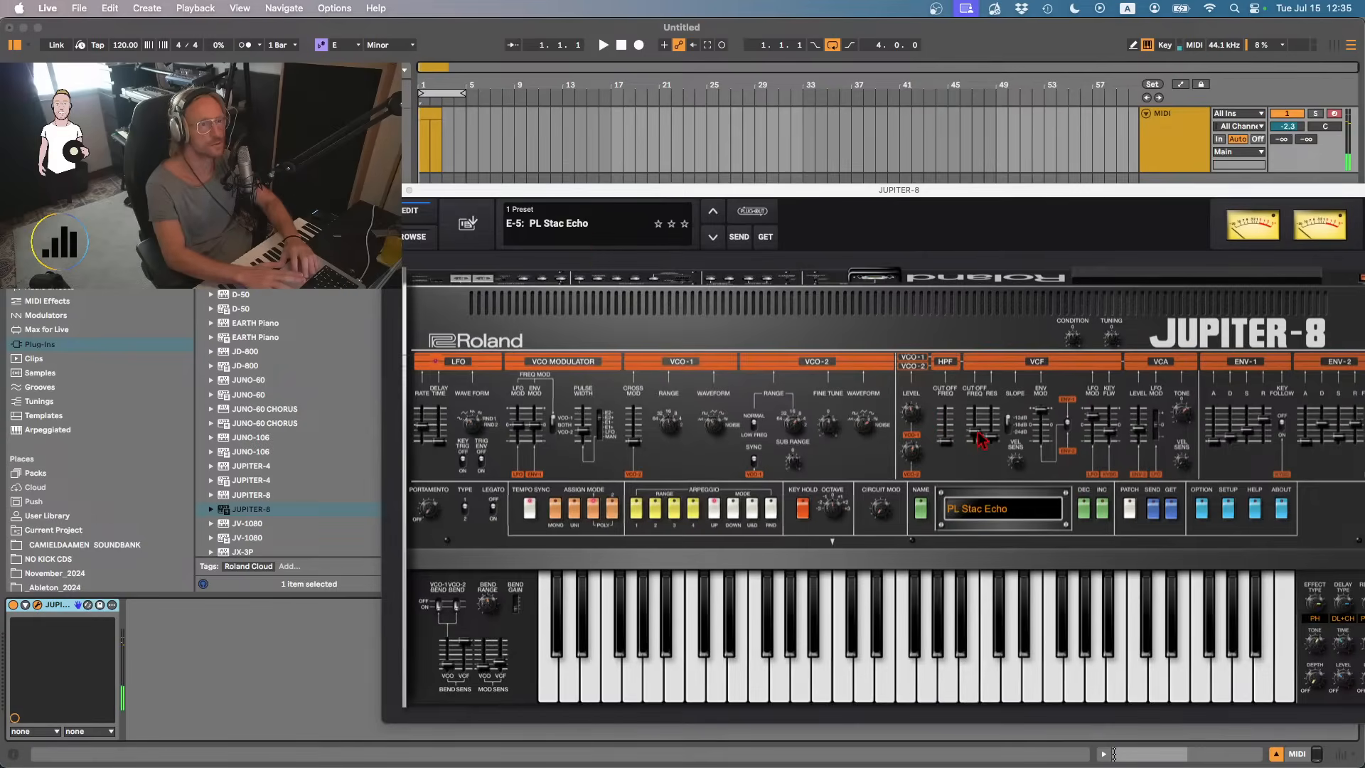
left_click(409, 190)
key("space")
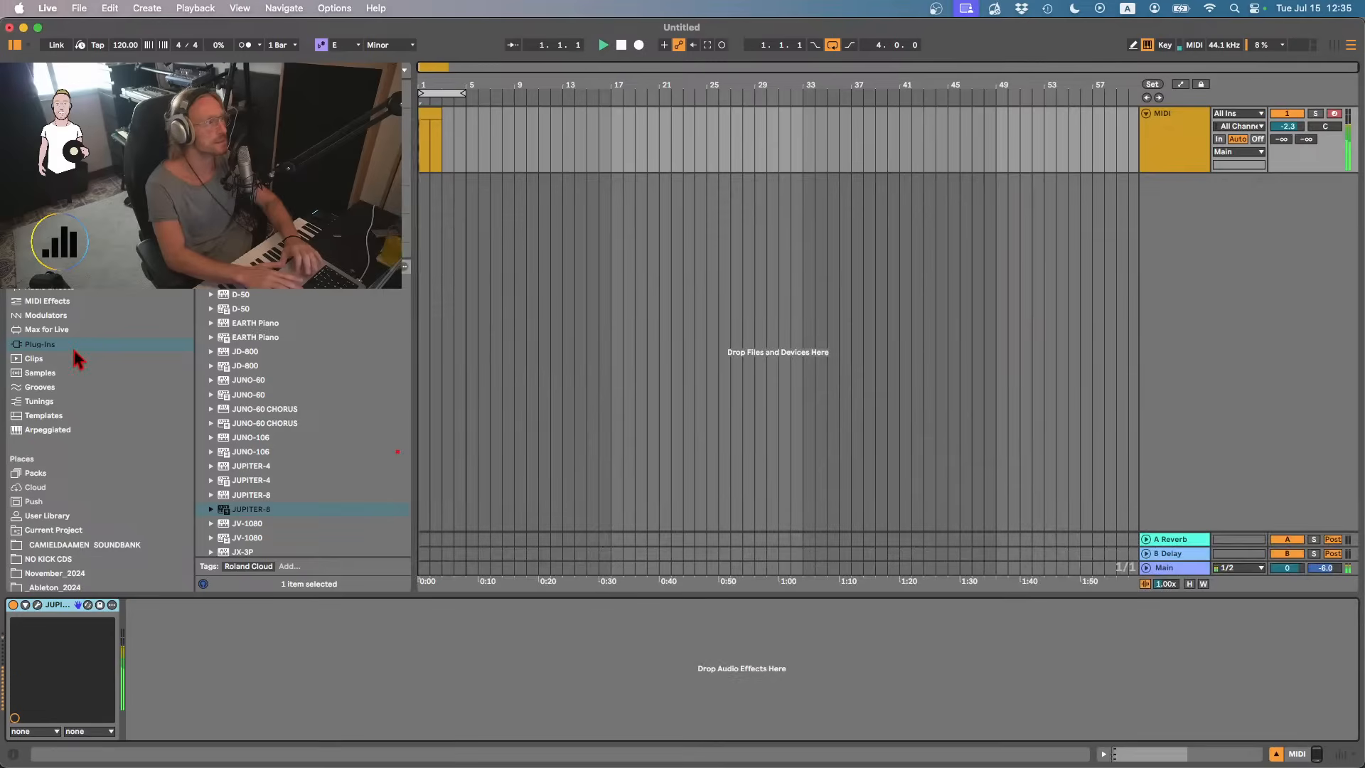
key("space")
- Add Auto Filter after the JUPITER-8 with frequency 540 Hz, resonance 23% and envelope 70%, and shorten its envelope release
left_click(47, 289)
key("Return")
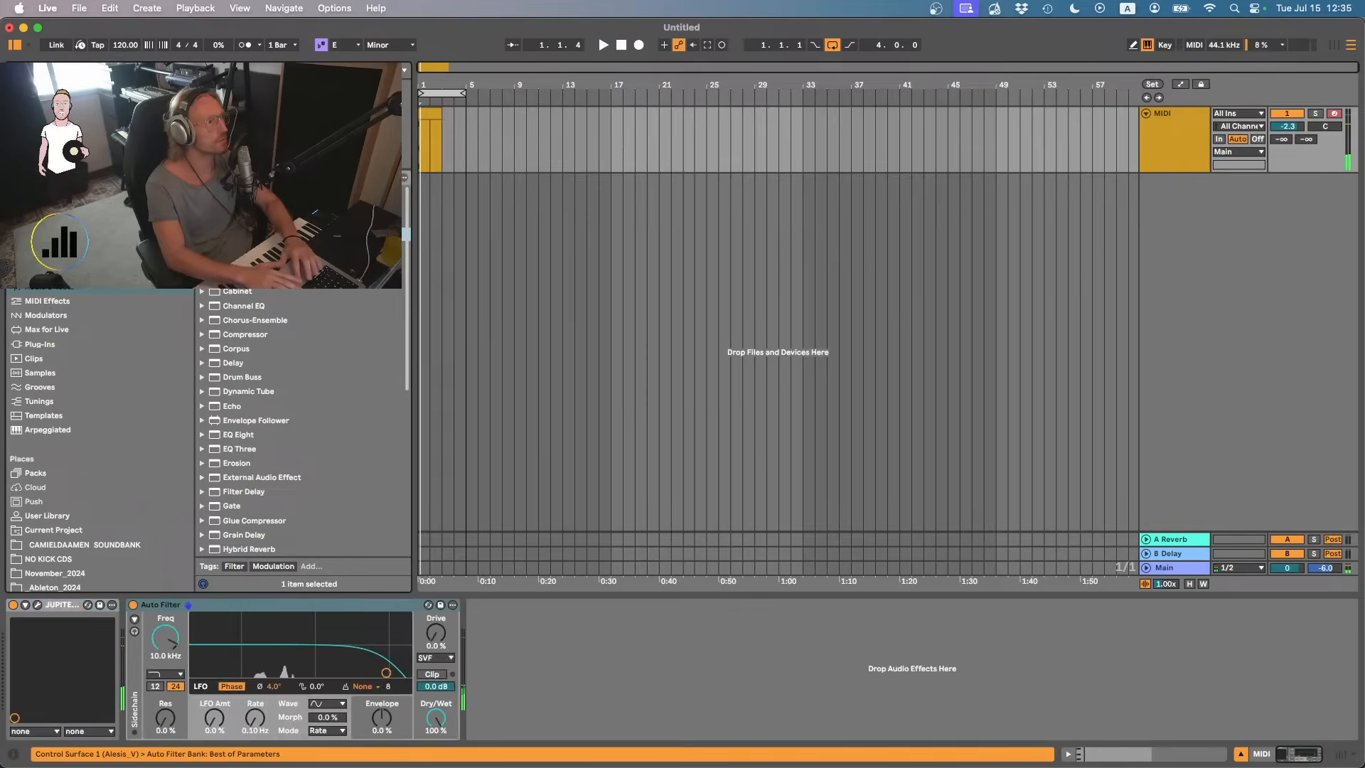
key("space")
key("space")
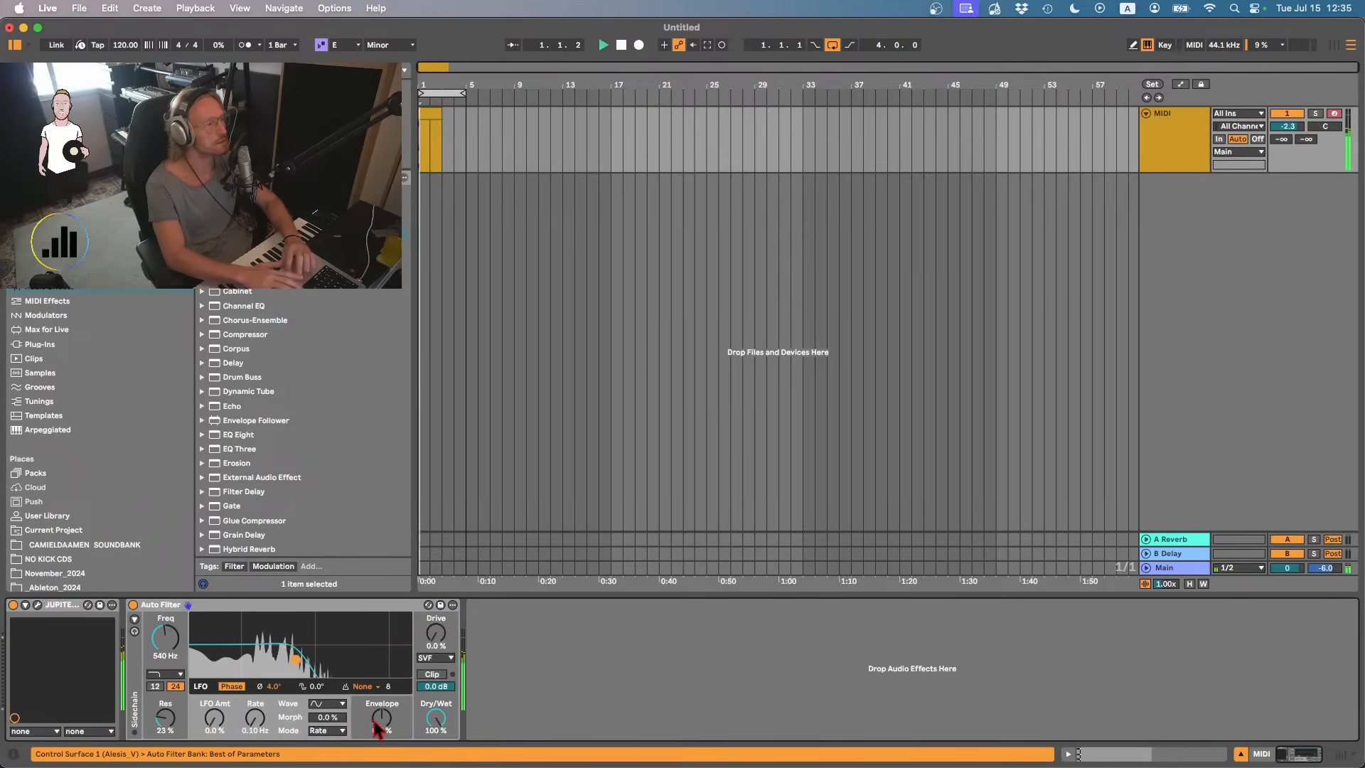
left_click_drag(382, 719, 380, 691)
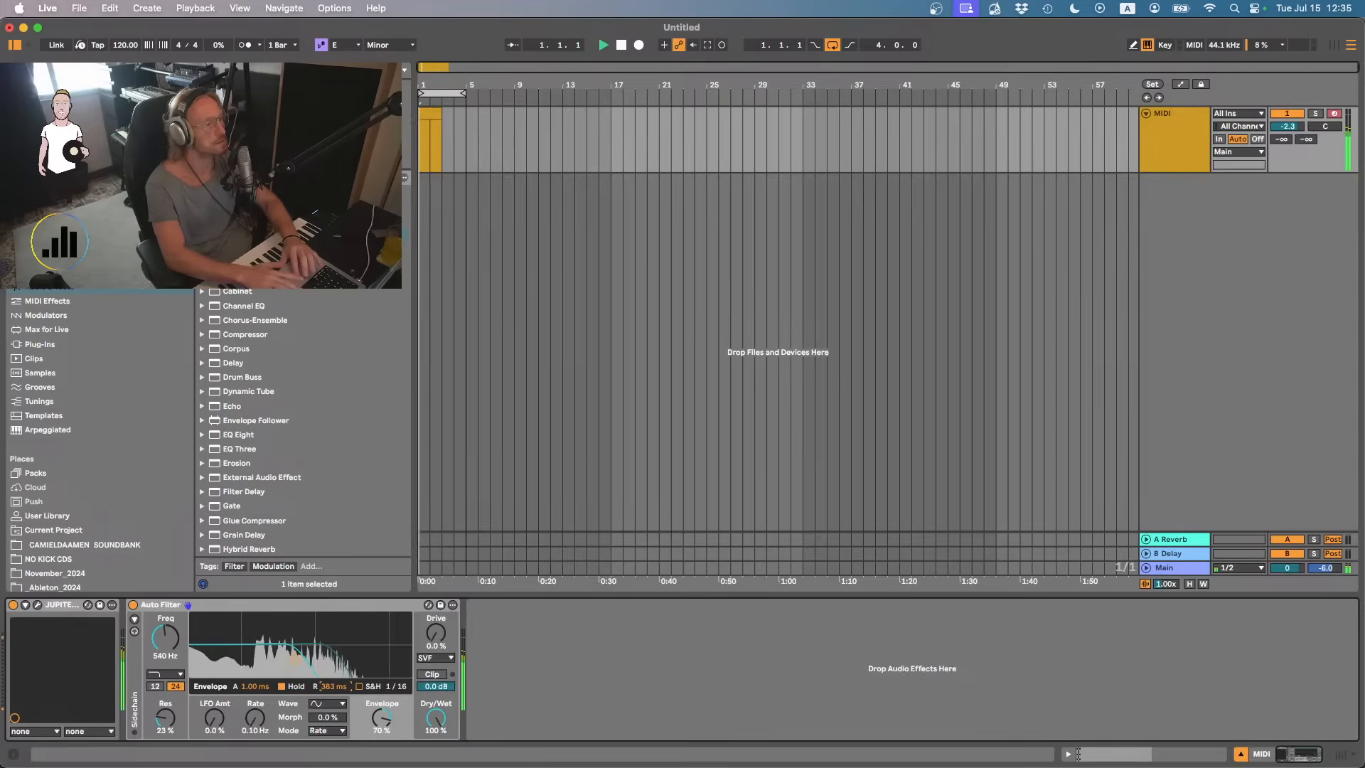
left_click_drag(334, 686, 334, 714)
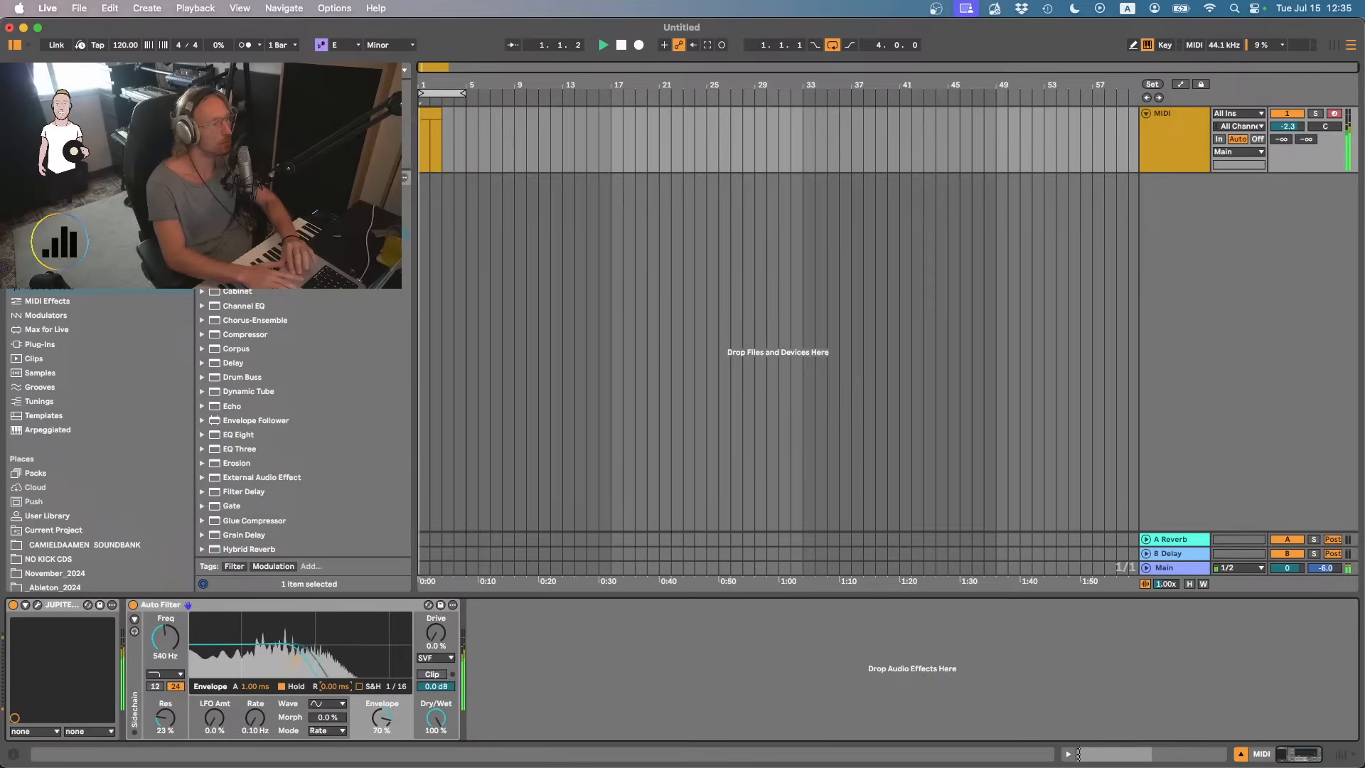
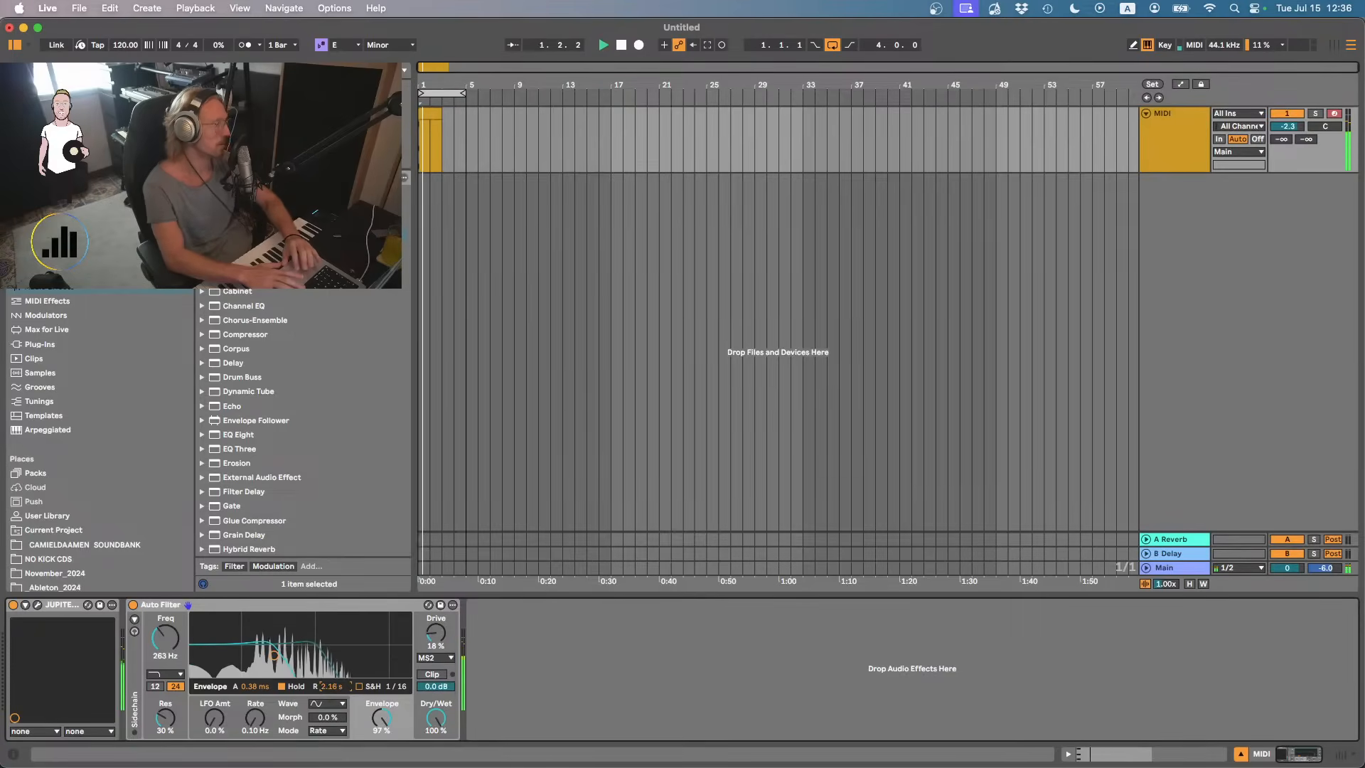
- Enable sample-and-hold on the Auto Filter envelope and shorten its release to 314 ms, auditioning the loop
key("space")
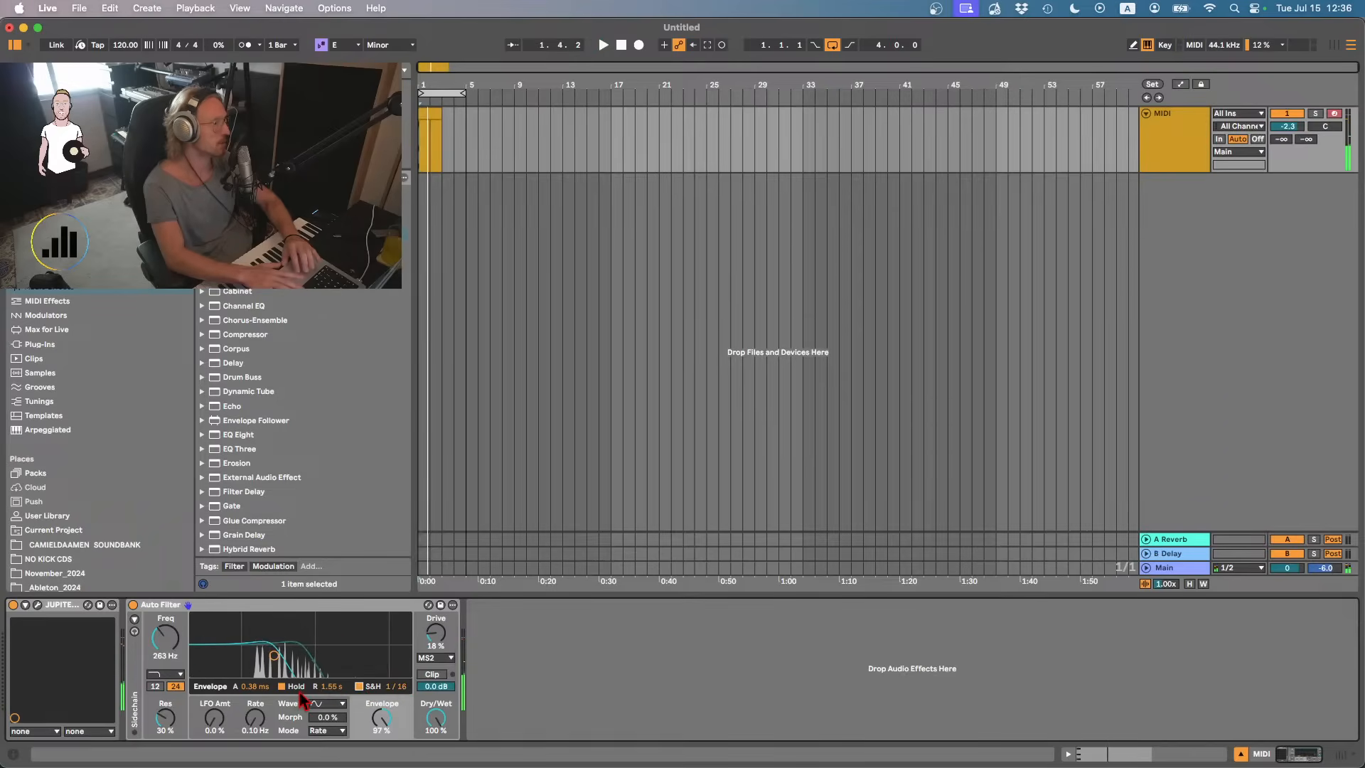
key("space")
left_click_drag(331, 686, 330, 691)
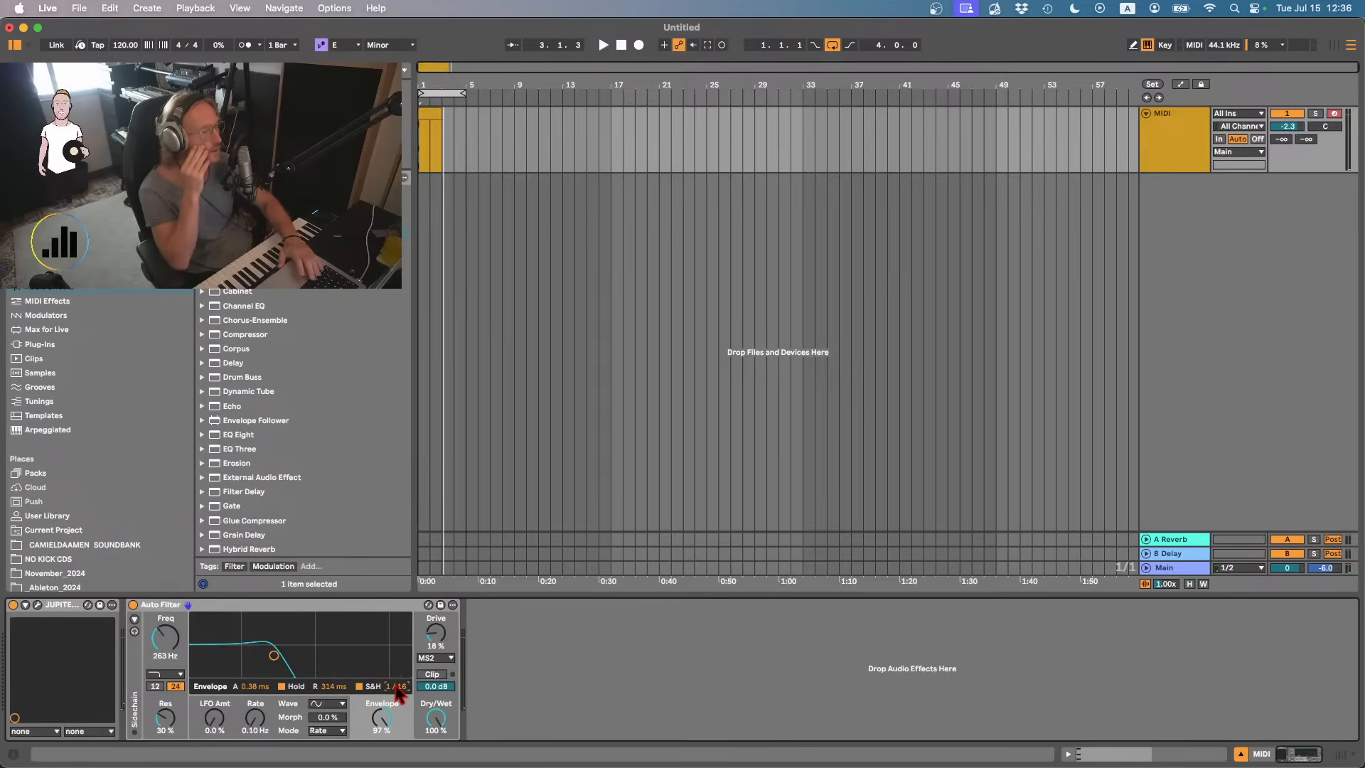
key("space")
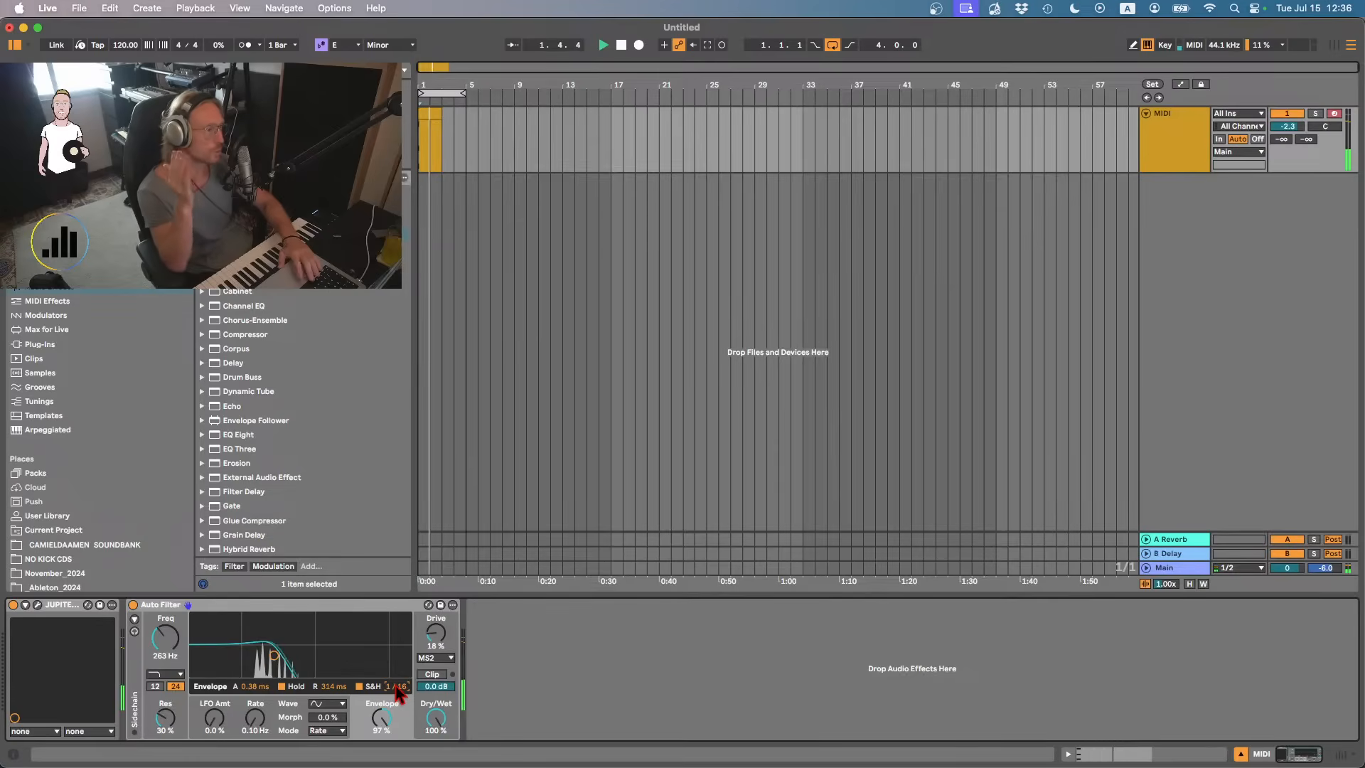
- Set the Auto Filter envelope's sample-and-hold rate to 1/4 and its attack to 0 ms while auditioning the loop
left_click(254, 720)
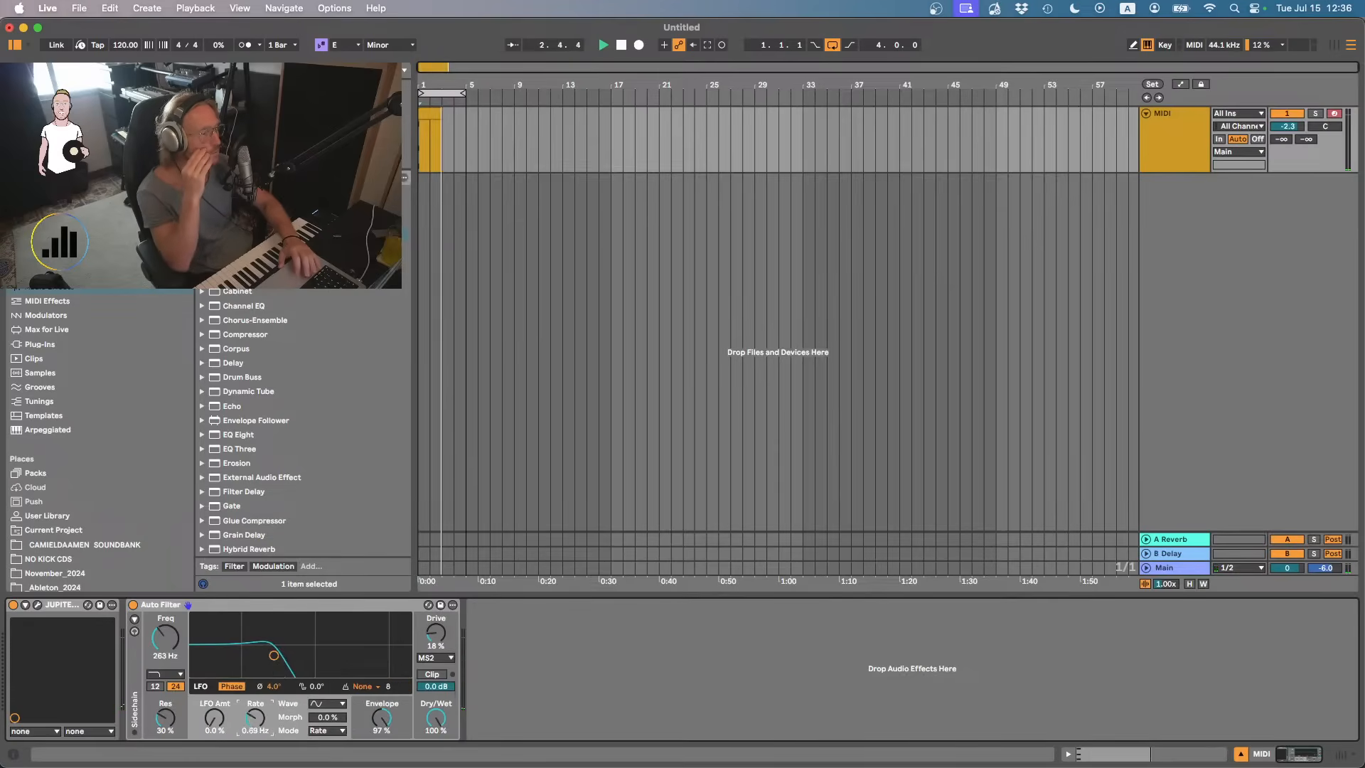
key("space")
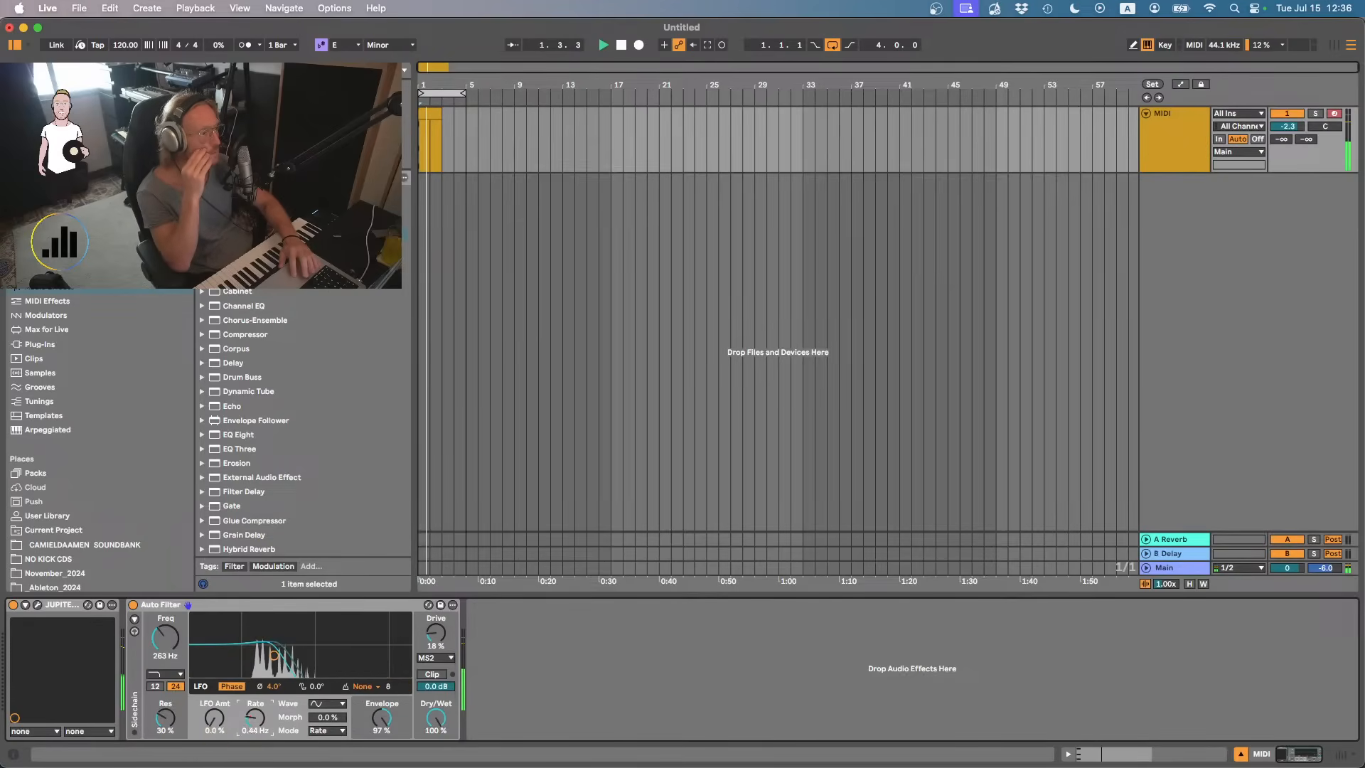
left_click(381, 721)
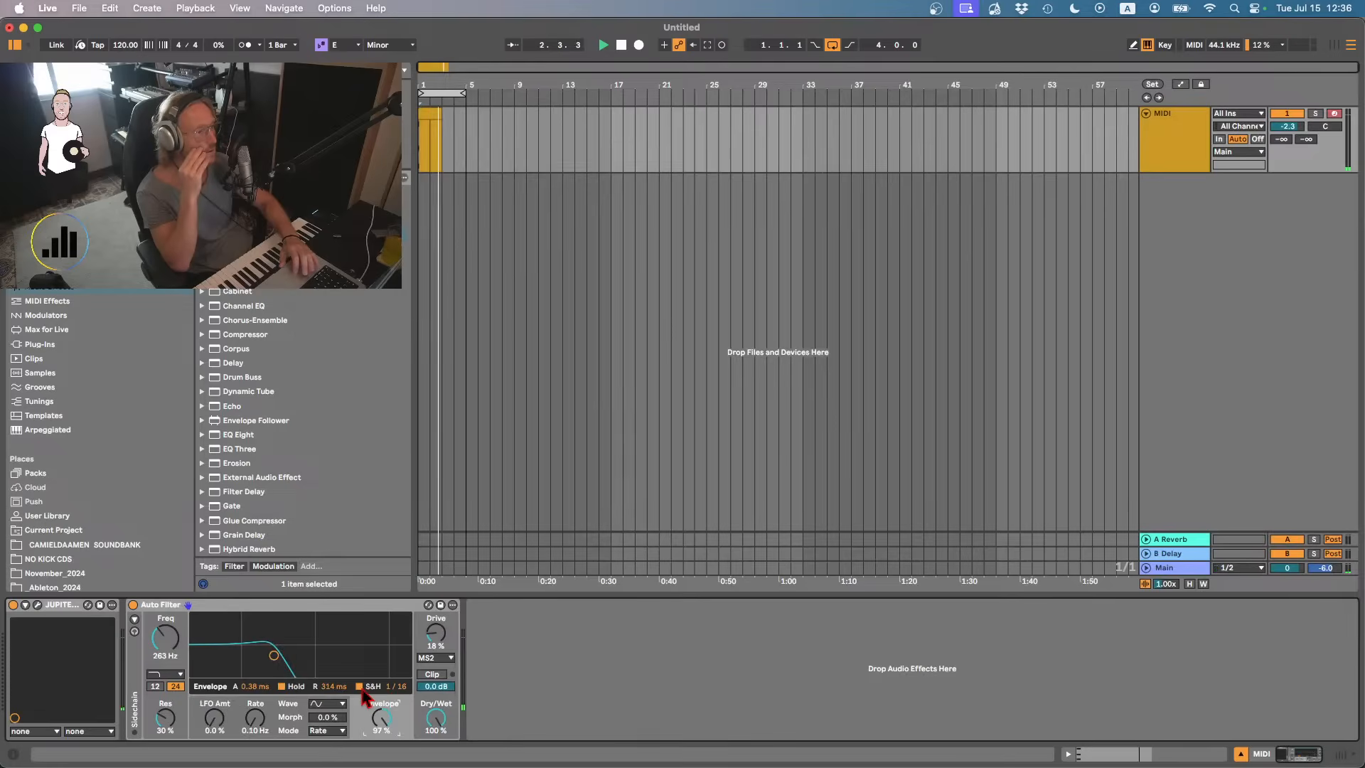
key("space")
key("space")
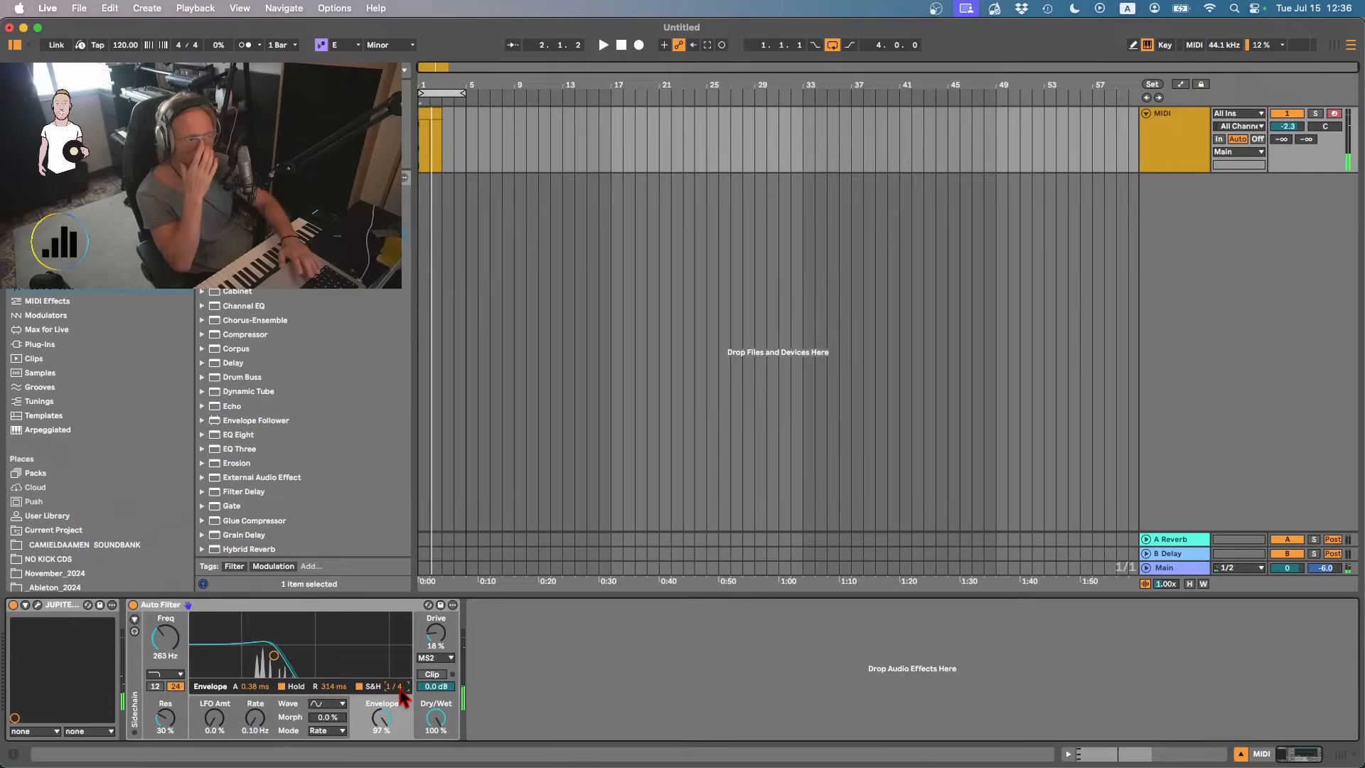
key("space")
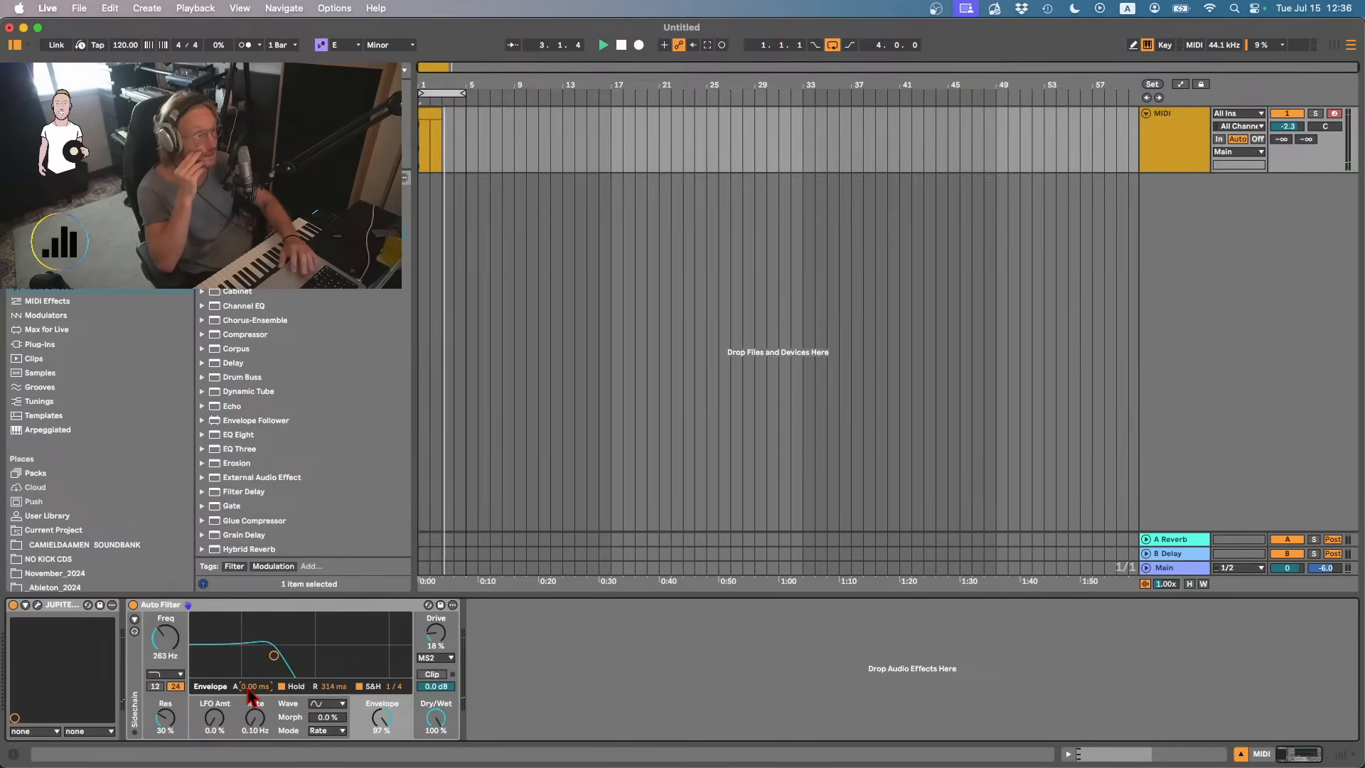
key("space")
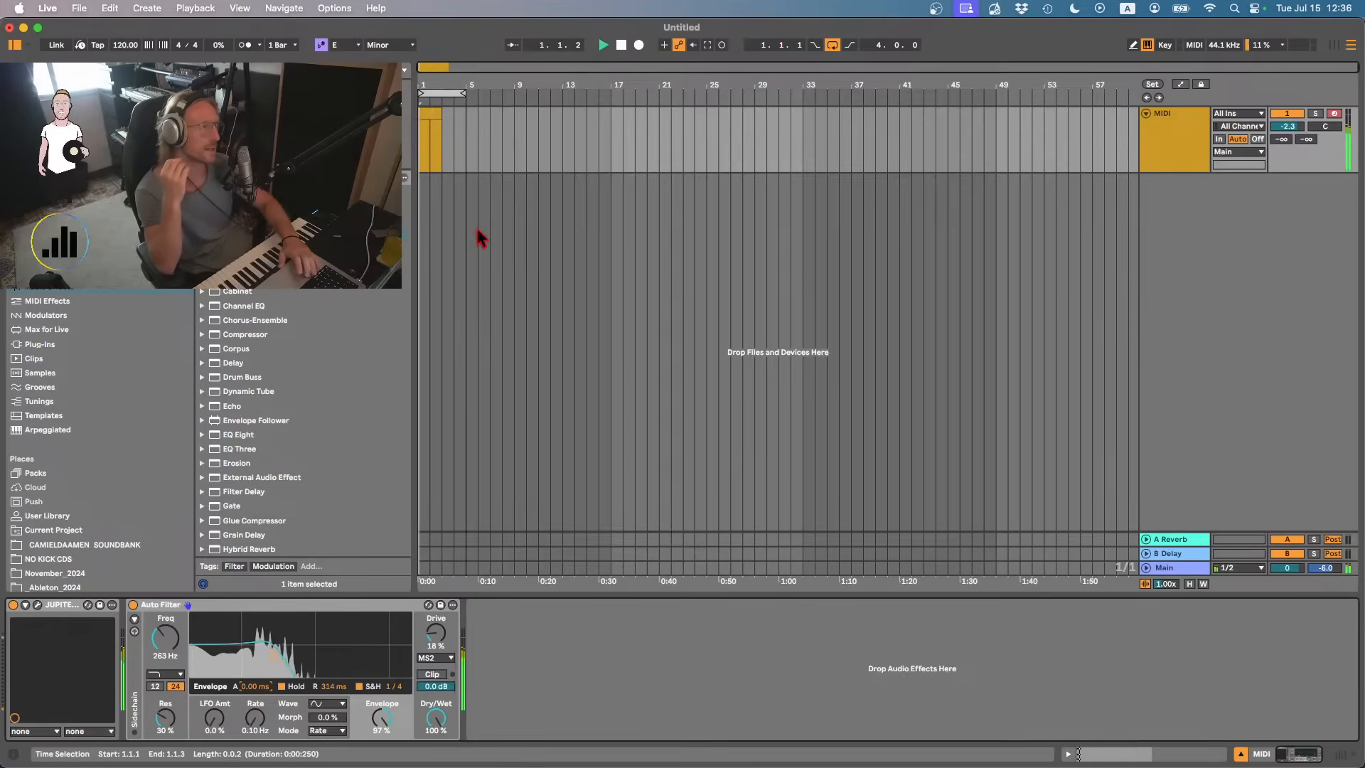
- Add an eighth-long D4 note on top of the chord at the clip's start and play the result
double_click(432, 115)
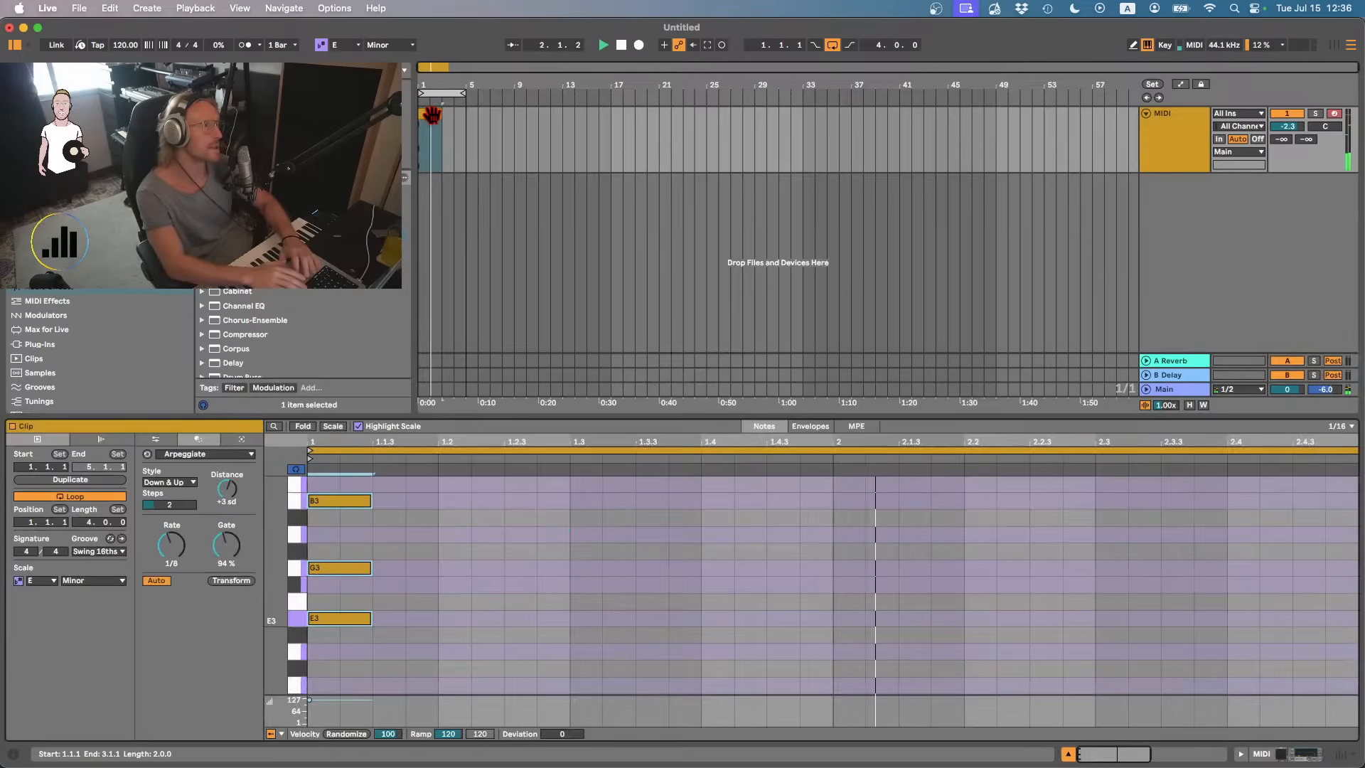
key("space")
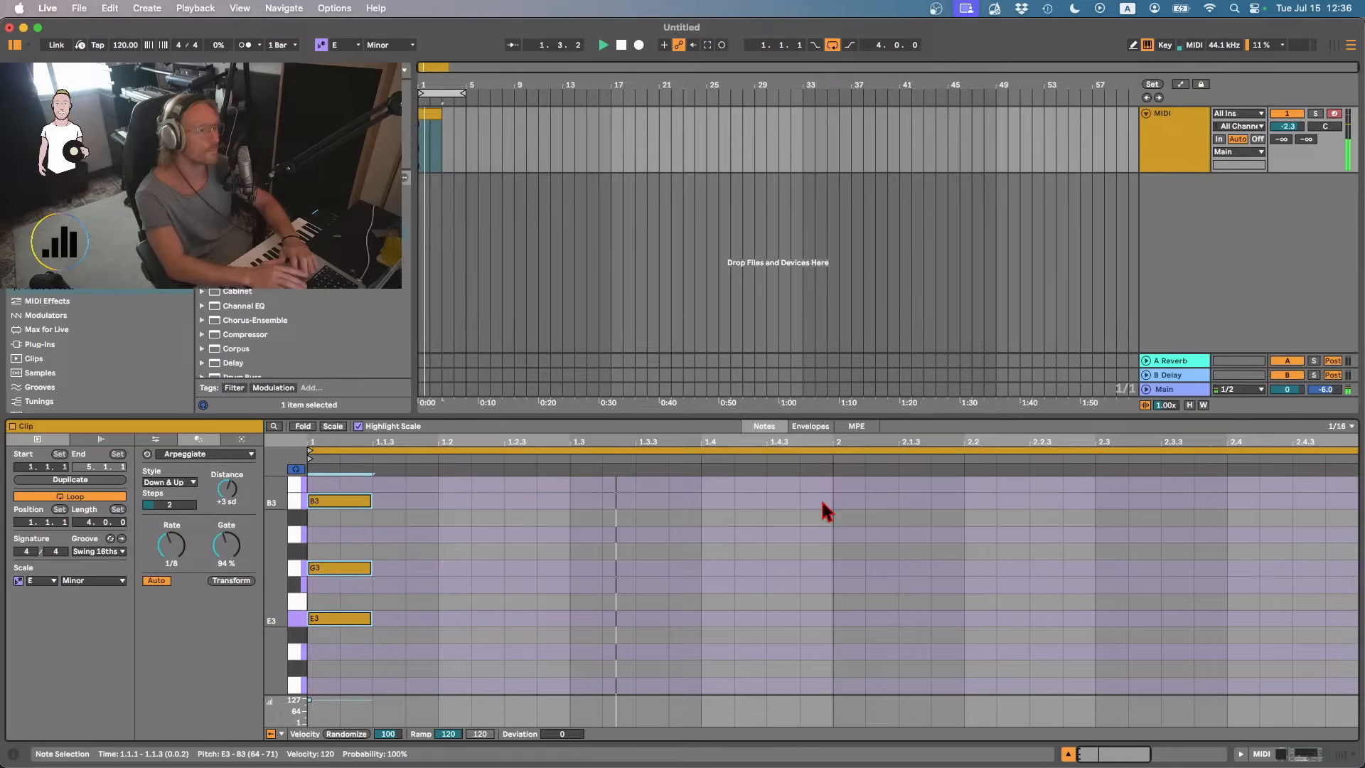
key("space")
left_click_drag(823, 485, 312, 732)
left_click_drag(353, 413, 353, 228)
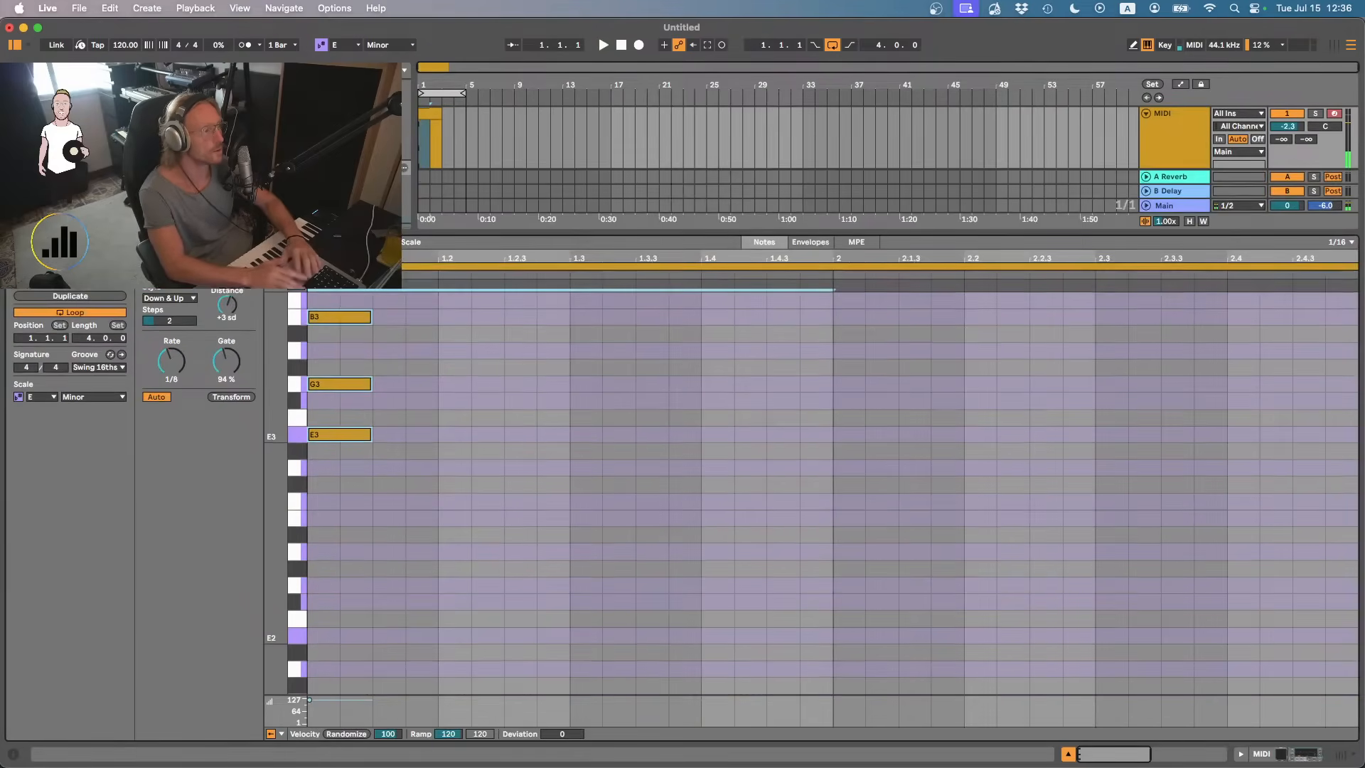
scroll(356, 488, "up", 5)
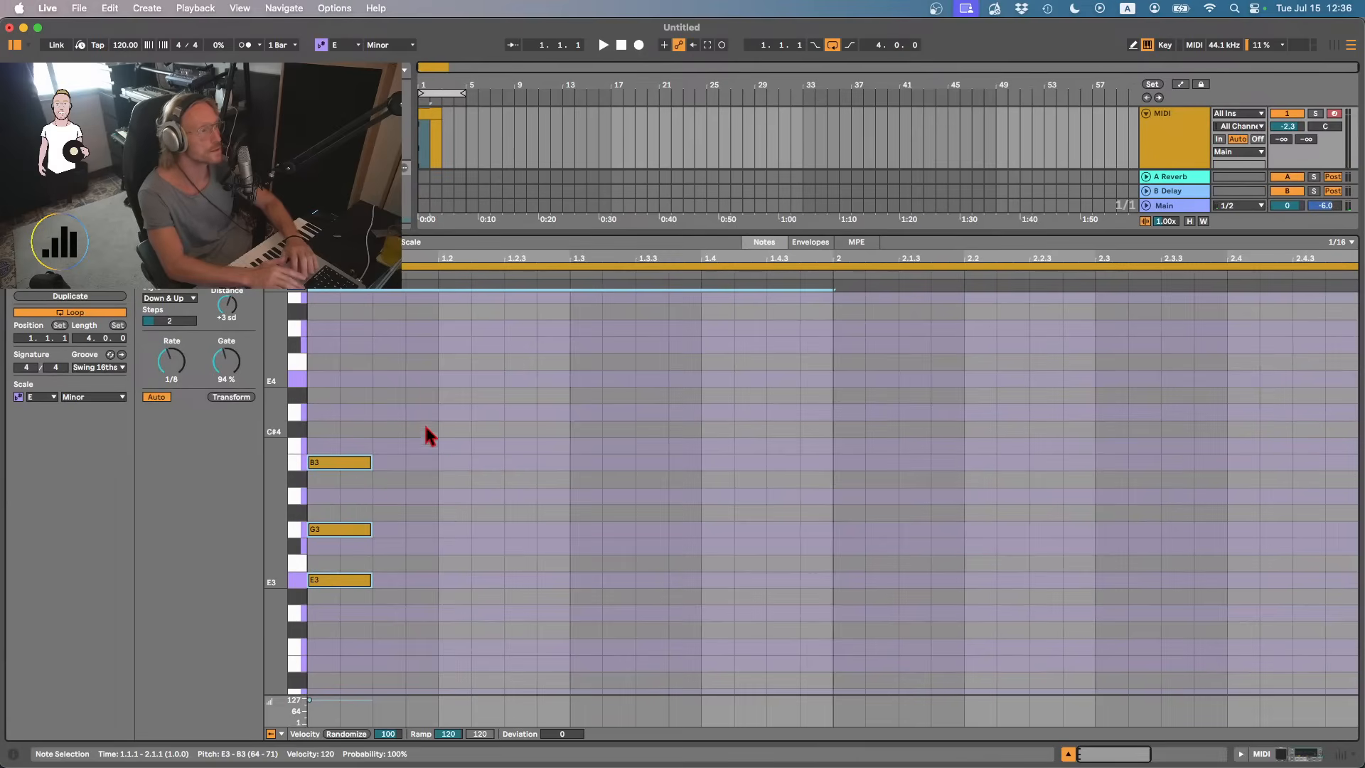
double_click(317, 412)
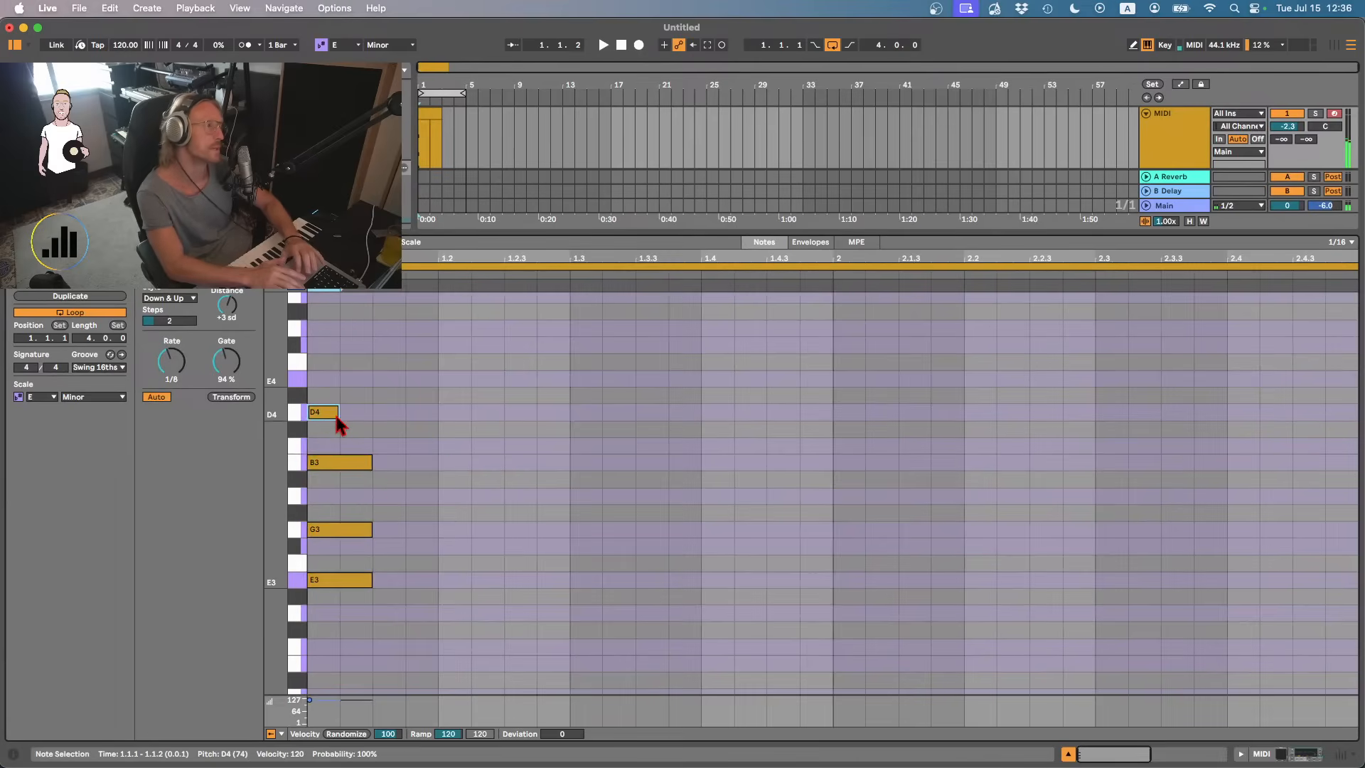
left_click_drag(337, 415, 371, 415)
key("space")
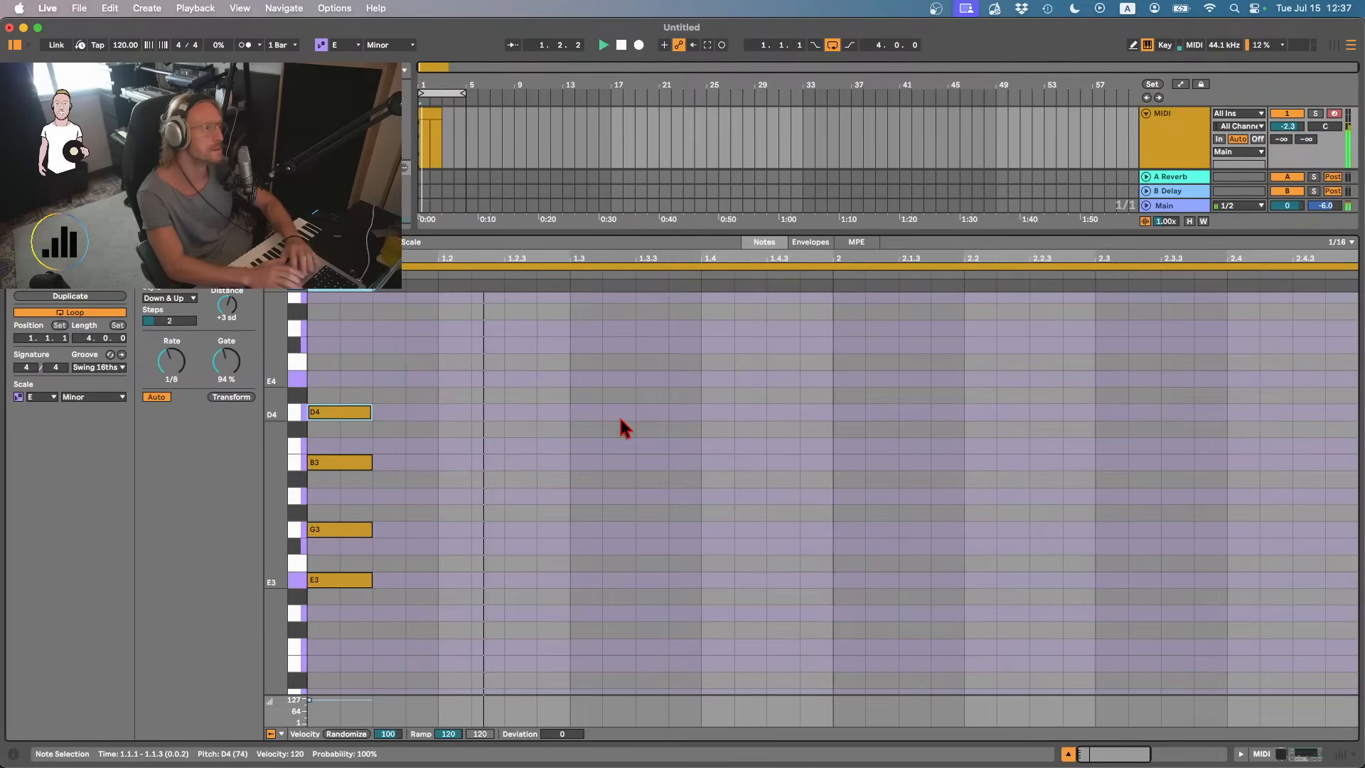
key("space")
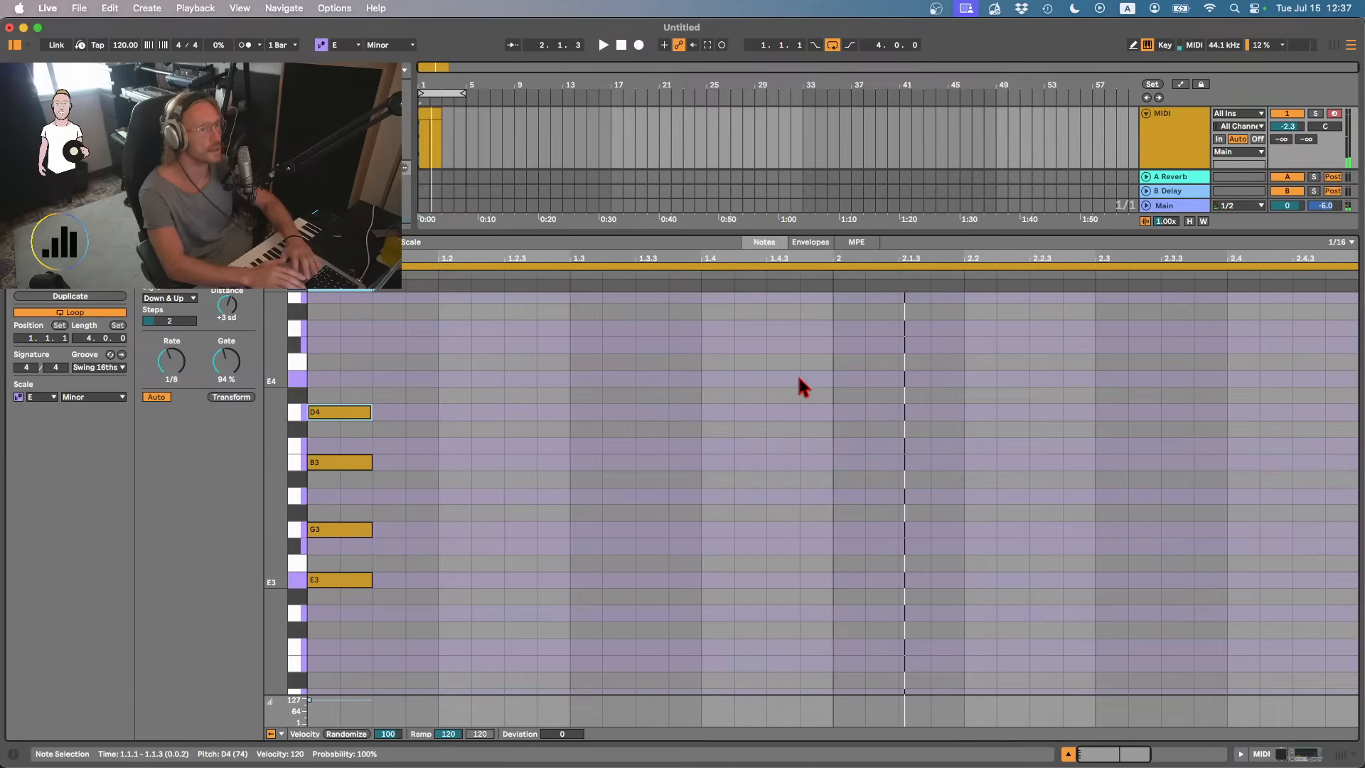
- Duplicate the four-note chord of bar 1 to the start of bar 2
left_click(825, 407)
left_click_drag(824, 406, 168, 637)
key("super+d")
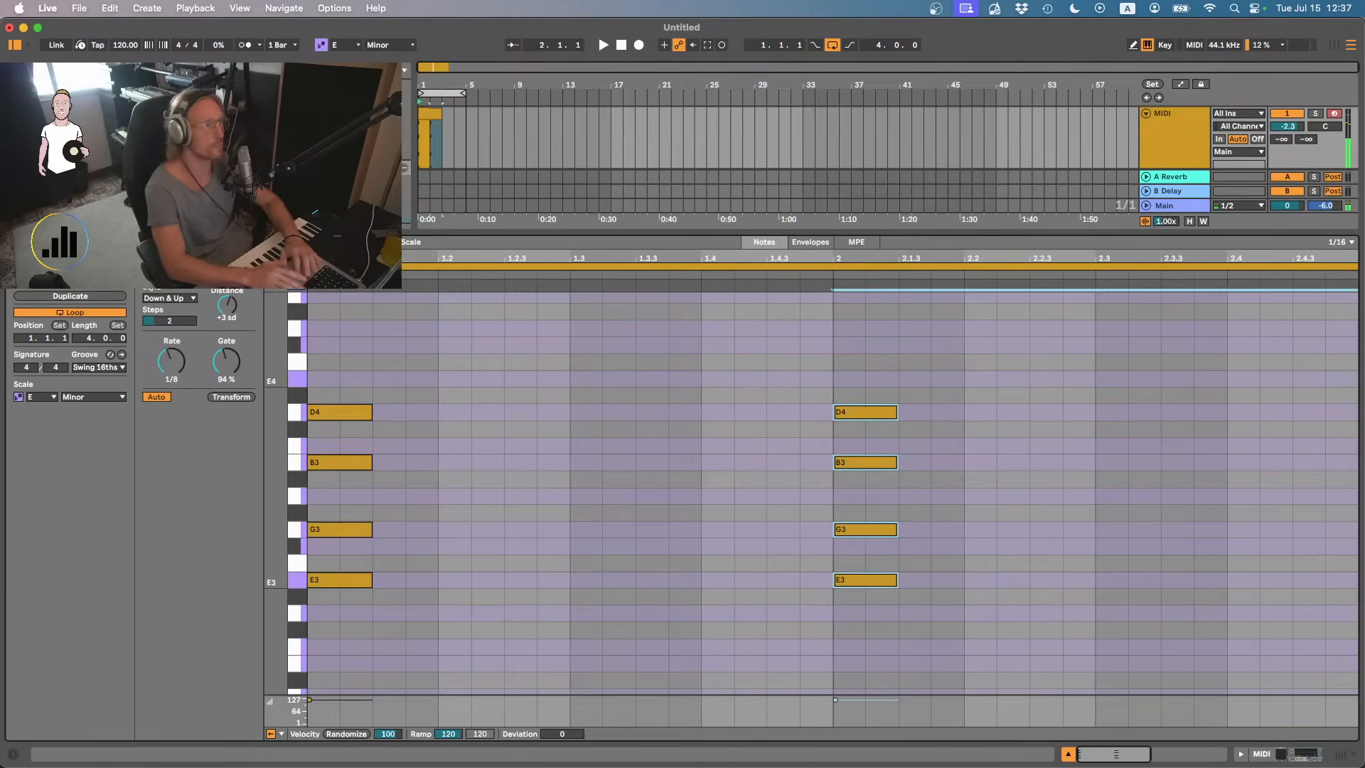
- Duplicate the two-bar clip so it fills the four-bar loop, remove the extra copy beyond it and play the loop
left_click(435, 110)
key("super+d")
key("super+d")
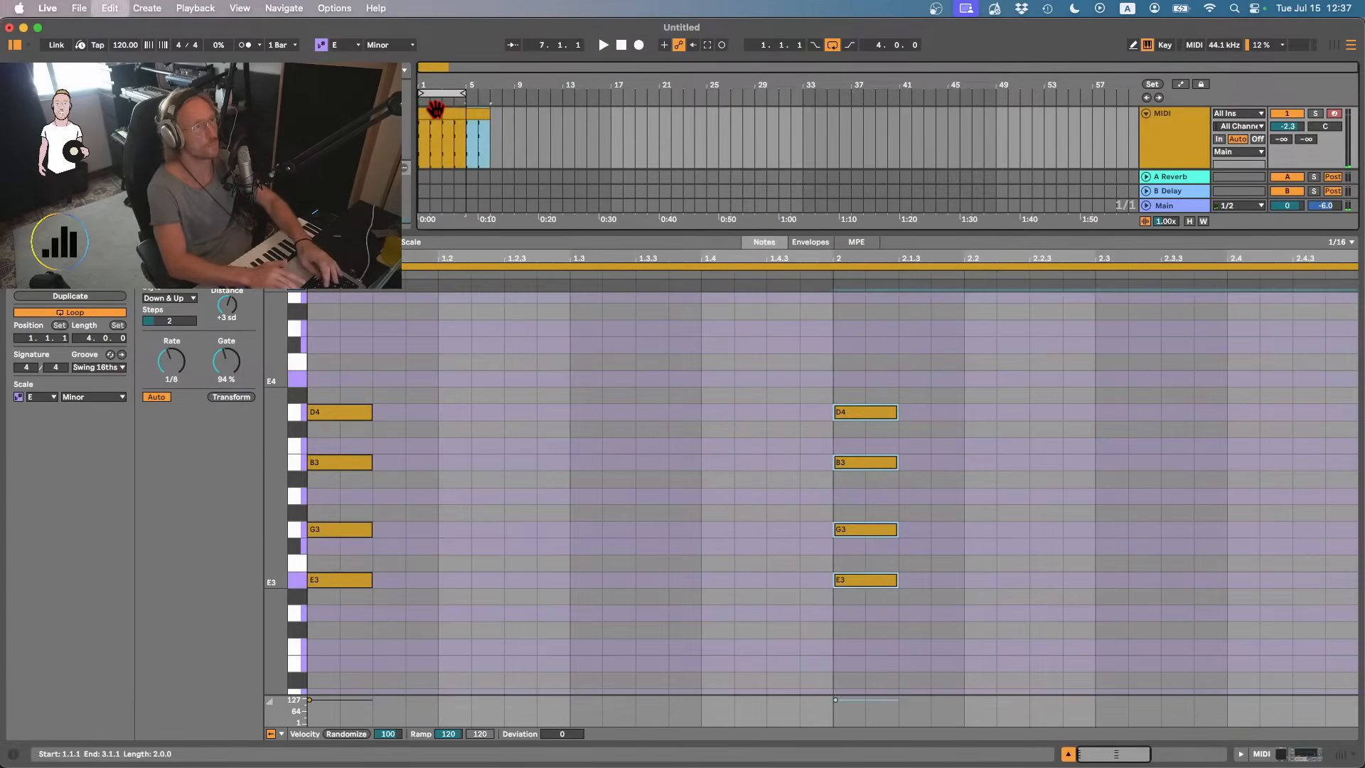
key("Delete")
left_click(428, 118)
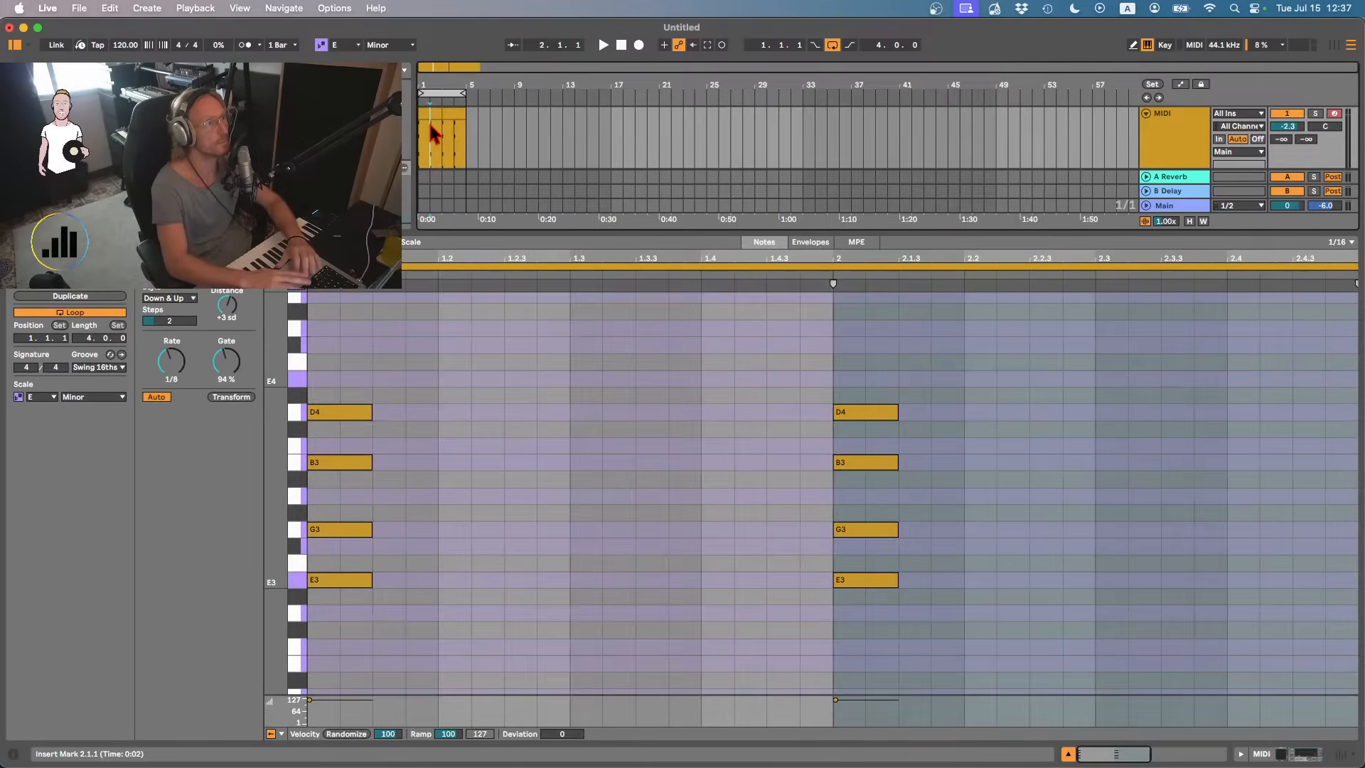
key("space")
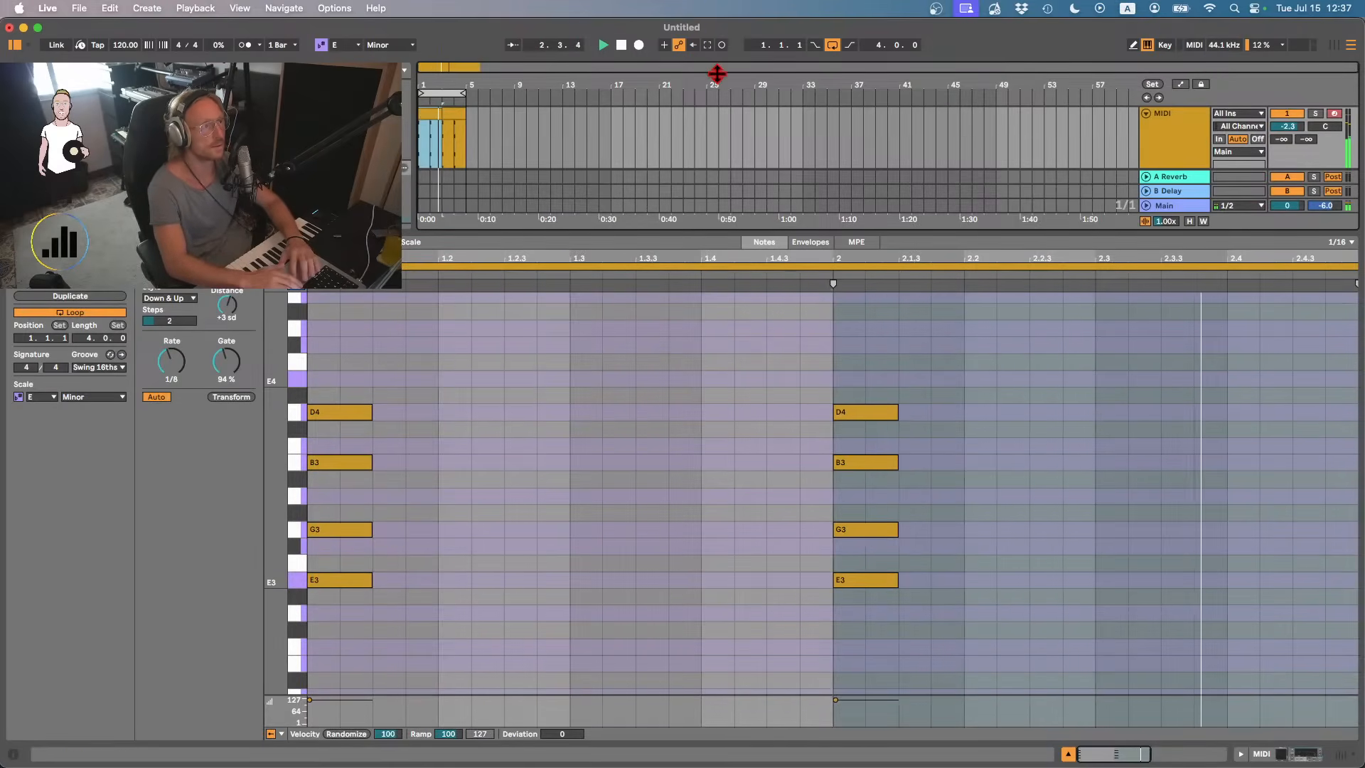
- Automate the Auto Filter frequency to rise up to bar 3 and fall to about 174 Hz by the end of bar 4
left_click(1152, 143)
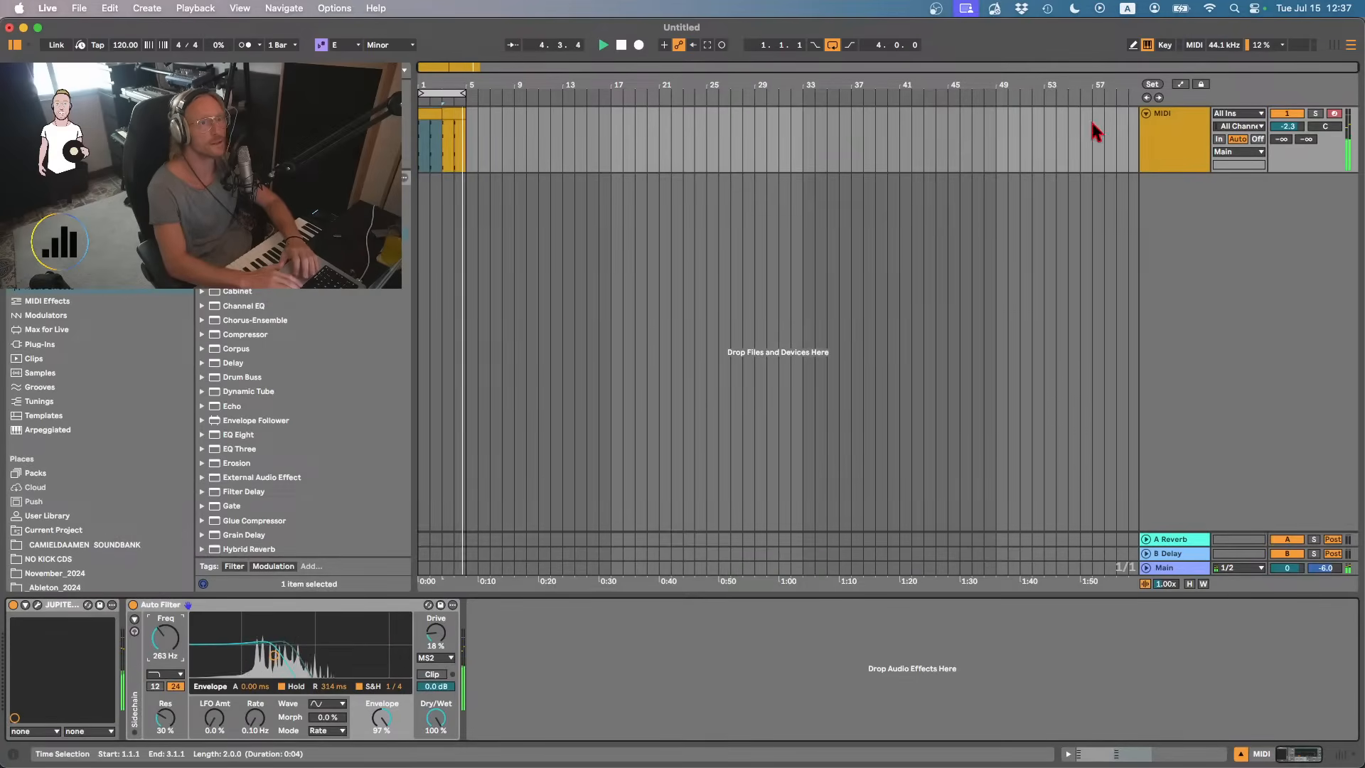
left_click(1181, 85)
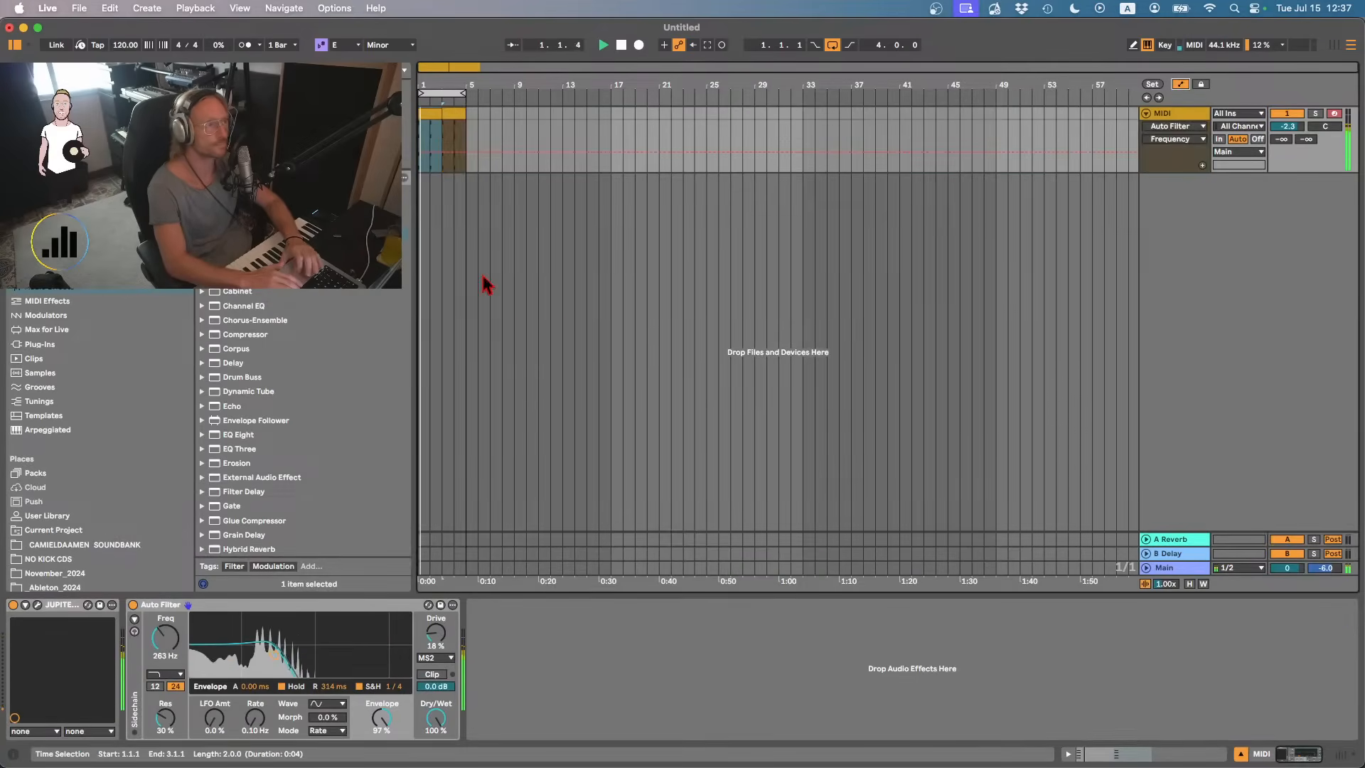
left_click(421, 152)
left_click_drag(442, 152, 481, 155)
left_click(474, 148)
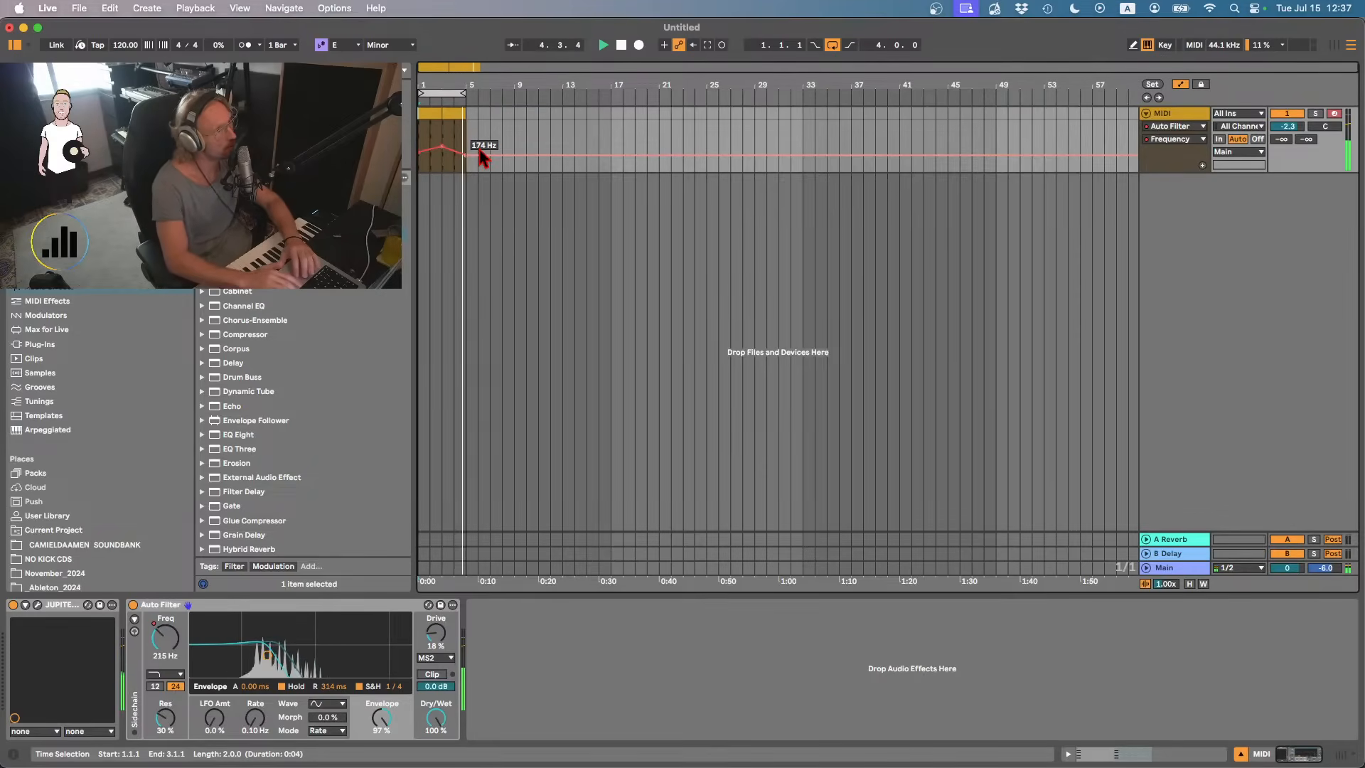
key("space")
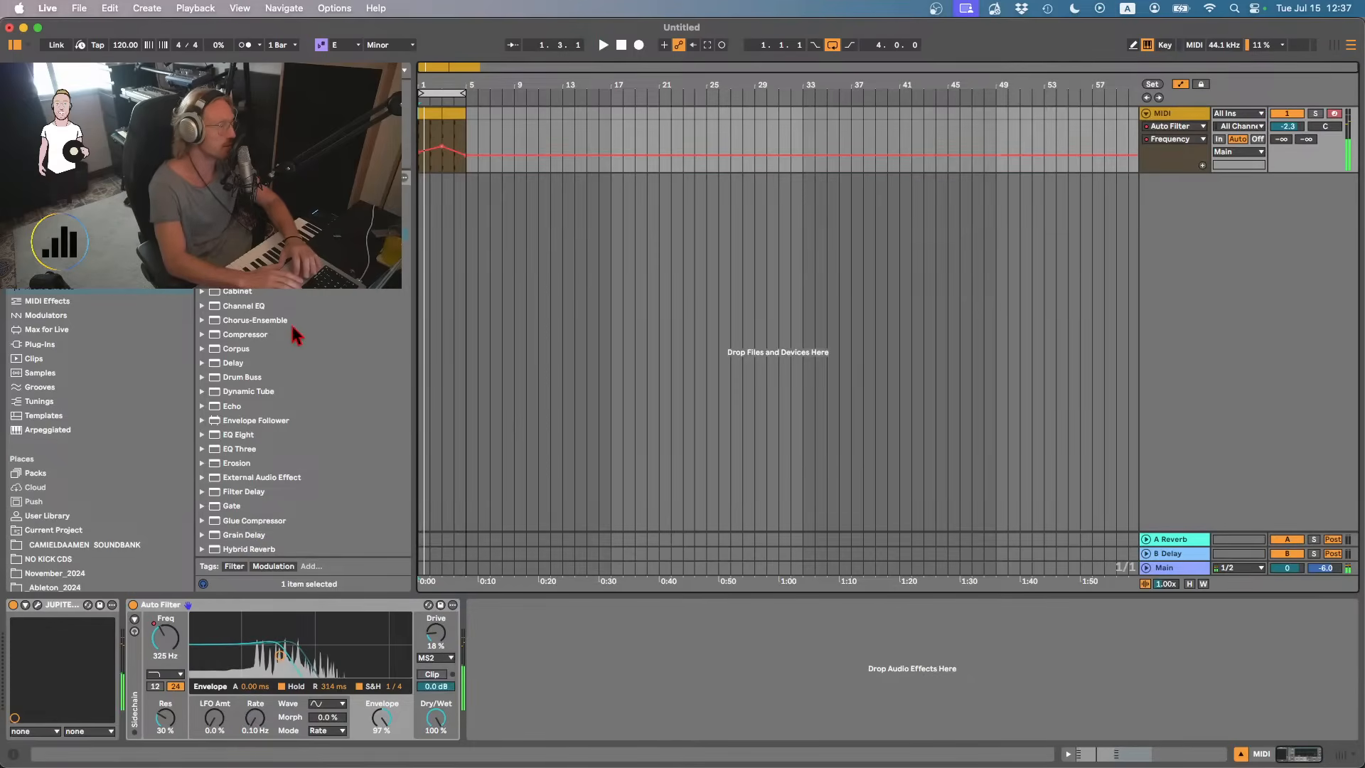
- Add Hybrid Reverb after the Auto Filter with 40% dry/wet and boost its EQ by about 3.8 dB at 1.32 kHz
scroll(237, 424, "down", 4)
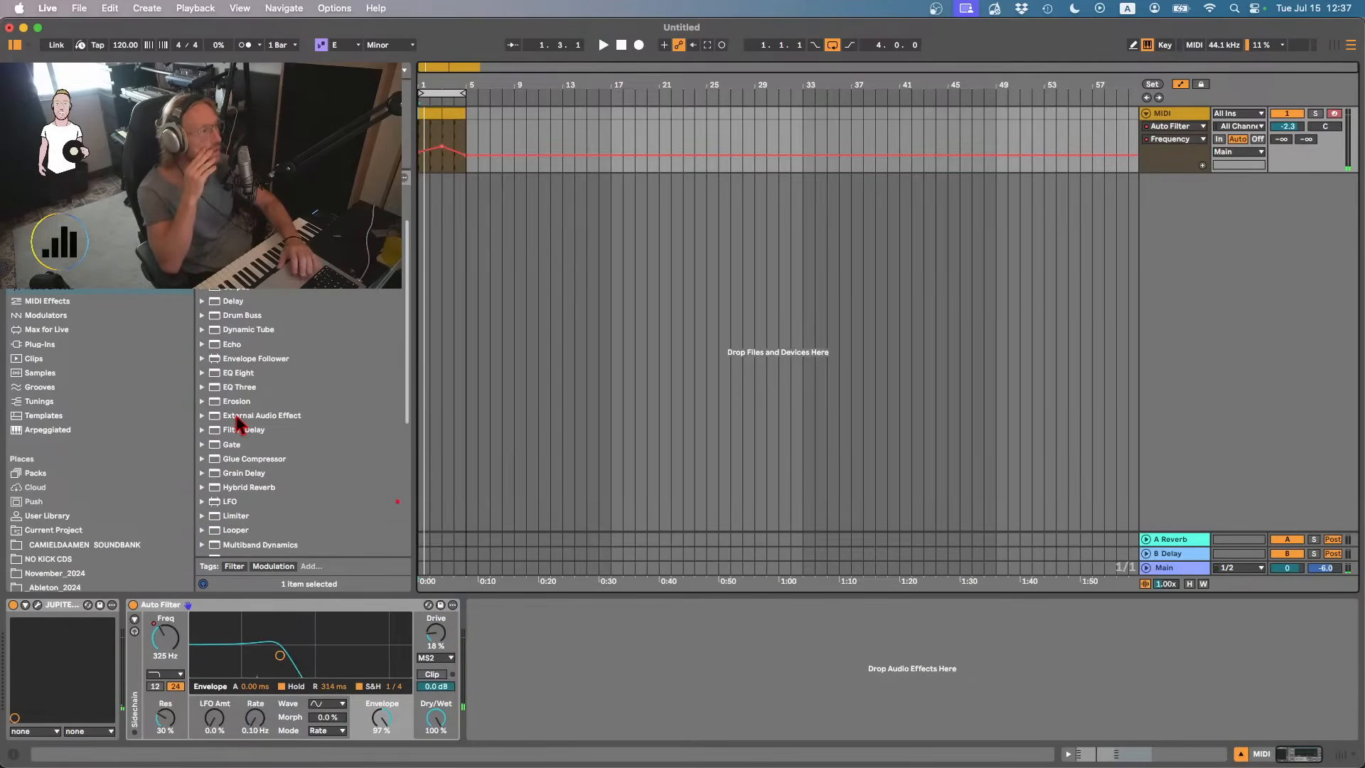
double_click(250, 488)
key("space")
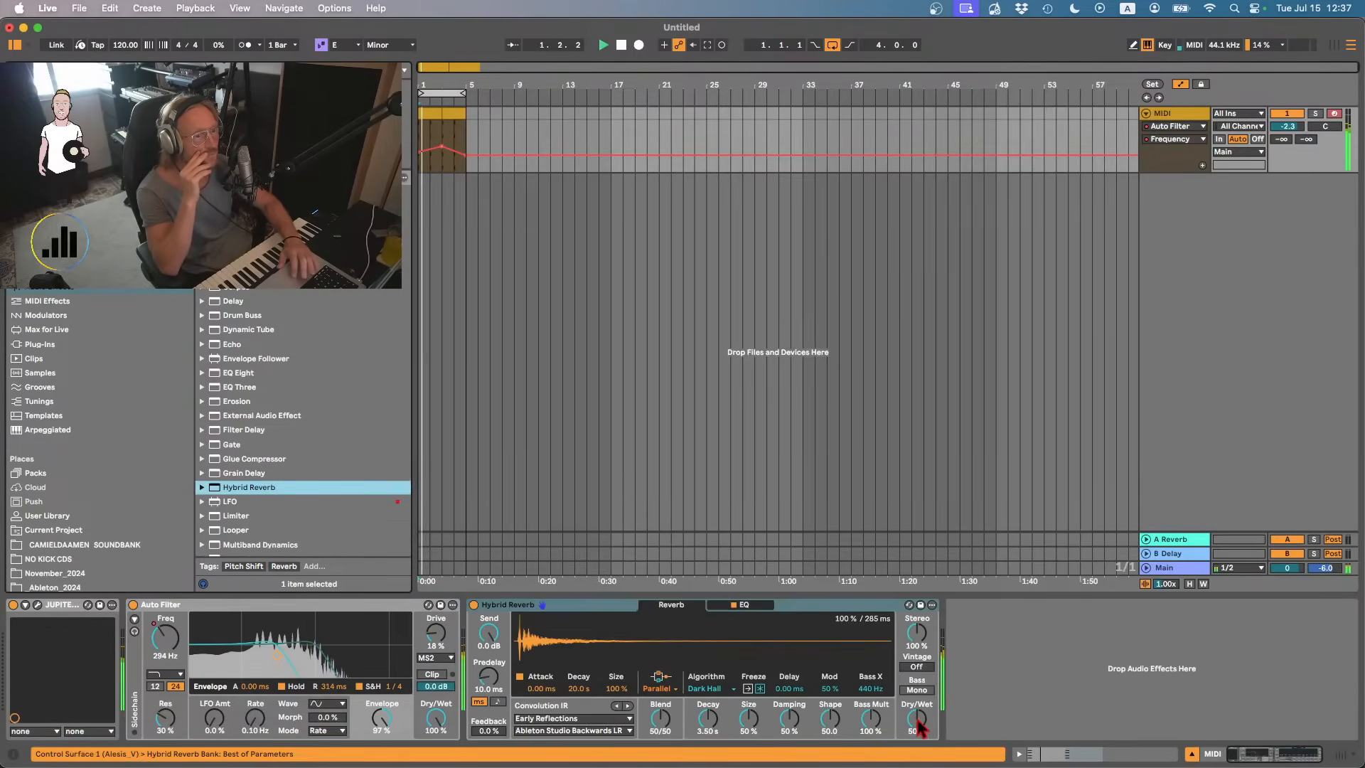
left_click(745, 605)
left_click_drag(708, 666, 737, 654)
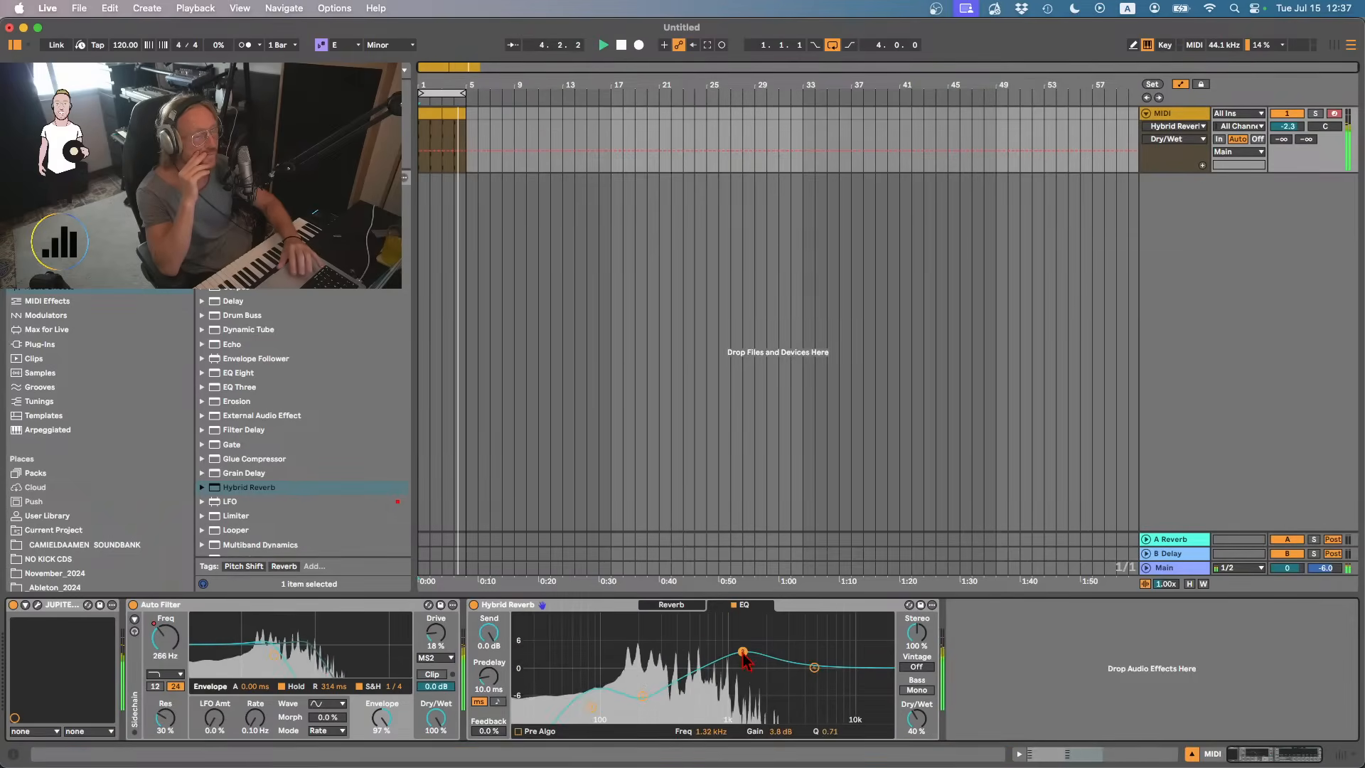
- Set the Hybrid Reverb's predelay to 2.54 s, stereo width to 150% and dry/wet to 41%
left_click(675, 606)
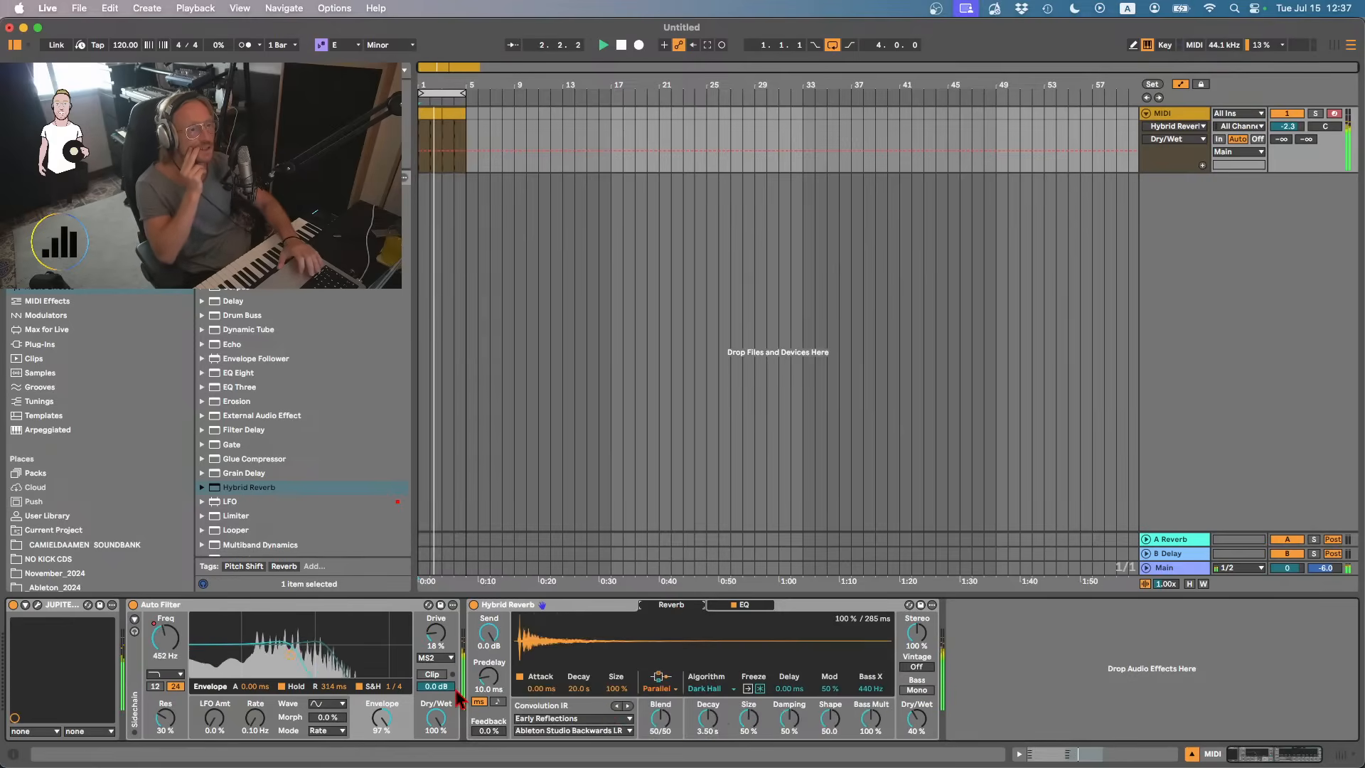
left_click_drag(486, 698, 487, 693)
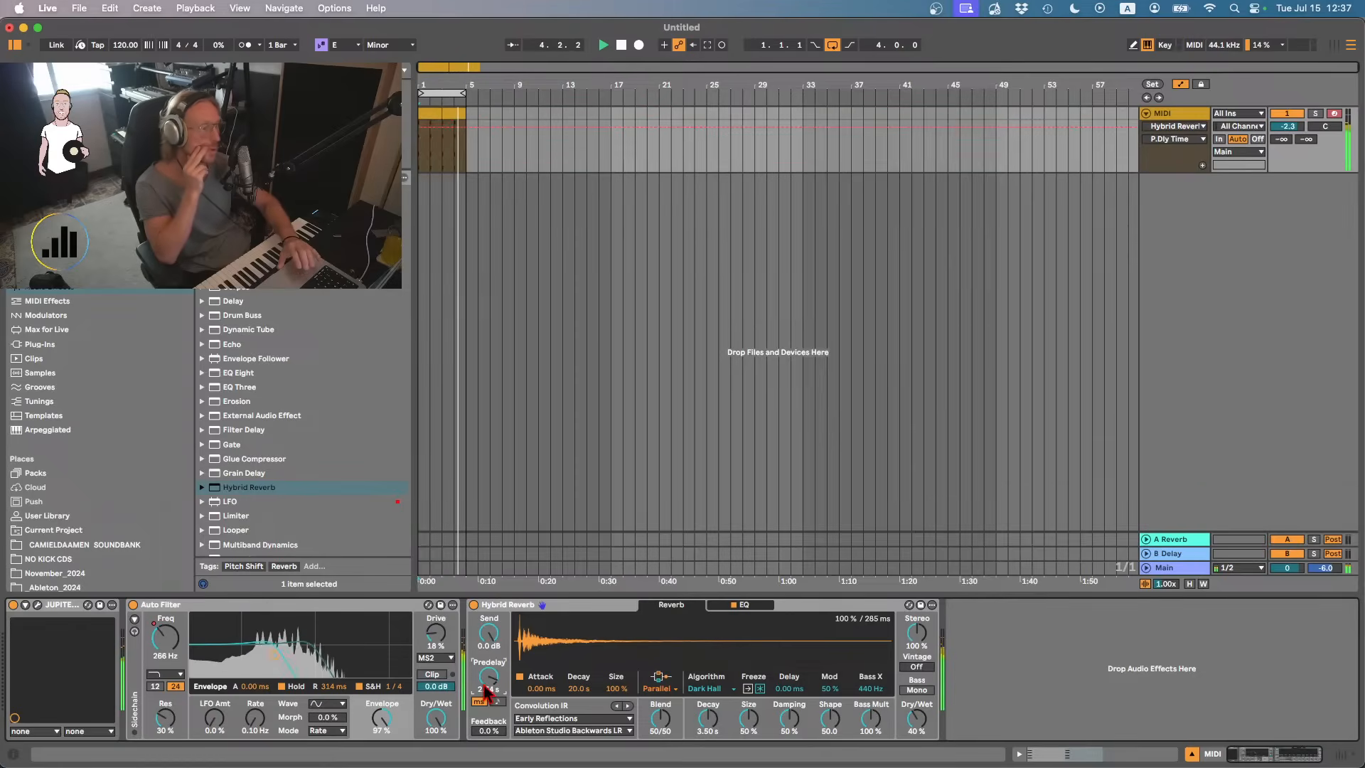
left_click_drag(918, 655, 919, 648)
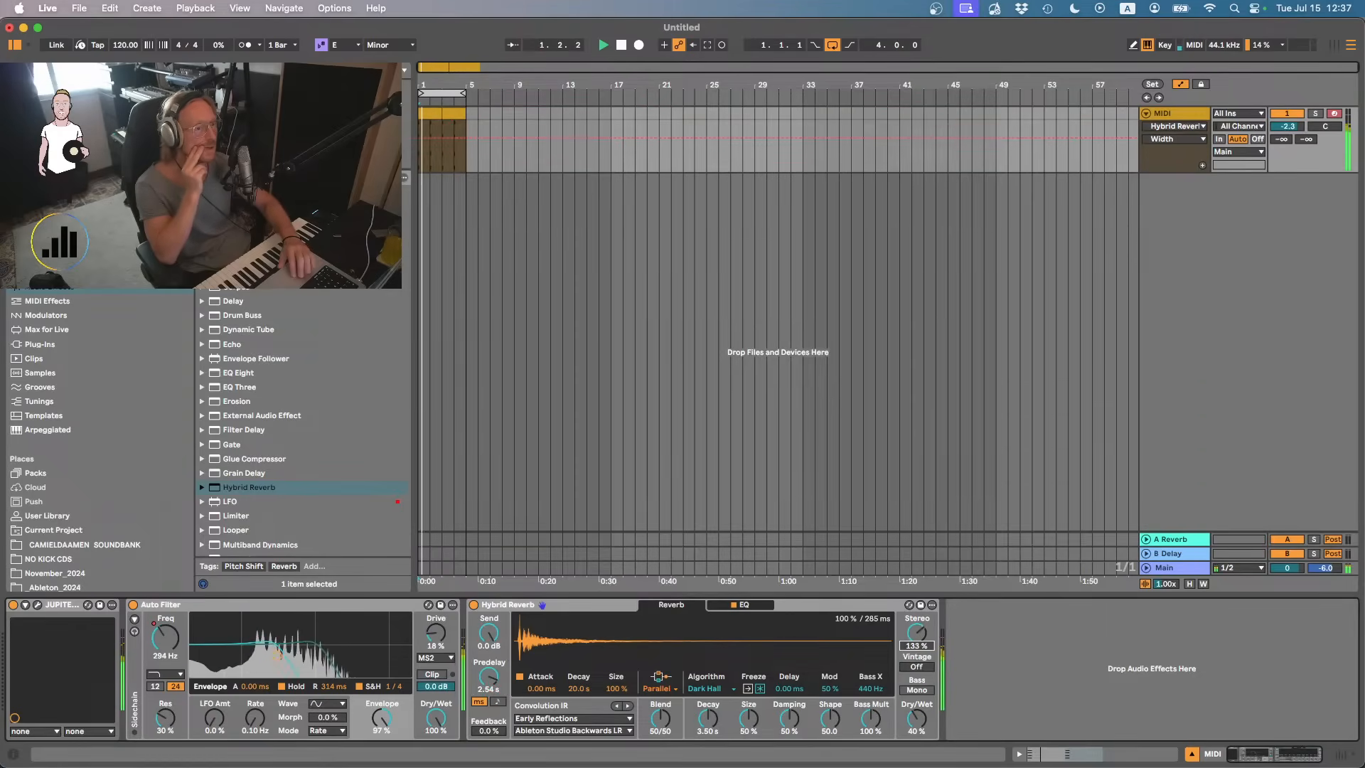
left_click_drag(917, 719, 917, 718)
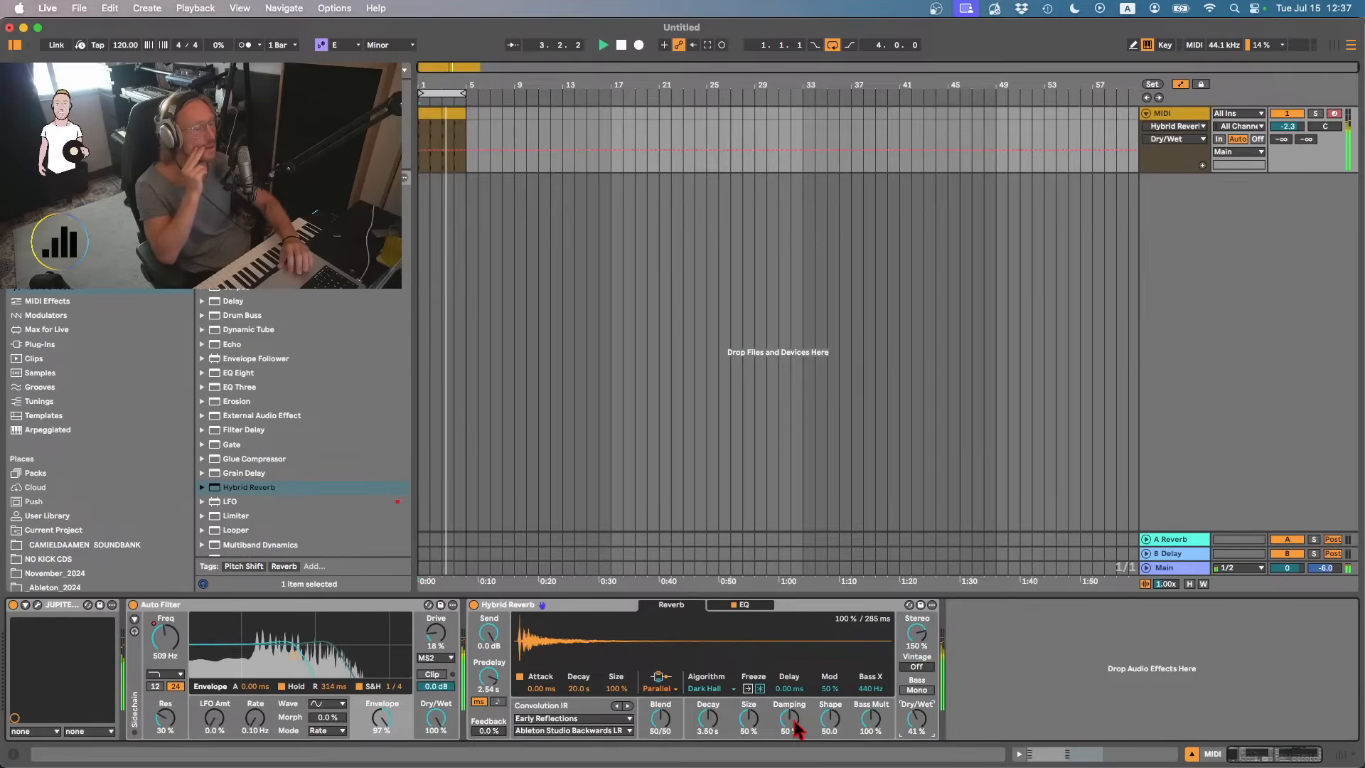
- Try a tempo-synced predelay on the Hybrid Reverb, switch it back to milliseconds and shorten the predelay time
left_click_drag(489, 677, 489, 696)
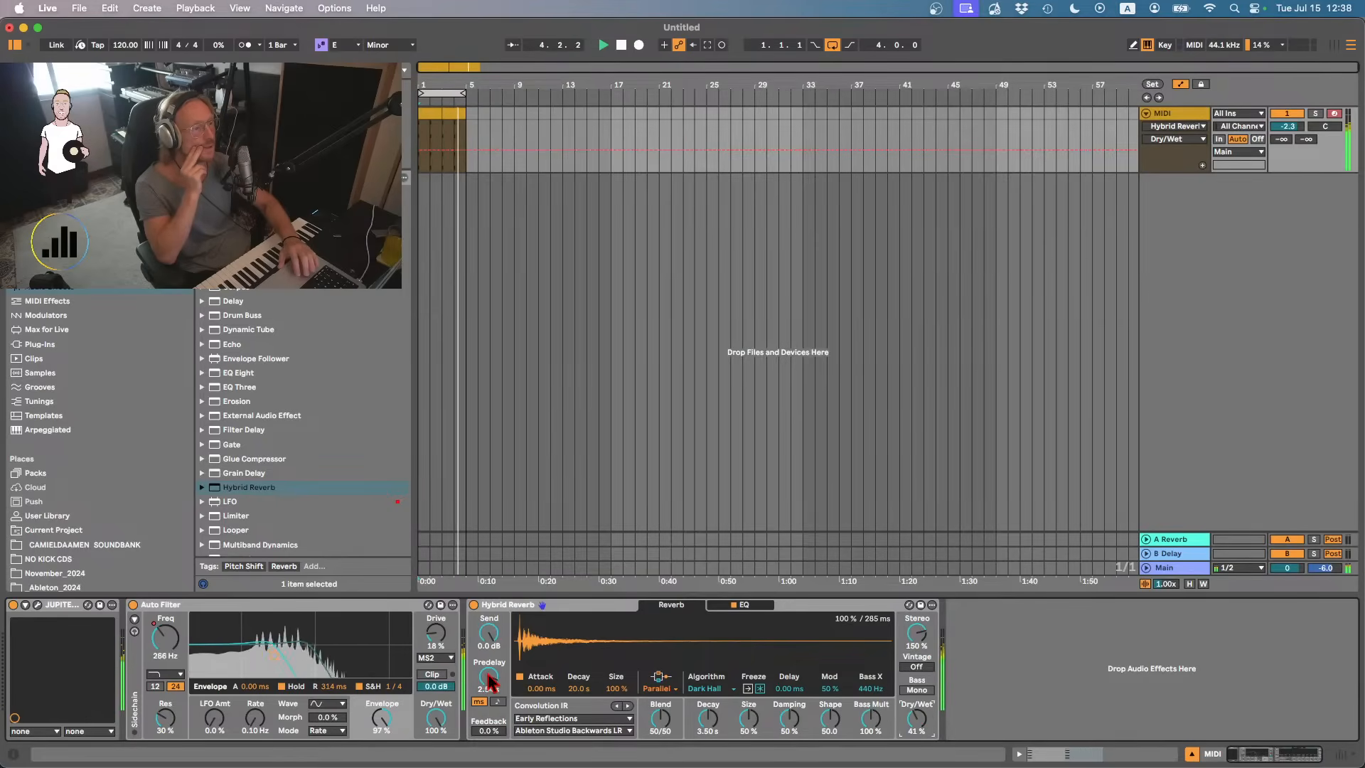
left_click(498, 702)
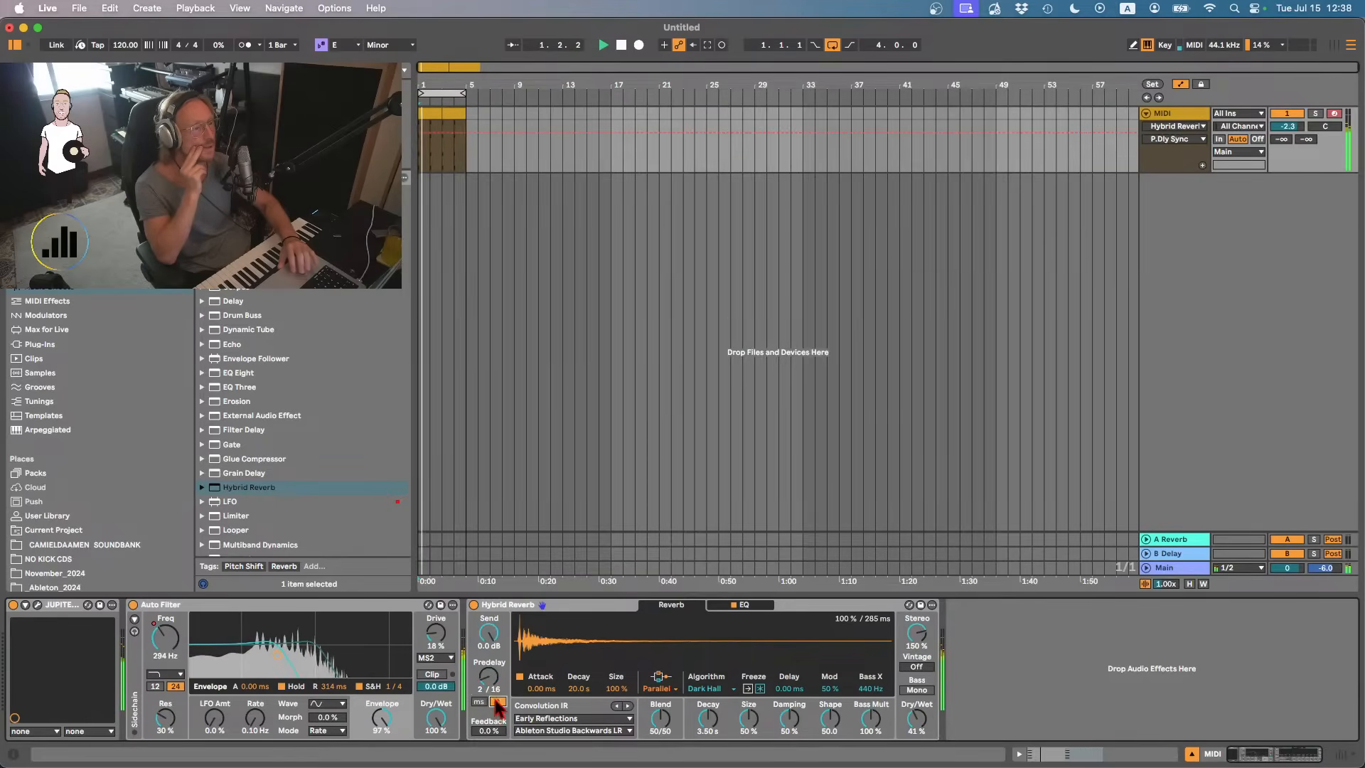
left_click_drag(489, 677, 489, 657)
left_click(478, 701)
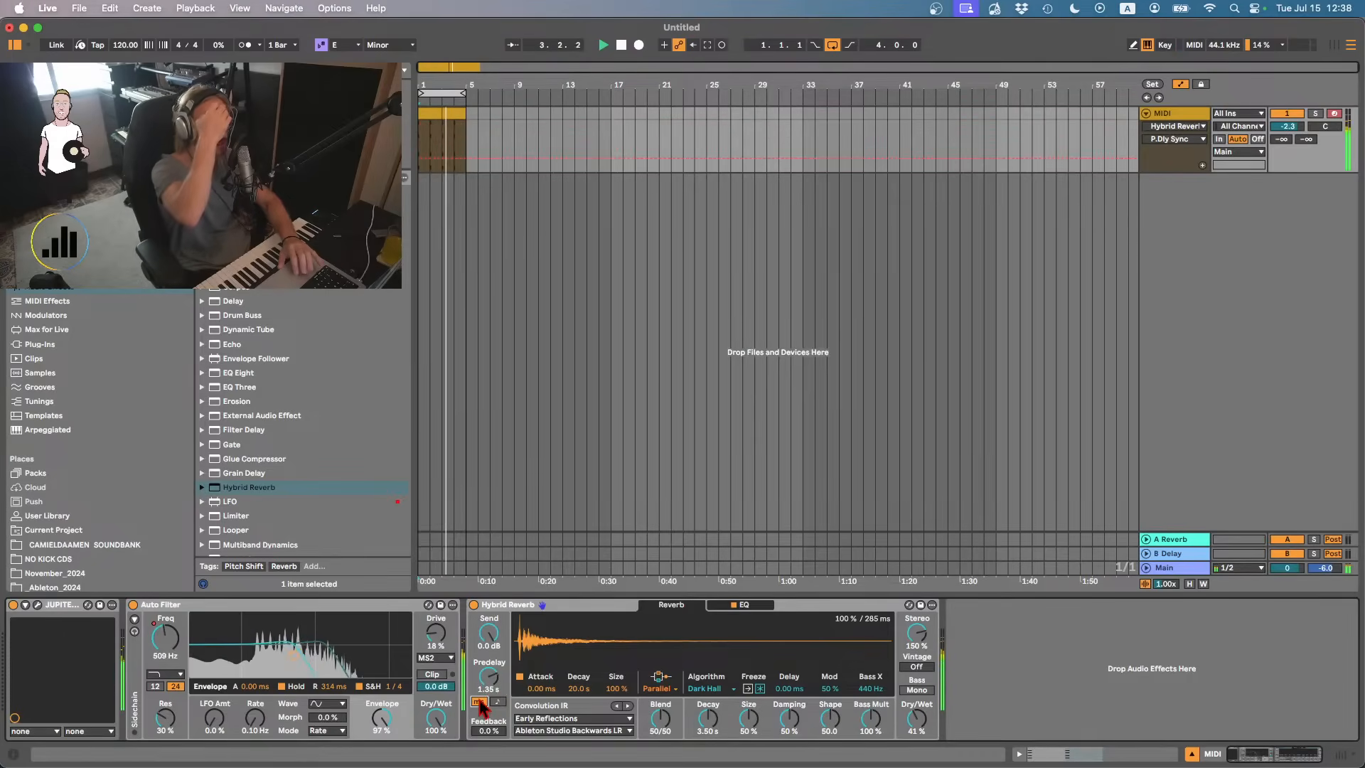
left_click_drag(489, 677, 489, 699)
key("space")
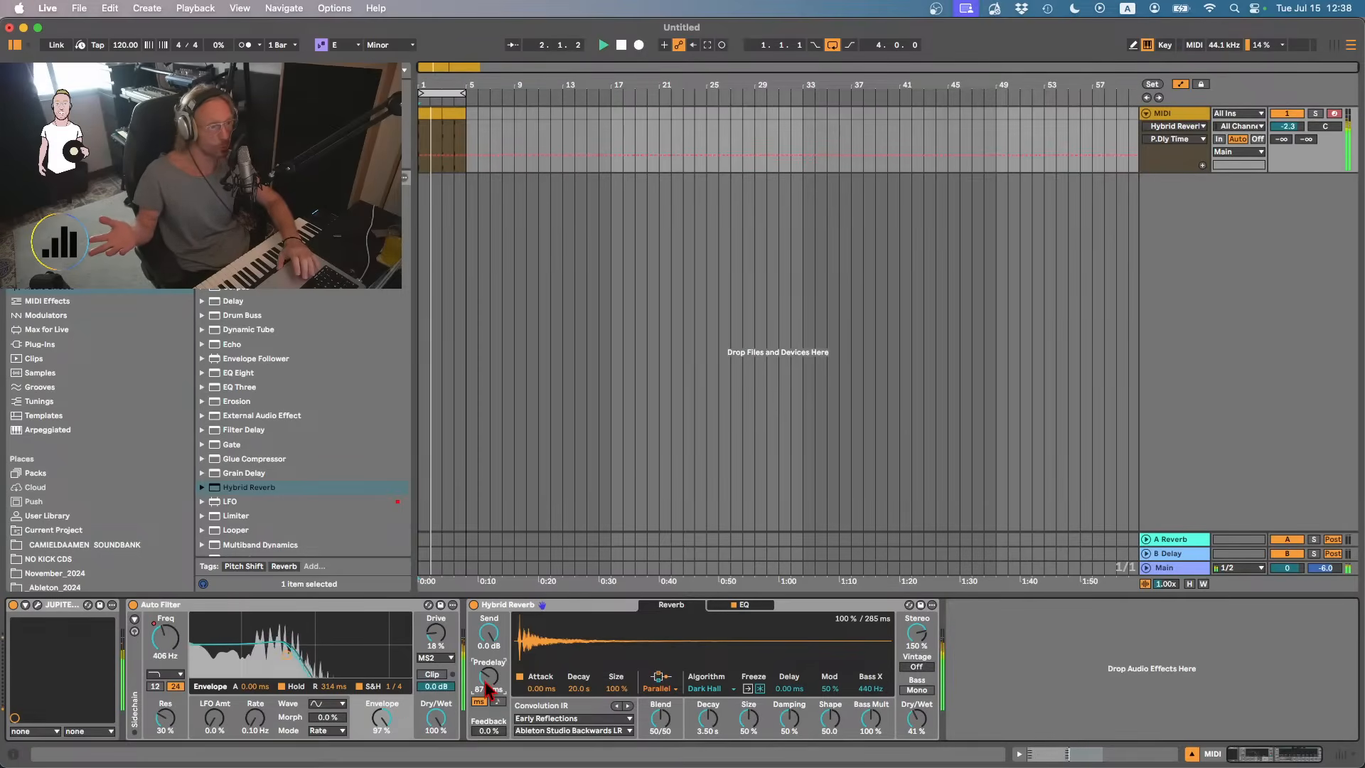
- Set the attack of the Hybrid Reverb's convolution impulse to 67.7 ms
left_click_drag(539, 691, 540, 662)
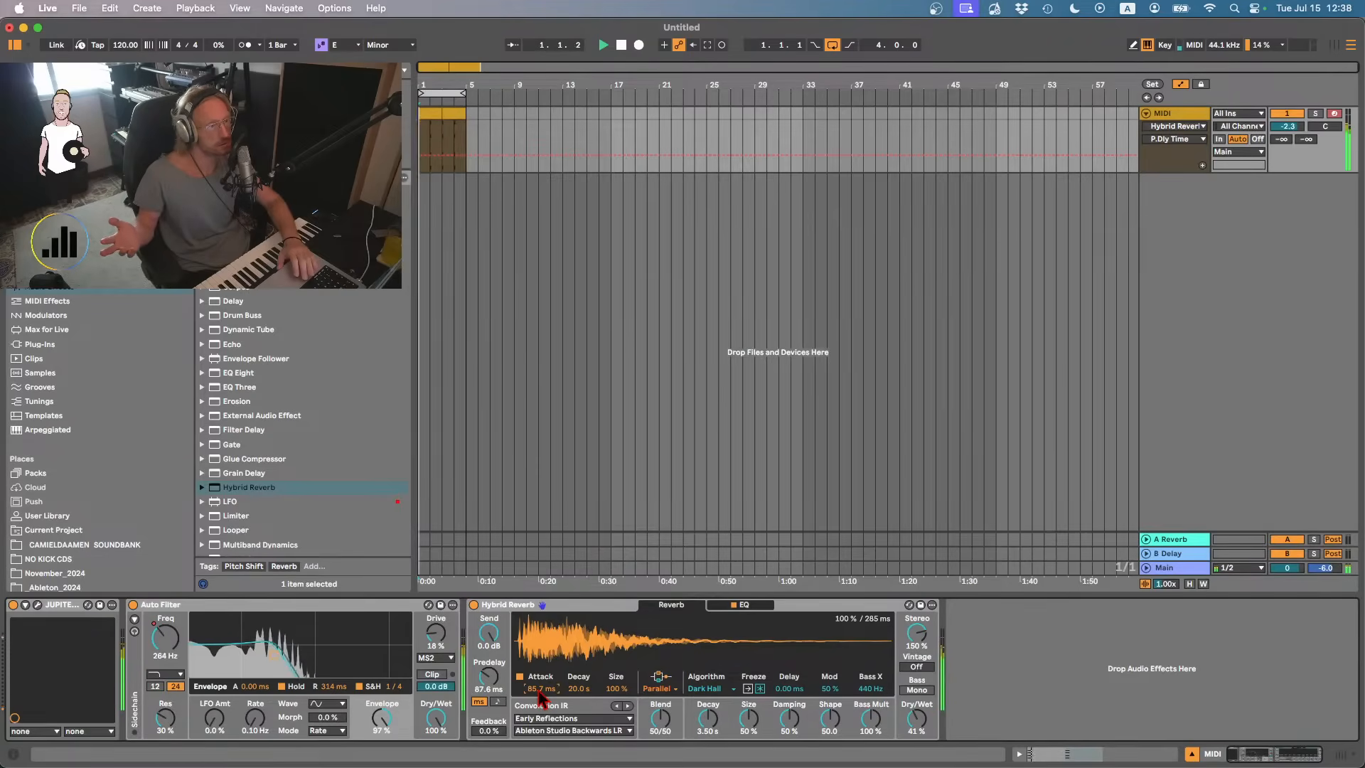
left_click_drag(539, 695, 539, 718)
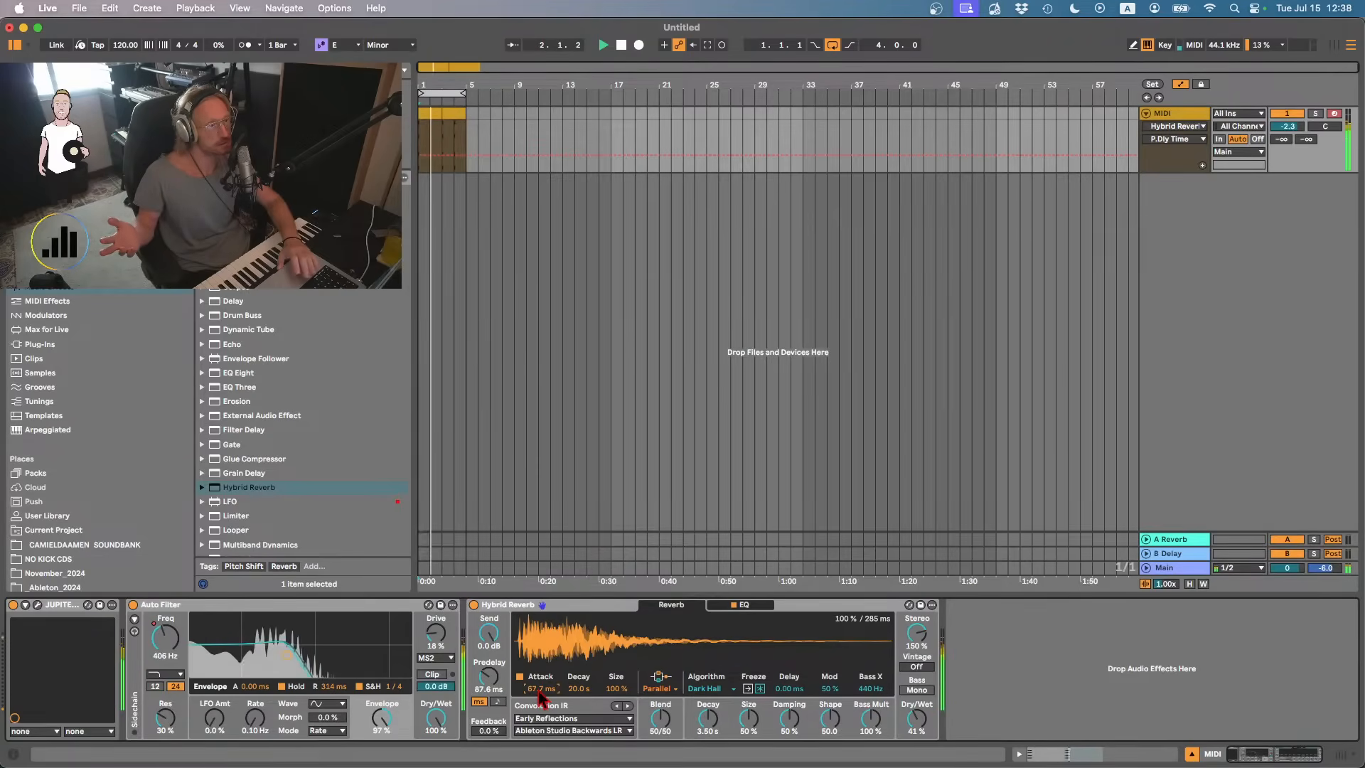
- Add Chorus-Ensemble after the Hybrid Reverb with a 0.29 Hz rate, 28% amount and 30% dry/wet
double_click(266, 258)
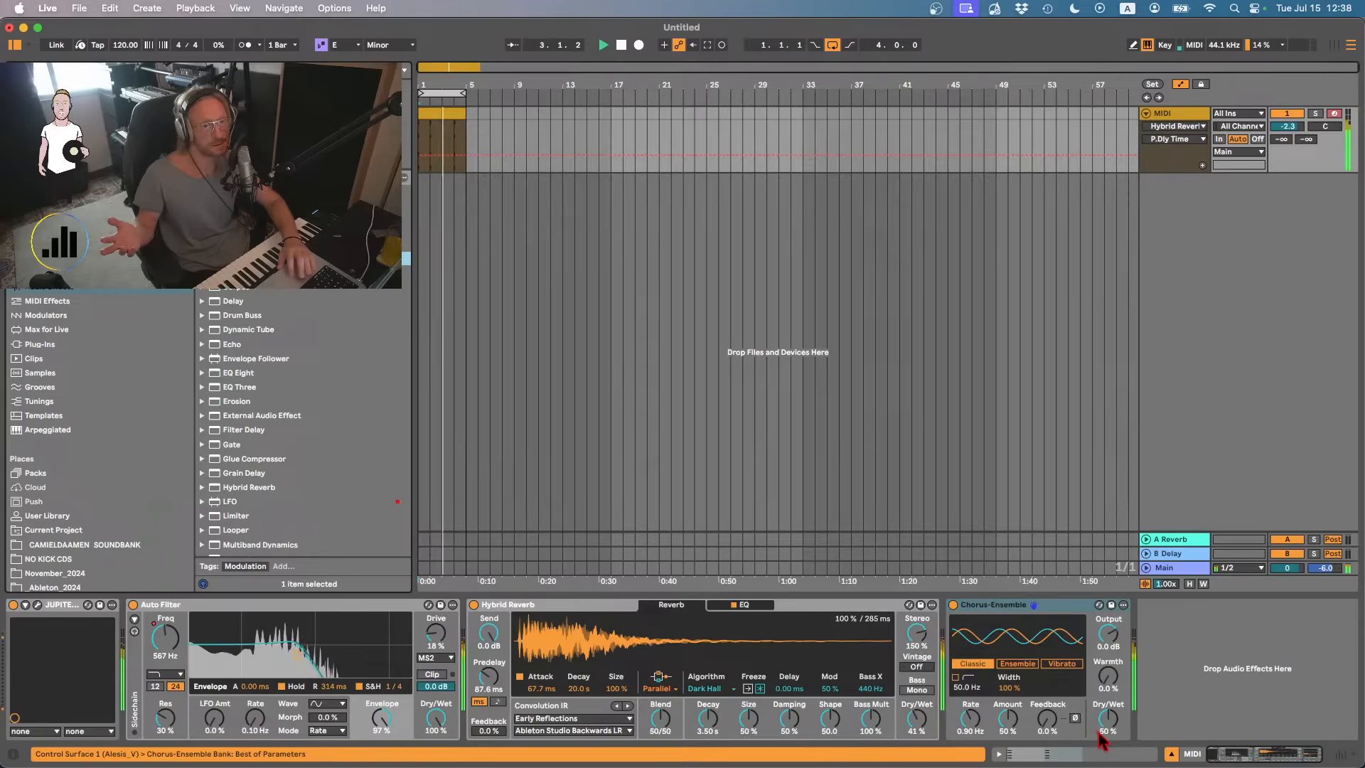
left_click_drag(1109, 725, 1006, 732)
left_click_drag(1098, 734, 1103, 725)
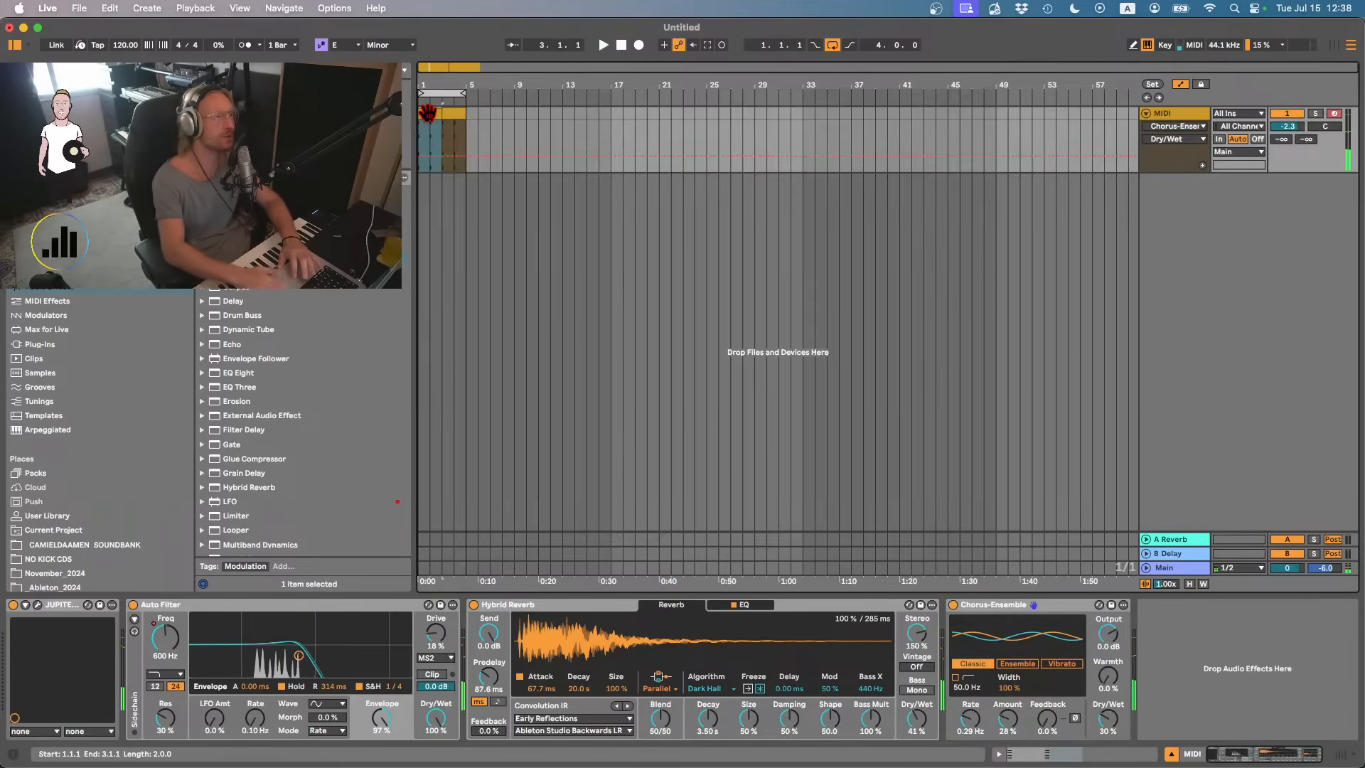
- Export the four-bar loop as a WAV file named Musicloop_031_Em7 in the Music Loops folder
left_click(458, 111)
key("super+shift+r")
key("Return")
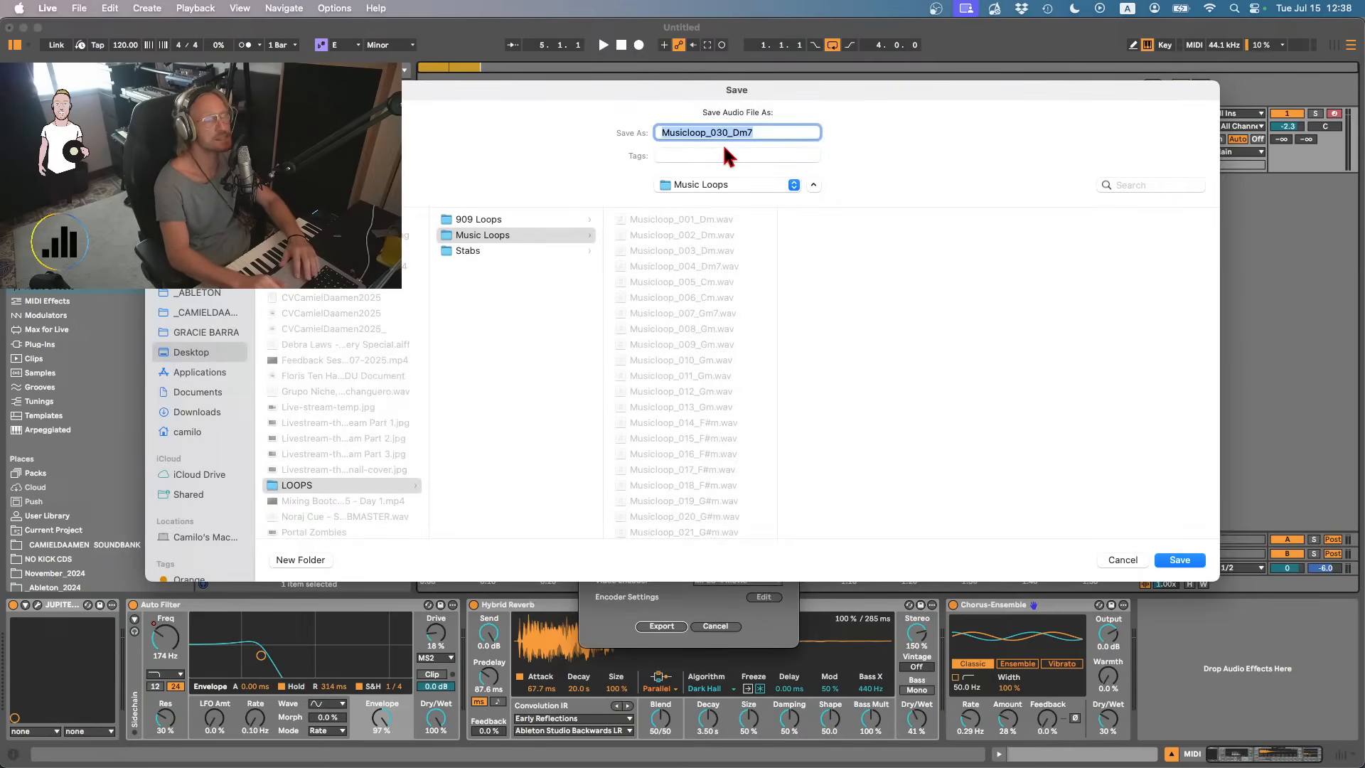
left_click(1126, 561)
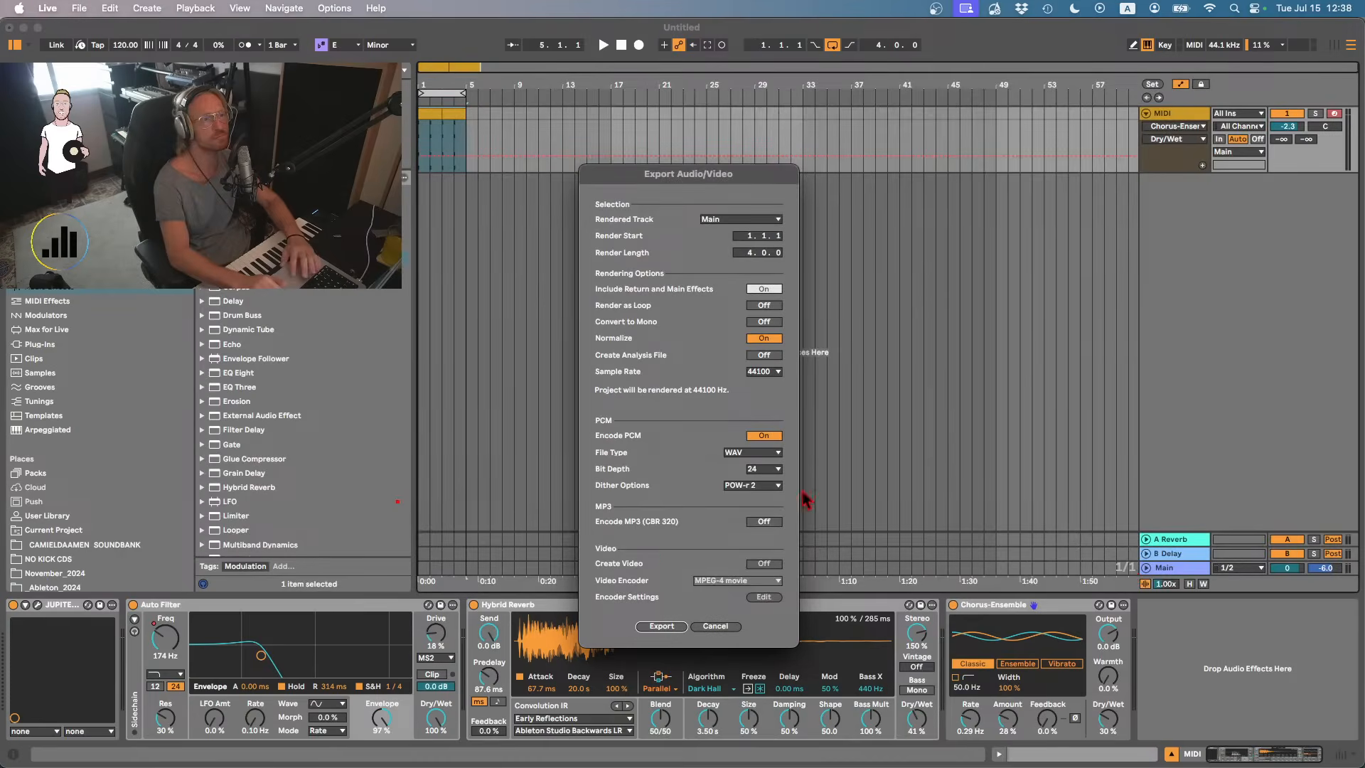
left_click(662, 627)
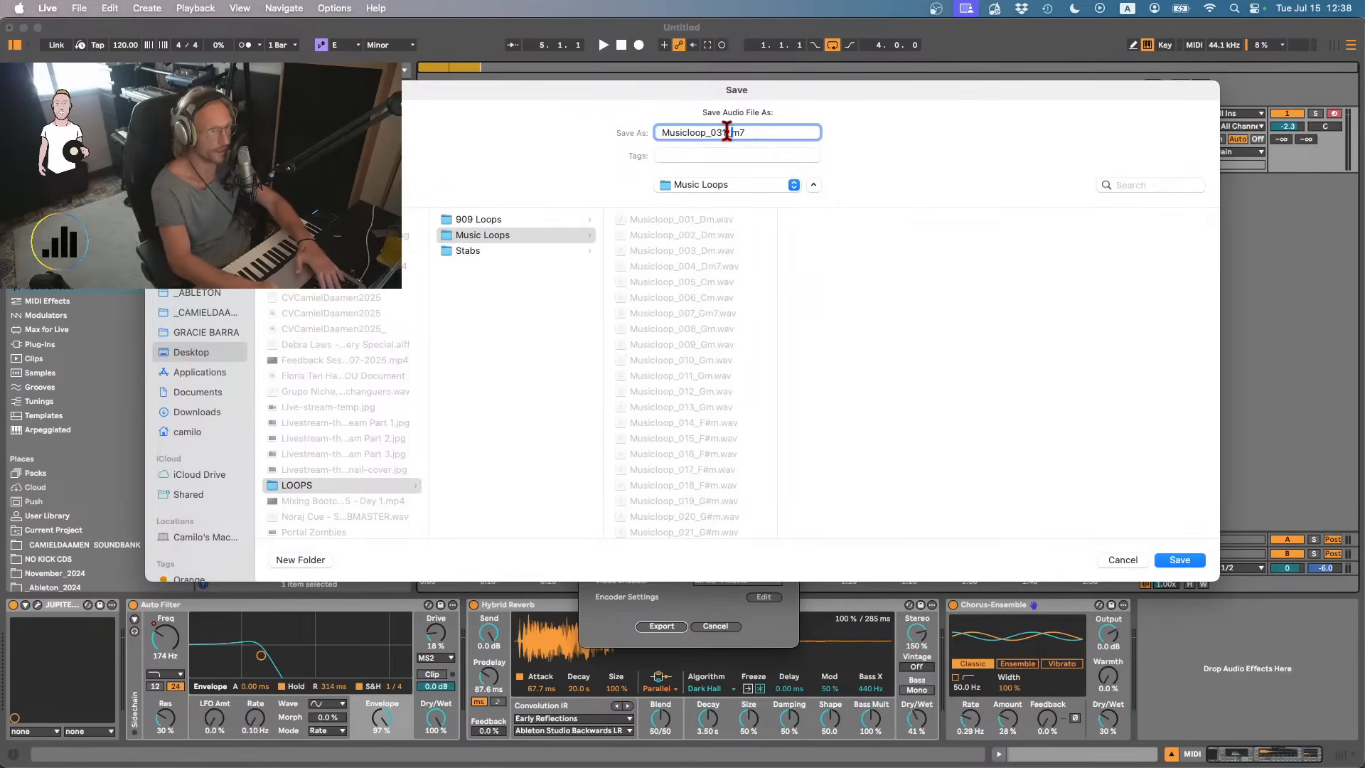
key("Return")
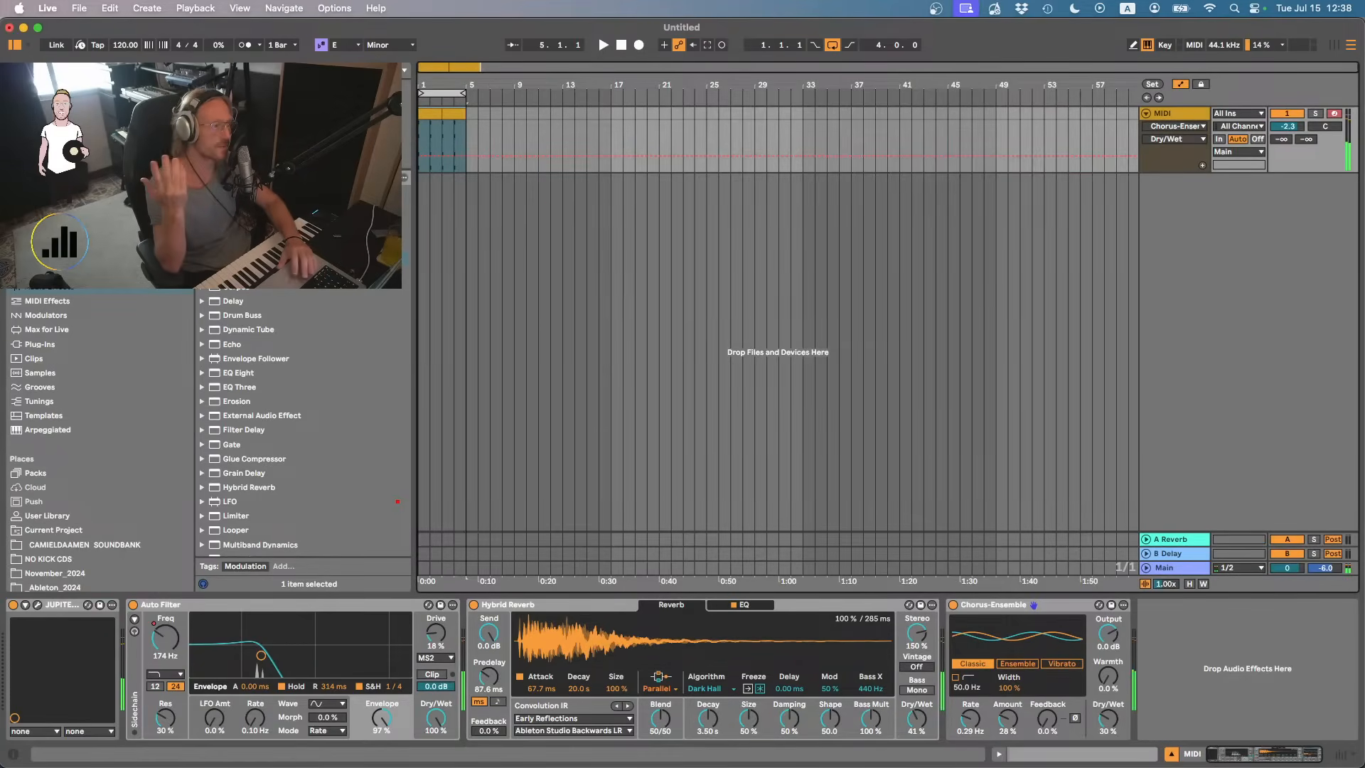
- Switch the JUPITER-8 to preset E-8: SQ Peppercorn and audition the loop with it
left_click(37, 604)
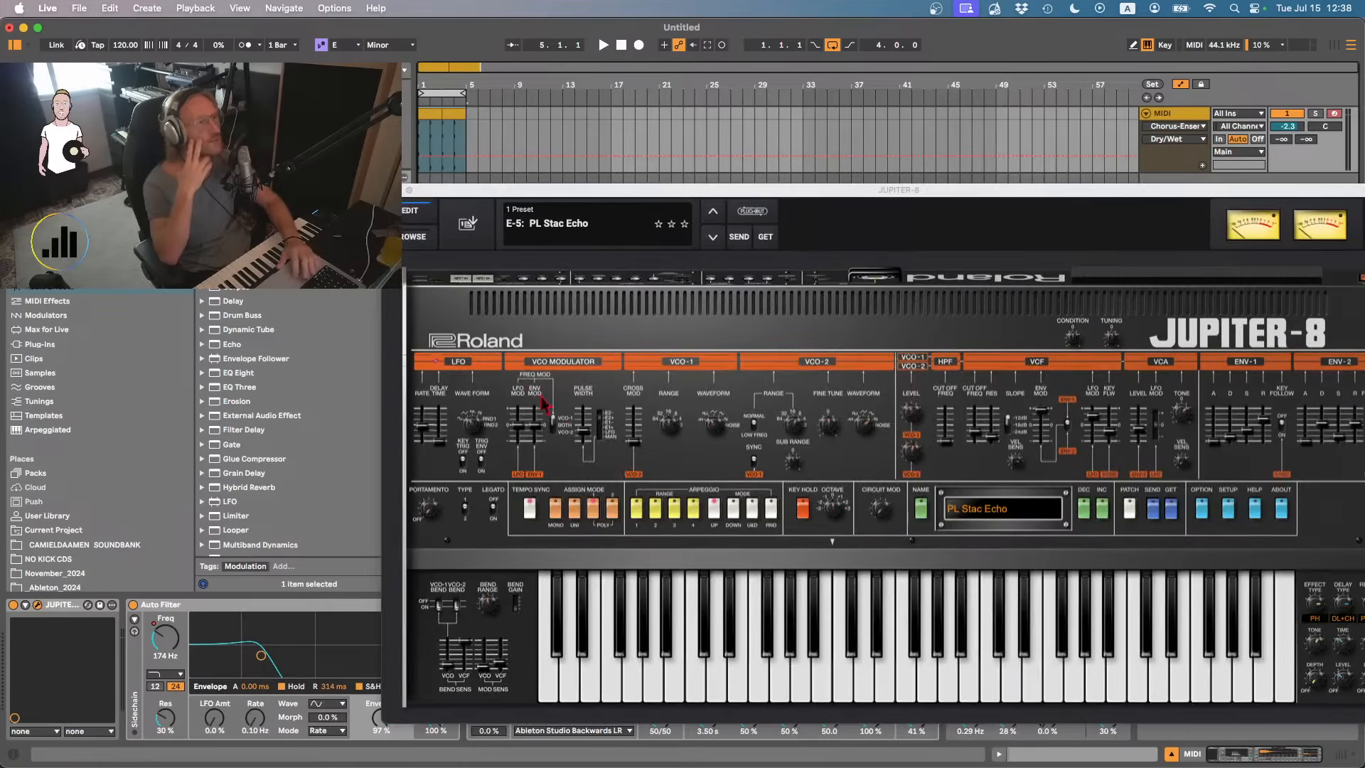
left_click(712, 237)
left_click(712, 238)
left_click(712, 238)
left_click(712, 237)
left_click(714, 215)
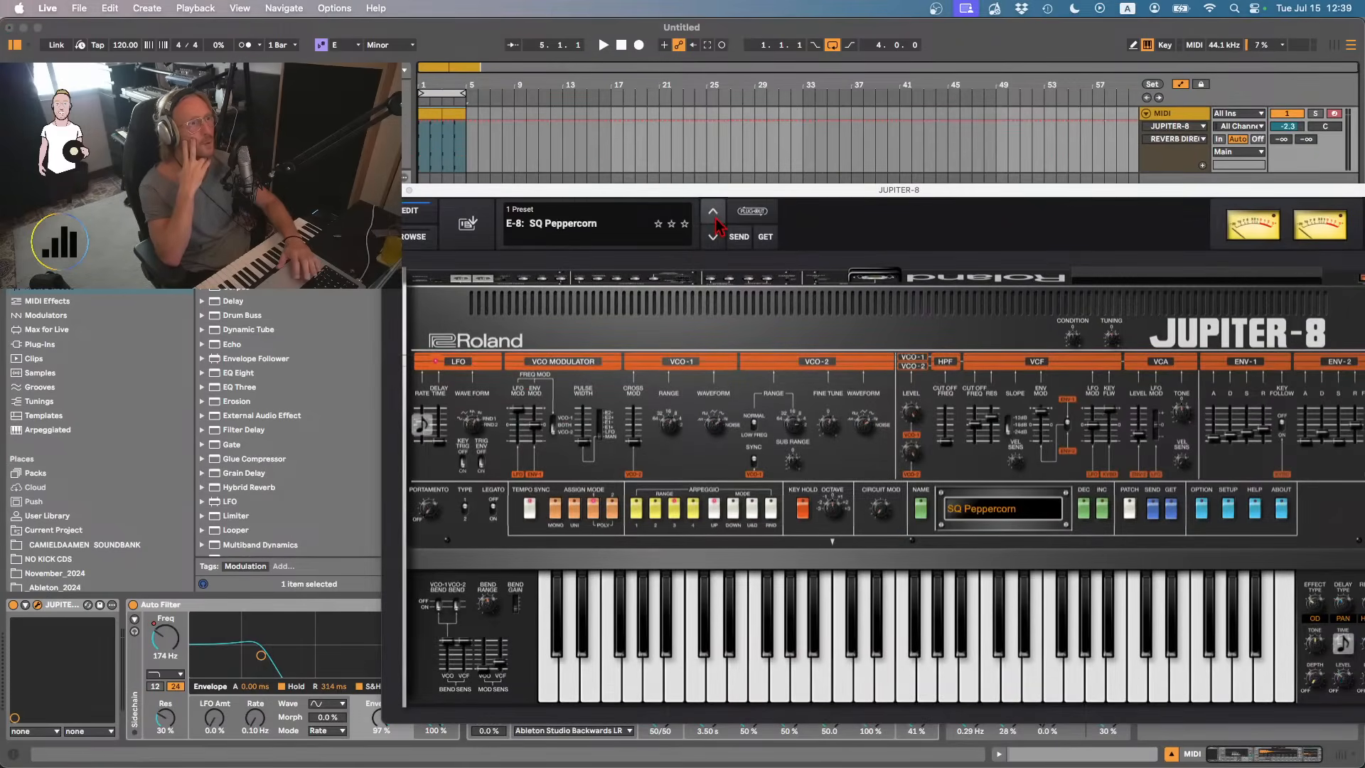
key("space")
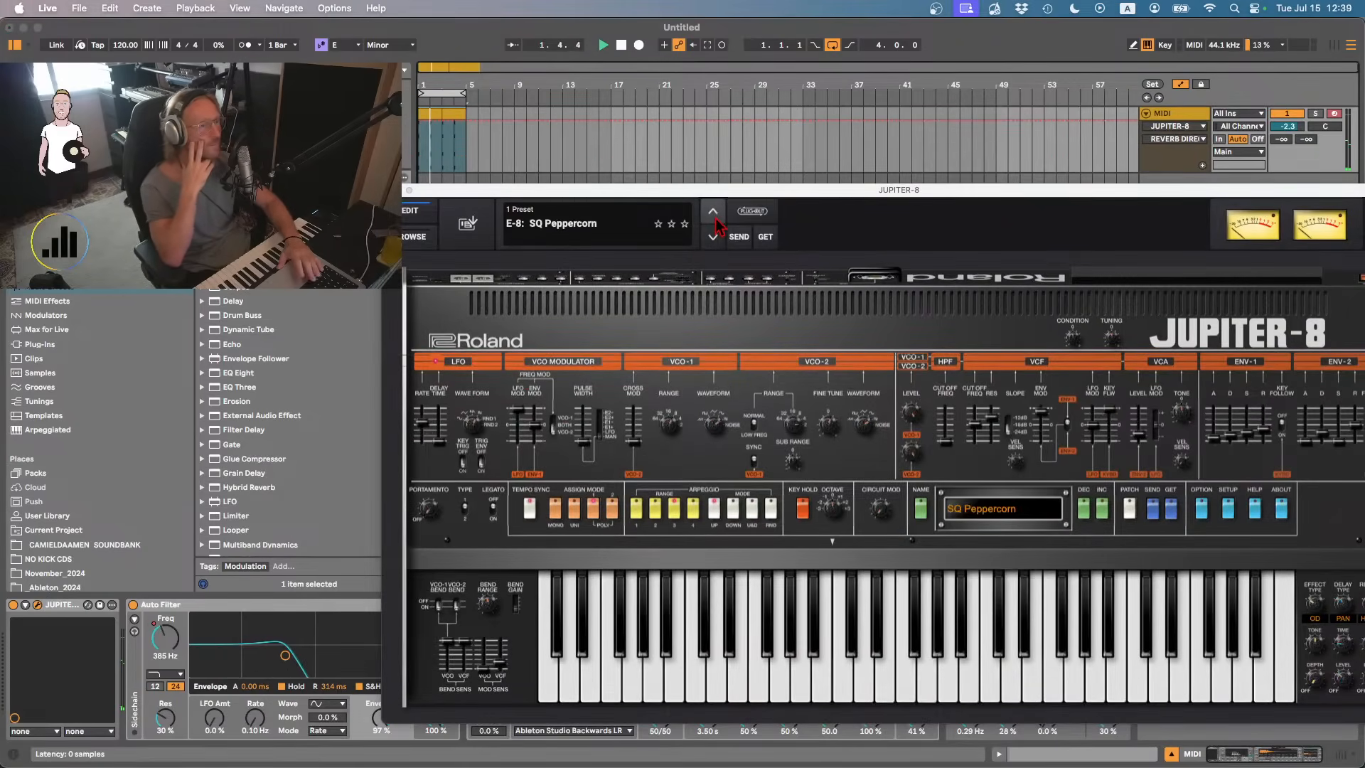
key("space")
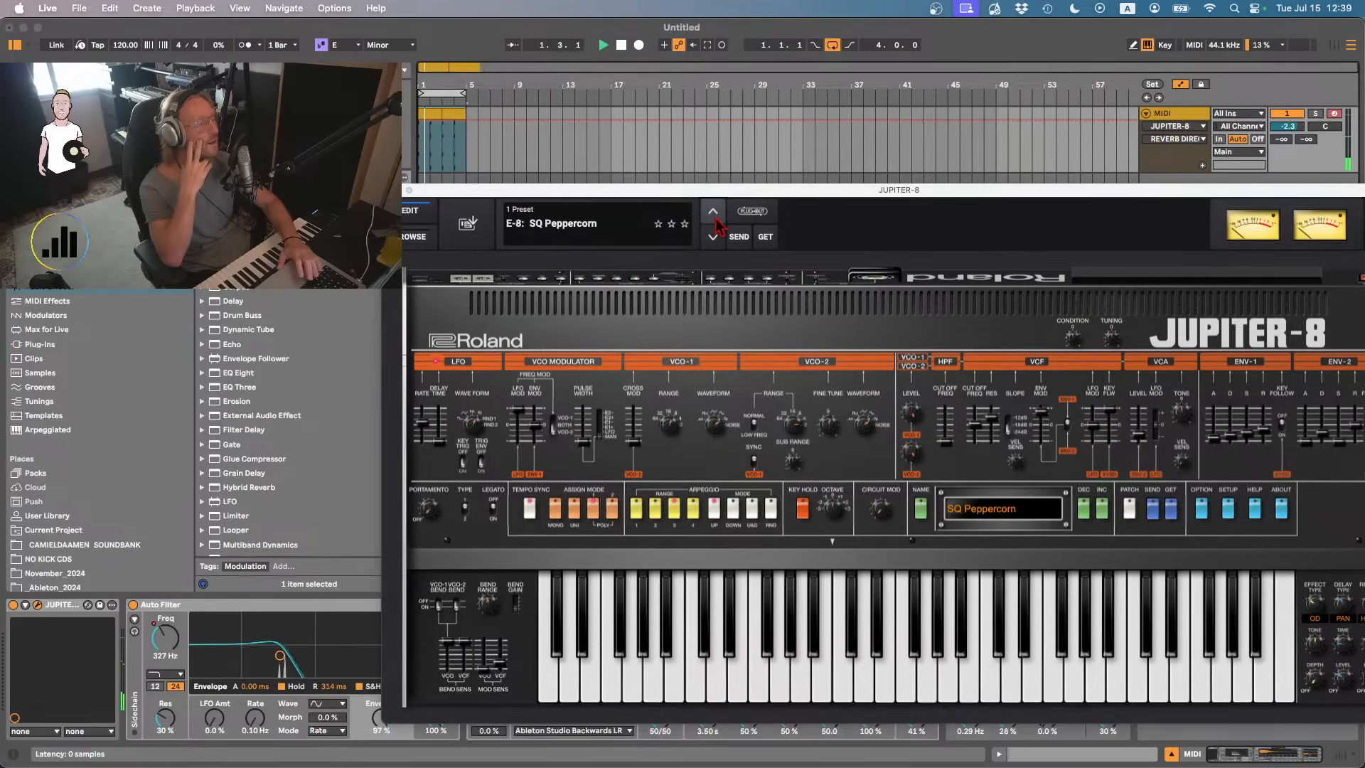
left_click(389, 191)
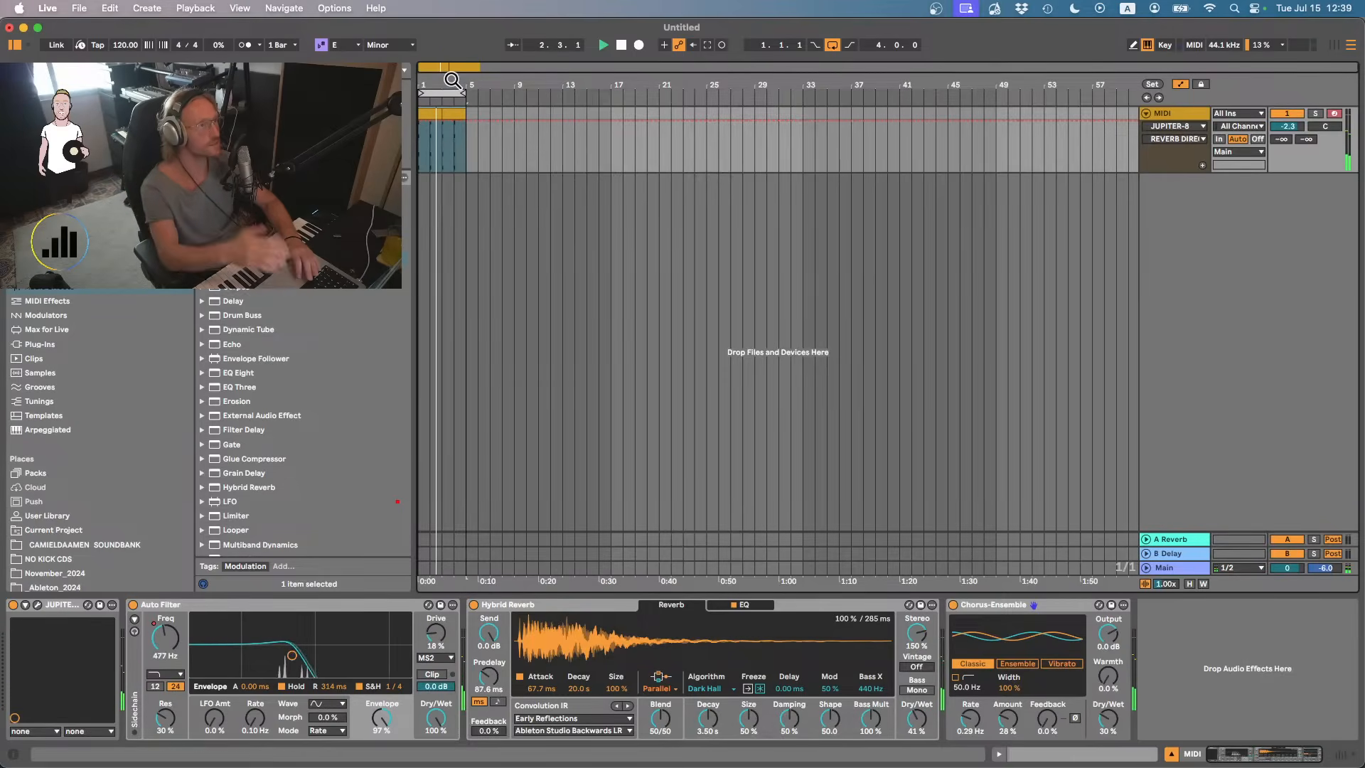
- Export the SQ Peppercorn version of the four-bar loop as Musicloop_032_Em7 in the Music Loops folder
key("super+shift+r")
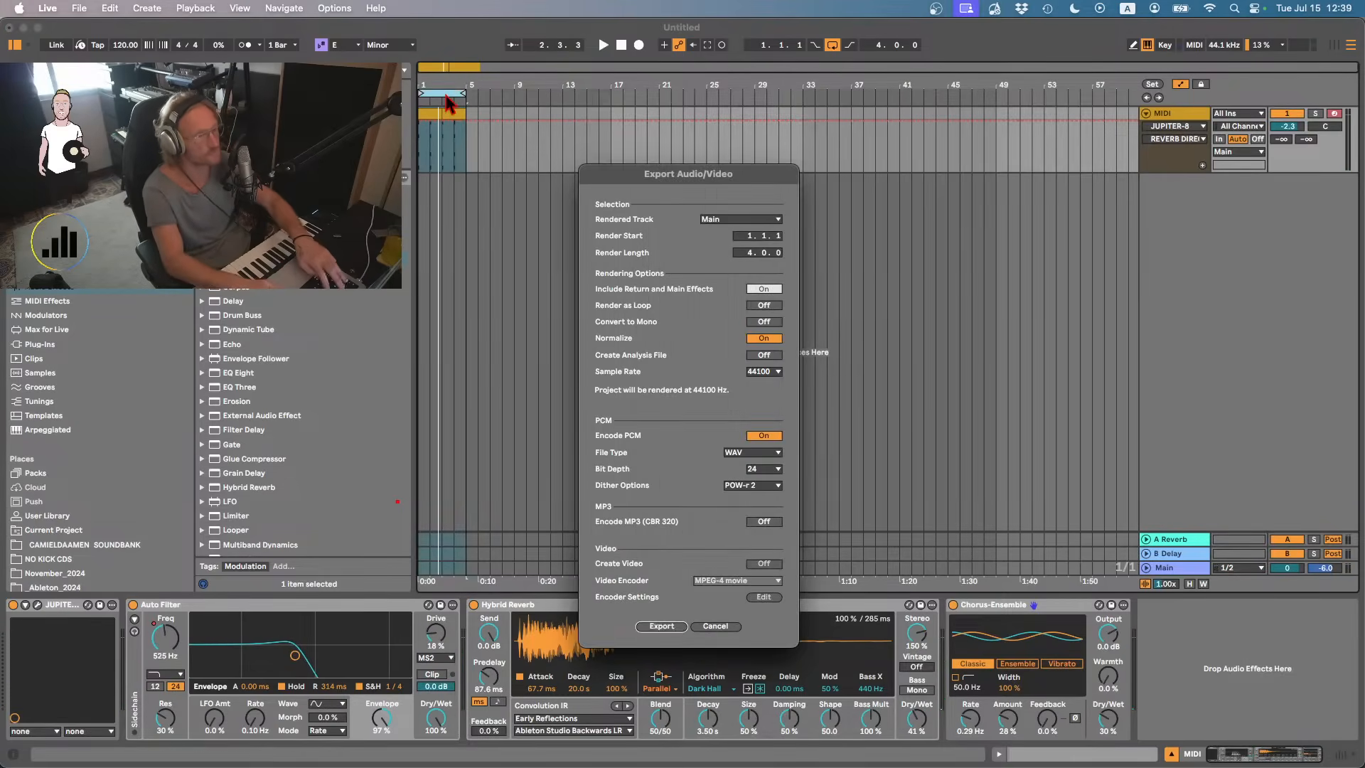
key("Return")
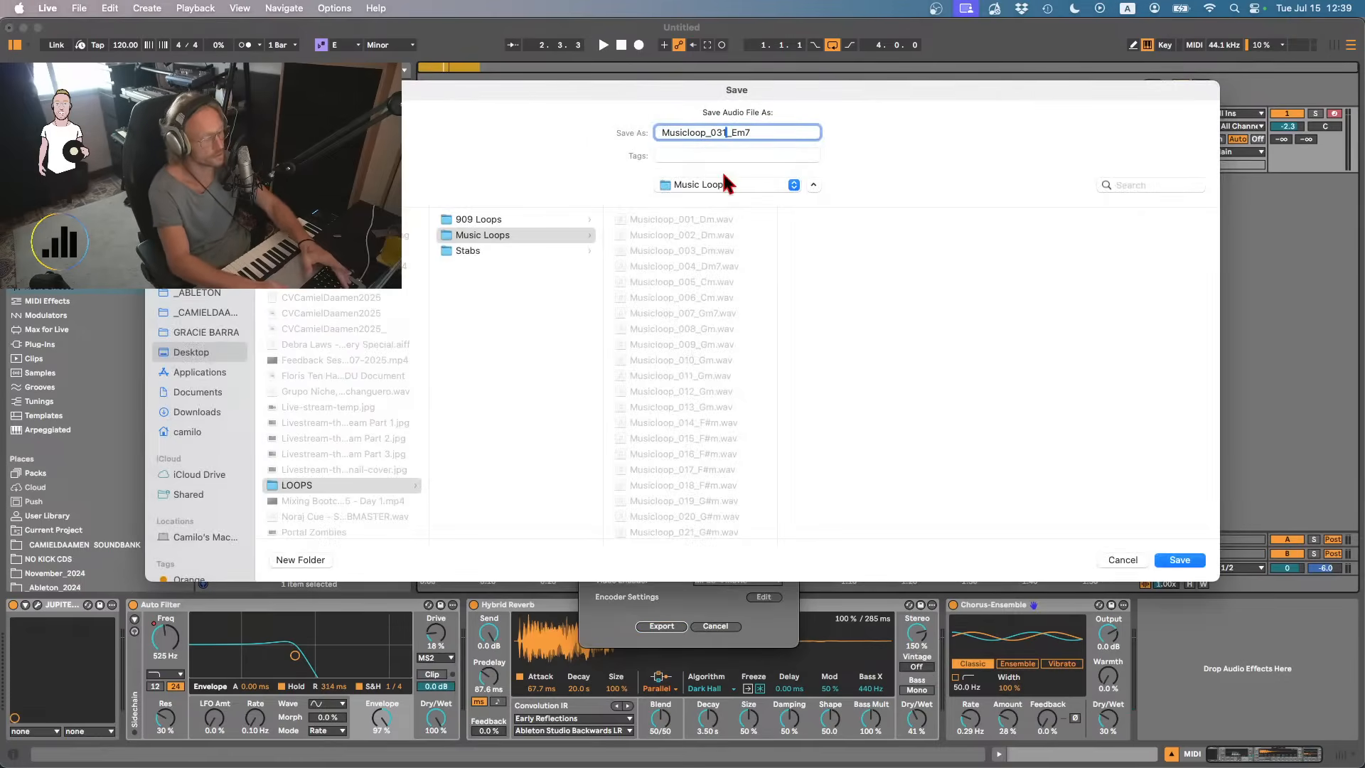
key("Return")
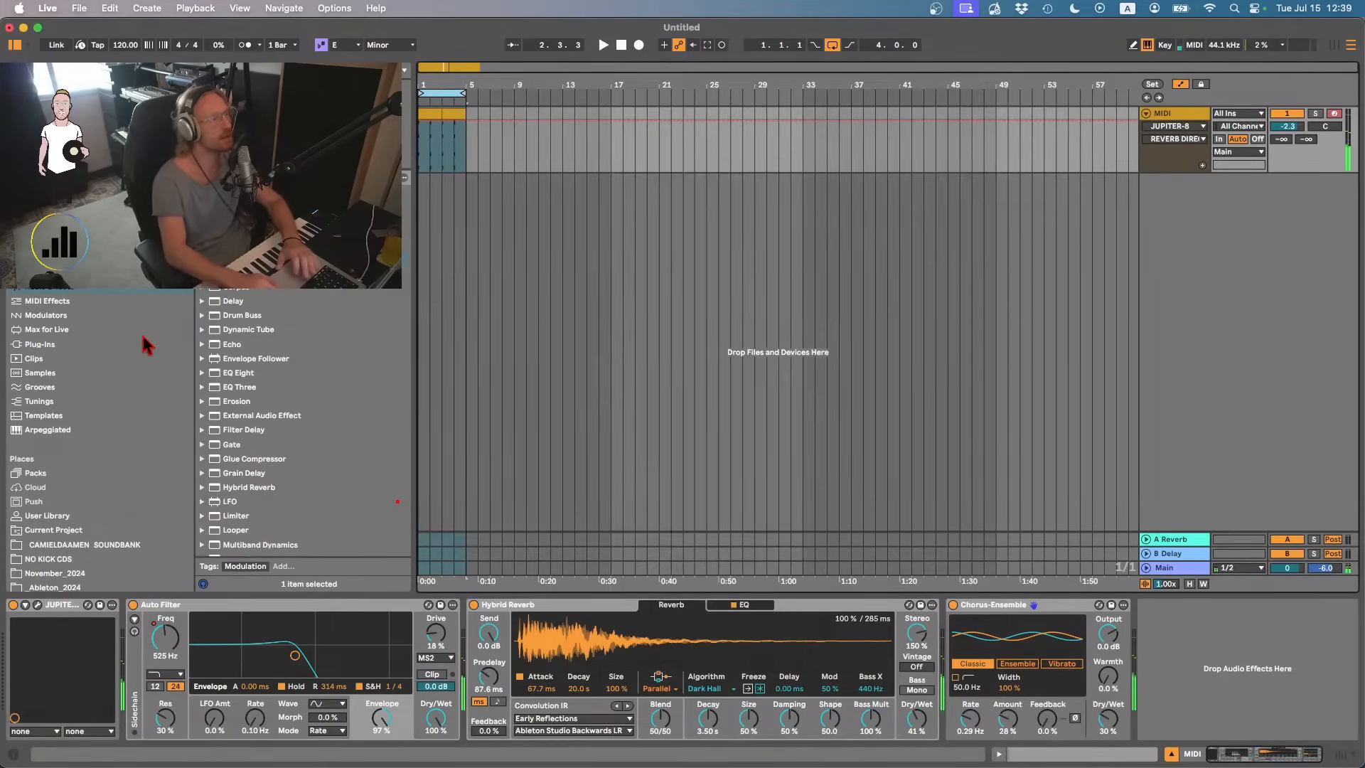
- Change the JUPITER-8 to preset F-1: 1981 NEG Pluck and play the loop
left_click(38, 605)
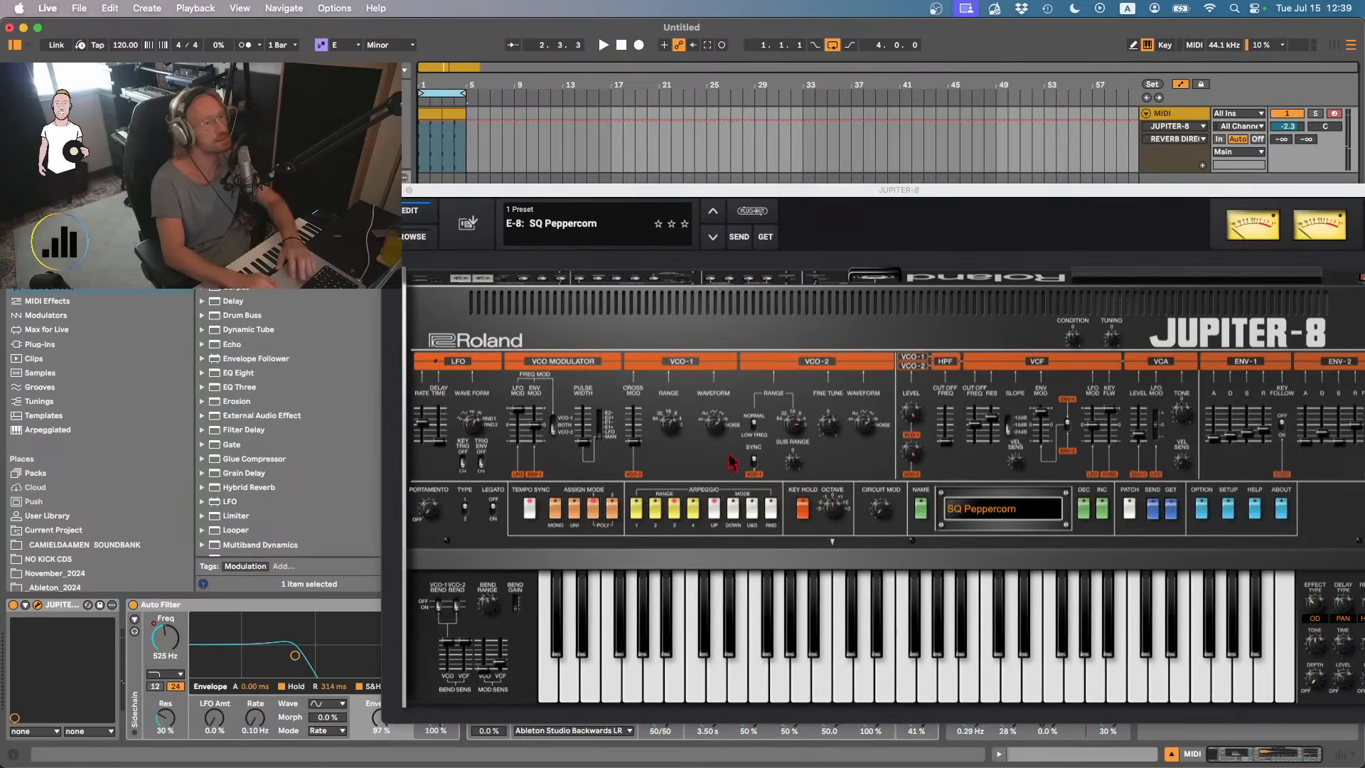
left_click(713, 237)
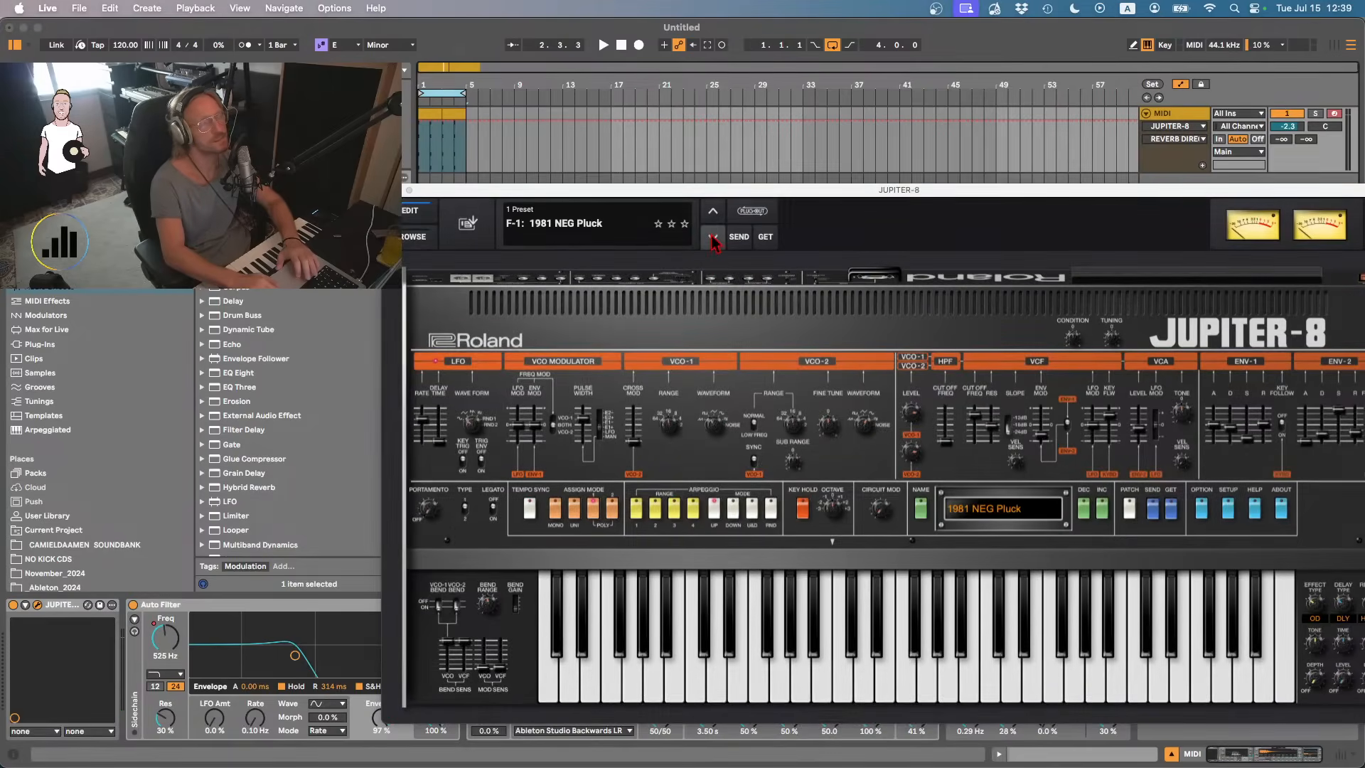
key("space")
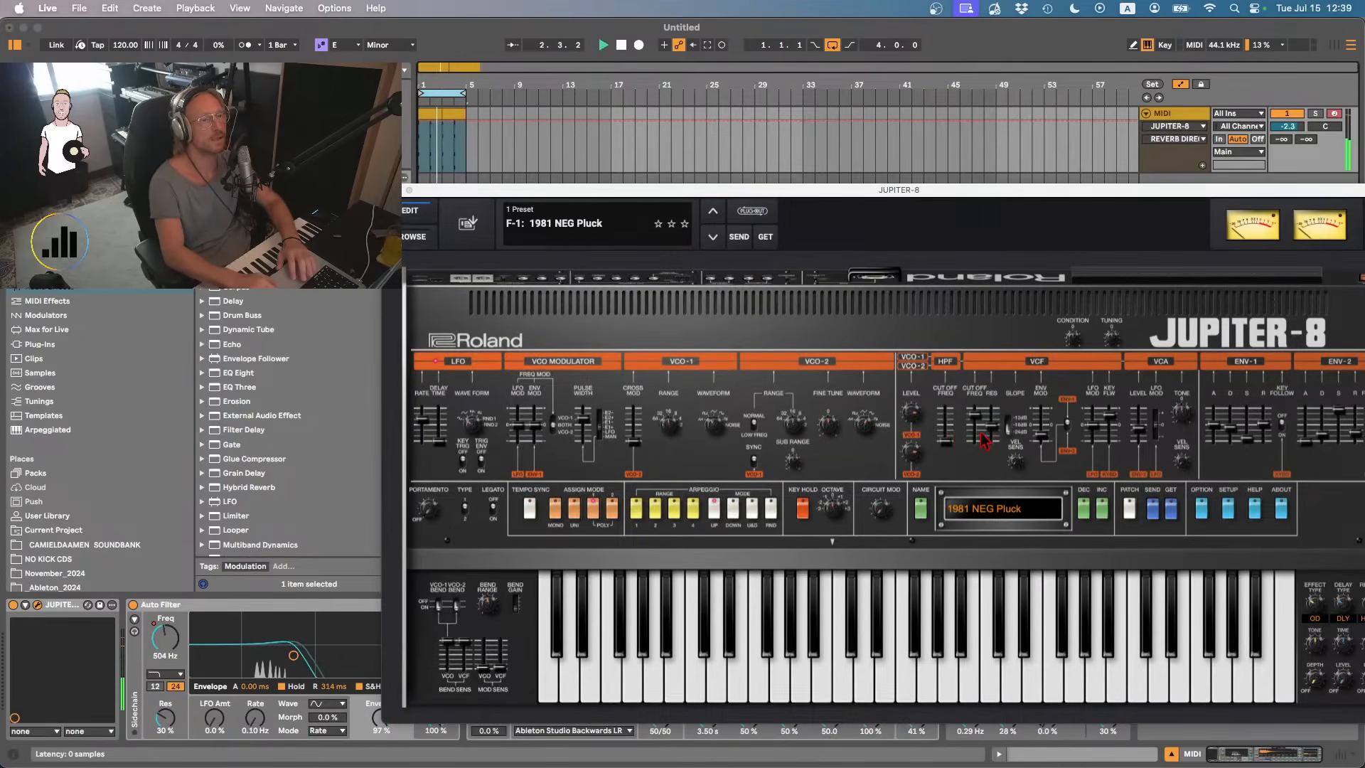
- Set the JUPITER-8's HPF cutoff to 86 and its VCF resonance to 20, then close the synth and stop playback
left_click(945, 437)
left_click_drag(943, 427, 948, 440)
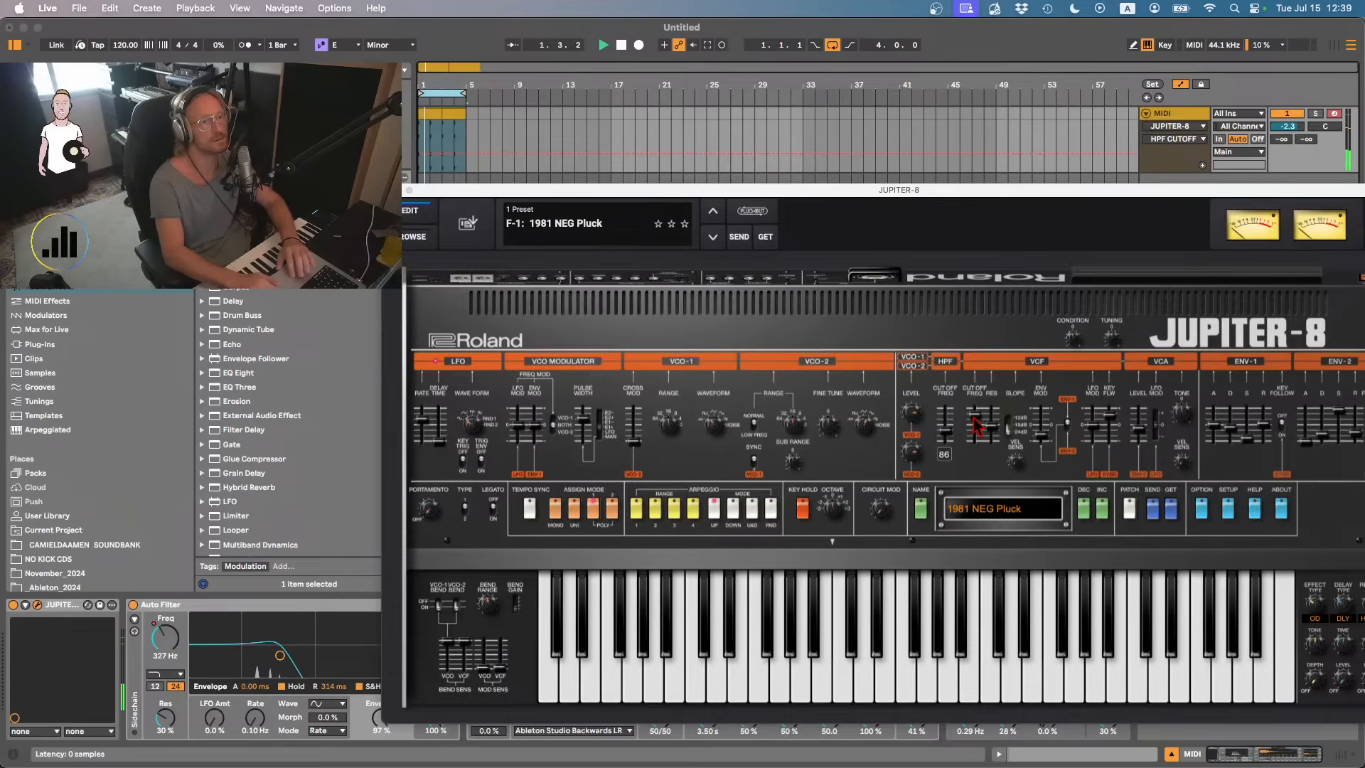
left_click(993, 442)
left_click_drag(993, 441, 994, 447)
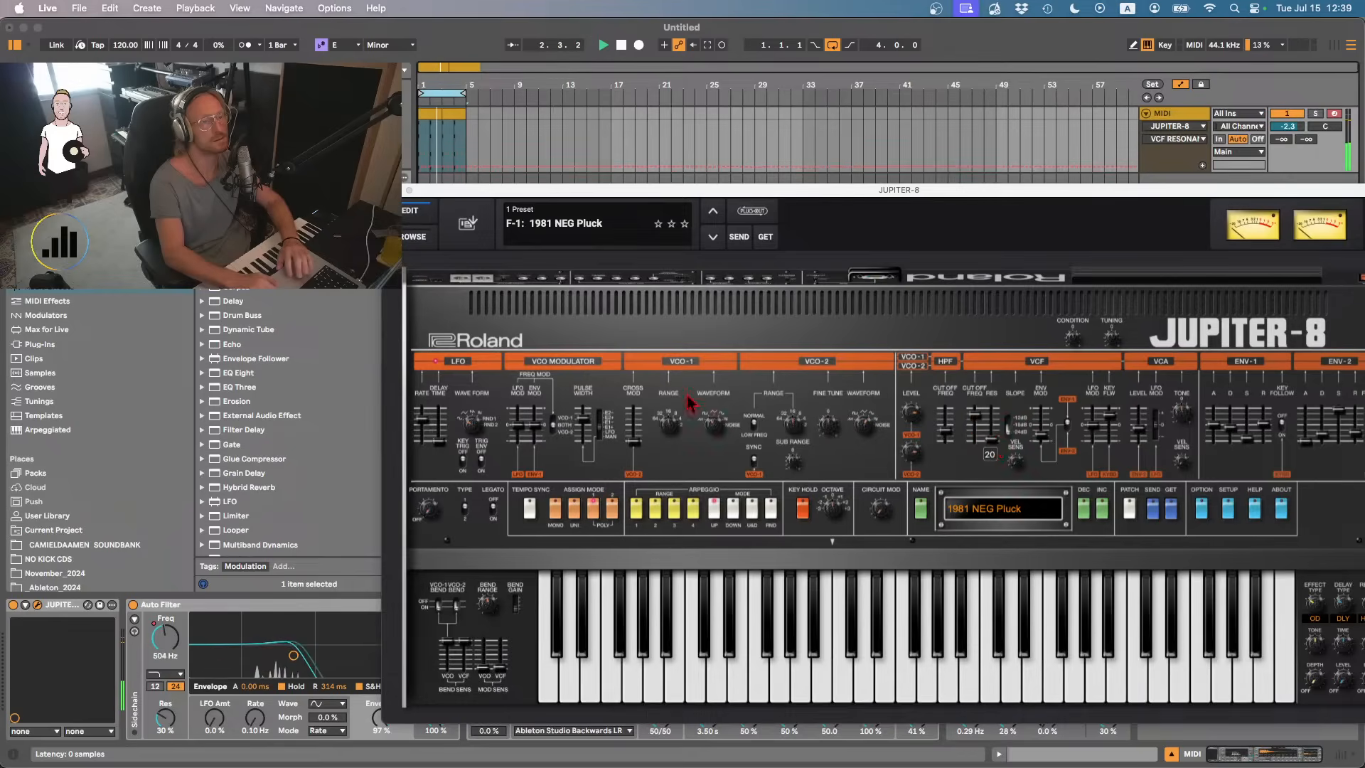
left_click(408, 189)
key("space")
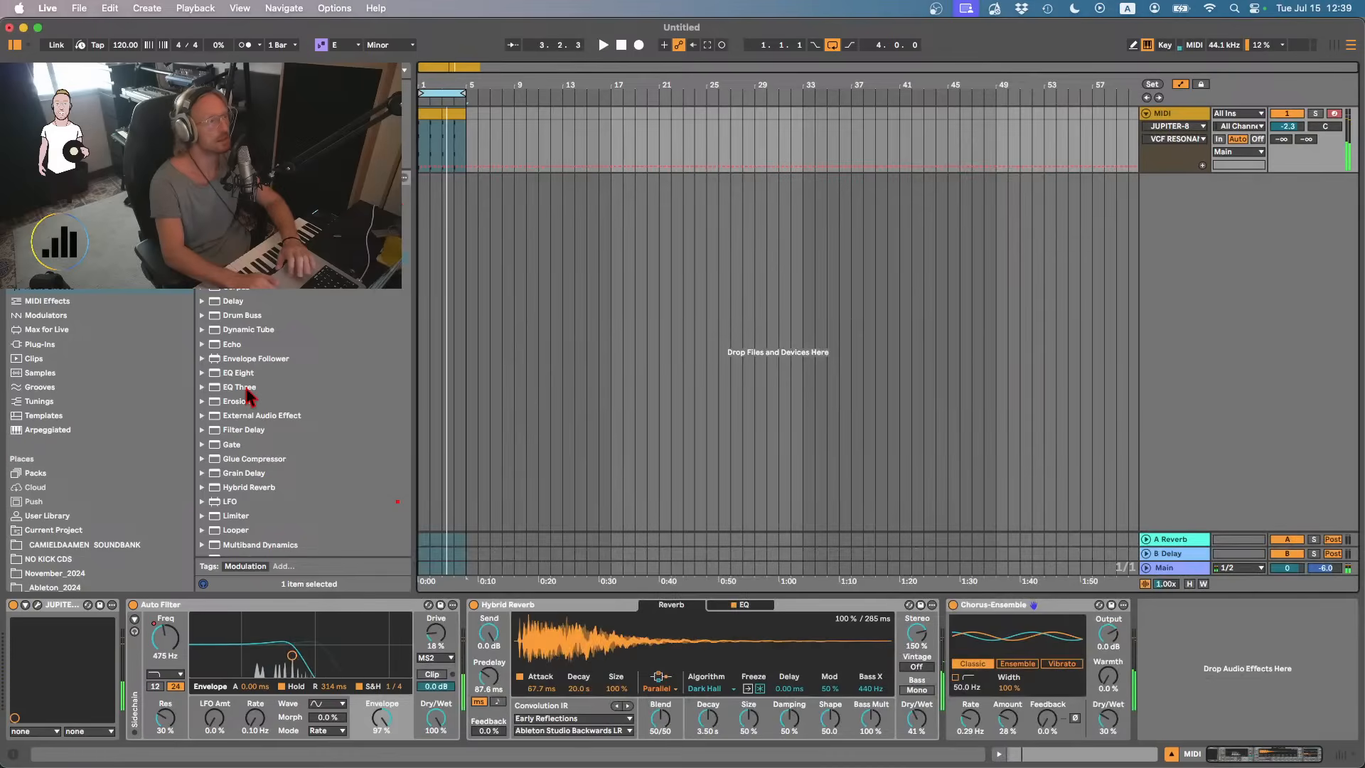
- Insert the Soundtoys Crystallizer plug-in between the Auto Filter and the Hybrid Reverb
left_click(75, 349)
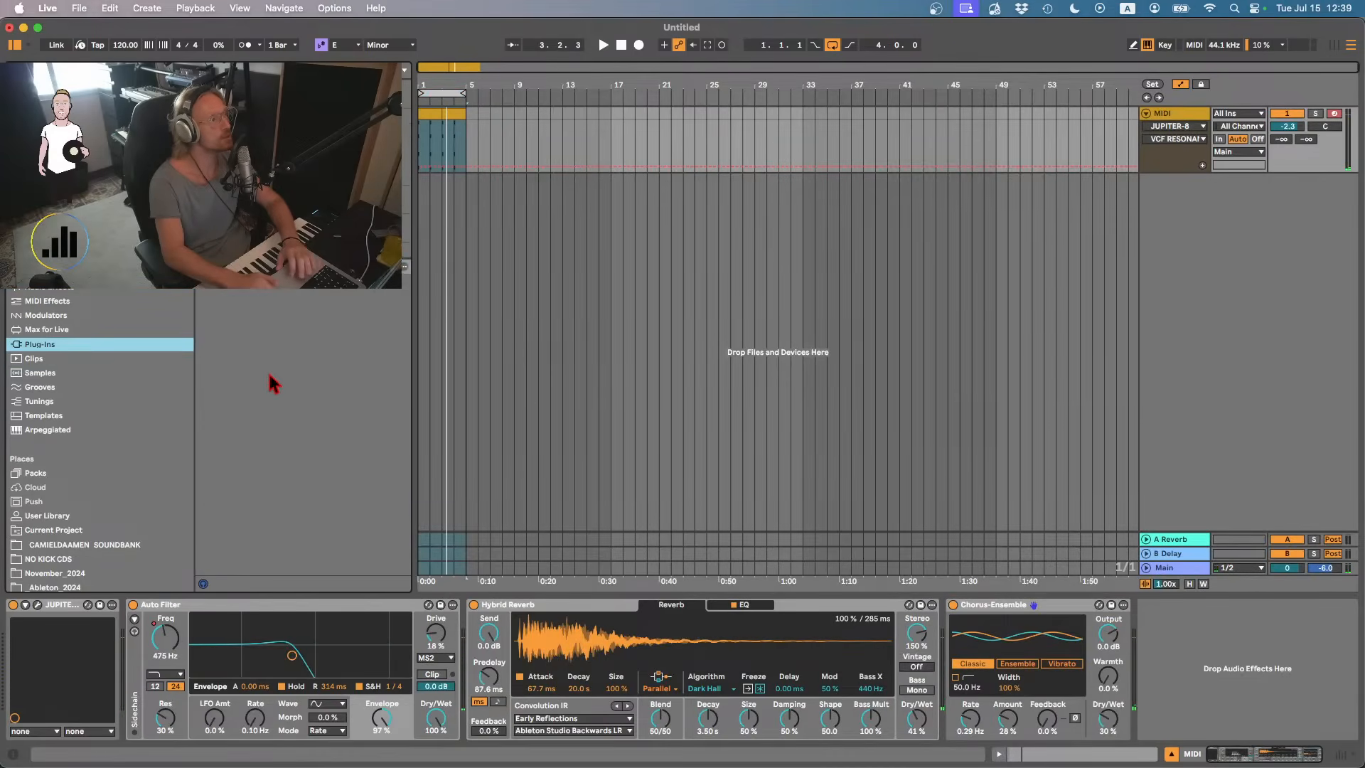
left_click(245, 447)
key("Left")
key("Left")
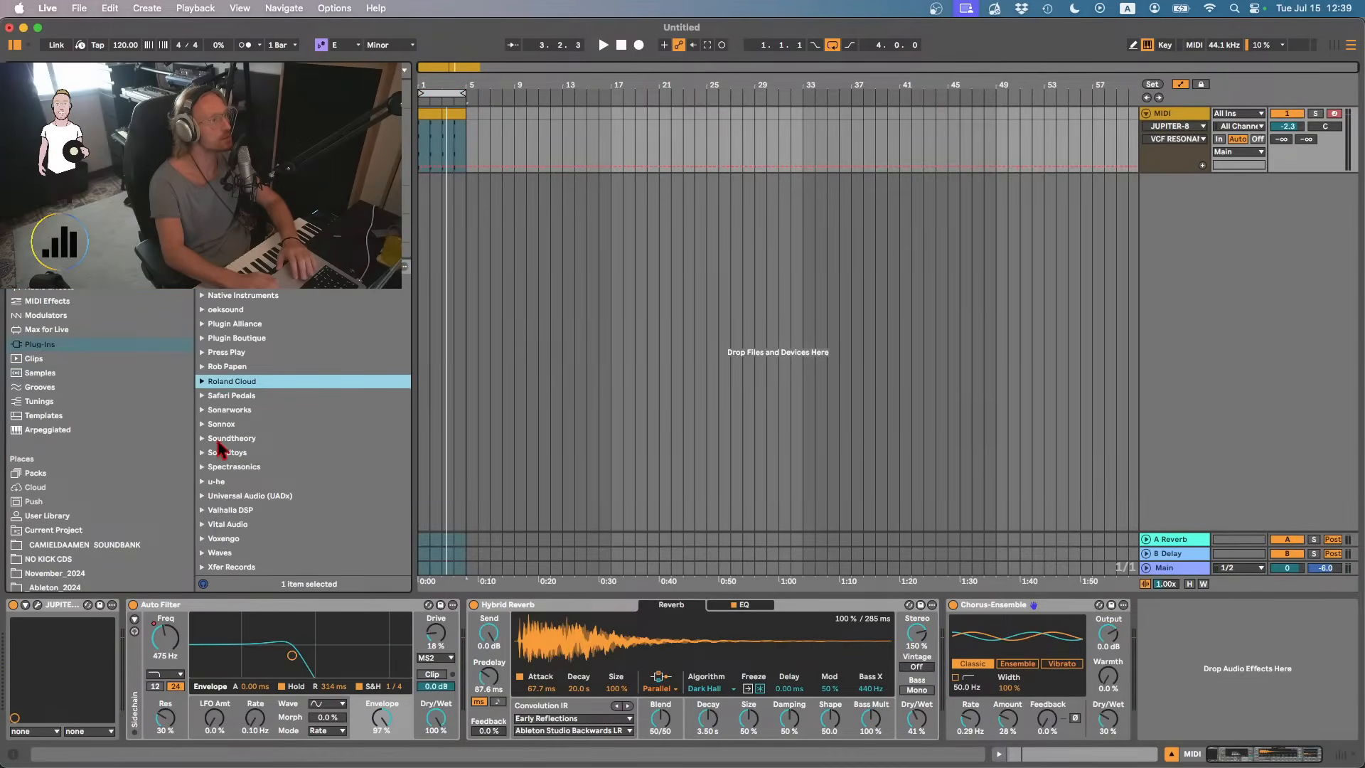
left_click(220, 449)
key("Right")
left_click(217, 480)
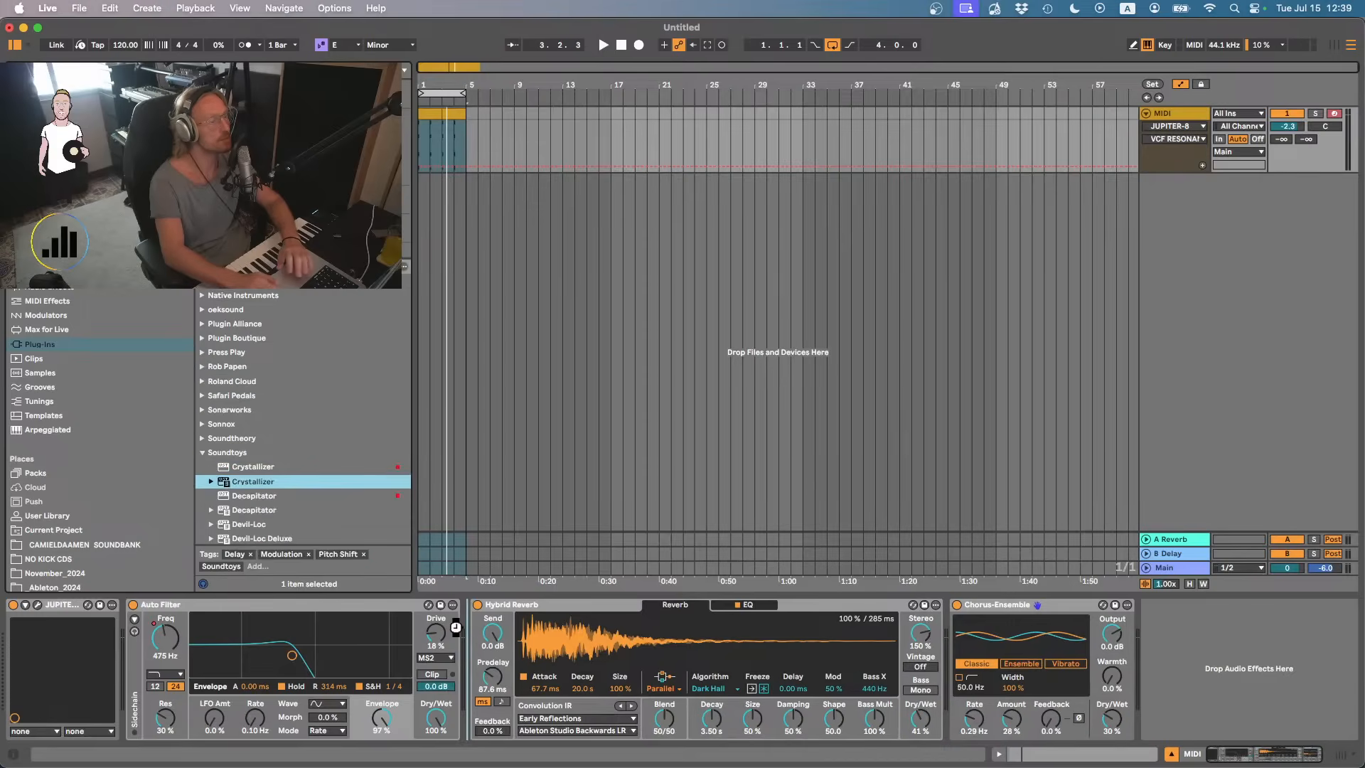
- Load the SlipAwayDelay preset from Crystallizer's Echo Reverse category and audition the loop
left_click(505, 217)
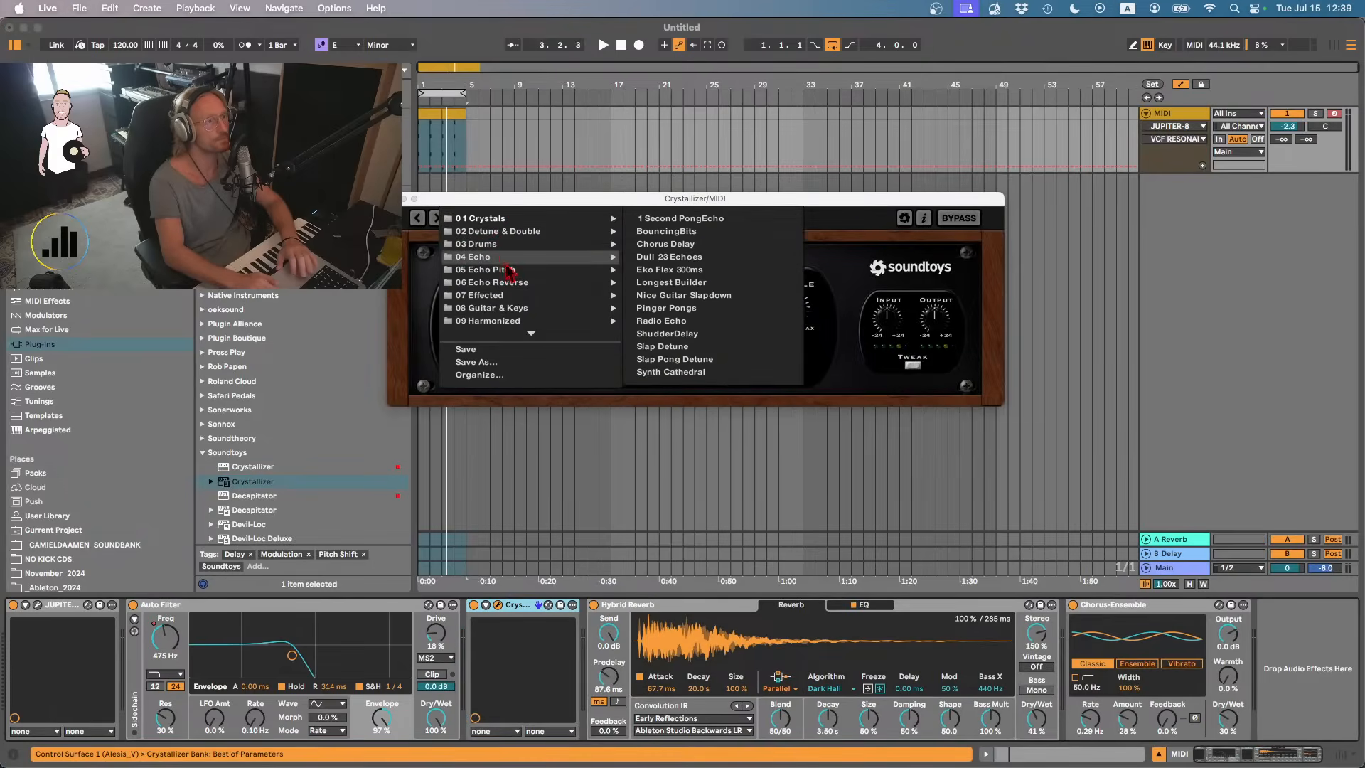
mouse_move(519, 284)
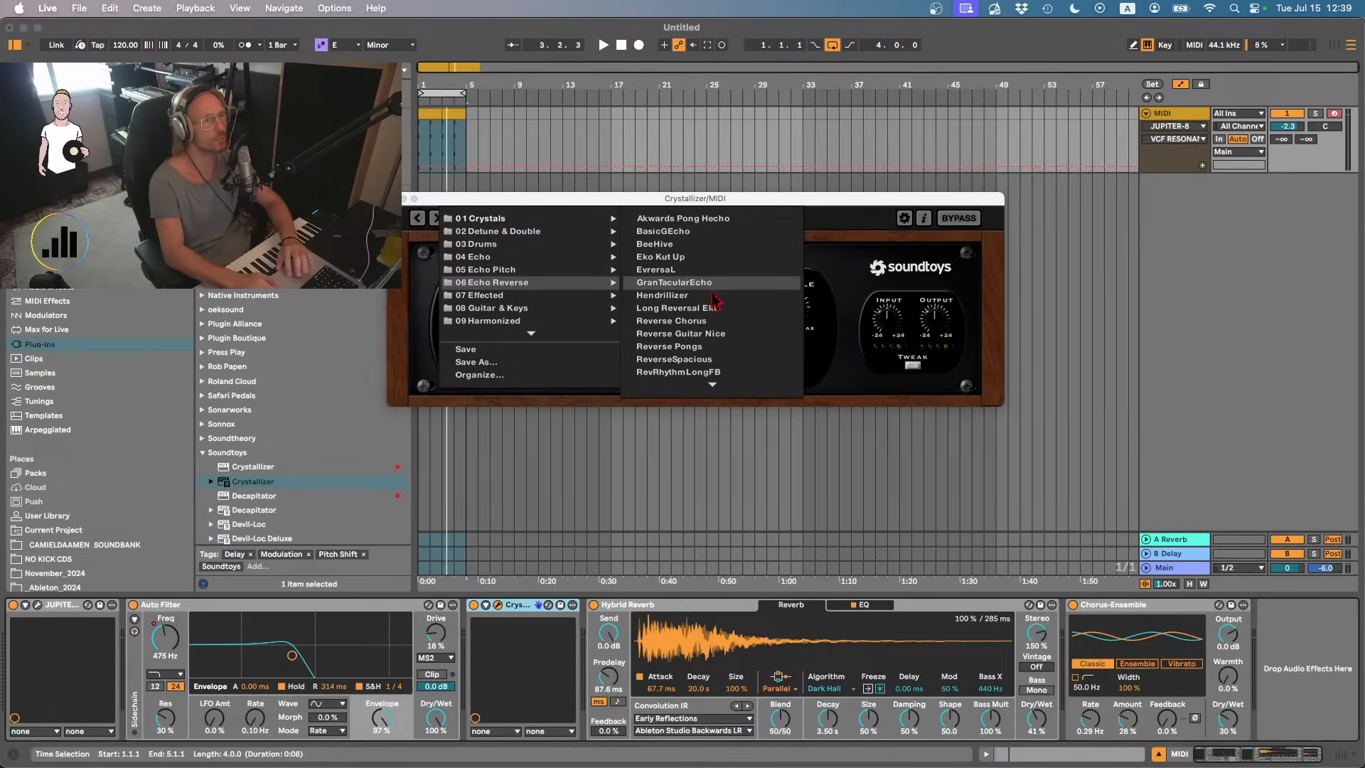
scroll(737, 364, "down", 3)
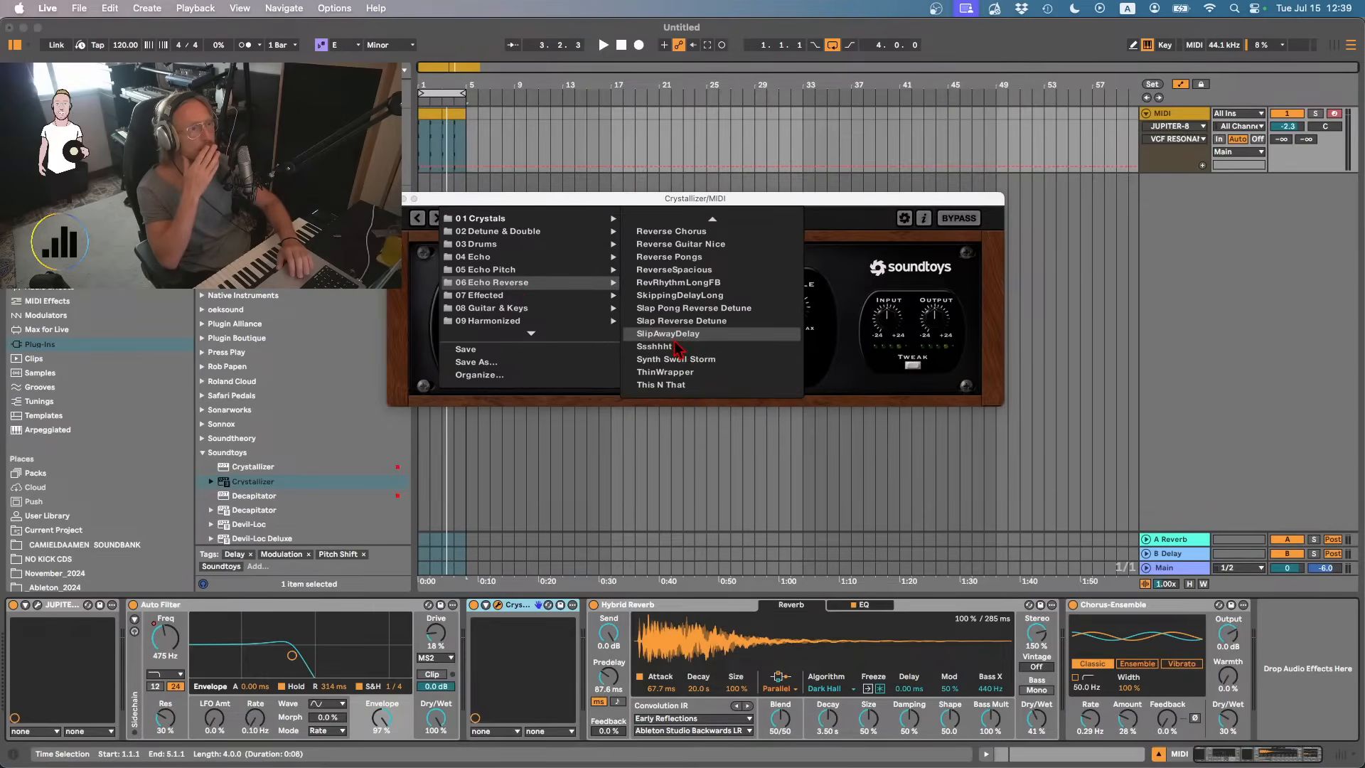
left_click(675, 340)
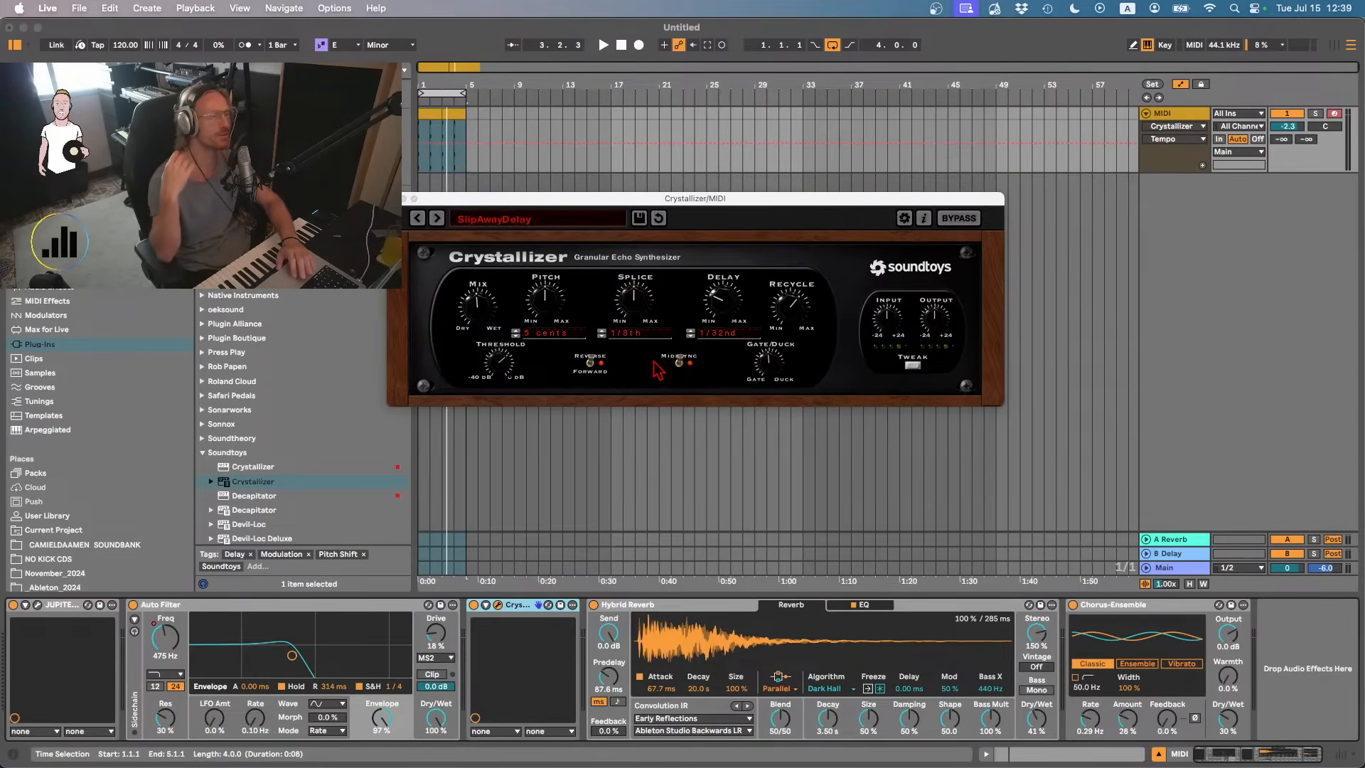
key("space")
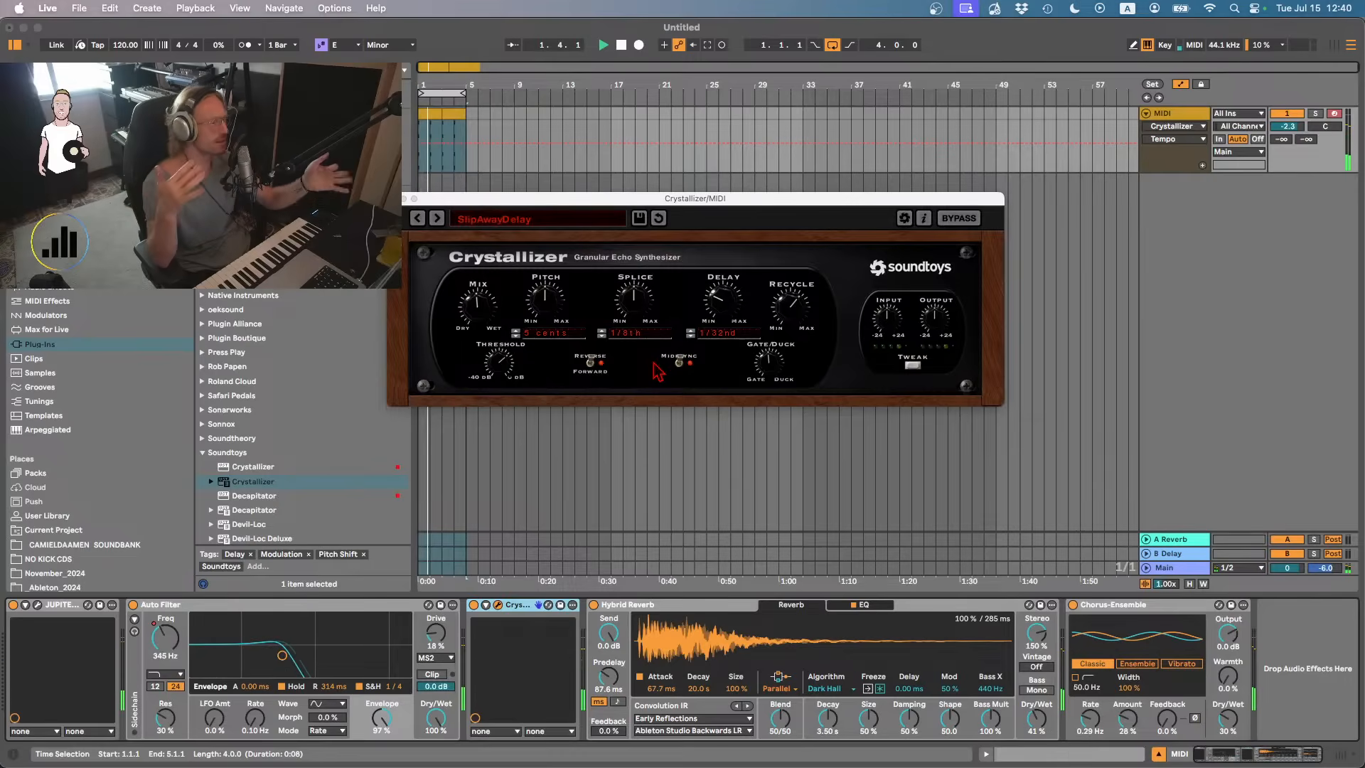
key("space")
- Export the four-bar Crystallizer version as the next numbered Em7 music loop and resume playback
left_click(432, 113)
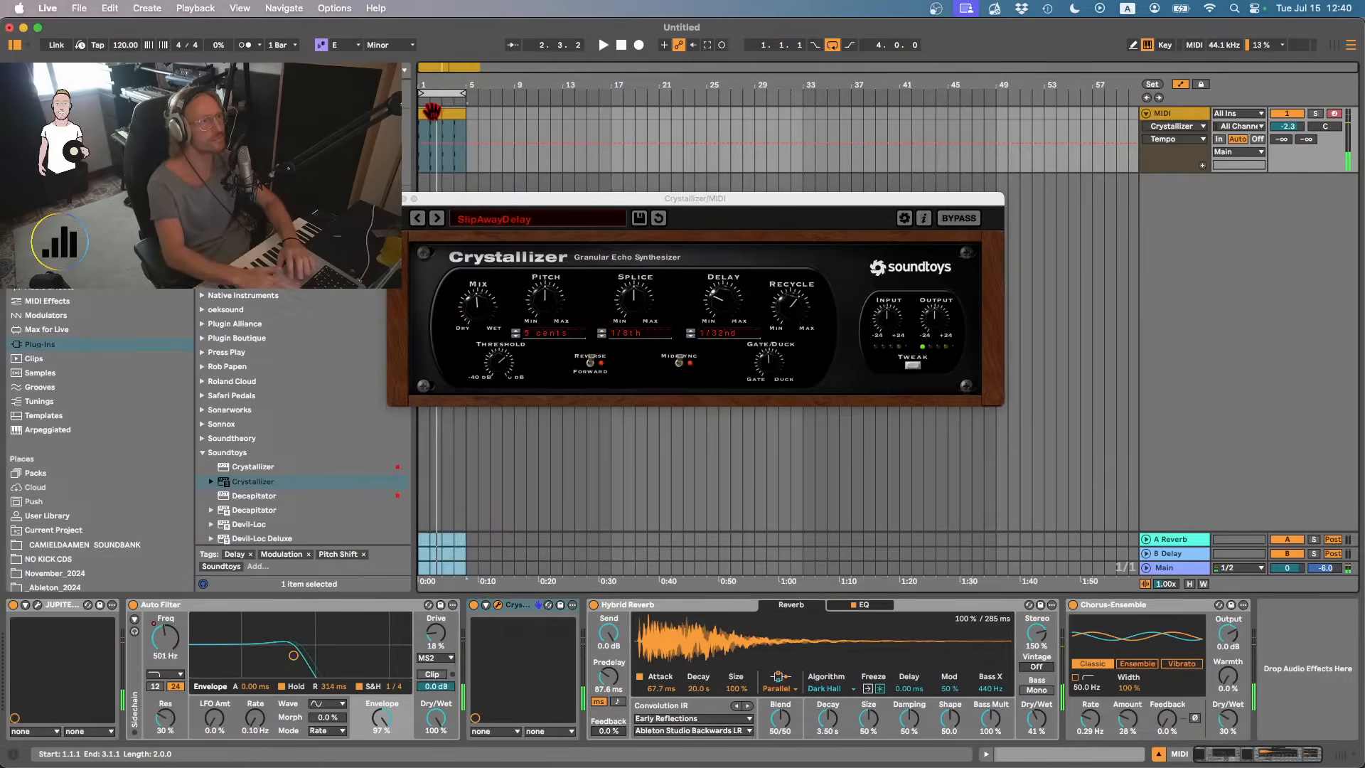
left_click(453, 113, "shift")
key("shift+super+r")
key("Return")
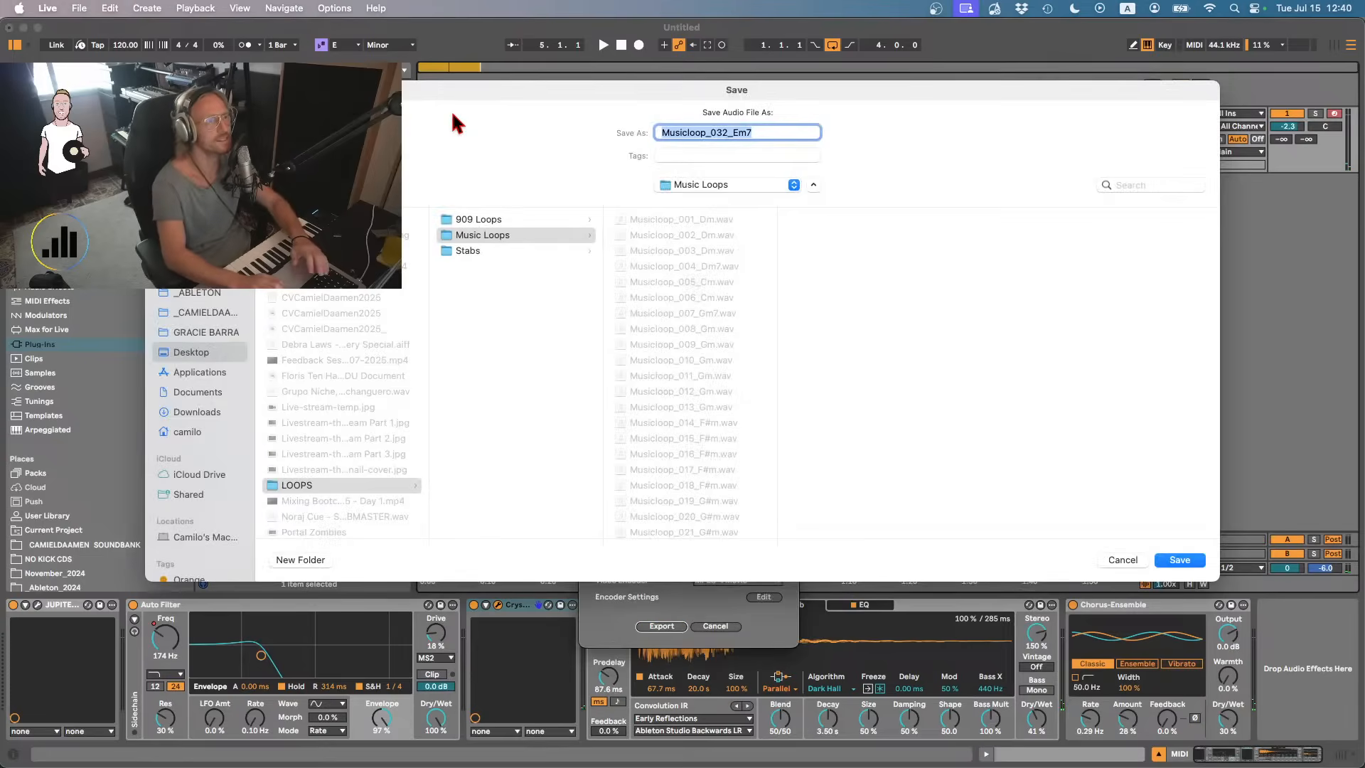
key("Right")
key("Left")
key("Left")
key("Left")
key("Left")
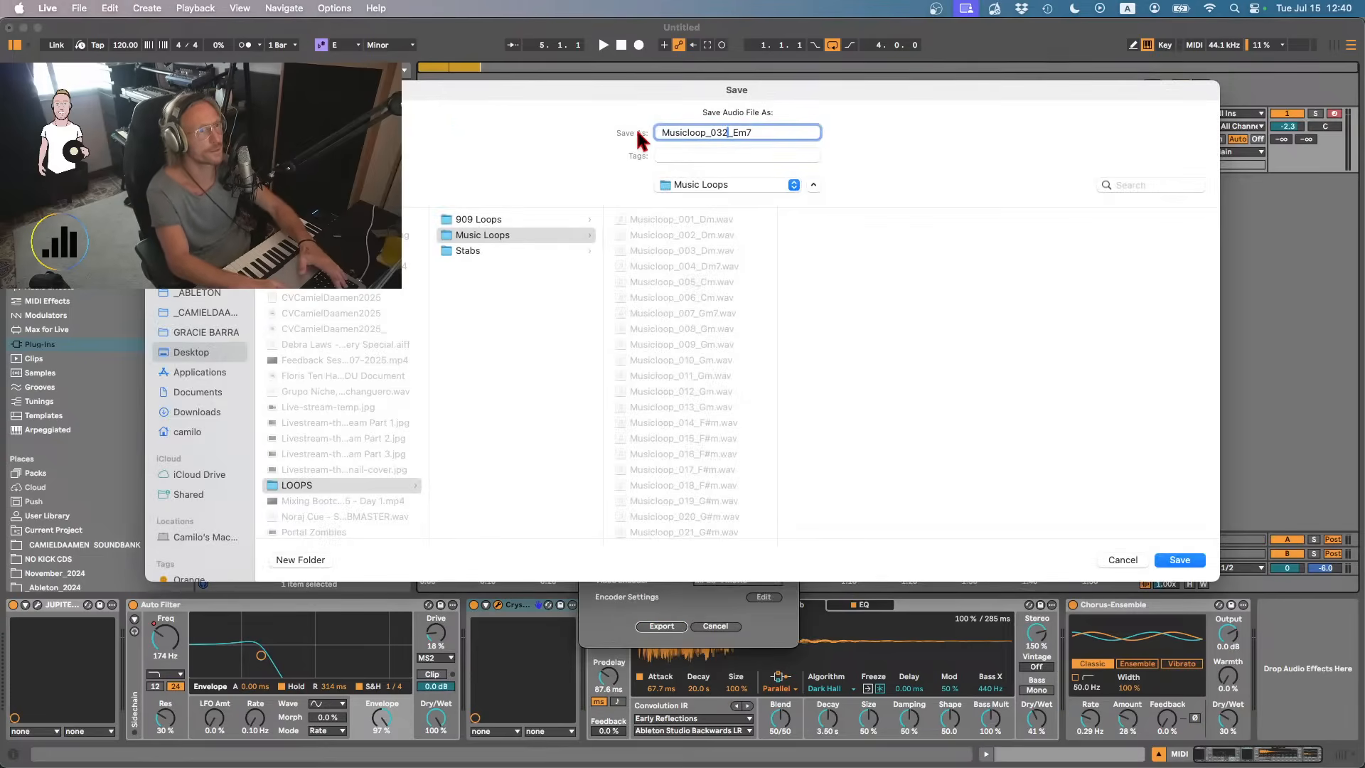
key("Return")
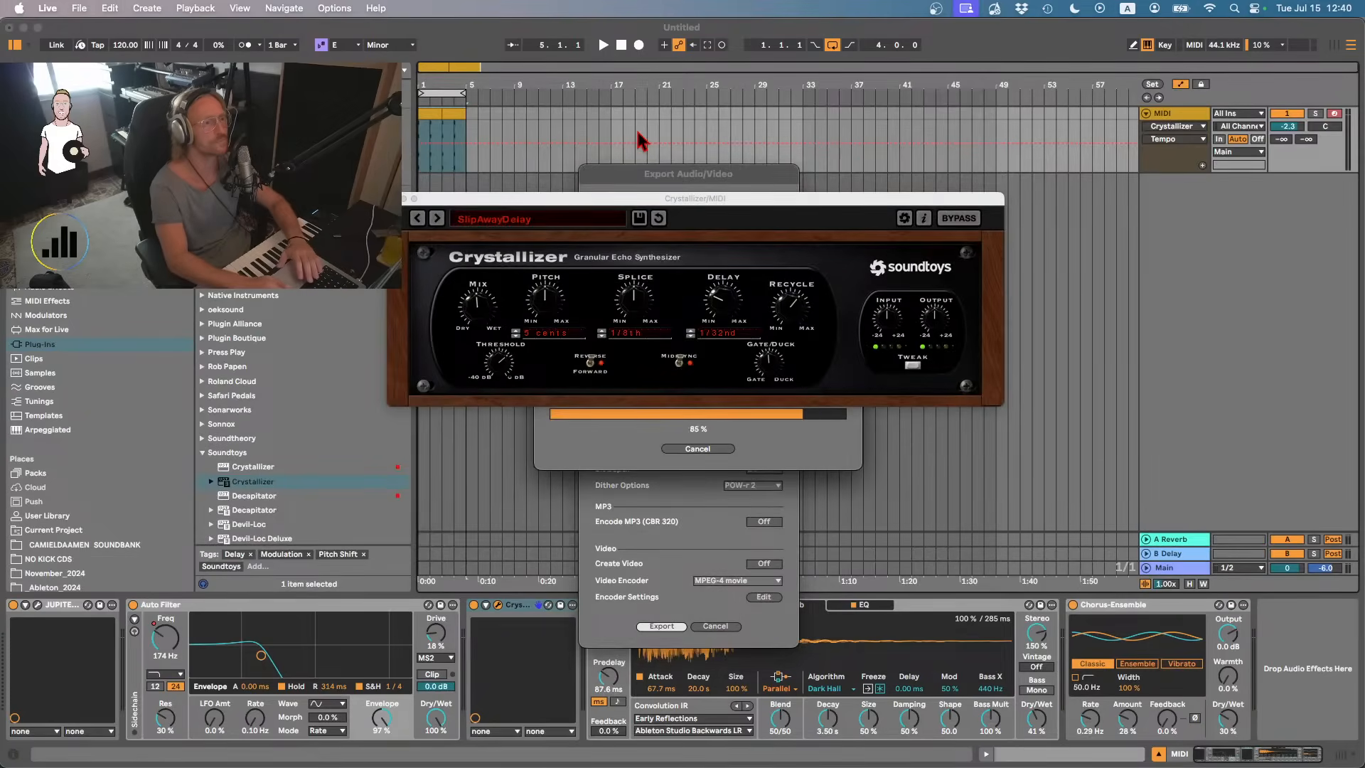
key("space")
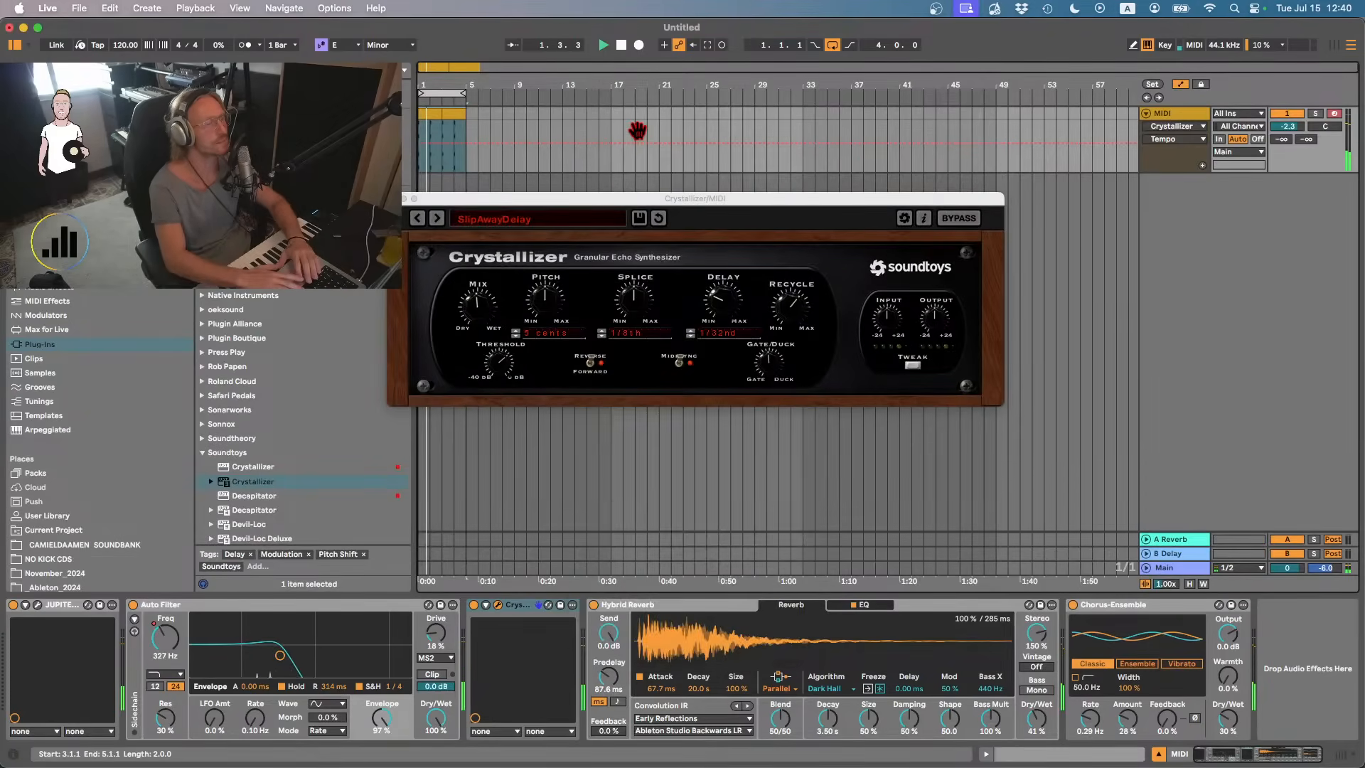
- Switch off the Auto Filter and export the four-bar loop as Musicloop_034_Em7
left_click(133, 605)
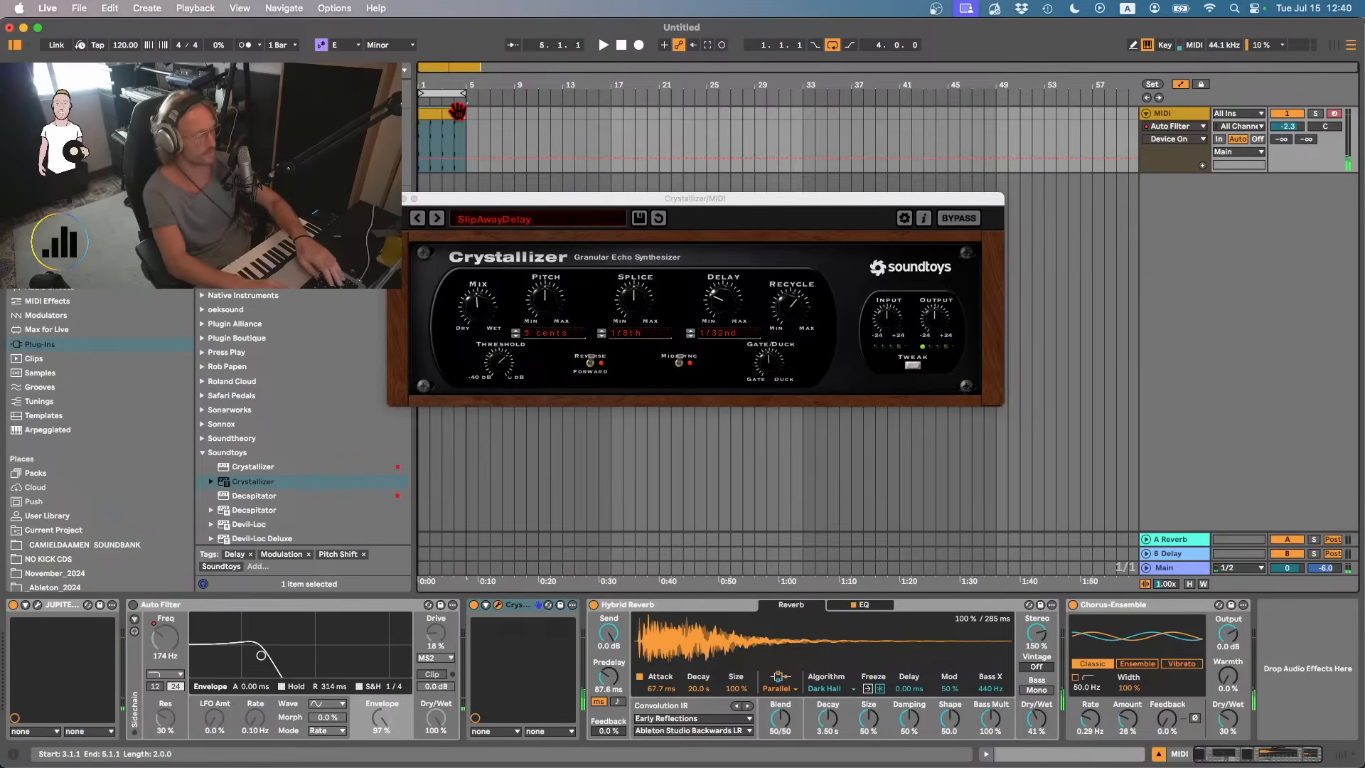
key("super+shift+r")
key("Return")
key("Right")
key("Left")
key("Left")
key("Left")
key("Left")
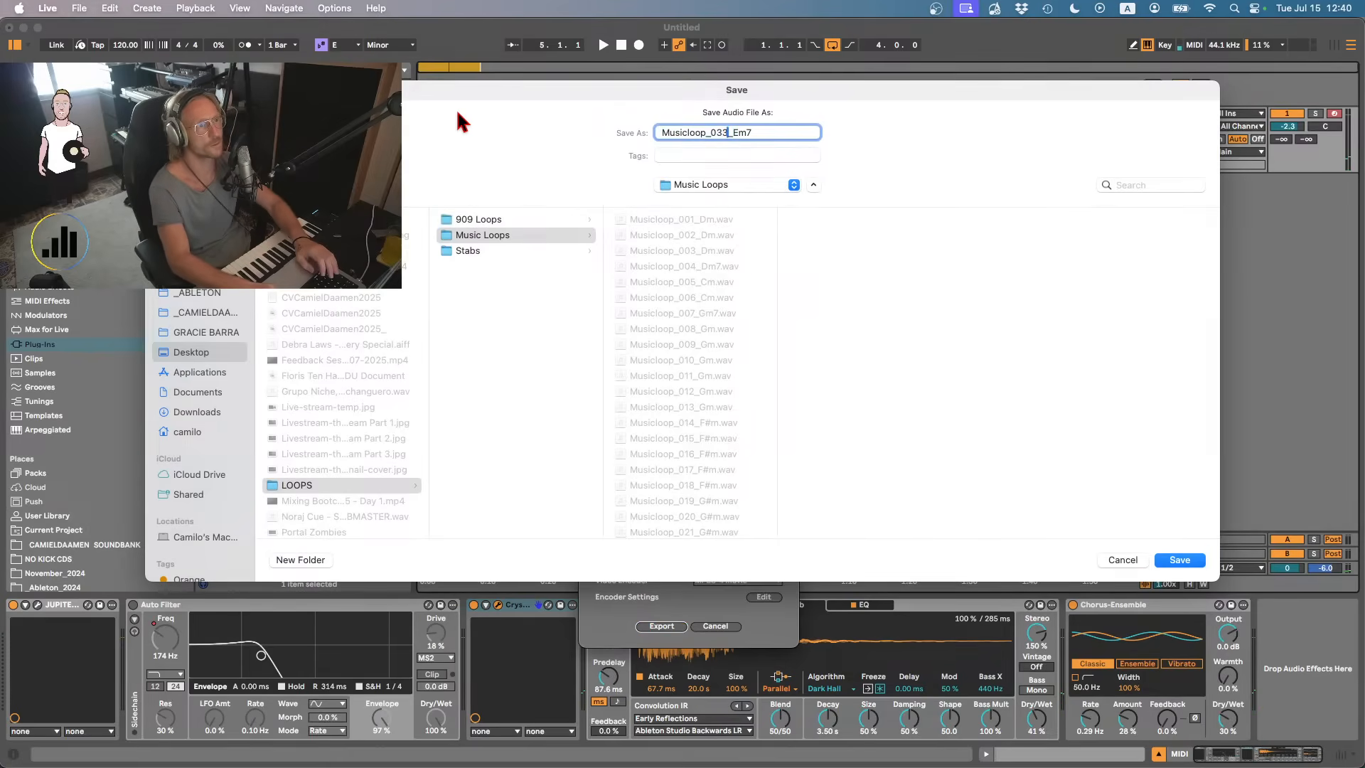
key("BackSpace")
key("Return")
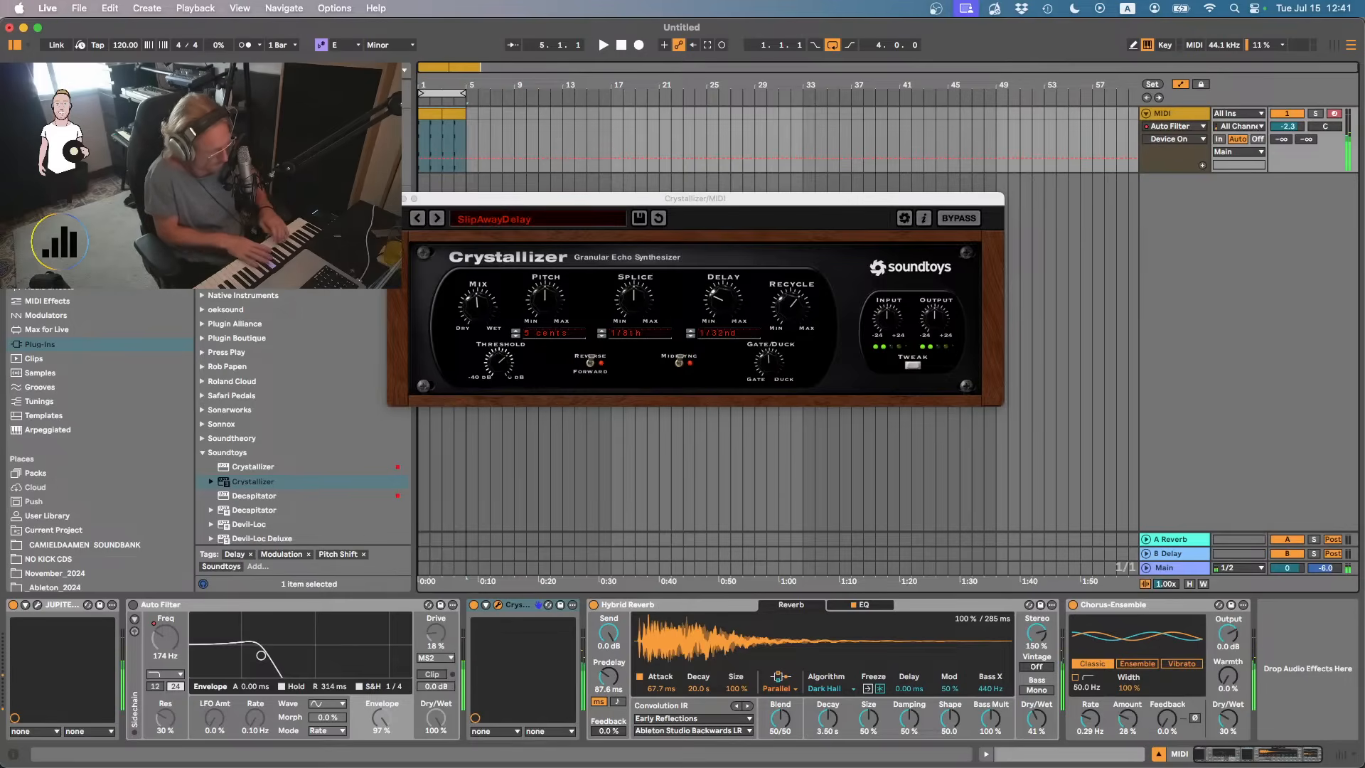
- Close the Crystallizer window, open the first MIDI clip and shorten its opening Em7 chord to a sixteenth note
left_click(394, 199)
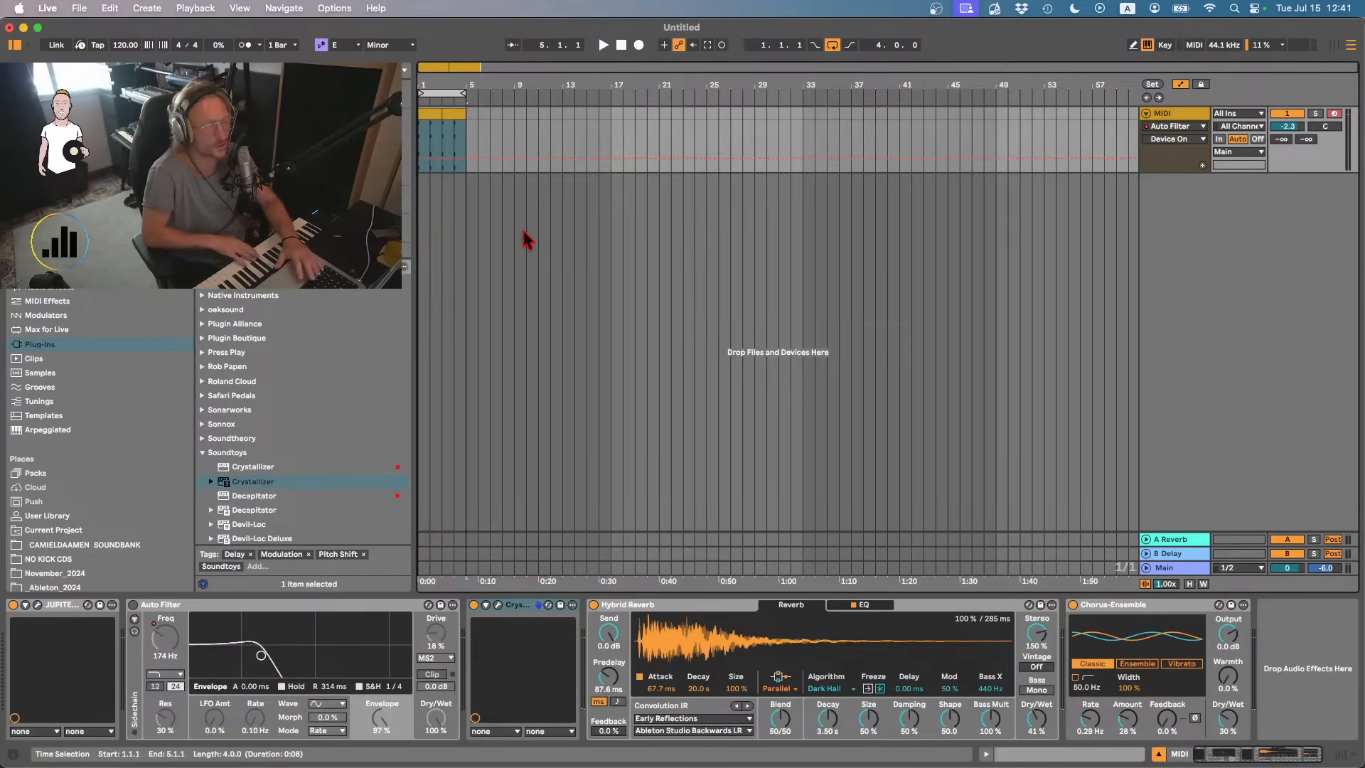
double_click(431, 113)
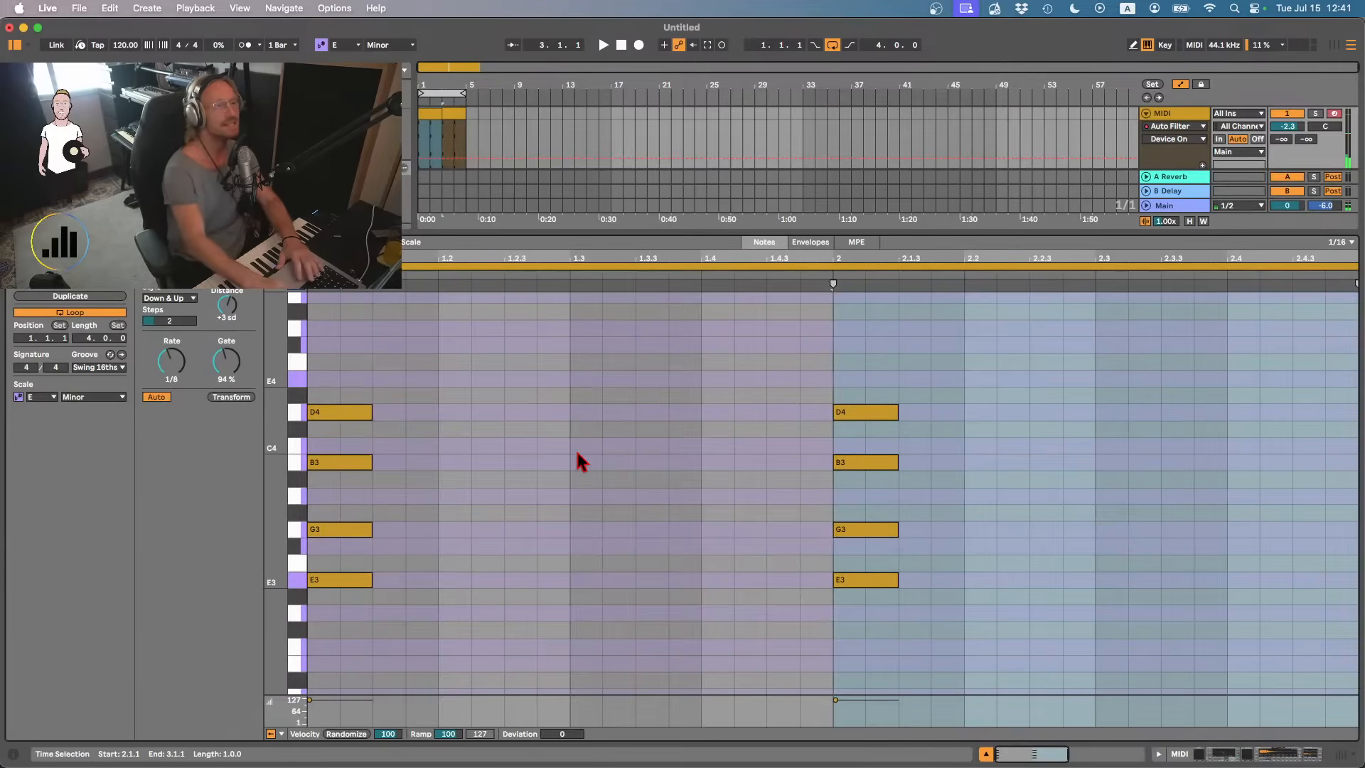
left_click_drag(372, 375, 326, 682)
left_click_drag(371, 575, 336, 579)
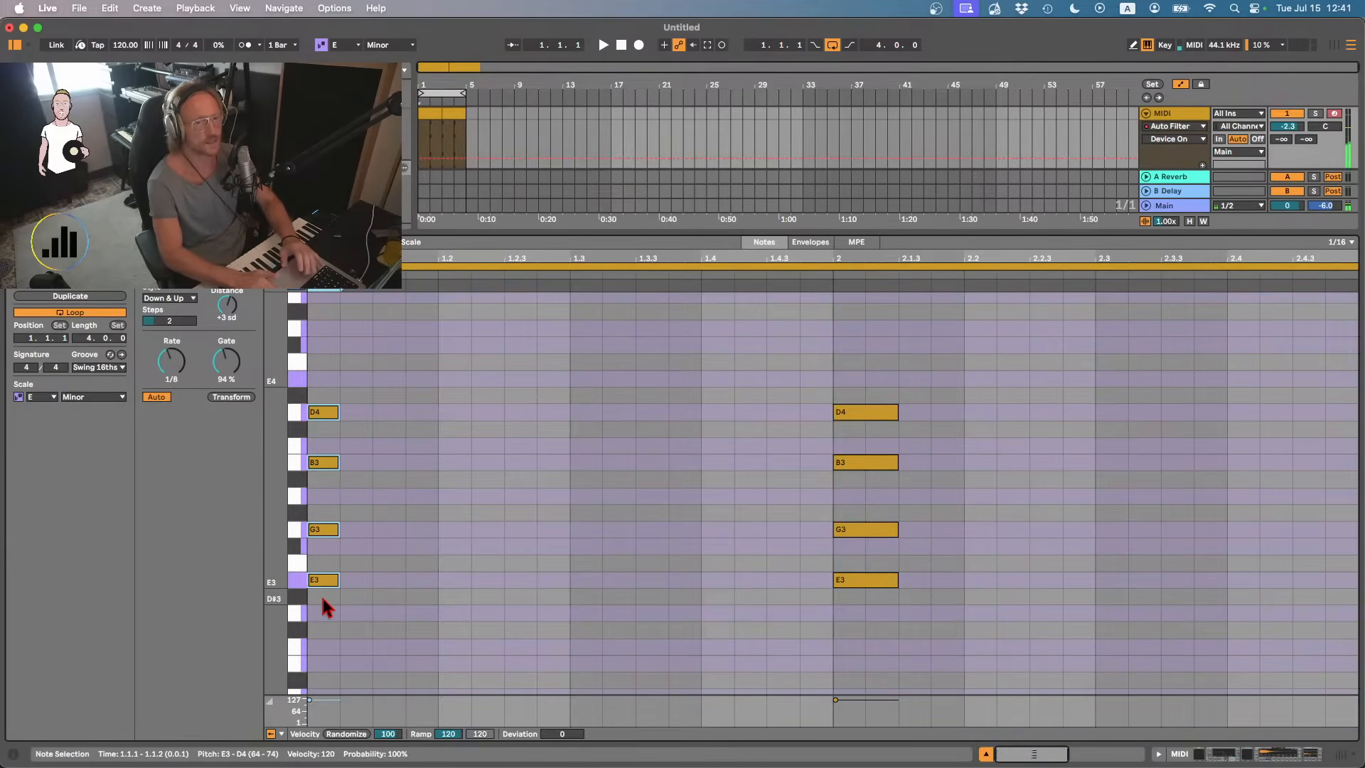
- Repeat the shortened chord on every eighth note across bar 1 and delete the longer chord at the start of bar 2
key("super+d")
key("Right")
key("Right")
key("Left")
key("super+d")
key("Right")
key("Right")
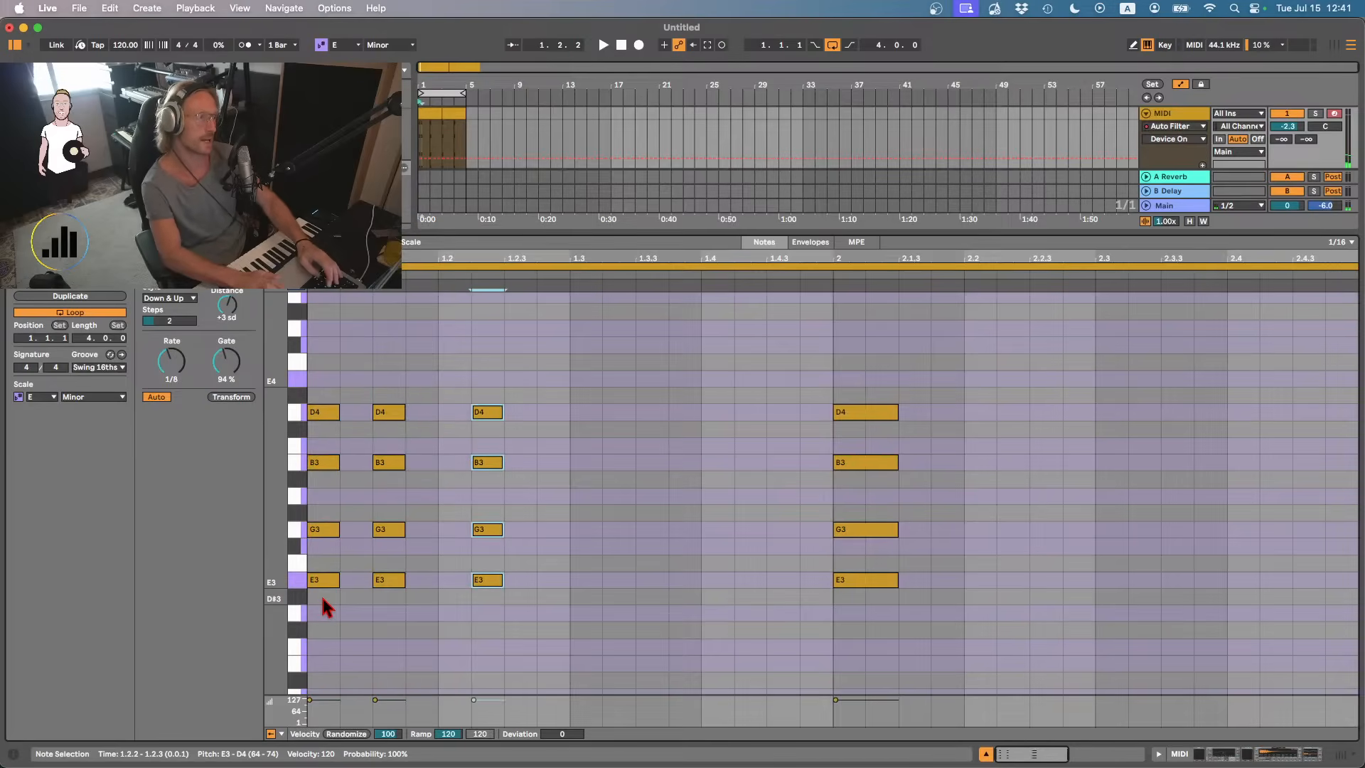
key("Left")
key("super+d")
key("Right")
key("super+d")
key("Right")
key("super+d")
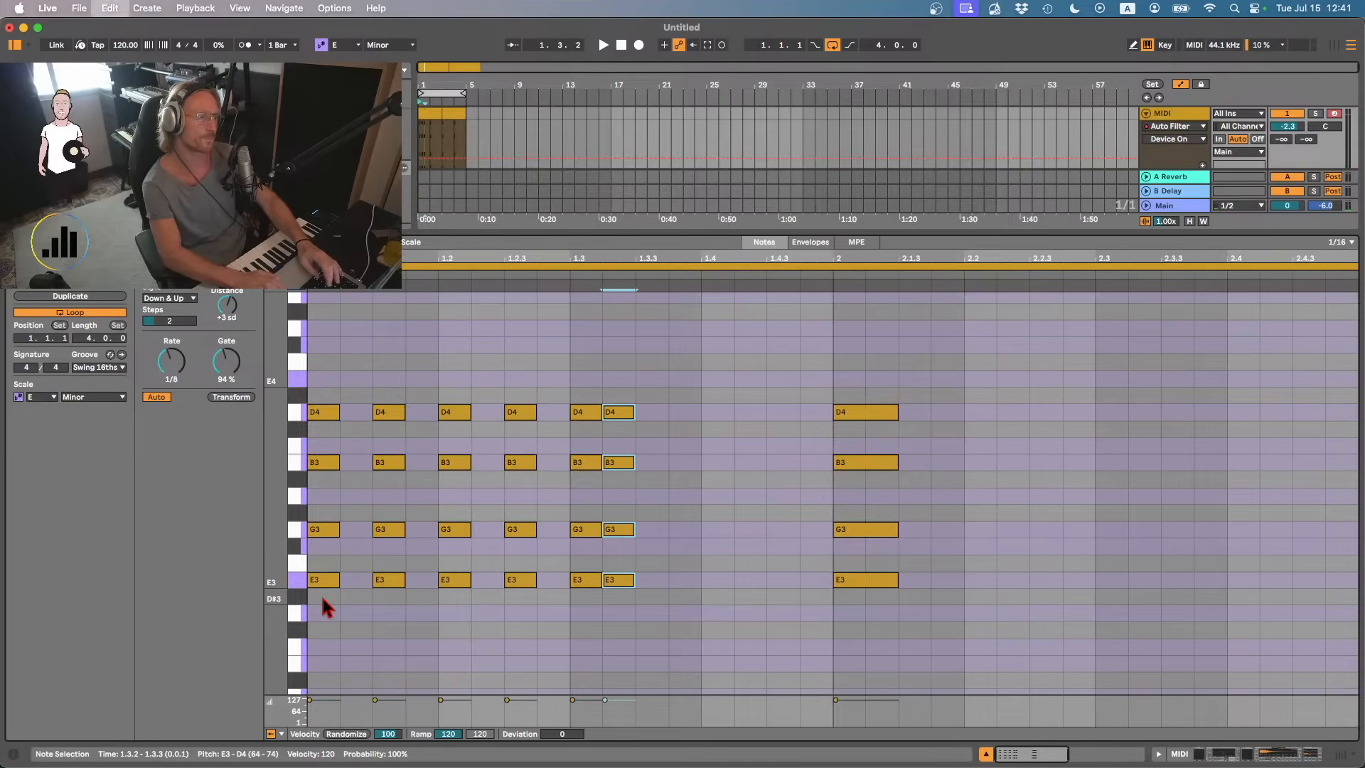
key("Right")
key("super+d")
key("Right")
key("super+d")
key("Right")
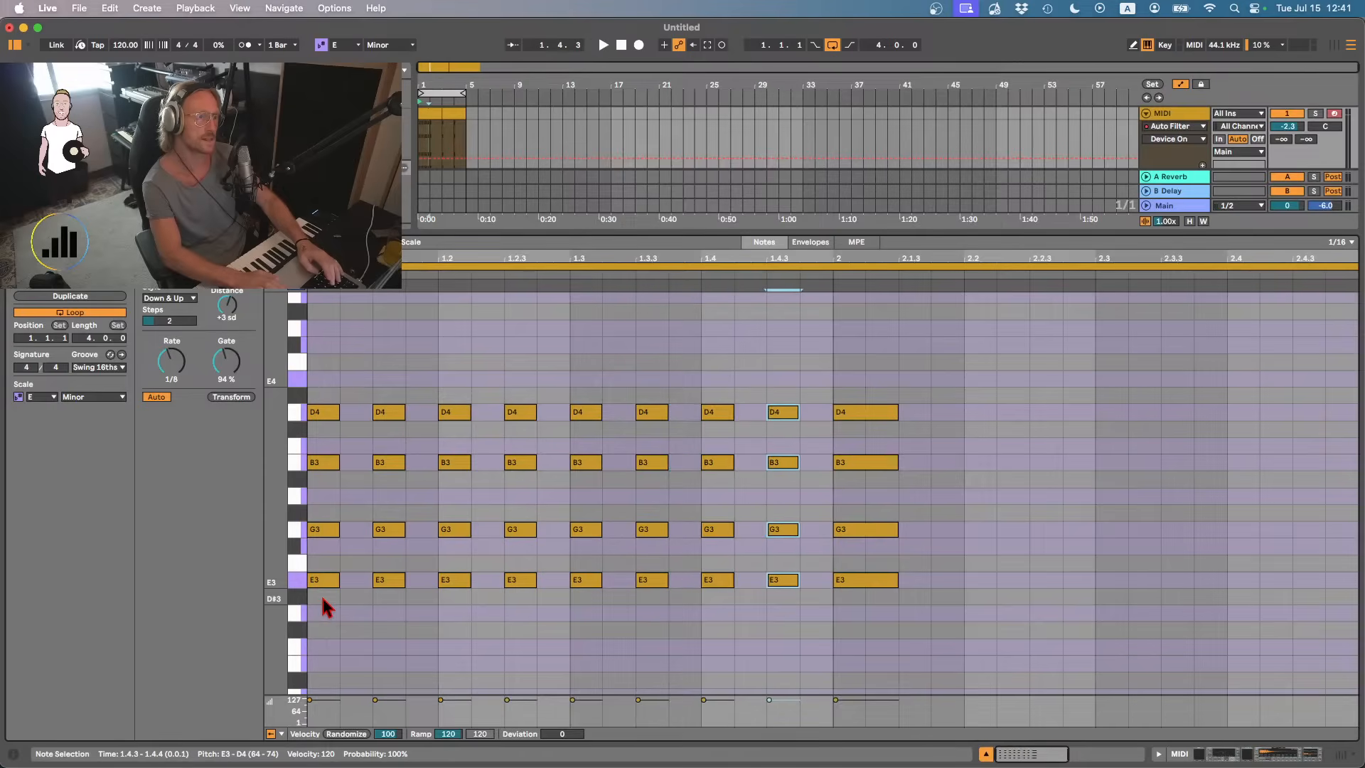
left_click(831, 377)
key("Delete")
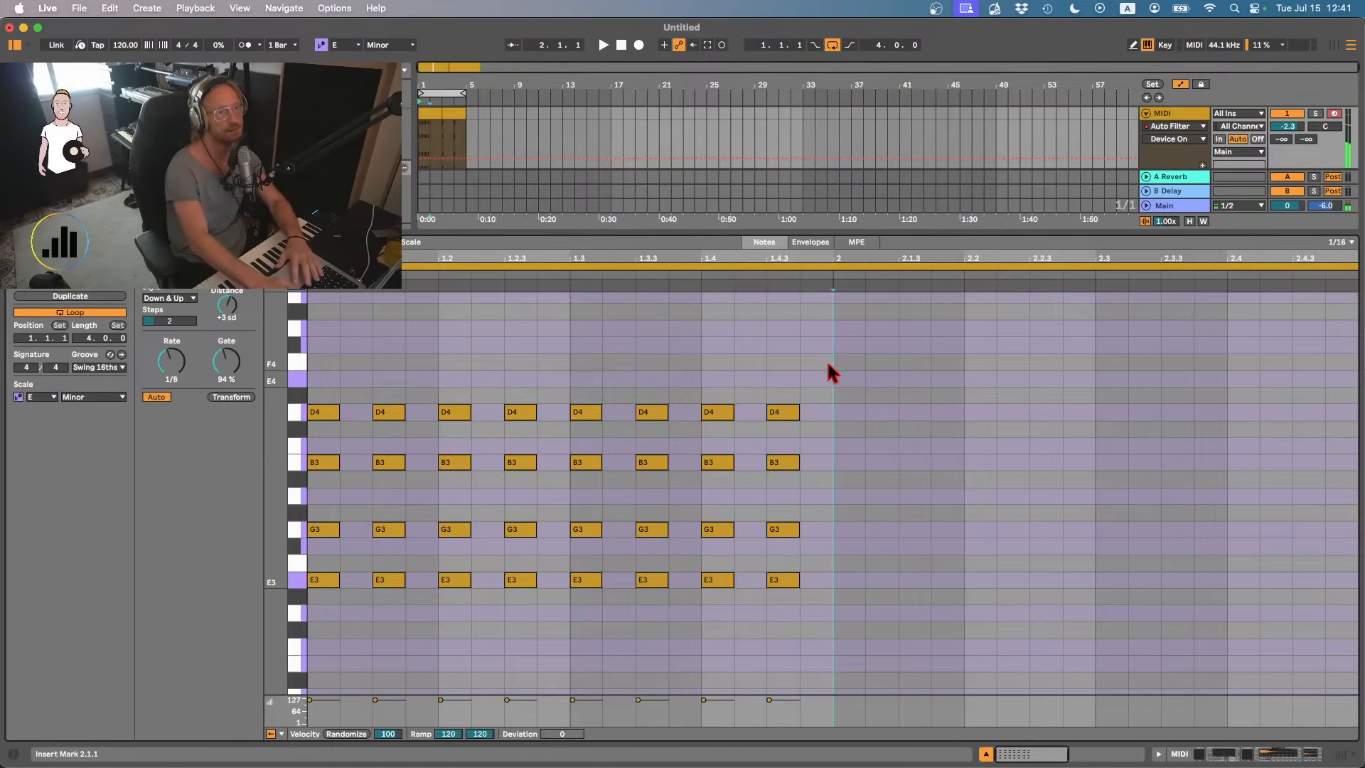
- Randomize the velocities of all bar 1 chord notes, duplicate the bar into bar 2 and play the loop
left_click_drag(831, 373, 302, 682)
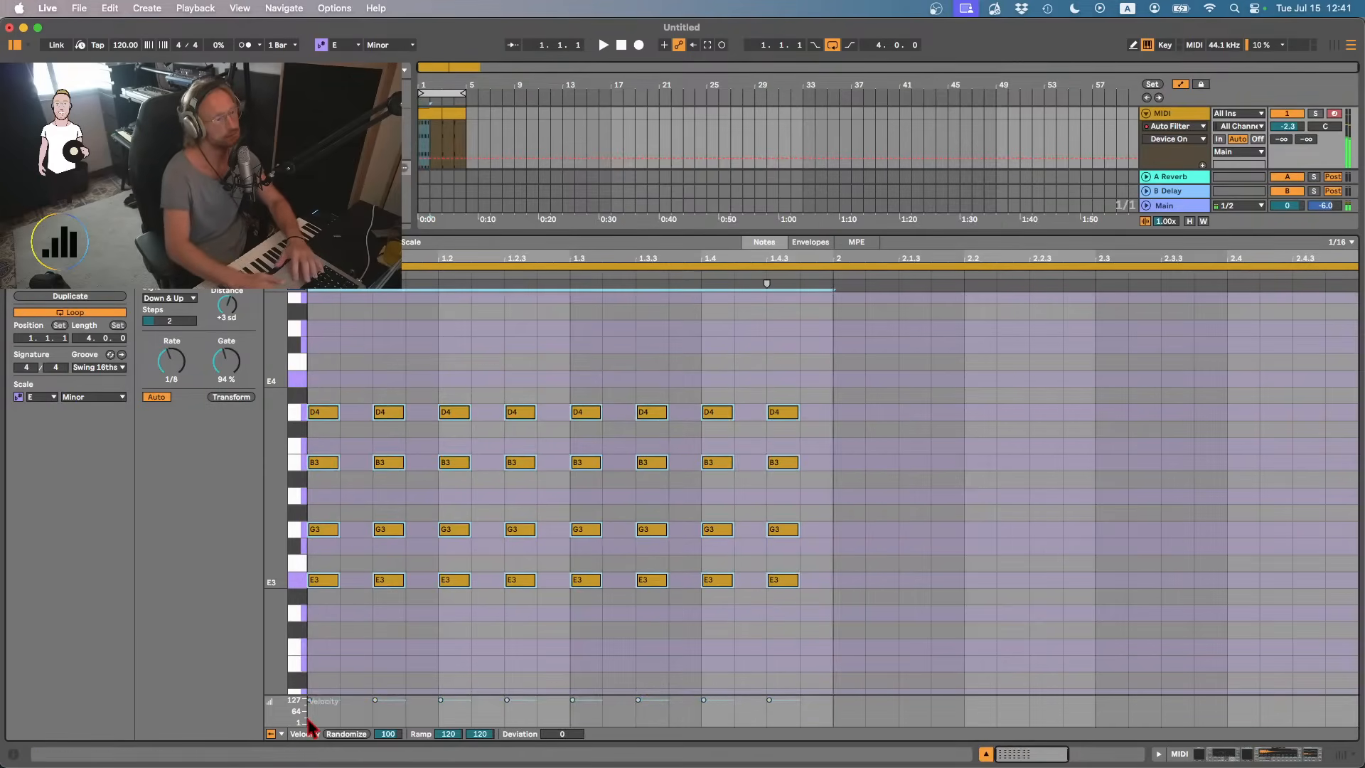
left_click(346, 733)
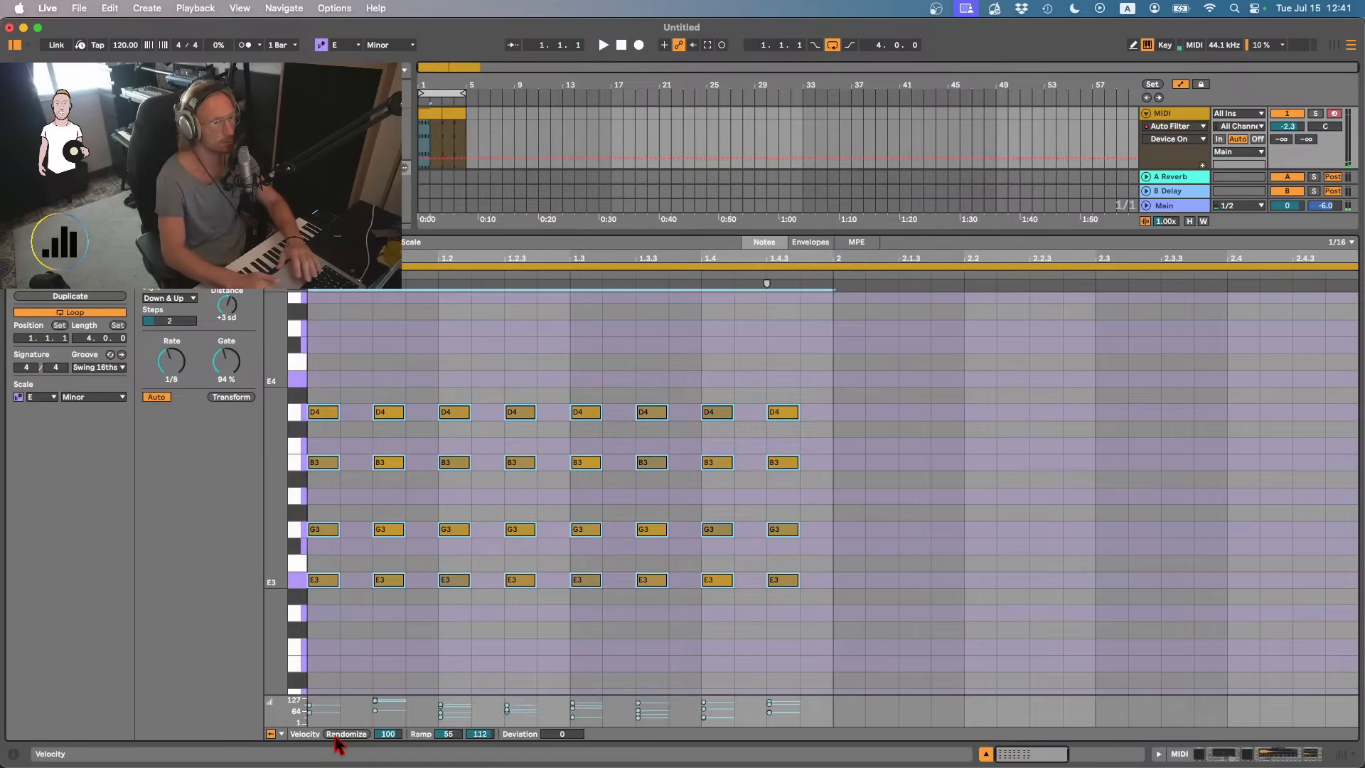
key("space")
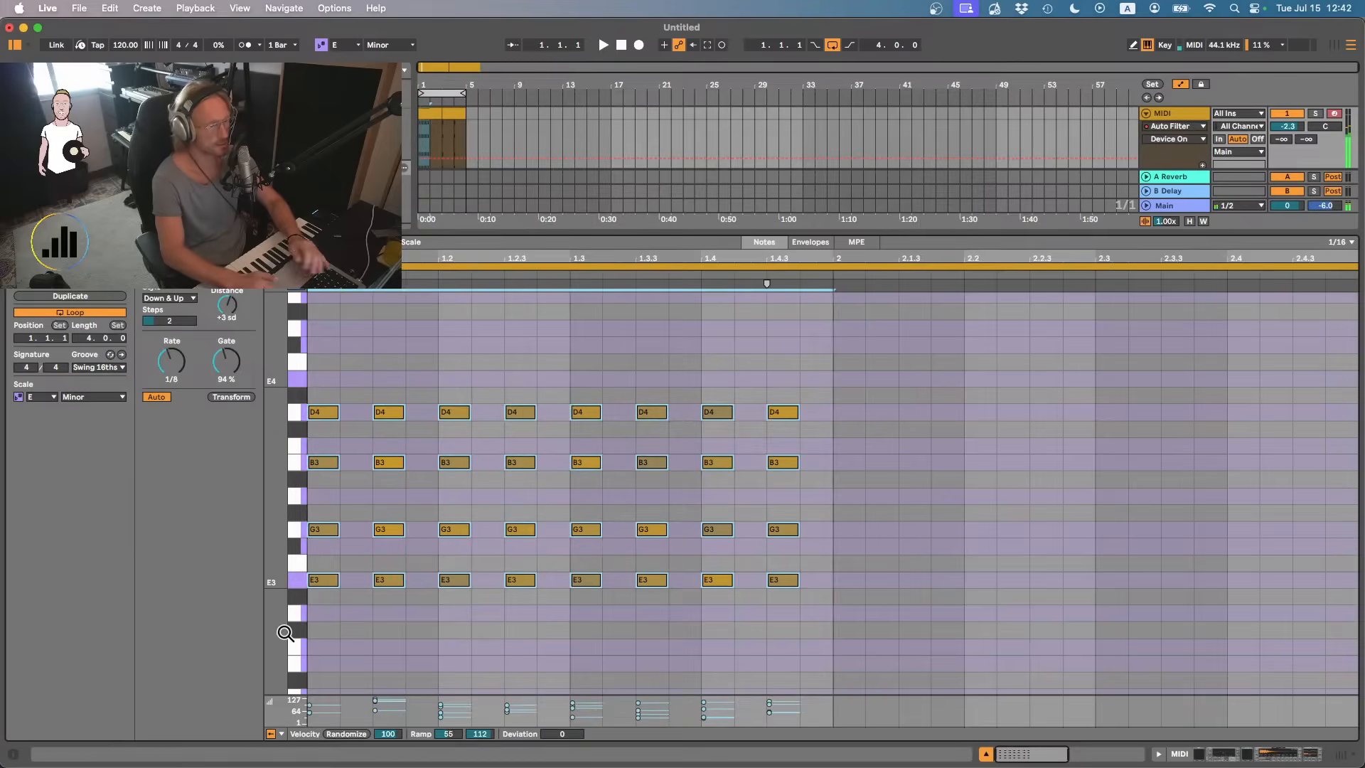
key("super+d")
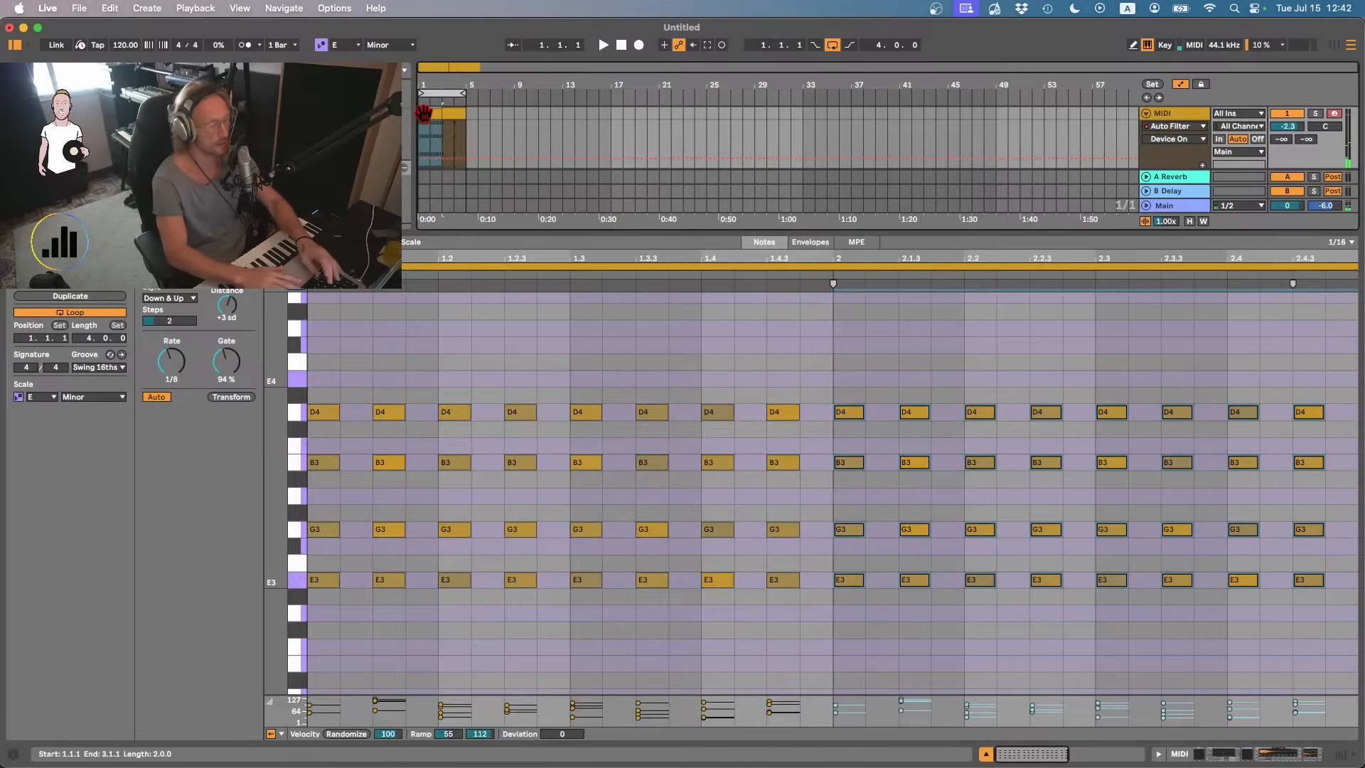
key("space")
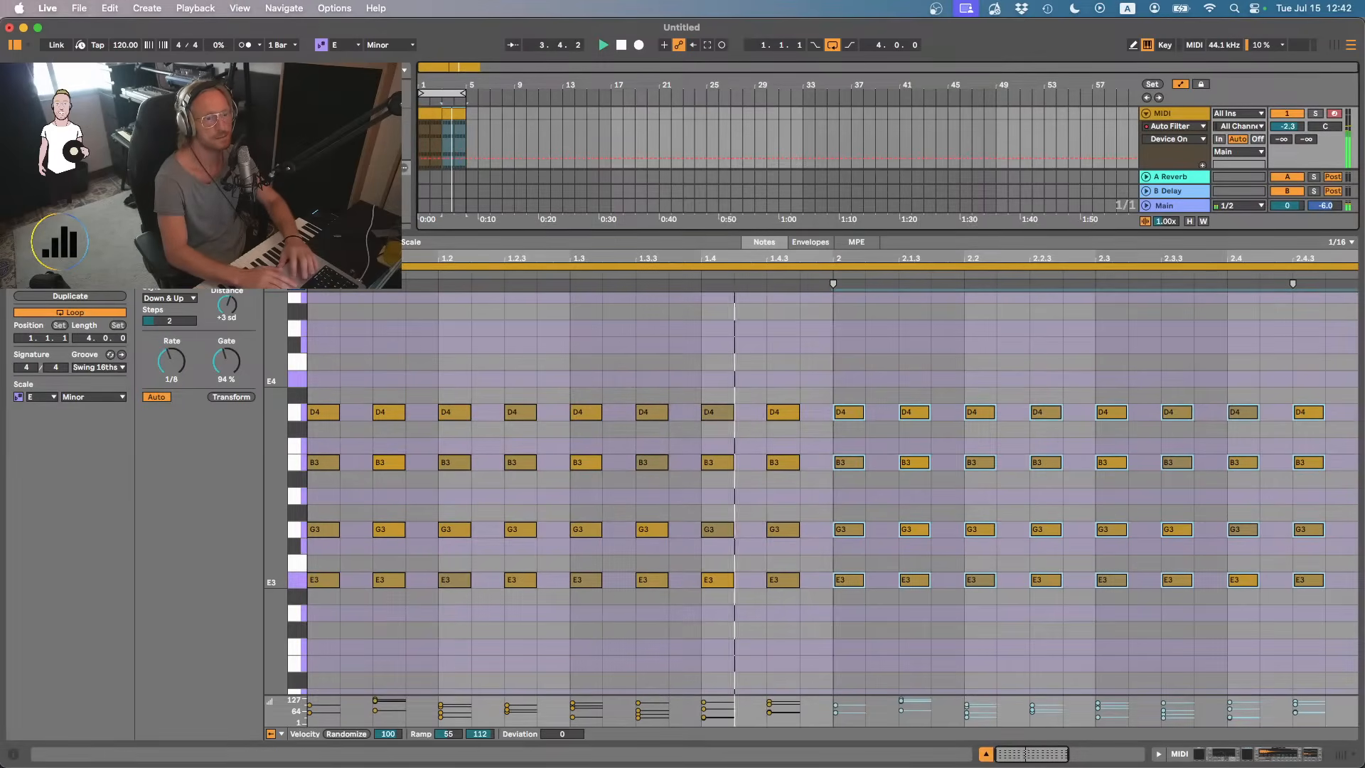
- Return to the MIDI track's devices, re-enable the Auto Filter and set its Drive to 10% while auditioning the loop
left_click(986, 754)
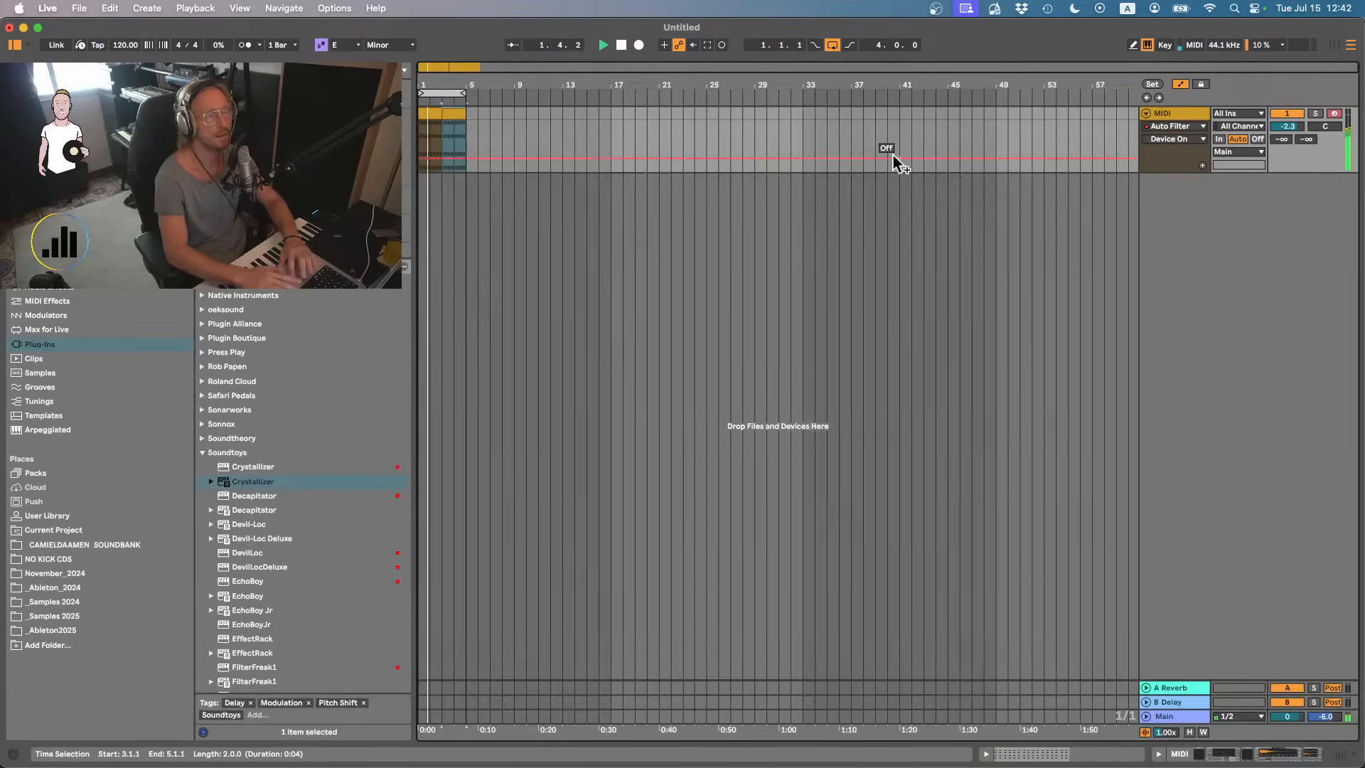
double_click(1172, 116)
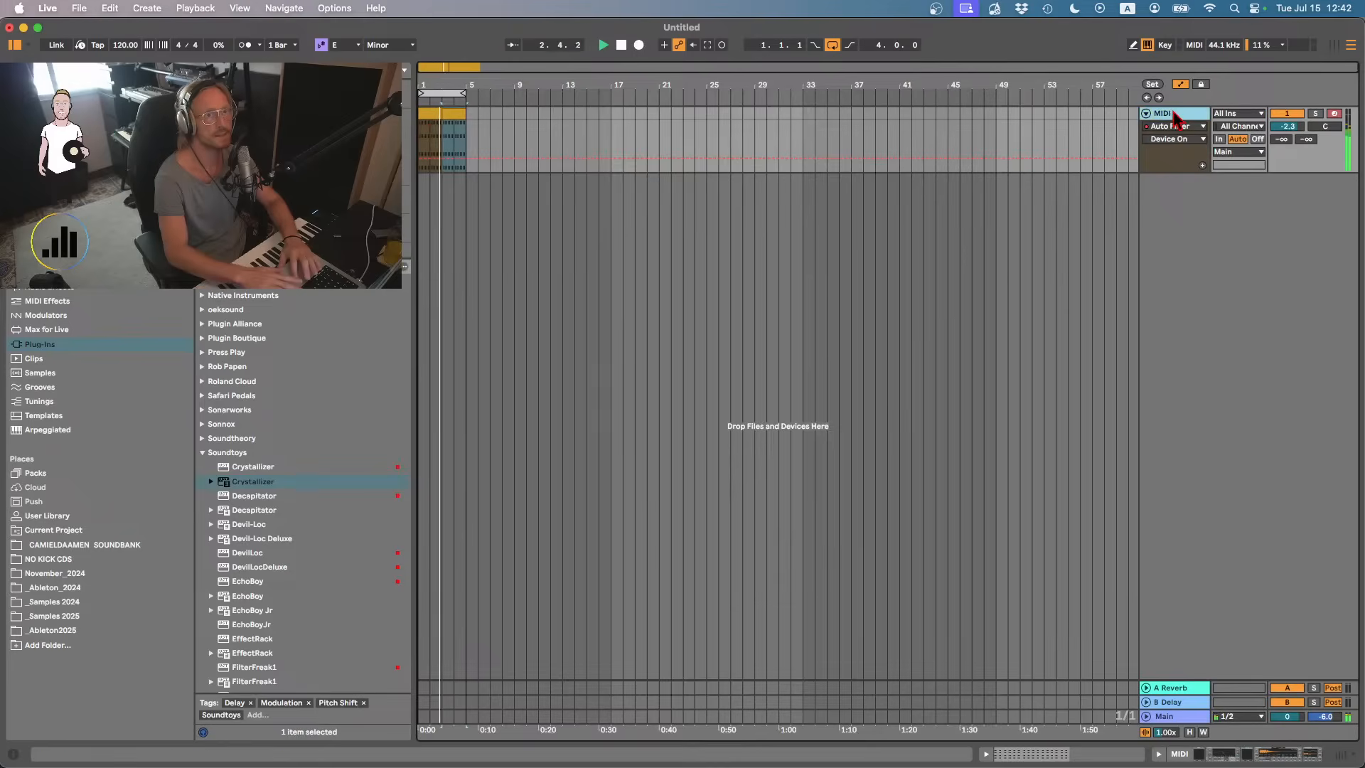
key("space")
left_click(133, 605)
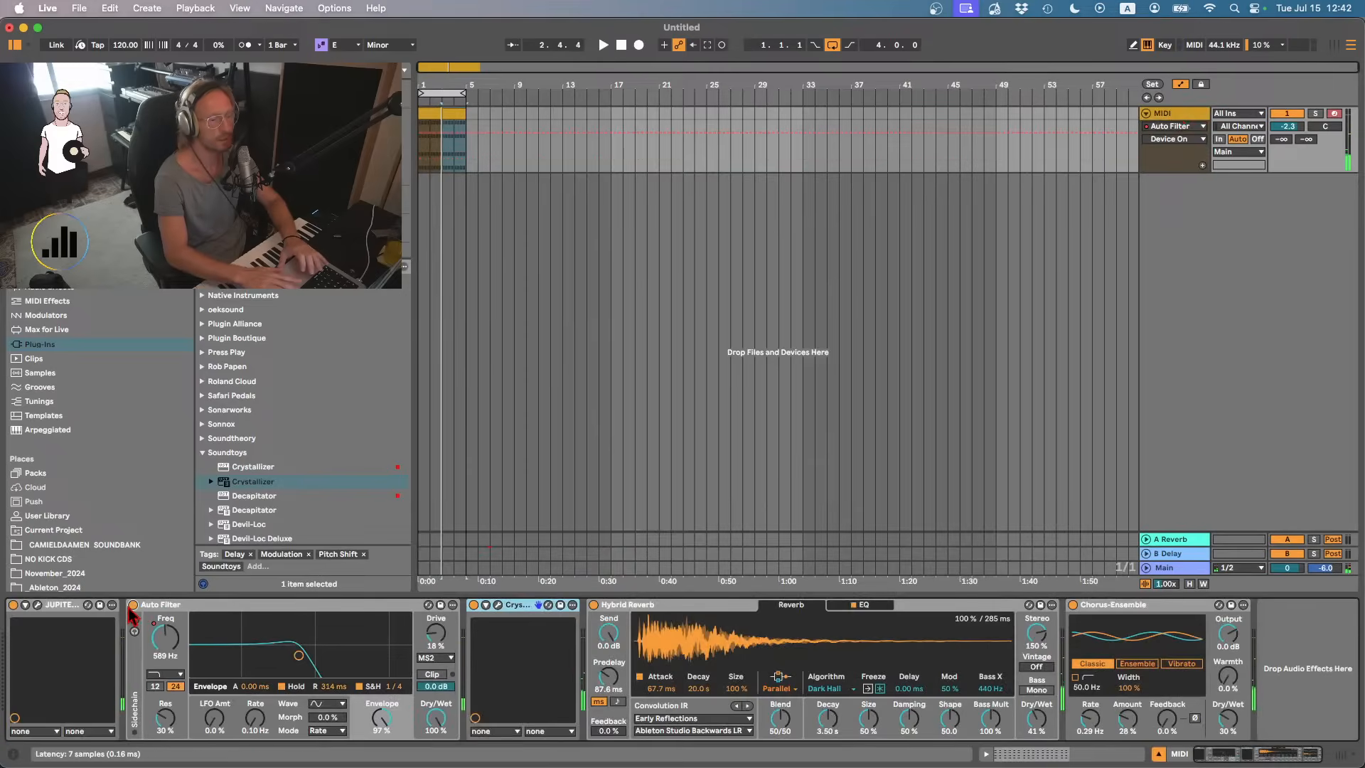
key("space")
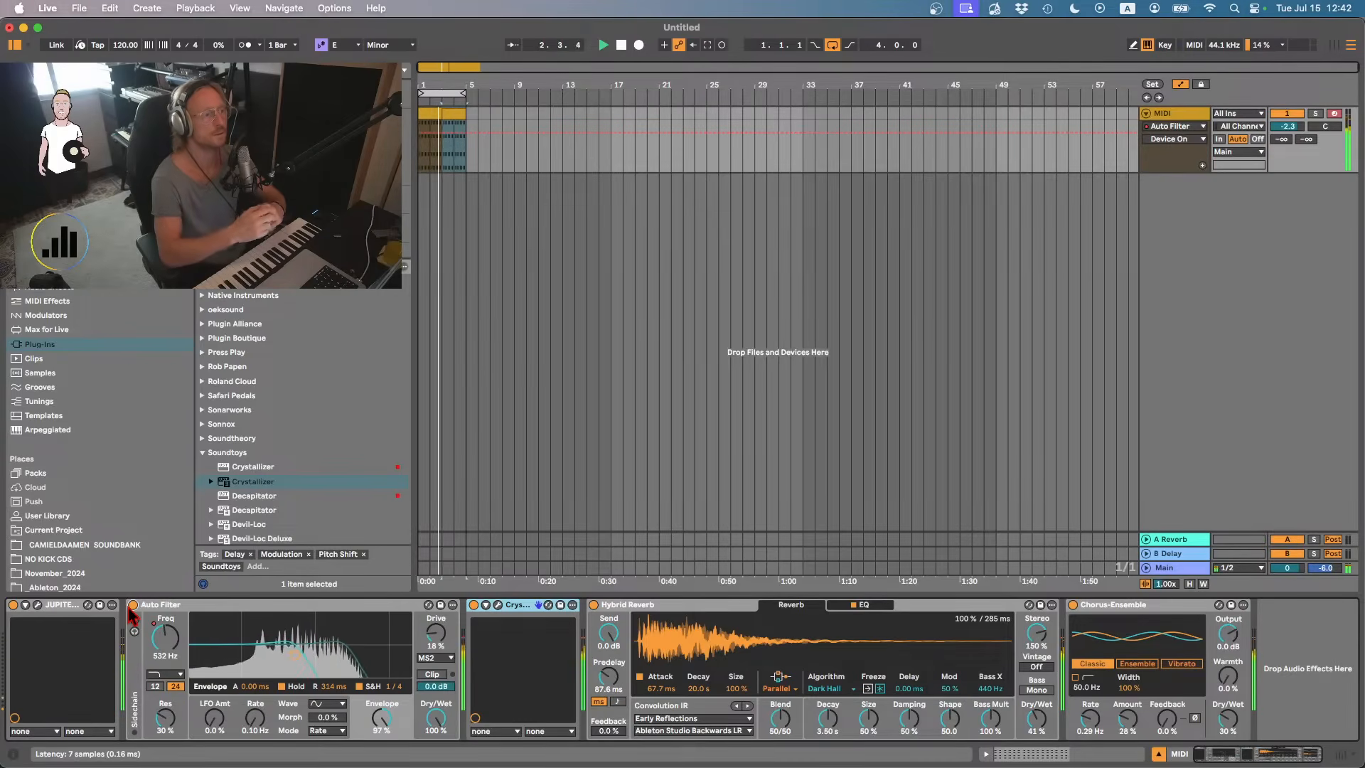
left_click_drag(440, 631, 440, 643)
- Try a 1/1 note splice in Crystallizer, undo it, close the plug-in and stop playback
left_click(496, 604)
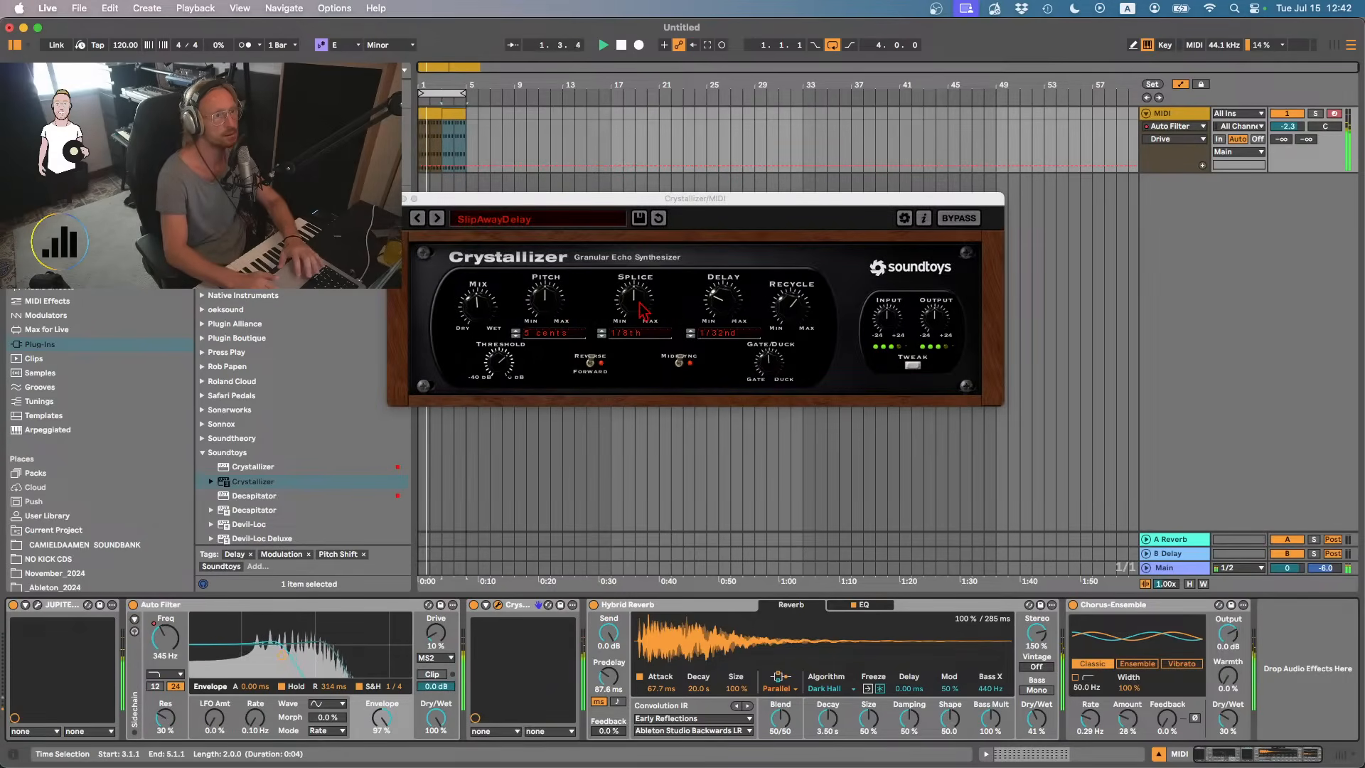
left_click_drag(624, 306, 735, 310)
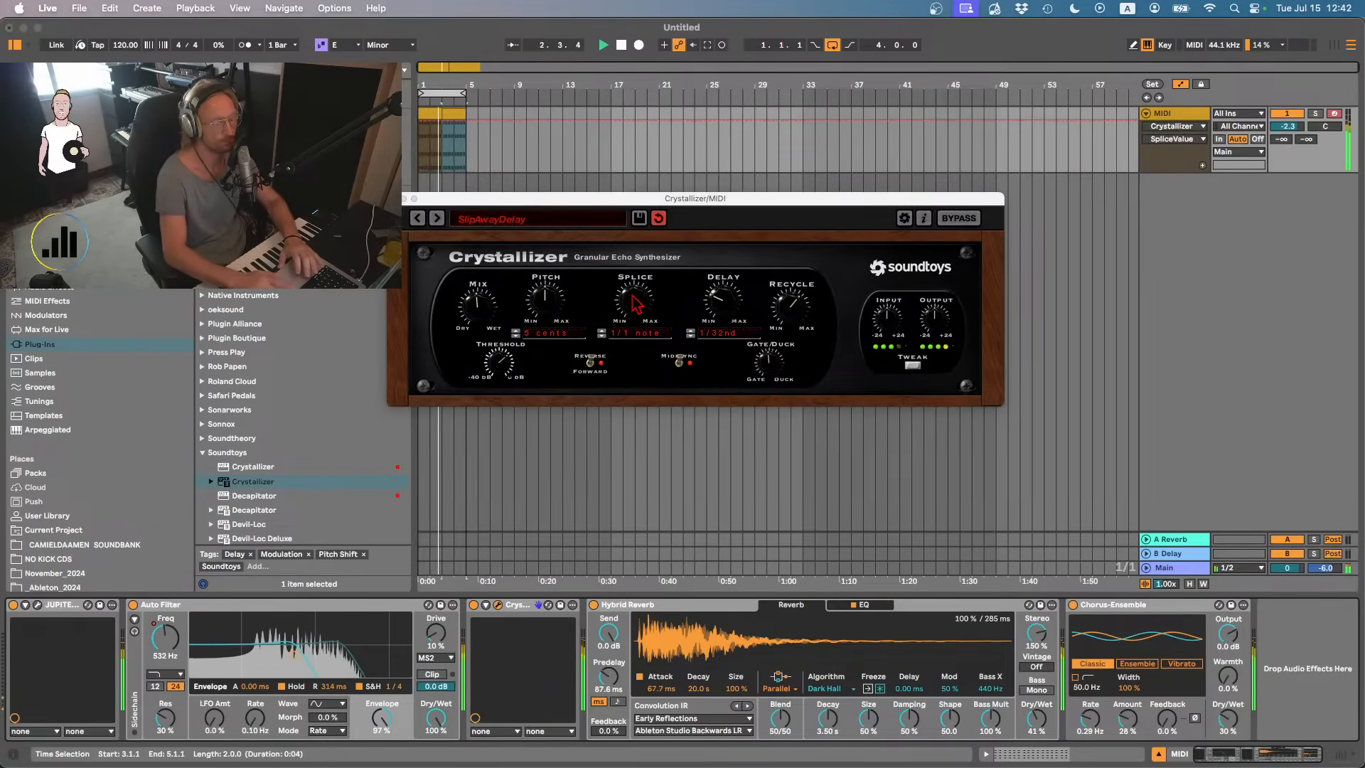
key("super+z")
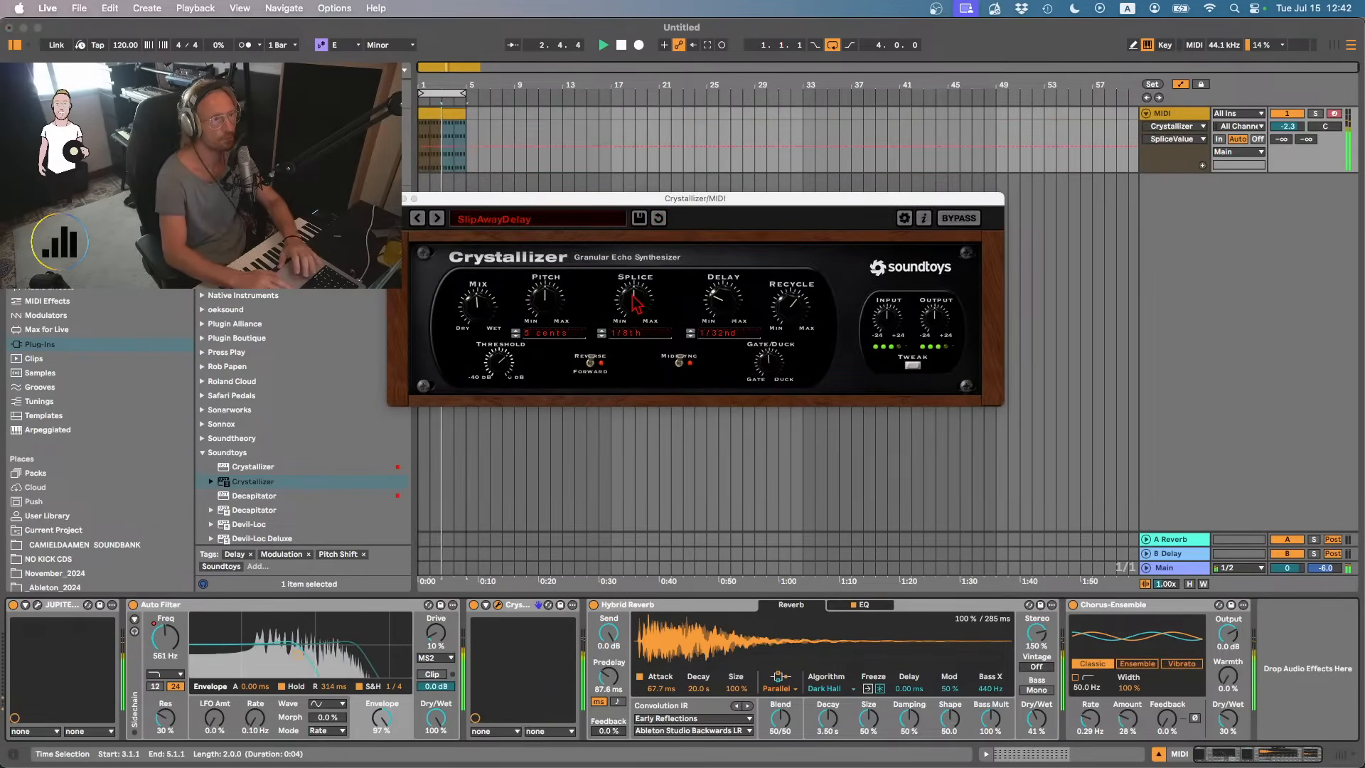
left_click(405, 199)
key("space")
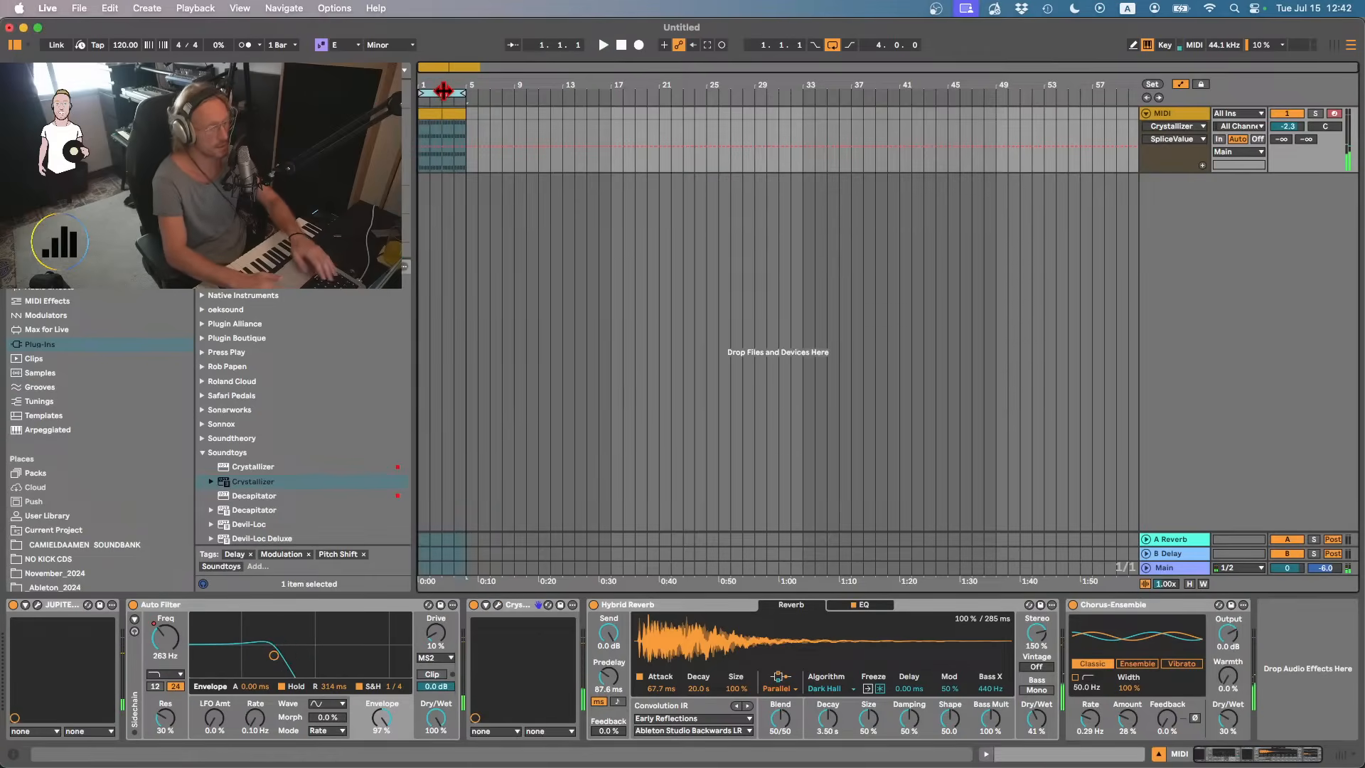
- Select the four-bar loop range and export the eighth-note chord version as the next numbered Em7 music loop
double_click(430, 113)
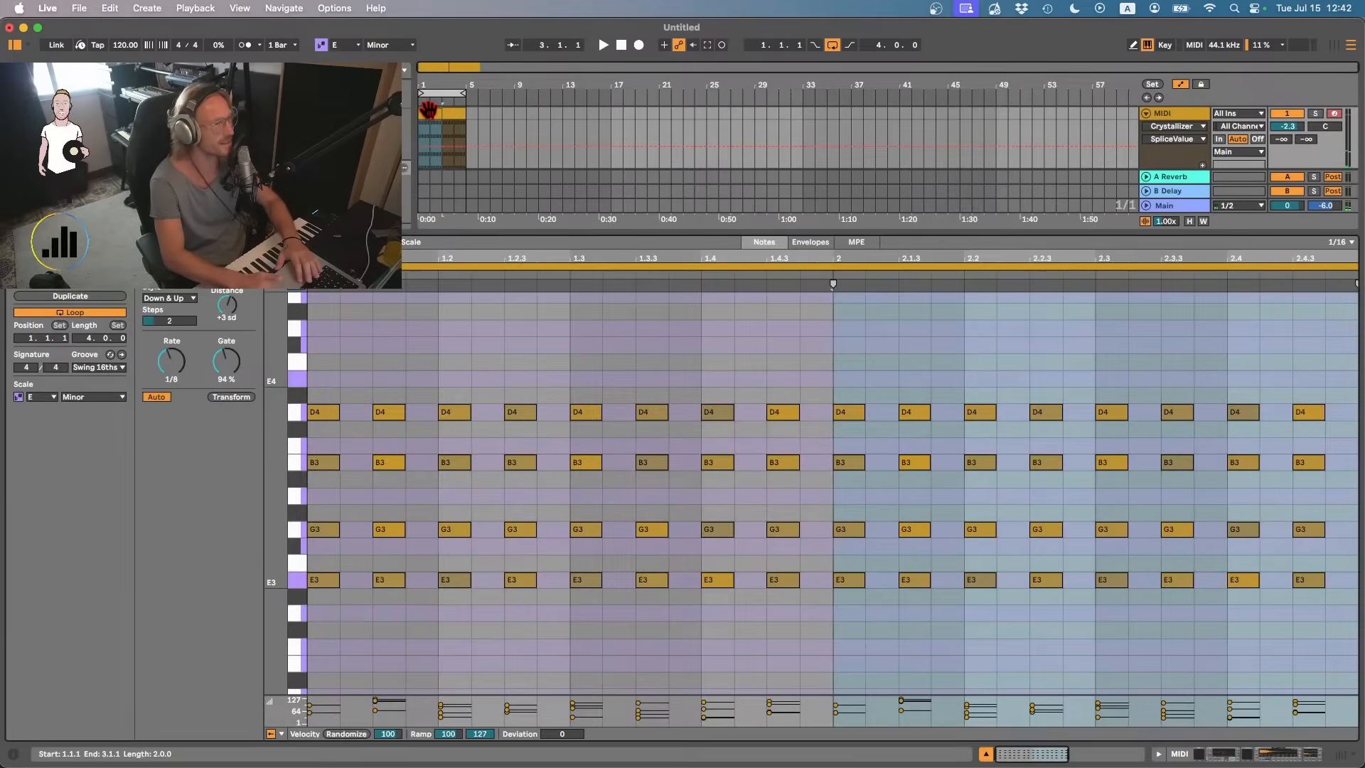
left_click(429, 111)
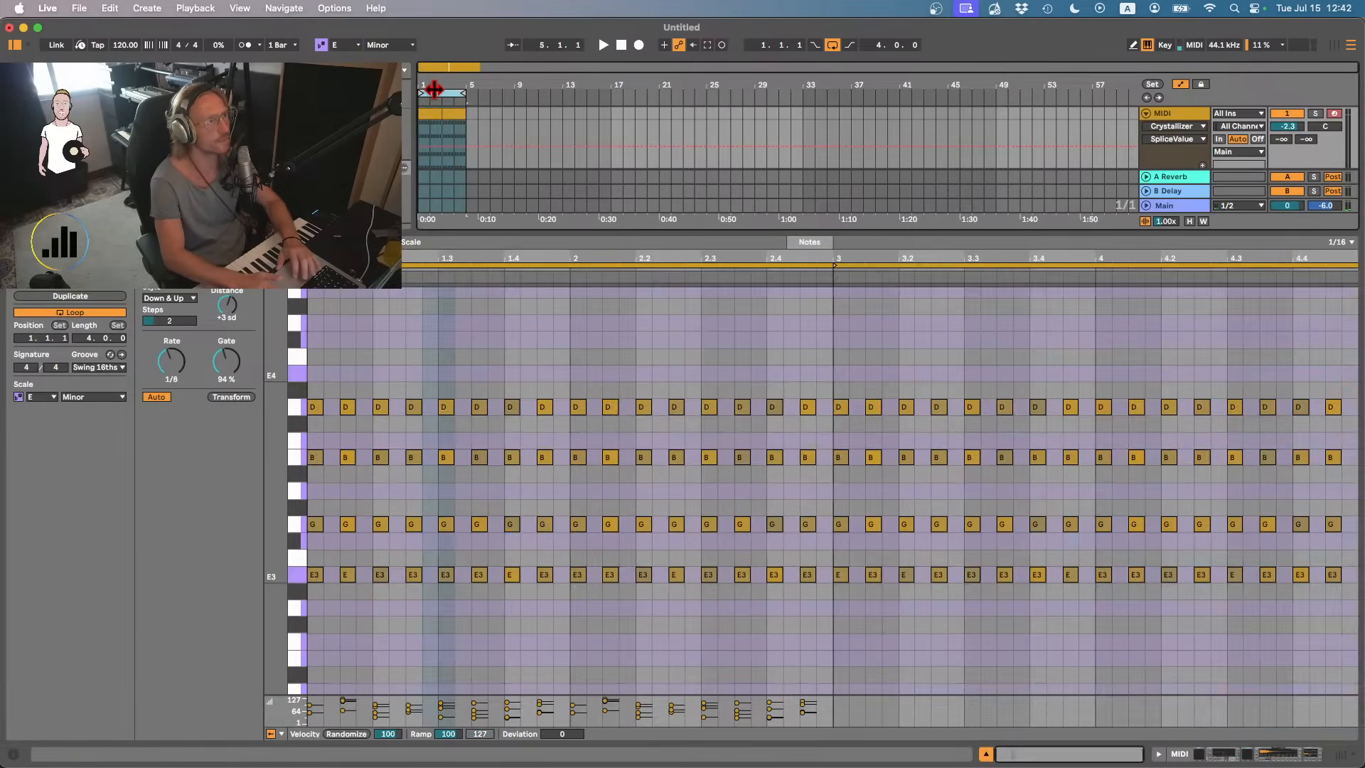
key("super+shift+r")
key("Return")
key("Right")
key("Left")
key("Left")
key("Left")
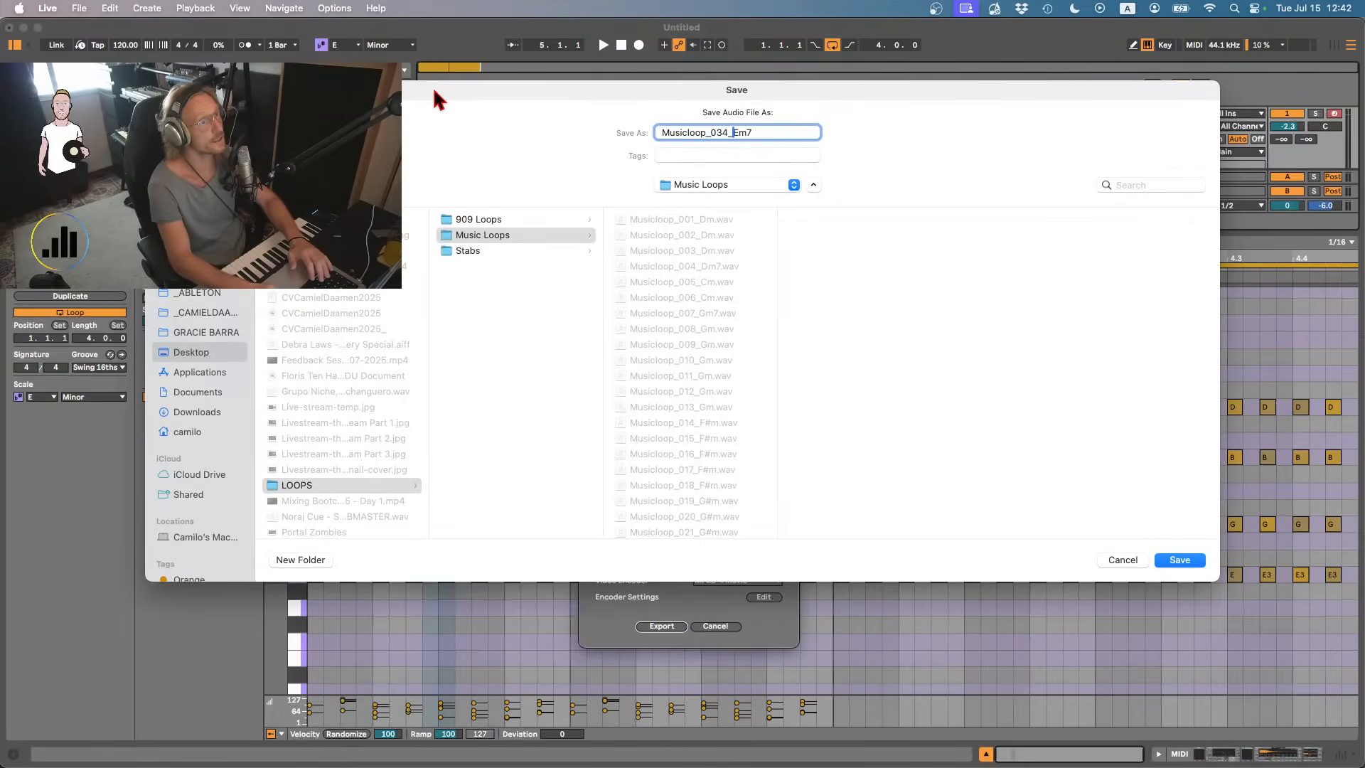
key("Return")
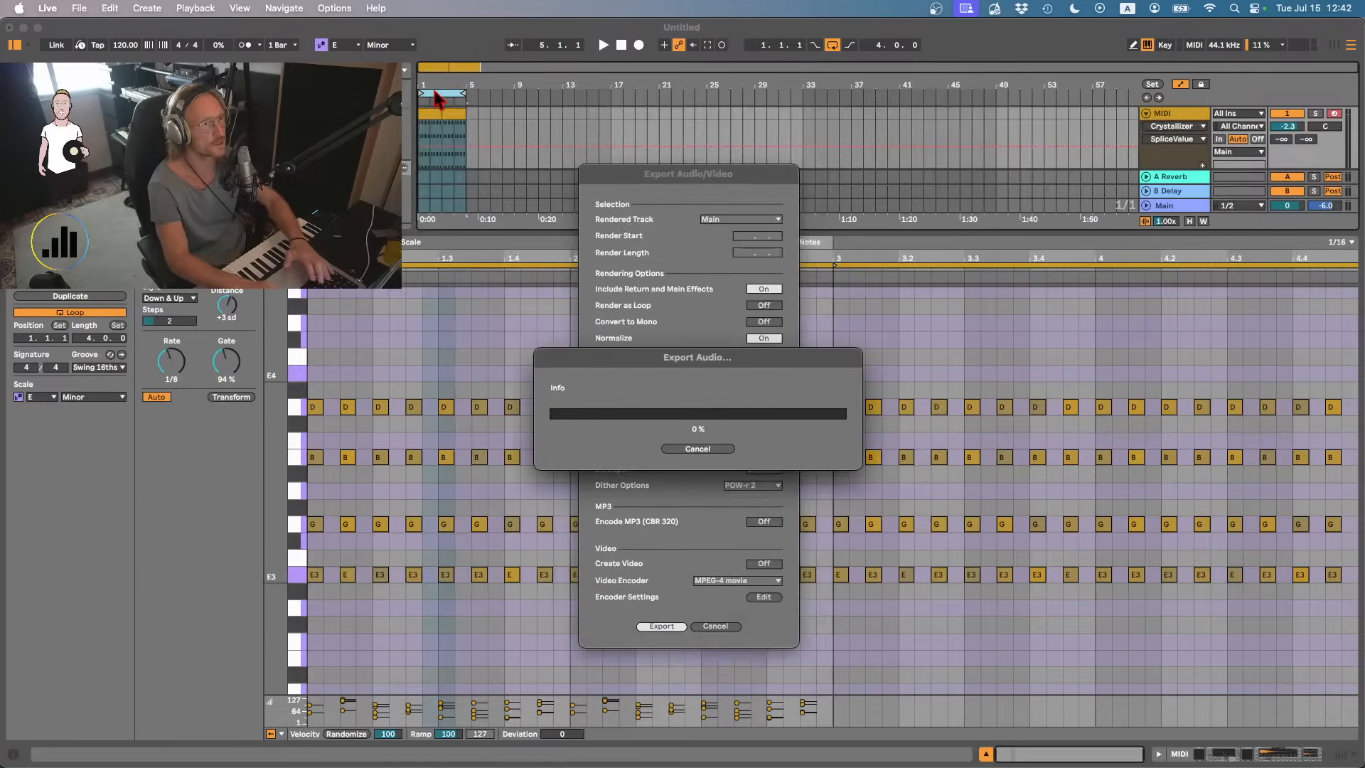
- Switch to Finder, open LOOPS > 909 Loops > Beatloops_125 and preview Beatloop001.wav and Beatloop002.wav
key("super+Tab")
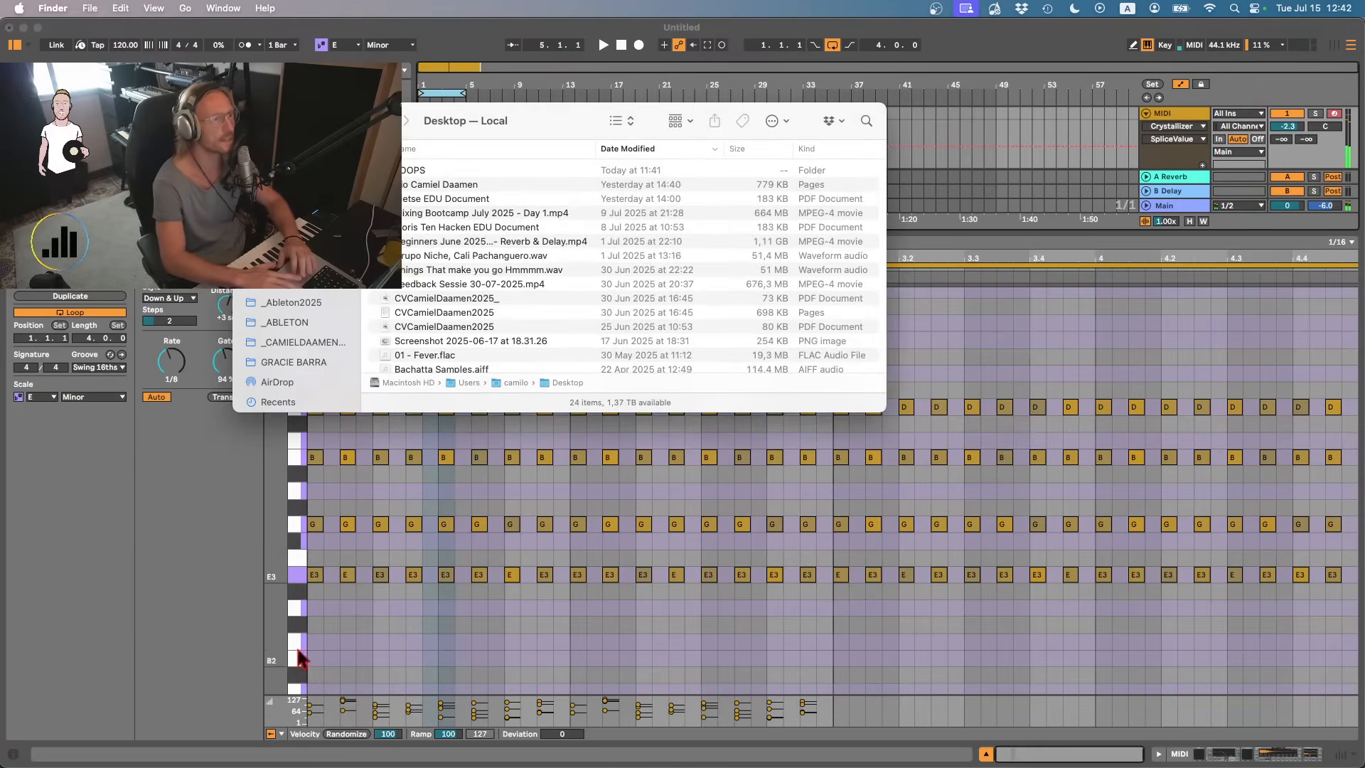
double_click(405, 171)
double_click(435, 171)
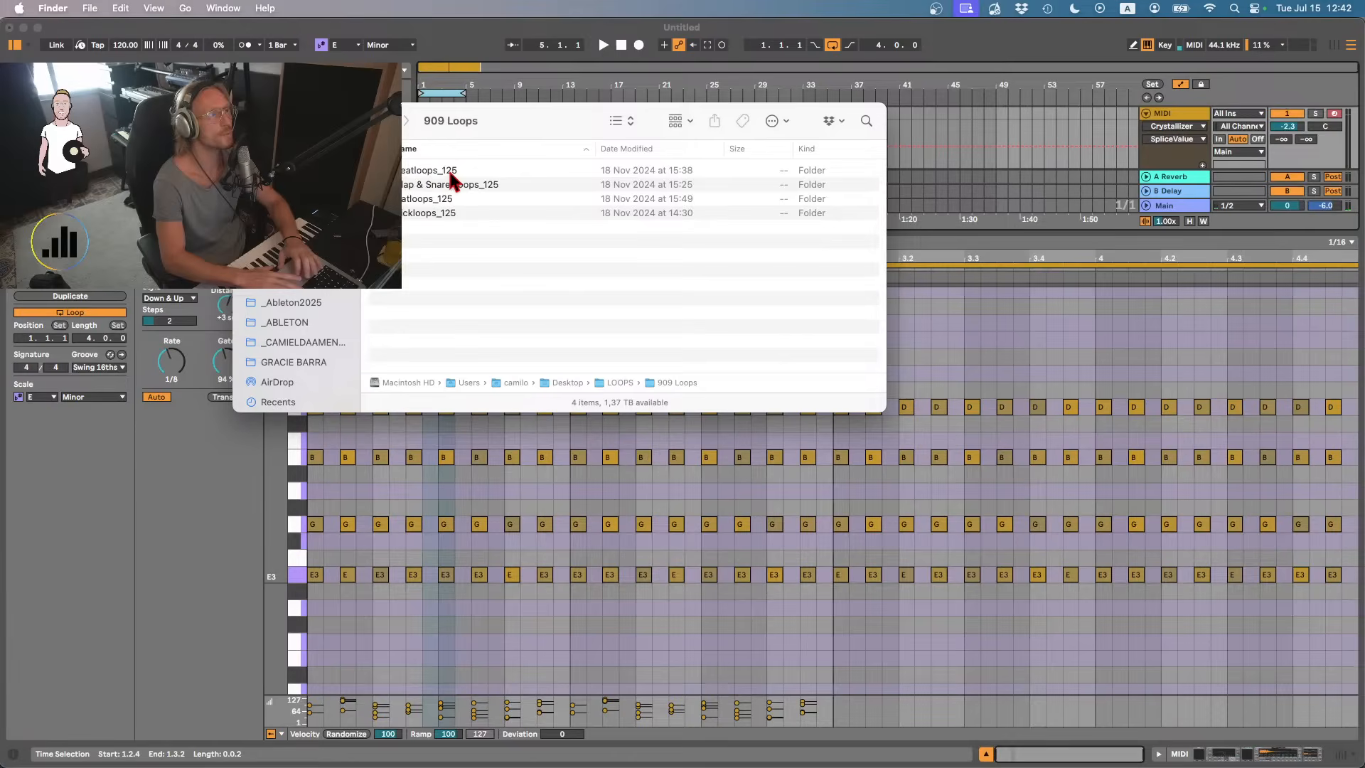
double_click(457, 172)
left_click(467, 172)
key("space")
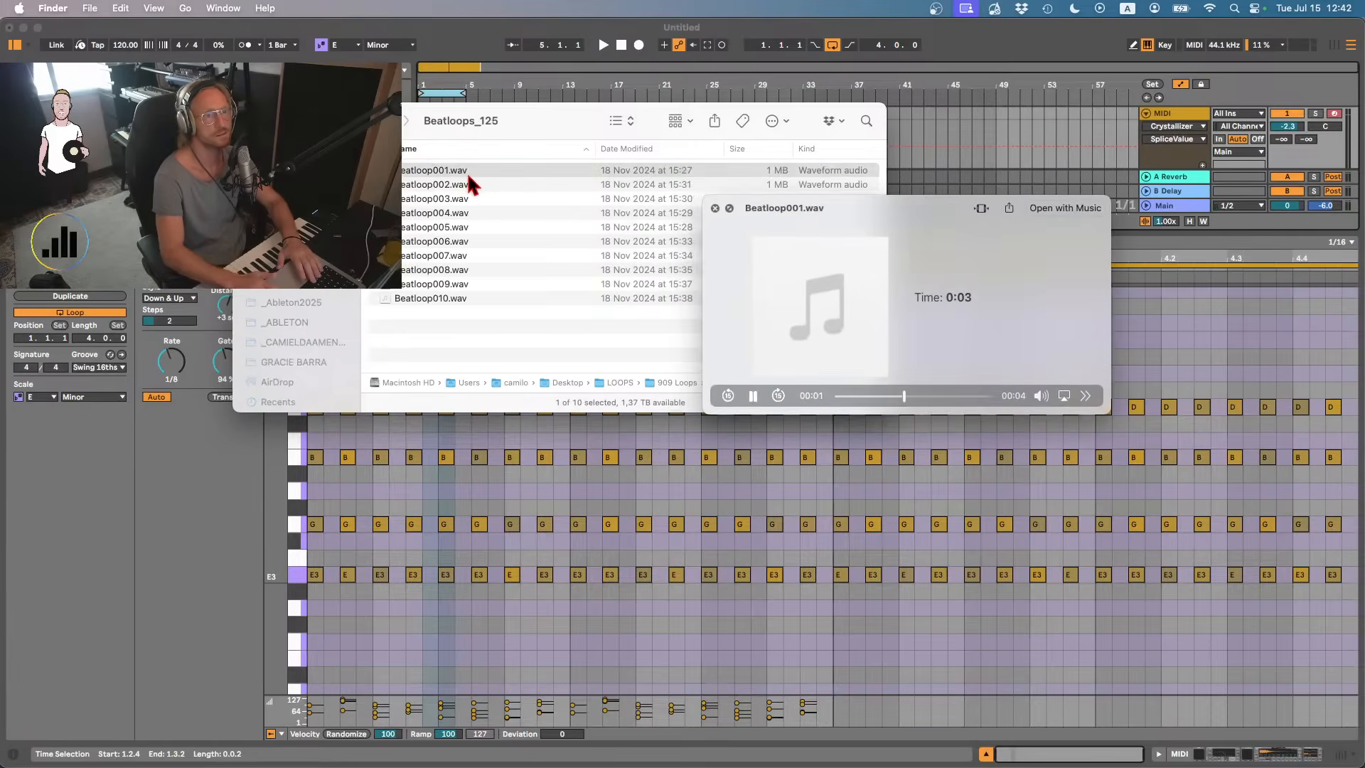
key("Down")
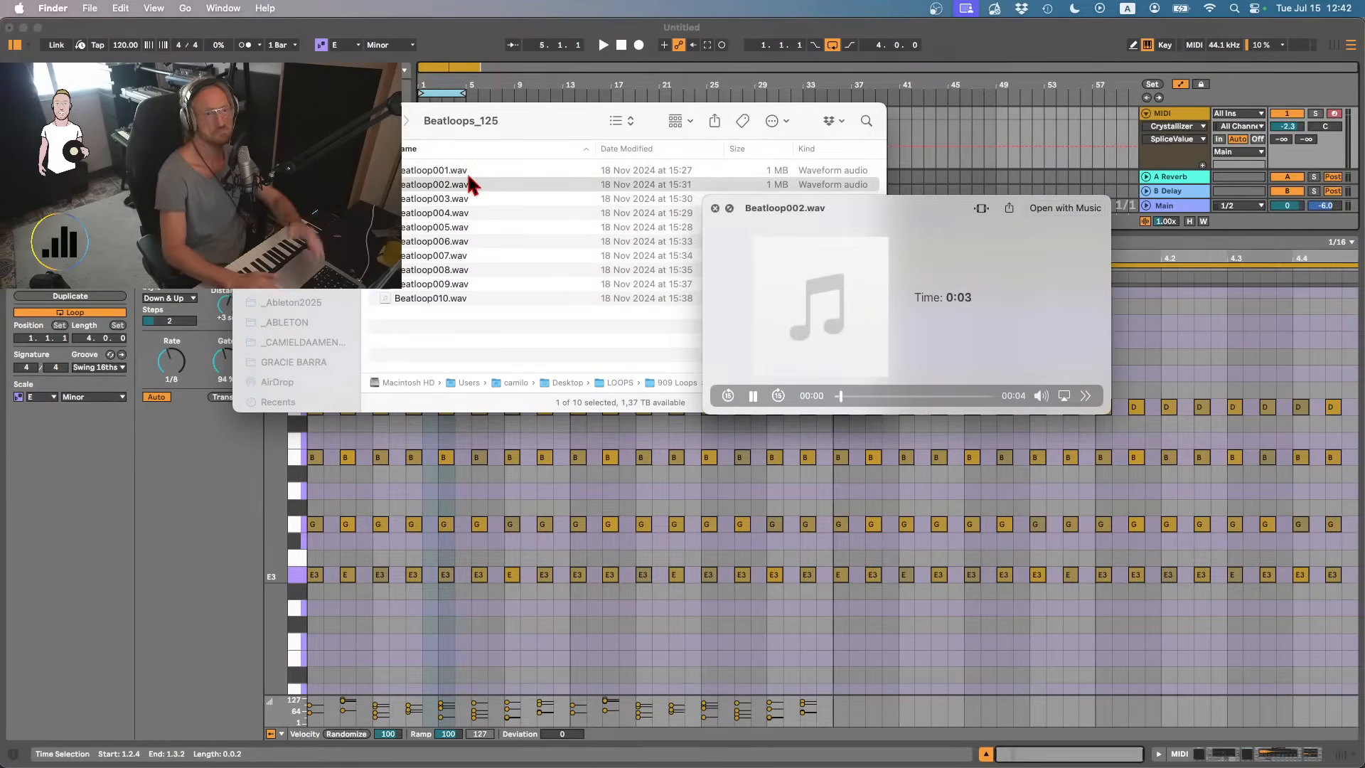
key("space")
- Open the Hatloops_125 folder and preview several hat loops, including Hatloop003, Hatloop005 and Hatloop008
left_click(379, 121)
double_click(433, 199)
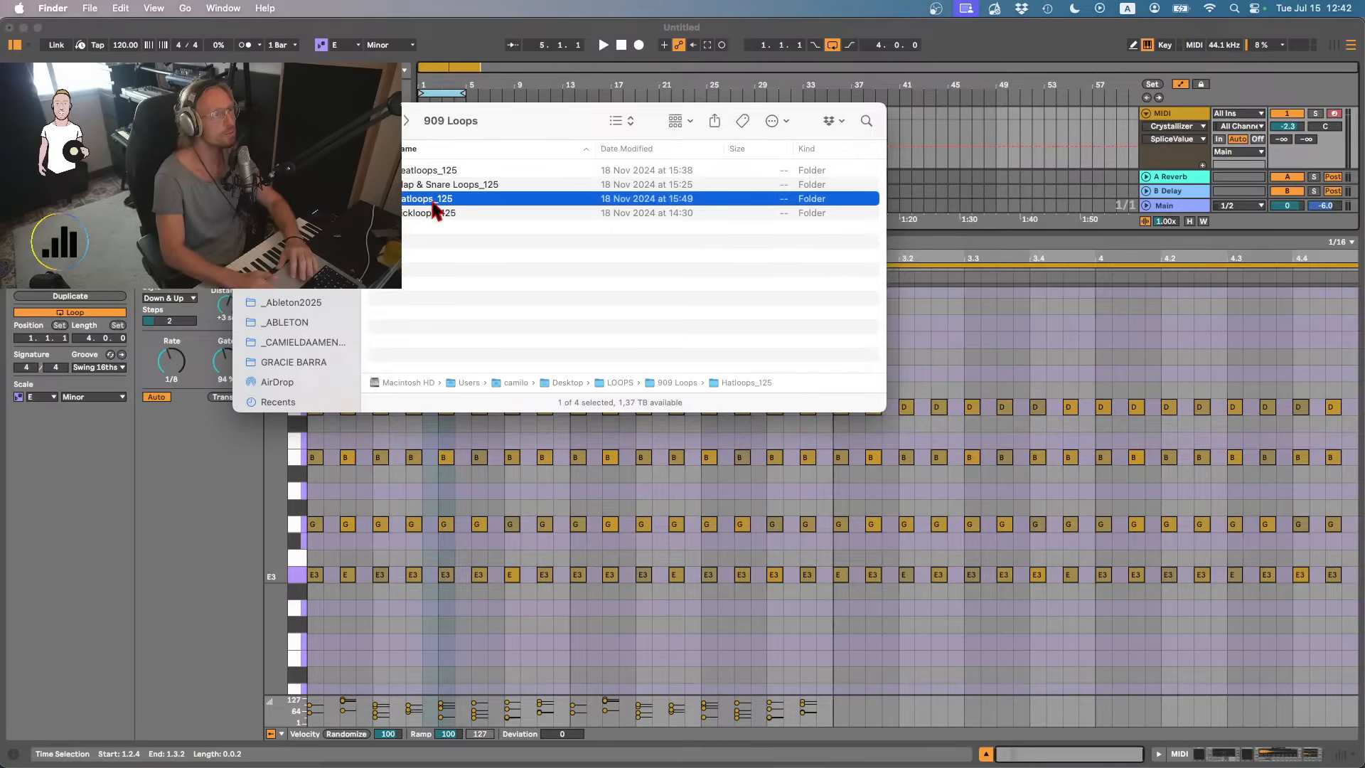
left_click(445, 202)
key("space")
key("Down")
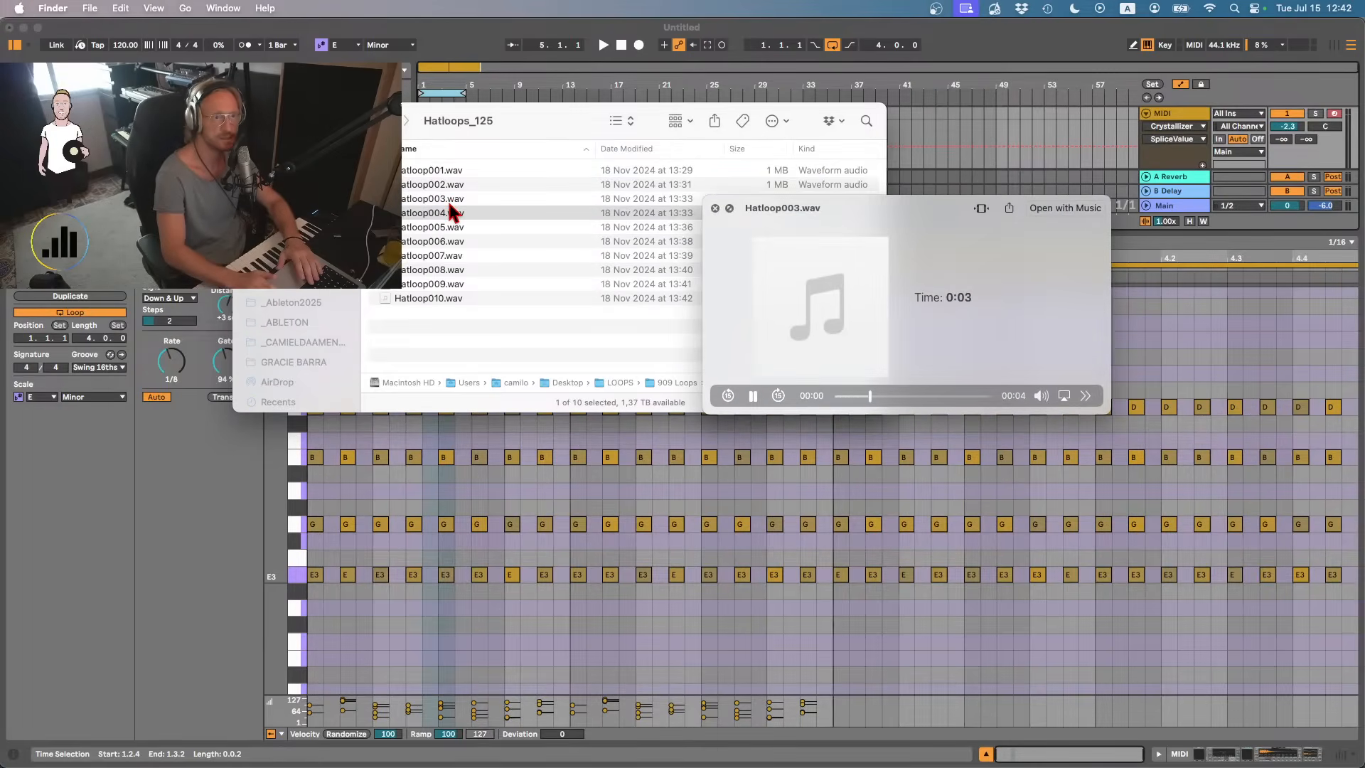
key("Down")
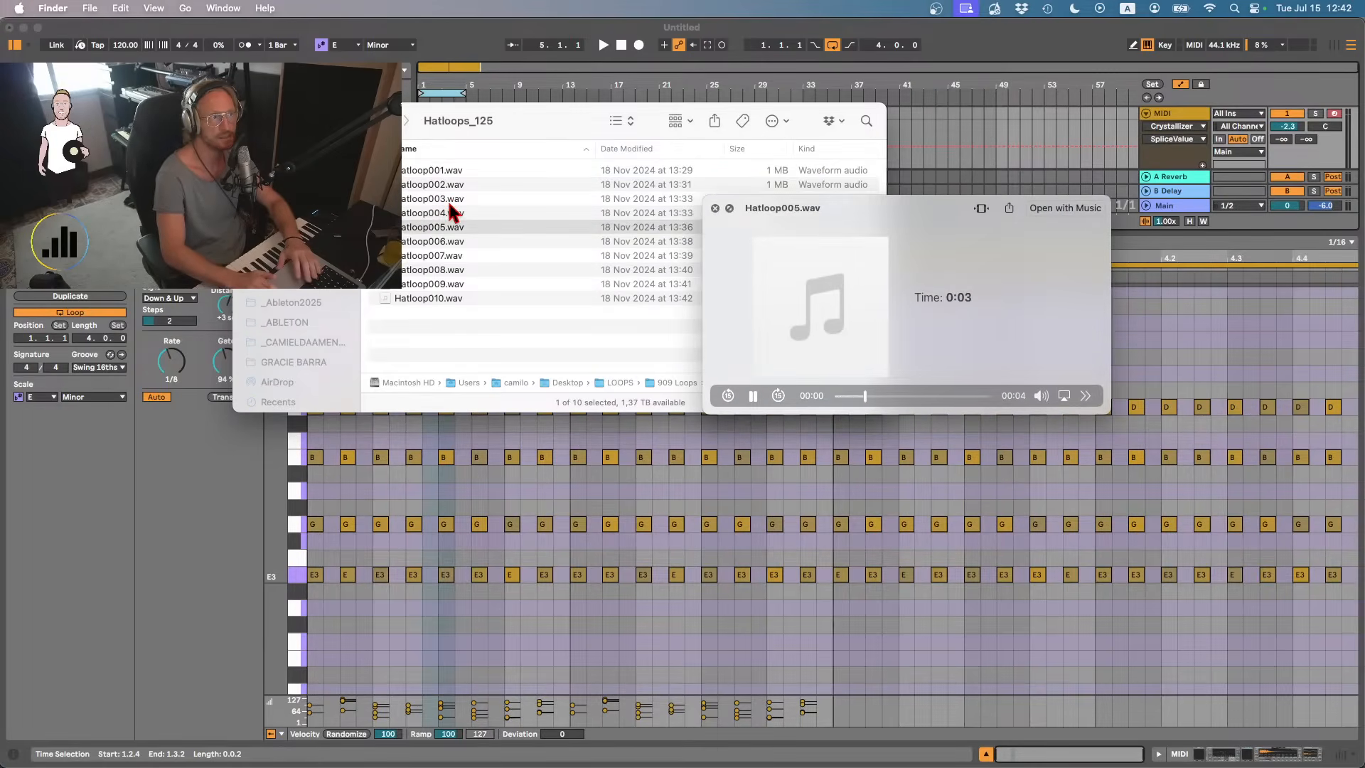
left_click(459, 270)
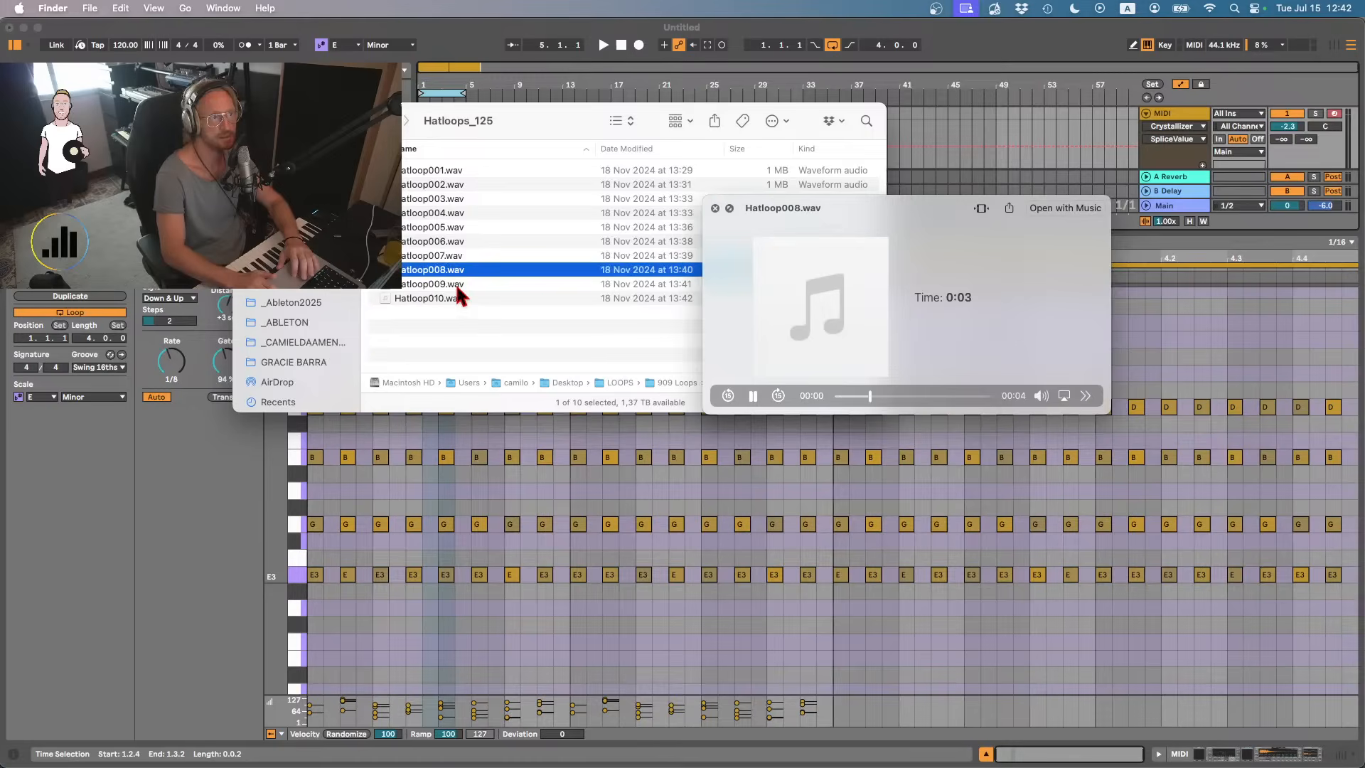
left_click(457, 288)
key("space")
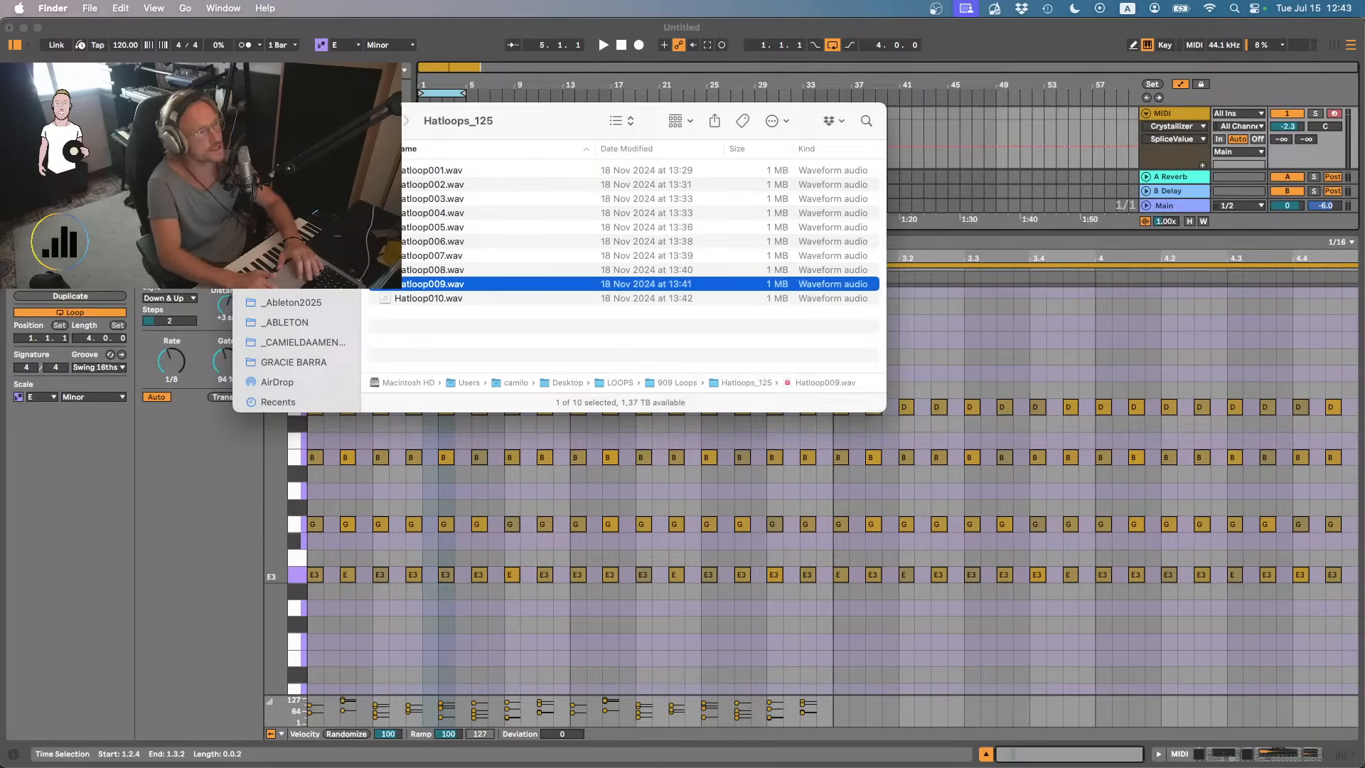
- Go back to the LOOPS folder, open Stabs and preview Stab_001_Cm.wav
key("super+Up")
key("super+Up")
left_click(405, 199)
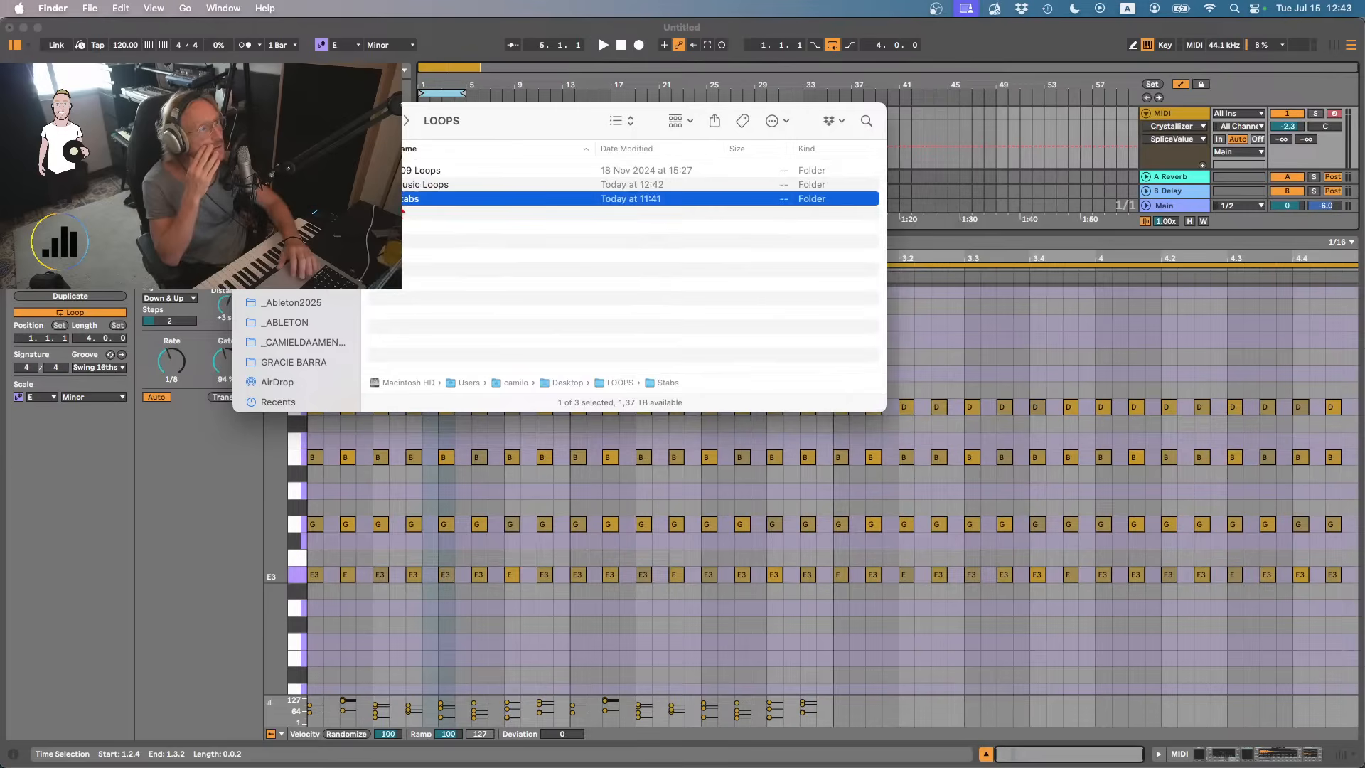
key("super+Down")
key("space")
key("space")
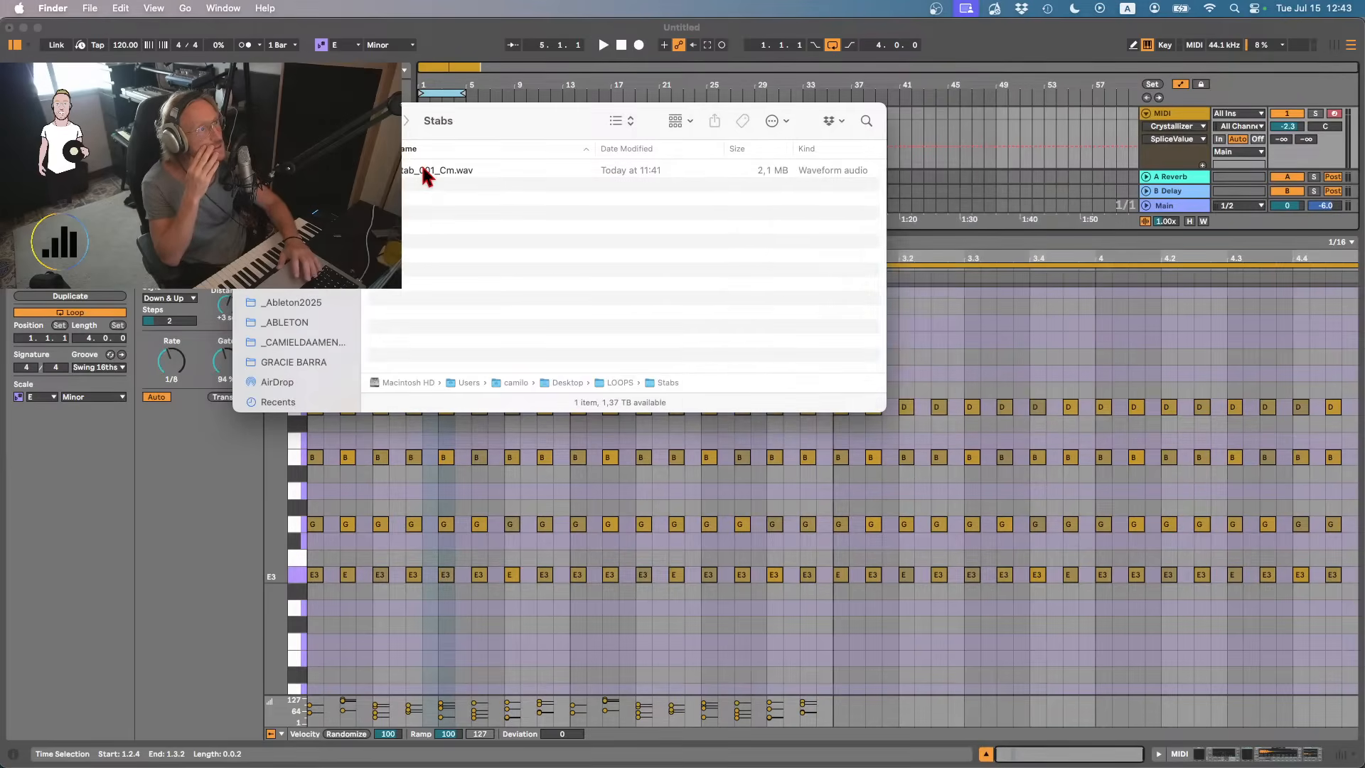
left_click(422, 170)
key("space")
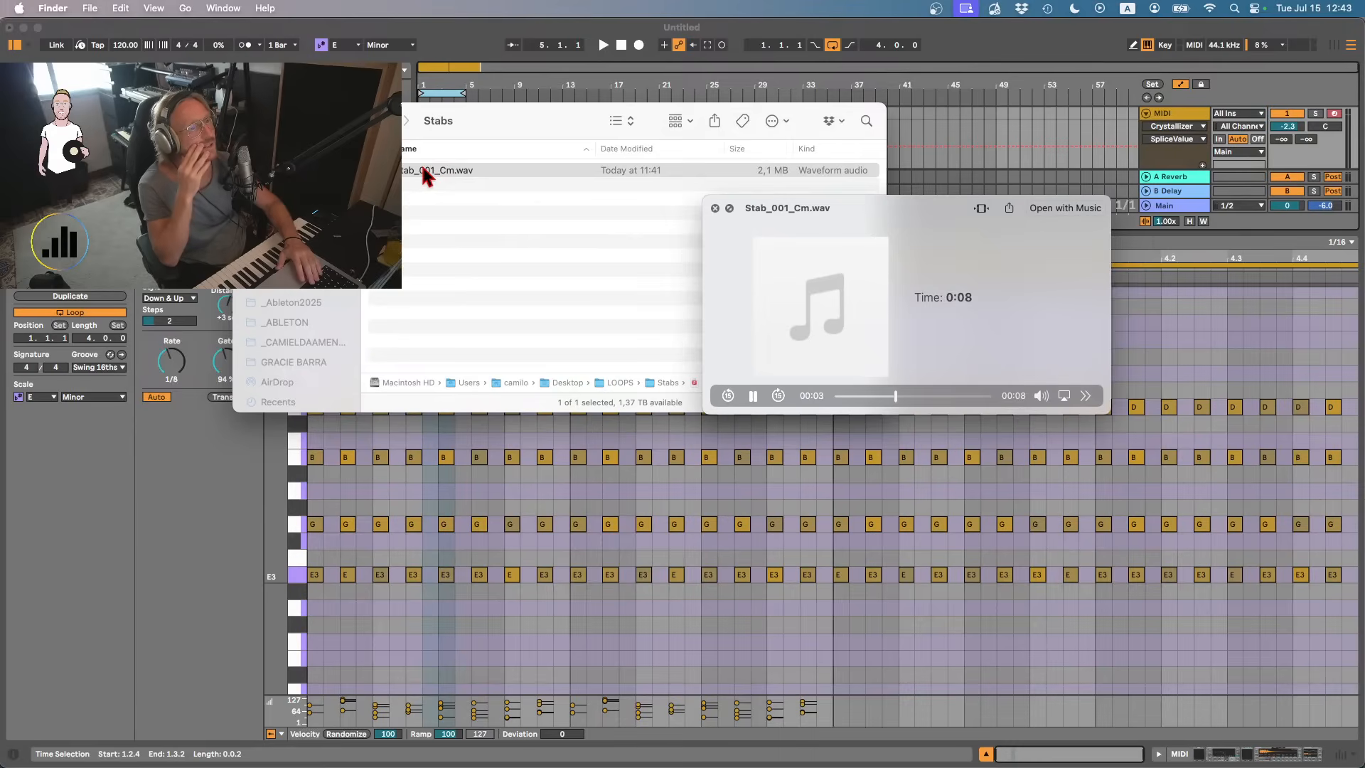
- Close the Stab_001_Cm.wav preview and open the Music Loops folder inside LOOPS
key("space")
key("super+Up")
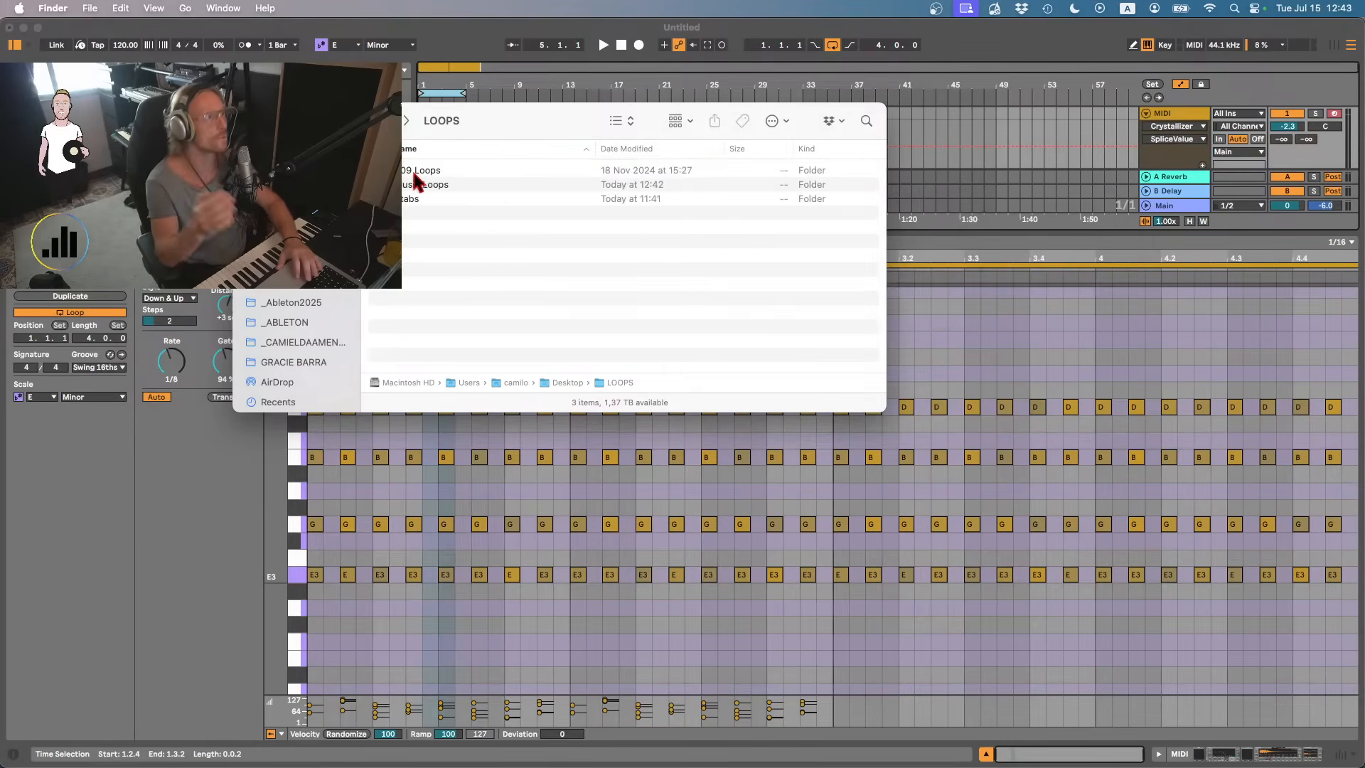
left_click(423, 184)
key("super+Down")
scroll(430, 288, "down", 5)
scroll(430, 285, "up", 10)
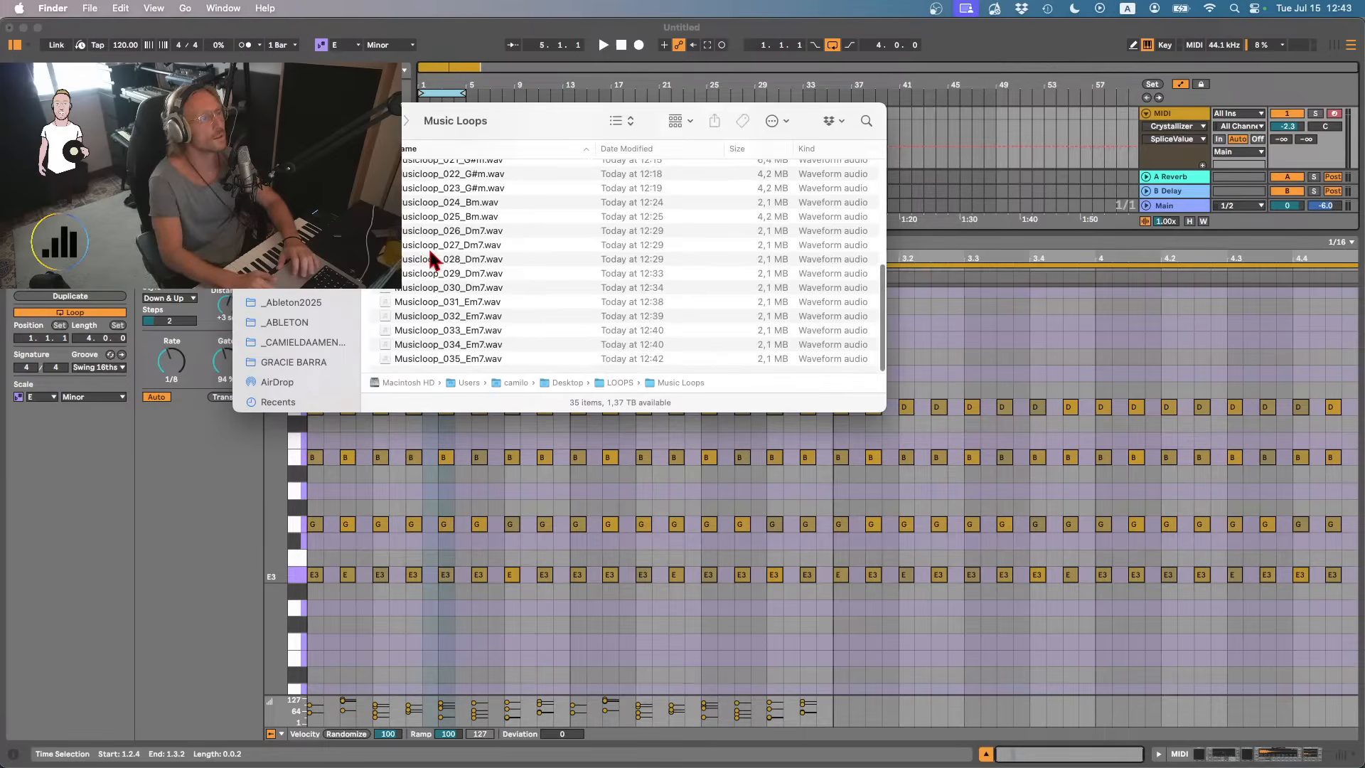
- Audition Musicloop_006_Cm, Musicloop_010_Gm and Musicloop_013_Gm from the Music Loops folder
left_click(437, 246)
key("space")
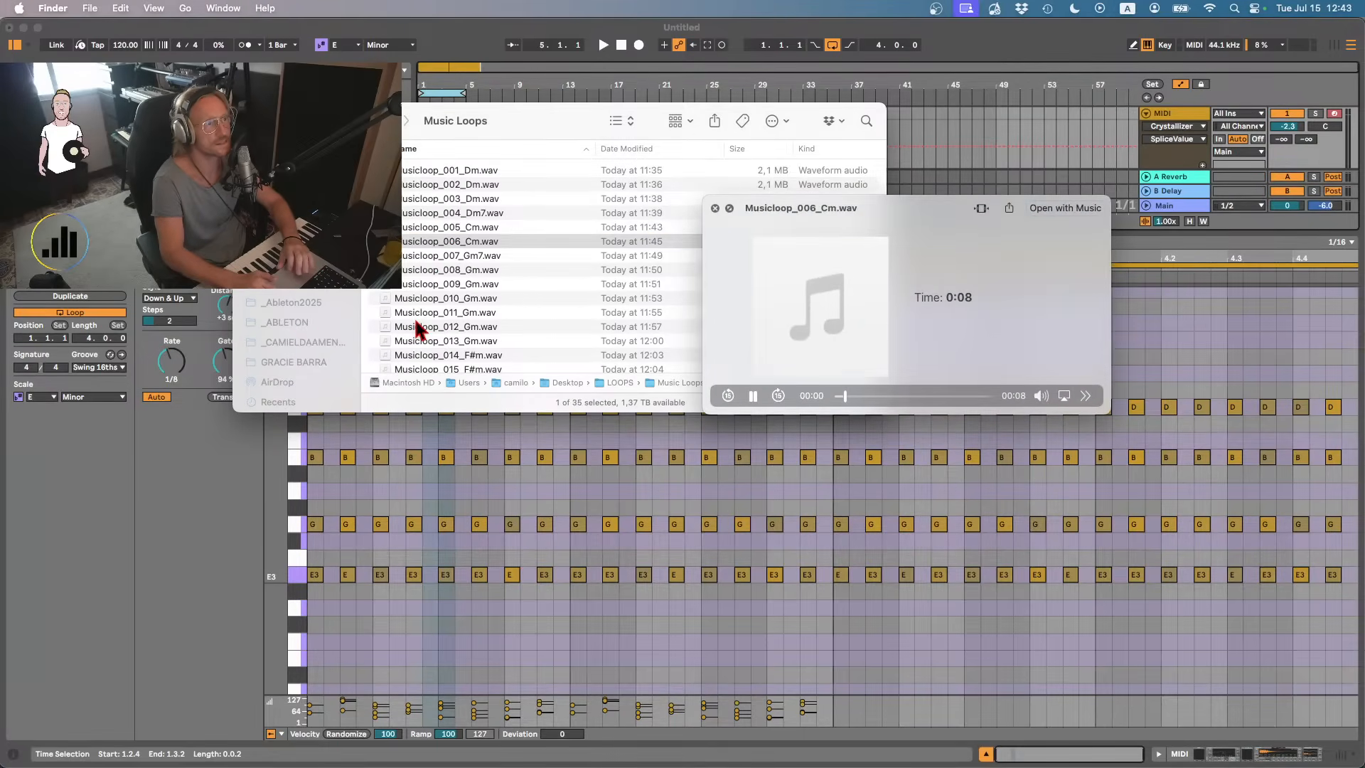
left_click(429, 302)
left_click(429, 301)
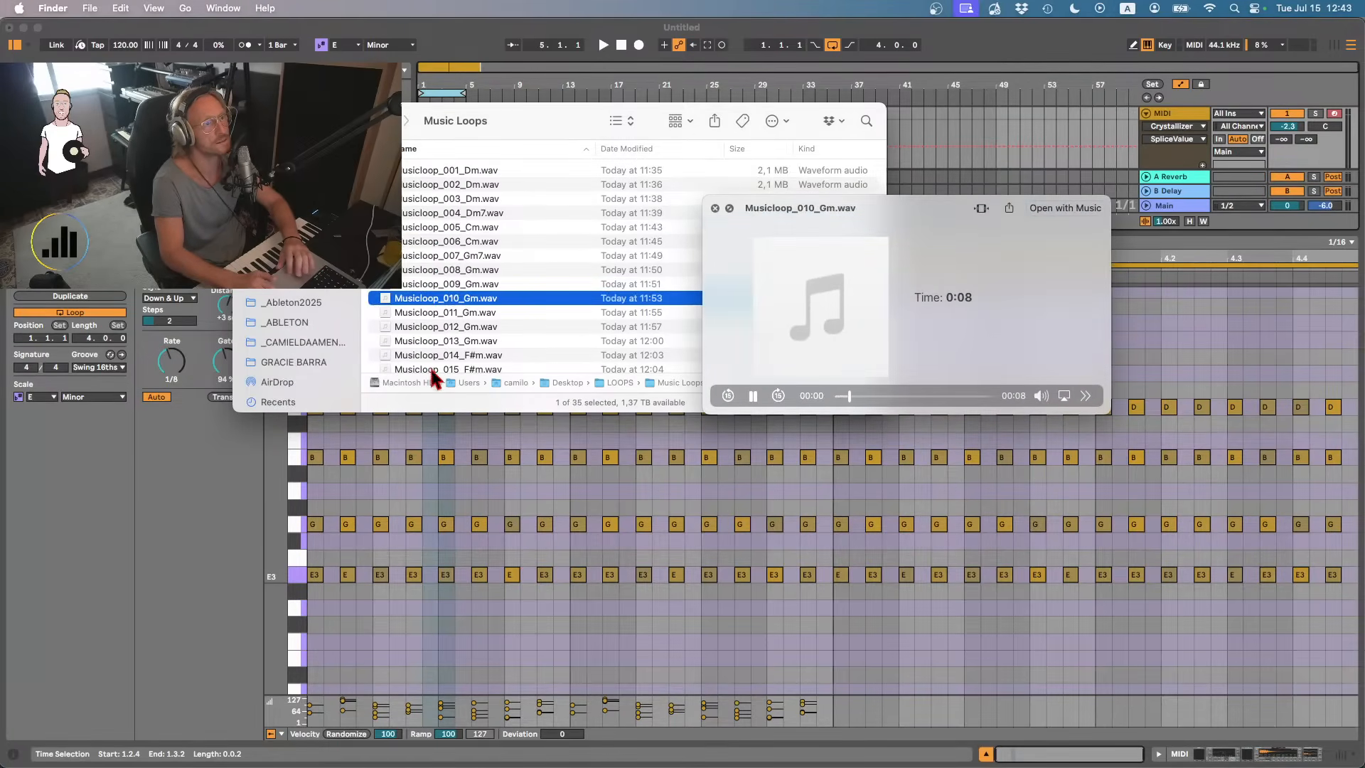
left_click(449, 345)
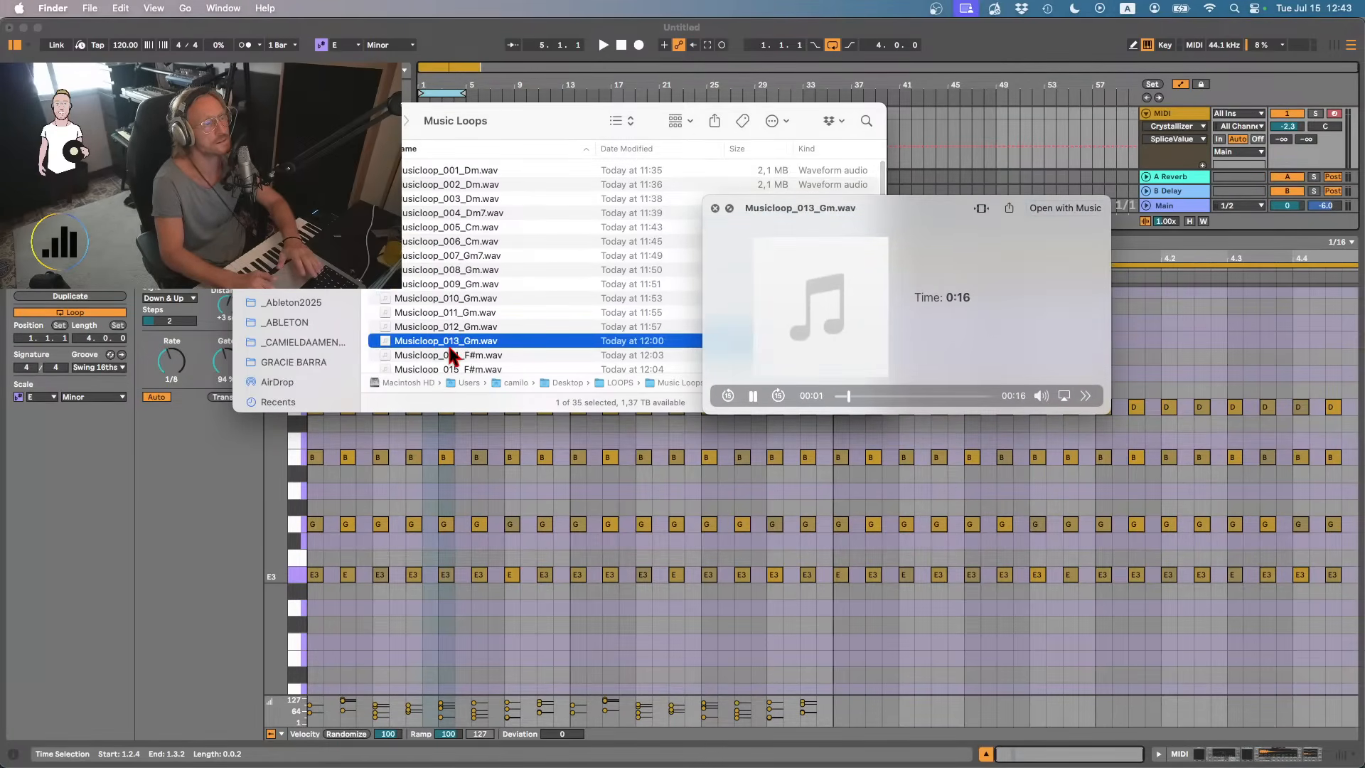
key("space")
scroll(449, 349, "down", 3)
- Audition Musicloop_019_G#m, Musicloop_021_G#m and Musicloop_025_Bm, and close the Finder window
left_click(449, 345)
key("space")
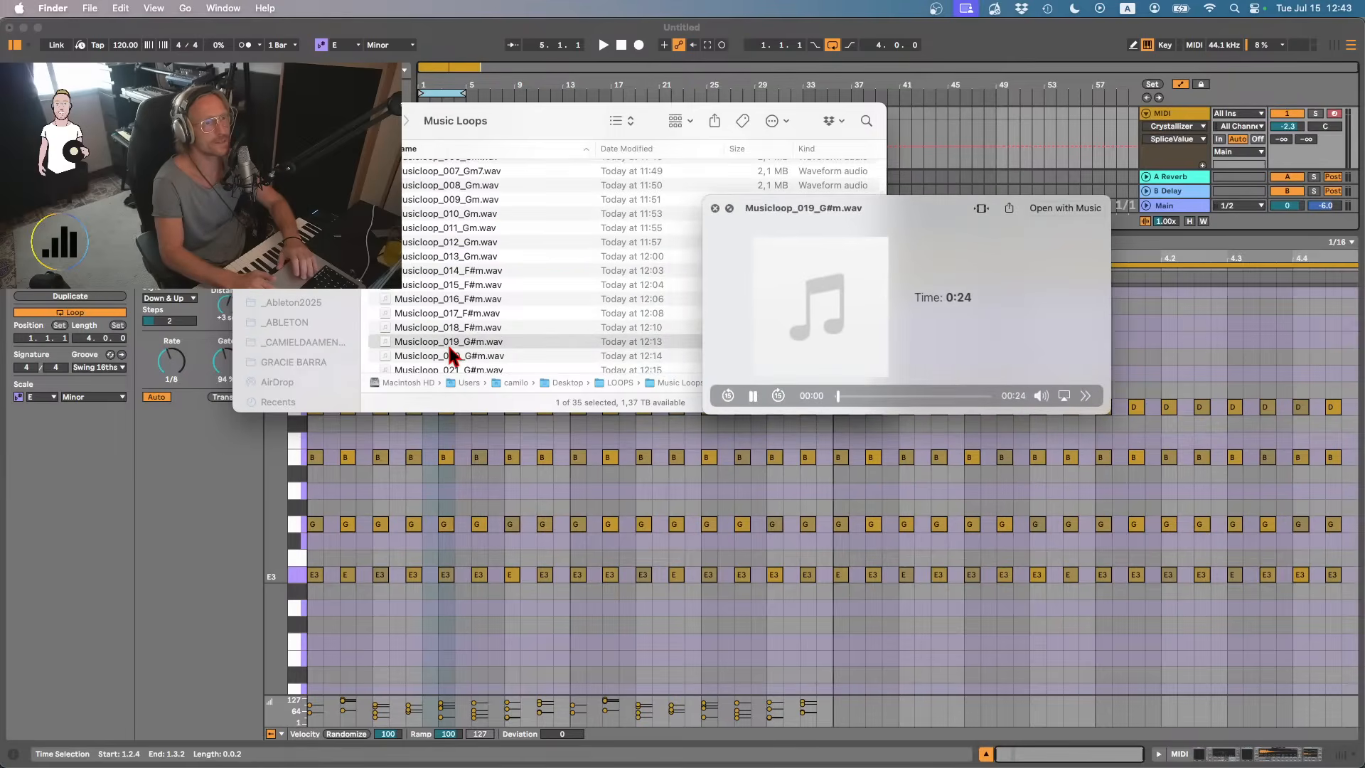
scroll(449, 348, "down", 2)
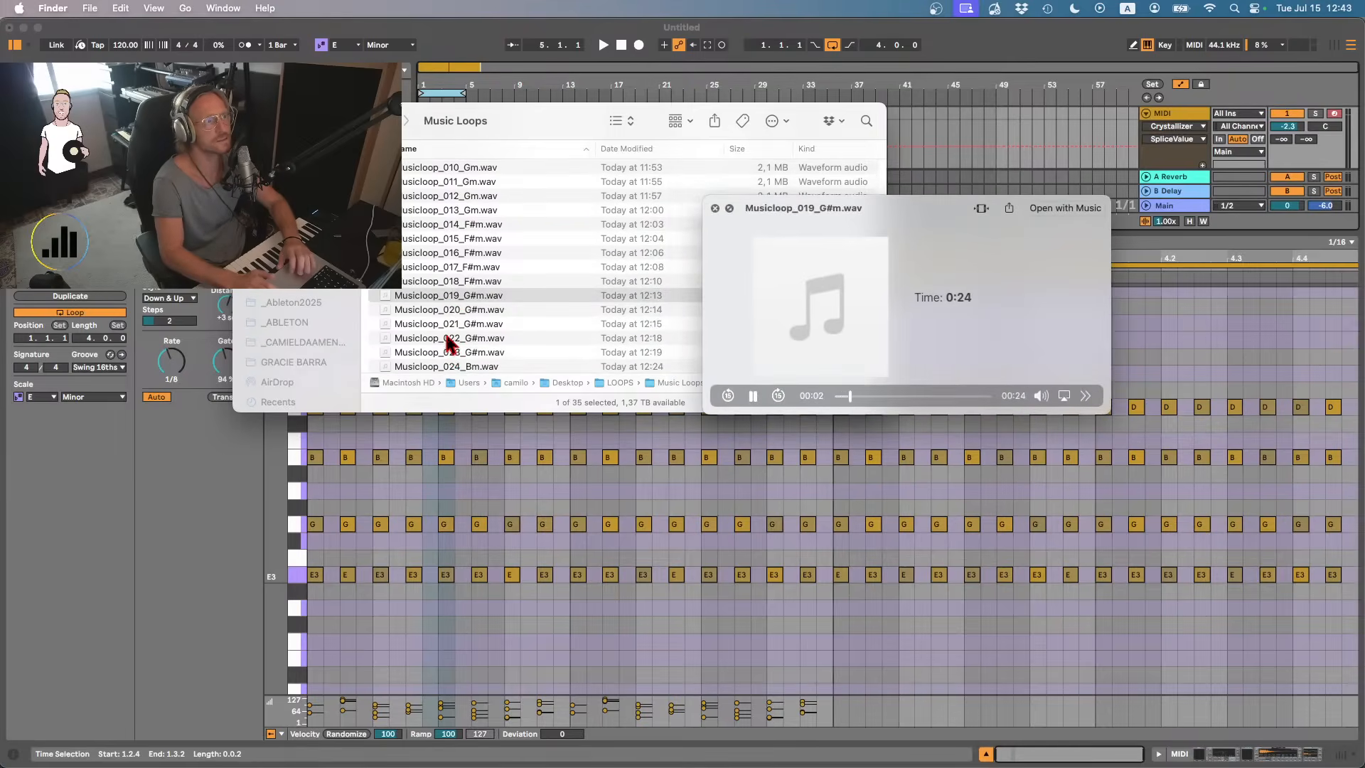
left_click(438, 329)
scroll(439, 332, "down", 3)
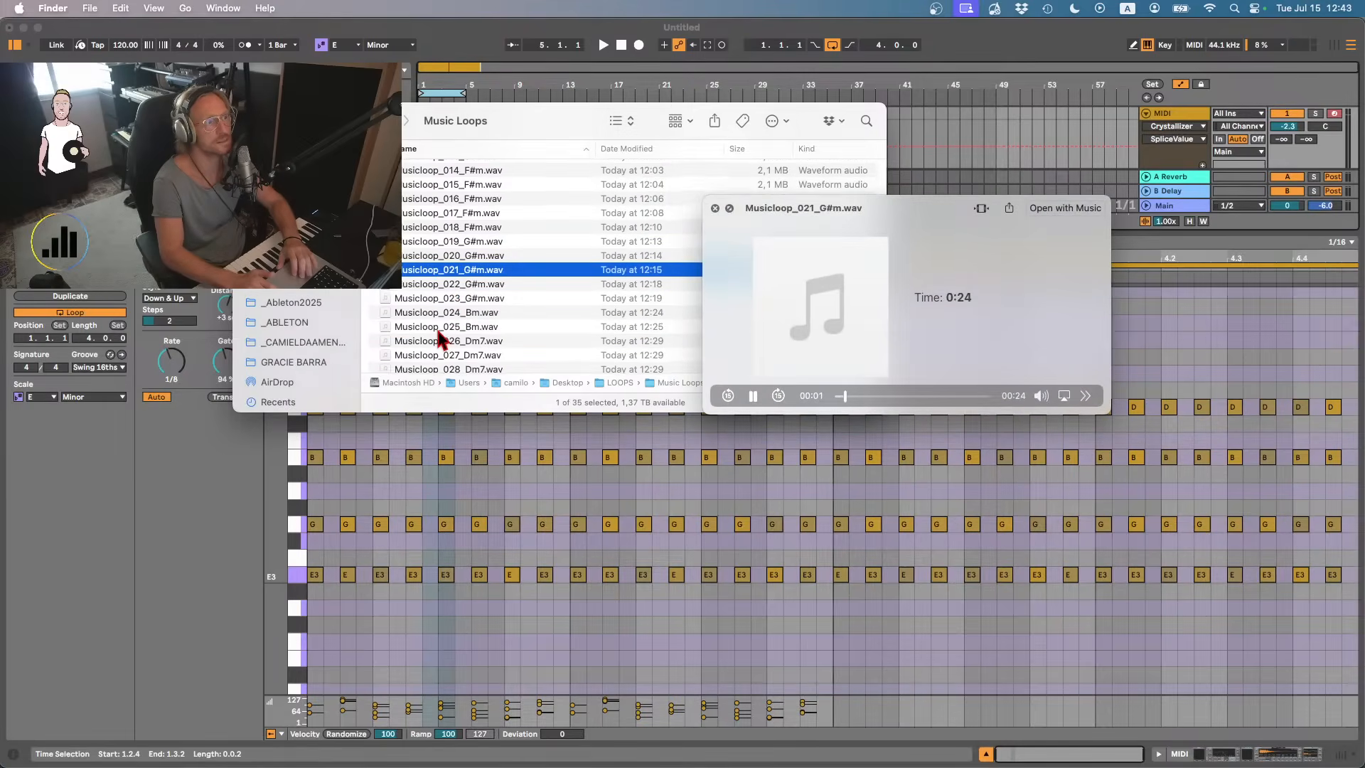
left_click(439, 332)
key("space")
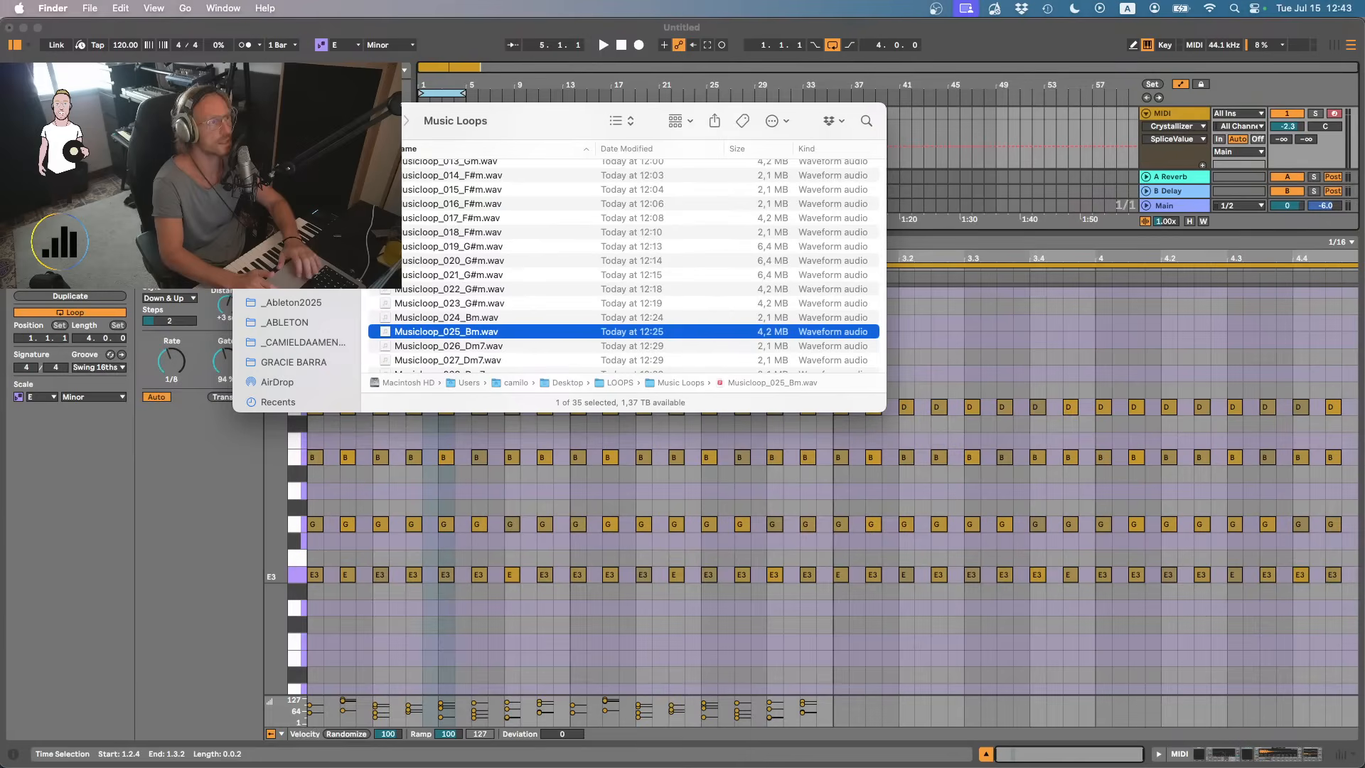
key("super+Up")
key("super+w")
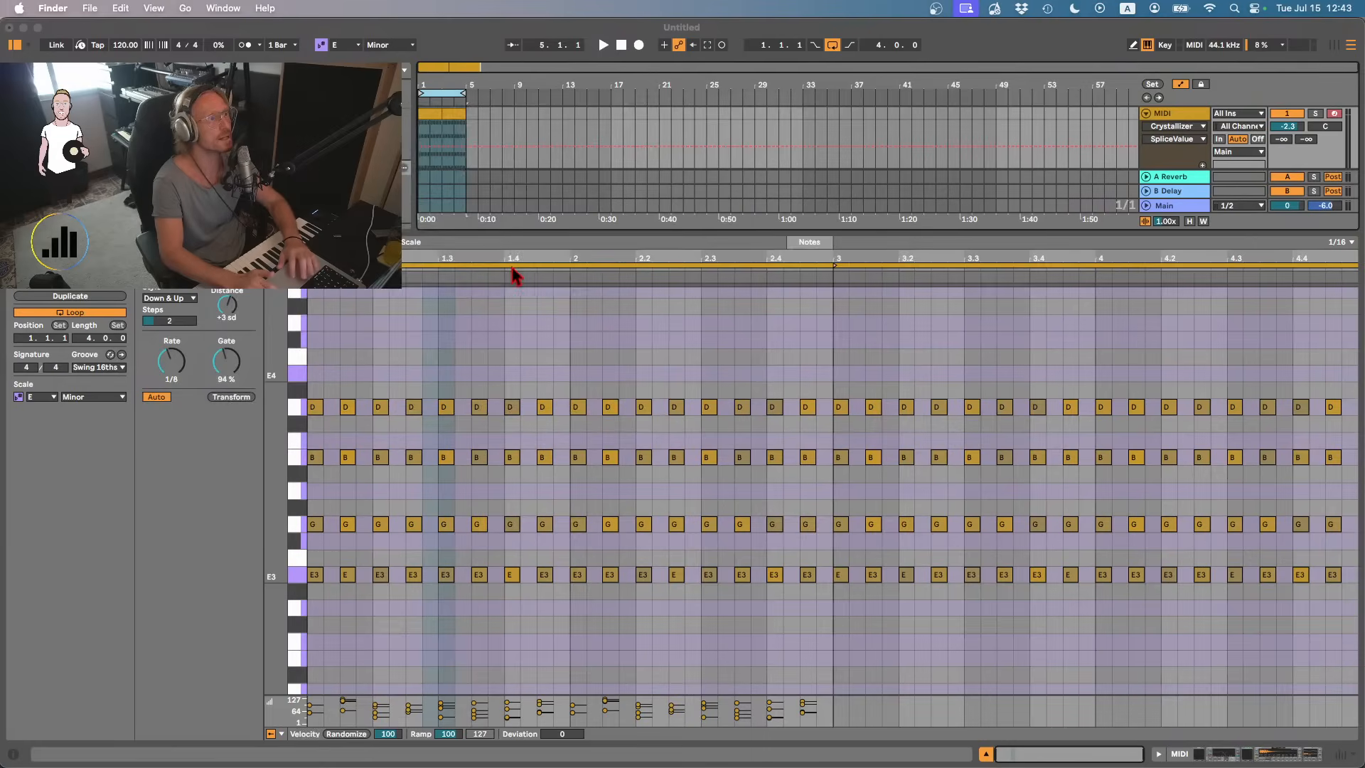
- Return to Ableton Live, shrink the clip editor to enlarge the arrangement, and select the first clip on the MIDI track
left_click(528, 244)
left_click_drag(540, 230, 472, 524)
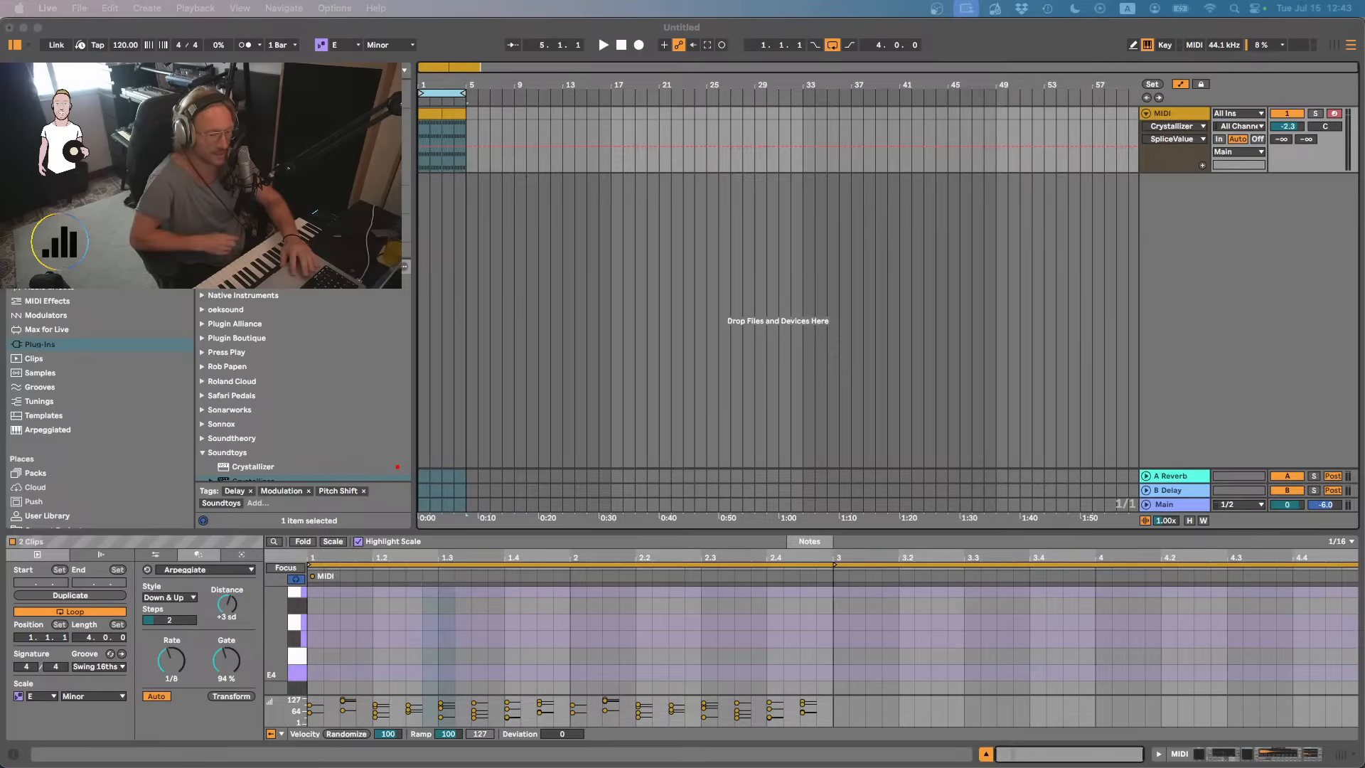
left_click(434, 111)
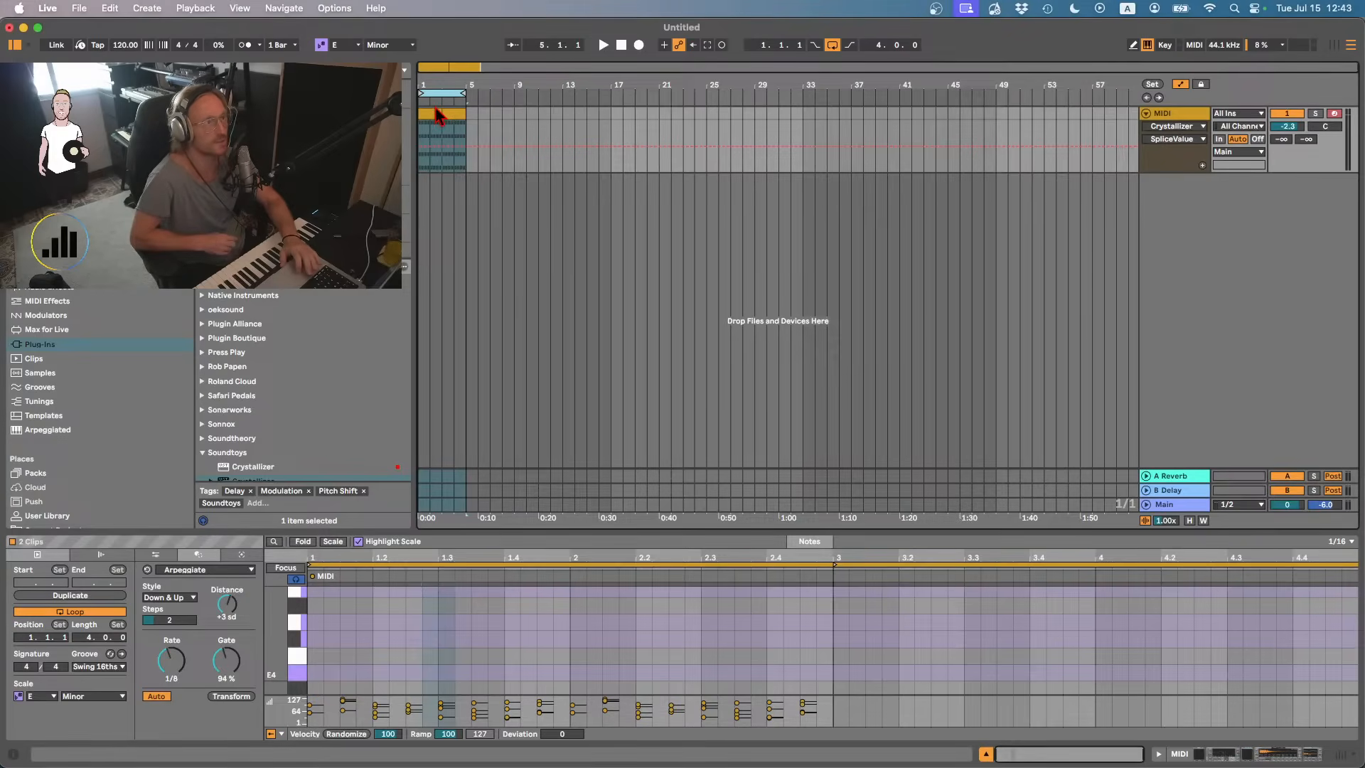
left_click(434, 110)
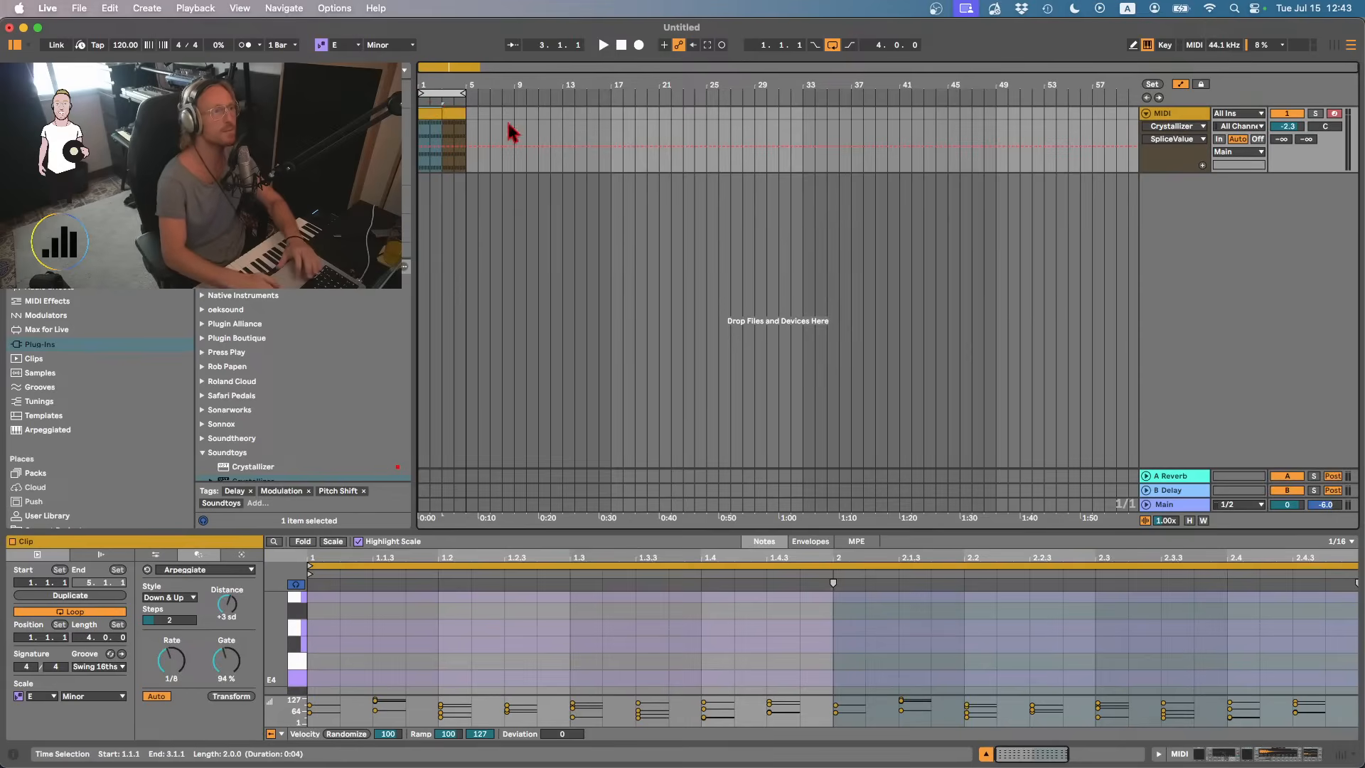
- Delete the MIDI track's whole device chain: Chorus-Ensemble, Hybrid Reverb, Crystallizer, Auto Filter and the JUPITER-8 instrument
left_click(1172, 116)
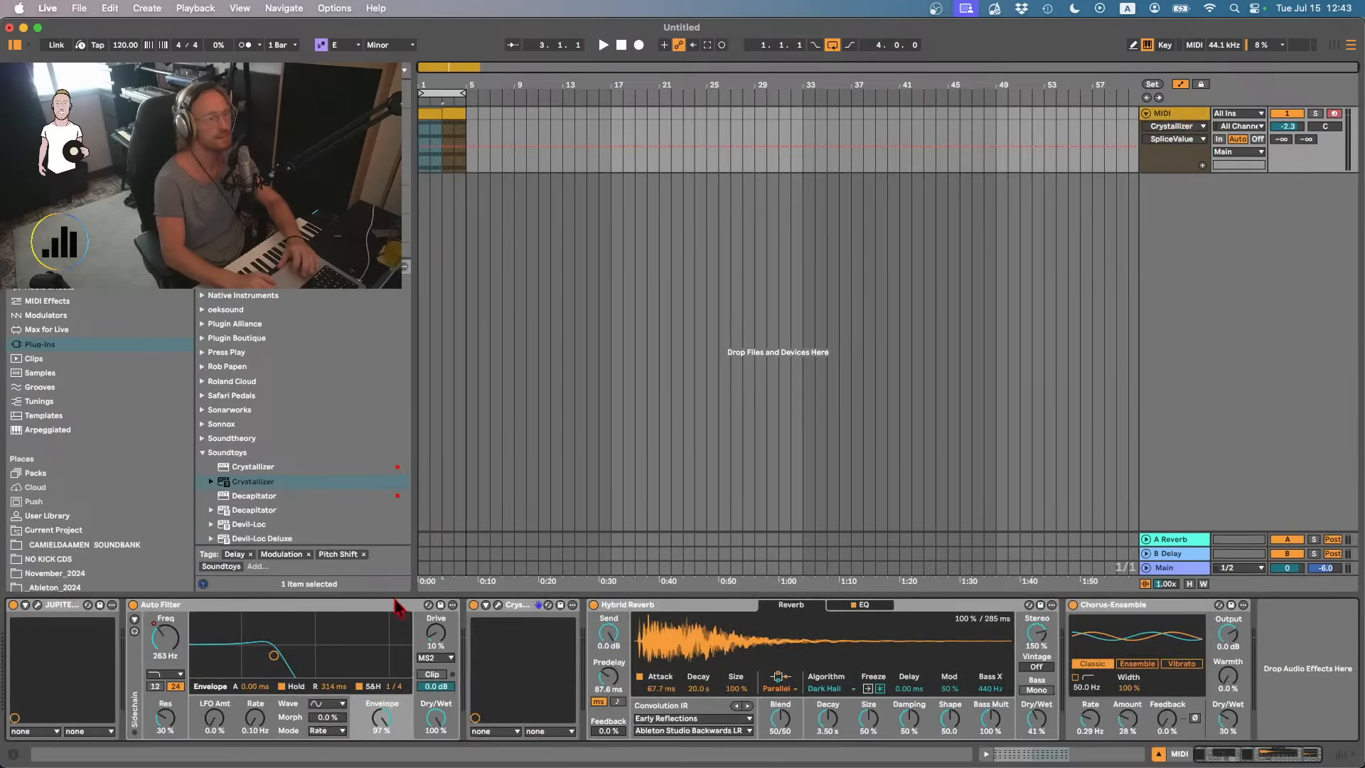
left_click(498, 605)
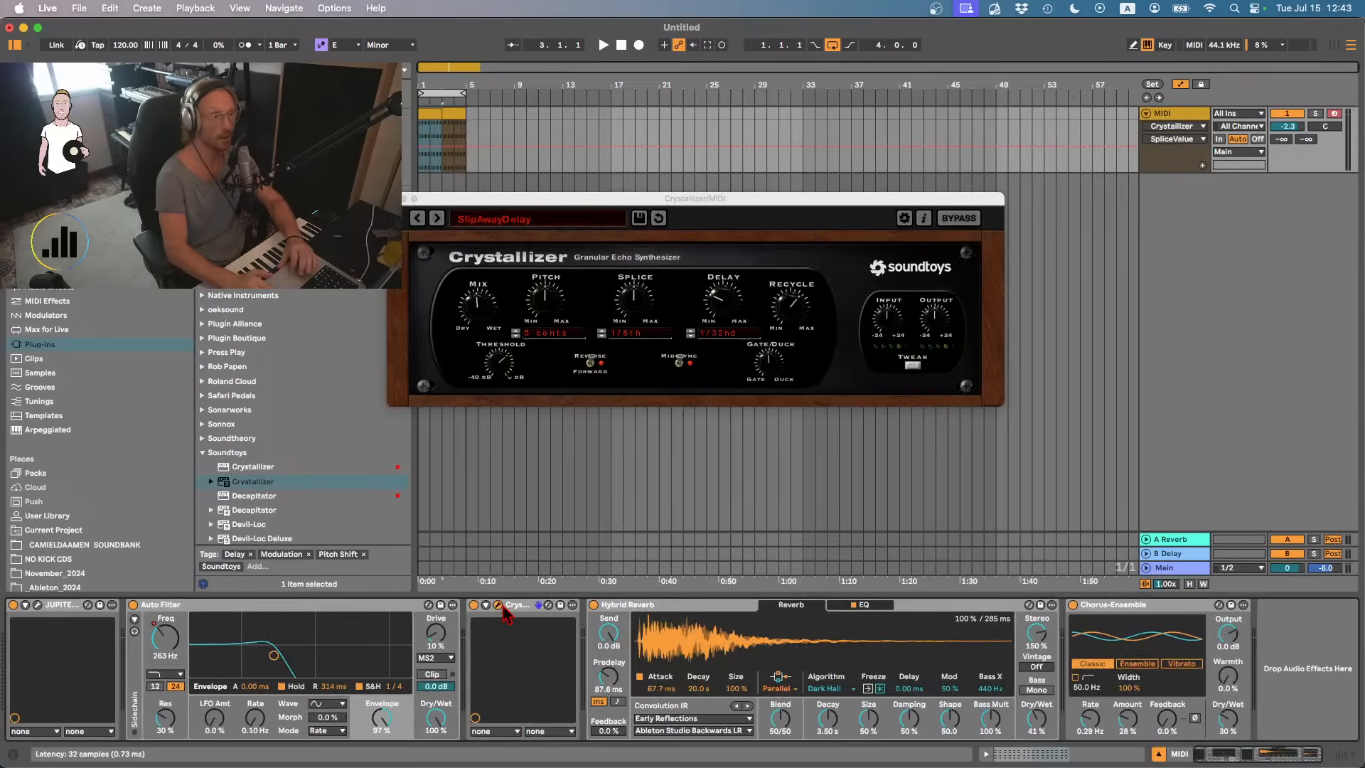
left_click(1109, 606)
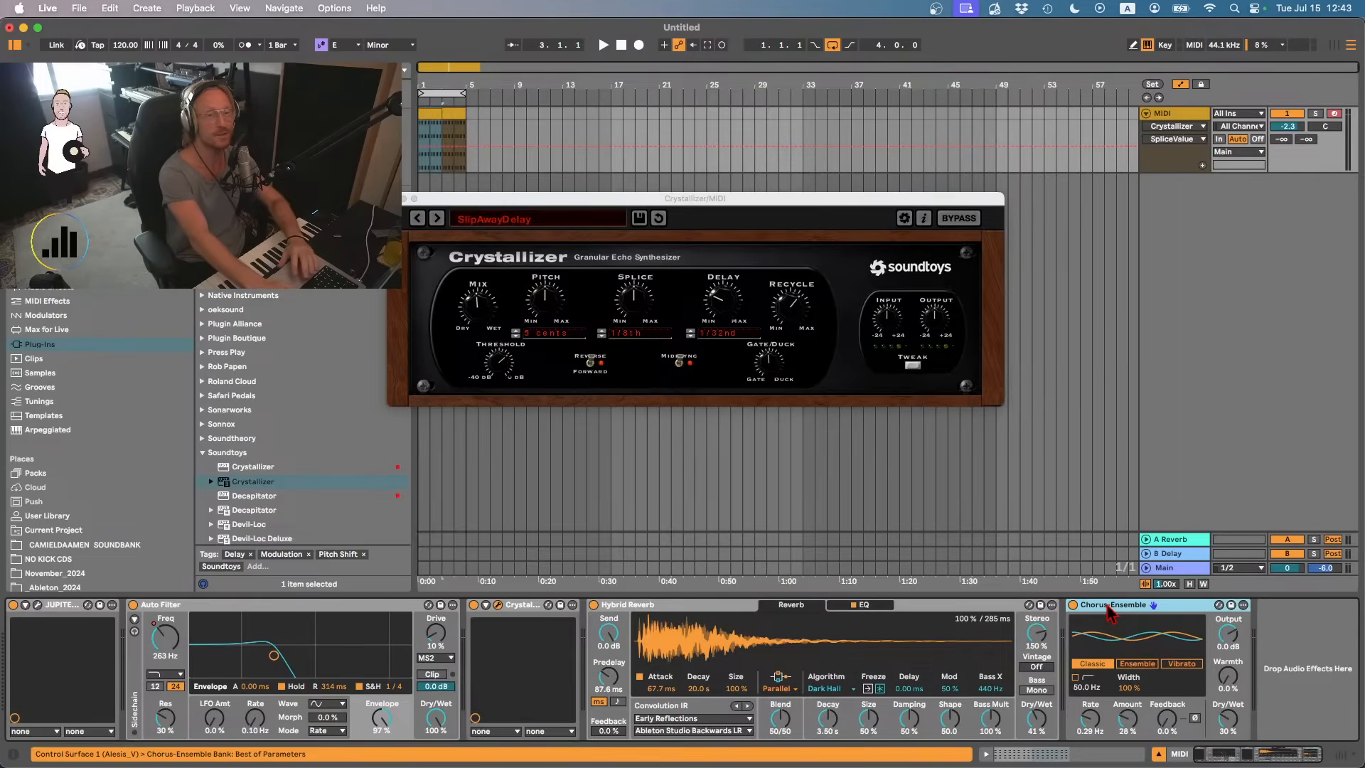
key("Delete")
key("Delete")
key("Delete")
key("Delete")
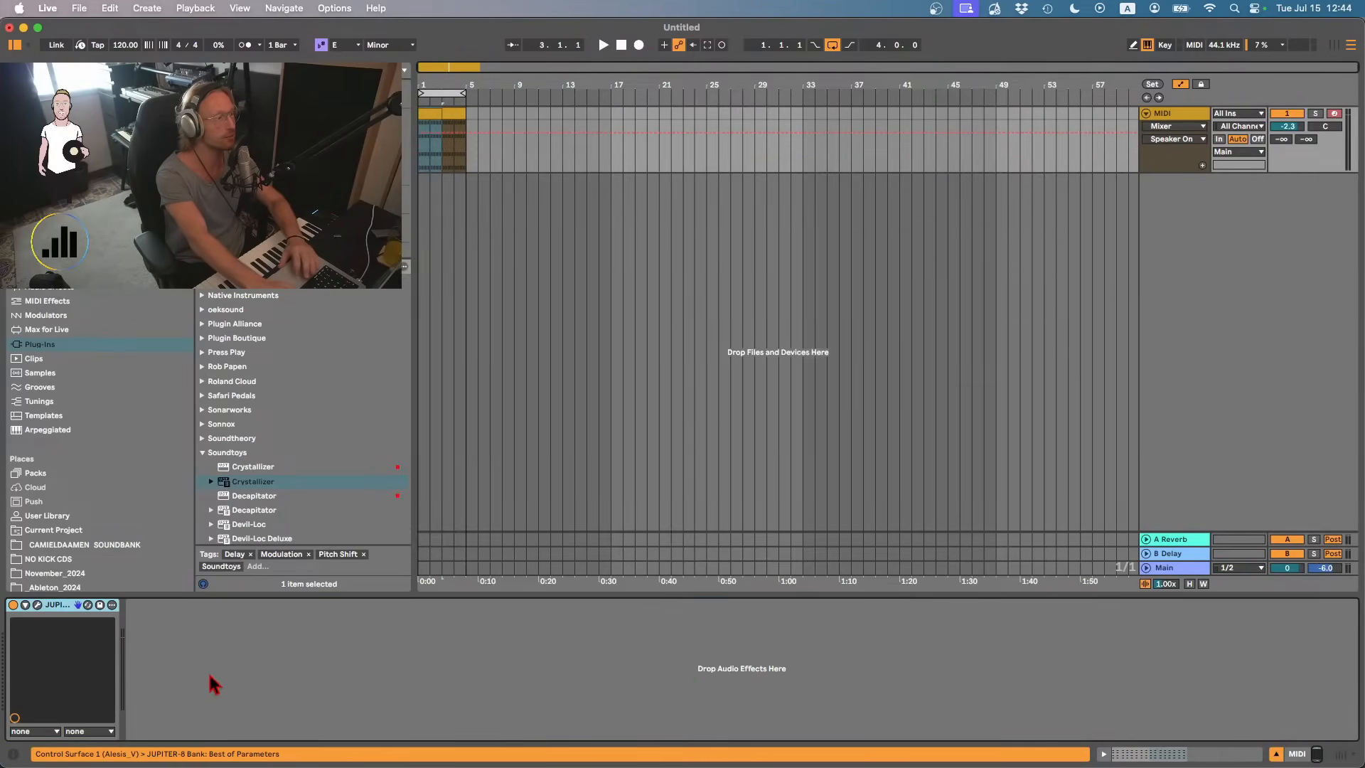
key("Delete")
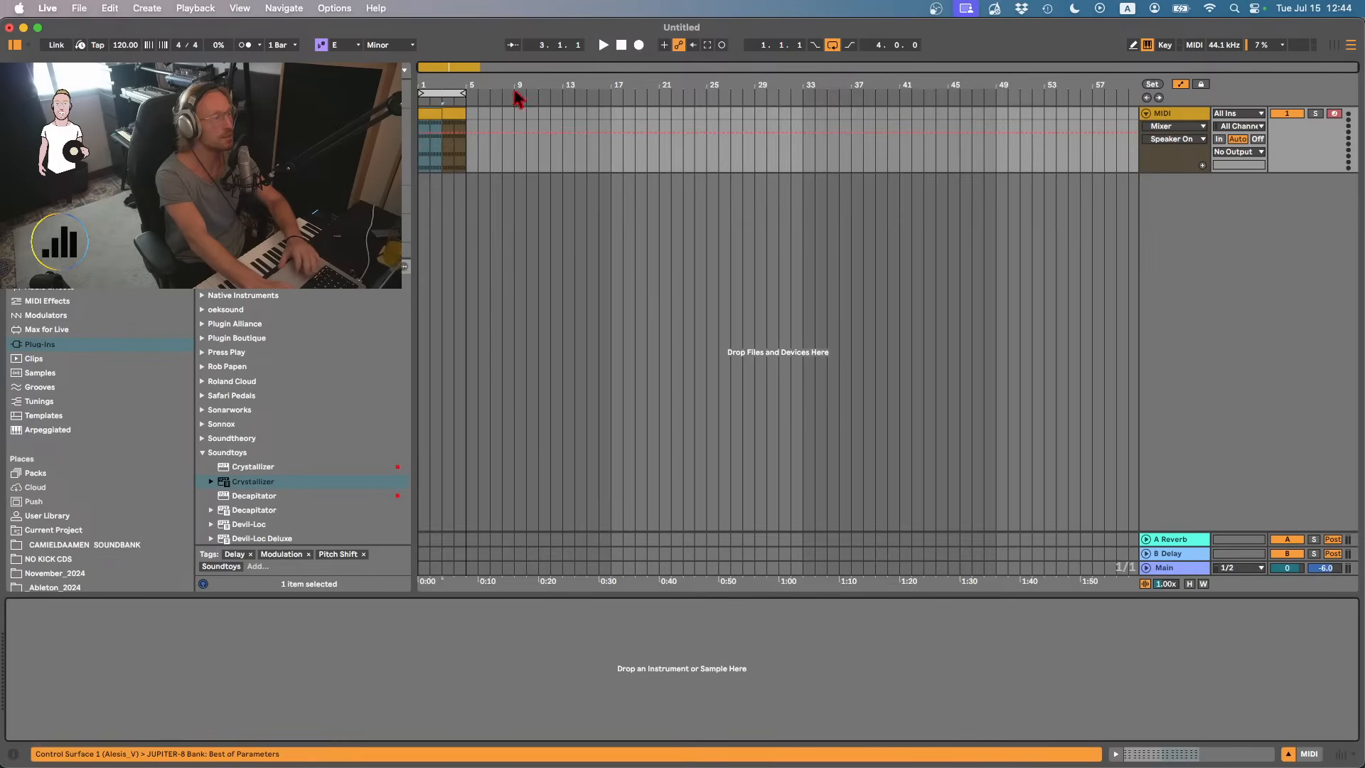
- Delete both existing clips from the MIDI track
left_click(449, 113)
key("Delete")
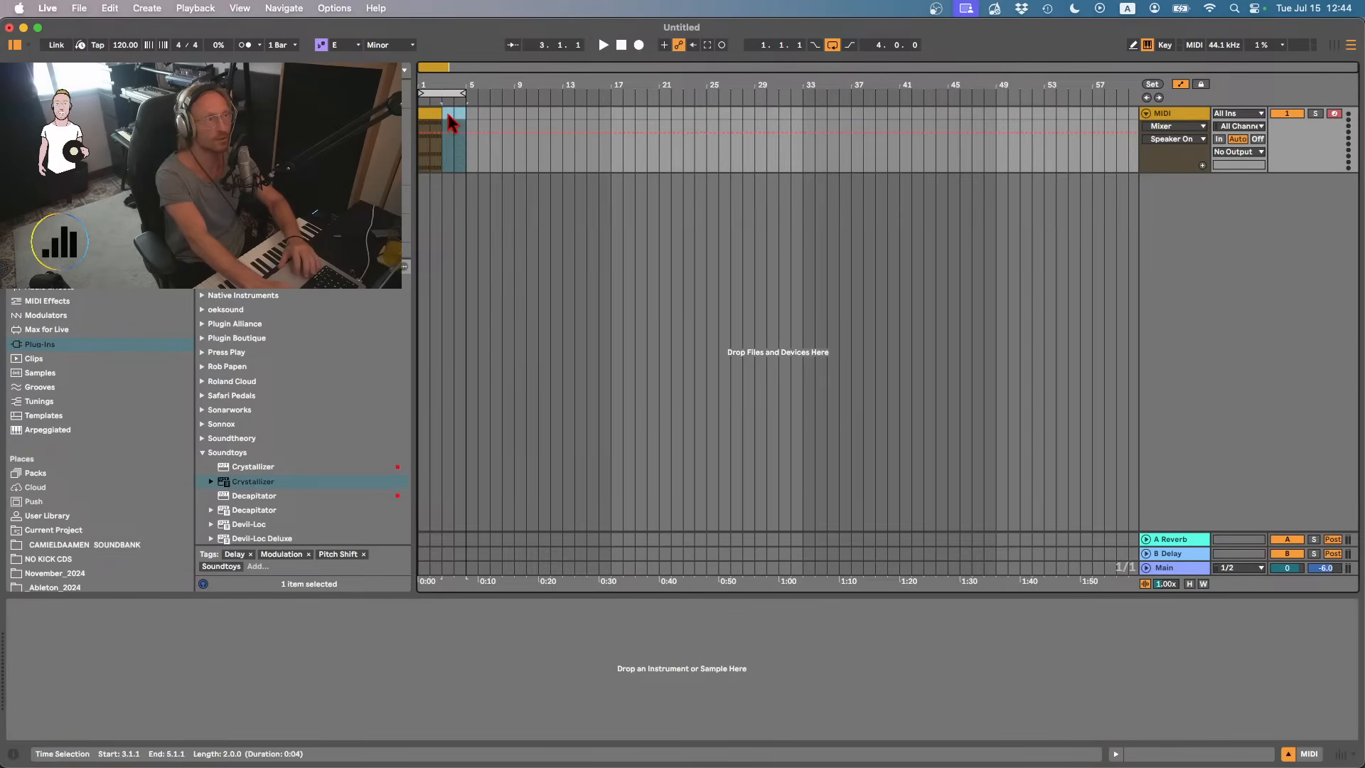
left_click(432, 114)
key("Delete")
- Create an empty MIDI clip over the first four bars and draw one E3 note spanning its full length
left_click_drag(462, 112, 415, 115)
key("super+shift+m")
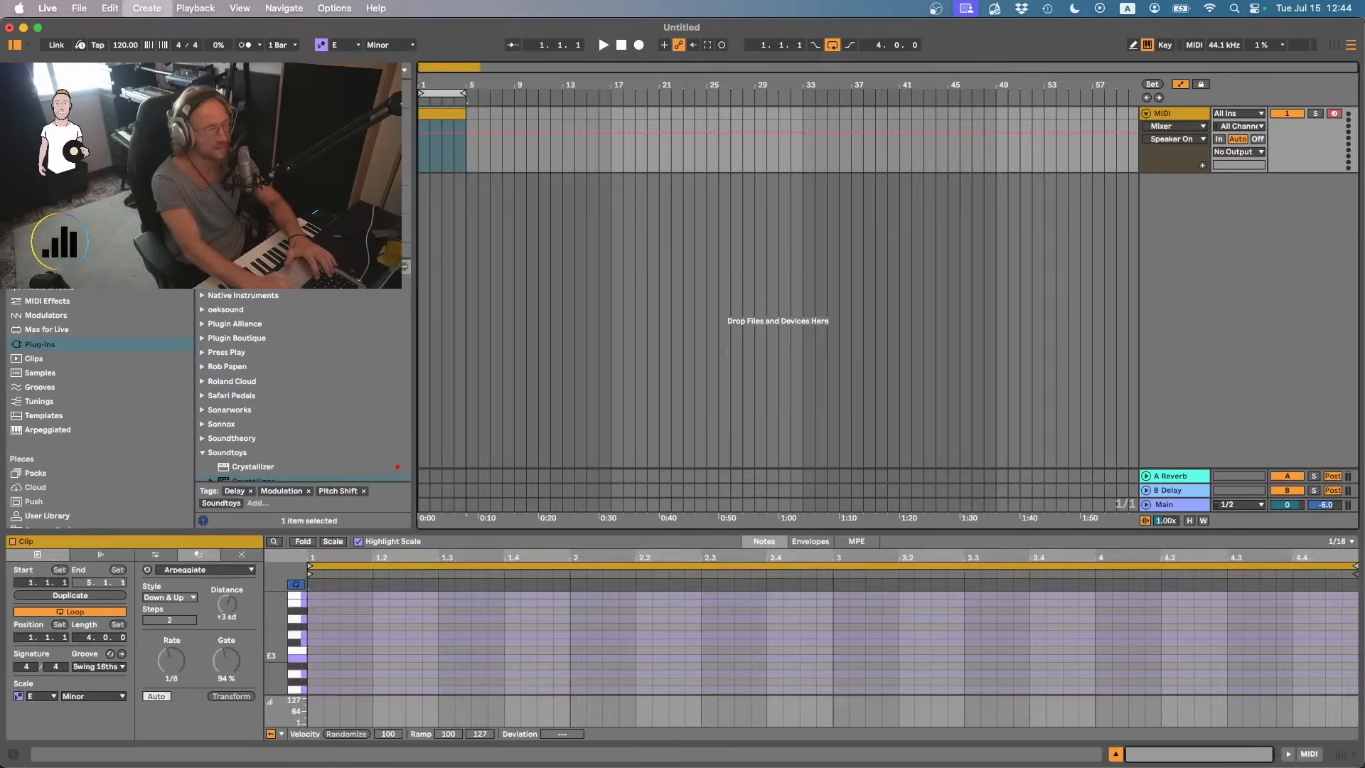
double_click(316, 657)
left_click_drag(319, 658, 1359, 658)
- Add the Soundtoys Tremolator effect to the MIDI track
left_click(203, 452)
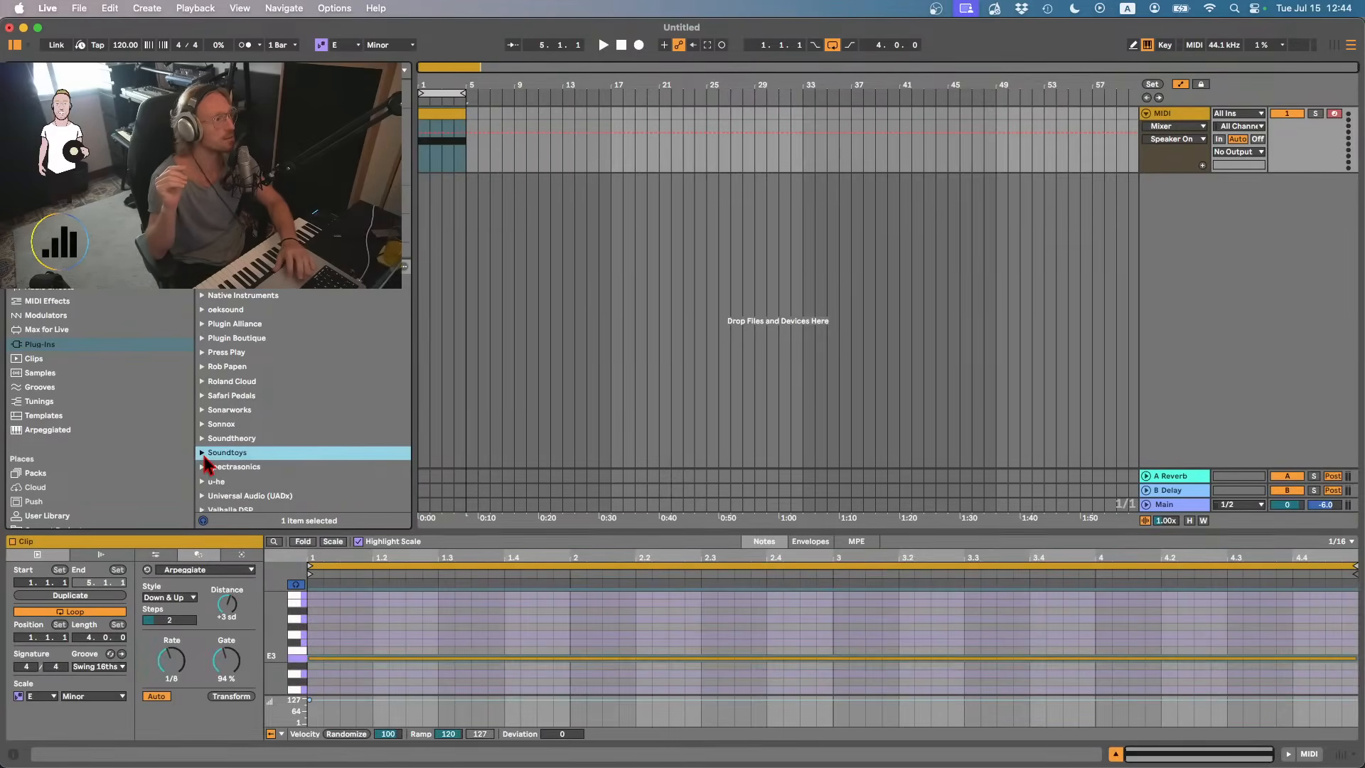
scroll(206, 460, "down", 2)
scroll(215, 369, "up", 3)
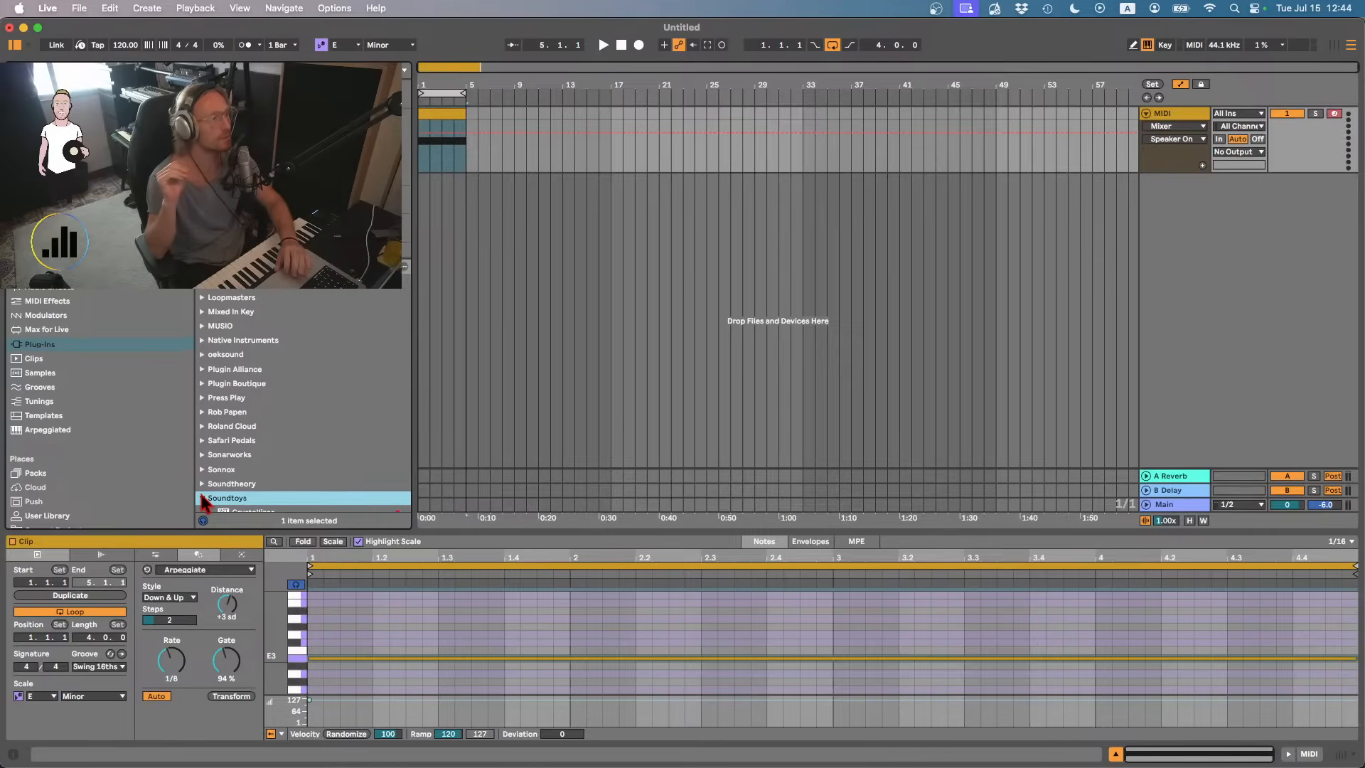
left_click(204, 502)
scroll(273, 466, "down", 5)
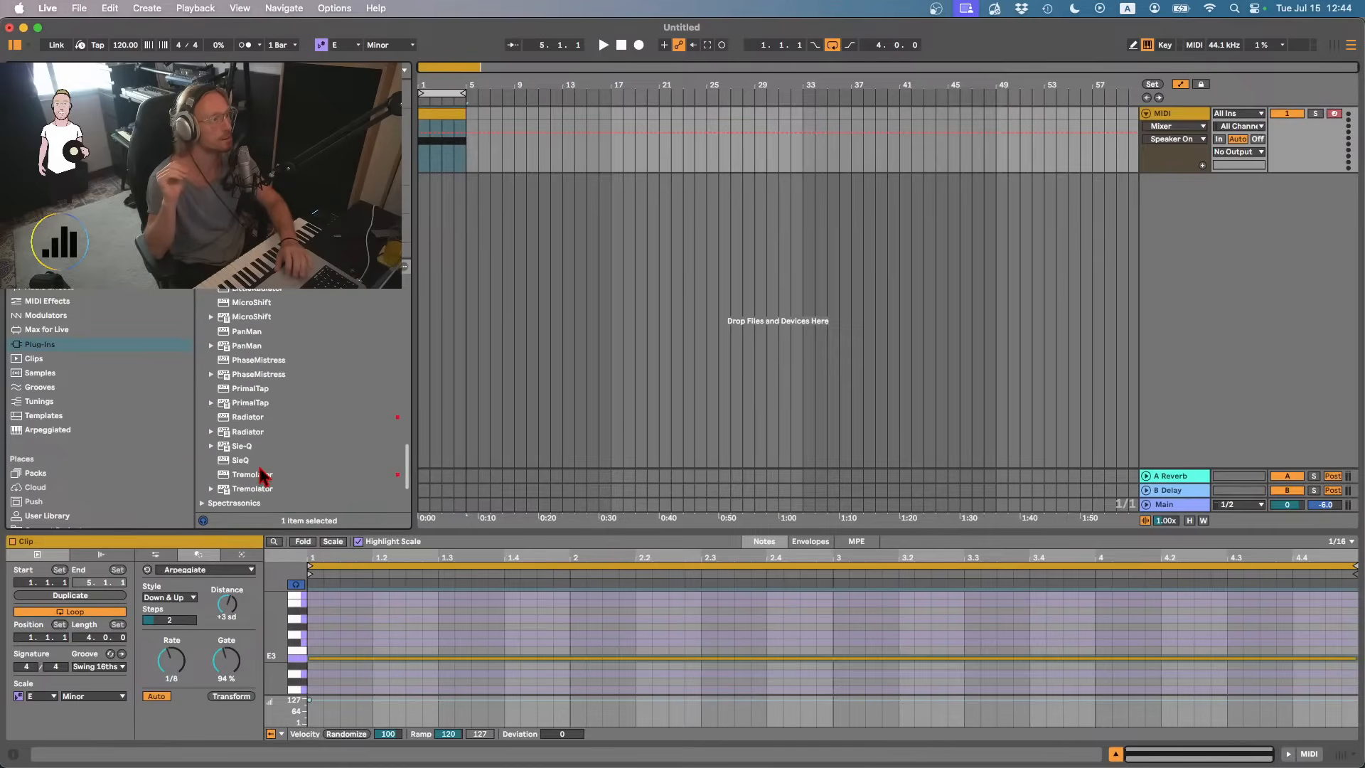
double_click(268, 491)
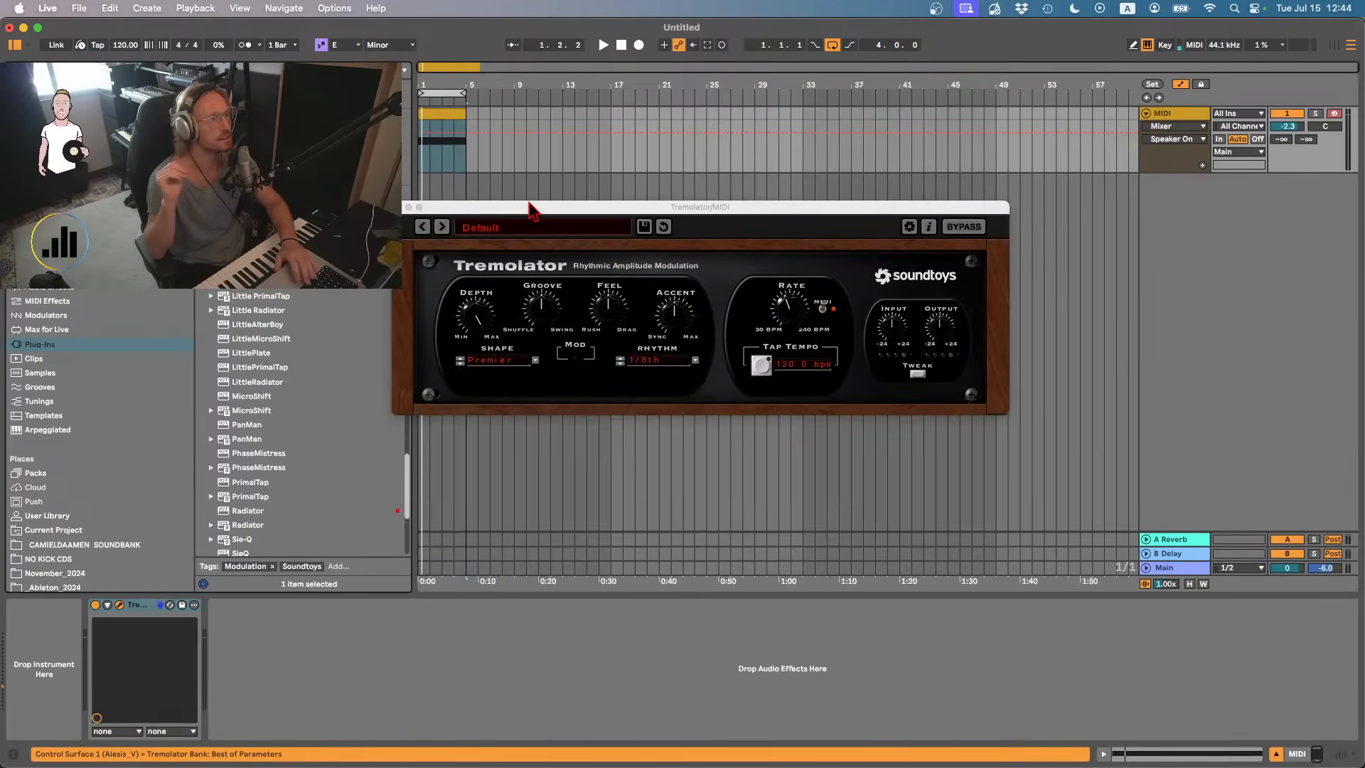
- Load the MagicWaters 3 preset from Tremolator's 06 Keys category
left_click(526, 229)
mouse_move(533, 291)
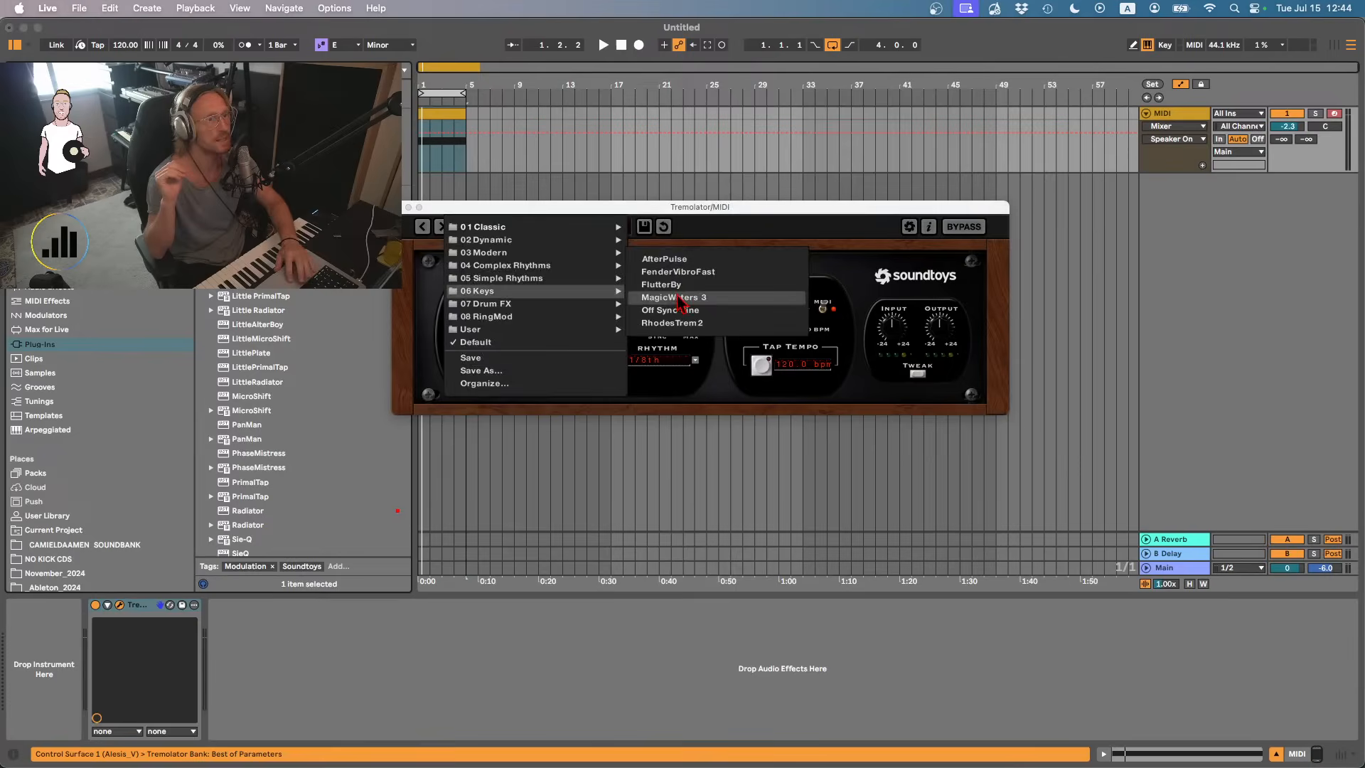
left_click(680, 298)
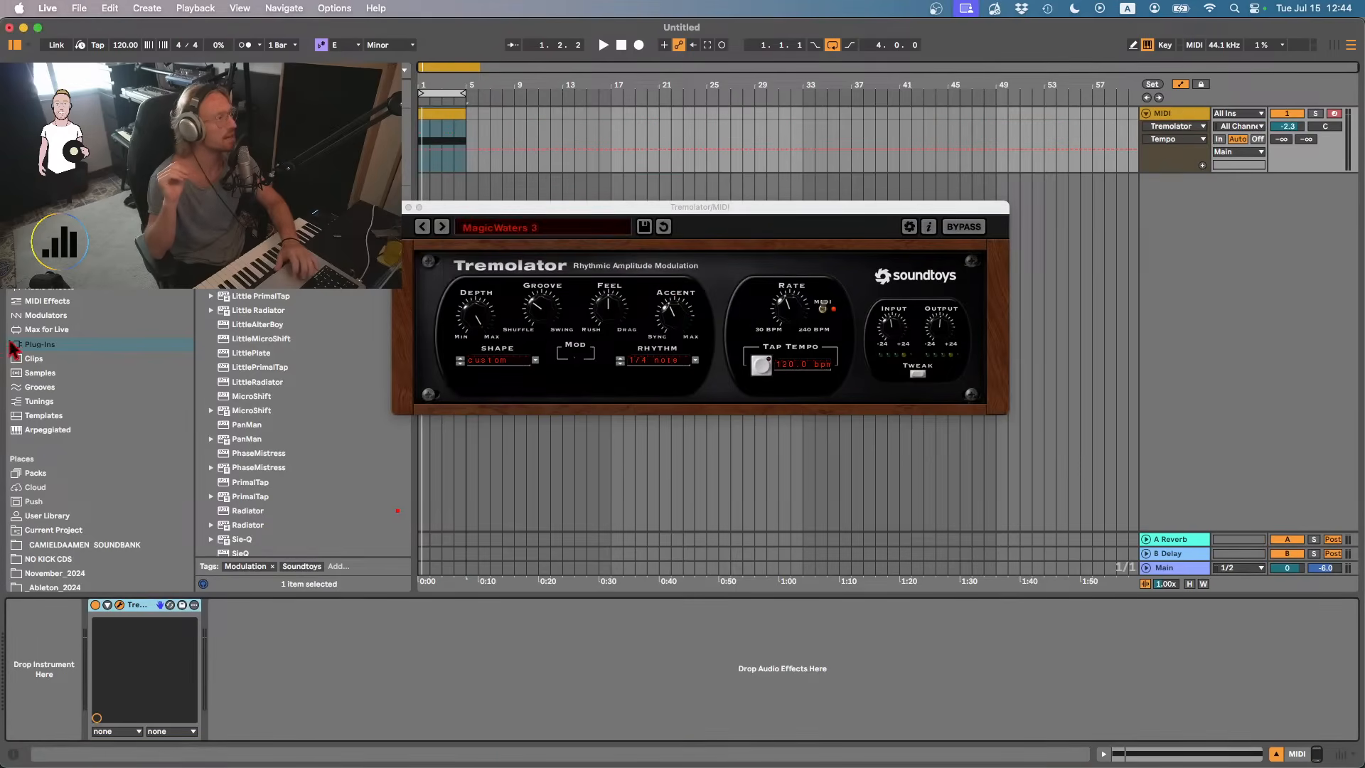
- Load Arturia's Farfisa V as the MIDI track's instrument and decline its welcome tour
left_click(239, 397)
key("Left")
key("Left")
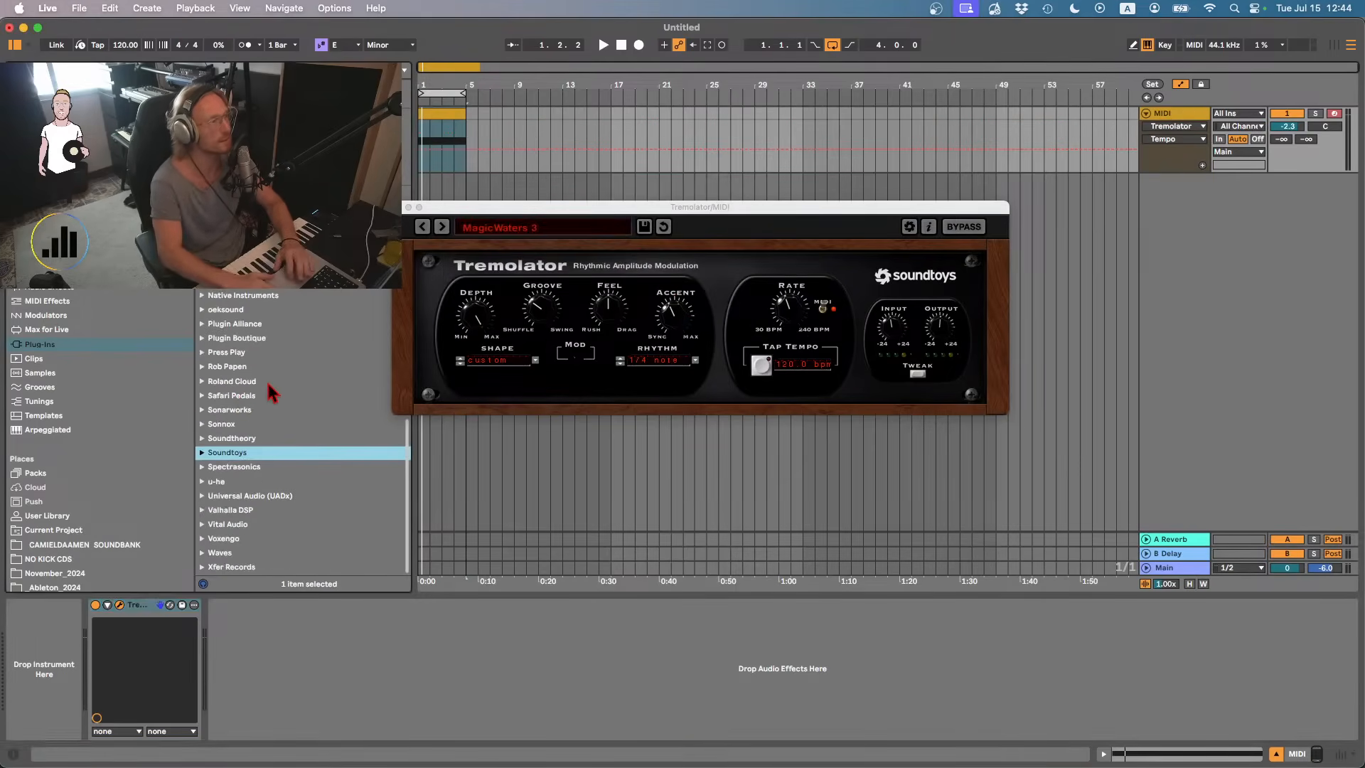
scroll(224, 355, "up", 5)
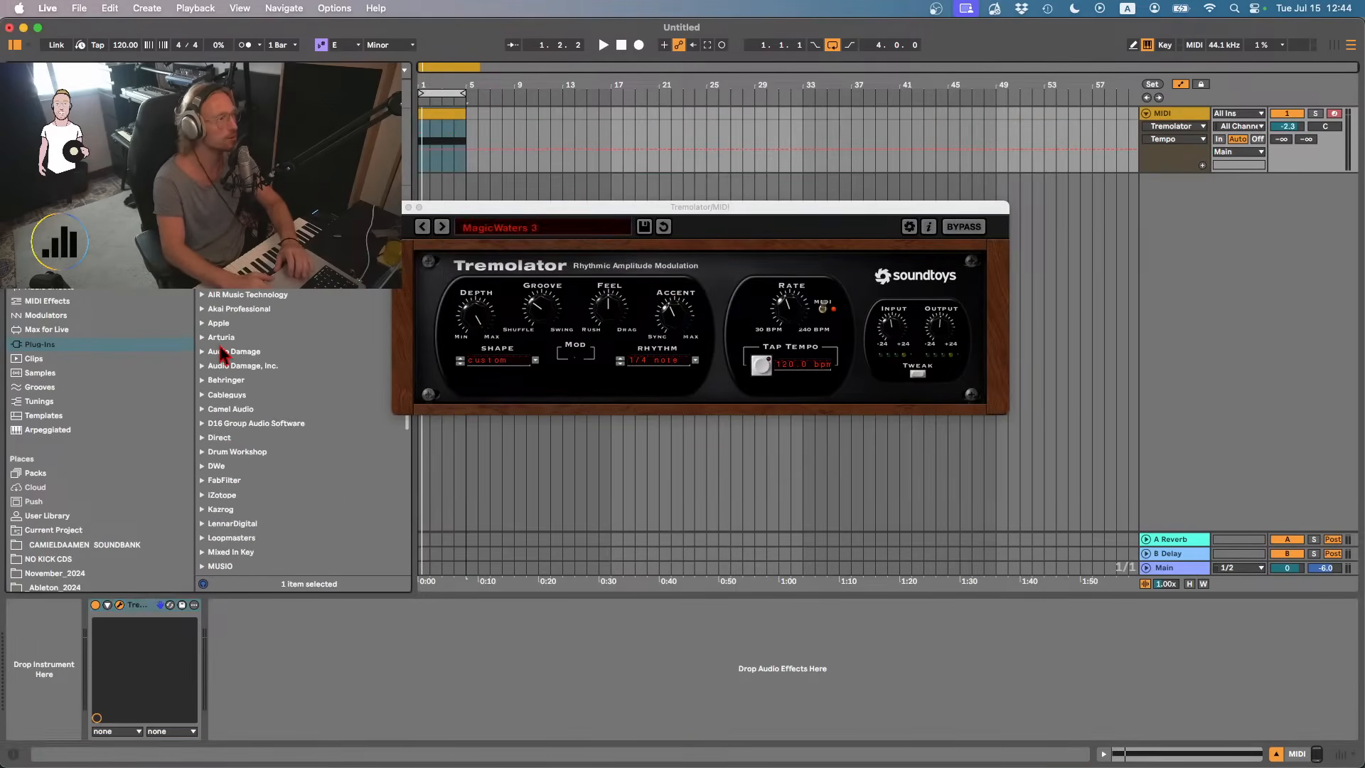
left_click(223, 338)
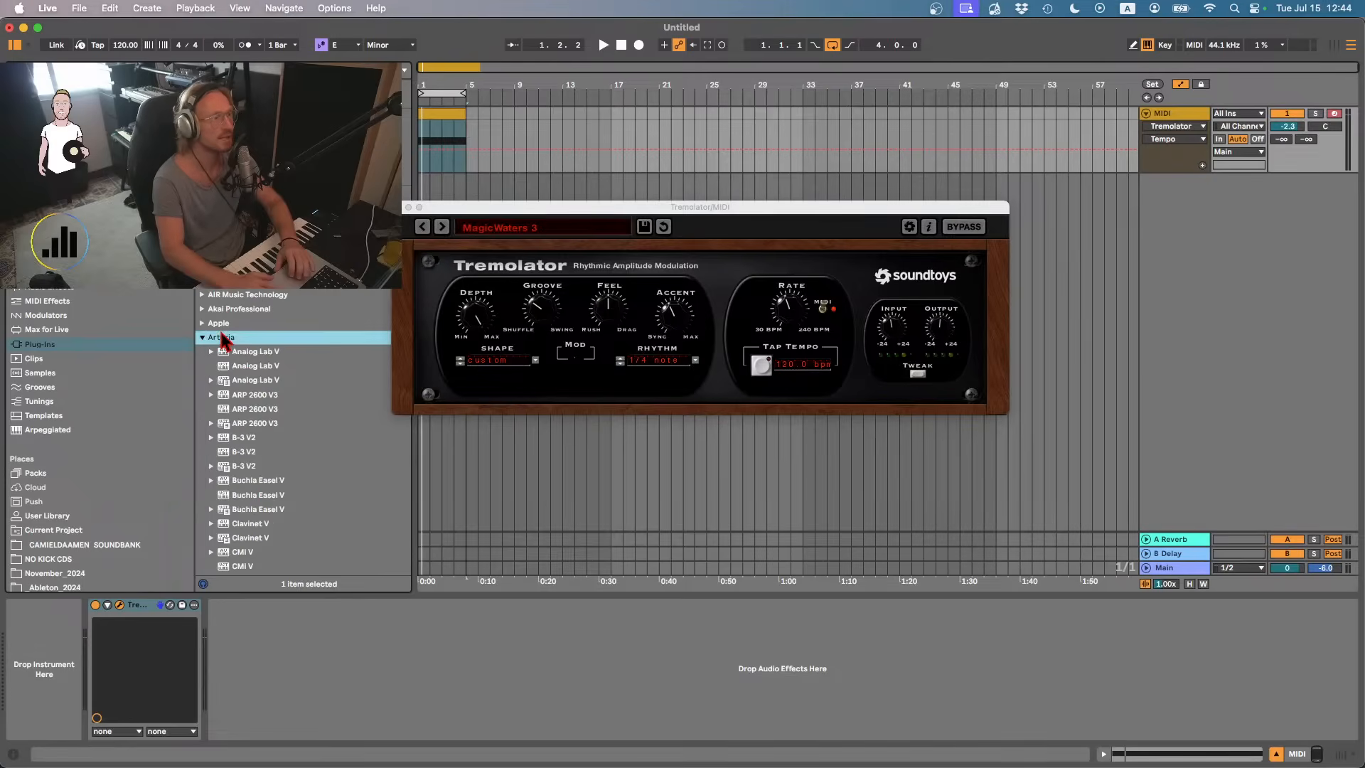
scroll(224, 455, "down", 10)
scroll(224, 462, "up", 3)
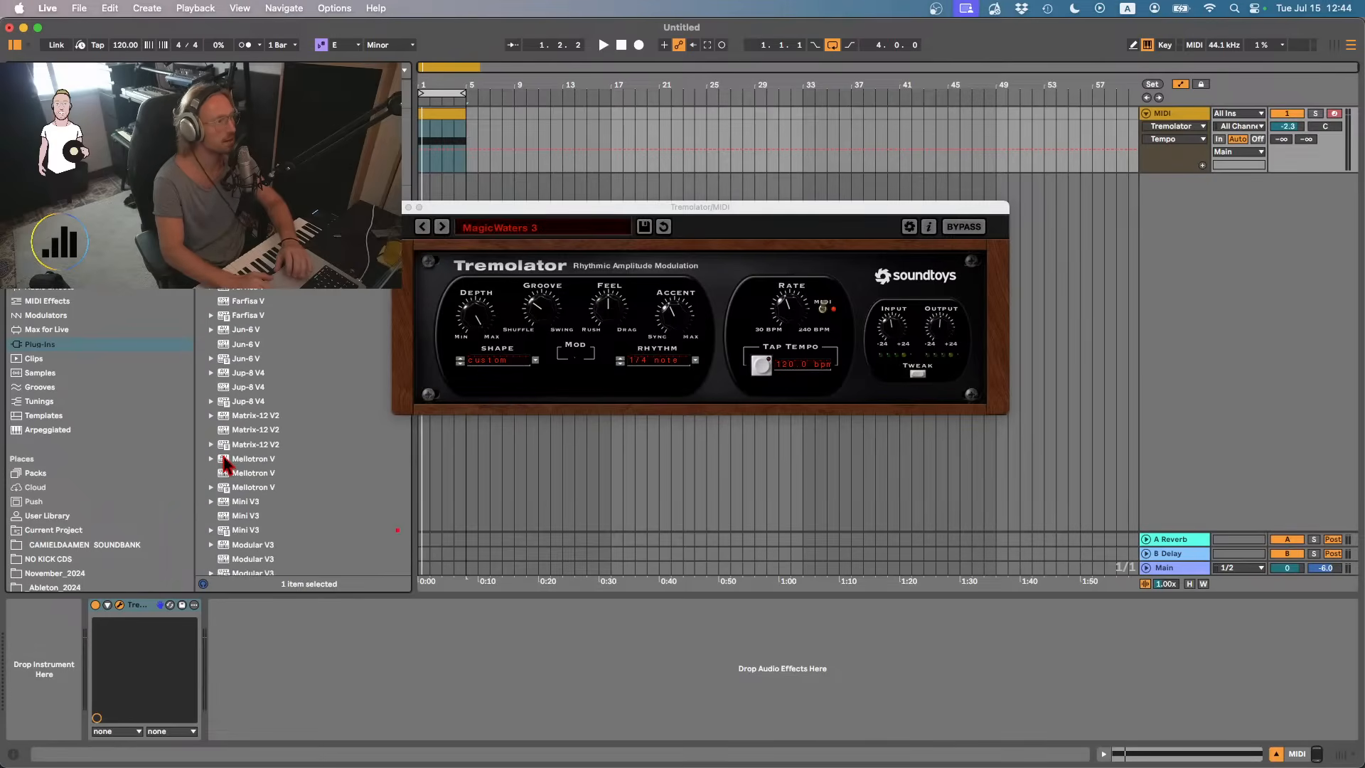
left_click(253, 419)
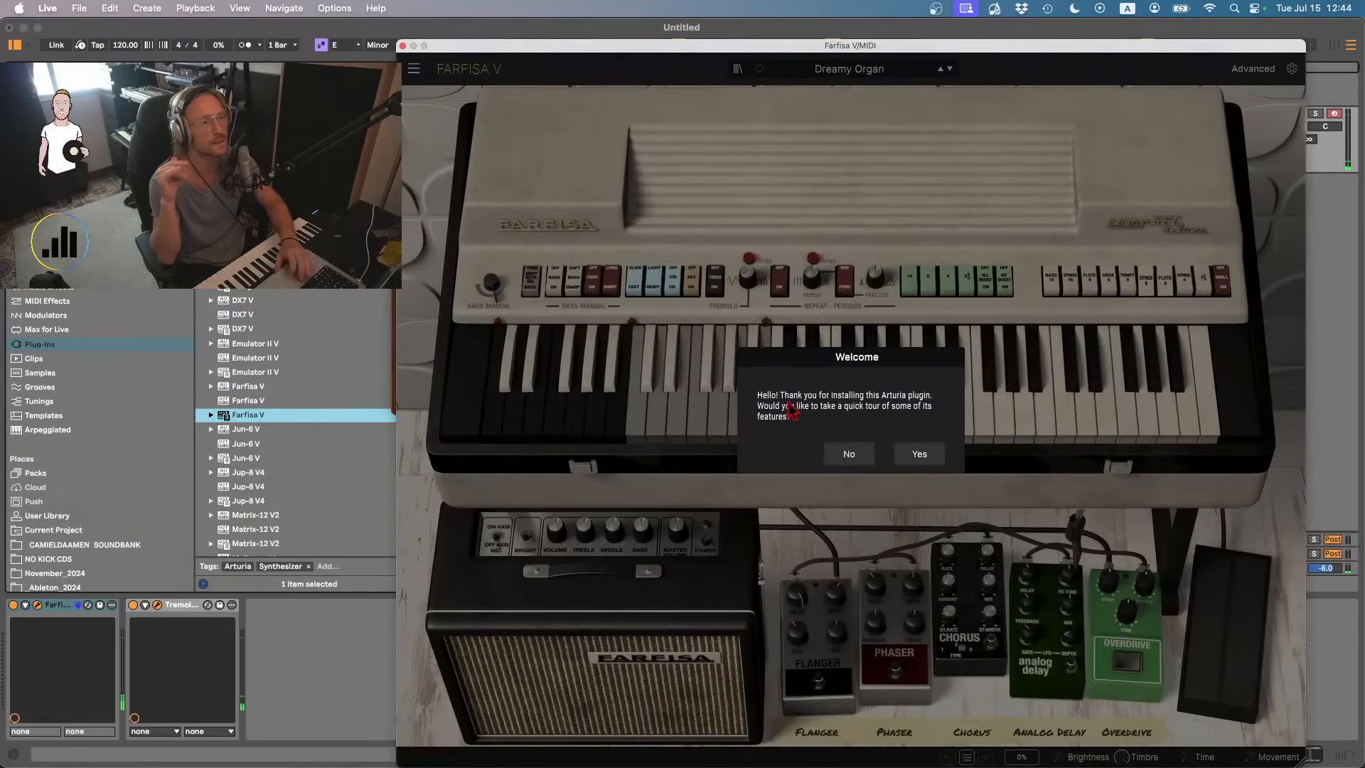
left_click(839, 450)
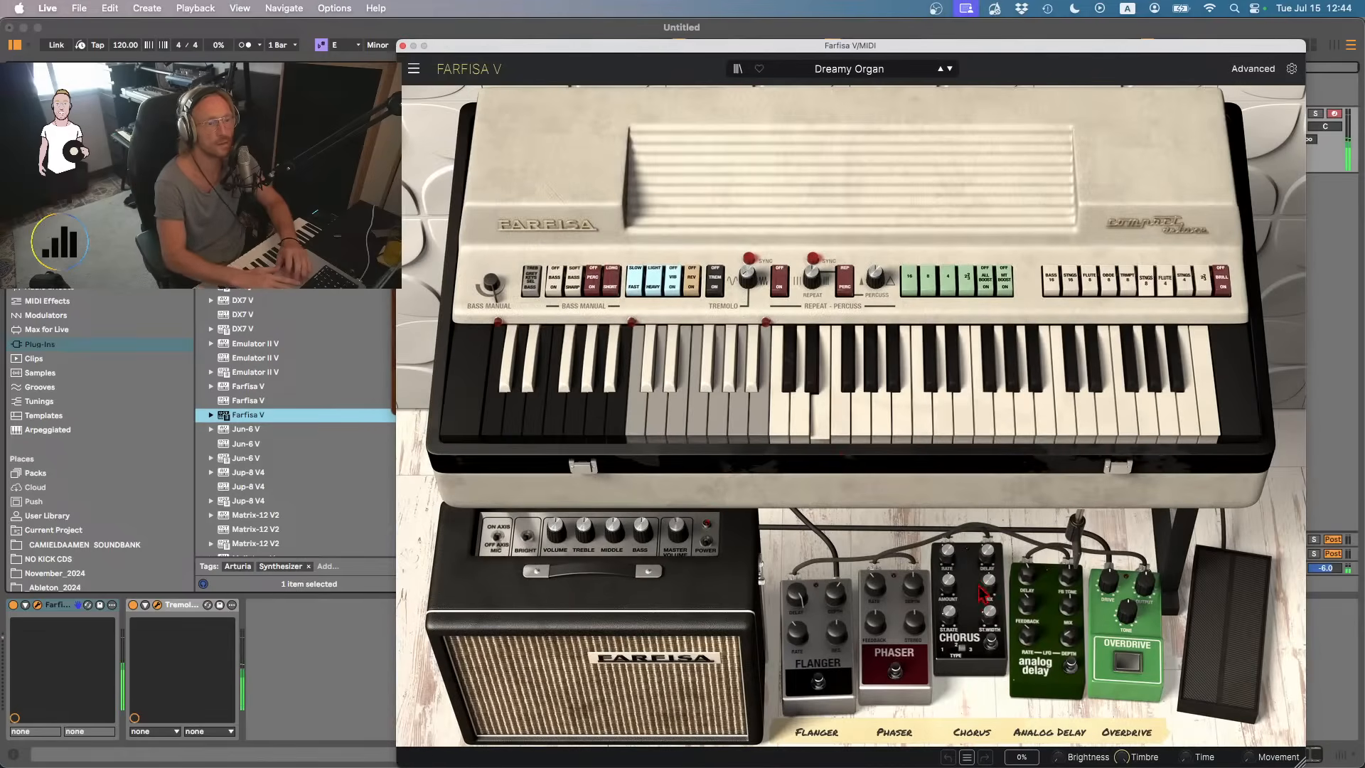
- Switch on Farfisa V's analog delay pedal, set the flanger delay to about 96.8 %, and close the plug-in window
left_click(1072, 663)
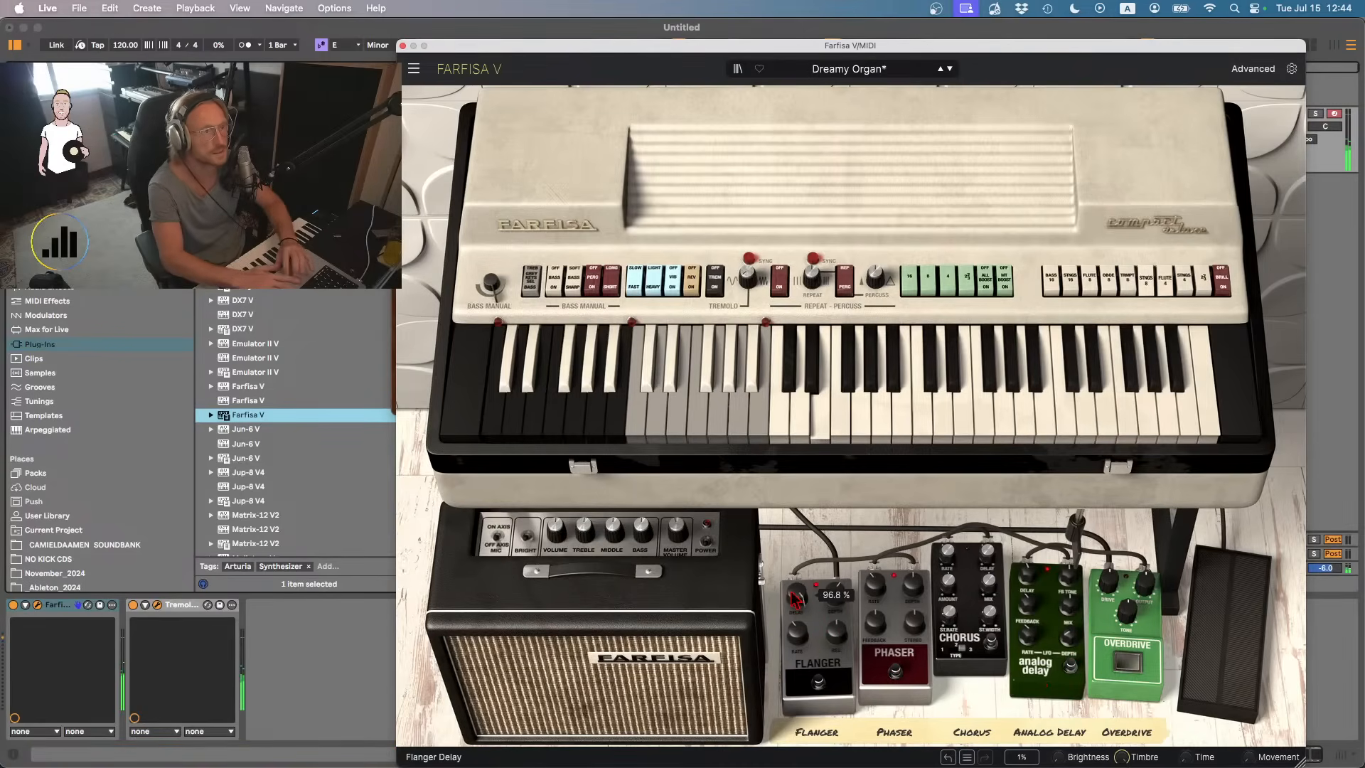
left_click(402, 46)
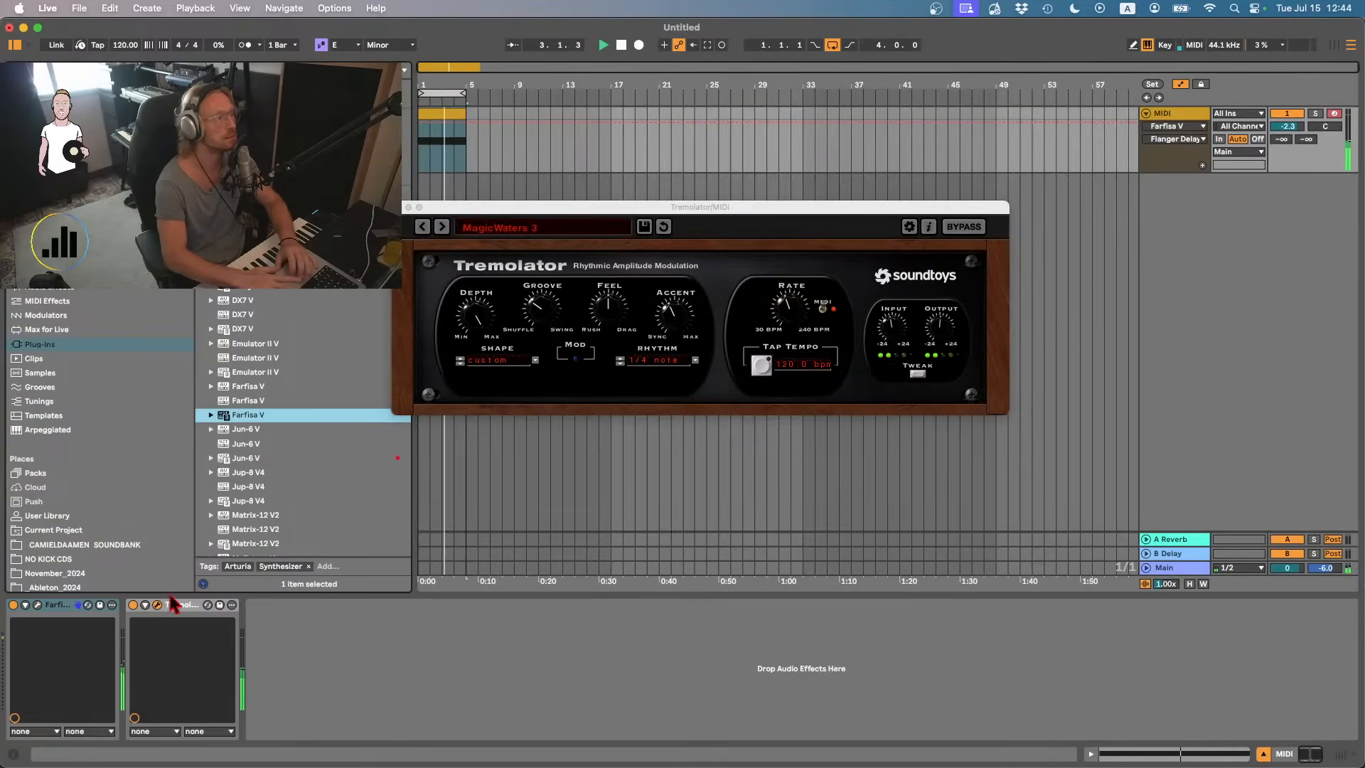
- Audition the Beat Frag Use Delay and BreakGateOne presets from Tremolator's 04 Complex Rhythms category
left_click(508, 226)
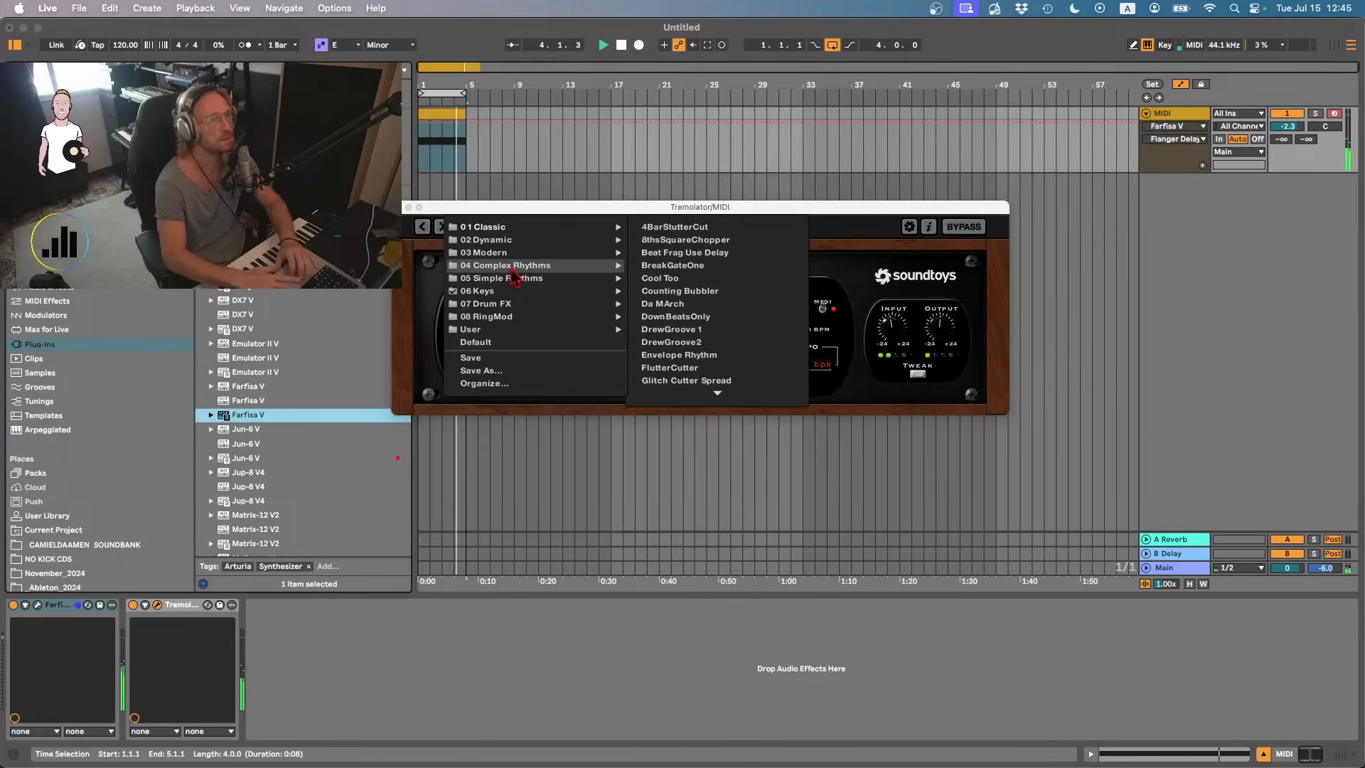
left_click(650, 269)
key("space")
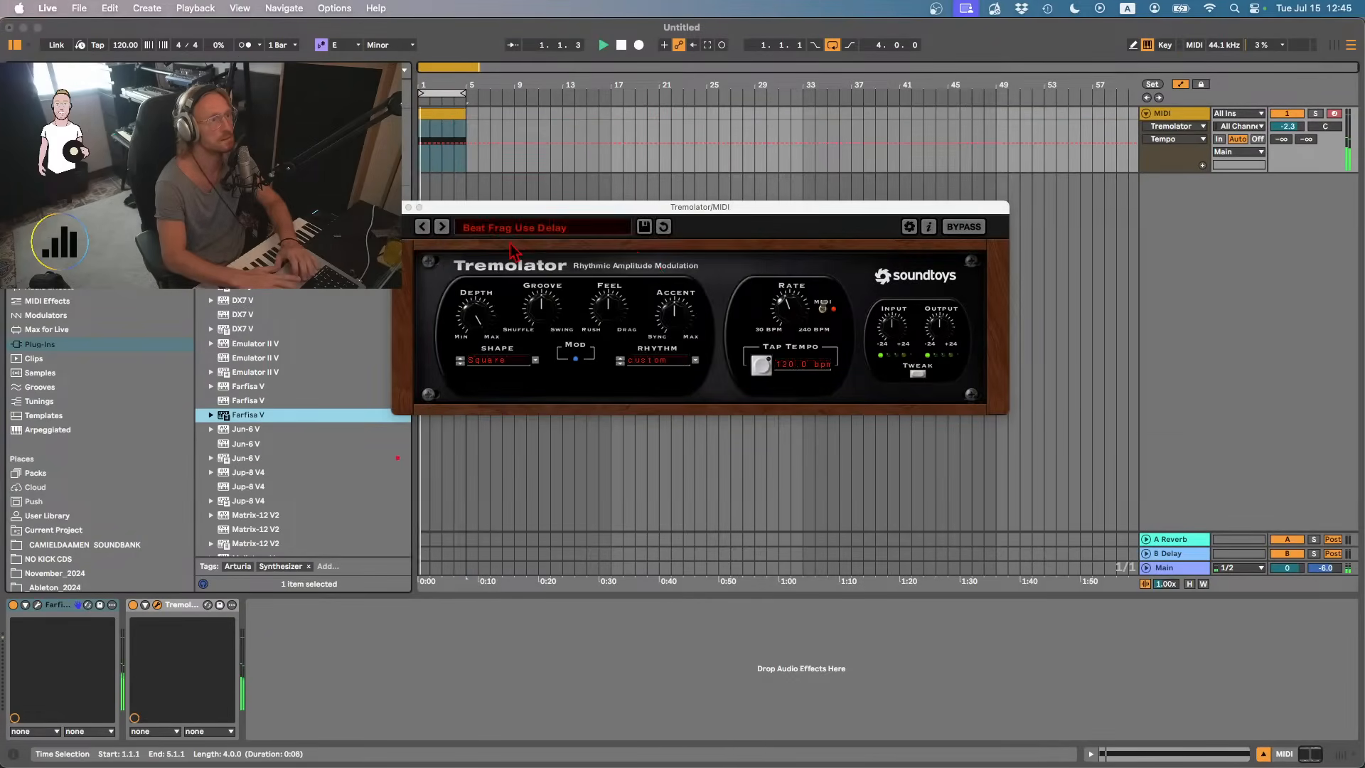
left_click(442, 226)
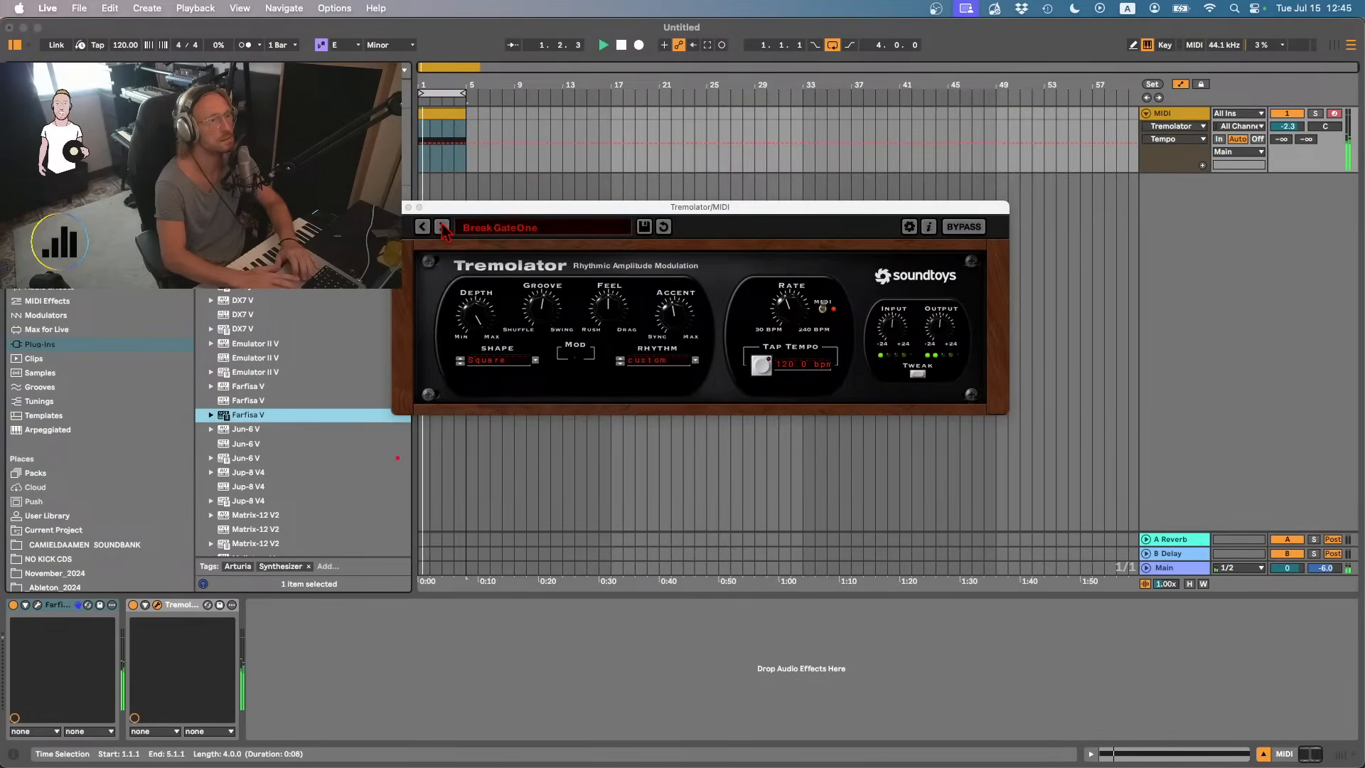
- Load the DrewGroove1 preset from Tremolator's 04 Complex Rhythms category and reduce its depth
left_click(491, 226)
mouse_move(524, 279)
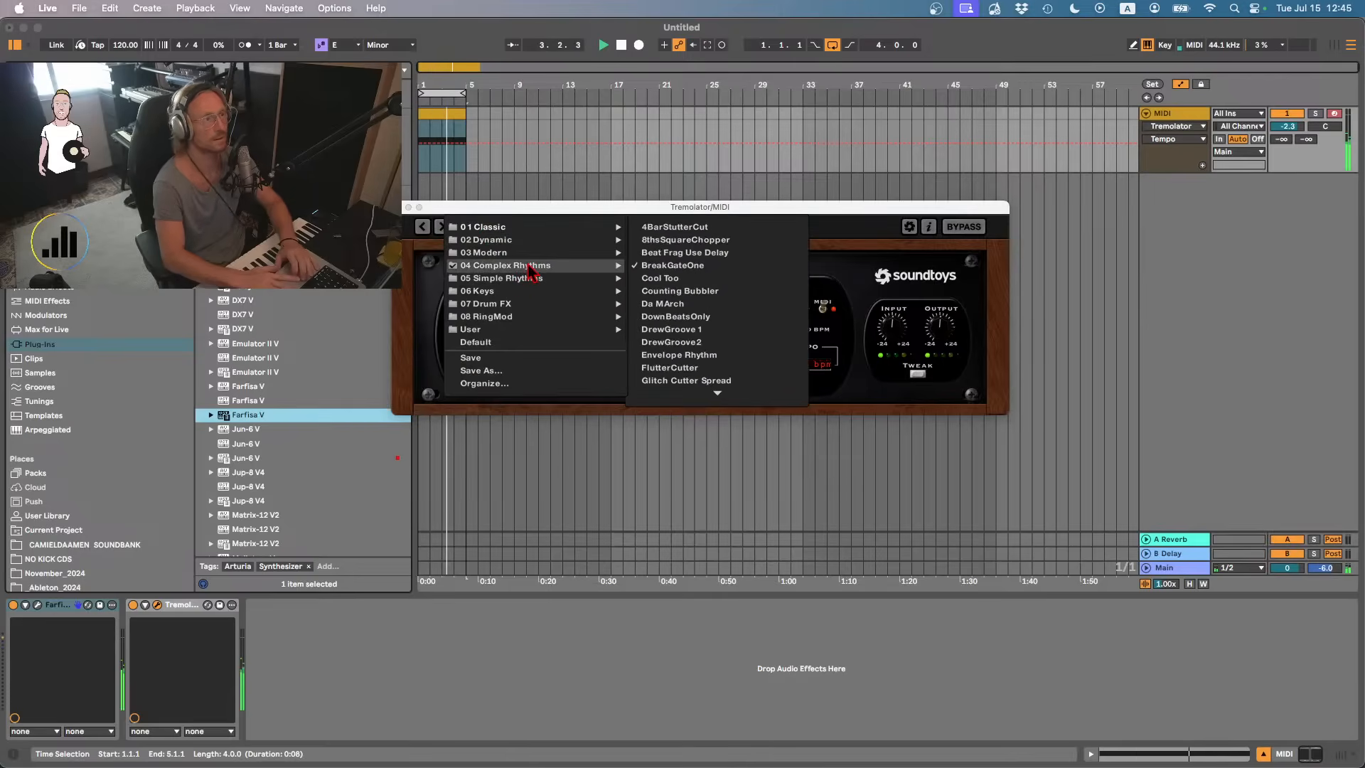
left_click(676, 326)
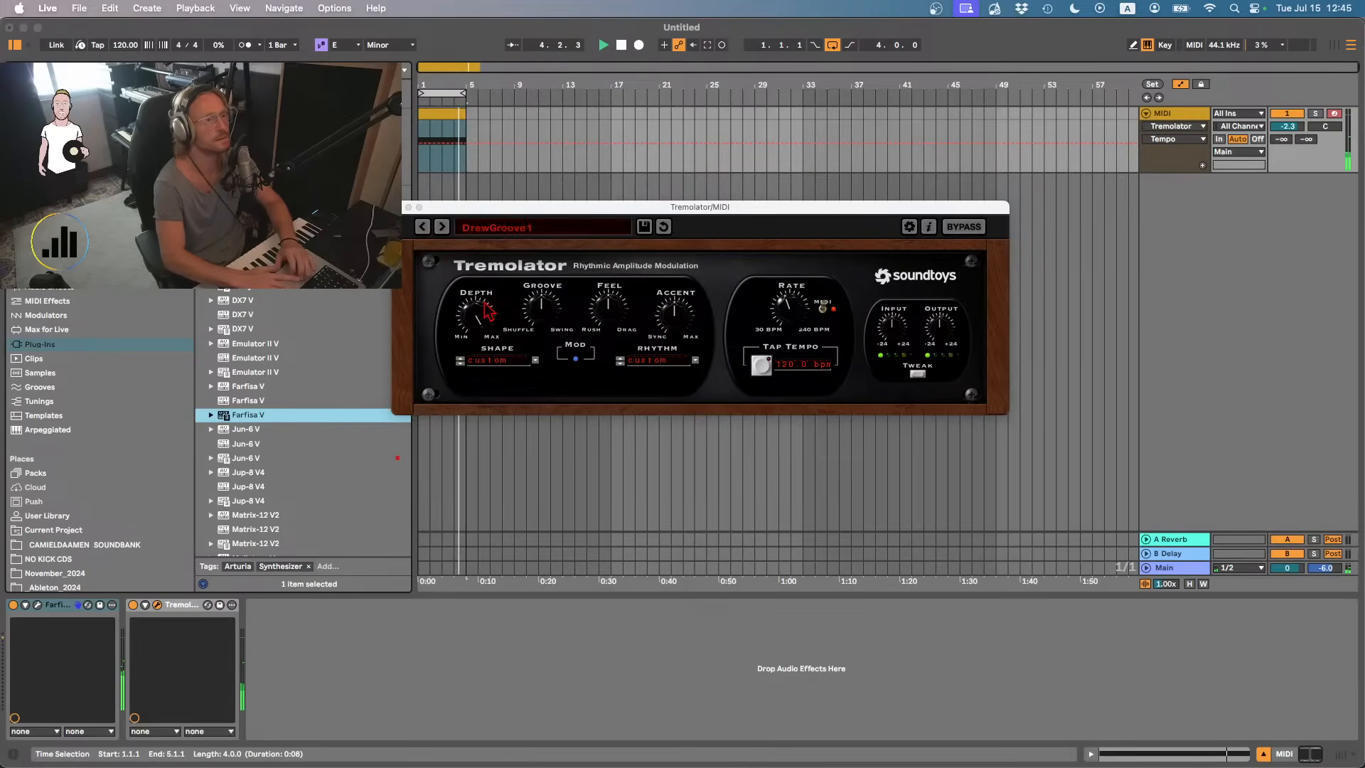
left_click_drag(488, 311, 483, 350)
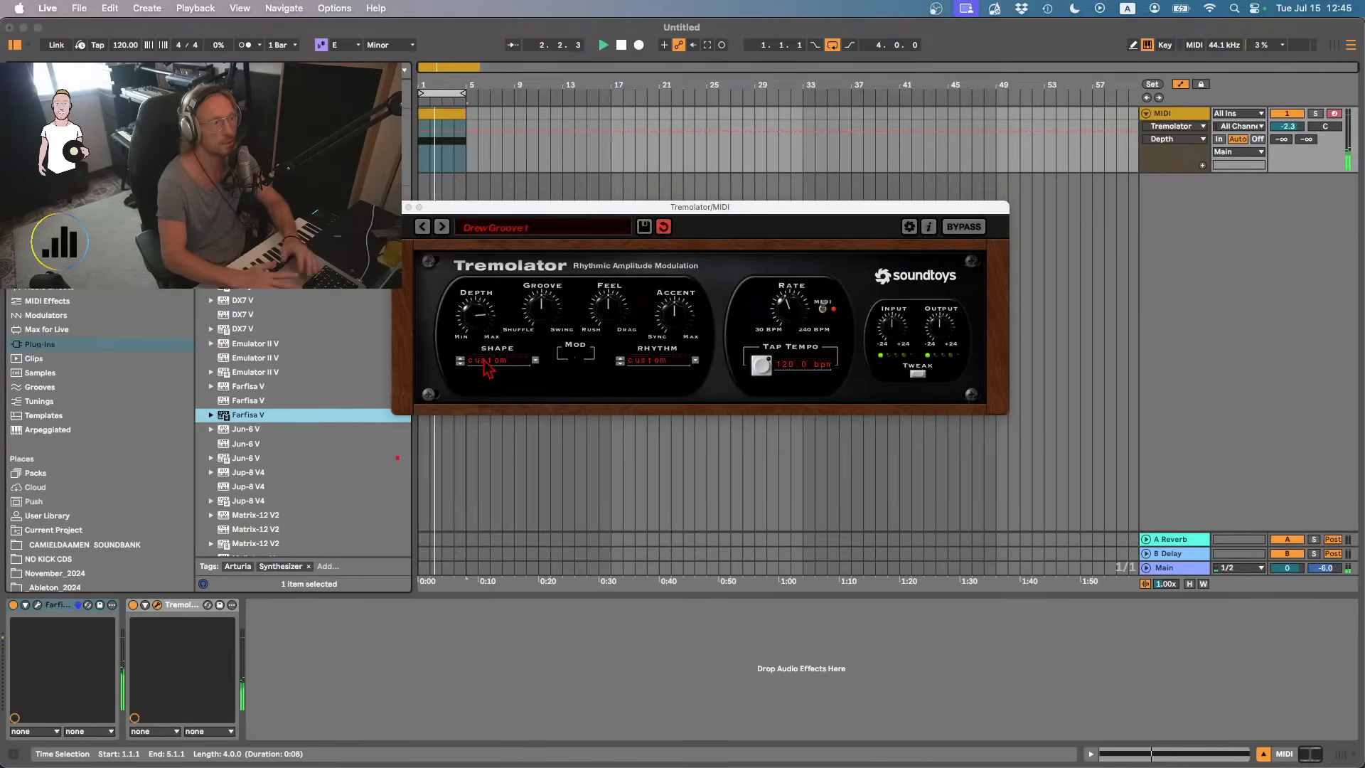
- Add the Saturator preset A Bit Warmer after Tremolator, with drive at 8.0 dB and dry/wet at 60 %
left_click(48, 300)
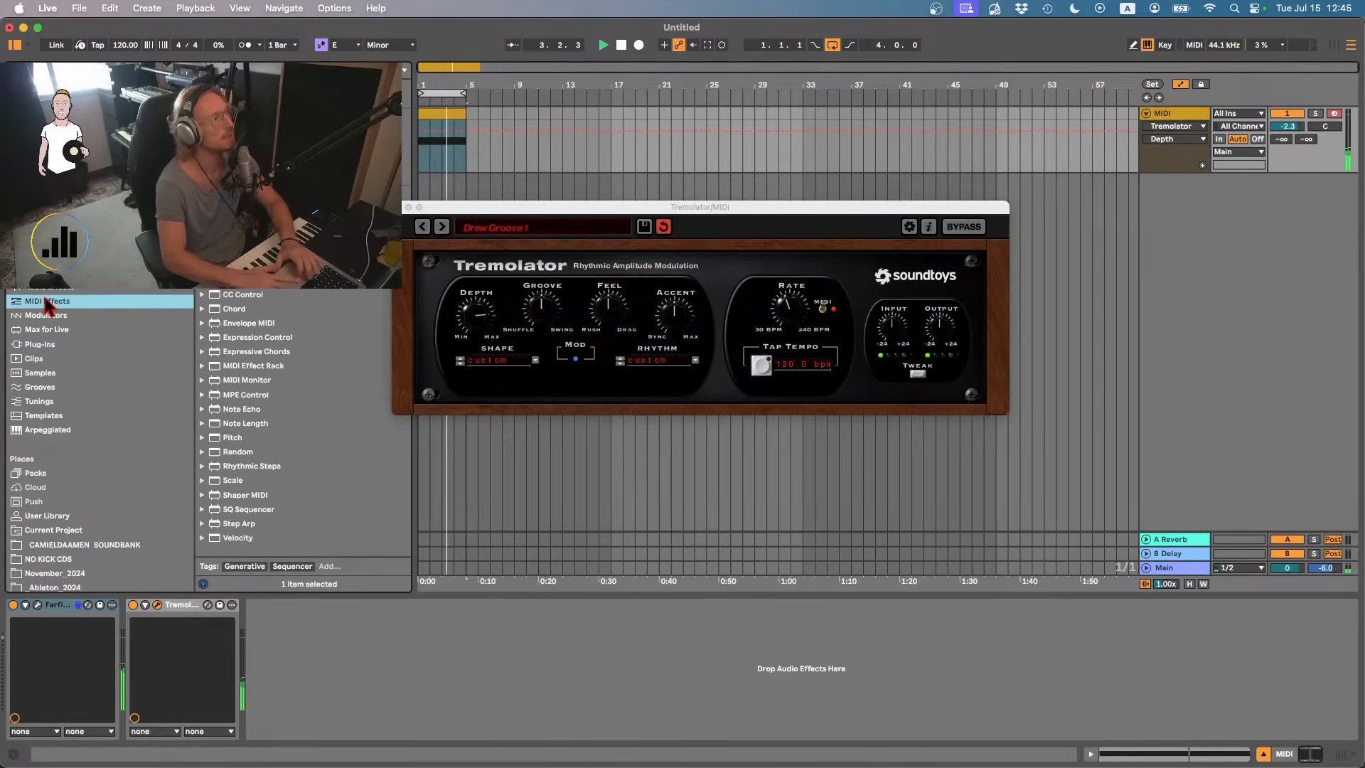
left_click(48, 289)
scroll(245, 475, "down", 5)
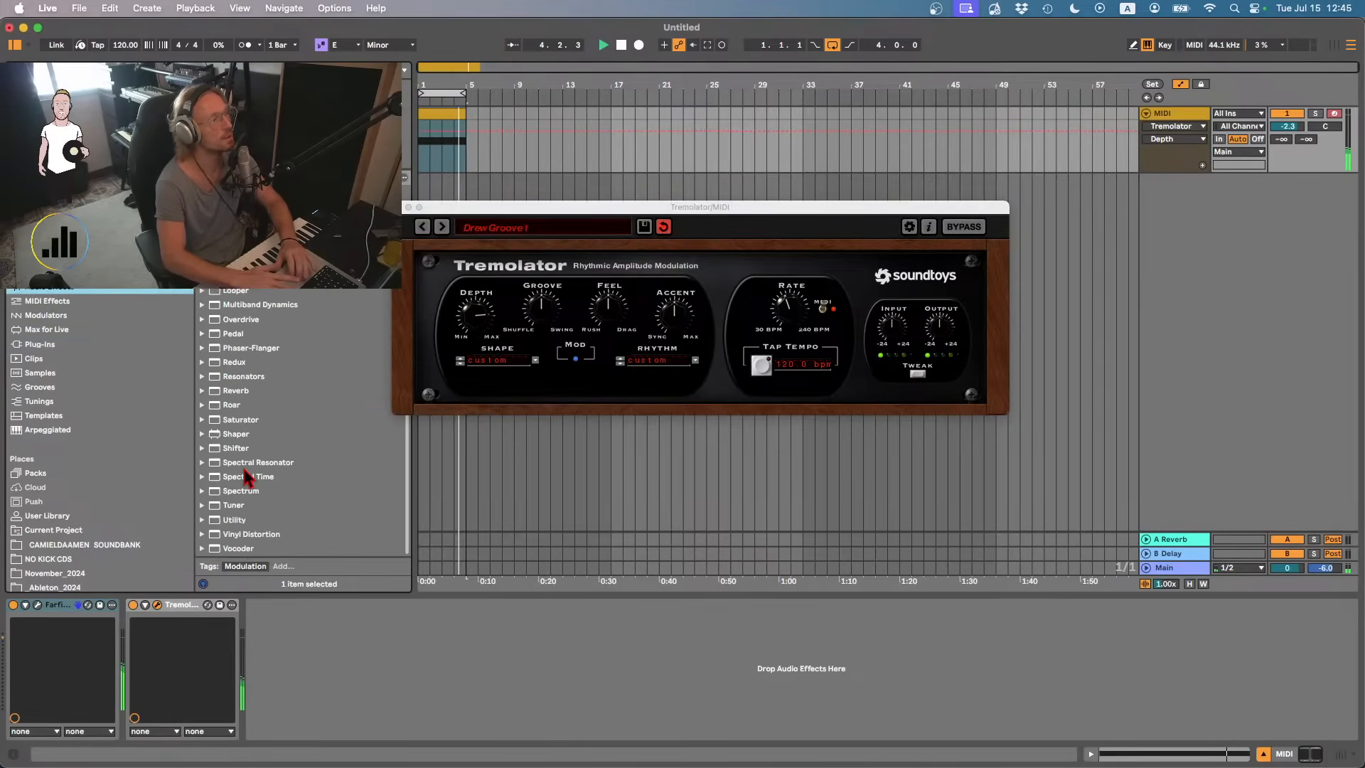
left_click(202, 420)
left_click(240, 449)
key("Return")
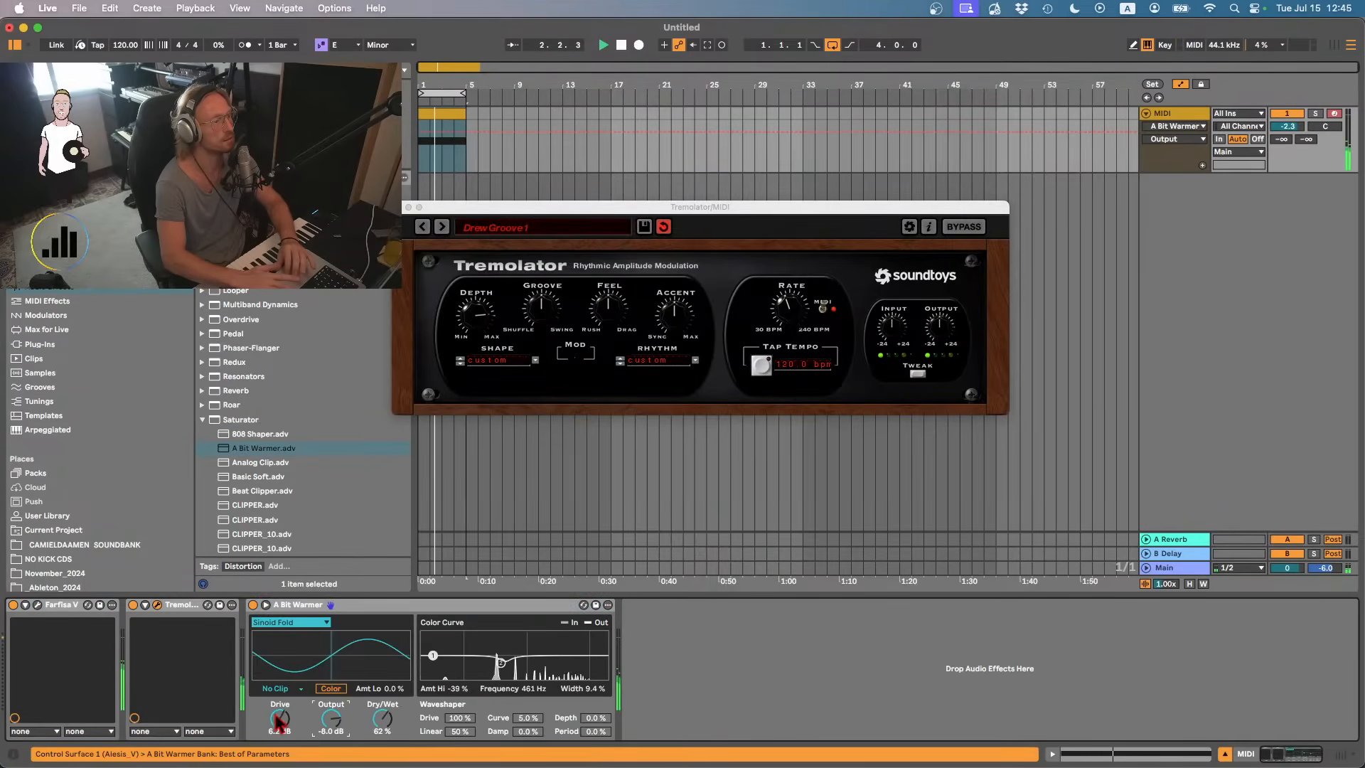
left_click_drag(280, 721, 280, 713)
left_click_drag(387, 724, 387, 724)
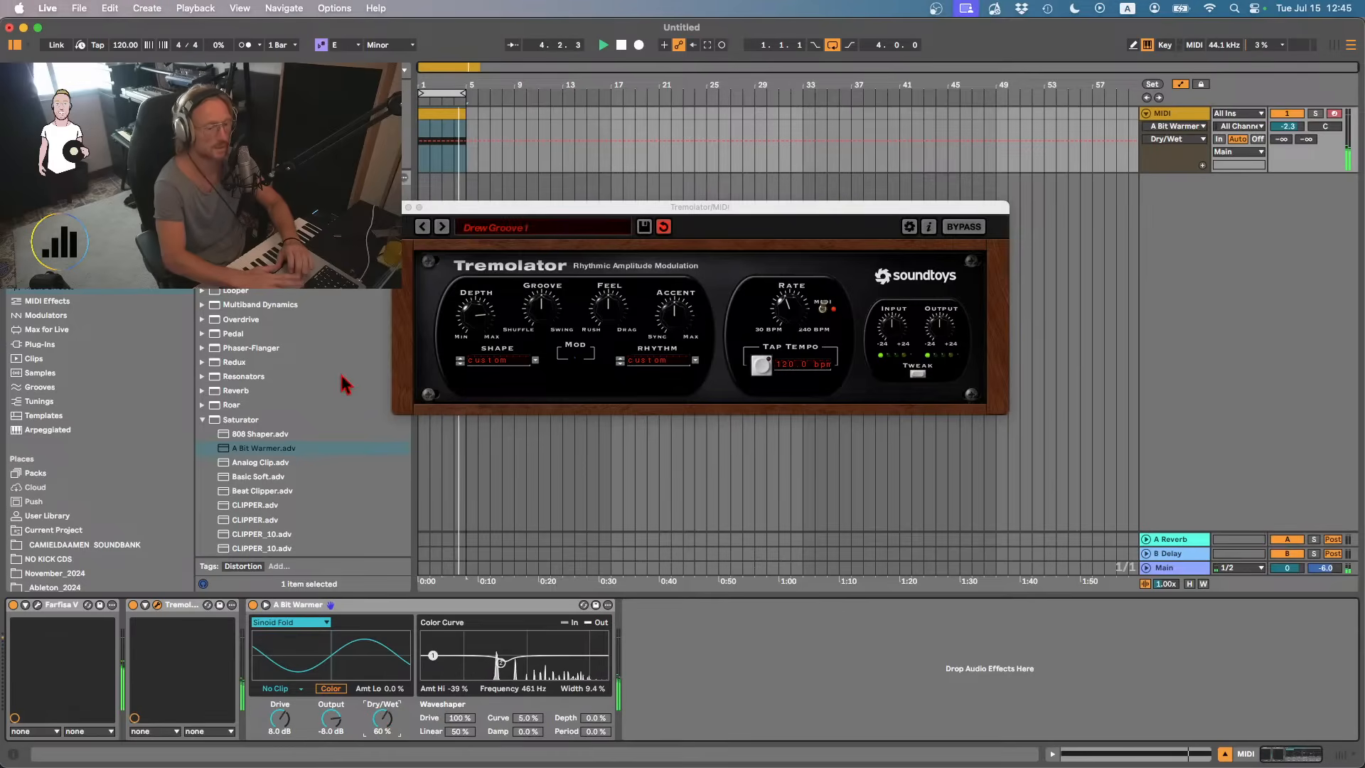
- Add the Roar preset Bass Fattener to the chain, set its dry/wet to 77 %, and close the Tremolator window
left_click(203, 420)
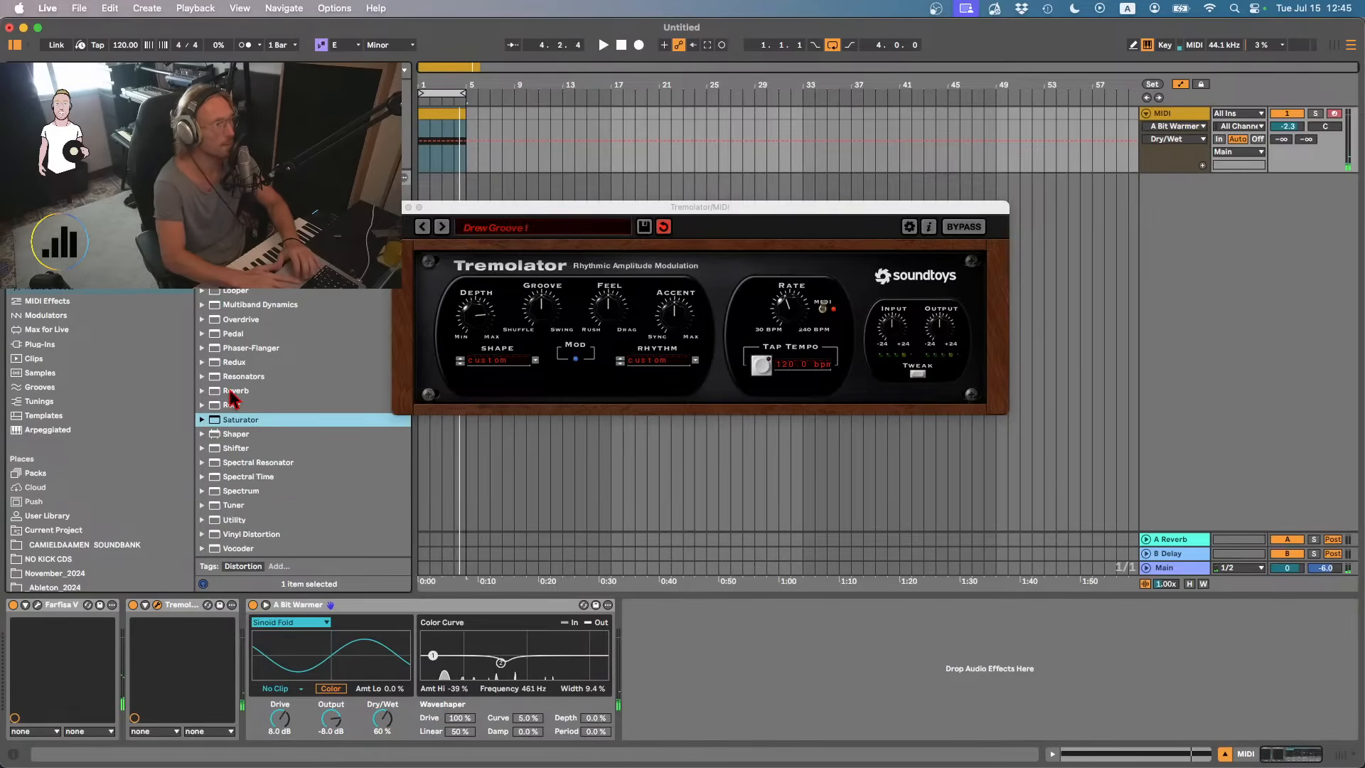
left_click(203, 405)
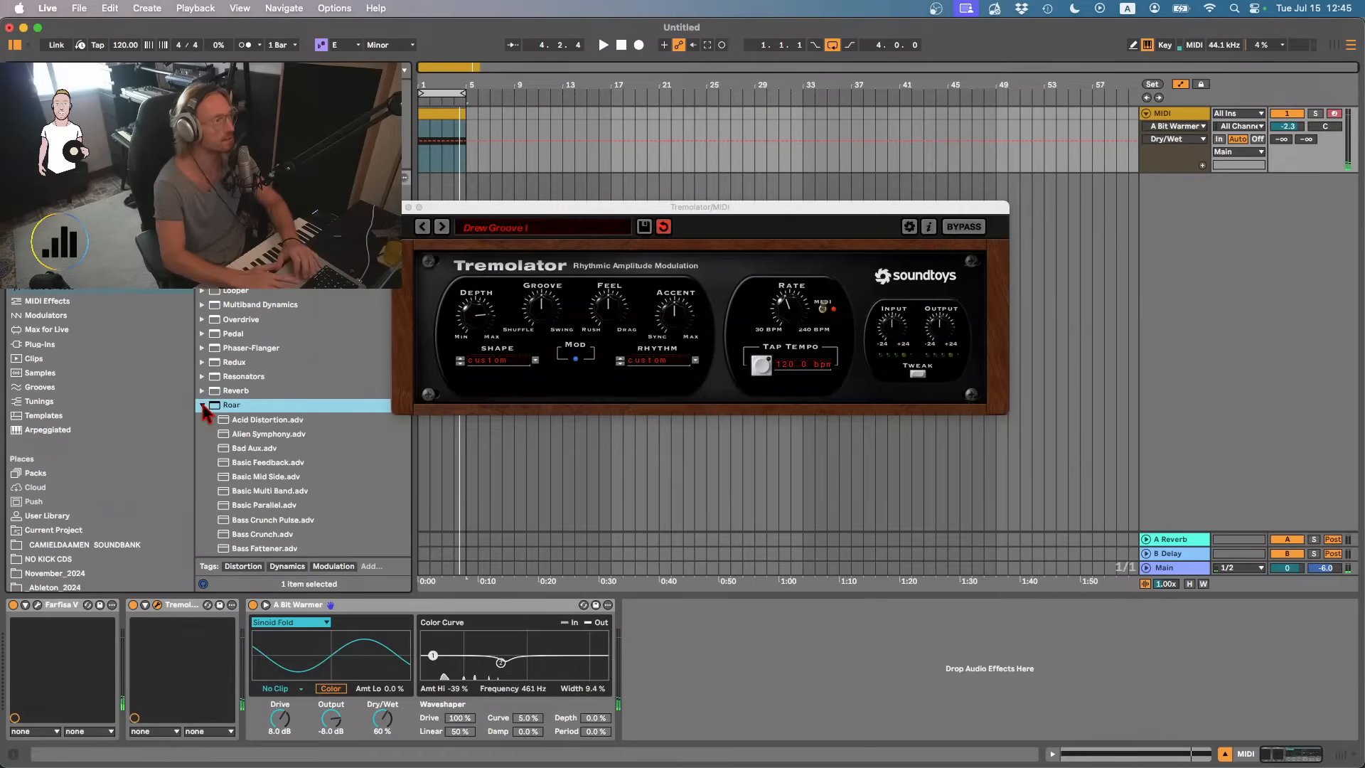
scroll(264, 444, "down", 10)
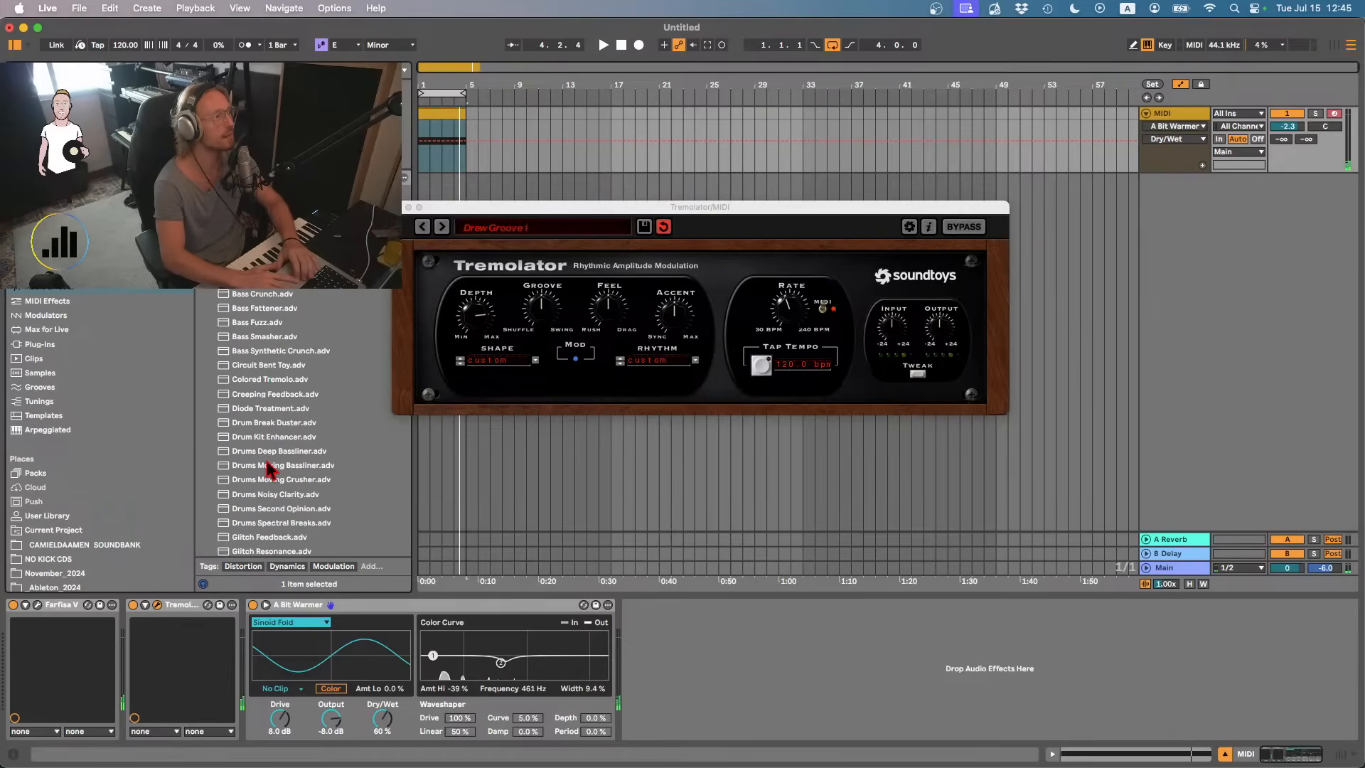
double_click(257, 309)
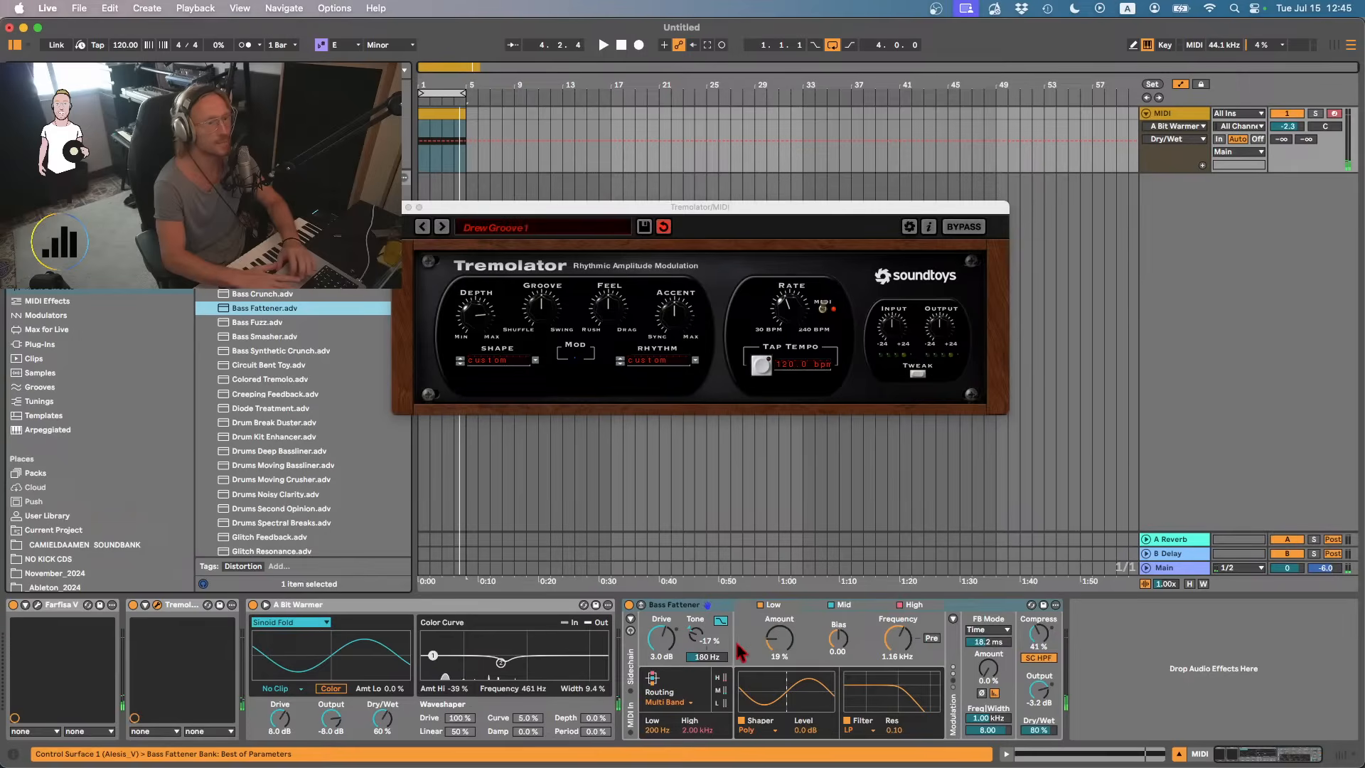
key("space")
left_click_drag(1039, 730, 1038, 733)
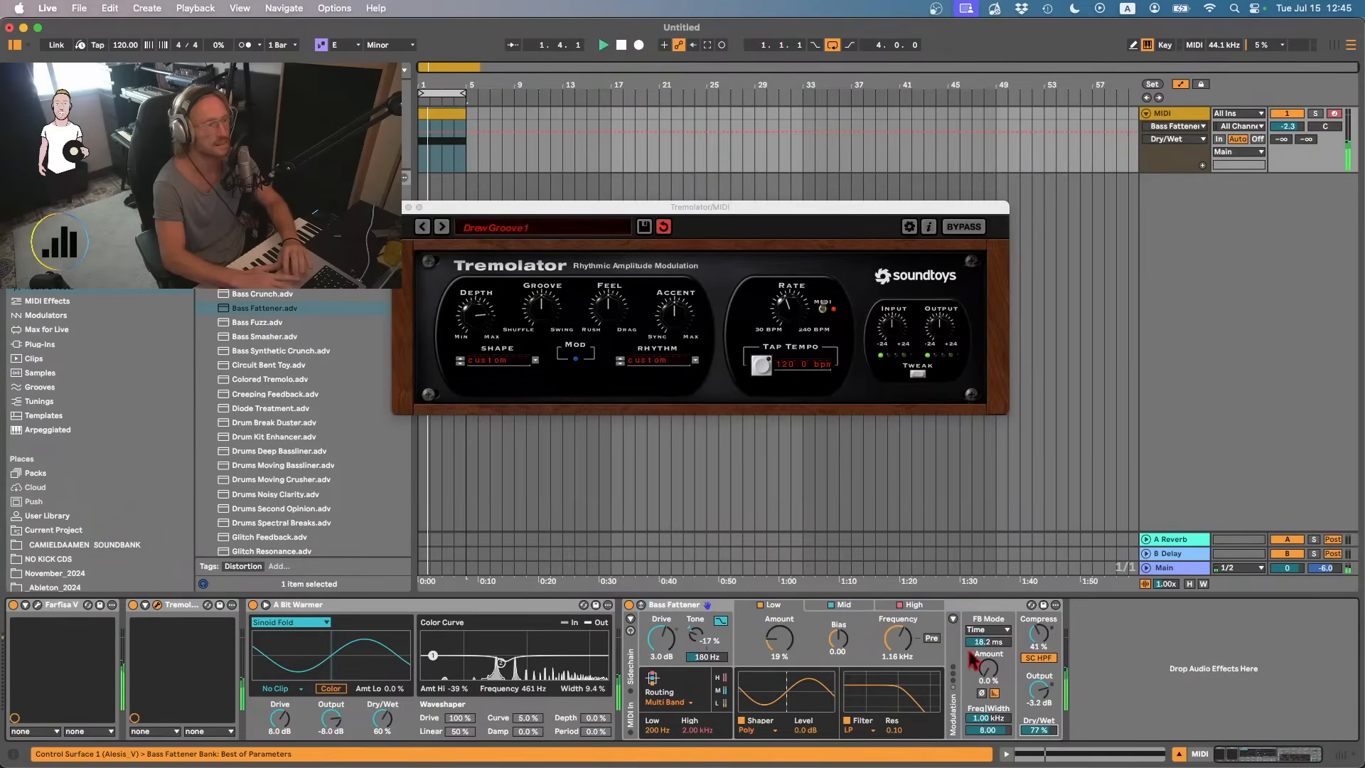
left_click(397, 207)
- Add an Auto Filter after Bass Fattener and set its low-pass frequency to 413 Hz with 41 % resonance
left_click(262, 309)
key("space")
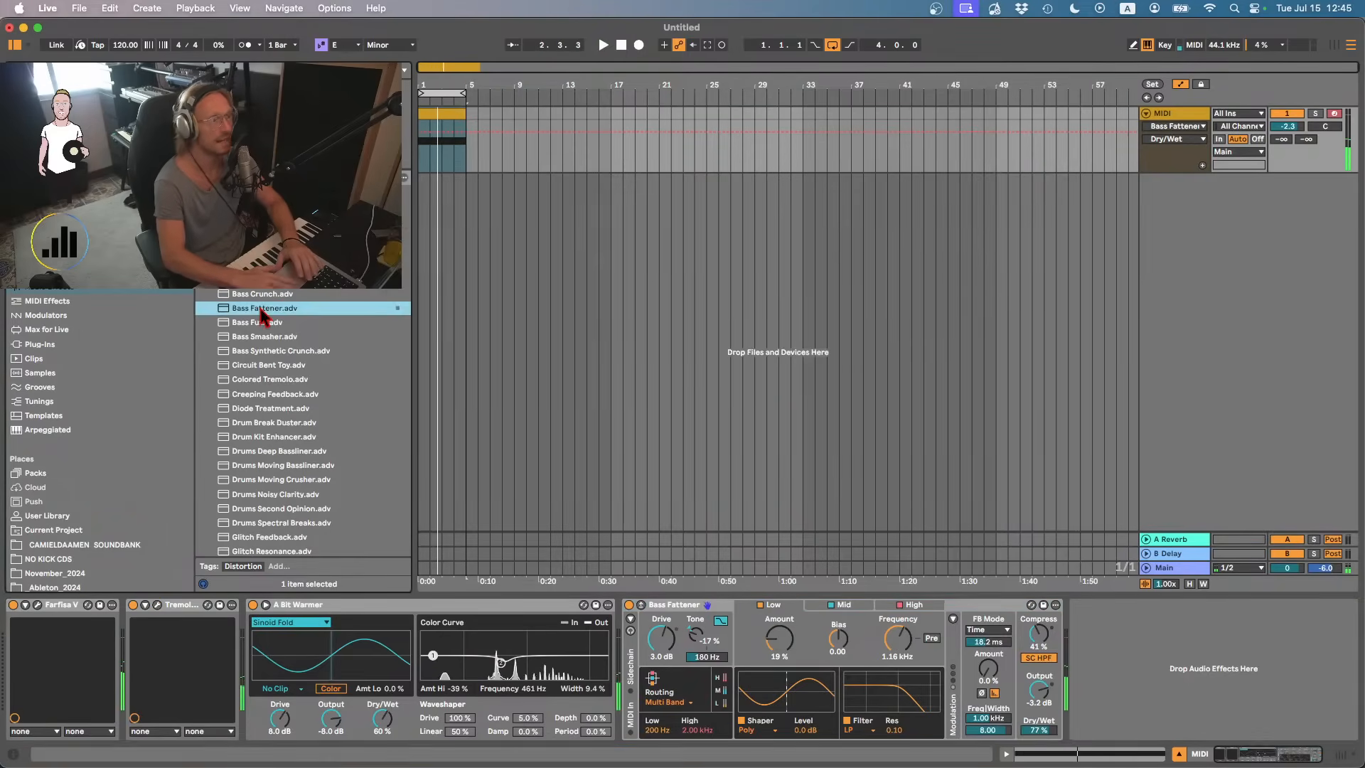
scroll(261, 334, "up", 15)
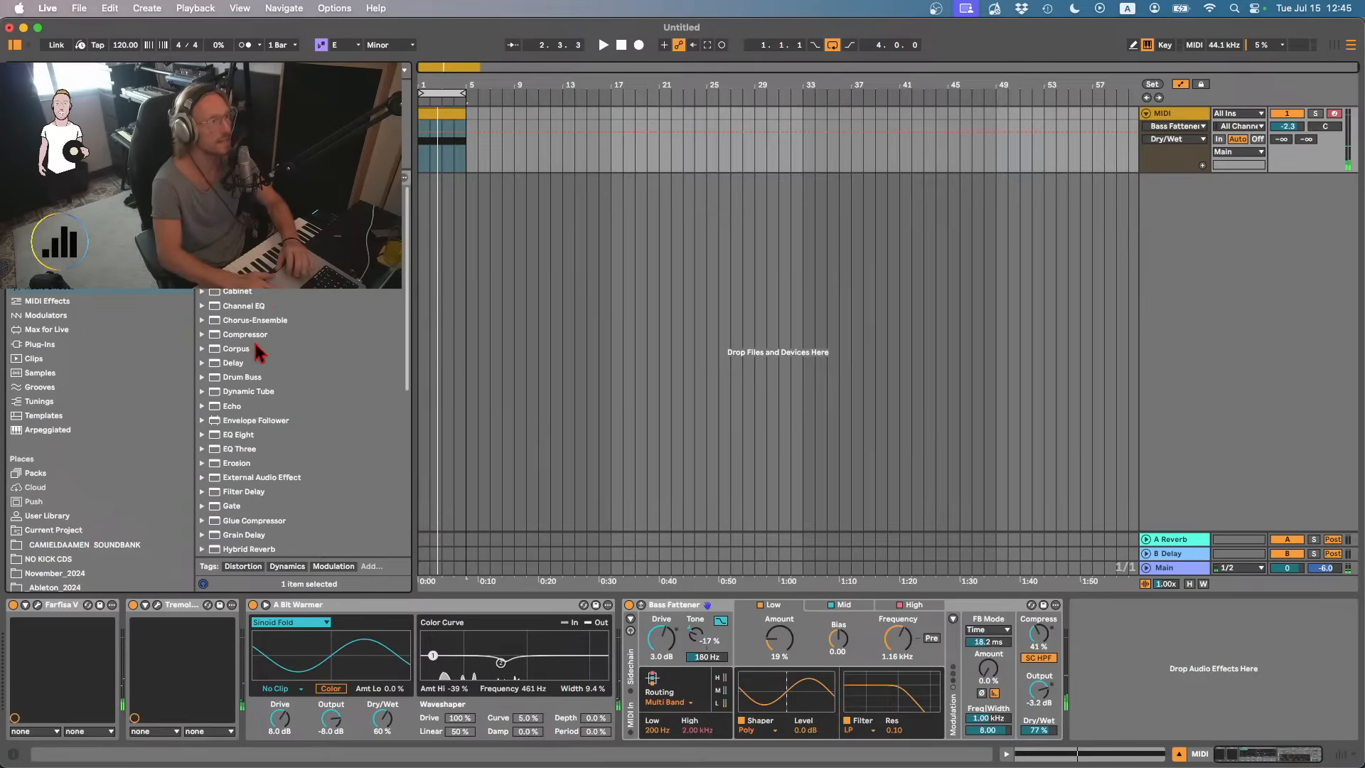
double_click(245, 234)
left_click_drag(1266, 649, 1179, 649)
key("space")
- Set the Auto Filter's envelope amount to 100 % and enable its sample and hold
left_click_drag(1273, 718, 1287, 679)
left_click(1251, 686)
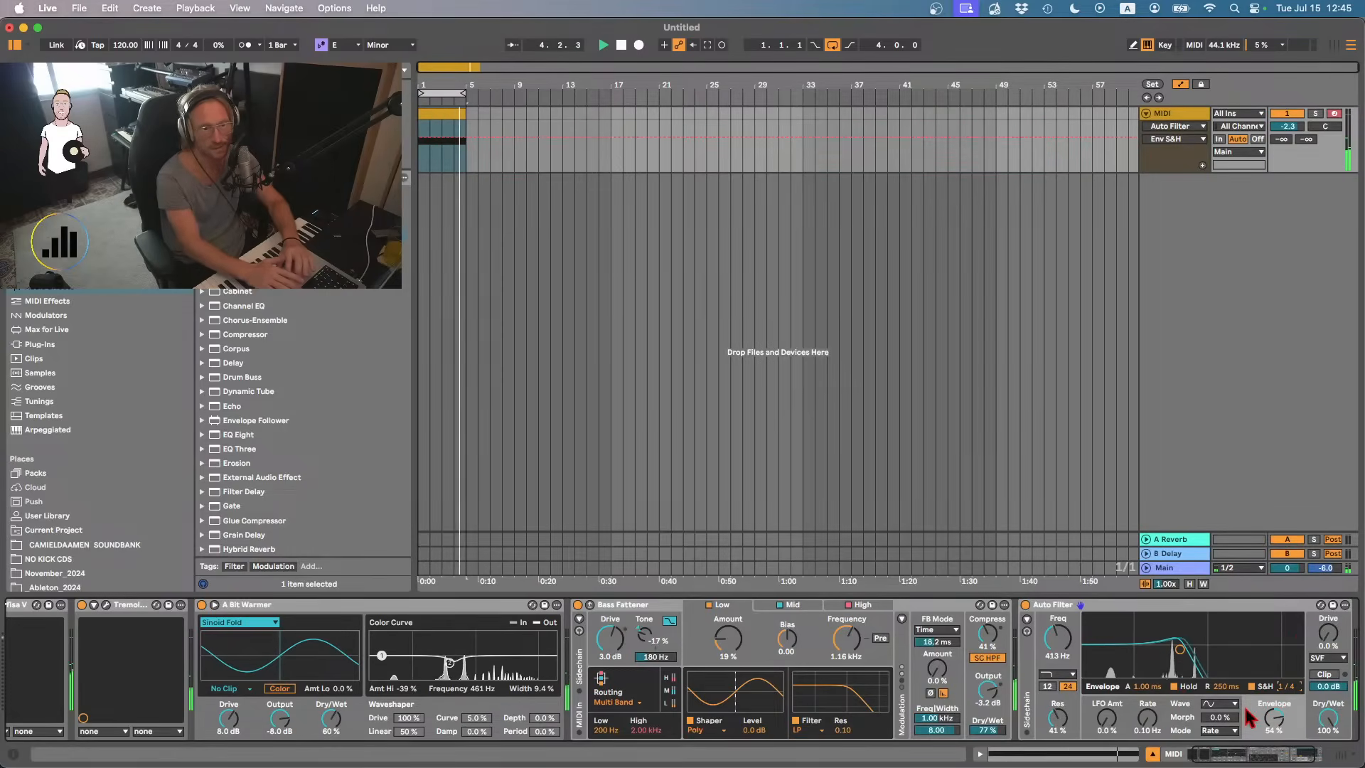
left_click_drag(1274, 719, 1274, 693)
- Set the Auto Filter's drive to 27 % and switch its circuit type to DFM
left_click_drag(1328, 634, 1328, 615)
left_click(1326, 657)
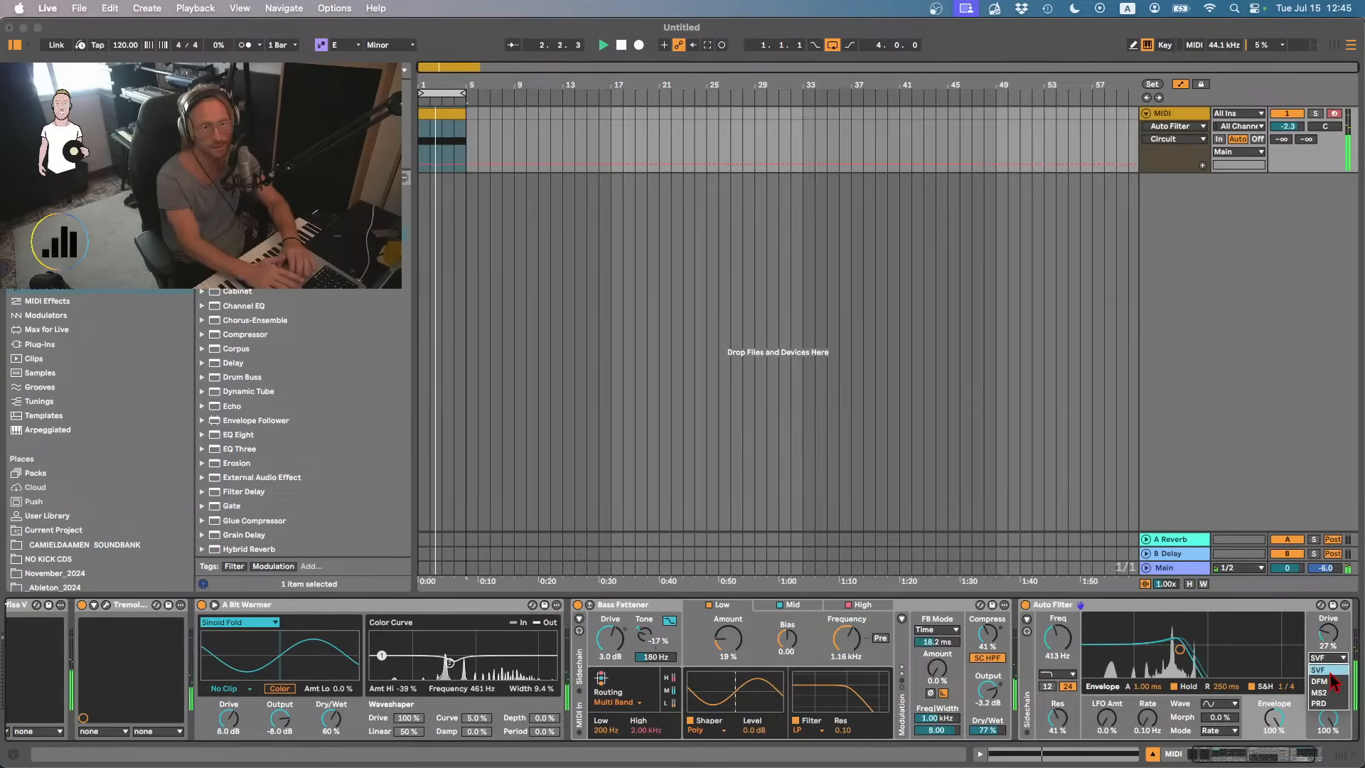
left_click(1332, 691)
- Set the Auto Filter's LFO to 24 % amount, 0.26 Hz rate and 138° phase, and its dry/wet to 72 %
mouse_move(1106, 718)
left_mouse_down()
mouse_move(1148, 710)
mouse_move(1101, 714)
mouse_move(1105, 725)
left_mouse_up()
left_click(1102, 723)
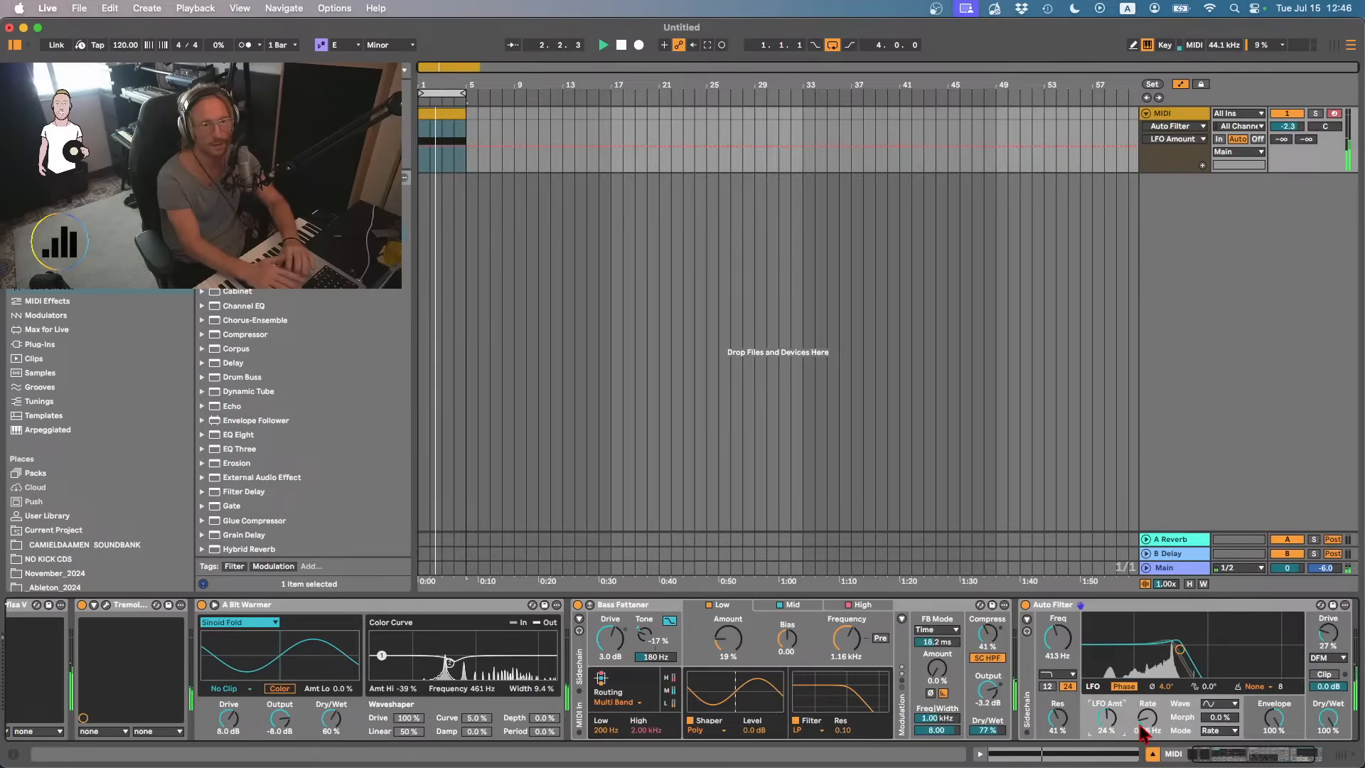
left_click_drag(1169, 693, 1169, 656)
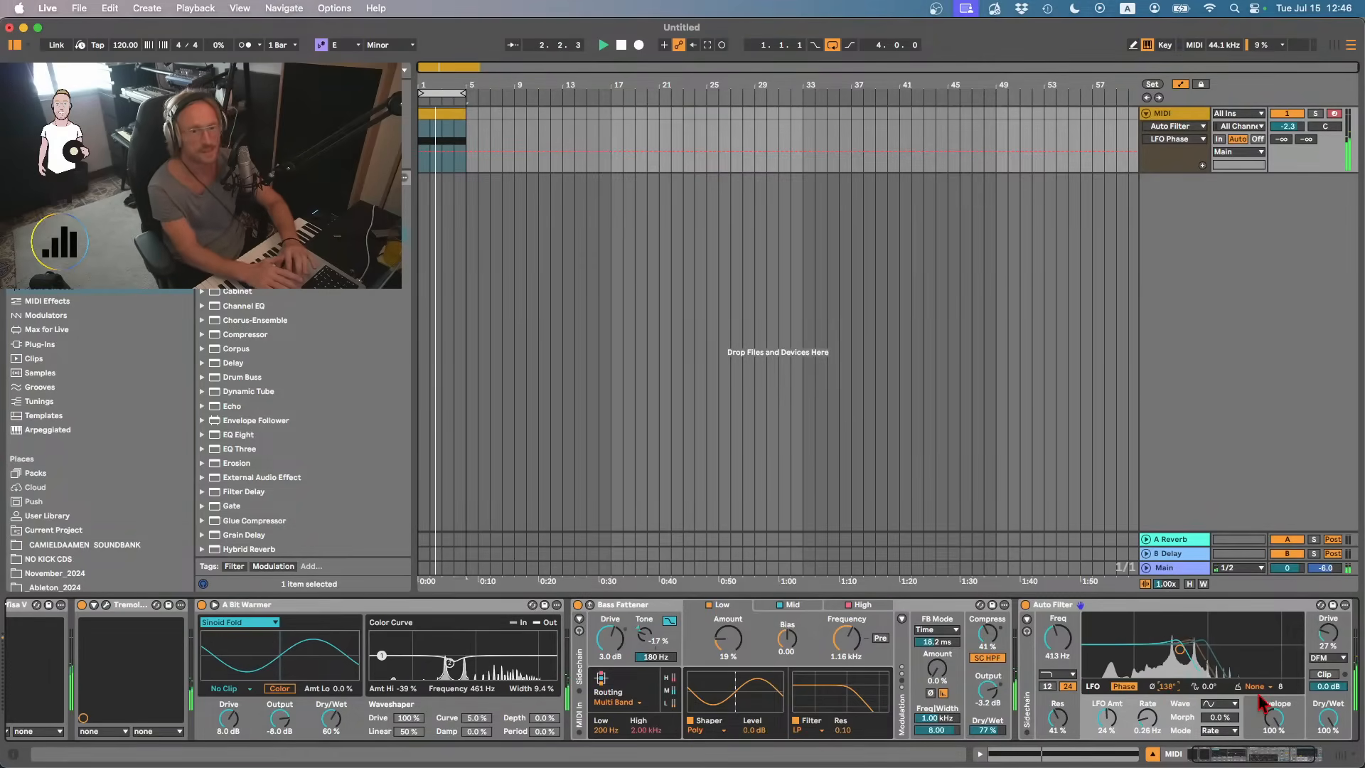
left_click_drag(1327, 718, 1328, 736)
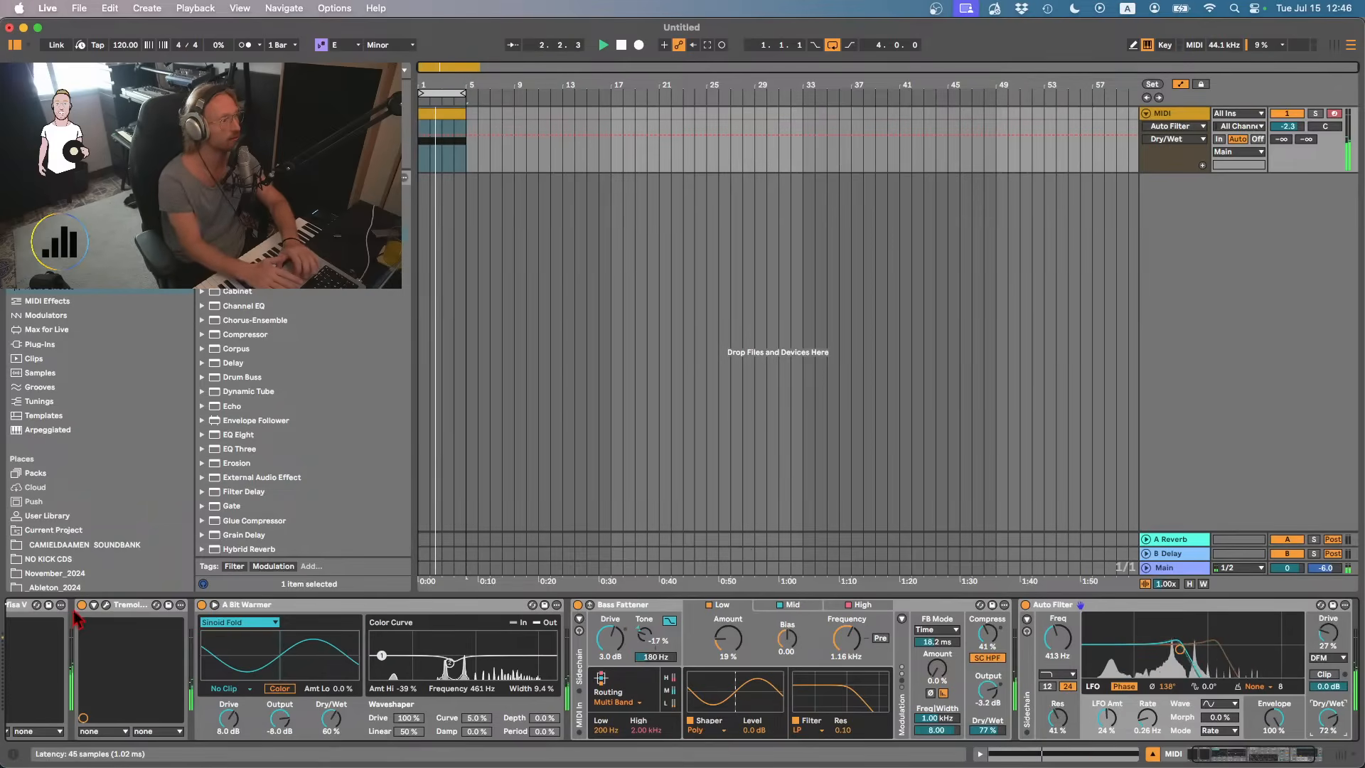
- Switch off the built-in reverb in Farfisa V and close the plug-in window
scroll(107, 654, "left", 3)
left_click(38, 605)
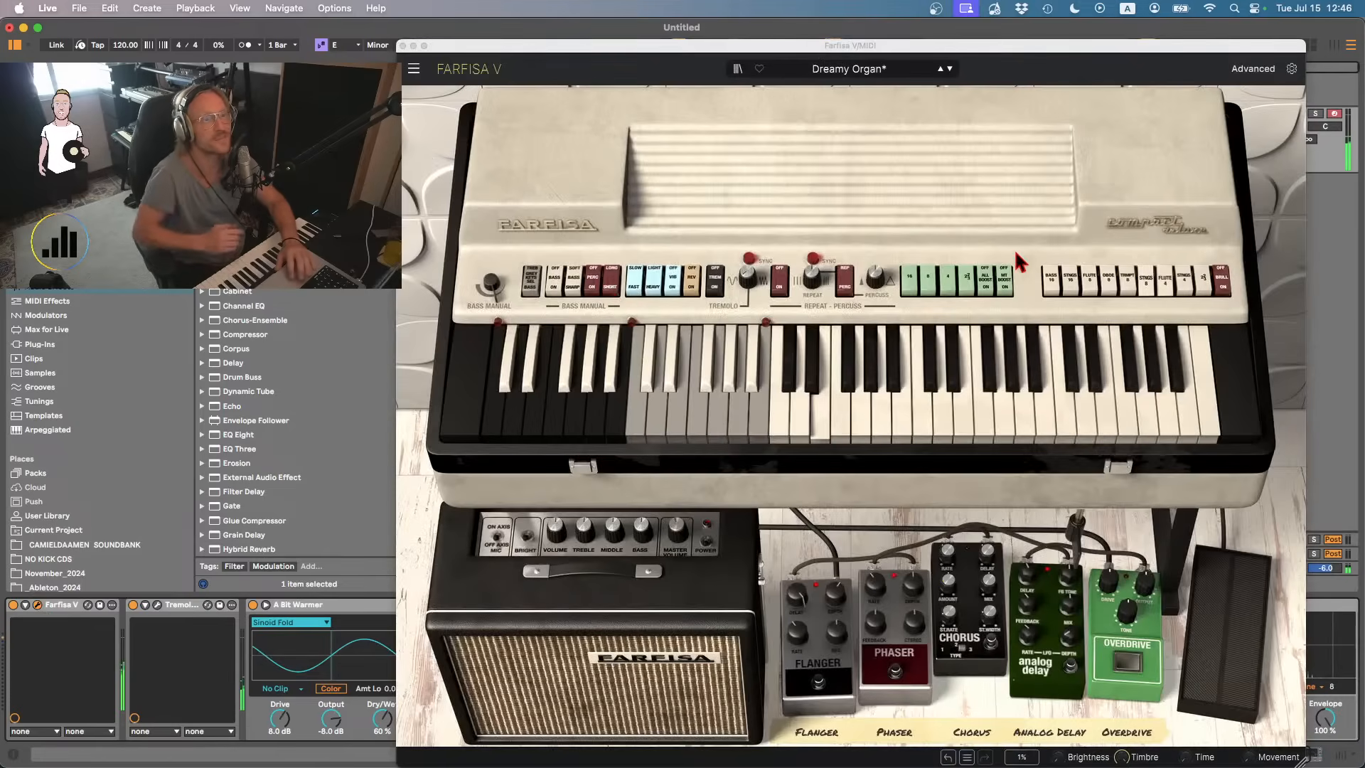
left_click(1092, 287)
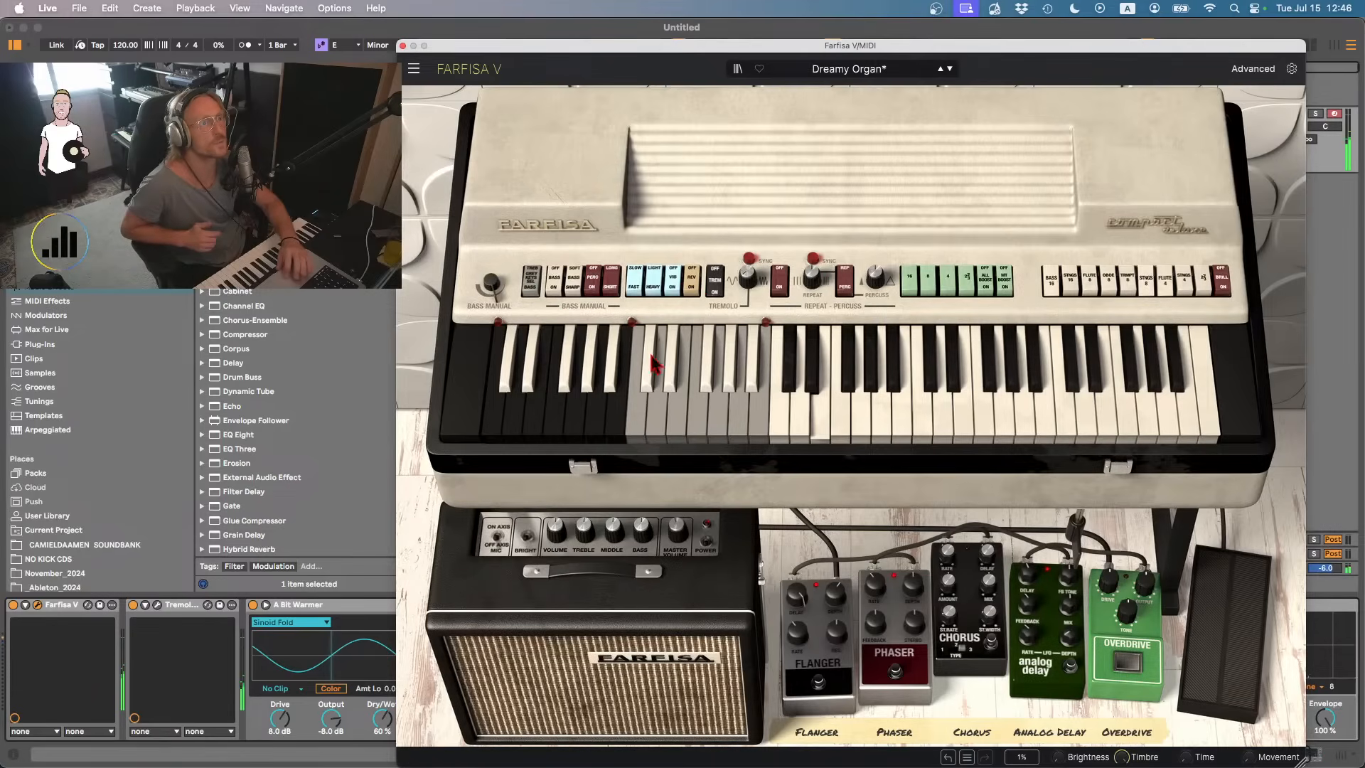
left_click(402, 45)
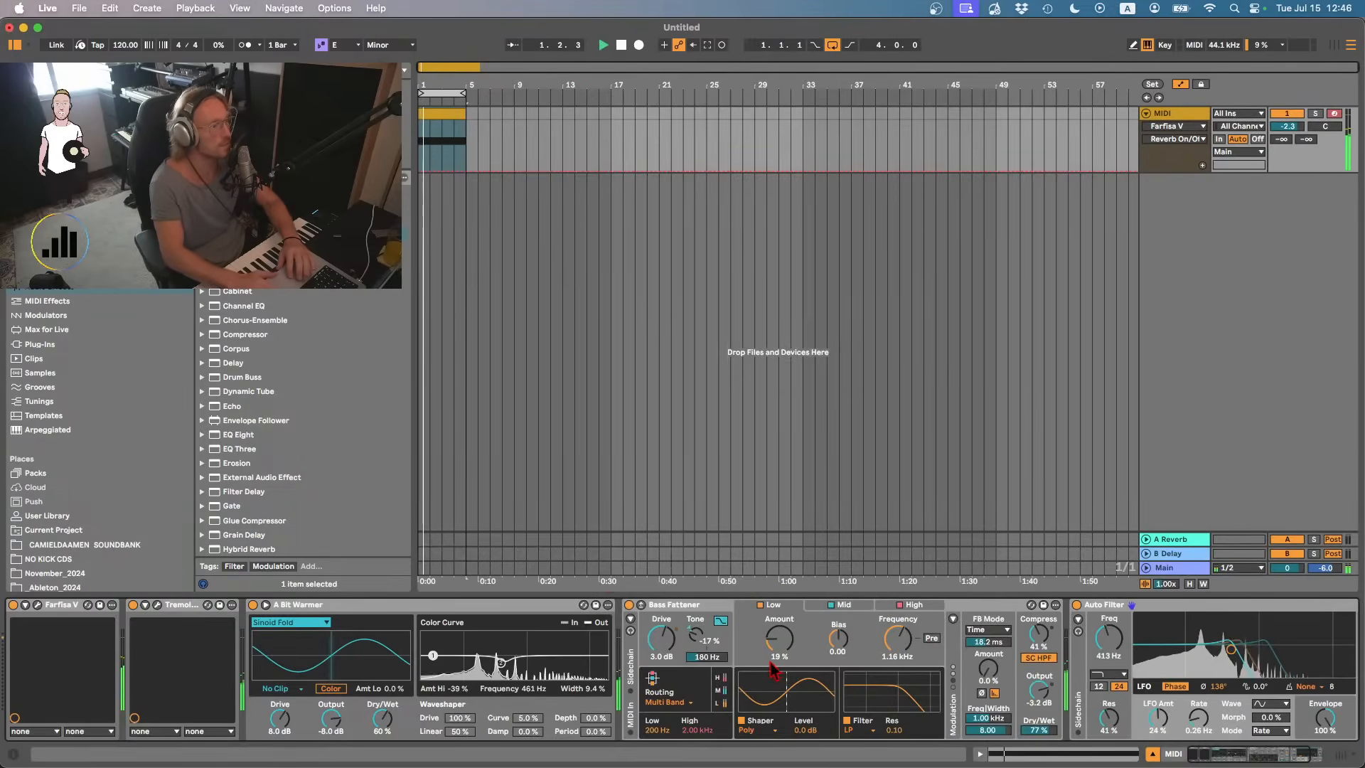
- Reopen Farfisa V and toggle its analog delay pedal off and on to compare the sound
scroll(773, 668, "right", 3)
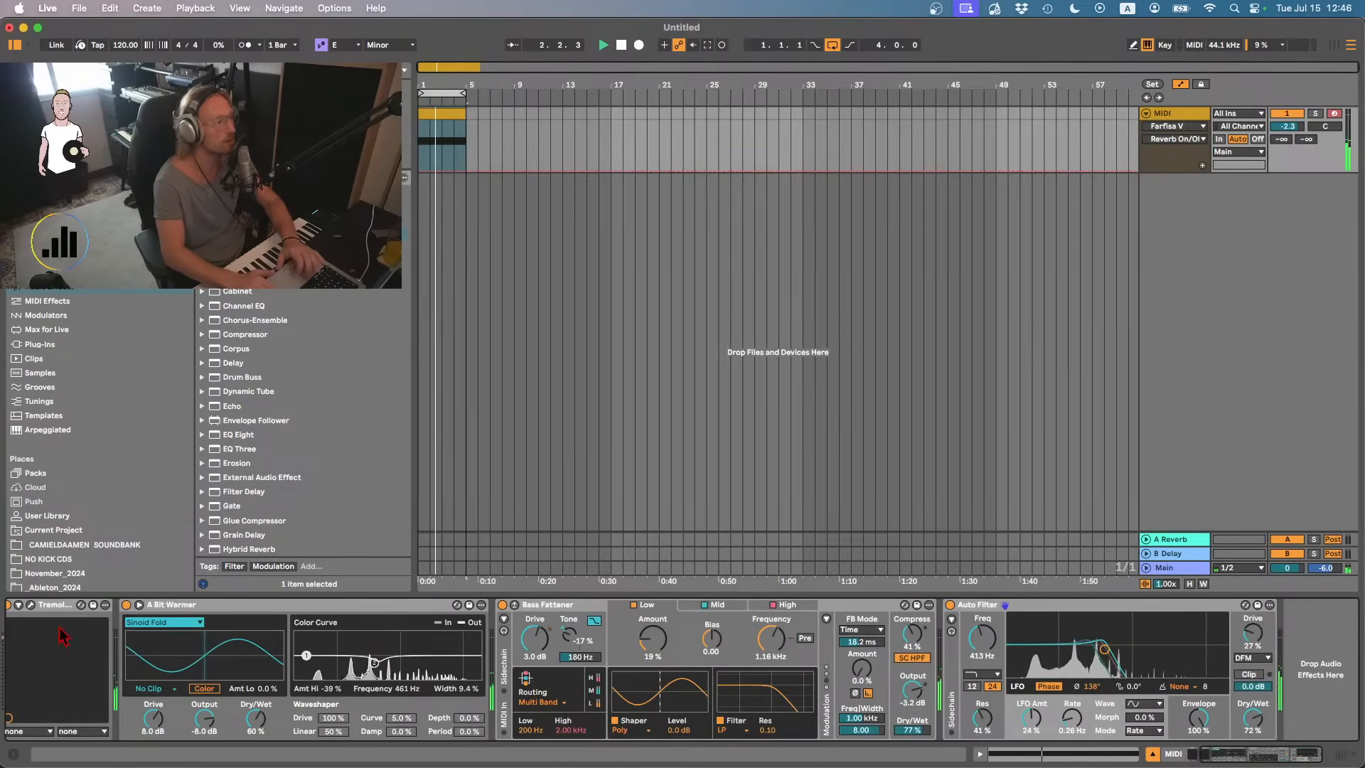
left_click(31, 605)
left_click(30, 605)
scroll(71, 620, "left", 3)
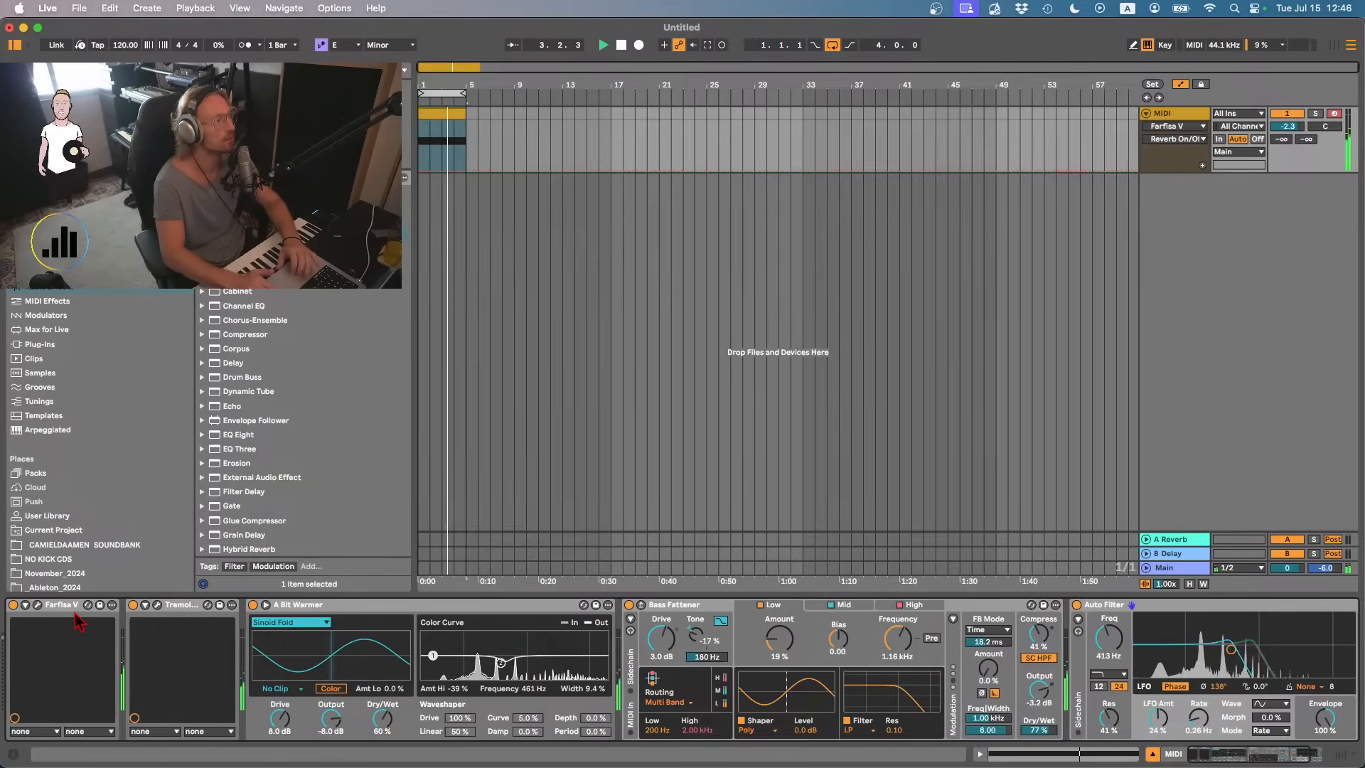
left_click(38, 605)
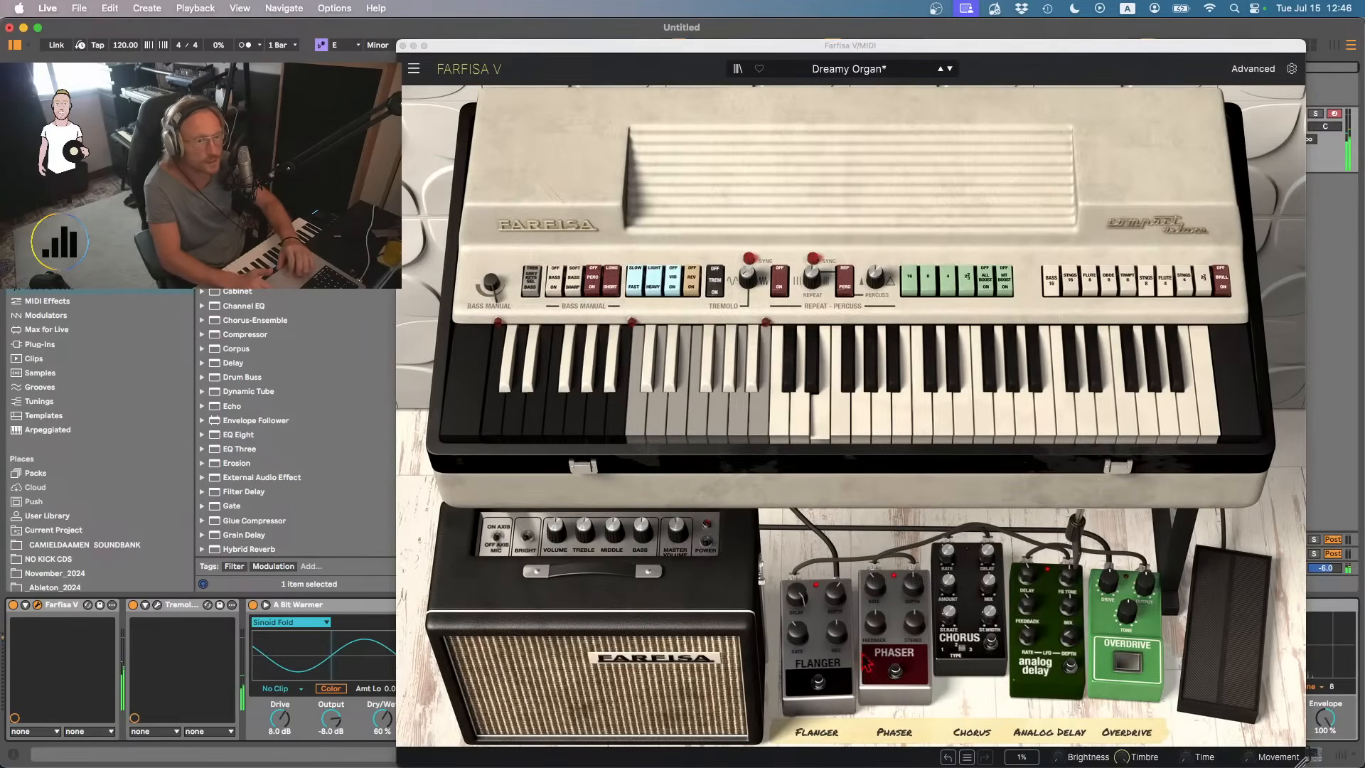
left_click(1069, 671)
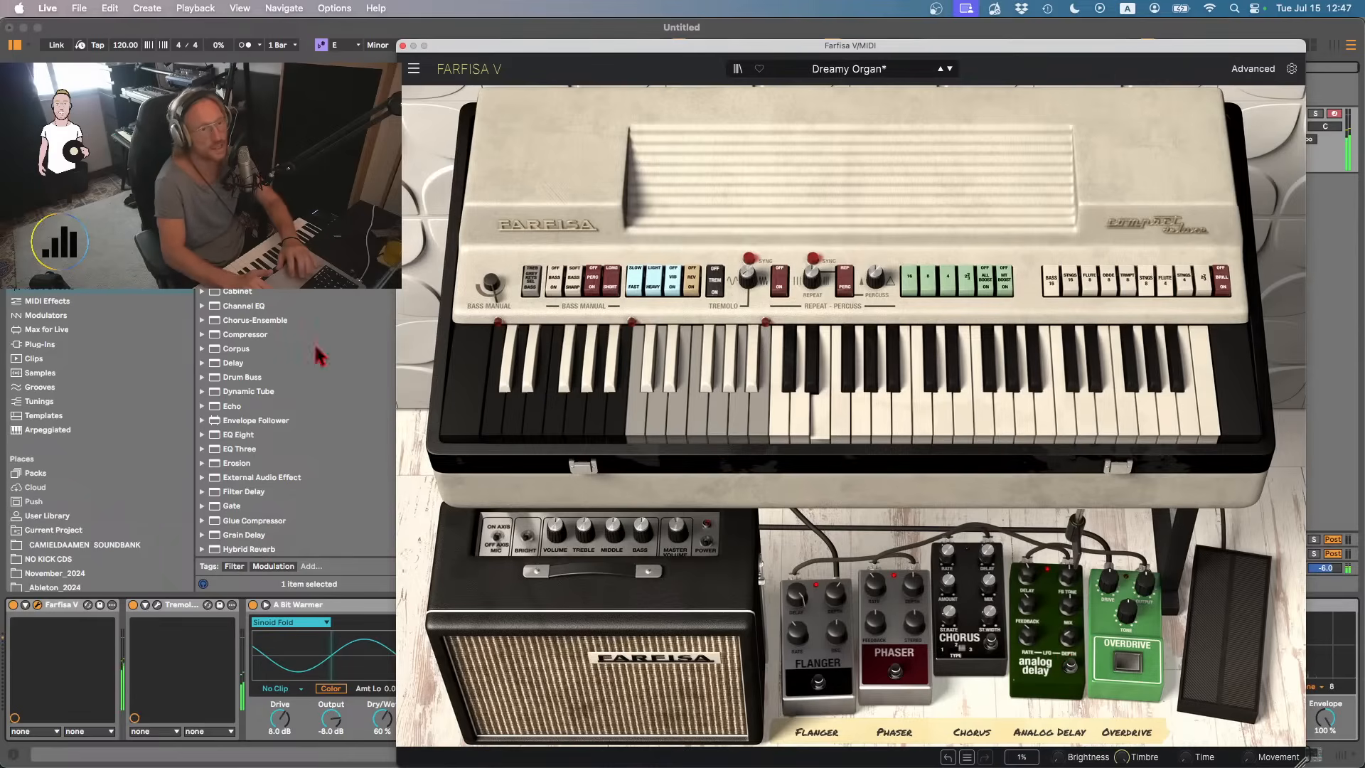
- Add Live's Reverb effect at the end of the device chain and close the Farfisa V window
left_click(249, 422)
scroll(235, 391, "down", 7)
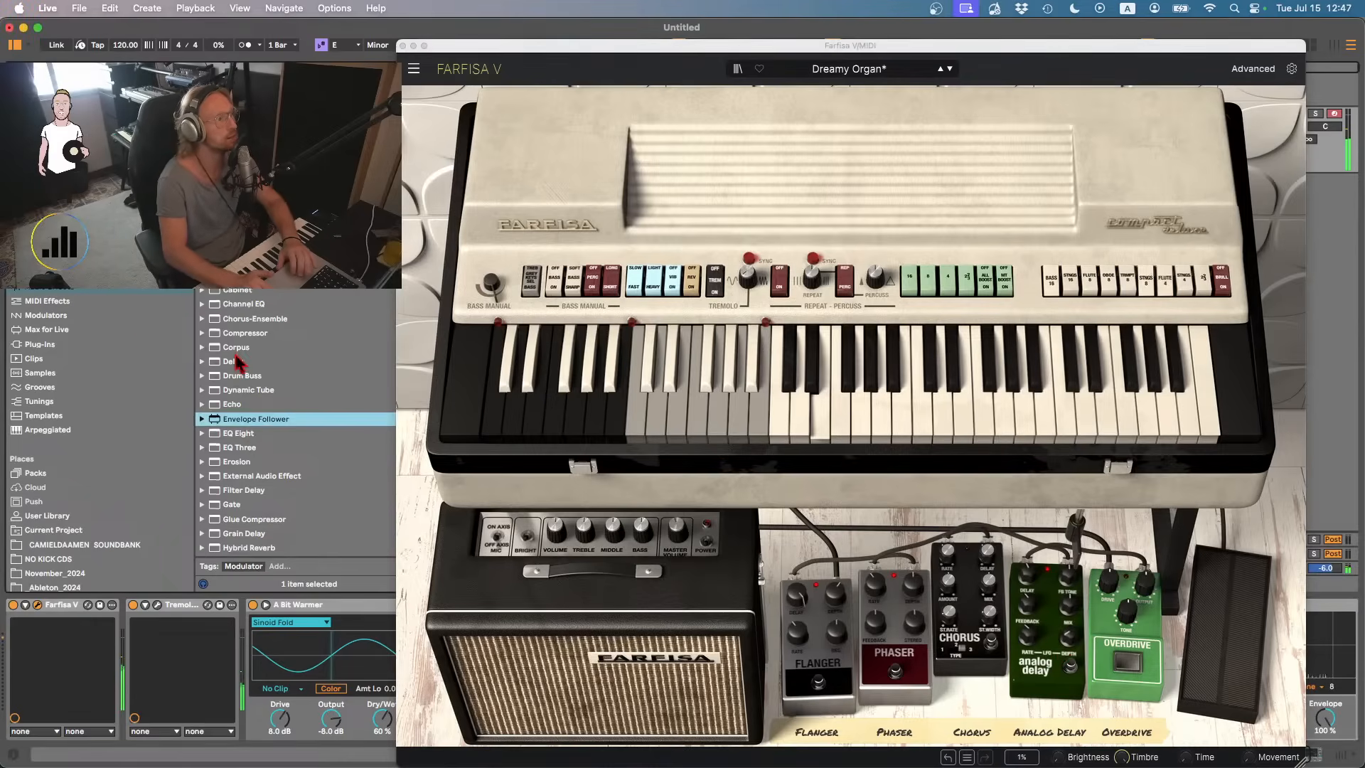
double_click(236, 391)
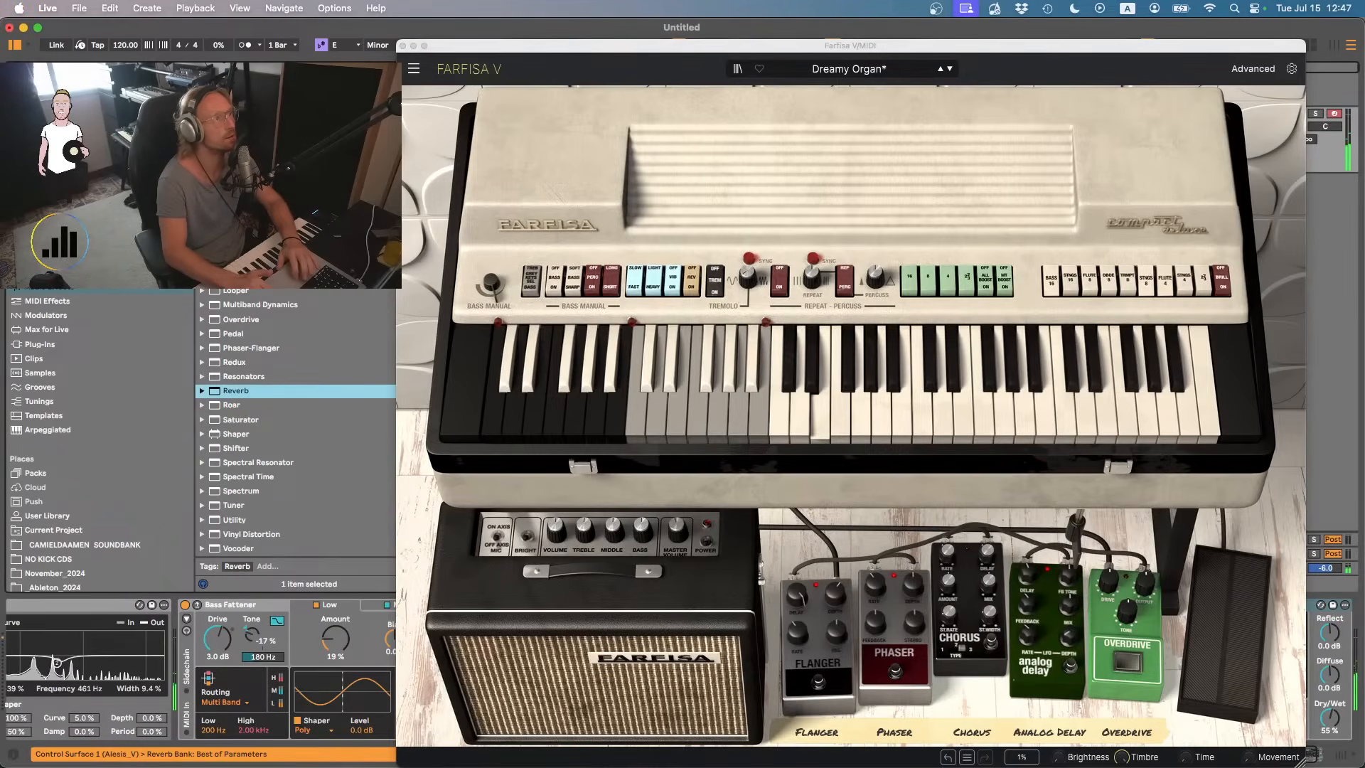
left_click(402, 46)
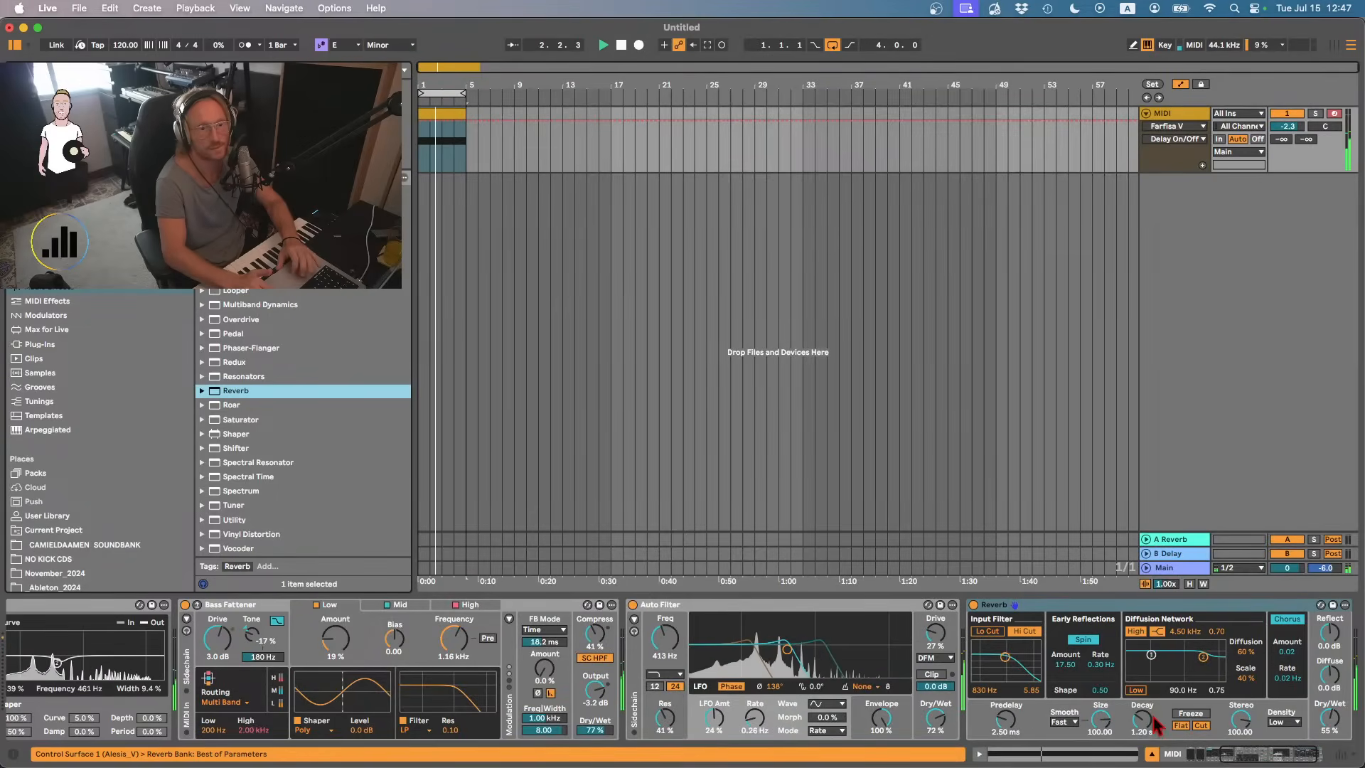
- Set the Reverb's decay to 2.64 s, enable its low shelf at about 89.8 Hz and 0.54, and set dry/wet to 60 %
left_click_drag(1141, 722, 1140, 718)
left_click(1136, 691)
left_click_drag(1151, 655, 1151, 663)
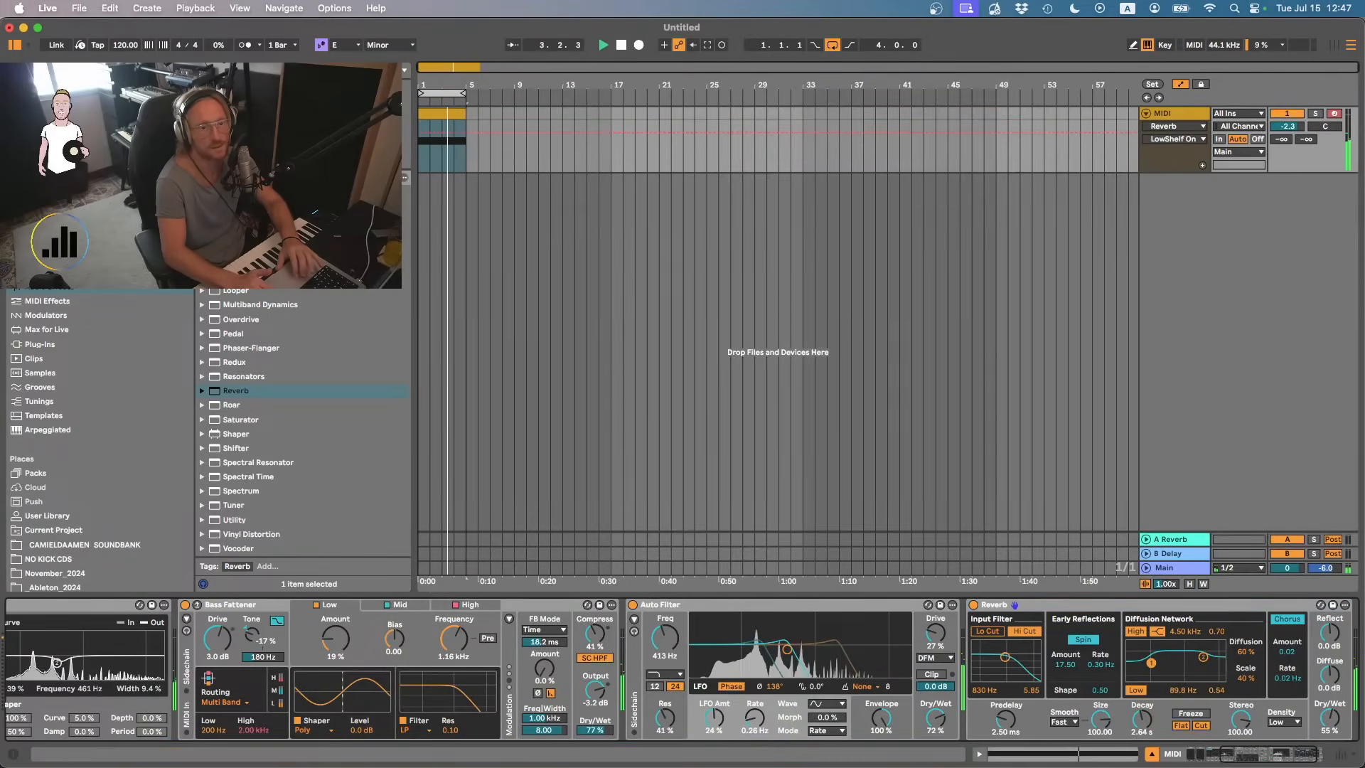
left_click_drag(1329, 719, 1330, 713)
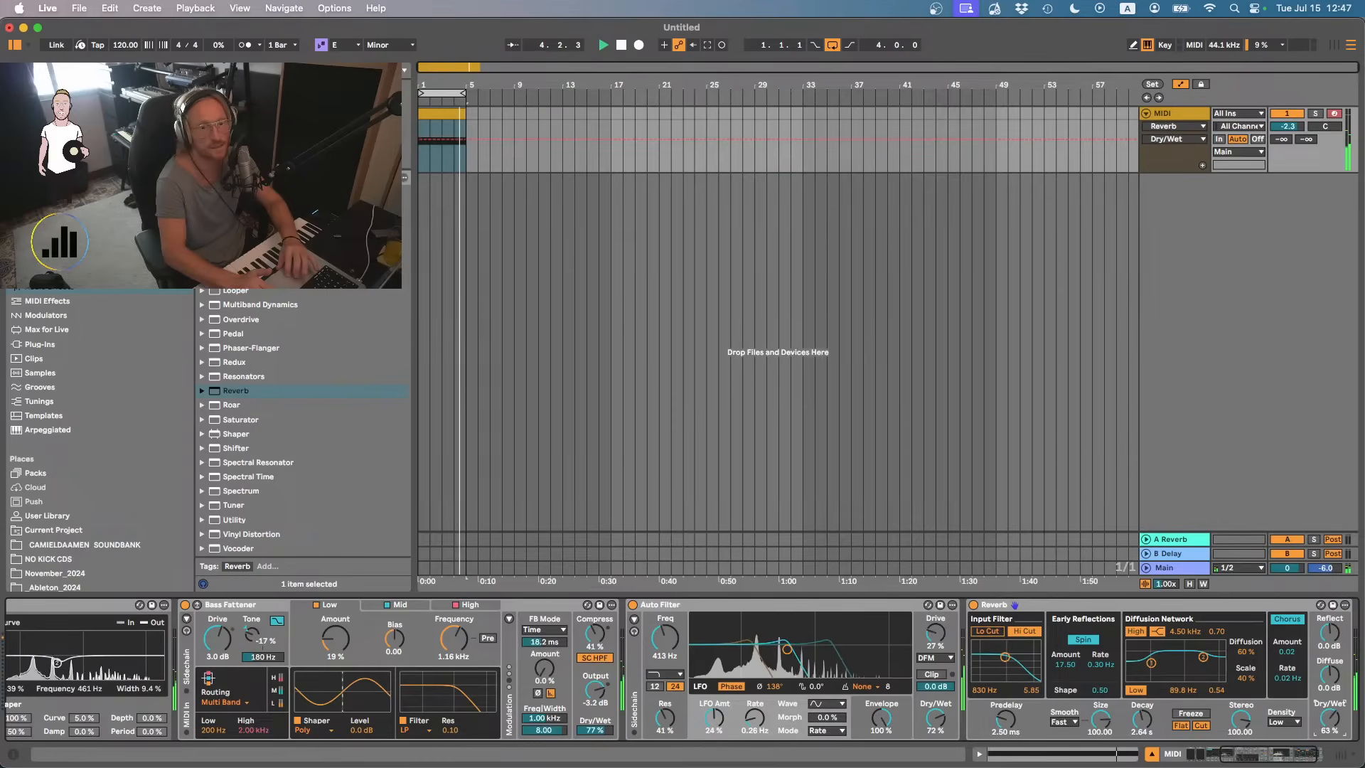
key("space")
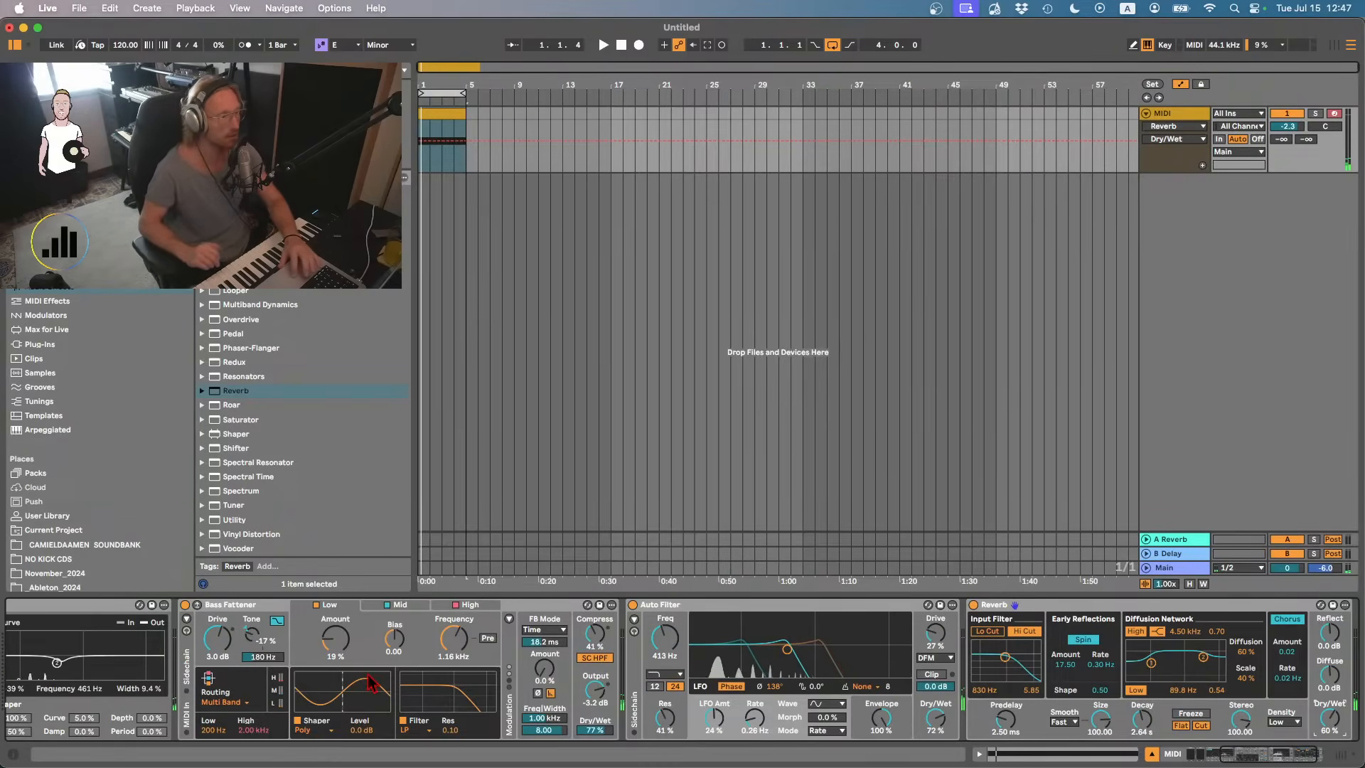
- Set the shaper amount of Bass Fattener's high band to 30 % while auditioning the loop
left_click(348, 652)
key("space")
left_click_drag(348, 652, 335, 703)
key("space")
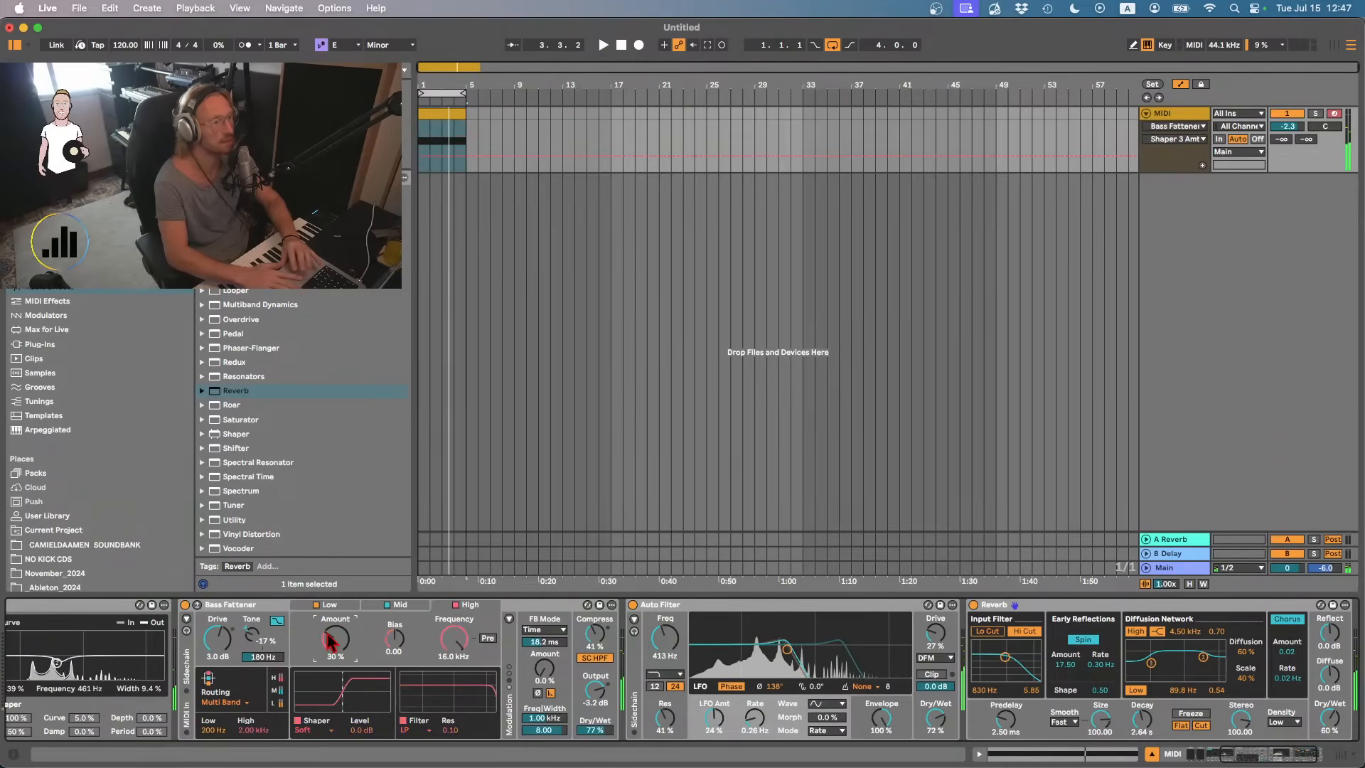
- Insert an LFO device between Bass Fattener and Auto Filter and map it to Bass Fattener's high-band shaper amount
scroll(250, 469, "up", 3)
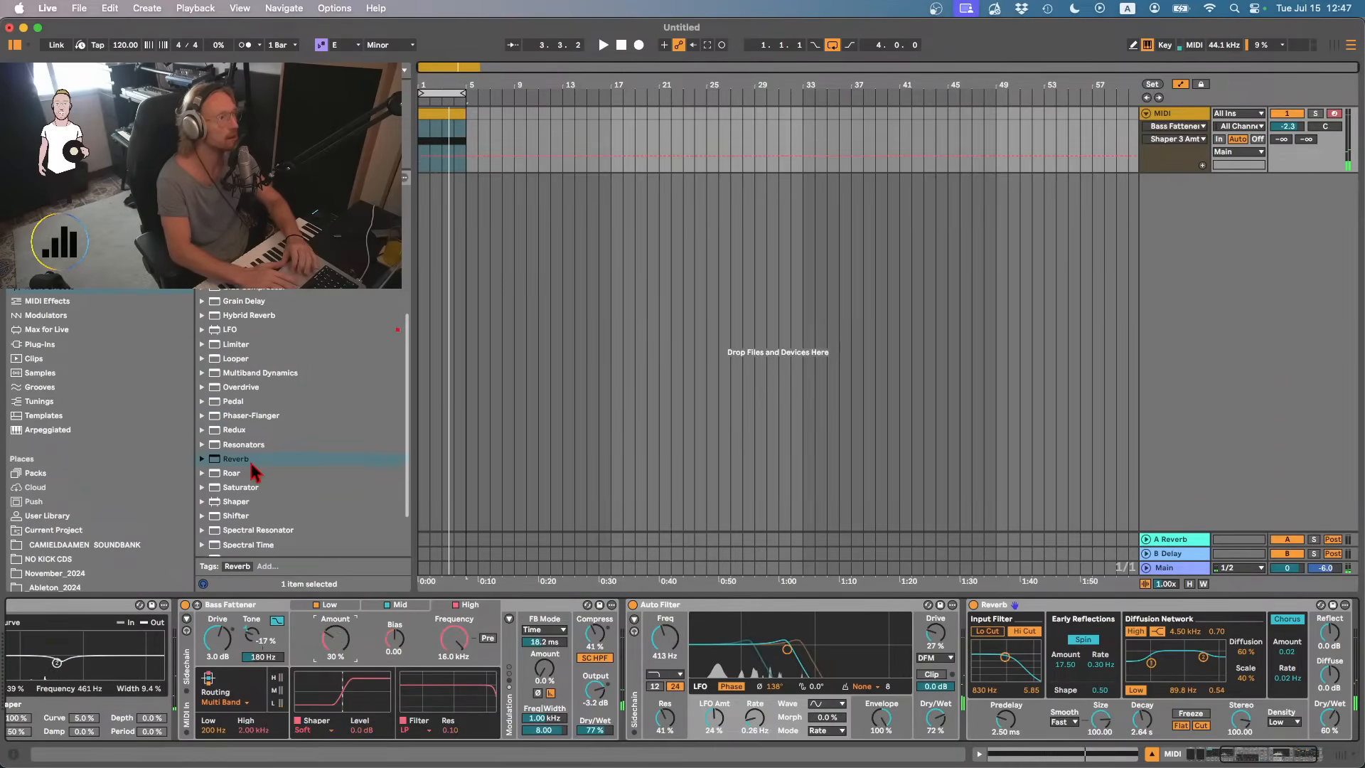
left_click_drag(230, 330, 648, 656)
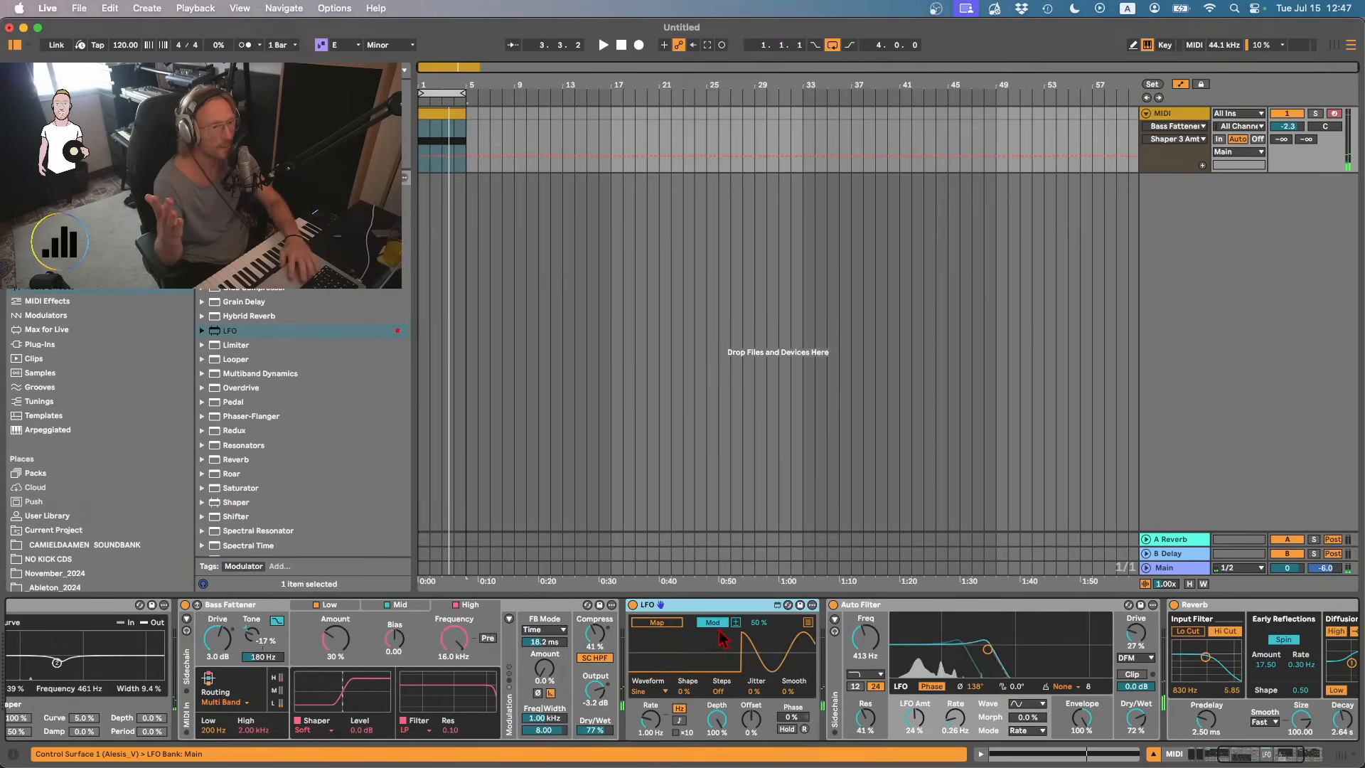
left_click(656, 622)
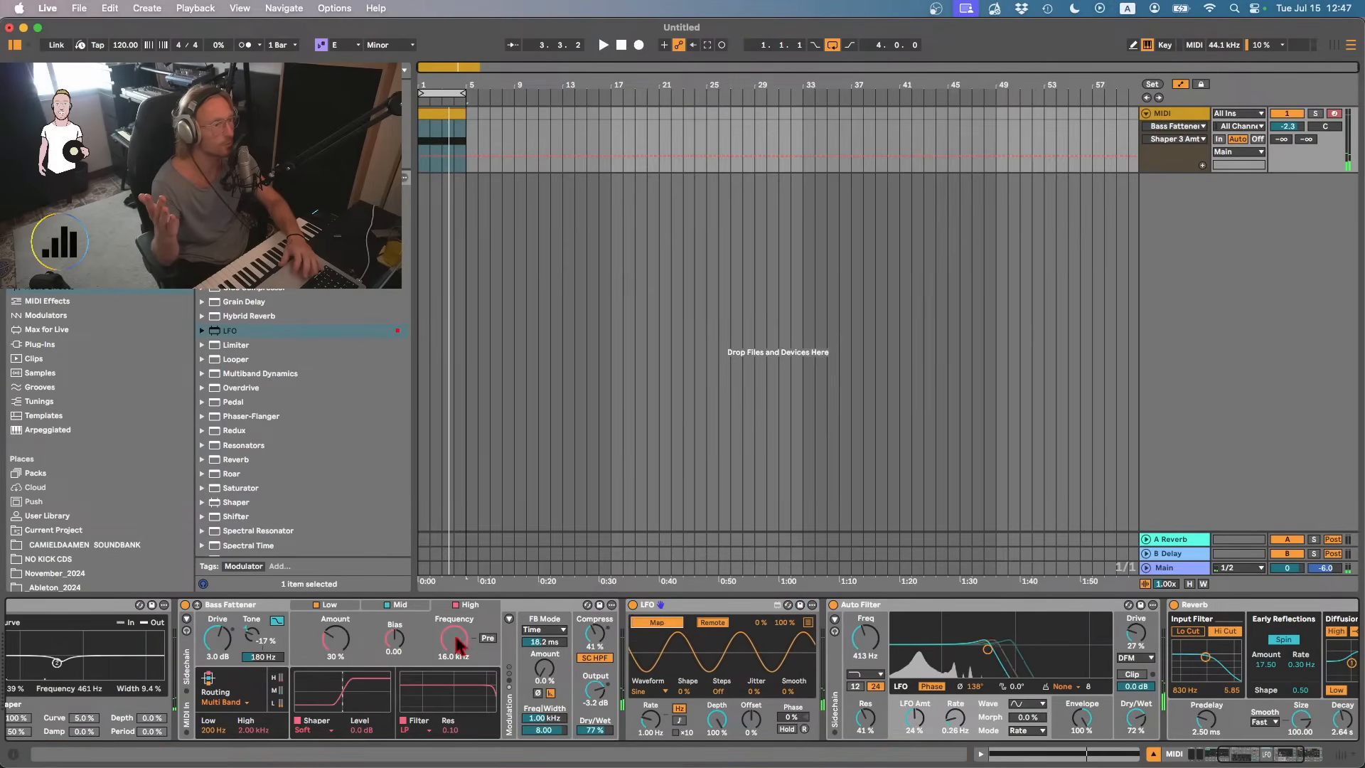
left_click(346, 631)
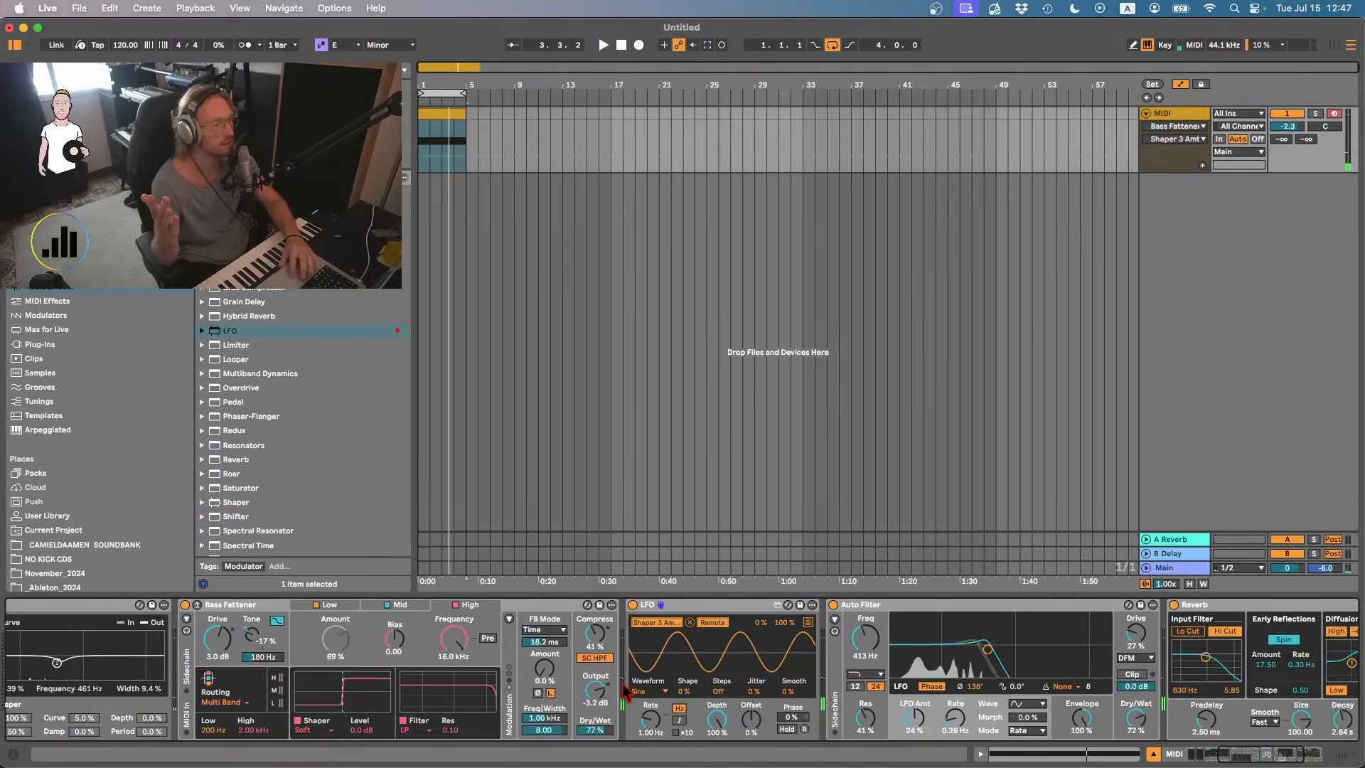
- Set the LFO's rate to 0.25 Hz and its waveform to Stray, and play the loop
left_click(650, 719)
left_click_drag(651, 720, 650, 754)
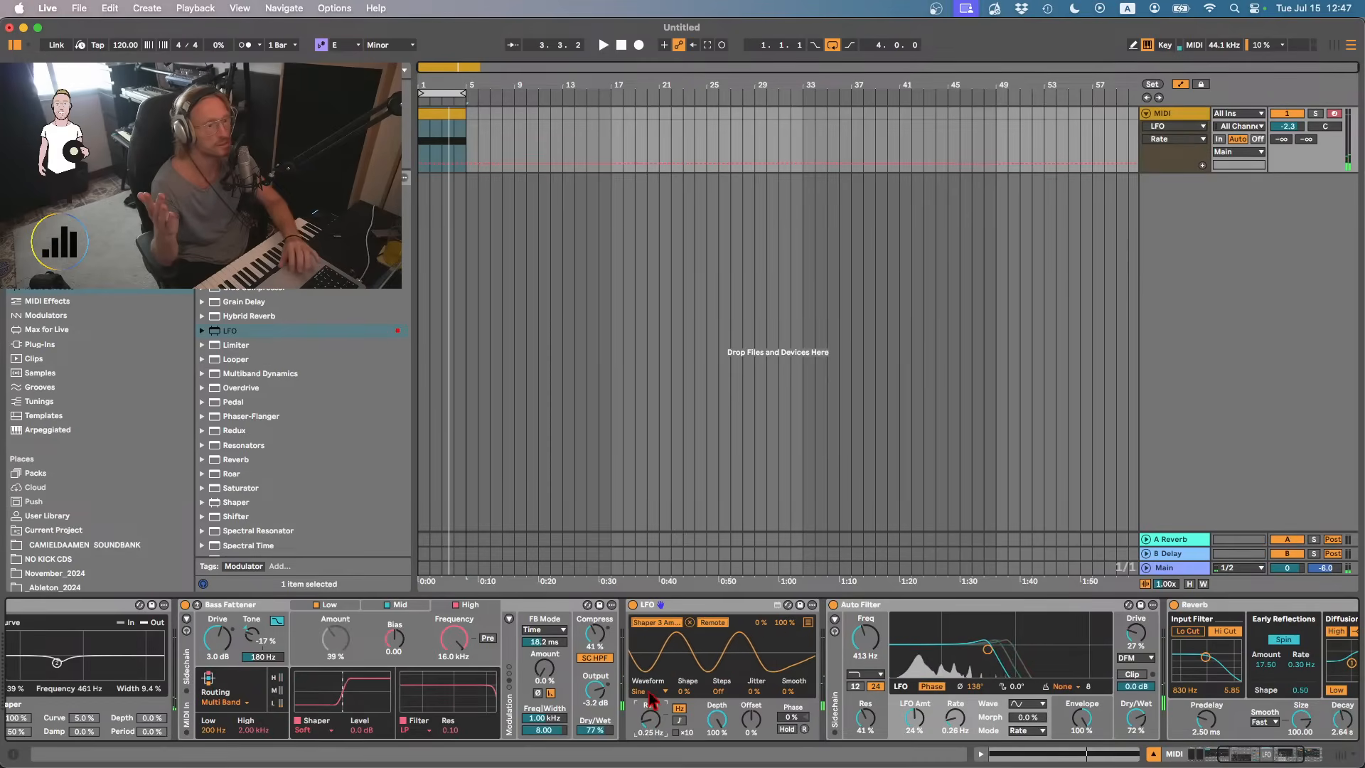
left_click(647, 691)
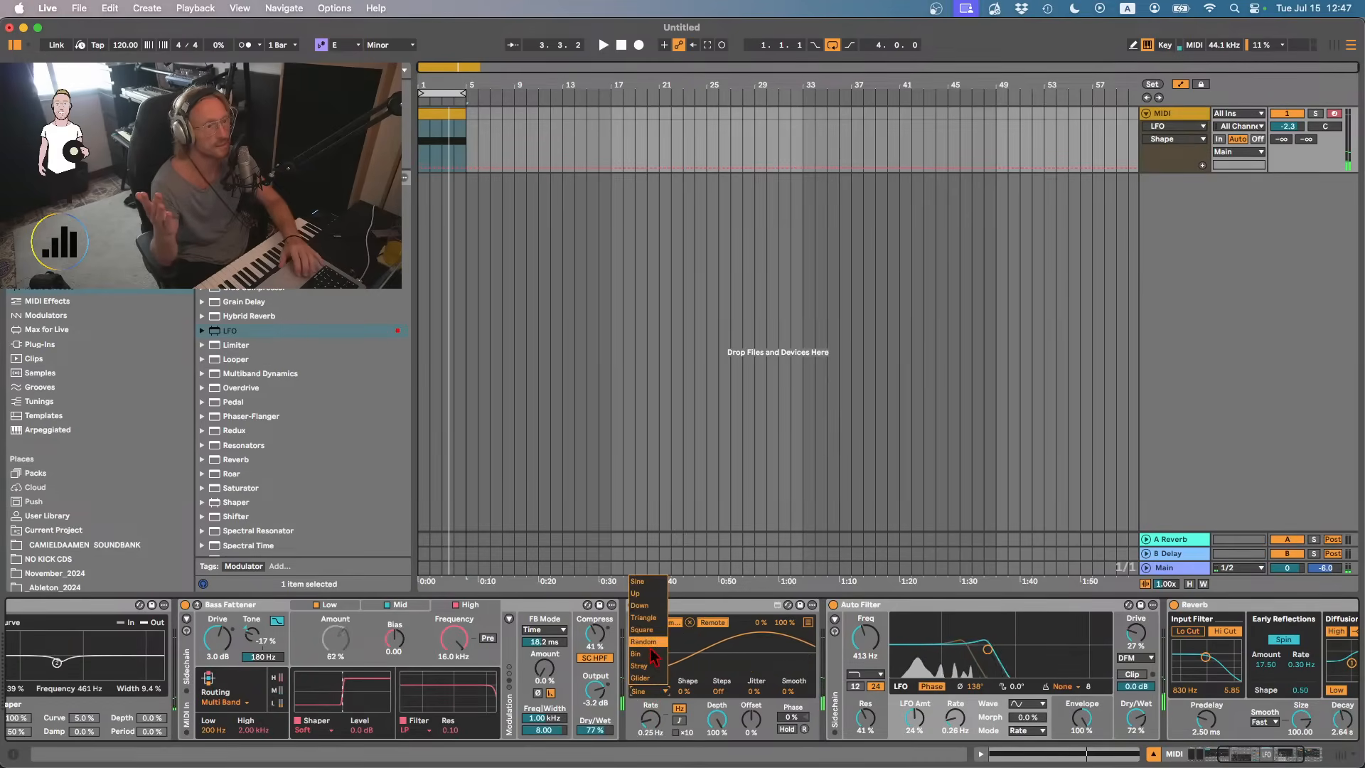
left_click(650, 666)
key("space")
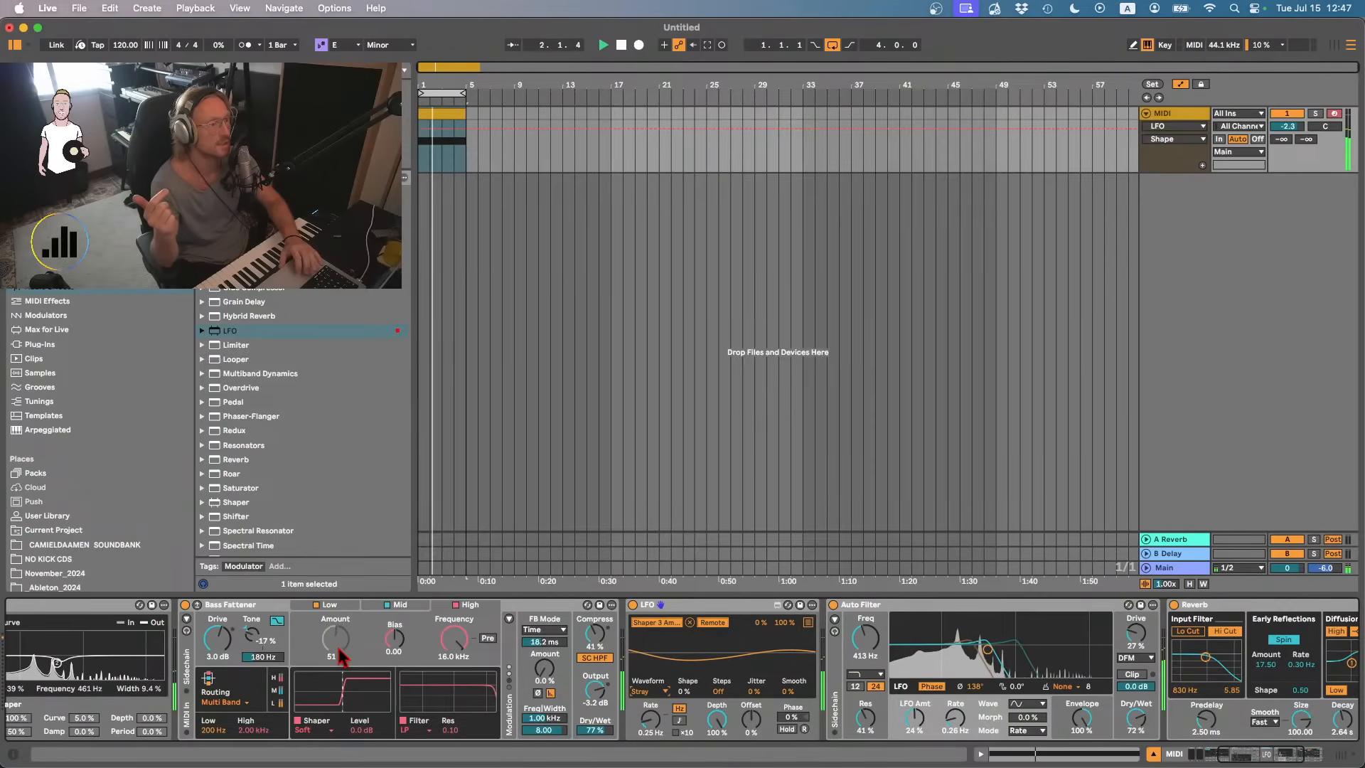
- Shape the LFO's modulation curve with shape at 61 %, jitter at 24 % and smooth at 22 %
left_click(650, 719)
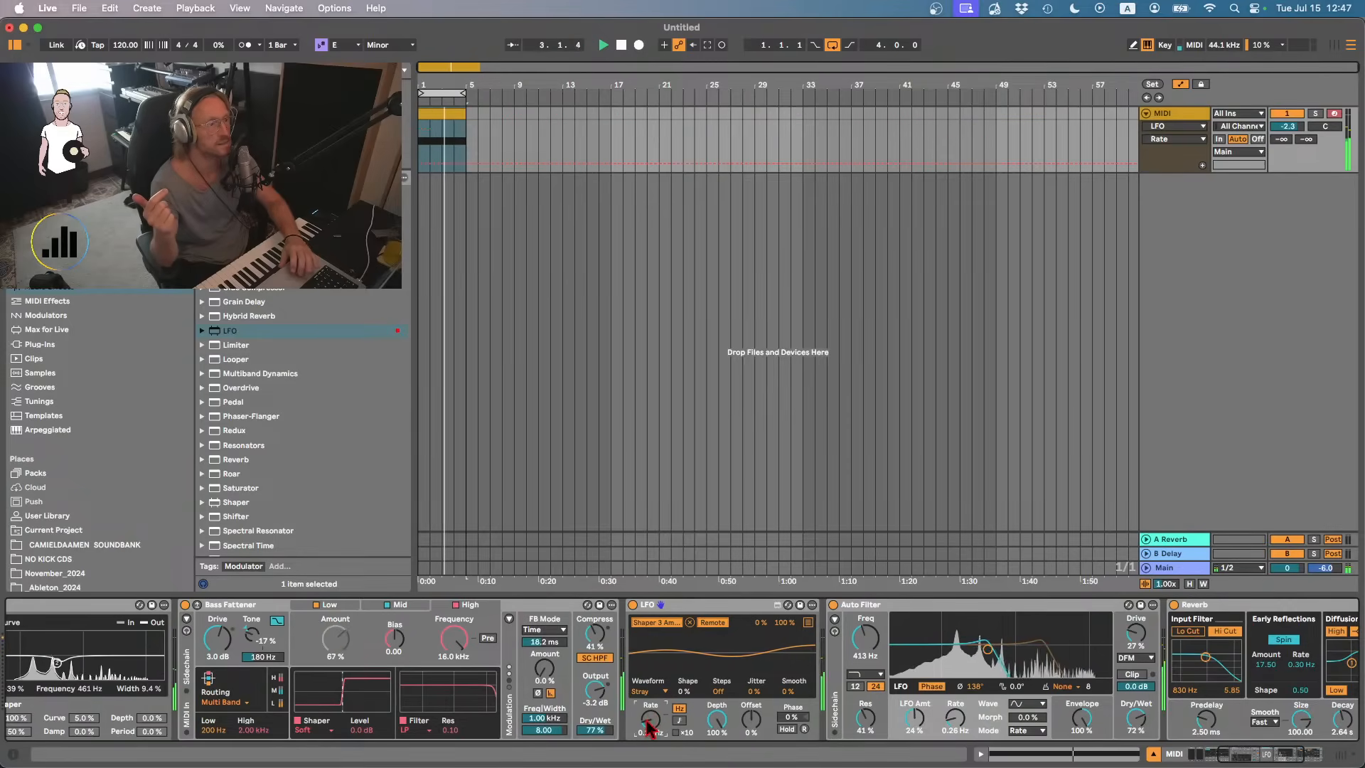
left_click(684, 691)
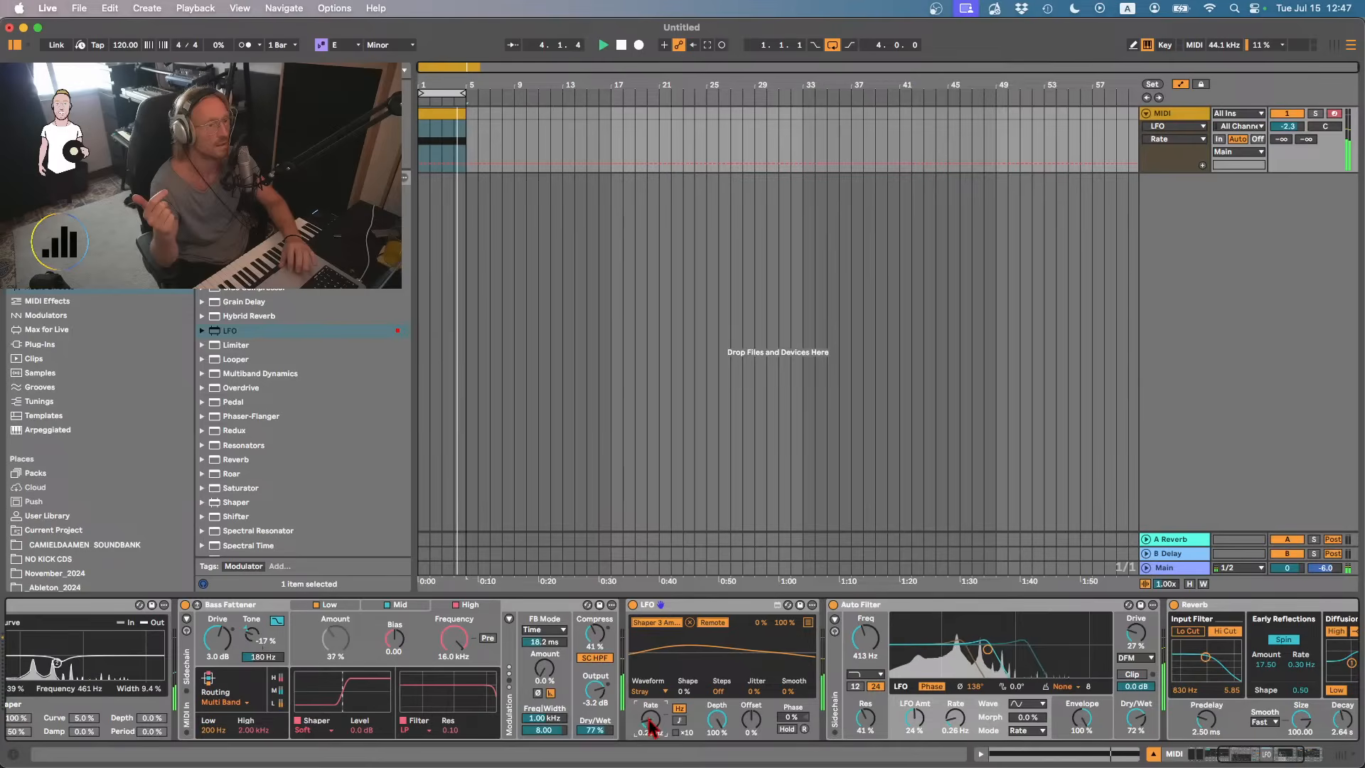
left_click_drag(684, 691, 684, 648)
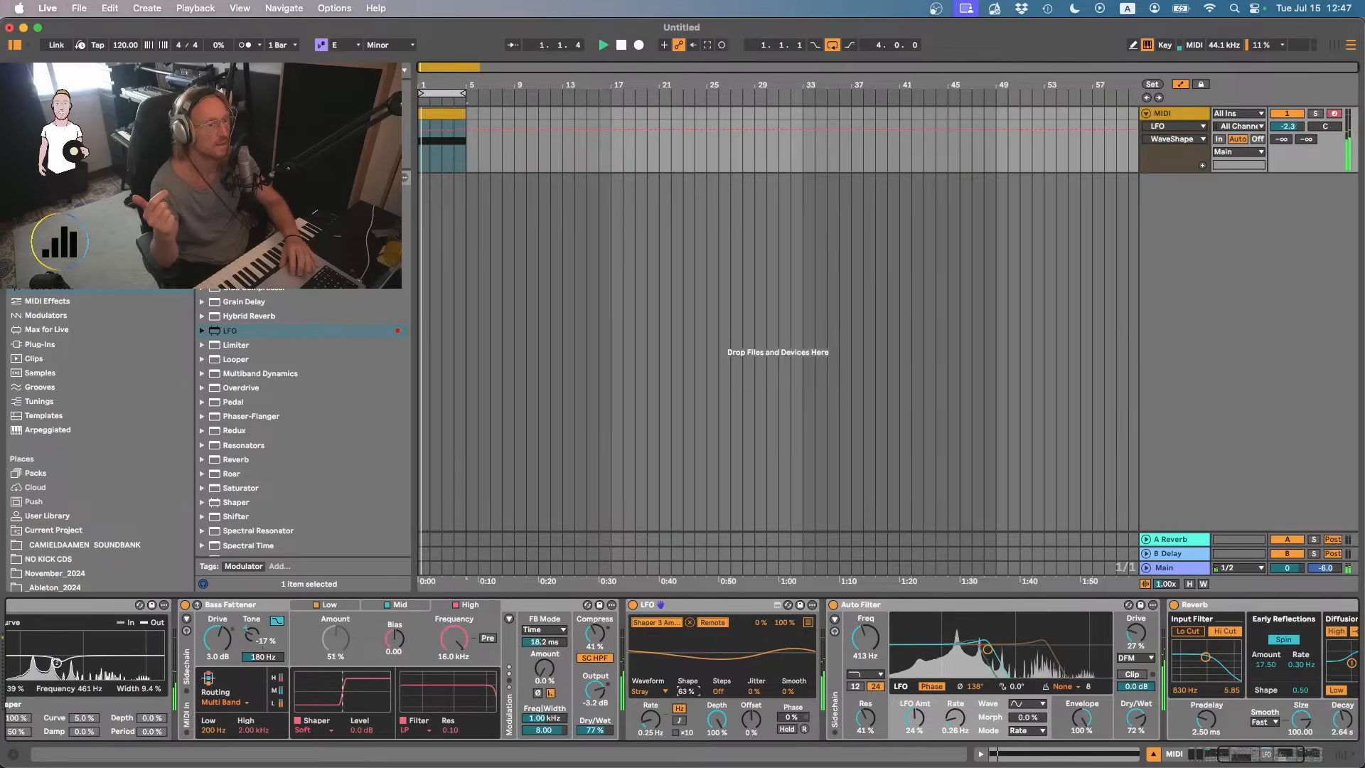
left_click_drag(756, 691, 790, 676)
left_click(719, 690)
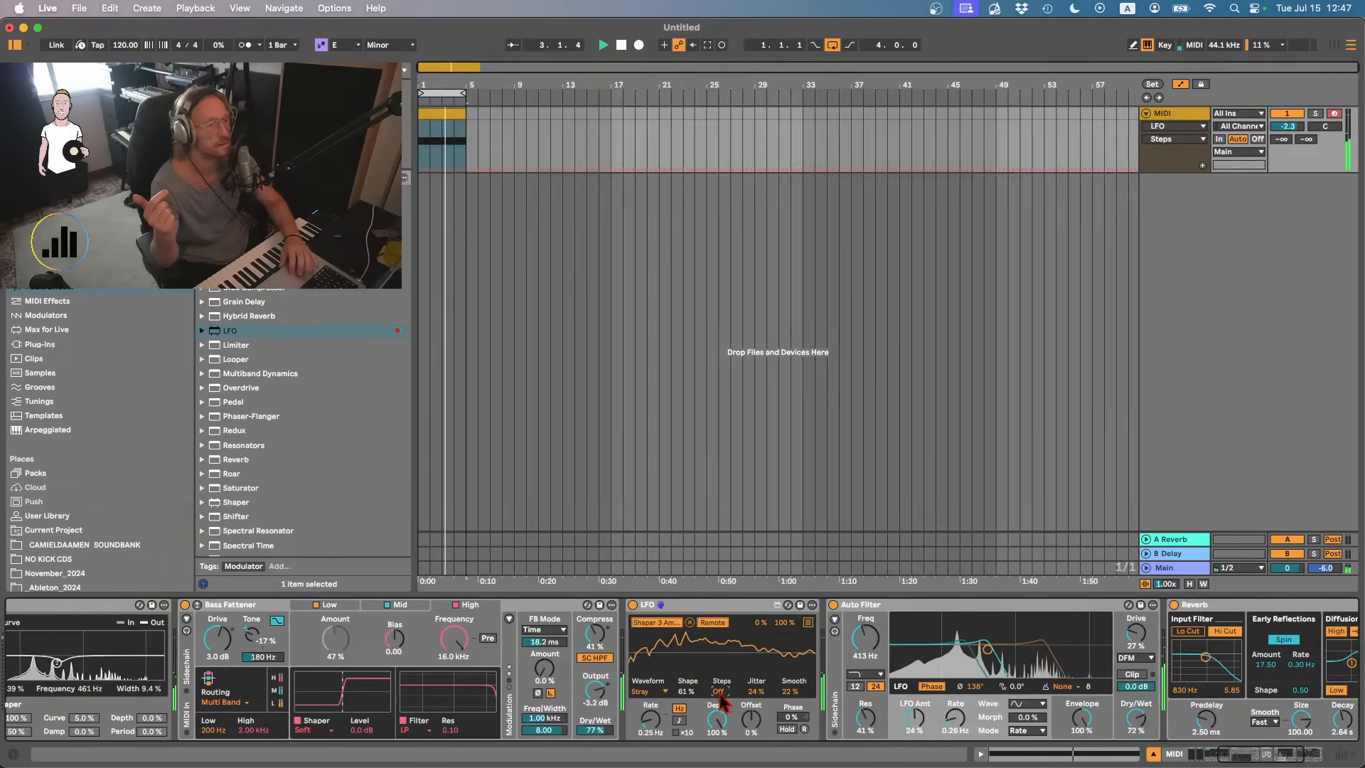
- Export the four-bar loop as Musicloop_036_Em7 into the Music Loops folder
key("super+shift+r")
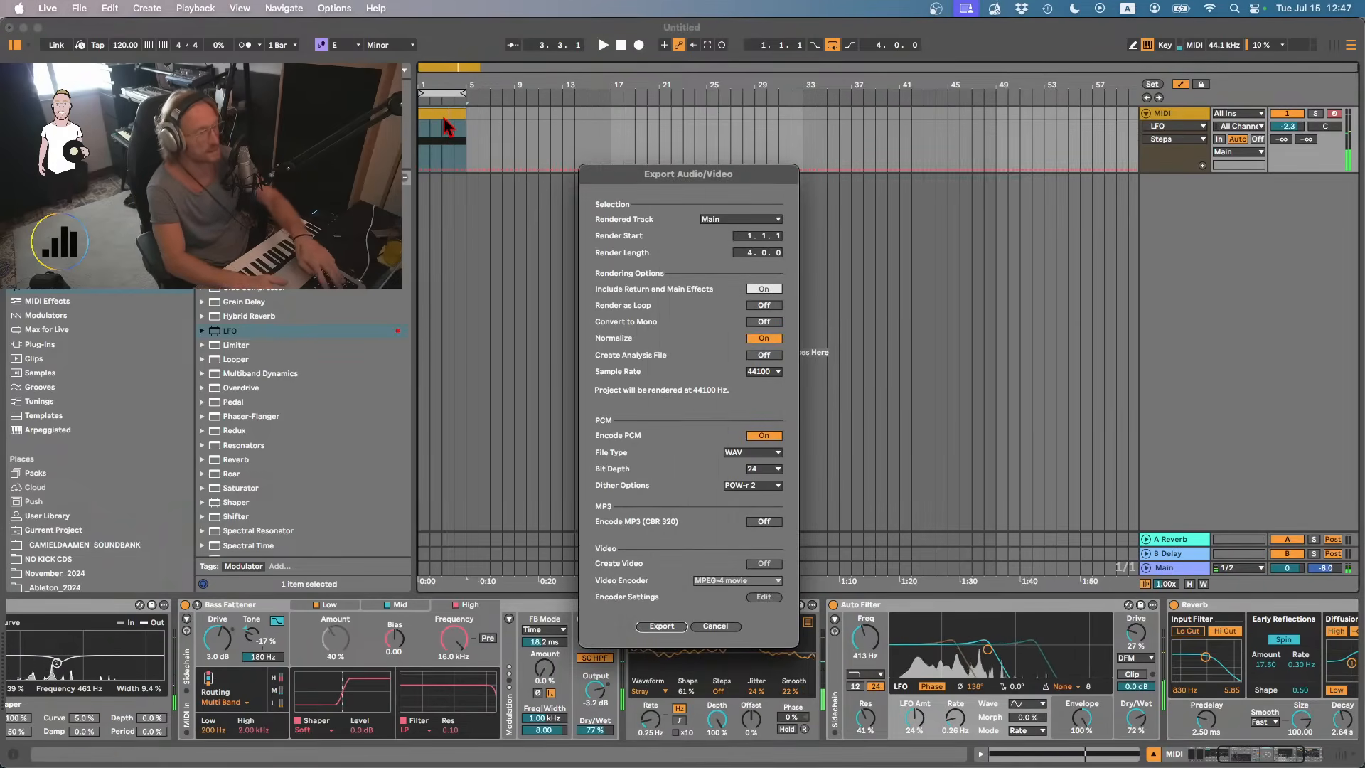
key("Return")
left_click(730, 135)
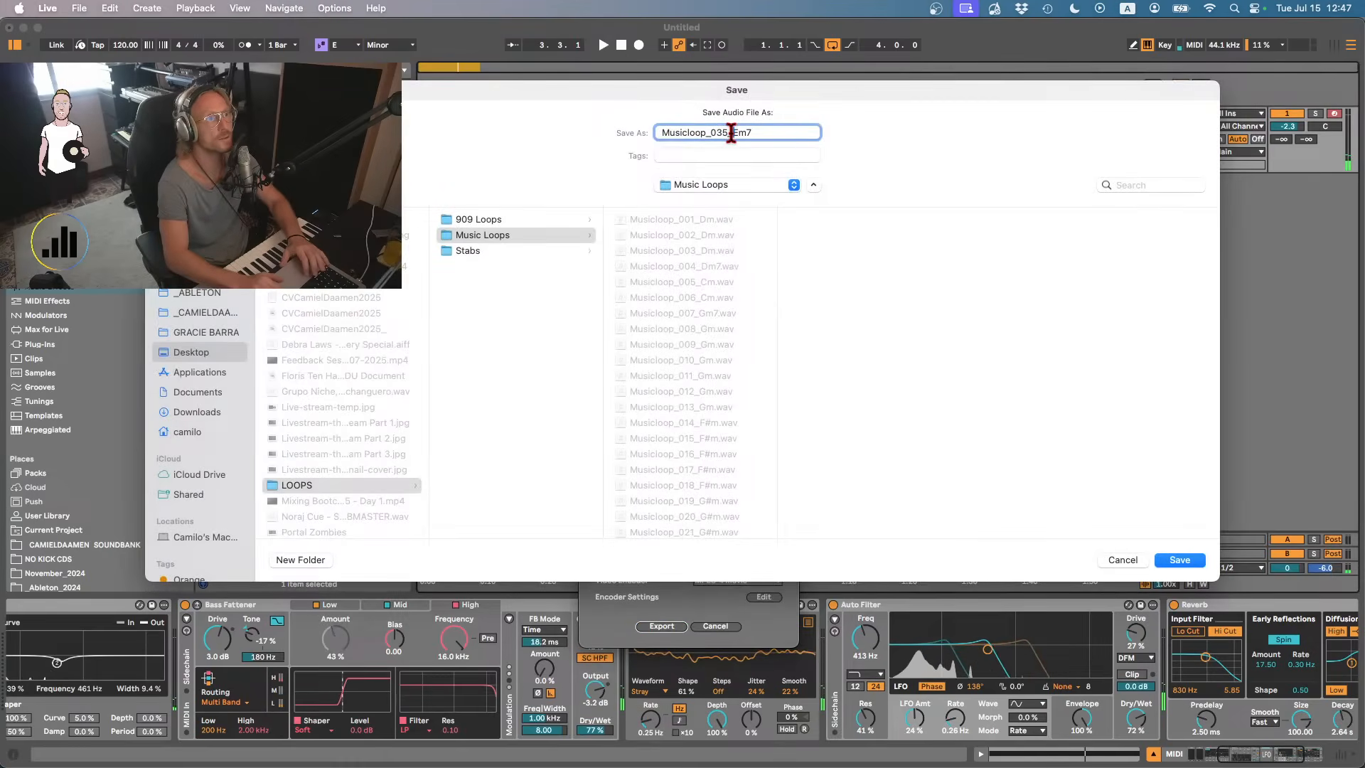
key("BackSpace")
type("6")
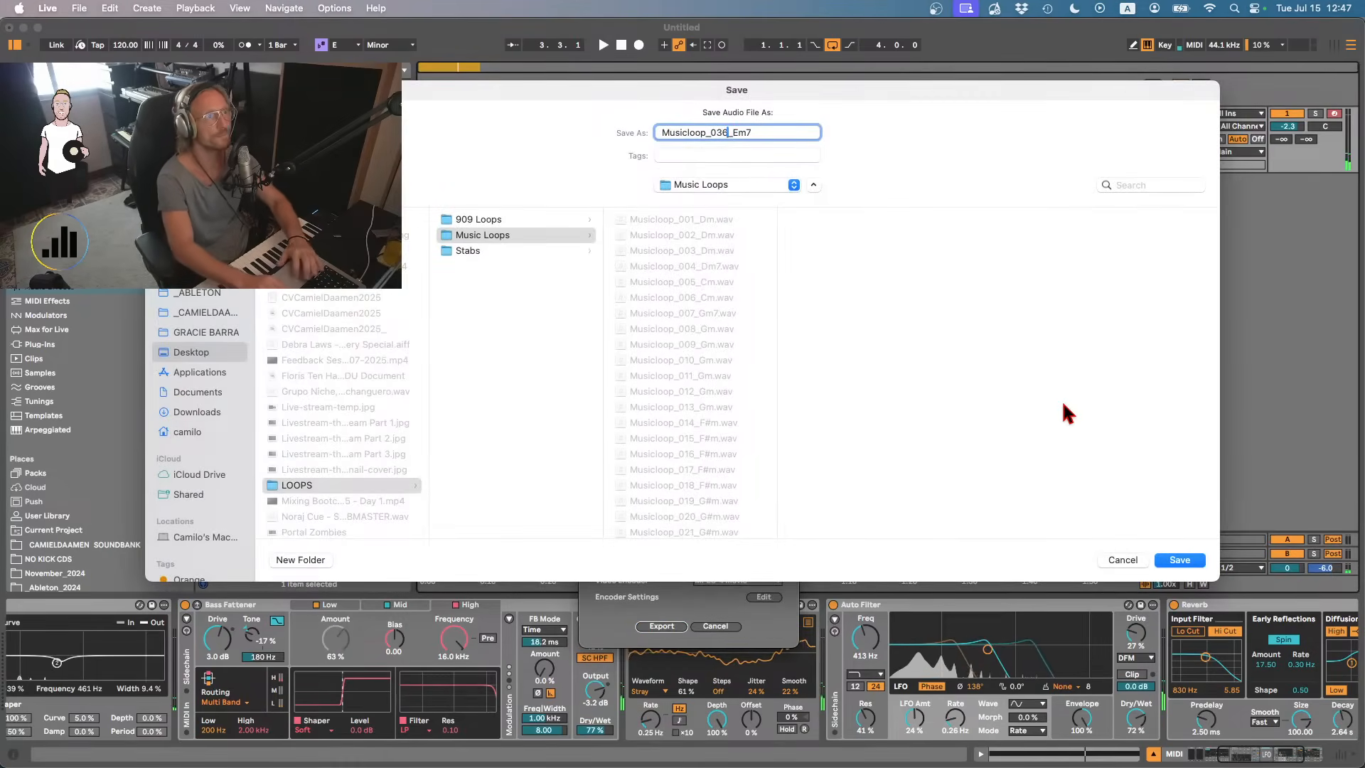
left_click(1196, 563)
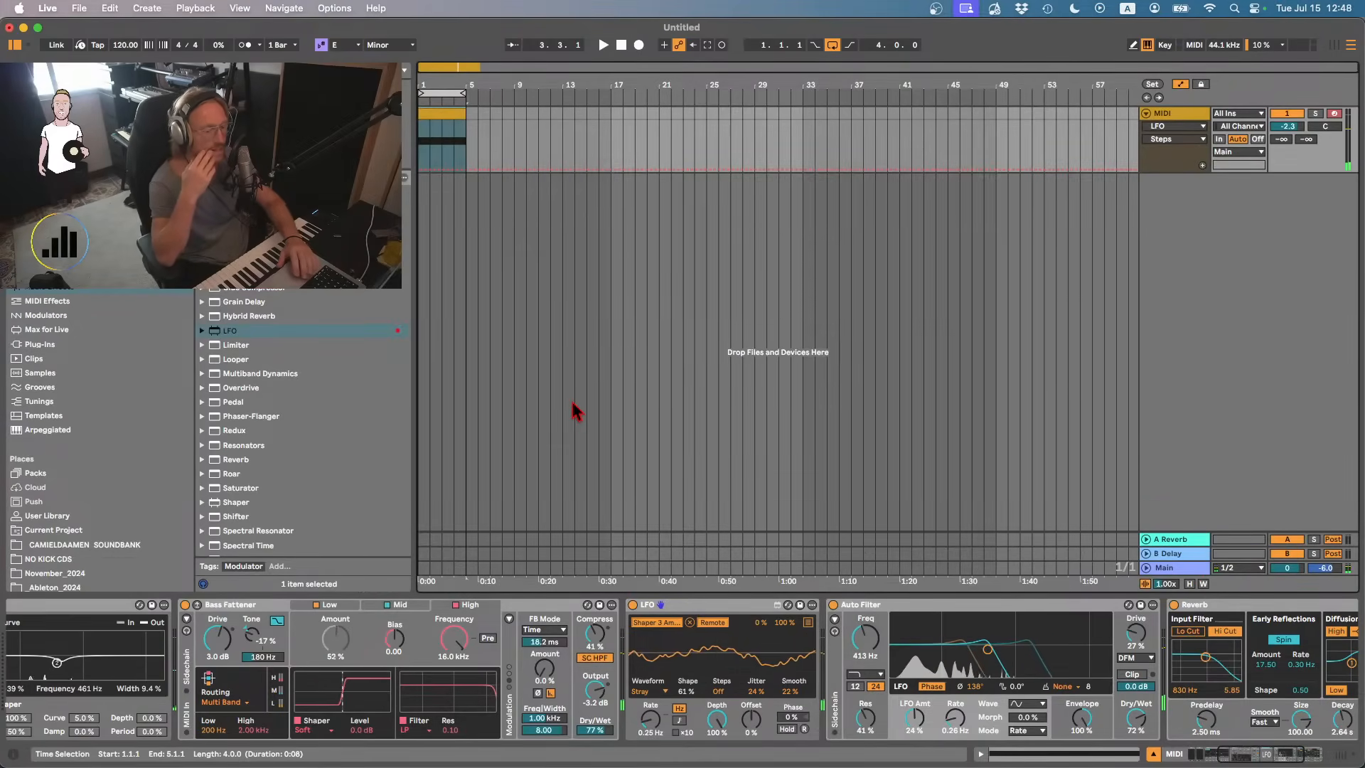
- Audition the loop briefly and delete the Farfisa V instrument from the start of the device chain
scroll(398, 626, "left", 10)
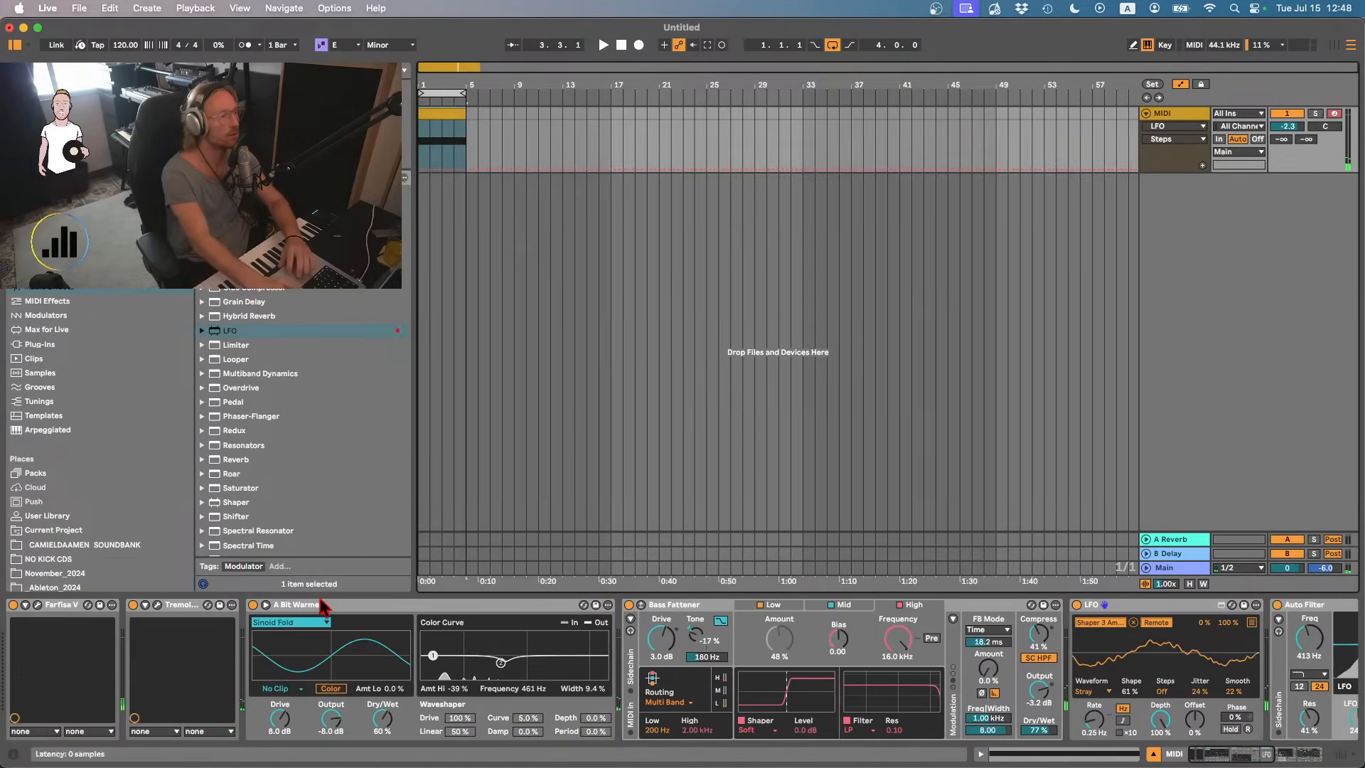
key("space")
key("space")
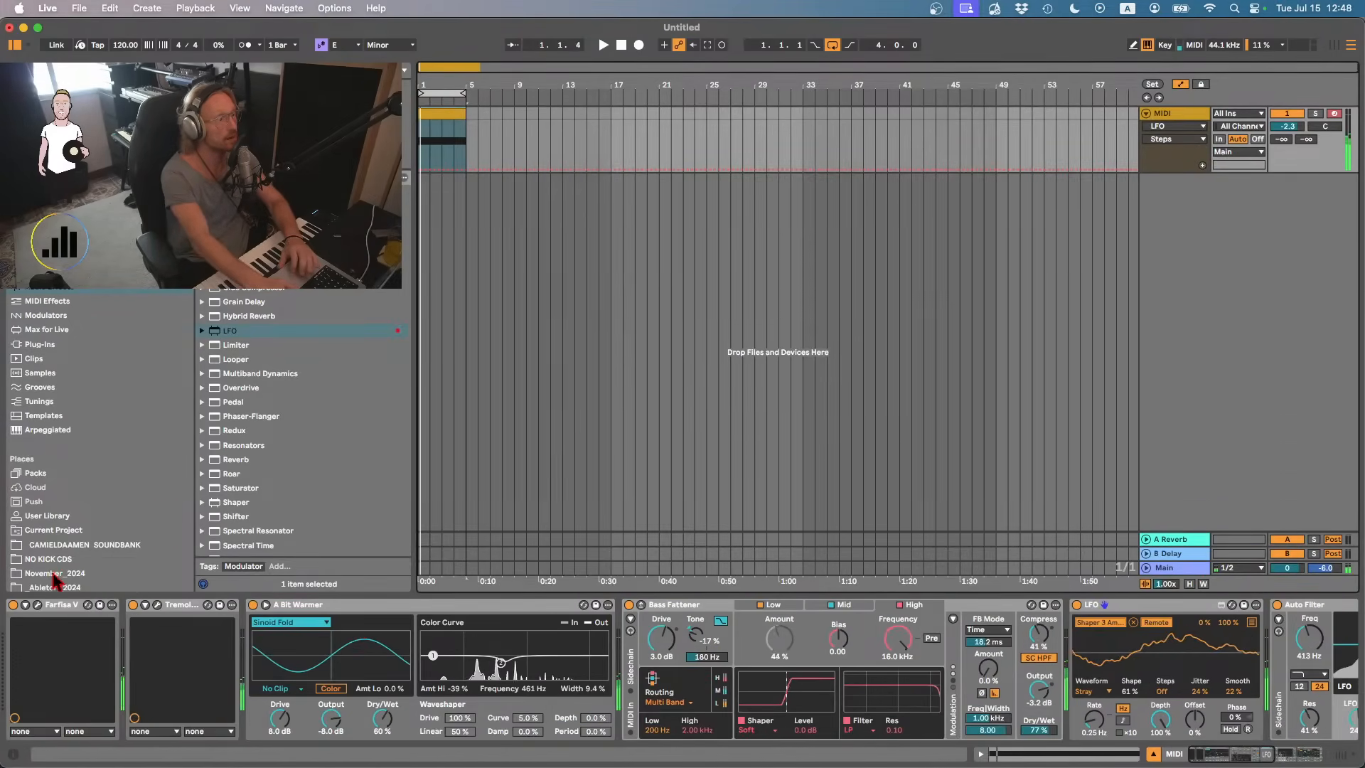
left_click(39, 612)
key("Delete")
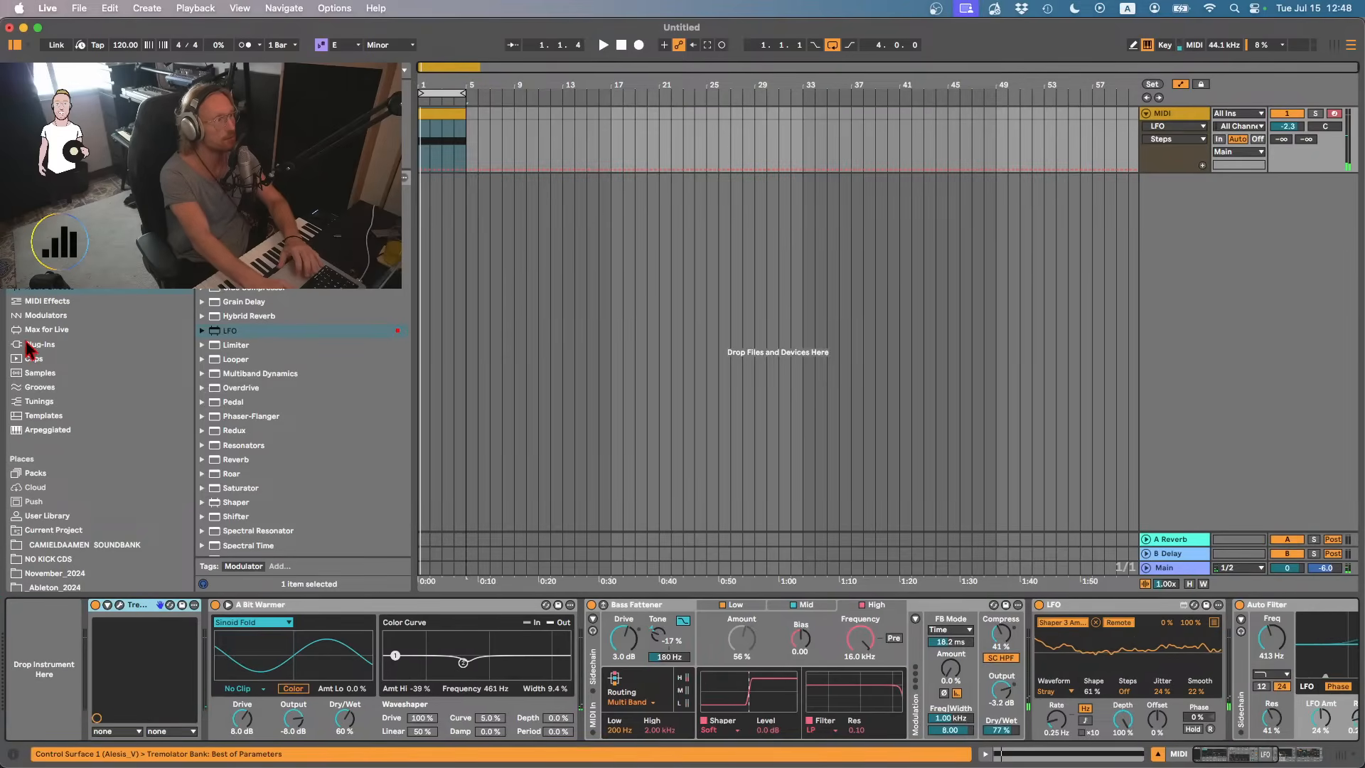
- Load the Matrix-12 V2 plug-in as the track's new instrument and decline its welcome tour
left_click(71, 344)
scroll(299, 391, "down", 10)
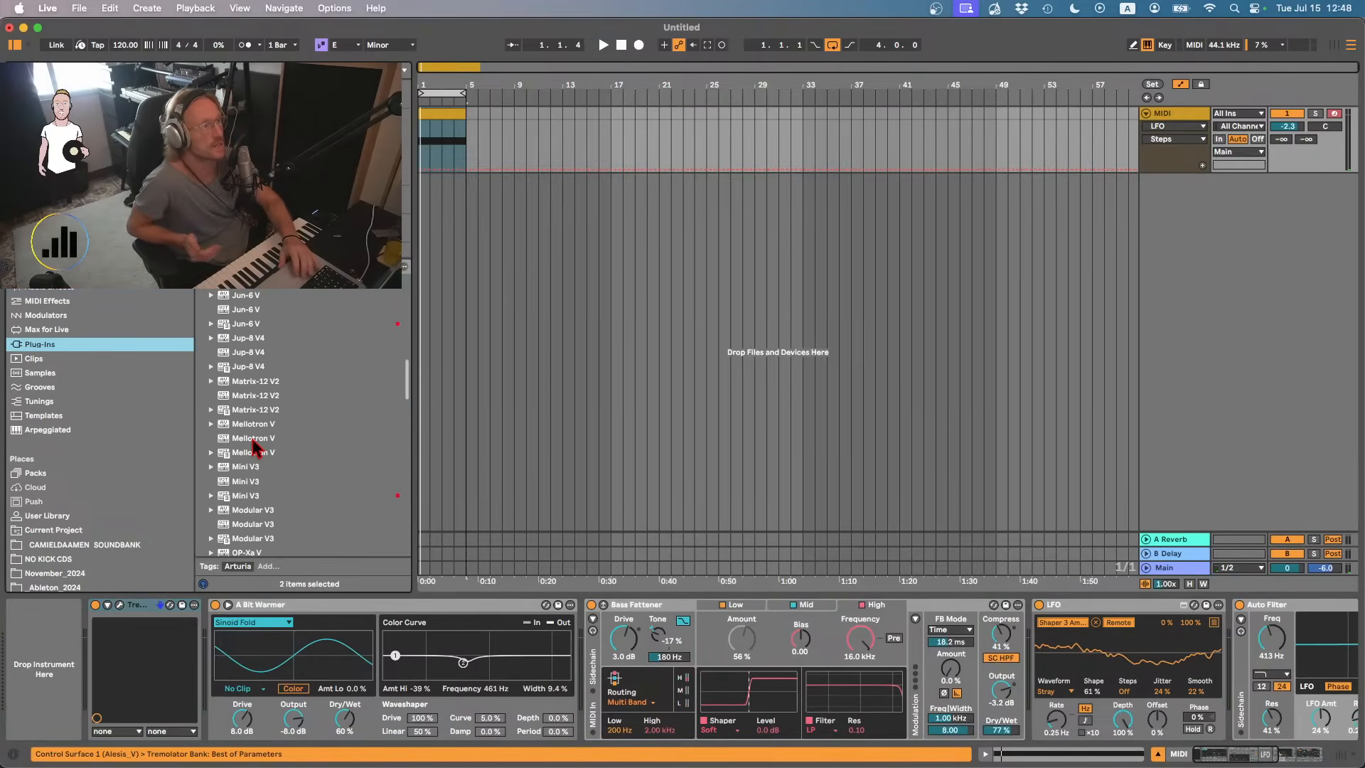
left_click_drag(265, 408, 62, 653)
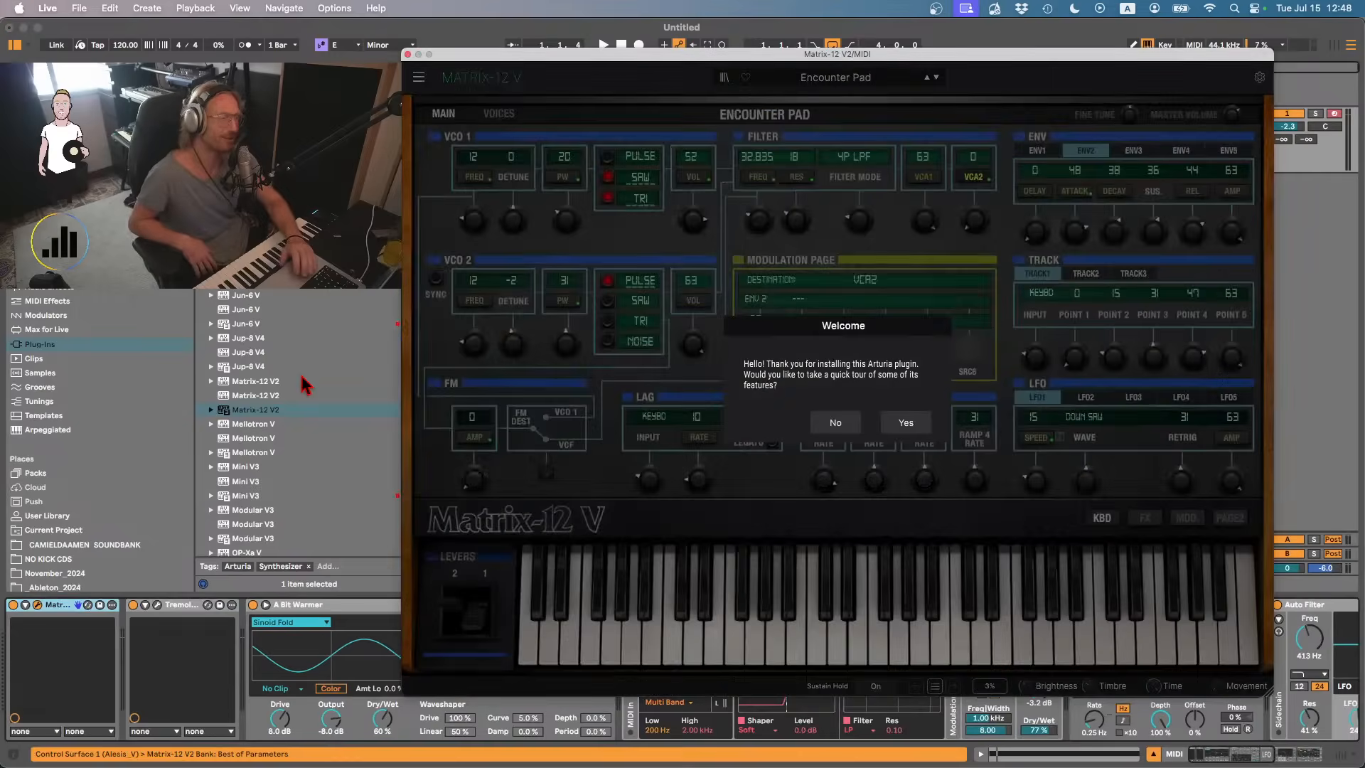
left_click(837, 422)
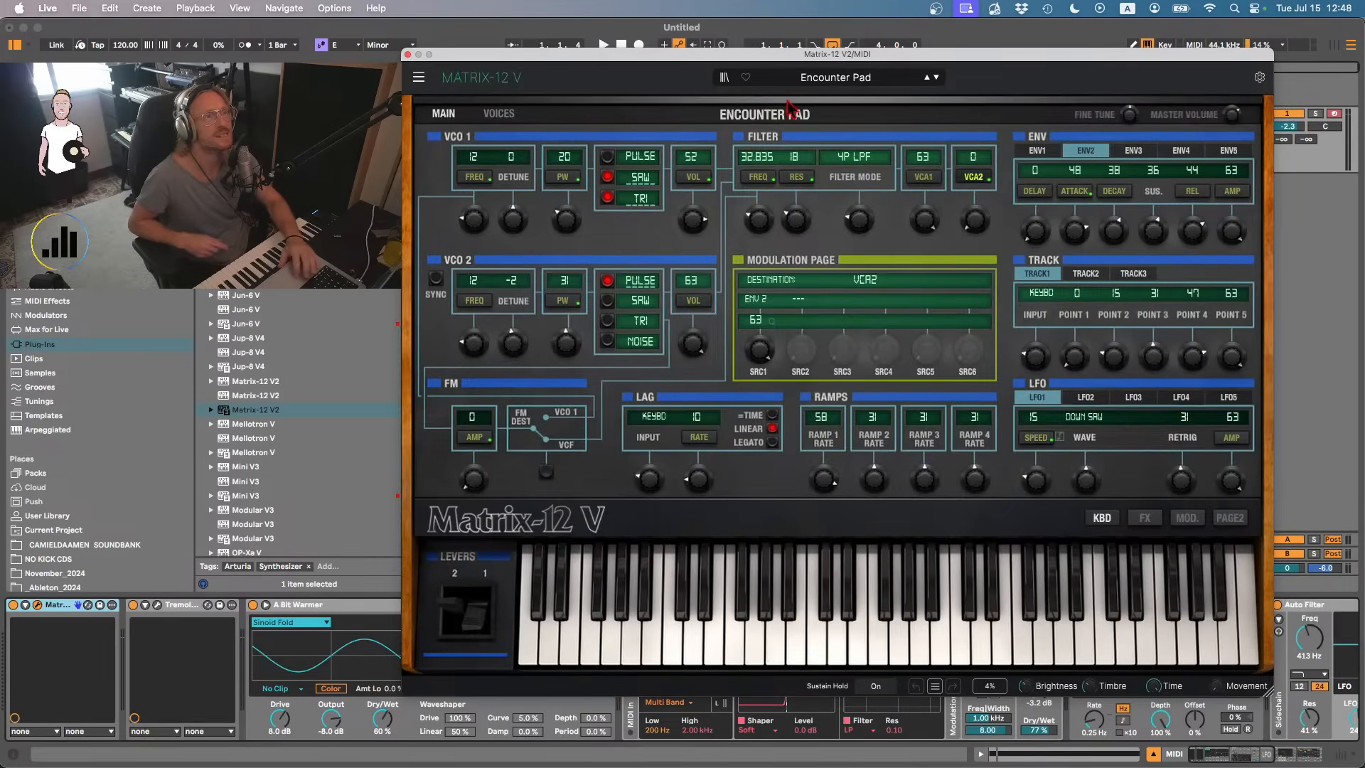
- Load the El Tenedor preset in Matrix-12 V2, audition it with the loop and close the plug-in window
left_click(803, 77)
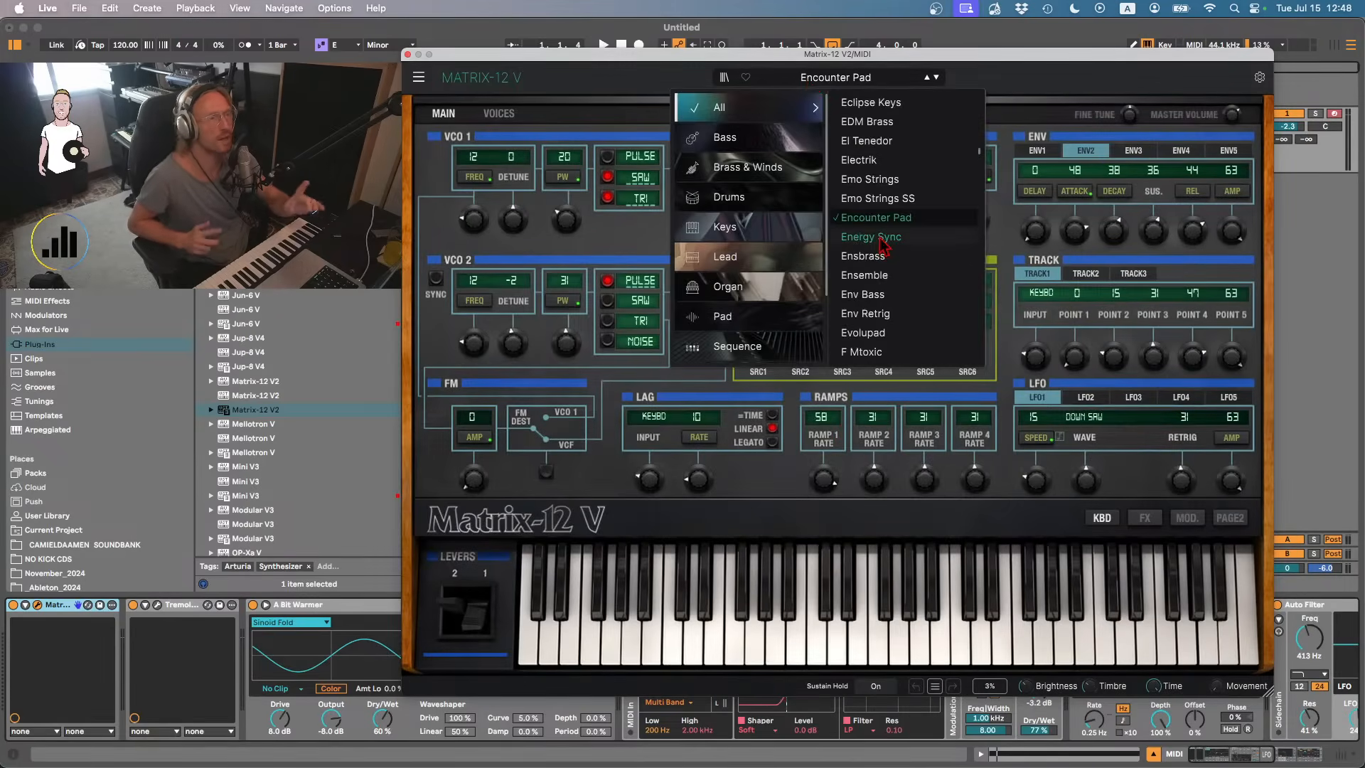
left_click(887, 141)
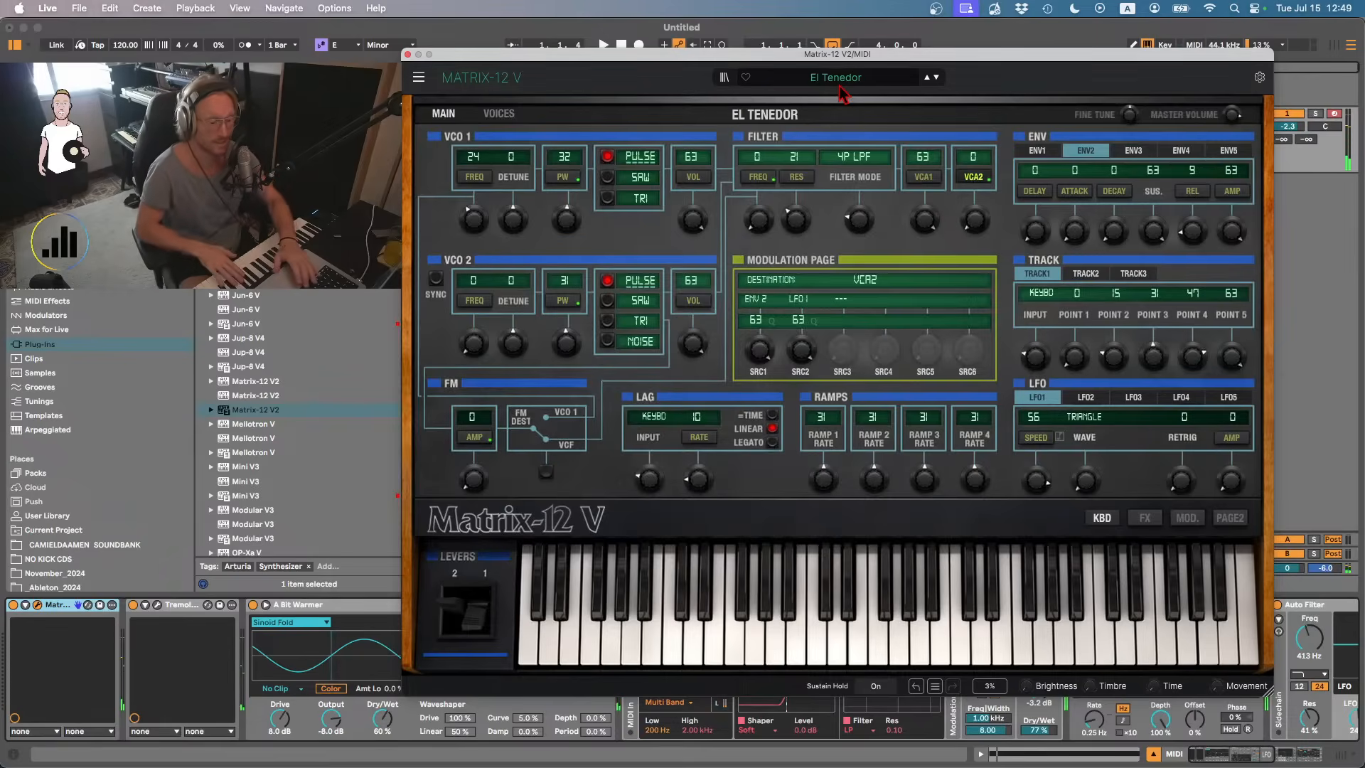
key("space")
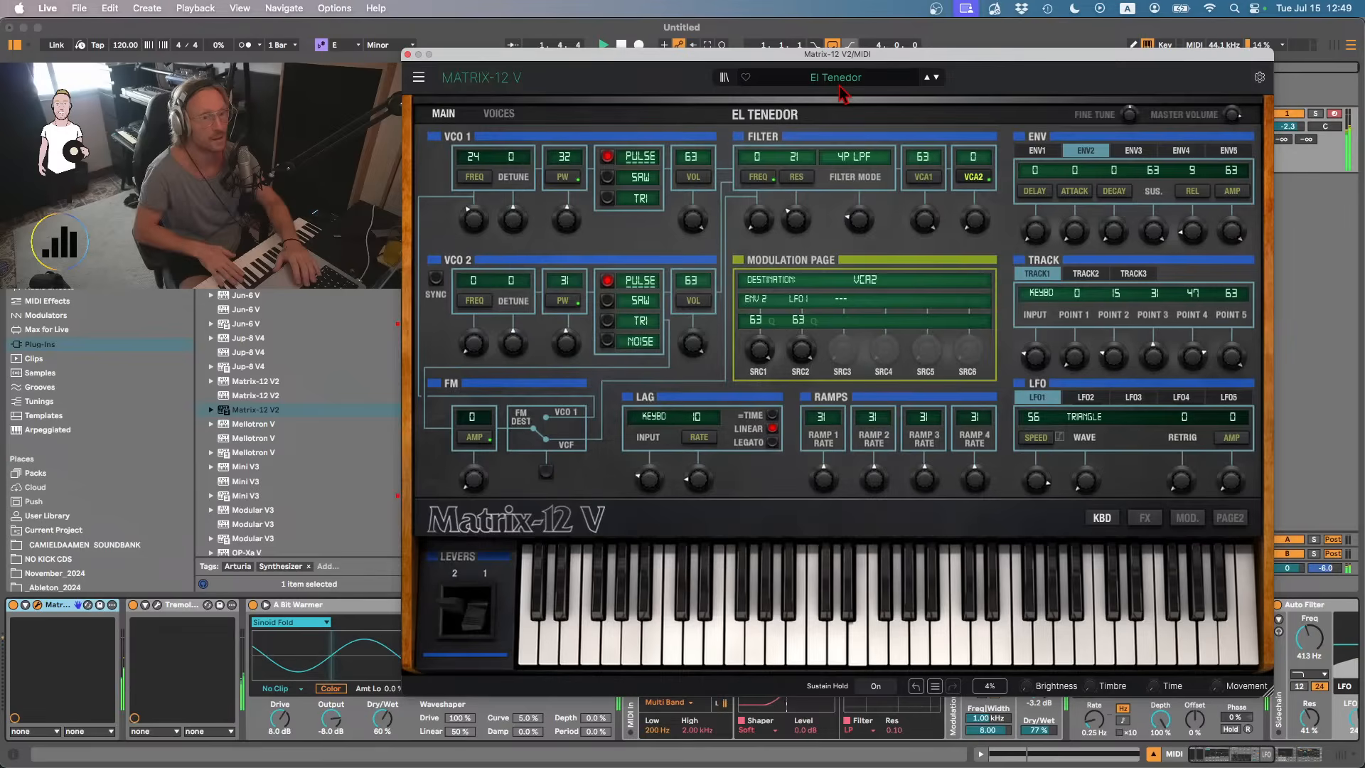
left_click(407, 54)
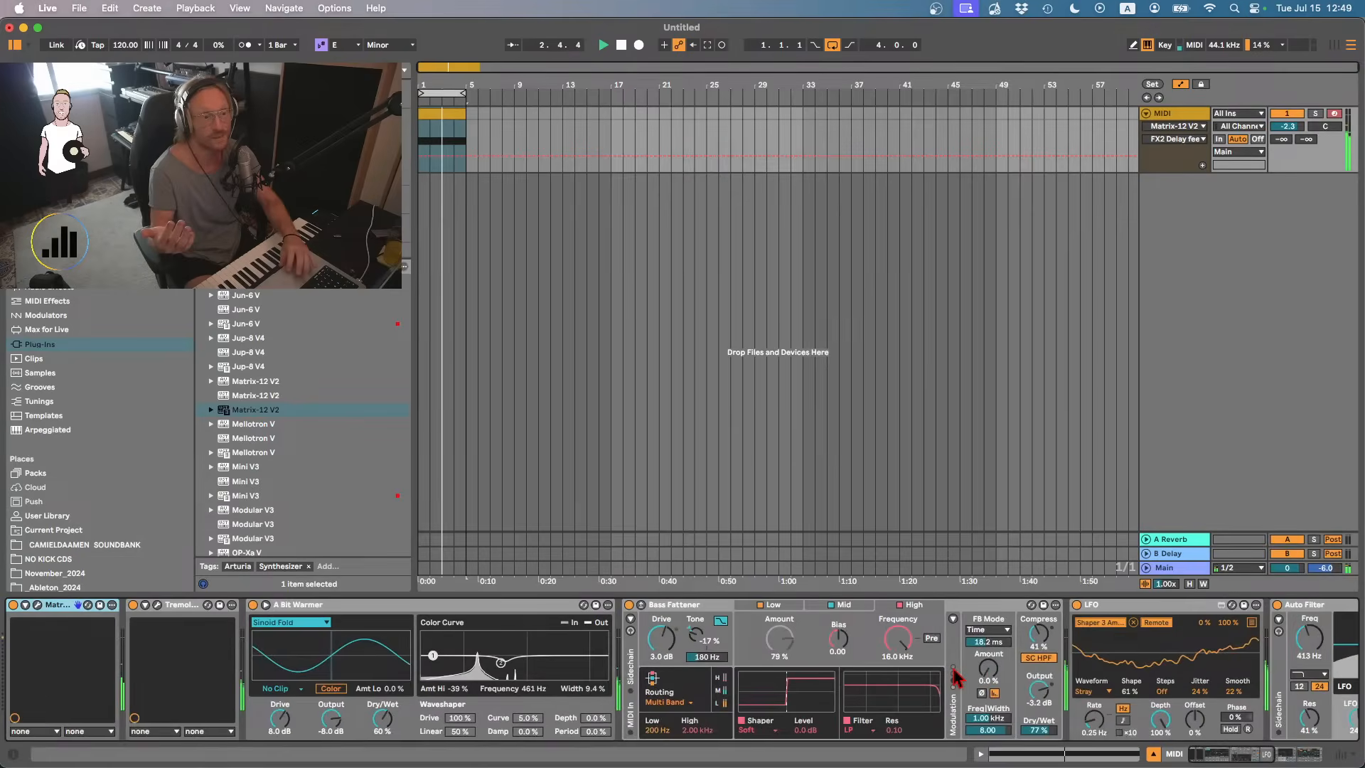
- Select the MIDI clip and export its four bars as Musicloop_037_Em7 into the Music Loops folder
scroll(958, 678, "right", 1)
left_click(439, 116)
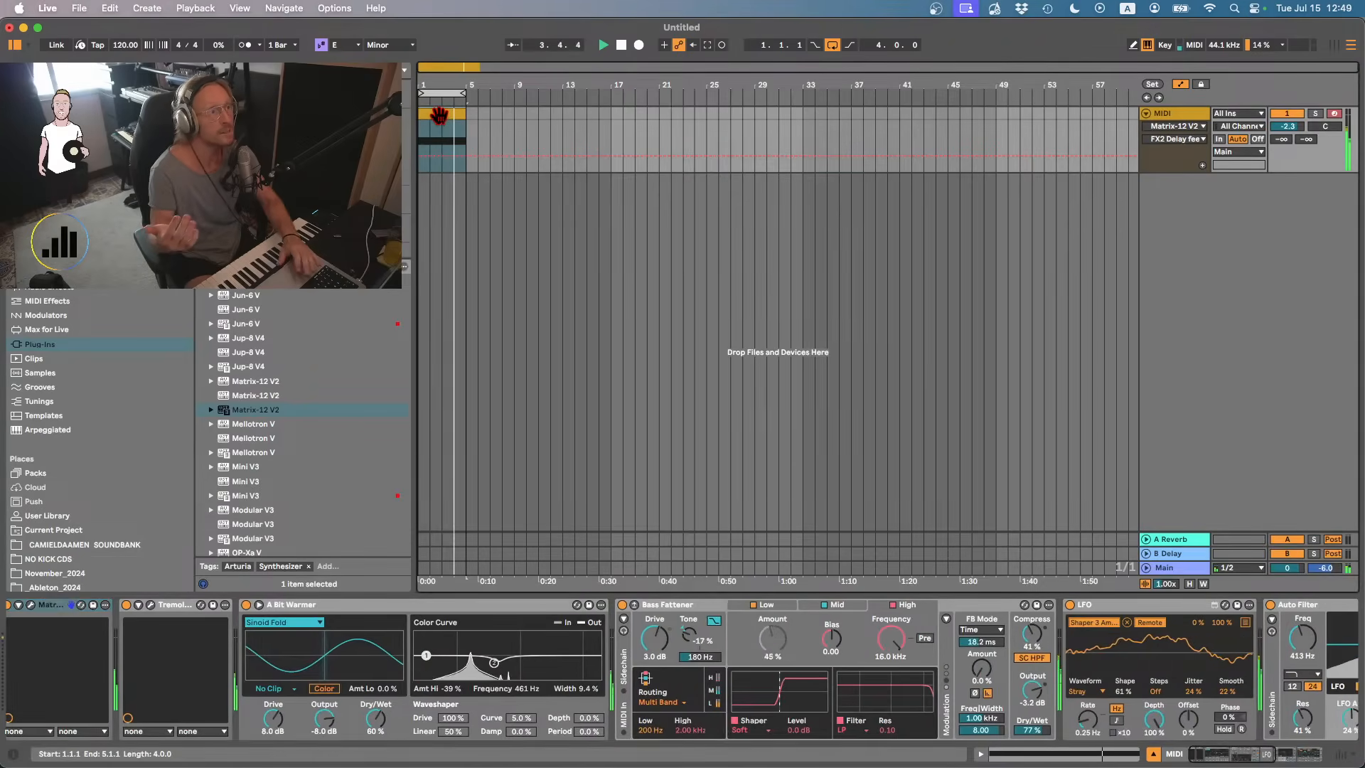
key("super+shift+r")
key("Return")
key("Right")
key("Left")
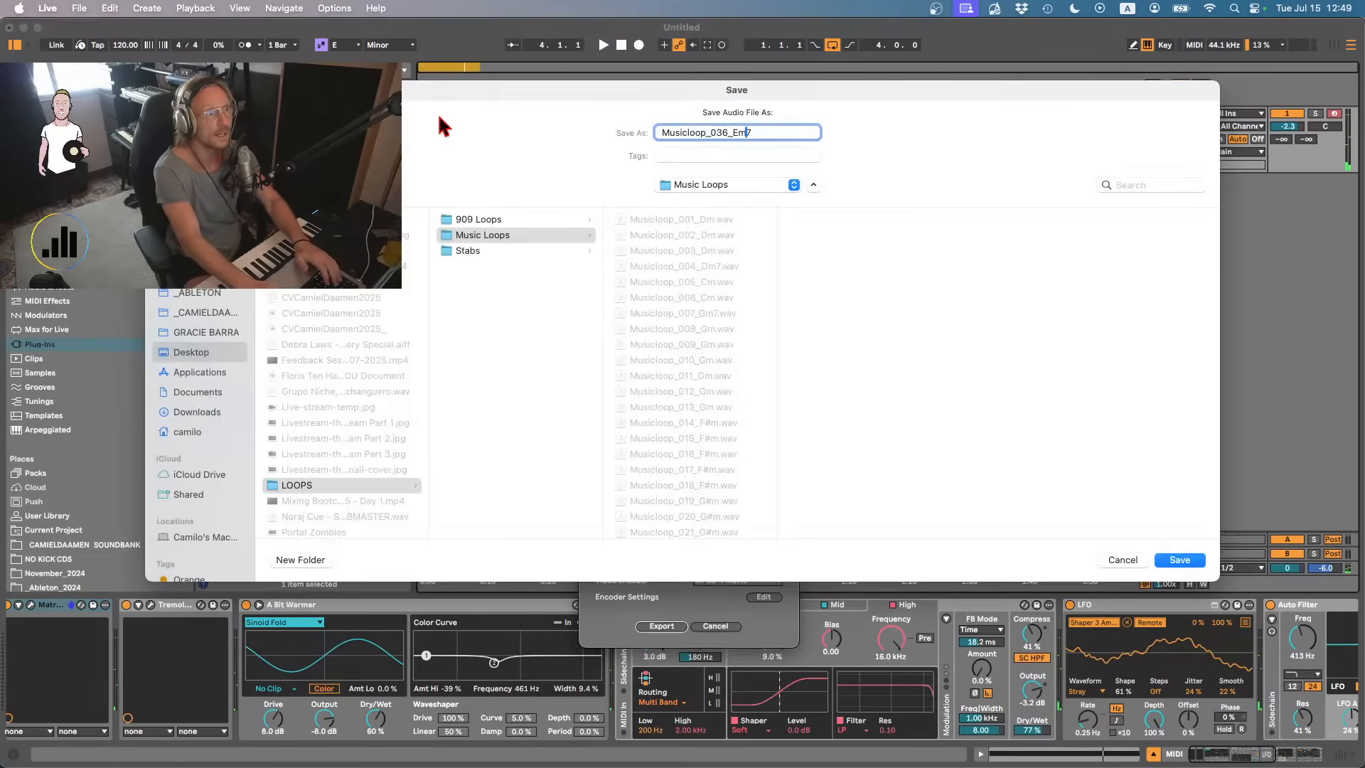
key("BackSpace")
type("7")
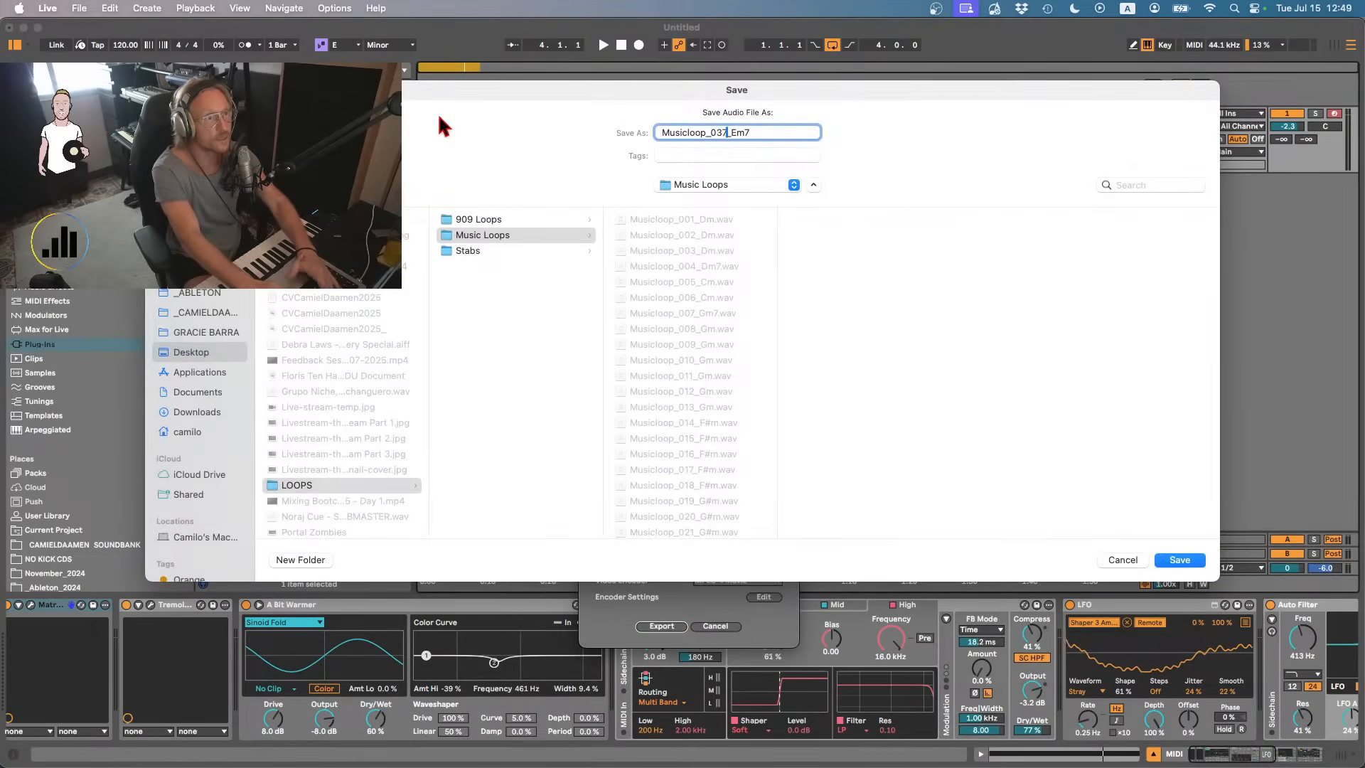
left_click(1179, 560)
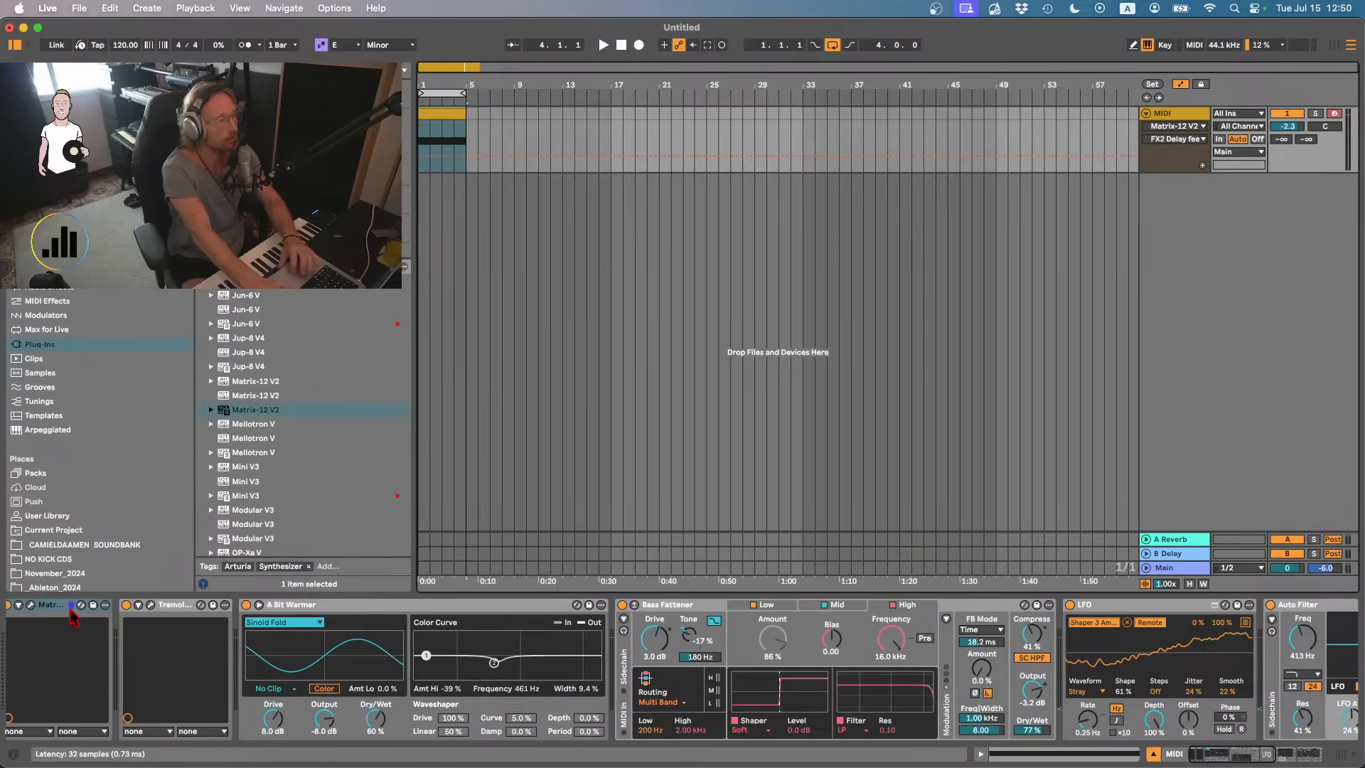
- Reopen Matrix-12 V2, load the Emo Strings preset, audition it with the loop and close the plug-in window
left_click(31, 606)
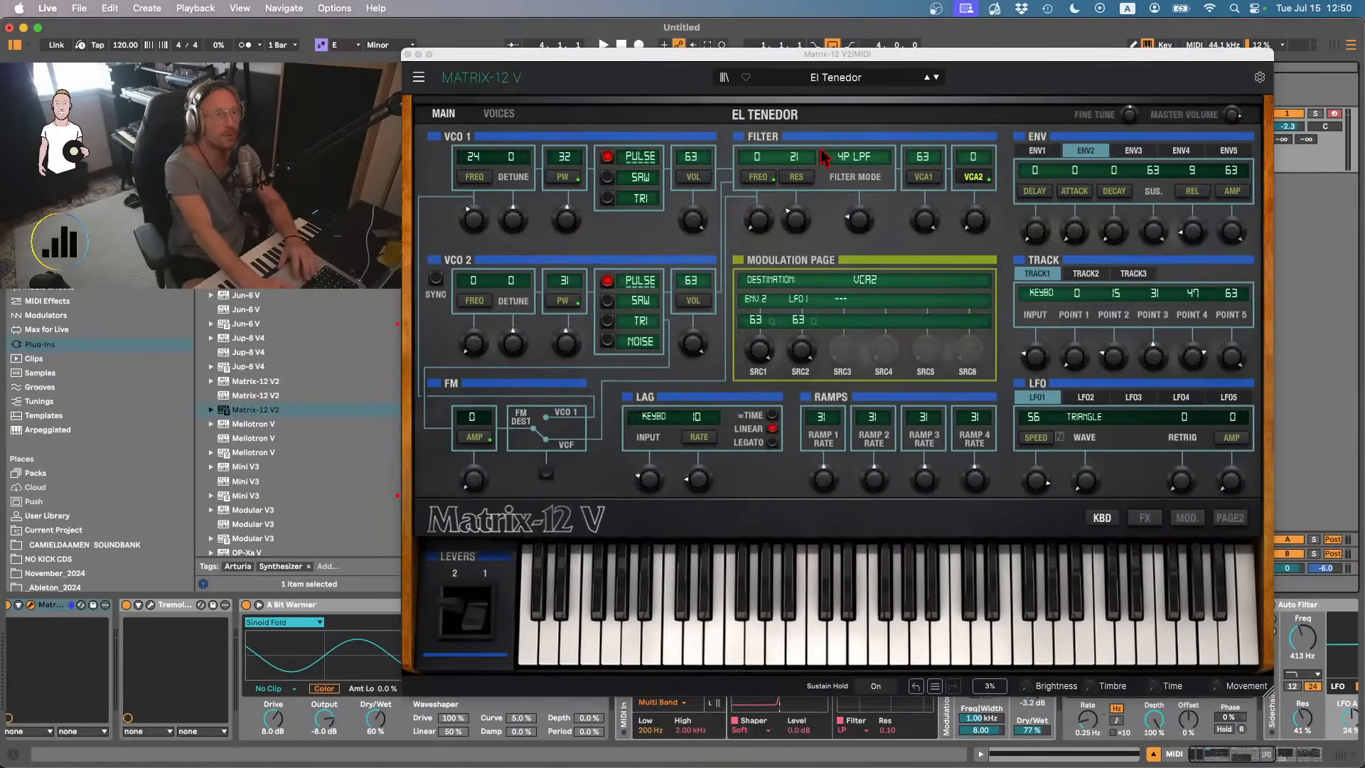
left_click(875, 79)
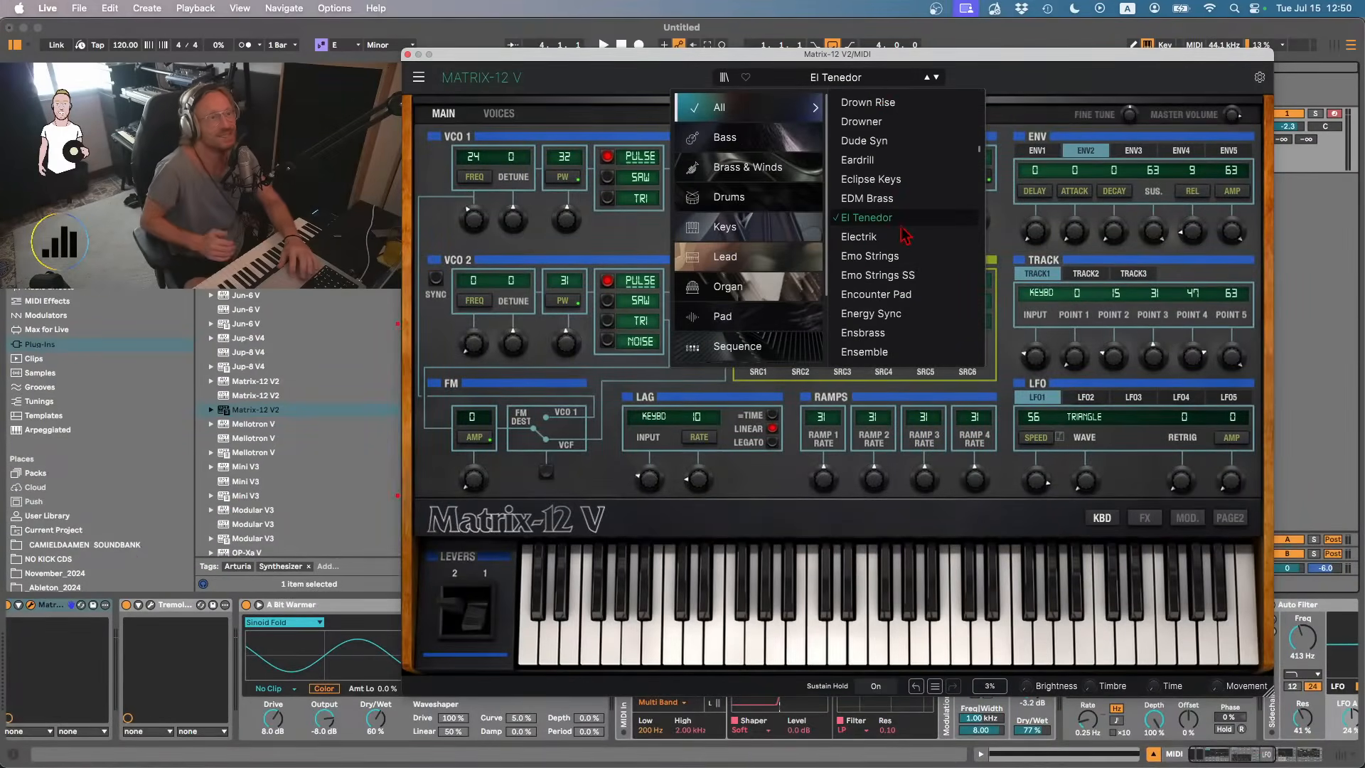
left_click(899, 260)
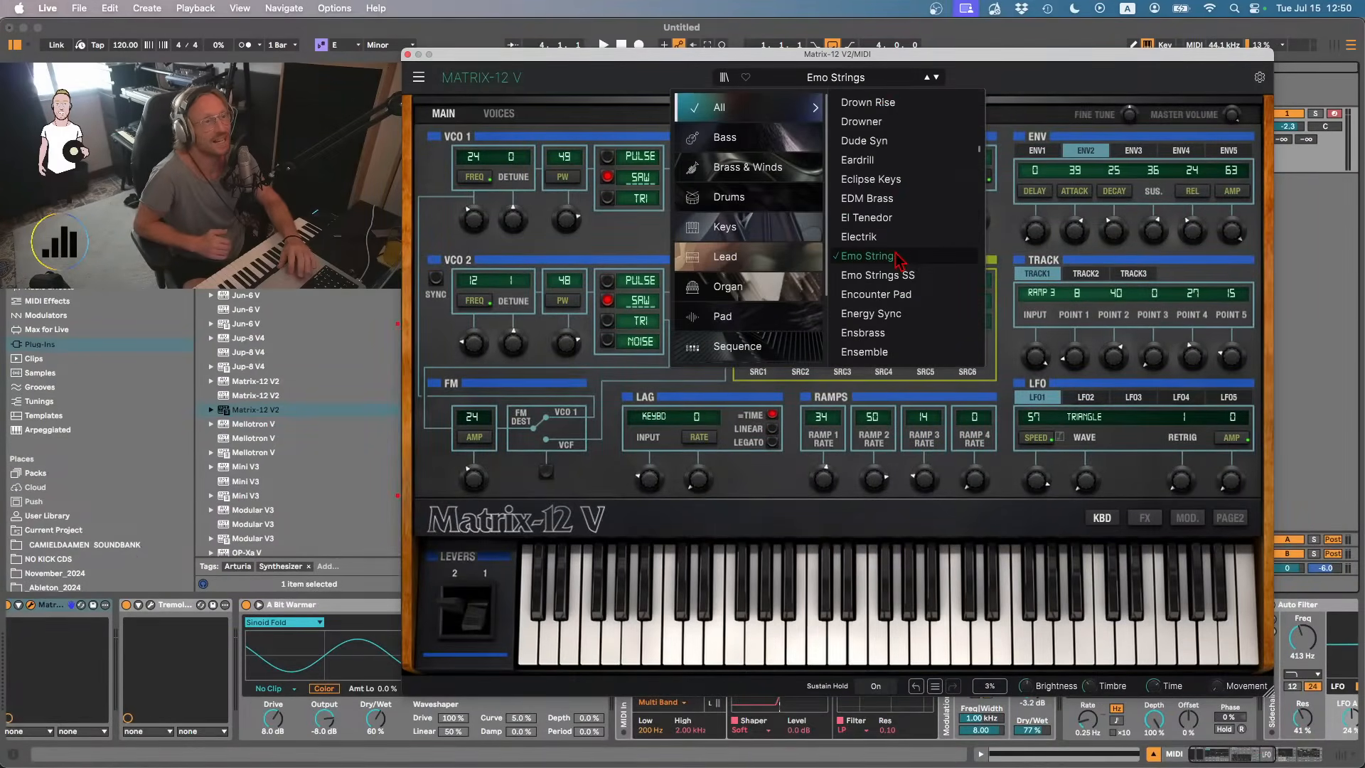
left_click(595, 90)
key("space")
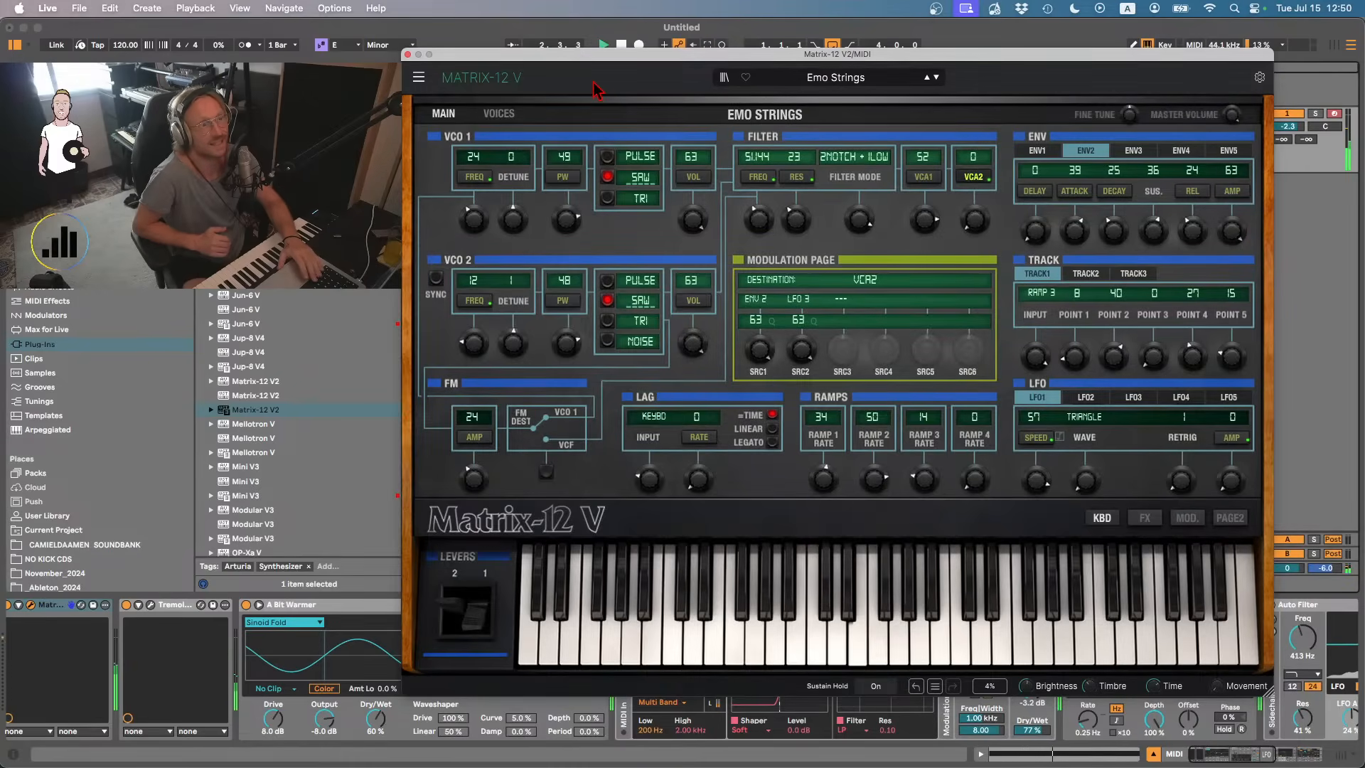
left_click(409, 55)
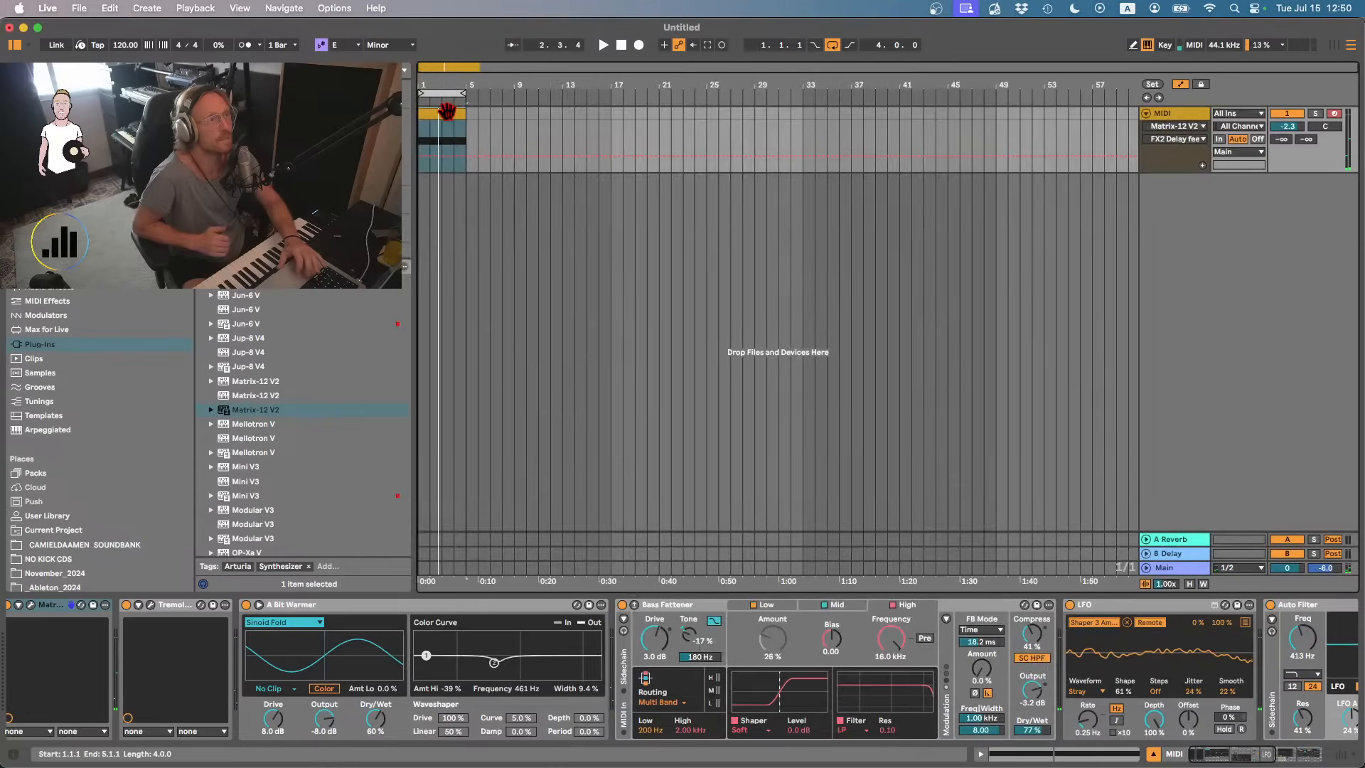
- Export the selected four bars as Musicloop_038_Em7 into the Music Loops folder
key("super+shift+r")
key("Return")
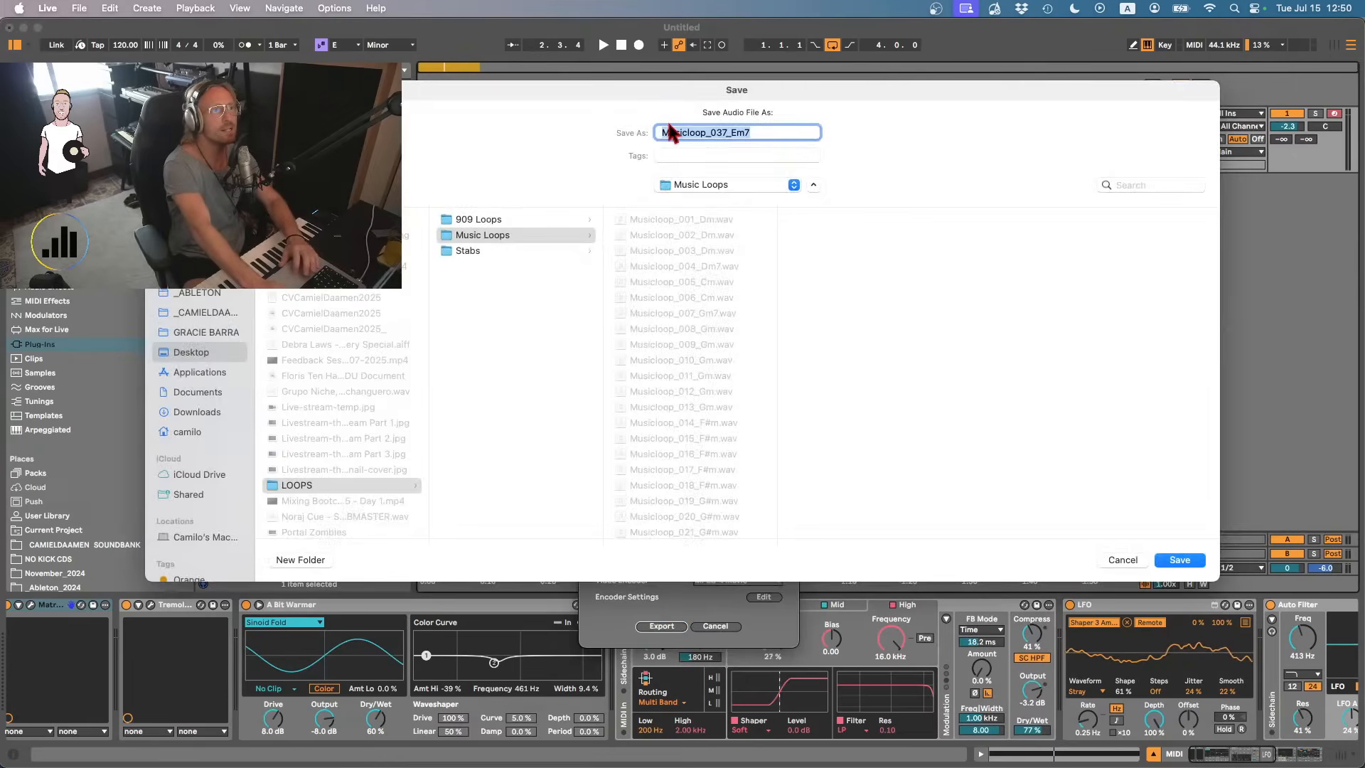
left_click(728, 133)
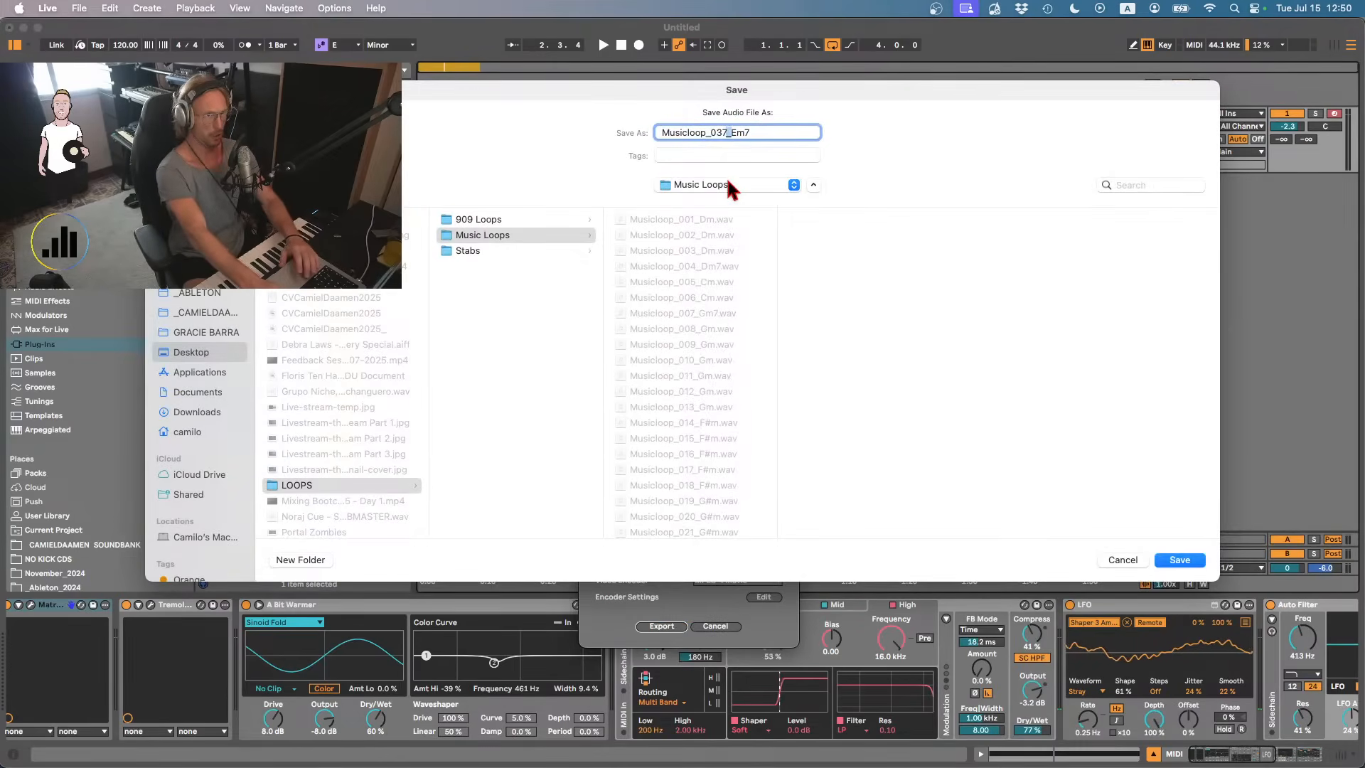
key("BackSpace")
type("8")
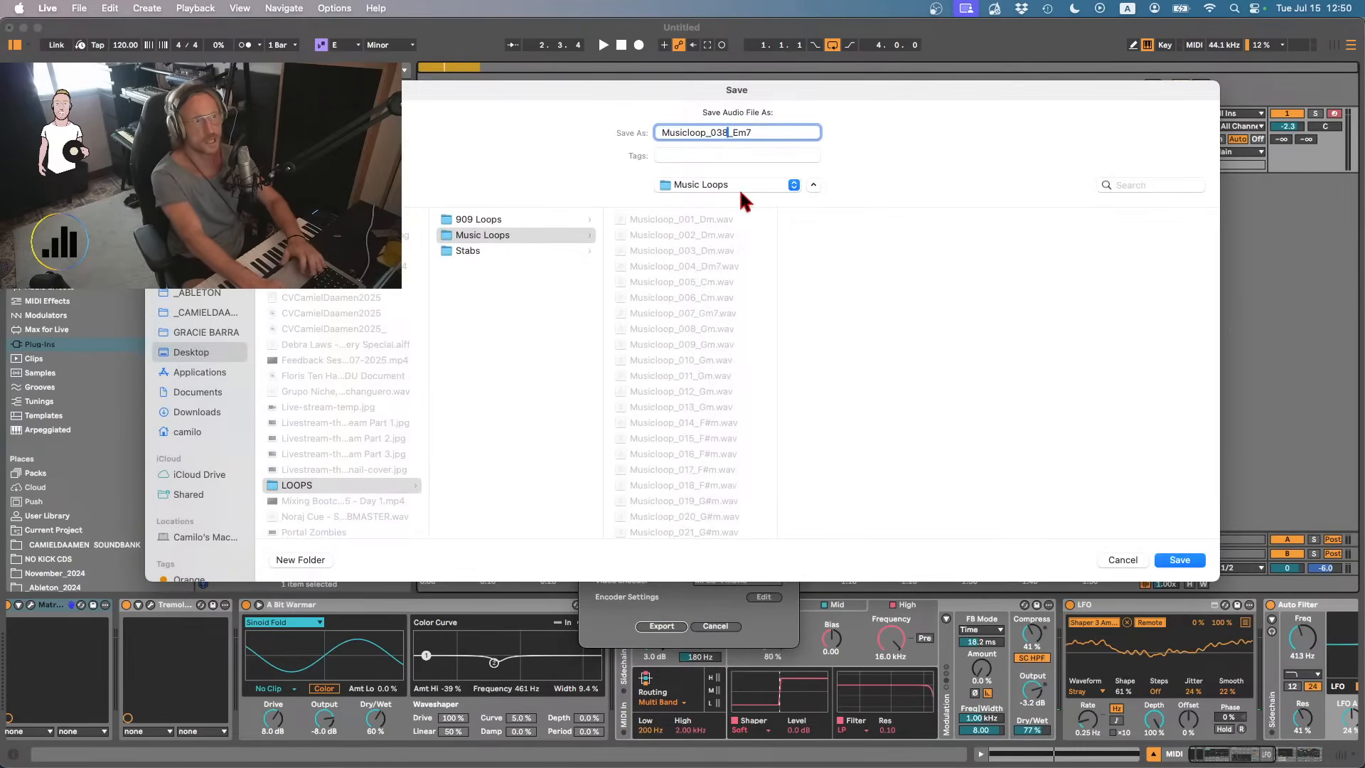
left_click(1172, 561)
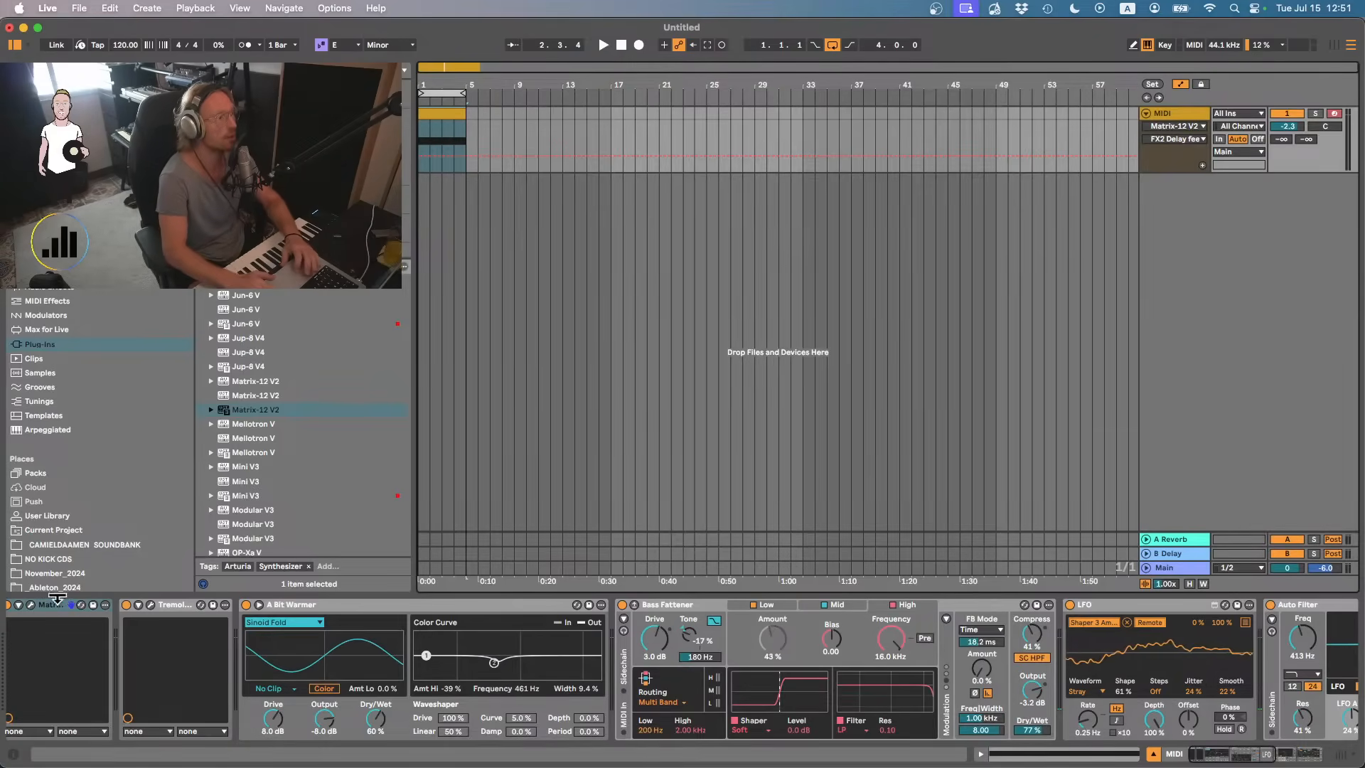
- Play the loop, reopen Matrix-12 V2 and mark the Emo Strings preset as a favourite
key("space")
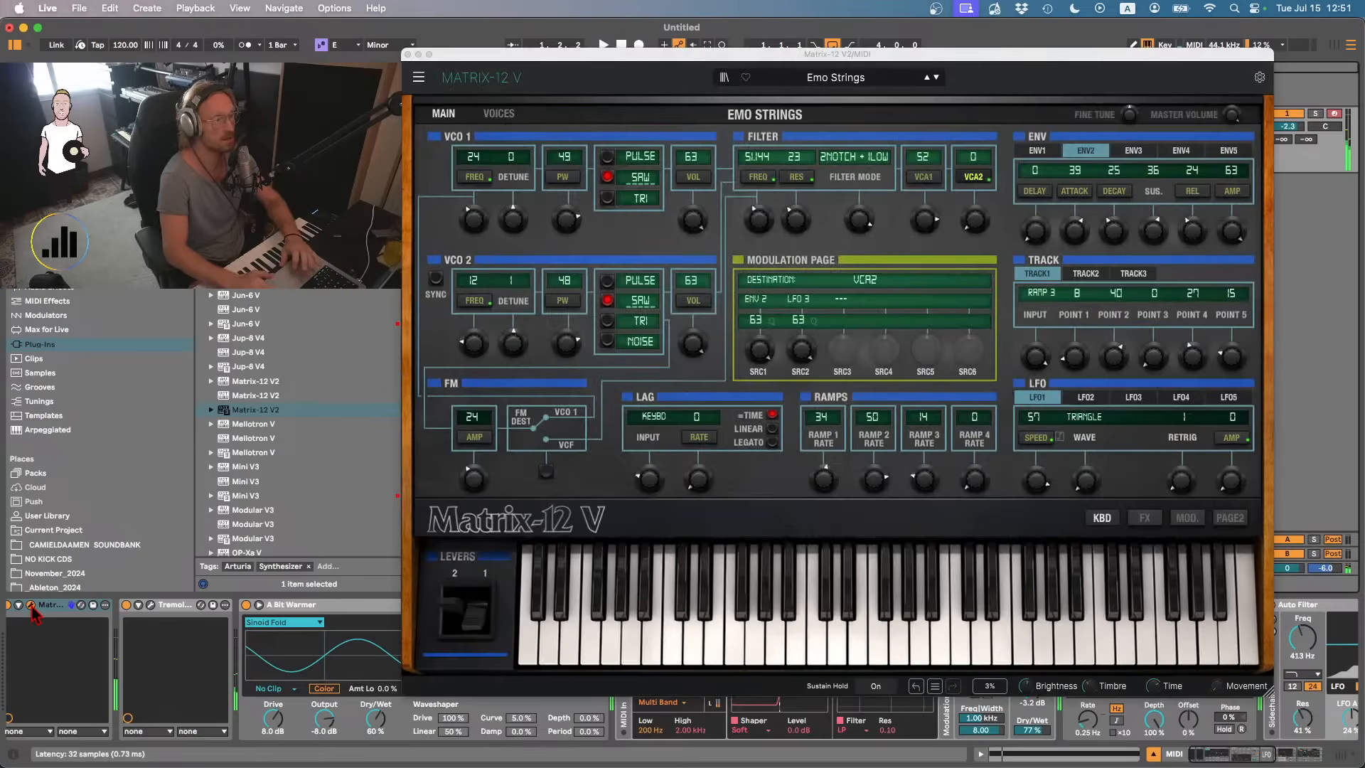
left_click(31, 605)
left_click(787, 82)
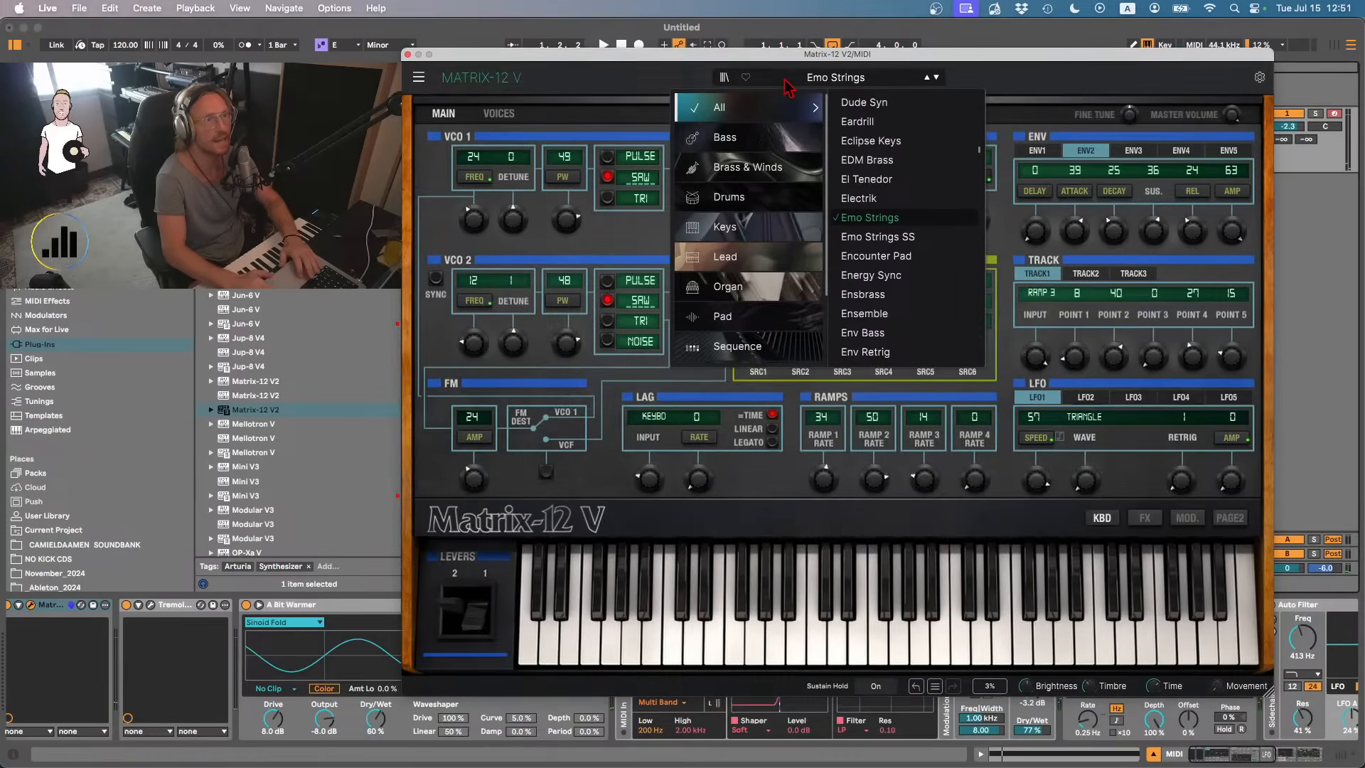
left_click(785, 81)
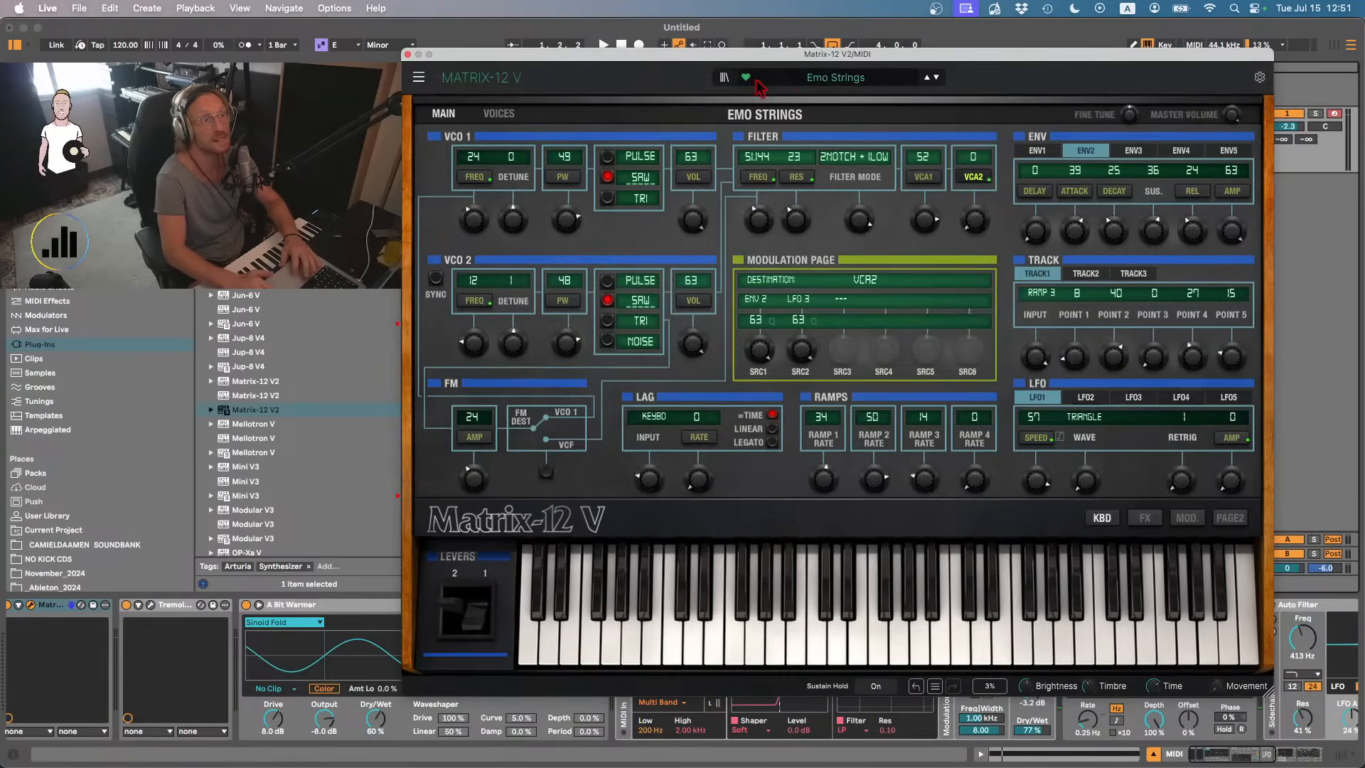
left_click(419, 77)
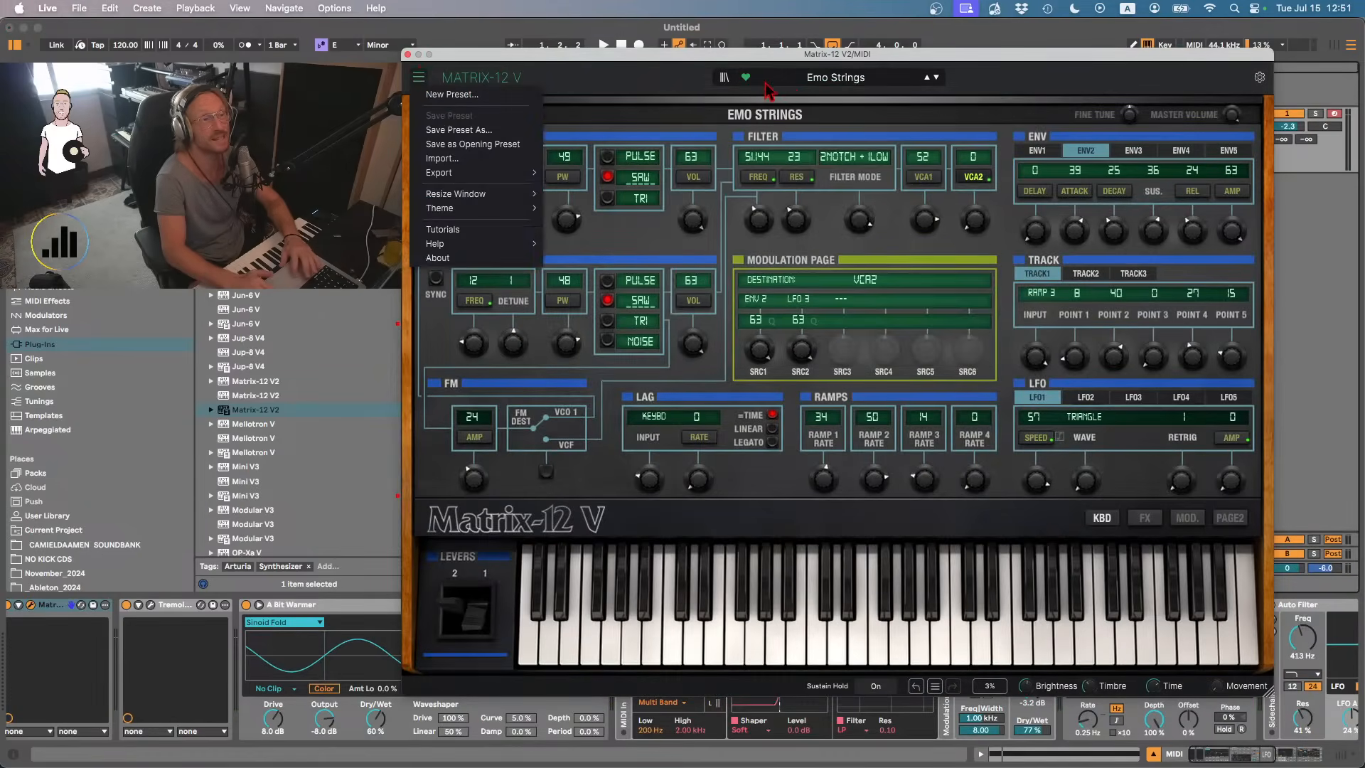
- Load the Evolupad preset in Matrix-12 V2, audition it with the loop and close the plug-in window
left_click(794, 79)
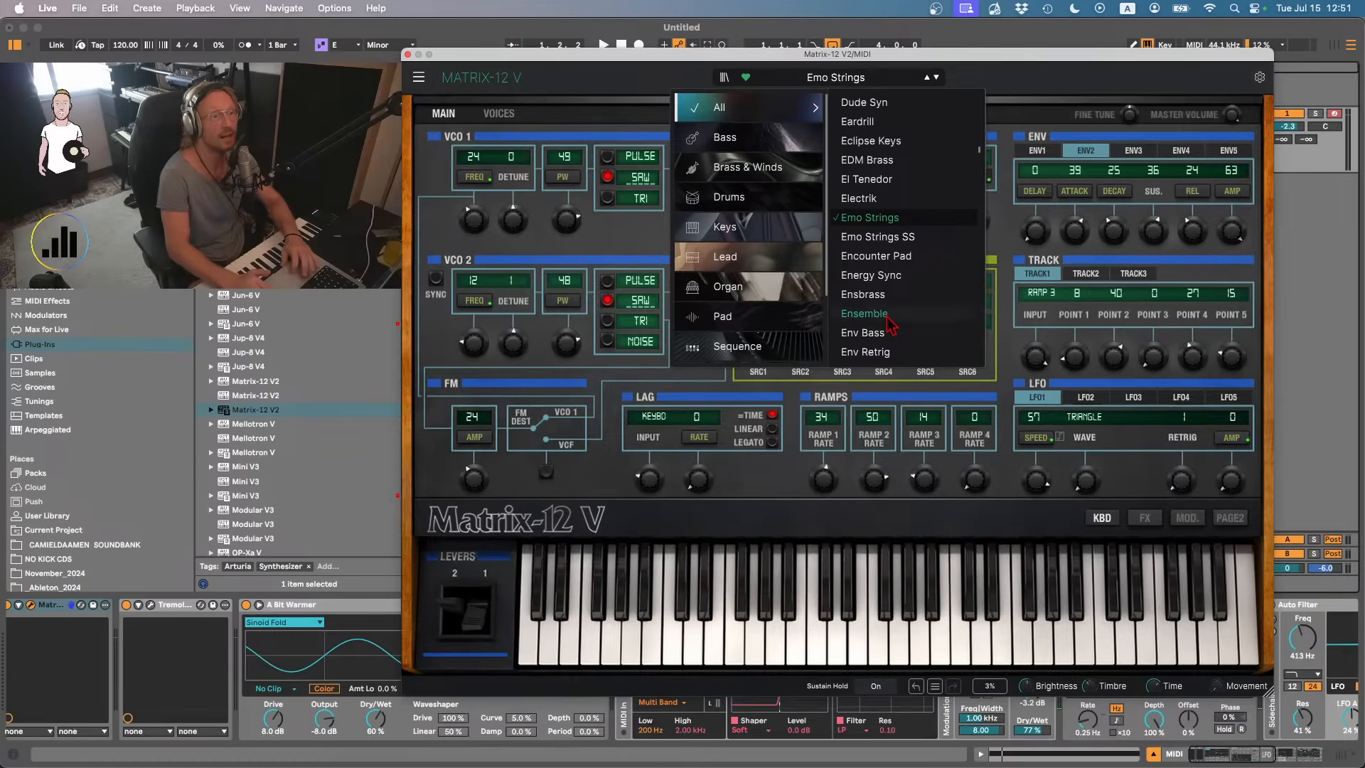
scroll(895, 334, "down", 3)
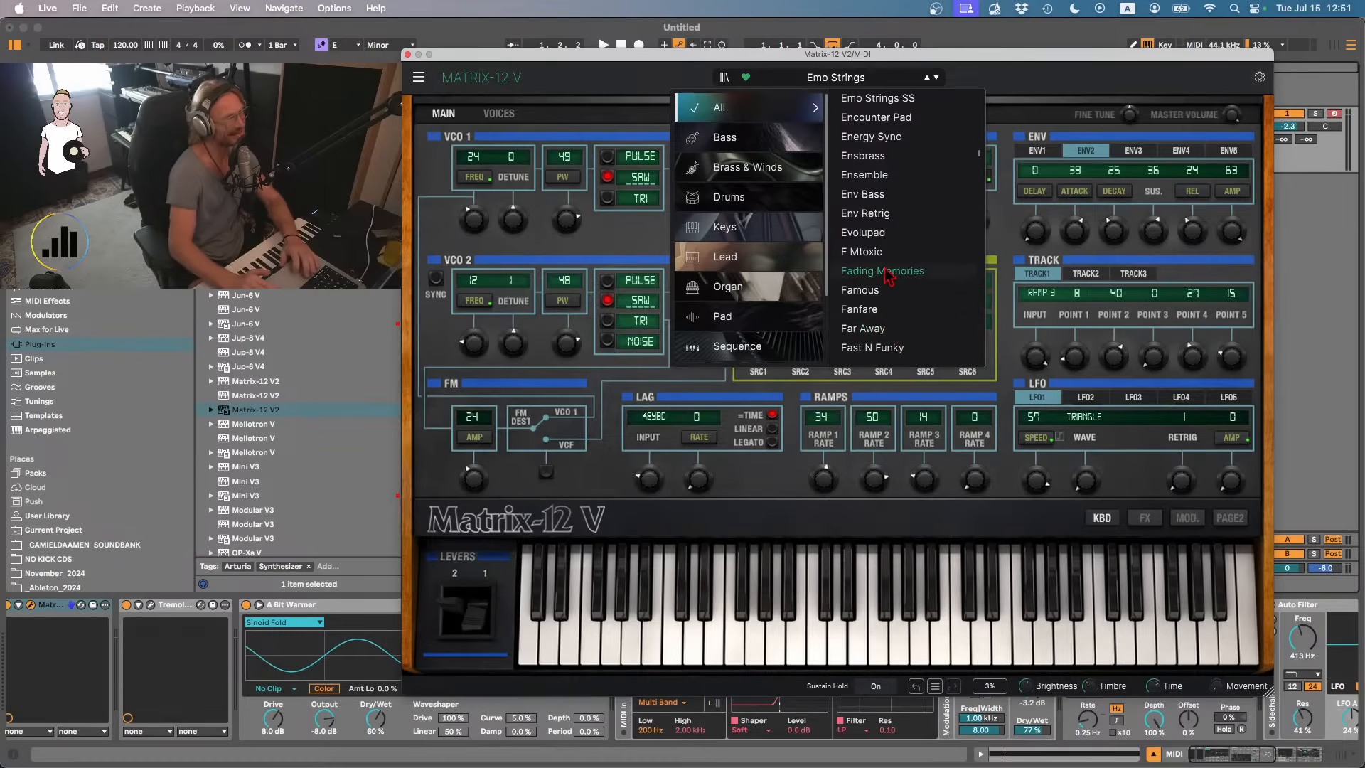
left_click(878, 232)
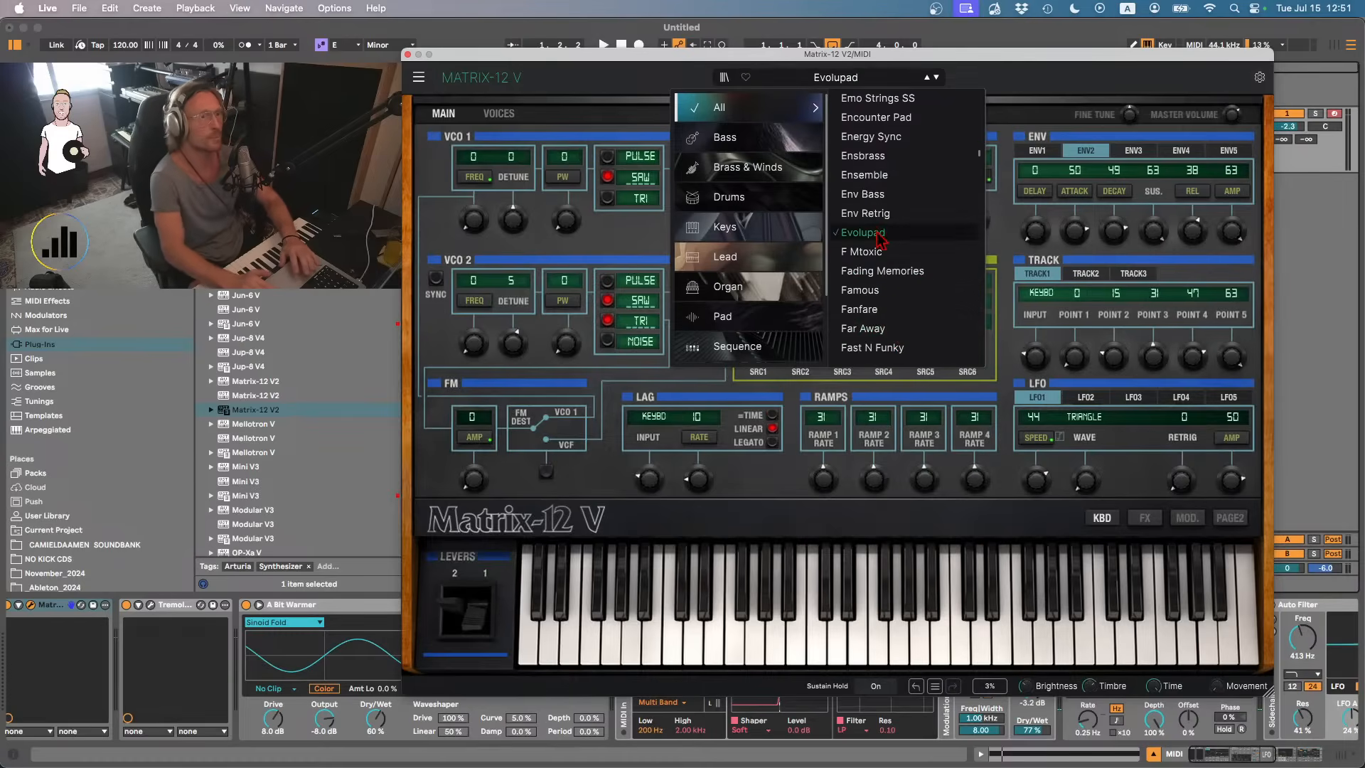
left_click(554, 101)
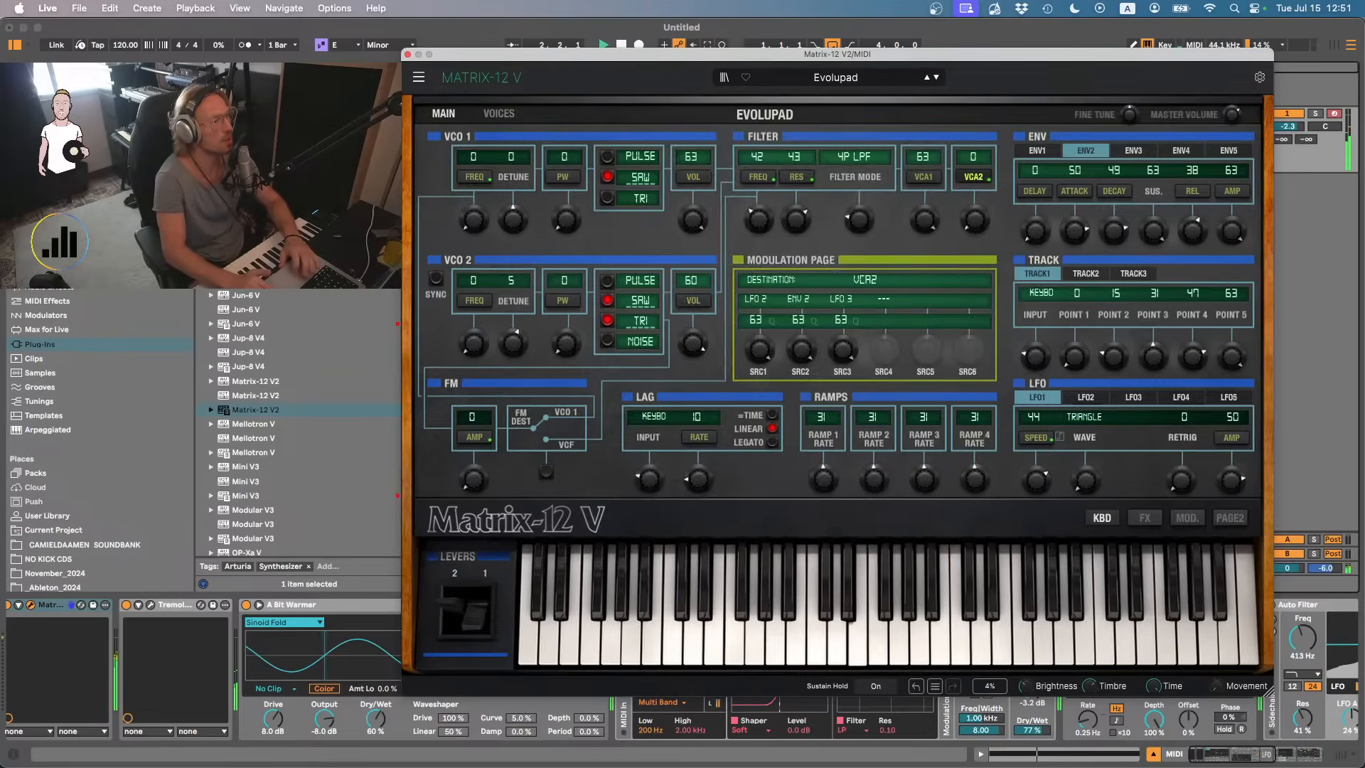
left_click(407, 55)
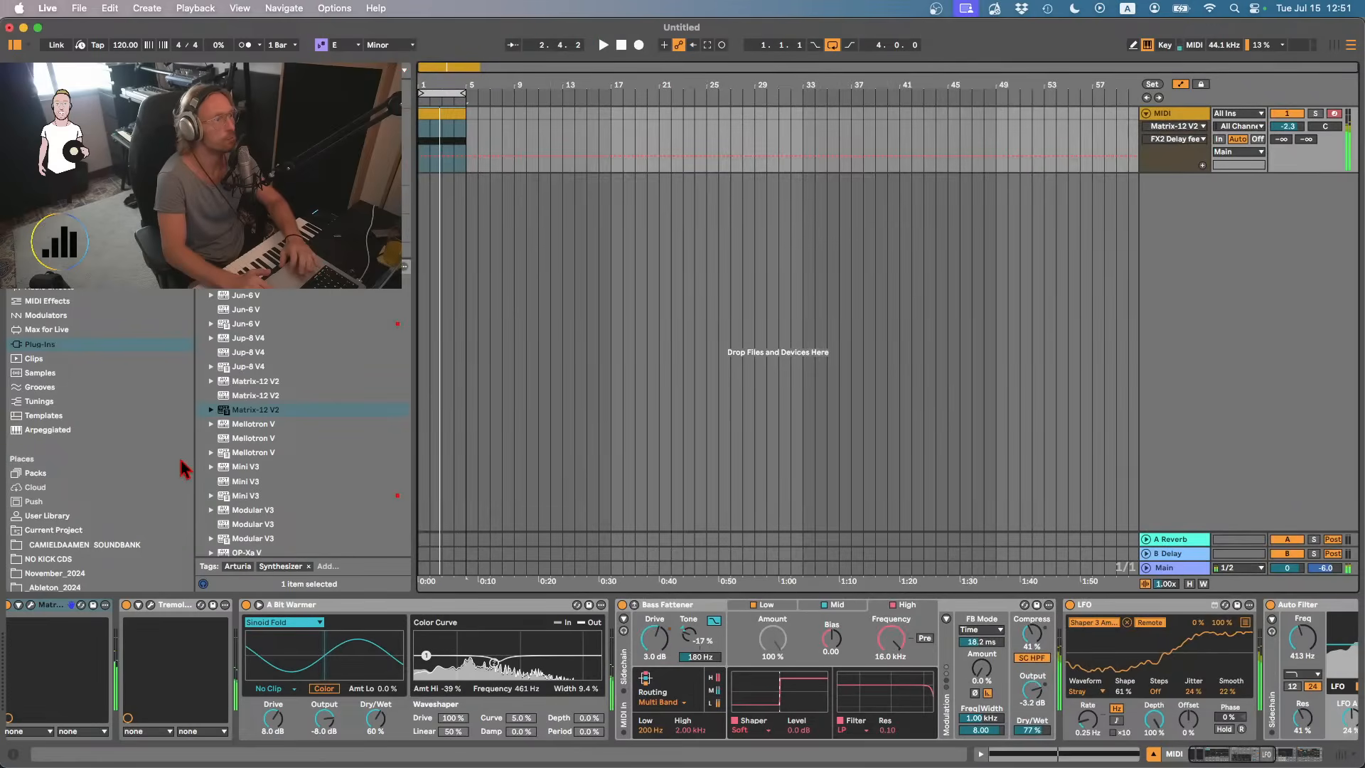
- Open Tremolator, load the 1-16th Grv Sine 2 preset from Simple Rhythms and audition it with the loop
left_click(148, 605)
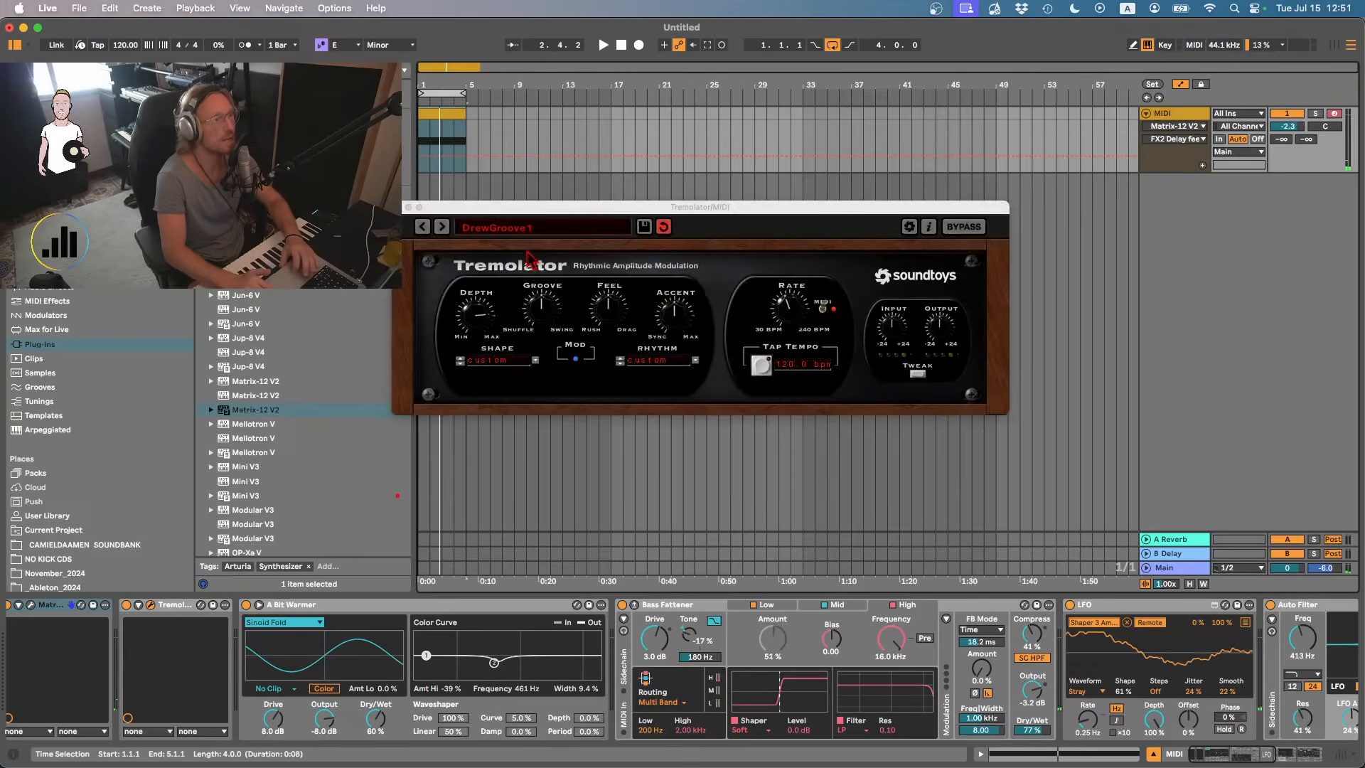
left_click(517, 229)
mouse_move(540, 278)
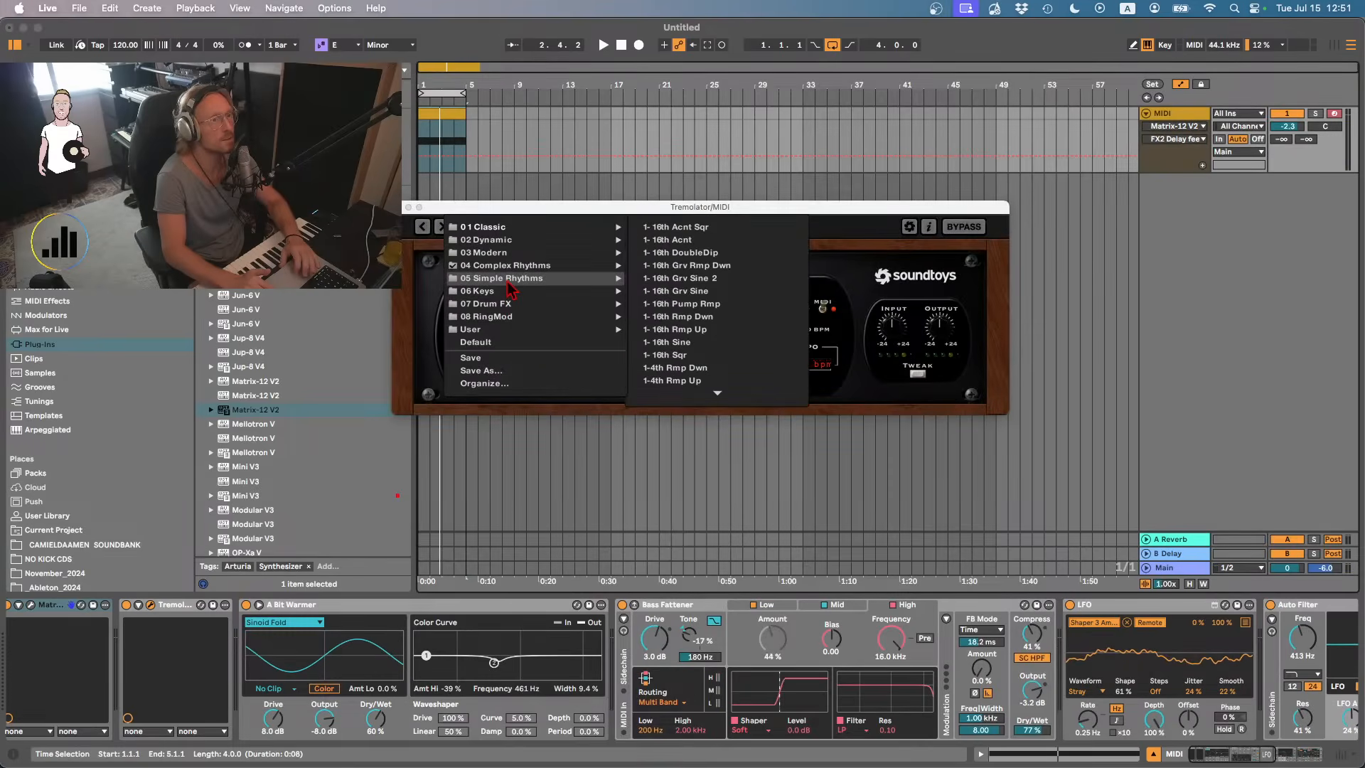
left_click(675, 278)
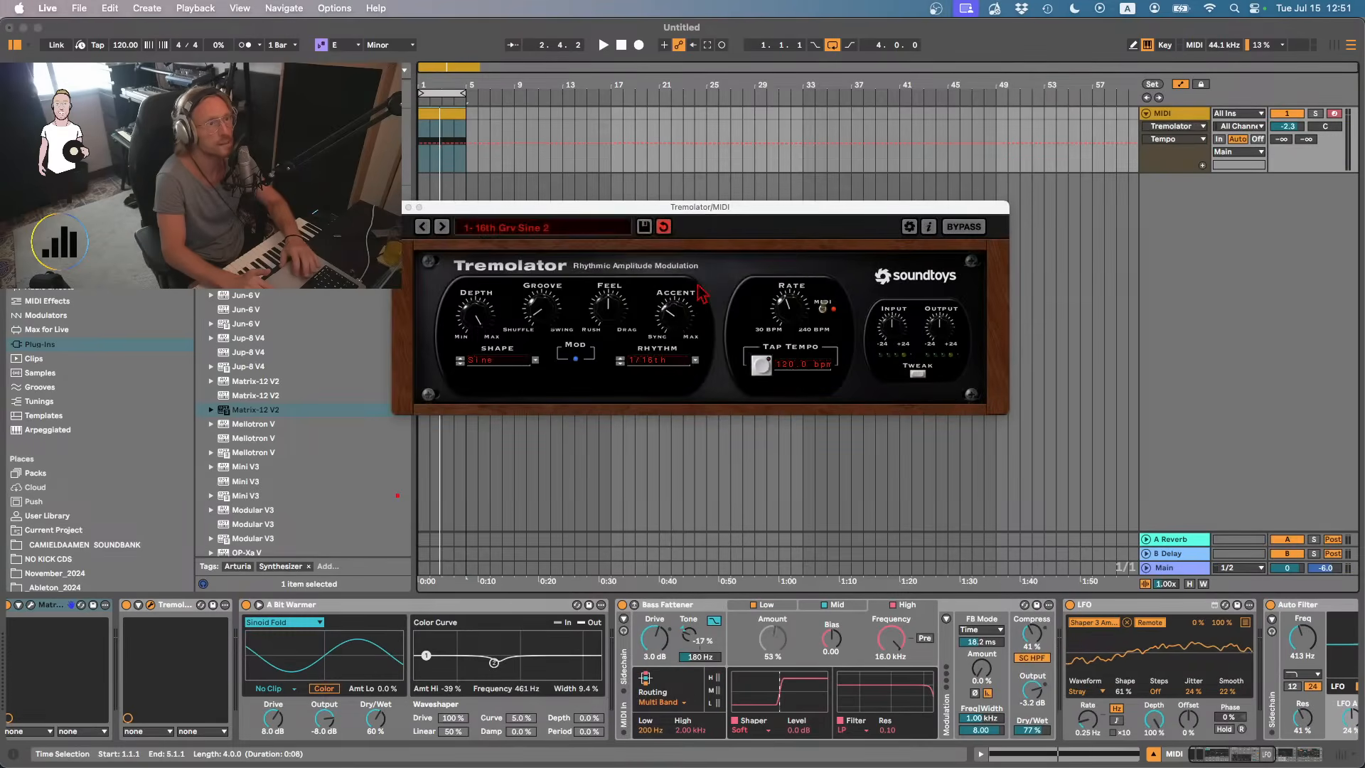
key("space")
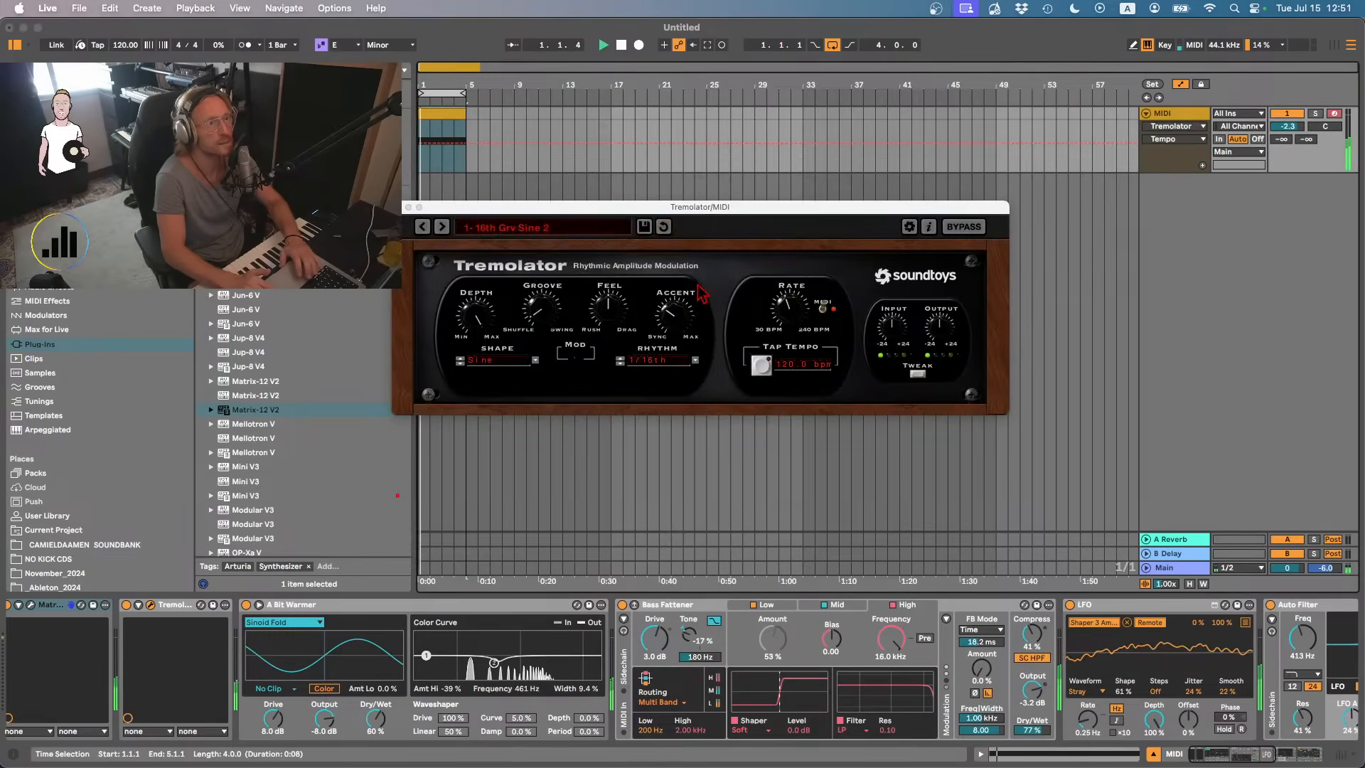
- Load Tremolator's Grind&Flutter preset from Drum FX and audition it through the effects chain up to the Reverb
left_click(508, 227)
mouse_move(507, 313)
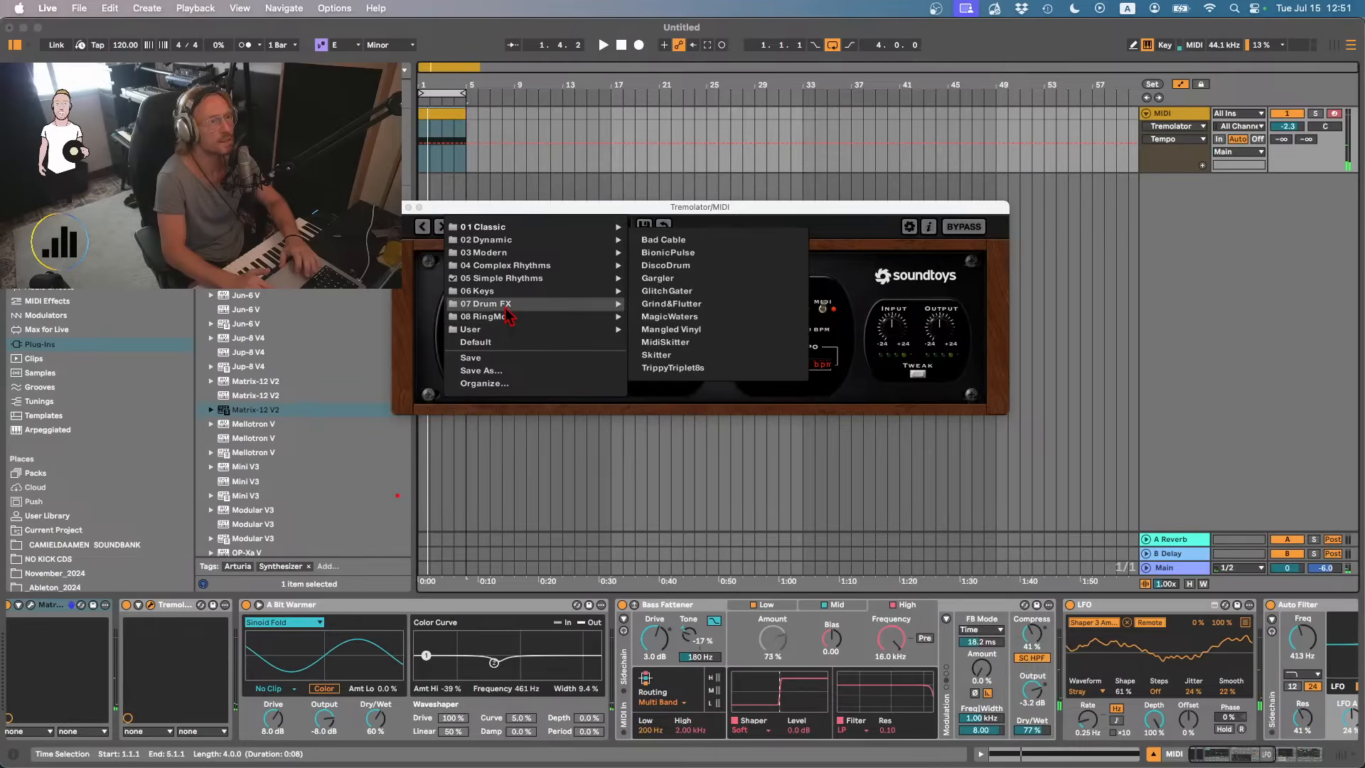
left_click(691, 303)
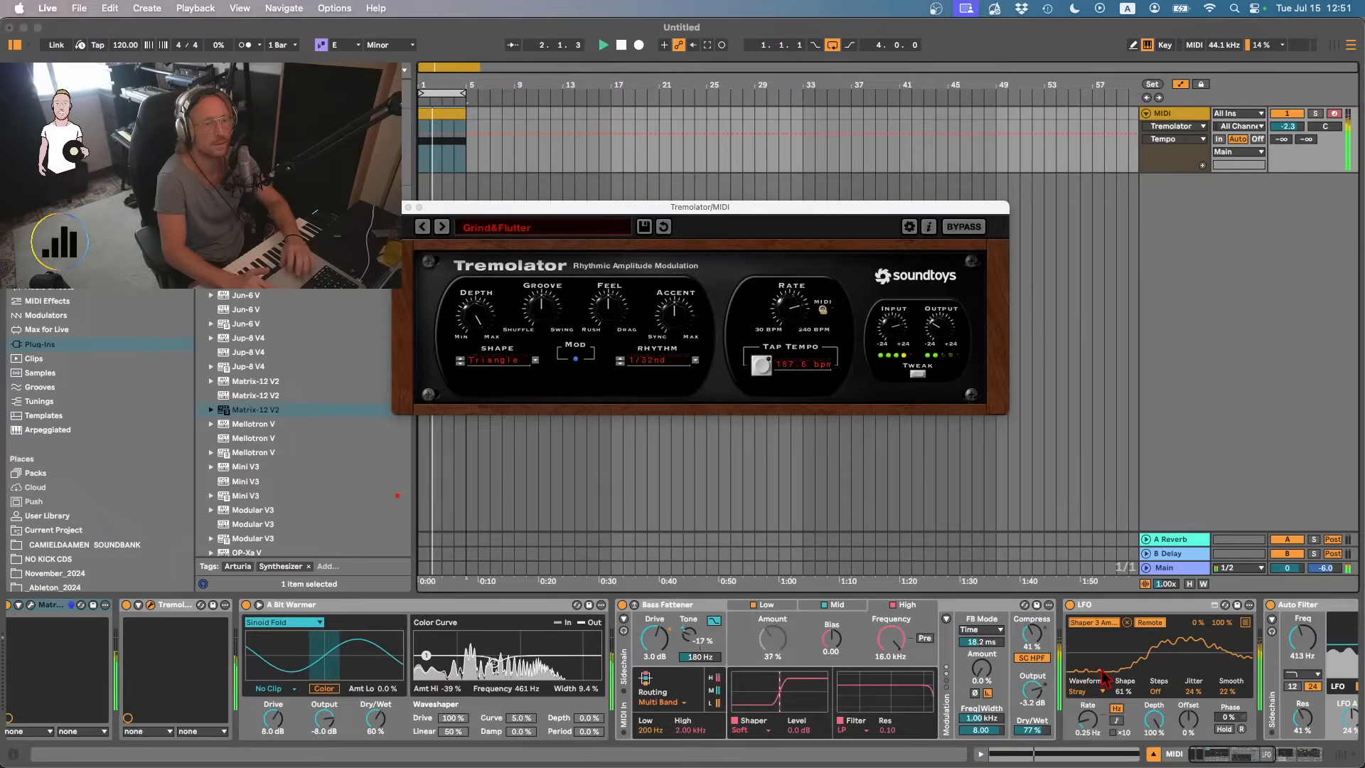
scroll(1104, 677, "right", 5)
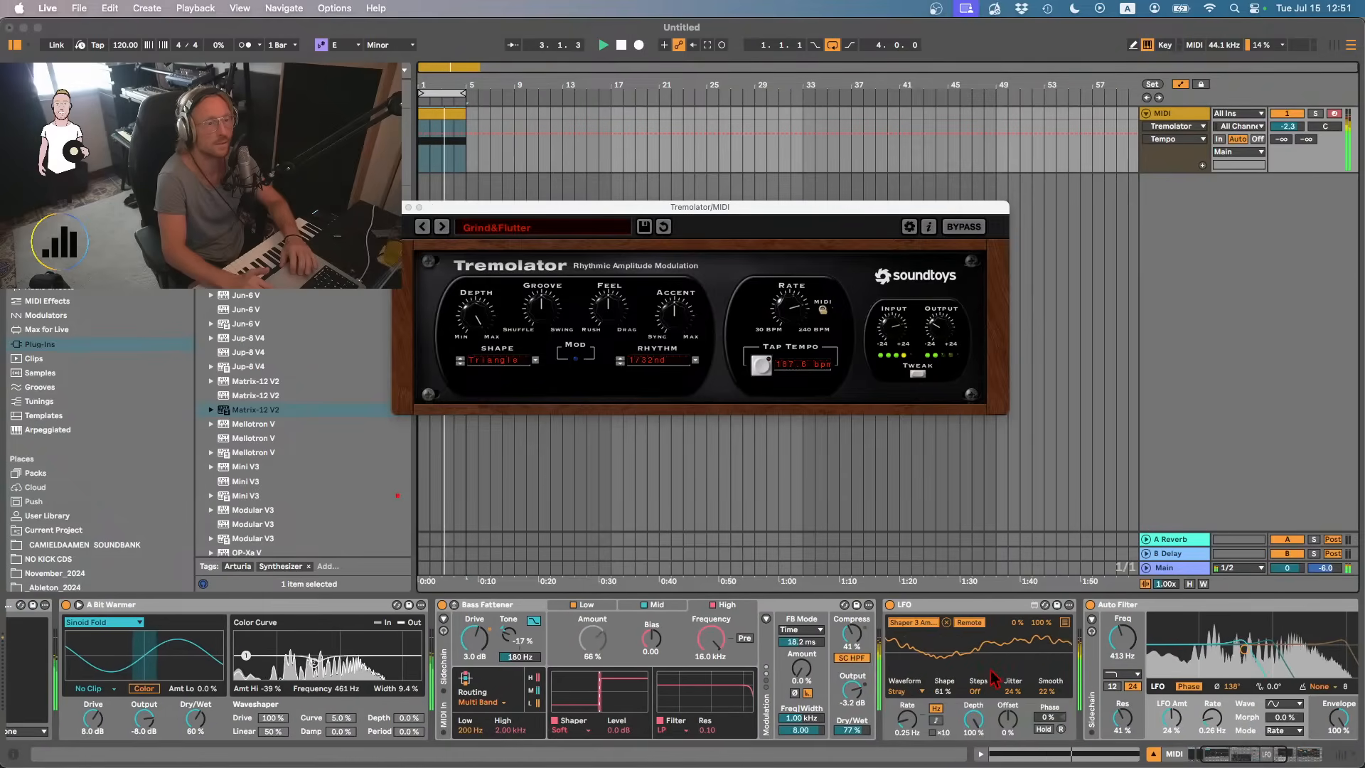
key("space")
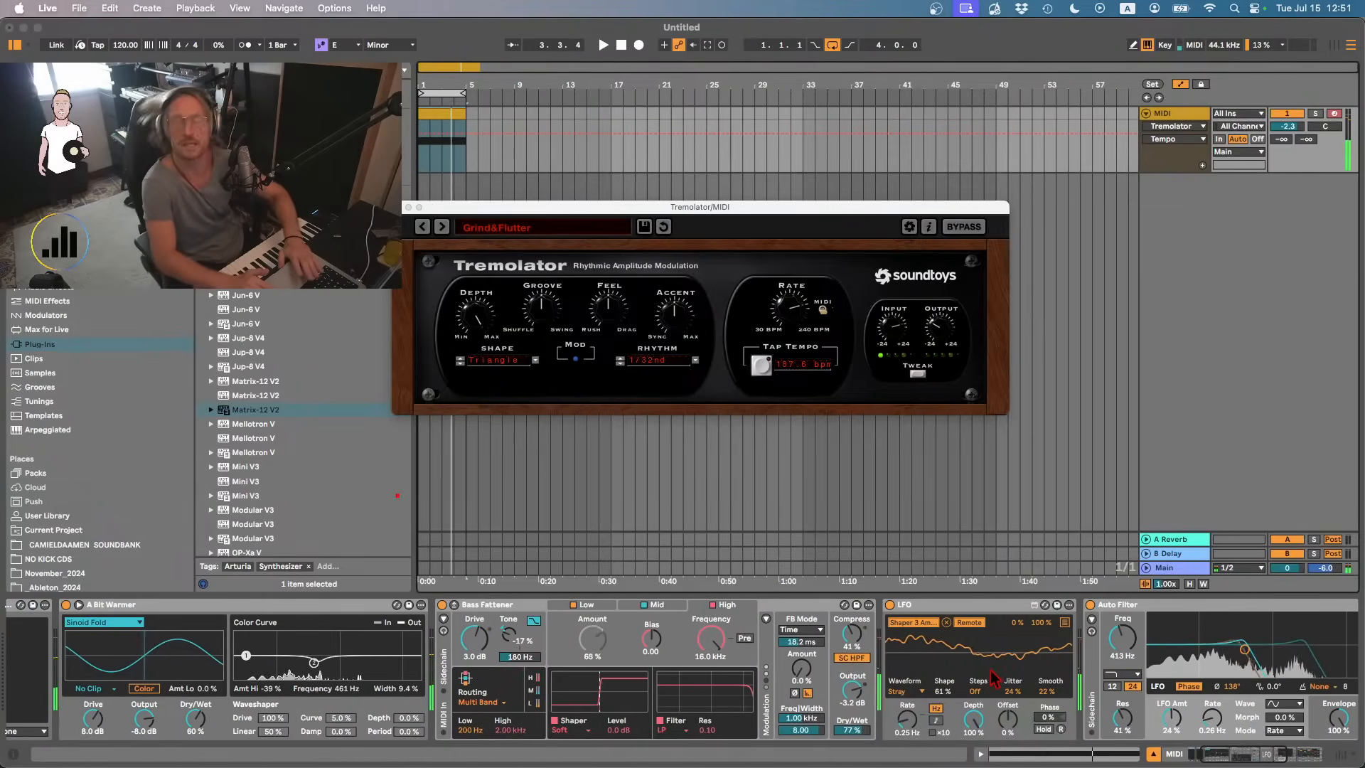
key("space")
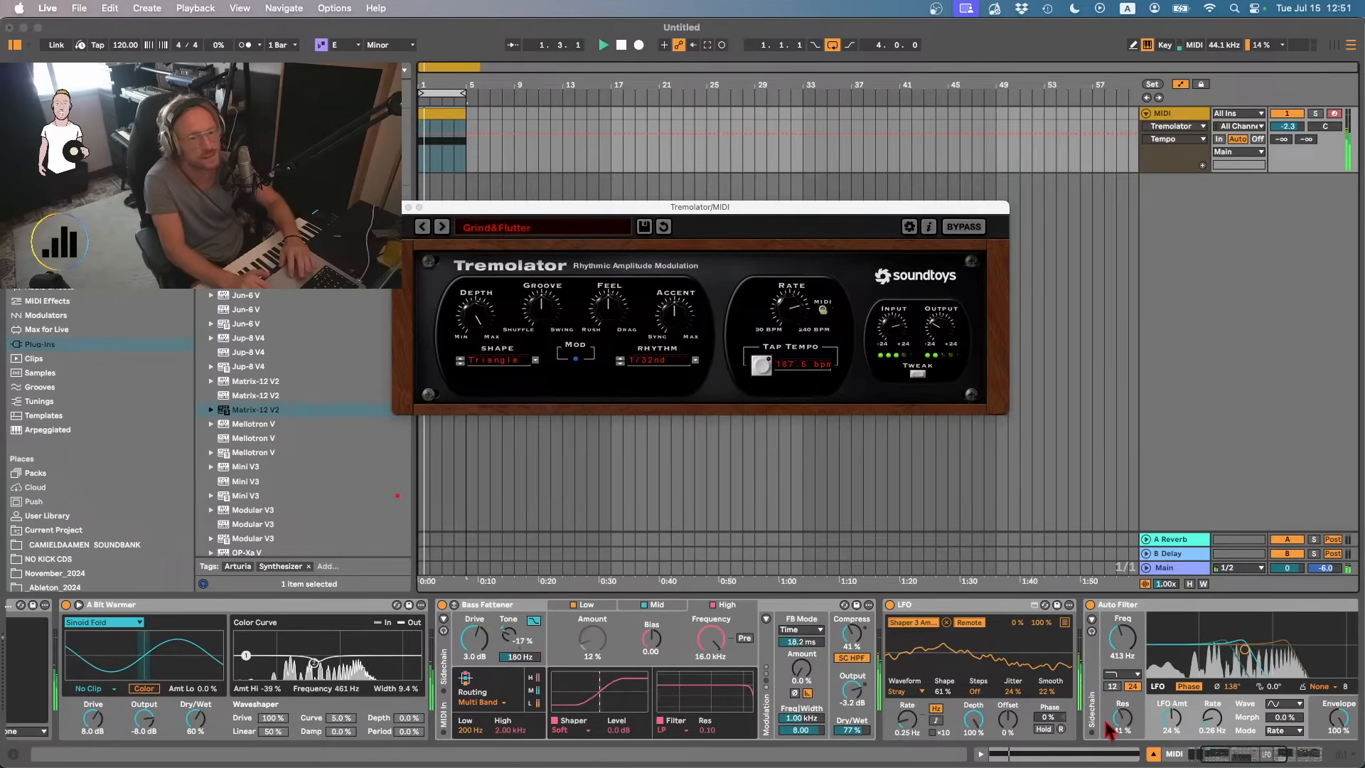
scroll(1109, 727, "right", 12)
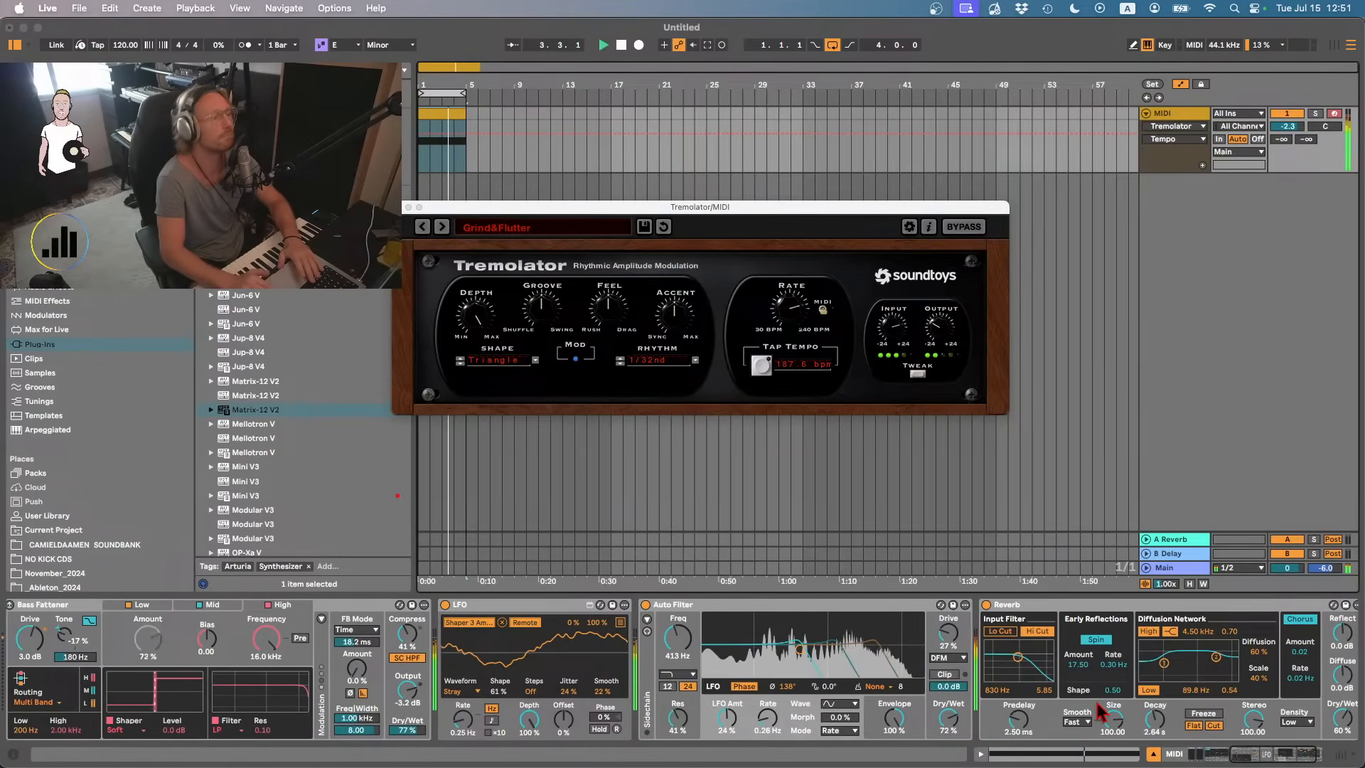
key("space")
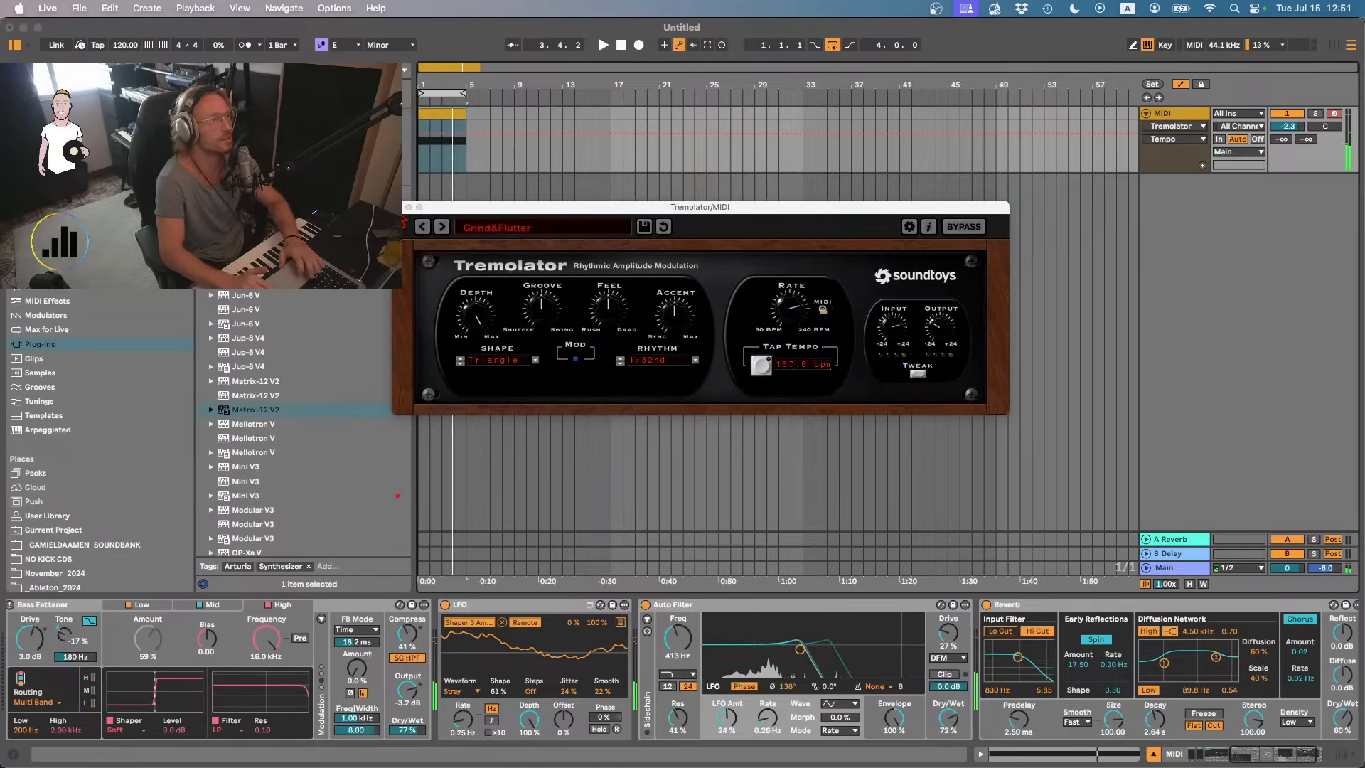
- Lower the Bass Fattener drive to -1.1 dB and the A Bit Warmer drive to 4.6 dB during playback
scroll(452, 642, "left", 13)
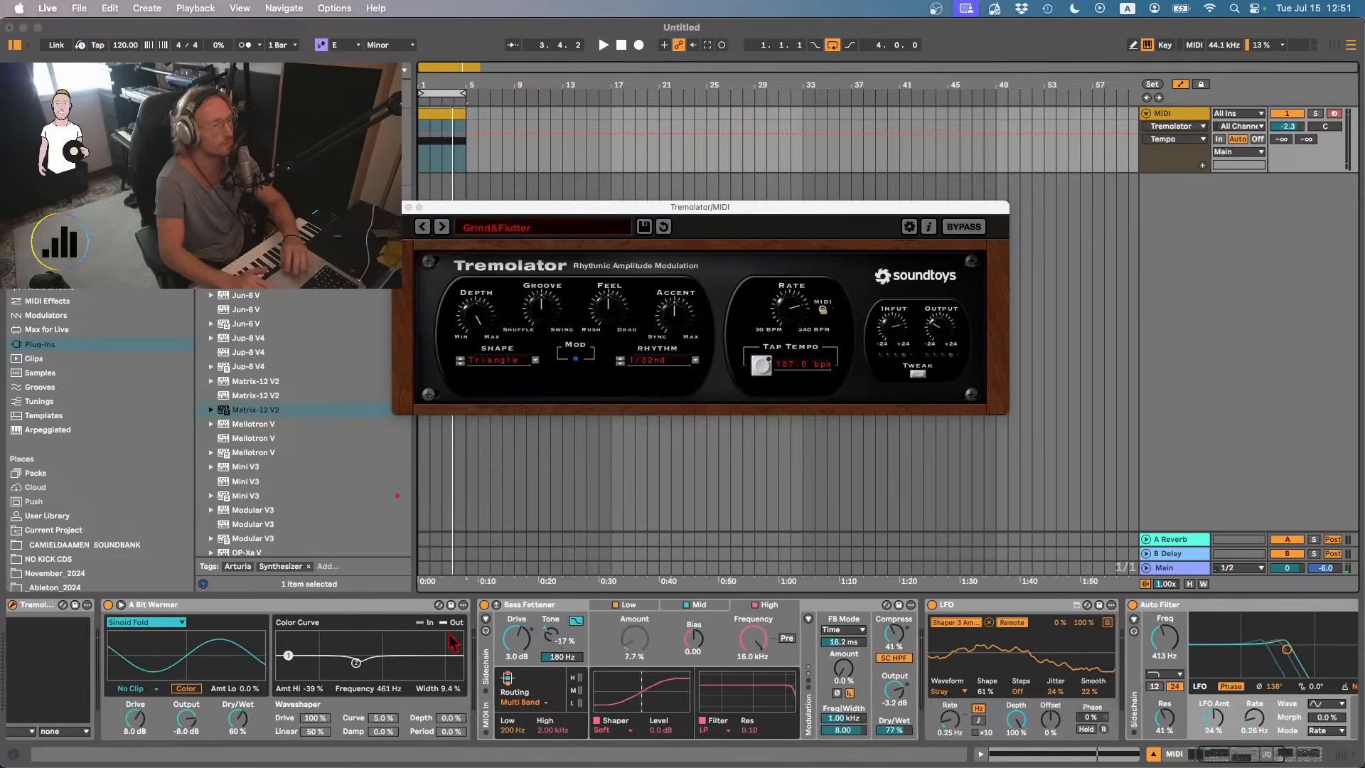
scroll(452, 642, "left", 2)
left_click(565, 634)
key("space")
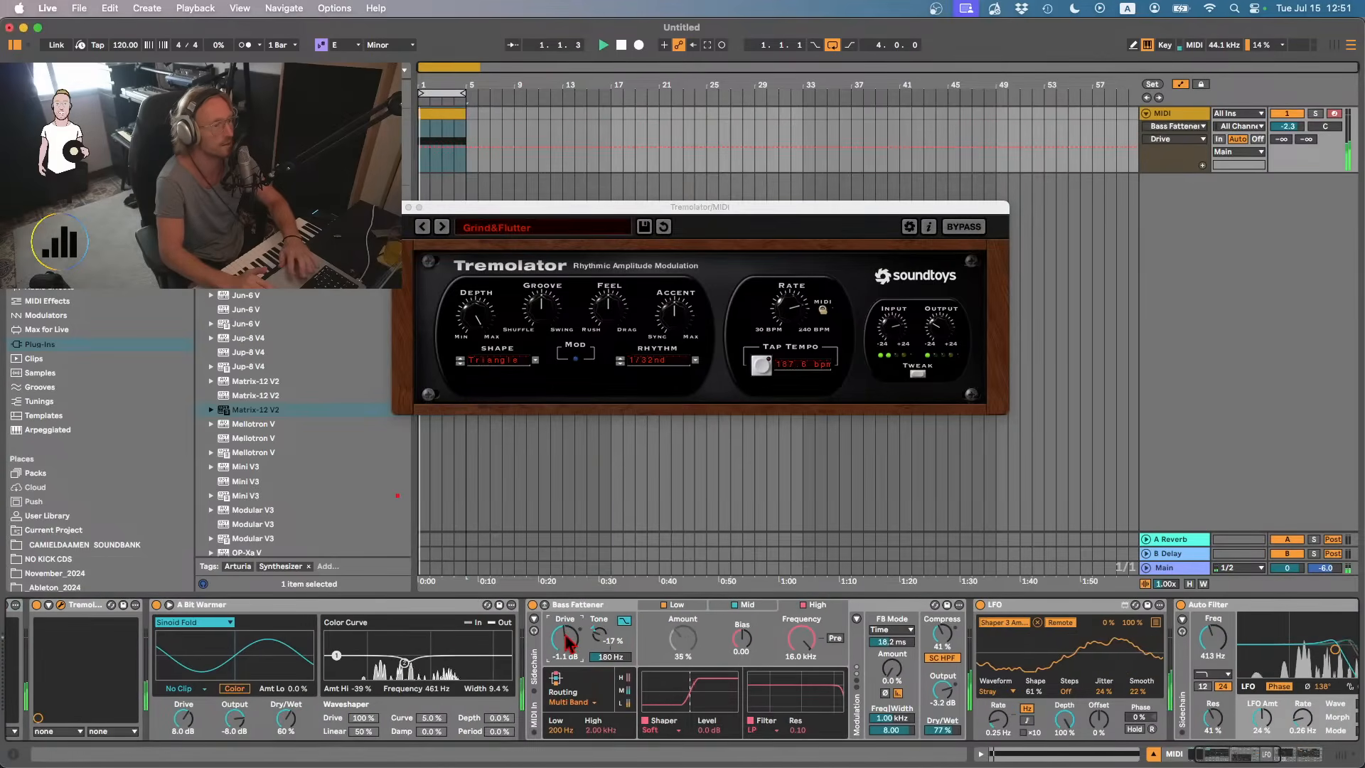
left_click_drag(183, 719, 183, 728)
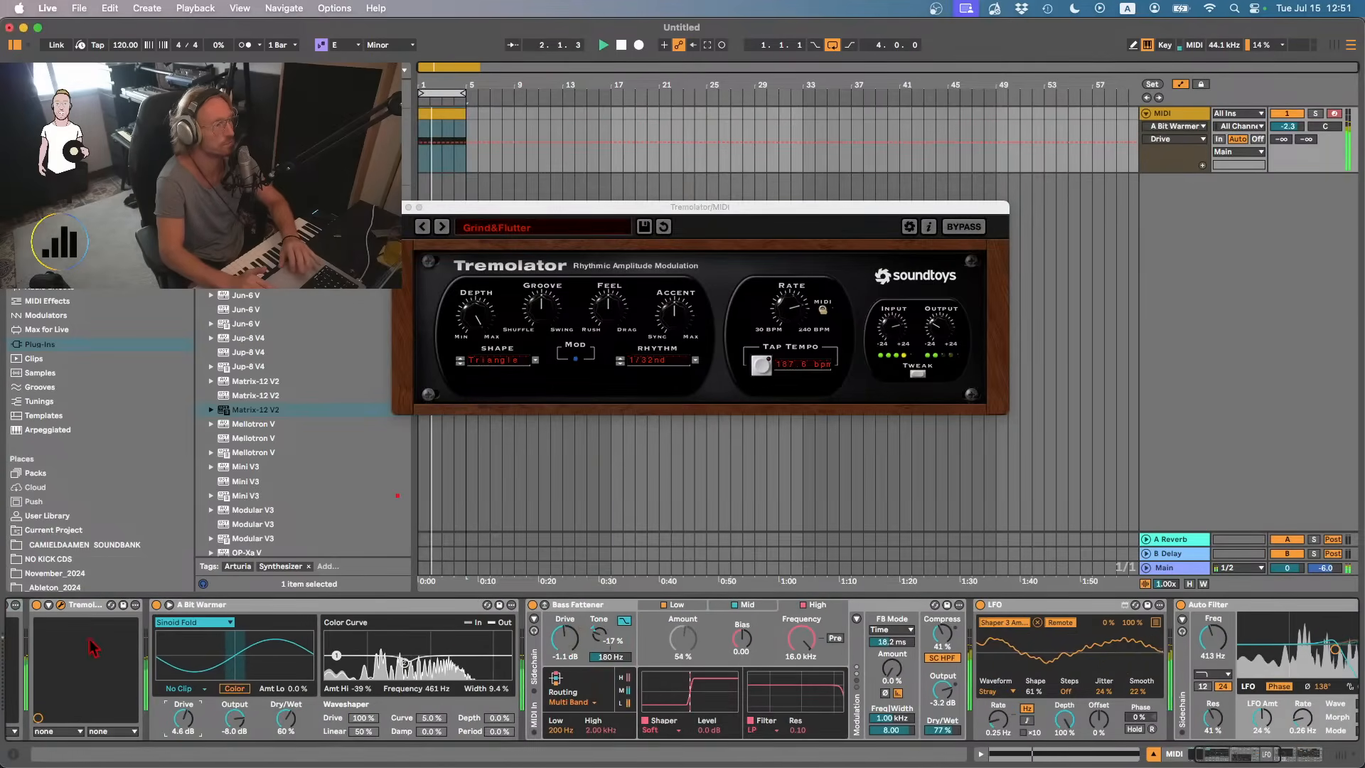
- Show Tremolator's tweak section, set its tempo to 120.0 bpm, audition the loop and close the plug-in window
left_click(917, 373)
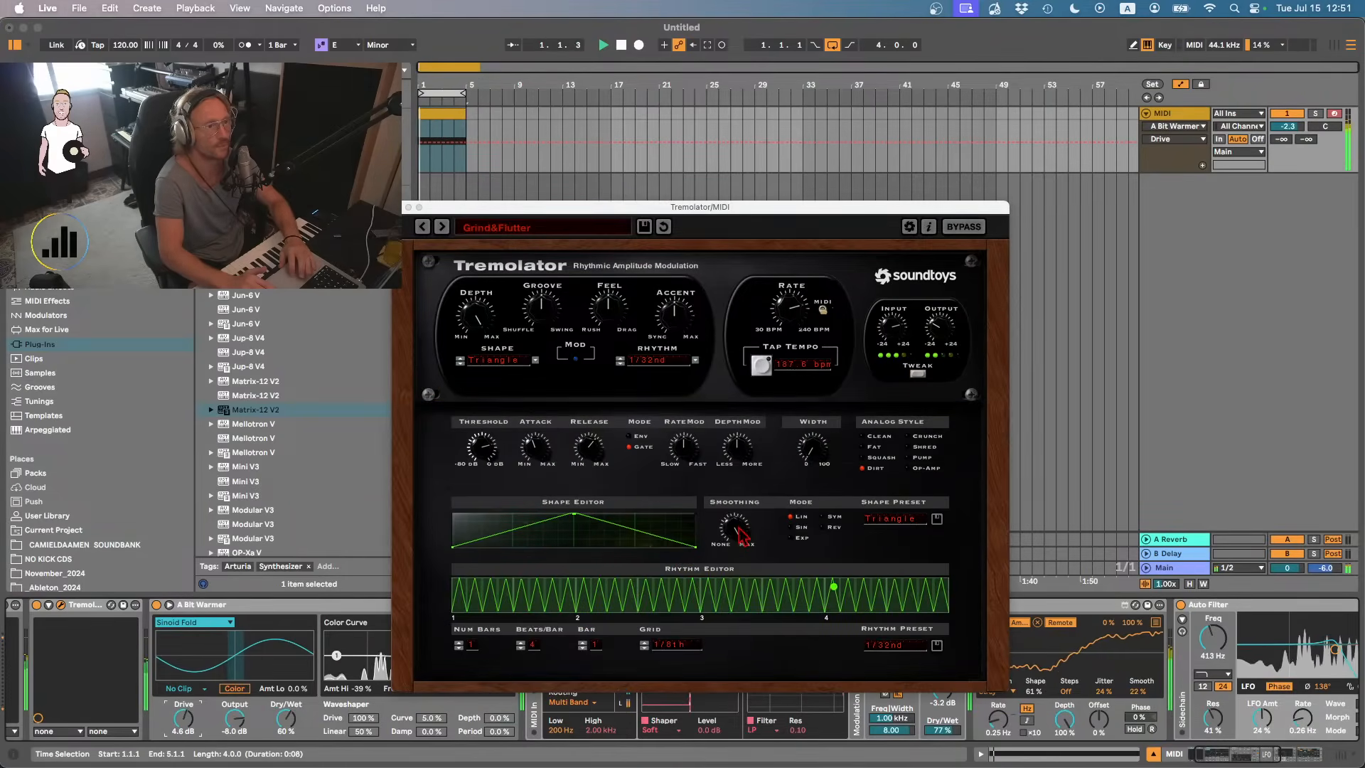
key("space")
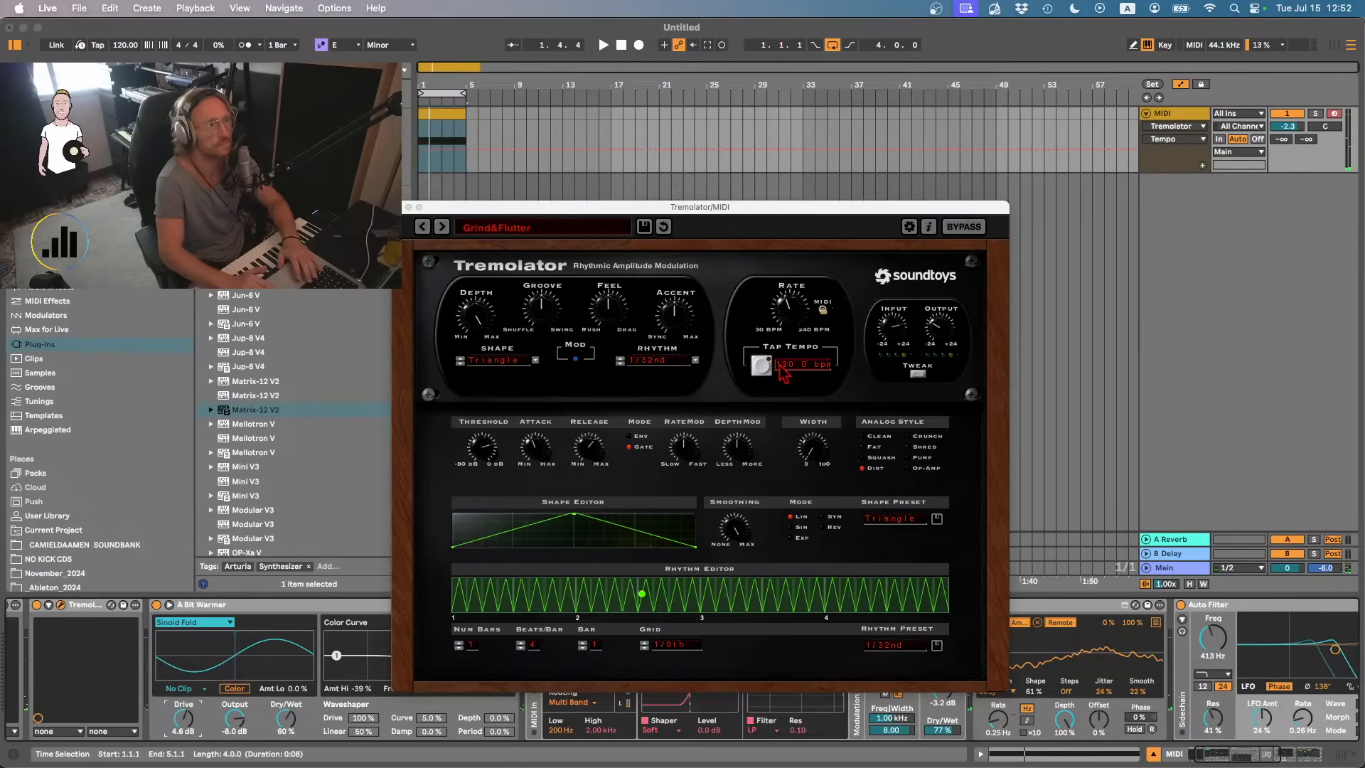
left_click(440, 112)
key("space")
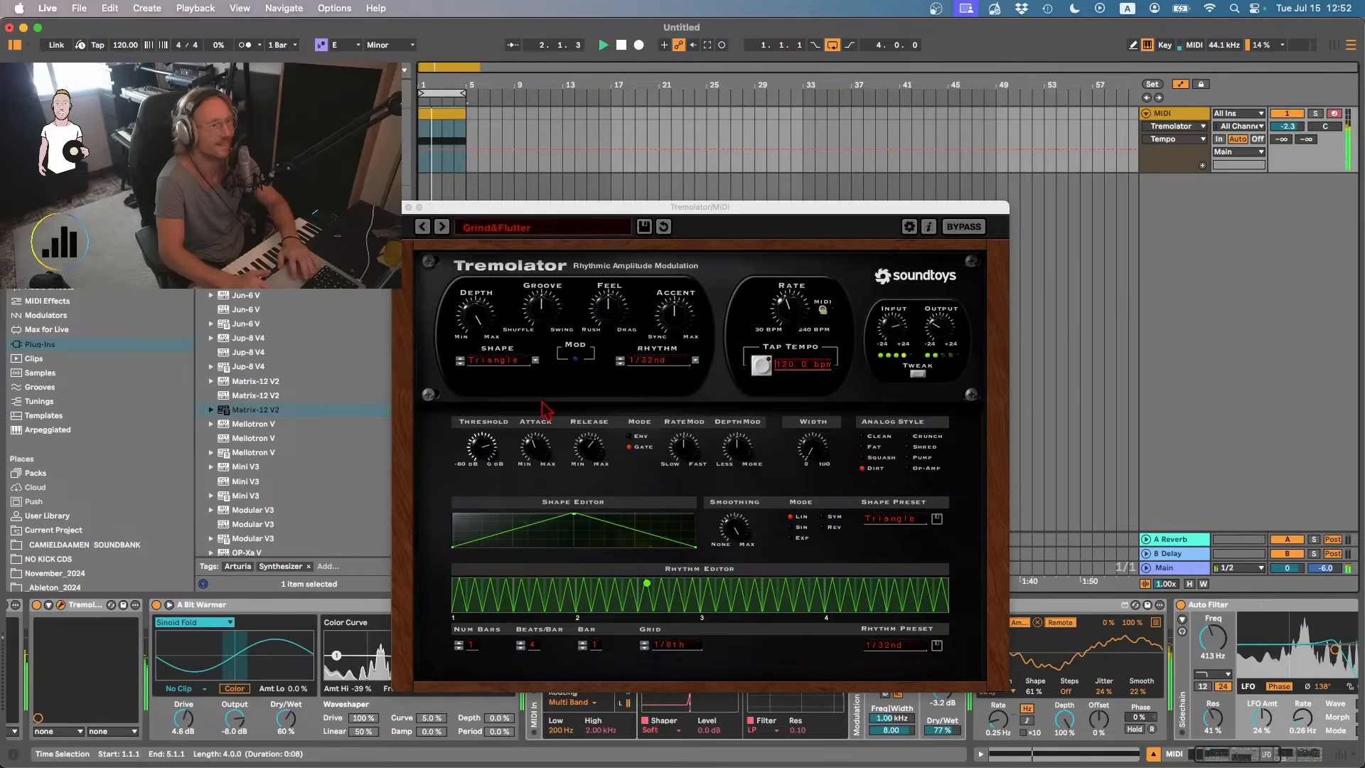
left_click(408, 207)
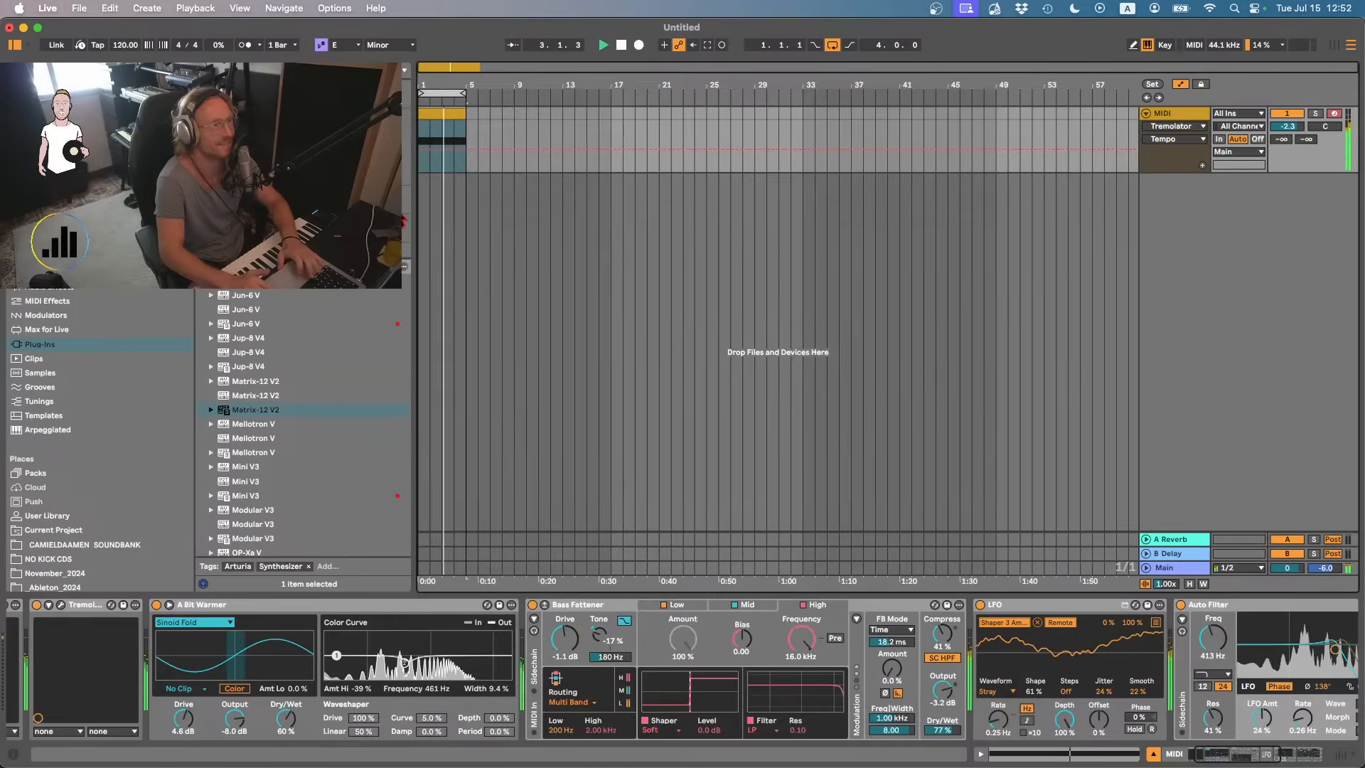
key("space")
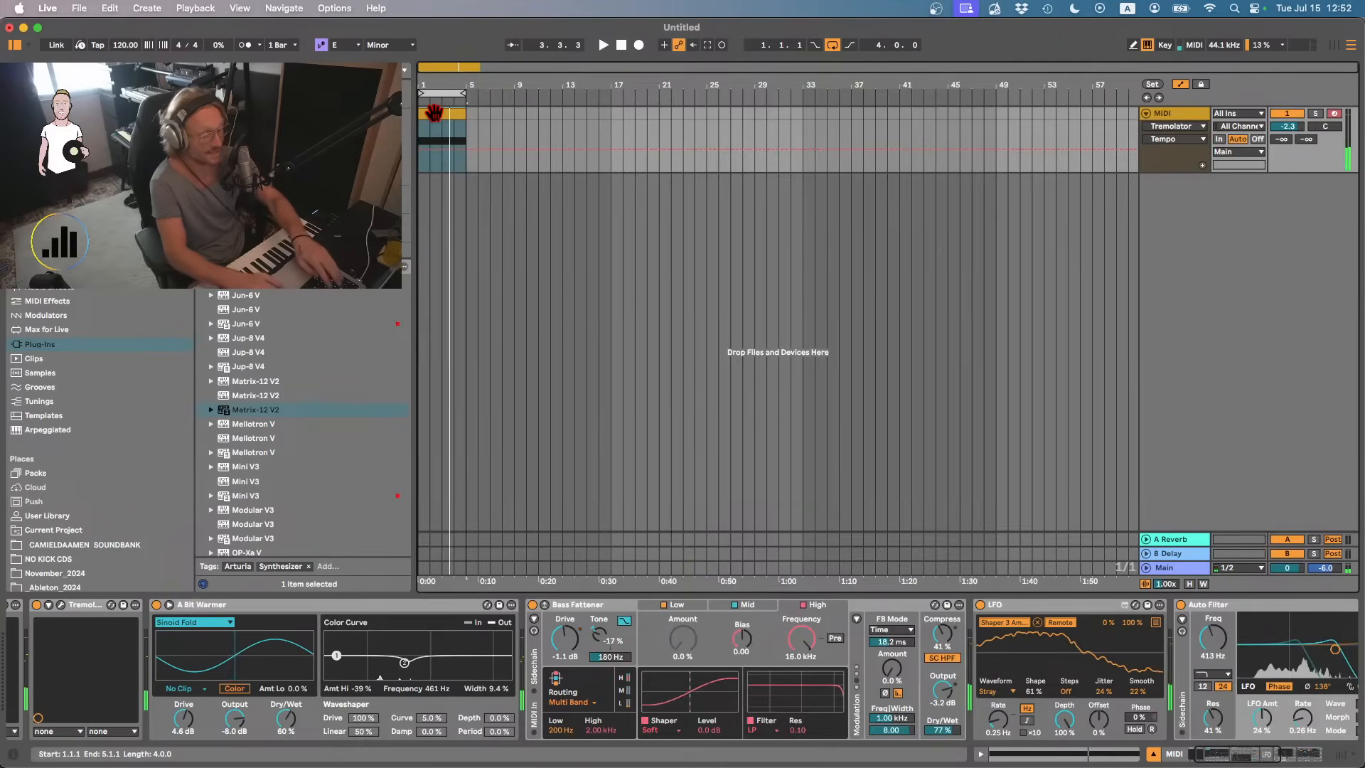
- Export the four-bar Evolupad loop as an audio file into the Music Loops folder
key("super+shift+r")
key("Return")
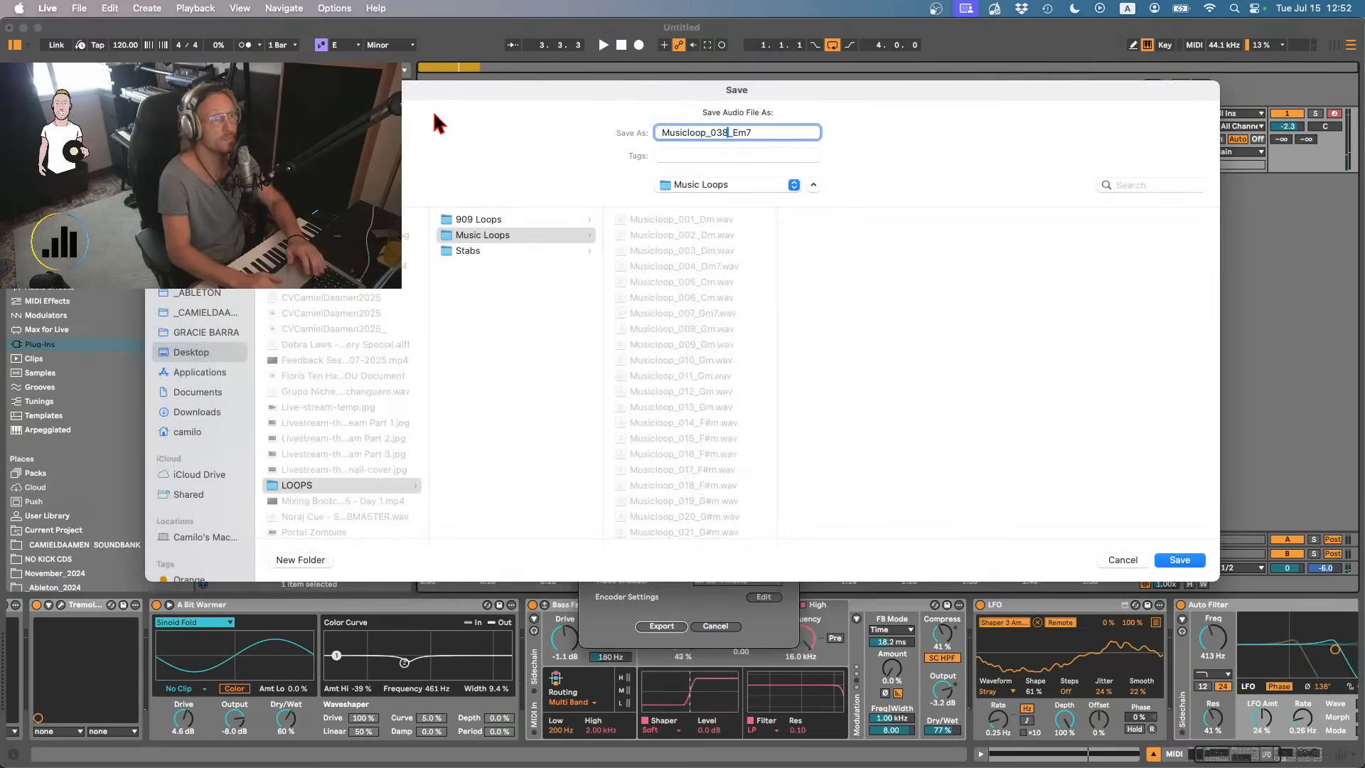
key("Return")
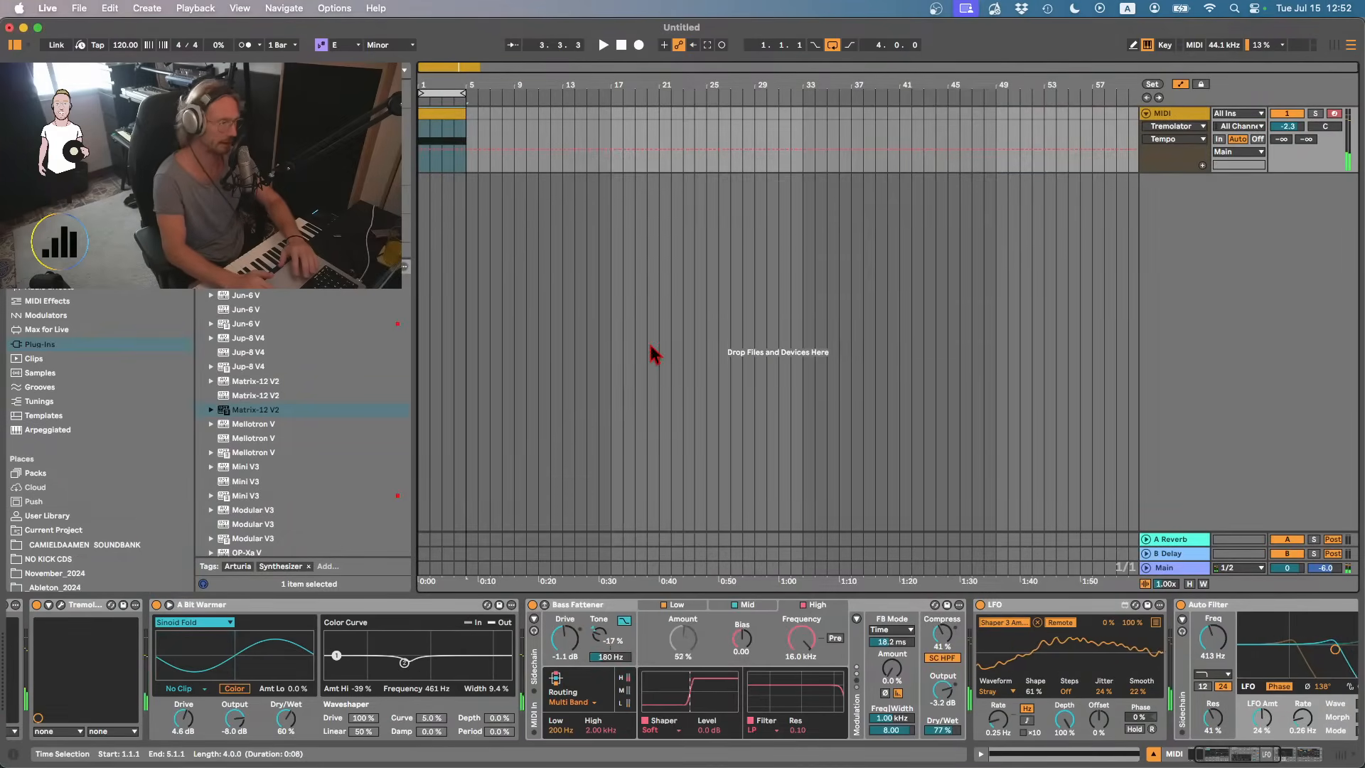
- Load Mellotron V as the track's instrument, decline its feature tour, audition the loop with Strawberry Flutes and close the plug-in window
double_click(236, 452)
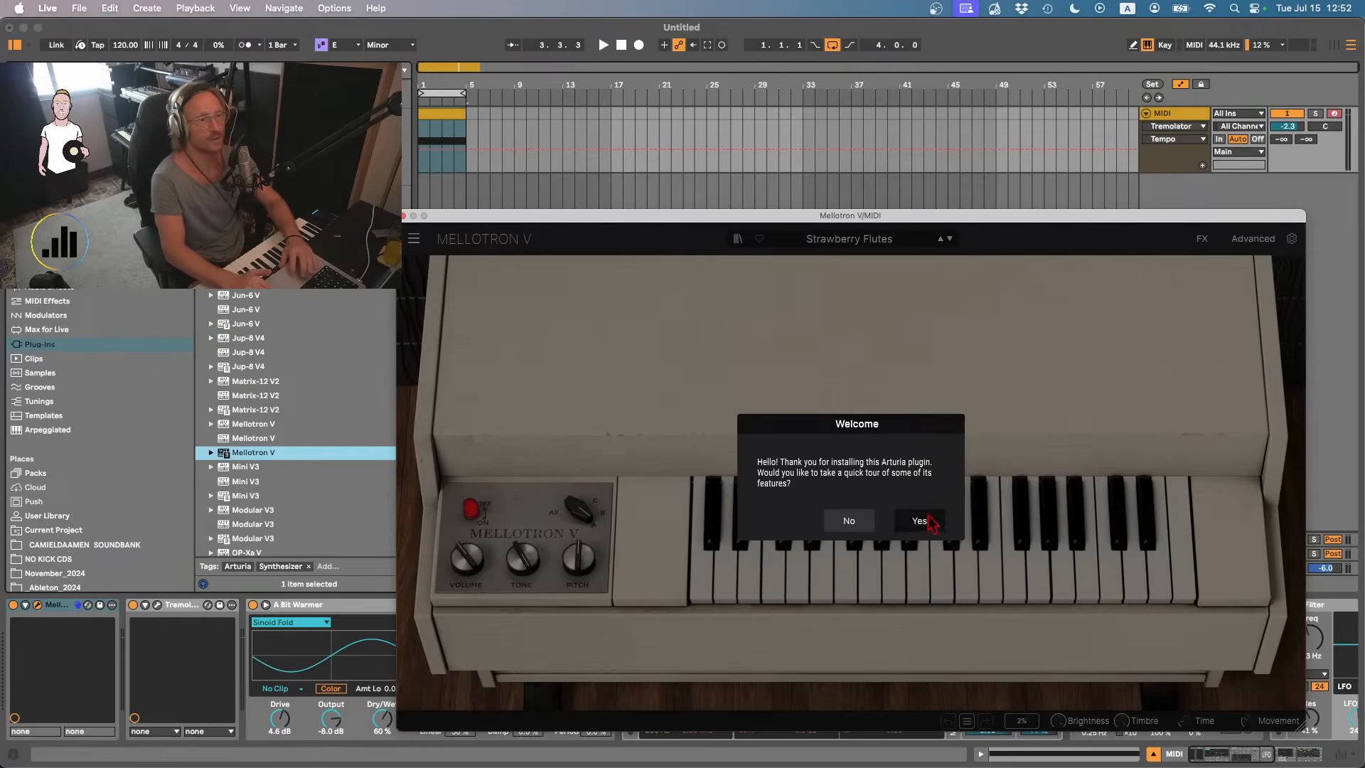
left_click(843, 521)
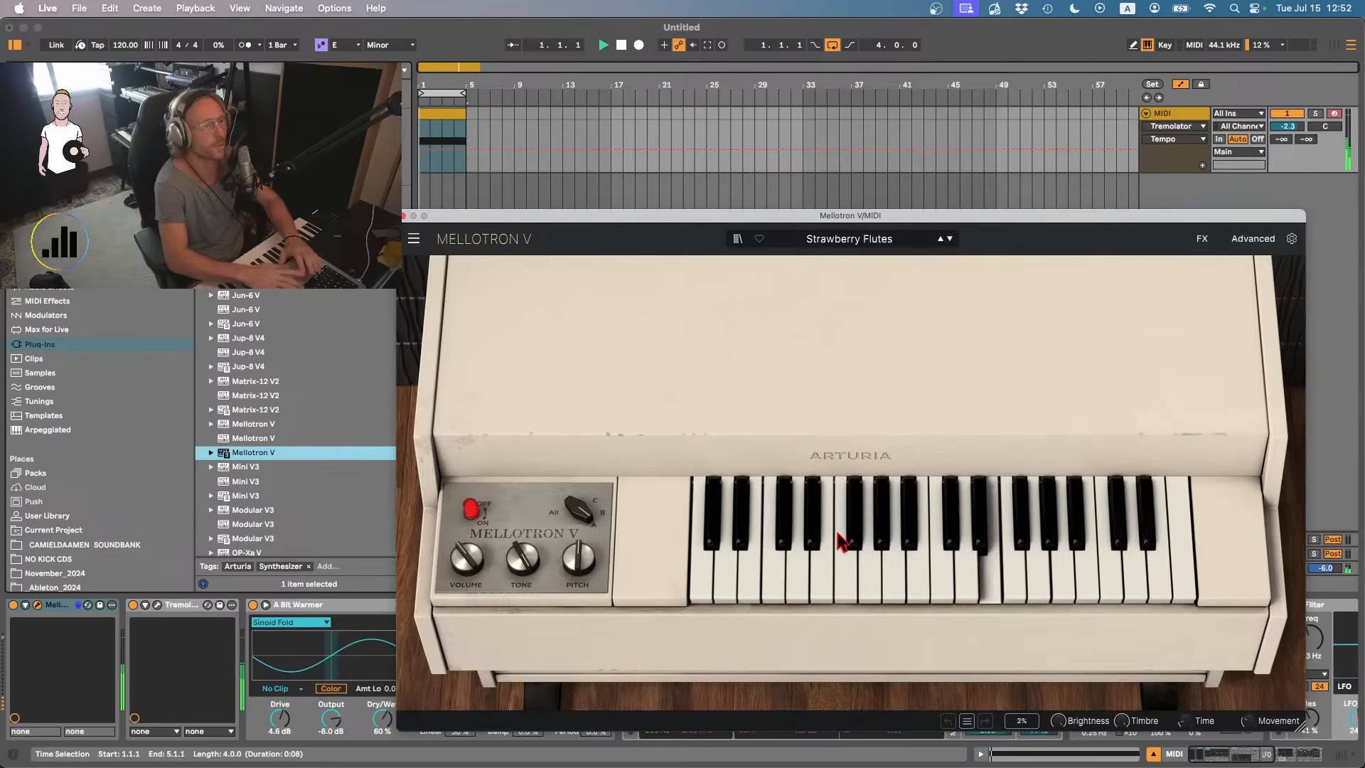
key("space")
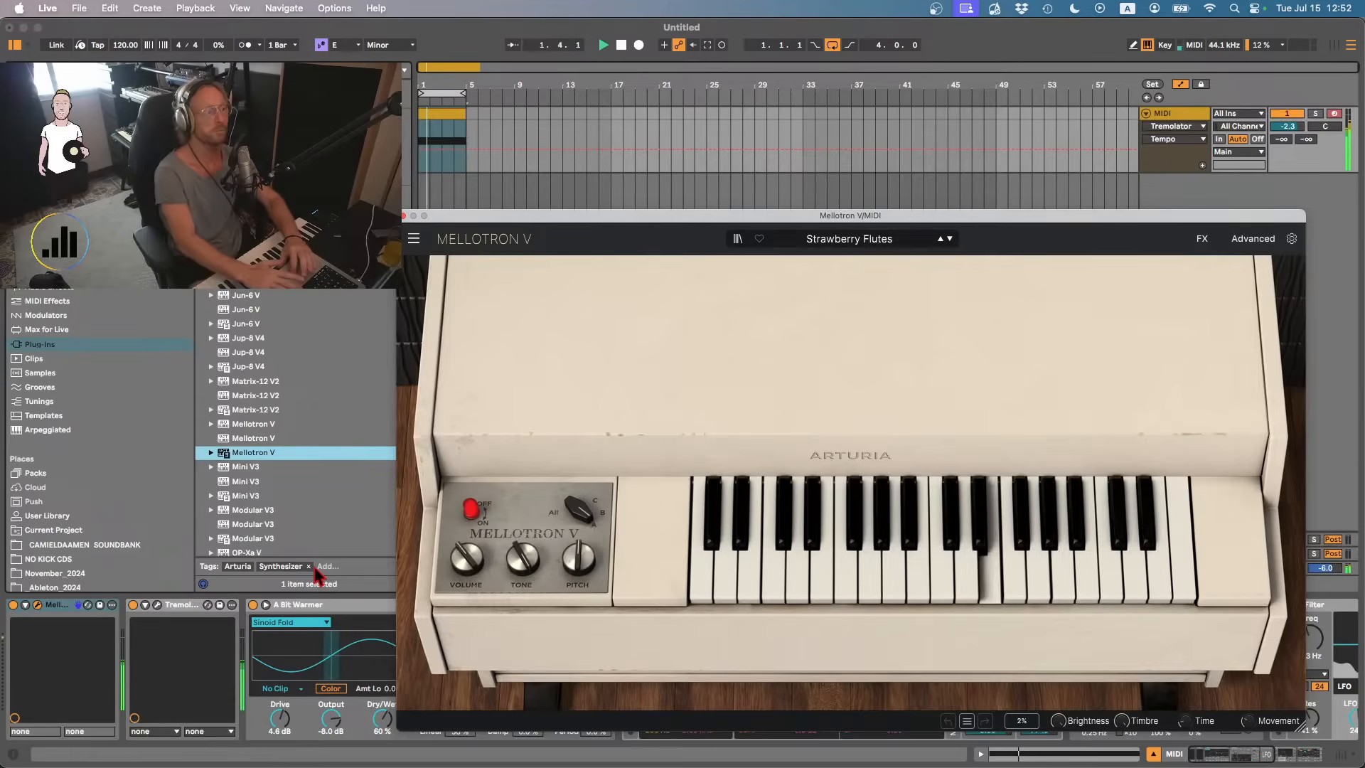
left_click(406, 215)
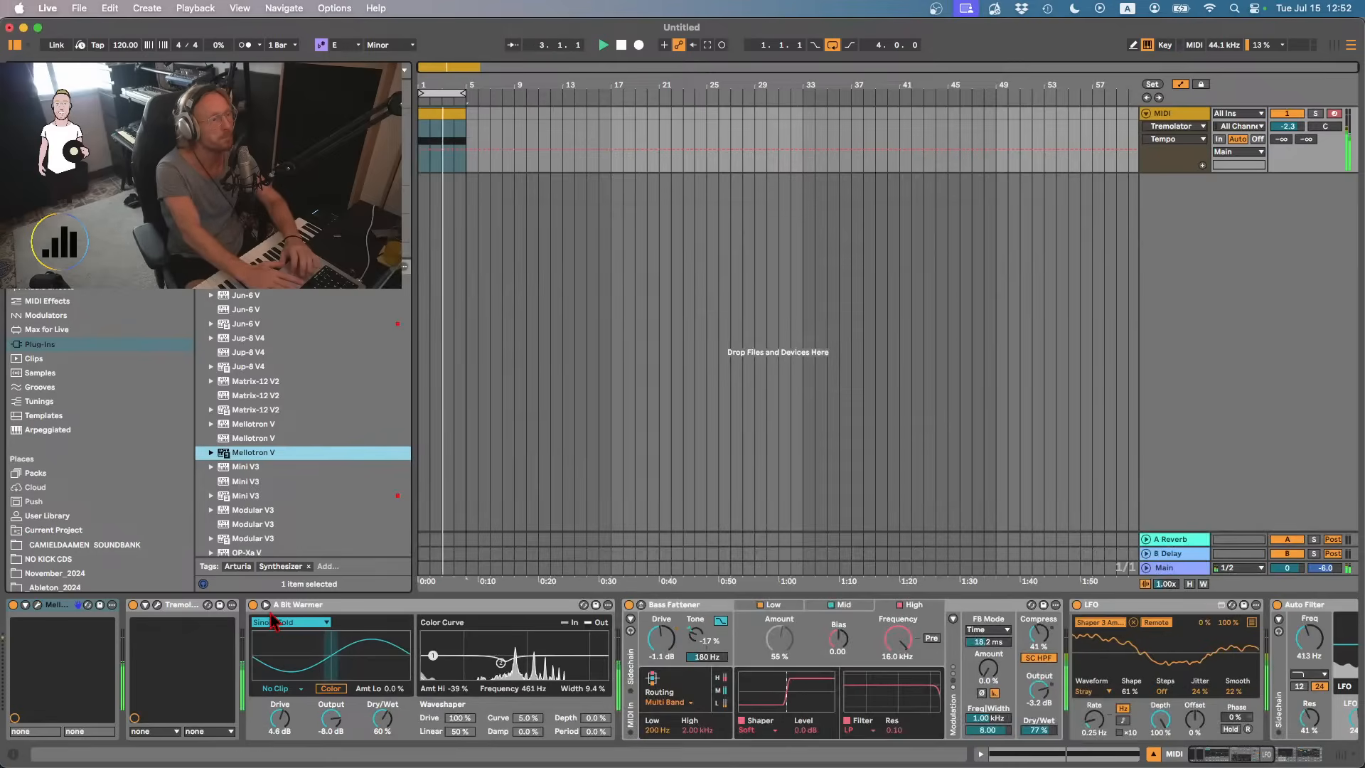
key("space")
- Open the MIDI clip and shorten its E3 note so it ends at bar 3
double_click(431, 113)
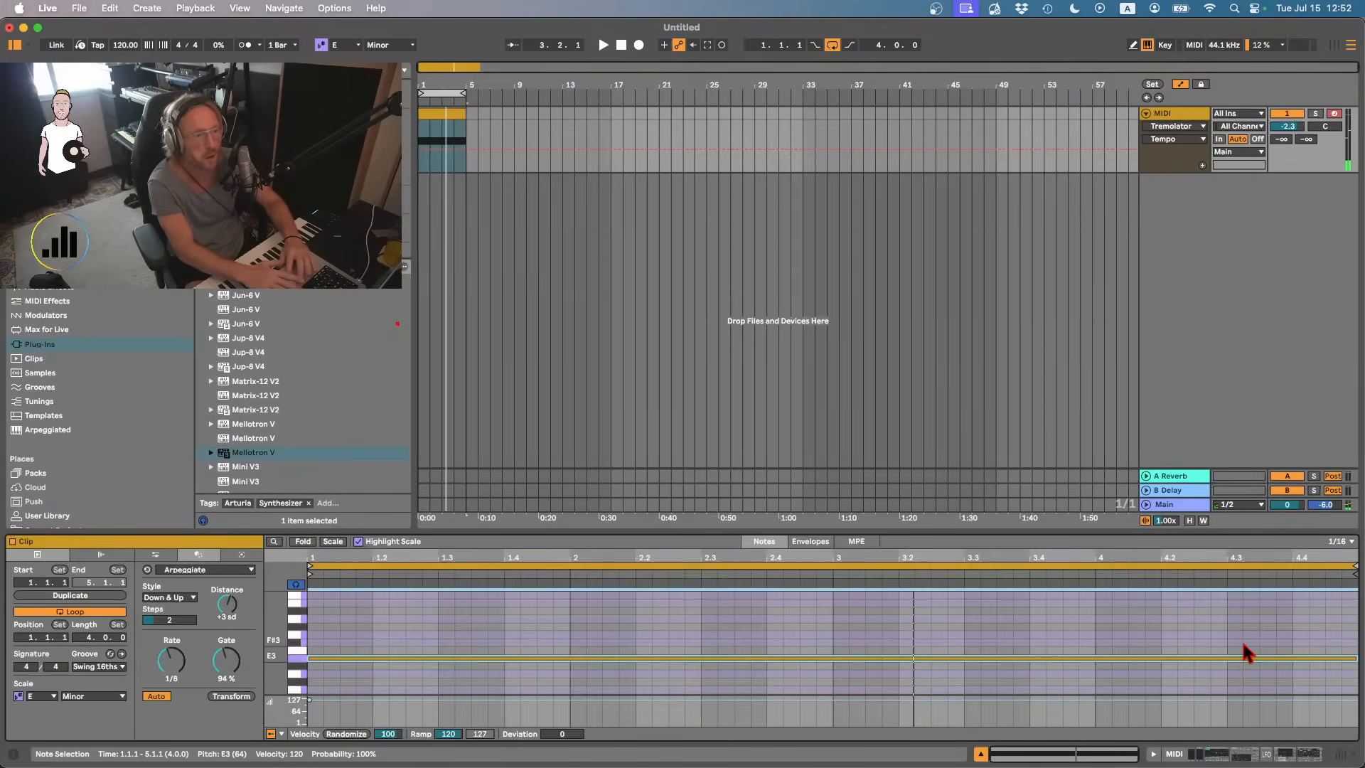
left_click(1354, 658)
left_click_drag(1354, 658, 830, 656)
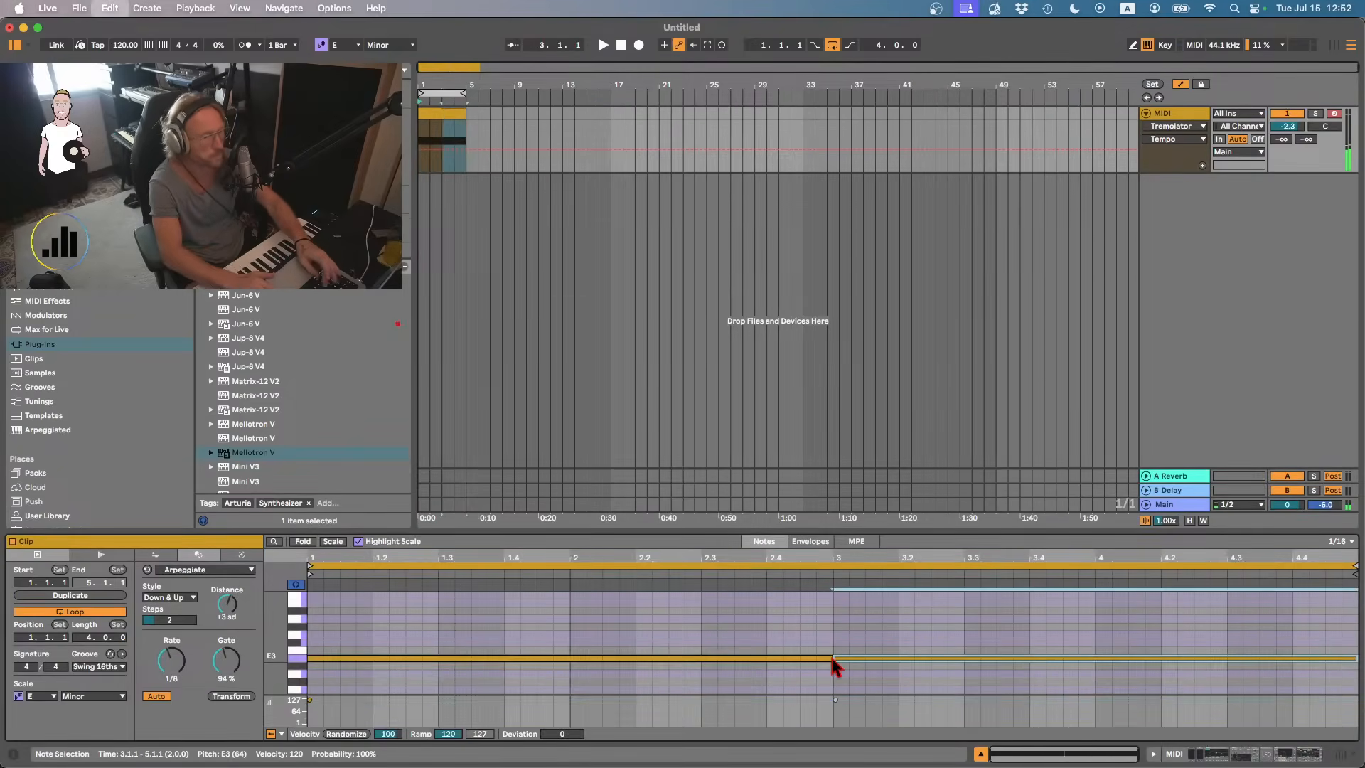
- Duplicate the E3 note across bars 3 and 4, lower the copy to A2 and audition the loop
key("super+d")
key("Down")
key("Down")
key("Down")
key("Down")
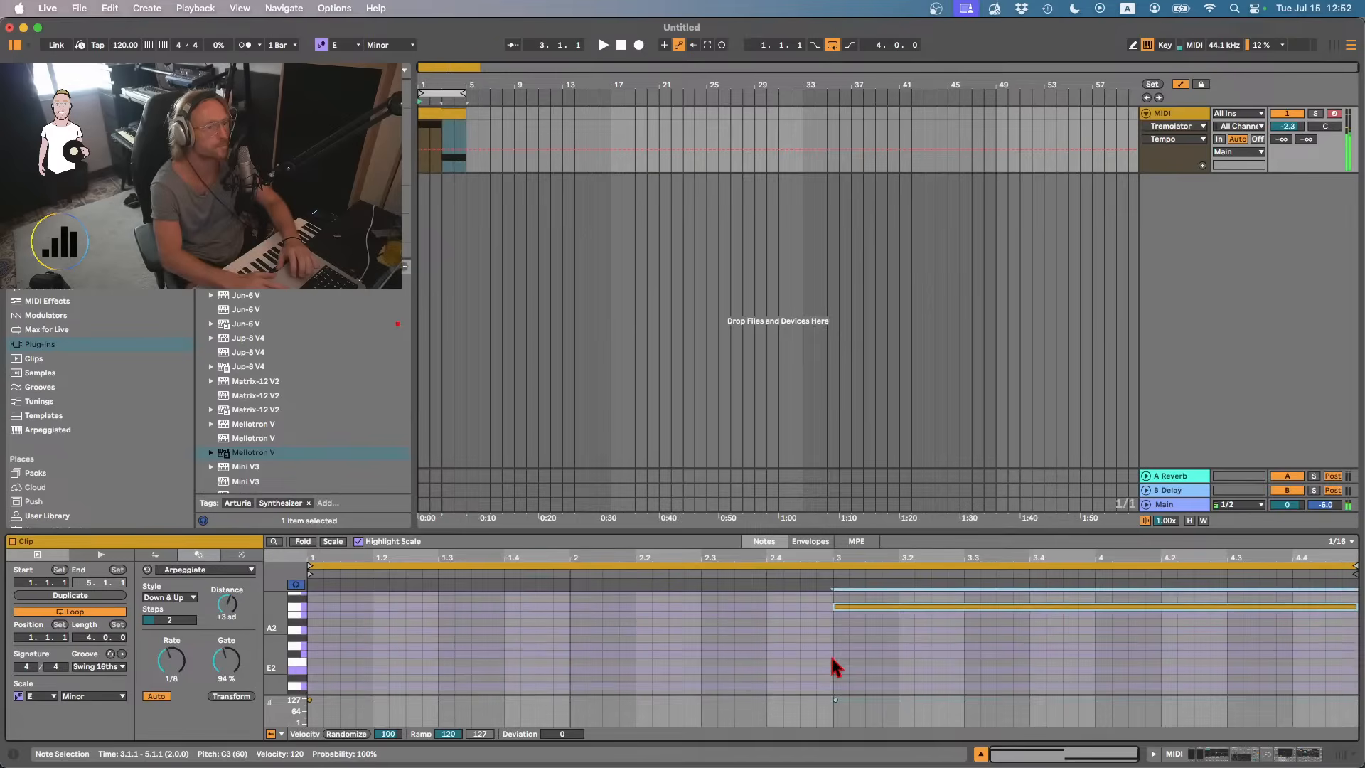
key("Down")
key("Down")
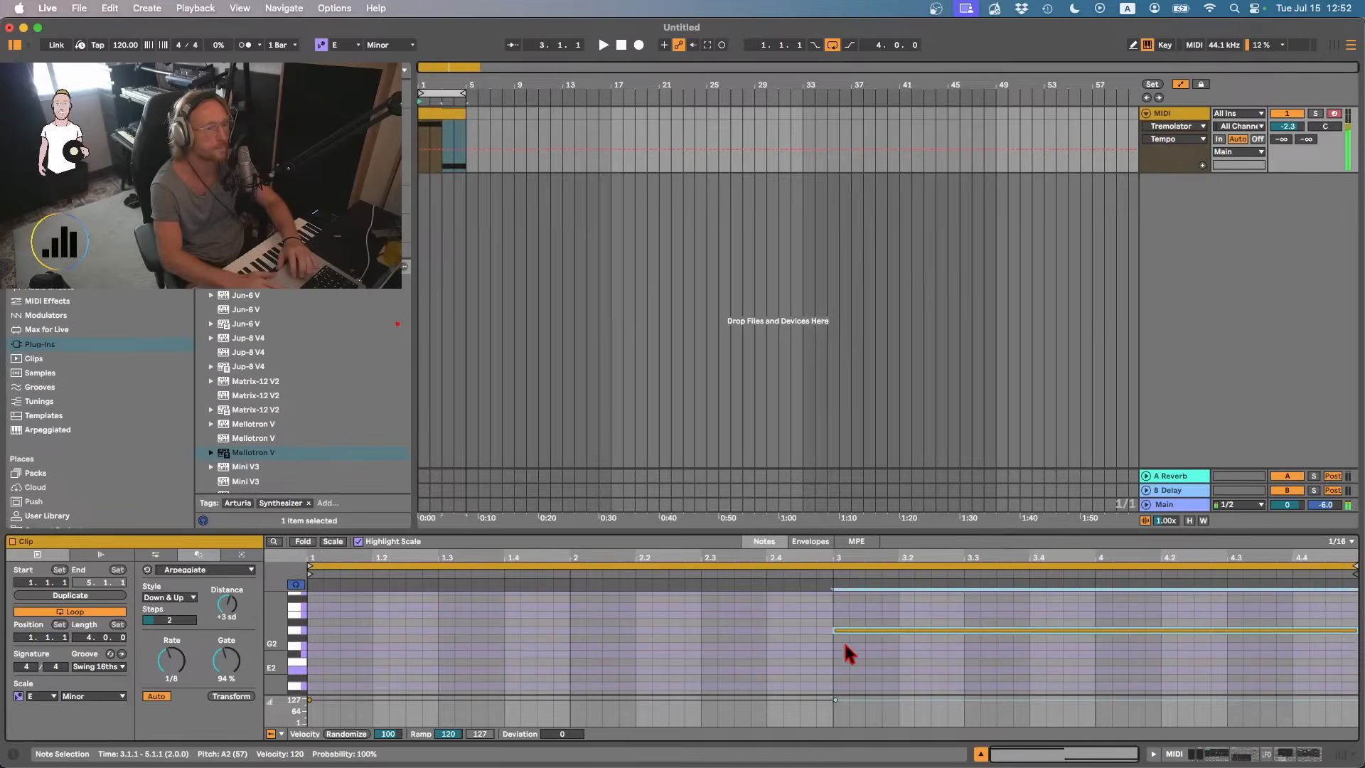
key("space")
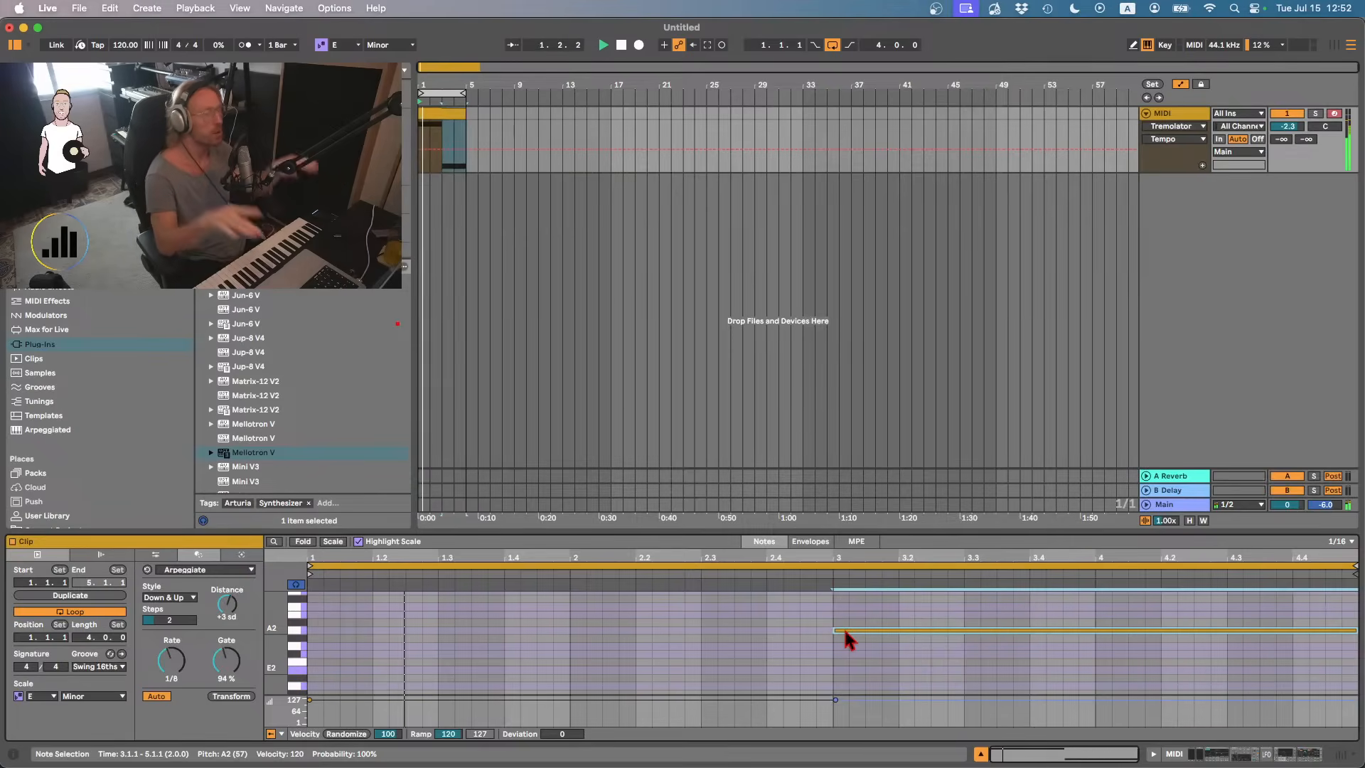
key("space")
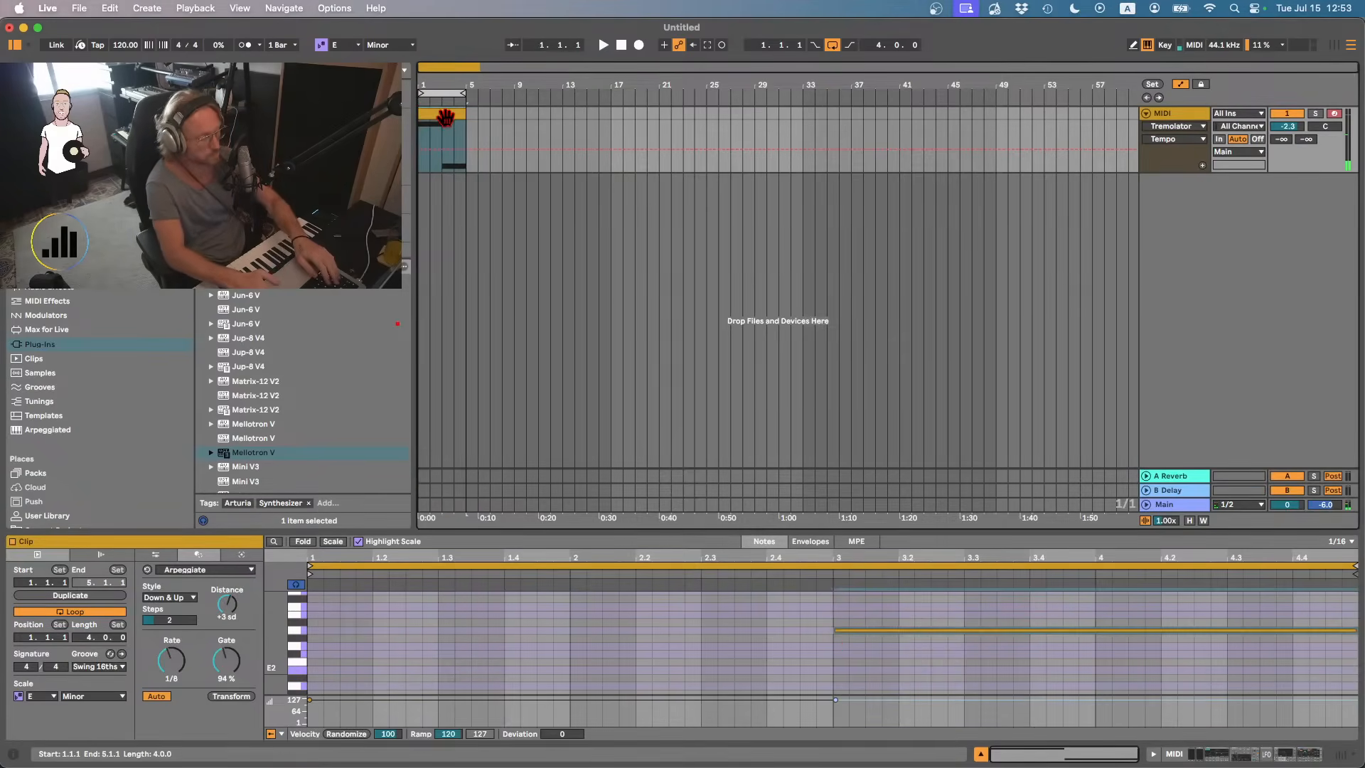
- Export the four-bar Mellotron loop as Musicloop_040_Em7 into the Music Loops folder
key("super+shift+r")
key("Return")
key("Right")
key("Left")
key("Left")
key("Left")
key("Left")
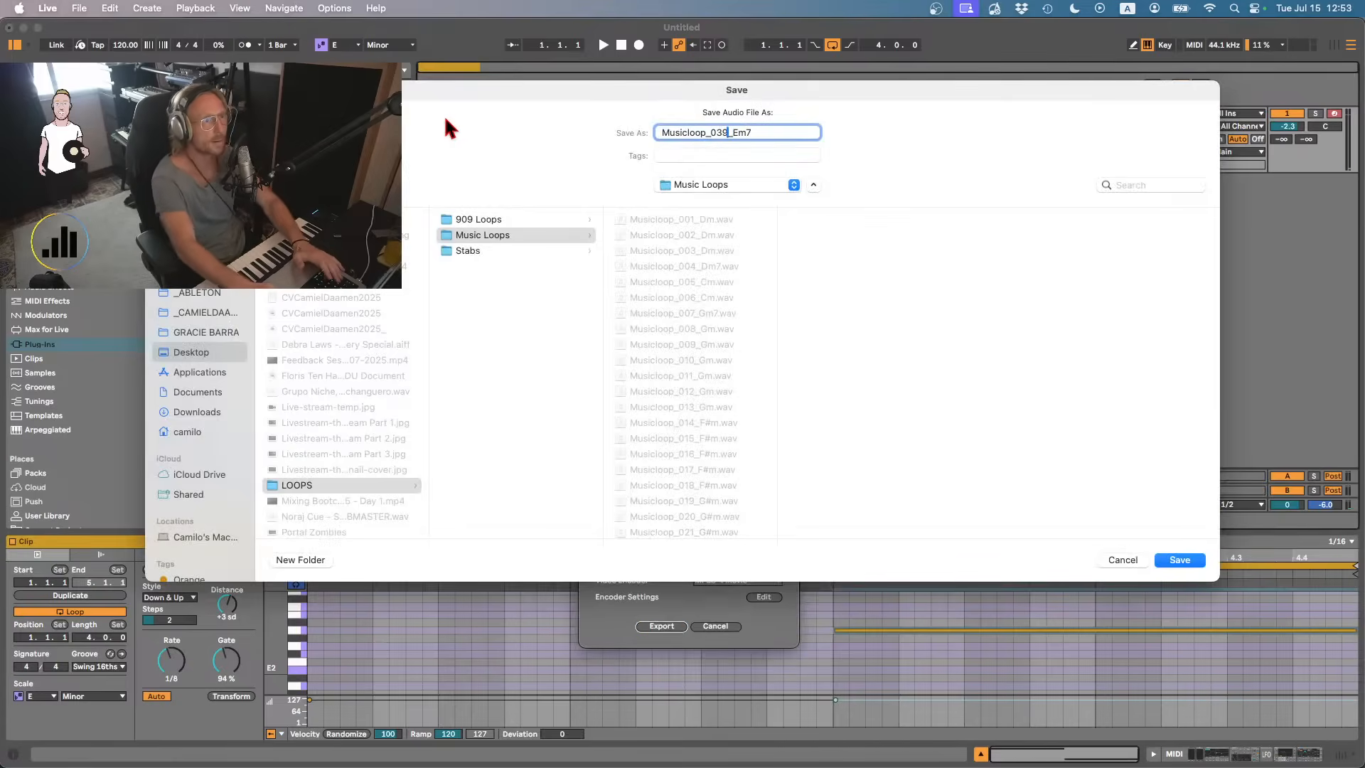
key("BackSpace")
key("BackSpace")
type("40")
key("Return")
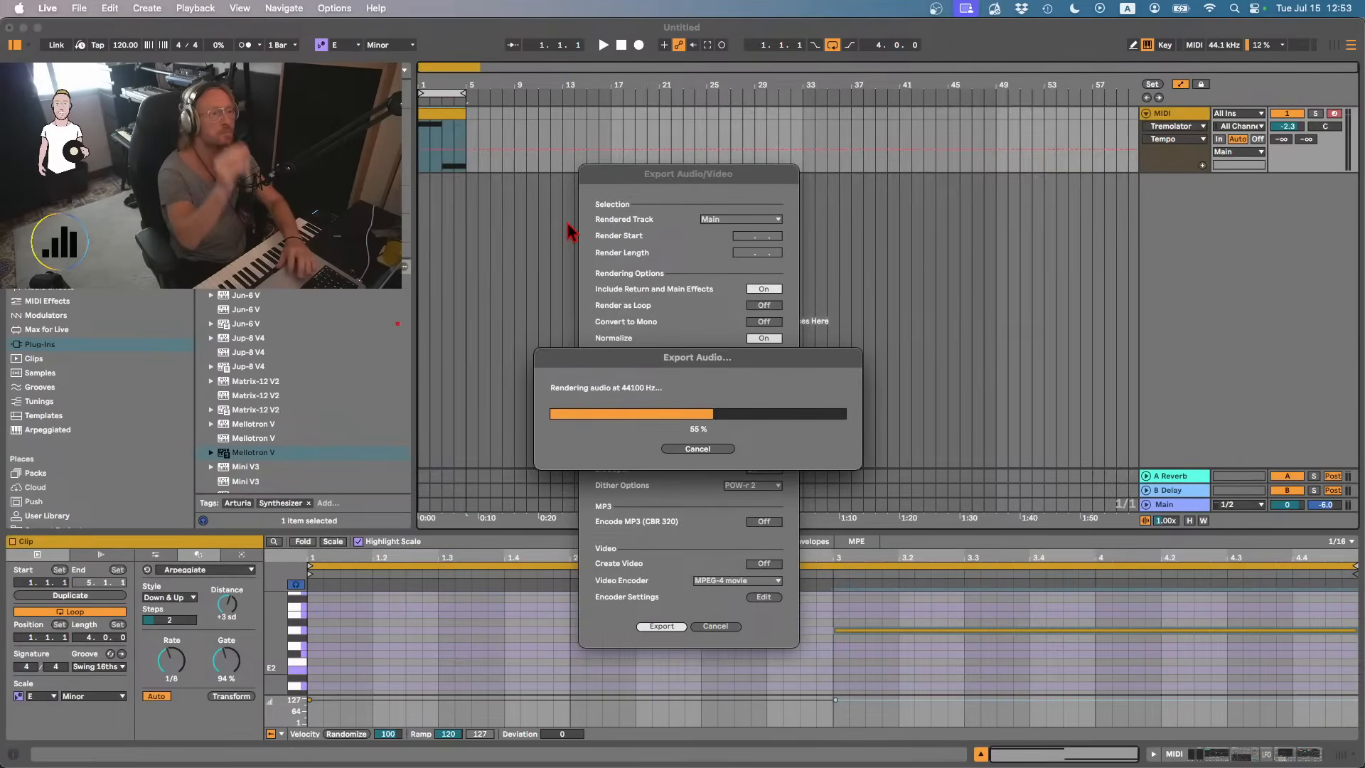
- Delete the MIDI clip and remove Mellotron V and the entire effects chain from the MIDI track
left_click_drag(455, 112, 456, 113)
key("Delete")
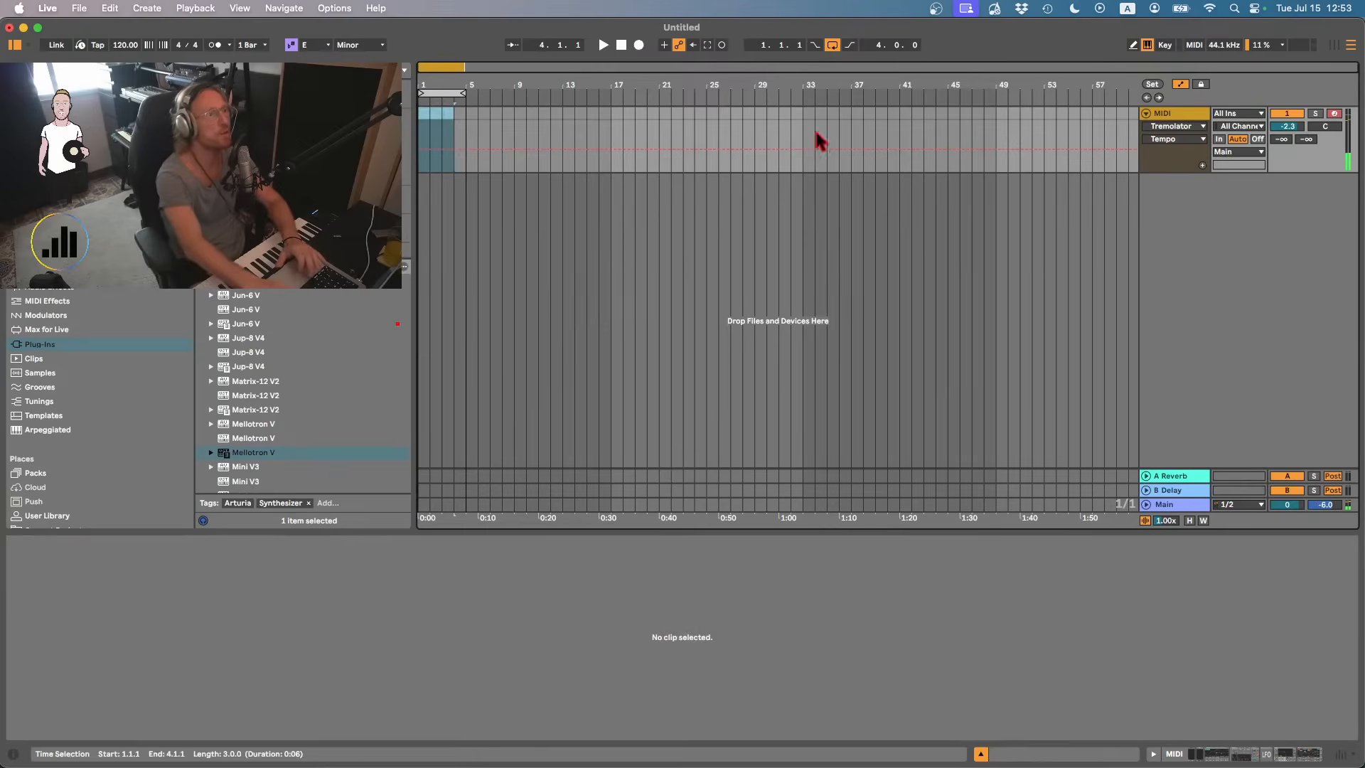
left_click(1185, 114)
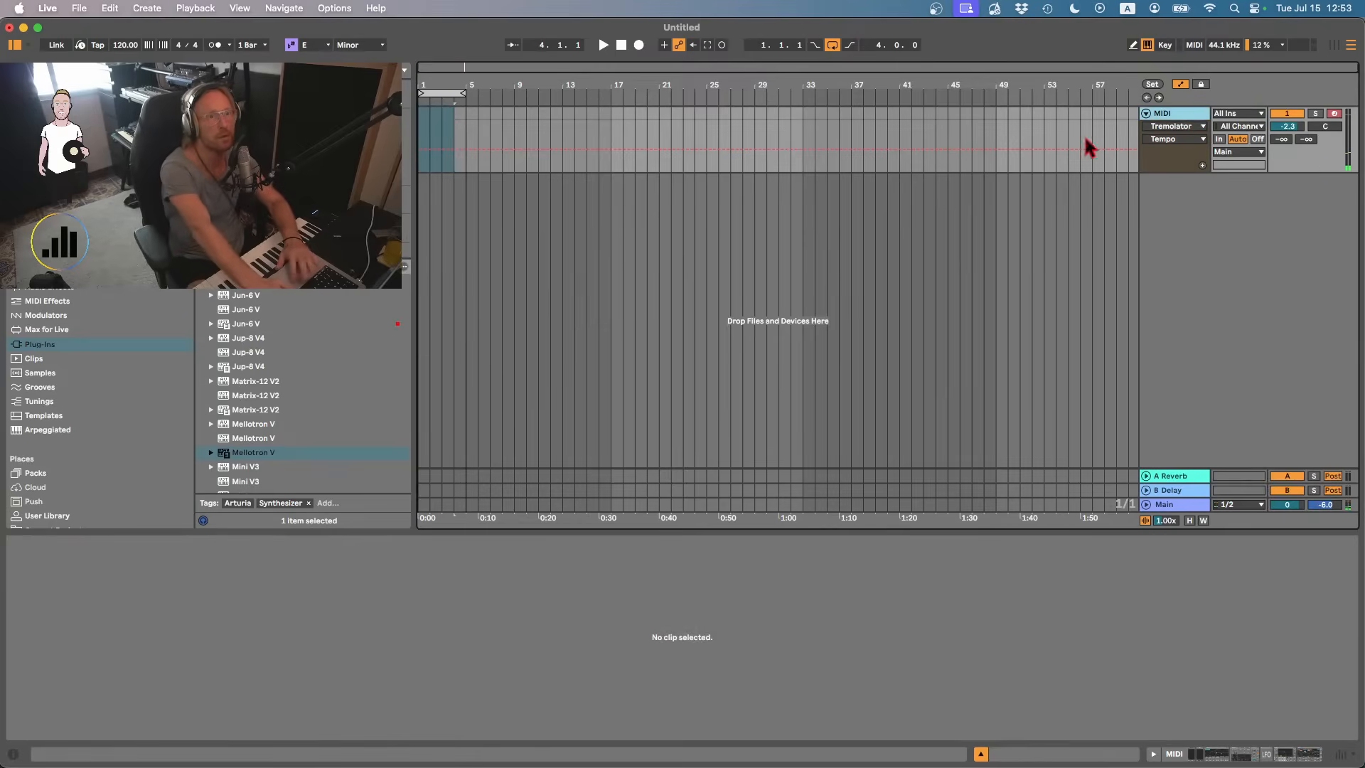
double_click(1169, 119)
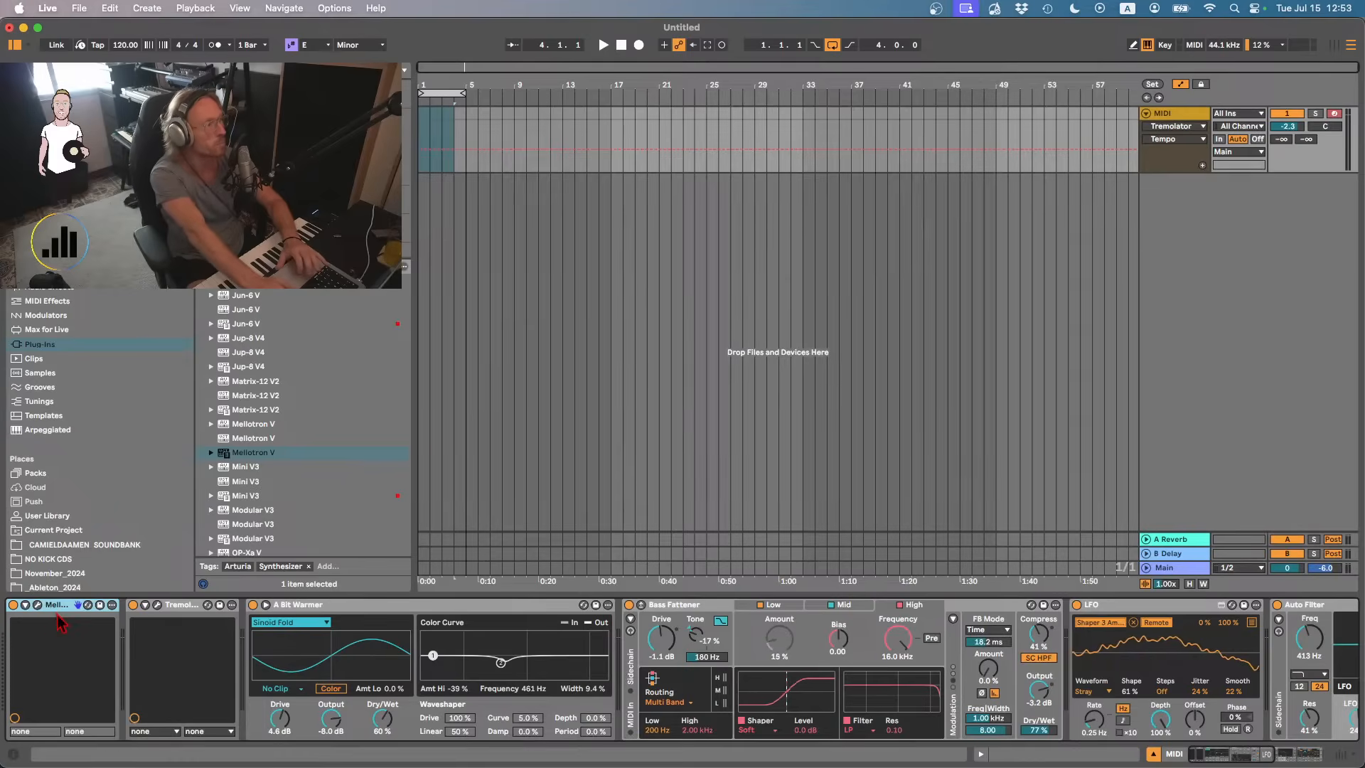
key("Delete")
key("Delete")
key("Delete")
key("Delete")
key("Delete")
key("Delete")
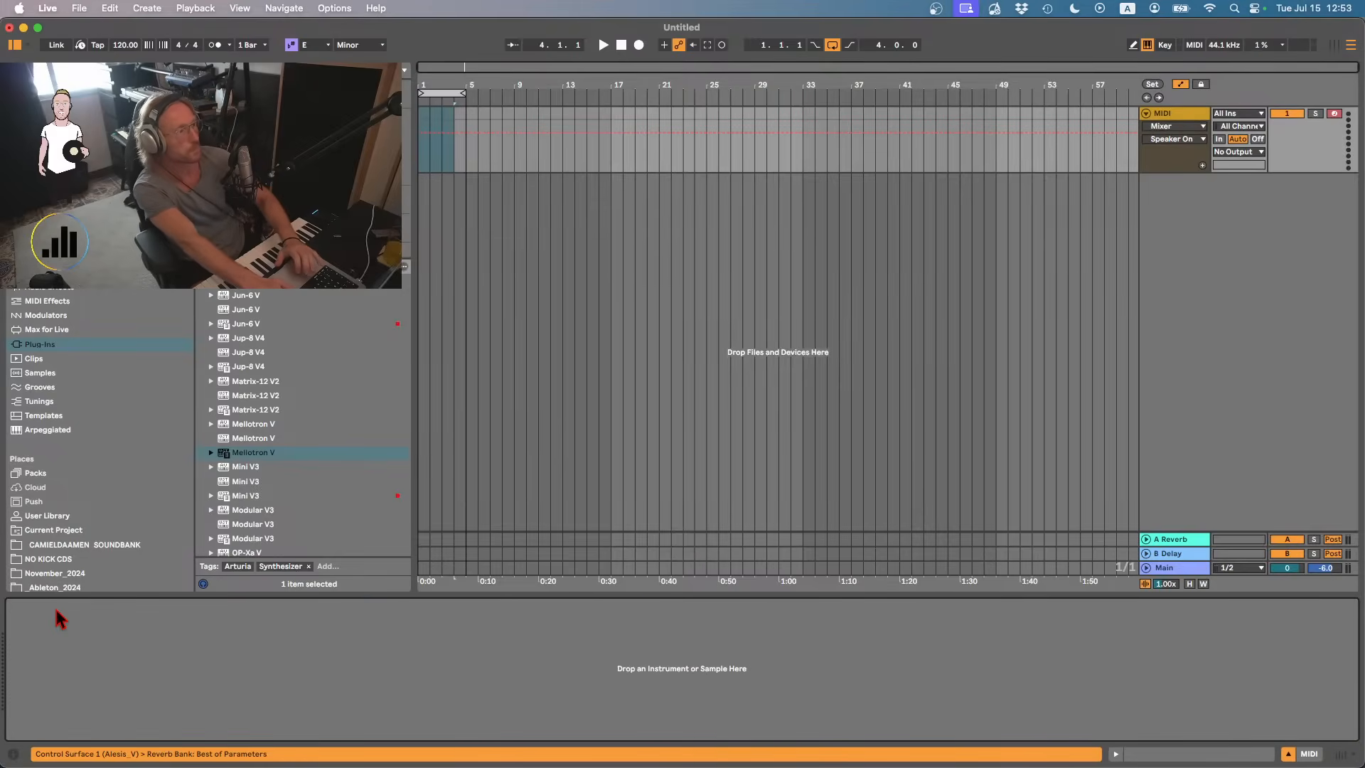
- Collapse the Arturia plug-ins in the browser and expand the Native Instruments folder
scroll(326, 466, "down", 12)
left_click(325, 467)
key("Left")
key("Left")
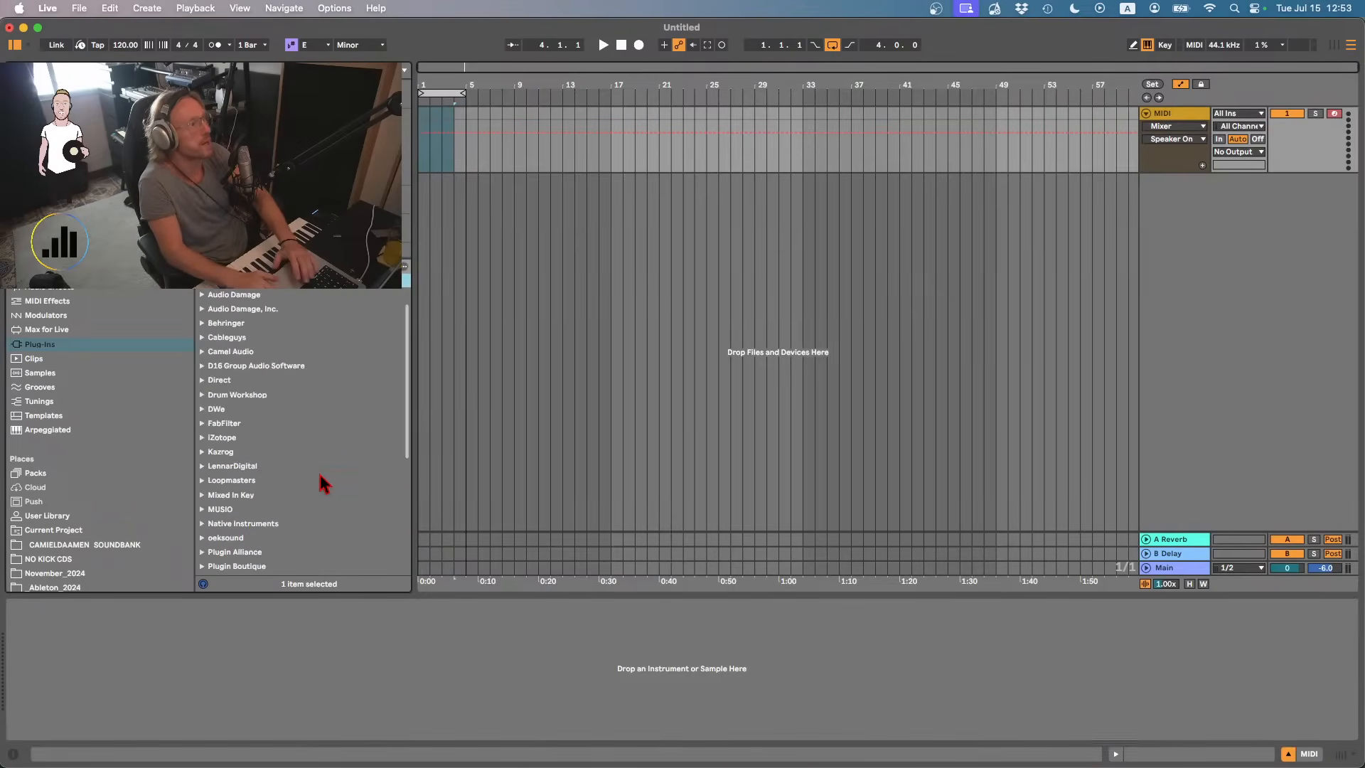
scroll(300, 439, "down", 3)
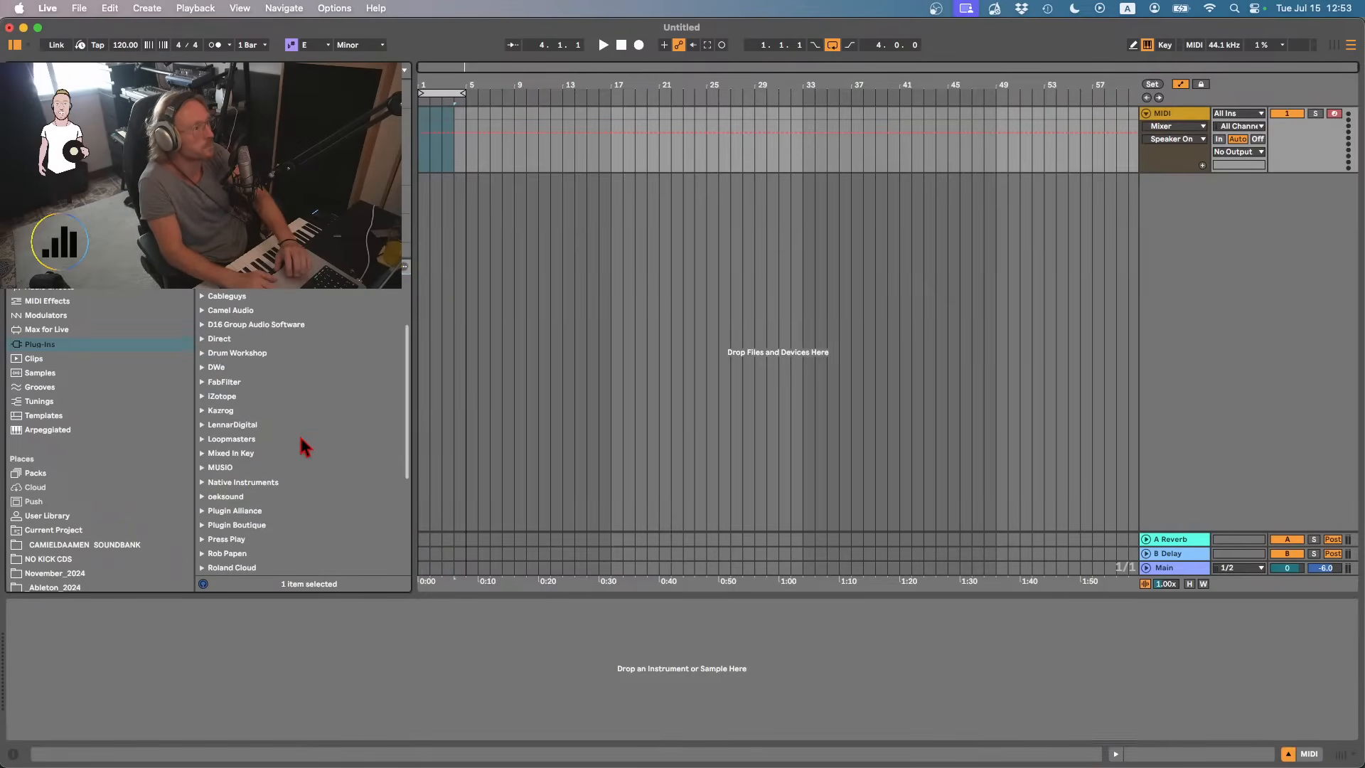
left_click(264, 481)
key("Right")
key("Down")
key("Down")
key("Down")
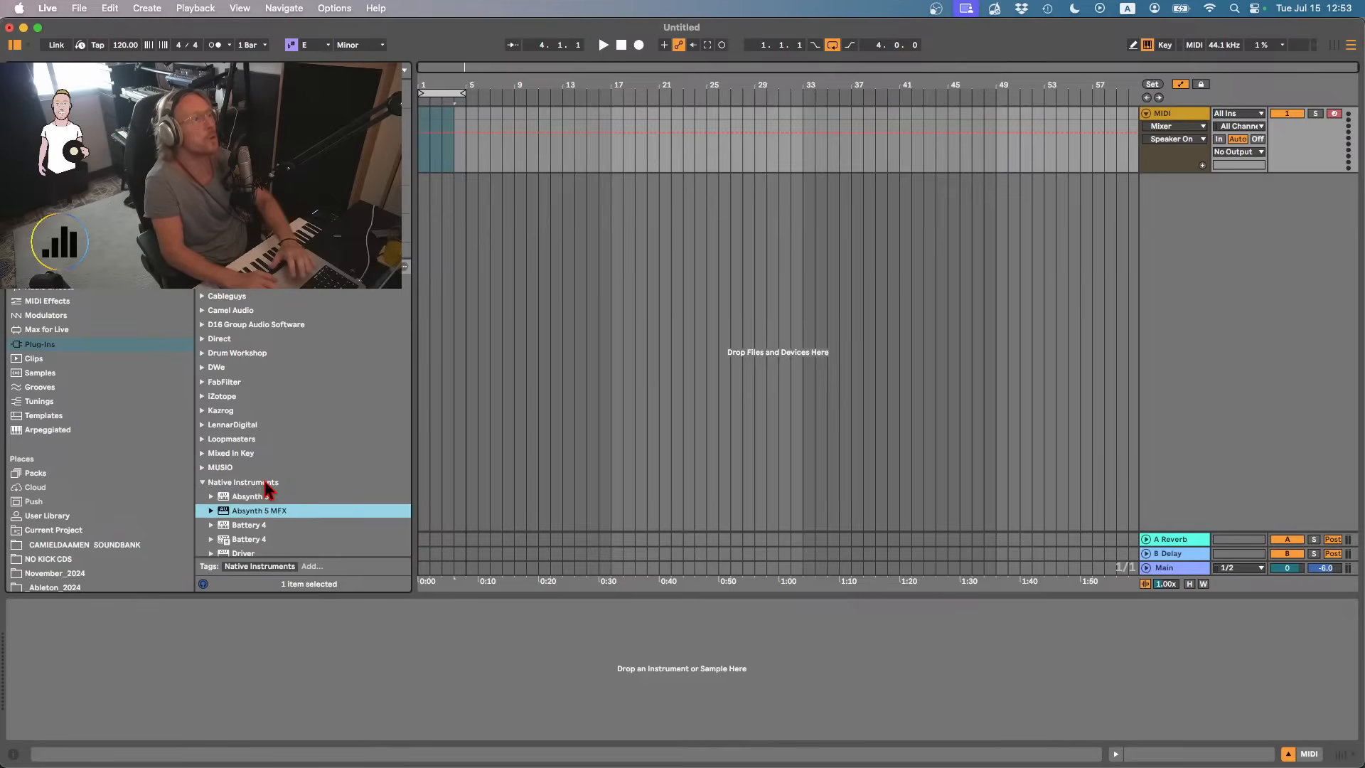
- Load Reaktor 6 from the Native Instruments plug-ins onto the MIDI track
scroll(264, 500, "down", 10)
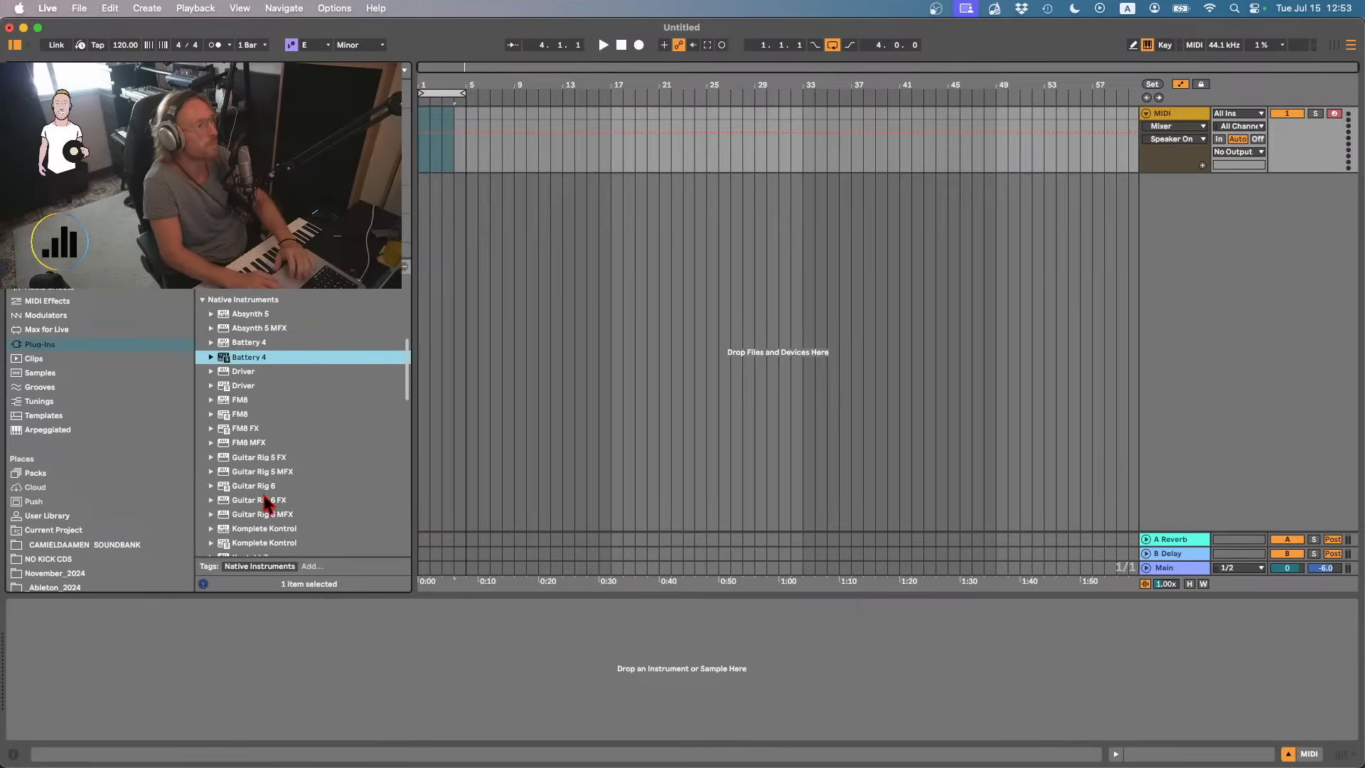
scroll(264, 497, "down", 10)
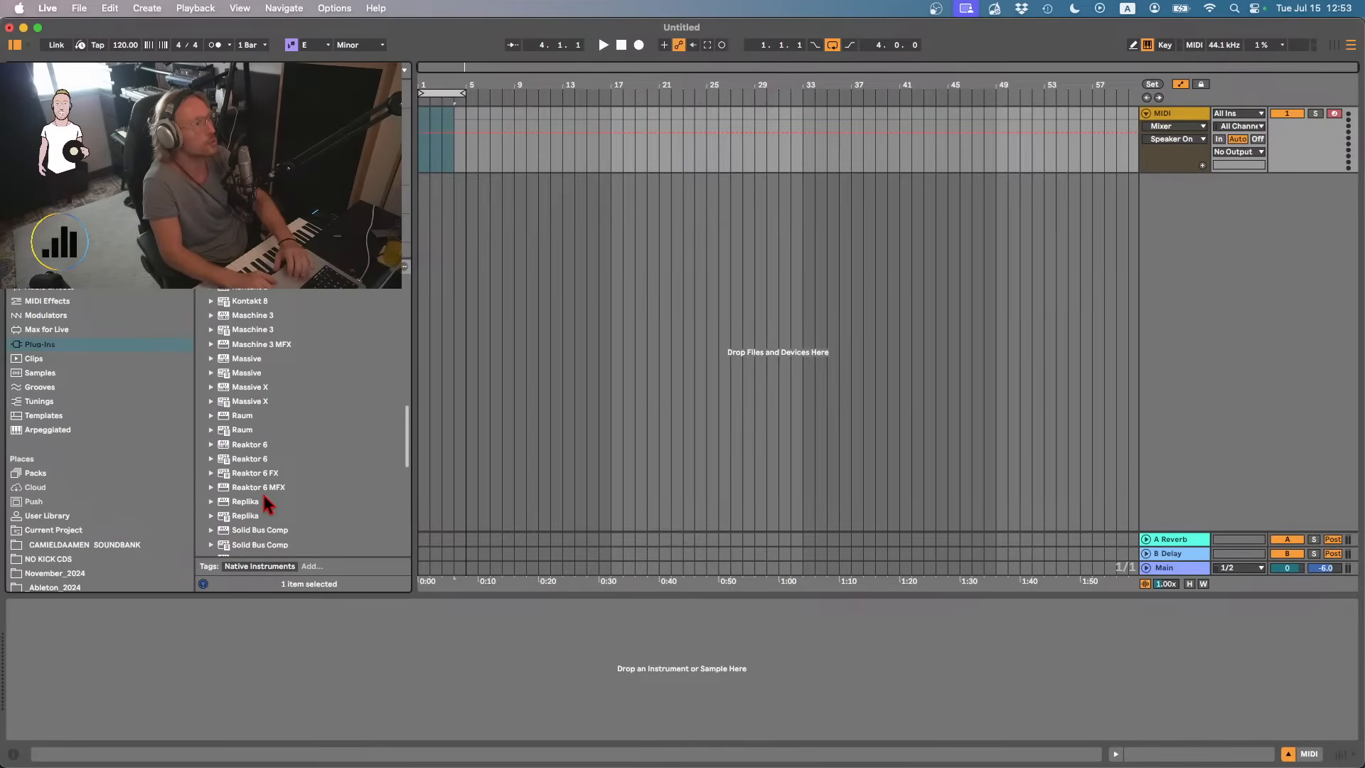
left_click(241, 462)
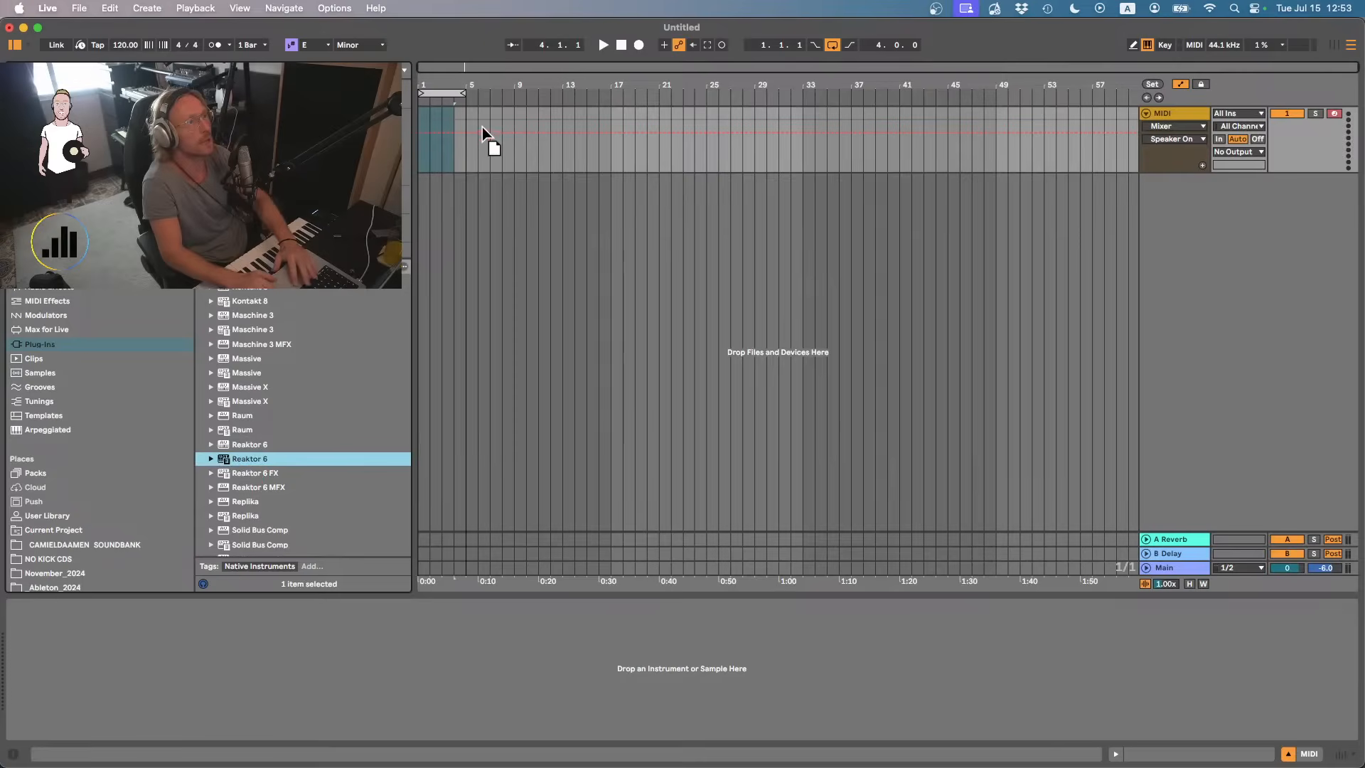
left_click_drag(482, 127, 478, 128)
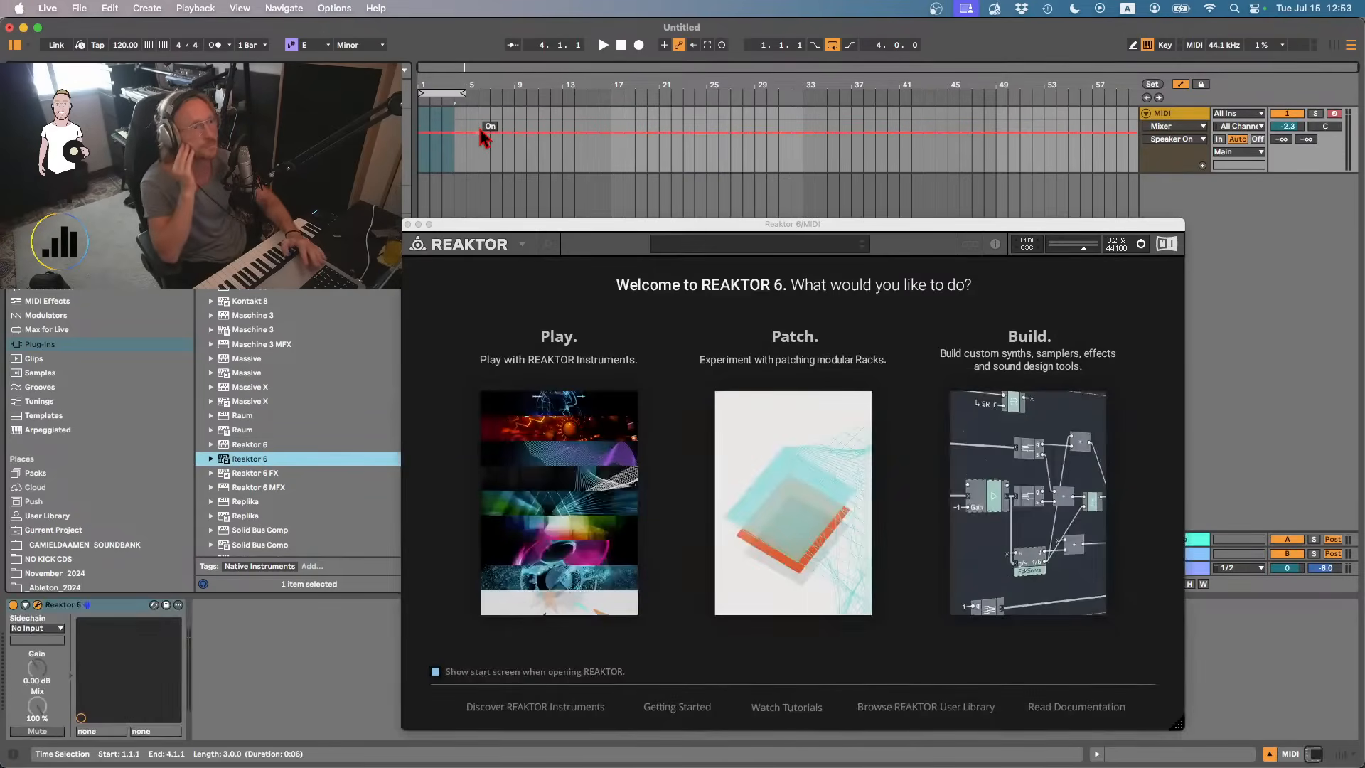
- Enter Reaktor's Play mode, audition the sequenced synthesizers Akkord.ens and Atmotion.ens, and load Blue Matrix.ens
left_click(521, 564)
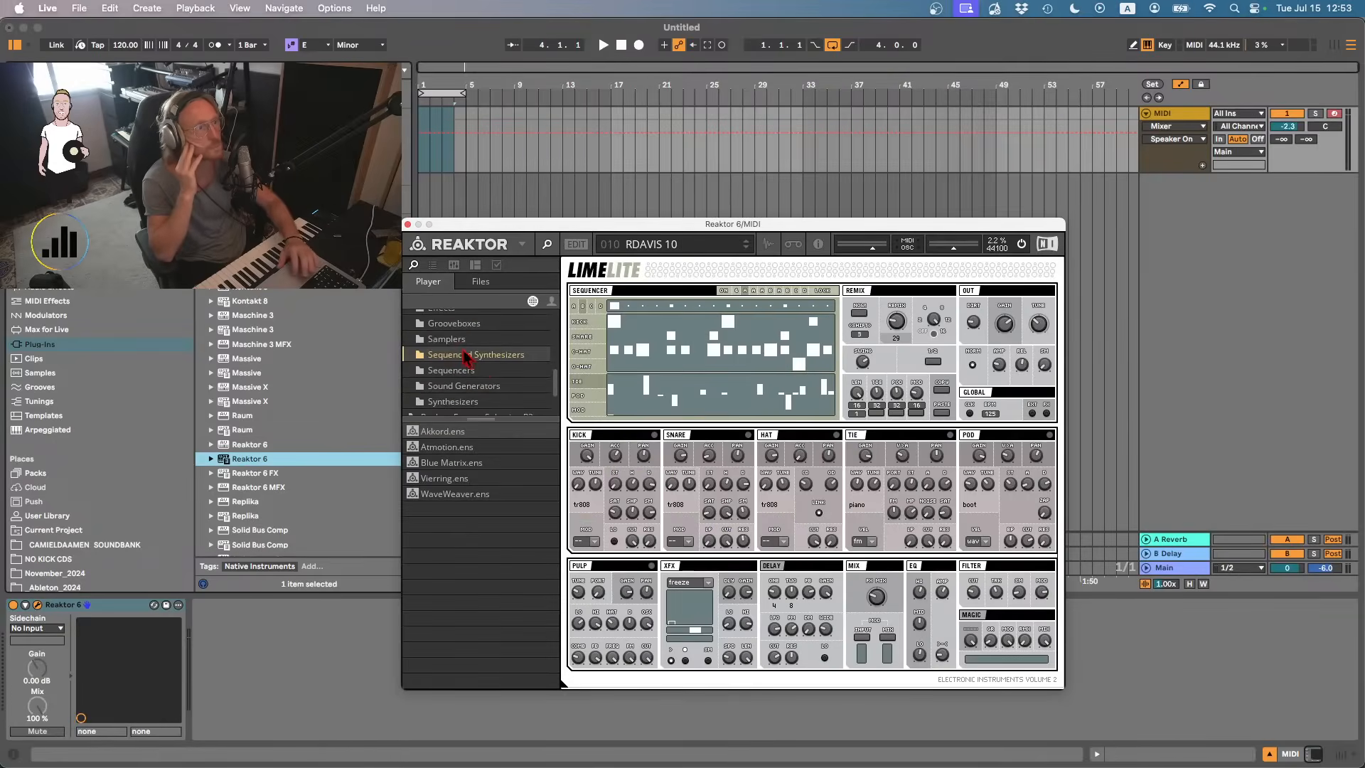
double_click(445, 434)
key("space")
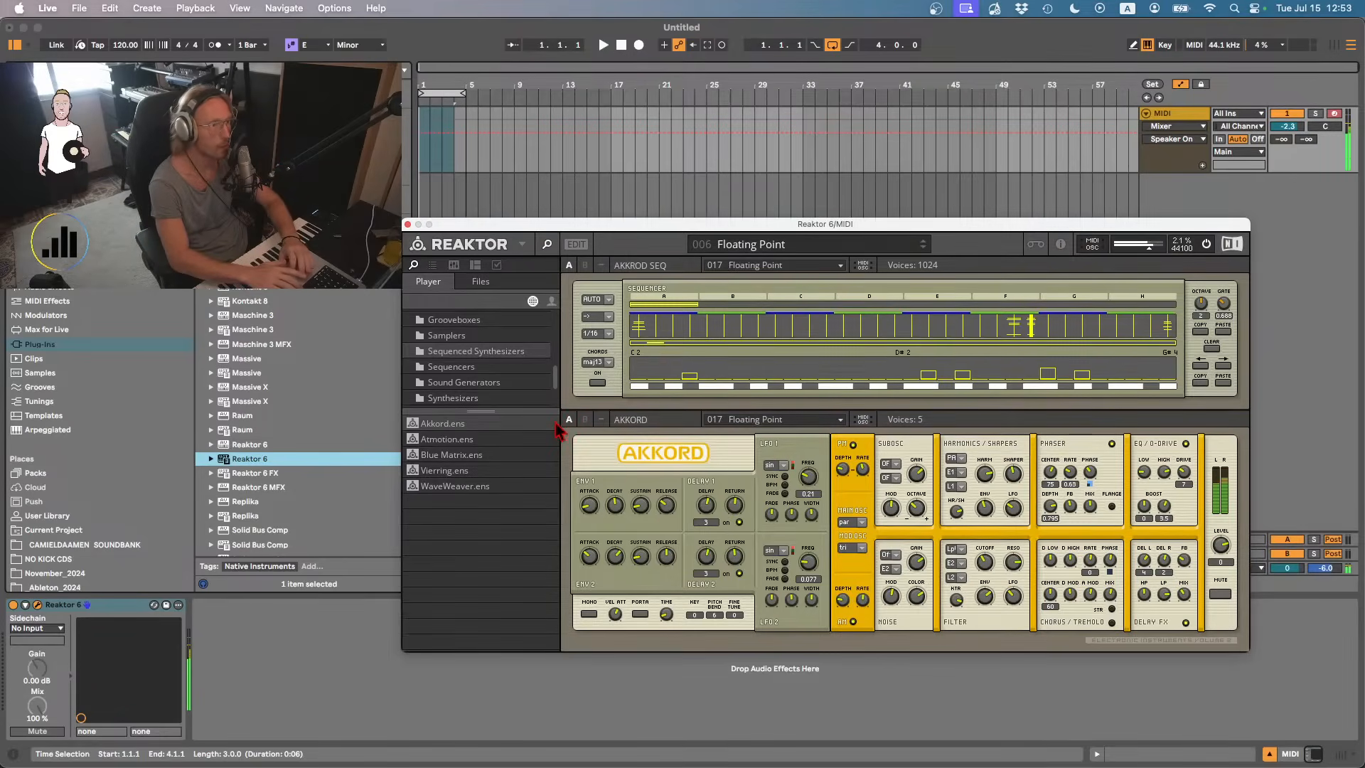
double_click(431, 444)
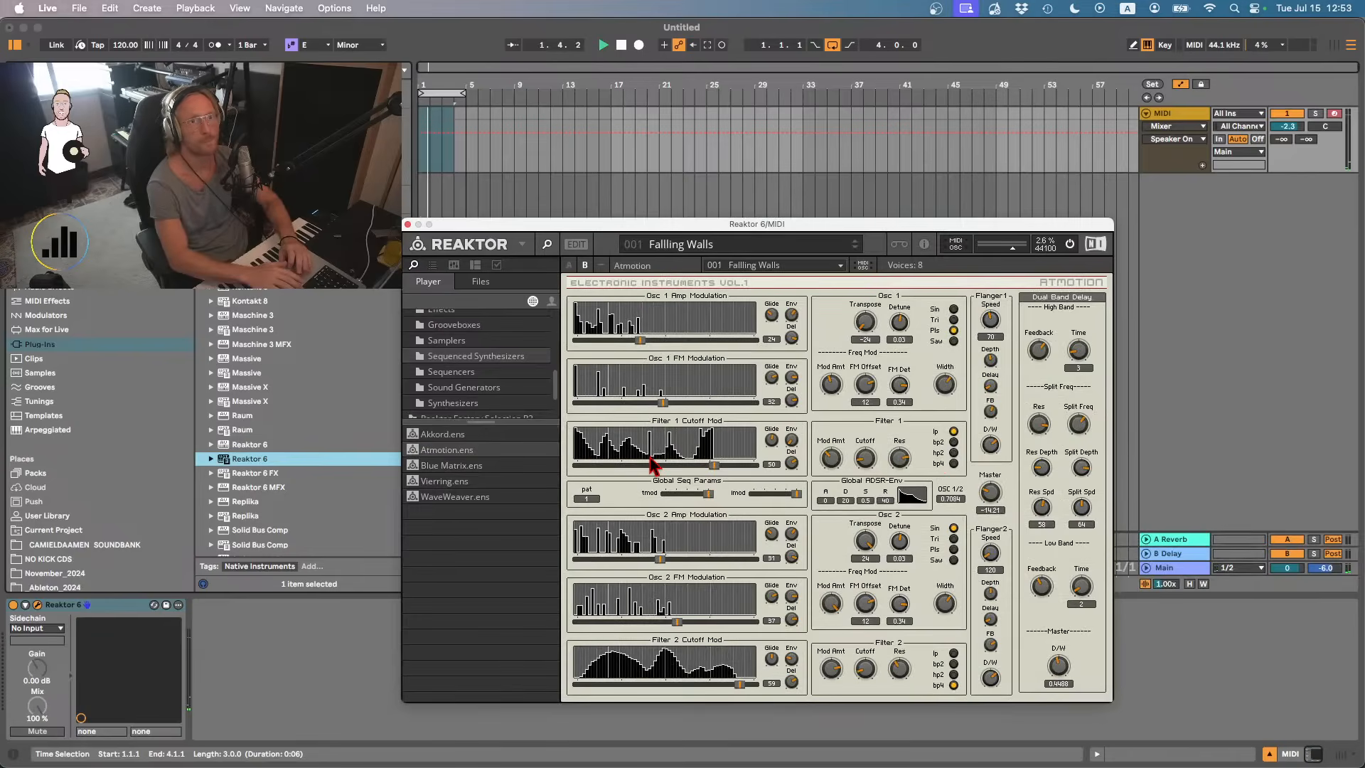
double_click(452, 466)
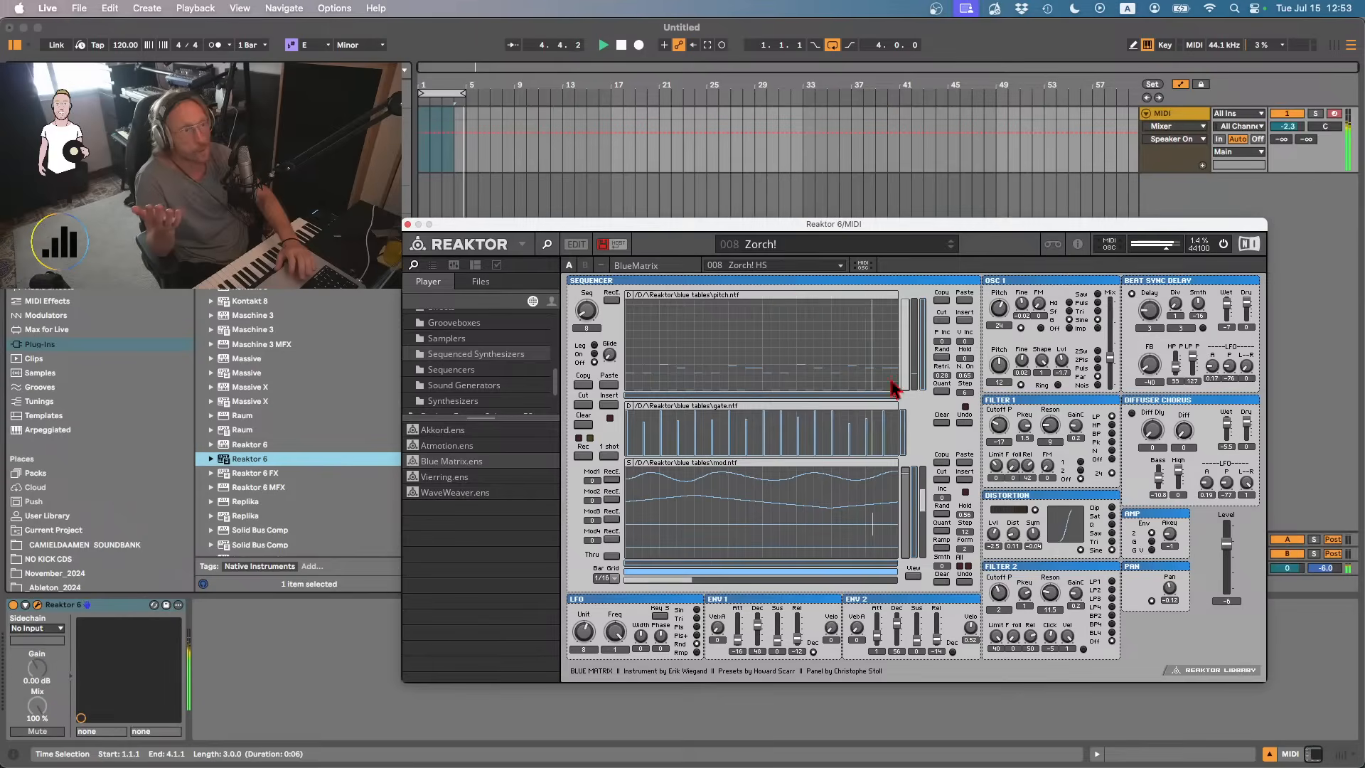
- Try sequence 25 in Blue Matrix's sequencer, and load the snapshot 012 The Great Zarquon HS
left_click_drag(589, 319, 588, 306)
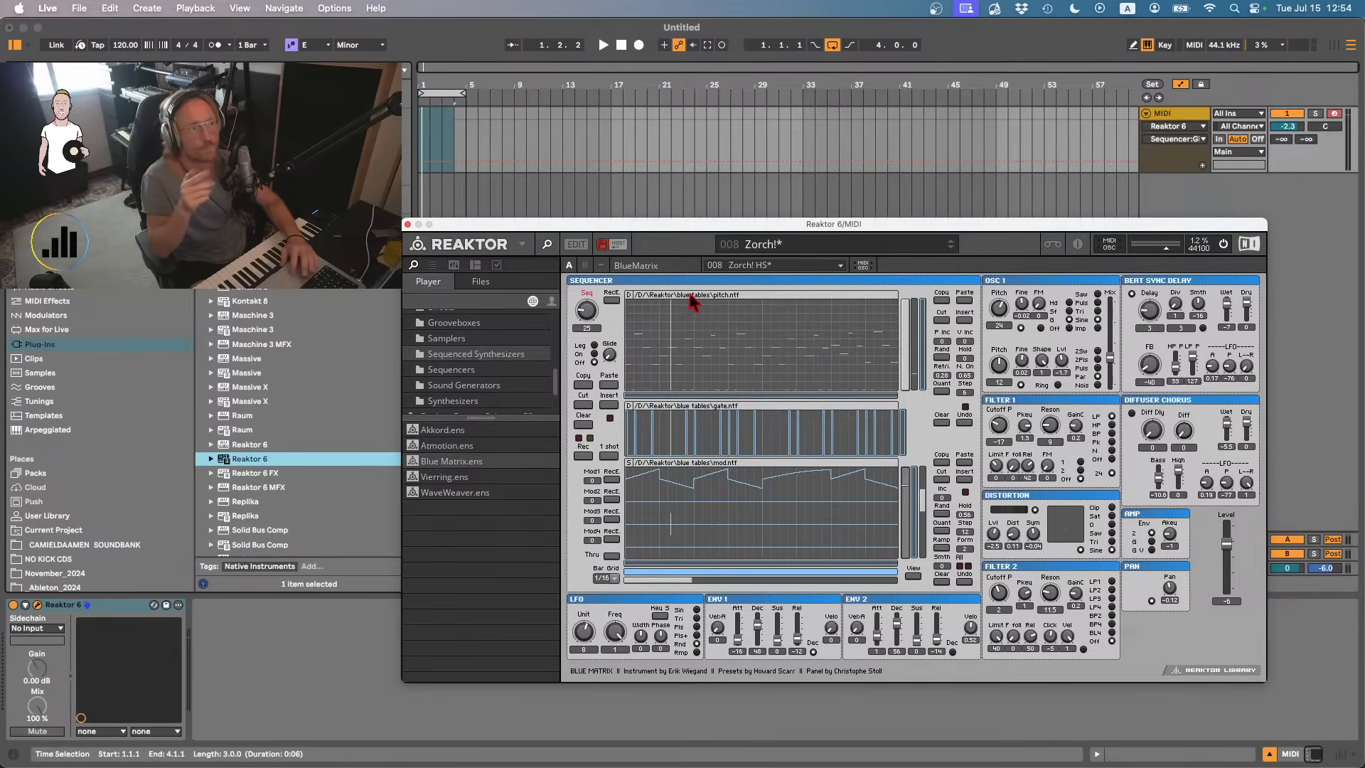
left_click(732, 266)
left_click(787, 412)
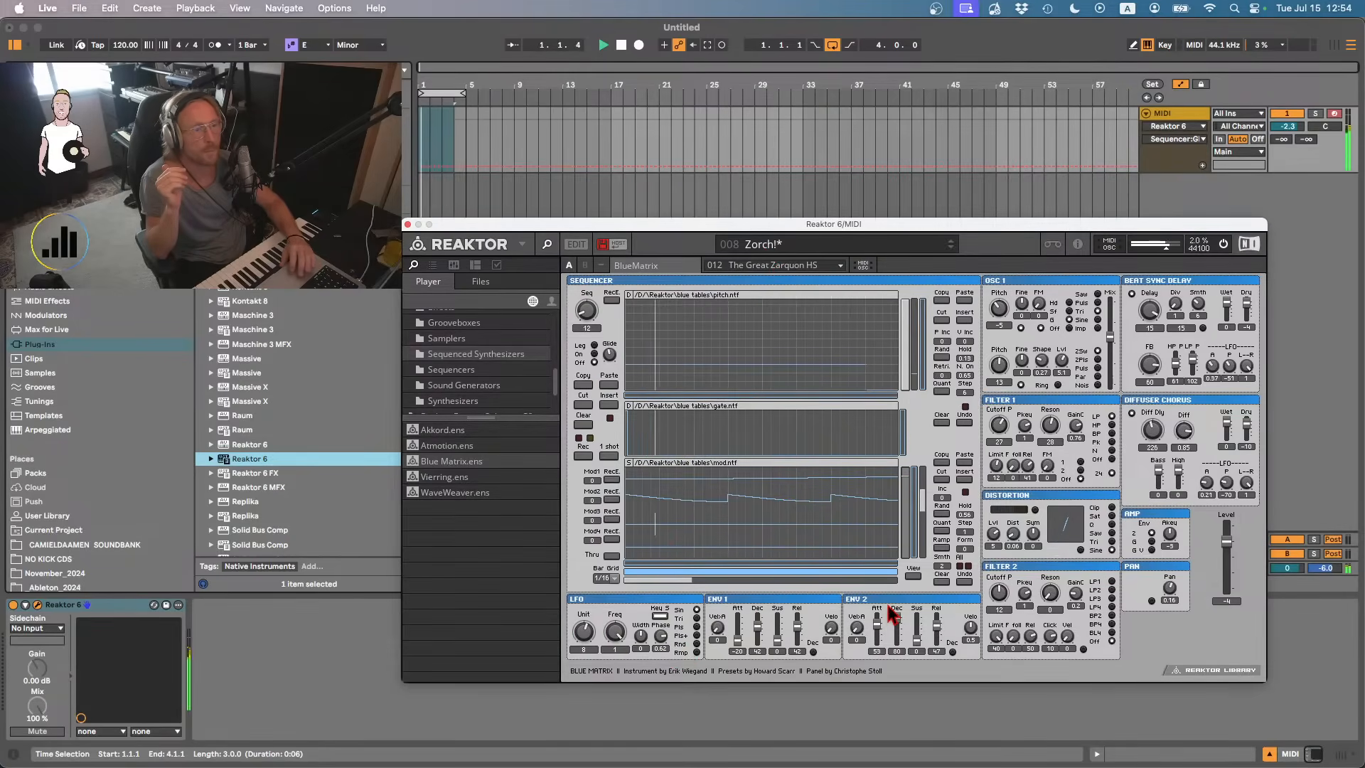
- Set Blue Matrix's Filter 1 cutoff to 0 and try the Beat Sync Delay control during playback
left_click(1002, 427)
left_click_drag(1002, 426, 1013, 384)
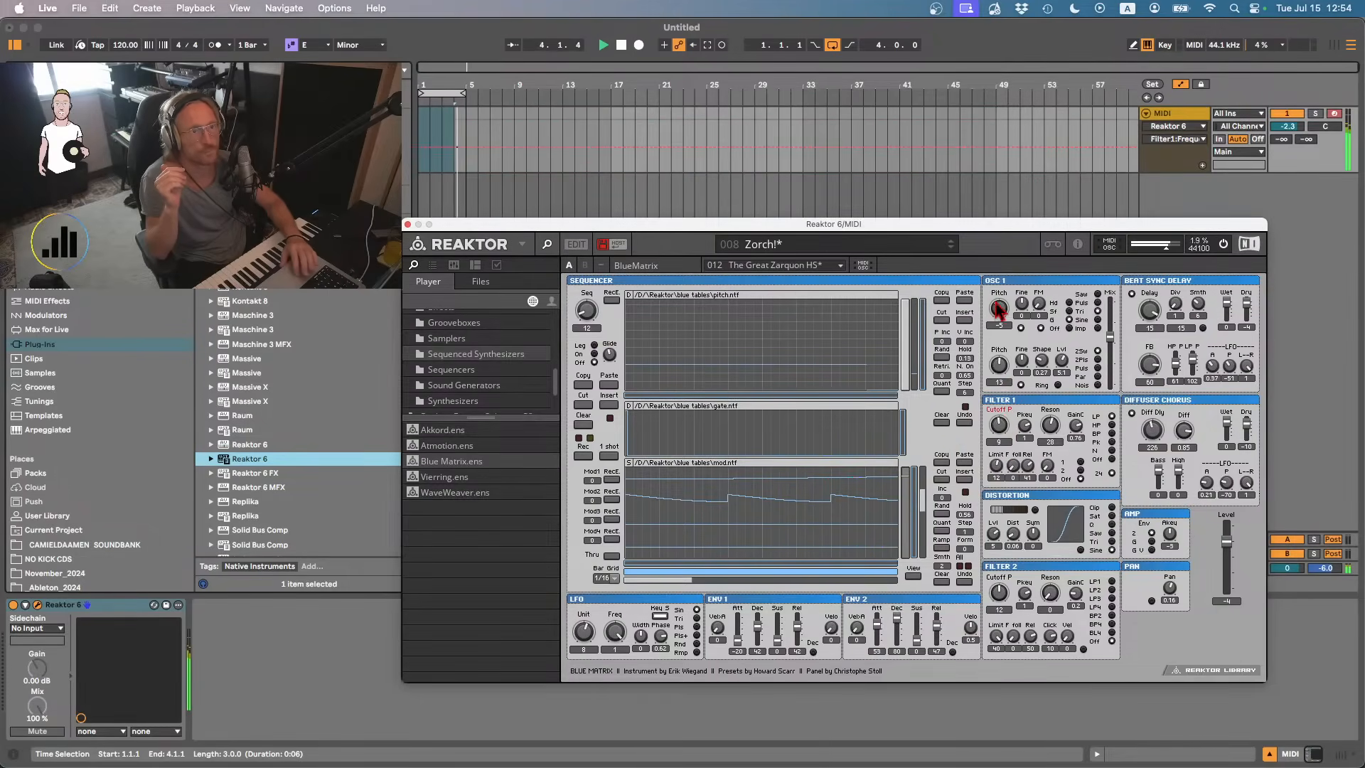
left_click(1138, 307)
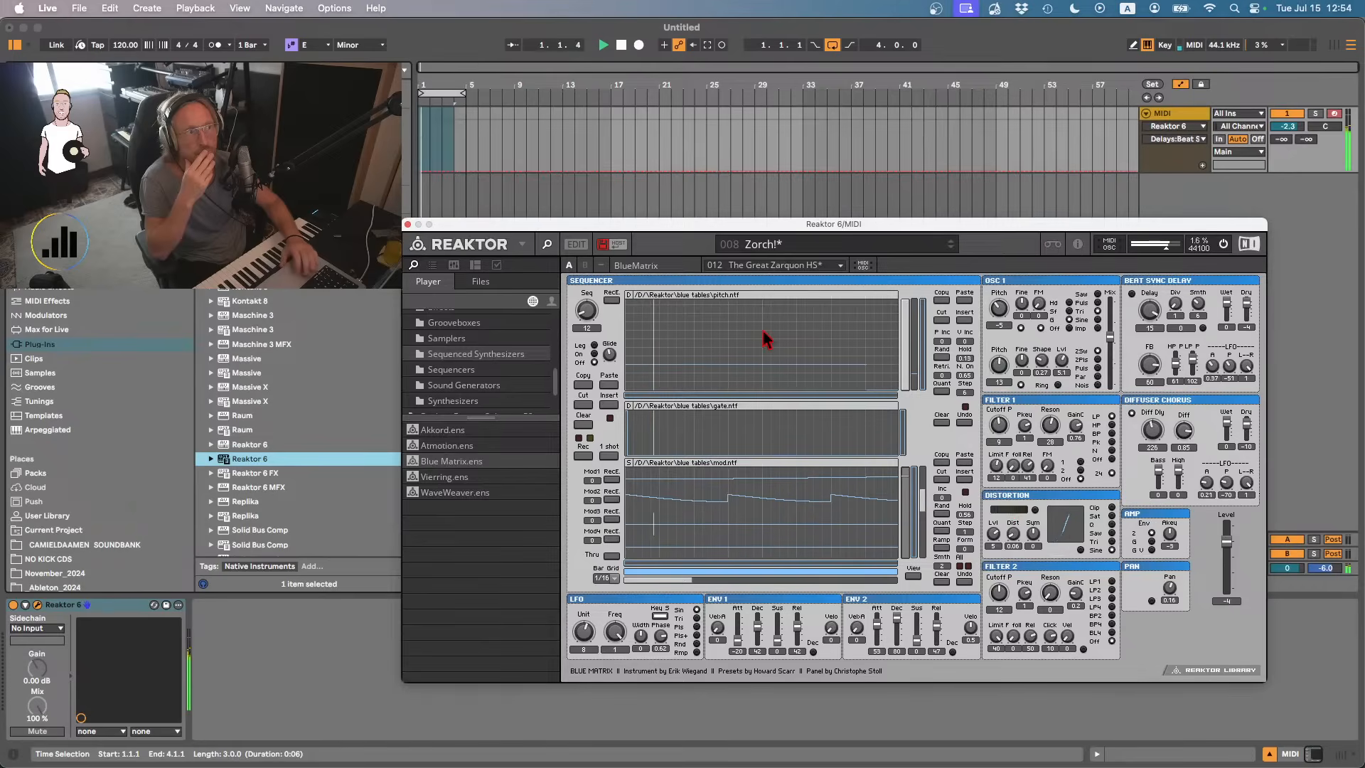
- Stop playback and extend the arrangement loop to eight bars starting at bar 1
key("space")
left_click(445, 93)
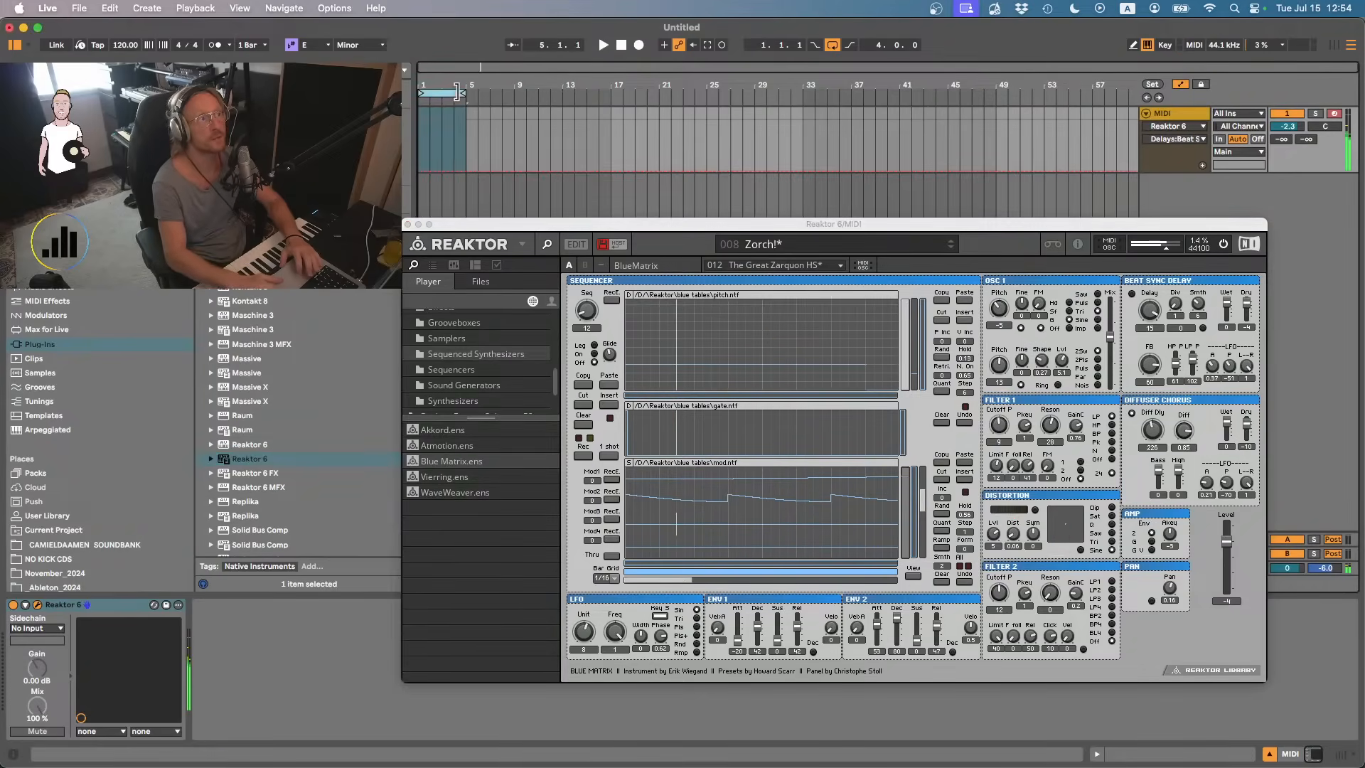
left_click_drag(458, 93, 508, 94)
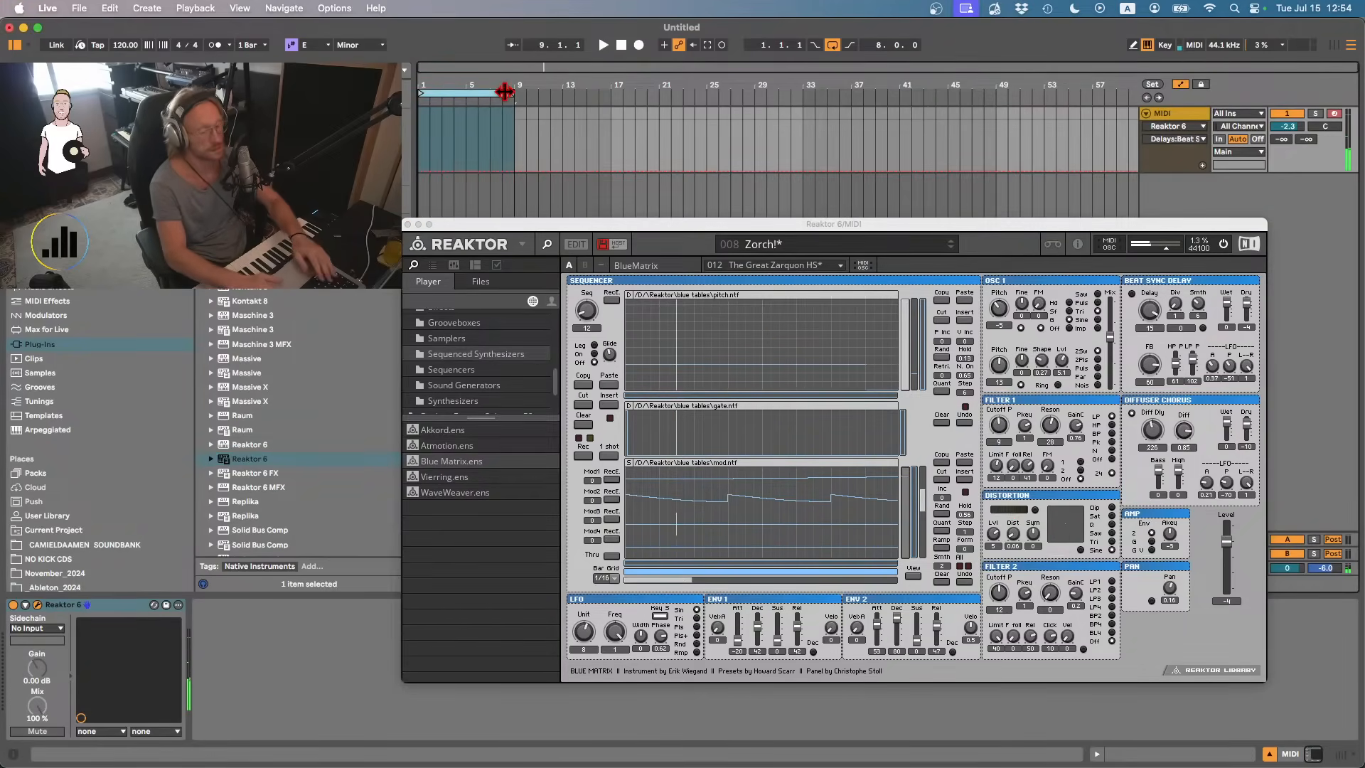
- Export the eight-bar selection as an audio file named Musicloop_041 in the Music Loops folder
key("super+shift+r")
key("Return")
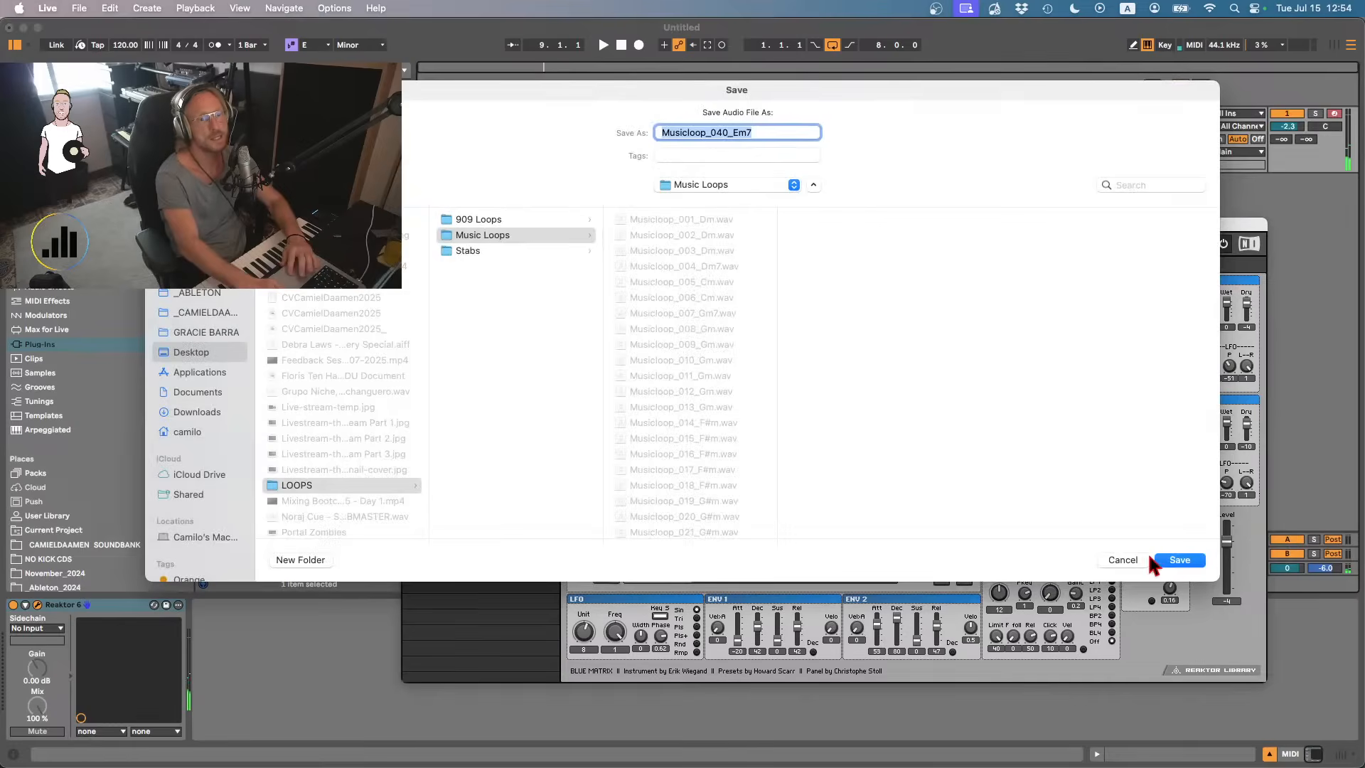
left_click(787, 132)
key("BackSpace")
key("BackSpace")
key("BackSpace")
key("BackSpace")
key("BackSpace")
type("1")
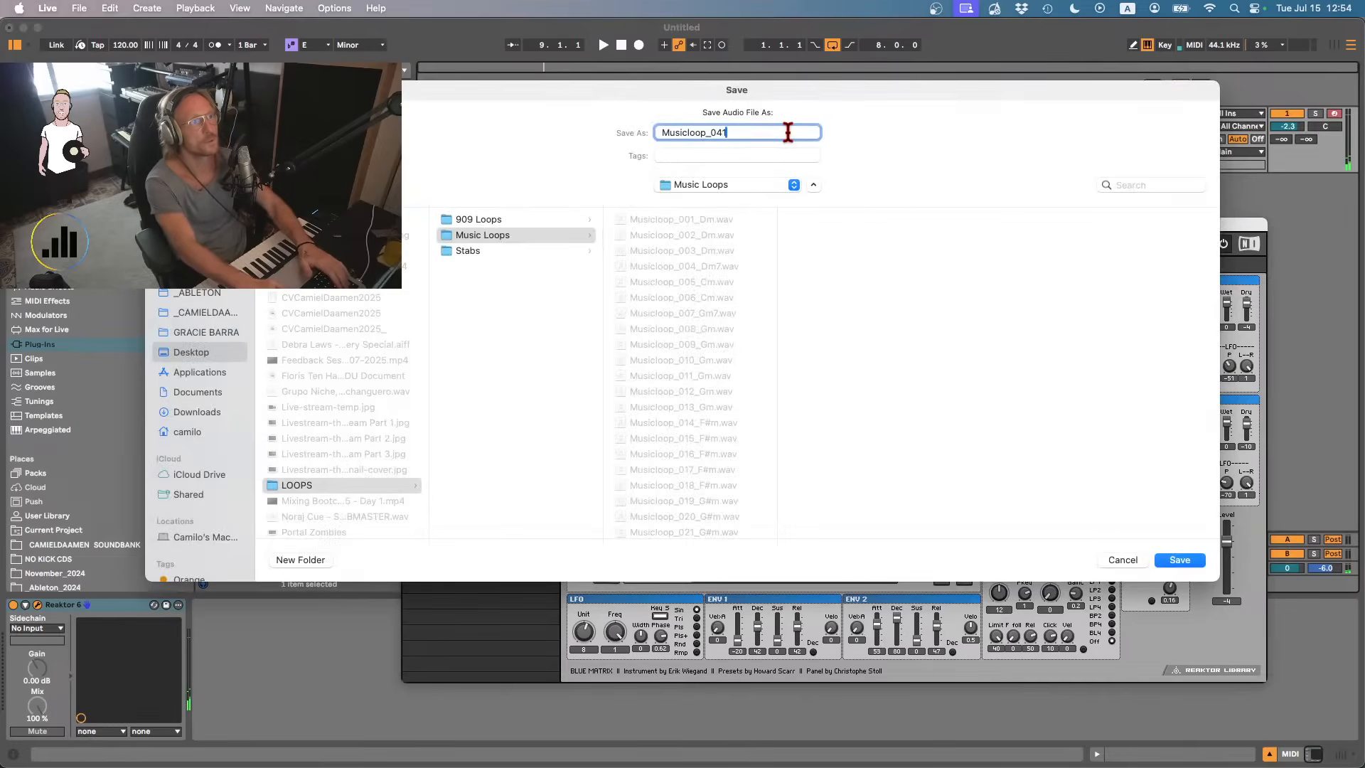
key("Return")
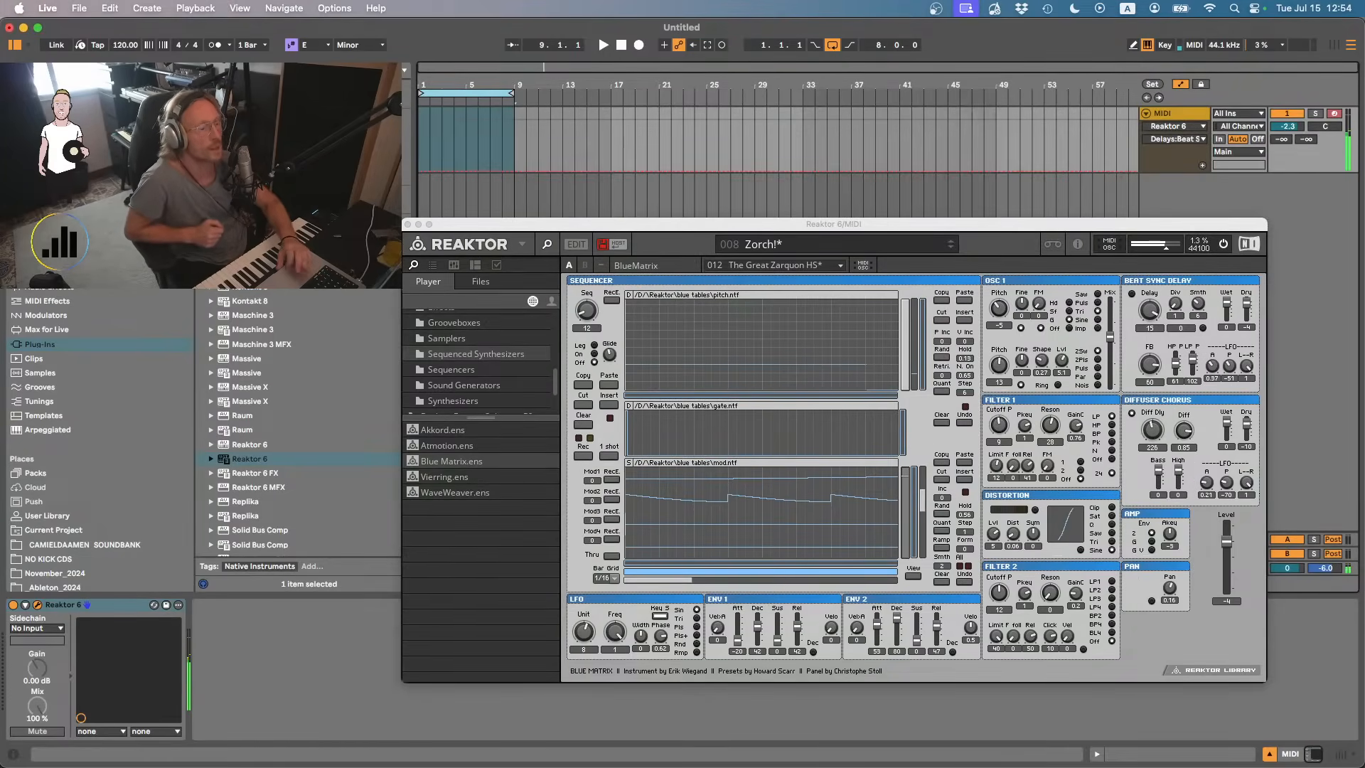
- Switch to Finder, open the Music Loops folder inside LOOPS, and deactivate the MIDI track back in Live
key("super+Tab")
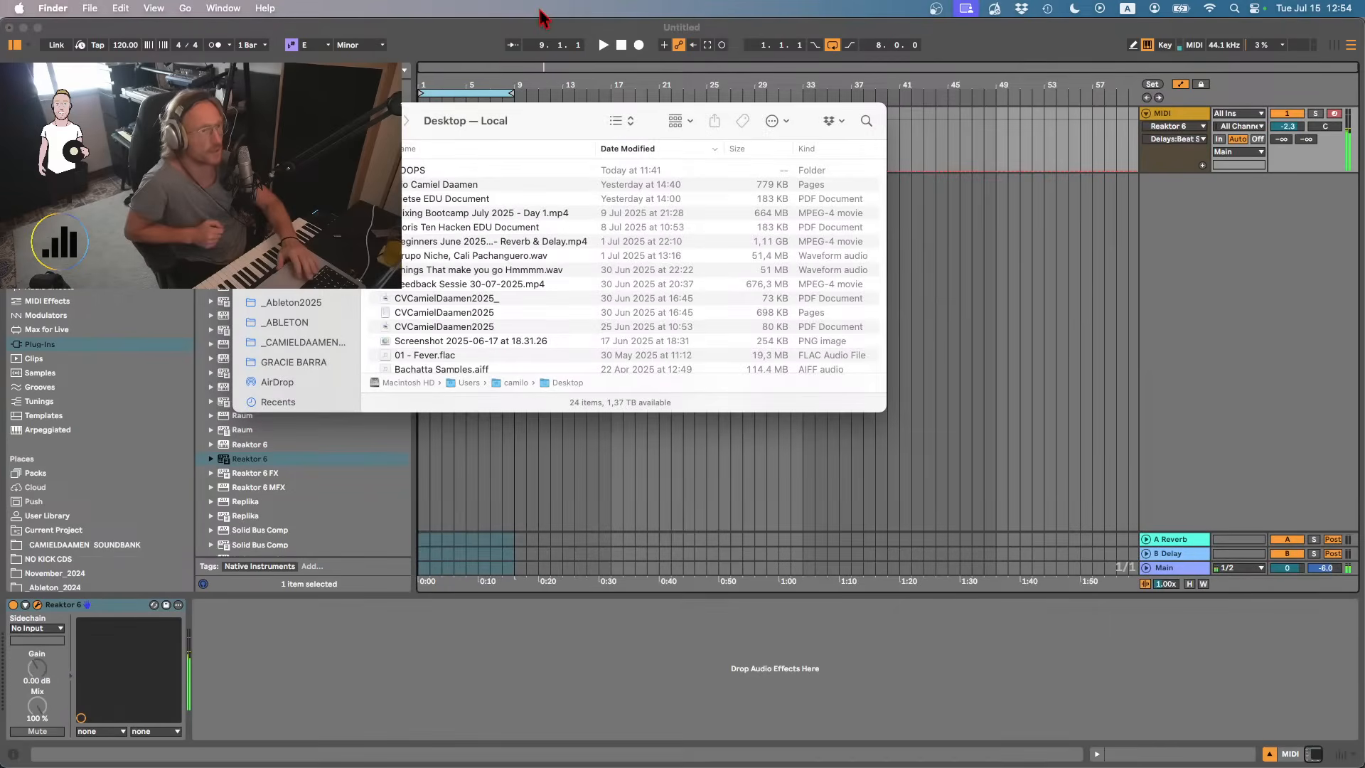
double_click(411, 171)
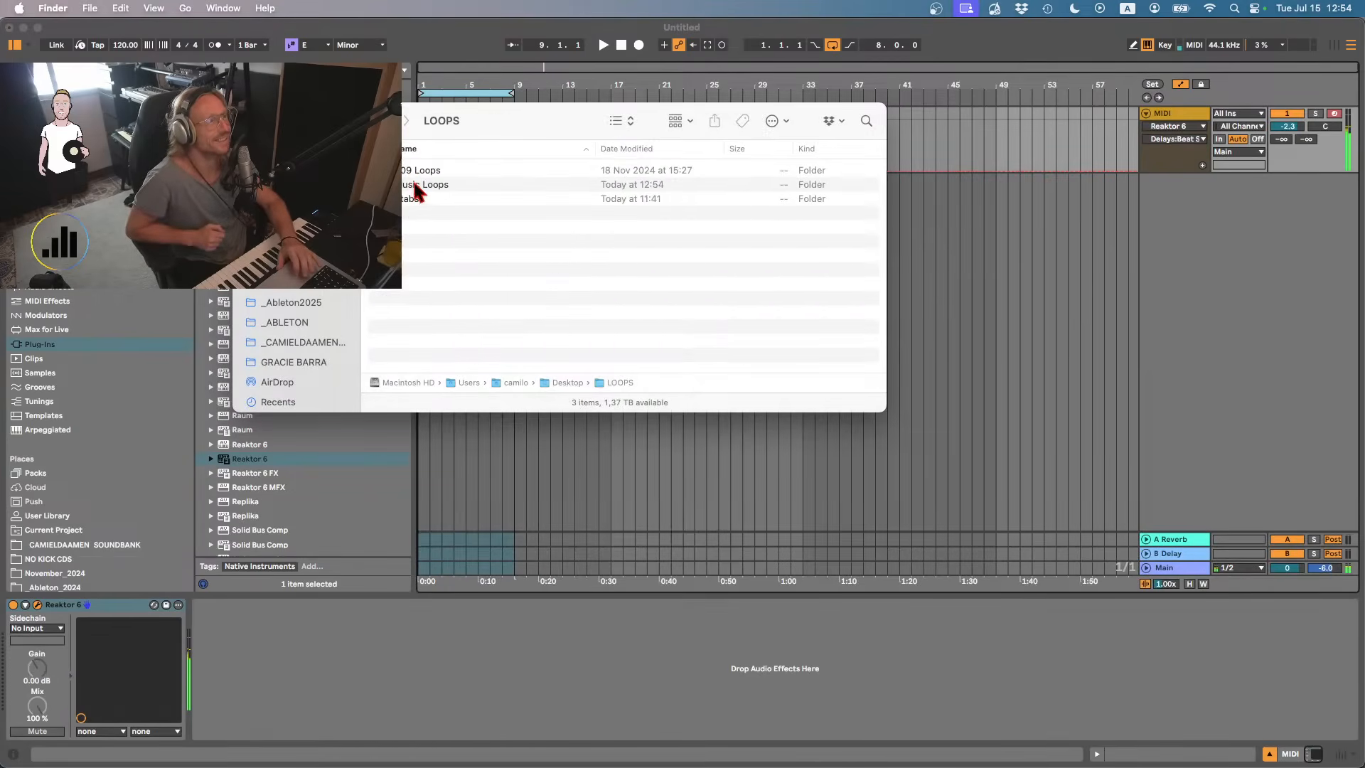
double_click(416, 185)
key("super+Tab")
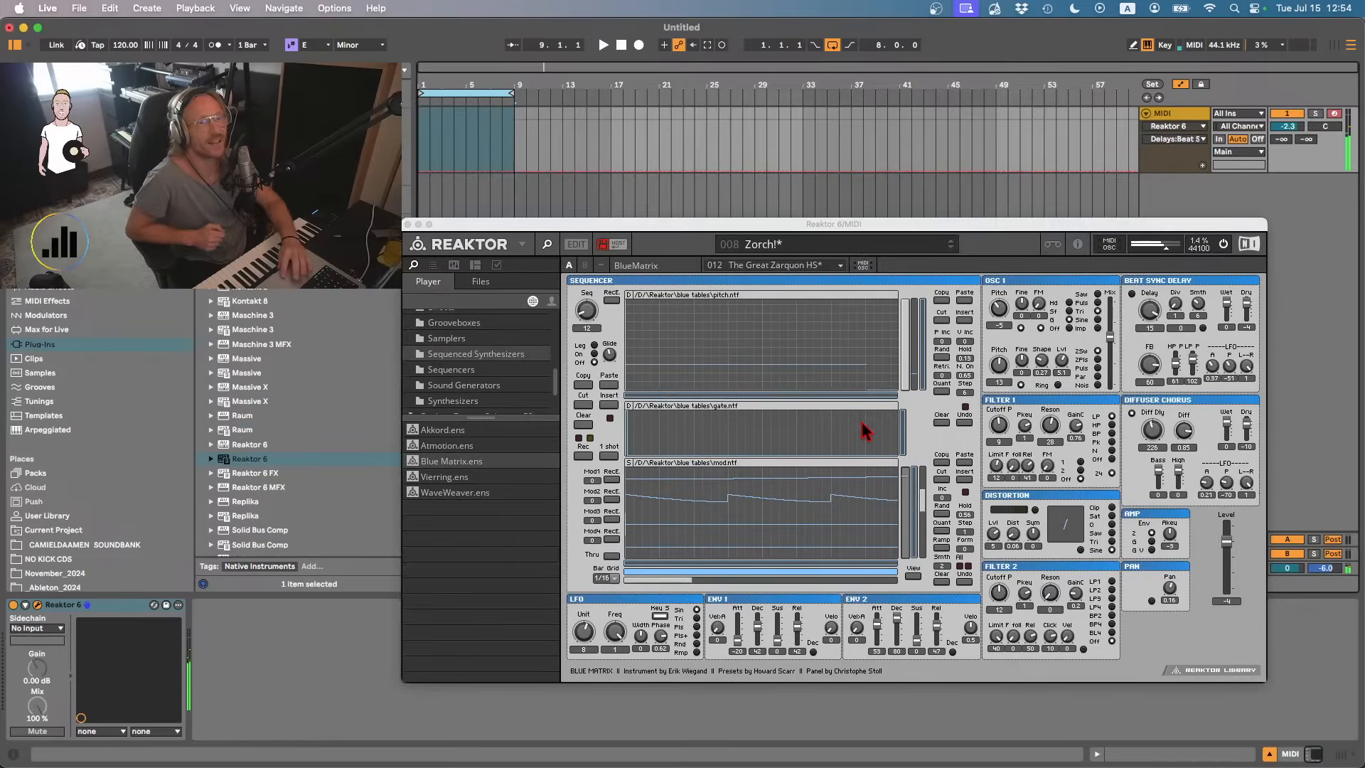
left_click(1288, 115)
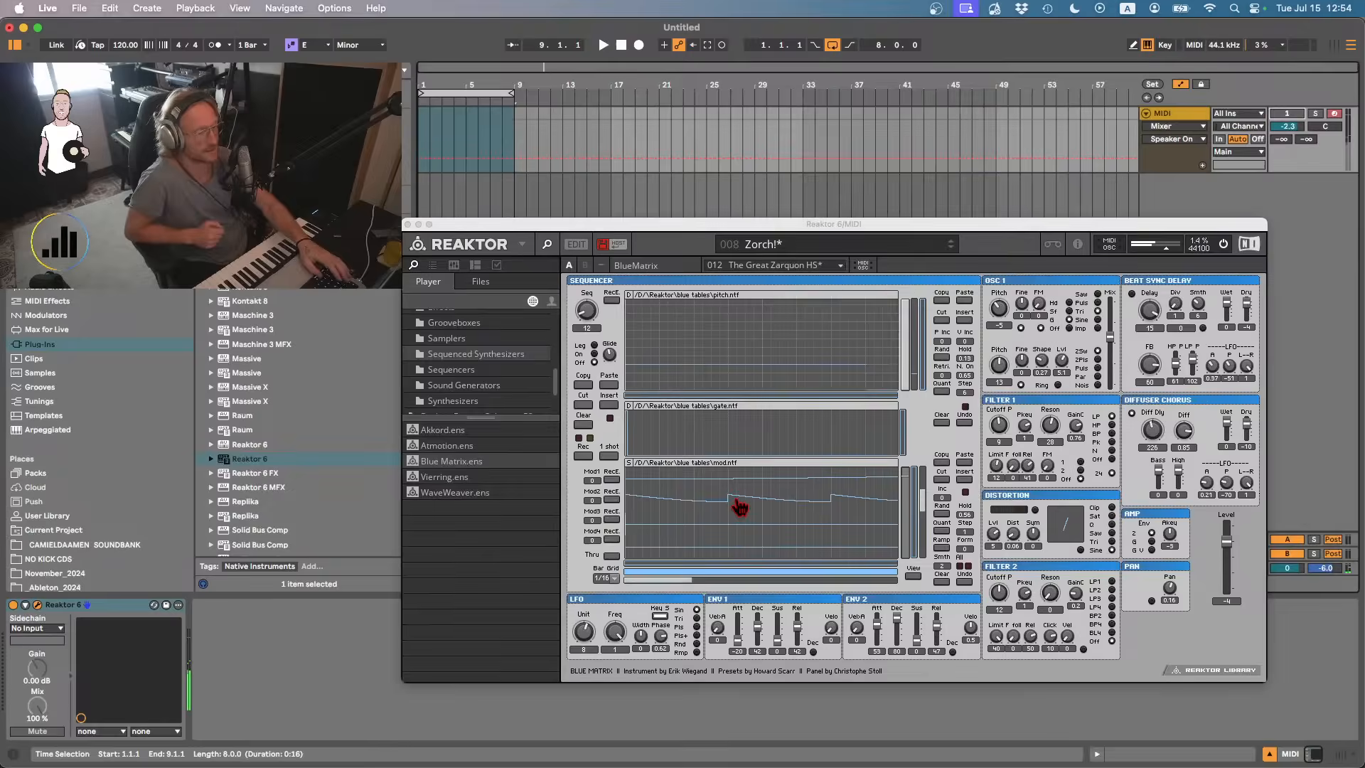
- Preview the exported Musicloop_041.wav in Finder, close the preview and return to Live
key("super+Tab")
scroll(529, 318, "down", 10)
left_click(433, 359)
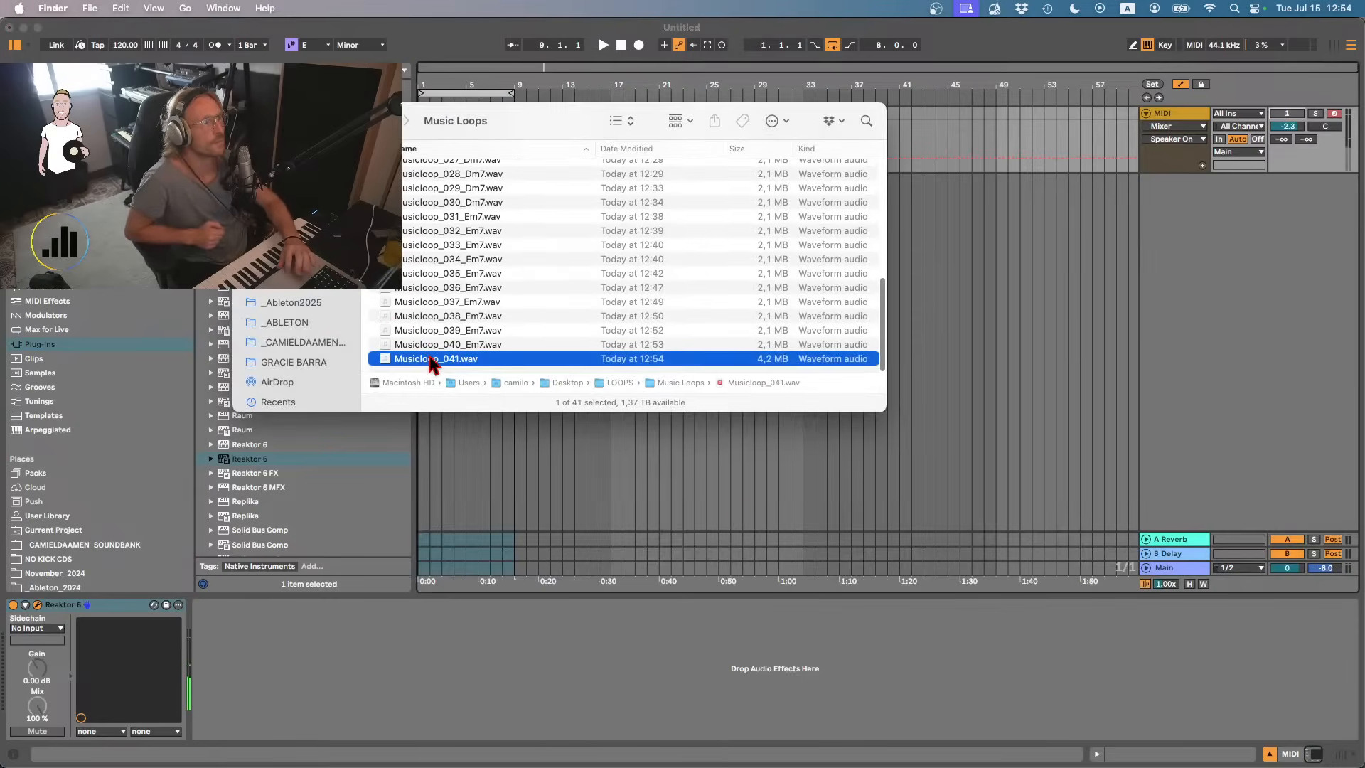
key("space")
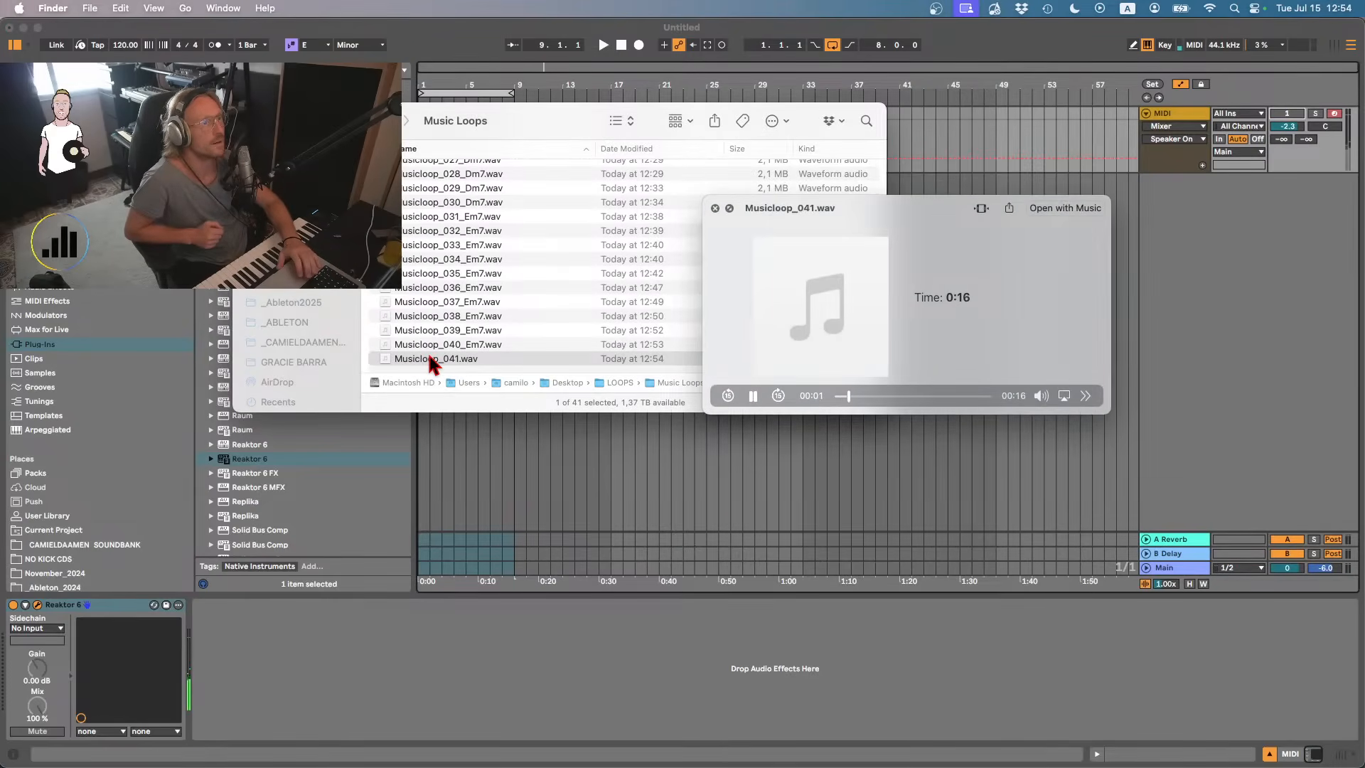
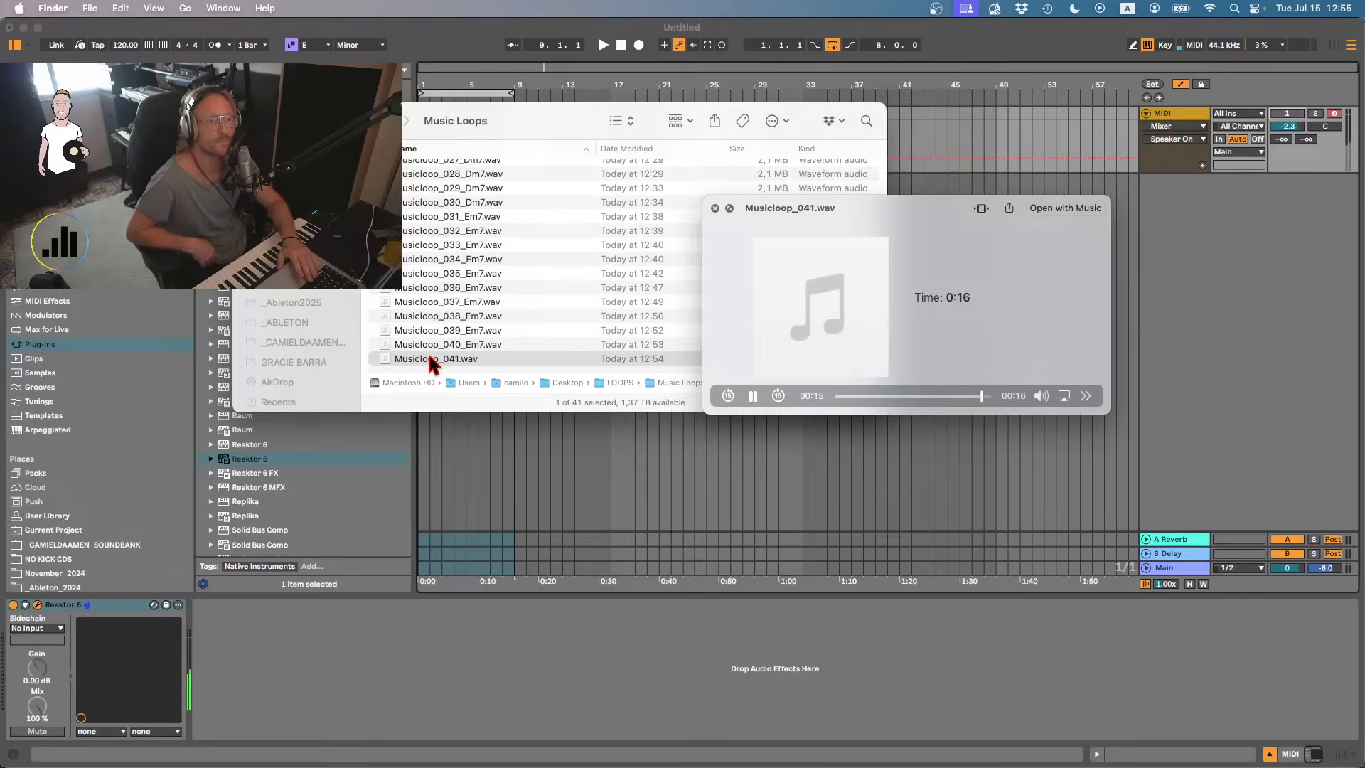
left_click(715, 208)
left_click(995, 174)
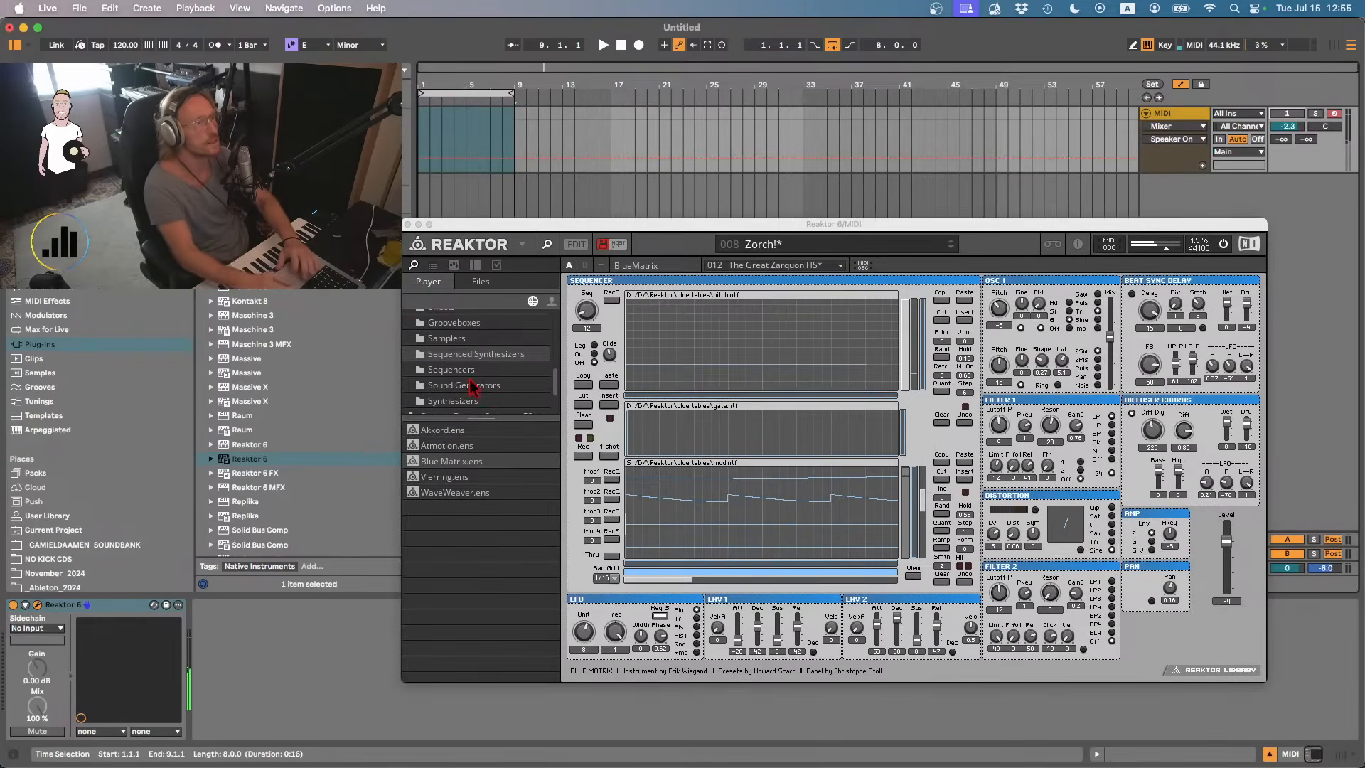
- Load Vierring.ens in Reaktor without saving Blue Matrix, reactivate the MIDI track and briefly audition the sound
left_click(443, 476)
double_click(444, 480)
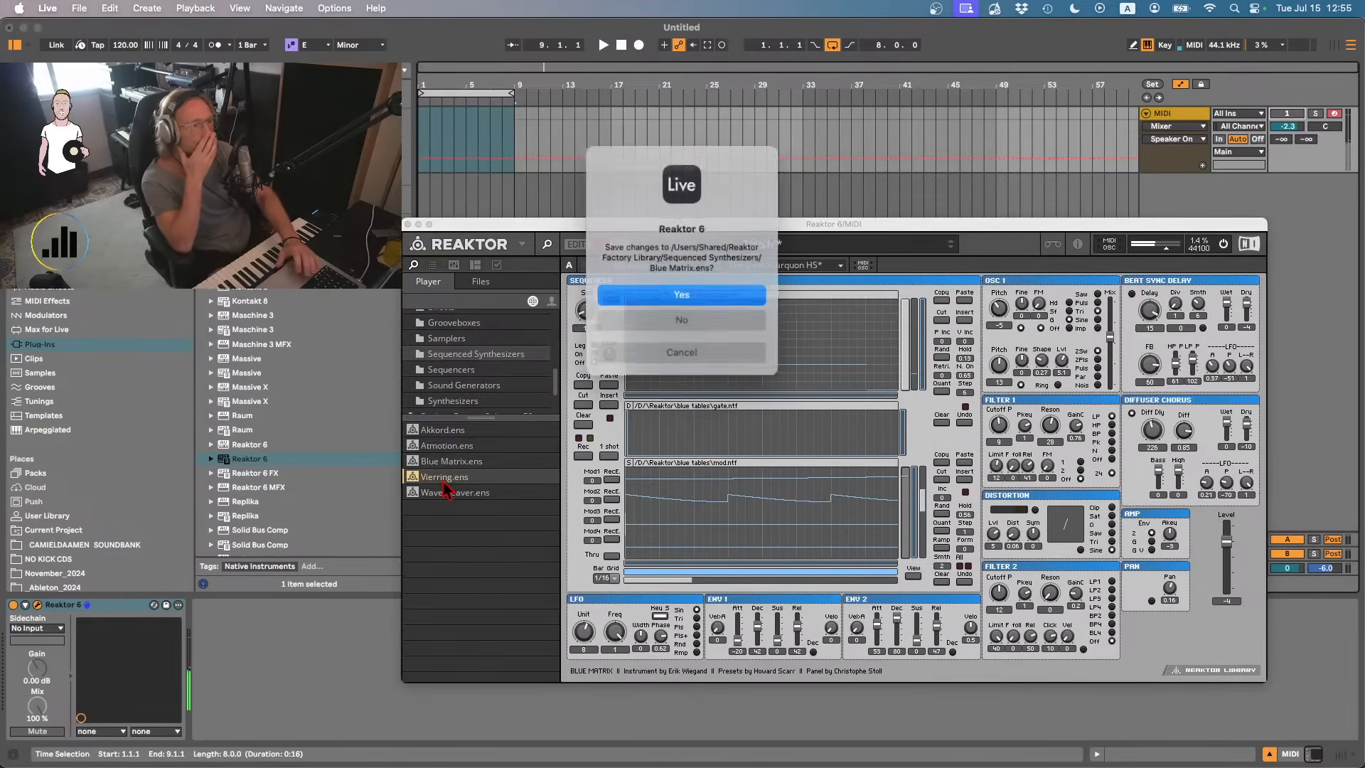
left_click(673, 314)
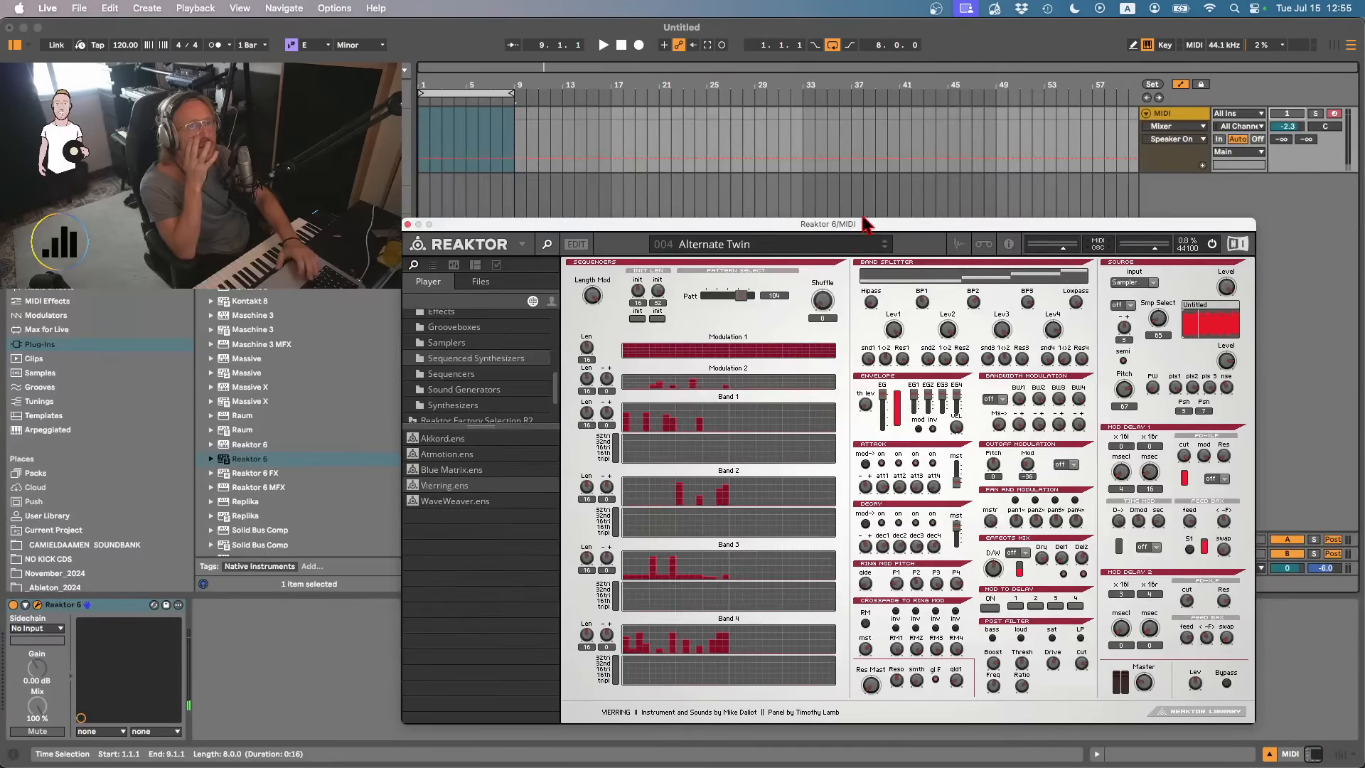
left_click(1297, 119)
key("space")
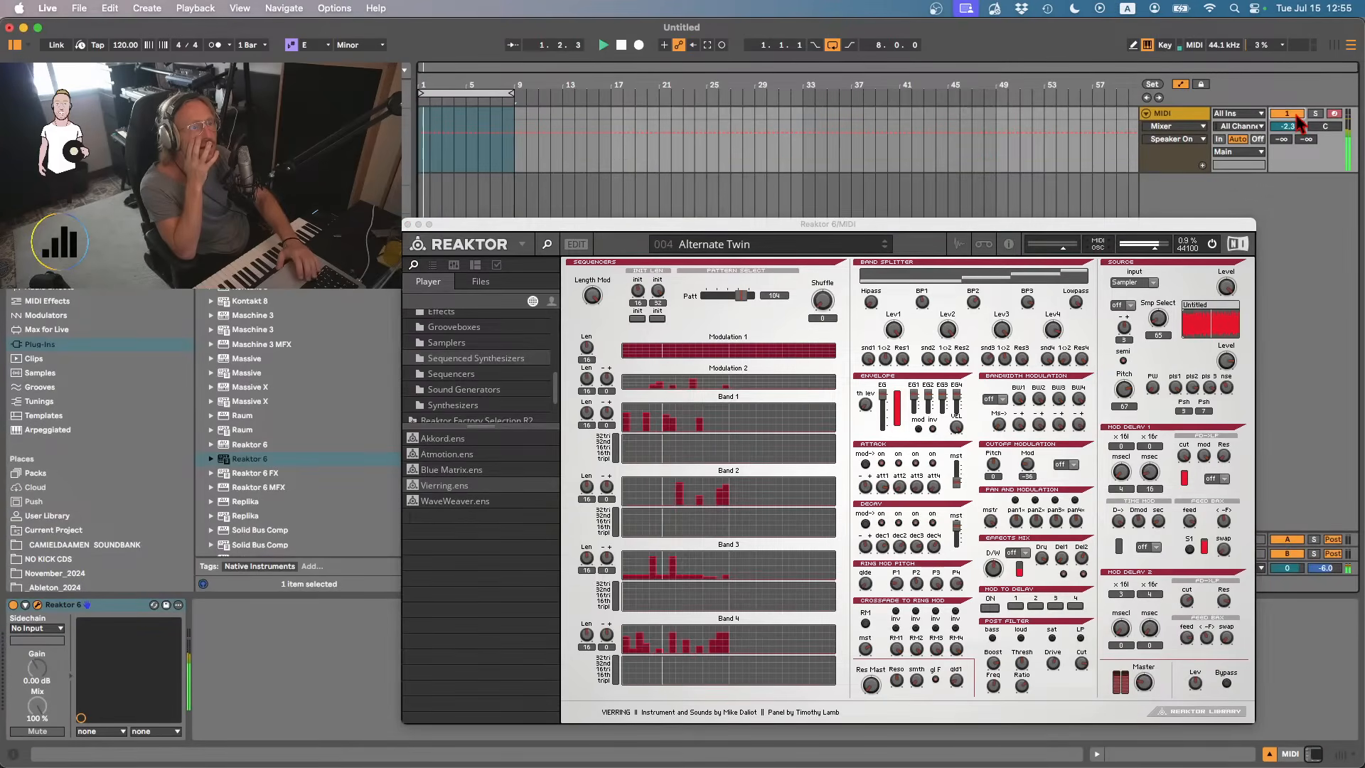
key("space")
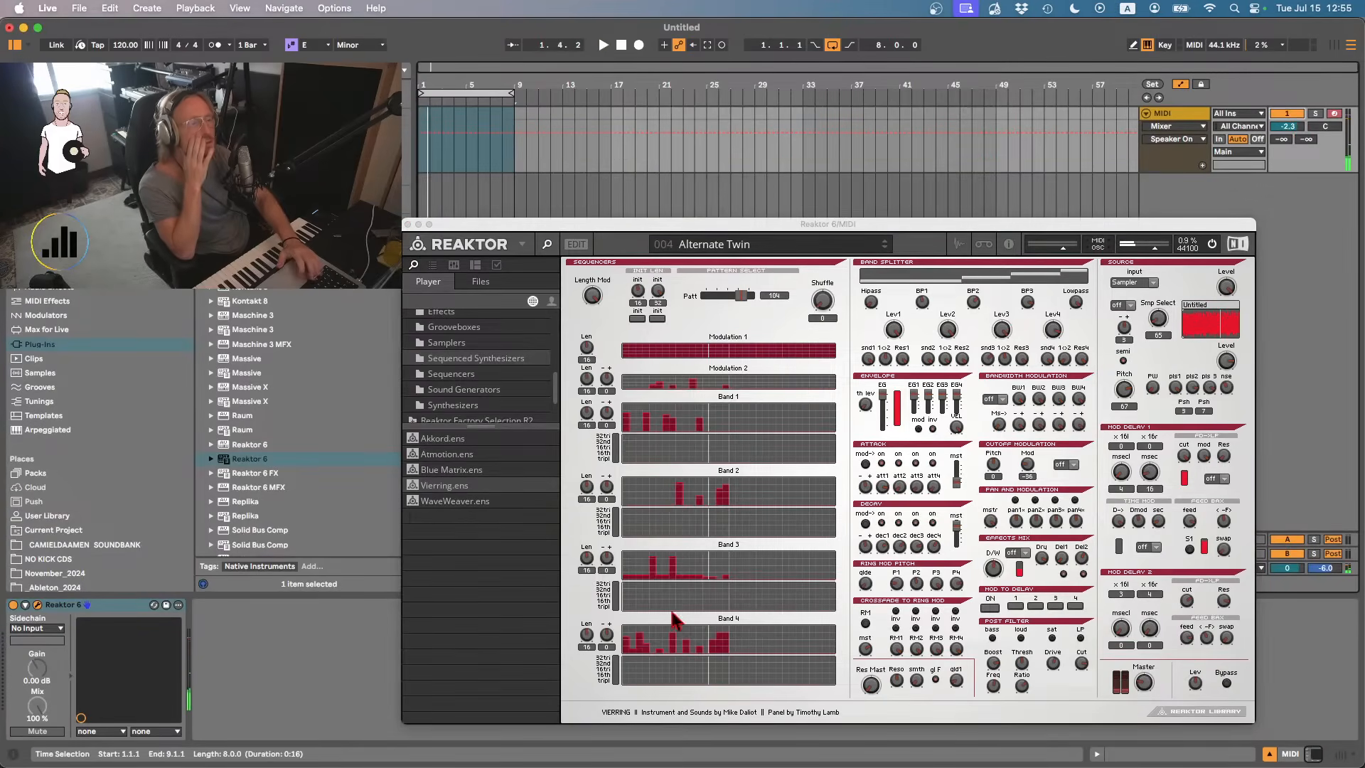
- Draw extra steps in Vierring's Band 2 and Band 3 sequencers and restart playback to hear them
left_click(730, 467)
left_click_drag(708, 491, 740, 488)
key("space")
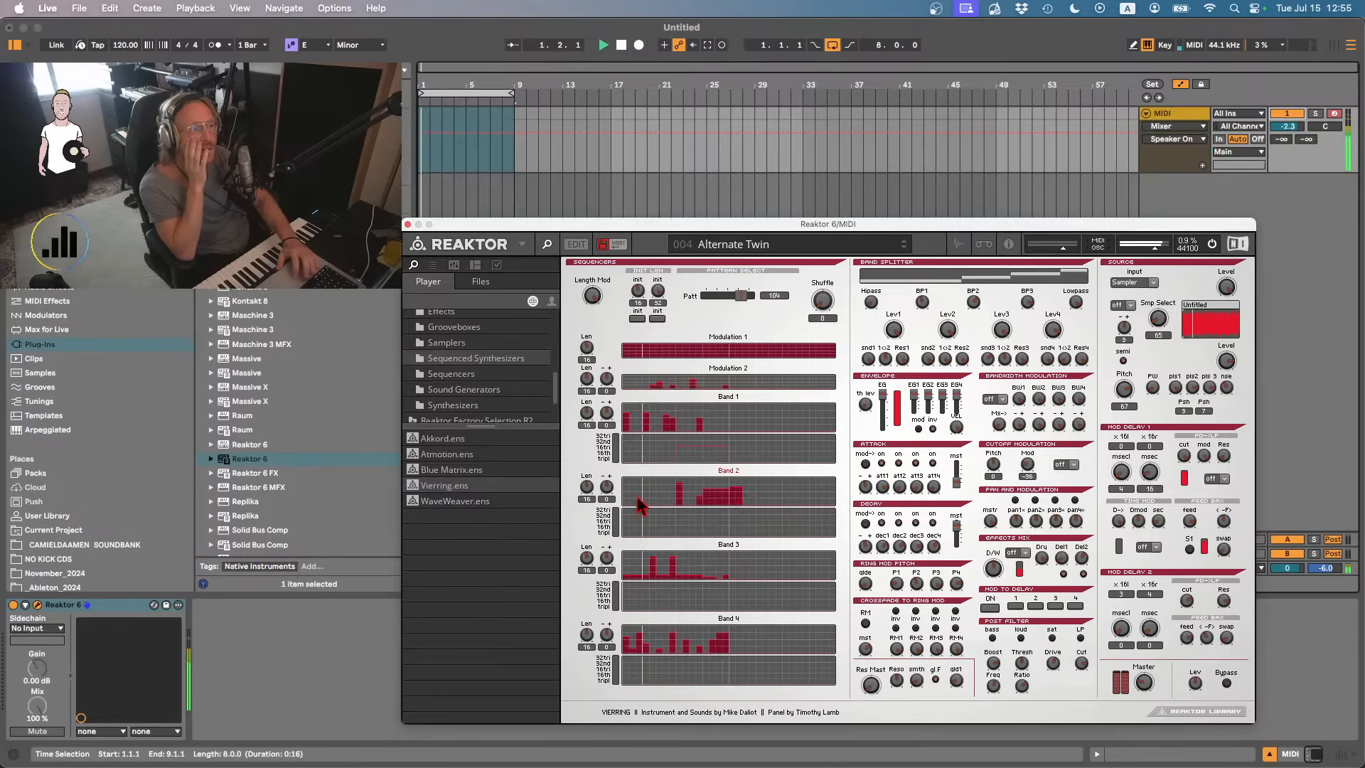
left_click_drag(637, 497, 647, 496)
mouse_move(638, 551)
left_mouse_down()
mouse_move(702, 572)
mouse_move(684, 562)
left_mouse_up()
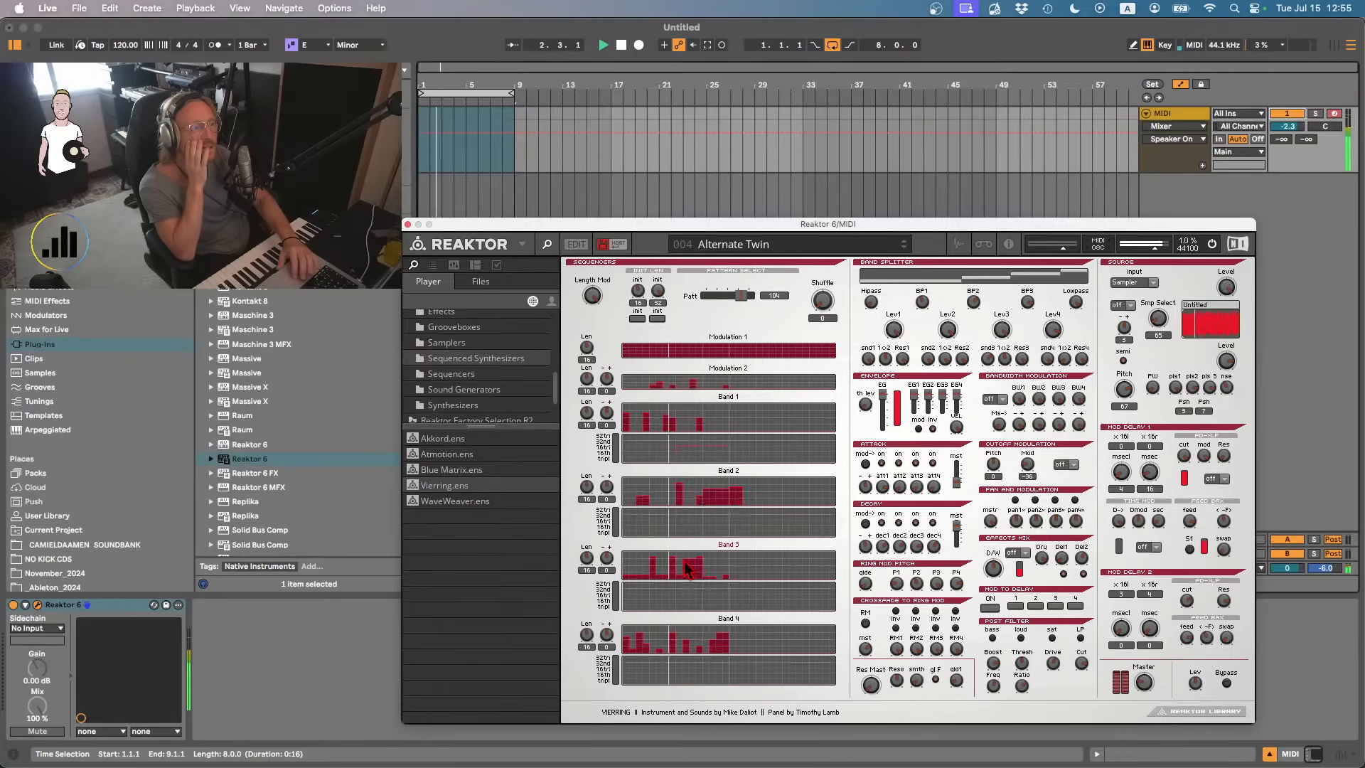
- Adjust a Band 4 step, clear Band 1's opening steps, remove some Band 2 steps and edit Band 1's subdivision grid
left_click(659, 632)
mouse_move(624, 429)
left_mouse_down()
mouse_move(641, 427)
mouse_move(629, 440)
left_mouse_up()
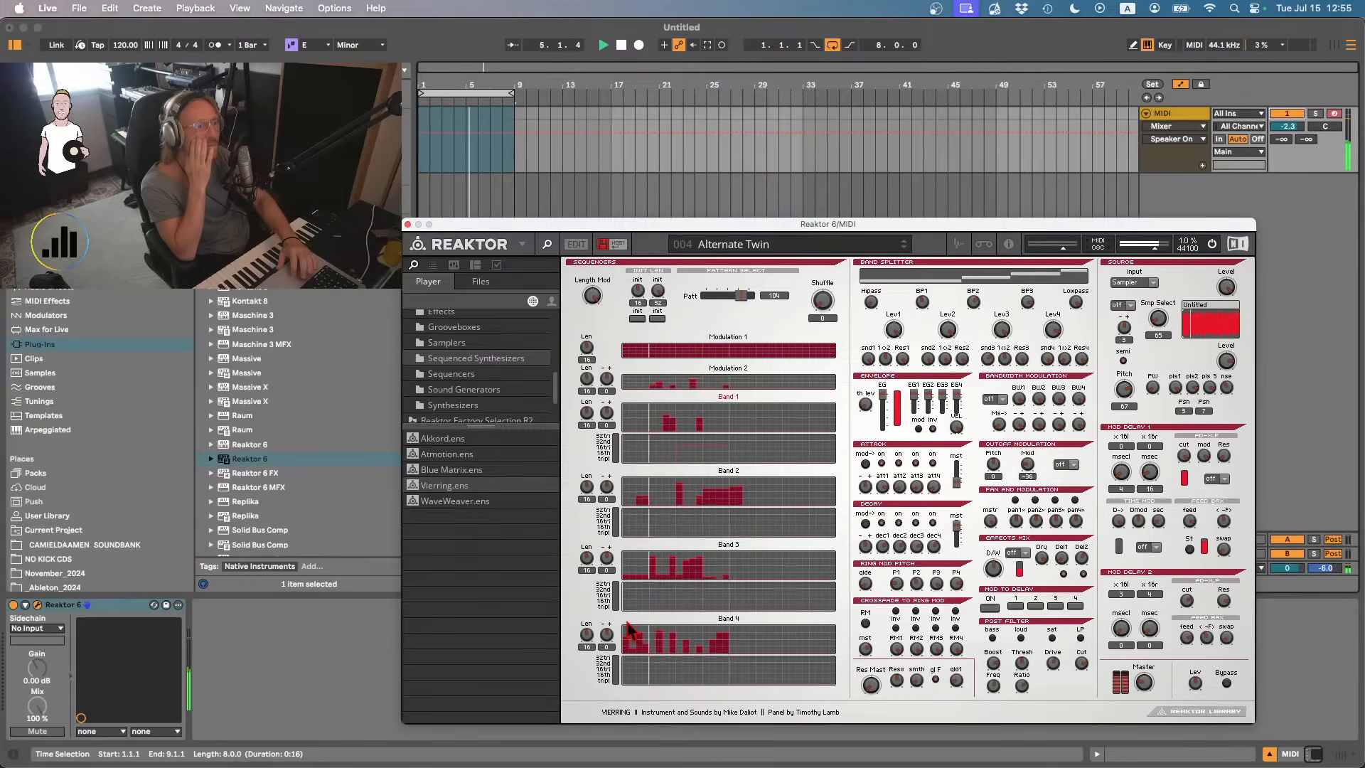
left_click_drag(710, 507, 743, 508)
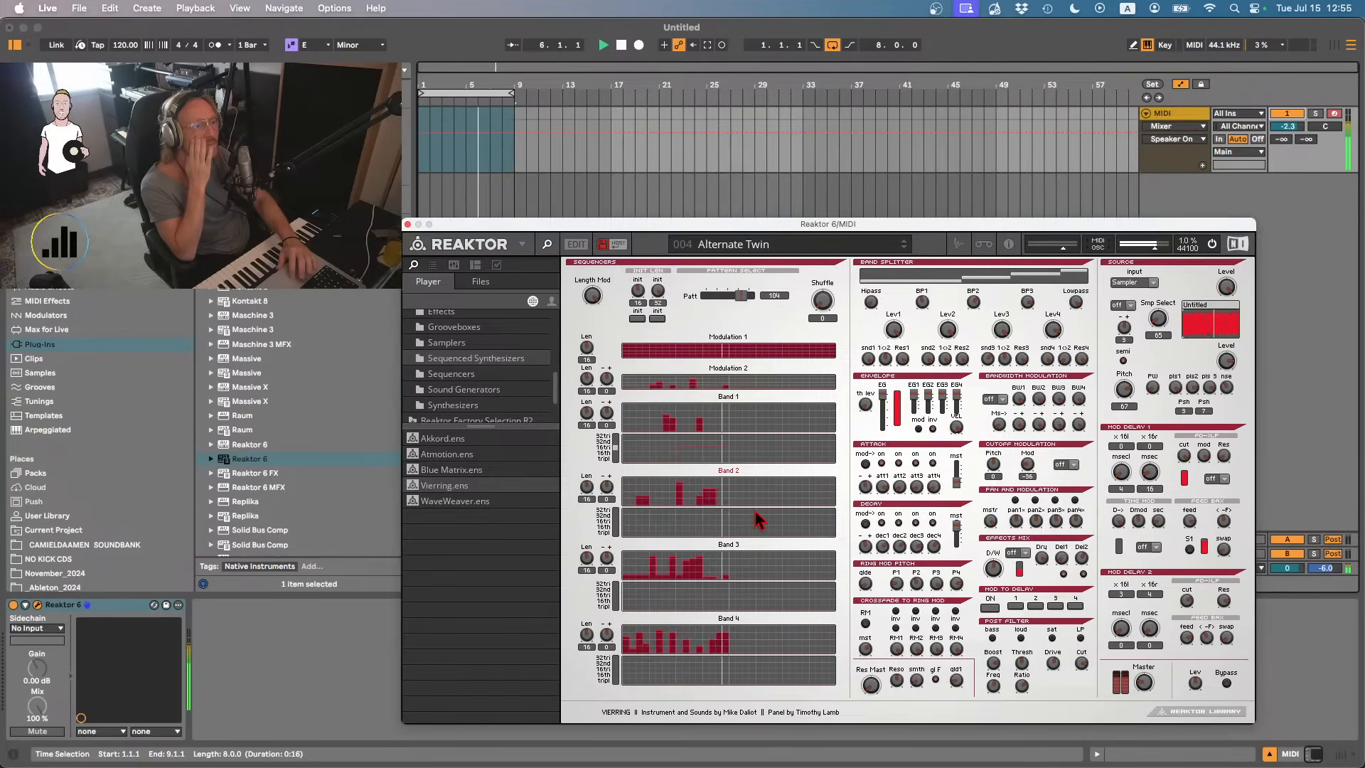
left_click(706, 506)
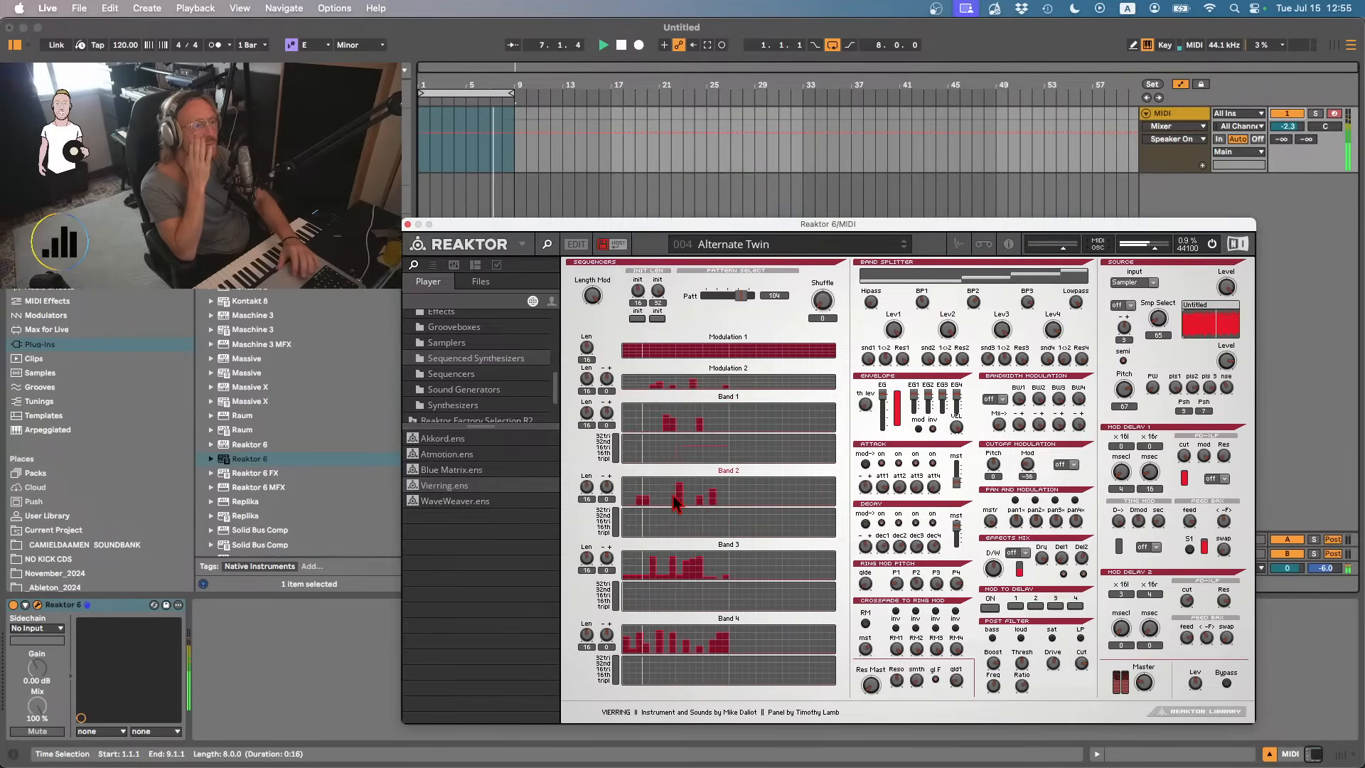
left_click(708, 456)
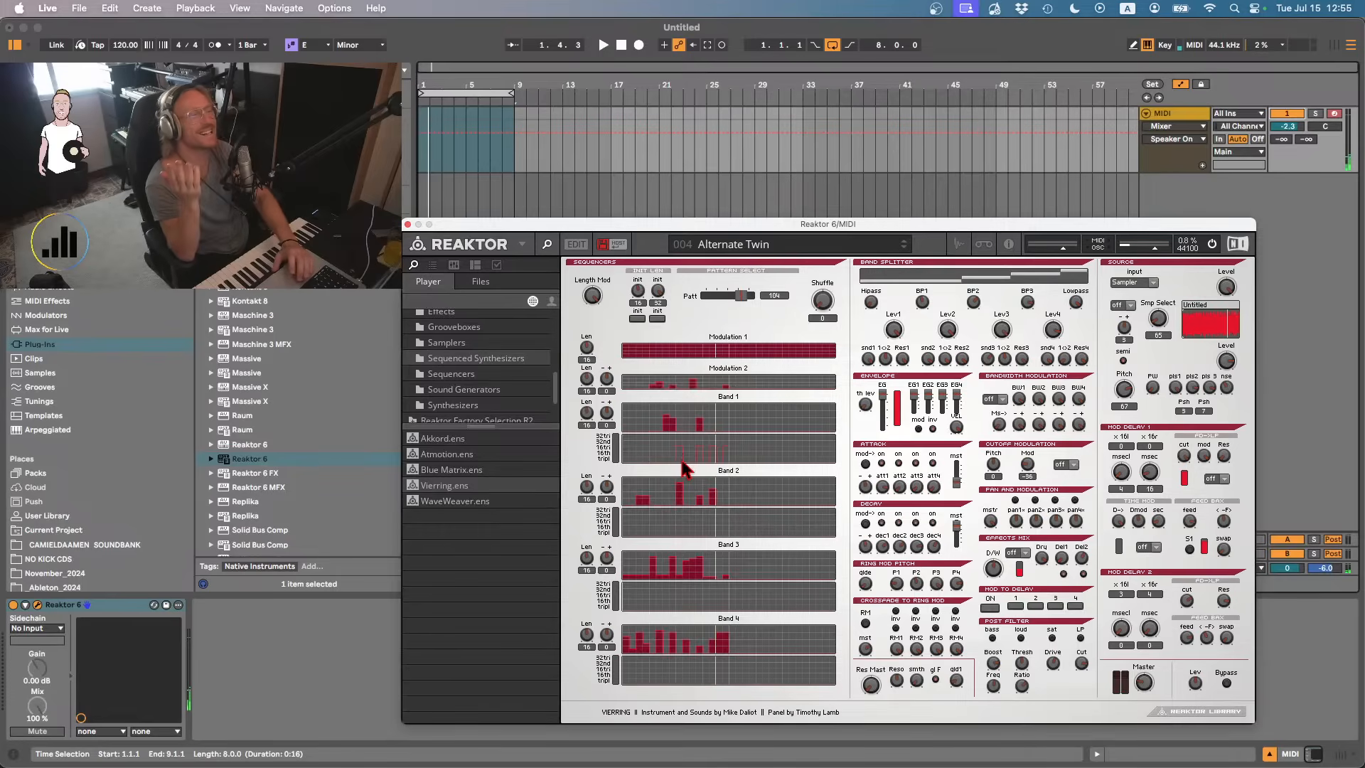
- Load WaveWeaver.ens without saving Vierring, and audition its snapshots Plock, High Voltage and Watching You
double_click(421, 504)
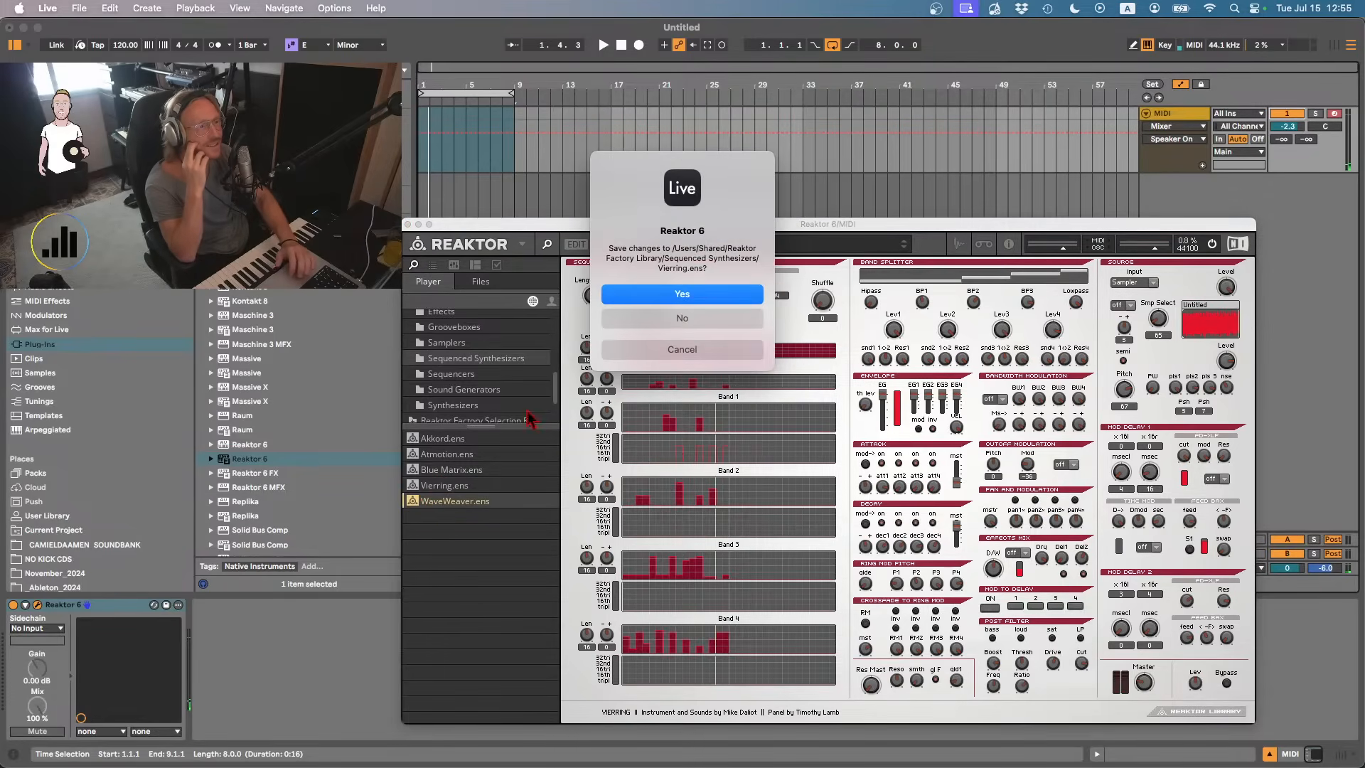
left_click(671, 318)
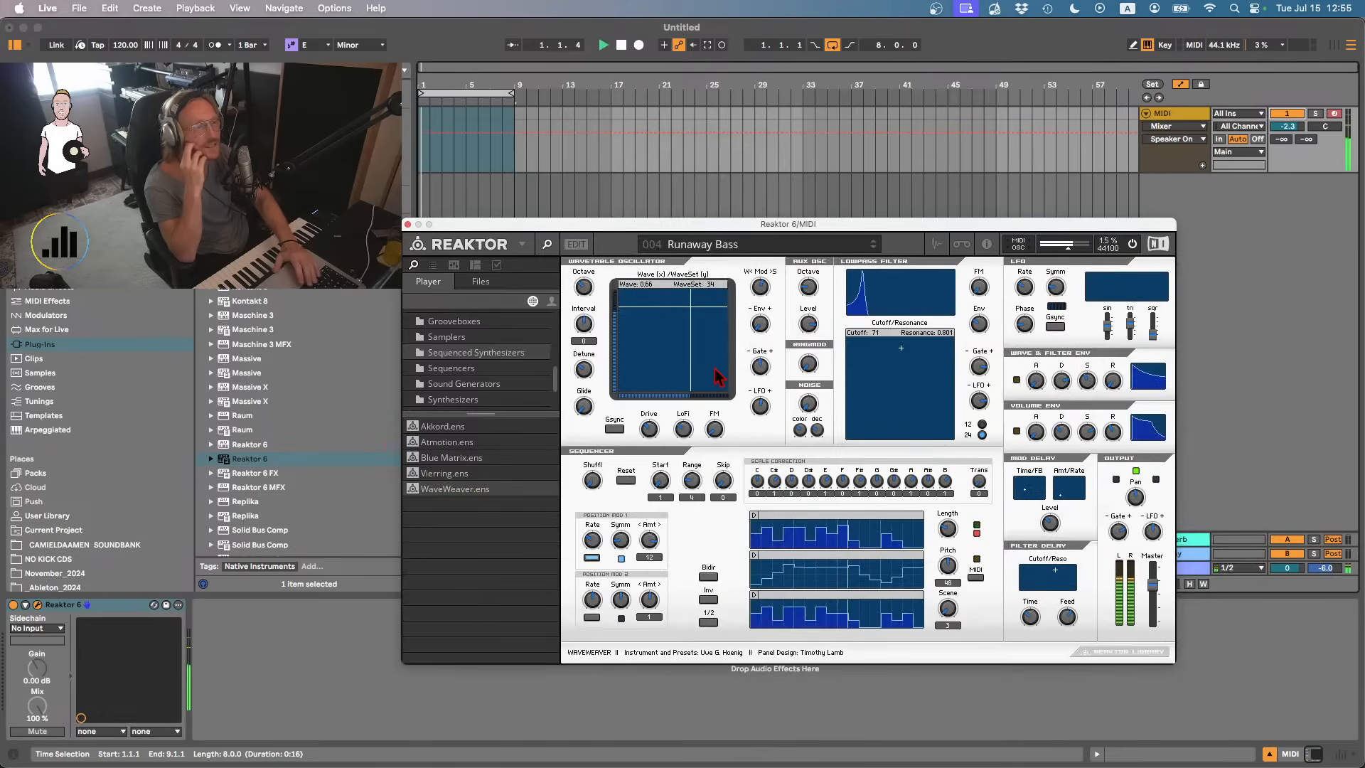
left_click(701, 246)
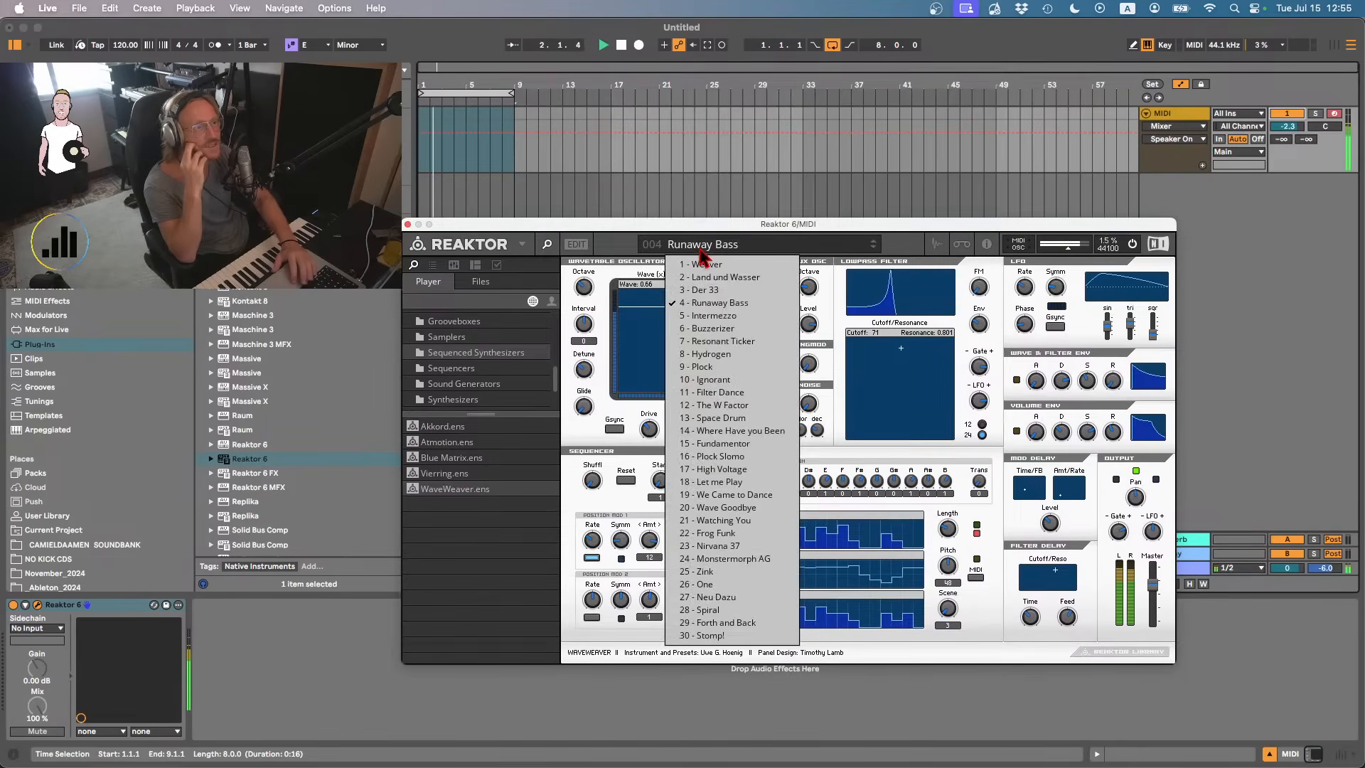
left_click(709, 367)
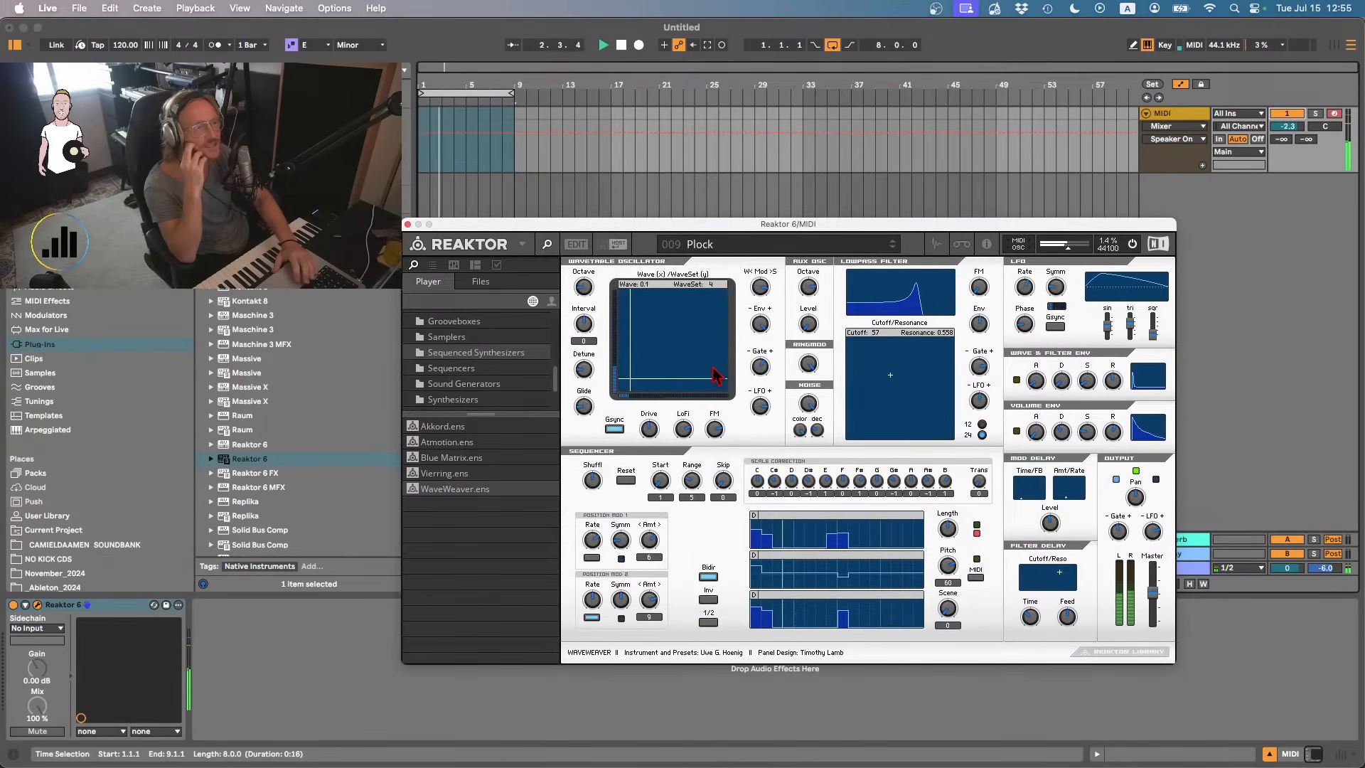
left_click(741, 248)
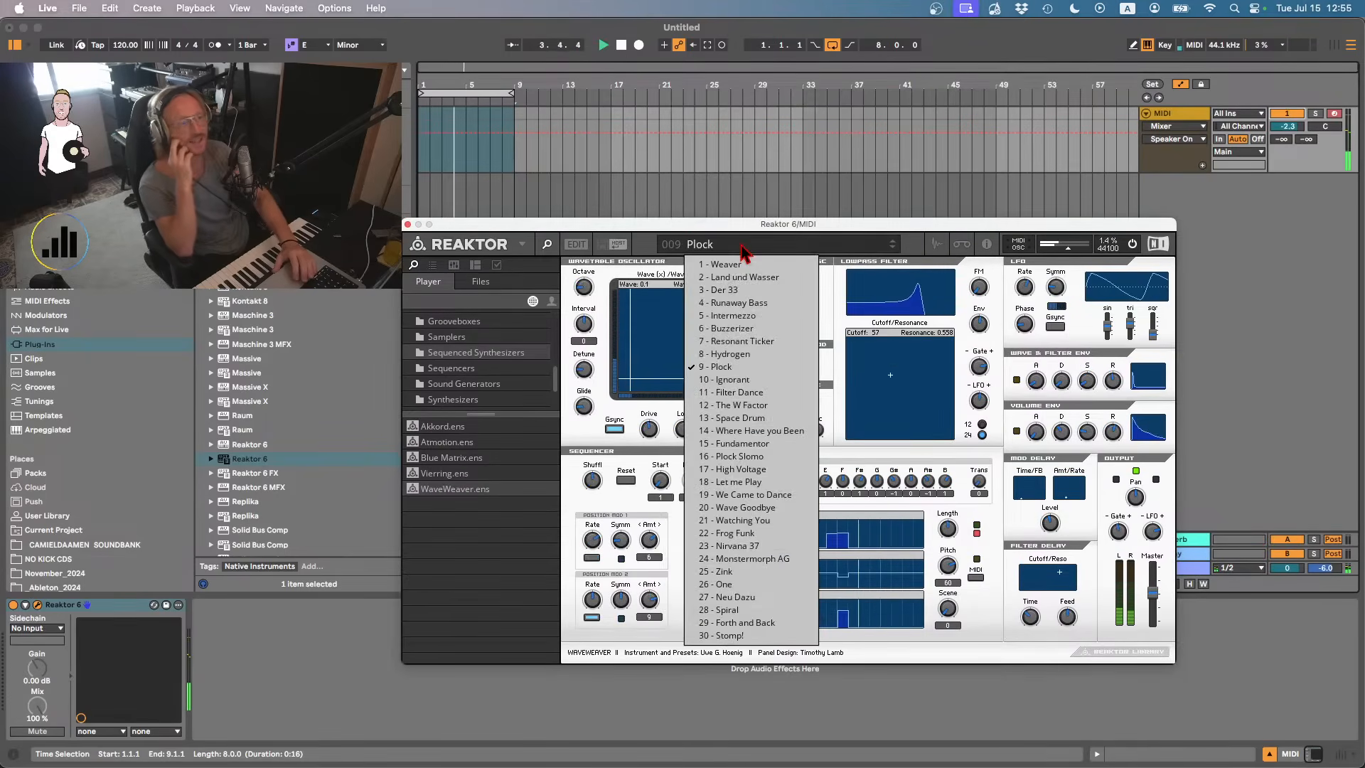
left_click(729, 469)
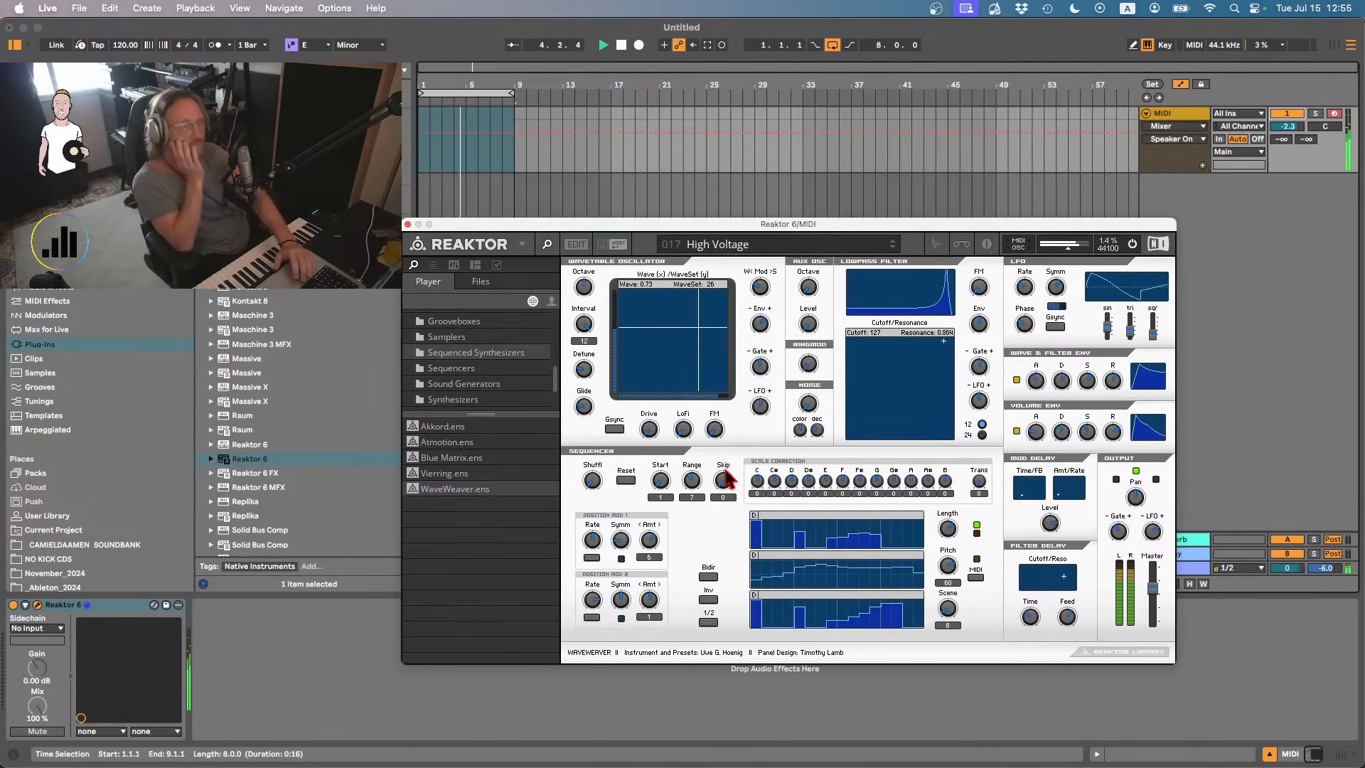
left_click(739, 249)
left_click(723, 531)
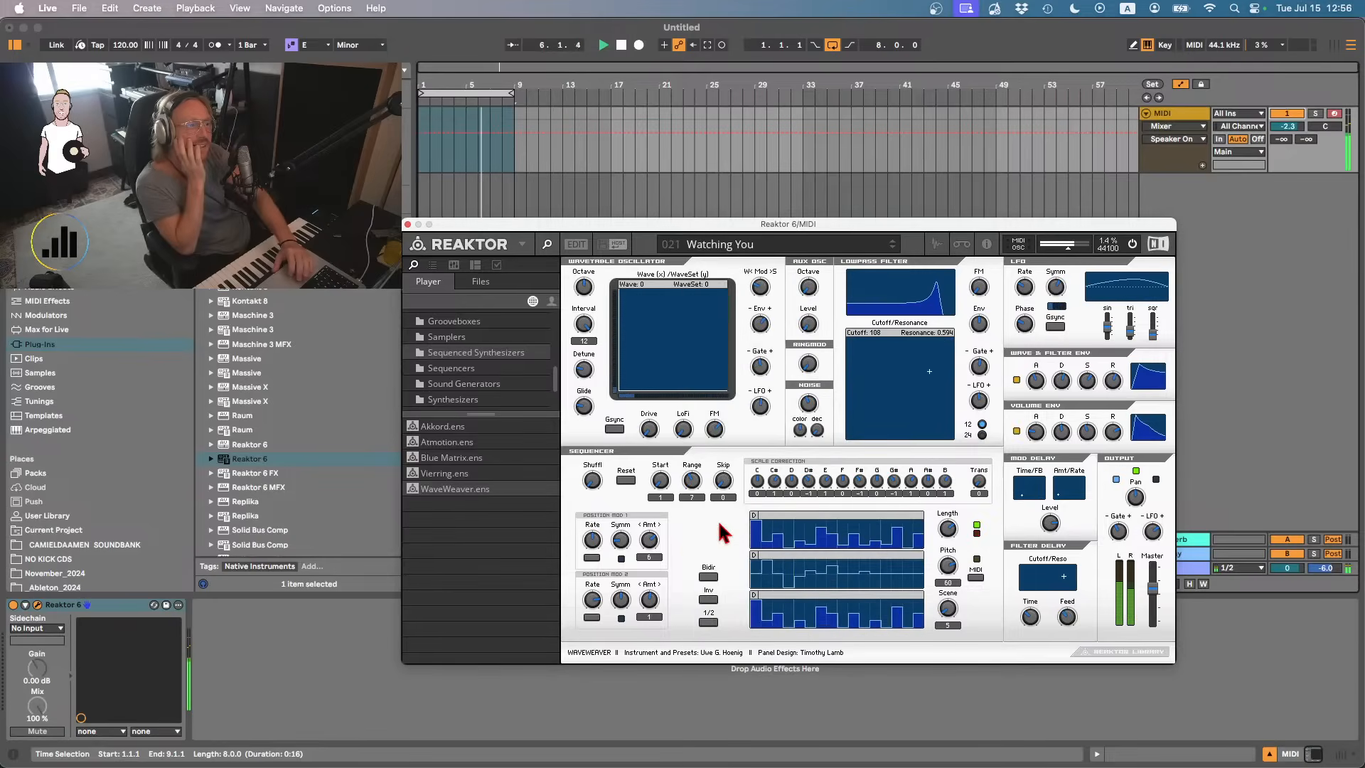
- From Reaktor Factory Selection R2, try Lazerbass.ens without saving WaveWeaver, and load Space Drone.ens instead
left_click(441, 409)
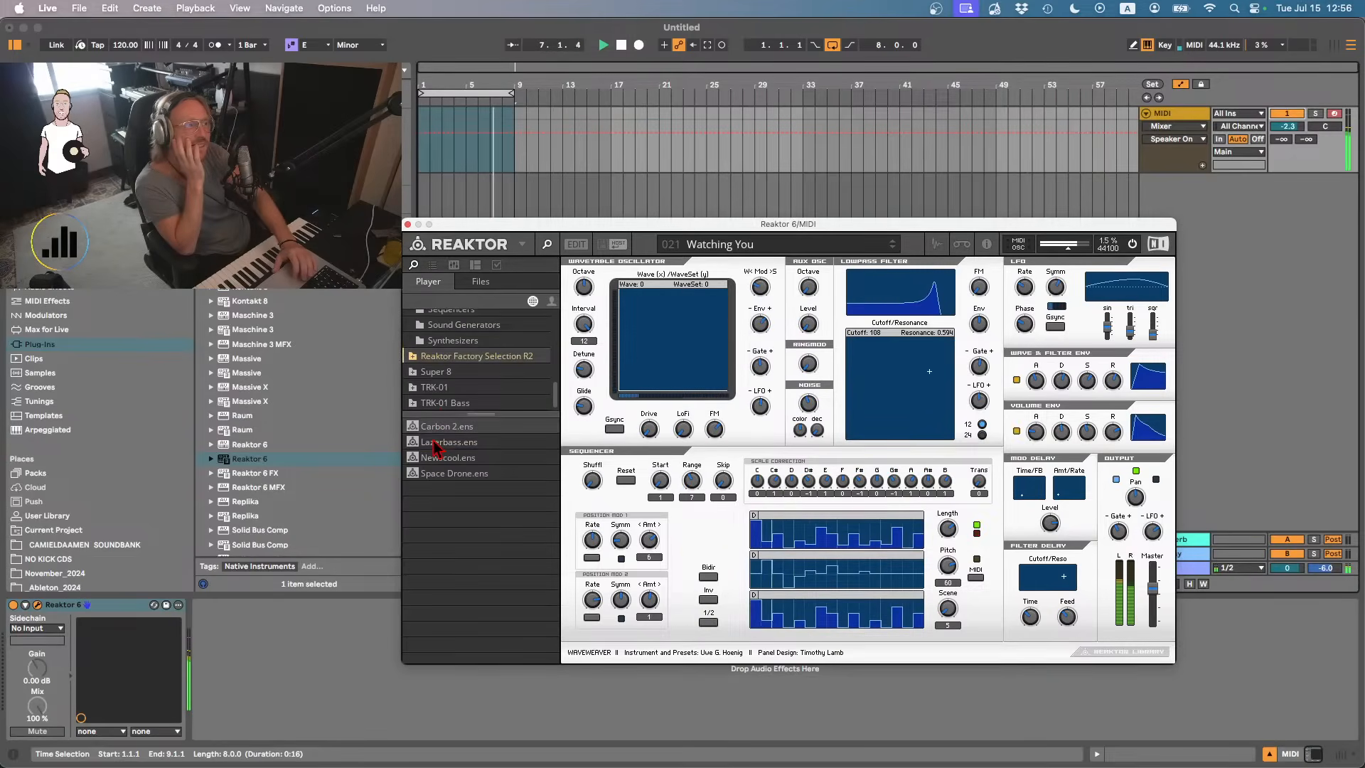
double_click(435, 442)
left_click(682, 320)
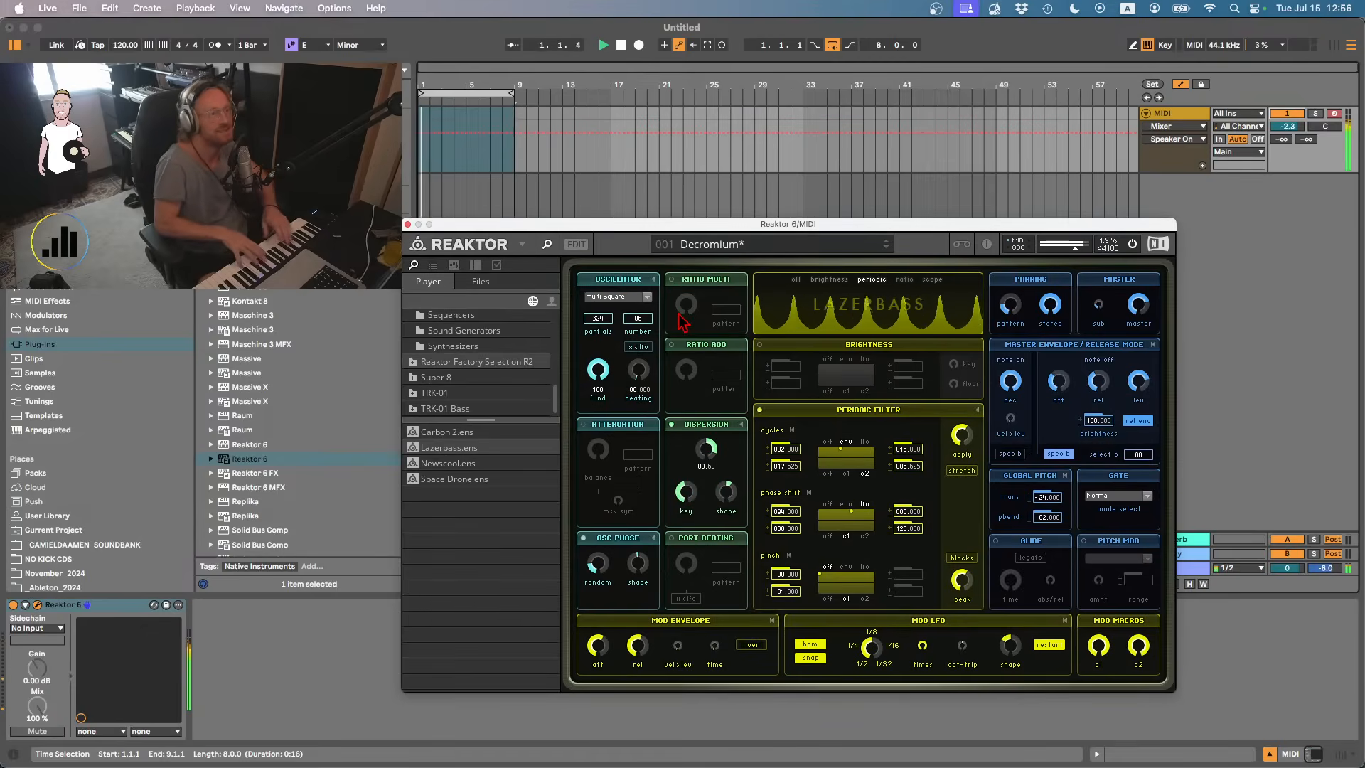
double_click(465, 479)
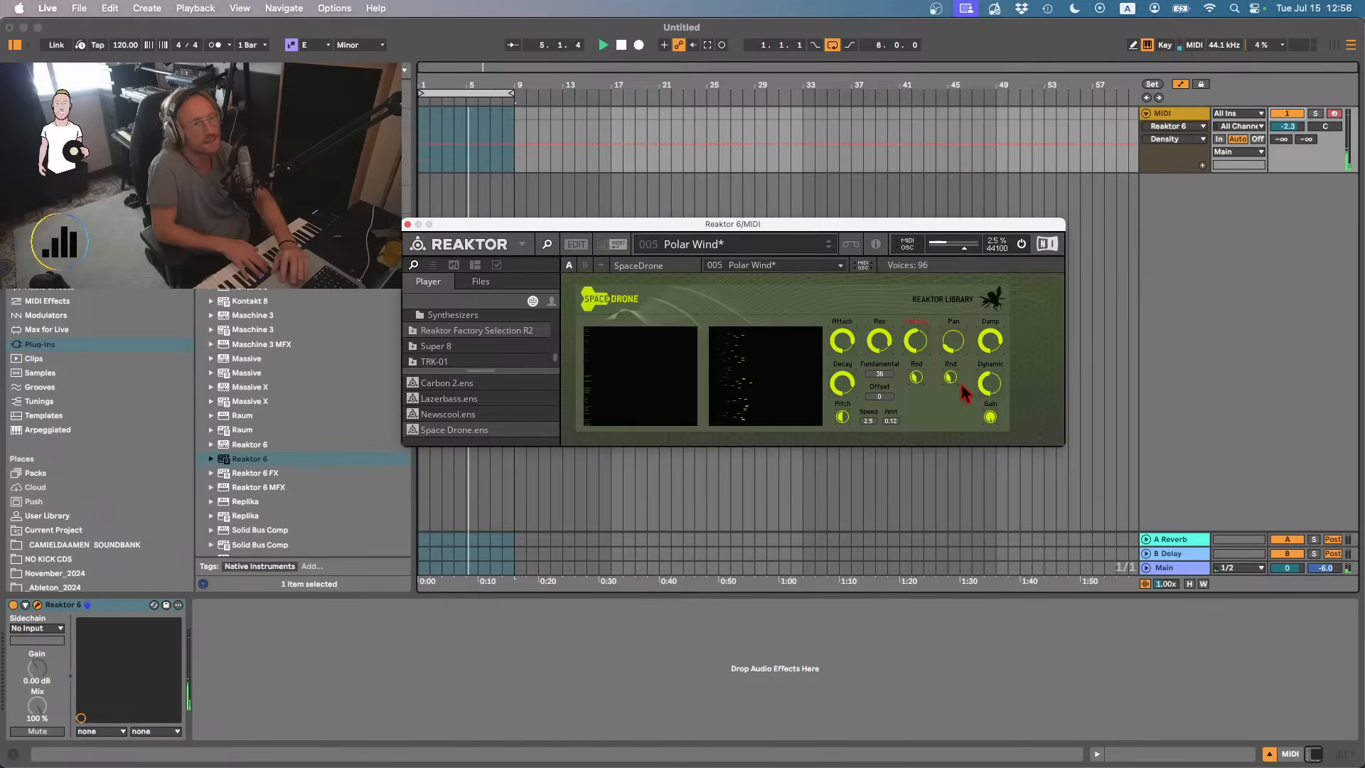
- Leave the Native Instruments plug-ins, browse the other vendor folders and load DS Tantra 2 from Plugin Alliance after Reaktor 6
left_click(229, 418)
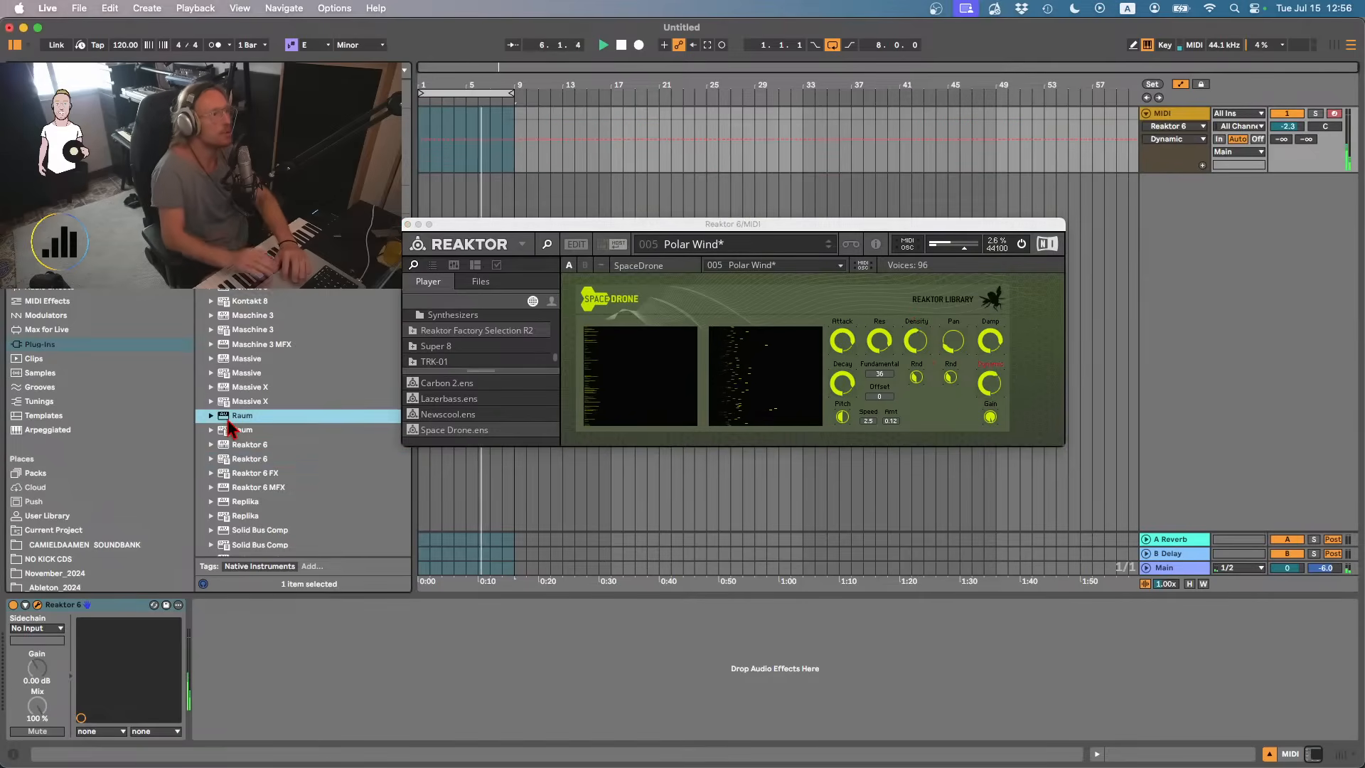
key("Left")
key("Left")
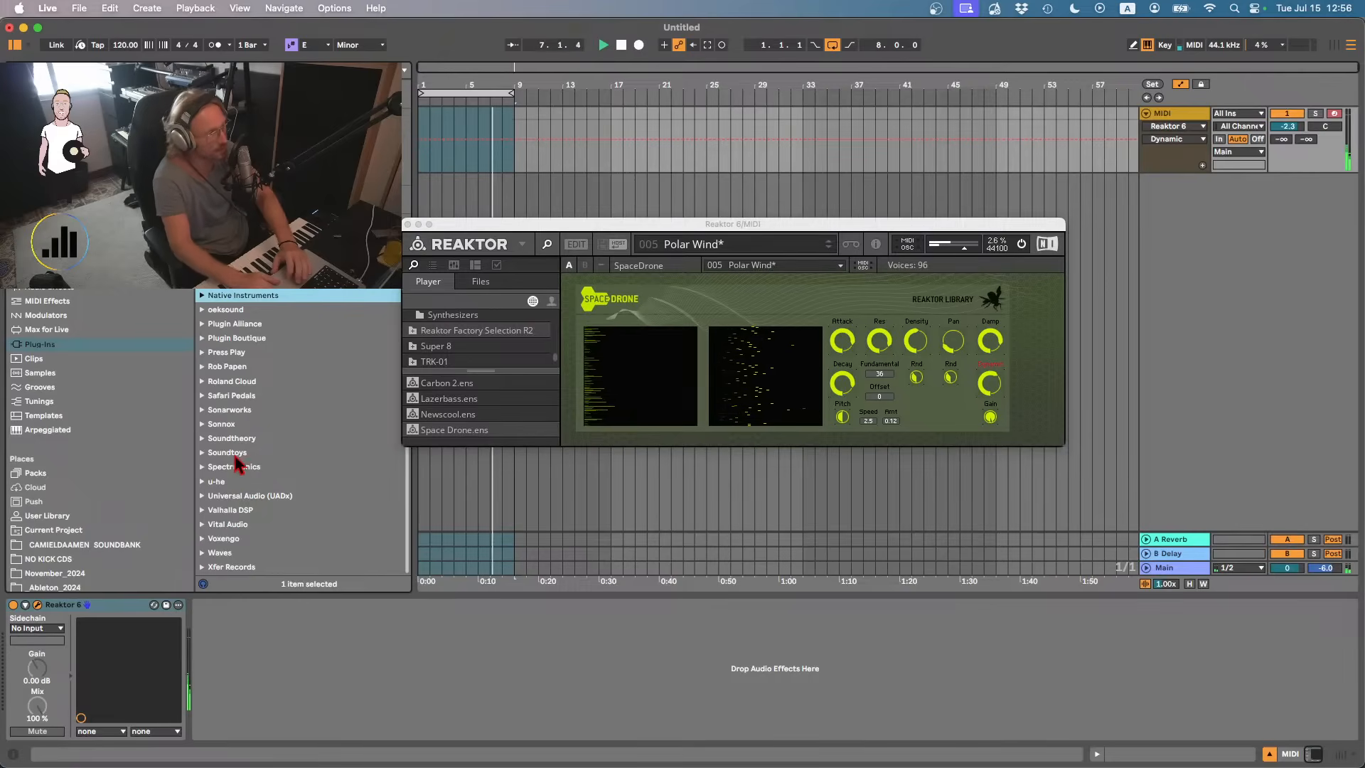
left_click(228, 396)
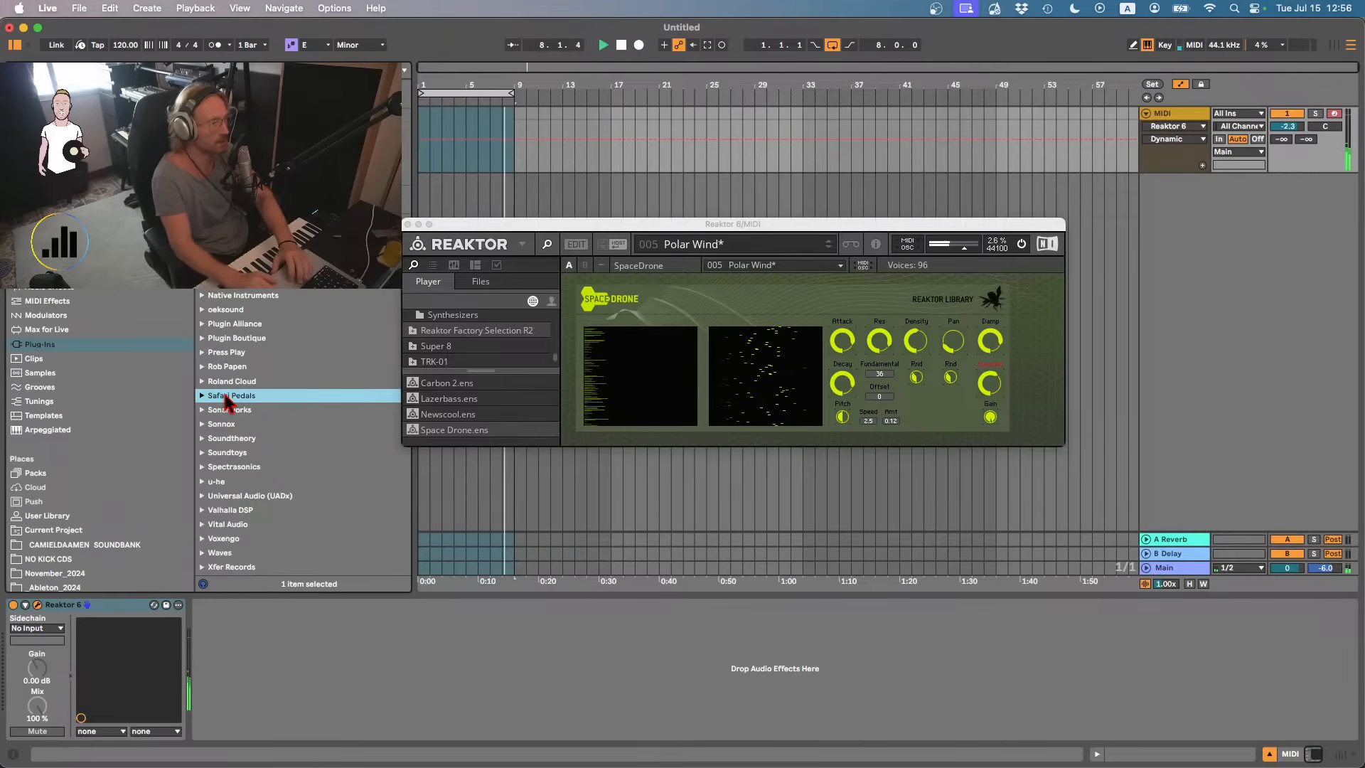
key("Right")
key("Left")
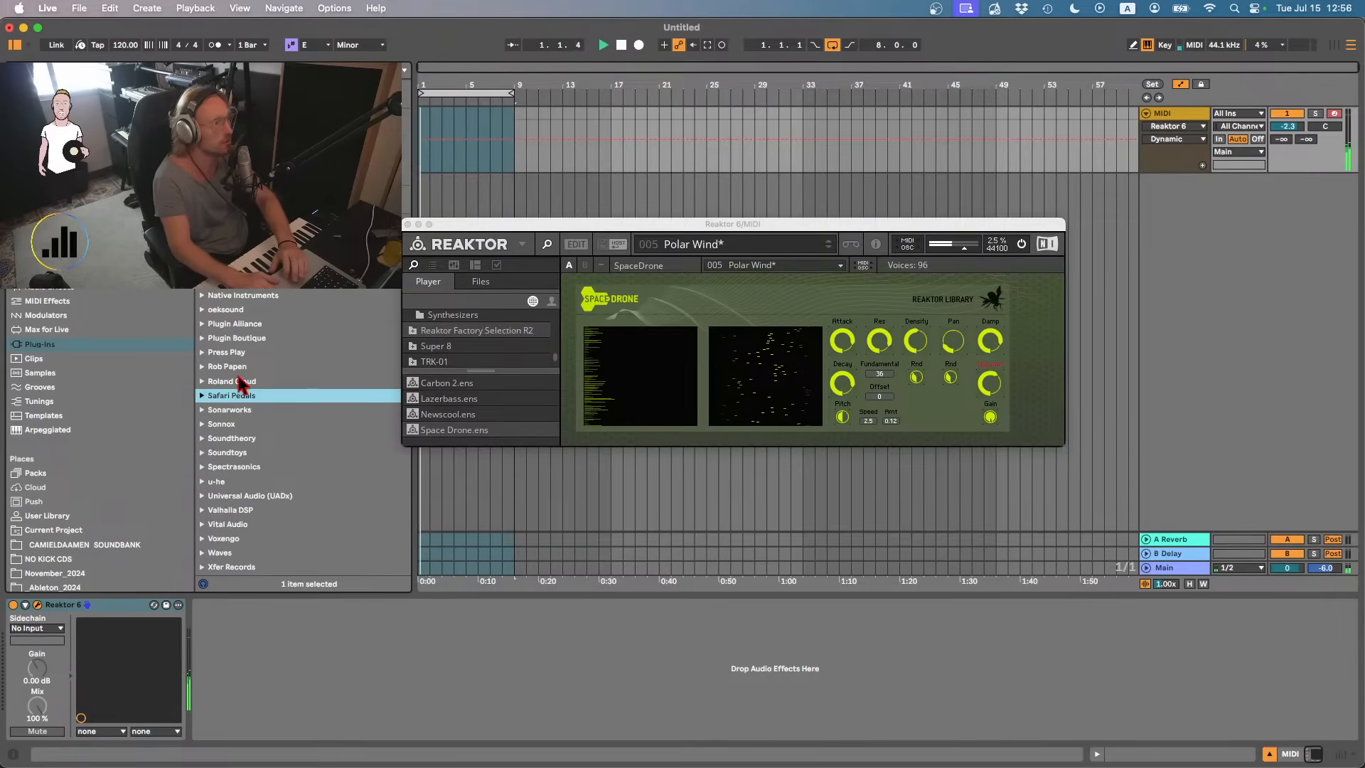
key("Up")
key("Up")
key("Up")
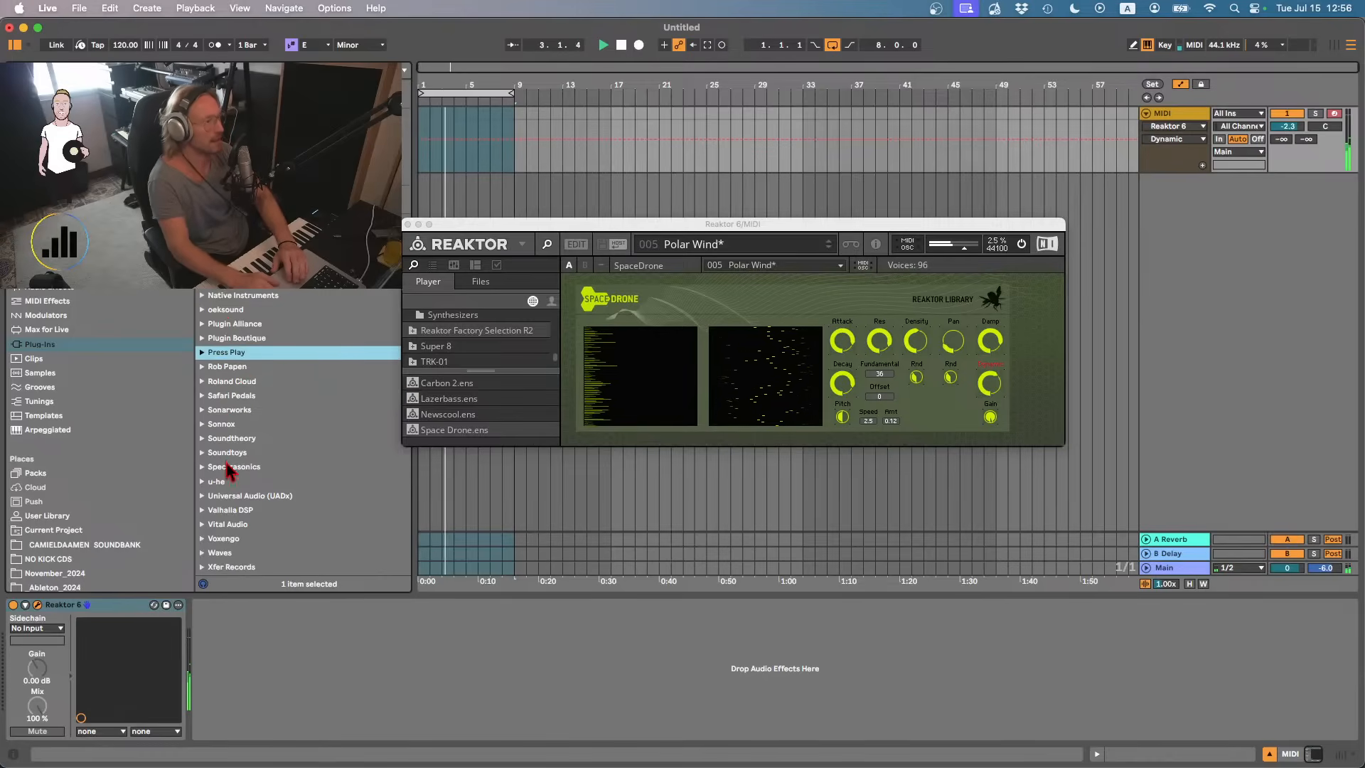
left_click(227, 326)
key("Right")
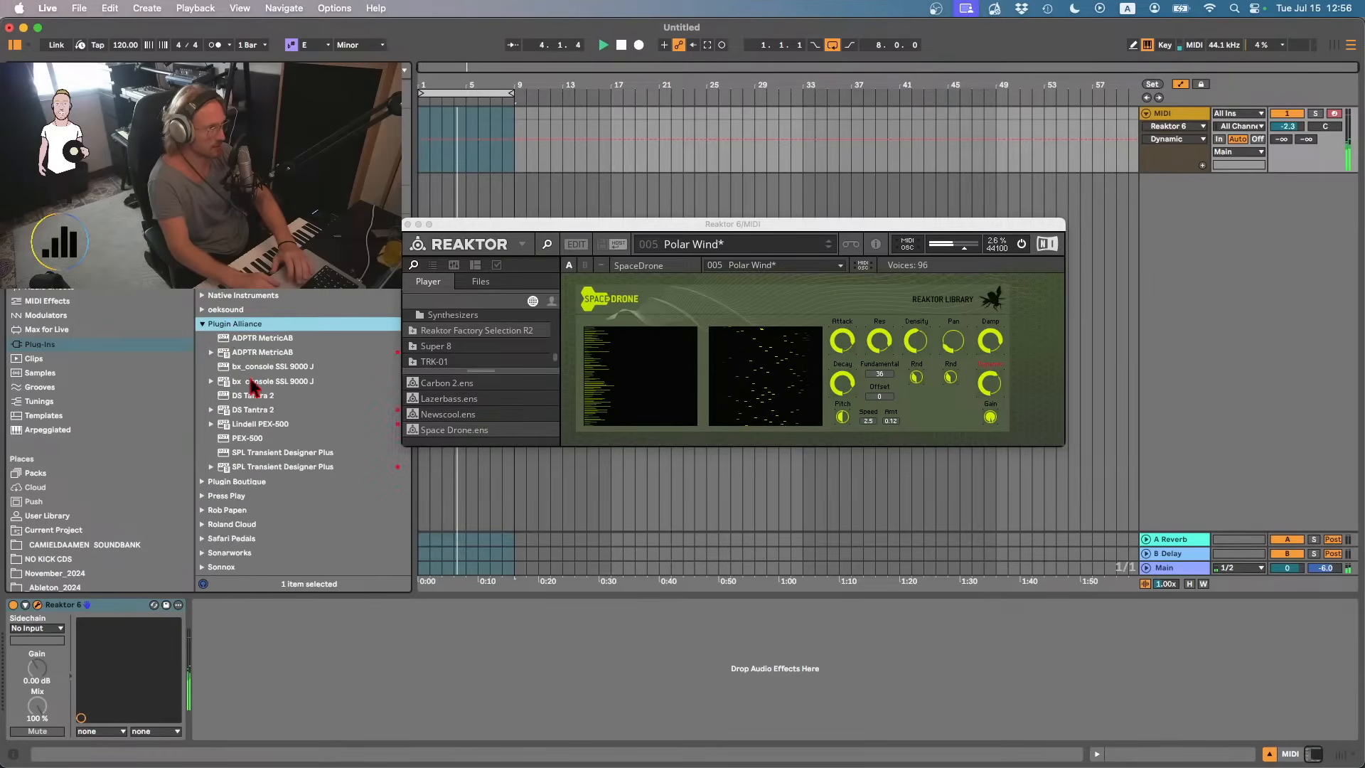
double_click(263, 410)
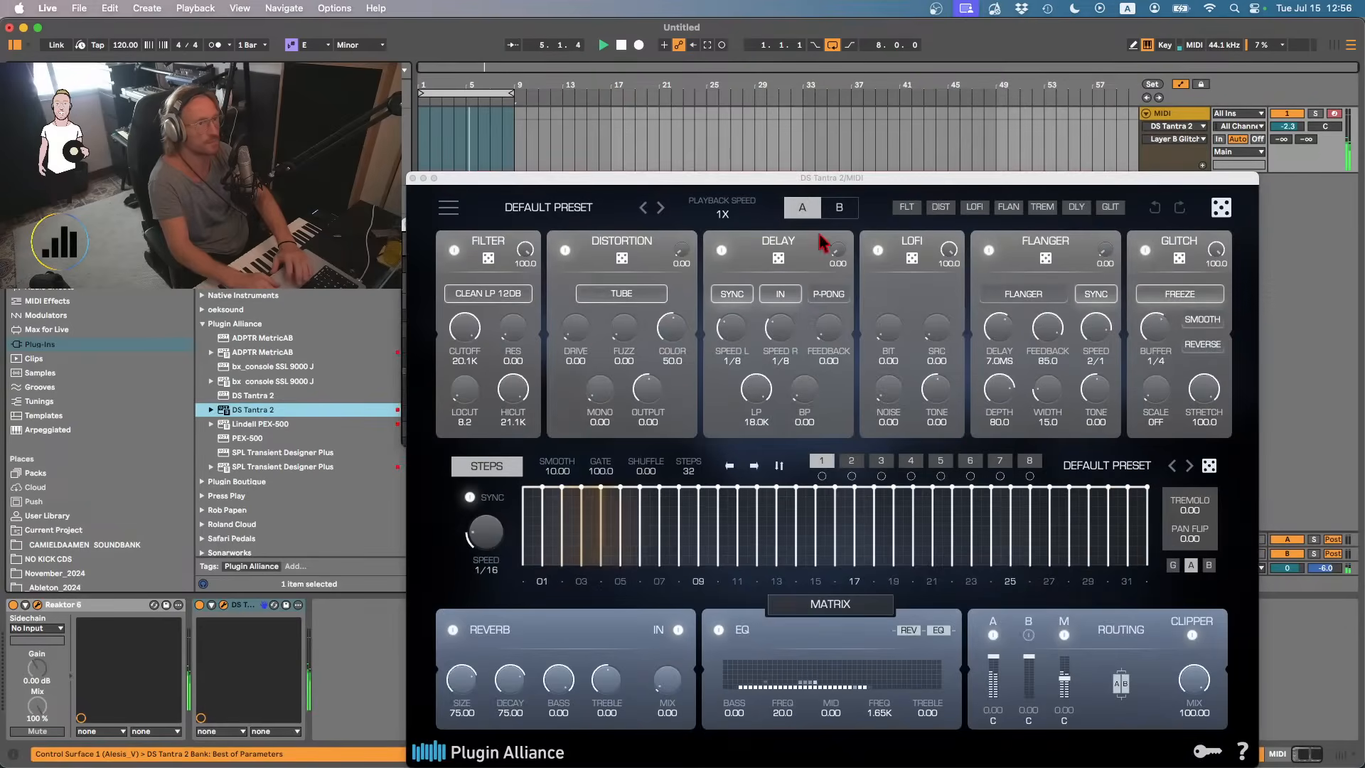
- Load the GL Electricity preset from the XP 1 bank in DS Tantra 2
left_click(561, 205)
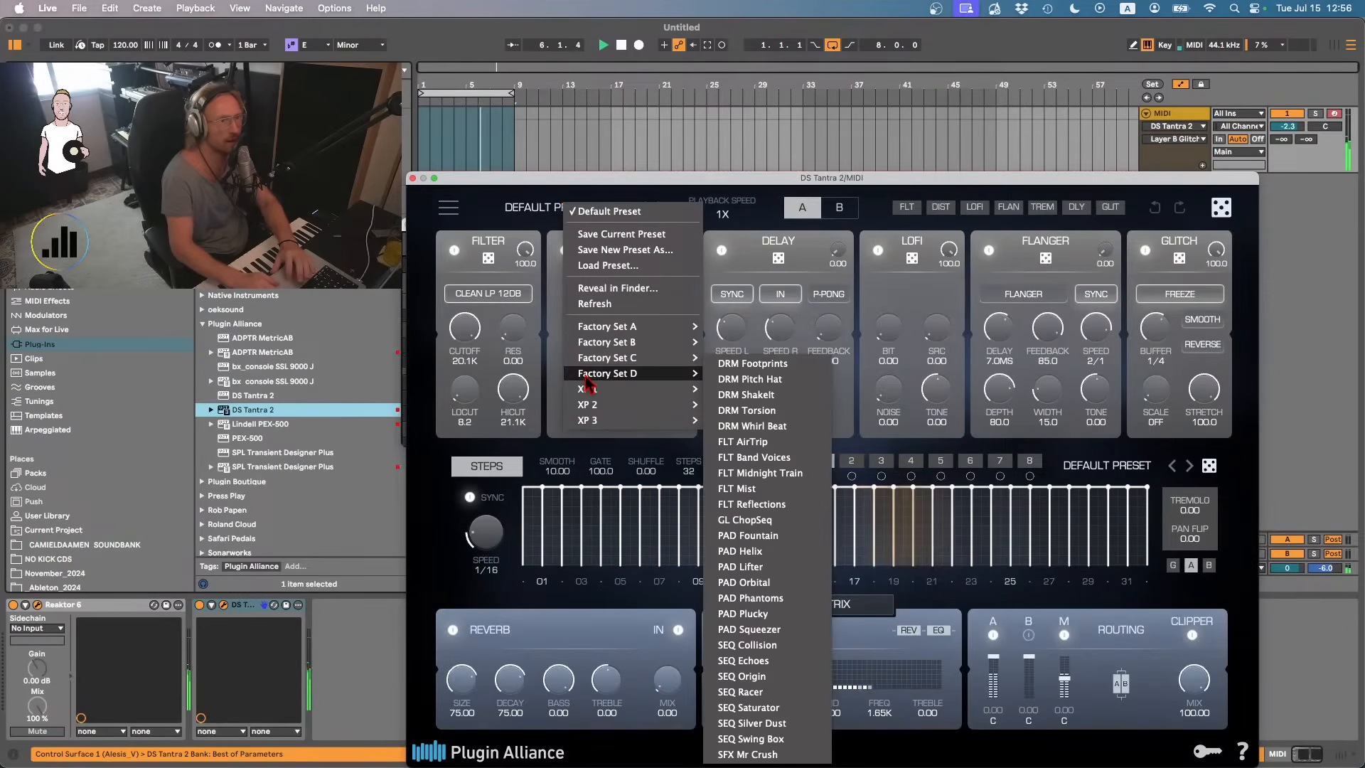
mouse_move(592, 390)
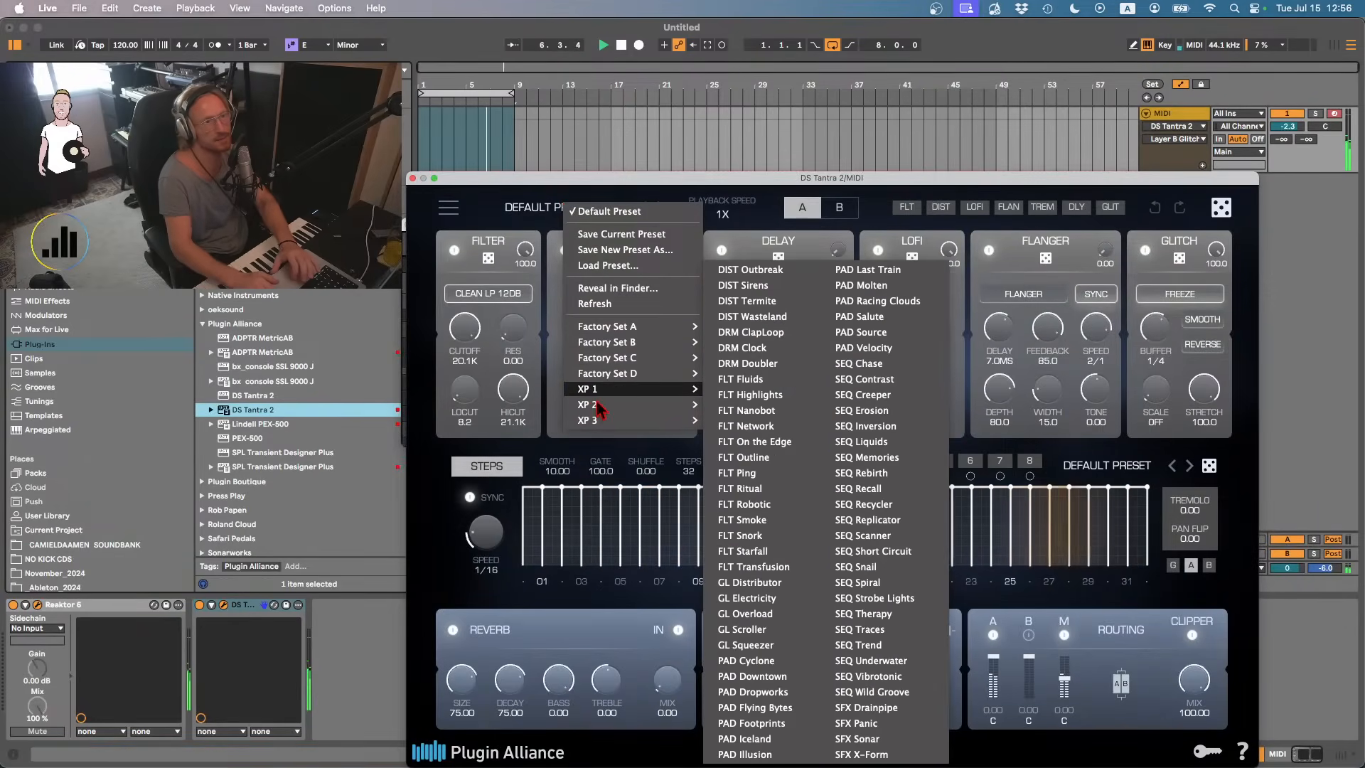
left_click(752, 602)
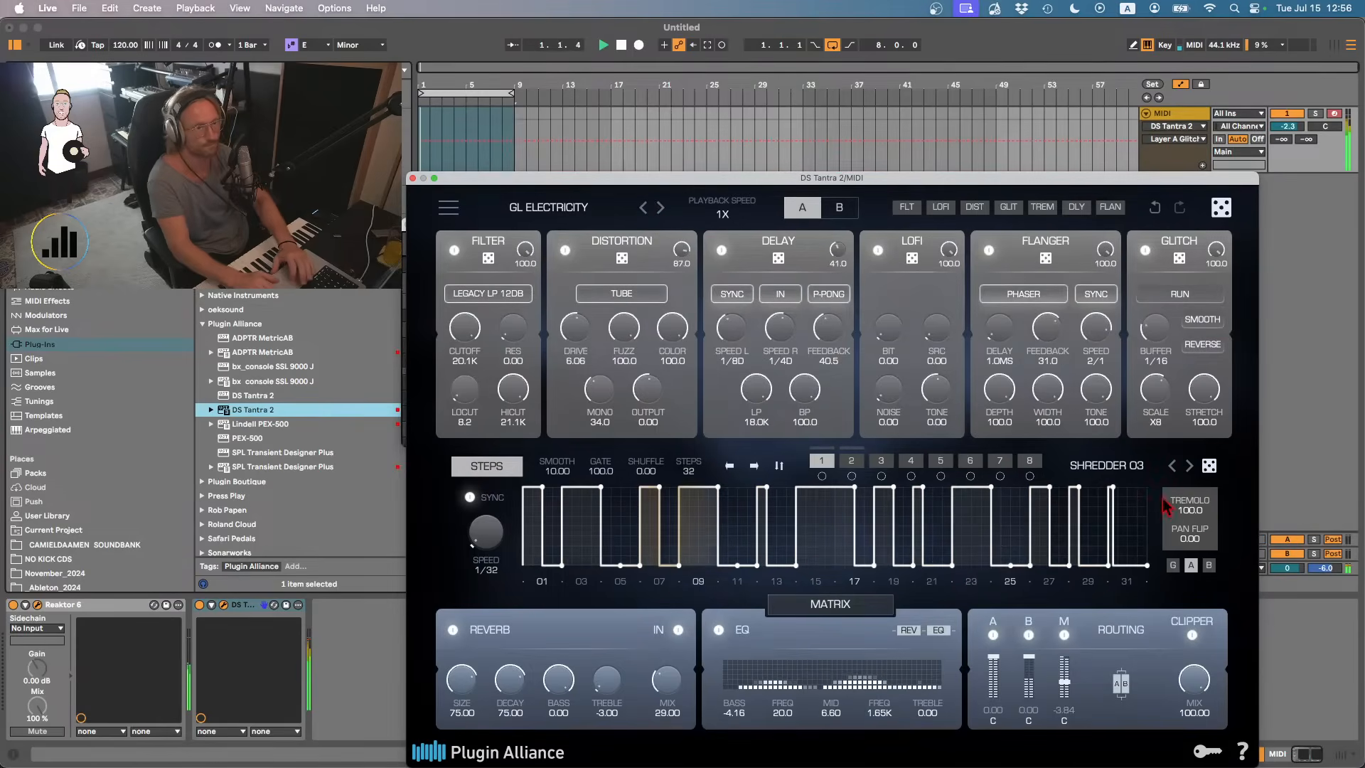
- Check modulator 2, randomize modulator 1's step pattern, and set modulator 1's speed to 1/16 and smooth to 0.87
left_click(852, 470)
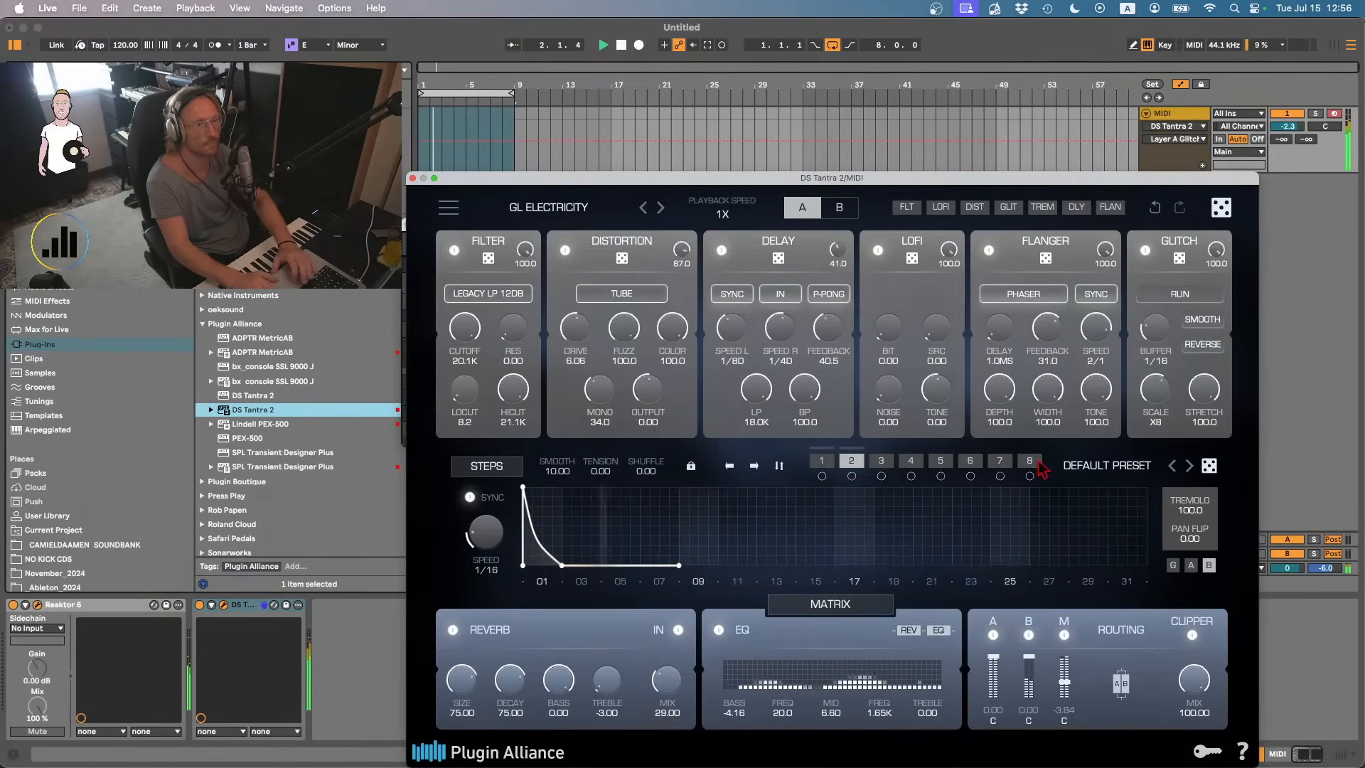
left_click(1209, 466)
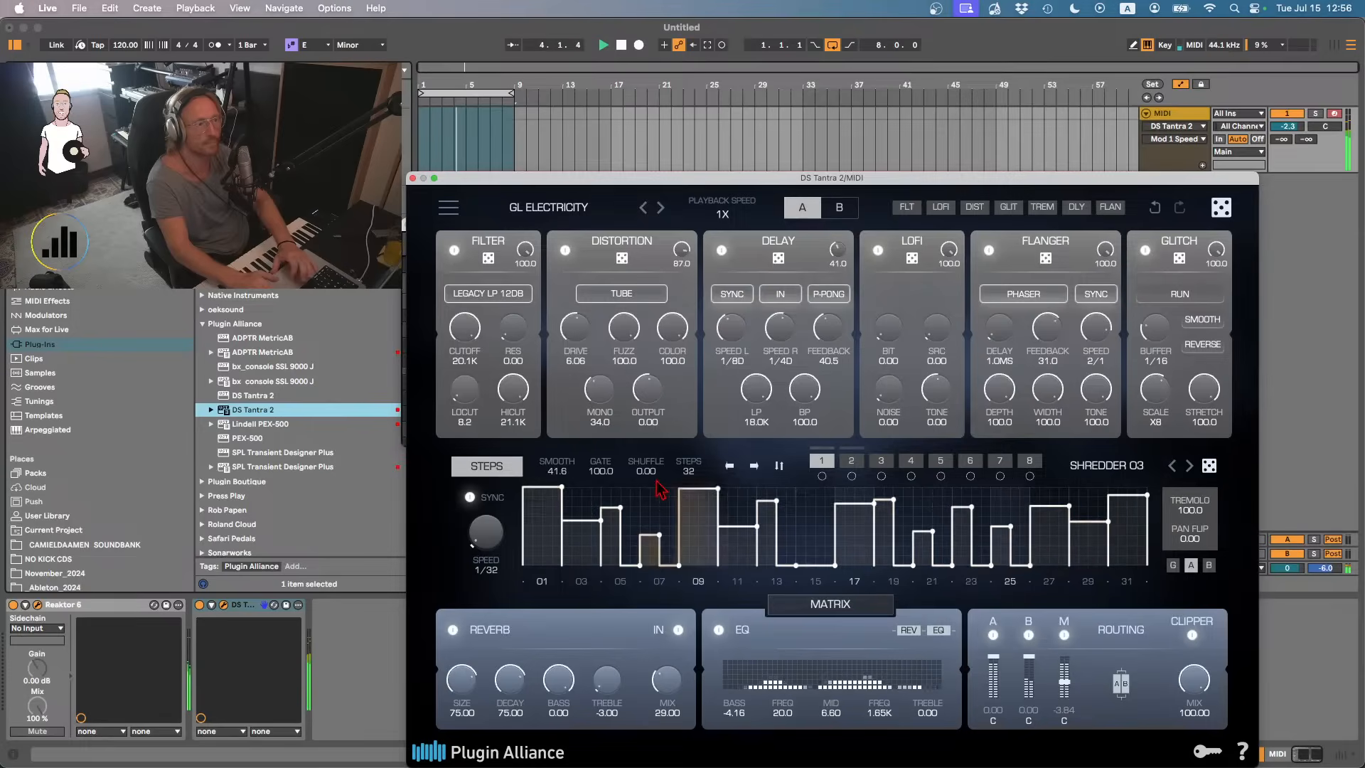
left_click_drag(557, 467, 559, 416)
mouse_move(494, 528)
left_mouse_down()
mouse_move(490, 489)
mouse_move(490, 509)
left_mouse_up()
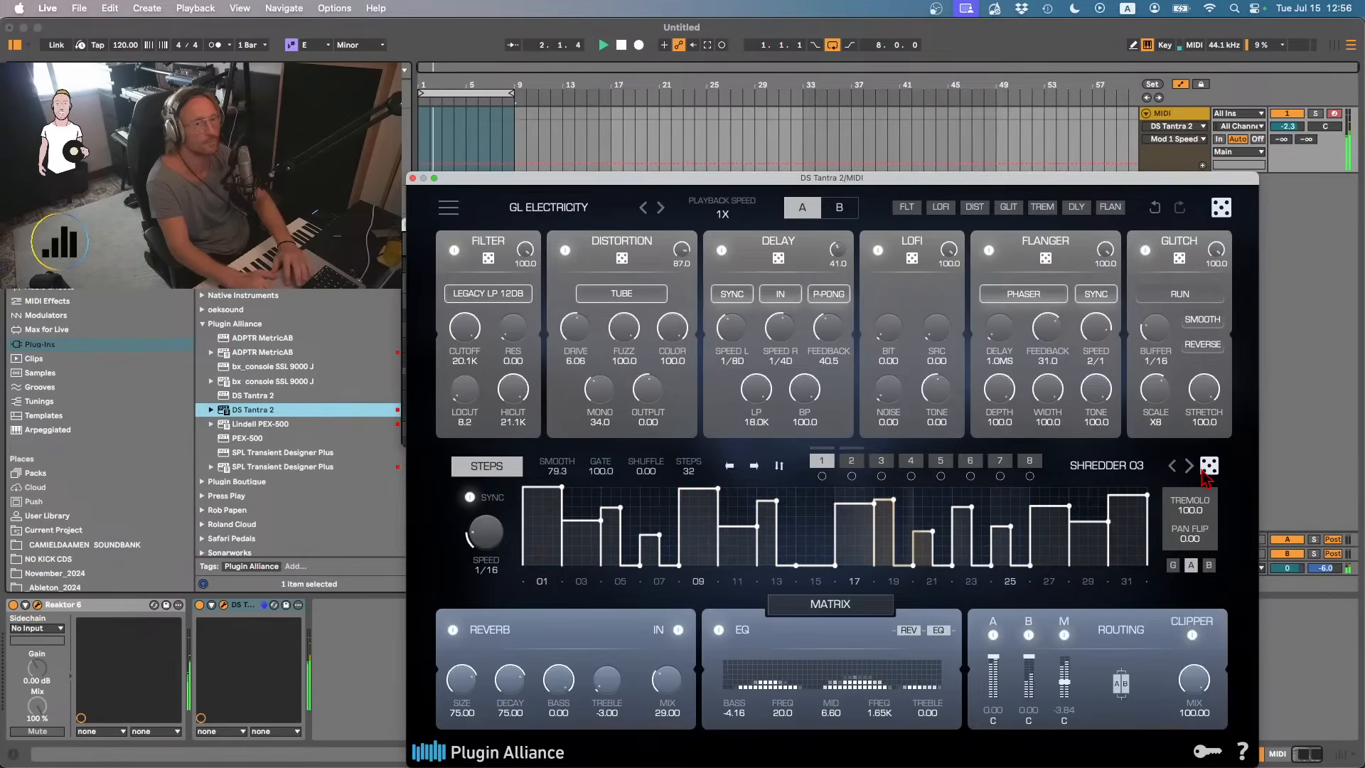
left_click_drag(556, 472, 575, 578)
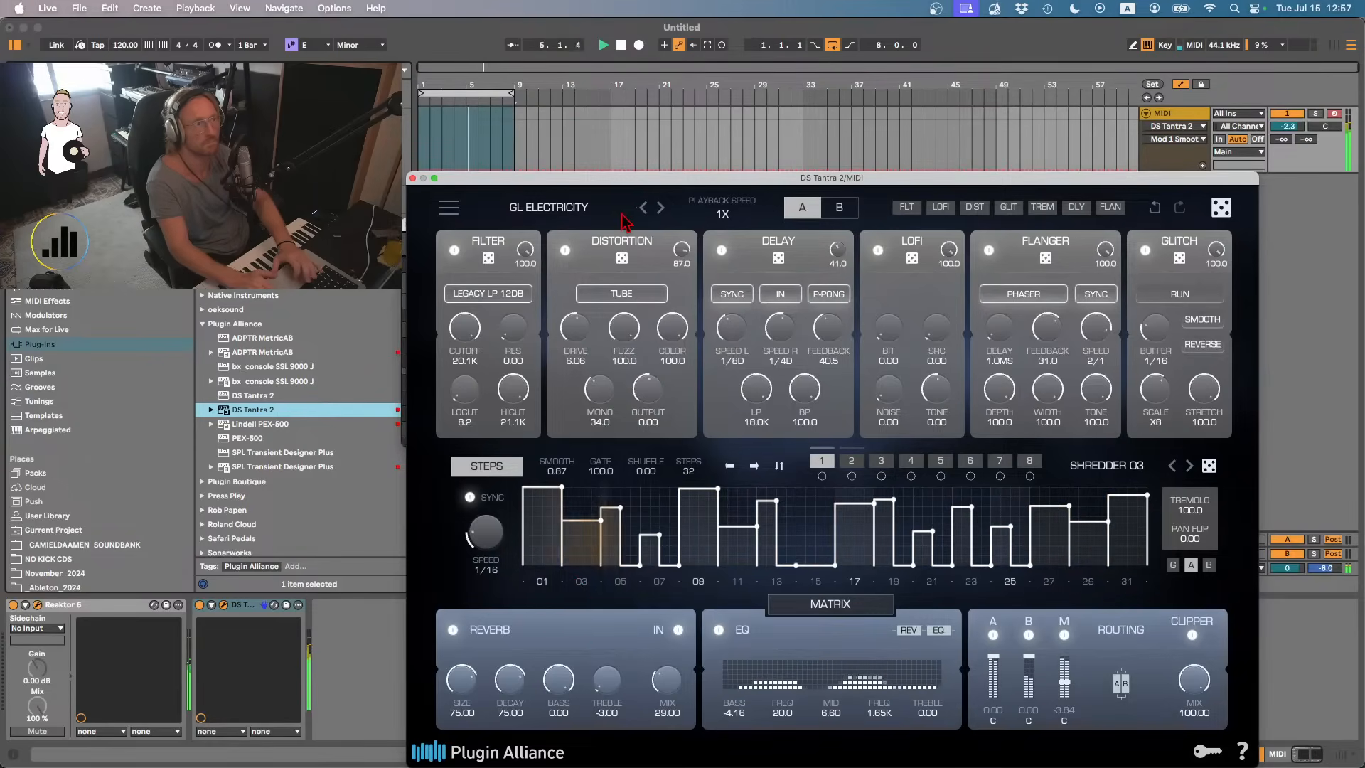
- Audition the following DS Tantra 2 presets, GL Overload and GL Scroller, and stop playback, returning to the song start
left_click(660, 208)
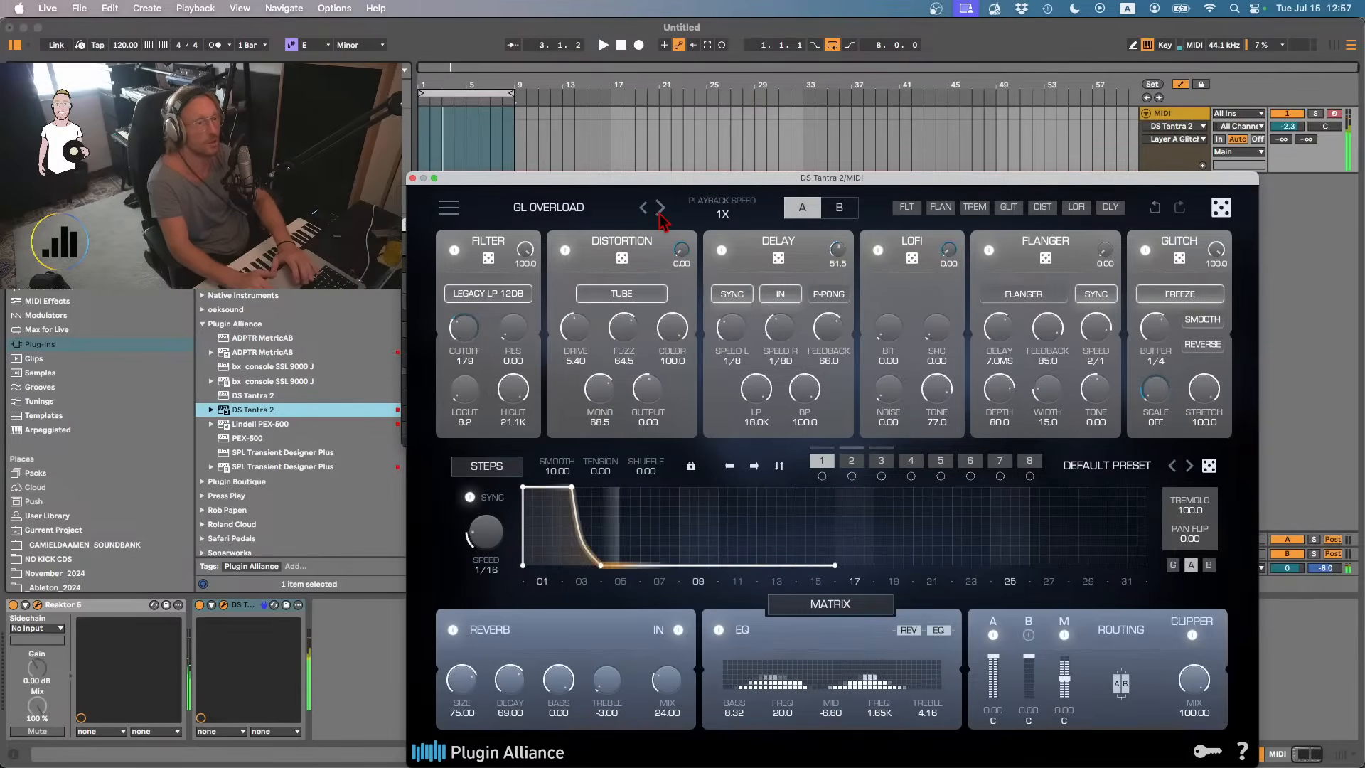
left_click(659, 213)
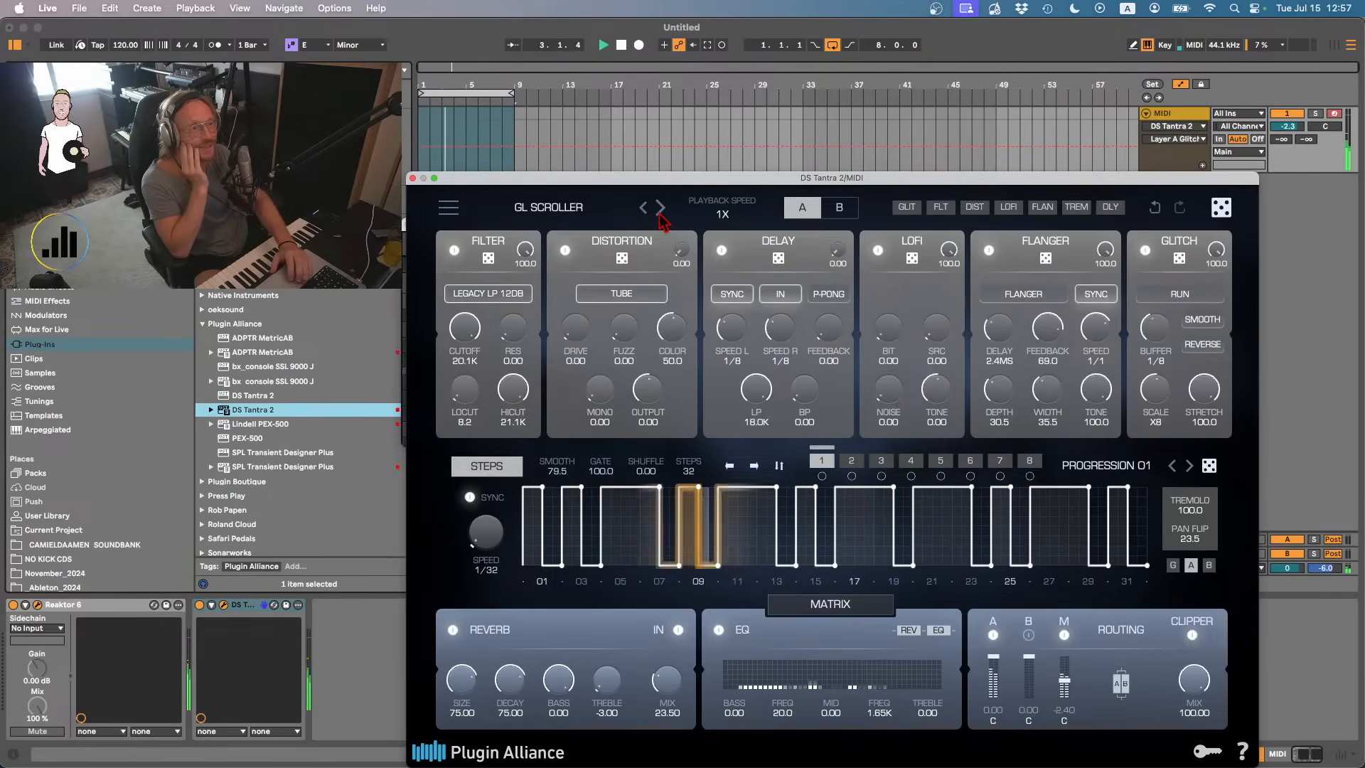
left_click(621, 48)
left_click(622, 47)
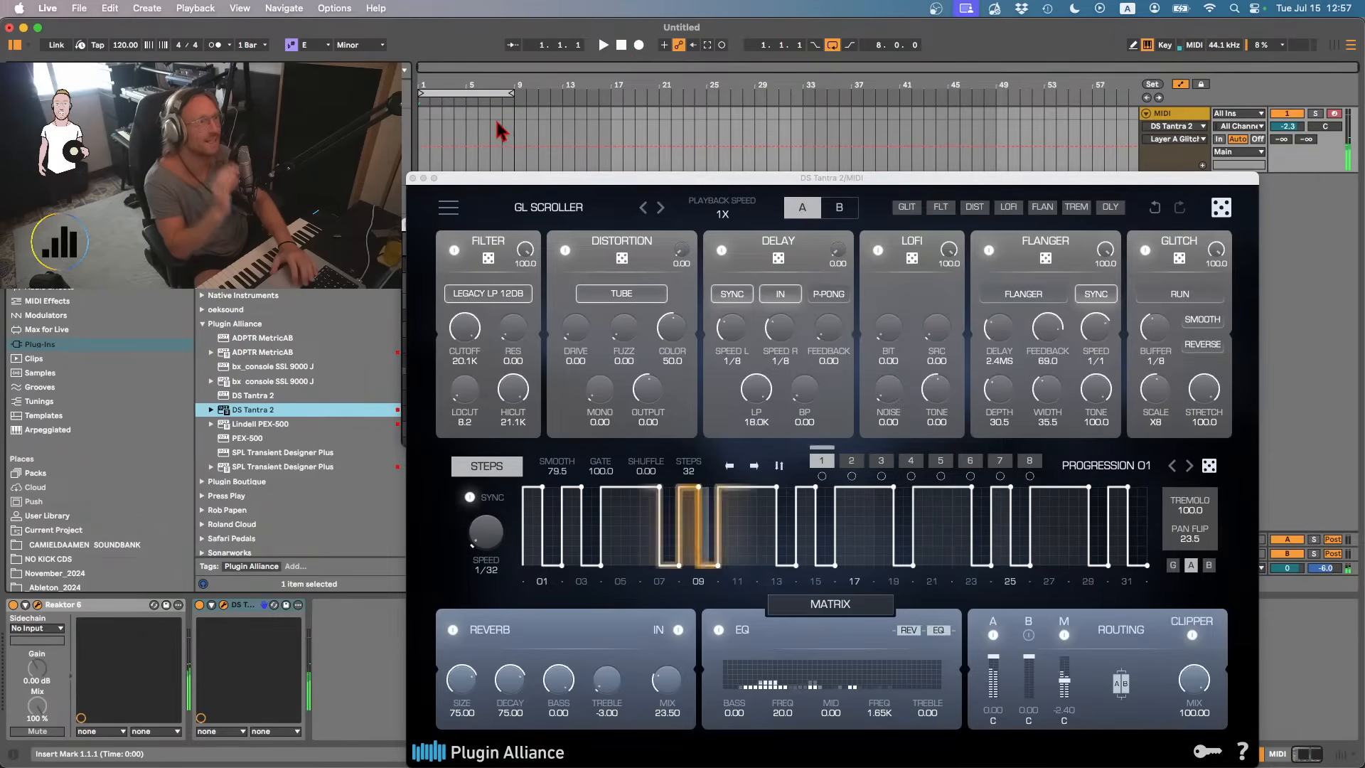
- Select the eight-bar loop range and export it as Musicloop_042 into the Music Loops folder
left_click(509, 93)
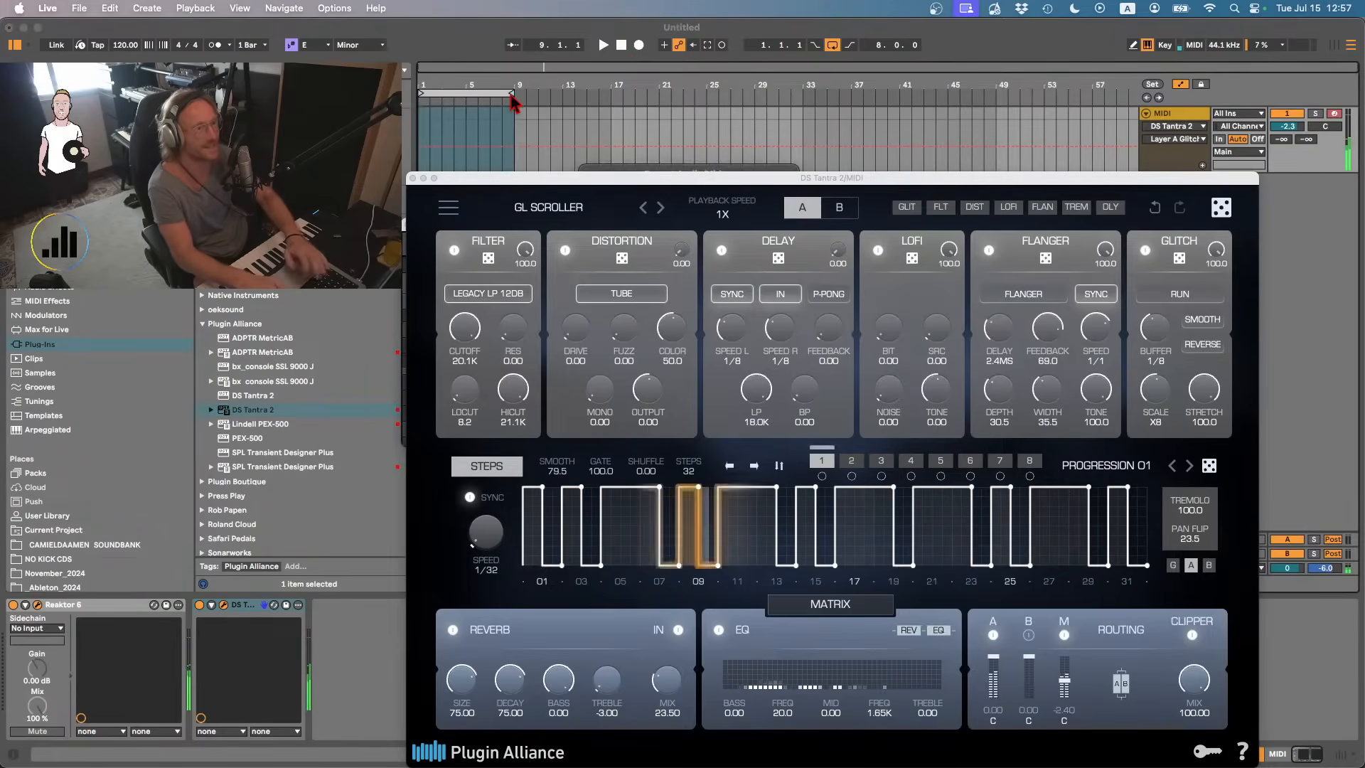
key("super+shift+r")
key("Return")
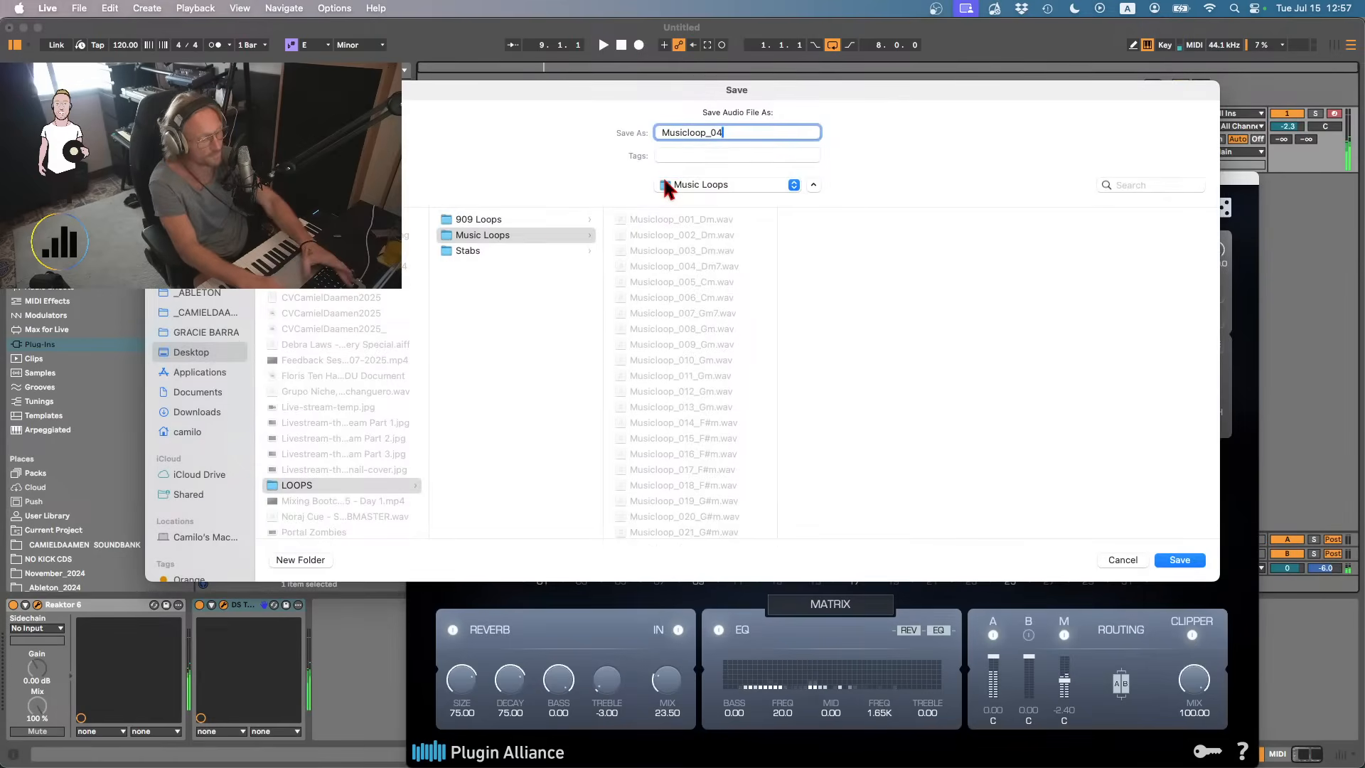
key("Return")
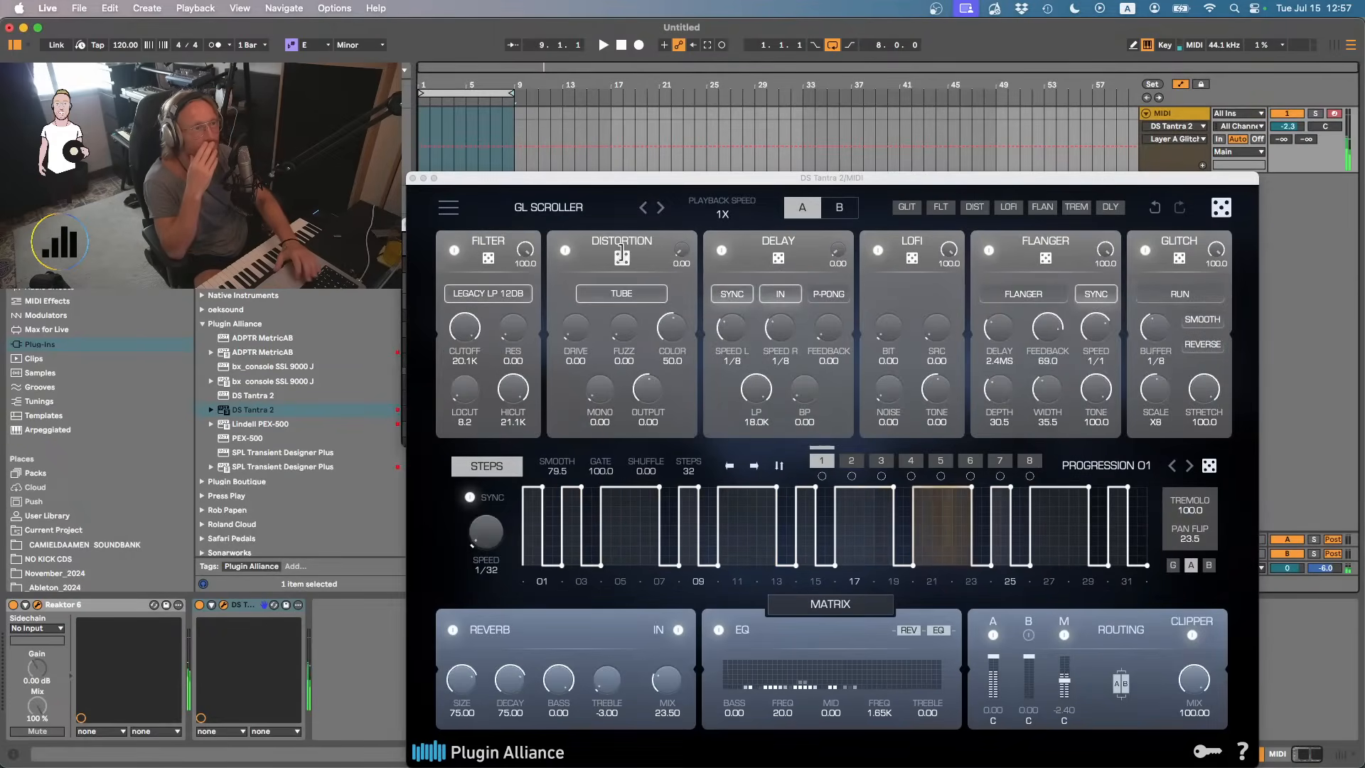
- Audition the next two DS Tantra 2 presets, GL Squeezer and PAD Cyclone
left_click(660, 208)
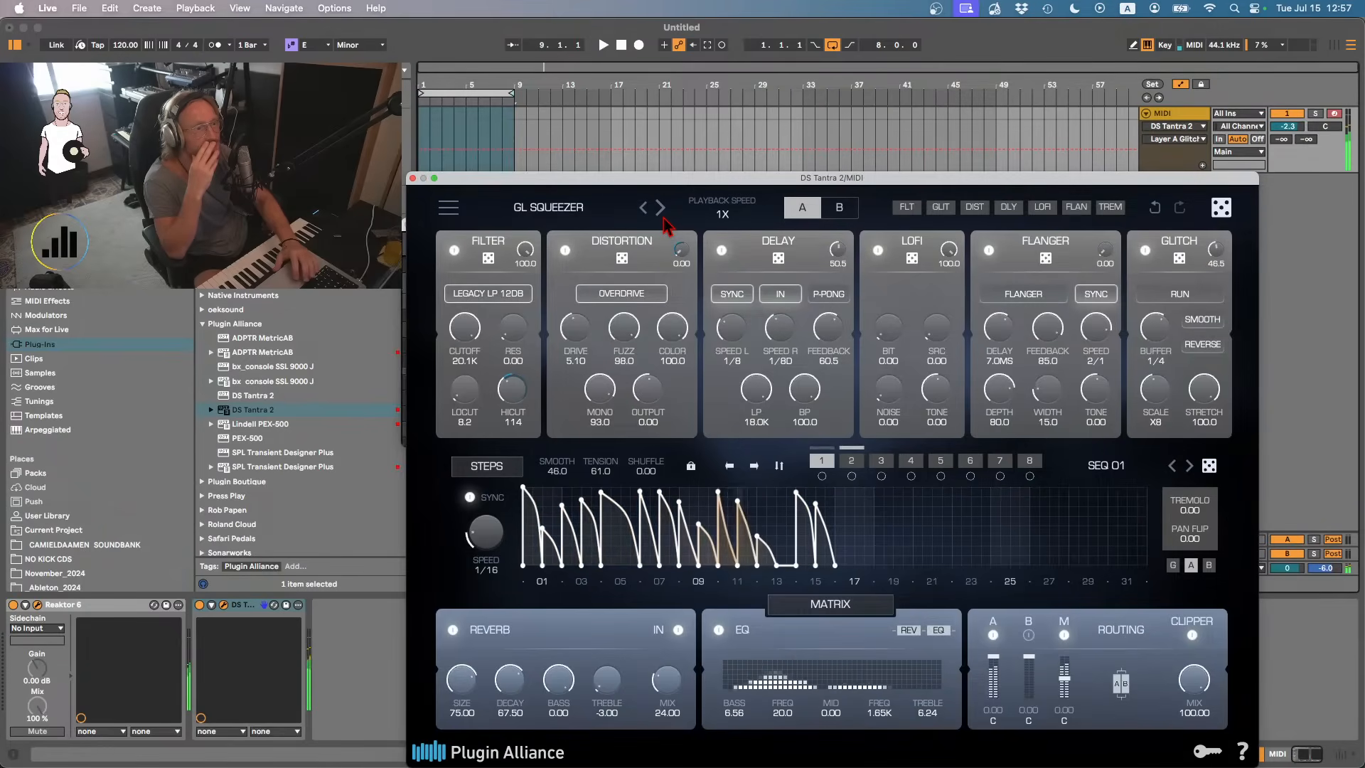
left_click(660, 207)
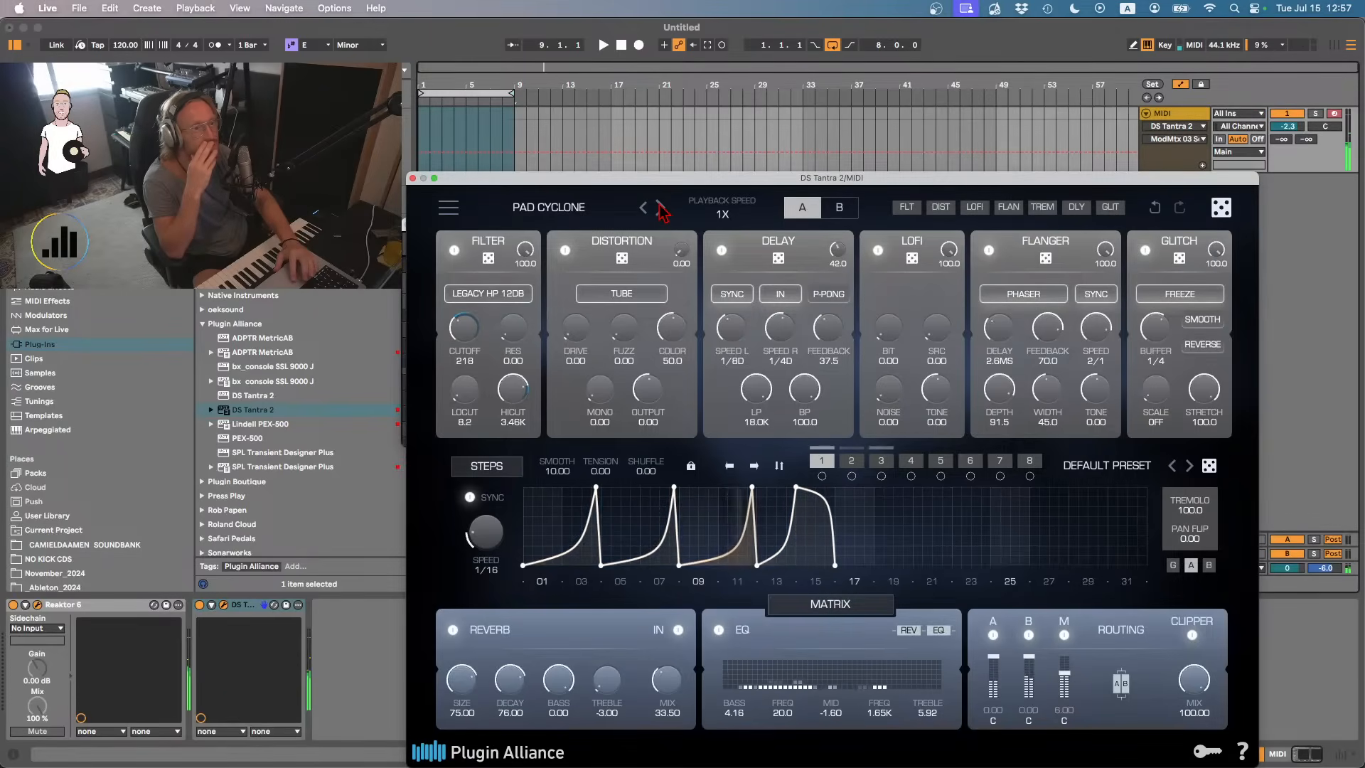
- Load Mixed In Key SE after DS Tantra 2 to detect the loop's key, and close both plug-in windows
left_click(203, 325)
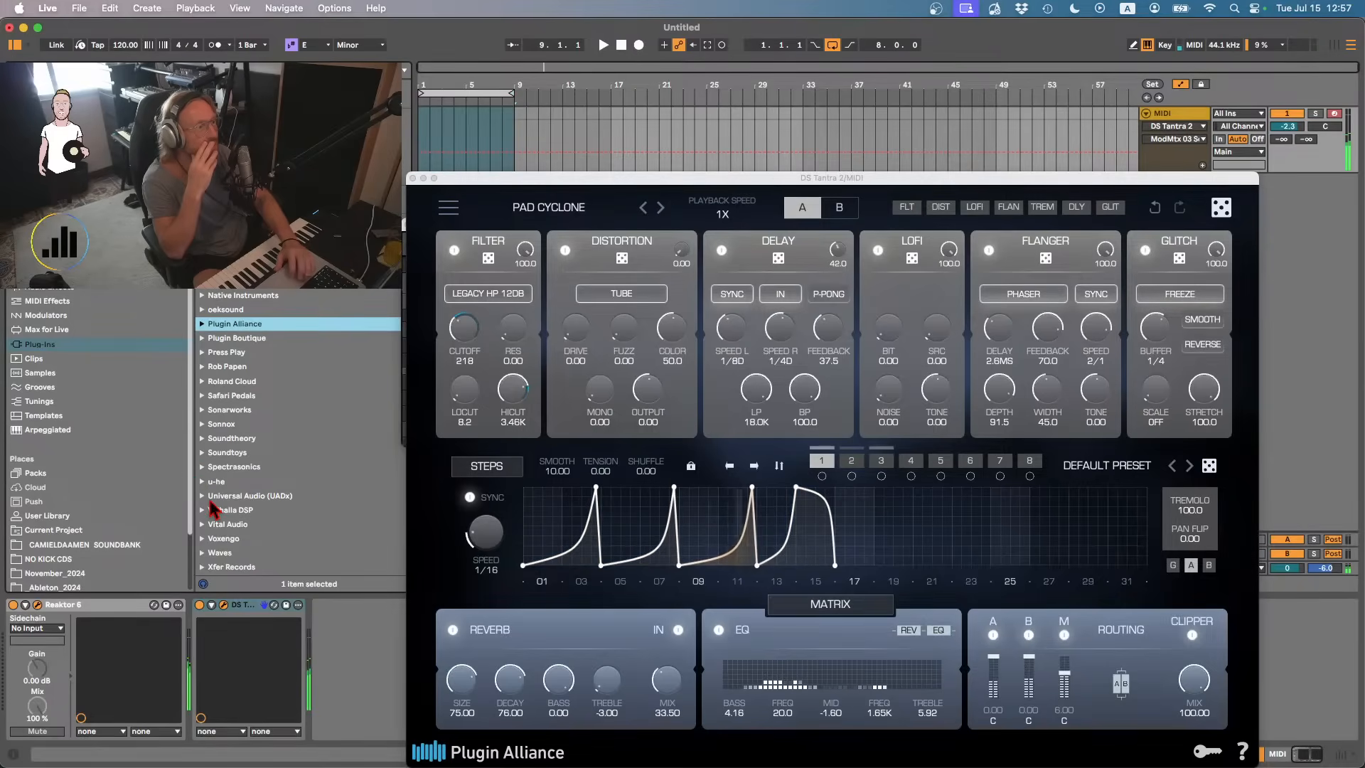
scroll(199, 427, "up", 5)
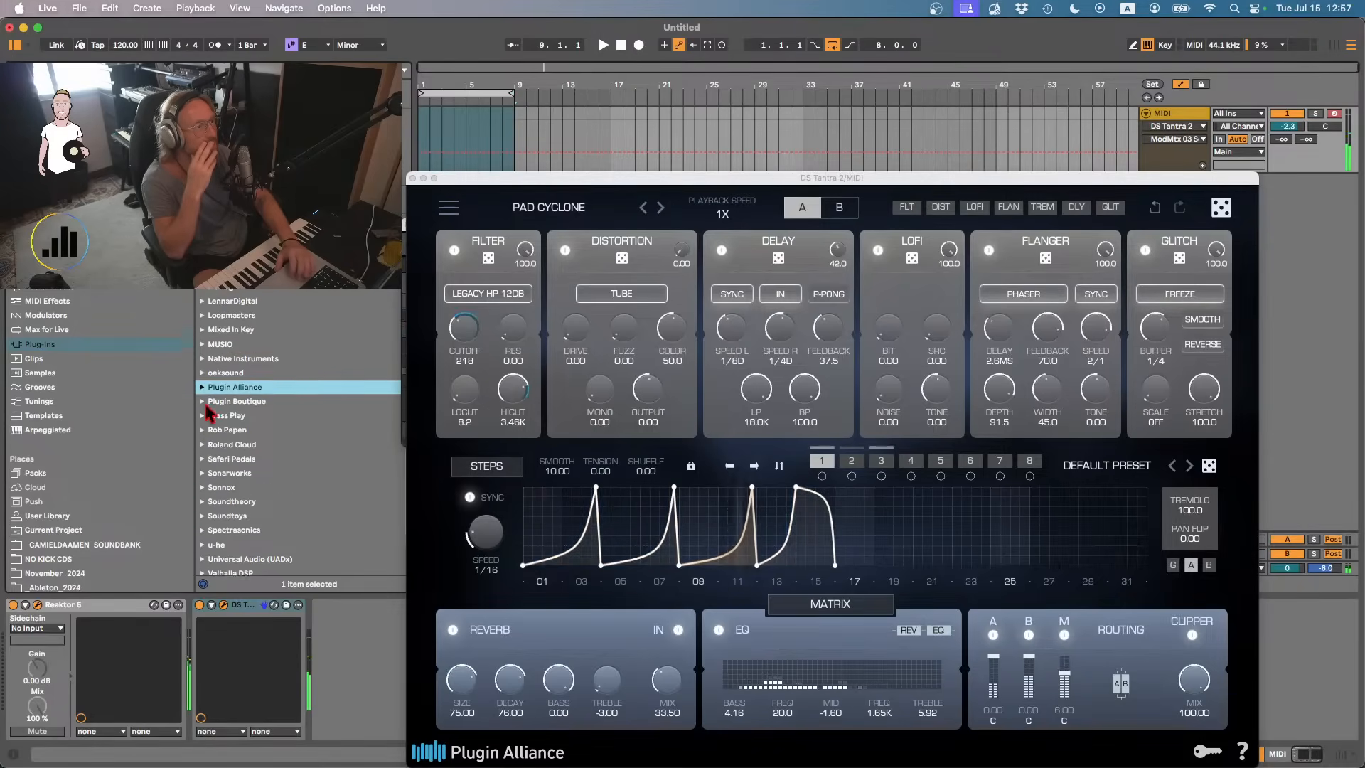
left_click(203, 351)
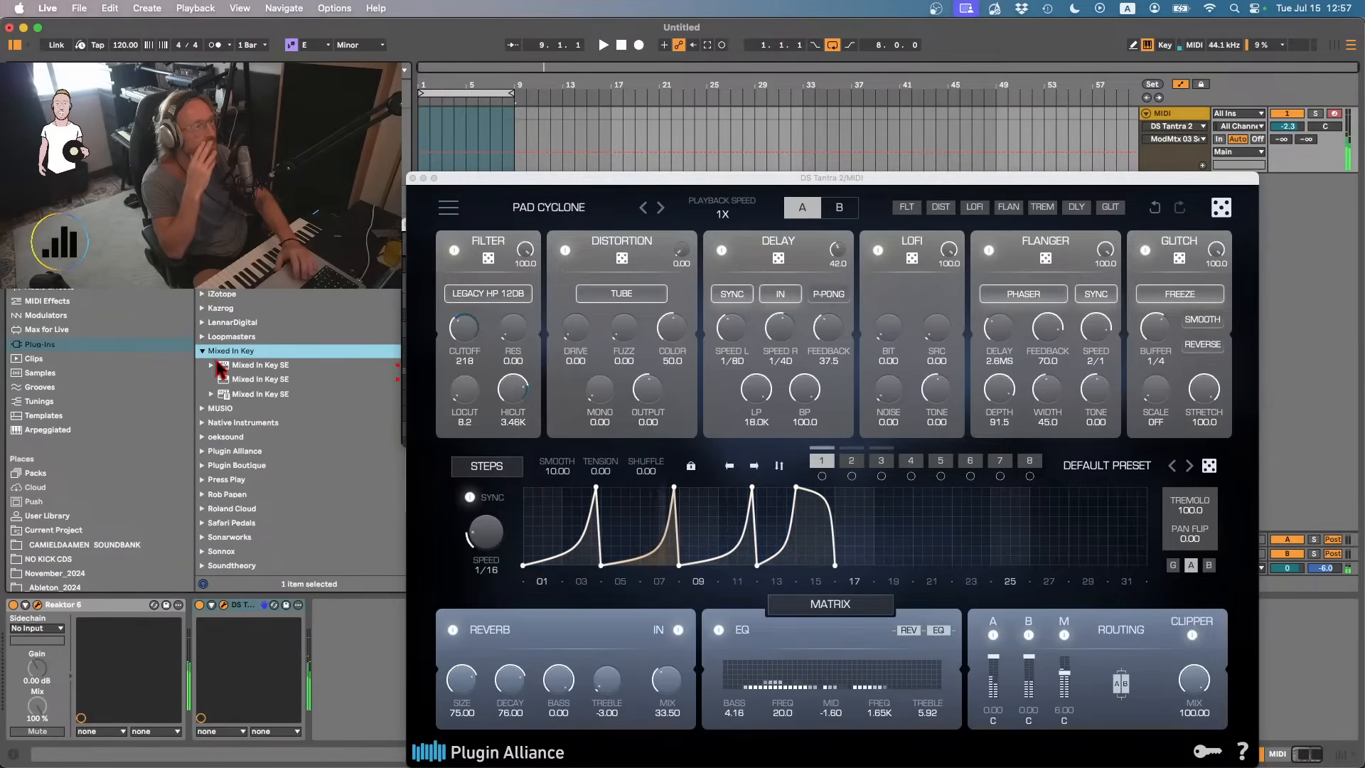
double_click(246, 394)
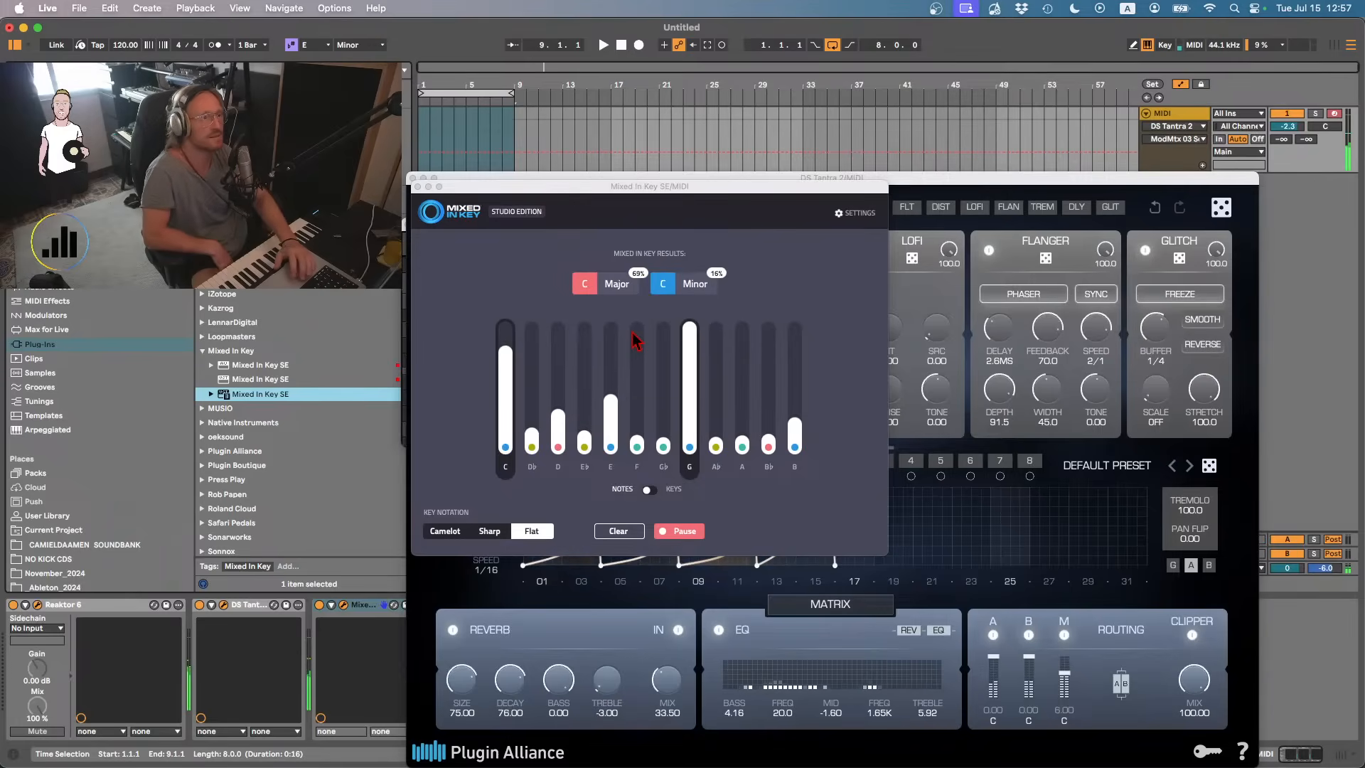
left_click(417, 186)
left_click(414, 181)
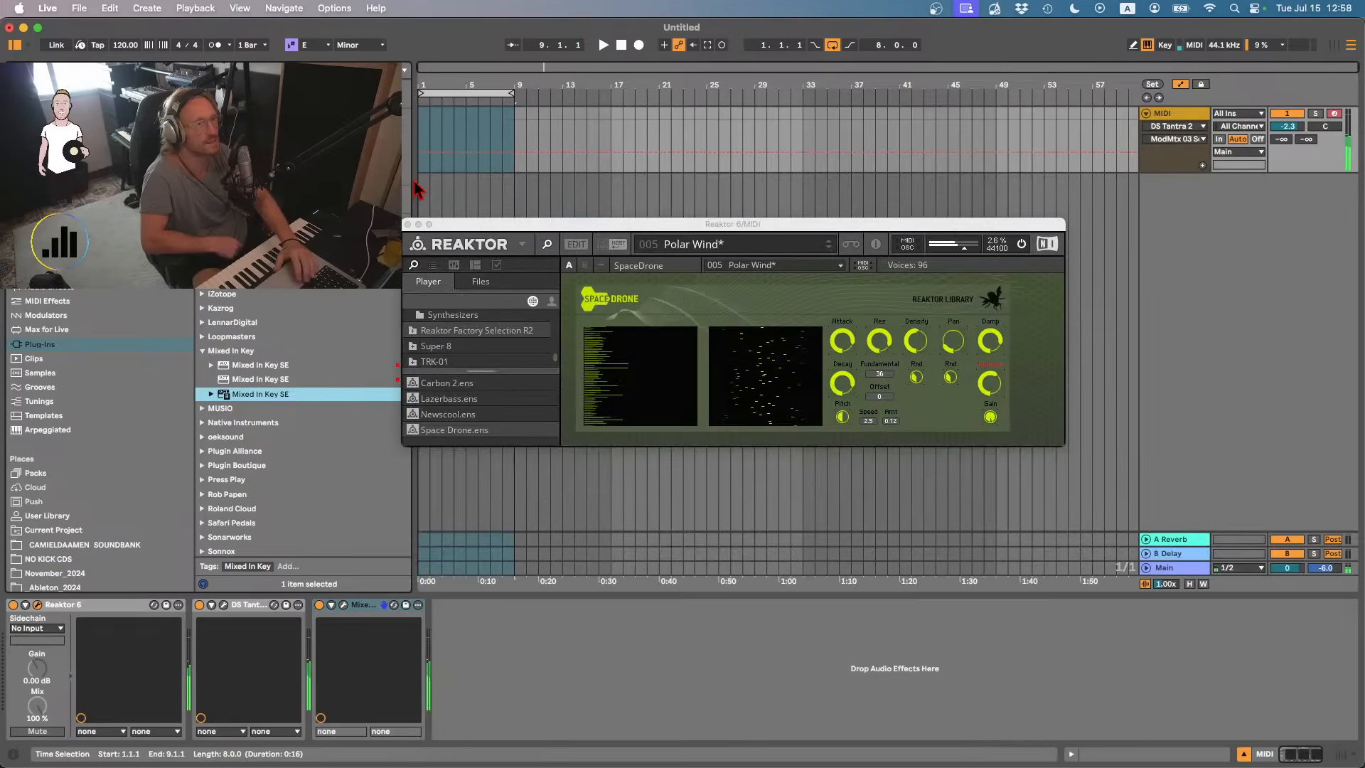
- Export the eight-bar loop as Musicloop_043_C into Music Loops, switching the keyboard input source to Spanish while naming it
left_click(451, 93)
key("super+shift+r")
key("Return")
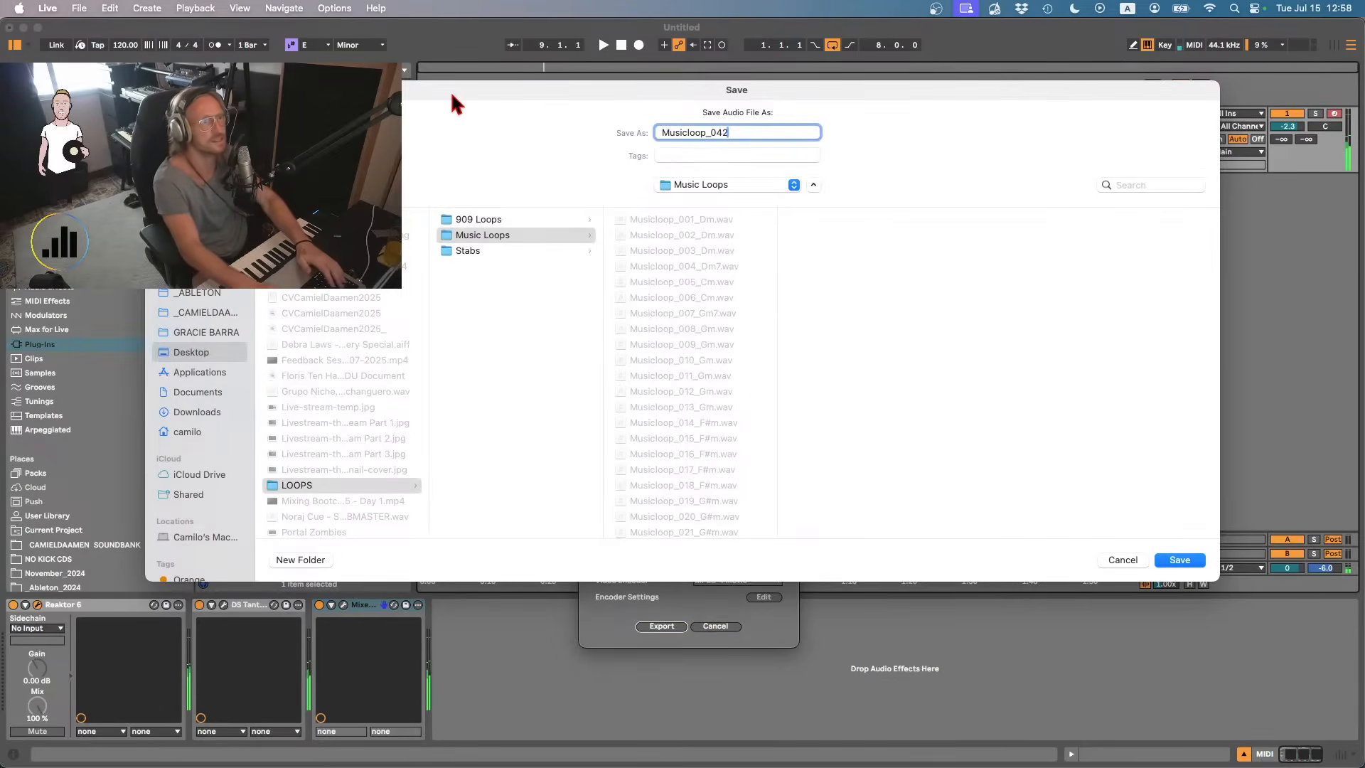
key("BackSpace")
type("3")
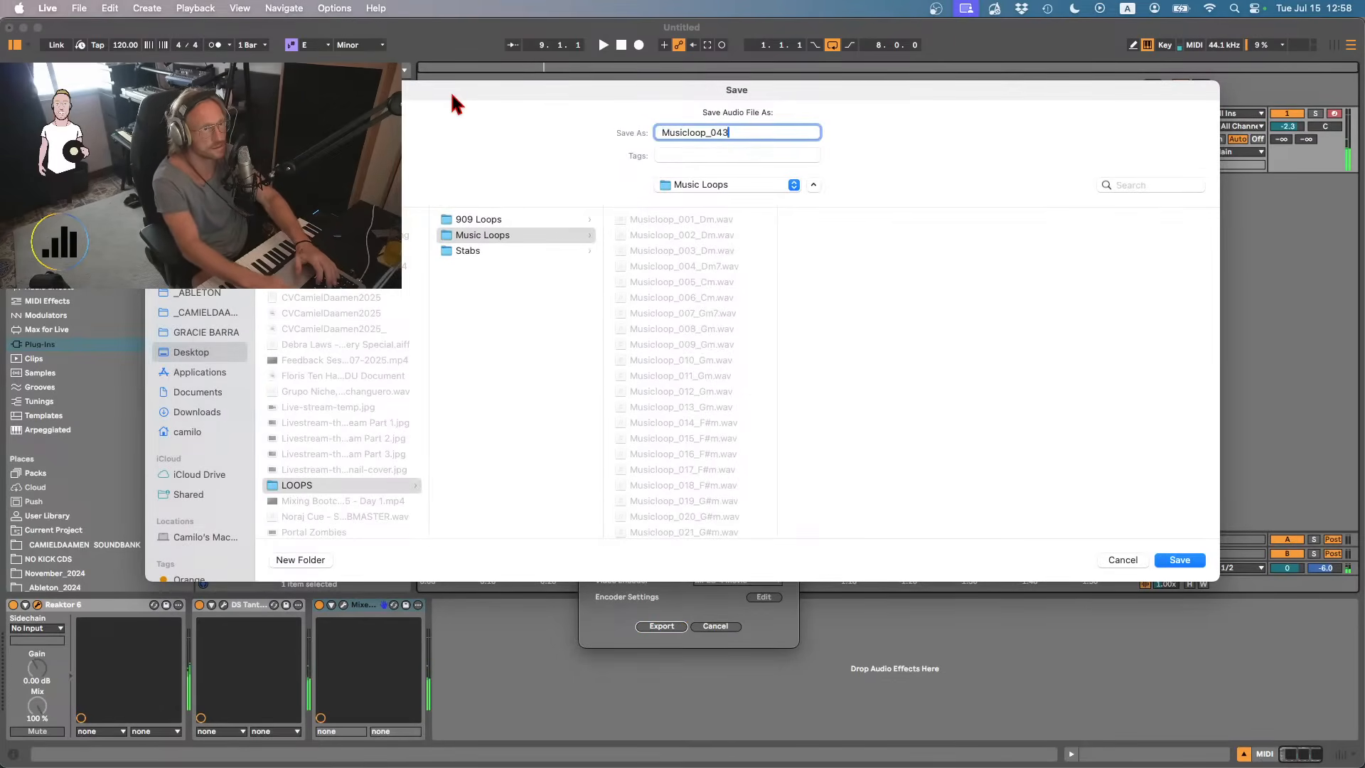
type("7")
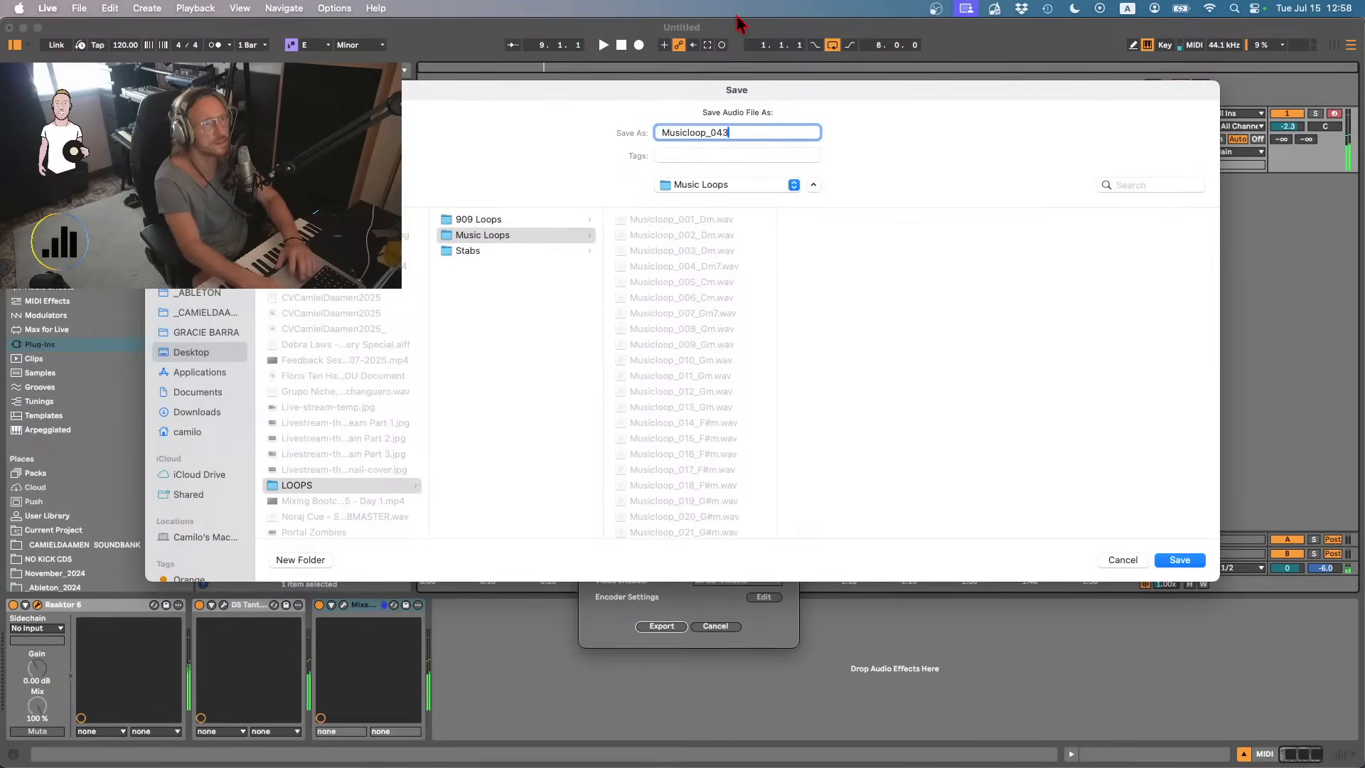
left_click(1132, 8)
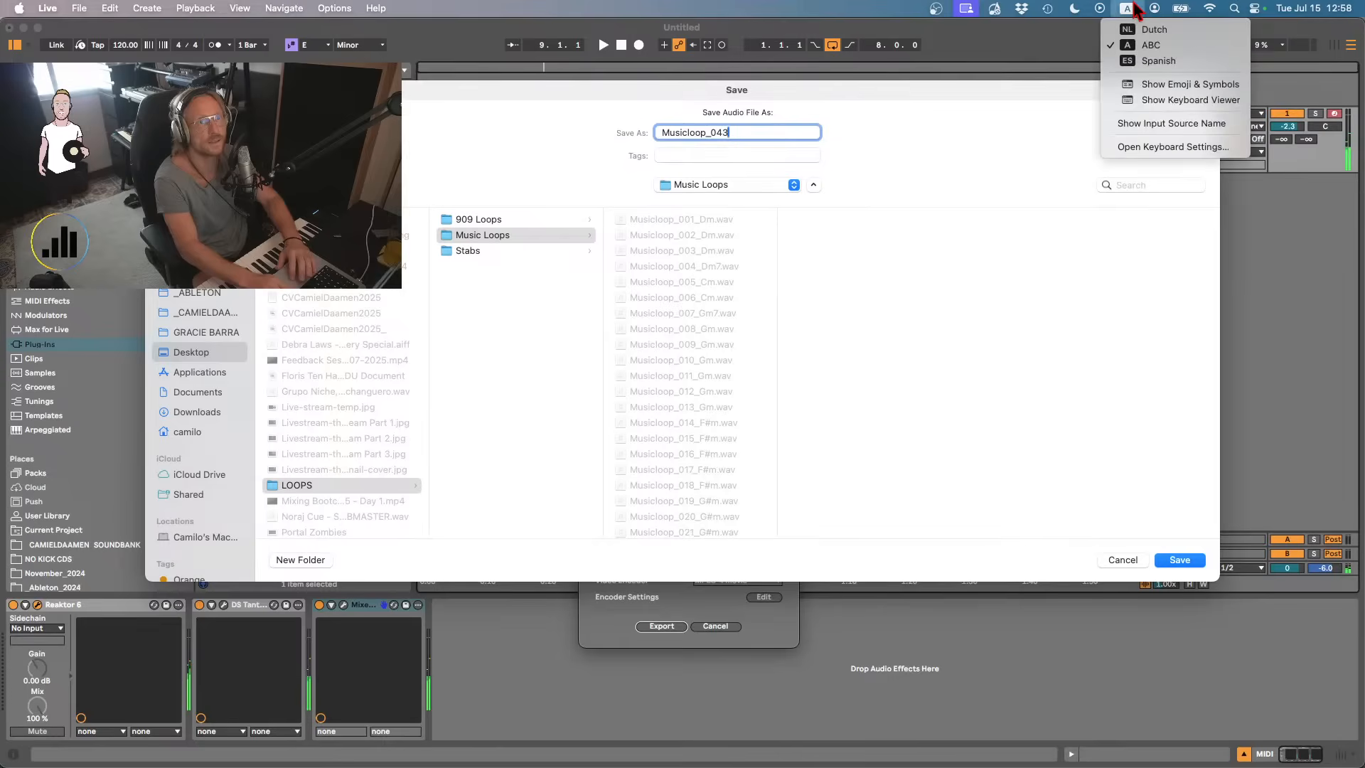
left_click(1143, 62)
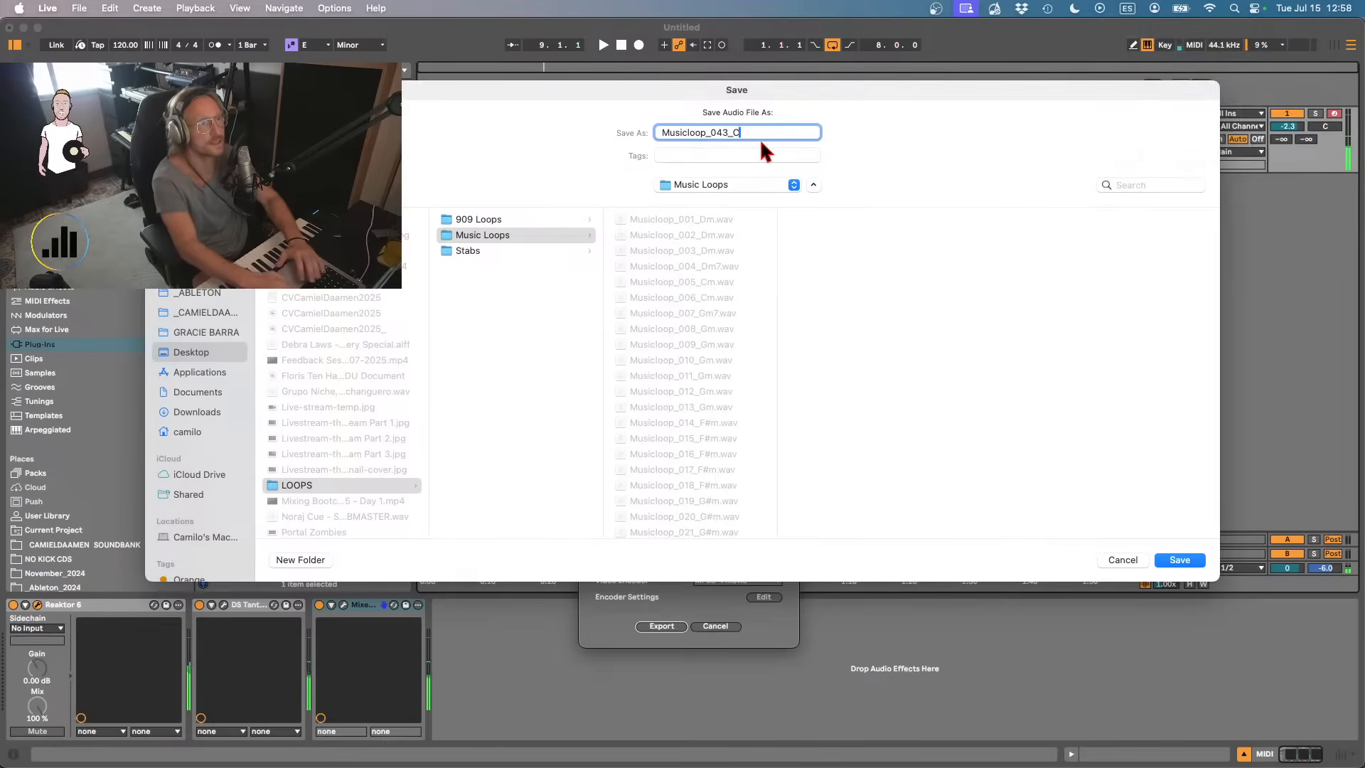
type("_C")
key("Return")
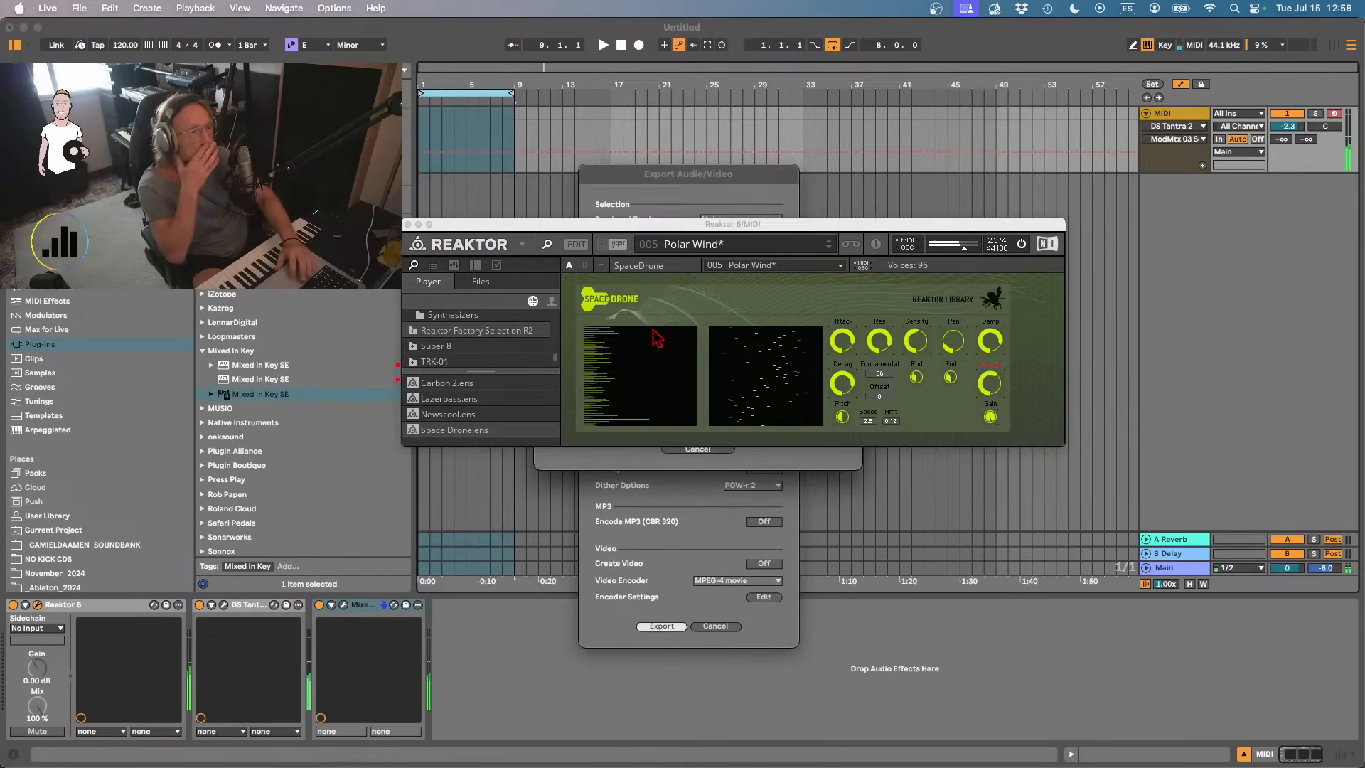
- Turn off DS Tantra 2 and set Space Drone's Fundamental to 17
left_click(200, 606)
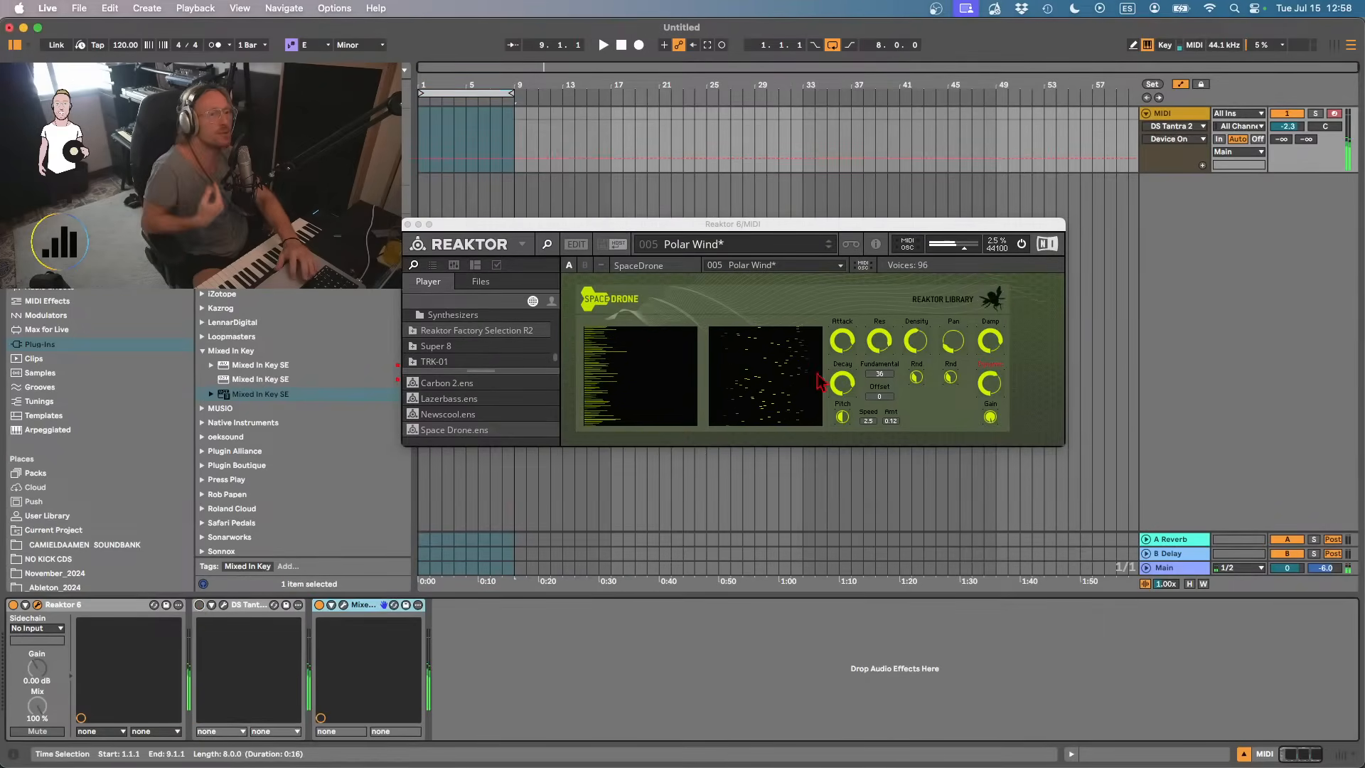
left_click(884, 376)
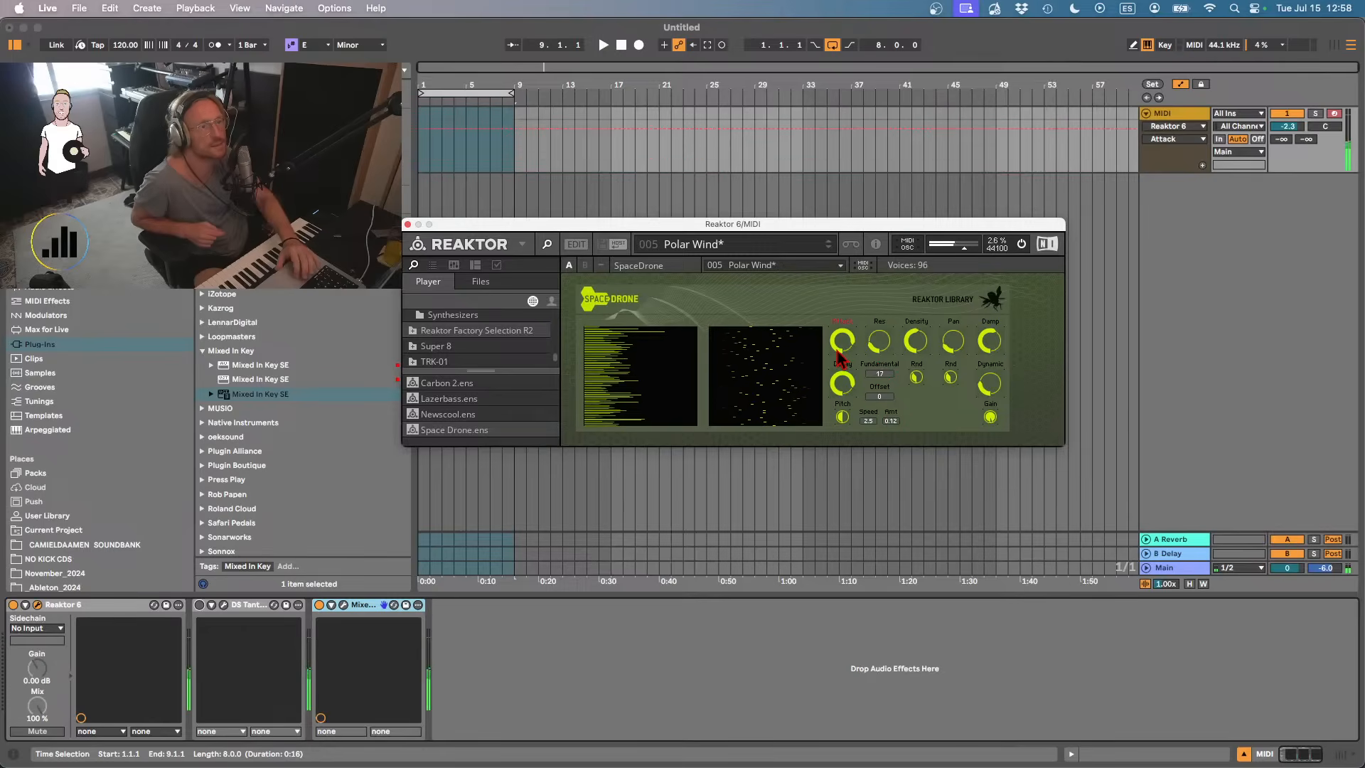
- Turn DS Tantra 2 back on and advance through its presets from PAD Downtown to PAD Dropworks
left_click(200, 606)
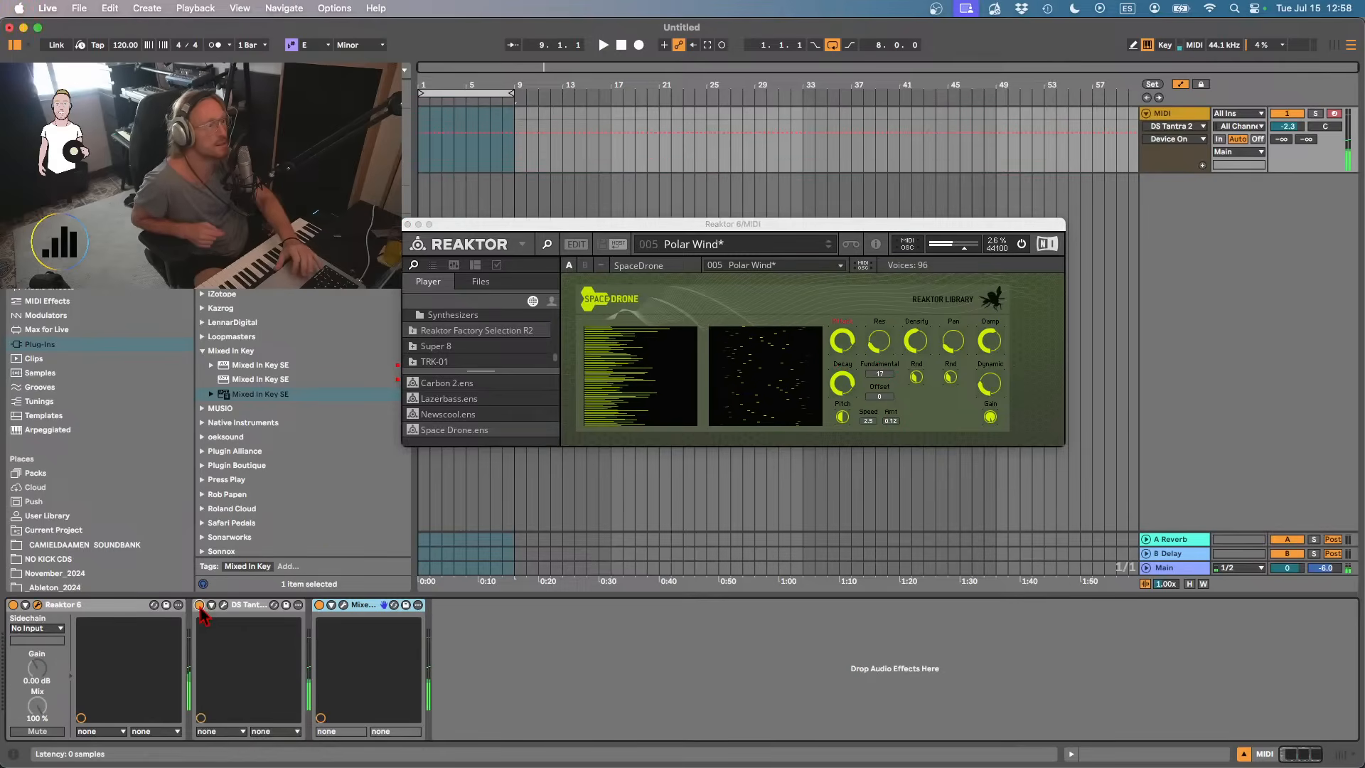
left_click(223, 605)
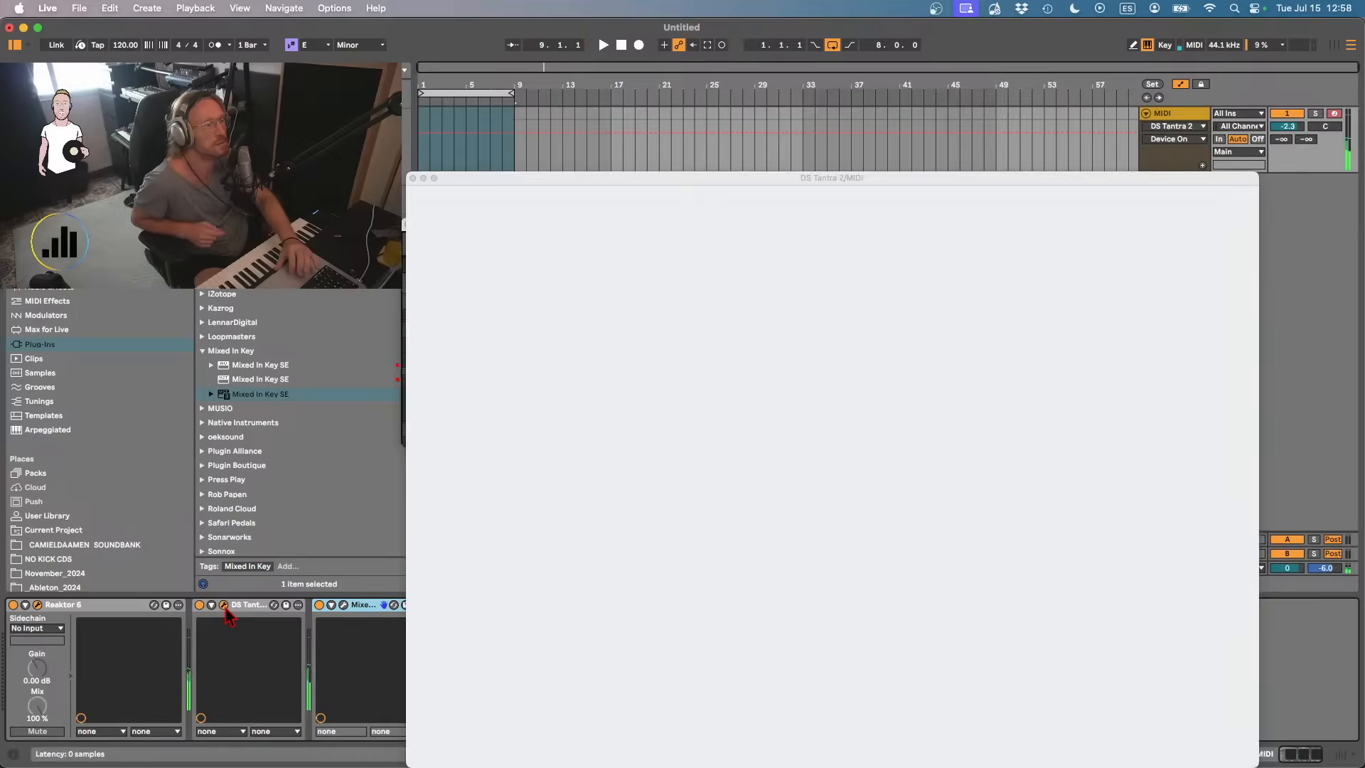
left_click(661, 207)
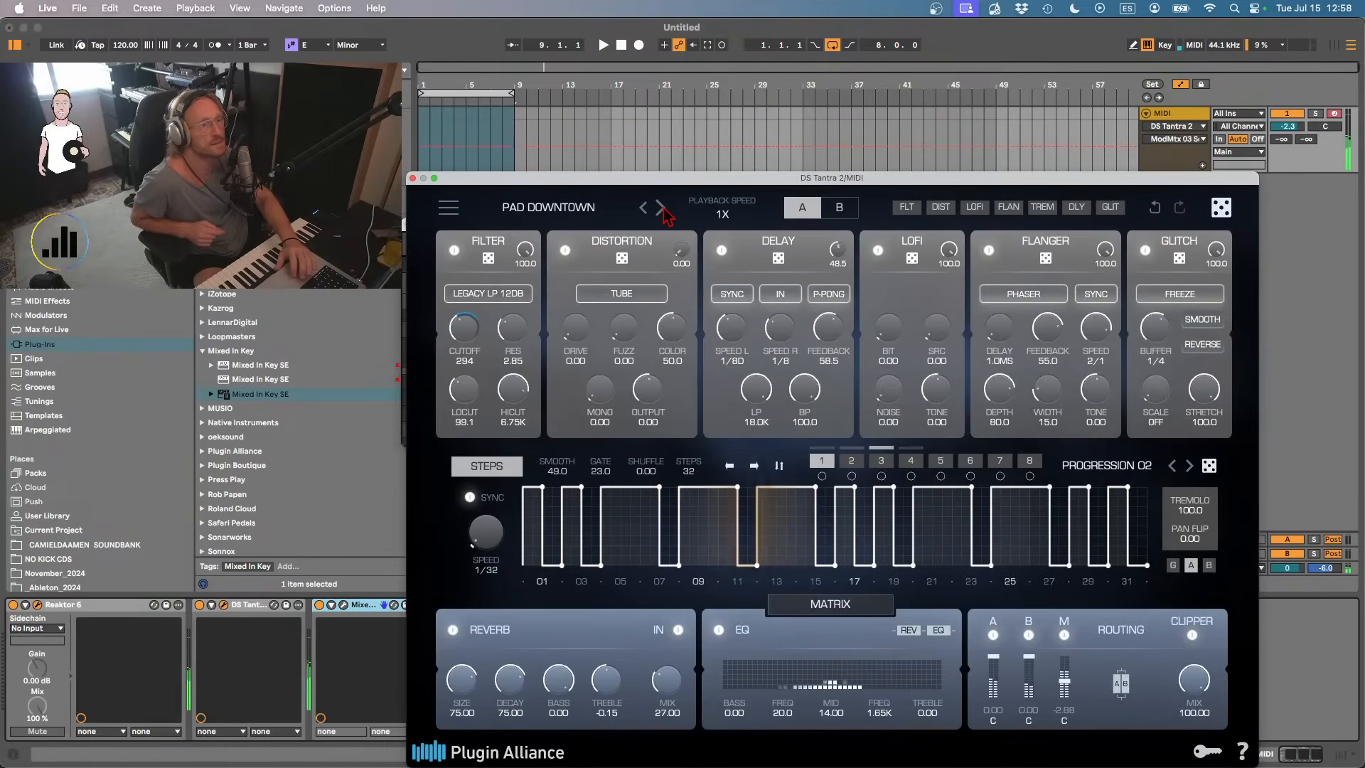
left_click(660, 207)
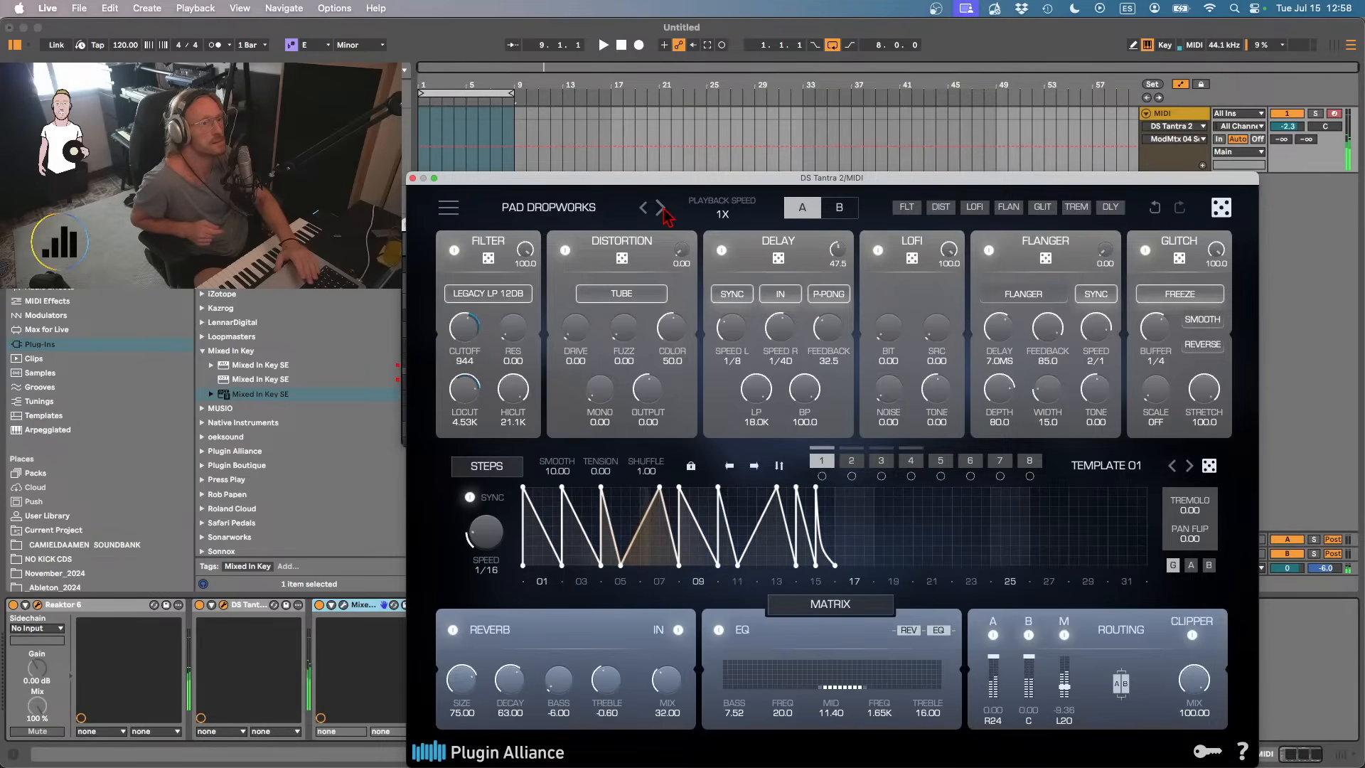
left_click_drag(558, 177, 685, 178)
- Export the eight-bar loop as Texture001 into a new Texture Loops folder inside LOOPS
left_click(454, 85)
key("space")
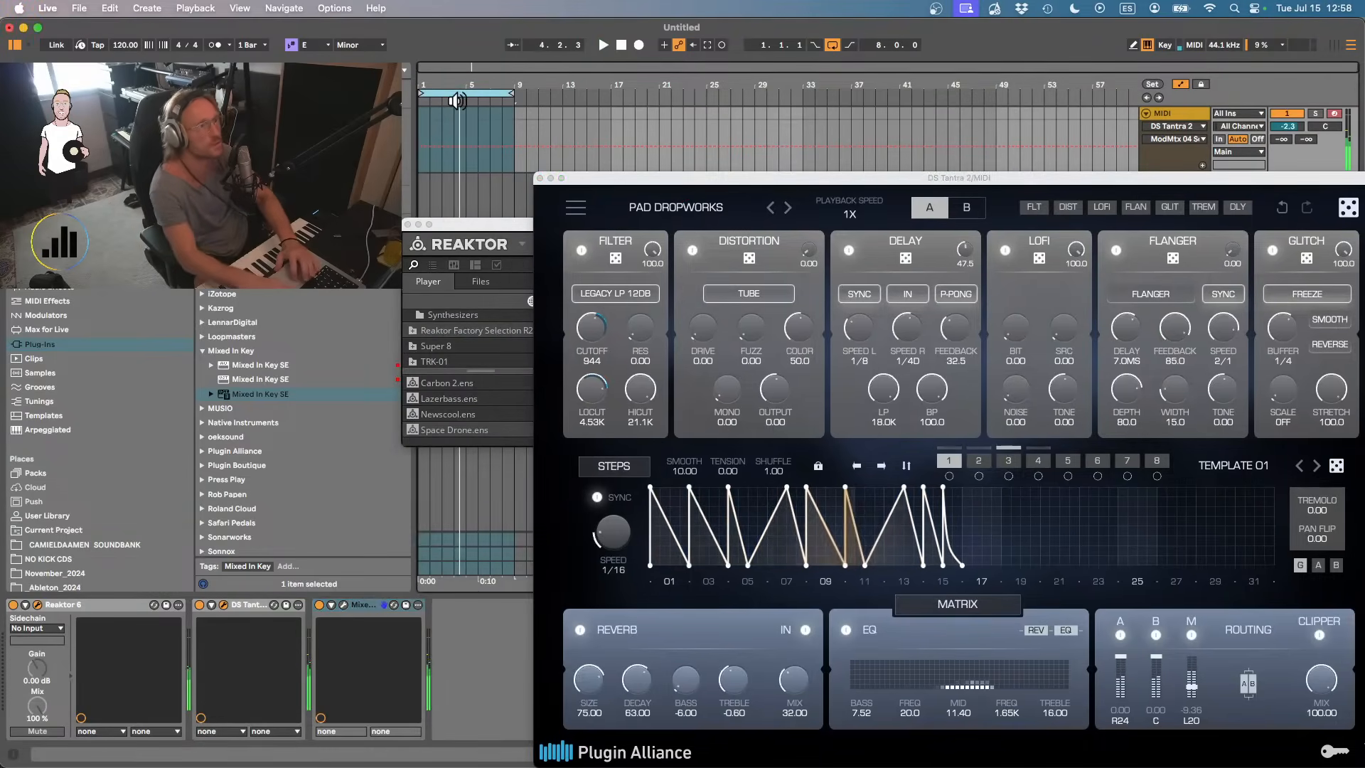
key("super+shift+r")
key("Return")
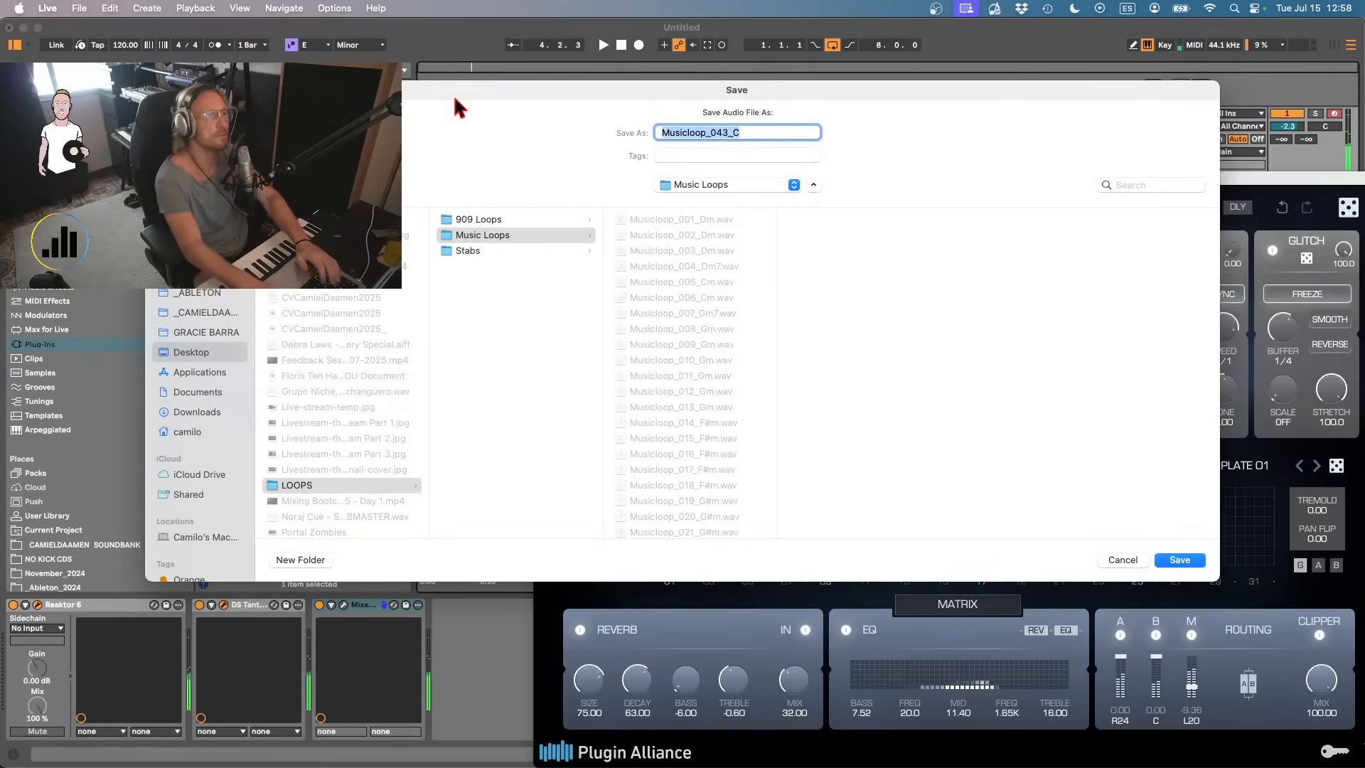
left_click(704, 185)
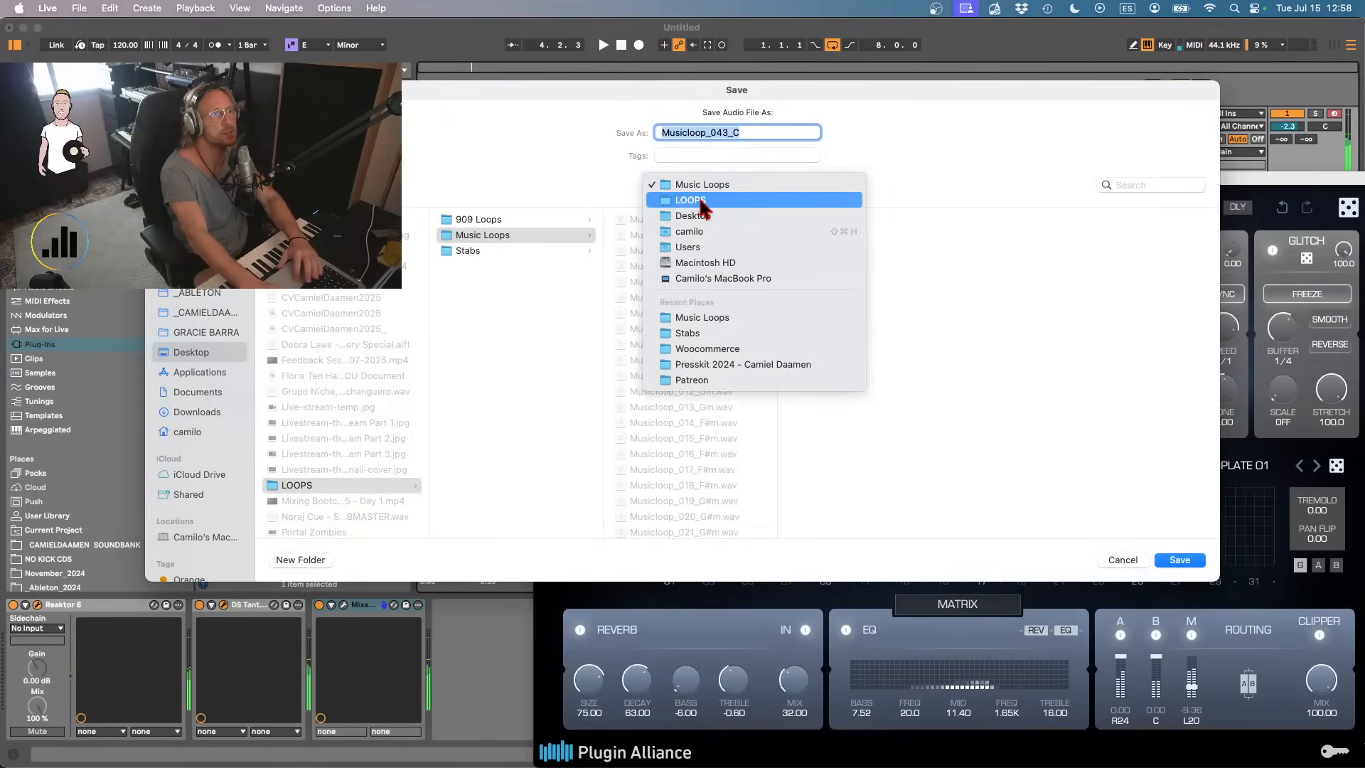
left_click(700, 200)
left_click(310, 562)
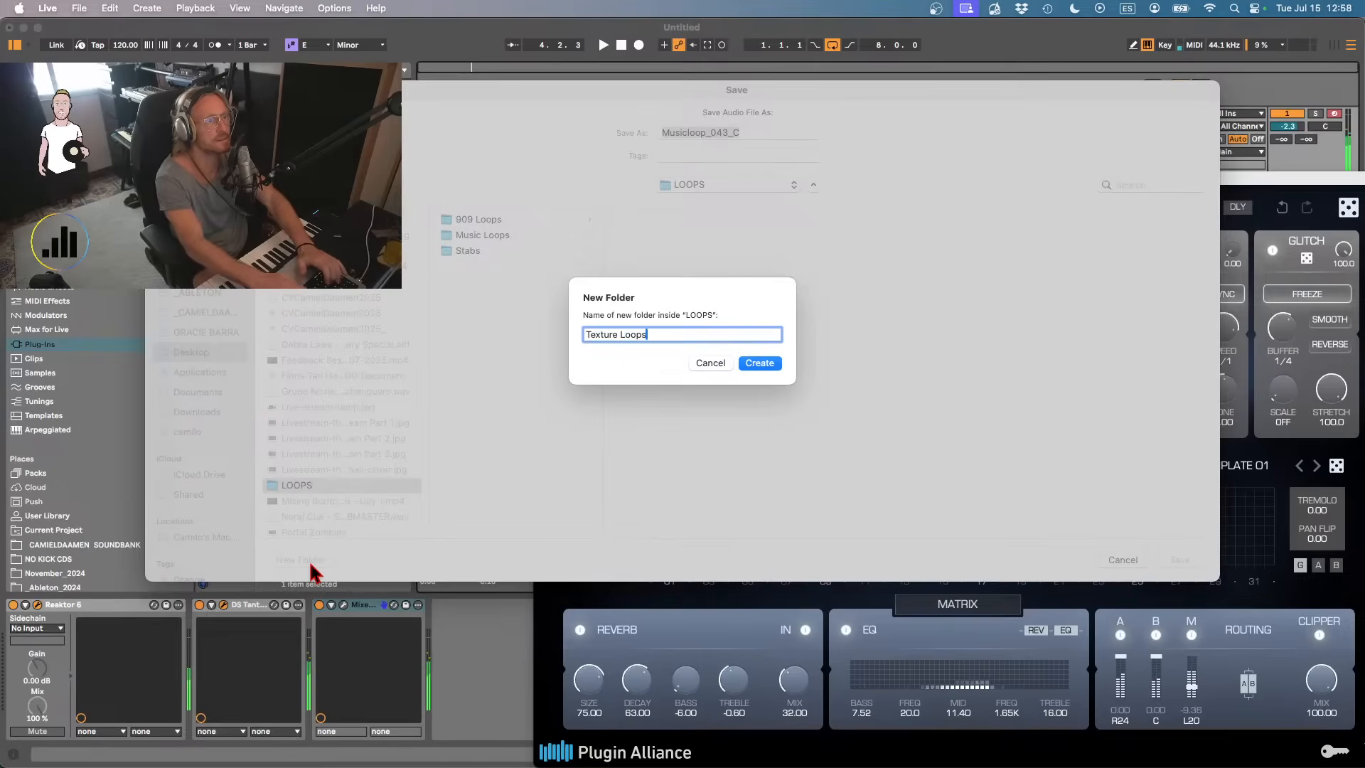
type("Texture Loops")
key("Return")
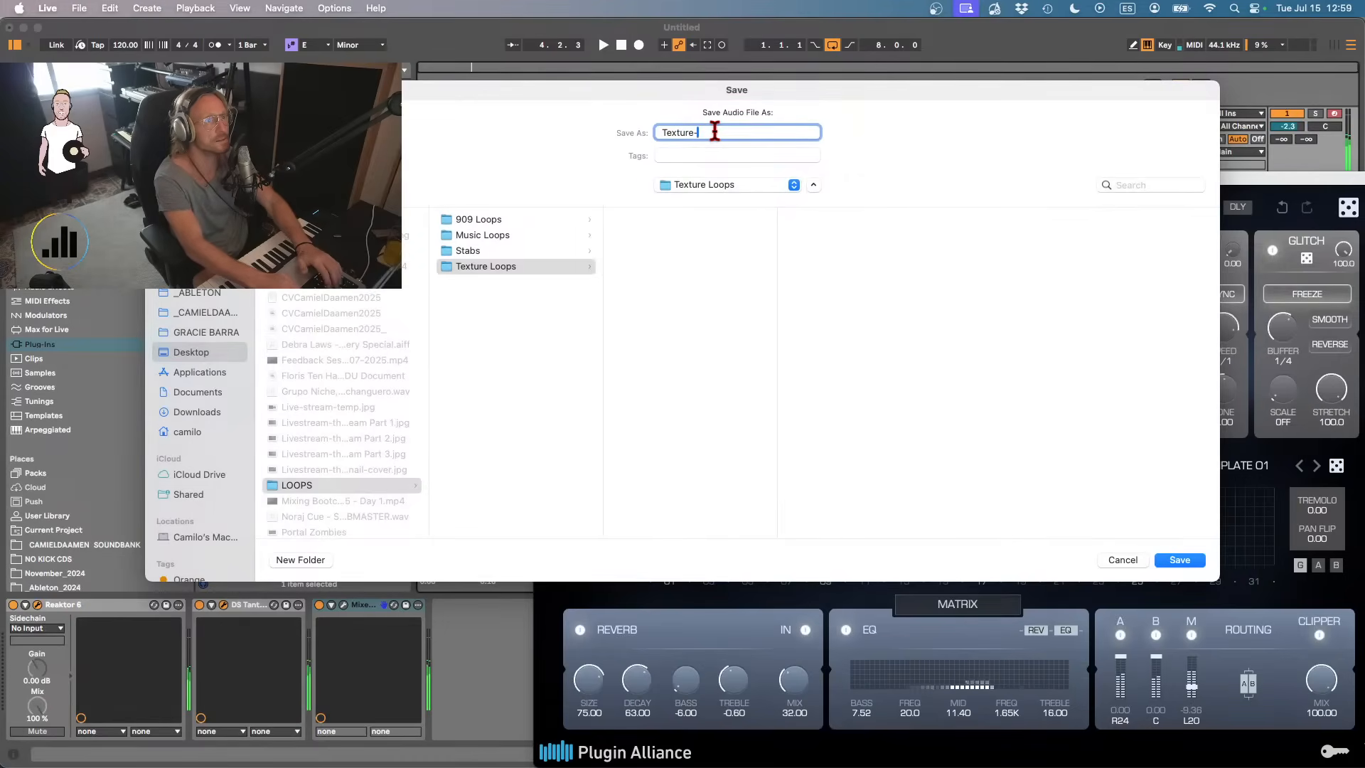
key("Return")
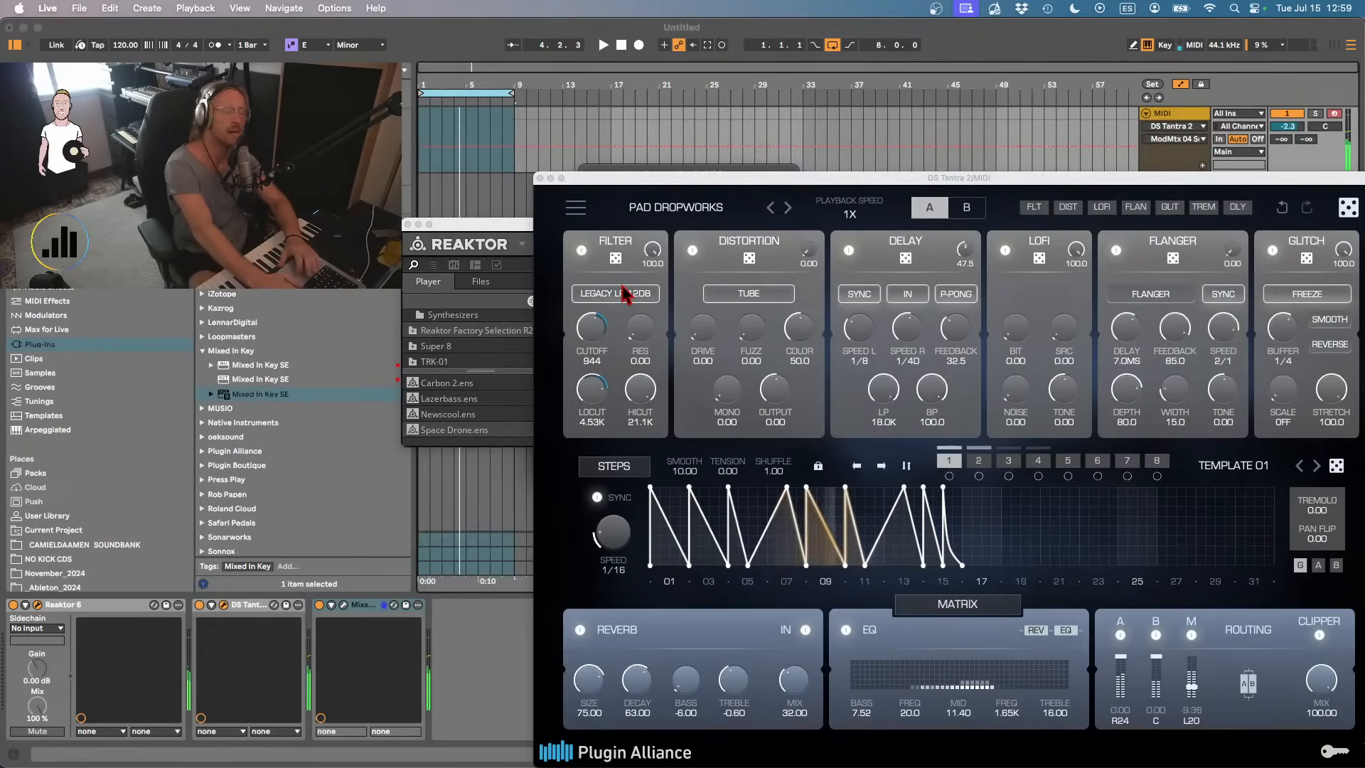
- Raise Space Drone's Res and Dynamic, and load the XP 3 preset SEQ Tracer in DS Tantra 2
left_click(539, 177)
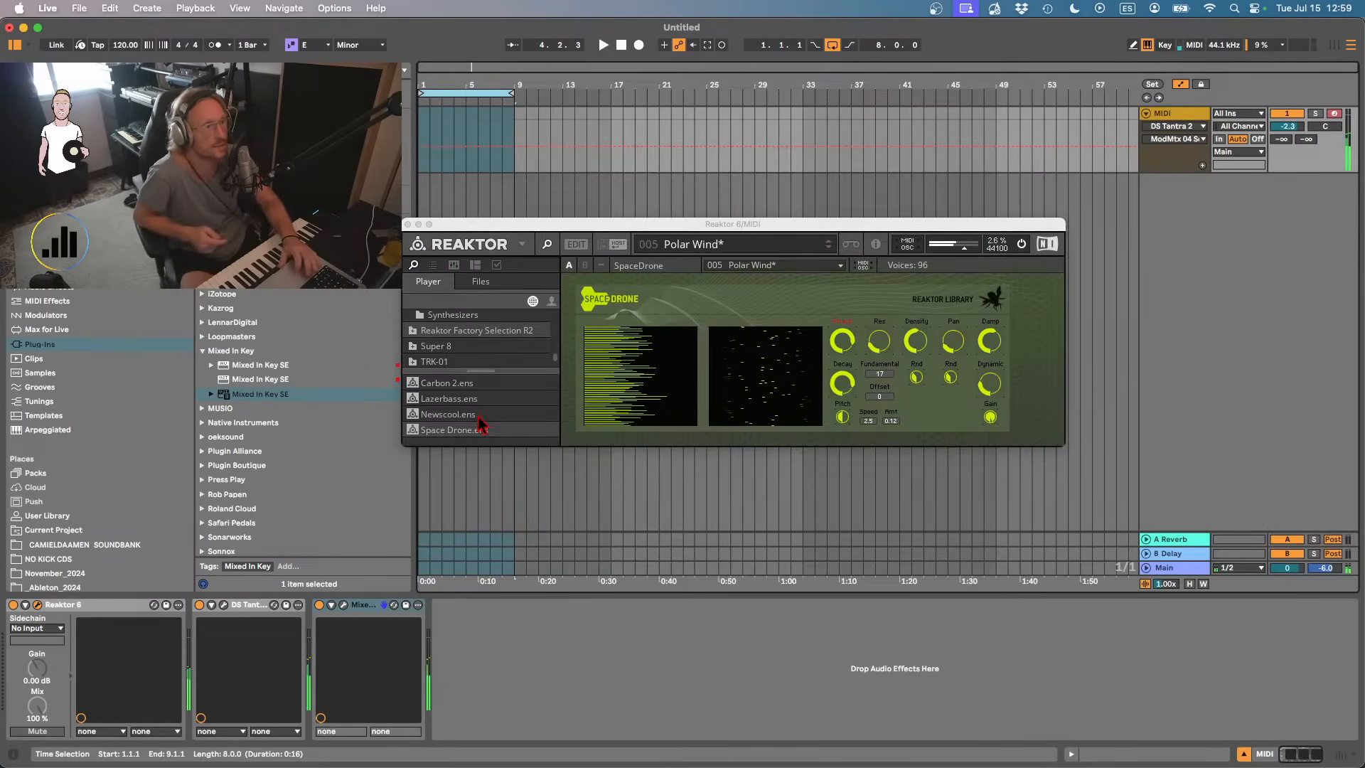
left_click_drag(876, 348, 876, 309)
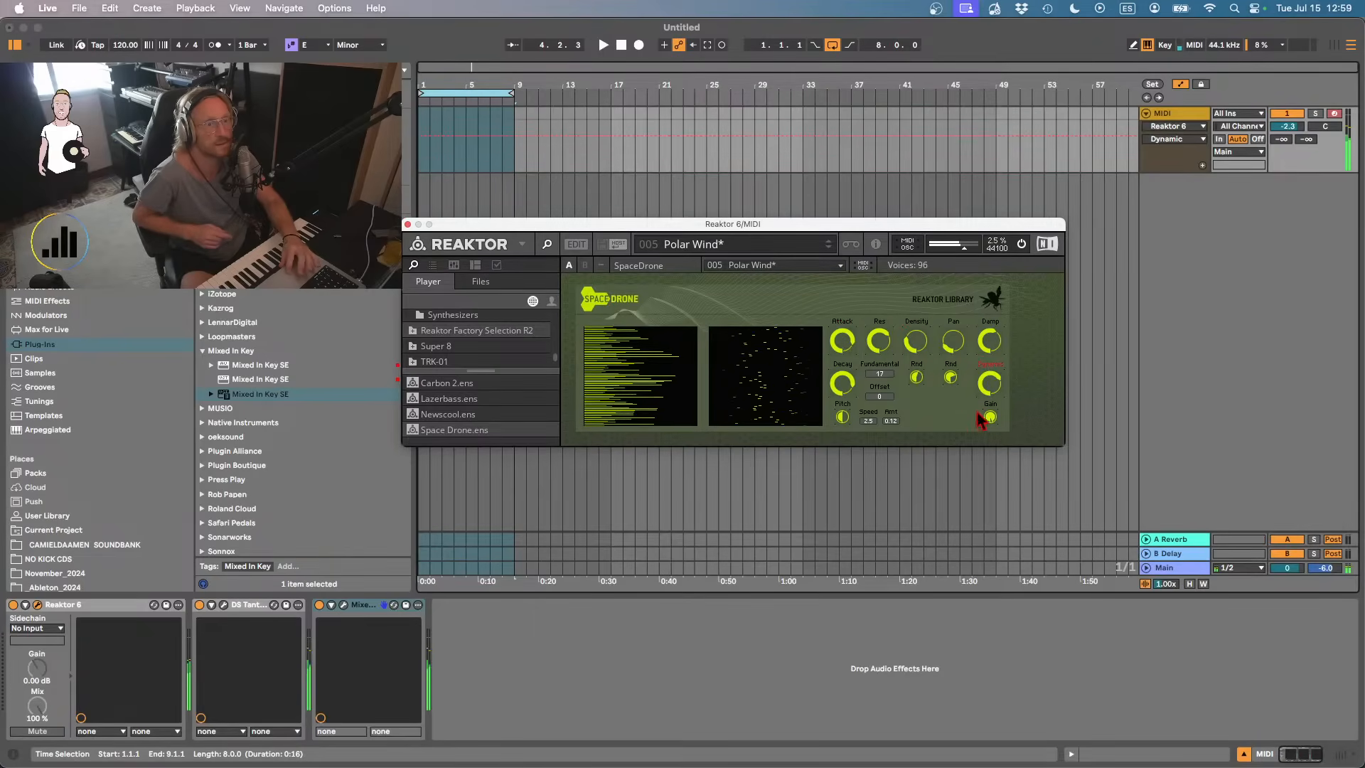
left_click(211, 601)
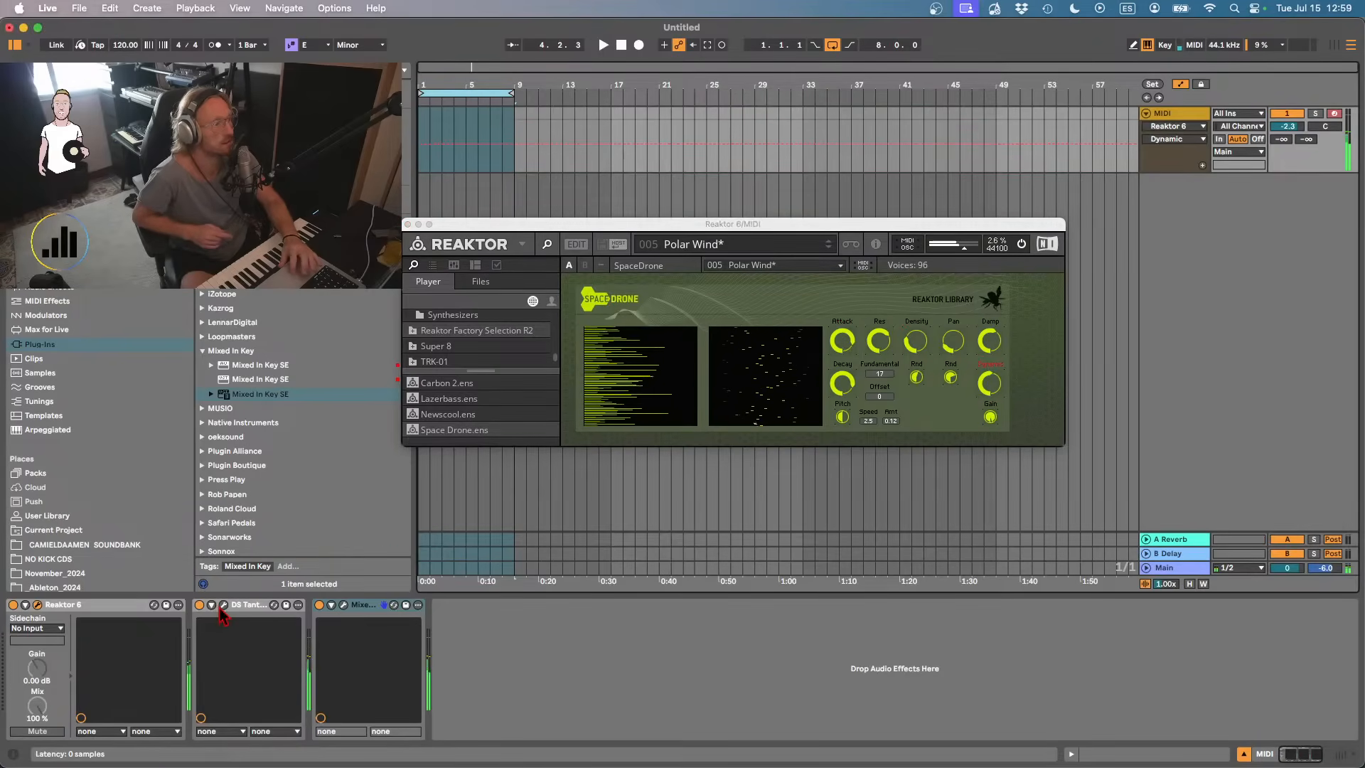
left_click(654, 206)
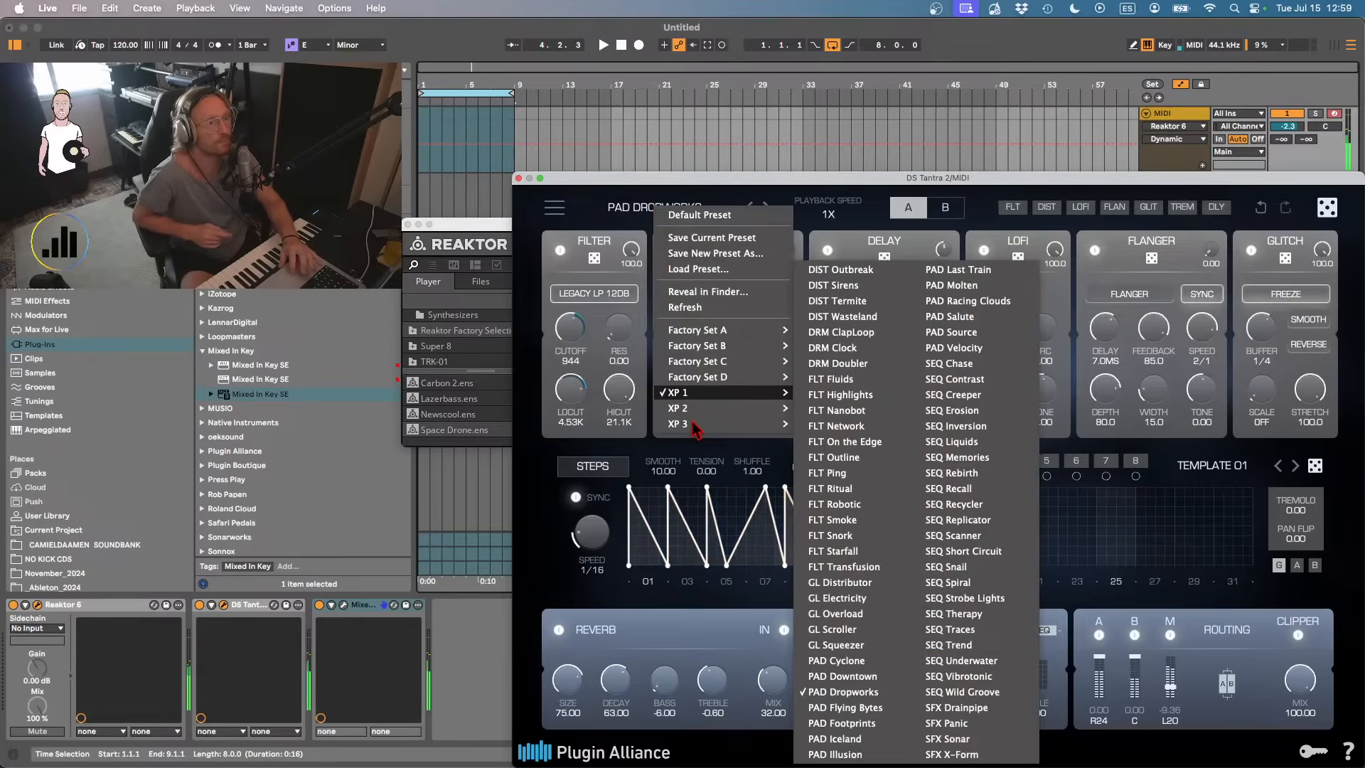
mouse_move(718, 408)
left_click(947, 427)
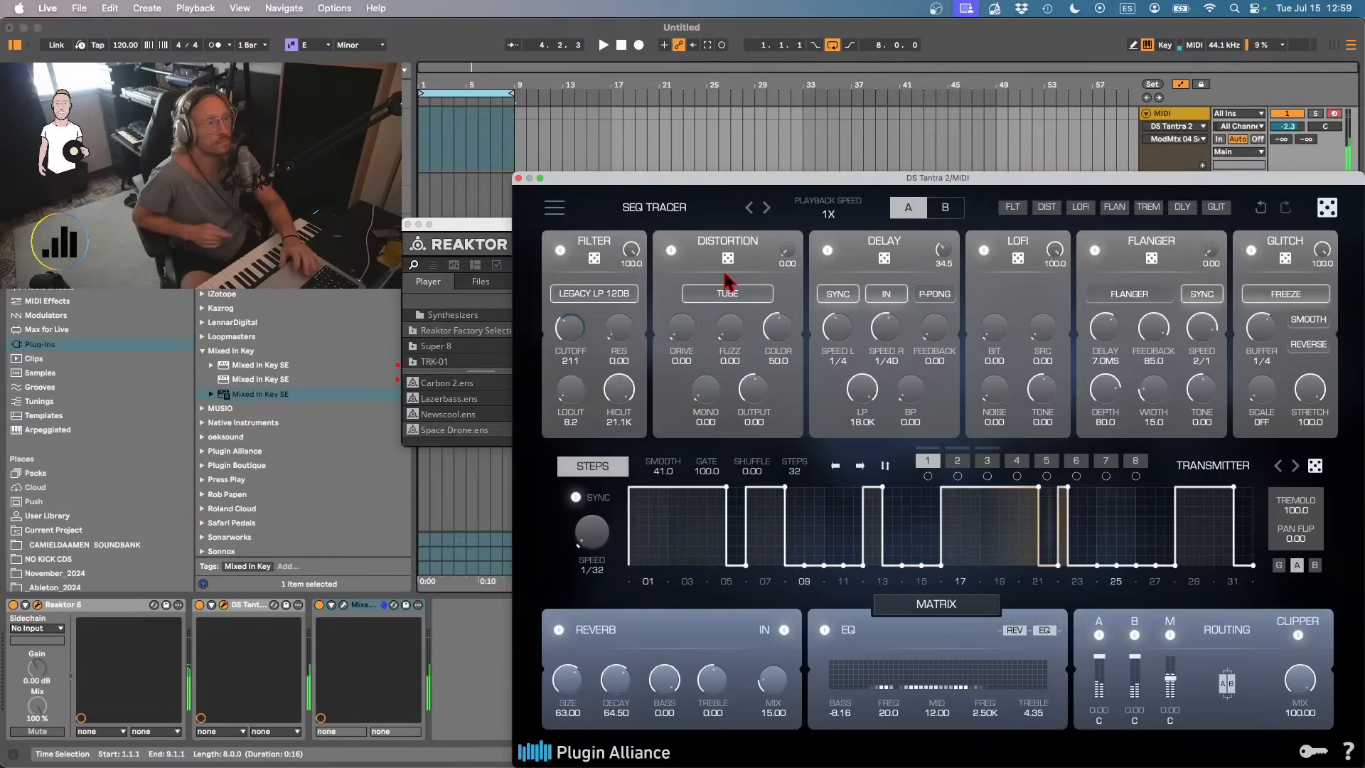
- Set DS Tantra 2's modulator 3 speed to 1/16D and randomize its step pattern
left_click(984, 463)
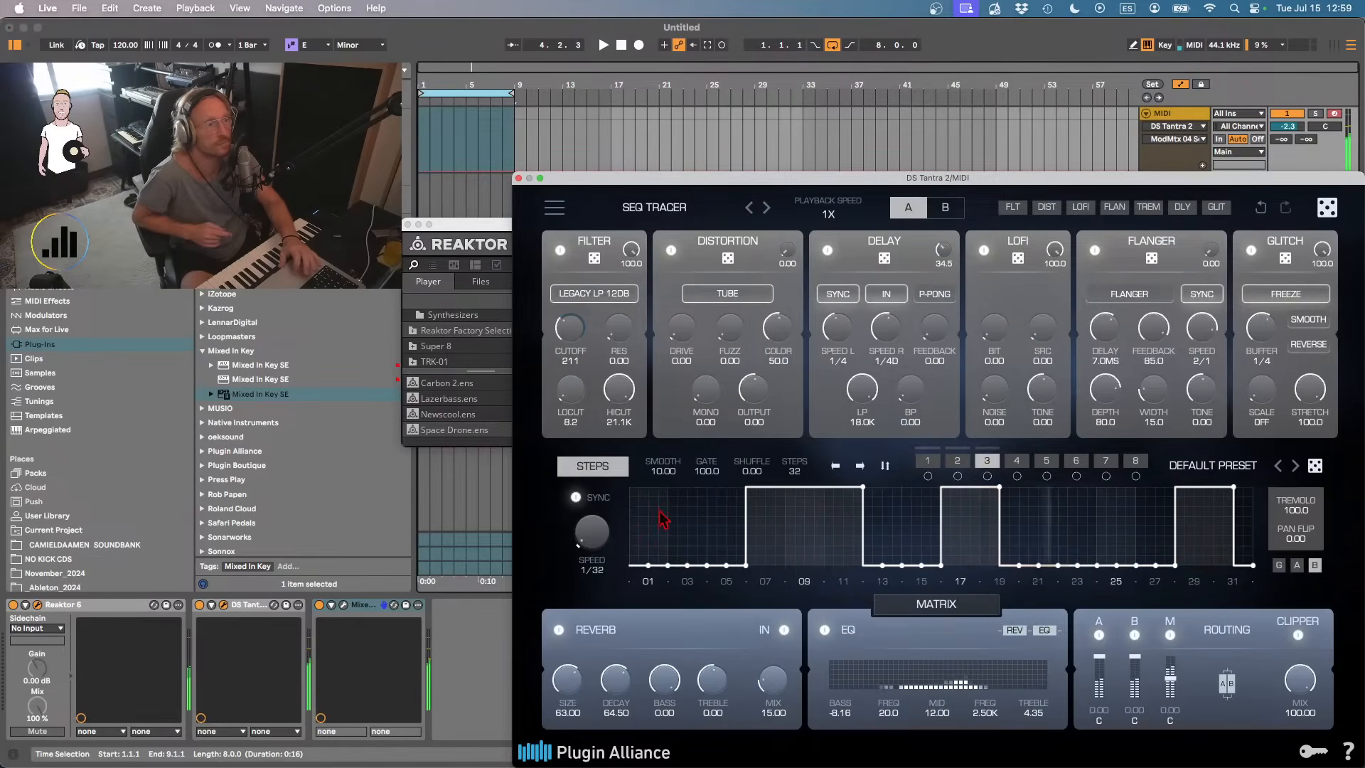
left_click_drag(590, 543, 593, 506)
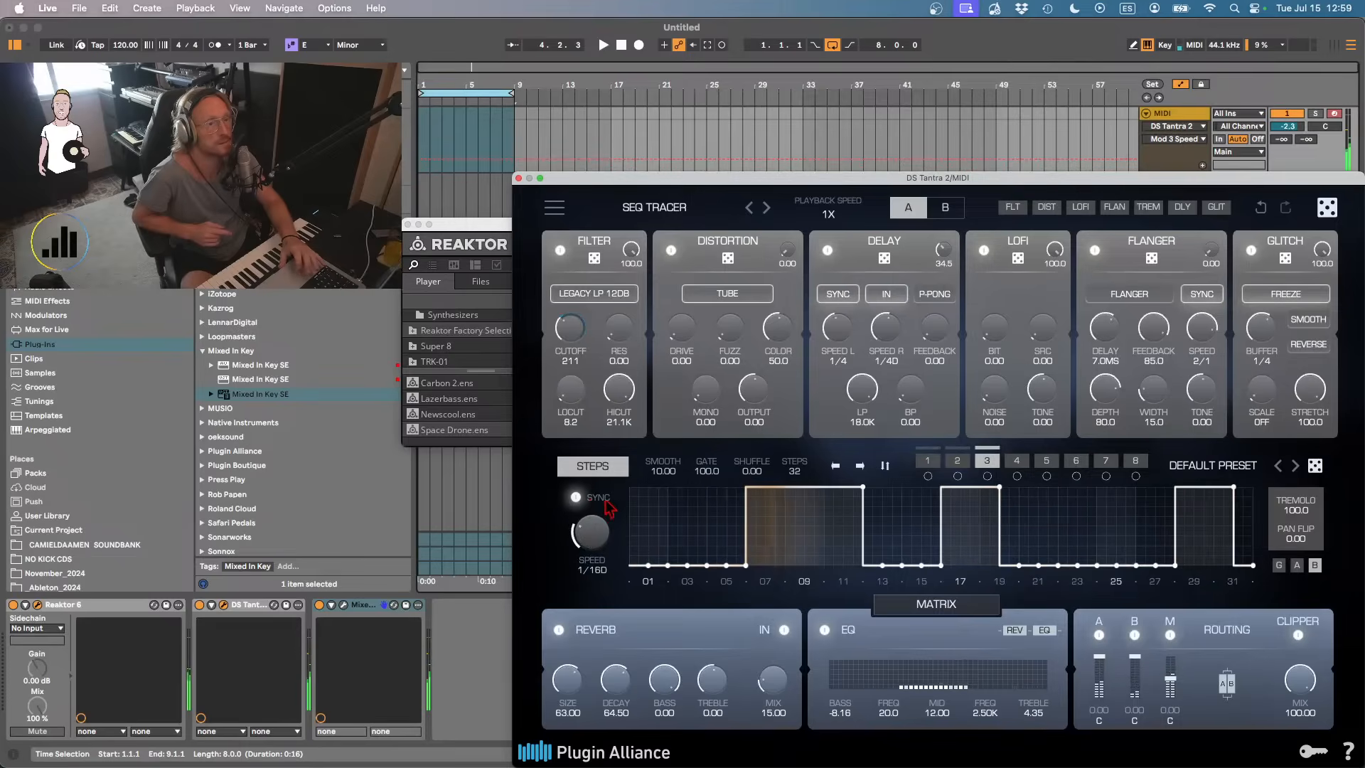
left_click(1314, 465)
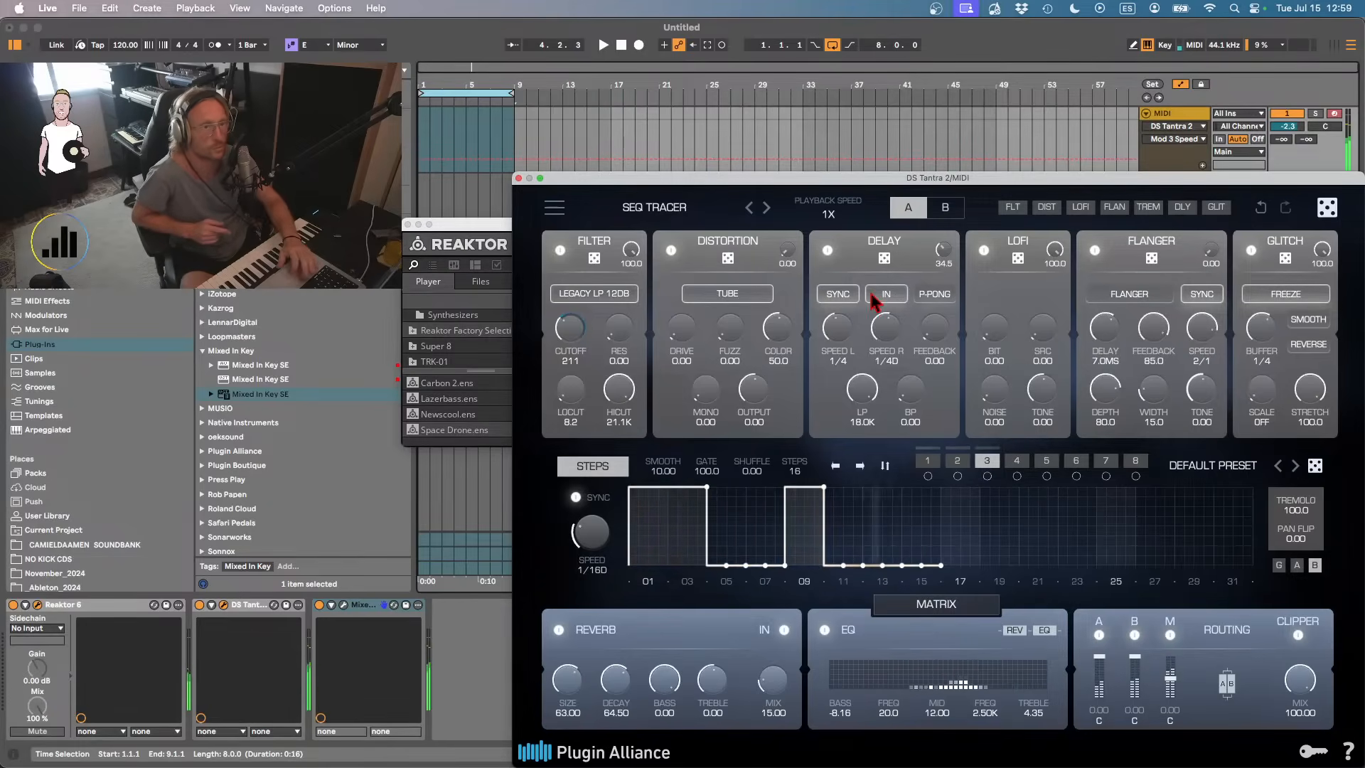
- Export the eight-bar loop as Texture002 into the Texture Loops folder
key("super+shift+r")
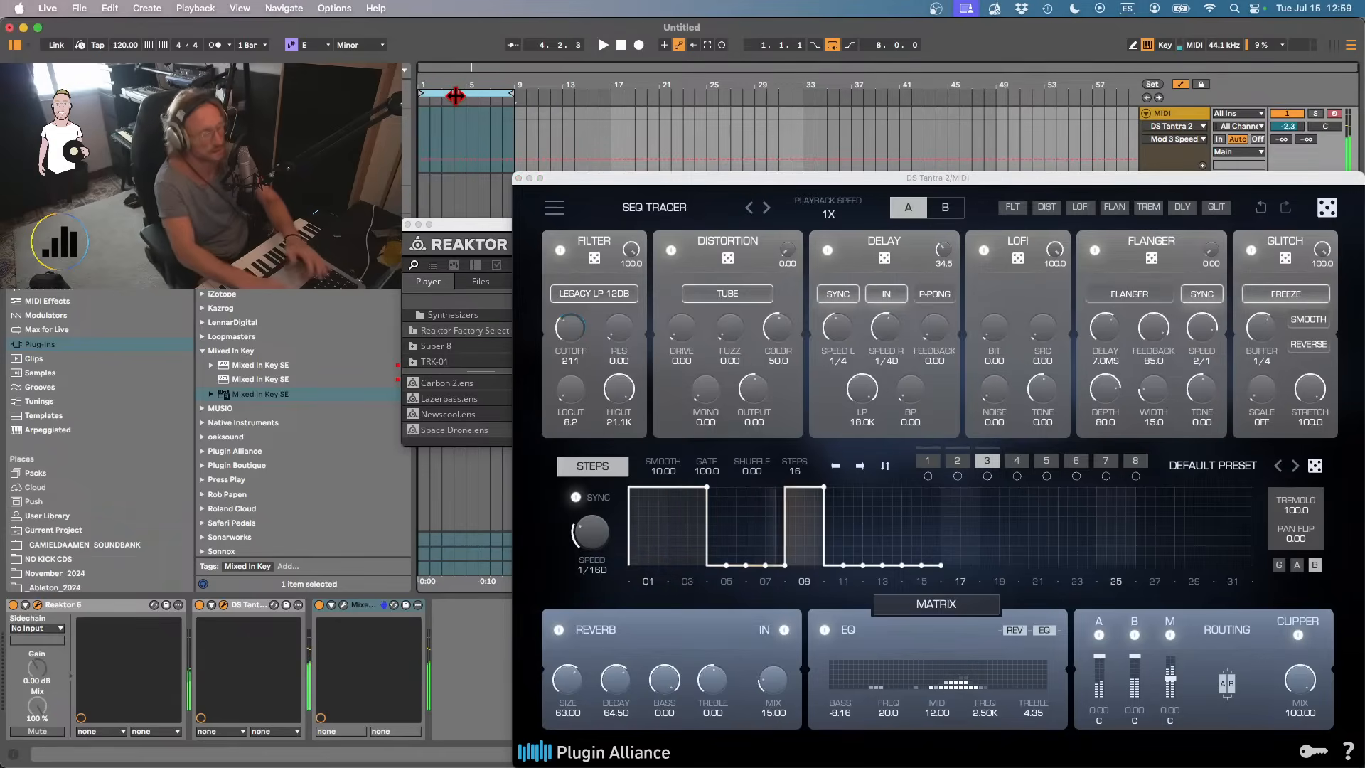
key("Return")
key("Right")
key("Return")
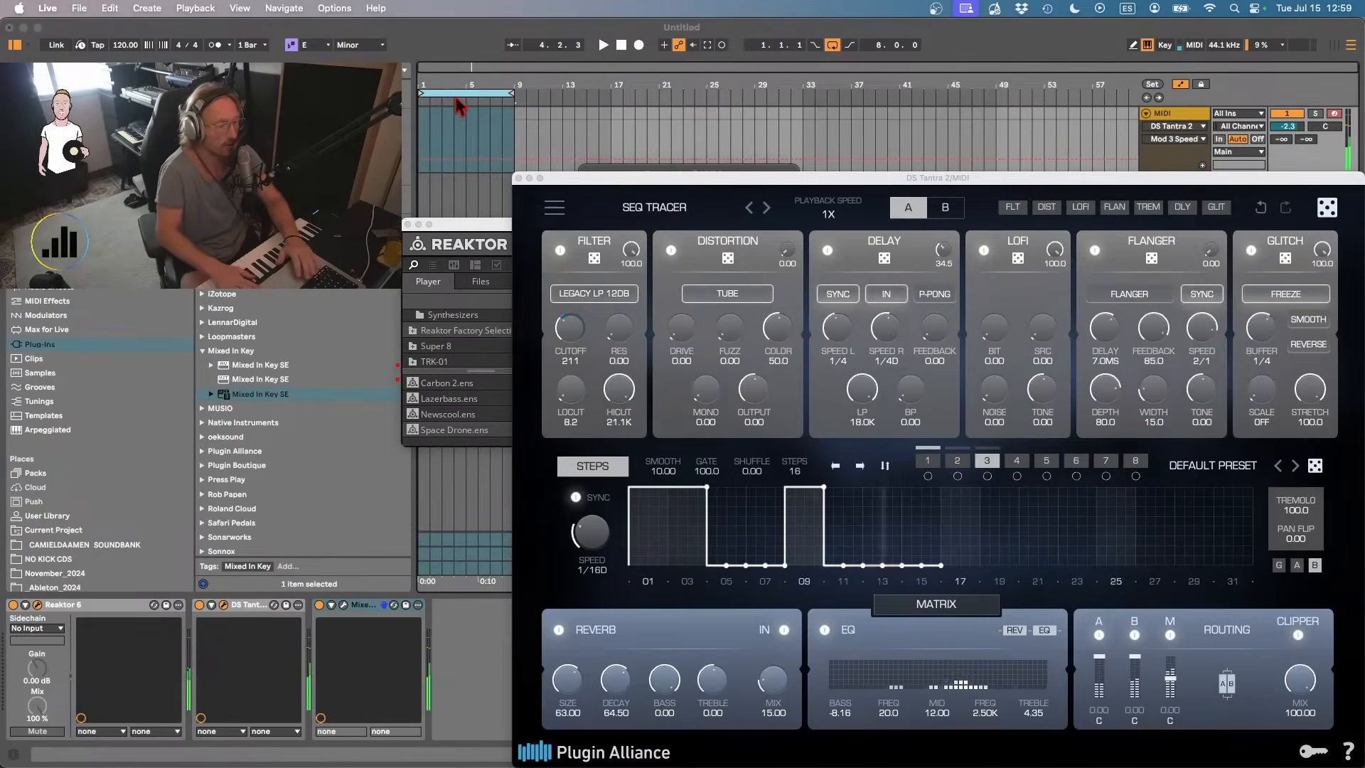
key("super+Tab")
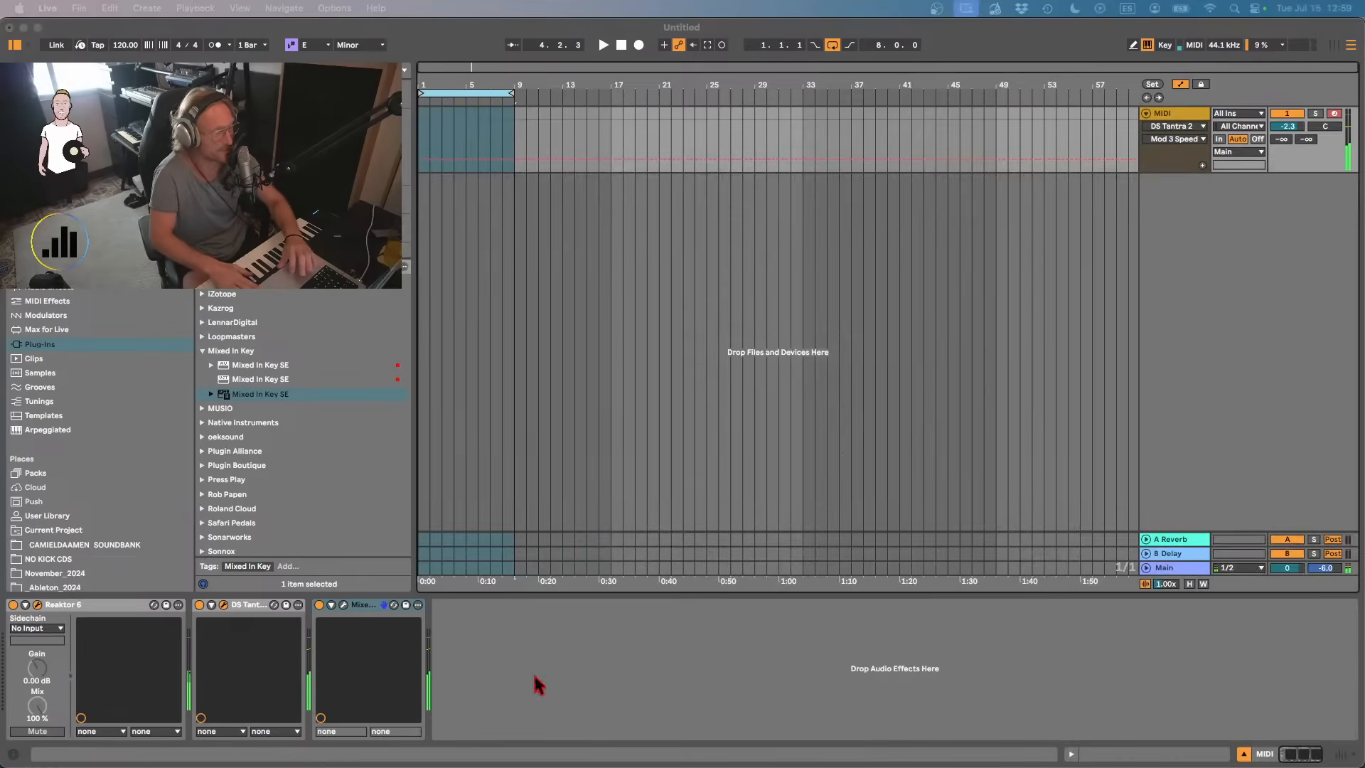
key("super+Tab")
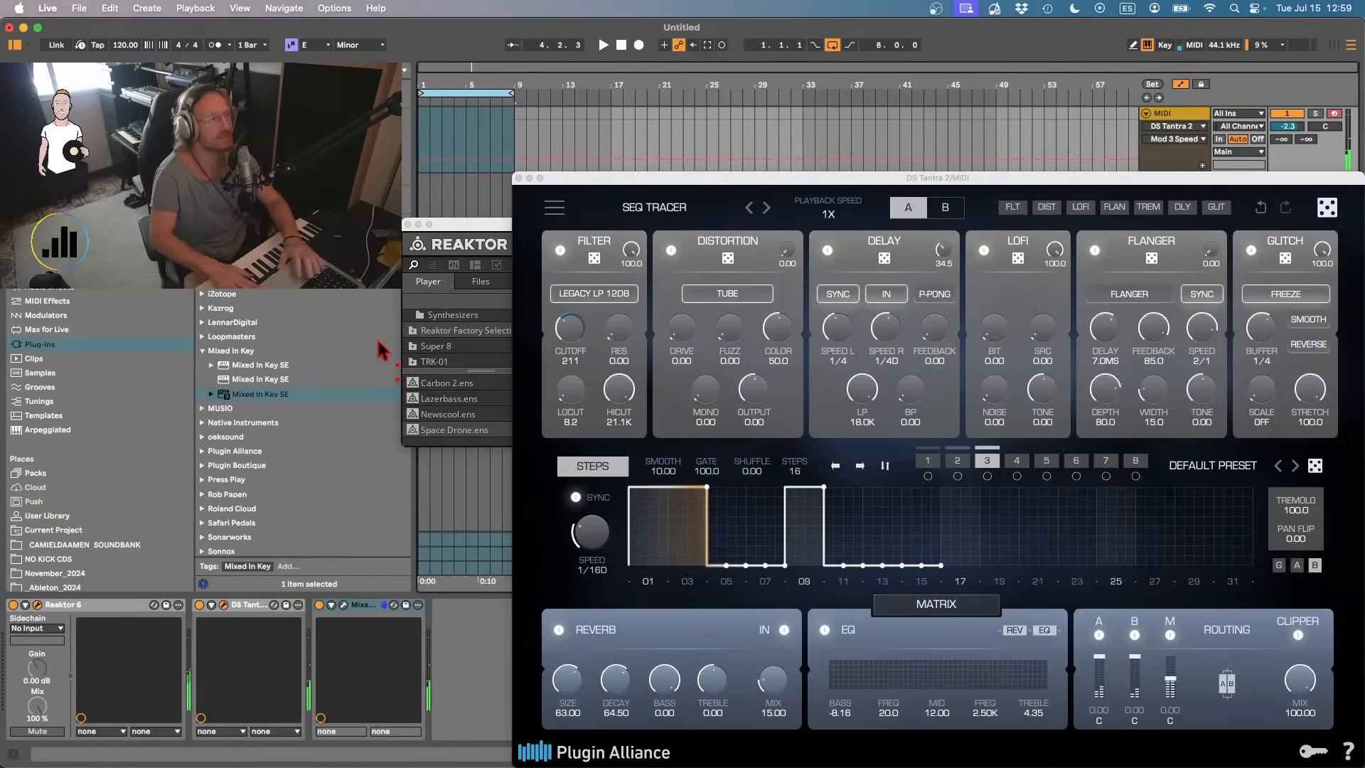
- Delete Mixed In Key SE from the device chain and load the SFX Pump preset in DS Tantra 2
left_click(361, 604)
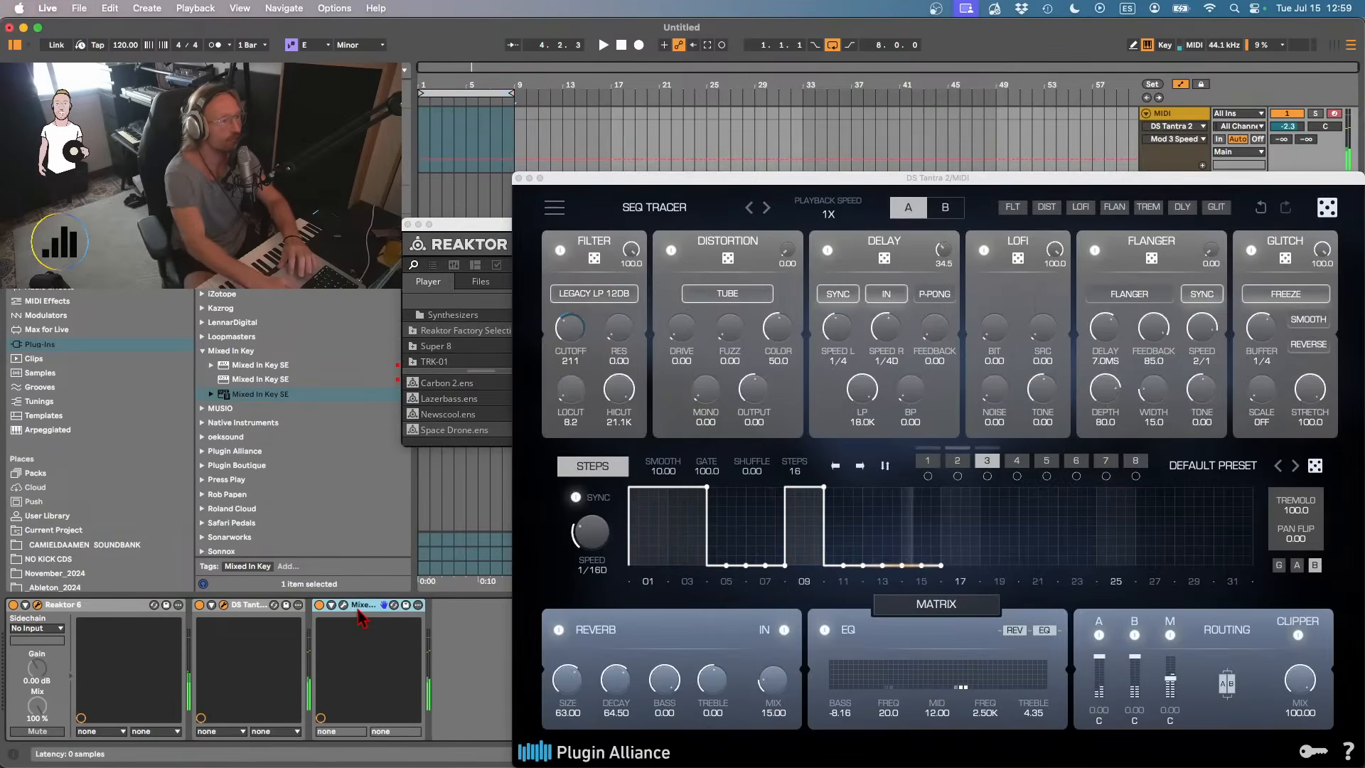
key("Delete")
left_click(653, 207)
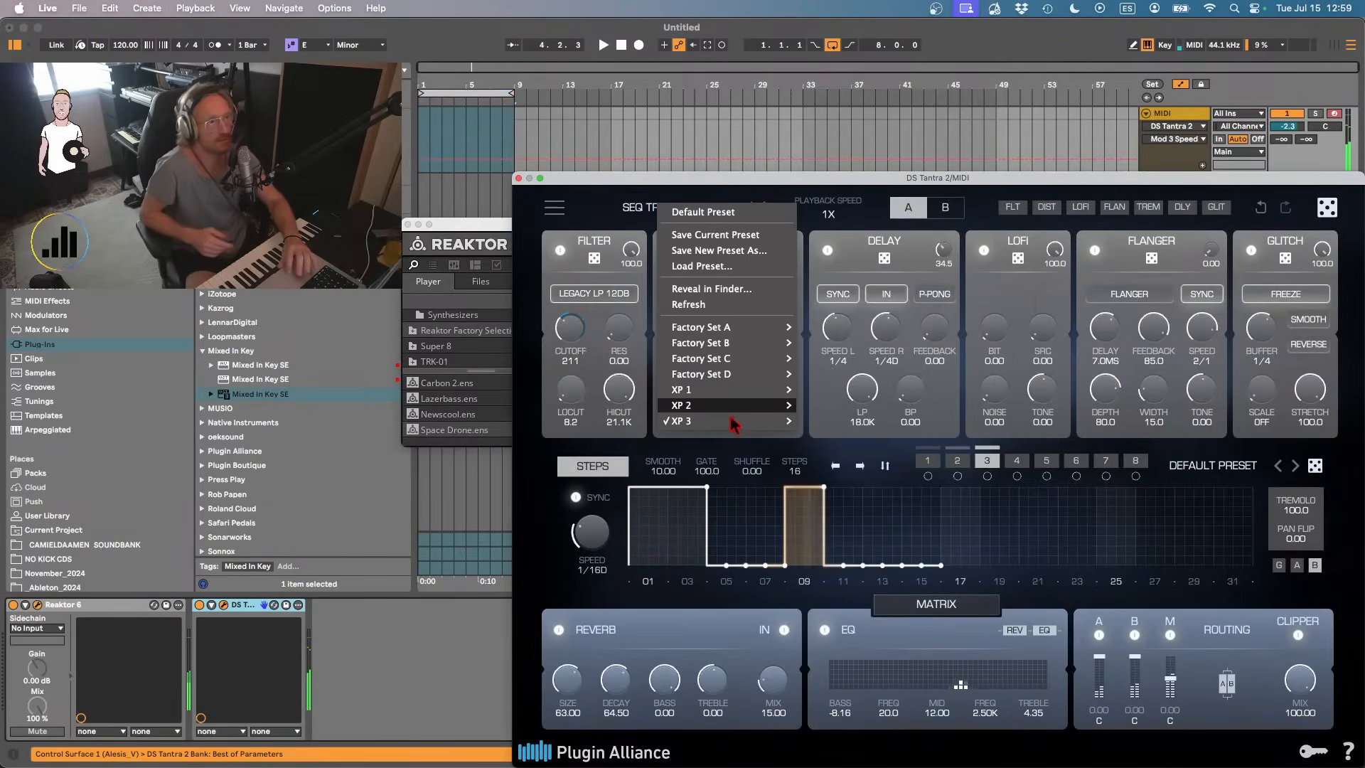
left_click(959, 475)
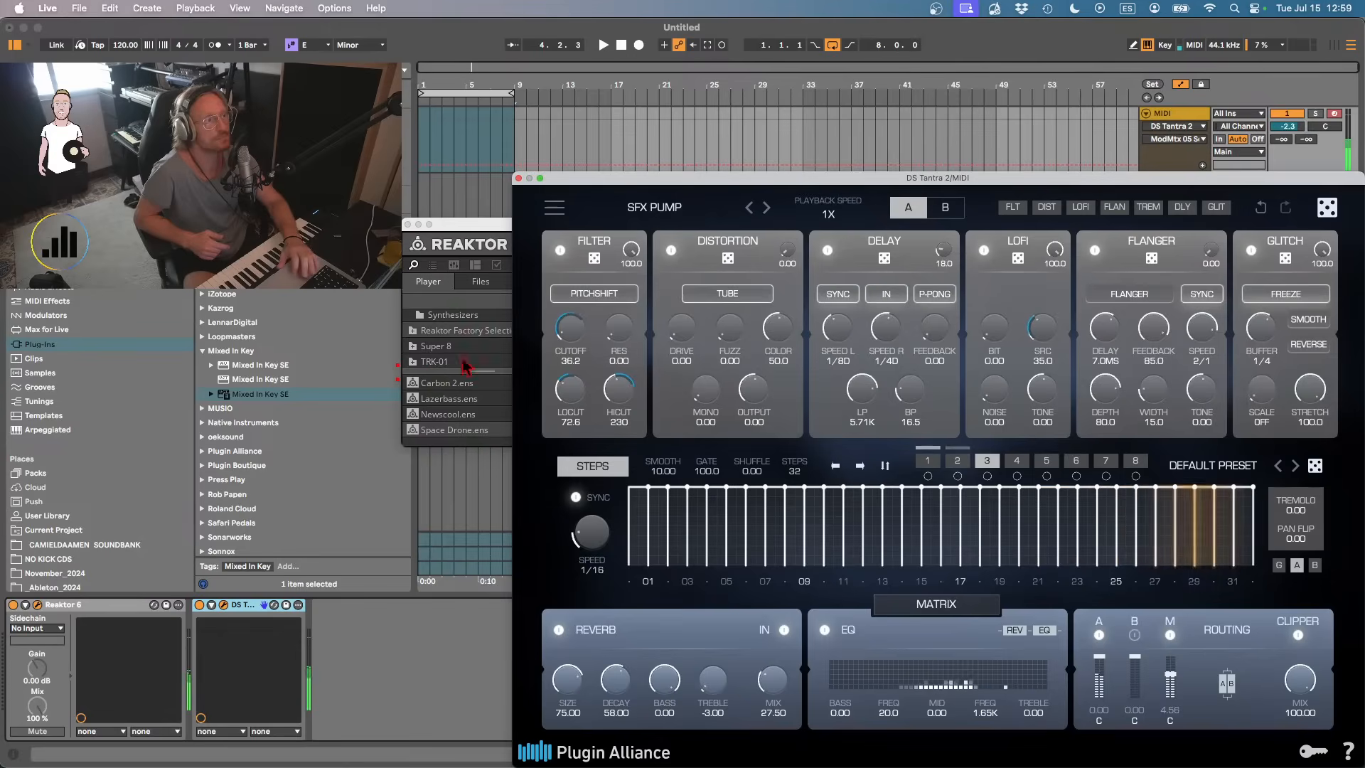
- Export the eight-bar loop as Texture003 into the Texture Loops folder
left_click(457, 89)
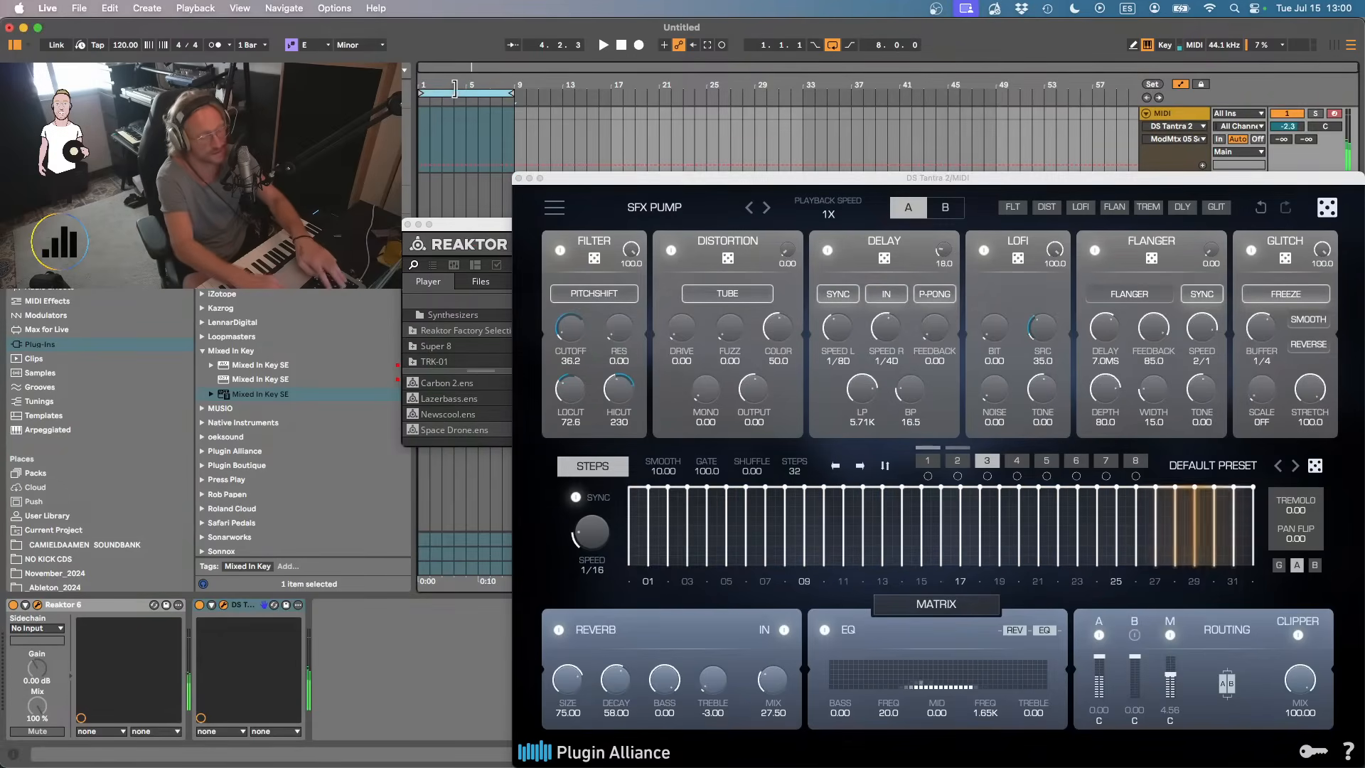
key("super+shift+r")
key("Return")
key("Right")
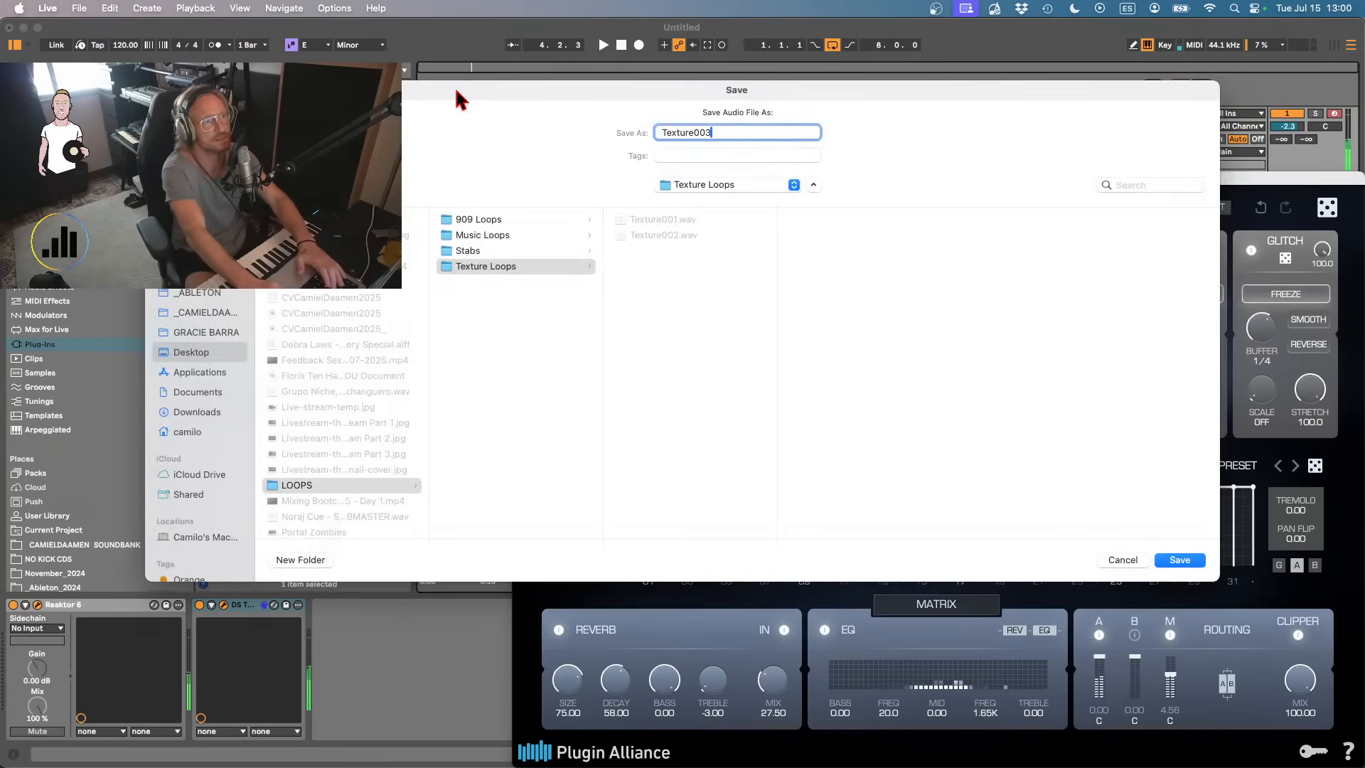
key("Return")
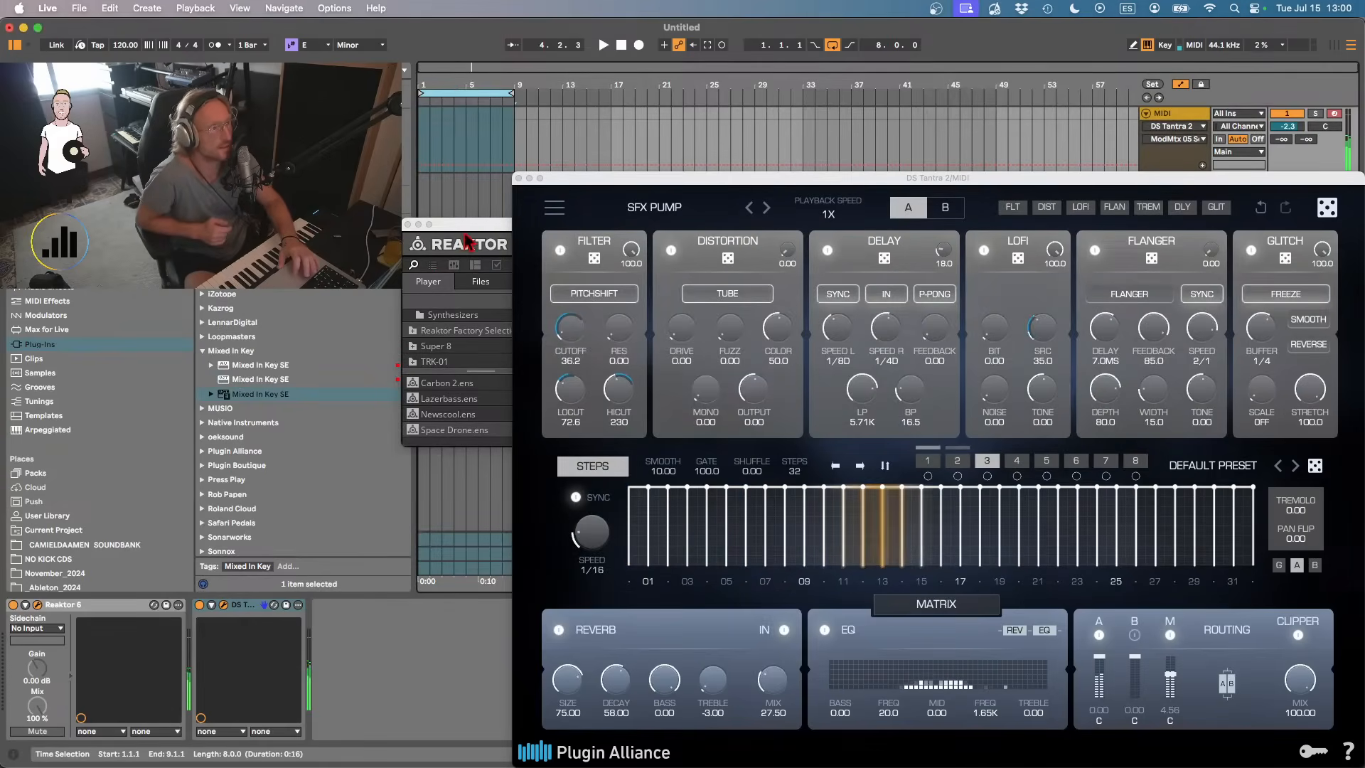
- Load the Newscool ensemble in Reaktor 6 without saving the changes to Space Drone
left_click(466, 240)
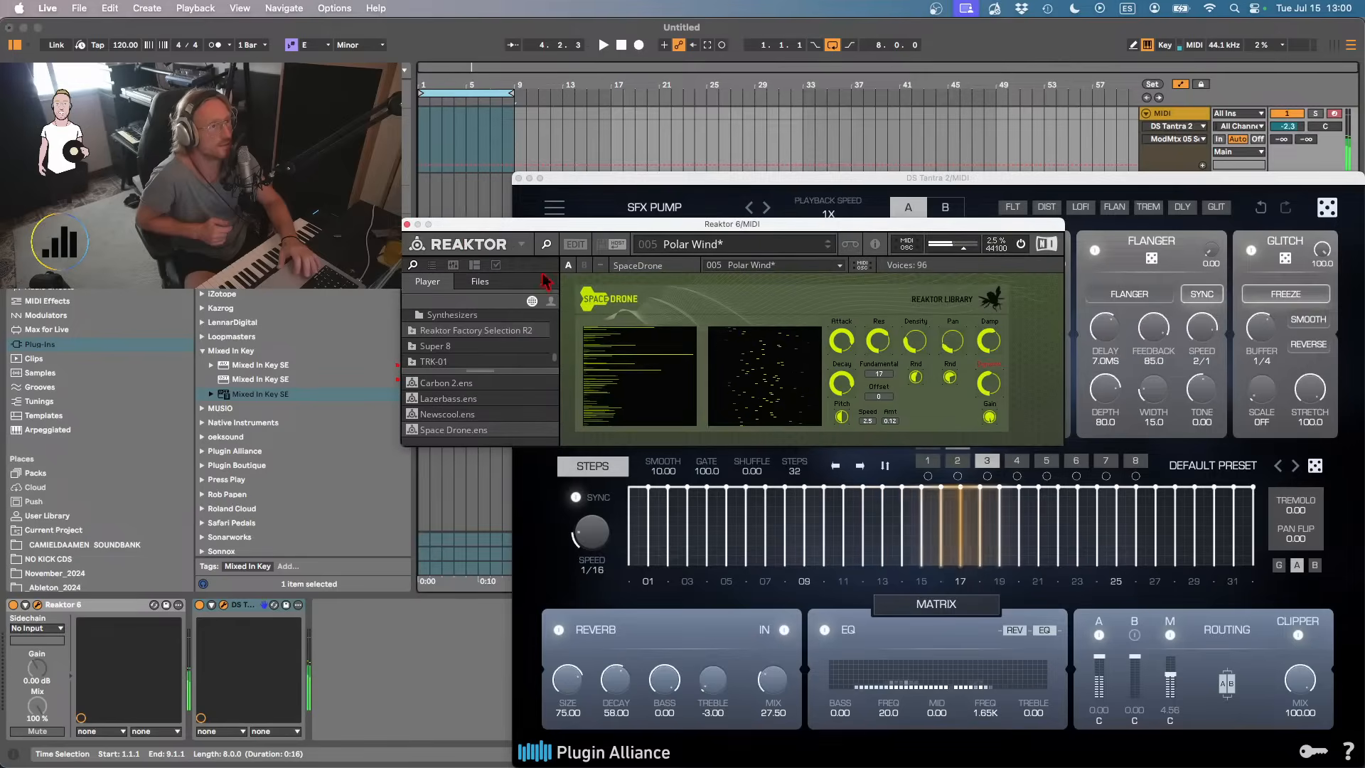
double_click(455, 414)
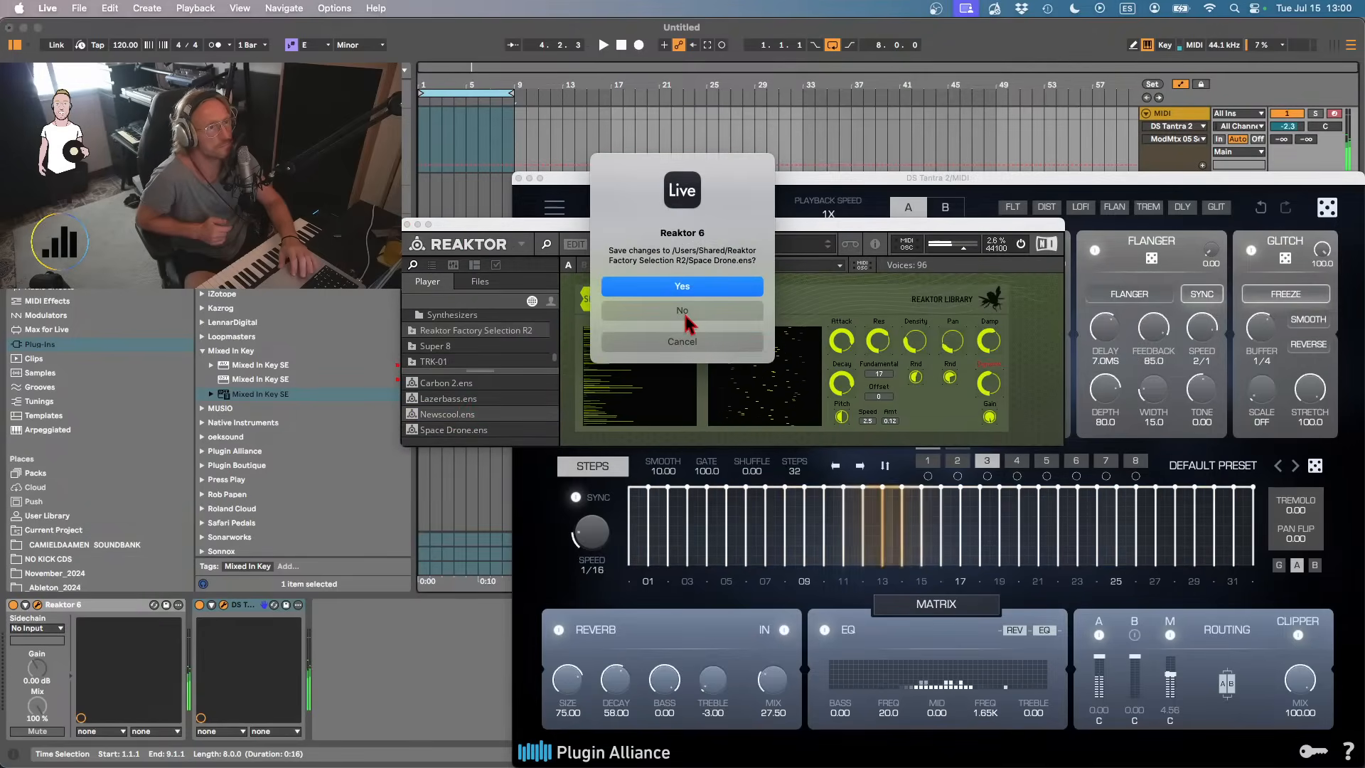
left_click(684, 313)
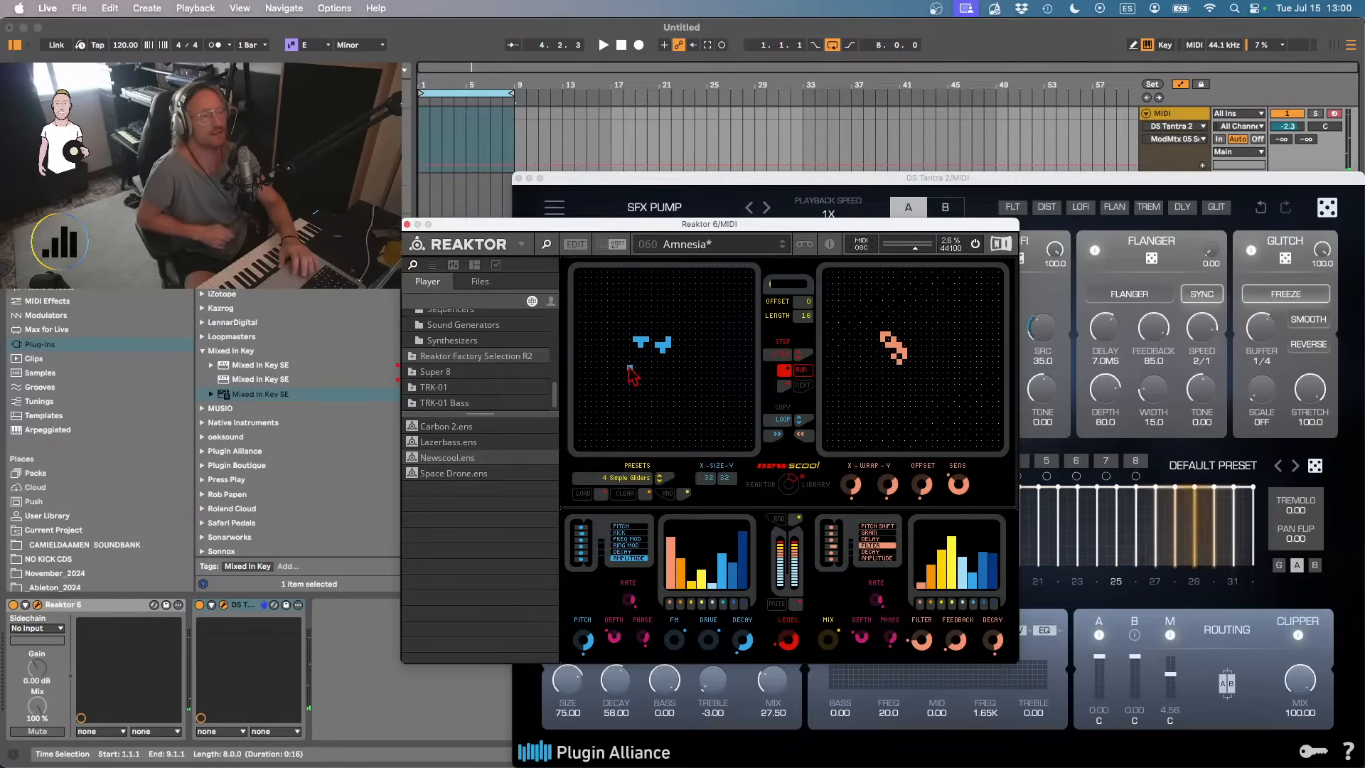
- Draw a freehand face-like pattern of curves and short strokes around the blue cells in Newscool's first grid
left_click_drag(629, 368, 722, 318)
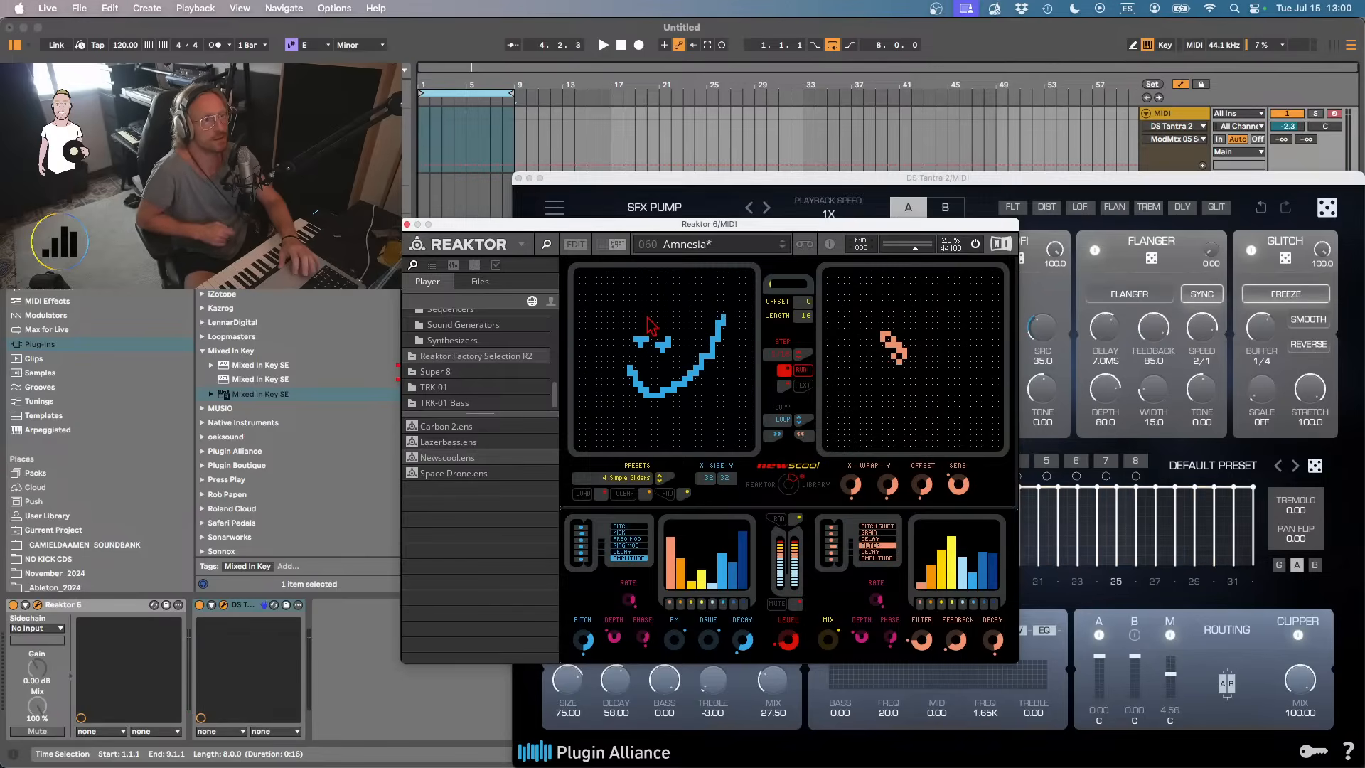
left_click_drag(668, 317, 690, 317)
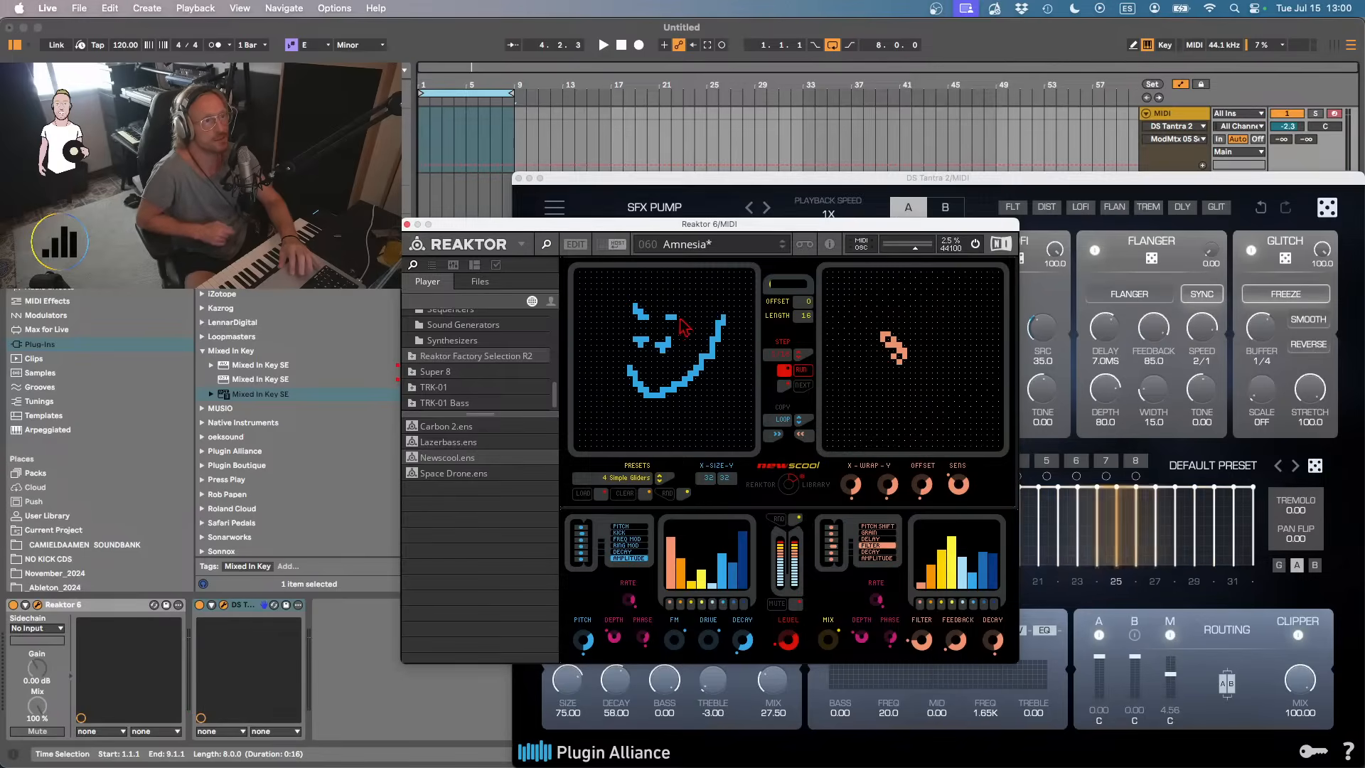
left_click(624, 345)
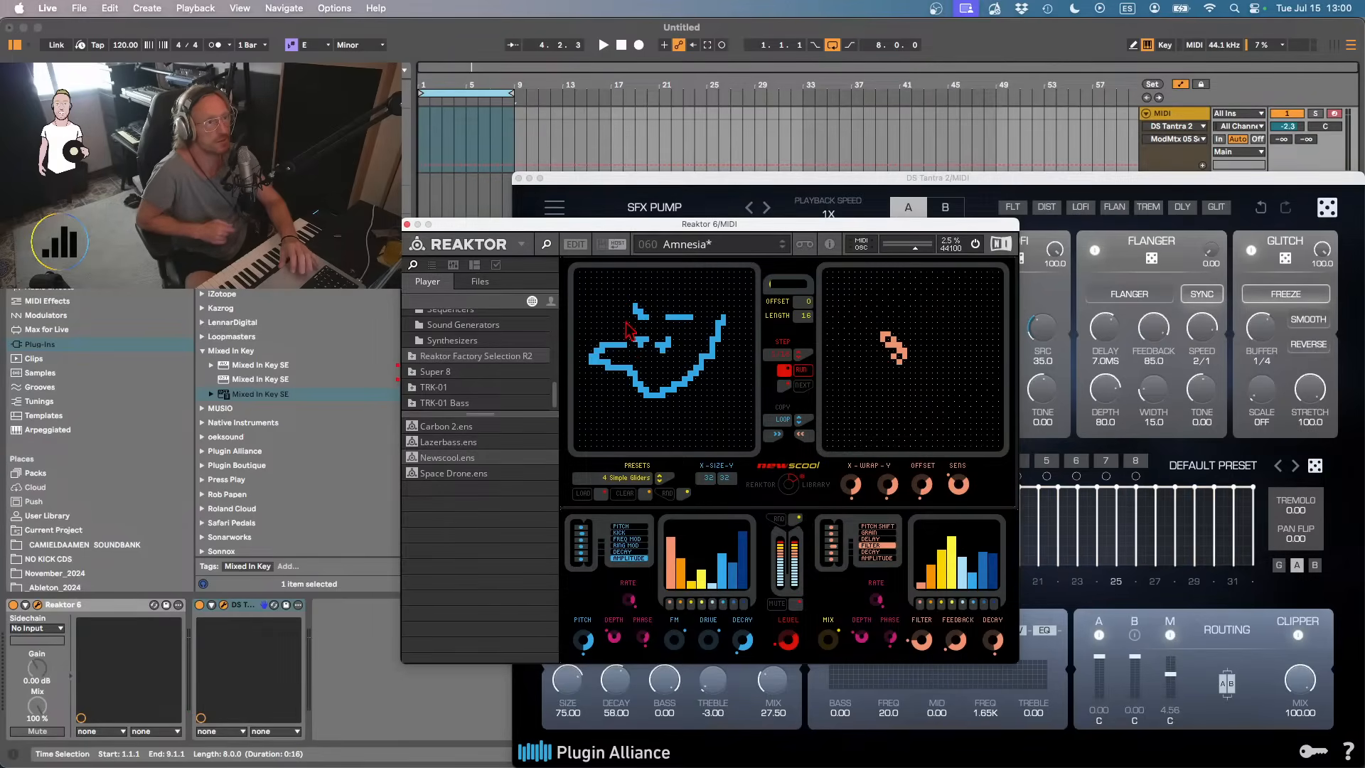
mouse_move(653, 298)
left_mouse_down()
mouse_move(671, 283)
mouse_move(701, 302)
left_mouse_up()
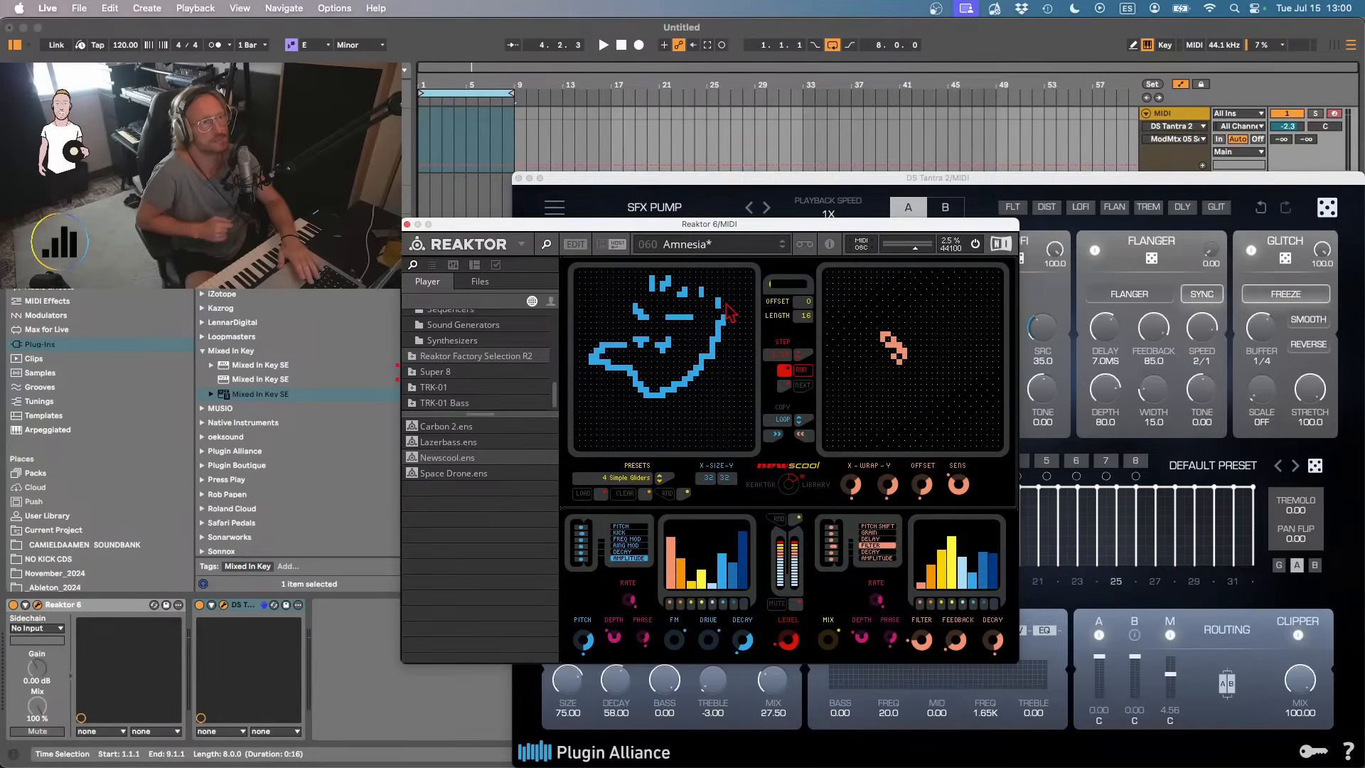
- Play the loop with DS Tantra 2 bypassed and change the step toggles beneath Newscool's blue sequencer bars
key("space")
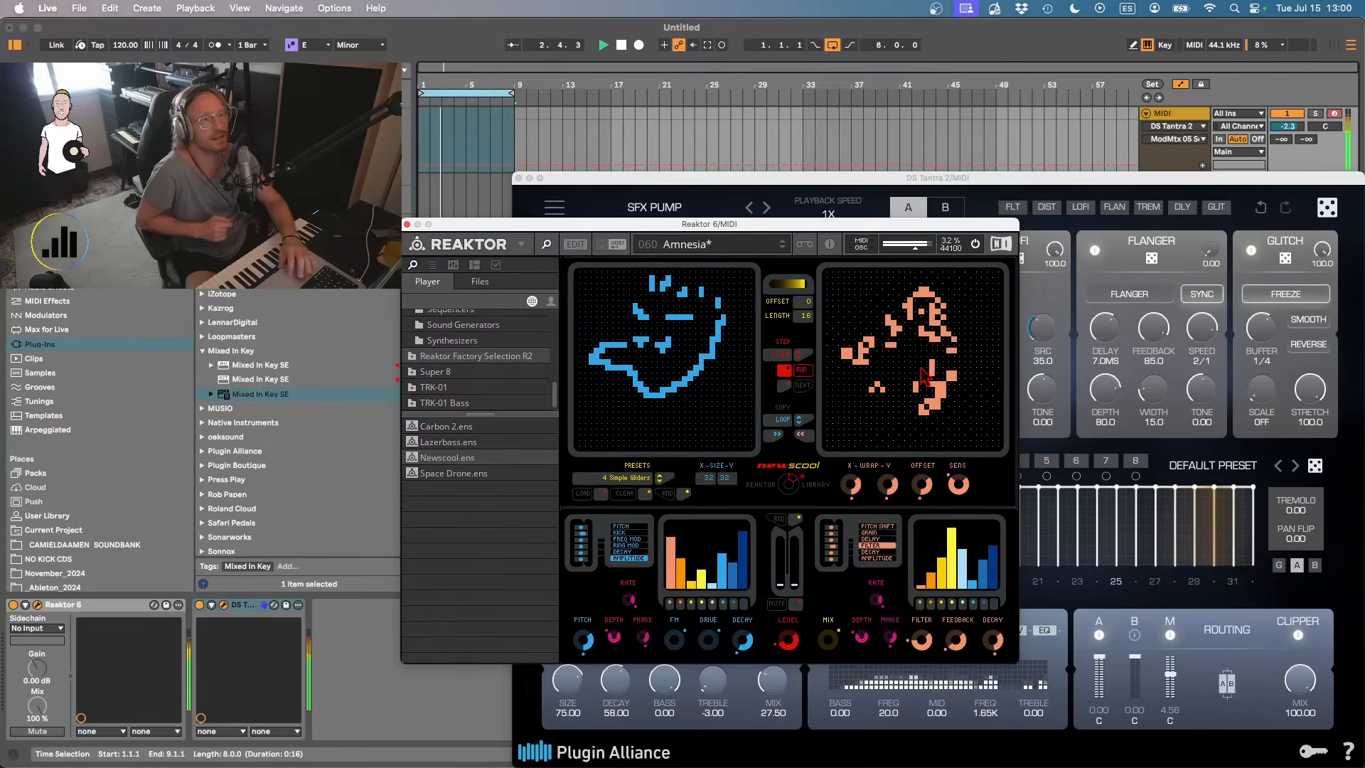
left_click_drag(573, 227, 635, 210)
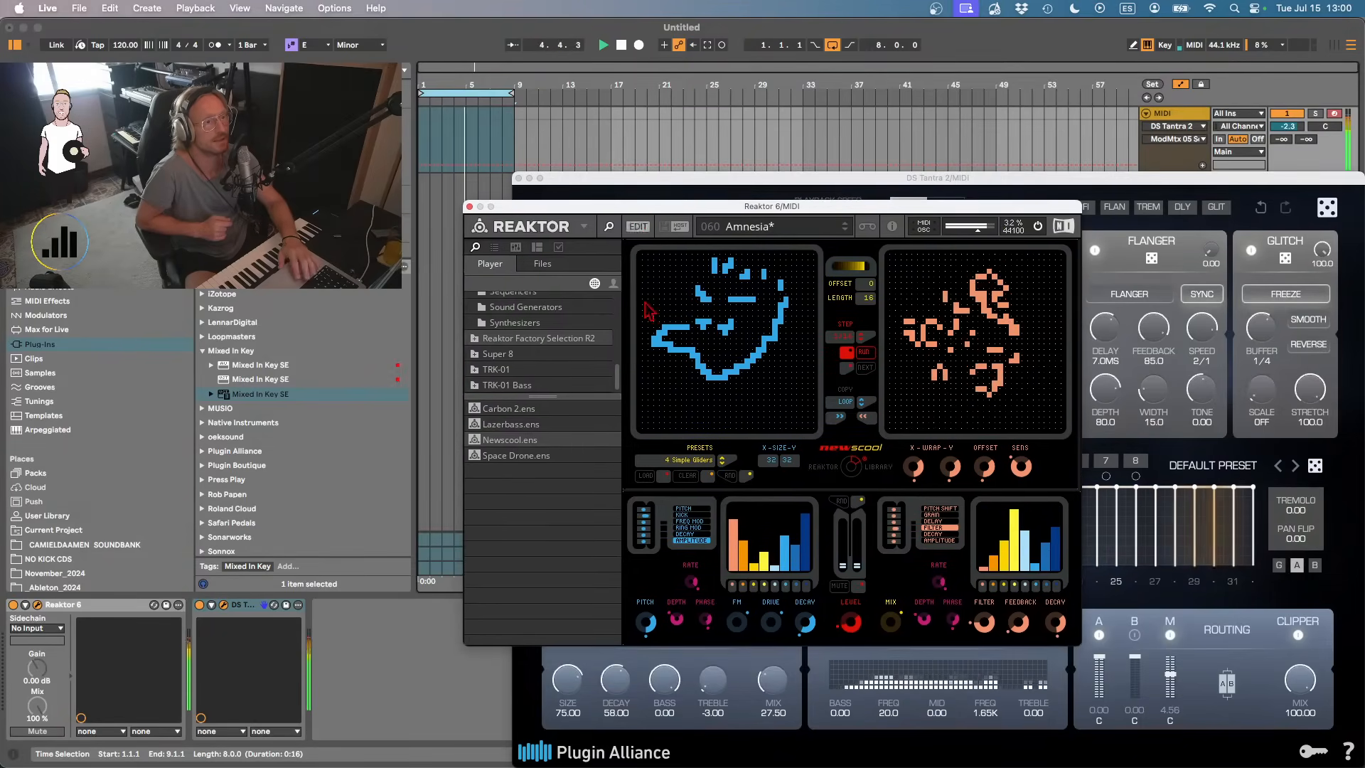
left_click(206, 621)
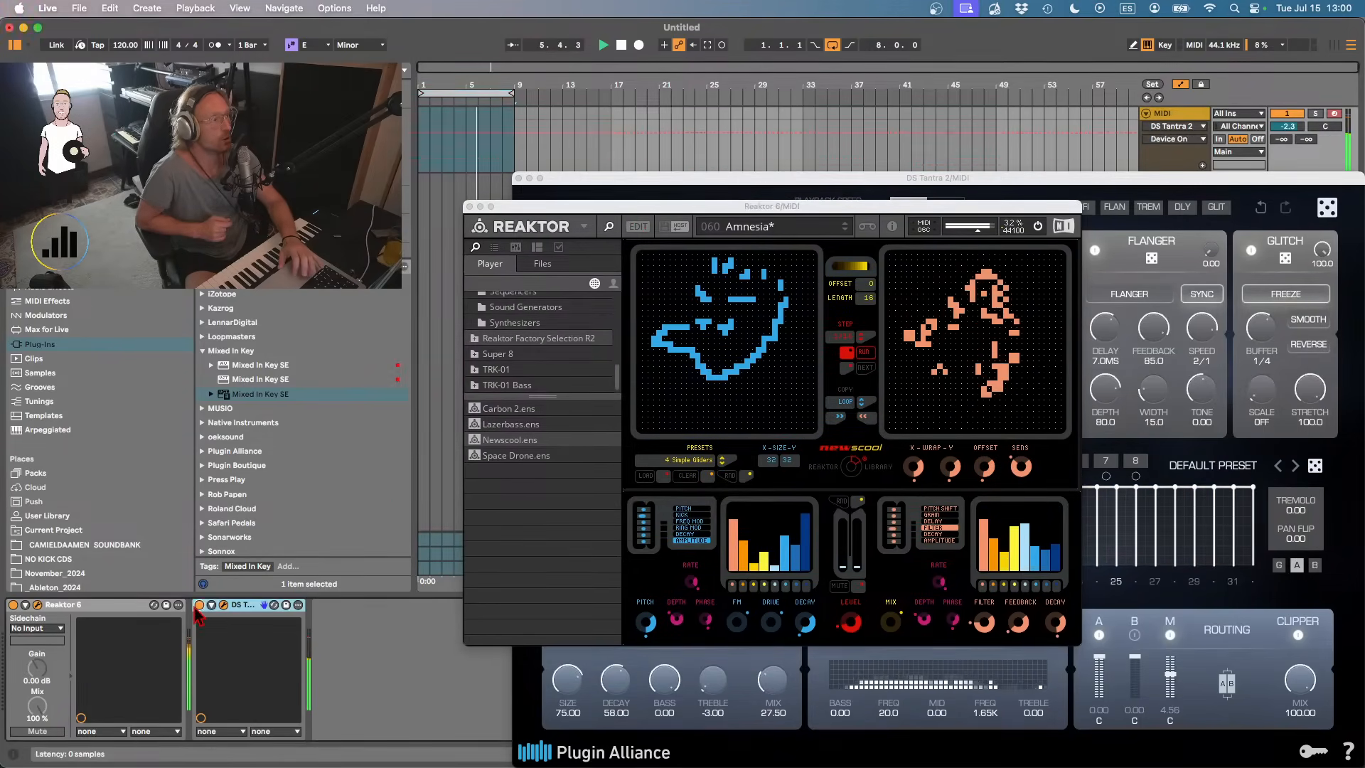
left_click(739, 593)
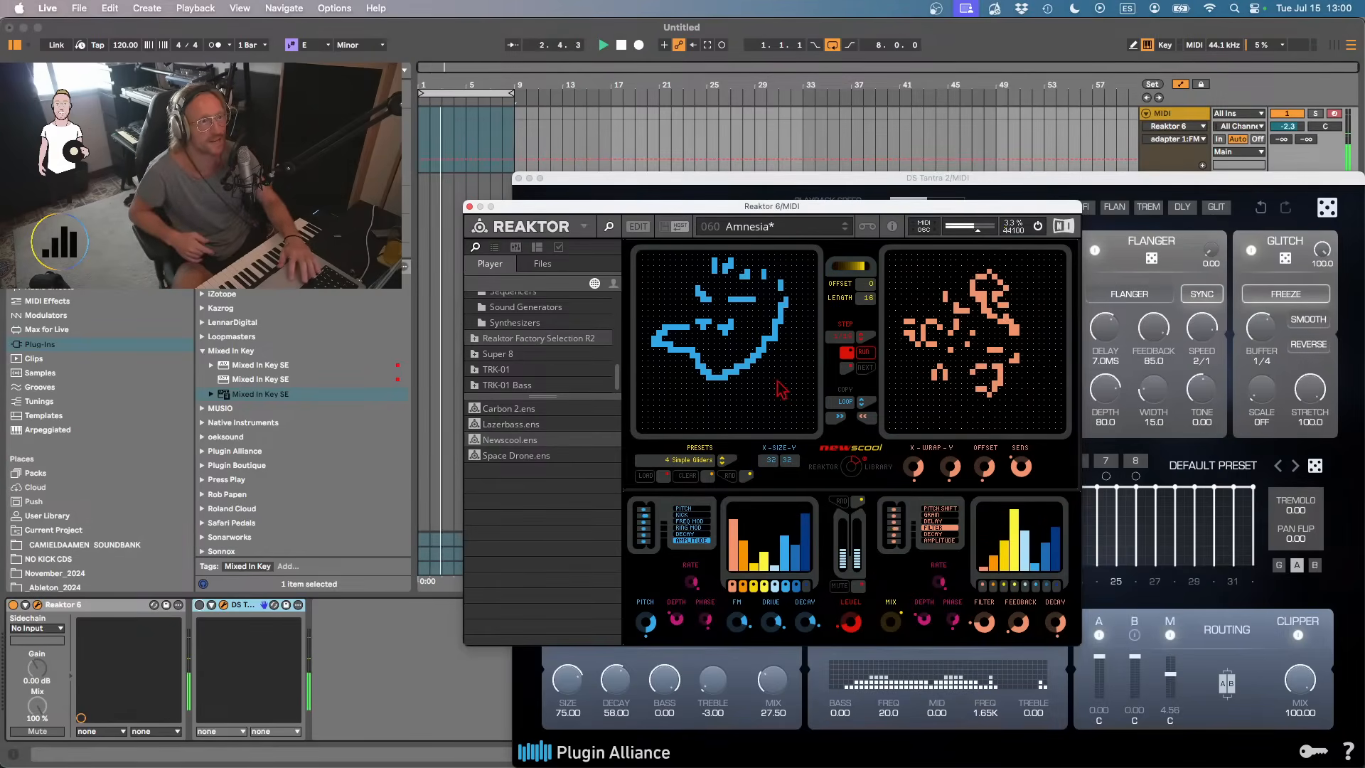
- Draw a long curve beneath the face in Newscool's first grid, re-enable DS Tantra 2 and close the Reaktor 6 window
left_click_drag(781, 389, 651, 402)
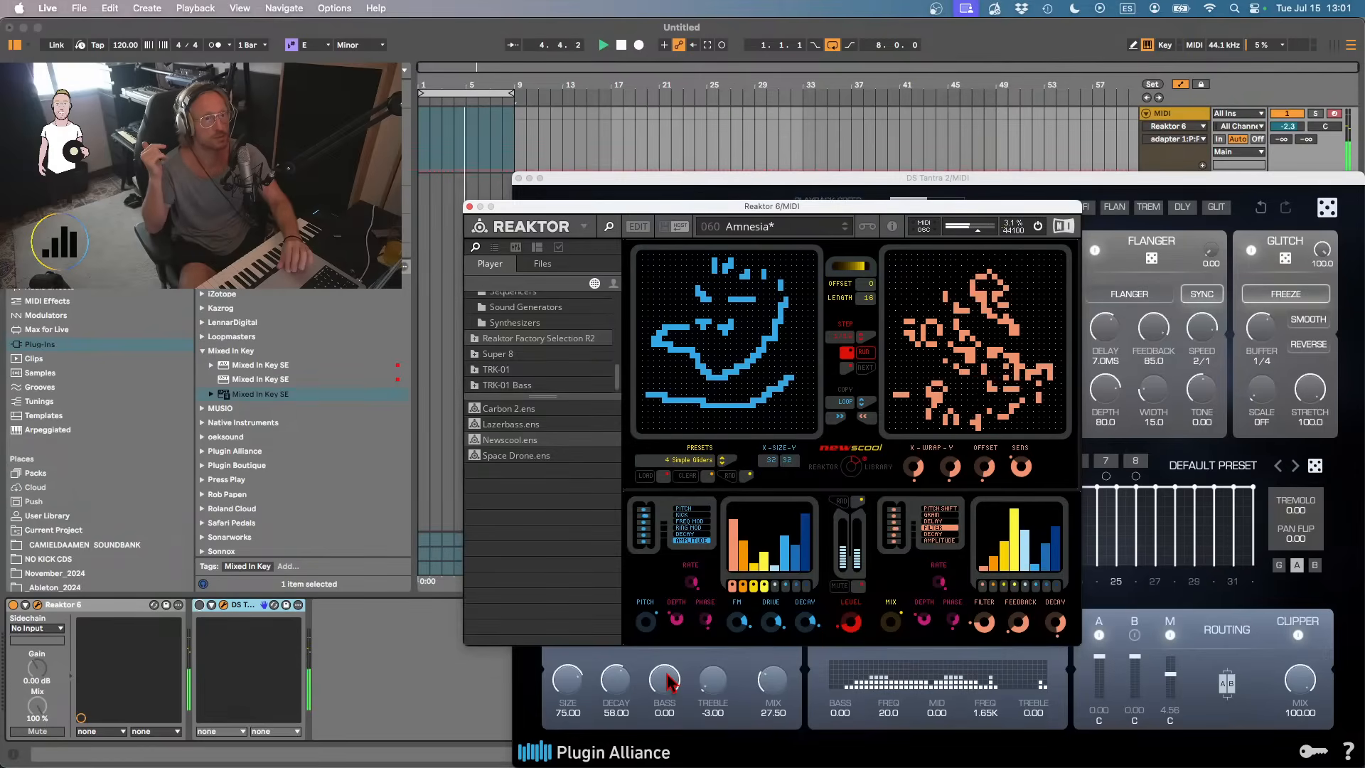
left_click(202, 607)
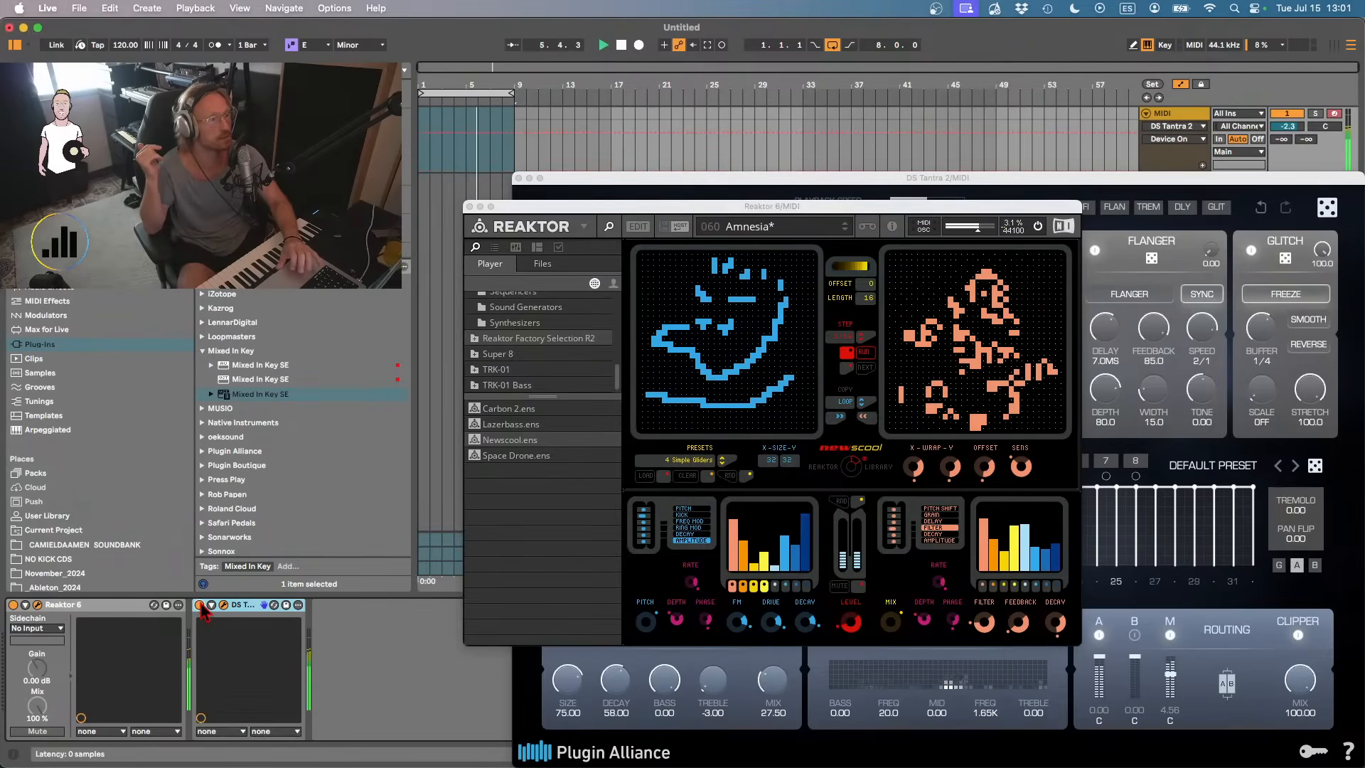
left_click(469, 206)
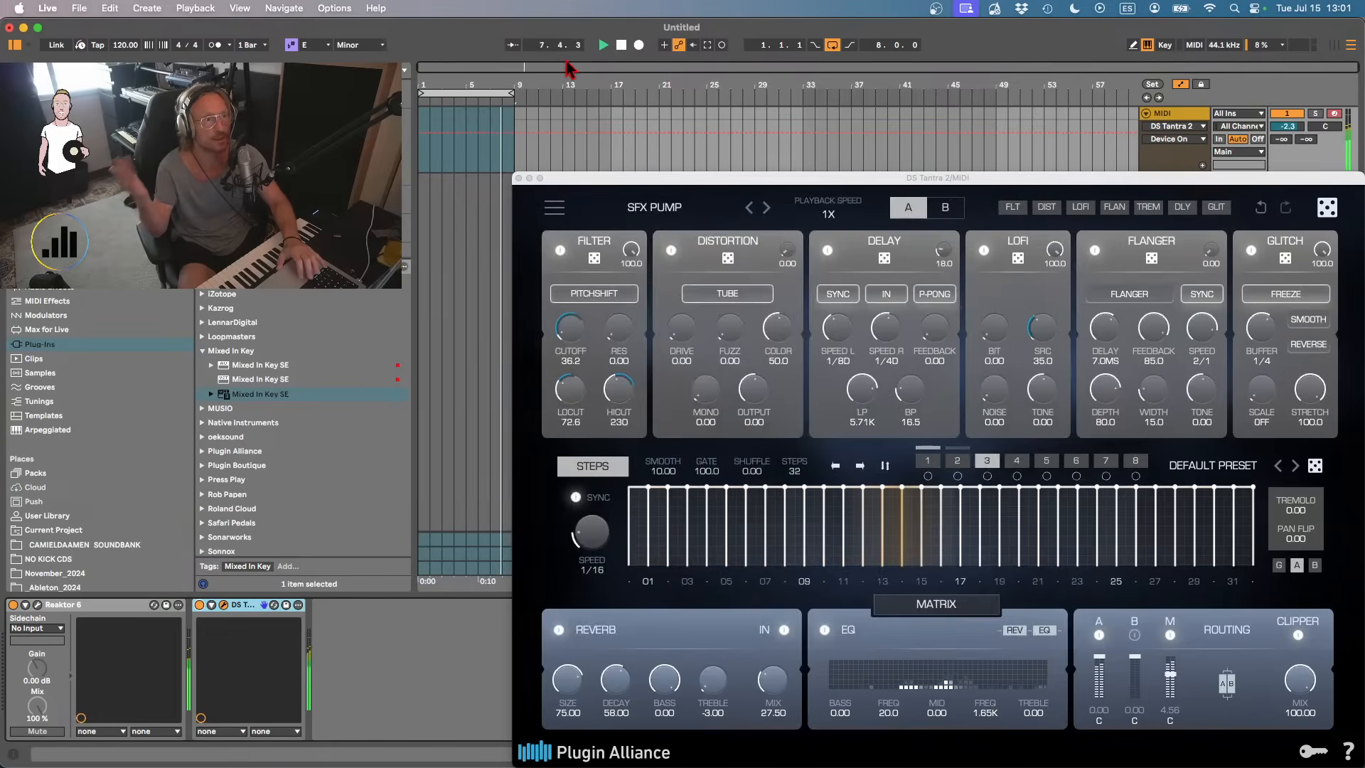
- Stop playback and export the eight-bar loop as Texture004 into the Texture Loops folder
key("space")
left_click(492, 93)
key("super+shift+r")
key("Return")
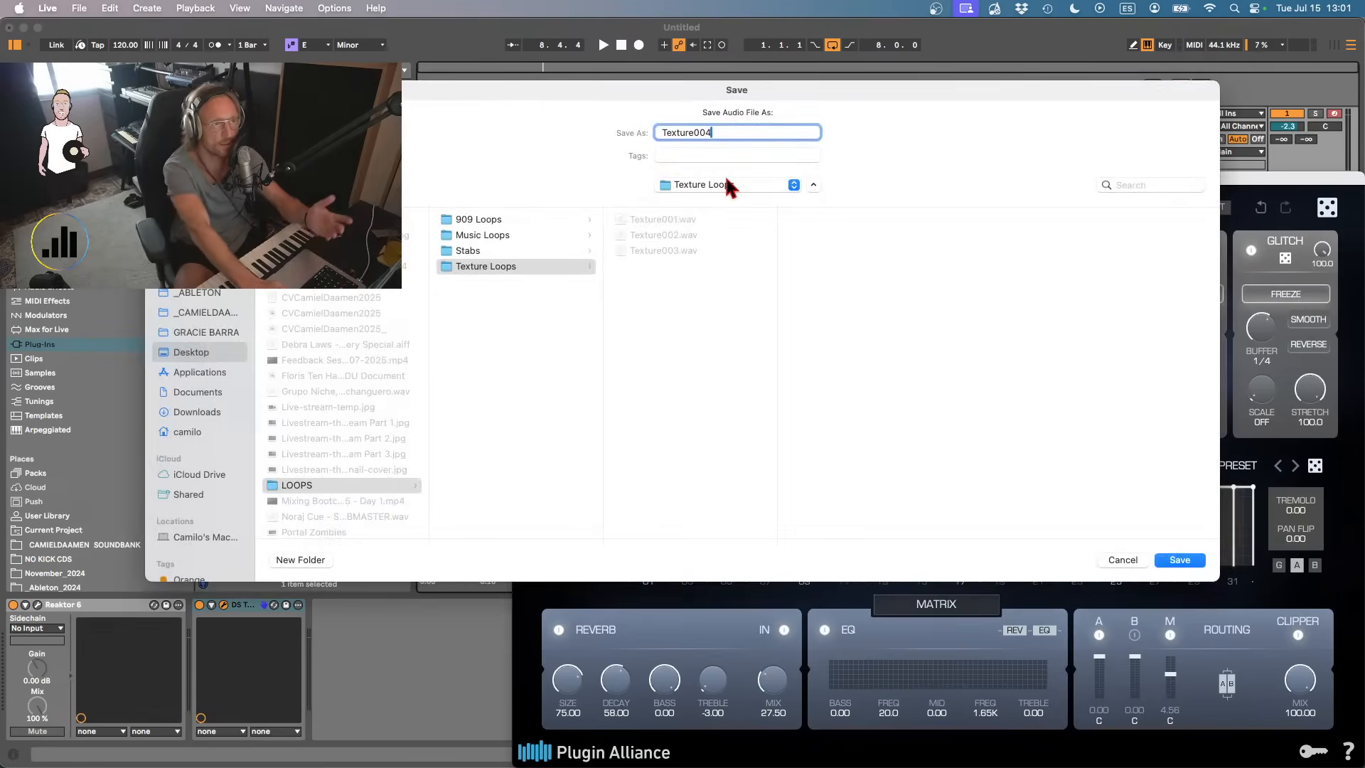
key("Return")
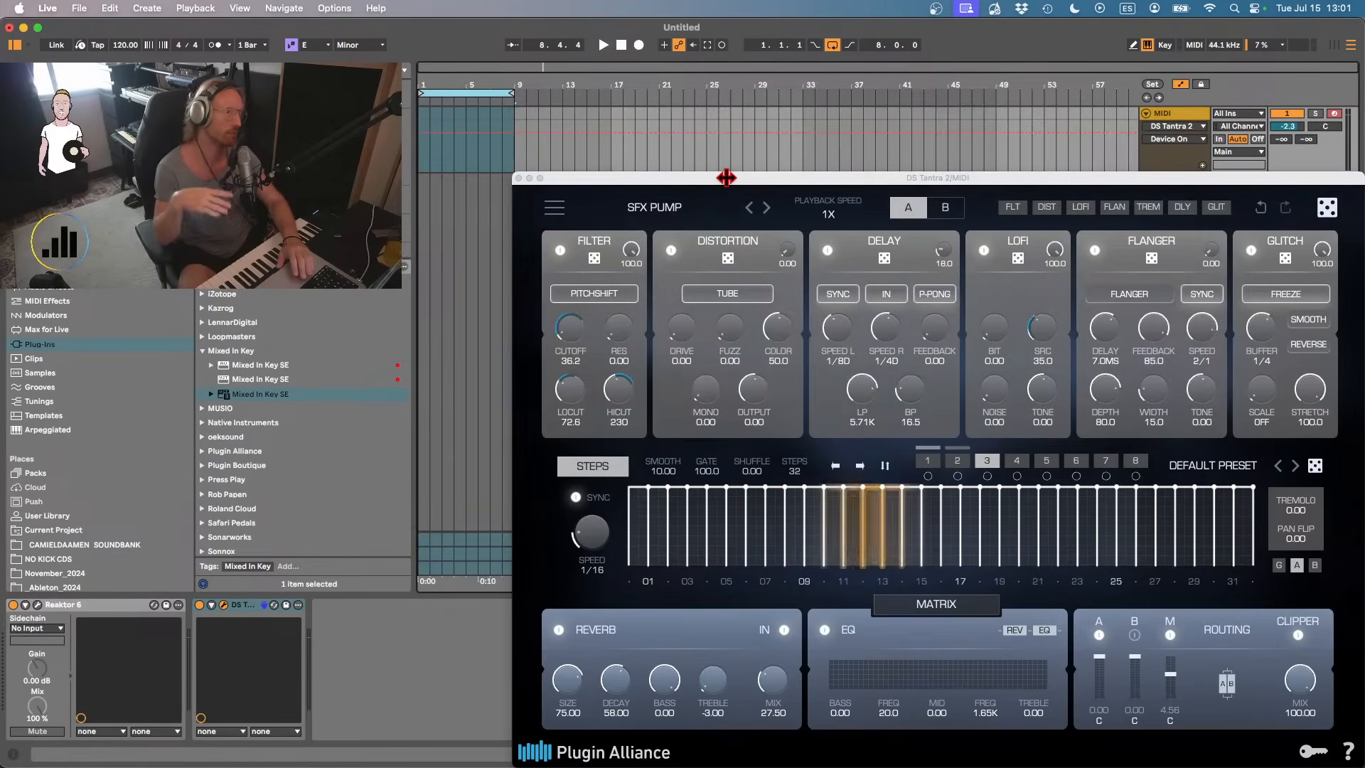
- Load the SFX Synthetic preset in DS Tantra 2 and export the eight-bar loop as Texture005 into the Texture Loops folder
left_click_drag(726, 178, 688, 161)
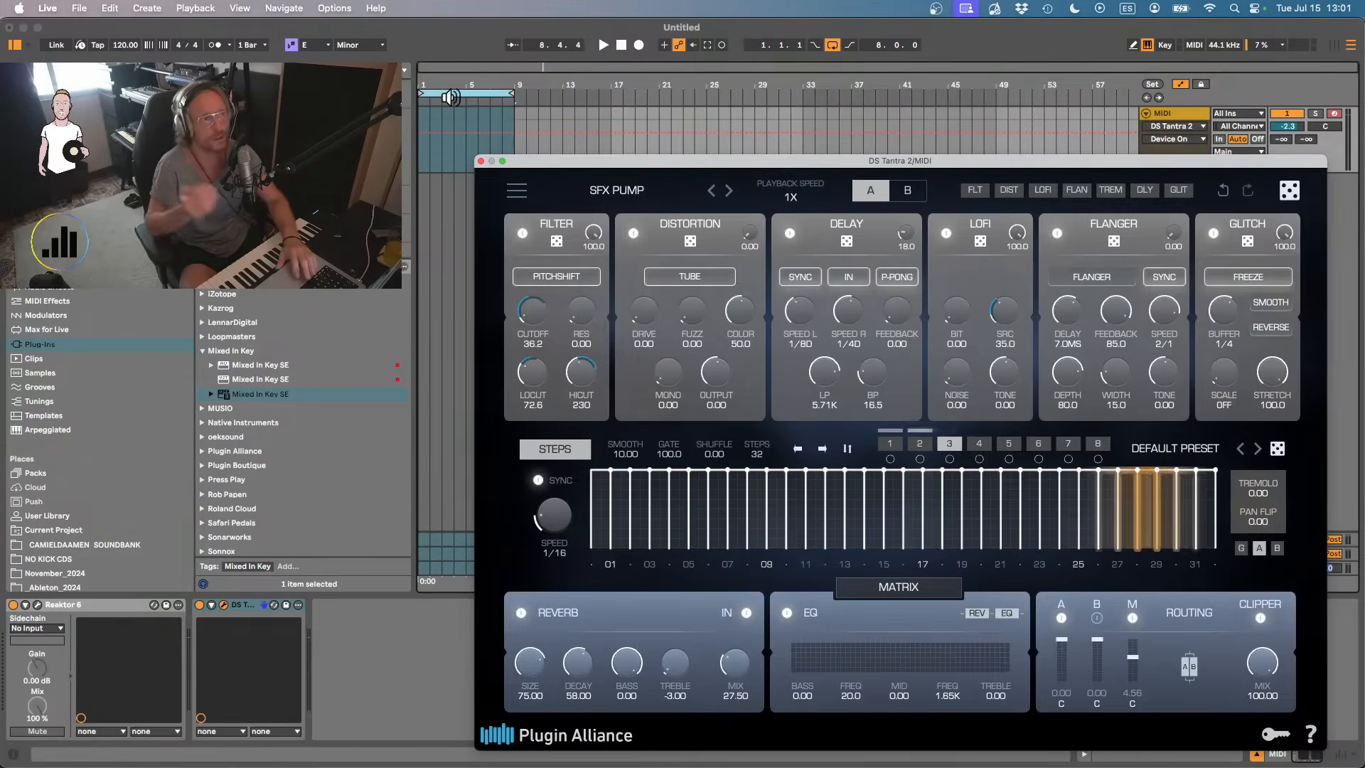
left_click(728, 190)
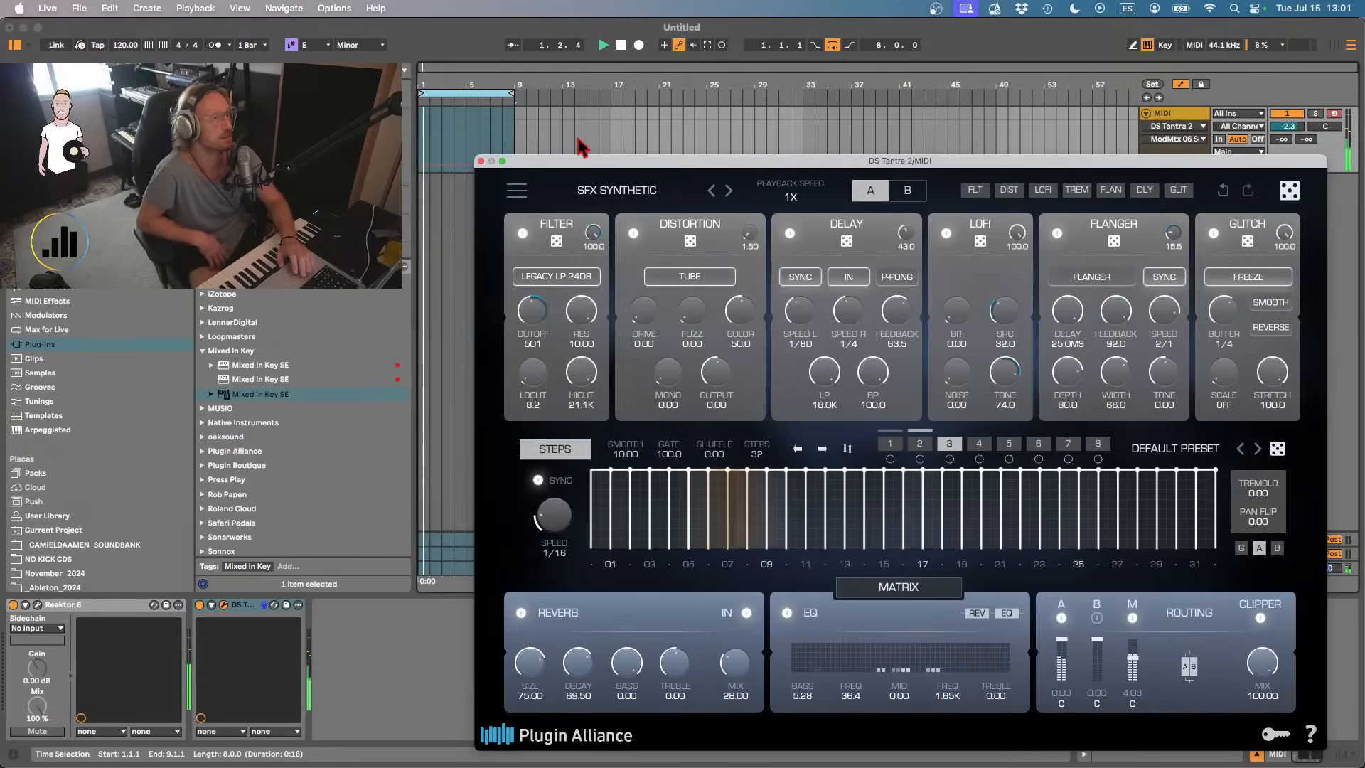
left_click(441, 101)
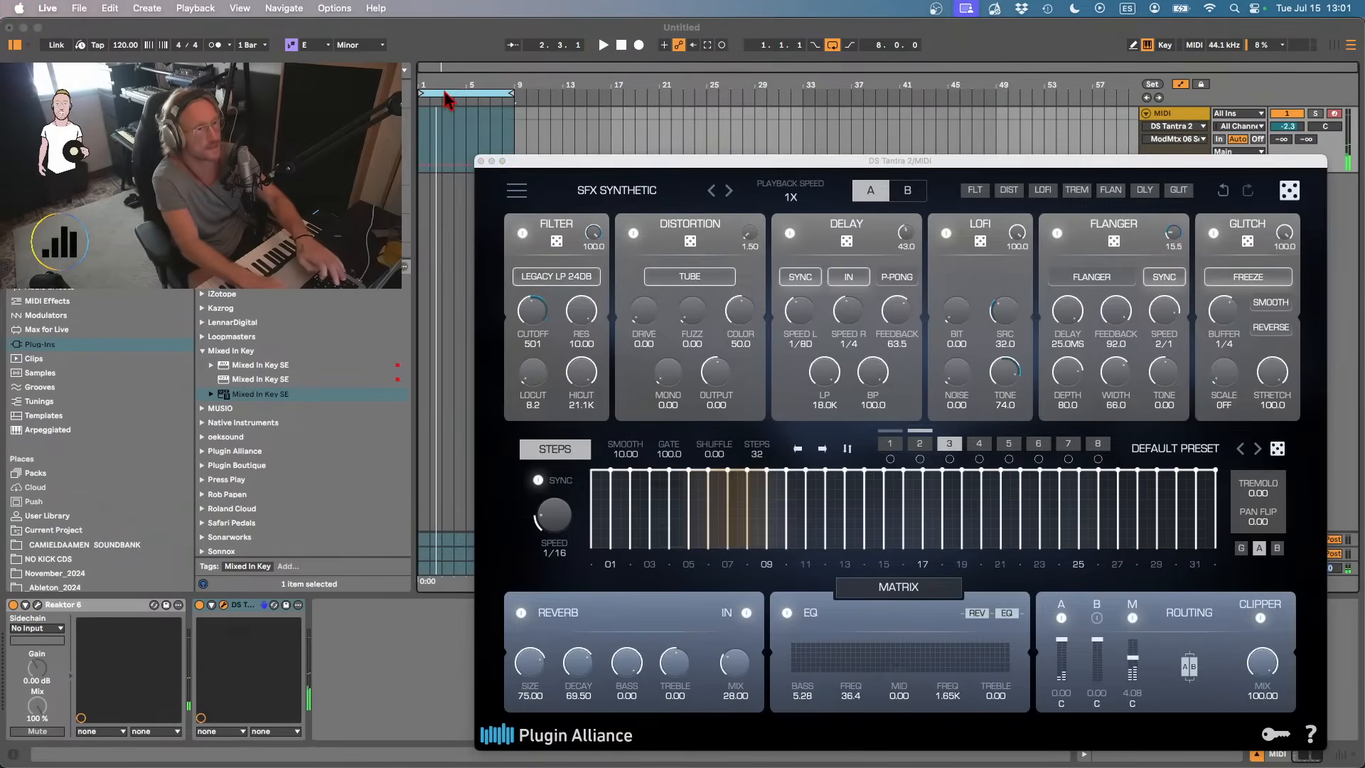
key("super+shift+r")
key("Return")
key("Right")
key("BackSpace")
type("5")
key("Return")
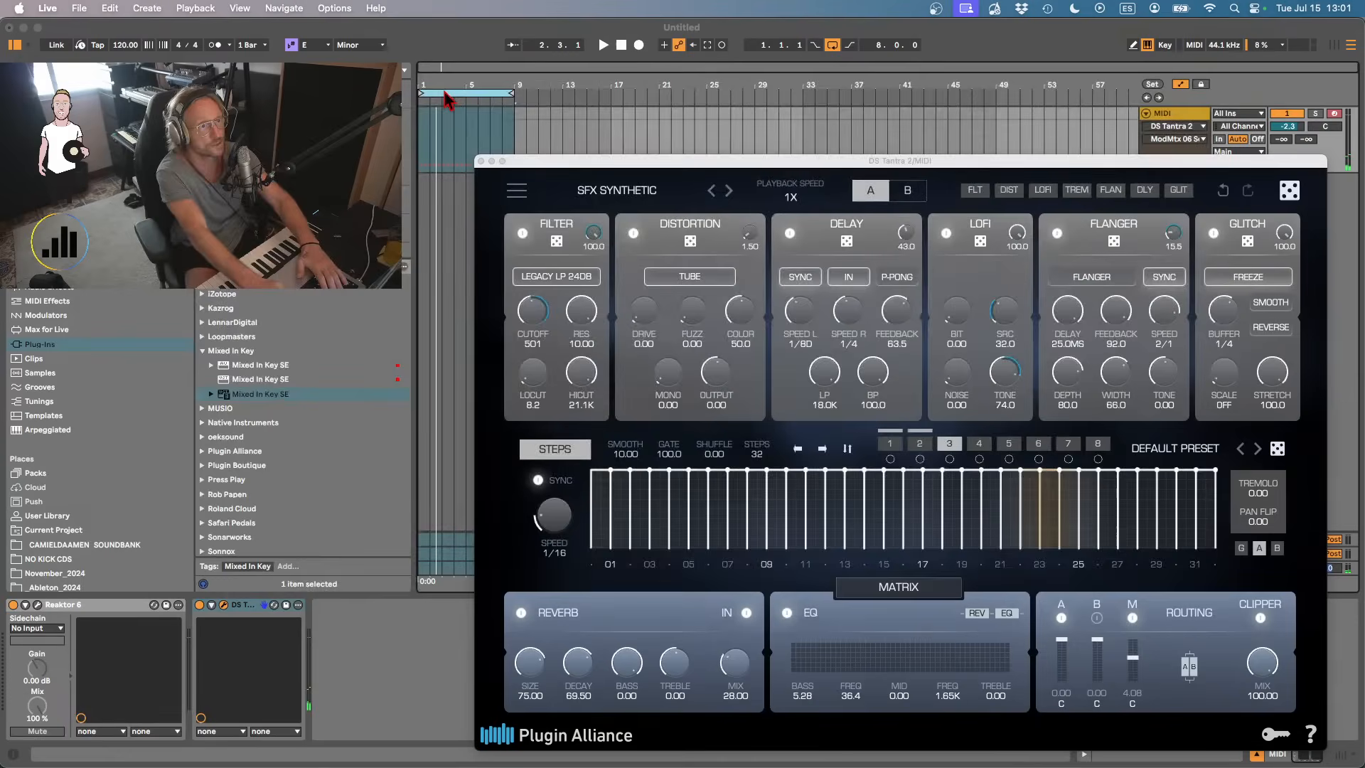
- Advance DS Tantra 2 past SFX Void Caller to the DIST Burnout preset
left_click(729, 191)
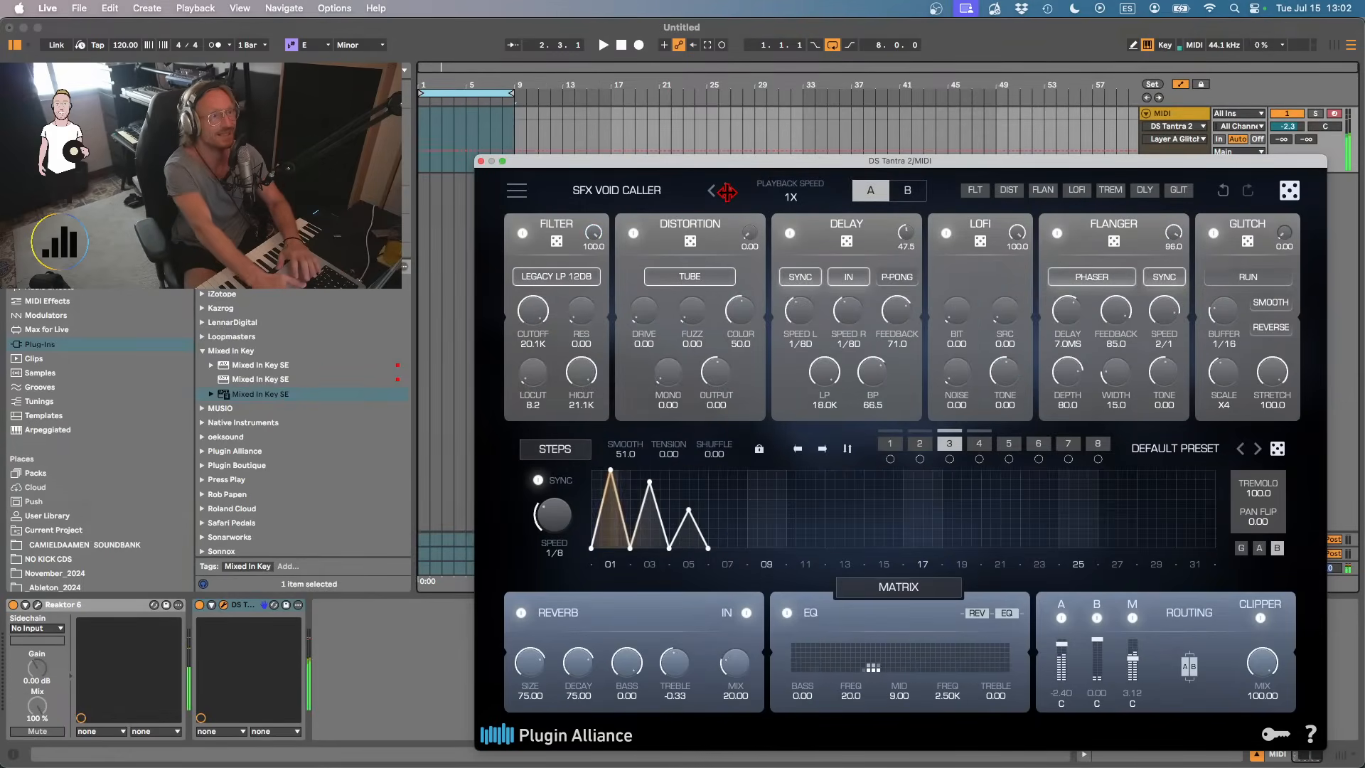
left_click(729, 191)
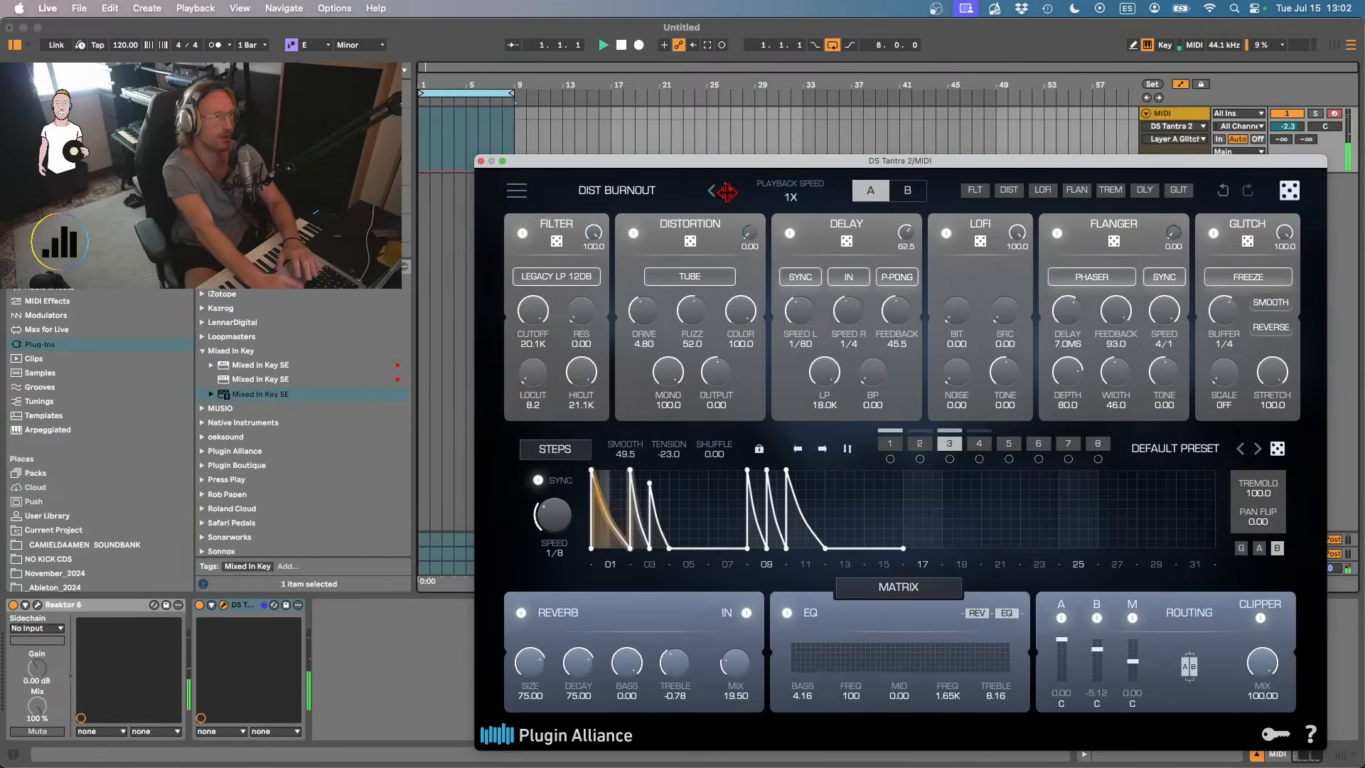
- Reopen Reaktor 6, clear Newscool's first grid, draw a house with a pointed roof and windows, and play the loop
left_click(36, 606)
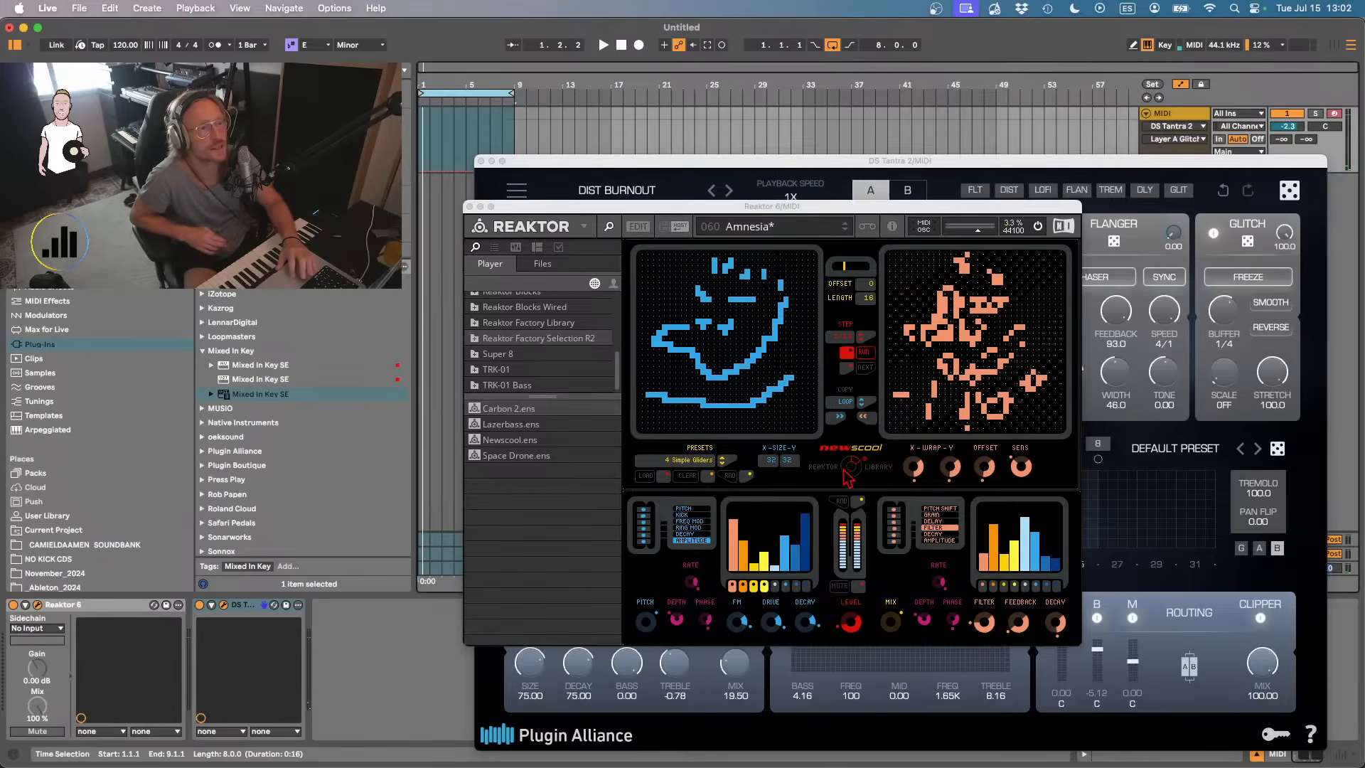
left_click_drag(843, 469, 848, 446)
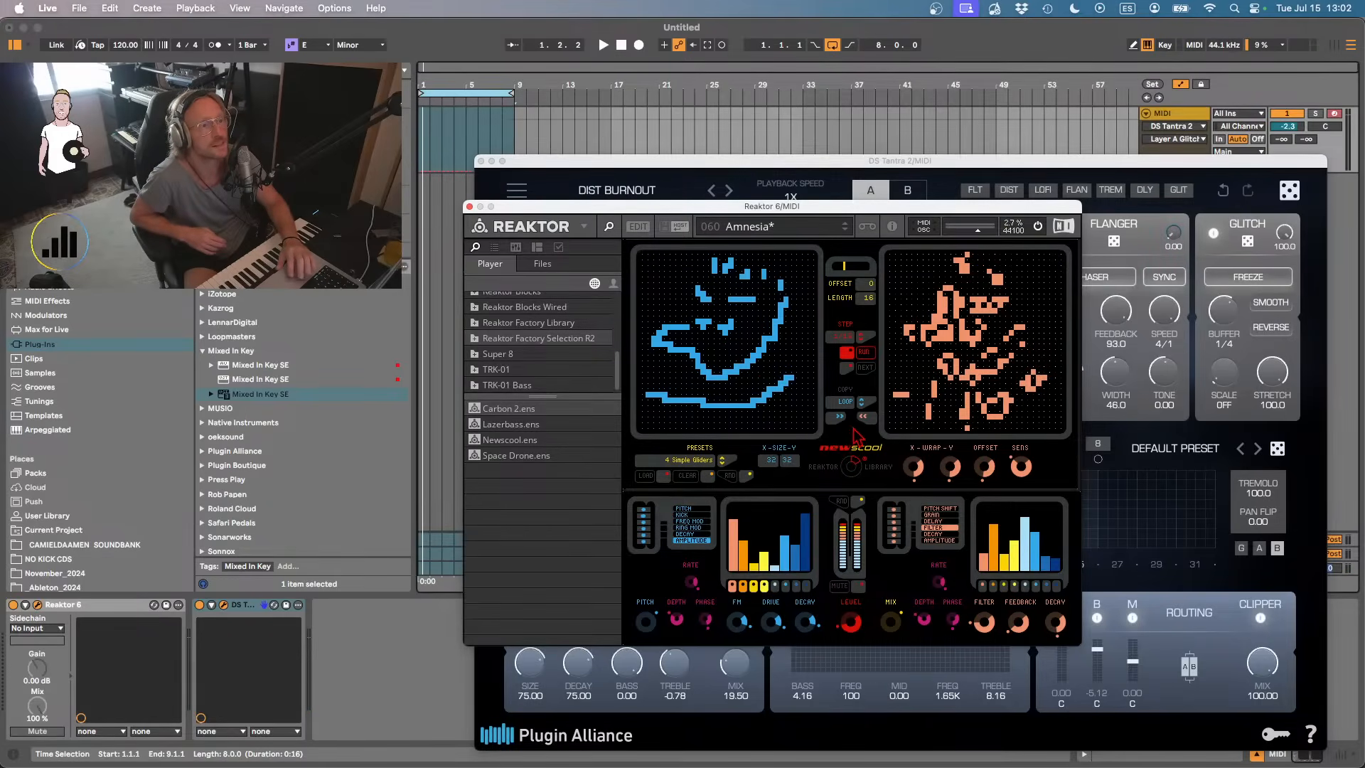
left_click(697, 476)
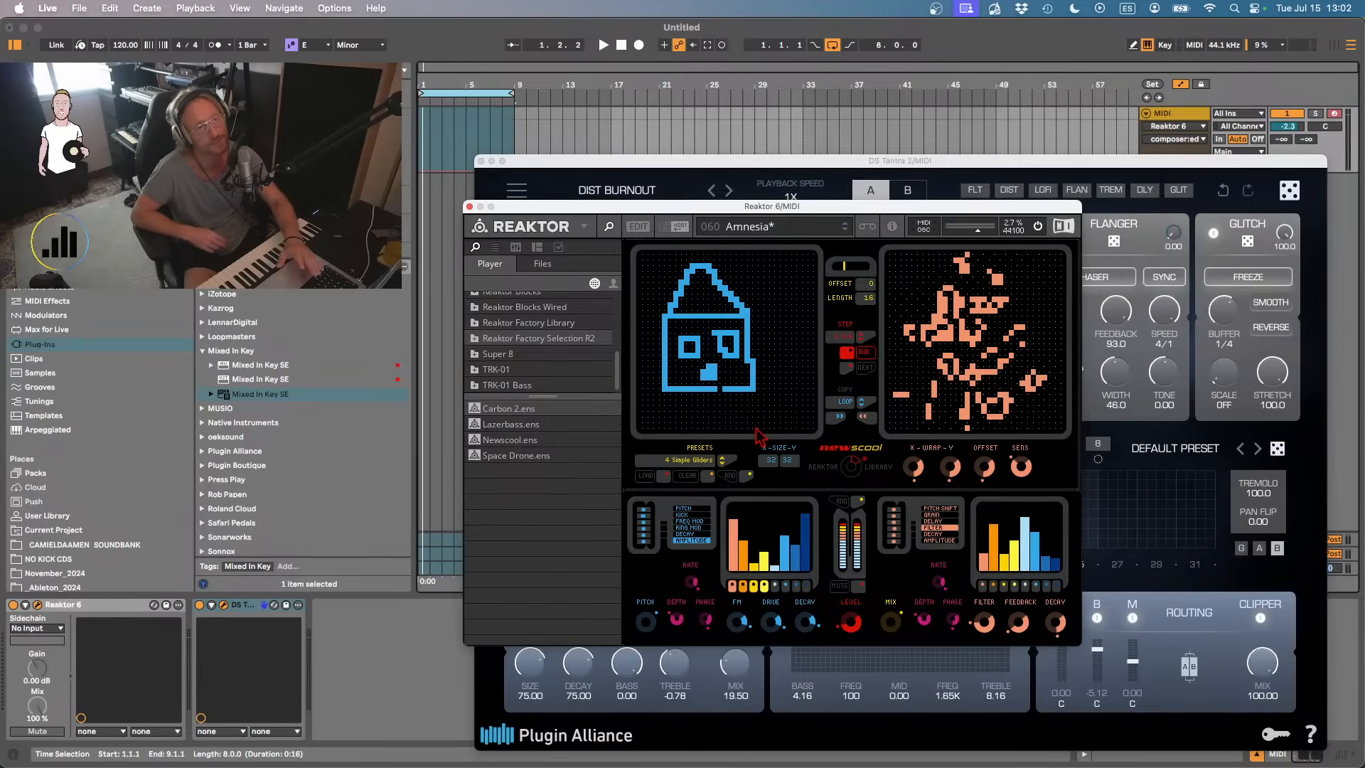
key("space")
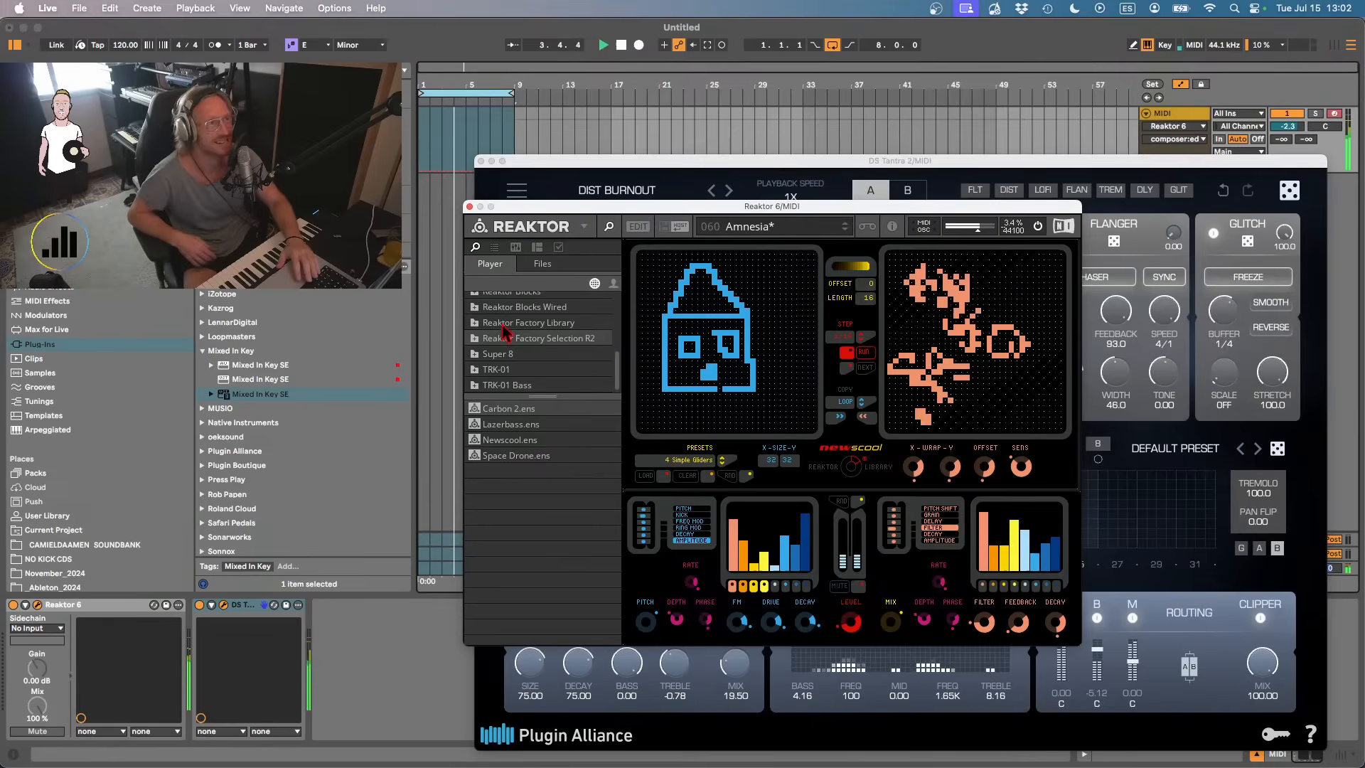
- Bypass DS Tantra 2 and switch off the lit step toggles beneath Newscool's blue sequencer bars while the loop plays
left_click(201, 611)
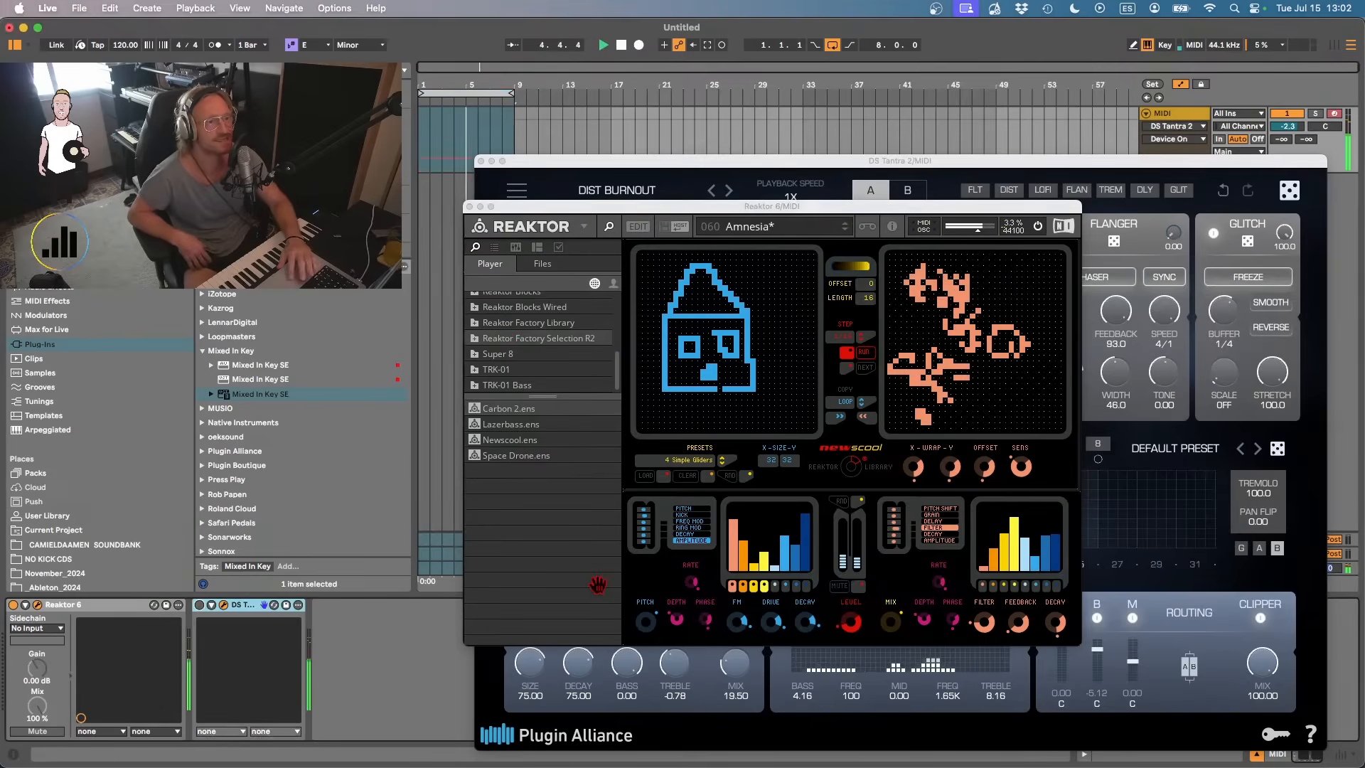
left_click(765, 586)
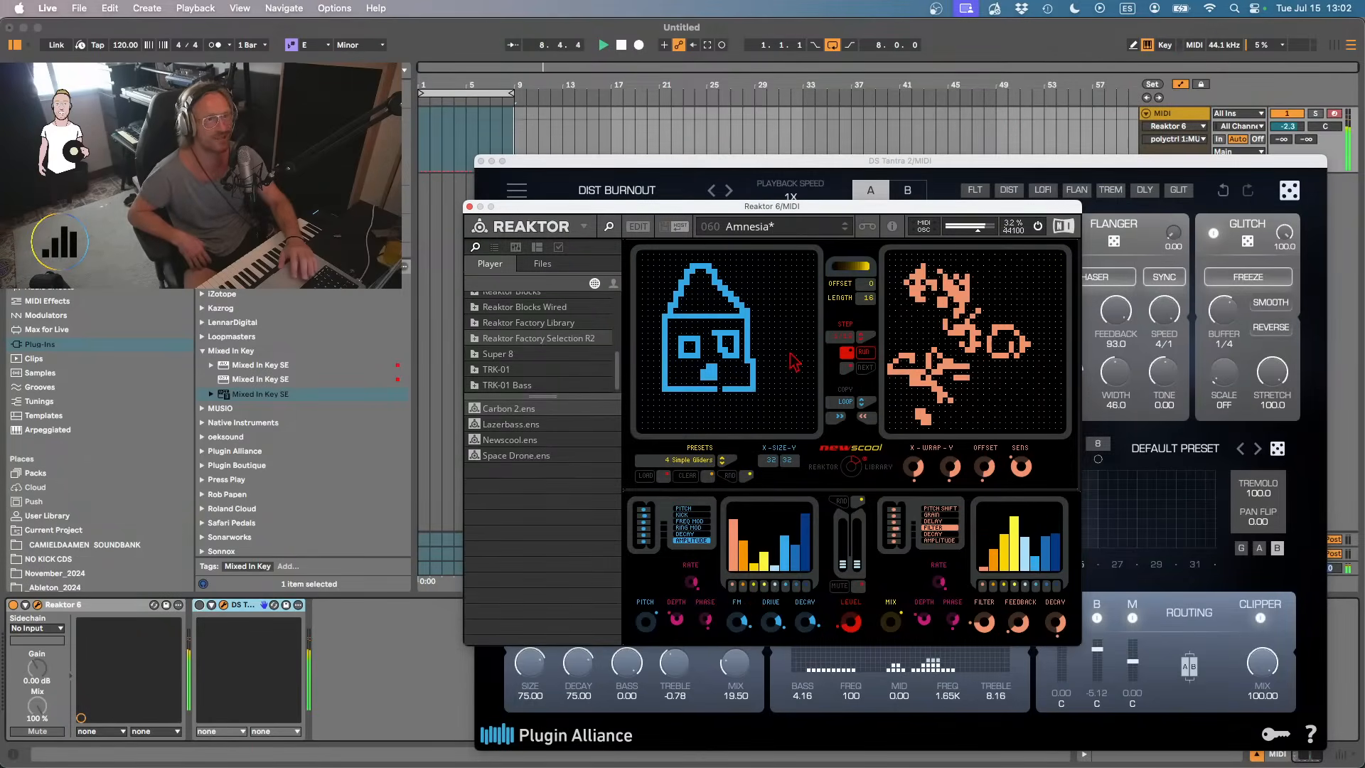
left_click(860, 340)
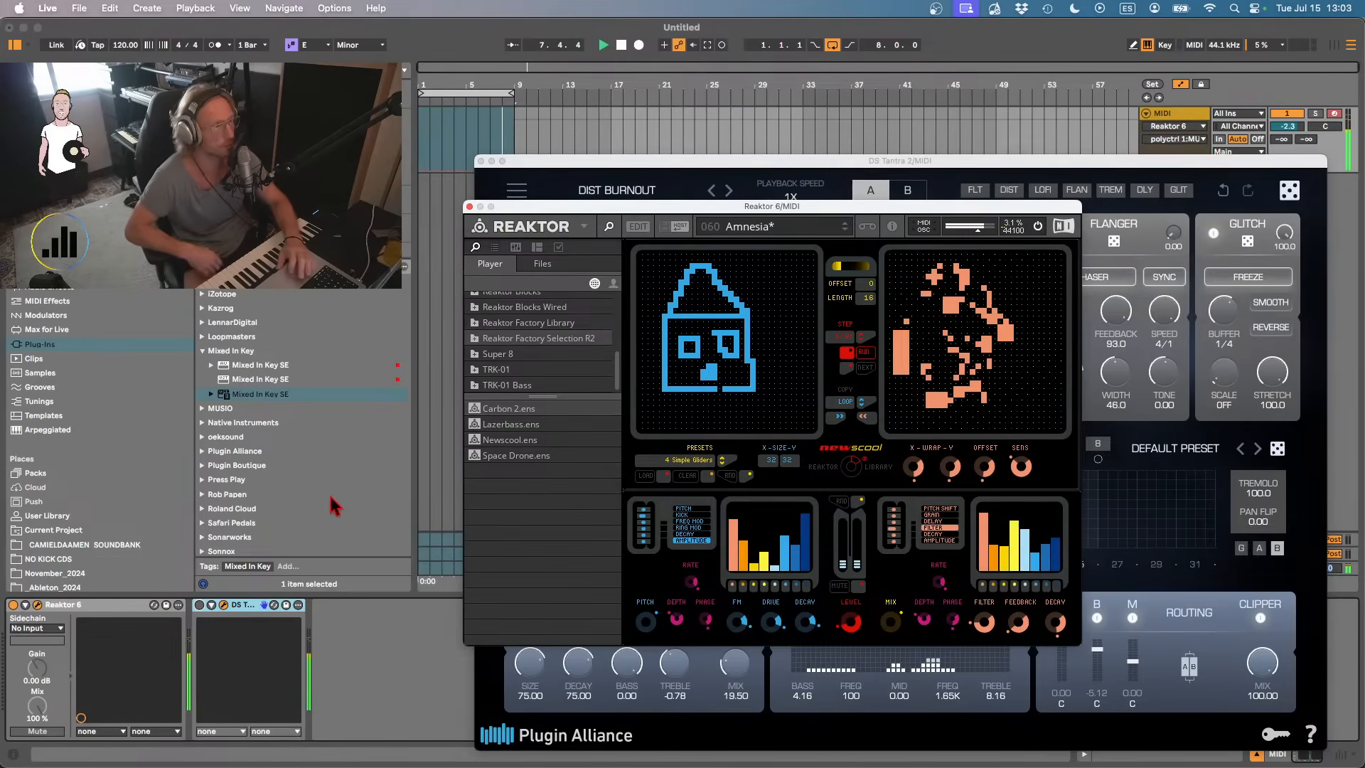
- Switch DS Tantra 2 back on and load its FLT Projector preset from the XP 3 bank
left_click(611, 191)
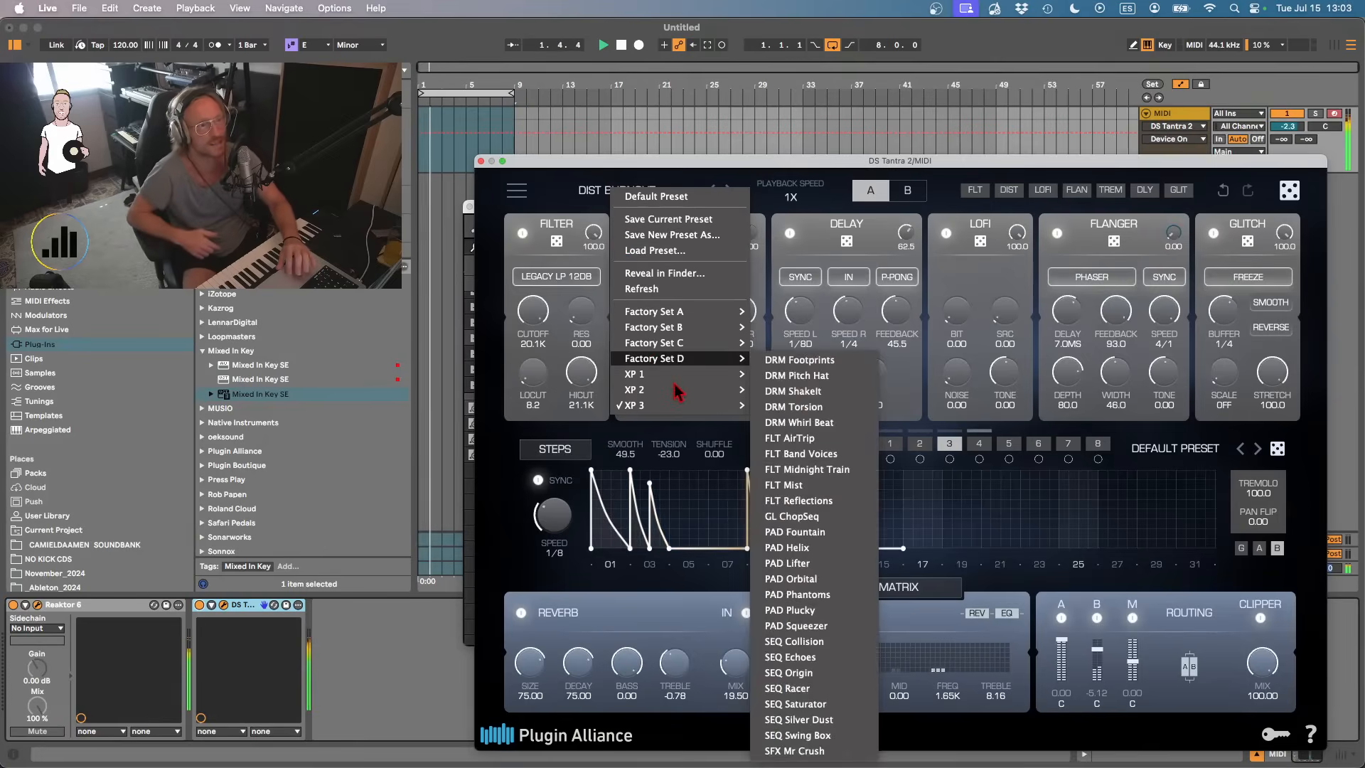
mouse_move(675, 405)
left_click(796, 406)
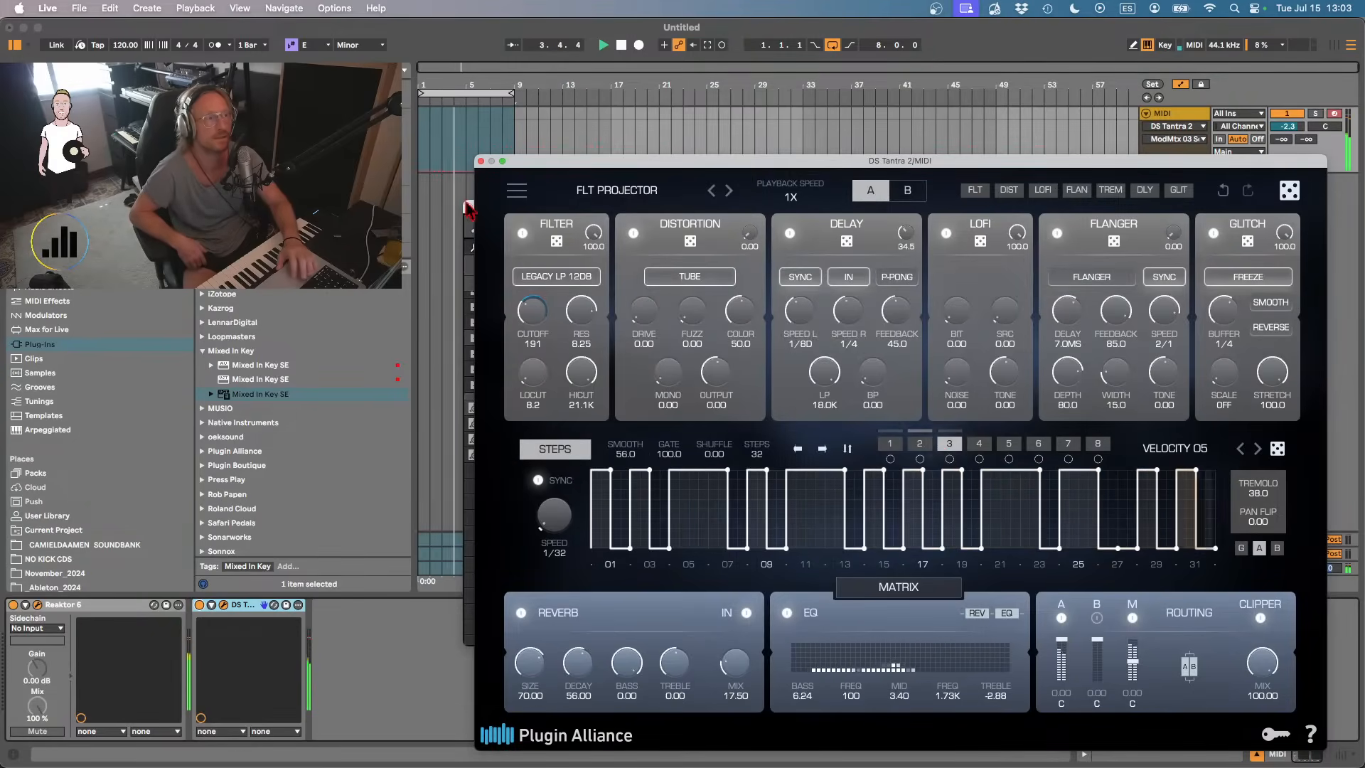
- Export the eight-bar loop as Texture006 into the Texture Loops folder, moving the DS Tantra 2 window off the export settings
left_click(458, 93)
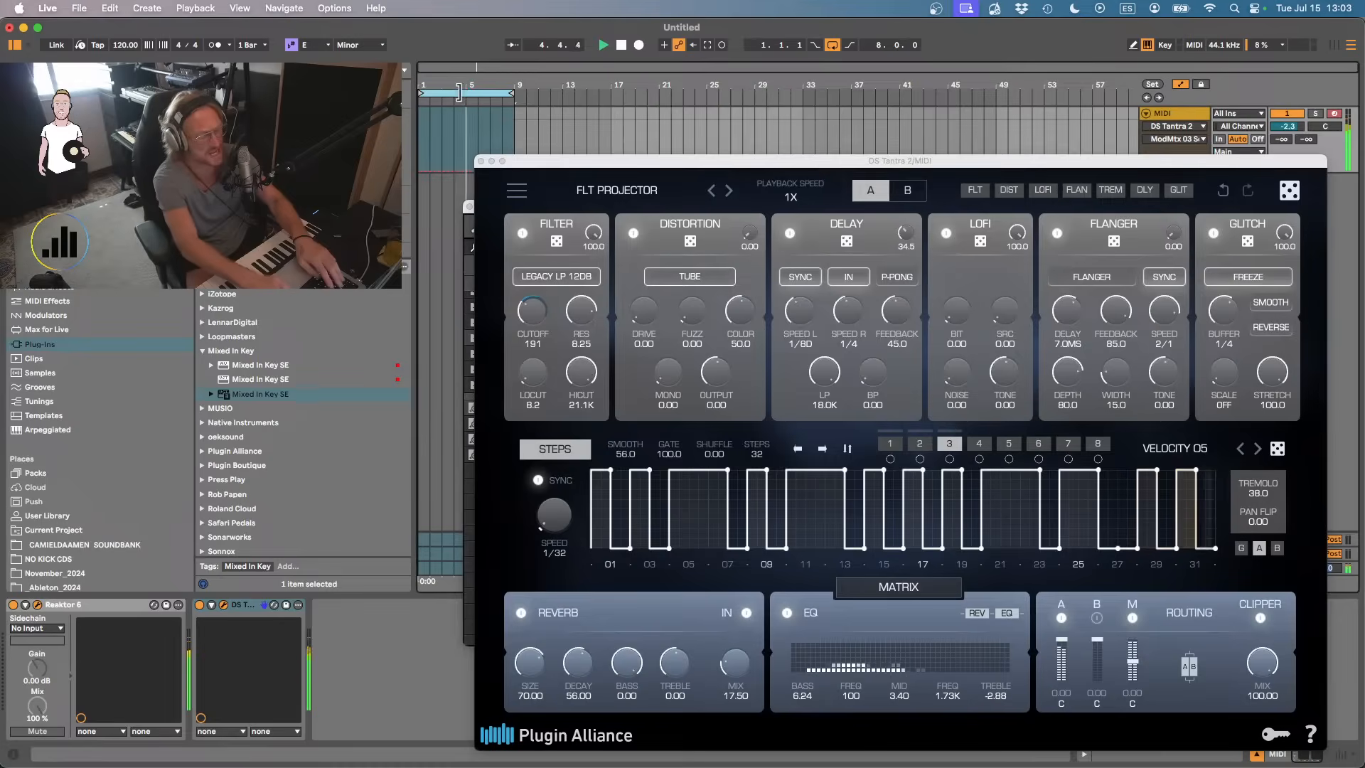
key("super+shift+r")
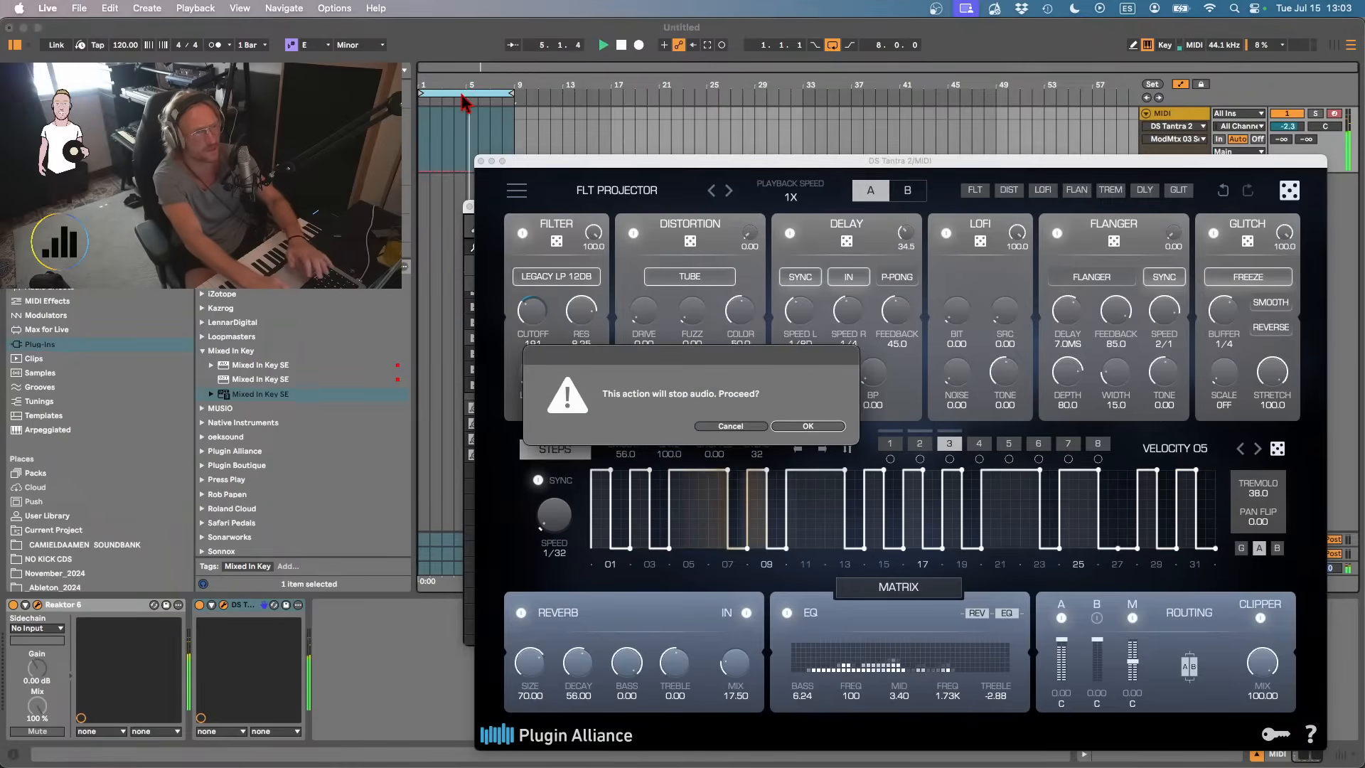
left_click(808, 426)
left_click(529, 163)
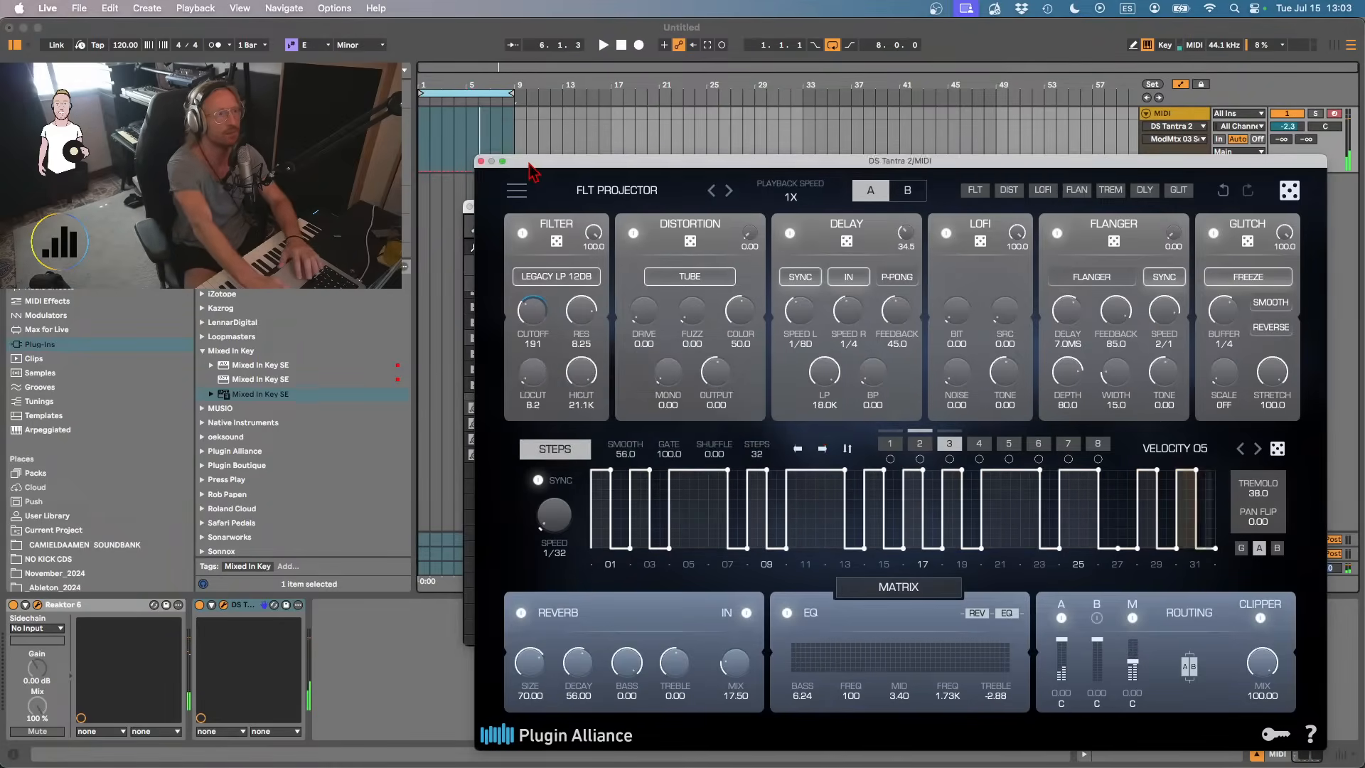
left_click_drag(529, 164, 735, 163)
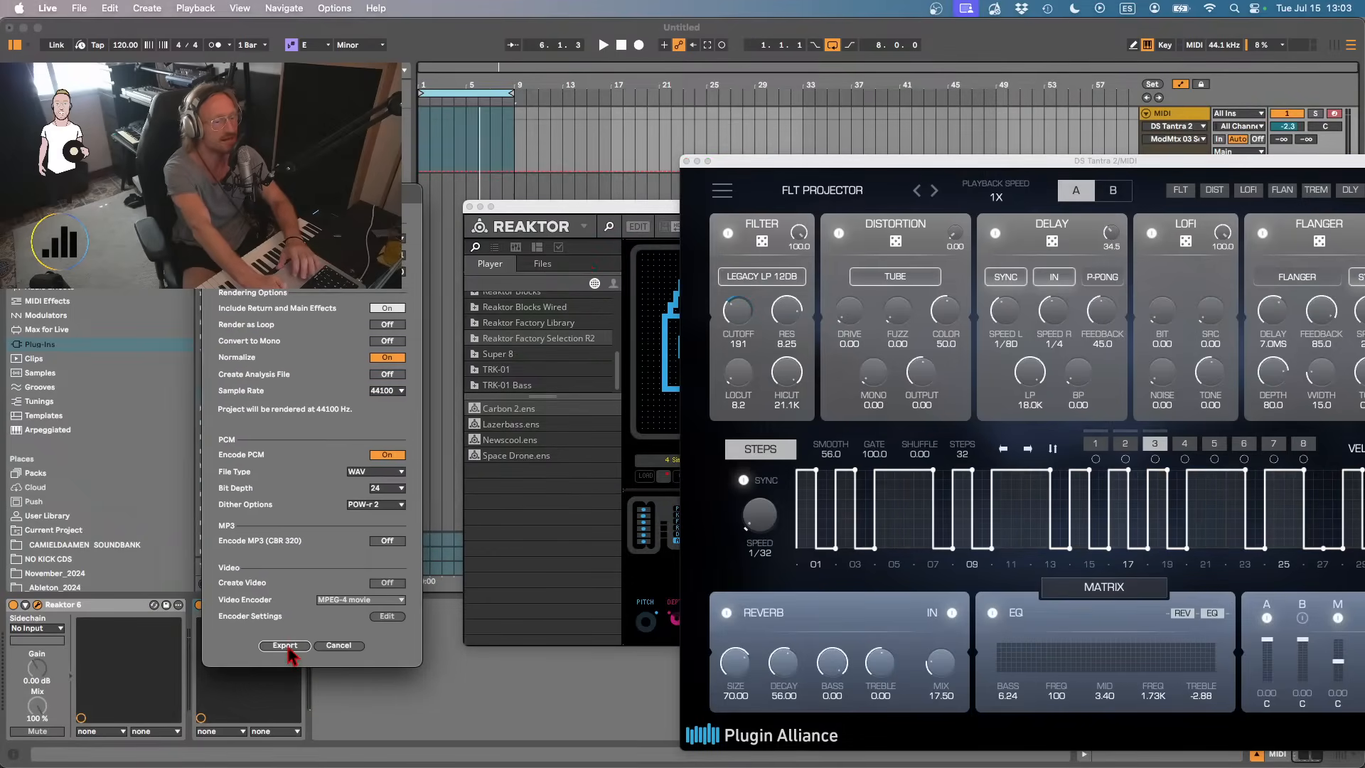
left_click(285, 645)
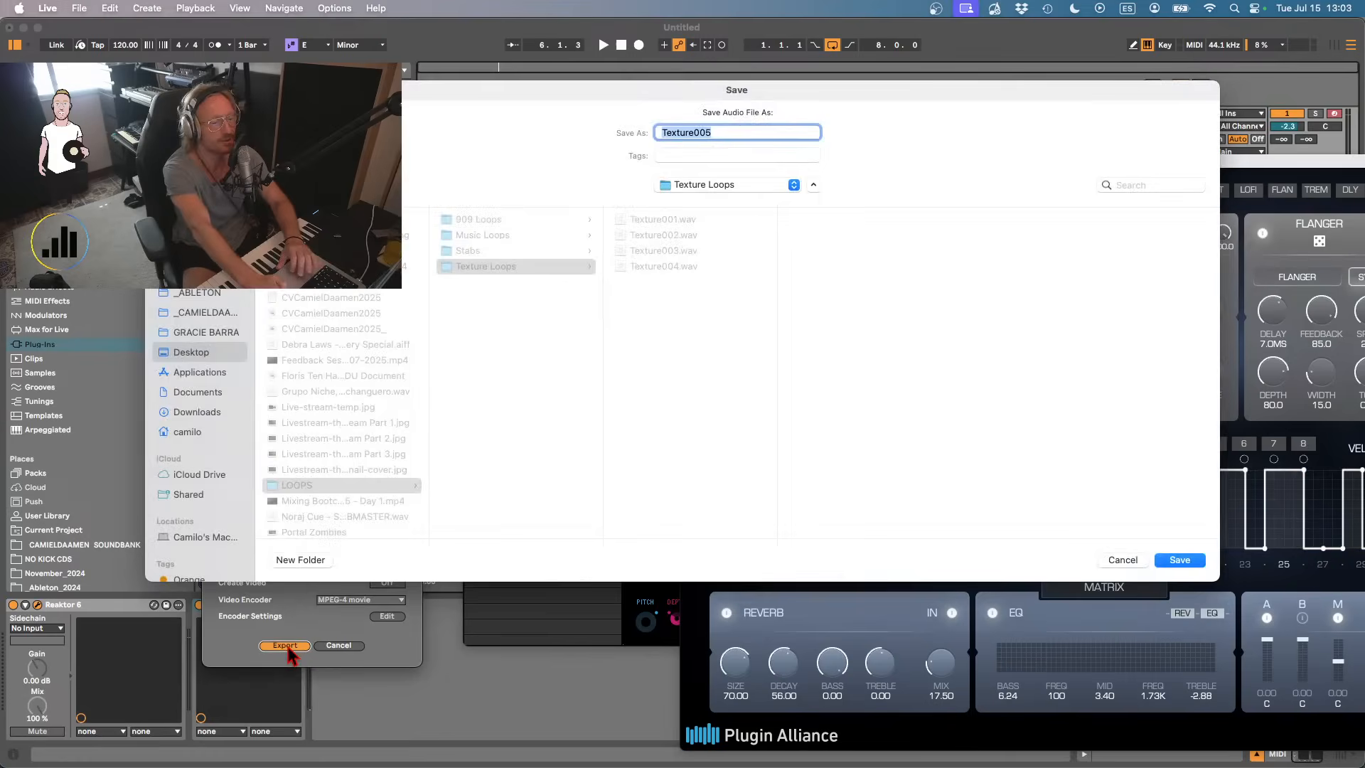
left_click(723, 135)
key("BackSpace")
type("6")
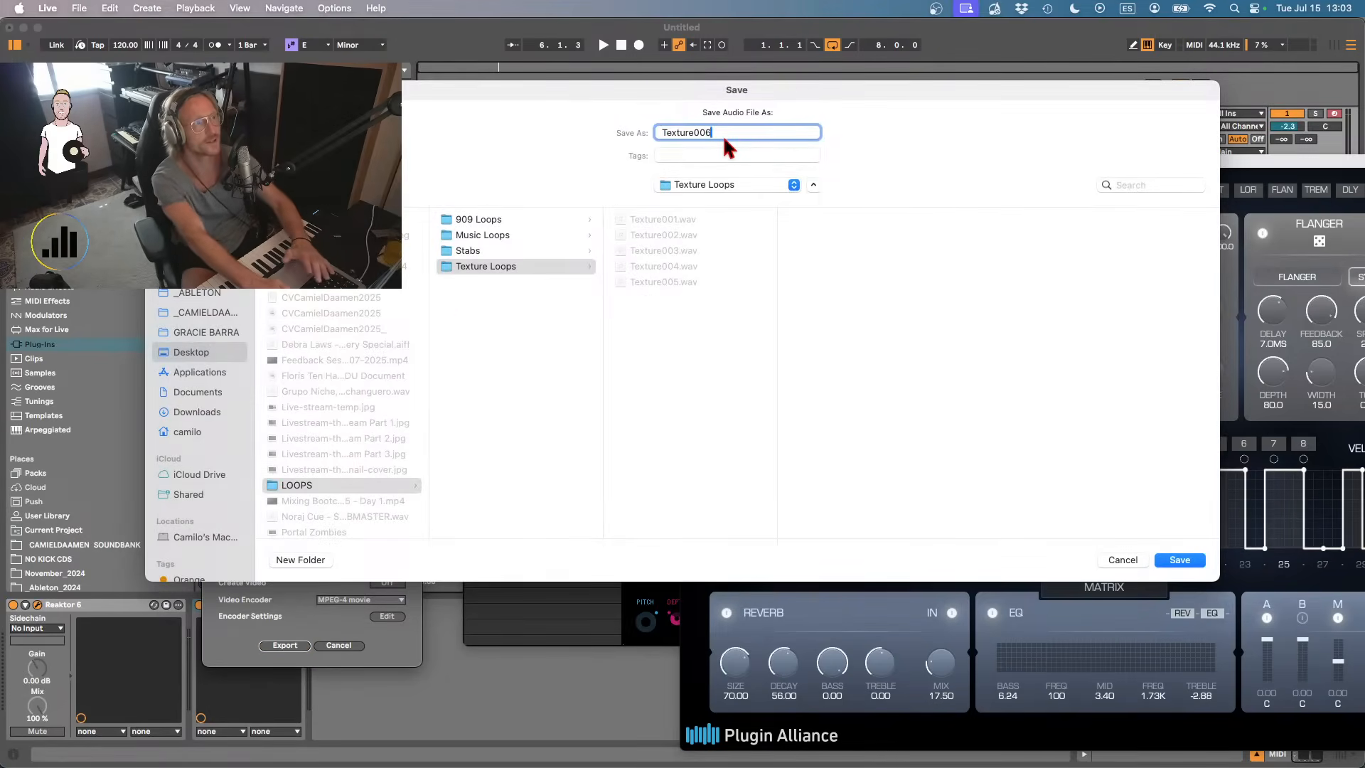
key("Return")
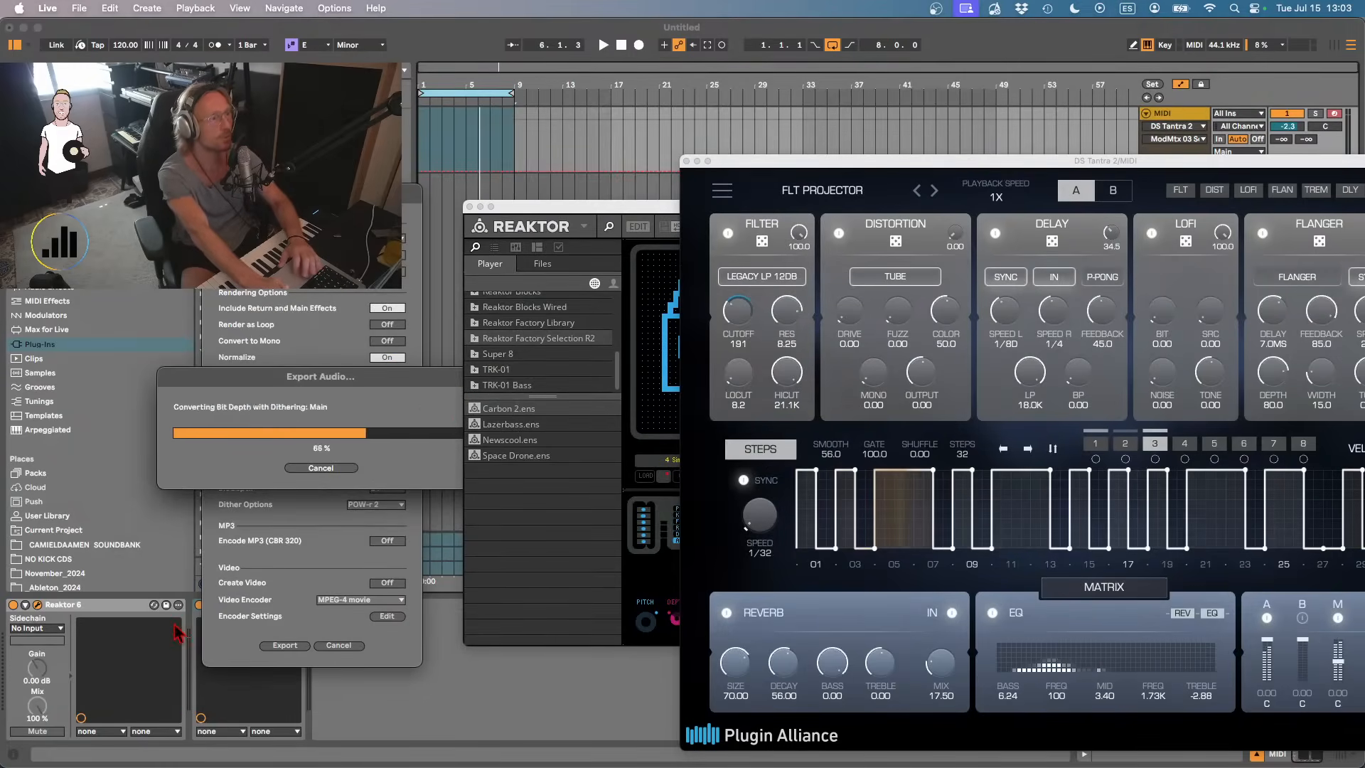
- Load the PAD Fountain preset from Factory Set D in DS Tantra 2
left_click(808, 202)
mouse_move(868, 381)
left_click(1008, 540)
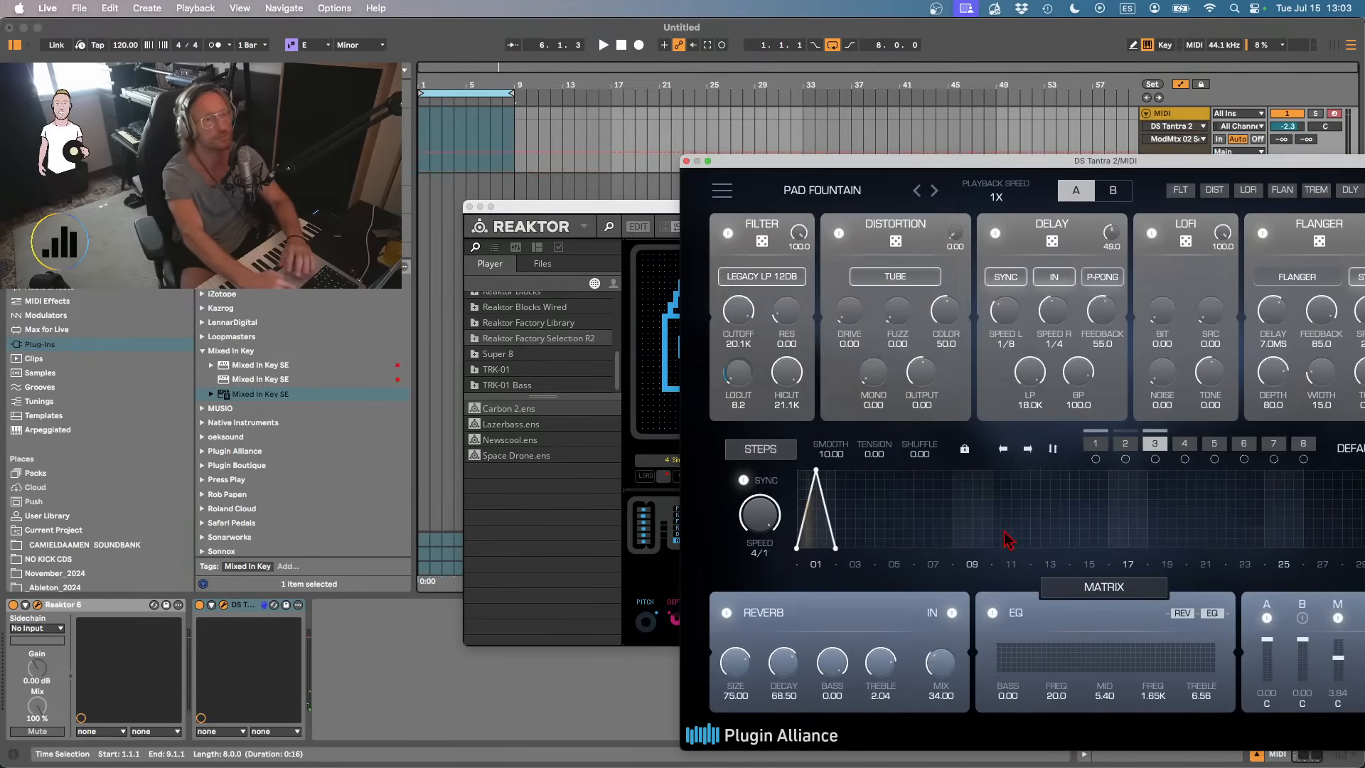
- Play the loop and draw a tree beside the house and ground strokes beneath it in Newscool's first grid
key("space")
left_click_drag(651, 206, 408, 165)
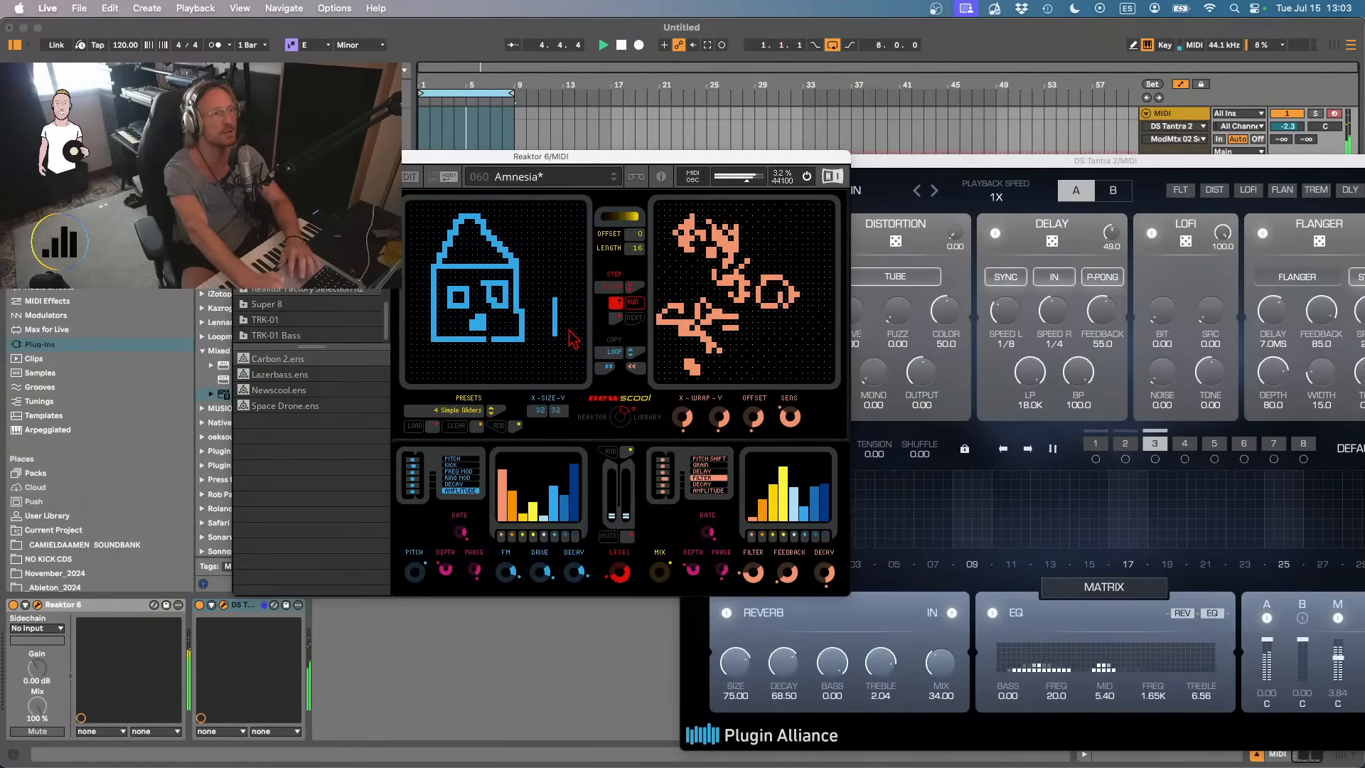
left_click_drag(571, 327, 569, 300)
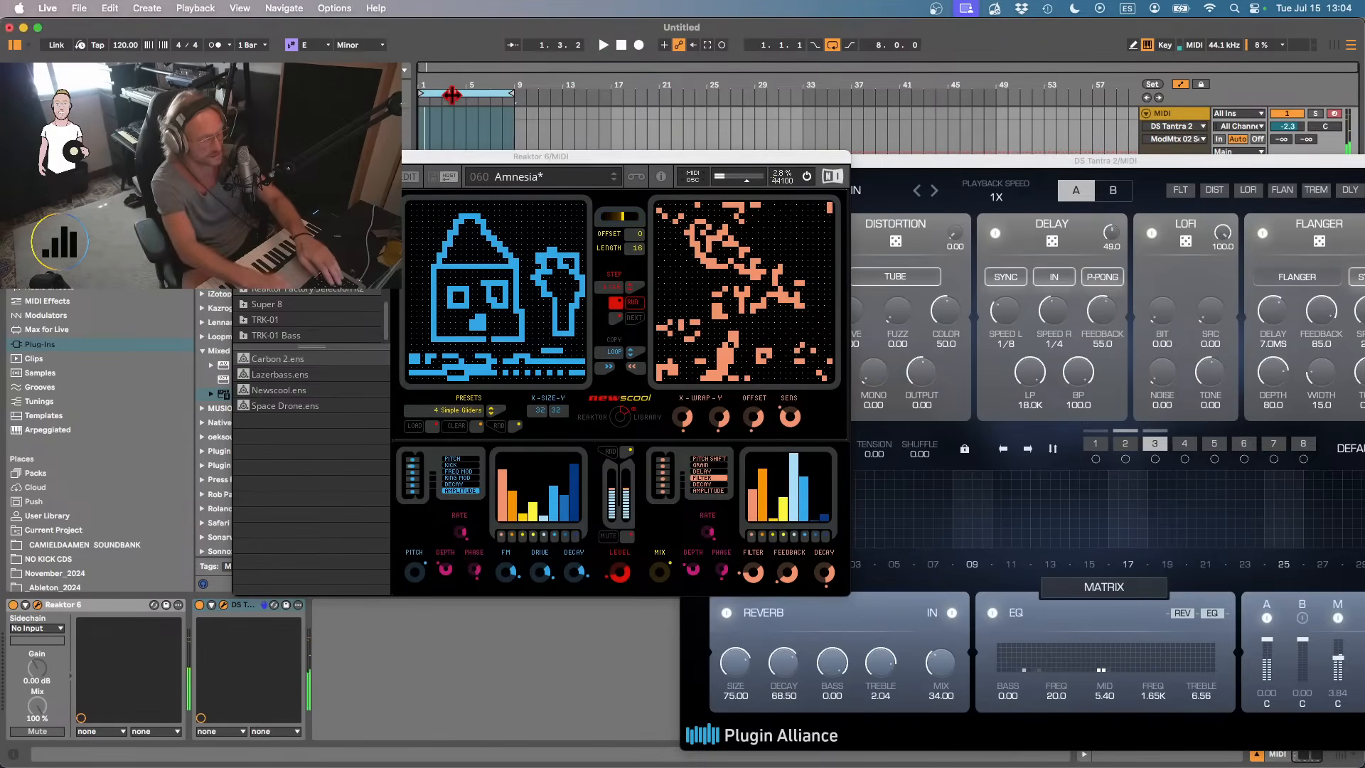
- Export the eight-bar loop as Texture007 into the Texture Loops folder
key("super+shift+r")
key("Return")
key("Right")
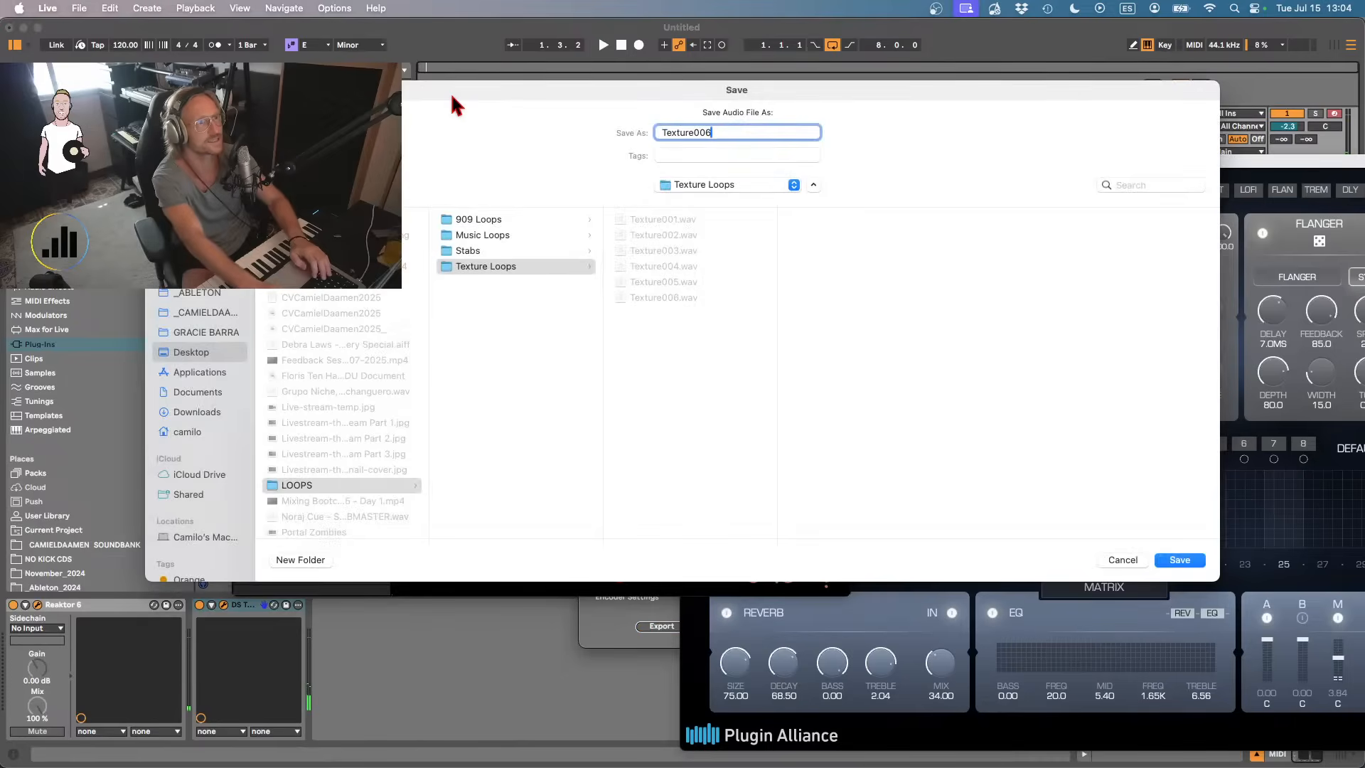
key("BackSpace")
type("7")
key("Return")
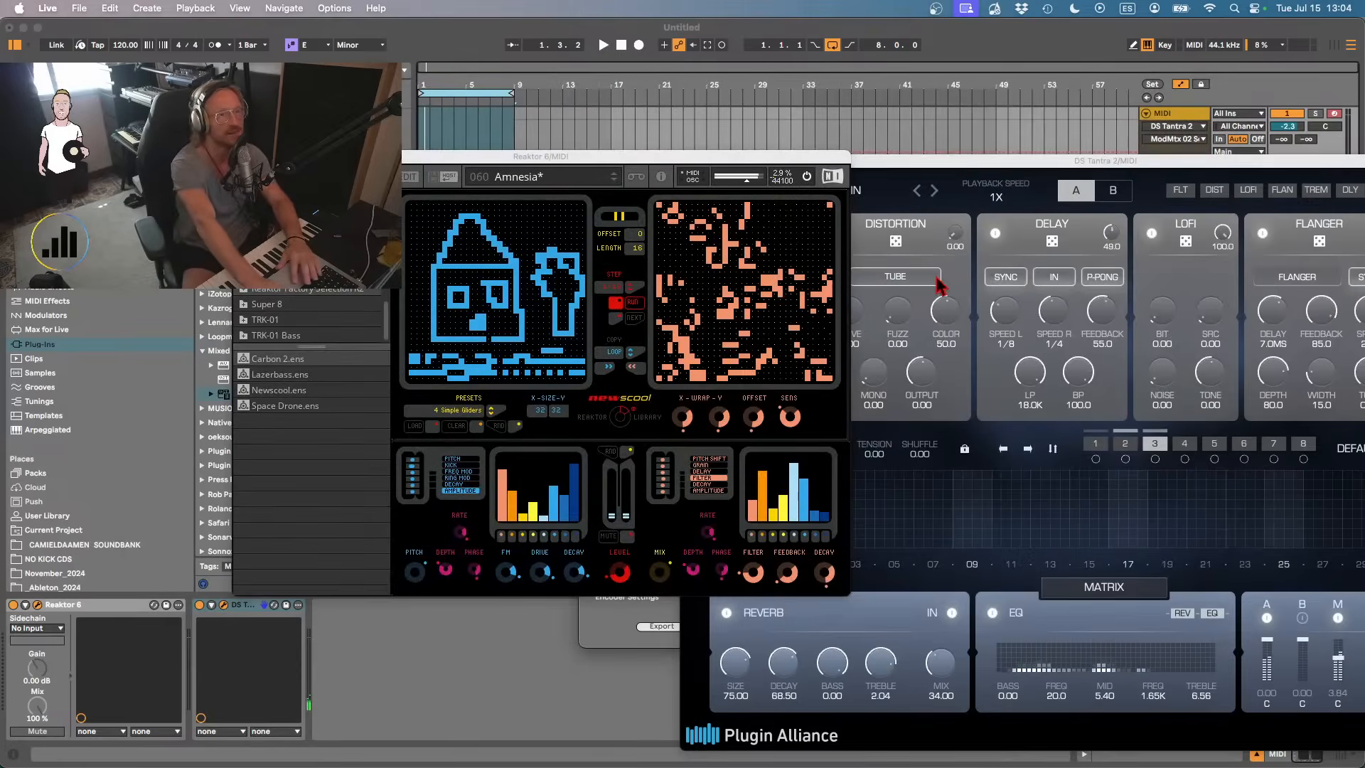
- Audition the loop with other DS Tantra 2 presets, load FLT Nanobot from the XP 1 bank and restart playback
left_click(947, 170)
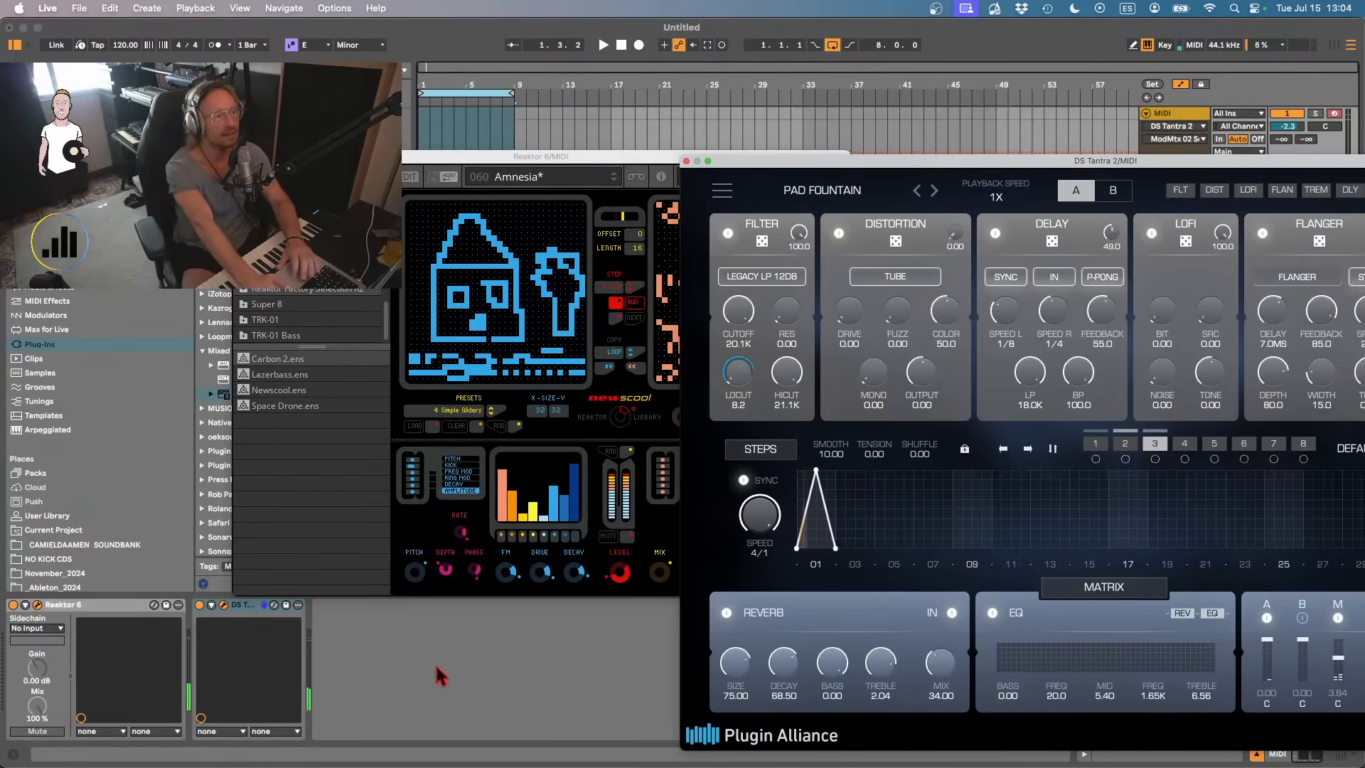
left_click(417, 583)
key("space")
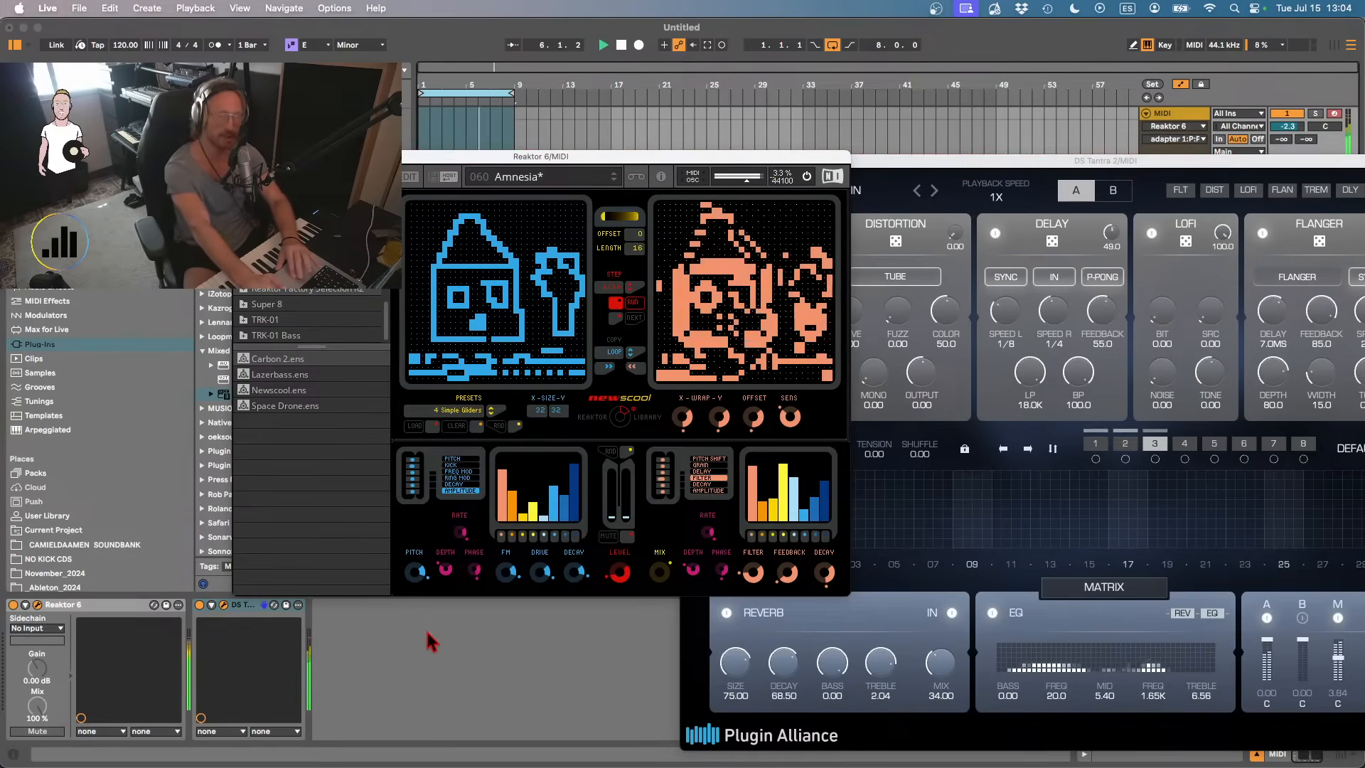
left_click(928, 201)
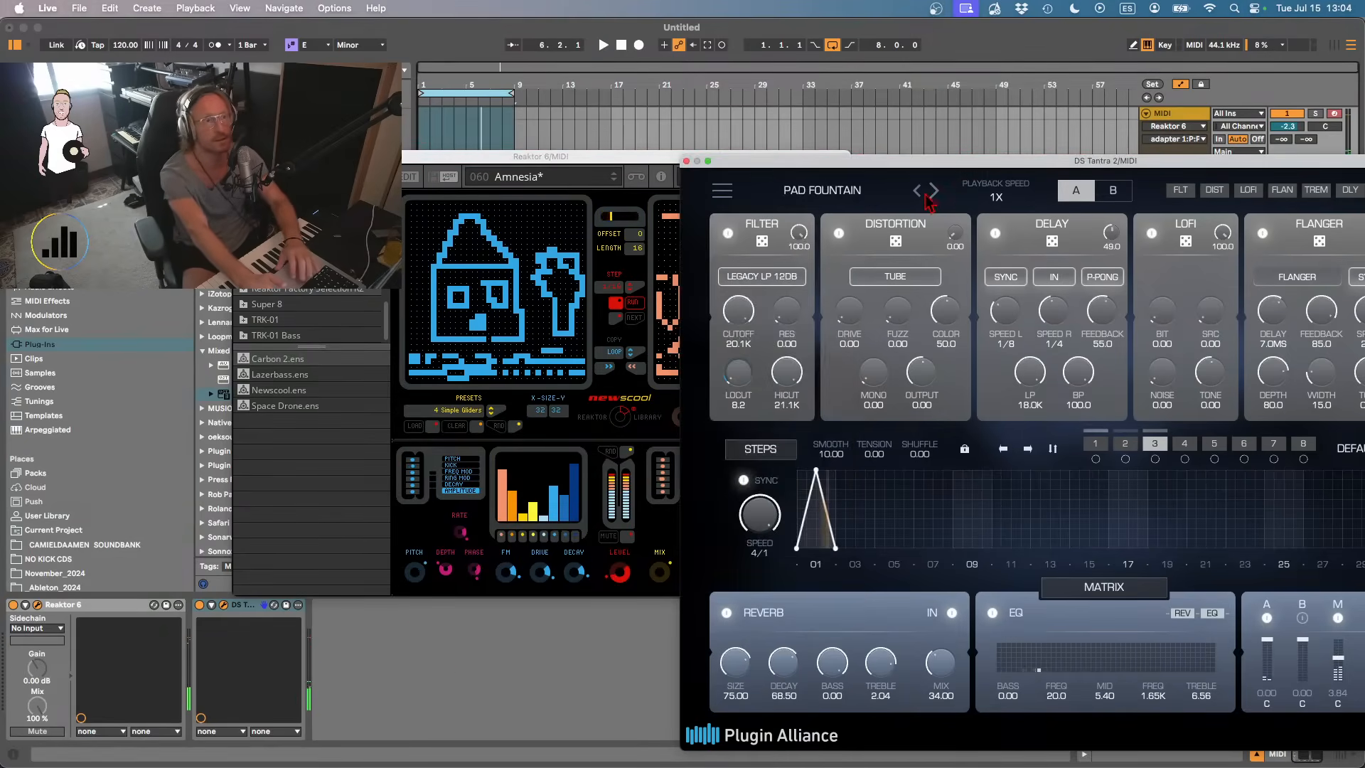
left_click(933, 191)
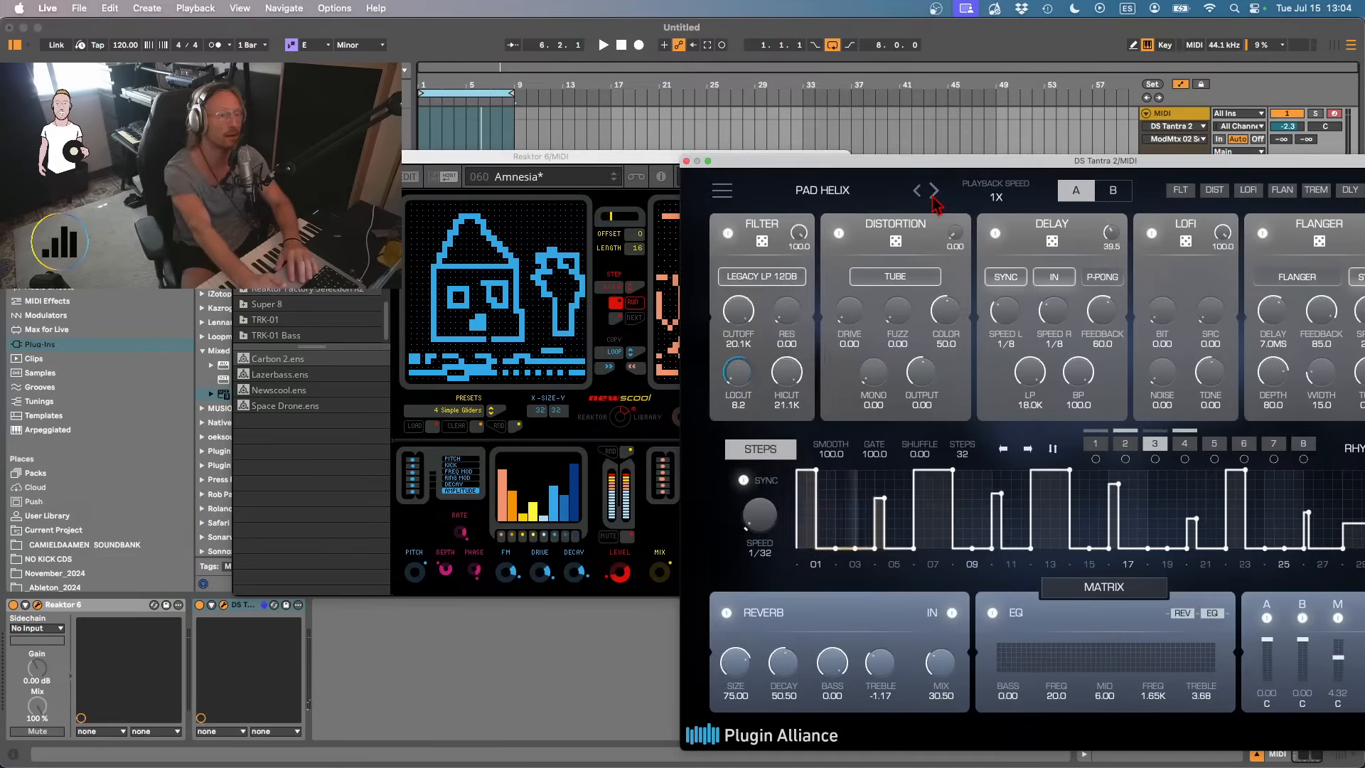
left_click(822, 190)
mouse_move(888, 373)
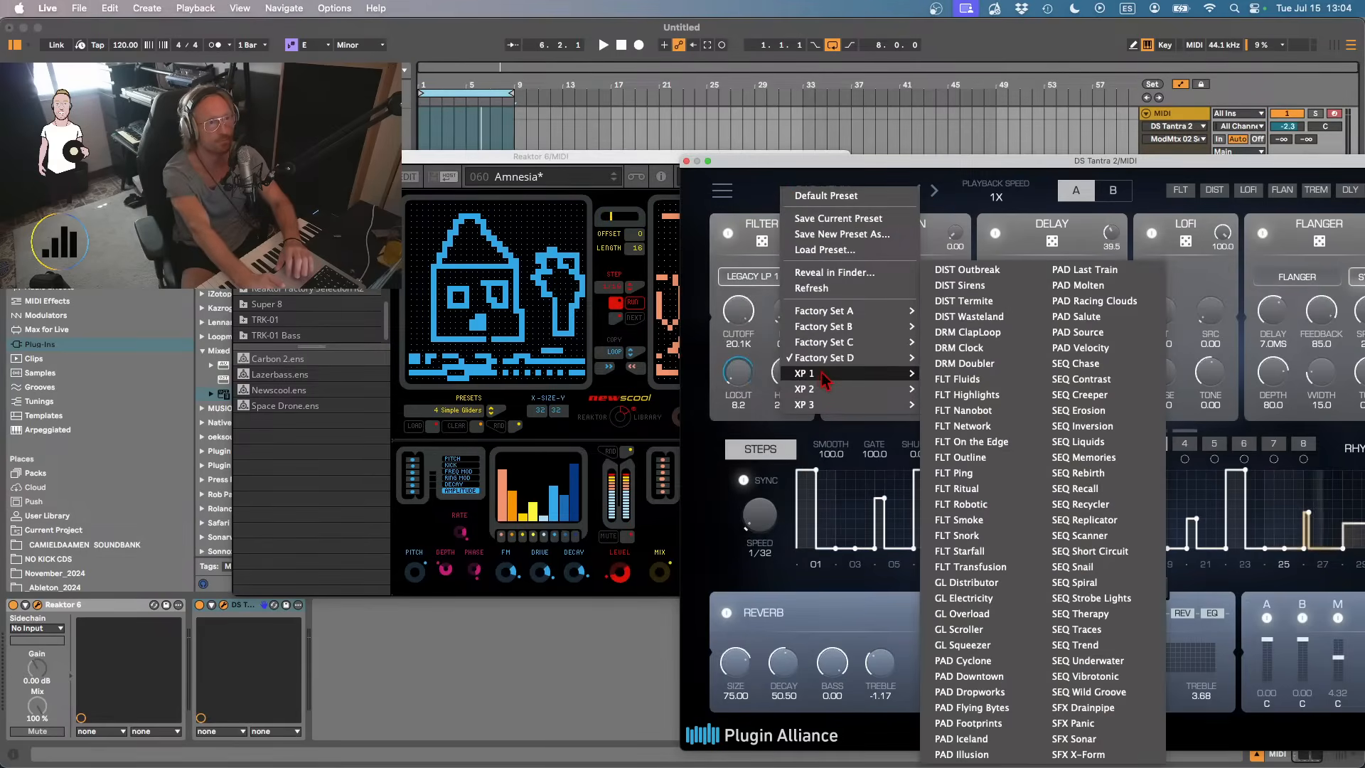
left_click(1031, 416)
key("space")
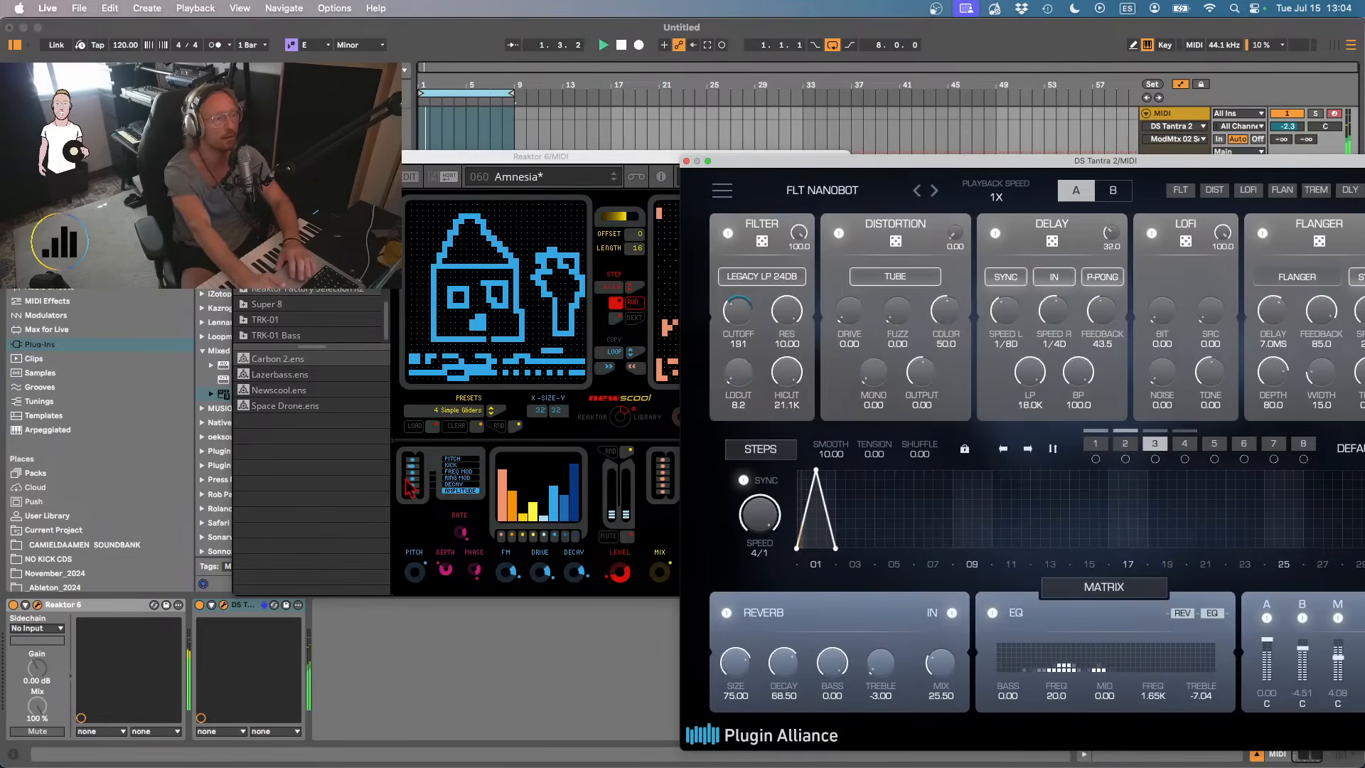
- Adjust Newscool's FM and Drive knobs and show the Freq Mod values in the first slider display
left_click(516, 576)
left_click_drag(542, 569, 546, 553)
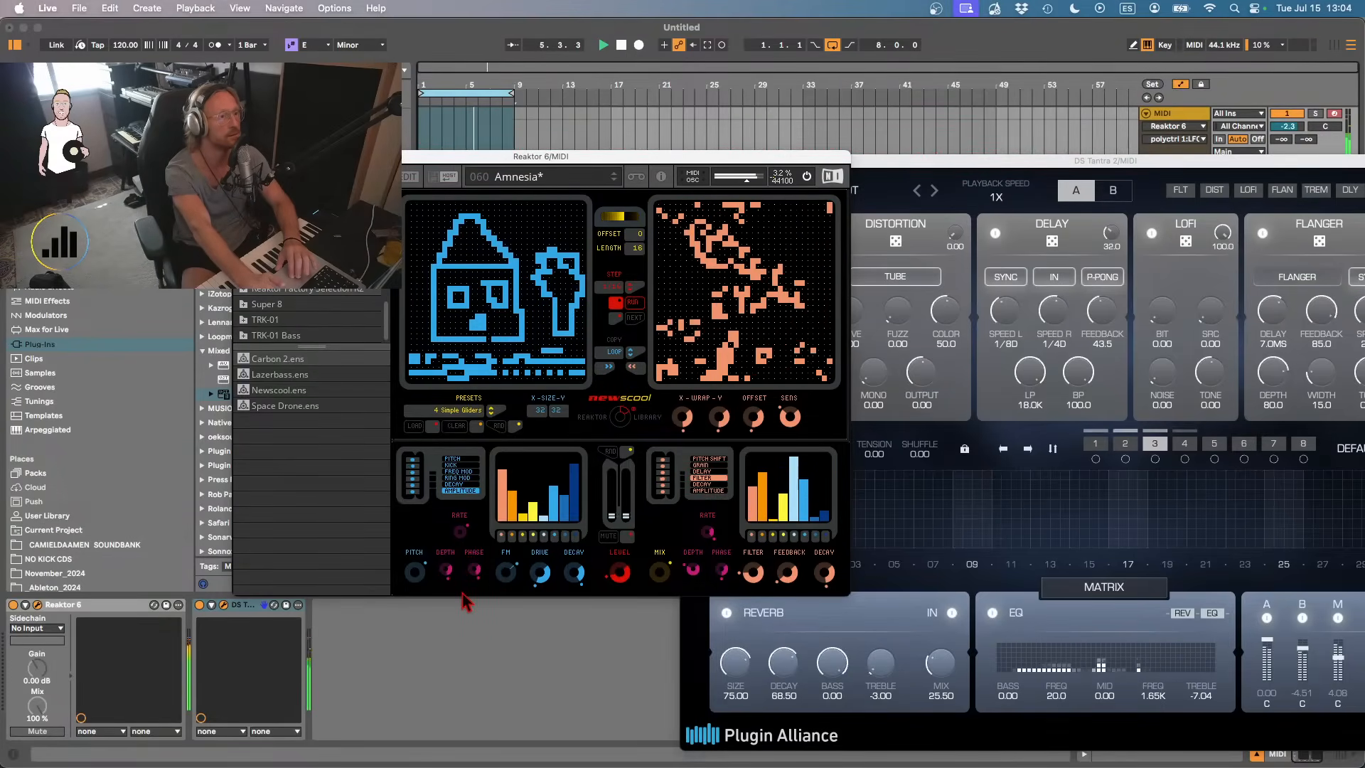
left_click(455, 465)
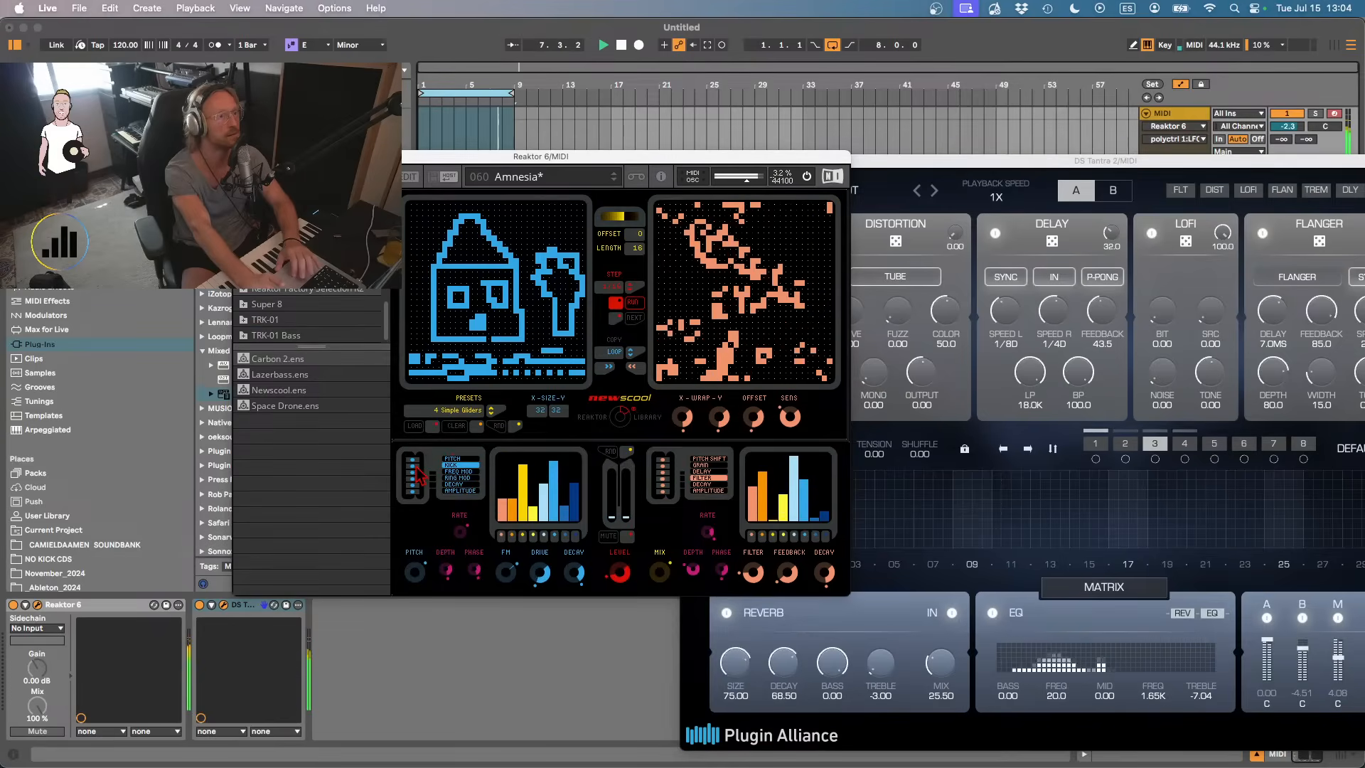
left_click(455, 471)
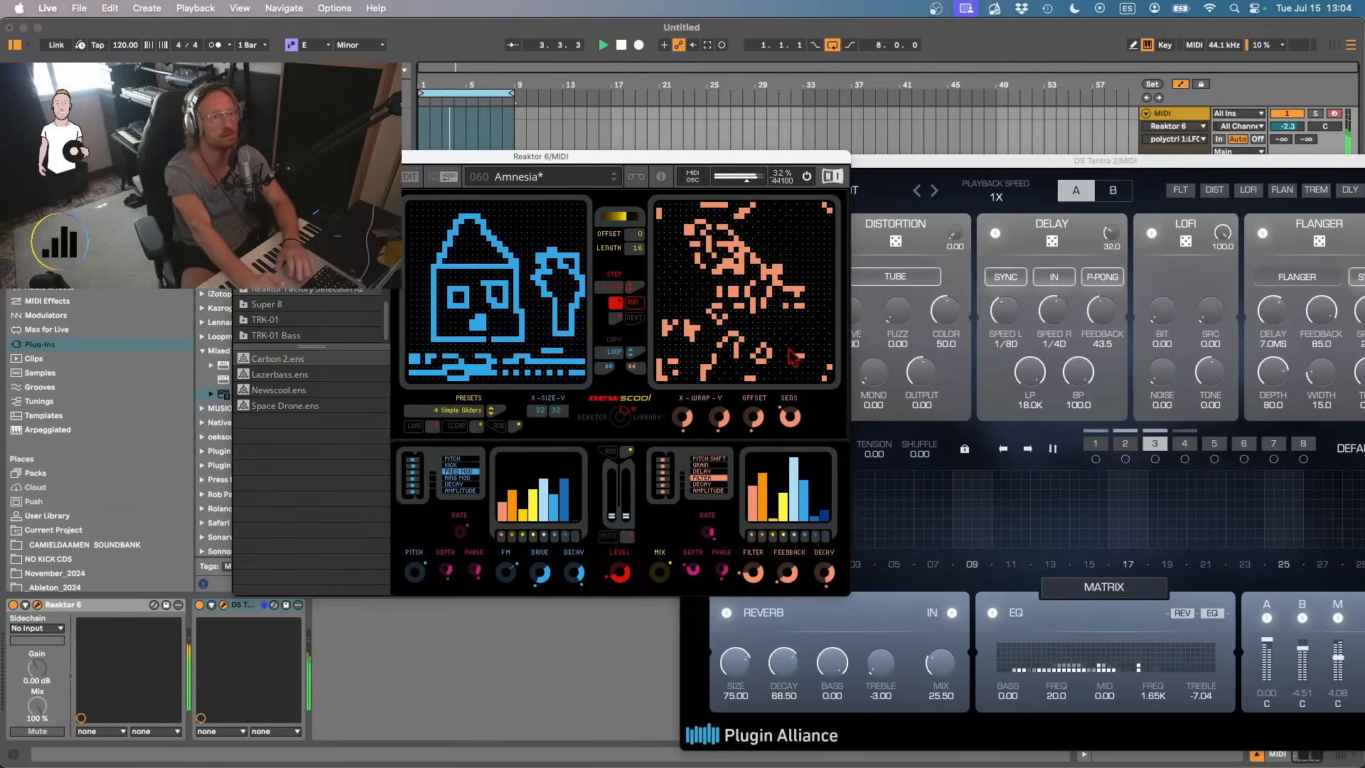
- Export the eight-bar loop as Texture008 into the Texture Loops folder
left_click(239, 156)
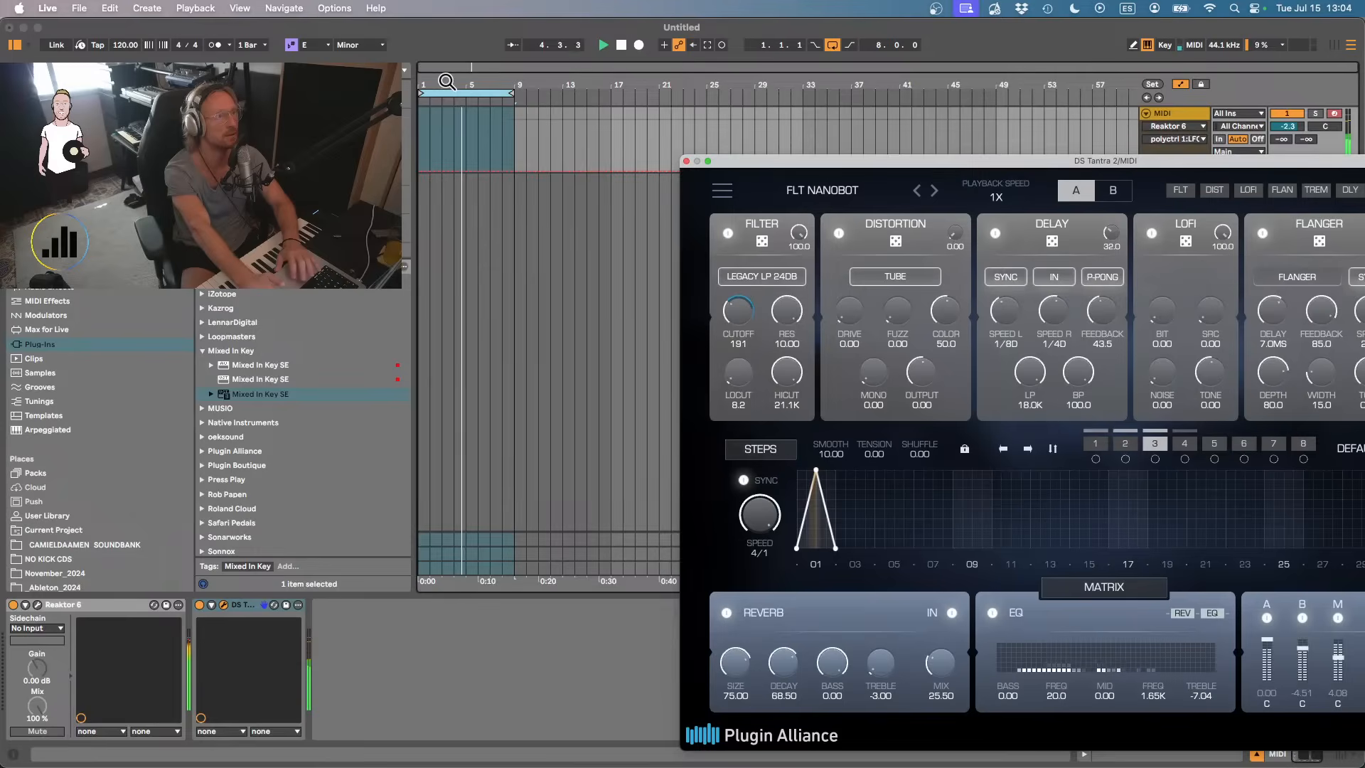
left_click(461, 94)
key("super+shift+r")
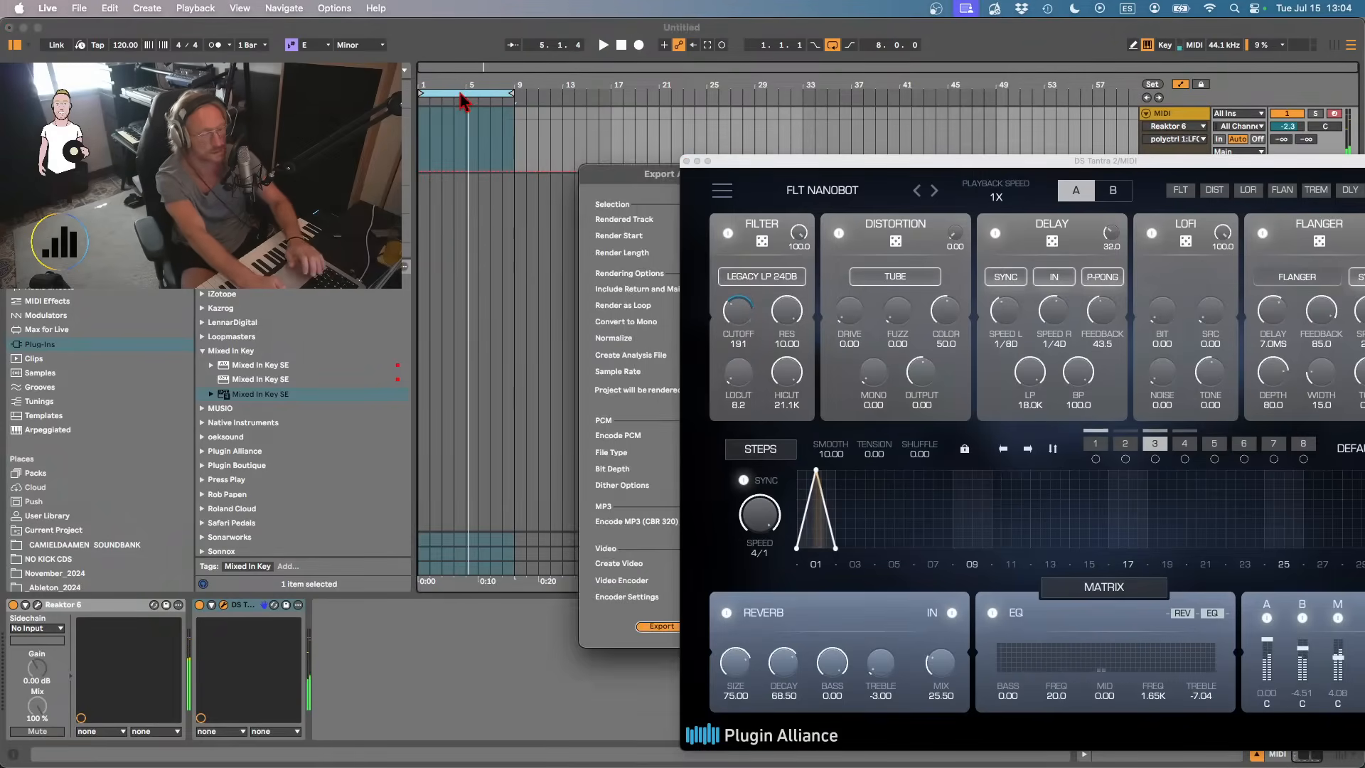
key("Return")
key("Right")
key("BackSpace")
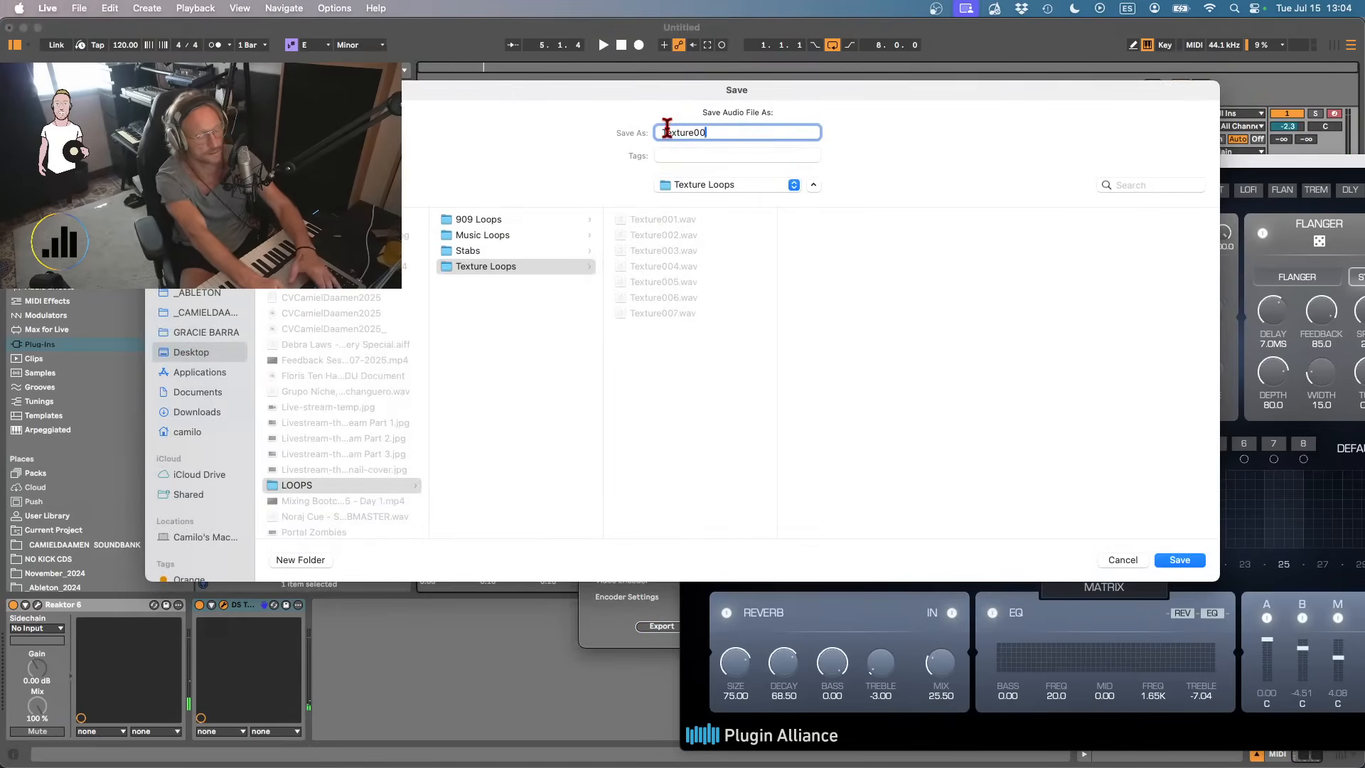
type("8")
key("Return")
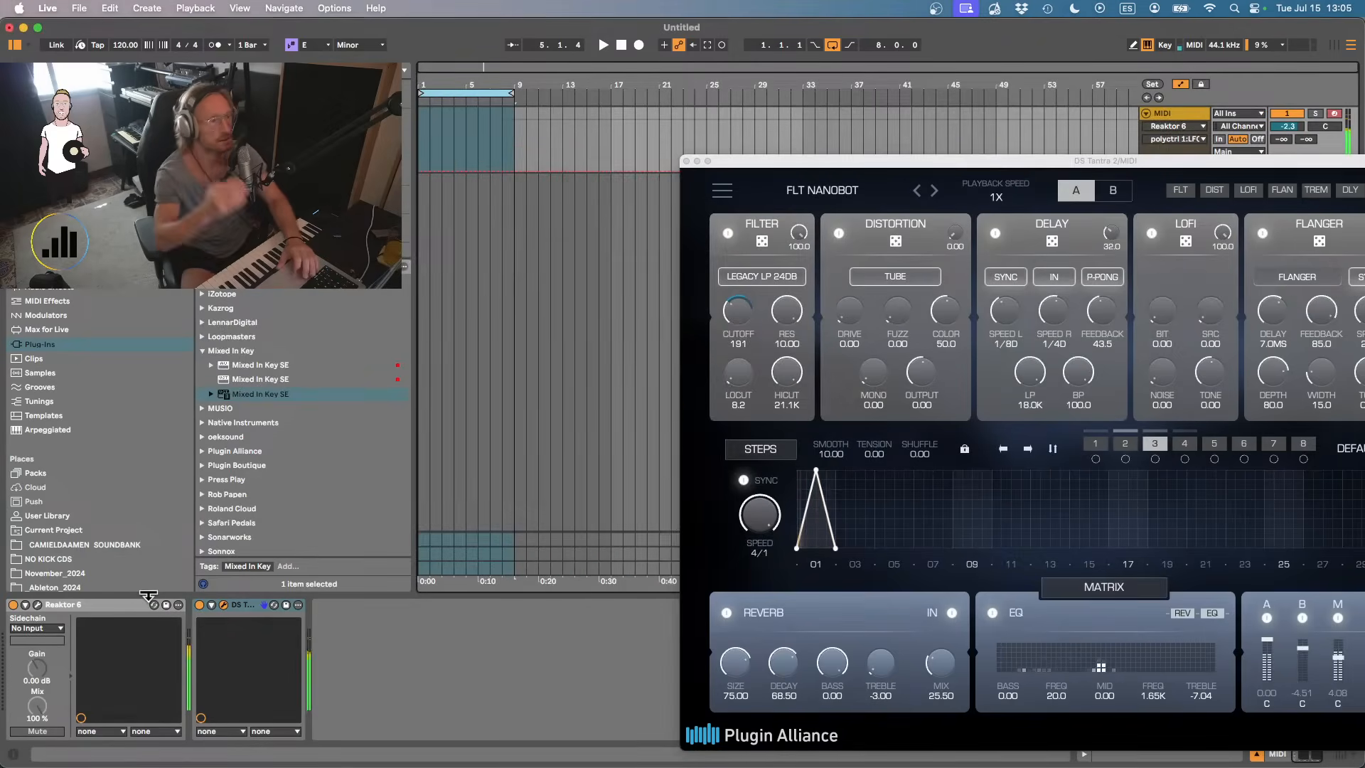
- Reopen the Reaktor 6 window, load the Lazerbass ensemble and play it over the loop
left_click(47, 619)
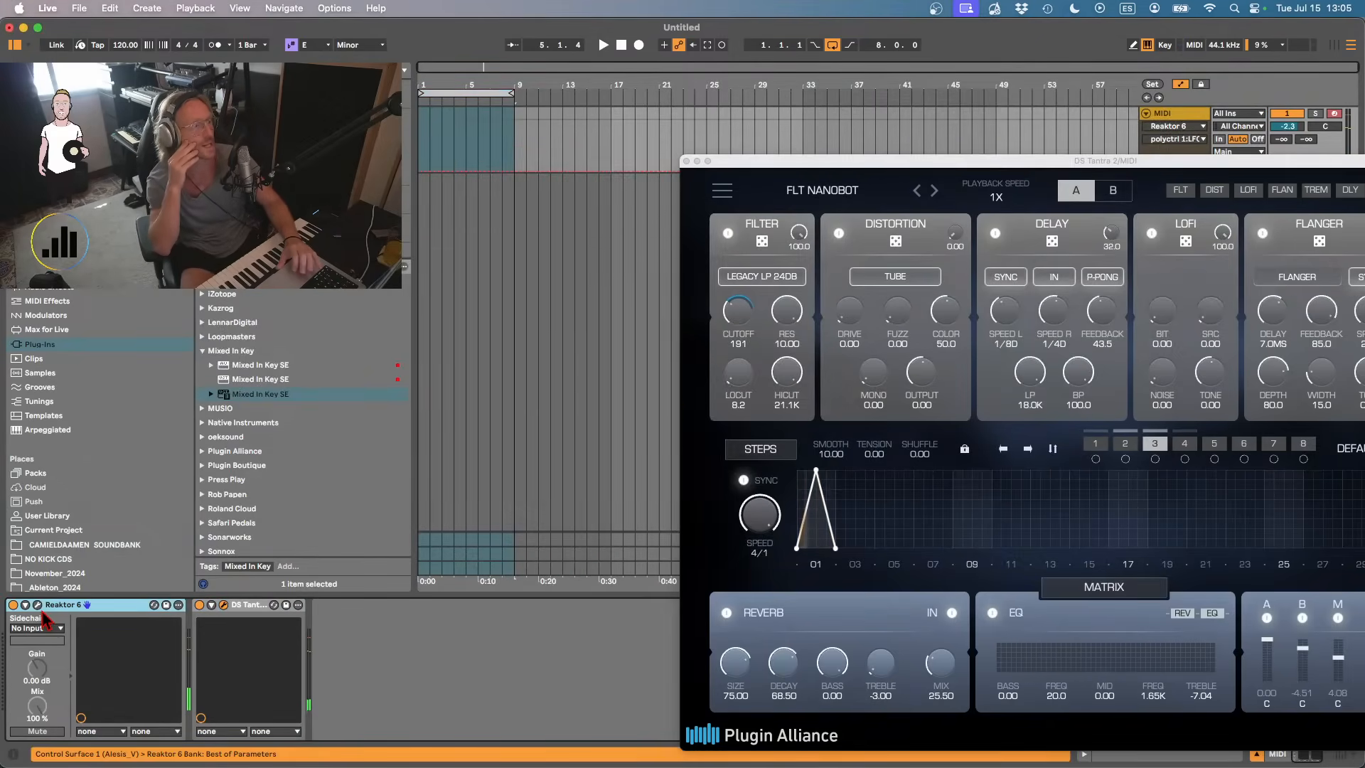
left_click(37, 605)
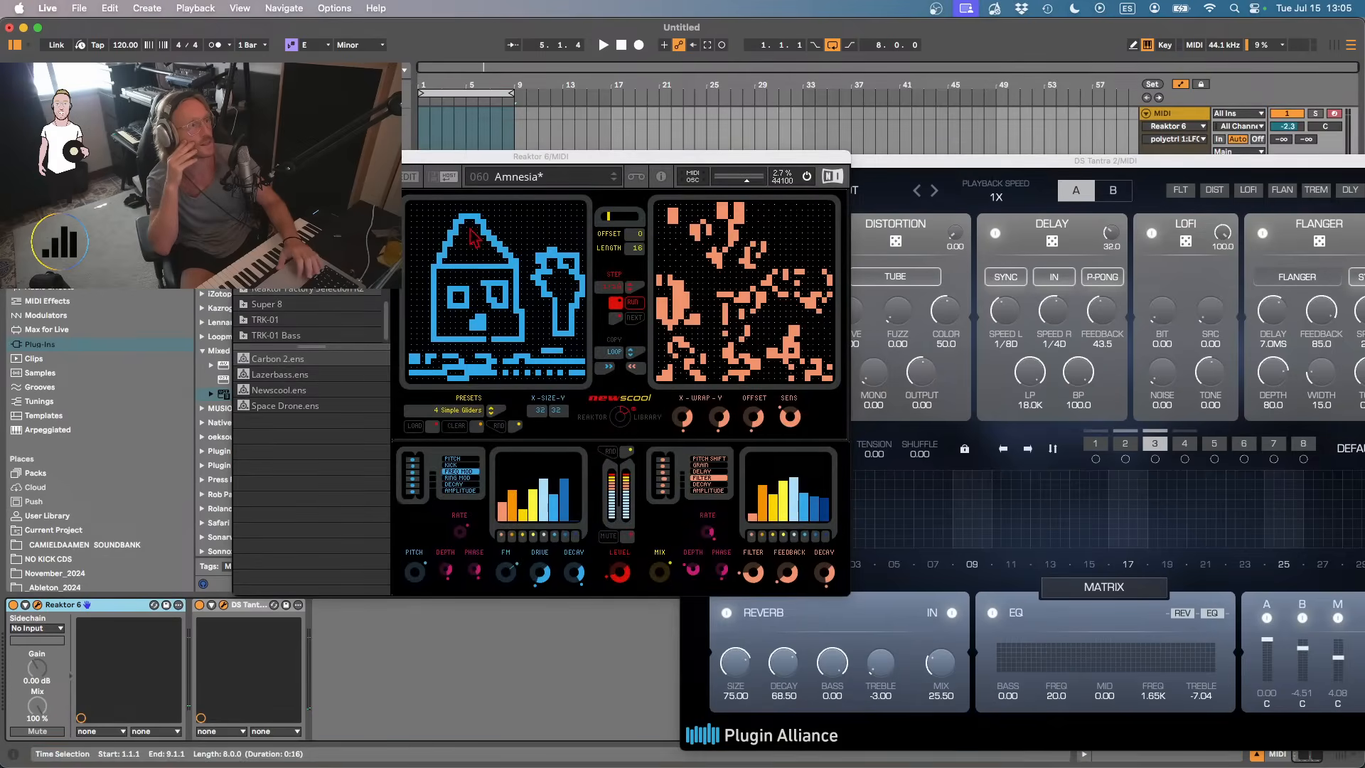
left_click(298, 381)
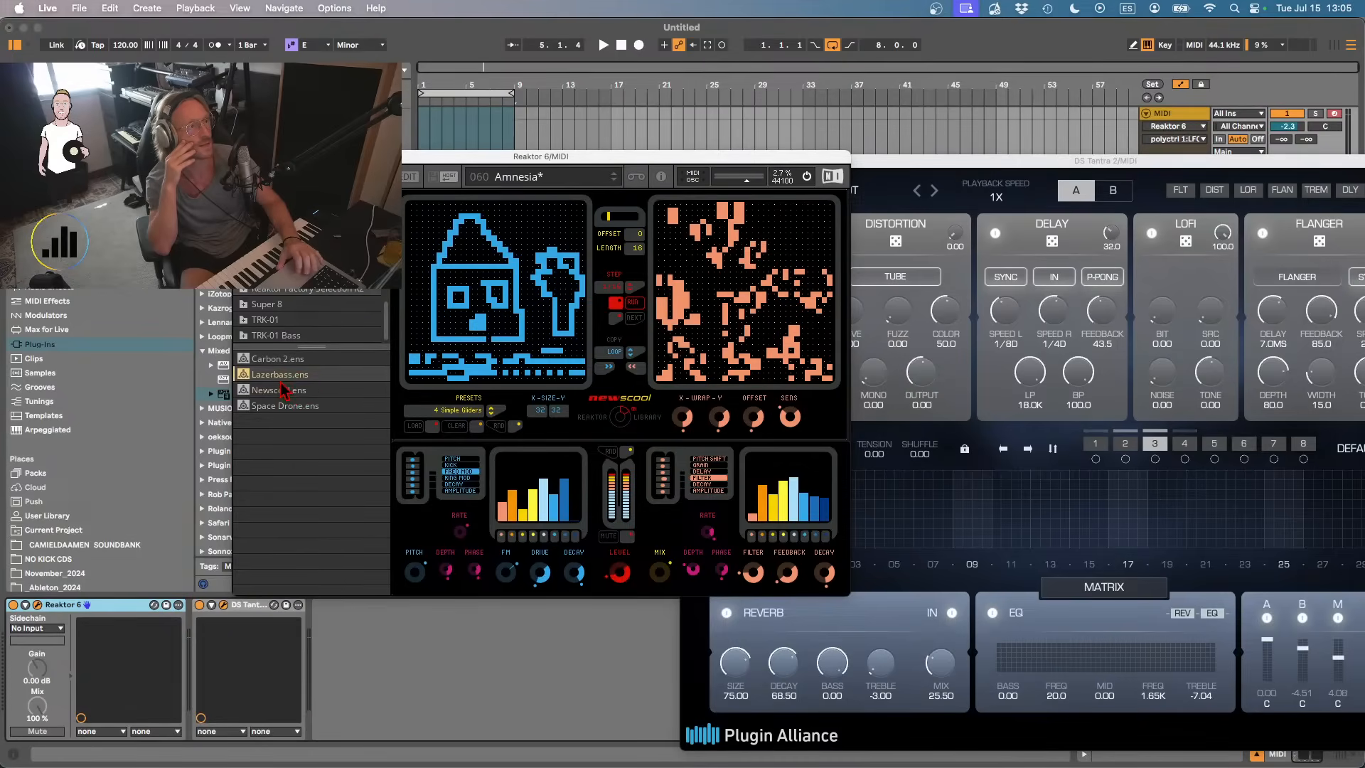
double_click(279, 381)
left_click(653, 323)
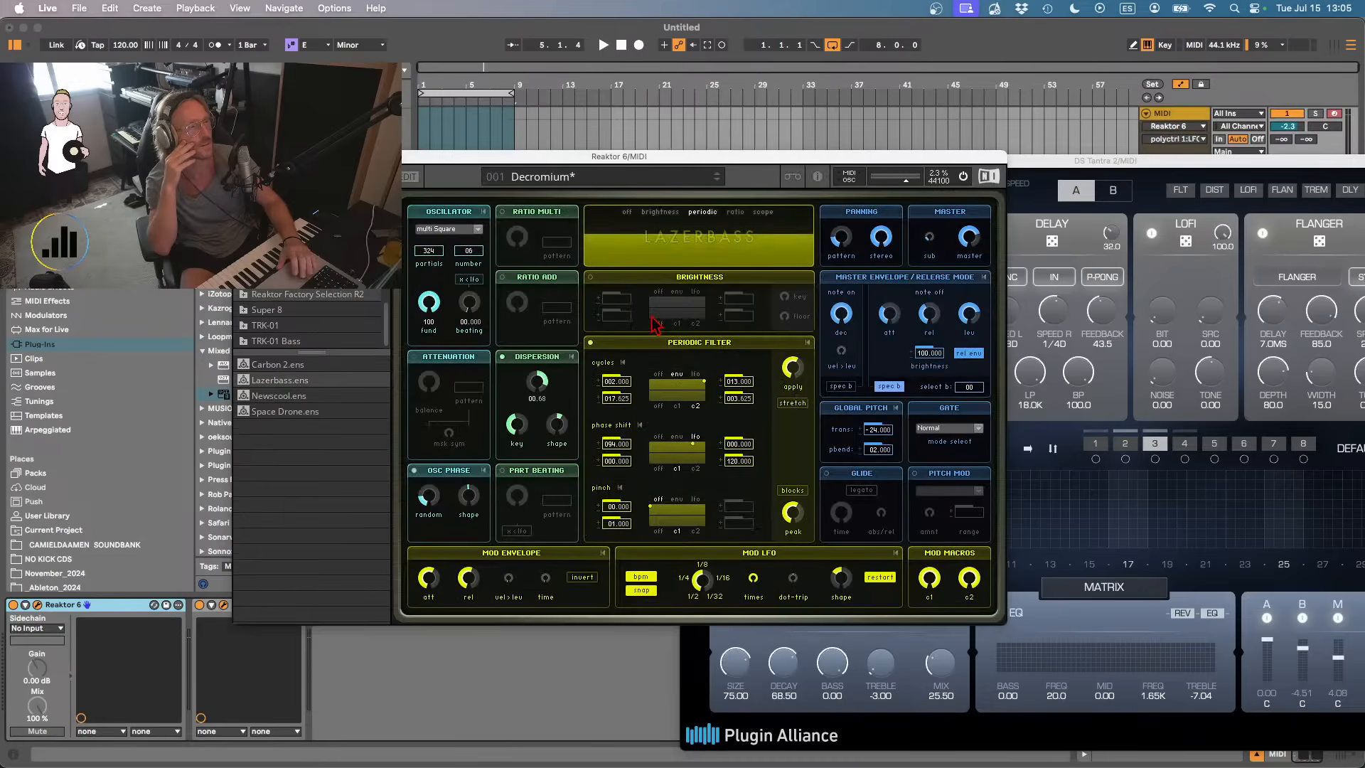
key("space")
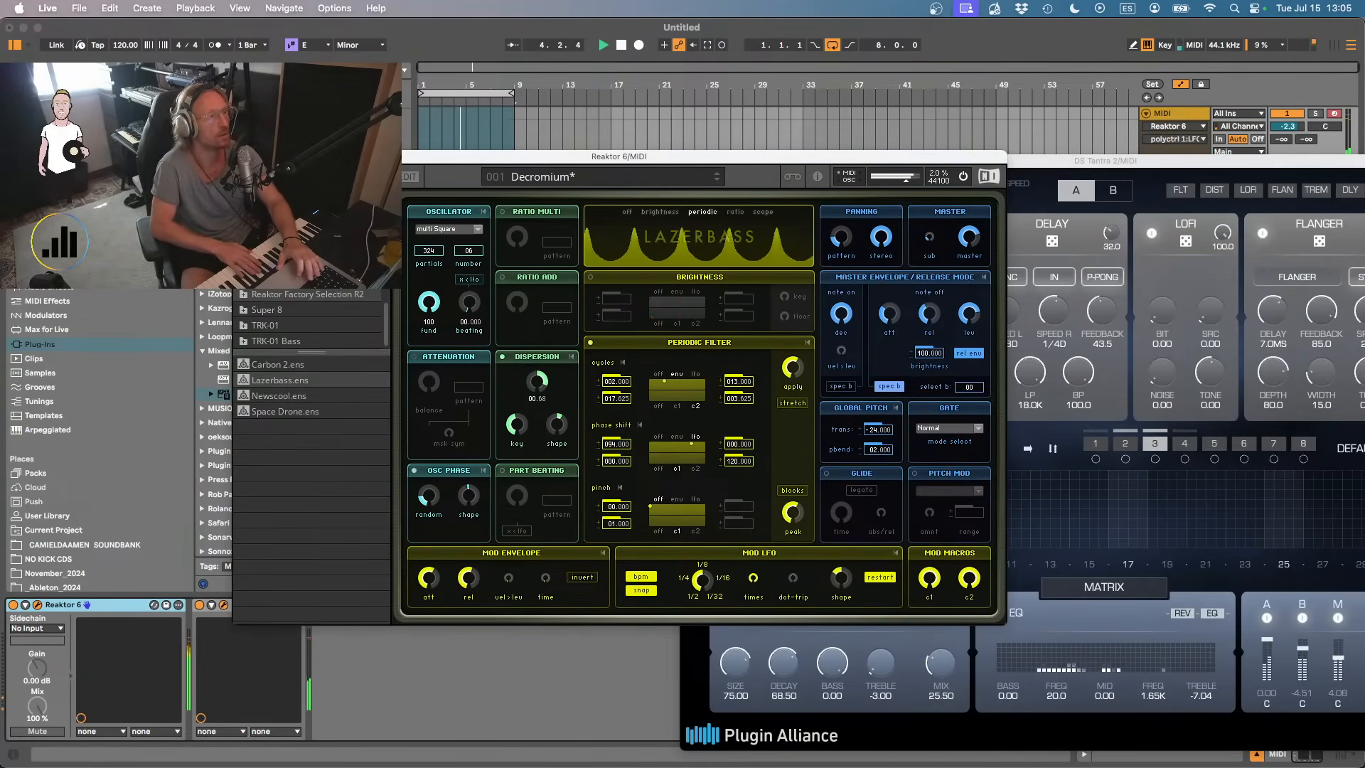
- Load the TRK-01 ensemble in Reaktor 6 and compare its sound with DS Tantra 2 switched off and on
left_click(306, 325)
left_click(299, 366)
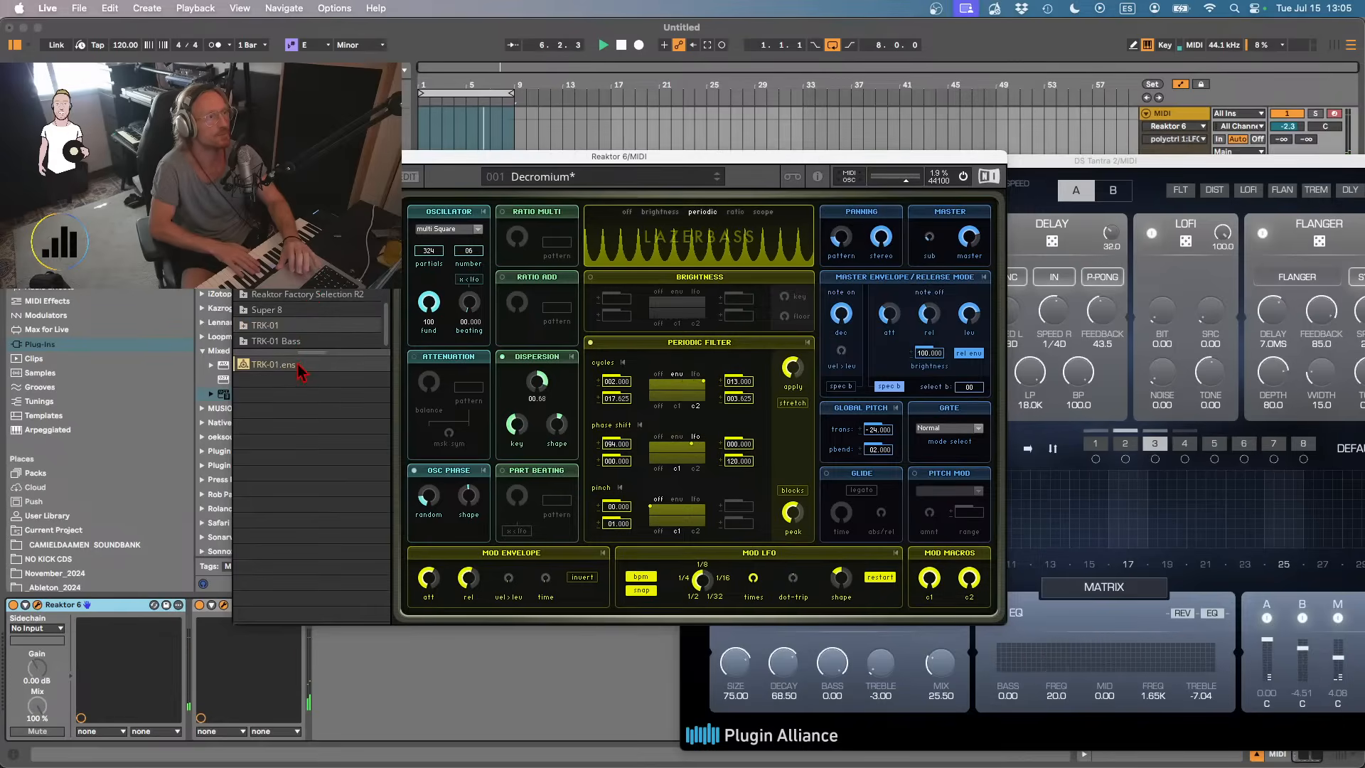
double_click(299, 365)
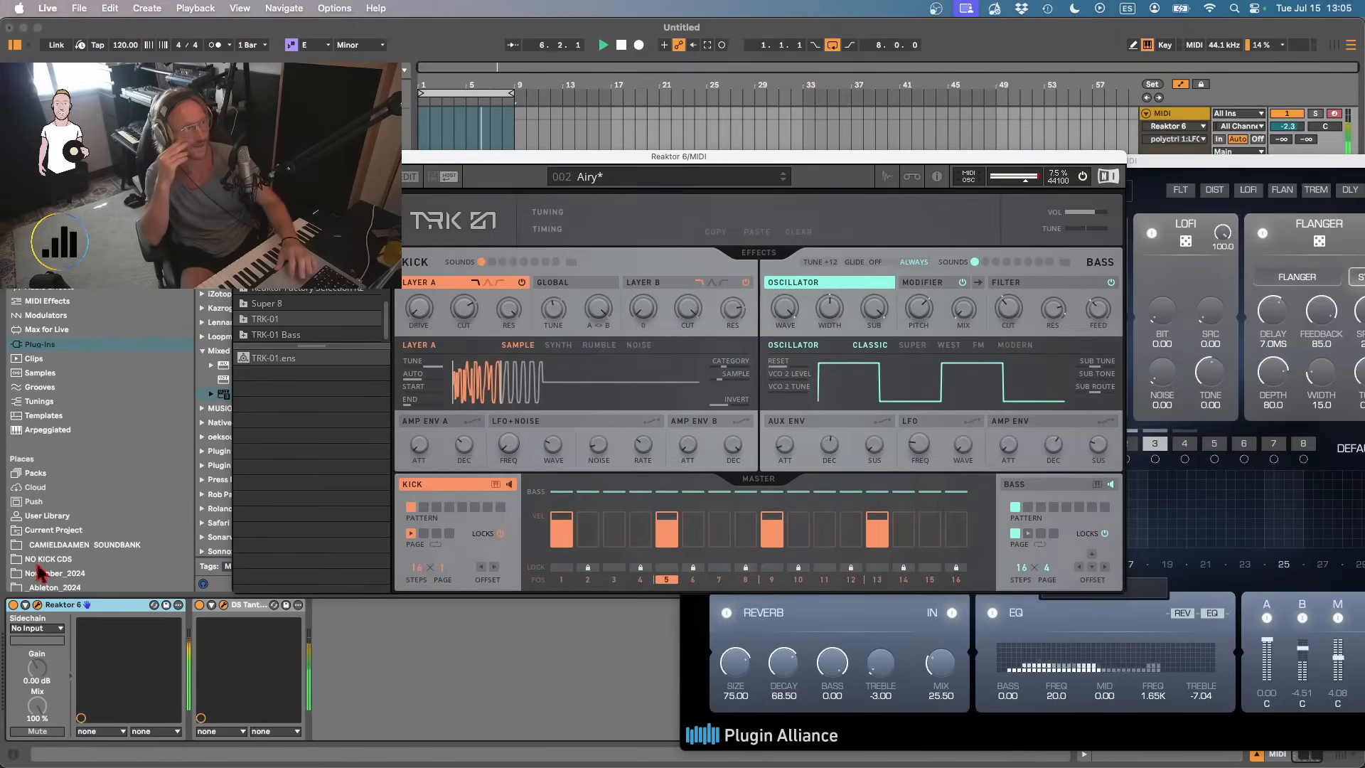
left_click(200, 605)
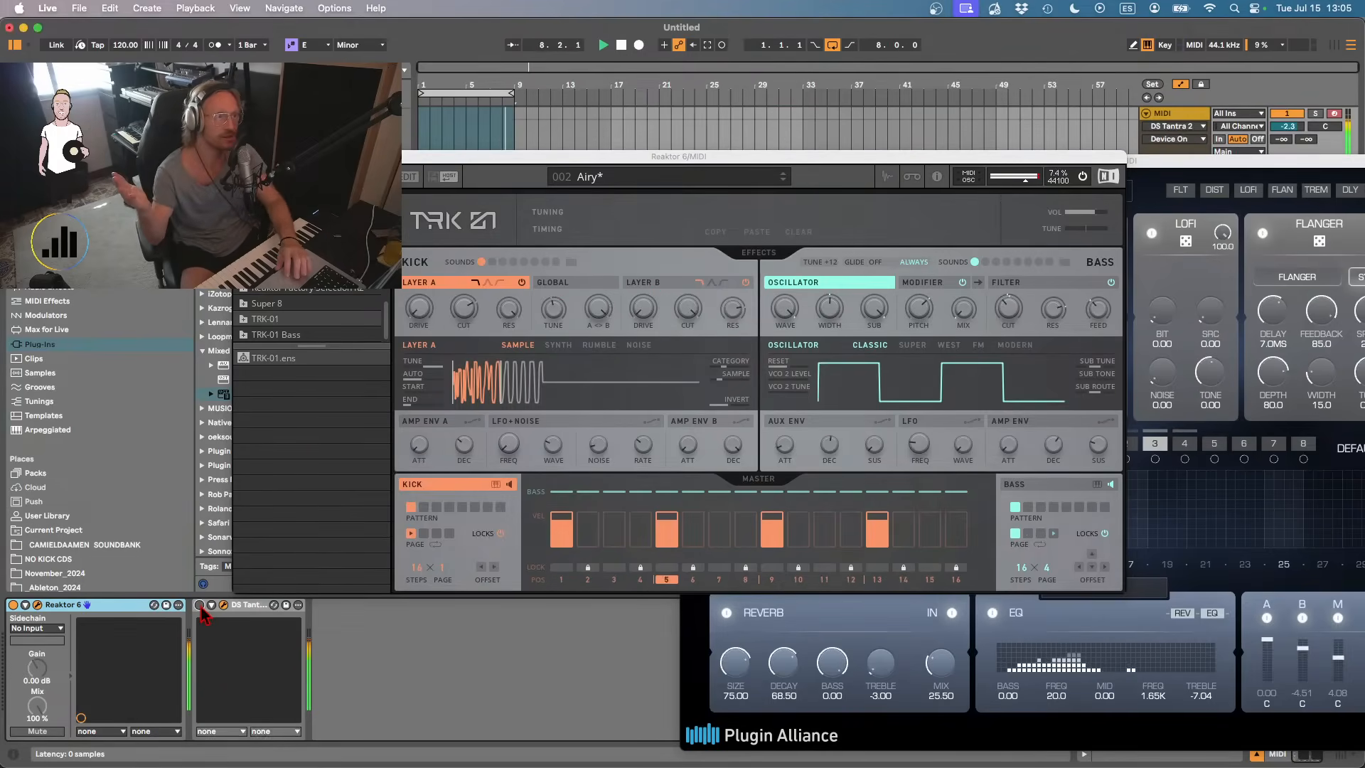
left_click(199, 605)
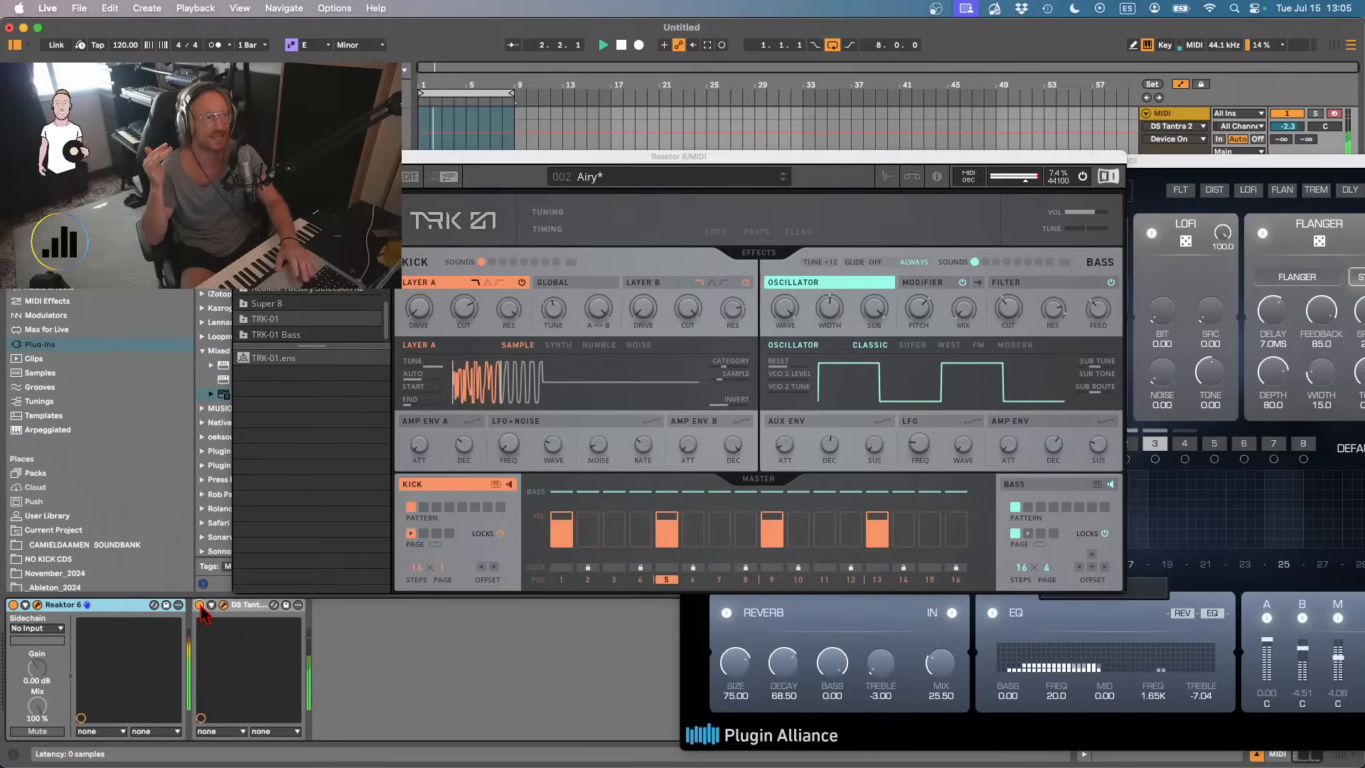
- Move the Reaktor 6 window off the timeline and export the loop as Texture009 into the Texture Loops folder
left_click_drag(445, 162, 599, 328)
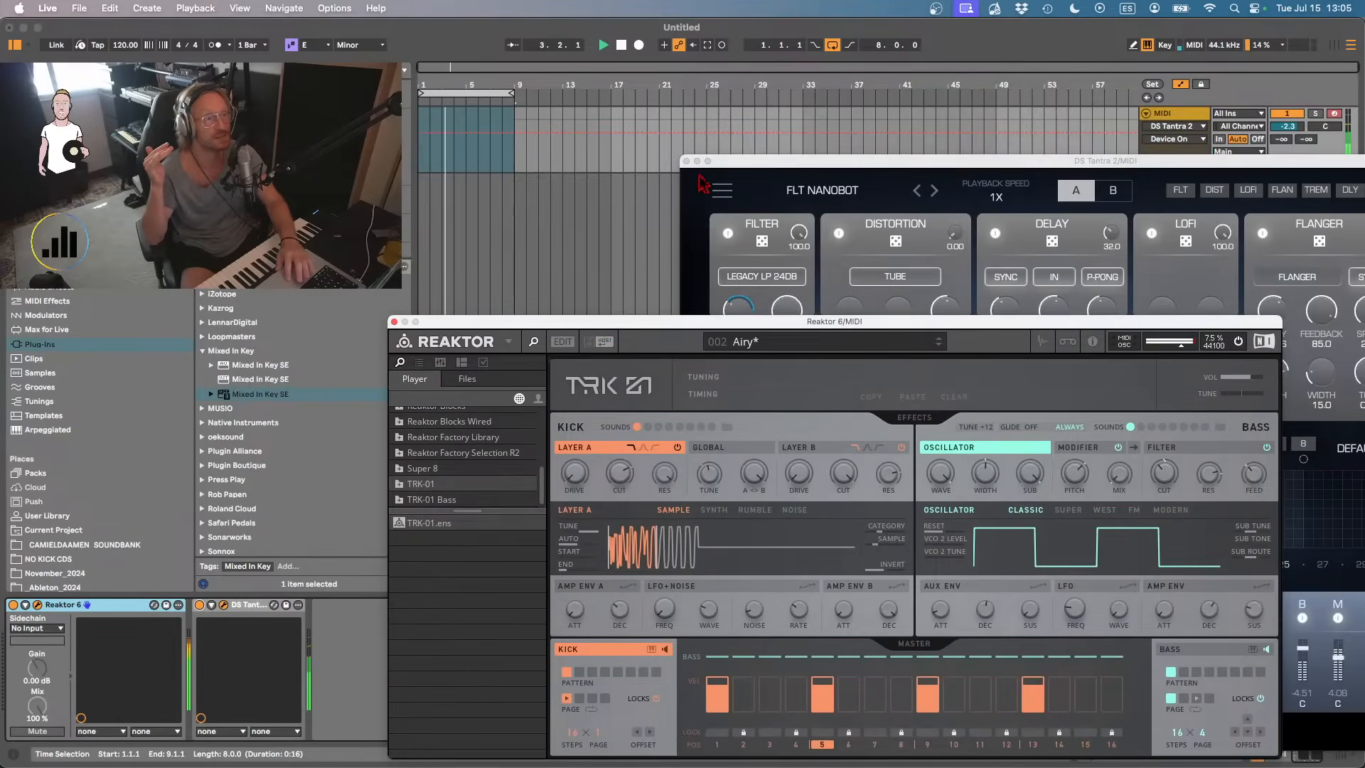
left_click(455, 93)
key("super+shift+r")
key("Return")
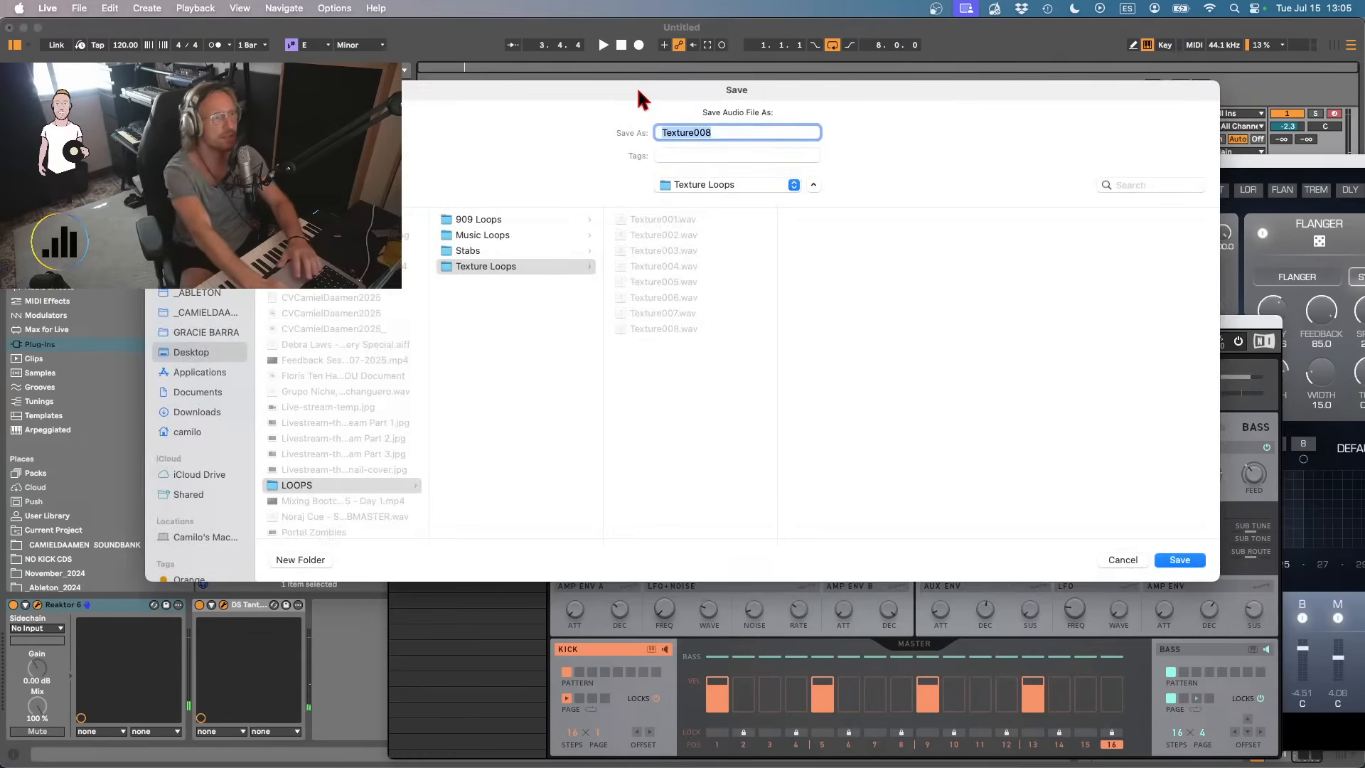
key("BackSpace")
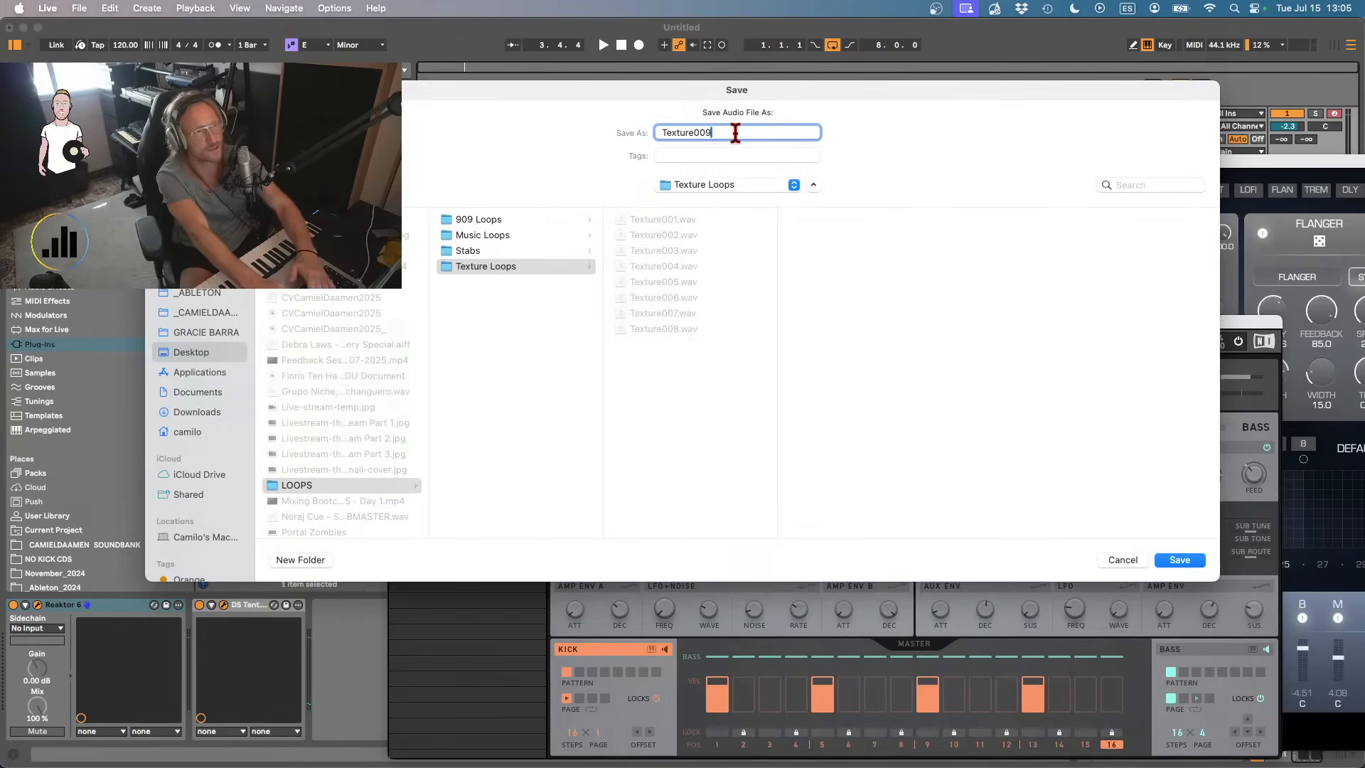
type("9")
key("Return")
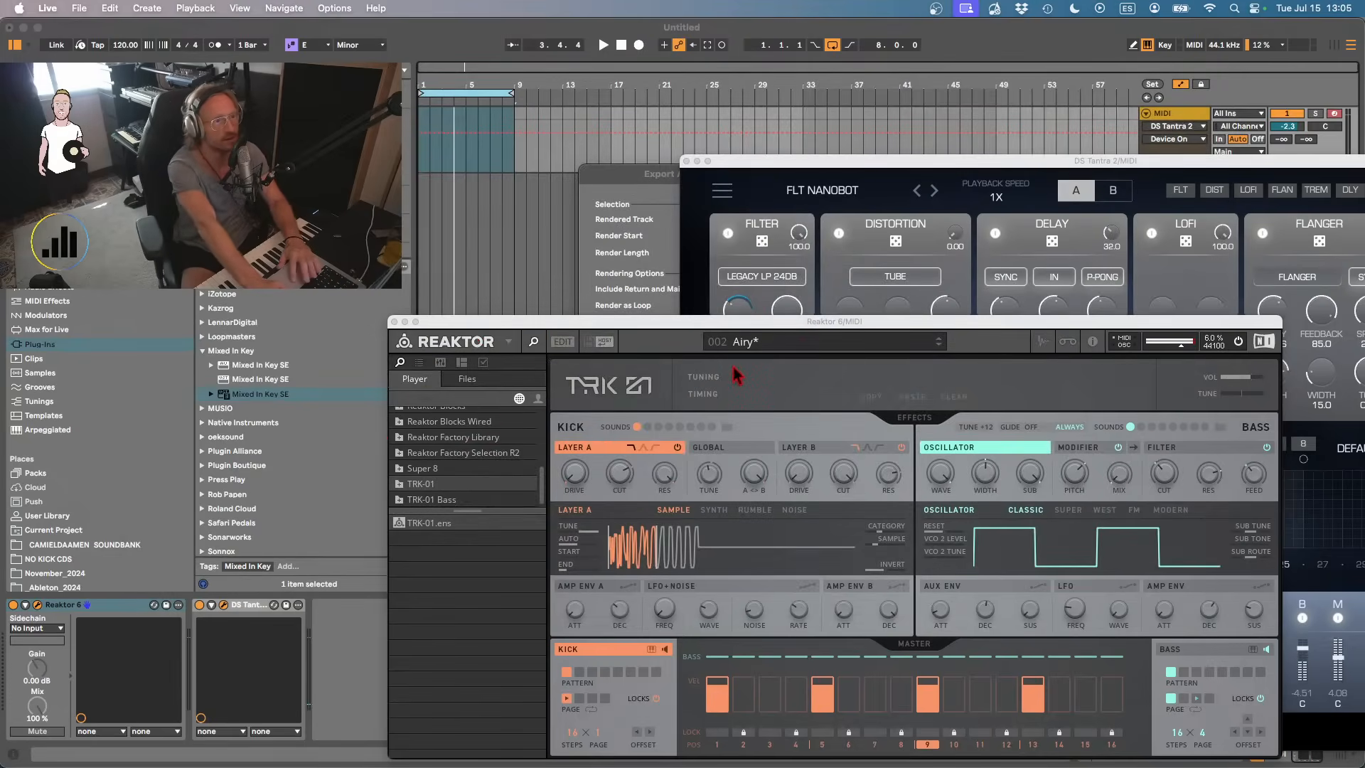
- Load the Surreal Spacer snapshot in TRK-01 and the SEQ Driver preset in DS Tantra 2
left_click(799, 342)
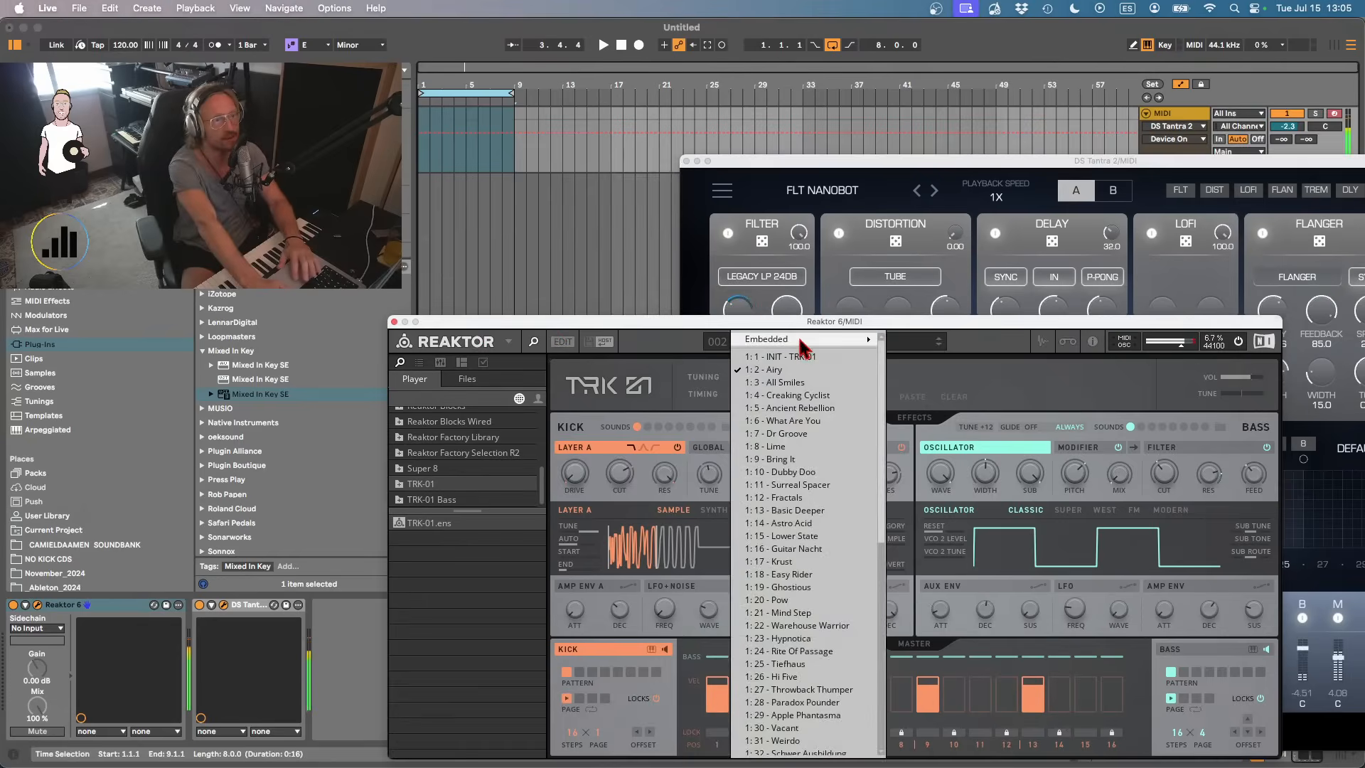
left_click(802, 486)
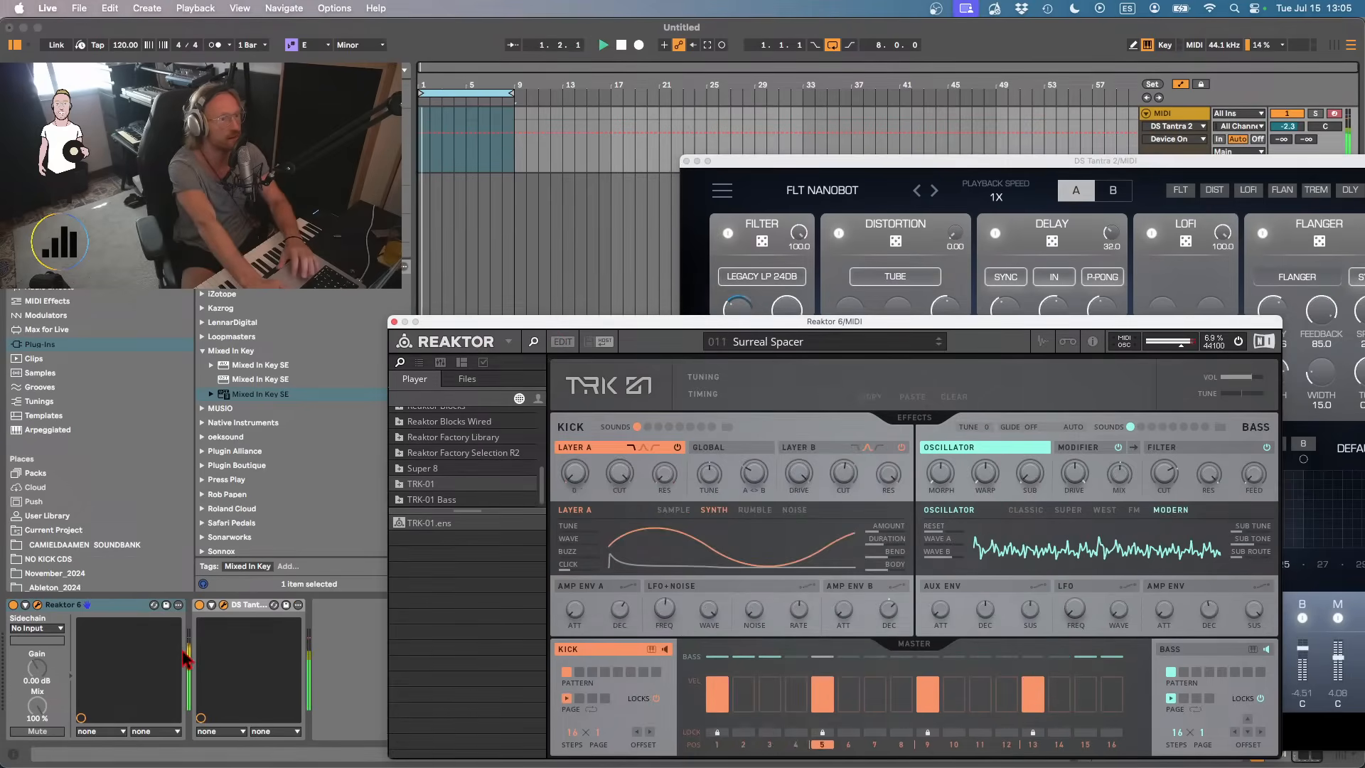
left_click(822, 190)
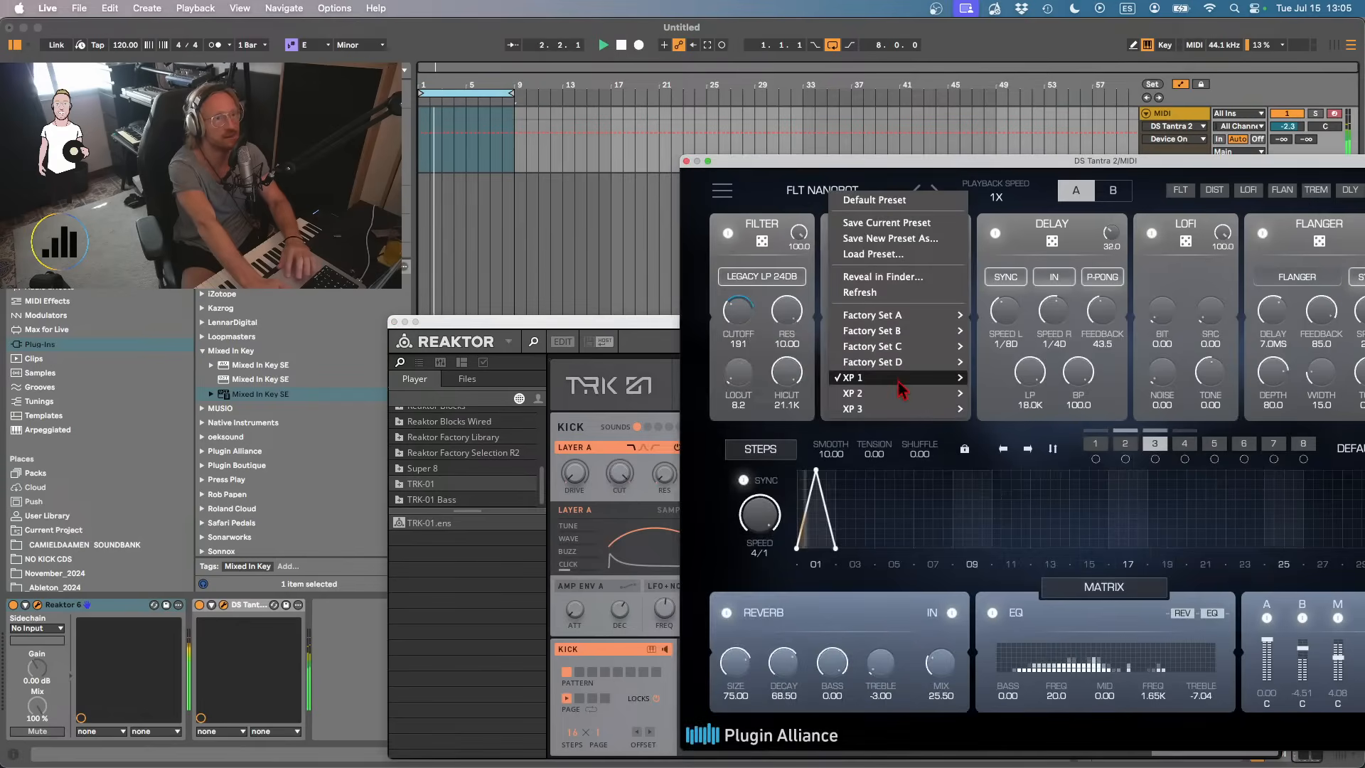
mouse_move(893, 400)
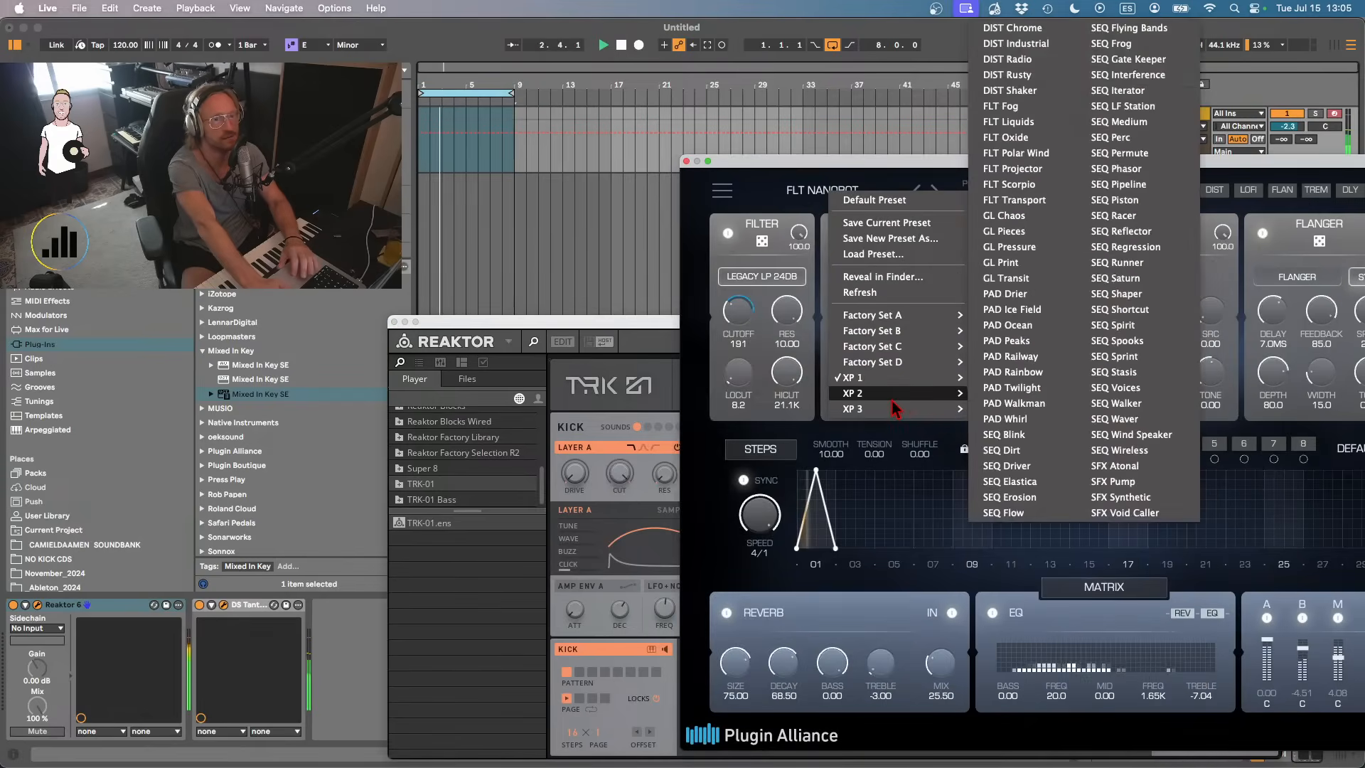
left_click(1027, 466)
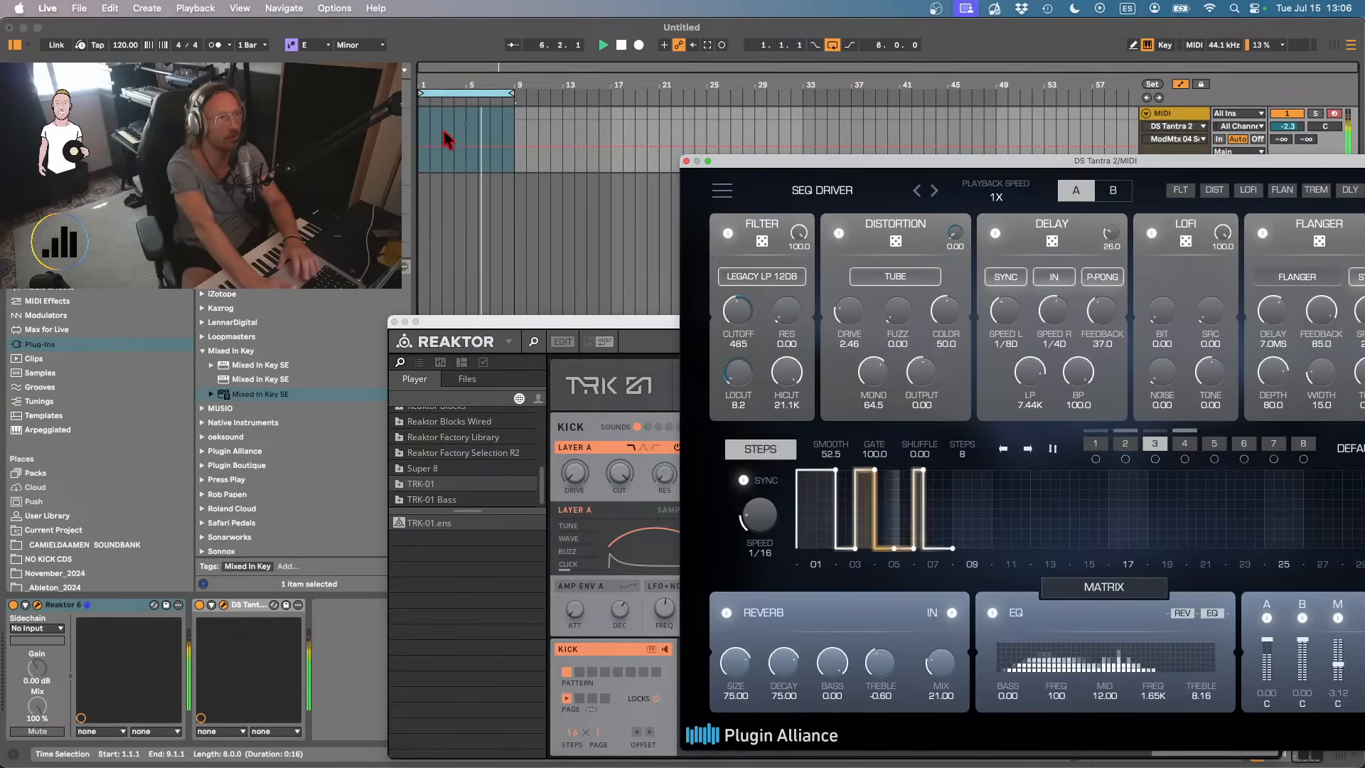
- Export the eight-bar loop as Texture010 into the Texture Loops folder
left_click(474, 91)
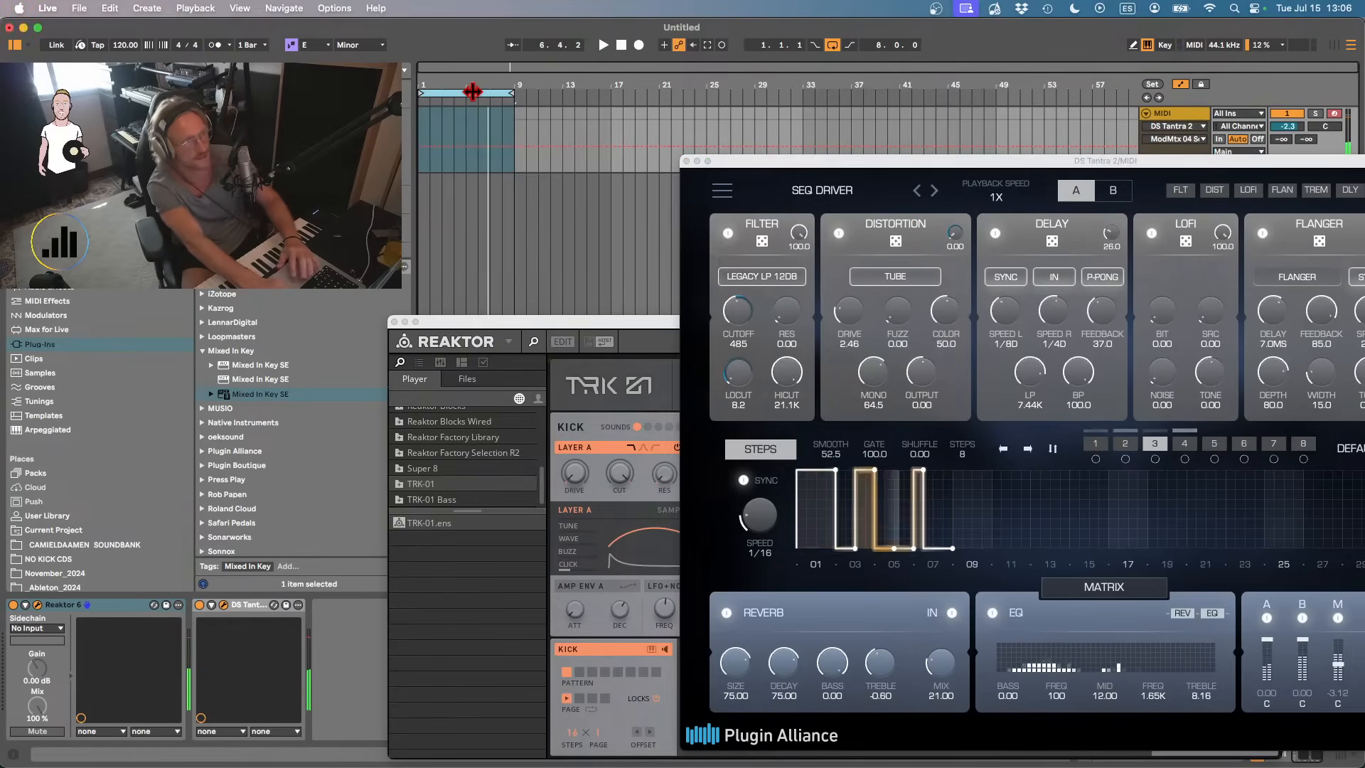
key("super+shift+r")
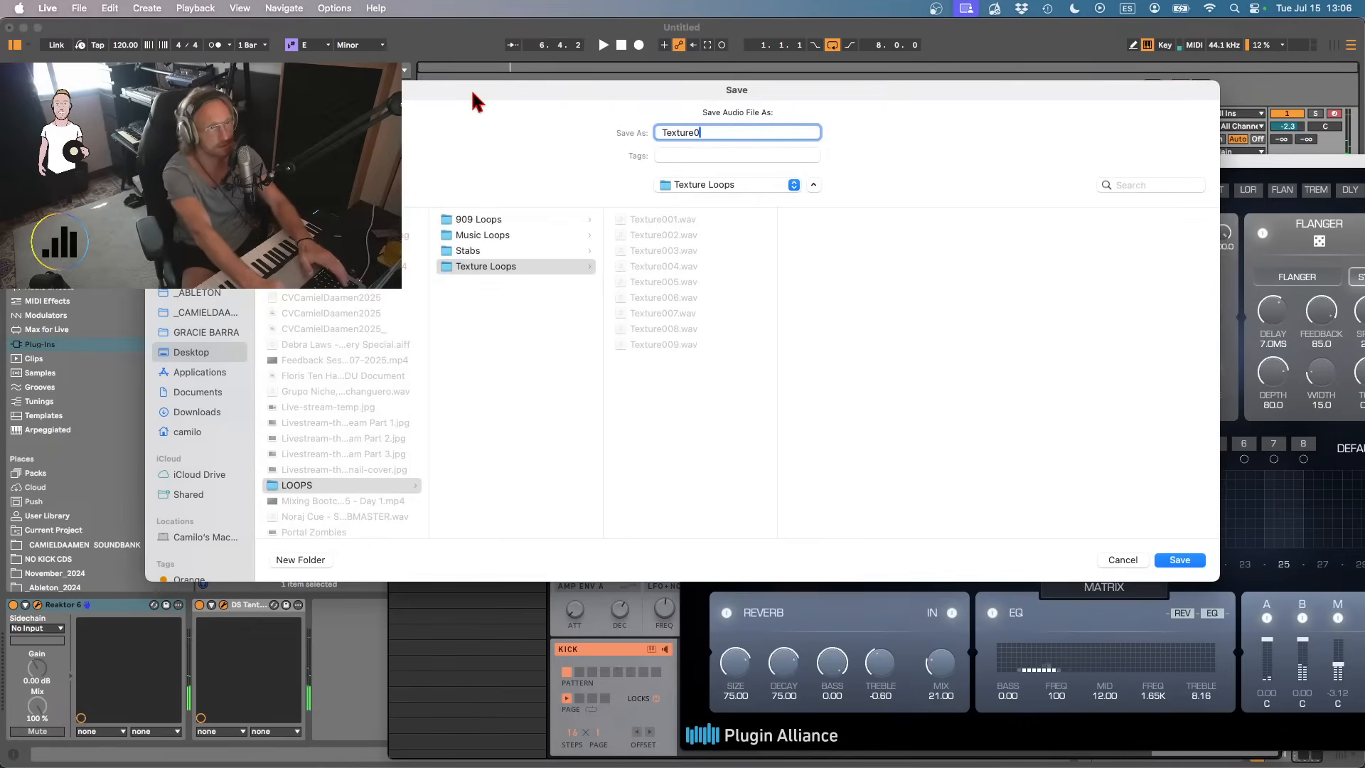
type("10")
key("Return")
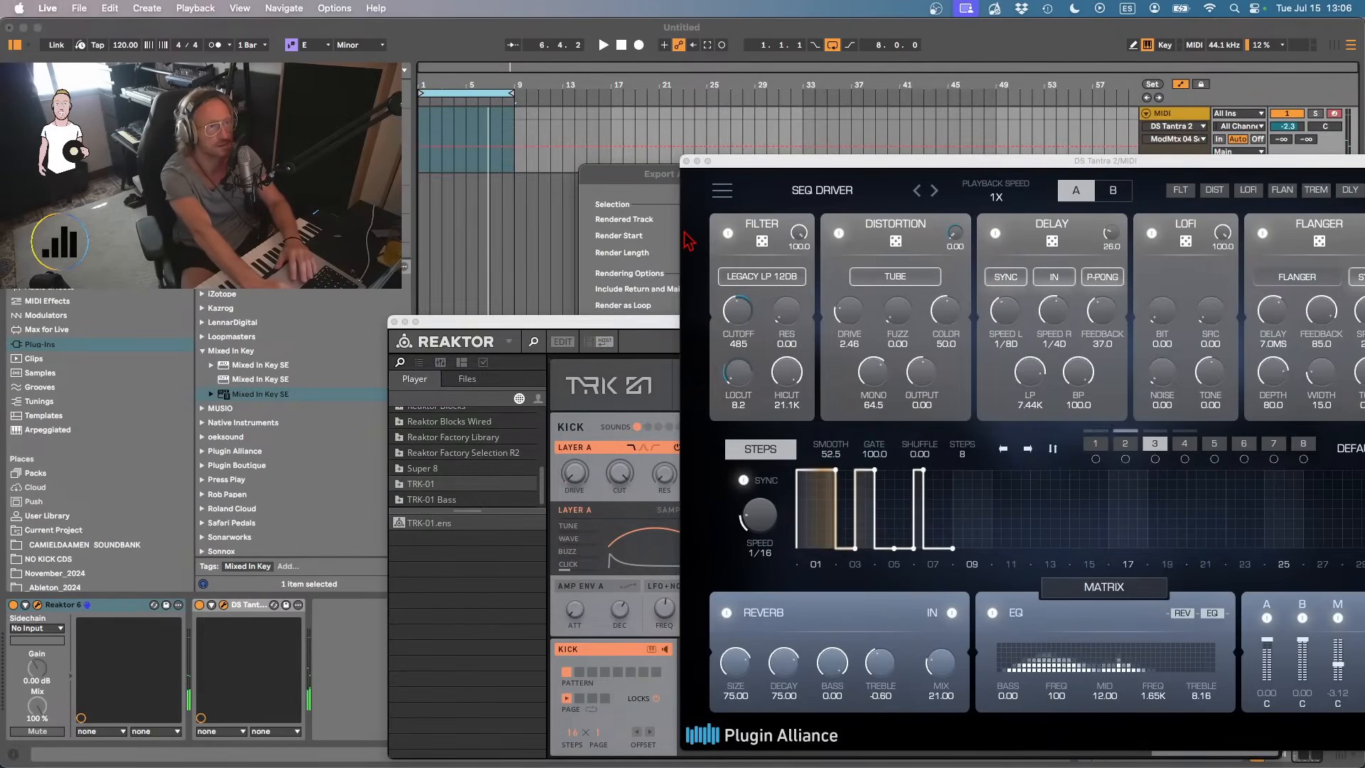
- Play from the start of the loop and compare the sound with DS Tantra 2 switched off and on
left_click(425, 128)
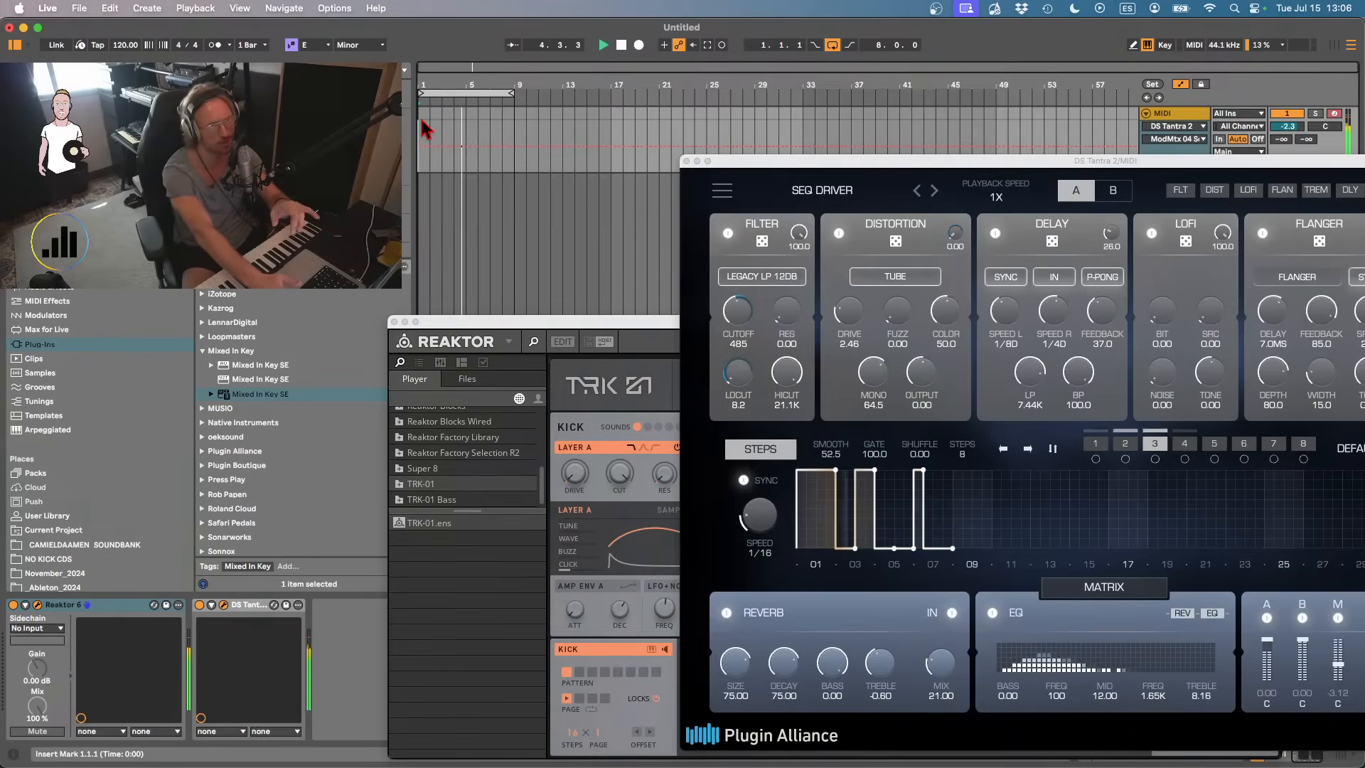
left_click(200, 605)
key("space")
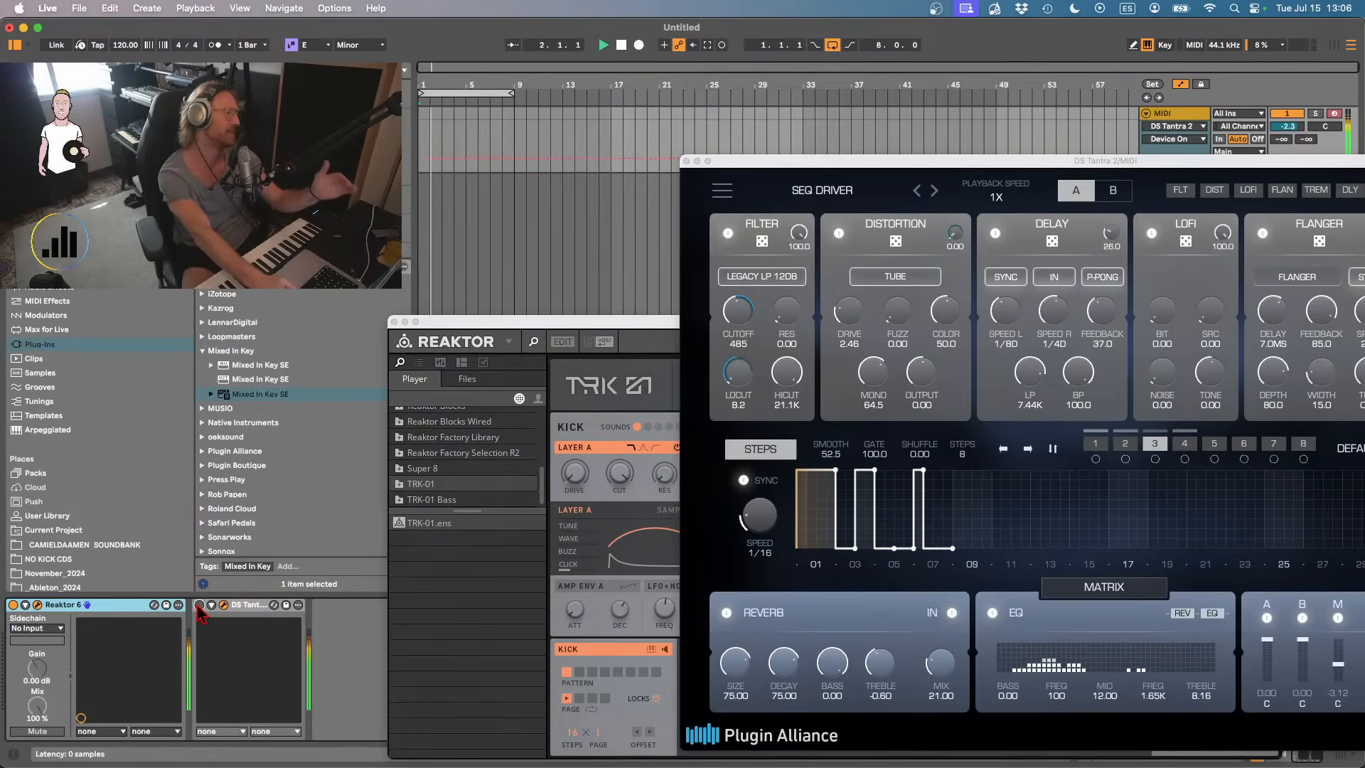
left_click(200, 605)
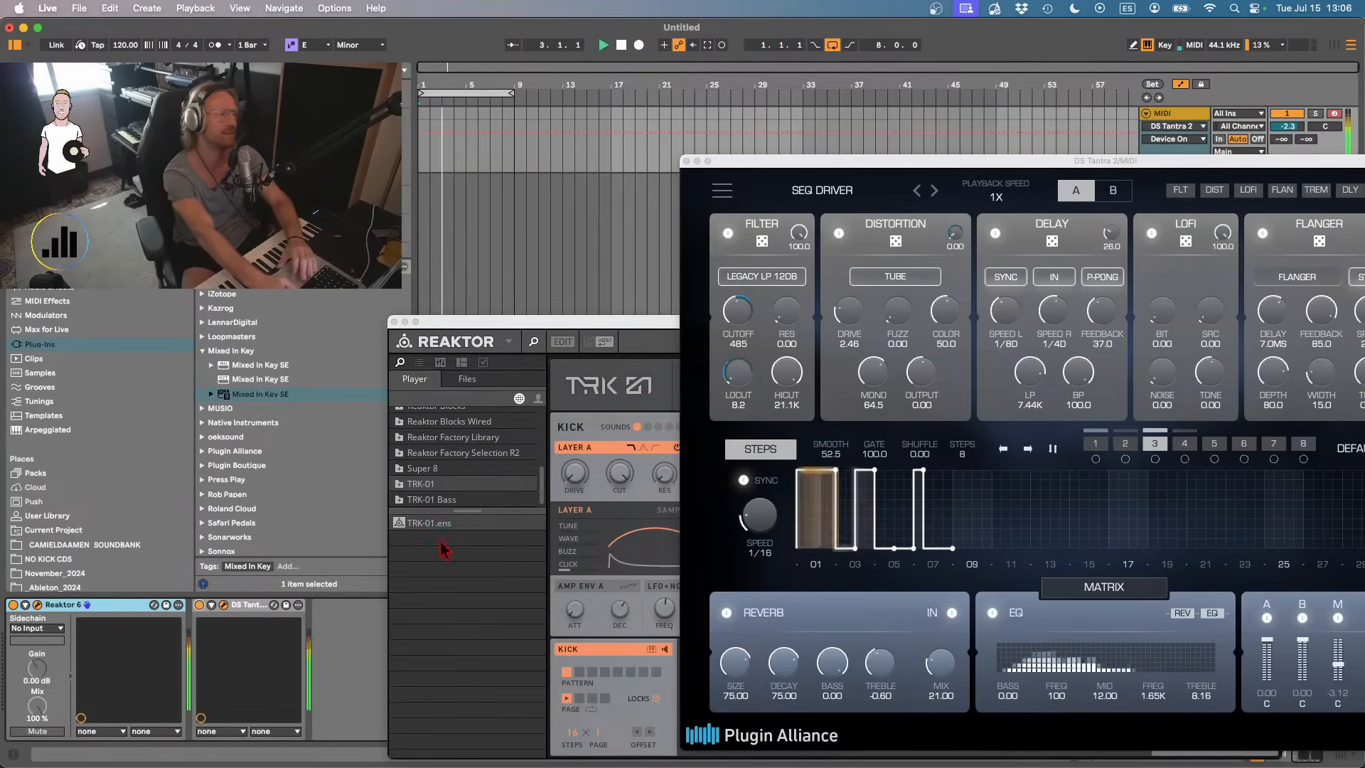
- Step through the neighbouring DS Tantra 2 presets, then load SEQ Twister from the XP 3 set
left_click(932, 192)
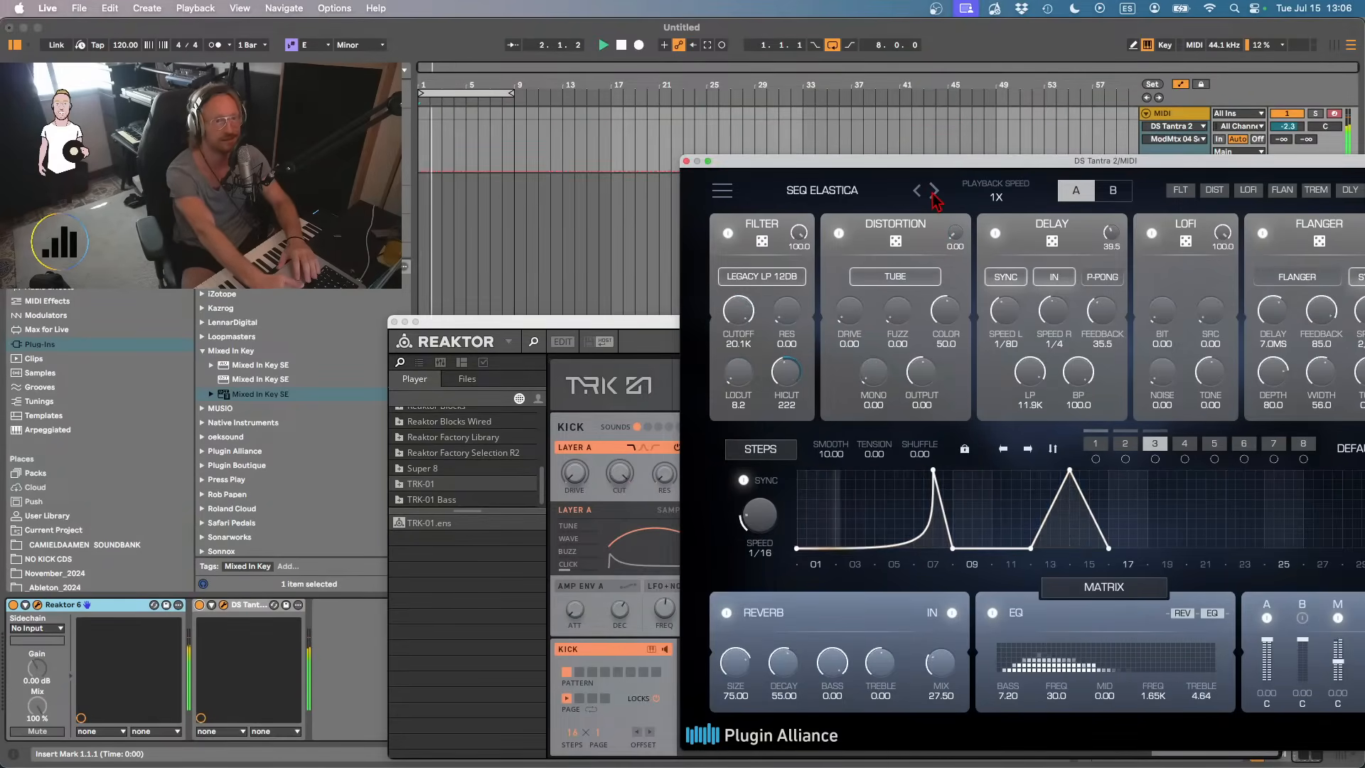
left_click(933, 192)
left_click(824, 190)
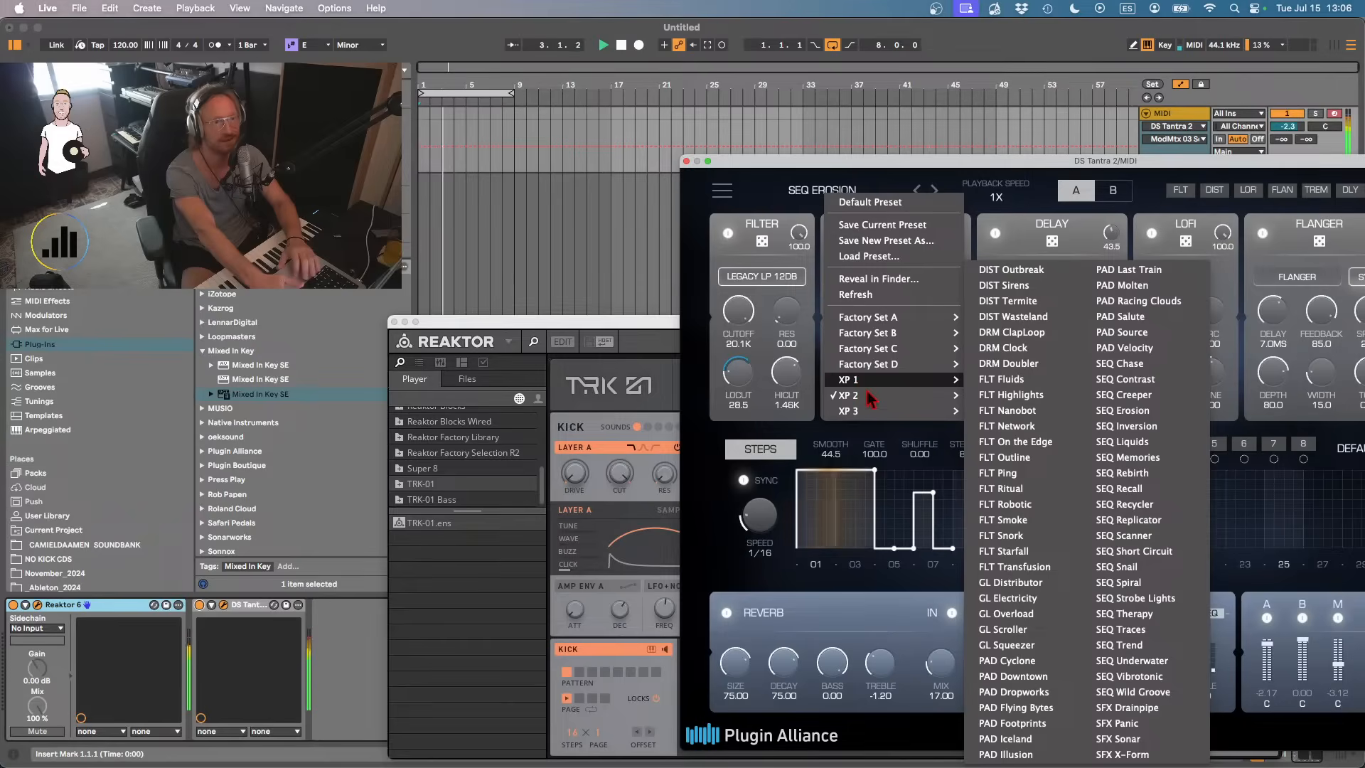
mouse_move(881, 413)
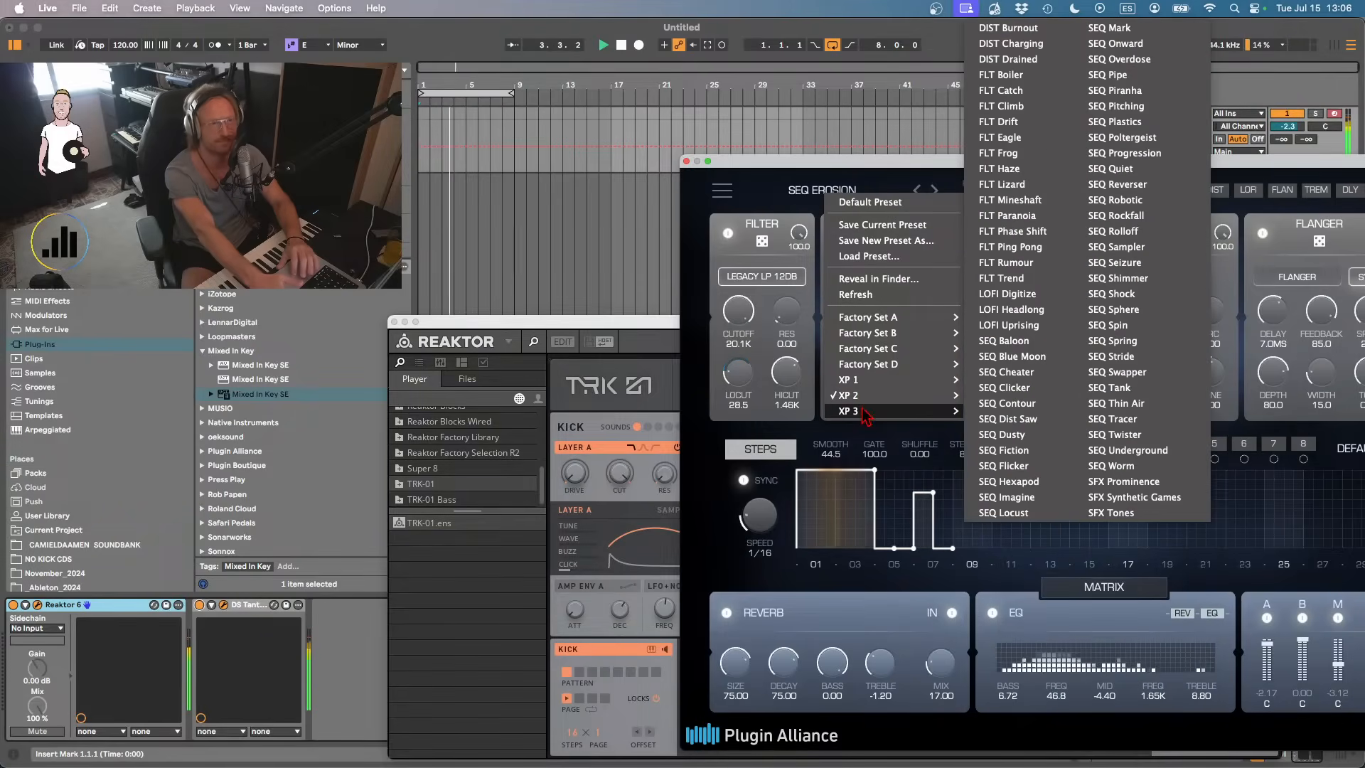
left_click(1113, 430)
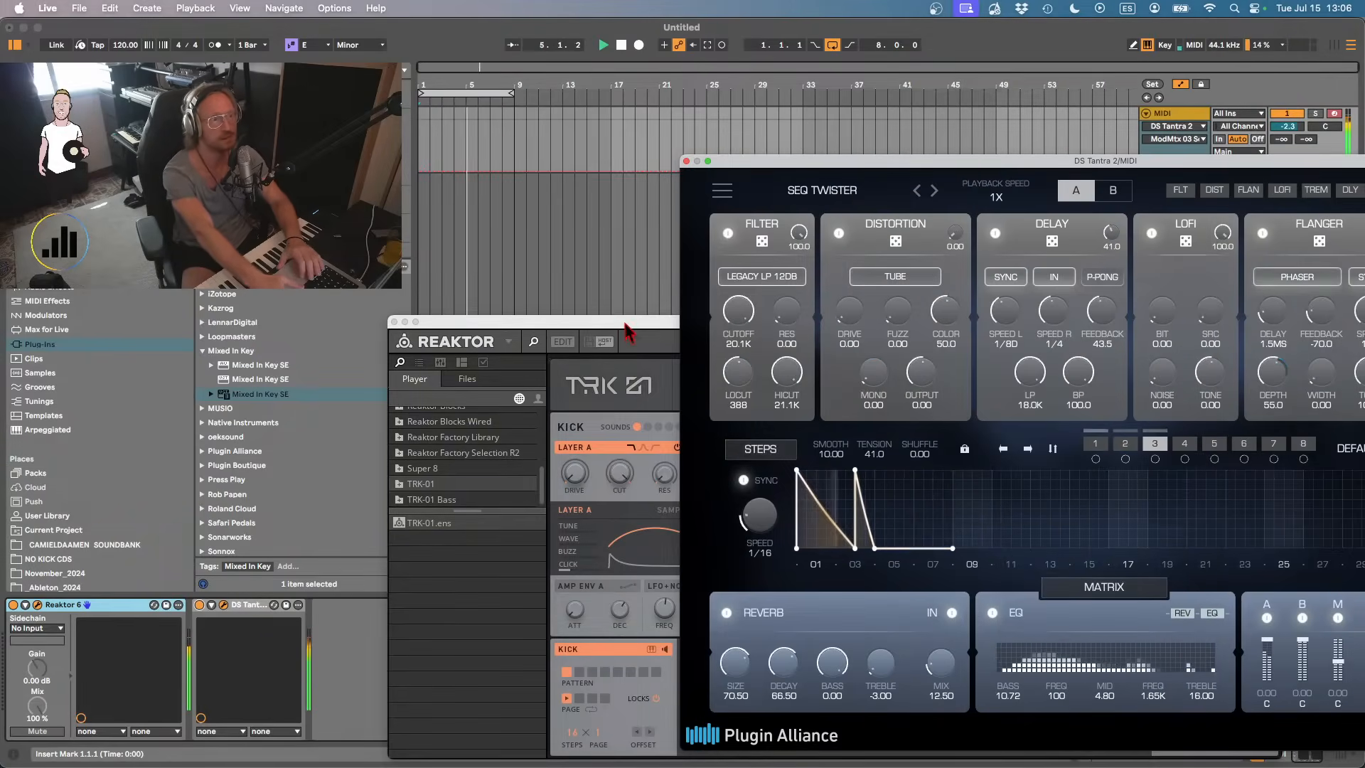
- Bring the Reaktor 6 window into view, try the Pow snapshot in TRK-01 and settle on Easy Rider
left_click_drag(643, 329, 393, 236)
left_click(642, 250)
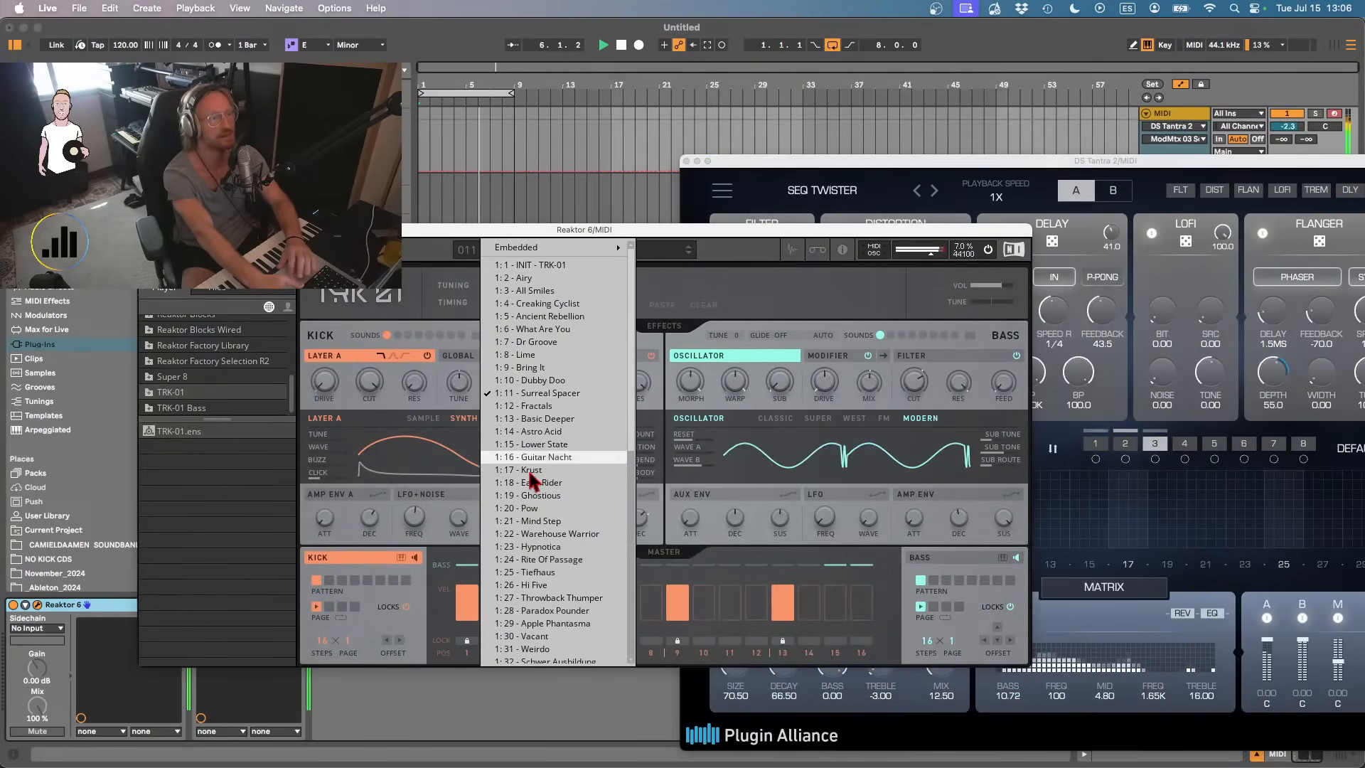
left_click(548, 510)
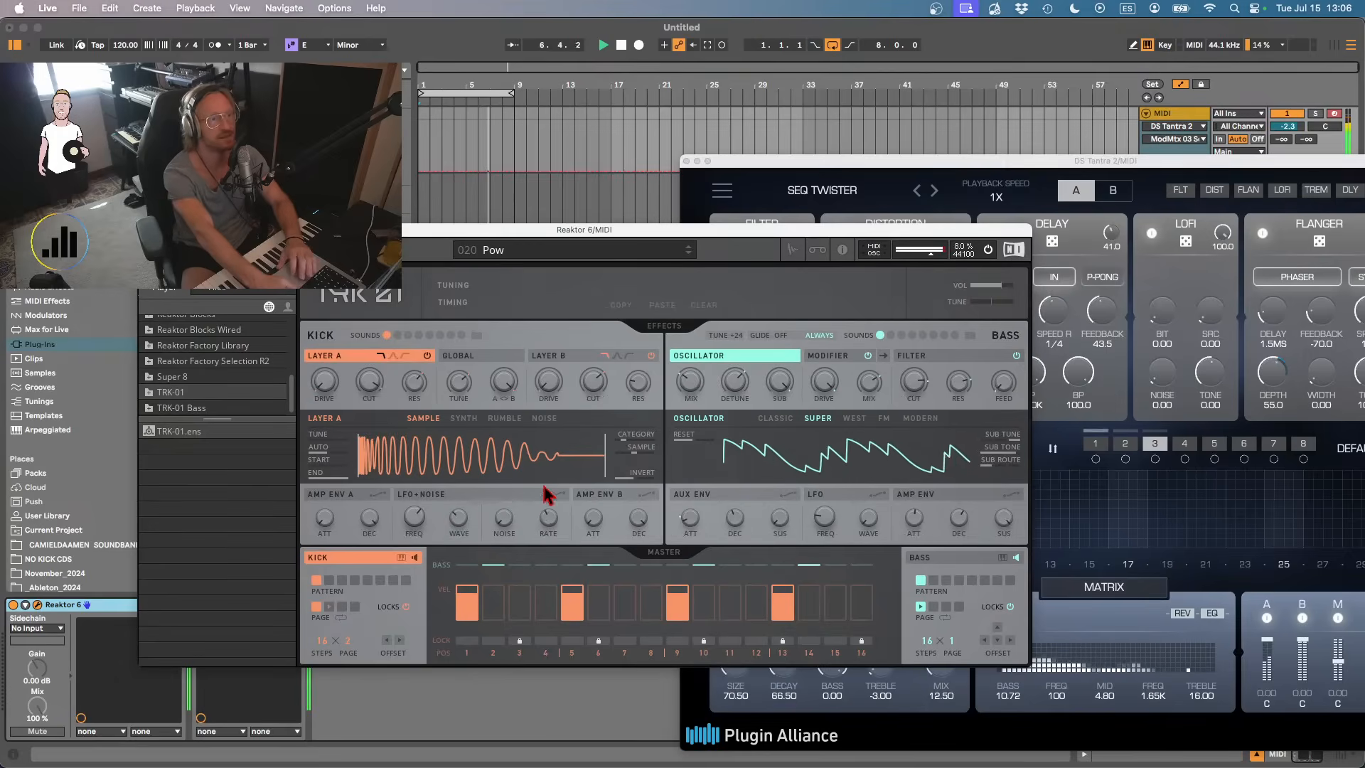
left_click(535, 250)
left_click(536, 493)
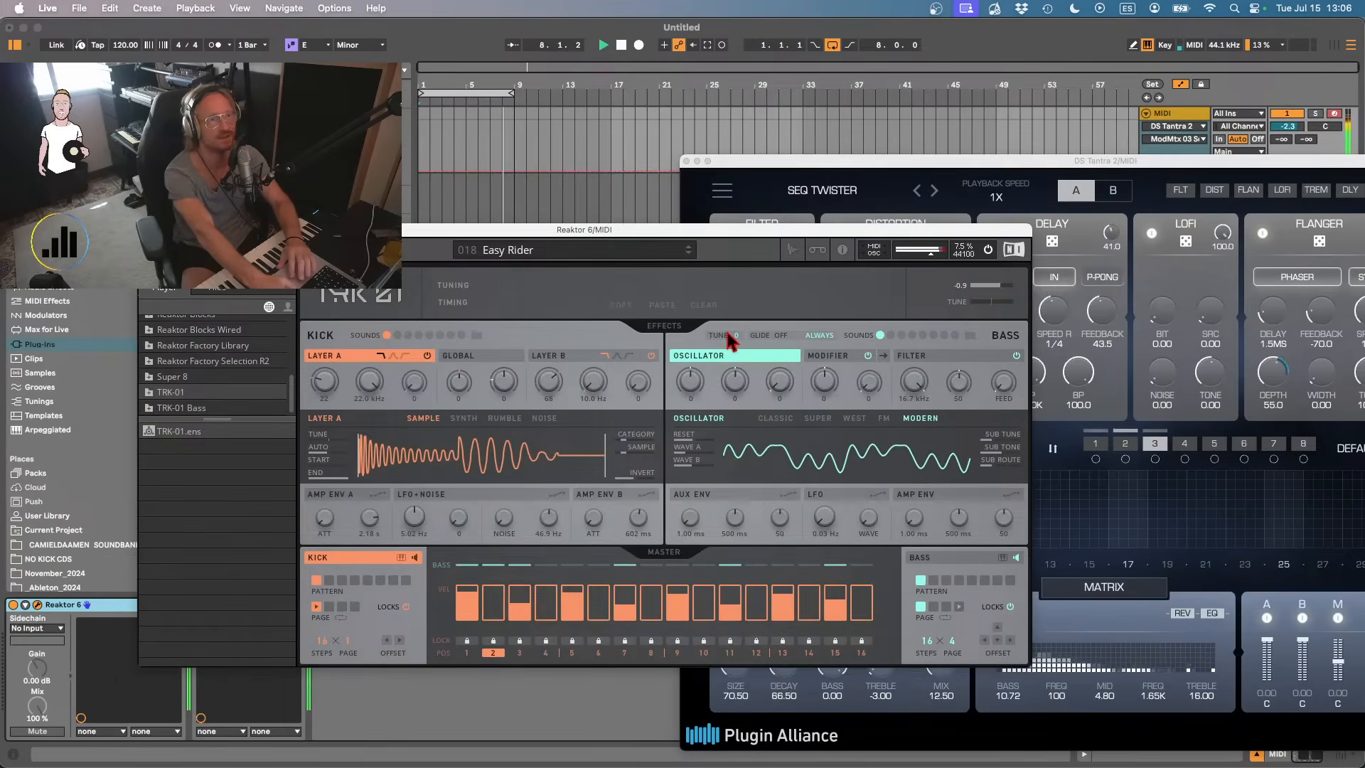
- Load the DRM Footprints preset from Factory Set D in DS Tantra 2 and play the loop with it
key("space")
left_click(903, 188)
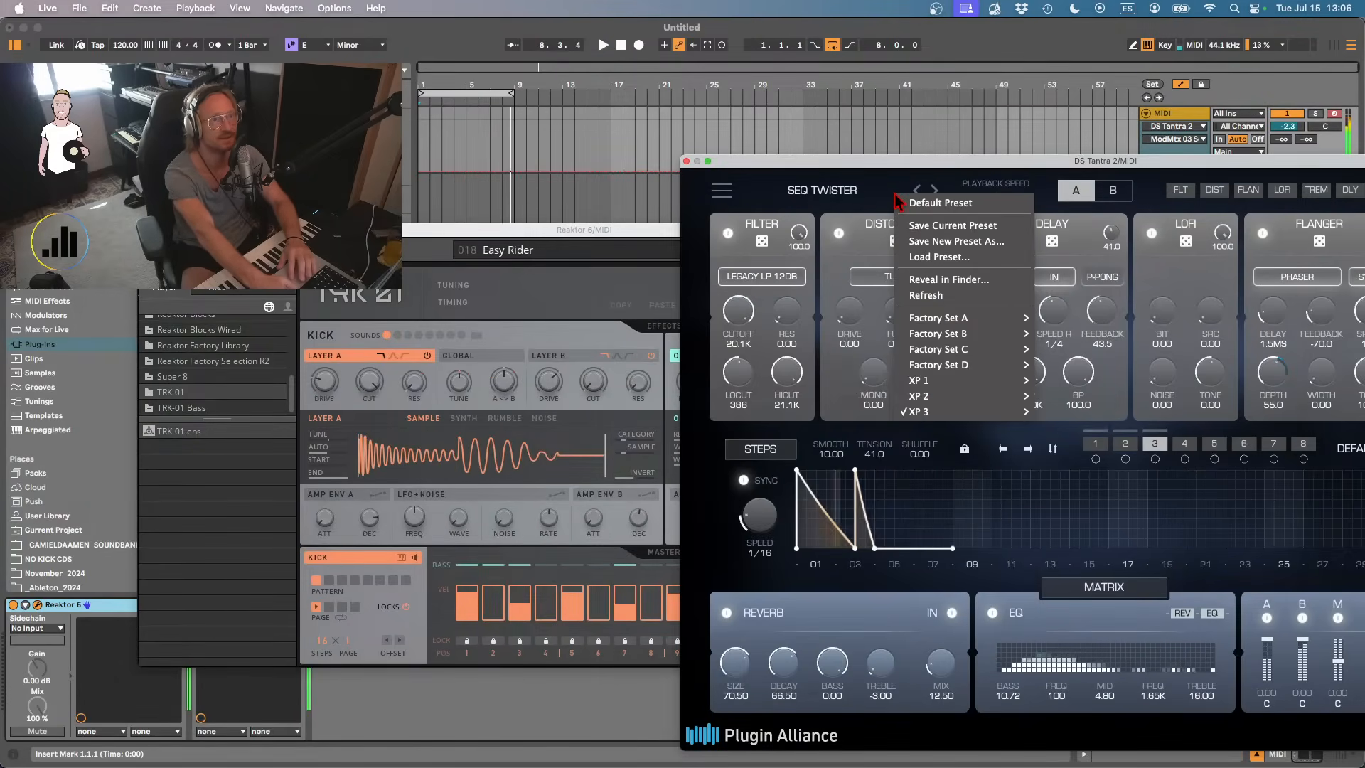
mouse_move(953, 364)
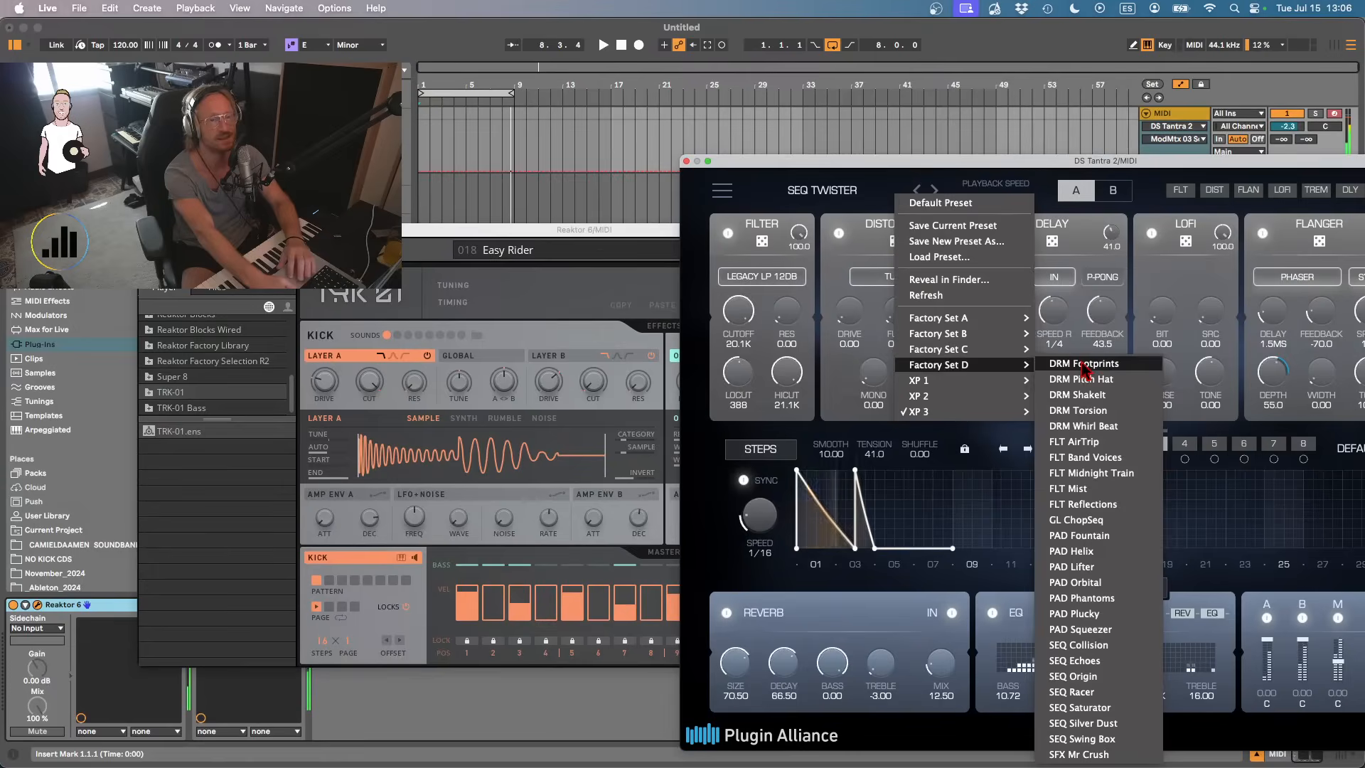
left_click(1080, 364)
key("space")
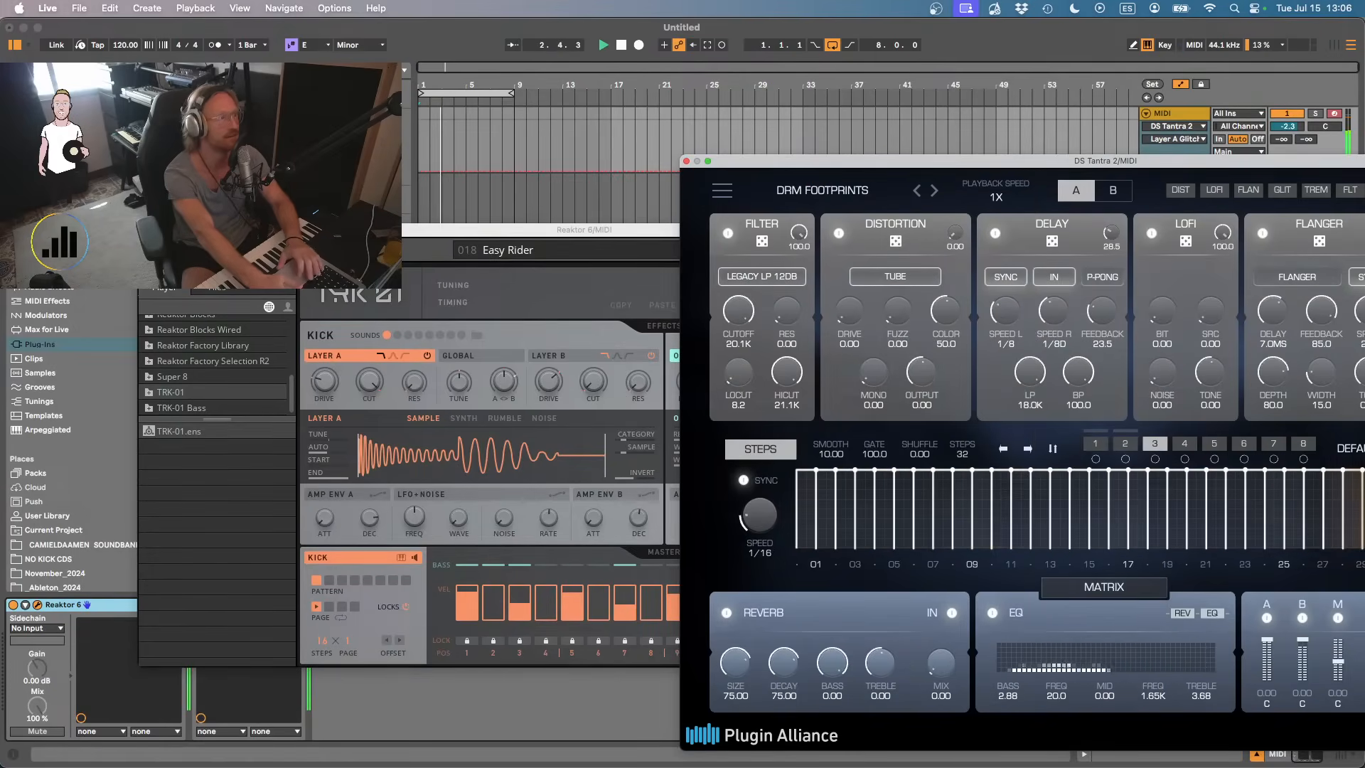
- Add Ableton's Auto Filter audio effect after DS Tantra 2 on the MIDI track
left_click_drag(481, 230, 764, 246)
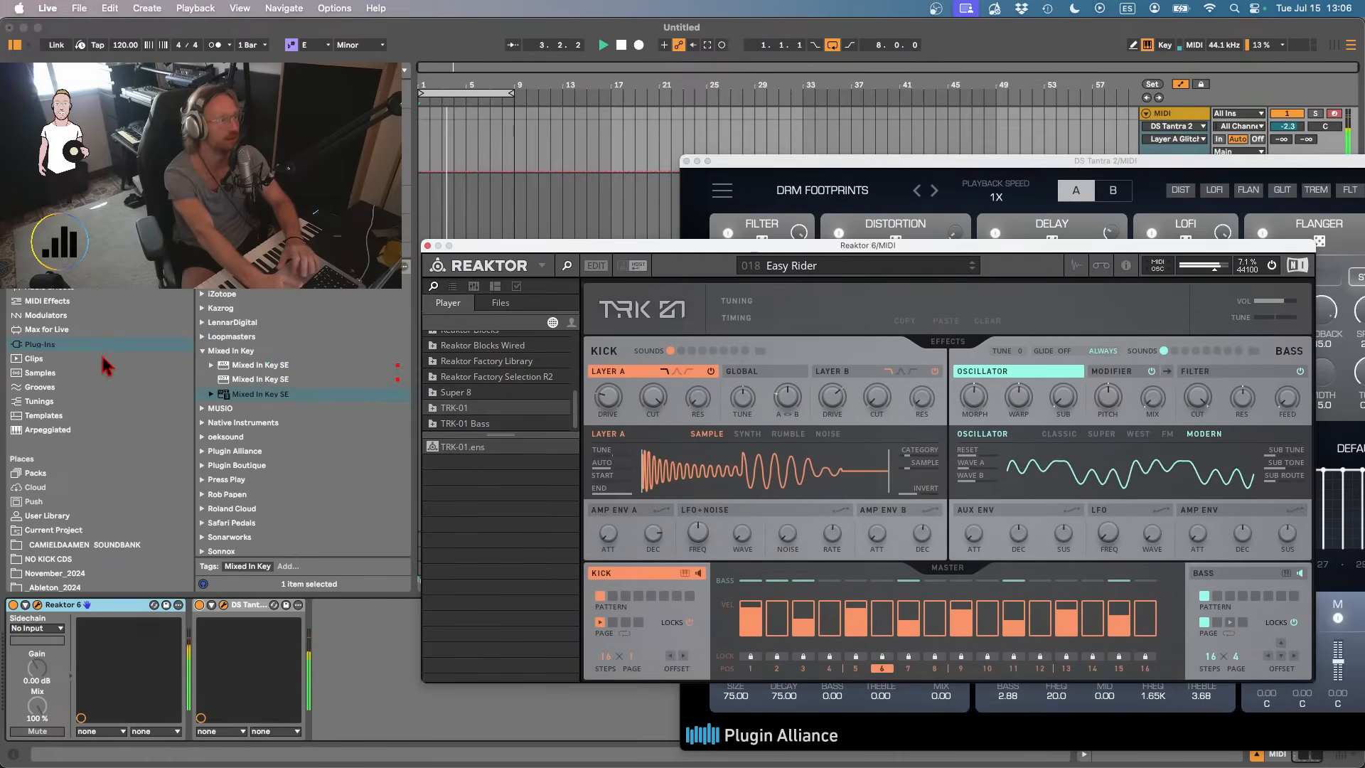
left_click(78, 289)
scroll(284, 249, "up", 6)
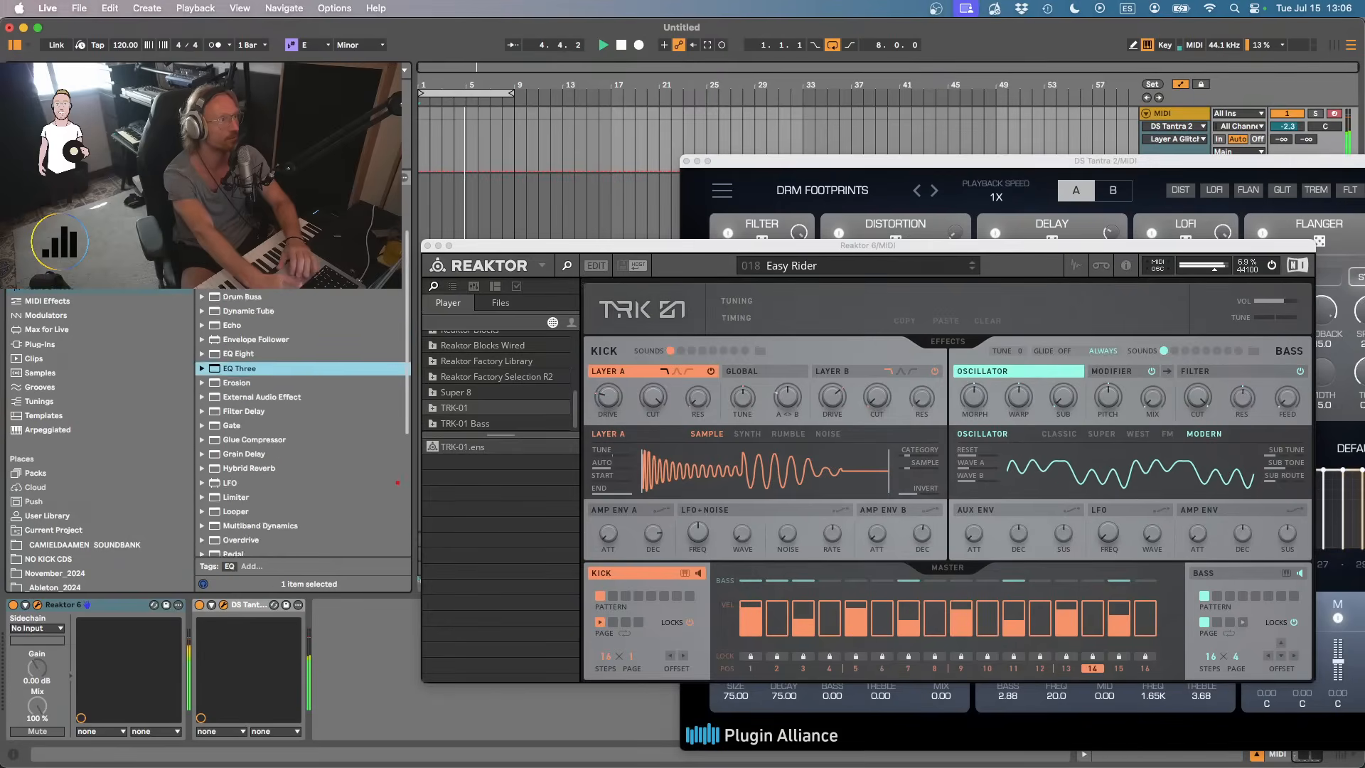
double_click(245, 233)
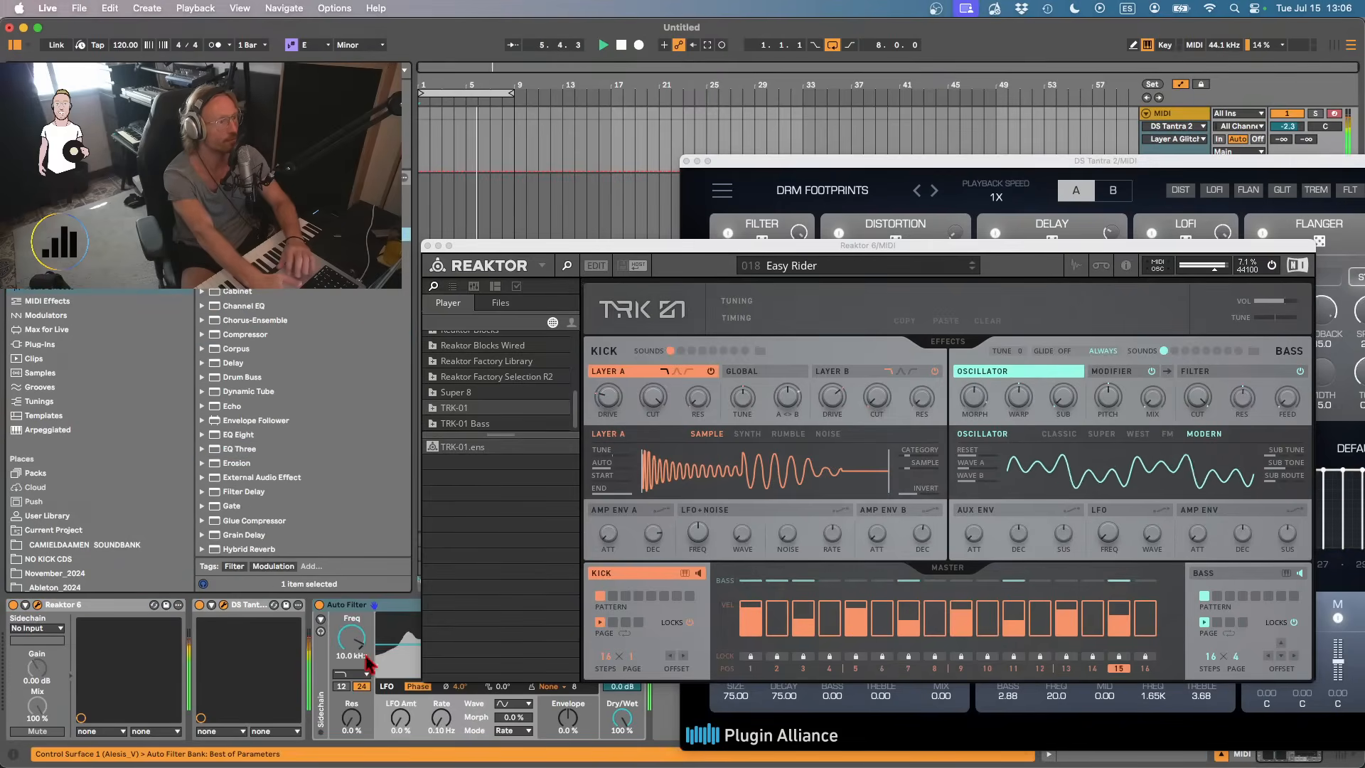
- Set the Auto Filter to high-pass with its frequency at about 247 Hz and resonance at 40%
left_click_drag(526, 253, 662, 222)
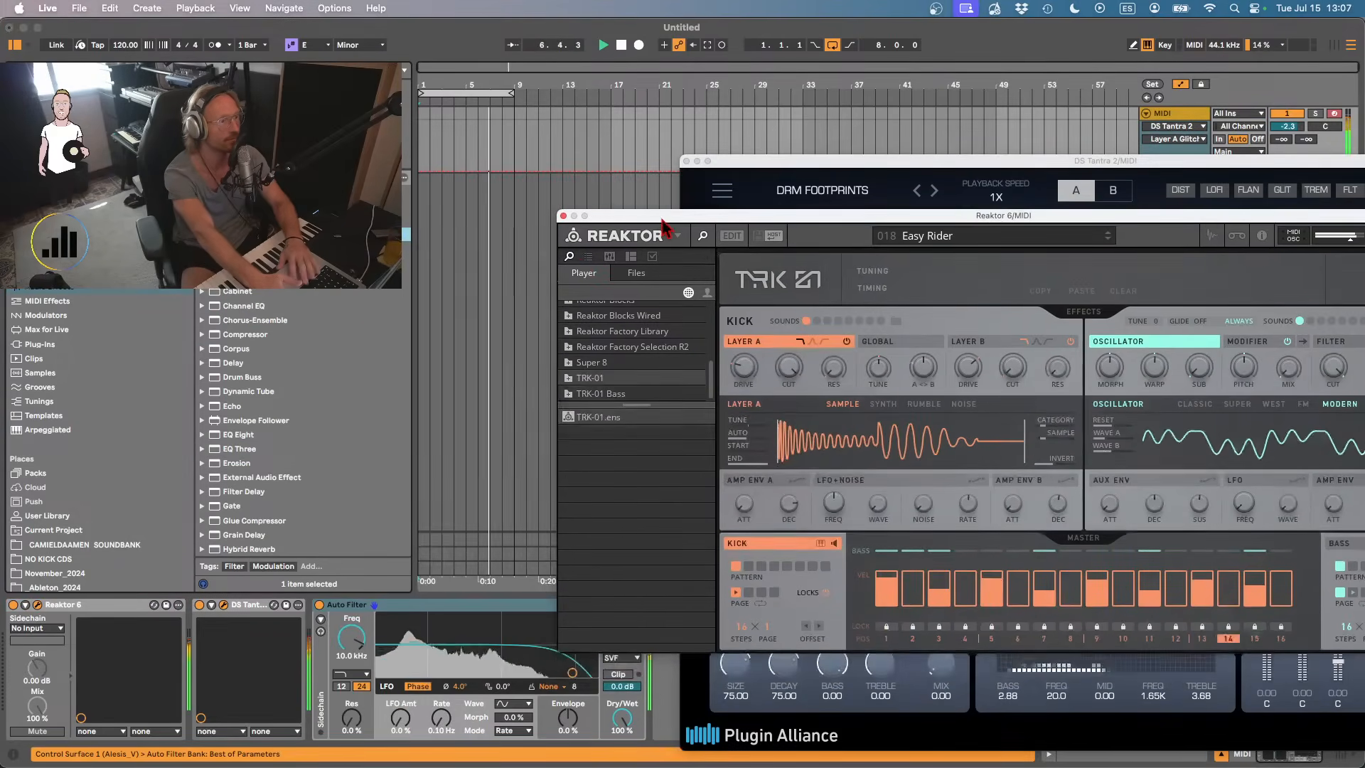
left_click(348, 674)
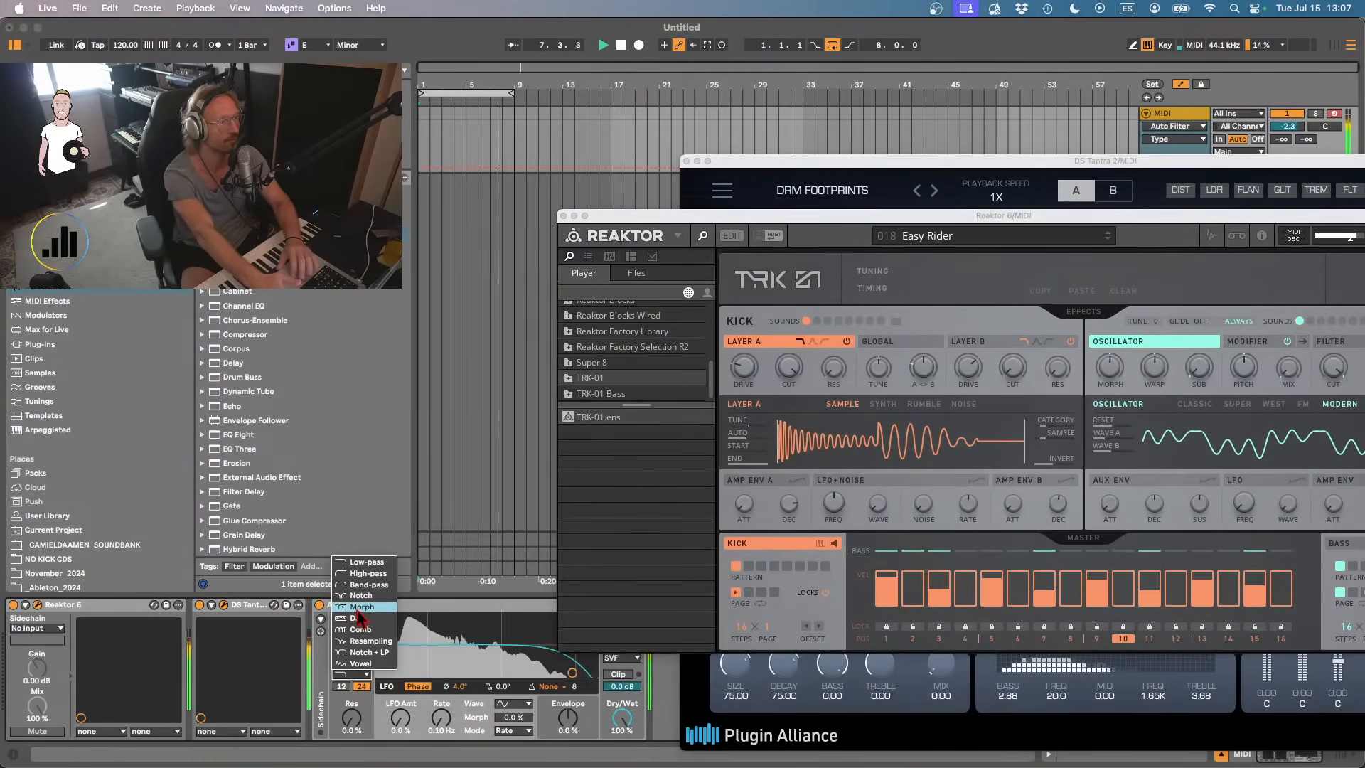
left_click(368, 572)
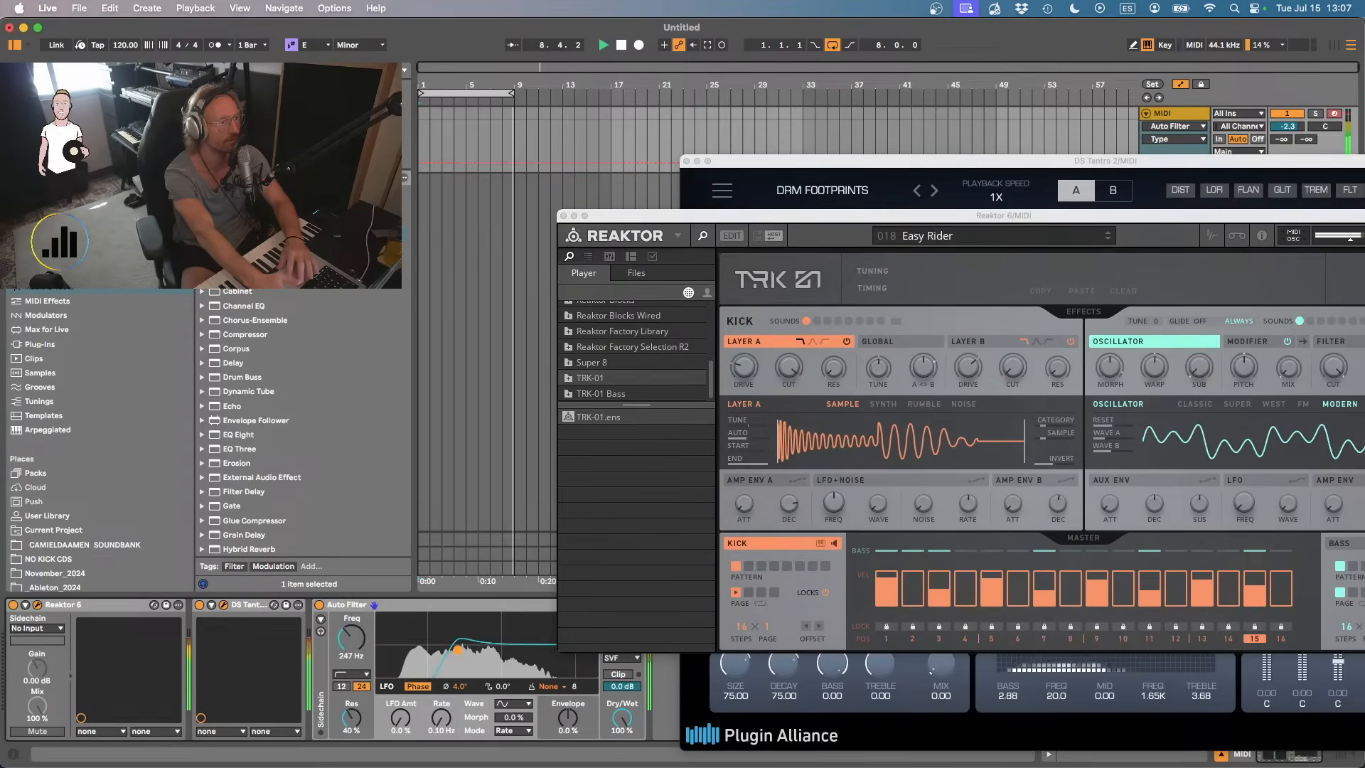
- Set the Auto Filter envelope amount to 32% and enable its sample and hold at 1/8, then stop playback
mouse_move(567, 718)
left_mouse_down()
mouse_move(567, 687)
mouse_move(571, 722)
left_mouse_up()
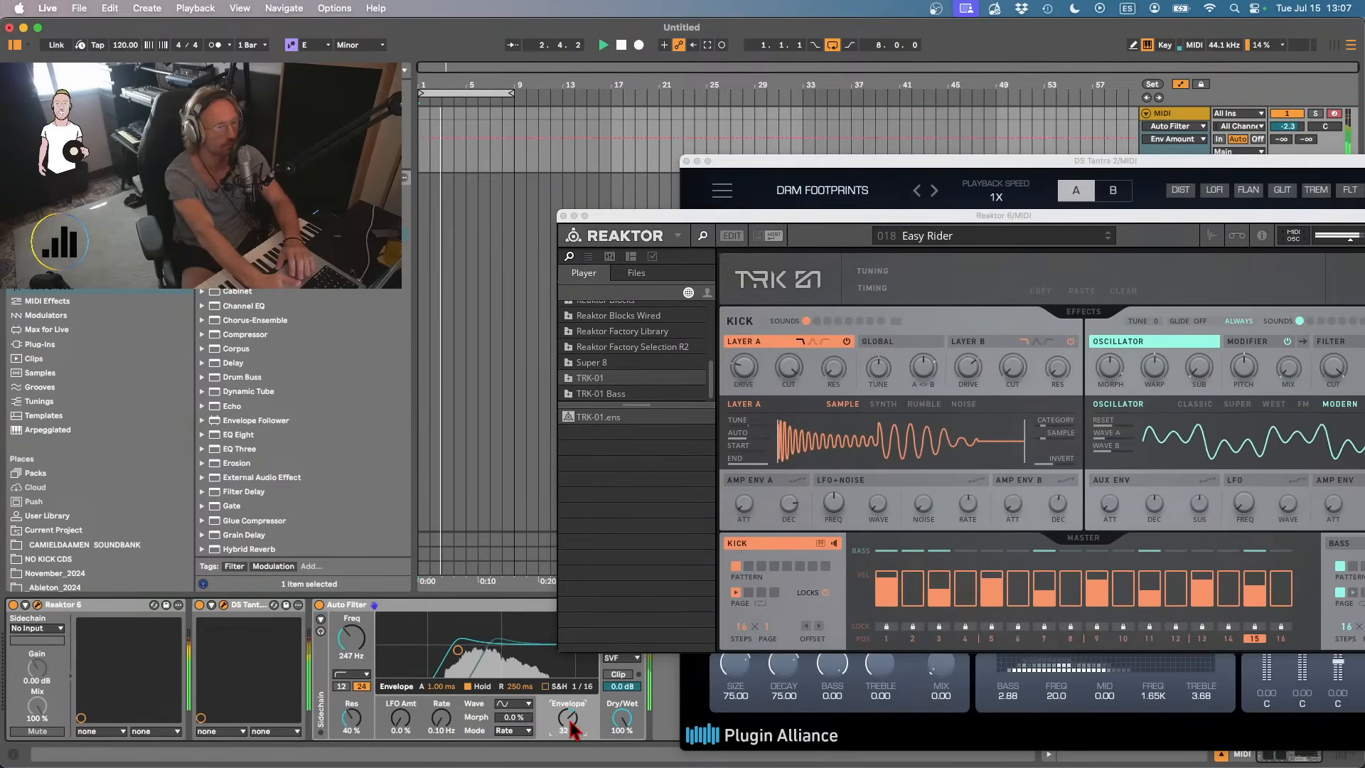
left_click(545, 687)
left_click_drag(583, 688, 585, 695)
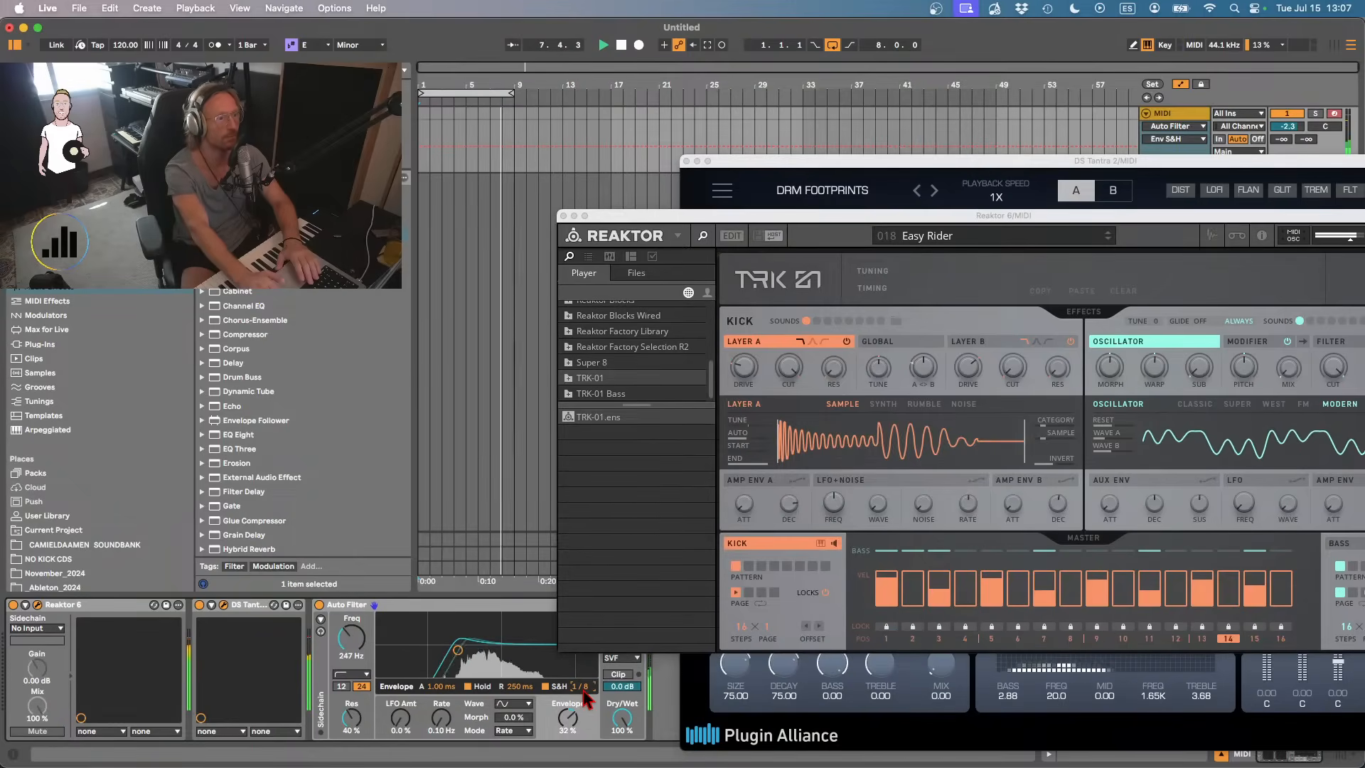
key("space")
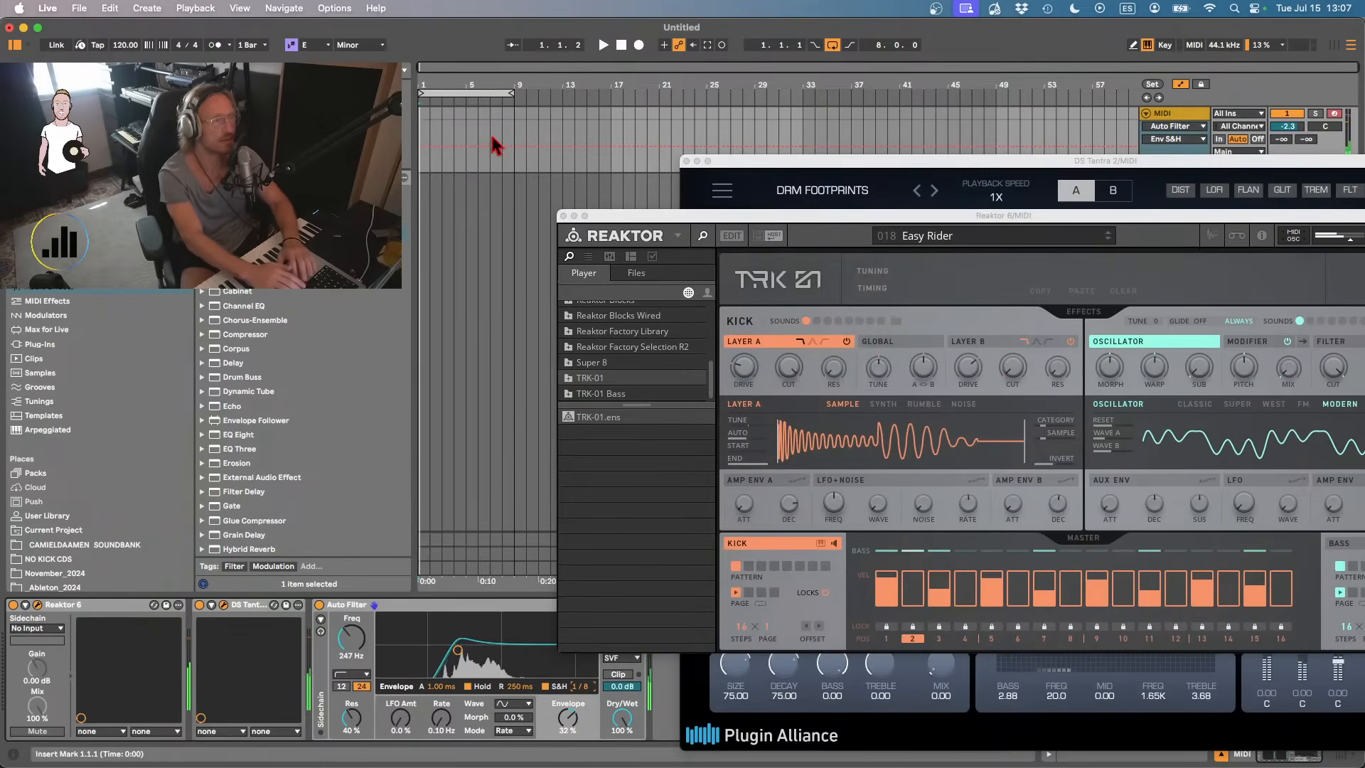
- Export the filtered eight-bar loop as a new audio file into the Texture Loops folder
left_click(469, 92)
key("shift+super+r")
key("Return")
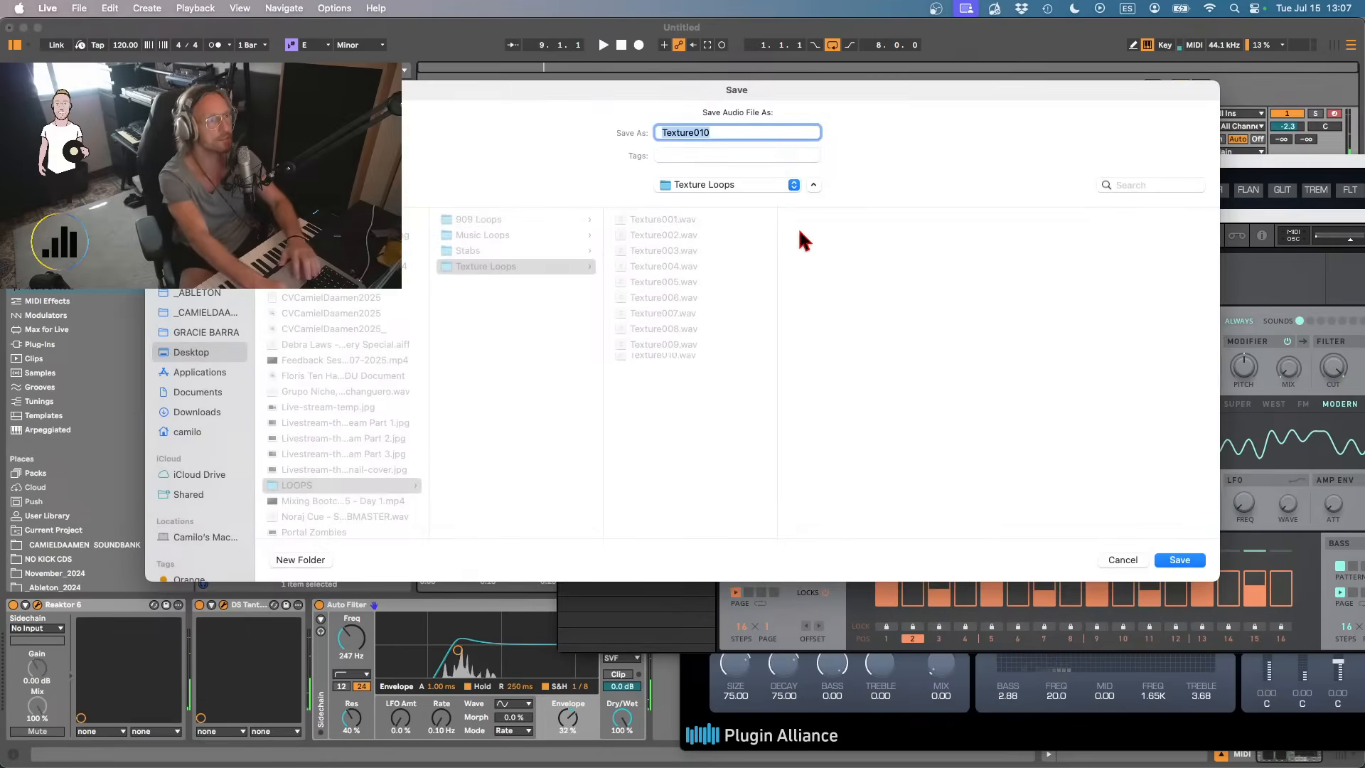
key("Return")
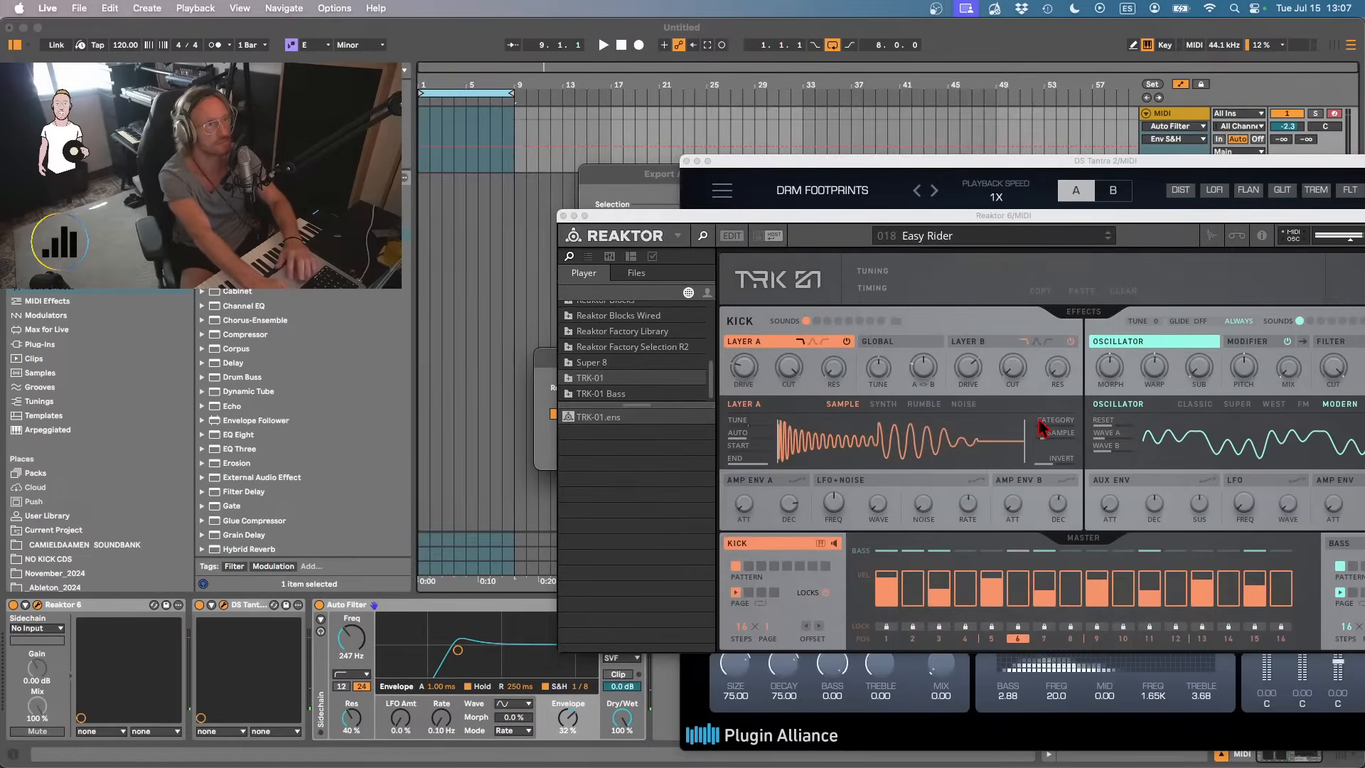
- Load the Tiefhaus snapshot in TRK-01 and the DRM Torsion preset in DS Tantra 2
left_click(928, 245)
left_click(970, 554)
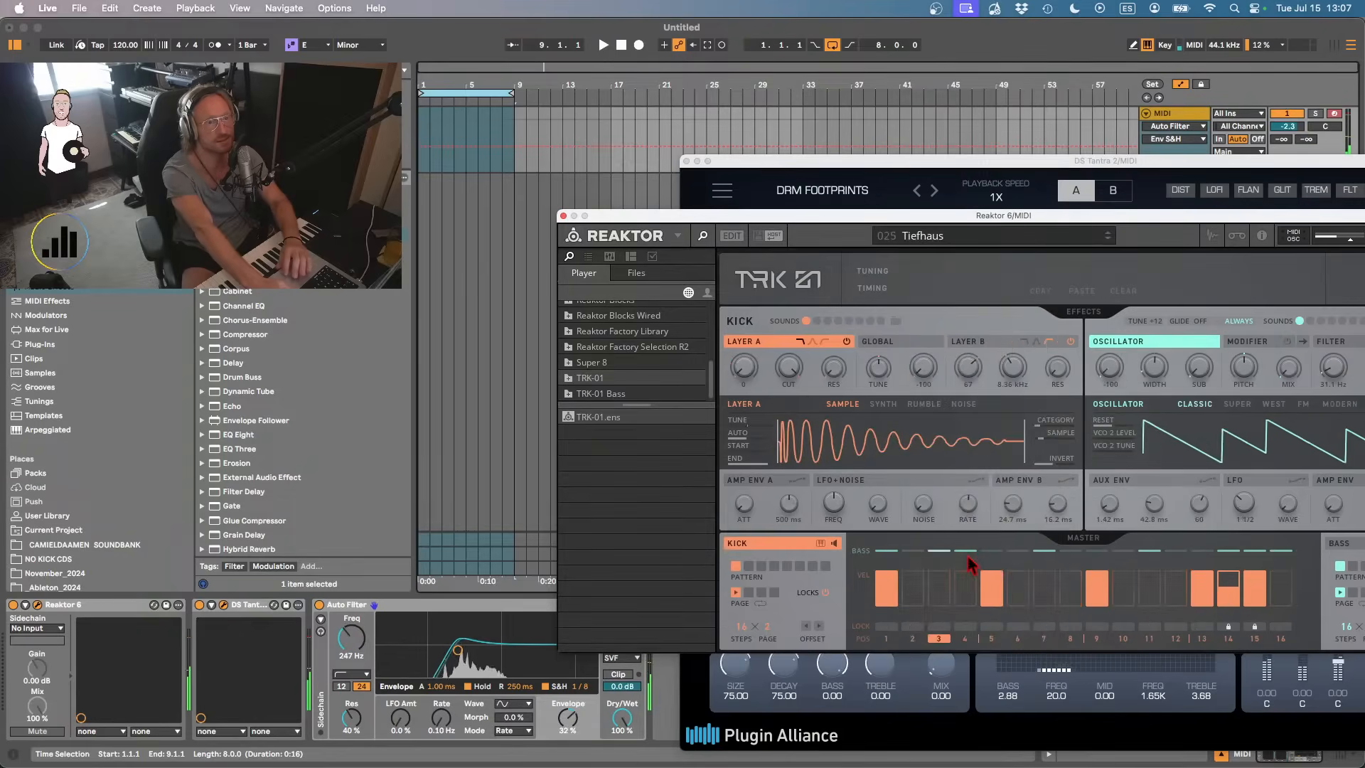
left_click(929, 200)
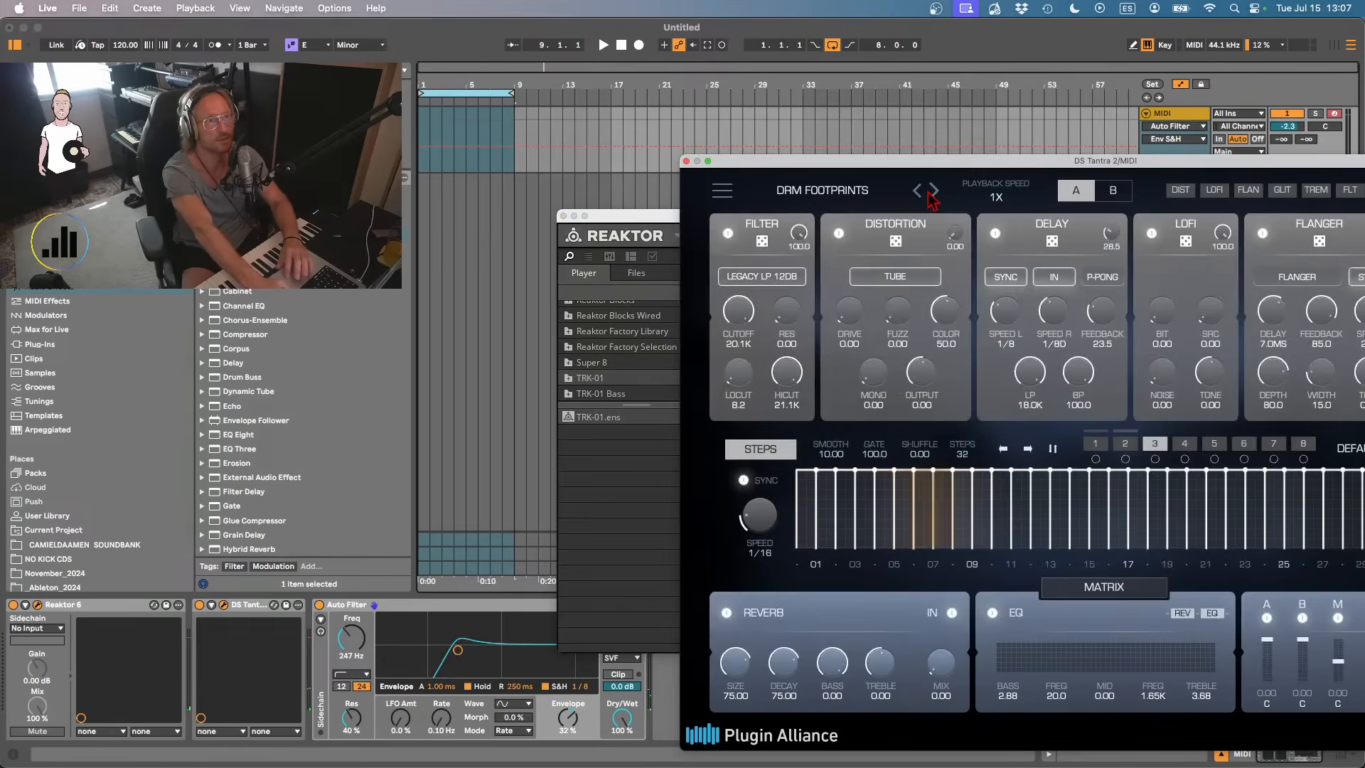
left_click(931, 192)
left_click(932, 192)
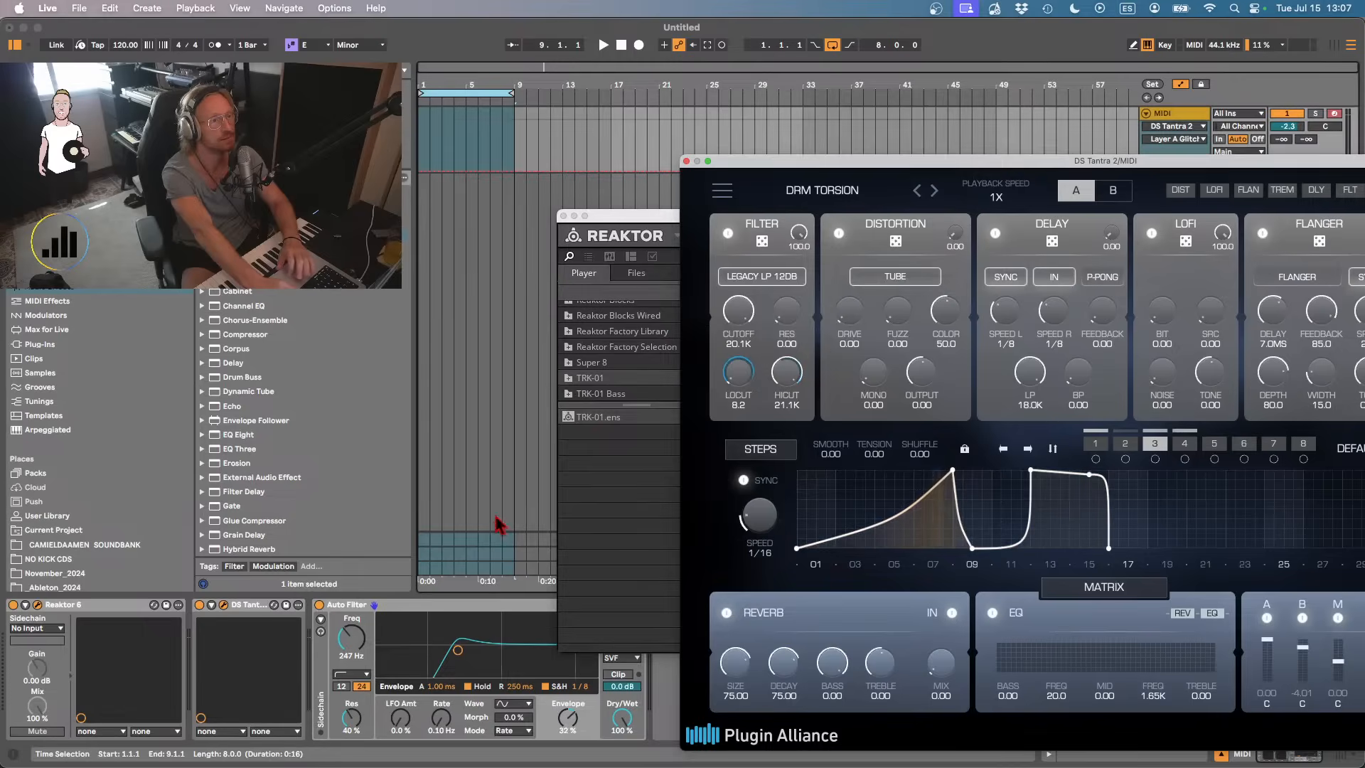
- Close the Reaktor 6 window and delete the Auto Filter from the device chain
left_click(564, 216)
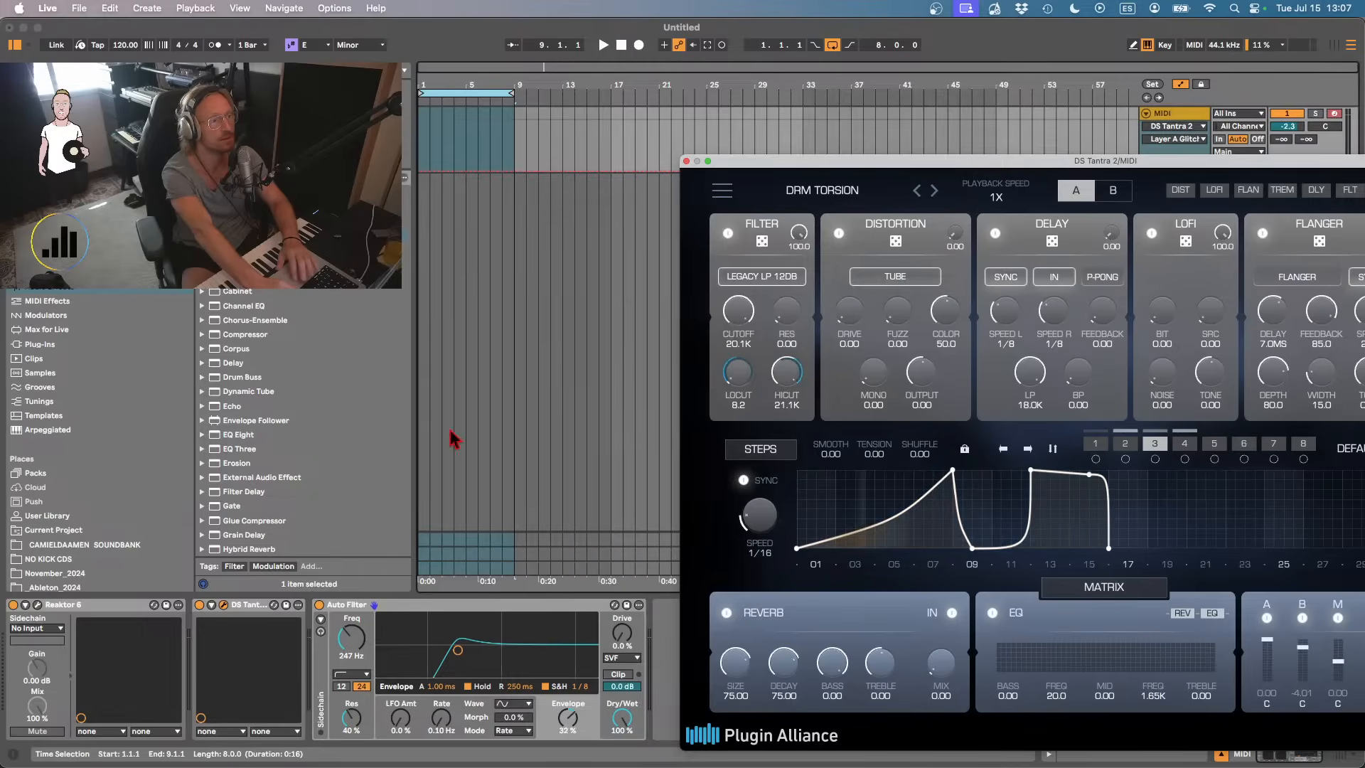
left_click(371, 624)
key("Delete")
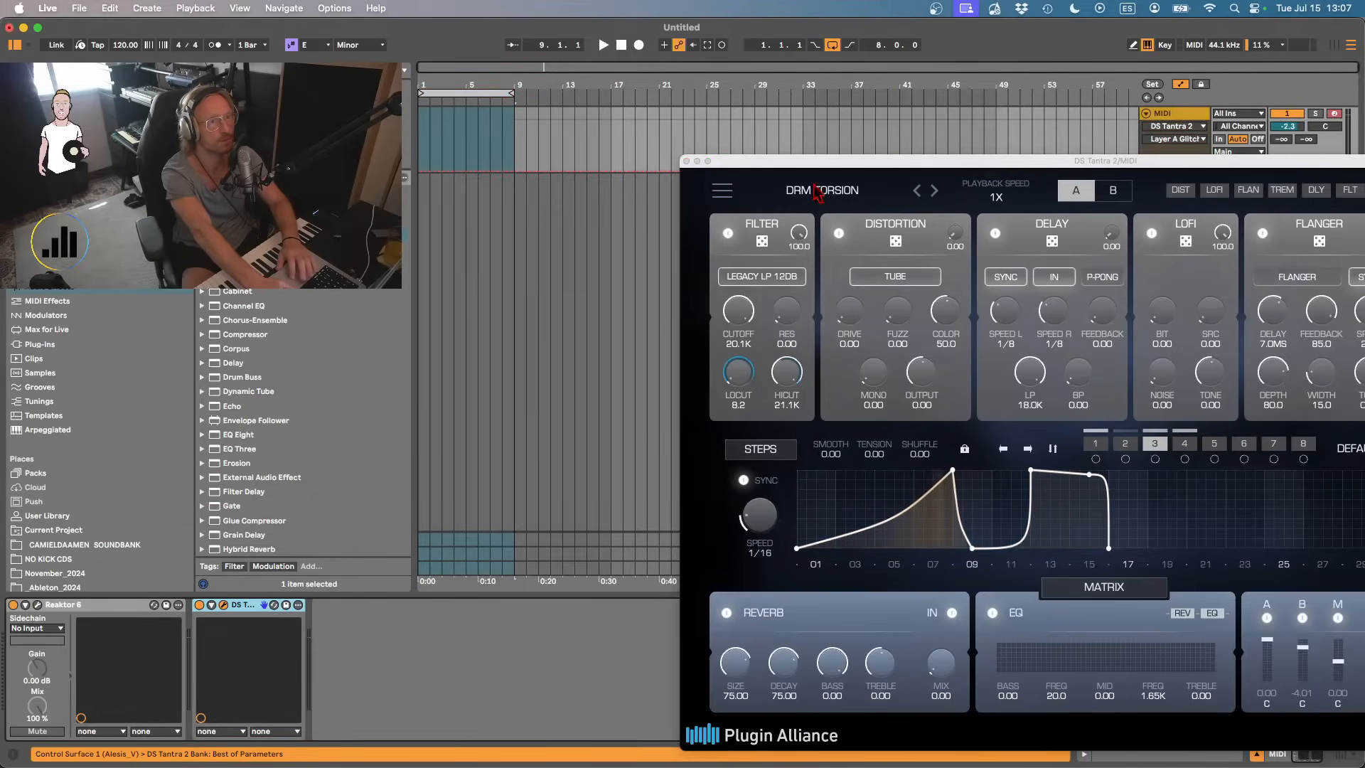
- Load FLT Band Voices in DS Tantra 2 and the Bring It snapshot in TRK-01, then play the loop
left_click(934, 190)
left_click(934, 190)
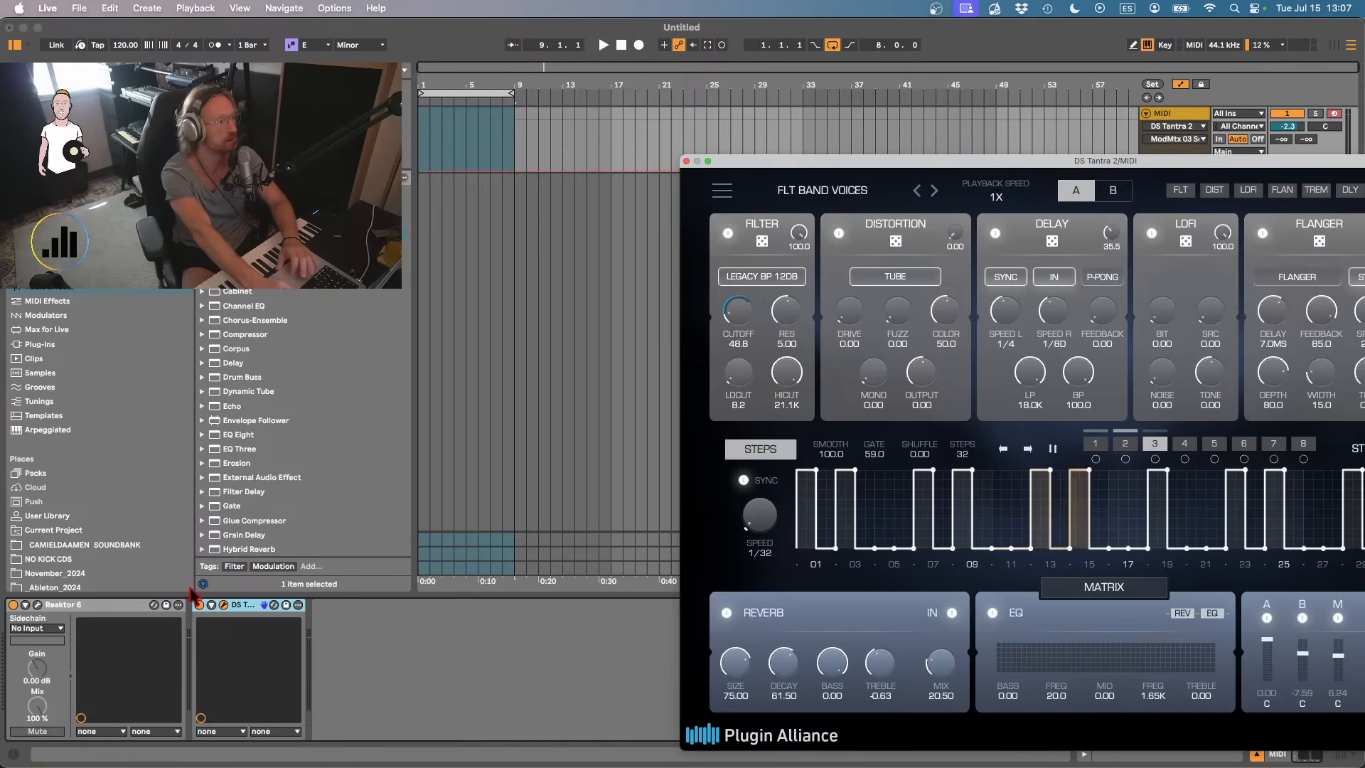
left_click(36, 604)
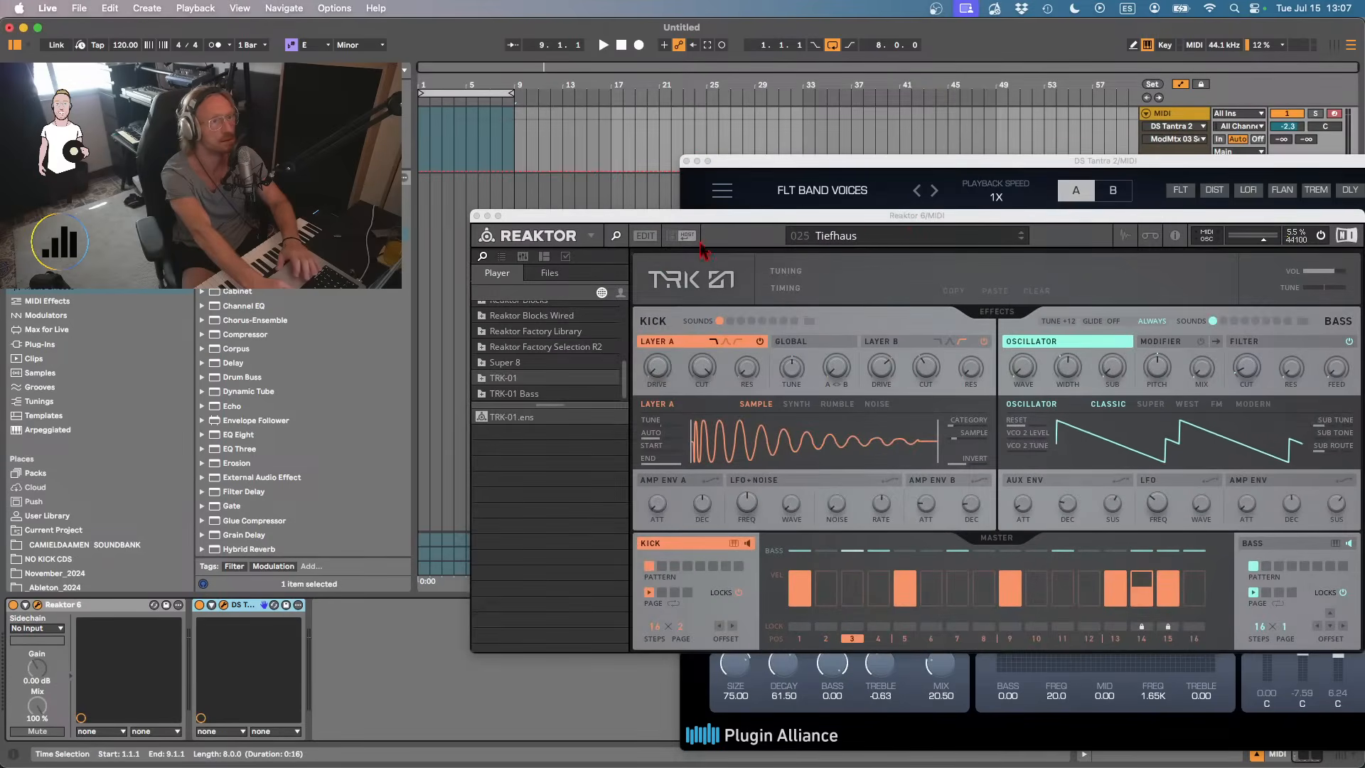
left_click(896, 235)
left_click(894, 355)
key("space")
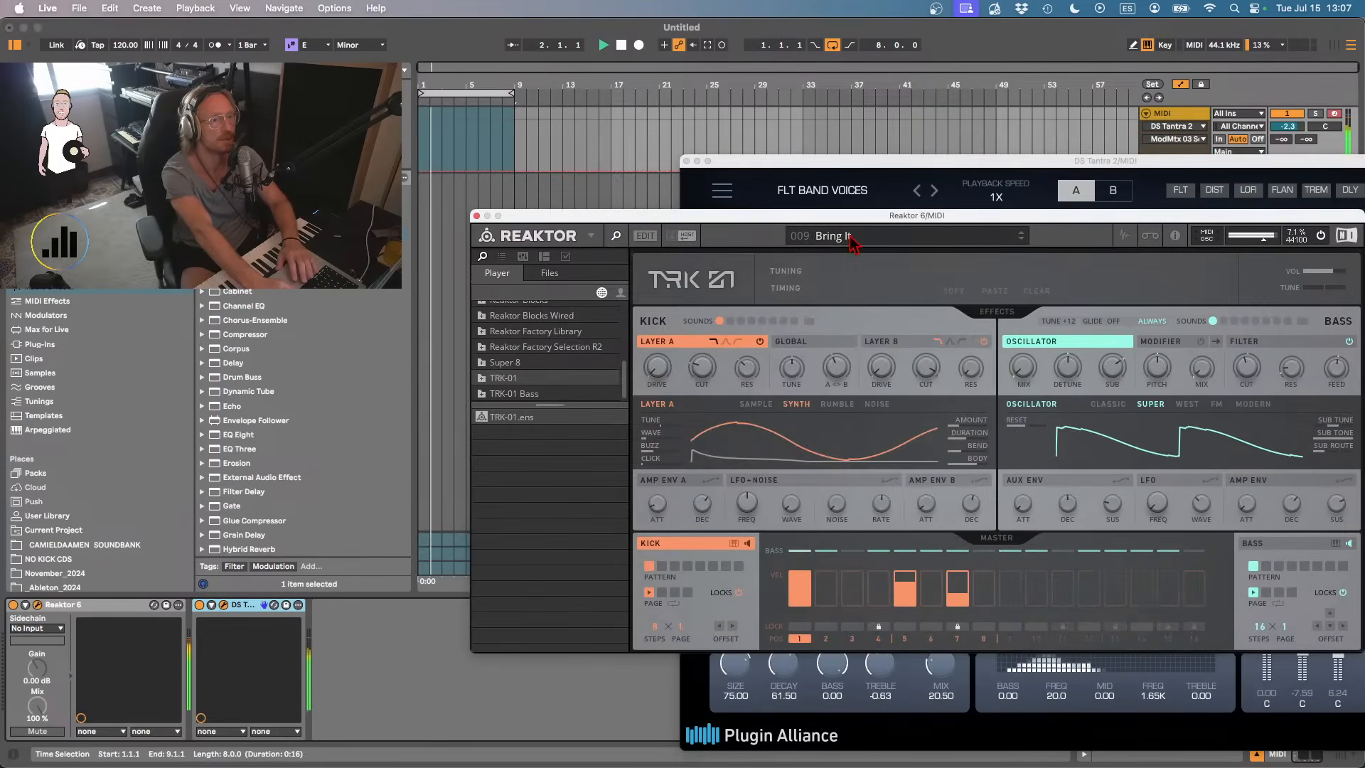
- Switch off kick layers A and B in TRK-01, bypassing and re-enabling DS Tantra 2 to compare the sound
left_click(199, 606)
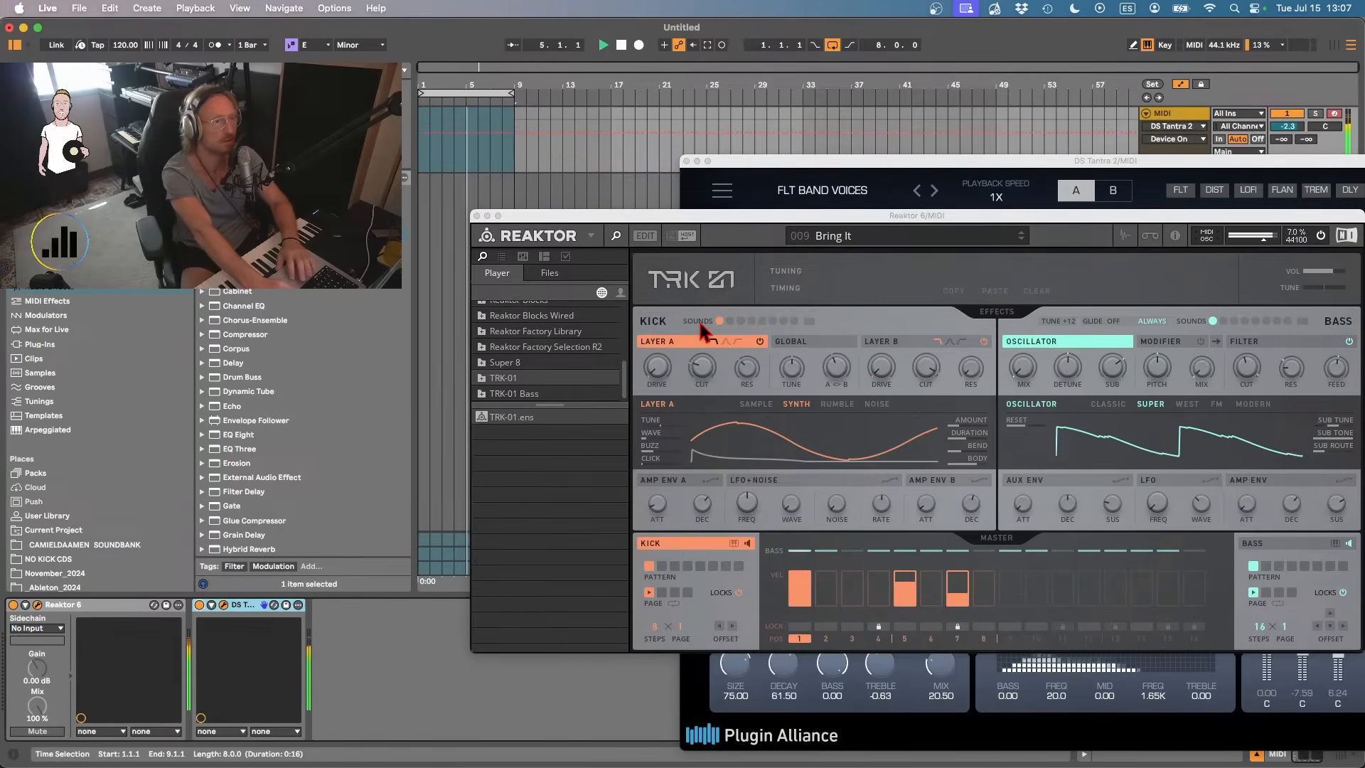
left_click(984, 341)
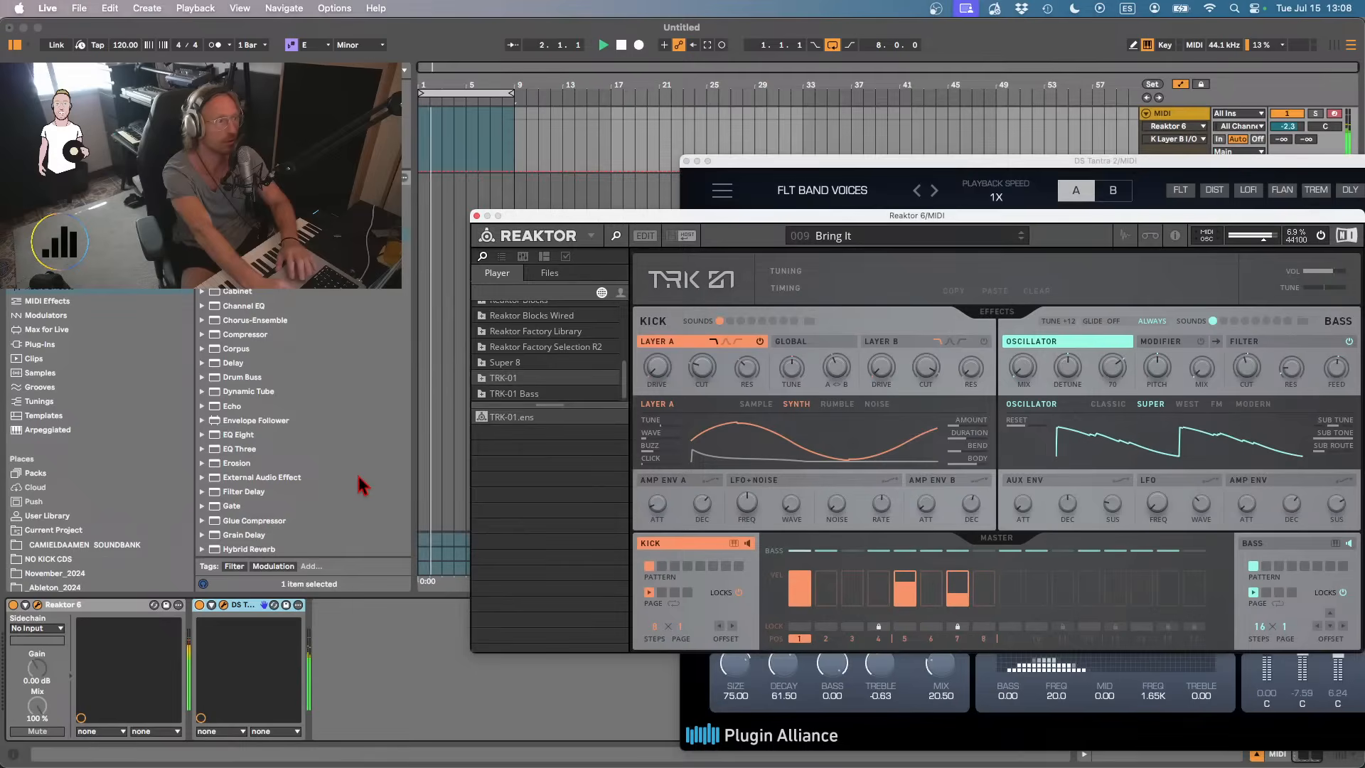
left_click(200, 605)
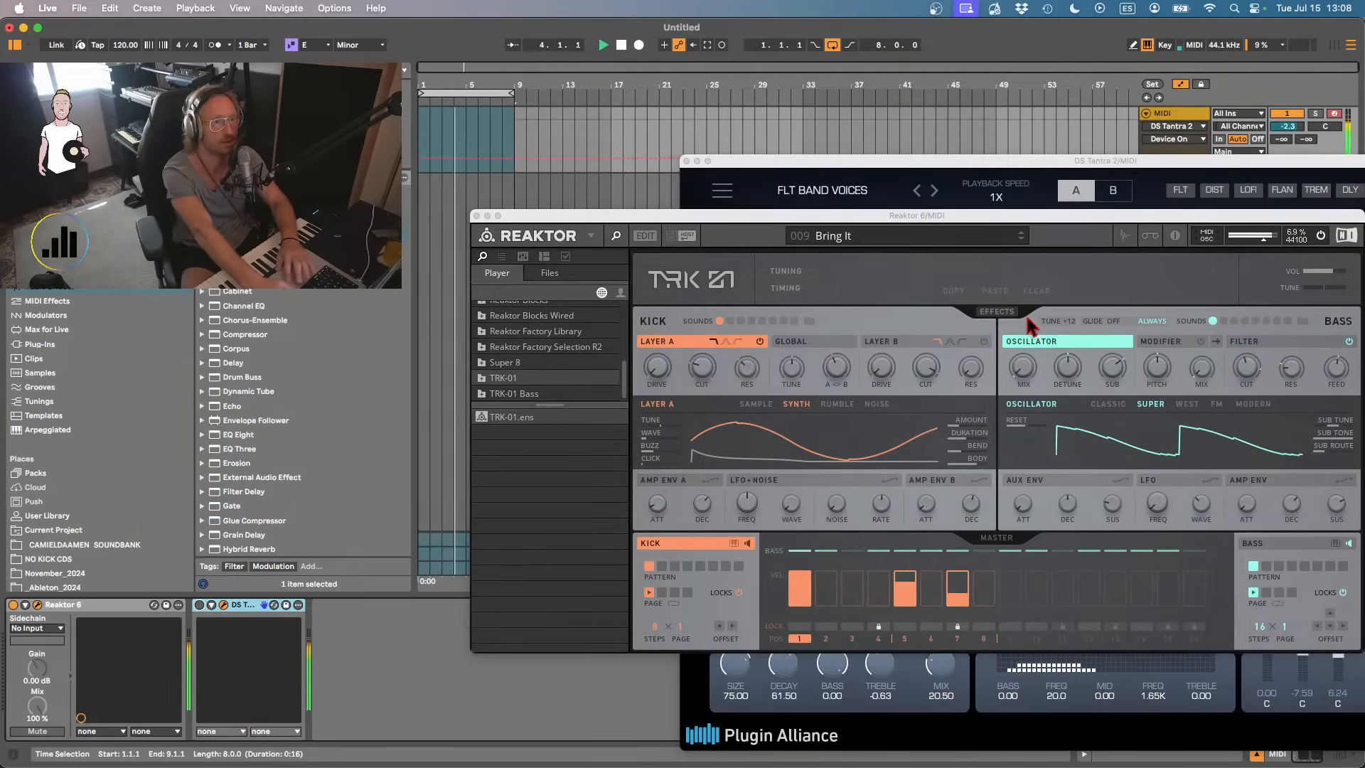
left_click(759, 341)
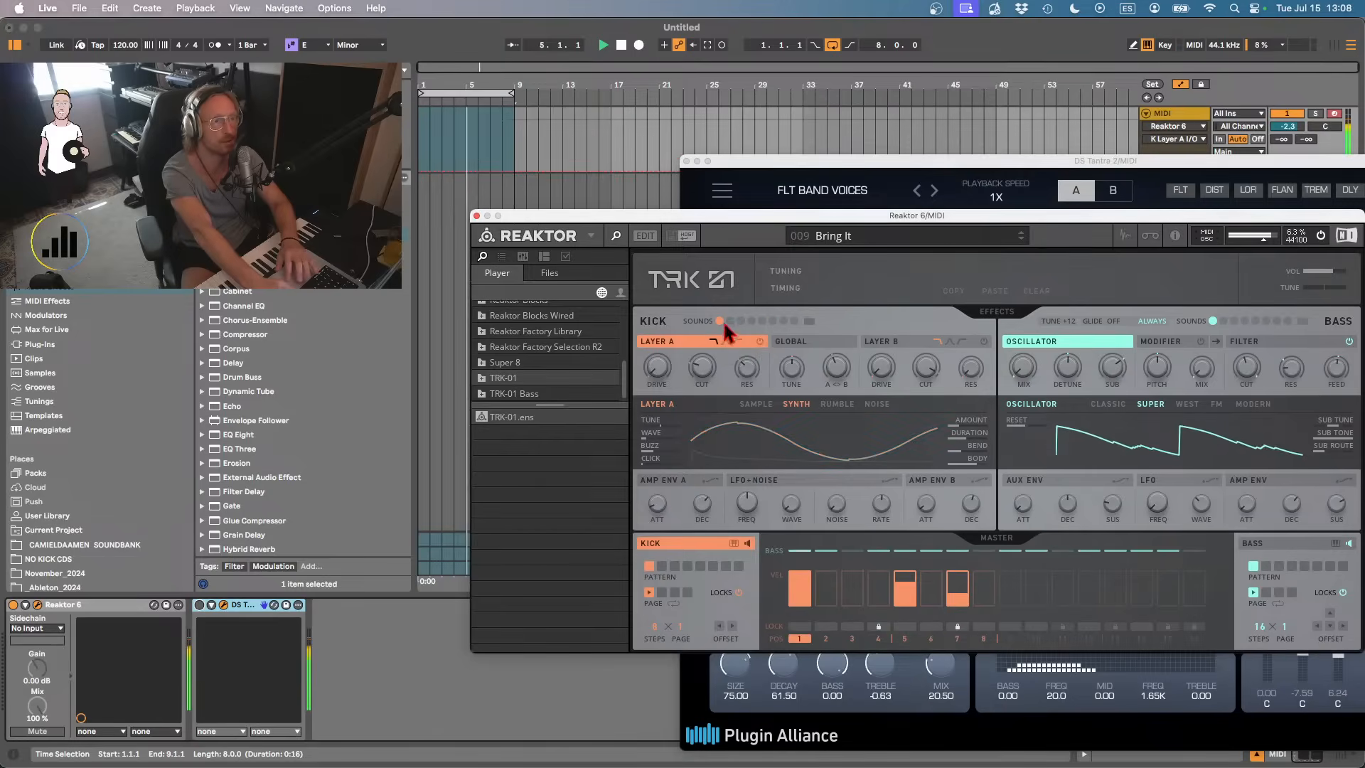
left_click(205, 608)
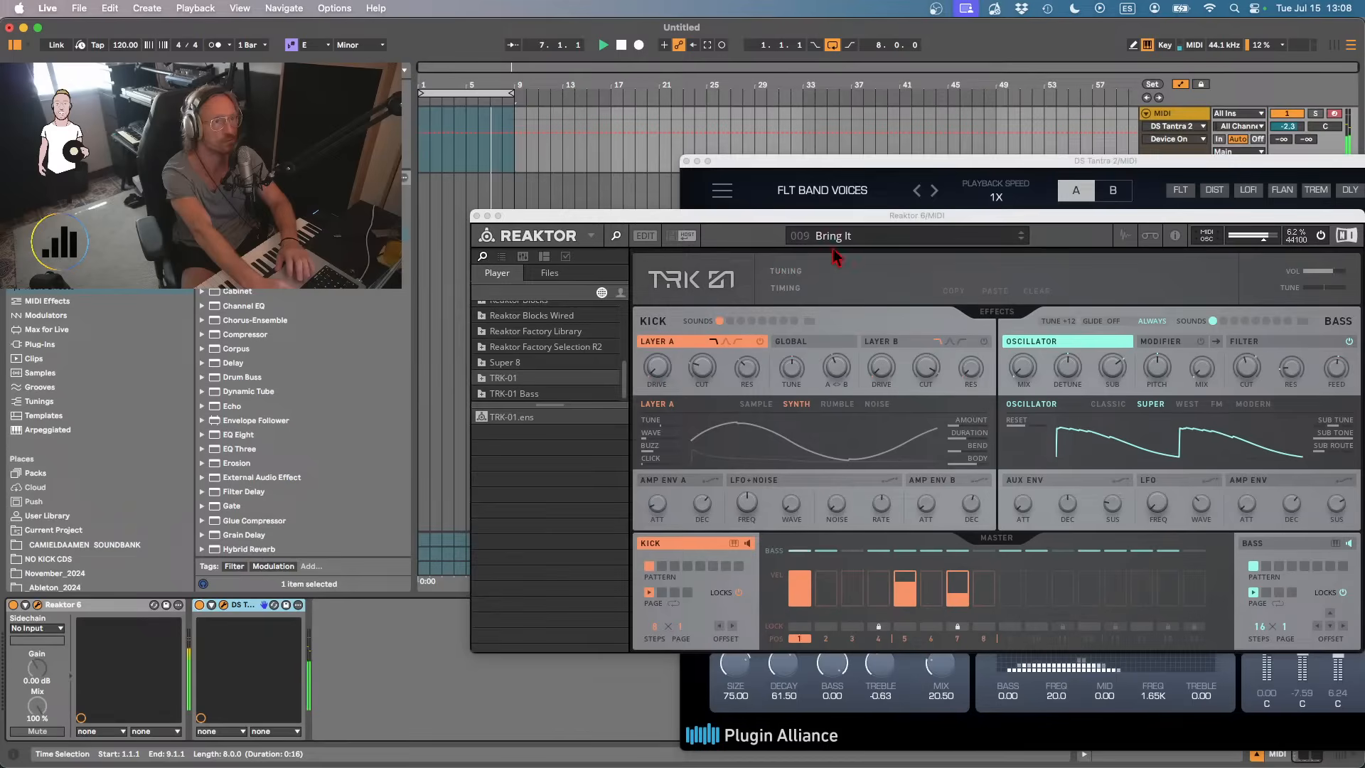
- Stop playback and export the eight-bar loop range as audio, replacing the last digit of the file name with 2
left_click(787, 165)
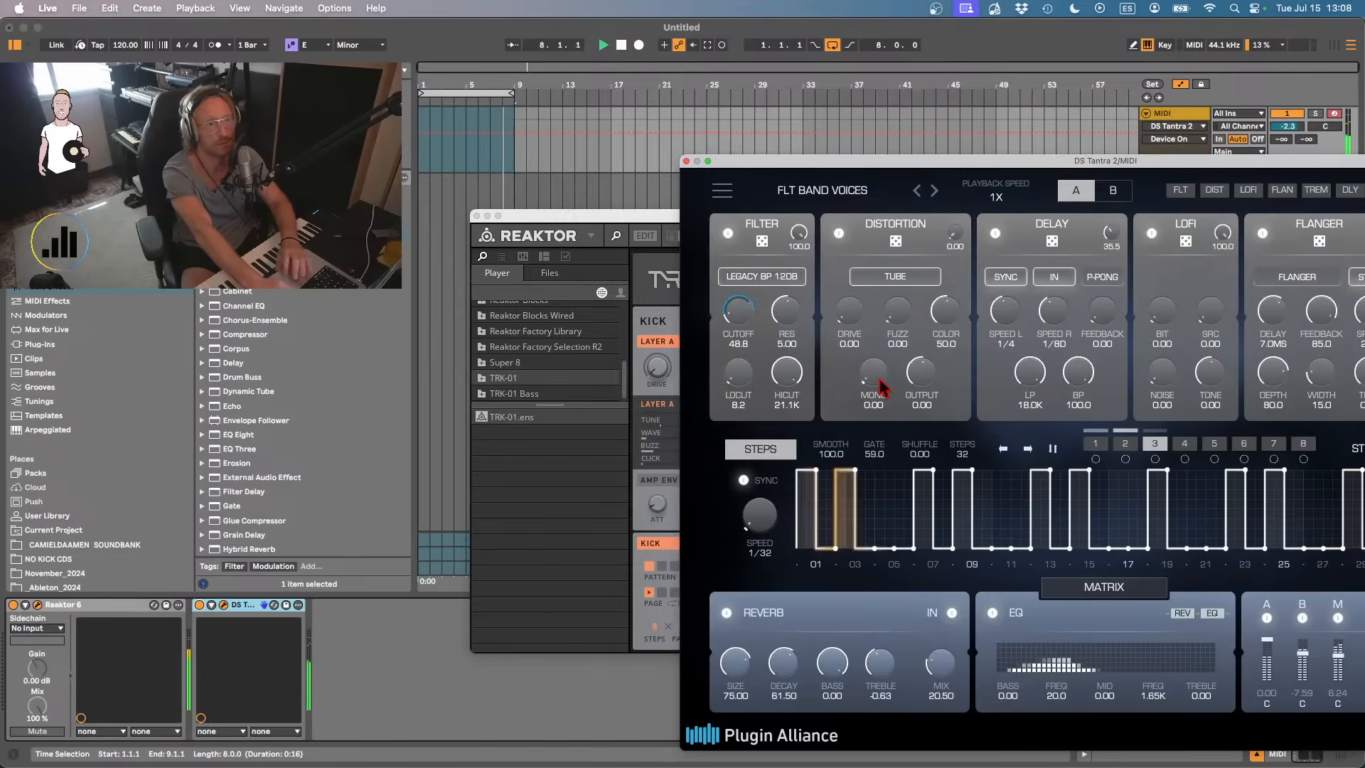
left_click(436, 92)
key("space")
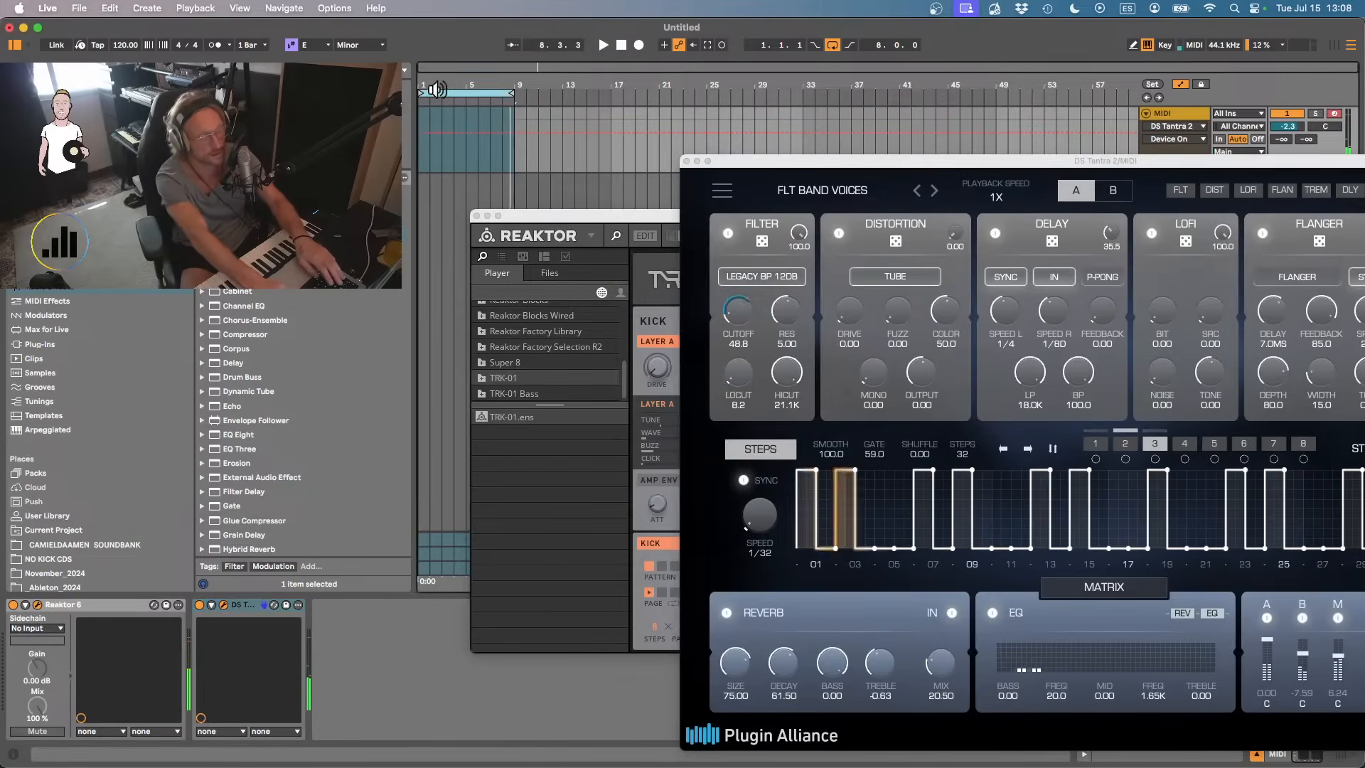
key("super+shift+r")
key("Return")
key("Right")
key("BackSpace")
type("2")
key("Return")
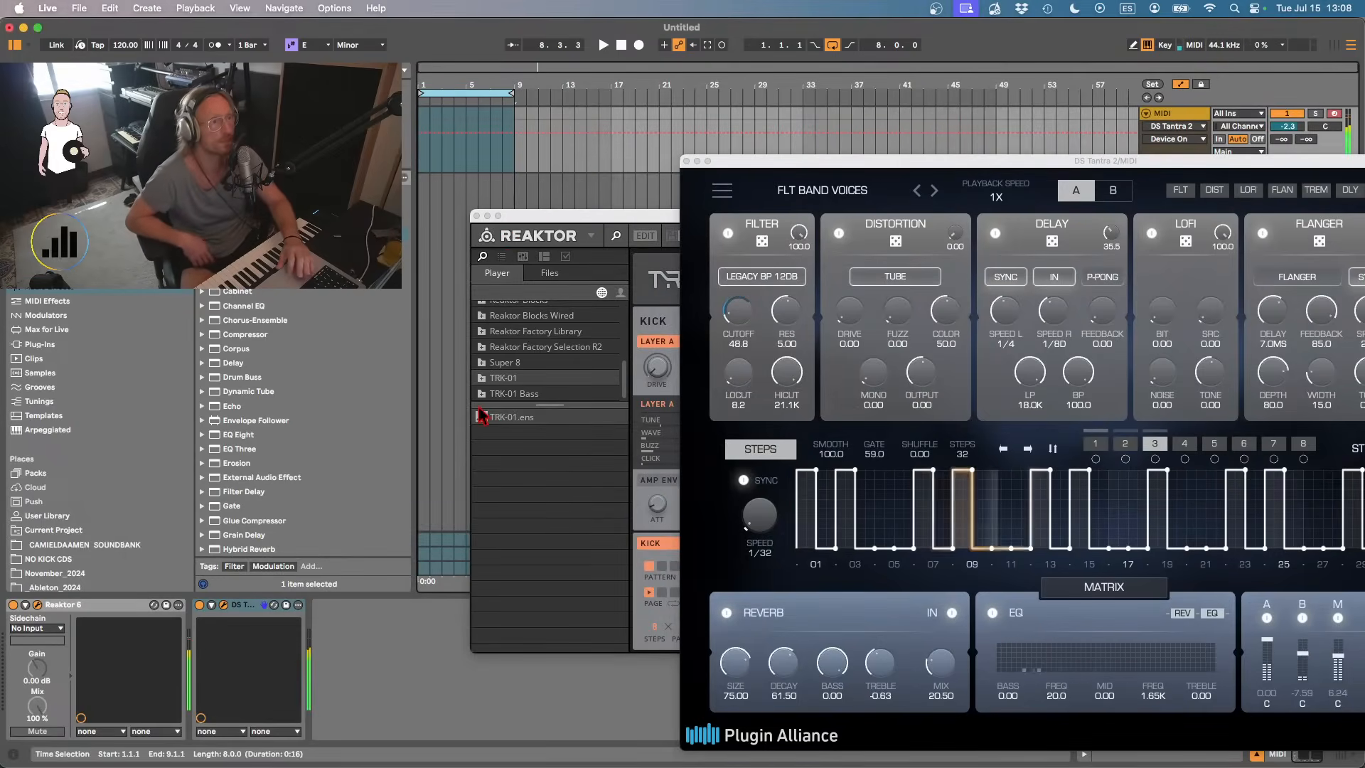
- Close the Reaktor 6 and DS Tantra 2 plug-in windows
left_click(476, 227)
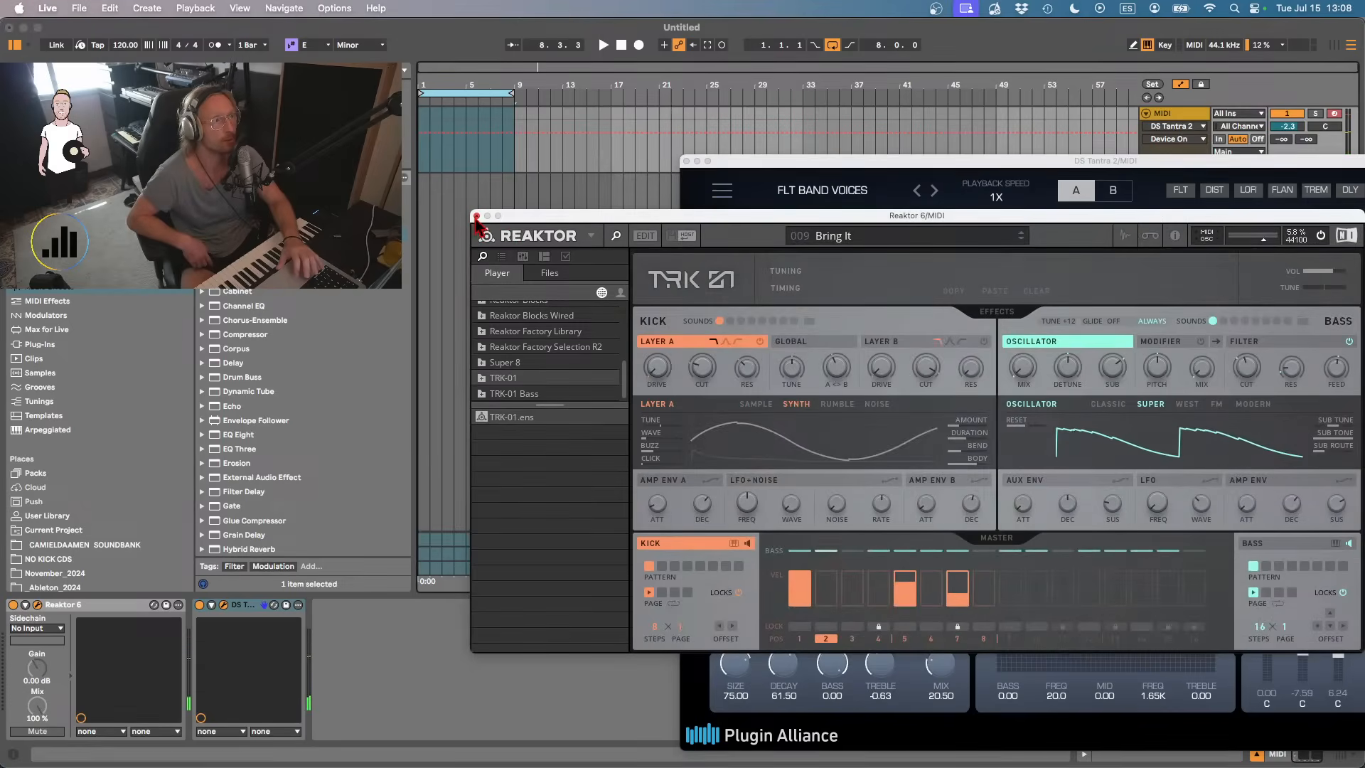
left_click(476, 215)
left_click(686, 161)
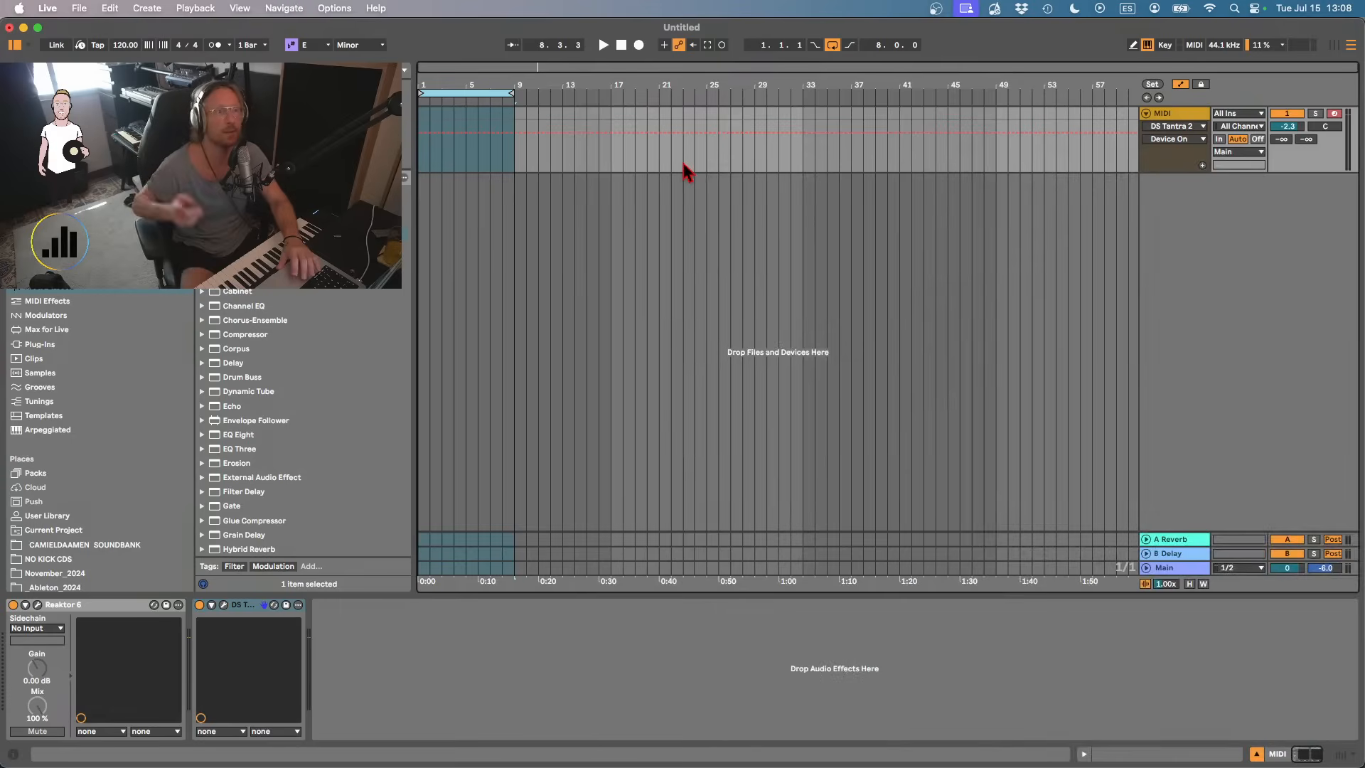
key("ctrl+Up")
left_click(629, 381)
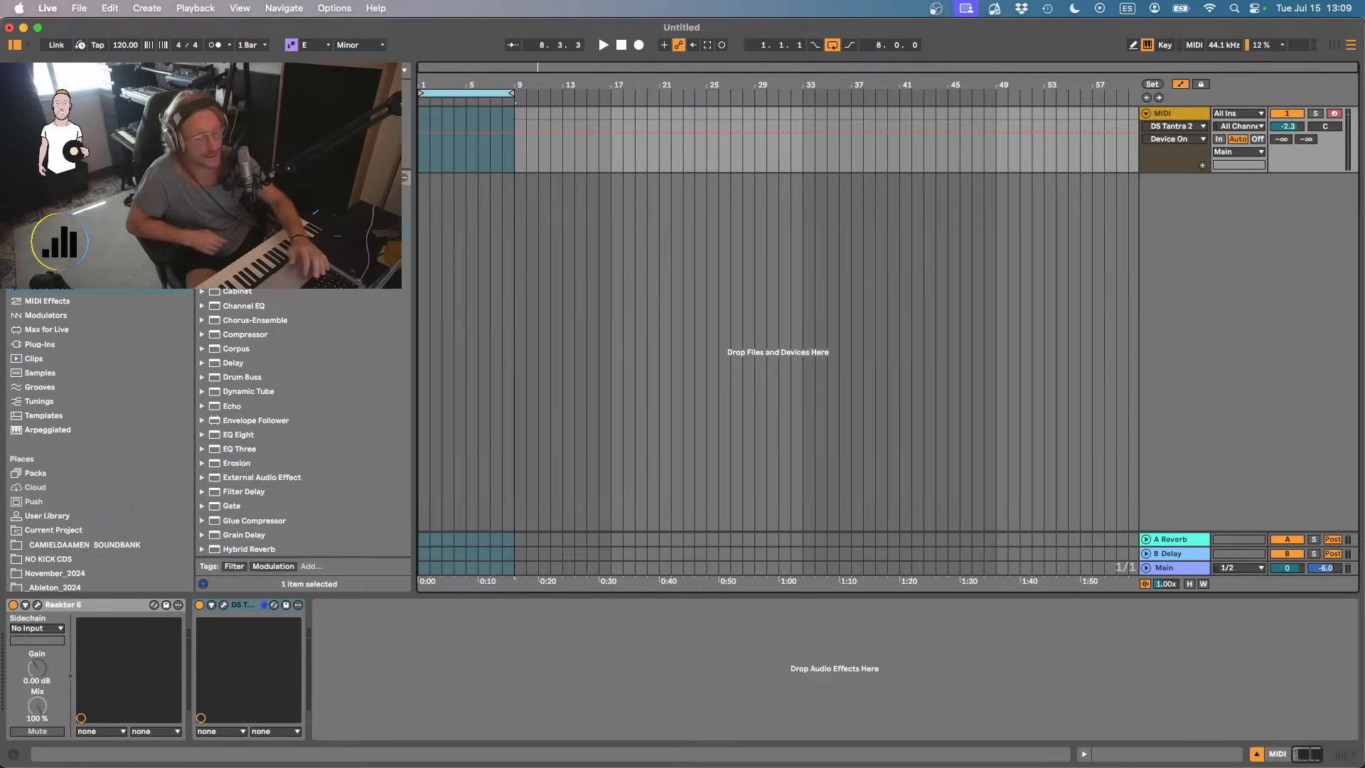
key("super+Tab")
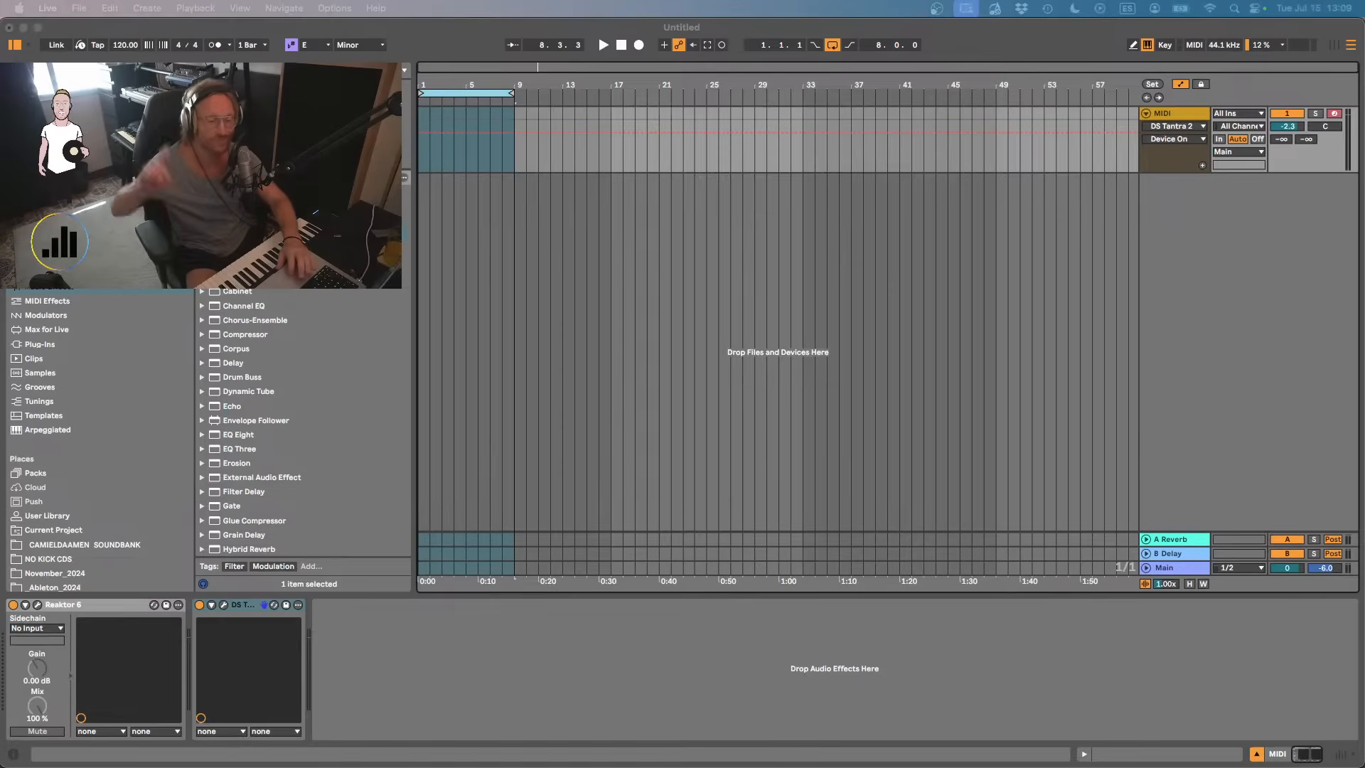